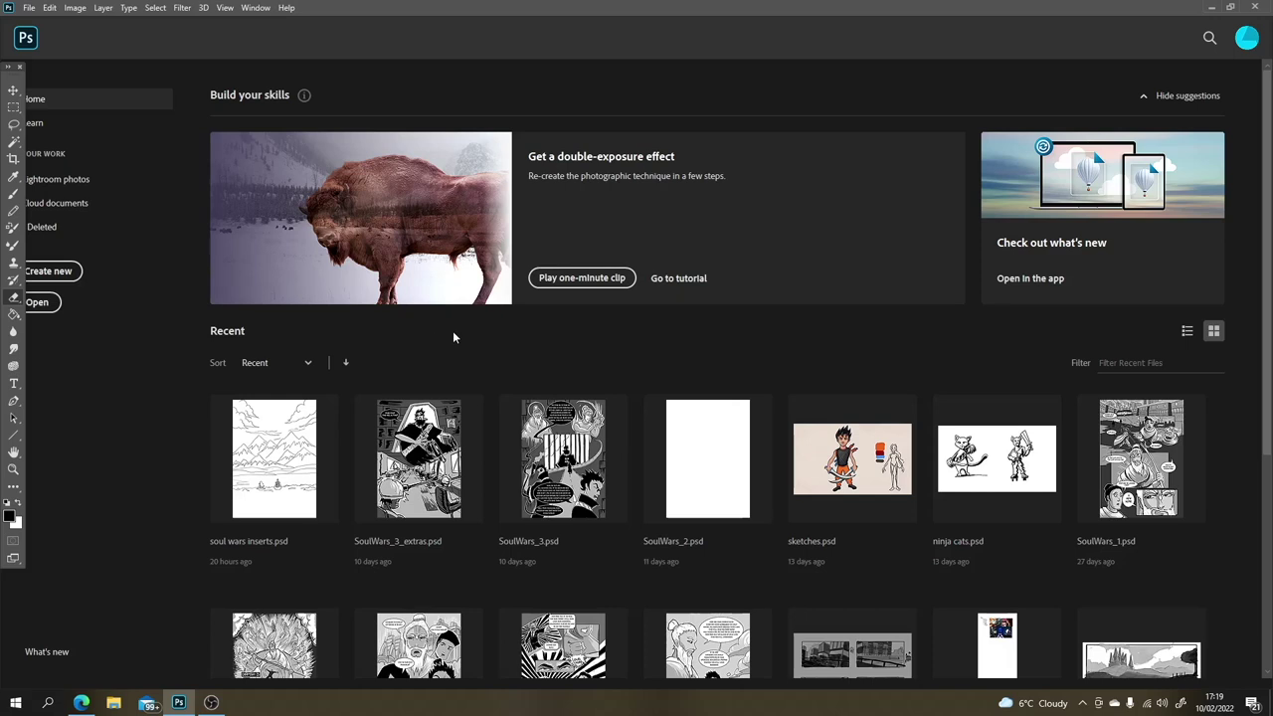
Step: Start a new document and browse the Print, Art & Illustration and Web presets, returning to the Print category
{"action": "scroll", "coordinate": [657, 371], "scroll_direction": "down", "scroll_amount": 5}
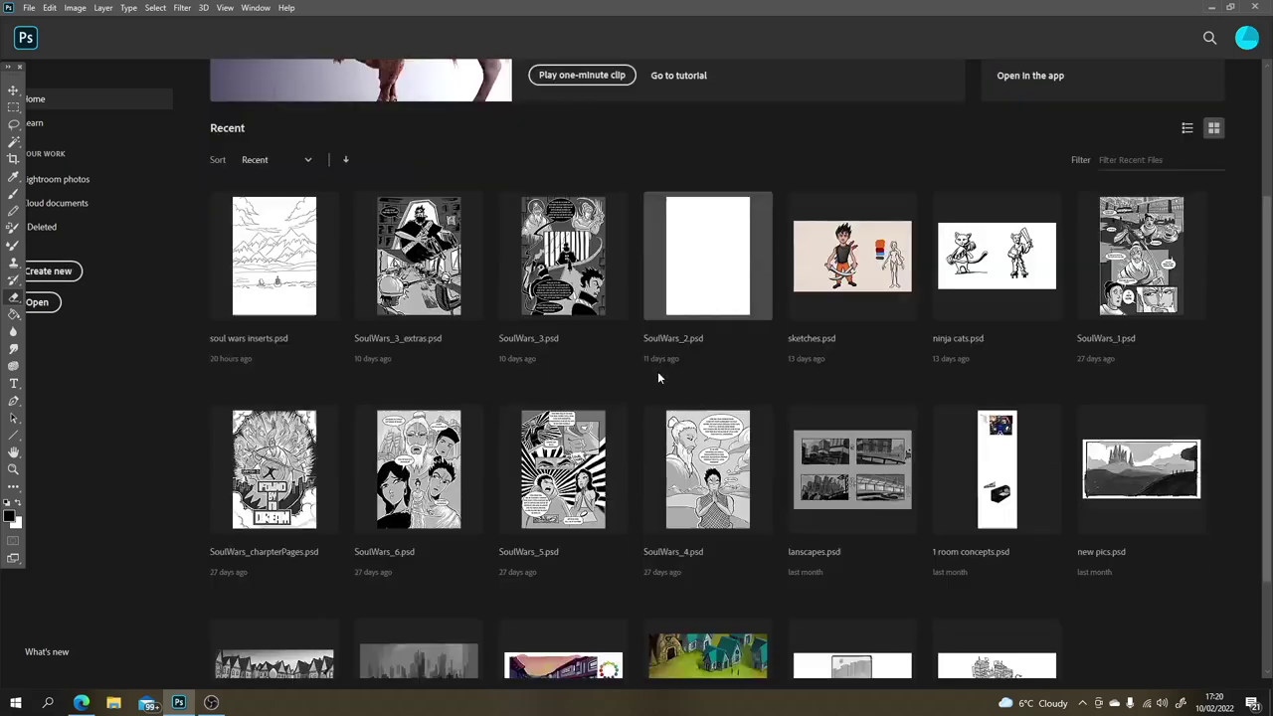
{"action": "scroll", "coordinate": [661, 388], "scroll_direction": "up", "scroll_amount": 5}
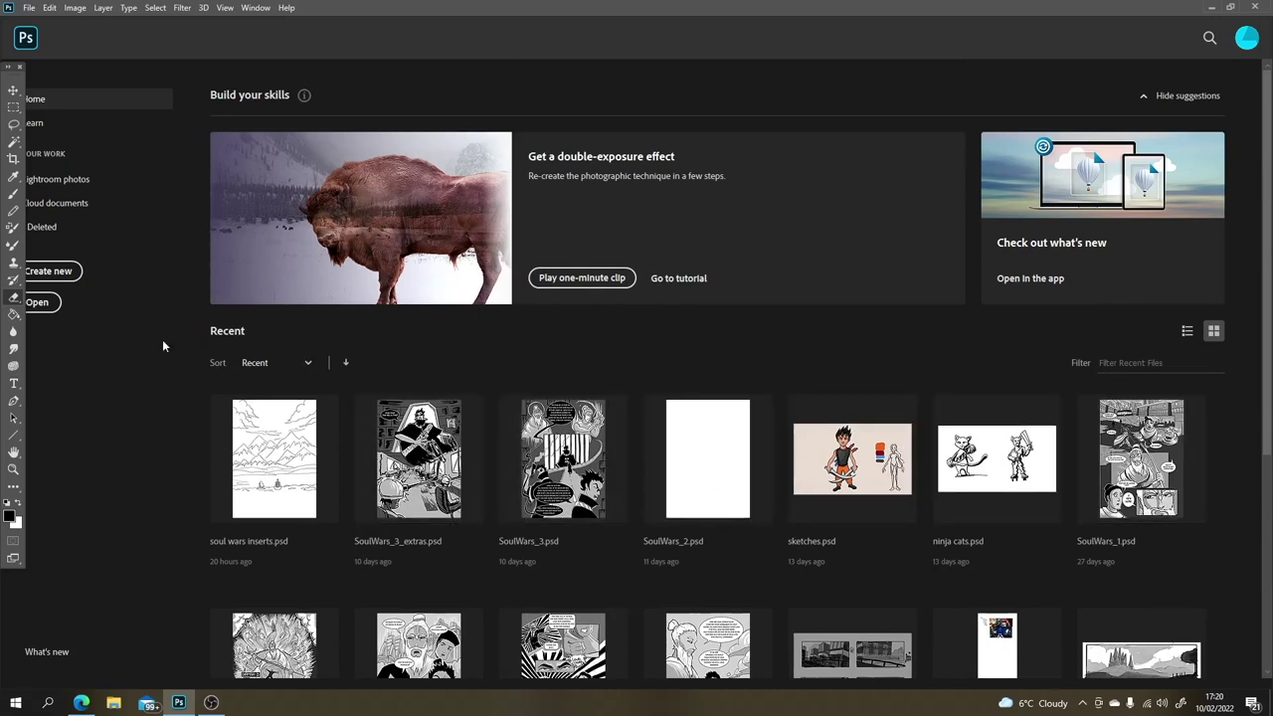
{"action": "left_click", "coordinate": [50, 277]}
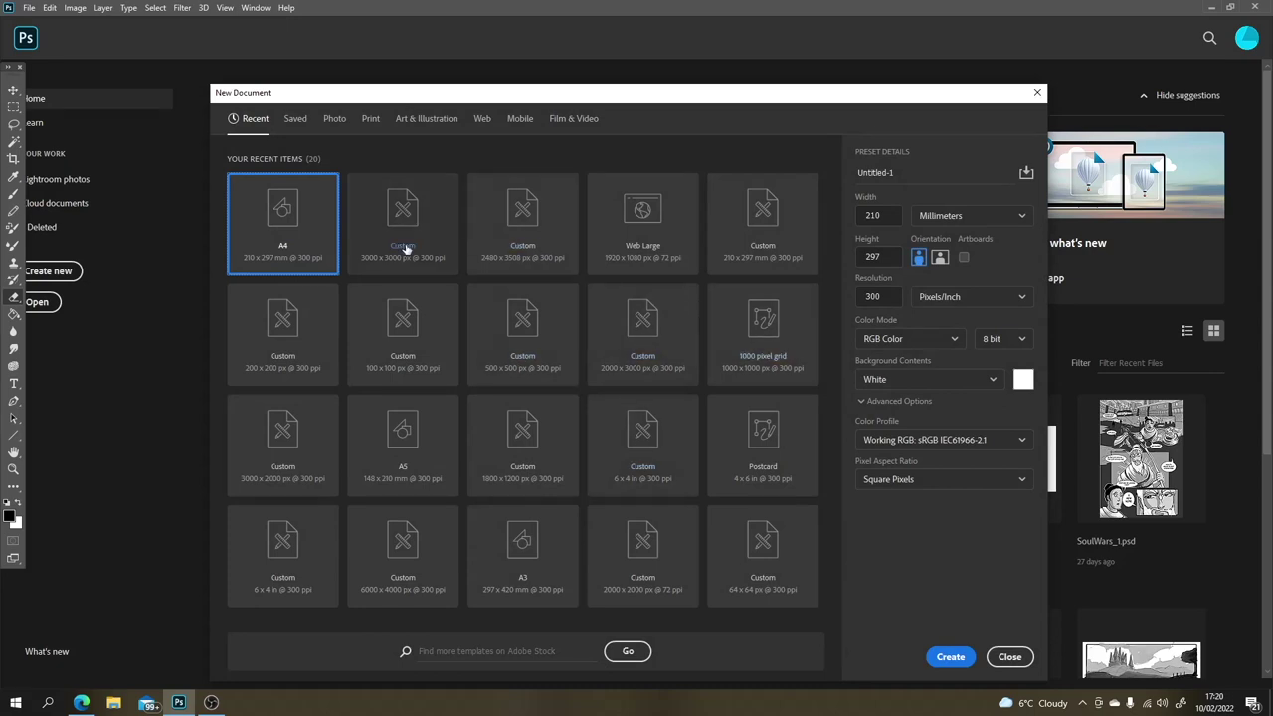
{"action": "left_click", "coordinate": [371, 120]}
{"action": "left_click", "coordinate": [413, 125]}
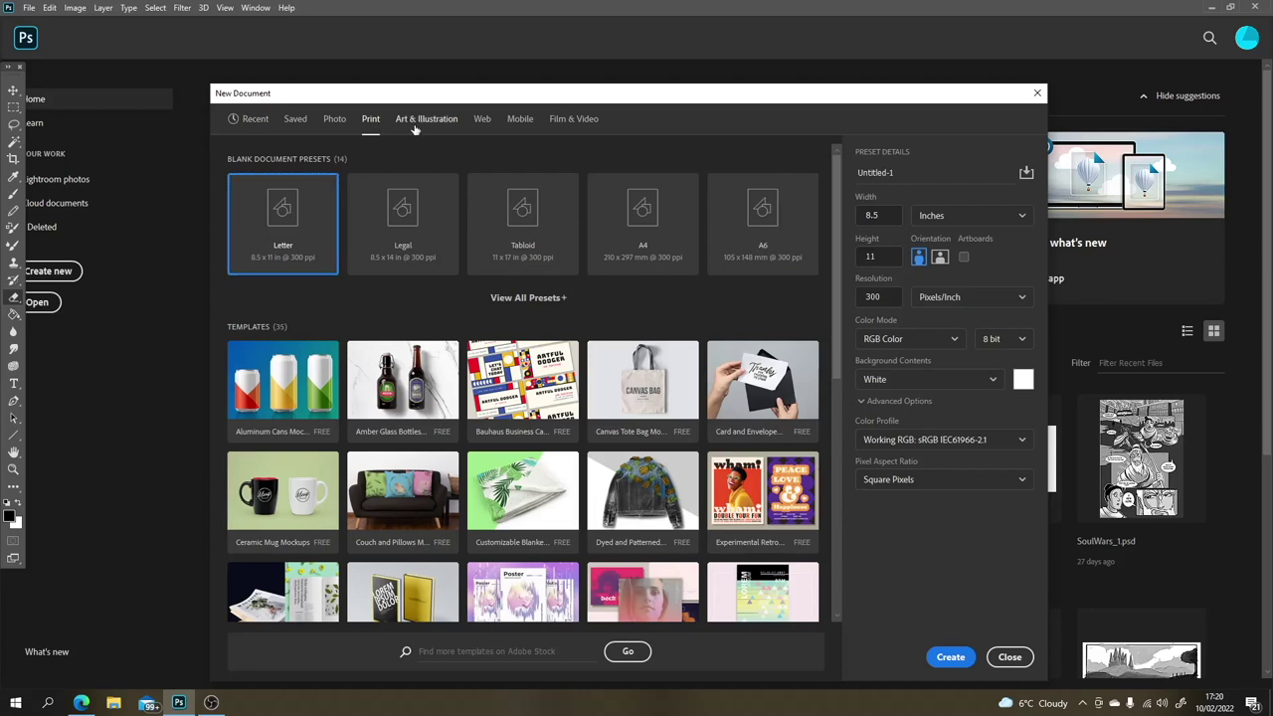
{"action": "left_click", "coordinate": [481, 121]}
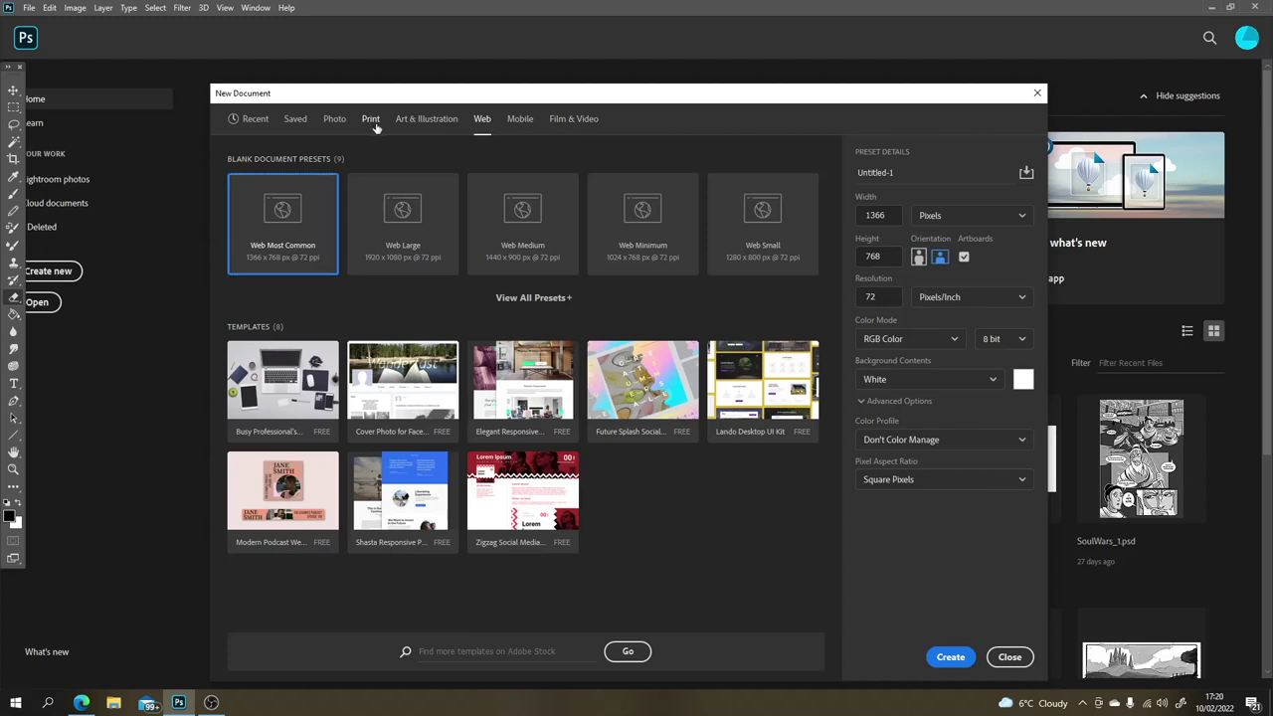
{"action": "left_click", "coordinate": [374, 124]}
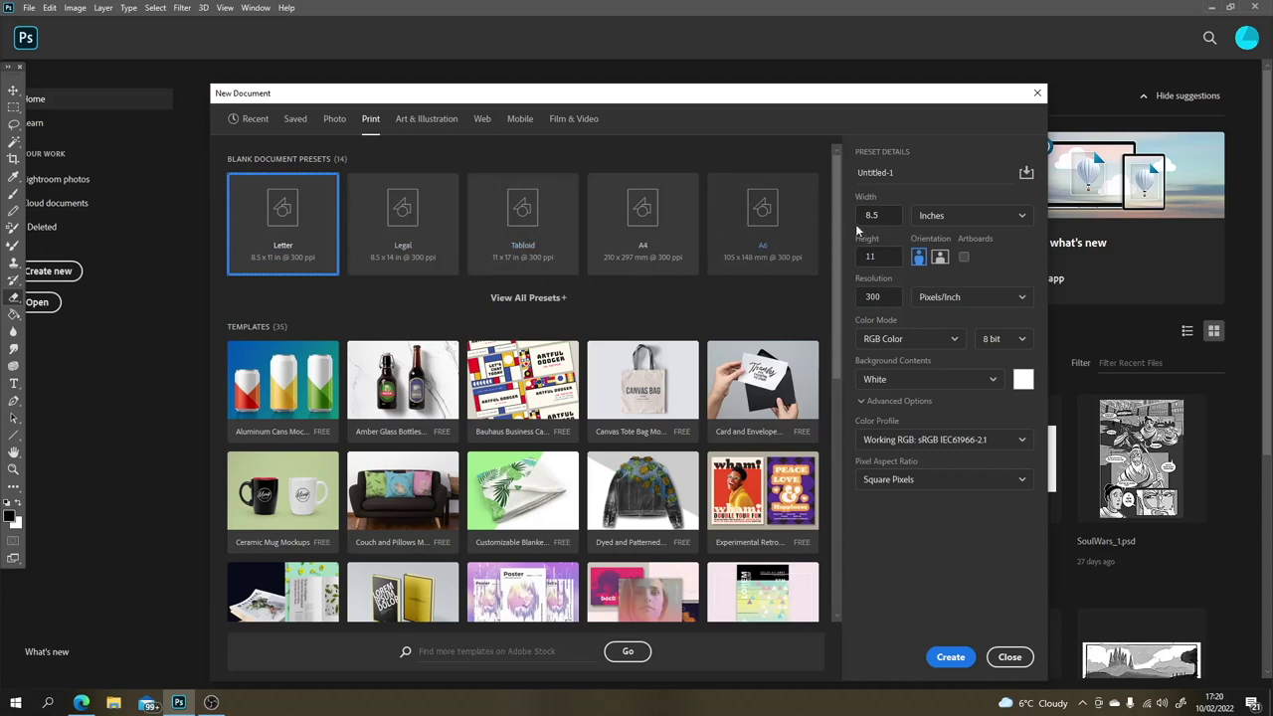
Step: Show all print presets, choose A4 for the new document and set its dimension units to pixels
{"action": "left_click", "coordinate": [890, 217]}
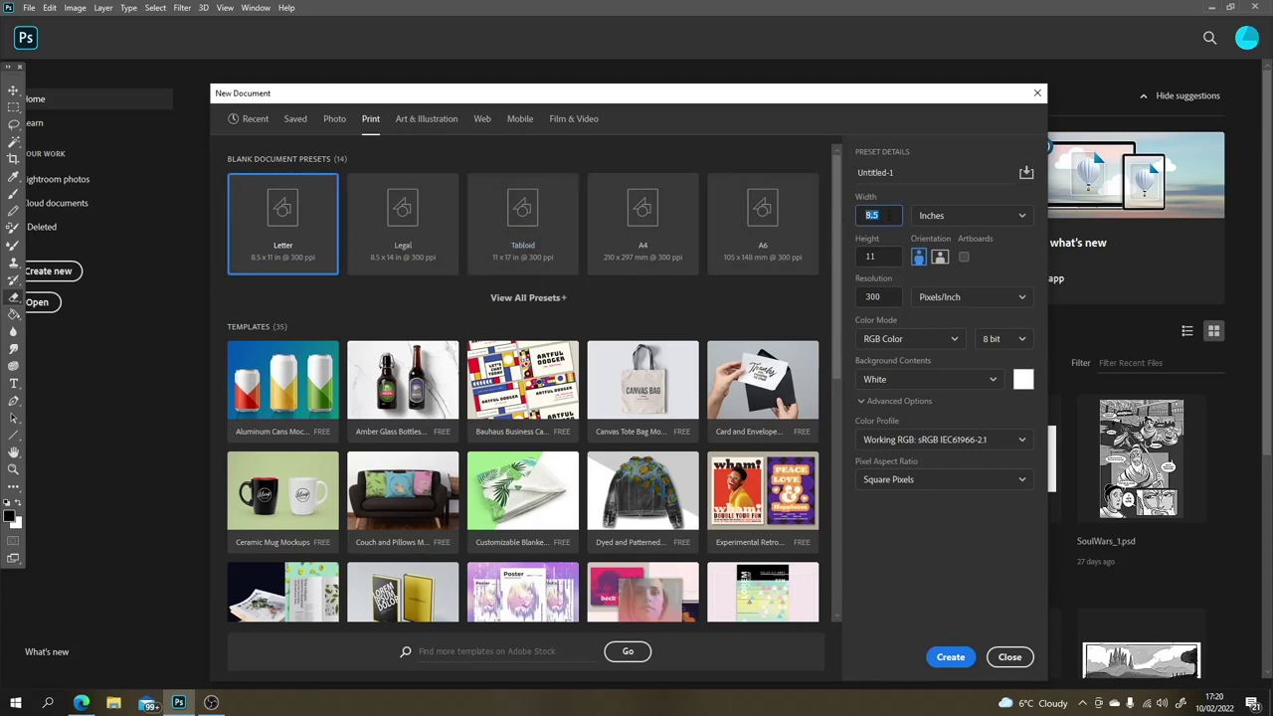
{"action": "left_click", "coordinate": [557, 301]}
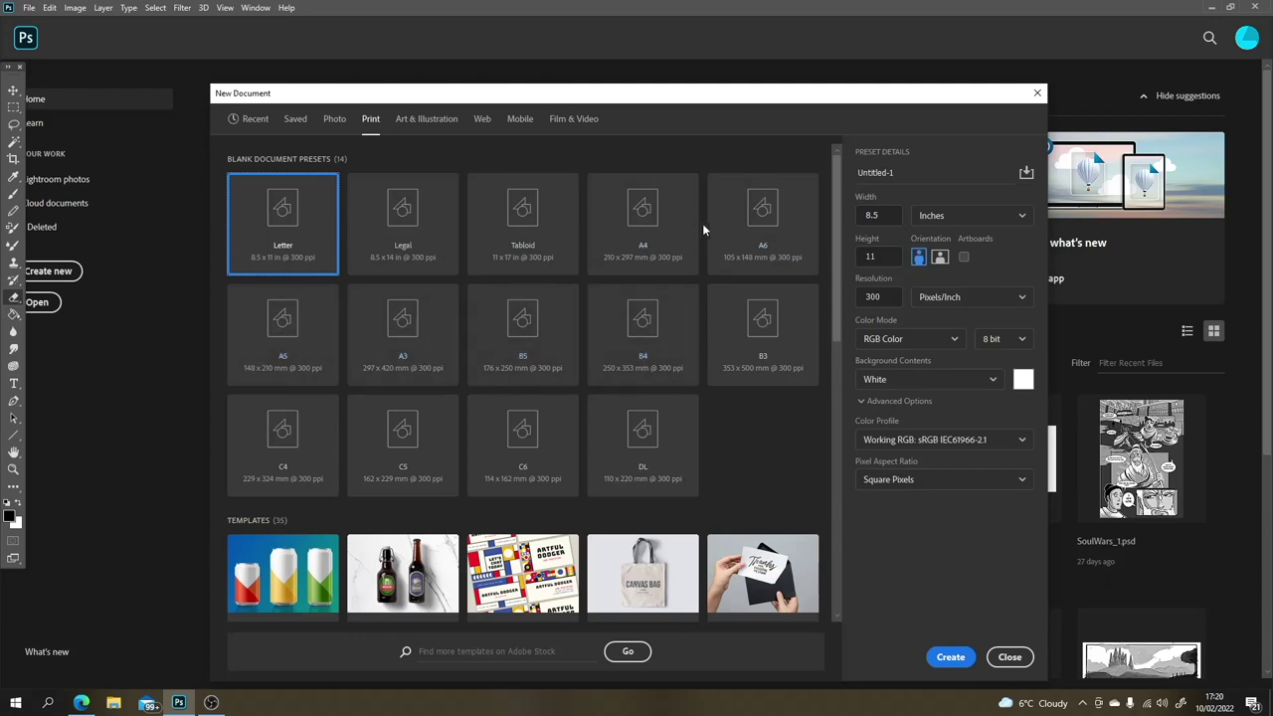
{"action": "left_click", "coordinate": [658, 235]}
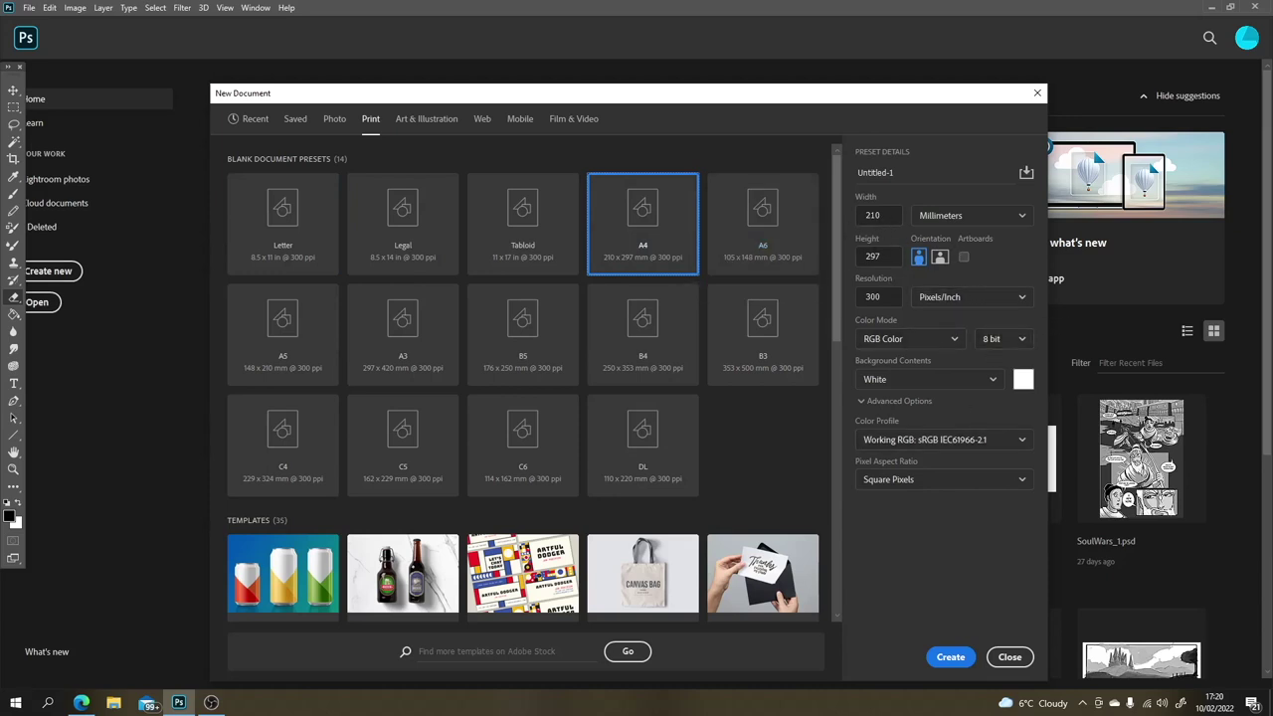
{"action": "left_click", "coordinate": [962, 216]}
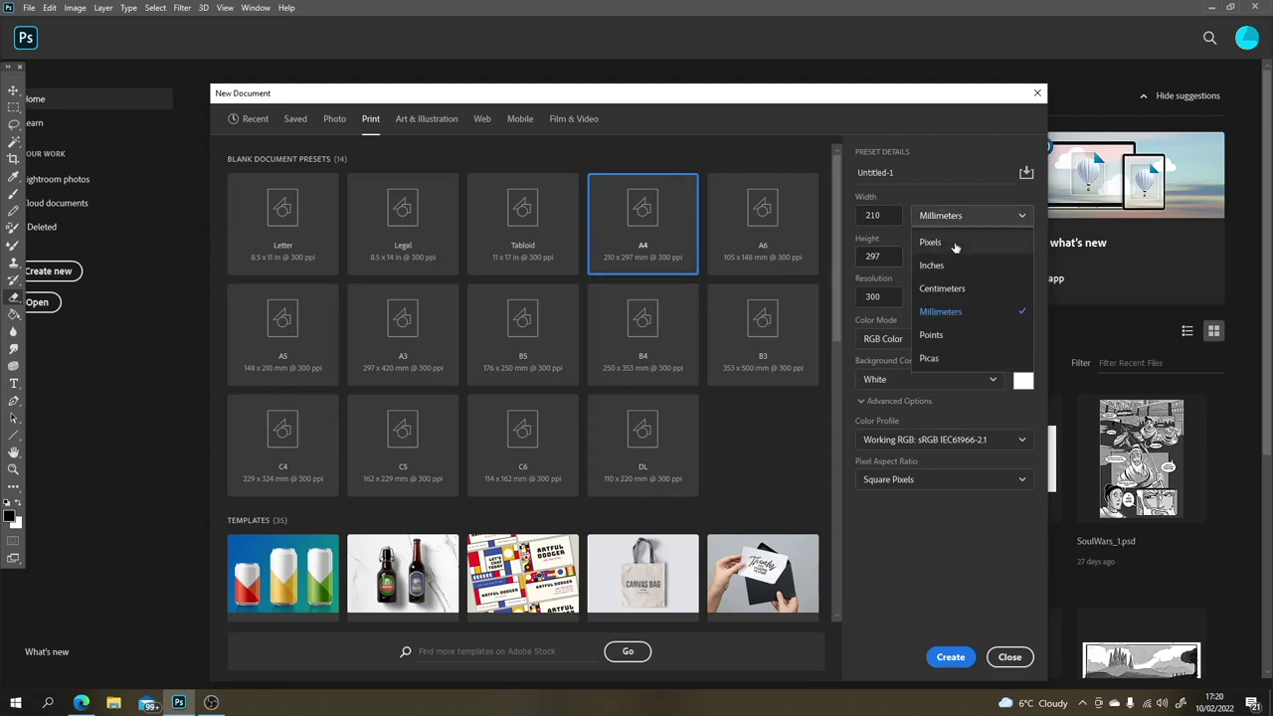
{"action": "left_click", "coordinate": [954, 245]}
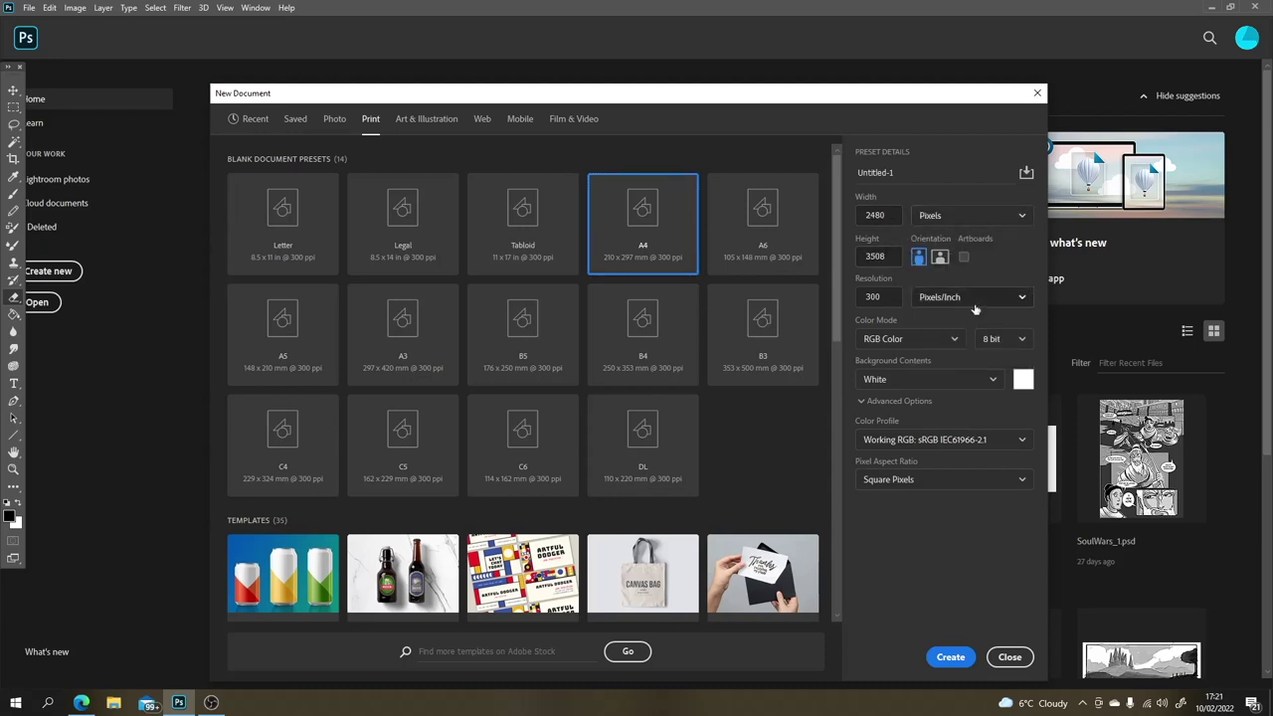
Step: Try the landscape orientation for the new A4 document and return it to portrait
{"action": "left_click", "coordinate": [940, 258]}
{"action": "left_click", "coordinate": [918, 259]}
{"action": "left_click", "coordinate": [940, 258]}
{"action": "left_click", "coordinate": [919, 259]}
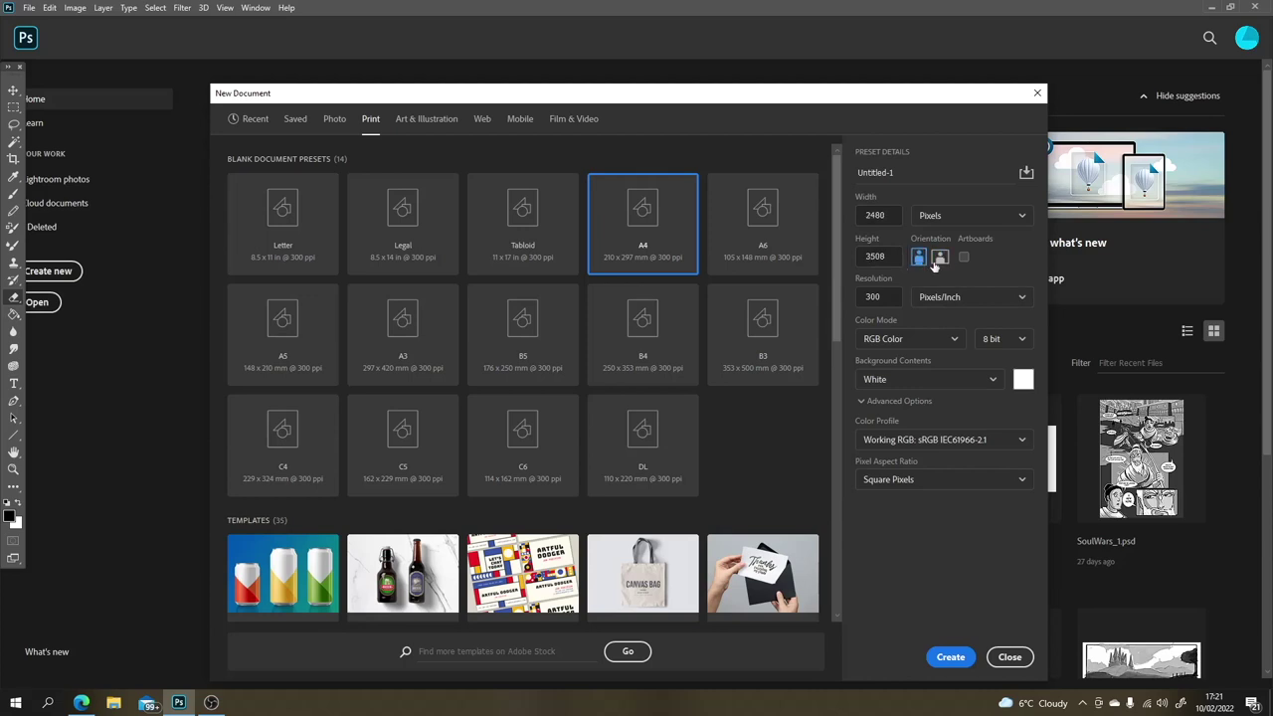
Step: Review the colour mode options, keep RGB Color and create the portrait A4 document
{"action": "left_click", "coordinate": [953, 342]}
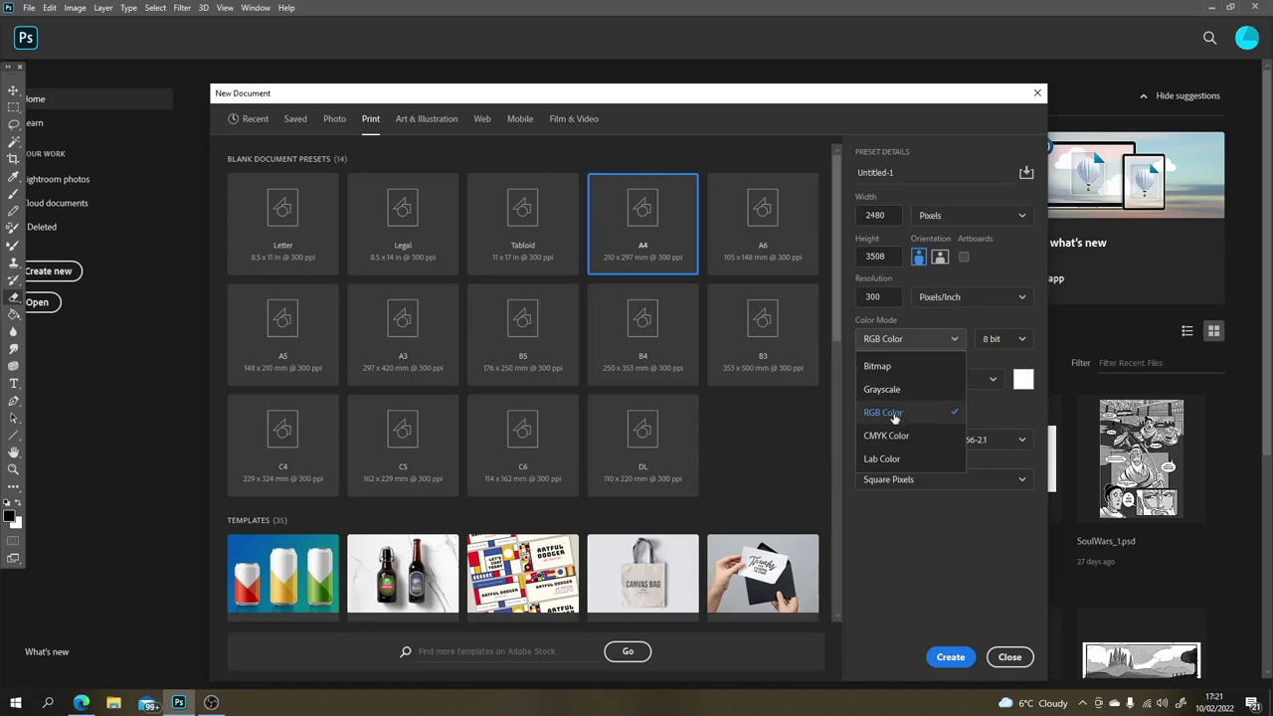
{"action": "left_click", "coordinate": [995, 420]}
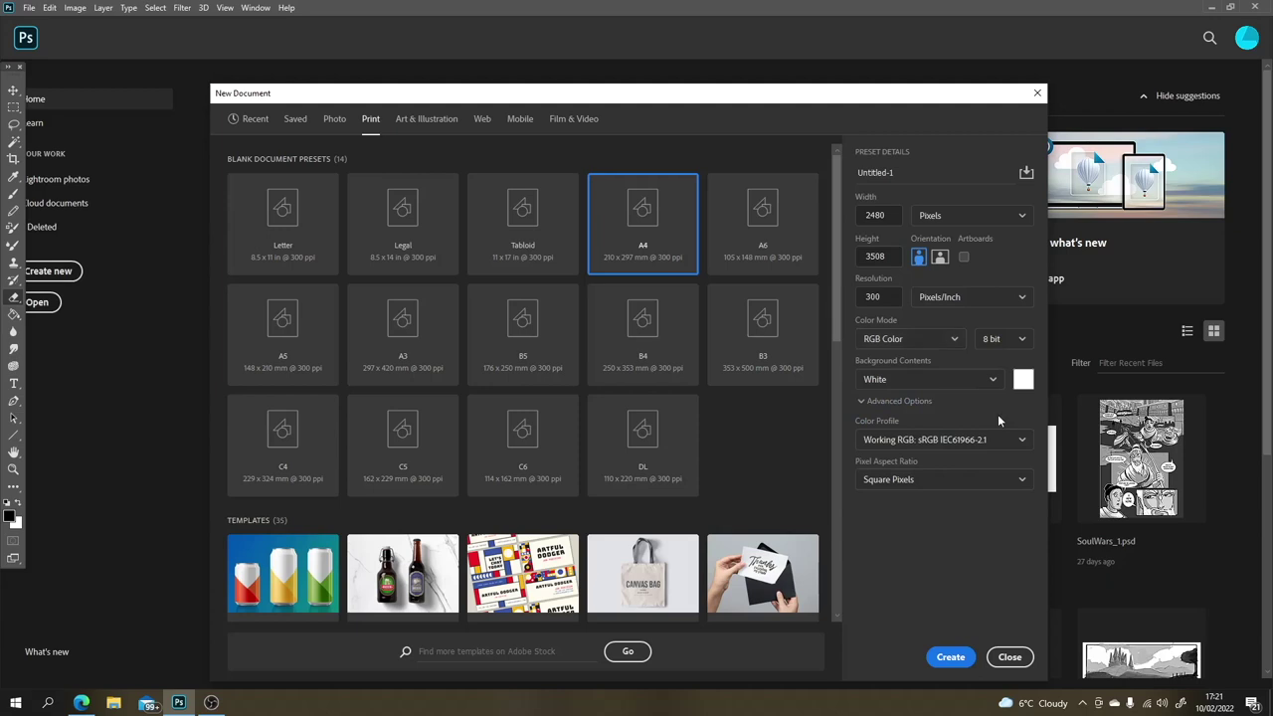
{"action": "left_click", "coordinate": [950, 658]}
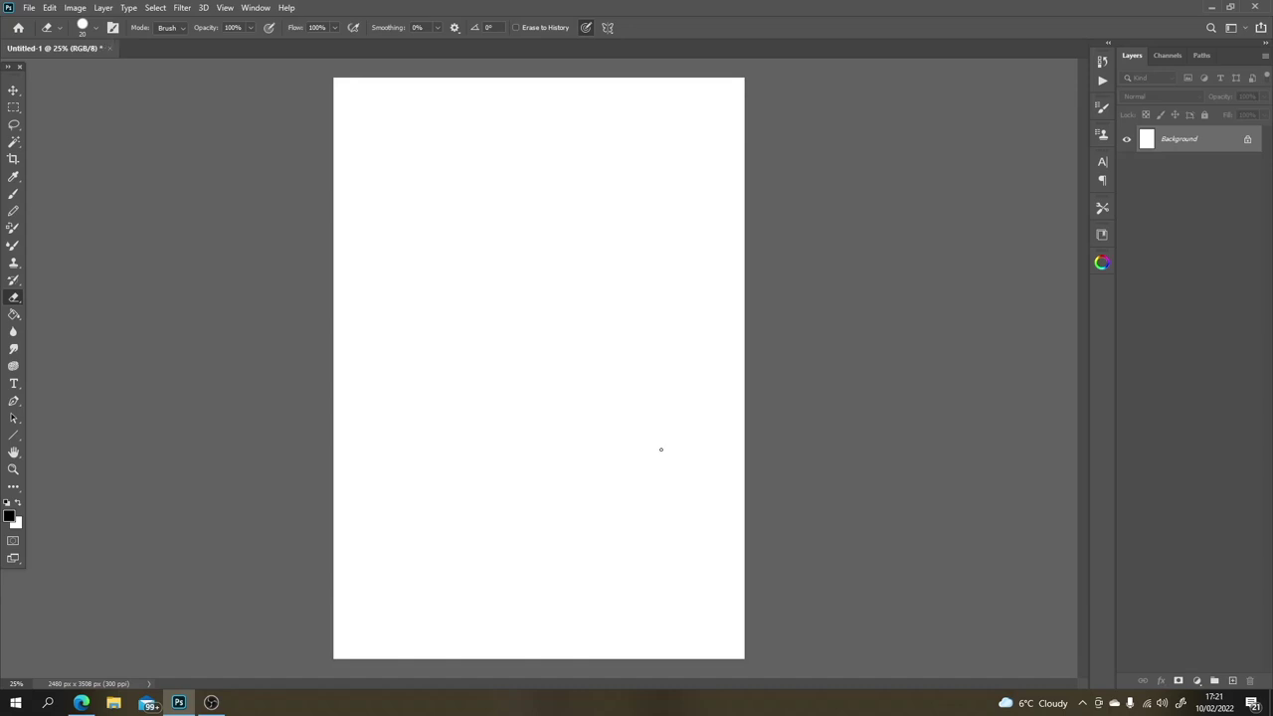
Step: Test the Brush tool near the middle of the page, decrease the brush size and undo the test strokes
{"action": "key", "text": "b"}
{"action": "mouse_move", "coordinate": [656, 407]}
{"action": "left_mouse_down"}
{"action": "mouse_move", "coordinate": [646, 482]}
{"action": "mouse_move", "coordinate": [662, 408]}
{"action": "mouse_move", "coordinate": [628, 460]}
{"action": "mouse_move", "coordinate": [664, 378]}
{"action": "left_mouse_up"}
{"action": "key", "text": "ctrl+z"}
{"action": "key", "text": "bracketleft"}
{"action": "key", "text": "ctrl+z"}
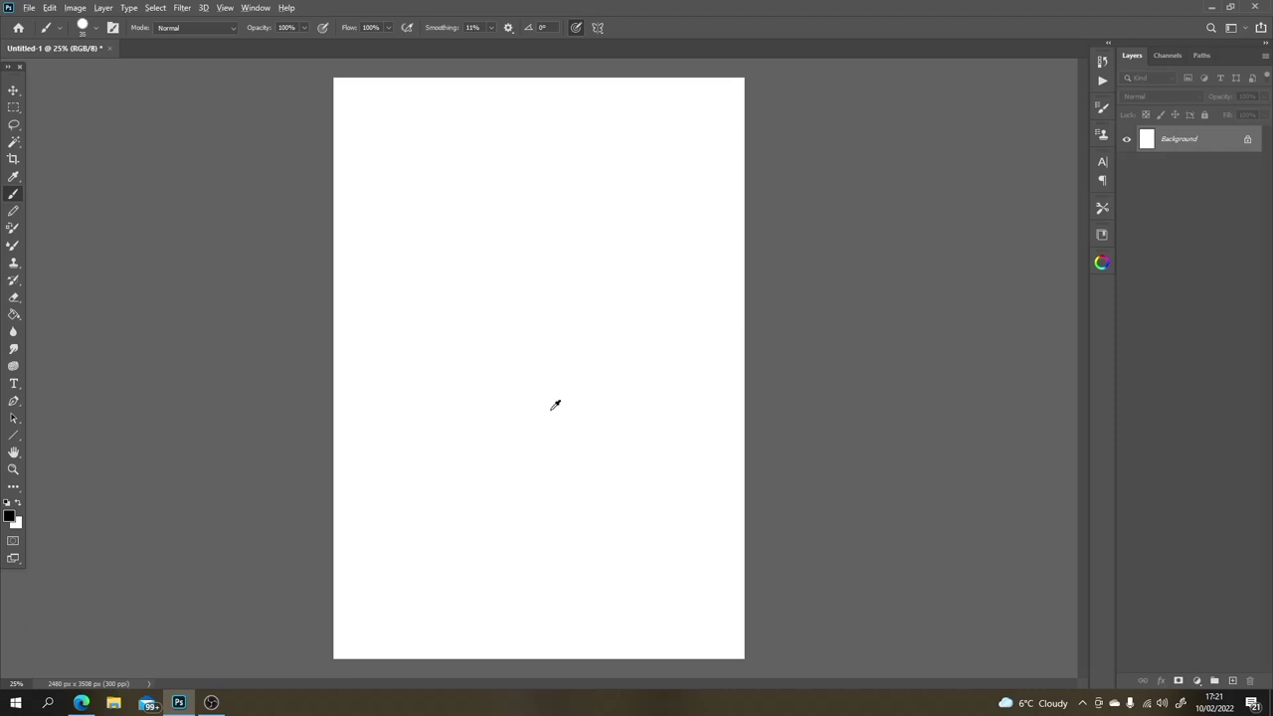
Step: Zoom the blank page in and out several times to view it at different magnifications
{"action": "scroll", "coordinate": [554, 404], "scroll_direction": "down", "scroll_amount": 2}
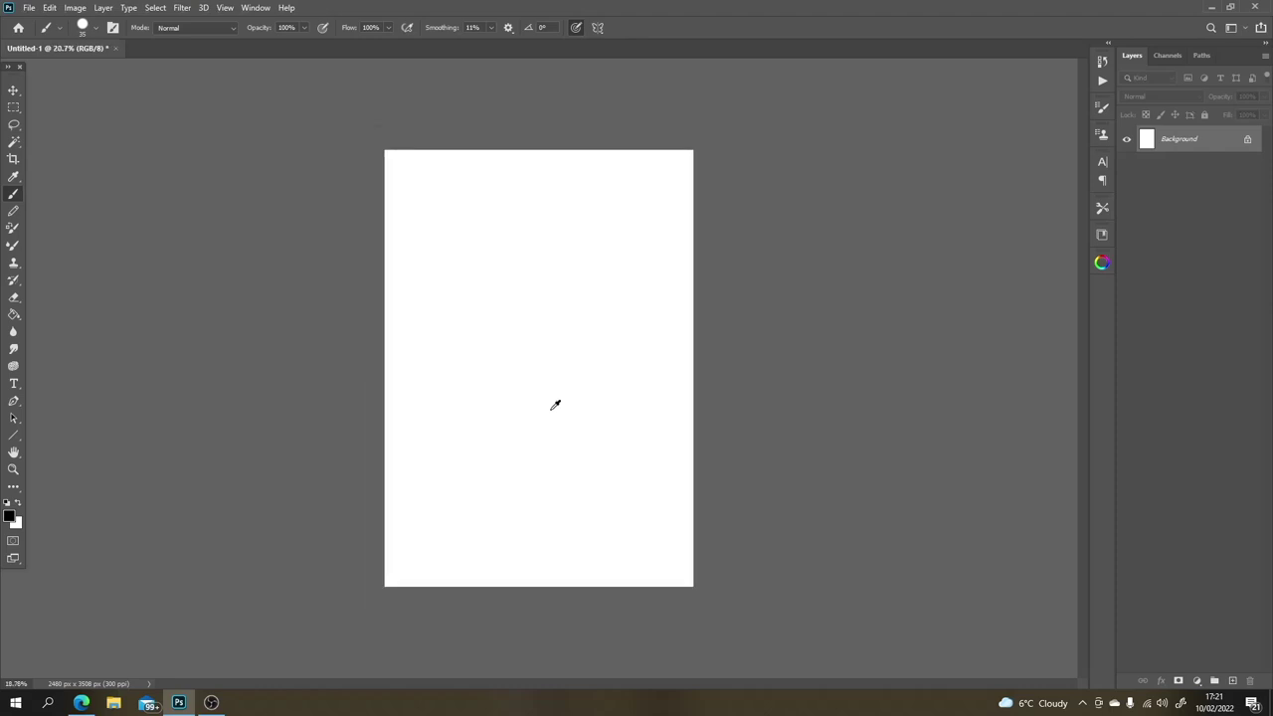
{"action": "scroll", "coordinate": [554, 404], "scroll_direction": "up", "scroll_amount": 1}
{"action": "scroll", "coordinate": [554, 404], "scroll_direction": "up", "scroll_amount": 1}
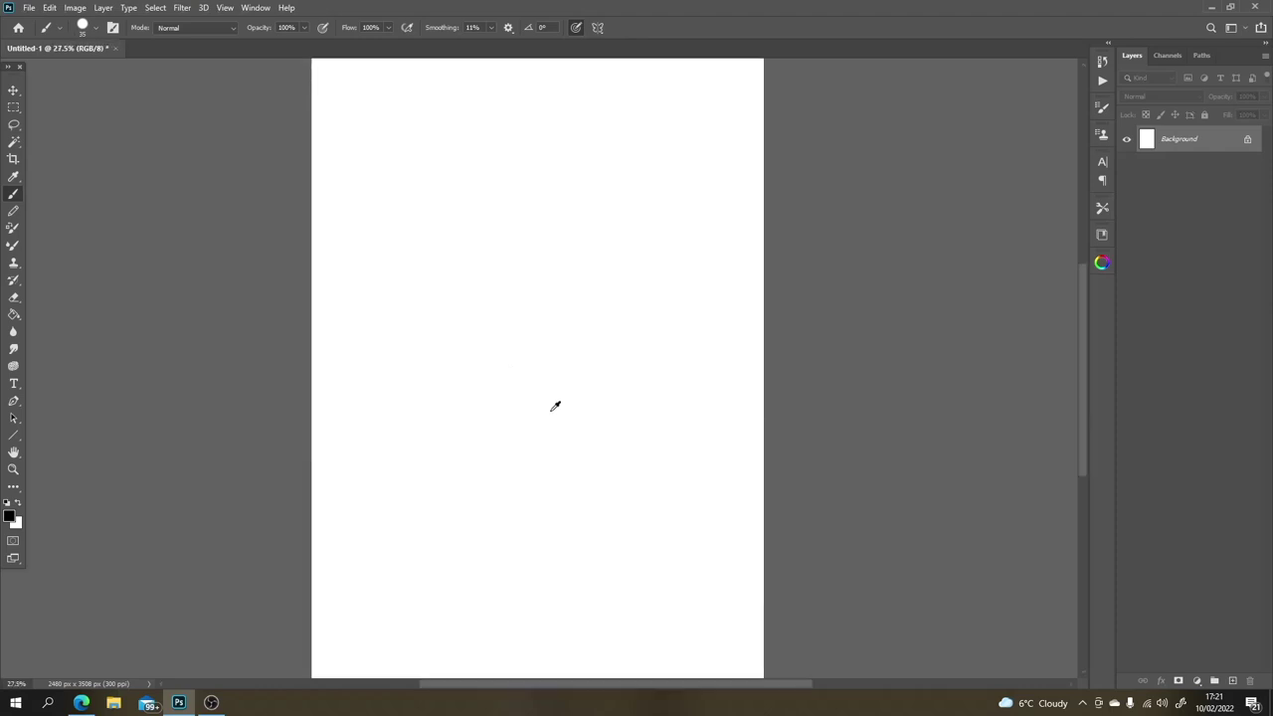
{"action": "scroll", "coordinate": [554, 404], "scroll_direction": "down", "scroll_amount": 2}
{"action": "scroll", "coordinate": [554, 406], "scroll_direction": "up", "scroll_amount": 1}
{"action": "scroll", "coordinate": [555, 408], "scroll_direction": "up", "scroll_amount": 2}
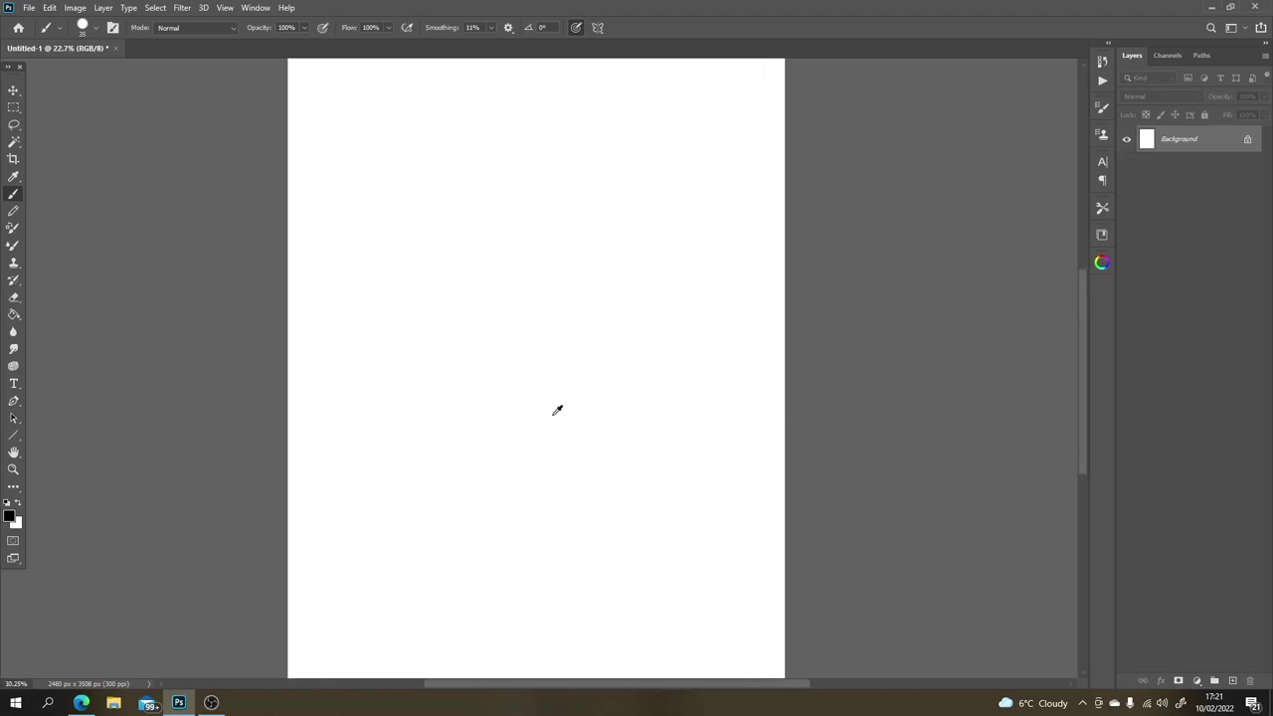
{"action": "scroll", "coordinate": [556, 410], "scroll_direction": "down", "scroll_amount": 1}
{"action": "scroll", "coordinate": [555, 412], "scroll_direction": "up", "scroll_amount": 1}
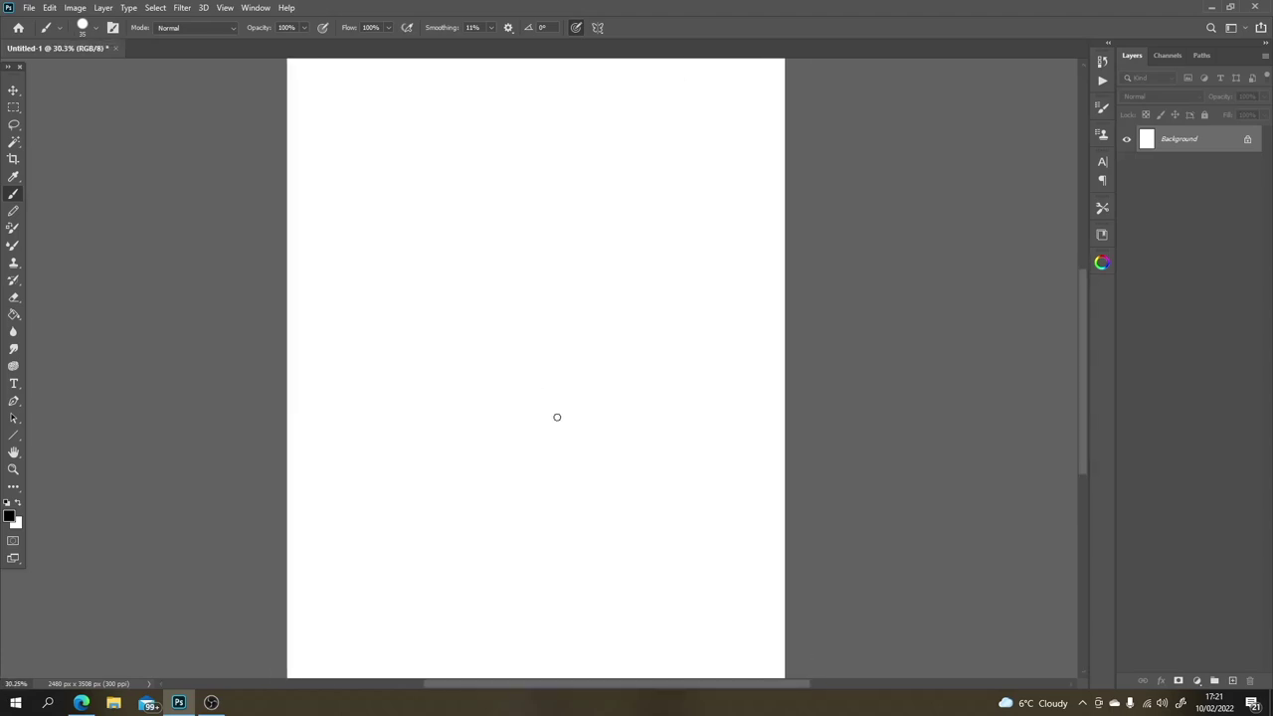
{"action": "scroll", "coordinate": [558, 411], "scroll_direction": "up", "scroll_amount": 1}
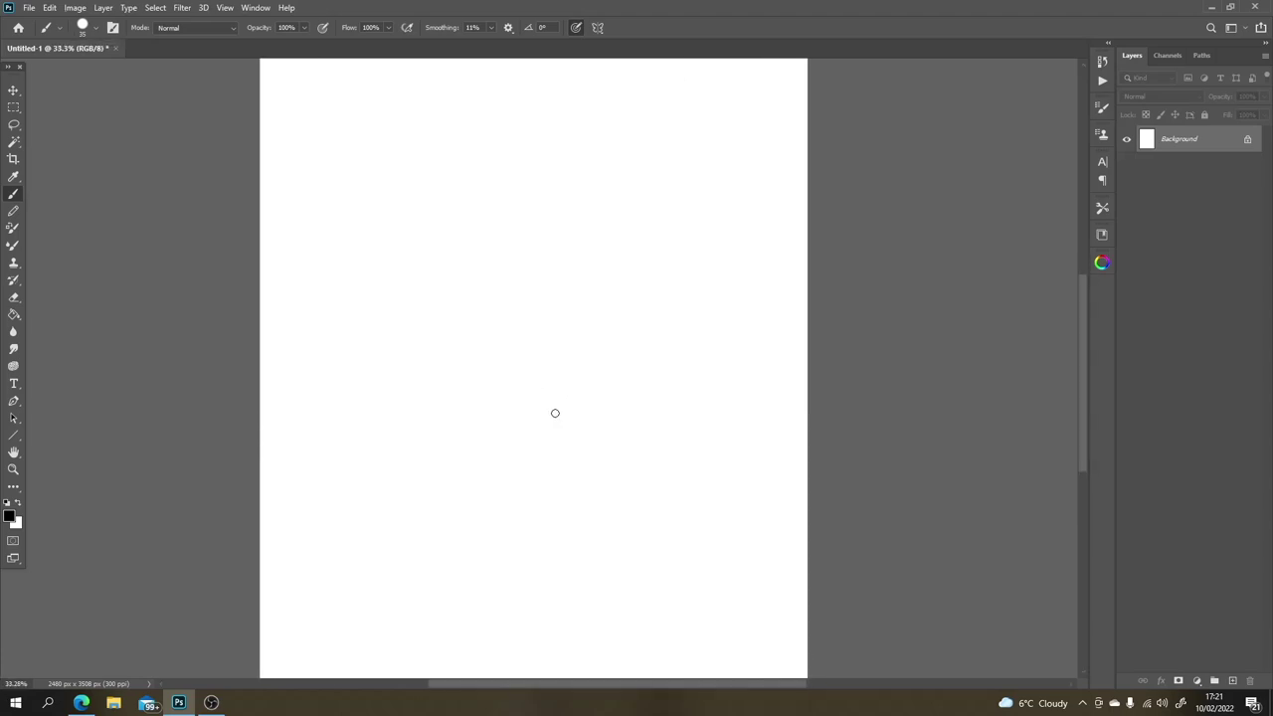
{"action": "mouse_move", "coordinate": [551, 410]}
{"action": "left_mouse_down"}
{"action": "mouse_move", "coordinate": [554, 446]}
{"action": "mouse_move", "coordinate": [528, 381]}
{"action": "mouse_move", "coordinate": [593, 531]}
{"action": "mouse_move", "coordinate": [622, 366]}
{"action": "mouse_move", "coordinate": [503, 308]}
{"action": "mouse_move", "coordinate": [607, 388]}
{"action": "mouse_move", "coordinate": [565, 397]}
{"action": "left_mouse_up"}
{"action": "scroll", "coordinate": [554, 403], "scroll_direction": "down", "scroll_amount": 3}
{"action": "scroll", "coordinate": [553, 404], "scroll_direction": "up", "scroll_amount": 3}
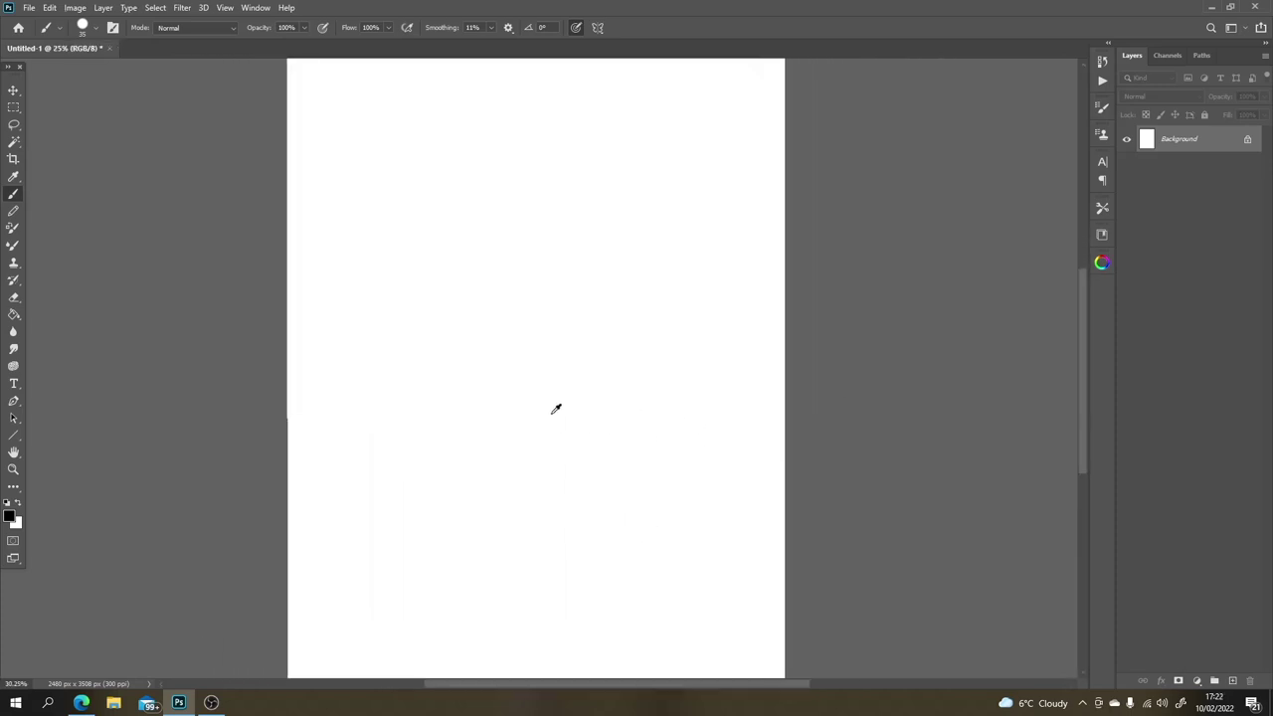
Step: Scribble a dense black zigzag on the right half of the page and inspect it at close range
{"action": "mouse_move", "coordinate": [644, 396]}
{"action": "left_mouse_down"}
{"action": "mouse_move", "coordinate": [685, 318]}
{"action": "mouse_move", "coordinate": [686, 370]}
{"action": "mouse_move", "coordinate": [708, 390]}
{"action": "mouse_move", "coordinate": [678, 333]}
{"action": "mouse_move", "coordinate": [690, 316]}
{"action": "mouse_move", "coordinate": [712, 374]}
{"action": "mouse_move", "coordinate": [709, 445]}
{"action": "left_mouse_up"}
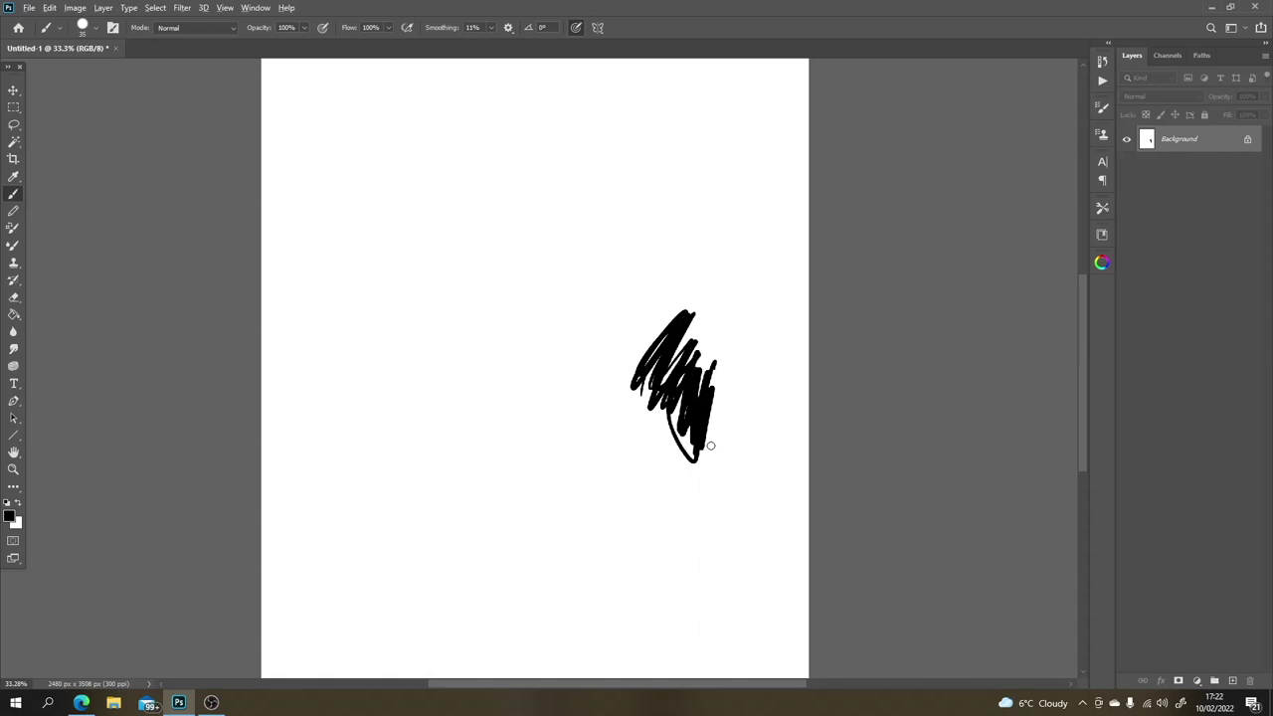
{"action": "scroll", "coordinate": [709, 445], "scroll_direction": "up", "scroll_amount": 5}
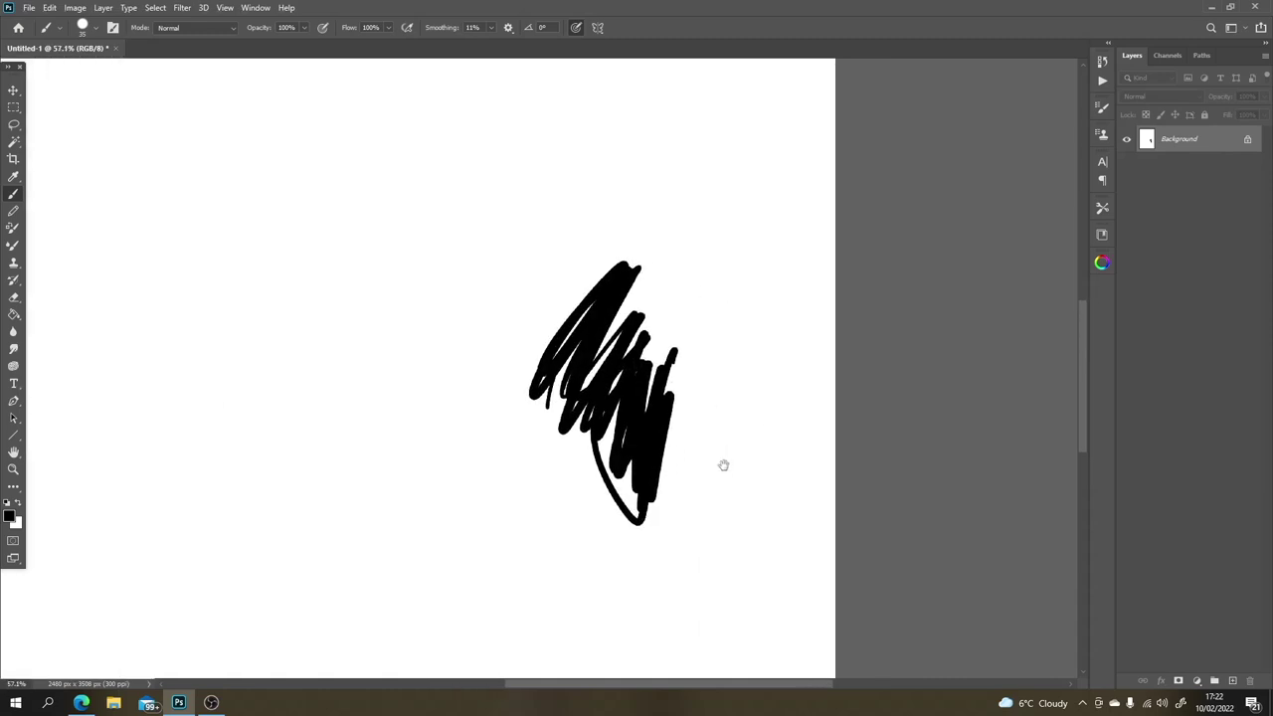
{"action": "scroll", "coordinate": [752, 426], "scroll_direction": "up", "scroll_amount": 3}
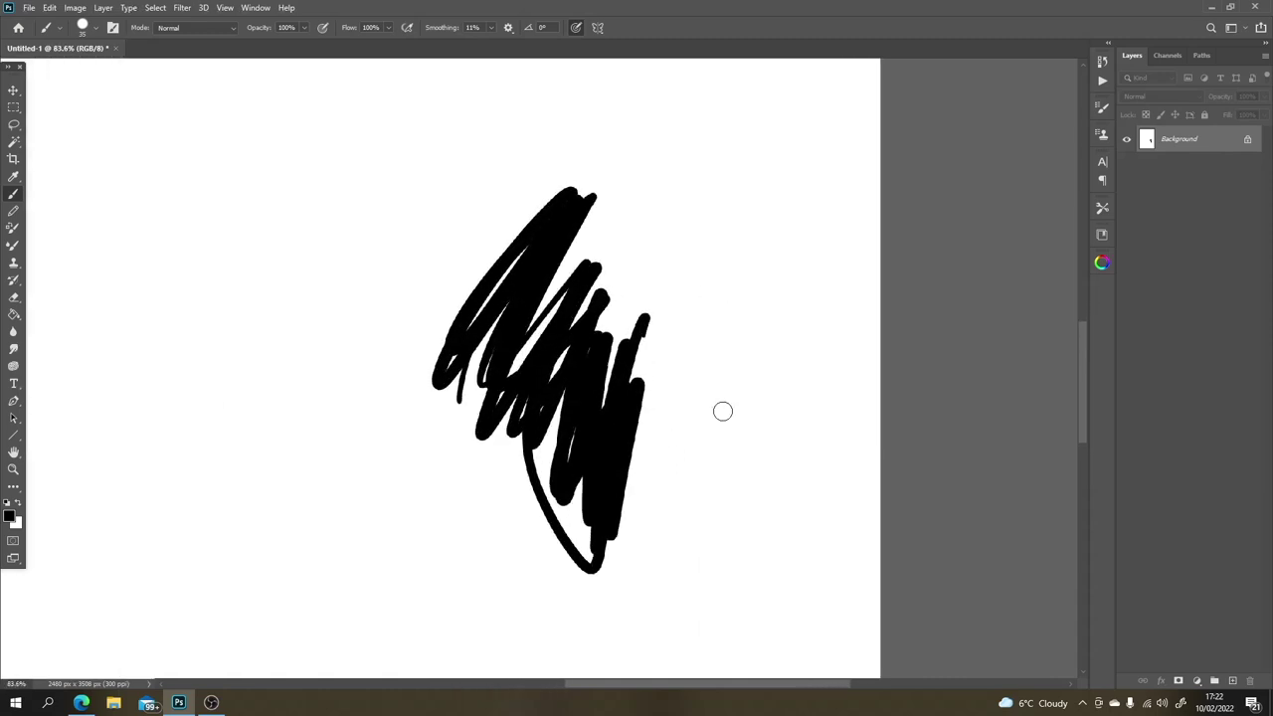
{"action": "left_click_drag", "start_coordinate": [722, 411], "coordinate": [756, 432]}
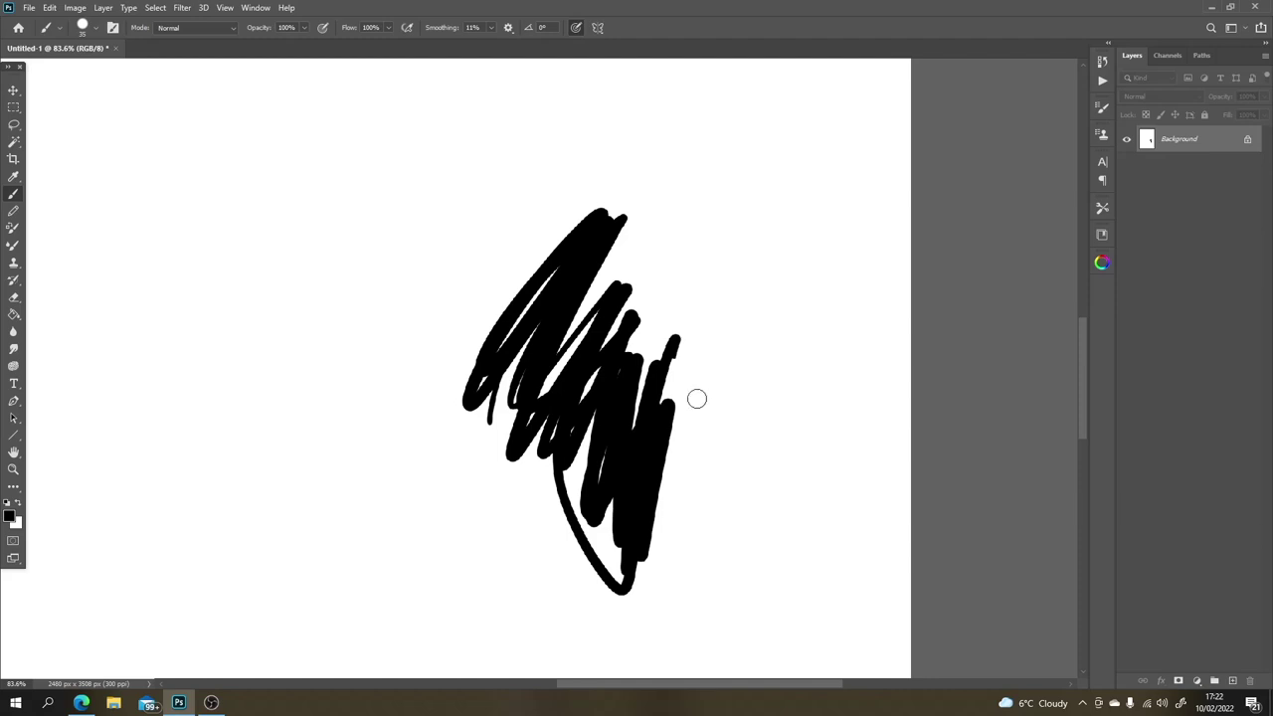
Step: Erase parts of the black scribble along its right edge and lower end with the Eraser tool
{"action": "key", "text": "e"}
{"action": "mouse_move", "coordinate": [679, 344]}
{"action": "left_mouse_down"}
{"action": "mouse_move", "coordinate": [679, 462]}
{"action": "mouse_move", "coordinate": [691, 310]}
{"action": "left_mouse_up"}
{"action": "mouse_move", "coordinate": [636, 572]}
{"action": "left_mouse_down"}
{"action": "mouse_move", "coordinate": [662, 502]}
{"action": "mouse_move", "coordinate": [635, 542]}
{"action": "mouse_move", "coordinate": [625, 619]}
{"action": "mouse_move", "coordinate": [611, 488]}
{"action": "mouse_move", "coordinate": [617, 602]}
{"action": "mouse_move", "coordinate": [603, 499]}
{"action": "mouse_move", "coordinate": [609, 556]}
{"action": "left_mouse_up"}
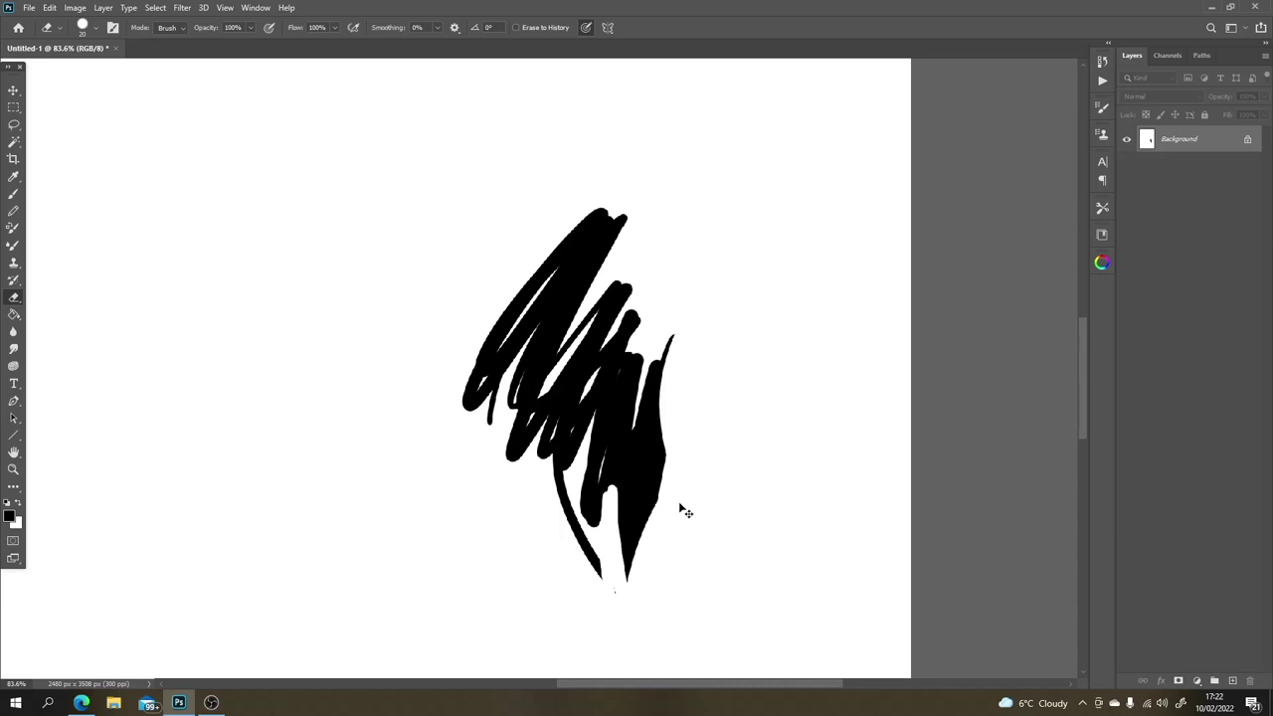
Step: Undo the eraser strokes and the black scribble
{"action": "key", "text": "ctrl+z"}
{"action": "key", "text": "ctrl+z"}
{"action": "key", "text": "ctrl+z"}
{"action": "key", "text": "ctrl+z"}
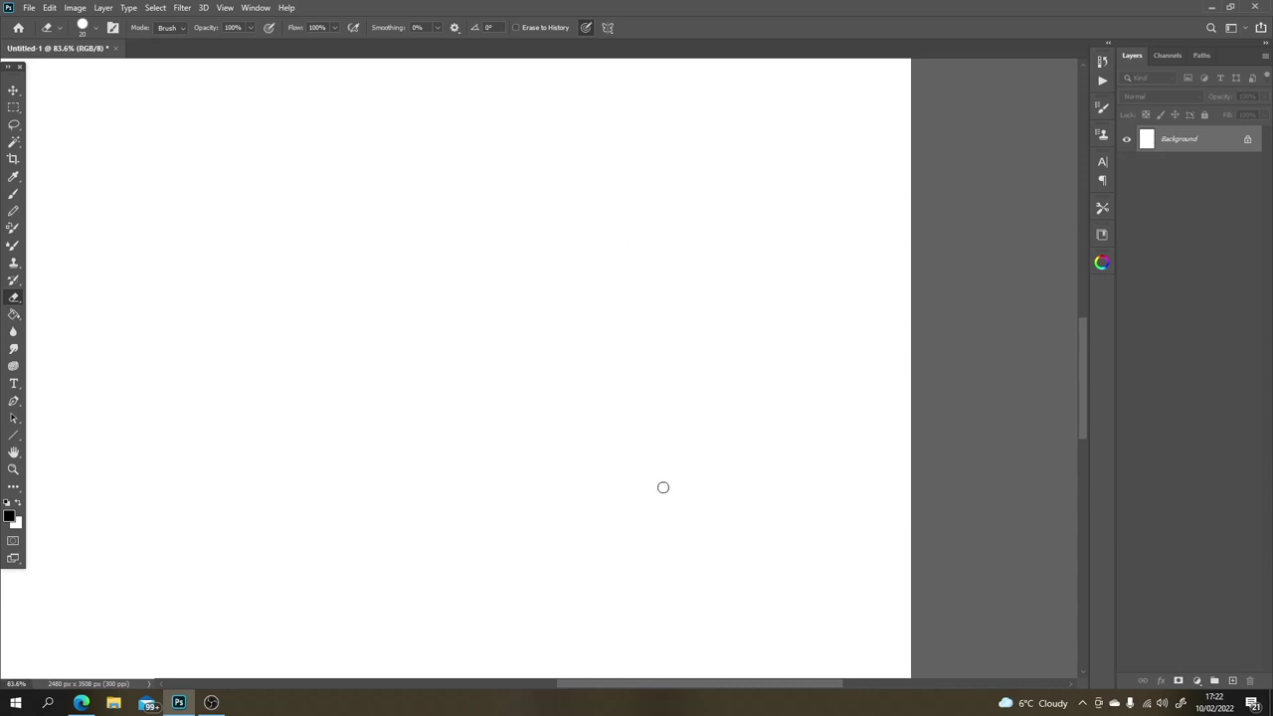
Step: Rotate the whole canvas 90° clockwise
{"action": "scroll", "coordinate": [587, 419], "scroll_direction": "down", "scroll_amount": 2}
{"action": "scroll", "coordinate": [587, 419], "scroll_direction": "down", "scroll_amount": 4}
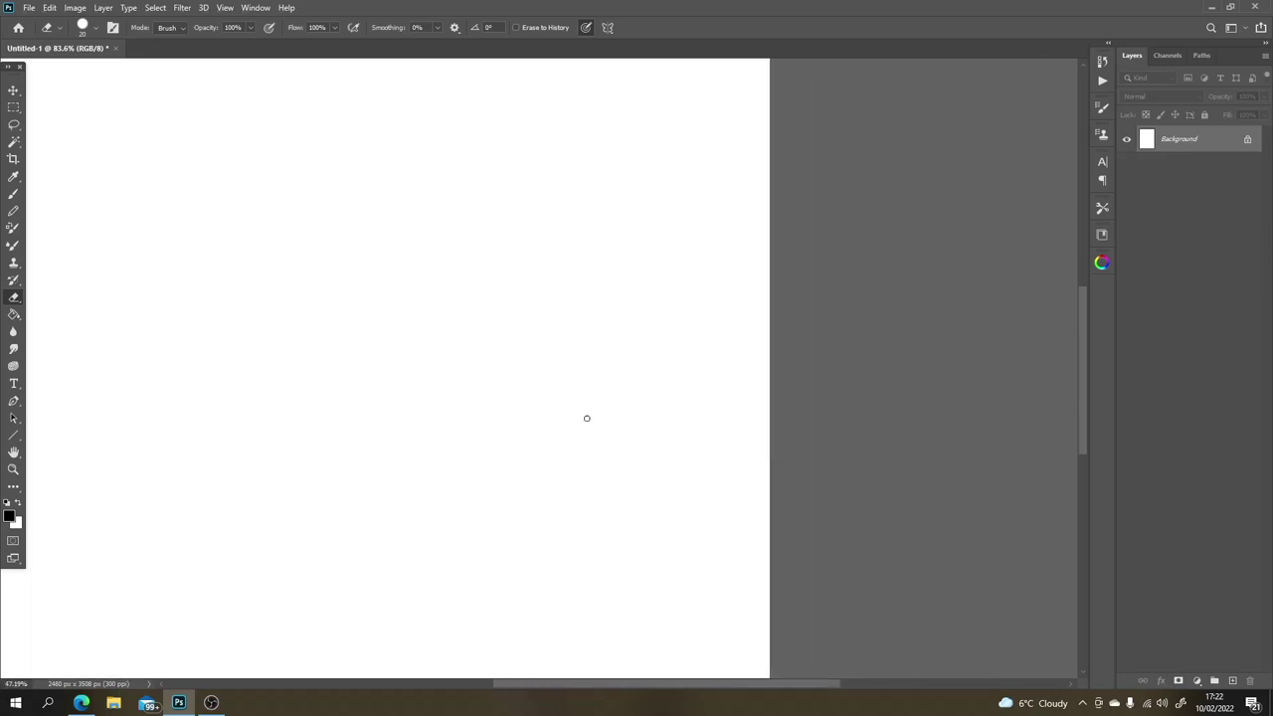
{"action": "scroll", "coordinate": [658, 456], "scroll_direction": "down", "scroll_amount": 2}
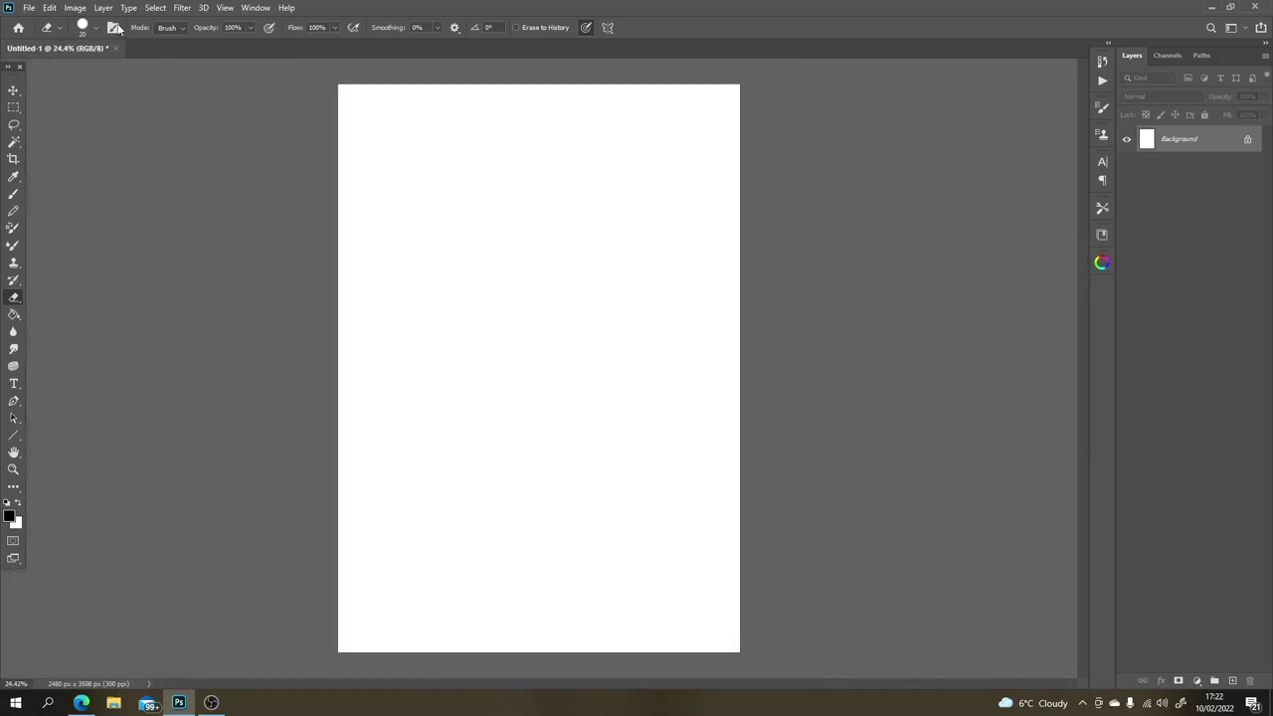
{"action": "left_click", "coordinate": [74, 7]}
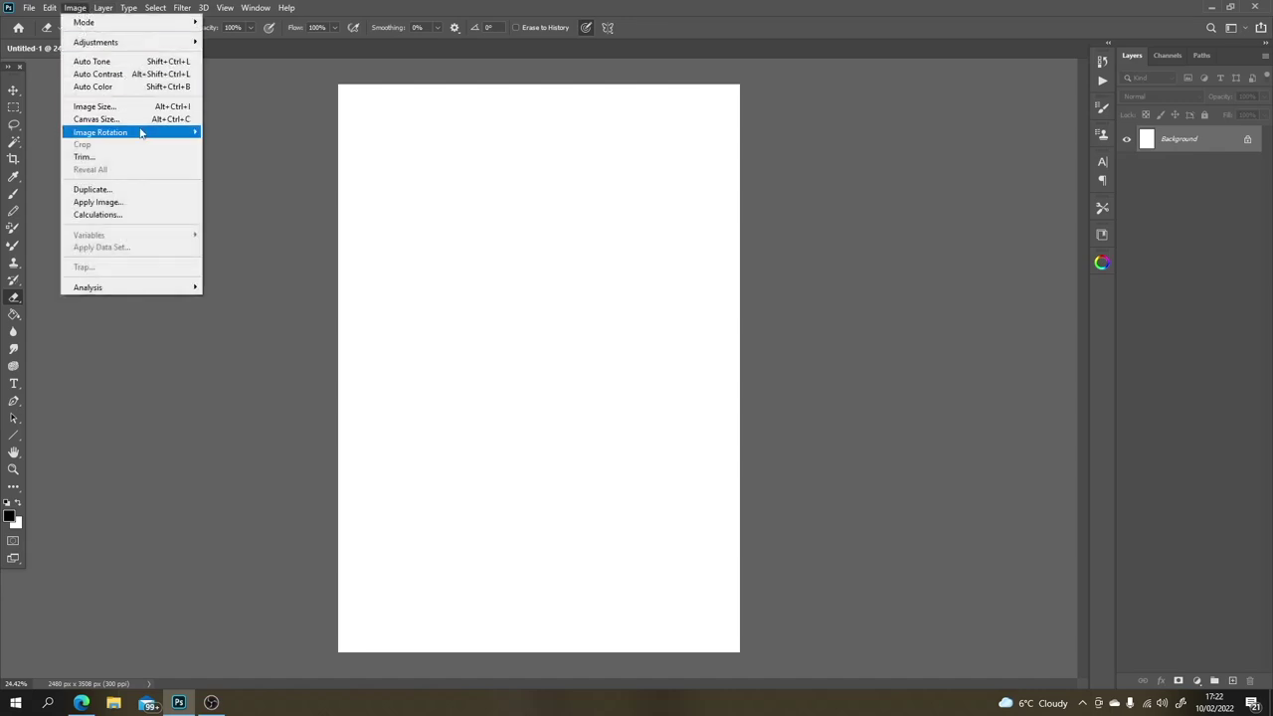
{"action": "mouse_move", "coordinate": [141, 133]}
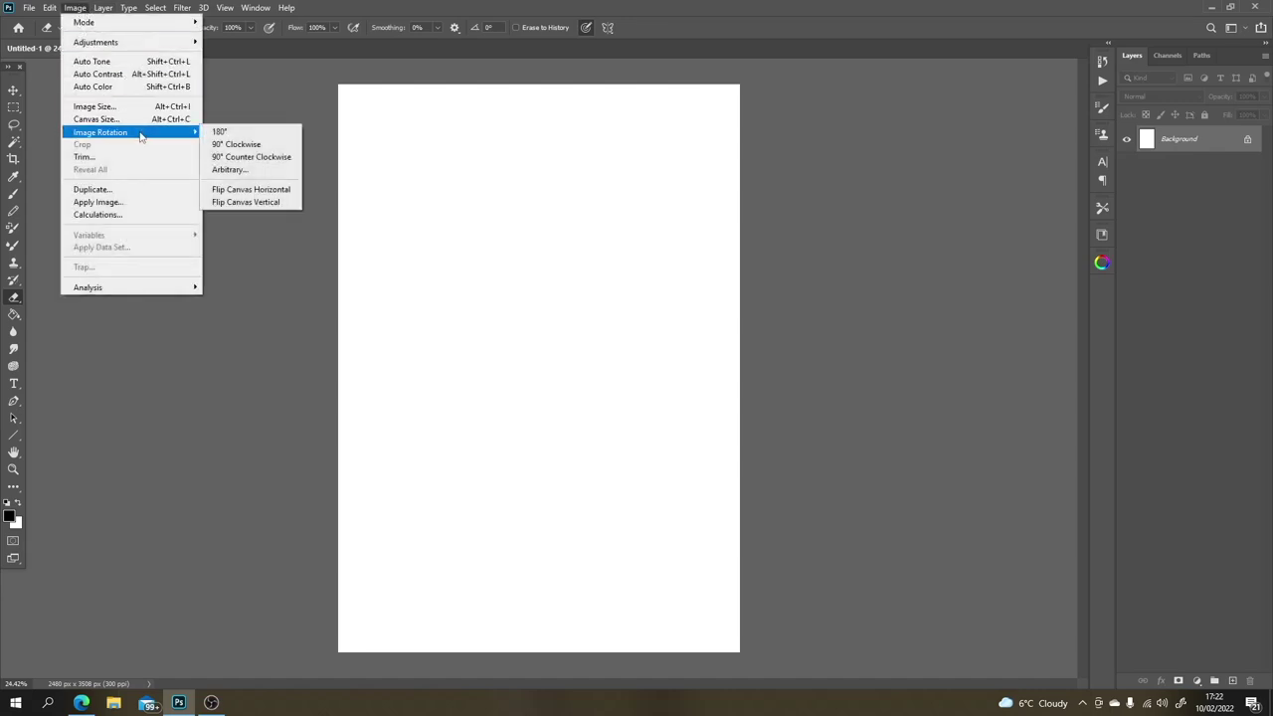
{"action": "left_click", "coordinate": [218, 146]}
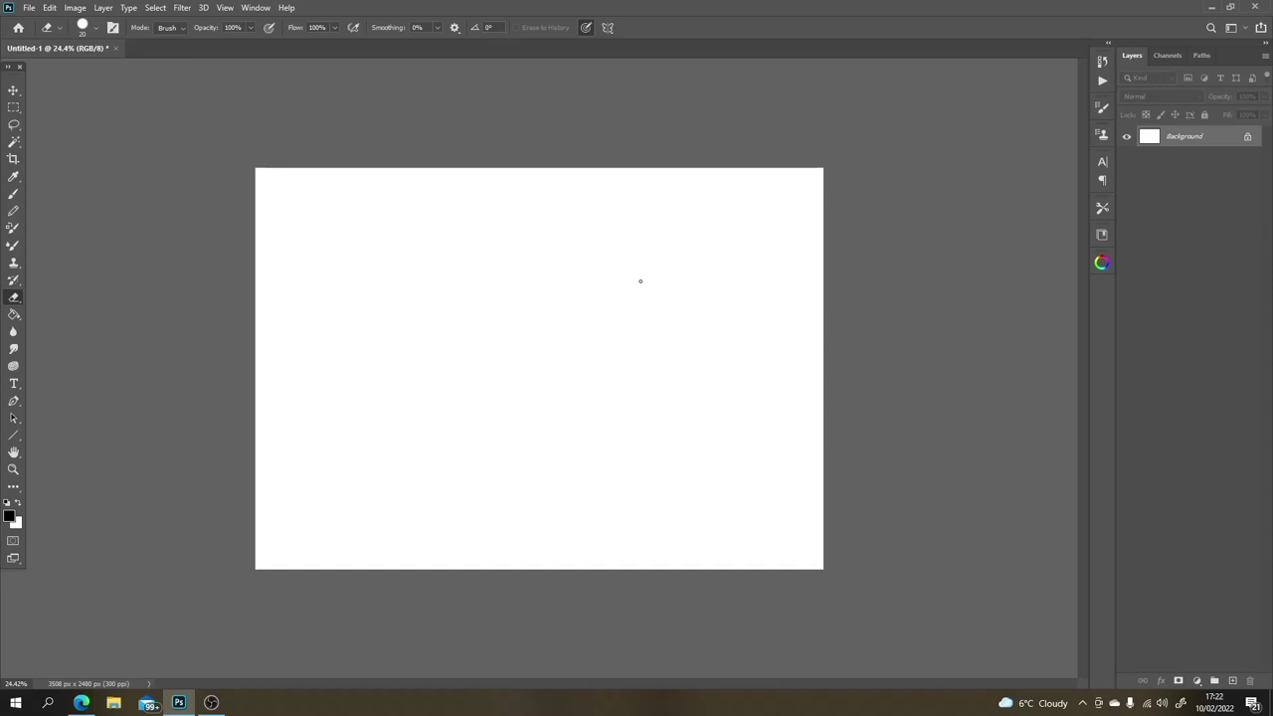
Step: Sketch an oval head outline with a neck and rounded base on the right half of the page in black brush strokes
{"action": "key", "text": "b"}
{"action": "mouse_move", "coordinate": [656, 261]}
{"action": "left_mouse_down"}
{"action": "mouse_move", "coordinate": [635, 305]}
{"action": "mouse_move", "coordinate": [647, 339]}
{"action": "mouse_move", "coordinate": [678, 262]}
{"action": "mouse_move", "coordinate": [681, 356]}
{"action": "mouse_move", "coordinate": [693, 289]}
{"action": "mouse_move", "coordinate": [633, 295]}
{"action": "mouse_move", "coordinate": [674, 360]}
{"action": "left_mouse_up"}
{"action": "mouse_move", "coordinate": [662, 365]}
{"action": "left_mouse_down"}
{"action": "mouse_move", "coordinate": [648, 387]}
{"action": "mouse_move", "coordinate": [693, 387]}
{"action": "mouse_move", "coordinate": [686, 405]}
{"action": "mouse_move", "coordinate": [694, 396]}
{"action": "left_mouse_up"}
{"action": "left_click_drag", "start_coordinate": [688, 366], "coordinate": [690, 372]}
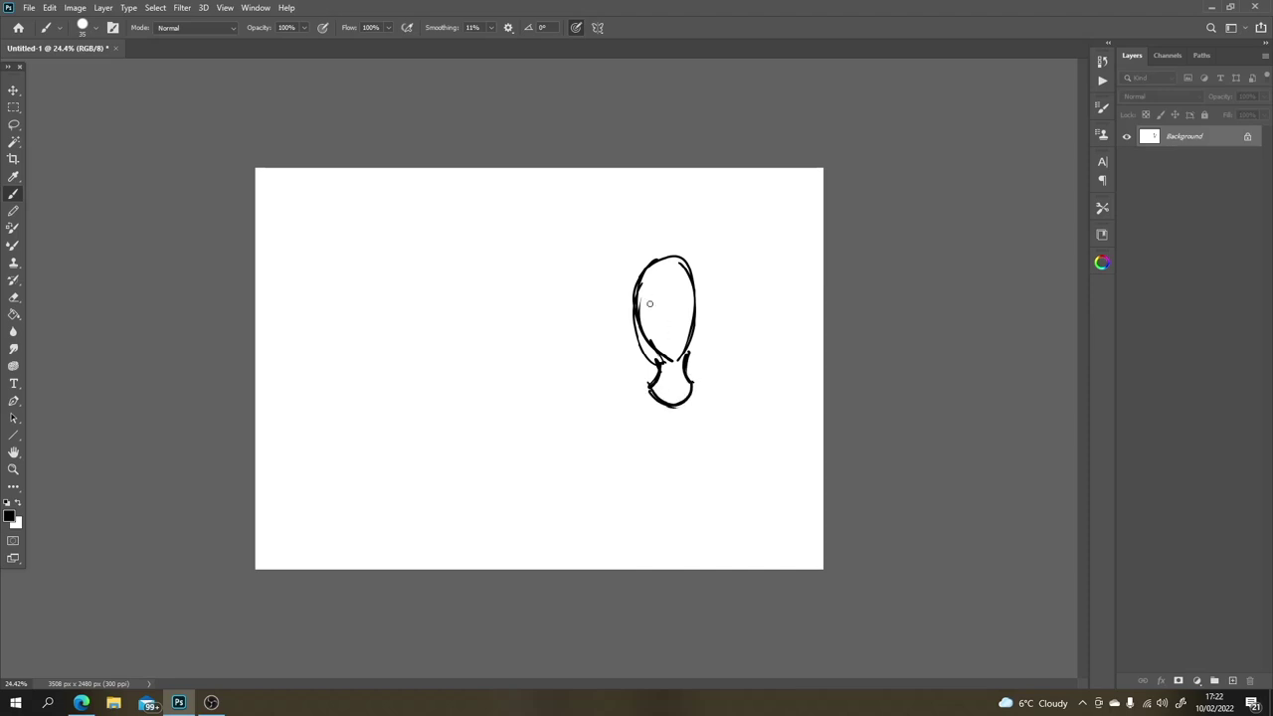
Step: Draw eyes, eyebrows, nose, mouth, ears and spiky hair on the sketched head, undoing one misplaced hair stroke
{"action": "mouse_move", "coordinate": [643, 304]}
{"action": "left_mouse_down"}
{"action": "mouse_move", "coordinate": [694, 300]}
{"action": "mouse_move", "coordinate": [683, 313]}
{"action": "mouse_move", "coordinate": [661, 293]}
{"action": "left_mouse_up"}
{"action": "left_click_drag", "start_coordinate": [636, 311], "coordinate": [629, 260]}
{"action": "mouse_move", "coordinate": [642, 260]}
{"action": "left_mouse_down"}
{"action": "mouse_move", "coordinate": [664, 233]}
{"action": "mouse_move", "coordinate": [671, 253]}
{"action": "mouse_move", "coordinate": [698, 239]}
{"action": "mouse_move", "coordinate": [708, 293]}
{"action": "left_mouse_up"}
{"action": "key", "text": "ctrl+z"}
{"action": "mouse_move", "coordinate": [639, 257]}
{"action": "left_mouse_down"}
{"action": "mouse_move", "coordinate": [654, 236]}
{"action": "mouse_move", "coordinate": [662, 256]}
{"action": "mouse_move", "coordinate": [694, 239]}
{"action": "mouse_move", "coordinate": [699, 329]}
{"action": "mouse_move", "coordinate": [638, 328]}
{"action": "left_mouse_up"}
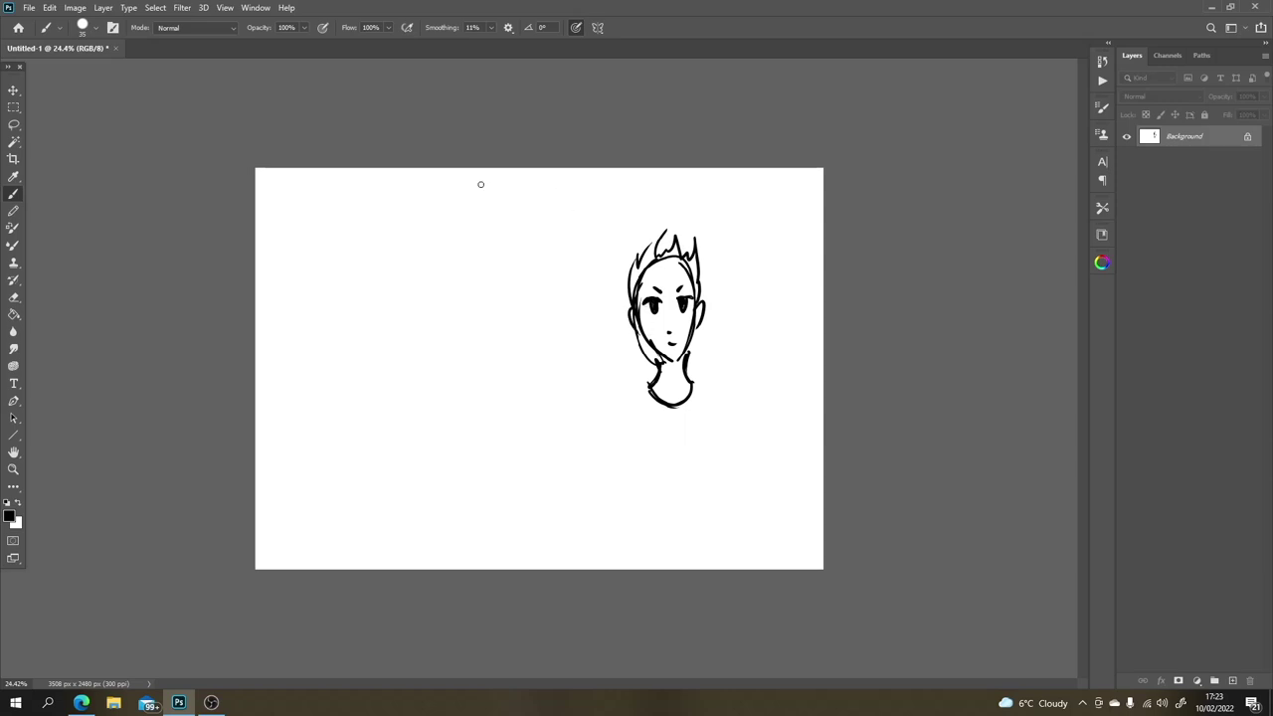
Step: Flip the whole canvas horizontally
{"action": "left_click", "coordinate": [74, 6]}
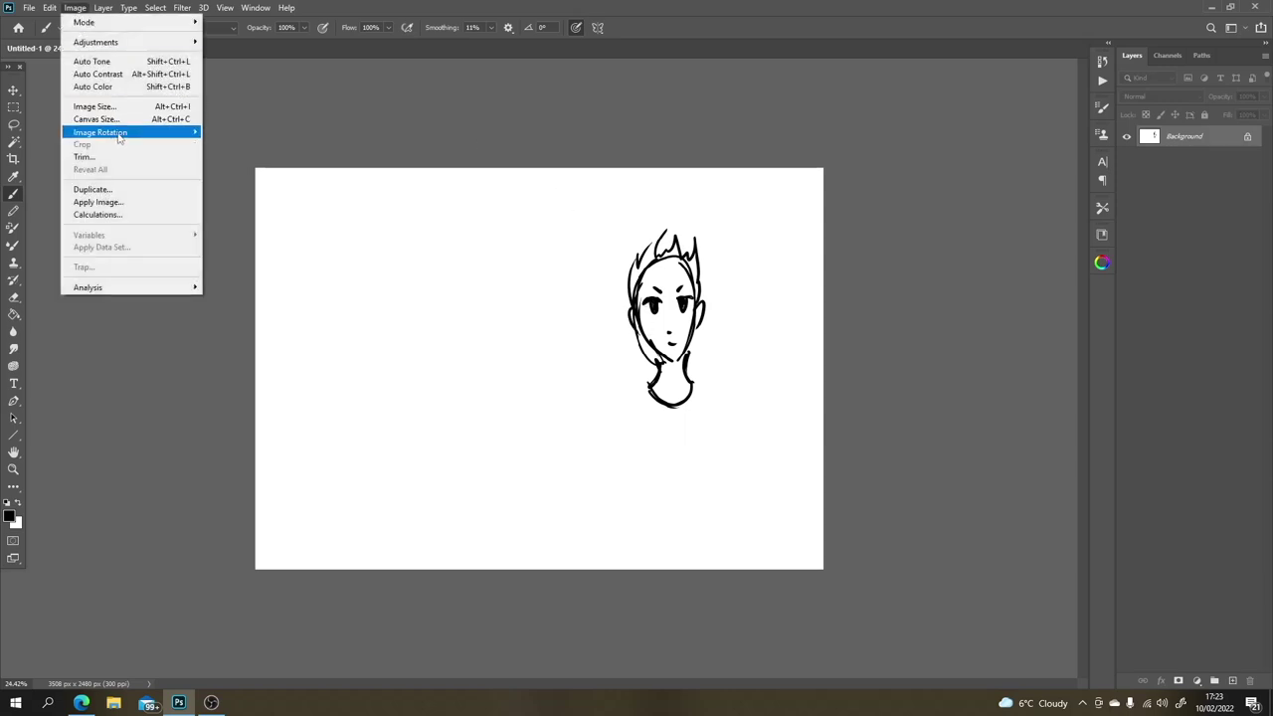
{"action": "mouse_move", "coordinate": [169, 140]}
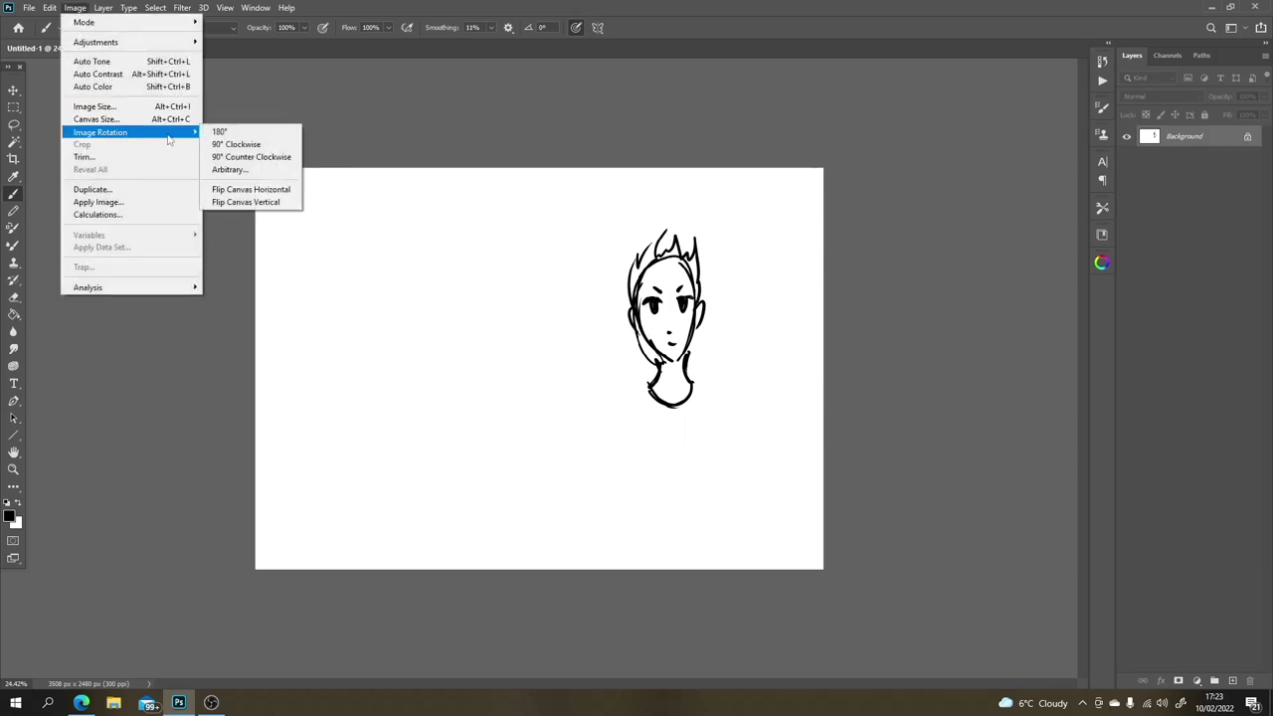
{"action": "left_click", "coordinate": [261, 189]}
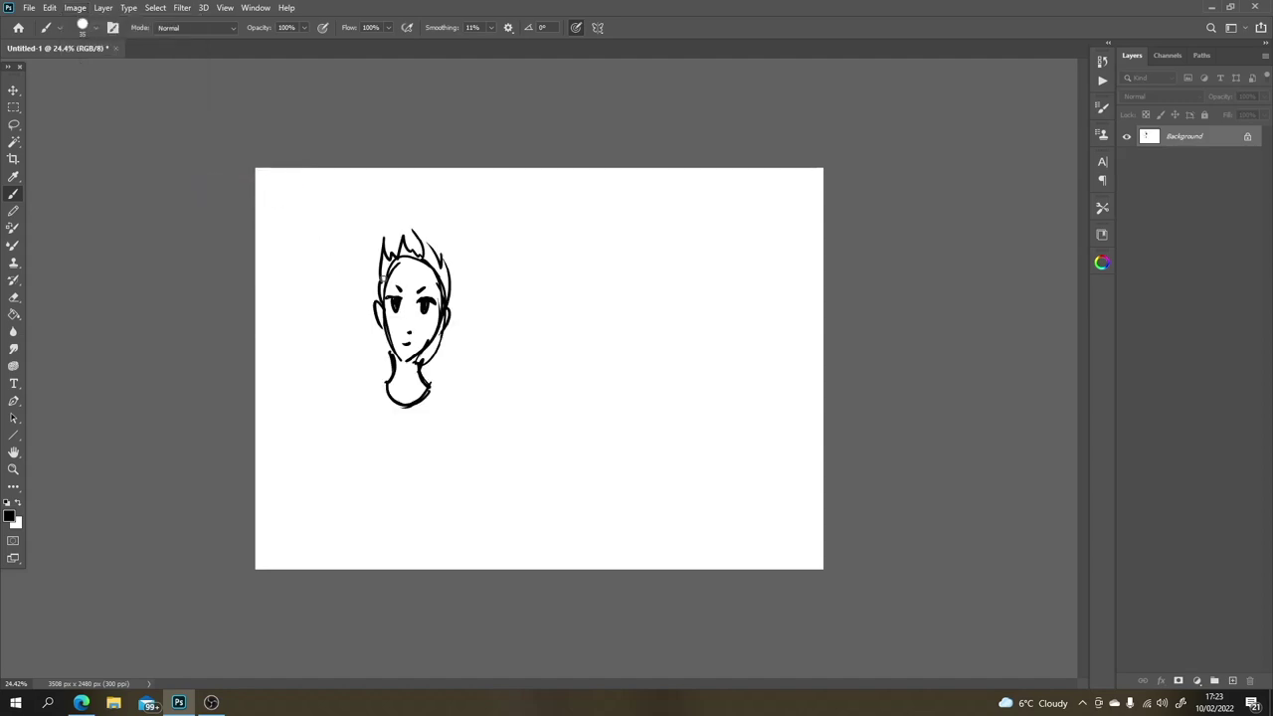
Step: Erase the stray lines beside the jaw and neck, and try to move the drawing on the Background layer, cancelling the layer conversion
{"action": "key", "text": "e"}
{"action": "mouse_move", "coordinate": [442, 351]}
{"action": "left_mouse_down"}
{"action": "mouse_move", "coordinate": [448, 334]}
{"action": "mouse_move", "coordinate": [425, 362]}
{"action": "mouse_move", "coordinate": [455, 341]}
{"action": "left_mouse_up"}
{"action": "key", "text": "v"}
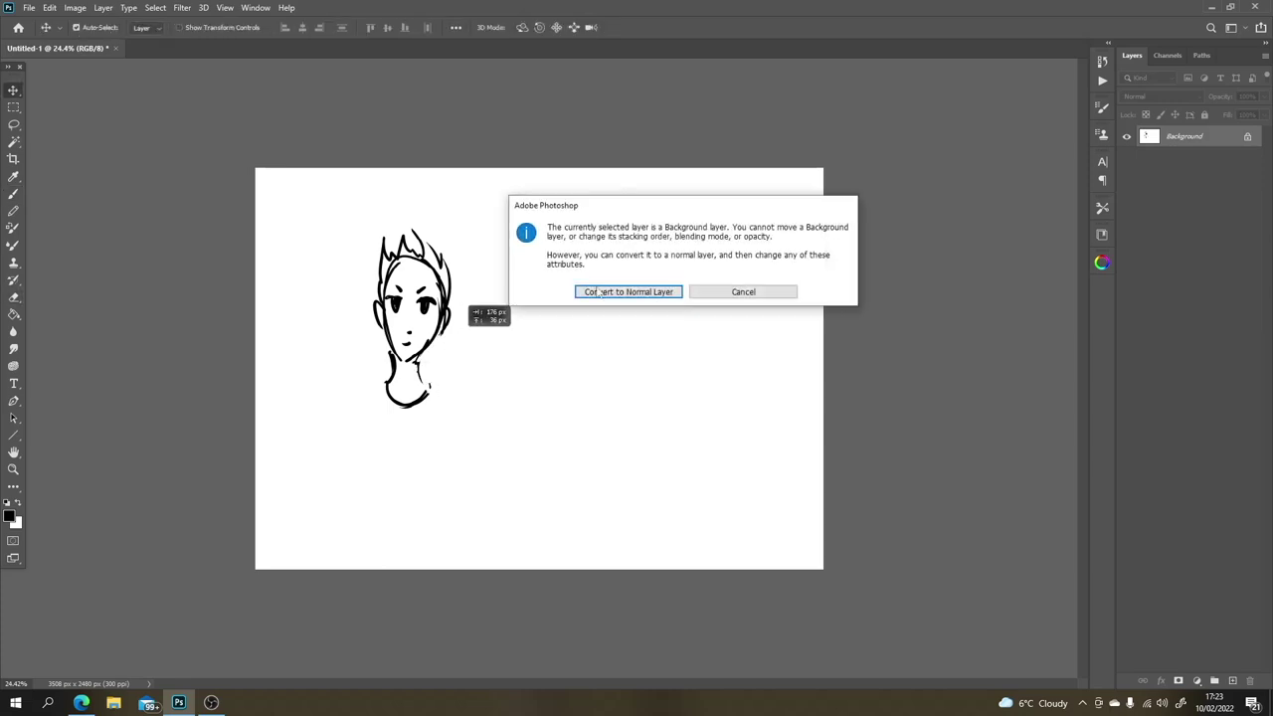
{"action": "left_click", "coordinate": [737, 292]}
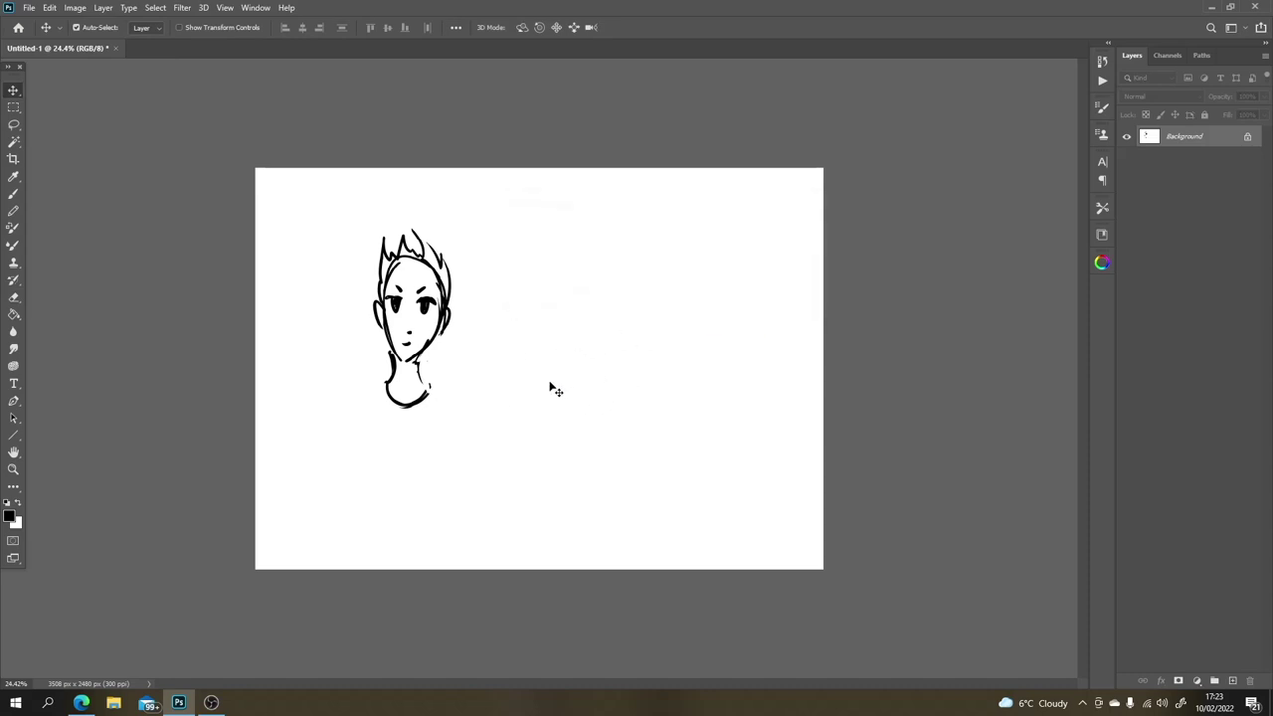
Step: Redraw the neck line and thicken the adjoining side of the face with black brush strokes
{"action": "key", "text": "b"}
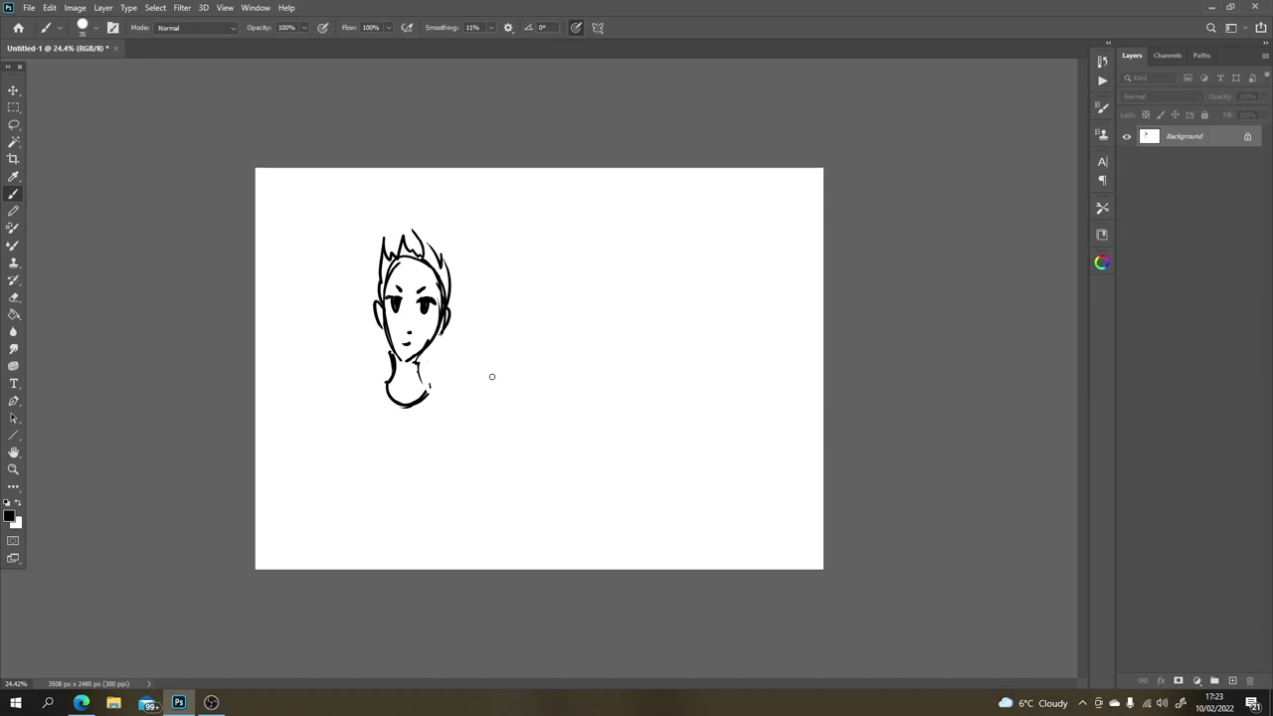
{"action": "mouse_move", "coordinate": [423, 349]}
{"action": "left_mouse_down"}
{"action": "mouse_move", "coordinate": [431, 391]}
{"action": "mouse_move", "coordinate": [422, 372]}
{"action": "left_mouse_up"}
{"action": "mouse_move", "coordinate": [438, 289]}
{"action": "left_mouse_down"}
{"action": "mouse_move", "coordinate": [422, 353]}
{"action": "mouse_move", "coordinate": [434, 336]}
{"action": "left_mouse_up"}
{"action": "key", "text": "ctrl+a"}
{"action": "key", "text": "Delete"}
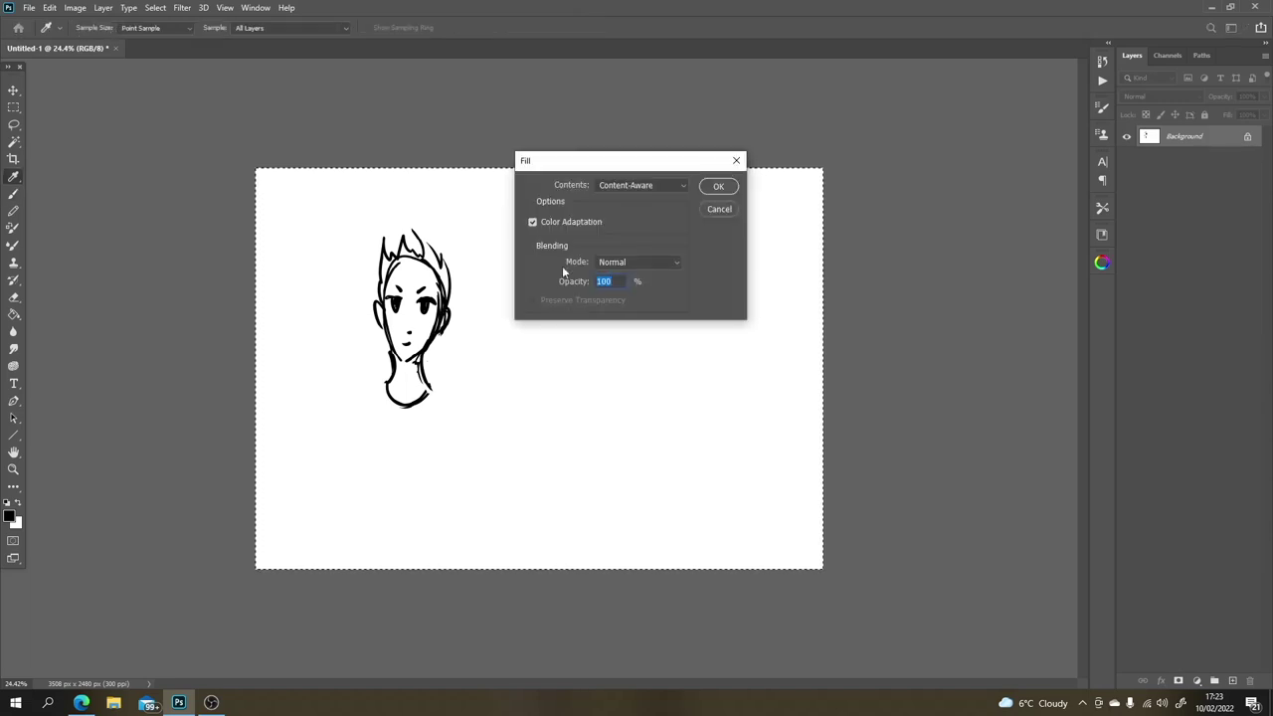
{"action": "left_click", "coordinate": [729, 210]}
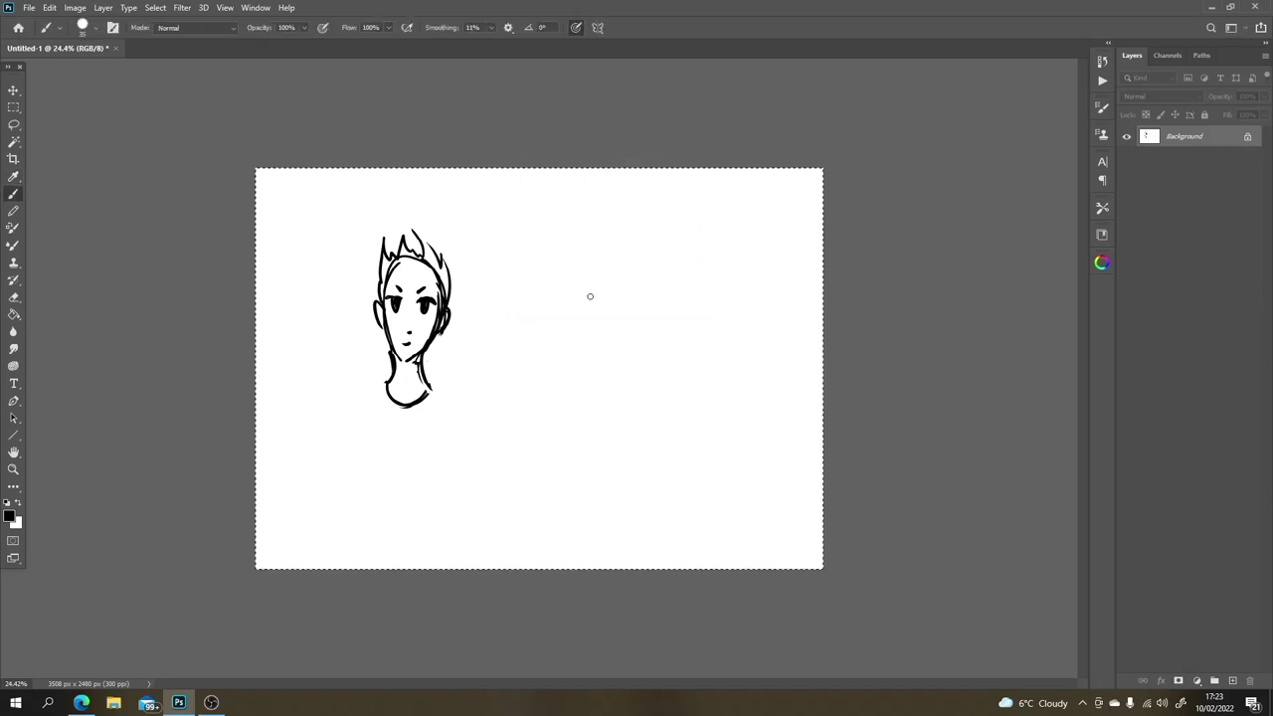
Step: Paint over the entire head sketch in white with the brush enlarged to 250
{"action": "key", "text": "x"}
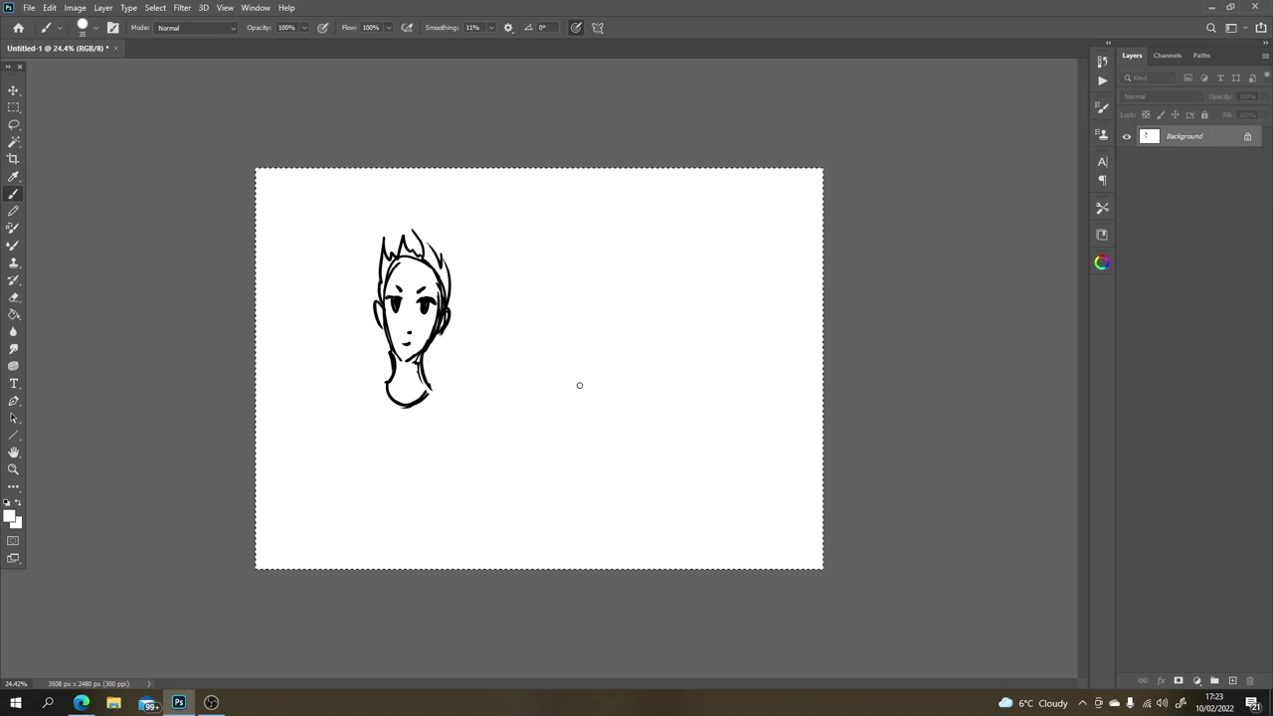
{"action": "key", "text": "bracketright"}
{"action": "key", "text": "bracketright"}
{"action": "key", "text": "bracketright"}
{"action": "key", "text": "bracketright"}
{"action": "key", "text": "bracketright"}
{"action": "key", "text": "bracketright"}
{"action": "key", "text": "bracketright"}
{"action": "key", "text": "bracketright"}
{"action": "key", "text": "bracketright"}
{"action": "key", "text": "bracketright"}
{"action": "key", "text": "bracketright"}
{"action": "key", "text": "bracketright"}
{"action": "mouse_move", "coordinate": [471, 289]}
{"action": "left_mouse_down"}
{"action": "mouse_move", "coordinate": [431, 326]}
{"action": "mouse_move", "coordinate": [366, 440]}
{"action": "mouse_move", "coordinate": [412, 220]}
{"action": "mouse_move", "coordinate": [374, 387]}
{"action": "left_mouse_up"}
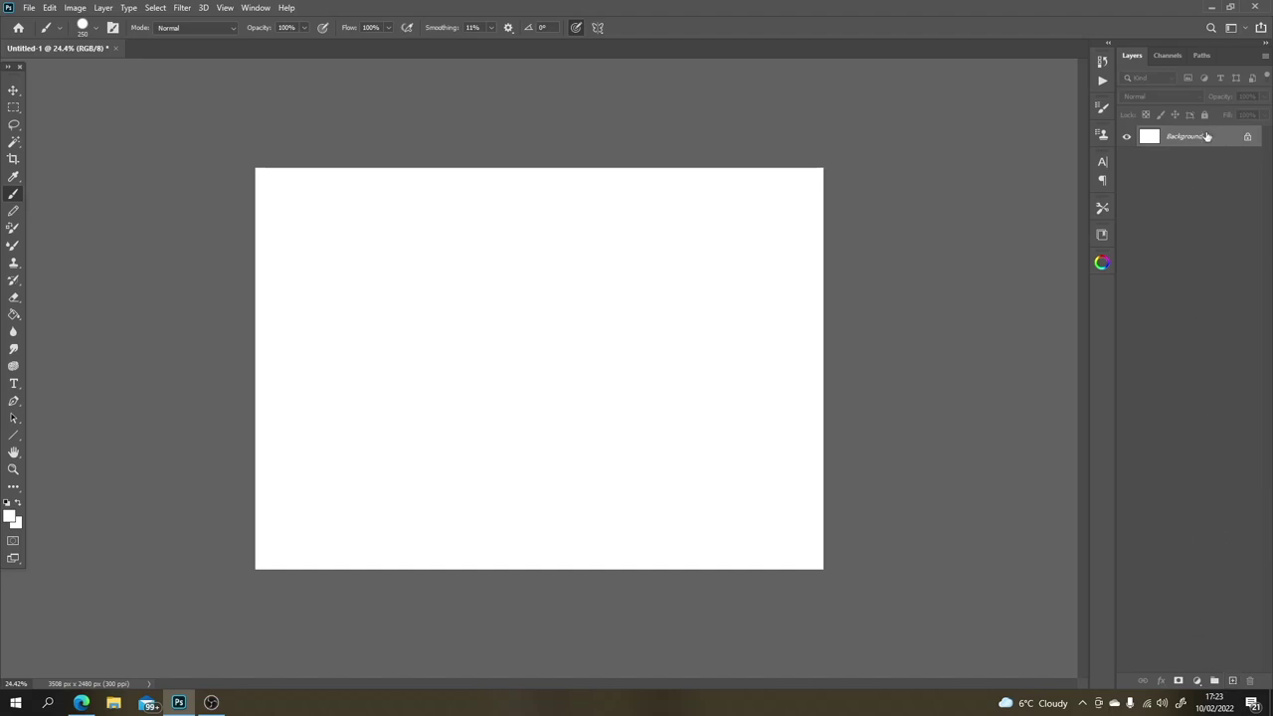
Step: Add a new layer and sketch a small black oval head with a neck on the page's right half at brush size 45
{"action": "left_click", "coordinate": [1232, 681]}
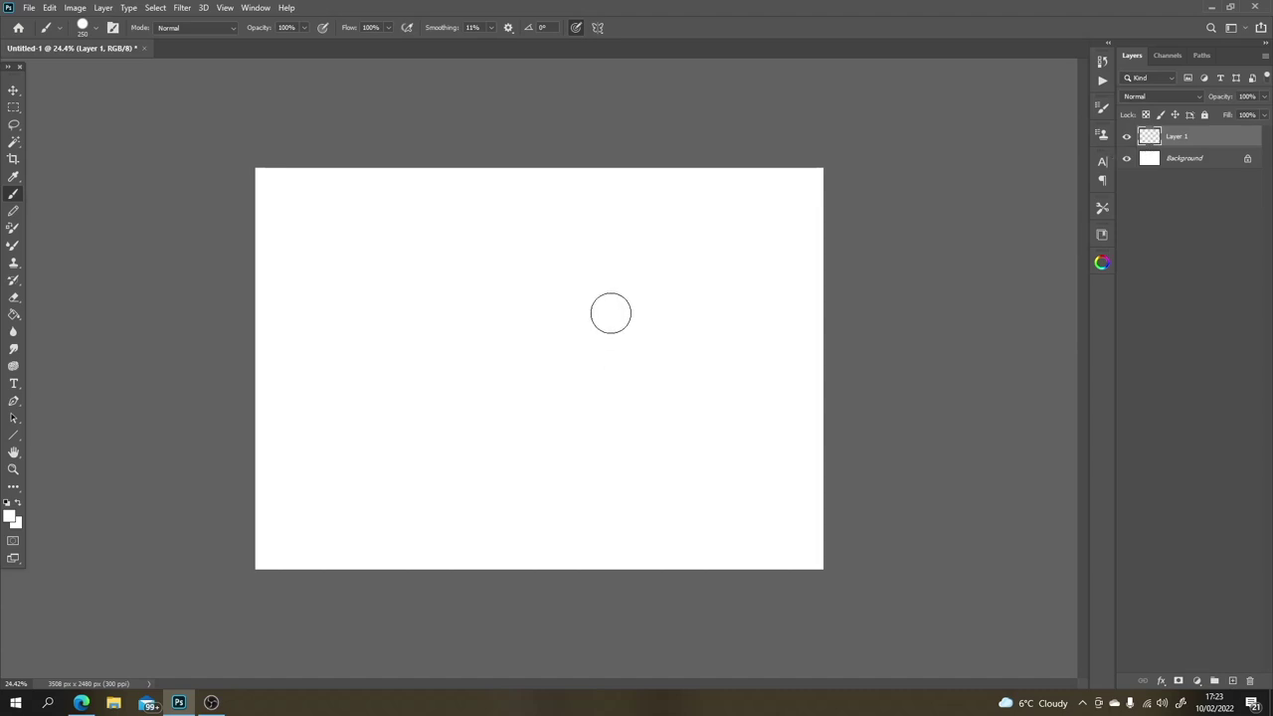
{"action": "key", "text": "bracketleft"}
{"action": "key", "text": "bracketleft"}
{"action": "key", "text": "bracketleft"}
{"action": "key", "text": "bracketleft"}
{"action": "key", "text": "bracketleft"}
{"action": "key", "text": "bracketleft"}
{"action": "key", "text": "bracketleft"}
{"action": "key", "text": "bracketleft"}
{"action": "key", "text": "bracketleft"}
{"action": "key", "text": "bracketleft"}
{"action": "key", "text": "d"}
{"action": "mouse_move", "coordinate": [641, 285]}
{"action": "left_mouse_down"}
{"action": "mouse_move", "coordinate": [646, 339]}
{"action": "mouse_move", "coordinate": [645, 270]}
{"action": "mouse_move", "coordinate": [664, 310]}
{"action": "mouse_move", "coordinate": [648, 338]}
{"action": "mouse_move", "coordinate": [643, 272]}
{"action": "mouse_move", "coordinate": [642, 335]}
{"action": "mouse_move", "coordinate": [639, 270]}
{"action": "left_mouse_up"}
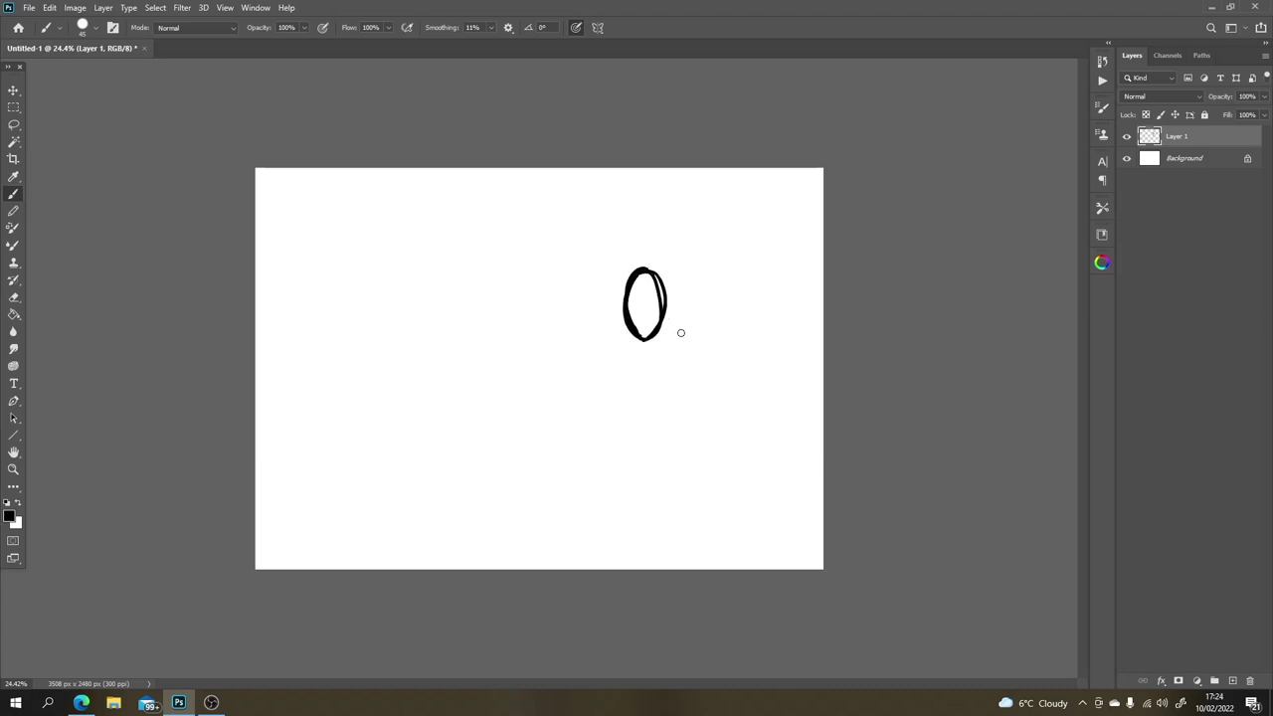
{"action": "mouse_move", "coordinate": [636, 337]}
{"action": "left_mouse_down"}
{"action": "mouse_move", "coordinate": [630, 355]}
{"action": "mouse_move", "coordinate": [659, 353]}
{"action": "mouse_move", "coordinate": [632, 351]}
{"action": "left_mouse_up"}
Step: Write a letter V beside the head and move the layer's whole drawing to the upper left of the page
{"action": "key", "text": "v"}
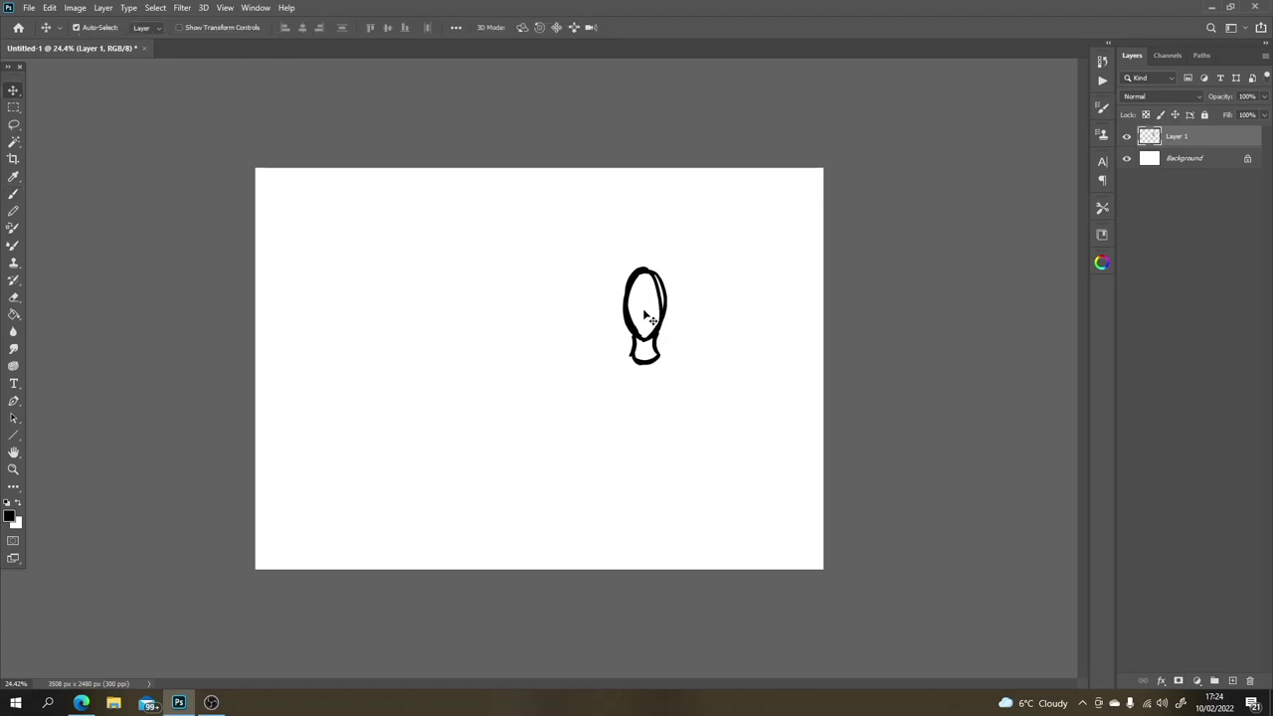
{"action": "key", "text": "b"}
{"action": "left_click_drag", "start_coordinate": [730, 338], "coordinate": [758, 326]}
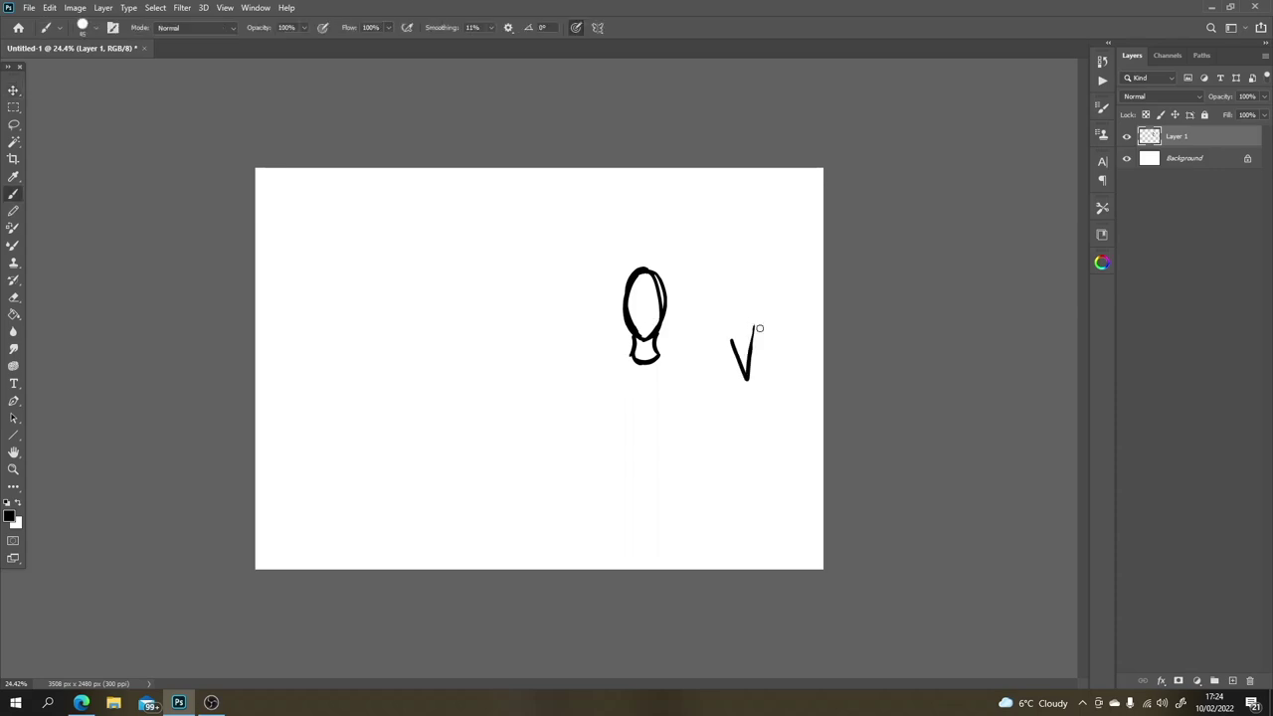
{"action": "key", "text": "v"}
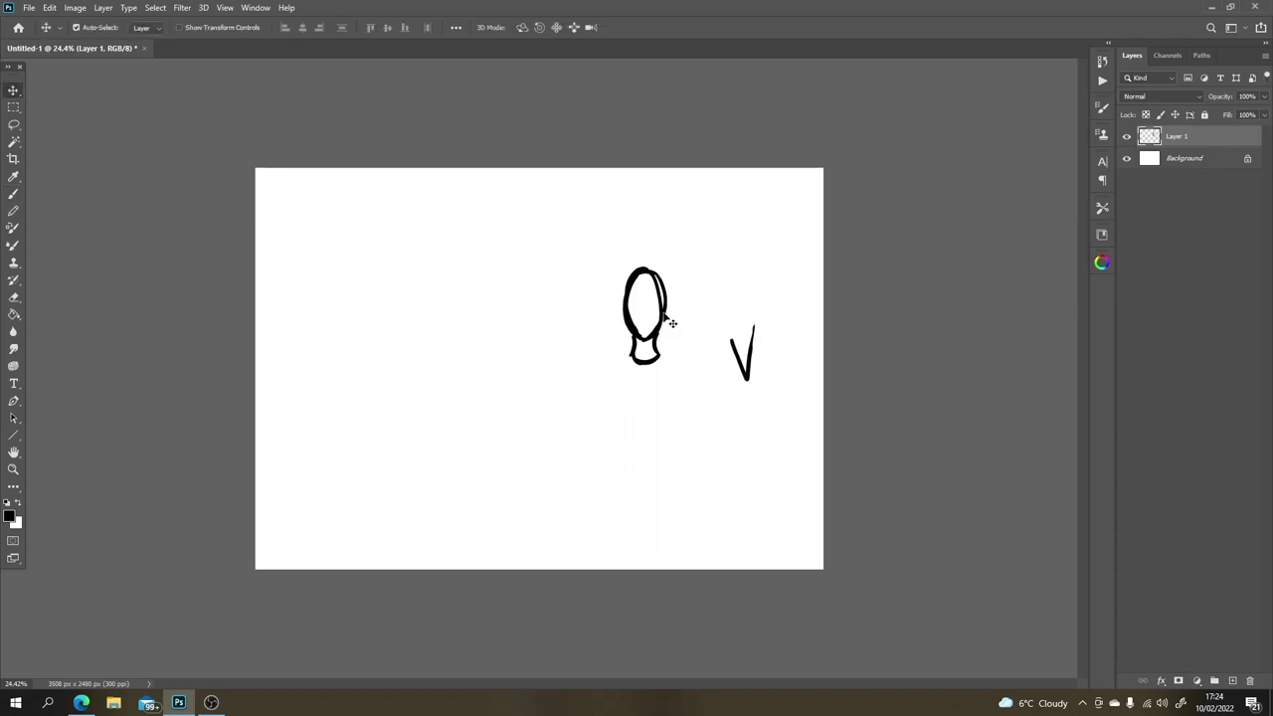
{"action": "mouse_move", "coordinate": [672, 323]}
{"action": "left_mouse_down"}
{"action": "mouse_move", "coordinate": [607, 348]}
{"action": "mouse_move", "coordinate": [587, 282]}
{"action": "mouse_move", "coordinate": [517, 342]}
{"action": "mouse_move", "coordinate": [388, 306]}
{"action": "mouse_move", "coordinate": [396, 282]}
{"action": "left_mouse_up"}
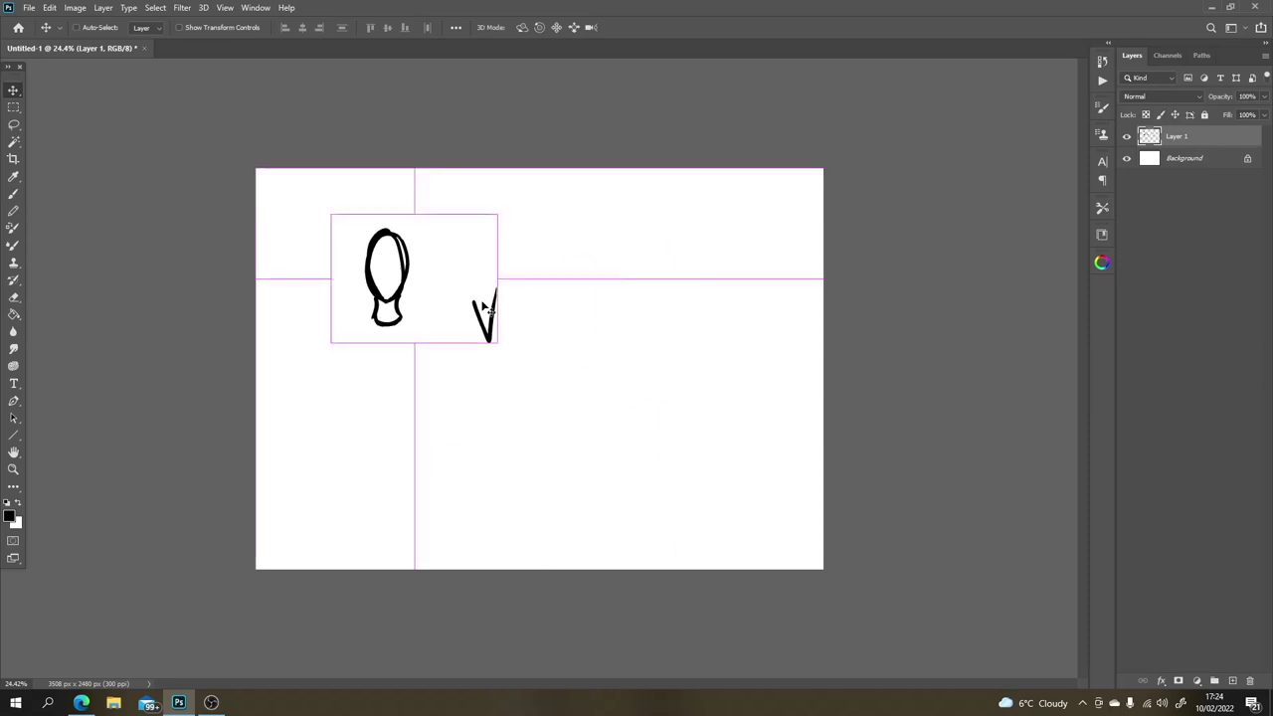
Step: Undo the move of the drawing and erase the letter V beside the head
{"action": "key", "text": "ctrl+z"}
{"action": "key", "text": "e"}
{"action": "mouse_move", "coordinate": [755, 332]}
{"action": "left_mouse_down"}
{"action": "mouse_move", "coordinate": [750, 380]}
{"action": "mouse_move", "coordinate": [737, 343]}
{"action": "mouse_move", "coordinate": [738, 375]}
{"action": "left_mouse_up"}
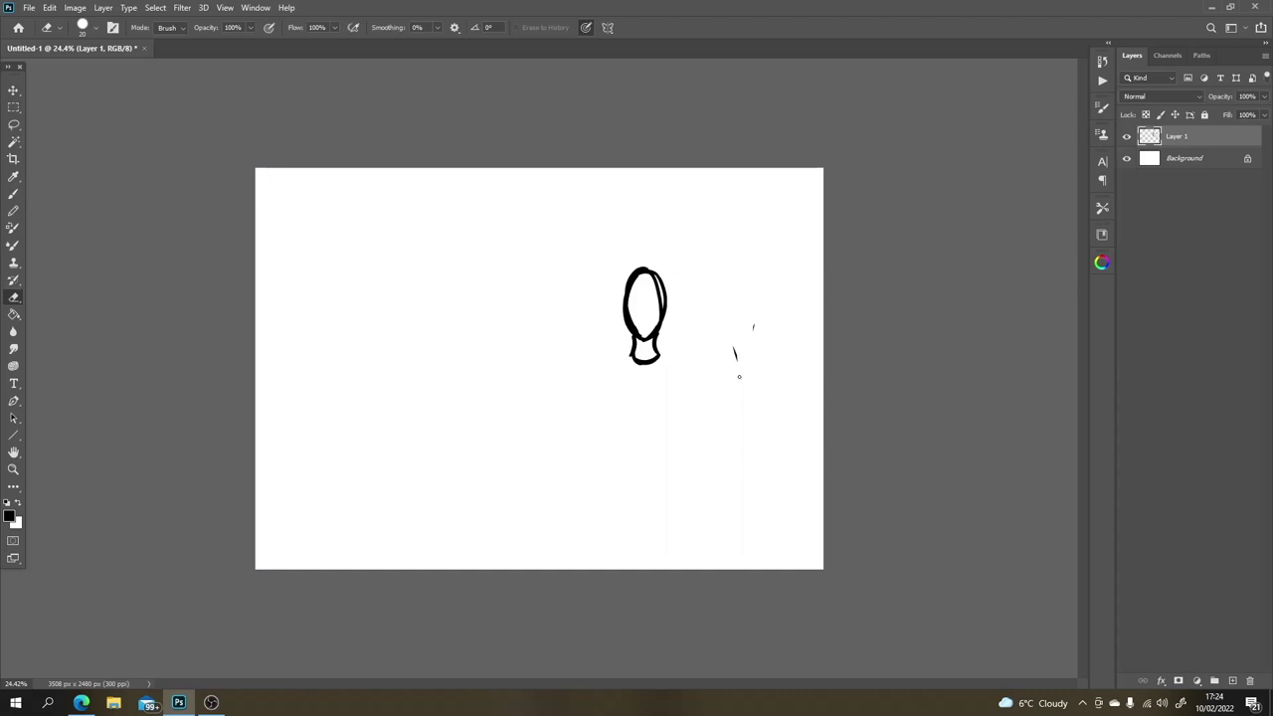
Step: Draw eyes, a nose and a mouth on the head, and move the drawing to the left half of the page
{"action": "key", "text": "b"}
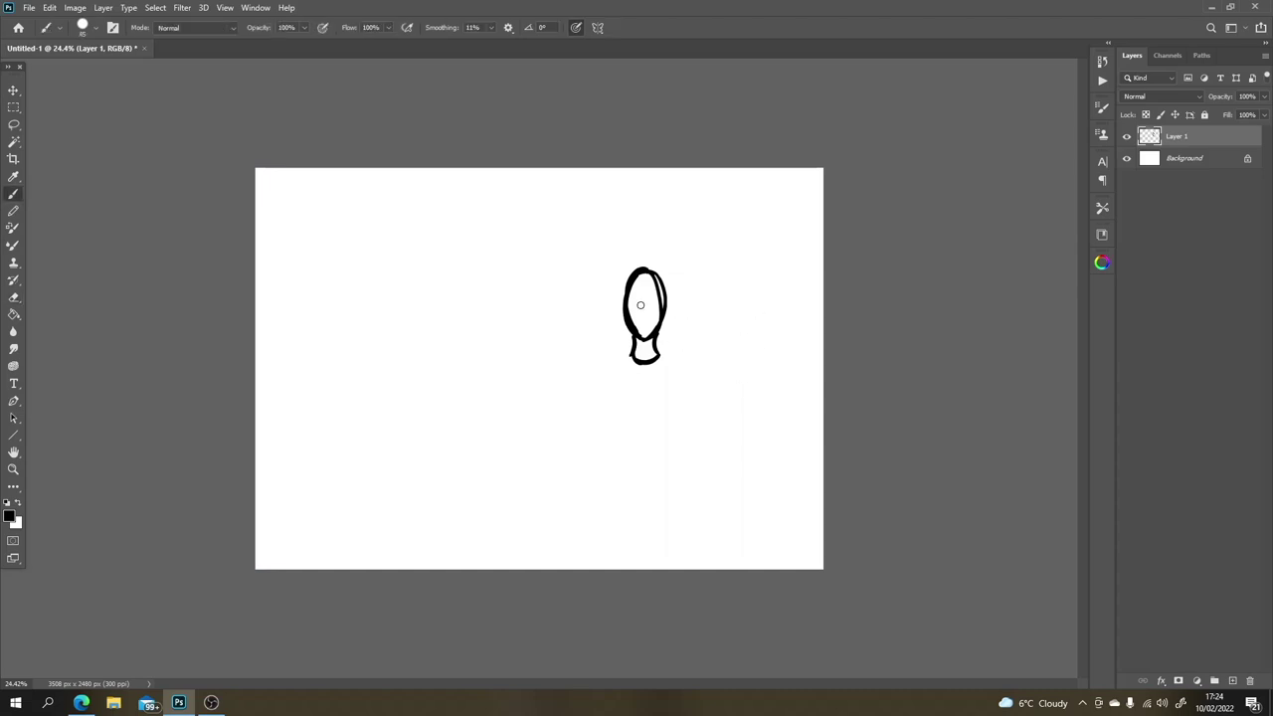
{"action": "mouse_move", "coordinate": [641, 296]}
{"action": "left_mouse_down"}
{"action": "mouse_move", "coordinate": [626, 298]}
{"action": "mouse_move", "coordinate": [658, 302]}
{"action": "left_mouse_up"}
{"action": "left_click", "coordinate": [644, 324]}
{"action": "key", "text": "v"}
{"action": "left_click_drag", "start_coordinate": [648, 298], "coordinate": [415, 299]}
Step: Draw a second oval outline to the right of the head, and clear the whole drawing from the layer
{"action": "key", "text": "b"}
{"action": "left_click_drag", "start_coordinate": [588, 316], "coordinate": [594, 261]}
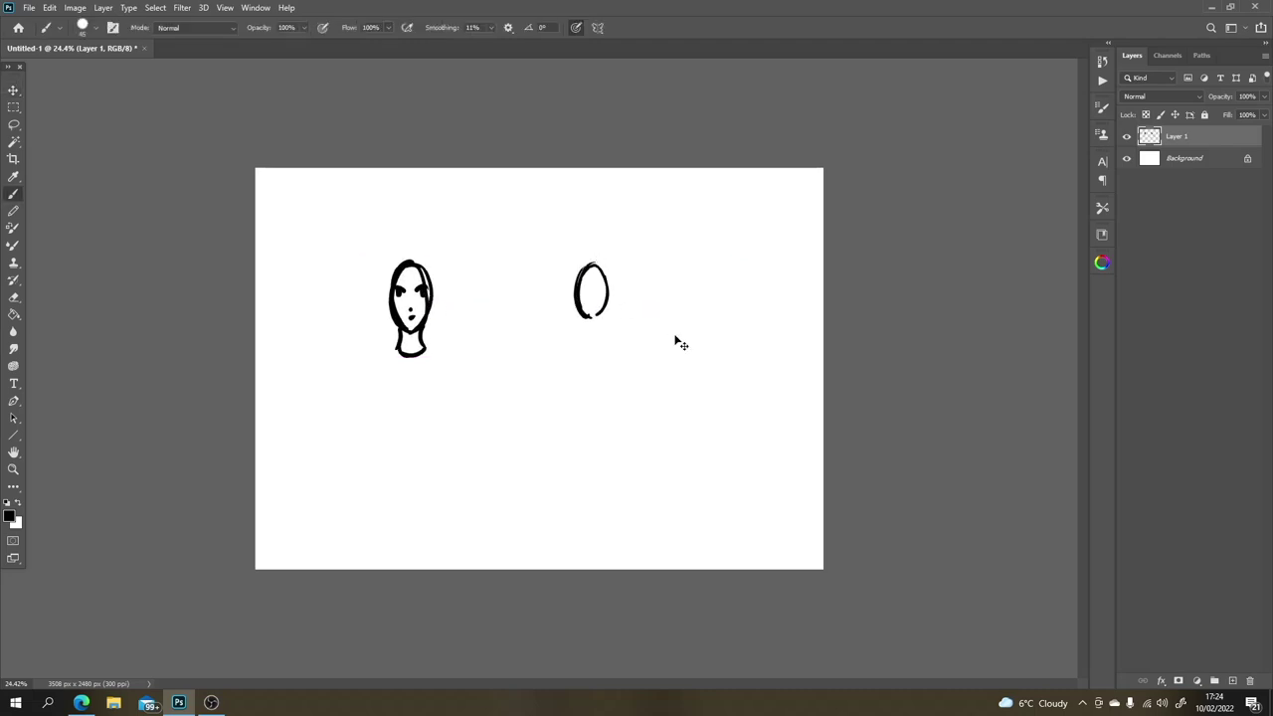
{"action": "key", "text": "ctrl+a"}
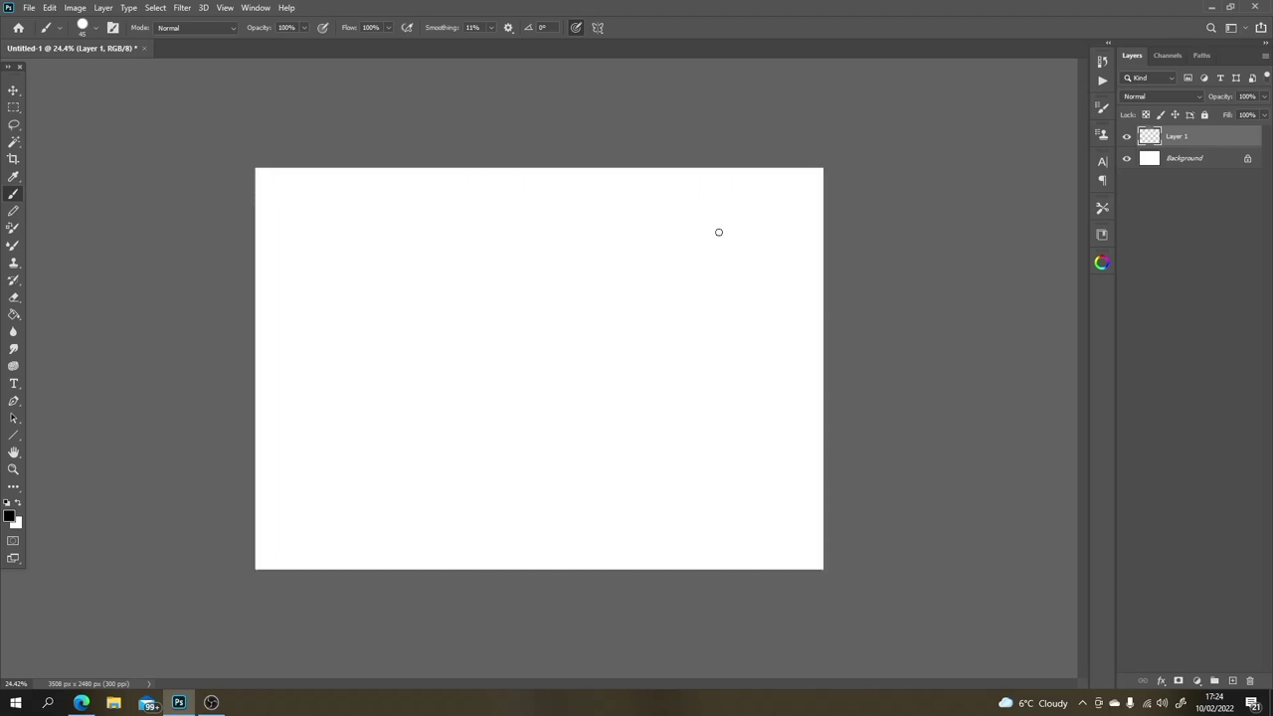
Step: Delete the empty Layer 1 and undo the deletion
{"action": "key", "text": "Delete"}
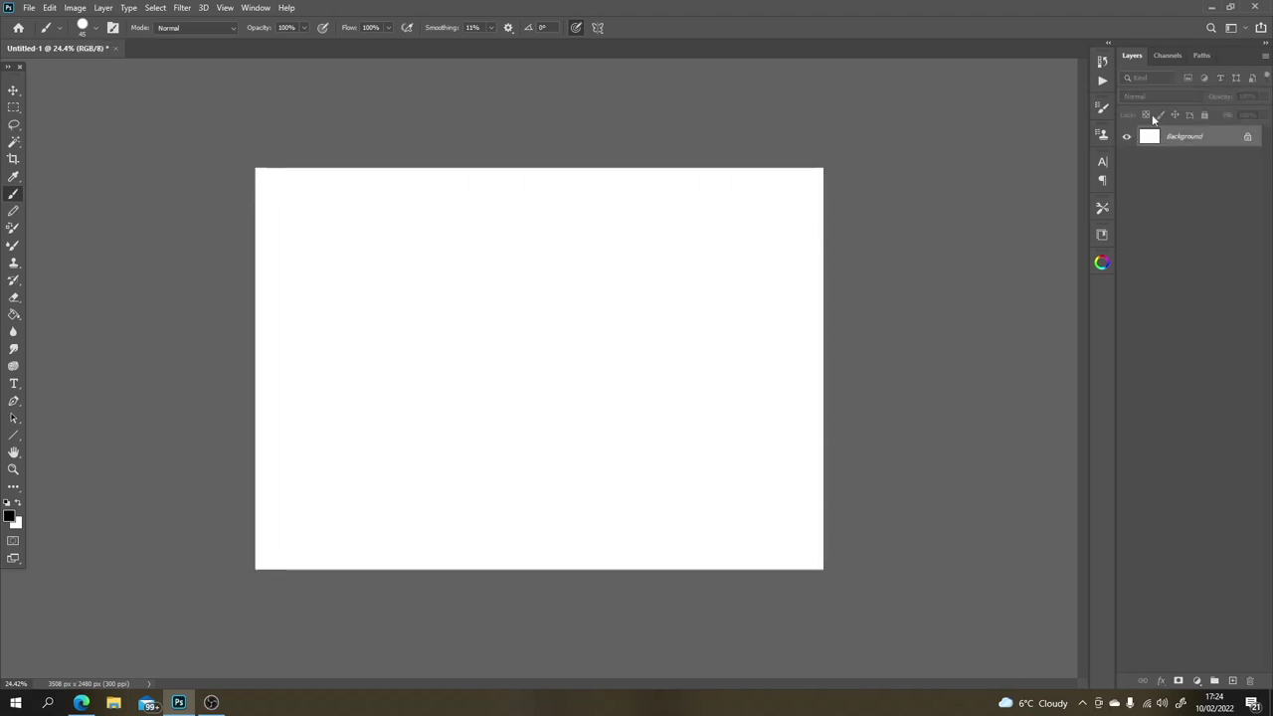
{"action": "key", "text": "ctrl+z"}
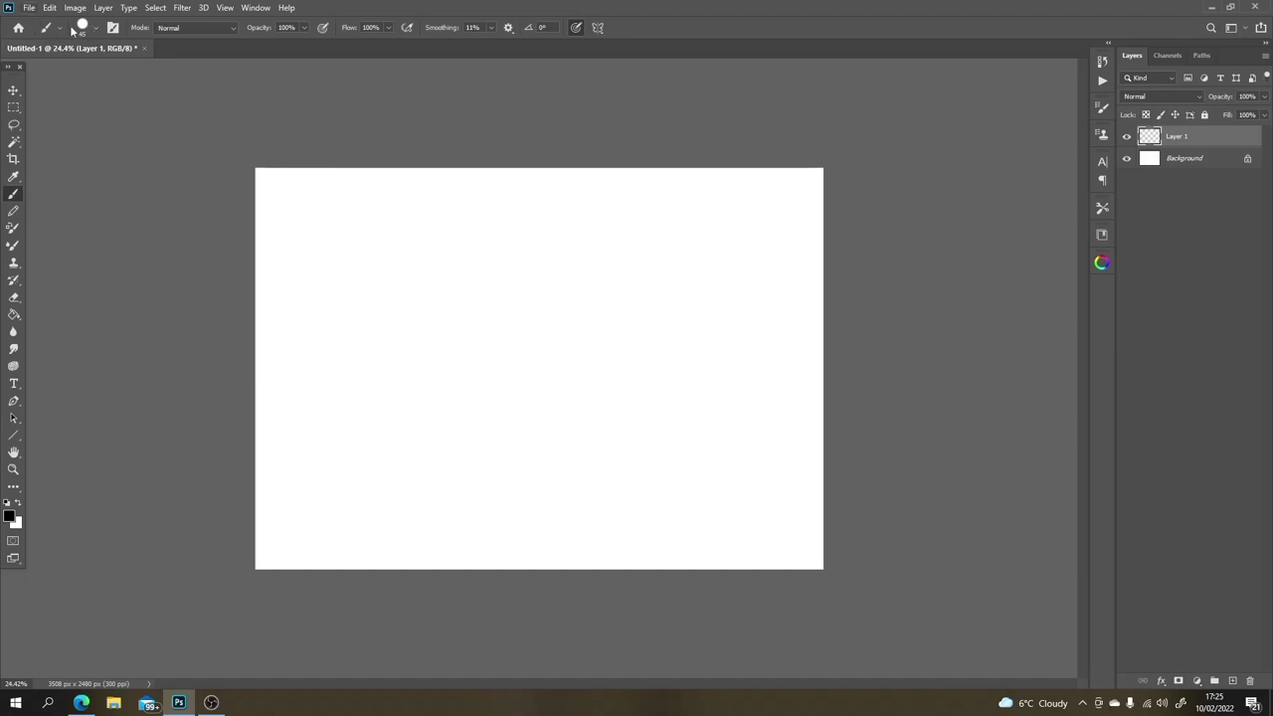
Step: Close the current document without saving and create a new portrait A4 document at 300 ppi with artboards enabled
{"action": "left_click", "coordinate": [144, 47]}
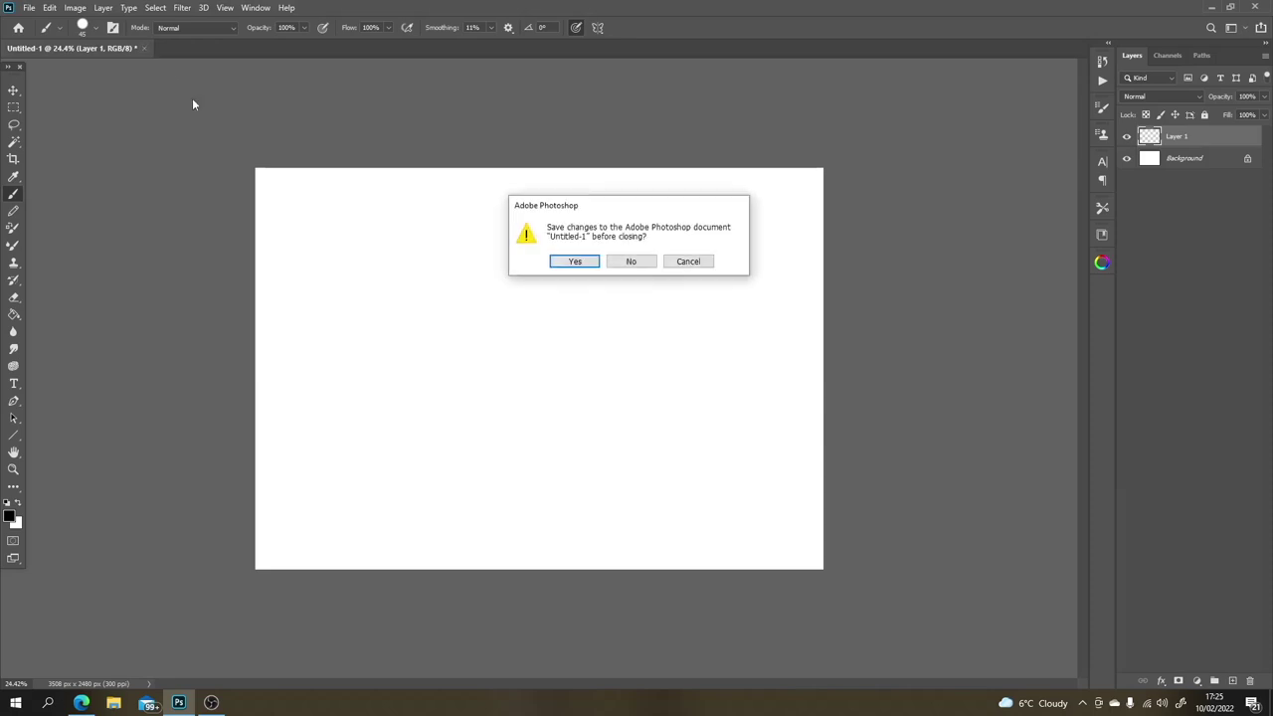
{"action": "left_click", "coordinate": [627, 267]}
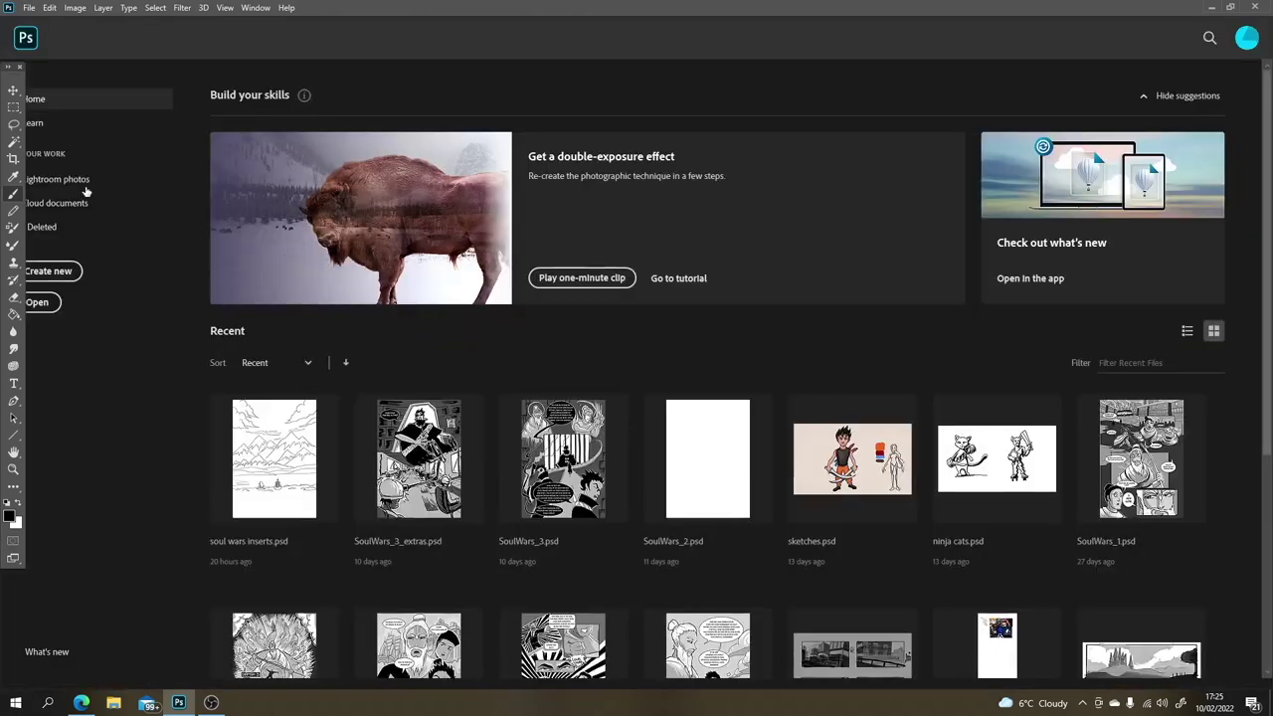
{"action": "left_click", "coordinate": [81, 270]}
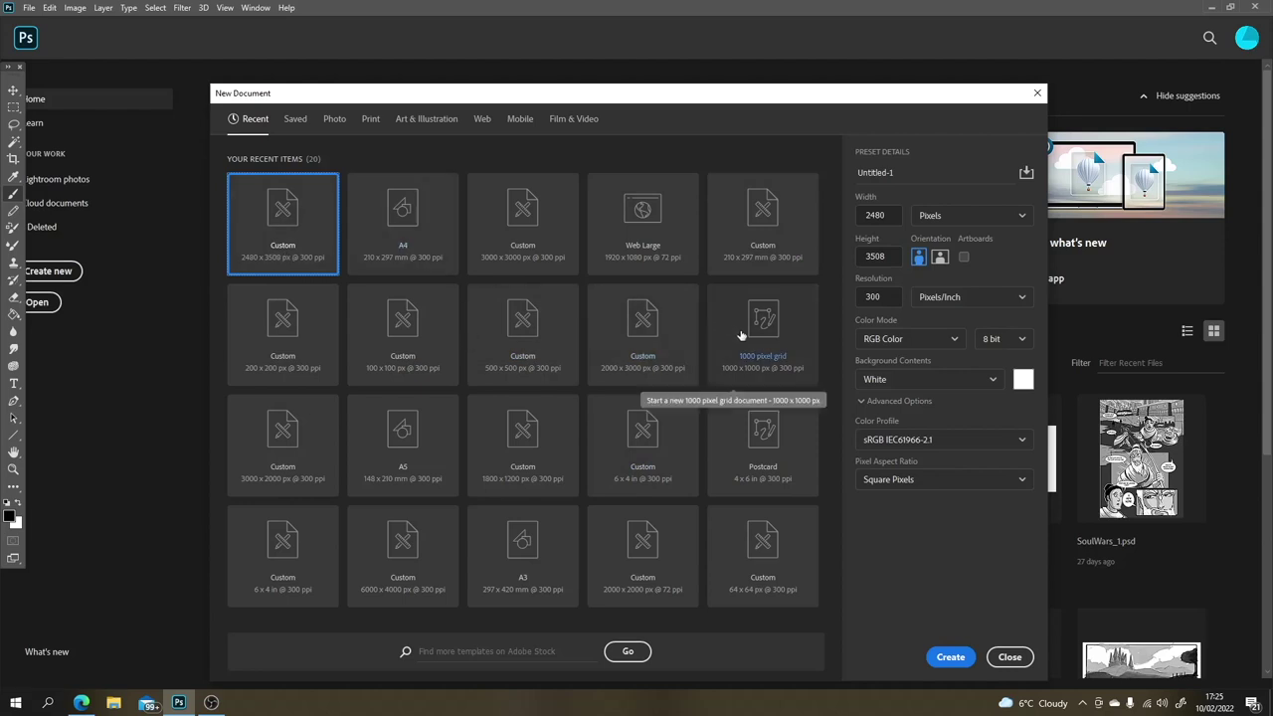
{"action": "left_click", "coordinate": [423, 242]}
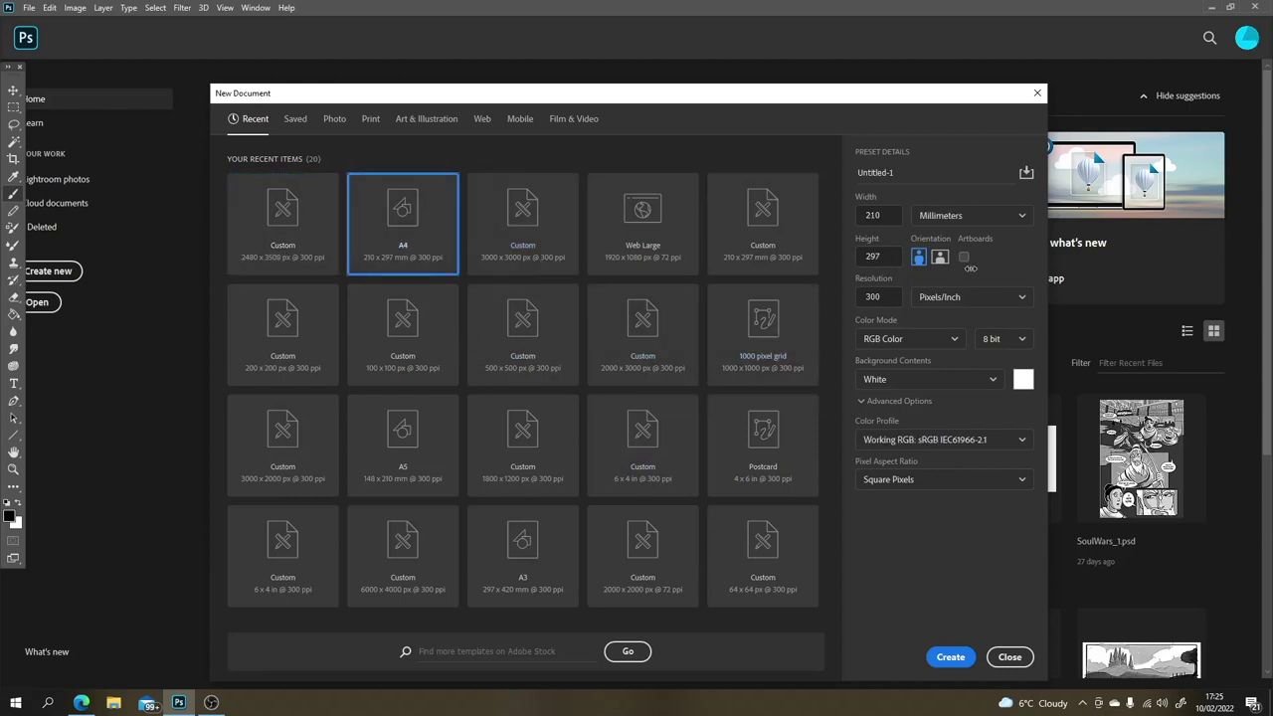
{"action": "left_click", "coordinate": [964, 258]}
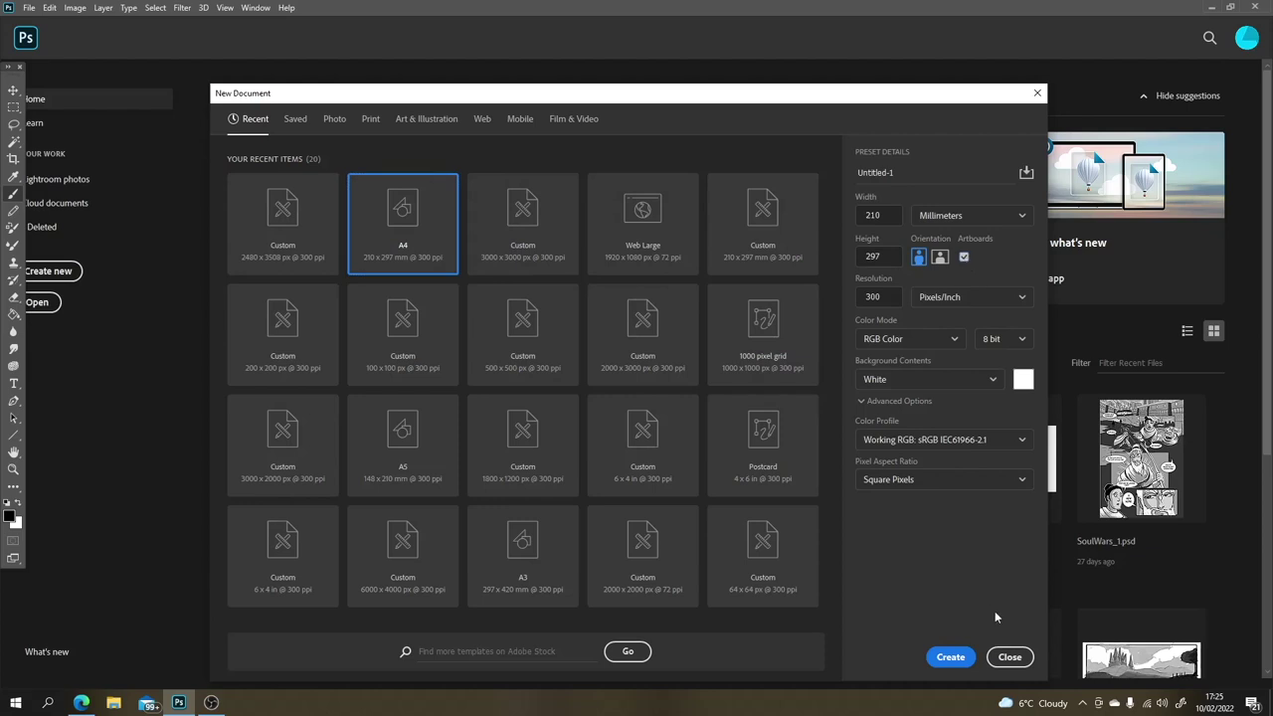
{"action": "left_click", "coordinate": [952, 658]}
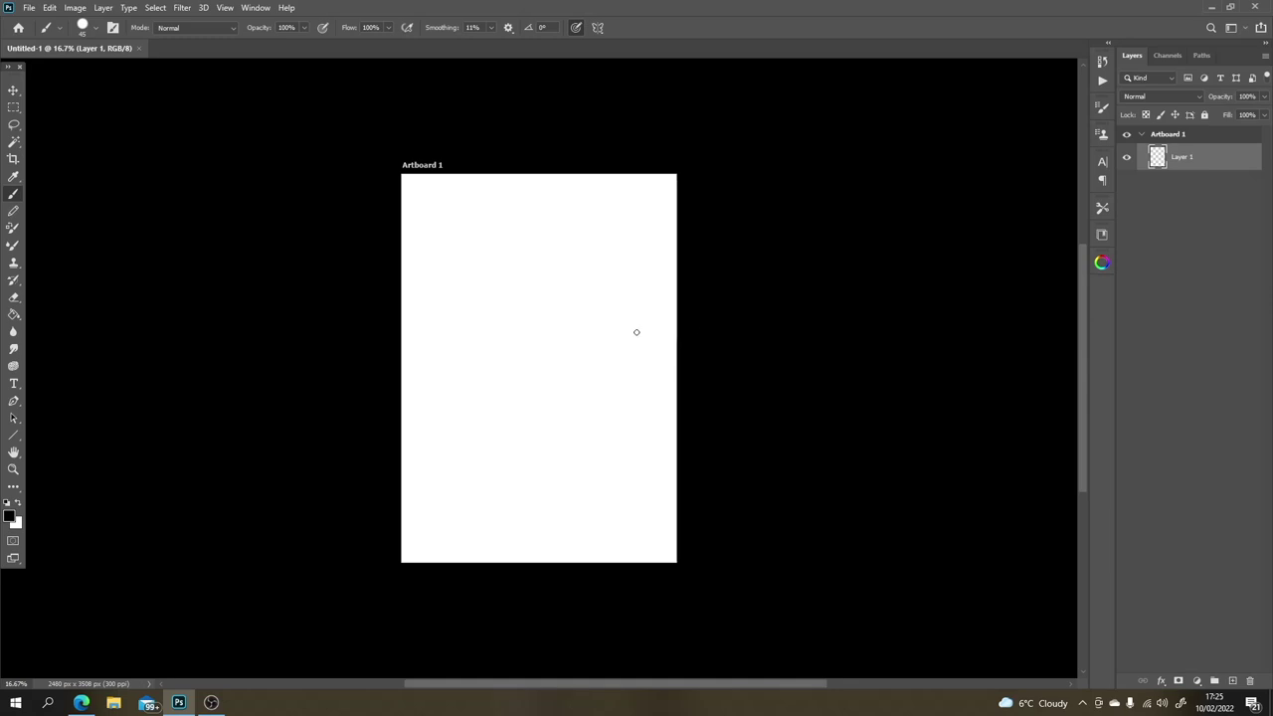
Step: Scribble a few black diagonal strokes on the artboard and undo them all
{"action": "left_click_drag", "start_coordinate": [614, 339], "coordinate": [600, 402]}
{"action": "left_click_drag", "start_coordinate": [632, 328], "coordinate": [606, 428]}
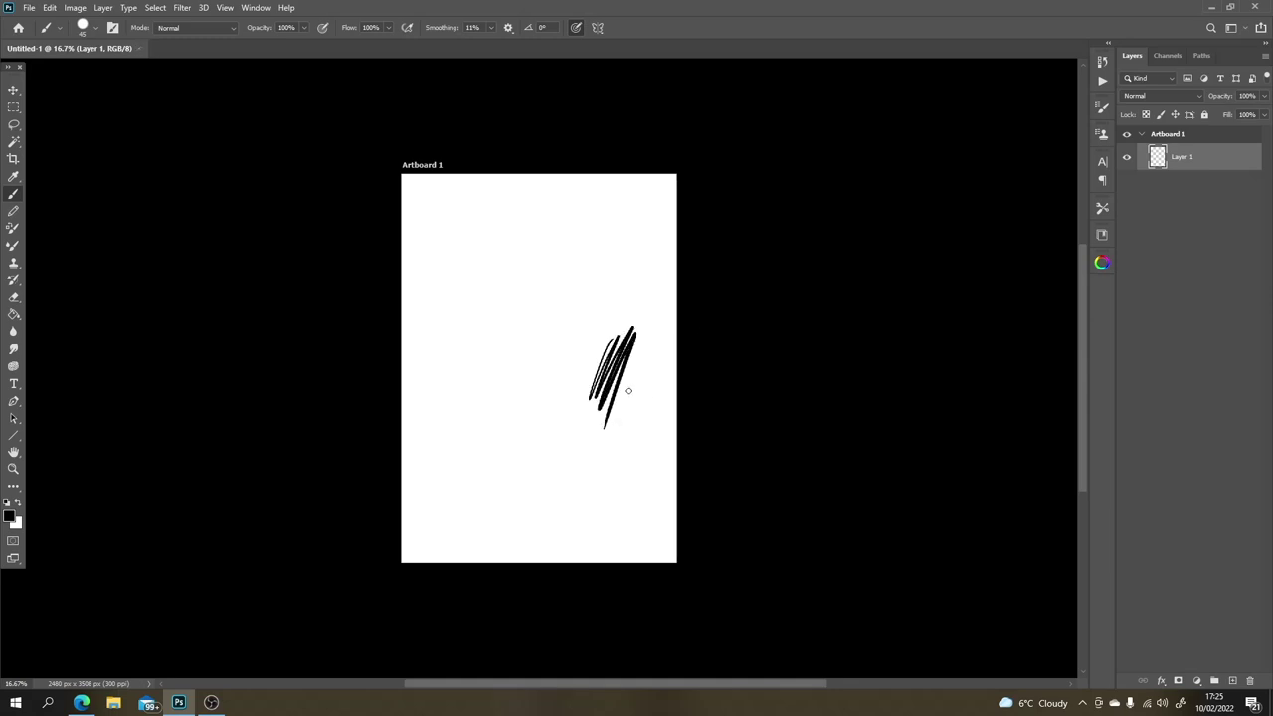
{"action": "key", "text": "ctrl+z"}
{"action": "key", "text": "ctrl+z"}
{"action": "key", "text": "ctrl+z"}
{"action": "key", "text": "ctrl+z"}
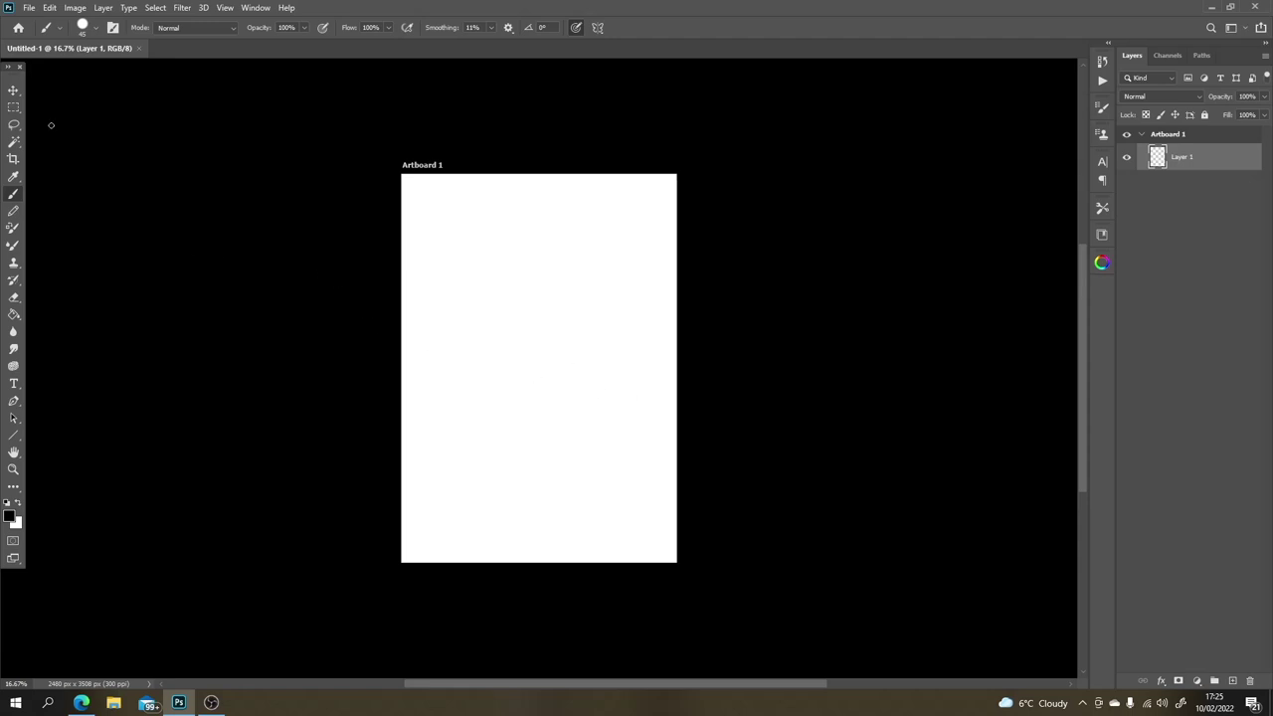
Step: Draw a second artboard of about 1335 × 1547 px to the right of Artboard 1 with the Artboard tool
{"action": "left_click", "coordinate": [14, 90]}
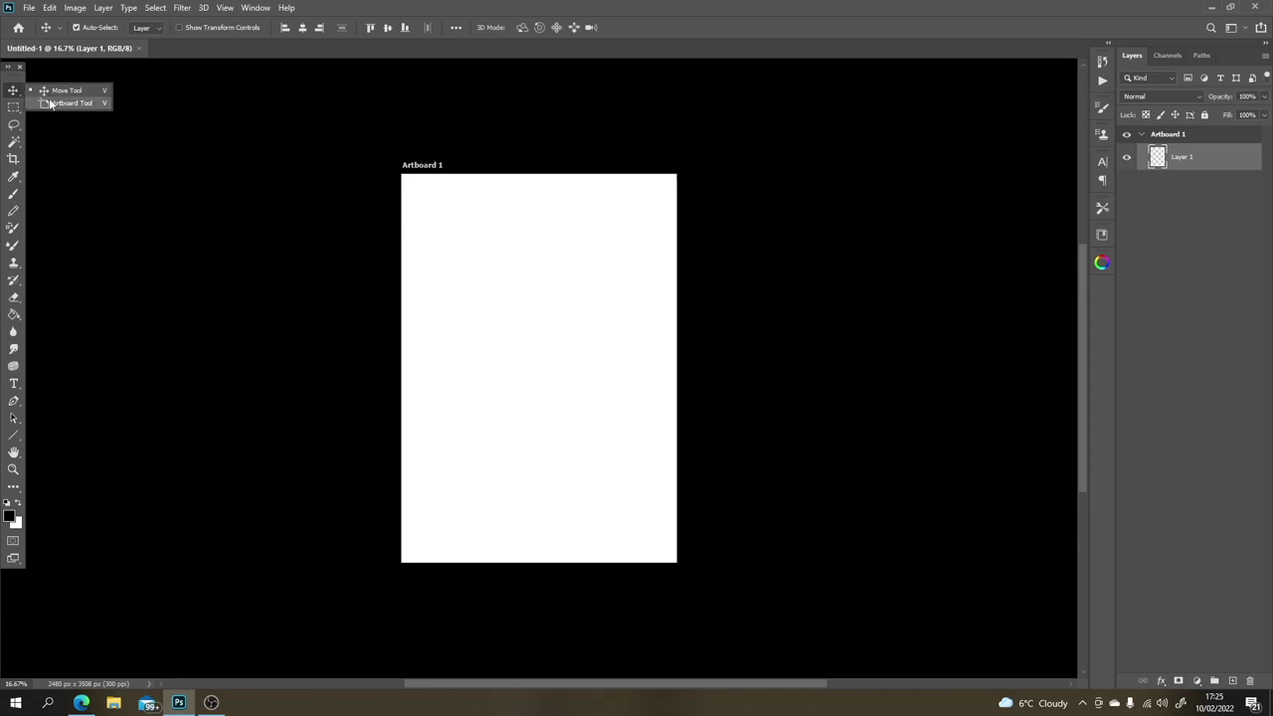
{"action": "left_click", "coordinate": [52, 103]}
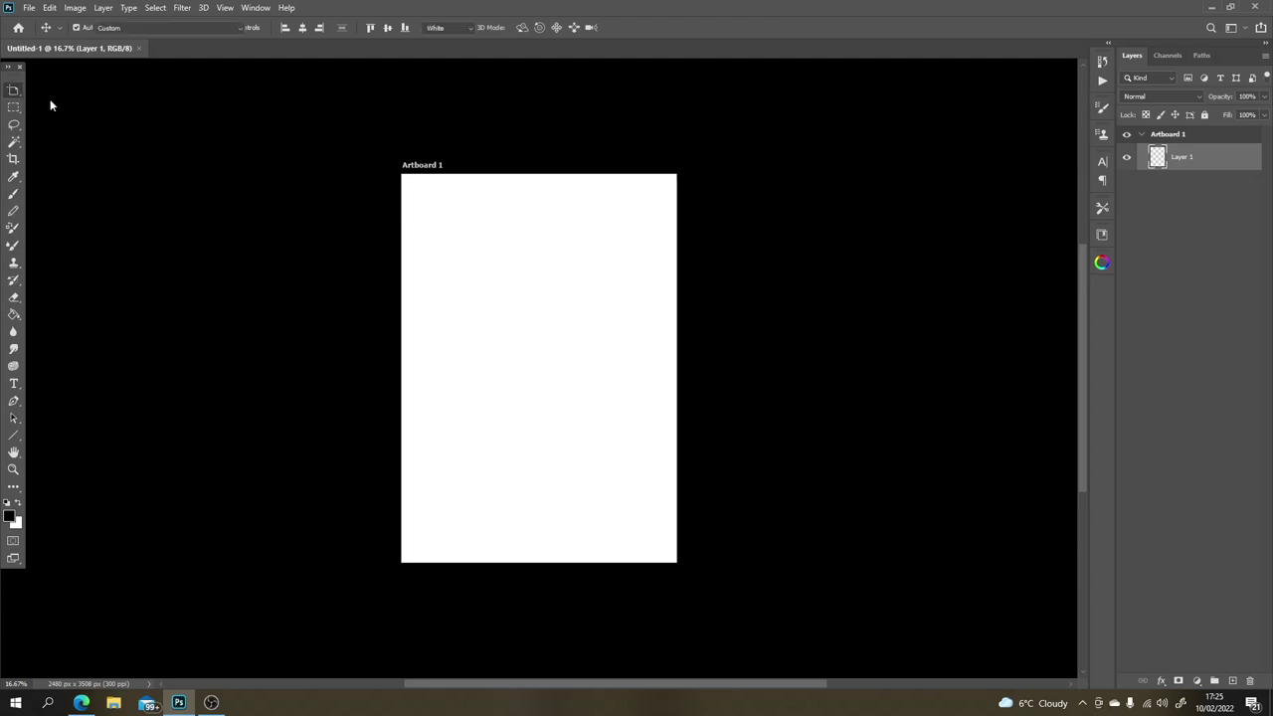
{"action": "left_click", "coordinate": [416, 167]}
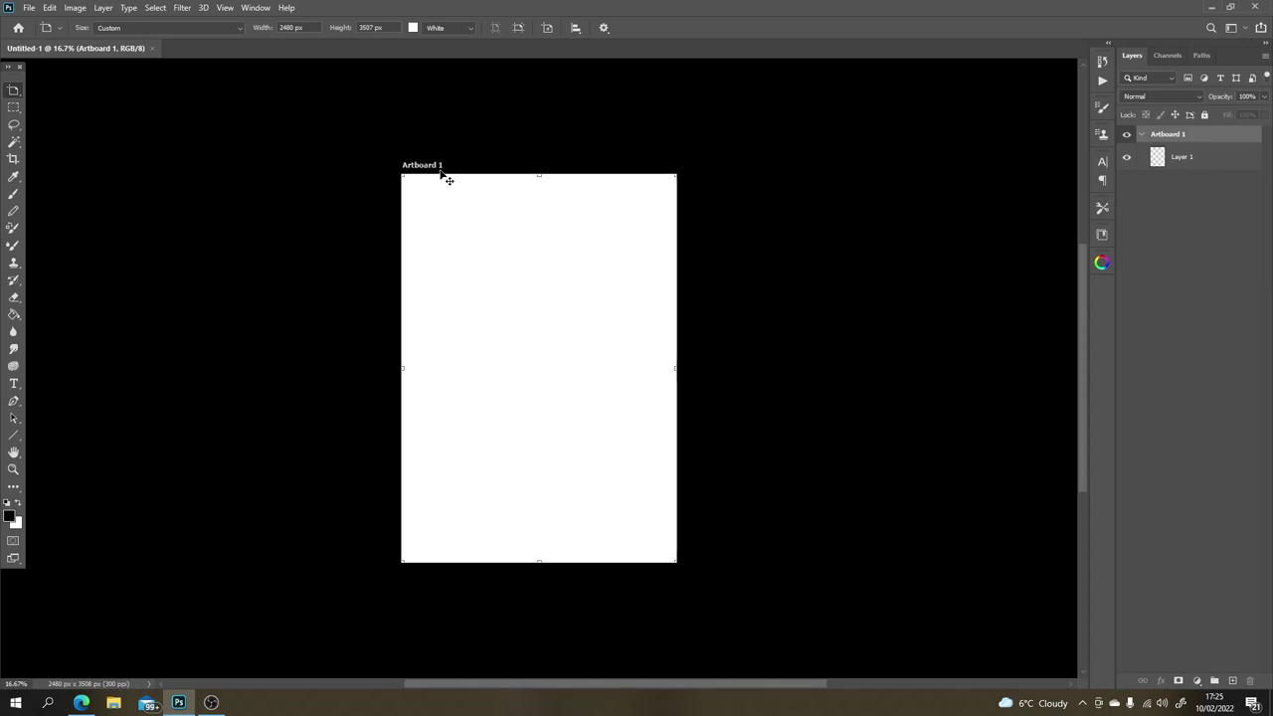
{"action": "left_click", "coordinate": [347, 157]}
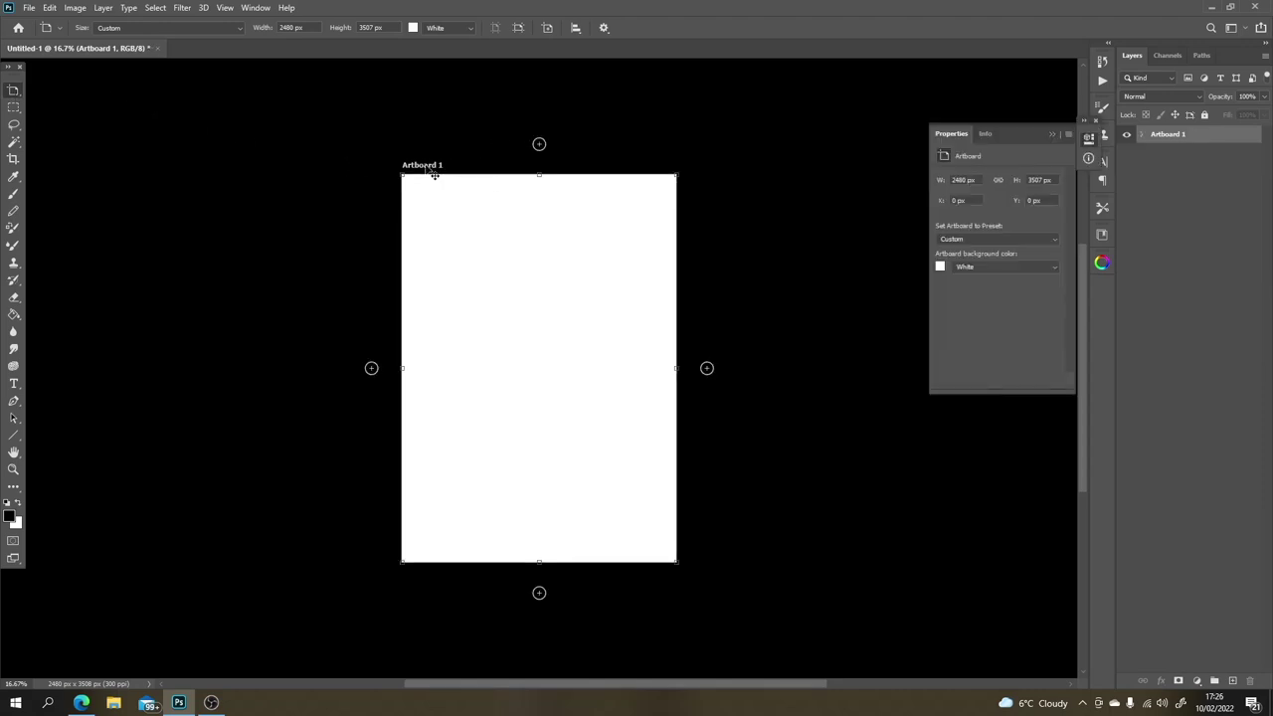
{"action": "left_click_drag", "start_coordinate": [702, 188], "coordinate": [850, 358]}
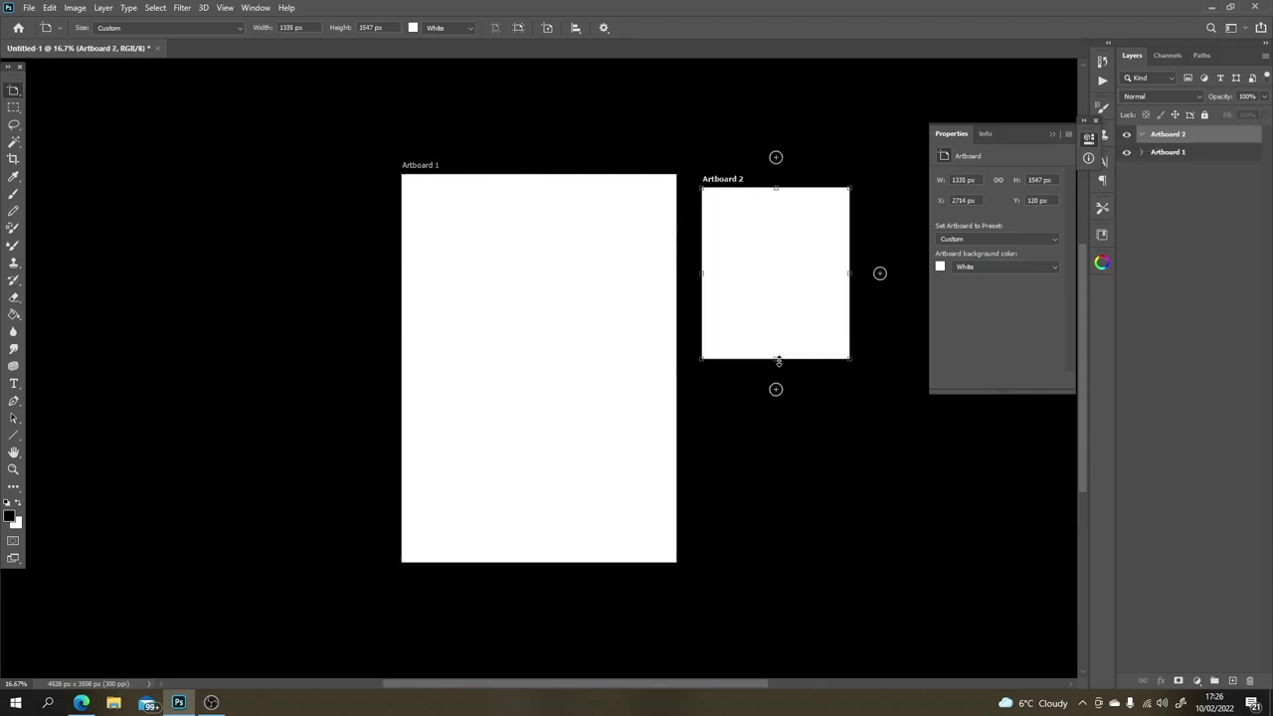
Step: Delete the small Artboard 2 and add a same-size artboard directly to the right of Artboard 1
{"action": "key", "text": "Delete"}
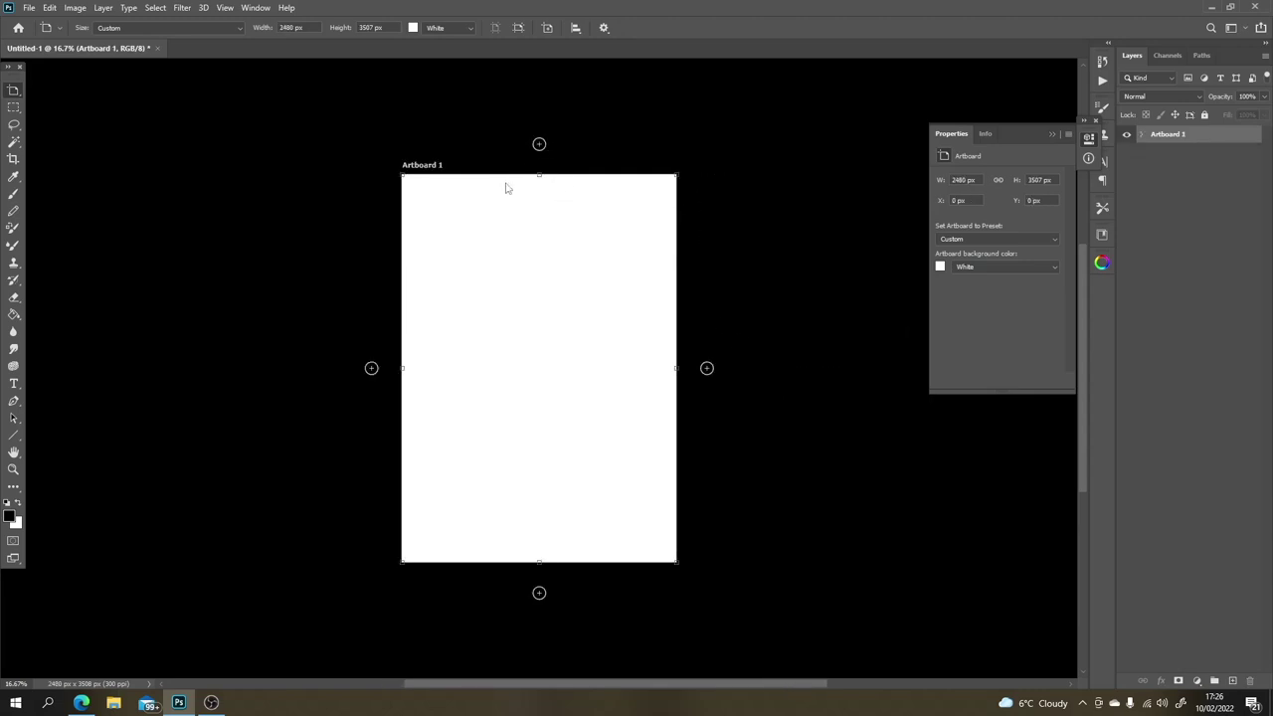
{"action": "left_click", "coordinate": [705, 368]}
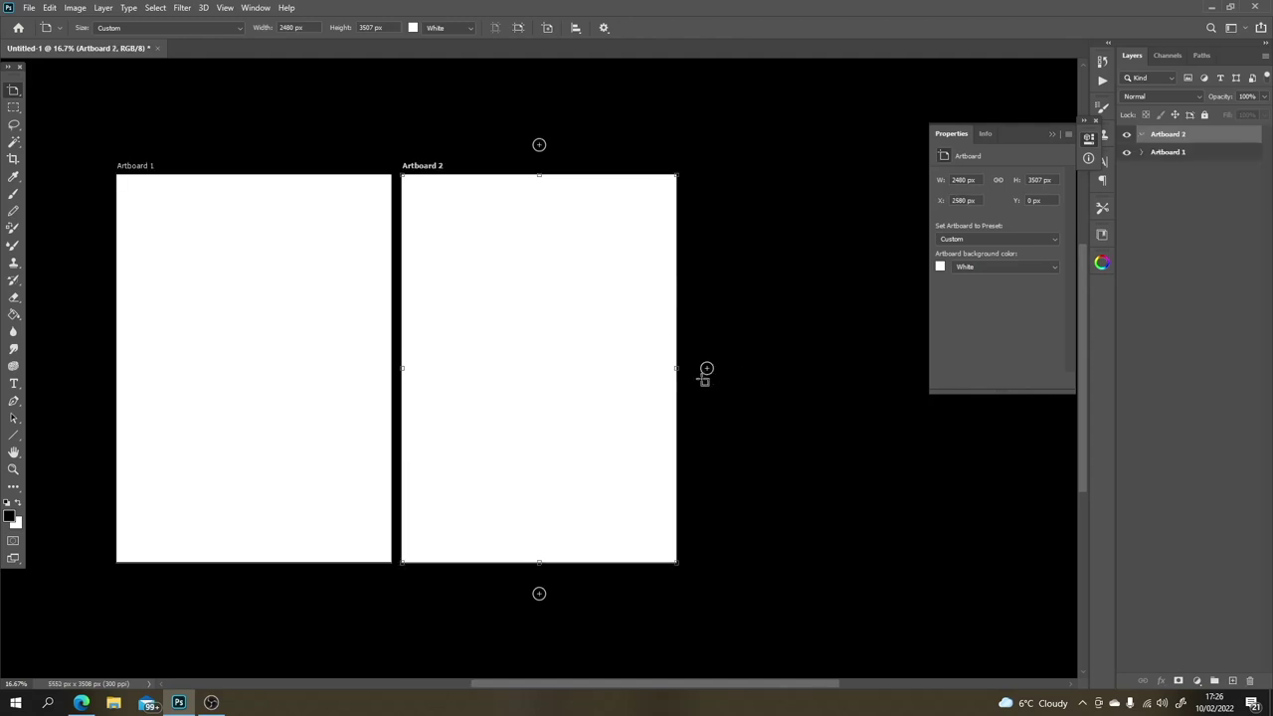
Step: Add an artboard below Artboard 2 and another beside that one, and delete both
{"action": "left_click", "coordinate": [539, 594]}
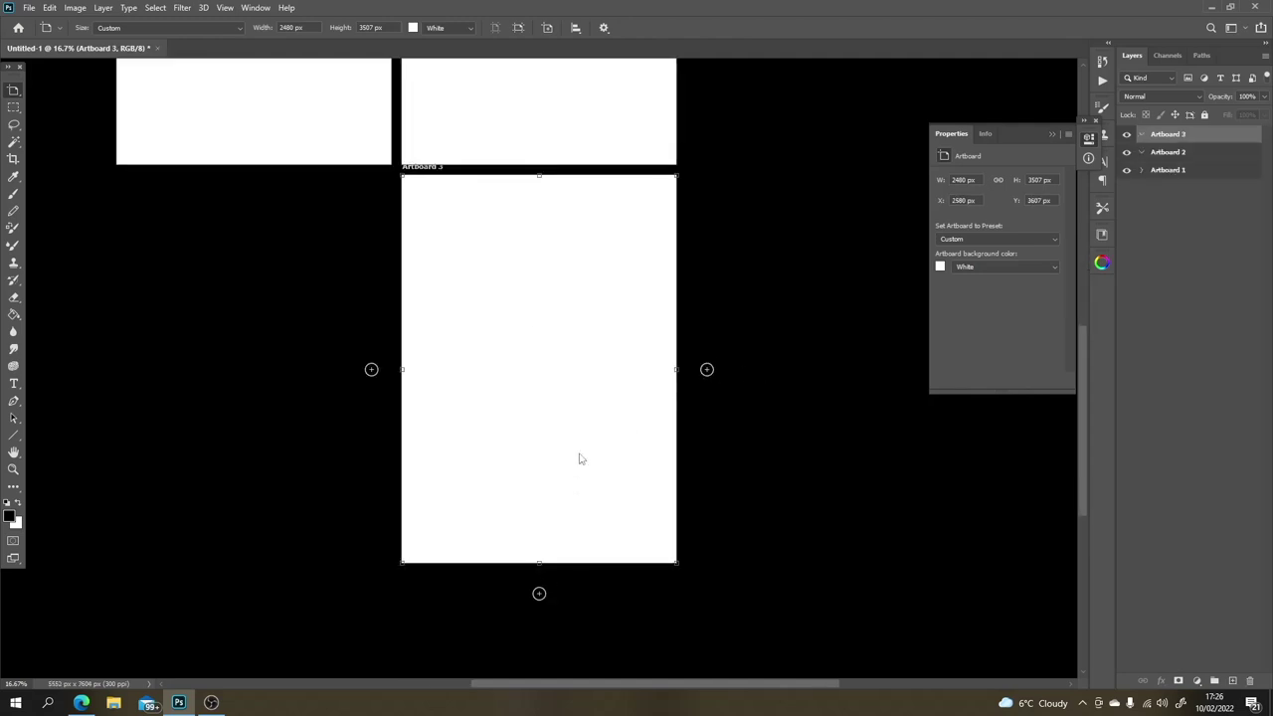
{"action": "scroll", "coordinate": [542, 406], "scroll_direction": "up", "scroll_amount": 2}
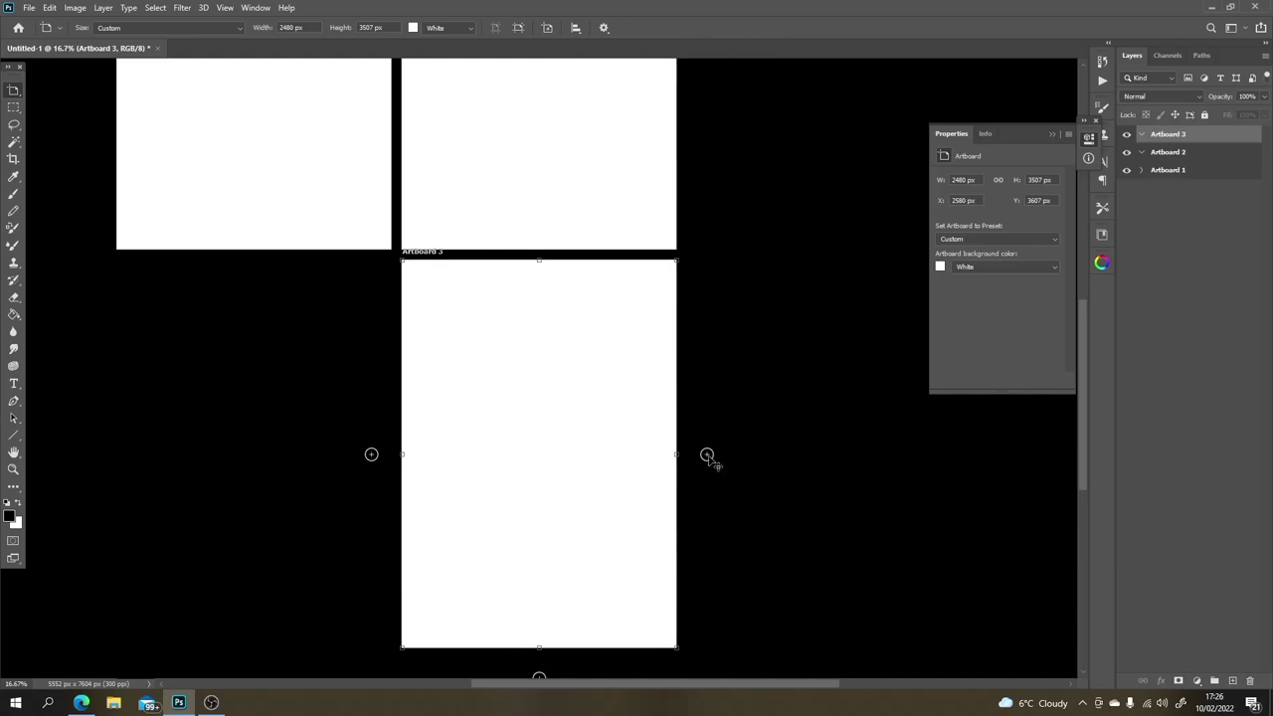
{"action": "left_click", "coordinate": [707, 454]}
{"action": "key", "text": "Delete"}
{"action": "key", "text": "Delete"}
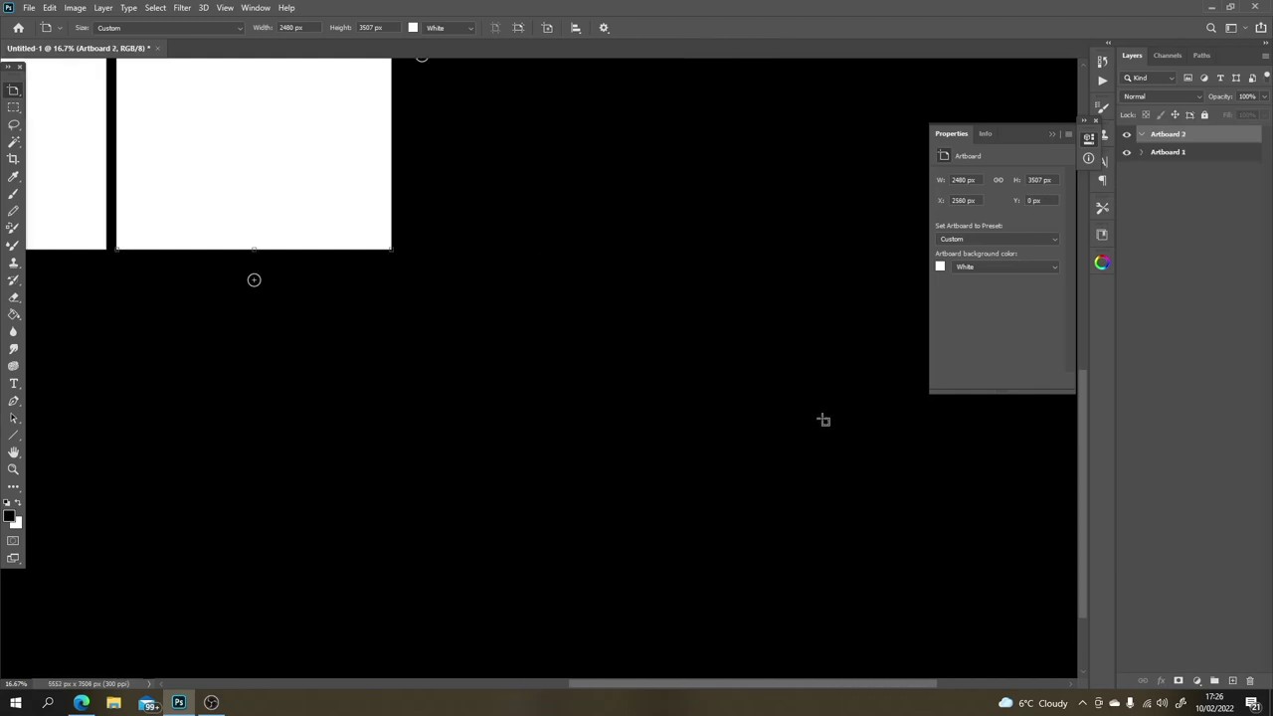
{"action": "scroll", "coordinate": [795, 425], "scroll_direction": "up", "scroll_amount": 3}
{"action": "left_click_drag", "start_coordinate": [741, 434], "coordinate": [930, 561]}
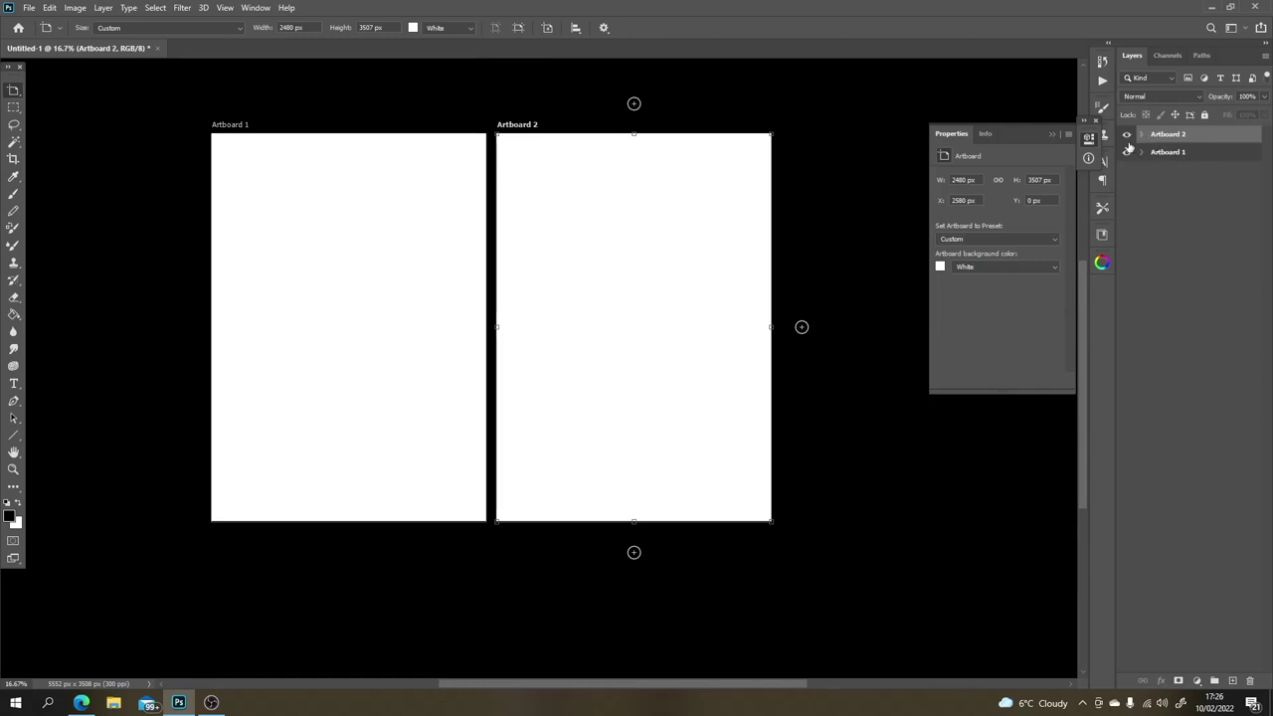
Step: Toggle Artboard 2's visibility off and on several times, leaving it shown, and expand Artboard 1's layer contents
{"action": "left_click", "coordinate": [1128, 138]}
{"action": "left_click", "coordinate": [1158, 158]}
{"action": "left_click", "coordinate": [1141, 152]}
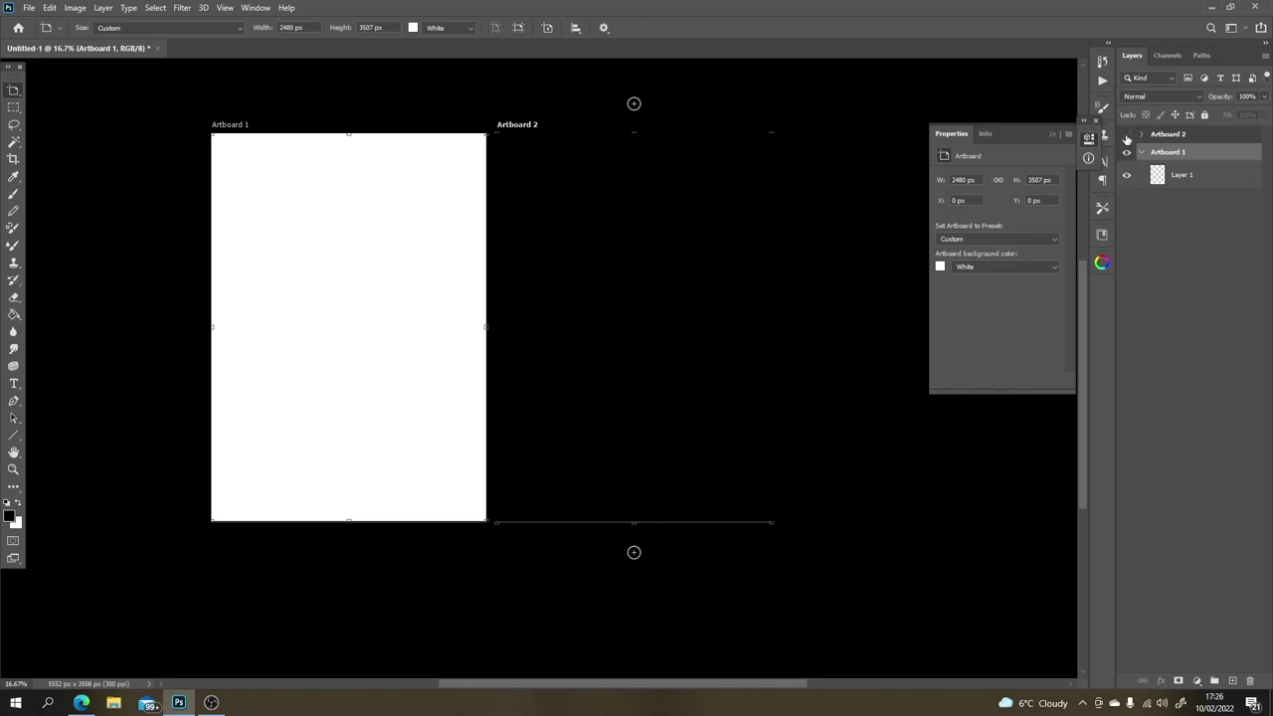
{"action": "left_click", "coordinate": [1126, 138]}
{"action": "left_click", "coordinate": [1127, 139]}
{"action": "left_click", "coordinate": [1126, 137]}
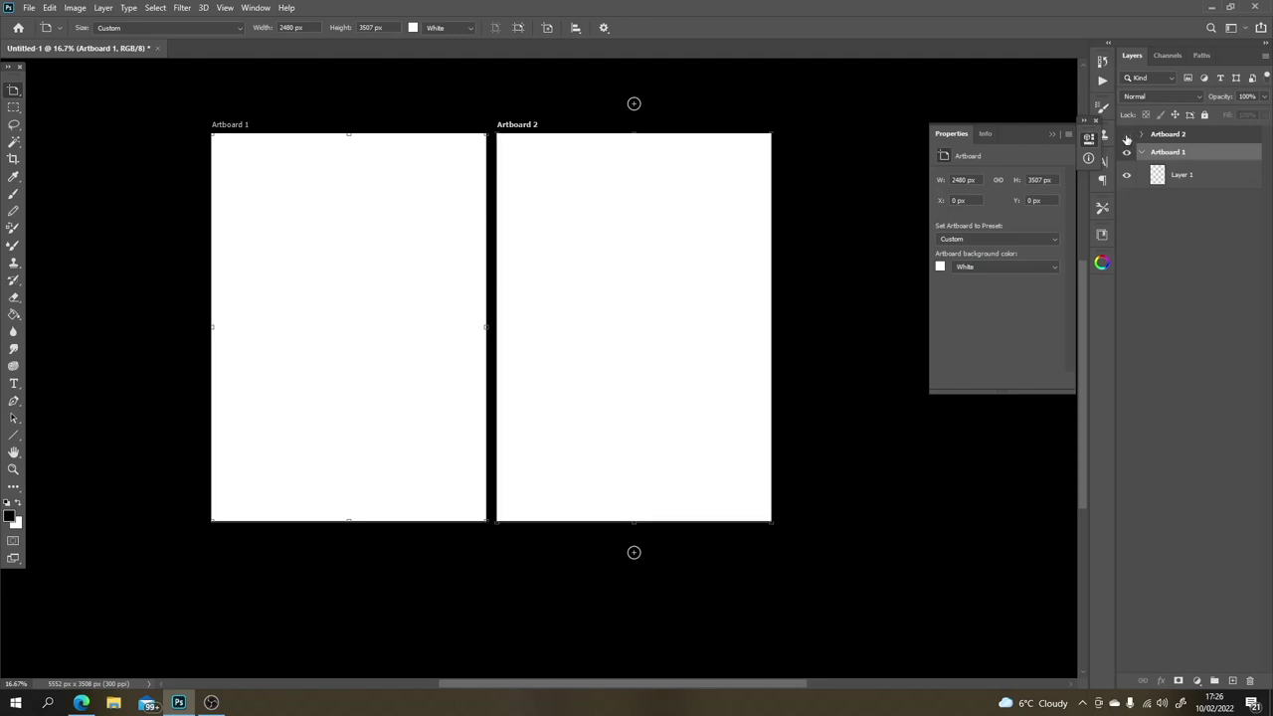
{"action": "left_click", "coordinate": [1127, 139]}
{"action": "left_click", "coordinate": [1127, 139]}
Step: Brush a black head-and-neck outline of about 725 × 1544 px on Layer 1 of Artboard 1, undoing the first test stroke
{"action": "left_click", "coordinate": [1122, 171]}
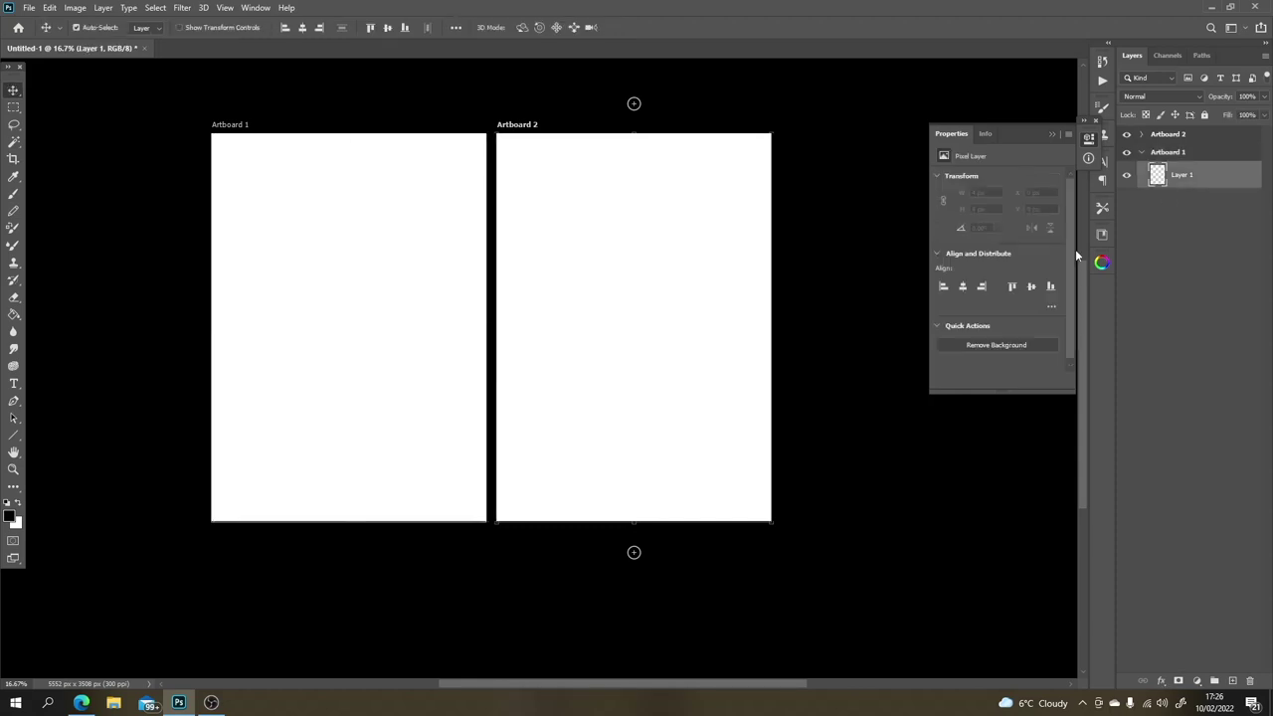
{"action": "key", "text": "b"}
{"action": "mouse_move", "coordinate": [394, 338]}
{"action": "left_mouse_down"}
{"action": "mouse_move", "coordinate": [403, 377]}
{"action": "mouse_move", "coordinate": [421, 250]}
{"action": "mouse_move", "coordinate": [407, 347]}
{"action": "left_mouse_up"}
{"action": "key", "text": "ctrl+z"}
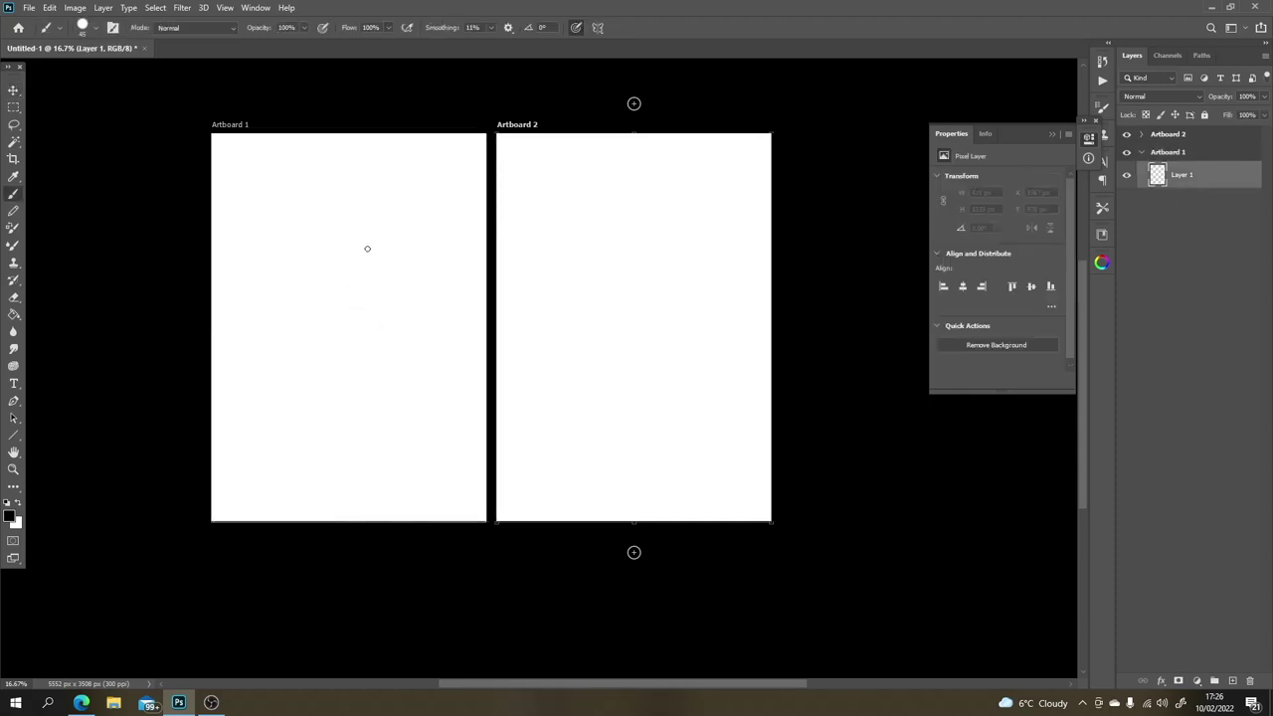
{"action": "mouse_move", "coordinate": [350, 316]}
{"action": "left_mouse_down"}
{"action": "mouse_move", "coordinate": [372, 226]}
{"action": "mouse_move", "coordinate": [419, 269]}
{"action": "left_mouse_up"}
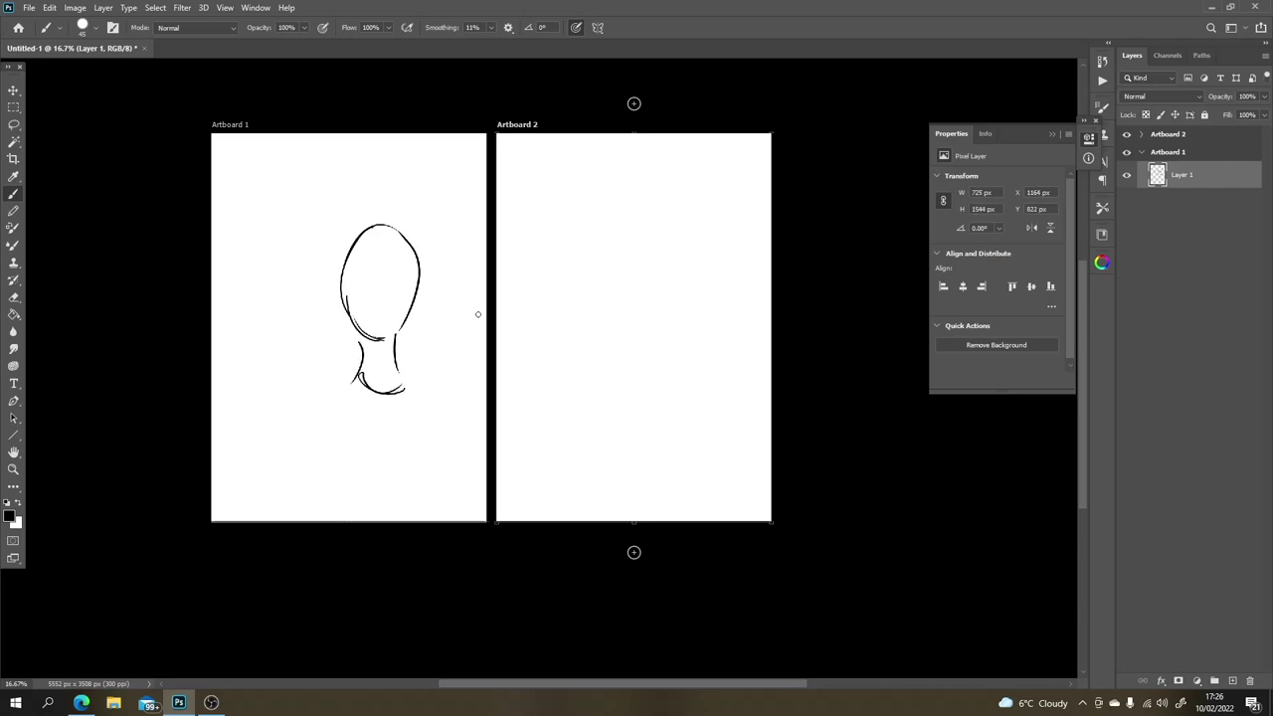
Step: Create a new layer inside Artboard 2 and brush a black head-and-neck outline of about 652 × 1312 px on it
{"action": "left_click", "coordinate": [1141, 153]}
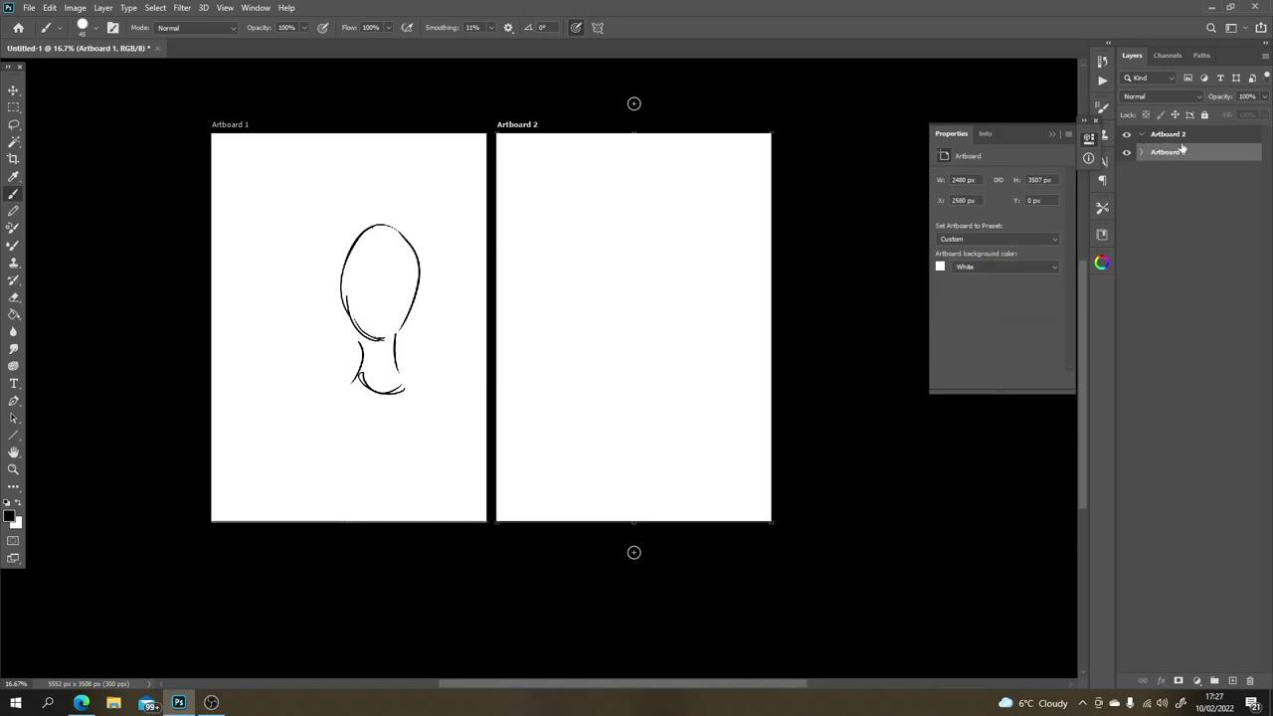
{"action": "left_click", "coordinate": [1179, 138]}
{"action": "left_click", "coordinate": [1233, 681]}
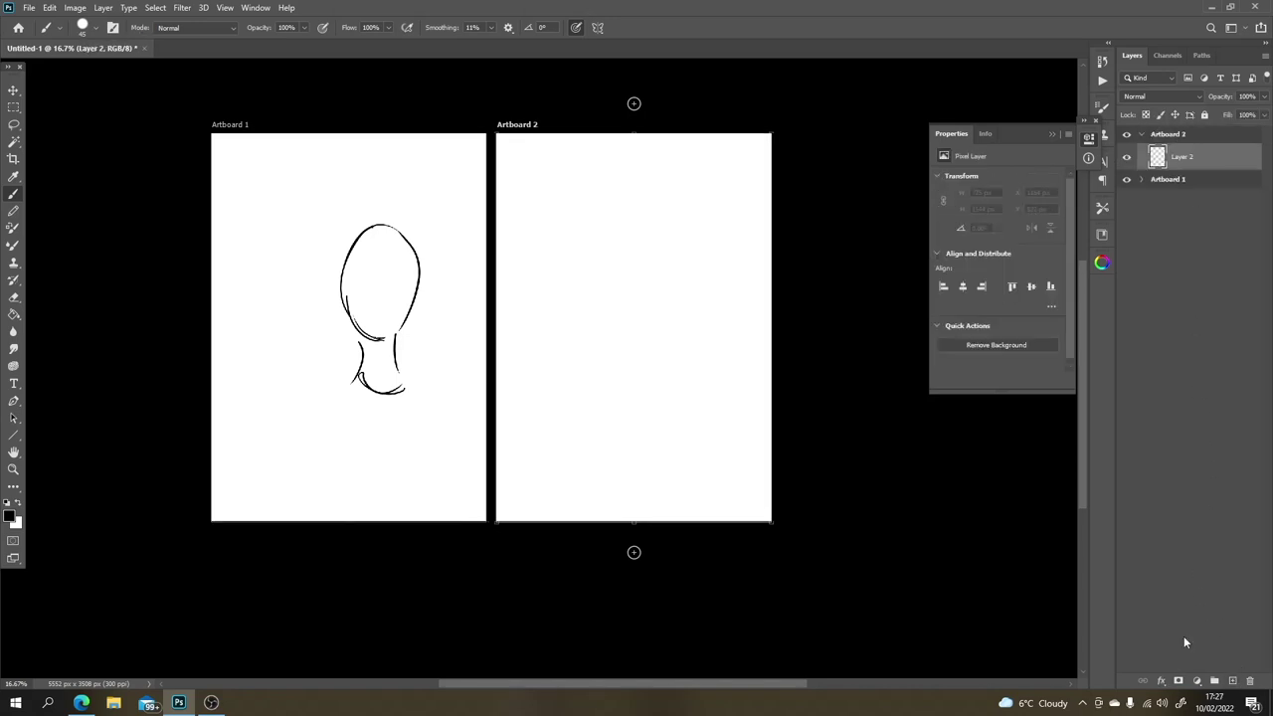
{"action": "left_click_drag", "start_coordinate": [612, 276], "coordinate": [619, 298]}
{"action": "left_click_drag", "start_coordinate": [665, 203], "coordinate": [647, 305]}
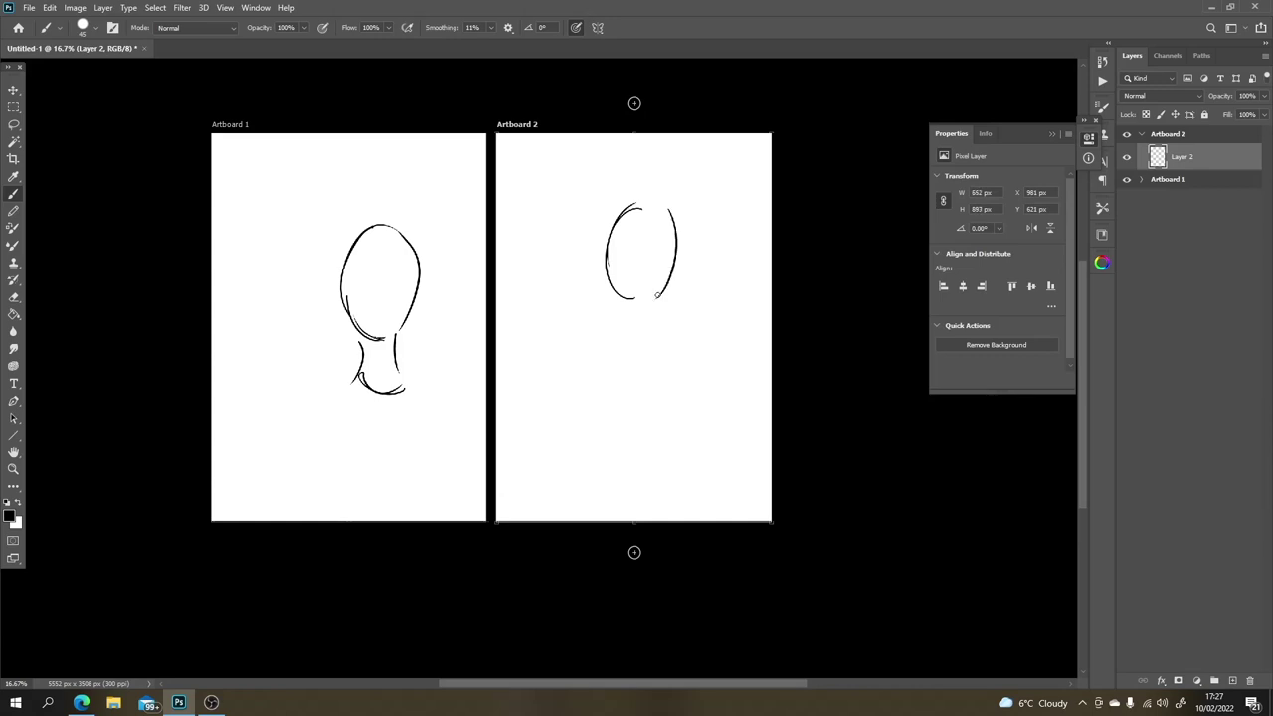
{"action": "left_click_drag", "start_coordinate": [670, 229], "coordinate": [646, 306]}
{"action": "left_click_drag", "start_coordinate": [636, 207], "coordinate": [635, 297]}
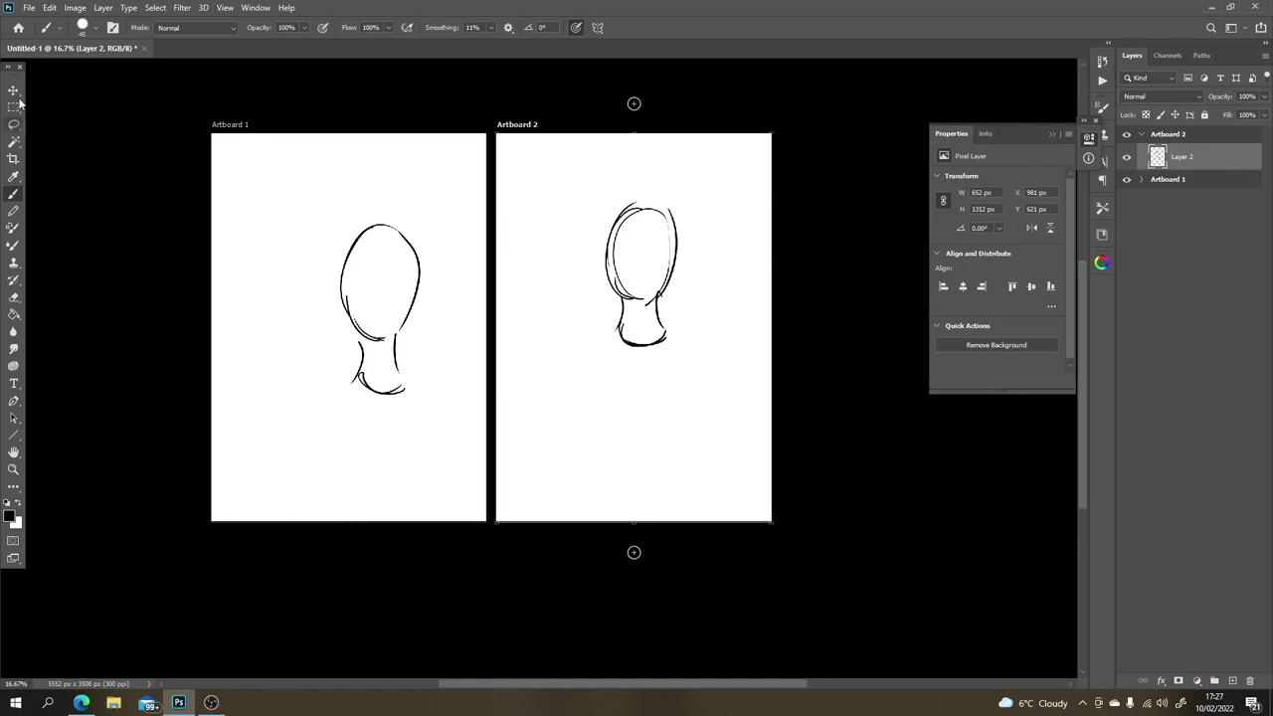
Step: Draw two narrow artboards of about 426 × 1108 px and 391 × 1051 px to the right of Artboard 2
{"action": "left_click_drag", "start_coordinate": [16, 94], "coordinate": [60, 103]}
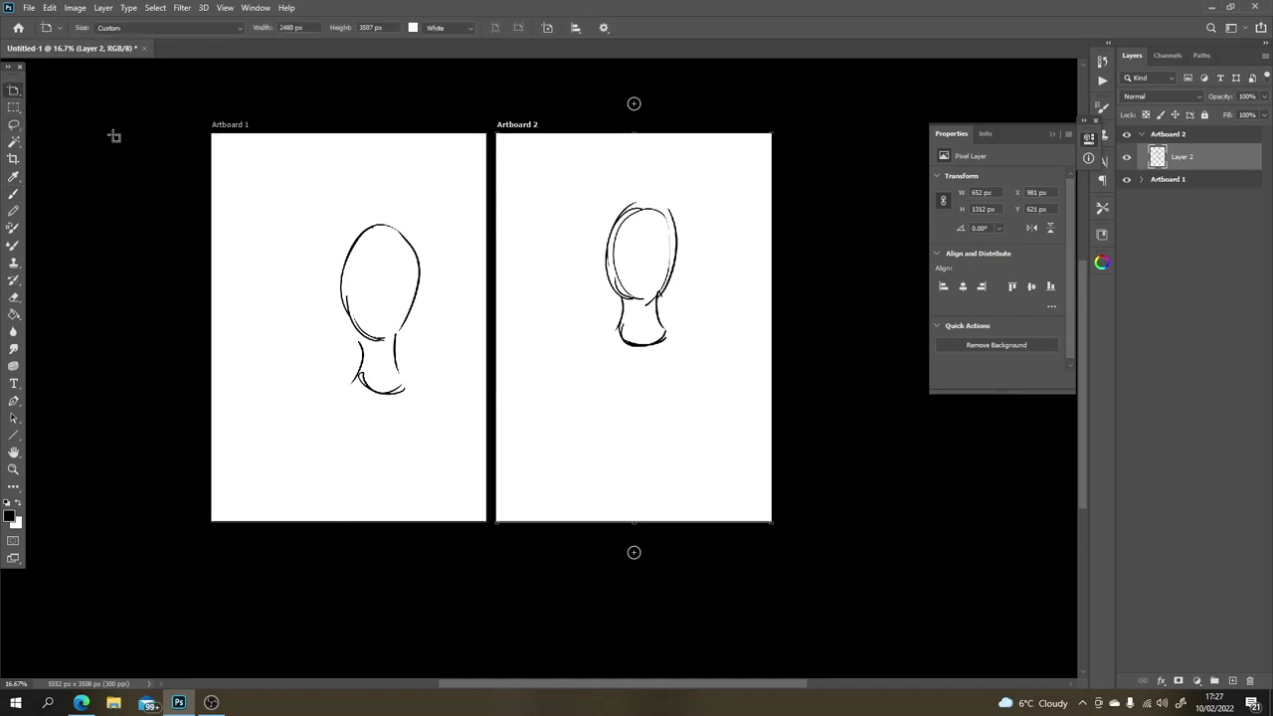
{"action": "mouse_move", "coordinate": [798, 133]}
{"action": "left_mouse_down"}
{"action": "mouse_move", "coordinate": [843, 204]}
{"action": "mouse_move", "coordinate": [845, 257]}
{"action": "left_mouse_up"}
{"action": "left_click_drag", "start_coordinate": [864, 133], "coordinate": [907, 248]}
Step: Switch to the Brush tool and add a new empty layer inside both Artboard 4 and Artboard 3
{"action": "key", "text": "b"}
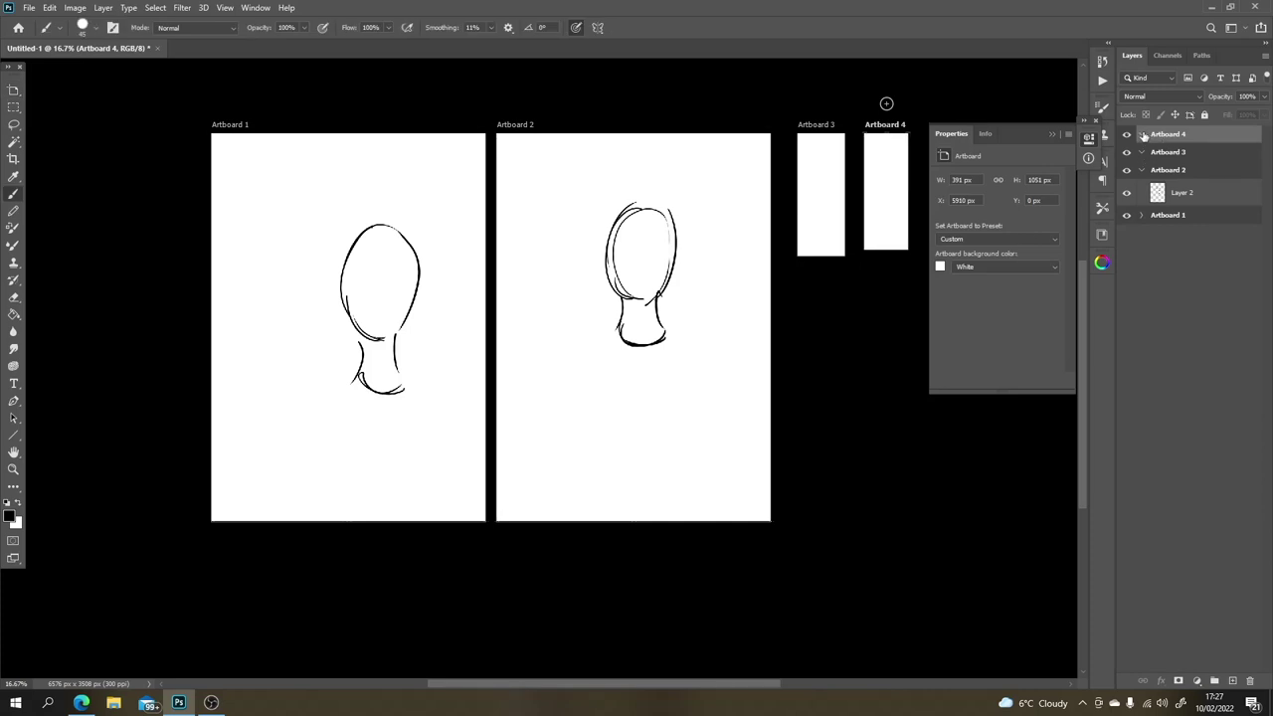
{"action": "left_click", "coordinate": [1232, 680]}
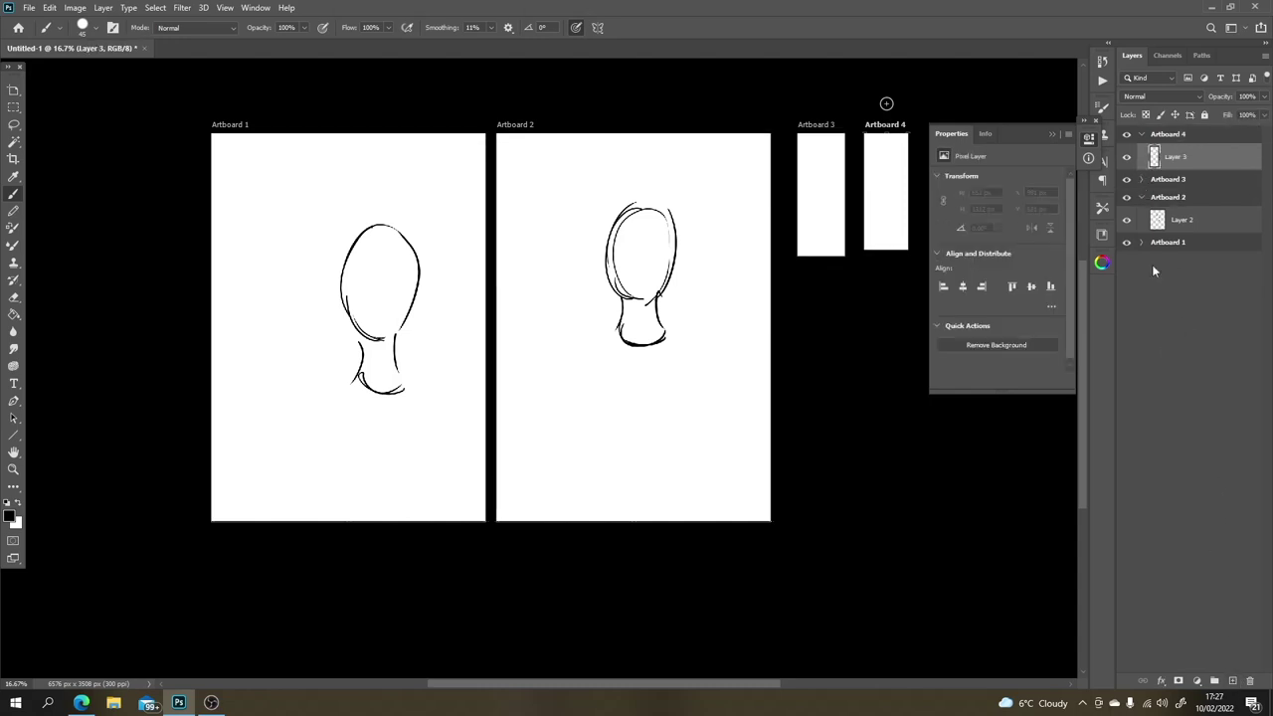
{"action": "left_click", "coordinate": [1168, 184]}
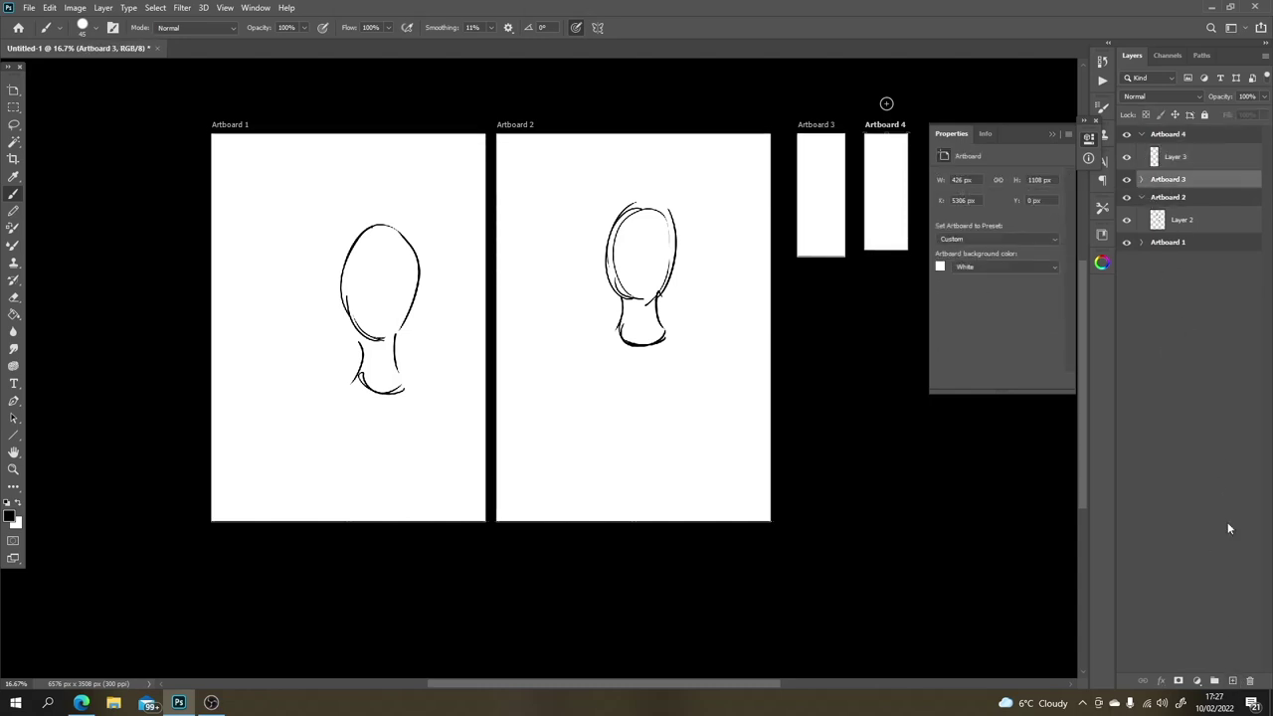
{"action": "left_click", "coordinate": [1233, 680]}
{"action": "left_click_drag", "start_coordinate": [1162, 208], "coordinate": [1151, 199]}
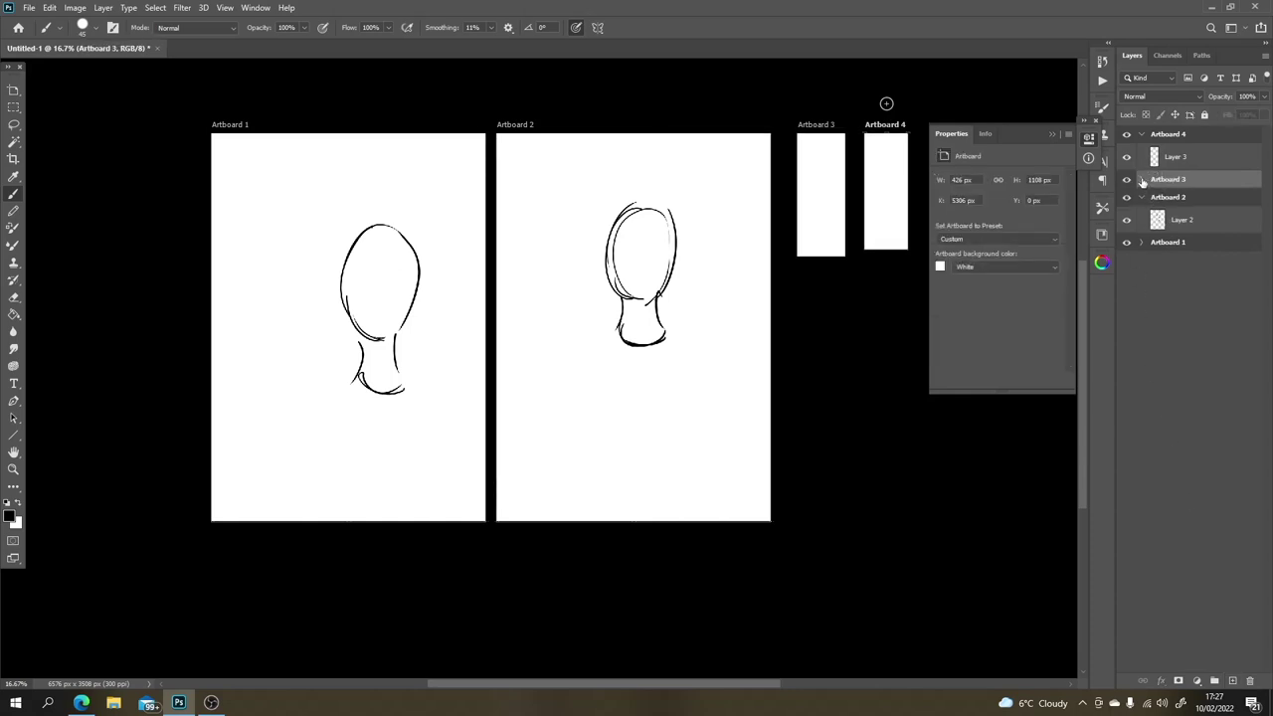
{"action": "left_click", "coordinate": [1232, 680]}
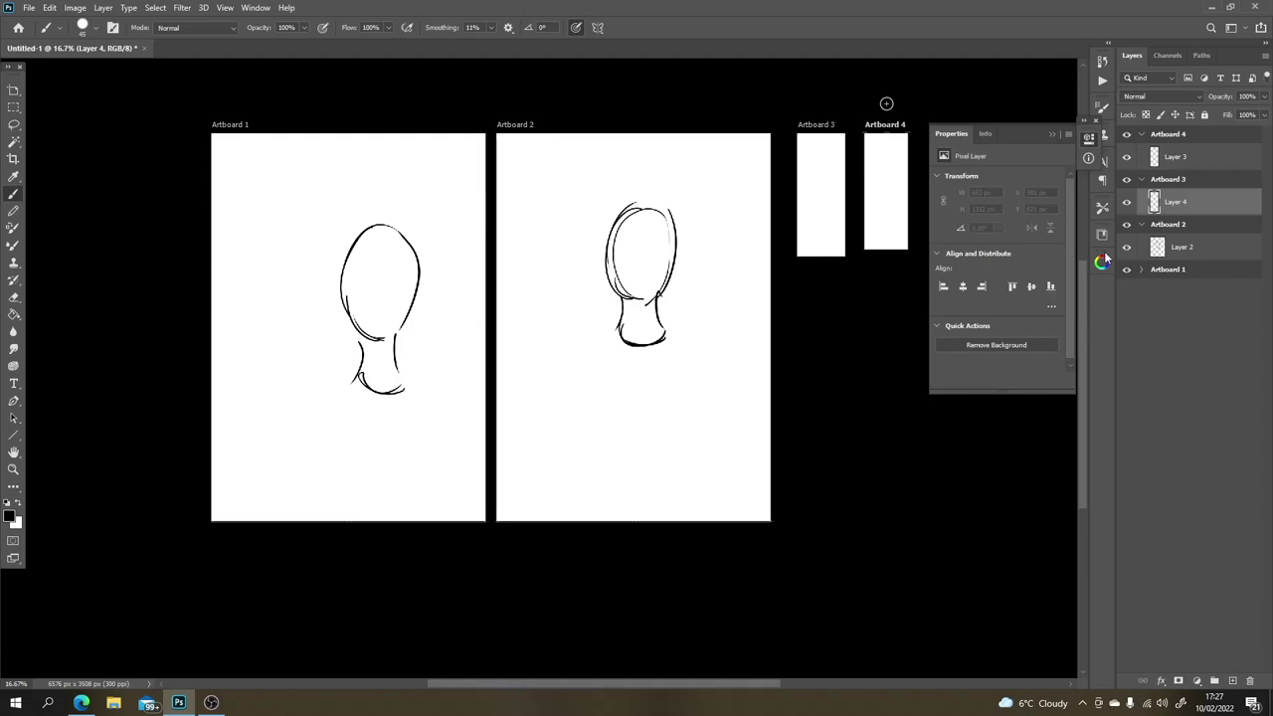
Step: Scribble black strokes on Artboard 3's new layer and undo them
{"action": "mouse_move", "coordinate": [809, 254]}
{"action": "left_mouse_down"}
{"action": "mouse_move", "coordinate": [842, 179]}
{"action": "mouse_move", "coordinate": [817, 237]}
{"action": "left_mouse_up"}
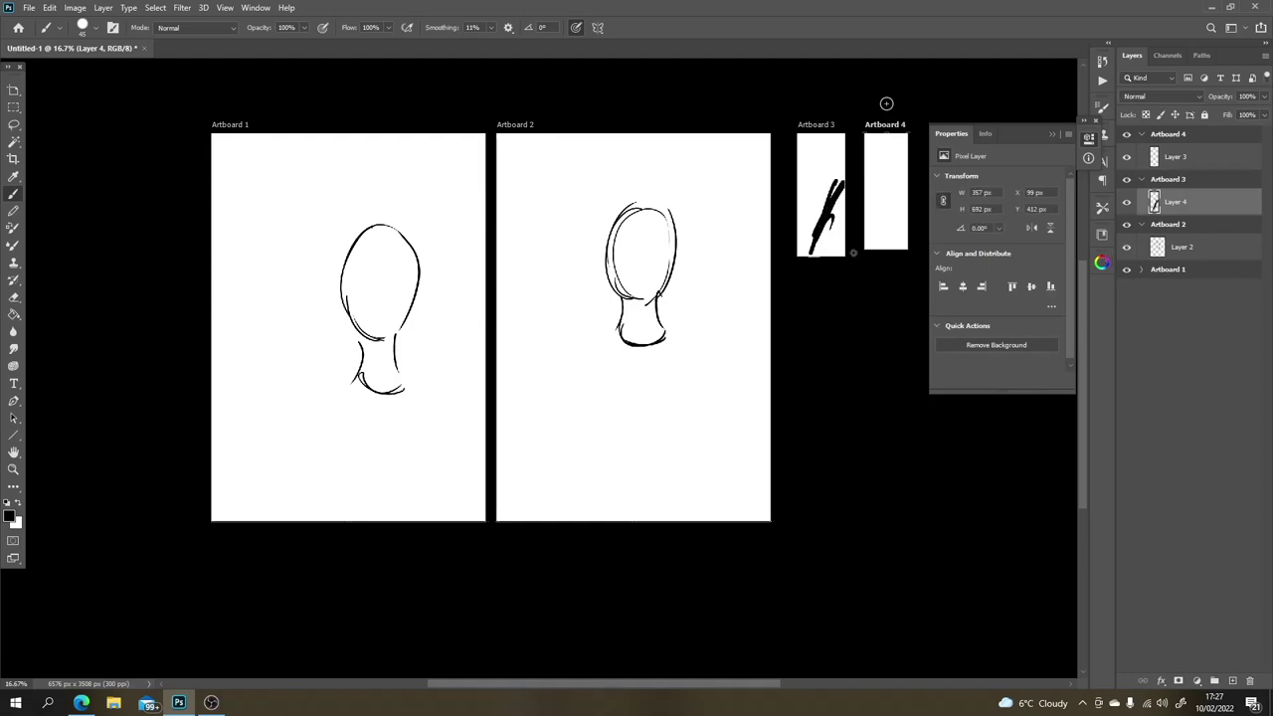
{"action": "key", "text": "ctrl+z"}
{"action": "key", "text": "ctrl+z"}
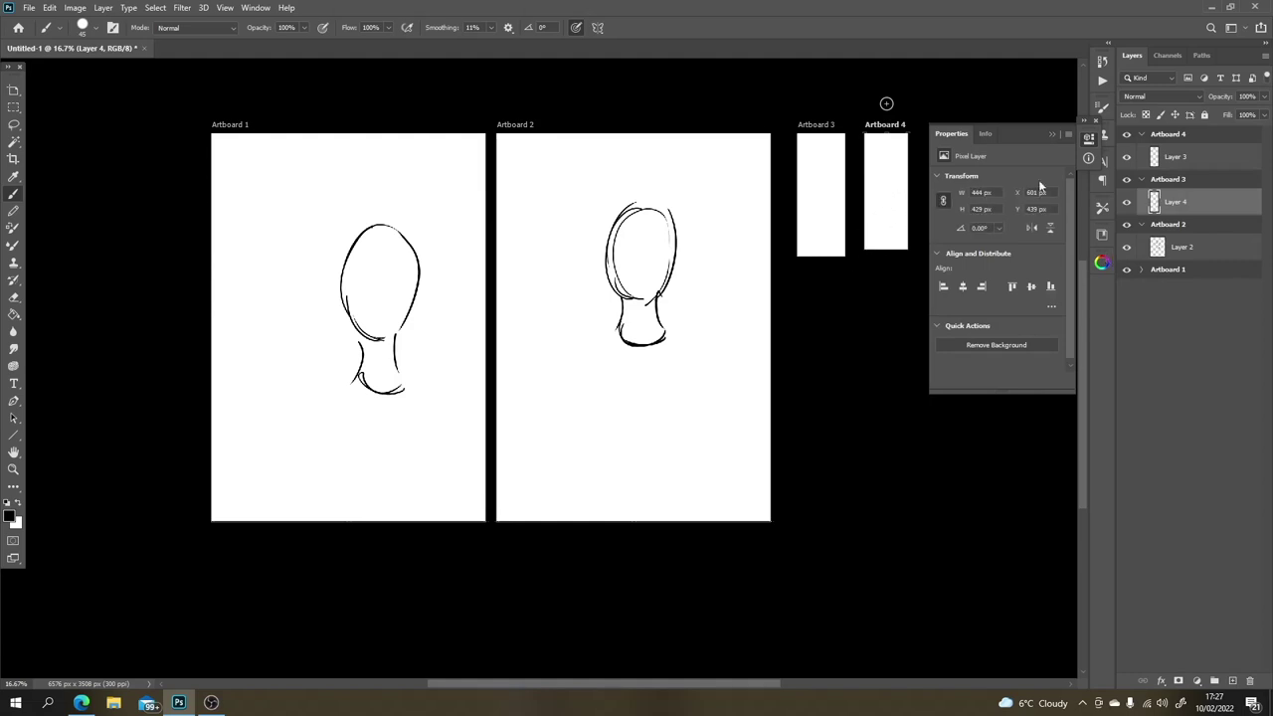
Step: On Artboard 4's layer, undo a black test scribble and cover the whole artboard in bright red with a 1000 px brush
{"action": "left_click", "coordinate": [1201, 157]}
{"action": "left_click_drag", "start_coordinate": [872, 215], "coordinate": [902, 175]}
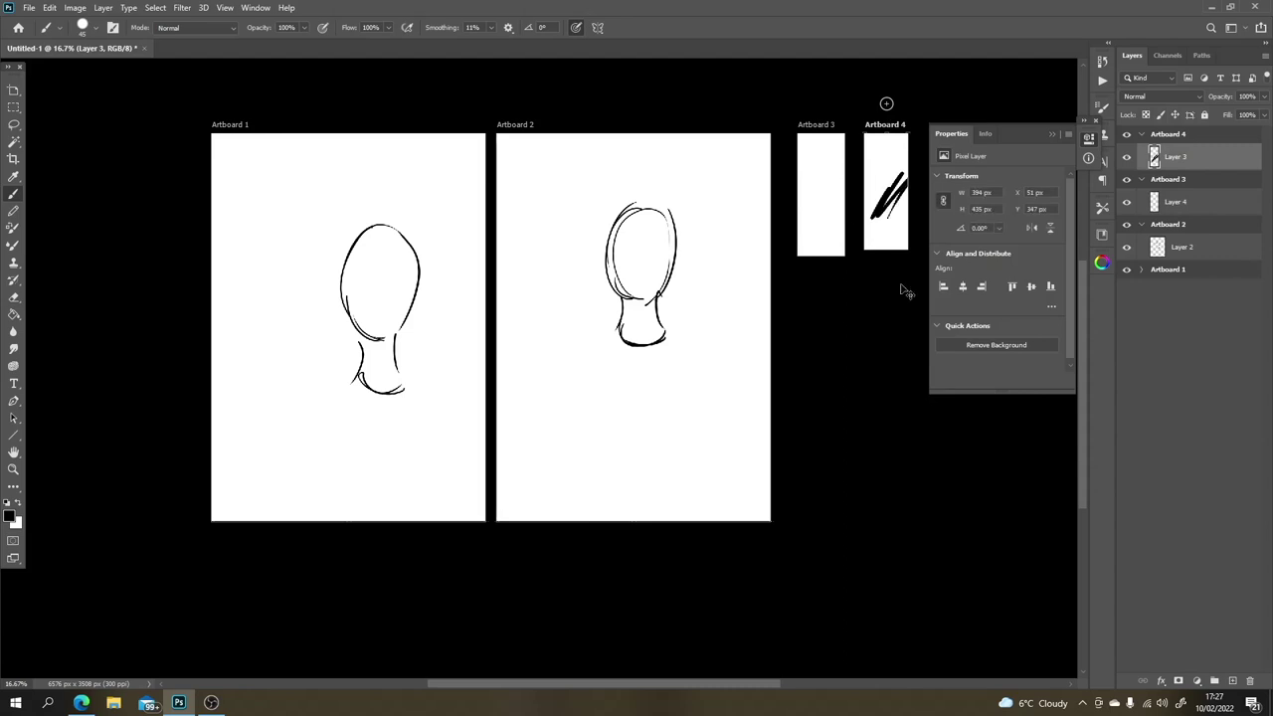
{"action": "key", "text": "ctrl+z"}
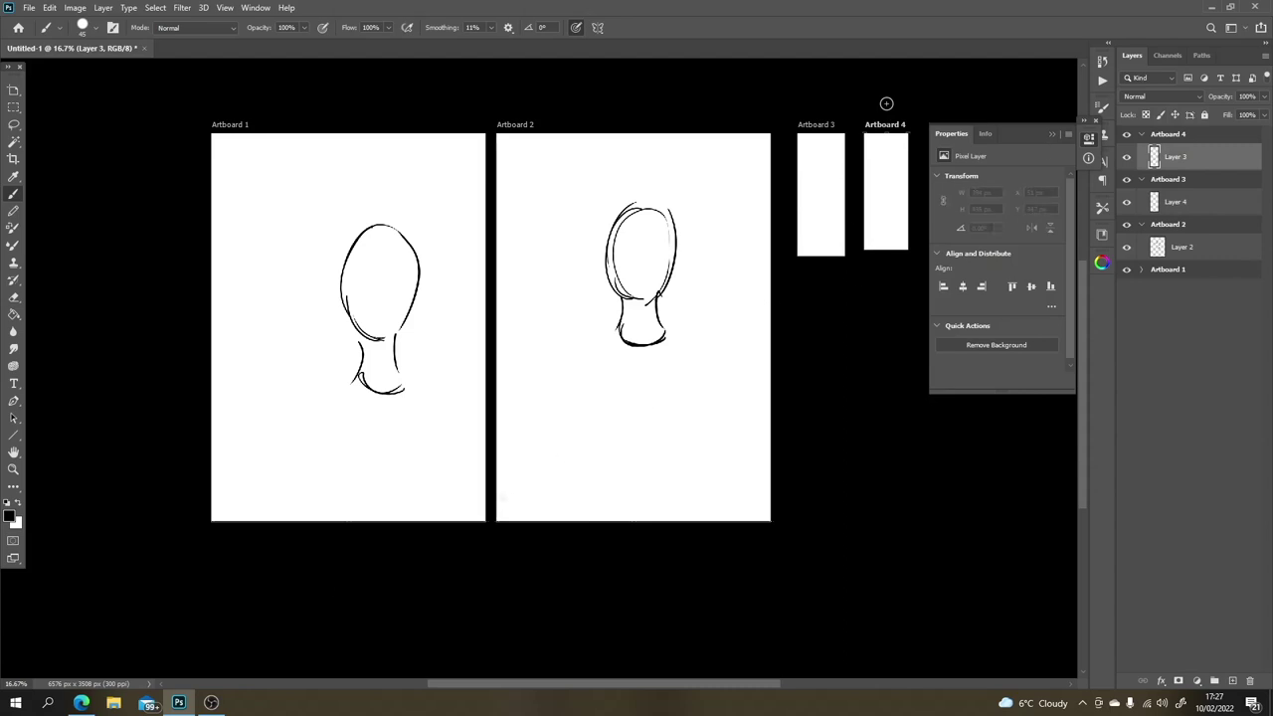
{"action": "left_click", "coordinate": [10, 519]}
{"action": "left_click_drag", "start_coordinate": [756, 454], "coordinate": [776, 412]}
{"action": "left_click", "coordinate": [939, 392]}
{"action": "mouse_move", "coordinate": [824, 143]}
{"action": "left_mouse_down"}
{"action": "mouse_move", "coordinate": [824, 255]}
{"action": "mouse_move", "coordinate": [867, 195]}
{"action": "mouse_move", "coordinate": [879, 109]}
{"action": "mouse_move", "coordinate": [890, 254]}
{"action": "mouse_move", "coordinate": [885, 124]}
{"action": "mouse_move", "coordinate": [866, 262]}
{"action": "left_mouse_up"}
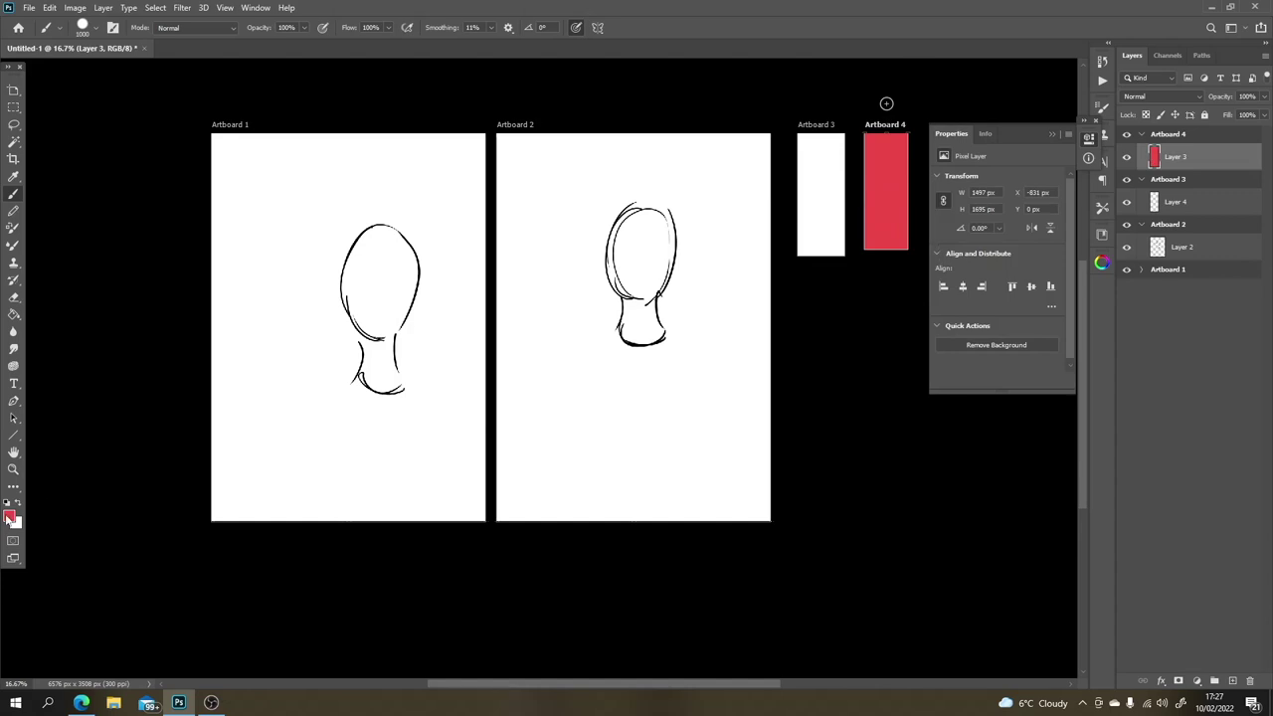
Step: Set the foreground colour to muted dark red #7b4444 and paint it over the lower half of Artboard 4
{"action": "left_click", "coordinate": [10, 516]}
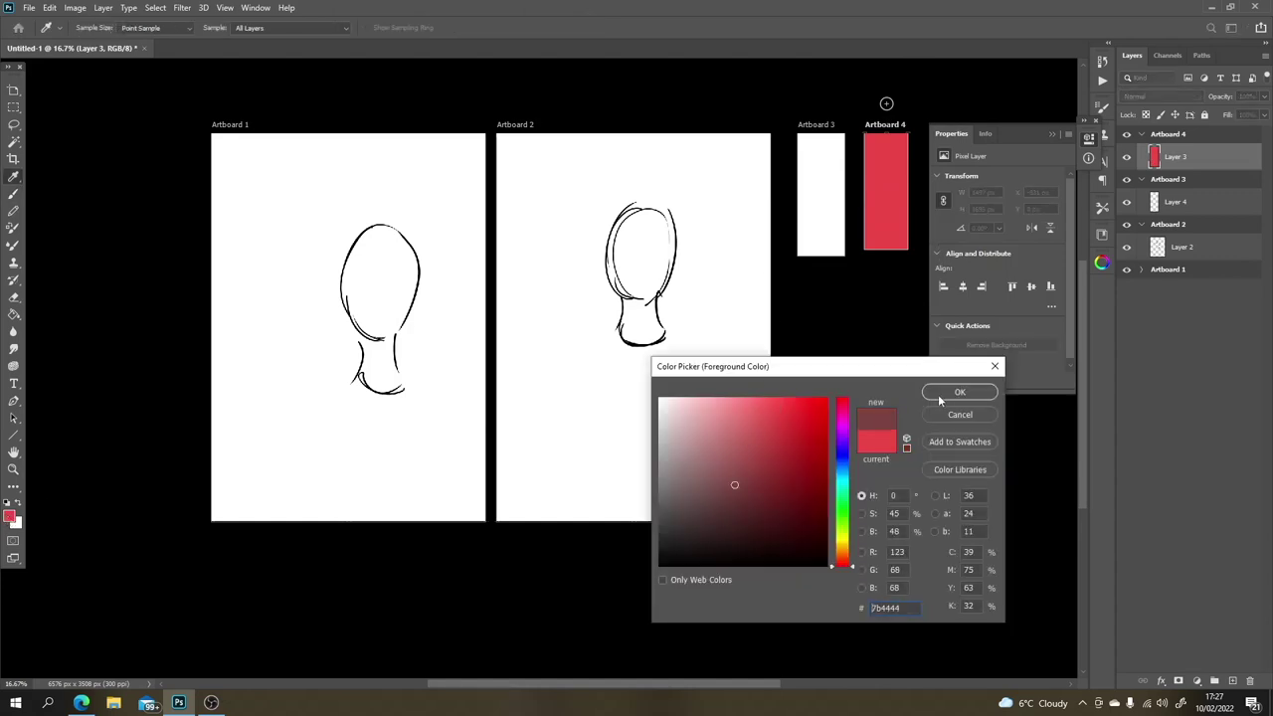
{"action": "left_click", "coordinate": [957, 393]}
{"action": "left_click_drag", "start_coordinate": [875, 242], "coordinate": [881, 256]}
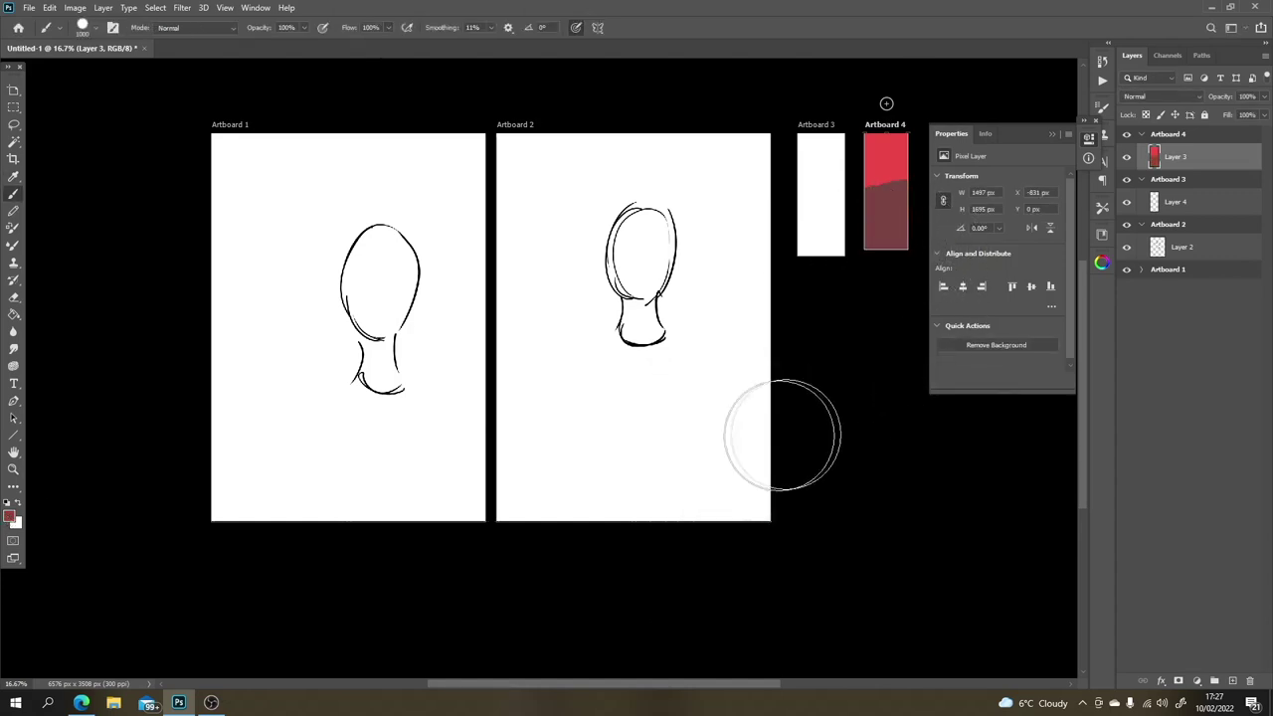
Step: Set the foreground colour to dark blue #1e115d and paint it across the bottom third of Artboard 4
{"action": "left_click", "coordinate": [10, 517]}
{"action": "left_click", "coordinate": [792, 500]}
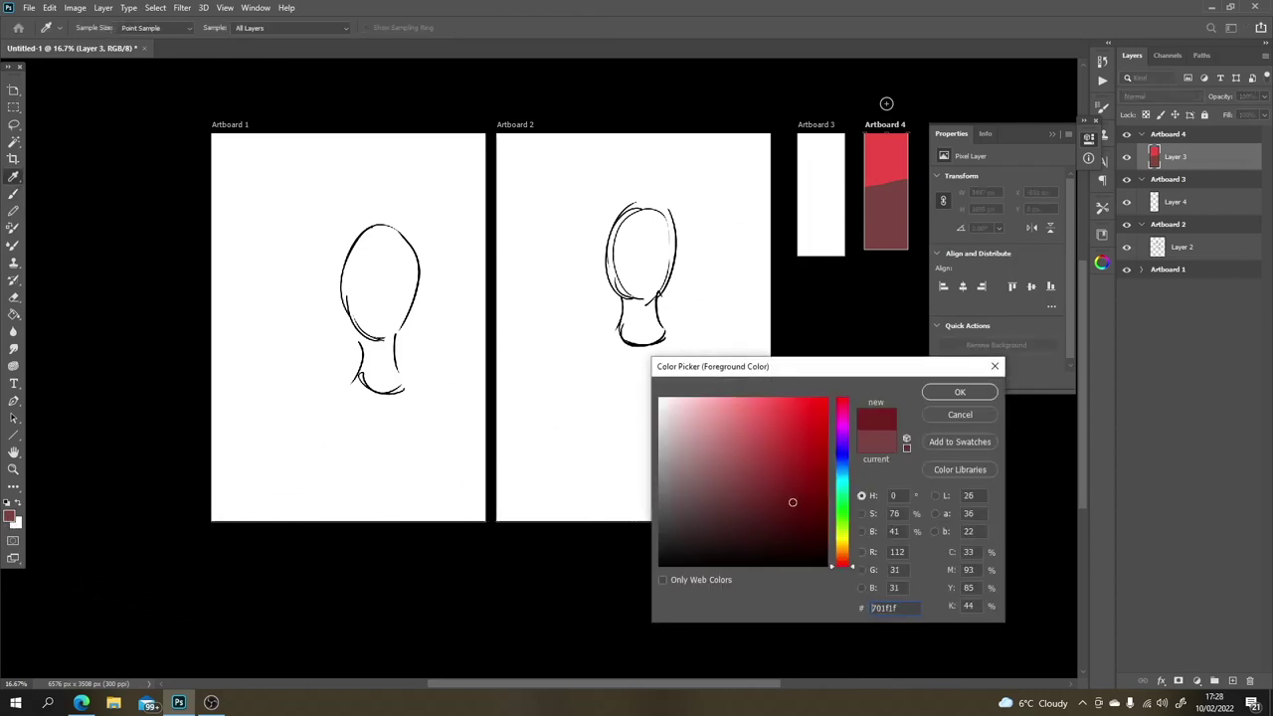
{"action": "left_click", "coordinate": [842, 525]}
{"action": "left_click", "coordinate": [844, 448]}
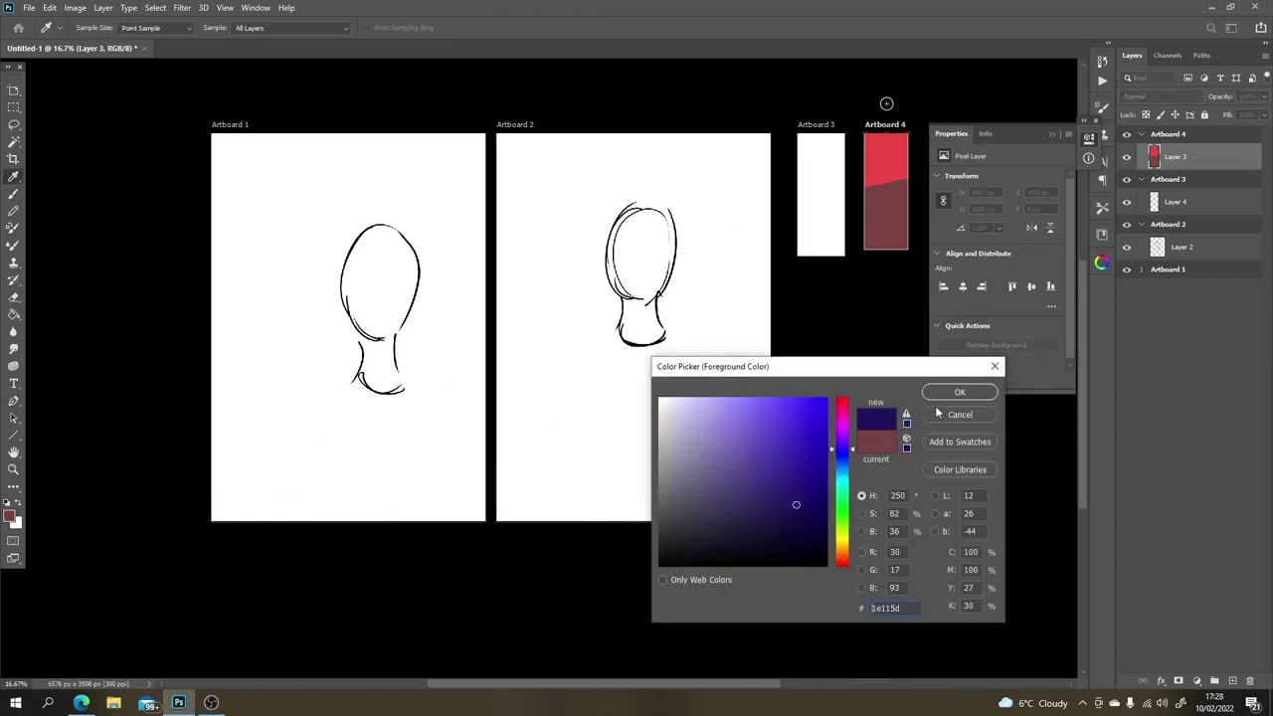
{"action": "left_click", "coordinate": [942, 393]}
{"action": "left_click_drag", "start_coordinate": [916, 263], "coordinate": [881, 256]}
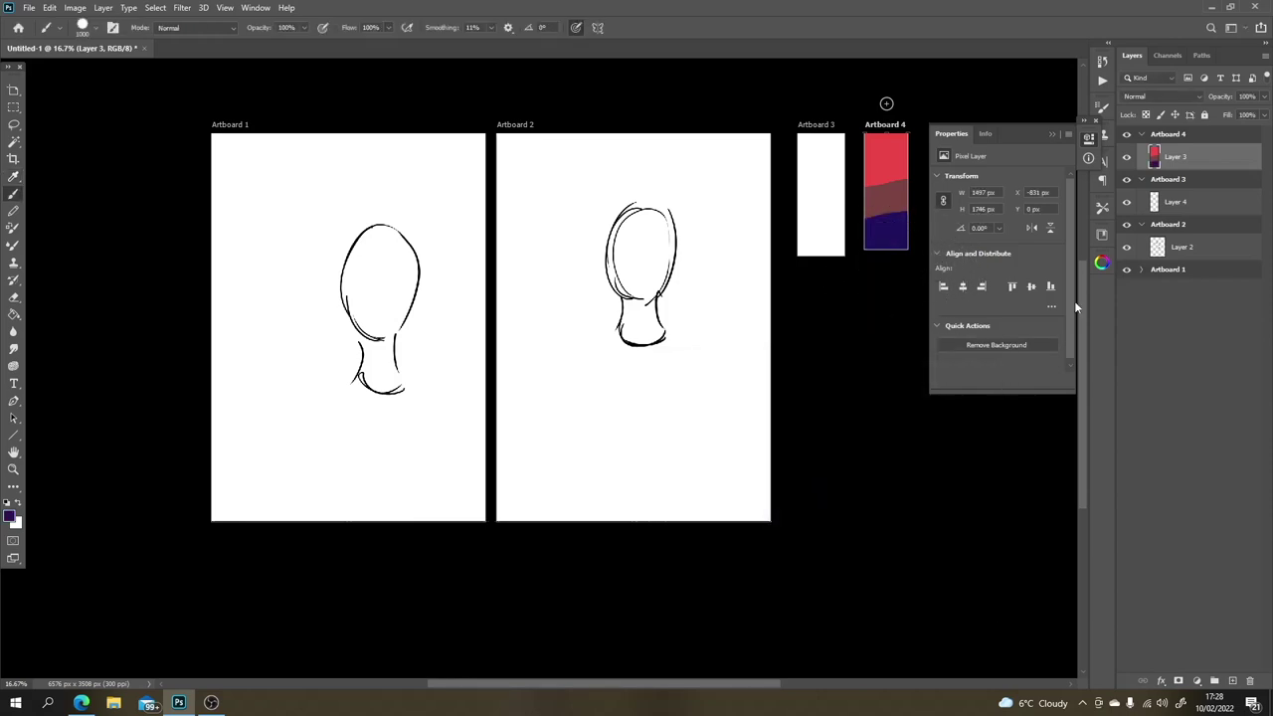
Step: Select Layer 2 in Artboard 2, reduce the brush size to 175 px and sample the dark blue from Artboard 4
{"action": "left_click", "coordinate": [697, 377], "text": "alt"}
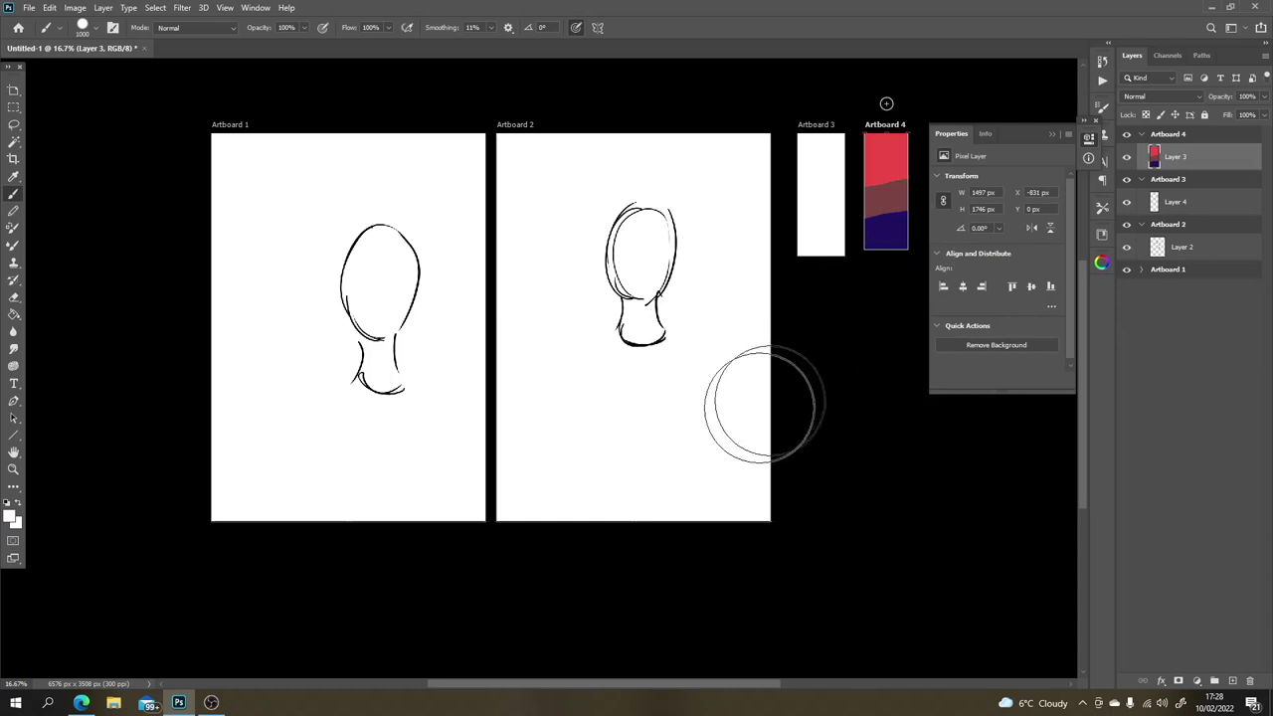
{"action": "left_click", "coordinate": [1146, 255]}
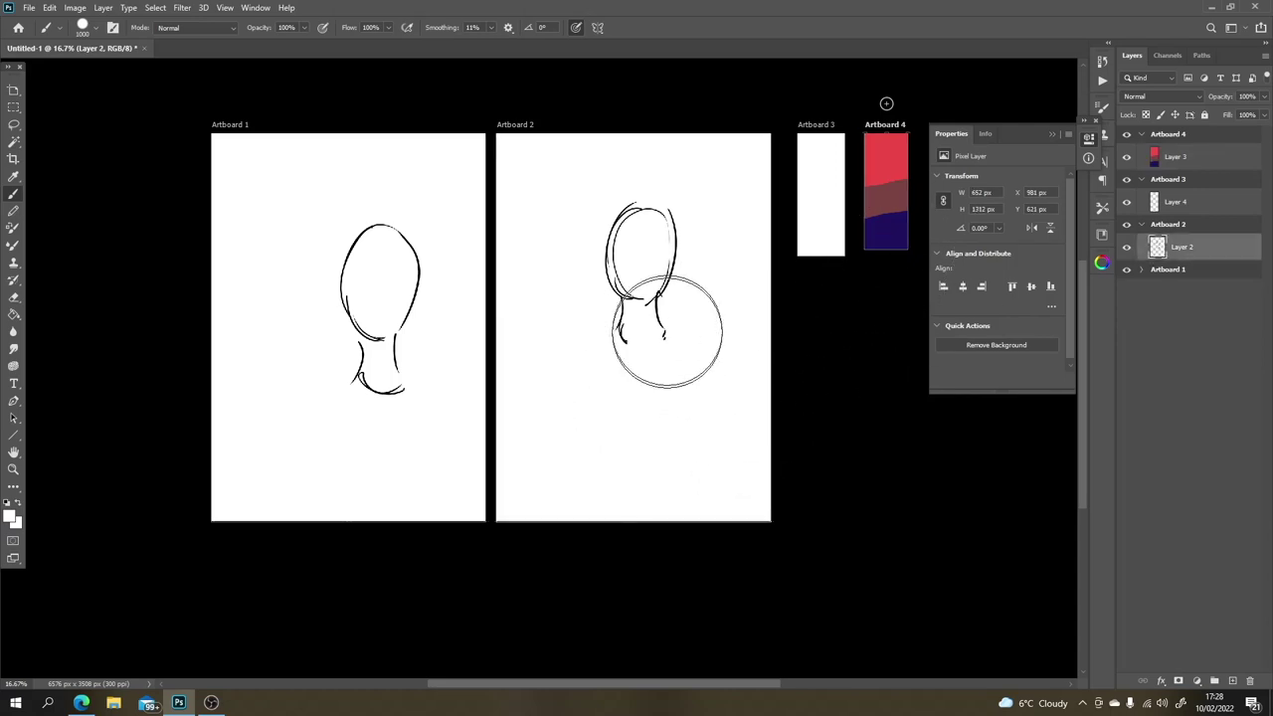
{"action": "key", "text": "bracketleft"}
{"action": "key", "text": "bracketleft"}
{"action": "key", "text": "bracketleft"}
{"action": "key", "text": "bracketleft"}
{"action": "key", "text": "bracketleft"}
{"action": "key", "text": "bracketleft"}
{"action": "key", "text": "bracketleft"}
{"action": "key", "text": "bracketleft"}
{"action": "key", "text": "bracketleft"}
{"action": "key", "text": "bracketleft"}
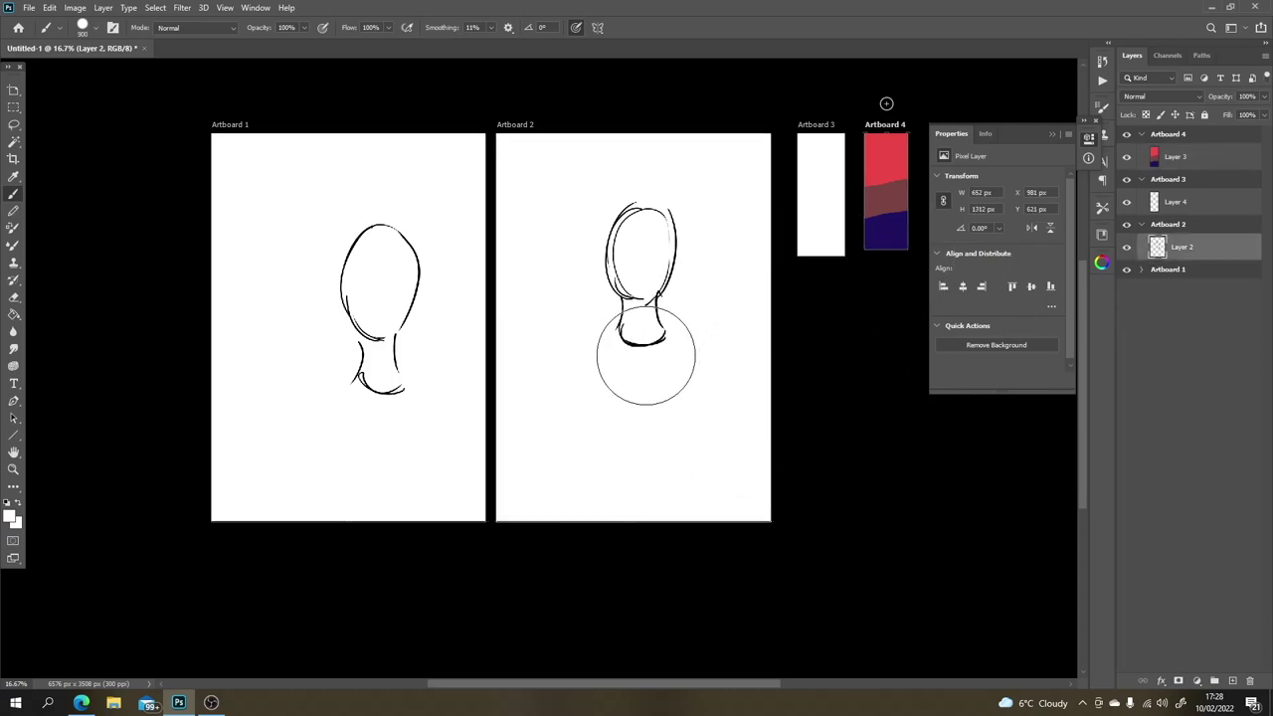
{"action": "left_click", "coordinate": [890, 234], "text": "alt"}
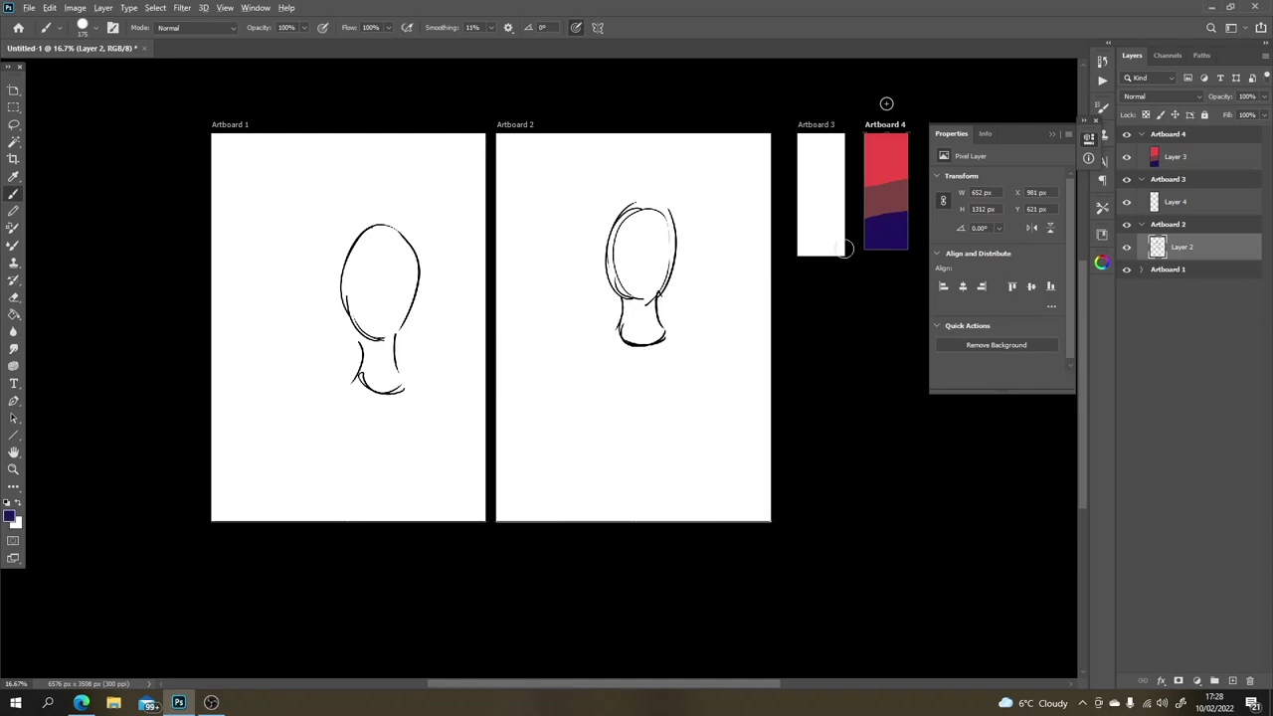
Step: Paint Artboard 2's head and neck dark blue and add red and dark red strokes, sampling the colours from Artboard 4
{"action": "mouse_move", "coordinate": [652, 292]}
{"action": "left_mouse_down"}
{"action": "mouse_move", "coordinate": [659, 216]}
{"action": "mouse_move", "coordinate": [663, 266]}
{"action": "mouse_move", "coordinate": [632, 280]}
{"action": "mouse_move", "coordinate": [657, 216]}
{"action": "mouse_move", "coordinate": [644, 294]}
{"action": "mouse_move", "coordinate": [655, 225]}
{"action": "mouse_move", "coordinate": [643, 262]}
{"action": "mouse_move", "coordinate": [617, 266]}
{"action": "mouse_move", "coordinate": [652, 226]}
{"action": "mouse_move", "coordinate": [624, 284]}
{"action": "mouse_move", "coordinate": [644, 254]}
{"action": "mouse_move", "coordinate": [637, 323]}
{"action": "left_mouse_up"}
{"action": "left_click", "coordinate": [885, 203], "text": "alt"}
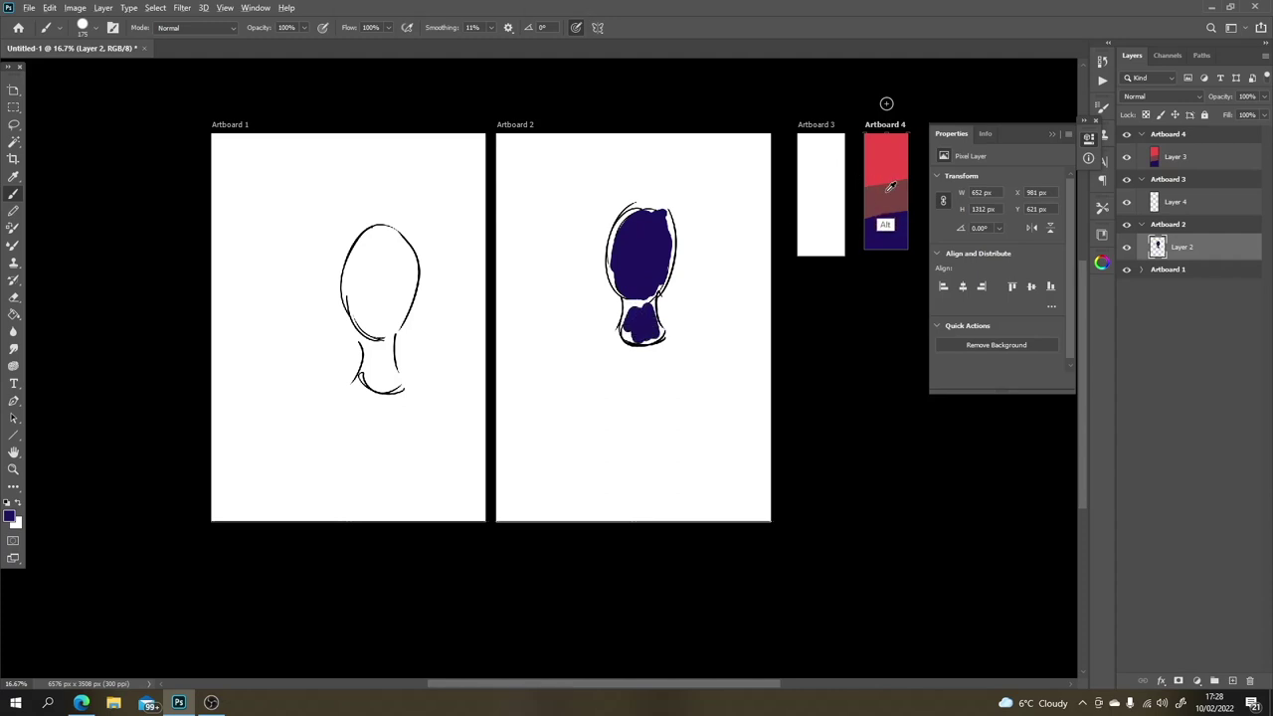
{"action": "left_click_drag", "start_coordinate": [662, 225], "coordinate": [654, 293]}
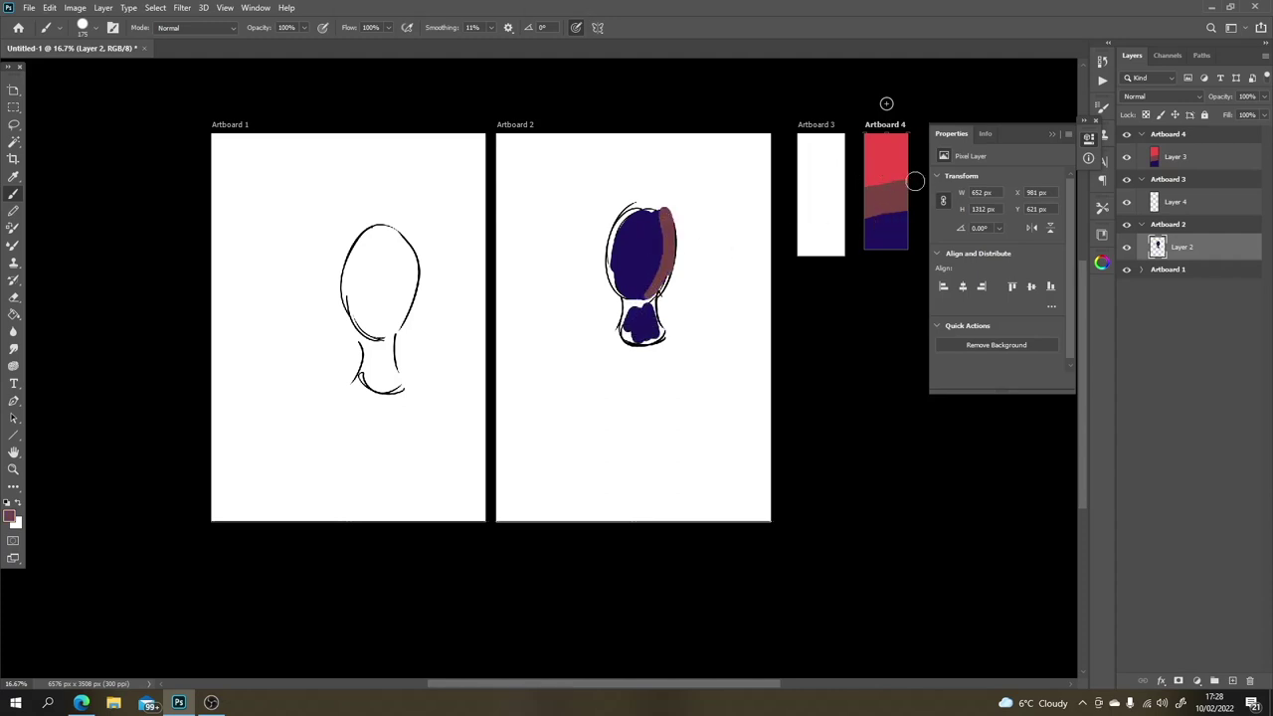
{"action": "key", "text": "ctrl+z"}
{"action": "left_click", "coordinate": [885, 184], "text": "alt"}
{"action": "mouse_move", "coordinate": [665, 244]}
{"action": "left_mouse_down"}
{"action": "mouse_move", "coordinate": [661, 276]}
{"action": "mouse_move", "coordinate": [659, 220]}
{"action": "mouse_move", "coordinate": [669, 321]}
{"action": "mouse_move", "coordinate": [690, 262]}
{"action": "mouse_move", "coordinate": [671, 182]}
{"action": "mouse_move", "coordinate": [615, 189]}
{"action": "left_mouse_up"}
{"action": "left_click", "coordinate": [903, 212], "text": "alt"}
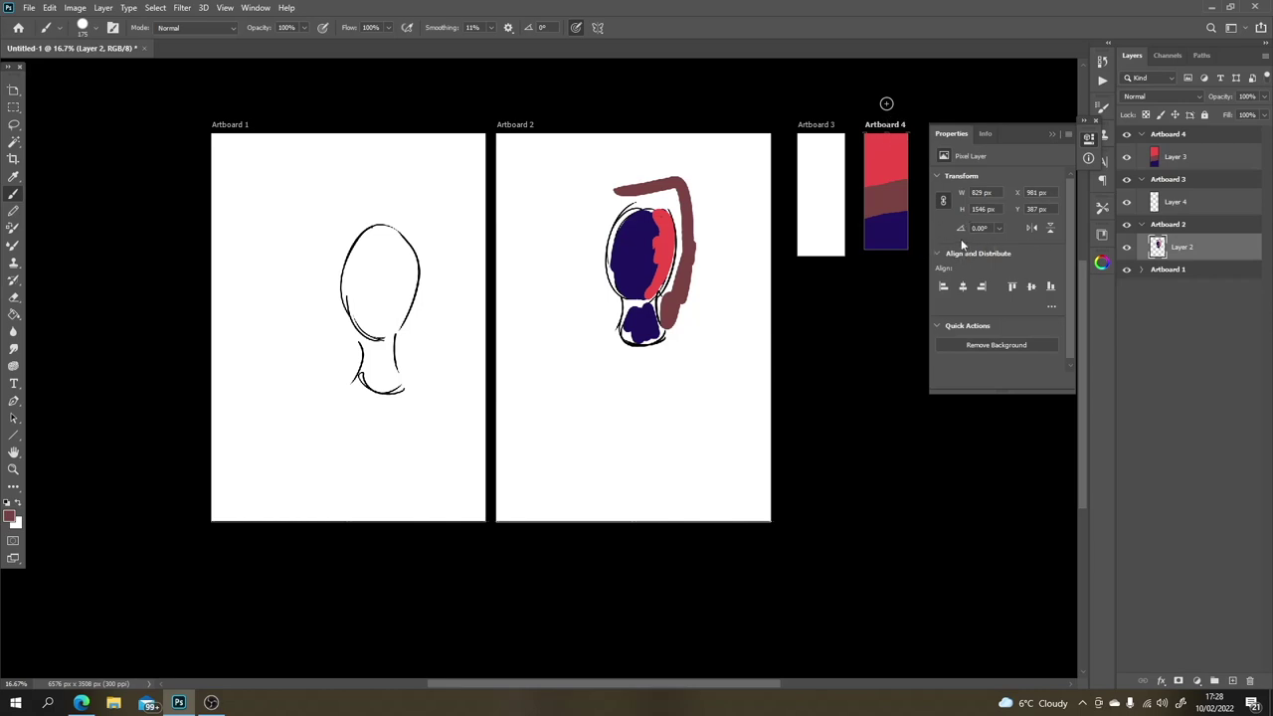
Step: Undo all the colour painting on Artboard 2's head and the red, dark red and blue swatches on Artboard 4
{"action": "key", "text": "ctrl+z"}
{"action": "key", "text": "ctrl+z"}
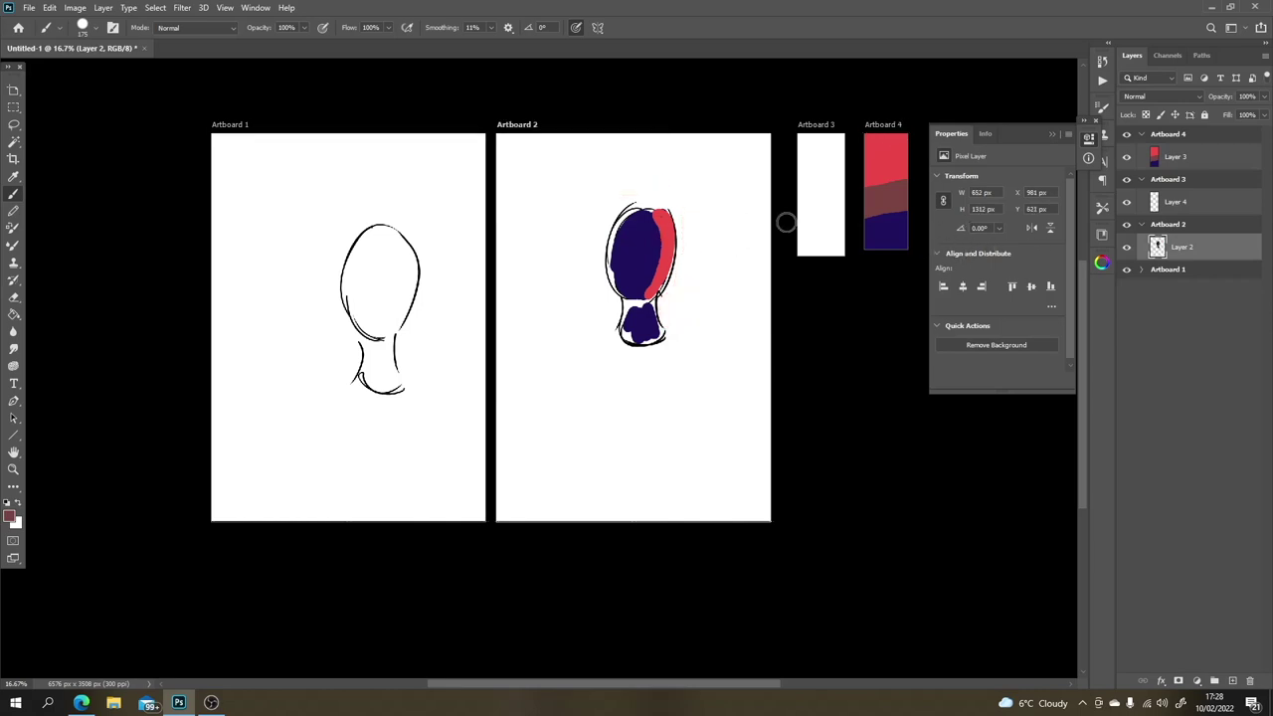
{"action": "key", "text": "ctrl+z"}
{"action": "key", "text": "ctrl+z"}
{"action": "key", "text": "ctrl+z"}
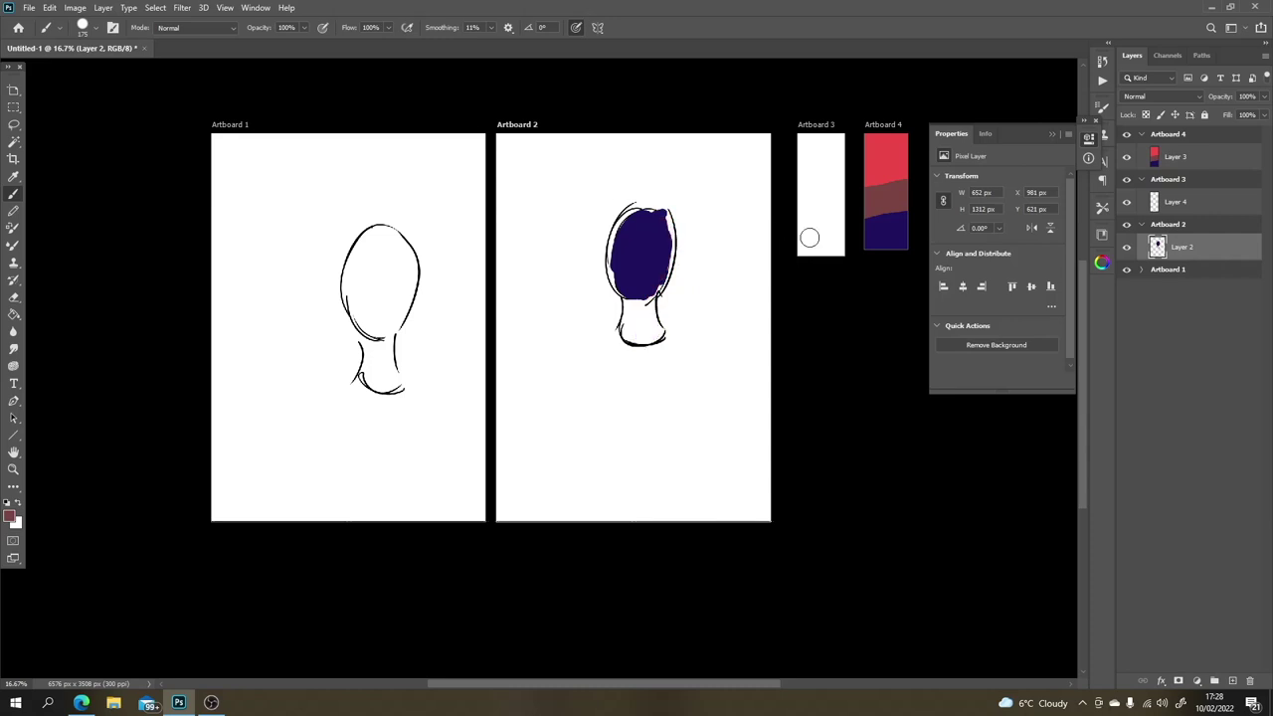
{"action": "key", "text": "ctrl+z"}
{"action": "key", "text": "ctrl+z"}
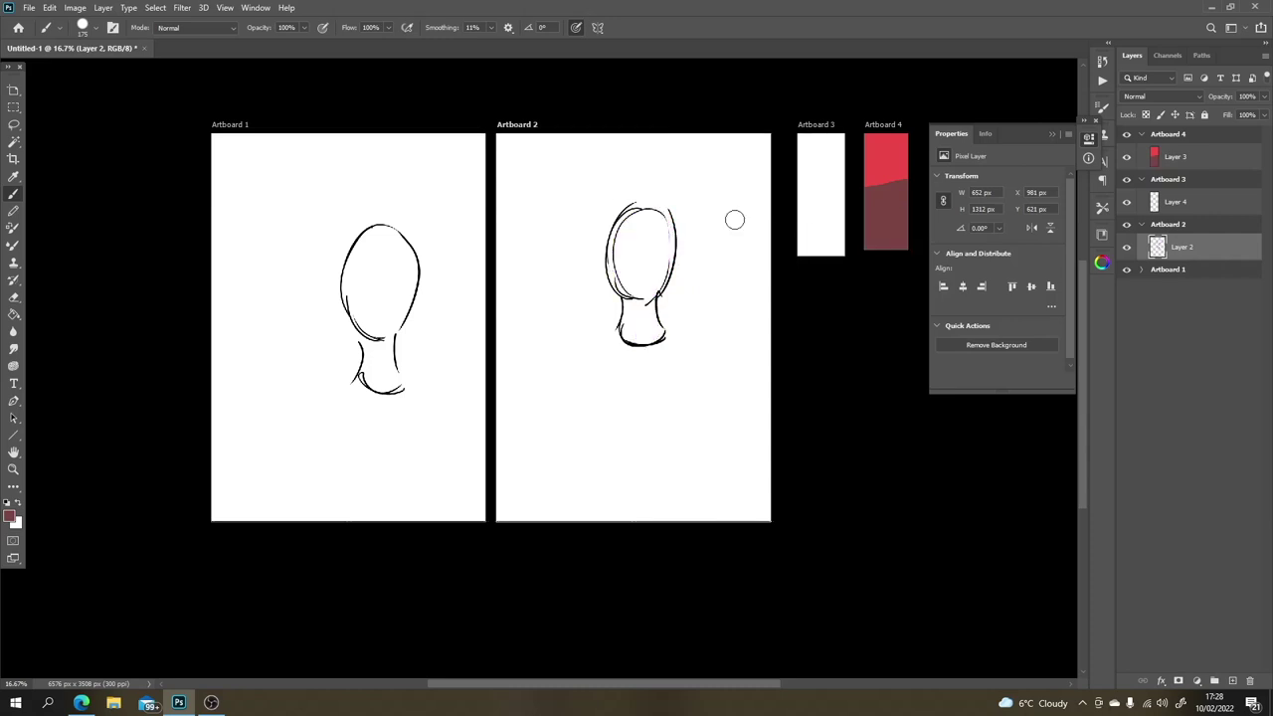
{"action": "key", "text": "ctrl+z"}
{"action": "key", "text": "ctrl+z"}
{"action": "key", "text": "ctrl+z"}
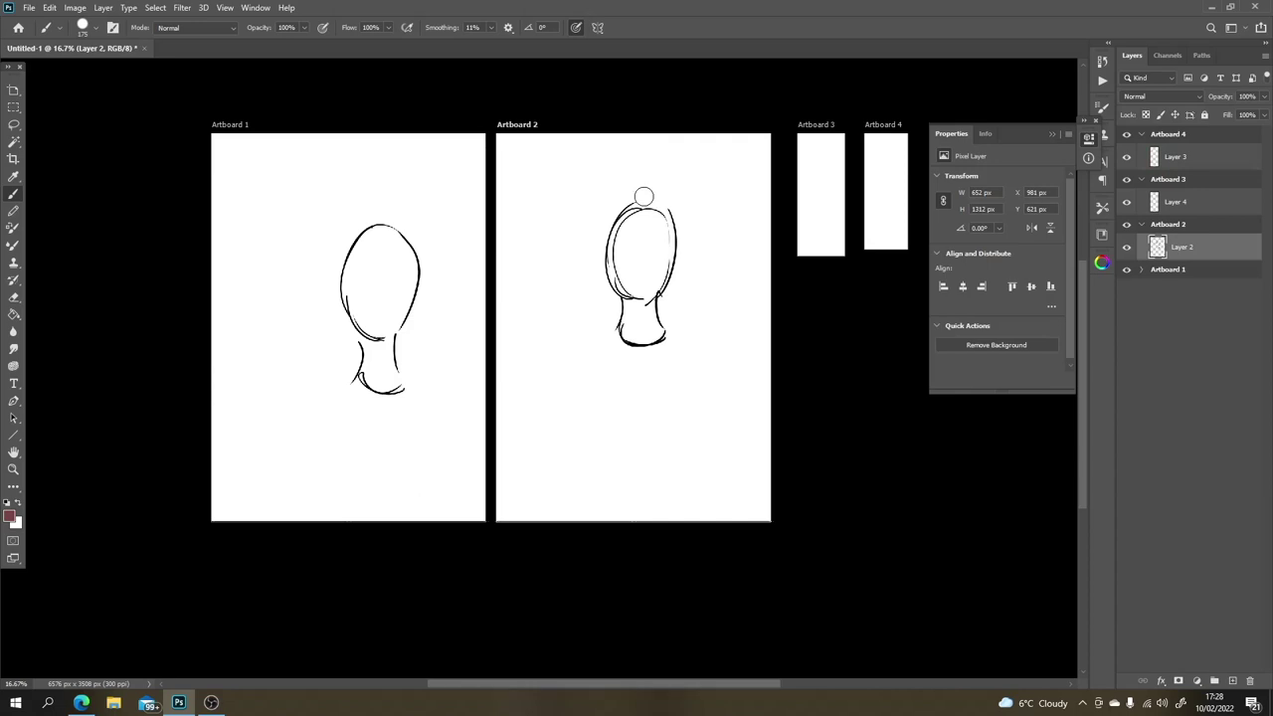
Step: View the Save As options for storing the document on the computer, and cancel without saving
{"action": "left_click", "coordinate": [31, 10]}
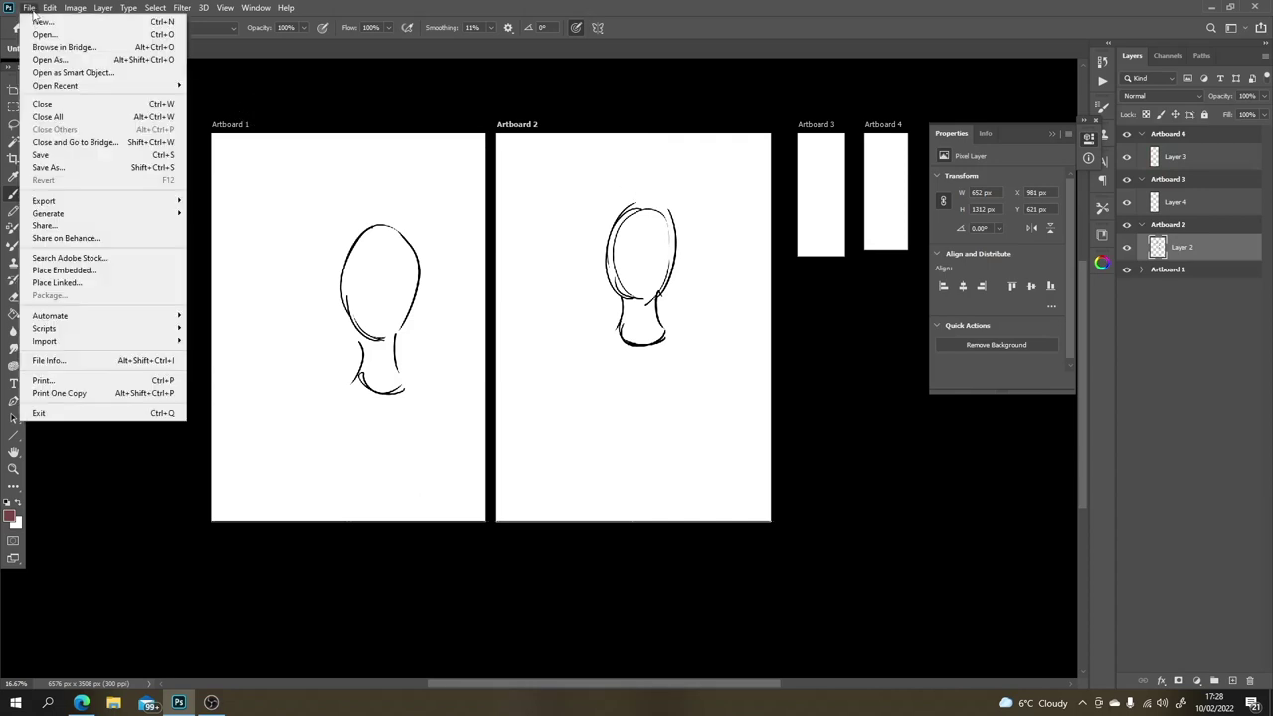
{"action": "left_click", "coordinate": [98, 169]}
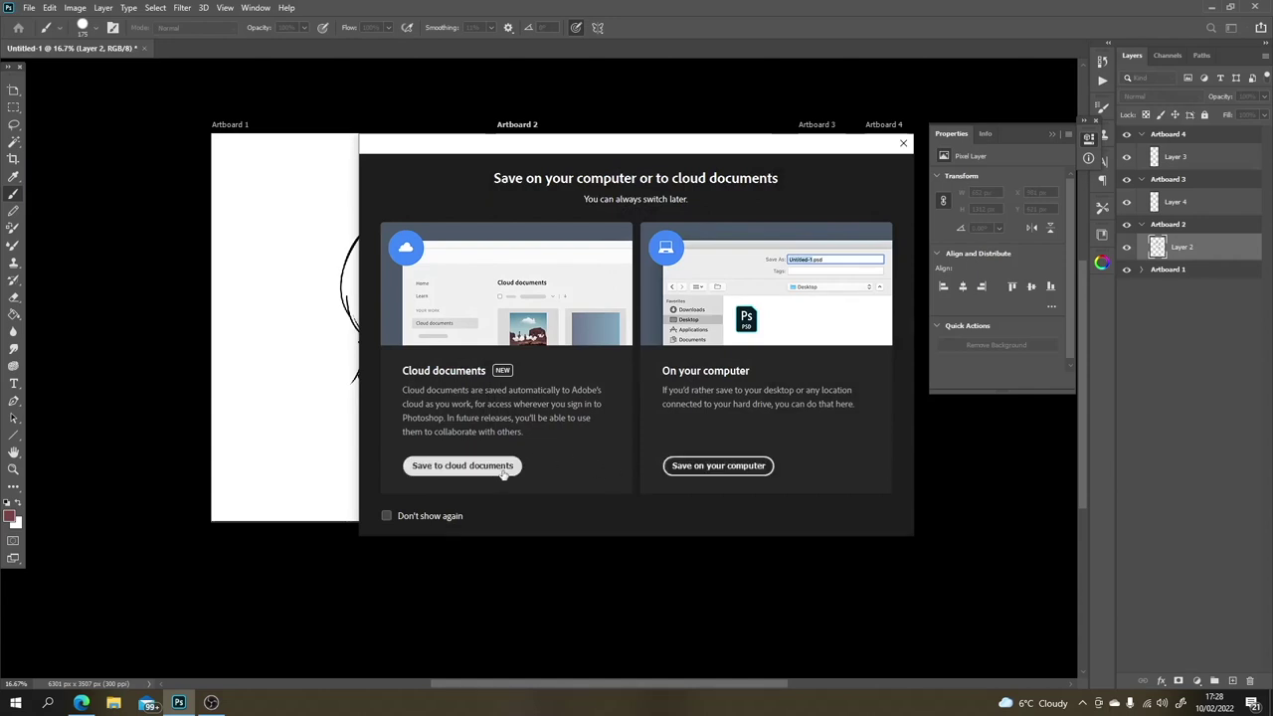
{"action": "left_click", "coordinate": [732, 466]}
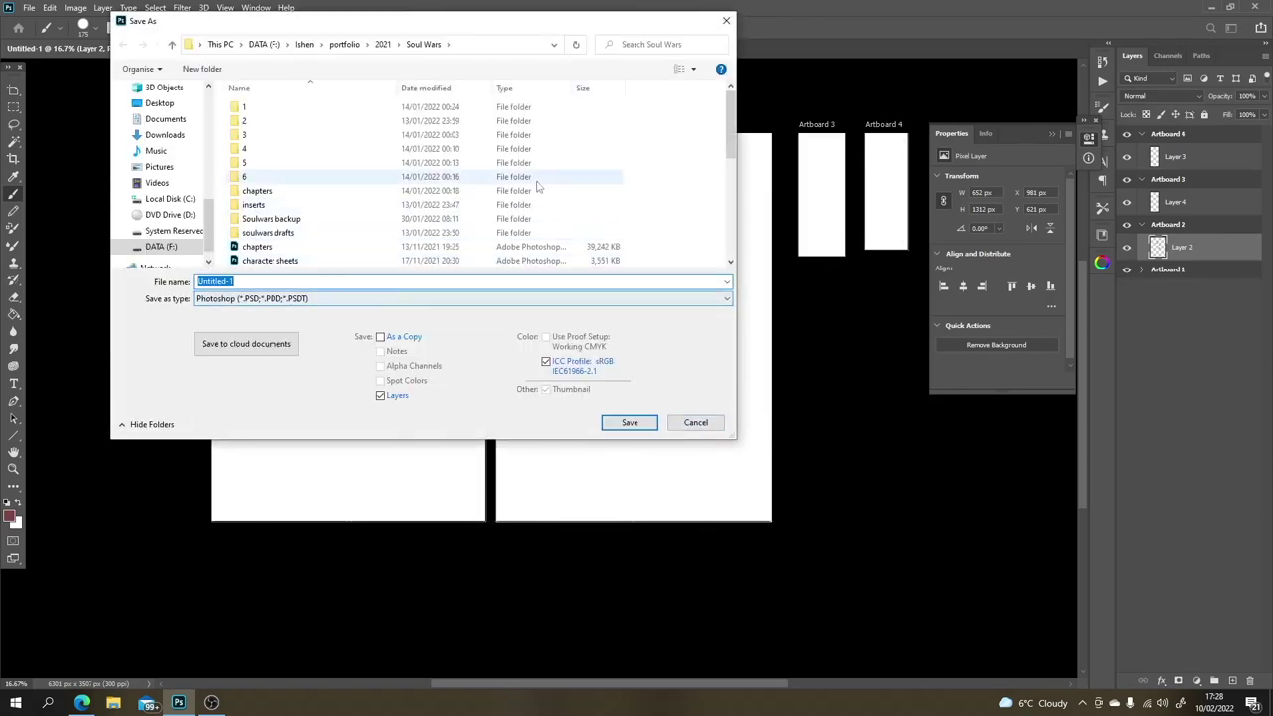
{"action": "left_click", "coordinate": [701, 423]}
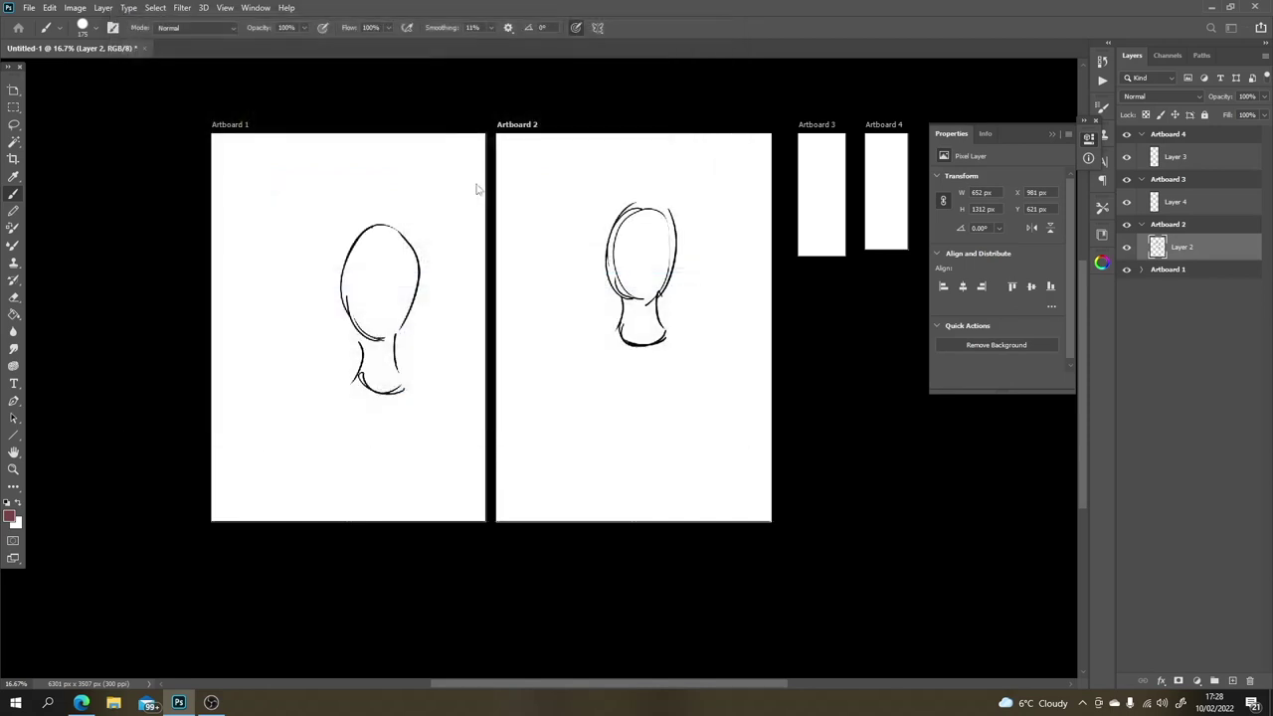
Step: Close the artboard document without saving and create a new A4 document of 210 x 297 mm at 300 ppi
{"action": "left_click", "coordinate": [145, 47]}
{"action": "left_click", "coordinate": [627, 262]}
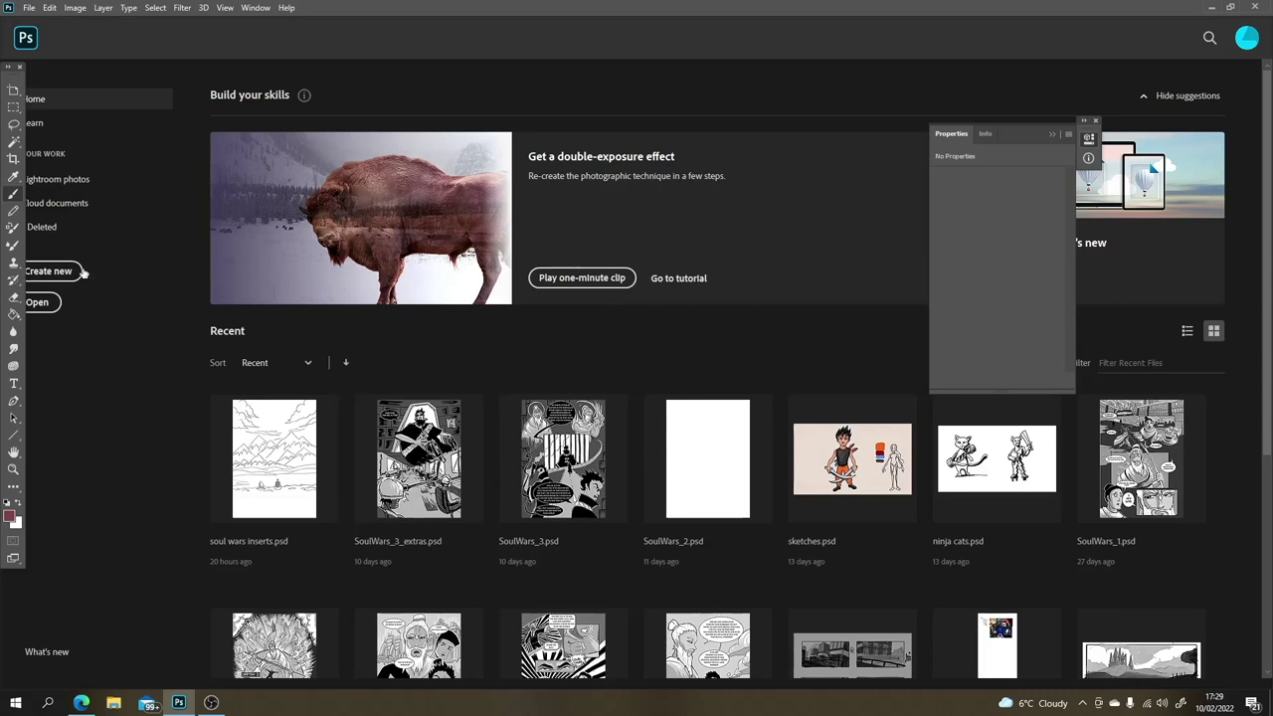
{"action": "left_click", "coordinate": [75, 272]}
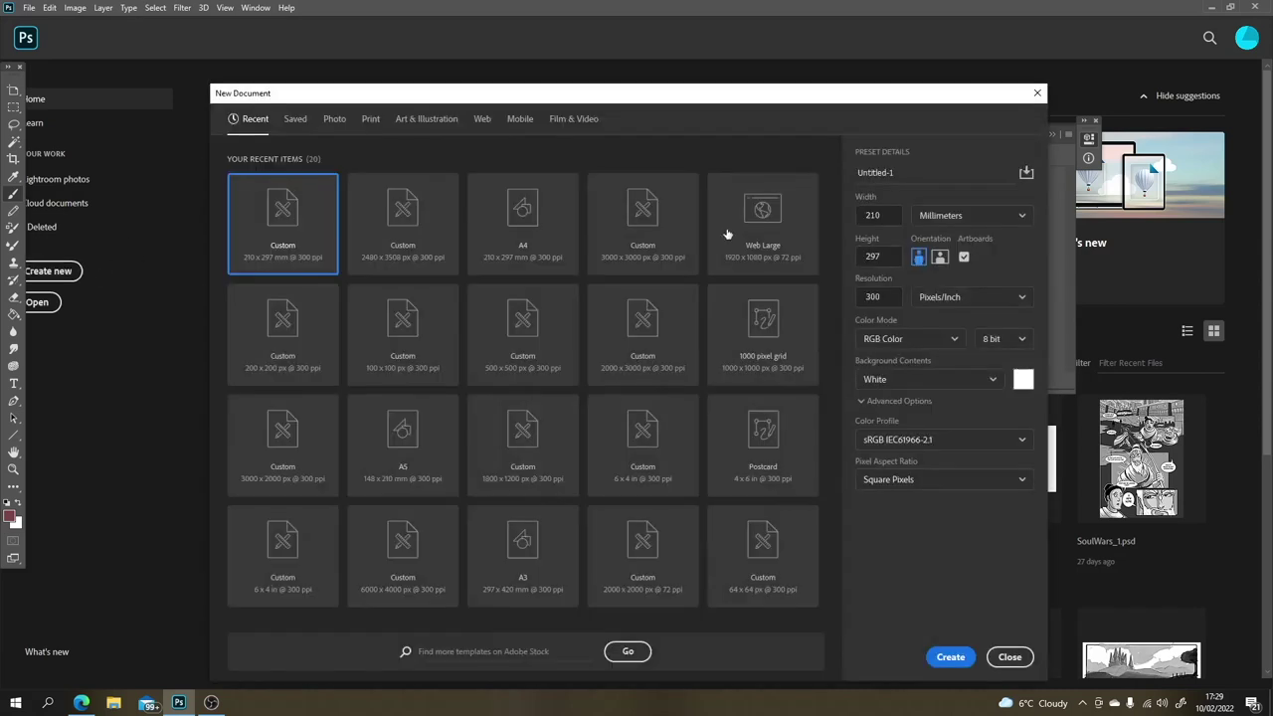
{"action": "left_click", "coordinate": [565, 253]}
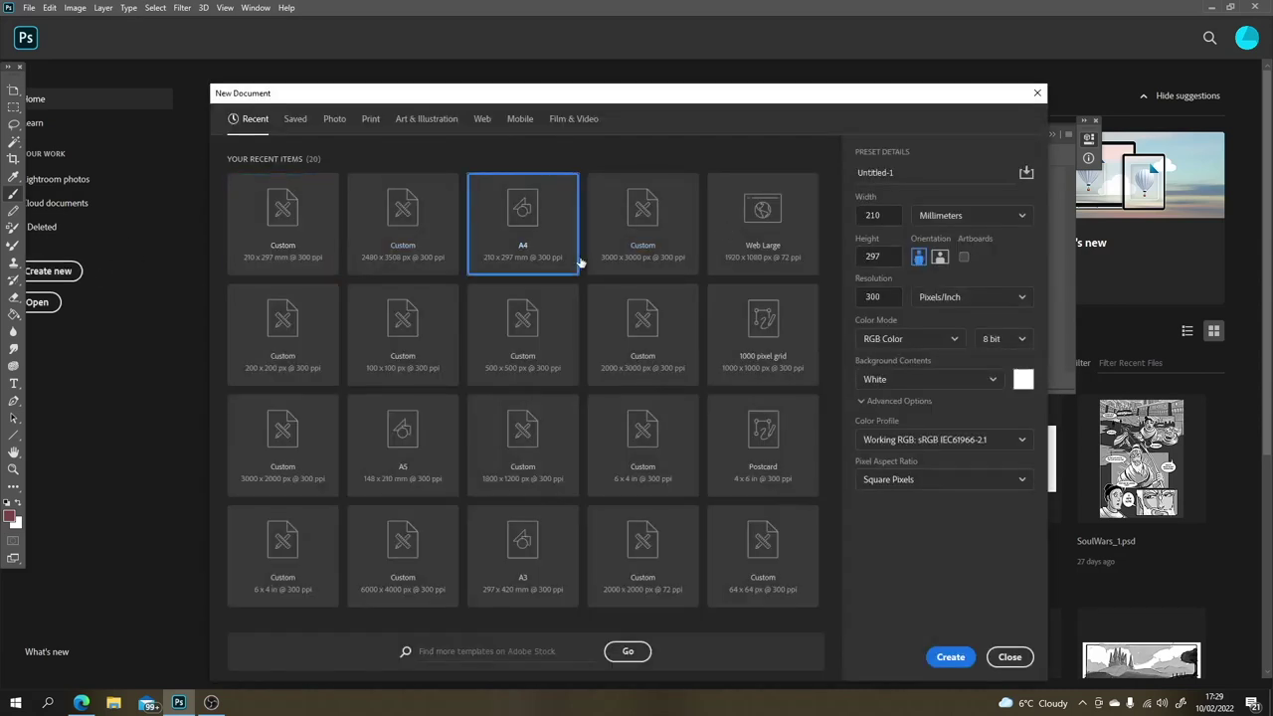
{"action": "left_click", "coordinate": [952, 655]}
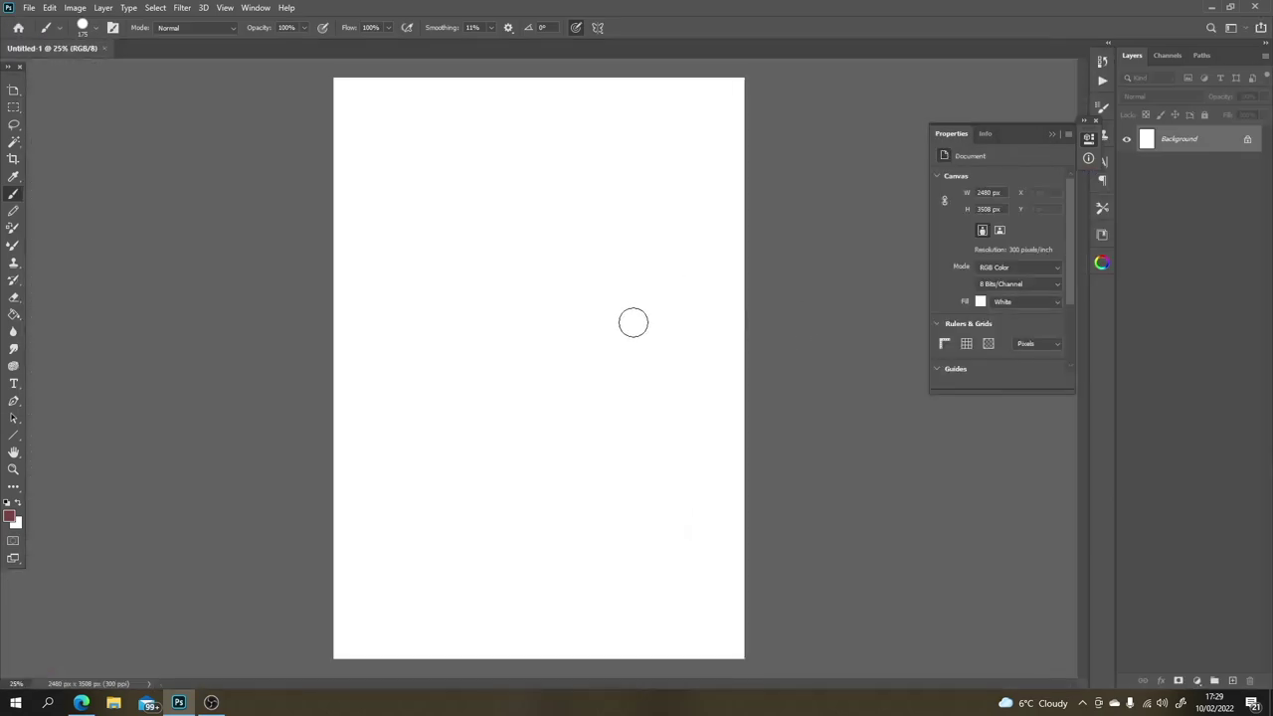
Step: Add four empty layers above the Background layer
{"action": "left_click", "coordinate": [1232, 682]}
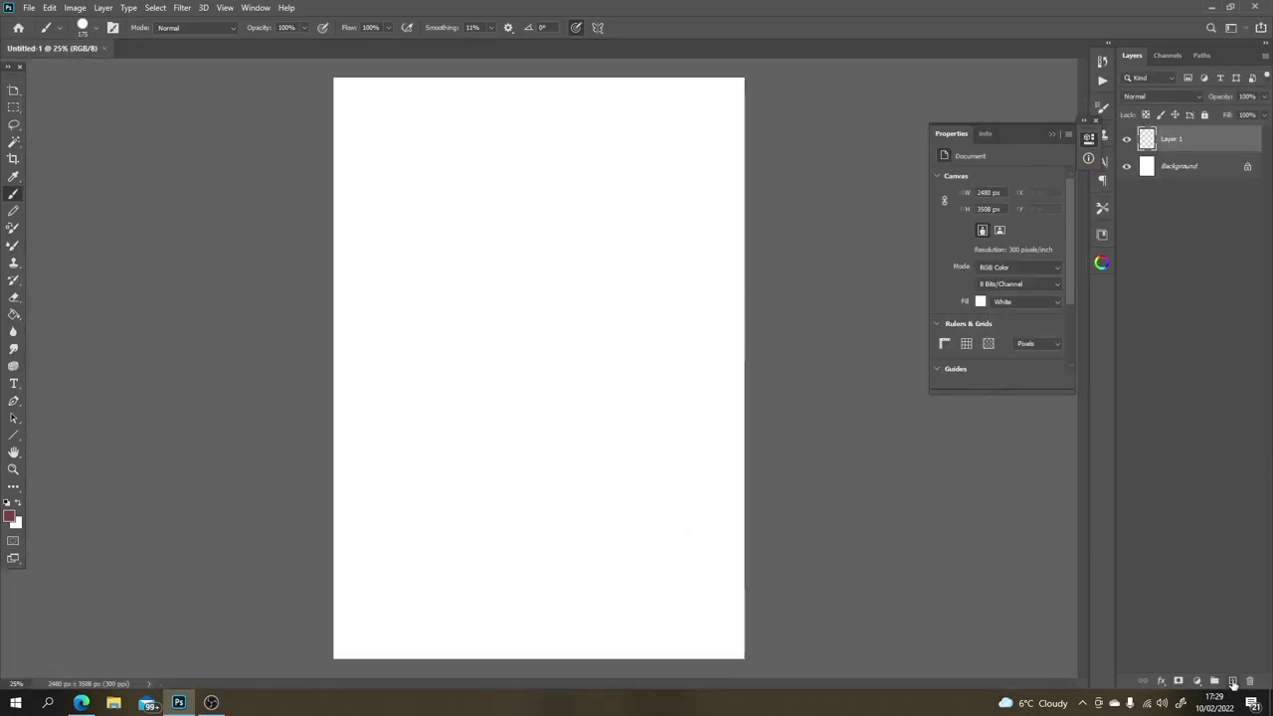
{"action": "left_click", "coordinate": [1231, 681]}
{"action": "left_click", "coordinate": [1232, 681]}
{"action": "left_click", "coordinate": [1232, 681]}
Step: On Layer 1, sketch an oval head outline with a neck and curved neckline in dark red with the 175 px brush
{"action": "left_click", "coordinate": [1181, 224]}
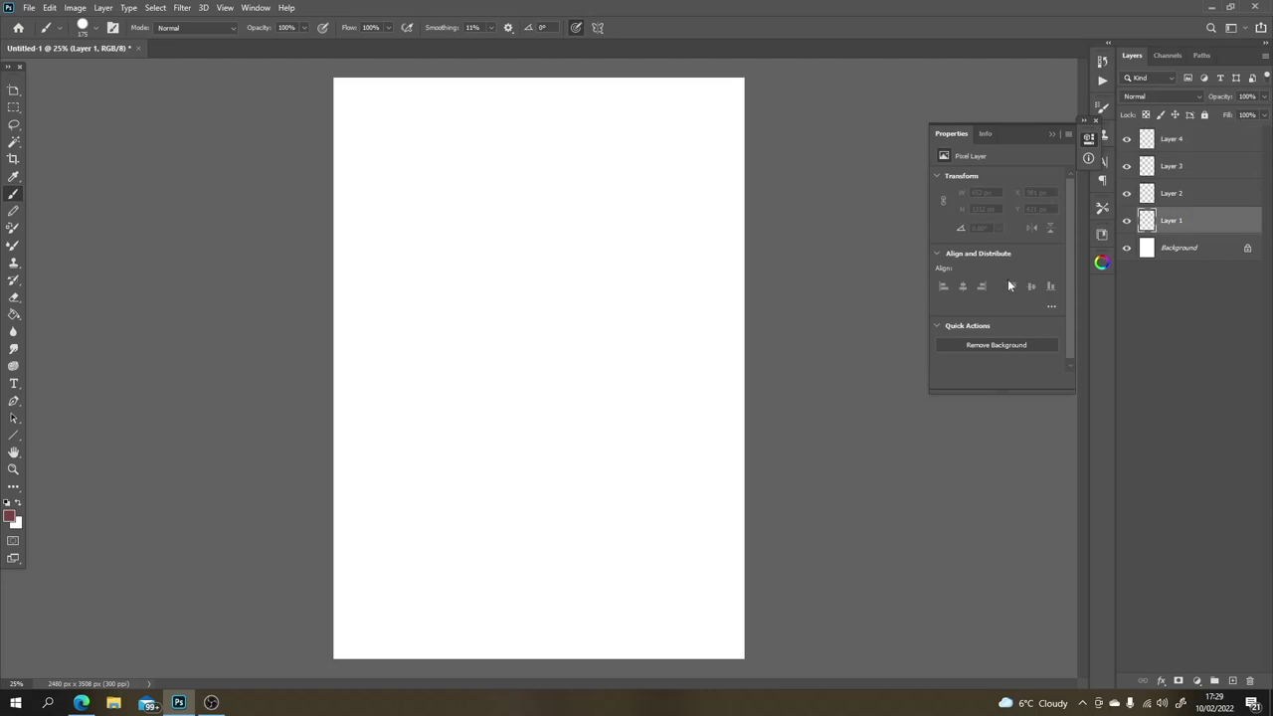
{"action": "key", "text": "ctrl+minus"}
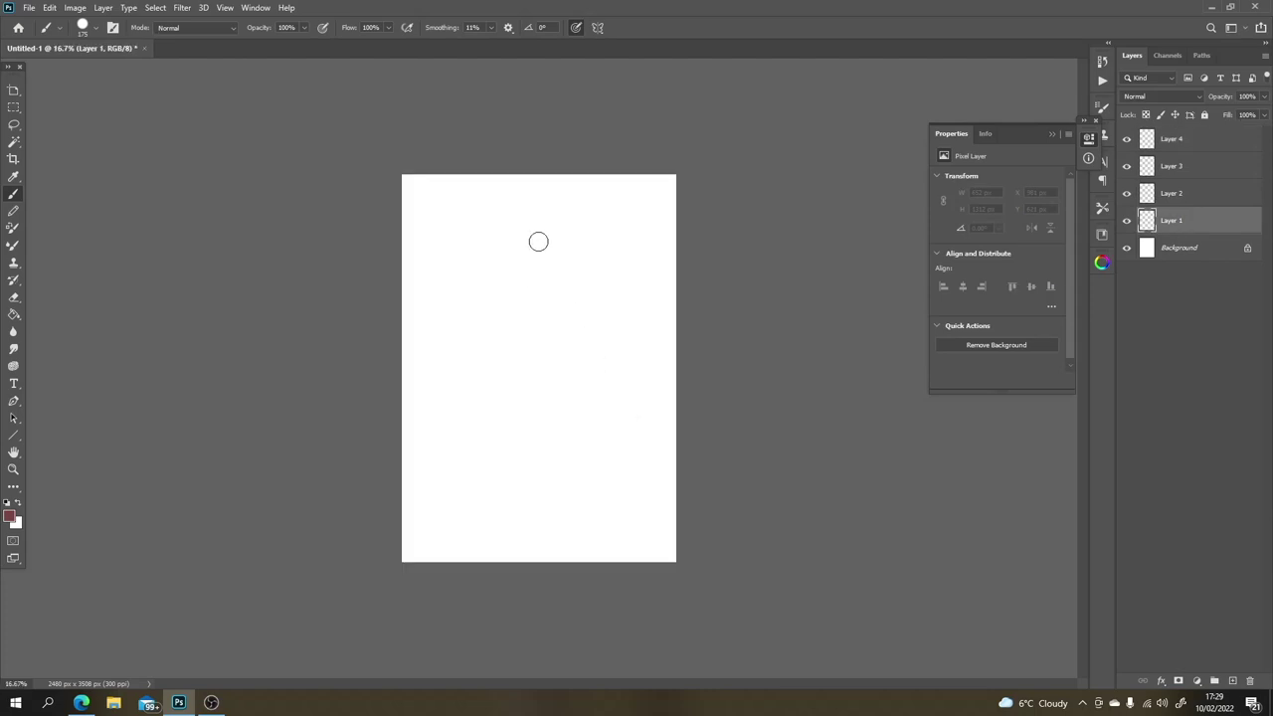
{"action": "mouse_move", "coordinate": [547, 232]}
{"action": "left_mouse_down"}
{"action": "mouse_move", "coordinate": [502, 288]}
{"action": "mouse_move", "coordinate": [514, 360]}
{"action": "mouse_move", "coordinate": [593, 308]}
{"action": "mouse_move", "coordinate": [557, 374]}
{"action": "left_mouse_up"}
{"action": "left_click", "coordinate": [572, 232]}
{"action": "left_click", "coordinate": [593, 266]}
{"action": "mouse_move", "coordinate": [586, 236]}
{"action": "left_mouse_down"}
{"action": "mouse_move", "coordinate": [497, 332]}
{"action": "mouse_move", "coordinate": [547, 370]}
{"action": "mouse_move", "coordinate": [501, 306]}
{"action": "mouse_move", "coordinate": [529, 381]}
{"action": "mouse_move", "coordinate": [556, 378]}
{"action": "mouse_move", "coordinate": [517, 428]}
{"action": "mouse_move", "coordinate": [572, 434]}
{"action": "mouse_move", "coordinate": [550, 444]}
{"action": "mouse_move", "coordinate": [585, 417]}
{"action": "left_mouse_up"}
Step: Add closed curved eyes, a nose dot, a mouth, eyebrows and one ear to the head on Layer 1
{"action": "left_click_drag", "start_coordinate": [553, 294], "coordinate": [578, 291]}
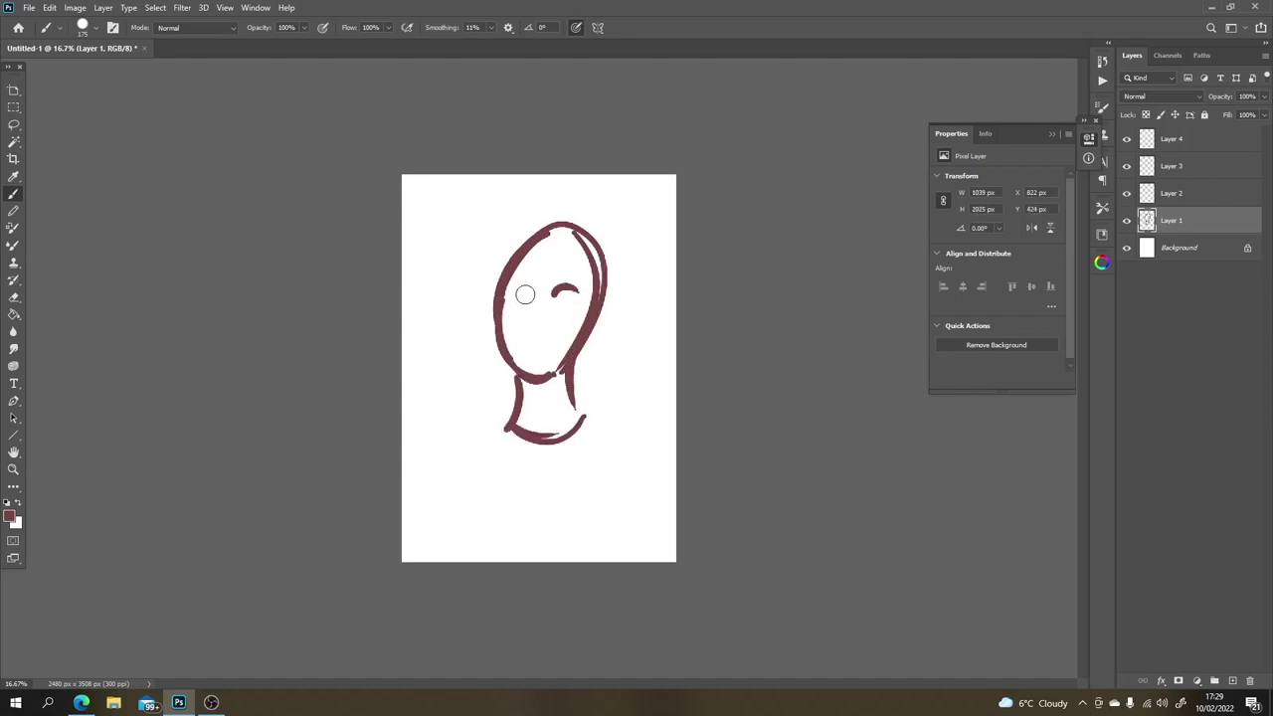
{"action": "left_click_drag", "start_coordinate": [501, 295], "coordinate": [528, 294]}
{"action": "left_click", "coordinate": [533, 323]}
{"action": "left_click_drag", "start_coordinate": [525, 346], "coordinate": [547, 342]}
{"action": "mouse_move", "coordinate": [556, 274]}
{"action": "left_mouse_down"}
{"action": "mouse_move", "coordinate": [570, 266]}
{"action": "mouse_move", "coordinate": [536, 267]}
{"action": "left_mouse_up"}
{"action": "left_click_drag", "start_coordinate": [599, 300], "coordinate": [598, 339]}
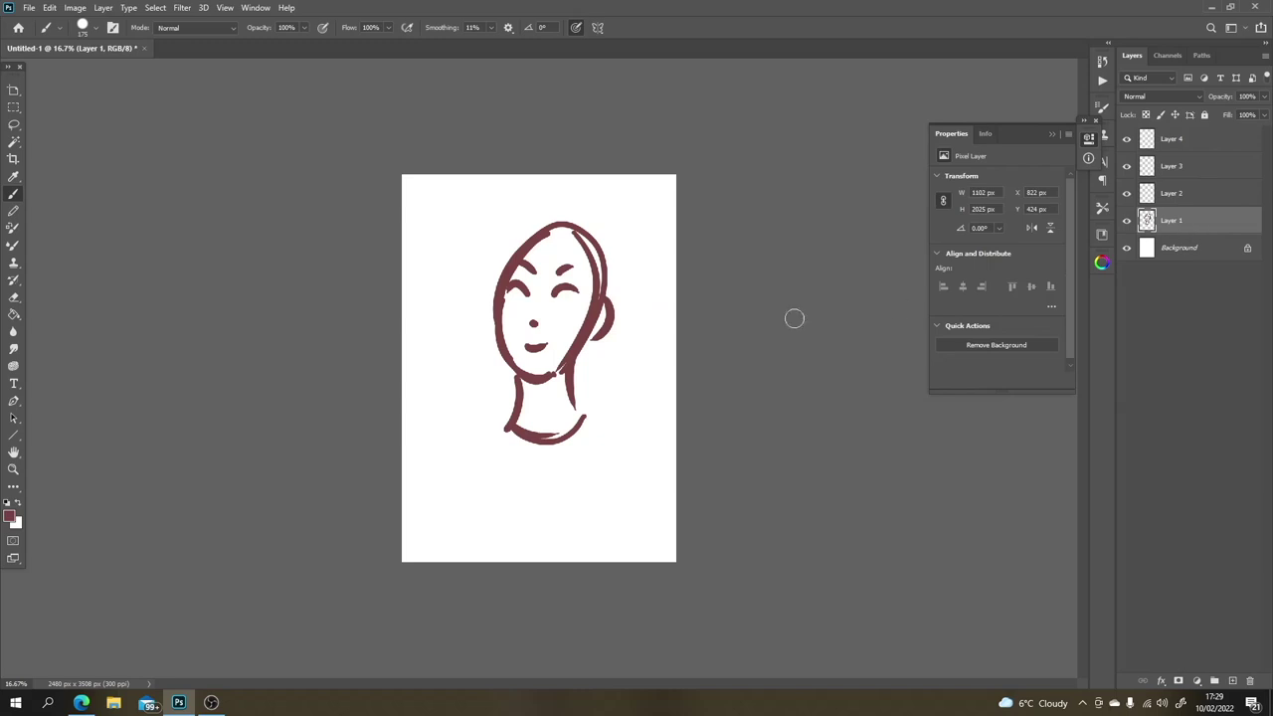
Step: On Layer 2, undo the dark red test stroke and paint over the head, ear and neck in a lighter pinkish red
{"action": "left_click", "coordinate": [1183, 195]}
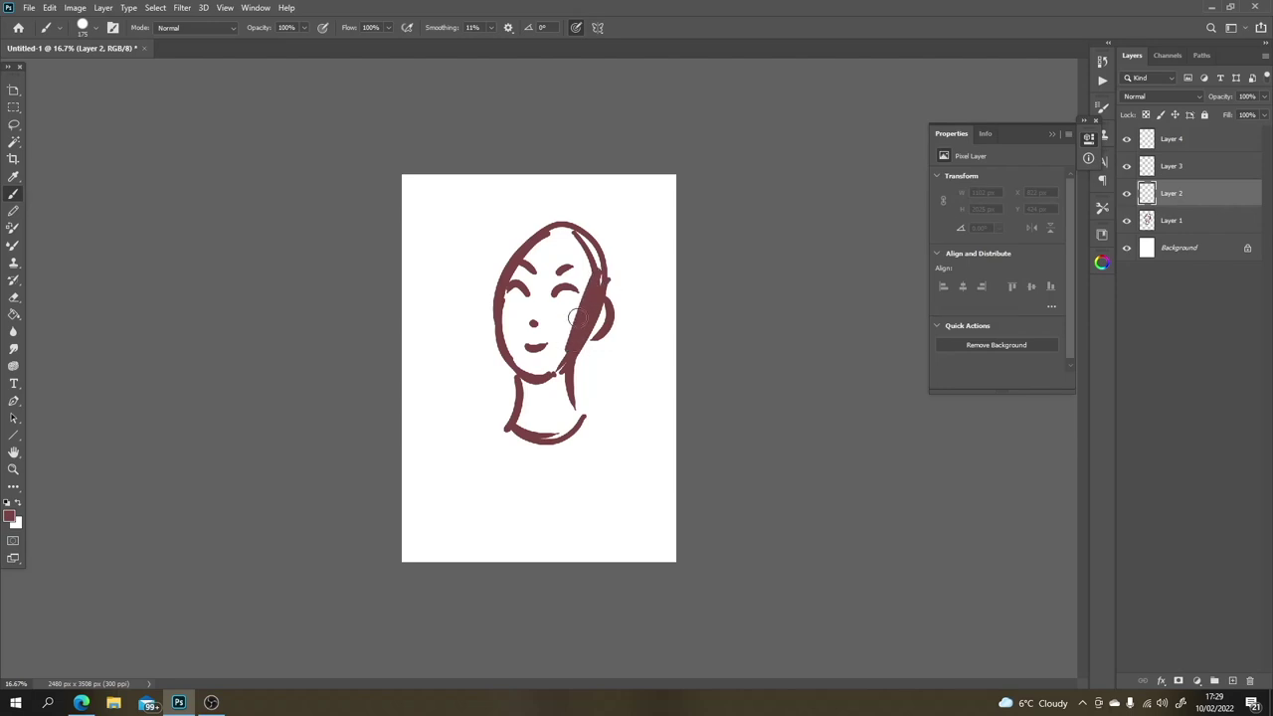
{"action": "key", "text": "ctrl+z"}
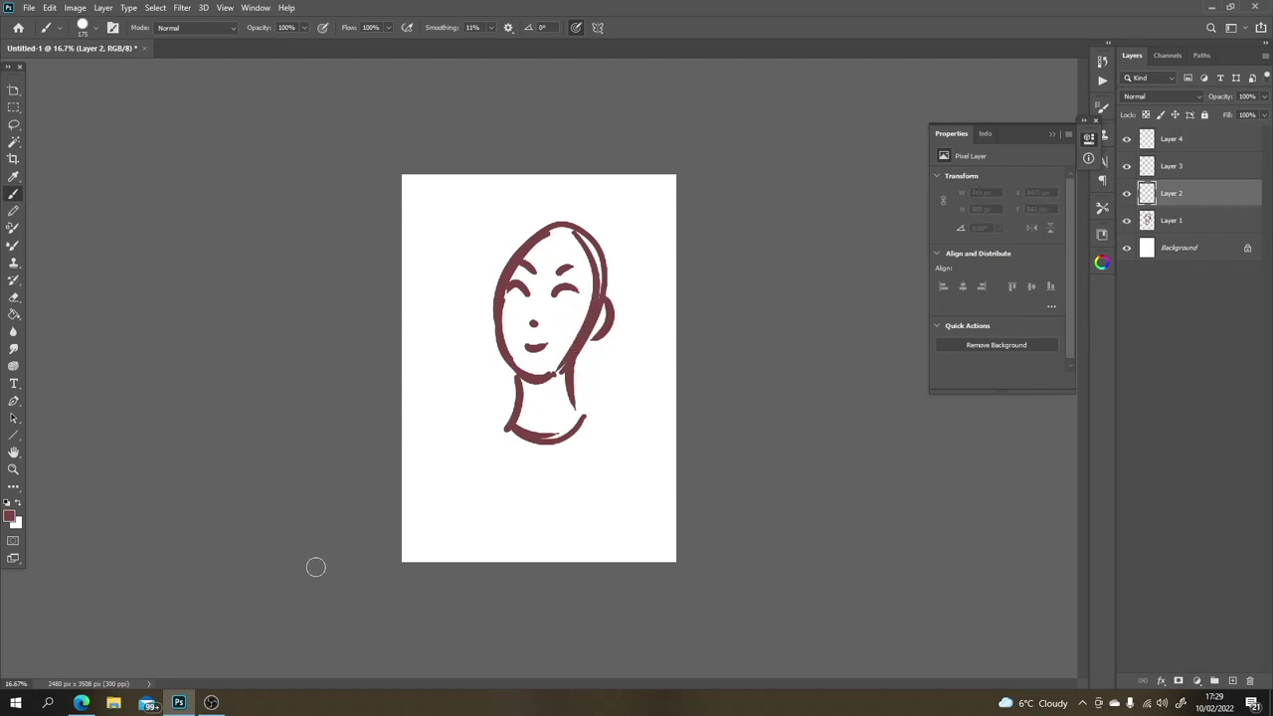
{"action": "left_click", "coordinate": [10, 515]}
{"action": "left_click", "coordinate": [757, 434]}
{"action": "left_click", "coordinate": [883, 392]}
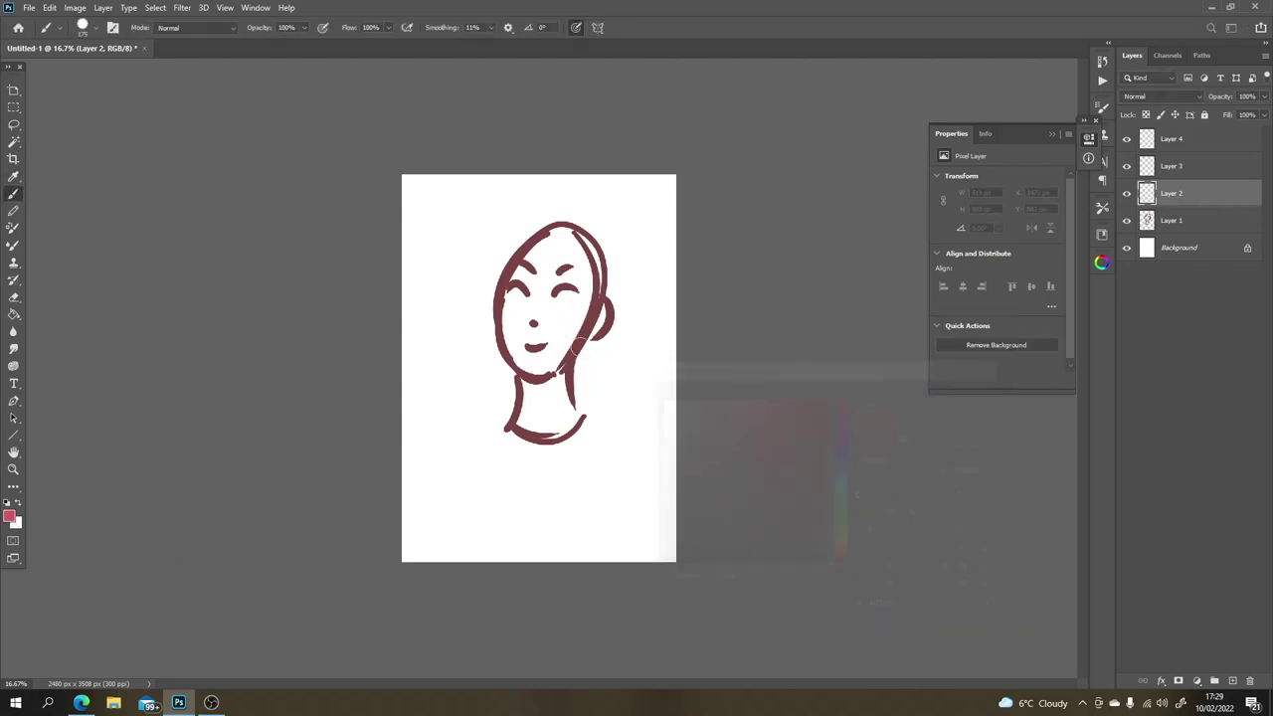
{"action": "mouse_move", "coordinate": [577, 345]}
{"action": "left_mouse_down"}
{"action": "mouse_move", "coordinate": [524, 381]}
{"action": "mouse_move", "coordinate": [517, 301]}
{"action": "mouse_move", "coordinate": [536, 242]}
{"action": "mouse_move", "coordinate": [513, 275]}
{"action": "mouse_move", "coordinate": [547, 253]}
{"action": "mouse_move", "coordinate": [577, 275]}
{"action": "mouse_move", "coordinate": [569, 236]}
{"action": "mouse_move", "coordinate": [590, 299]}
{"action": "mouse_move", "coordinate": [577, 237]}
{"action": "mouse_move", "coordinate": [584, 322]}
{"action": "mouse_move", "coordinate": [607, 306]}
{"action": "mouse_move", "coordinate": [563, 320]}
{"action": "mouse_move", "coordinate": [547, 372]}
{"action": "mouse_move", "coordinate": [562, 413]}
{"action": "mouse_move", "coordinate": [527, 394]}
{"action": "mouse_move", "coordinate": [527, 423]}
{"action": "mouse_move", "coordinate": [553, 428]}
{"action": "mouse_move", "coordinate": [557, 360]}
{"action": "mouse_move", "coordinate": [554, 411]}
{"action": "left_mouse_up"}
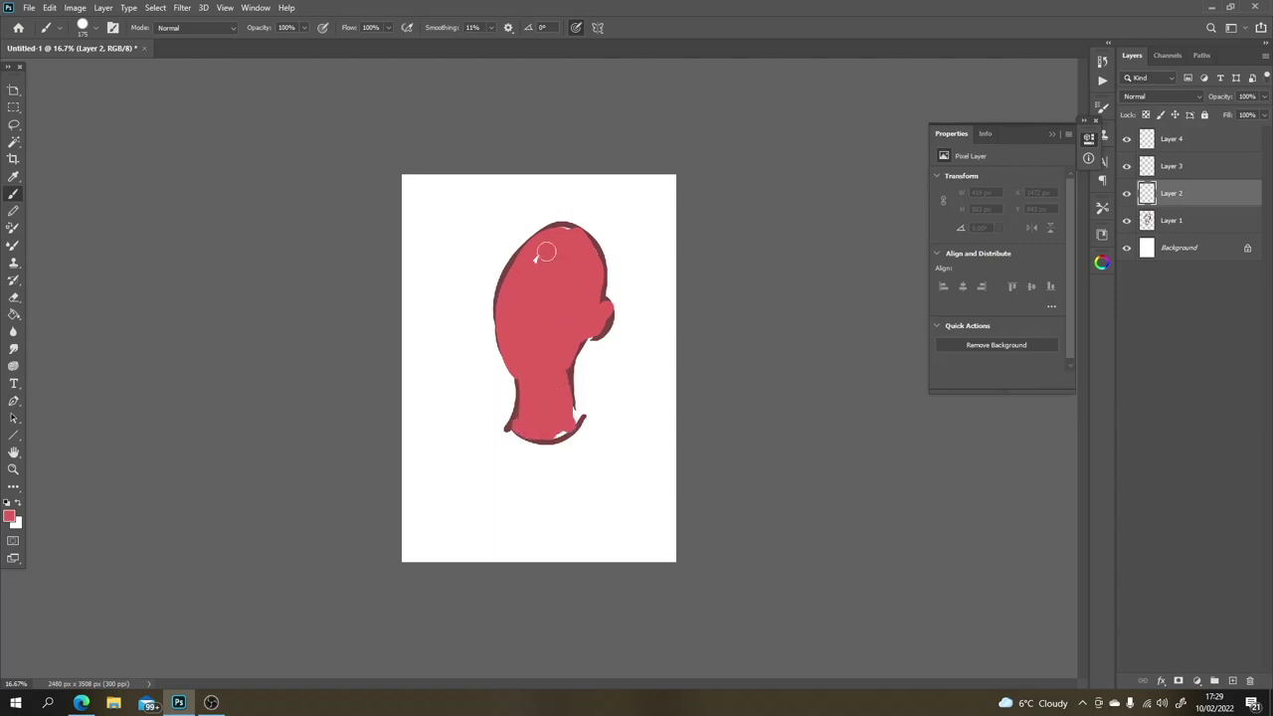
{"action": "left_click_drag", "start_coordinate": [546, 253], "coordinate": [574, 239]}
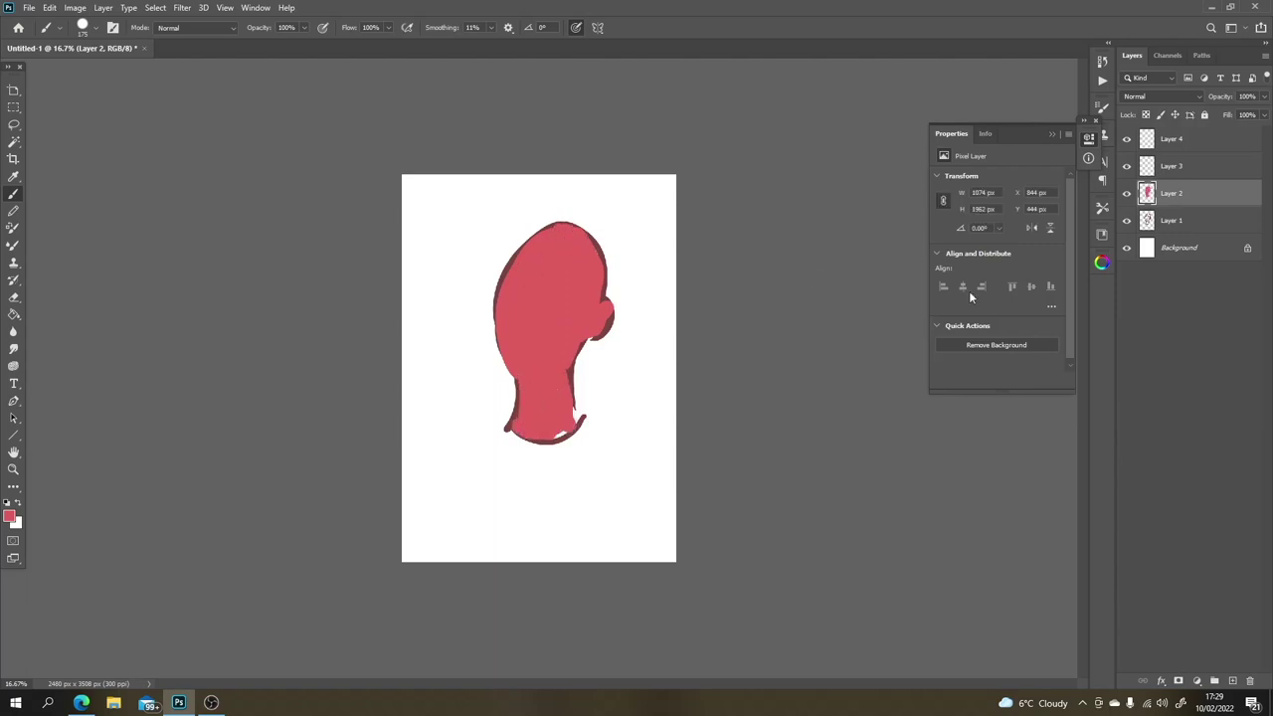
Step: Move Layer 2 below Layer 1 and put both layers into a new group
{"action": "left_click_drag", "start_coordinate": [1181, 202], "coordinate": [1183, 232]}
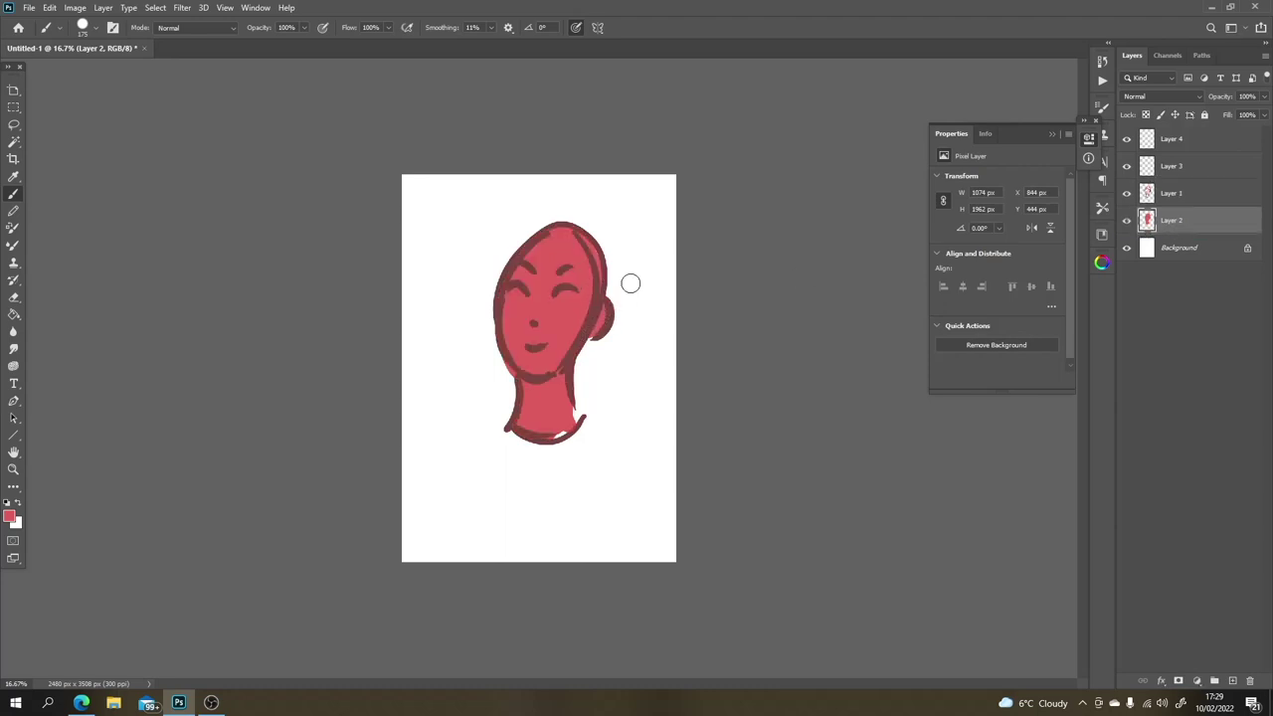
{"action": "left_click", "coordinate": [1180, 196]}
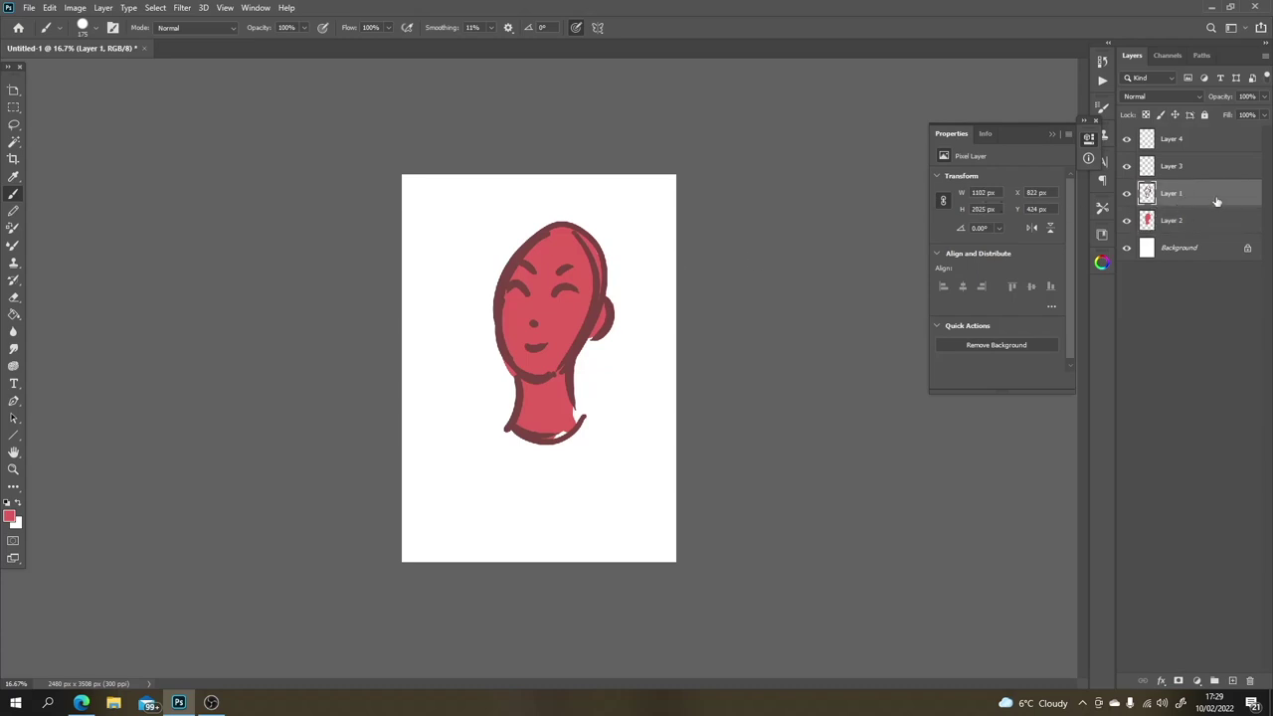
{"action": "left_click", "coordinate": [1203, 222], "text": "shift"}
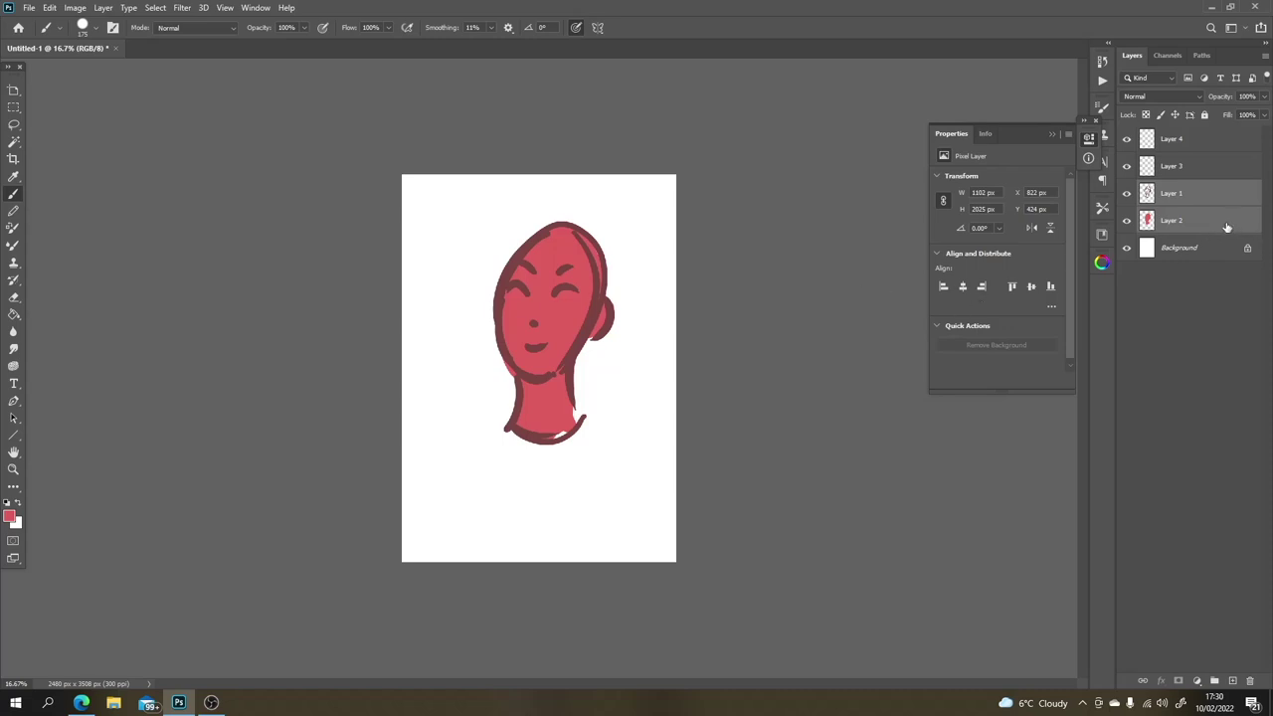
{"action": "left_click_drag", "start_coordinate": [1225, 227], "coordinate": [1214, 681]}
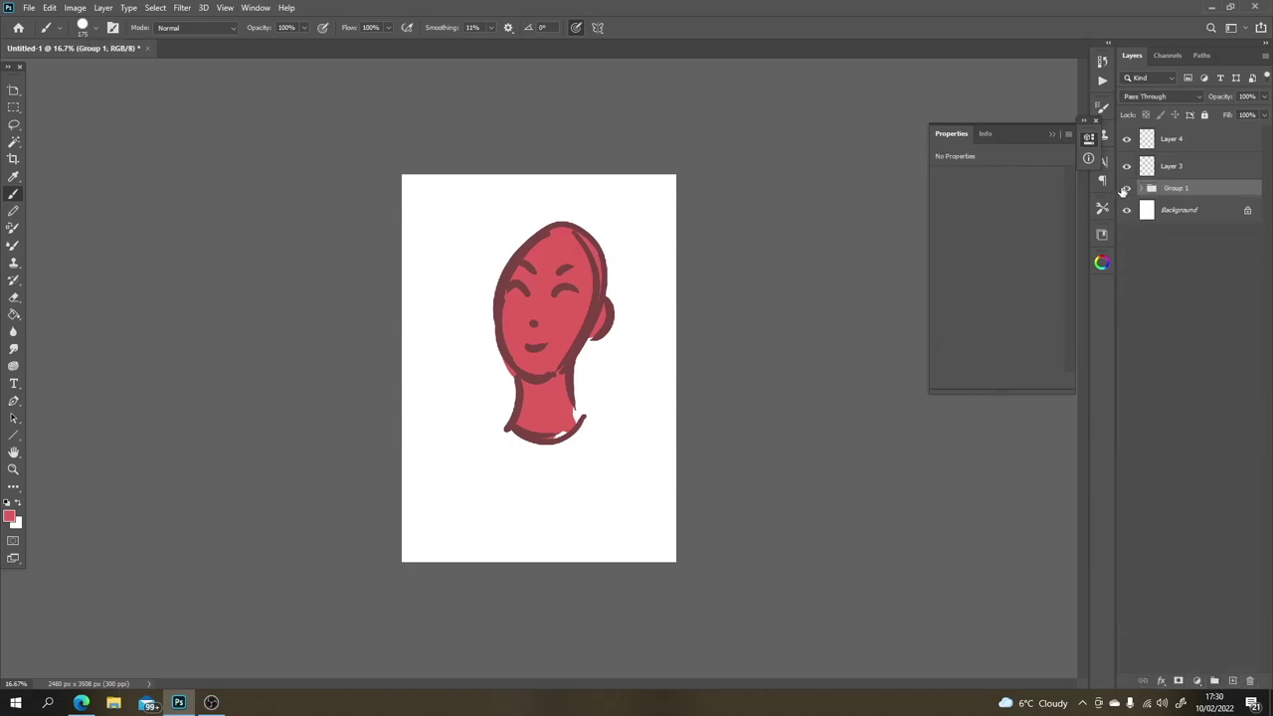
Step: Hide Group 1 and sketch a second head with neck, hair strands and facial features in pinkish red on Layer 3
{"action": "left_click", "coordinate": [1127, 189]}
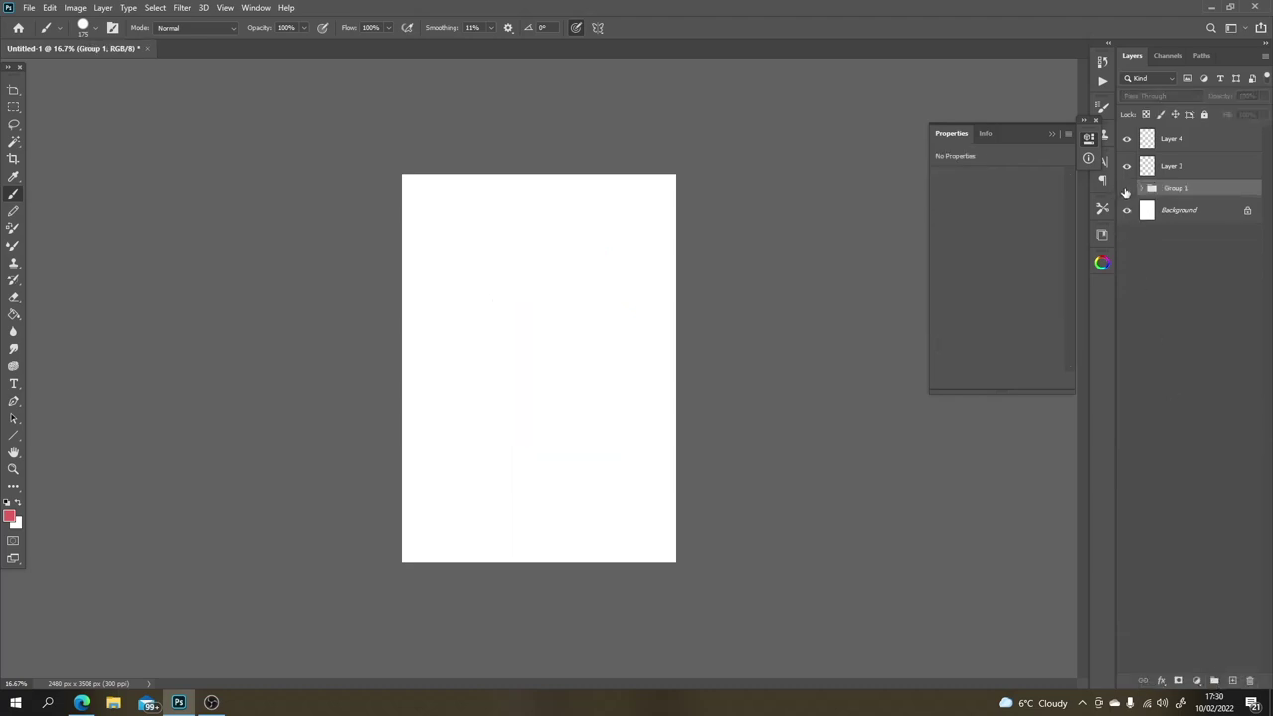
{"action": "left_click", "coordinate": [1166, 175]}
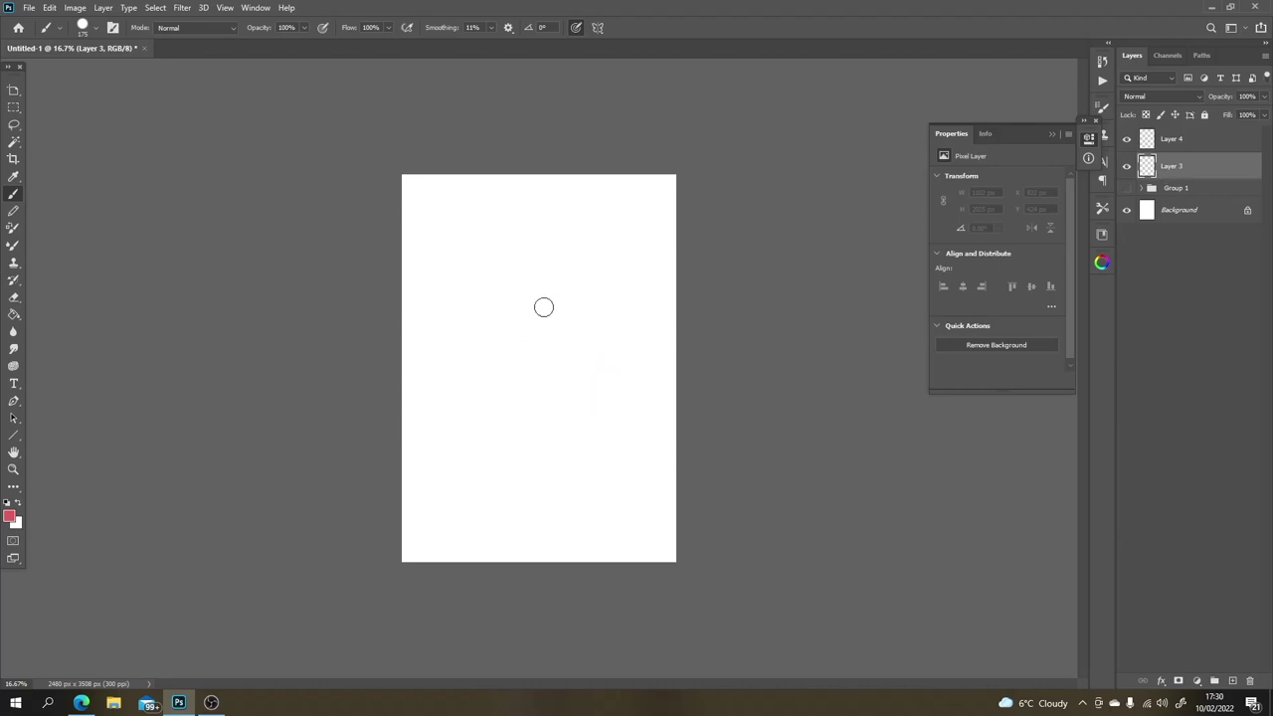
{"action": "mouse_move", "coordinate": [513, 306]}
{"action": "left_mouse_down"}
{"action": "mouse_move", "coordinate": [560, 241]}
{"action": "mouse_move", "coordinate": [568, 344]}
{"action": "mouse_move", "coordinate": [577, 325]}
{"action": "mouse_move", "coordinate": [557, 233]}
{"action": "mouse_move", "coordinate": [537, 274]}
{"action": "left_mouse_up"}
{"action": "left_click_drag", "start_coordinate": [527, 346], "coordinate": [514, 390]}
{"action": "left_click_drag", "start_coordinate": [578, 344], "coordinate": [585, 390]}
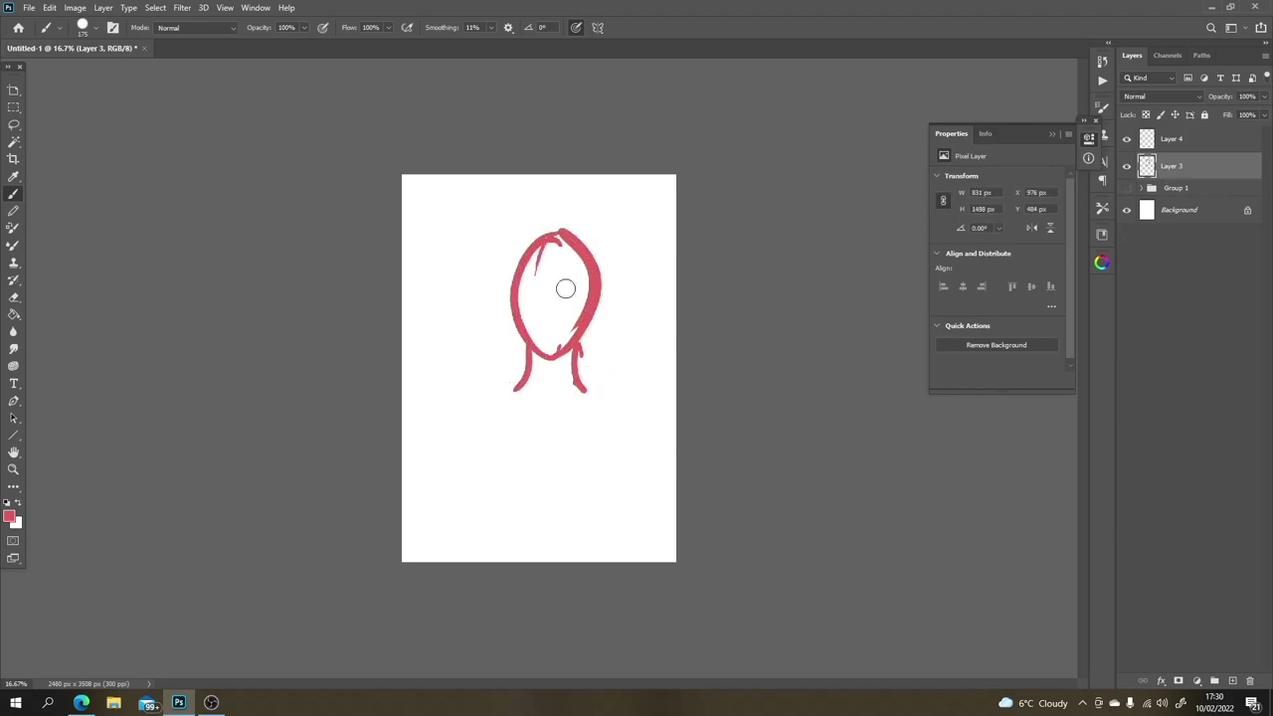
{"action": "mouse_move", "coordinate": [560, 235]}
{"action": "left_mouse_down"}
{"action": "mouse_move", "coordinate": [549, 288]}
{"action": "mouse_move", "coordinate": [590, 291]}
{"action": "mouse_move", "coordinate": [568, 315]}
{"action": "left_mouse_up"}
{"action": "left_click_drag", "start_coordinate": [548, 334], "coordinate": [561, 337]}
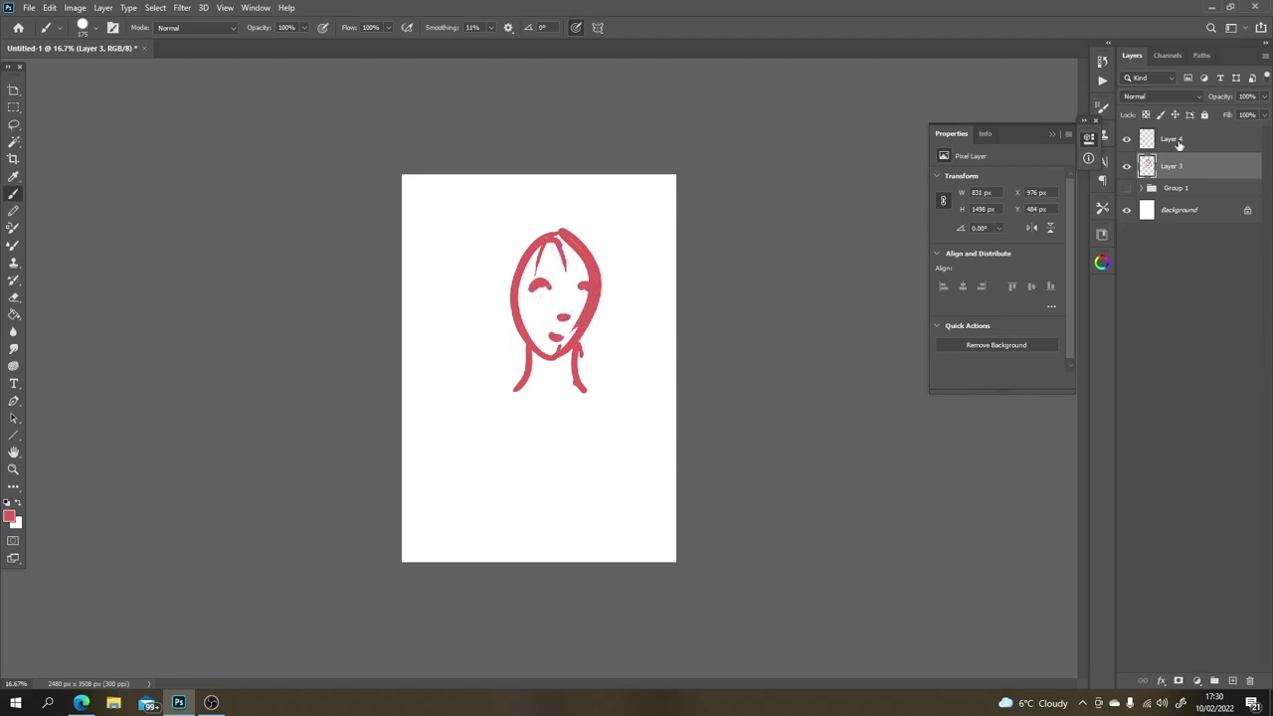
Step: Put Layer 3 into its own collapsed group and hide Layer 4
{"action": "left_click_drag", "start_coordinate": [1181, 171], "coordinate": [1214, 681]}
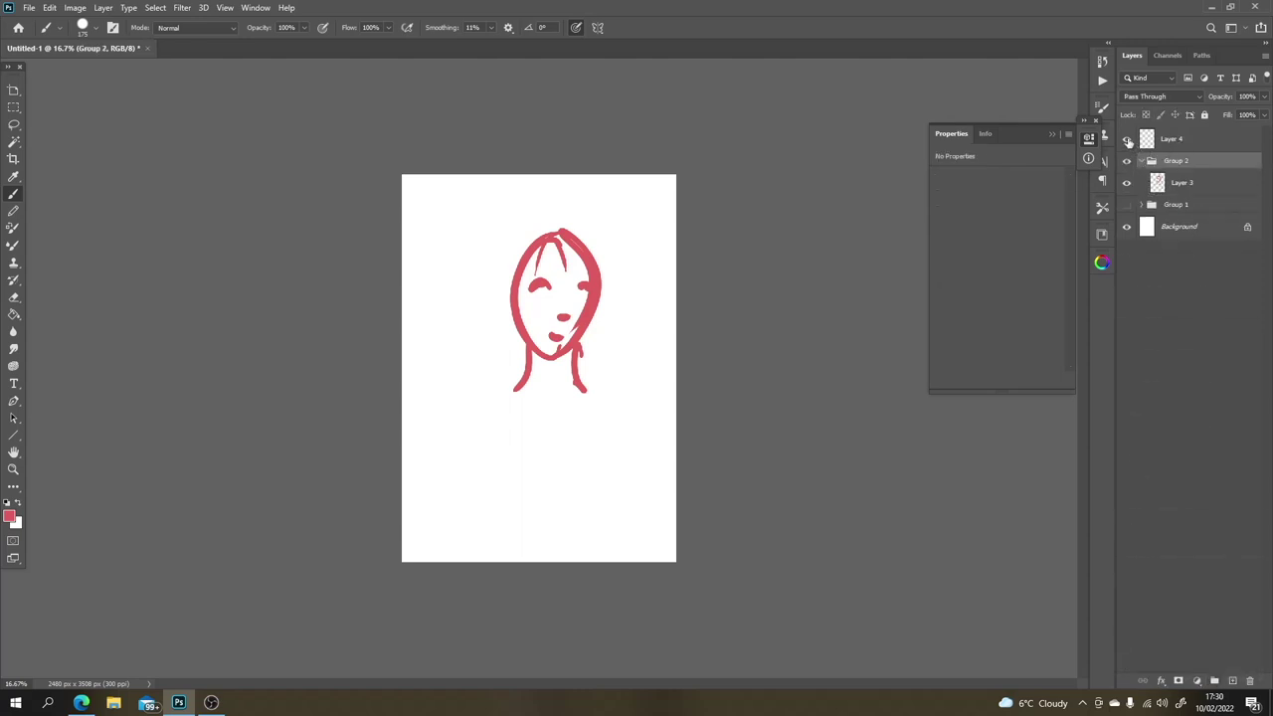
{"action": "left_click", "coordinate": [1127, 139]}
{"action": "left_click", "coordinate": [1142, 161]}
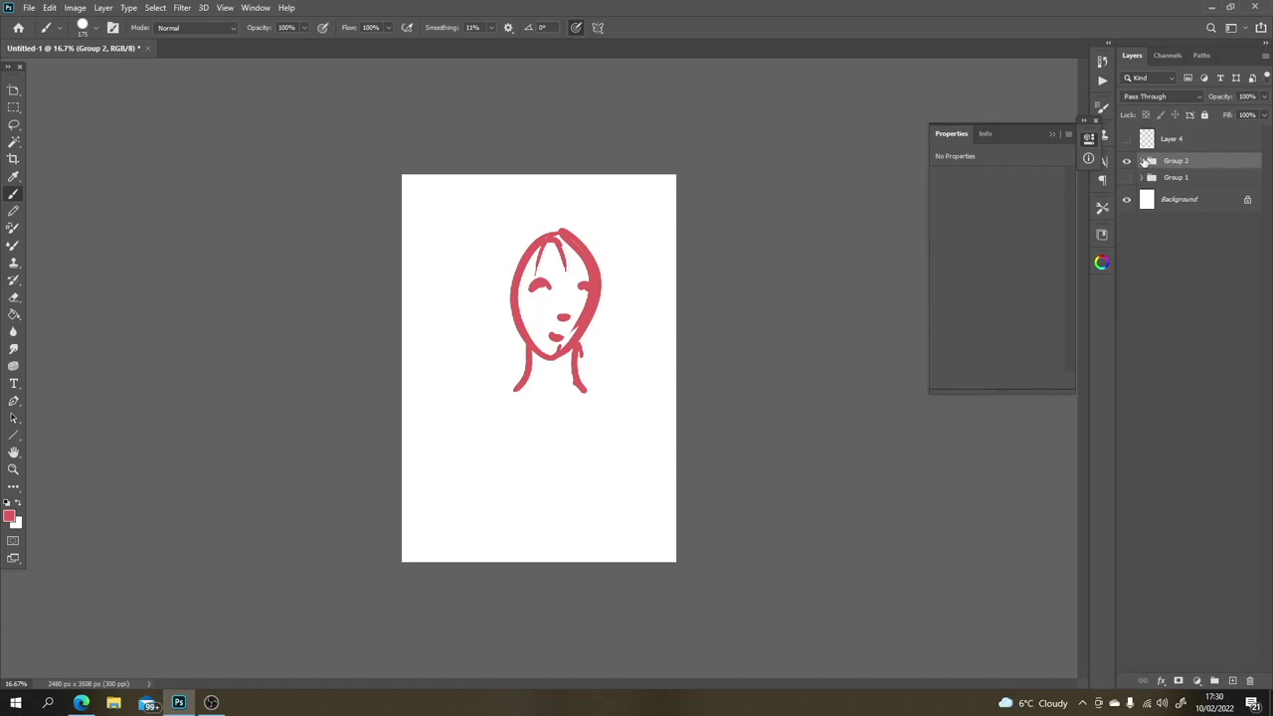
Step: Toggle the visibility of Group 1 and Group 2 to compare the two head sketches separately and overlaid
{"action": "left_click", "coordinate": [1141, 161]}
{"action": "left_click", "coordinate": [1142, 161]}
{"action": "left_click", "coordinate": [1126, 161]}
{"action": "left_click", "coordinate": [1127, 178]}
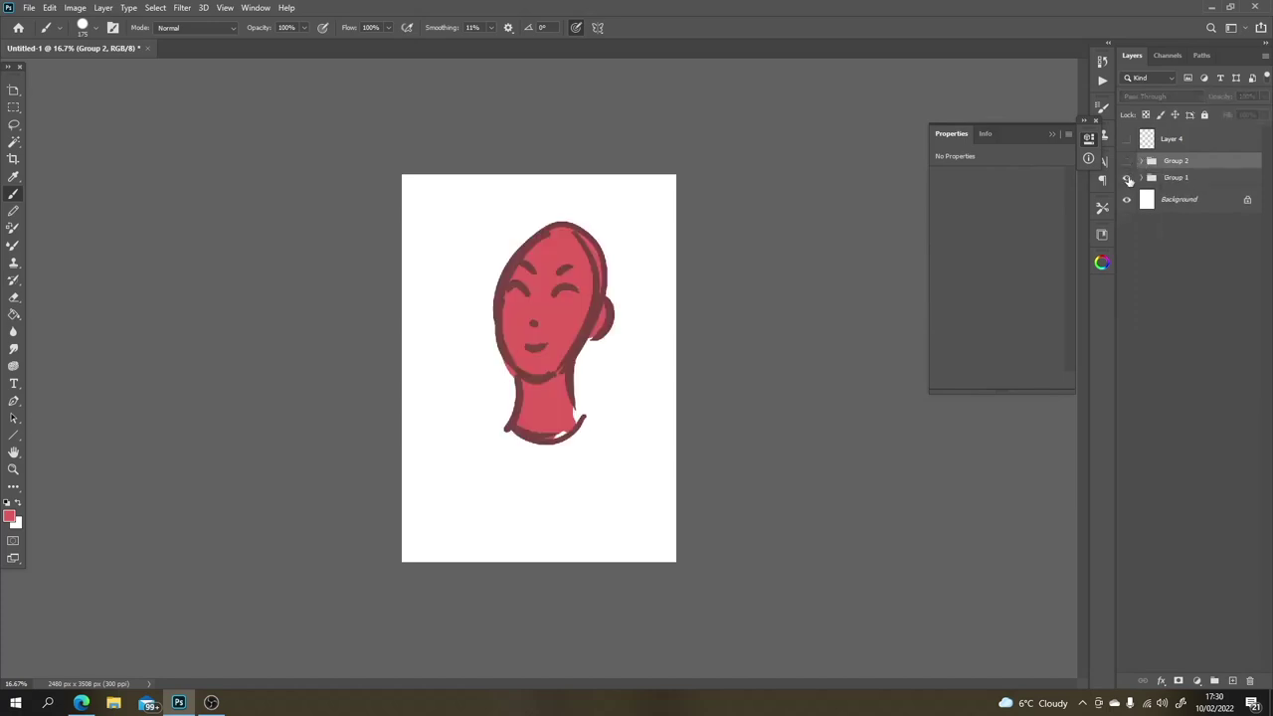
{"action": "left_click", "coordinate": [1127, 178]}
{"action": "left_click", "coordinate": [1126, 161]}
{"action": "left_click", "coordinate": [1128, 178]}
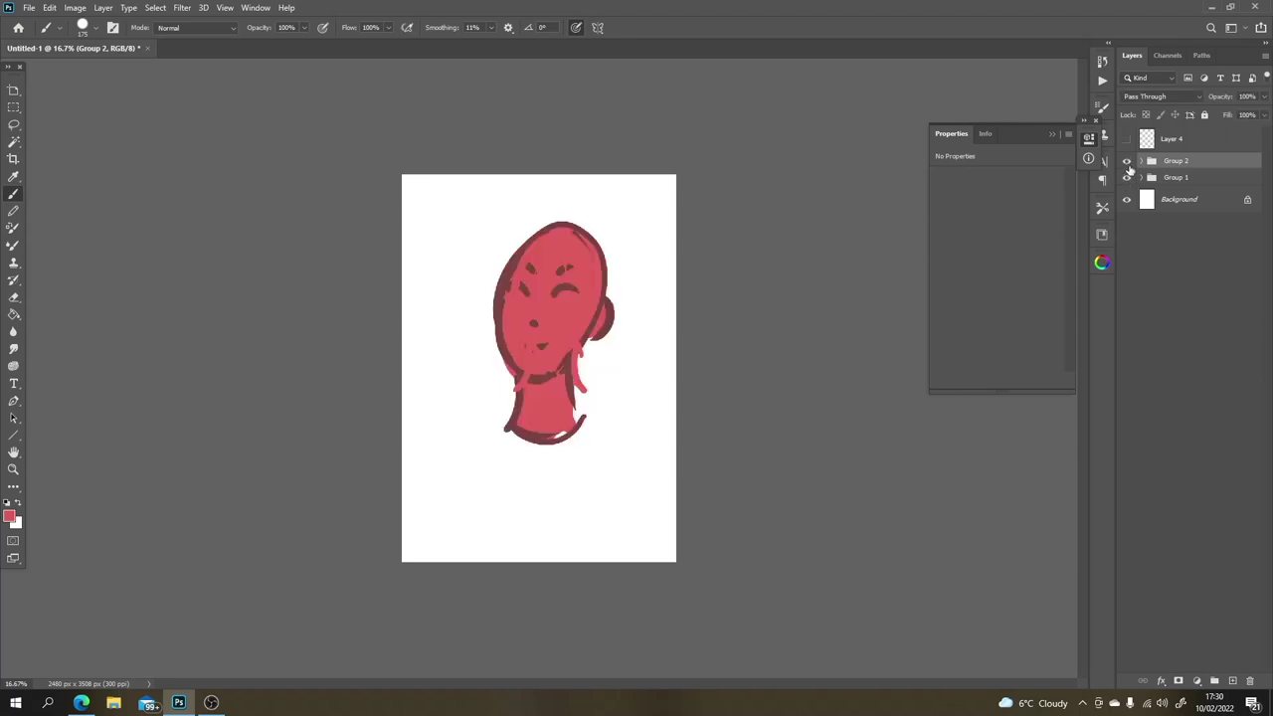
{"action": "left_click", "coordinate": [1127, 161]}
{"action": "left_click", "coordinate": [1127, 178]}
{"action": "left_click", "coordinate": [1126, 161]}
{"action": "left_click", "coordinate": [1127, 178]}
{"action": "left_click", "coordinate": [1126, 161]}
{"action": "left_click", "coordinate": [1127, 178]}
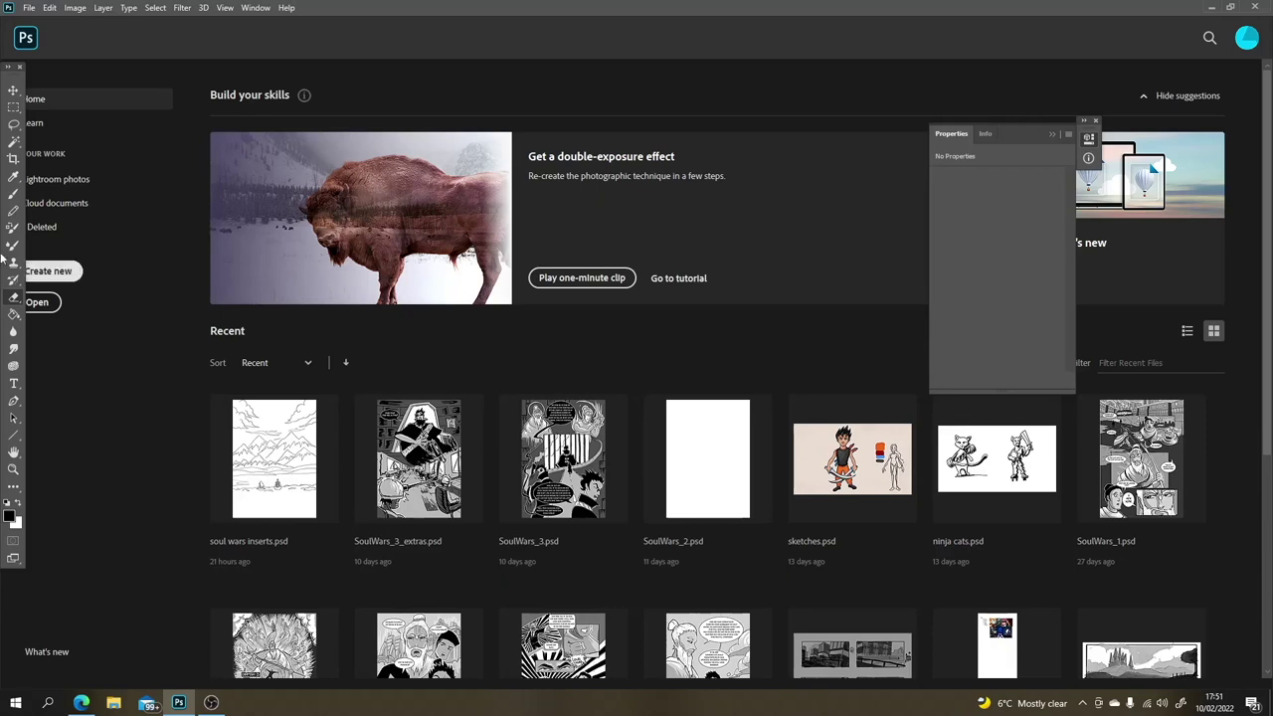
Step: Create a new document from the A5 print preset in landscape orientation, 210 x 148 mm at 300 pixels/inch
{"action": "left_click", "coordinate": [70, 278]}
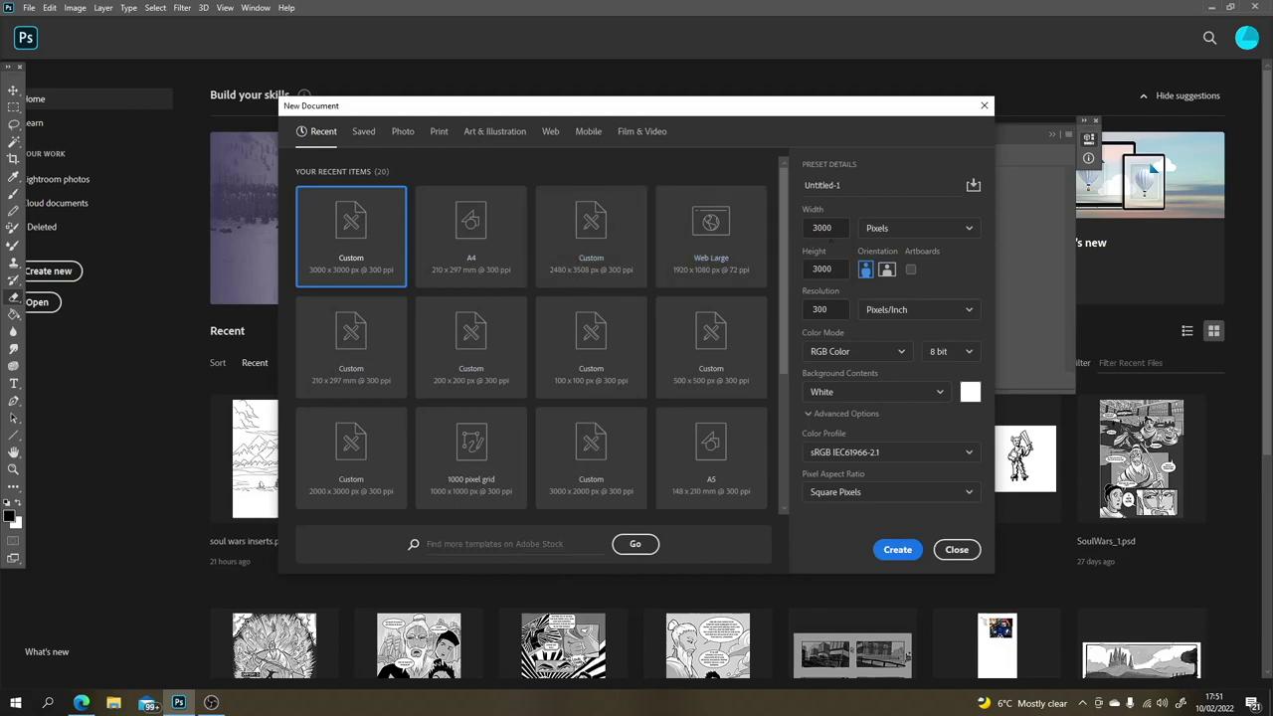
{"action": "double_click", "coordinate": [834, 230]}
{"action": "left_click", "coordinate": [444, 137]}
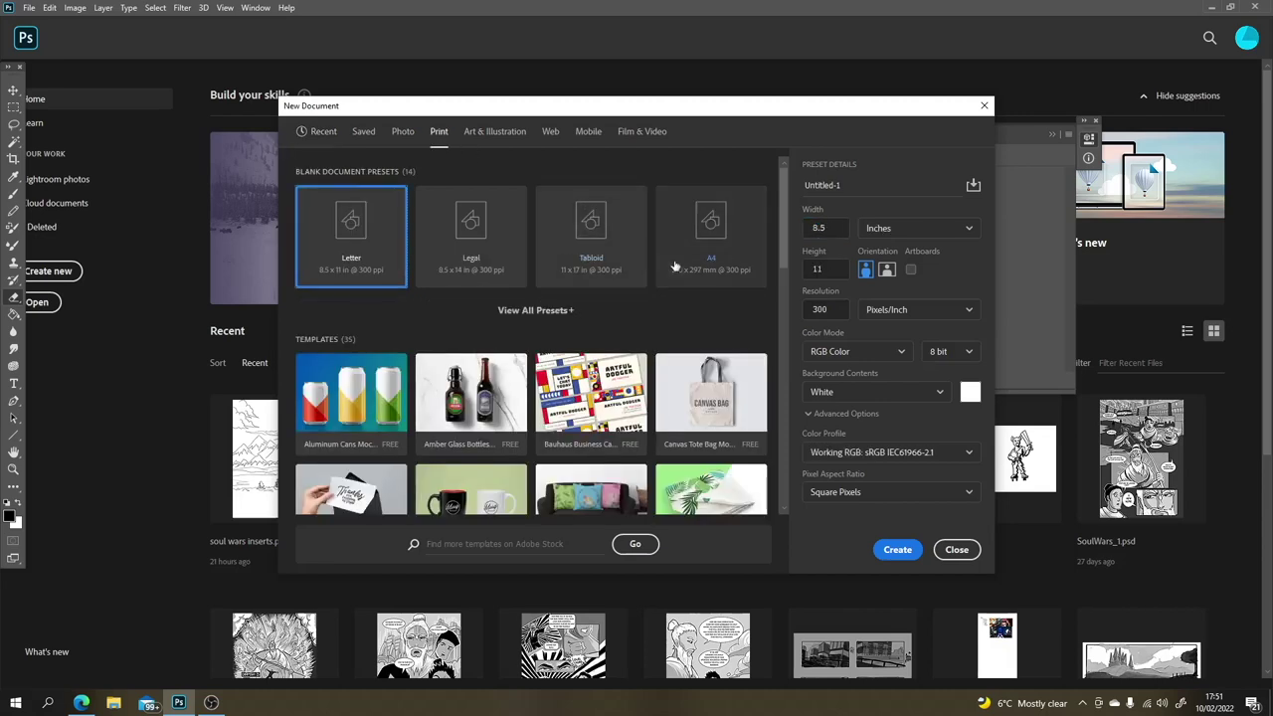
{"action": "left_click", "coordinate": [558, 310]}
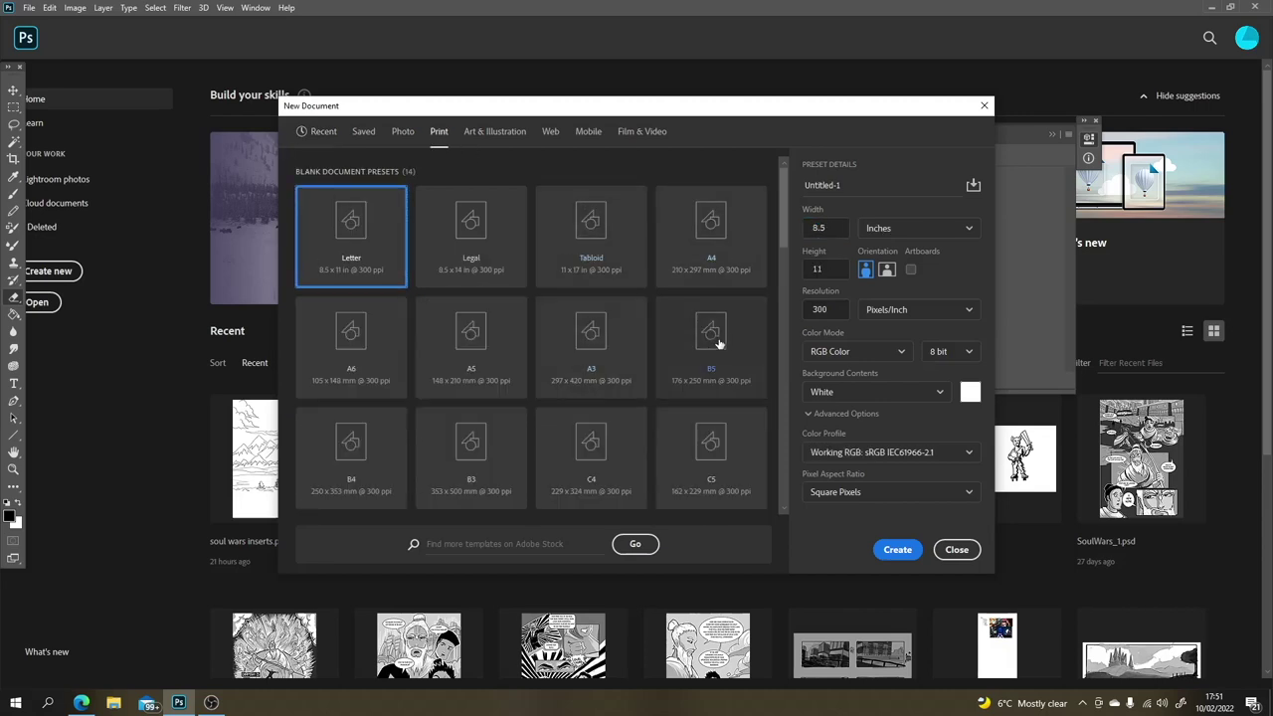
{"action": "left_click", "coordinate": [465, 369]}
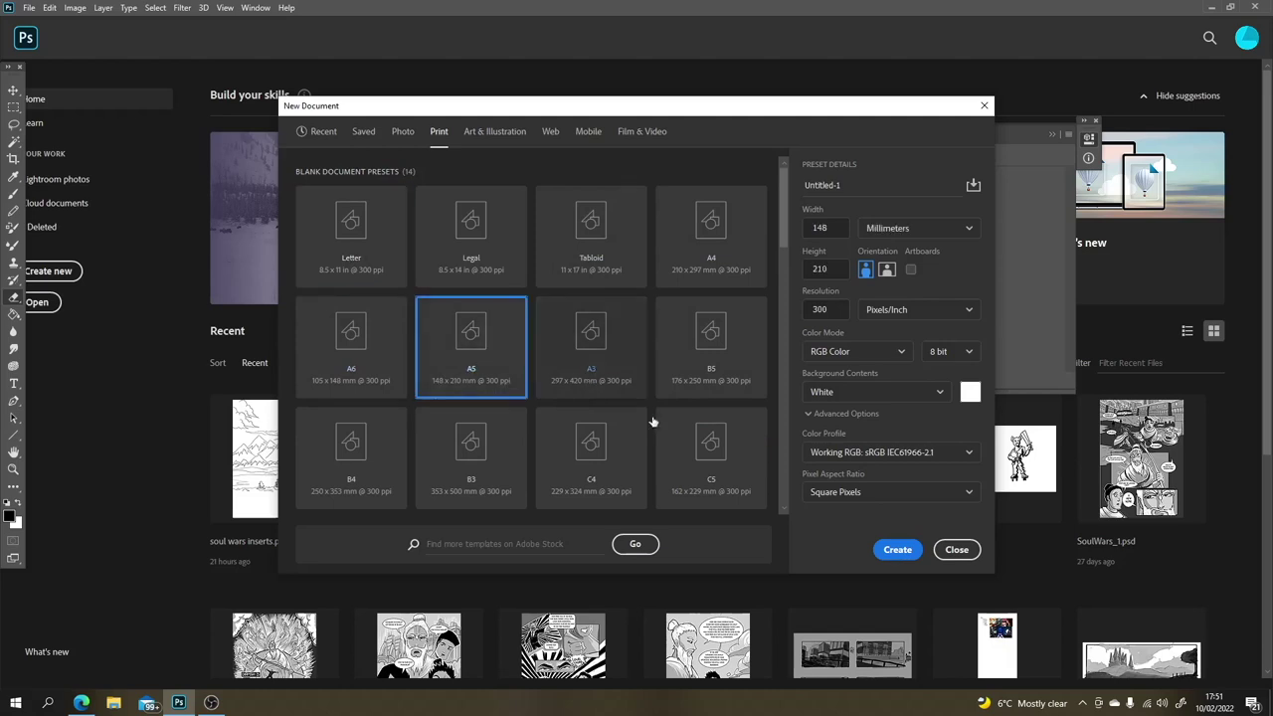
{"action": "left_click", "coordinate": [886, 278]}
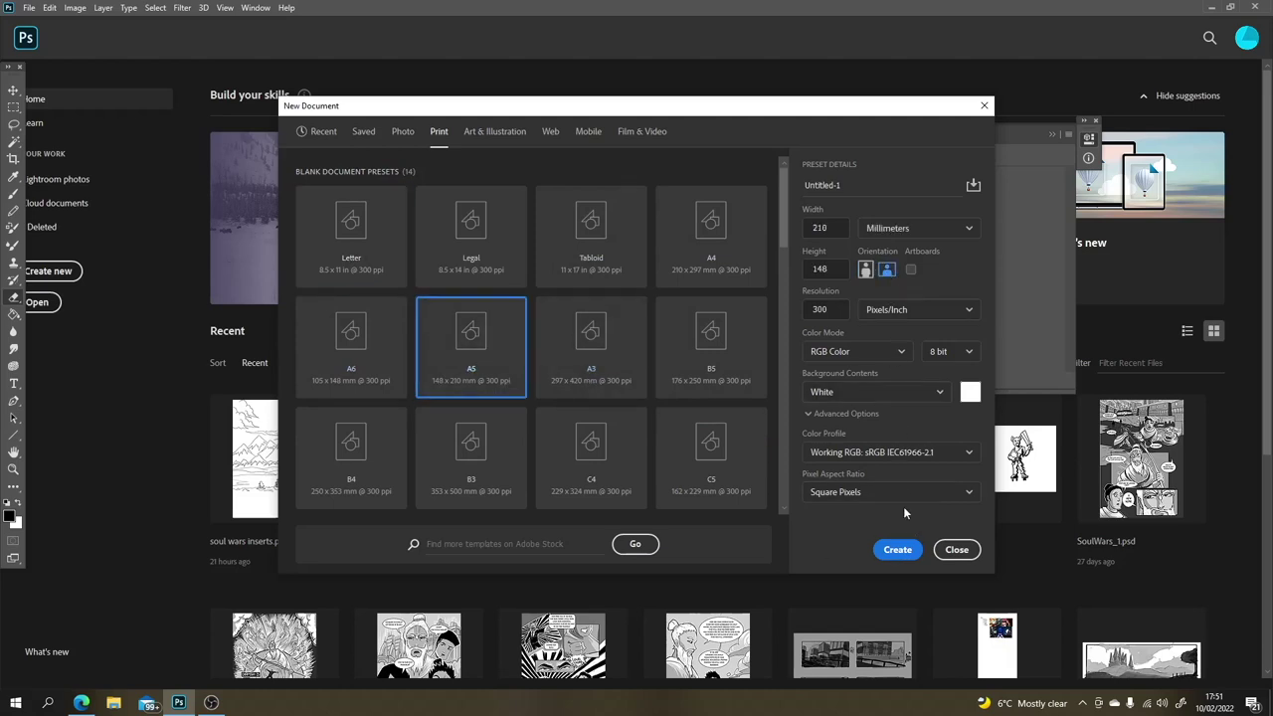
{"action": "left_click", "coordinate": [894, 551]}
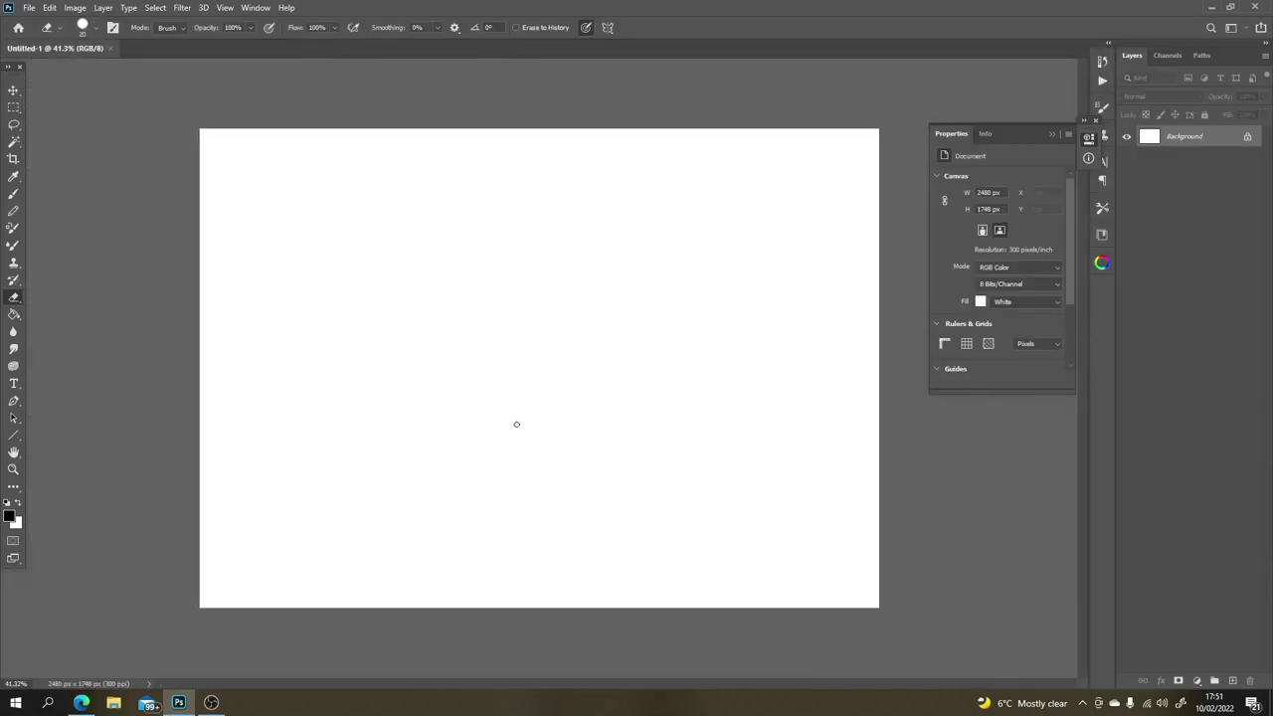
Step: Using a small black brush, draw two key boxes side by side in the canvas's upper right and label the first P
{"action": "key", "text": "b"}
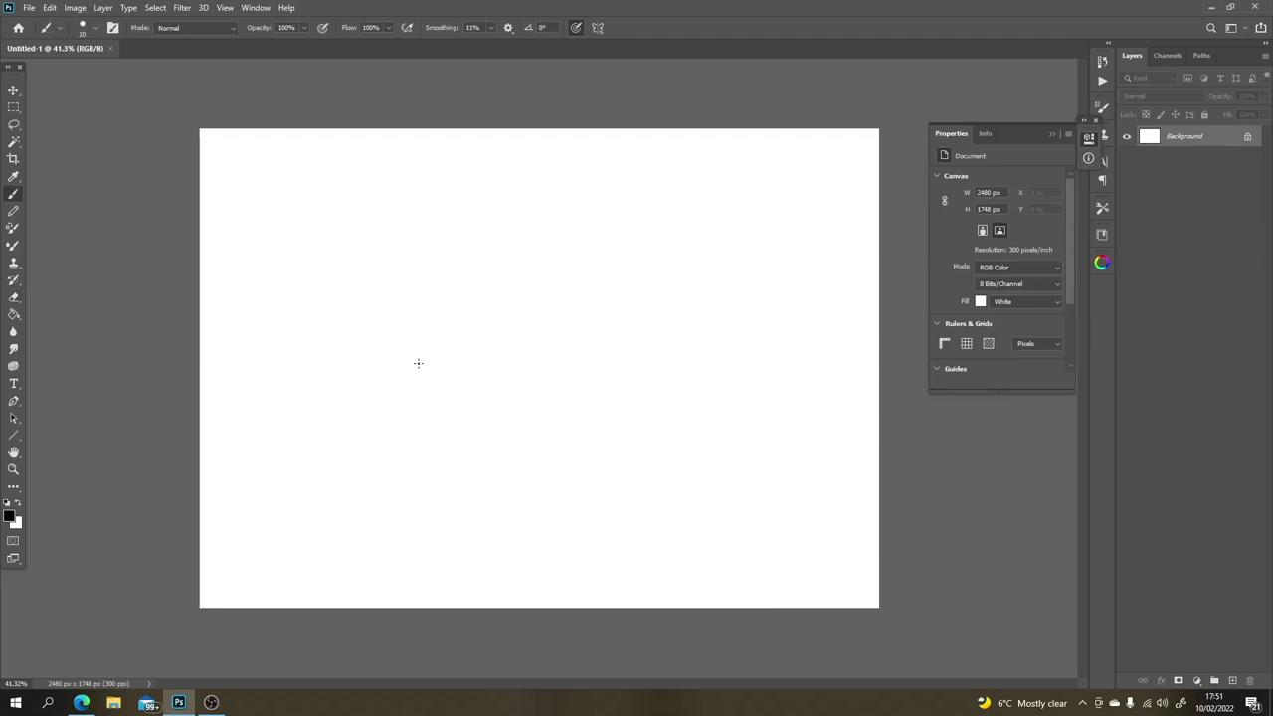
{"action": "key", "text": "bracketright"}
{"action": "key", "text": "bracketleft"}
{"action": "key", "text": "bracketleft"}
{"action": "mouse_move", "coordinate": [671, 248]}
{"action": "left_mouse_down"}
{"action": "mouse_move", "coordinate": [674, 287]}
{"action": "mouse_move", "coordinate": [675, 265]}
{"action": "mouse_move", "coordinate": [696, 296]}
{"action": "mouse_move", "coordinate": [702, 234]}
{"action": "mouse_move", "coordinate": [661, 237]}
{"action": "mouse_move", "coordinate": [712, 300]}
{"action": "left_mouse_up"}
{"action": "mouse_move", "coordinate": [712, 236]}
{"action": "left_mouse_down"}
{"action": "mouse_move", "coordinate": [753, 236]}
{"action": "mouse_move", "coordinate": [750, 300]}
{"action": "mouse_move", "coordinate": [714, 300]}
{"action": "left_mouse_up"}
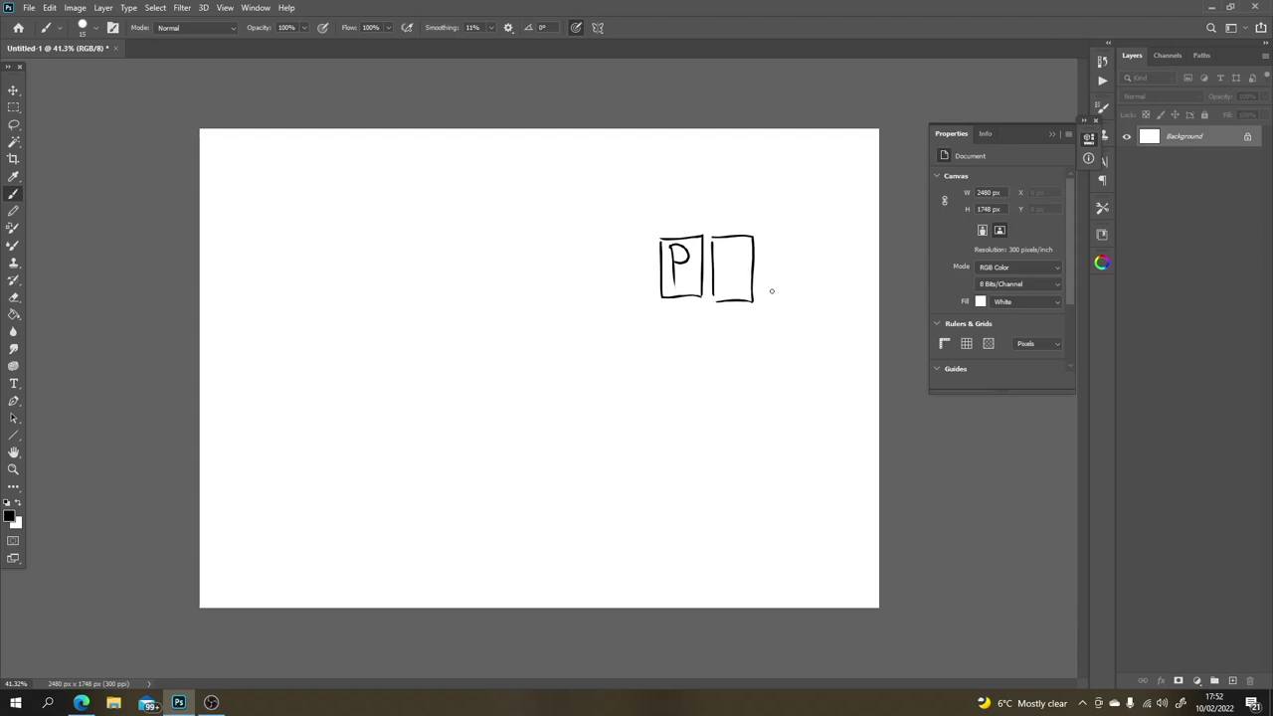
Step: Add a third key box, label the last two [ and ], and draw arrows from a dot and a circle above them
{"action": "mouse_move", "coordinate": [763, 237]}
{"action": "left_mouse_down"}
{"action": "mouse_move", "coordinate": [766, 298]}
{"action": "mouse_move", "coordinate": [807, 234]}
{"action": "left_mouse_up"}
{"action": "left_click_drag", "start_coordinate": [807, 235], "coordinate": [806, 300]}
{"action": "left_click_drag", "start_coordinate": [807, 301], "coordinate": [769, 300]}
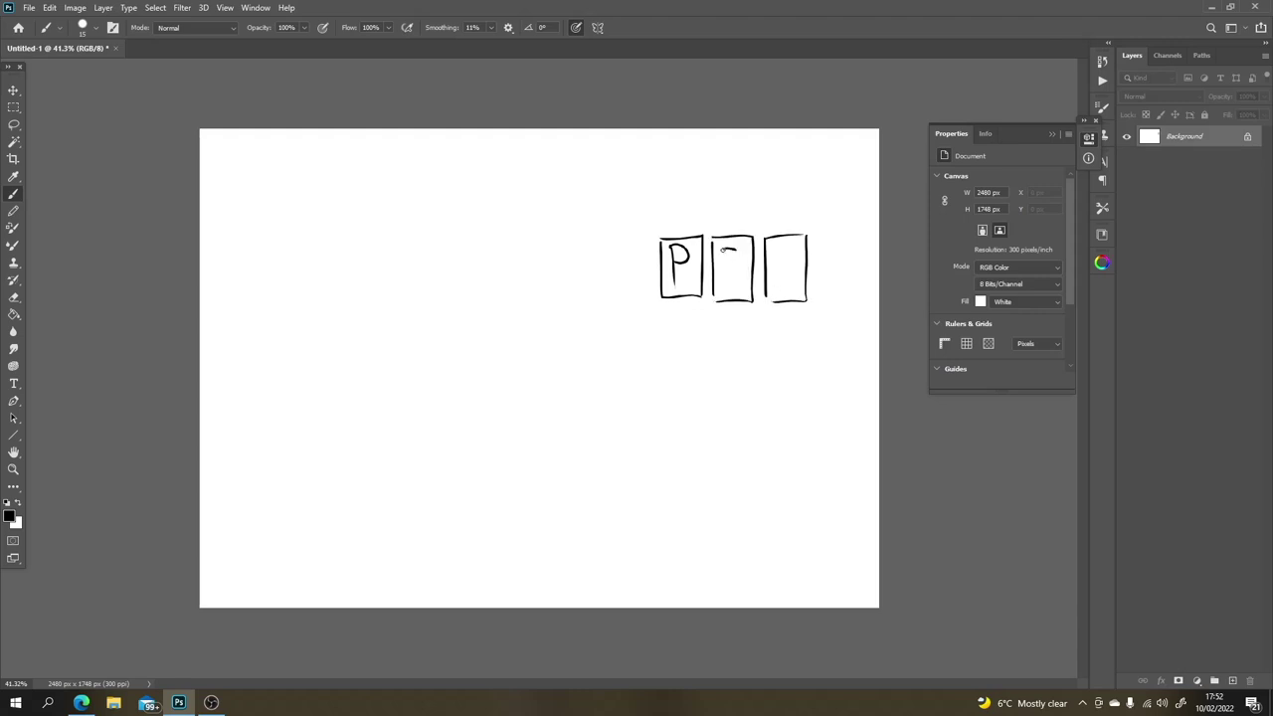
{"action": "left_click_drag", "start_coordinate": [723, 248], "coordinate": [739, 286]}
{"action": "left_click_drag", "start_coordinate": [776, 247], "coordinate": [792, 293]}
{"action": "mouse_move", "coordinate": [788, 218]}
{"action": "left_mouse_down"}
{"action": "mouse_move", "coordinate": [812, 180]}
{"action": "mouse_move", "coordinate": [824, 152]}
{"action": "left_mouse_up"}
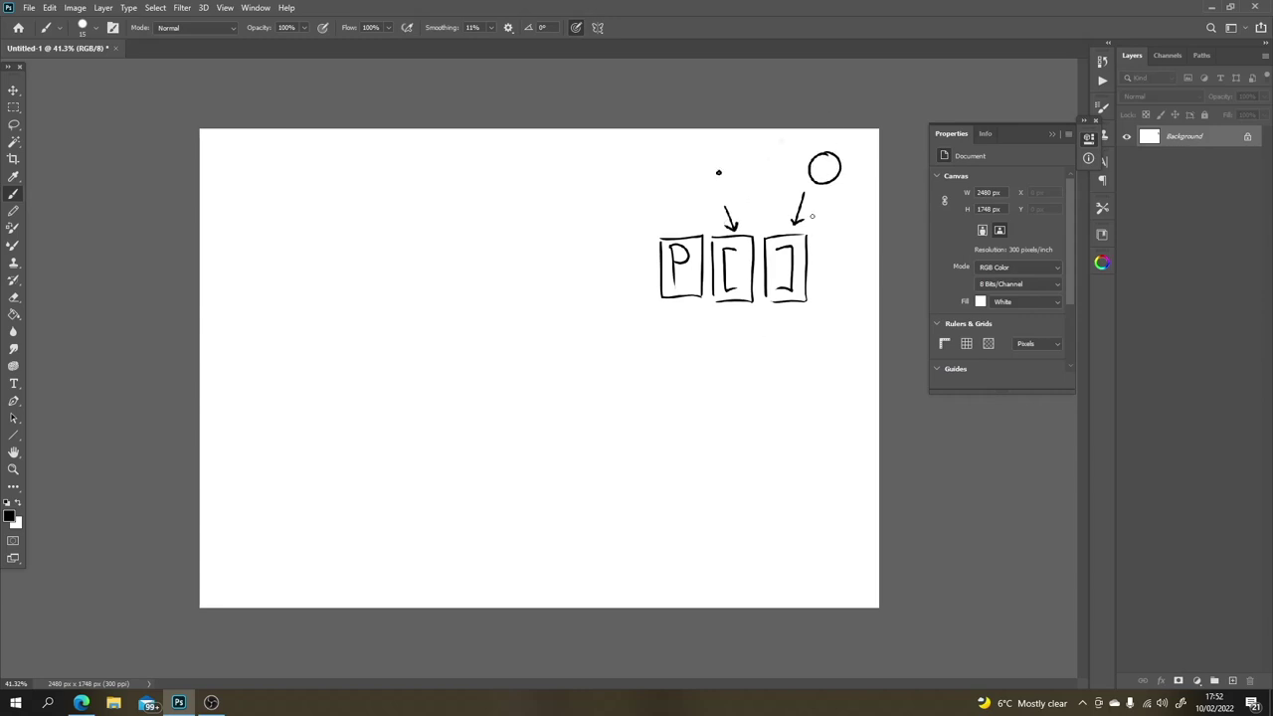
Step: Try larger brush sizes, then set the Hard Round brush size to 10 px
{"action": "key", "text": "bracketright"}
{"action": "key", "text": "bracketright"}
{"action": "key", "text": "bracketright"}
{"action": "key", "text": "bracketright"}
{"action": "key", "text": "bracketright"}
{"action": "key", "text": "bracketright"}
{"action": "key", "text": "bracketright"}
{"action": "key", "text": "bracketright"}
{"action": "left_click", "coordinate": [92, 28]}
{"action": "left_click_drag", "start_coordinate": [92, 72], "coordinate": [78, 72]}
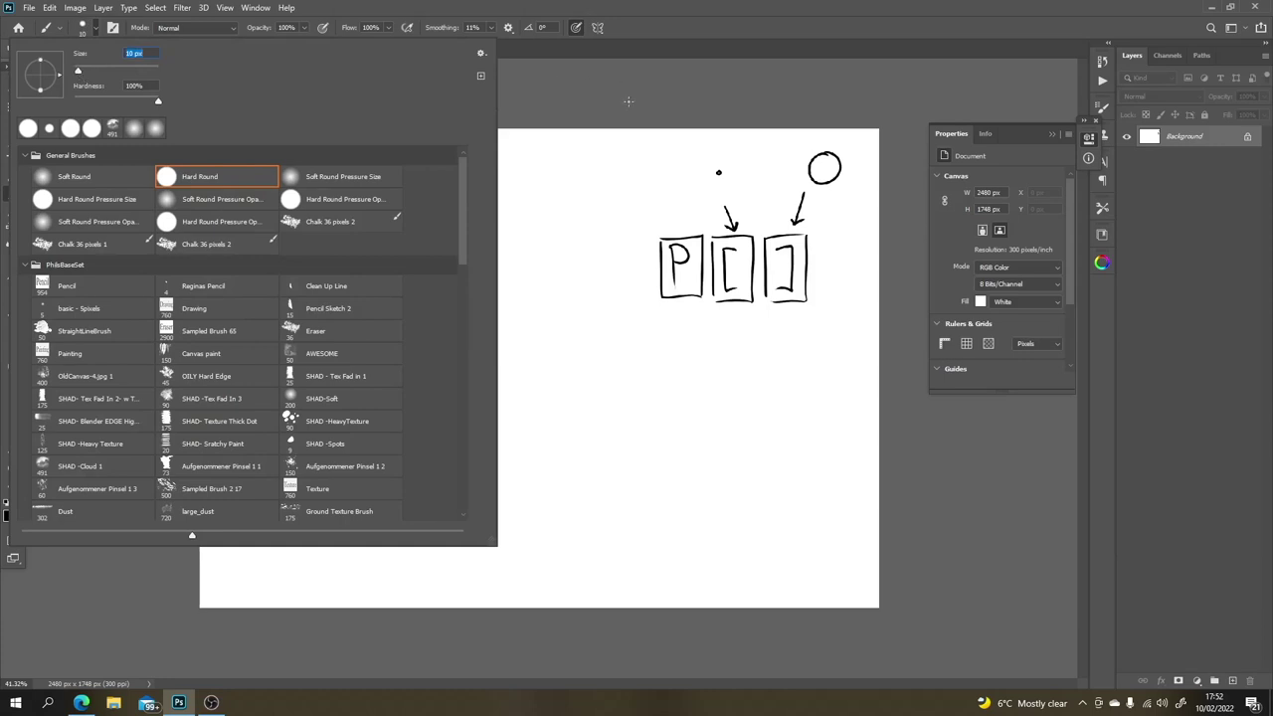
{"action": "left_click", "coordinate": [628, 101]}
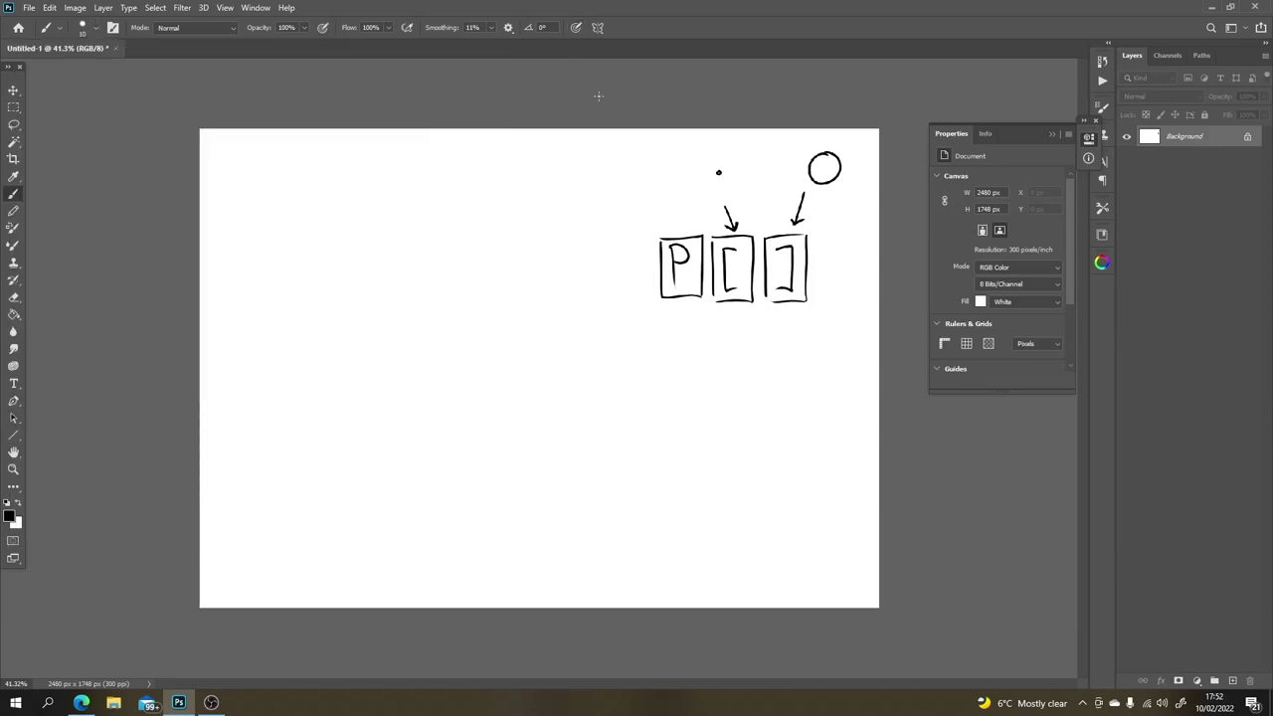
Step: Enlarge the brush, paint overlapping thick black strokes beside the key boxes, and undo them all
{"action": "key", "text": "bracketright"}
{"action": "key", "text": "bracketright"}
{"action": "key", "text": "bracketright"}
{"action": "key", "text": "bracketright"}
{"action": "mouse_move", "coordinate": [588, 227]}
{"action": "left_mouse_down"}
{"action": "mouse_move", "coordinate": [595, 360]}
{"action": "mouse_move", "coordinate": [586, 235]}
{"action": "mouse_move", "coordinate": [587, 331]}
{"action": "mouse_move", "coordinate": [595, 243]}
{"action": "mouse_move", "coordinate": [614, 368]}
{"action": "mouse_move", "coordinate": [602, 285]}
{"action": "mouse_move", "coordinate": [657, 417]}
{"action": "mouse_move", "coordinate": [617, 279]}
{"action": "mouse_move", "coordinate": [666, 408]}
{"action": "left_mouse_up"}
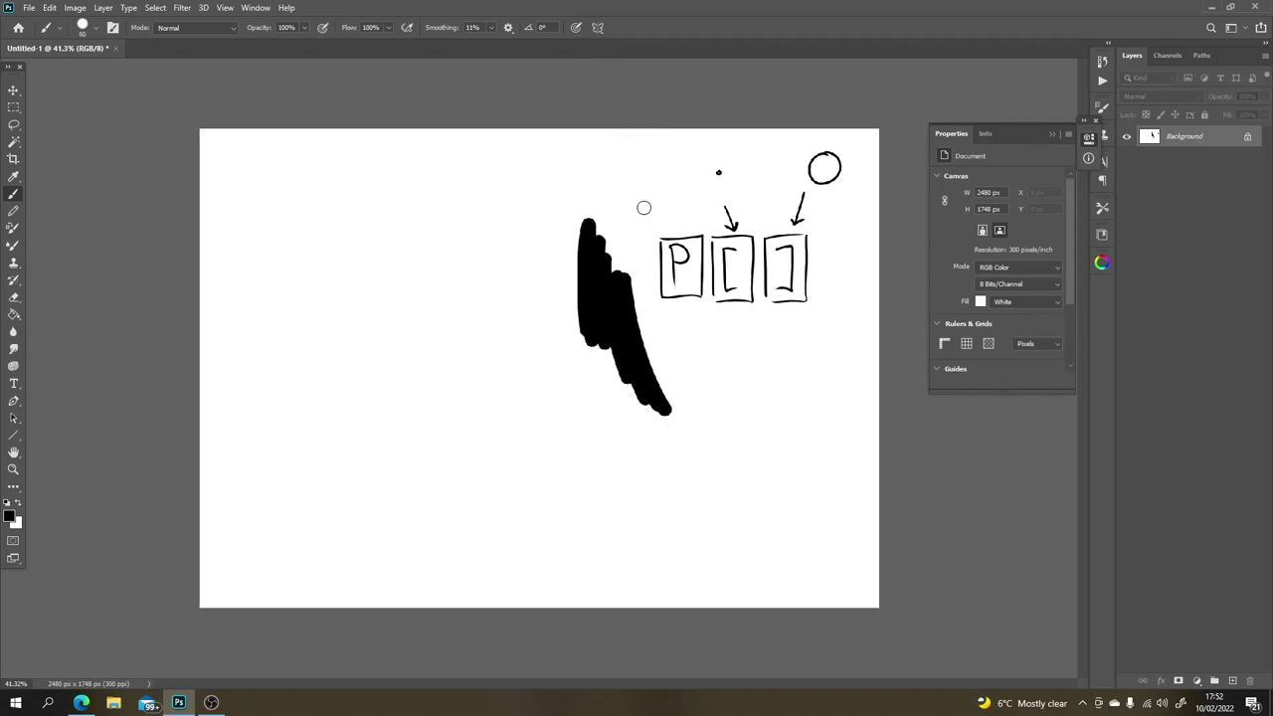
{"action": "key", "text": "ctrl+z"}
{"action": "key", "text": "ctrl+z"}
{"action": "key", "text": "ctrl+z"}
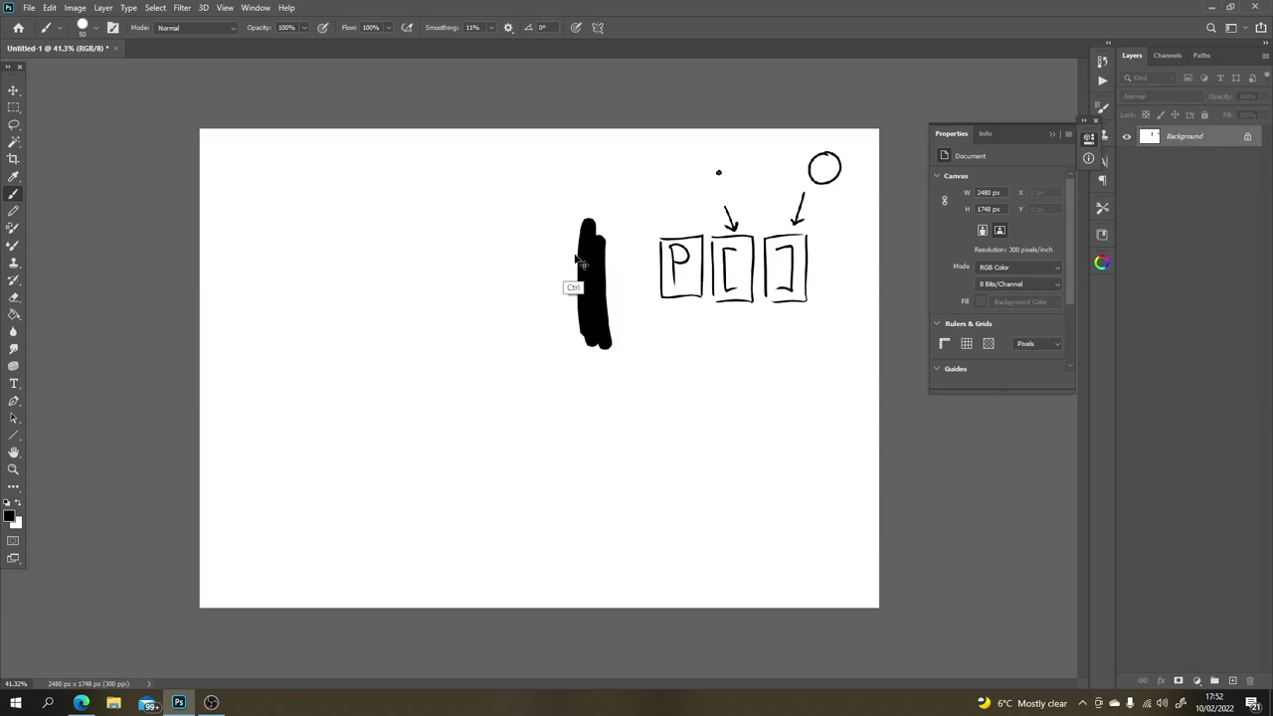
{"action": "key", "text": "ctrl+z"}
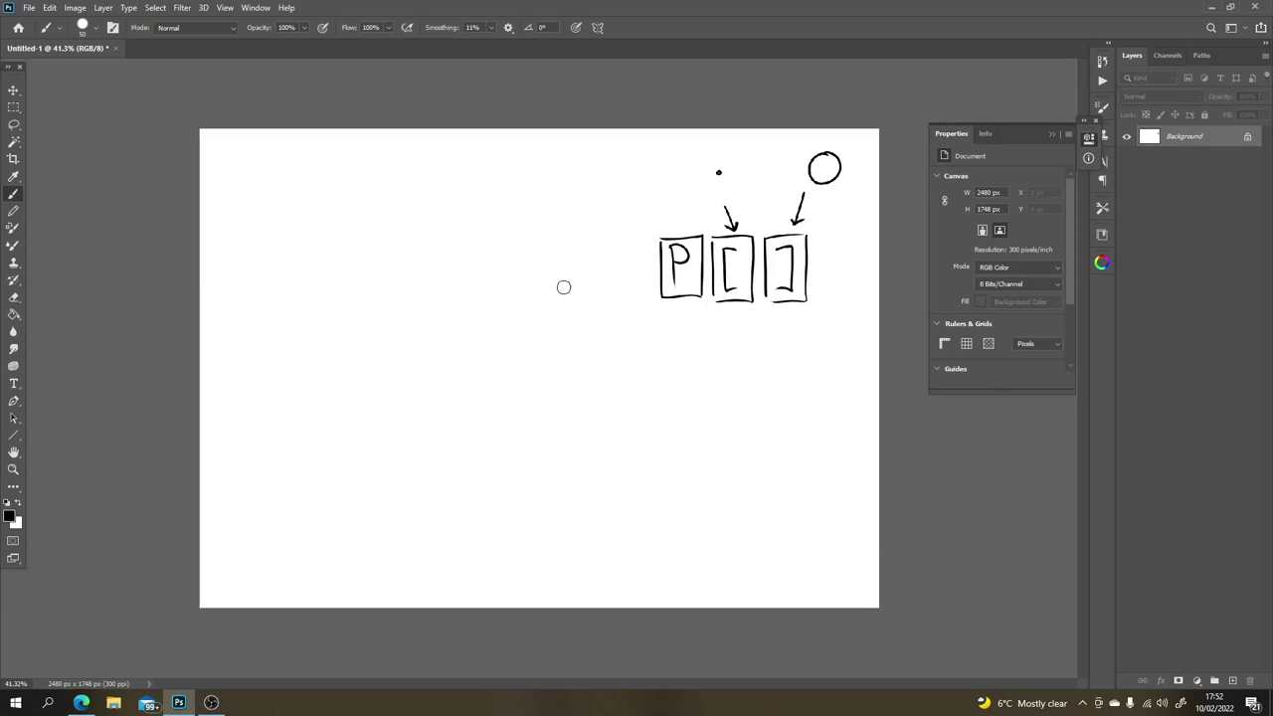
Step: Paint a long thick curve and a thinner stroke with a reduced brush beside the key boxes, and undo both
{"action": "mouse_move", "coordinate": [578, 209]}
{"action": "left_mouse_down"}
{"action": "mouse_move", "coordinate": [542, 424]}
{"action": "mouse_move", "coordinate": [565, 468]}
{"action": "mouse_move", "coordinate": [616, 510]}
{"action": "left_mouse_up"}
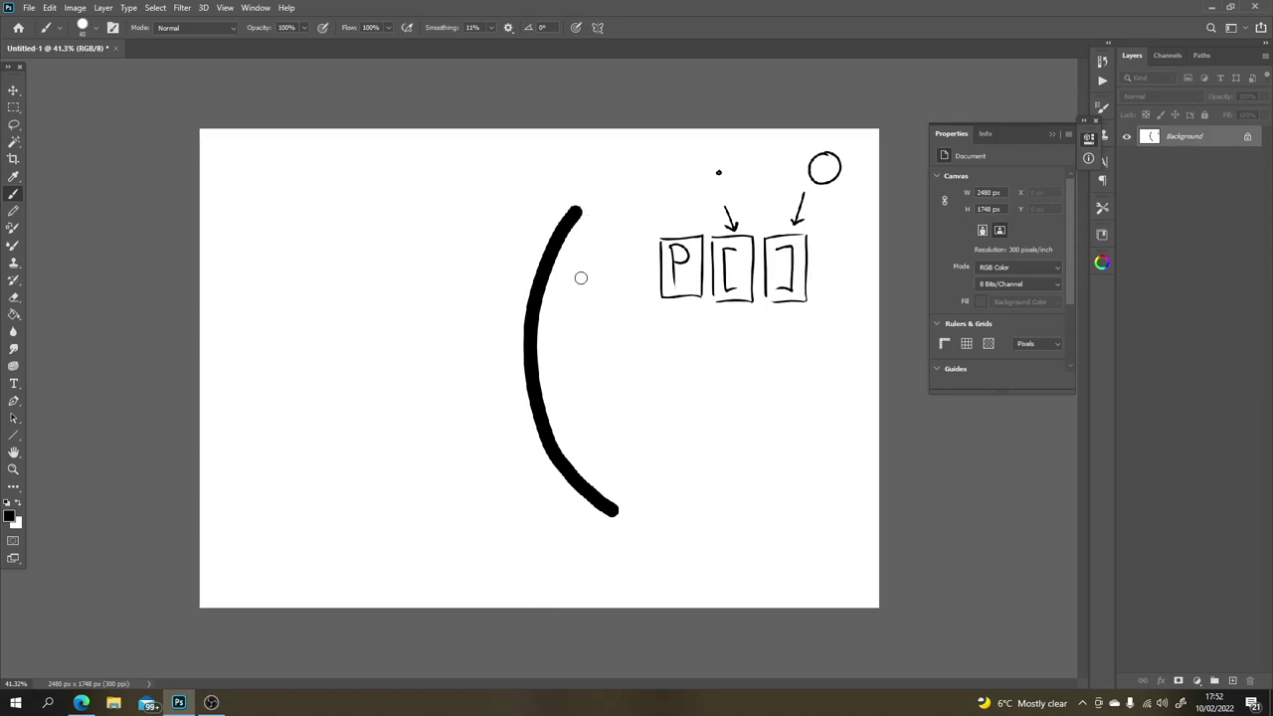
{"action": "key", "text": "bracketleft"}
{"action": "key", "text": "bracketleft"}
{"action": "key", "text": "bracketleft"}
{"action": "key", "text": "bracketleft"}
{"action": "left_click_drag", "start_coordinate": [599, 265], "coordinate": [588, 330]}
{"action": "key", "text": "ctrl+z"}
{"action": "key", "text": "ctrl+z"}
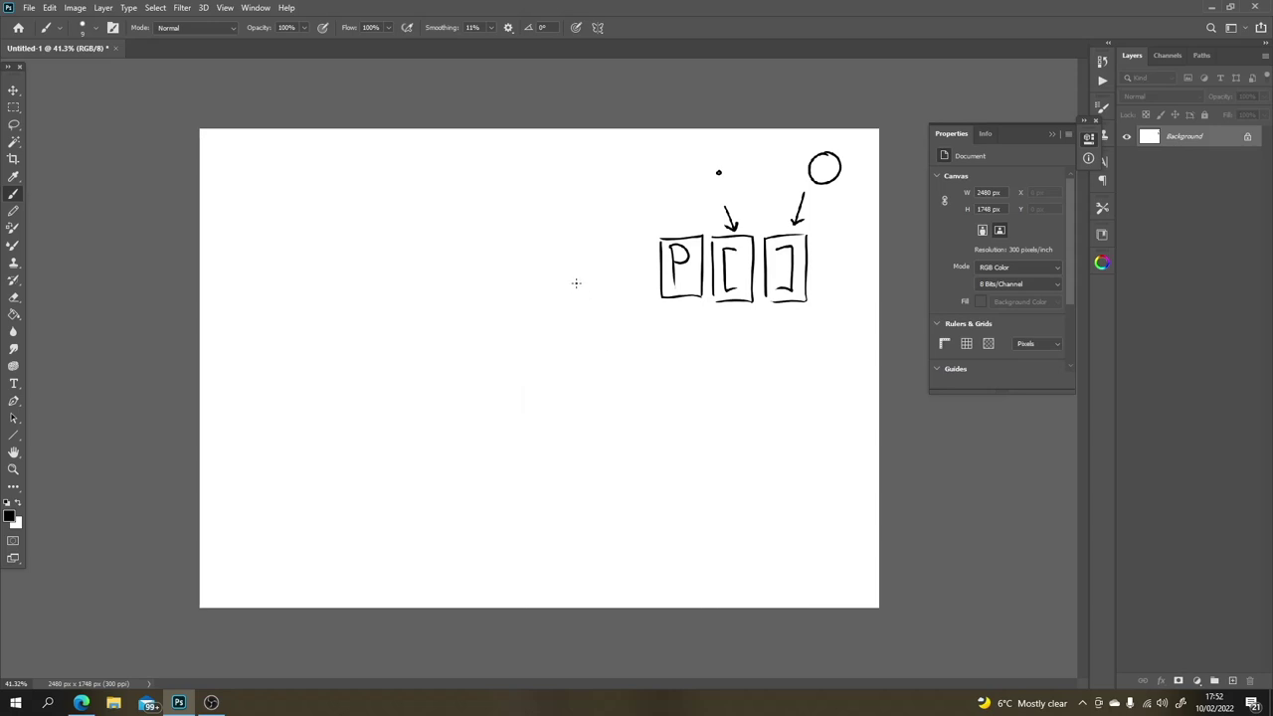
Step: Reduce the brush size to 6 px, paint a thin test stroke beside the key boxes, and undo it
{"action": "key", "text": "bracketright"}
{"action": "key", "text": "bracketright"}
{"action": "key", "text": "bracketleft"}
{"action": "key", "text": "bracketleft"}
{"action": "key", "text": "bracketleft"}
{"action": "key", "text": "bracketleft"}
{"action": "key", "text": "bracketleft"}
{"action": "key", "text": "bracketleft"}
{"action": "left_click_drag", "start_coordinate": [587, 262], "coordinate": [577, 340]}
{"action": "key", "text": "ctrl+z"}
{"action": "key", "text": "ctrl+z"}
{"action": "key", "text": "ctrl+z"}
Step: Sketch a tilted cylinder near the canvas centre with thin black lines and thicken its outer and lower edges
{"action": "left_click_drag", "start_coordinate": [563, 267], "coordinate": [562, 348]}
{"action": "mouse_move", "coordinate": [575, 269]}
{"action": "left_mouse_down"}
{"action": "mouse_move", "coordinate": [591, 326]}
{"action": "mouse_move", "coordinate": [595, 307]}
{"action": "mouse_move", "coordinate": [569, 348]}
{"action": "left_mouse_up"}
{"action": "mouse_move", "coordinate": [563, 266]}
{"action": "left_mouse_down"}
{"action": "mouse_move", "coordinate": [504, 303]}
{"action": "mouse_move", "coordinate": [548, 356]}
{"action": "mouse_move", "coordinate": [511, 353]}
{"action": "mouse_move", "coordinate": [534, 380]}
{"action": "left_mouse_up"}
{"action": "mouse_move", "coordinate": [506, 316]}
{"action": "left_mouse_down"}
{"action": "mouse_move", "coordinate": [507, 348]}
{"action": "mouse_move", "coordinate": [560, 357]}
{"action": "mouse_move", "coordinate": [550, 384]}
{"action": "mouse_move", "coordinate": [523, 380]}
{"action": "mouse_move", "coordinate": [591, 338]}
{"action": "left_mouse_up"}
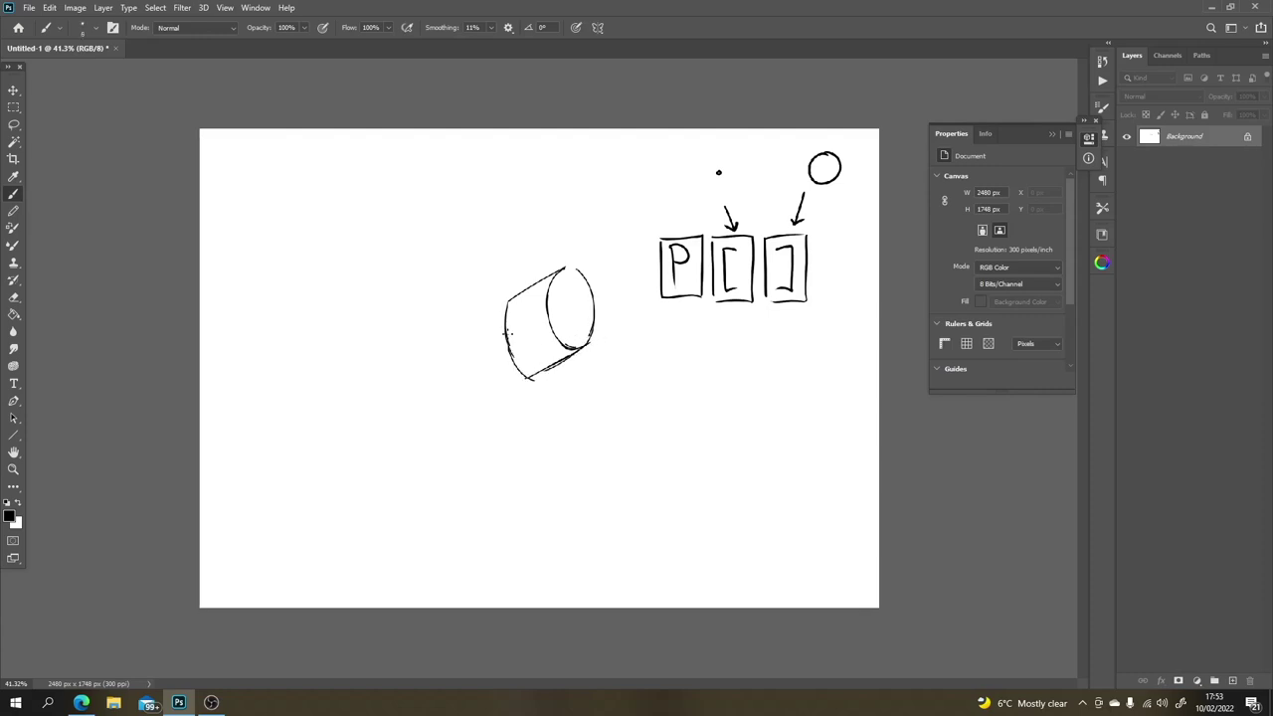
{"action": "mouse_move", "coordinate": [506, 305]}
{"action": "left_mouse_down"}
{"action": "mouse_move", "coordinate": [527, 378]}
{"action": "mouse_move", "coordinate": [500, 334]}
{"action": "left_mouse_up"}
{"action": "mouse_move", "coordinate": [528, 379]}
{"action": "left_mouse_down"}
{"action": "mouse_move", "coordinate": [587, 346]}
{"action": "mouse_move", "coordinate": [584, 295]}
{"action": "left_mouse_up"}
Step: In the Brush Settings, choose the 123 px hard round tip and flatten it to 8% roundness at a 7° angle
{"action": "left_click", "coordinate": [113, 28]}
{"action": "left_click_drag", "start_coordinate": [976, 103], "coordinate": [738, 117]}
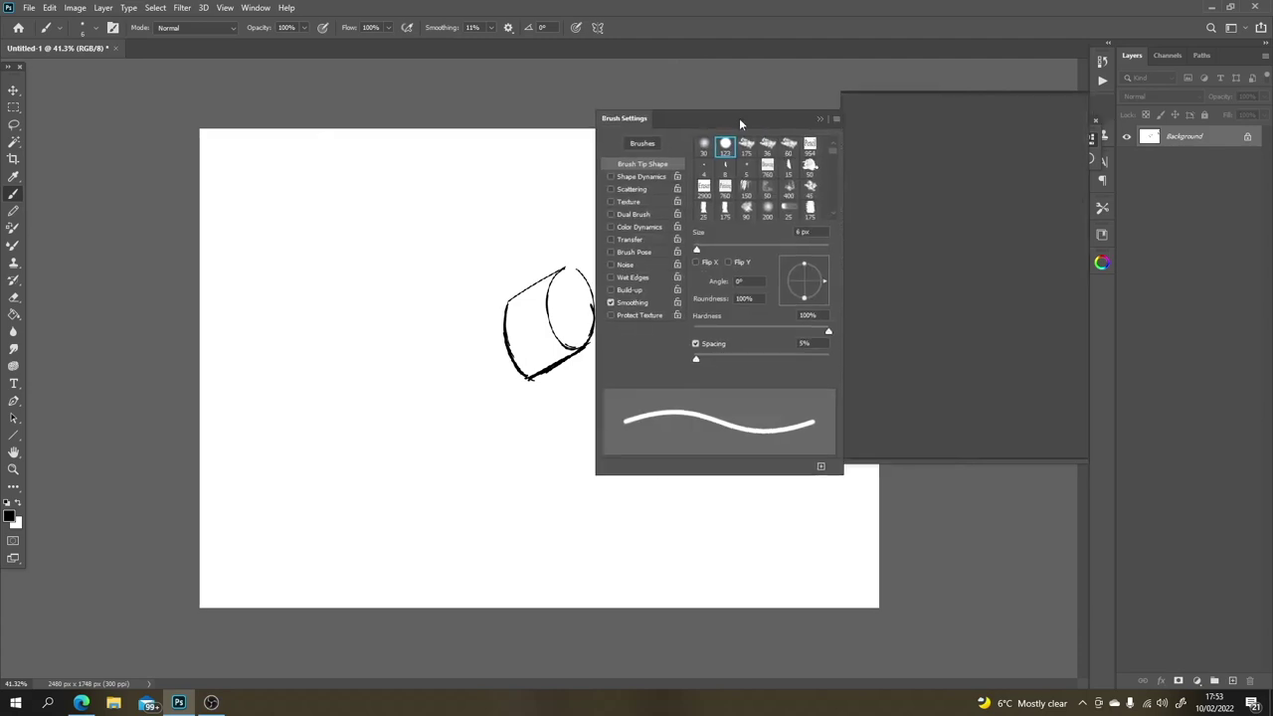
{"action": "left_click", "coordinate": [750, 157]}
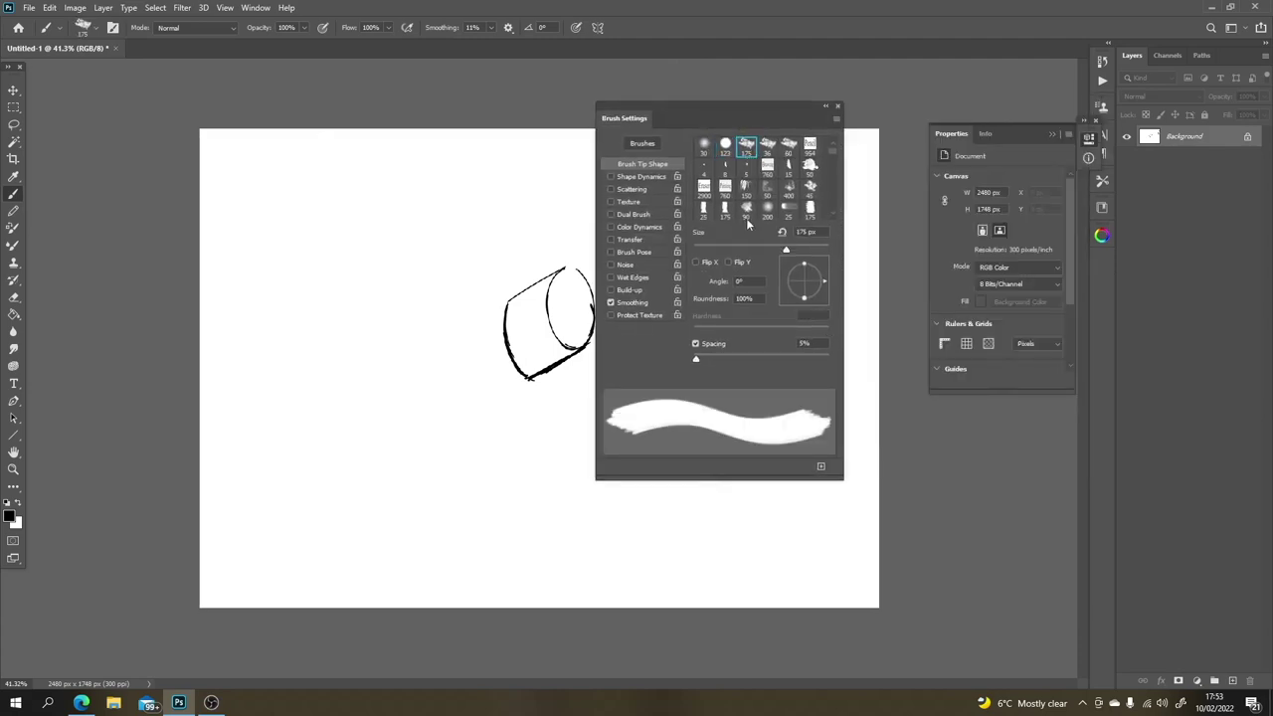
{"action": "left_click", "coordinate": [724, 149]}
{"action": "left_click", "coordinate": [767, 149]}
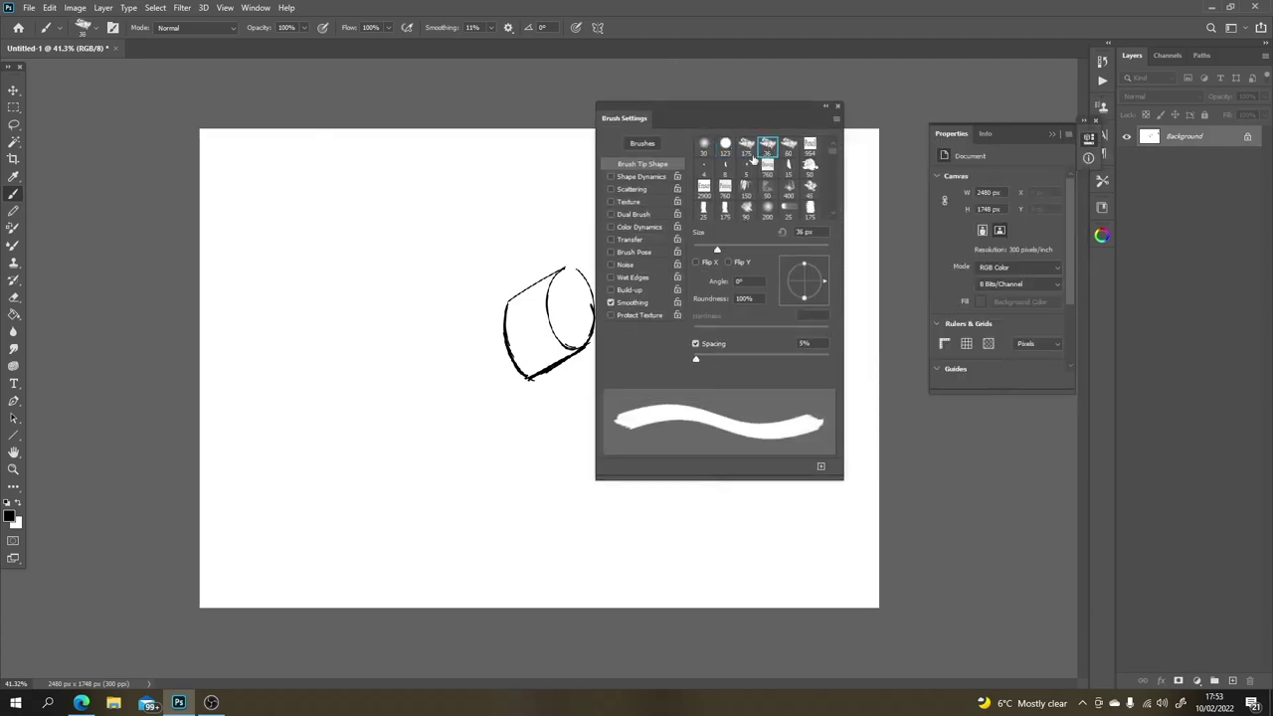
{"action": "left_click", "coordinate": [732, 149]}
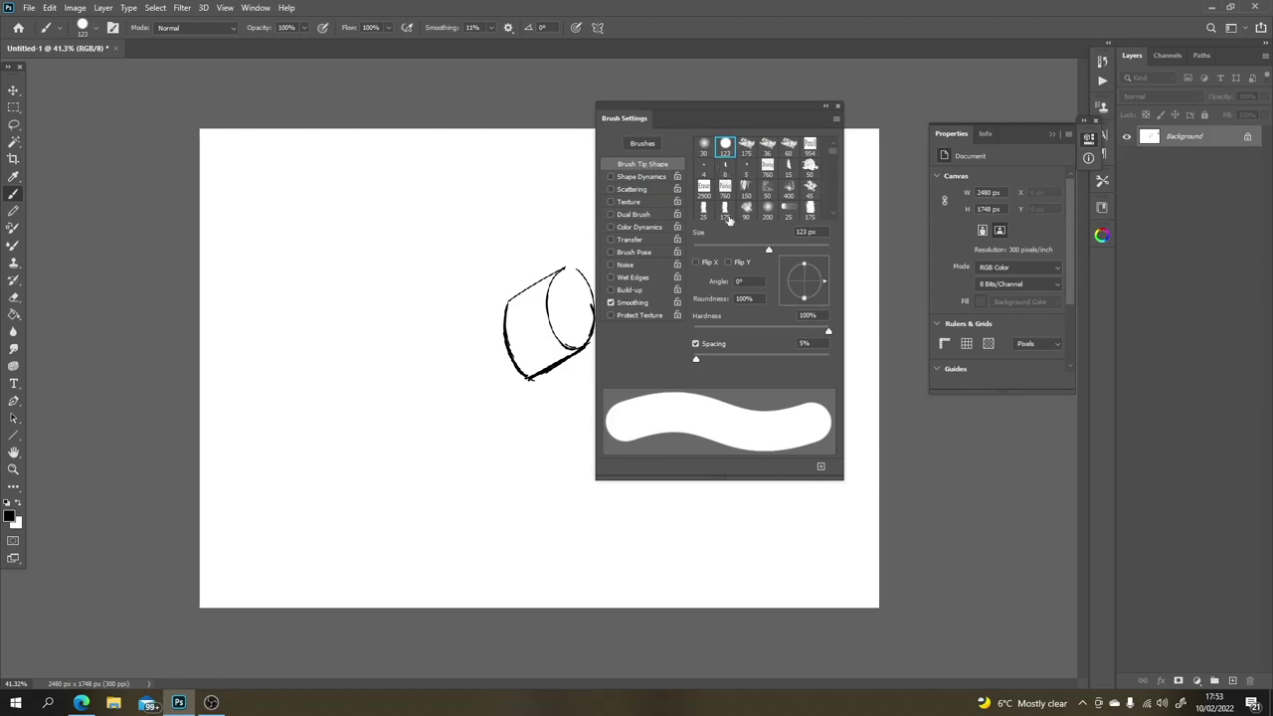
{"action": "mouse_move", "coordinate": [804, 265]}
{"action": "left_mouse_down"}
{"action": "mouse_move", "coordinate": [823, 282]}
{"action": "mouse_move", "coordinate": [821, 271]}
{"action": "mouse_move", "coordinate": [805, 284]}
{"action": "left_mouse_up"}
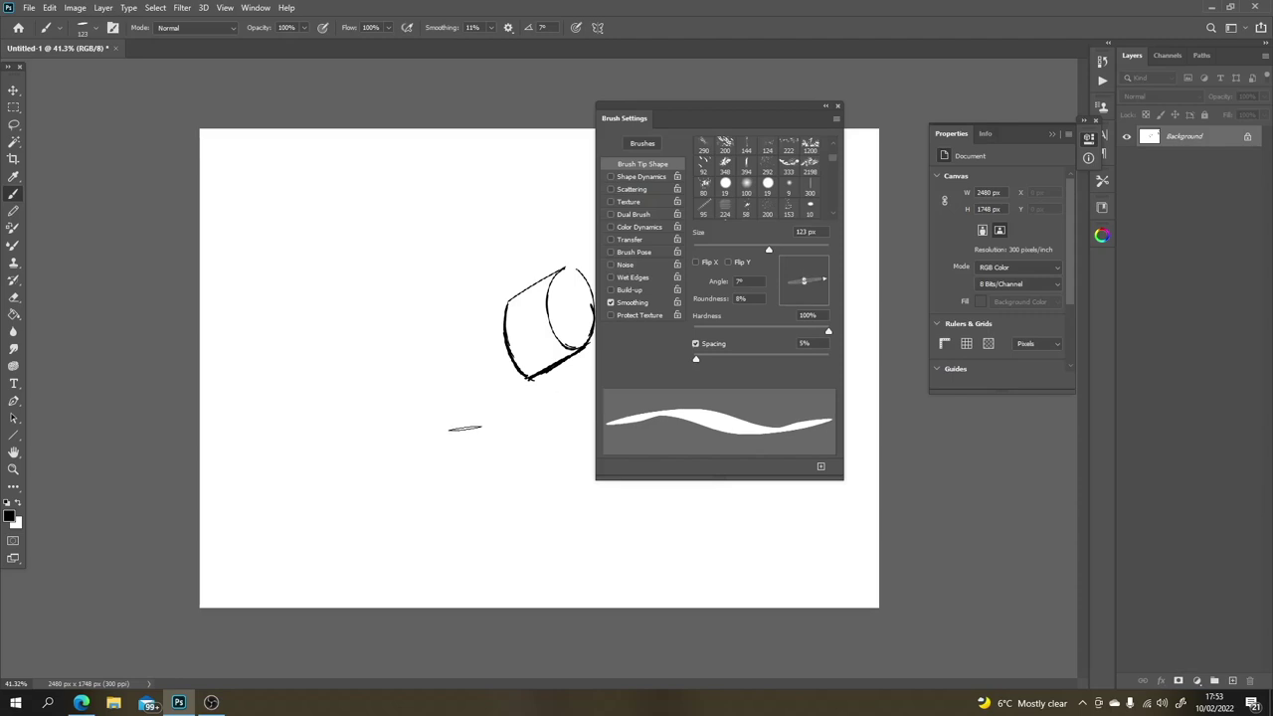
Step: Enlarge the flat brush to 175 px and paint a blocky black silhouette with two towers beside the cylinder
{"action": "key", "text": "bracketright"}
{"action": "key", "text": "bracketright"}
{"action": "mouse_move", "coordinate": [392, 328]}
{"action": "left_mouse_down"}
{"action": "mouse_move", "coordinate": [400, 427]}
{"action": "mouse_move", "coordinate": [392, 360]}
{"action": "mouse_move", "coordinate": [417, 402]}
{"action": "mouse_move", "coordinate": [483, 401]}
{"action": "mouse_move", "coordinate": [354, 425]}
{"action": "mouse_move", "coordinate": [482, 406]}
{"action": "mouse_move", "coordinate": [366, 399]}
{"action": "mouse_move", "coordinate": [361, 415]}
{"action": "mouse_move", "coordinate": [307, 430]}
{"action": "mouse_move", "coordinate": [301, 330]}
{"action": "mouse_move", "coordinate": [304, 397]}
{"action": "mouse_move", "coordinate": [378, 432]}
{"action": "left_mouse_up"}
{"action": "mouse_move", "coordinate": [462, 403]}
{"action": "left_mouse_down"}
{"action": "mouse_move", "coordinate": [501, 424]}
{"action": "mouse_move", "coordinate": [501, 439]}
{"action": "mouse_move", "coordinate": [402, 420]}
{"action": "mouse_move", "coordinate": [381, 474]}
{"action": "mouse_move", "coordinate": [389, 454]}
{"action": "mouse_move", "coordinate": [349, 421]}
{"action": "mouse_move", "coordinate": [314, 467]}
{"action": "mouse_move", "coordinate": [292, 437]}
{"action": "left_mouse_up"}
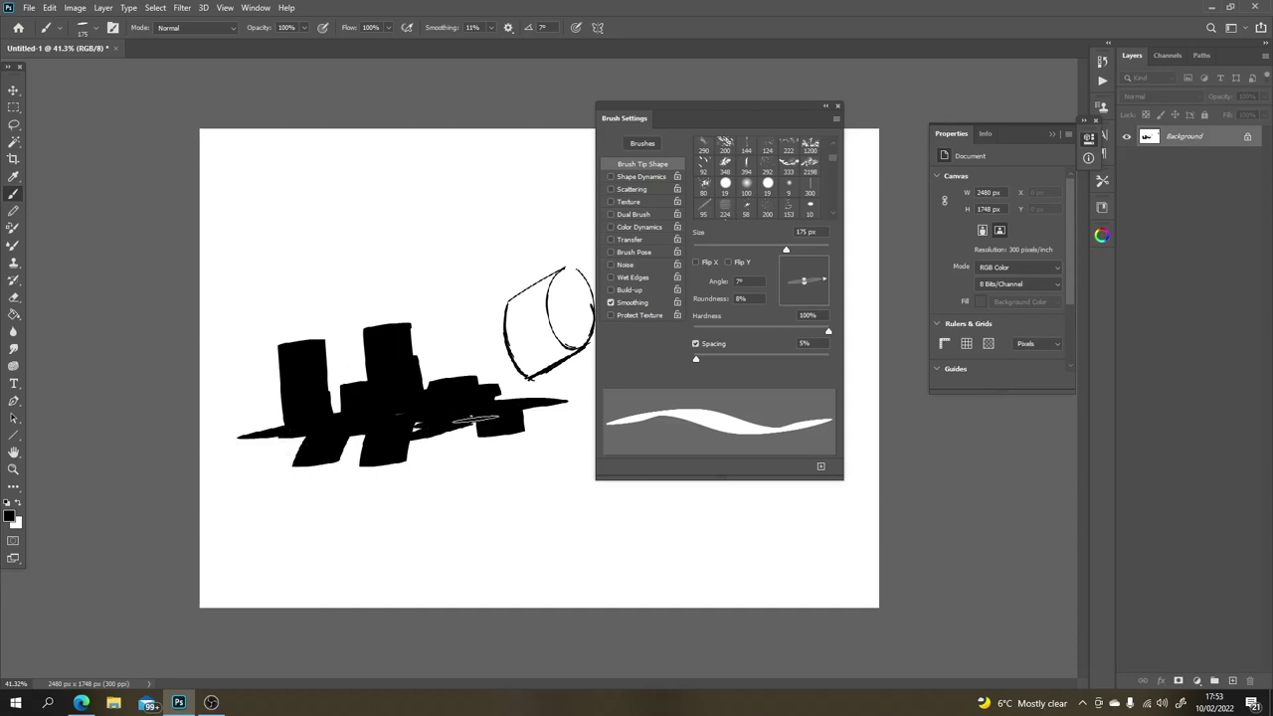
{"action": "left_click_drag", "start_coordinate": [467, 407], "coordinate": [568, 400]}
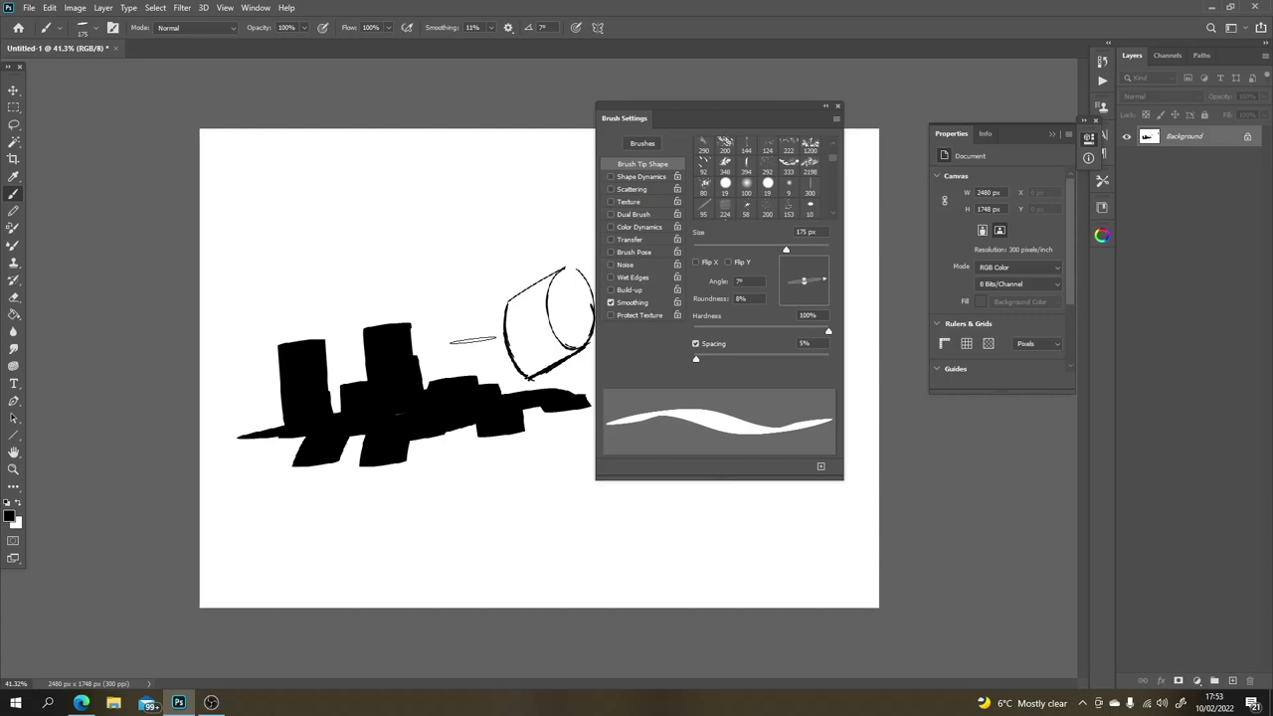
Step: Shrink the flat brush and add small block towers along the upper edge of the silhouette's right half
{"action": "key", "text": "bracketleft"}
{"action": "key", "text": "bracketleft"}
{"action": "key", "text": "bracketleft"}
{"action": "key", "text": "bracketleft"}
{"action": "key", "text": "bracketleft"}
{"action": "key", "text": "bracketleft"}
{"action": "key", "text": "bracketleft"}
{"action": "mouse_move", "coordinate": [460, 371]}
{"action": "left_mouse_down"}
{"action": "mouse_move", "coordinate": [459, 360]}
{"action": "mouse_move", "coordinate": [523, 389]}
{"action": "left_mouse_up"}
Step: Reduce the flat brush to 20 px and add antennas on the tall towers, underside details and curved prongs at the right end
{"action": "key", "text": "bracketleft"}
{"action": "key", "text": "bracketleft"}
{"action": "key", "text": "bracketleft"}
{"action": "key", "text": "bracketleft"}
{"action": "mouse_move", "coordinate": [379, 324]}
{"action": "left_mouse_down"}
{"action": "mouse_move", "coordinate": [379, 300]}
{"action": "mouse_move", "coordinate": [388, 311]}
{"action": "mouse_move", "coordinate": [368, 320]}
{"action": "left_mouse_up"}
{"action": "mouse_move", "coordinate": [299, 343]}
{"action": "left_mouse_down"}
{"action": "mouse_move", "coordinate": [298, 315]}
{"action": "mouse_move", "coordinate": [309, 336]}
{"action": "left_mouse_up"}
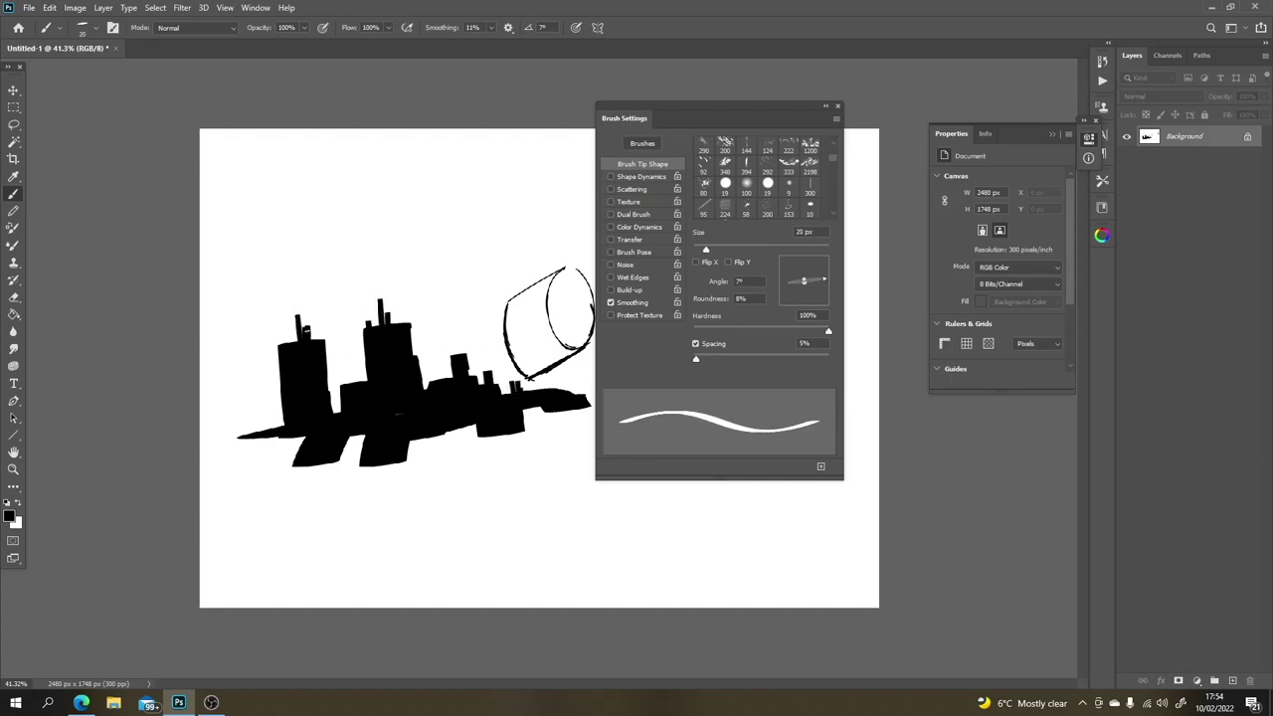
{"action": "left_click_drag", "start_coordinate": [460, 430], "coordinate": [440, 435]}
{"action": "mouse_move", "coordinate": [571, 410]}
{"action": "left_mouse_down"}
{"action": "mouse_move", "coordinate": [580, 365]}
{"action": "mouse_move", "coordinate": [579, 419]}
{"action": "mouse_move", "coordinate": [543, 363]}
{"action": "mouse_move", "coordinate": [557, 385]}
{"action": "mouse_move", "coordinate": [533, 343]}
{"action": "left_mouse_up"}
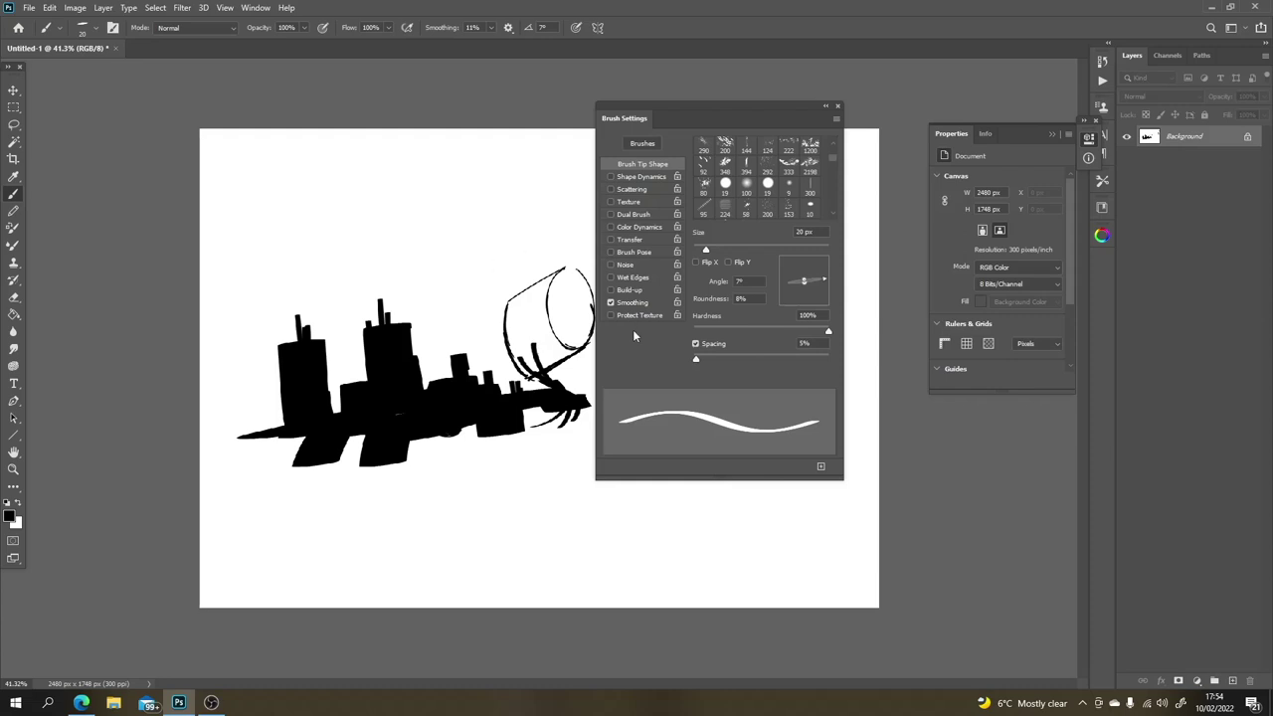
Step: Sample white from the canvas and paint detail lines across the silhouette's towers and hull, reducing the brush to 9 px
{"action": "left_click_drag", "start_coordinate": [783, 107], "coordinate": [881, 96]}
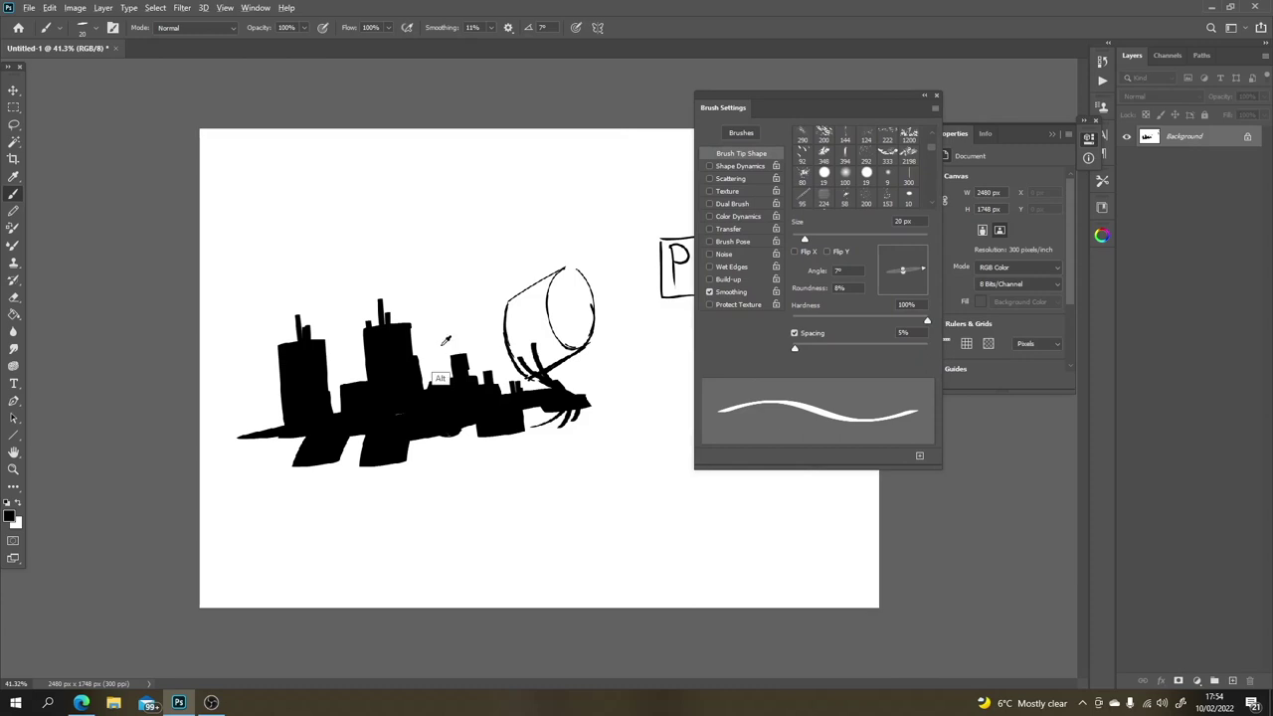
{"action": "key", "text": "alt"}
{"action": "left_click", "coordinate": [468, 288], "text": "alt"}
{"action": "left_click_drag", "start_coordinate": [505, 392], "coordinate": [505, 407]}
{"action": "key", "text": "bracketleft"}
{"action": "key", "text": "bracketleft"}
{"action": "mouse_move", "coordinate": [461, 357]}
{"action": "left_mouse_down"}
{"action": "mouse_move", "coordinate": [475, 368]}
{"action": "mouse_move", "coordinate": [459, 384]}
{"action": "mouse_move", "coordinate": [483, 398]}
{"action": "mouse_move", "coordinate": [499, 390]}
{"action": "mouse_move", "coordinate": [489, 406]}
{"action": "left_mouse_up"}
{"action": "left_click_drag", "start_coordinate": [481, 412], "coordinate": [500, 402]}
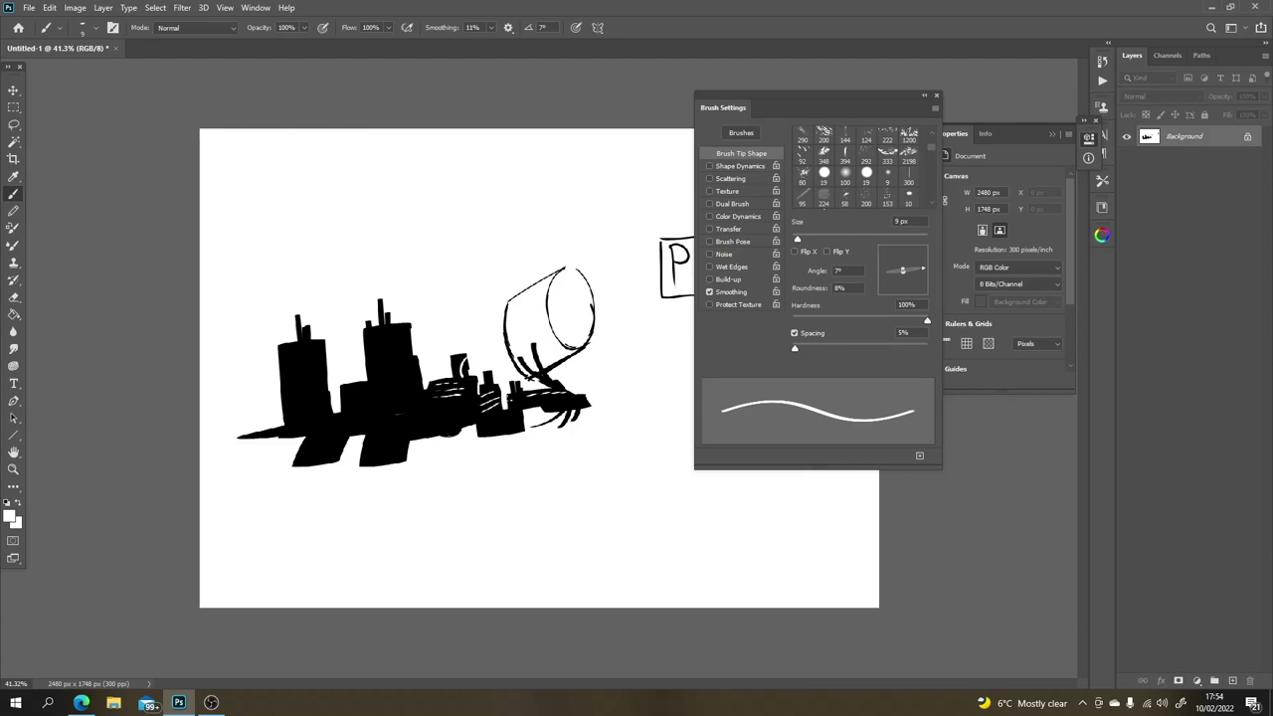
{"action": "mouse_move", "coordinate": [370, 332]}
{"action": "left_mouse_down"}
{"action": "mouse_move", "coordinate": [368, 388]}
{"action": "mouse_move", "coordinate": [380, 394]}
{"action": "mouse_move", "coordinate": [364, 399]}
{"action": "left_mouse_up"}
{"action": "mouse_move", "coordinate": [374, 434]}
{"action": "left_mouse_down"}
{"action": "mouse_move", "coordinate": [446, 415]}
{"action": "mouse_move", "coordinate": [454, 427]}
{"action": "mouse_move", "coordinate": [440, 415]}
{"action": "mouse_move", "coordinate": [419, 427]}
{"action": "mouse_move", "coordinate": [493, 419]}
{"action": "left_mouse_up"}
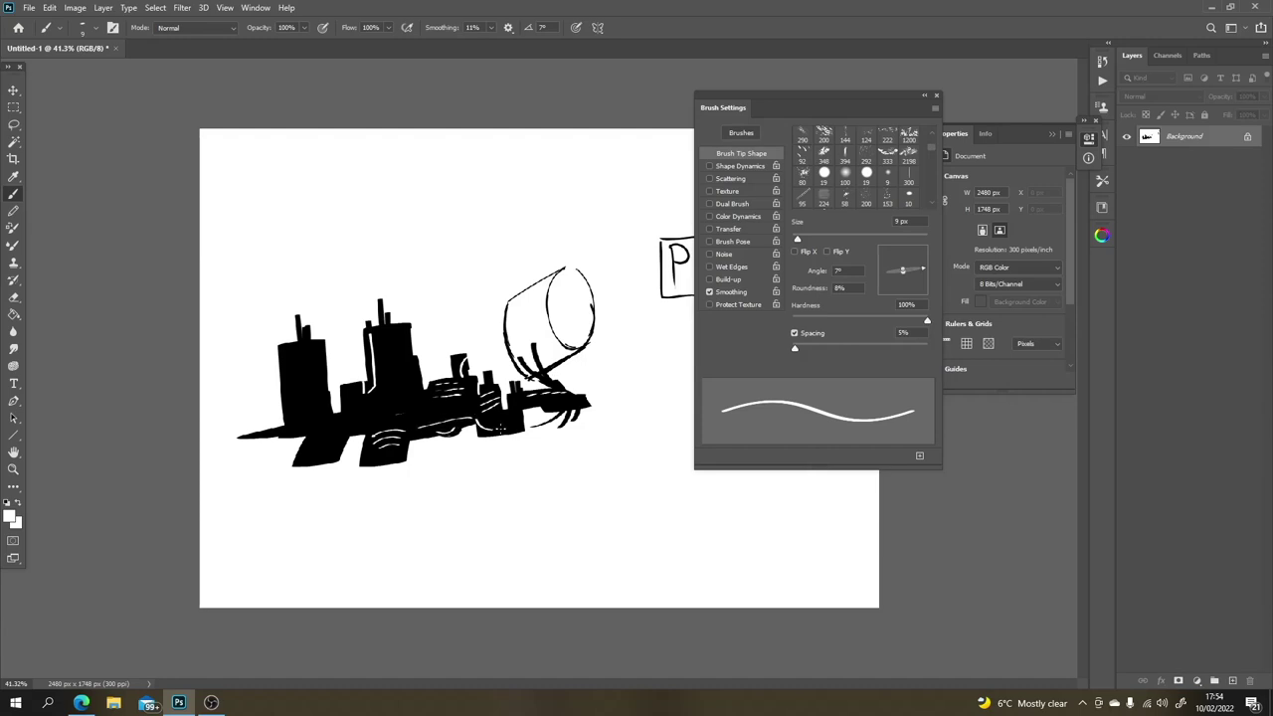
Step: Erase the cylinder sketch beside the silhouette and trim the side of the far-left tower with the Eraser
{"action": "key", "text": "e"}
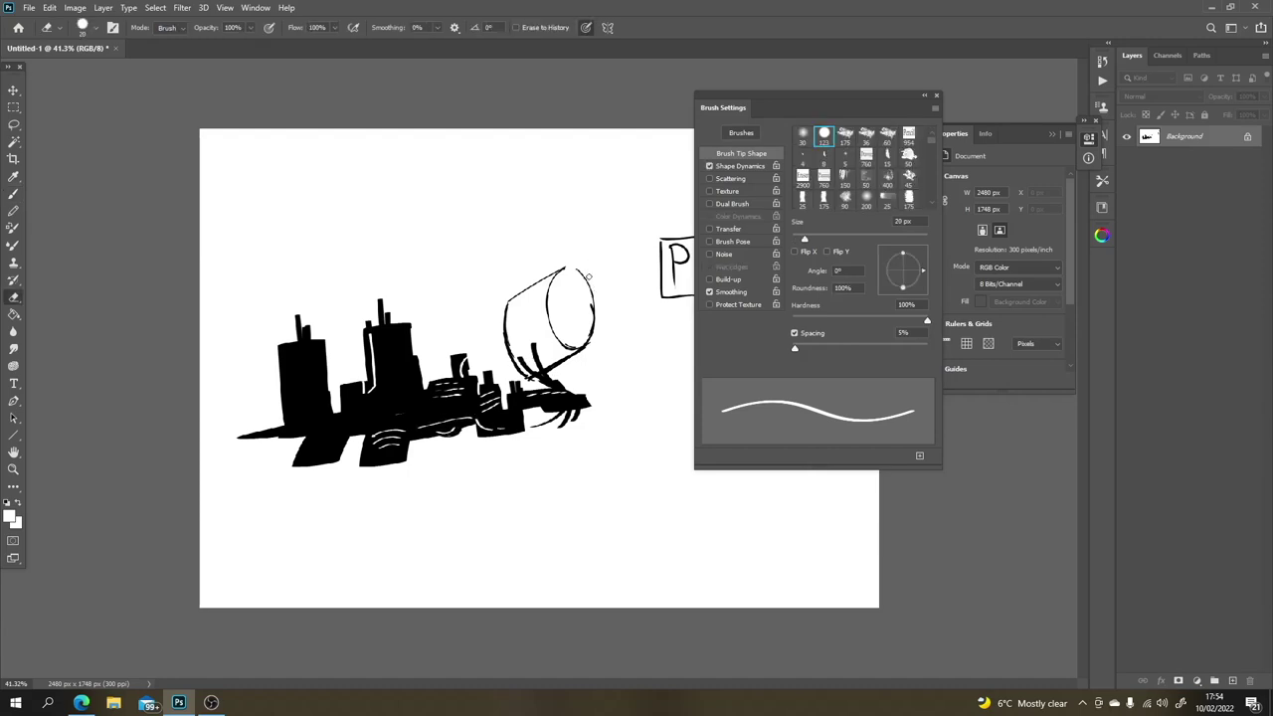
{"action": "mouse_move", "coordinate": [596, 289]}
{"action": "left_mouse_down"}
{"action": "mouse_move", "coordinate": [571, 263]}
{"action": "mouse_move", "coordinate": [562, 276]}
{"action": "mouse_move", "coordinate": [568, 365]}
{"action": "mouse_move", "coordinate": [537, 336]}
{"action": "mouse_move", "coordinate": [556, 364]}
{"action": "left_mouse_up"}
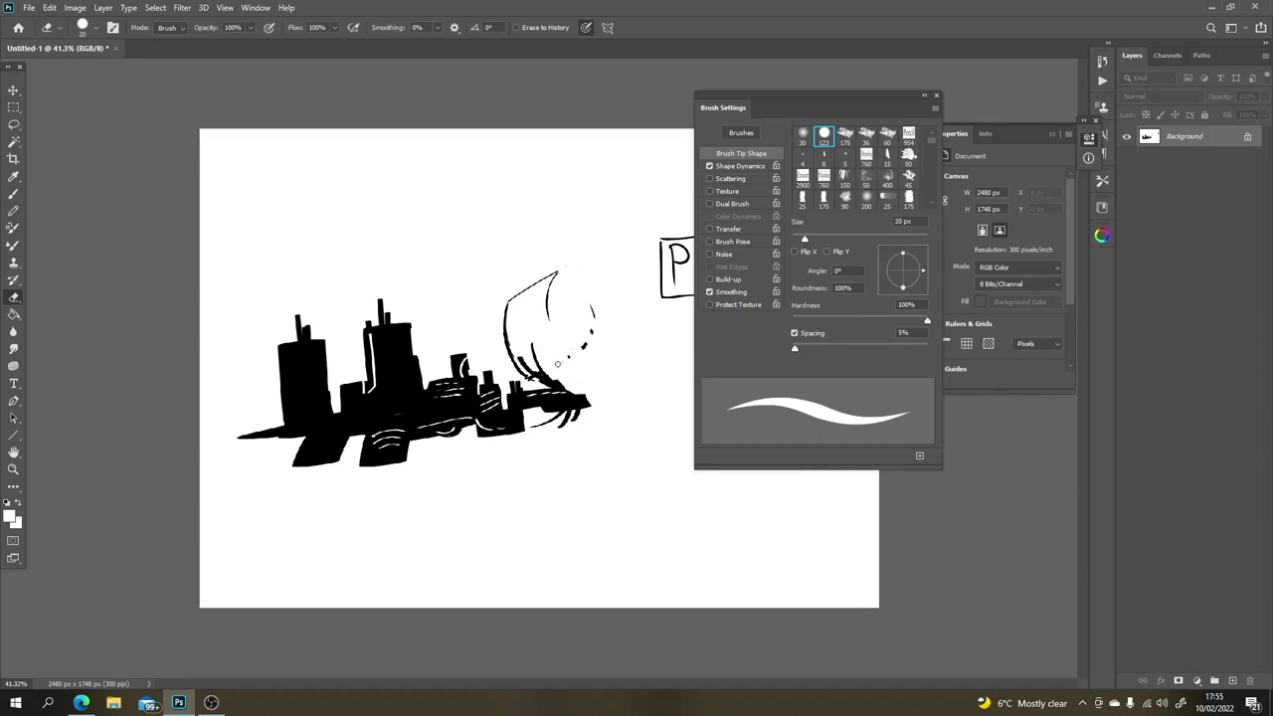
{"action": "mouse_move", "coordinate": [554, 274]}
{"action": "left_mouse_down"}
{"action": "mouse_move", "coordinate": [547, 303]}
{"action": "mouse_move", "coordinate": [527, 287]}
{"action": "mouse_move", "coordinate": [504, 328]}
{"action": "mouse_move", "coordinate": [515, 378]}
{"action": "left_mouse_up"}
{"action": "left_click_drag", "start_coordinate": [283, 356], "coordinate": [281, 402]}
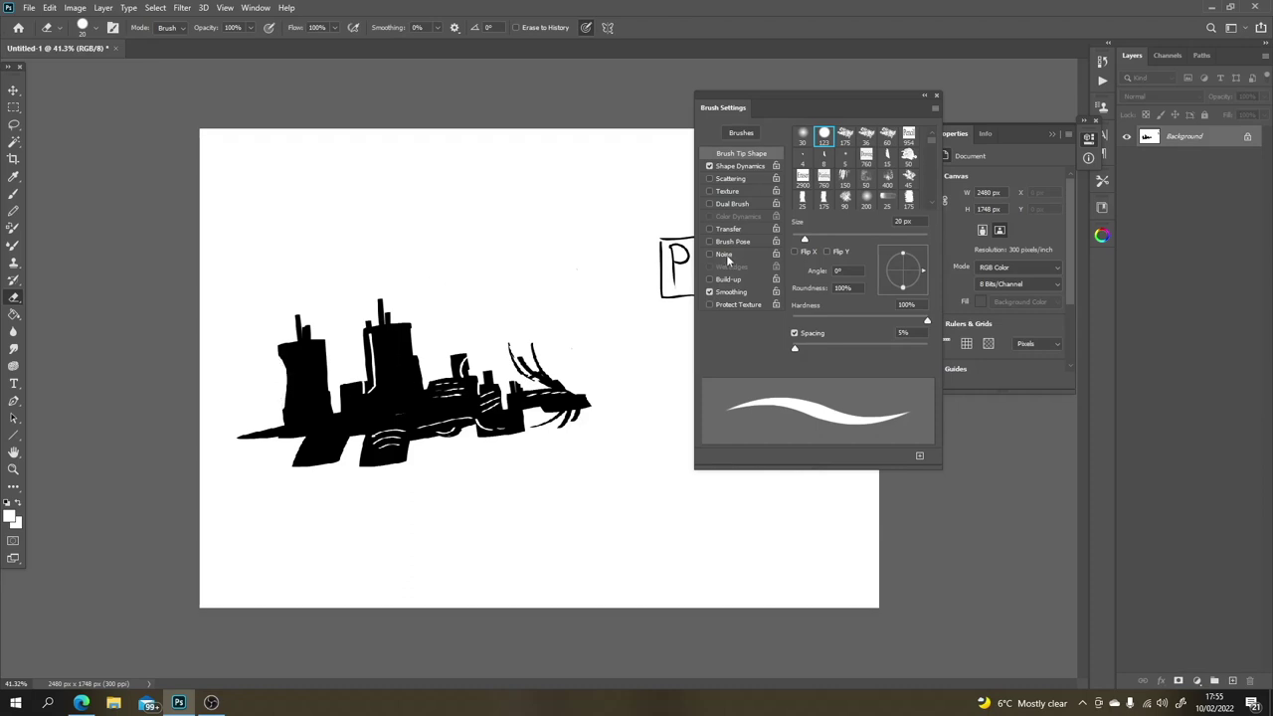
Step: Return to the flat brush, enlarge it to 90 px and rotate its tip to 94°
{"action": "key", "text": "b"}
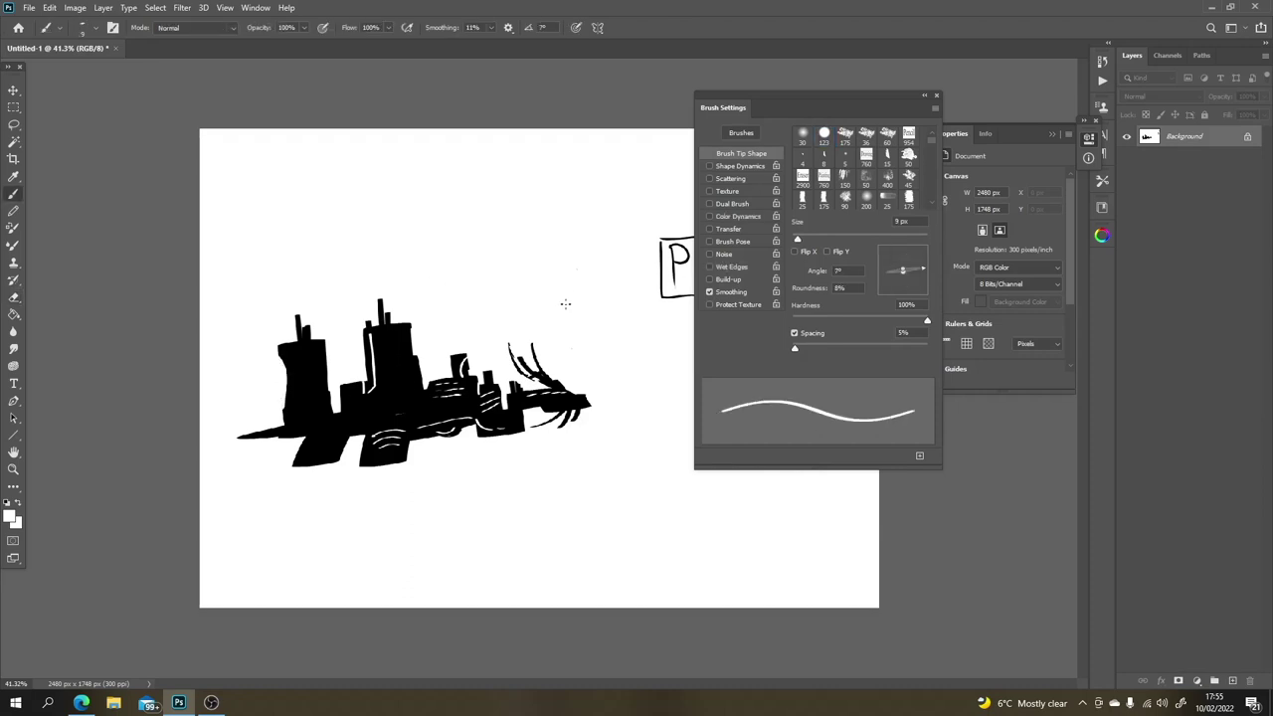
{"action": "key", "text": "bracketright"}
{"action": "key", "text": "bracketright"}
{"action": "key", "text": "bracketright"}
{"action": "key", "text": "bracketright"}
{"action": "key", "text": "bracketright"}
{"action": "key", "text": "bracketright"}
{"action": "key", "text": "bracketright"}
{"action": "key", "text": "bracketright"}
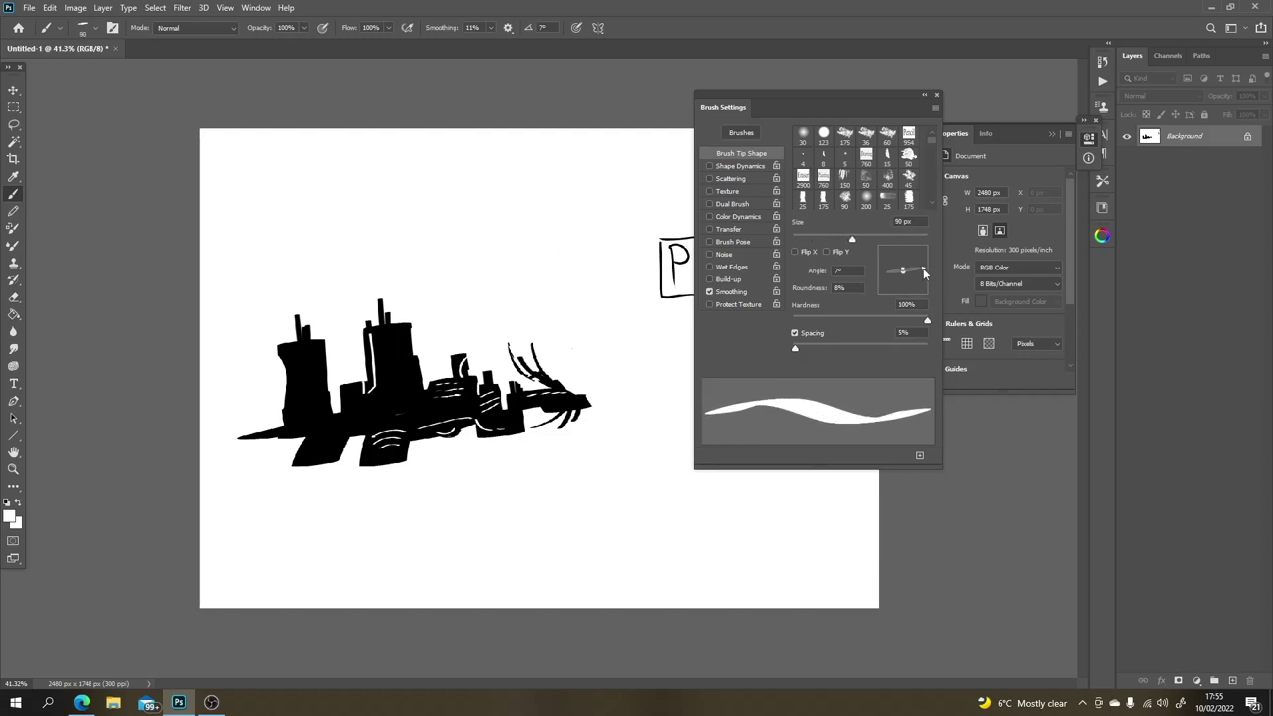
{"action": "left_click_drag", "start_coordinate": [922, 268], "coordinate": [900, 251]}
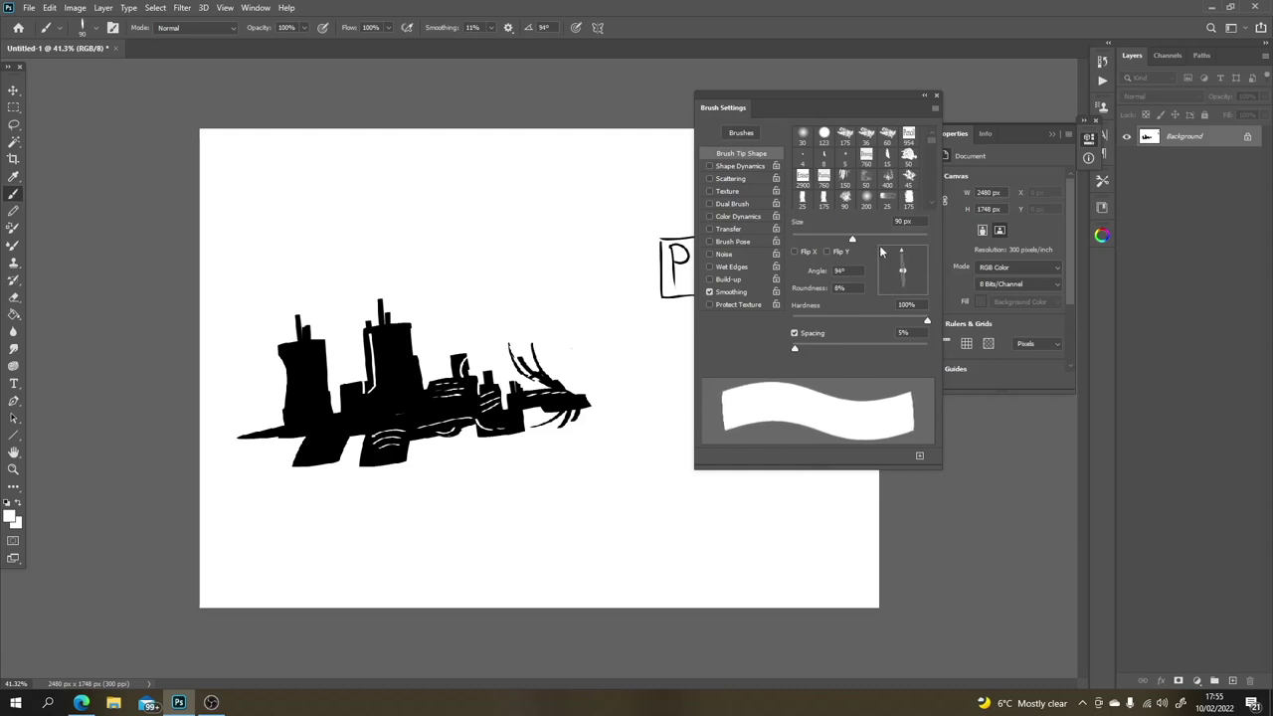
Step: Switch to black and paint a small angular ship above the silhouette's right end, rotating the tip to 24° for its pointed nose
{"action": "left_click", "coordinate": [7, 505]}
{"action": "left_click", "coordinate": [532, 232]}
{"action": "mouse_move", "coordinate": [541, 260]}
{"action": "left_mouse_down"}
{"action": "mouse_move", "coordinate": [541, 209]}
{"action": "mouse_move", "coordinate": [551, 202]}
{"action": "mouse_move", "coordinate": [548, 239]}
{"action": "mouse_move", "coordinate": [582, 287]}
{"action": "mouse_move", "coordinate": [572, 296]}
{"action": "mouse_move", "coordinate": [565, 269]}
{"action": "mouse_move", "coordinate": [616, 252]}
{"action": "left_mouse_up"}
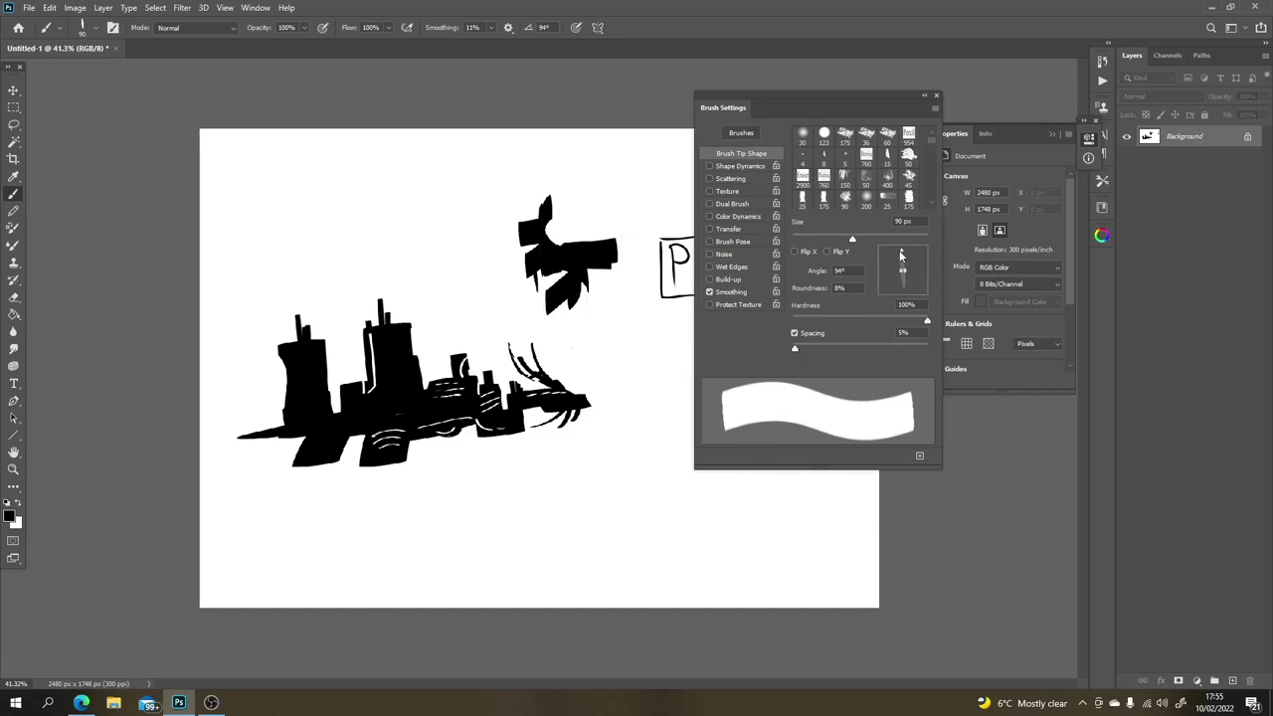
{"action": "left_click_drag", "start_coordinate": [907, 276], "coordinate": [921, 263]}
{"action": "mouse_move", "coordinate": [591, 244]}
{"action": "left_mouse_down"}
{"action": "mouse_move", "coordinate": [642, 243]}
{"action": "mouse_move", "coordinate": [598, 258]}
{"action": "mouse_move", "coordinate": [615, 257]}
{"action": "left_mouse_up"}
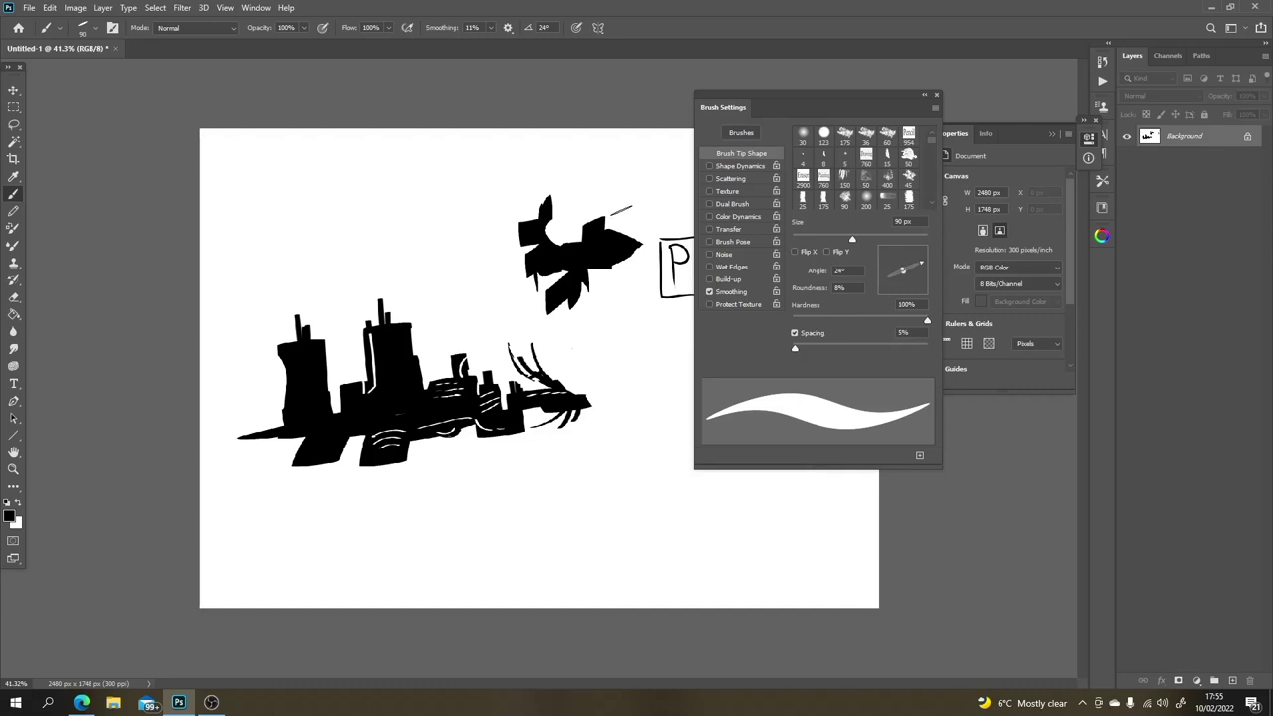
Step: Reduce the flat brush to 20 px and add a curved arm on top of the small ship, undoing unwanted strokes
{"action": "key", "text": "bracketleft"}
{"action": "key", "text": "bracketleft"}
{"action": "key", "text": "bracketleft"}
{"action": "key", "text": "bracketleft"}
{"action": "key", "text": "bracketleft"}
{"action": "key", "text": "bracketleft"}
{"action": "key", "text": "bracketleft"}
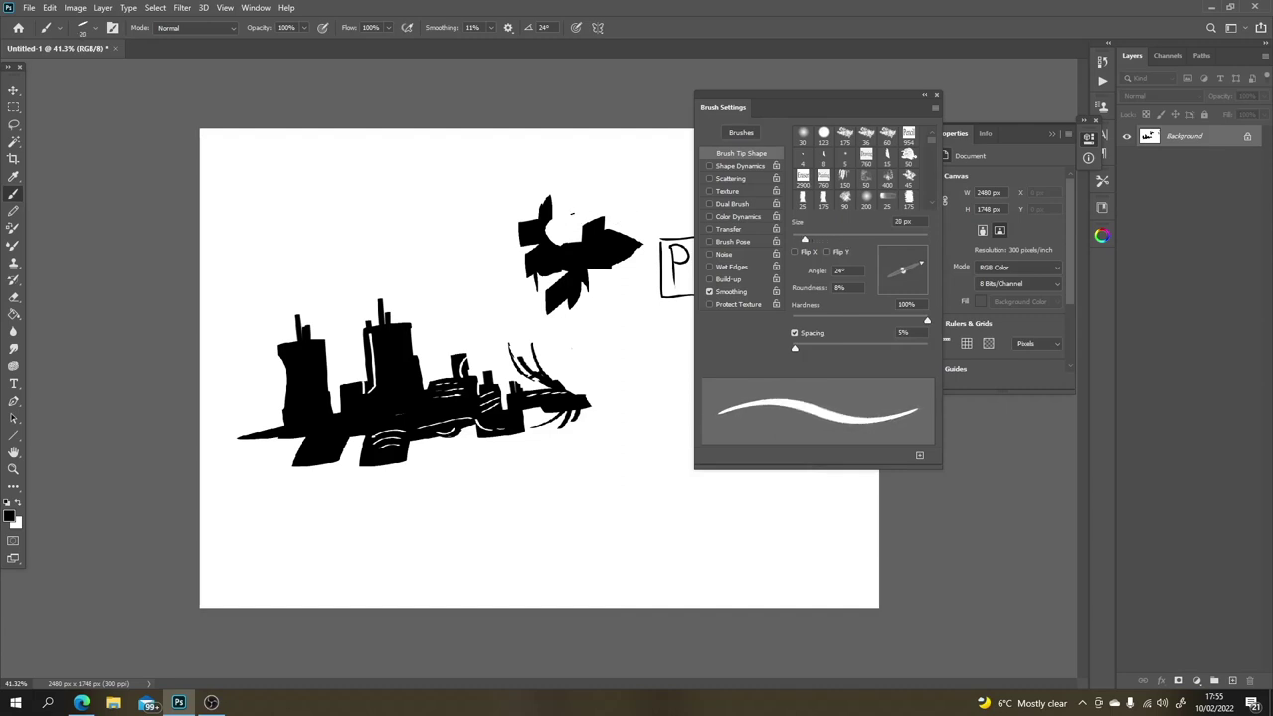
{"action": "mouse_move", "coordinate": [572, 200]}
{"action": "left_mouse_down"}
{"action": "mouse_move", "coordinate": [572, 245]}
{"action": "mouse_move", "coordinate": [590, 214]}
{"action": "mouse_move", "coordinate": [574, 223]}
{"action": "left_mouse_up"}
{"action": "key", "text": "ctrl+z"}
{"action": "key", "text": "ctrl+z"}
{"action": "key", "text": "ctrl+z"}
Step: Switch to white and paint small windows and detail cuts across the small ship's nose, hull and lower fins
{"action": "key", "text": "x"}
{"action": "left_click_drag", "start_coordinate": [616, 235], "coordinate": [630, 244]}
{"action": "left_click_drag", "start_coordinate": [553, 255], "coordinate": [576, 249]}
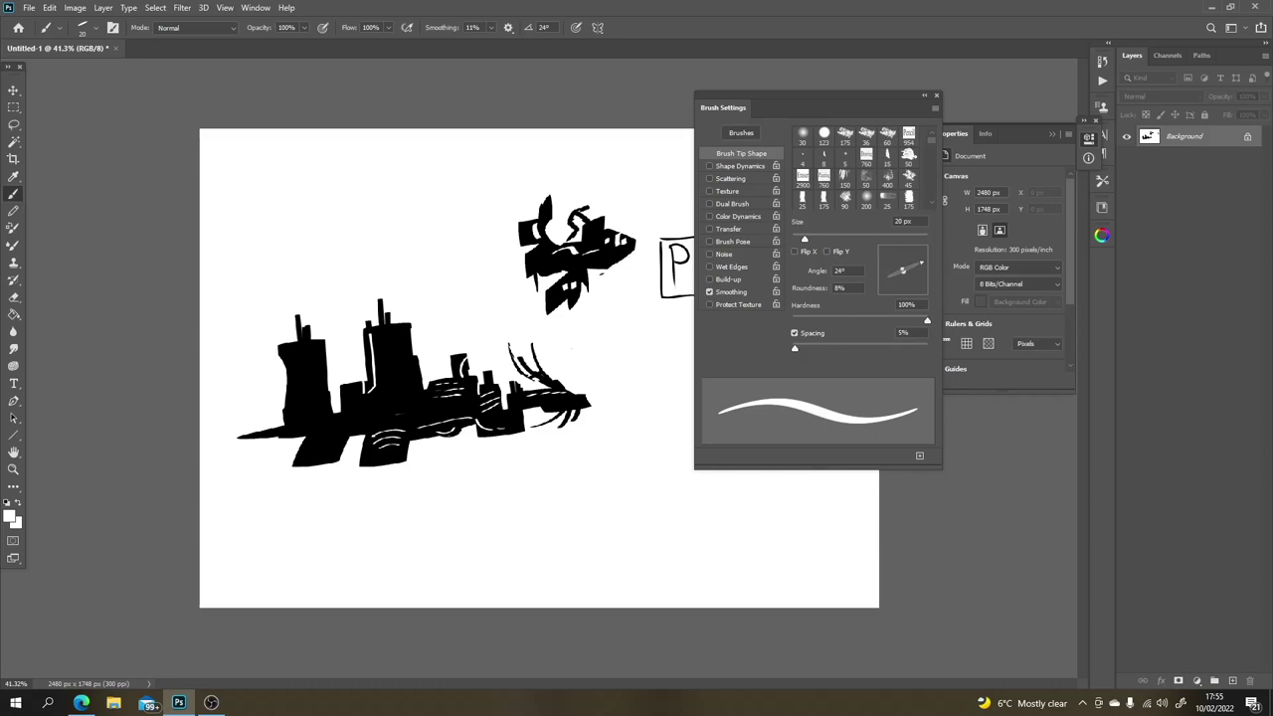
{"action": "left_click_drag", "start_coordinate": [536, 274], "coordinate": [536, 290]}
Step: Set the brush tip to 100% roundness, switch to black and try a long stroke beside the silhouette, undoing it
{"action": "mouse_move", "coordinate": [921, 264]}
{"action": "left_mouse_down"}
{"action": "mouse_move", "coordinate": [904, 252]}
{"action": "mouse_move", "coordinate": [926, 272]}
{"action": "left_mouse_up"}
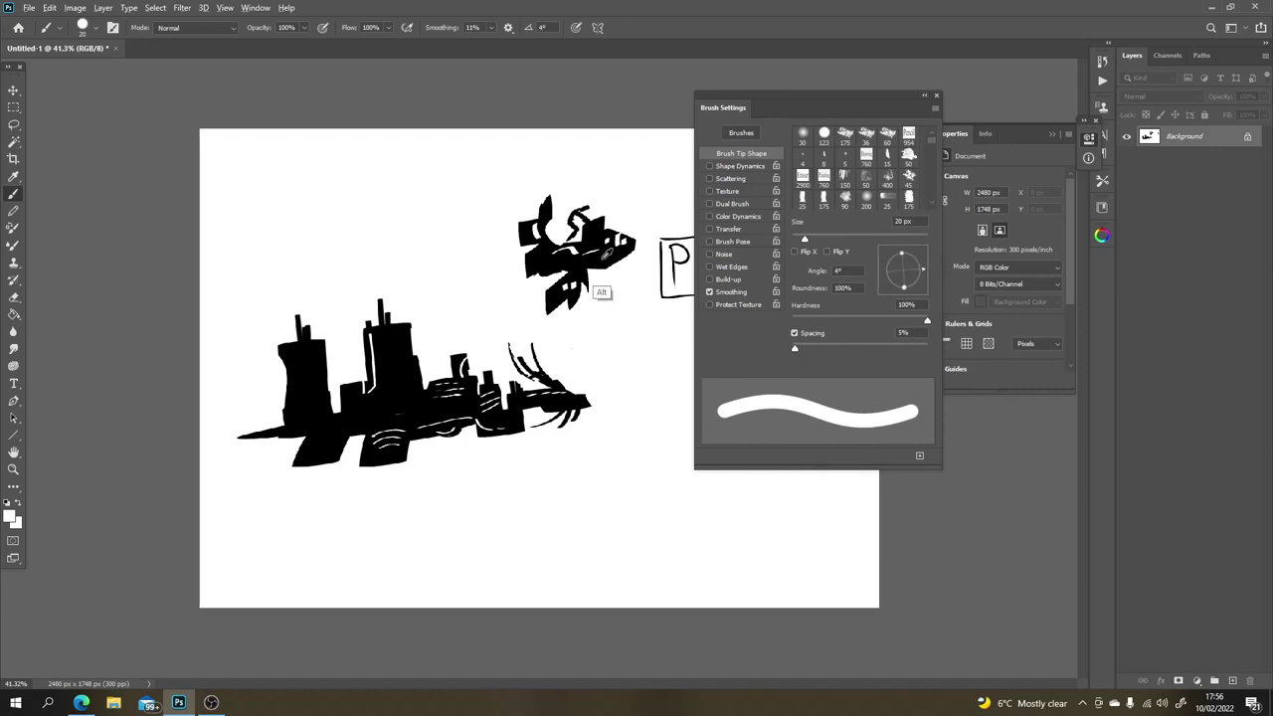
{"action": "key", "text": "x"}
{"action": "mouse_move", "coordinate": [615, 312]}
{"action": "left_mouse_down"}
{"action": "mouse_move", "coordinate": [619, 355]}
{"action": "mouse_move", "coordinate": [672, 408]}
{"action": "left_mouse_up"}
{"action": "key", "text": "ctrl+z"}
Step: Enable Shape Dynamics for the brush and set the size control to Pen Pressure
{"action": "left_click", "coordinate": [754, 169]}
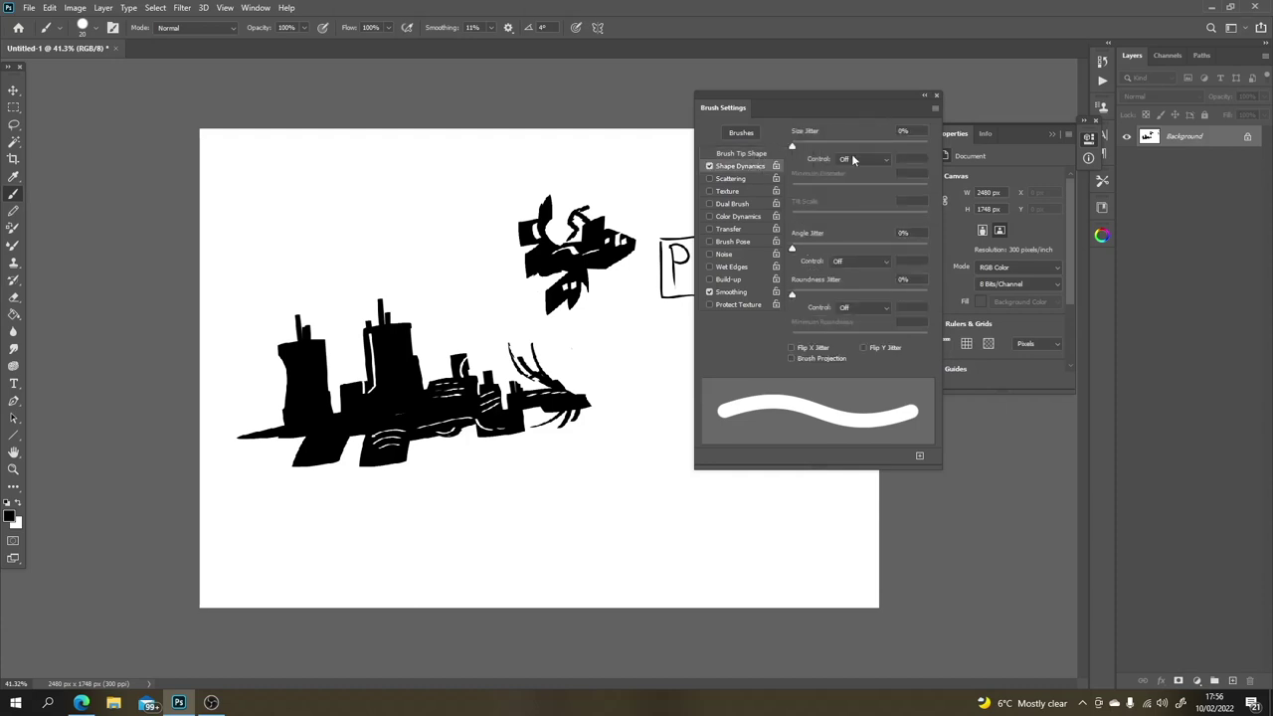
{"action": "left_click", "coordinate": [861, 159]}
{"action": "left_click", "coordinate": [868, 202]}
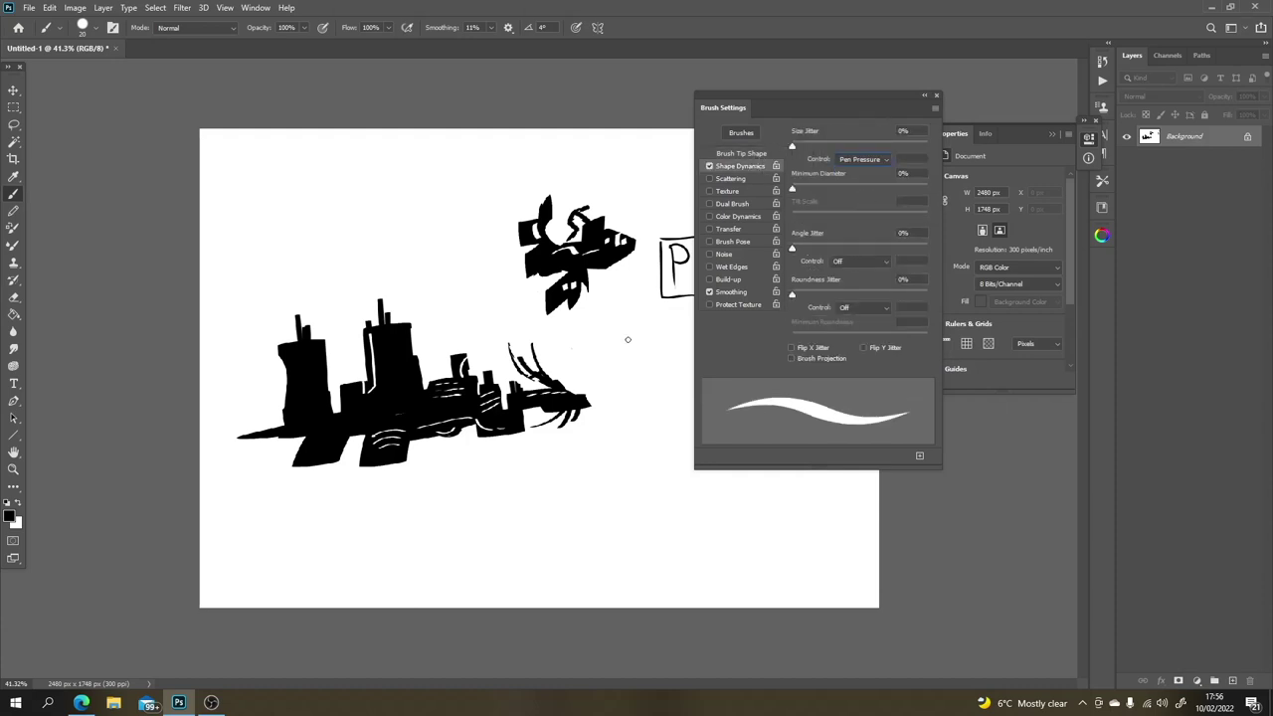
Step: Draw a dense set of parallel tapering curves sweeping down and to the right of the silhouette
{"action": "left_click_drag", "start_coordinate": [628, 318], "coordinate": [664, 435]}
{"action": "mouse_move", "coordinate": [647, 318]}
{"action": "left_mouse_down"}
{"action": "mouse_move", "coordinate": [675, 434]}
{"action": "mouse_move", "coordinate": [656, 370]}
{"action": "left_mouse_up"}
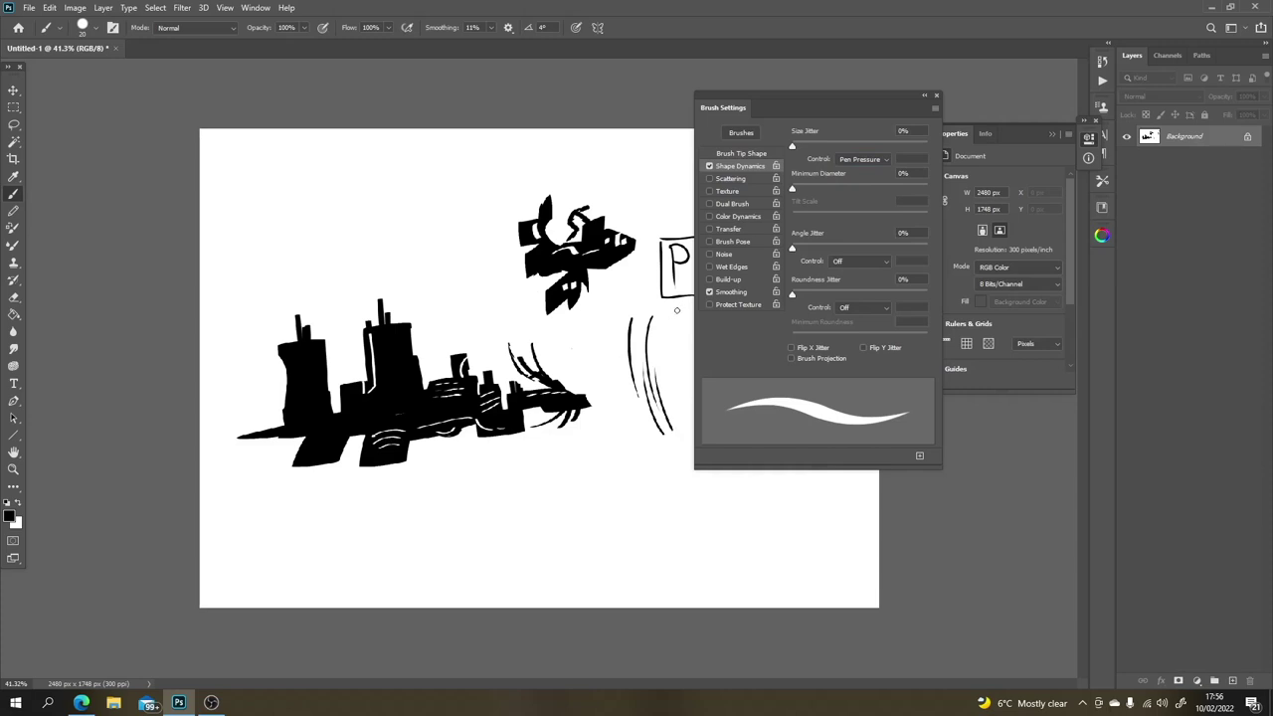
{"action": "mouse_move", "coordinate": [608, 323]}
{"action": "left_mouse_down"}
{"action": "mouse_move", "coordinate": [602, 384]}
{"action": "mouse_move", "coordinate": [682, 495]}
{"action": "left_mouse_up"}
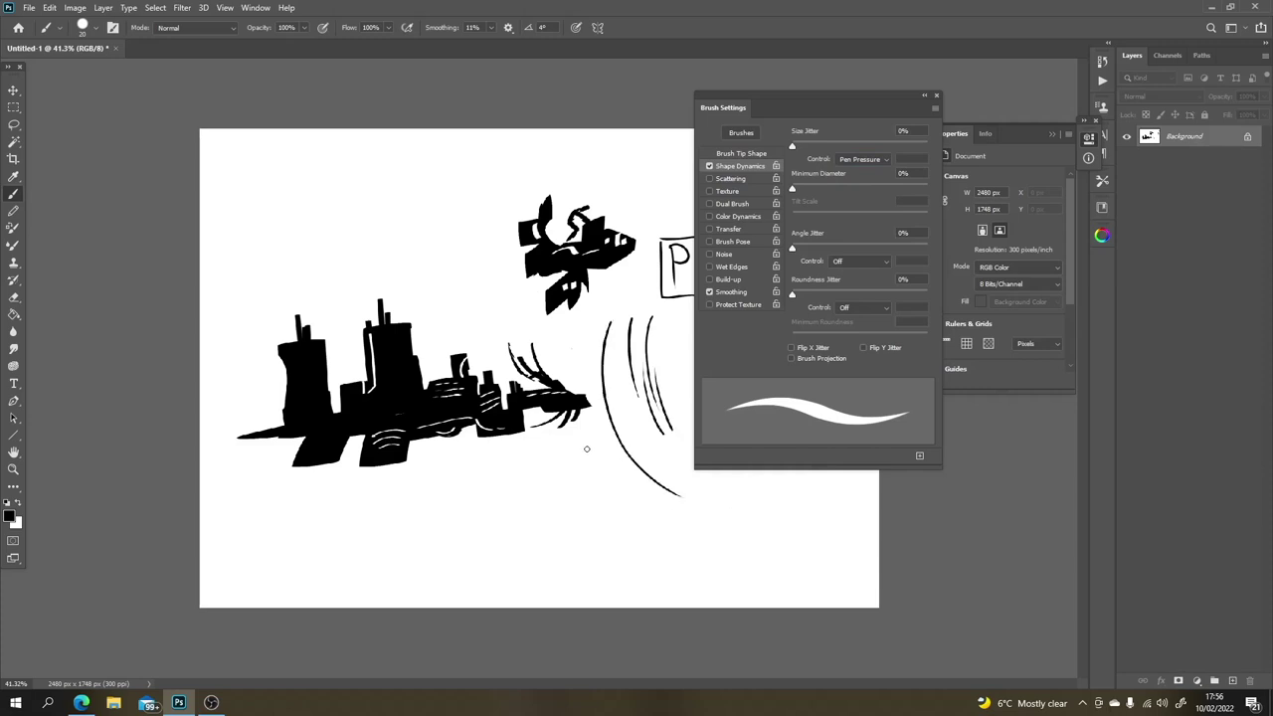
{"action": "mouse_move", "coordinate": [587, 449]}
{"action": "left_mouse_down"}
{"action": "mouse_move", "coordinate": [679, 536]}
{"action": "mouse_move", "coordinate": [767, 551]}
{"action": "mouse_move", "coordinate": [614, 470]}
{"action": "mouse_move", "coordinate": [738, 527]}
{"action": "left_mouse_up"}
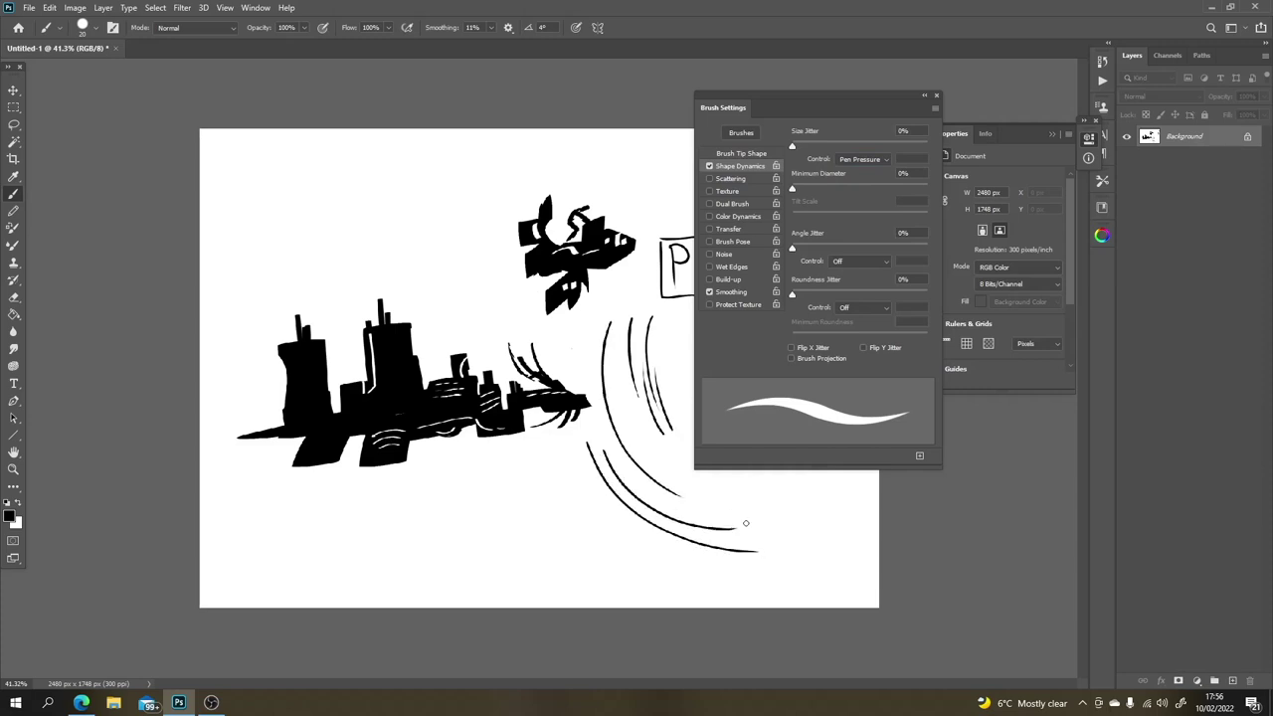
{"action": "left_click_drag", "start_coordinate": [612, 448], "coordinate": [727, 514]}
{"action": "mouse_move", "coordinate": [620, 454]}
{"action": "left_mouse_down"}
{"action": "mouse_move", "coordinate": [643, 484]}
{"action": "mouse_move", "coordinate": [707, 513]}
{"action": "left_mouse_up"}
{"action": "mouse_move", "coordinate": [621, 329]}
{"action": "left_mouse_down"}
{"action": "mouse_move", "coordinate": [616, 402]}
{"action": "mouse_move", "coordinate": [645, 447]}
{"action": "left_mouse_up"}
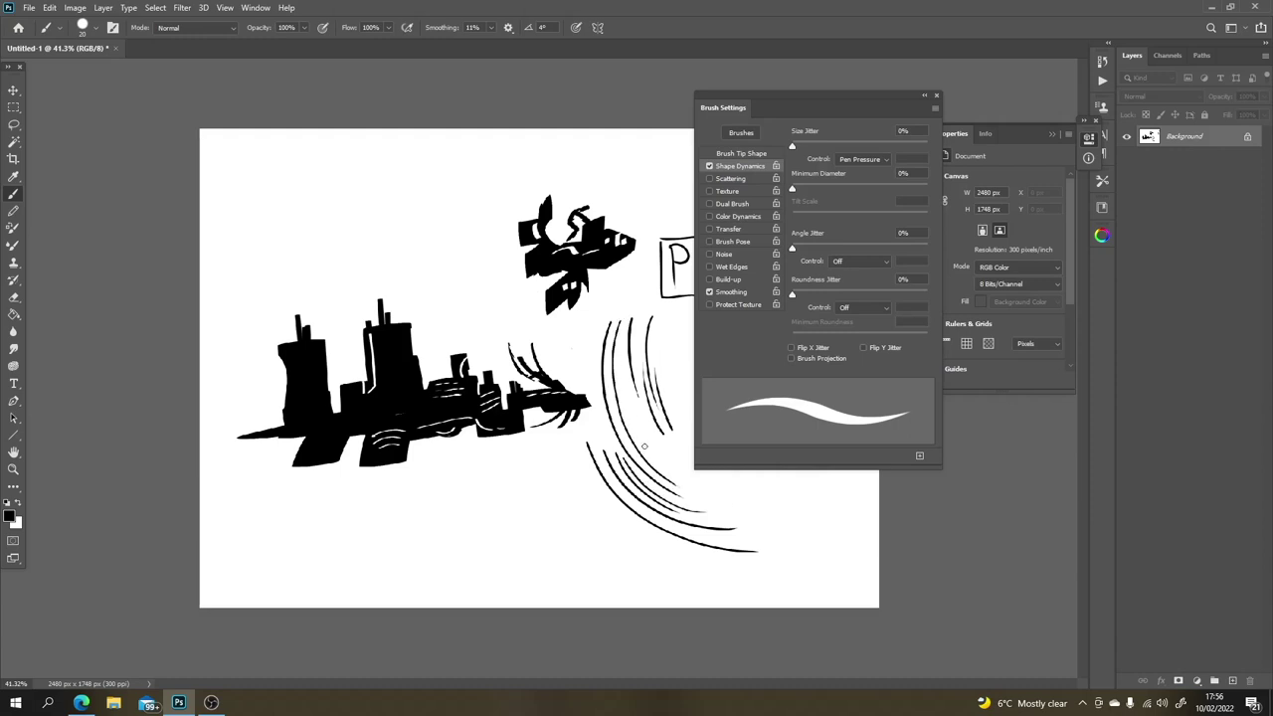
{"action": "mouse_move", "coordinate": [626, 329]}
{"action": "left_mouse_down"}
{"action": "mouse_move", "coordinate": [629, 424]}
{"action": "mouse_move", "coordinate": [677, 486]}
{"action": "left_mouse_up"}
{"action": "left_click_drag", "start_coordinate": [625, 354], "coordinate": [680, 475]}
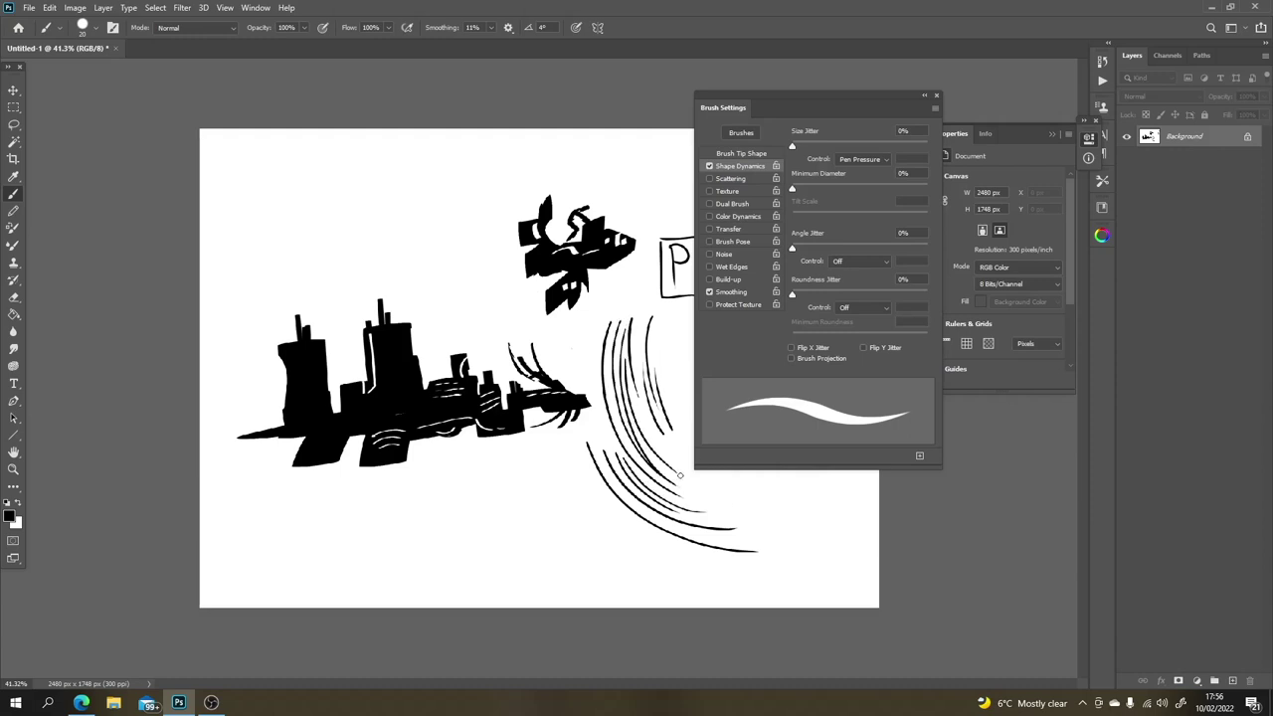
{"action": "left_click_drag", "start_coordinate": [639, 407], "coordinate": [686, 472]}
Step: Draw a fan of curved tapering strokes spreading downward from one point below the silhouette's right end
{"action": "mouse_move", "coordinate": [471, 547]}
{"action": "left_mouse_down"}
{"action": "mouse_move", "coordinate": [567, 441]}
{"action": "mouse_move", "coordinate": [509, 553]}
{"action": "left_mouse_up"}
{"action": "left_click_drag", "start_coordinate": [571, 445], "coordinate": [536, 543]}
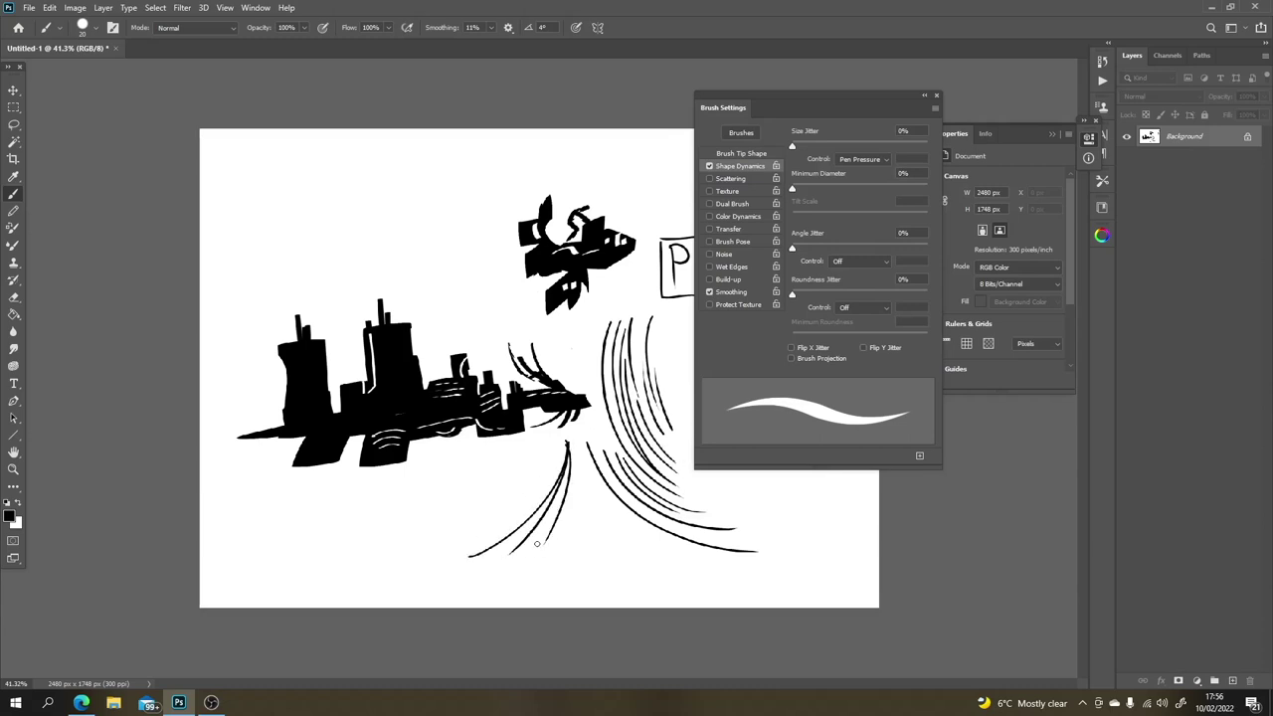
{"action": "left_click_drag", "start_coordinate": [567, 442], "coordinate": [582, 548]}
{"action": "left_click_drag", "start_coordinate": [567, 444], "coordinate": [608, 547]}
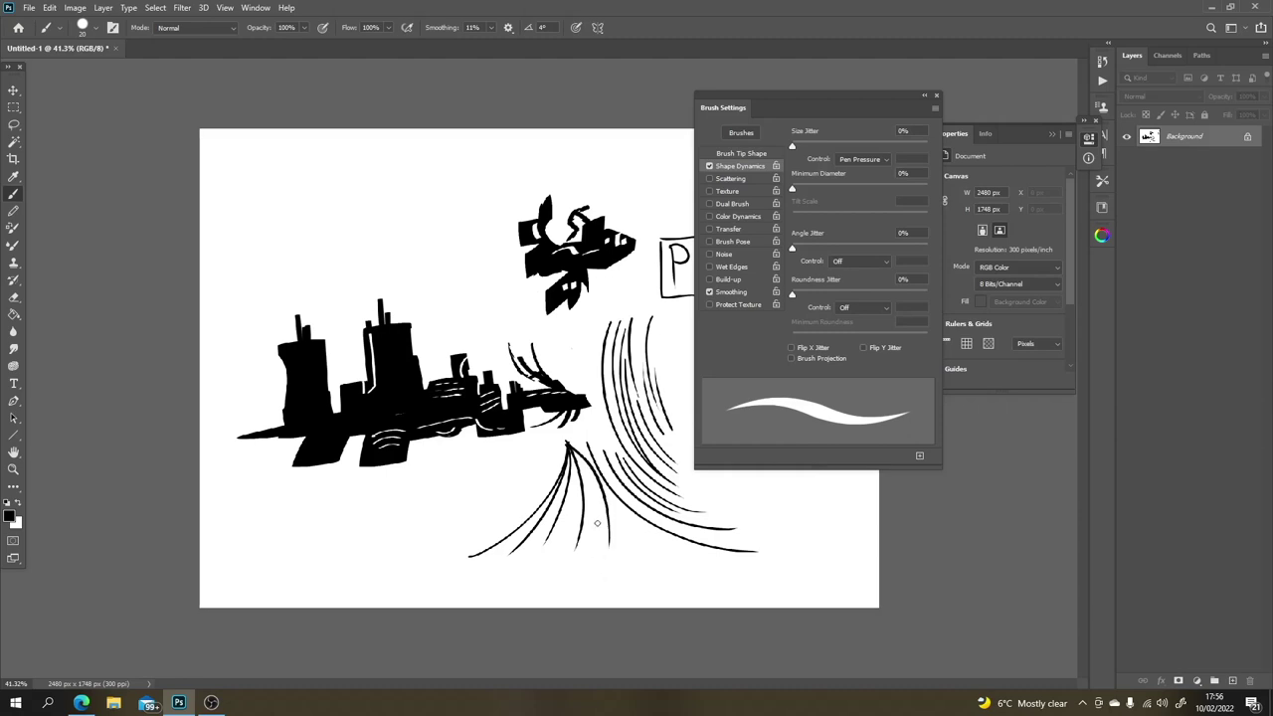
{"action": "left_click_drag", "start_coordinate": [570, 450], "coordinate": [596, 519]}
Step: Draw three long diagonal strokes above the small ship, placing dots as guides for the stroke direction
{"action": "left_click_drag", "start_coordinate": [368, 242], "coordinate": [510, 160]}
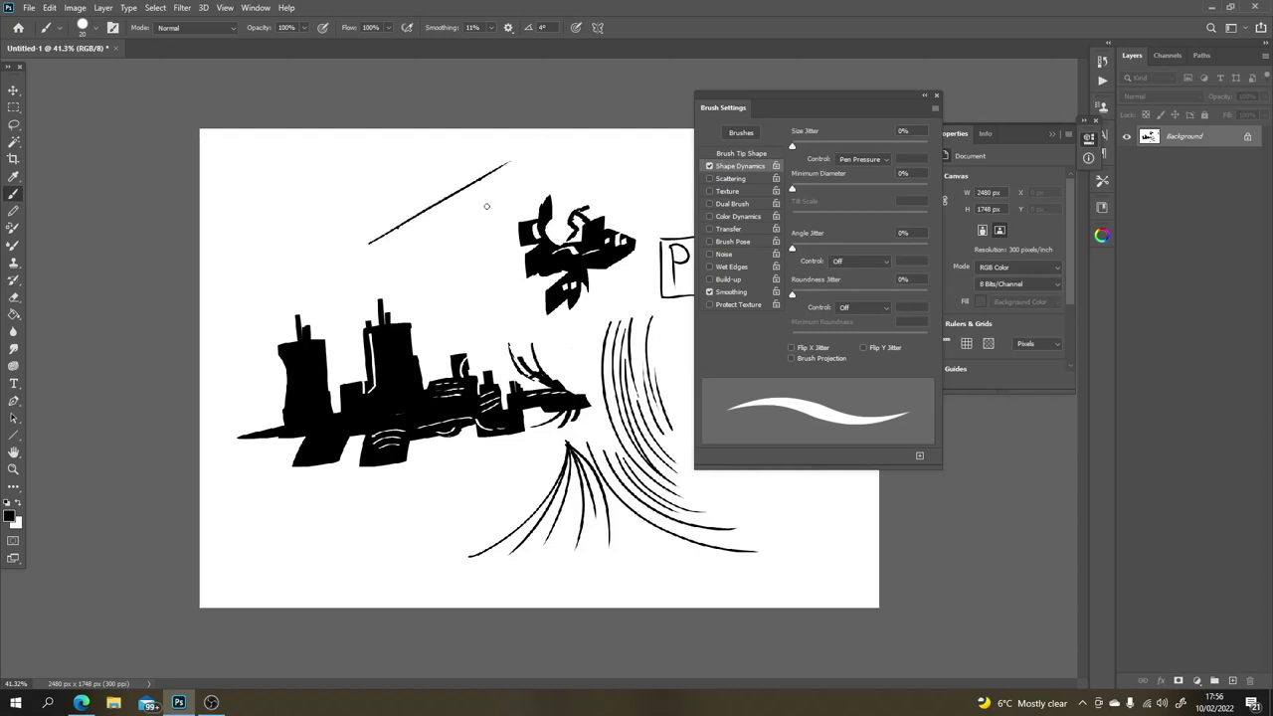
{"action": "left_click_drag", "start_coordinate": [483, 209], "coordinate": [625, 141]}
{"action": "left_click", "coordinate": [569, 181]}
{"action": "left_click", "coordinate": [660, 151]}
{"action": "left_click_drag", "start_coordinate": [581, 179], "coordinate": [676, 144]}
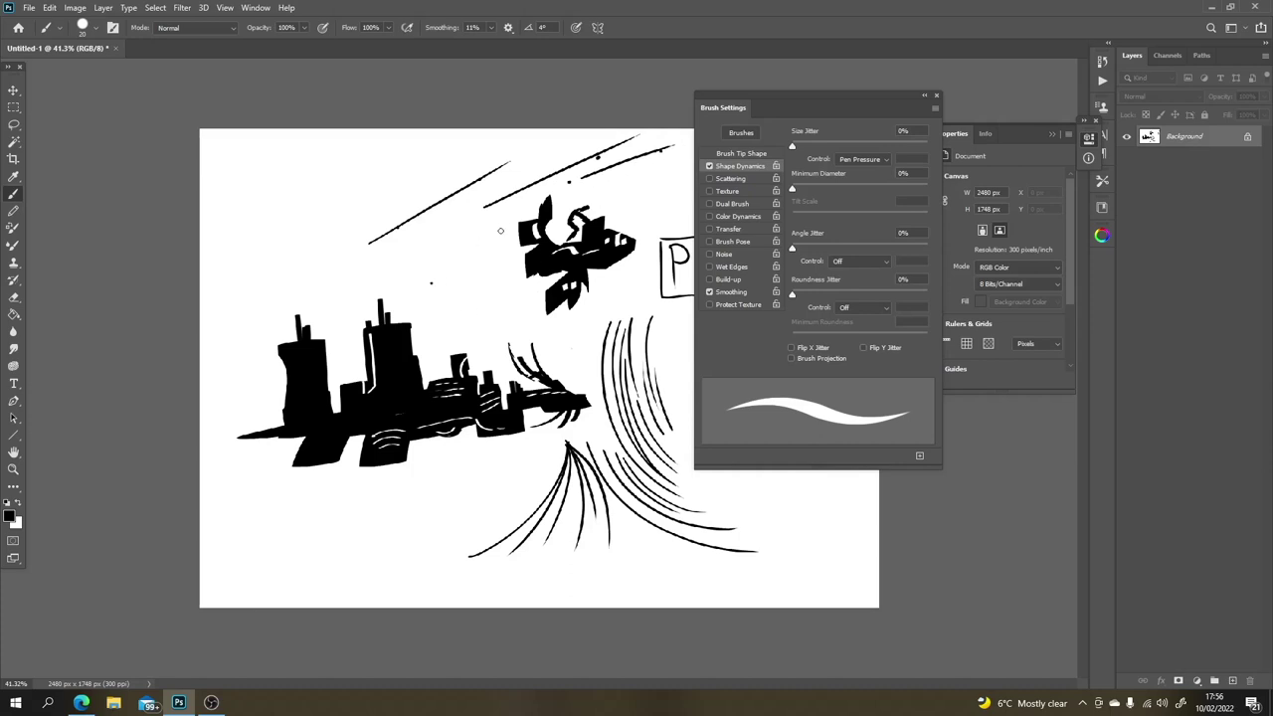
Step: Place guide dots left of the small ship and draw an arc through them
{"action": "left_click", "coordinate": [509, 219]}
{"action": "left_click", "coordinate": [463, 224]}
{"action": "left_click_drag", "start_coordinate": [430, 283], "coordinate": [502, 219]}
Step: Place guide marks around the silhouette's right end and draw a long curve past them, undoing rejected attempts
{"action": "left_click", "coordinate": [464, 509]}
{"action": "left_click_drag", "start_coordinate": [596, 437], "coordinate": [592, 428]}
{"action": "left_click_drag", "start_coordinate": [597, 371], "coordinate": [576, 455]}
{"action": "left_click_drag", "start_coordinate": [559, 467], "coordinate": [463, 510]}
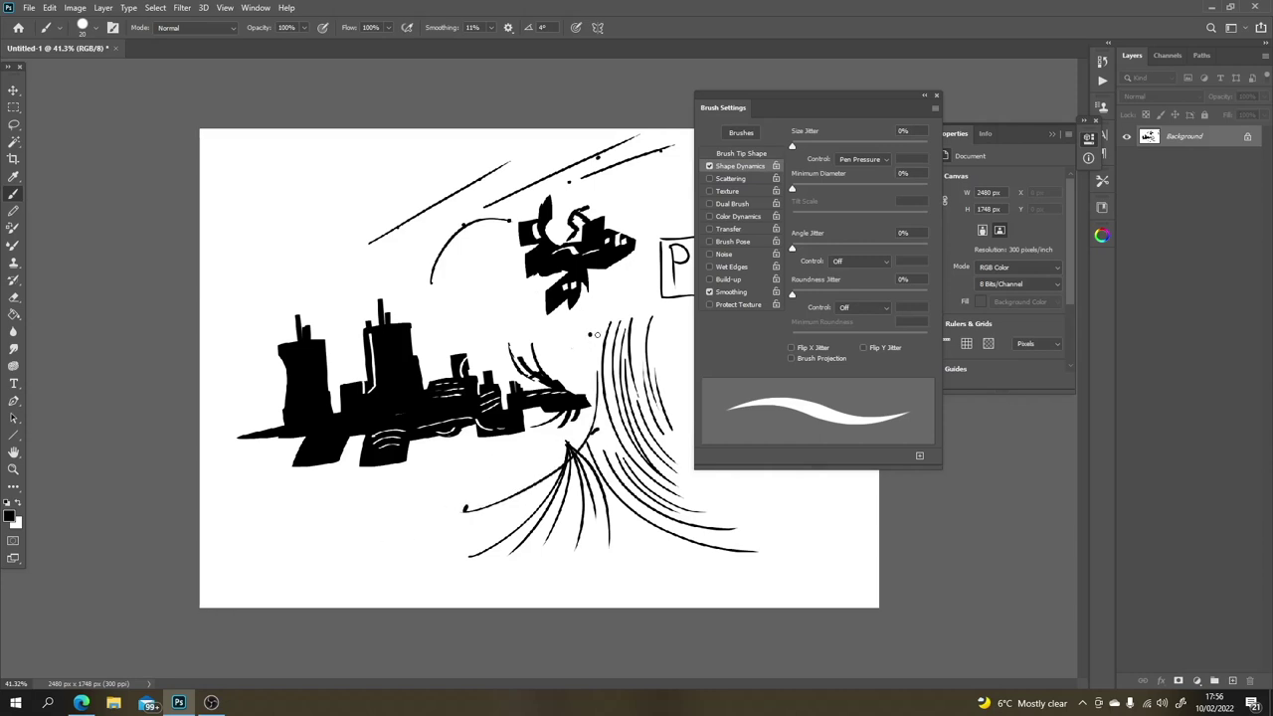
{"action": "left_click_drag", "start_coordinate": [592, 330], "coordinate": [594, 374]}
{"action": "key", "text": "ctrl+z"}
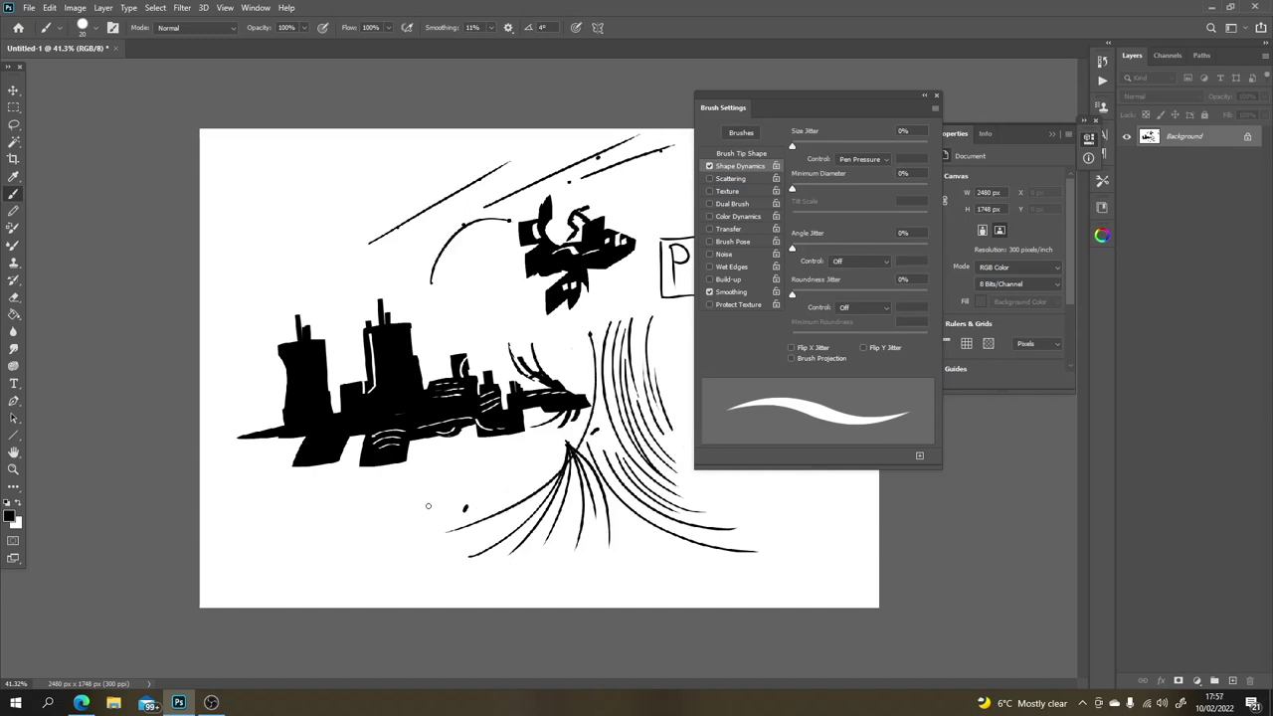
Step: Draw a parallelogram below the silhouette as the top face of a box, undoing and redrawing its slanted edges
{"action": "left_click", "coordinate": [418, 501]}
{"action": "mouse_move", "coordinate": [307, 535]}
{"action": "left_mouse_down"}
{"action": "mouse_move", "coordinate": [378, 529]}
{"action": "mouse_move", "coordinate": [427, 500]}
{"action": "left_mouse_up"}
{"action": "left_click_drag", "start_coordinate": [341, 543], "coordinate": [438, 489]}
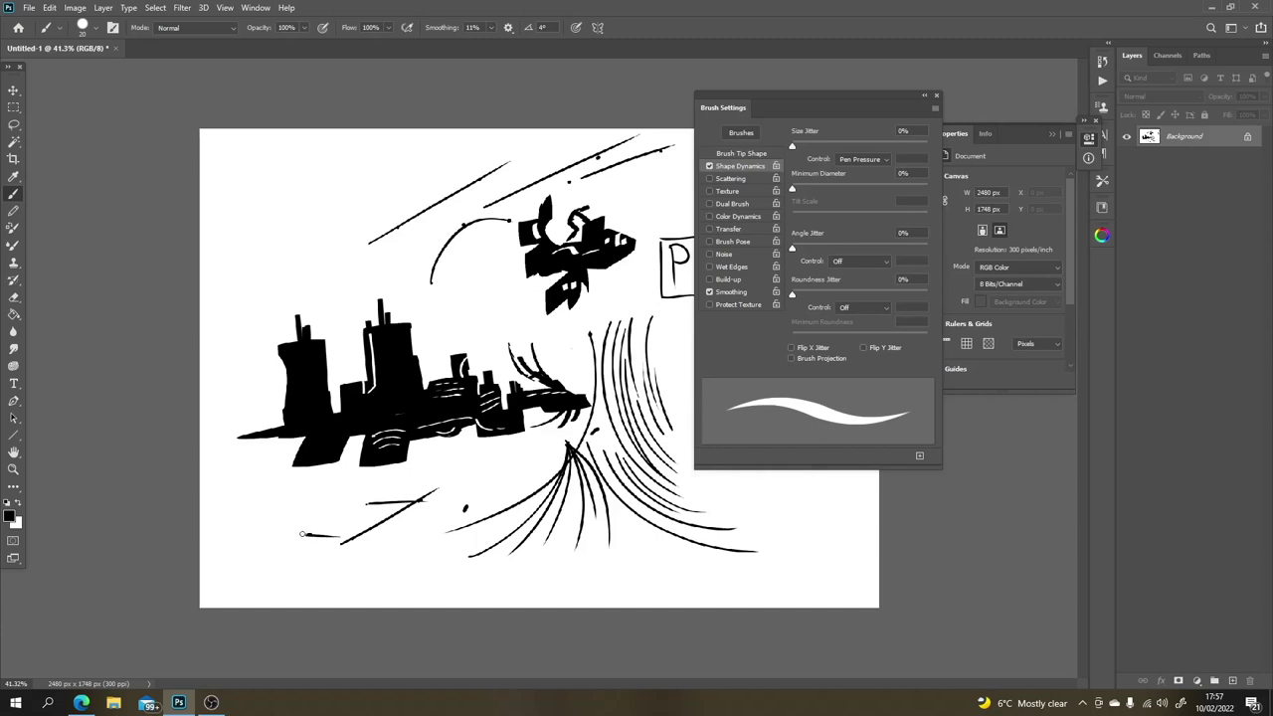
{"action": "key", "text": "ctrl+z"}
{"action": "left_click_drag", "start_coordinate": [348, 543], "coordinate": [441, 498]}
{"action": "key", "text": "ctrl+z"}
{"action": "left_click_drag", "start_coordinate": [348, 542], "coordinate": [434, 496]}
{"action": "left_click_drag", "start_coordinate": [298, 537], "coordinate": [385, 503]}
{"action": "key", "text": "ctrl+z"}
{"action": "left_click_drag", "start_coordinate": [295, 537], "coordinate": [396, 491]}
{"action": "key", "text": "ctrl+z"}
{"action": "left_click_drag", "start_coordinate": [306, 536], "coordinate": [368, 503]}
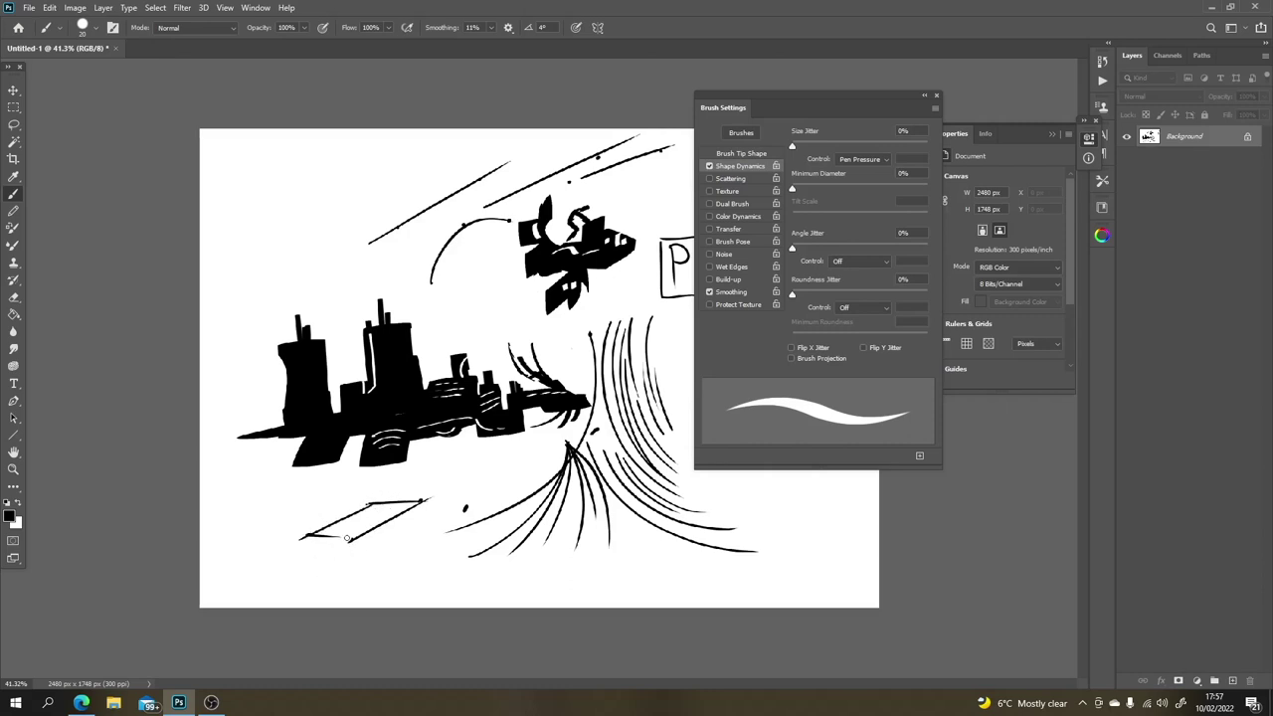
Step: Draw three edges running down from the parallelogram's corners to give the box its sides
{"action": "left_click_drag", "start_coordinate": [421, 503], "coordinate": [410, 578]}
{"action": "left_click_drag", "start_coordinate": [351, 540], "coordinate": [355, 601]}
{"action": "left_click_drag", "start_coordinate": [308, 537], "coordinate": [323, 607]}
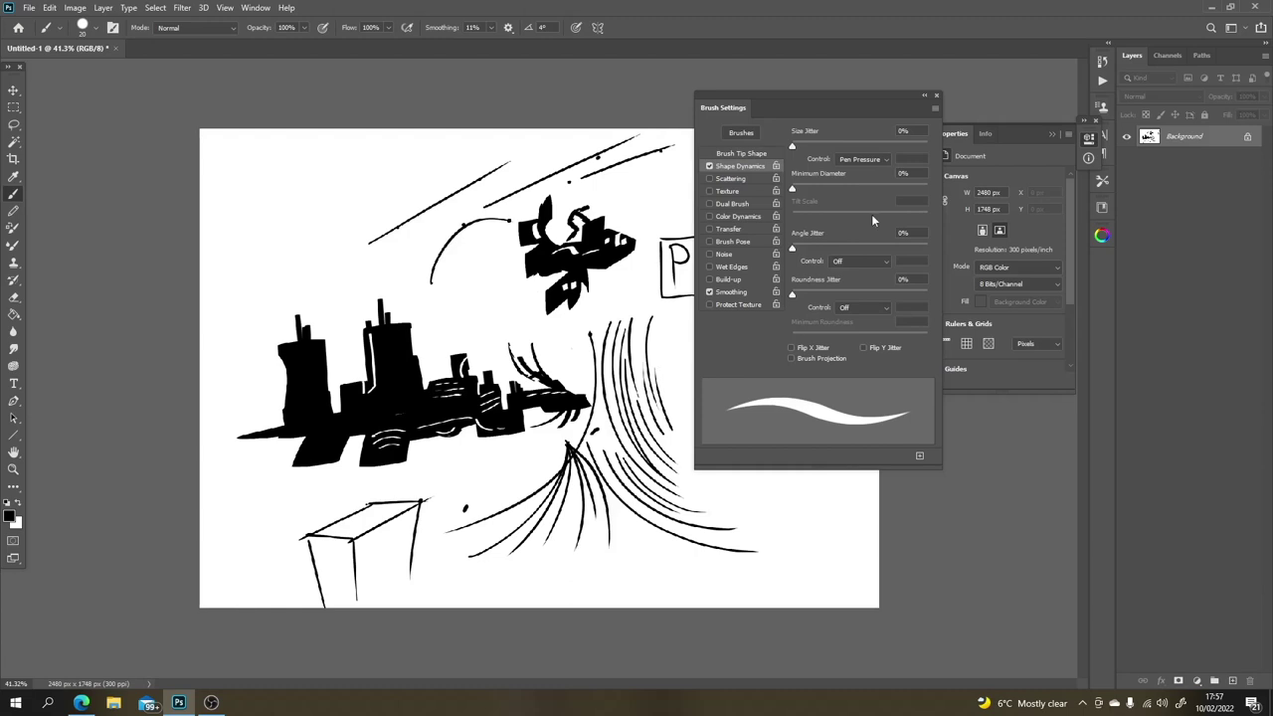
Step: Turn off Shape Dynamics, close the brush settings and try a stroke in the empty right area, undoing it
{"action": "left_click", "coordinate": [709, 166]}
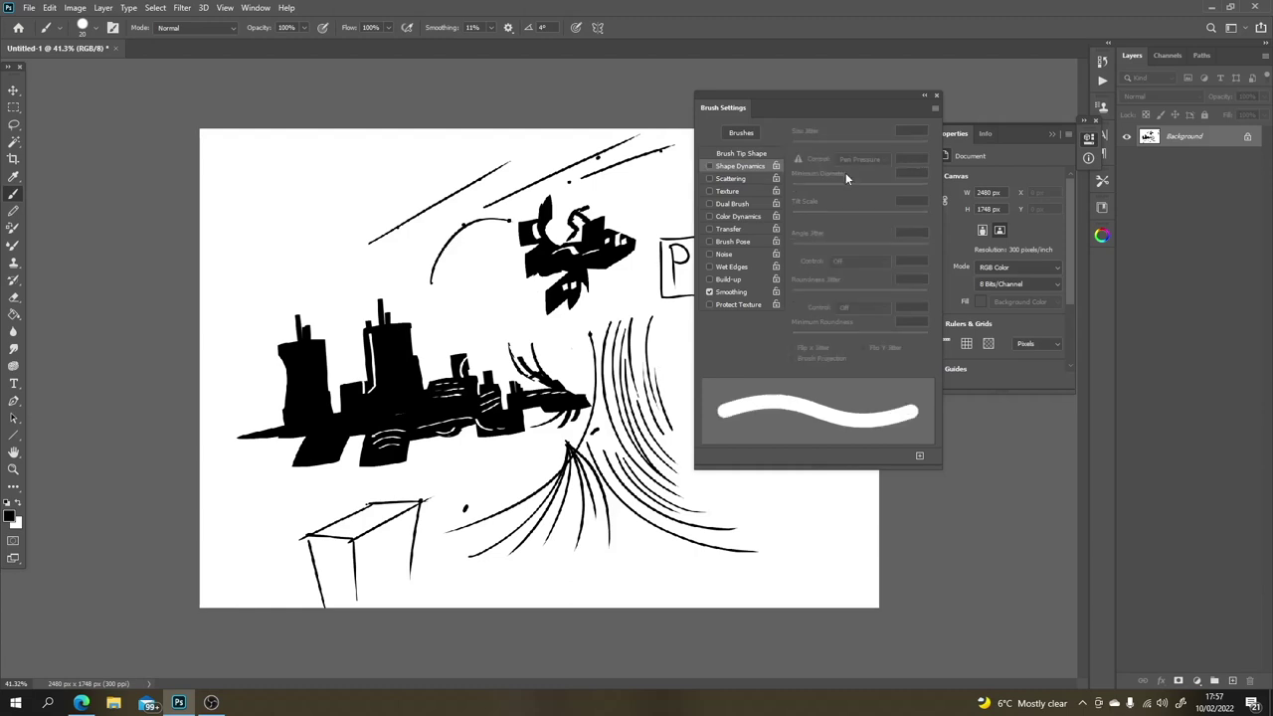
{"action": "left_click", "coordinate": [937, 97]}
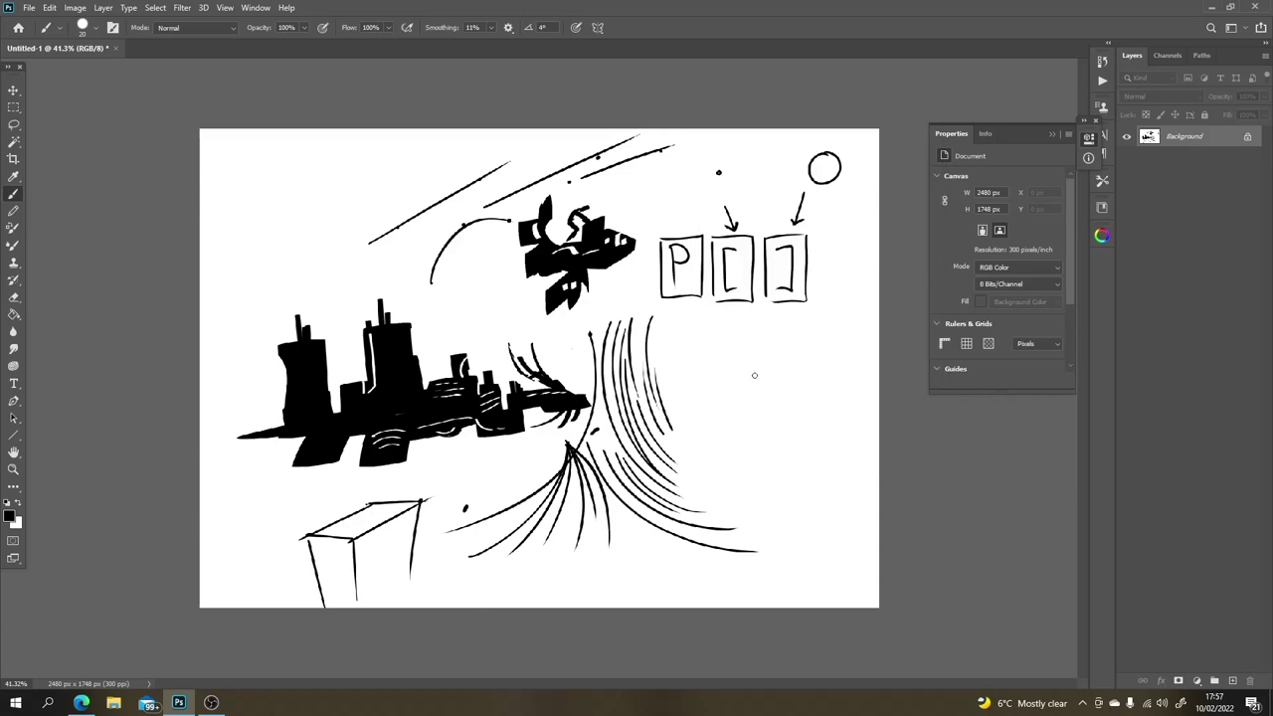
{"action": "mouse_move", "coordinate": [747, 358]}
{"action": "left_mouse_down"}
{"action": "mouse_move", "coordinate": [749, 408]}
{"action": "mouse_move", "coordinate": [770, 437]}
{"action": "left_mouse_up"}
{"action": "key", "text": "ctrl+z"}
{"action": "key", "text": "ctrl+z"}
Step: Turn on pressure-controlled brush size and draw several tapering curves below the sketched bracket keys
{"action": "mouse_move", "coordinate": [710, 335]}
{"action": "left_mouse_down"}
{"action": "mouse_move", "coordinate": [725, 422]}
{"action": "mouse_move", "coordinate": [774, 467]}
{"action": "left_mouse_up"}
{"action": "left_click_drag", "start_coordinate": [721, 394], "coordinate": [778, 473]}
{"action": "left_click_drag", "start_coordinate": [723, 357], "coordinate": [760, 443]}
{"action": "left_click_drag", "start_coordinate": [742, 404], "coordinate": [775, 462]}
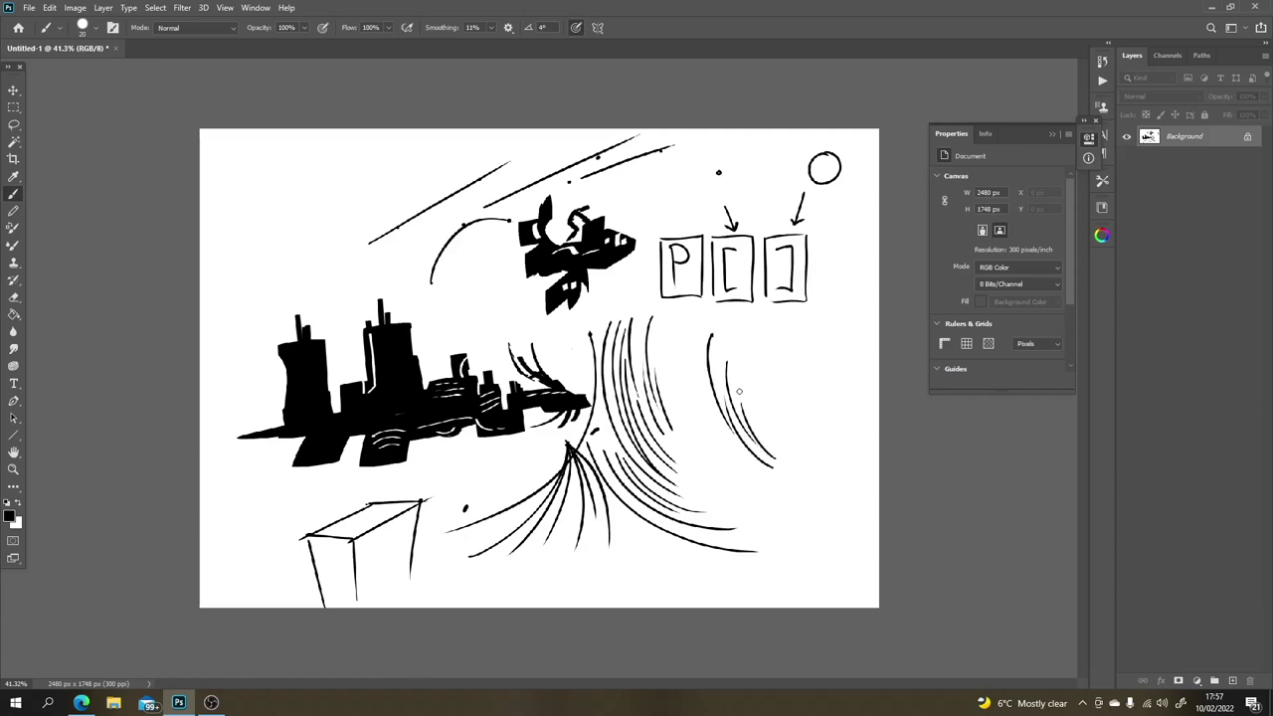
{"action": "left_click_drag", "start_coordinate": [743, 375], "coordinate": [766, 438]}
Step: Enlarge the brush, settling on 50 px, and thicken the outermost new curve while extending its tail to the right
{"action": "key", "text": "bracketright"}
{"action": "key", "text": "bracketright"}
{"action": "key", "text": "bracketright"}
{"action": "key", "text": "bracketright"}
{"action": "key", "text": "bracketright"}
{"action": "left_click_drag", "start_coordinate": [710, 336], "coordinate": [774, 466]}
{"action": "key", "text": "bracketleft"}
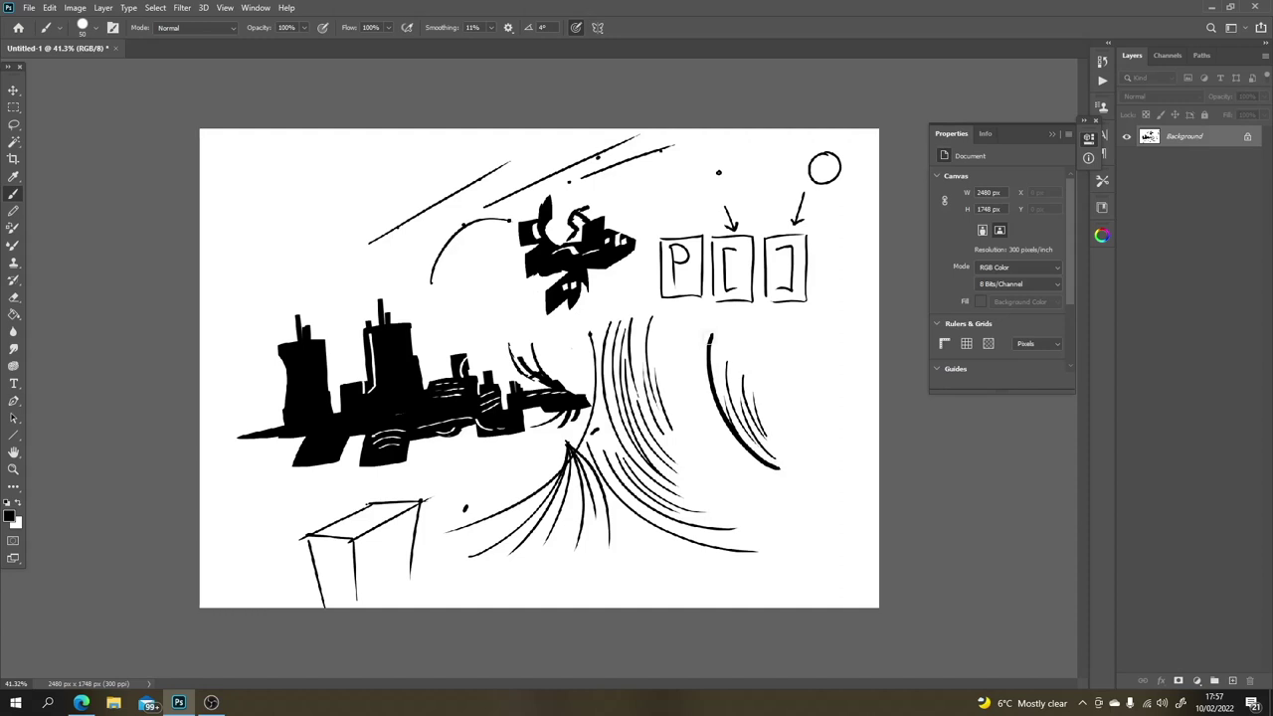
{"action": "mouse_move", "coordinate": [710, 336]}
{"action": "left_mouse_down"}
{"action": "mouse_move", "coordinate": [731, 423]}
{"action": "mouse_move", "coordinate": [827, 485]}
{"action": "left_mouse_up"}
Step: Shrink the brush in stages, starting with 25 px, and draw progressively thinner, fainter curves inside the thick arc
{"action": "key", "text": "bracketleft"}
{"action": "key", "text": "bracketleft"}
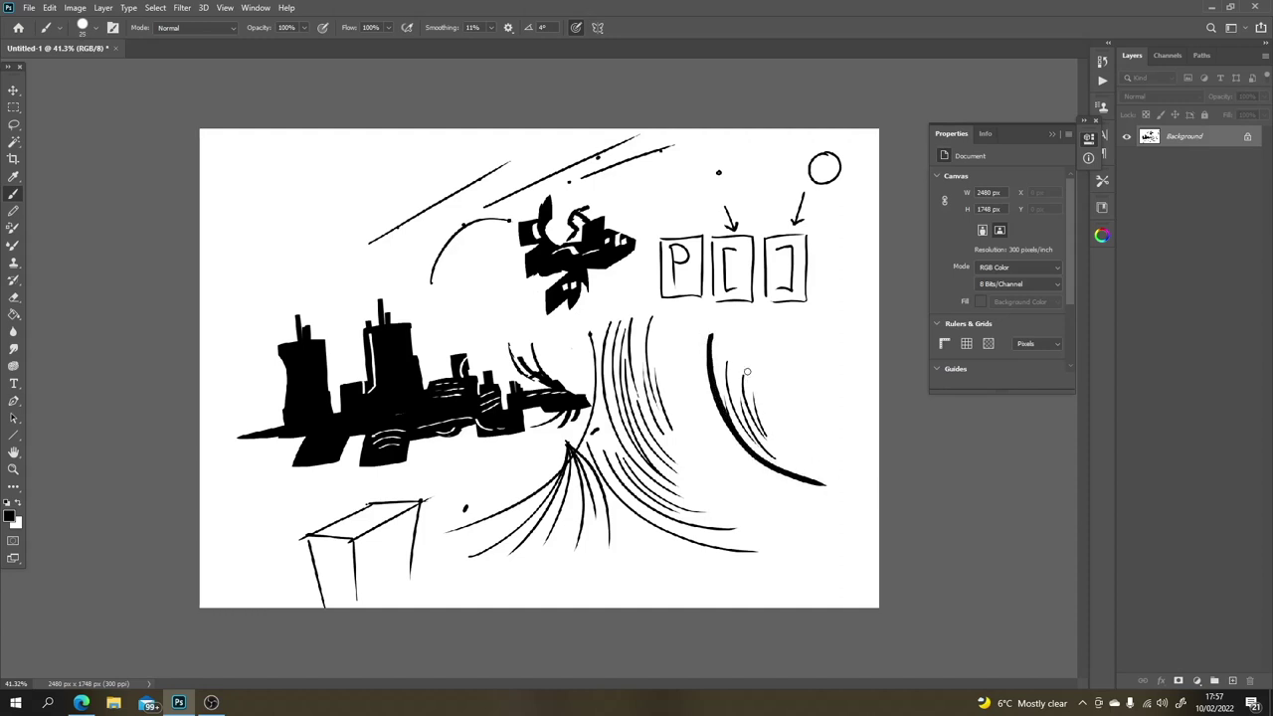
{"action": "mouse_move", "coordinate": [747, 356]}
{"action": "left_mouse_down"}
{"action": "mouse_move", "coordinate": [769, 445]}
{"action": "mouse_move", "coordinate": [827, 485]}
{"action": "left_mouse_up"}
{"action": "key", "text": "bracketleft"}
{"action": "key", "text": "bracketleft"}
{"action": "key", "text": "bracketleft"}
{"action": "mouse_move", "coordinate": [763, 368]}
{"action": "left_mouse_down"}
{"action": "mouse_move", "coordinate": [778, 441]}
{"action": "mouse_move", "coordinate": [817, 480]}
{"action": "left_mouse_up"}
{"action": "mouse_move", "coordinate": [773, 386]}
{"action": "left_mouse_down"}
{"action": "mouse_move", "coordinate": [814, 472]}
{"action": "mouse_move", "coordinate": [782, 385]}
{"action": "mouse_move", "coordinate": [796, 430]}
{"action": "left_mouse_up"}
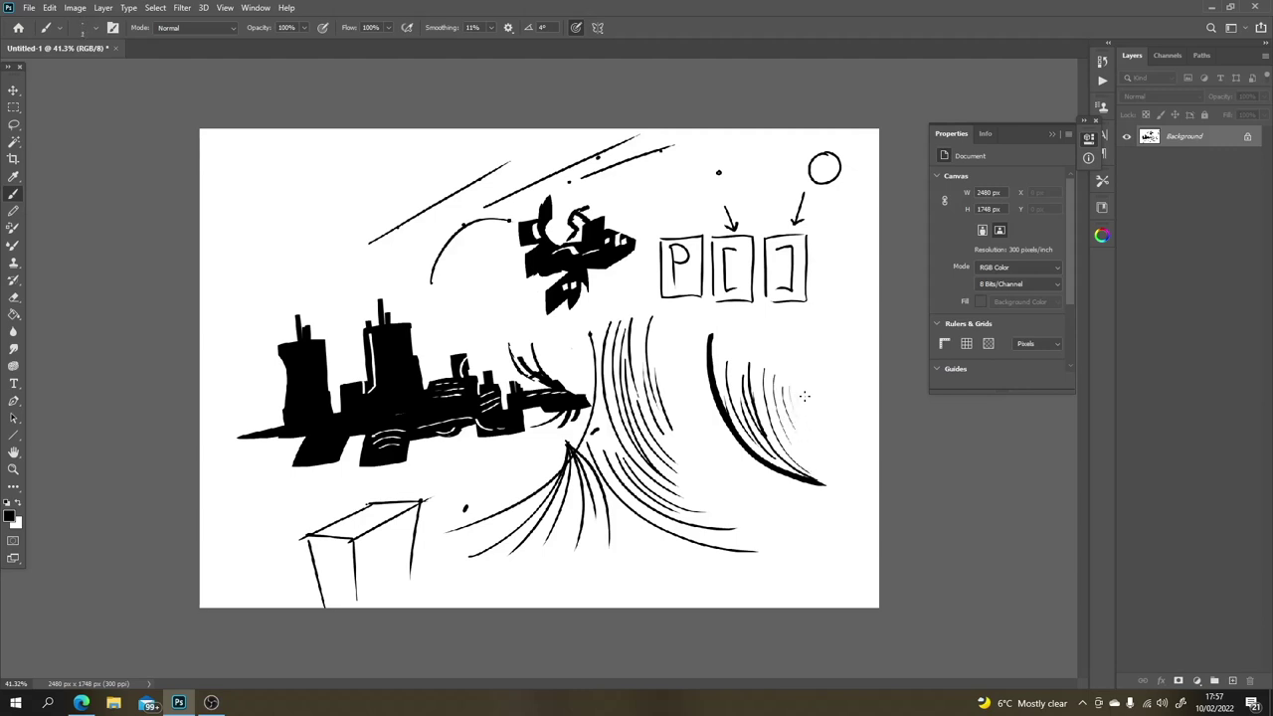
{"action": "left_click_drag", "start_coordinate": [809, 379], "coordinate": [835, 424]}
{"action": "left_click_drag", "start_coordinate": [774, 333], "coordinate": [791, 392]}
{"action": "key", "text": "ctrl+z"}
{"action": "key", "text": "ctrl+z"}
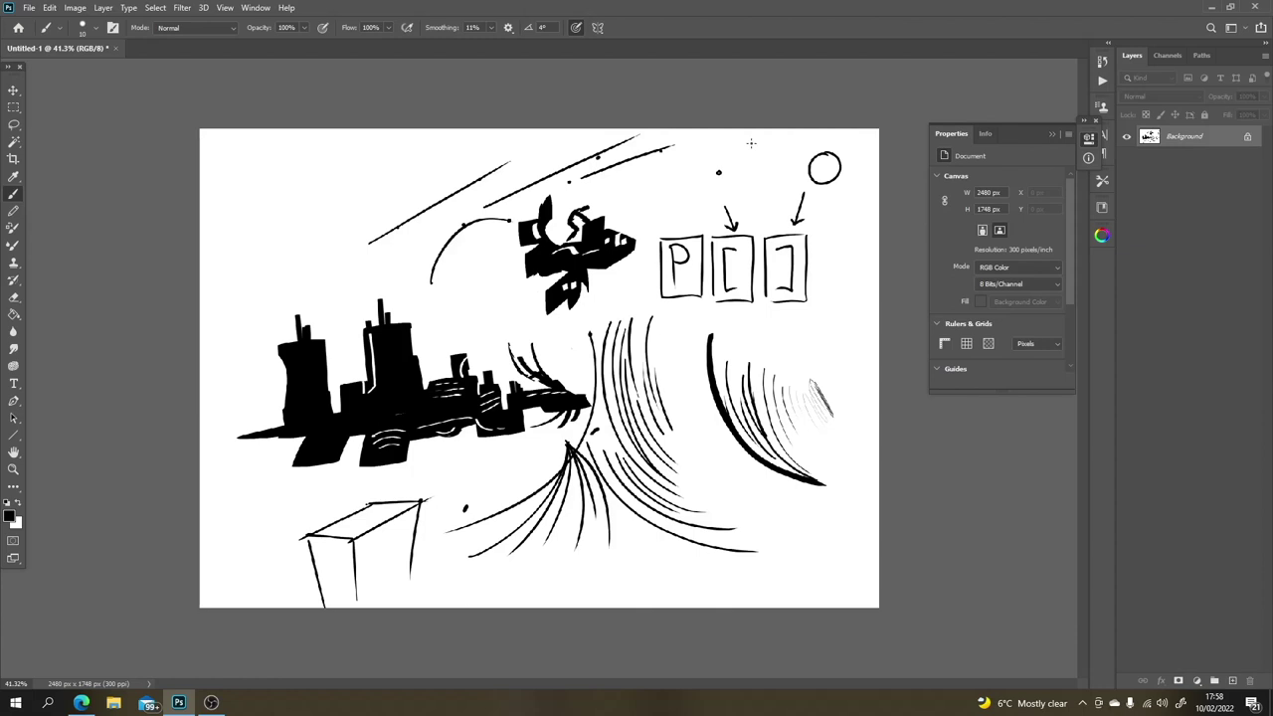
Step: Turn on pressure-controlled opacity and draw overlapping curves between the two hatching groups with the 10 px brush
{"action": "left_click_drag", "start_coordinate": [677, 328], "coordinate": [722, 449]}
{"action": "left_click_drag", "start_coordinate": [680, 366], "coordinate": [690, 403]}
{"action": "mouse_move", "coordinate": [678, 324]}
{"action": "left_mouse_down"}
{"action": "mouse_move", "coordinate": [717, 448]}
{"action": "mouse_move", "coordinate": [707, 438]}
{"action": "left_mouse_up"}
{"action": "left_click_drag", "start_coordinate": [680, 324], "coordinate": [714, 452]}
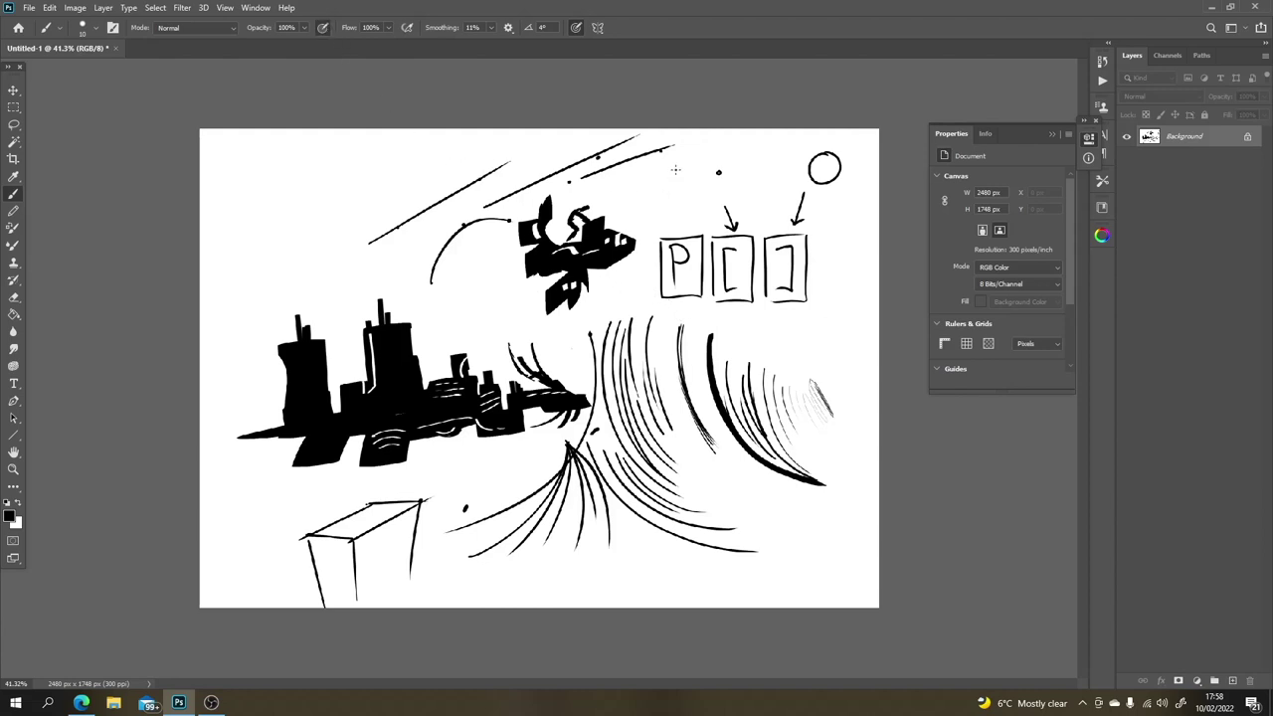
Step: Draw a row of short vertical curved strokes above the sketched keys, building from faint grey to heavy black
{"action": "mouse_move", "coordinate": [675, 170]}
{"action": "left_mouse_down"}
{"action": "mouse_move", "coordinate": [673, 211]}
{"action": "mouse_move", "coordinate": [669, 195]}
{"action": "mouse_move", "coordinate": [676, 211]}
{"action": "mouse_move", "coordinate": [685, 190]}
{"action": "left_mouse_up"}
{"action": "mouse_move", "coordinate": [703, 179]}
{"action": "left_mouse_down"}
{"action": "mouse_move", "coordinate": [706, 199]}
{"action": "mouse_move", "coordinate": [726, 205]}
{"action": "left_mouse_up"}
{"action": "mouse_move", "coordinate": [728, 159]}
{"action": "left_mouse_down"}
{"action": "mouse_move", "coordinate": [732, 205]}
{"action": "mouse_move", "coordinate": [747, 203]}
{"action": "left_mouse_up"}
{"action": "left_click_drag", "start_coordinate": [752, 159], "coordinate": [756, 205]}
{"action": "left_click_drag", "start_coordinate": [759, 161], "coordinate": [760, 207]}
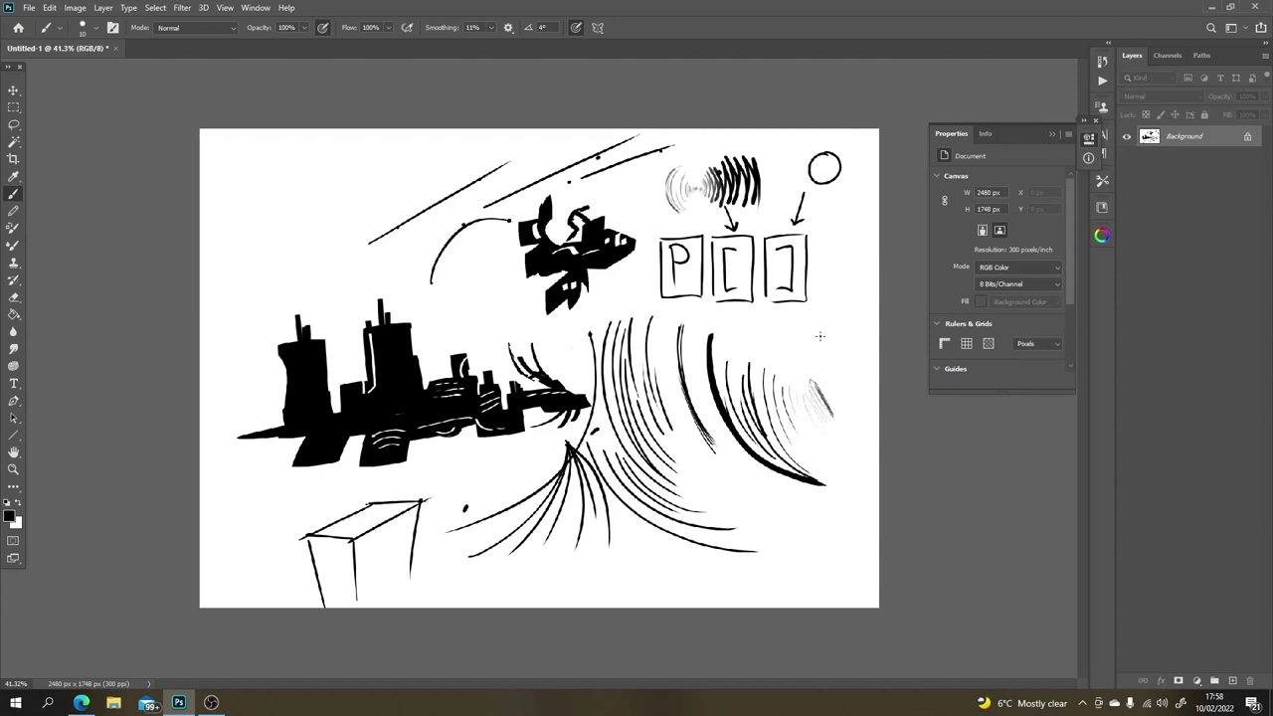
Step: Sketch a half-disc at the canvas's right edge below the bracket keys, undoing the surplus strokes
{"action": "mouse_move", "coordinate": [845, 296]}
{"action": "left_mouse_down"}
{"action": "mouse_move", "coordinate": [823, 344]}
{"action": "mouse_move", "coordinate": [837, 342]}
{"action": "left_mouse_up"}
{"action": "mouse_move", "coordinate": [851, 290]}
{"action": "left_mouse_down"}
{"action": "mouse_move", "coordinate": [829, 338]}
{"action": "mouse_move", "coordinate": [844, 293]}
{"action": "mouse_move", "coordinate": [818, 315]}
{"action": "mouse_move", "coordinate": [820, 350]}
{"action": "left_mouse_up"}
{"action": "mouse_move", "coordinate": [852, 292]}
{"action": "left_mouse_down"}
{"action": "mouse_move", "coordinate": [820, 332]}
{"action": "mouse_move", "coordinate": [837, 338]}
{"action": "mouse_move", "coordinate": [818, 348]}
{"action": "left_mouse_up"}
{"action": "key", "text": "ctrl+z"}
{"action": "key", "text": "ctrl+z"}
{"action": "mouse_move", "coordinate": [829, 300]}
{"action": "left_mouse_down"}
{"action": "mouse_move", "coordinate": [817, 342]}
{"action": "mouse_move", "coordinate": [820, 308]}
{"action": "mouse_move", "coordinate": [835, 344]}
{"action": "left_mouse_up"}
Step: Sketch an oval head with neck and facial features over the lower end of the long diagonal line
{"action": "mouse_move", "coordinate": [398, 171]}
{"action": "left_mouse_down"}
{"action": "mouse_move", "coordinate": [375, 209]}
{"action": "mouse_move", "coordinate": [386, 225]}
{"action": "mouse_move", "coordinate": [406, 173]}
{"action": "mouse_move", "coordinate": [412, 201]}
{"action": "mouse_move", "coordinate": [384, 231]}
{"action": "left_mouse_up"}
{"action": "mouse_move", "coordinate": [376, 212]}
{"action": "left_mouse_down"}
{"action": "mouse_move", "coordinate": [402, 169]}
{"action": "mouse_move", "coordinate": [394, 234]}
{"action": "mouse_move", "coordinate": [383, 199]}
{"action": "mouse_move", "coordinate": [408, 250]}
{"action": "left_mouse_up"}
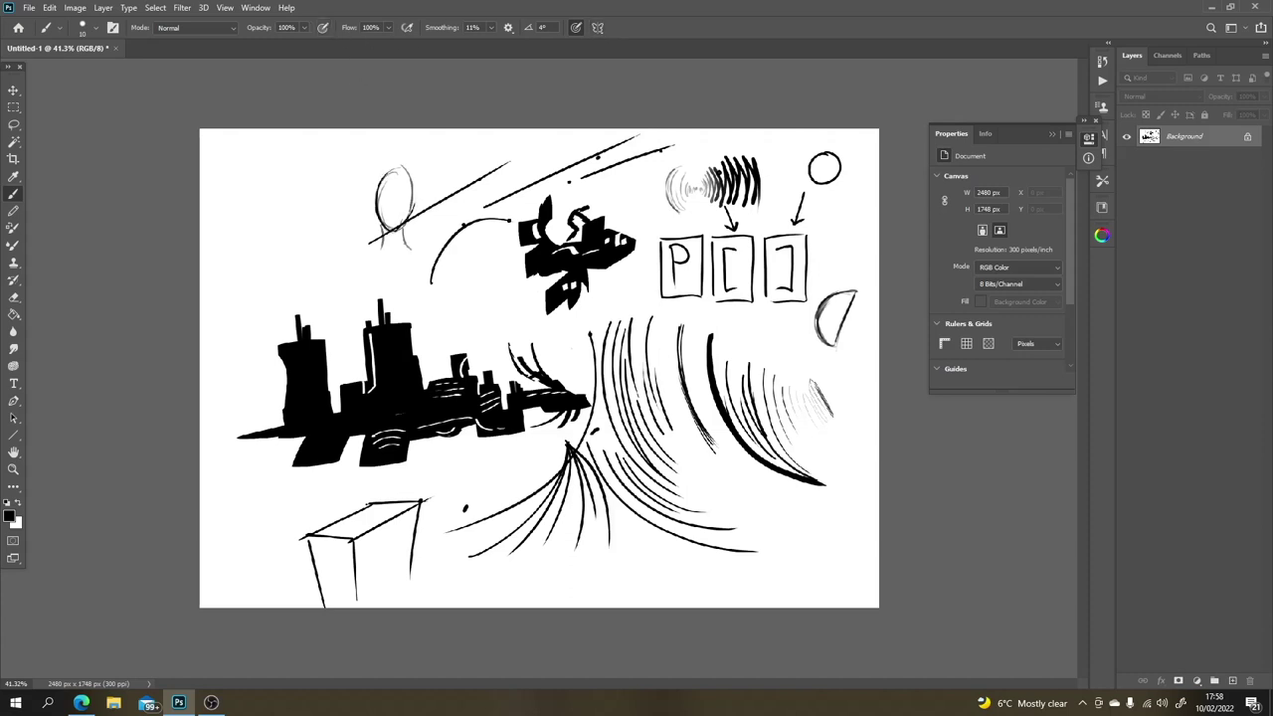
{"action": "left_click_drag", "start_coordinate": [409, 217], "coordinate": [408, 173]}
{"action": "left_click_drag", "start_coordinate": [406, 229], "coordinate": [411, 251]}
{"action": "left_click_drag", "start_coordinate": [384, 231], "coordinate": [386, 243]}
{"action": "left_click_drag", "start_coordinate": [381, 186], "coordinate": [389, 192]}
{"action": "left_click_drag", "start_coordinate": [396, 191], "coordinate": [399, 184]}
Step: Draw short diagonal hatching strokes between the sketched head and the upper end of the long diagonal line
{"action": "left_click_drag", "start_coordinate": [463, 147], "coordinate": [482, 177]}
{"action": "left_click_drag", "start_coordinate": [479, 144], "coordinate": [497, 186]}
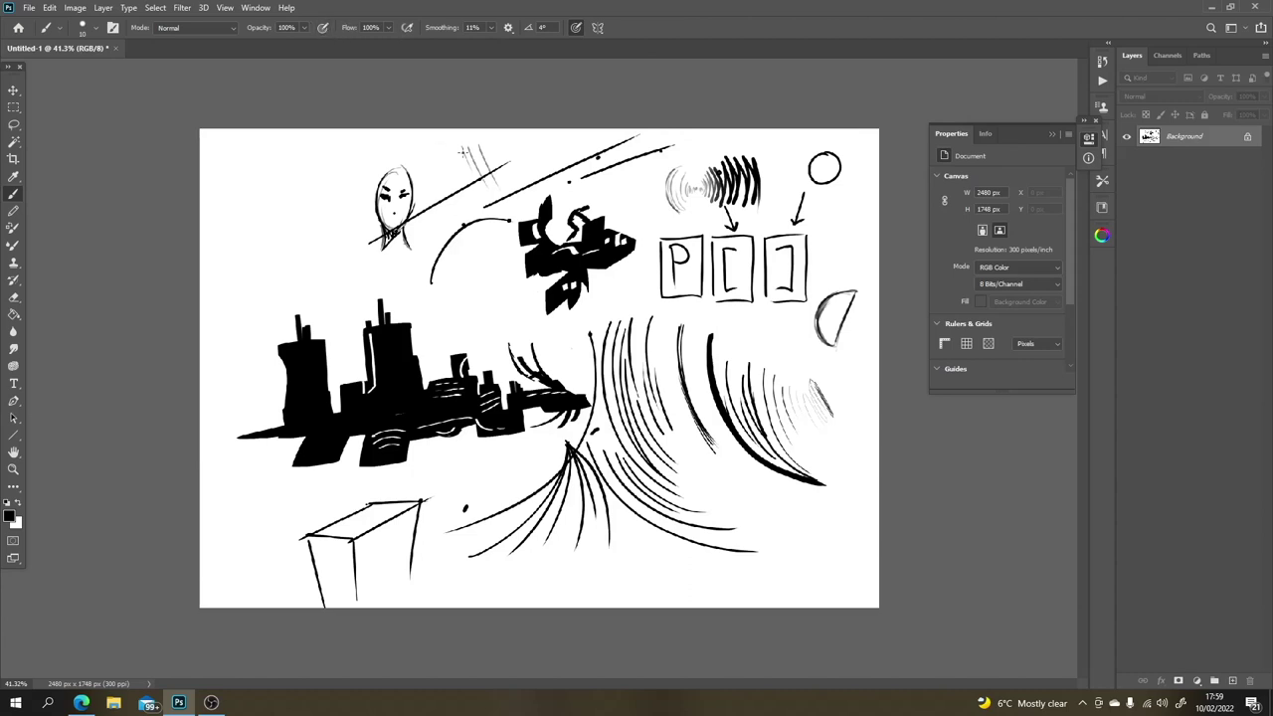
{"action": "left_click_drag", "start_coordinate": [458, 144], "coordinate": [496, 179]}
Step: Try to fill the box's right face with solid black using a brush enlarged to 45 px
{"action": "mouse_move", "coordinate": [403, 554]}
{"action": "left_mouse_down"}
{"action": "mouse_move", "coordinate": [372, 599]}
{"action": "mouse_move", "coordinate": [362, 567]}
{"action": "left_mouse_up"}
{"action": "key", "text": "ctrl+z"}
{"action": "key", "text": "bracketright"}
{"action": "key", "text": "bracketright"}
{"action": "key", "text": "bracketright"}
{"action": "key", "text": "bracketright"}
{"action": "mouse_move", "coordinate": [412, 510]}
{"action": "left_mouse_down"}
{"action": "mouse_move", "coordinate": [402, 588]}
{"action": "mouse_move", "coordinate": [387, 556]}
{"action": "mouse_move", "coordinate": [372, 577]}
{"action": "mouse_move", "coordinate": [360, 545]}
{"action": "mouse_move", "coordinate": [395, 524]}
{"action": "mouse_move", "coordinate": [361, 562]}
{"action": "mouse_move", "coordinate": [398, 537]}
{"action": "left_mouse_up"}
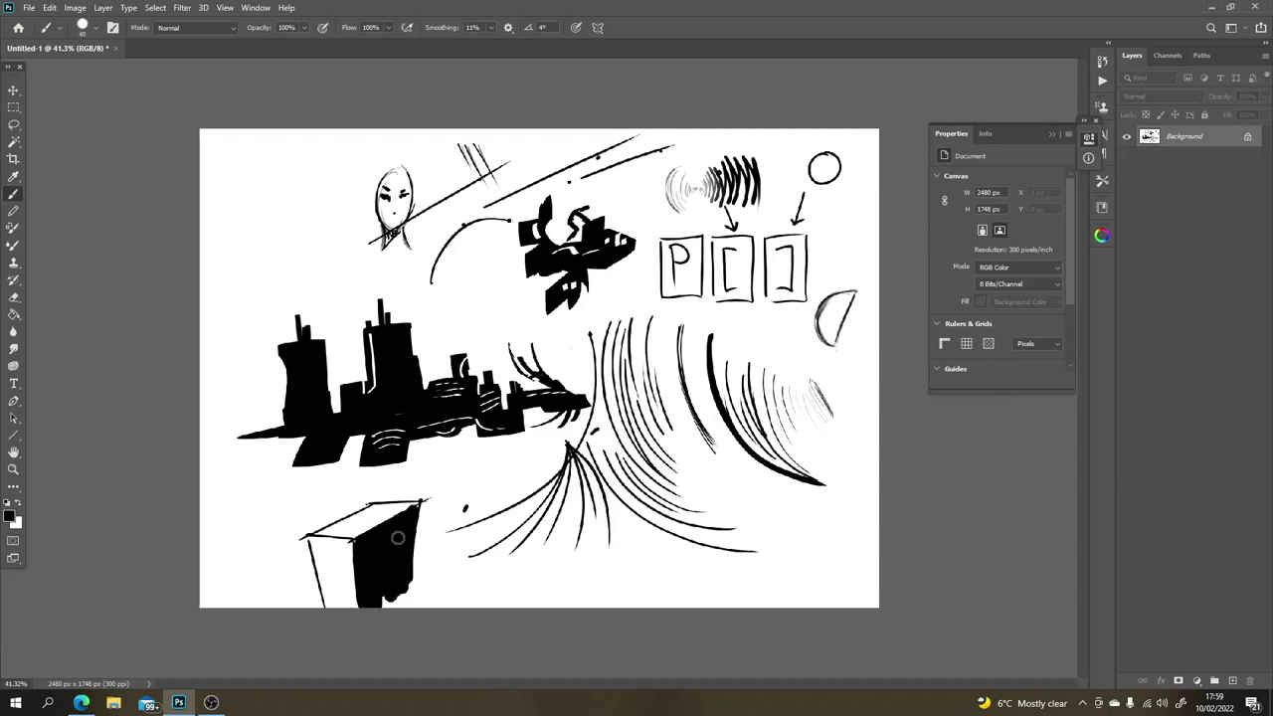
{"action": "key", "text": "ctrl+z"}
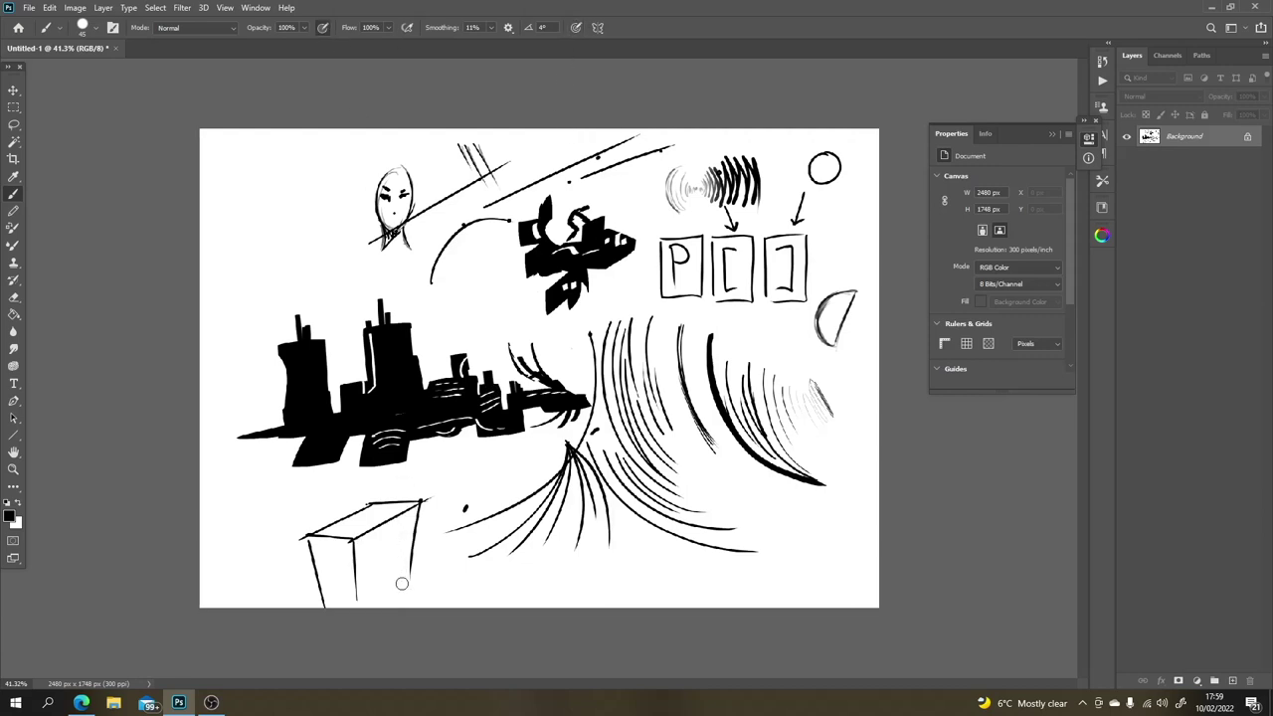
Step: Shade the box's right face with overlapping translucent strokes, using pressure-controlled opacity
{"action": "mouse_move", "coordinate": [400, 585]}
{"action": "left_mouse_down"}
{"action": "mouse_move", "coordinate": [404, 557]}
{"action": "mouse_move", "coordinate": [369, 577]}
{"action": "mouse_move", "coordinate": [362, 601]}
{"action": "mouse_move", "coordinate": [390, 525]}
{"action": "mouse_move", "coordinate": [413, 514]}
{"action": "mouse_move", "coordinate": [403, 535]}
{"action": "mouse_move", "coordinate": [364, 557]}
{"action": "mouse_move", "coordinate": [407, 519]}
{"action": "mouse_move", "coordinate": [360, 545]}
{"action": "mouse_move", "coordinate": [408, 542]}
{"action": "mouse_move", "coordinate": [380, 565]}
{"action": "mouse_move", "coordinate": [364, 553]}
{"action": "mouse_move", "coordinate": [368, 592]}
{"action": "mouse_move", "coordinate": [371, 552]}
{"action": "mouse_move", "coordinate": [386, 568]}
{"action": "mouse_move", "coordinate": [406, 527]}
{"action": "mouse_move", "coordinate": [366, 587]}
{"action": "mouse_move", "coordinate": [409, 542]}
{"action": "mouse_move", "coordinate": [399, 584]}
{"action": "left_mouse_up"}
{"action": "key", "text": "ctrl+plus"}
{"action": "key", "text": "ctrl+plus"}
{"action": "key", "text": "ctrl+plus"}
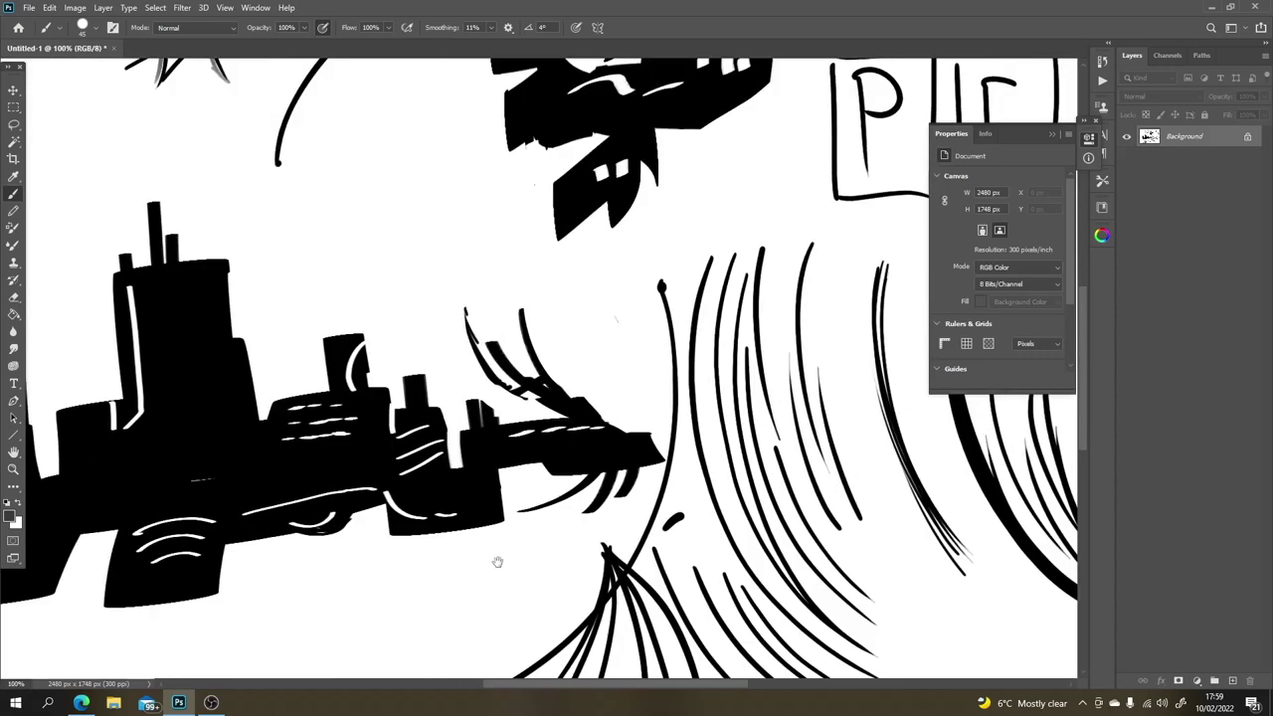
{"action": "left_click_drag", "start_coordinate": [498, 559], "coordinate": [714, 235]}
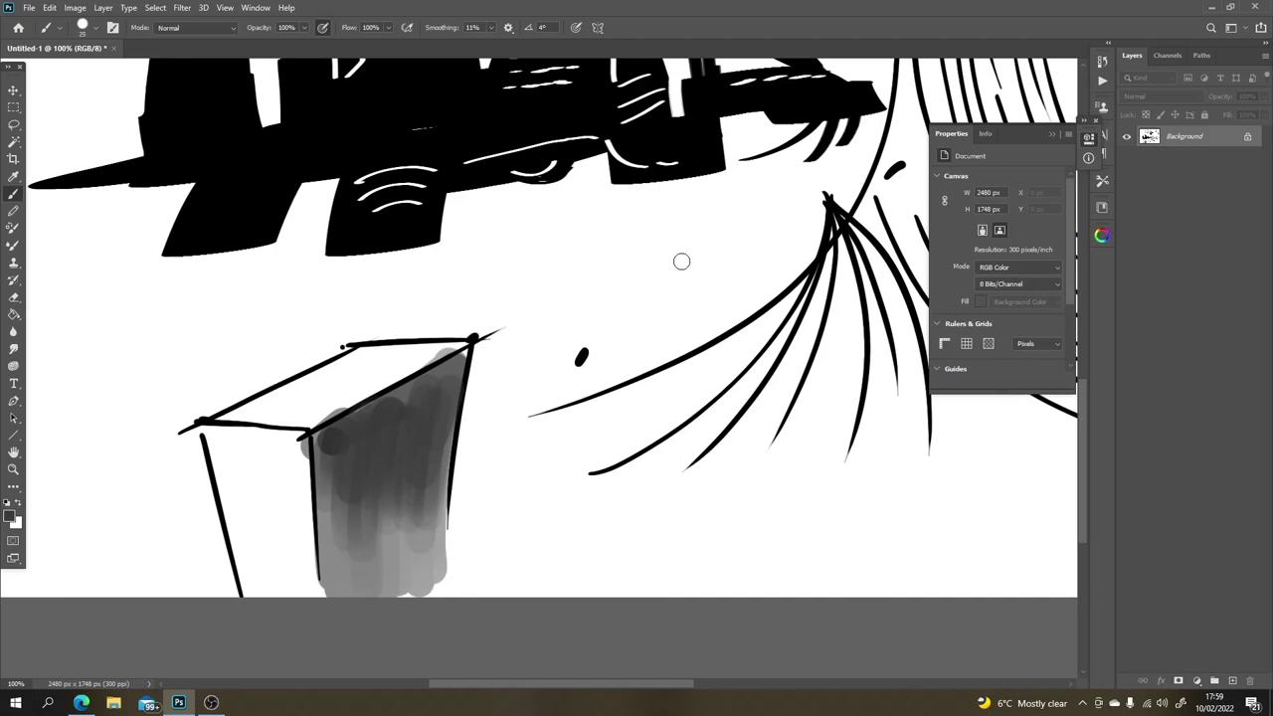
Step: Shrink the brush to 9 px and draw a plus and a minus sign in the blank area above the box
{"action": "key", "text": "bracketleft"}
{"action": "key", "text": "bracketleft"}
{"action": "key", "text": "bracketleft"}
{"action": "key", "text": "bracketleft"}
{"action": "mouse_move", "coordinate": [686, 238]}
{"action": "left_mouse_down"}
{"action": "mouse_move", "coordinate": [686, 300]}
{"action": "mouse_move", "coordinate": [723, 267]}
{"action": "left_mouse_up"}
{"action": "left_click_drag", "start_coordinate": [589, 270], "coordinate": [668, 284]}
{"action": "key", "text": "h"}
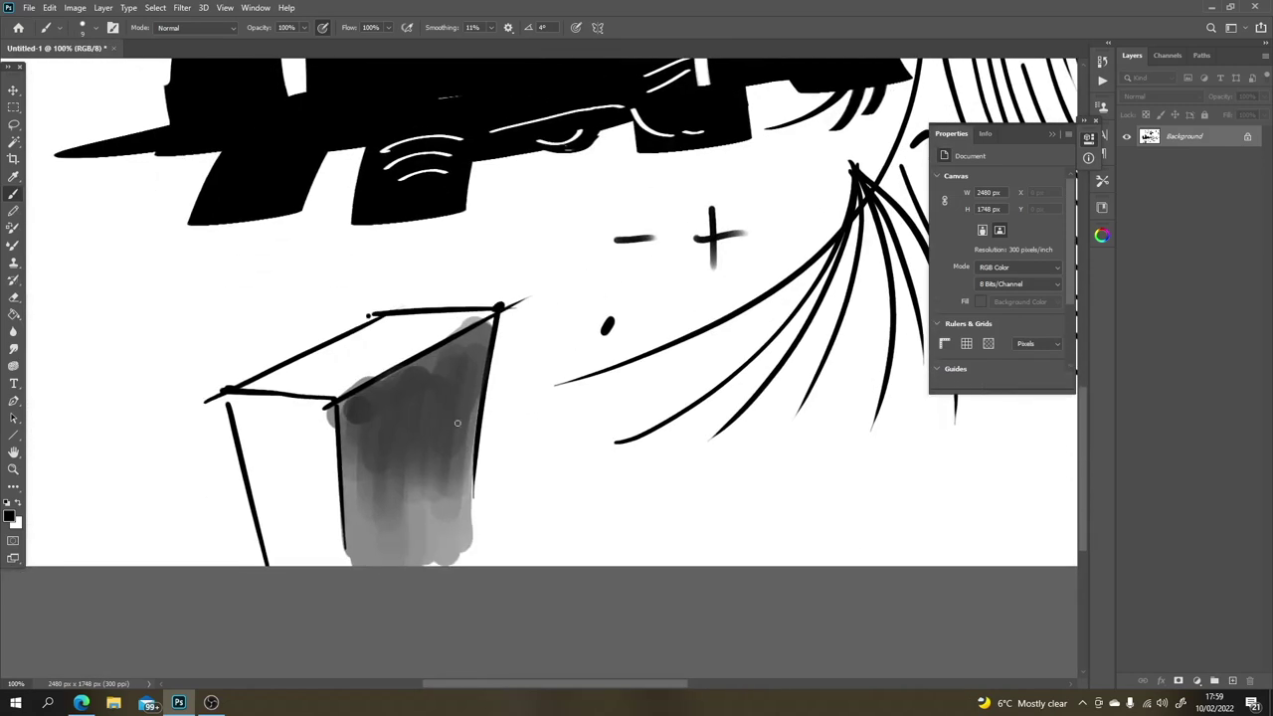
Step: Add thin overlapping strokes to the middle of the box's shaded right face
{"action": "mouse_move", "coordinate": [436, 375]}
{"action": "left_mouse_down"}
{"action": "mouse_move", "coordinate": [444, 346]}
{"action": "mouse_move", "coordinate": [462, 370]}
{"action": "mouse_move", "coordinate": [457, 407]}
{"action": "mouse_move", "coordinate": [421, 467]}
{"action": "left_mouse_up"}
{"action": "left_click_drag", "start_coordinate": [436, 422], "coordinate": [427, 481]}
{"action": "left_click_drag", "start_coordinate": [411, 396], "coordinate": [393, 481]}
Step: Undo the plus and minus signs and all shading on the box's right face
{"action": "key", "text": "ctrl+z"}
{"action": "key", "text": "ctrl+z"}
{"action": "key", "text": "ctrl+z"}
{"action": "key", "text": "ctrl+z"}
{"action": "key", "text": "ctrl+z"}
{"action": "key", "text": "ctrl+z"}
{"action": "key", "text": "ctrl+z"}
{"action": "key", "text": "ctrl+z"}
{"action": "key", "text": "ctrl+z"}
{"action": "key", "text": "ctrl+z"}
{"action": "key", "text": "ctrl+z"}
{"action": "key", "text": "ctrl+z"}
{"action": "key", "text": "ctrl+z"}
{"action": "key", "text": "ctrl+z"}
{"action": "key", "text": "ctrl+z"}
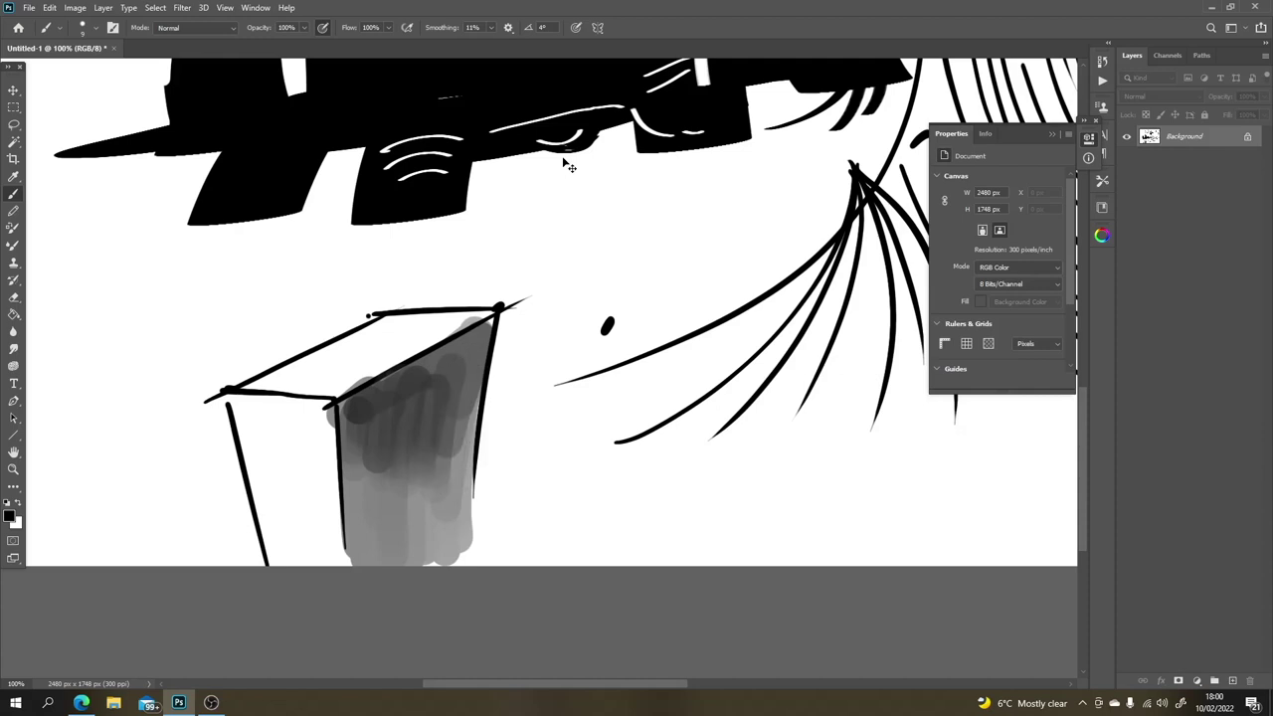
{"action": "key", "text": "ctrl+z"}
{"action": "key", "text": "ctrl+z"}
{"action": "key", "text": "ctrl+z"}
{"action": "key", "text": "ctrl+z"}
{"action": "key", "text": "ctrl+z"}
{"action": "key", "text": "ctrl+z"}
{"action": "key", "text": "ctrl+z"}
{"action": "key", "text": "ctrl+z"}
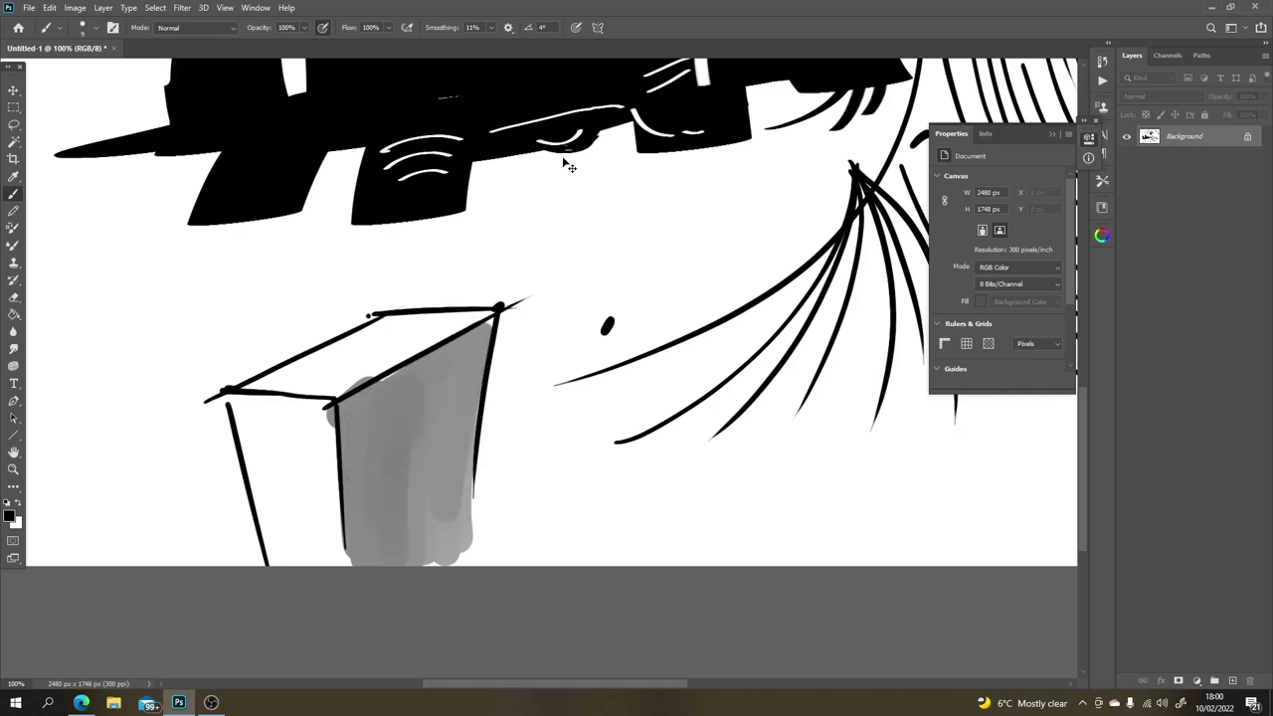
Step: Lower the brush flow to 6%, enlarge the brush to 50 px and lay soft grey over the box's right face
{"action": "left_click", "coordinate": [388, 27]}
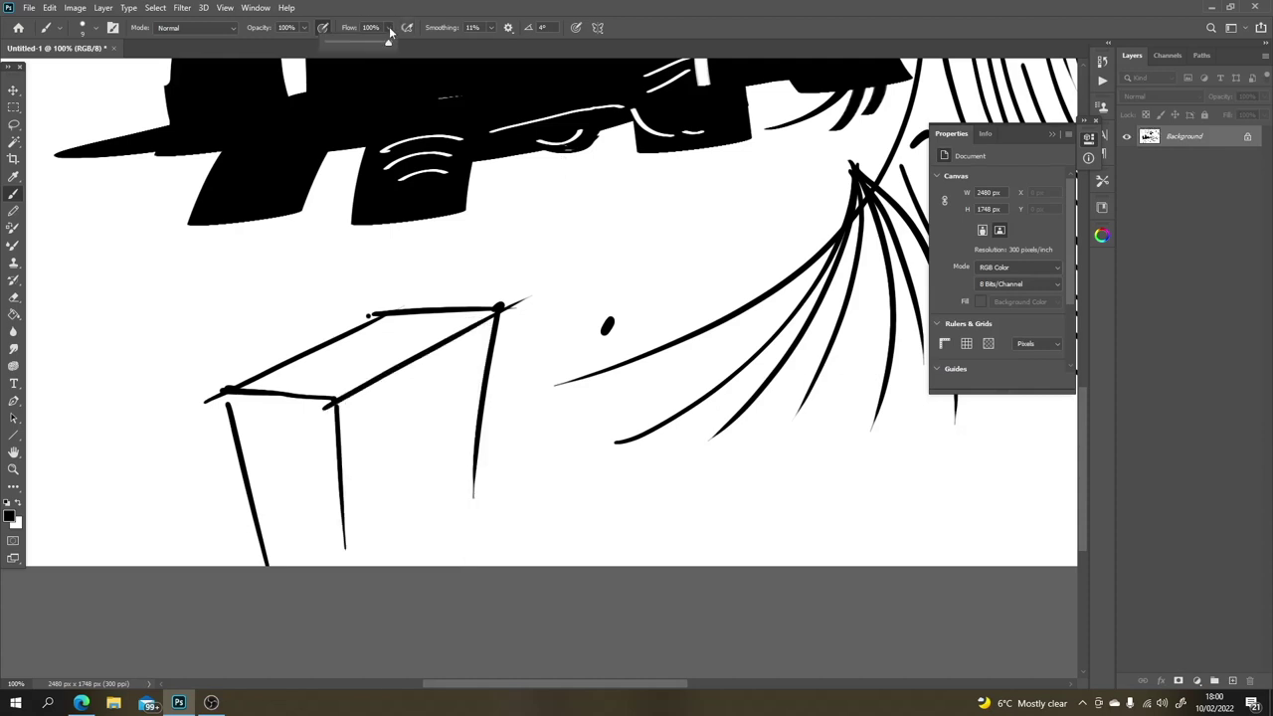
{"action": "left_click_drag", "start_coordinate": [389, 45], "coordinate": [331, 45]}
{"action": "key", "text": "bracketright"}
{"action": "key", "text": "bracketright"}
{"action": "key", "text": "bracketright"}
{"action": "key", "text": "bracketright"}
{"action": "key", "text": "bracketright"}
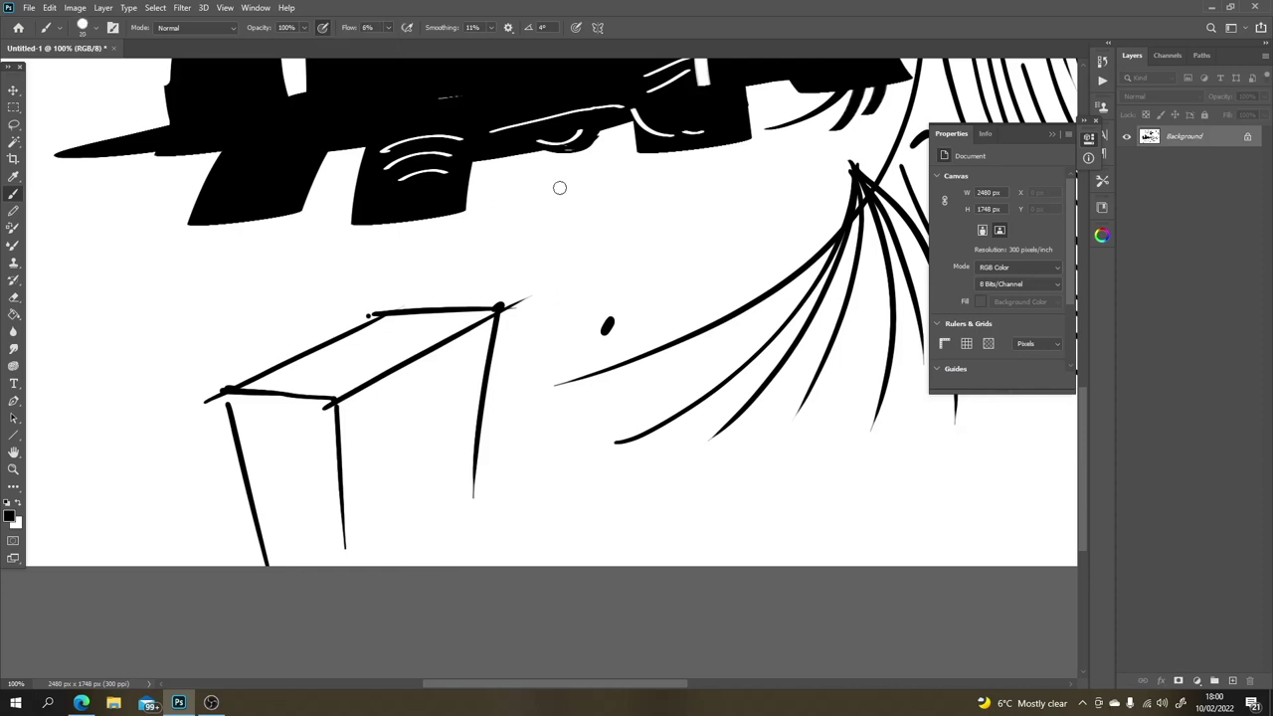
{"action": "mouse_move", "coordinate": [461, 416]}
{"action": "left_mouse_down"}
{"action": "mouse_move", "coordinate": [443, 502]}
{"action": "mouse_move", "coordinate": [418, 448]}
{"action": "mouse_move", "coordinate": [389, 527]}
{"action": "mouse_move", "coordinate": [353, 467]}
{"action": "mouse_move", "coordinate": [358, 517]}
{"action": "mouse_move", "coordinate": [360, 412]}
{"action": "mouse_move", "coordinate": [468, 338]}
{"action": "mouse_move", "coordinate": [440, 455]}
{"action": "mouse_move", "coordinate": [431, 401]}
{"action": "left_mouse_up"}
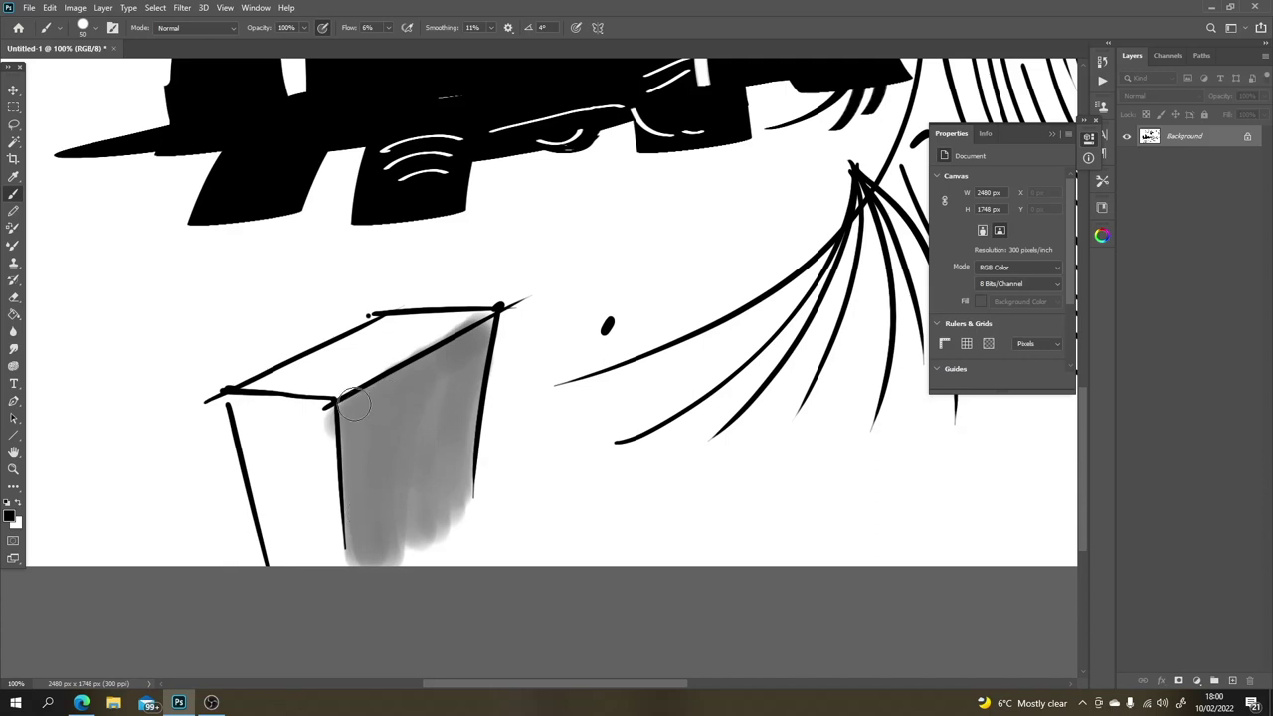
Step: Darken the upper part of the box's right face and blend it downward with greys sampled from the shading
{"action": "mouse_move", "coordinate": [355, 403]}
{"action": "left_mouse_down"}
{"action": "mouse_move", "coordinate": [474, 360]}
{"action": "mouse_move", "coordinate": [425, 369]}
{"action": "mouse_move", "coordinate": [361, 420]}
{"action": "mouse_move", "coordinate": [377, 389]}
{"action": "mouse_move", "coordinate": [435, 362]}
{"action": "mouse_move", "coordinate": [468, 369]}
{"action": "mouse_move", "coordinate": [407, 378]}
{"action": "mouse_move", "coordinate": [373, 421]}
{"action": "mouse_move", "coordinate": [434, 409]}
{"action": "left_mouse_up"}
{"action": "left_click", "coordinate": [414, 467], "text": "alt"}
{"action": "mouse_move", "coordinate": [415, 466]}
{"action": "left_mouse_down"}
{"action": "mouse_move", "coordinate": [406, 406]}
{"action": "mouse_move", "coordinate": [366, 467]}
{"action": "mouse_move", "coordinate": [369, 418]}
{"action": "mouse_move", "coordinate": [389, 406]}
{"action": "mouse_move", "coordinate": [402, 480]}
{"action": "mouse_move", "coordinate": [458, 355]}
{"action": "mouse_move", "coordinate": [459, 467]}
{"action": "left_mouse_up"}
{"action": "left_click", "coordinate": [369, 434], "text": "alt"}
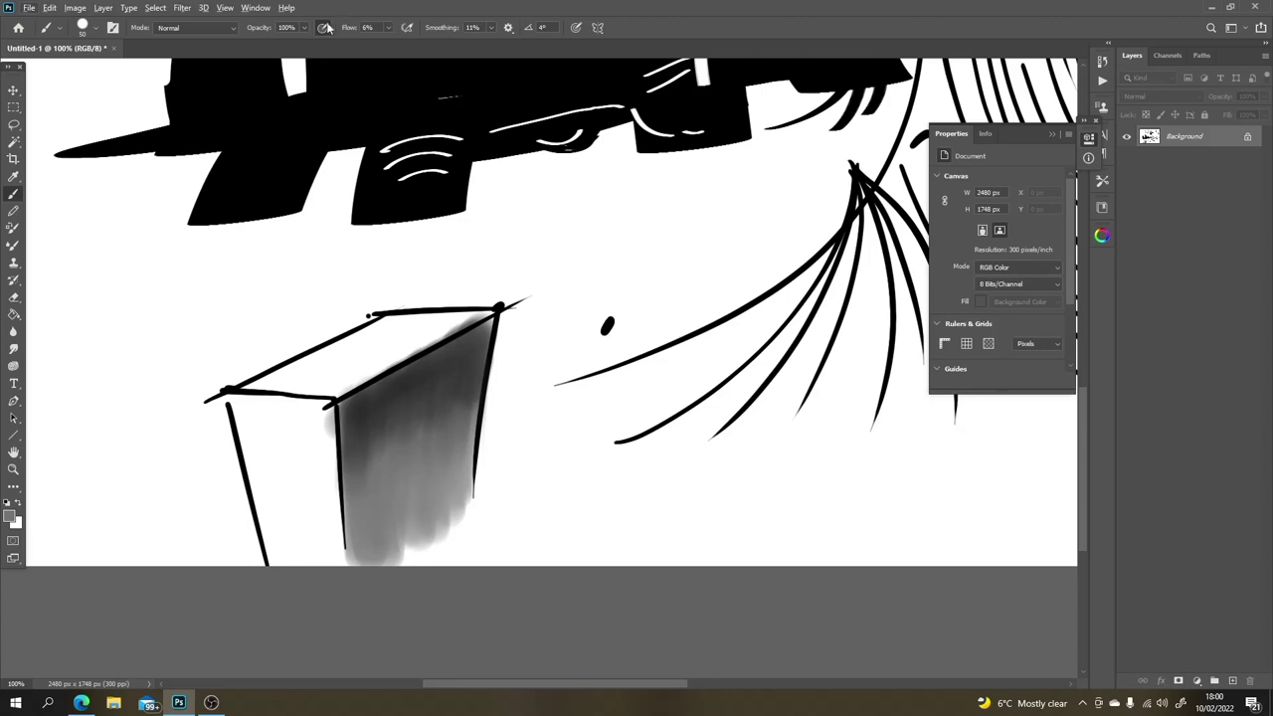
Step: Reduce the brush flow to 3% and shade the box's top and left faces in light grey
{"action": "left_click", "coordinate": [388, 28]}
{"action": "left_click", "coordinate": [446, 448]}
{"action": "mouse_move", "coordinate": [409, 495]}
{"action": "left_mouse_down"}
{"action": "mouse_move", "coordinate": [453, 380]}
{"action": "mouse_move", "coordinate": [465, 459]}
{"action": "mouse_move", "coordinate": [491, 330]}
{"action": "mouse_move", "coordinate": [427, 394]}
{"action": "mouse_move", "coordinate": [480, 334]}
{"action": "mouse_move", "coordinate": [339, 434]}
{"action": "mouse_move", "coordinate": [485, 324]}
{"action": "mouse_move", "coordinate": [477, 352]}
{"action": "mouse_move", "coordinate": [489, 320]}
{"action": "mouse_move", "coordinate": [473, 428]}
{"action": "mouse_move", "coordinate": [497, 303]}
{"action": "mouse_move", "coordinate": [411, 451]}
{"action": "mouse_move", "coordinate": [377, 412]}
{"action": "mouse_move", "coordinate": [355, 413]}
{"action": "mouse_move", "coordinate": [347, 532]}
{"action": "mouse_move", "coordinate": [339, 411]}
{"action": "mouse_move", "coordinate": [365, 563]}
{"action": "mouse_move", "coordinate": [359, 496]}
{"action": "mouse_move", "coordinate": [321, 402]}
{"action": "mouse_move", "coordinate": [319, 567]}
{"action": "mouse_move", "coordinate": [258, 404]}
{"action": "mouse_move", "coordinate": [274, 537]}
{"action": "mouse_move", "coordinate": [247, 403]}
{"action": "mouse_move", "coordinate": [232, 405]}
{"action": "mouse_move", "coordinate": [338, 418]}
{"action": "mouse_move", "coordinate": [336, 530]}
{"action": "mouse_move", "coordinate": [306, 463]}
{"action": "mouse_move", "coordinate": [268, 415]}
{"action": "mouse_move", "coordinate": [246, 409]}
{"action": "mouse_move", "coordinate": [300, 405]}
{"action": "mouse_move", "coordinate": [431, 337]}
{"action": "mouse_move", "coordinate": [318, 395]}
{"action": "mouse_move", "coordinate": [444, 313]}
{"action": "mouse_move", "coordinate": [301, 362]}
{"action": "mouse_move", "coordinate": [328, 375]}
{"action": "left_mouse_up"}
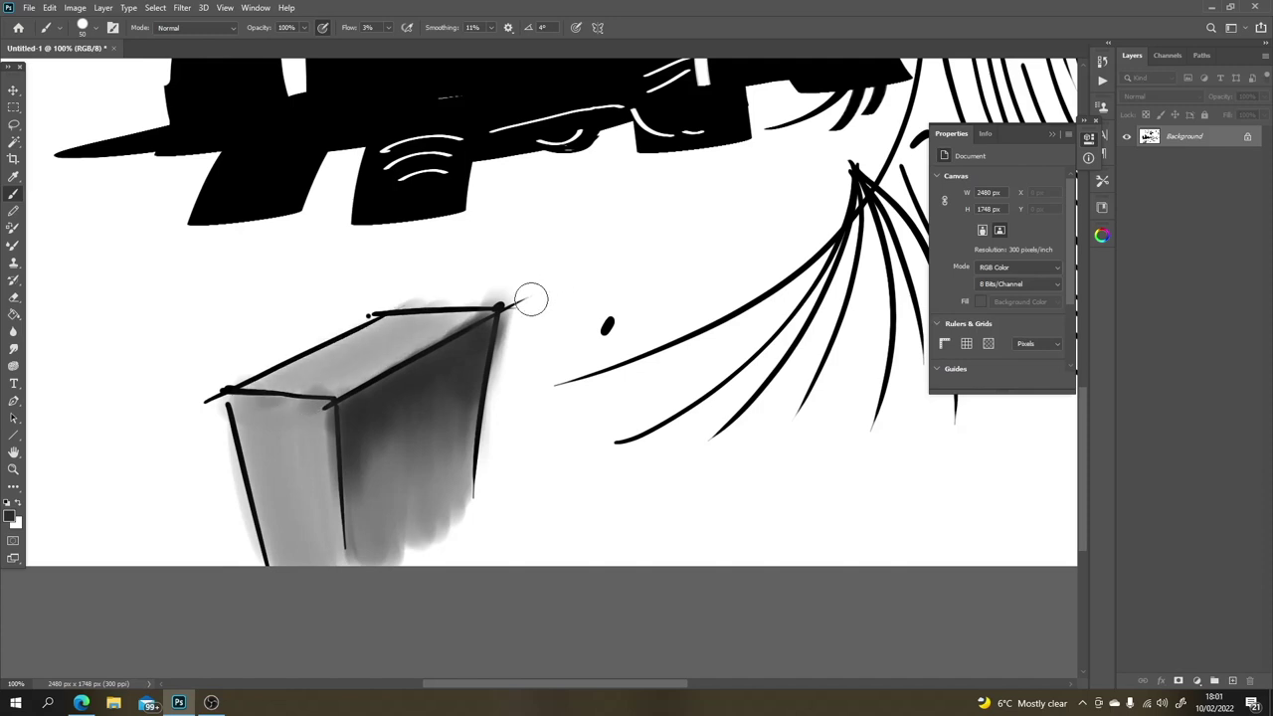
Step: Sample a darker grey from the right face and deepen the shading on the box's left face
{"action": "left_click", "coordinate": [365, 427], "text": "alt"}
{"action": "mouse_move", "coordinate": [328, 438]}
{"action": "left_mouse_down"}
{"action": "mouse_move", "coordinate": [305, 405]}
{"action": "mouse_move", "coordinate": [284, 413]}
{"action": "mouse_move", "coordinate": [256, 392]}
{"action": "mouse_move", "coordinate": [243, 404]}
{"action": "mouse_move", "coordinate": [319, 413]}
{"action": "mouse_move", "coordinate": [315, 425]}
{"action": "mouse_move", "coordinate": [318, 406]}
{"action": "mouse_move", "coordinate": [319, 469]}
{"action": "mouse_move", "coordinate": [307, 418]}
{"action": "mouse_move", "coordinate": [321, 450]}
{"action": "mouse_move", "coordinate": [309, 425]}
{"action": "mouse_move", "coordinate": [284, 428]}
{"action": "mouse_move", "coordinate": [261, 472]}
{"action": "mouse_move", "coordinate": [270, 484]}
{"action": "mouse_move", "coordinate": [276, 411]}
{"action": "mouse_move", "coordinate": [265, 408]}
{"action": "mouse_move", "coordinate": [278, 495]}
{"action": "mouse_move", "coordinate": [333, 497]}
{"action": "left_mouse_up"}
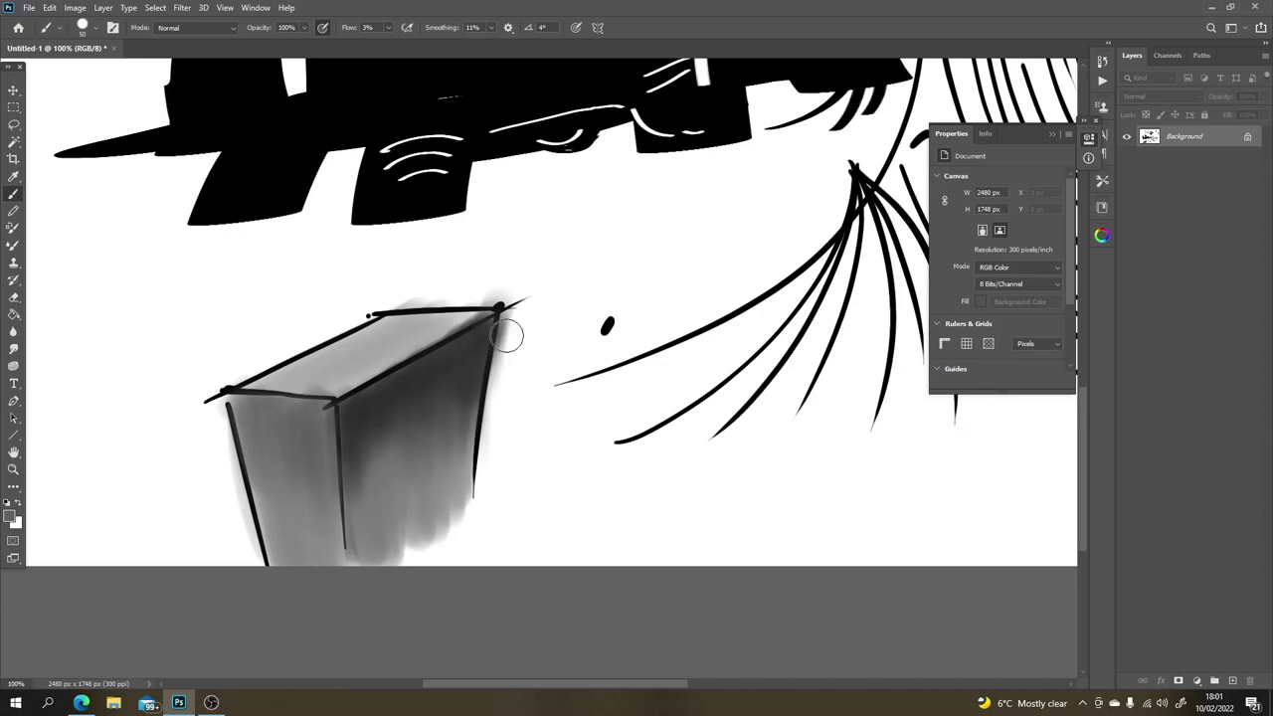
{"action": "left_click_drag", "start_coordinate": [637, 381], "coordinate": [633, 467]}
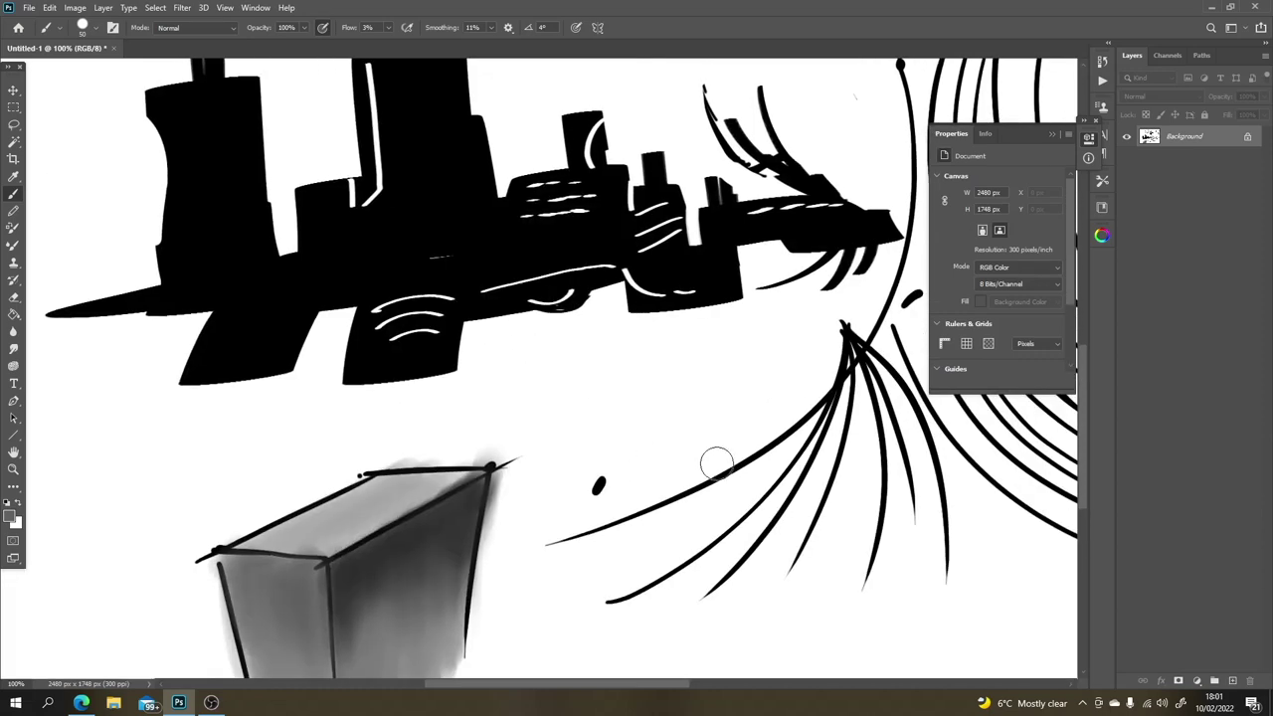
{"action": "mouse_move", "coordinate": [710, 460]}
{"action": "left_mouse_down"}
{"action": "mouse_move", "coordinate": [667, 539]}
{"action": "mouse_move", "coordinate": [696, 417]}
{"action": "mouse_move", "coordinate": [744, 303]}
{"action": "mouse_move", "coordinate": [676, 348]}
{"action": "mouse_move", "coordinate": [636, 488]}
{"action": "left_mouse_up"}
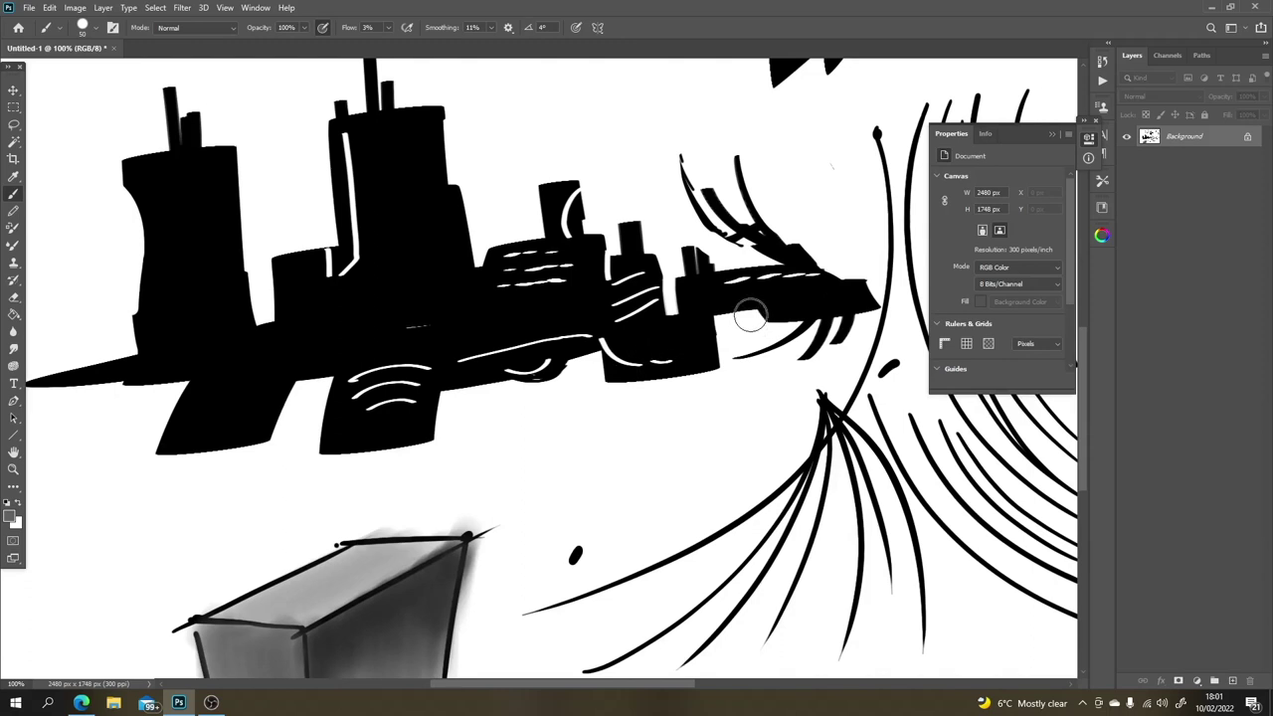
Step: Switch to the Eraser, choose the textured 36 px tip in the brush settings and test it on the skyline silhouette
{"action": "key", "text": "e"}
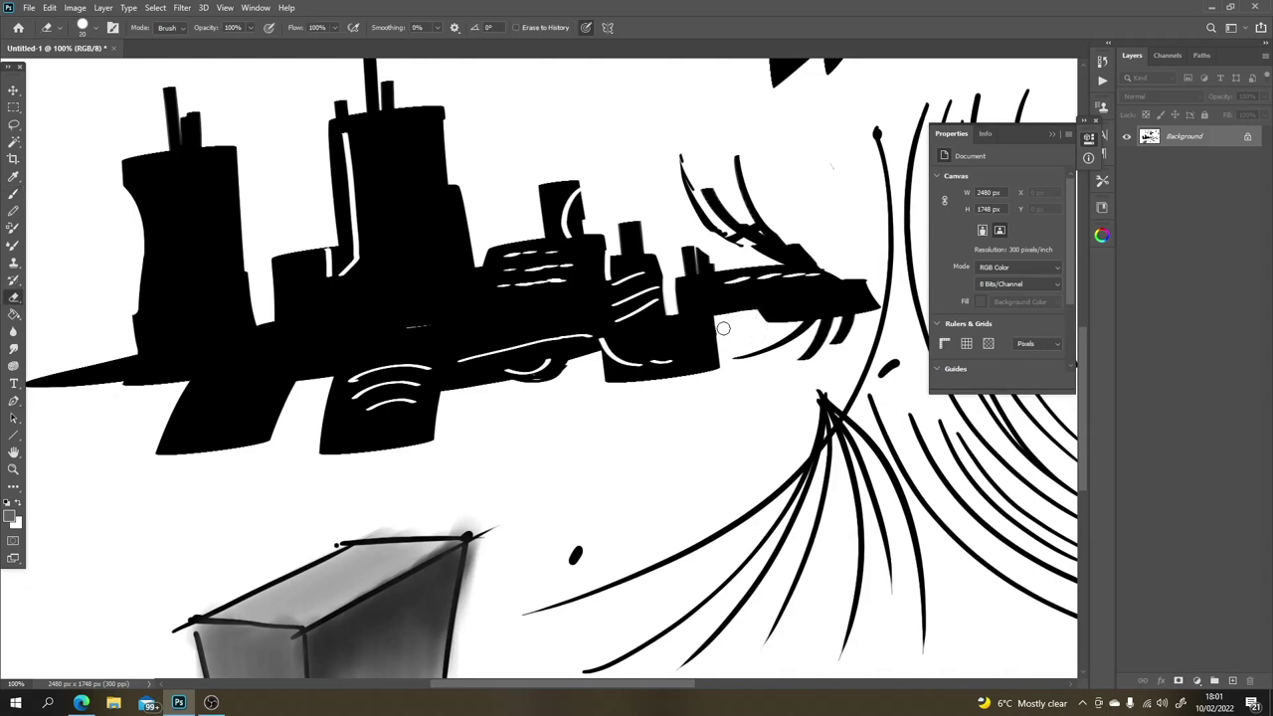
{"action": "left_click", "coordinate": [115, 27]}
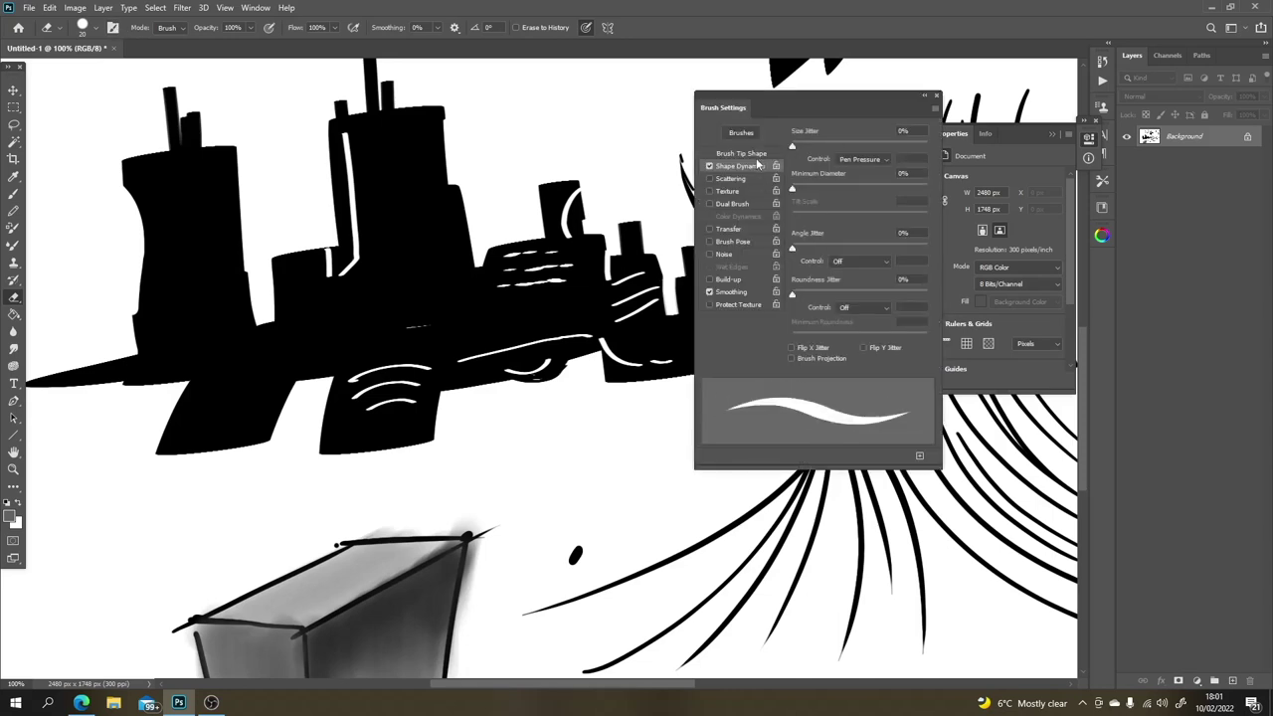
{"action": "left_click", "coordinate": [742, 154]}
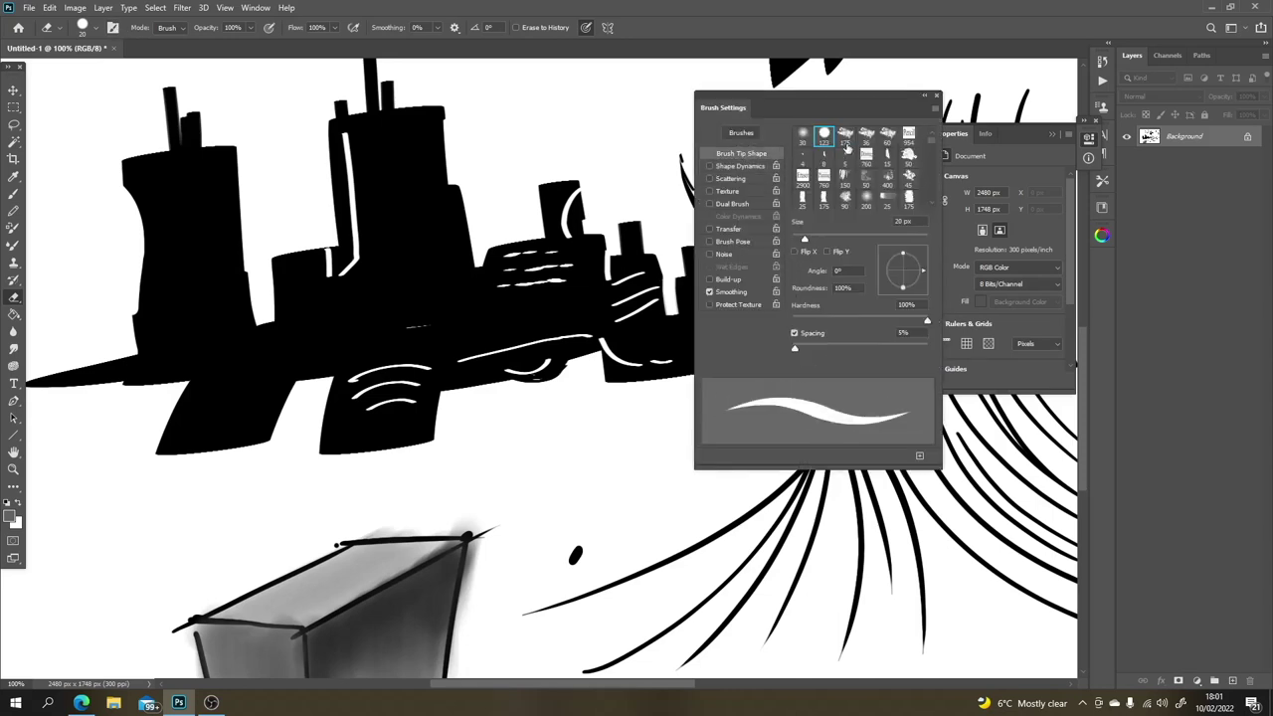
{"action": "left_click", "coordinate": [866, 136]}
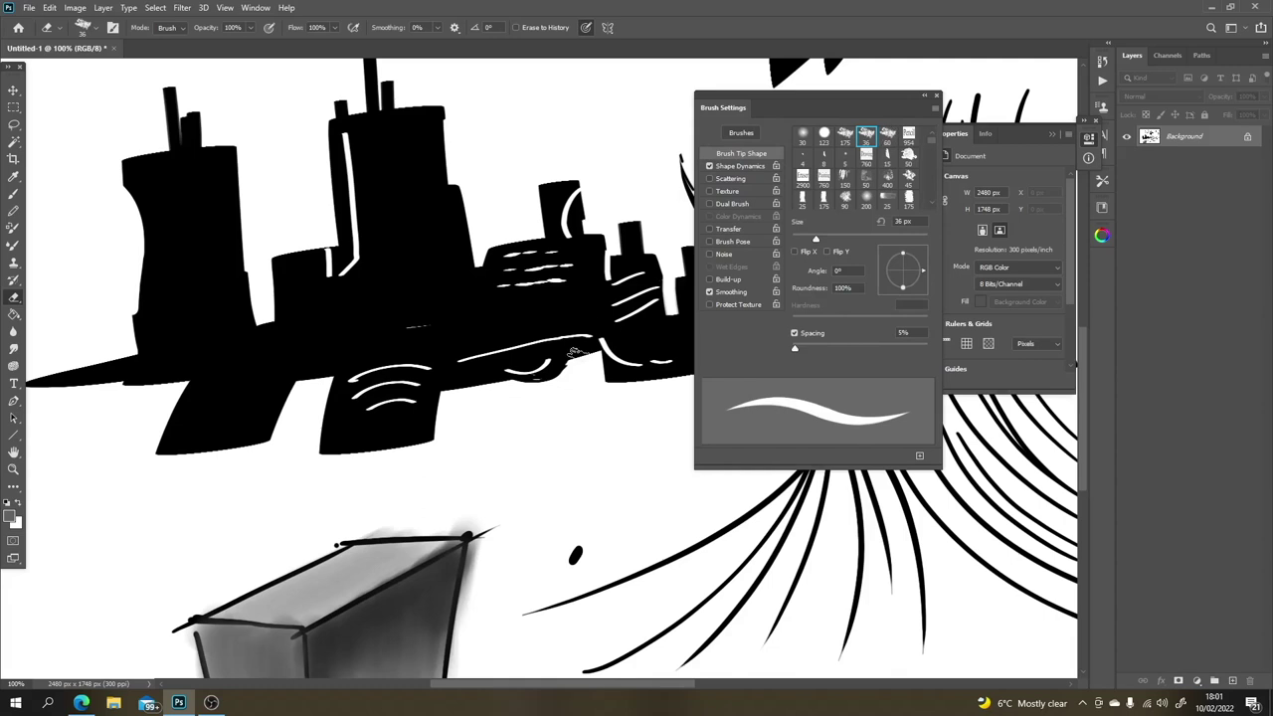
{"action": "left_click_drag", "start_coordinate": [574, 353], "coordinate": [561, 368]}
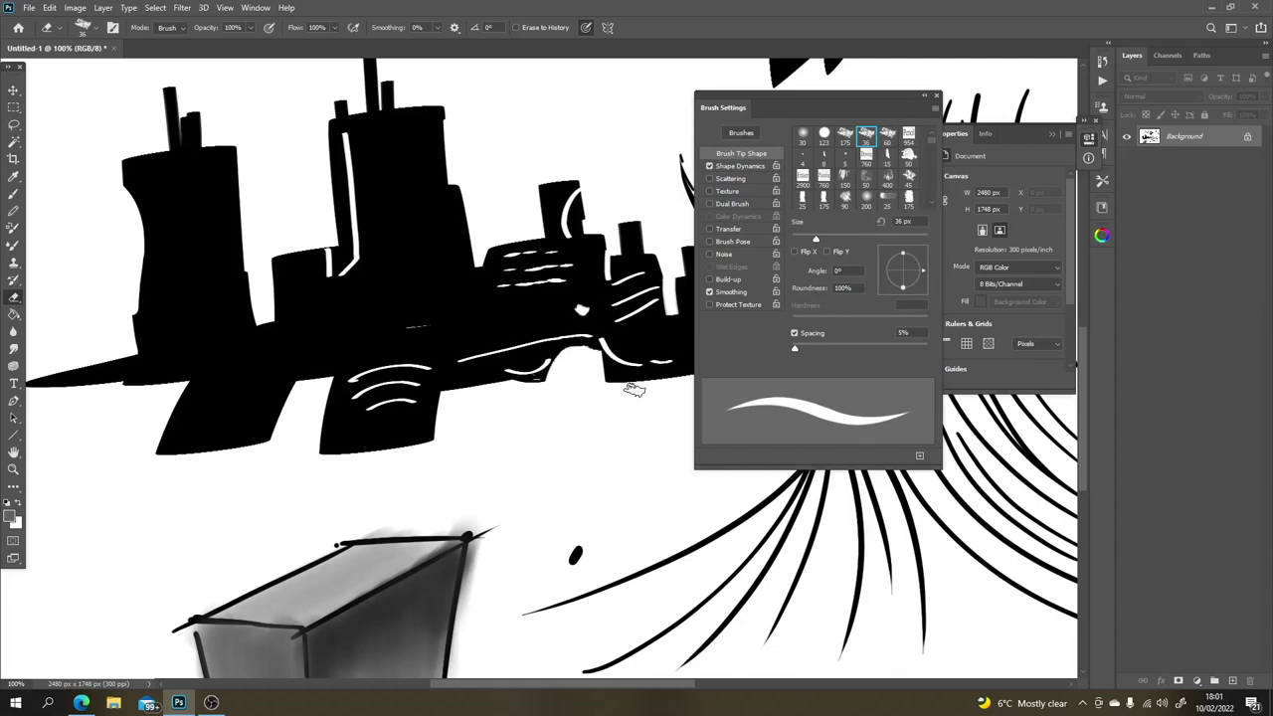
{"action": "key", "text": "ctrl+z"}
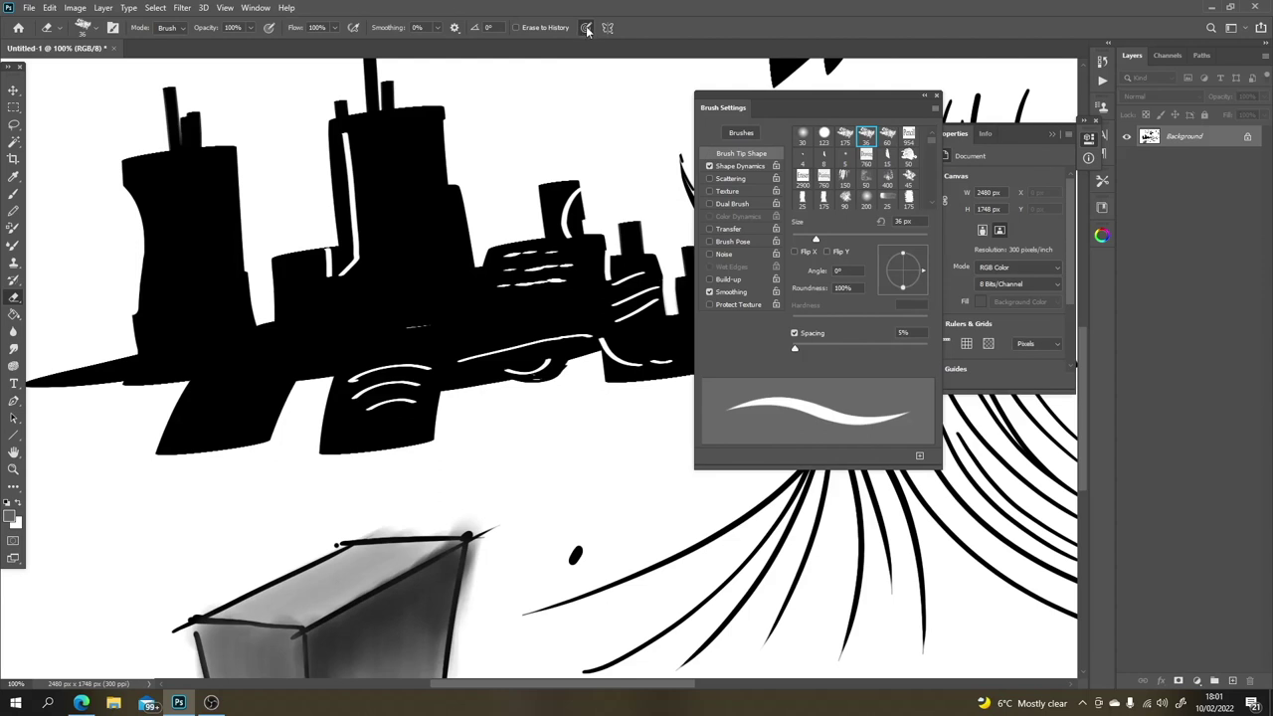
Step: Turn off pressure-controlled eraser size and erase a small vertical patch in the skyline silhouette
{"action": "left_click", "coordinate": [587, 27]}
{"action": "left_click", "coordinate": [575, 305]}
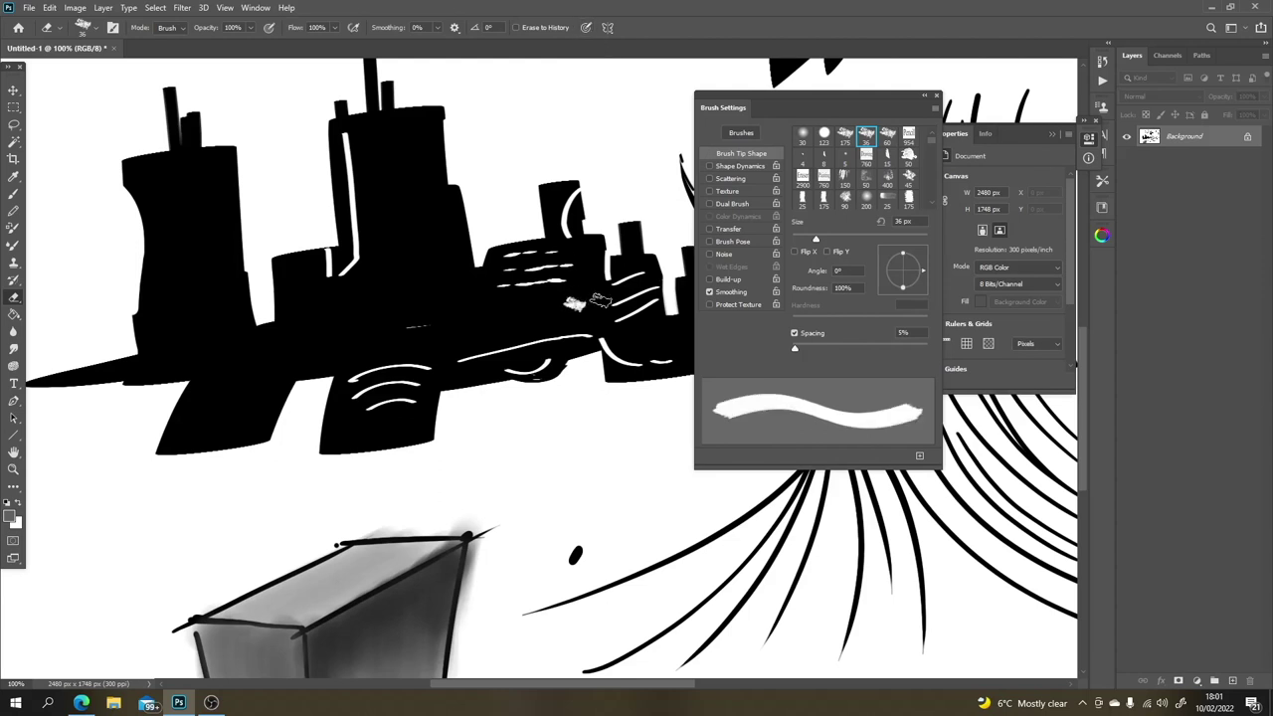
{"action": "left_click_drag", "start_coordinate": [577, 296], "coordinate": [577, 329]}
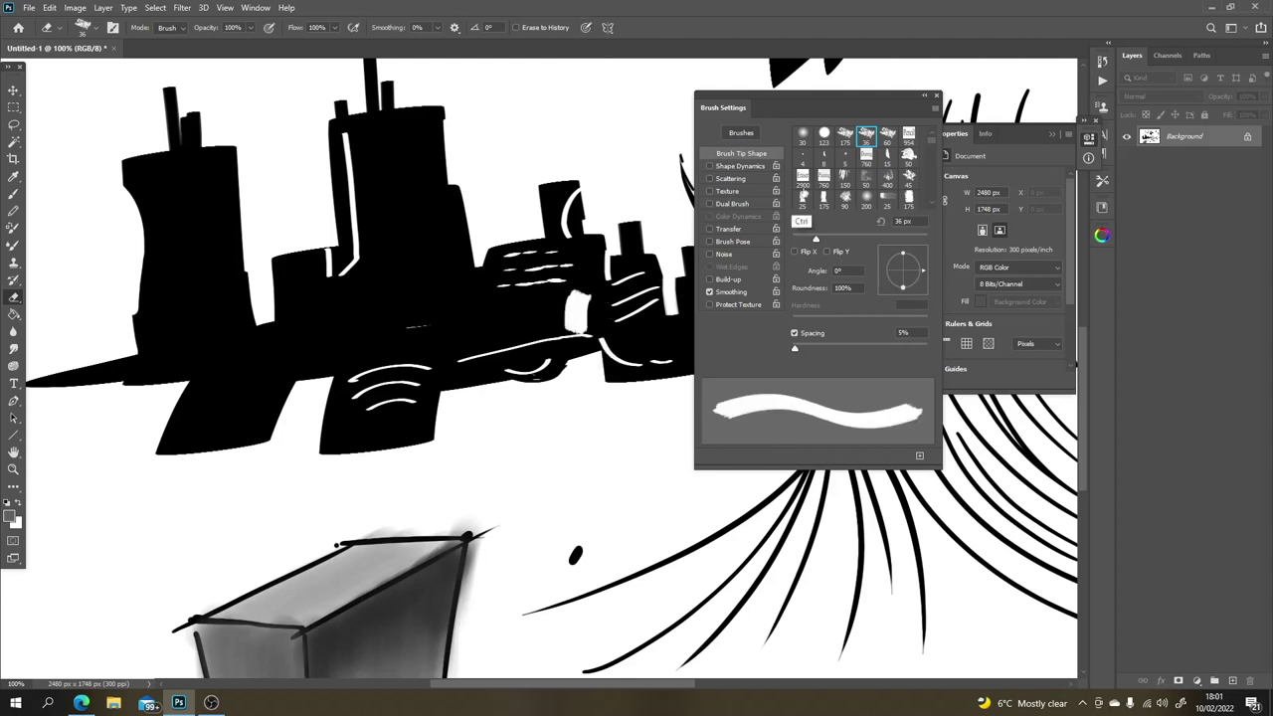
Step: Compare the 175 px tip with the hard round 123 px one, keep the round tip and test-erase the silhouette
{"action": "left_click", "coordinate": [823, 135]}
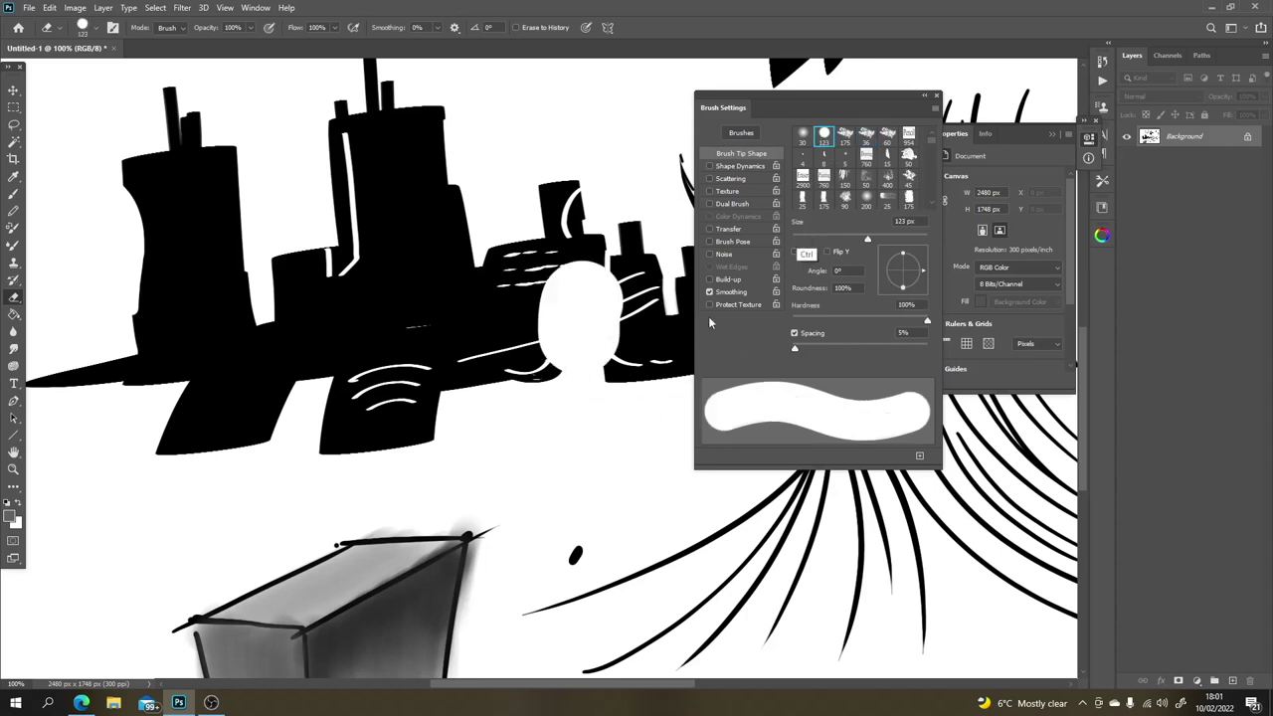
{"action": "left_click", "coordinate": [823, 197]}
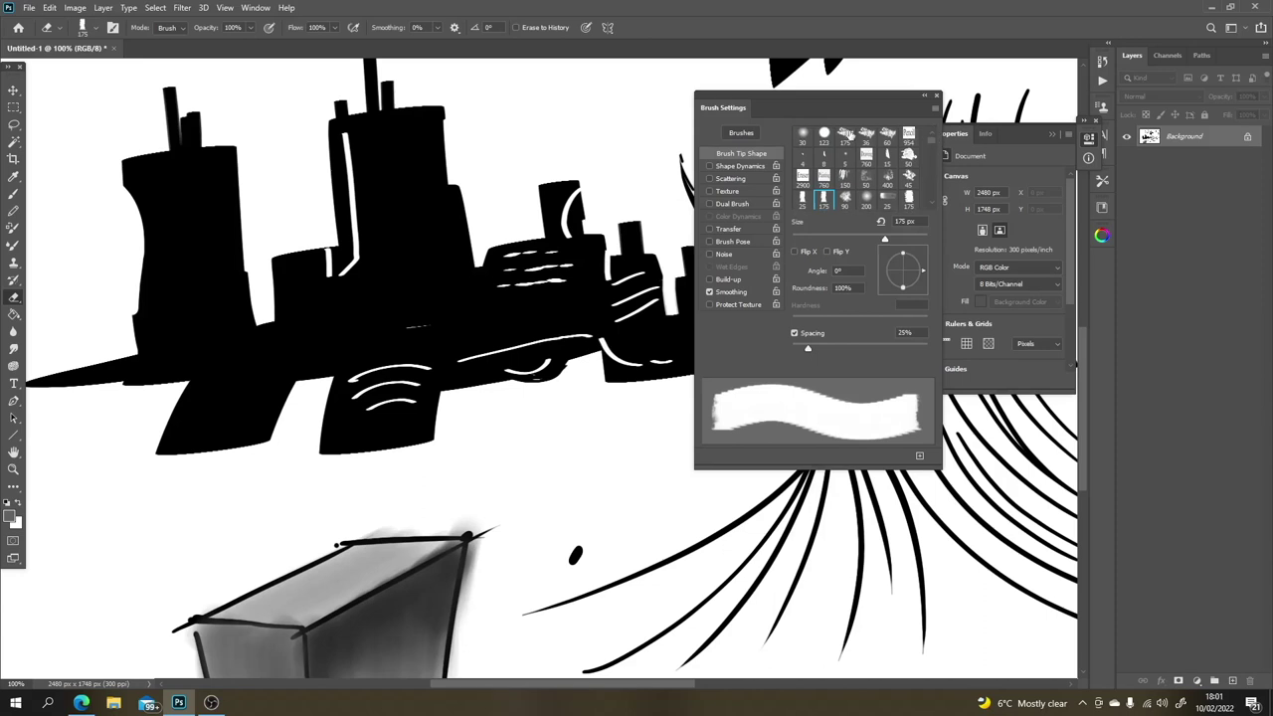
{"action": "left_click", "coordinate": [823, 135]}
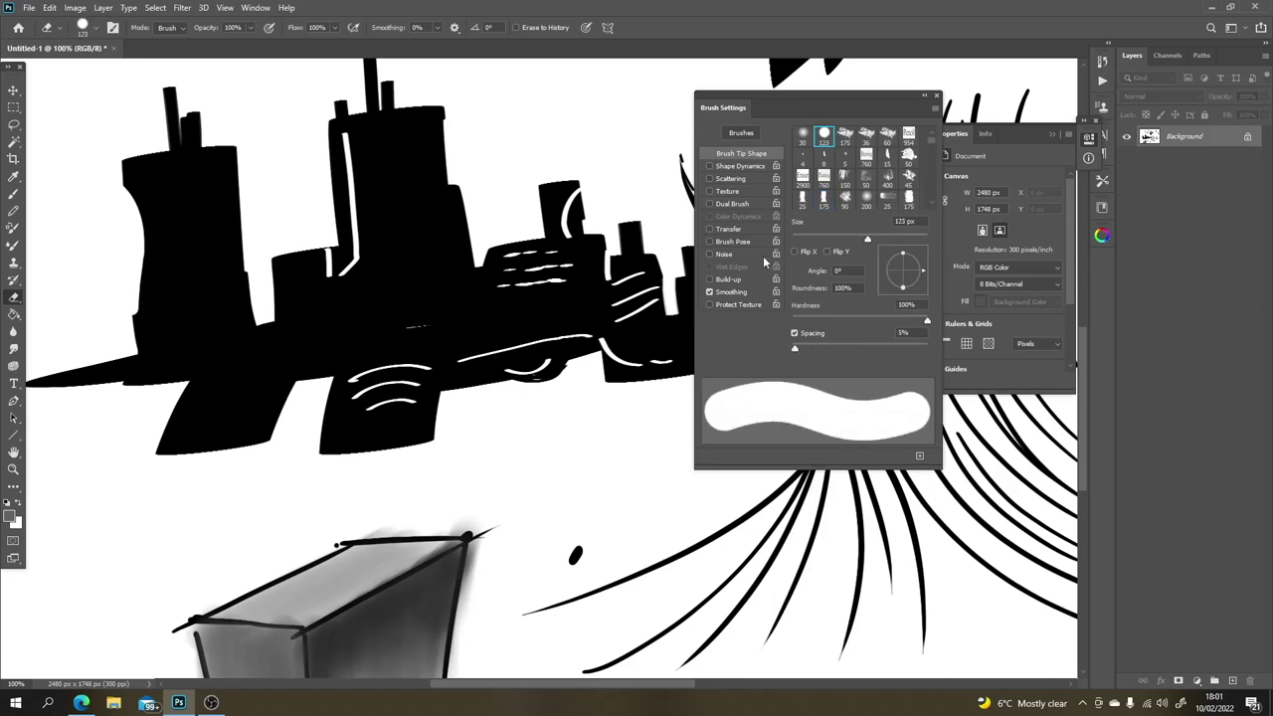
{"action": "left_click", "coordinate": [570, 388]}
{"action": "key", "text": "ctrl+z"}
Step: Flatten the round eraser tip to 2% roundness and test it along the silhouette's lower edge
{"action": "left_click_drag", "start_coordinate": [905, 287], "coordinate": [905, 276]}
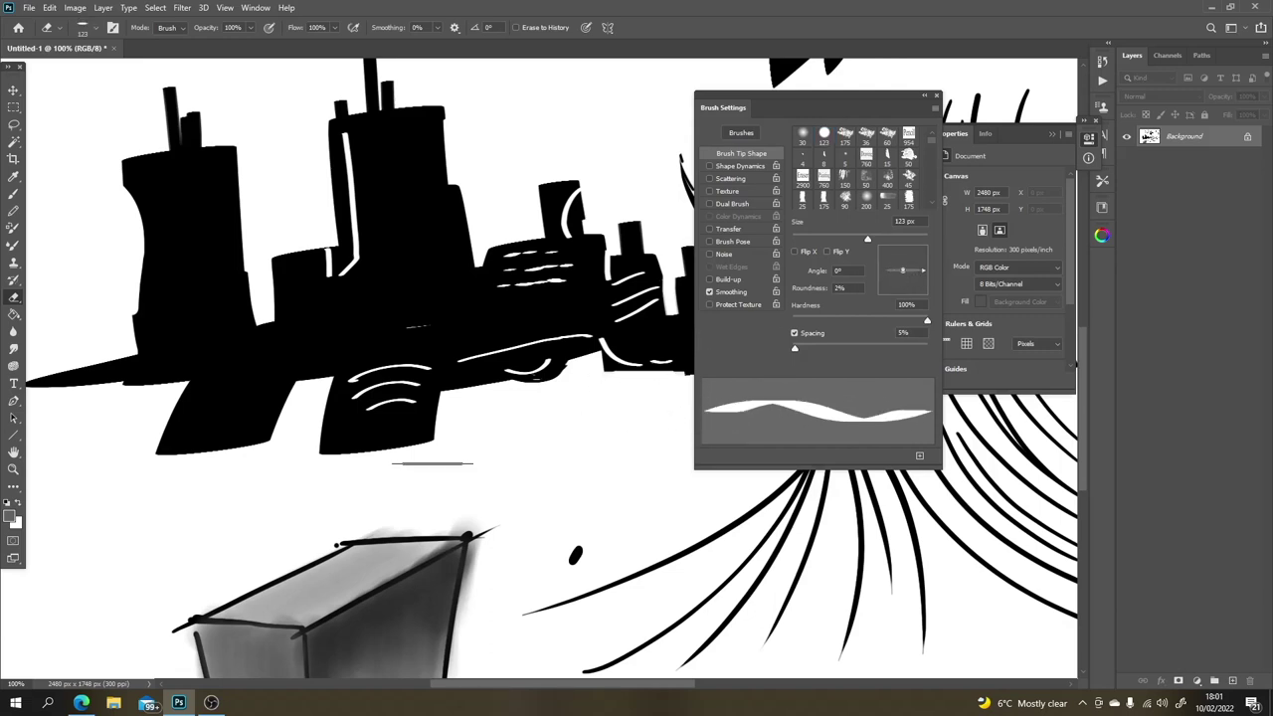
{"action": "left_click_drag", "start_coordinate": [401, 438], "coordinate": [367, 453]}
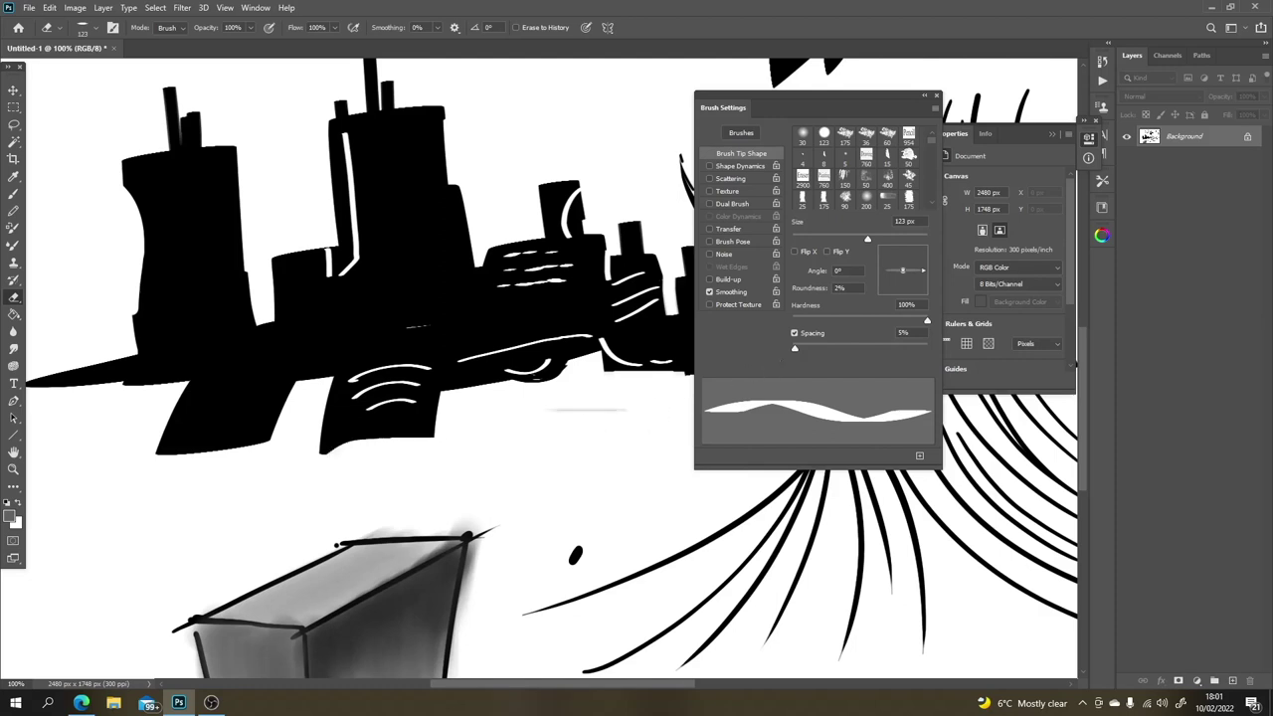
{"action": "key", "text": "ctrl+z"}
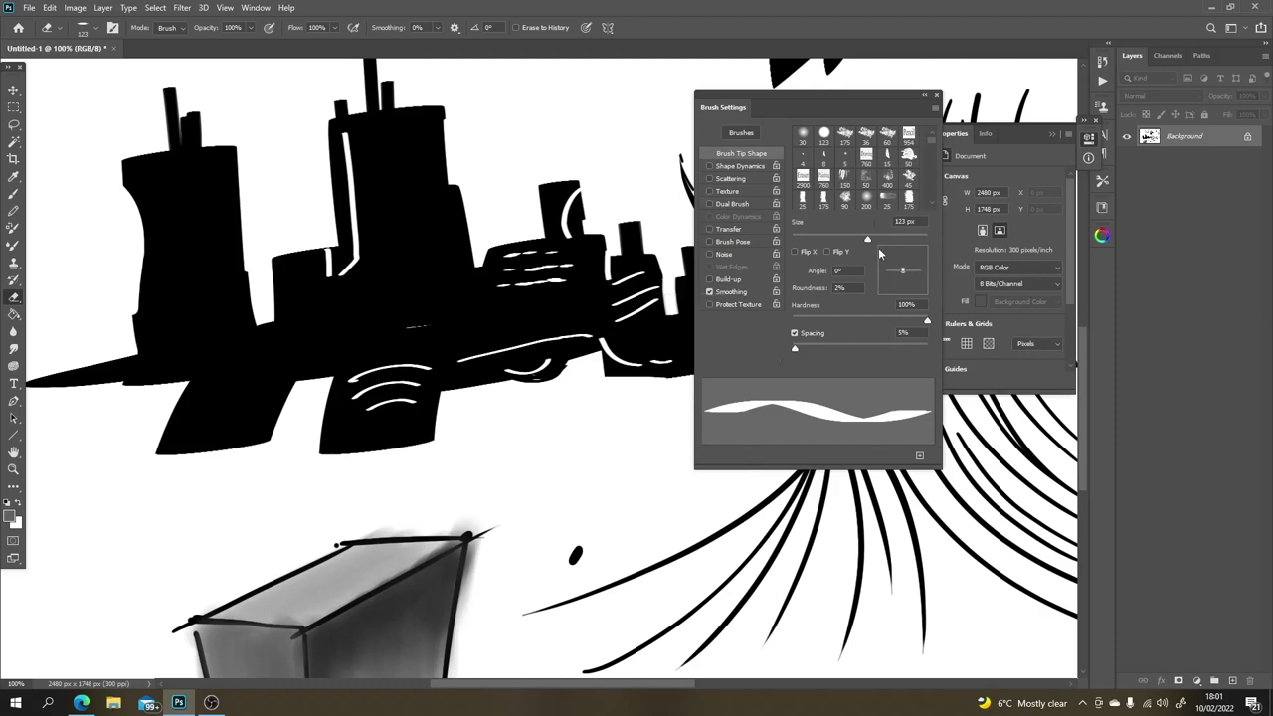
{"action": "scroll", "coordinate": [602, 298], "scroll_direction": "down", "scroll_amount": 2}
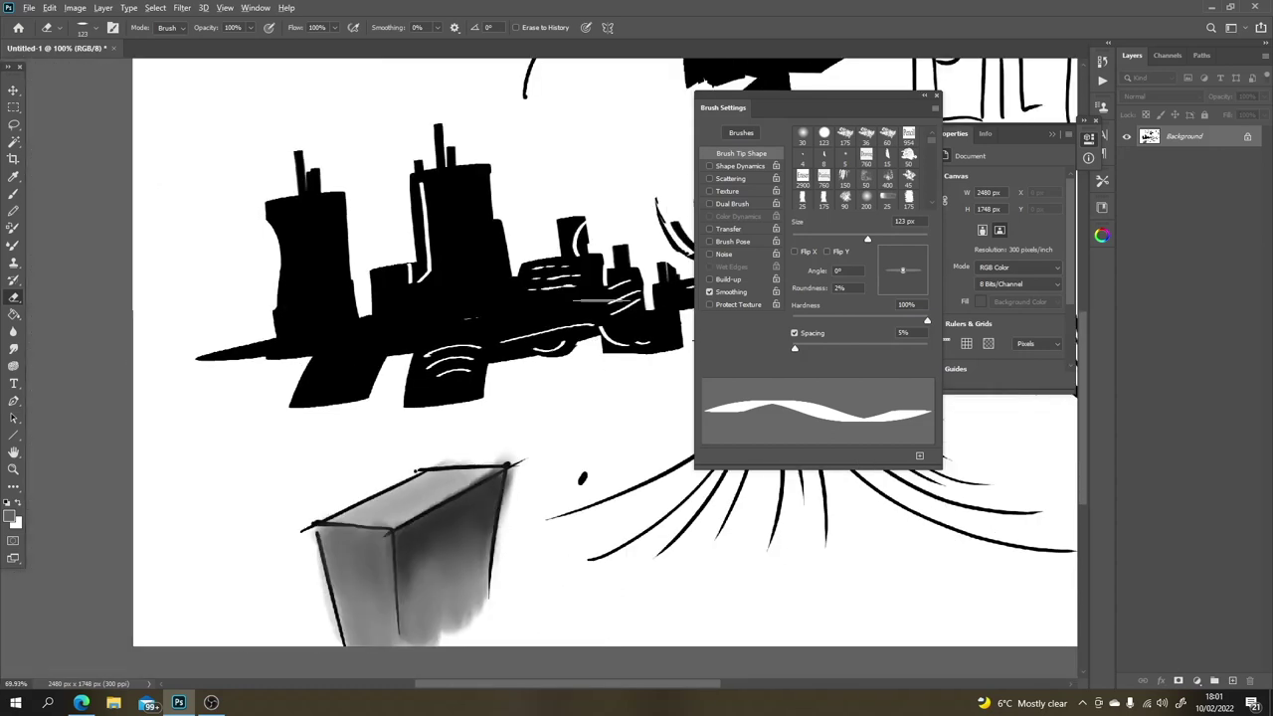
{"action": "scroll", "coordinate": [602, 299], "scroll_direction": "down", "scroll_amount": 3}
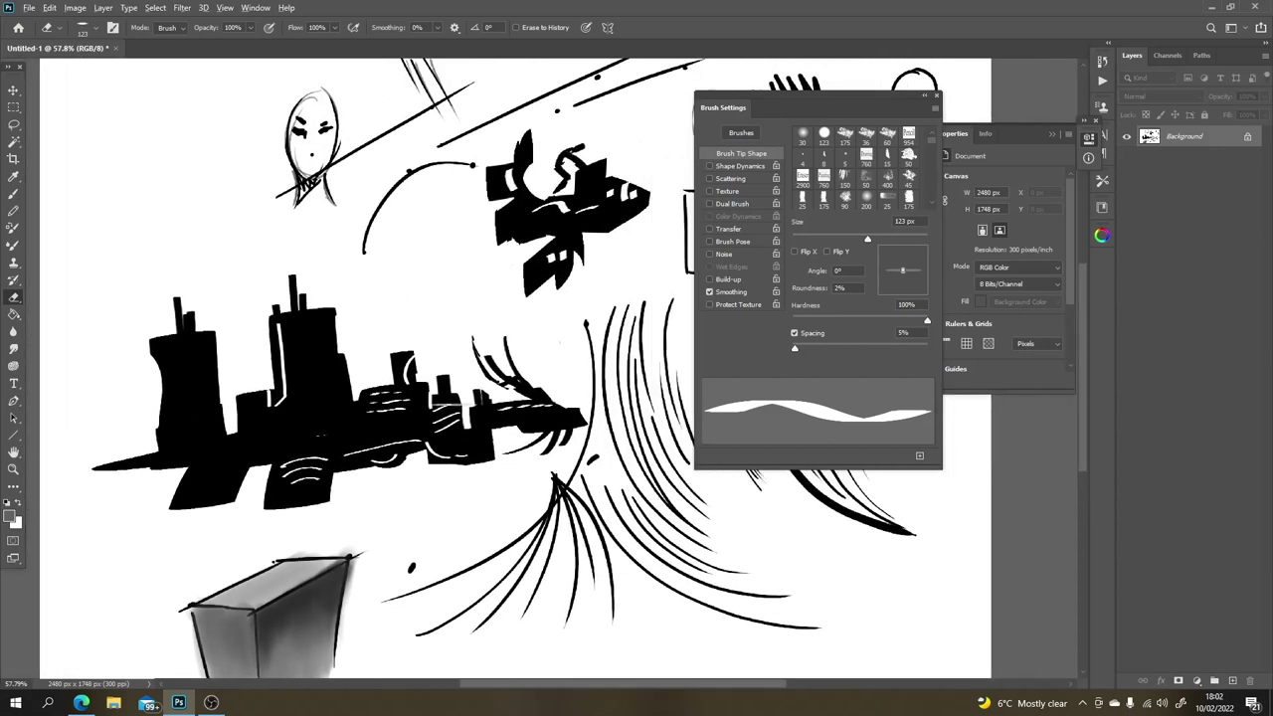
{"action": "scroll", "coordinate": [477, 392], "scroll_direction": "down", "scroll_amount": 1}
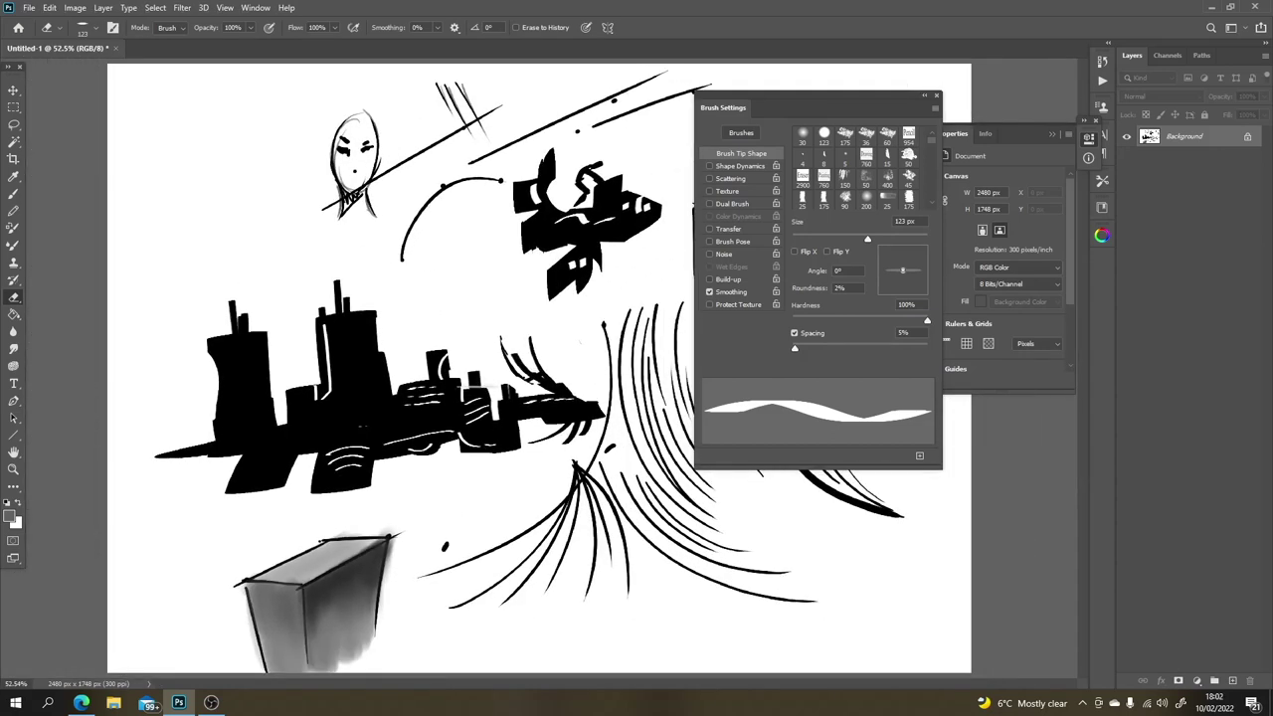
Step: Reselect the full round 123 px eraser tip and collapse the brush settings
{"action": "left_click", "coordinate": [823, 135]}
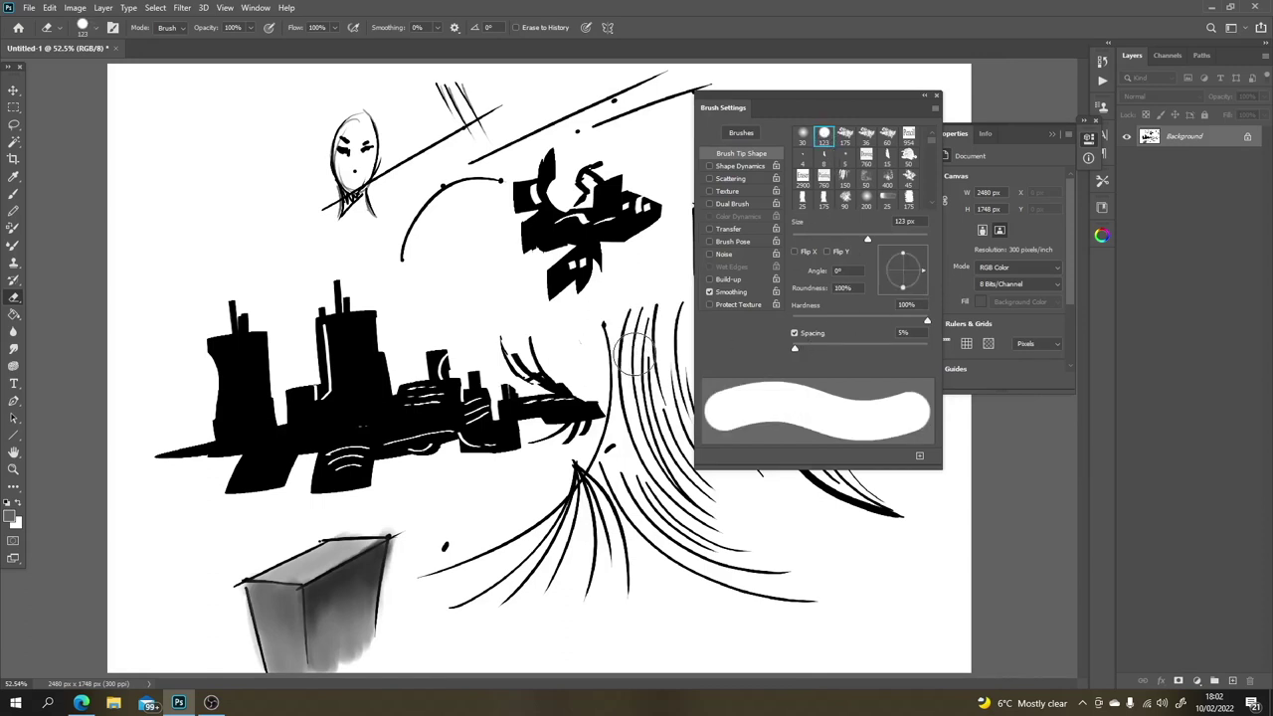
{"action": "left_click", "coordinate": [923, 96]}
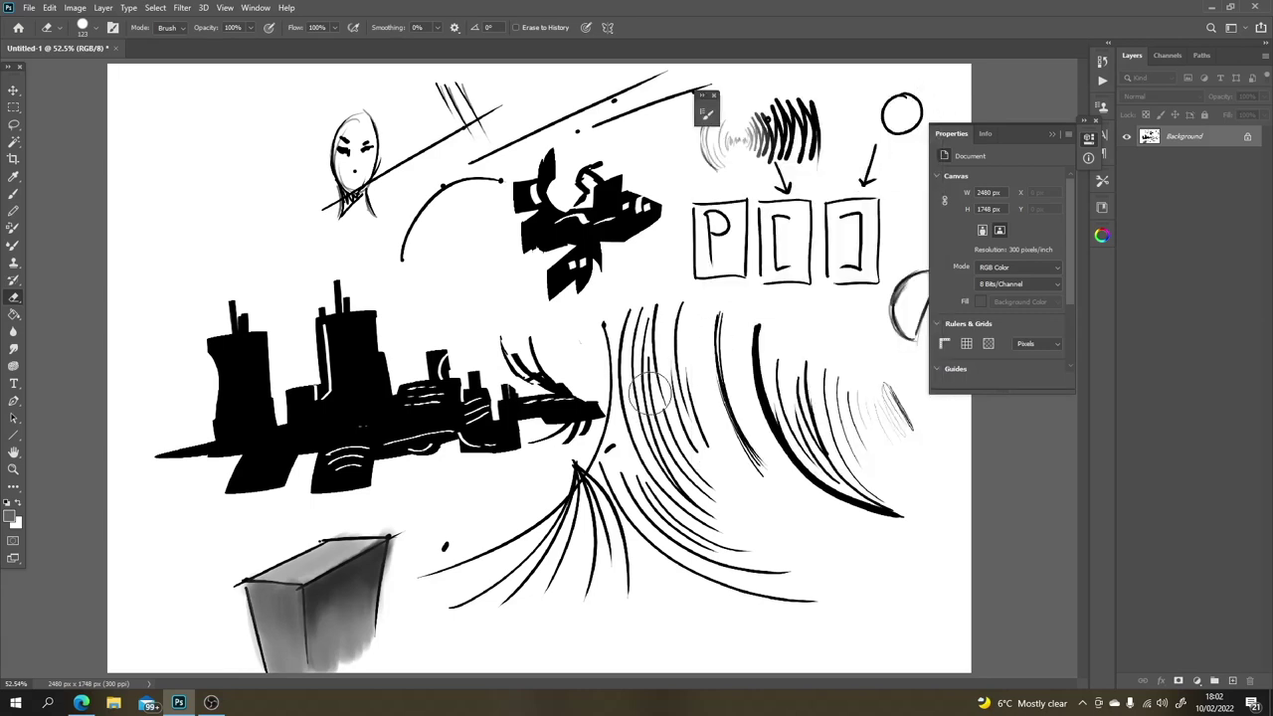
Step: Test the 50 px brush at 3% flow over the curved lines, turn off pressure-controlled opacity and build up black shading there
{"action": "key", "text": "b"}
{"action": "mouse_move", "coordinate": [688, 336]}
{"action": "left_mouse_down"}
{"action": "mouse_move", "coordinate": [698, 417]}
{"action": "mouse_move", "coordinate": [720, 437]}
{"action": "mouse_move", "coordinate": [709, 408]}
{"action": "mouse_move", "coordinate": [724, 475]}
{"action": "left_mouse_up"}
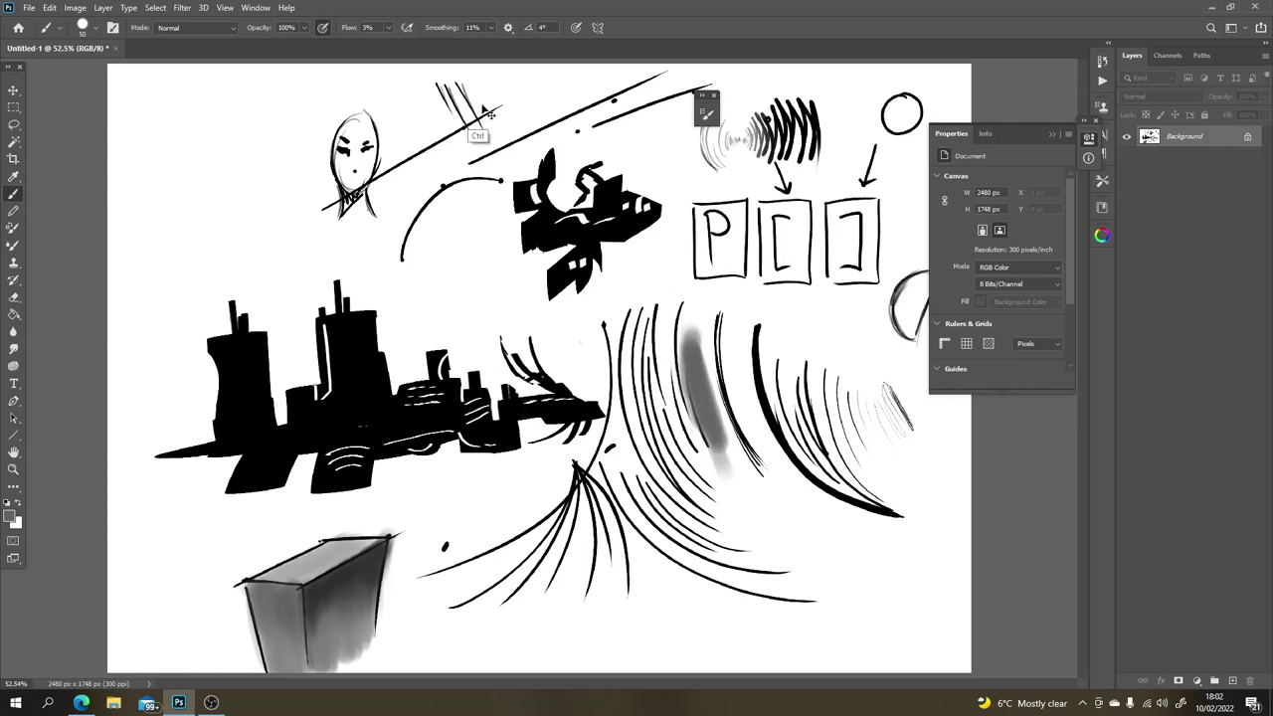
{"action": "key", "text": "ctrl+z"}
{"action": "key", "text": "ctrl+z"}
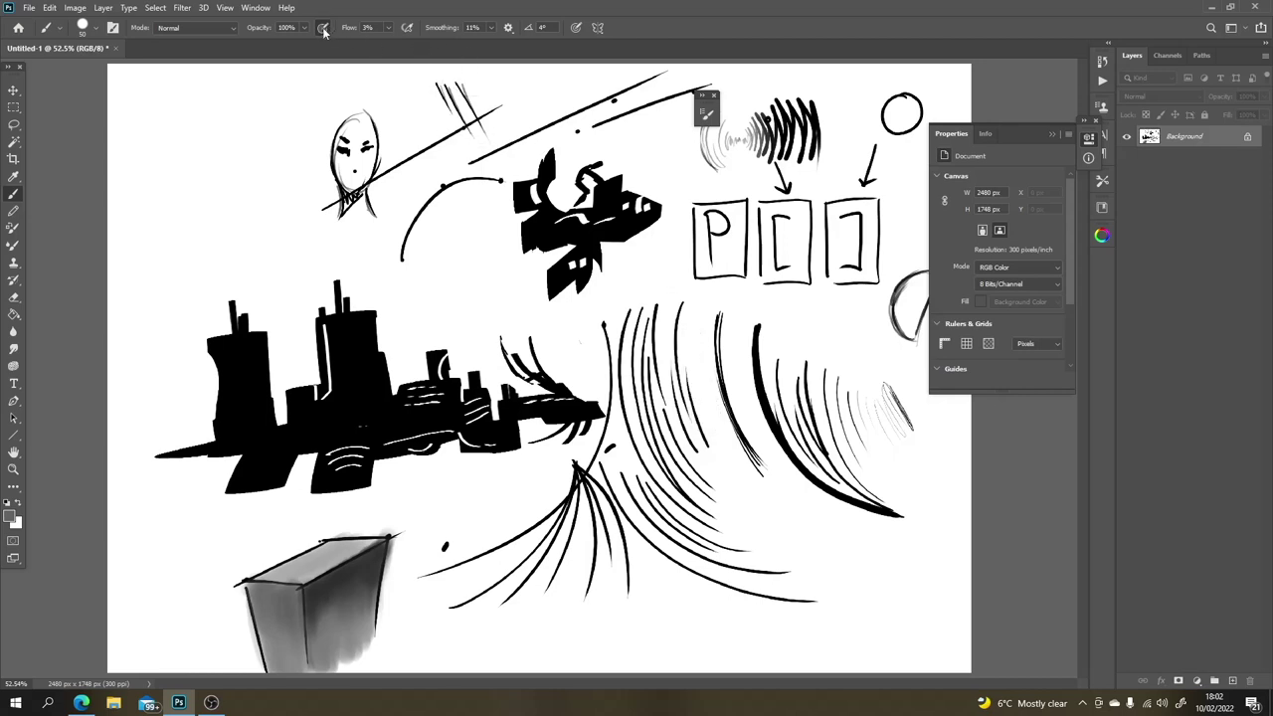
{"action": "mouse_move", "coordinate": [644, 331]}
{"action": "left_mouse_down"}
{"action": "mouse_move", "coordinate": [701, 427]}
{"action": "mouse_move", "coordinate": [675, 351]}
{"action": "mouse_move", "coordinate": [696, 437]}
{"action": "left_mouse_up"}
{"action": "key", "text": "ctrl+z"}
{"action": "mouse_move", "coordinate": [676, 308]}
{"action": "left_mouse_down"}
{"action": "mouse_move", "coordinate": [683, 338]}
{"action": "mouse_move", "coordinate": [675, 302]}
{"action": "mouse_move", "coordinate": [684, 335]}
{"action": "mouse_move", "coordinate": [689, 312]}
{"action": "mouse_move", "coordinate": [686, 374]}
{"action": "mouse_move", "coordinate": [674, 307]}
{"action": "mouse_move", "coordinate": [685, 380]}
{"action": "mouse_move", "coordinate": [677, 282]}
{"action": "mouse_move", "coordinate": [674, 367]}
{"action": "mouse_move", "coordinate": [722, 435]}
{"action": "mouse_move", "coordinate": [678, 271]}
{"action": "mouse_move", "coordinate": [675, 396]}
{"action": "mouse_move", "coordinate": [687, 421]}
{"action": "mouse_move", "coordinate": [673, 268]}
{"action": "mouse_move", "coordinate": [717, 459]}
{"action": "mouse_move", "coordinate": [663, 258]}
{"action": "mouse_move", "coordinate": [676, 441]}
{"action": "mouse_move", "coordinate": [647, 289]}
{"action": "mouse_move", "coordinate": [656, 434]}
{"action": "mouse_move", "coordinate": [633, 299]}
{"action": "mouse_move", "coordinate": [635, 433]}
{"action": "mouse_move", "coordinate": [627, 293]}
{"action": "mouse_move", "coordinate": [637, 454]}
{"action": "mouse_move", "coordinate": [628, 278]}
{"action": "mouse_move", "coordinate": [644, 487]}
{"action": "mouse_move", "coordinate": [606, 329]}
{"action": "mouse_move", "coordinate": [654, 446]}
{"action": "mouse_move", "coordinate": [675, 318]}
{"action": "mouse_move", "coordinate": [702, 391]}
{"action": "mouse_move", "coordinate": [701, 326]}
{"action": "left_mouse_up"}
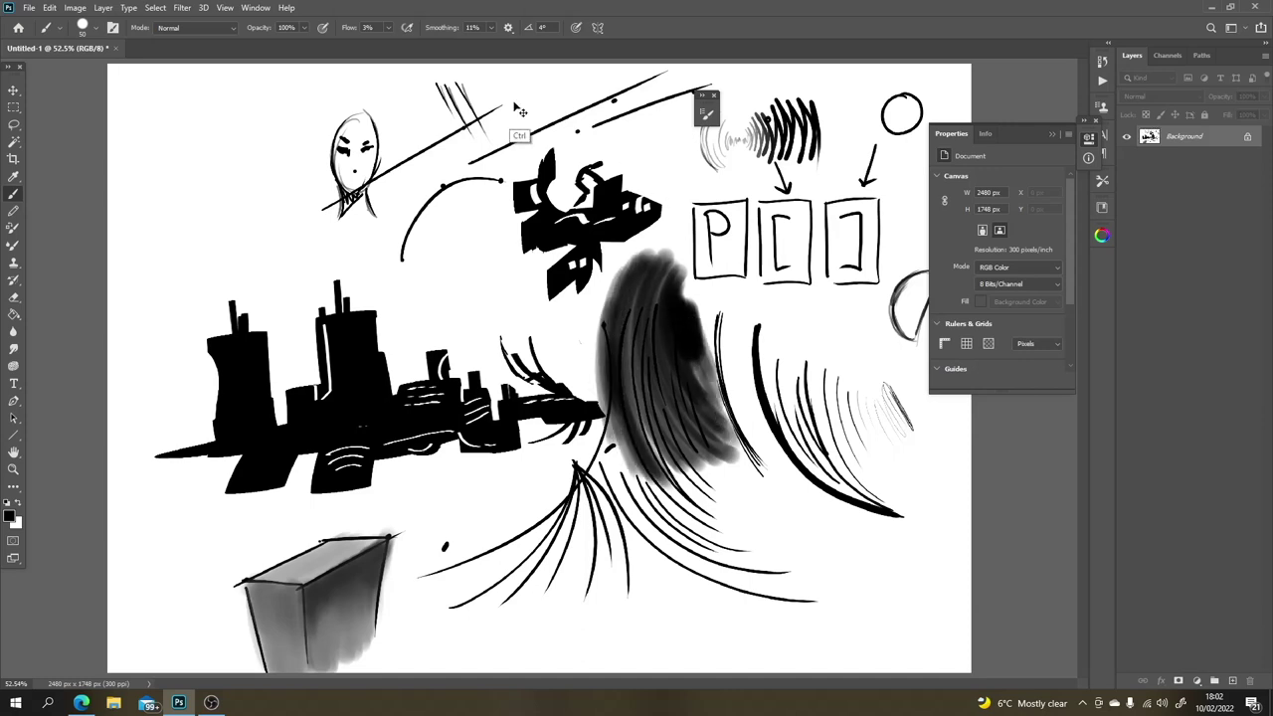
Step: Set the brush flow to 79%, test a dark stroke over the shading and undo all the shading strokes
{"action": "key", "text": "ctrl+z"}
{"action": "left_click", "coordinate": [388, 28]}
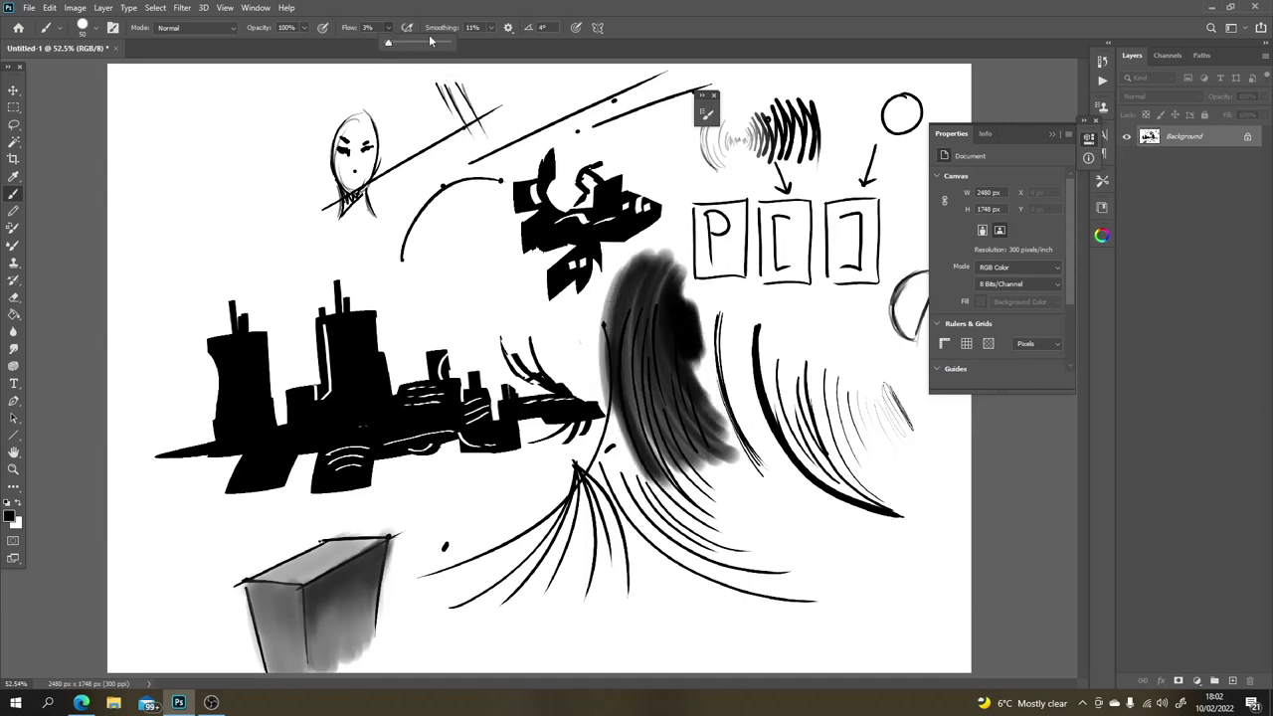
{"action": "left_click_drag", "start_coordinate": [658, 369], "coordinate": [724, 497]}
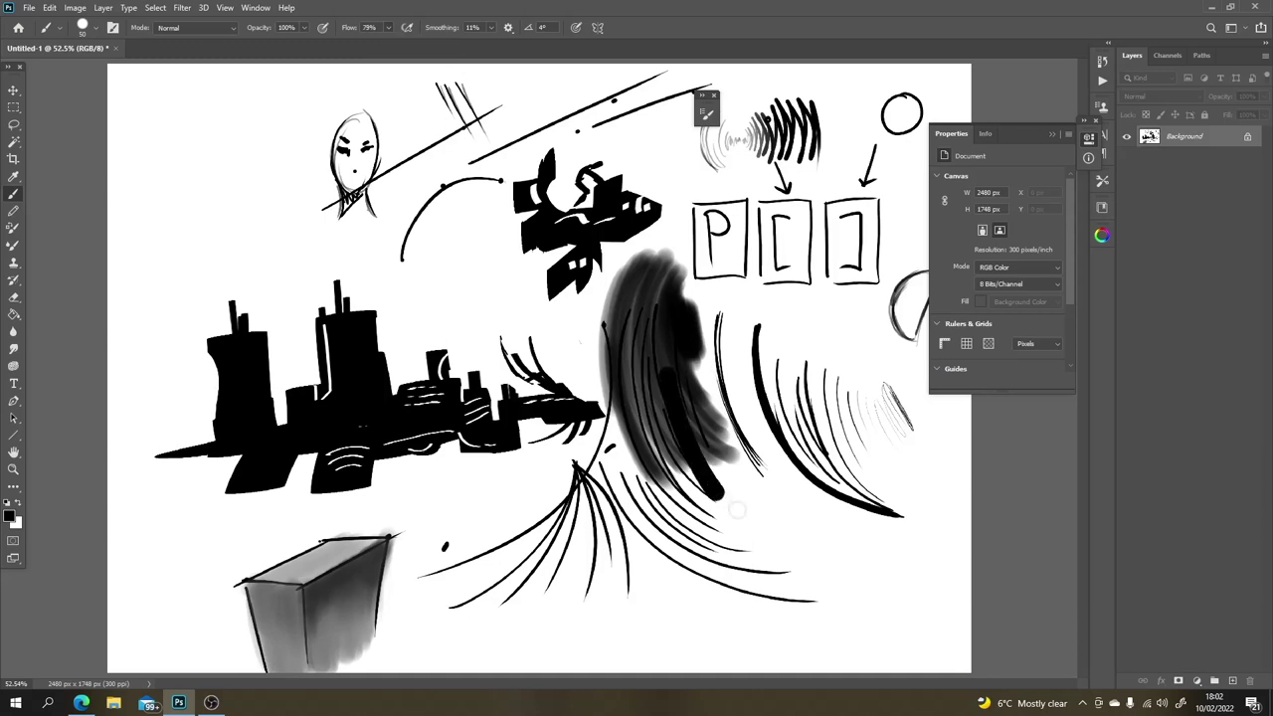
{"action": "key", "text": "ctrl+z"}
{"action": "key", "text": "ctrl+z"}
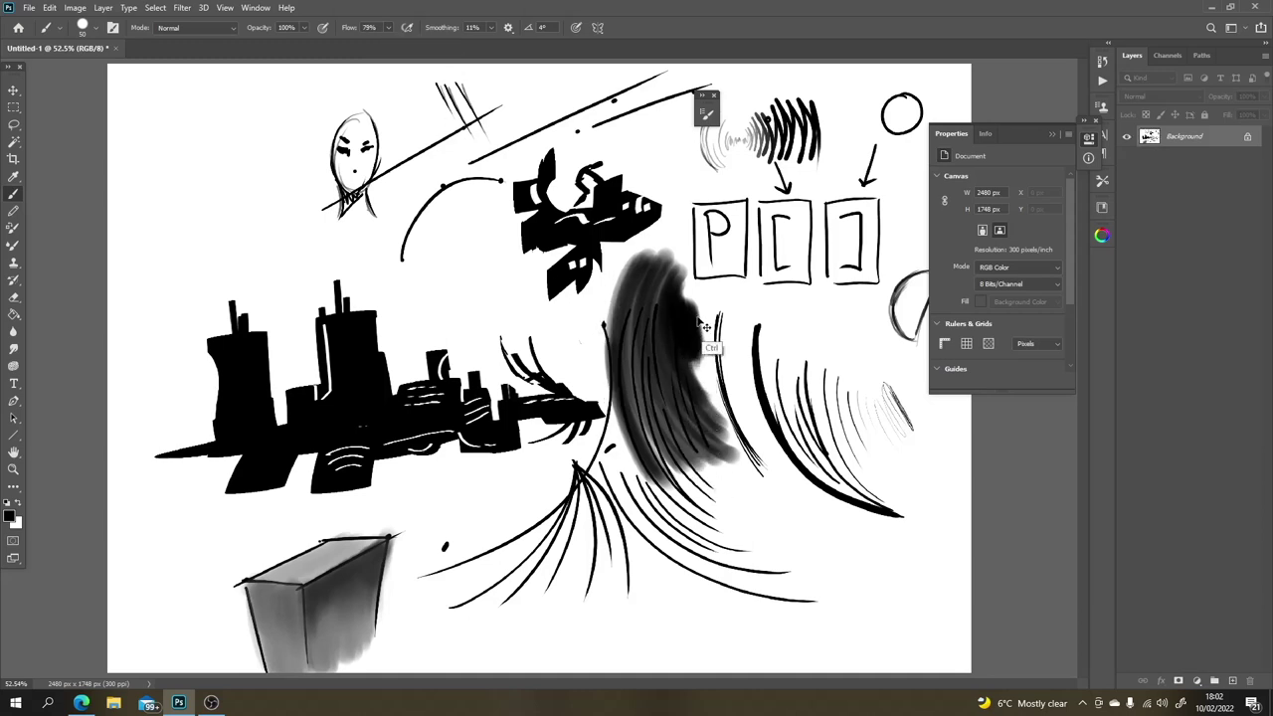
{"action": "key", "text": "ctrl+z"}
{"action": "key", "text": "ctrl+z"}
{"action": "key", "text": "ctrl+z"}
Step: Paint a solid black blob below the curved lines, carve it with the eraser and extend it into a rough figure
{"action": "mouse_move", "coordinate": [714, 452]}
{"action": "left_mouse_down"}
{"action": "mouse_move", "coordinate": [762, 520]}
{"action": "mouse_move", "coordinate": [719, 462]}
{"action": "mouse_move", "coordinate": [774, 514]}
{"action": "left_mouse_up"}
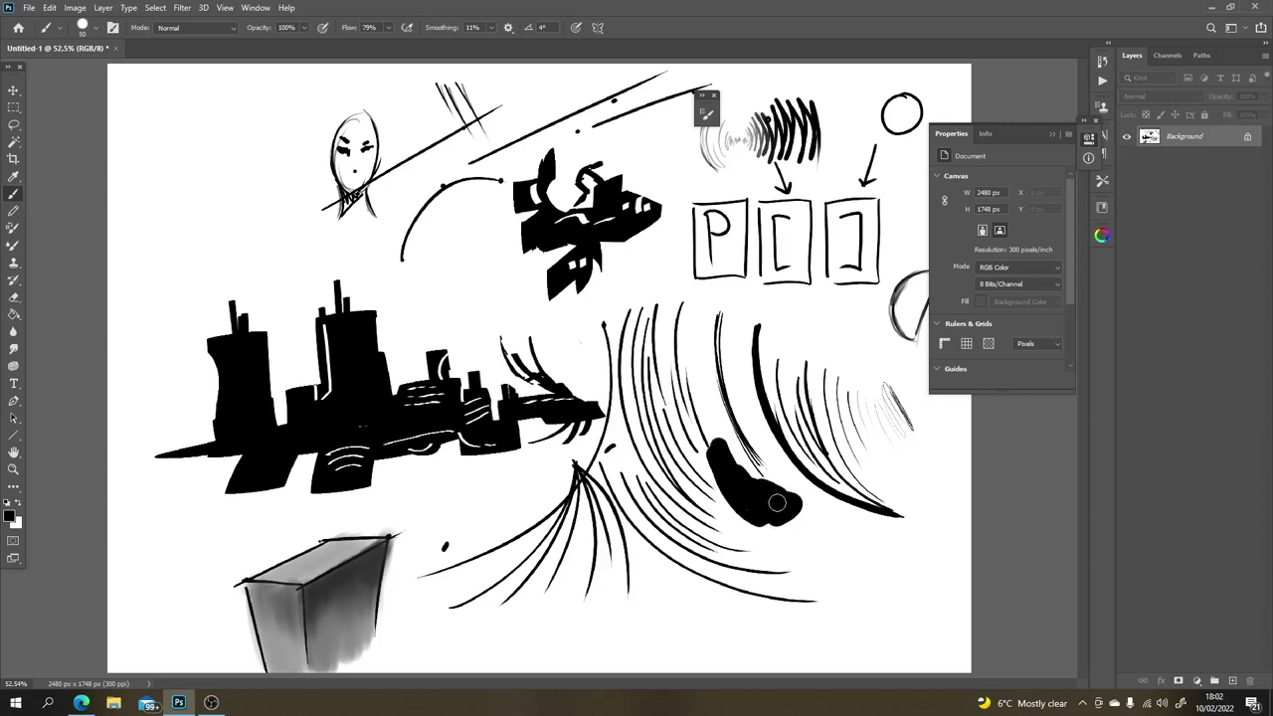
{"action": "key", "text": "e"}
{"action": "mouse_move", "coordinate": [718, 429]}
{"action": "left_mouse_down"}
{"action": "mouse_move", "coordinate": [745, 461]}
{"action": "mouse_move", "coordinate": [785, 474]}
{"action": "mouse_move", "coordinate": [809, 508]}
{"action": "mouse_move", "coordinate": [792, 536]}
{"action": "mouse_move", "coordinate": [797, 512]}
{"action": "mouse_move", "coordinate": [771, 537]}
{"action": "mouse_move", "coordinate": [793, 517]}
{"action": "mouse_move", "coordinate": [741, 484]}
{"action": "mouse_move", "coordinate": [768, 480]}
{"action": "mouse_move", "coordinate": [745, 470]}
{"action": "mouse_move", "coordinate": [750, 456]}
{"action": "mouse_move", "coordinate": [748, 471]}
{"action": "mouse_move", "coordinate": [771, 460]}
{"action": "mouse_move", "coordinate": [722, 490]}
{"action": "mouse_move", "coordinate": [718, 507]}
{"action": "mouse_move", "coordinate": [735, 505]}
{"action": "mouse_move", "coordinate": [729, 498]}
{"action": "mouse_move", "coordinate": [769, 548]}
{"action": "mouse_move", "coordinate": [751, 509]}
{"action": "mouse_move", "coordinate": [791, 525]}
{"action": "mouse_move", "coordinate": [756, 503]}
{"action": "mouse_move", "coordinate": [811, 534]}
{"action": "mouse_move", "coordinate": [747, 523]}
{"action": "mouse_move", "coordinate": [771, 572]}
{"action": "left_mouse_up"}
{"action": "key", "text": "b"}
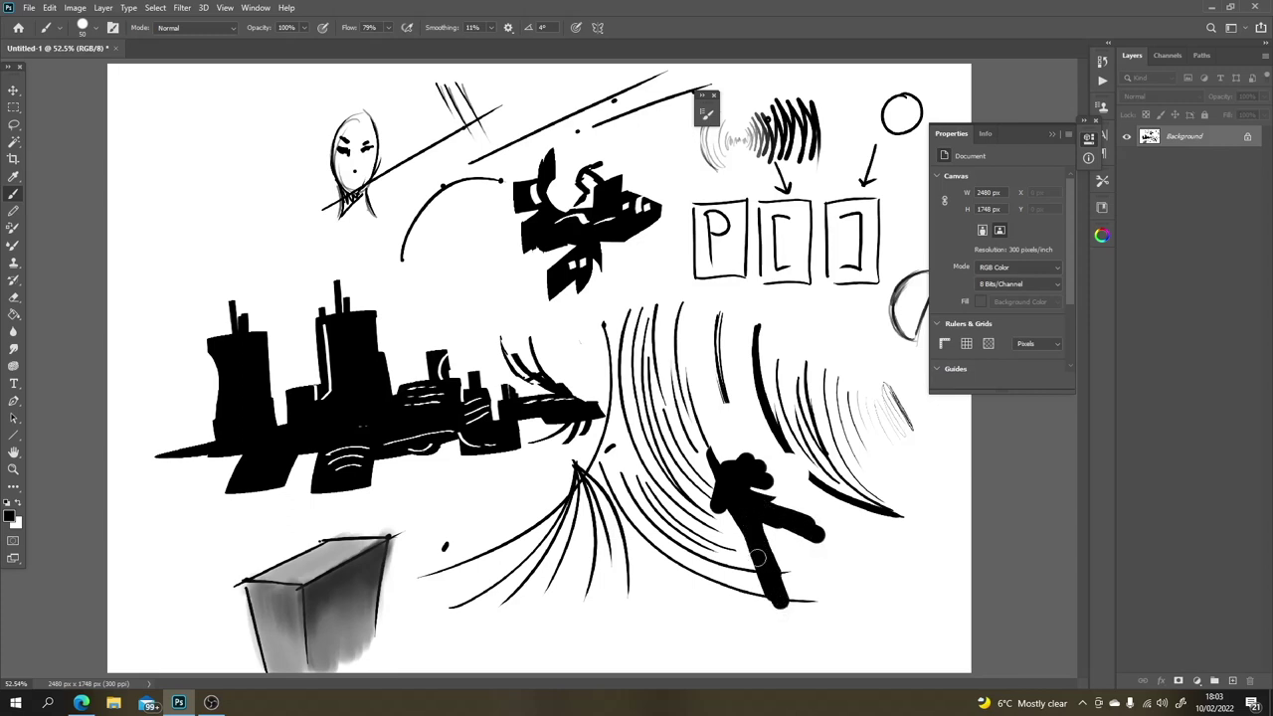
{"action": "mouse_move", "coordinate": [743, 517]}
{"action": "left_mouse_down"}
{"action": "mouse_move", "coordinate": [770, 589]}
{"action": "mouse_move", "coordinate": [749, 518]}
{"action": "left_mouse_up"}
{"action": "left_click_drag", "start_coordinate": [715, 464], "coordinate": [708, 446]}
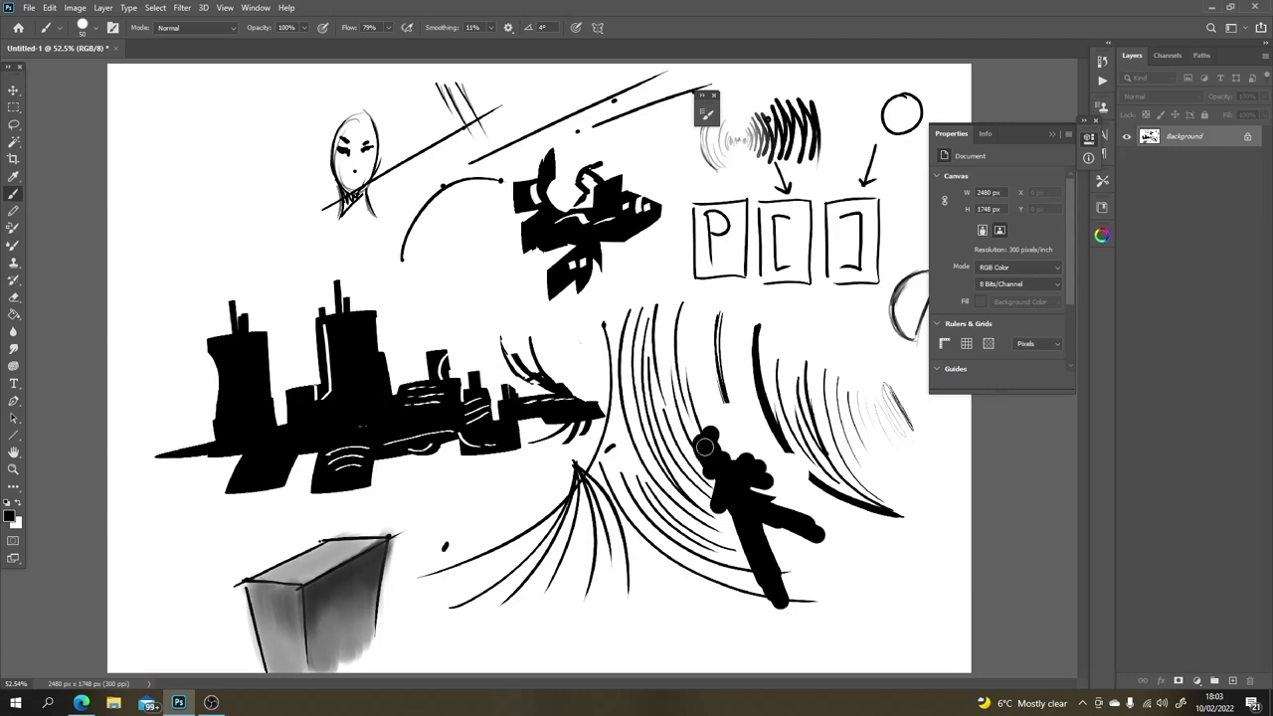
Step: Erase along the edges of the black figure to slim its head, arms and legs into a cleaner silhouette
{"action": "key", "text": "e"}
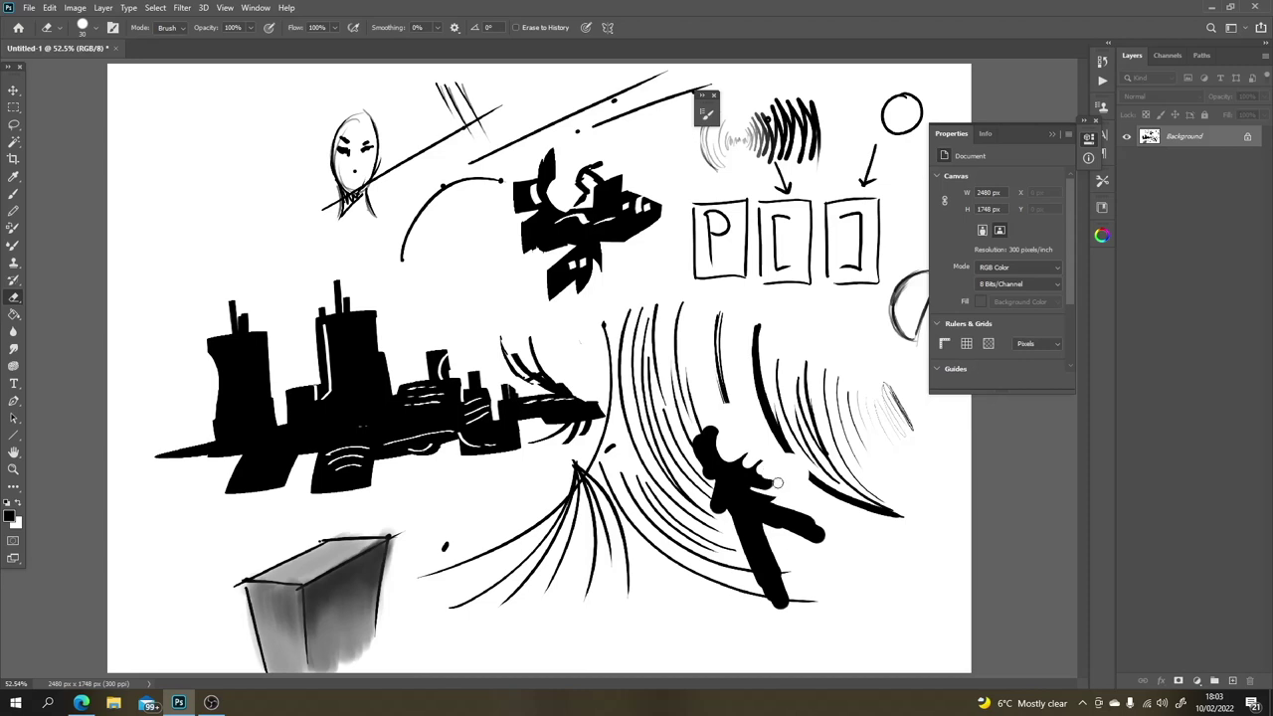
{"action": "left_click_drag", "start_coordinate": [756, 490], "coordinate": [807, 510]}
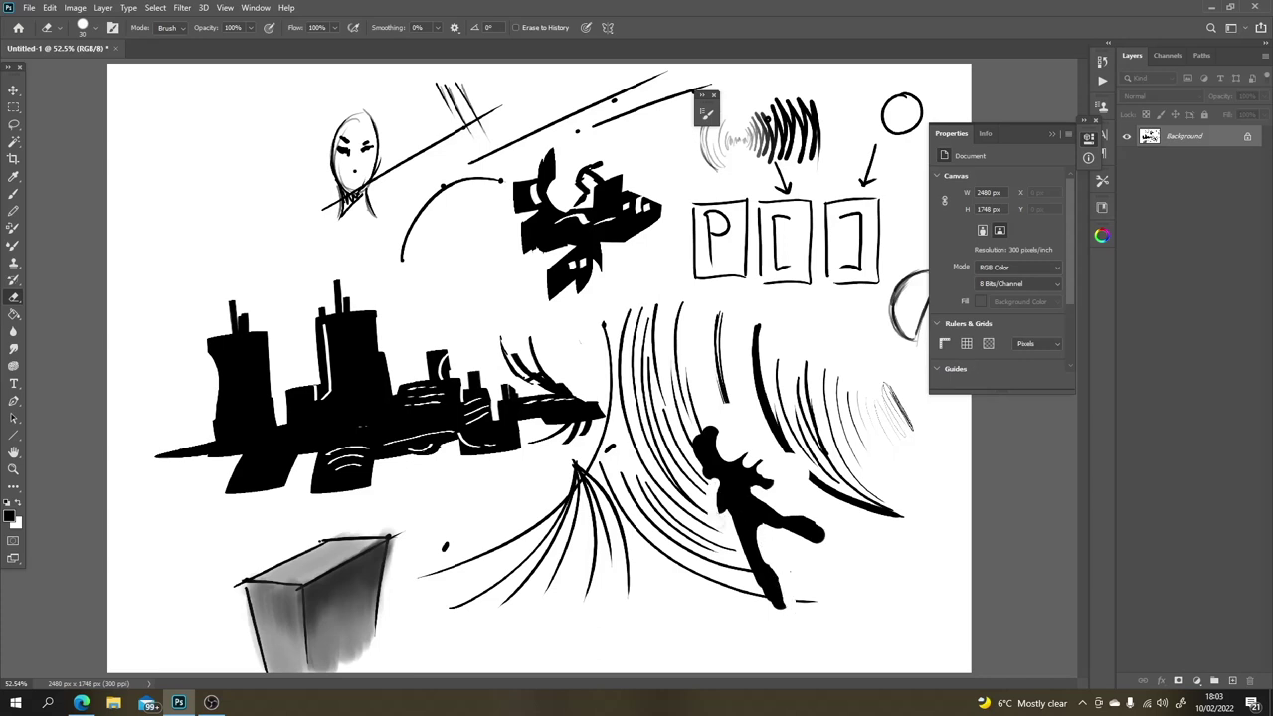
{"action": "mouse_move", "coordinate": [702, 481]}
{"action": "left_mouse_down"}
{"action": "mouse_move", "coordinate": [693, 460]}
{"action": "mouse_move", "coordinate": [718, 425]}
{"action": "left_mouse_up"}
Step: Paint a thick black stroke above the figure's head and undo the stray brush stroke
{"action": "scroll", "coordinate": [610, 351], "scroll_direction": "down", "scroll_amount": 2}
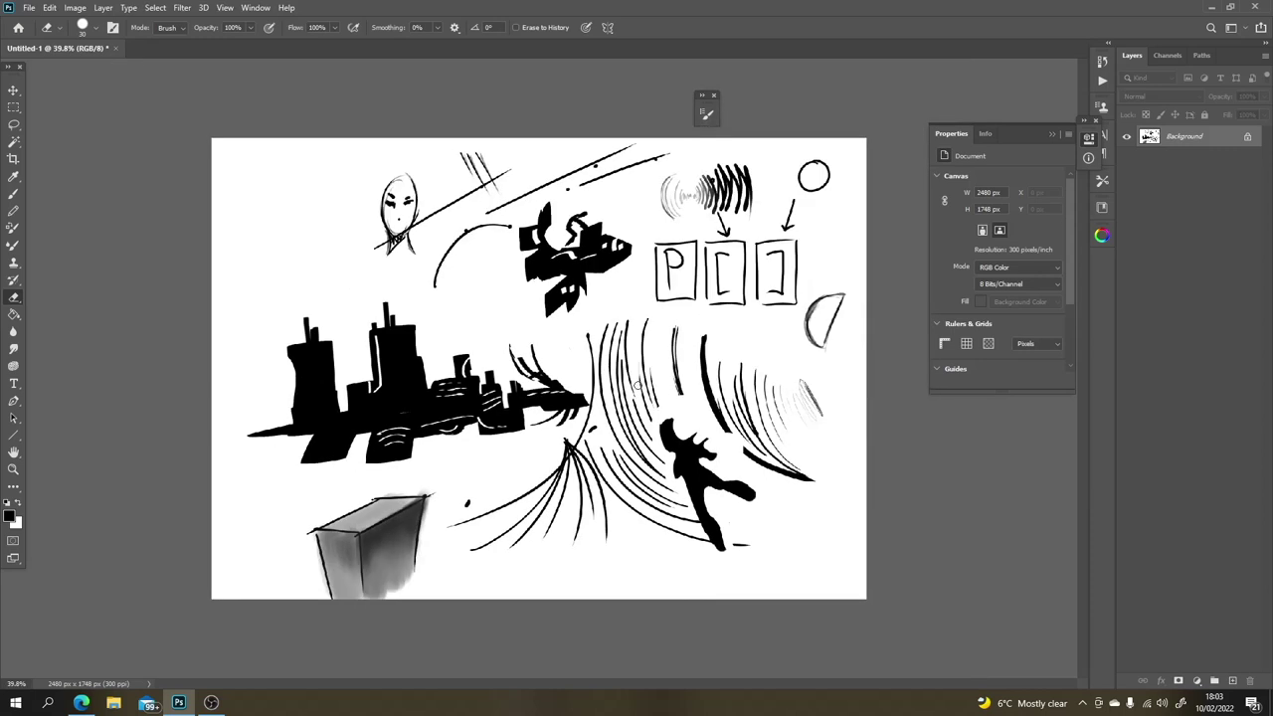
{"action": "key", "text": "b"}
{"action": "left_click_drag", "start_coordinate": [679, 400], "coordinate": [700, 442]}
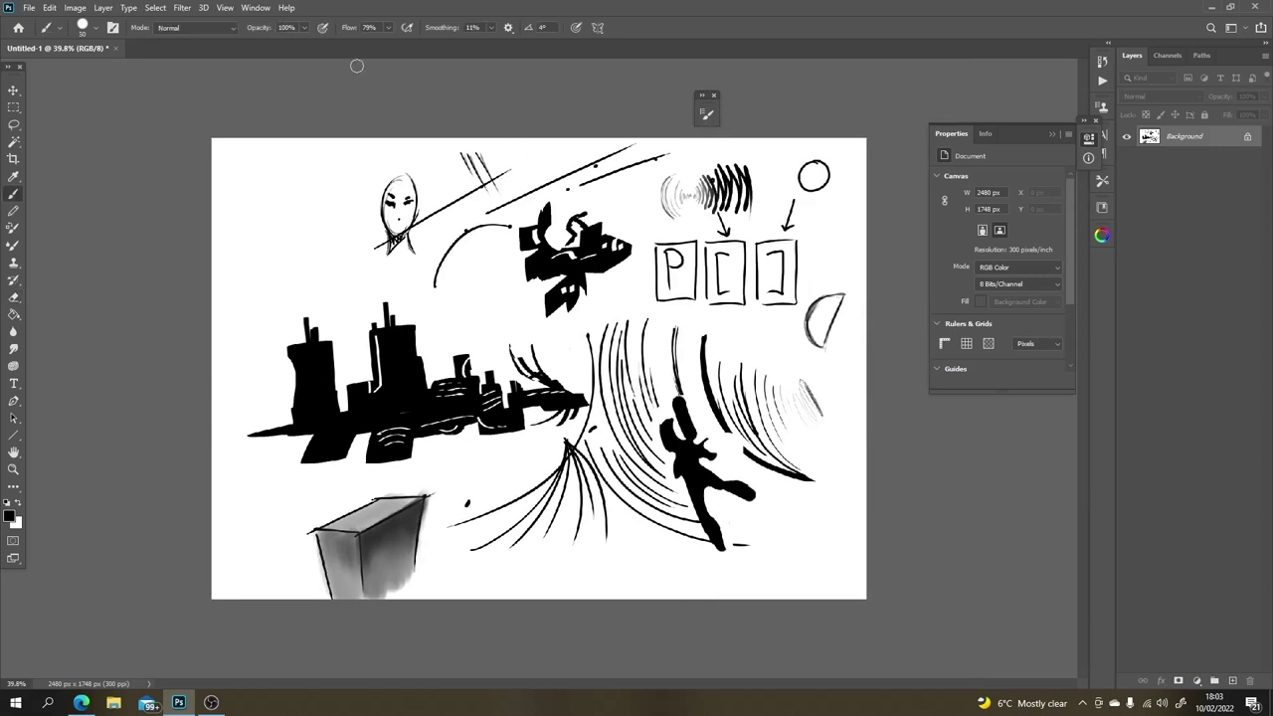
{"action": "left_click_drag", "start_coordinate": [493, 270], "coordinate": [537, 318]}
{"action": "key", "text": "ctrl+z"}
Step: Erase the stroke above the figure's head, then turn on pressure-controlled eraser opacity and test it on the silhouette
{"action": "key", "text": "e"}
{"action": "left_click_drag", "start_coordinate": [679, 408], "coordinate": [704, 450]}
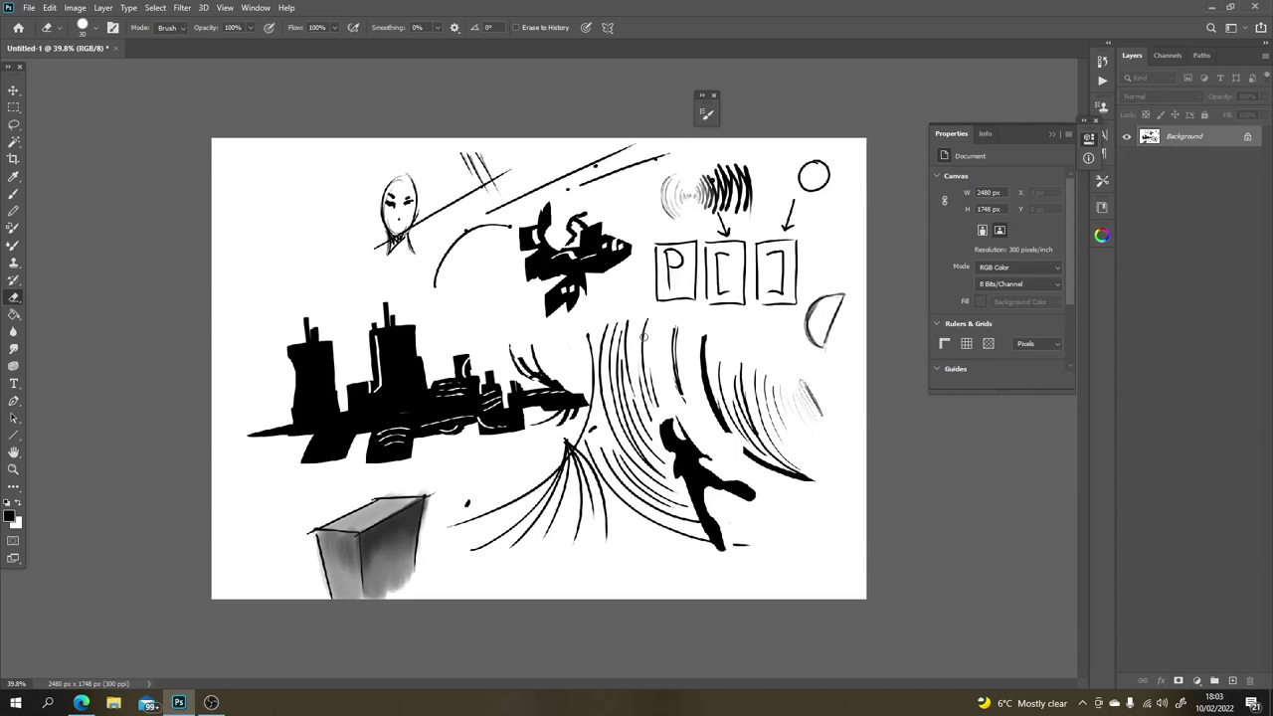
{"action": "left_click", "coordinate": [268, 27]}
{"action": "mouse_move", "coordinate": [681, 447]}
{"action": "left_mouse_down"}
{"action": "mouse_move", "coordinate": [702, 475]}
{"action": "mouse_move", "coordinate": [691, 440]}
{"action": "mouse_move", "coordinate": [721, 482]}
{"action": "mouse_move", "coordinate": [671, 442]}
{"action": "mouse_move", "coordinate": [668, 467]}
{"action": "mouse_move", "coordinate": [708, 527]}
{"action": "mouse_move", "coordinate": [666, 432]}
{"action": "mouse_move", "coordinate": [716, 477]}
{"action": "mouse_move", "coordinate": [728, 467]}
{"action": "left_mouse_up"}
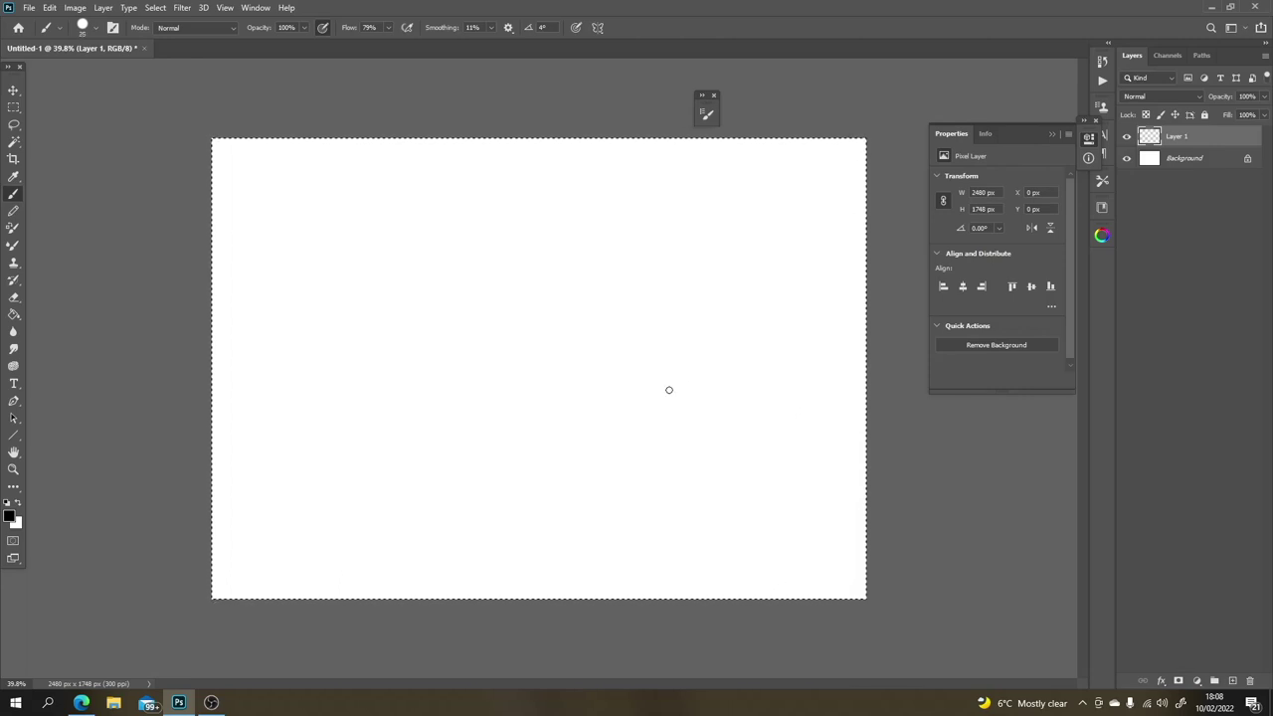
Step: Test the 25 px brush with pressure-controlled opacity on the blank Layer 1 and undo the strokes
{"action": "key", "text": "bracketleft"}
{"action": "key", "text": "bracketleft"}
{"action": "key", "text": "bracketleft"}
{"action": "key", "text": "bracketright"}
{"action": "key", "text": "bracketright"}
{"action": "key", "text": "bracketright"}
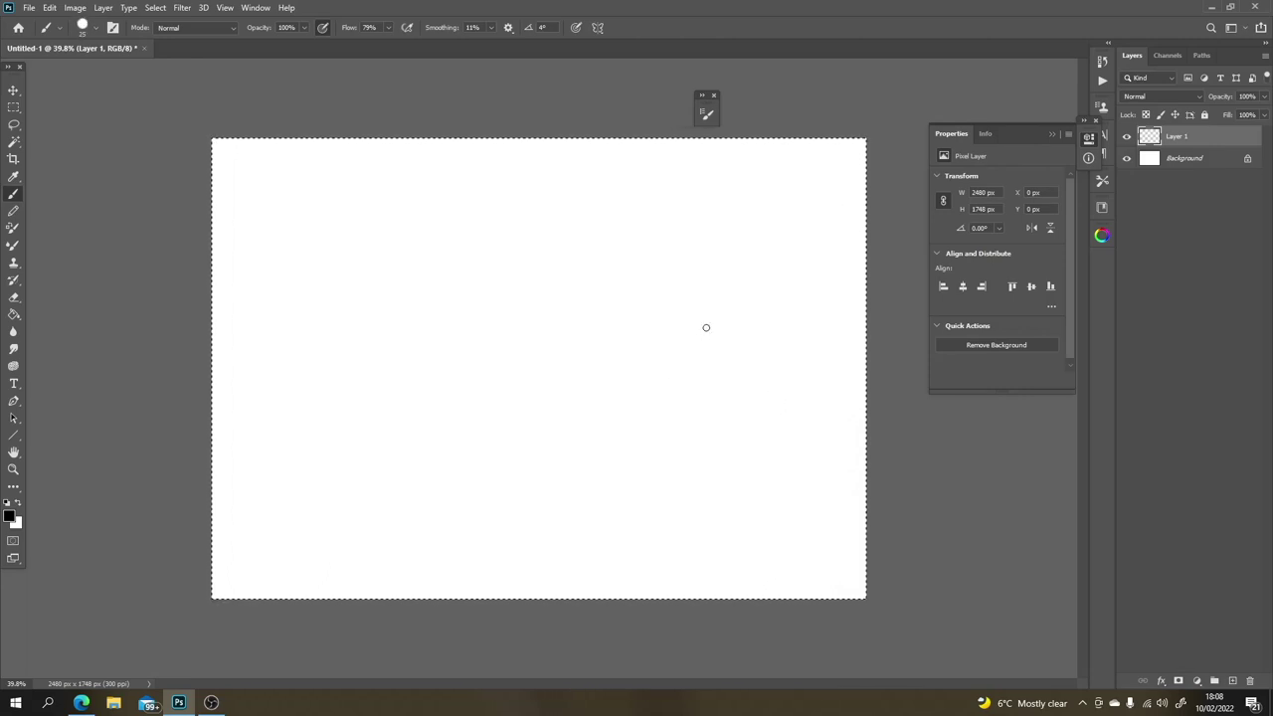
{"action": "mouse_move", "coordinate": [705, 323]}
{"action": "left_mouse_down"}
{"action": "mouse_move", "coordinate": [699, 384]}
{"action": "mouse_move", "coordinate": [707, 354]}
{"action": "left_mouse_up"}
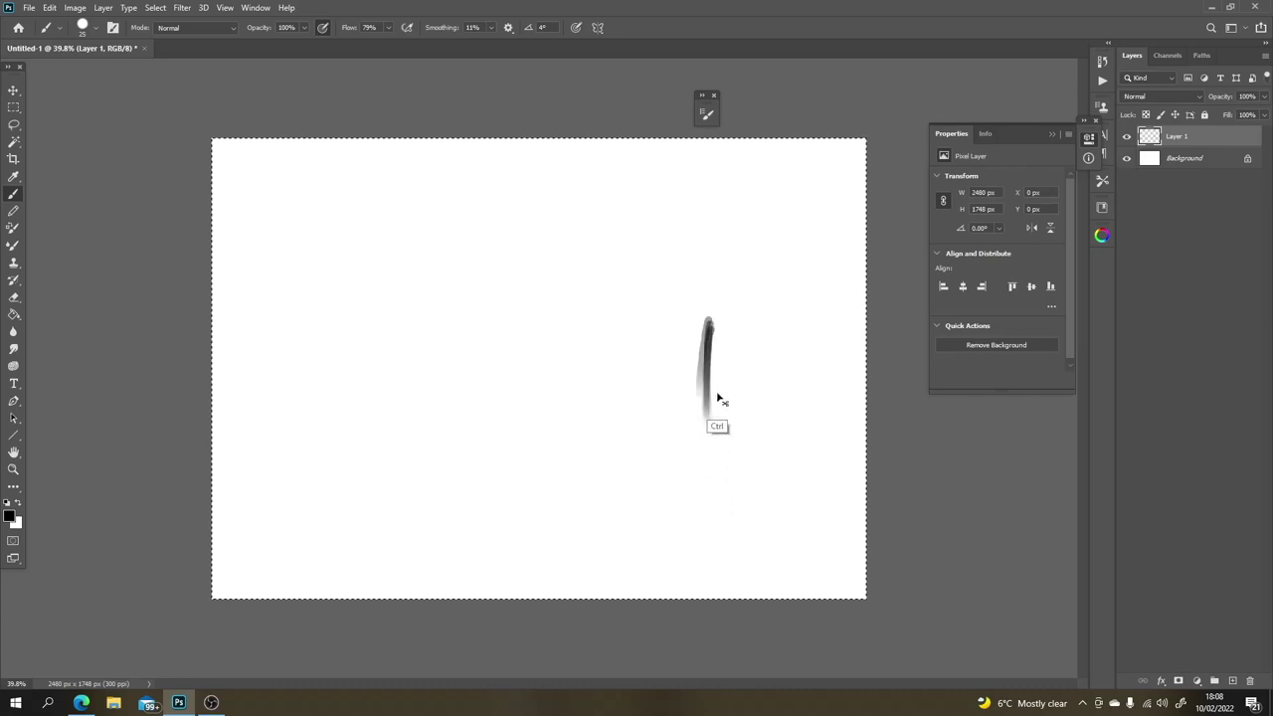
{"action": "key", "text": "ctrl+z"}
{"action": "key", "text": "ctrl+z"}
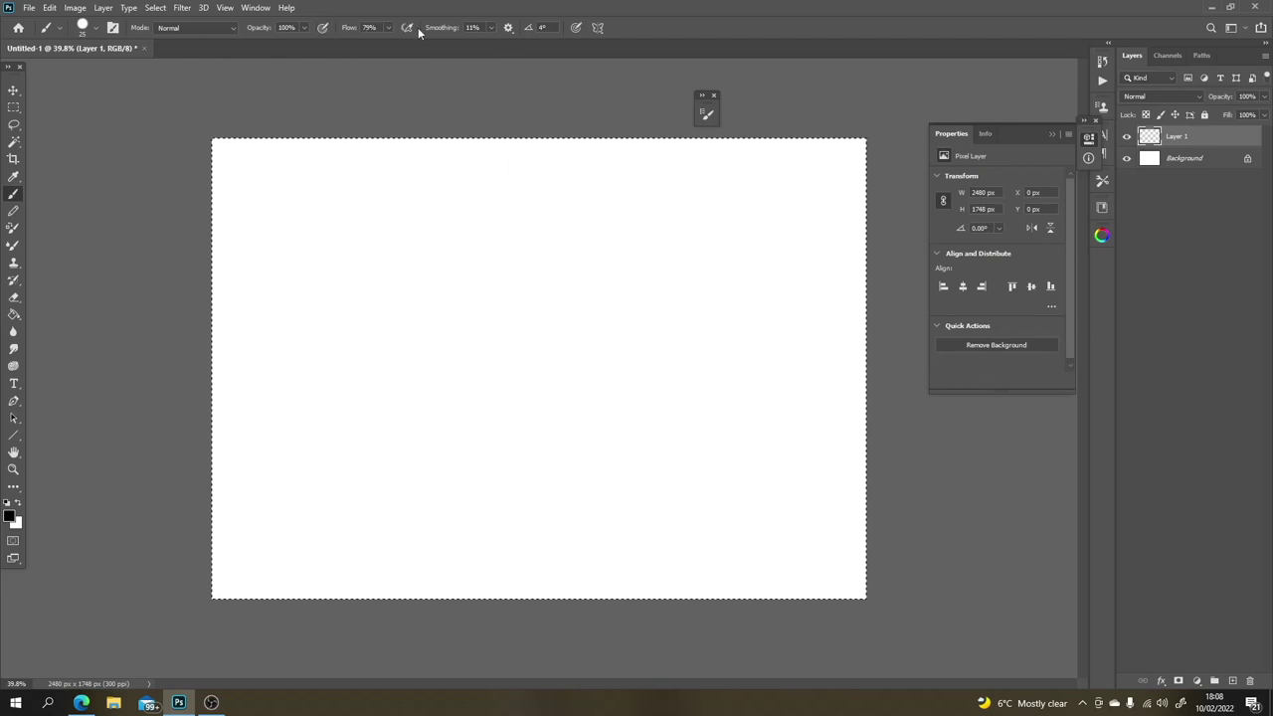
Step: Turn on pressure-controlled brush size, test a few tapered curved strokes on Layer 1 and undo them
{"action": "left_click", "coordinate": [575, 27]}
{"action": "left_click_drag", "start_coordinate": [615, 215], "coordinate": [658, 377]}
{"action": "left_click_drag", "start_coordinate": [634, 235], "coordinate": [662, 381]}
{"action": "mouse_move", "coordinate": [644, 294]}
{"action": "left_mouse_down"}
{"action": "mouse_move", "coordinate": [680, 374]}
{"action": "mouse_move", "coordinate": [682, 360]}
{"action": "mouse_move", "coordinate": [720, 366]}
{"action": "left_mouse_up"}
{"action": "key", "text": "ctrl+z"}
{"action": "key", "text": "ctrl+z"}
{"action": "key", "text": "ctrl+z"}
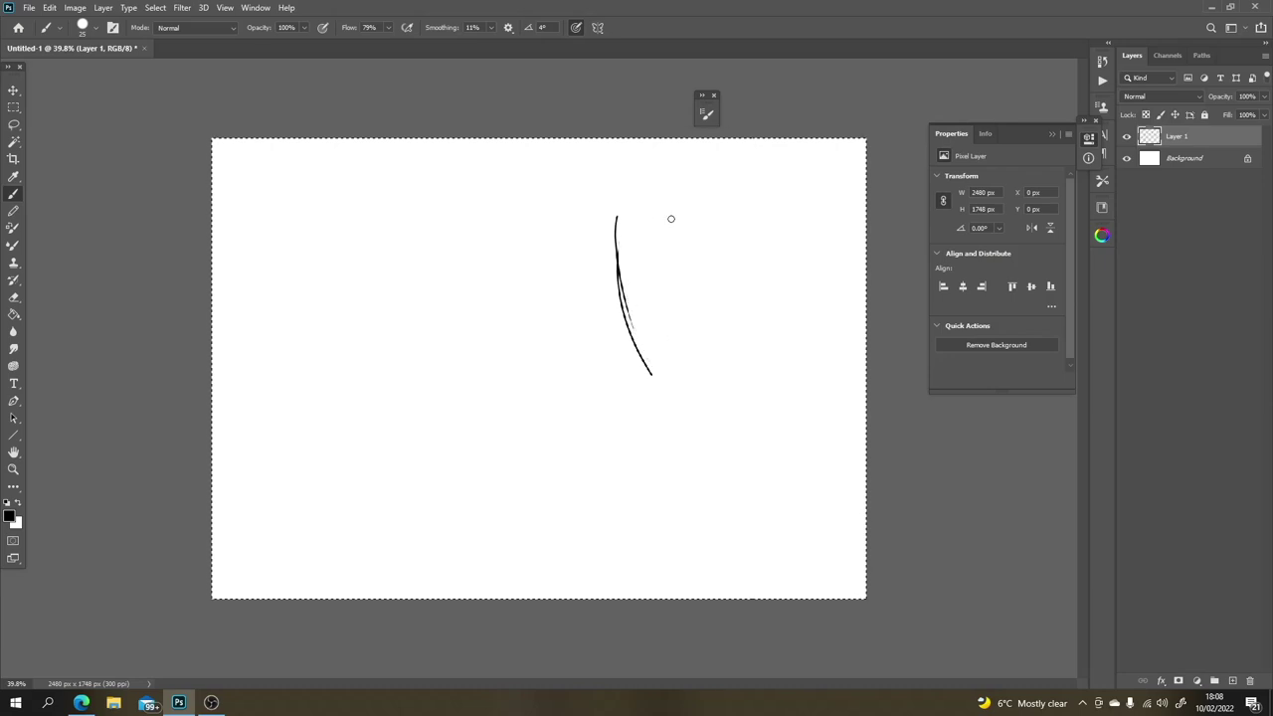
{"action": "key", "text": "ctrl+z"}
{"action": "key", "text": "ctrl+z"}
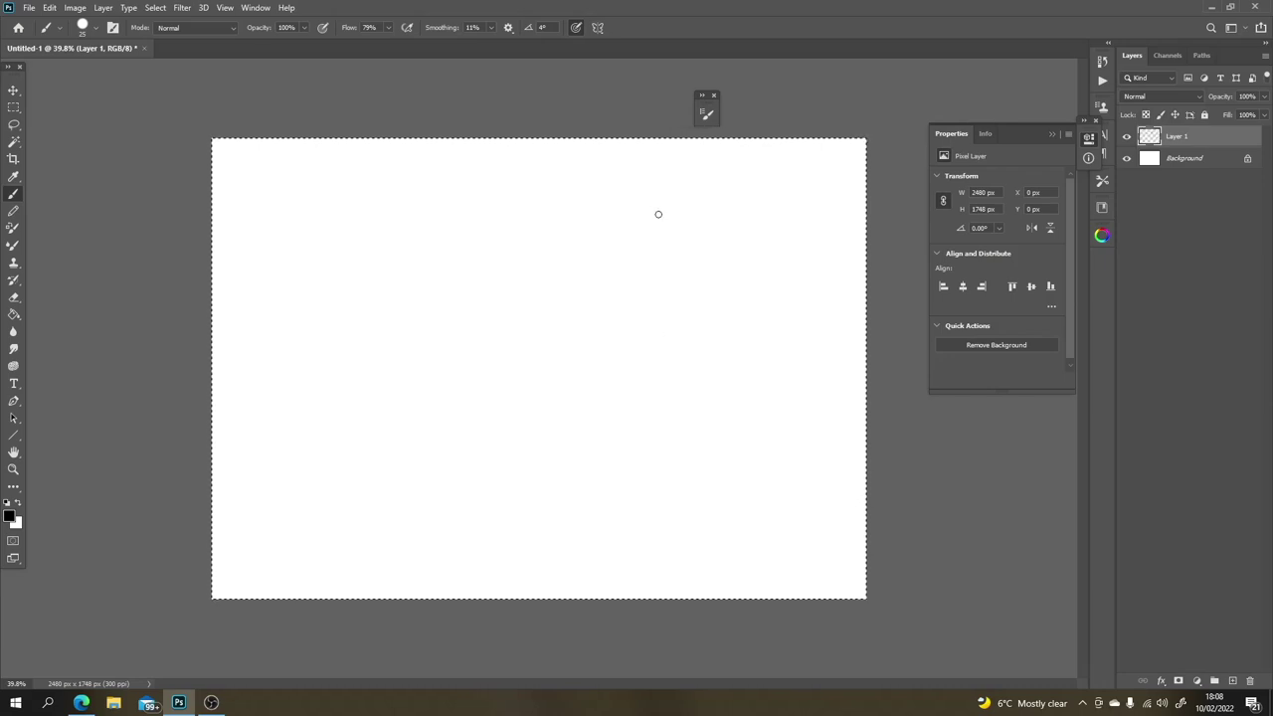
Step: Switch to the Pencil tool, undo a test stroke and draw a short jagged black line on Layer 1
{"action": "left_click", "coordinate": [13, 210]}
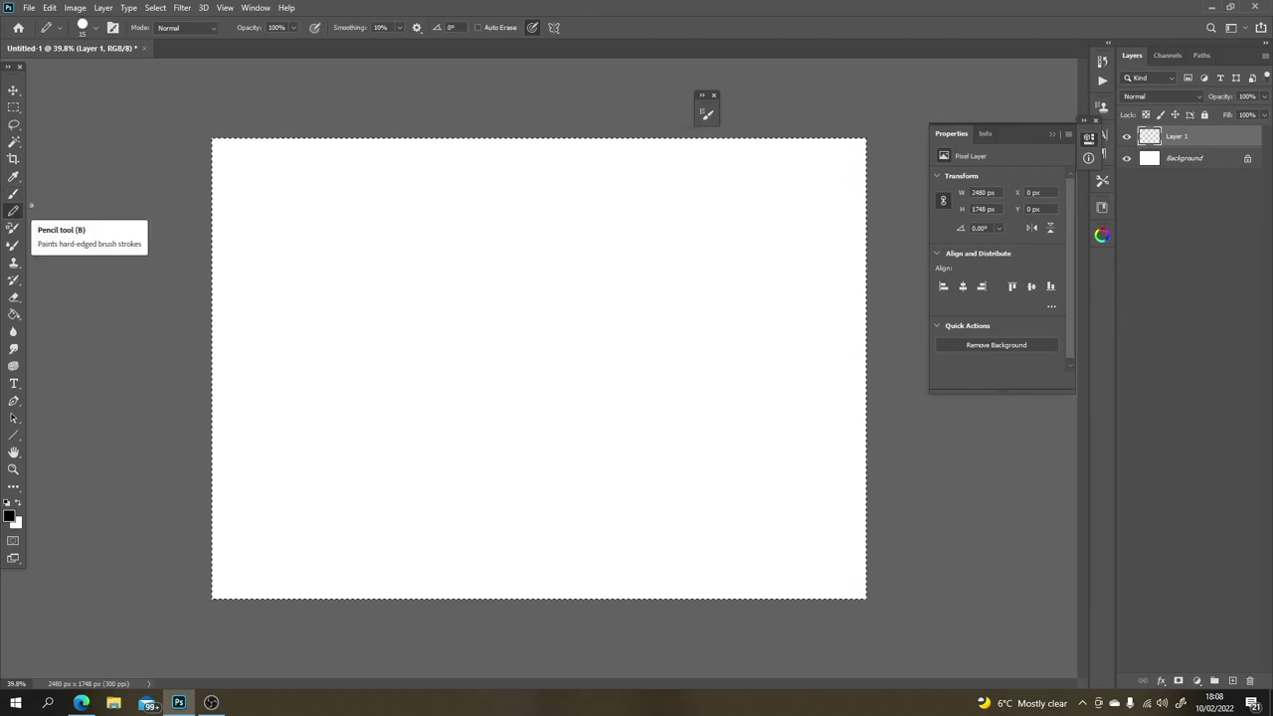
{"action": "left_click_drag", "start_coordinate": [655, 290], "coordinate": [679, 411]}
{"action": "key", "text": "ctrl+z"}
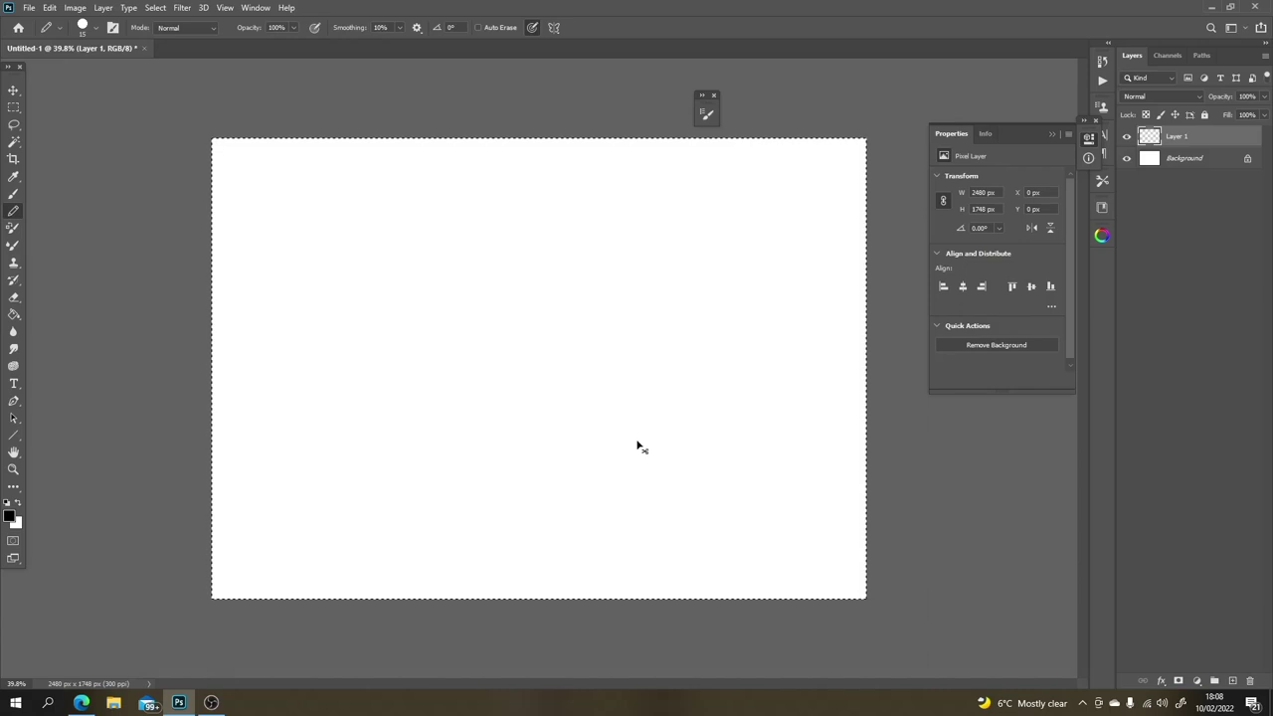
{"action": "scroll", "coordinate": [636, 443], "scroll_direction": "up", "scroll_amount": 2}
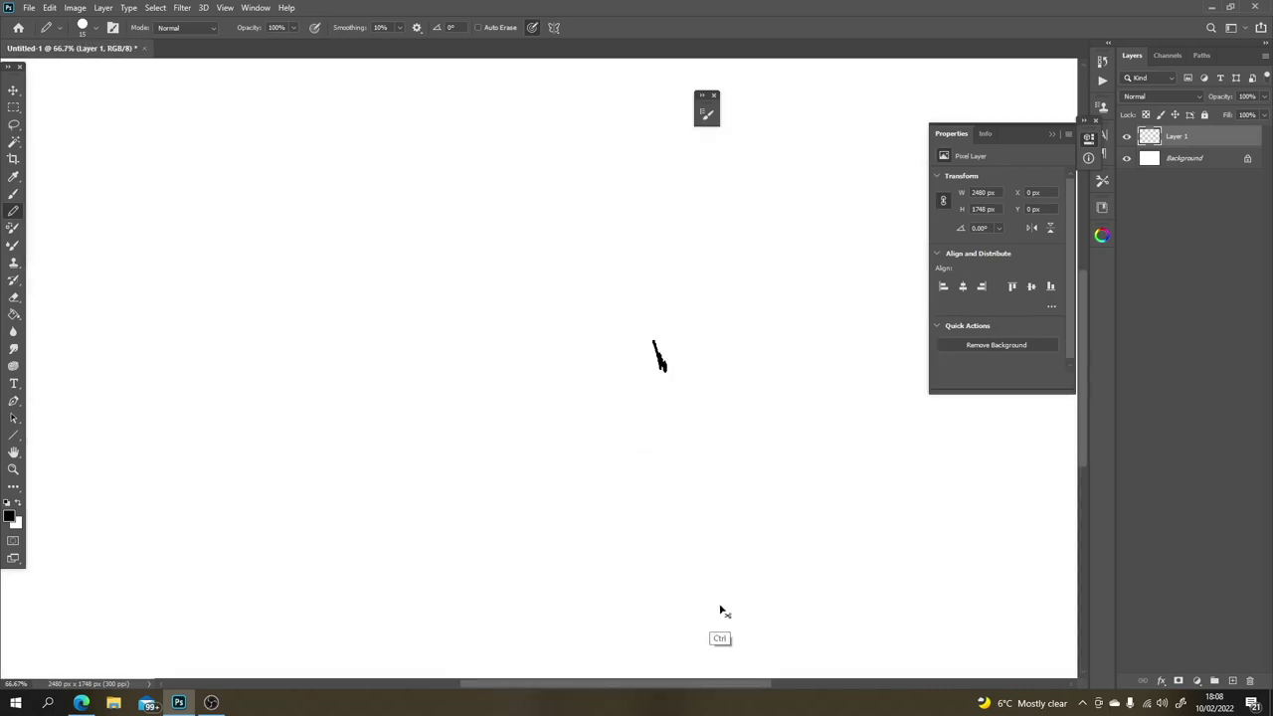
{"action": "scroll", "coordinate": [723, 610], "scroll_direction": "up", "scroll_amount": 1}
{"action": "scroll", "coordinate": [722, 610], "scroll_direction": "up", "scroll_amount": 1}
{"action": "mouse_move", "coordinate": [651, 320]}
{"action": "left_mouse_down"}
{"action": "mouse_move", "coordinate": [680, 325]}
{"action": "mouse_move", "coordinate": [700, 350]}
{"action": "mouse_move", "coordinate": [720, 340]}
{"action": "mouse_move", "coordinate": [751, 395]}
{"action": "left_mouse_up"}
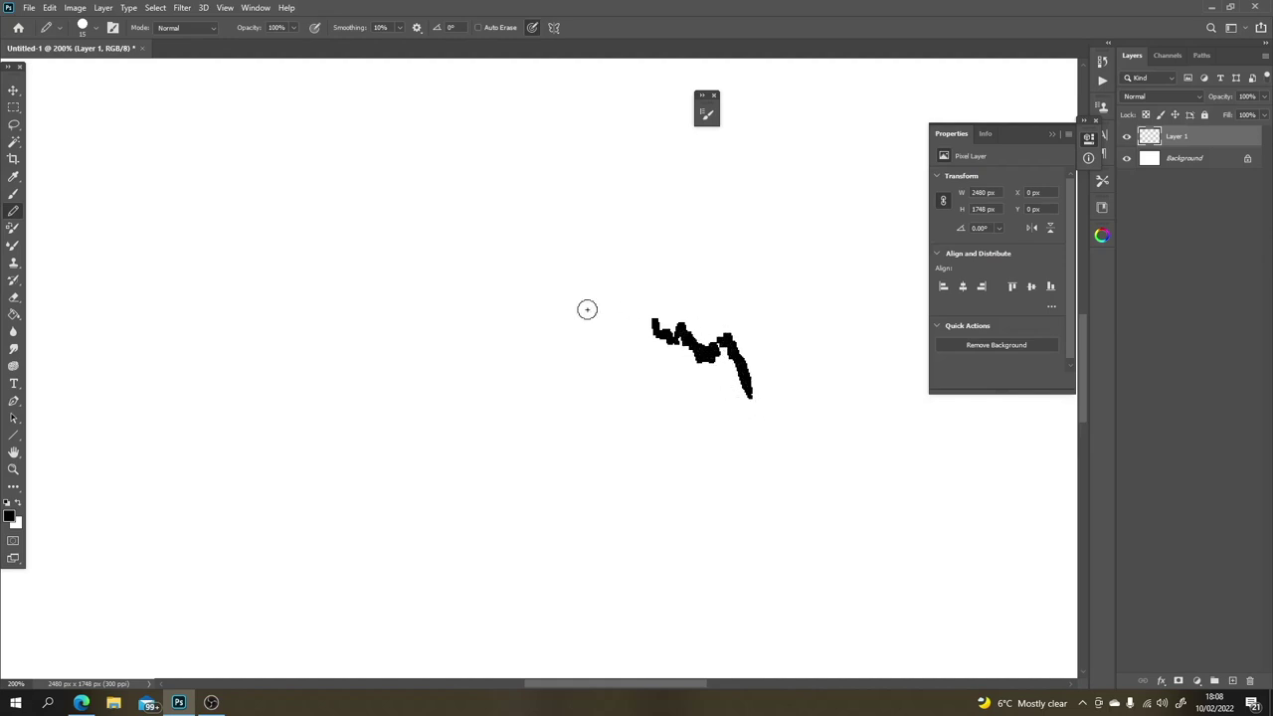
Step: Switch to the Brush tool and paint several thick soft-edged strokes beside the jagged pencil line
{"action": "left_click", "coordinate": [13, 193]}
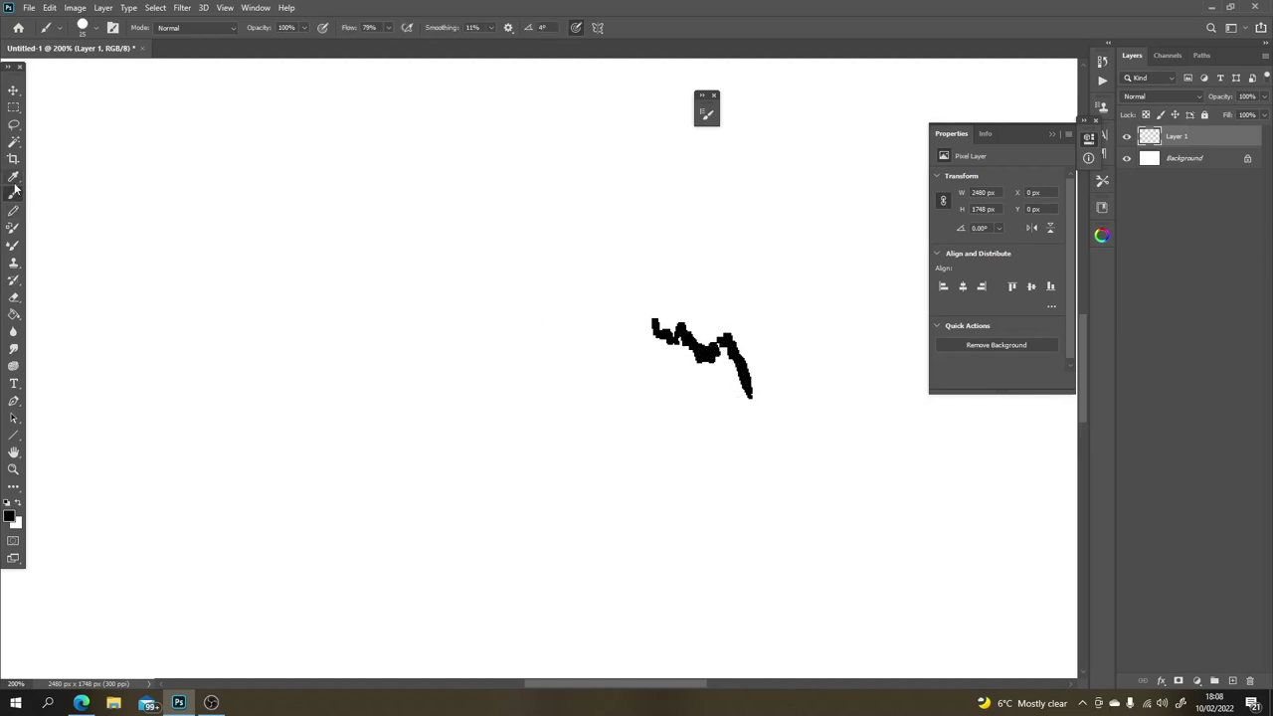
{"action": "mouse_move", "coordinate": [713, 294]}
{"action": "left_mouse_down"}
{"action": "mouse_move", "coordinate": [800, 385]}
{"action": "mouse_move", "coordinate": [764, 281]}
{"action": "mouse_move", "coordinate": [801, 395]}
{"action": "mouse_move", "coordinate": [784, 276]}
{"action": "mouse_move", "coordinate": [814, 368]}
{"action": "left_mouse_up"}
{"action": "left_click", "coordinate": [783, 335]}
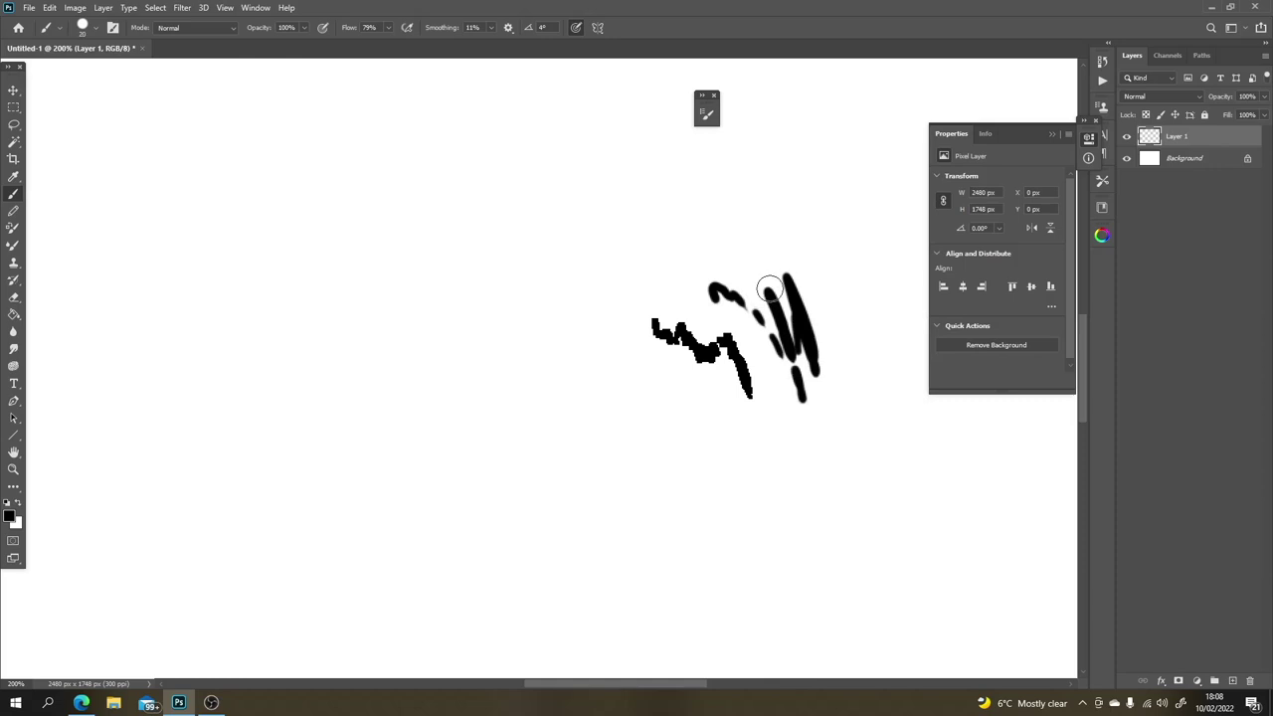
Step: Reduce the brush size and paint a few thin tapered strokes above the thicker ones
{"action": "key", "text": "bracketleft"}
{"action": "key", "text": "bracketleft"}
{"action": "key", "text": "bracketleft"}
{"action": "mouse_move", "coordinate": [751, 269]}
{"action": "left_mouse_down"}
{"action": "mouse_move", "coordinate": [744, 244]}
{"action": "mouse_move", "coordinate": [762, 315]}
{"action": "left_mouse_up"}
{"action": "mouse_move", "coordinate": [762, 315]}
{"action": "left_mouse_down"}
{"action": "mouse_move", "coordinate": [739, 252]}
{"action": "mouse_move", "coordinate": [759, 314]}
{"action": "left_mouse_up"}
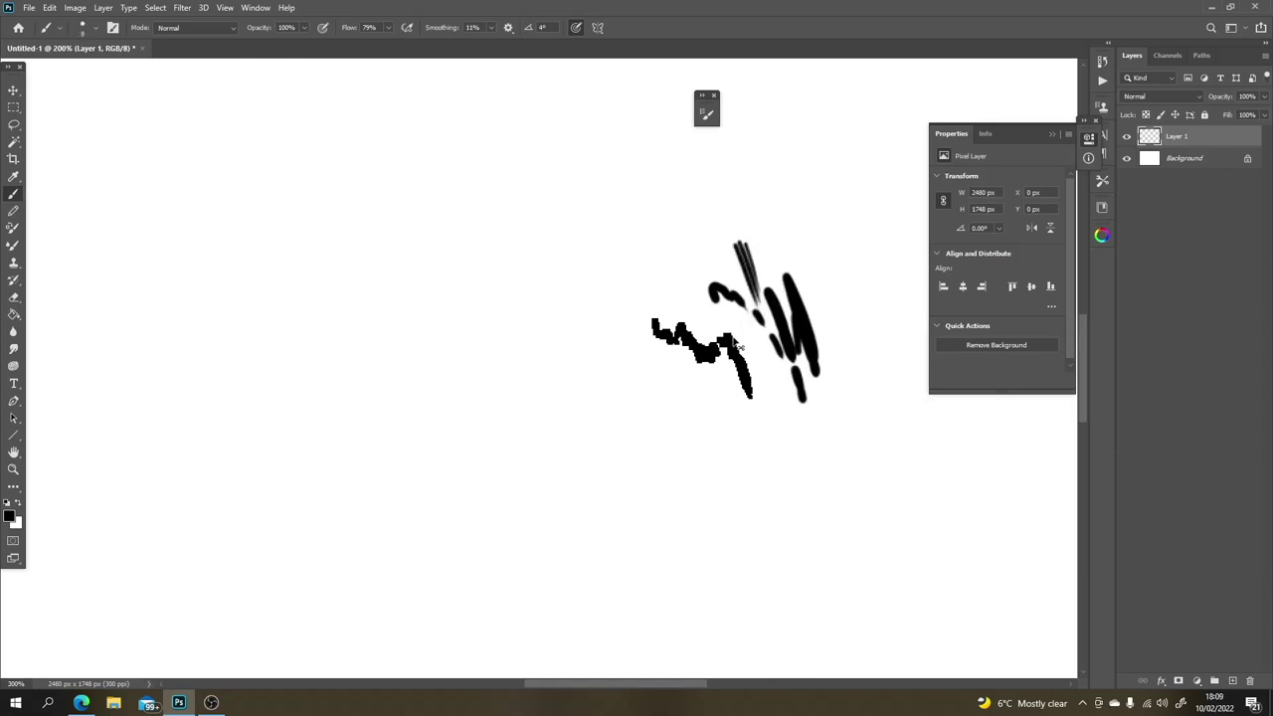
Step: Paint long curved hatching strokes above the existing marks and write the letter B beside them
{"action": "key", "text": "ctrl+plus"}
{"action": "key", "text": "ctrl+minus"}
{"action": "key", "text": "ctrl+minus"}
{"action": "key", "text": "ctrl+minus"}
{"action": "key", "text": "ctrl+minus"}
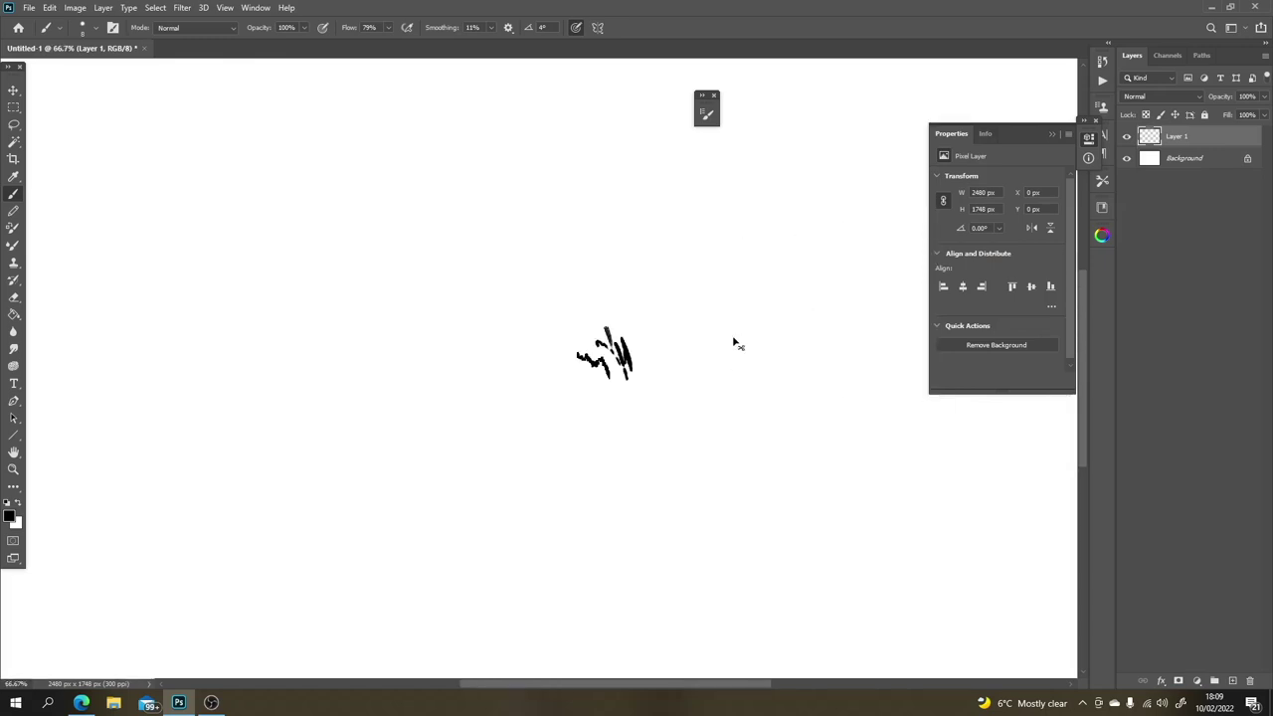
{"action": "key", "text": "ctrl+plus"}
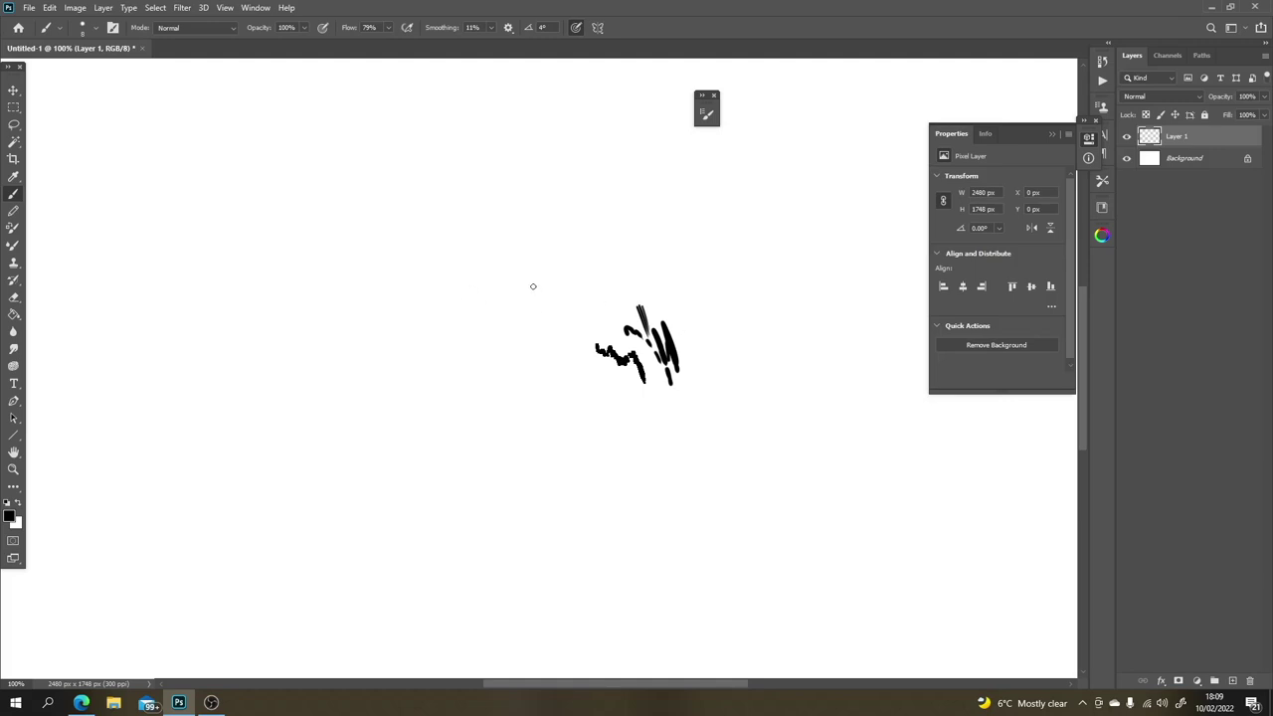
{"action": "mouse_move", "coordinate": [586, 195]}
{"action": "left_mouse_down"}
{"action": "mouse_move", "coordinate": [607, 298]}
{"action": "mouse_move", "coordinate": [601, 198]}
{"action": "mouse_move", "coordinate": [641, 254]}
{"action": "left_mouse_up"}
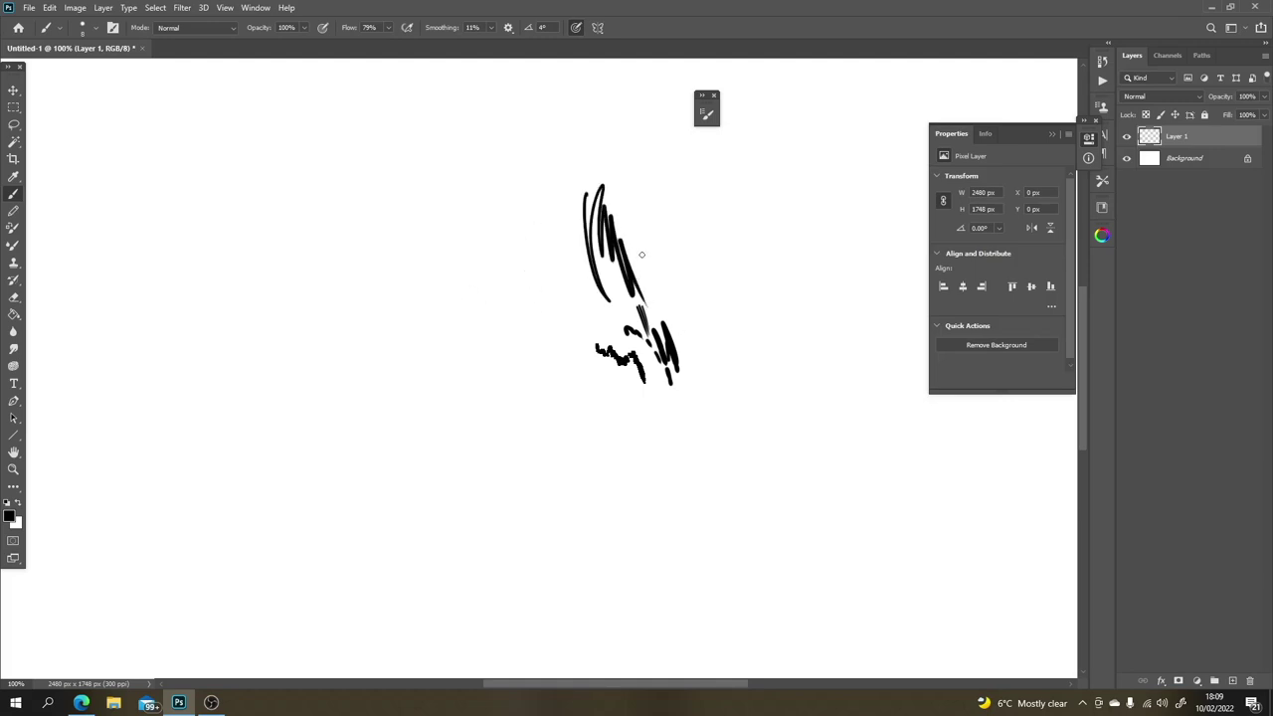
{"action": "left_click_drag", "start_coordinate": [684, 200], "coordinate": [707, 230]}
Step: Switch to the Pencil tool and draw hard-edged curved lines around the letter B
{"action": "left_click", "coordinate": [15, 211]}
{"action": "mouse_move", "coordinate": [656, 155]}
{"action": "left_mouse_down"}
{"action": "mouse_move", "coordinate": [665, 231]}
{"action": "mouse_move", "coordinate": [679, 157]}
{"action": "mouse_move", "coordinate": [669, 200]}
{"action": "mouse_move", "coordinate": [686, 266]}
{"action": "mouse_move", "coordinate": [741, 341]}
{"action": "left_mouse_up"}
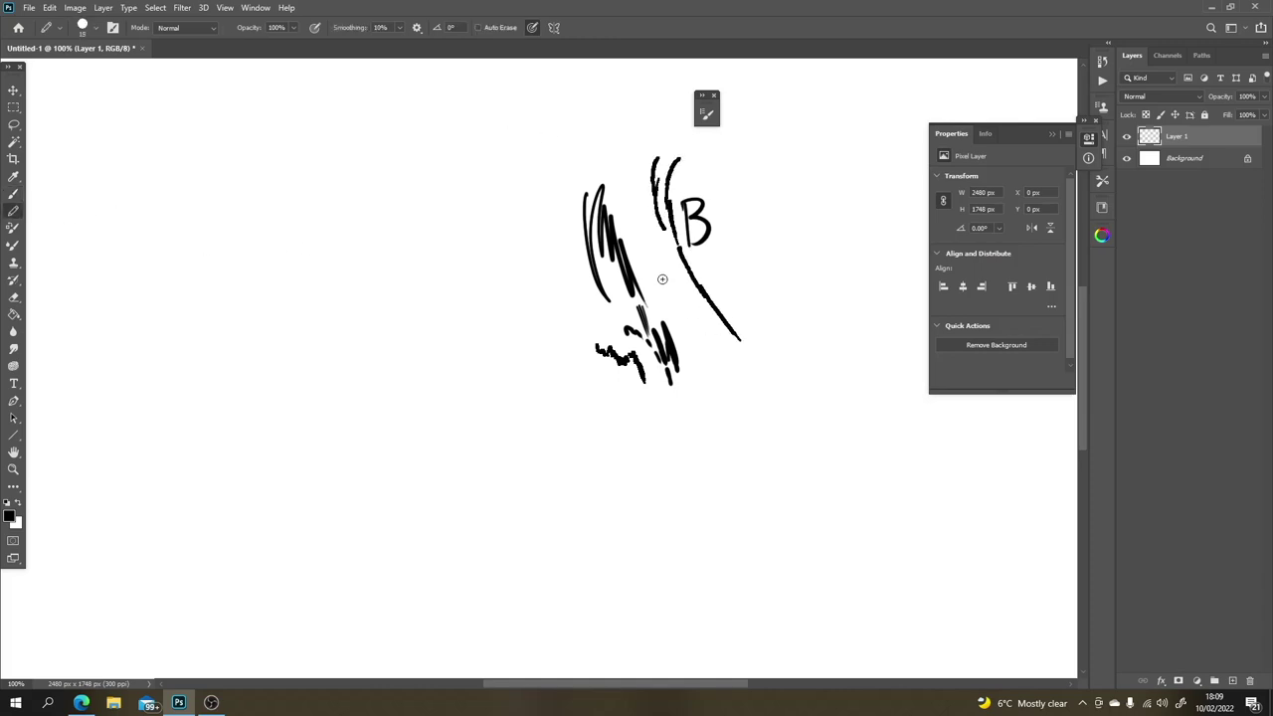
Step: Erase the pencil lines, the letter B and part of the hatching, then switch back to the Pencil tool
{"action": "key", "text": "e"}
{"action": "mouse_move", "coordinate": [672, 283]}
{"action": "left_mouse_down"}
{"action": "mouse_move", "coordinate": [743, 346]}
{"action": "mouse_move", "coordinate": [710, 329]}
{"action": "mouse_move", "coordinate": [666, 214]}
{"action": "left_mouse_up"}
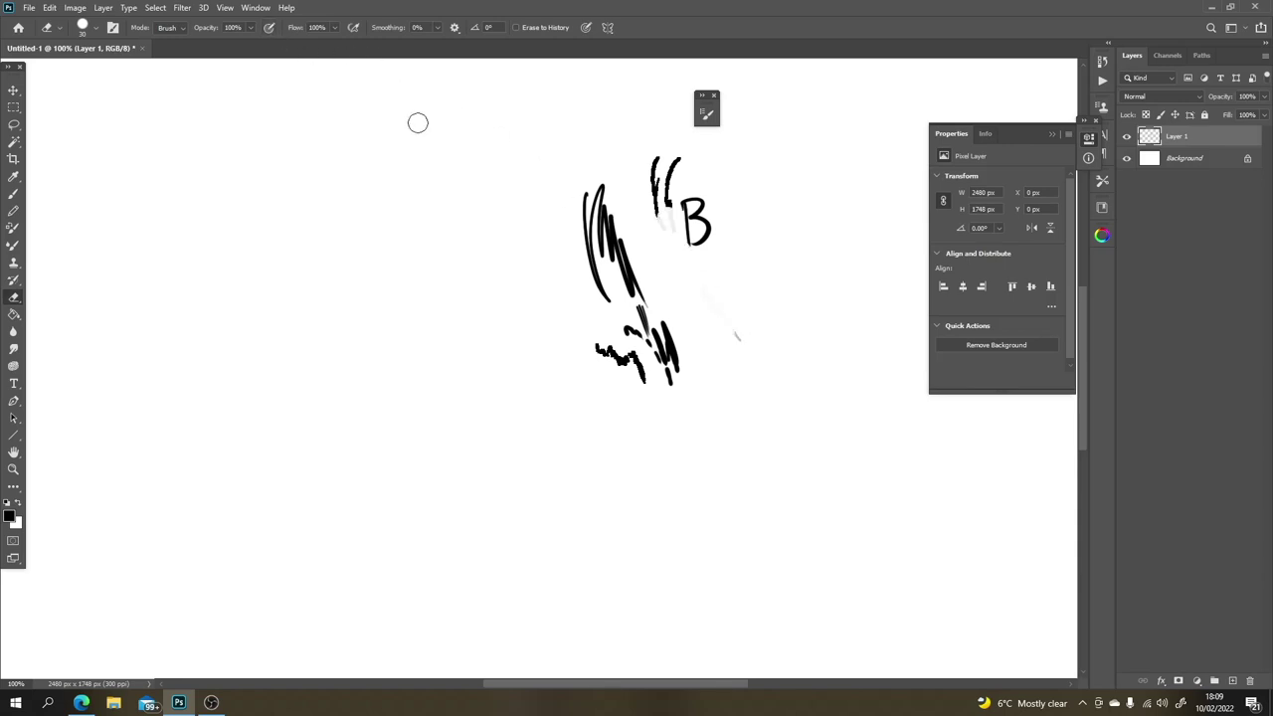
{"action": "mouse_move", "coordinate": [617, 173]}
{"action": "left_mouse_down"}
{"action": "mouse_move", "coordinate": [680, 326]}
{"action": "mouse_move", "coordinate": [615, 153]}
{"action": "mouse_move", "coordinate": [687, 293]}
{"action": "mouse_move", "coordinate": [728, 335]}
{"action": "mouse_move", "coordinate": [675, 154]}
{"action": "mouse_move", "coordinate": [677, 264]}
{"action": "mouse_move", "coordinate": [658, 166]}
{"action": "mouse_move", "coordinate": [667, 192]}
{"action": "mouse_move", "coordinate": [694, 198]}
{"action": "mouse_move", "coordinate": [709, 265]}
{"action": "left_mouse_up"}
{"action": "key", "text": "n"}
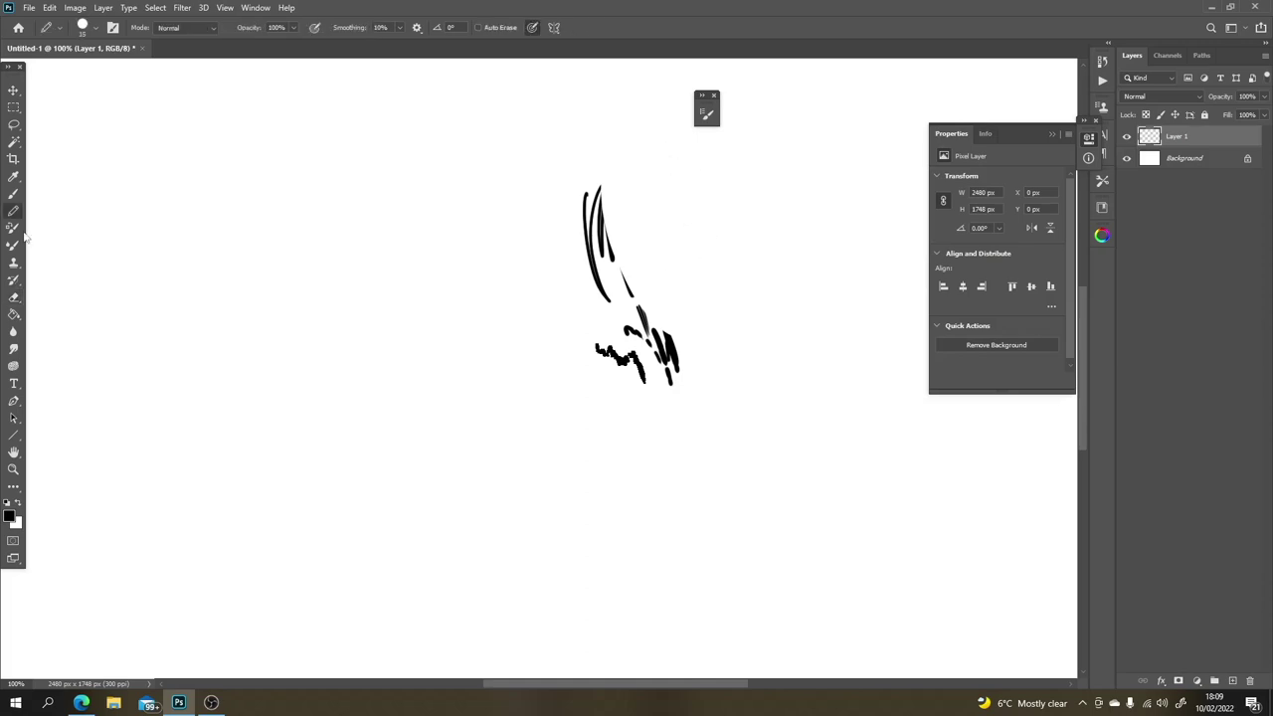
Step: Draw a thick, solid curved shape beside the existing marks with the Pencil tool, adding thin tapered spikes along its edges
{"action": "mouse_move", "coordinate": [724, 214]}
{"action": "left_mouse_down"}
{"action": "mouse_move", "coordinate": [750, 291]}
{"action": "mouse_move", "coordinate": [749, 268]}
{"action": "mouse_move", "coordinate": [810, 348]}
{"action": "left_mouse_up"}
{"action": "mouse_move", "coordinate": [746, 279]}
{"action": "left_mouse_down"}
{"action": "mouse_move", "coordinate": [794, 359]}
{"action": "mouse_move", "coordinate": [718, 260]}
{"action": "mouse_move", "coordinate": [725, 186]}
{"action": "mouse_move", "coordinate": [749, 322]}
{"action": "mouse_move", "coordinate": [808, 385]}
{"action": "mouse_move", "coordinate": [796, 322]}
{"action": "mouse_move", "coordinate": [727, 228]}
{"action": "mouse_move", "coordinate": [736, 183]}
{"action": "mouse_move", "coordinate": [763, 161]}
{"action": "mouse_move", "coordinate": [722, 197]}
{"action": "mouse_move", "coordinate": [737, 175]}
{"action": "mouse_move", "coordinate": [715, 242]}
{"action": "mouse_move", "coordinate": [726, 217]}
{"action": "mouse_move", "coordinate": [737, 262]}
{"action": "mouse_move", "coordinate": [795, 326]}
{"action": "mouse_move", "coordinate": [795, 347]}
{"action": "mouse_move", "coordinate": [744, 287]}
{"action": "mouse_move", "coordinate": [743, 303]}
{"action": "mouse_move", "coordinate": [722, 233]}
{"action": "mouse_move", "coordinate": [751, 314]}
{"action": "mouse_move", "coordinate": [737, 302]}
{"action": "mouse_move", "coordinate": [790, 343]}
{"action": "mouse_move", "coordinate": [753, 297]}
{"action": "mouse_move", "coordinate": [801, 364]}
{"action": "mouse_move", "coordinate": [791, 321]}
{"action": "mouse_move", "coordinate": [779, 343]}
{"action": "mouse_move", "coordinate": [781, 321]}
{"action": "mouse_move", "coordinate": [817, 437]}
{"action": "left_mouse_up"}
{"action": "left_click_drag", "start_coordinate": [793, 348], "coordinate": [817, 438]}
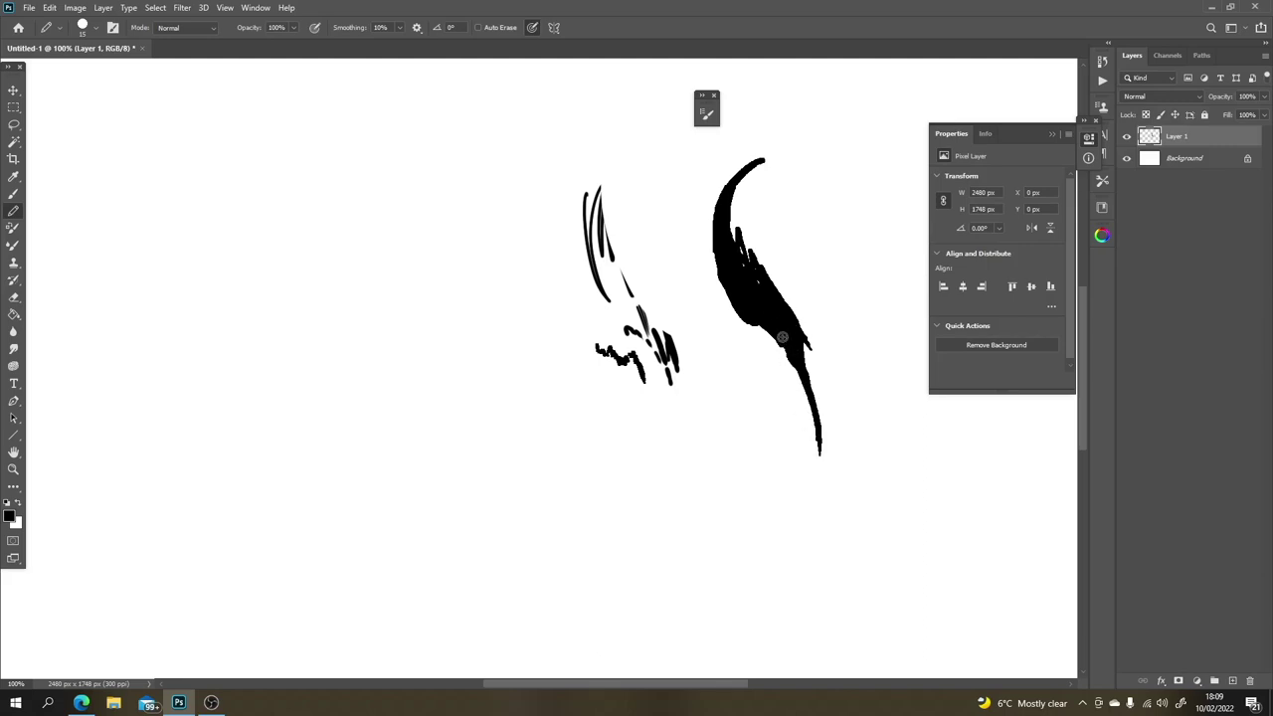
{"action": "left_click_drag", "start_coordinate": [782, 337], "coordinate": [795, 407]}
{"action": "mouse_move", "coordinate": [769, 281]}
{"action": "left_mouse_down"}
{"action": "mouse_move", "coordinate": [798, 167]}
{"action": "mouse_move", "coordinate": [760, 282]}
{"action": "mouse_move", "coordinate": [753, 195]}
{"action": "left_mouse_up"}
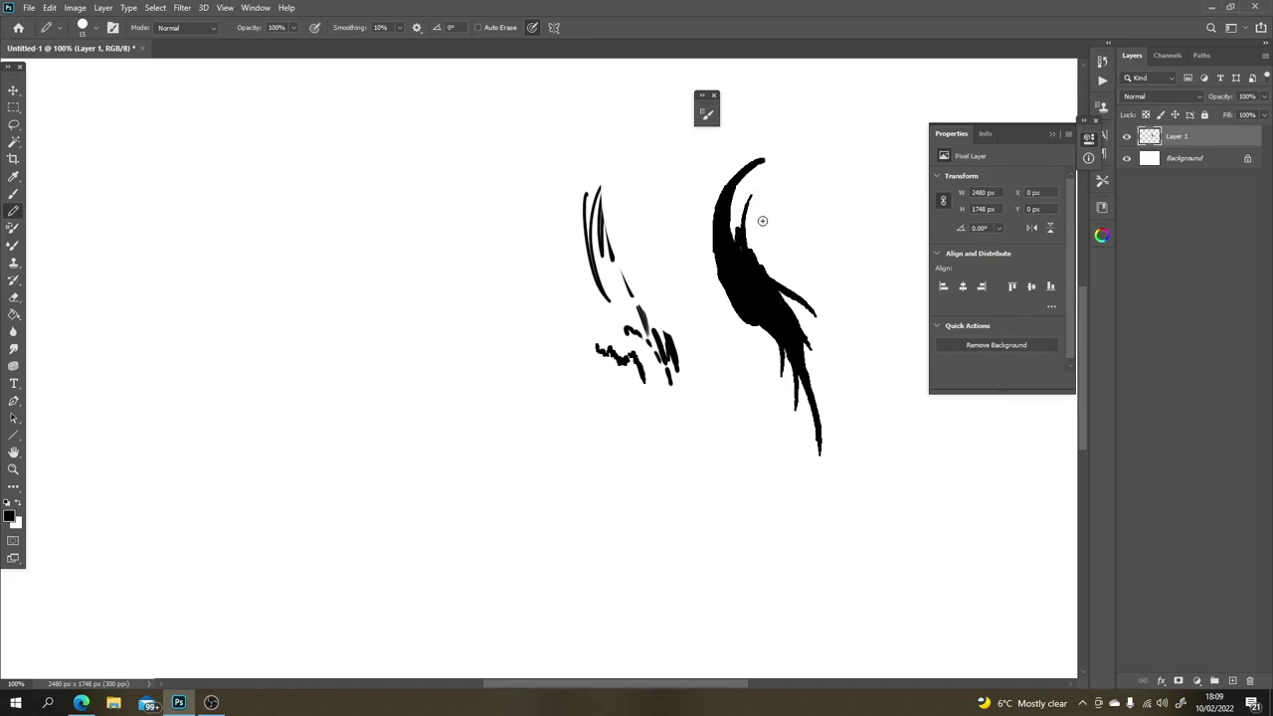
{"action": "left_click_drag", "start_coordinate": [758, 268], "coordinate": [766, 207]}
{"action": "mouse_move", "coordinate": [762, 268]}
{"action": "left_mouse_down"}
{"action": "mouse_move", "coordinate": [768, 231]}
{"action": "mouse_move", "coordinate": [774, 253]}
{"action": "mouse_move", "coordinate": [784, 222]}
{"action": "left_mouse_up"}
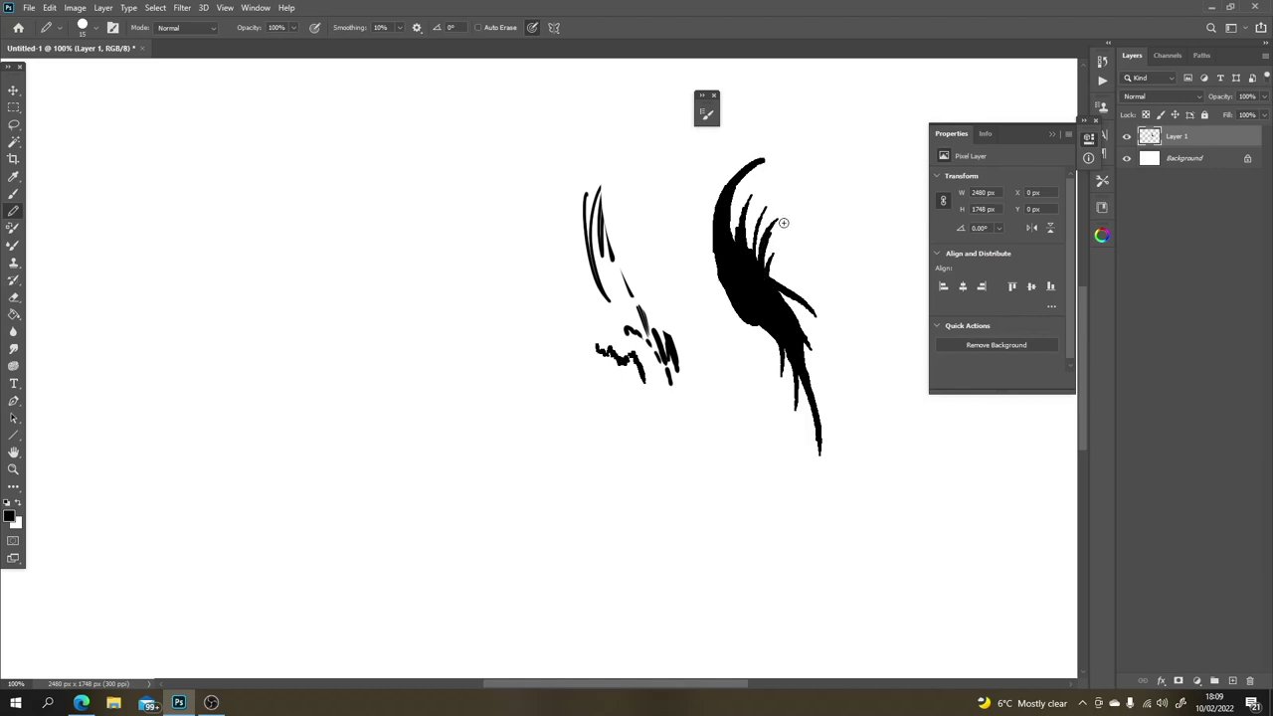
{"action": "left_click_drag", "start_coordinate": [757, 275], "coordinate": [775, 164]}
Step: Erase the spikes on the inner curve of the thick black shape, then switch back to the Pencil tool
{"action": "mouse_move", "coordinate": [720, 225]}
{"action": "left_mouse_down"}
{"action": "mouse_move", "coordinate": [809, 141]}
{"action": "mouse_move", "coordinate": [725, 217]}
{"action": "mouse_move", "coordinate": [731, 187]}
{"action": "mouse_move", "coordinate": [809, 152]}
{"action": "mouse_move", "coordinate": [775, 165]}
{"action": "mouse_move", "coordinate": [800, 151]}
{"action": "mouse_move", "coordinate": [779, 155]}
{"action": "mouse_move", "coordinate": [743, 203]}
{"action": "mouse_move", "coordinate": [744, 231]}
{"action": "mouse_move", "coordinate": [771, 175]}
{"action": "mouse_move", "coordinate": [789, 169]}
{"action": "mouse_move", "coordinate": [748, 235]}
{"action": "mouse_move", "coordinate": [789, 193]}
{"action": "mouse_move", "coordinate": [771, 258]}
{"action": "mouse_move", "coordinate": [766, 217]}
{"action": "mouse_move", "coordinate": [767, 264]}
{"action": "left_mouse_up"}
{"action": "key", "text": "e"}
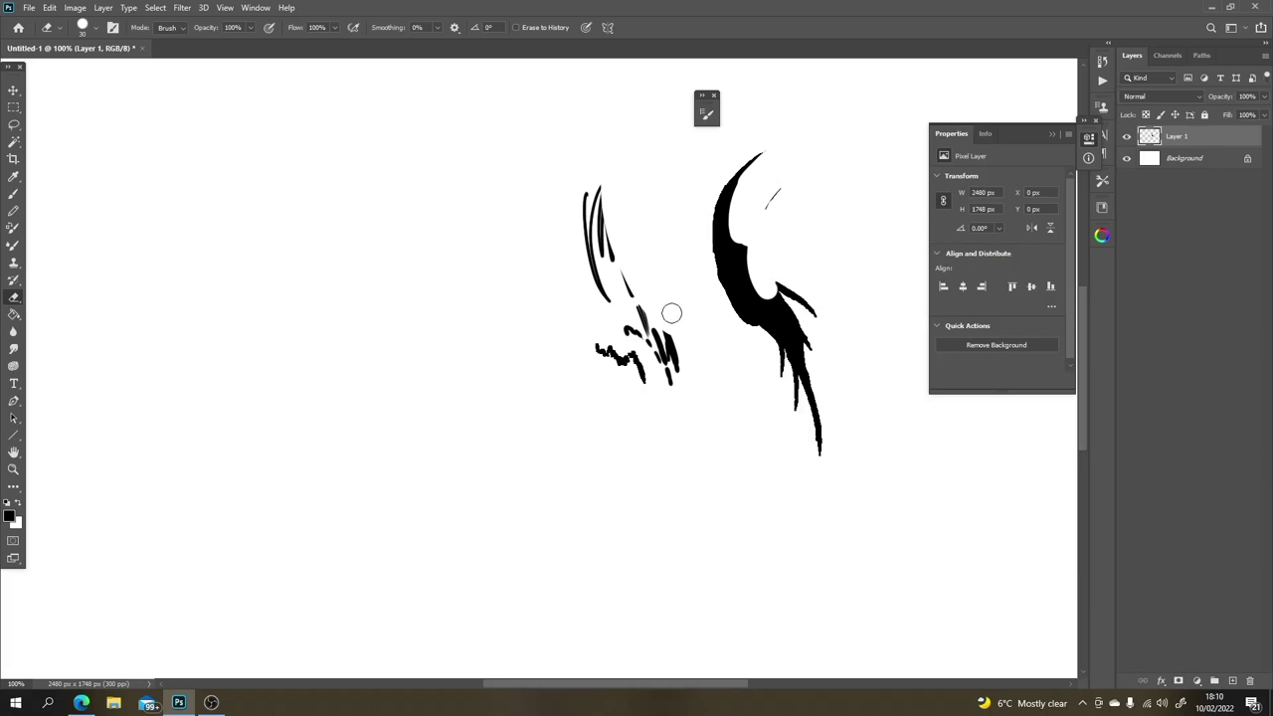
{"action": "key", "text": "b"}
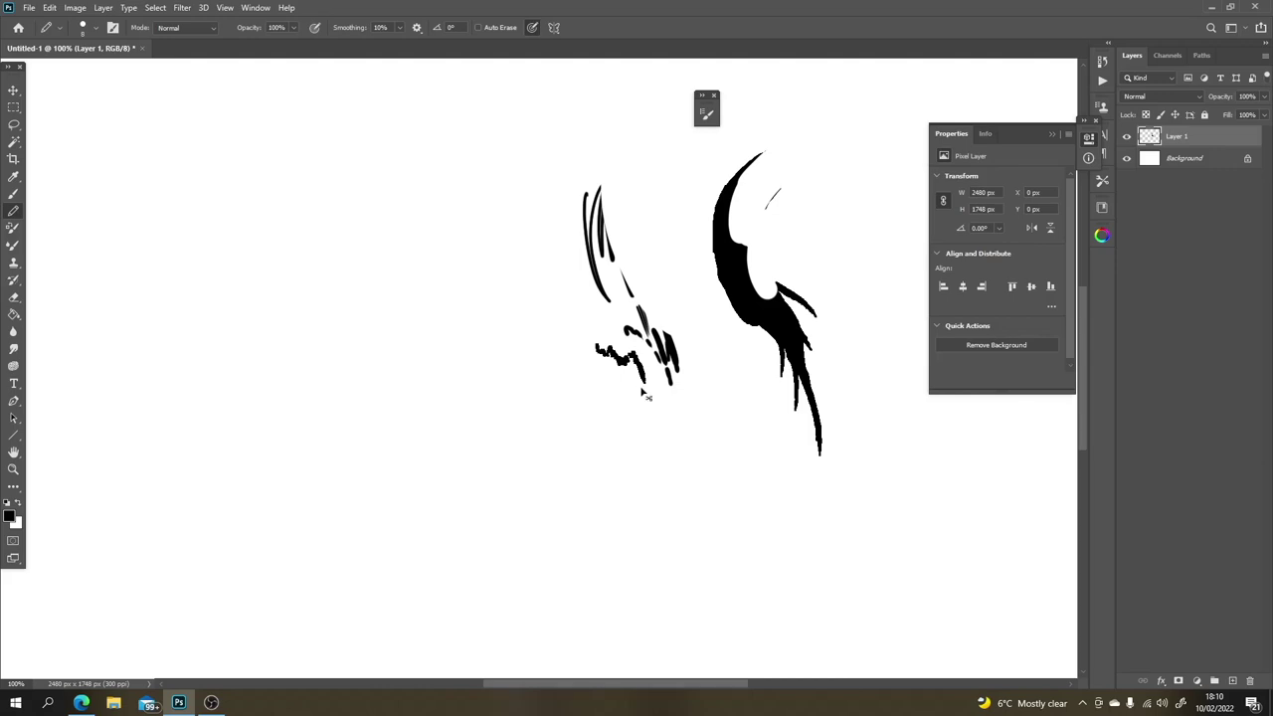
Step: Scribble thin pencil lines across the existing marks, then scribble similar lines over them with the Brush tool for comparison
{"action": "key", "text": "ctrl+minus"}
{"action": "key", "text": "ctrl+minus"}
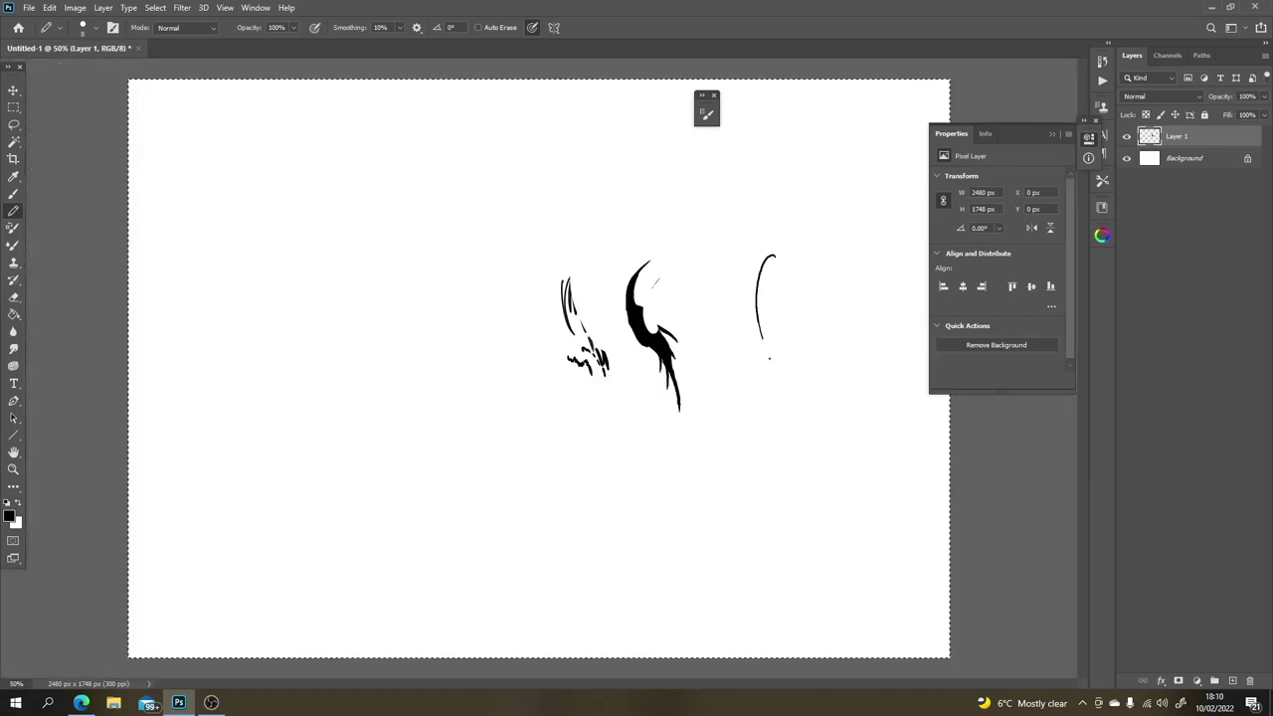
{"action": "mouse_move", "coordinate": [768, 358]}
{"action": "left_mouse_down"}
{"action": "mouse_move", "coordinate": [758, 328]}
{"action": "mouse_move", "coordinate": [781, 358]}
{"action": "mouse_move", "coordinate": [821, 328]}
{"action": "mouse_move", "coordinate": [823, 398]}
{"action": "left_mouse_up"}
{"action": "mouse_move", "coordinate": [760, 370]}
{"action": "left_mouse_down"}
{"action": "mouse_move", "coordinate": [801, 263]}
{"action": "mouse_move", "coordinate": [766, 328]}
{"action": "mouse_move", "coordinate": [781, 224]}
{"action": "mouse_move", "coordinate": [679, 477]}
{"action": "mouse_move", "coordinate": [546, 347]}
{"action": "left_mouse_up"}
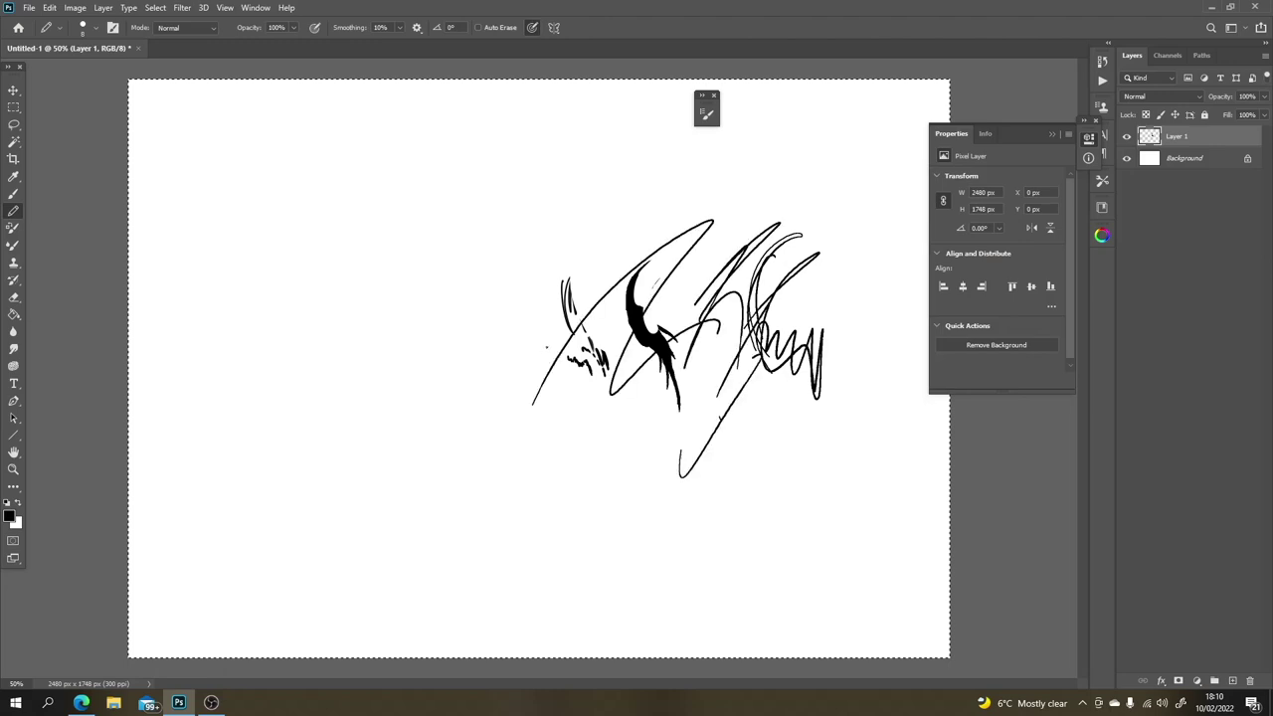
{"action": "left_click", "coordinate": [13, 194]}
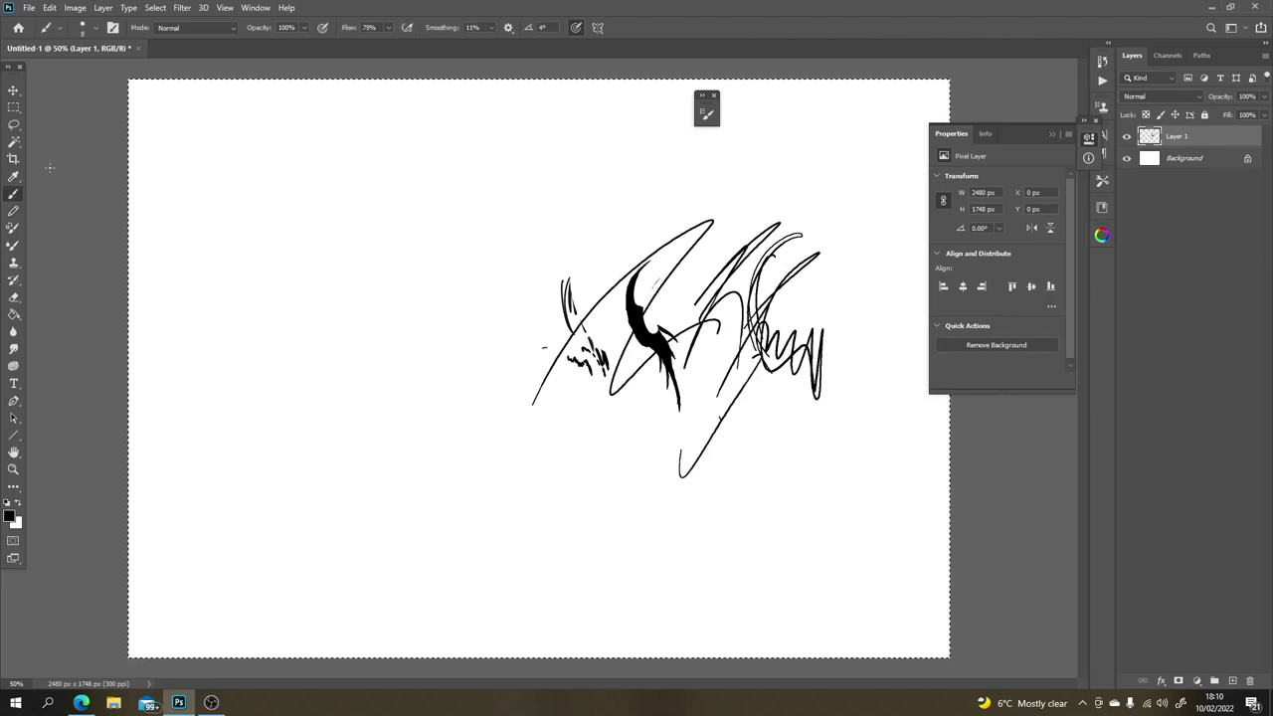
{"action": "mouse_move", "coordinate": [618, 243]}
{"action": "left_mouse_down"}
{"action": "mouse_move", "coordinate": [735, 187]}
{"action": "mouse_move", "coordinate": [846, 210]}
{"action": "mouse_move", "coordinate": [851, 289]}
{"action": "mouse_move", "coordinate": [805, 418]}
{"action": "mouse_move", "coordinate": [781, 273]}
{"action": "mouse_move", "coordinate": [716, 348]}
{"action": "left_mouse_up"}
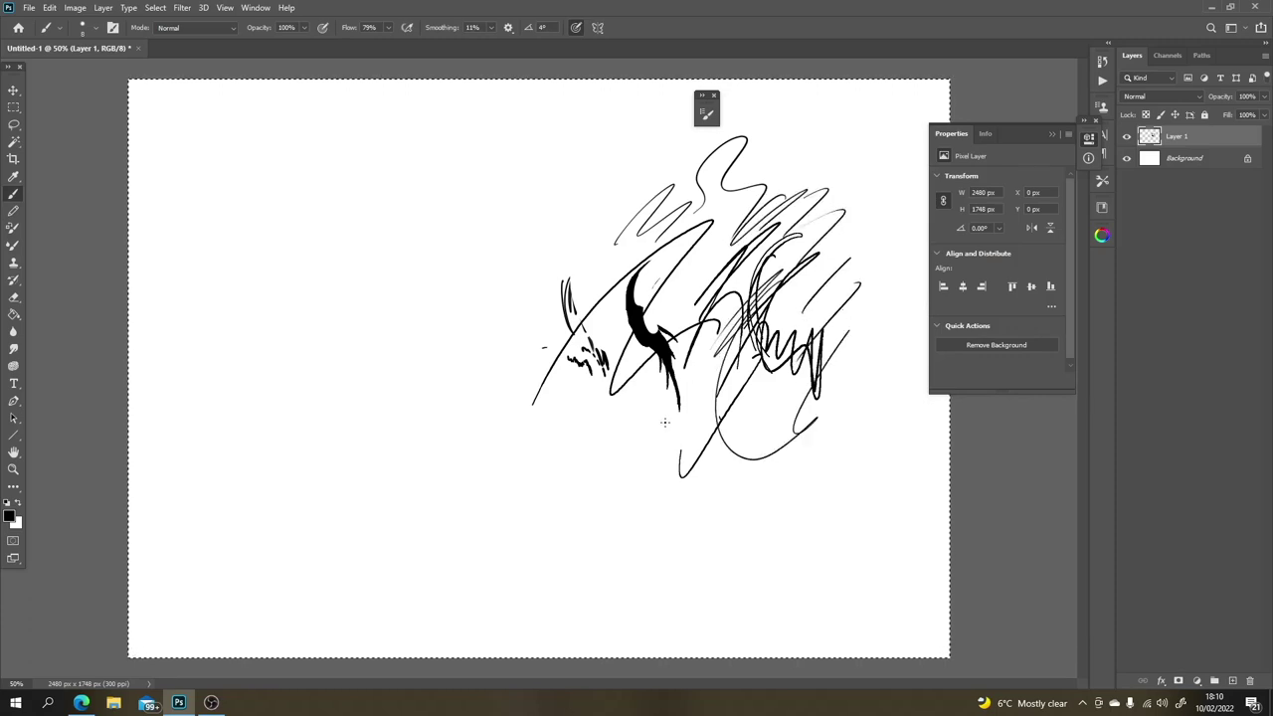
Step: Clear all marks from Layer 1 and set the foreground color to mid grey 909090 for the Pencil tool
{"action": "key", "text": "Delete"}
{"action": "key", "text": "shift+b"}
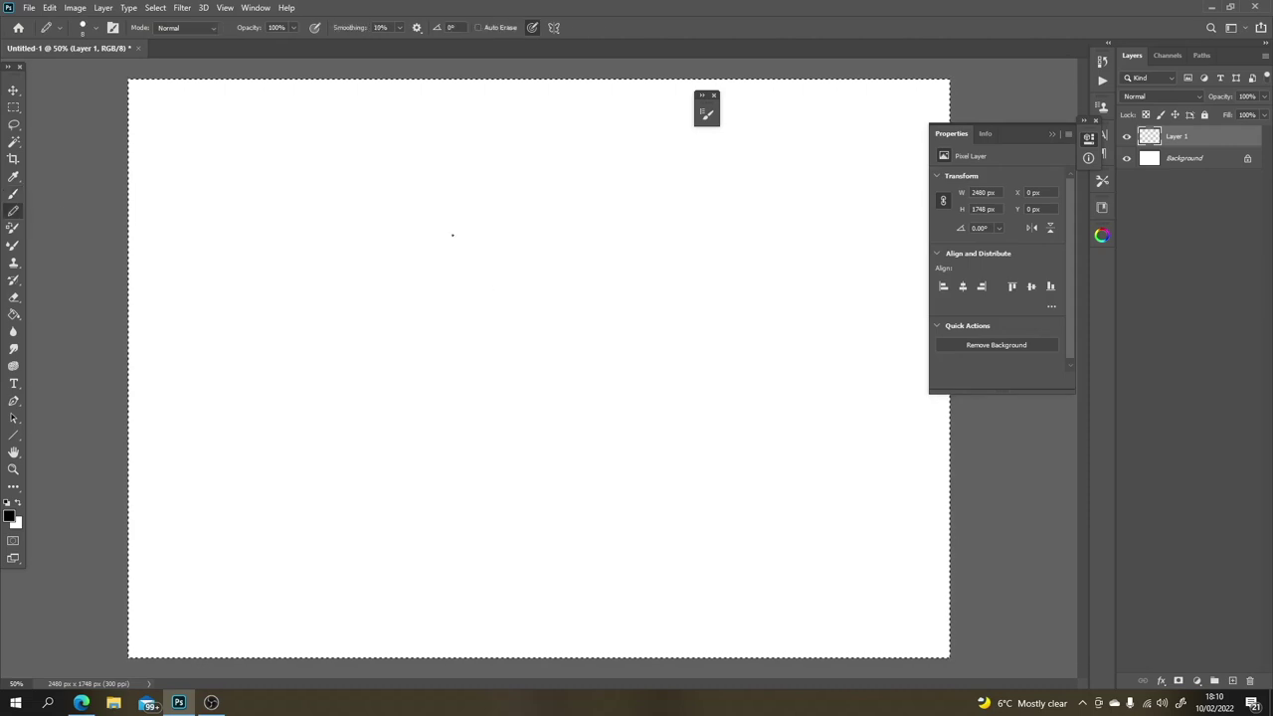
{"action": "left_click", "coordinate": [9, 514]}
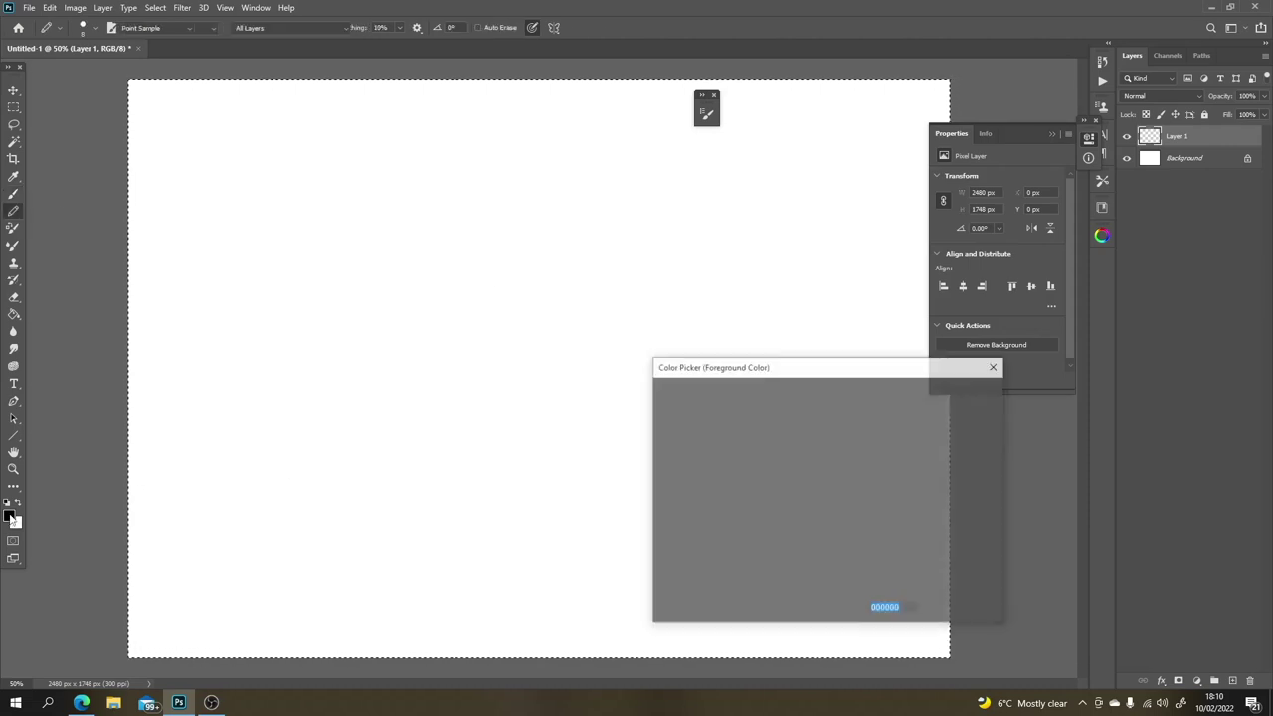
{"action": "left_click", "coordinate": [724, 437]}
{"action": "left_click", "coordinate": [951, 388]}
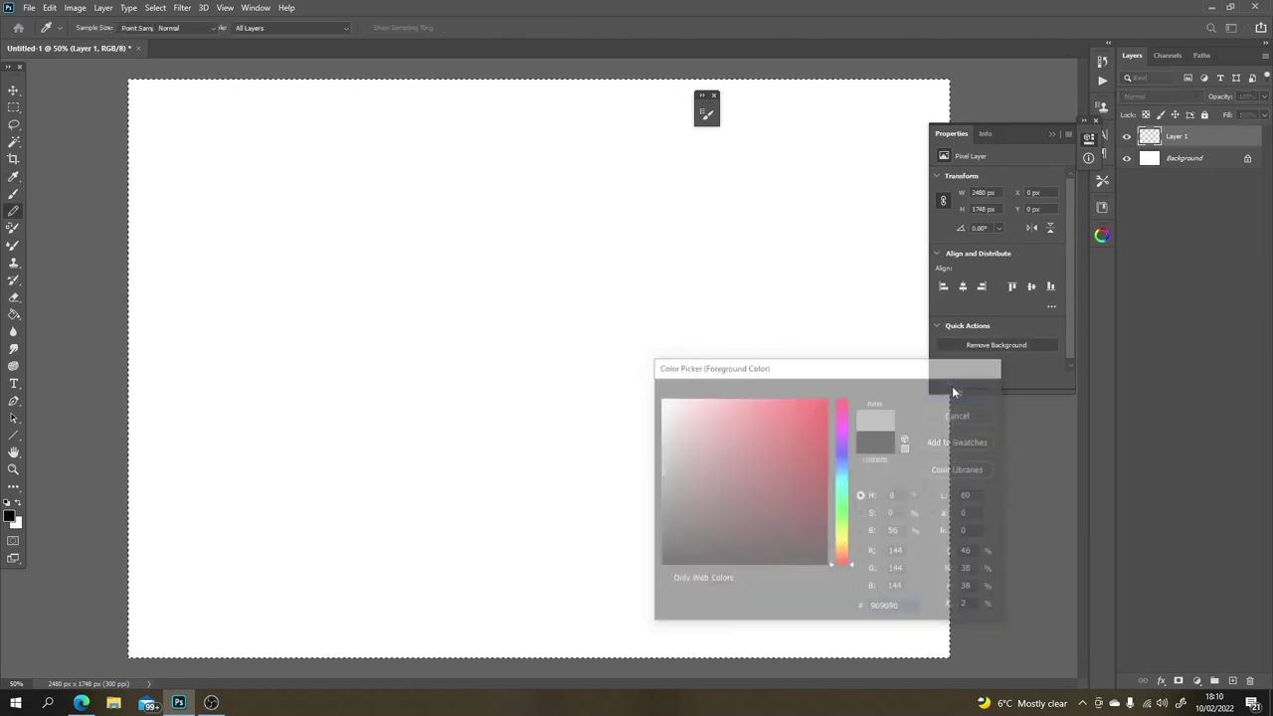
{"action": "mouse_move", "coordinate": [622, 259]}
{"action": "left_mouse_down"}
{"action": "mouse_move", "coordinate": [591, 353]}
{"action": "mouse_move", "coordinate": [620, 382]}
{"action": "left_mouse_up"}
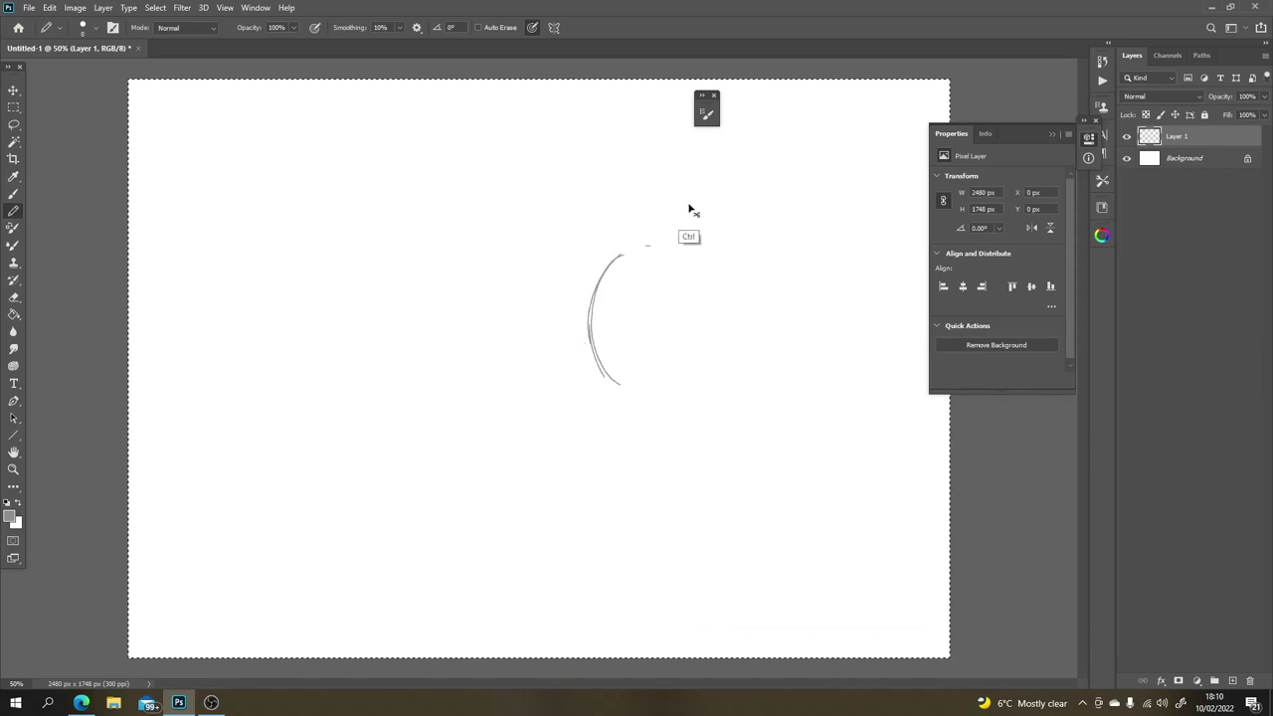
{"action": "key", "text": "ctrl+z"}
{"action": "key", "text": "ctrl+z"}
{"action": "key", "text": "ctrl+z"}
Step: Sketch a gesture figure in grey pencil with an oval head, shoulders, a curved torso and two sweeping legs
{"action": "mouse_move", "coordinate": [667, 256]}
{"action": "left_mouse_down"}
{"action": "mouse_move", "coordinate": [643, 303]}
{"action": "mouse_move", "coordinate": [659, 307]}
{"action": "mouse_move", "coordinate": [624, 360]}
{"action": "left_mouse_up"}
{"action": "mouse_move", "coordinate": [697, 318]}
{"action": "left_mouse_down"}
{"action": "mouse_move", "coordinate": [684, 389]}
{"action": "mouse_move", "coordinate": [626, 433]}
{"action": "left_mouse_up"}
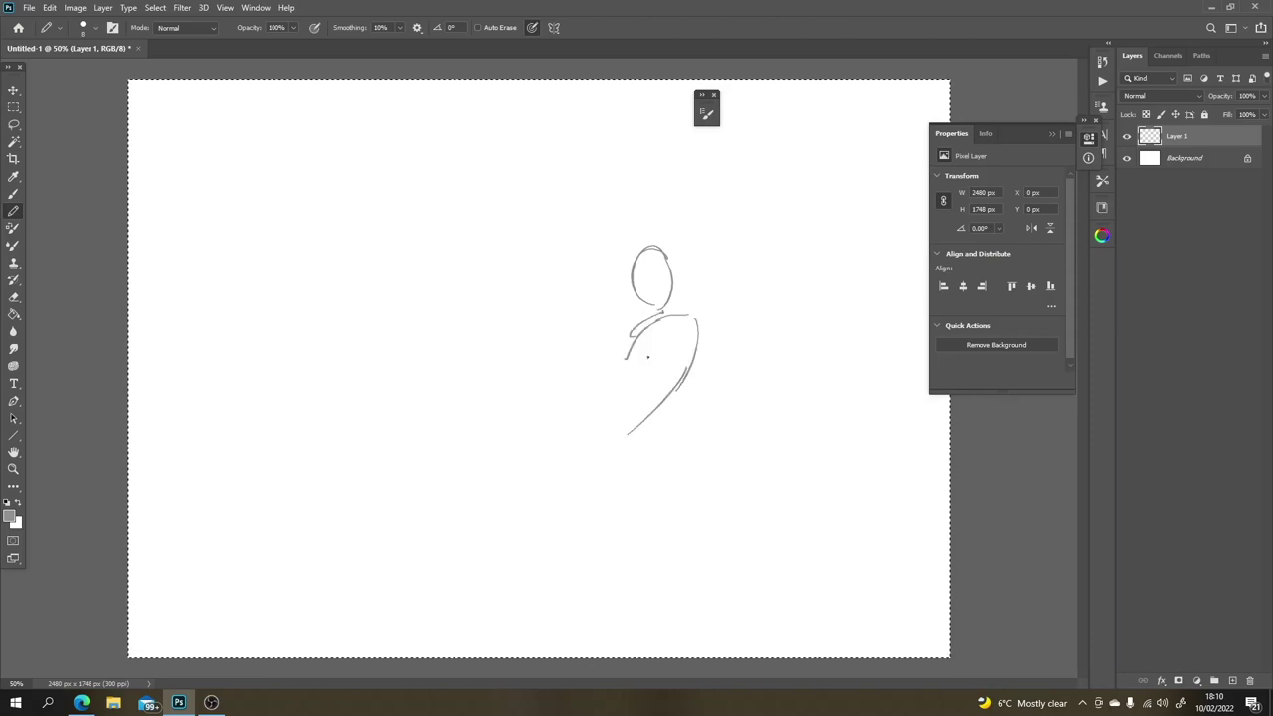
{"action": "mouse_move", "coordinate": [646, 324]}
{"action": "left_mouse_down"}
{"action": "mouse_move", "coordinate": [609, 380]}
{"action": "mouse_move", "coordinate": [499, 445]}
{"action": "left_mouse_up"}
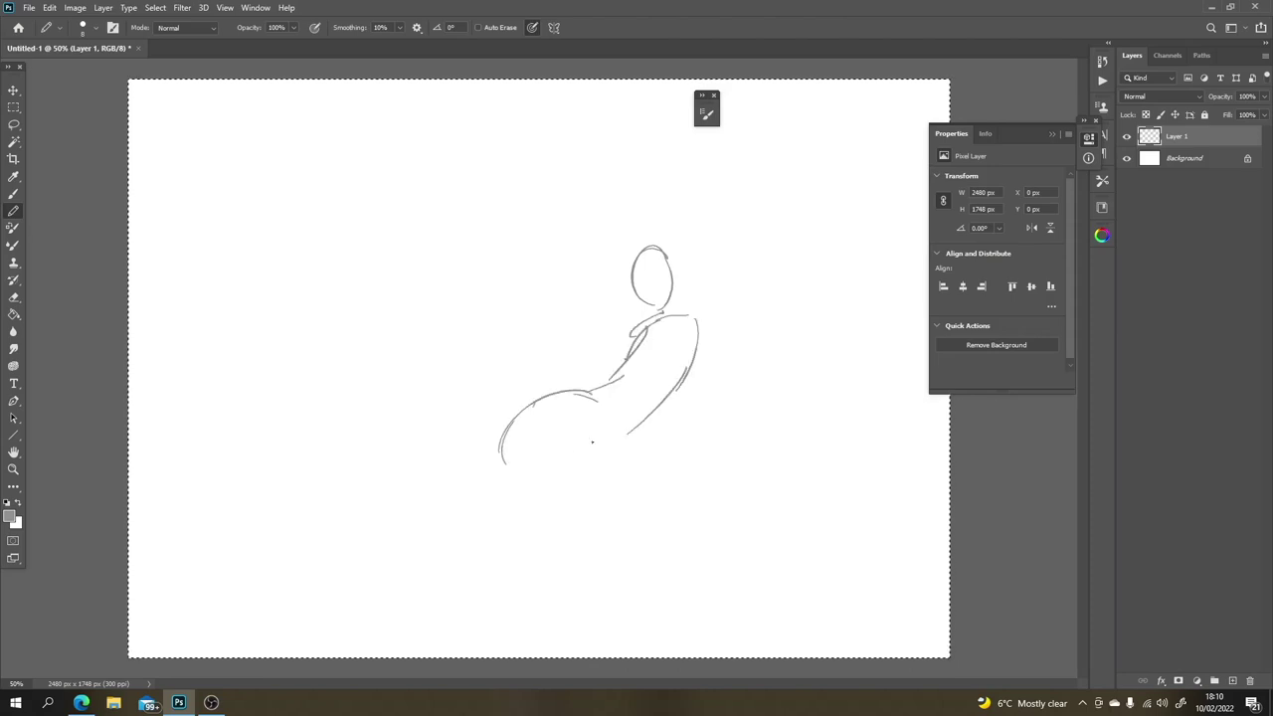
{"action": "mouse_move", "coordinate": [633, 430]}
{"action": "left_mouse_down"}
{"action": "mouse_move", "coordinate": [602, 492]}
{"action": "mouse_move", "coordinate": [608, 553]}
{"action": "left_mouse_up"}
{"action": "left_click_drag", "start_coordinate": [638, 601], "coordinate": [586, 439]}
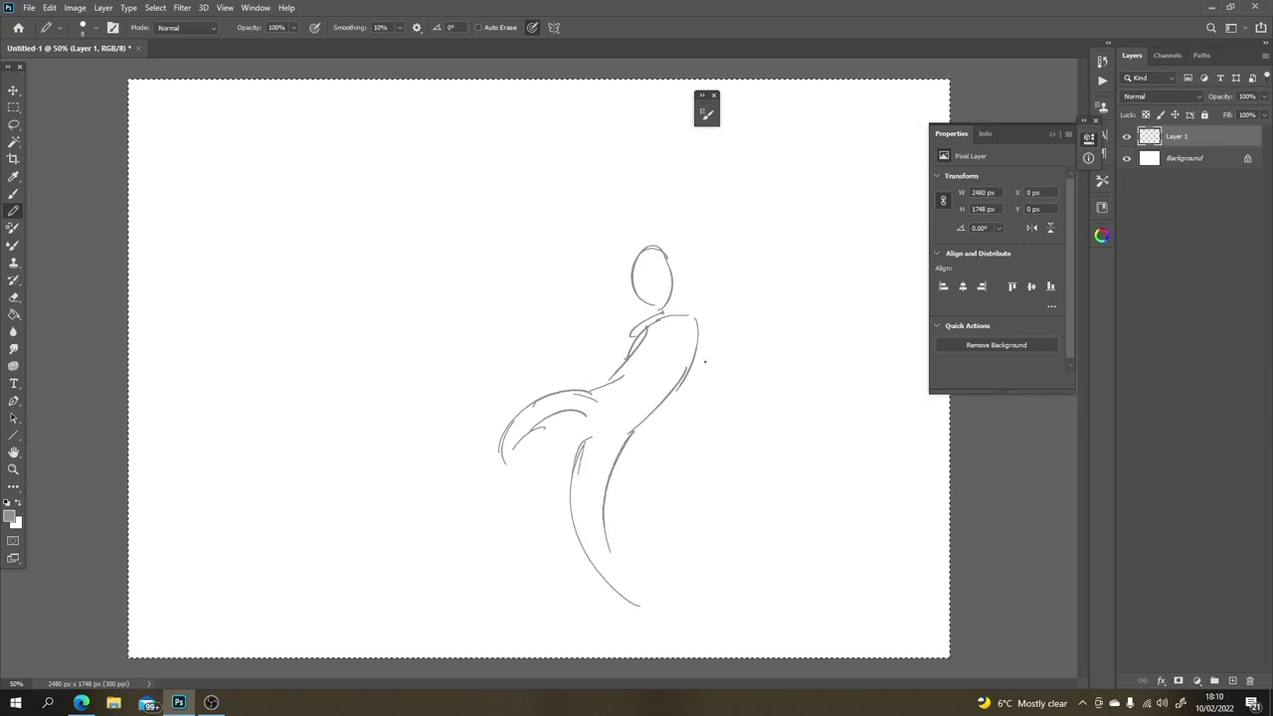
Step: Sketch the figure's two arms, one extended downward and the other bent upward, and round off the shoulder
{"action": "left_click_drag", "start_coordinate": [701, 323], "coordinate": [740, 386]}
{"action": "mouse_move", "coordinate": [768, 439]}
{"action": "left_mouse_down"}
{"action": "mouse_move", "coordinate": [698, 362]}
{"action": "mouse_move", "coordinate": [711, 376]}
{"action": "left_mouse_up"}
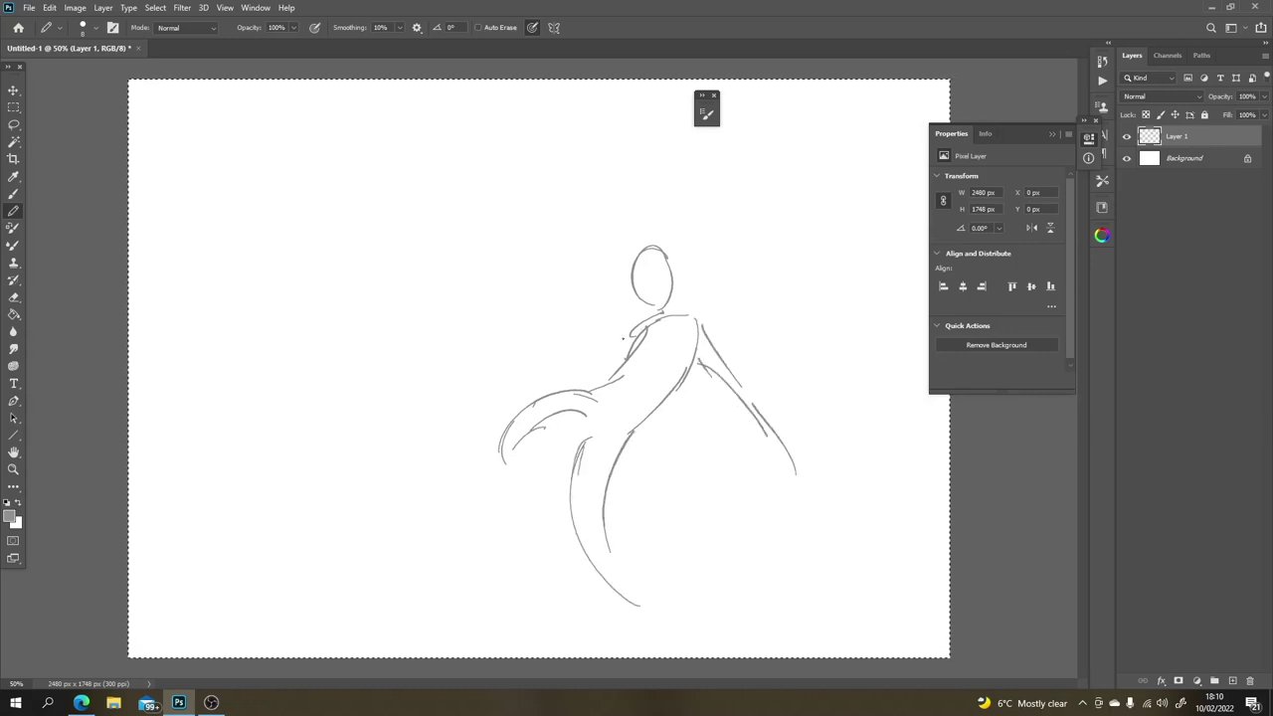
{"action": "left_click_drag", "start_coordinate": [642, 335], "coordinate": [549, 304]}
{"action": "mouse_move", "coordinate": [693, 316]}
{"action": "left_mouse_down"}
{"action": "mouse_move", "coordinate": [706, 350]}
{"action": "mouse_move", "coordinate": [713, 331]}
{"action": "mouse_move", "coordinate": [742, 389]}
{"action": "left_mouse_up"}
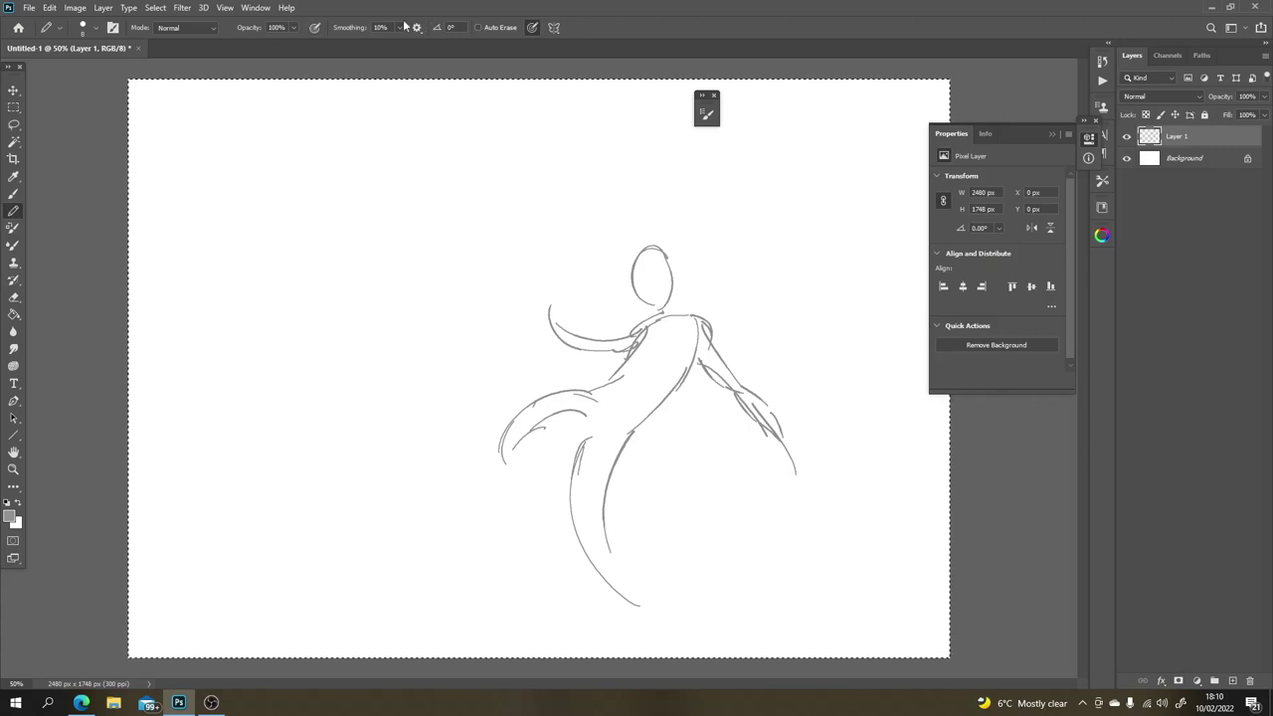
Step: Check the pencil's tip settings, then reinforce the figure's head, neck and raised arm and add a torso centre line and waistline
{"action": "left_click", "coordinate": [113, 27]}
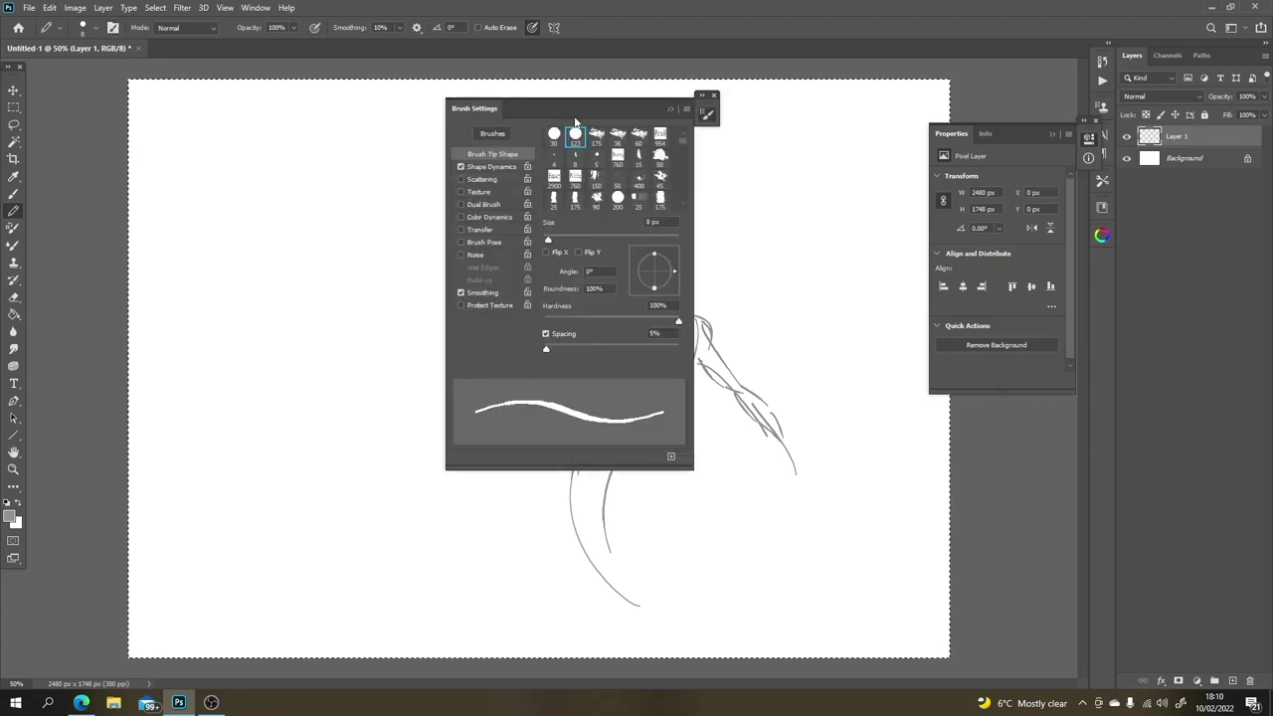
{"action": "left_click", "coordinate": [672, 107]}
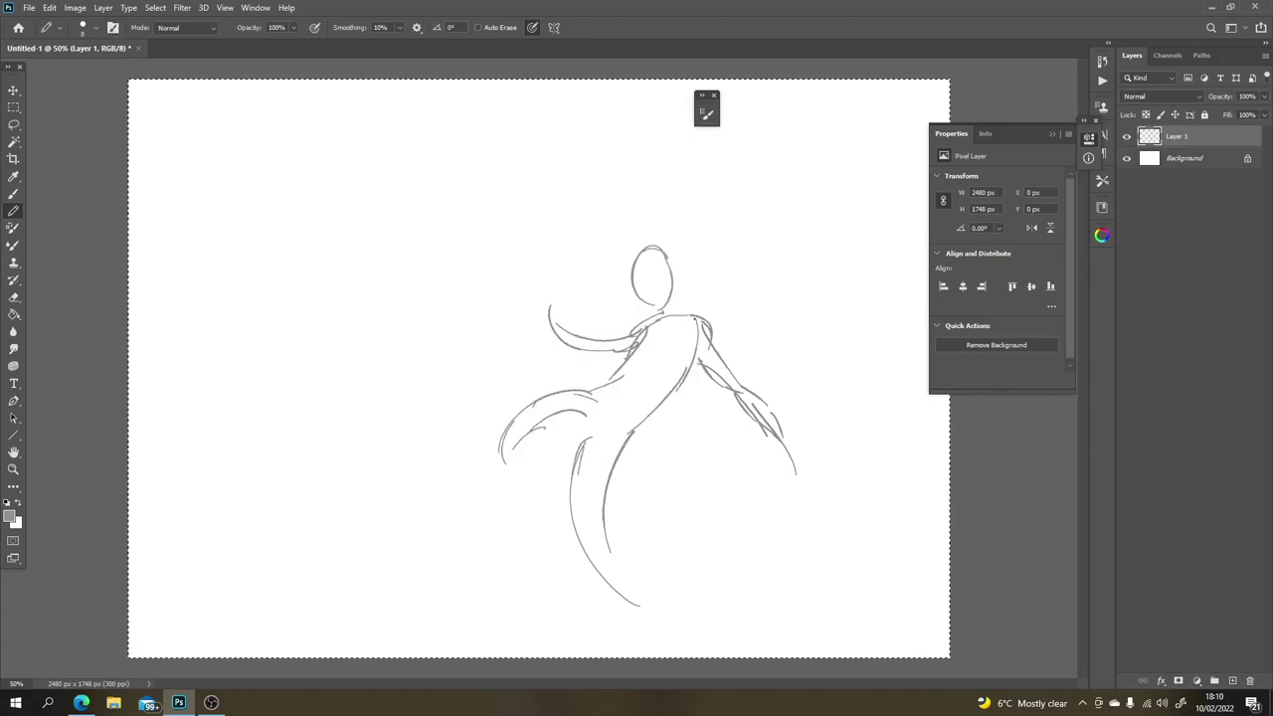
{"action": "left_click_drag", "start_coordinate": [652, 306], "coordinate": [654, 324]}
{"action": "left_click_drag", "start_coordinate": [664, 248], "coordinate": [669, 270]}
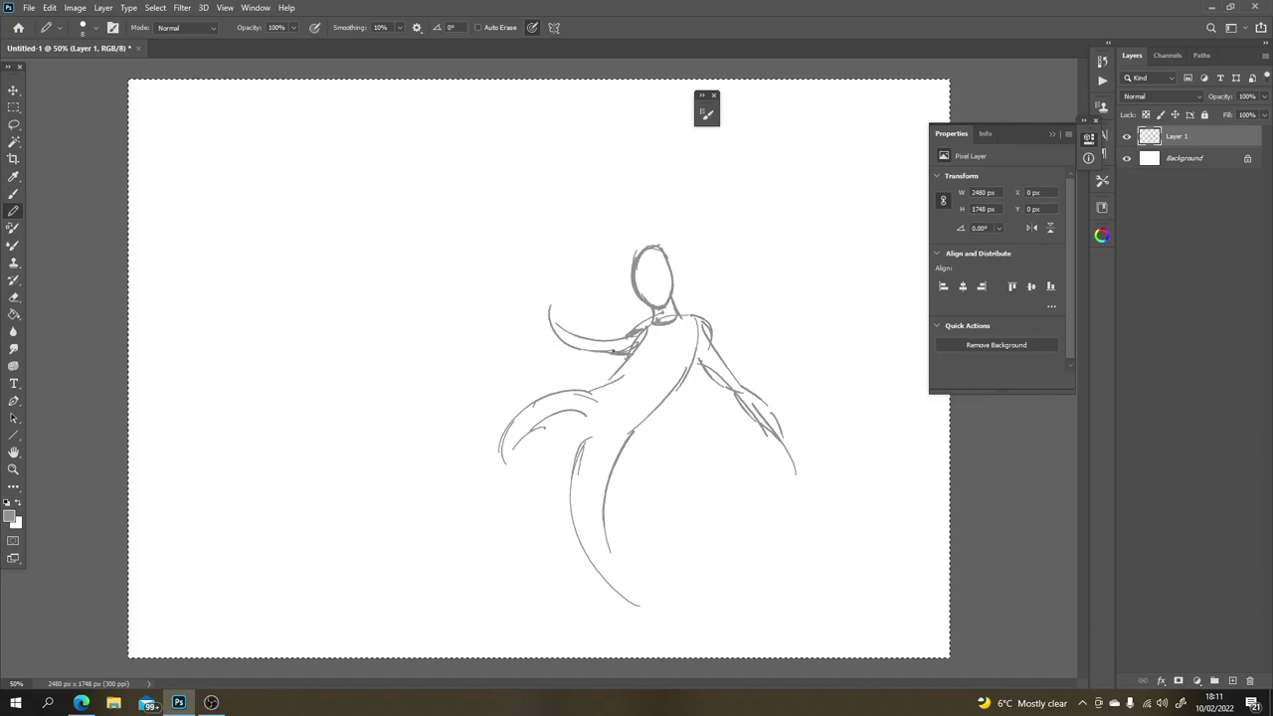
{"action": "mouse_move", "coordinate": [573, 320]}
{"action": "left_mouse_down"}
{"action": "mouse_move", "coordinate": [589, 336]}
{"action": "mouse_move", "coordinate": [549, 277]}
{"action": "mouse_move", "coordinate": [586, 350]}
{"action": "left_mouse_up"}
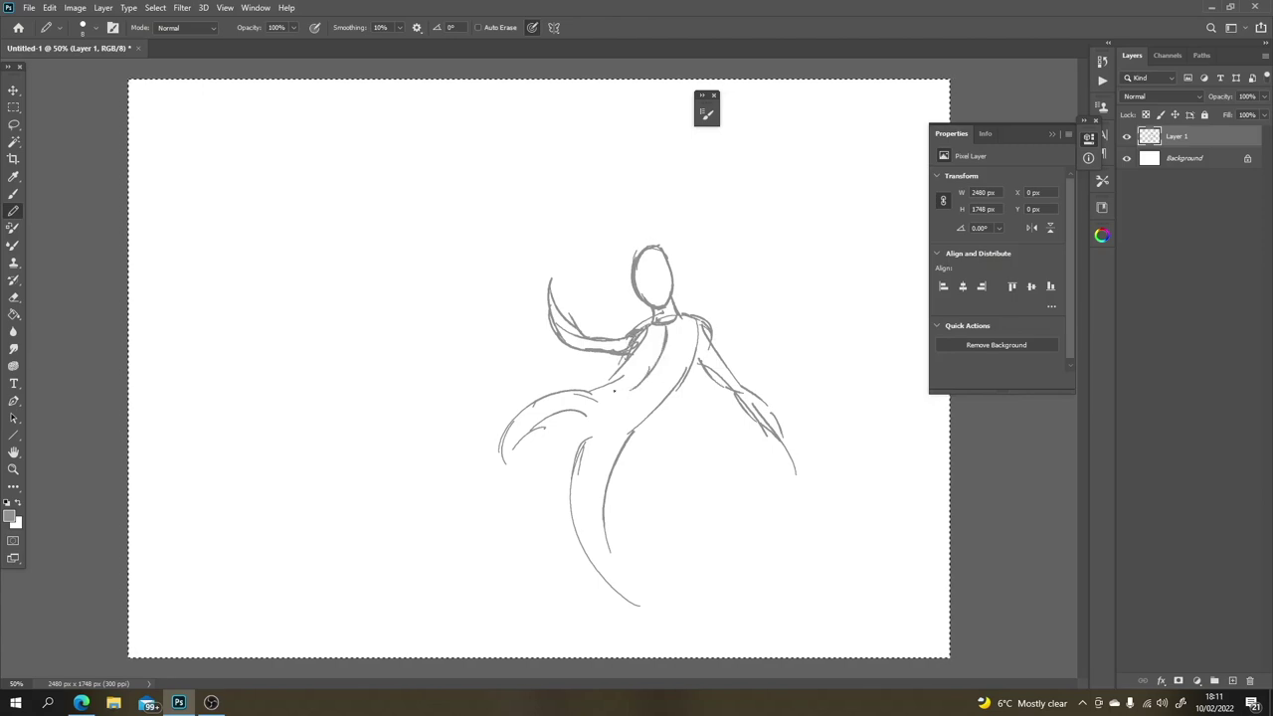
{"action": "left_click_drag", "start_coordinate": [598, 385], "coordinate": [637, 425]}
Step: Sketch a tilted three-dimensional box in the empty area above the figure's lowered arm
{"action": "mouse_move", "coordinate": [785, 202]}
{"action": "left_mouse_down"}
{"action": "mouse_move", "coordinate": [768, 244]}
{"action": "mouse_move", "coordinate": [785, 203]}
{"action": "mouse_move", "coordinate": [861, 180]}
{"action": "mouse_move", "coordinate": [813, 276]}
{"action": "left_mouse_up"}
{"action": "left_click_drag", "start_coordinate": [857, 179], "coordinate": [809, 293]}
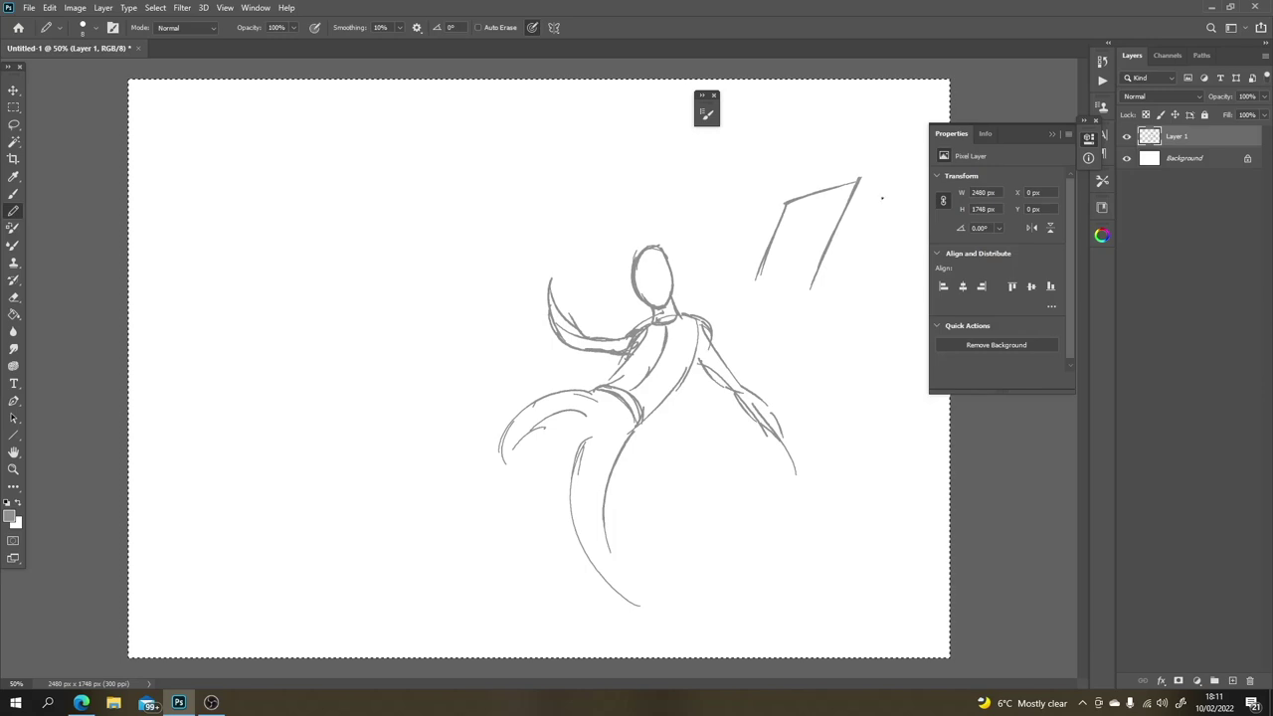
{"action": "mouse_move", "coordinate": [857, 183]}
{"action": "left_mouse_down"}
{"action": "mouse_move", "coordinate": [890, 199]}
{"action": "mouse_move", "coordinate": [852, 296]}
{"action": "left_mouse_up"}
{"action": "mouse_move", "coordinate": [883, 214]}
{"action": "left_mouse_down"}
{"action": "mouse_move", "coordinate": [848, 304]}
{"action": "mouse_move", "coordinate": [819, 287]}
{"action": "mouse_move", "coordinate": [750, 286]}
{"action": "mouse_move", "coordinate": [788, 303]}
{"action": "mouse_move", "coordinate": [845, 304]}
{"action": "left_mouse_up"}
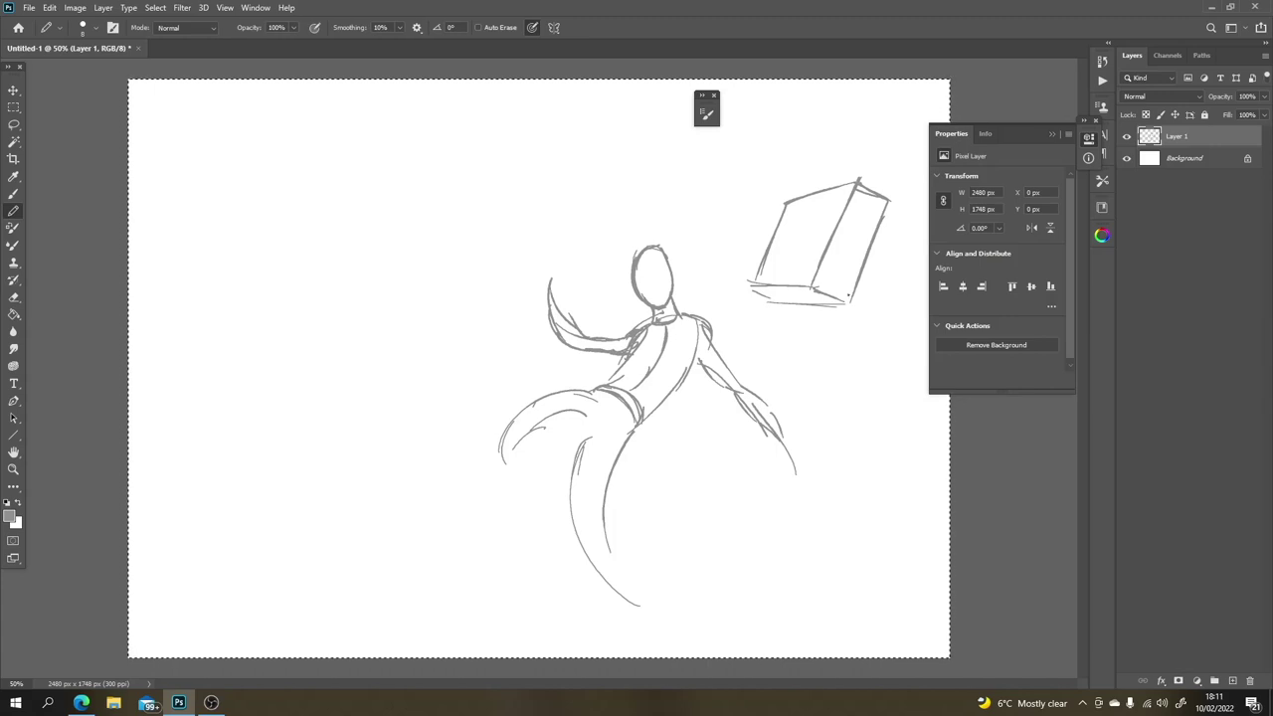
Step: Darken the edges of the box's narrow side face and fill that face with dense hatching
{"action": "mouse_move", "coordinate": [869, 243]}
{"action": "left_mouse_down"}
{"action": "mouse_move", "coordinate": [882, 209]}
{"action": "mouse_move", "coordinate": [822, 263]}
{"action": "left_mouse_up"}
{"action": "left_click_drag", "start_coordinate": [845, 213], "coordinate": [813, 292]}
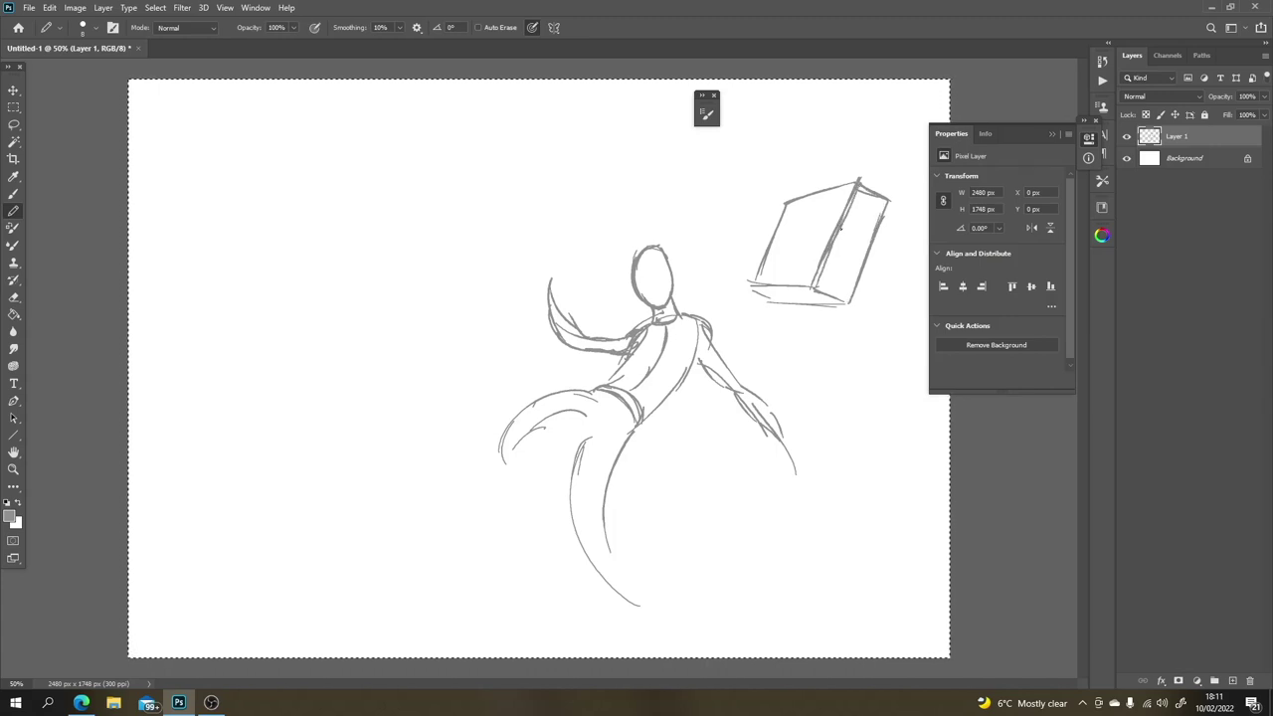
{"action": "mouse_move", "coordinate": [859, 195]}
{"action": "left_mouse_down"}
{"action": "mouse_move", "coordinate": [838, 257]}
{"action": "mouse_move", "coordinate": [847, 294]}
{"action": "mouse_move", "coordinate": [843, 266]}
{"action": "mouse_move", "coordinate": [879, 204]}
{"action": "mouse_move", "coordinate": [853, 213]}
{"action": "left_mouse_up"}
{"action": "left_click_drag", "start_coordinate": [821, 276], "coordinate": [837, 294]}
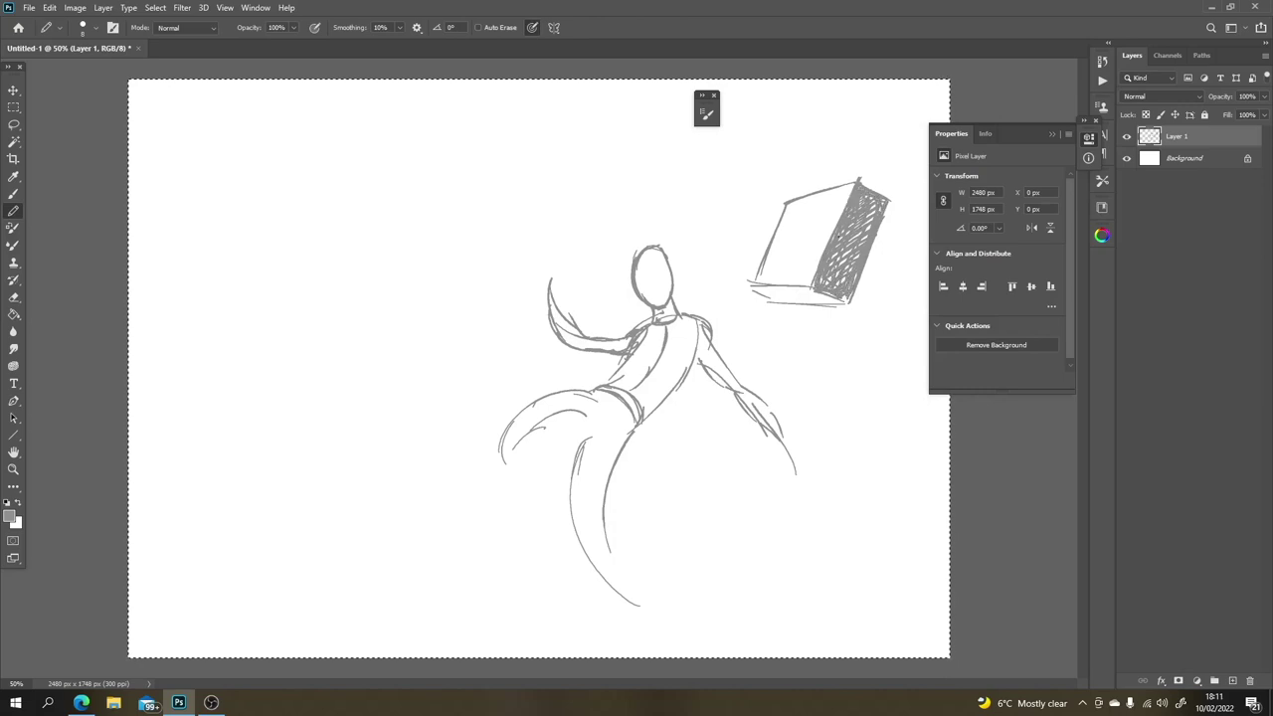
Step: Erase the overshooting lines around the box's edges and corners, then redraw its long outer edge with the Pencil tool
{"action": "key", "text": "e"}
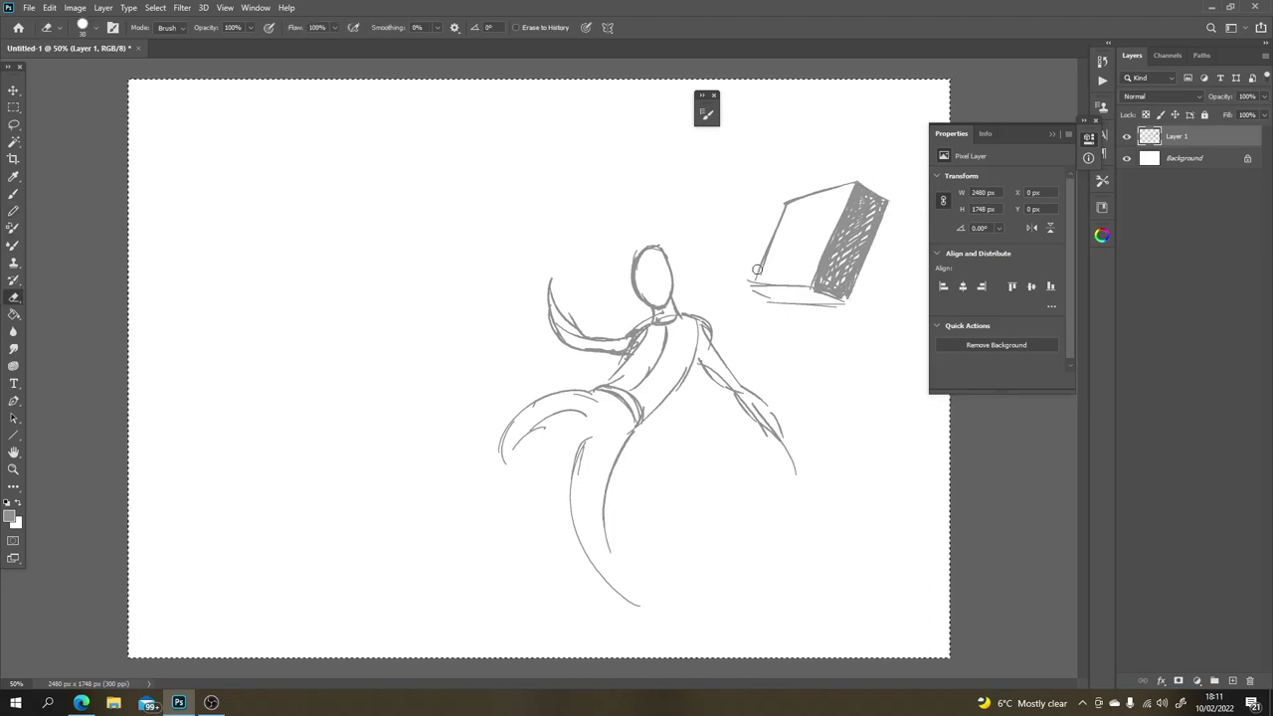
{"action": "mouse_move", "coordinate": [757, 268]}
{"action": "left_mouse_down"}
{"action": "mouse_move", "coordinate": [786, 190]}
{"action": "mouse_move", "coordinate": [758, 282]}
{"action": "left_mouse_up"}
{"action": "key", "text": "b"}
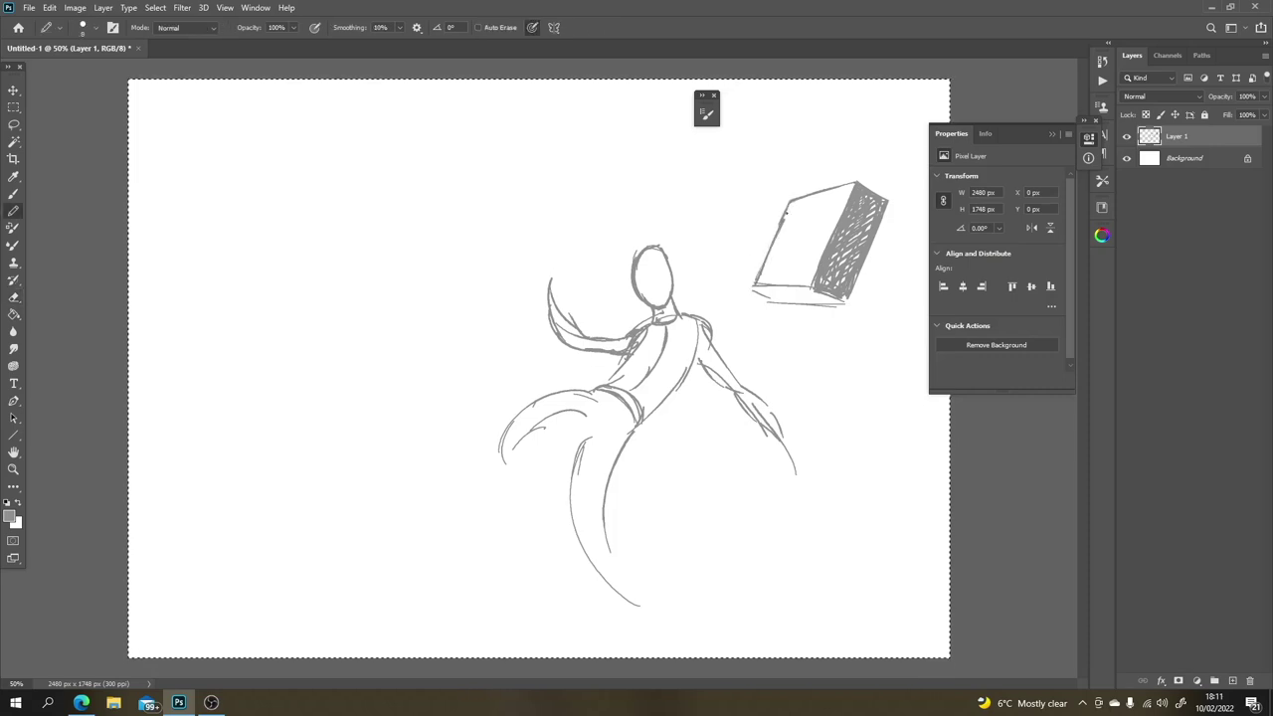
{"action": "left_click_drag", "start_coordinate": [789, 199], "coordinate": [757, 272]}
Step: Enlarge the pencil to 700 px and paint a large solid grey mass in the empty area beside the figure
{"action": "key", "text": "bracketright"}
{"action": "key", "text": "bracketright"}
{"action": "key", "text": "bracketright"}
{"action": "key", "text": "bracketright"}
{"action": "key", "text": "bracketright"}
{"action": "key", "text": "bracketright"}
{"action": "key", "text": "bracketright"}
{"action": "key", "text": "bracketright"}
{"action": "key", "text": "bracketright"}
{"action": "key", "text": "bracketright"}
{"action": "key", "text": "bracketright"}
{"action": "key", "text": "bracketright"}
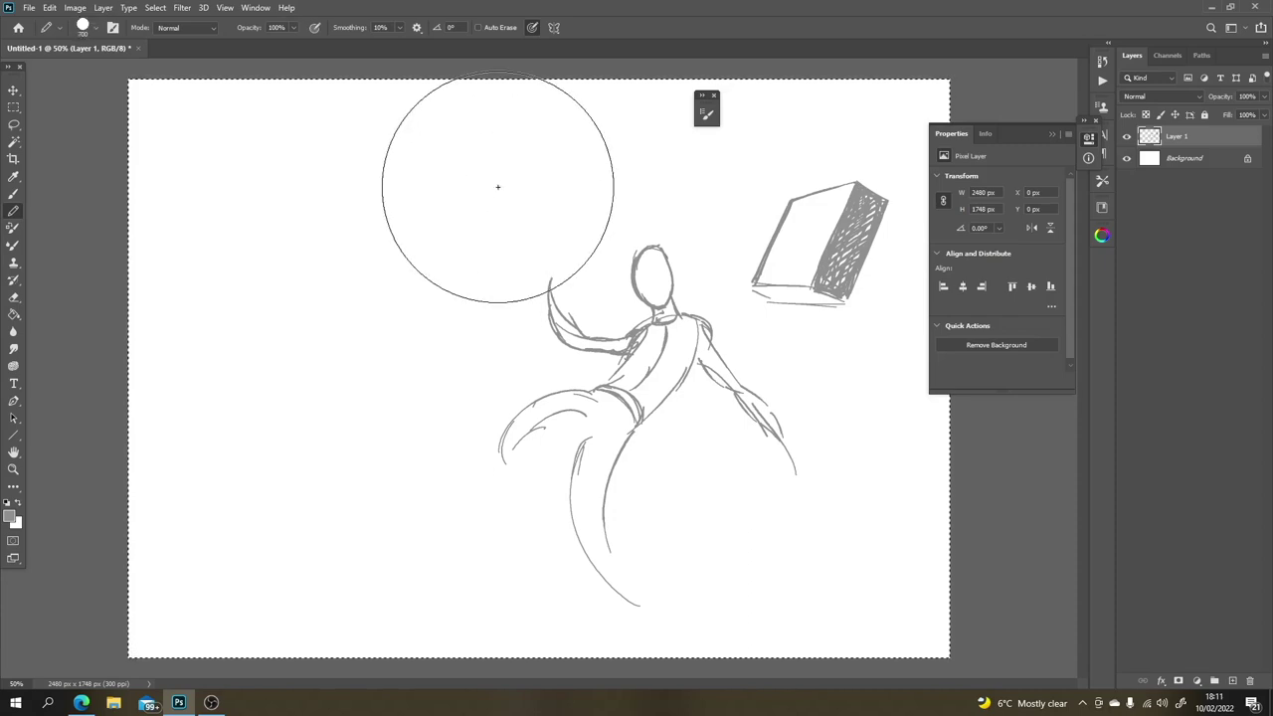
{"action": "mouse_move", "coordinate": [498, 186]}
{"action": "left_mouse_down"}
{"action": "mouse_move", "coordinate": [462, 249]}
{"action": "mouse_move", "coordinate": [427, 378]}
{"action": "mouse_move", "coordinate": [426, 468]}
{"action": "mouse_move", "coordinate": [420, 196]}
{"action": "mouse_move", "coordinate": [398, 511]}
{"action": "mouse_move", "coordinate": [406, 150]}
{"action": "mouse_move", "coordinate": [333, 364]}
{"action": "mouse_move", "coordinate": [344, 524]}
{"action": "mouse_move", "coordinate": [269, 267]}
{"action": "mouse_move", "coordinate": [242, 298]}
{"action": "left_mouse_up"}
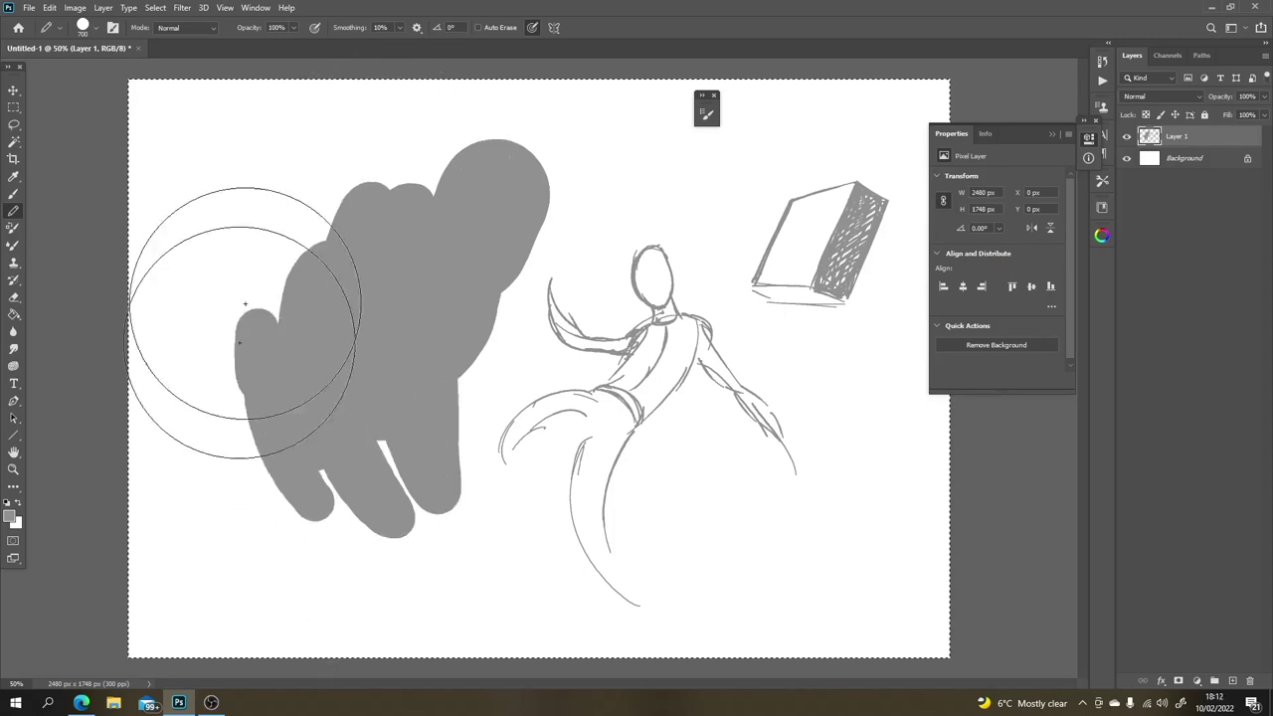
Step: Paint broad grey strokes over the figure and part of the box with the Brush tool at 1300 px, then reselect the Pencil tool
{"action": "left_click", "coordinate": [13, 193]}
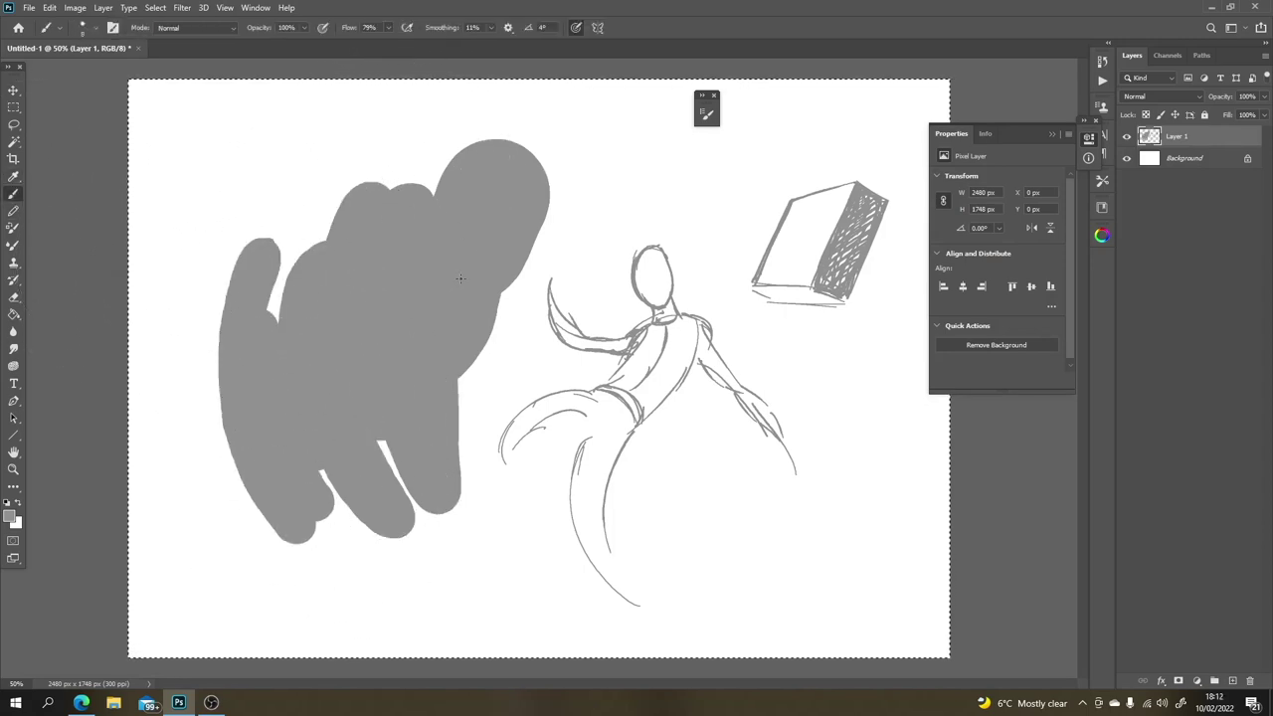
{"action": "key", "text": "bracketright"}
{"action": "key", "text": "bracketright"}
{"action": "key", "text": "bracketright"}
{"action": "key", "text": "bracketright"}
{"action": "key", "text": "bracketright"}
{"action": "key", "text": "bracketright"}
{"action": "key", "text": "bracketright"}
{"action": "key", "text": "bracketright"}
{"action": "key", "text": "bracketright"}
{"action": "key", "text": "bracketright"}
{"action": "key", "text": "bracketright"}
{"action": "key", "text": "bracketright"}
{"action": "key", "text": "bracketright"}
{"action": "key", "text": "bracketright"}
{"action": "key", "text": "bracketright"}
{"action": "key", "text": "bracketright"}
{"action": "key", "text": "bracketright"}
{"action": "key", "text": "bracketright"}
{"action": "key", "text": "bracketright"}
{"action": "key", "text": "bracketright"}
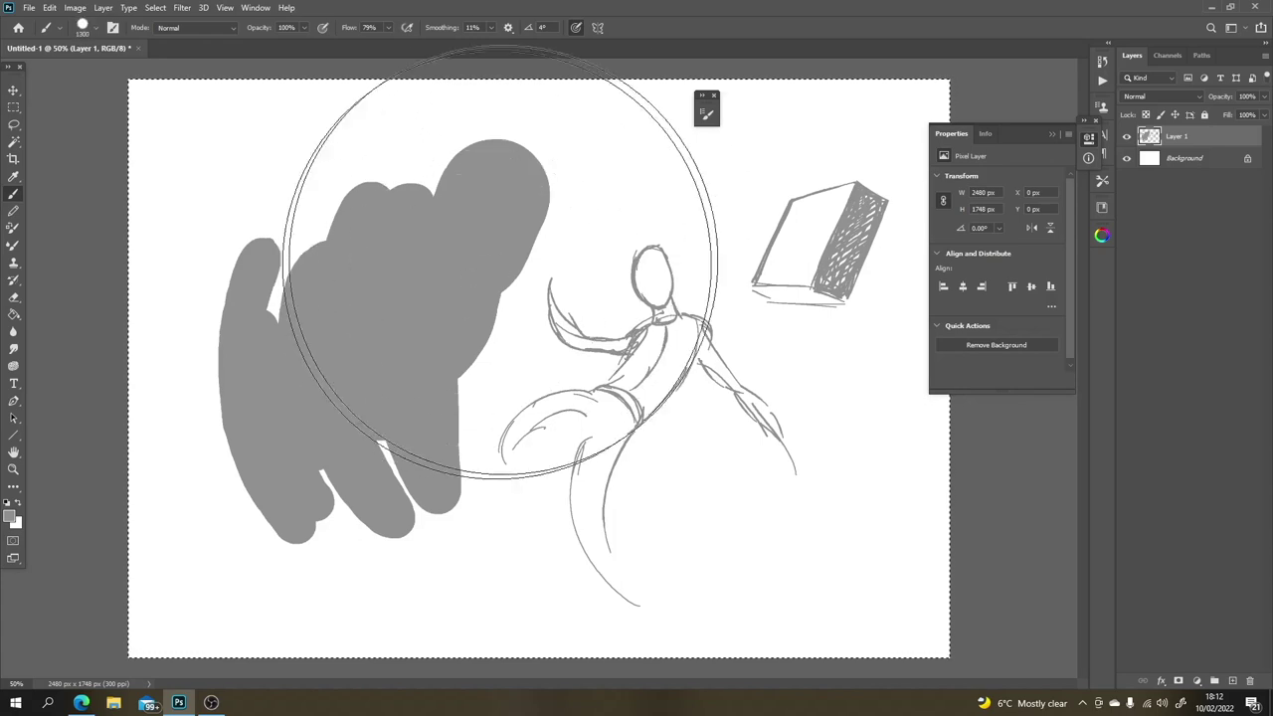
{"action": "left_click_drag", "start_coordinate": [566, 229], "coordinate": [540, 298]}
{"action": "left_click", "coordinate": [512, 412]}
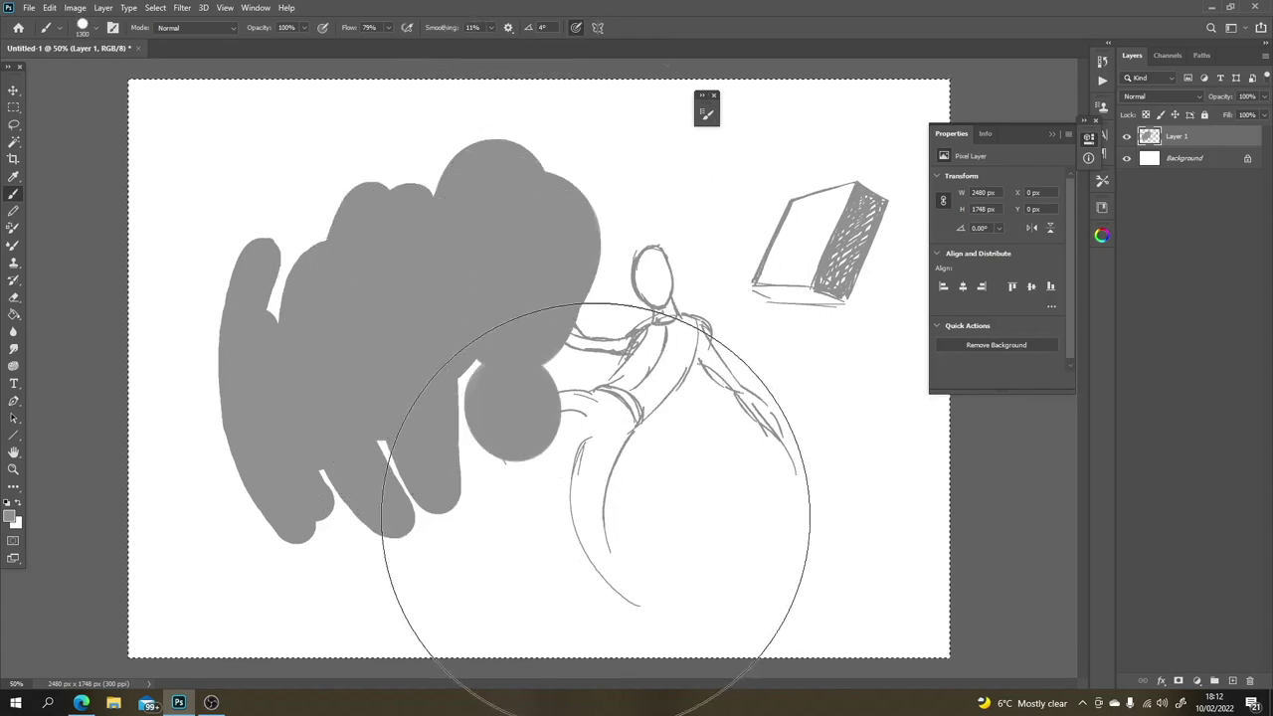
{"action": "mouse_move", "coordinate": [660, 557]}
{"action": "left_mouse_down"}
{"action": "mouse_move", "coordinate": [725, 527]}
{"action": "mouse_move", "coordinate": [621, 386]}
{"action": "mouse_move", "coordinate": [720, 467]}
{"action": "mouse_move", "coordinate": [781, 497]}
{"action": "left_mouse_up"}
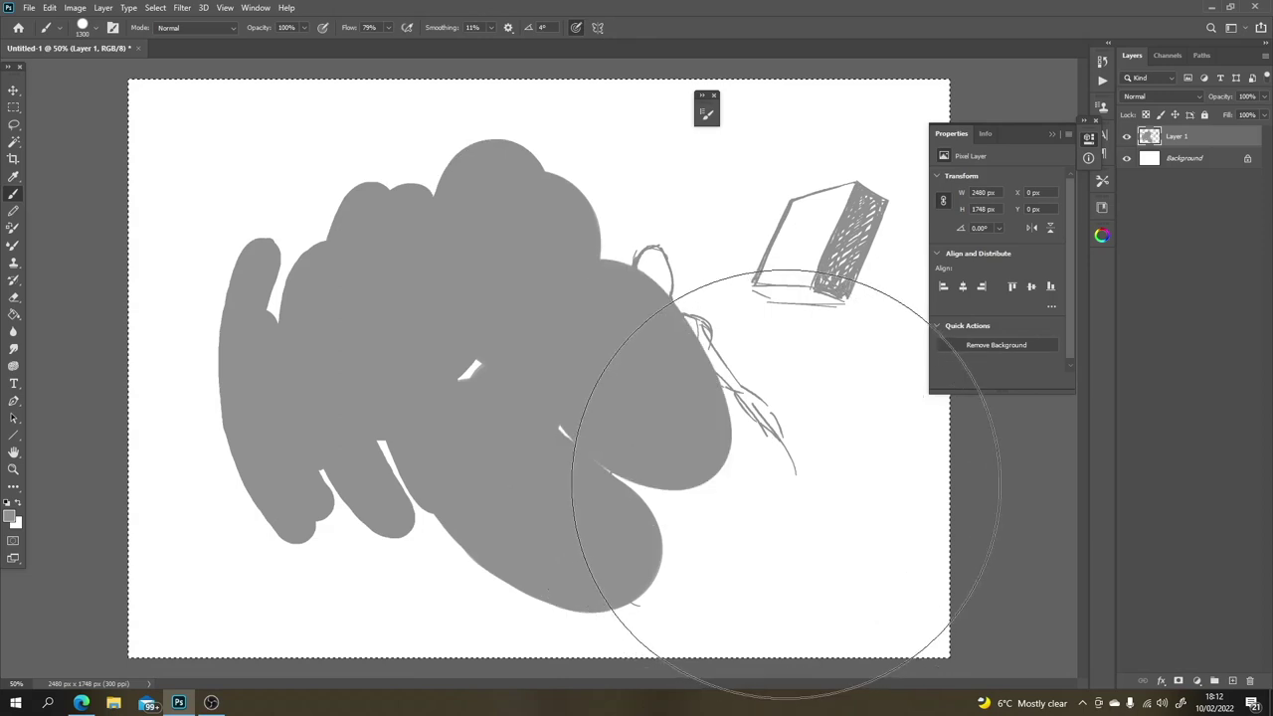
{"action": "left_click", "coordinate": [708, 242]}
{"action": "left_click", "coordinate": [13, 210]}
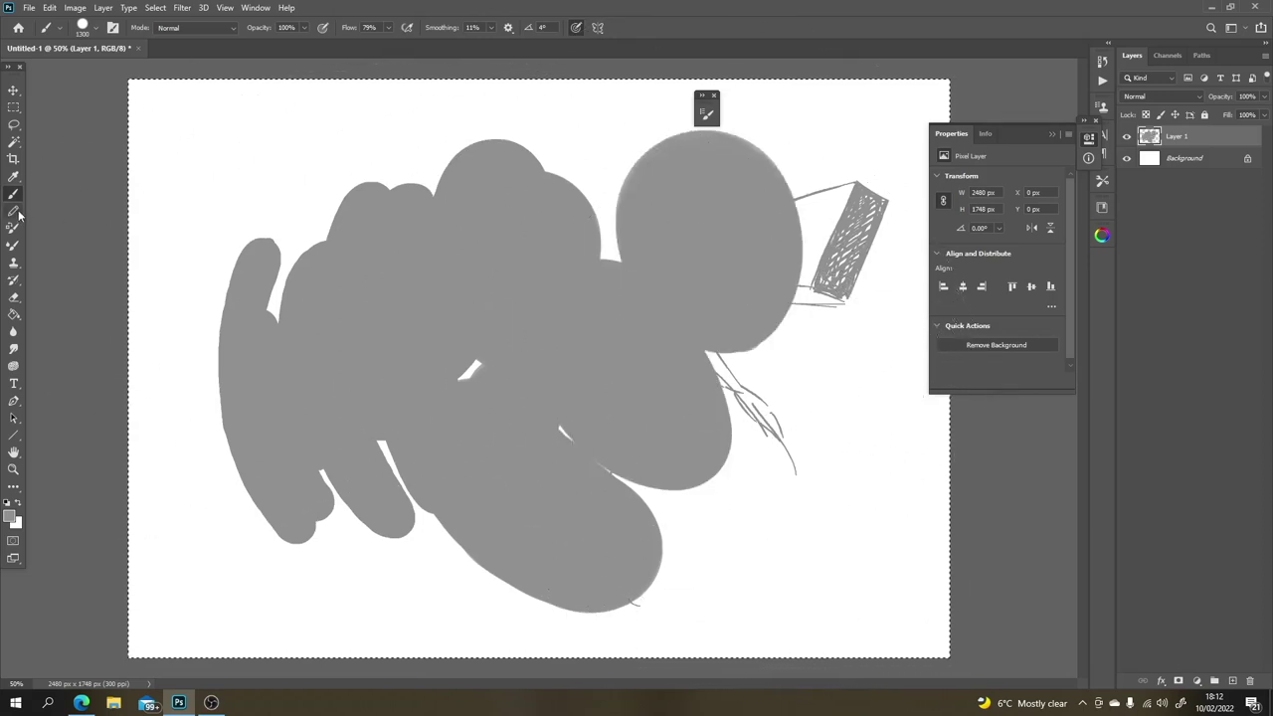
Step: Paint two grey Pencil strokes at 700 px above the mass, and long curved strokes at 200 px down its outer side
{"action": "left_click_drag", "start_coordinate": [298, 144], "coordinate": [298, 209]}
{"action": "left_click_drag", "start_coordinate": [248, 139], "coordinate": [243, 298]}
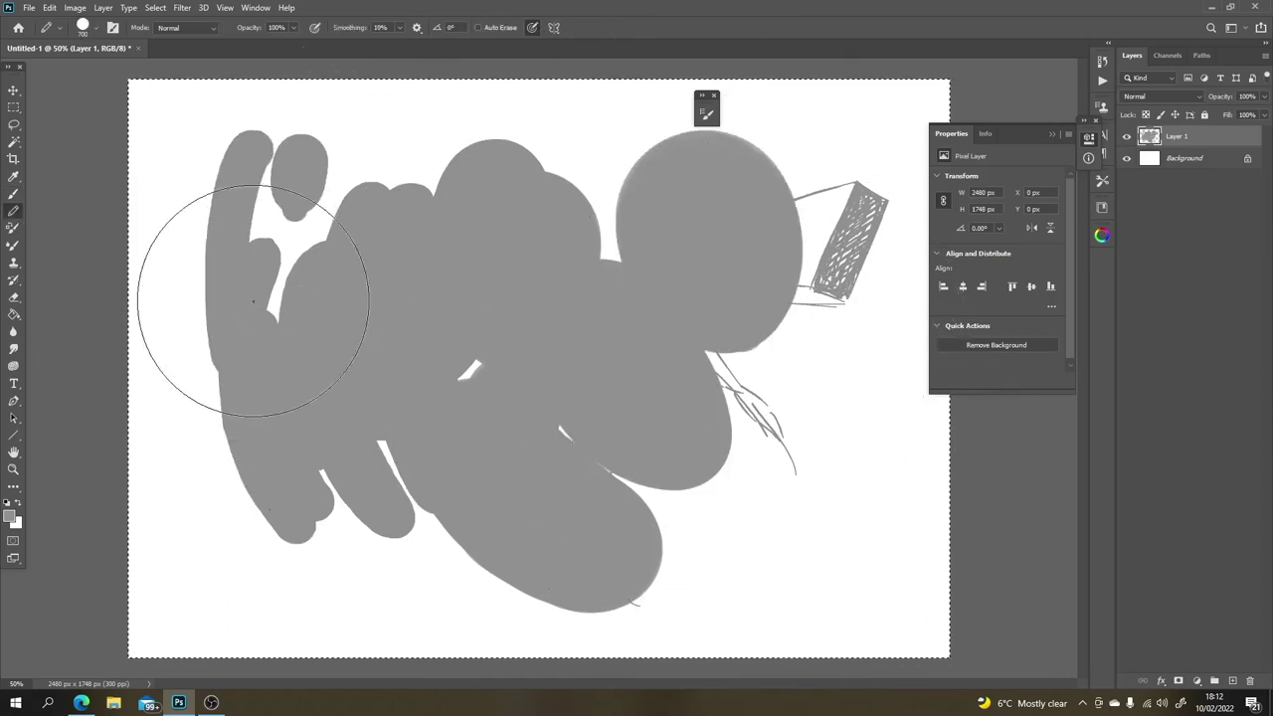
{"action": "key", "text": "bracketleft"}
{"action": "key", "text": "bracketleft"}
{"action": "key", "text": "bracketleft"}
{"action": "key", "text": "bracketleft"}
{"action": "key", "text": "bracketleft"}
{"action": "key", "text": "bracketleft"}
{"action": "key", "text": "bracketleft"}
{"action": "key", "text": "bracketleft"}
{"action": "key", "text": "bracketleft"}
{"action": "key", "text": "bracketleft"}
{"action": "left_click_drag", "start_coordinate": [196, 150], "coordinate": [193, 384]}
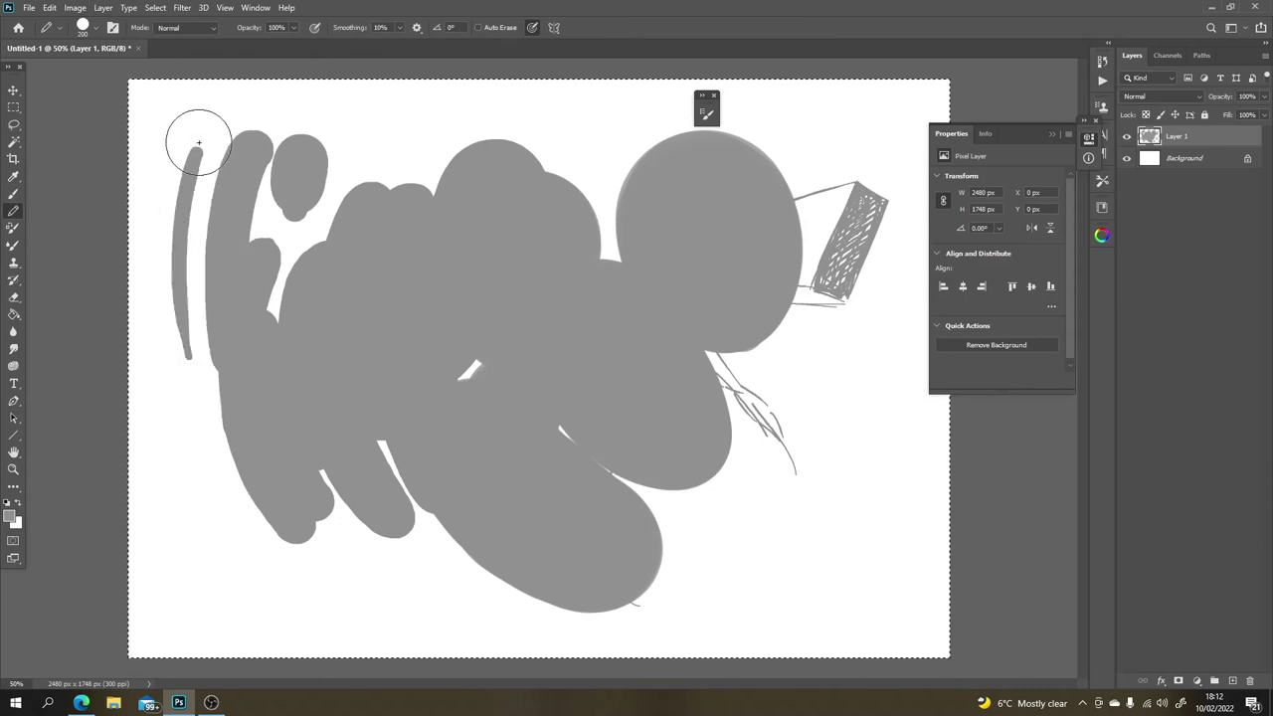
{"action": "mouse_move", "coordinate": [193, 134]}
{"action": "left_mouse_down"}
{"action": "mouse_move", "coordinate": [167, 297]}
{"action": "mouse_move", "coordinate": [167, 212]}
{"action": "mouse_move", "coordinate": [244, 531]}
{"action": "left_mouse_up"}
{"action": "left_click_drag", "start_coordinate": [212, 159], "coordinate": [308, 610]}
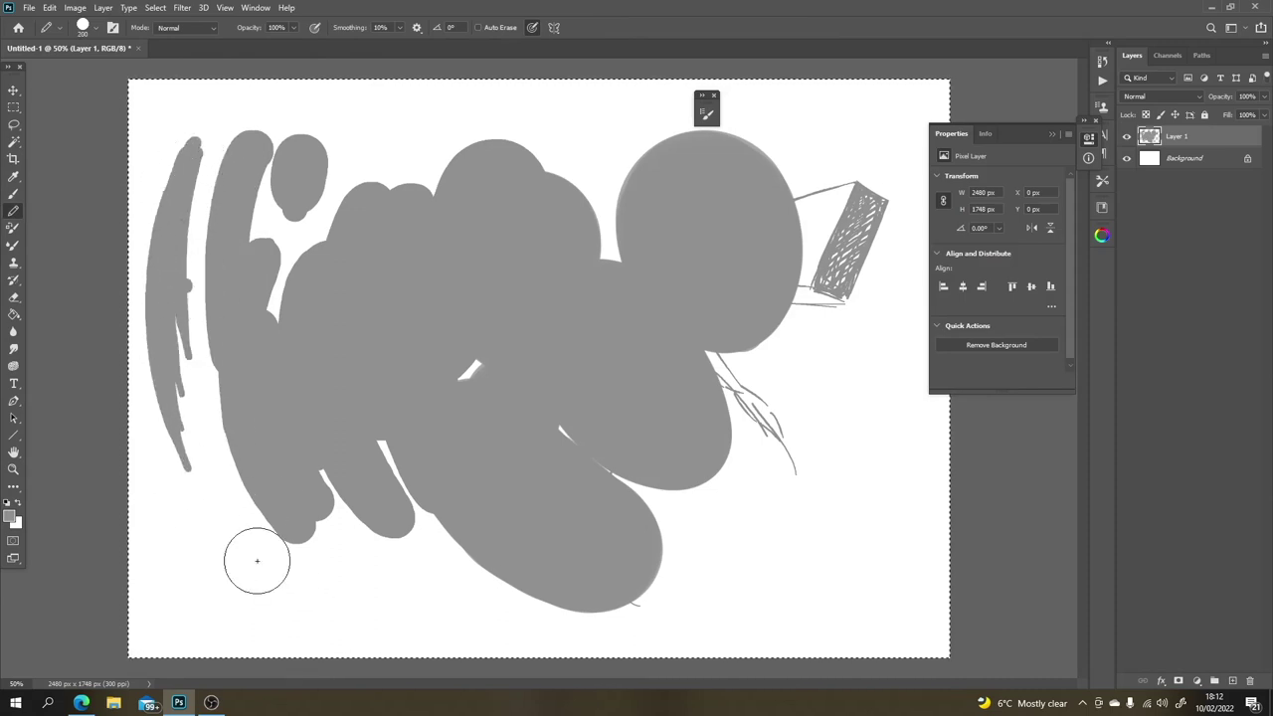
{"action": "mouse_move", "coordinate": [256, 554]}
{"action": "left_mouse_down"}
{"action": "mouse_move", "coordinate": [174, 369]}
{"action": "mouse_move", "coordinate": [181, 289]}
{"action": "left_mouse_up"}
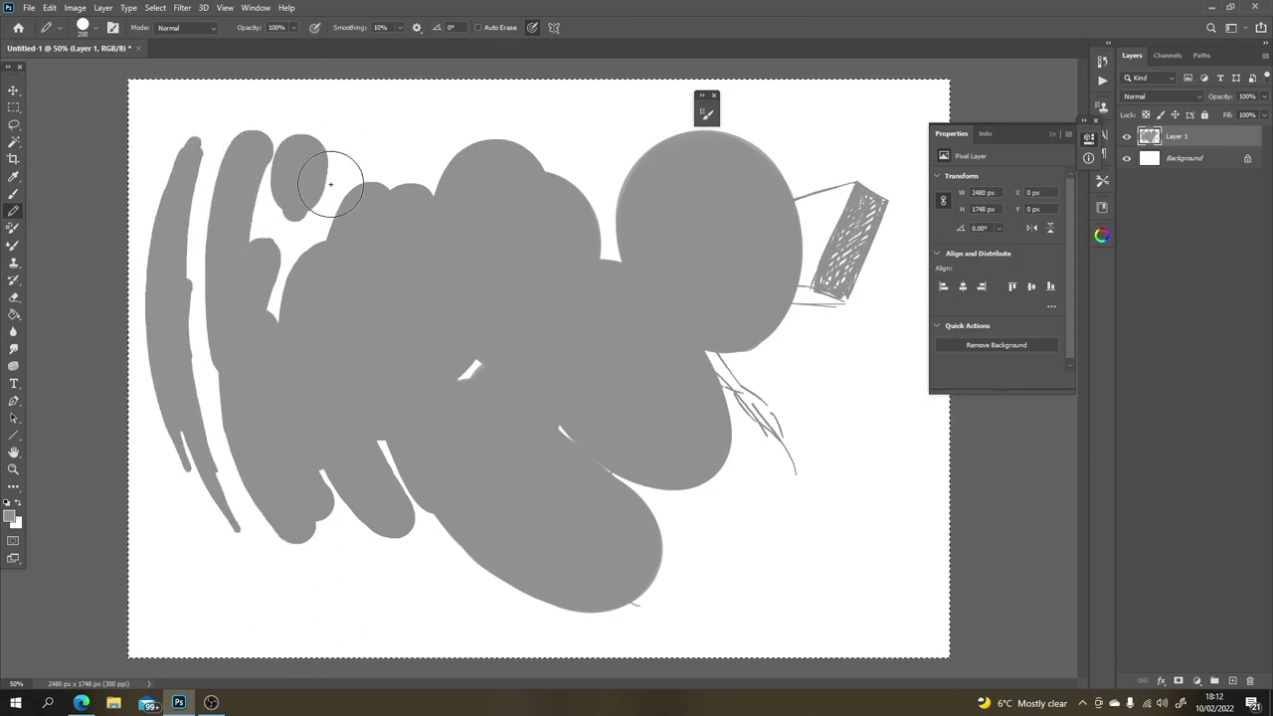
Step: Erase broad notches and rounded gaps out of the grey mass and the hatched box with the Eraser at 200 px
{"action": "key", "text": "e"}
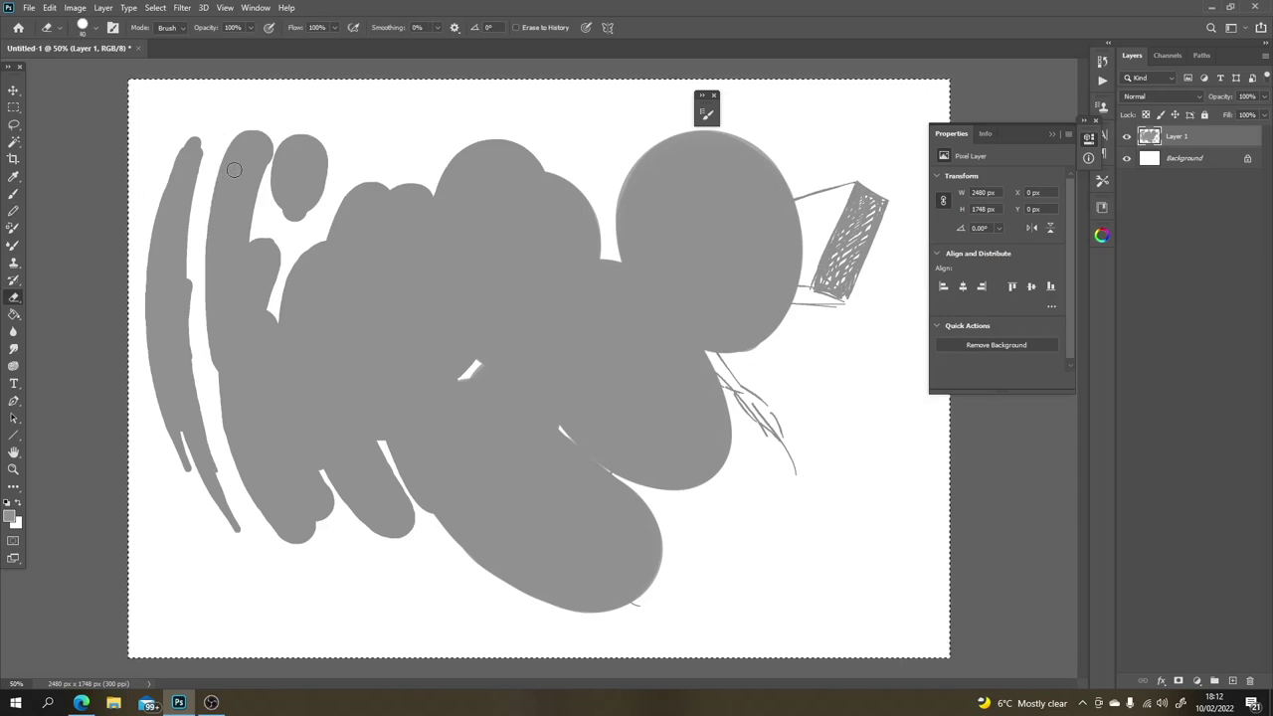
{"action": "key", "text": "bracketright"}
{"action": "key", "text": "bracketright"}
{"action": "key", "text": "bracketright"}
{"action": "key", "text": "bracketright"}
{"action": "key", "text": "bracketright"}
{"action": "key", "text": "bracketright"}
{"action": "key", "text": "bracketright"}
{"action": "key", "text": "bracketright"}
{"action": "key", "text": "bracketright"}
{"action": "key", "text": "bracketright"}
{"action": "mouse_move", "coordinate": [230, 118]}
{"action": "left_mouse_down"}
{"action": "mouse_move", "coordinate": [191, 272]}
{"action": "mouse_move", "coordinate": [212, 285]}
{"action": "mouse_move", "coordinate": [302, 550]}
{"action": "mouse_move", "coordinate": [328, 579]}
{"action": "mouse_move", "coordinate": [217, 394]}
{"action": "mouse_move", "coordinate": [220, 423]}
{"action": "mouse_move", "coordinate": [640, 522]}
{"action": "mouse_move", "coordinate": [616, 494]}
{"action": "mouse_move", "coordinate": [733, 502]}
{"action": "mouse_move", "coordinate": [751, 470]}
{"action": "mouse_move", "coordinate": [673, 349]}
{"action": "mouse_move", "coordinate": [798, 507]}
{"action": "mouse_move", "coordinate": [740, 378]}
{"action": "mouse_move", "coordinate": [723, 382]}
{"action": "mouse_move", "coordinate": [793, 358]}
{"action": "mouse_move", "coordinate": [733, 144]}
{"action": "mouse_move", "coordinate": [760, 159]}
{"action": "mouse_move", "coordinate": [714, 137]}
{"action": "mouse_move", "coordinate": [709, 157]}
{"action": "mouse_move", "coordinate": [731, 163]}
{"action": "mouse_move", "coordinate": [696, 174]}
{"action": "mouse_move", "coordinate": [732, 108]}
{"action": "left_mouse_up"}
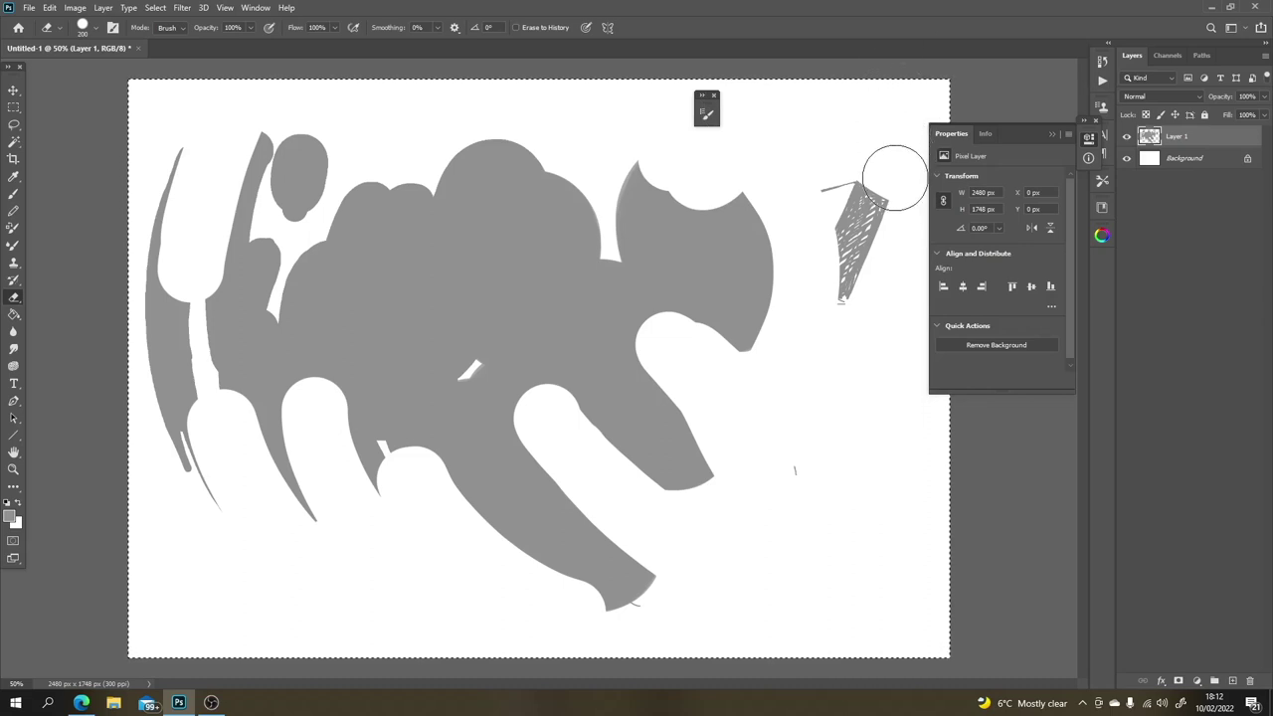
{"action": "mouse_move", "coordinate": [585, 243]}
{"action": "left_mouse_down"}
{"action": "mouse_move", "coordinate": [519, 157]}
{"action": "mouse_move", "coordinate": [532, 150]}
{"action": "mouse_move", "coordinate": [553, 171]}
{"action": "mouse_move", "coordinate": [465, 162]}
{"action": "mouse_move", "coordinate": [461, 131]}
{"action": "mouse_move", "coordinate": [454, 324]}
{"action": "mouse_move", "coordinate": [426, 146]}
{"action": "mouse_move", "coordinate": [405, 277]}
{"action": "mouse_move", "coordinate": [378, 164]}
{"action": "mouse_move", "coordinate": [358, 321]}
{"action": "mouse_move", "coordinate": [305, 140]}
{"action": "mouse_move", "coordinate": [280, 226]}
{"action": "mouse_move", "coordinate": [284, 316]}
{"action": "left_mouse_up"}
{"action": "mouse_move", "coordinate": [487, 348]}
{"action": "left_mouse_down"}
{"action": "mouse_move", "coordinate": [474, 368]}
{"action": "mouse_move", "coordinate": [460, 358]}
{"action": "mouse_move", "coordinate": [551, 336]}
{"action": "left_mouse_up"}
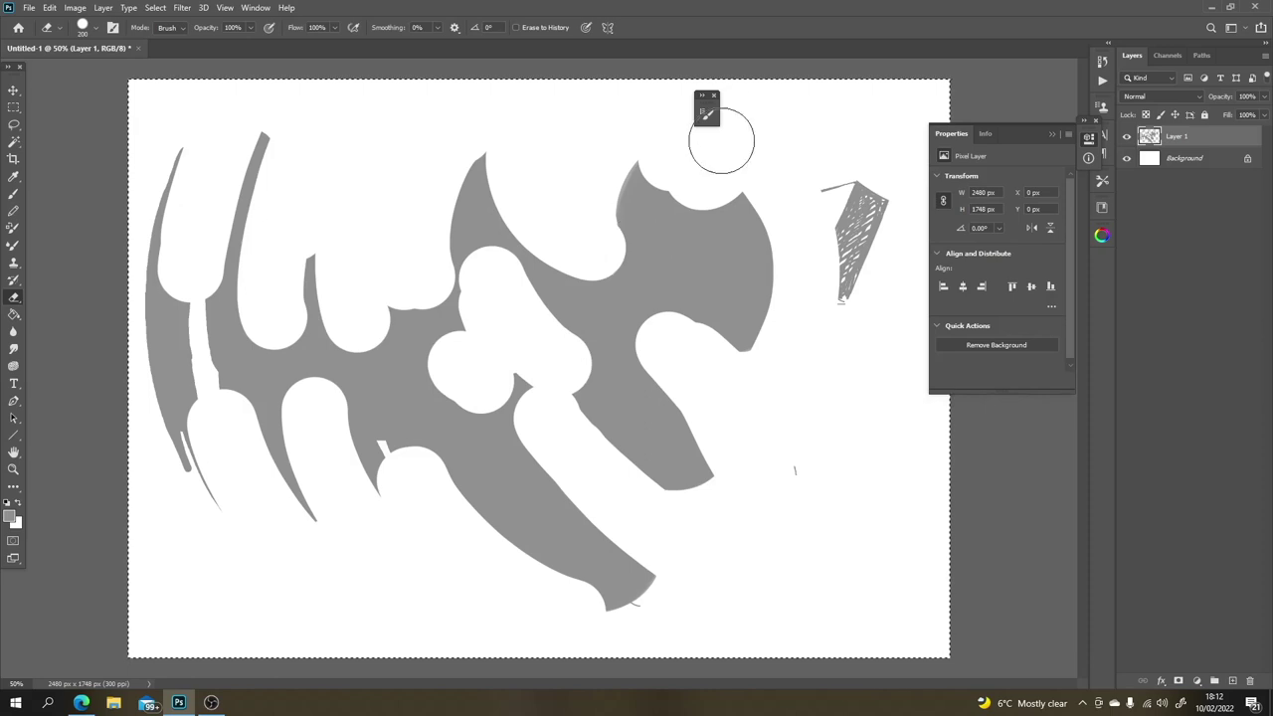
Step: Reduce the eraser size and set the foreground color to black (000000)
{"action": "key", "text": "bracketleft"}
{"action": "key", "text": "bracketleft"}
{"action": "key", "text": "bracketleft"}
{"action": "key", "text": "bracketleft"}
{"action": "key", "text": "bracketleft"}
{"action": "key", "text": "bracketleft"}
{"action": "key", "text": "bracketleft"}
{"action": "key", "text": "bracketleft"}
{"action": "key", "text": "bracketleft"}
{"action": "key", "text": "bracketleft"}
{"action": "key", "text": "bracketleft"}
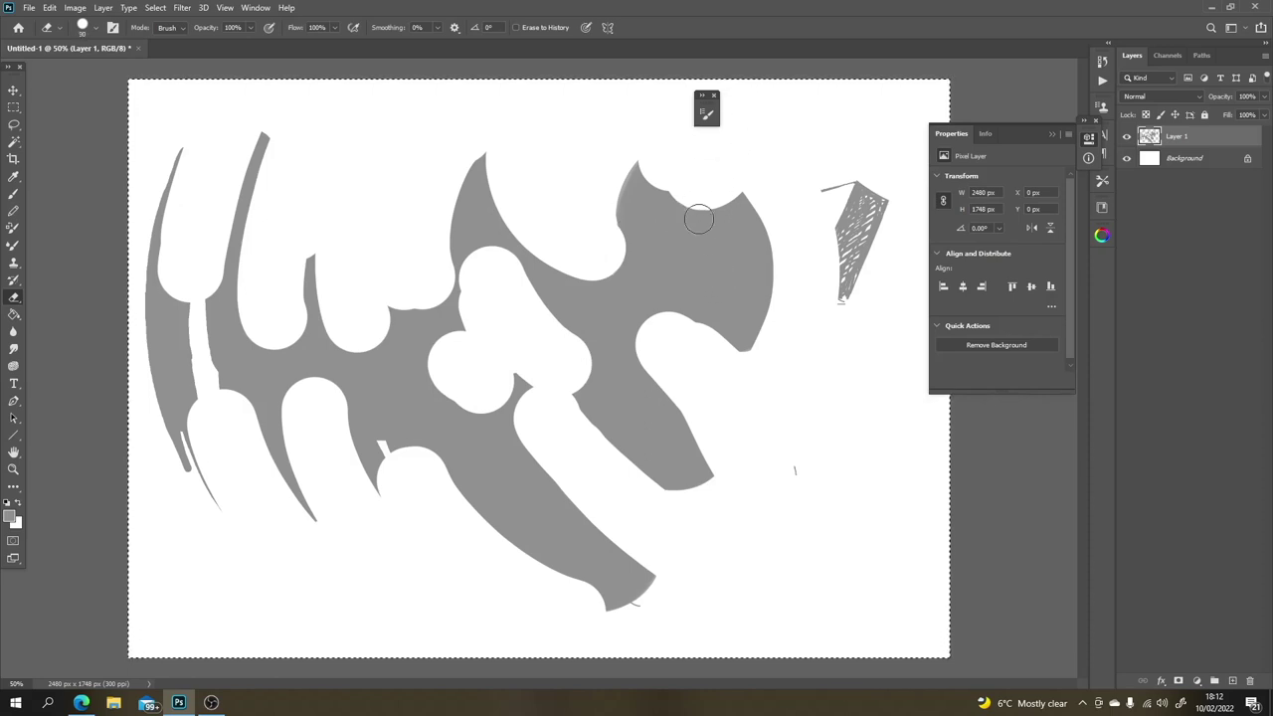
{"action": "left_click", "coordinate": [11, 515]}
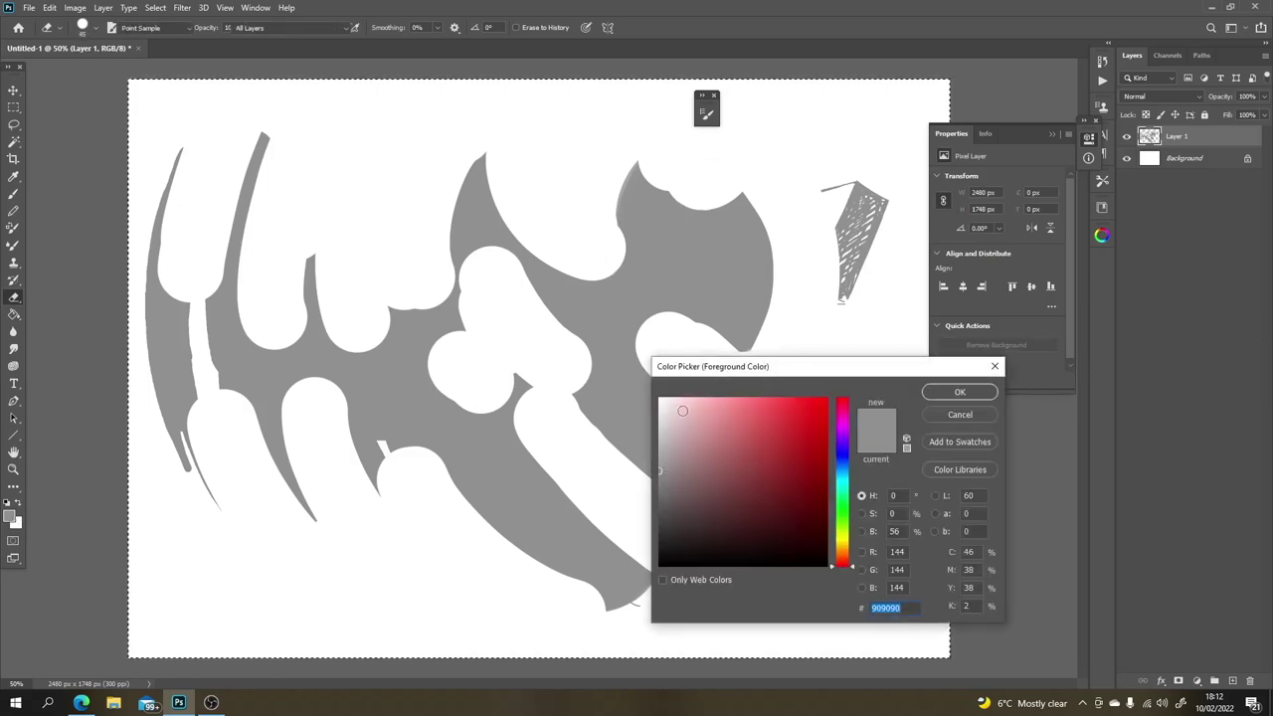
{"action": "type", "text": "000000"}
{"action": "key", "text": "Return"}
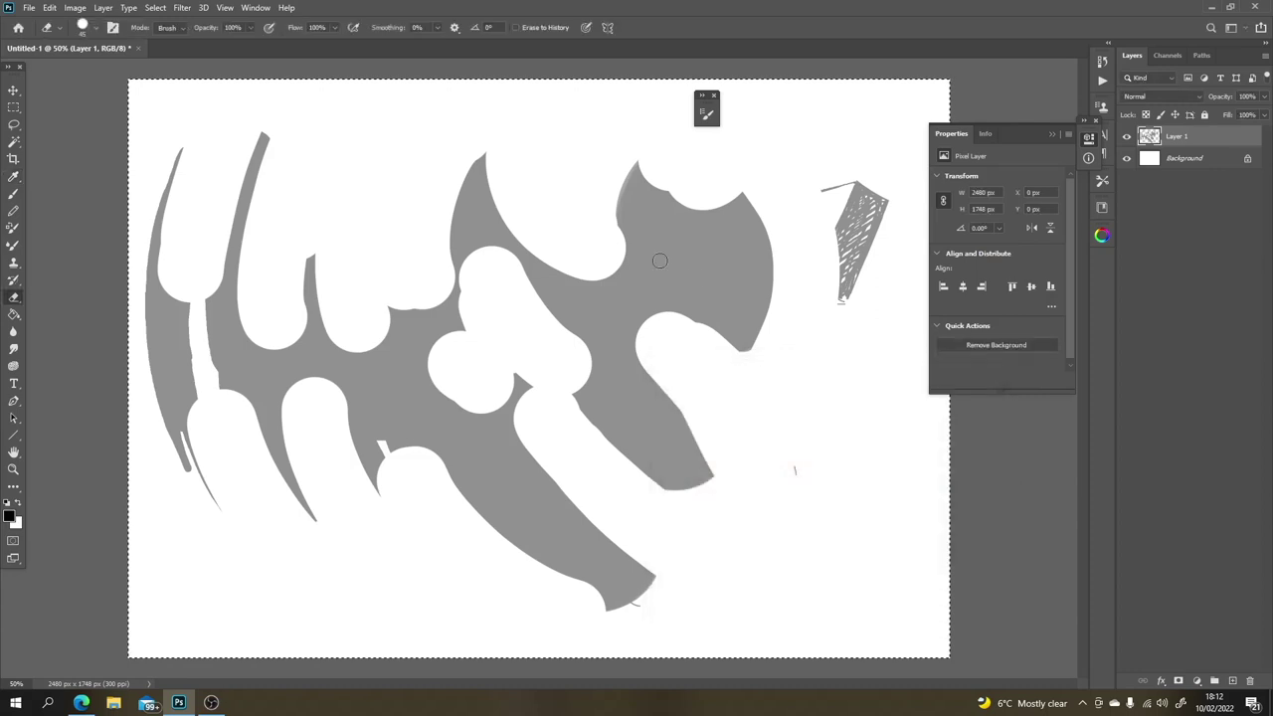
Step: Switch to the Pencil tool and reduce its size to 10 px
{"action": "key", "text": "b"}
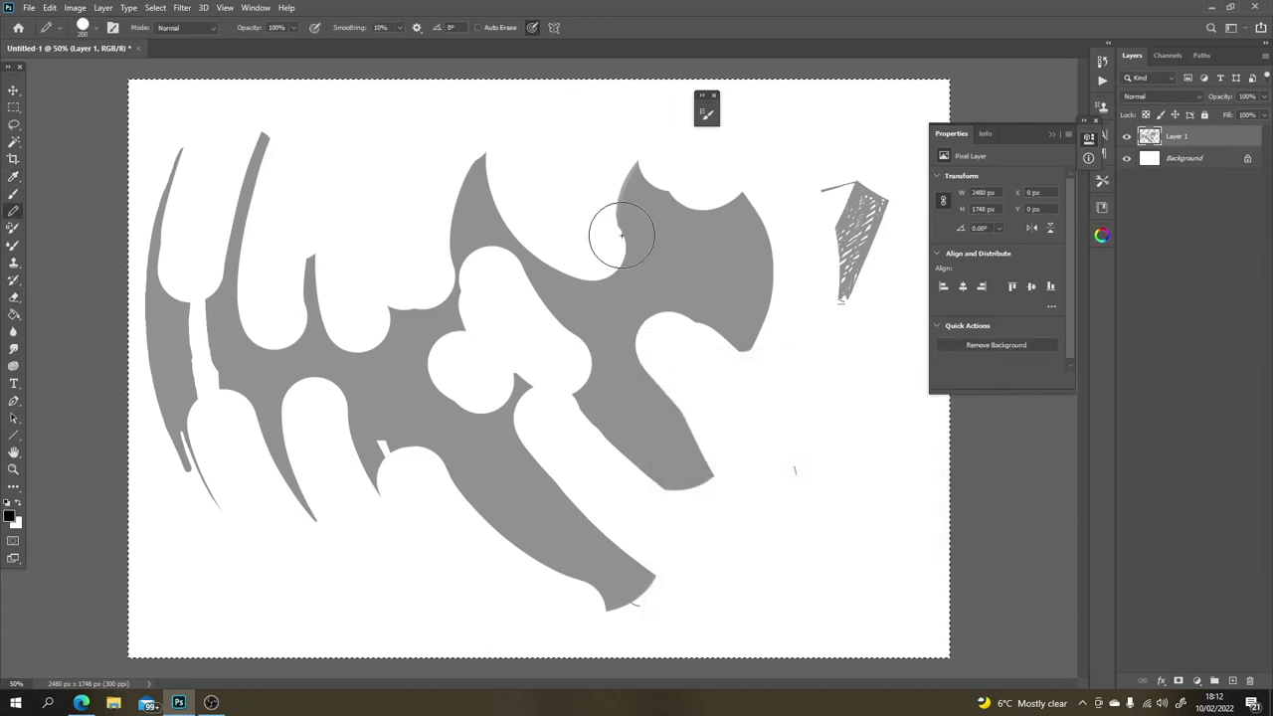
{"action": "key", "text": "bracketleft"}
{"action": "key", "text": "bracketleft"}
{"action": "key", "text": "bracketleft"}
{"action": "key", "text": "bracketleft"}
{"action": "key", "text": "bracketleft"}
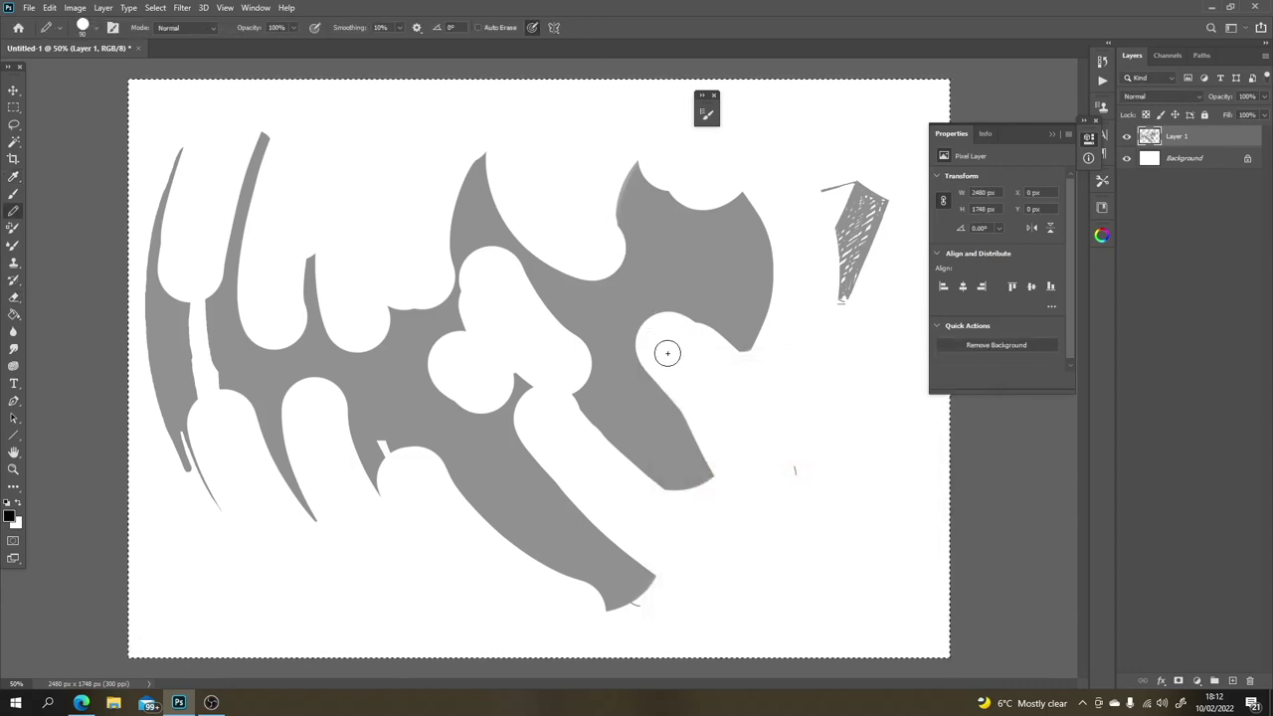
{"action": "key", "text": "bracketleft"}
{"action": "key", "text": "bracketleft"}
{"action": "key", "text": "bracketleft"}
{"action": "key", "text": "bracketleft"}
{"action": "key", "text": "bracketleft"}
{"action": "key", "text": "bracketleft"}
{"action": "key", "text": "bracketleft"}
{"action": "key", "text": "bracketleft"}
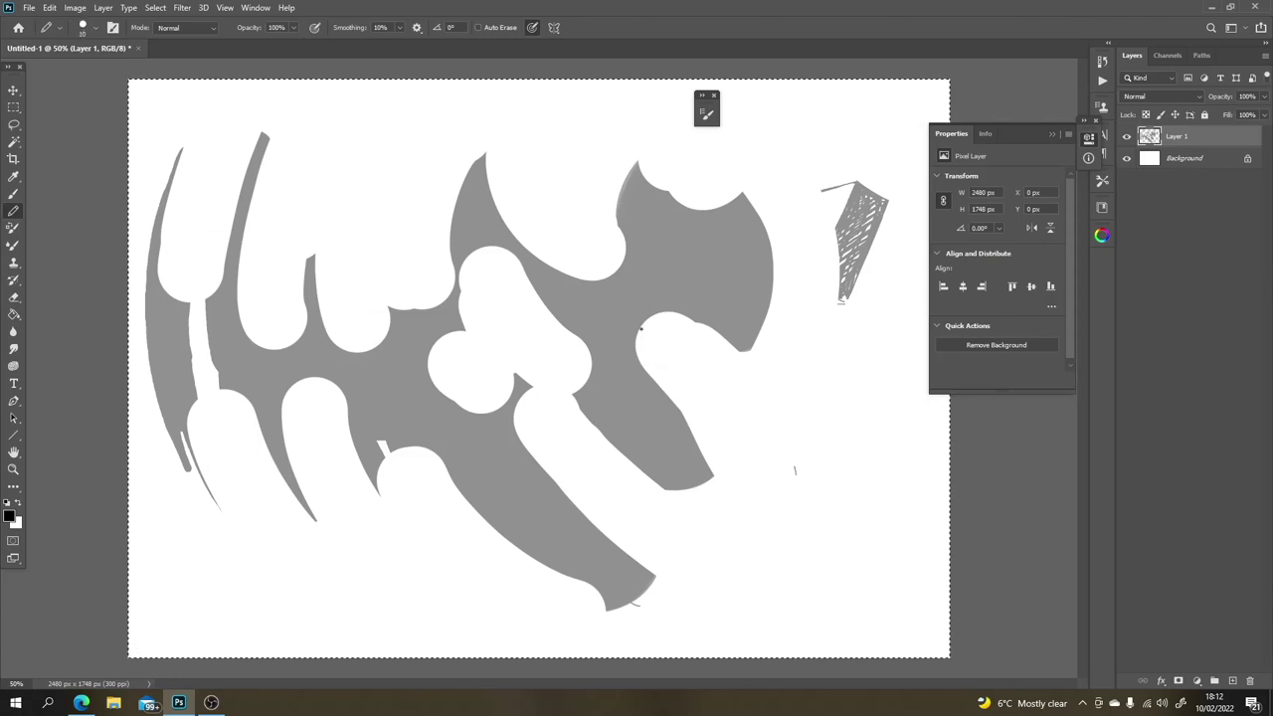
Step: Trace black contour lines around the lower arm and broad head of the grey shape, and undo the inaccurate strokes
{"action": "left_click_drag", "start_coordinate": [656, 386], "coordinate": [710, 470]}
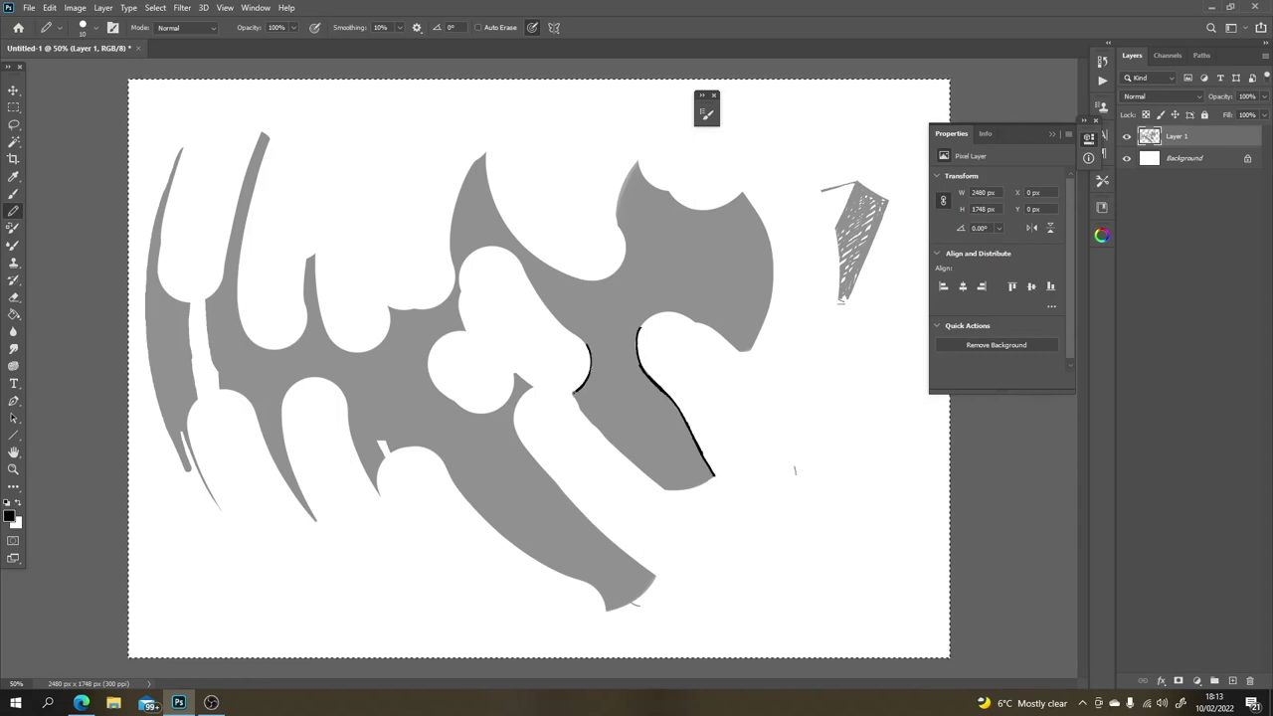
{"action": "left_click_drag", "start_coordinate": [583, 412], "coordinate": [626, 453]}
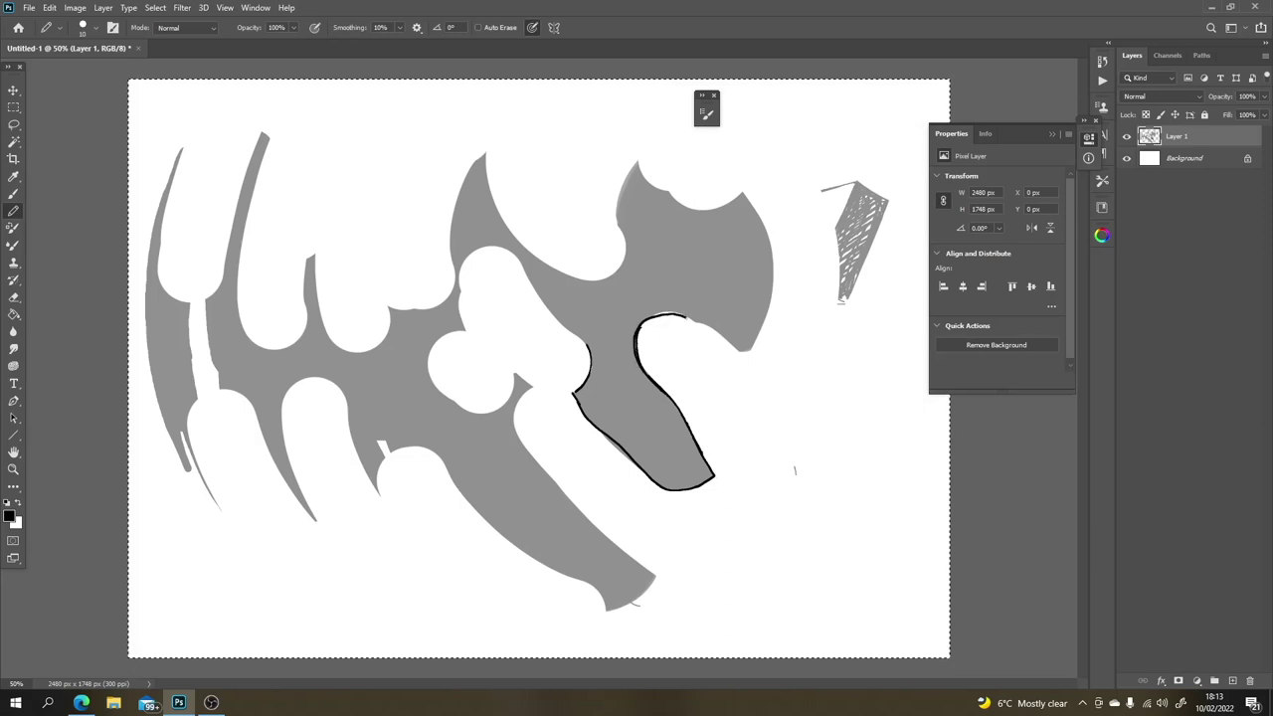
{"action": "key", "text": "ctrl+z"}
{"action": "left_click_drag", "start_coordinate": [770, 284], "coordinate": [746, 196]}
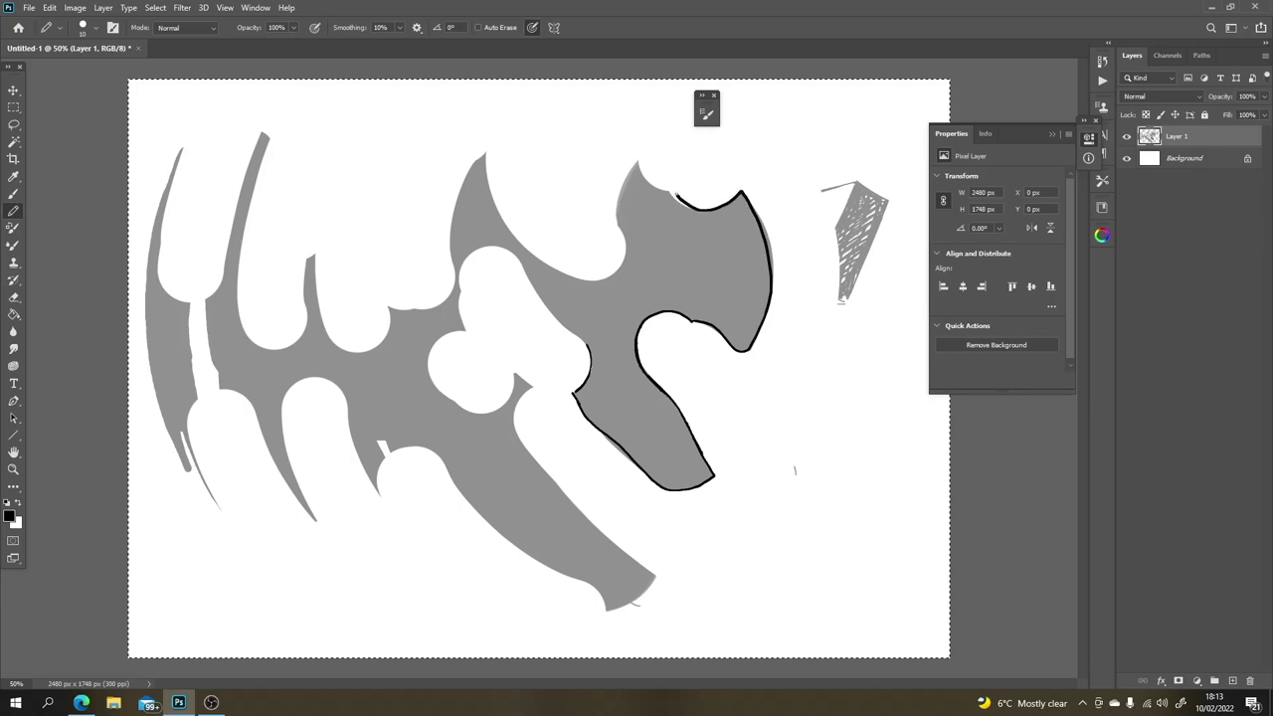
{"action": "key", "text": "ctrl+z"}
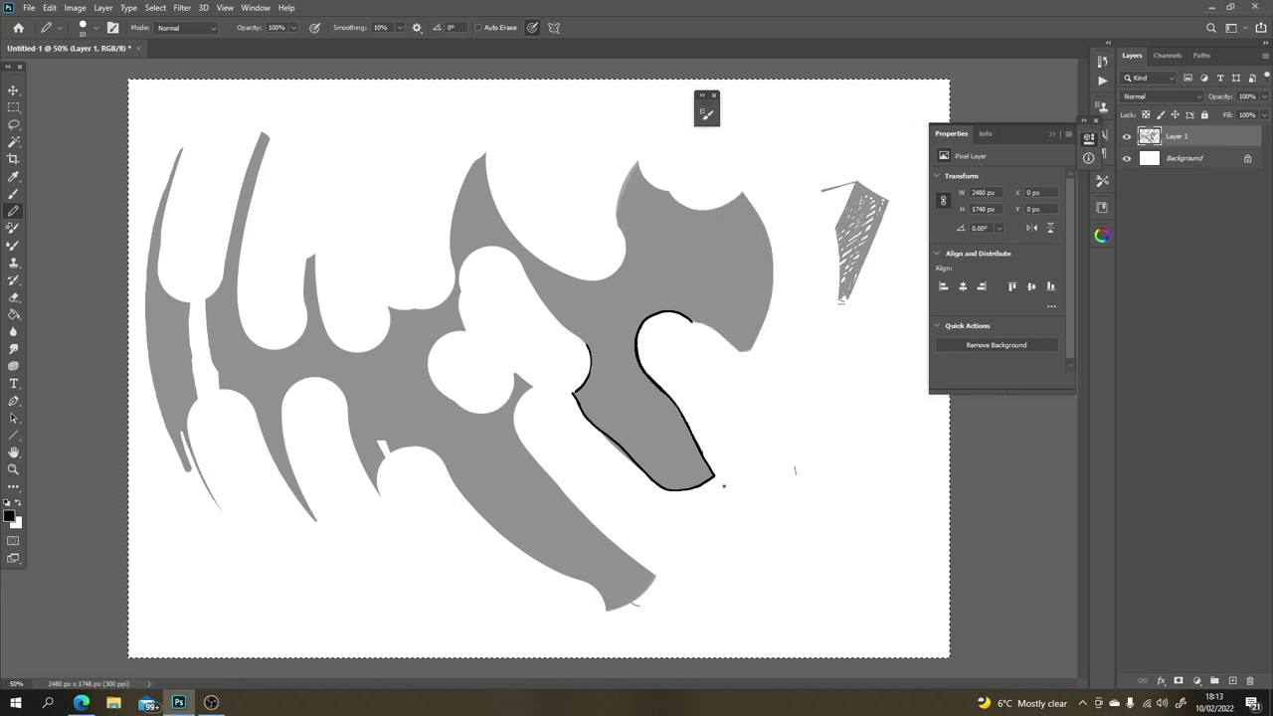
Step: Clear the layer and sketch a room corner in black with receding floor lines, a back floor edge and three vertical wall edges
{"action": "key", "text": "Delete"}
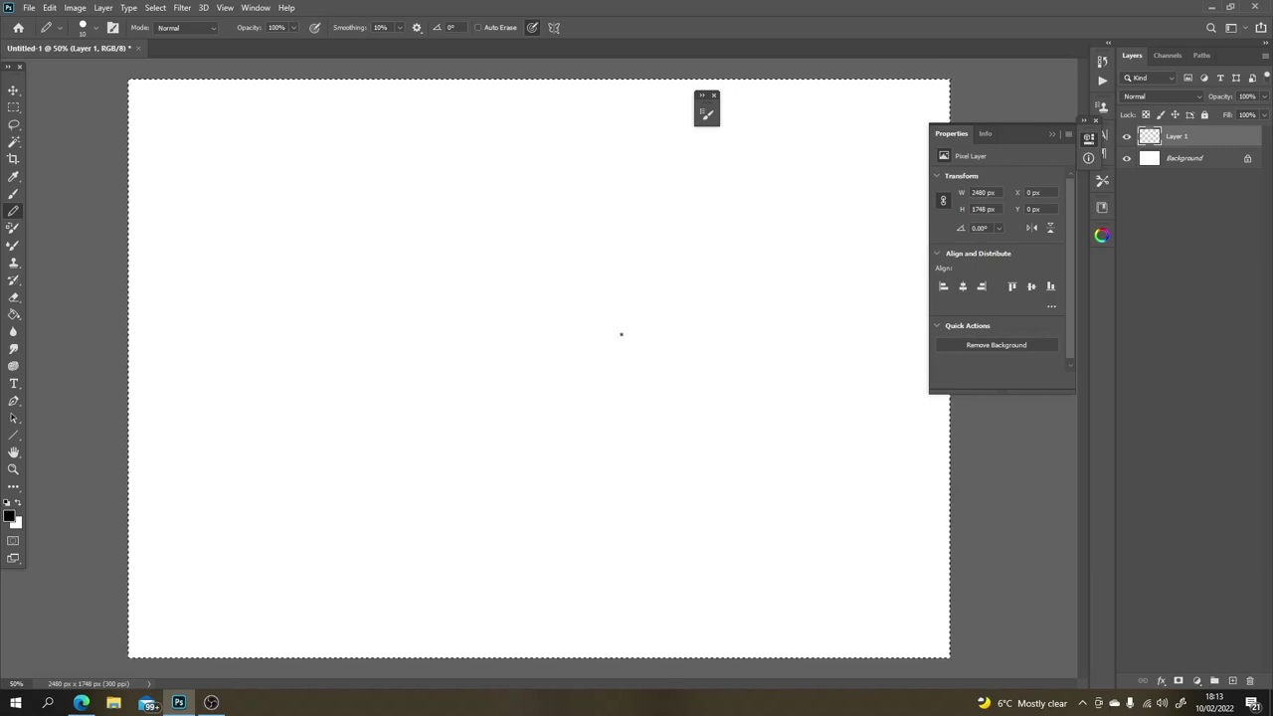
{"action": "left_click_drag", "start_coordinate": [491, 389], "coordinate": [770, 285]}
{"action": "left_click_drag", "start_coordinate": [399, 366], "coordinate": [704, 270]}
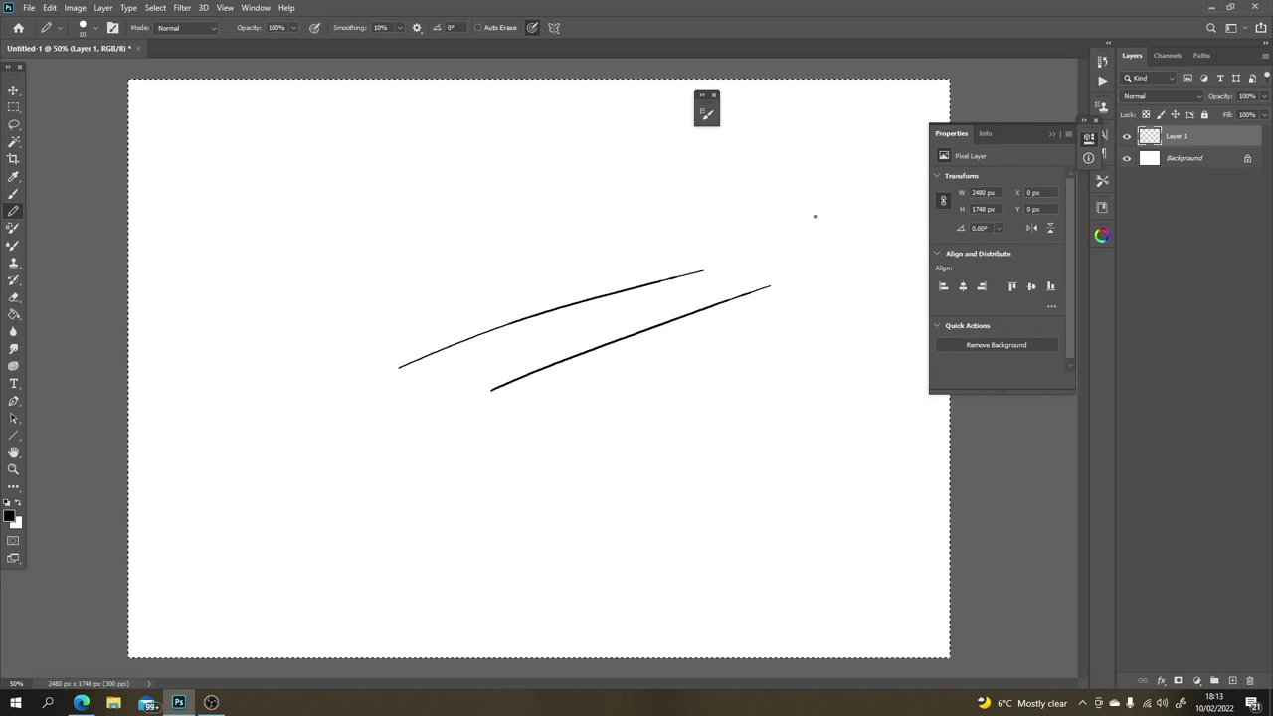
{"action": "mouse_move", "coordinate": [393, 317]}
{"action": "left_mouse_down"}
{"action": "mouse_move", "coordinate": [652, 252]}
{"action": "mouse_move", "coordinate": [814, 286]}
{"action": "left_mouse_up"}
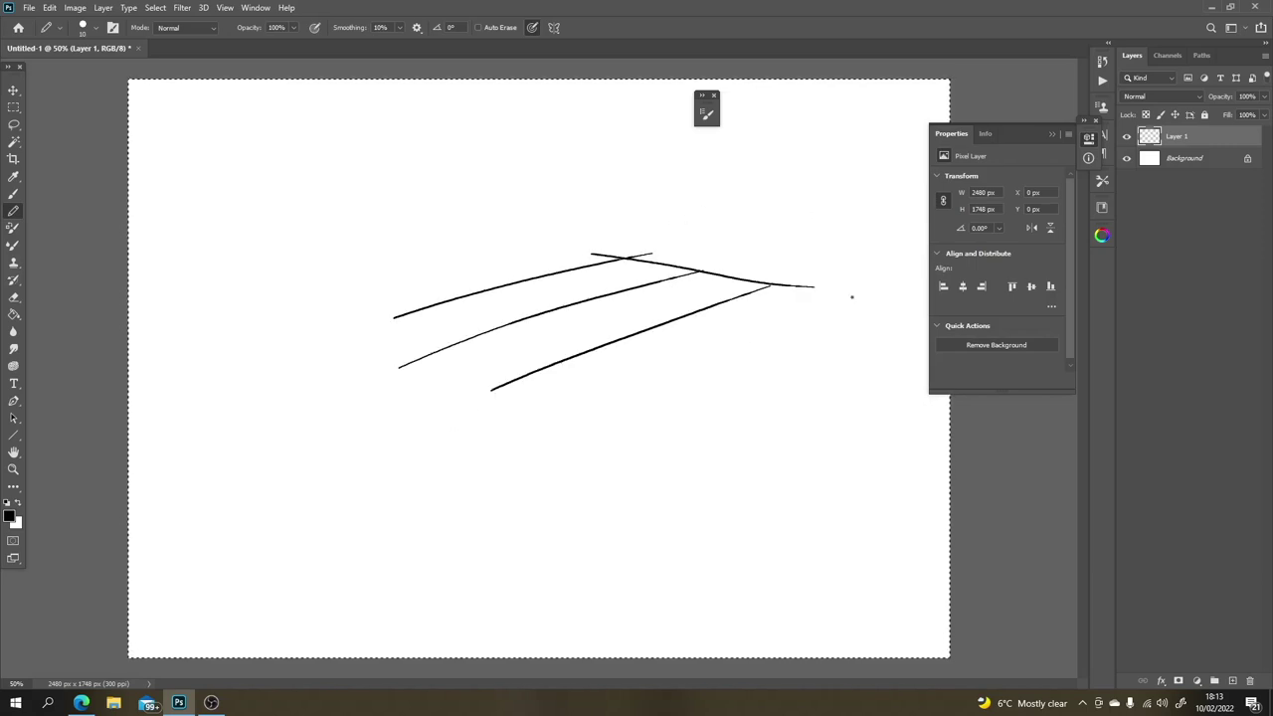
{"action": "left_click_drag", "start_coordinate": [629, 251], "coordinate": [631, 116]}
{"action": "left_click_drag", "start_coordinate": [776, 283], "coordinate": [785, 164]}
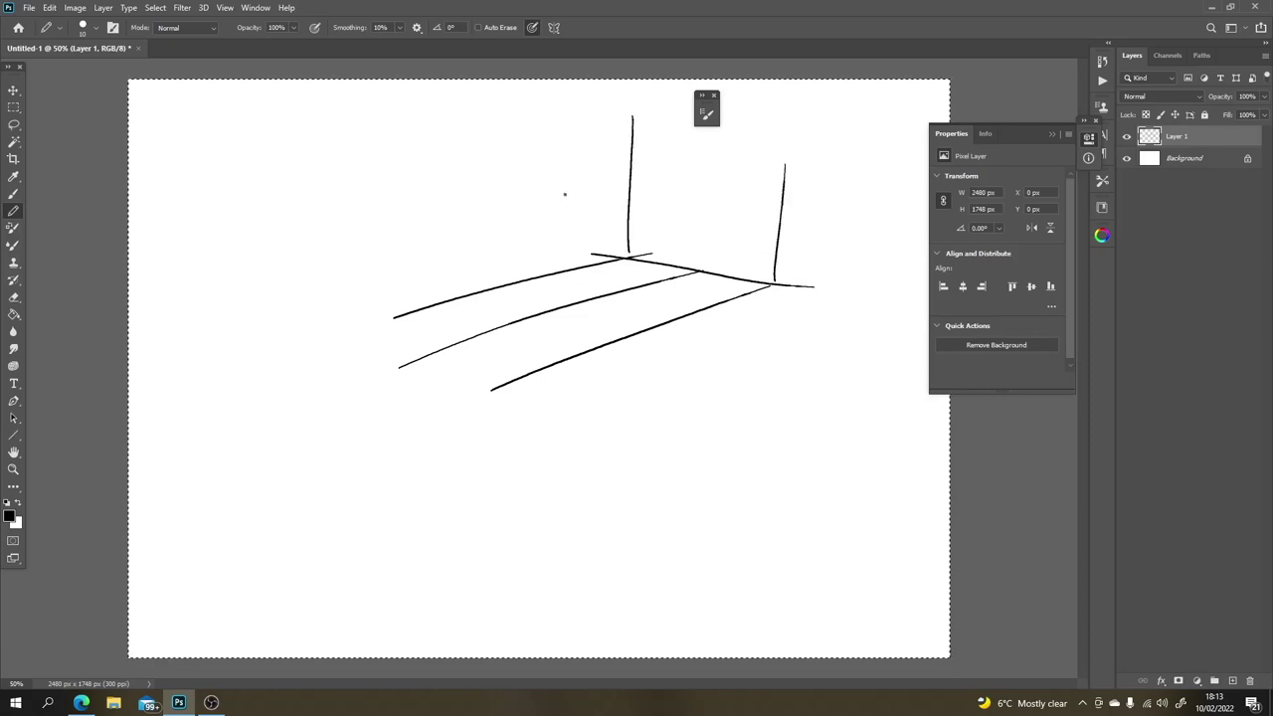
{"action": "left_click_drag", "start_coordinate": [396, 314], "coordinate": [402, 170]}
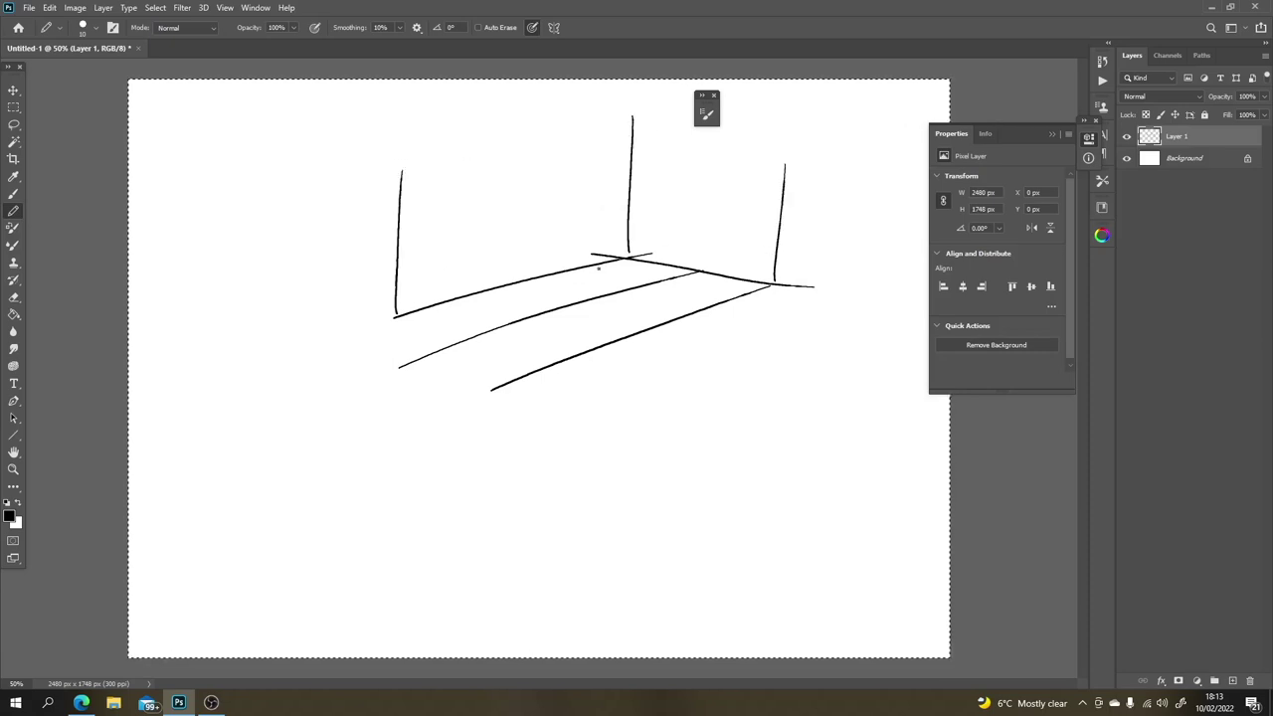
Step: Sketch a low table with small objects on top in the room corner and a four-pane window on the wall behind it
{"action": "left_click_drag", "start_coordinate": [592, 264], "coordinate": [637, 276]}
{"action": "mouse_move", "coordinate": [593, 231]}
{"action": "left_mouse_down"}
{"action": "mouse_move", "coordinate": [659, 247]}
{"action": "mouse_move", "coordinate": [652, 278]}
{"action": "left_mouse_up"}
{"action": "left_click_drag", "start_coordinate": [696, 239], "coordinate": [696, 269]}
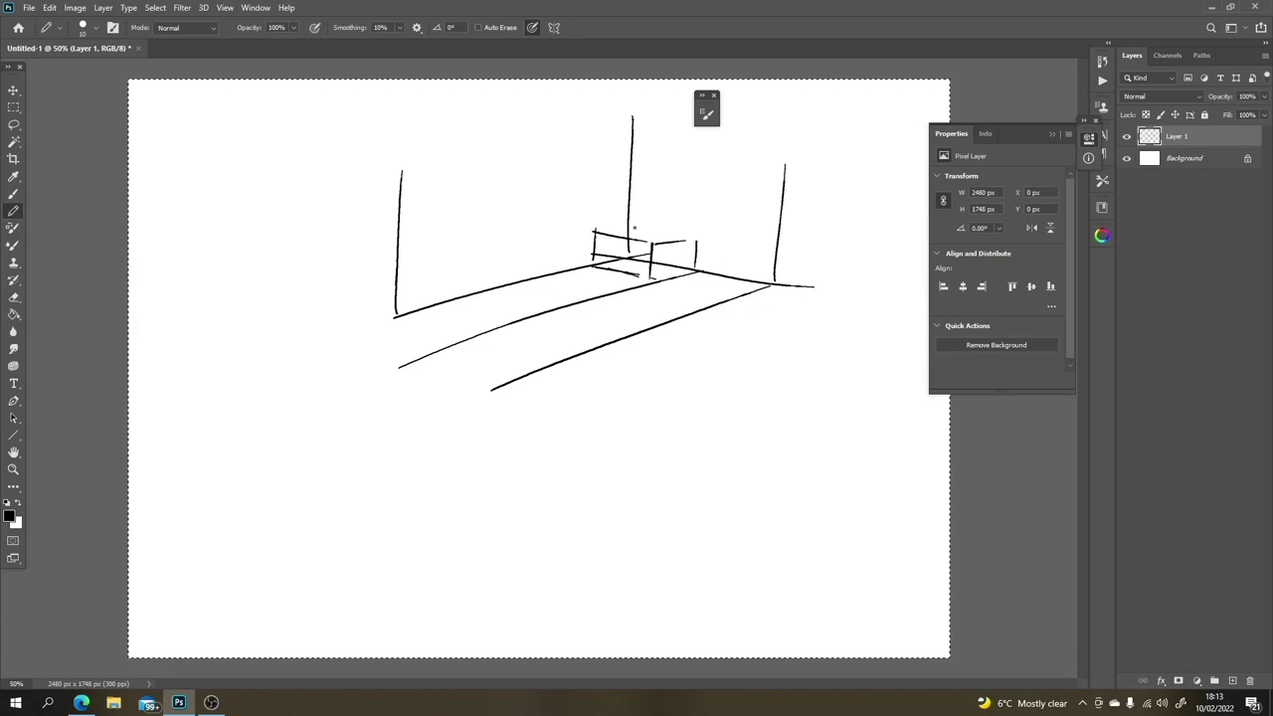
{"action": "mouse_move", "coordinate": [613, 225]}
{"action": "left_mouse_down"}
{"action": "mouse_move", "coordinate": [678, 232]}
{"action": "mouse_move", "coordinate": [638, 221]}
{"action": "mouse_move", "coordinate": [666, 242]}
{"action": "left_mouse_up"}
{"action": "mouse_move", "coordinate": [596, 263]}
{"action": "left_mouse_down"}
{"action": "mouse_move", "coordinate": [601, 234]}
{"action": "mouse_move", "coordinate": [698, 243]}
{"action": "left_mouse_up"}
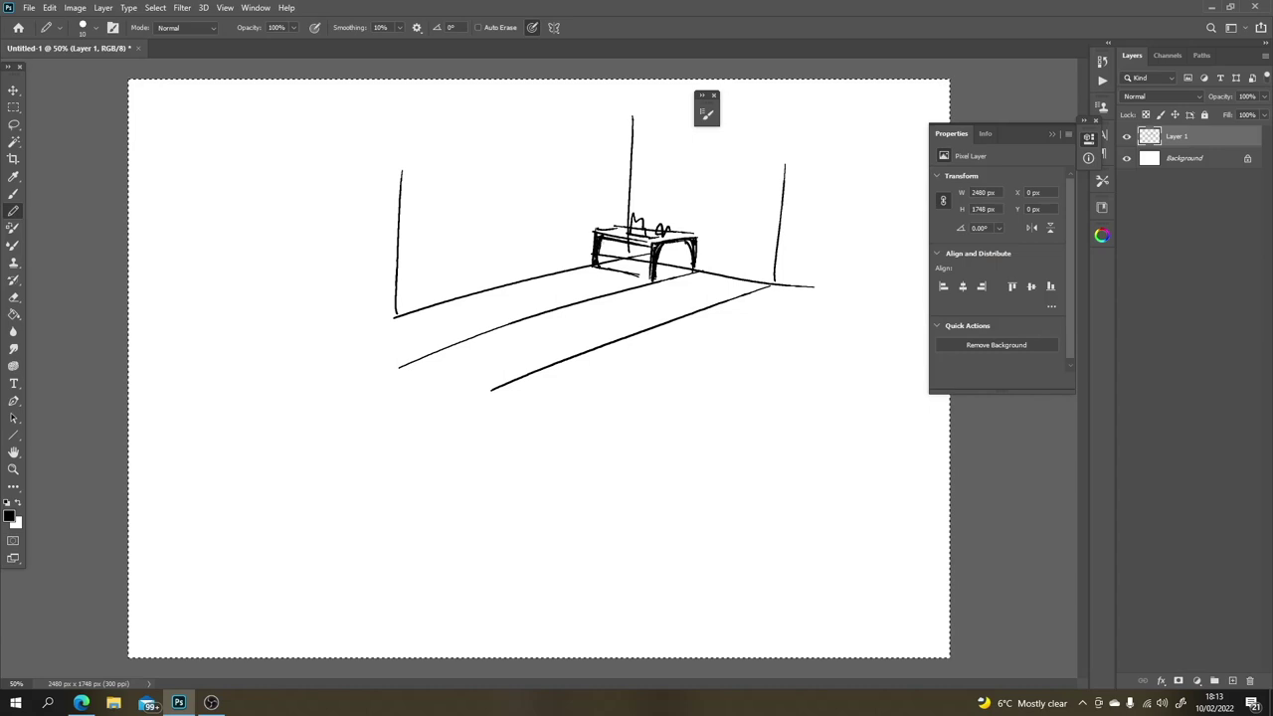
{"action": "left_click_drag", "start_coordinate": [596, 234], "coordinate": [644, 245]}
{"action": "mouse_move", "coordinate": [667, 226]}
{"action": "left_mouse_down"}
{"action": "mouse_move", "coordinate": [672, 165]}
{"action": "mouse_move", "coordinate": [722, 165]}
{"action": "mouse_move", "coordinate": [717, 247]}
{"action": "left_mouse_up"}
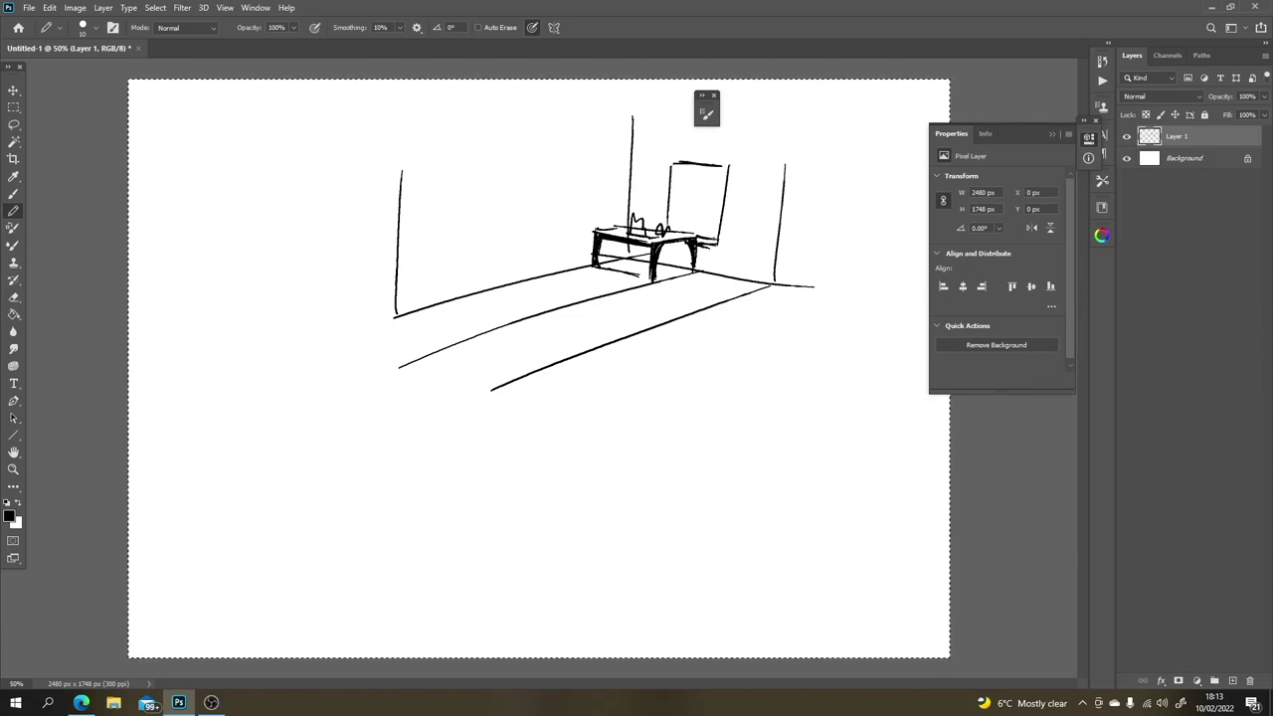
{"action": "mouse_move", "coordinate": [729, 167]}
{"action": "left_mouse_down"}
{"action": "mouse_move", "coordinate": [712, 239]}
{"action": "mouse_move", "coordinate": [680, 161]}
{"action": "mouse_move", "coordinate": [731, 169]}
{"action": "mouse_move", "coordinate": [695, 237]}
{"action": "mouse_move", "coordinate": [723, 201]}
{"action": "mouse_move", "coordinate": [714, 237]}
{"action": "left_mouse_up"}
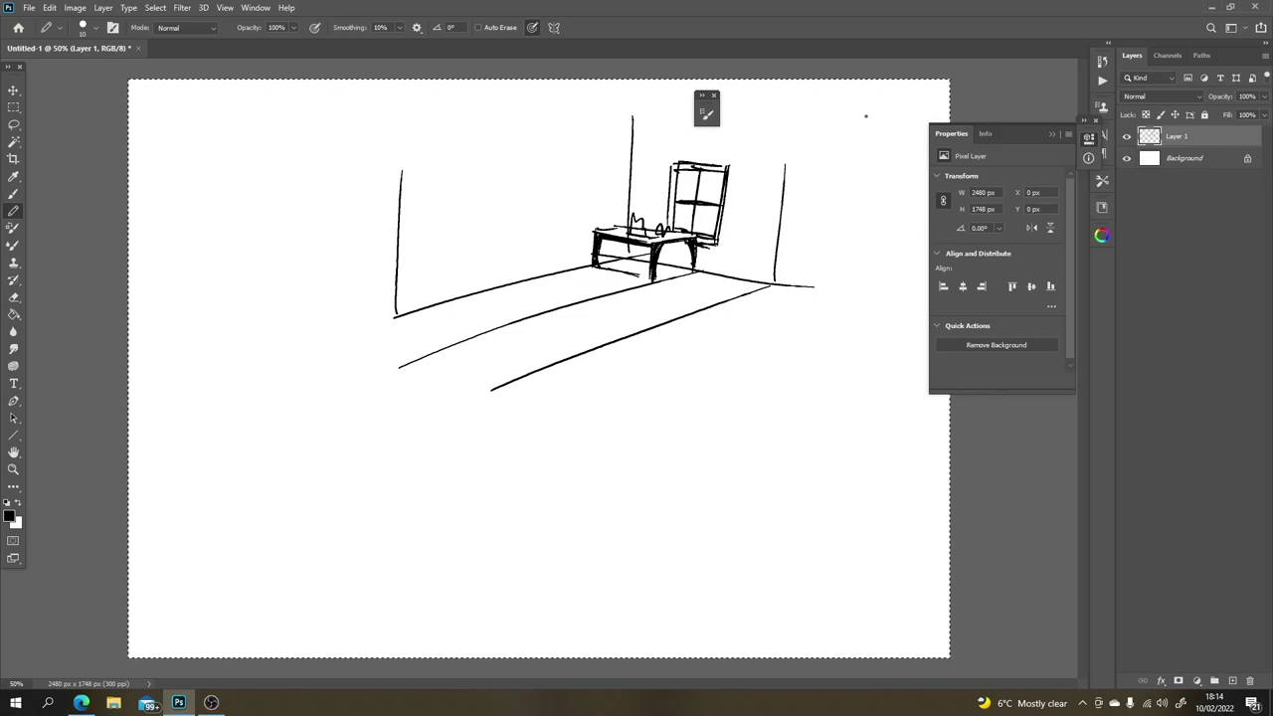
Step: Lower the sketch layer's fill to 33% and add a new layer above it
{"action": "left_click_drag", "start_coordinate": [1264, 115], "coordinate": [1221, 120]}
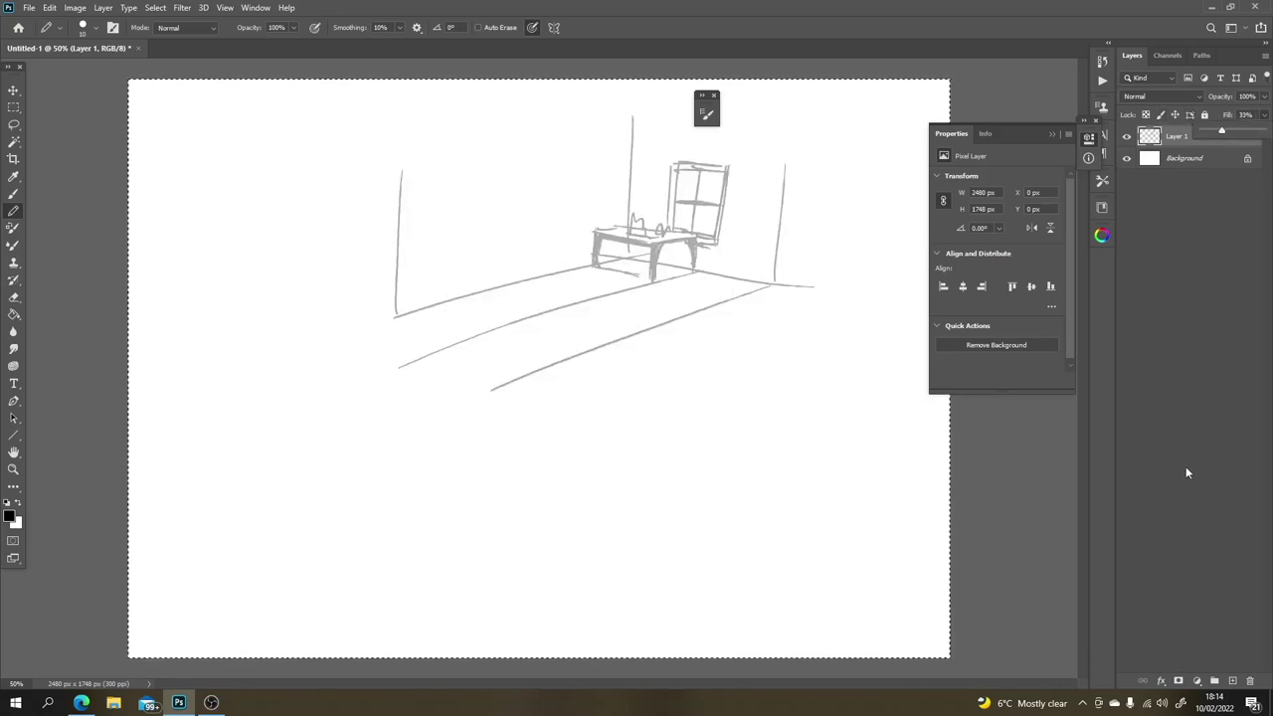
{"action": "left_click", "coordinate": [1232, 680]}
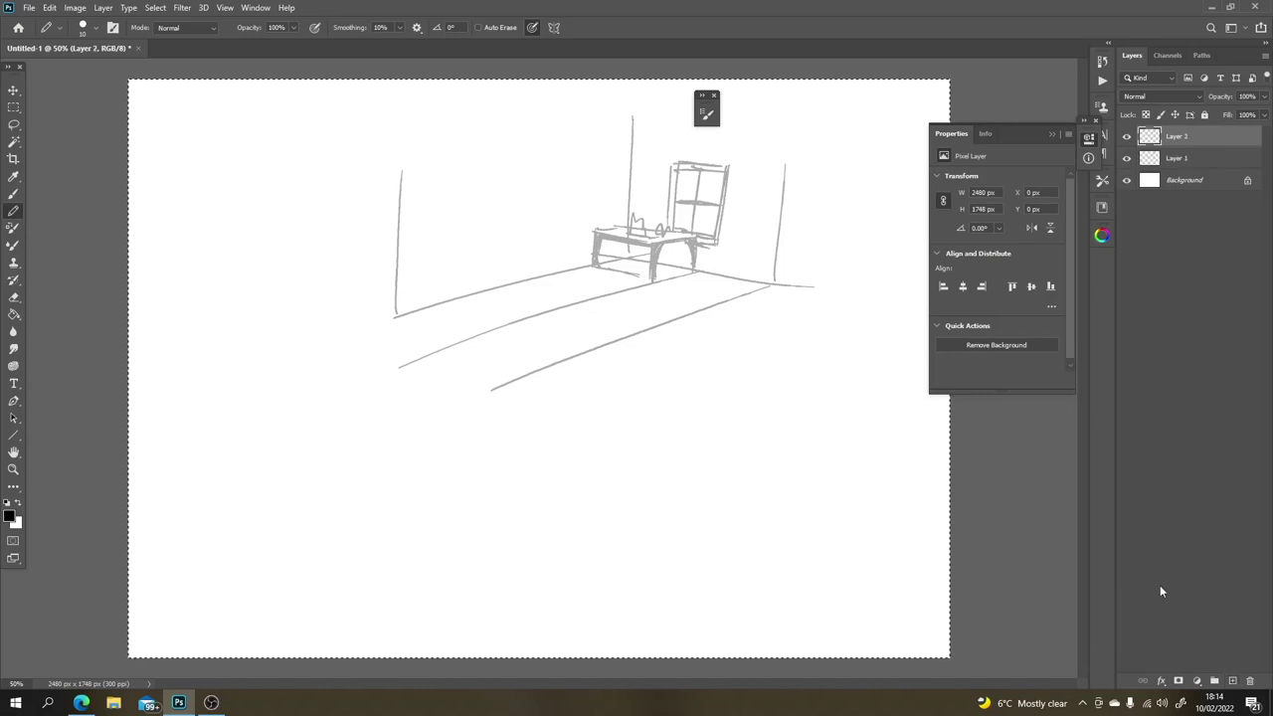
Step: Ink the rim of the table's short side in black on the new layer, using a much smaller Brush at 200% zoom
{"action": "key", "text": "b"}
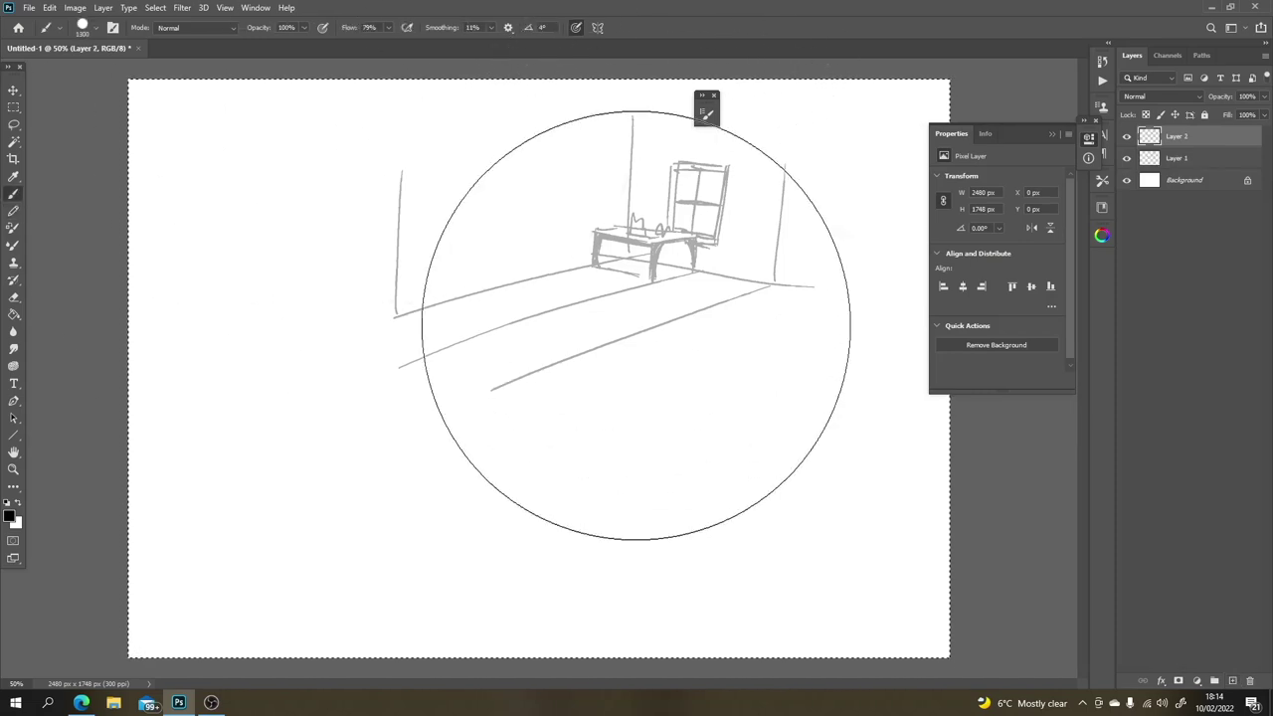
{"action": "key", "text": "bracketleft"}
{"action": "key", "text": "bracketleft"}
{"action": "key", "text": "bracketleft"}
{"action": "key", "text": "bracketleft"}
{"action": "key", "text": "bracketleft"}
{"action": "key", "text": "bracketleft"}
{"action": "key", "text": "bracketleft"}
{"action": "key", "text": "bracketleft"}
{"action": "key", "text": "bracketleft"}
{"action": "key", "text": "bracketleft"}
{"action": "key", "text": "bracketleft"}
{"action": "key", "text": "bracketleft"}
{"action": "key", "text": "bracketleft"}
{"action": "key", "text": "bracketleft"}
{"action": "key", "text": "bracketleft"}
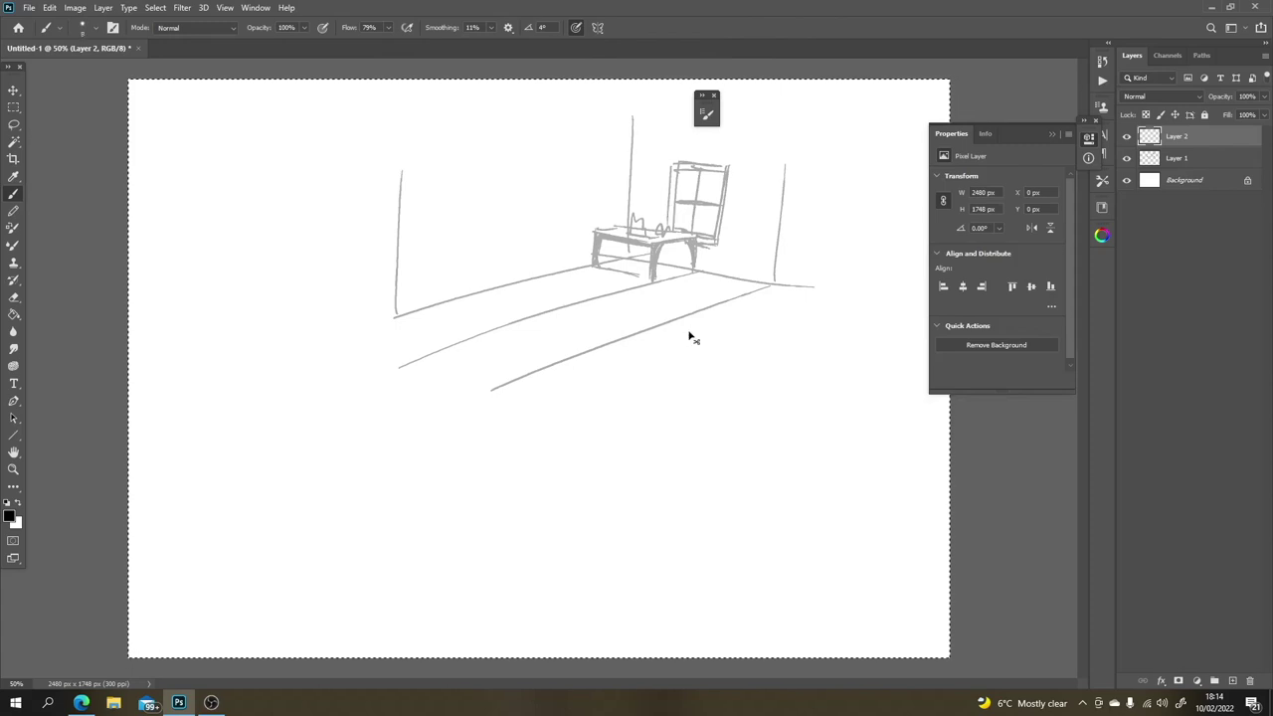
{"action": "key", "text": "ctrl+1"}
{"action": "left_click_drag", "start_coordinate": [739, 308], "coordinate": [657, 575]}
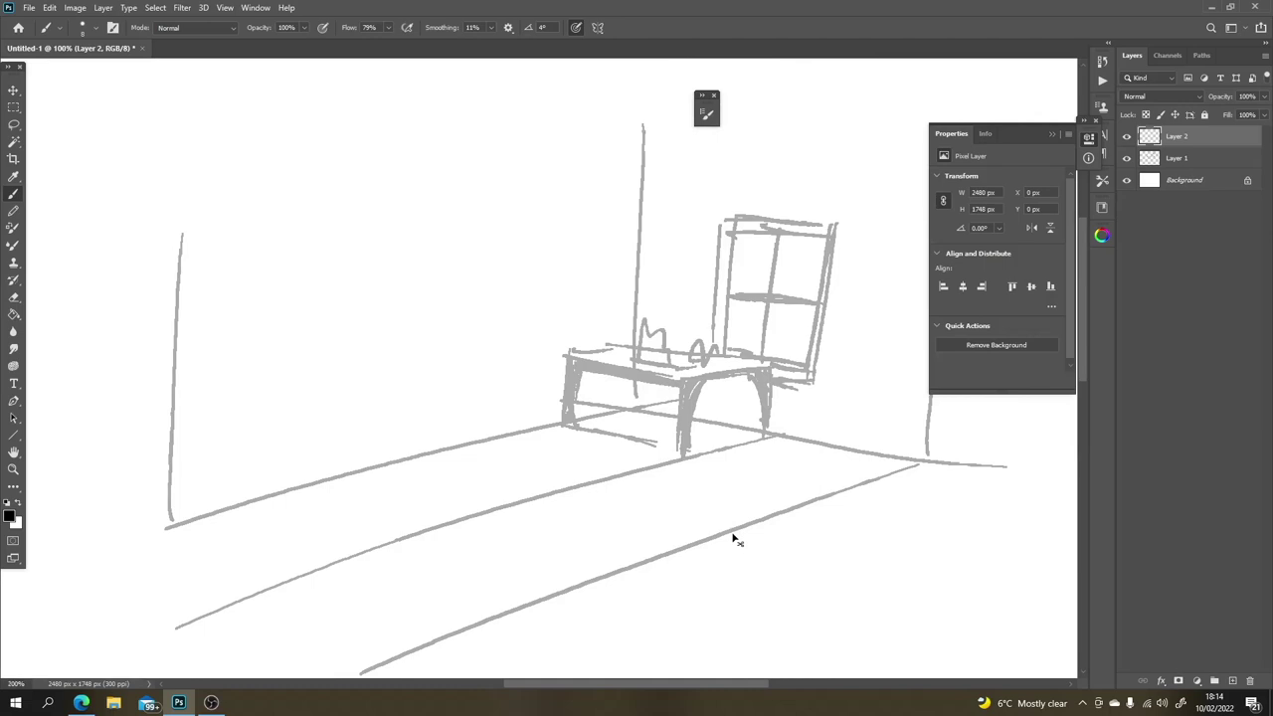
{"action": "key", "text": "ctrl+plus"}
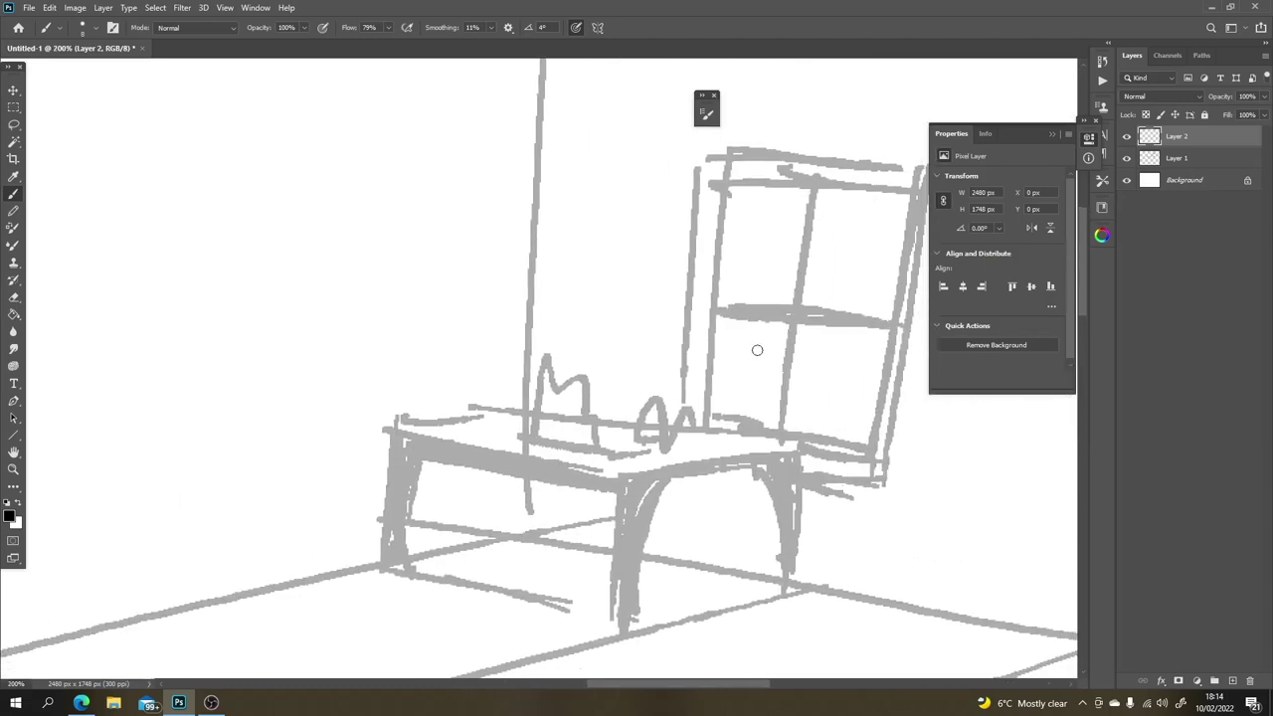
{"action": "mouse_move", "coordinate": [634, 518]}
{"action": "left_mouse_down"}
{"action": "mouse_move", "coordinate": [647, 521]}
{"action": "mouse_move", "coordinate": [637, 495]}
{"action": "mouse_move", "coordinate": [662, 487]}
{"action": "left_mouse_up"}
{"action": "key", "text": "ctrl+z"}
{"action": "left_click_drag", "start_coordinate": [662, 493], "coordinate": [763, 462]}
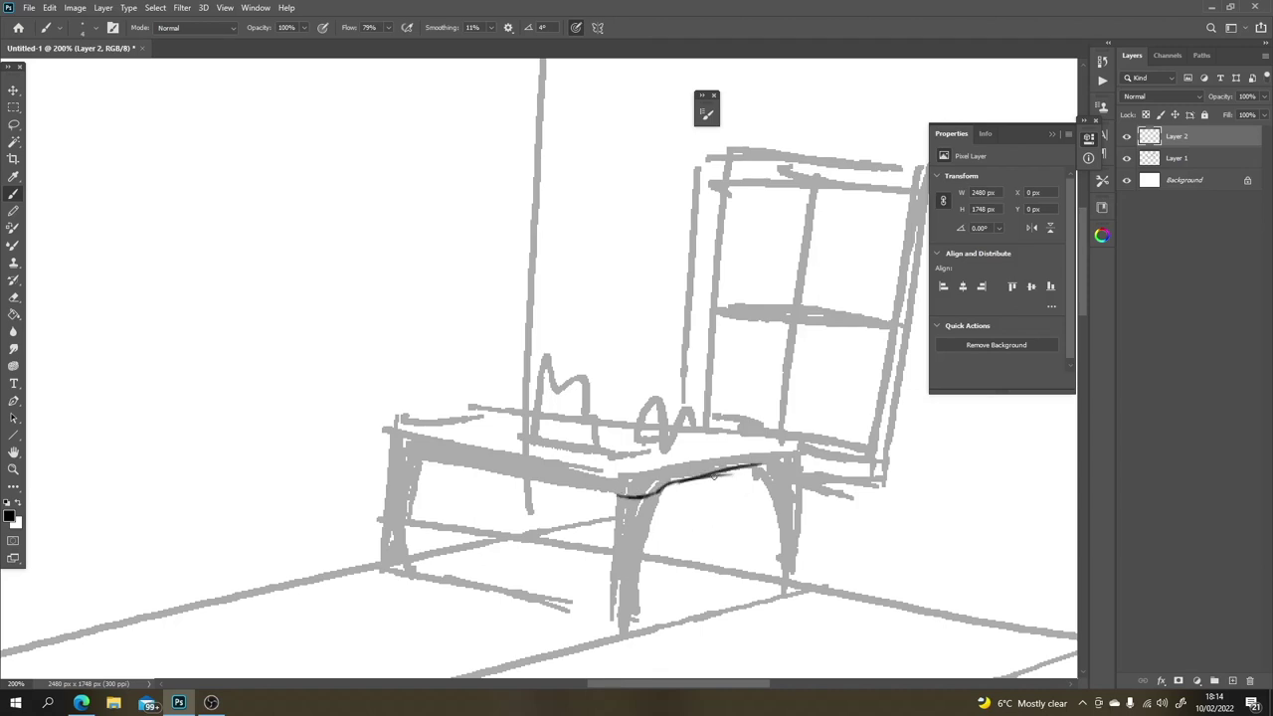
{"action": "key", "text": "ctrl+z"}
{"action": "mouse_move", "coordinate": [665, 485]}
{"action": "left_mouse_down"}
{"action": "mouse_move", "coordinate": [784, 470]}
{"action": "mouse_move", "coordinate": [796, 453]}
{"action": "mouse_move", "coordinate": [797, 468]}
{"action": "mouse_move", "coordinate": [618, 483]}
{"action": "left_mouse_up"}
{"action": "mouse_move", "coordinate": [771, 453]}
{"action": "left_mouse_down"}
{"action": "mouse_move", "coordinate": [683, 466]}
{"action": "mouse_move", "coordinate": [792, 455]}
{"action": "left_mouse_up"}
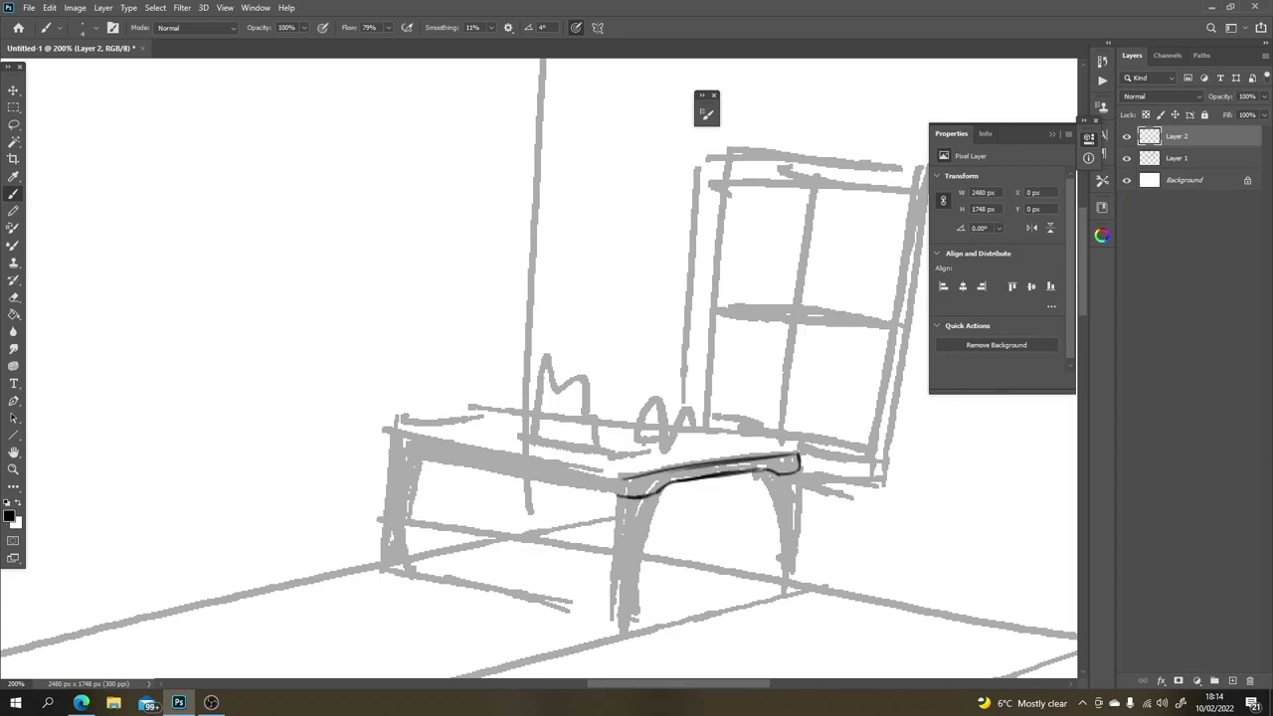
Step: Ink the table's near corner leg as a tapered shape and outline the rim along the long side
{"action": "mouse_move", "coordinate": [626, 478]}
{"action": "left_mouse_down"}
{"action": "mouse_move", "coordinate": [408, 439]}
{"action": "mouse_move", "coordinate": [385, 452]}
{"action": "mouse_move", "coordinate": [615, 490]}
{"action": "mouse_move", "coordinate": [631, 523]}
{"action": "mouse_move", "coordinate": [652, 502]}
{"action": "mouse_move", "coordinate": [637, 615]}
{"action": "left_mouse_up"}
{"action": "left_click_drag", "start_coordinate": [624, 521], "coordinate": [636, 616]}
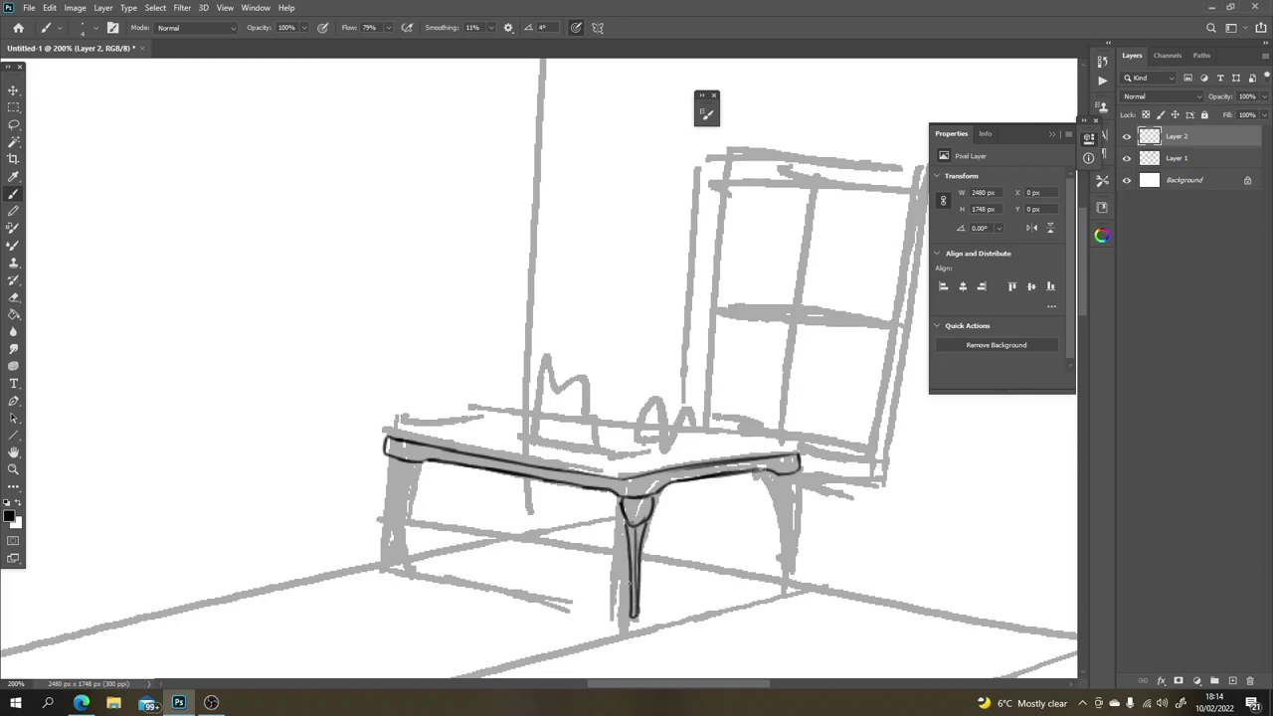
Step: Ink the table's two remaining legs as tapered shapes and close the tabletop with its back and far-side edges
{"action": "mouse_move", "coordinate": [390, 459]}
{"action": "left_mouse_down"}
{"action": "mouse_move", "coordinate": [422, 464]}
{"action": "mouse_move", "coordinate": [399, 571]}
{"action": "left_mouse_up"}
{"action": "mouse_move", "coordinate": [775, 482]}
{"action": "left_mouse_down"}
{"action": "mouse_move", "coordinate": [792, 497]}
{"action": "mouse_move", "coordinate": [790, 593]}
{"action": "left_mouse_up"}
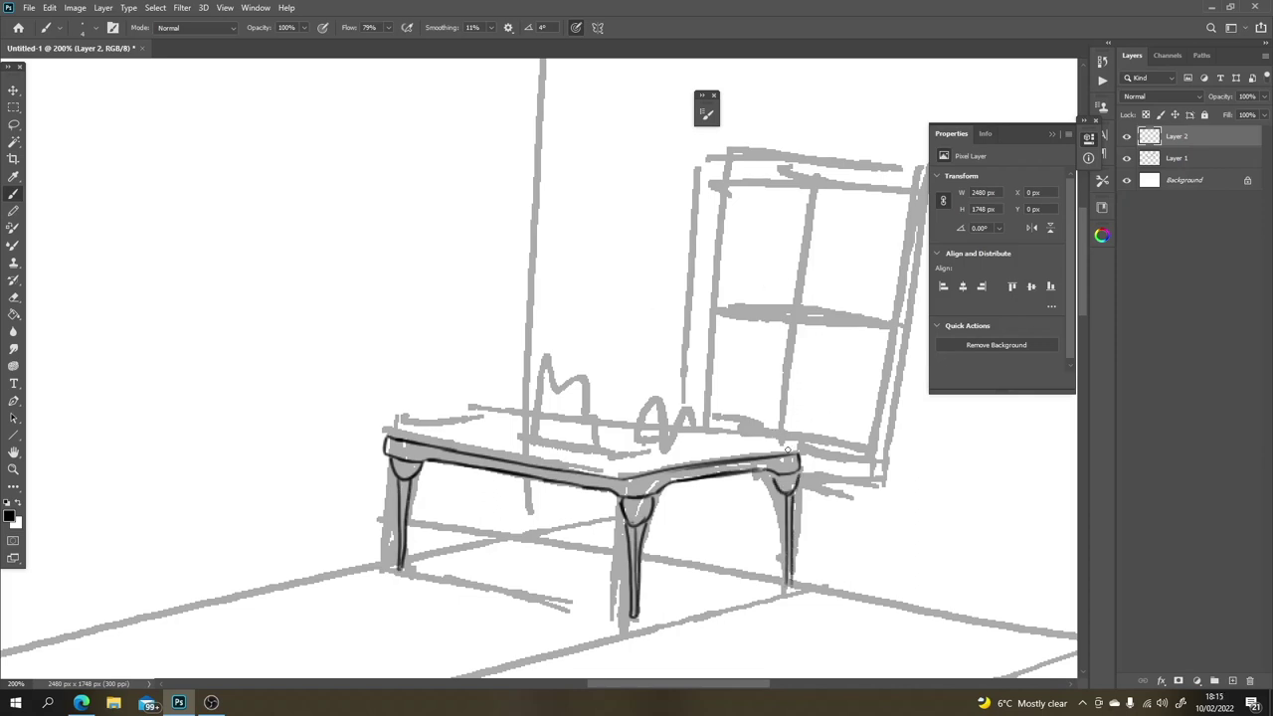
{"action": "mouse_move", "coordinate": [787, 450]}
{"action": "left_mouse_down"}
{"action": "mouse_move", "coordinate": [492, 403]}
{"action": "mouse_move", "coordinate": [793, 443]}
{"action": "left_mouse_up"}
{"action": "key", "text": "ctrl+z"}
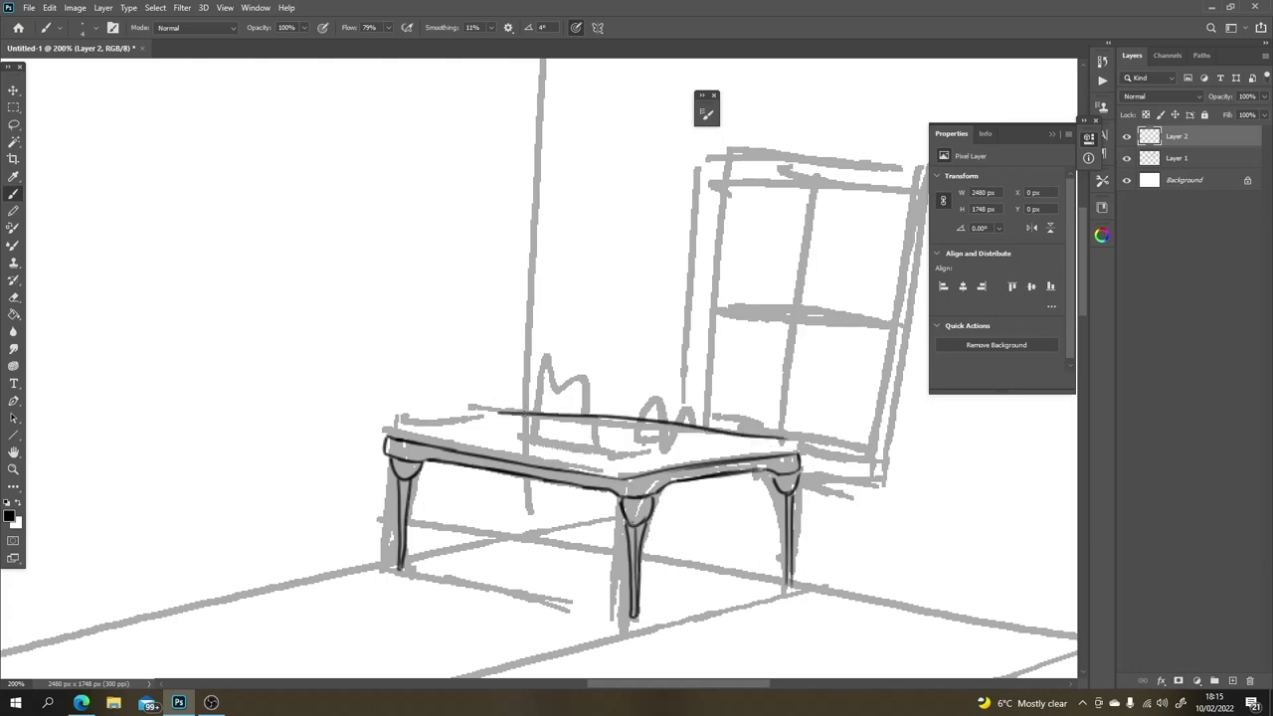
{"action": "key", "text": "ctrl+z"}
{"action": "left_click_drag", "start_coordinate": [502, 410], "coordinate": [791, 447]}
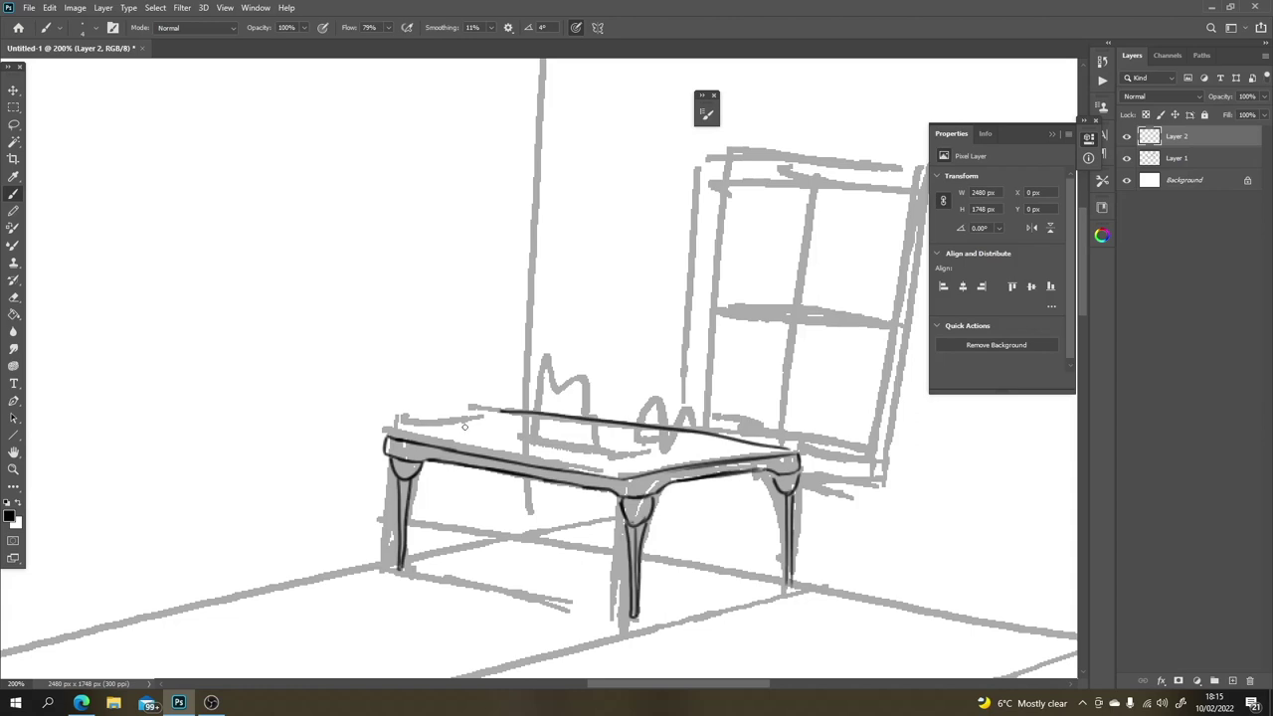
{"action": "left_click_drag", "start_coordinate": [385, 434], "coordinate": [502, 410]}
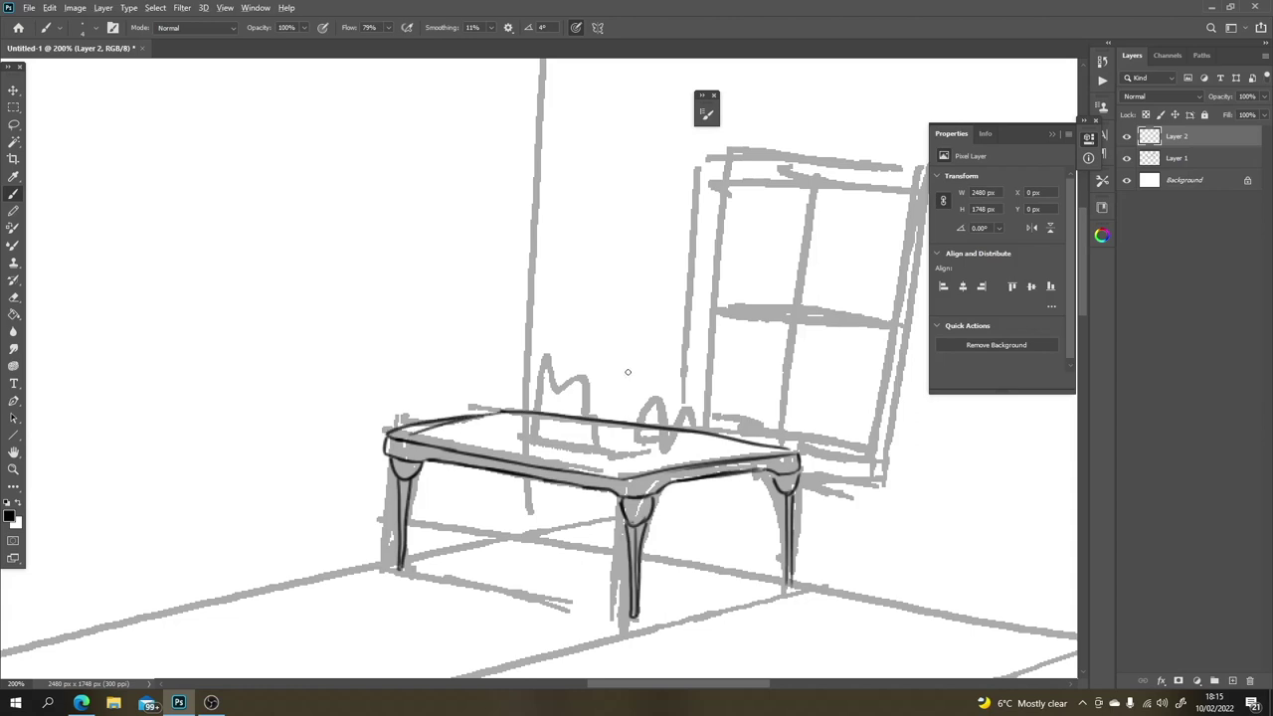
Step: Hide the rough sketch layer, Layer 1, leaving the inked table, and switch to the Pencil tool
{"action": "scroll", "coordinate": [621, 367], "scroll_direction": "down", "scroll_amount": 5}
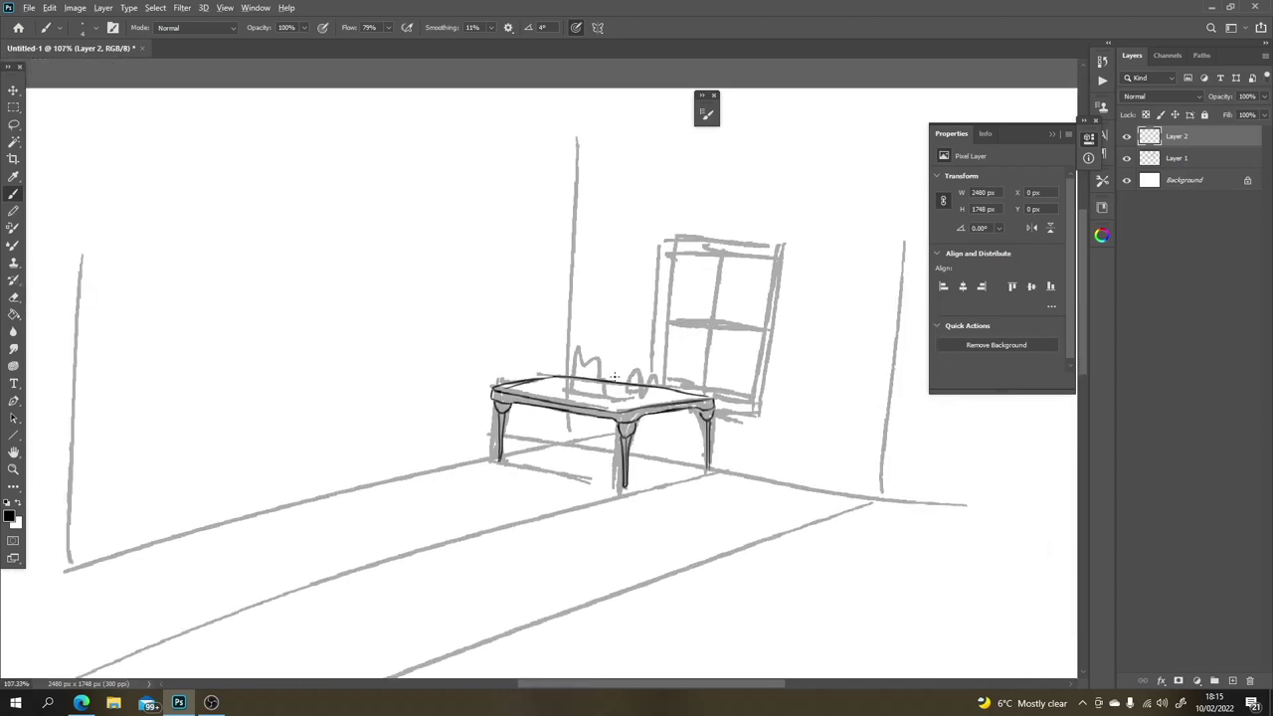
{"action": "scroll", "coordinate": [615, 376], "scroll_direction": "down", "scroll_amount": 2}
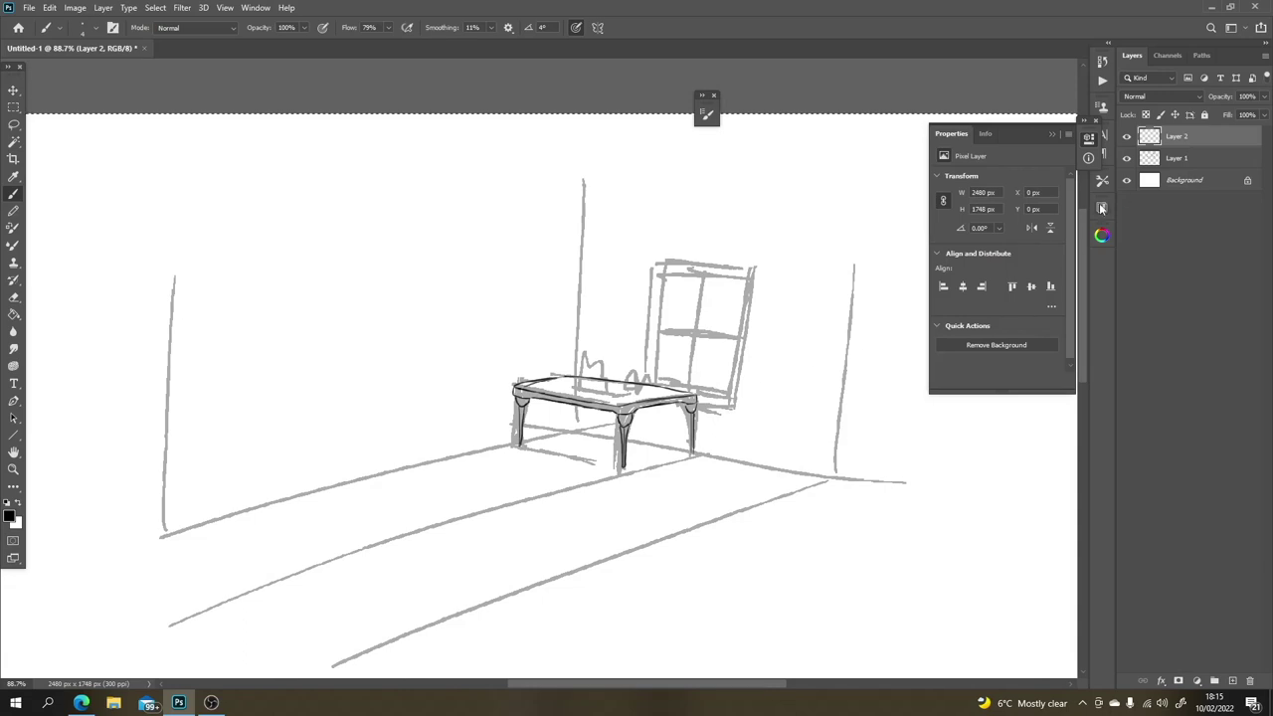
{"action": "left_click", "coordinate": [1126, 158]}
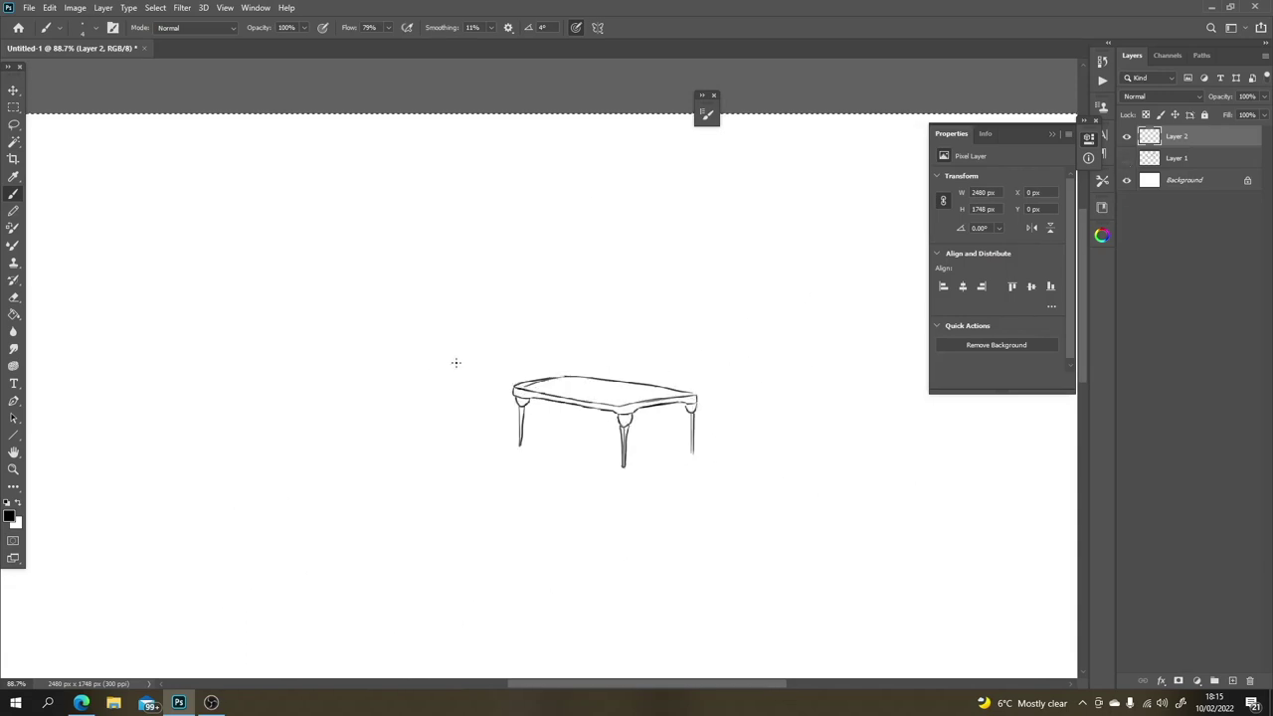
{"action": "left_click", "coordinate": [13, 210]}
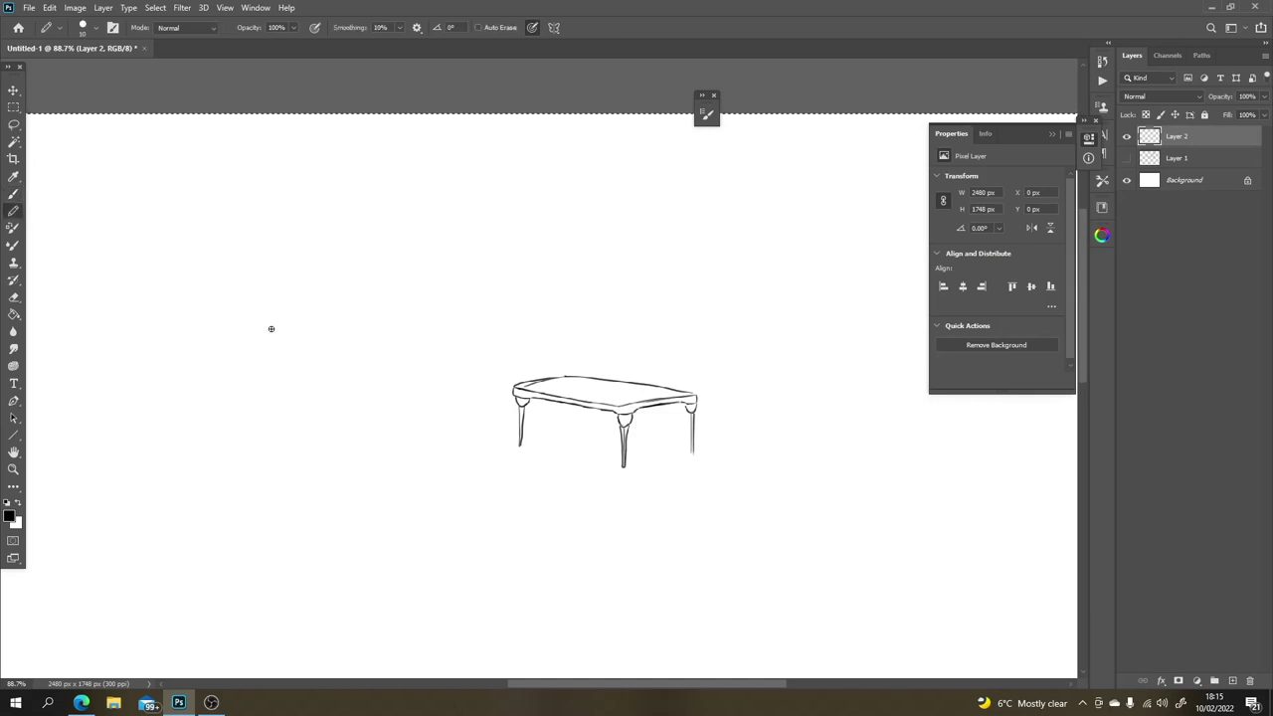
{"action": "left_click_drag", "start_coordinate": [728, 258], "coordinate": [733, 340]}
{"action": "left_click_drag", "start_coordinate": [733, 289], "coordinate": [734, 336]}
{"action": "mouse_move", "coordinate": [752, 237]}
{"action": "left_mouse_down"}
{"action": "mouse_move", "coordinate": [739, 332]}
{"action": "mouse_move", "coordinate": [760, 368]}
{"action": "left_mouse_up"}
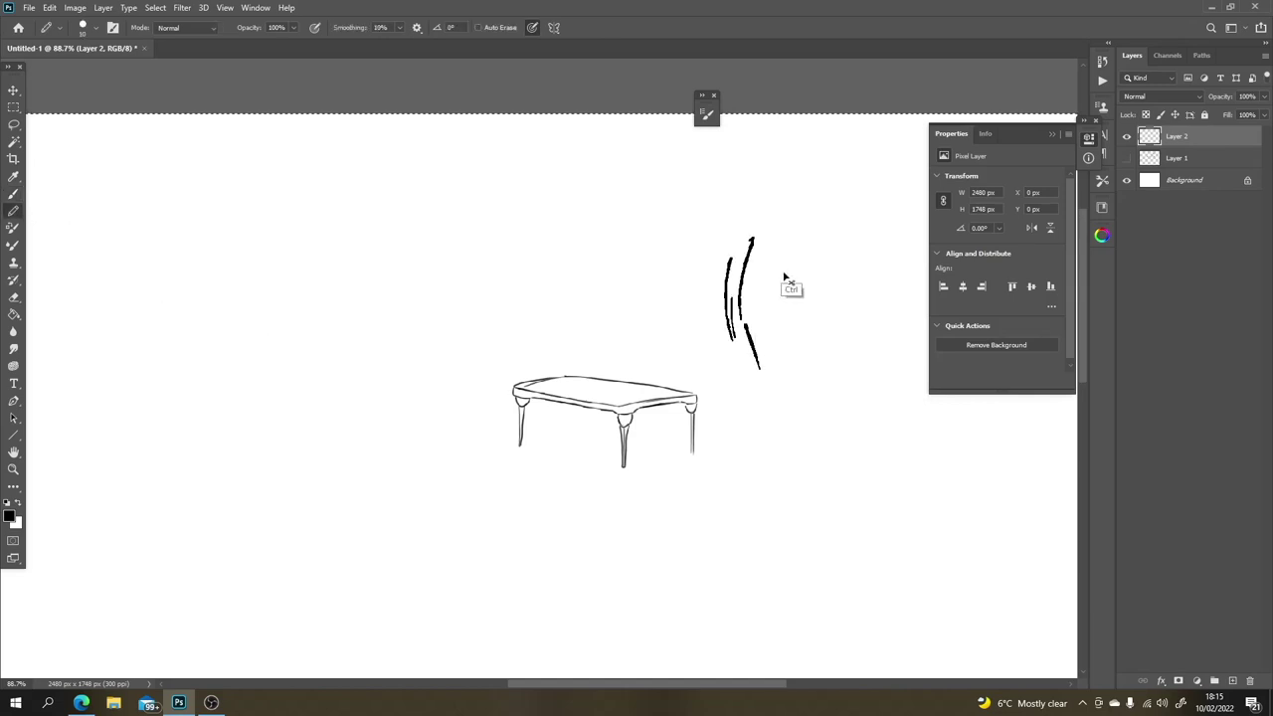
{"action": "key", "text": "ctrl+z"}
{"action": "key", "text": "ctrl+z"}
{"action": "key", "text": "ctrl+z"}
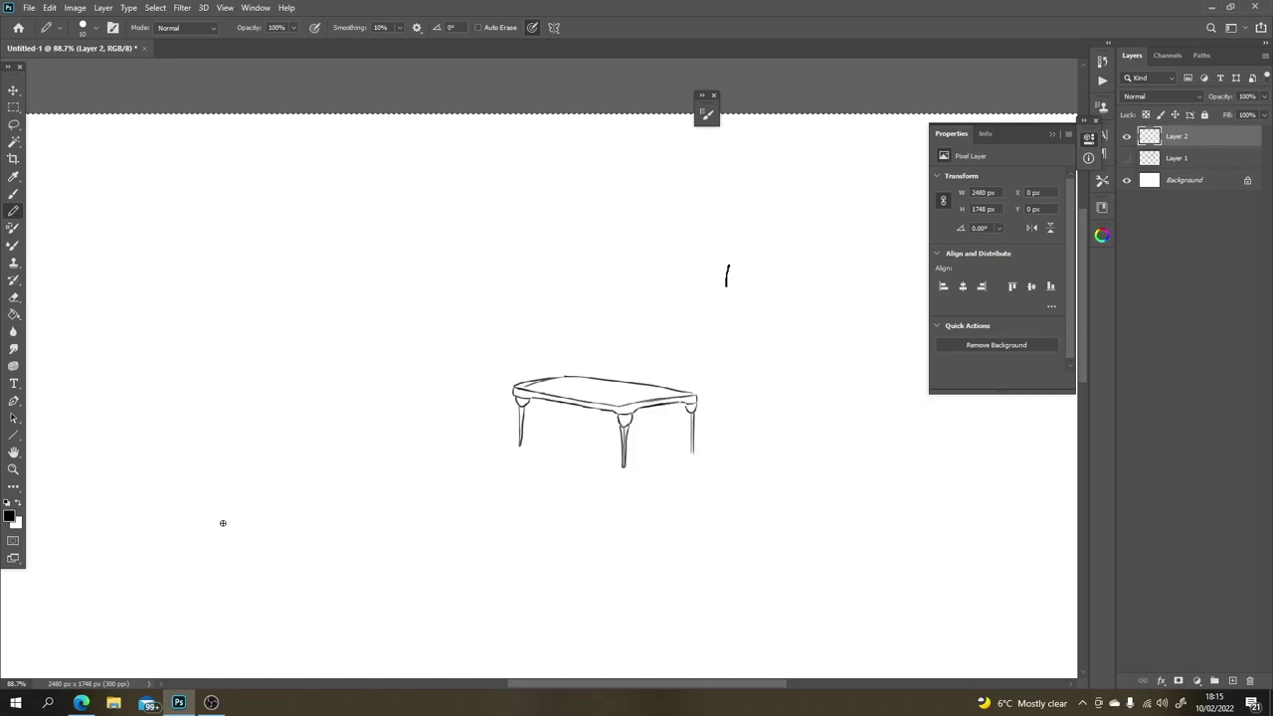
Step: Set the foreground colour to a neutral mid grey
{"action": "left_click", "coordinate": [9, 515]}
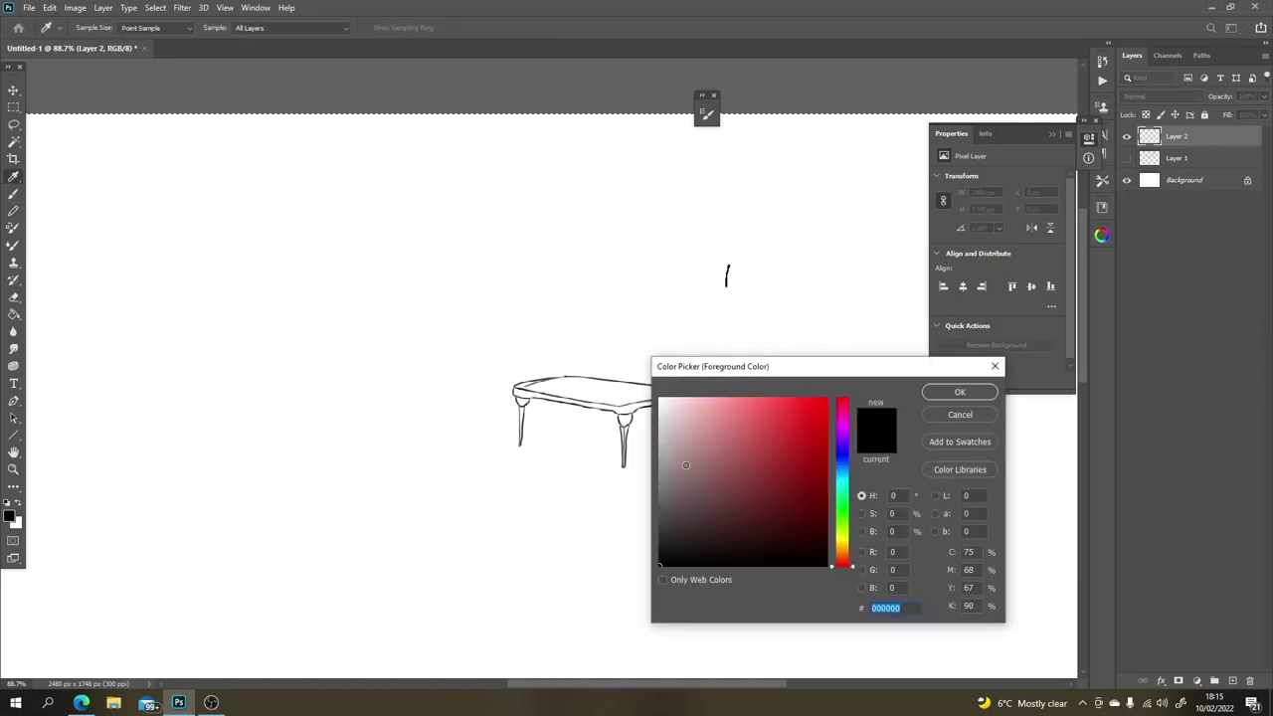
{"action": "left_click", "coordinate": [658, 452]}
{"action": "left_click", "coordinate": [958, 398]}
{"action": "left_click_drag", "start_coordinate": [774, 235], "coordinate": [765, 353]}
{"action": "key", "text": "ctrl+z"}
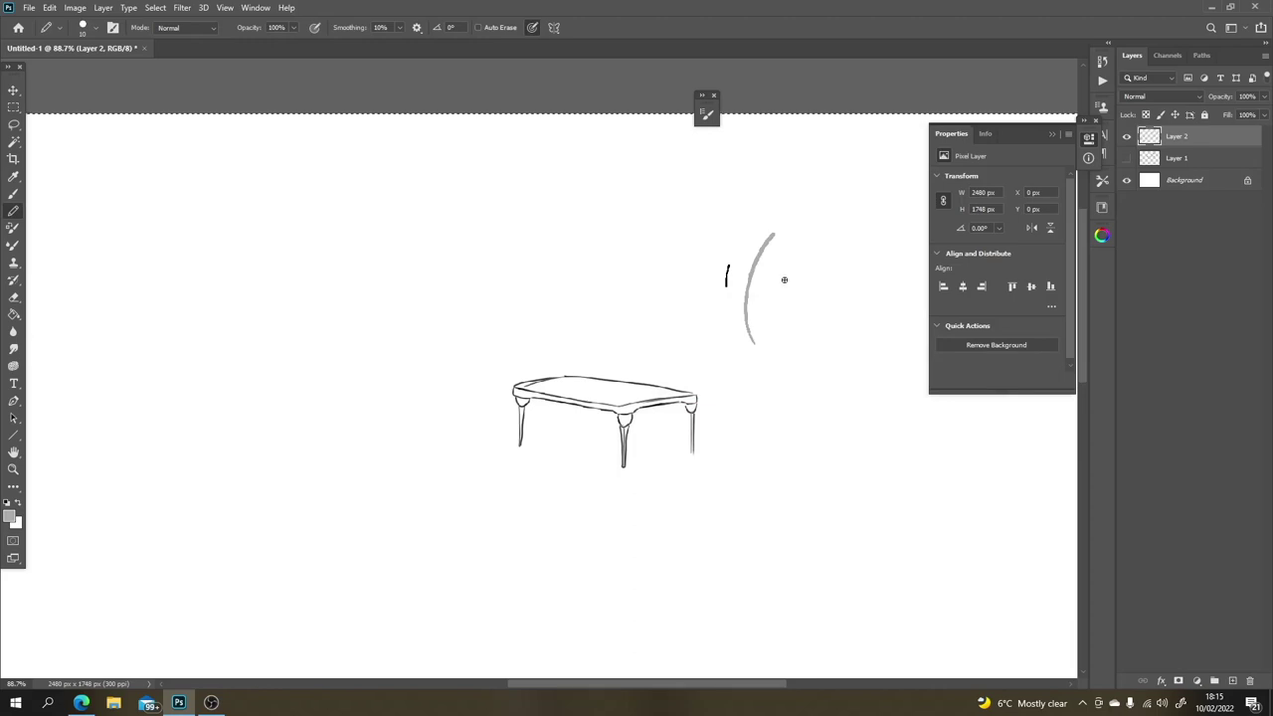
{"action": "key", "text": "ctrl+z"}
{"action": "mouse_move", "coordinate": [777, 265]}
{"action": "left_mouse_down"}
{"action": "mouse_move", "coordinate": [808, 275]}
{"action": "mouse_move", "coordinate": [769, 341]}
{"action": "mouse_move", "coordinate": [808, 250]}
{"action": "mouse_move", "coordinate": [762, 329]}
{"action": "mouse_move", "coordinate": [773, 275]}
{"action": "mouse_move", "coordinate": [812, 266]}
{"action": "mouse_move", "coordinate": [809, 307]}
{"action": "left_mouse_up"}
{"action": "key", "text": "ctrl+z"}
{"action": "key", "text": "ctrl+z"}
{"action": "key", "text": "ctrl+z"}
{"action": "key", "text": "ctrl+z"}
Step: Draw two facing arcs and four long diagonal strokes above the table with a grey 5 px Pencil
{"action": "mouse_move", "coordinate": [739, 359]}
{"action": "left_mouse_down"}
{"action": "mouse_move", "coordinate": [749, 227]}
{"action": "mouse_move", "coordinate": [724, 343]}
{"action": "left_mouse_up"}
{"action": "left_click_drag", "start_coordinate": [767, 224], "coordinate": [758, 360]}
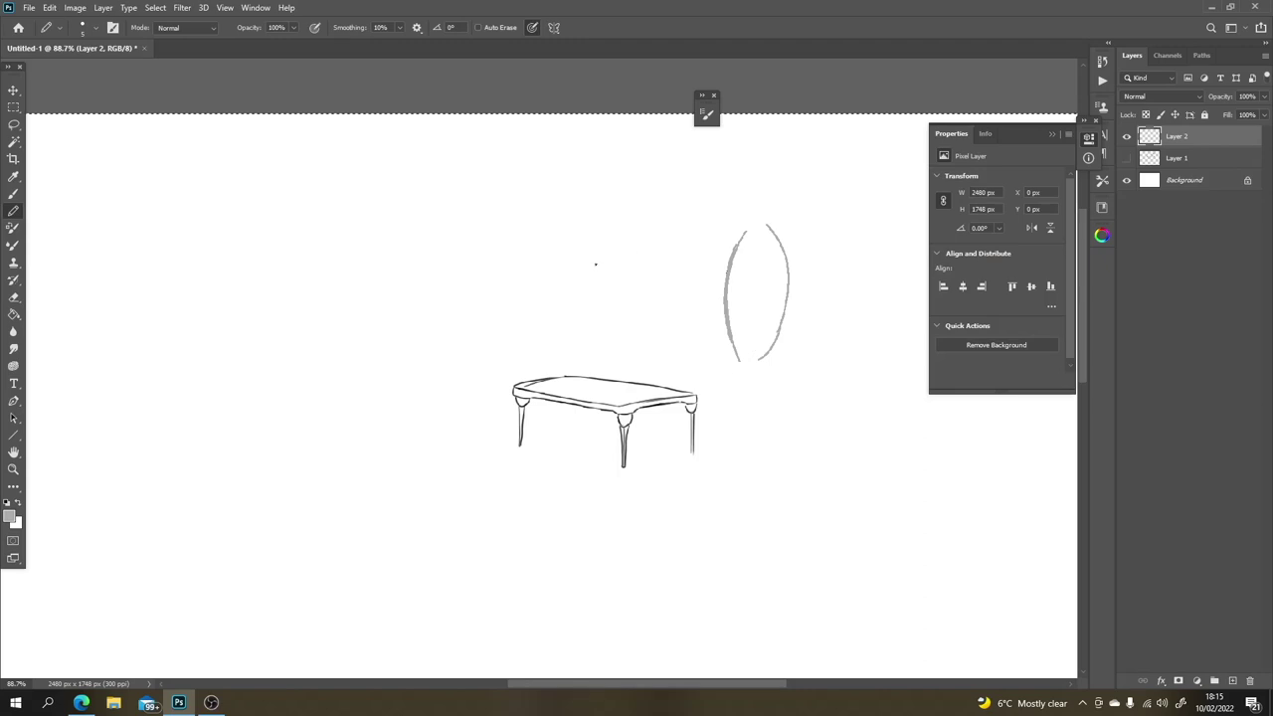
{"action": "left_click_drag", "start_coordinate": [584, 276], "coordinate": [778, 176]}
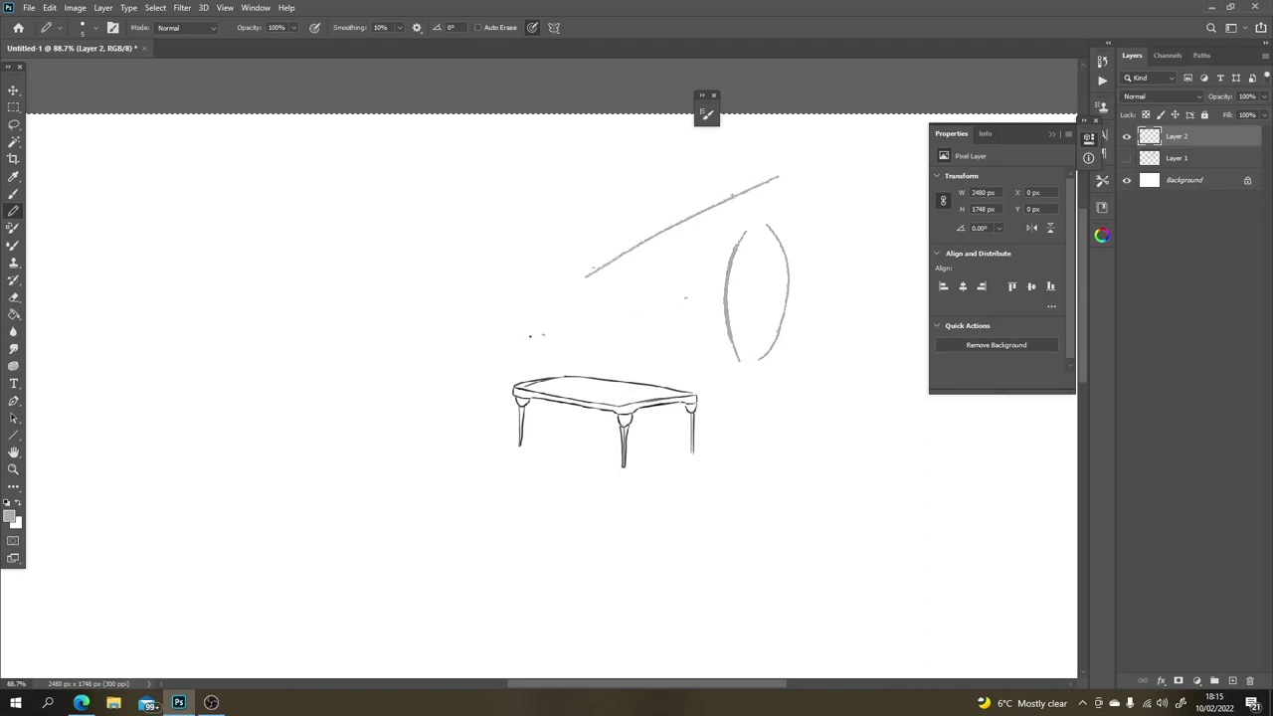
{"action": "left_click_drag", "start_coordinate": [534, 335], "coordinate": [714, 283]}
{"action": "left_click_drag", "start_coordinate": [606, 274], "coordinate": [402, 418]}
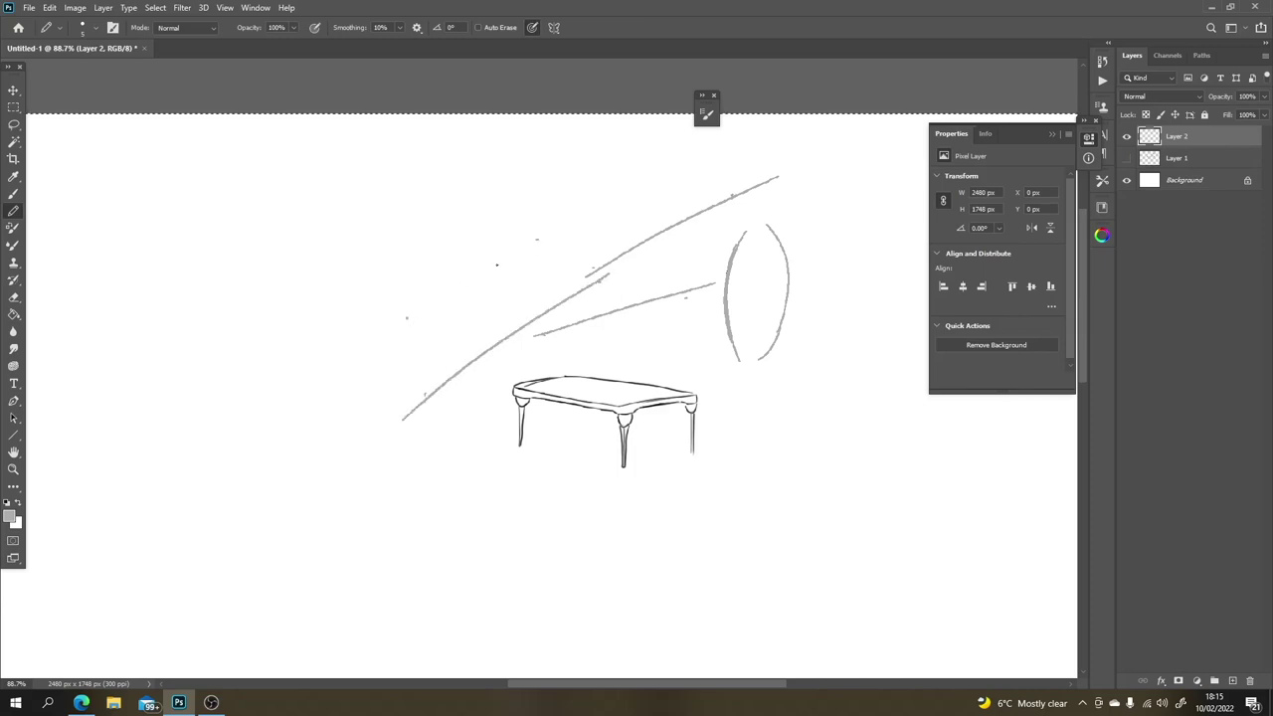
{"action": "left_click_drag", "start_coordinate": [378, 335], "coordinate": [587, 209]}
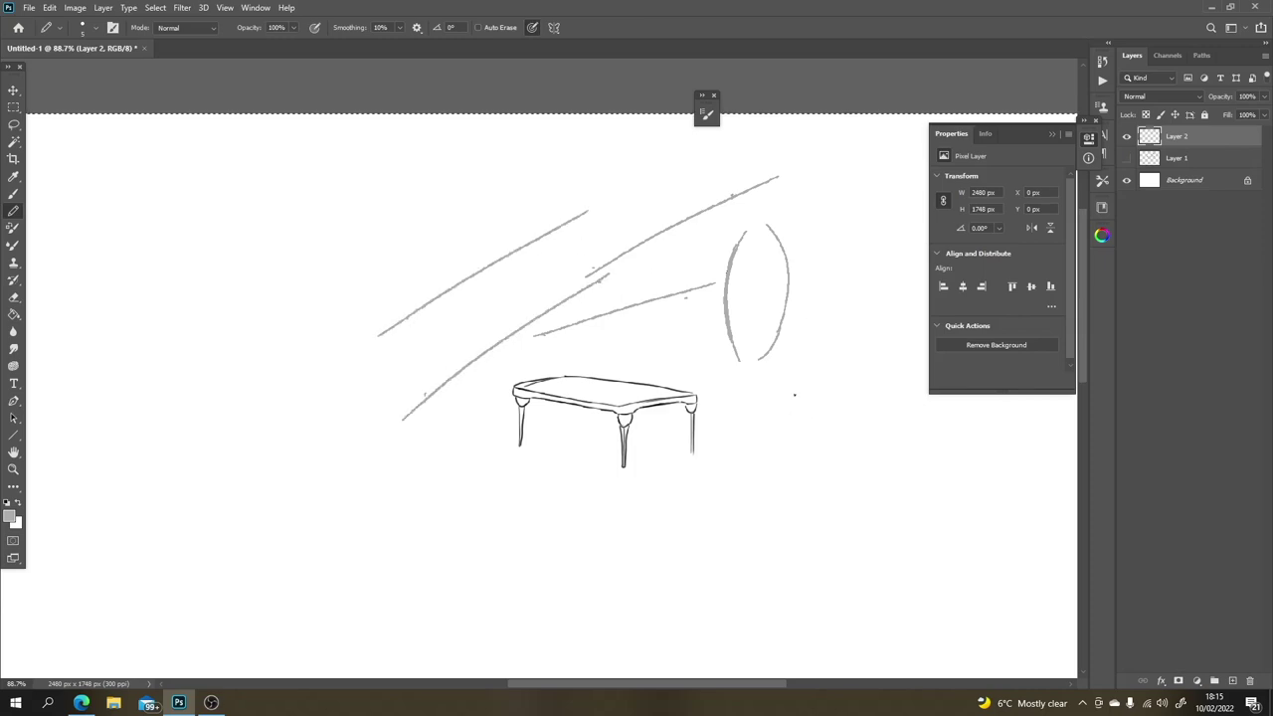
Step: Sketch a simple figure beside the table with oval head, neck, torso and a bent arm with circled shoulder and hand
{"action": "mouse_move", "coordinate": [804, 382]}
{"action": "left_mouse_down"}
{"action": "mouse_move", "coordinate": [808, 428]}
{"action": "mouse_move", "coordinate": [793, 390]}
{"action": "mouse_move", "coordinate": [789, 441]}
{"action": "mouse_move", "coordinate": [818, 435]}
{"action": "mouse_move", "coordinate": [754, 459]}
{"action": "mouse_move", "coordinate": [850, 460]}
{"action": "mouse_move", "coordinate": [852, 529]}
{"action": "left_mouse_up"}
{"action": "mouse_move", "coordinate": [751, 469]}
{"action": "left_mouse_down"}
{"action": "mouse_move", "coordinate": [761, 553]}
{"action": "mouse_move", "coordinate": [852, 563]}
{"action": "left_mouse_up"}
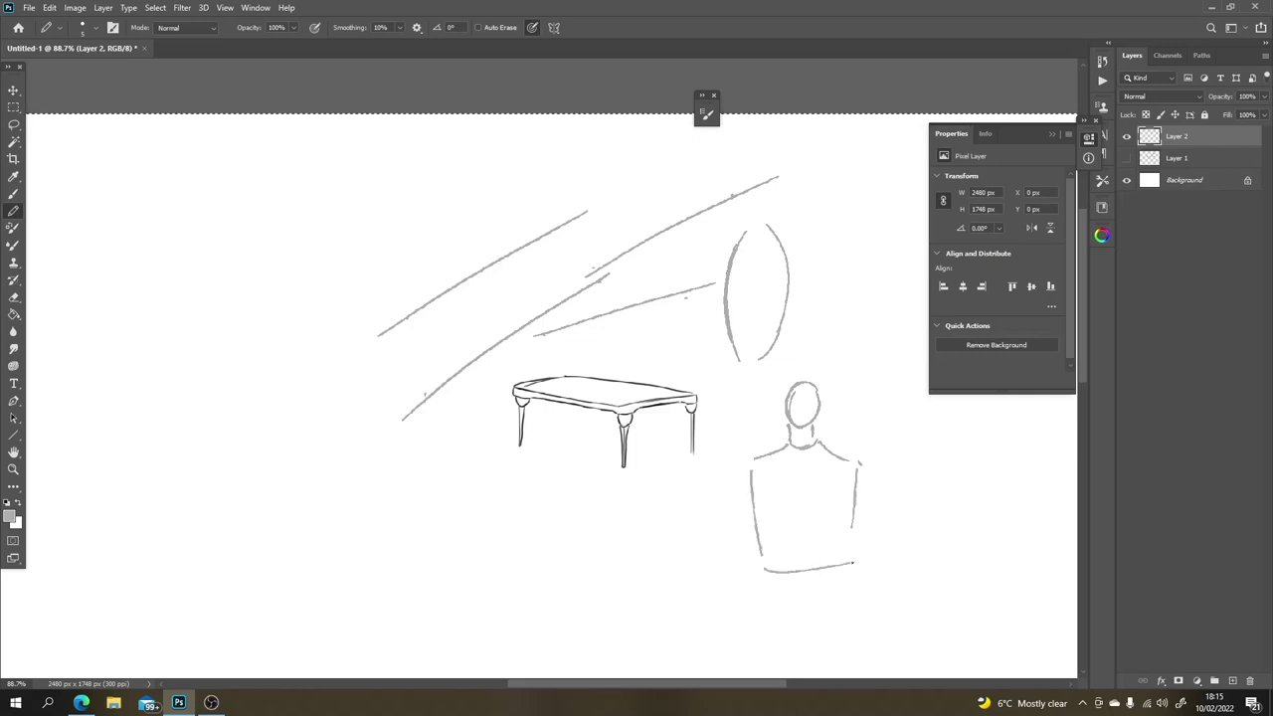
{"action": "mouse_move", "coordinate": [813, 500]}
{"action": "left_mouse_down"}
{"action": "mouse_move", "coordinate": [812, 525]}
{"action": "mouse_move", "coordinate": [807, 513]}
{"action": "mouse_move", "coordinate": [893, 502]}
{"action": "left_mouse_up"}
{"action": "mouse_move", "coordinate": [848, 462]}
{"action": "left_mouse_down"}
{"action": "mouse_move", "coordinate": [886, 503]}
{"action": "mouse_move", "coordinate": [831, 527]}
{"action": "mouse_move", "coordinate": [892, 509]}
{"action": "mouse_move", "coordinate": [871, 503]}
{"action": "mouse_move", "coordinate": [811, 521]}
{"action": "mouse_move", "coordinate": [817, 530]}
{"action": "left_mouse_up"}
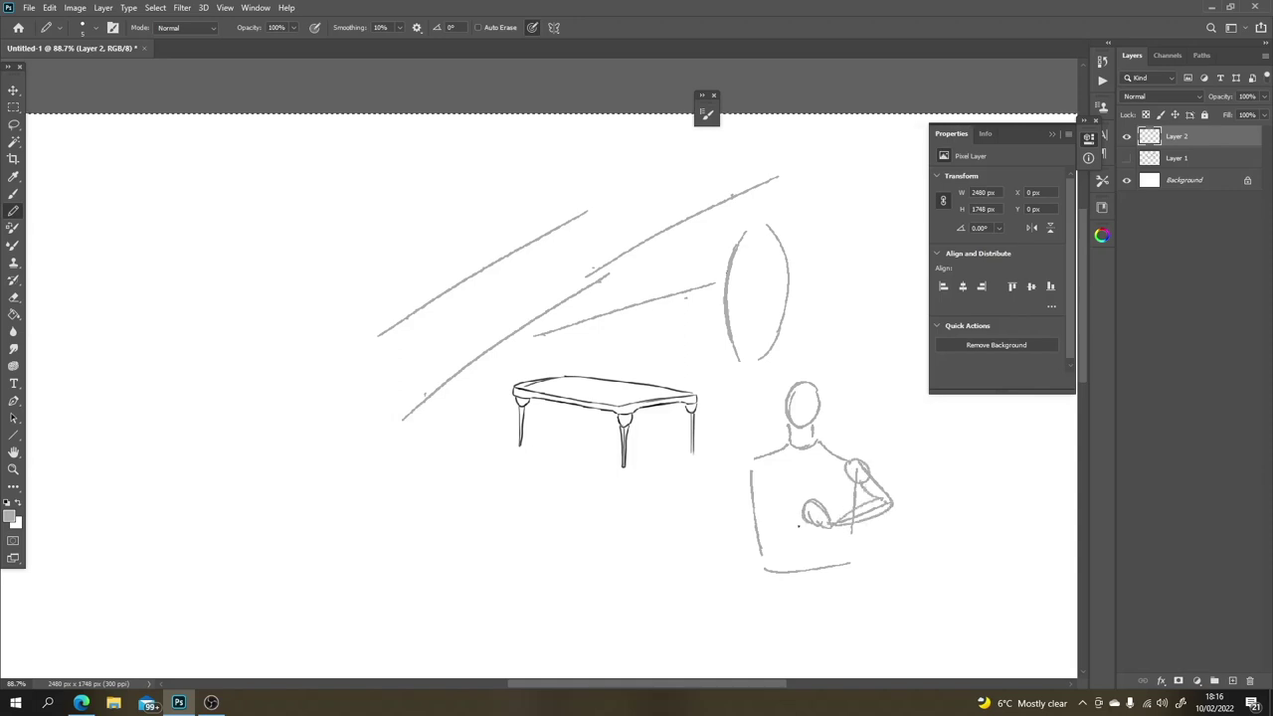
{"action": "left_click_drag", "start_coordinate": [820, 484], "coordinate": [799, 535]}
{"action": "mouse_move", "coordinate": [814, 488]}
{"action": "left_mouse_down"}
{"action": "mouse_move", "coordinate": [804, 512]}
{"action": "mouse_move", "coordinate": [833, 525]}
{"action": "left_mouse_up"}
Step: Draw a series of long and short curved pencil strokes sweeping upward on the canvas area left of the table
{"action": "left_click_drag", "start_coordinate": [314, 528], "coordinate": [316, 478]}
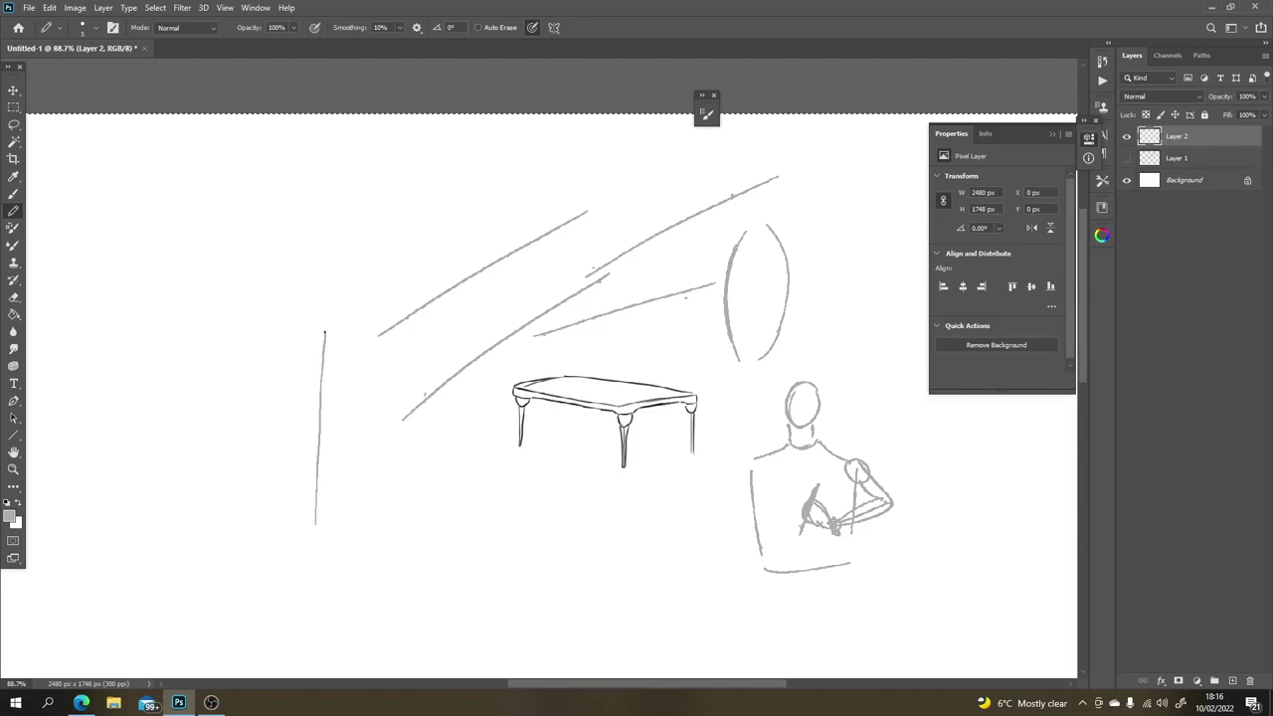
{"action": "left_click_drag", "start_coordinate": [331, 280], "coordinate": [348, 214]}
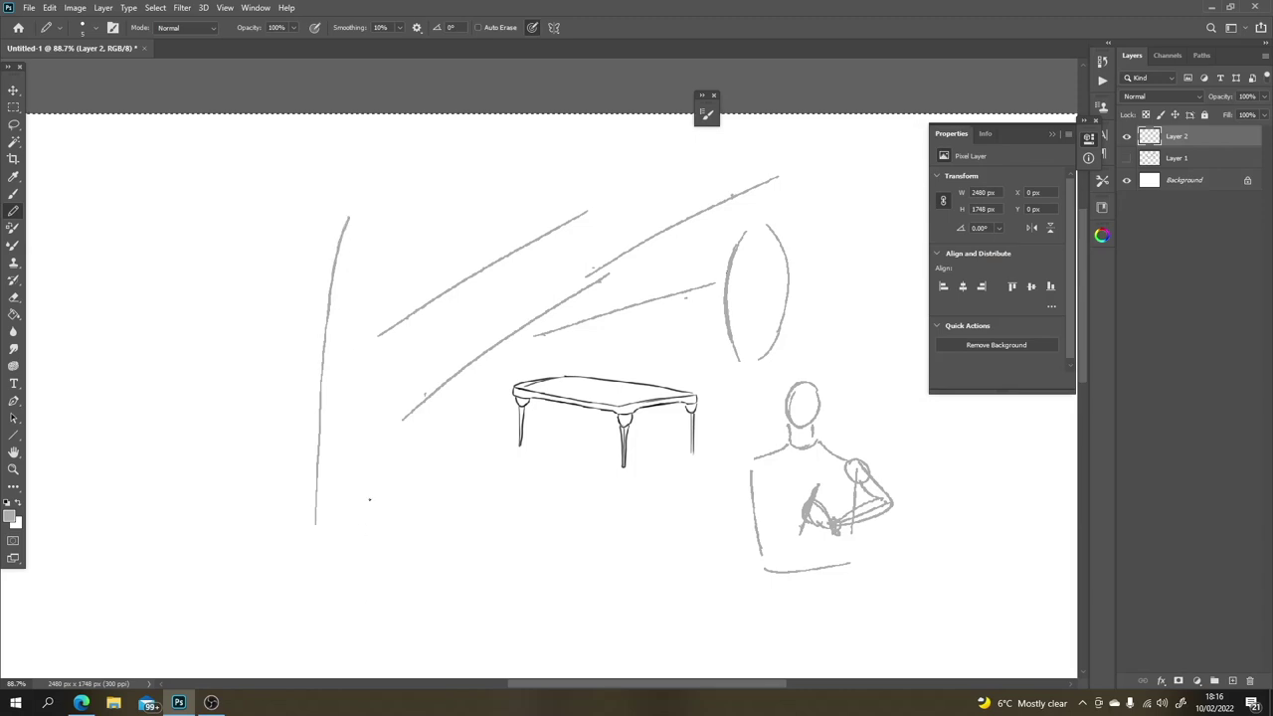
{"action": "left_click_drag", "start_coordinate": [368, 533], "coordinate": [467, 390]}
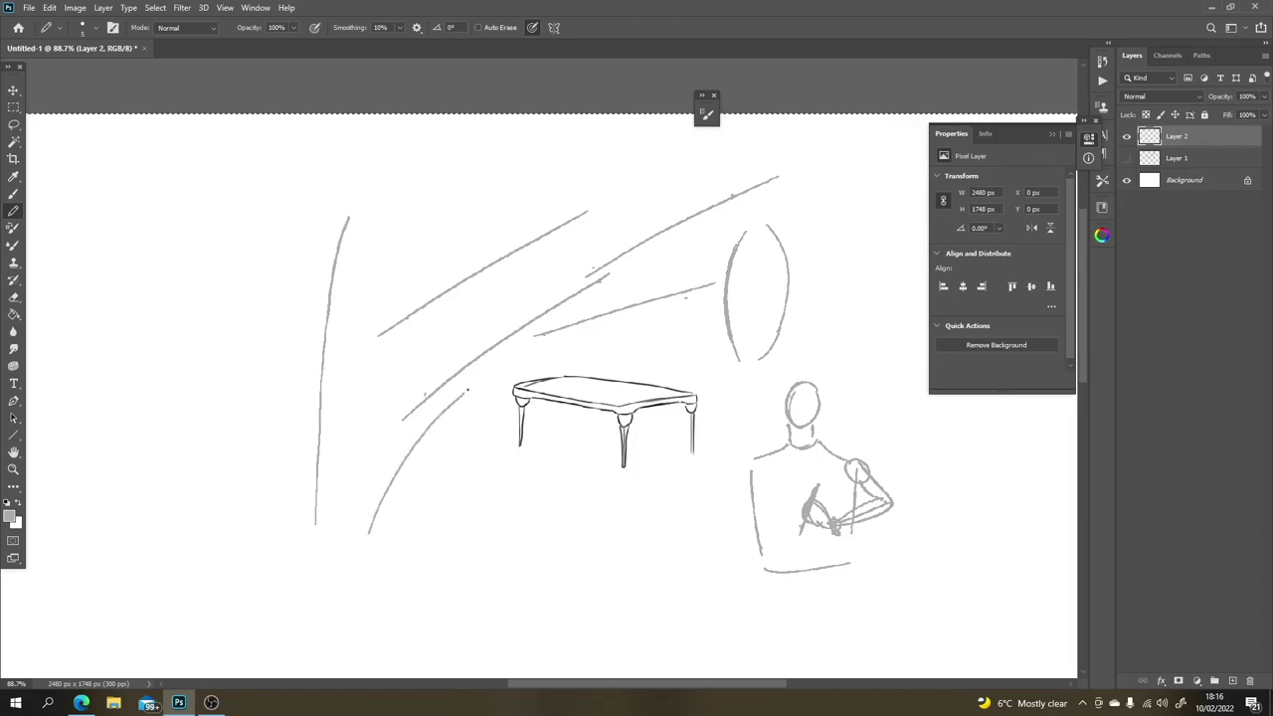
{"action": "left_click_drag", "start_coordinate": [393, 568], "coordinate": [495, 386]}
{"action": "left_click_drag", "start_coordinate": [345, 523], "coordinate": [354, 477]}
{"action": "left_click_drag", "start_coordinate": [431, 354], "coordinate": [467, 328]}
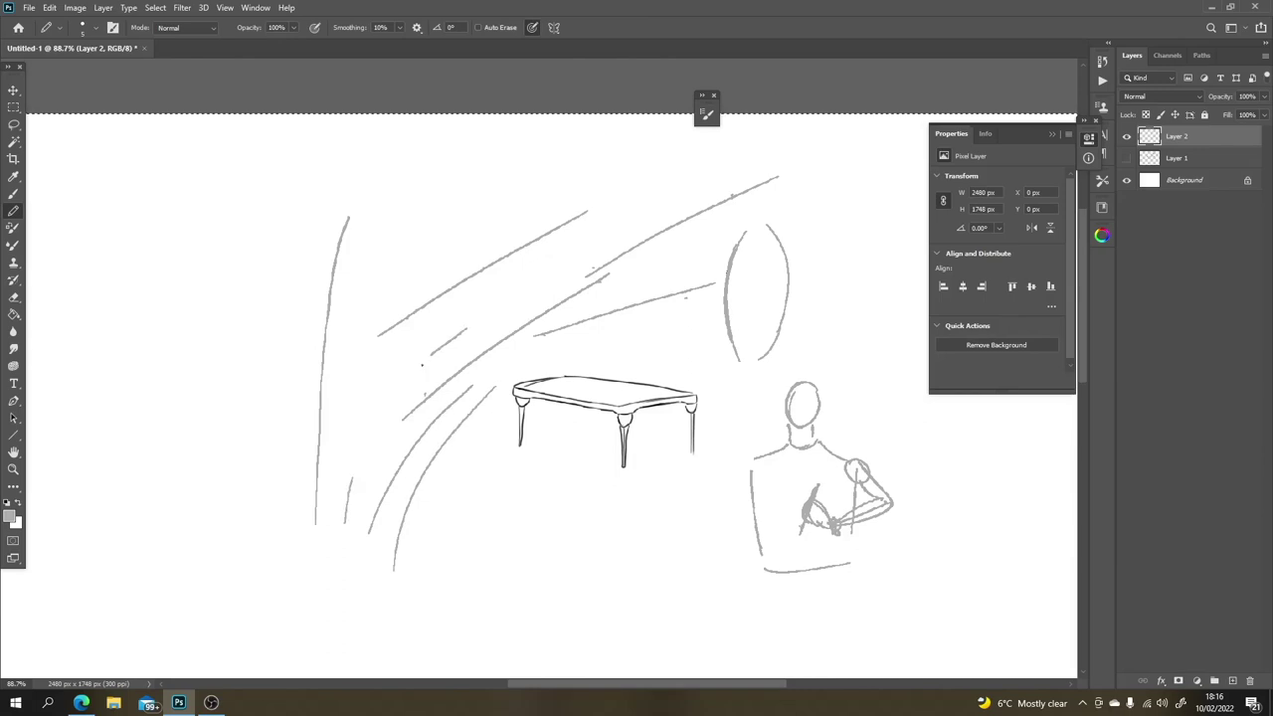
{"action": "left_click_drag", "start_coordinate": [353, 491], "coordinate": [366, 451]}
{"action": "left_click_drag", "start_coordinate": [450, 353], "coordinate": [469, 341]}
{"action": "left_click_drag", "start_coordinate": [343, 456], "coordinate": [512, 276]}
{"action": "left_click_drag", "start_coordinate": [310, 474], "coordinate": [543, 224]}
{"action": "left_click_drag", "start_coordinate": [352, 339], "coordinate": [546, 204]}
{"action": "left_click_drag", "start_coordinate": [275, 532], "coordinate": [342, 144]}
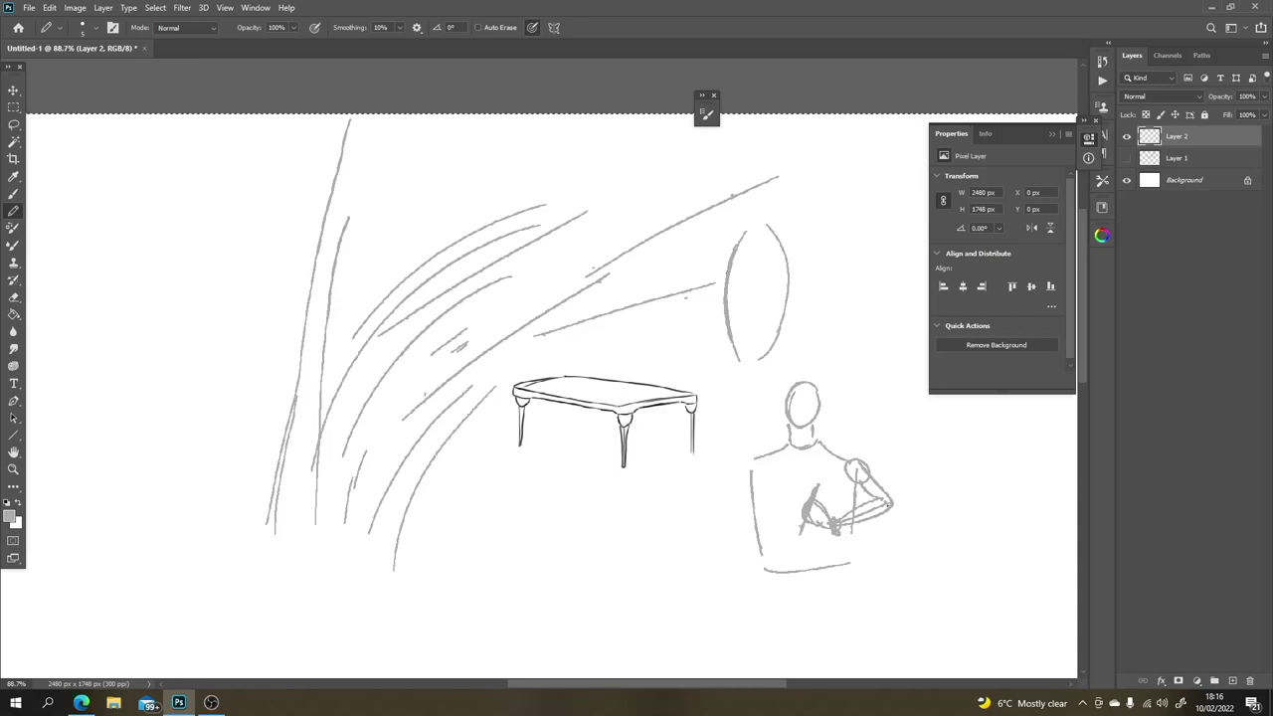
Step: Mark the figure's elbow with a filled joint and an arrow, and sweep long diagonal strokes across the upper canvas
{"action": "left_click_drag", "start_coordinate": [891, 497], "coordinate": [908, 491]}
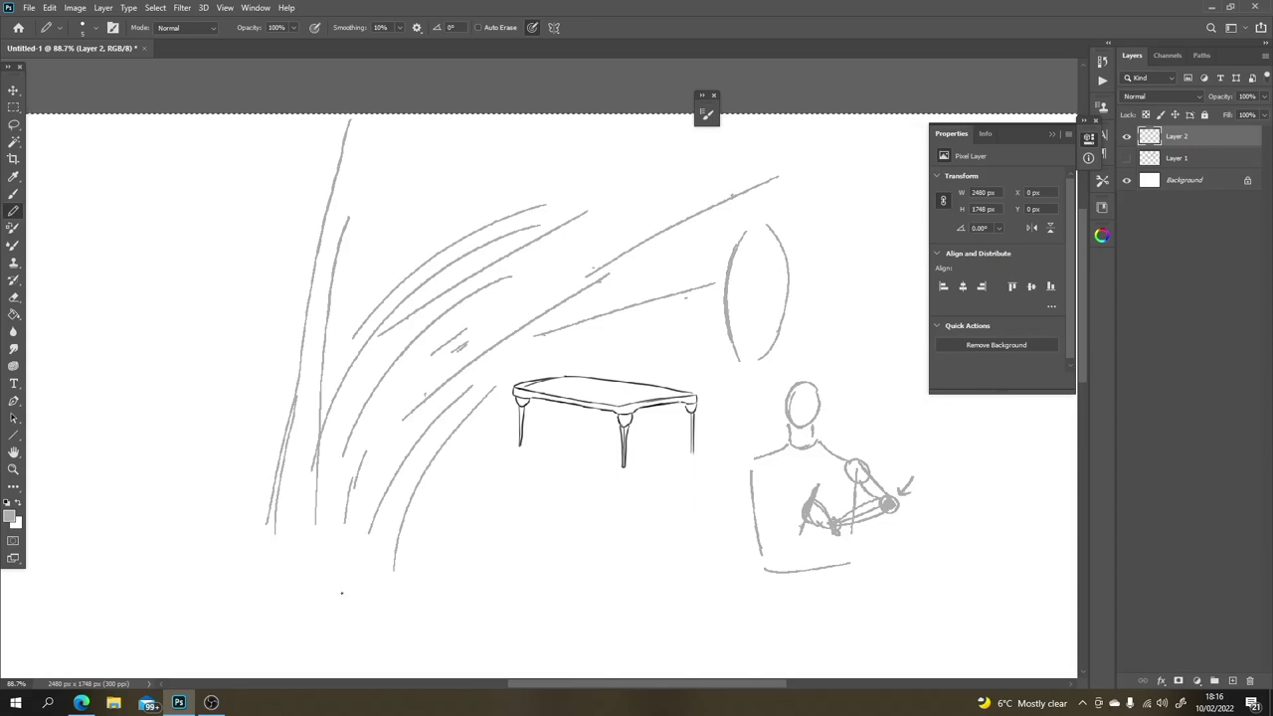
{"action": "mouse_move", "coordinate": [245, 648]}
{"action": "left_mouse_down"}
{"action": "mouse_move", "coordinate": [288, 554]}
{"action": "mouse_move", "coordinate": [758, 198]}
{"action": "mouse_move", "coordinate": [894, 166]}
{"action": "left_mouse_up"}
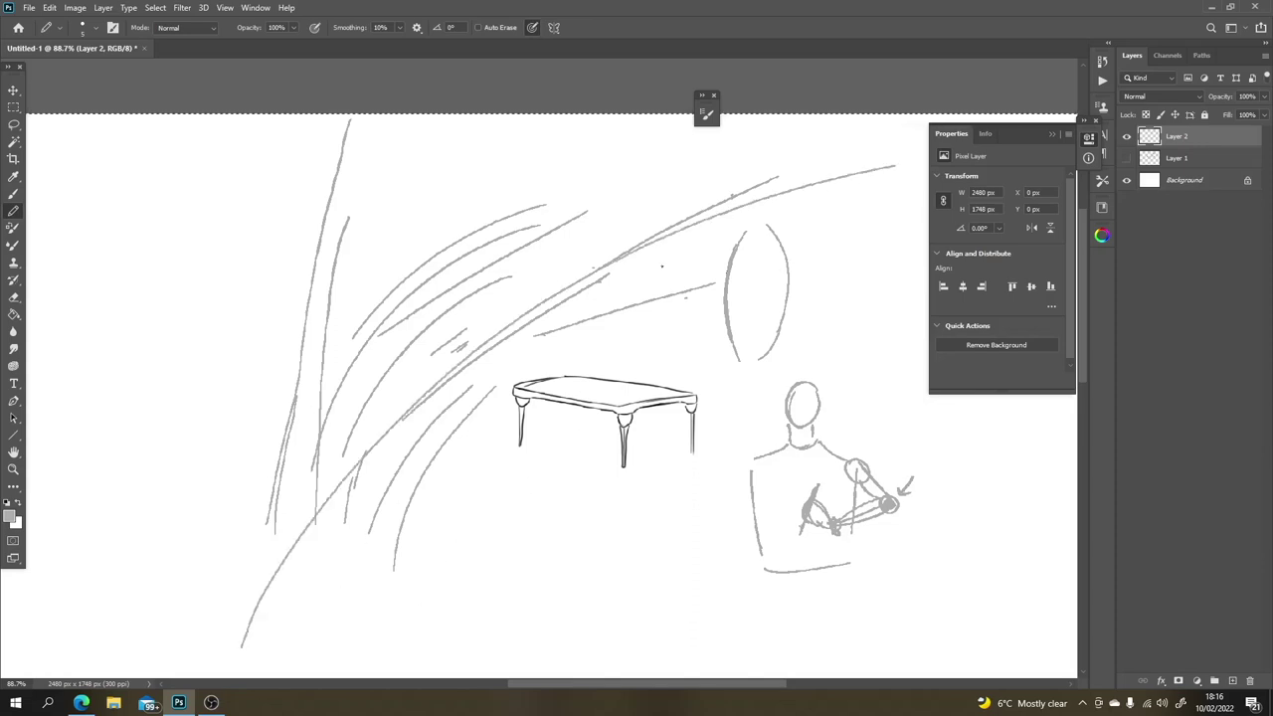
{"action": "left_click_drag", "start_coordinate": [294, 541], "coordinate": [910, 147]}
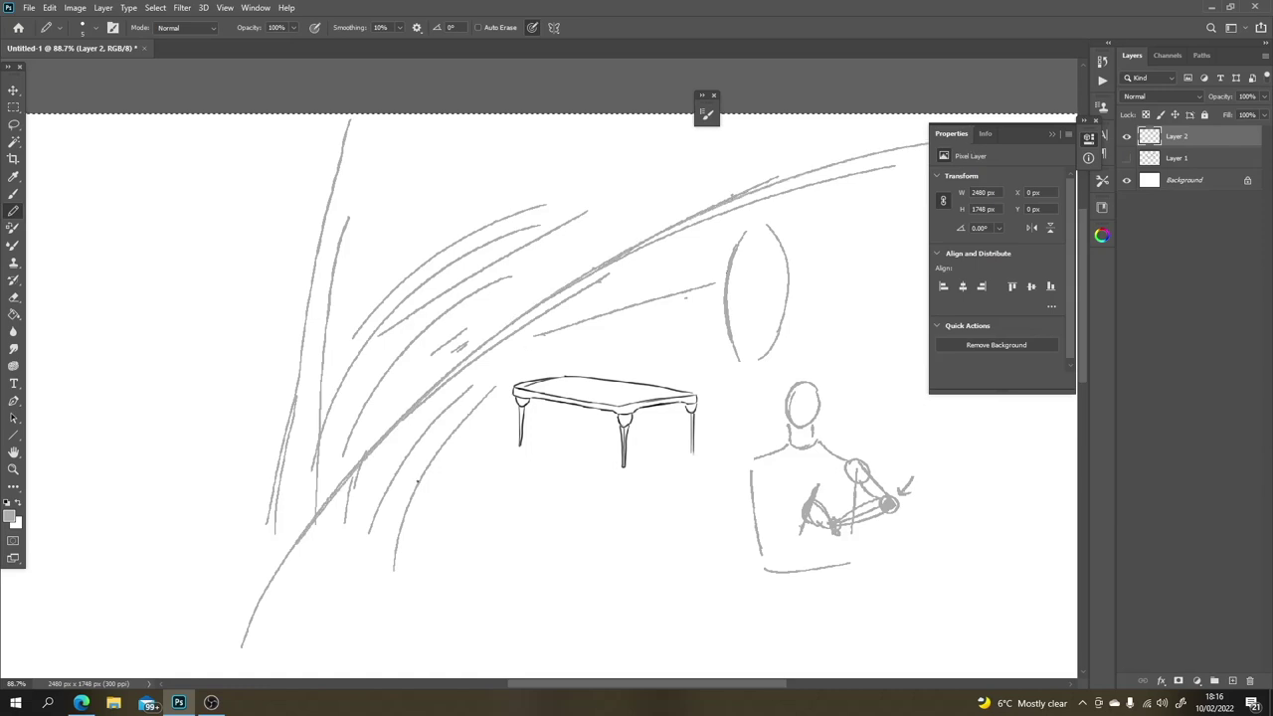
{"action": "mouse_move", "coordinate": [416, 481]}
{"action": "left_mouse_down"}
{"action": "mouse_move", "coordinate": [497, 320]}
{"action": "mouse_move", "coordinate": [430, 427]}
{"action": "mouse_move", "coordinate": [487, 329]}
{"action": "mouse_move", "coordinate": [823, 159]}
{"action": "left_mouse_up"}
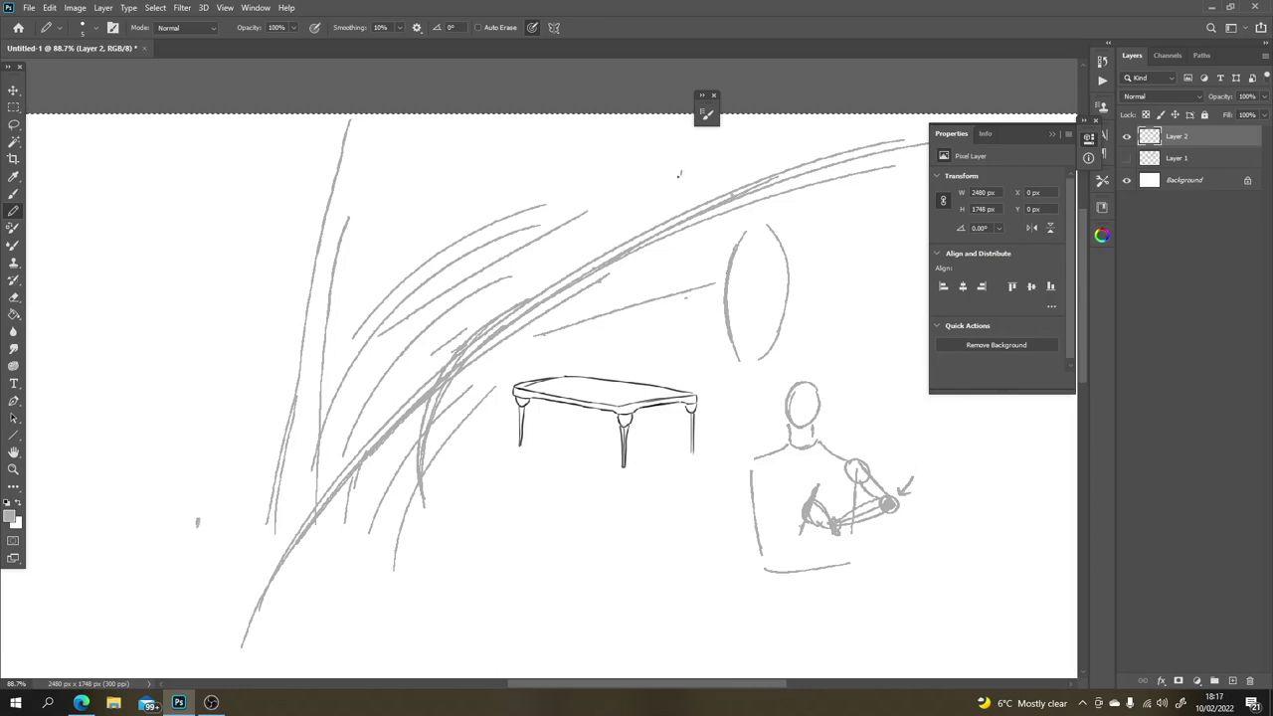
{"action": "mouse_move", "coordinate": [155, 566]}
{"action": "left_mouse_down"}
{"action": "mouse_move", "coordinate": [608, 219]}
{"action": "mouse_move", "coordinate": [763, 124]}
{"action": "left_mouse_up"}
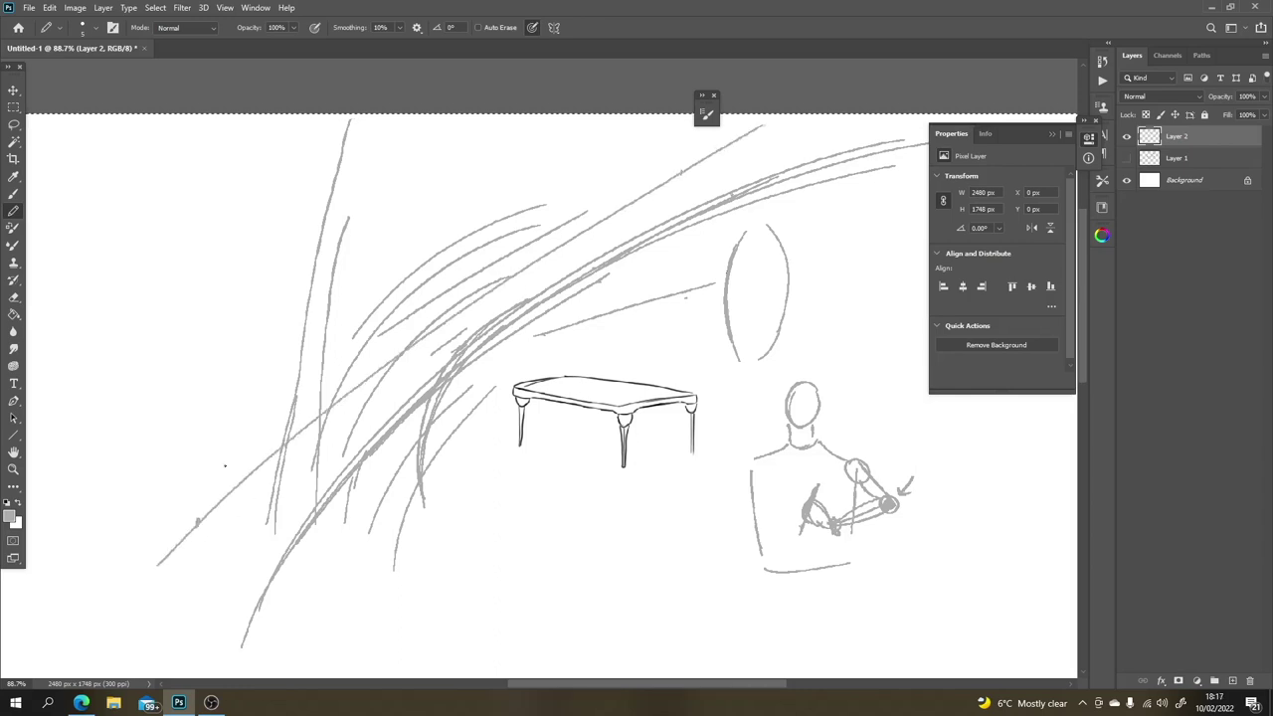
{"action": "left_click_drag", "start_coordinate": [215, 464], "coordinate": [668, 132]}
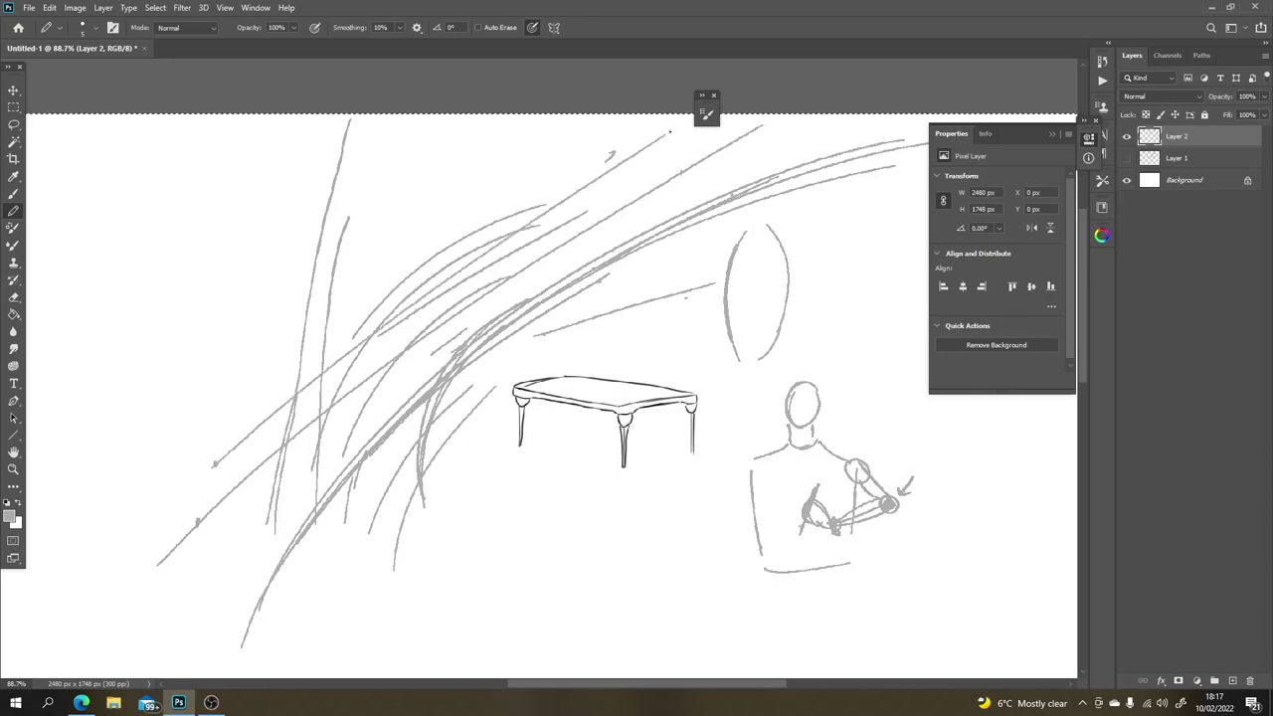
{"action": "mouse_move", "coordinate": [185, 494]}
{"action": "left_mouse_down"}
{"action": "mouse_move", "coordinate": [378, 308]}
{"action": "mouse_move", "coordinate": [656, 112]}
{"action": "left_mouse_up"}
{"action": "left_click_drag", "start_coordinate": [231, 477], "coordinate": [690, 112]}
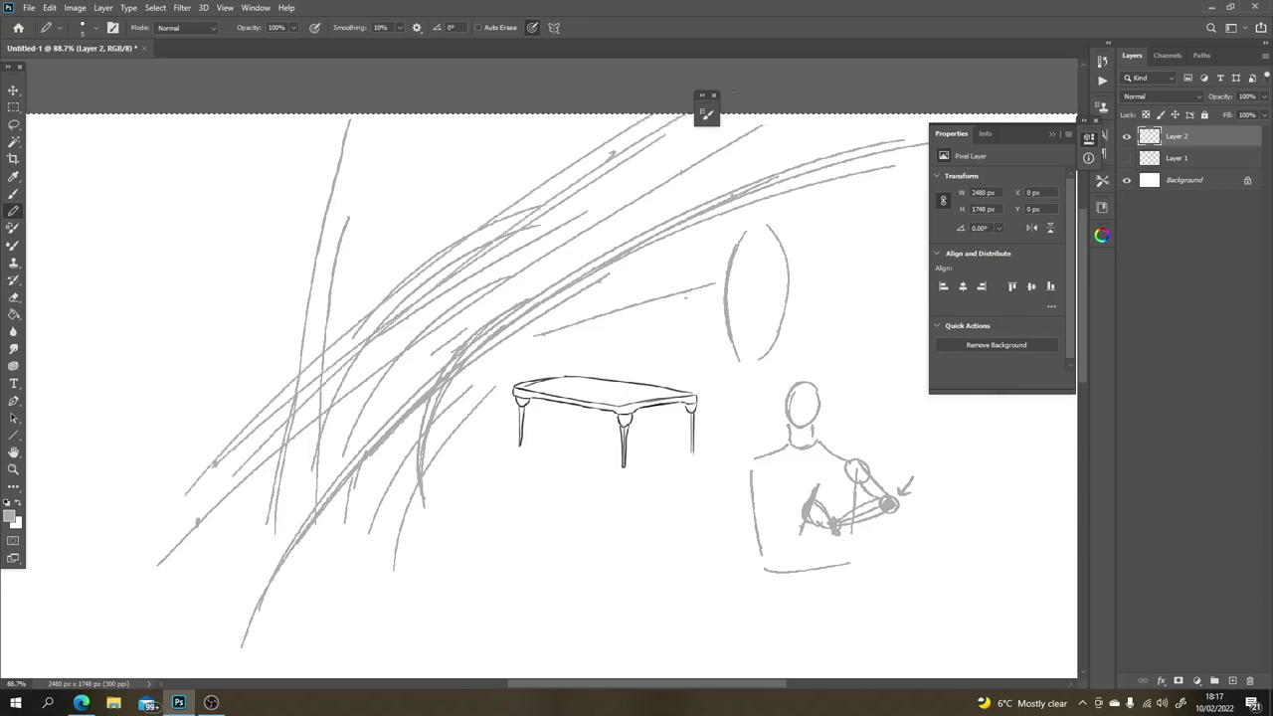
{"action": "left_click_drag", "start_coordinate": [384, 378], "coordinate": [781, 112]}
{"action": "left_click_drag", "start_coordinate": [358, 436], "coordinate": [851, 112]}
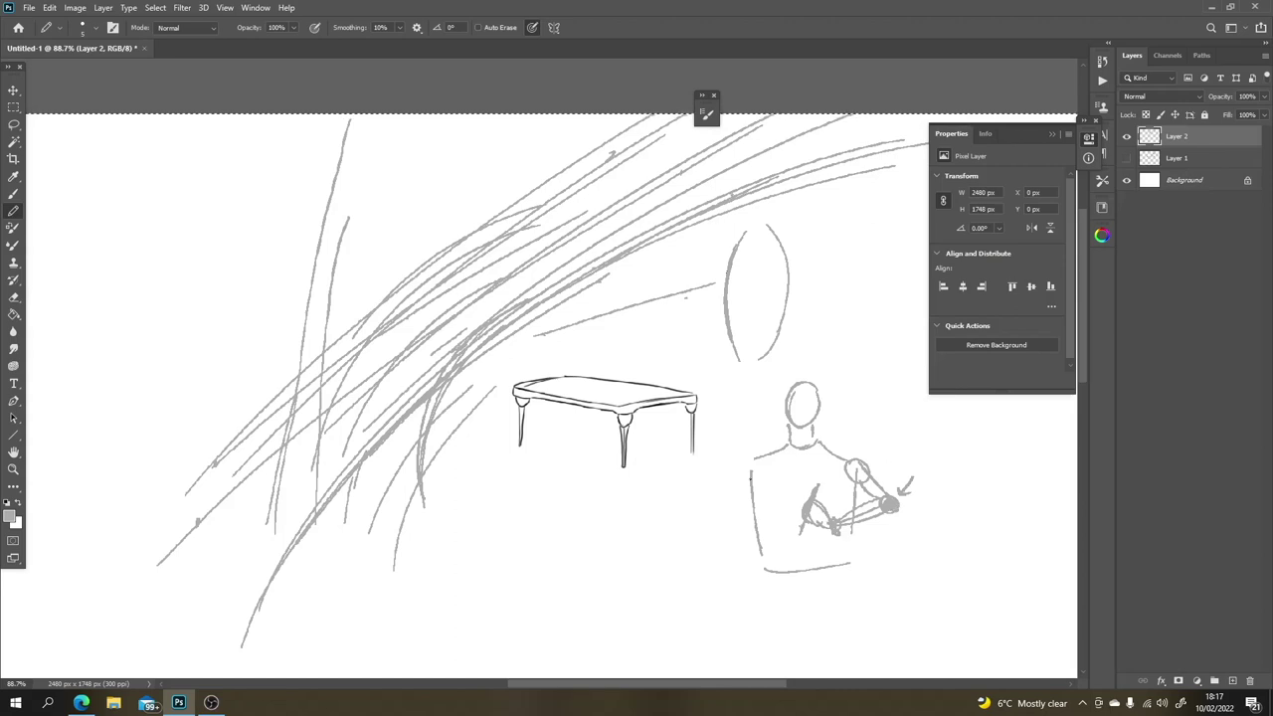
Step: Try one long sweeping arc across the whole canvas at 50% zoom and undo it
{"action": "left_click_drag", "start_coordinate": [682, 564], "coordinate": [657, 396]}
{"action": "key", "text": "ctrl+minus"}
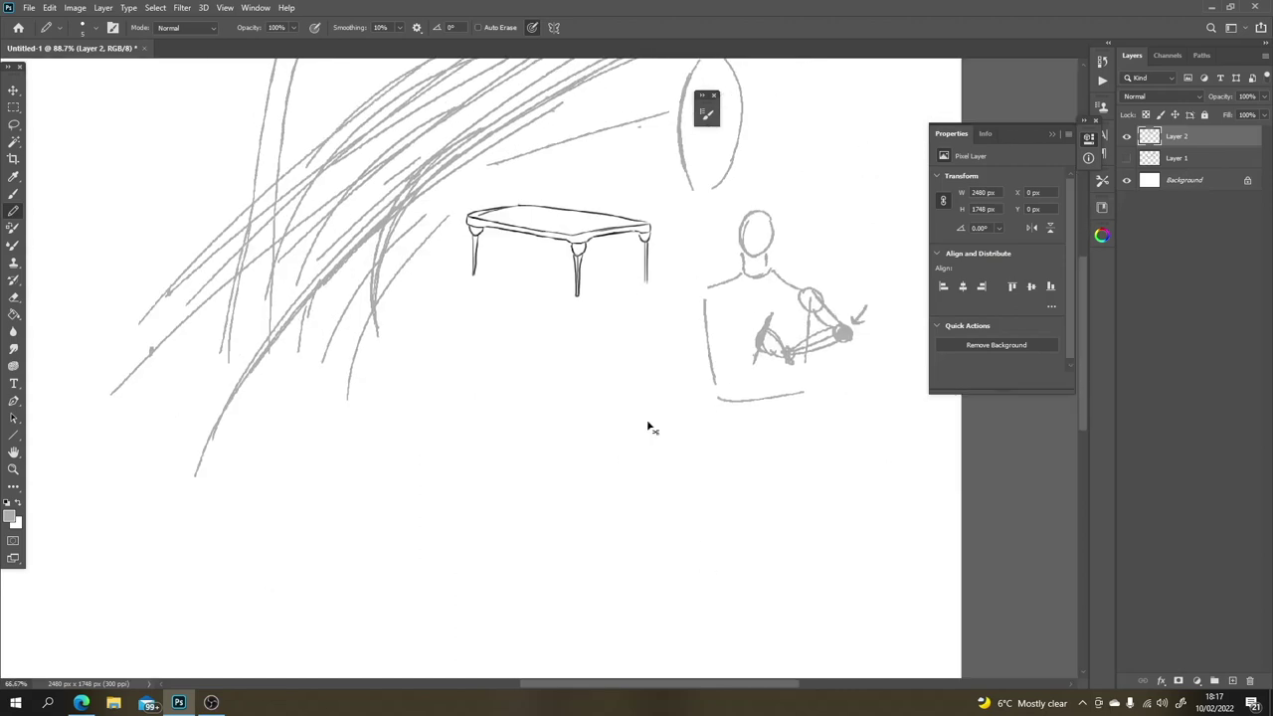
{"action": "key", "text": "ctrl+minus"}
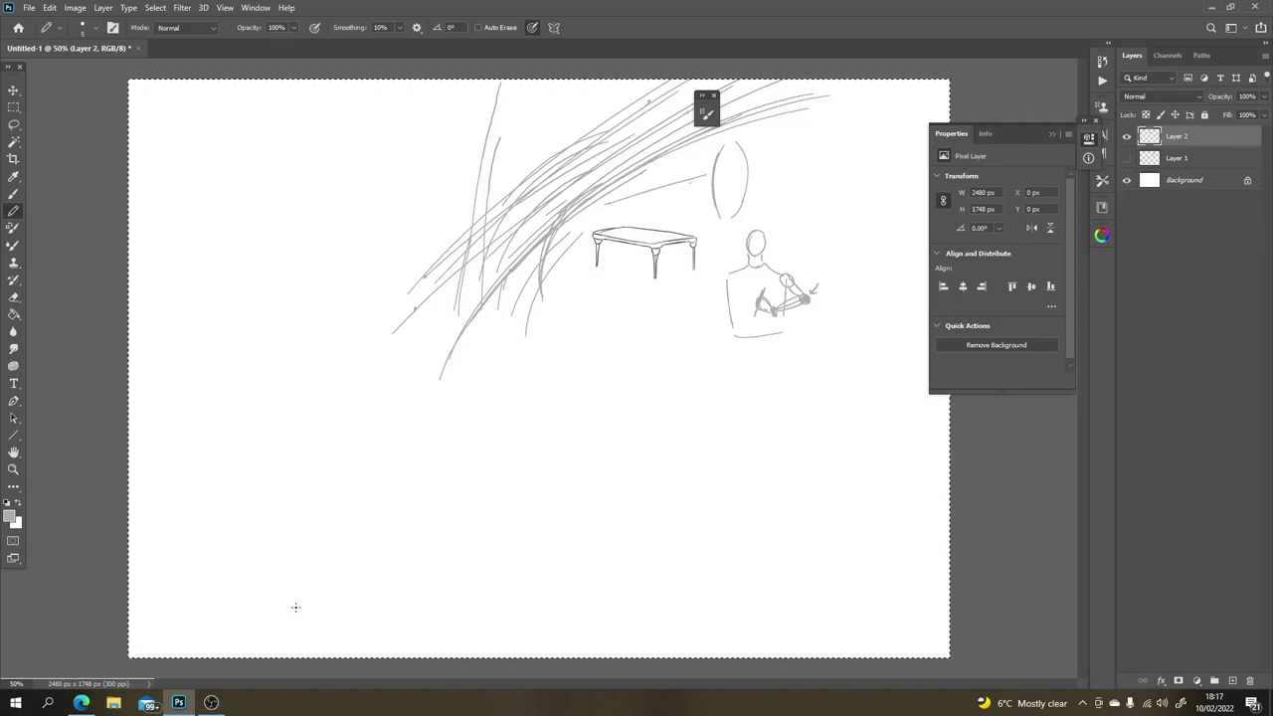
{"action": "mouse_move", "coordinate": [266, 594]}
{"action": "left_mouse_down"}
{"action": "mouse_move", "coordinate": [392, 455]}
{"action": "mouse_move", "coordinate": [817, 224]}
{"action": "left_mouse_up"}
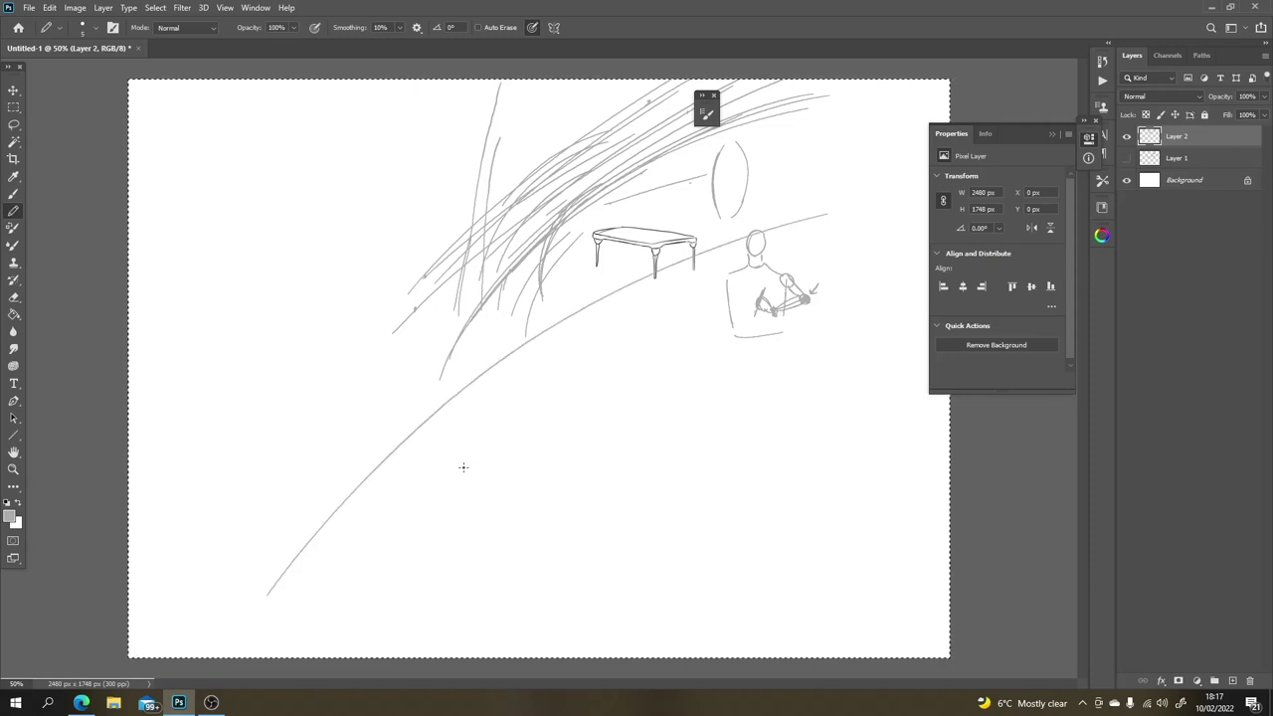
{"action": "key", "text": "ctrl+z"}
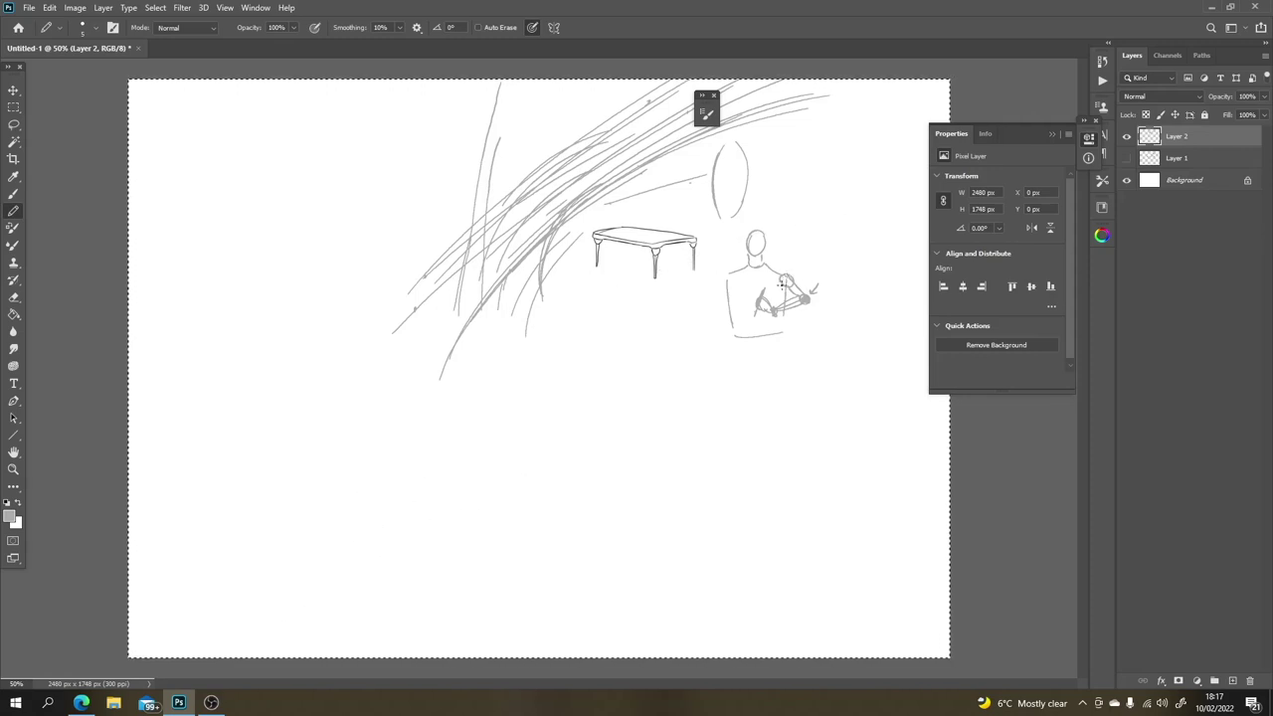
Step: Mark the figure's shoulder and wrist joints with small pencil arrows pointing at each
{"action": "left_click_drag", "start_coordinate": [803, 254], "coordinate": [792, 271]}
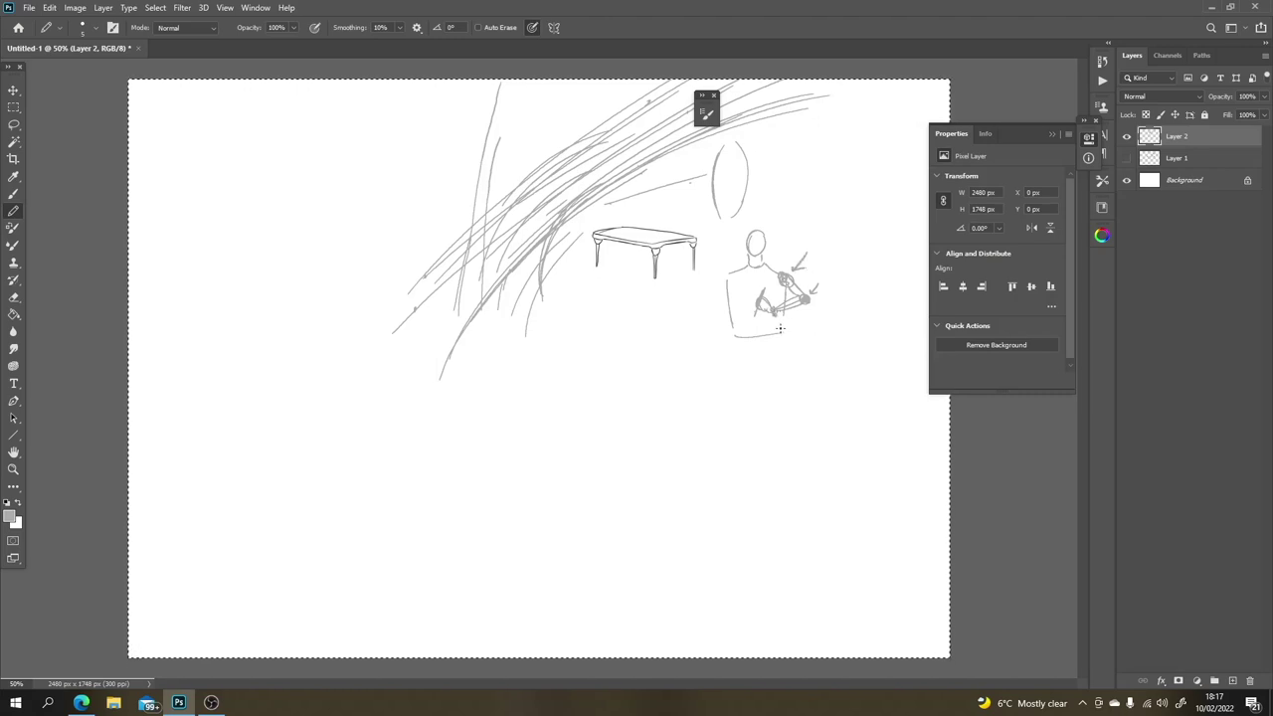
{"action": "mouse_move", "coordinate": [781, 343]}
{"action": "left_mouse_down"}
{"action": "mouse_move", "coordinate": [779, 321]}
{"action": "mouse_move", "coordinate": [786, 329]}
{"action": "left_mouse_up"}
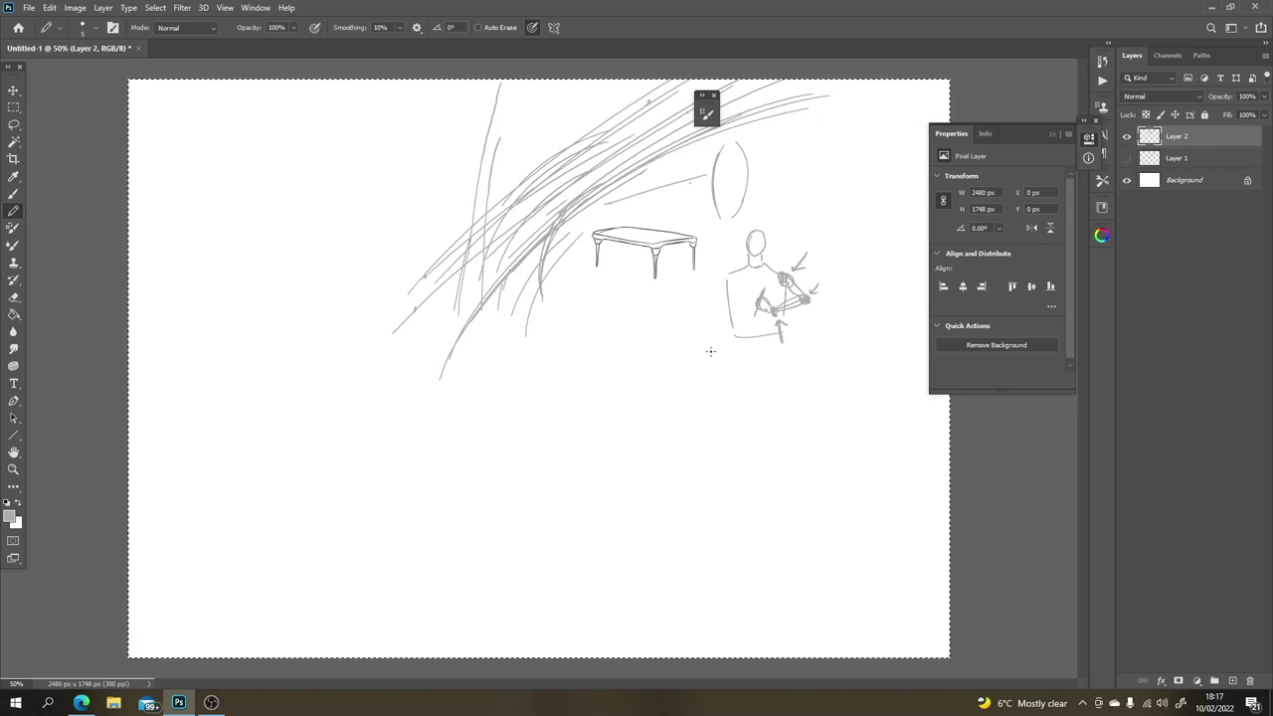
Step: Sweep five long diagonal pencil strokes across the canvas from its lower-left area to the upper-right corner
{"action": "left_click", "coordinate": [241, 568]}
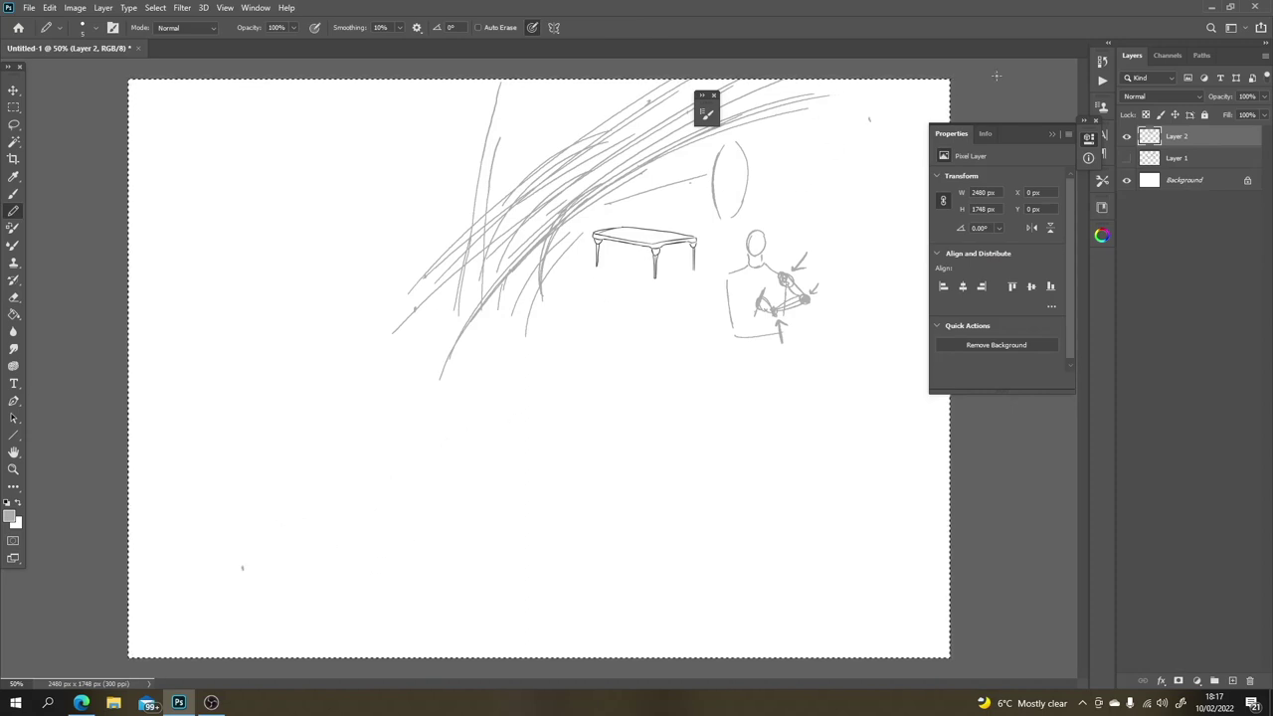
{"action": "mouse_move", "coordinate": [239, 572]}
{"action": "left_mouse_down"}
{"action": "mouse_move", "coordinate": [845, 139]}
{"action": "mouse_move", "coordinate": [949, 87]}
{"action": "left_mouse_up"}
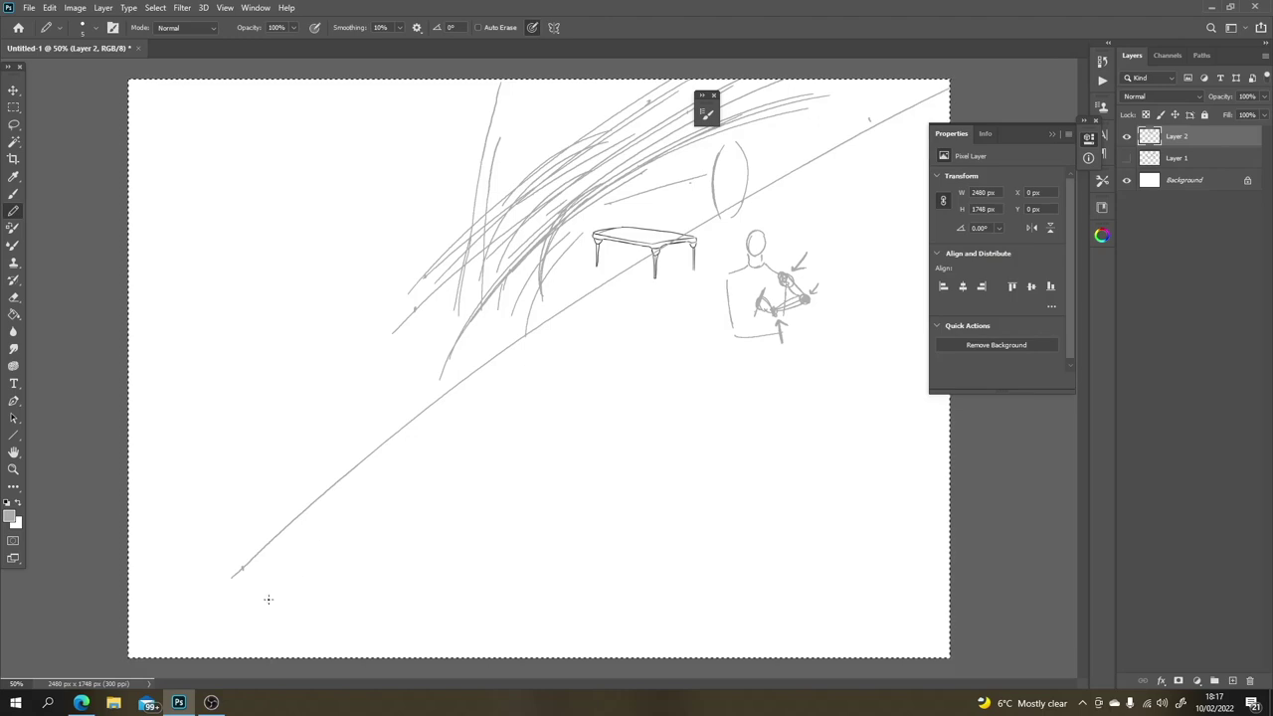
{"action": "mouse_move", "coordinate": [270, 614]}
{"action": "left_mouse_down"}
{"action": "mouse_move", "coordinate": [456, 405]}
{"action": "mouse_move", "coordinate": [760, 127]}
{"action": "left_mouse_up"}
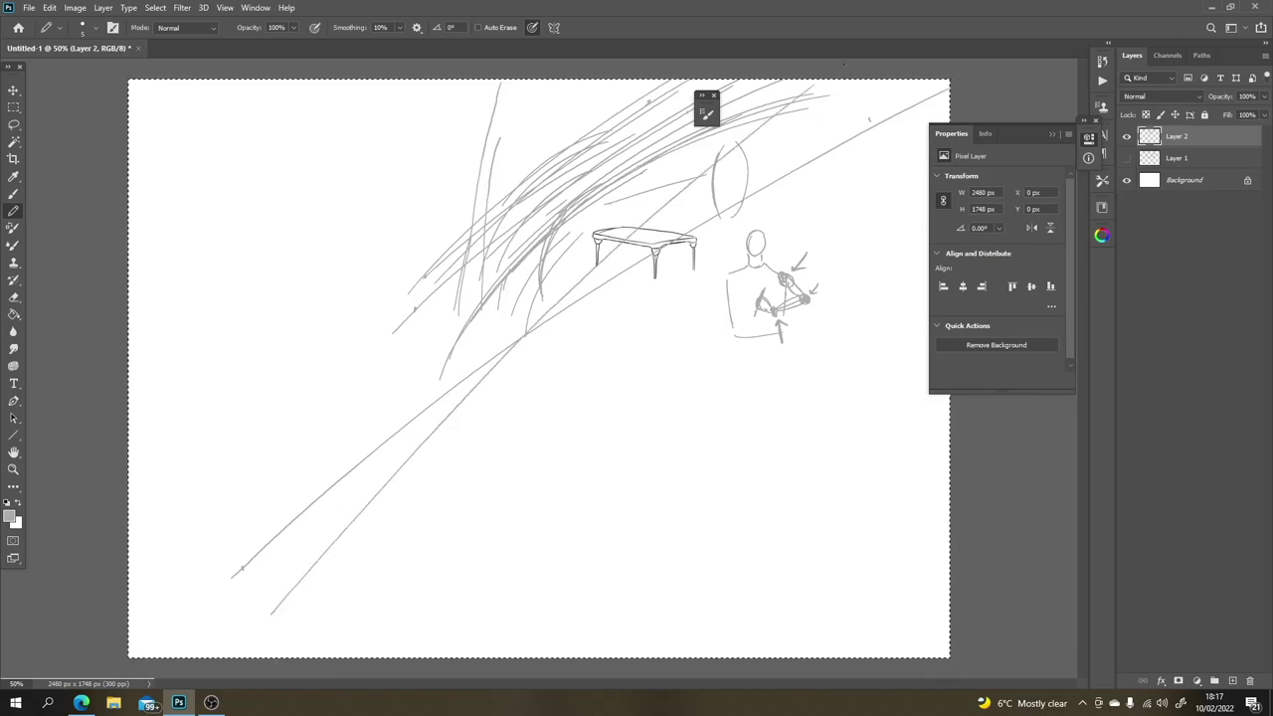
{"action": "mouse_move", "coordinate": [379, 595]}
{"action": "left_mouse_down"}
{"action": "mouse_move", "coordinate": [545, 399]}
{"action": "mouse_move", "coordinate": [853, 107]}
{"action": "left_mouse_up"}
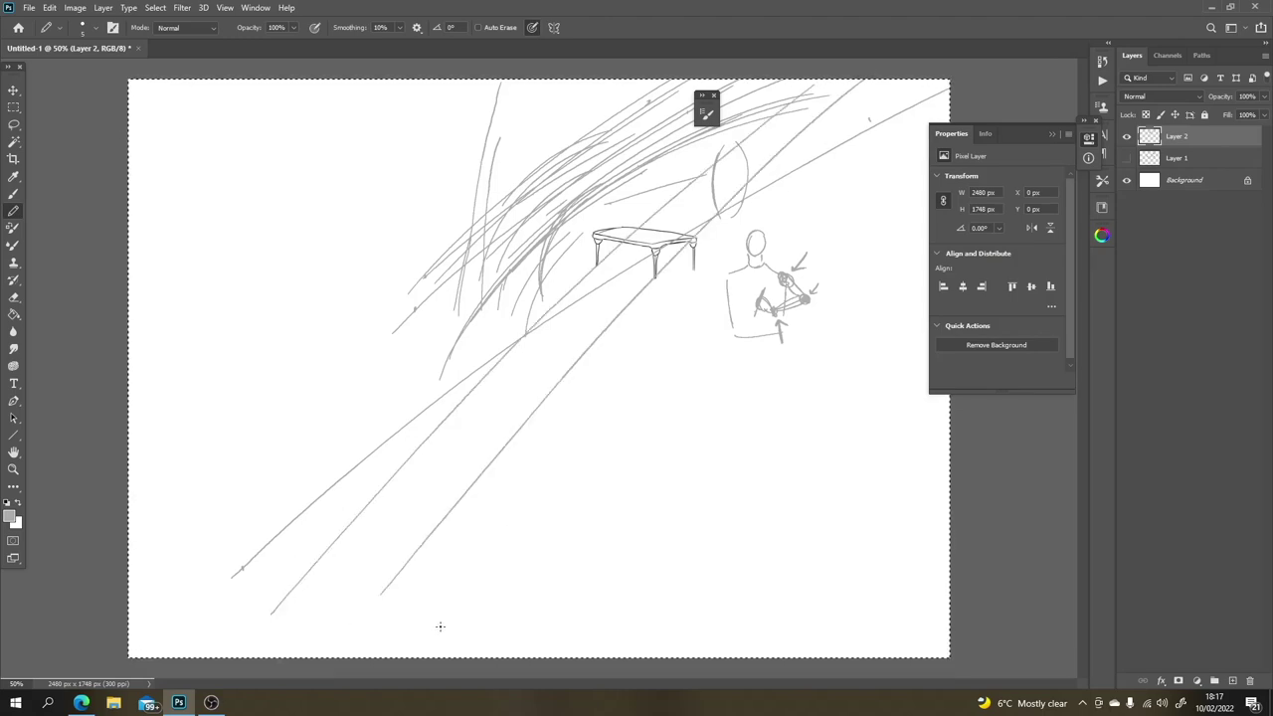
{"action": "mouse_move", "coordinate": [440, 627]}
{"action": "left_mouse_down"}
{"action": "mouse_move", "coordinate": [679, 295]}
{"action": "mouse_move", "coordinate": [865, 88]}
{"action": "left_mouse_up"}
{"action": "left_click_drag", "start_coordinate": [504, 623], "coordinate": [875, 147]}
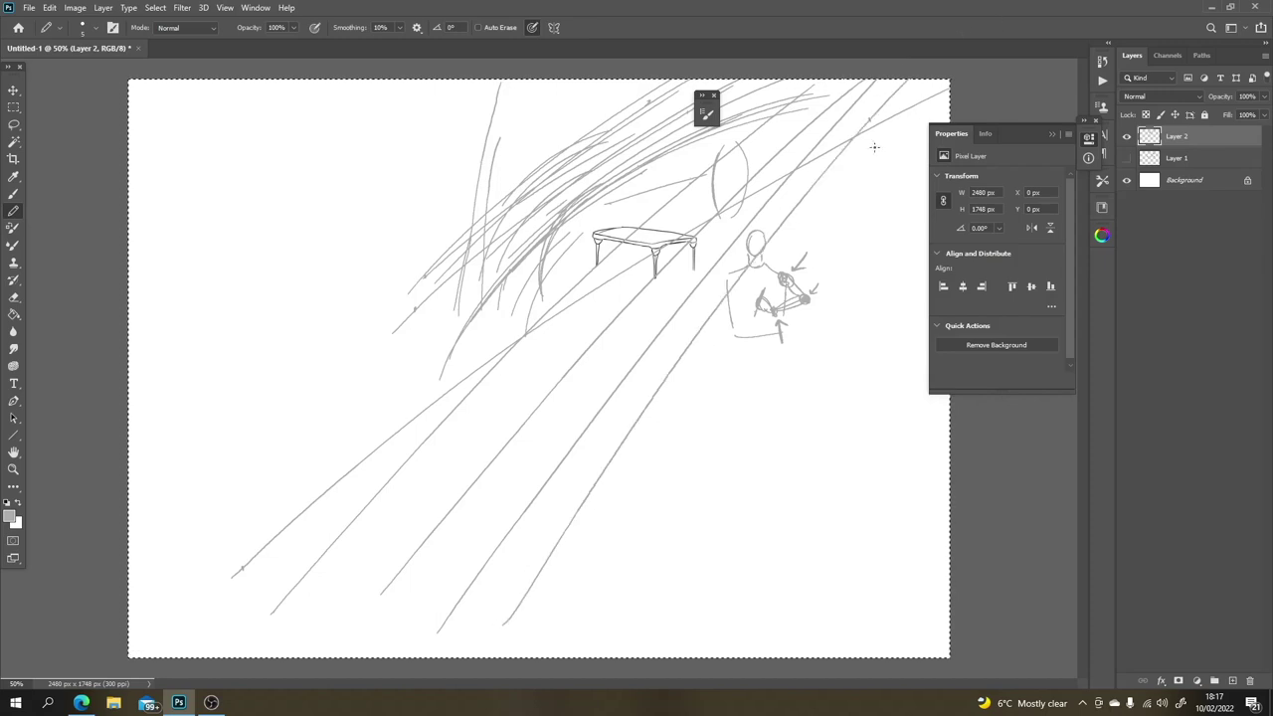
Step: Undo the long diagonal strokes, their guide dots and the arrows at the figure's shoulder and wrist
{"action": "key", "text": "ctrl+z"}
{"action": "key", "text": "ctrl+z"}
{"action": "key", "text": "ctrl+z"}
{"action": "key", "text": "ctrl+z"}
{"action": "key", "text": "ctrl+z"}
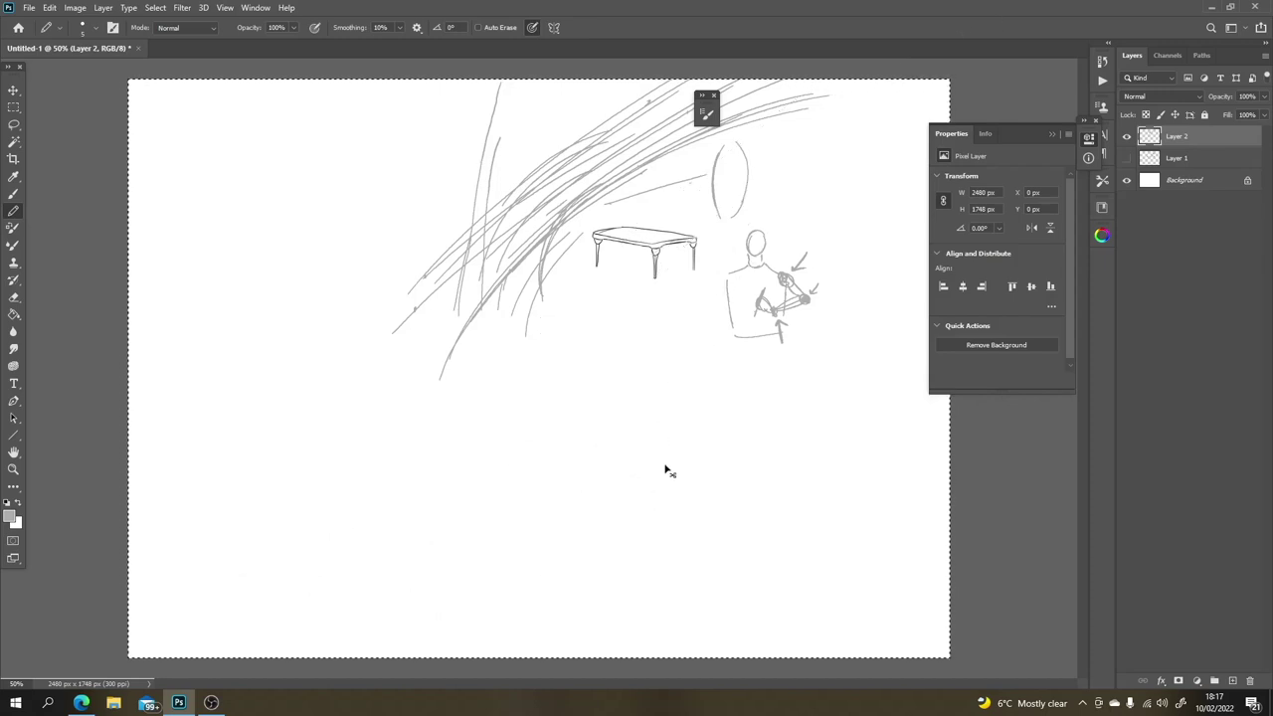
{"action": "key", "text": "ctrl+z"}
{"action": "key", "text": "ctrl+z"}
Step: Draw a straight horizontal horizon line across the empty canvas area below the table and figure
{"action": "left_click", "coordinate": [374, 460]}
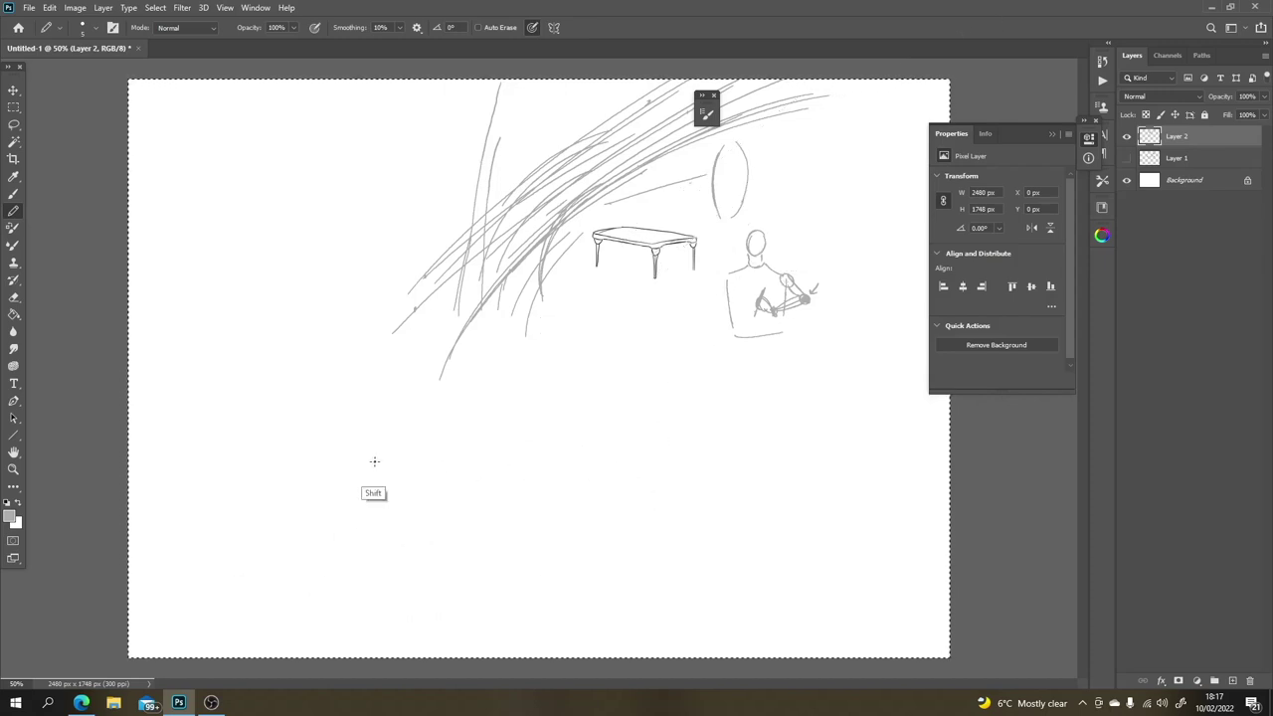
{"action": "left_click", "coordinate": [841, 459], "text": "shift"}
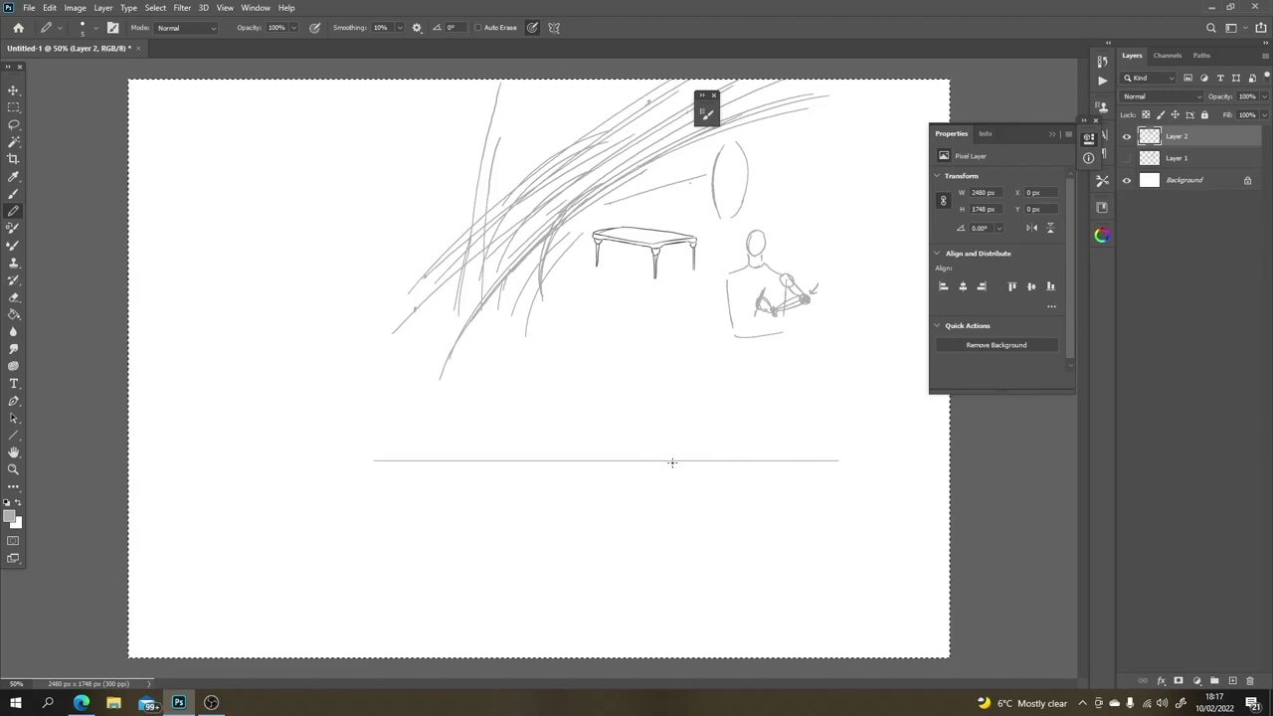
Step: Try several freehand strokes running from one point on the horizon line down to the lower-left of the canvas, undoing them
{"action": "mouse_move", "coordinate": [675, 460]}
{"action": "left_mouse_down"}
{"action": "mouse_move", "coordinate": [599, 531]}
{"action": "mouse_move", "coordinate": [566, 602]}
{"action": "left_mouse_up"}
{"action": "left_click_drag", "start_coordinate": [674, 463], "coordinate": [495, 598]}
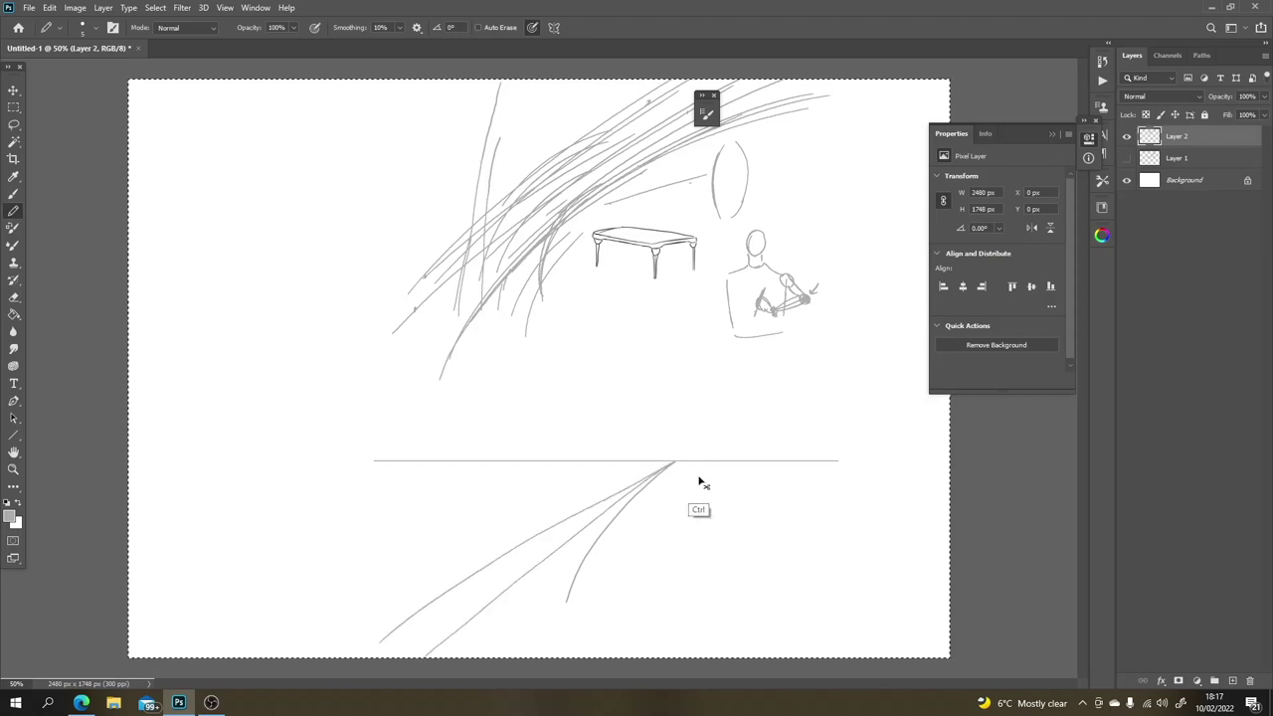
{"action": "key", "text": "ctrl+z"}
{"action": "key", "text": "ctrl+z"}
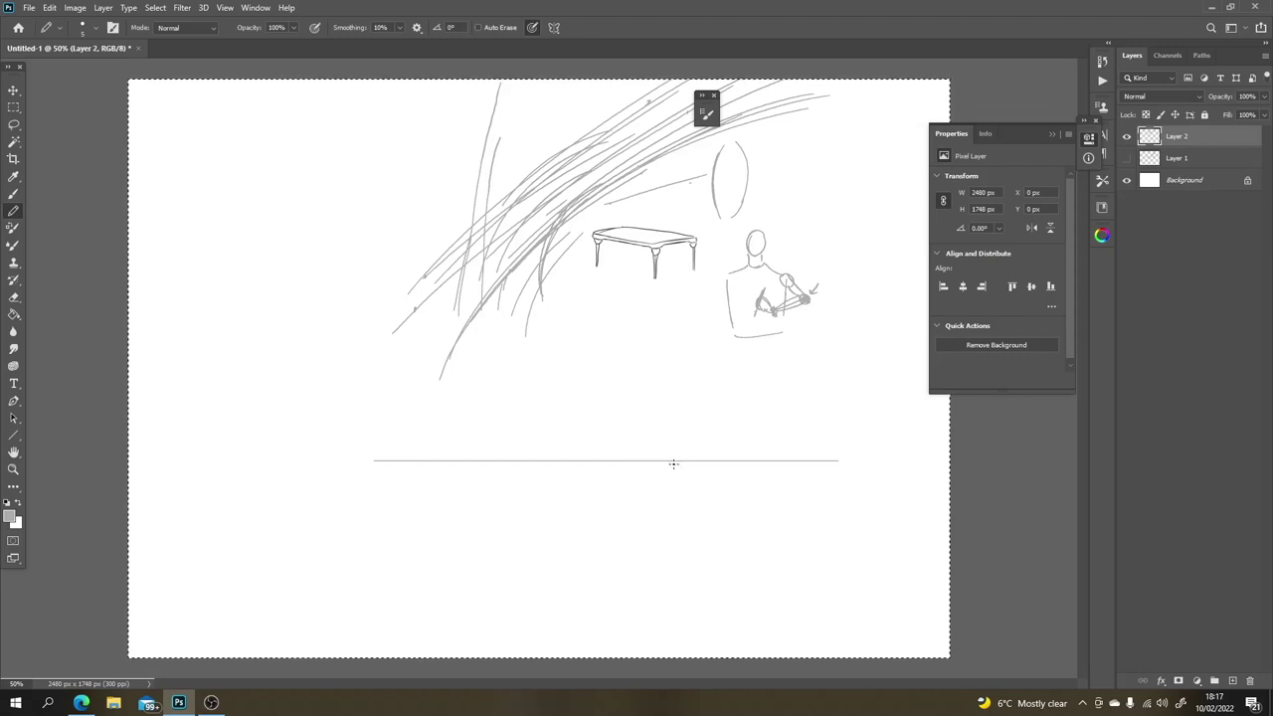
{"action": "left_click_drag", "start_coordinate": [673, 464], "coordinate": [424, 687]}
{"action": "key", "text": "ctrl+z"}
{"action": "left_click_drag", "start_coordinate": [677, 462], "coordinate": [420, 630]}
{"action": "key", "text": "ctrl+z"}
{"action": "left_click_drag", "start_coordinate": [677, 462], "coordinate": [378, 662]}
{"action": "key", "text": "ctrl+z"}
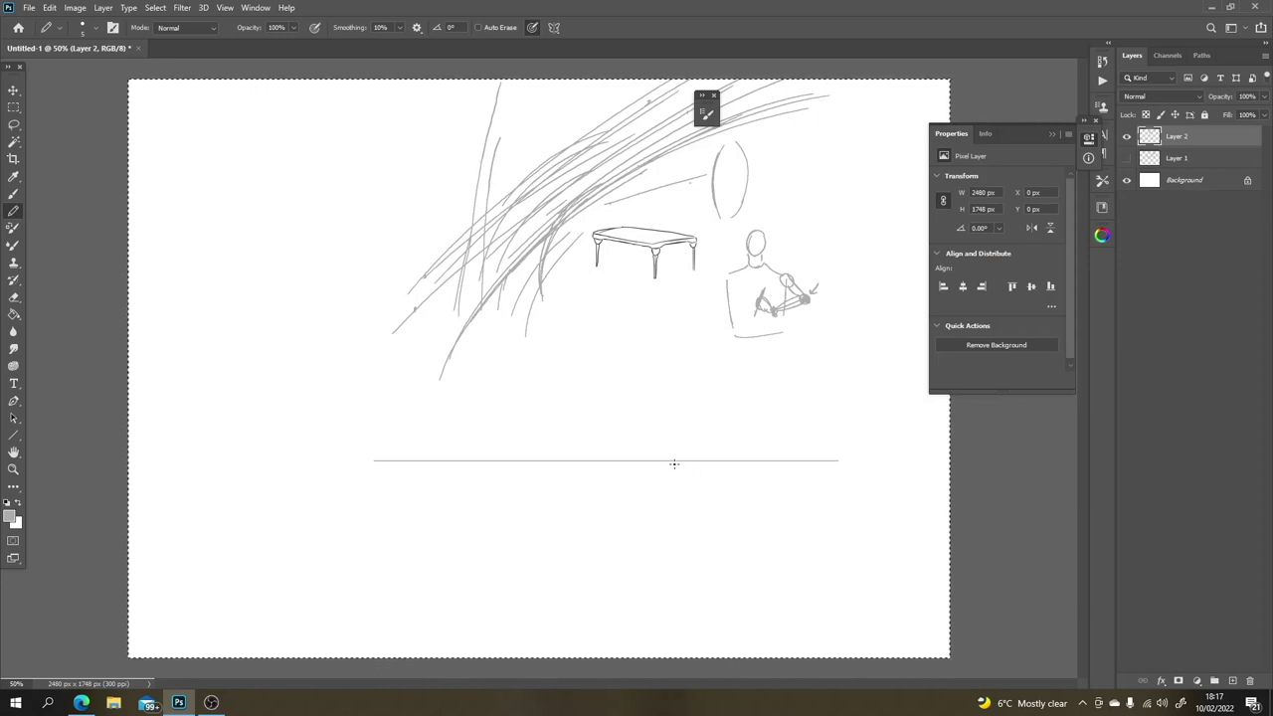
Step: Draw freehand perspective lines from the horizon point, keeping one toward the lower-left and two toward the lower-right
{"action": "left_click_drag", "start_coordinate": [671, 462], "coordinate": [348, 658]}
{"action": "mouse_move", "coordinate": [669, 459]}
{"action": "left_mouse_down"}
{"action": "mouse_move", "coordinate": [336, 590]}
{"action": "mouse_move", "coordinate": [204, 658]}
{"action": "left_mouse_up"}
{"action": "left_click_drag", "start_coordinate": [662, 463], "coordinate": [159, 614]}
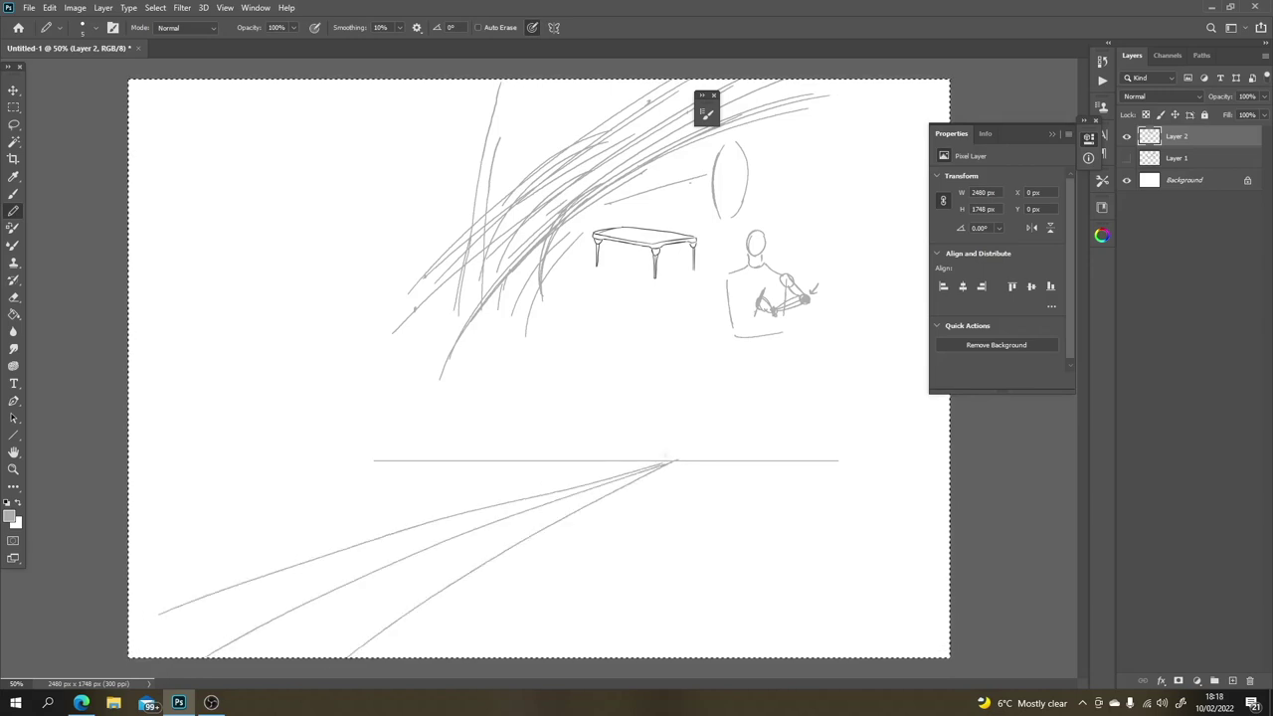
{"action": "key", "text": "ctrl+z"}
{"action": "key", "text": "ctrl+z"}
{"action": "left_click_drag", "start_coordinate": [676, 463], "coordinate": [867, 624]}
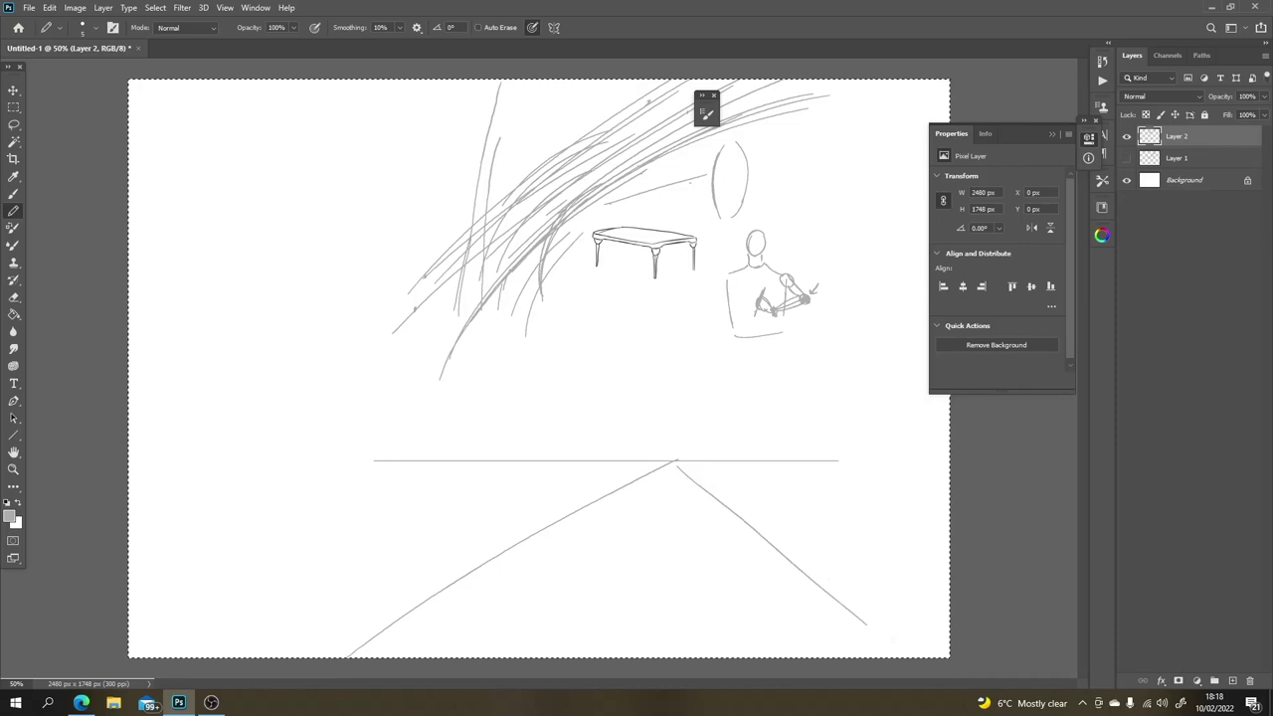
{"action": "left_click_drag", "start_coordinate": [672, 466], "coordinate": [938, 551]}
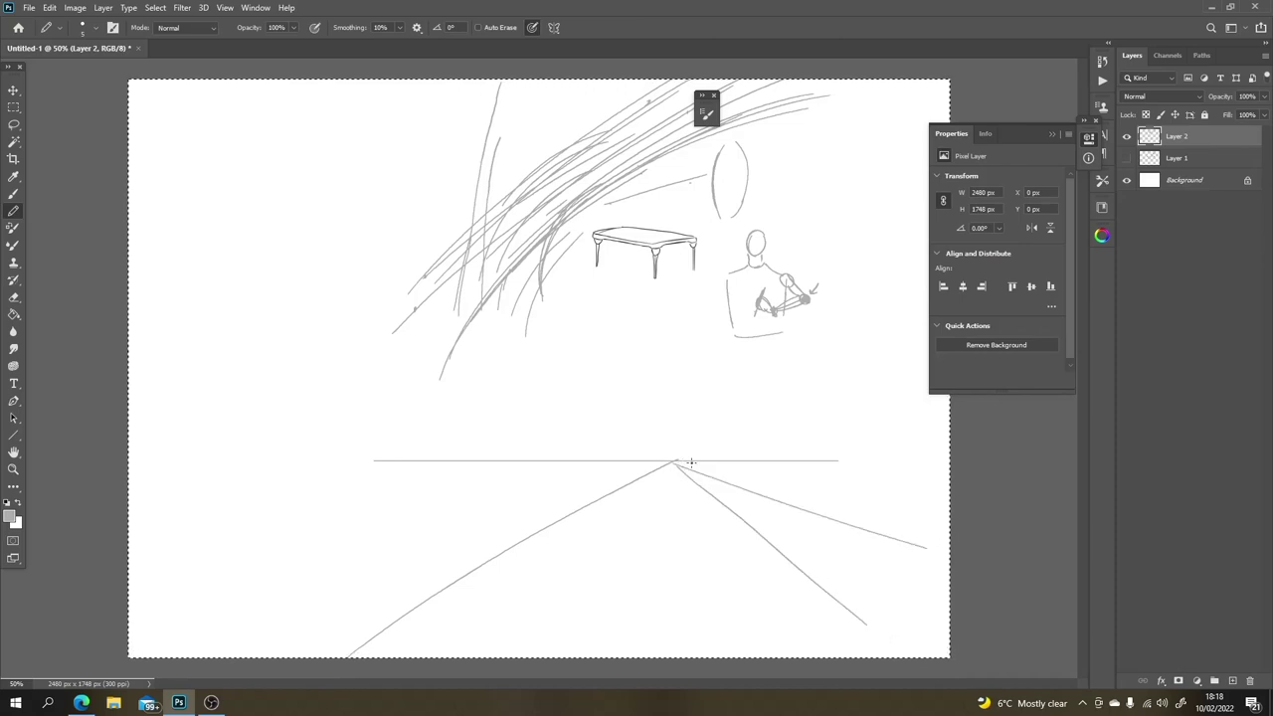
Step: Sketch three more perspective lines fanning out from the vanishing point on the horizon toward the canvas's right edge
{"action": "mouse_move", "coordinate": [686, 463]}
{"action": "left_mouse_down"}
{"action": "mouse_move", "coordinate": [956, 501]}
{"action": "mouse_move", "coordinate": [1013, 533]}
{"action": "left_mouse_up"}
{"action": "left_click_drag", "start_coordinate": [674, 463], "coordinate": [950, 356]}
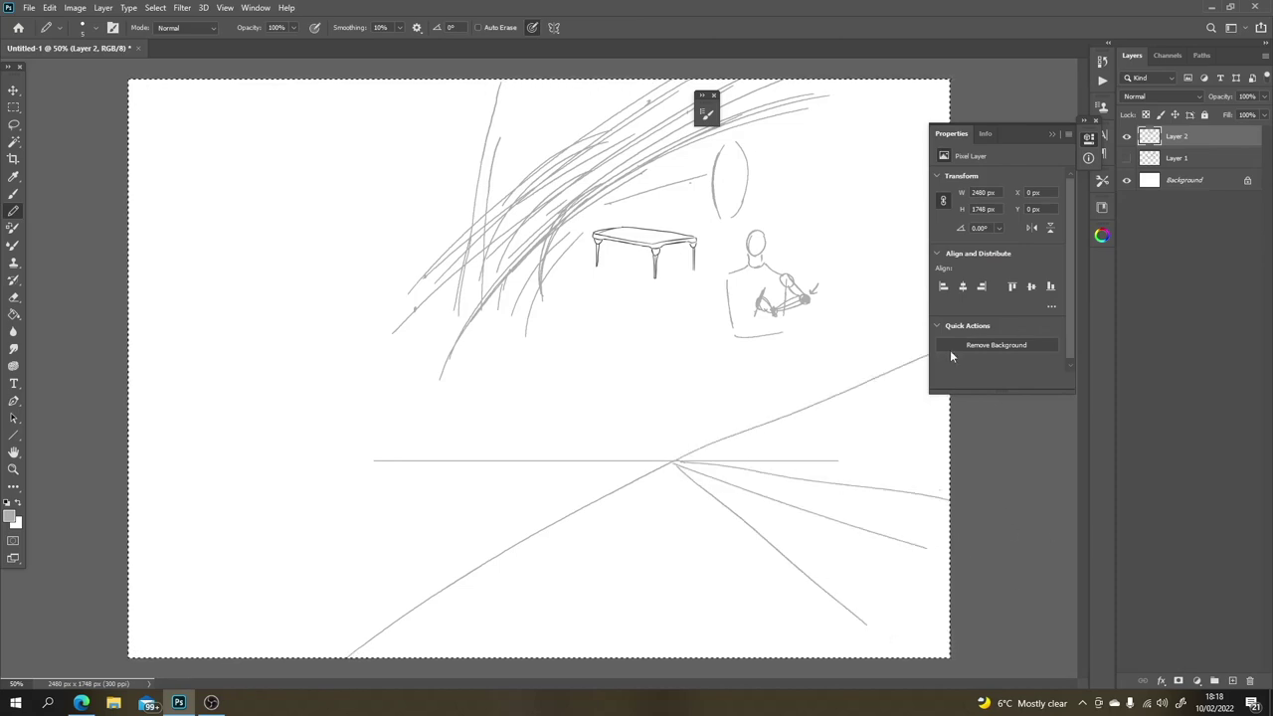
{"action": "left_click_drag", "start_coordinate": [676, 463], "coordinate": [878, 308]}
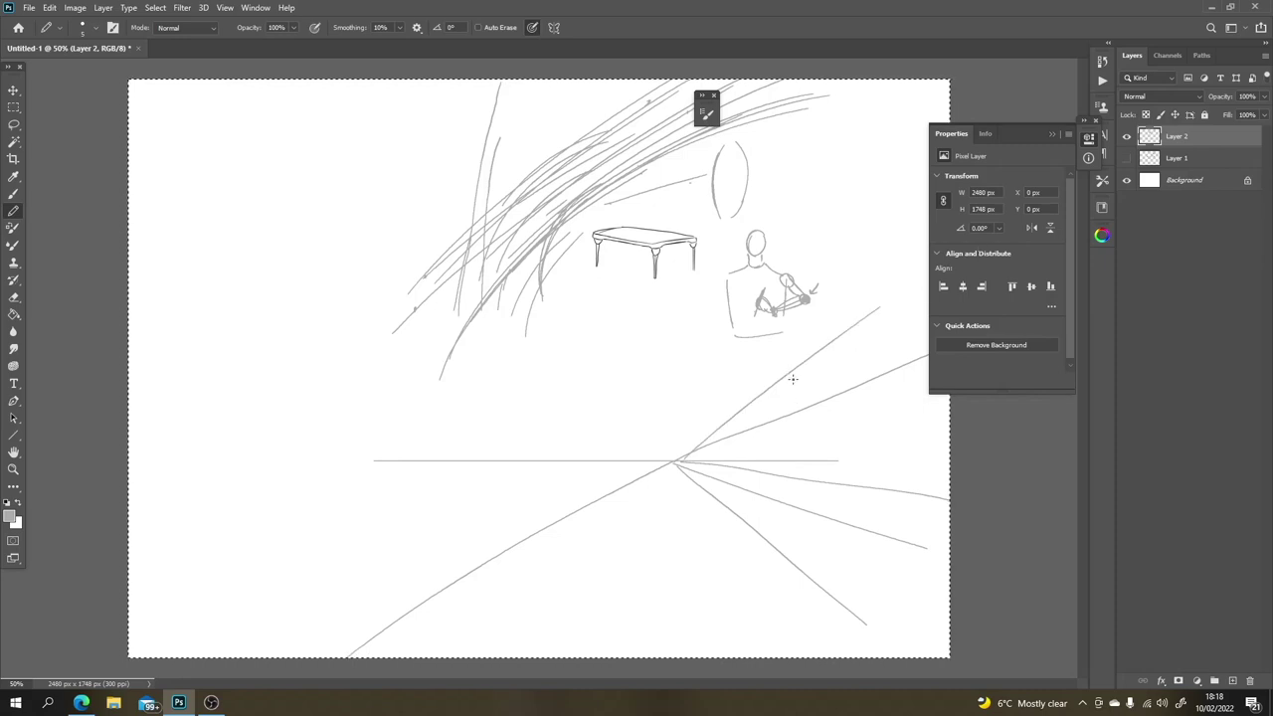
Step: Sketch two box-like building forms between the perspective lines right of the vanishing point, adding their vertical edges, roof and base lines
{"action": "mouse_move", "coordinate": [788, 373]}
{"action": "left_mouse_down"}
{"action": "mouse_move", "coordinate": [815, 418]}
{"action": "mouse_move", "coordinate": [811, 463]}
{"action": "left_mouse_up"}
{"action": "mouse_move", "coordinate": [837, 337]}
{"action": "left_mouse_down"}
{"action": "mouse_move", "coordinate": [875, 379]}
{"action": "mouse_move", "coordinate": [871, 476]}
{"action": "mouse_move", "coordinate": [929, 336]}
{"action": "left_mouse_up"}
{"action": "left_click_drag", "start_coordinate": [811, 464], "coordinate": [838, 462]}
{"action": "left_click_drag", "start_coordinate": [873, 467], "coordinate": [950, 471]}
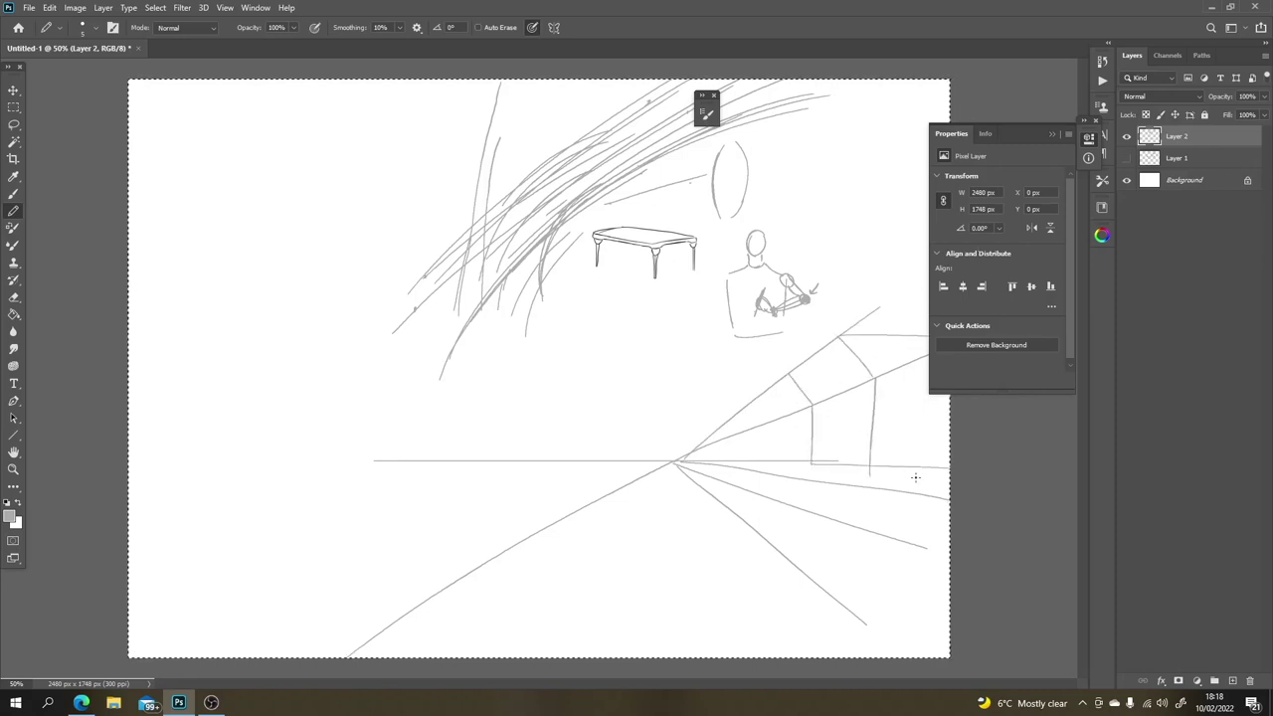
{"action": "left_click_drag", "start_coordinate": [869, 487], "coordinate": [810, 481]}
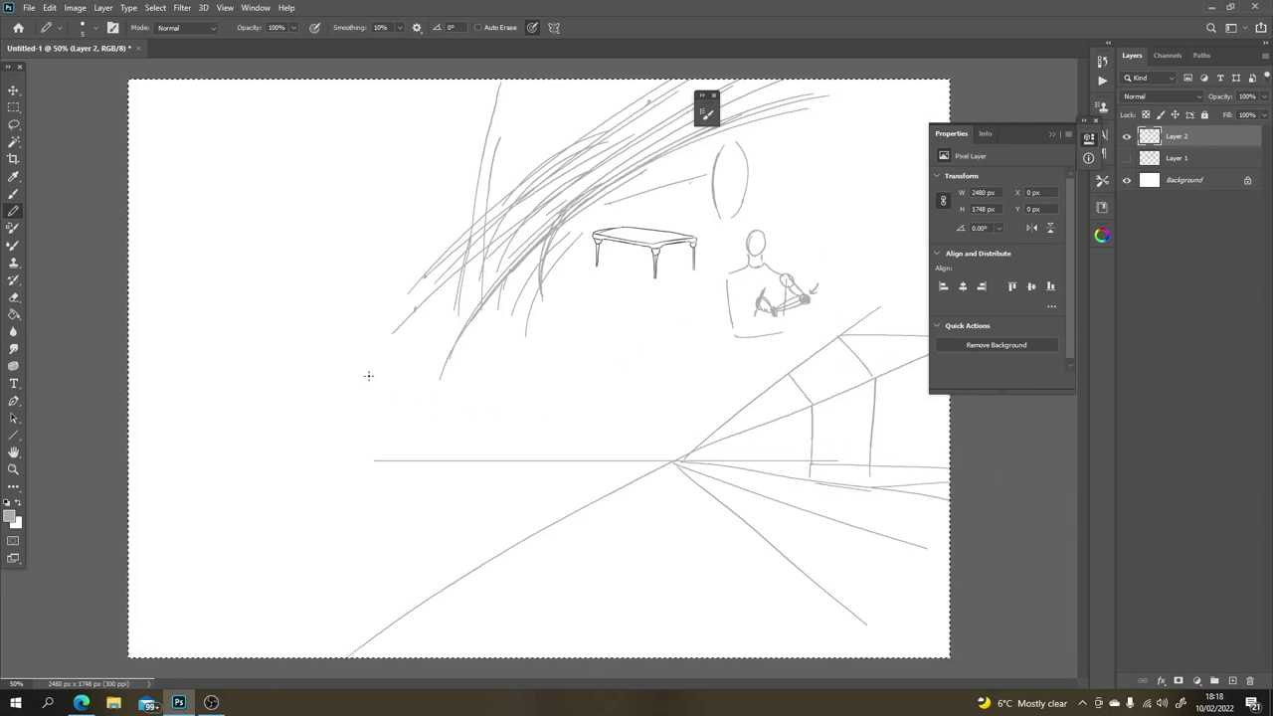
Step: Draw groups of parallel hatching strokes below the table sketch, one group curved and the others straight and slanted
{"action": "mouse_move", "coordinate": [551, 330]}
{"action": "left_mouse_down"}
{"action": "mouse_move", "coordinate": [533, 416]}
{"action": "mouse_move", "coordinate": [527, 376]}
{"action": "mouse_move", "coordinate": [542, 444]}
{"action": "left_mouse_up"}
{"action": "mouse_move", "coordinate": [563, 326]}
{"action": "left_mouse_down"}
{"action": "mouse_move", "coordinate": [533, 380]}
{"action": "mouse_move", "coordinate": [551, 354]}
{"action": "mouse_move", "coordinate": [546, 403]}
{"action": "mouse_move", "coordinate": [562, 366]}
{"action": "mouse_move", "coordinate": [566, 440]}
{"action": "mouse_move", "coordinate": [575, 372]}
{"action": "mouse_move", "coordinate": [577, 447]}
{"action": "left_mouse_up"}
{"action": "mouse_move", "coordinate": [603, 340]}
{"action": "left_mouse_down"}
{"action": "mouse_move", "coordinate": [591, 463]}
{"action": "mouse_move", "coordinate": [604, 424]}
{"action": "left_mouse_up"}
{"action": "left_click_drag", "start_coordinate": [617, 474], "coordinate": [646, 356]}
{"action": "mouse_move", "coordinate": [688, 317]}
{"action": "left_mouse_down"}
{"action": "mouse_move", "coordinate": [664, 407]}
{"action": "mouse_move", "coordinate": [706, 365]}
{"action": "mouse_move", "coordinate": [690, 426]}
{"action": "left_mouse_up"}
{"action": "left_click_drag", "start_coordinate": [714, 338], "coordinate": [694, 430]}
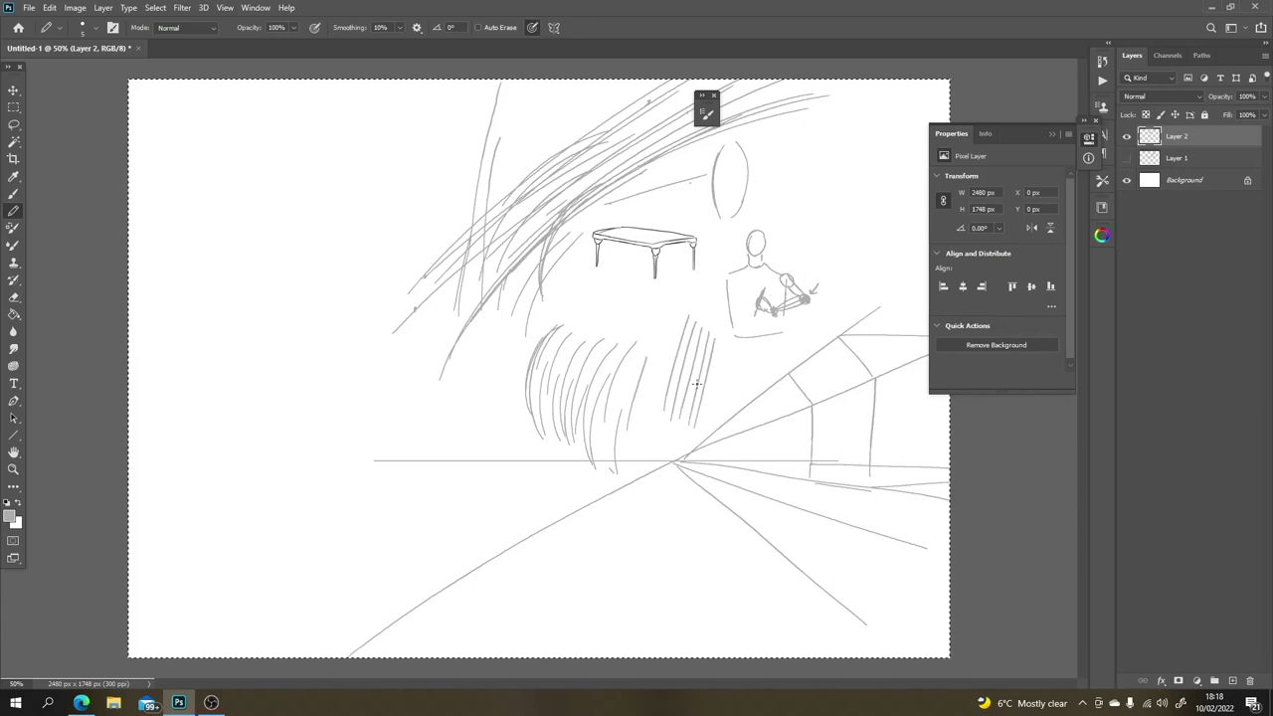
{"action": "left_click_drag", "start_coordinate": [676, 253], "coordinate": [639, 376]}
{"action": "left_click_drag", "start_coordinate": [680, 247], "coordinate": [637, 419]}
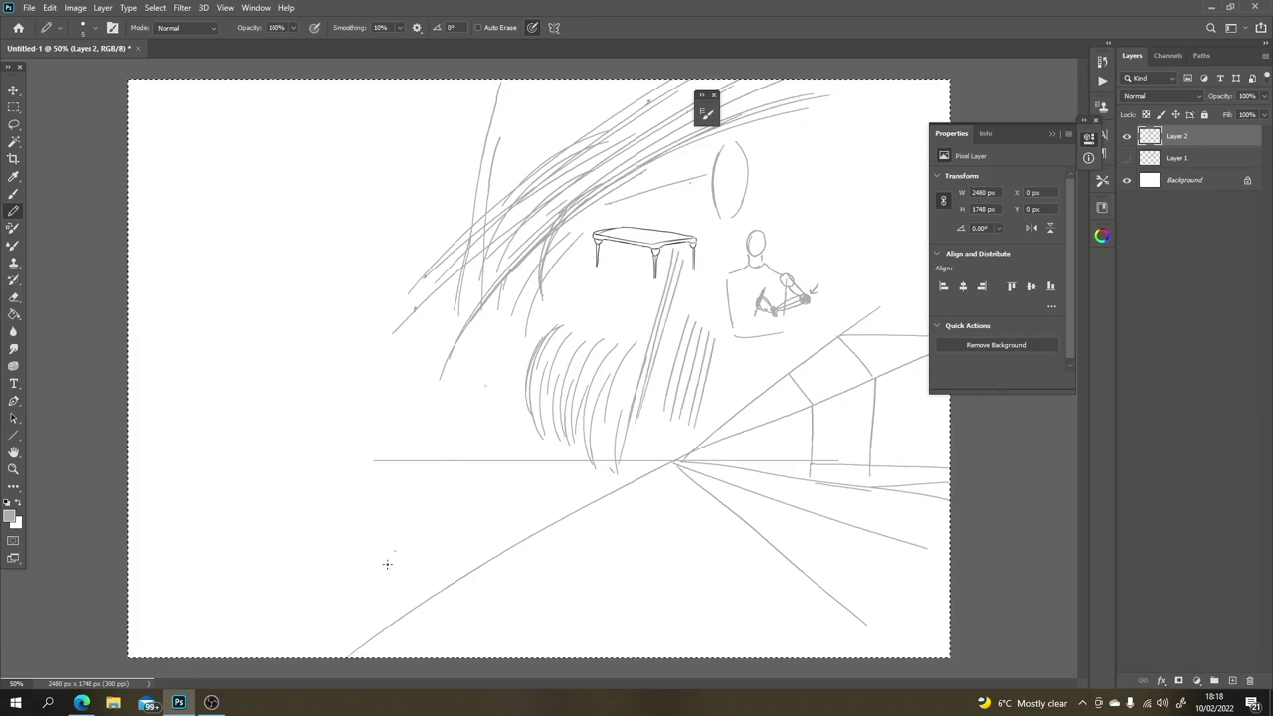
Step: Connect the guide dots left of the hatching with a straight diagonal, a curve and a long S-curve, redrawing the S-curve until it flows smoothly
{"action": "left_click_drag", "start_coordinate": [380, 571], "coordinate": [513, 354]}
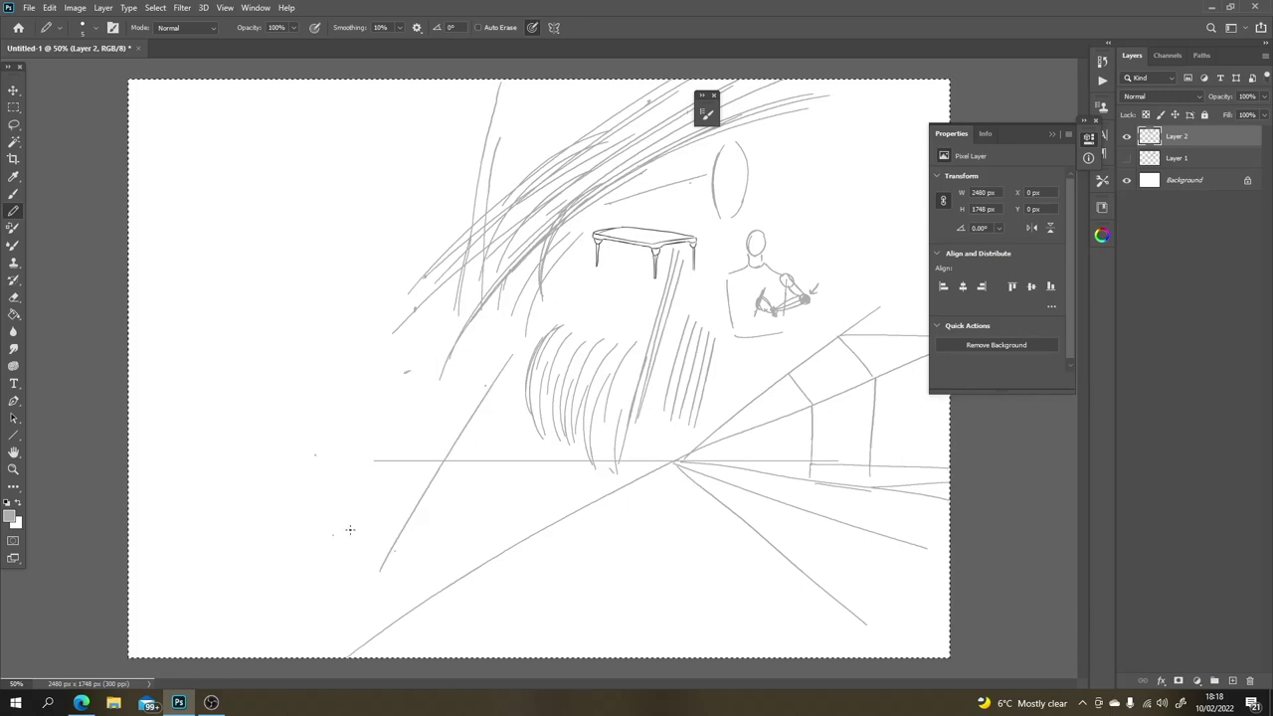
{"action": "mouse_move", "coordinate": [326, 563]}
{"action": "left_mouse_down"}
{"action": "mouse_move", "coordinate": [332, 407]}
{"action": "mouse_move", "coordinate": [436, 364]}
{"action": "left_mouse_up"}
{"action": "mouse_move", "coordinate": [298, 563]}
{"action": "left_mouse_down"}
{"action": "mouse_move", "coordinate": [256, 531]}
{"action": "mouse_move", "coordinate": [232, 372]}
{"action": "mouse_move", "coordinate": [401, 240]}
{"action": "mouse_move", "coordinate": [329, 121]}
{"action": "mouse_move", "coordinate": [395, 231]}
{"action": "mouse_move", "coordinate": [272, 324]}
{"action": "mouse_move", "coordinate": [264, 549]}
{"action": "mouse_move", "coordinate": [227, 368]}
{"action": "mouse_move", "coordinate": [387, 240]}
{"action": "mouse_move", "coordinate": [350, 139]}
{"action": "left_mouse_up"}
{"action": "key", "text": "ctrl+z"}
{"action": "key", "text": "ctrl+z"}
{"action": "key", "text": "ctrl+z"}
{"action": "mouse_move", "coordinate": [287, 541]}
{"action": "left_mouse_down"}
{"action": "mouse_move", "coordinate": [208, 455]}
{"action": "mouse_move", "coordinate": [255, 319]}
{"action": "mouse_move", "coordinate": [375, 227]}
{"action": "mouse_move", "coordinate": [353, 134]}
{"action": "left_mouse_up"}
{"action": "key", "text": "ctrl+z"}
{"action": "mouse_move", "coordinate": [293, 548]}
{"action": "left_mouse_down"}
{"action": "mouse_move", "coordinate": [206, 454]}
{"action": "mouse_move", "coordinate": [275, 307]}
{"action": "mouse_move", "coordinate": [393, 194]}
{"action": "mouse_move", "coordinate": [343, 139]}
{"action": "left_mouse_up"}
{"action": "key", "text": "ctrl+z"}
{"action": "mouse_move", "coordinate": [213, 467]}
{"action": "left_mouse_down"}
{"action": "mouse_move", "coordinate": [337, 282]}
{"action": "mouse_move", "coordinate": [350, 149]}
{"action": "left_mouse_up"}
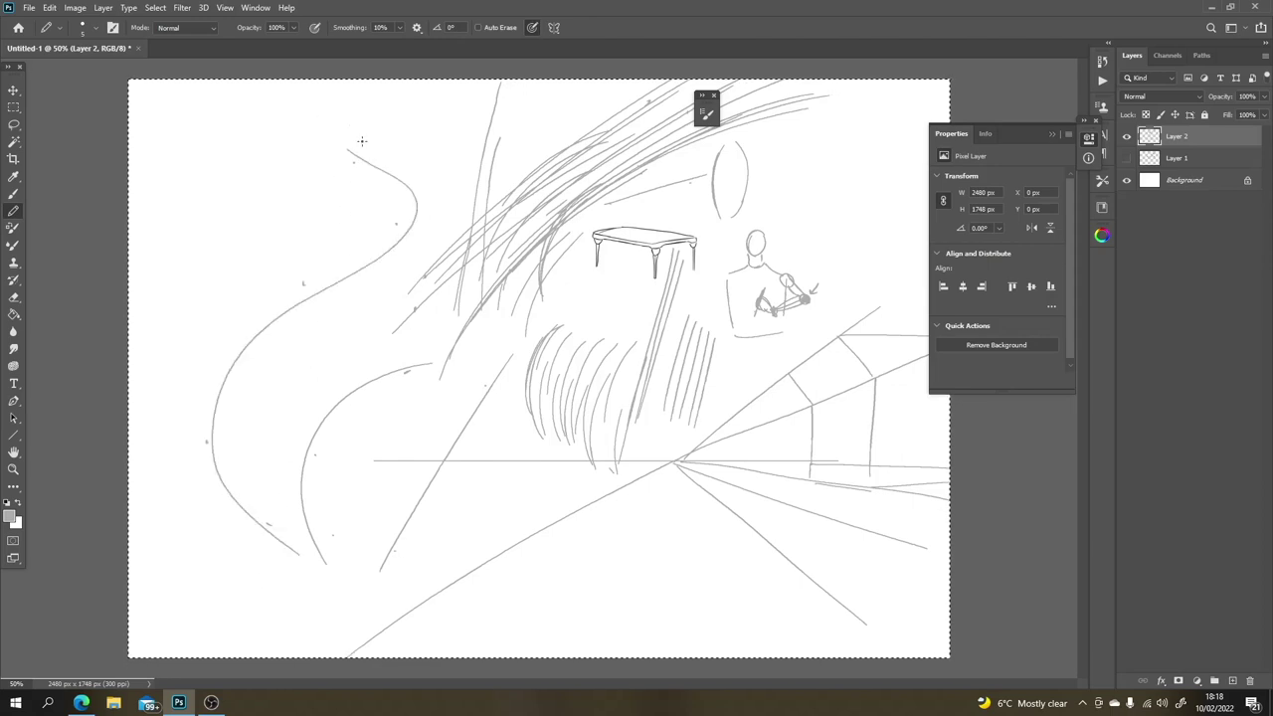
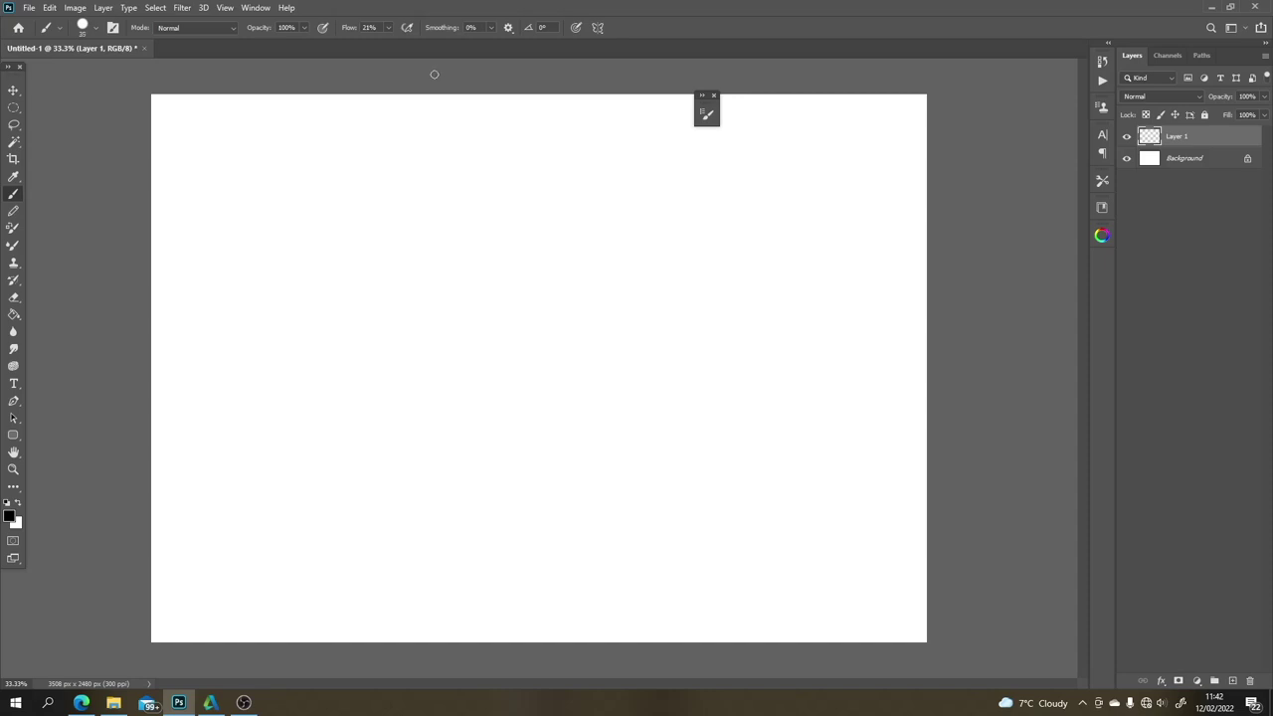
Step: Try two curved strokes with the Pencil tool on the blank Layer 1 and undo them
{"action": "left_click", "coordinate": [13, 210]}
{"action": "left_click_drag", "start_coordinate": [540, 212], "coordinate": [558, 314]}
{"action": "mouse_move", "coordinate": [549, 230]}
{"action": "left_mouse_down"}
{"action": "mouse_move", "coordinate": [554, 264]}
{"action": "mouse_move", "coordinate": [588, 318]}
{"action": "left_mouse_up"}
{"action": "key", "text": "ctrl+z"}
{"action": "key", "text": "ctrl+z"}
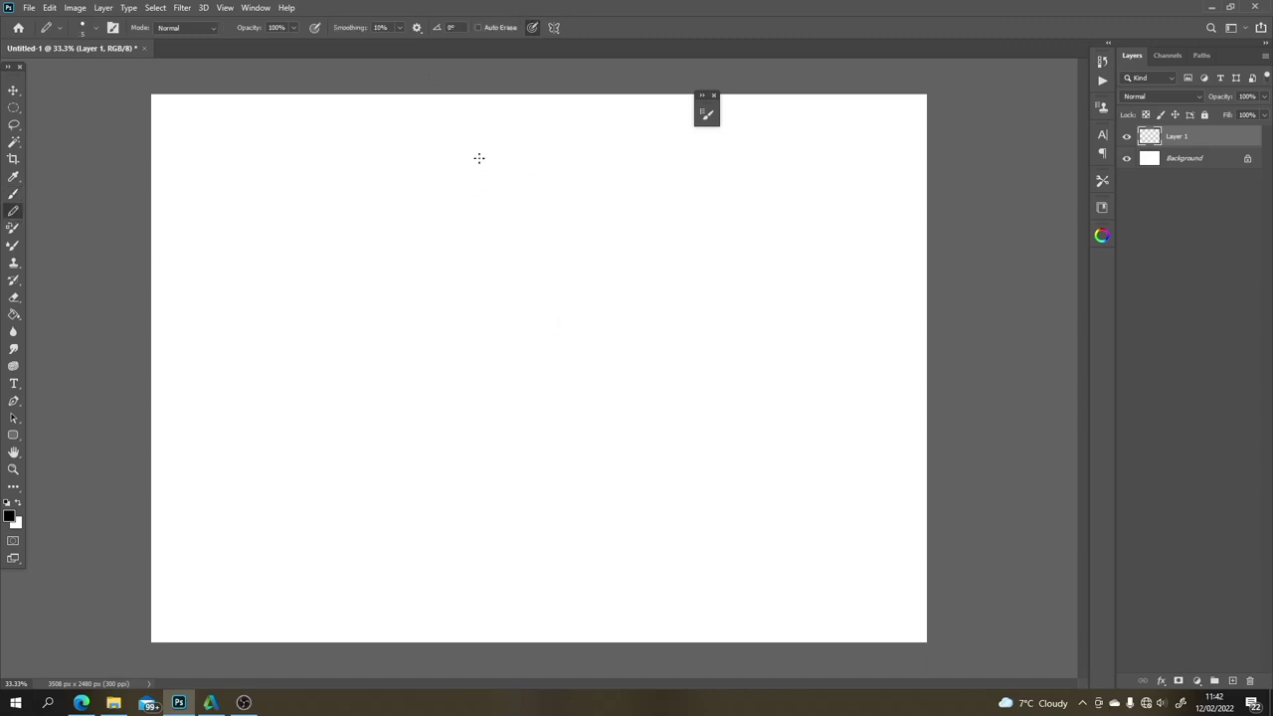
Step: Paint four nested, progressively shorter curved strokes of uniform thickness with the Brush tool near the canvas centre
{"action": "left_click", "coordinate": [19, 199]}
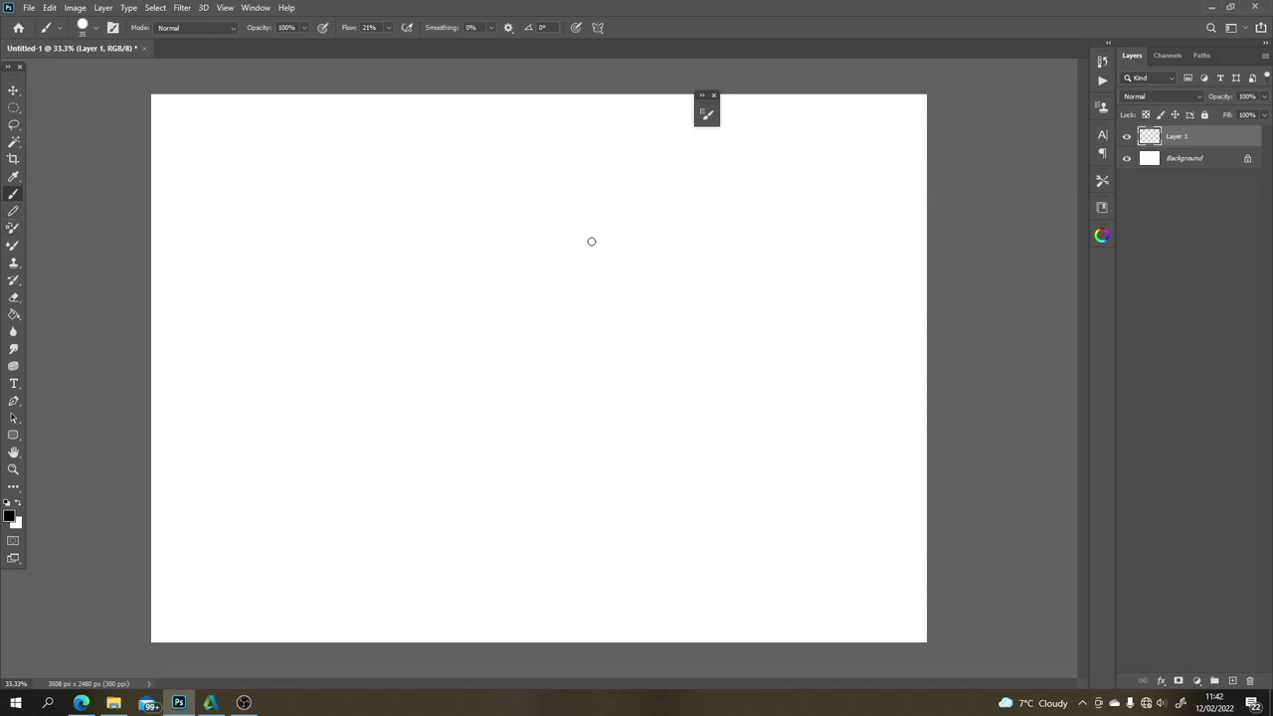
{"action": "left_click_drag", "start_coordinate": [594, 217], "coordinate": [613, 352]}
{"action": "key", "text": "ctrl+z"}
{"action": "mouse_move", "coordinate": [611, 226]}
{"action": "left_mouse_down"}
{"action": "mouse_move", "coordinate": [599, 285]}
{"action": "mouse_move", "coordinate": [641, 375]}
{"action": "left_mouse_up"}
{"action": "mouse_move", "coordinate": [620, 235]}
{"action": "left_mouse_down"}
{"action": "mouse_move", "coordinate": [614, 277]}
{"action": "mouse_move", "coordinate": [644, 348]}
{"action": "left_mouse_up"}
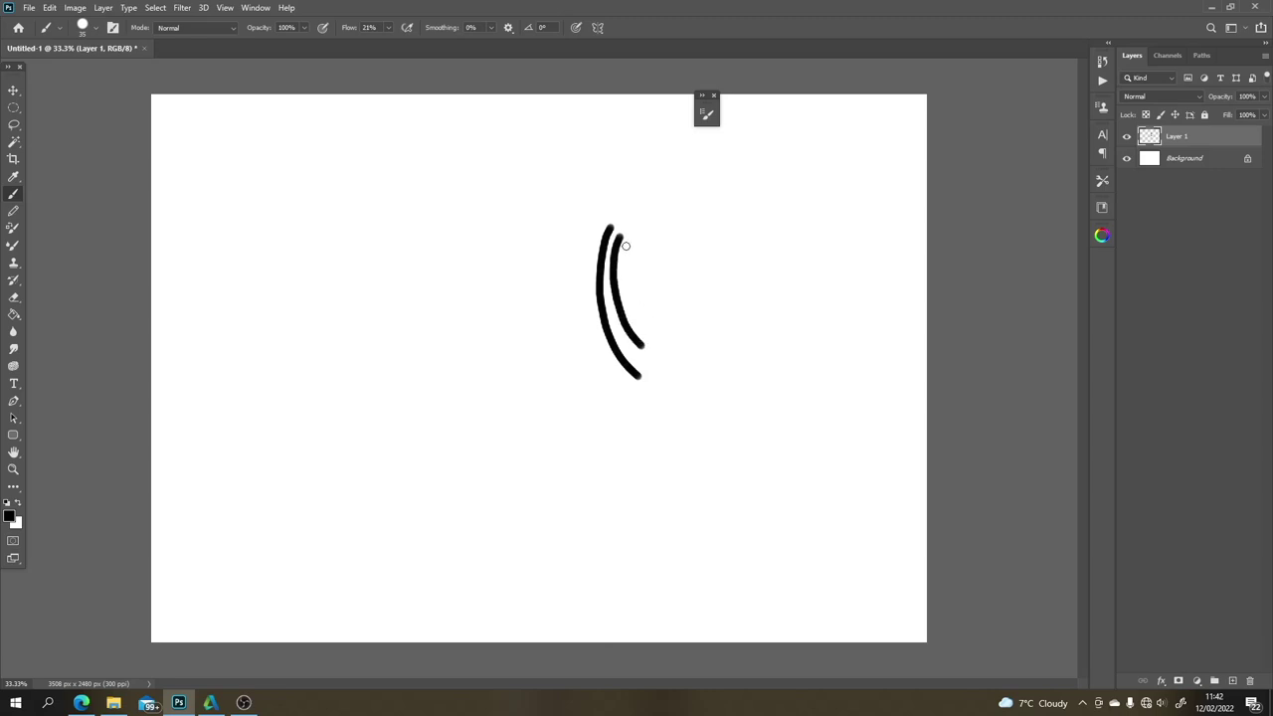
{"action": "left_click_drag", "start_coordinate": [626, 242], "coordinate": [652, 320]}
{"action": "left_click_drag", "start_coordinate": [635, 248], "coordinate": [654, 299]}
Step: Enable pen pressure for brush size and paint a set of tapered curved strokes of varying thickness beside the uniform ones
{"action": "left_click", "coordinate": [578, 28]}
{"action": "mouse_move", "coordinate": [557, 216]}
{"action": "left_mouse_down"}
{"action": "mouse_move", "coordinate": [546, 315]}
{"action": "mouse_move", "coordinate": [566, 369]}
{"action": "mouse_move", "coordinate": [599, 406]}
{"action": "left_mouse_up"}
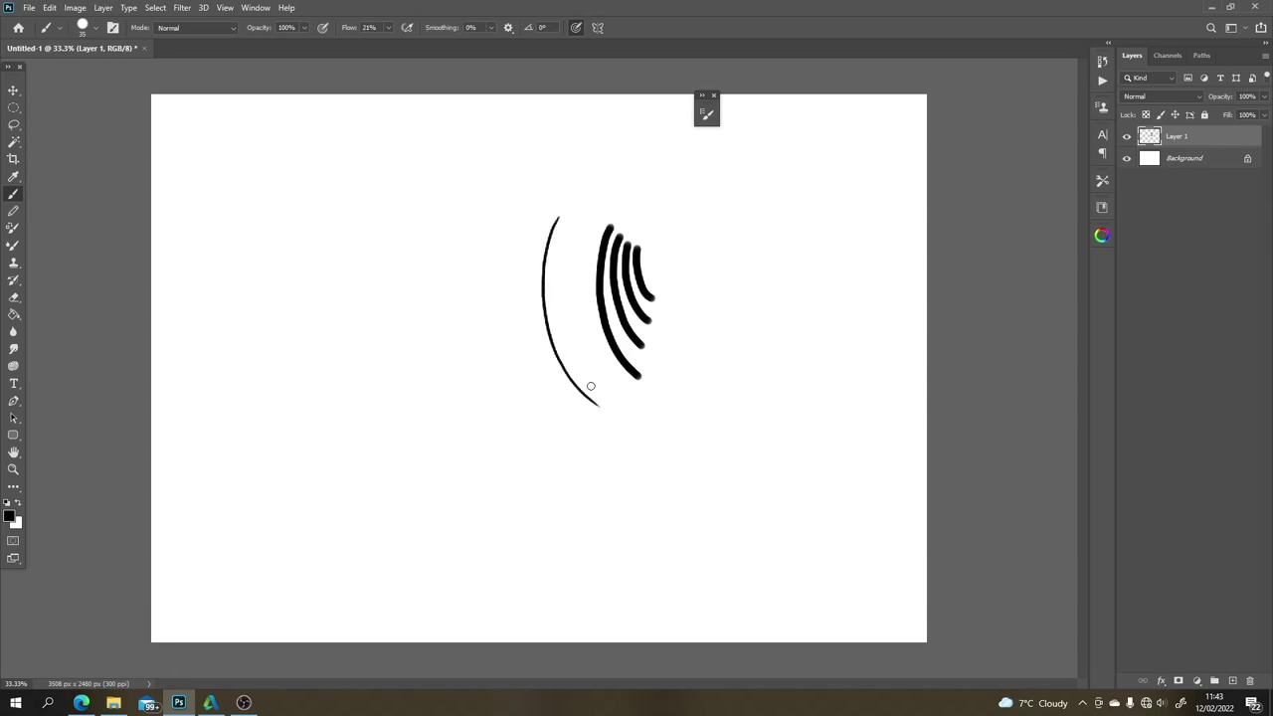
{"action": "mouse_move", "coordinate": [559, 231]}
{"action": "left_mouse_down"}
{"action": "mouse_move", "coordinate": [555, 304]}
{"action": "mouse_move", "coordinate": [595, 394]}
{"action": "left_mouse_up"}
{"action": "key", "text": "ctrl+z"}
{"action": "mouse_move", "coordinate": [558, 225]}
{"action": "left_mouse_down"}
{"action": "mouse_move", "coordinate": [557, 308]}
{"action": "mouse_move", "coordinate": [597, 388]}
{"action": "left_mouse_up"}
{"action": "left_click_drag", "start_coordinate": [564, 237], "coordinate": [594, 367]}
{"action": "mouse_move", "coordinate": [574, 248]}
{"action": "left_mouse_down"}
{"action": "mouse_move", "coordinate": [595, 343]}
{"action": "mouse_move", "coordinate": [582, 287]}
{"action": "mouse_move", "coordinate": [592, 304]}
{"action": "left_mouse_up"}
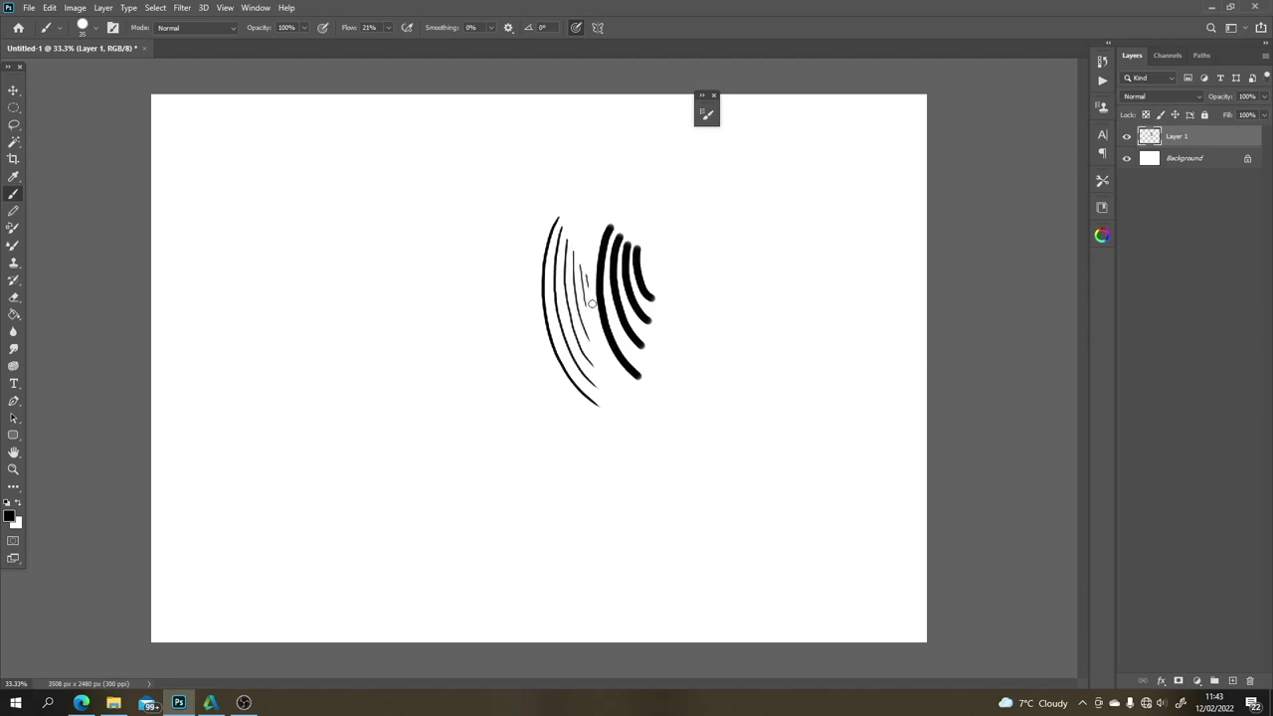
{"action": "mouse_move", "coordinate": [552, 206]}
{"action": "left_mouse_down"}
{"action": "mouse_move", "coordinate": [530, 327]}
{"action": "mouse_move", "coordinate": [588, 418]}
{"action": "left_mouse_up"}
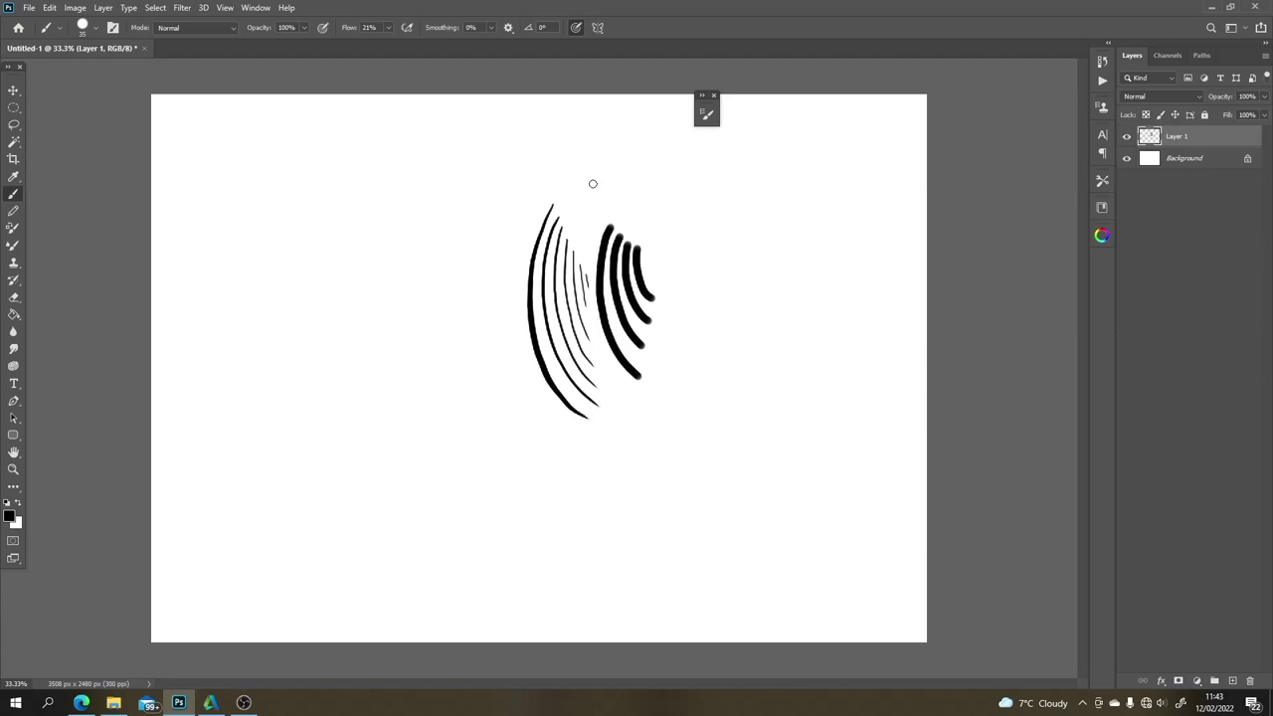
{"action": "mouse_move", "coordinate": [540, 206]}
{"action": "left_mouse_down"}
{"action": "mouse_move", "coordinate": [517, 290]}
{"action": "mouse_move", "coordinate": [538, 383]}
{"action": "mouse_move", "coordinate": [582, 434]}
{"action": "left_mouse_up"}
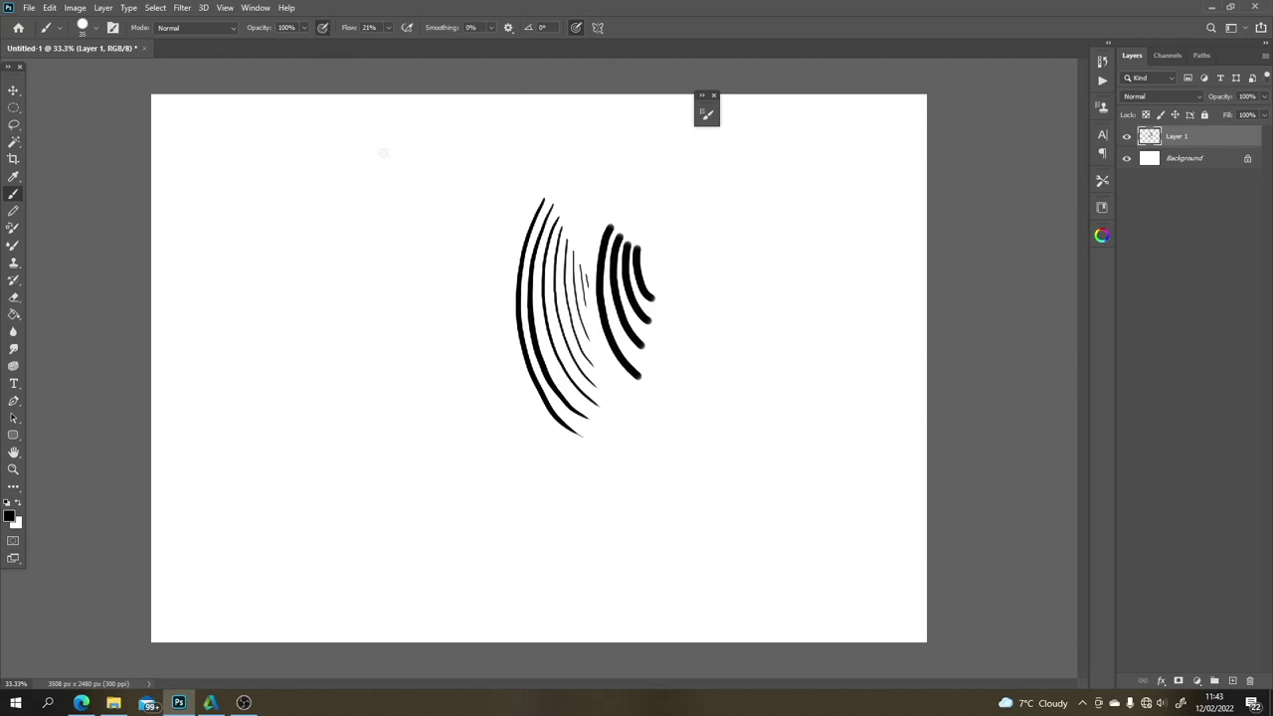
Step: Enable pen pressure for opacity and build up soft grey arcs left of the tapered strokes, undoing the last one
{"action": "mouse_move", "coordinate": [491, 191]}
{"action": "left_mouse_down"}
{"action": "mouse_move", "coordinate": [478, 301]}
{"action": "mouse_move", "coordinate": [508, 375]}
{"action": "left_mouse_up"}
{"action": "mouse_move", "coordinate": [494, 193]}
{"action": "left_mouse_down"}
{"action": "mouse_move", "coordinate": [477, 257]}
{"action": "mouse_move", "coordinate": [508, 365]}
{"action": "mouse_move", "coordinate": [487, 195]}
{"action": "mouse_move", "coordinate": [474, 273]}
{"action": "mouse_move", "coordinate": [485, 205]}
{"action": "mouse_move", "coordinate": [476, 259]}
{"action": "mouse_move", "coordinate": [483, 211]}
{"action": "mouse_move", "coordinate": [491, 337]}
{"action": "left_mouse_up"}
{"action": "mouse_move", "coordinate": [478, 227]}
{"action": "left_mouse_down"}
{"action": "mouse_move", "coordinate": [474, 271]}
{"action": "mouse_move", "coordinate": [509, 374]}
{"action": "left_mouse_up"}
{"action": "left_click_drag", "start_coordinate": [476, 280], "coordinate": [507, 374]}
{"action": "mouse_move", "coordinate": [483, 257]}
{"action": "left_mouse_down"}
{"action": "mouse_move", "coordinate": [479, 217]}
{"action": "mouse_move", "coordinate": [500, 177]}
{"action": "mouse_move", "coordinate": [482, 205]}
{"action": "mouse_move", "coordinate": [560, 130]}
{"action": "mouse_move", "coordinate": [605, 113]}
{"action": "left_mouse_up"}
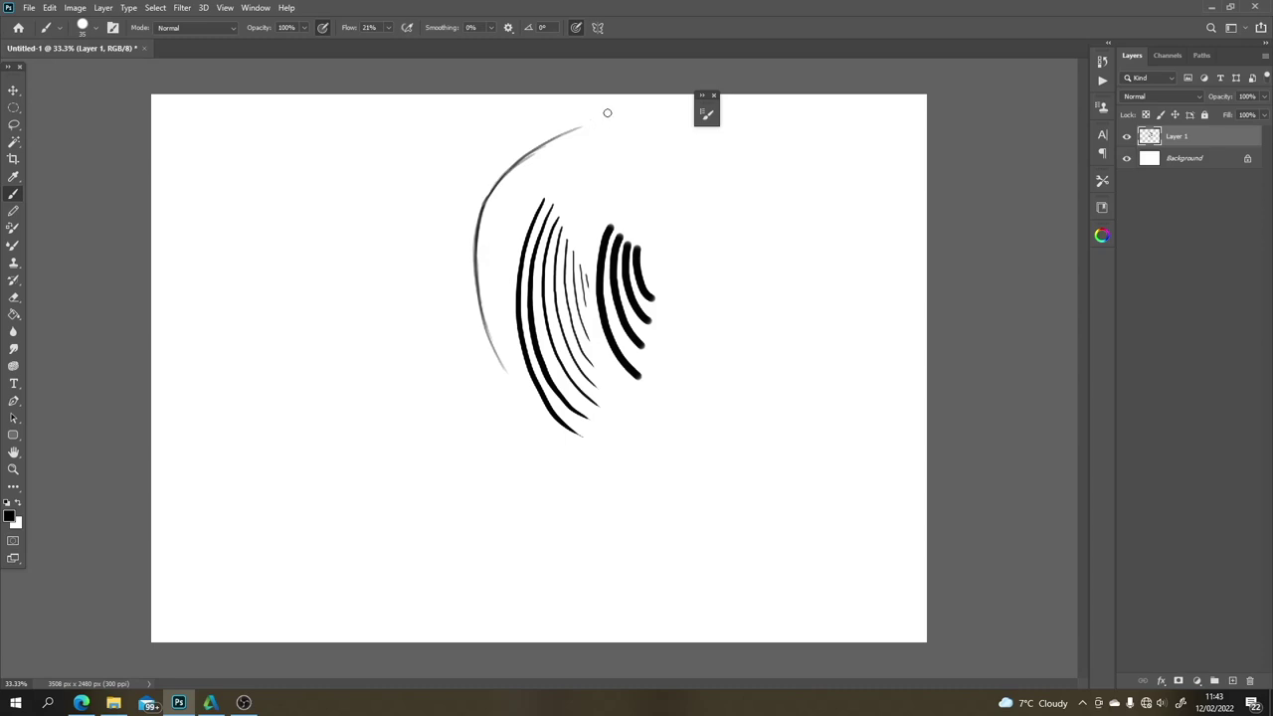
{"action": "mouse_move", "coordinate": [526, 142]}
{"action": "left_mouse_down"}
{"action": "mouse_move", "coordinate": [498, 167]}
{"action": "mouse_move", "coordinate": [460, 315]}
{"action": "left_mouse_up"}
{"action": "mouse_move", "coordinate": [526, 139]}
{"action": "left_mouse_down"}
{"action": "mouse_move", "coordinate": [464, 240]}
{"action": "mouse_move", "coordinate": [466, 316]}
{"action": "left_mouse_up"}
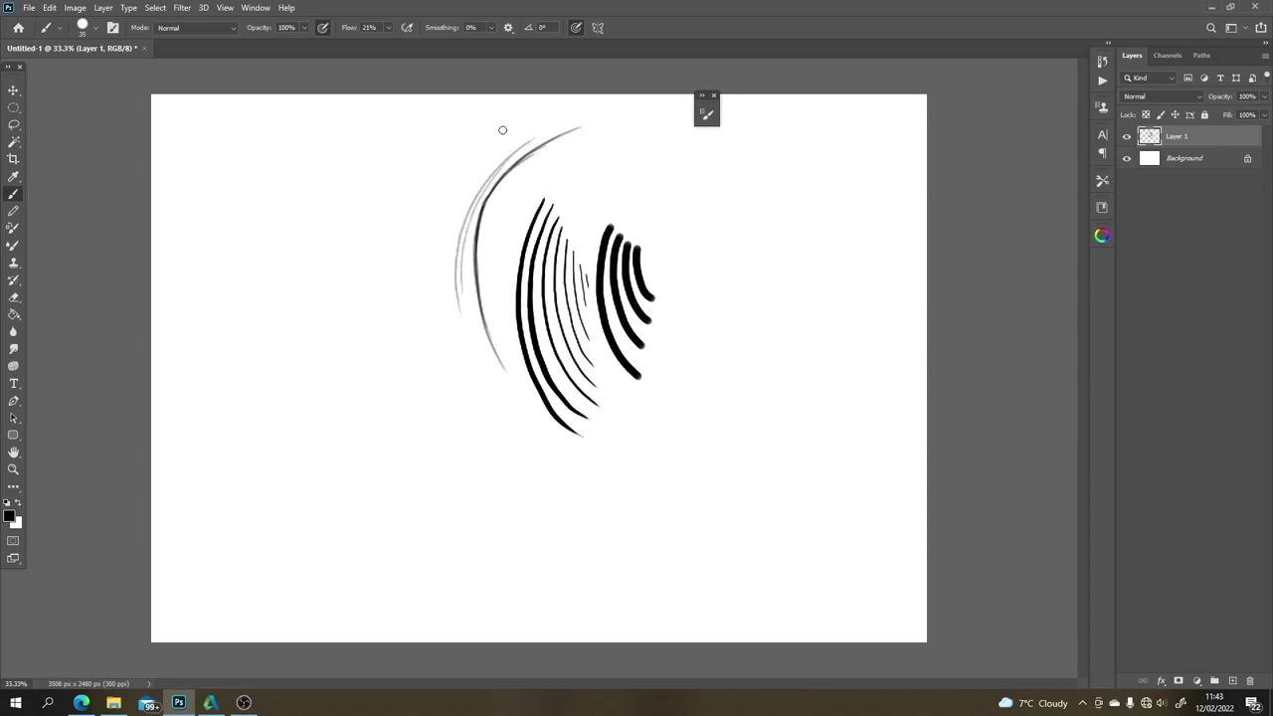
{"action": "key", "text": "ctrl+z"}
Step: Lower the brush flow to 8% and build up a long, gradually darkening curve from overlapping strokes left of the grey arcs
{"action": "left_click", "coordinate": [389, 28]}
{"action": "left_click_drag", "start_coordinate": [388, 45], "coordinate": [386, 44]}
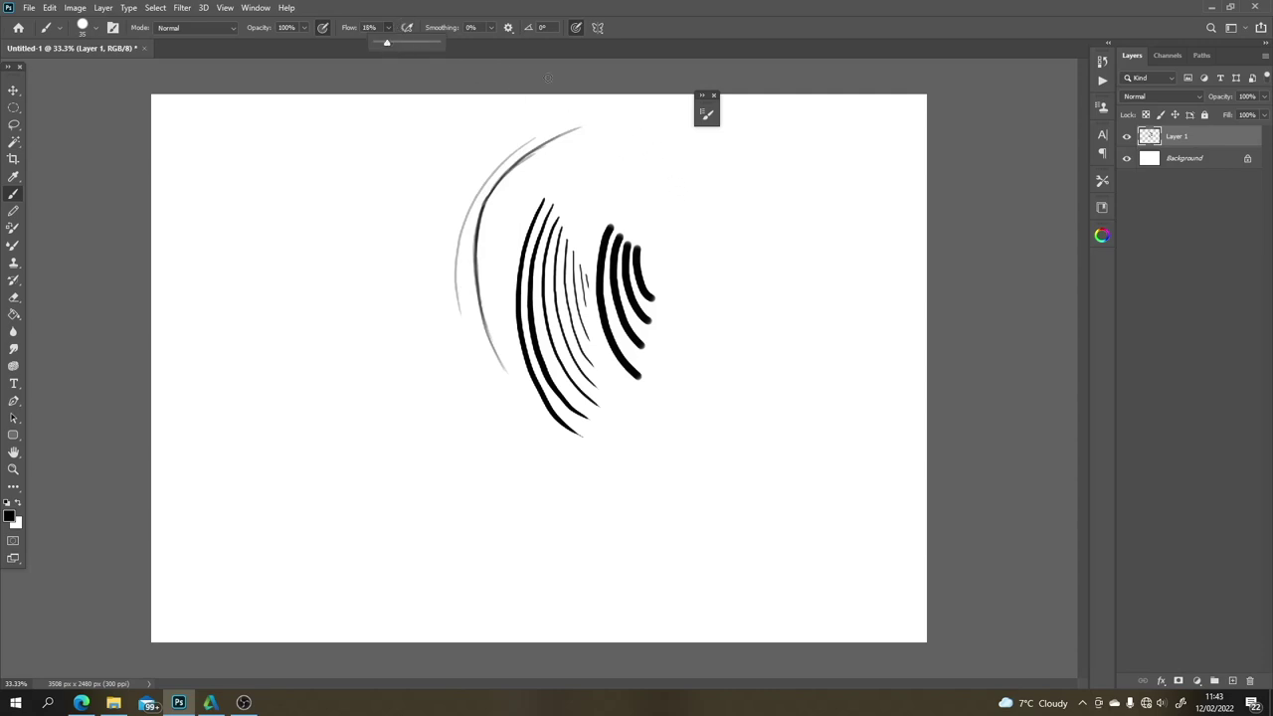
{"action": "left_click_drag", "start_coordinate": [383, 45], "coordinate": [378, 46]}
{"action": "left_click", "coordinate": [429, 174]}
{"action": "left_click_drag", "start_coordinate": [433, 159], "coordinate": [418, 267]}
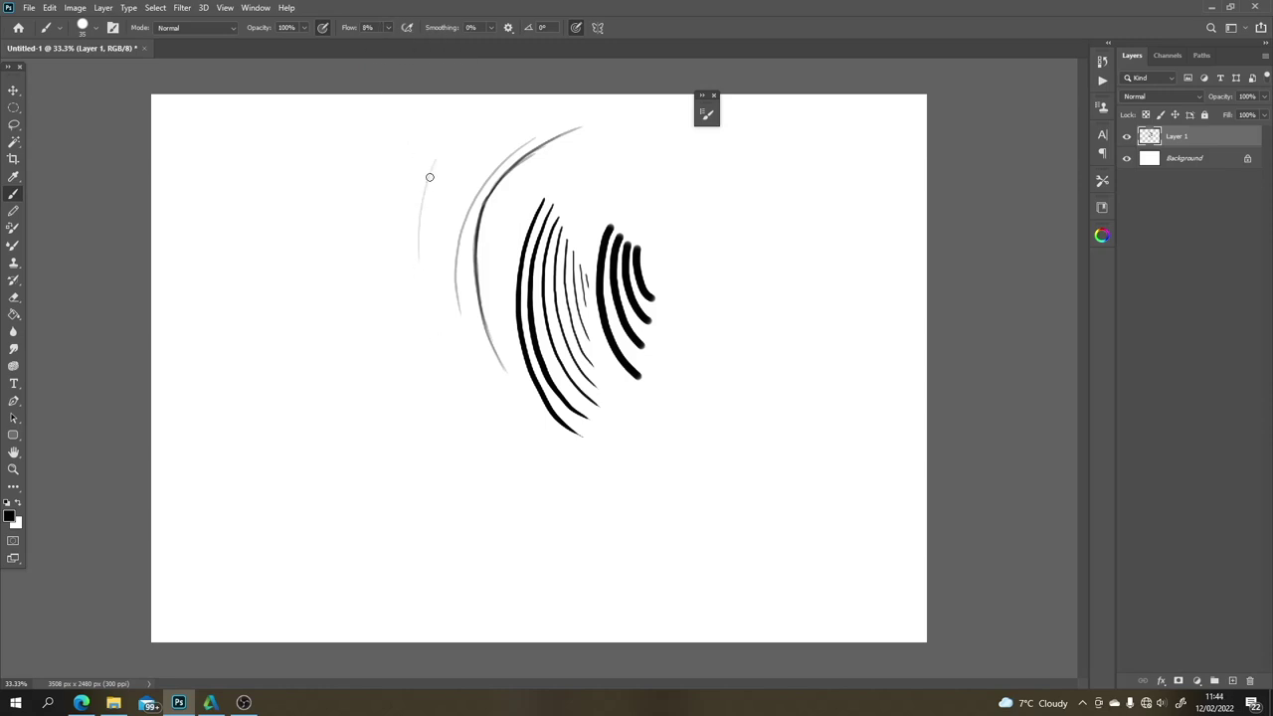
{"action": "left_click_drag", "start_coordinate": [432, 170], "coordinate": [423, 284]}
{"action": "left_click_drag", "start_coordinate": [430, 169], "coordinate": [424, 289]}
{"action": "left_click_drag", "start_coordinate": [427, 177], "coordinate": [426, 298]}
{"action": "mouse_move", "coordinate": [420, 216]}
{"action": "left_mouse_down"}
{"action": "mouse_move", "coordinate": [447, 347]}
{"action": "mouse_move", "coordinate": [423, 266]}
{"action": "mouse_move", "coordinate": [459, 365]}
{"action": "left_mouse_up"}
{"action": "left_click_drag", "start_coordinate": [421, 253], "coordinate": [474, 391]}
{"action": "mouse_move", "coordinate": [426, 287]}
{"action": "left_mouse_down"}
{"action": "mouse_move", "coordinate": [495, 409]}
{"action": "mouse_move", "coordinate": [478, 391]}
{"action": "left_mouse_up"}
{"action": "left_click_drag", "start_coordinate": [438, 324], "coordinate": [502, 417]}
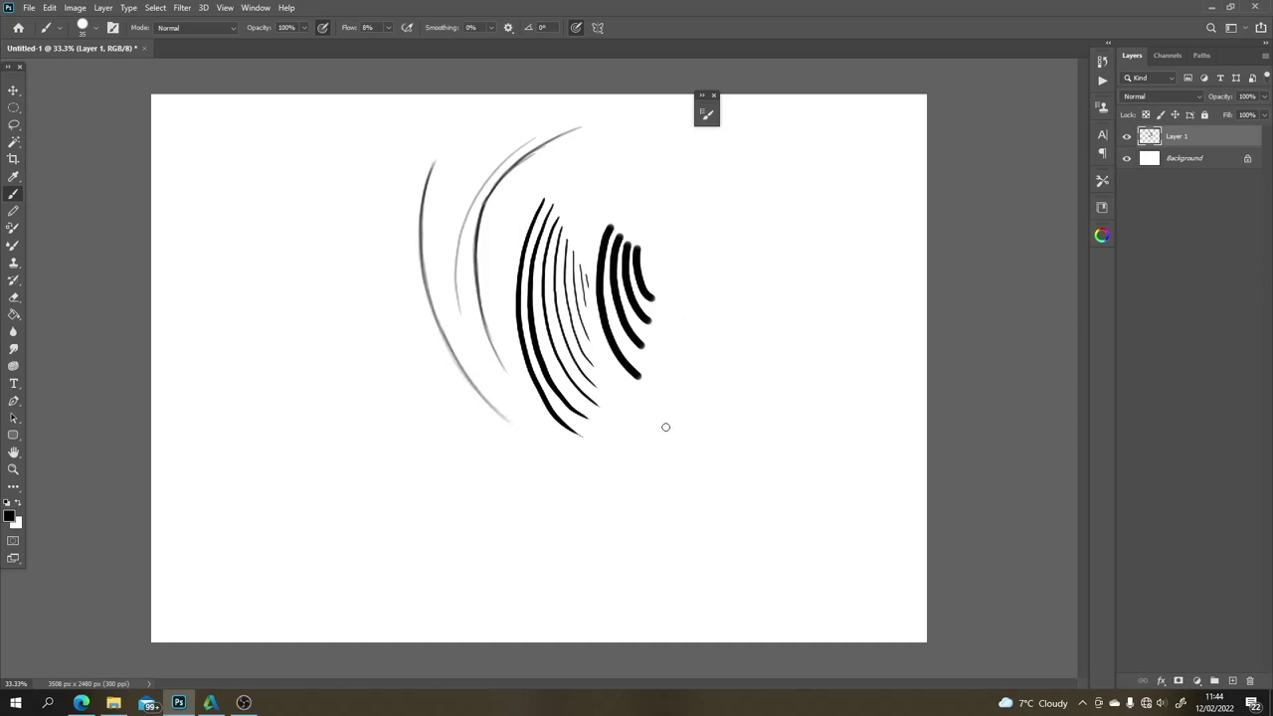
Step: Undo all the practice brush strokes to clear the canvas
{"action": "key", "text": "ctrl+z"}
{"action": "key", "text": "ctrl+z"}
{"action": "key", "text": "ctrl+z"}
{"action": "key", "text": "ctrl+z"}
{"action": "key", "text": "ctrl+z"}
{"action": "key", "text": "ctrl+z"}
{"action": "key", "text": "ctrl+z"}
{"action": "key", "text": "ctrl+z"}
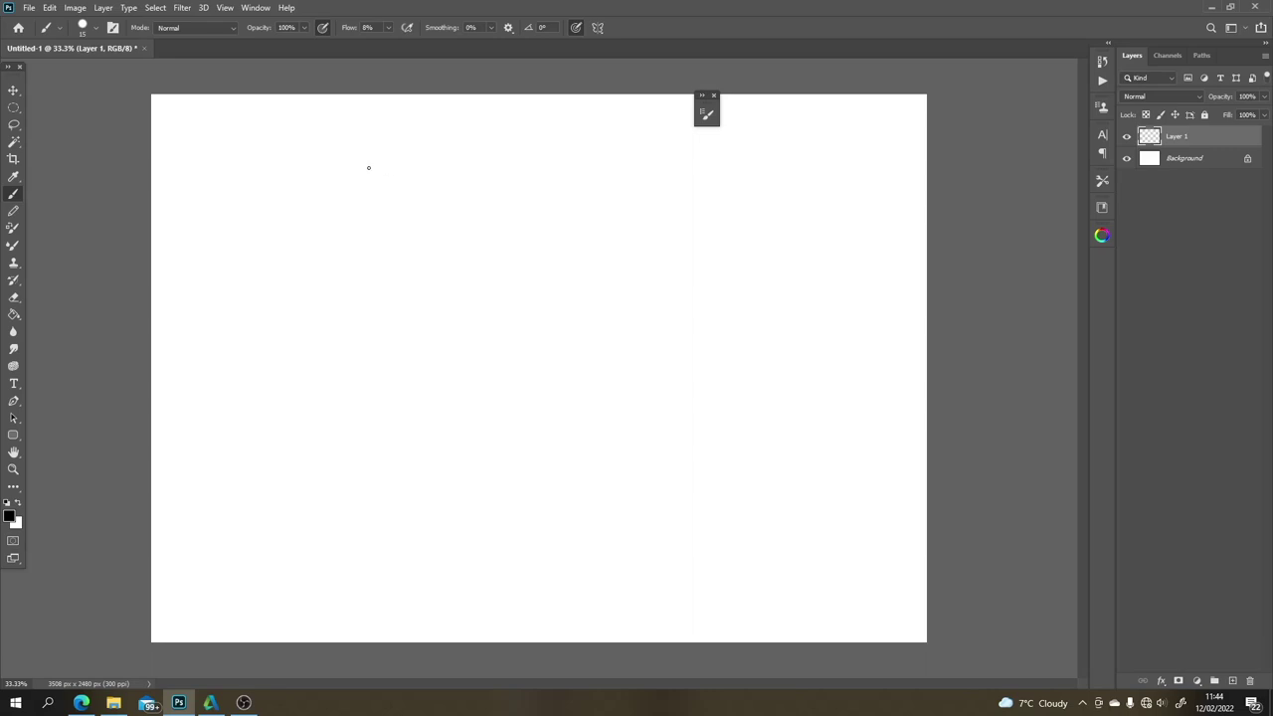
Step: Draw a small upright rectangular page outline in the canvas's upper left area using straight brush lines
{"action": "key", "text": "shift"}
{"action": "left_click", "coordinate": [340, 192], "text": "shift"}
{"action": "key", "text": "shift"}
{"action": "left_click", "coordinate": [445, 192], "text": "shift"}
{"action": "key", "text": "shift"}
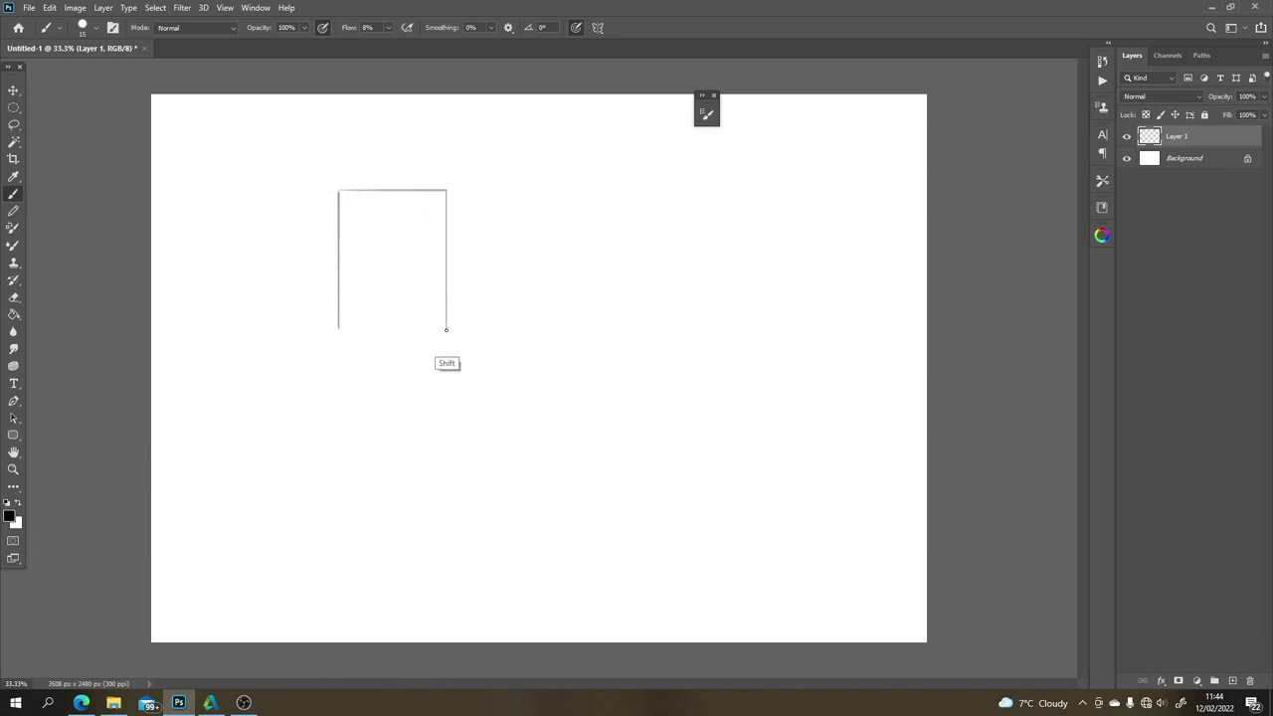
{"action": "left_click", "coordinate": [446, 330], "text": "shift"}
{"action": "left_click", "coordinate": [338, 330], "text": "shift"}
{"action": "key", "text": "shift"}
{"action": "left_click", "coordinate": [339, 282], "text": "shift"}
Step: Draw a wide rectangular panel across the upper part of the page outline, leaving a narrow margin around it
{"action": "mouse_move", "coordinate": [343, 195]}
{"action": "left_mouse_down"}
{"action": "mouse_move", "coordinate": [344, 245]}
{"action": "mouse_move", "coordinate": [441, 244]}
{"action": "left_mouse_up"}
{"action": "left_click", "coordinate": [441, 195], "text": "shift"}
{"action": "left_click", "coordinate": [384, 195], "text": "shift"}
{"action": "left_click", "coordinate": [343, 195], "text": "shift"}
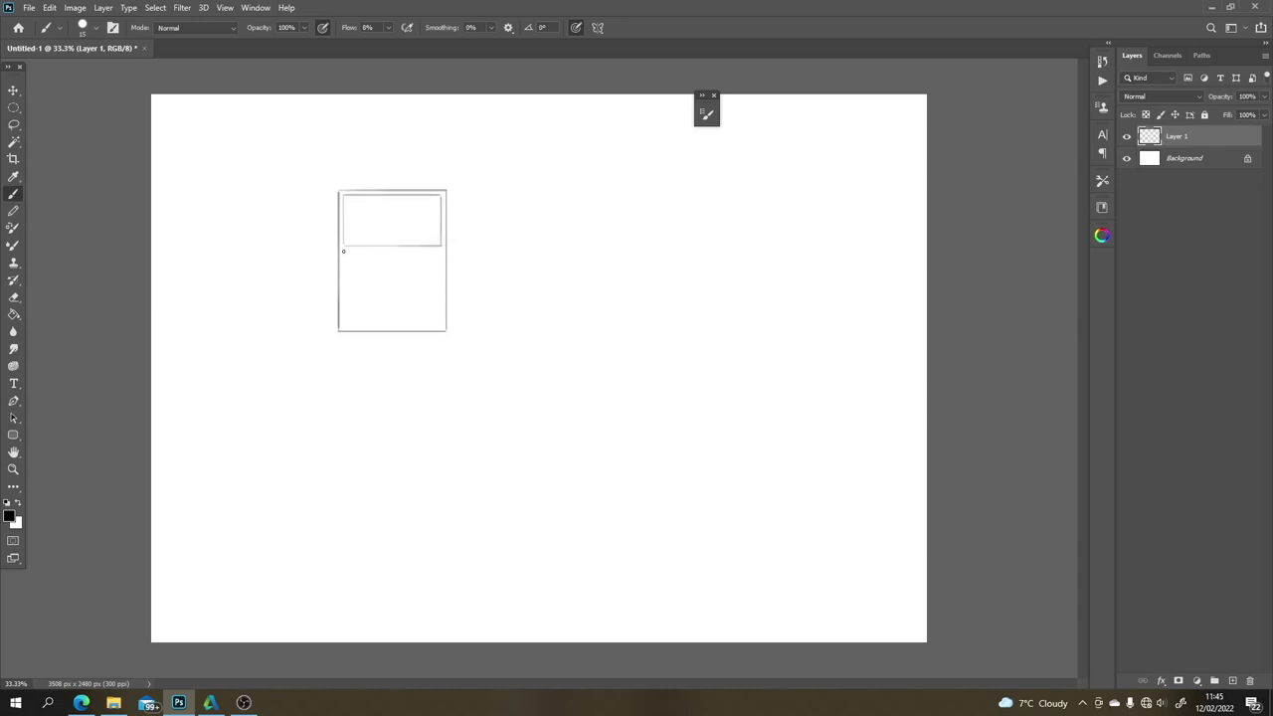
Step: Draw two side-by-side rectangular panels beneath the top panel, making the left one slightly wider than the right one
{"action": "left_click_drag", "start_coordinate": [344, 250], "coordinate": [344, 286]}
{"action": "left_click", "coordinate": [395, 251], "text": "shift"}
{"action": "left_click", "coordinate": [394, 285], "text": "shift"}
{"action": "left_click", "coordinate": [344, 285], "text": "shift"}
{"action": "left_click_drag", "start_coordinate": [401, 285], "coordinate": [400, 250]}
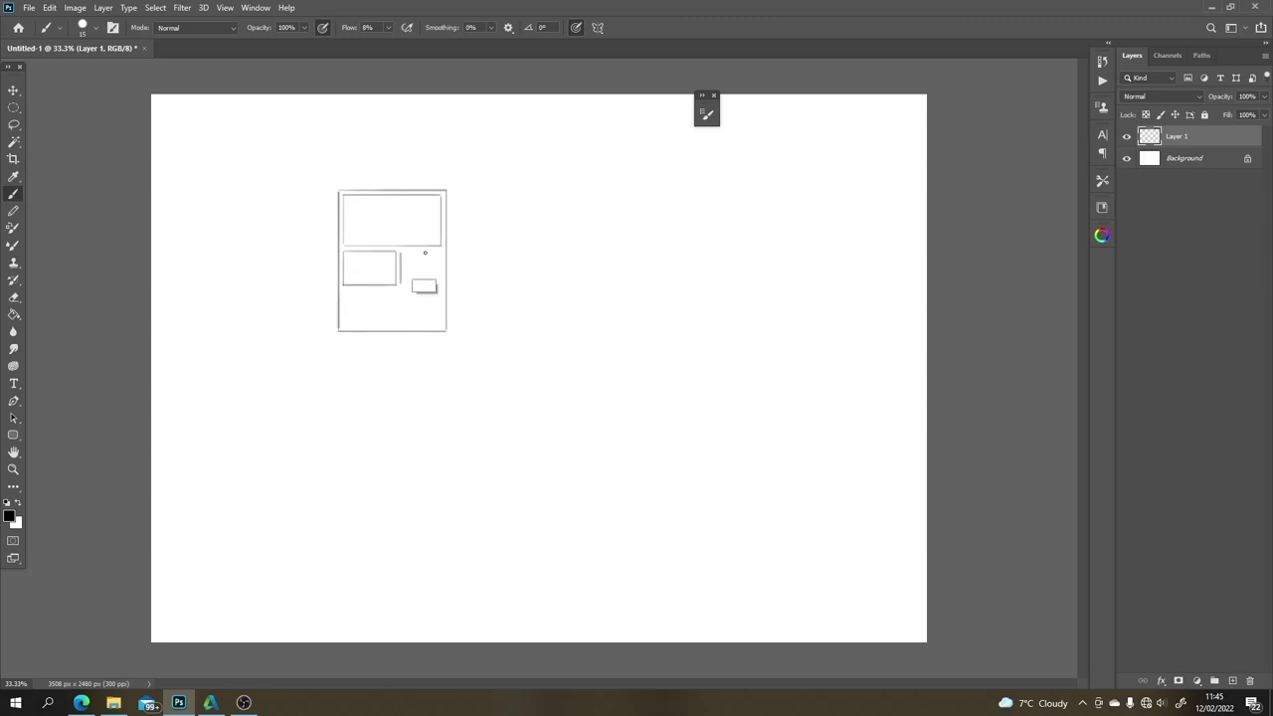
{"action": "left_click", "coordinate": [442, 252], "text": "shift"}
{"action": "left_click", "coordinate": [441, 286], "text": "shift"}
{"action": "left_click", "coordinate": [400, 286], "text": "shift"}
Step: Draw a full-width rectangular panel across the bottom of the page outline with straight brush lines
{"action": "left_click", "coordinate": [344, 288]}
{"action": "left_click", "coordinate": [422, 287], "text": "shift"}
{"action": "left_click", "coordinate": [433, 288], "text": "shift"}
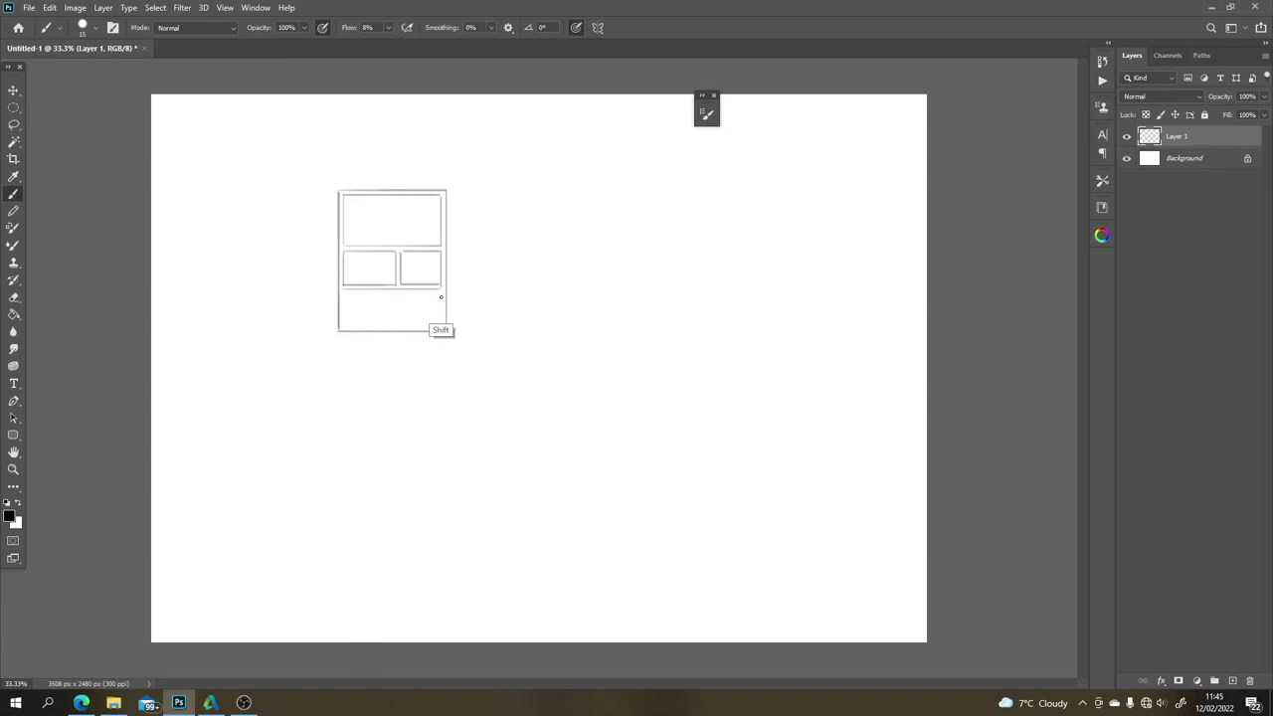
{"action": "left_click", "coordinate": [441, 288], "text": "shift"}
{"action": "left_click", "coordinate": [440, 325], "text": "shift"}
{"action": "left_click", "coordinate": [343, 326], "text": "shift"}
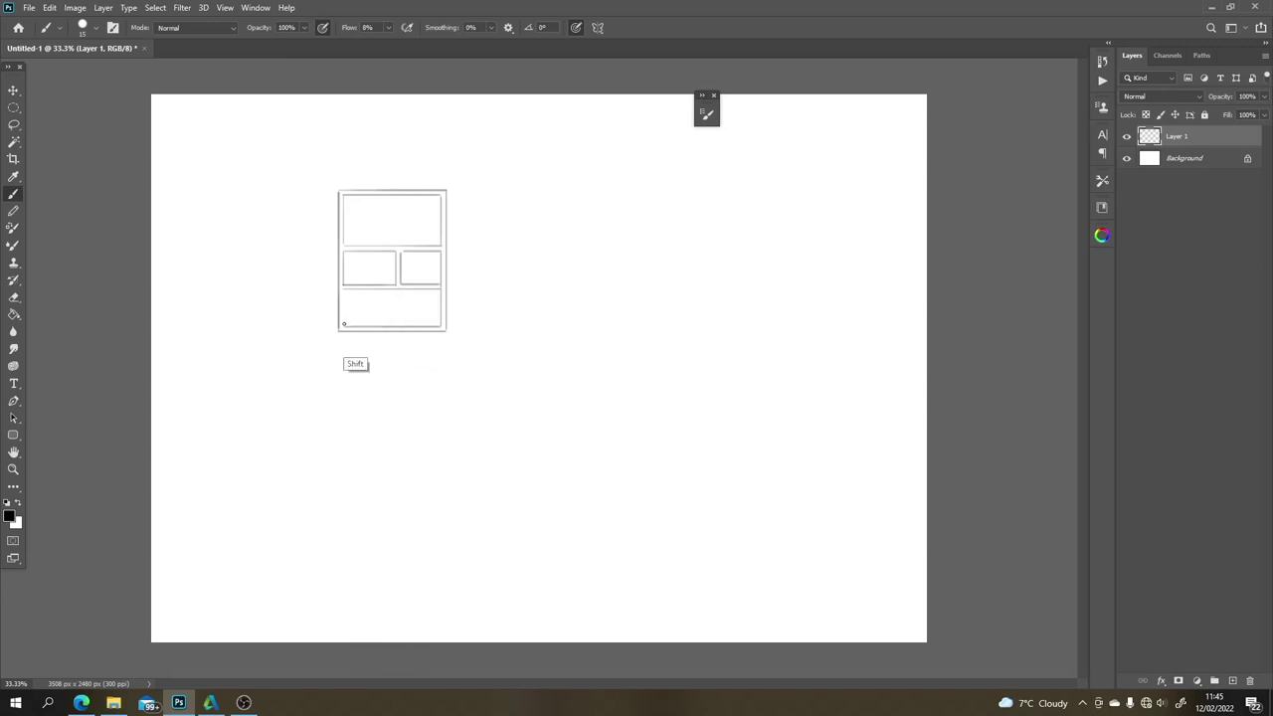
{"action": "left_click", "coordinate": [344, 288], "text": "shift"}
Step: Sketch a thumbnail landscape in the top panel with a large circle, hills and foreground shapes, raising the brush flow to 22%
{"action": "left_click_drag", "start_coordinate": [346, 227], "coordinate": [432, 236]}
{"action": "left_click", "coordinate": [387, 28]}
{"action": "left_click_drag", "start_coordinate": [391, 41], "coordinate": [396, 42]}
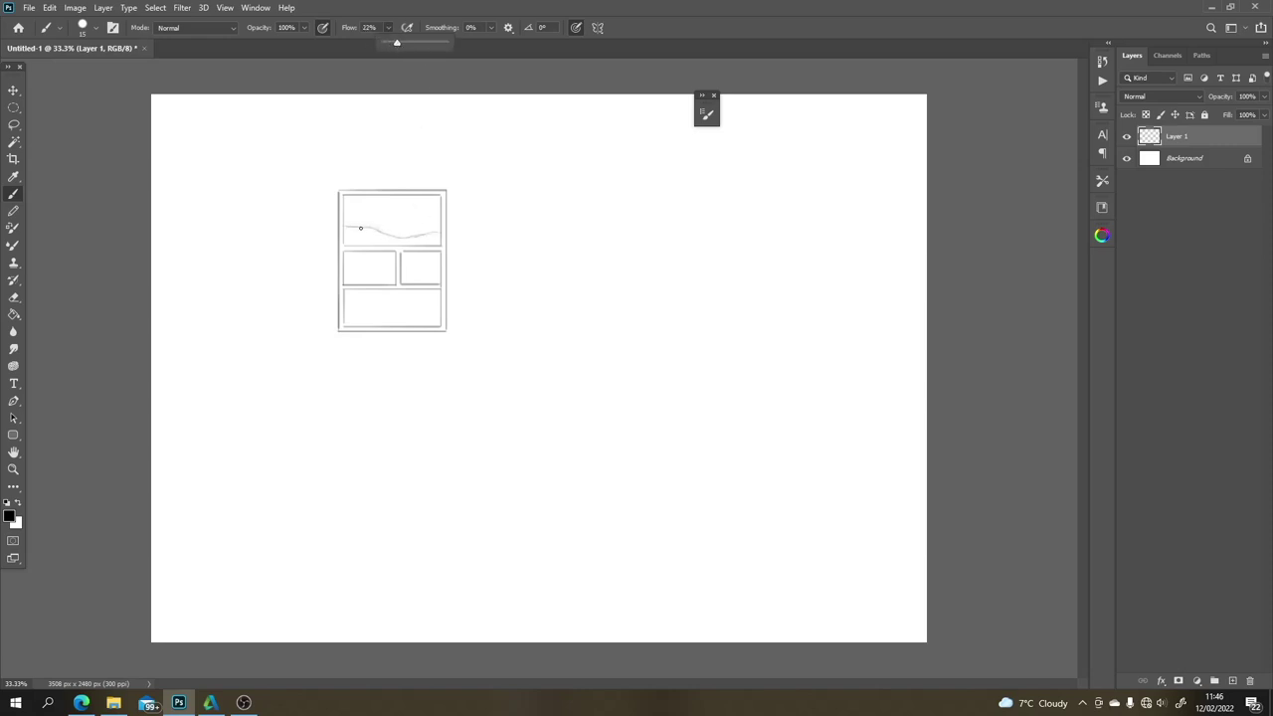
{"action": "left_click_drag", "start_coordinate": [363, 229], "coordinate": [361, 210]}
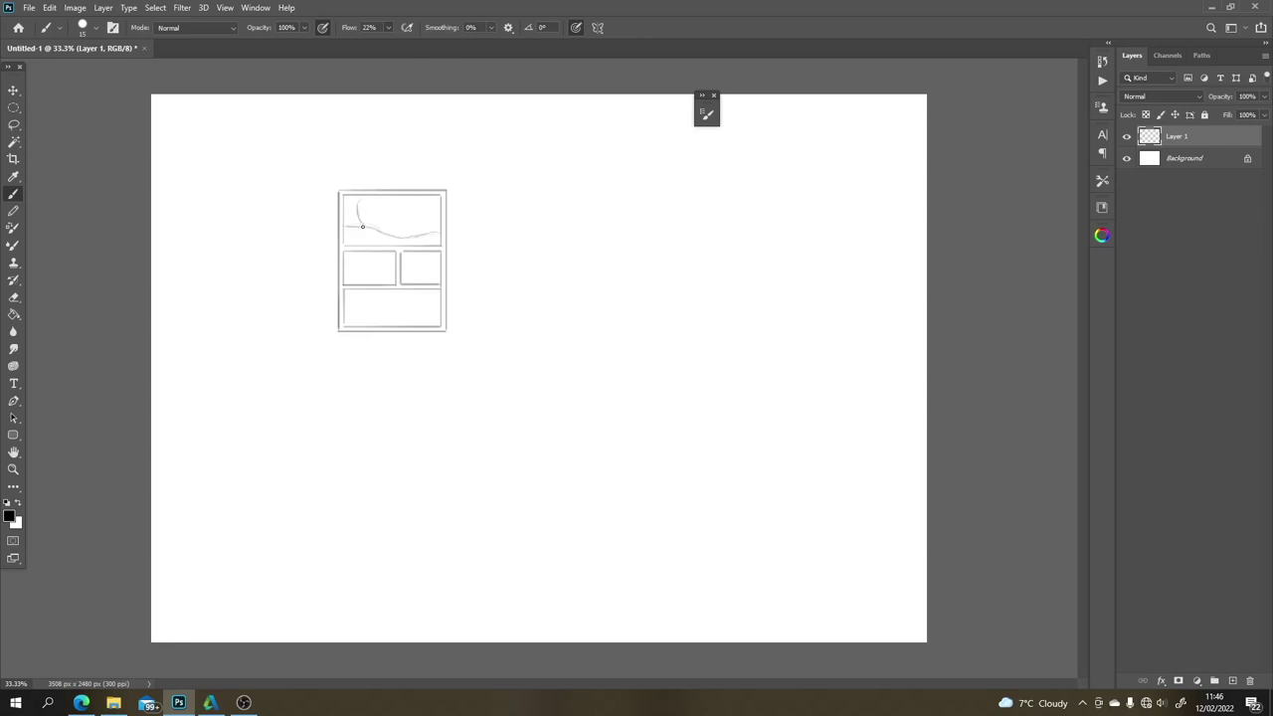
{"action": "left_click_drag", "start_coordinate": [424, 228], "coordinate": [428, 199]}
{"action": "mouse_move", "coordinate": [407, 225]}
{"action": "left_mouse_down"}
{"action": "mouse_move", "coordinate": [366, 227]}
{"action": "mouse_move", "coordinate": [427, 218]}
{"action": "mouse_move", "coordinate": [369, 225]}
{"action": "mouse_move", "coordinate": [399, 203]}
{"action": "mouse_move", "coordinate": [366, 200]}
{"action": "mouse_move", "coordinate": [382, 211]}
{"action": "mouse_move", "coordinate": [369, 212]}
{"action": "mouse_move", "coordinate": [422, 197]}
{"action": "mouse_move", "coordinate": [408, 206]}
{"action": "mouse_move", "coordinate": [428, 204]}
{"action": "mouse_move", "coordinate": [392, 224]}
{"action": "left_mouse_up"}
{"action": "key", "text": "ctrl+z"}
{"action": "mouse_move", "coordinate": [439, 226]}
{"action": "left_mouse_down"}
{"action": "mouse_move", "coordinate": [401, 246]}
{"action": "mouse_move", "coordinate": [358, 235]}
{"action": "mouse_move", "coordinate": [376, 239]}
{"action": "left_mouse_up"}
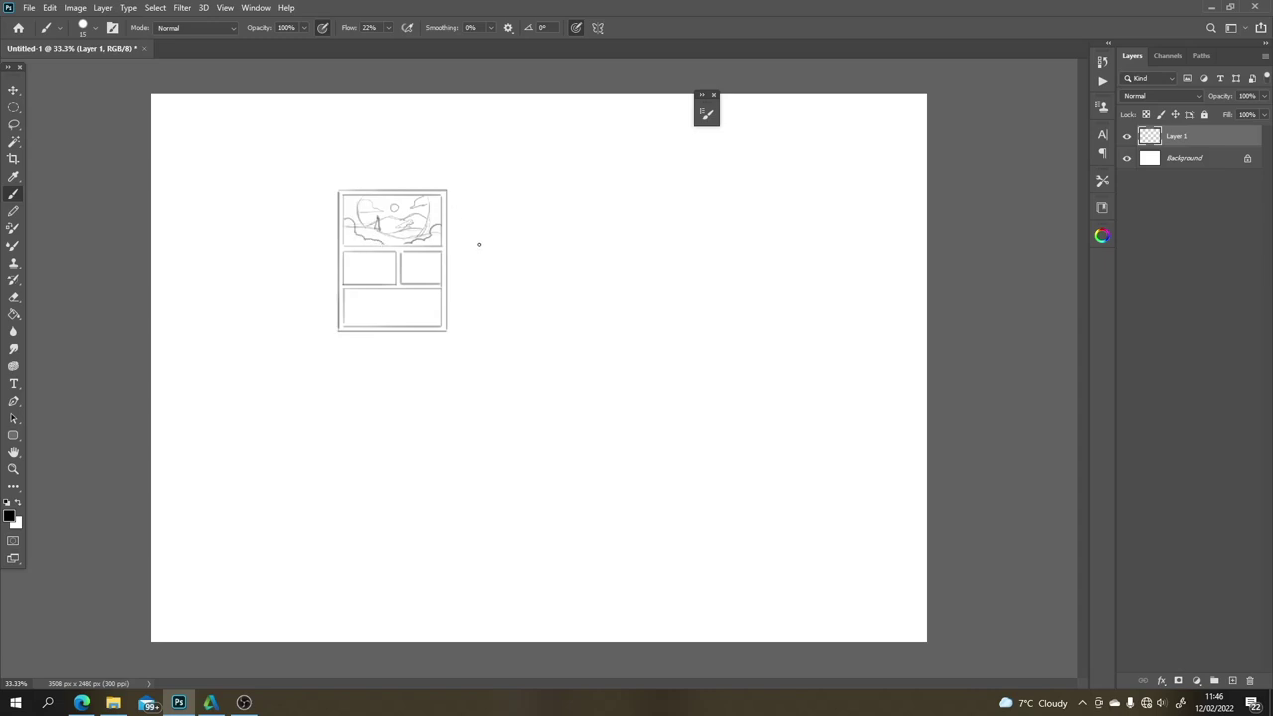
{"action": "mouse_move", "coordinate": [479, 243]}
{"action": "left_mouse_down"}
{"action": "mouse_move", "coordinate": [459, 227]}
{"action": "mouse_move", "coordinate": [471, 230]}
{"action": "left_mouse_up"}
{"action": "key", "text": "ctrl+z"}
{"action": "key", "text": "ctrl+z"}
{"action": "mouse_move", "coordinate": [436, 233]}
{"action": "left_mouse_down"}
{"action": "mouse_move", "coordinate": [377, 218]}
{"action": "mouse_move", "coordinate": [422, 191]}
{"action": "left_mouse_up"}
{"action": "key", "text": "ctrl+z"}
{"action": "key", "text": "ctrl+z"}
{"action": "key", "text": "ctrl+z"}
Step: Draw a large wide rectangular frame to the right of the thumbnail page using straight brush lines
{"action": "left_click_drag", "start_coordinate": [488, 195], "coordinate": [492, 351]}
{"action": "mouse_move", "coordinate": [488, 191]}
{"action": "left_mouse_down"}
{"action": "mouse_move", "coordinate": [839, 196]}
{"action": "mouse_move", "coordinate": [836, 355]}
{"action": "left_mouse_up"}
{"action": "mouse_move", "coordinate": [490, 351]}
{"action": "left_mouse_down"}
{"action": "mouse_move", "coordinate": [560, 336]}
{"action": "mouse_move", "coordinate": [756, 335]}
{"action": "mouse_move", "coordinate": [836, 352]}
{"action": "left_mouse_up"}
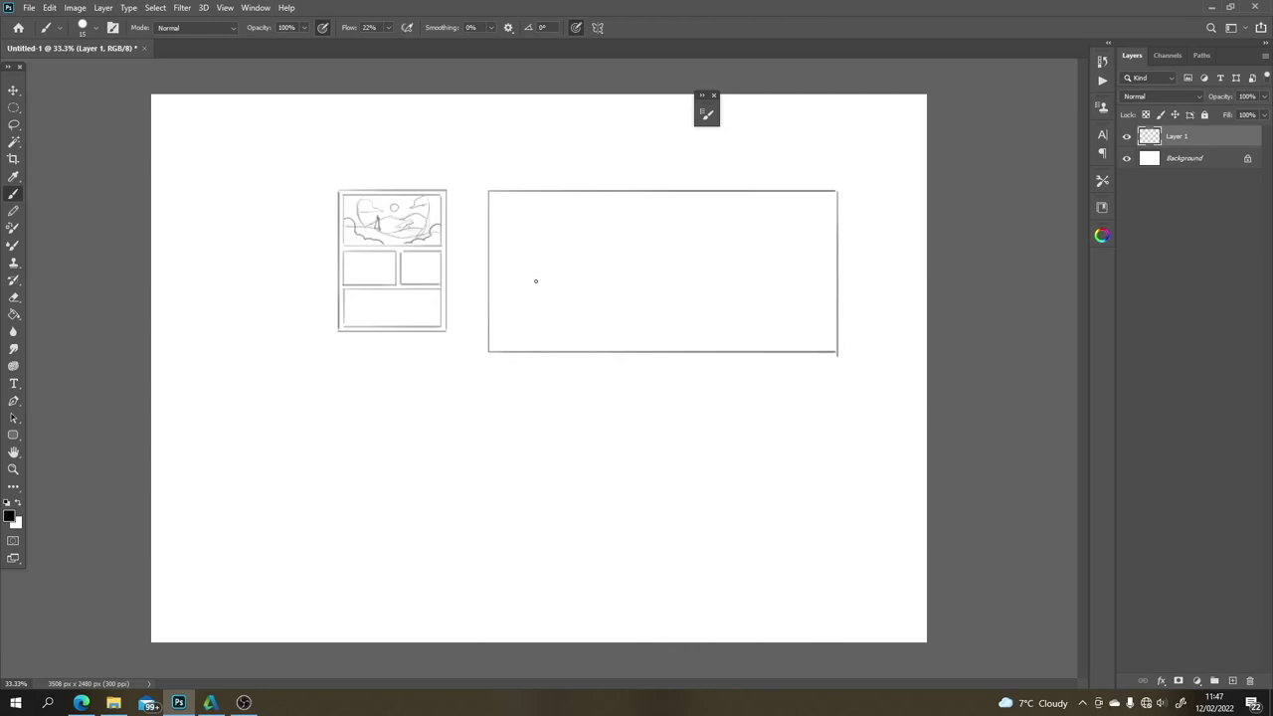
Step: Sketch a wavy ground line across the large frame and the sides of a big circular shape rising above it
{"action": "mouse_move", "coordinate": [559, 304]}
{"action": "left_mouse_down"}
{"action": "mouse_move", "coordinate": [649, 323]}
{"action": "mouse_move", "coordinate": [832, 316]}
{"action": "mouse_move", "coordinate": [821, 306]}
{"action": "mouse_move", "coordinate": [731, 320]}
{"action": "left_mouse_up"}
{"action": "left_click_drag", "start_coordinate": [501, 283], "coordinate": [535, 283]}
{"action": "left_click_drag", "start_coordinate": [637, 318], "coordinate": [697, 316]}
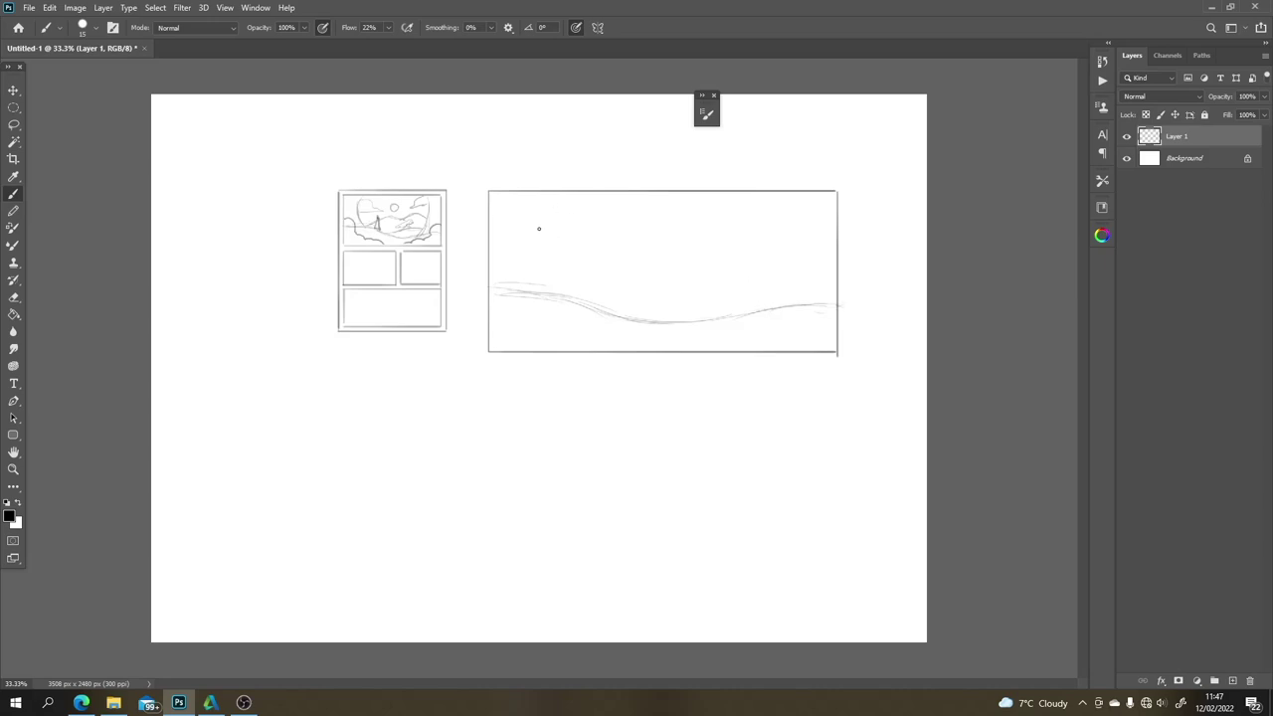
{"action": "left_click_drag", "start_coordinate": [531, 264], "coordinate": [542, 284]}
{"action": "left_click_drag", "start_coordinate": [523, 237], "coordinate": [528, 195]}
{"action": "left_click_drag", "start_coordinate": [772, 307], "coordinate": [787, 272]}
{"action": "mouse_move", "coordinate": [774, 198]}
{"action": "left_mouse_down"}
{"action": "mouse_move", "coordinate": [788, 214]}
{"action": "mouse_move", "coordinate": [794, 193]}
{"action": "left_mouse_up"}
Step: Sketch a sloping hill, a clump of trees and distant mountain peaks inside the circular shape of the large frame
{"action": "left_click_drag", "start_coordinate": [786, 285], "coordinate": [686, 293]}
{"action": "key", "text": "ctrl+z"}
{"action": "left_click_drag", "start_coordinate": [781, 289], "coordinate": [650, 315]}
{"action": "mouse_move", "coordinate": [696, 283]}
{"action": "left_mouse_down"}
{"action": "mouse_move", "coordinate": [688, 266]}
{"action": "mouse_move", "coordinate": [714, 248]}
{"action": "mouse_move", "coordinate": [741, 249]}
{"action": "mouse_move", "coordinate": [755, 266]}
{"action": "mouse_move", "coordinate": [732, 278]}
{"action": "left_mouse_up"}
{"action": "left_click_drag", "start_coordinate": [630, 257], "coordinate": [662, 269]}
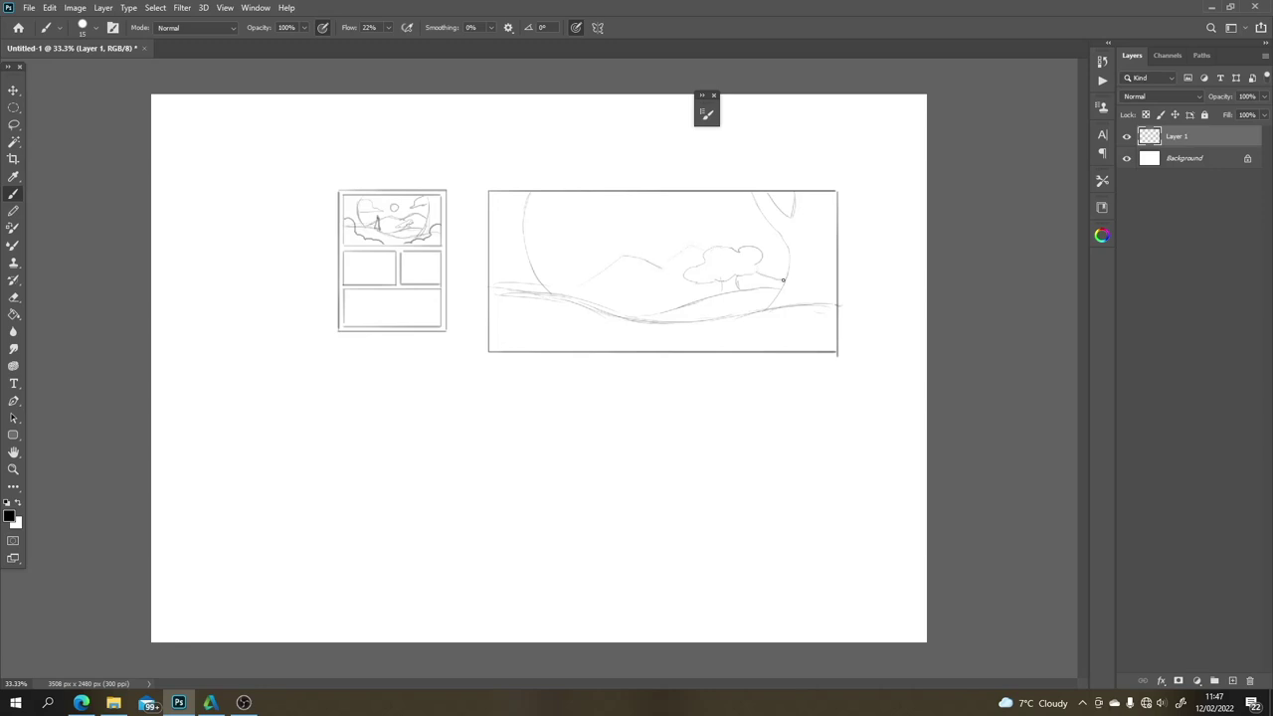
Step: Strengthen the hill line beside the trees and trim the left end of the mountain slope with the Eraser, returning to the Brush tool
{"action": "left_click_drag", "start_coordinate": [782, 281], "coordinate": [764, 275]}
{"action": "left_click_drag", "start_coordinate": [571, 277], "coordinate": [542, 290]}
{"action": "key", "text": "ctrl+z"}
{"action": "key", "text": "e"}
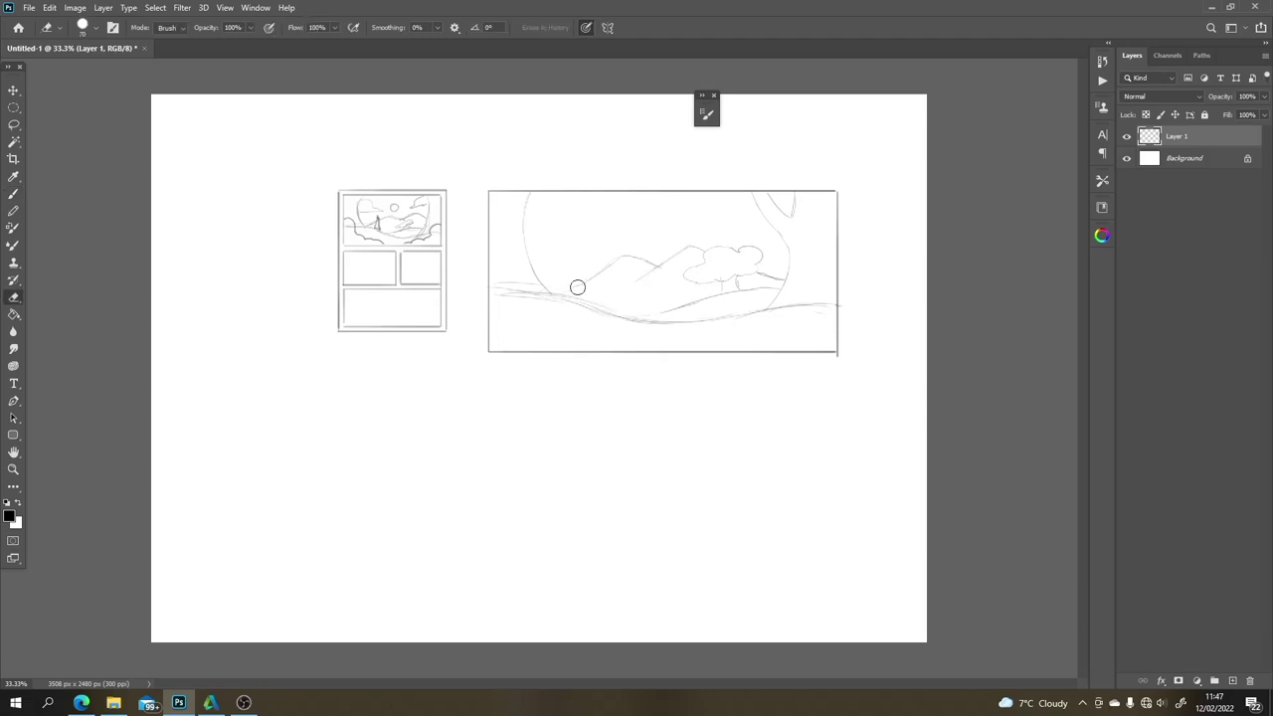
{"action": "key", "text": "b"}
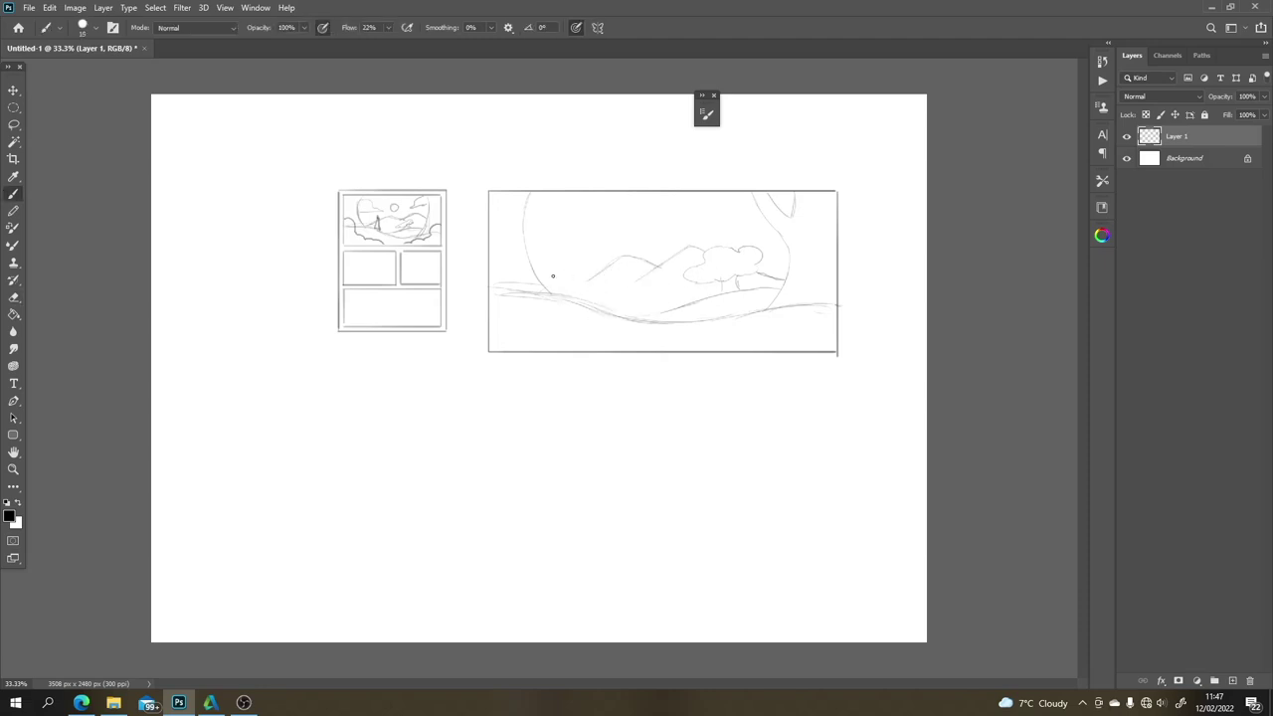
Step: Sketch a low extra mountain ridge at the left end of the range inside the large frame
{"action": "left_click_drag", "start_coordinate": [543, 272], "coordinate": [599, 289]}
{"action": "key", "text": "ctrl+z"}
{"action": "left_click_drag", "start_coordinate": [596, 273], "coordinate": [539, 283]}
{"action": "key", "text": "e"}
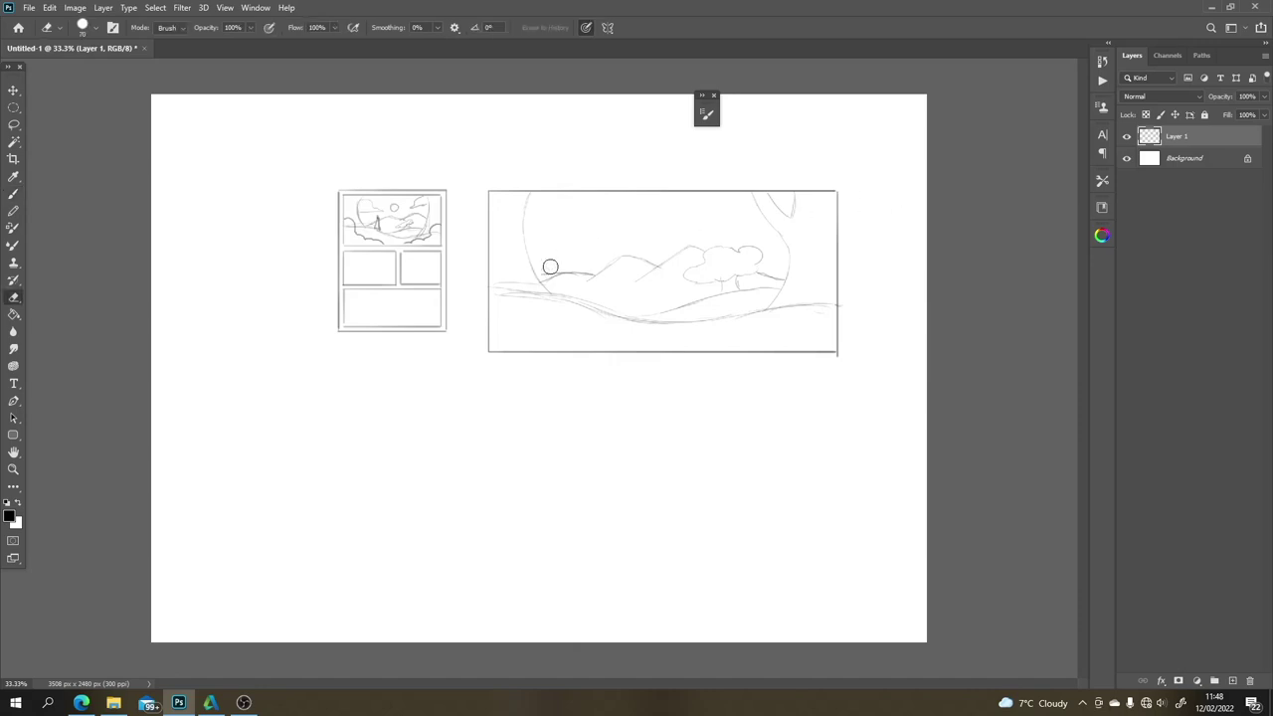
{"action": "key", "text": "b"}
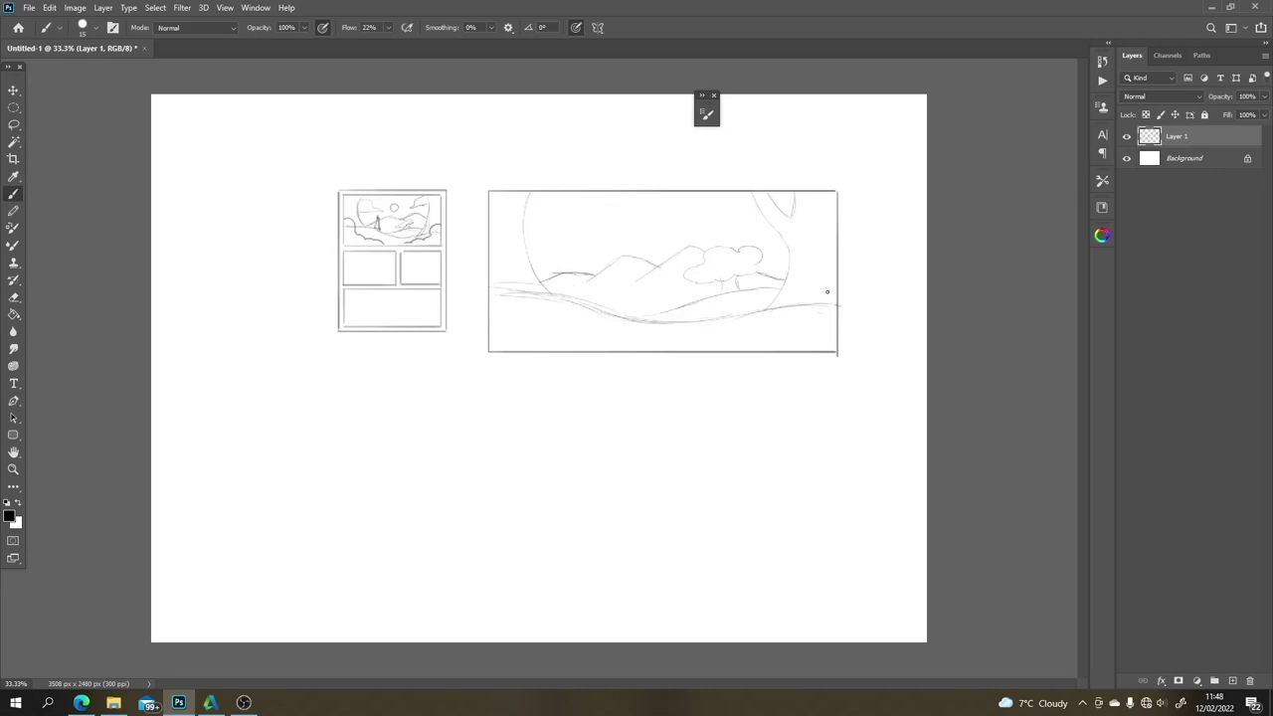
Step: Sketch scalloped bush outlines along the lower edge and both sides of the large frame's foreground
{"action": "mouse_move", "coordinate": [838, 288]}
{"action": "left_mouse_down"}
{"action": "mouse_move", "coordinate": [808, 299]}
{"action": "mouse_move", "coordinate": [799, 324]}
{"action": "mouse_move", "coordinate": [716, 348]}
{"action": "left_mouse_up"}
{"action": "mouse_move", "coordinate": [487, 267]}
{"action": "left_mouse_down"}
{"action": "mouse_move", "coordinate": [555, 289]}
{"action": "mouse_move", "coordinate": [646, 355]}
{"action": "mouse_move", "coordinate": [792, 286]}
{"action": "mouse_move", "coordinate": [637, 342]}
{"action": "mouse_move", "coordinate": [736, 341]}
{"action": "left_mouse_up"}
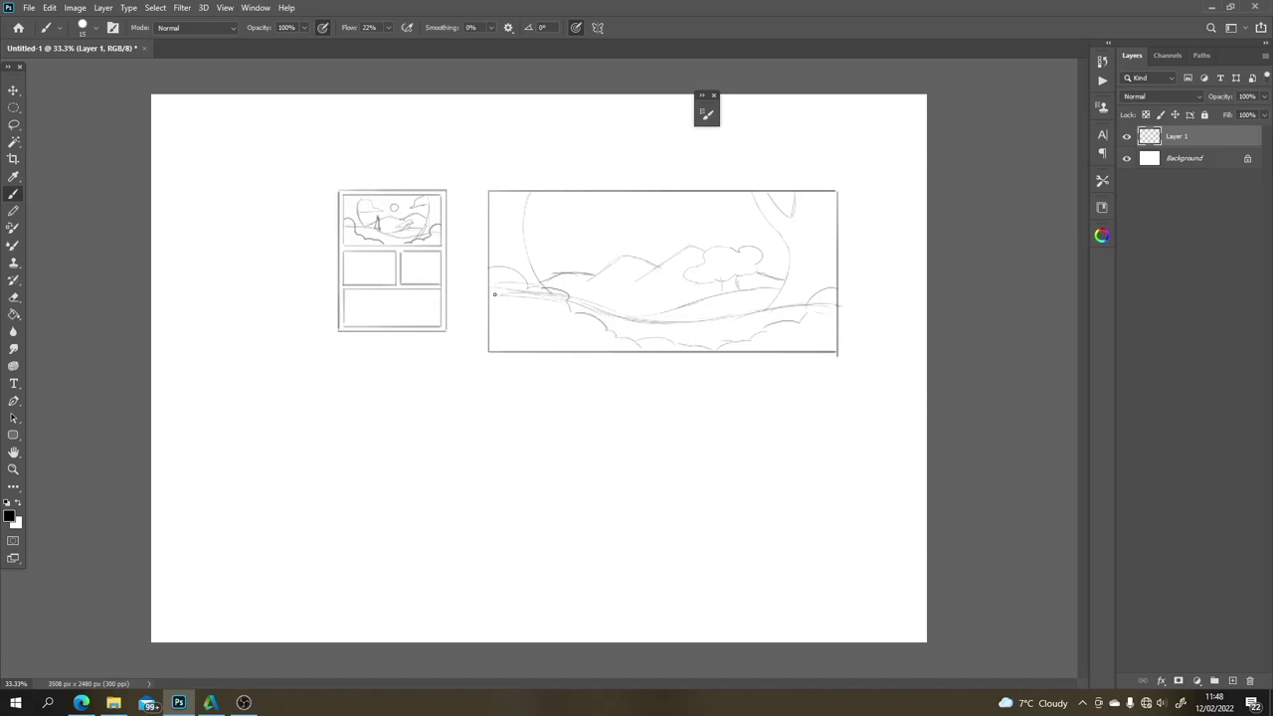
{"action": "left_click_drag", "start_coordinate": [494, 294], "coordinate": [561, 331]}
Step: Sketch curved grass blades among the right-hand bushes, and grass with small leafy sprouts among the left-hand bushes
{"action": "mouse_move", "coordinate": [824, 312]}
{"action": "left_mouse_down"}
{"action": "mouse_move", "coordinate": [807, 330]}
{"action": "mouse_move", "coordinate": [808, 251]}
{"action": "mouse_move", "coordinate": [816, 292]}
{"action": "mouse_move", "coordinate": [790, 294]}
{"action": "mouse_move", "coordinate": [781, 276]}
{"action": "mouse_move", "coordinate": [782, 300]}
{"action": "mouse_move", "coordinate": [798, 309]}
{"action": "mouse_move", "coordinate": [781, 266]}
{"action": "mouse_move", "coordinate": [786, 291]}
{"action": "mouse_move", "coordinate": [806, 302]}
{"action": "mouse_move", "coordinate": [743, 334]}
{"action": "left_mouse_up"}
{"action": "key", "text": "ctrl+z"}
{"action": "left_click_drag", "start_coordinate": [754, 301], "coordinate": [749, 338]}
{"action": "left_click_drag", "start_coordinate": [782, 298], "coordinate": [785, 324]}
{"action": "left_click_drag", "start_coordinate": [791, 302], "coordinate": [798, 316]}
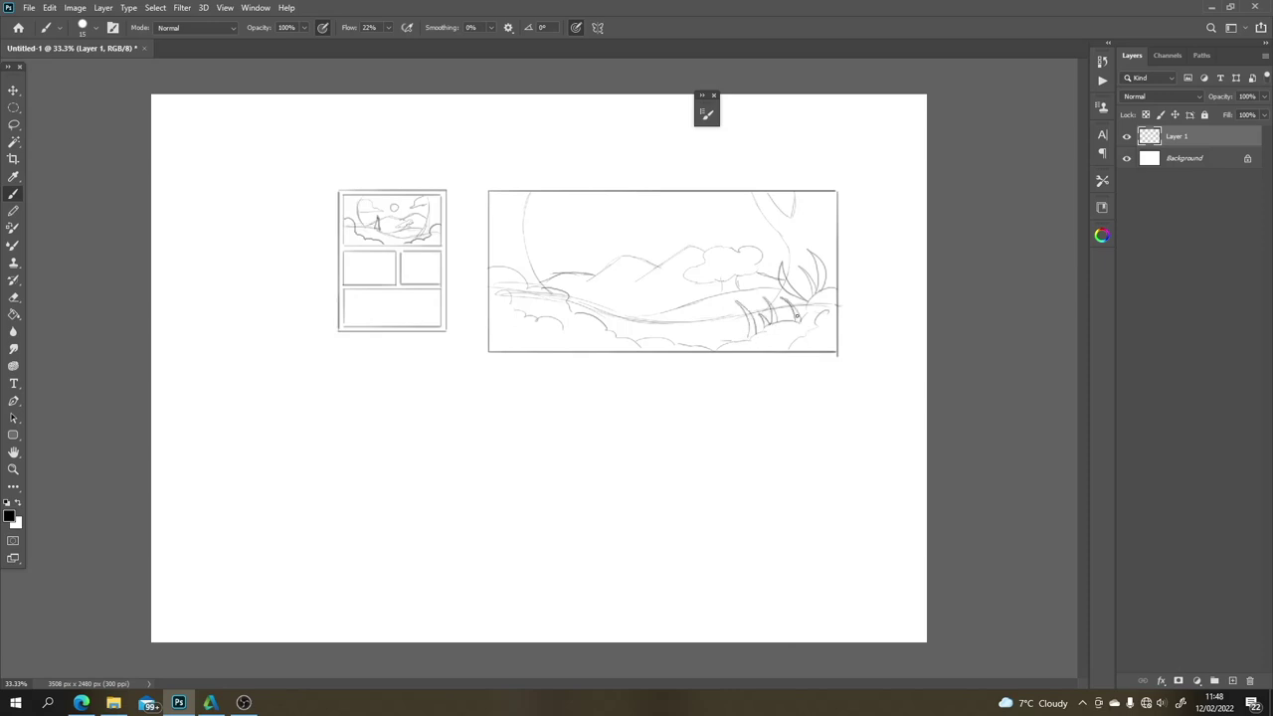
{"action": "mouse_move", "coordinate": [561, 291]}
{"action": "left_mouse_down"}
{"action": "mouse_move", "coordinate": [587, 257]}
{"action": "mouse_move", "coordinate": [587, 278]}
{"action": "mouse_move", "coordinate": [618, 304]}
{"action": "mouse_move", "coordinate": [516, 249]}
{"action": "mouse_move", "coordinate": [519, 238]}
{"action": "mouse_move", "coordinate": [530, 261]}
{"action": "left_mouse_up"}
{"action": "mouse_move", "coordinate": [534, 306]}
{"action": "left_mouse_down"}
{"action": "mouse_move", "coordinate": [545, 291]}
{"action": "mouse_move", "coordinate": [553, 309]}
{"action": "left_mouse_up"}
{"action": "left_click_drag", "start_coordinate": [629, 311], "coordinate": [631, 341]}
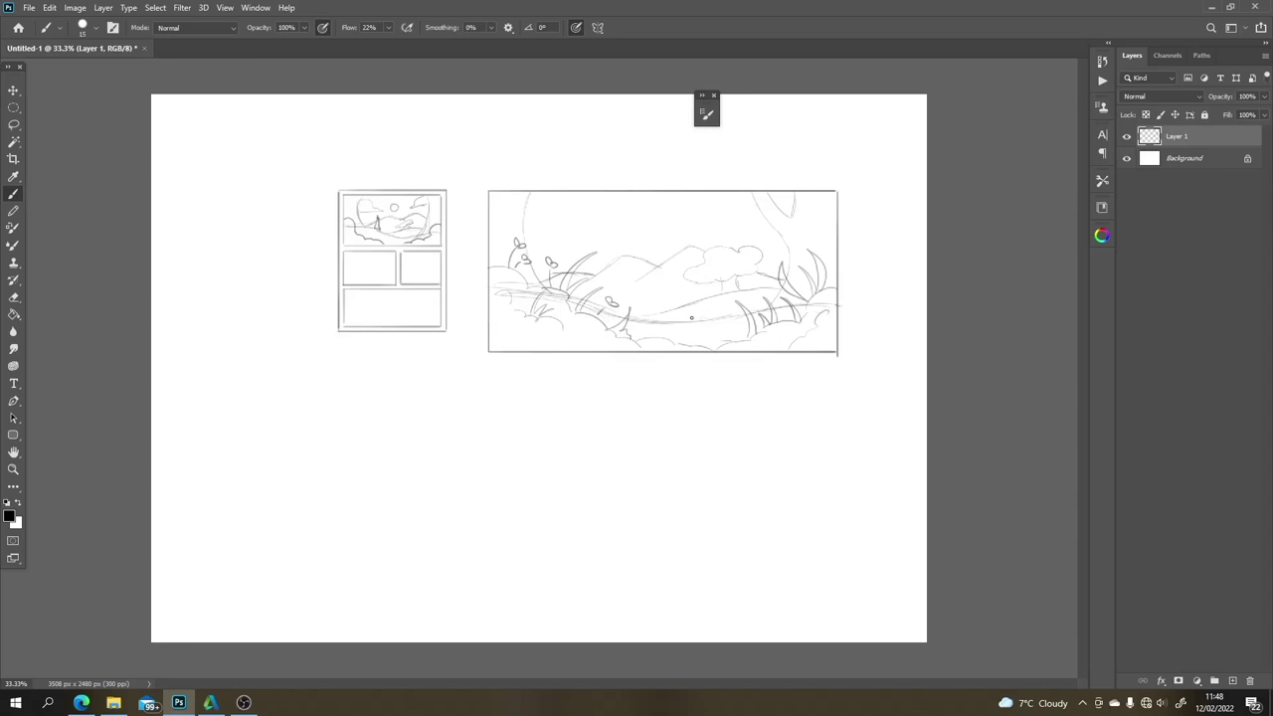
Step: Erase the tall grass blades left of the mountains and sketch a standing figure carrying a sword there
{"action": "key", "text": "e"}
{"action": "mouse_move", "coordinate": [586, 248]}
{"action": "left_mouse_down"}
{"action": "mouse_move", "coordinate": [565, 270]}
{"action": "mouse_move", "coordinate": [574, 313]}
{"action": "mouse_move", "coordinate": [587, 299]}
{"action": "left_mouse_up"}
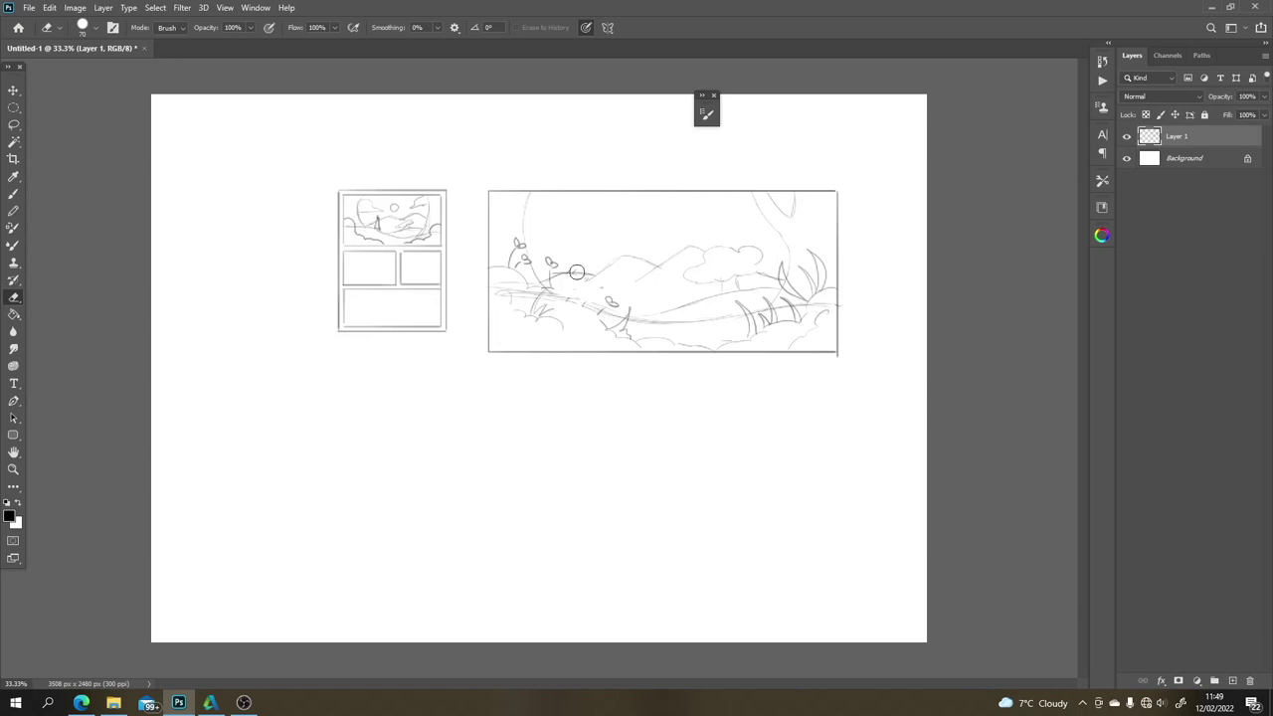
{"action": "key", "text": "b"}
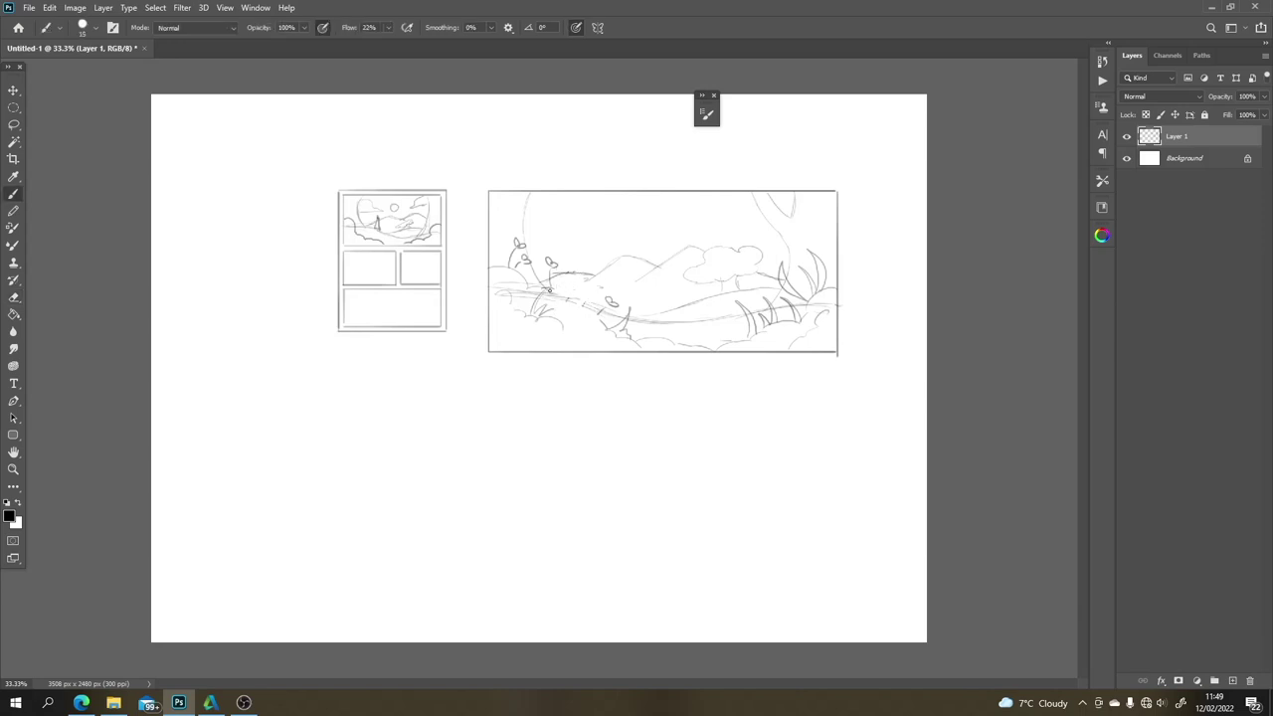
{"action": "mouse_move", "coordinate": [576, 303]}
{"action": "left_mouse_down"}
{"action": "mouse_move", "coordinate": [607, 315]}
{"action": "mouse_move", "coordinate": [555, 286]}
{"action": "mouse_move", "coordinate": [664, 324]}
{"action": "left_mouse_up"}
{"action": "mouse_move", "coordinate": [583, 254]}
{"action": "left_mouse_down"}
{"action": "mouse_move", "coordinate": [597, 294]}
{"action": "mouse_move", "coordinate": [584, 247]}
{"action": "mouse_move", "coordinate": [584, 299]}
{"action": "mouse_move", "coordinate": [593, 258]}
{"action": "mouse_move", "coordinate": [572, 280]}
{"action": "mouse_move", "coordinate": [594, 257]}
{"action": "mouse_move", "coordinate": [594, 289]}
{"action": "left_mouse_up"}
Step: Sketch a jagged cloud on each side of the sky and a small round sun between them
{"action": "left_click_drag", "start_coordinate": [736, 213], "coordinate": [704, 231]}
{"action": "mouse_move", "coordinate": [593, 199]}
{"action": "left_mouse_down"}
{"action": "mouse_move", "coordinate": [617, 244]}
{"action": "mouse_move", "coordinate": [529, 233]}
{"action": "left_mouse_up"}
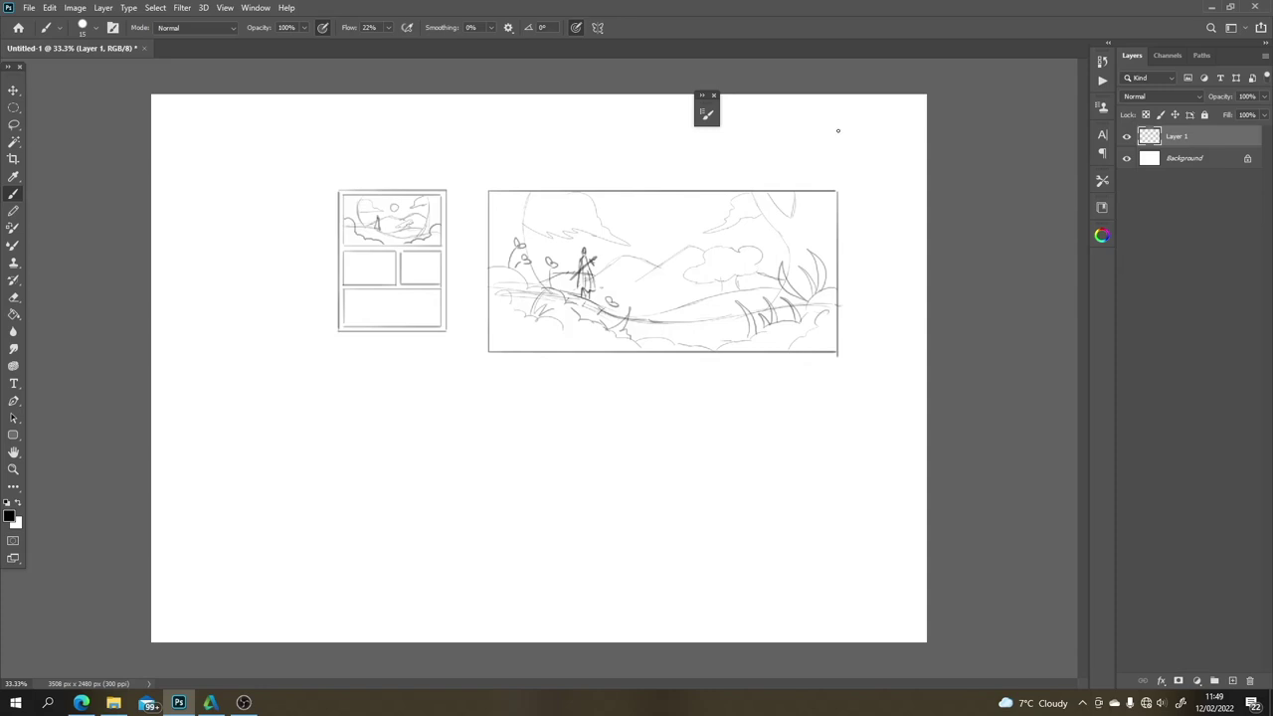
{"action": "left_click_drag", "start_coordinate": [655, 228], "coordinate": [653, 227]}
Step: Sketch long vertical bark lines on the large right tree trunk and the left tree trunk
{"action": "mouse_move", "coordinate": [770, 205]}
{"action": "left_mouse_down"}
{"action": "mouse_move", "coordinate": [795, 277]}
{"action": "mouse_move", "coordinate": [800, 206]}
{"action": "mouse_move", "coordinate": [804, 196]}
{"action": "mouse_move", "coordinate": [802, 252]}
{"action": "mouse_move", "coordinate": [810, 203]}
{"action": "mouse_move", "coordinate": [818, 252]}
{"action": "mouse_move", "coordinate": [823, 196]}
{"action": "left_mouse_up"}
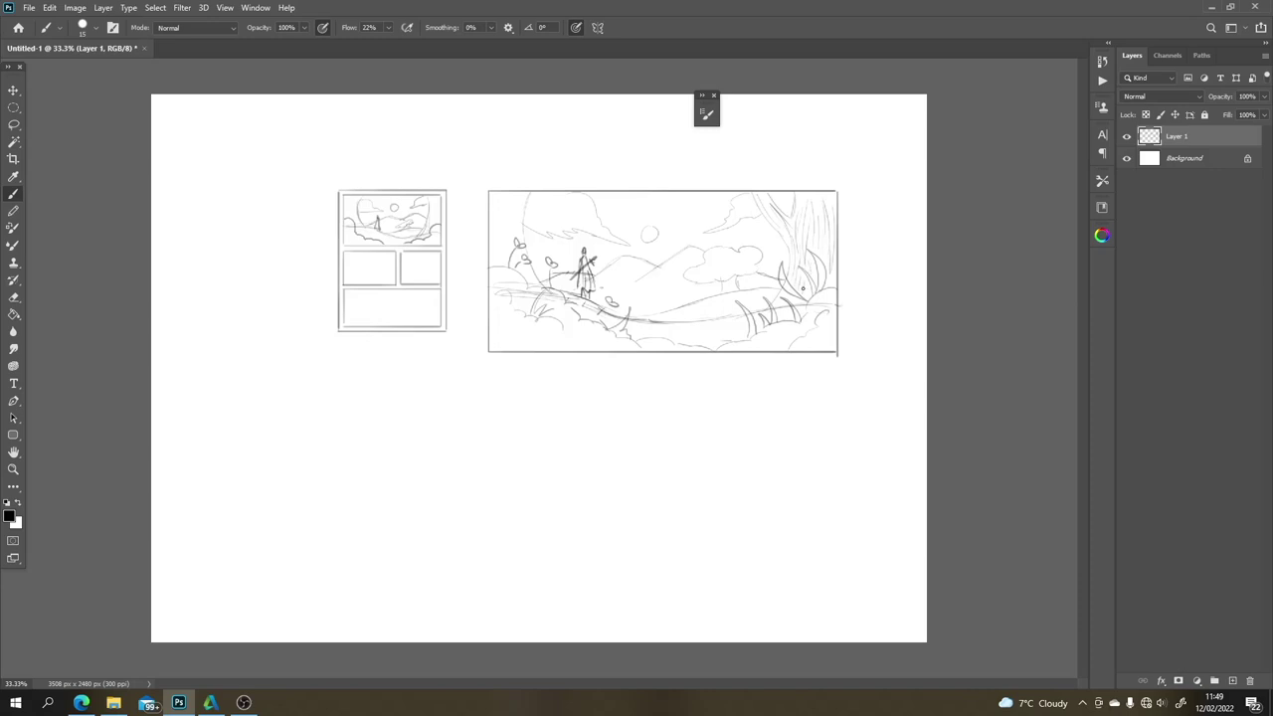
{"action": "left_click_drag", "start_coordinate": [823, 255], "coordinate": [820, 223]}
{"action": "mouse_move", "coordinate": [522, 208]}
{"action": "left_mouse_down"}
{"action": "mouse_move", "coordinate": [508, 269]}
{"action": "mouse_move", "coordinate": [510, 193]}
{"action": "mouse_move", "coordinate": [501, 257]}
{"action": "mouse_move", "coordinate": [499, 204]}
{"action": "mouse_move", "coordinate": [503, 253]}
{"action": "mouse_move", "coordinate": [525, 274]}
{"action": "mouse_move", "coordinate": [518, 217]}
{"action": "mouse_move", "coordinate": [535, 273]}
{"action": "mouse_move", "coordinate": [491, 265]}
{"action": "mouse_move", "coordinate": [515, 310]}
{"action": "left_mouse_up"}
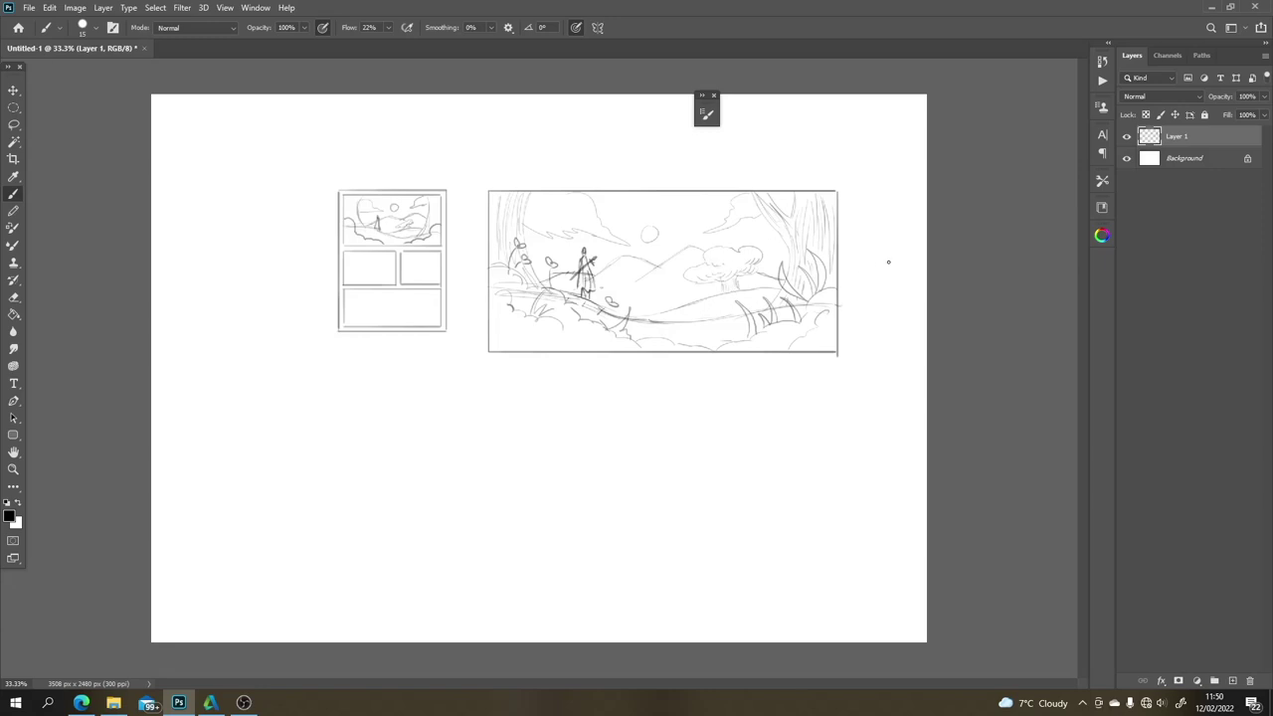
Step: Add and darken bush outlines in the lower-right foreground and firm up the mountain ridge line
{"action": "left_click_drag", "start_coordinate": [800, 326], "coordinate": [764, 350]}
{"action": "left_click_drag", "start_coordinate": [834, 288], "coordinate": [815, 298]}
{"action": "mouse_move", "coordinate": [708, 252]}
{"action": "left_mouse_down"}
{"action": "mouse_move", "coordinate": [633, 283]}
{"action": "mouse_move", "coordinate": [661, 267]}
{"action": "mouse_move", "coordinate": [615, 263]}
{"action": "left_mouse_up"}
{"action": "mouse_move", "coordinate": [529, 194]}
{"action": "left_mouse_down"}
{"action": "mouse_move", "coordinate": [525, 256]}
{"action": "mouse_move", "coordinate": [546, 276]}
{"action": "left_mouse_up"}
{"action": "key", "text": "ctrl+z"}
Step: Darken the right tree's trunk edge and branch fork, and the curved grass blades at its base
{"action": "mouse_move", "coordinate": [749, 329]}
{"action": "left_mouse_down"}
{"action": "mouse_move", "coordinate": [741, 306]}
{"action": "mouse_move", "coordinate": [758, 328]}
{"action": "mouse_move", "coordinate": [793, 286]}
{"action": "left_mouse_up"}
{"action": "key", "text": "ctrl+z"}
{"action": "mouse_move", "coordinate": [755, 199]}
{"action": "left_mouse_down"}
{"action": "mouse_move", "coordinate": [791, 256]}
{"action": "mouse_move", "coordinate": [771, 305]}
{"action": "mouse_move", "coordinate": [791, 253]}
{"action": "left_mouse_up"}
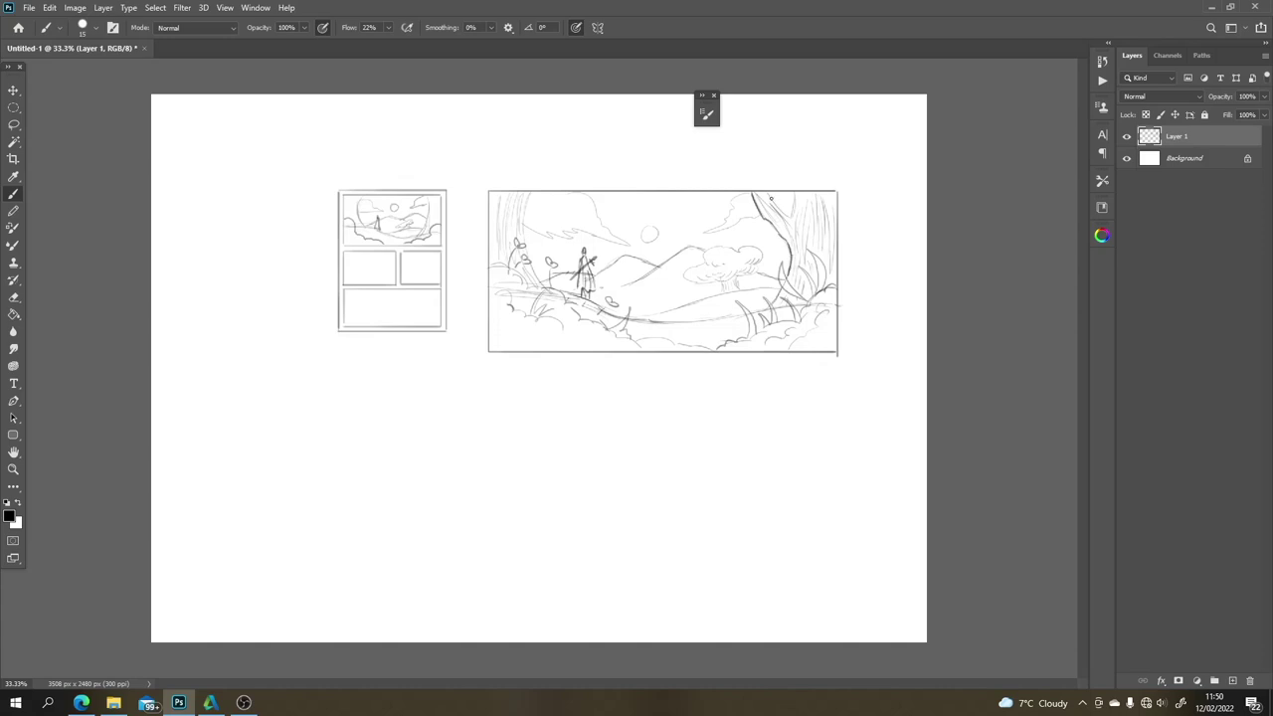
{"action": "left_click_drag", "start_coordinate": [769, 198], "coordinate": [791, 213]}
{"action": "mouse_move", "coordinate": [832, 286]}
{"action": "left_mouse_down"}
{"action": "mouse_move", "coordinate": [808, 252]}
{"action": "mouse_move", "coordinate": [826, 285]}
{"action": "mouse_move", "coordinate": [824, 269]}
{"action": "mouse_move", "coordinate": [818, 295]}
{"action": "mouse_move", "coordinate": [800, 269]}
{"action": "mouse_move", "coordinate": [810, 303]}
{"action": "mouse_move", "coordinate": [797, 263]}
{"action": "mouse_move", "coordinate": [790, 284]}
{"action": "mouse_move", "coordinate": [782, 260]}
{"action": "mouse_move", "coordinate": [781, 300]}
{"action": "left_mouse_up"}
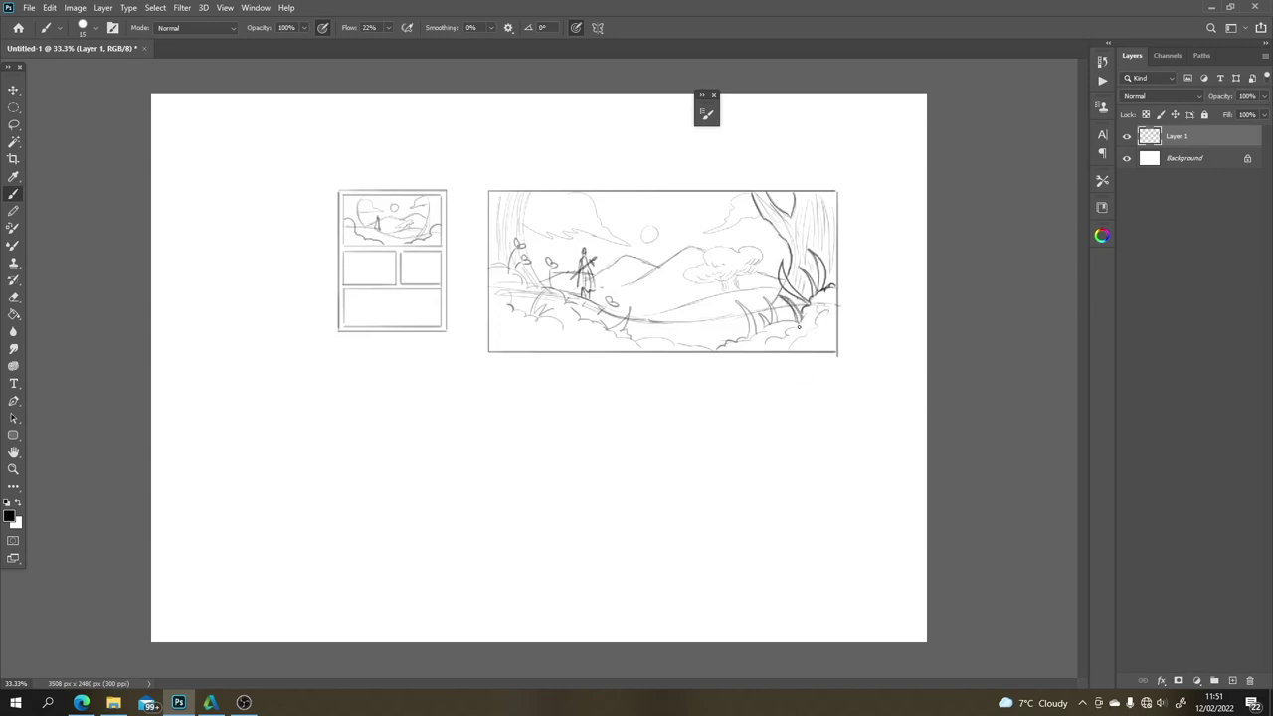
{"action": "key", "text": "ctrl+z"}
Step: Draw sample pairs of crossing, touching and separated angled lines below the large frame
{"action": "left_click_drag", "start_coordinate": [738, 384], "coordinate": [748, 423]}
{"action": "mouse_move", "coordinate": [705, 384]}
{"action": "left_mouse_down"}
{"action": "mouse_move", "coordinate": [704, 432]}
{"action": "mouse_move", "coordinate": [729, 454]}
{"action": "mouse_move", "coordinate": [717, 476]}
{"action": "mouse_move", "coordinate": [751, 479]}
{"action": "left_mouse_up"}
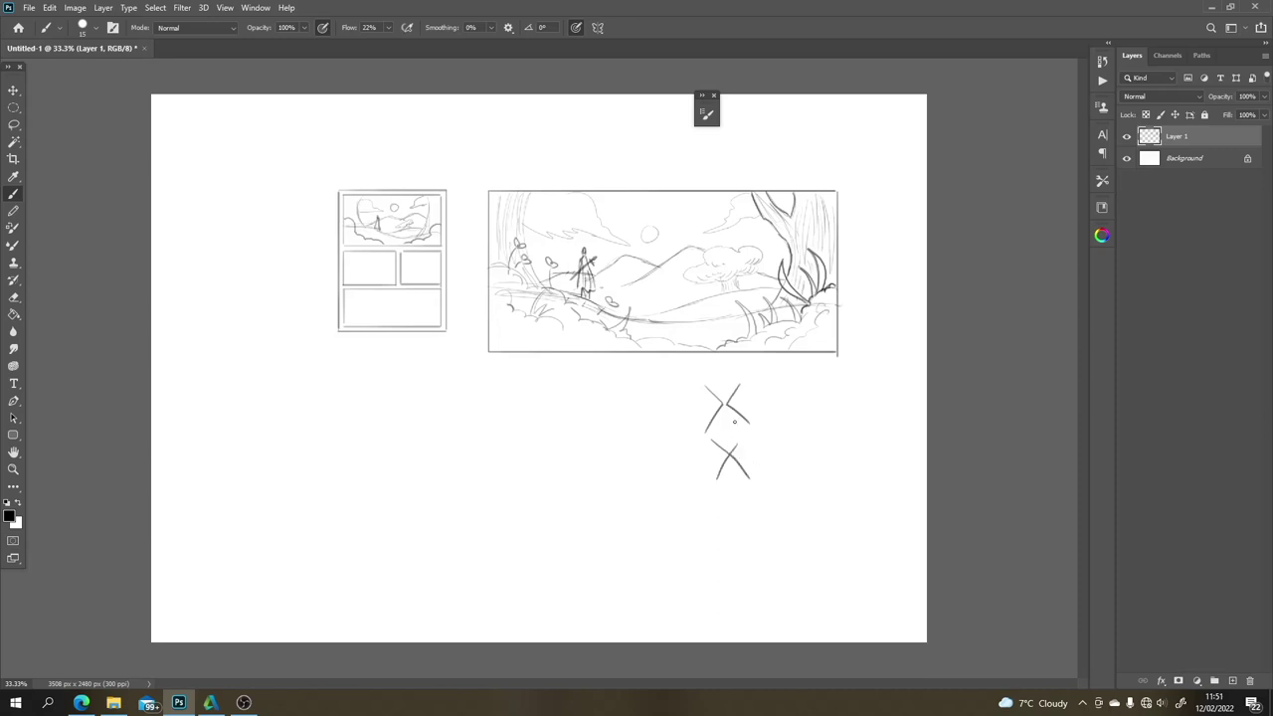
{"action": "key", "text": "ctrl+z"}
{"action": "key", "text": "ctrl+z"}
{"action": "mouse_move", "coordinate": [781, 382]}
{"action": "left_mouse_down"}
{"action": "mouse_move", "coordinate": [769, 399]}
{"action": "mouse_move", "coordinate": [790, 419]}
{"action": "mouse_move", "coordinate": [773, 396]}
{"action": "mouse_move", "coordinate": [758, 427]}
{"action": "left_mouse_up"}
{"action": "left_click_drag", "start_coordinate": [810, 379], "coordinate": [801, 421]}
{"action": "mouse_move", "coordinate": [855, 375]}
{"action": "left_mouse_down"}
{"action": "mouse_move", "coordinate": [861, 409]}
{"action": "mouse_move", "coordinate": [840, 394]}
{"action": "left_mouse_up"}
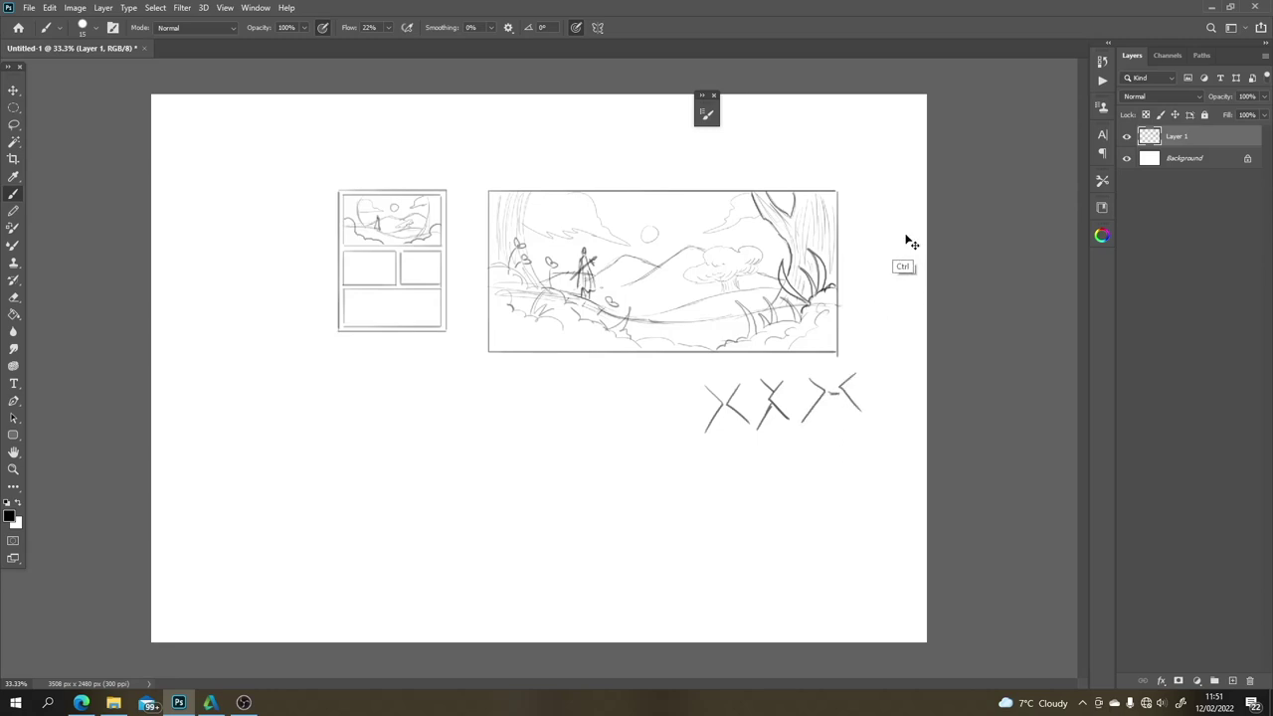
Step: Undo all the sample line pairs drawn below the large frame
{"action": "key", "text": "ctrl+z"}
{"action": "key", "text": "ctrl+z"}
{"action": "key", "text": "ctrl+z"}
{"action": "key", "text": "ctrl+z"}
{"action": "key", "text": "ctrl+z"}
{"action": "key", "text": "ctrl+z"}
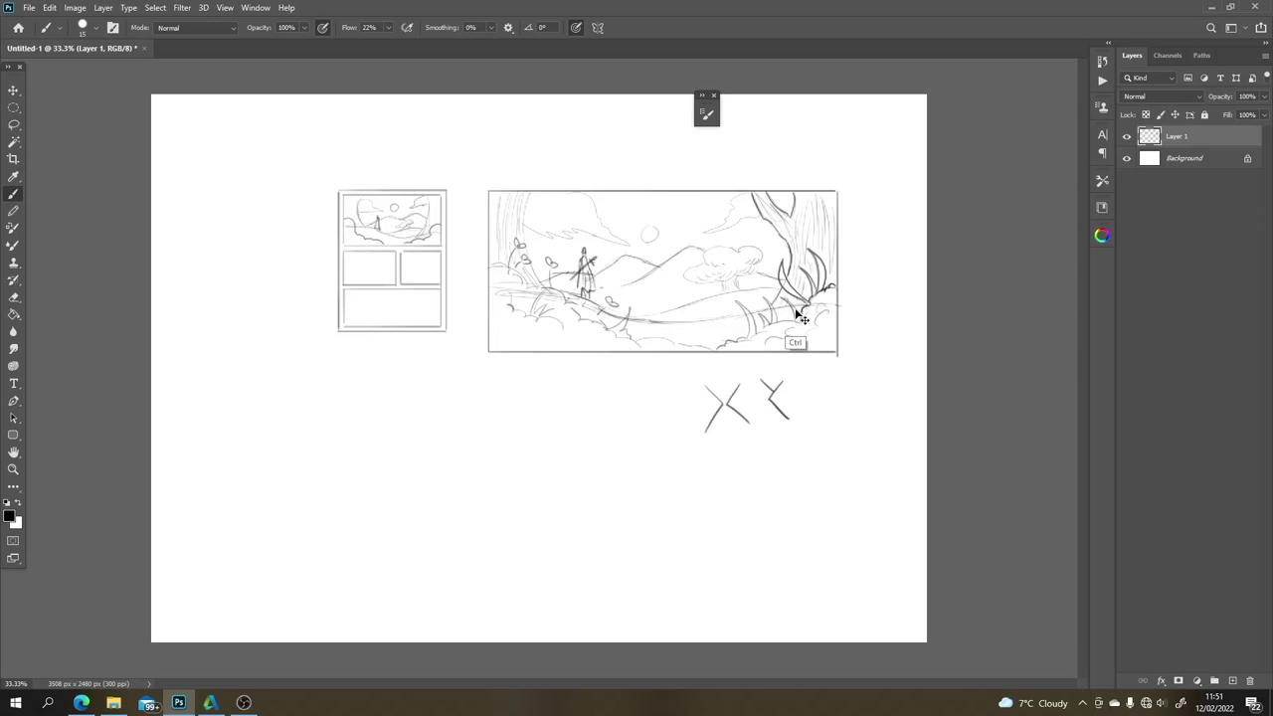
{"action": "key", "text": "ctrl+z"}
{"action": "key", "text": "ctrl+z"}
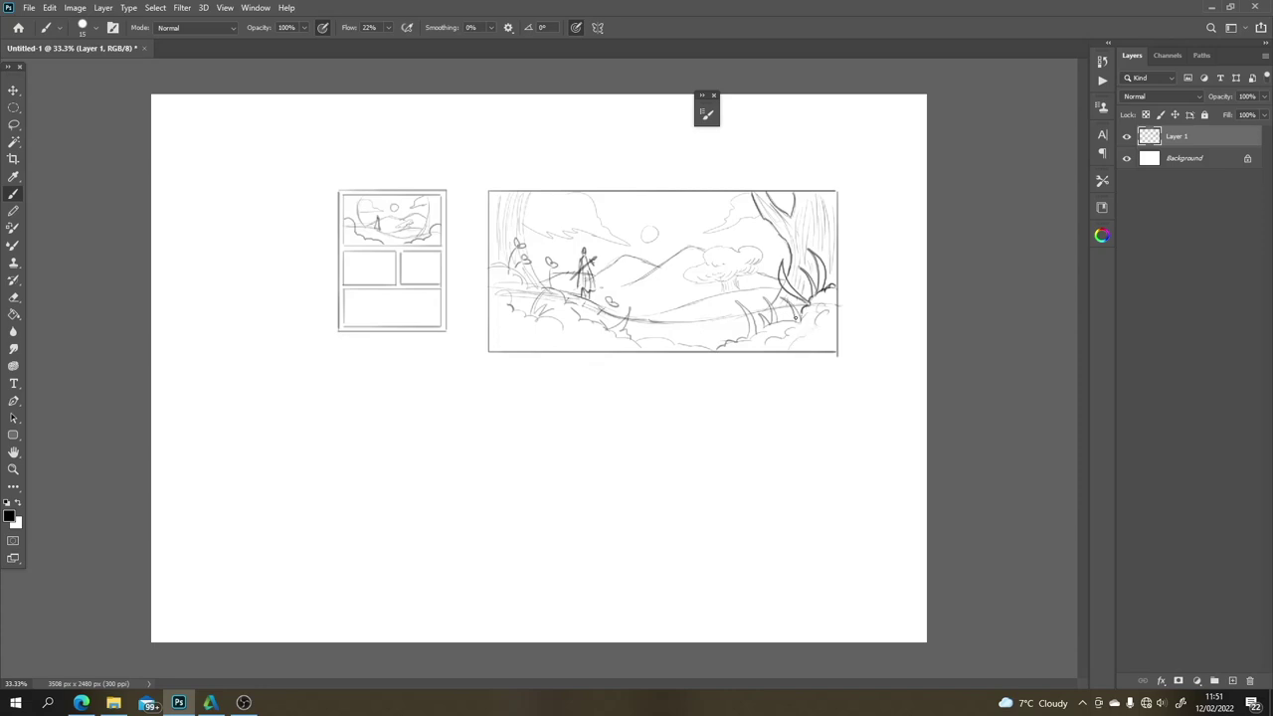
Step: Thicken the row of grass blades and the bush edges in the lower-right foreground
{"action": "mouse_move", "coordinate": [796, 320]}
{"action": "left_mouse_down"}
{"action": "mouse_move", "coordinate": [771, 292]}
{"action": "mouse_move", "coordinate": [799, 318]}
{"action": "mouse_move", "coordinate": [831, 298]}
{"action": "mouse_move", "coordinate": [787, 324]}
{"action": "mouse_move", "coordinate": [773, 306]}
{"action": "left_mouse_up"}
{"action": "left_click_drag", "start_coordinate": [776, 312], "coordinate": [763, 296]}
{"action": "mouse_move", "coordinate": [774, 327]}
{"action": "left_mouse_down"}
{"action": "mouse_move", "coordinate": [767, 301]}
{"action": "mouse_move", "coordinate": [765, 317]}
{"action": "left_mouse_up"}
{"action": "left_click_drag", "start_coordinate": [769, 328], "coordinate": [760, 314]}
{"action": "mouse_move", "coordinate": [766, 318]}
{"action": "left_mouse_down"}
{"action": "mouse_move", "coordinate": [751, 302]}
{"action": "mouse_move", "coordinate": [755, 333]}
{"action": "mouse_move", "coordinate": [749, 312]}
{"action": "left_mouse_up"}
{"action": "mouse_move", "coordinate": [750, 314]}
{"action": "left_mouse_down"}
{"action": "mouse_move", "coordinate": [735, 302]}
{"action": "mouse_move", "coordinate": [747, 323]}
{"action": "mouse_move", "coordinate": [715, 351]}
{"action": "left_mouse_up"}
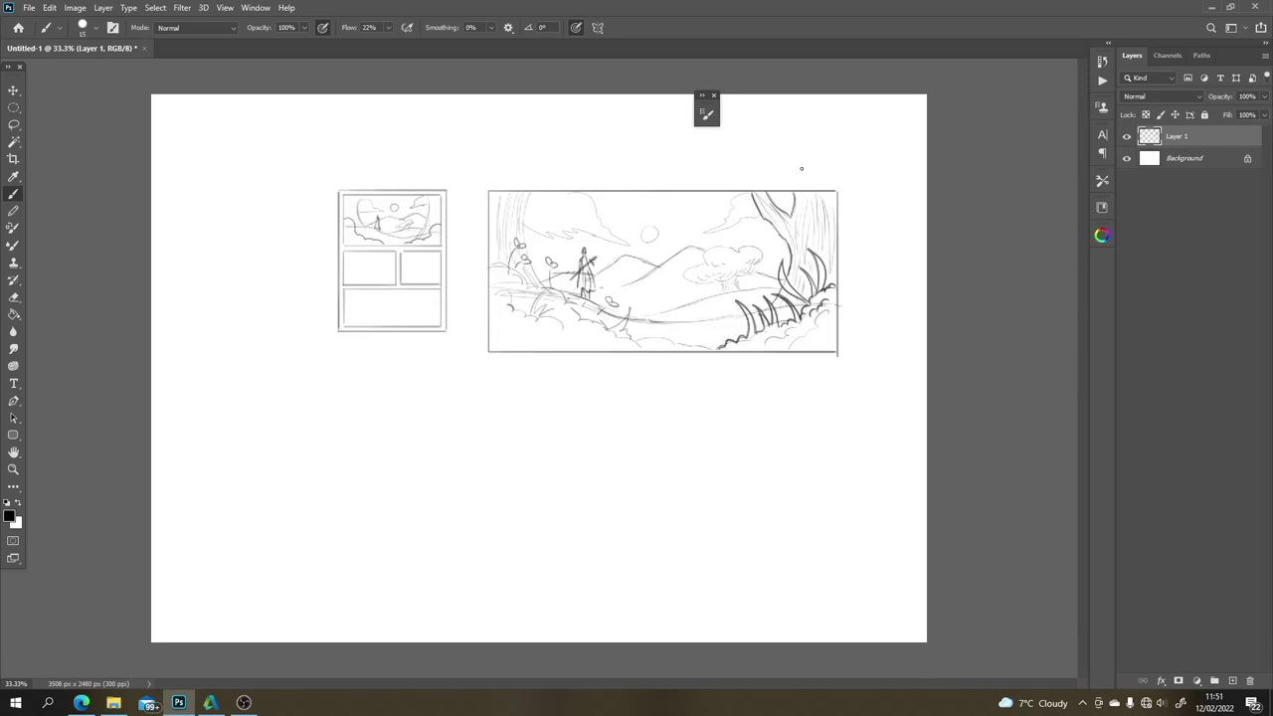
{"action": "left_click_drag", "start_coordinate": [820, 258], "coordinate": [821, 277]}
Step: Darken the foreground bush outline, left-hand sprouts and left tree edge, erasing the overlapping lines at the sprout's leaves
{"action": "mouse_move", "coordinate": [712, 349]}
{"action": "left_mouse_down"}
{"action": "mouse_move", "coordinate": [619, 337]}
{"action": "mouse_move", "coordinate": [630, 303]}
{"action": "mouse_move", "coordinate": [607, 328]}
{"action": "mouse_move", "coordinate": [578, 322]}
{"action": "left_mouse_up"}
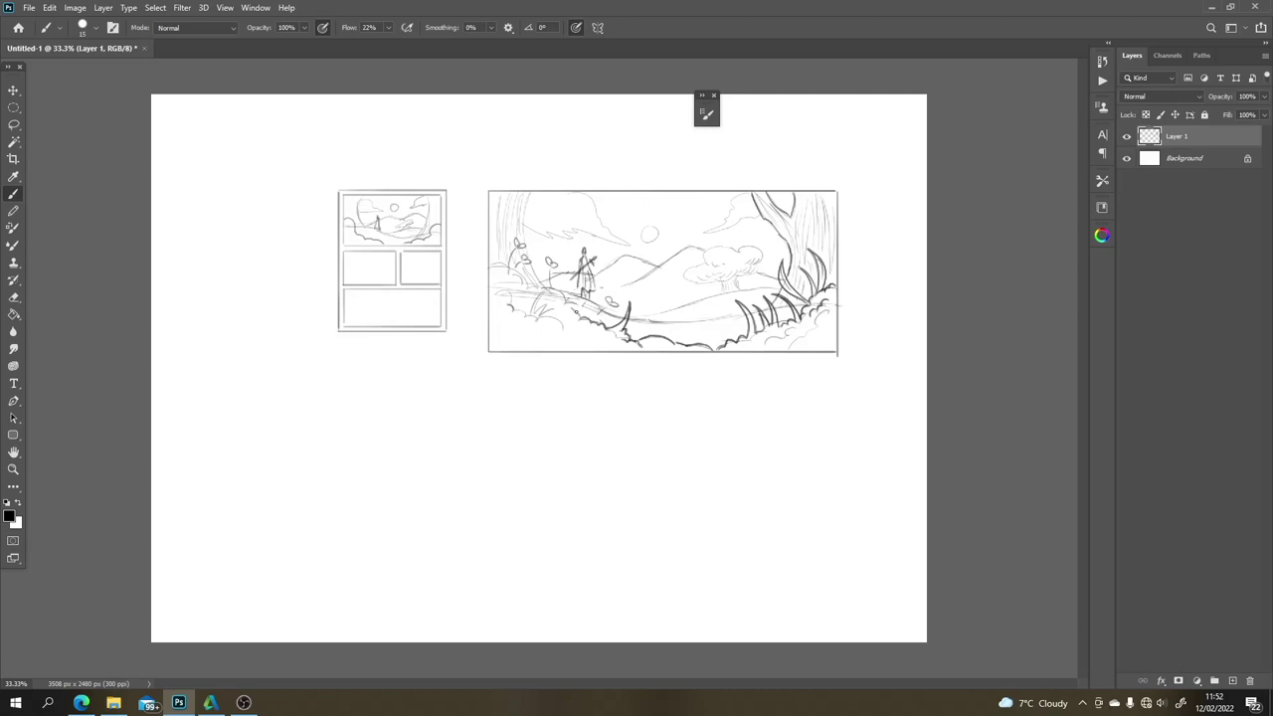
{"action": "mouse_move", "coordinate": [578, 312]}
{"action": "left_mouse_down"}
{"action": "mouse_move", "coordinate": [549, 261]}
{"action": "mouse_move", "coordinate": [550, 287]}
{"action": "mouse_move", "coordinate": [551, 258]}
{"action": "mouse_move", "coordinate": [546, 287]}
{"action": "mouse_move", "coordinate": [527, 286]}
{"action": "mouse_move", "coordinate": [519, 256]}
{"action": "mouse_move", "coordinate": [494, 265]}
{"action": "mouse_move", "coordinate": [510, 267]}
{"action": "mouse_move", "coordinate": [517, 241]}
{"action": "mouse_move", "coordinate": [520, 261]}
{"action": "mouse_move", "coordinate": [516, 241]}
{"action": "mouse_move", "coordinate": [523, 256]}
{"action": "mouse_move", "coordinate": [515, 238]}
{"action": "mouse_move", "coordinate": [520, 251]}
{"action": "mouse_move", "coordinate": [528, 211]}
{"action": "mouse_move", "coordinate": [543, 285]}
{"action": "mouse_move", "coordinate": [527, 192]}
{"action": "left_mouse_up"}
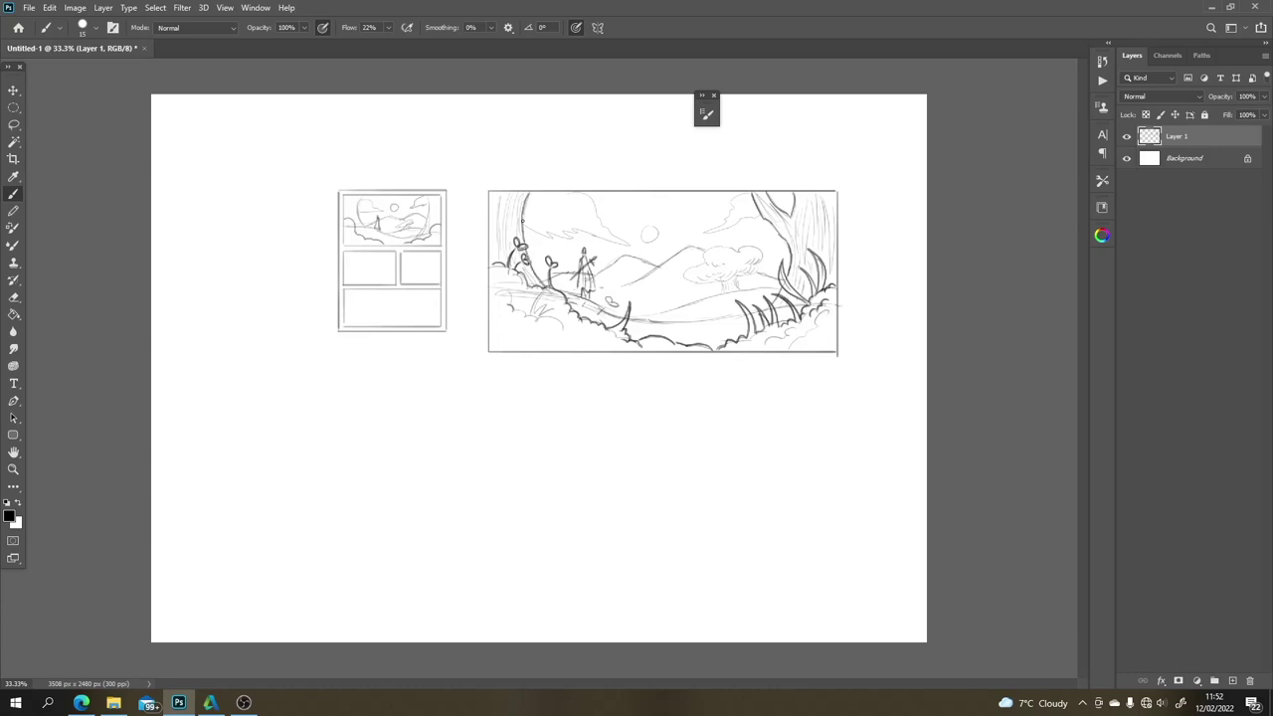
{"action": "key", "text": "ctrl+z"}
{"action": "left_click_drag", "start_coordinate": [529, 192], "coordinate": [521, 232]}
{"action": "key", "text": "e"}
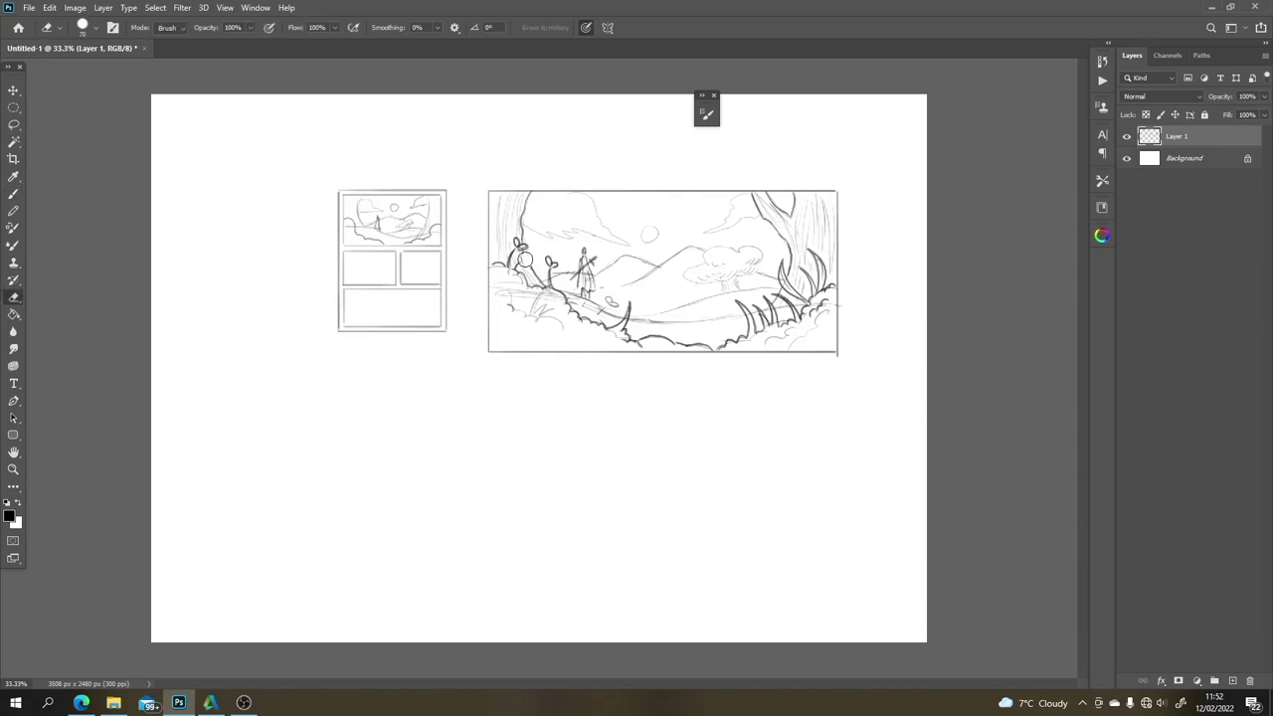
{"action": "key", "text": "b"}
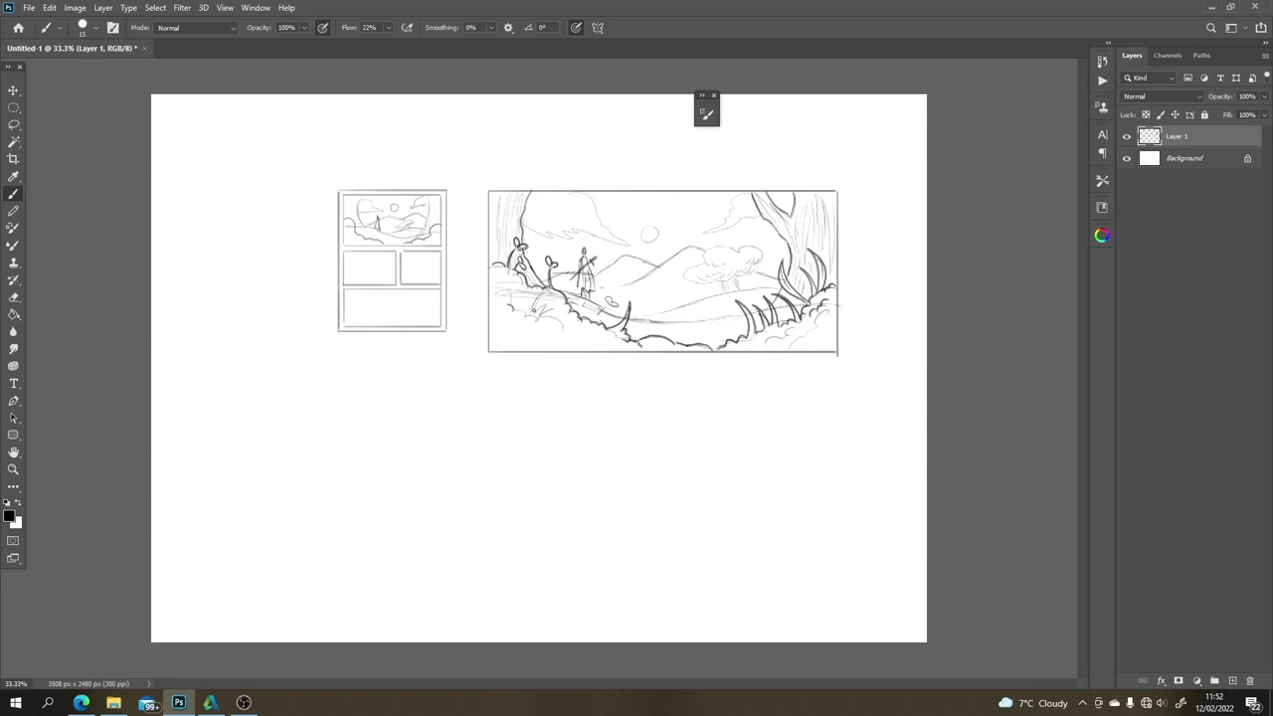
Step: Darken the left-hand bushes and grass tuft, and add ripple lines and a firm shoreline to the water
{"action": "mouse_move", "coordinate": [533, 311]}
{"action": "left_mouse_down"}
{"action": "mouse_move", "coordinate": [543, 292]}
{"action": "mouse_move", "coordinate": [542, 317]}
{"action": "mouse_move", "coordinate": [569, 334]}
{"action": "mouse_move", "coordinate": [511, 309]}
{"action": "left_mouse_up"}
{"action": "mouse_move", "coordinate": [516, 314]}
{"action": "left_mouse_down"}
{"action": "mouse_move", "coordinate": [497, 293]}
{"action": "mouse_move", "coordinate": [511, 306]}
{"action": "left_mouse_up"}
{"action": "left_click_drag", "start_coordinate": [496, 256], "coordinate": [518, 287]}
{"action": "mouse_move", "coordinate": [718, 326]}
{"action": "left_mouse_down"}
{"action": "mouse_move", "coordinate": [672, 338]}
{"action": "mouse_move", "coordinate": [730, 322]}
{"action": "mouse_move", "coordinate": [684, 326]}
{"action": "left_mouse_up"}
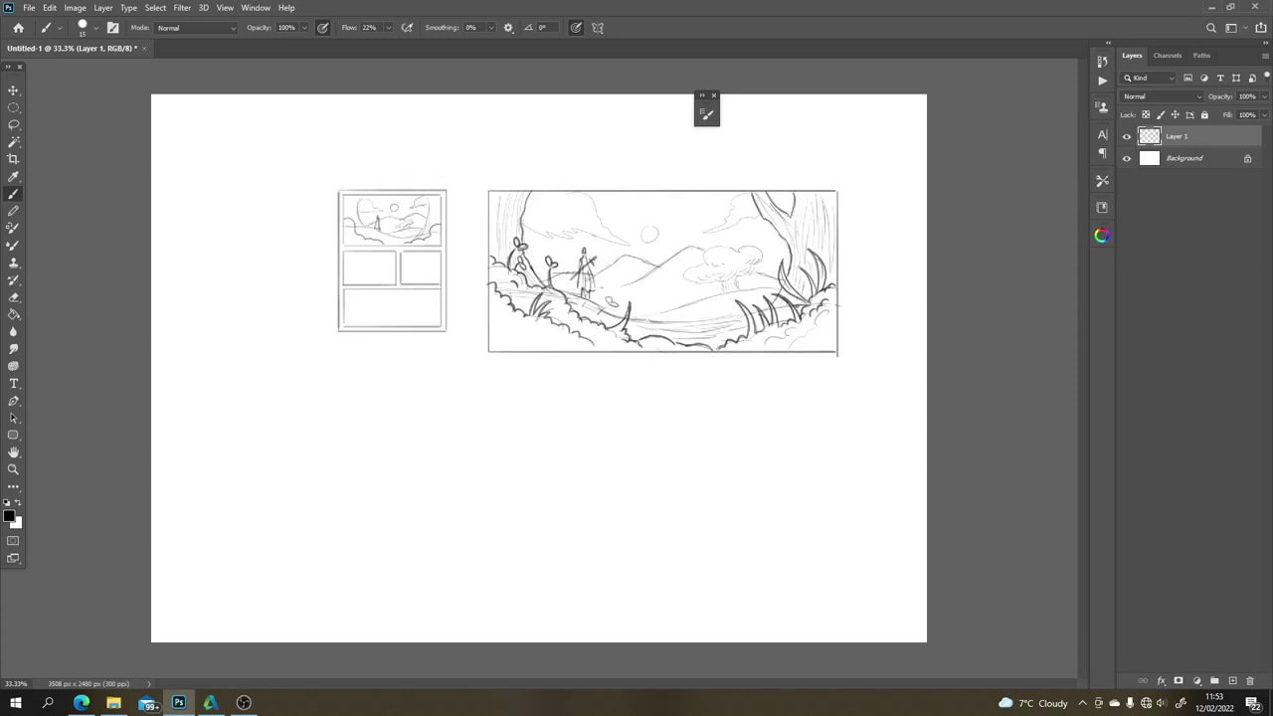
{"action": "mouse_move", "coordinate": [767, 307]}
{"action": "left_mouse_down"}
{"action": "mouse_move", "coordinate": [650, 321]}
{"action": "mouse_move", "coordinate": [599, 304]}
{"action": "mouse_move", "coordinate": [684, 322]}
{"action": "mouse_move", "coordinate": [747, 314]}
{"action": "mouse_move", "coordinate": [751, 289]}
{"action": "mouse_move", "coordinate": [648, 316]}
{"action": "left_mouse_up"}
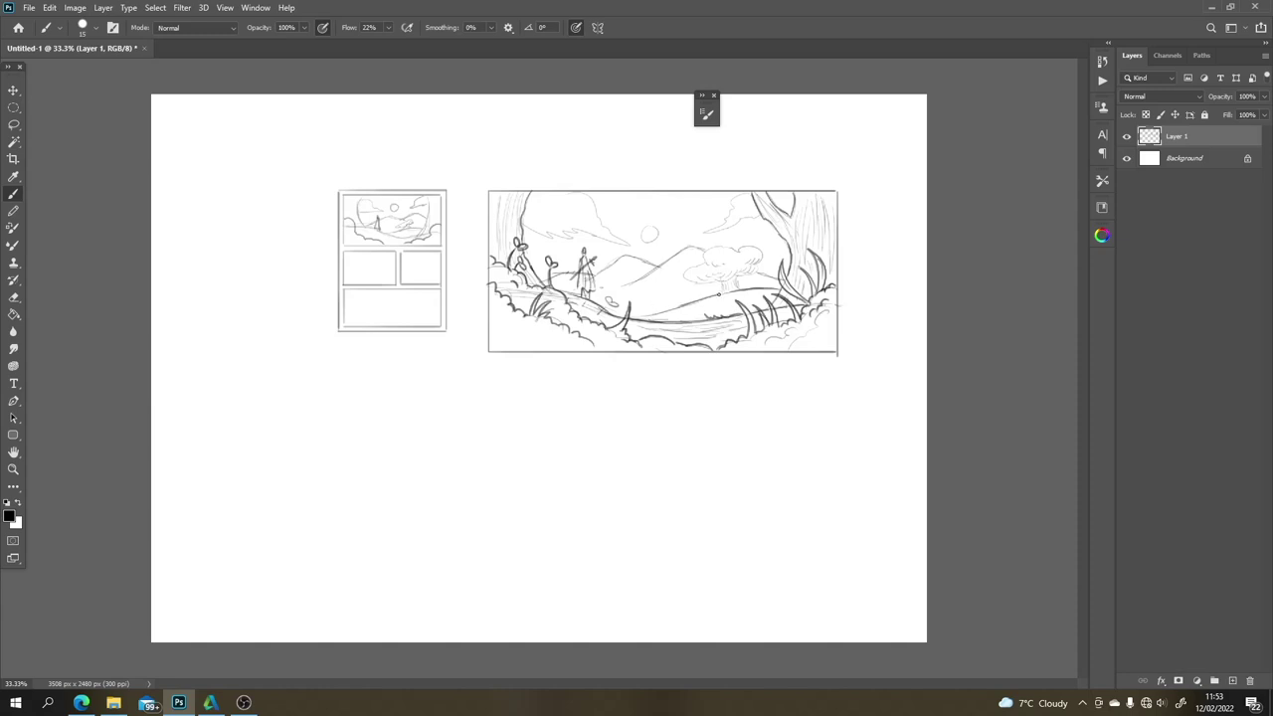
Step: Darken the small tree and mountain ridges, and touch up the sun with the Brush and Eraser
{"action": "mouse_move", "coordinate": [719, 282]}
{"action": "left_mouse_down"}
{"action": "mouse_move", "coordinate": [747, 263]}
{"action": "mouse_move", "coordinate": [763, 264]}
{"action": "mouse_move", "coordinate": [752, 244]}
{"action": "mouse_move", "coordinate": [706, 249]}
{"action": "mouse_move", "coordinate": [704, 263]}
{"action": "mouse_move", "coordinate": [723, 262]}
{"action": "mouse_move", "coordinate": [683, 276]}
{"action": "mouse_move", "coordinate": [781, 281]}
{"action": "left_mouse_up"}
{"action": "mouse_move", "coordinate": [676, 252]}
{"action": "left_mouse_down"}
{"action": "mouse_move", "coordinate": [625, 284]}
{"action": "mouse_move", "coordinate": [634, 255]}
{"action": "mouse_move", "coordinate": [593, 274]}
{"action": "left_mouse_up"}
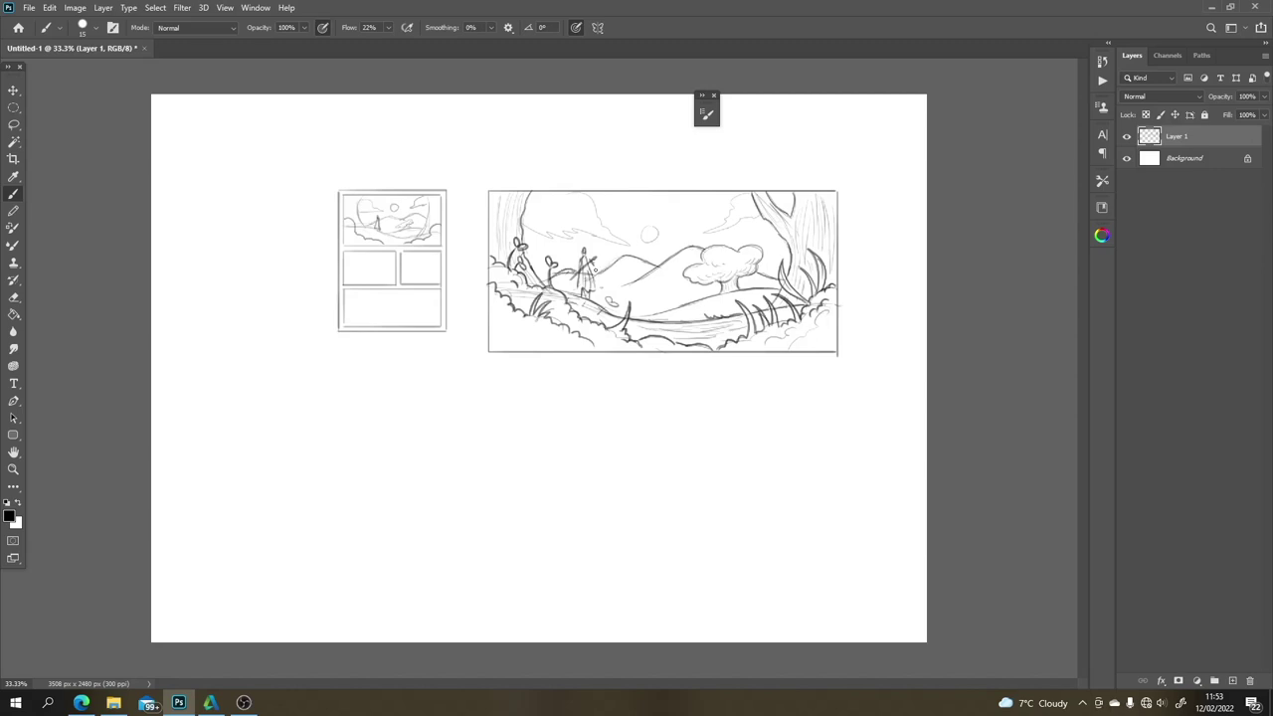
{"action": "left_click_drag", "start_coordinate": [642, 233], "coordinate": [643, 231]}
{"action": "key", "text": "e"}
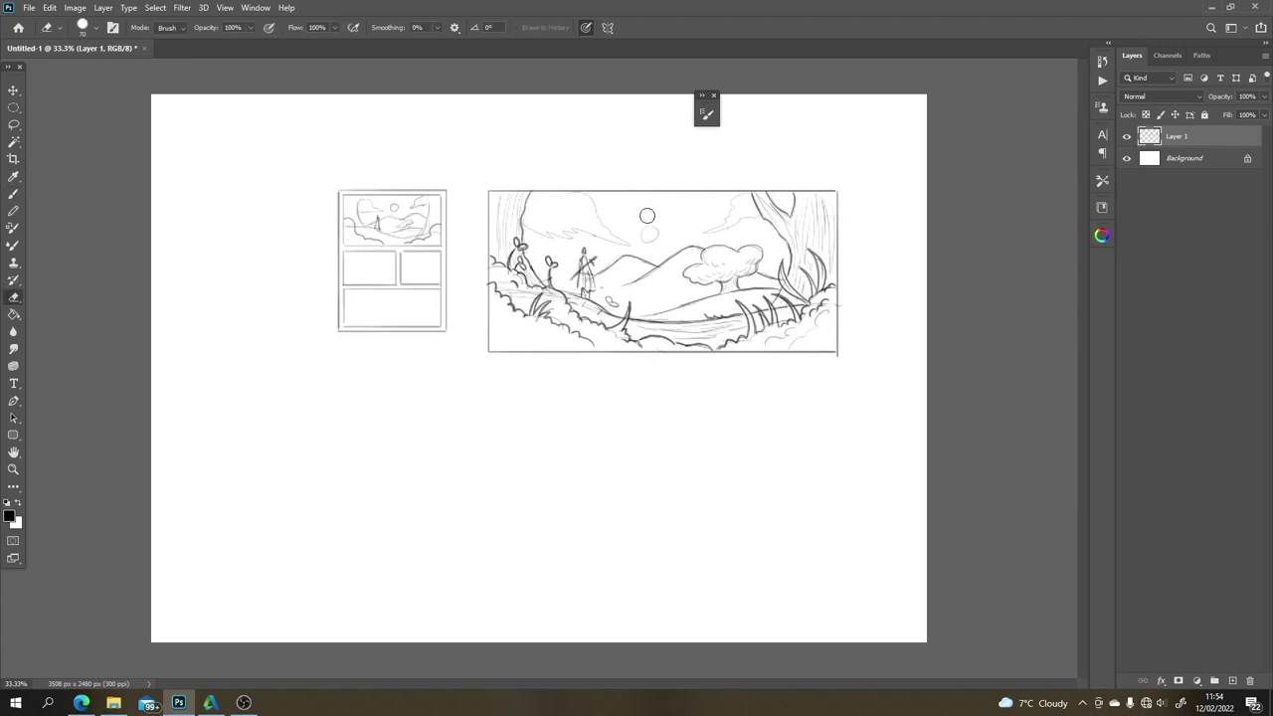
{"action": "key", "text": "b"}
Step: Touch up the ground beside the figure and darken the outlines of both clouds
{"action": "left_click_drag", "start_coordinate": [583, 286], "coordinate": [565, 291]}
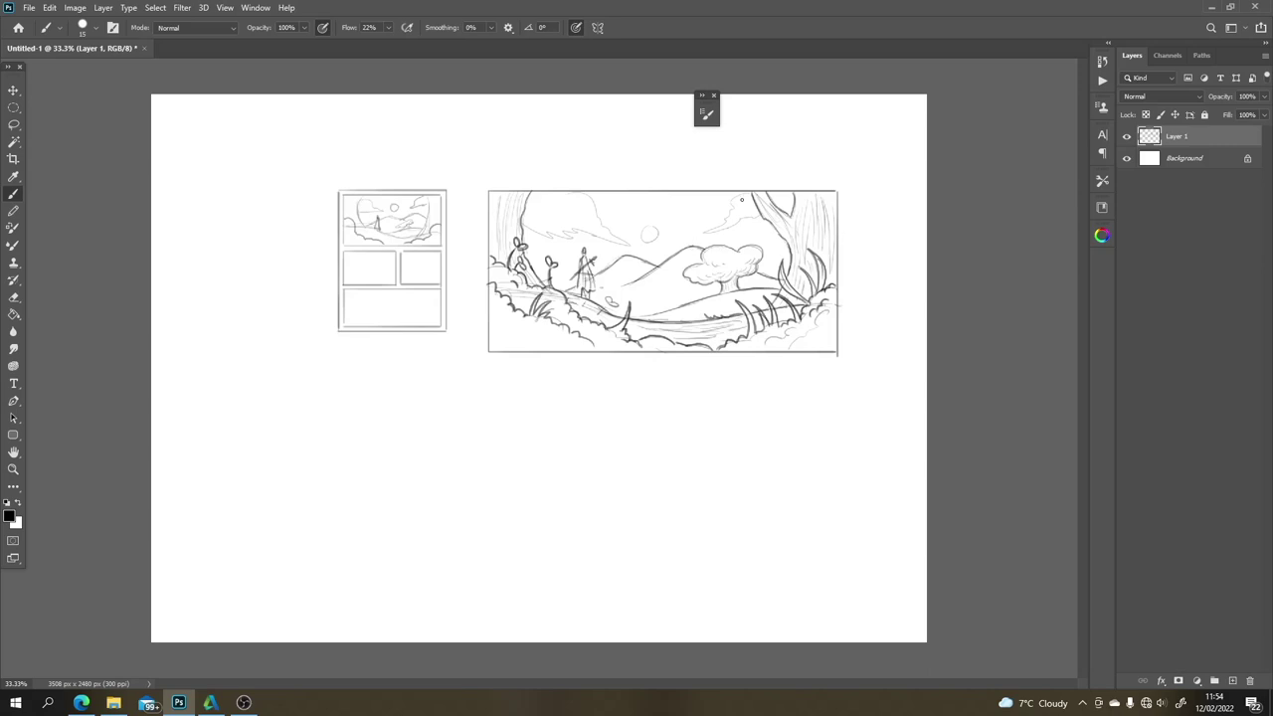
{"action": "mouse_move", "coordinate": [741, 199]}
{"action": "left_mouse_down"}
{"action": "mouse_move", "coordinate": [705, 233]}
{"action": "mouse_move", "coordinate": [762, 211]}
{"action": "left_mouse_up"}
{"action": "mouse_move", "coordinate": [581, 191]}
{"action": "left_mouse_down"}
{"action": "mouse_move", "coordinate": [633, 249]}
{"action": "mouse_move", "coordinate": [517, 225]}
{"action": "left_mouse_up"}
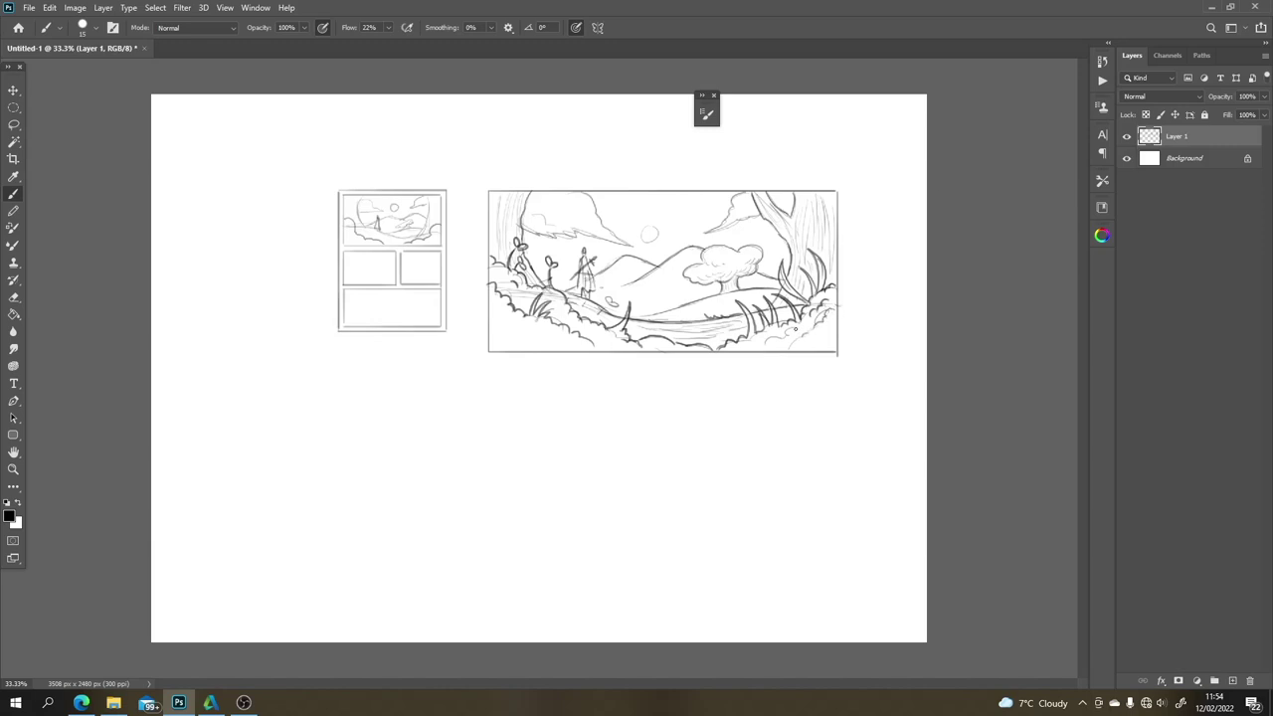
Step: Thicken the foreground bushes and grass blades, and strengthen the right tree's trunk edge
{"action": "left_click_drag", "start_coordinate": [796, 329], "coordinate": [762, 344]}
{"action": "mouse_move", "coordinate": [830, 288]}
{"action": "left_mouse_down"}
{"action": "mouse_move", "coordinate": [838, 282]}
{"action": "mouse_move", "coordinate": [824, 291]}
{"action": "left_mouse_up"}
{"action": "mouse_move", "coordinate": [807, 250]}
{"action": "left_mouse_down"}
{"action": "mouse_move", "coordinate": [813, 297]}
{"action": "mouse_move", "coordinate": [781, 267]}
{"action": "mouse_move", "coordinate": [792, 307]}
{"action": "mouse_move", "coordinate": [740, 303]}
{"action": "left_mouse_up"}
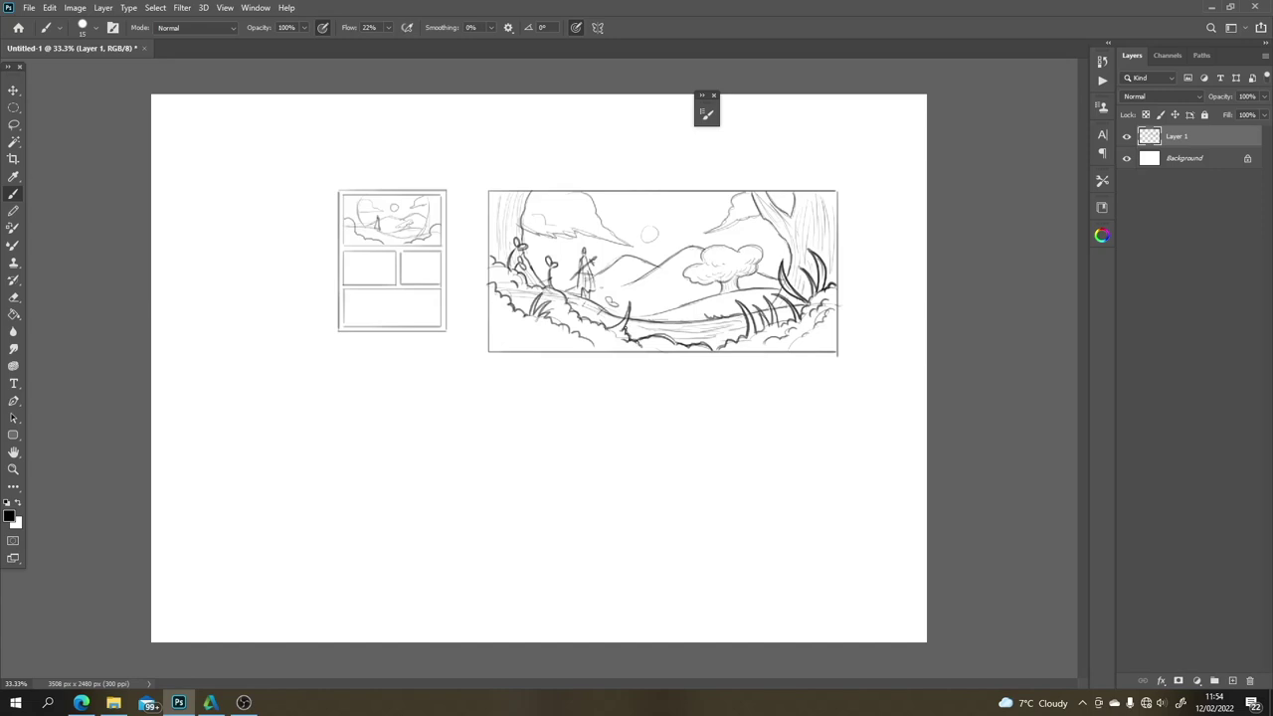
{"action": "left_click_drag", "start_coordinate": [630, 308], "coordinate": [624, 328]}
{"action": "left_click_drag", "start_coordinate": [784, 281], "coordinate": [791, 251]}
{"action": "left_click_drag", "start_coordinate": [753, 194], "coordinate": [764, 218]}
Step: Draw three sample strokes of decreasing weight beside the frame, and add hatching to the mountains and extra lower-left bush lines
{"action": "left_click_drag", "start_coordinate": [855, 261], "coordinate": [857, 291]}
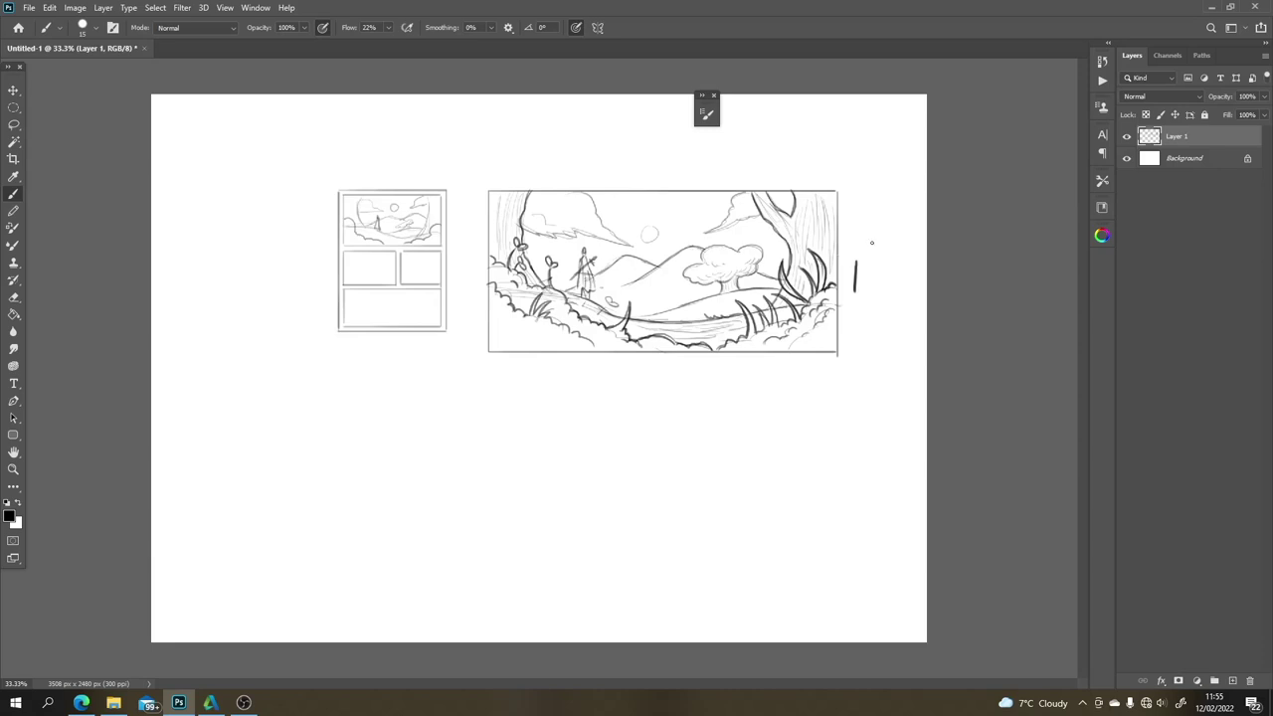
{"action": "mouse_move", "coordinate": [866, 260]}
{"action": "left_mouse_down"}
{"action": "mouse_move", "coordinate": [865, 291]}
{"action": "mouse_move", "coordinate": [880, 277]}
{"action": "left_mouse_up"}
{"action": "left_click_drag", "start_coordinate": [748, 247], "coordinate": [762, 256]}
{"action": "left_click_drag", "start_coordinate": [529, 340], "coordinate": [546, 344]}
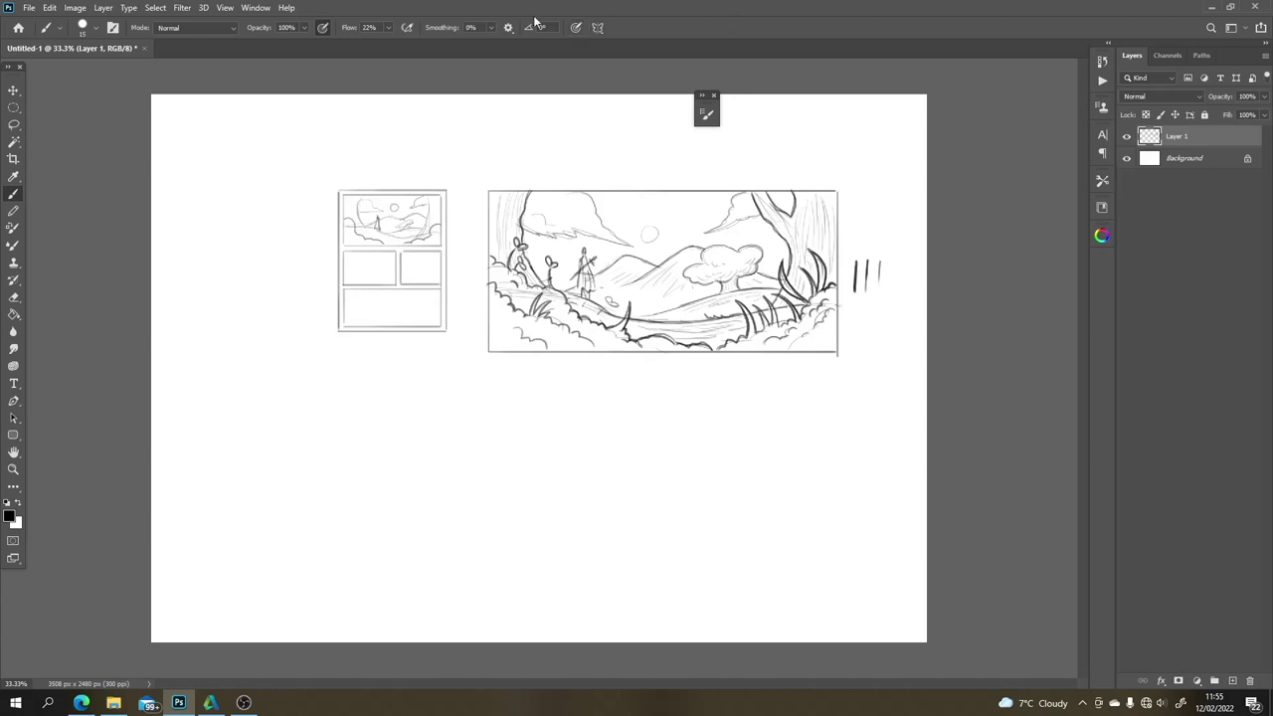
Step: Try test strokes above the frame while toggling pen pressure for opacity, and undo them
{"action": "mouse_move", "coordinate": [529, 128]}
{"action": "left_mouse_down"}
{"action": "mouse_move", "coordinate": [536, 145]}
{"action": "mouse_move", "coordinate": [571, 129]}
{"action": "mouse_move", "coordinate": [595, 165]}
{"action": "left_mouse_up"}
{"action": "key", "text": "ctrl+z"}
{"action": "left_click", "coordinate": [323, 27]}
{"action": "left_click_drag", "start_coordinate": [515, 122], "coordinate": [540, 167]}
{"action": "key", "text": "ctrl+z"}
{"action": "key", "text": "ctrl+z"}
Step: Set the brush flow to 6% and draw a curved test stroke above the large frame
{"action": "left_click", "coordinate": [387, 27]}
{"action": "left_click_drag", "start_coordinate": [388, 46], "coordinate": [378, 45]}
{"action": "left_click_drag", "start_coordinate": [542, 126], "coordinate": [559, 169]}
{"action": "right_click", "coordinate": [563, 163]}
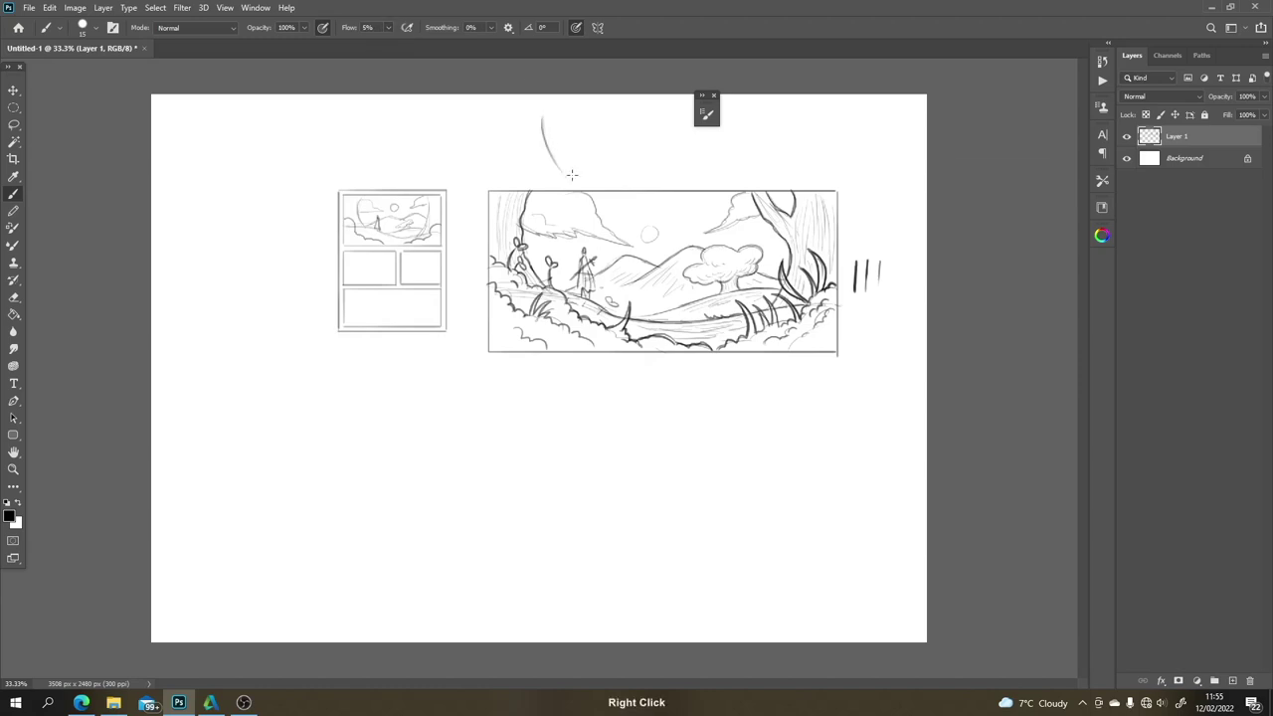
Step: Raise the brush flow to 60% and draw overlapping curved test strokes beside the faint one
{"action": "left_click", "coordinate": [388, 26]}
{"action": "left_click_drag", "start_coordinate": [402, 40], "coordinate": [422, 42]}
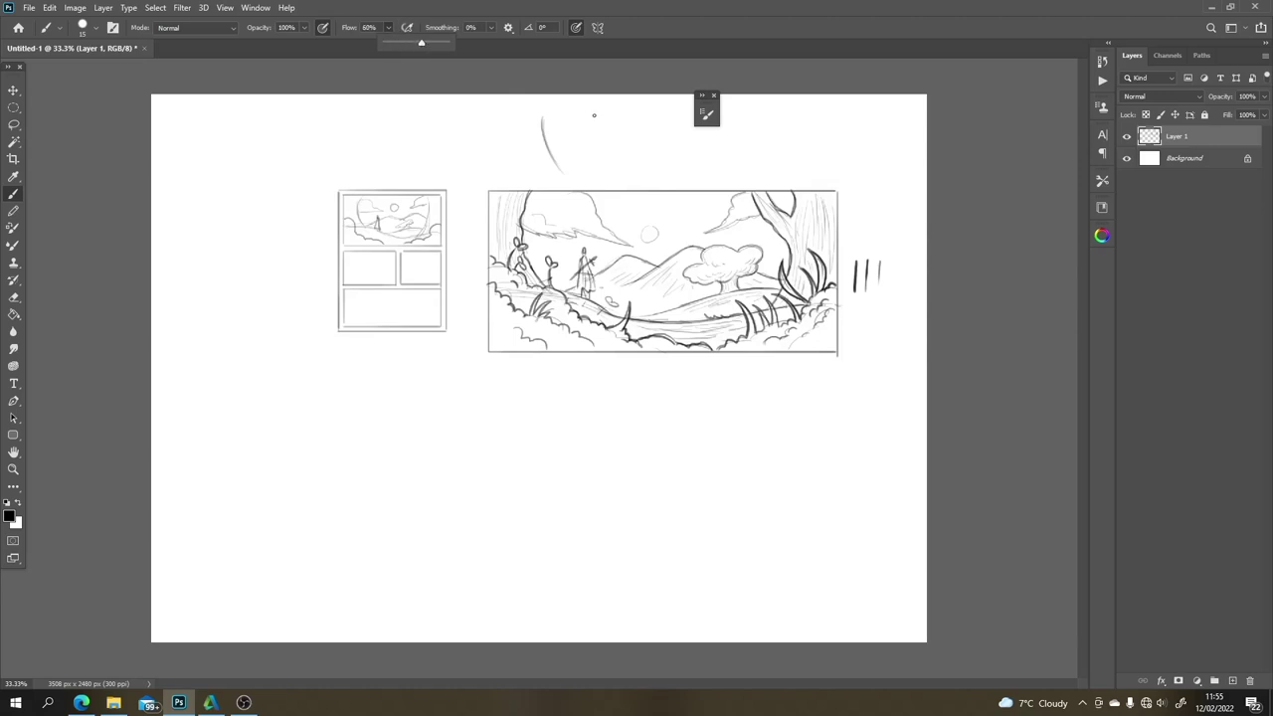
{"action": "left_click_drag", "start_coordinate": [593, 115], "coordinate": [614, 161]}
{"action": "left_click_drag", "start_coordinate": [595, 114], "coordinate": [614, 159]}
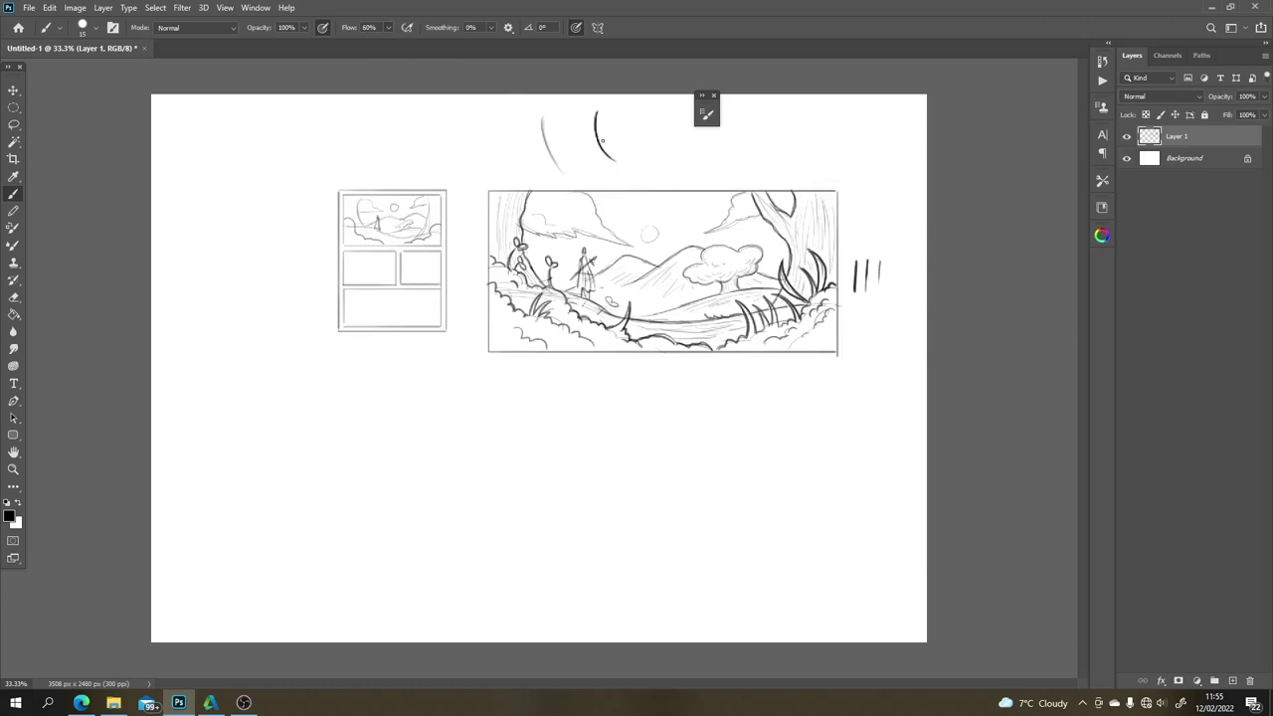
Step: Vary the brush flow and draw two more groups of curved test strokes left of the earlier ones
{"action": "left_click_drag", "start_coordinate": [388, 27], "coordinate": [369, 36]}
{"action": "left_click", "coordinate": [471, 120]}
{"action": "left_click_drag", "start_coordinate": [471, 118], "coordinate": [490, 161]}
{"action": "mouse_move", "coordinate": [472, 117]}
{"action": "left_mouse_down"}
{"action": "mouse_move", "coordinate": [492, 159]}
{"action": "mouse_move", "coordinate": [471, 117]}
{"action": "left_mouse_up"}
{"action": "left_click", "coordinate": [389, 27]}
{"action": "left_click_drag", "start_coordinate": [495, 115], "coordinate": [512, 156]}
{"action": "left_click_drag", "start_coordinate": [495, 108], "coordinate": [511, 154]}
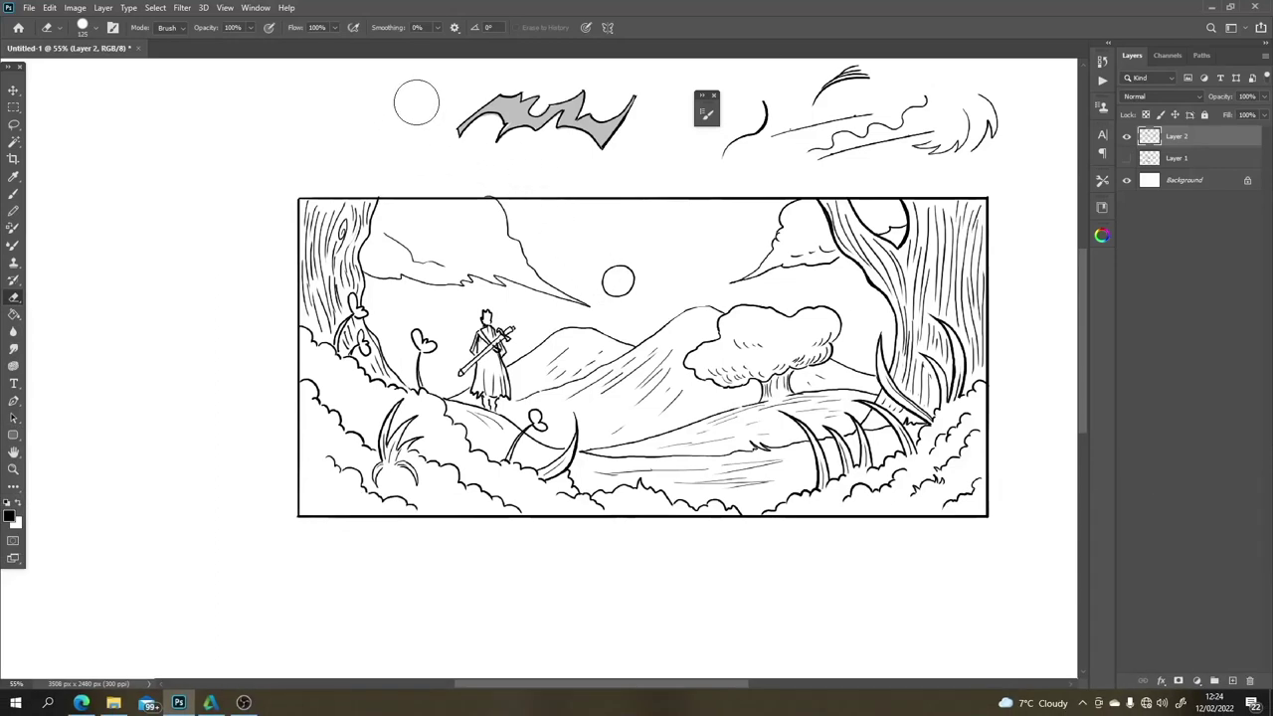
Step: Enlarge the brush to 90 px, turn off pen pressure for size, and try a solid black patch above the frame
{"action": "key", "text": "b"}
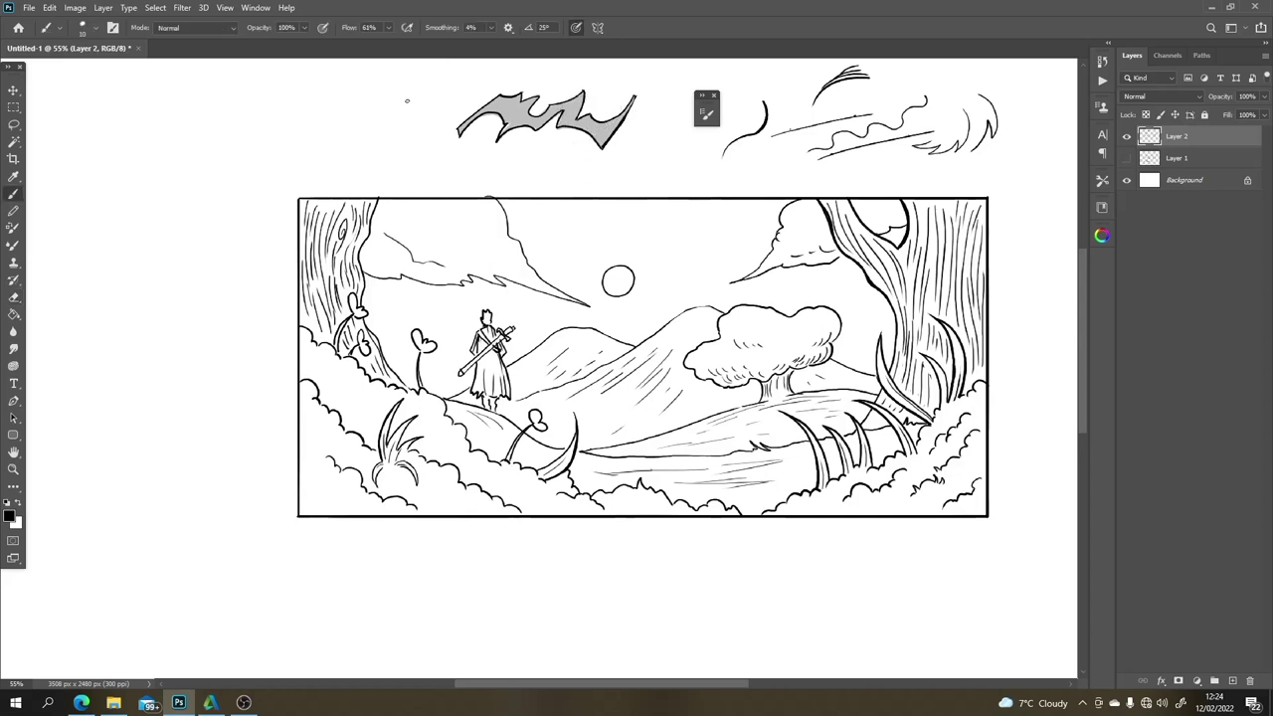
{"action": "key", "text": "bracketright"}
{"action": "key", "text": "bracketright"}
{"action": "key", "text": "bracketright"}
{"action": "key", "text": "bracketright"}
{"action": "key", "text": "bracketright"}
{"action": "key", "text": "bracketright"}
{"action": "key", "text": "bracketright"}
{"action": "key", "text": "bracketright"}
{"action": "mouse_move", "coordinate": [416, 110]}
{"action": "left_mouse_down"}
{"action": "mouse_move", "coordinate": [409, 150]}
{"action": "mouse_move", "coordinate": [395, 102]}
{"action": "left_mouse_up"}
{"action": "left_click", "coordinate": [574, 27]}
{"action": "key", "text": "ctrl+z"}
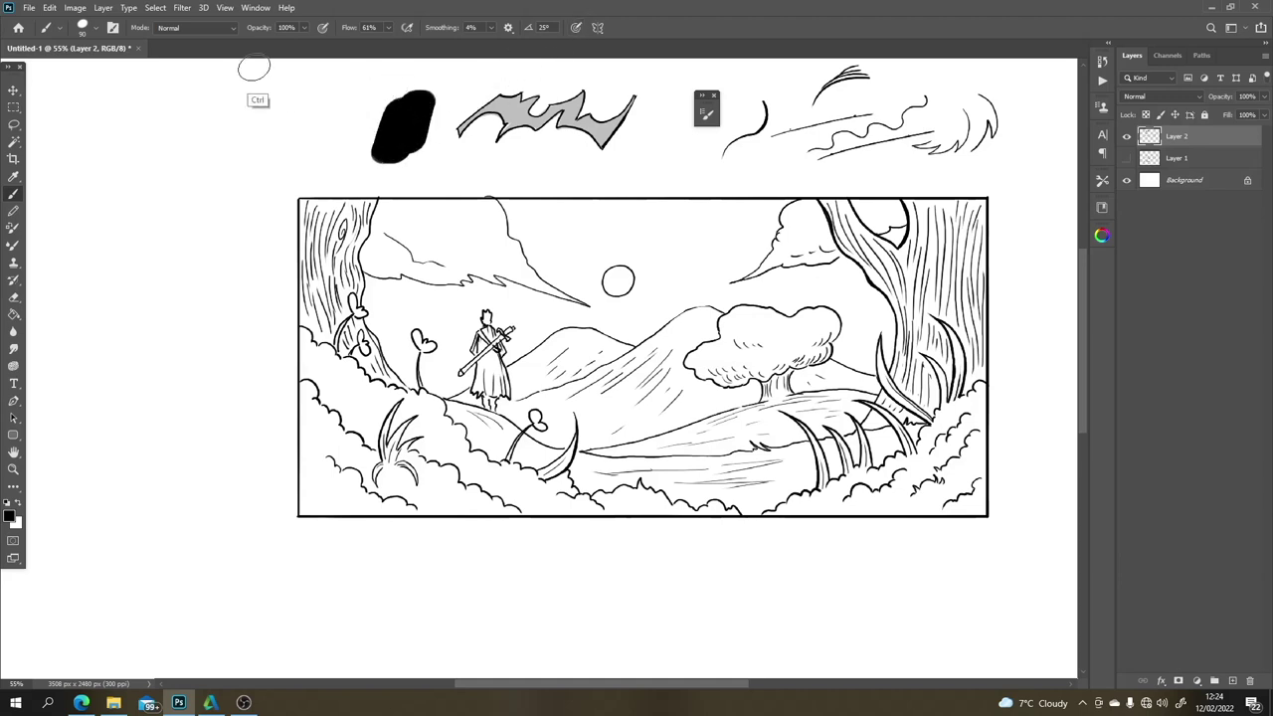
{"action": "key", "text": "ctrl+z"}
Step: Reshape the brush tip to a full circle at a 2° angle and try broad black strokes outside the frame
{"action": "left_click", "coordinate": [95, 28]}
{"action": "left_click_drag", "start_coordinate": [48, 65], "coordinate": [58, 77]}
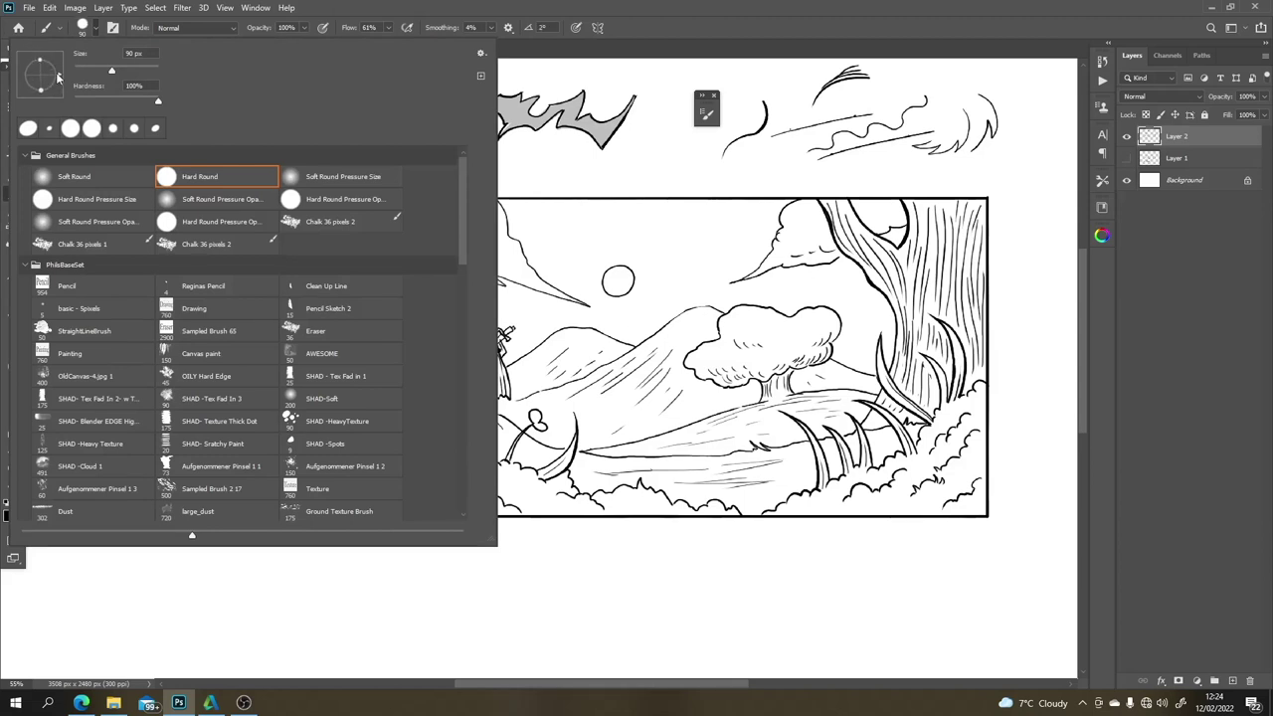
{"action": "left_click", "coordinate": [618, 66]}
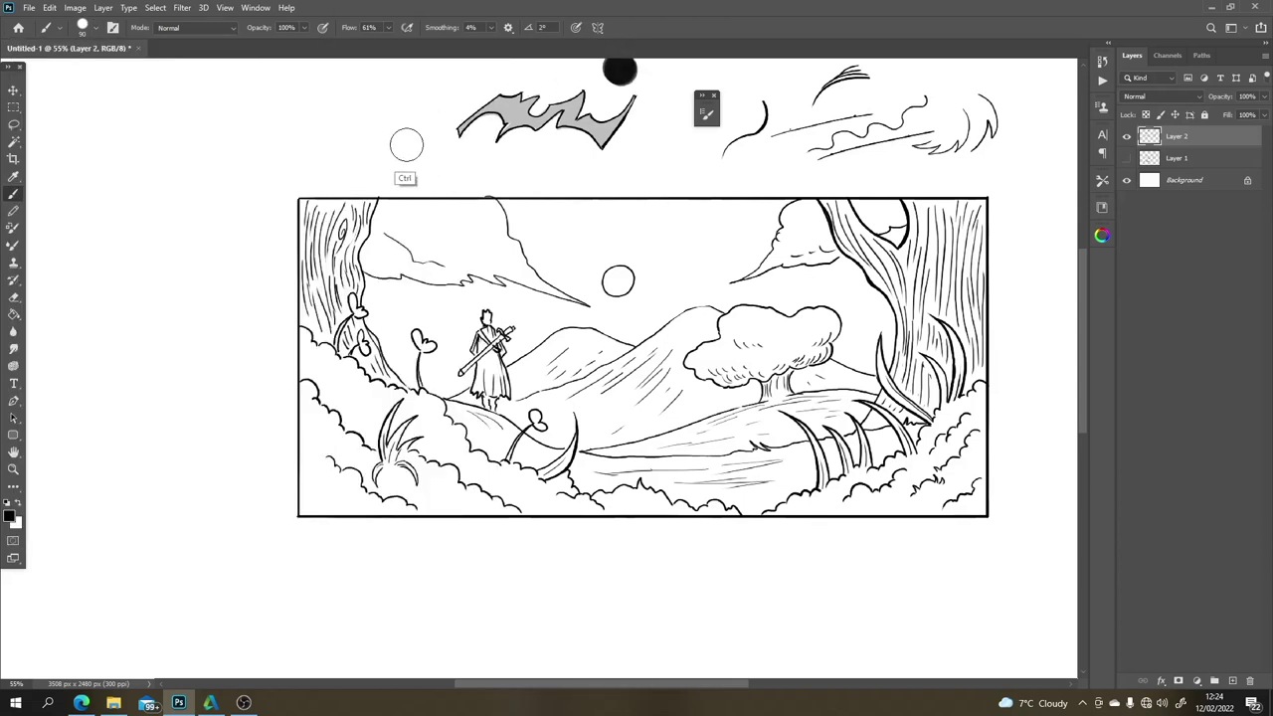
{"action": "mouse_move", "coordinate": [377, 112]}
{"action": "left_mouse_down"}
{"action": "mouse_move", "coordinate": [347, 126]}
{"action": "mouse_move", "coordinate": [294, 111]}
{"action": "mouse_move", "coordinate": [275, 129]}
{"action": "mouse_move", "coordinate": [230, 325]}
{"action": "mouse_move", "coordinate": [243, 360]}
{"action": "left_mouse_up"}
{"action": "key", "text": "ctrl+z"}
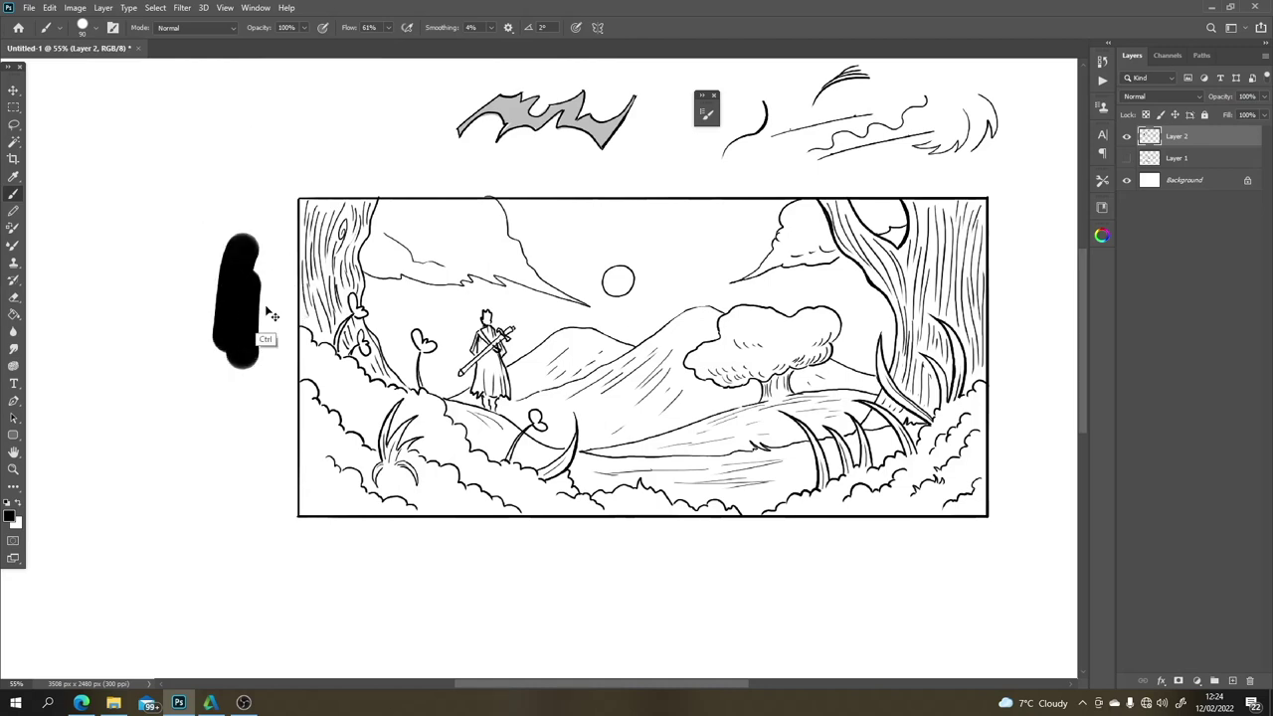
{"action": "key", "text": "ctrl+z"}
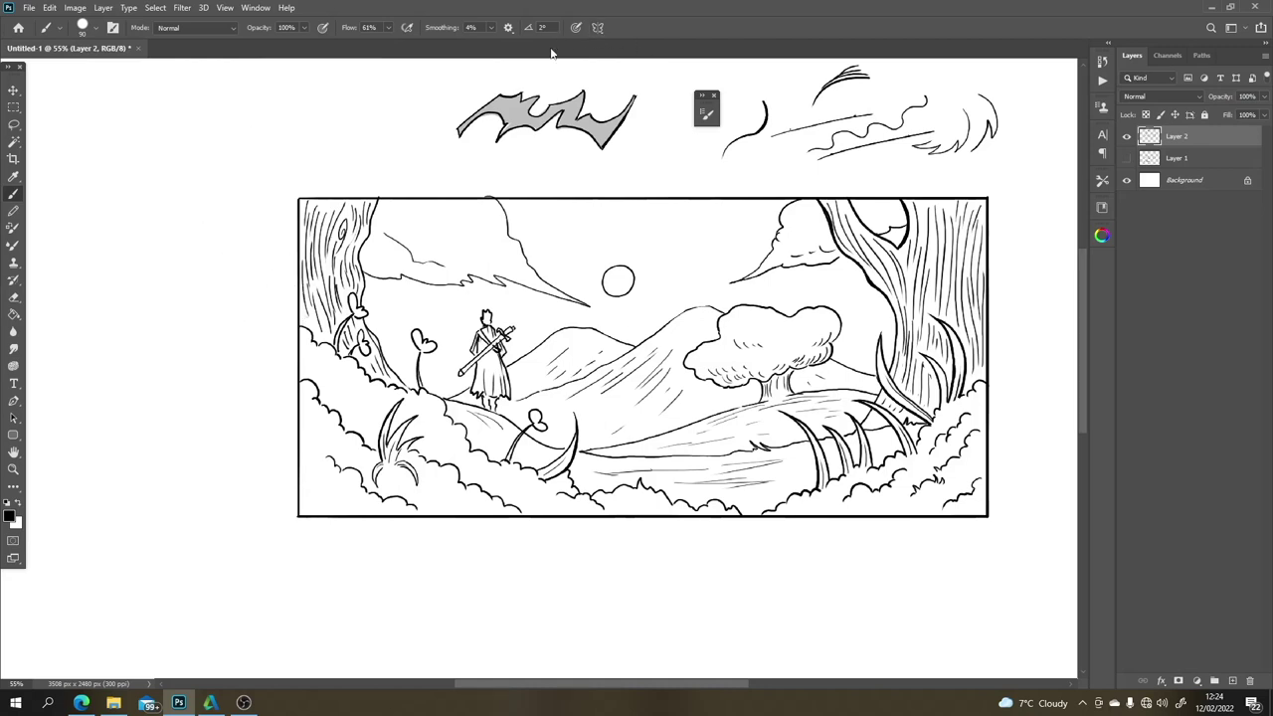
Step: Set the brush smoothing to 0%, paint solid black test patches around the frame's upper-left corner, and erase them
{"action": "left_click_drag", "start_coordinate": [490, 27], "coordinate": [475, 55]}
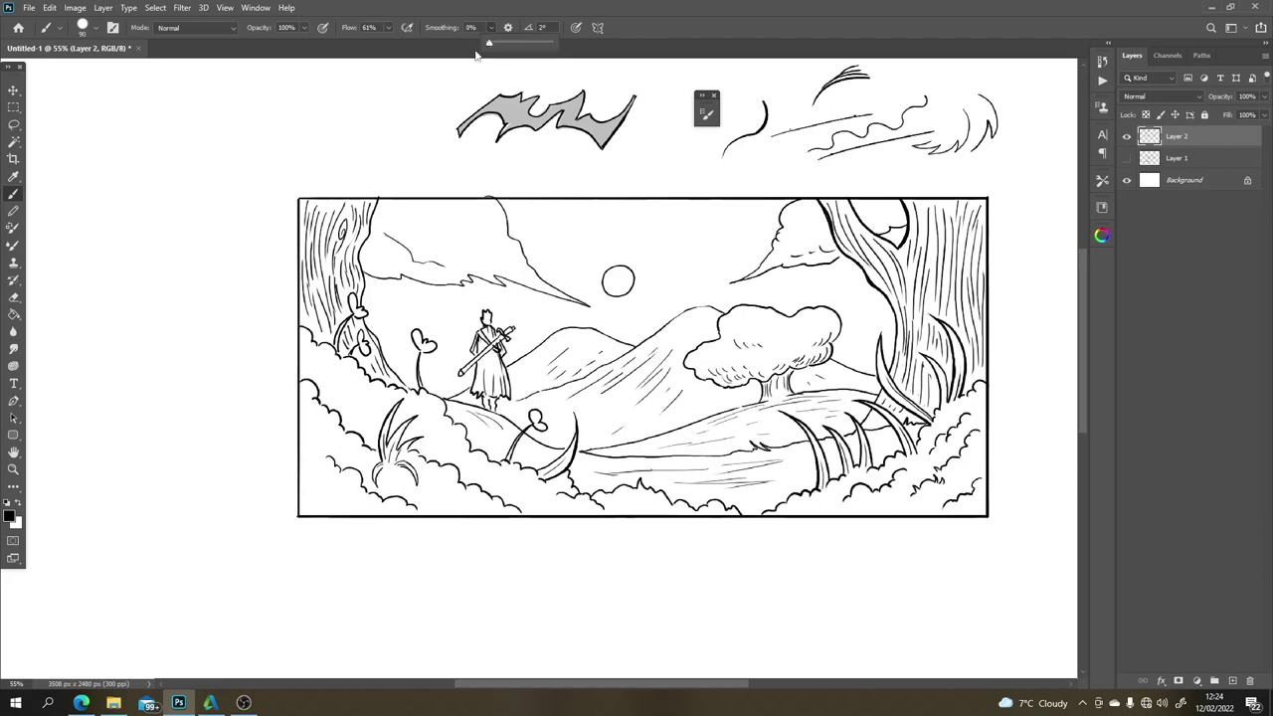
{"action": "mouse_move", "coordinate": [348, 119]}
{"action": "left_mouse_down"}
{"action": "mouse_move", "coordinate": [303, 149]}
{"action": "mouse_move", "coordinate": [323, 164]}
{"action": "mouse_move", "coordinate": [241, 273]}
{"action": "mouse_move", "coordinate": [249, 176]}
{"action": "mouse_move", "coordinate": [221, 219]}
{"action": "mouse_move", "coordinate": [210, 360]}
{"action": "mouse_move", "coordinate": [236, 321]}
{"action": "left_mouse_up"}
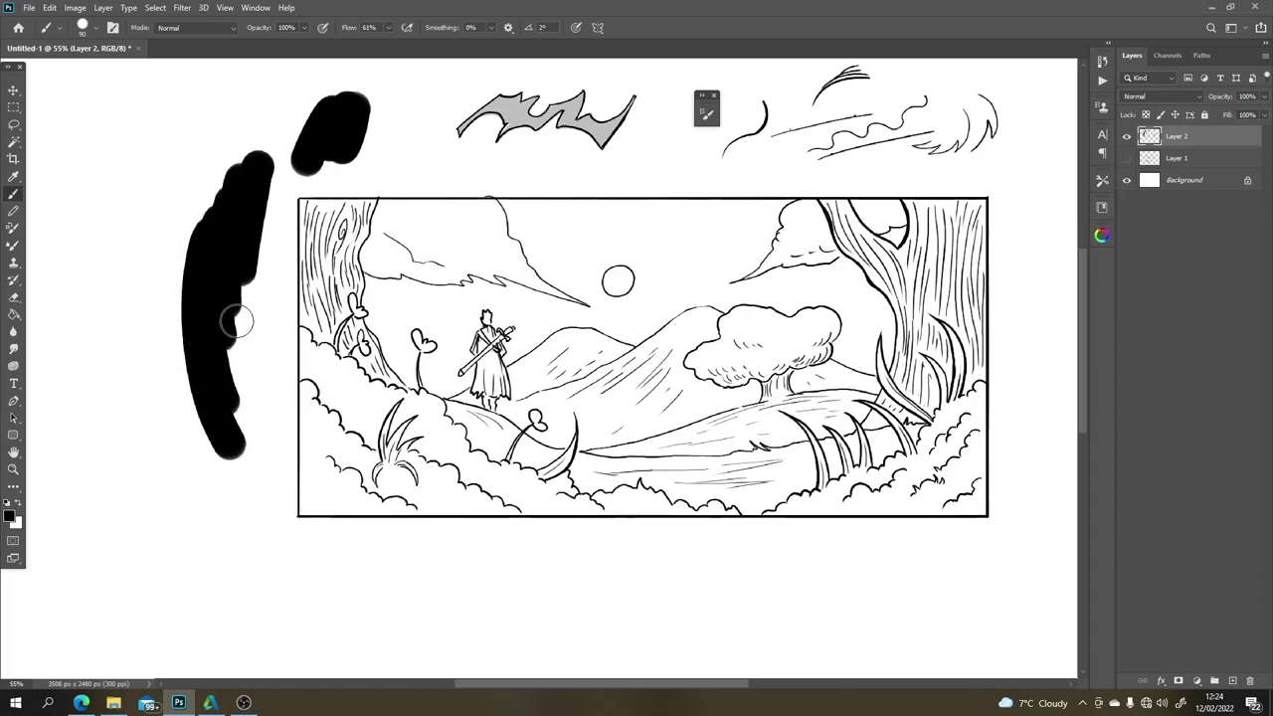
{"action": "key", "text": "e"}
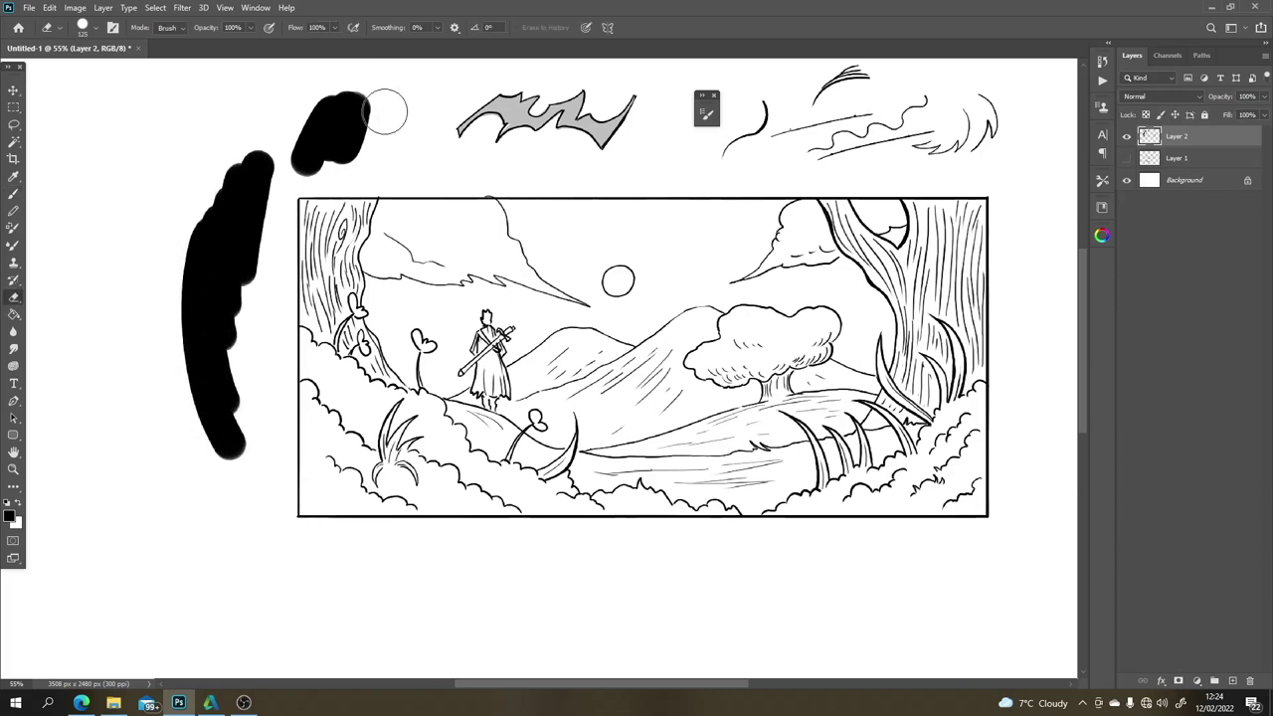
{"action": "mouse_move", "coordinate": [378, 116]}
{"action": "left_mouse_down"}
{"action": "mouse_move", "coordinate": [371, 155]}
{"action": "mouse_move", "coordinate": [390, 108]}
{"action": "mouse_move", "coordinate": [357, 123]}
{"action": "mouse_move", "coordinate": [376, 154]}
{"action": "mouse_move", "coordinate": [371, 105]}
{"action": "mouse_move", "coordinate": [346, 117]}
{"action": "mouse_move", "coordinate": [322, 86]}
{"action": "mouse_move", "coordinate": [306, 155]}
{"action": "mouse_move", "coordinate": [303, 142]}
{"action": "mouse_move", "coordinate": [335, 89]}
{"action": "mouse_move", "coordinate": [332, 151]}
{"action": "mouse_move", "coordinate": [320, 116]}
{"action": "mouse_move", "coordinate": [260, 201]}
{"action": "mouse_move", "coordinate": [254, 171]}
{"action": "mouse_move", "coordinate": [217, 353]}
{"action": "mouse_move", "coordinate": [212, 186]}
{"action": "mouse_move", "coordinate": [207, 432]}
{"action": "mouse_move", "coordinate": [226, 436]}
{"action": "mouse_move", "coordinate": [248, 369]}
{"action": "left_mouse_up"}
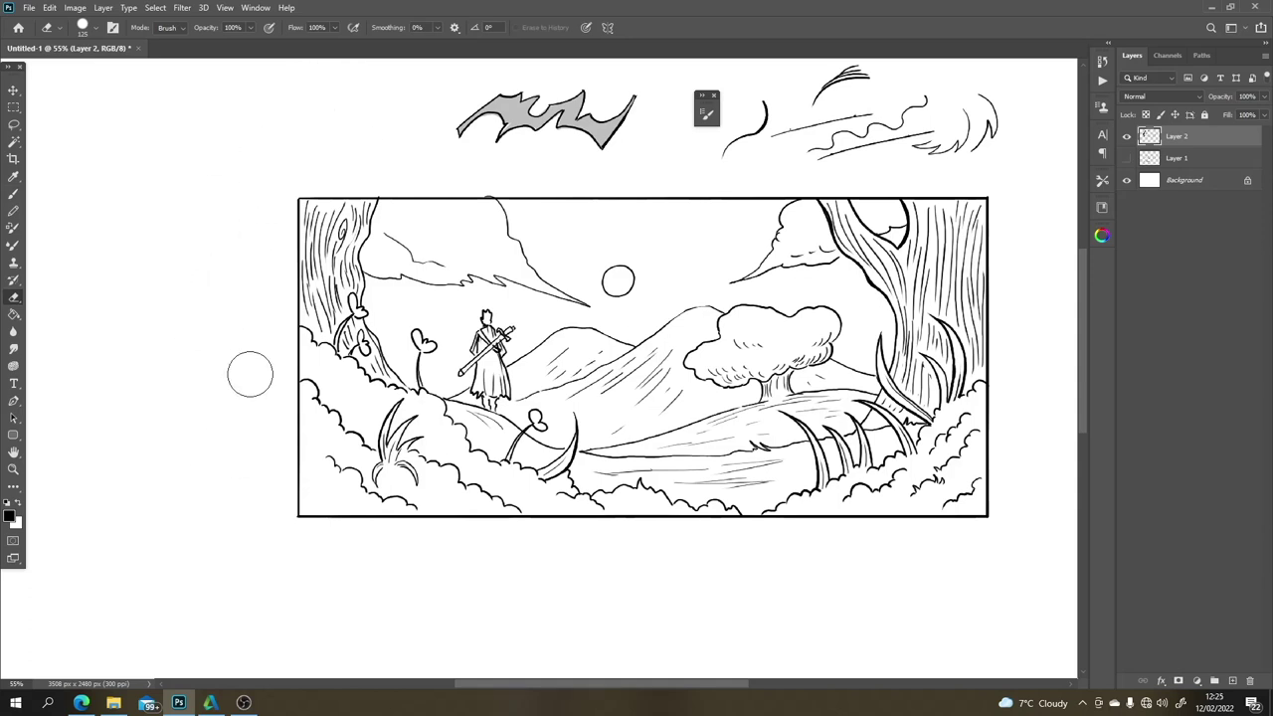
Step: Enable pen pressure for opacity and paint overlapping grey test strokes next to the grey jagged shape
{"action": "key", "text": "b"}
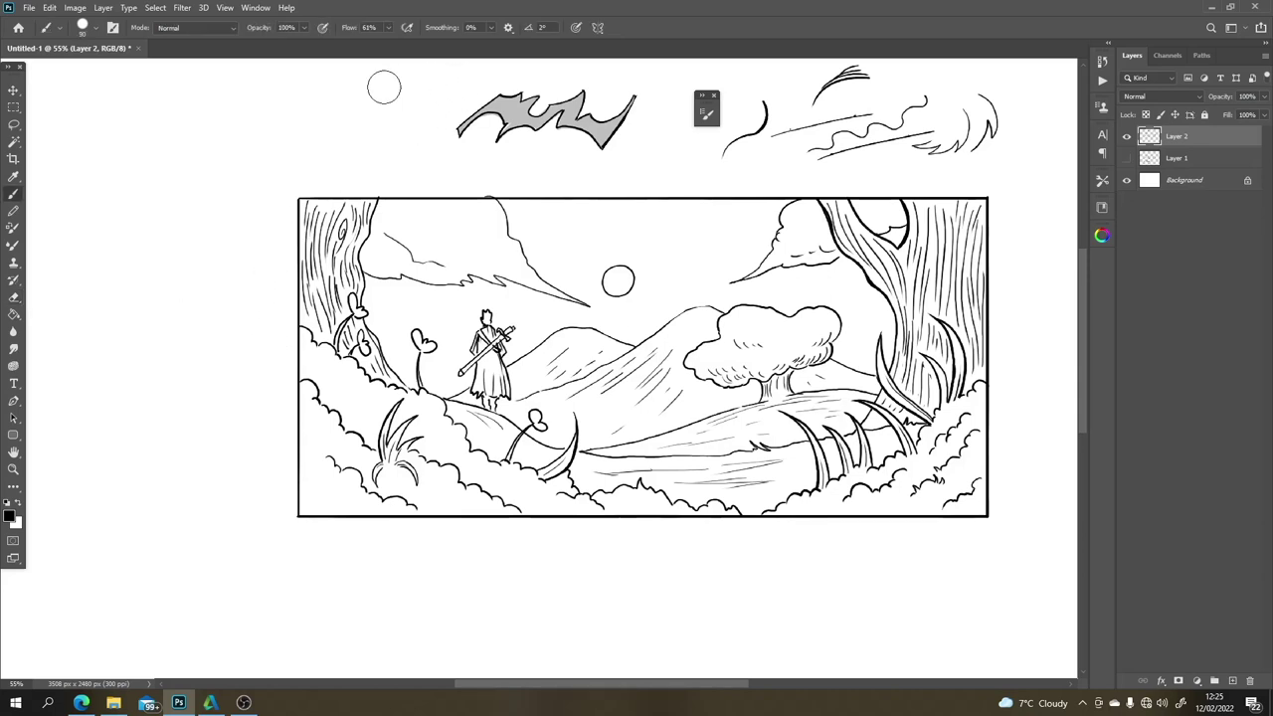
{"action": "left_click", "coordinate": [324, 28]}
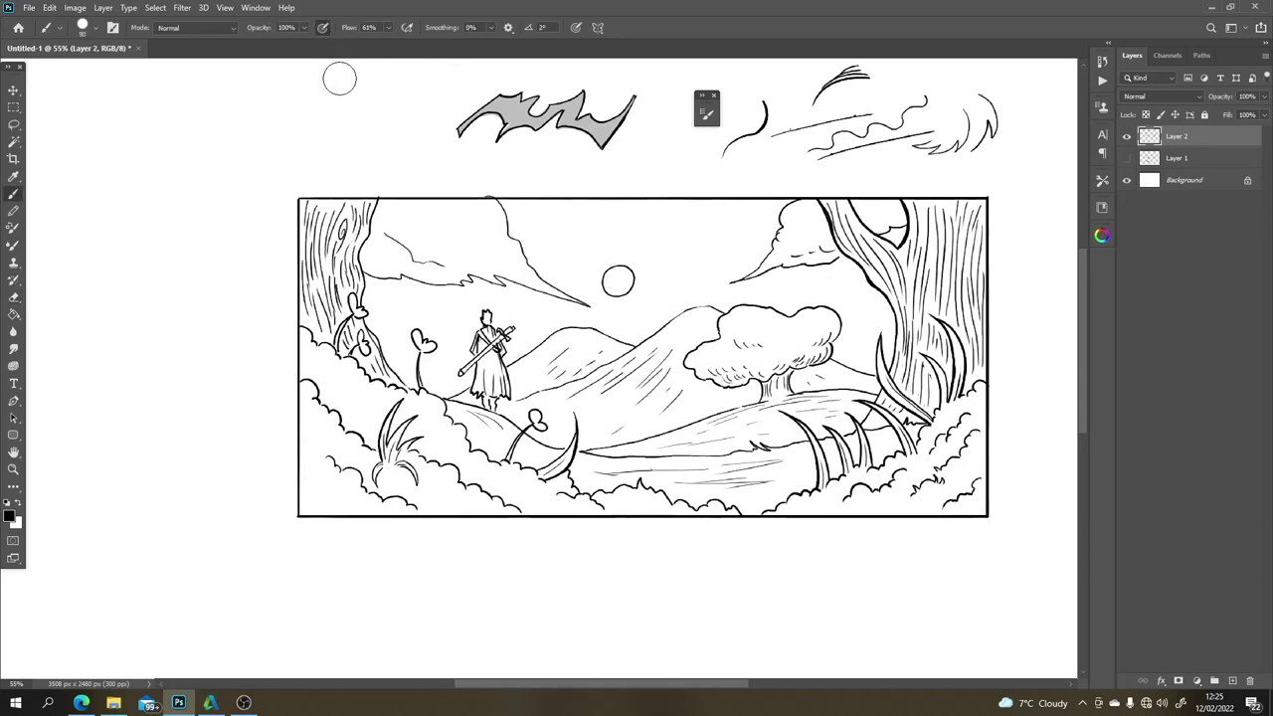
{"action": "mouse_move", "coordinate": [326, 139]}
{"action": "left_mouse_down"}
{"action": "mouse_move", "coordinate": [330, 101]}
{"action": "mouse_move", "coordinate": [331, 148]}
{"action": "mouse_move", "coordinate": [345, 103]}
{"action": "mouse_move", "coordinate": [356, 149]}
{"action": "mouse_move", "coordinate": [372, 105]}
{"action": "mouse_move", "coordinate": [376, 143]}
{"action": "mouse_move", "coordinate": [384, 113]}
{"action": "mouse_move", "coordinate": [400, 132]}
{"action": "mouse_move", "coordinate": [393, 121]}
{"action": "mouse_move", "coordinate": [364, 157]}
{"action": "mouse_move", "coordinate": [321, 121]}
{"action": "mouse_move", "coordinate": [300, 173]}
{"action": "left_mouse_up"}
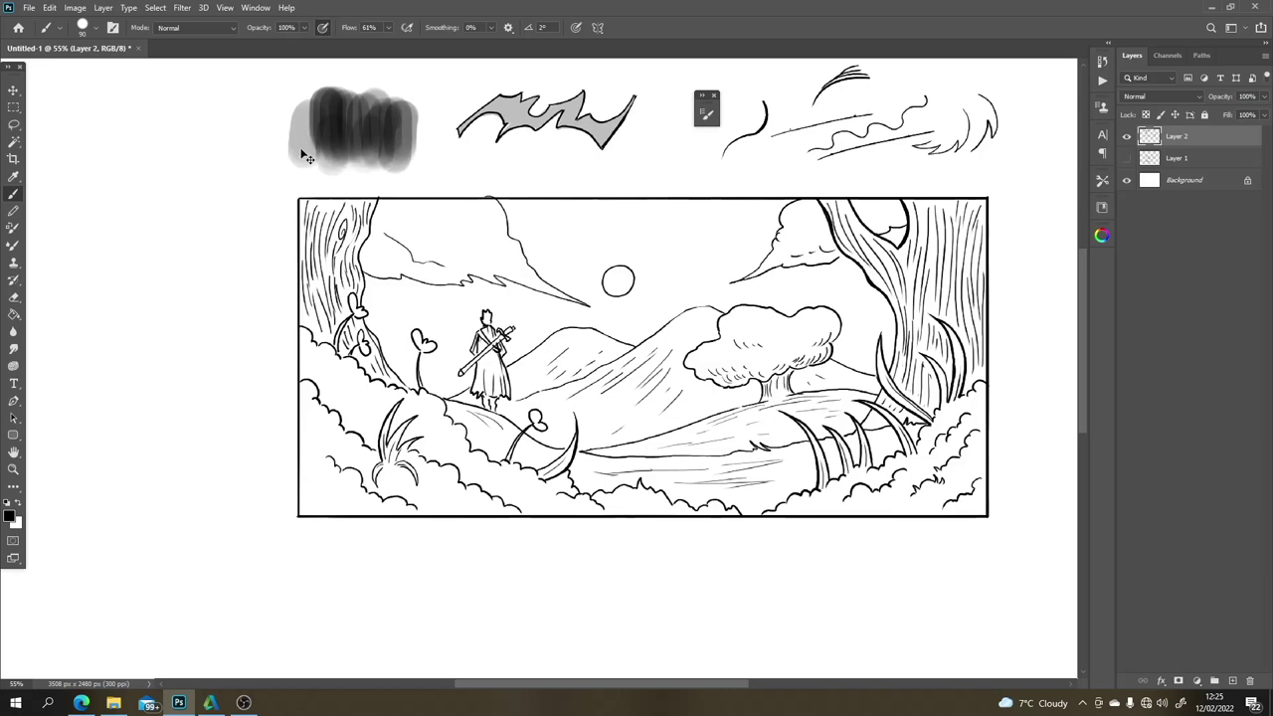
{"action": "key", "text": "ctrl+plus"}
{"action": "key", "text": "ctrl+plus"}
{"action": "left_click_drag", "start_coordinate": [466, 239], "coordinate": [788, 589]}
{"action": "mouse_move", "coordinate": [622, 255]}
{"action": "left_mouse_down"}
{"action": "mouse_move", "coordinate": [598, 247]}
{"action": "mouse_move", "coordinate": [594, 219]}
{"action": "mouse_move", "coordinate": [597, 247]}
{"action": "left_mouse_up"}
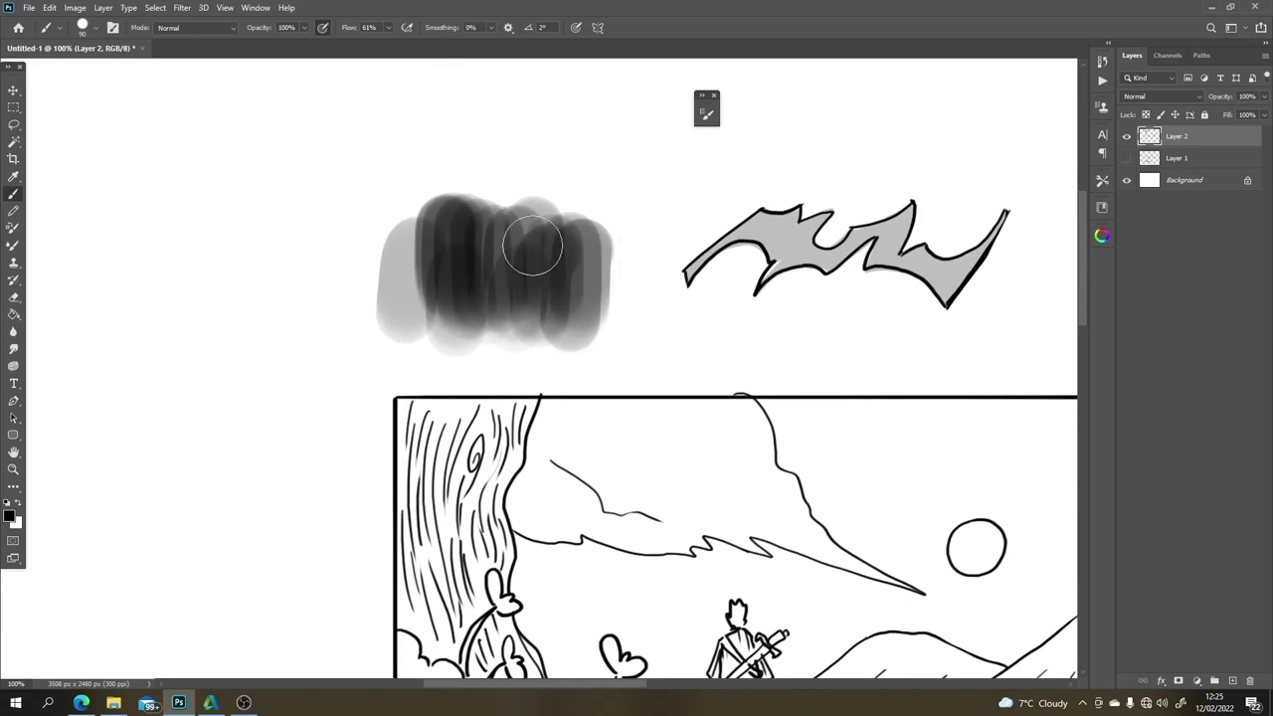
Step: Shrink the brush, make small test marks over the grey patch, and undo all the grey test strokes
{"action": "key", "text": "bracketleft"}
{"action": "key", "text": "bracketleft"}
{"action": "key", "text": "bracketleft"}
{"action": "key", "text": "bracketleft"}
{"action": "key", "text": "bracketleft"}
{"action": "key", "text": "bracketleft"}
{"action": "key", "text": "bracketleft"}
{"action": "key", "text": "bracketleft"}
{"action": "key", "text": "bracketleft"}
{"action": "key", "text": "bracketleft"}
{"action": "mouse_move", "coordinate": [494, 270]}
{"action": "left_mouse_down"}
{"action": "mouse_move", "coordinate": [493, 217]}
{"action": "mouse_move", "coordinate": [486, 284]}
{"action": "left_mouse_up"}
{"action": "key", "text": "ctrl+z"}
{"action": "key", "text": "ctrl+z"}
{"action": "key", "text": "ctrl+z"}
{"action": "key", "text": "ctrl+z"}
{"action": "key", "text": "ctrl+z"}
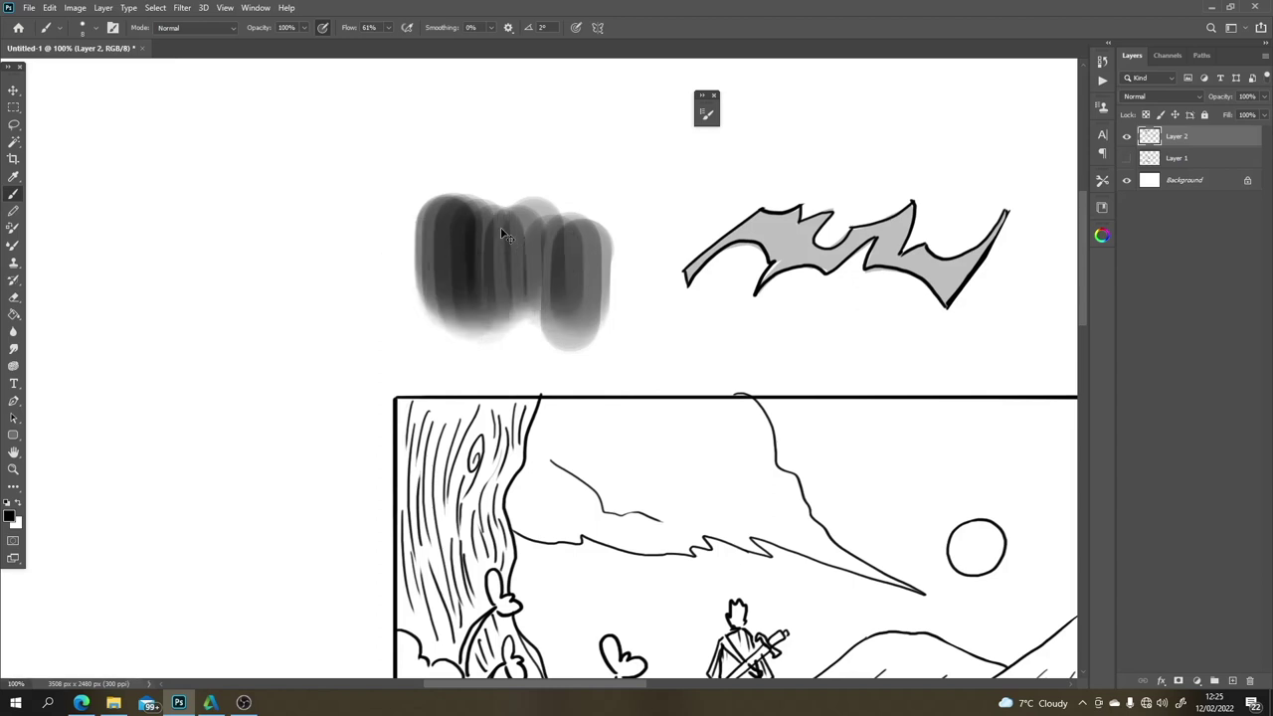
{"action": "key", "text": "ctrl+z"}
{"action": "key", "text": "ctrl+z"}
{"action": "key", "text": "ctrl+z"}
{"action": "key", "text": "ctrl+z"}
{"action": "key", "text": "ctrl+z"}
{"action": "key", "text": "ctrl+z"}
{"action": "key", "text": "ctrl+z"}
{"action": "key", "text": "ctrl+z"}
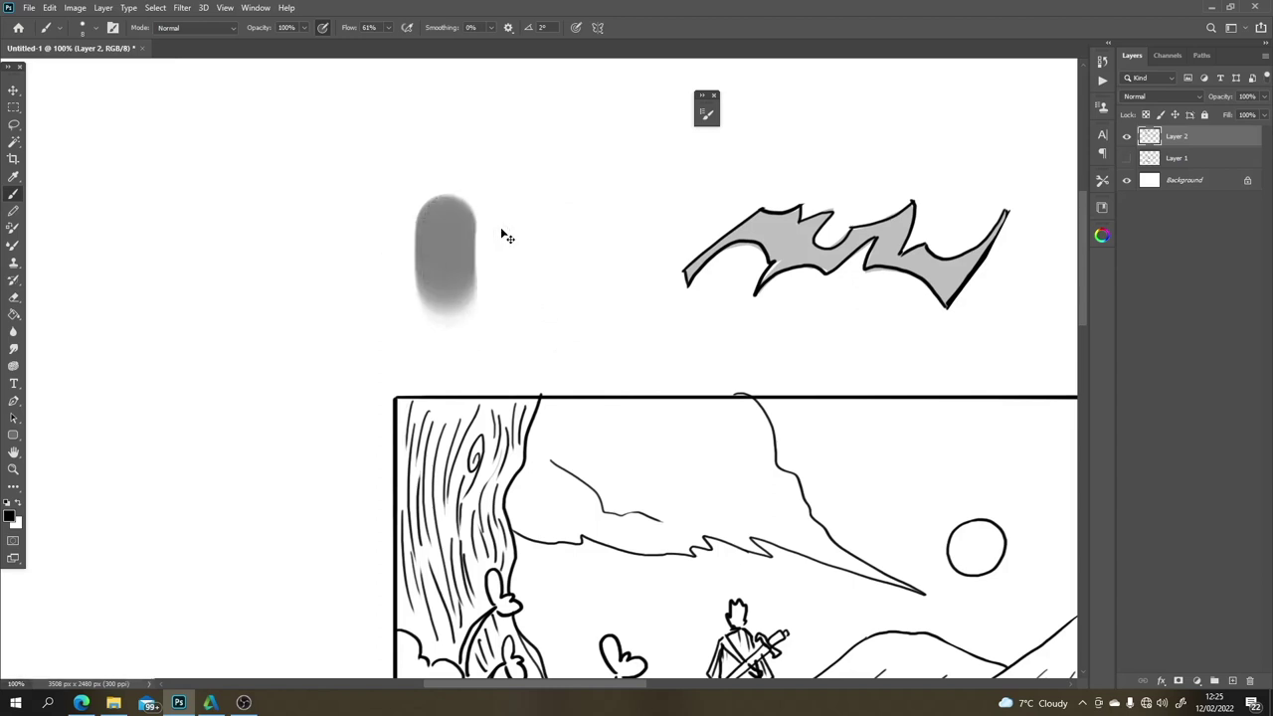
{"action": "key", "text": "ctrl+z"}
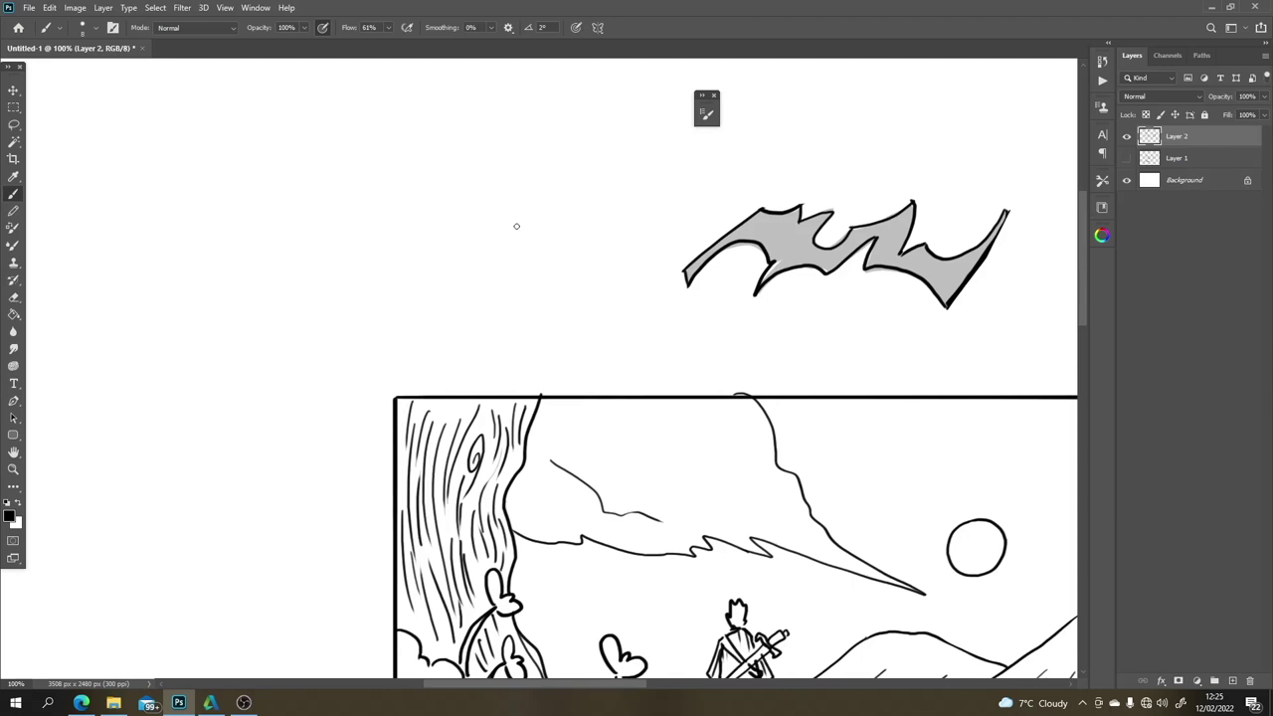
Step: Enlarge the brush to 100 px and try a single vertical grey stroke beside the jagged shape
{"action": "key", "text": "bracketright"}
{"action": "key", "text": "bracketright"}
{"action": "key", "text": "bracketright"}
{"action": "key", "text": "bracketright"}
{"action": "key", "text": "bracketright"}
{"action": "key", "text": "bracketright"}
{"action": "key", "text": "bracketright"}
{"action": "key", "text": "bracketright"}
{"action": "key", "text": "bracketright"}
{"action": "key", "text": "bracketright"}
{"action": "left_click_drag", "start_coordinate": [508, 194], "coordinate": [512, 310]}
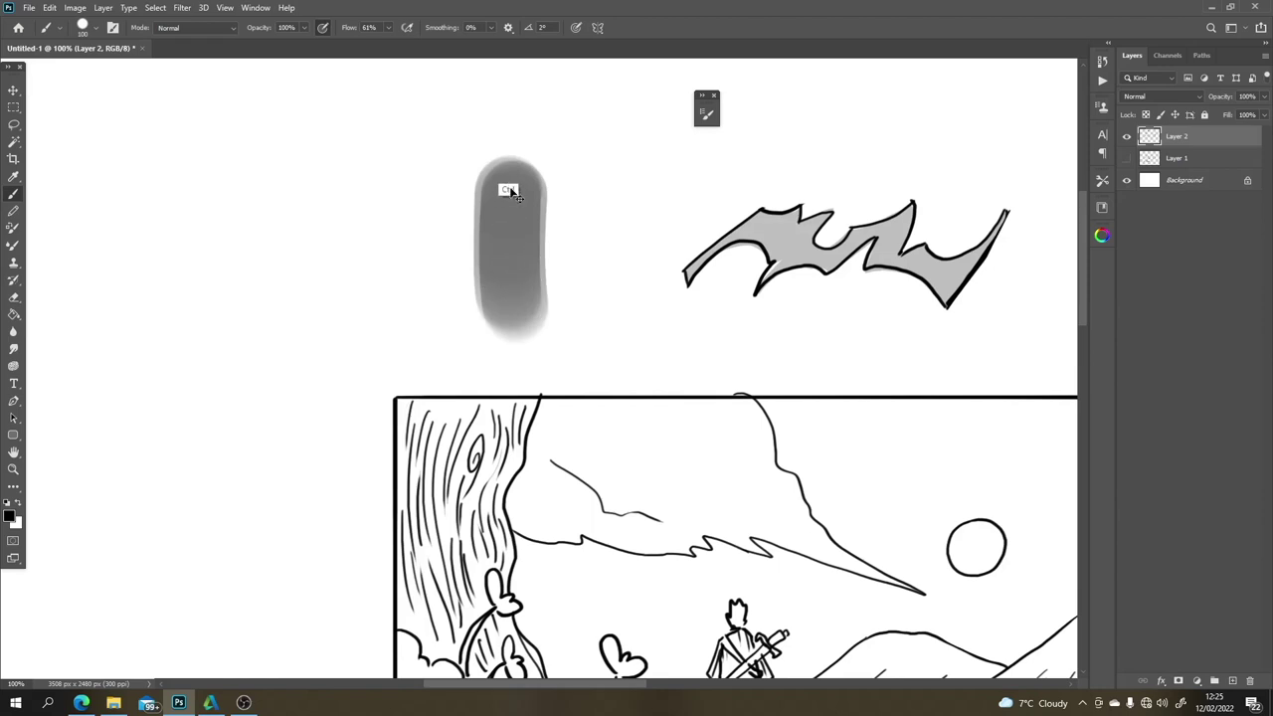
{"action": "key", "text": "ctrl+z"}
Step: Lower the brush flow to 6%, paint a soft grey patch beside the jagged shape, and blend it at 2% flow
{"action": "left_click", "coordinate": [388, 28]}
{"action": "left_click_drag", "start_coordinate": [390, 42], "coordinate": [356, 46]}
{"action": "mouse_move", "coordinate": [437, 233]}
{"action": "left_mouse_down"}
{"action": "mouse_move", "coordinate": [438, 175]}
{"action": "mouse_move", "coordinate": [454, 241]}
{"action": "mouse_move", "coordinate": [448, 170]}
{"action": "mouse_move", "coordinate": [451, 255]}
{"action": "mouse_move", "coordinate": [431, 166]}
{"action": "mouse_move", "coordinate": [435, 274]}
{"action": "mouse_move", "coordinate": [417, 195]}
{"action": "mouse_move", "coordinate": [418, 251]}
{"action": "mouse_move", "coordinate": [426, 266]}
{"action": "mouse_move", "coordinate": [418, 159]}
{"action": "mouse_move", "coordinate": [429, 245]}
{"action": "mouse_move", "coordinate": [478, 282]}
{"action": "left_mouse_up"}
{"action": "mouse_move", "coordinate": [490, 270]}
{"action": "left_mouse_down"}
{"action": "mouse_move", "coordinate": [509, 228]}
{"action": "mouse_move", "coordinate": [537, 262]}
{"action": "mouse_move", "coordinate": [470, 196]}
{"action": "mouse_move", "coordinate": [480, 267]}
{"action": "mouse_move", "coordinate": [447, 230]}
{"action": "mouse_move", "coordinate": [482, 206]}
{"action": "mouse_move", "coordinate": [510, 261]}
{"action": "mouse_move", "coordinate": [485, 194]}
{"action": "mouse_move", "coordinate": [502, 253]}
{"action": "mouse_move", "coordinate": [492, 260]}
{"action": "mouse_move", "coordinate": [501, 214]}
{"action": "mouse_move", "coordinate": [526, 252]}
{"action": "mouse_move", "coordinate": [468, 256]}
{"action": "mouse_move", "coordinate": [457, 240]}
{"action": "mouse_move", "coordinate": [469, 299]}
{"action": "left_mouse_up"}
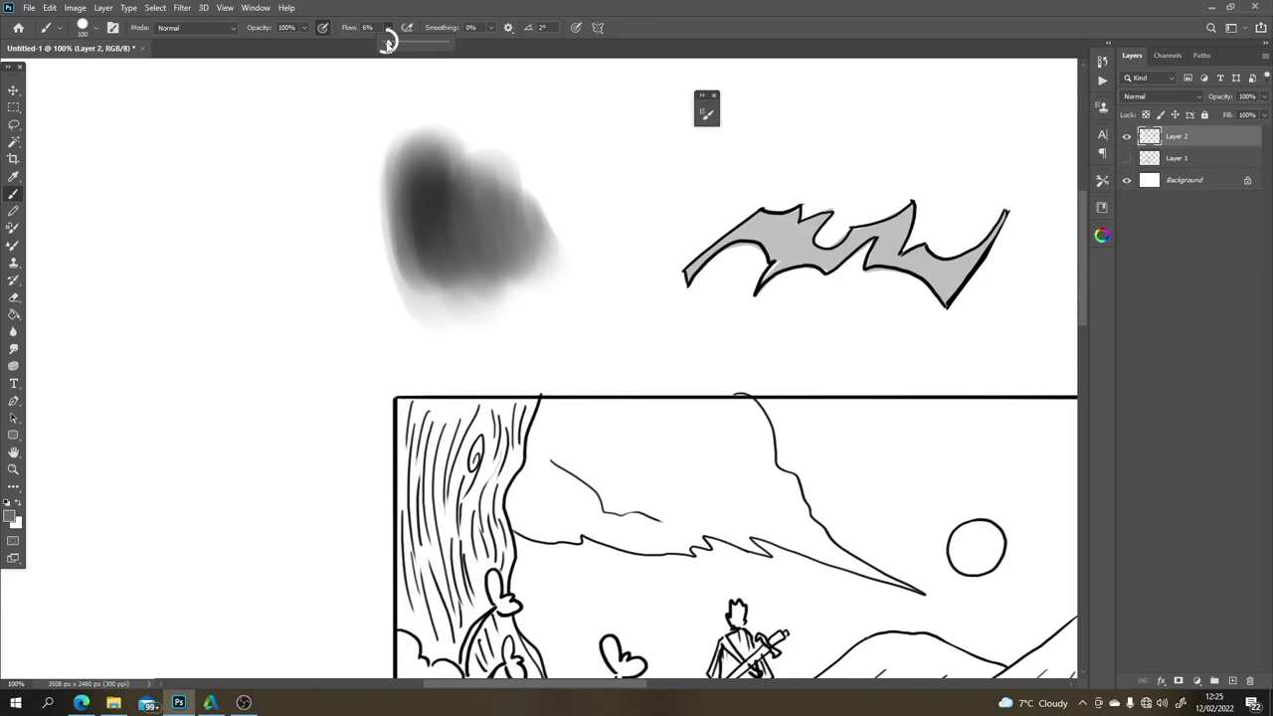
{"action": "left_click_drag", "start_coordinate": [386, 42], "coordinate": [382, 43]}
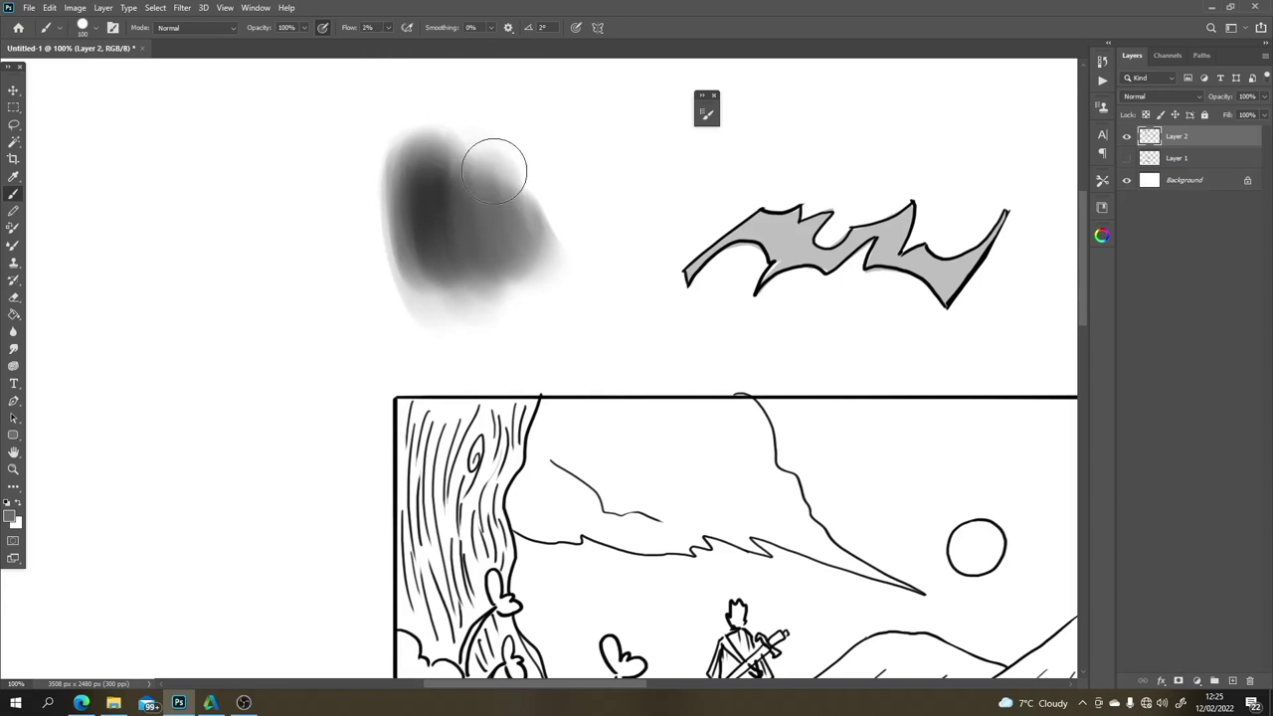
{"action": "mouse_move", "coordinate": [519, 176]}
{"action": "left_mouse_down"}
{"action": "mouse_move", "coordinate": [553, 238]}
{"action": "mouse_move", "coordinate": [541, 183]}
{"action": "mouse_move", "coordinate": [564, 251]}
{"action": "mouse_move", "coordinate": [535, 184]}
{"action": "mouse_move", "coordinate": [558, 259]}
{"action": "mouse_move", "coordinate": [509, 188]}
{"action": "mouse_move", "coordinate": [526, 261]}
{"action": "mouse_move", "coordinate": [509, 269]}
{"action": "mouse_move", "coordinate": [464, 181]}
{"action": "mouse_move", "coordinate": [487, 268]}
{"action": "mouse_move", "coordinate": [474, 277]}
{"action": "mouse_move", "coordinate": [459, 184]}
{"action": "mouse_move", "coordinate": [461, 234]}
{"action": "mouse_move", "coordinate": [430, 172]}
{"action": "mouse_move", "coordinate": [452, 267]}
{"action": "mouse_move", "coordinate": [455, 191]}
{"action": "mouse_move", "coordinate": [489, 242]}
{"action": "left_mouse_up"}
Step: Create a new layer and move it directly below the Layer 2 line art
{"action": "mouse_move", "coordinate": [650, 302]}
{"action": "left_mouse_down"}
{"action": "mouse_move", "coordinate": [477, 262]}
{"action": "mouse_move", "coordinate": [395, 216]}
{"action": "left_mouse_up"}
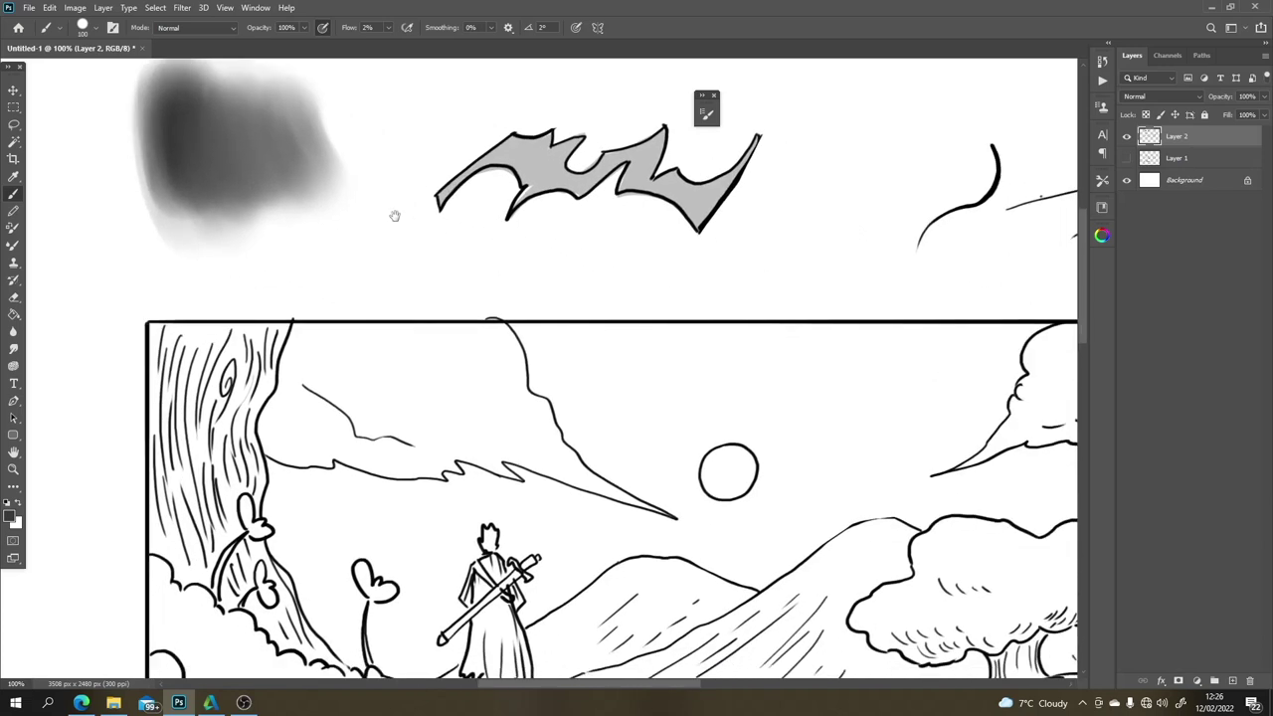
{"action": "scroll", "coordinate": [461, 331], "scroll_direction": "down", "scroll_amount": 5}
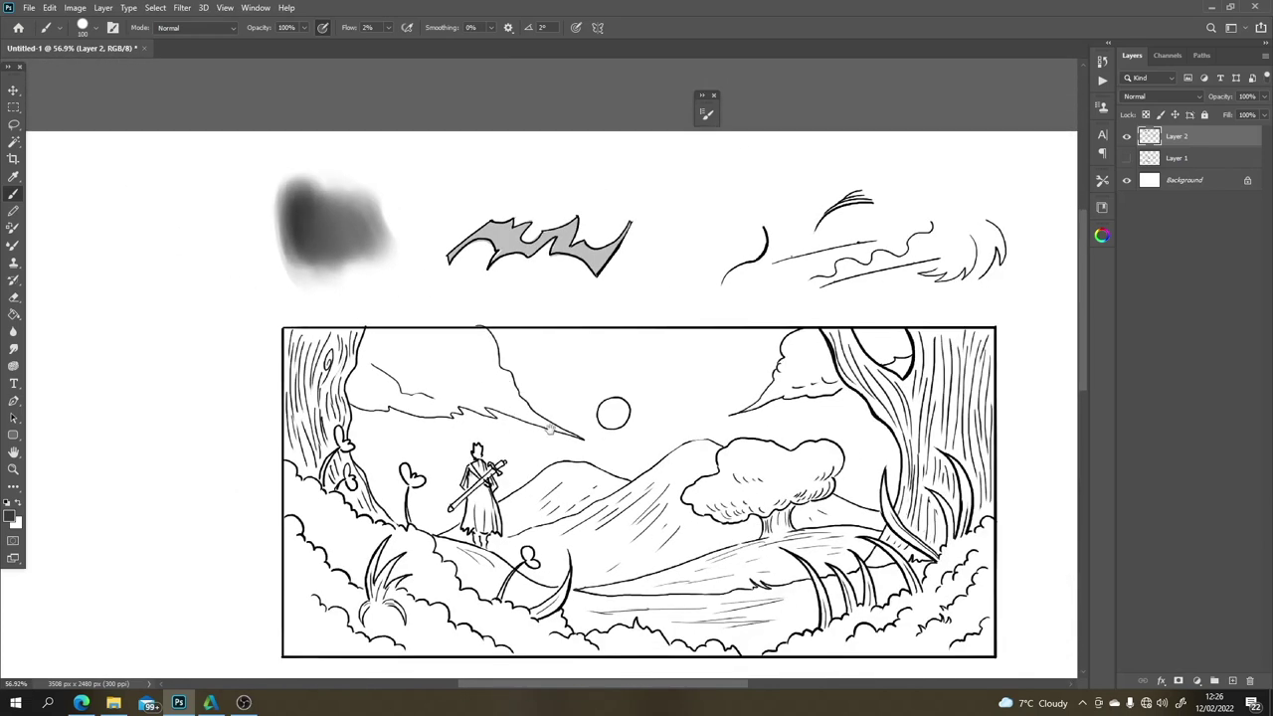
{"action": "scroll", "coordinate": [550, 428], "scroll_direction": "right", "scroll_amount": 2}
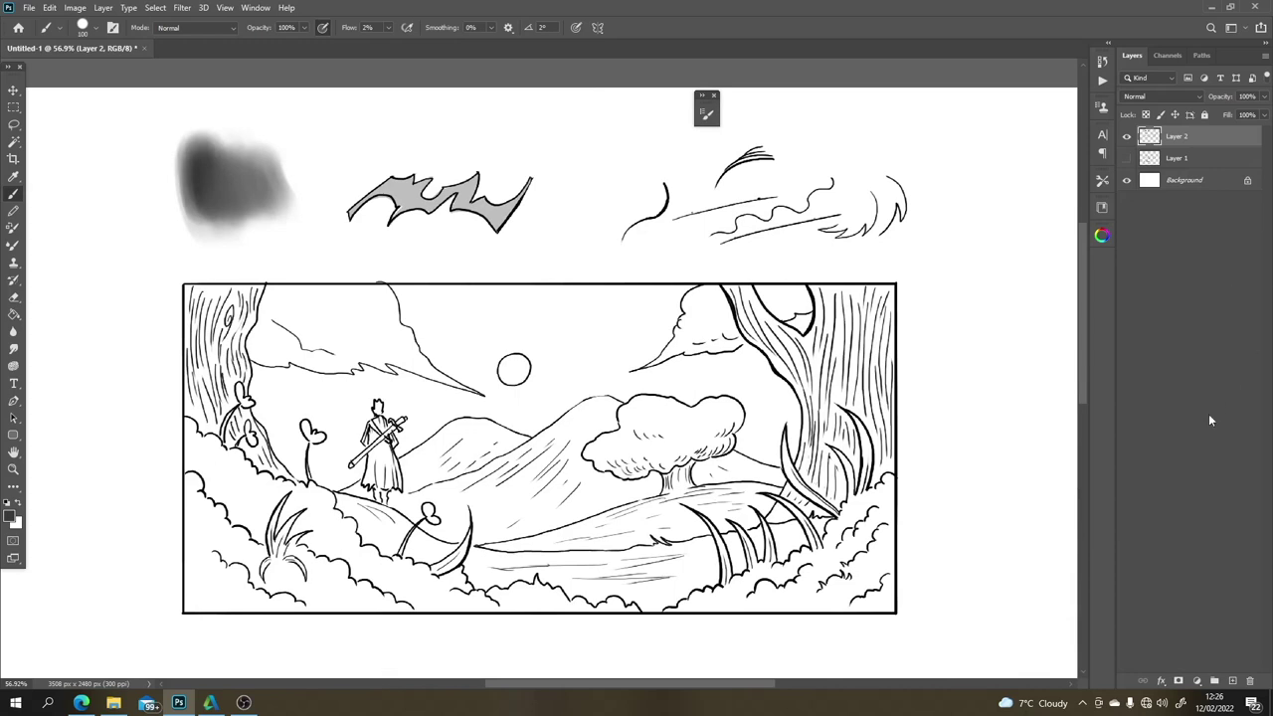
{"action": "left_click", "coordinate": [1233, 681]}
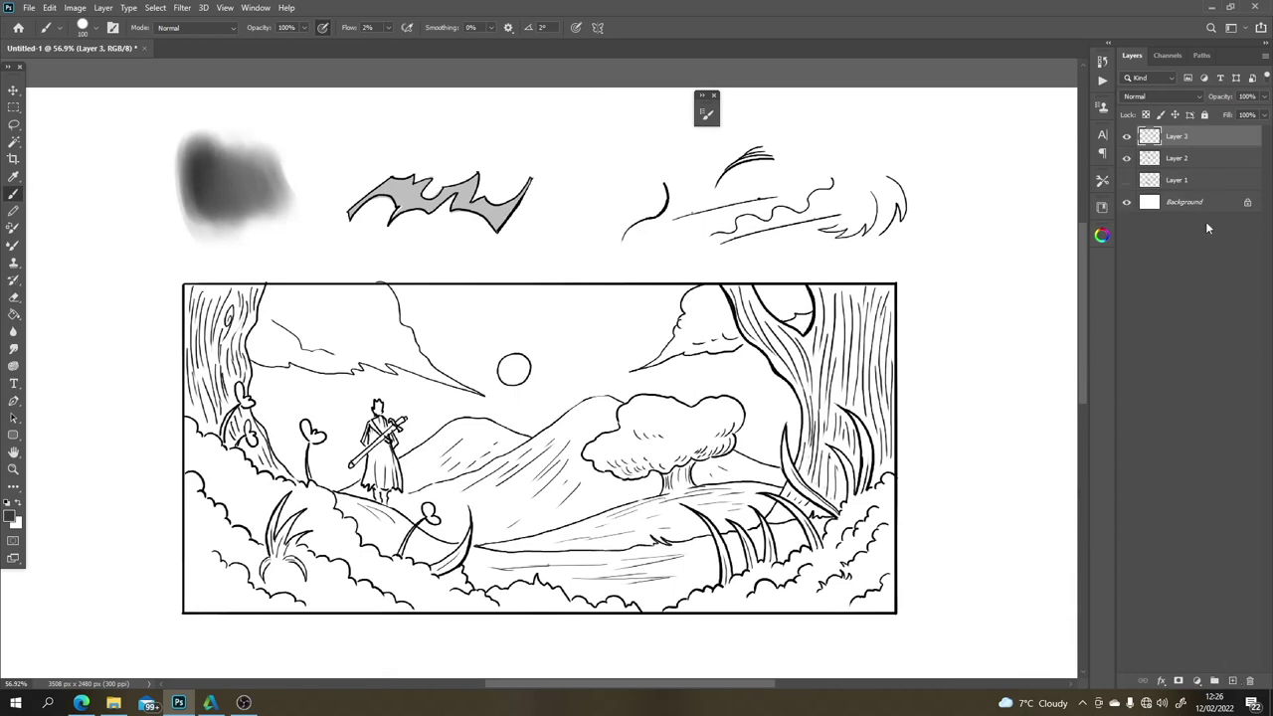
{"action": "left_click_drag", "start_coordinate": [1201, 142], "coordinate": [1205, 169]}
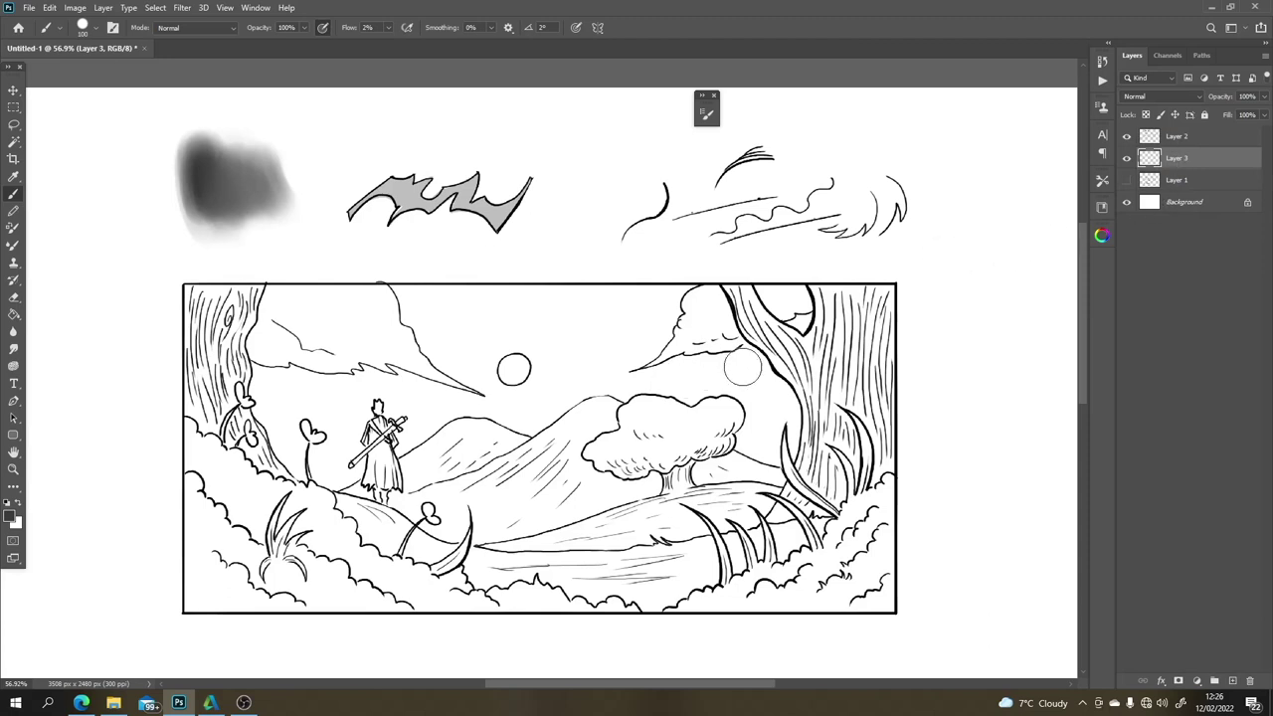
Step: Enlarge the brush to 200 px and cover the whole landscape panel with an even light grey tone
{"action": "mouse_move", "coordinate": [764, 421]}
{"action": "left_mouse_down"}
{"action": "mouse_move", "coordinate": [784, 485]}
{"action": "mouse_move", "coordinate": [775, 407]}
{"action": "left_mouse_up"}
{"action": "key", "text": "ctrl+z"}
{"action": "key", "text": "bracketright"}
{"action": "key", "text": "bracketright"}
{"action": "key", "text": "bracketright"}
{"action": "key", "text": "bracketright"}
{"action": "key", "text": "bracketright"}
{"action": "key", "text": "bracketright"}
{"action": "mouse_move", "coordinate": [831, 362]}
{"action": "left_mouse_down"}
{"action": "mouse_move", "coordinate": [811, 459]}
{"action": "mouse_move", "coordinate": [821, 379]}
{"action": "mouse_move", "coordinate": [767, 516]}
{"action": "mouse_move", "coordinate": [776, 347]}
{"action": "mouse_move", "coordinate": [683, 562]}
{"action": "mouse_move", "coordinate": [685, 325]}
{"action": "mouse_move", "coordinate": [588, 501]}
{"action": "mouse_move", "coordinate": [580, 378]}
{"action": "mouse_move", "coordinate": [537, 399]}
{"action": "mouse_move", "coordinate": [513, 530]}
{"action": "mouse_move", "coordinate": [504, 326]}
{"action": "mouse_move", "coordinate": [441, 547]}
{"action": "mouse_move", "coordinate": [386, 341]}
{"action": "mouse_move", "coordinate": [343, 550]}
{"action": "mouse_move", "coordinate": [338, 316]}
{"action": "mouse_move", "coordinate": [295, 349]}
{"action": "mouse_move", "coordinate": [262, 561]}
{"action": "mouse_move", "coordinate": [242, 305]}
{"action": "mouse_move", "coordinate": [220, 587]}
{"action": "mouse_move", "coordinate": [204, 401]}
{"action": "mouse_move", "coordinate": [298, 559]}
{"action": "mouse_move", "coordinate": [421, 347]}
{"action": "mouse_move", "coordinate": [515, 438]}
{"action": "mouse_move", "coordinate": [433, 561]}
{"action": "mouse_move", "coordinate": [379, 571]}
{"action": "mouse_move", "coordinate": [838, 593]}
{"action": "mouse_move", "coordinate": [836, 390]}
{"action": "mouse_move", "coordinate": [864, 605]}
{"action": "mouse_move", "coordinate": [860, 353]}
{"action": "mouse_move", "coordinate": [814, 353]}
{"action": "mouse_move", "coordinate": [822, 321]}
{"action": "mouse_move", "coordinate": [689, 318]}
{"action": "mouse_move", "coordinate": [711, 383]}
{"action": "mouse_move", "coordinate": [620, 285]}
{"action": "mouse_move", "coordinate": [579, 412]}
{"action": "mouse_move", "coordinate": [360, 301]}
{"action": "mouse_move", "coordinate": [282, 308]}
{"action": "mouse_move", "coordinate": [234, 342]}
{"action": "mouse_move", "coordinate": [210, 308]}
{"action": "mouse_move", "coordinate": [205, 557]}
{"action": "mouse_move", "coordinate": [288, 584]}
{"action": "mouse_move", "coordinate": [785, 596]}
{"action": "mouse_move", "coordinate": [855, 579]}
{"action": "mouse_move", "coordinate": [869, 380]}
{"action": "mouse_move", "coordinate": [838, 305]}
{"action": "mouse_move", "coordinate": [267, 309]}
{"action": "mouse_move", "coordinate": [201, 344]}
{"action": "mouse_move", "coordinate": [196, 507]}
{"action": "mouse_move", "coordinate": [241, 581]}
{"action": "mouse_move", "coordinate": [430, 525]}
{"action": "mouse_move", "coordinate": [763, 493]}
{"action": "mouse_move", "coordinate": [729, 515]}
{"action": "left_mouse_up"}
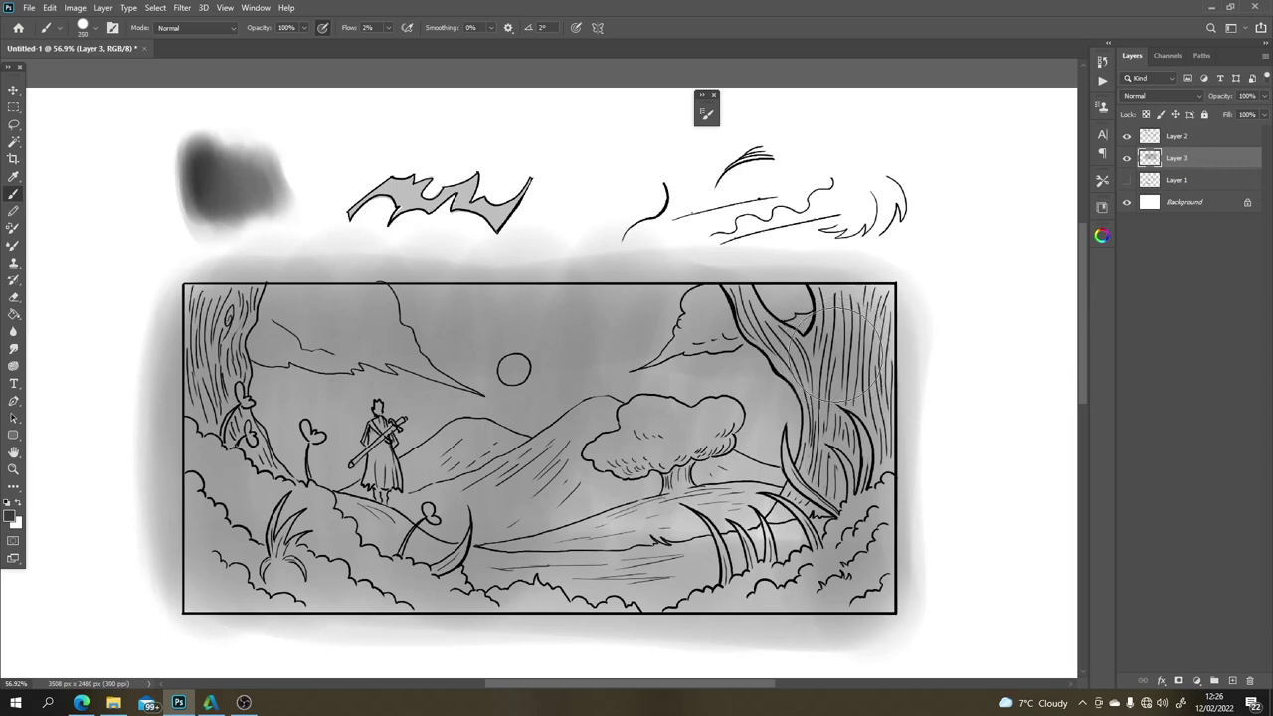
Step: Reduce the brush to 70 px and lightly darken the upper part of the large right-hand tree
{"action": "key", "text": "bracketleft"}
{"action": "key", "text": "bracketleft"}
{"action": "key", "text": "bracketleft"}
{"action": "key", "text": "bracketleft"}
{"action": "key", "text": "bracketleft"}
{"action": "key", "text": "bracketleft"}
{"action": "key", "text": "bracketleft"}
{"action": "mouse_move", "coordinate": [741, 297]}
{"action": "left_mouse_down"}
{"action": "mouse_move", "coordinate": [755, 333]}
{"action": "mouse_move", "coordinate": [801, 377]}
{"action": "mouse_move", "coordinate": [785, 350]}
{"action": "left_mouse_up"}
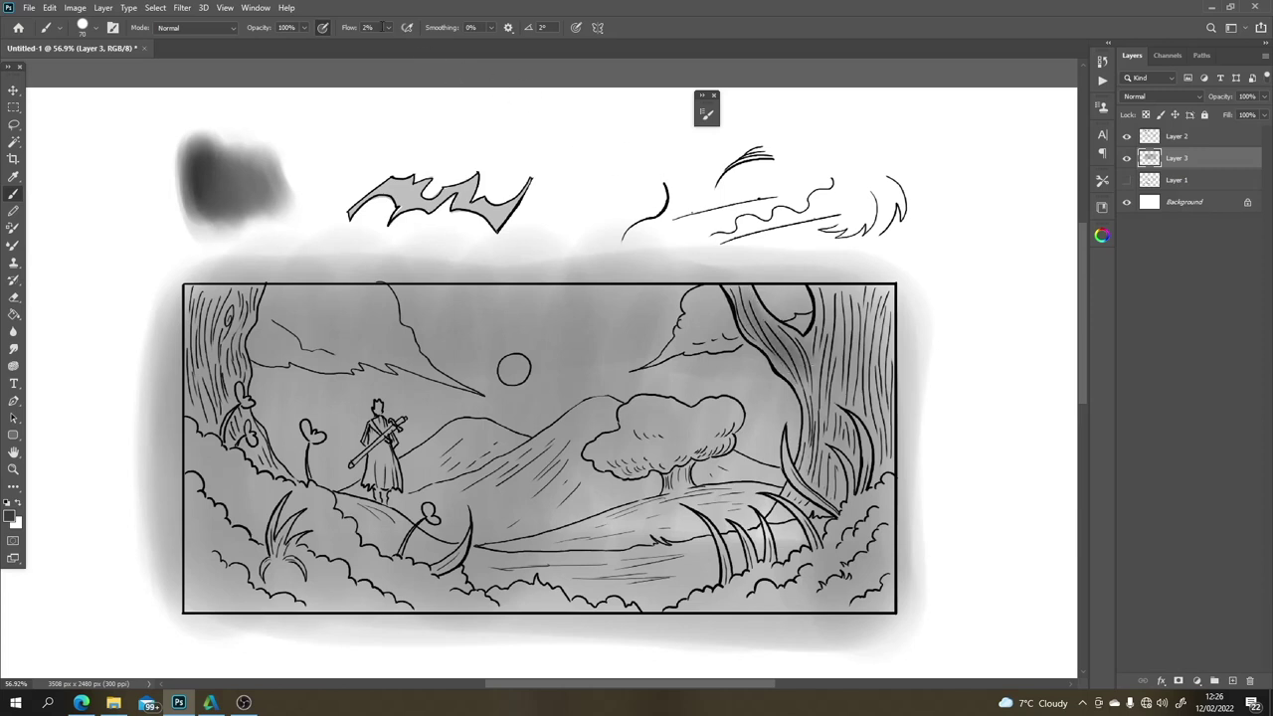
Step: Raise the brush flow to 9% and shade the large right-hand tree and the bushes below it dark grey
{"action": "left_click", "coordinate": [388, 27]}
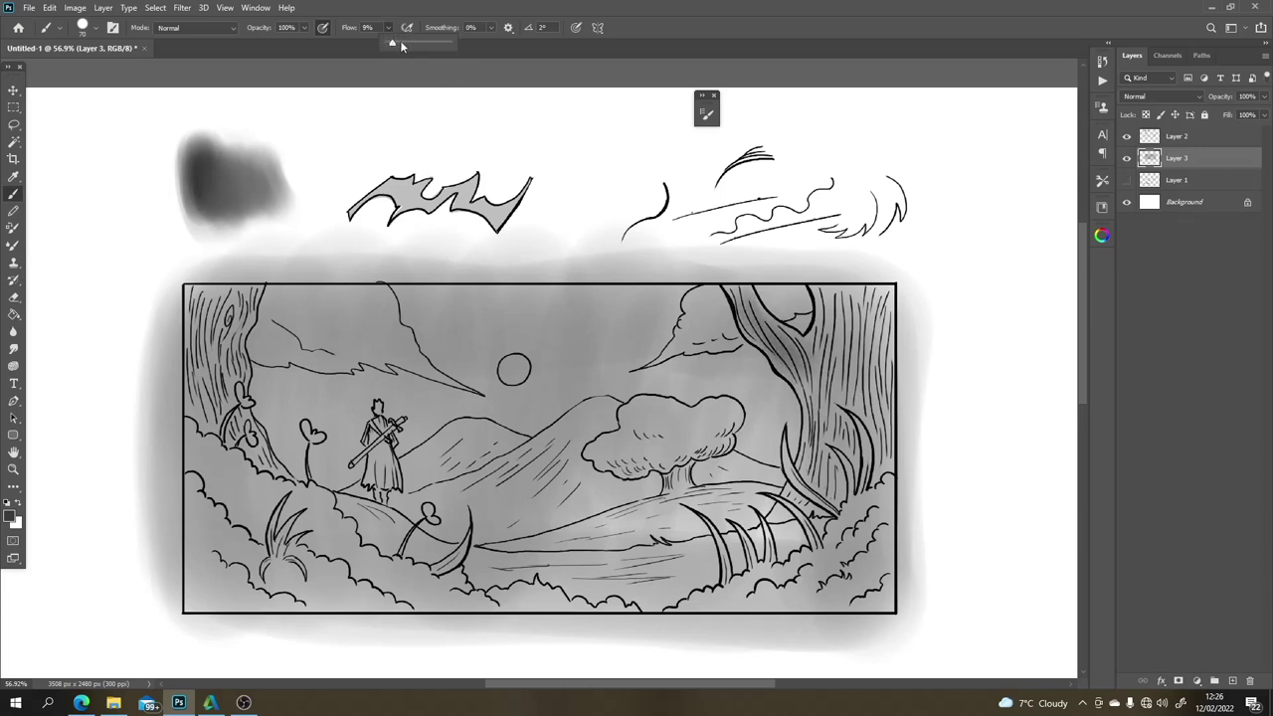
{"action": "left_click_drag", "start_coordinate": [621, 181], "coordinate": [641, 227]}
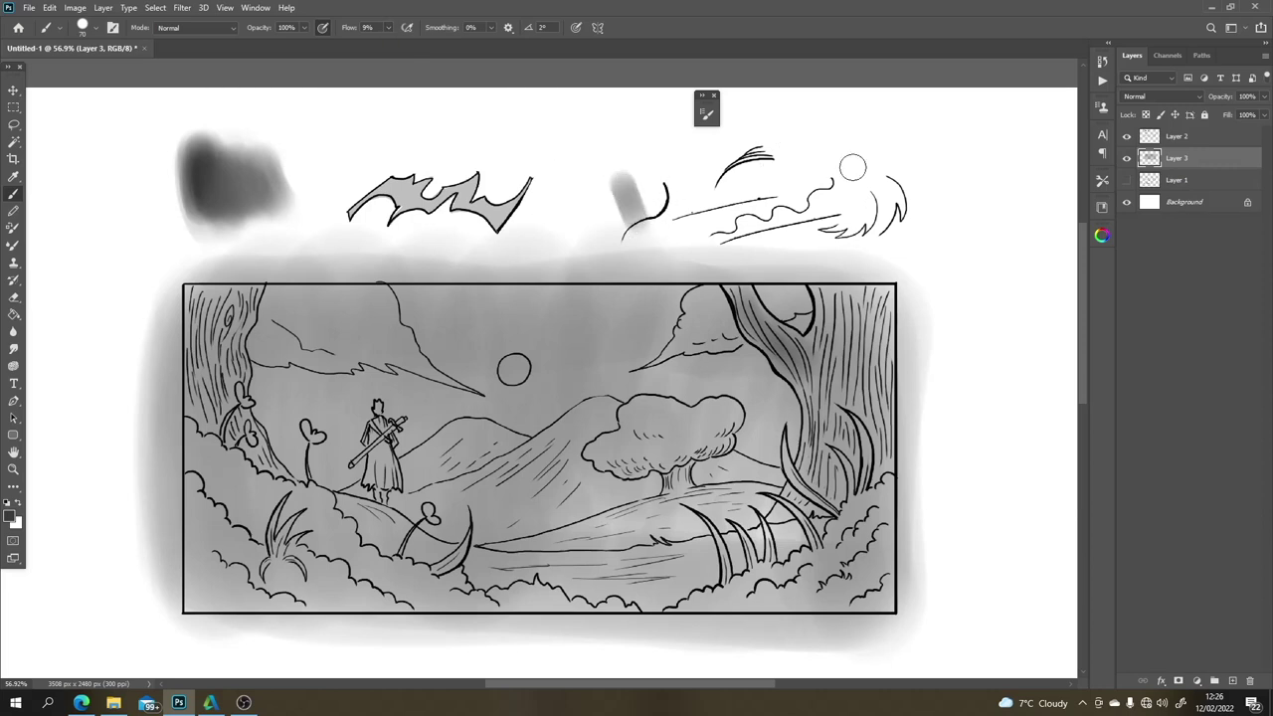
{"action": "key", "text": "ctrl+z"}
{"action": "mouse_move", "coordinate": [741, 291]}
{"action": "left_mouse_down"}
{"action": "mouse_move", "coordinate": [805, 371]}
{"action": "mouse_move", "coordinate": [783, 346]}
{"action": "mouse_move", "coordinate": [818, 422]}
{"action": "mouse_move", "coordinate": [806, 381]}
{"action": "mouse_move", "coordinate": [805, 459]}
{"action": "mouse_move", "coordinate": [816, 443]}
{"action": "mouse_move", "coordinate": [836, 491]}
{"action": "mouse_move", "coordinate": [834, 464]}
{"action": "mouse_move", "coordinate": [854, 454]}
{"action": "mouse_move", "coordinate": [827, 391]}
{"action": "mouse_move", "coordinate": [842, 299]}
{"action": "mouse_move", "coordinate": [881, 464]}
{"action": "mouse_move", "coordinate": [873, 304]}
{"action": "mouse_move", "coordinate": [882, 377]}
{"action": "mouse_move", "coordinate": [885, 296]}
{"action": "mouse_move", "coordinate": [822, 296]}
{"action": "mouse_move", "coordinate": [813, 361]}
{"action": "mouse_move", "coordinate": [868, 434]}
{"action": "mouse_move", "coordinate": [863, 487]}
{"action": "left_mouse_up"}
{"action": "mouse_move", "coordinate": [885, 559]}
{"action": "left_mouse_down"}
{"action": "mouse_move", "coordinate": [868, 517]}
{"action": "mouse_move", "coordinate": [850, 582]}
{"action": "mouse_move", "coordinate": [801, 588]}
{"action": "mouse_move", "coordinate": [801, 567]}
{"action": "mouse_move", "coordinate": [686, 607]}
{"action": "mouse_move", "coordinate": [877, 597]}
{"action": "mouse_move", "coordinate": [885, 484]}
{"action": "mouse_move", "coordinate": [871, 574]}
{"action": "left_mouse_up"}
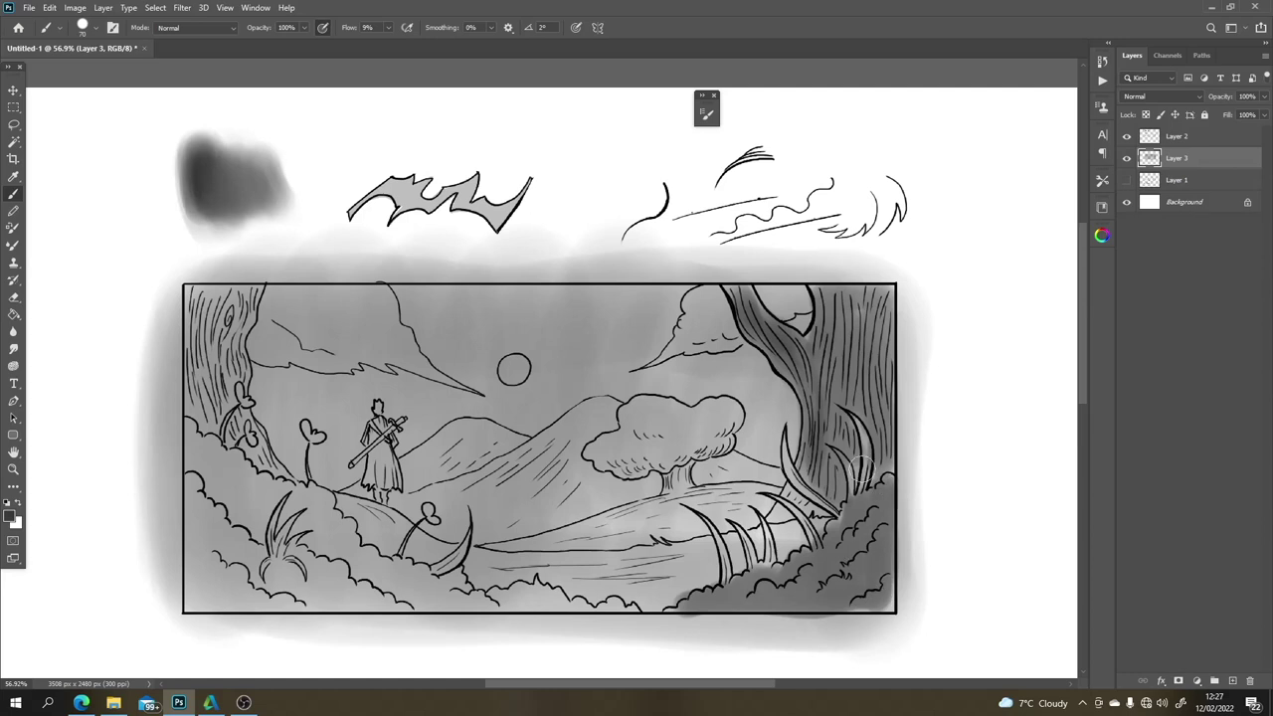
Step: Shade the grass blades around the right-hand tree and bushes dark grey with a 35 px brush
{"action": "mouse_move", "coordinate": [859, 494]}
{"action": "left_mouse_down"}
{"action": "mouse_move", "coordinate": [851, 416]}
{"action": "mouse_move", "coordinate": [861, 485]}
{"action": "mouse_move", "coordinate": [866, 451]}
{"action": "mouse_move", "coordinate": [856, 509]}
{"action": "mouse_move", "coordinate": [840, 453]}
{"action": "mouse_move", "coordinate": [852, 508]}
{"action": "mouse_move", "coordinate": [844, 470]}
{"action": "mouse_move", "coordinate": [819, 557]}
{"action": "left_mouse_up"}
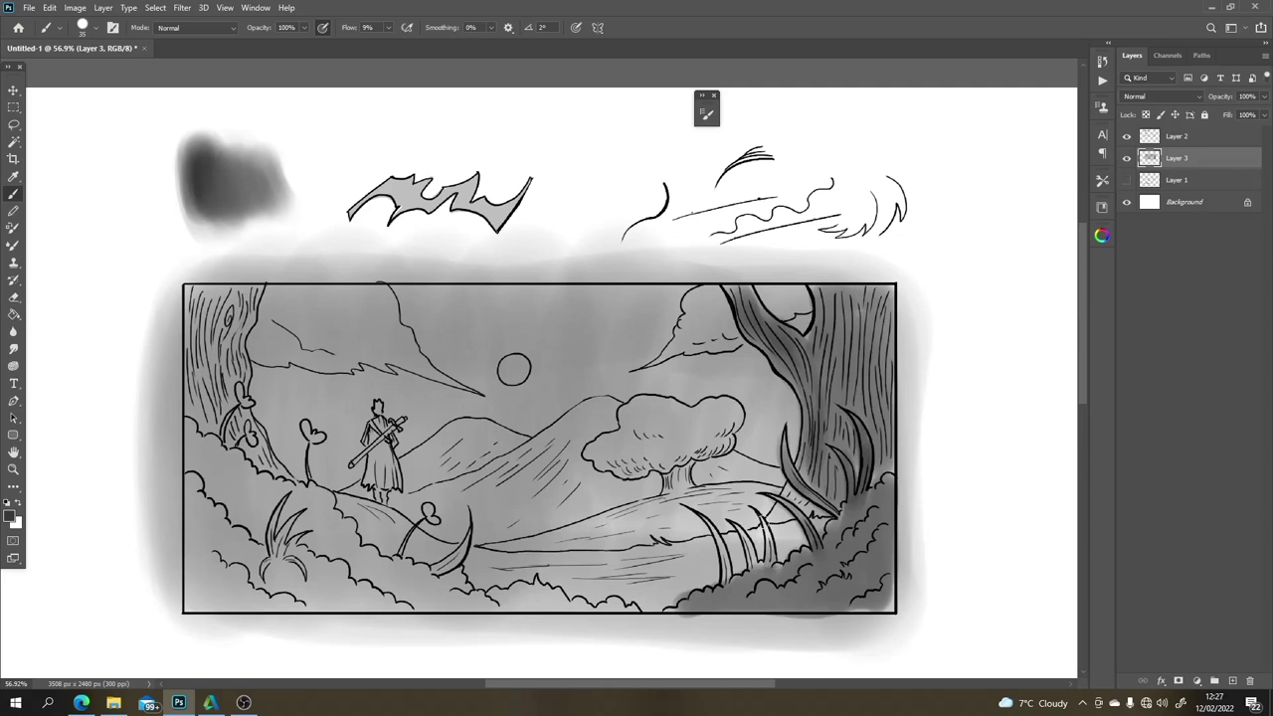
{"action": "left_click_drag", "start_coordinate": [767, 515], "coordinate": [763, 571]}
{"action": "mouse_move", "coordinate": [738, 524]}
{"action": "left_mouse_down"}
{"action": "mouse_move", "coordinate": [762, 578]}
{"action": "mouse_move", "coordinate": [714, 525]}
{"action": "mouse_move", "coordinate": [722, 551]}
{"action": "left_mouse_up"}
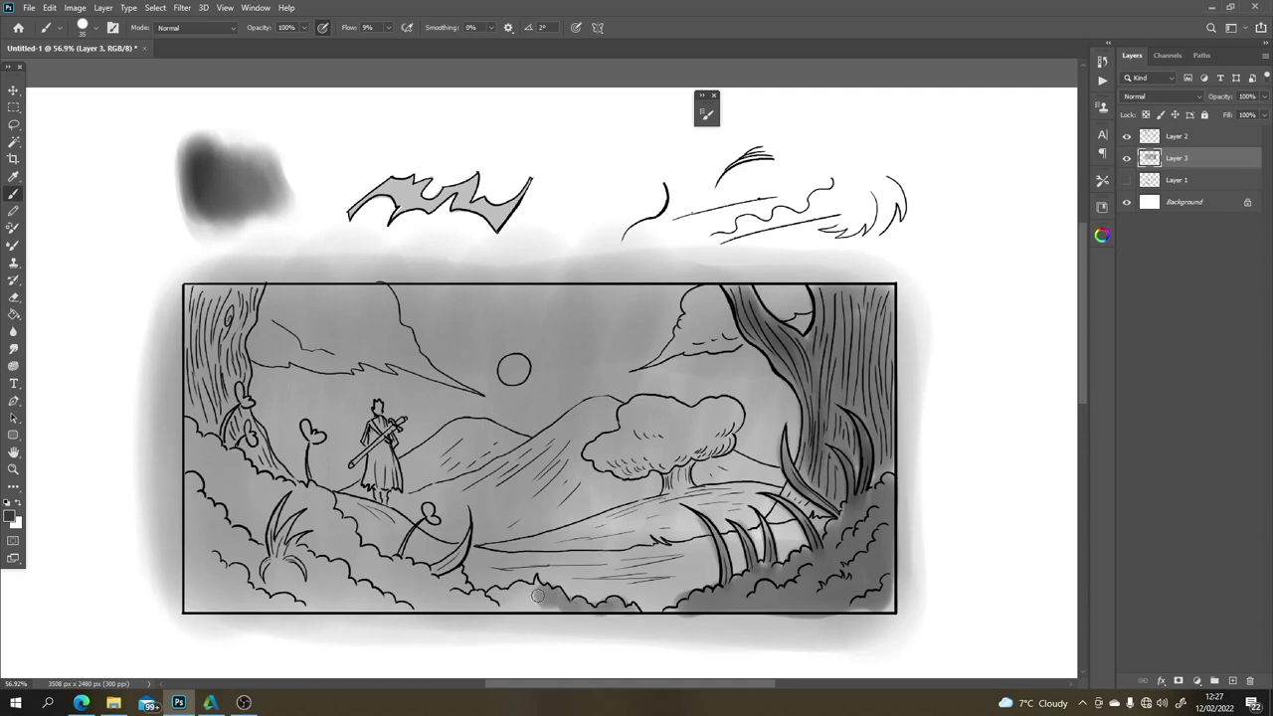
Step: Darken the foreground bushes across the panel's bottom and left side, enlarging the brush to 100 px, and deepen the lower-right corner
{"action": "mouse_move", "coordinate": [532, 598]}
{"action": "left_mouse_down"}
{"action": "mouse_move", "coordinate": [490, 605]}
{"action": "mouse_move", "coordinate": [458, 574]}
{"action": "mouse_move", "coordinate": [440, 581]}
{"action": "mouse_move", "coordinate": [495, 605]}
{"action": "left_mouse_up"}
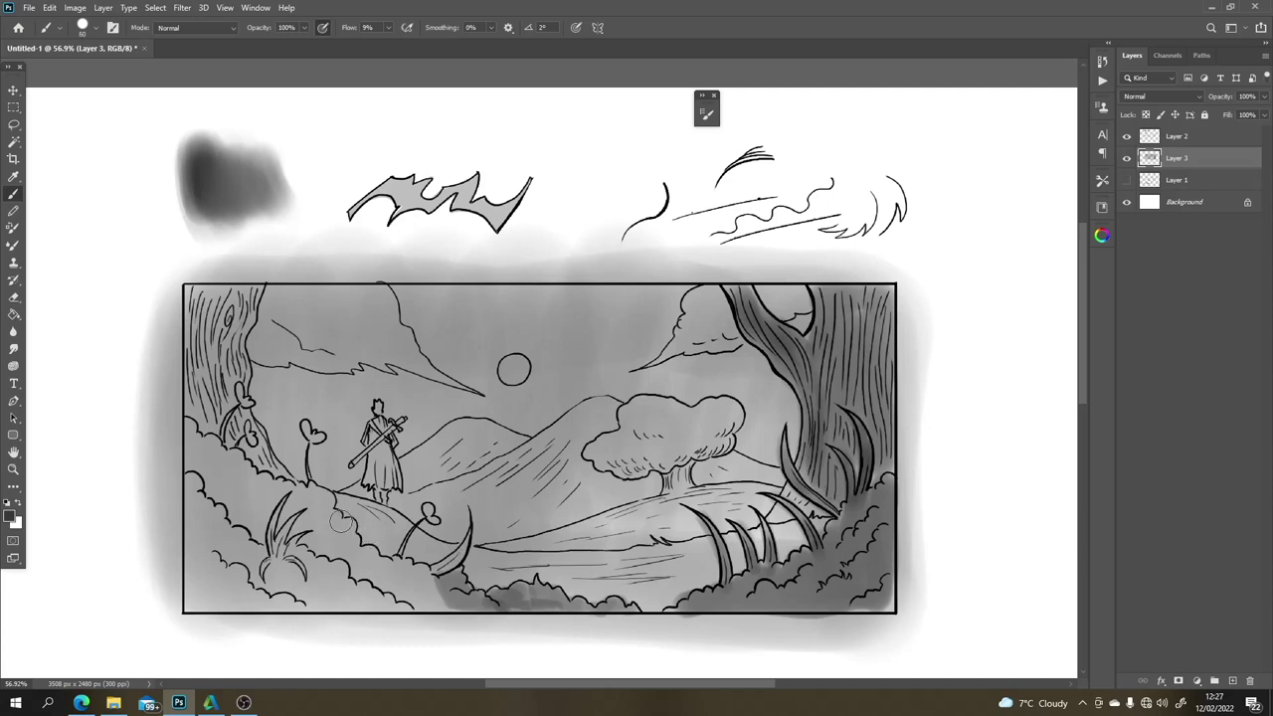
{"action": "key", "text": "bracketright"}
{"action": "key", "text": "bracketright"}
{"action": "key", "text": "bracketright"}
{"action": "key", "text": "bracketright"}
{"action": "key", "text": "bracketright"}
{"action": "mouse_move", "coordinate": [209, 477]}
{"action": "left_mouse_down"}
{"action": "mouse_move", "coordinate": [263, 533]}
{"action": "mouse_move", "coordinate": [353, 550]}
{"action": "mouse_move", "coordinate": [406, 589]}
{"action": "mouse_move", "coordinate": [288, 589]}
{"action": "mouse_move", "coordinate": [212, 570]}
{"action": "mouse_move", "coordinate": [203, 469]}
{"action": "mouse_move", "coordinate": [232, 589]}
{"action": "mouse_move", "coordinate": [387, 588]}
{"action": "mouse_move", "coordinate": [339, 545]}
{"action": "mouse_move", "coordinate": [415, 595]}
{"action": "mouse_move", "coordinate": [438, 594]}
{"action": "mouse_move", "coordinate": [399, 579]}
{"action": "mouse_move", "coordinate": [367, 585]}
{"action": "mouse_move", "coordinate": [379, 583]}
{"action": "mouse_move", "coordinate": [295, 520]}
{"action": "mouse_move", "coordinate": [230, 501]}
{"action": "mouse_move", "coordinate": [226, 584]}
{"action": "mouse_move", "coordinate": [208, 492]}
{"action": "mouse_move", "coordinate": [217, 476]}
{"action": "mouse_move", "coordinate": [318, 556]}
{"action": "mouse_move", "coordinate": [395, 579]}
{"action": "mouse_move", "coordinate": [356, 553]}
{"action": "mouse_move", "coordinate": [445, 605]}
{"action": "mouse_move", "coordinate": [651, 594]}
{"action": "mouse_move", "coordinate": [733, 605]}
{"action": "mouse_move", "coordinate": [855, 579]}
{"action": "mouse_move", "coordinate": [872, 553]}
{"action": "mouse_move", "coordinate": [851, 599]}
{"action": "mouse_move", "coordinate": [795, 611]}
{"action": "left_mouse_up"}
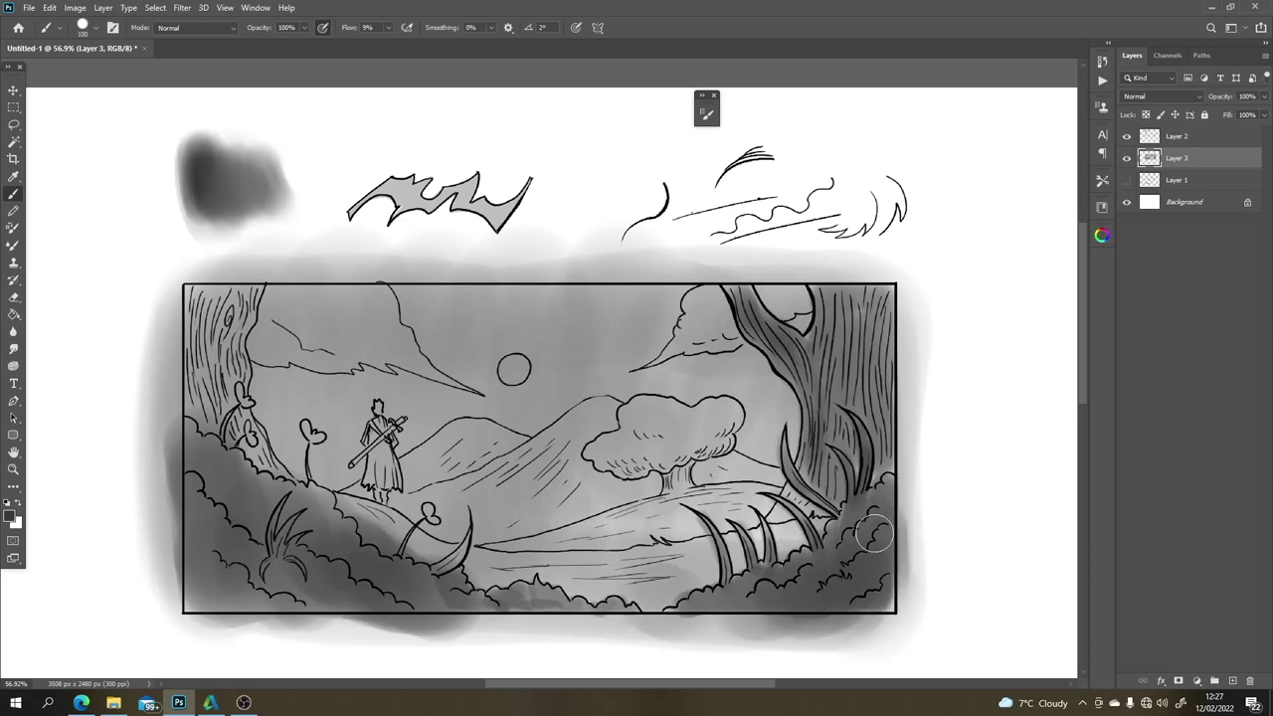
{"action": "mouse_move", "coordinate": [855, 537]}
{"action": "left_mouse_down"}
{"action": "mouse_move", "coordinate": [865, 608]}
{"action": "mouse_move", "coordinate": [882, 494]}
{"action": "mouse_move", "coordinate": [890, 599]}
{"action": "left_mouse_up"}
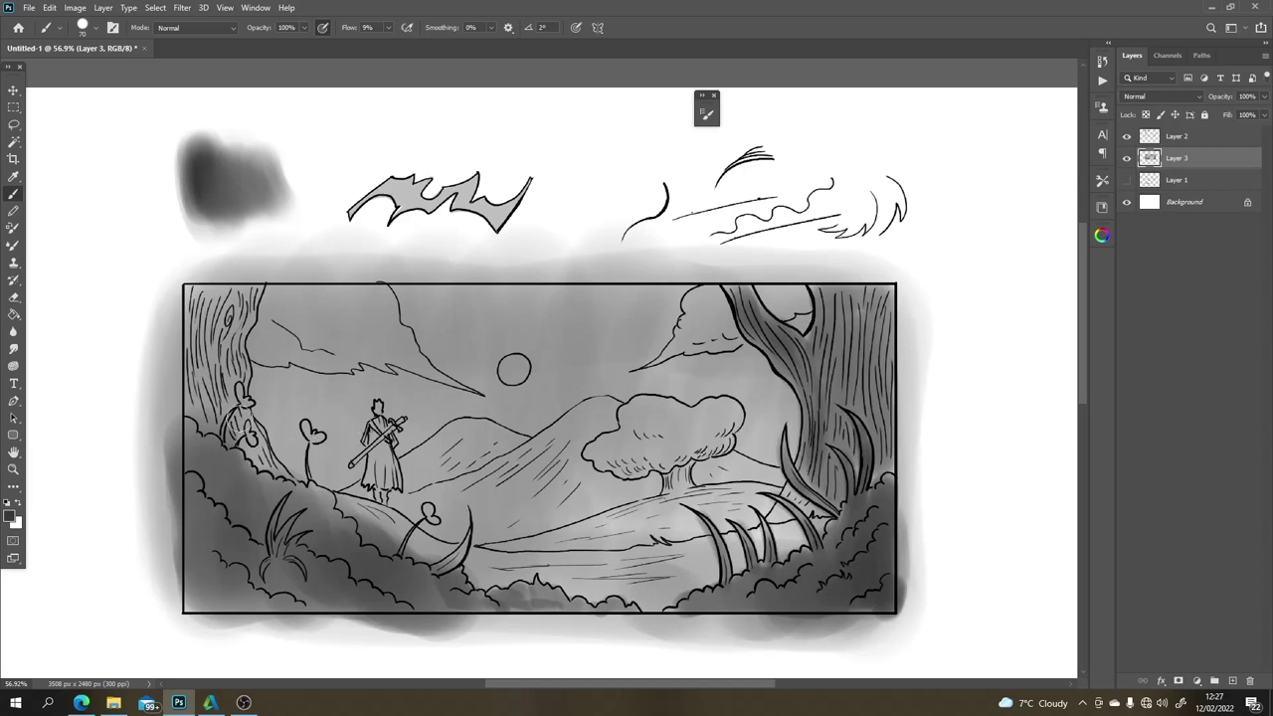
Step: Shade the large left-hand tree trunk and the ground across the foreground darker grey with a 70 px brush
{"action": "mouse_move", "coordinate": [276, 467]}
{"action": "left_mouse_down"}
{"action": "mouse_move", "coordinate": [256, 423]}
{"action": "mouse_move", "coordinate": [236, 429]}
{"action": "mouse_move", "coordinate": [210, 321]}
{"action": "mouse_move", "coordinate": [204, 414]}
{"action": "mouse_move", "coordinate": [197, 293]}
{"action": "left_mouse_up"}
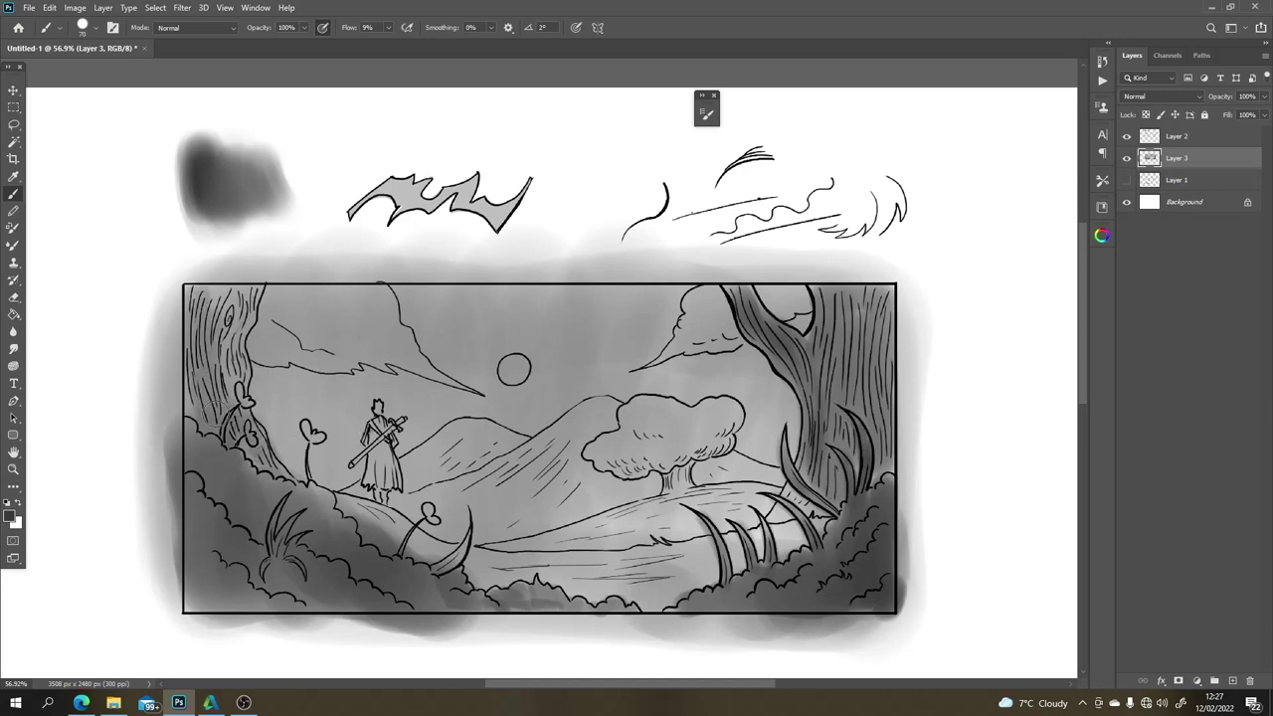
{"action": "mouse_move", "coordinate": [234, 403]}
{"action": "left_mouse_down"}
{"action": "mouse_move", "coordinate": [238, 314]}
{"action": "mouse_move", "coordinate": [204, 296]}
{"action": "mouse_move", "coordinate": [239, 298]}
{"action": "left_mouse_up"}
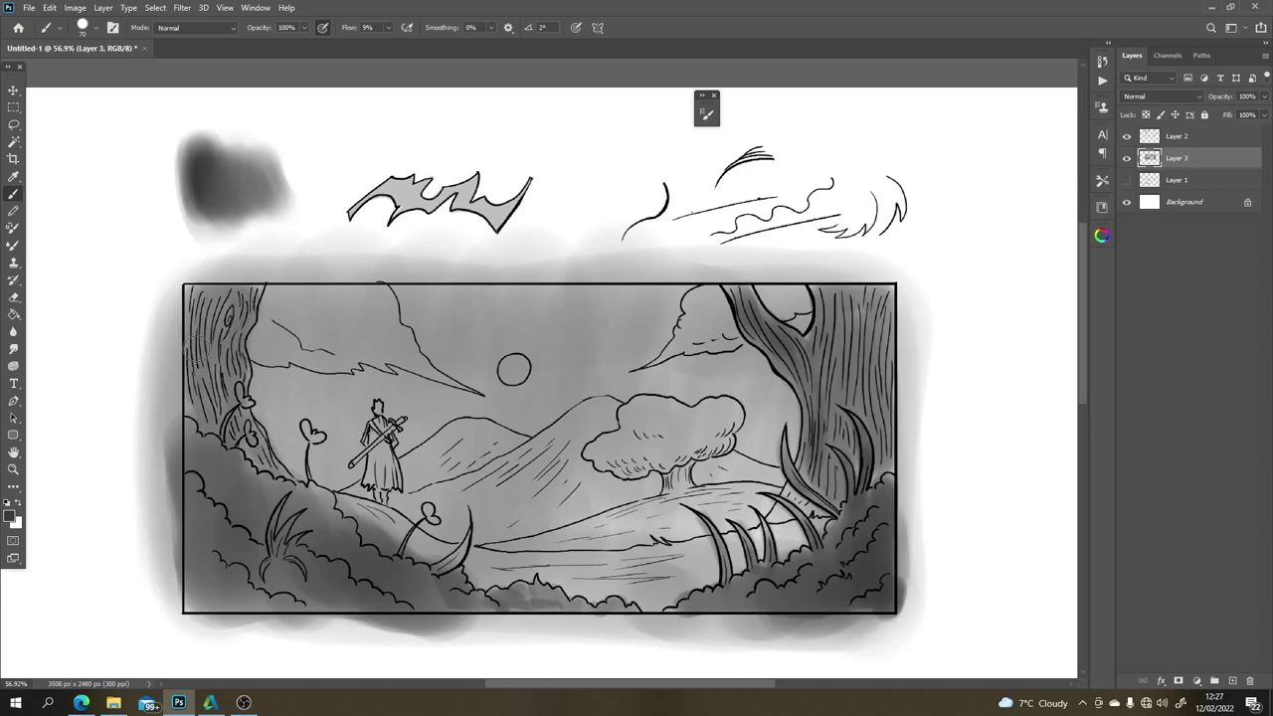
{"action": "mouse_move", "coordinate": [194, 348]}
{"action": "left_mouse_down"}
{"action": "mouse_move", "coordinate": [254, 463]}
{"action": "mouse_move", "coordinate": [254, 427]}
{"action": "mouse_move", "coordinate": [284, 477]}
{"action": "mouse_move", "coordinate": [323, 504]}
{"action": "mouse_move", "coordinate": [459, 556]}
{"action": "mouse_move", "coordinate": [566, 582]}
{"action": "mouse_move", "coordinate": [560, 561]}
{"action": "mouse_move", "coordinate": [646, 582]}
{"action": "mouse_move", "coordinate": [636, 565]}
{"action": "mouse_move", "coordinate": [743, 561]}
{"action": "mouse_move", "coordinate": [669, 567]}
{"action": "mouse_move", "coordinate": [757, 550]}
{"action": "mouse_move", "coordinate": [830, 515]}
{"action": "mouse_move", "coordinate": [686, 571]}
{"action": "left_mouse_up"}
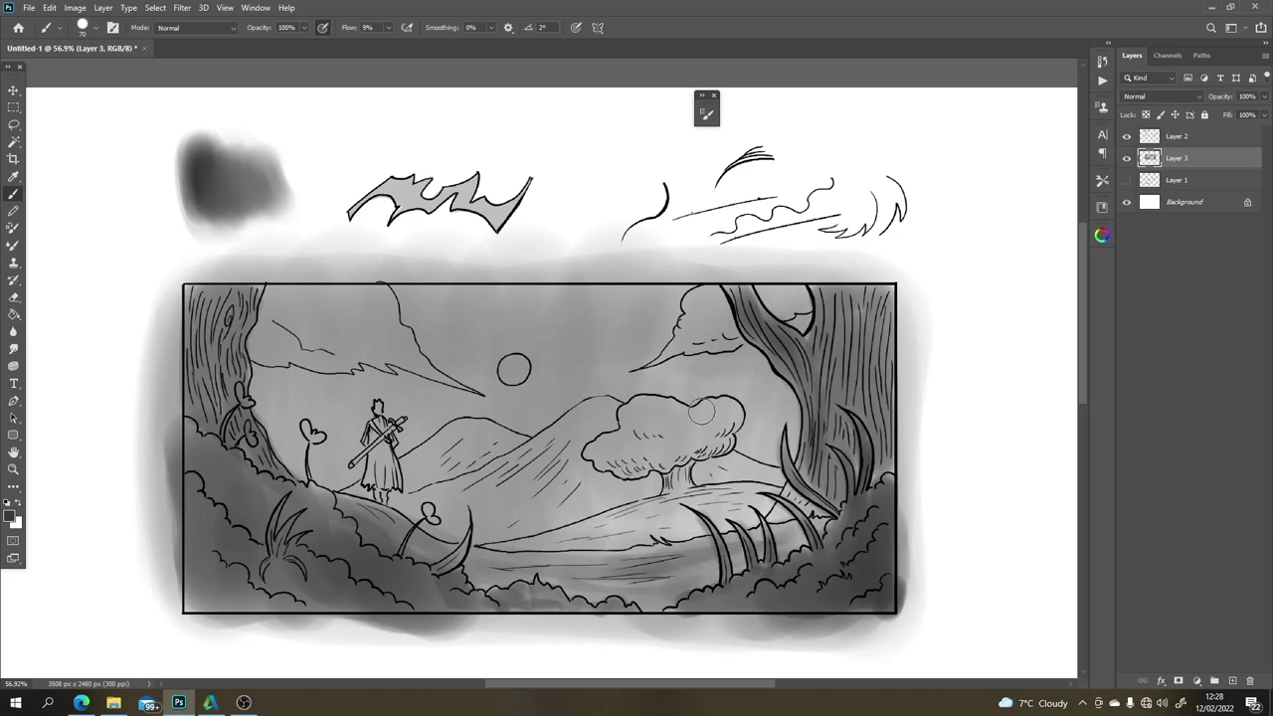
Step: Shade the round middle-distance tree, the mountains and the standing figure in grey, reducing the brush to between 40 and 60 px
{"action": "mouse_move", "coordinate": [732, 414]}
{"action": "left_mouse_down"}
{"action": "mouse_move", "coordinate": [680, 452]}
{"action": "mouse_move", "coordinate": [630, 409]}
{"action": "mouse_move", "coordinate": [618, 451]}
{"action": "mouse_move", "coordinate": [601, 451]}
{"action": "mouse_move", "coordinate": [660, 463]}
{"action": "mouse_move", "coordinate": [709, 438]}
{"action": "mouse_move", "coordinate": [680, 494]}
{"action": "mouse_move", "coordinate": [732, 487]}
{"action": "mouse_move", "coordinate": [688, 513]}
{"action": "mouse_move", "coordinate": [733, 520]}
{"action": "mouse_move", "coordinate": [646, 545]}
{"action": "mouse_move", "coordinate": [708, 509]}
{"action": "mouse_move", "coordinate": [607, 528]}
{"action": "mouse_move", "coordinate": [693, 527]}
{"action": "mouse_move", "coordinate": [661, 535]}
{"action": "mouse_move", "coordinate": [760, 499]}
{"action": "mouse_move", "coordinate": [565, 536]}
{"action": "mouse_move", "coordinate": [549, 440]}
{"action": "left_mouse_up"}
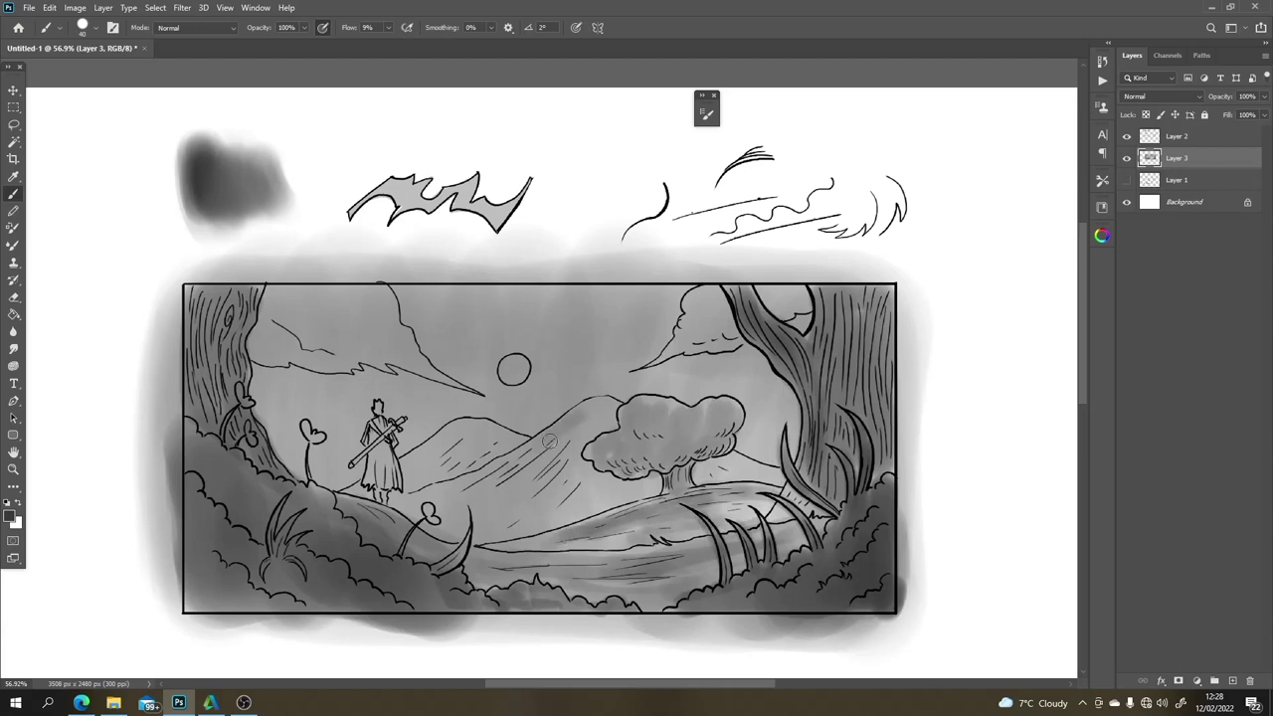
{"action": "mouse_move", "coordinate": [522, 494]}
{"action": "left_mouse_down"}
{"action": "mouse_move", "coordinate": [566, 507]}
{"action": "mouse_move", "coordinate": [548, 439]}
{"action": "mouse_move", "coordinate": [471, 487]}
{"action": "mouse_move", "coordinate": [481, 468]}
{"action": "mouse_move", "coordinate": [458, 464]}
{"action": "mouse_move", "coordinate": [473, 462]}
{"action": "mouse_move", "coordinate": [434, 442]}
{"action": "left_mouse_up"}
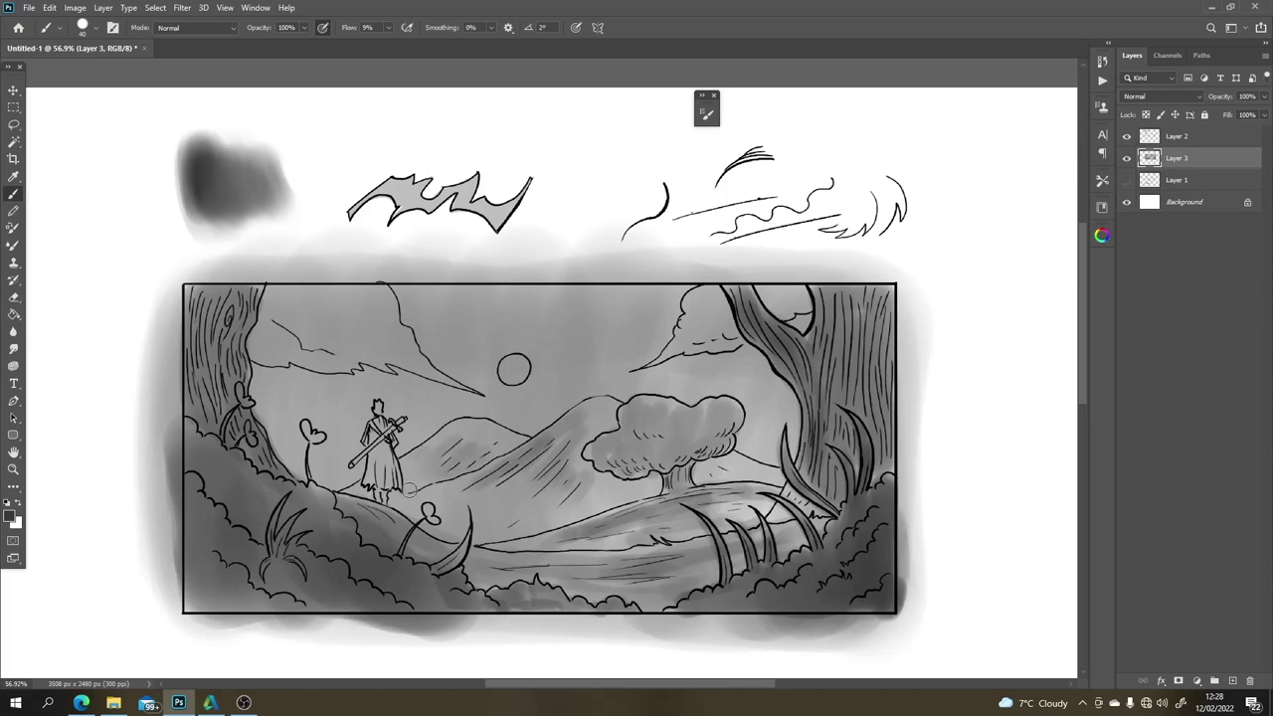
{"action": "mouse_move", "coordinate": [387, 477]}
{"action": "left_mouse_down"}
{"action": "mouse_move", "coordinate": [382, 445]}
{"action": "mouse_move", "coordinate": [370, 486]}
{"action": "mouse_move", "coordinate": [372, 438]}
{"action": "mouse_move", "coordinate": [387, 449]}
{"action": "left_mouse_up"}
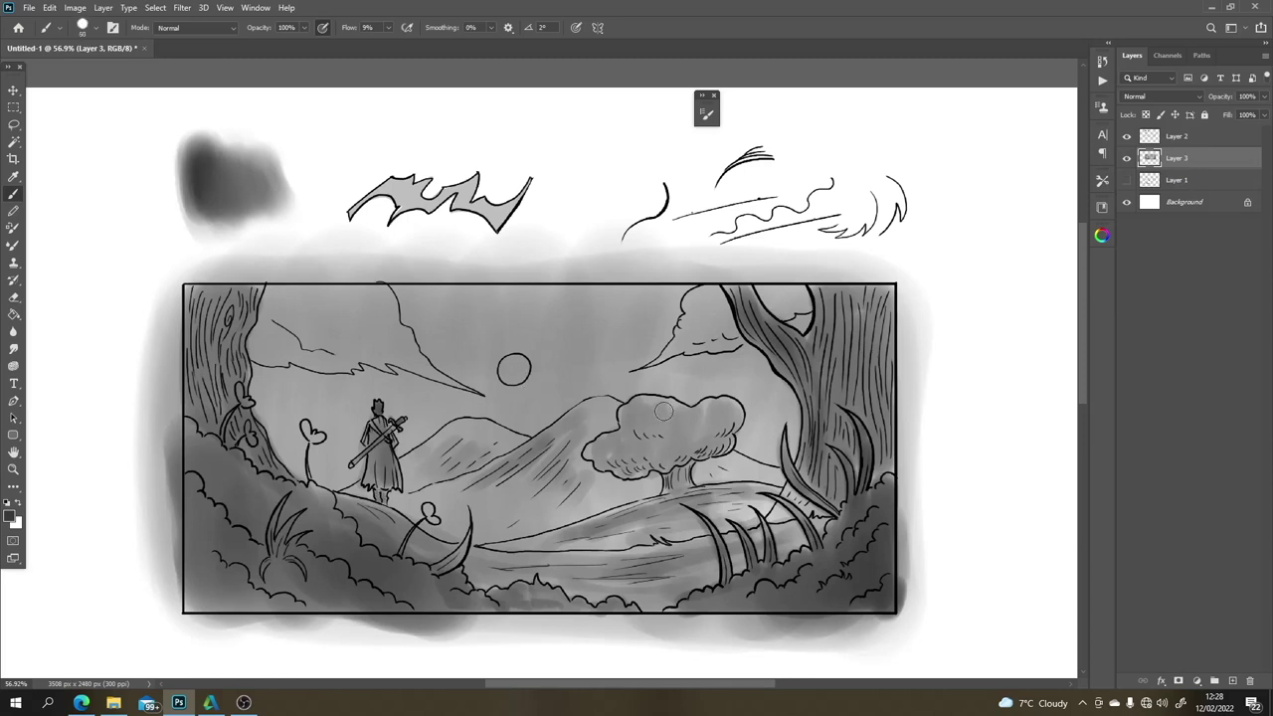
{"action": "mouse_move", "coordinate": [663, 411]}
{"action": "left_mouse_down"}
{"action": "mouse_move", "coordinate": [633, 424]}
{"action": "mouse_move", "coordinate": [668, 453]}
{"action": "mouse_move", "coordinate": [707, 405]}
{"action": "mouse_move", "coordinate": [696, 453]}
{"action": "mouse_move", "coordinate": [625, 469]}
{"action": "mouse_move", "coordinate": [695, 436]}
{"action": "left_mouse_up"}
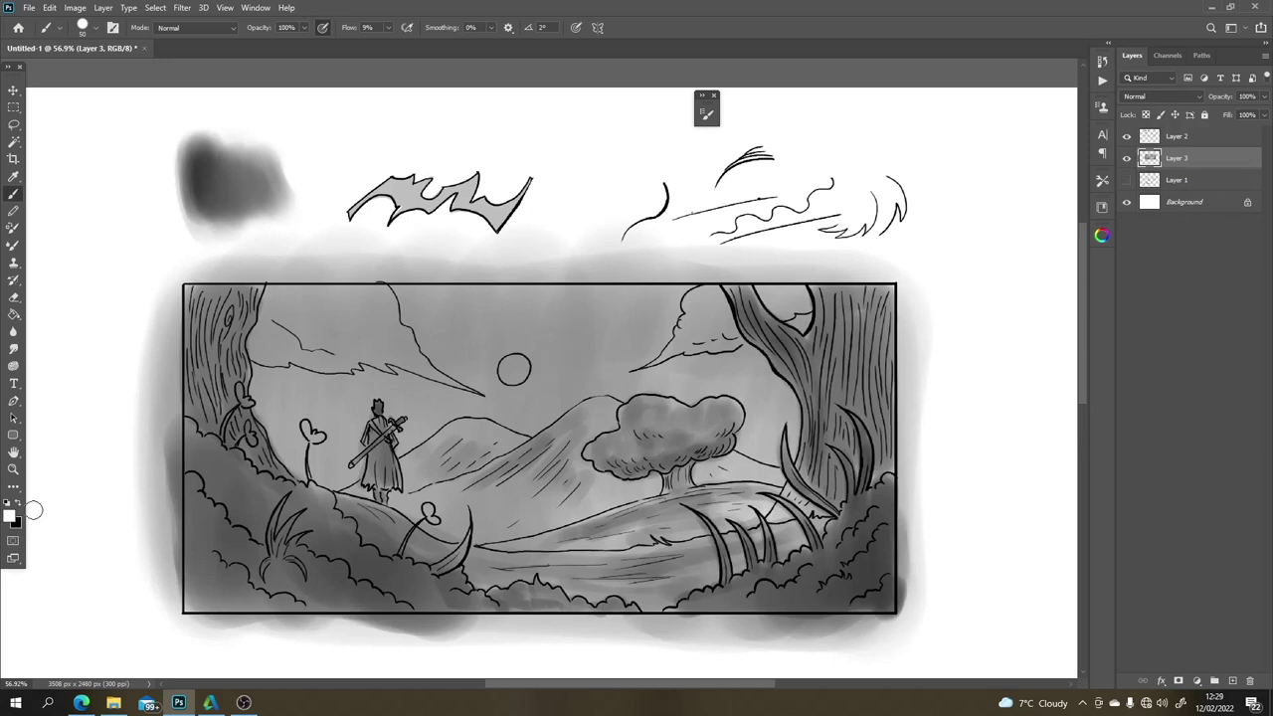
Step: Lighten the sky around the sun and fill the sun's disc using white with a 50 px brush
{"action": "mouse_move", "coordinate": [542, 418]}
{"action": "left_mouse_down"}
{"action": "mouse_move", "coordinate": [408, 439]}
{"action": "mouse_move", "coordinate": [414, 410]}
{"action": "left_mouse_up"}
{"action": "mouse_move", "coordinate": [395, 403]}
{"action": "left_mouse_down"}
{"action": "mouse_move", "coordinate": [346, 436]}
{"action": "mouse_move", "coordinate": [351, 467]}
{"action": "mouse_move", "coordinate": [317, 465]}
{"action": "mouse_move", "coordinate": [337, 447]}
{"action": "mouse_move", "coordinate": [318, 396]}
{"action": "mouse_move", "coordinate": [304, 394]}
{"action": "mouse_move", "coordinate": [290, 424]}
{"action": "mouse_move", "coordinate": [280, 411]}
{"action": "mouse_move", "coordinate": [301, 466]}
{"action": "mouse_move", "coordinate": [262, 375]}
{"action": "mouse_move", "coordinate": [322, 405]}
{"action": "mouse_move", "coordinate": [340, 386]}
{"action": "mouse_move", "coordinate": [383, 380]}
{"action": "mouse_move", "coordinate": [452, 406]}
{"action": "mouse_move", "coordinate": [481, 386]}
{"action": "mouse_move", "coordinate": [421, 318]}
{"action": "mouse_move", "coordinate": [426, 337]}
{"action": "mouse_move", "coordinate": [430, 318]}
{"action": "mouse_move", "coordinate": [489, 390]}
{"action": "mouse_move", "coordinate": [529, 401]}
{"action": "mouse_move", "coordinate": [624, 392]}
{"action": "mouse_move", "coordinate": [668, 370]}
{"action": "mouse_move", "coordinate": [688, 391]}
{"action": "mouse_move", "coordinate": [738, 367]}
{"action": "mouse_move", "coordinate": [743, 401]}
{"action": "mouse_move", "coordinate": [770, 399]}
{"action": "mouse_move", "coordinate": [747, 441]}
{"action": "mouse_move", "coordinate": [779, 393]}
{"action": "mouse_move", "coordinate": [793, 431]}
{"action": "mouse_move", "coordinate": [802, 316]}
{"action": "left_mouse_up"}
{"action": "mouse_move", "coordinate": [644, 359]}
{"action": "left_mouse_down"}
{"action": "mouse_move", "coordinate": [553, 366]}
{"action": "mouse_move", "coordinate": [537, 406]}
{"action": "mouse_move", "coordinate": [497, 401]}
{"action": "mouse_move", "coordinate": [462, 333]}
{"action": "mouse_move", "coordinate": [485, 364]}
{"action": "mouse_move", "coordinate": [447, 408]}
{"action": "mouse_move", "coordinate": [472, 374]}
{"action": "mouse_move", "coordinate": [559, 399]}
{"action": "mouse_move", "coordinate": [540, 350]}
{"action": "mouse_move", "coordinate": [515, 375]}
{"action": "left_mouse_up"}
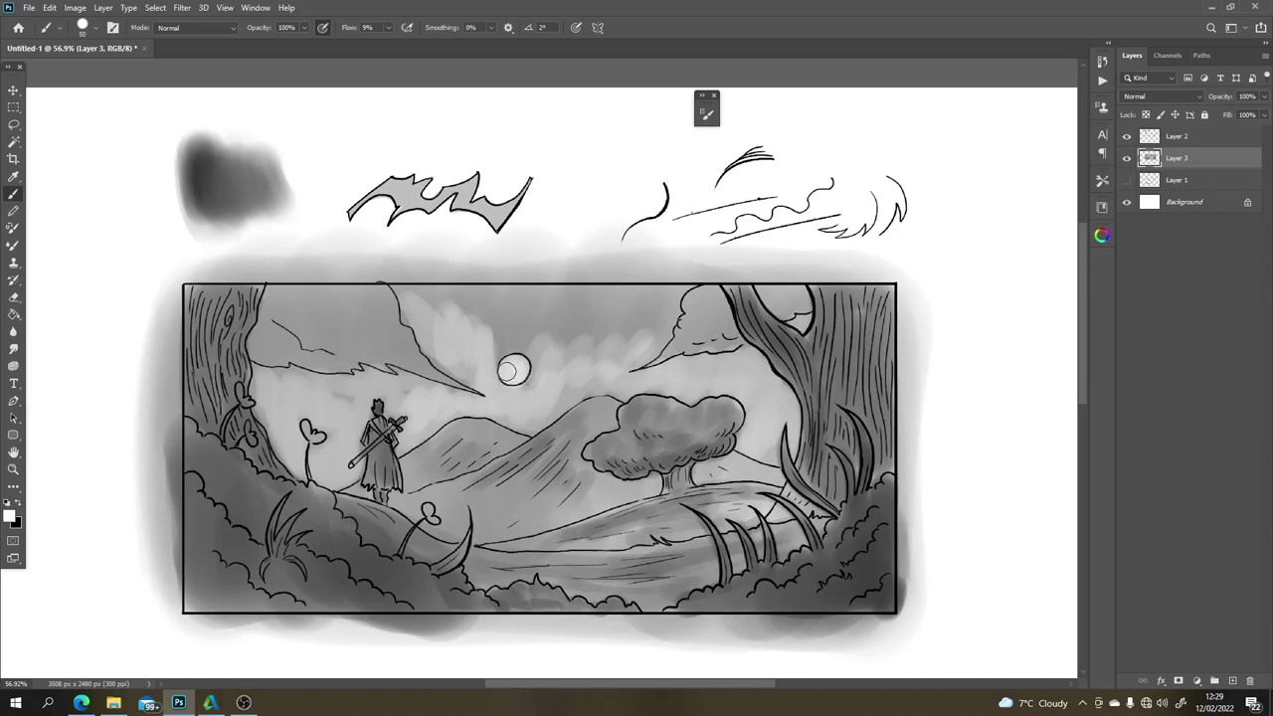
{"action": "left_click_drag", "start_coordinate": [639, 344], "coordinate": [589, 336]}
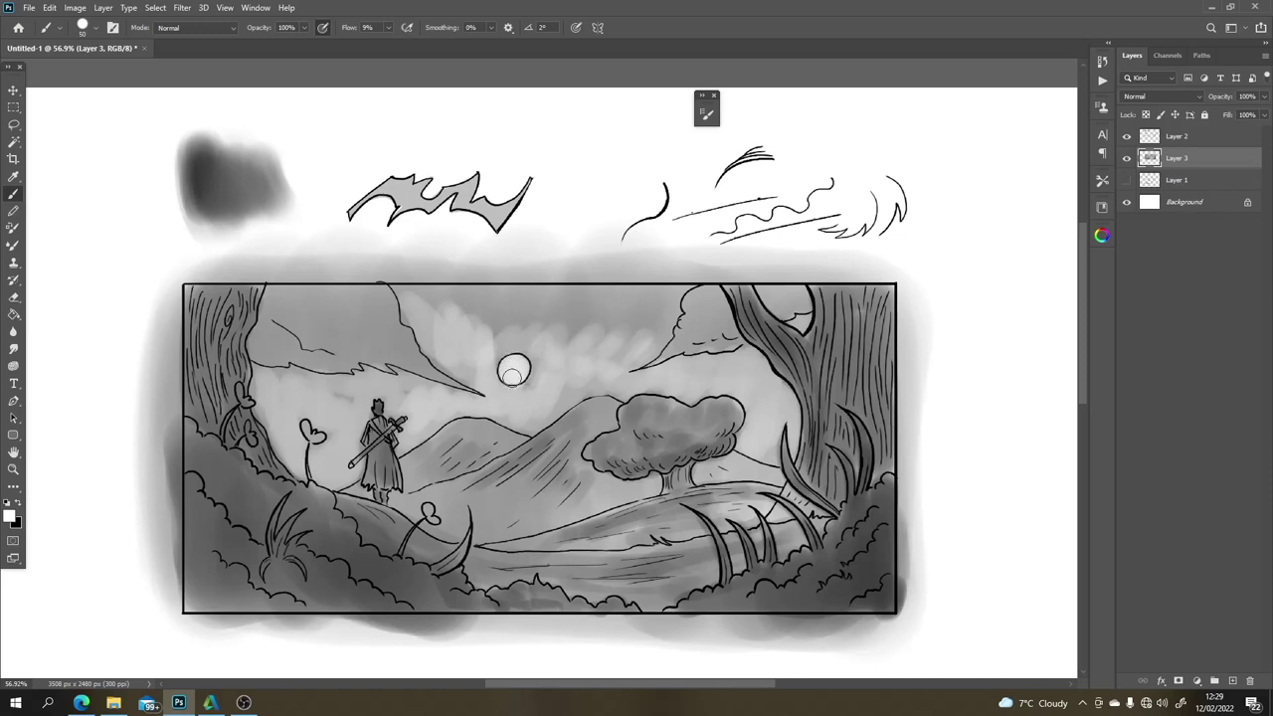
Step: Sample the light sky tone and blend the patchy sky around the sun with a 125 px brush
{"action": "left_click", "coordinate": [600, 357], "text": "alt"}
{"action": "key", "text": "bracketright"}
{"action": "key", "text": "bracketright"}
{"action": "key", "text": "bracketright"}
{"action": "key", "text": "bracketright"}
{"action": "key", "text": "bracketright"}
{"action": "key", "text": "bracketright"}
{"action": "mouse_move", "coordinate": [565, 388]}
{"action": "left_mouse_down"}
{"action": "mouse_move", "coordinate": [596, 371]}
{"action": "mouse_move", "coordinate": [583, 334]}
{"action": "mouse_move", "coordinate": [516, 343]}
{"action": "mouse_move", "coordinate": [481, 372]}
{"action": "mouse_move", "coordinate": [433, 317]}
{"action": "mouse_move", "coordinate": [476, 376]}
{"action": "mouse_move", "coordinate": [418, 395]}
{"action": "mouse_move", "coordinate": [423, 428]}
{"action": "mouse_move", "coordinate": [348, 403]}
{"action": "mouse_move", "coordinate": [340, 418]}
{"action": "mouse_move", "coordinate": [309, 406]}
{"action": "mouse_move", "coordinate": [418, 341]}
{"action": "mouse_move", "coordinate": [615, 316]}
{"action": "mouse_move", "coordinate": [495, 305]}
{"action": "mouse_move", "coordinate": [440, 321]}
{"action": "mouse_move", "coordinate": [592, 311]}
{"action": "mouse_move", "coordinate": [618, 340]}
{"action": "mouse_move", "coordinate": [600, 346]}
{"action": "mouse_move", "coordinate": [515, 313]}
{"action": "mouse_move", "coordinate": [412, 307]}
{"action": "mouse_move", "coordinate": [606, 285]}
{"action": "mouse_move", "coordinate": [701, 331]}
{"action": "left_mouse_up"}
Step: Sample the sun's white and paint highlights on the right-hand and left-hand clouds with a 30 px brush
{"action": "left_click", "coordinate": [522, 365], "text": "alt"}
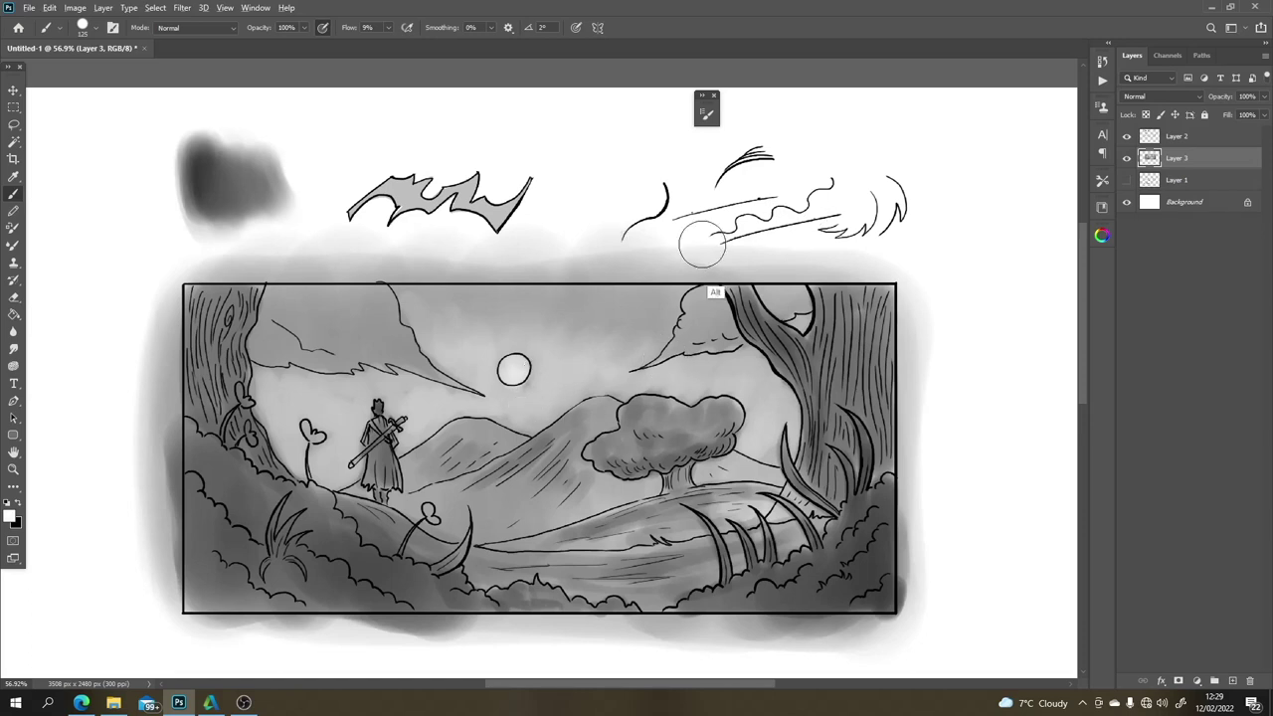
{"action": "key", "text": "bracketleft"}
{"action": "key", "text": "bracketleft"}
{"action": "key", "text": "bracketleft"}
{"action": "key", "text": "bracketleft"}
{"action": "key", "text": "bracketleft"}
{"action": "key", "text": "bracketleft"}
{"action": "mouse_move", "coordinate": [694, 295]}
{"action": "left_mouse_down"}
{"action": "mouse_move", "coordinate": [708, 298]}
{"action": "mouse_move", "coordinate": [694, 327]}
{"action": "mouse_move", "coordinate": [720, 318]}
{"action": "mouse_move", "coordinate": [660, 358]}
{"action": "mouse_move", "coordinate": [718, 308]}
{"action": "mouse_move", "coordinate": [791, 292]}
{"action": "left_mouse_up"}
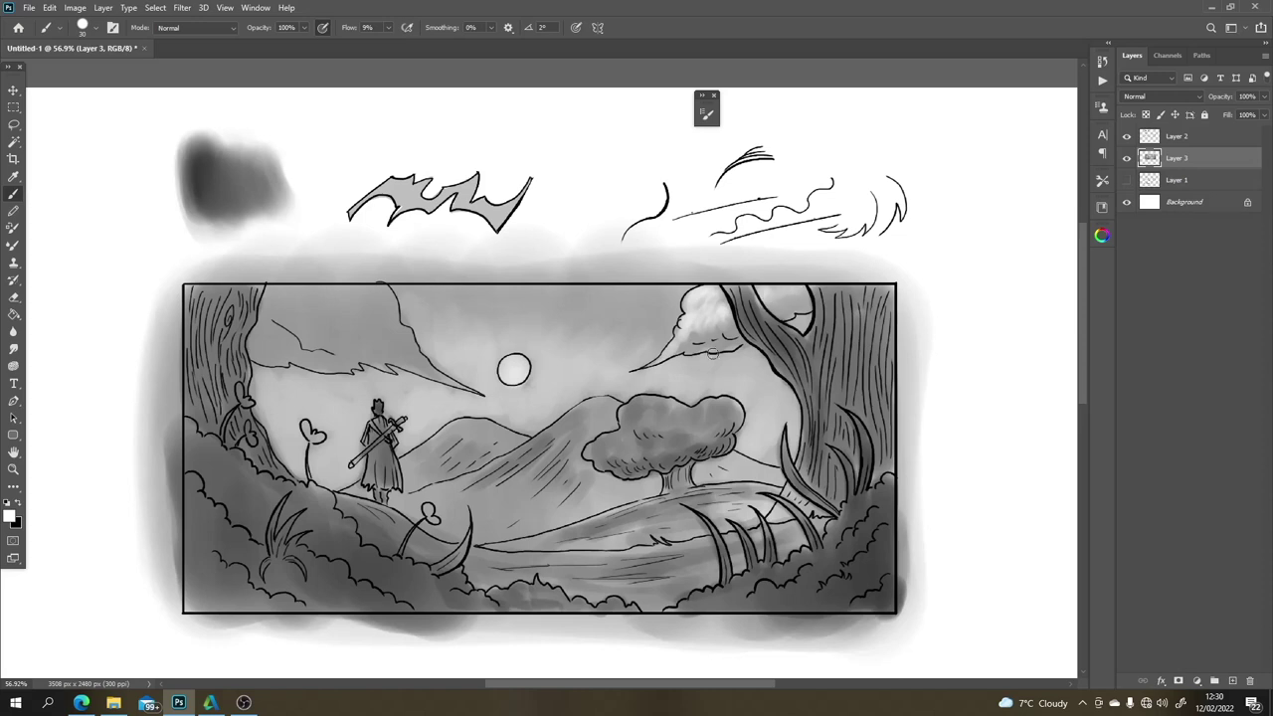
{"action": "mouse_move", "coordinate": [393, 301]}
{"action": "left_mouse_down"}
{"action": "mouse_move", "coordinate": [373, 338]}
{"action": "mouse_move", "coordinate": [365, 291]}
{"action": "mouse_move", "coordinate": [362, 337]}
{"action": "mouse_move", "coordinate": [364, 317]}
{"action": "mouse_move", "coordinate": [403, 331]}
{"action": "mouse_move", "coordinate": [400, 350]}
{"action": "mouse_move", "coordinate": [375, 342]}
{"action": "mouse_move", "coordinate": [422, 363]}
{"action": "mouse_move", "coordinate": [382, 341]}
{"action": "mouse_move", "coordinate": [377, 307]}
{"action": "mouse_move", "coordinate": [347, 290]}
{"action": "mouse_move", "coordinate": [354, 332]}
{"action": "mouse_move", "coordinate": [344, 289]}
{"action": "mouse_move", "coordinate": [336, 328]}
{"action": "mouse_move", "coordinate": [324, 293]}
{"action": "mouse_move", "coordinate": [306, 314]}
{"action": "mouse_move", "coordinate": [295, 305]}
{"action": "mouse_move", "coordinate": [347, 303]}
{"action": "mouse_move", "coordinate": [316, 342]}
{"action": "mouse_move", "coordinate": [333, 306]}
{"action": "mouse_move", "coordinate": [293, 319]}
{"action": "mouse_move", "coordinate": [282, 304]}
{"action": "mouse_move", "coordinate": [324, 297]}
{"action": "mouse_move", "coordinate": [349, 337]}
{"action": "mouse_move", "coordinate": [353, 303]}
{"action": "mouse_move", "coordinate": [365, 303]}
{"action": "mouse_move", "coordinate": [375, 336]}
{"action": "mouse_move", "coordinate": [395, 327]}
{"action": "mouse_move", "coordinate": [433, 374]}
{"action": "left_mouse_up"}
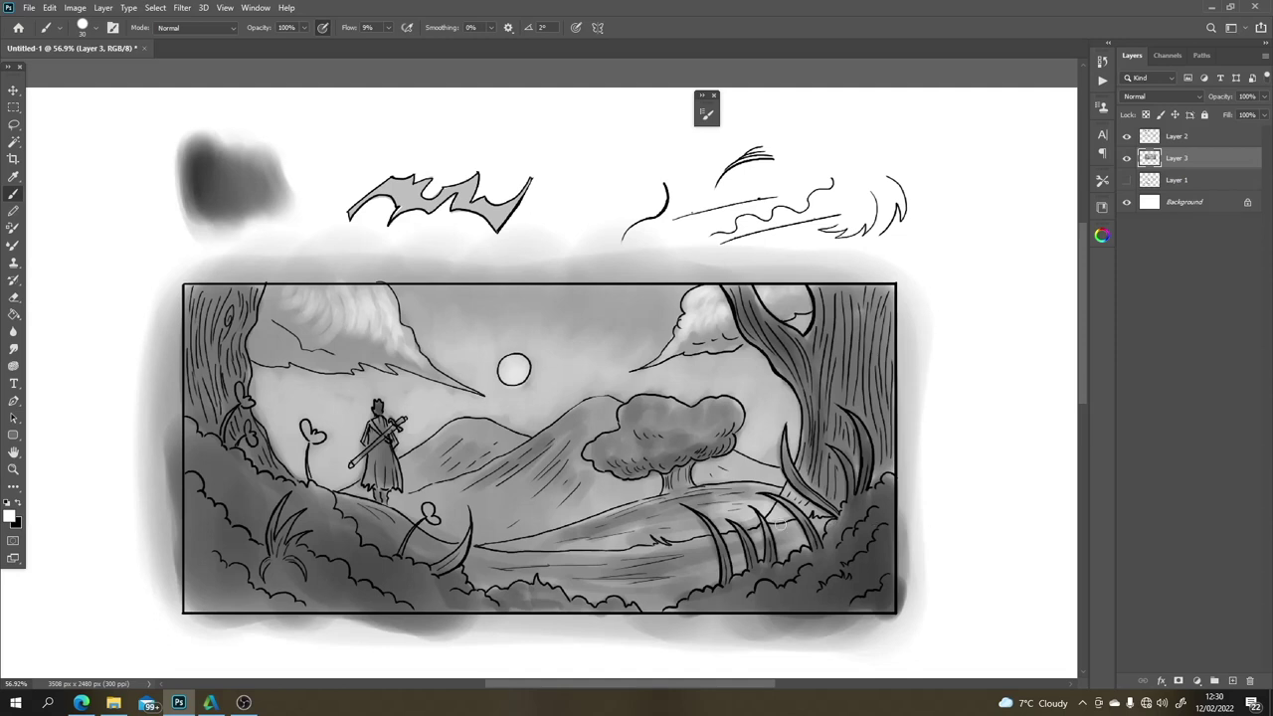
Step: Shade the middle-ground hills and the right-hand tree's roots with sampled greys, and highlight the small flowers with a sampled cloud tone
{"action": "left_click", "coordinate": [684, 595], "text": "alt"}
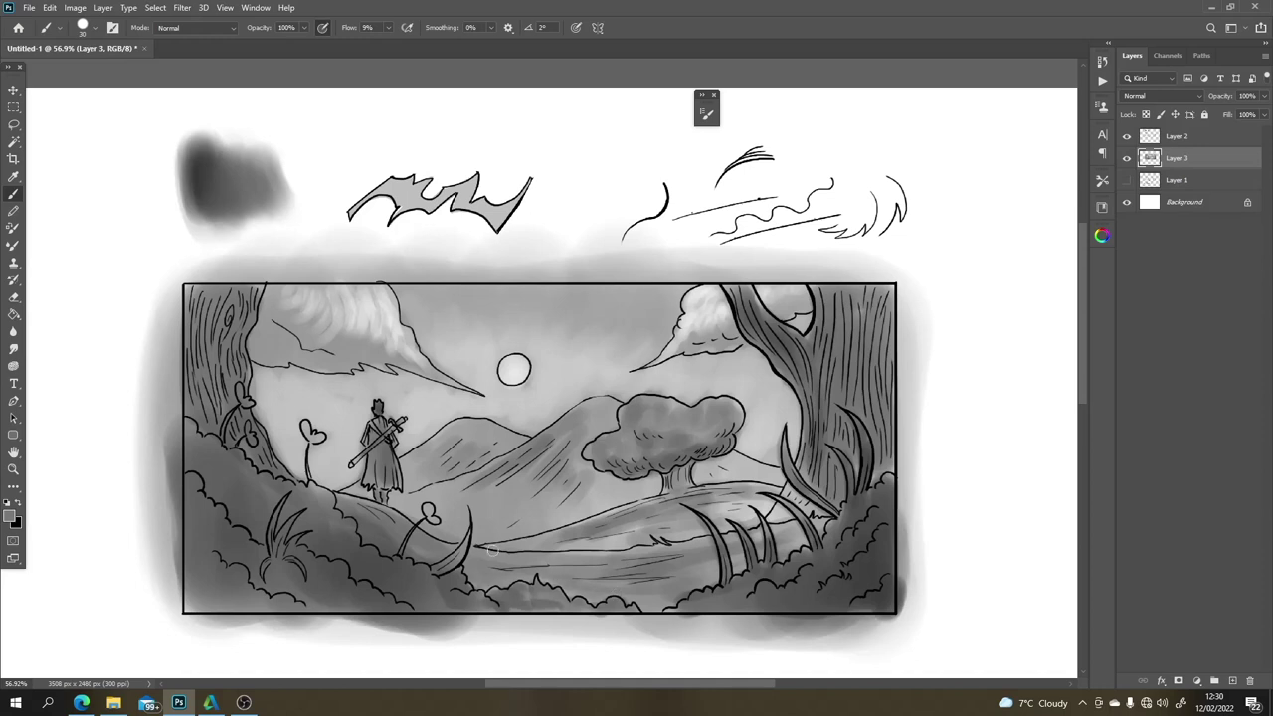
{"action": "mouse_move", "coordinate": [551, 544]}
{"action": "left_mouse_down"}
{"action": "mouse_move", "coordinate": [676, 516]}
{"action": "mouse_move", "coordinate": [612, 517]}
{"action": "mouse_move", "coordinate": [593, 537]}
{"action": "left_mouse_up"}
{"action": "mouse_move", "coordinate": [723, 507]}
{"action": "left_mouse_down"}
{"action": "mouse_move", "coordinate": [762, 498]}
{"action": "mouse_move", "coordinate": [720, 495]}
{"action": "mouse_move", "coordinate": [750, 496]}
{"action": "mouse_move", "coordinate": [736, 514]}
{"action": "mouse_move", "coordinate": [761, 510]}
{"action": "mouse_move", "coordinate": [743, 498]}
{"action": "mouse_move", "coordinate": [734, 540]}
{"action": "left_mouse_up"}
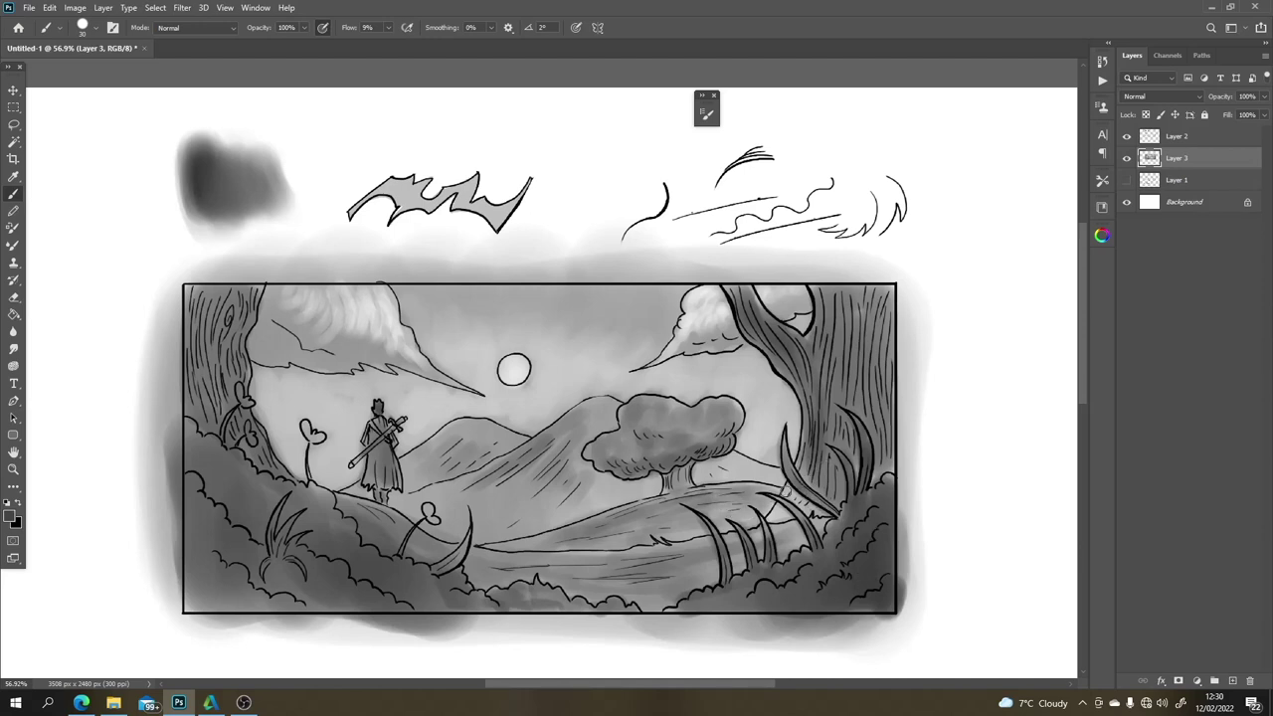
{"action": "mouse_move", "coordinate": [787, 494]}
{"action": "left_mouse_down"}
{"action": "mouse_move", "coordinate": [815, 513]}
{"action": "mouse_move", "coordinate": [789, 491]}
{"action": "mouse_move", "coordinate": [771, 519]}
{"action": "mouse_move", "coordinate": [795, 514]}
{"action": "mouse_move", "coordinate": [810, 465]}
{"action": "mouse_move", "coordinate": [837, 501]}
{"action": "left_mouse_up"}
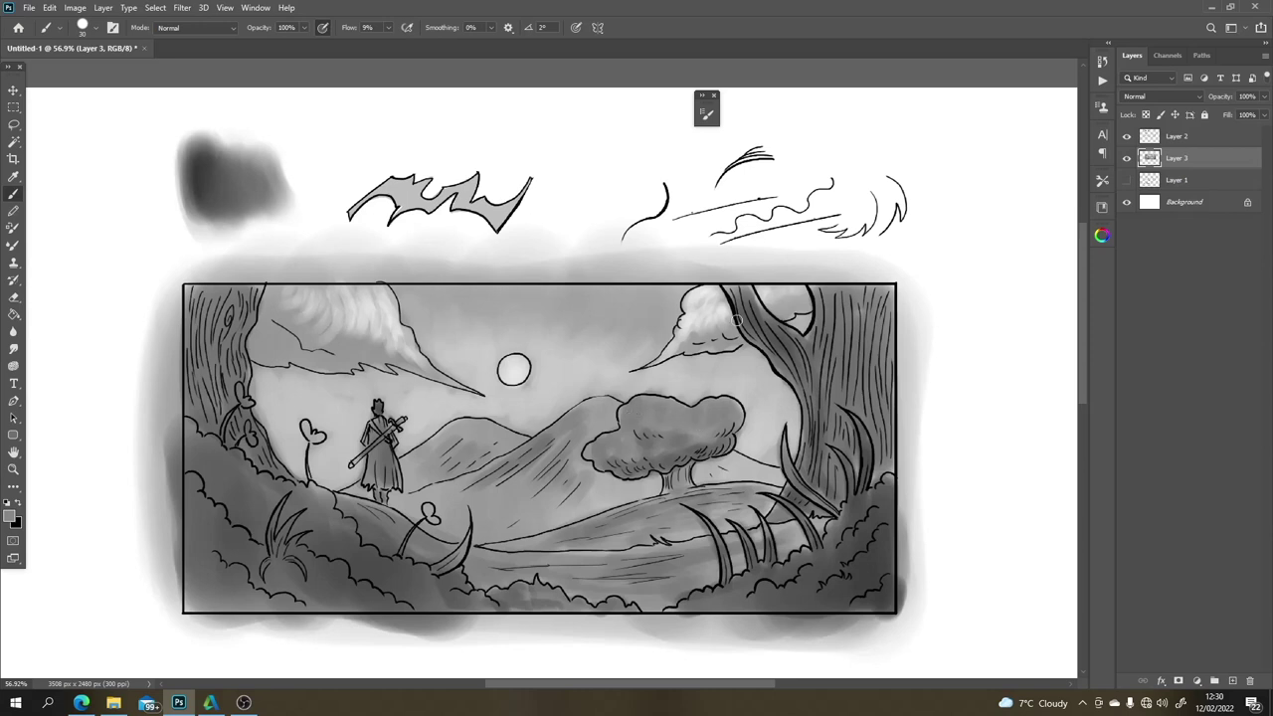
{"action": "left_click", "coordinate": [692, 327], "text": "alt"}
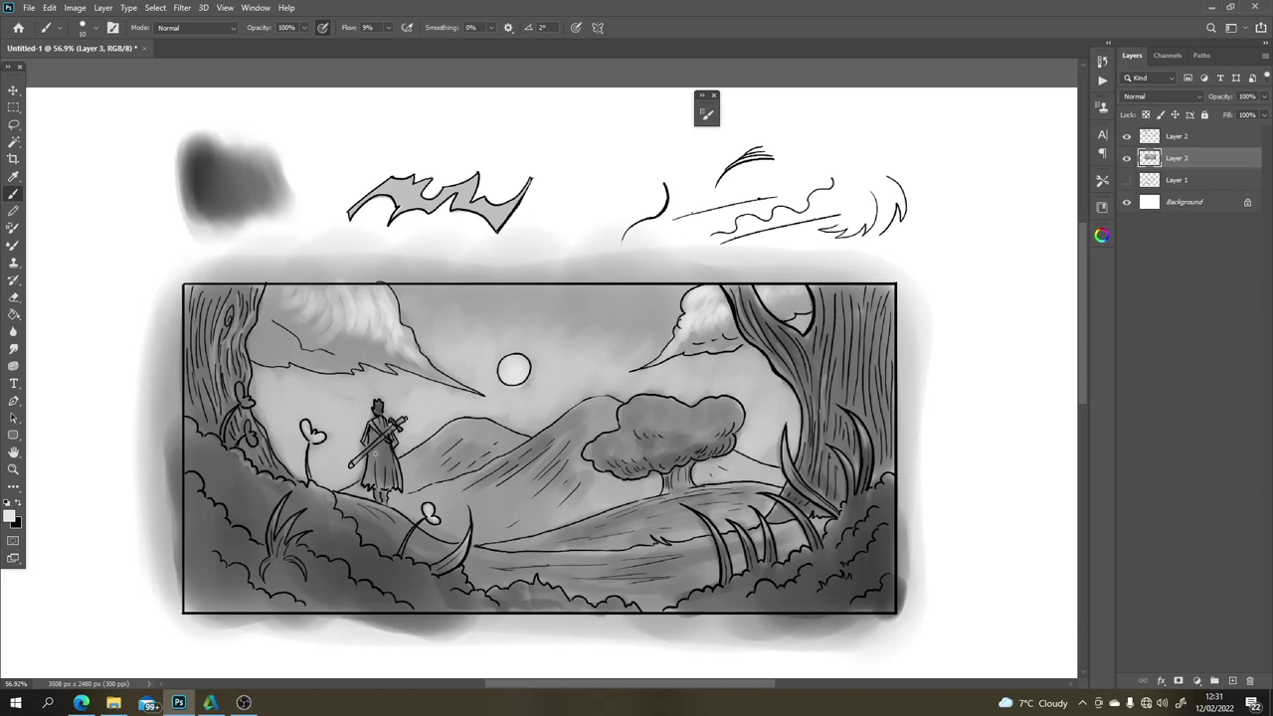
Step: Deepen the foreground bushes, the round tree and both large trunks using black with an 80 px brush
{"action": "scroll", "coordinate": [375, 450], "scroll_direction": "down", "scroll_amount": 4}
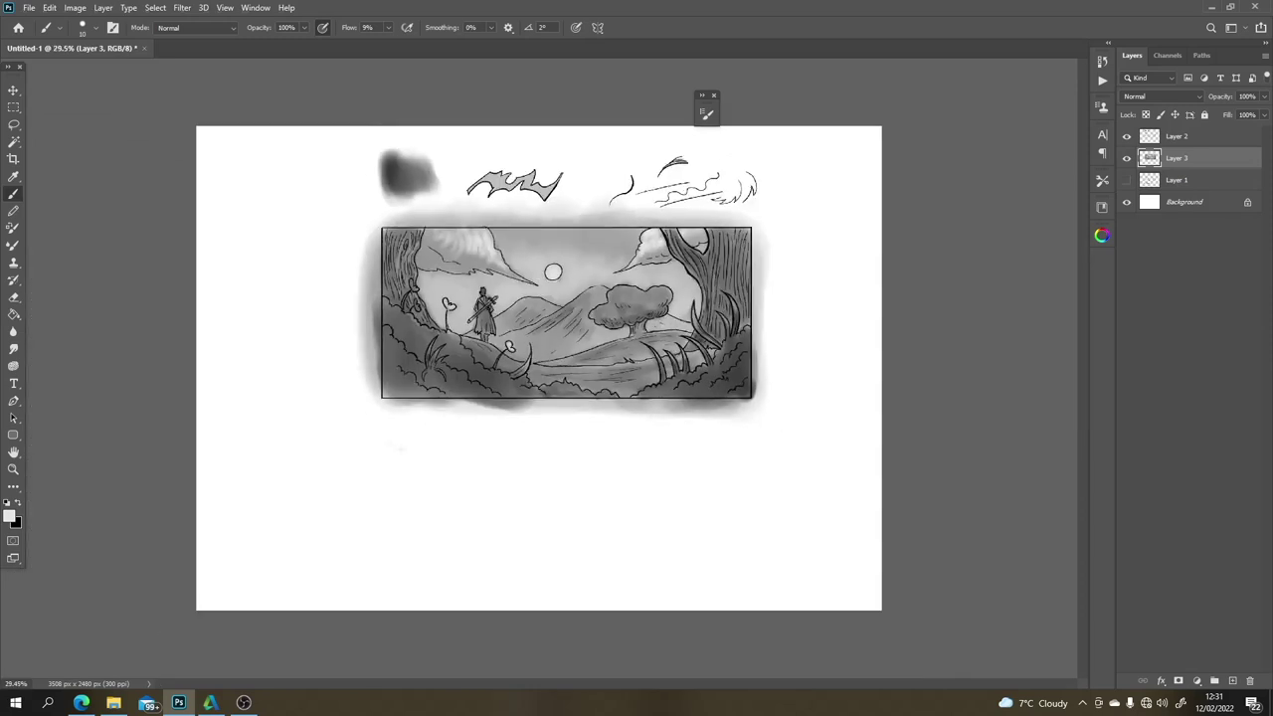
{"action": "scroll", "coordinate": [579, 443], "scroll_direction": "up", "scroll_amount": 2}
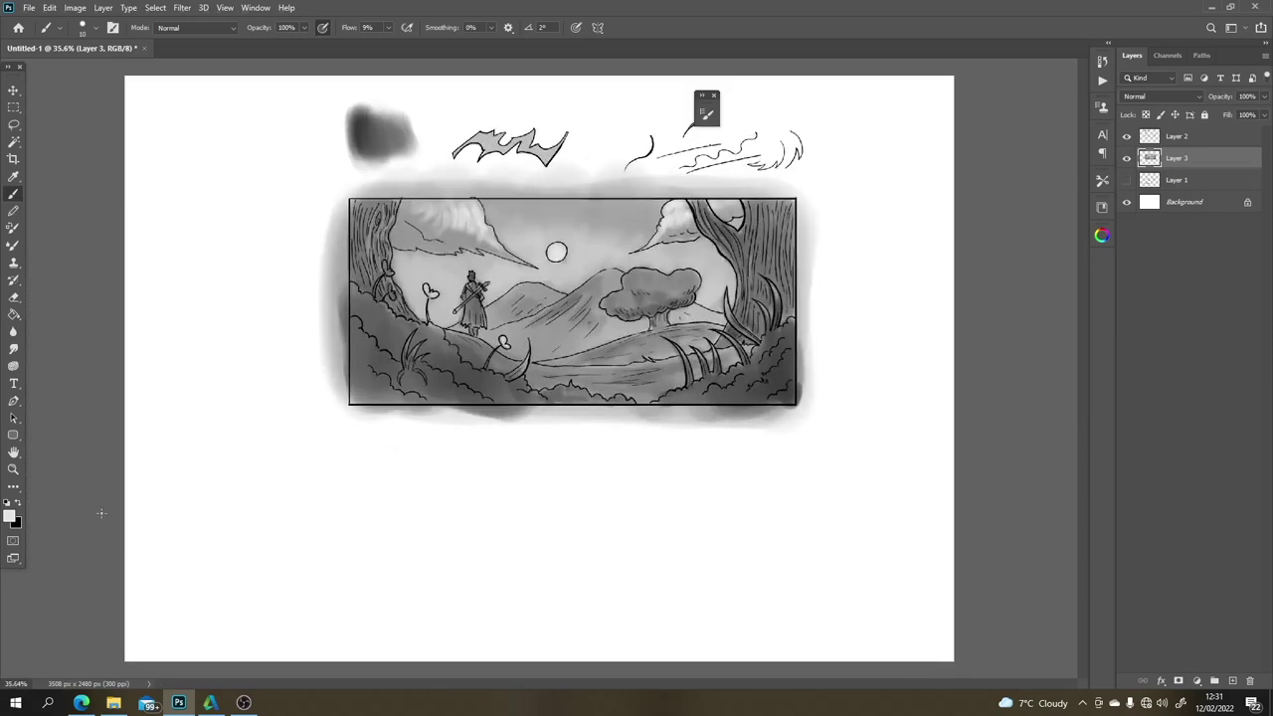
{"action": "key", "text": "x"}
{"action": "mouse_move", "coordinate": [790, 364]}
{"action": "left_mouse_down"}
{"action": "mouse_move", "coordinate": [789, 367]}
{"action": "mouse_move", "coordinate": [760, 393]}
{"action": "mouse_move", "coordinate": [782, 349]}
{"action": "mouse_move", "coordinate": [756, 383]}
{"action": "mouse_move", "coordinate": [679, 406]}
{"action": "mouse_move", "coordinate": [773, 377]}
{"action": "mouse_move", "coordinate": [788, 351]}
{"action": "mouse_move", "coordinate": [767, 389]}
{"action": "mouse_move", "coordinate": [714, 397]}
{"action": "mouse_move", "coordinate": [752, 379]}
{"action": "mouse_move", "coordinate": [662, 408]}
{"action": "left_mouse_up"}
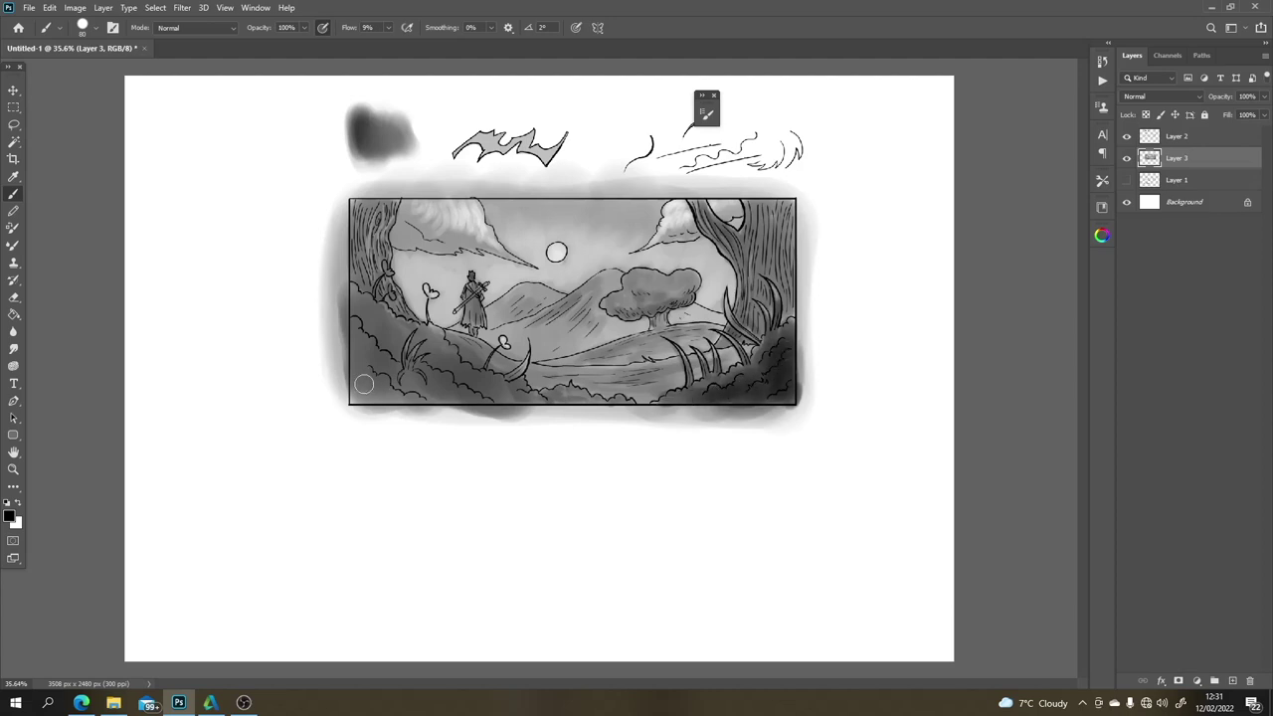
{"action": "mouse_move", "coordinate": [363, 384]}
{"action": "left_mouse_down"}
{"action": "mouse_move", "coordinate": [362, 354]}
{"action": "mouse_move", "coordinate": [391, 381]}
{"action": "mouse_move", "coordinate": [438, 392]}
{"action": "mouse_move", "coordinate": [395, 399]}
{"action": "mouse_move", "coordinate": [449, 393]}
{"action": "mouse_move", "coordinate": [441, 367]}
{"action": "mouse_move", "coordinate": [391, 351]}
{"action": "mouse_move", "coordinate": [355, 310]}
{"action": "mouse_move", "coordinate": [380, 360]}
{"action": "mouse_move", "coordinate": [365, 386]}
{"action": "mouse_move", "coordinate": [362, 340]}
{"action": "mouse_move", "coordinate": [372, 374]}
{"action": "mouse_move", "coordinate": [408, 393]}
{"action": "mouse_move", "coordinate": [511, 402]}
{"action": "mouse_move", "coordinate": [424, 338]}
{"action": "mouse_move", "coordinate": [394, 341]}
{"action": "mouse_move", "coordinate": [368, 311]}
{"action": "mouse_move", "coordinate": [388, 273]}
{"action": "left_mouse_up"}
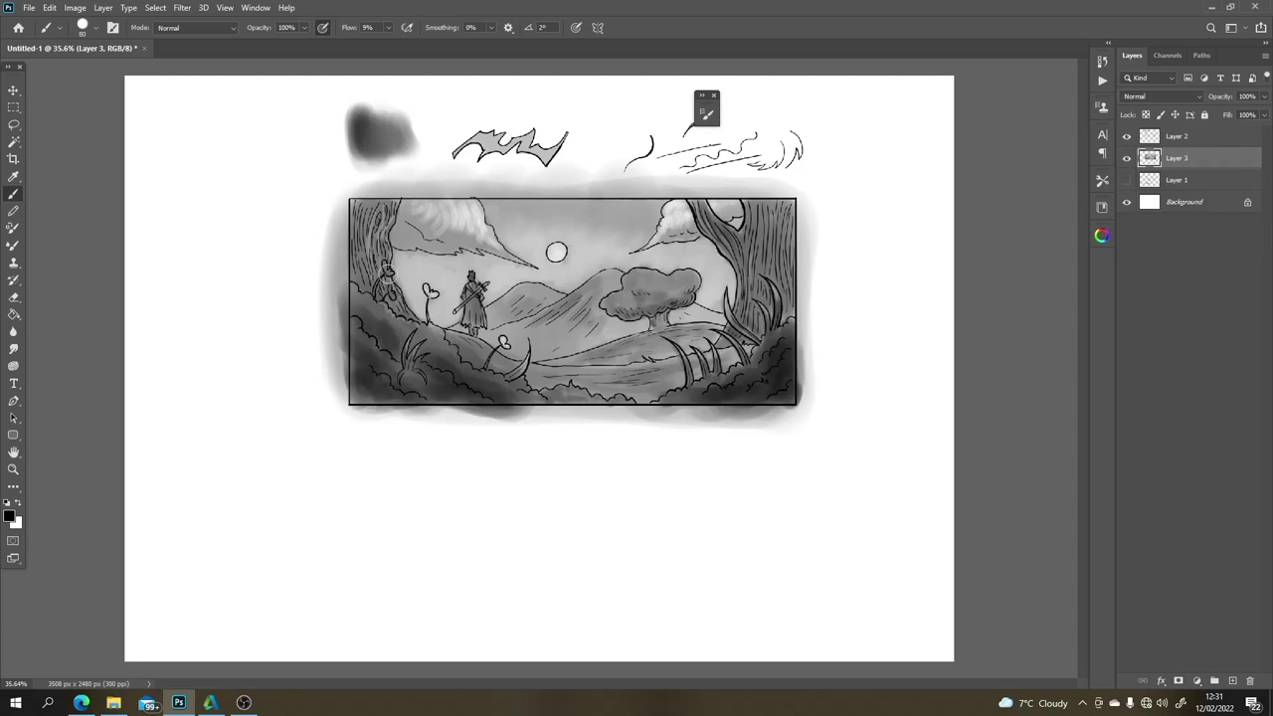
{"action": "left_click_drag", "start_coordinate": [533, 400], "coordinate": [693, 388]}
{"action": "left_click_drag", "start_coordinate": [629, 306], "coordinate": [696, 293]}
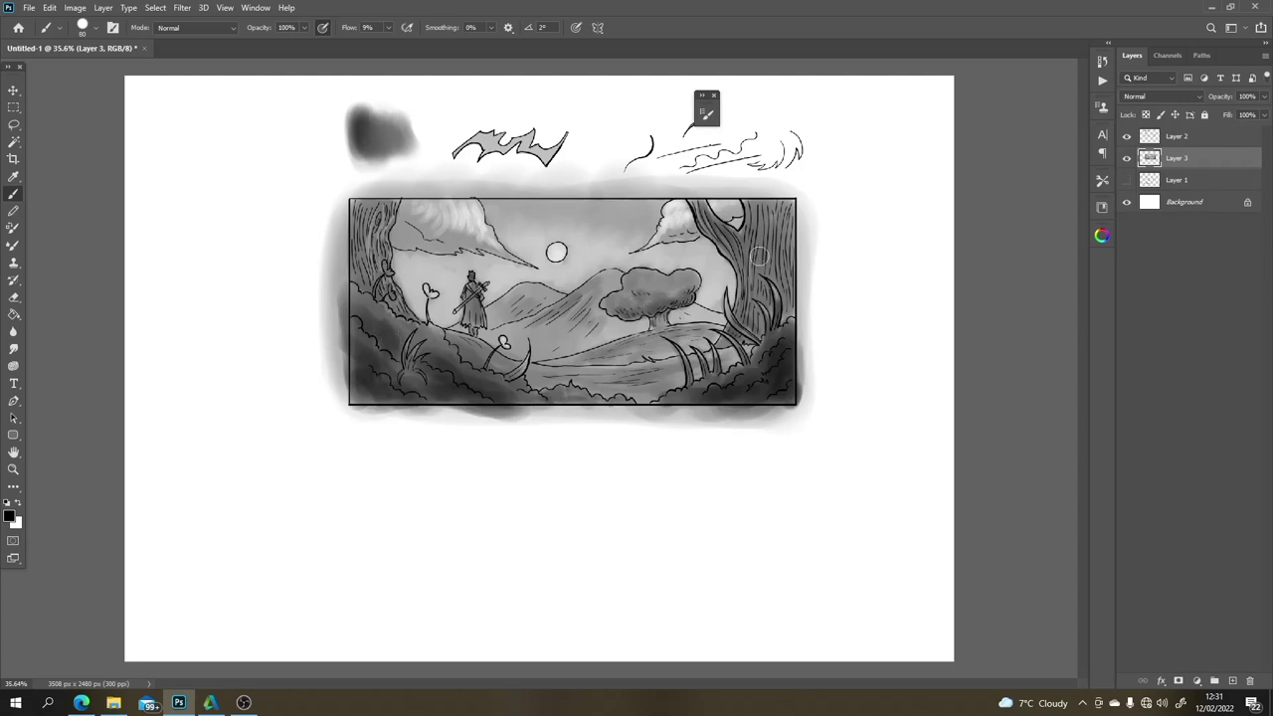
{"action": "mouse_move", "coordinate": [753, 256]}
{"action": "left_mouse_down"}
{"action": "mouse_move", "coordinate": [754, 300]}
{"action": "mouse_move", "coordinate": [763, 229]}
{"action": "mouse_move", "coordinate": [785, 216]}
{"action": "mouse_move", "coordinate": [783, 238]}
{"action": "left_mouse_up"}
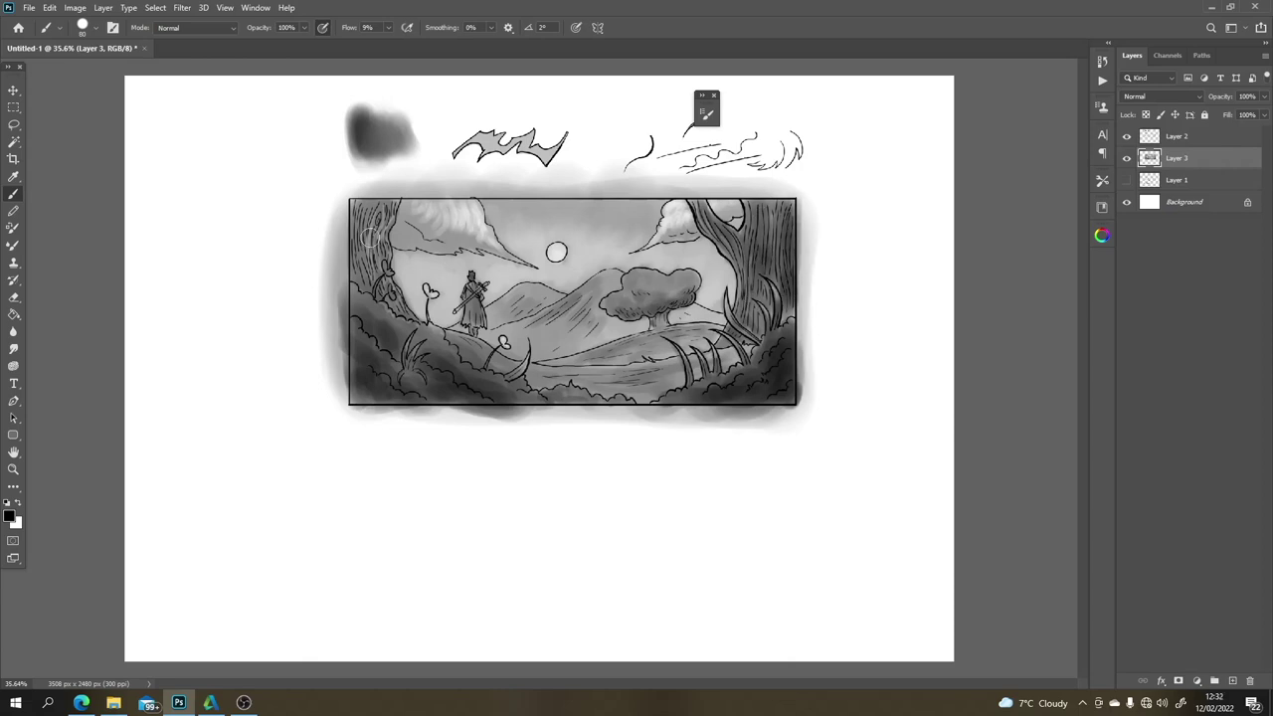
{"action": "mouse_move", "coordinate": [371, 238]}
{"action": "left_mouse_down"}
{"action": "mouse_move", "coordinate": [355, 207]}
{"action": "mouse_move", "coordinate": [355, 272]}
{"action": "mouse_move", "coordinate": [369, 204]}
{"action": "left_mouse_up"}
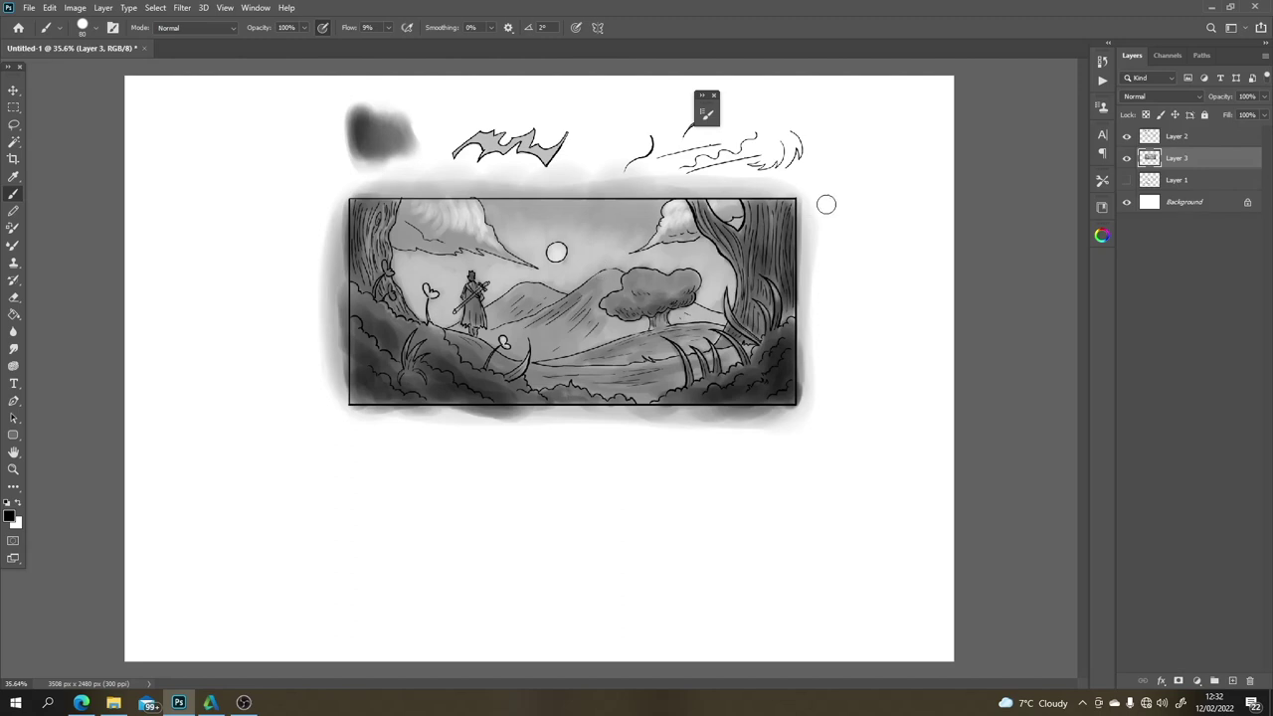
Step: Select the overspilled shading on all four sides of the panel border with rectangular marquees, delete it and deselect
{"action": "left_click", "coordinate": [14, 108]}
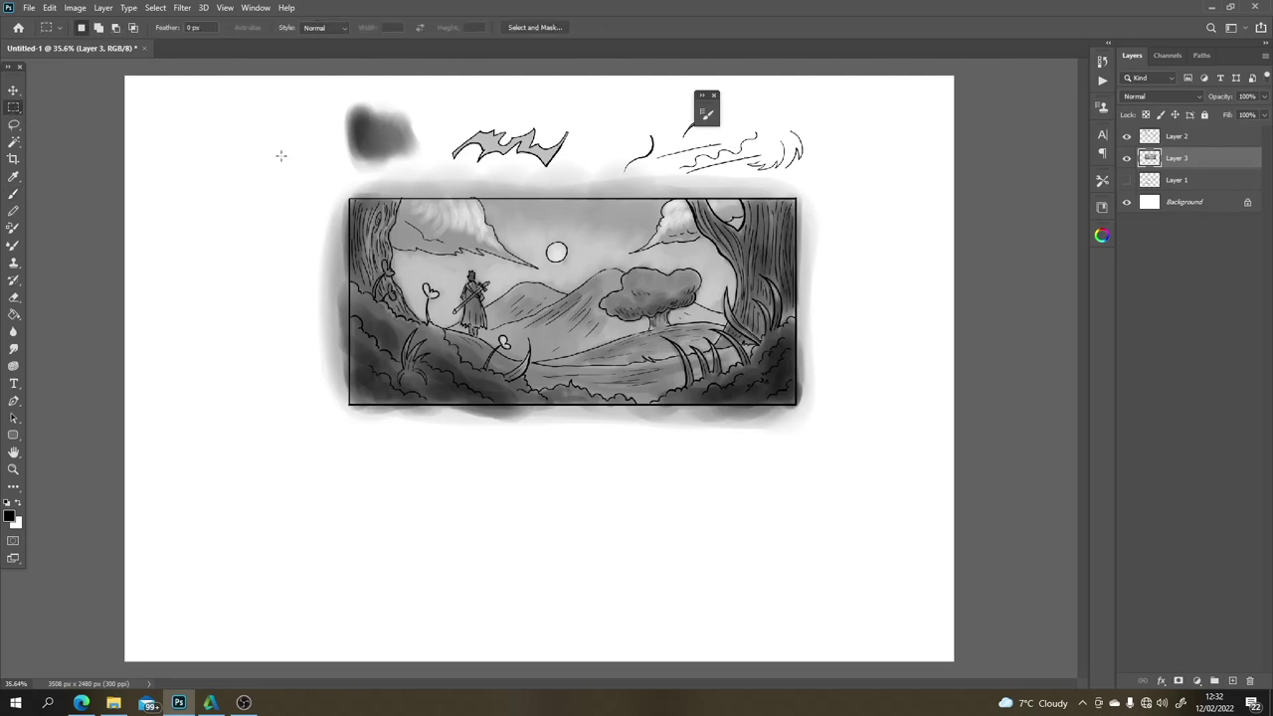
{"action": "left_click_drag", "start_coordinate": [282, 155], "coordinate": [350, 441]}
{"action": "left_click_drag", "start_coordinate": [846, 473], "coordinate": [320, 406]}
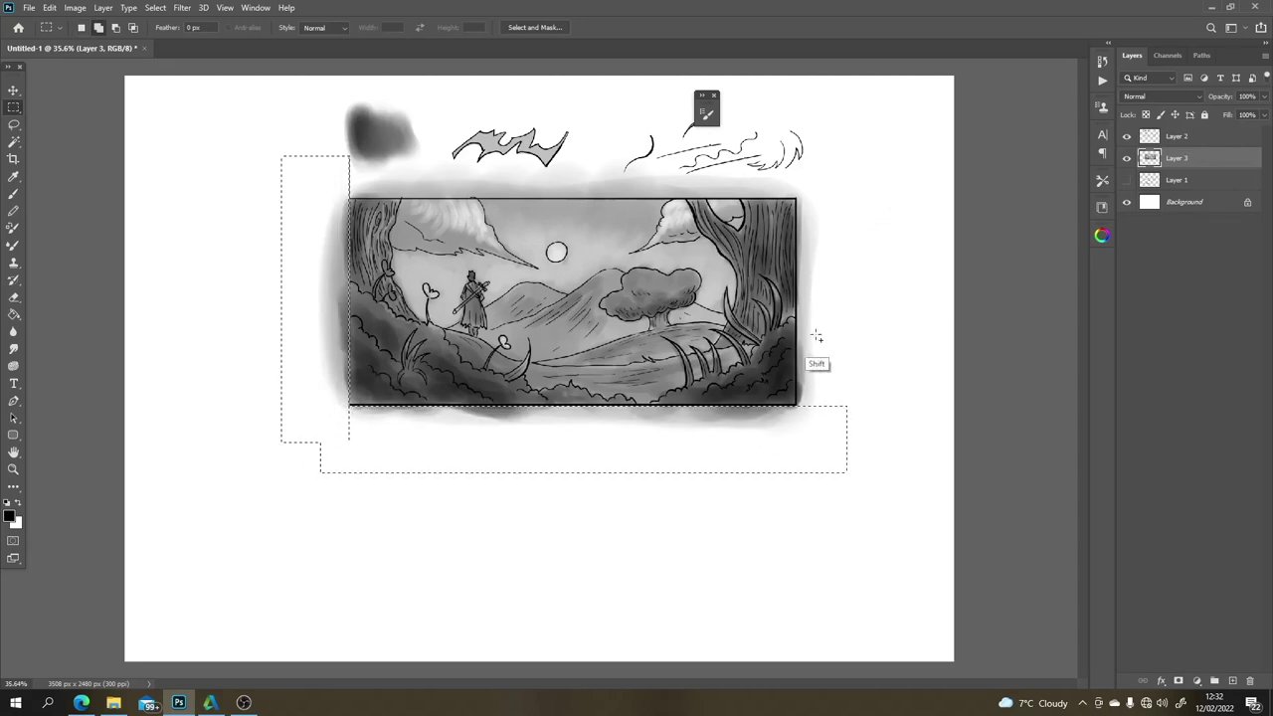
{"action": "left_click_drag", "start_coordinate": [815, 338], "coordinate": [795, 417]}
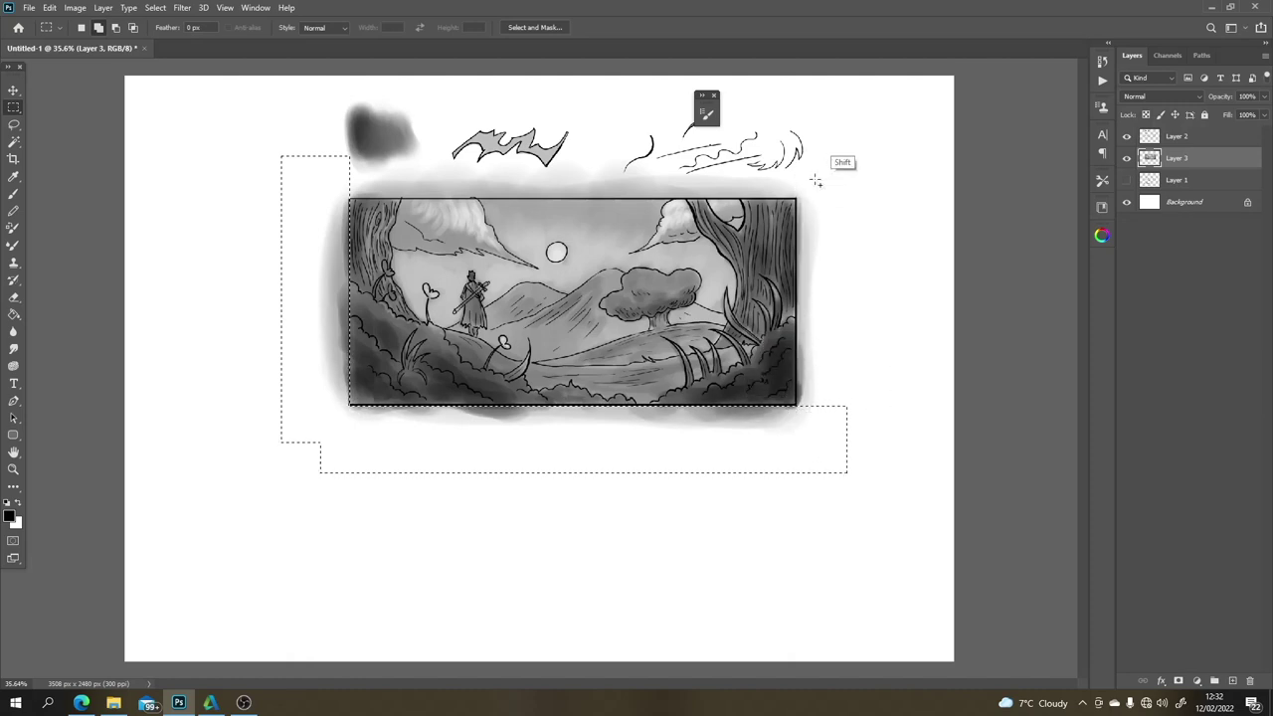
{"action": "left_click_drag", "start_coordinate": [857, 111], "coordinate": [308, 198]}
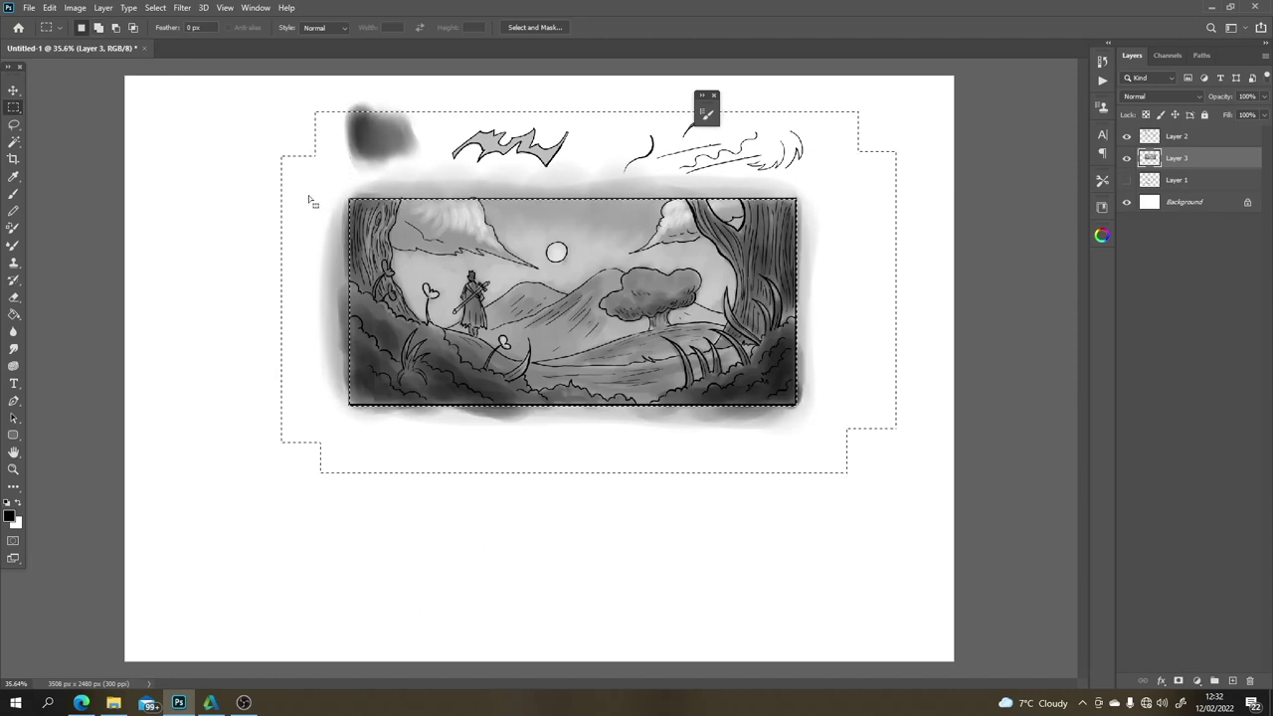
{"action": "key", "text": "Delete"}
{"action": "key", "text": "ctrl+d"}
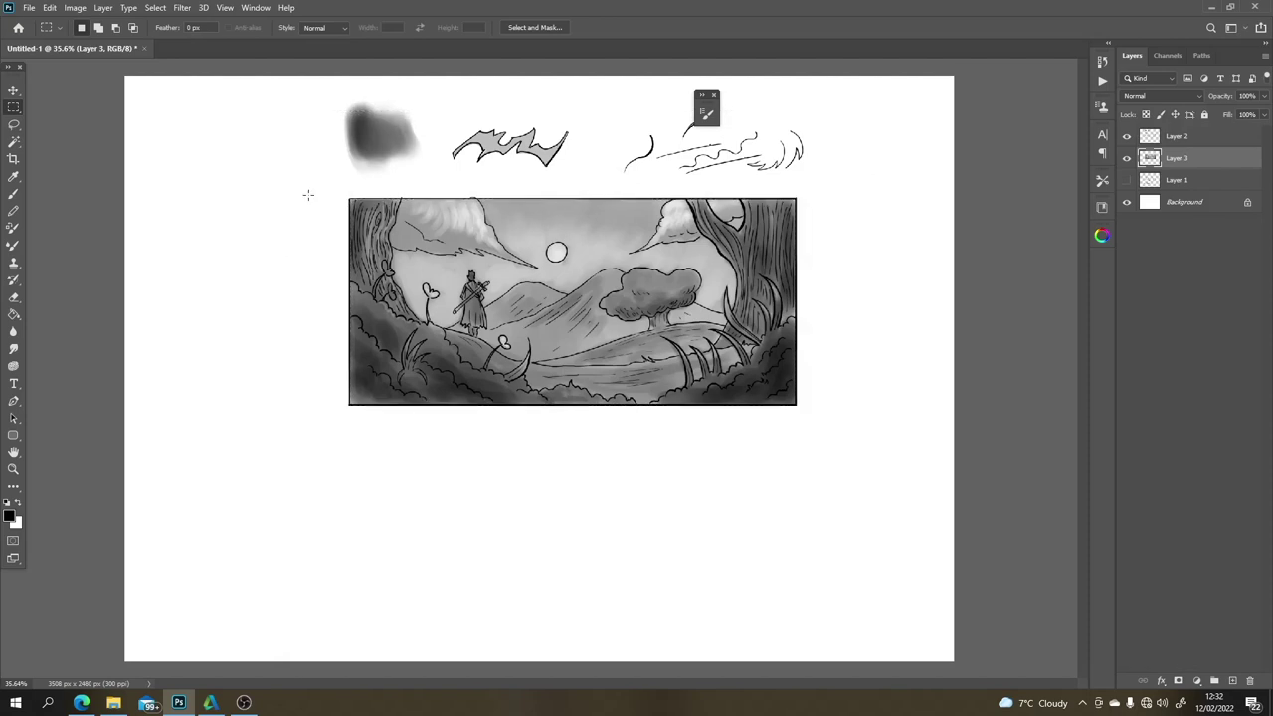
Step: Reduce the brush to 9 px and refine the fine shading on the mountains with a grey sampled from the mountainside
{"action": "scroll", "coordinate": [553, 285], "scroll_direction": "up", "scroll_amount": 3}
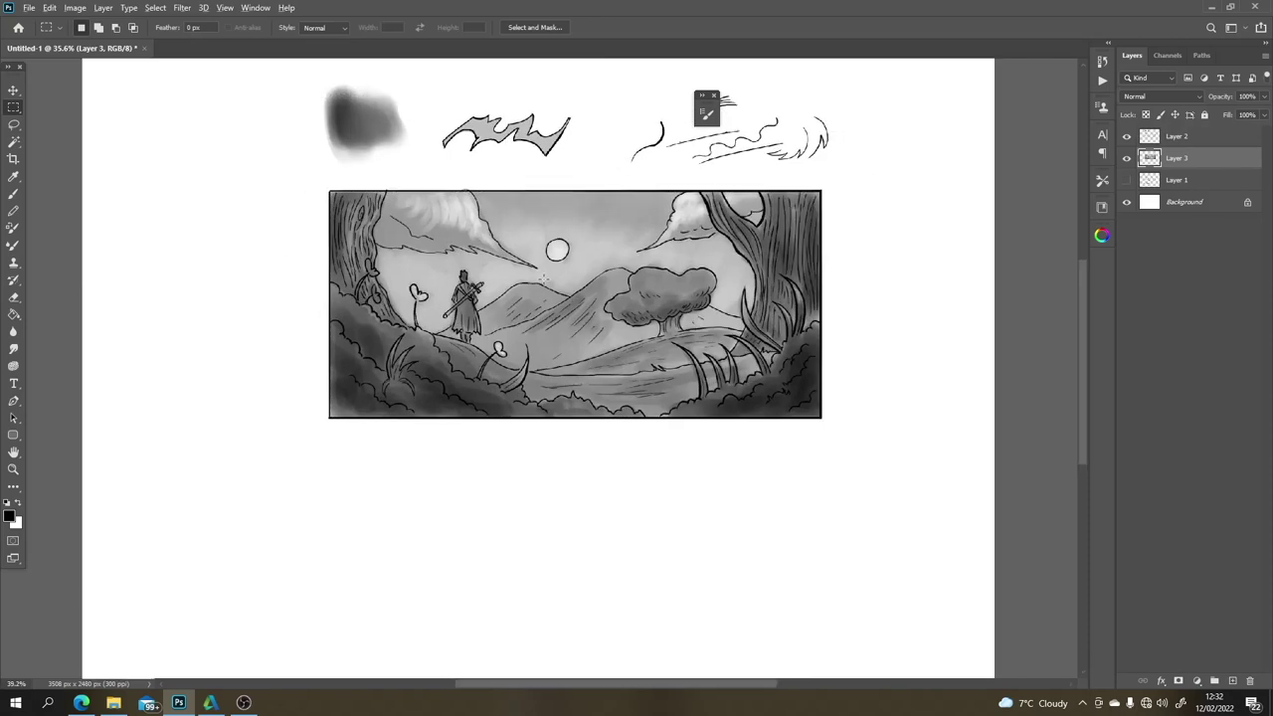
{"action": "left_click_drag", "start_coordinate": [588, 284], "coordinate": [526, 311]}
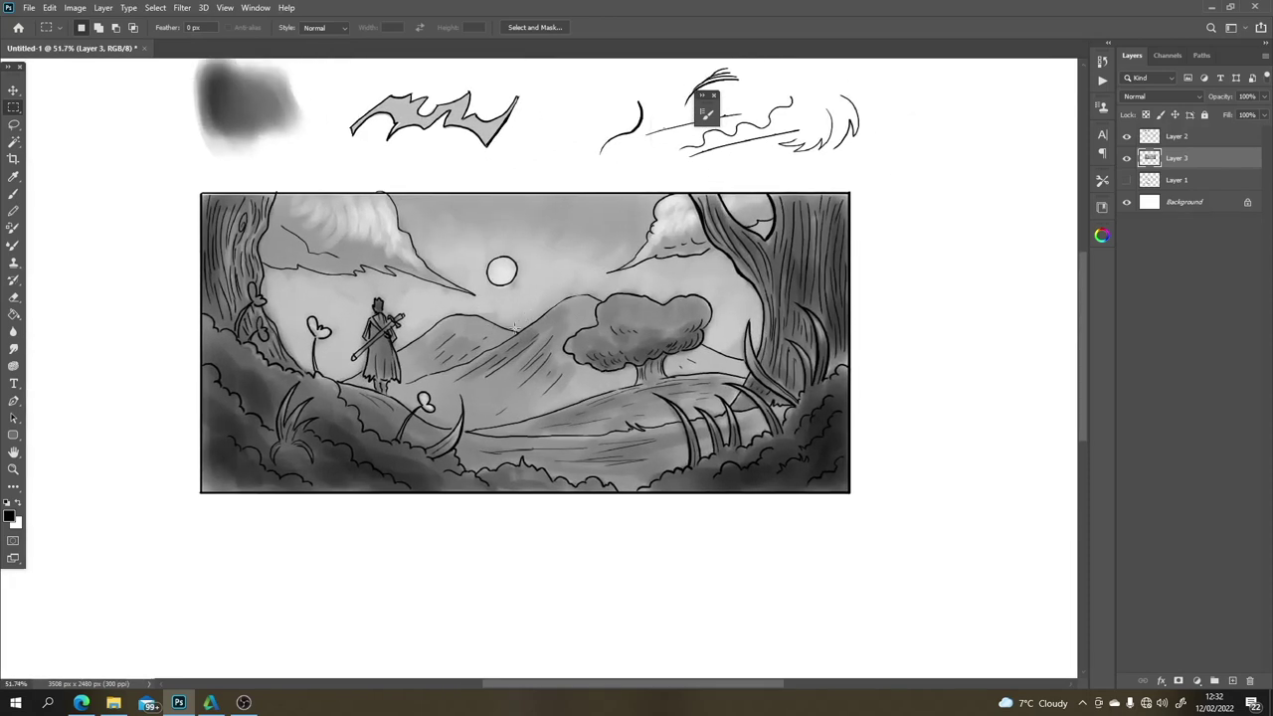
{"action": "scroll", "coordinate": [491, 358], "scroll_direction": "down", "scroll_amount": 2}
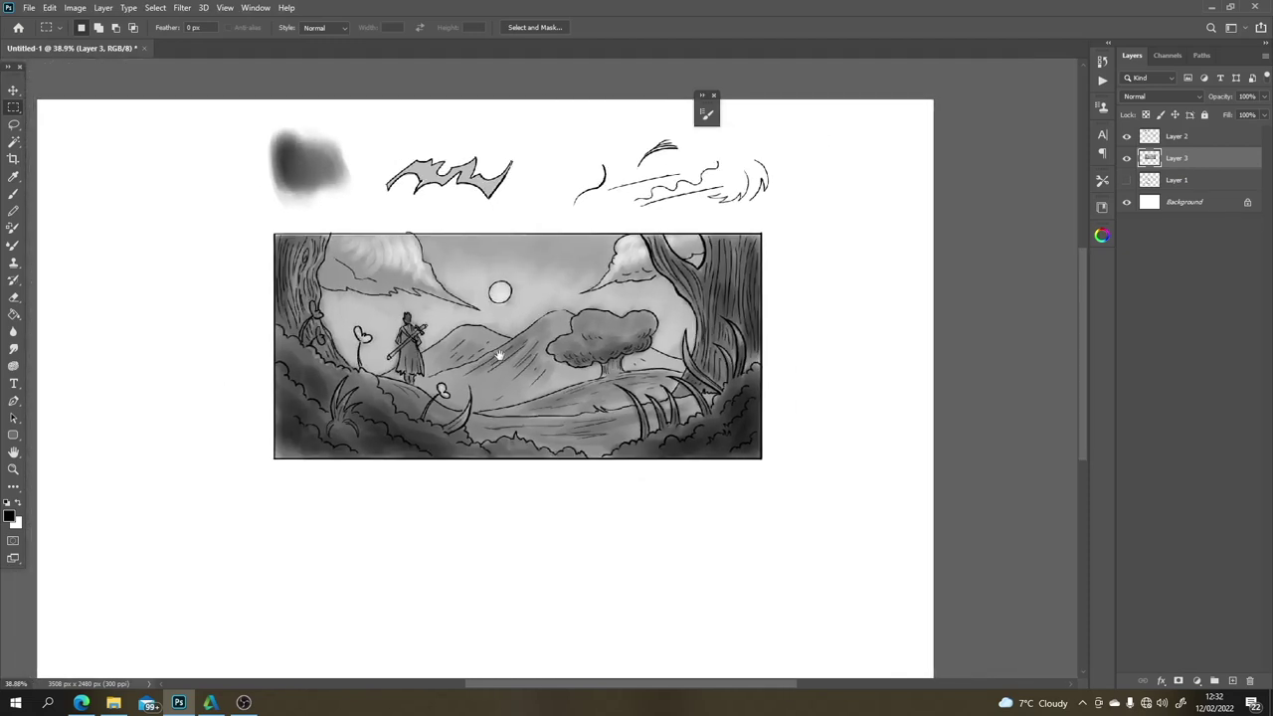
{"action": "scroll", "coordinate": [491, 358], "scroll_direction": "down", "scroll_amount": 2}
{"action": "scroll", "coordinate": [494, 358], "scroll_direction": "up", "scroll_amount": 4}
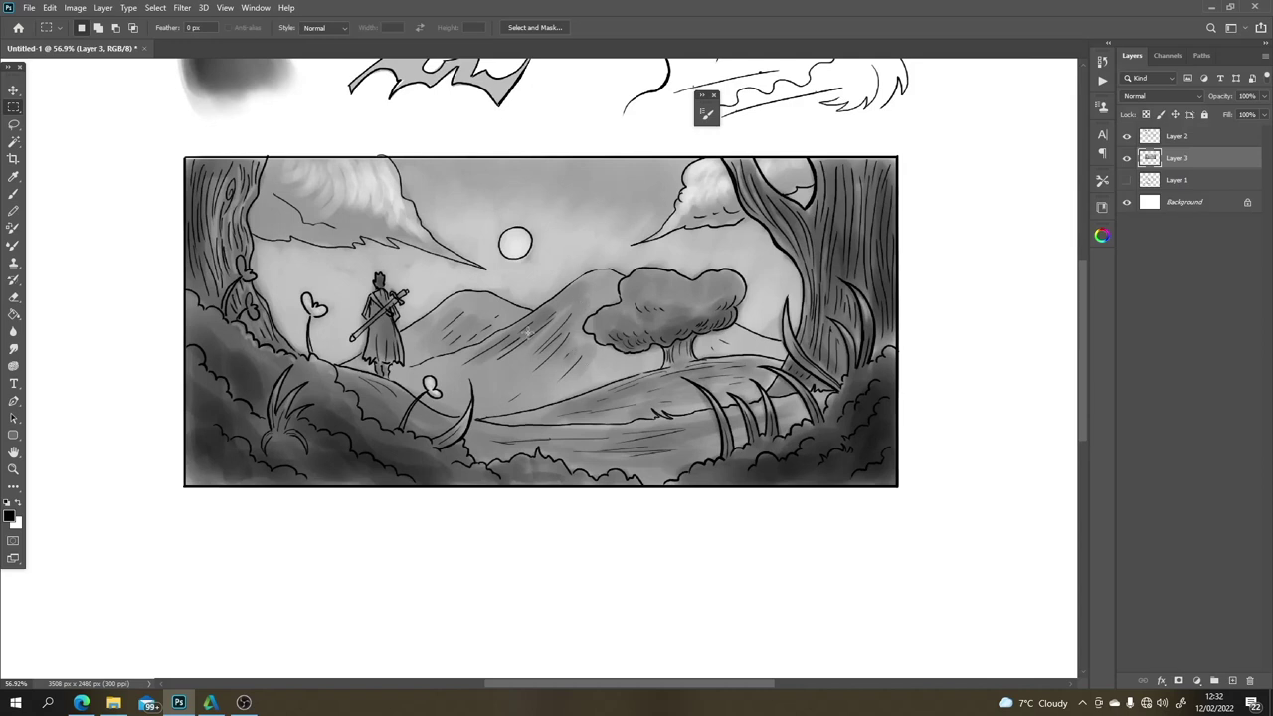
{"action": "key", "text": "b"}
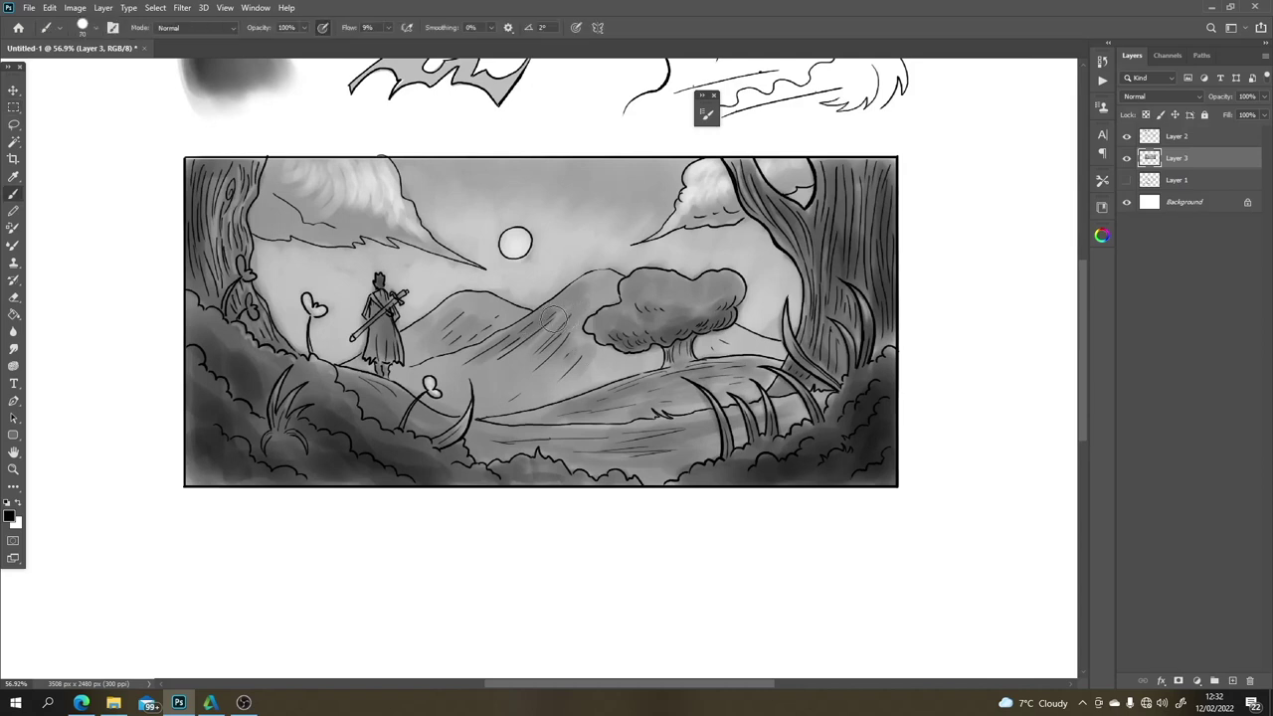
{"action": "key", "text": "bracketleft"}
{"action": "key", "text": "bracketleft"}
{"action": "key", "text": "bracketleft"}
{"action": "key", "text": "bracketleft"}
{"action": "key", "text": "bracketleft"}
{"action": "key", "text": "bracketleft"}
{"action": "key", "text": "bracketleft"}
{"action": "left_click", "coordinate": [580, 290], "text": "alt"}
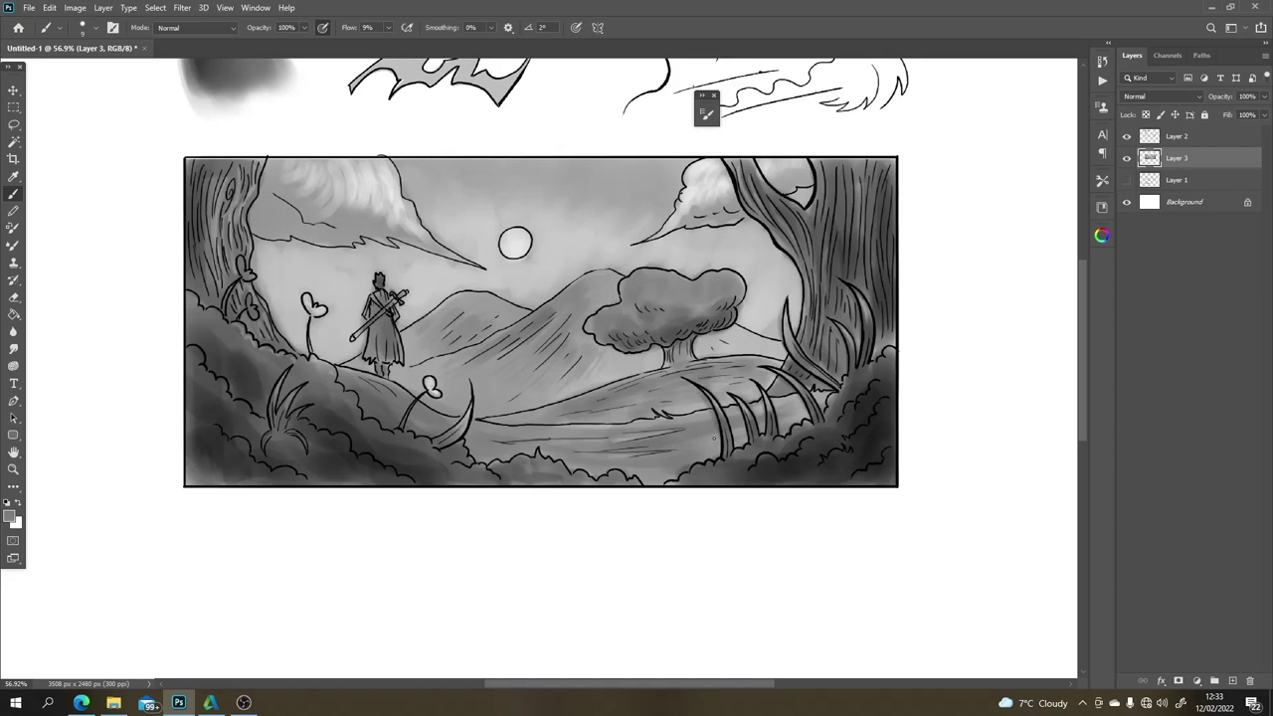
Step: Sample the light grey of the slope below the standing figure and touch up the middle-ground shading
{"action": "key", "text": "alt"}
{"action": "left_click", "coordinate": [407, 398], "text": "alt"}
{"action": "scroll", "coordinate": [364, 399], "scroll_direction": "down", "scroll_amount": 5}
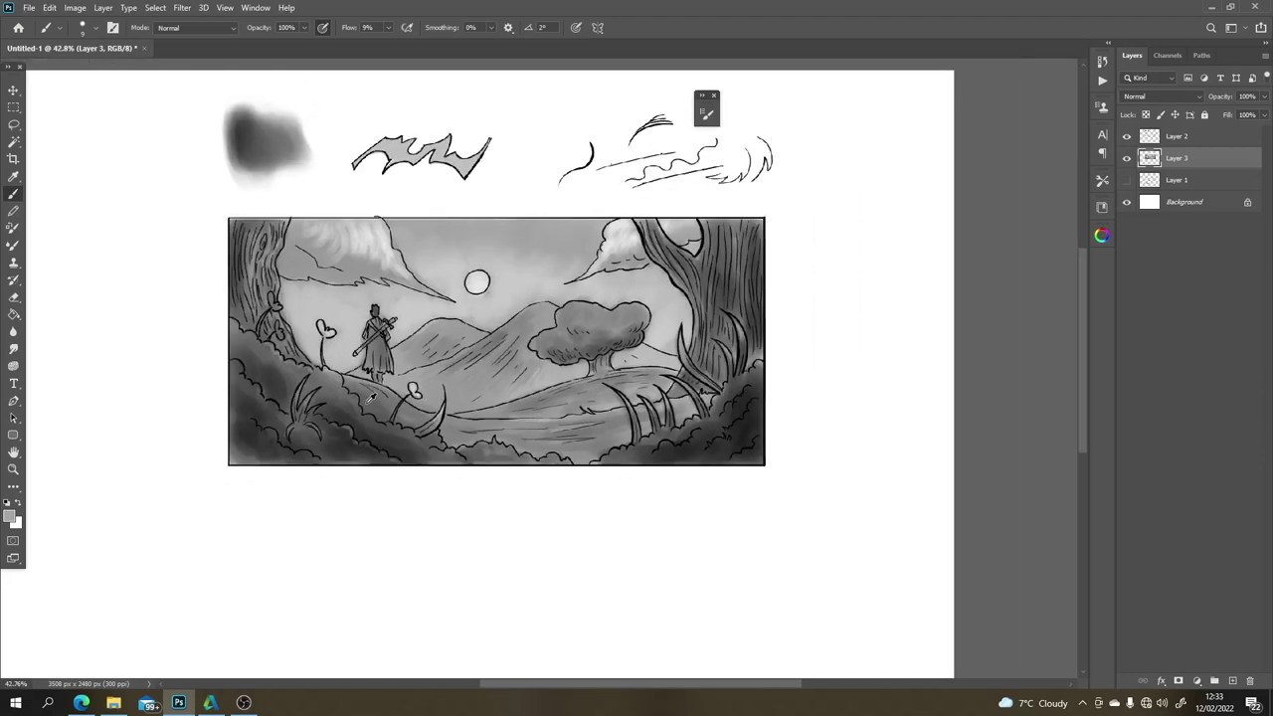
Step: Paint a vertical value strip running from light grey to black beside the panel with an 80 px brush
{"action": "scroll", "coordinate": [332, 418], "scroll_direction": "down", "scroll_amount": 2}
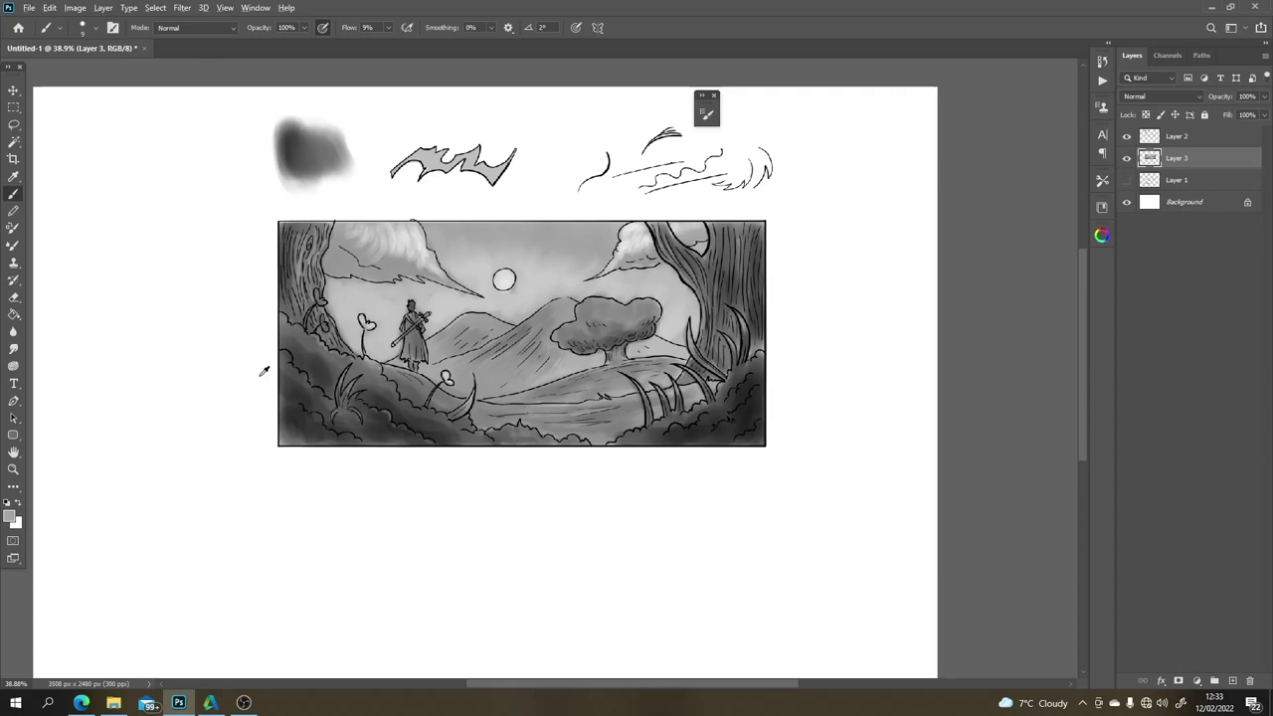
{"action": "left_click", "coordinate": [7, 503]}
{"action": "key", "text": "bracketright"}
{"action": "key", "text": "bracketright"}
{"action": "key", "text": "bracketright"}
{"action": "key", "text": "bracketright"}
{"action": "key", "text": "bracketright"}
{"action": "key", "text": "bracketright"}
{"action": "key", "text": "bracketright"}
{"action": "mouse_move", "coordinate": [821, 275]}
{"action": "left_mouse_down"}
{"action": "mouse_move", "coordinate": [821, 380]}
{"action": "mouse_move", "coordinate": [821, 261]}
{"action": "mouse_move", "coordinate": [823, 374]}
{"action": "mouse_move", "coordinate": [819, 307]}
{"action": "mouse_move", "coordinate": [841, 322]}
{"action": "mouse_move", "coordinate": [844, 360]}
{"action": "mouse_move", "coordinate": [823, 343]}
{"action": "mouse_move", "coordinate": [824, 381]}
{"action": "mouse_move", "coordinate": [829, 299]}
{"action": "left_mouse_up"}
Step: Sample a dark grey from the value strip and sketch a small box next to it in mostly straight lines with a 9 px brush
{"action": "left_click", "coordinate": [822, 358], "text": "alt"}
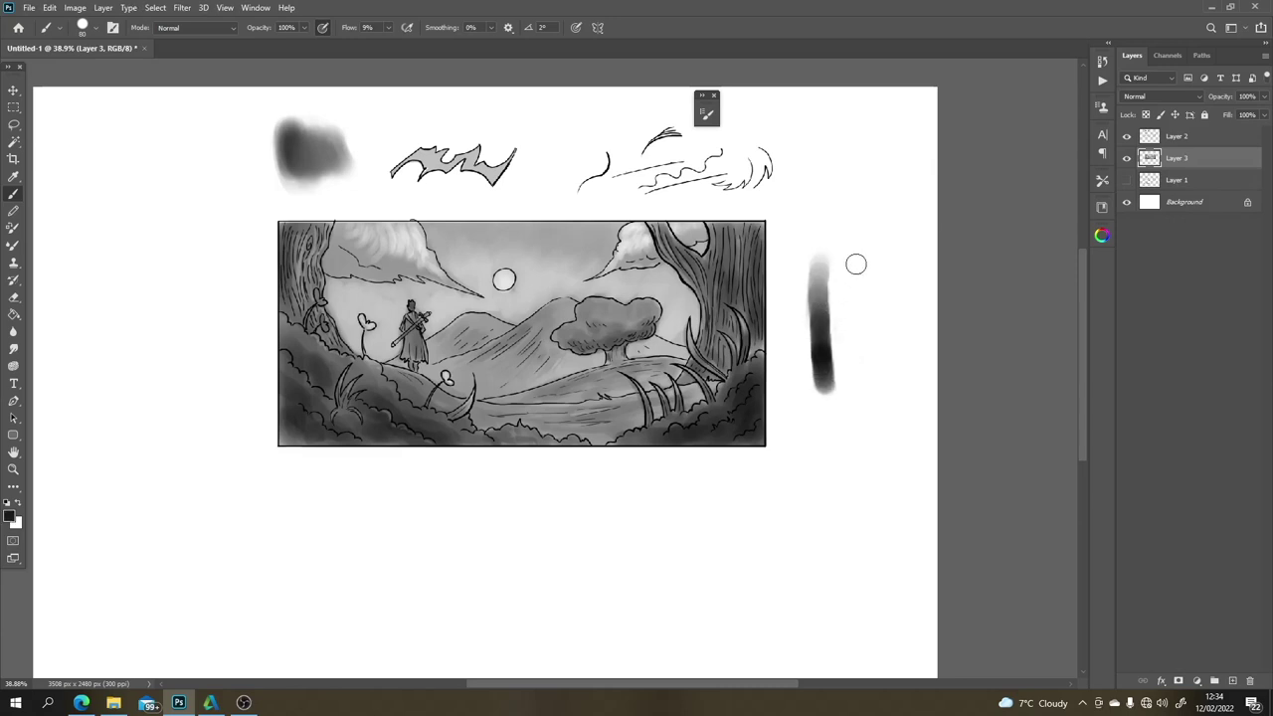
{"action": "key", "text": "alt"}
{"action": "key", "text": "bracketleft"}
{"action": "key", "text": "bracketleft"}
{"action": "key", "text": "bracketleft"}
{"action": "key", "text": "bracketleft"}
{"action": "key", "text": "bracketleft"}
{"action": "key", "text": "bracketleft"}
{"action": "key", "text": "bracketleft"}
{"action": "key", "text": "bracketleft"}
{"action": "left_click", "coordinate": [853, 268]}
{"action": "left_click", "coordinate": [891, 245], "text": "shift"}
{"action": "left_click", "coordinate": [919, 264], "text": "shift"}
{"action": "left_click", "coordinate": [880, 290], "text": "shift"}
{"action": "left_click", "coordinate": [890, 287], "text": "shift"}
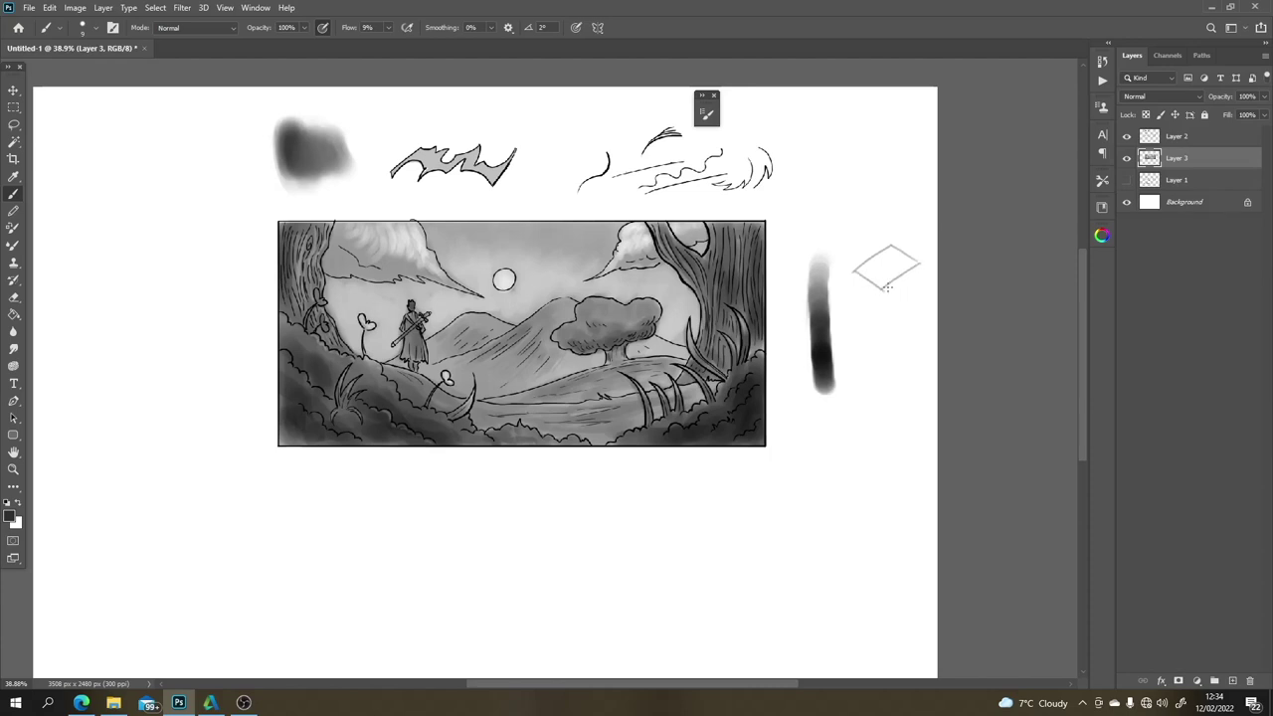
{"action": "left_click", "coordinate": [879, 313], "text": "shift"}
{"action": "left_click_drag", "start_coordinate": [920, 264], "coordinate": [898, 313]}
{"action": "left_click", "coordinate": [880, 313], "text": "shift"}
{"action": "left_click", "coordinate": [854, 269], "text": "shift"}
Step: Outline the box in black with a 10 px brush at 68% flow, with pen pressure controlling size
{"action": "key", "text": "bracketright"}
{"action": "key", "text": "bracketright"}
{"action": "key", "text": "bracketright"}
{"action": "key", "text": "bracketright"}
{"action": "key", "text": "bracketright"}
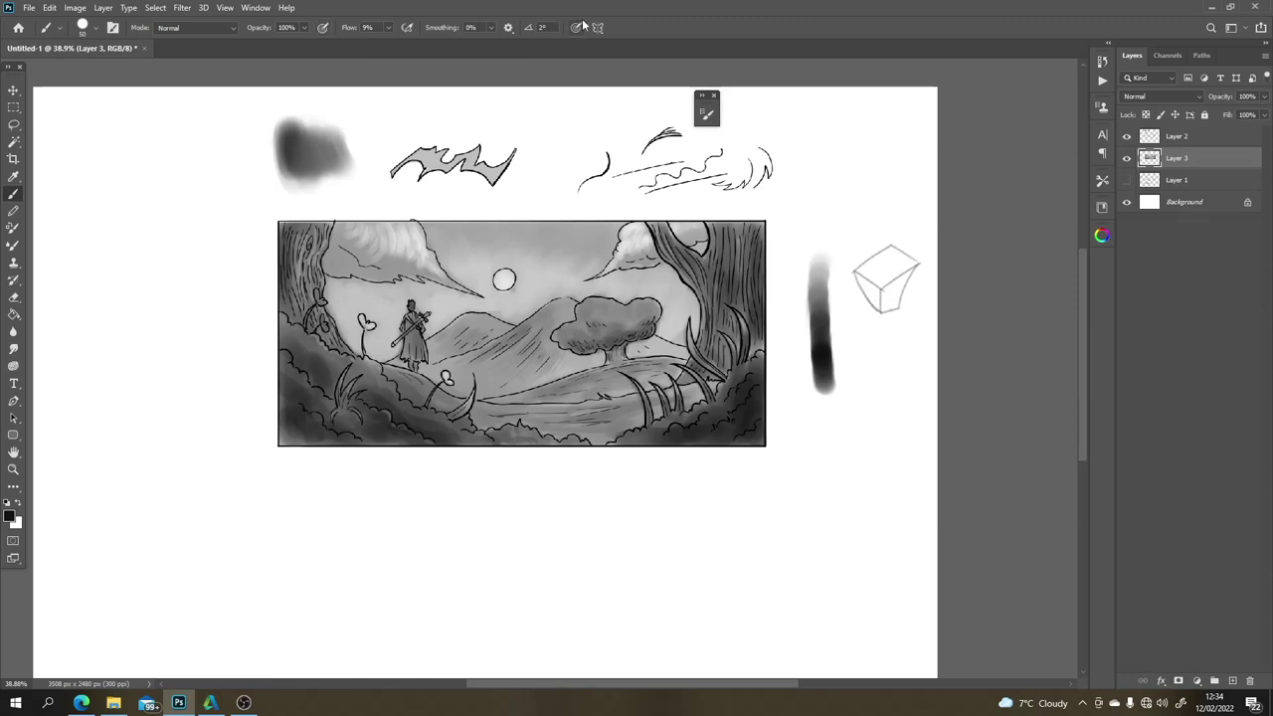
{"action": "key", "text": "bracketleft"}
{"action": "key", "text": "bracketleft"}
{"action": "key", "text": "bracketleft"}
{"action": "key", "text": "bracketleft"}
{"action": "key", "text": "bracketleft"}
{"action": "left_click", "coordinate": [389, 28]}
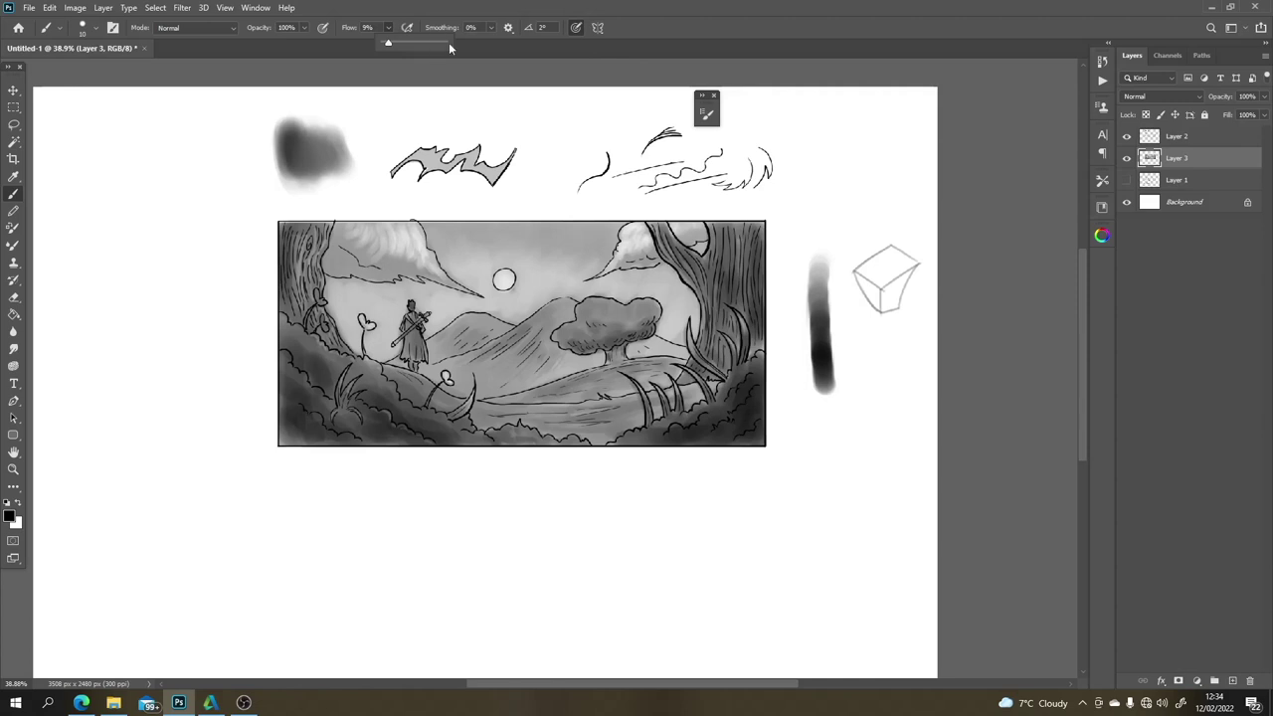
{"action": "left_click", "coordinate": [422, 41]}
{"action": "left_click_drag", "start_coordinate": [831, 115], "coordinate": [815, 182]}
{"action": "key", "text": "ctrl+z"}
{"action": "mouse_move", "coordinate": [854, 269]}
{"action": "left_mouse_down"}
{"action": "mouse_move", "coordinate": [895, 244]}
{"action": "mouse_move", "coordinate": [919, 262]}
{"action": "left_mouse_up"}
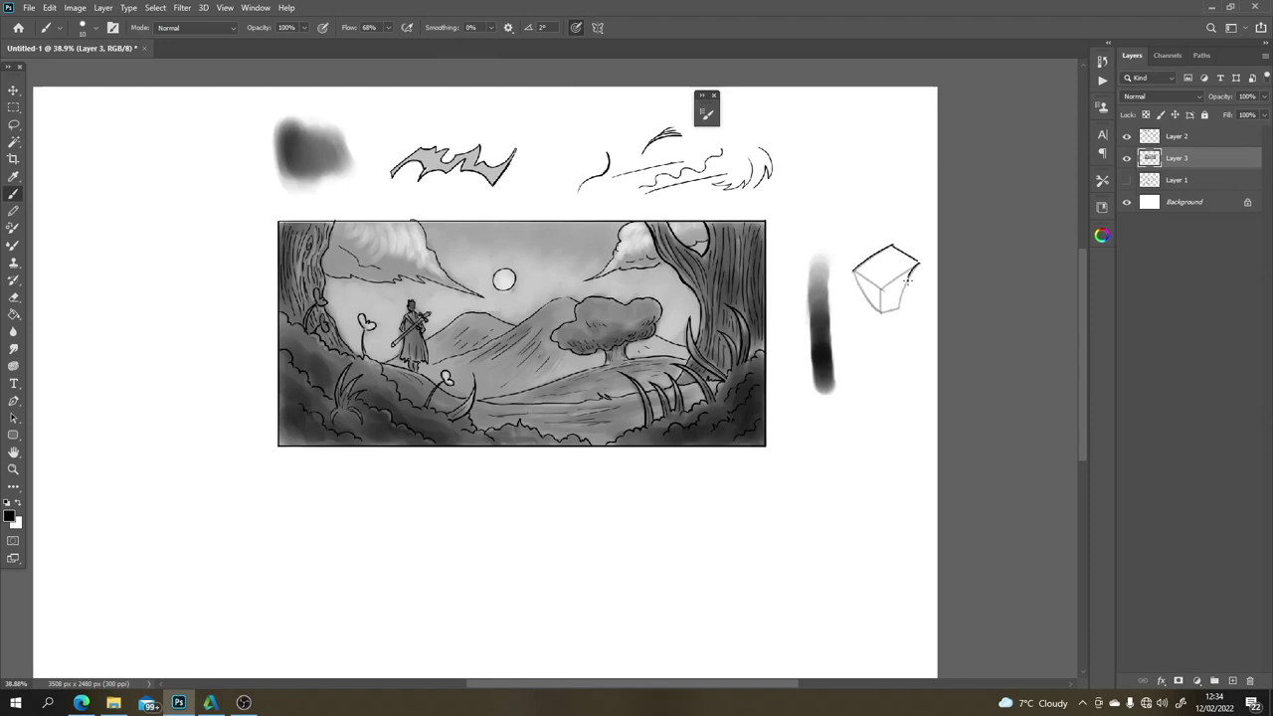
{"action": "left_click_drag", "start_coordinate": [918, 262], "coordinate": [900, 309]}
{"action": "left_click_drag", "start_coordinate": [898, 308], "coordinate": [880, 314]}
{"action": "mouse_move", "coordinate": [852, 269]}
{"action": "left_mouse_down"}
{"action": "mouse_move", "coordinate": [880, 314]}
{"action": "mouse_move", "coordinate": [882, 286]}
{"action": "mouse_move", "coordinate": [917, 262]}
{"action": "mouse_move", "coordinate": [881, 288]}
{"action": "left_mouse_up"}
Step: Lower the flow to 6%, turn on pressure-controlled opacity and shade the box's faces in greys with an enlarged brush
{"action": "left_click_drag", "start_coordinate": [388, 27], "coordinate": [349, 44]}
{"action": "left_click", "coordinate": [584, 28]}
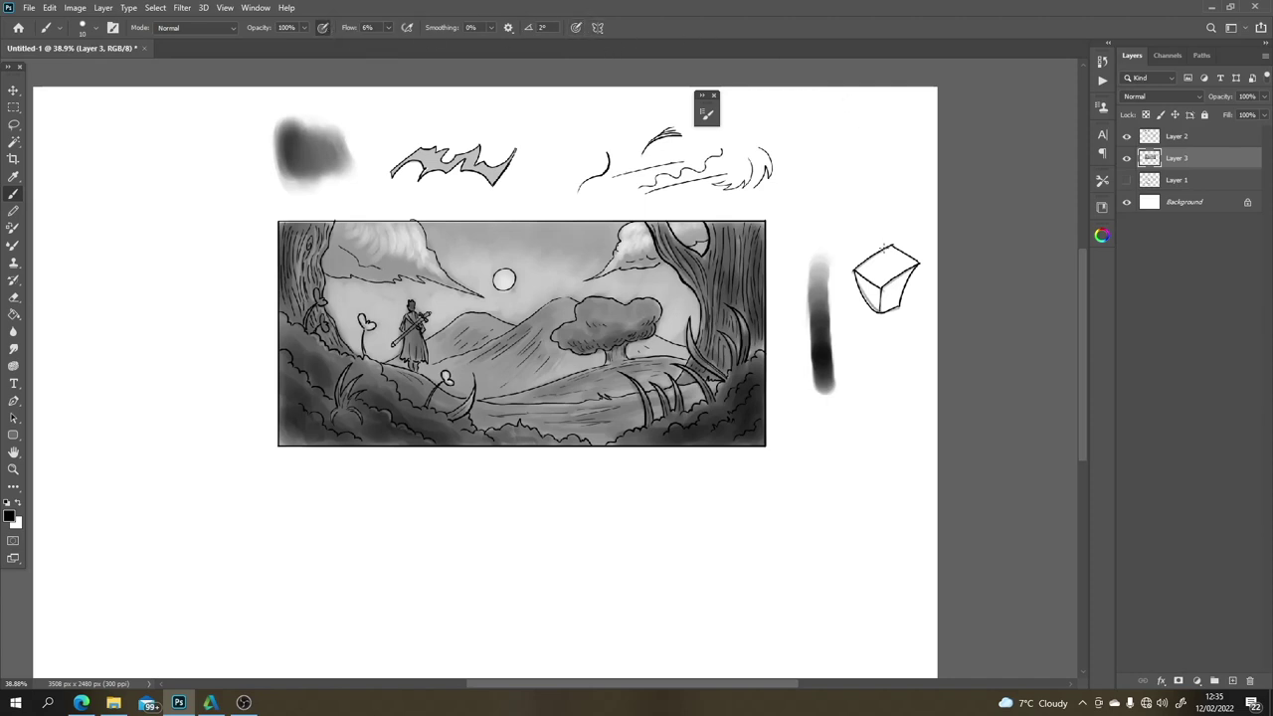
{"action": "key", "text": "bracketright"}
{"action": "key", "text": "bracketright"}
{"action": "key", "text": "bracketright"}
{"action": "key", "text": "bracketright"}
{"action": "key", "text": "bracketright"}
{"action": "mouse_move", "coordinate": [908, 272]}
{"action": "left_mouse_down"}
{"action": "mouse_move", "coordinate": [877, 299]}
{"action": "mouse_move", "coordinate": [865, 270]}
{"action": "mouse_move", "coordinate": [907, 264]}
{"action": "mouse_move", "coordinate": [875, 262]}
{"action": "mouse_move", "coordinate": [895, 252]}
{"action": "mouse_move", "coordinate": [878, 285]}
{"action": "mouse_move", "coordinate": [859, 273]}
{"action": "mouse_move", "coordinate": [897, 292]}
{"action": "left_mouse_up"}
{"action": "key", "text": "bracketleft"}
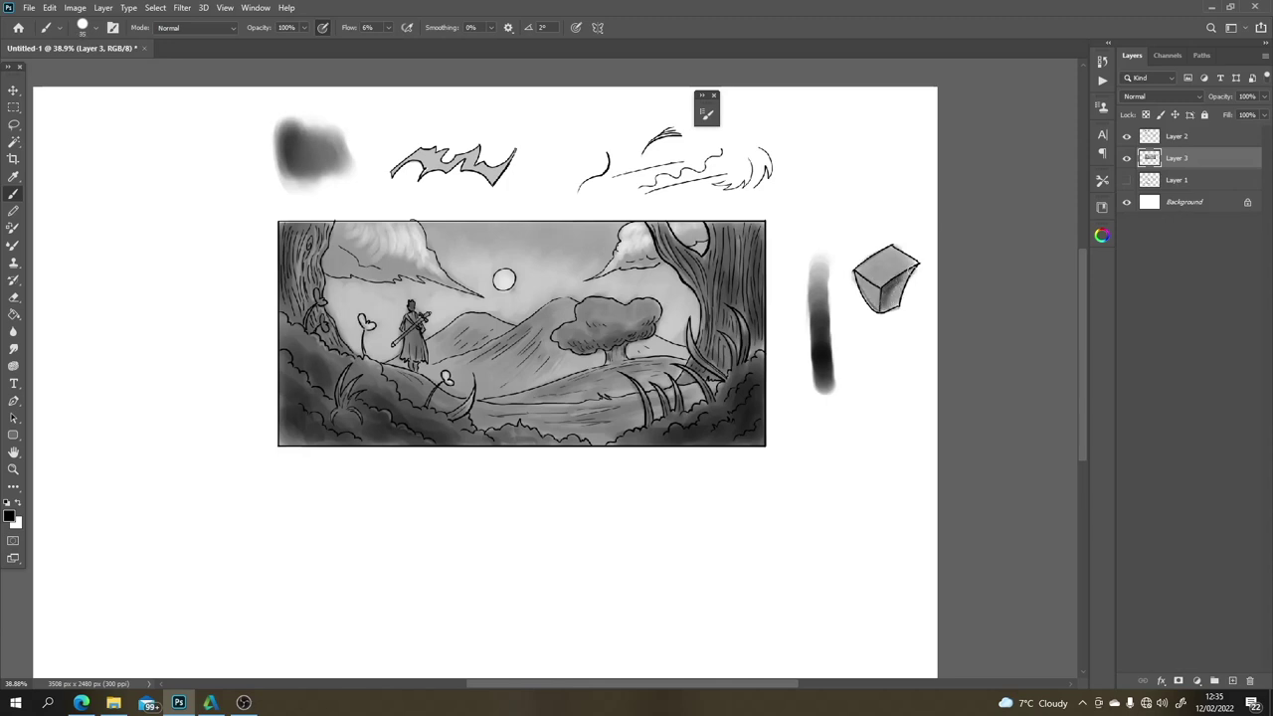
{"action": "mouse_move", "coordinate": [895, 294]}
{"action": "left_mouse_down"}
{"action": "mouse_move", "coordinate": [886, 307]}
{"action": "mouse_move", "coordinate": [867, 285]}
{"action": "mouse_move", "coordinate": [880, 298]}
{"action": "left_mouse_up"}
{"action": "left_click", "coordinate": [880, 291], "text": "alt"}
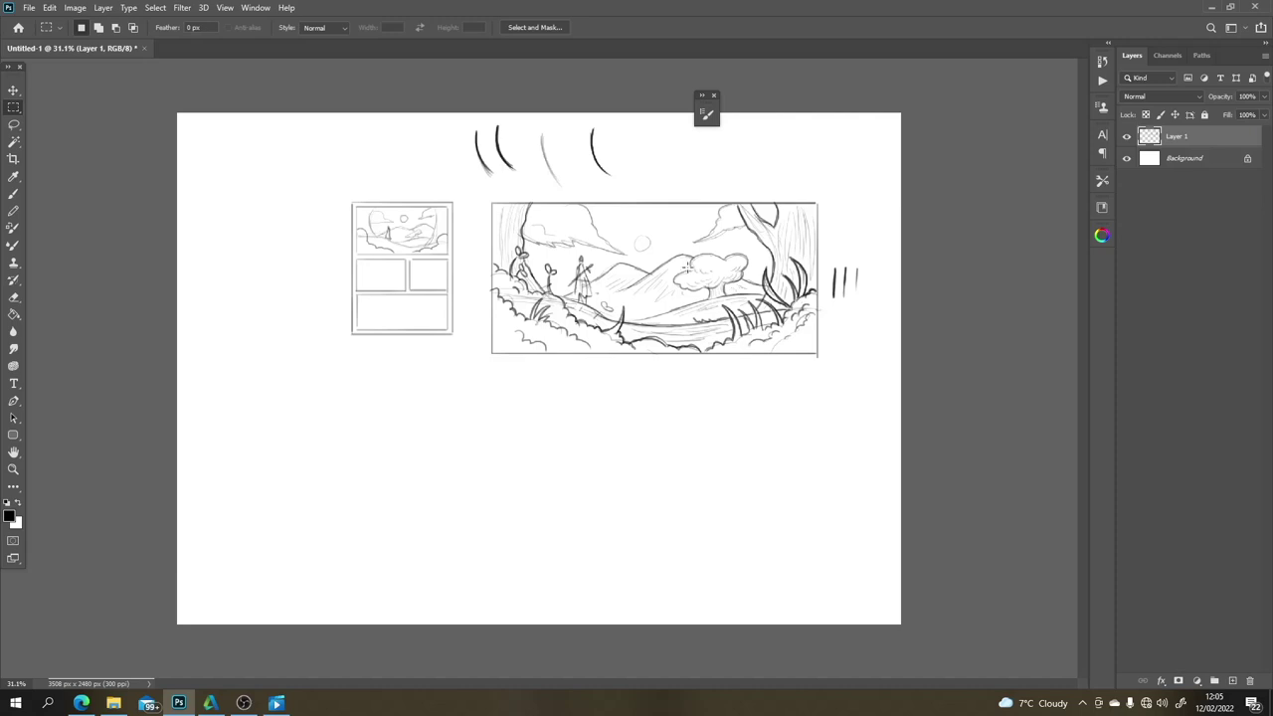
Step: Try thick black test strokes below the sketched panel with the Brush tool and undo them all
{"action": "key", "text": "b"}
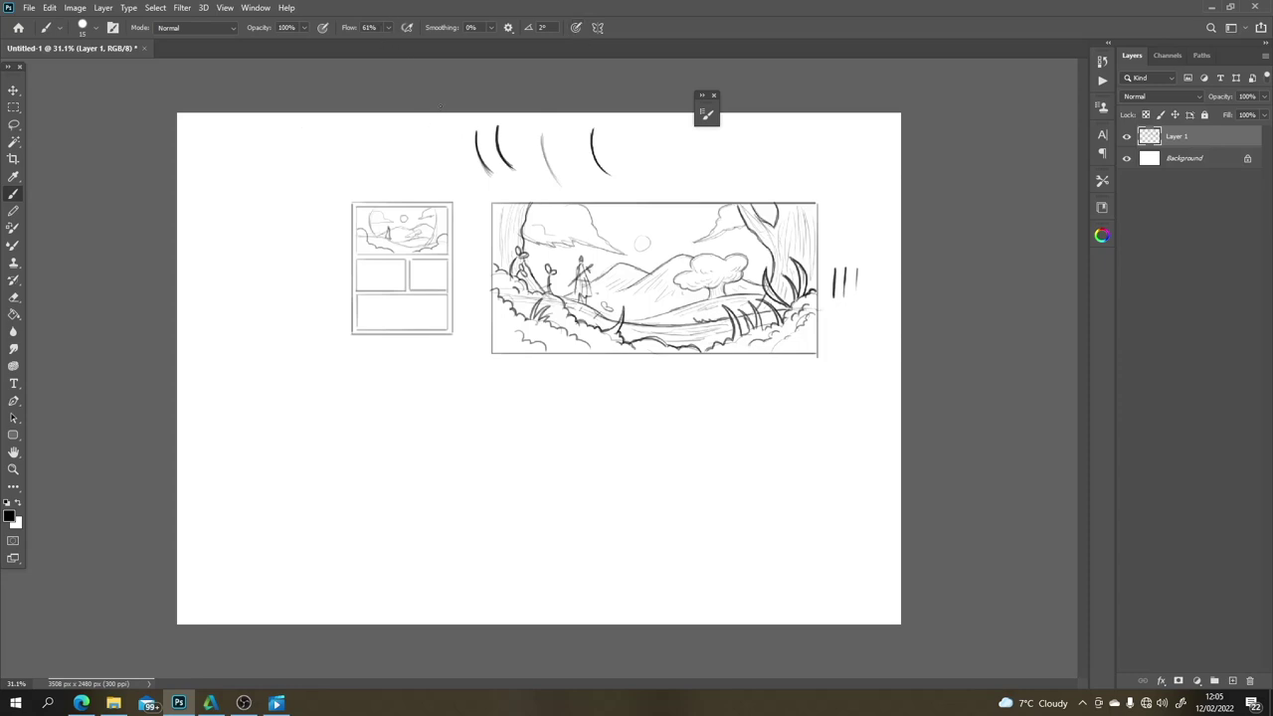
{"action": "mouse_move", "coordinate": [410, 406]}
{"action": "left_mouse_down"}
{"action": "mouse_move", "coordinate": [452, 466]}
{"action": "mouse_move", "coordinate": [452, 455]}
{"action": "mouse_move", "coordinate": [483, 459]}
{"action": "mouse_move", "coordinate": [540, 486]}
{"action": "left_mouse_up"}
{"action": "key", "text": "ctrl+z"}
{"action": "mouse_move", "coordinate": [490, 402]}
{"action": "left_mouse_down"}
{"action": "mouse_move", "coordinate": [513, 441]}
{"action": "mouse_move", "coordinate": [563, 457]}
{"action": "left_mouse_up"}
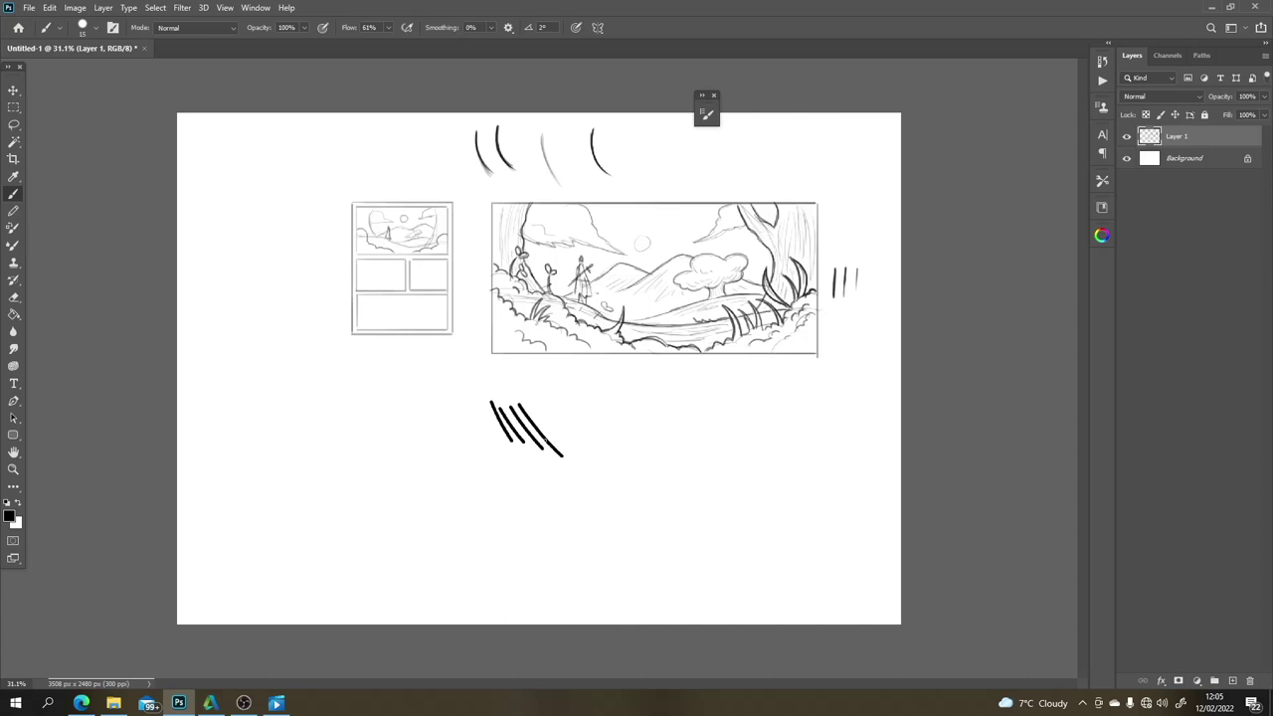
{"action": "key", "text": "ctrl+z"}
{"action": "key", "text": "ctrl+z"}
{"action": "key", "text": "ctrl+z"}
{"action": "key", "text": "ctrl+z"}
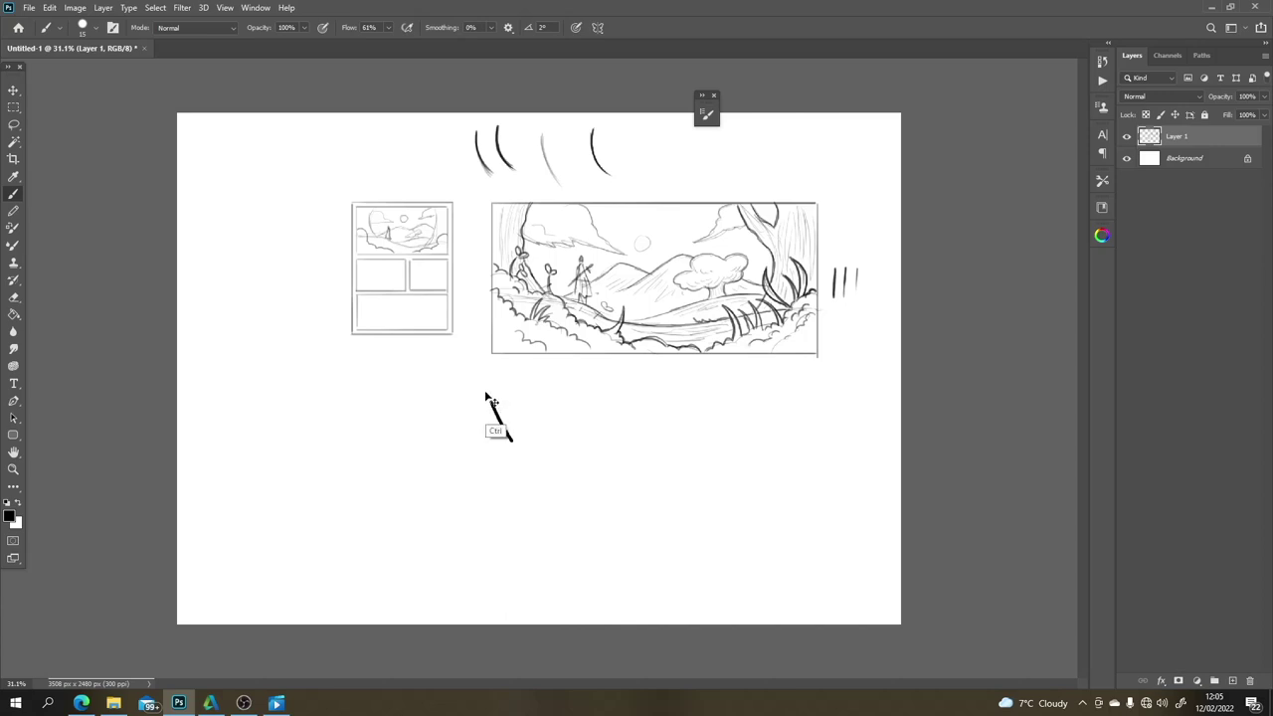
{"action": "mouse_move", "coordinate": [474, 377]}
{"action": "left_mouse_down"}
{"action": "mouse_move", "coordinate": [497, 442]}
{"action": "mouse_move", "coordinate": [525, 465]}
{"action": "mouse_move", "coordinate": [500, 416]}
{"action": "mouse_move", "coordinate": [526, 452]}
{"action": "mouse_move", "coordinate": [512, 395]}
{"action": "left_mouse_up"}
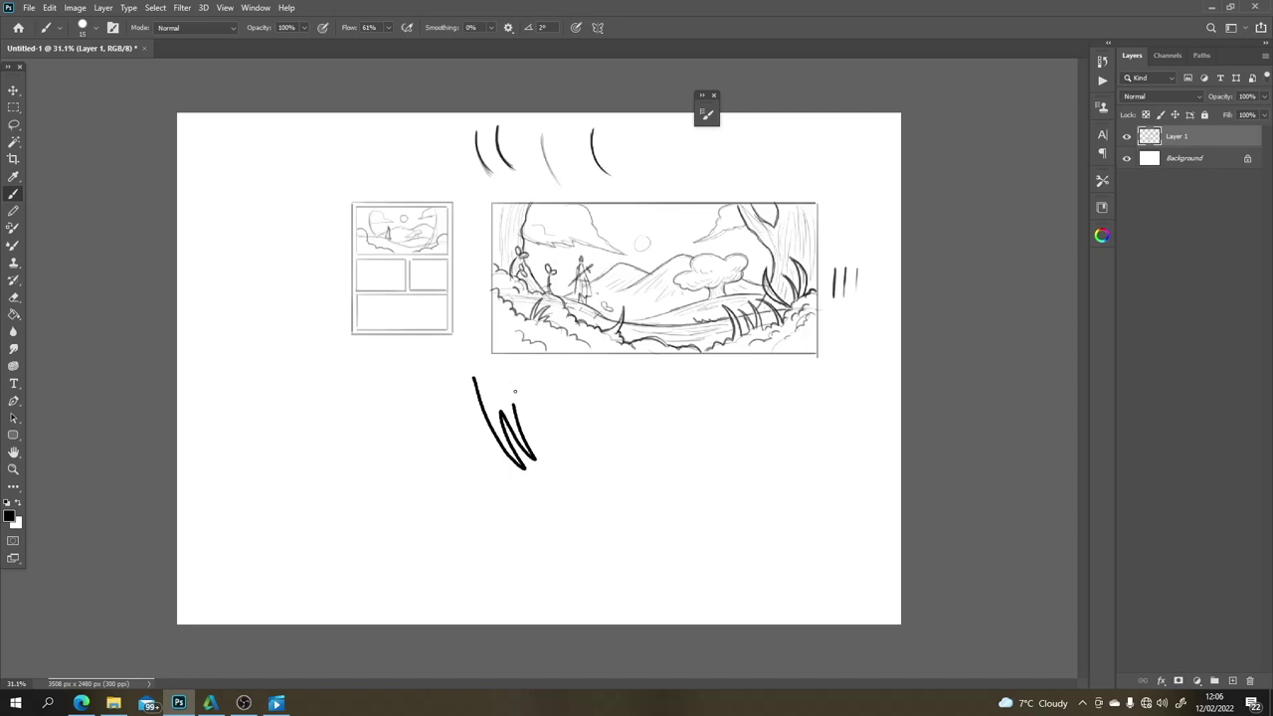
{"action": "key", "text": "ctrl+z"}
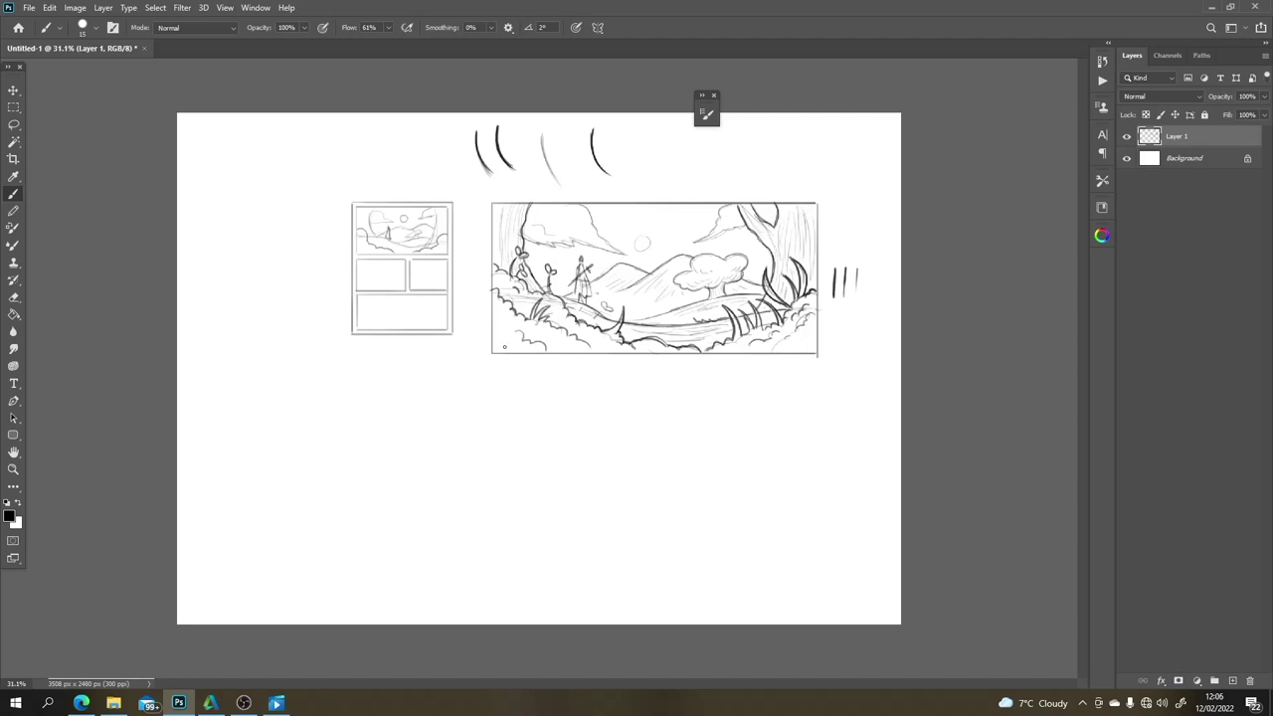
Step: Enable pen pressure for brush size and draw a row of curved, tapering hatch strokes below the panel
{"action": "left_click", "coordinate": [575, 28]}
{"action": "left_click_drag", "start_coordinate": [448, 388], "coordinate": [482, 449]}
{"action": "left_click_drag", "start_coordinate": [466, 401], "coordinate": [495, 444]}
{"action": "left_click_drag", "start_coordinate": [473, 397], "coordinate": [513, 456]}
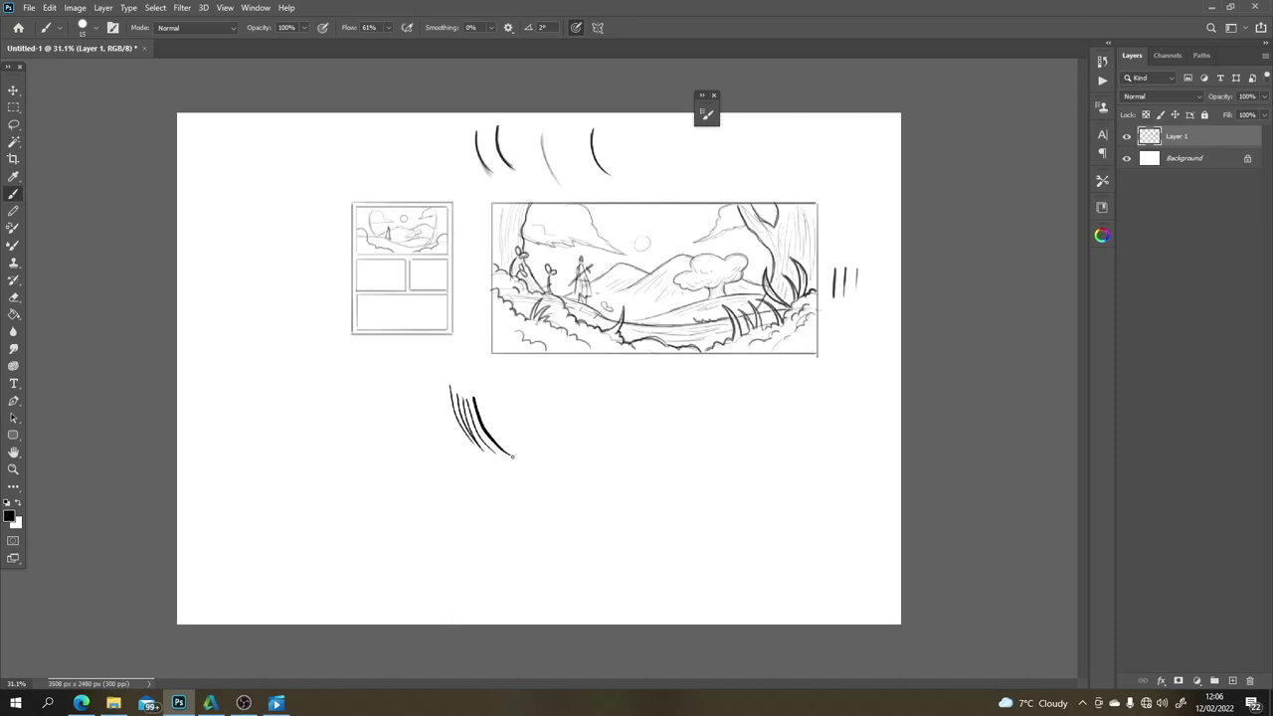
{"action": "left_click_drag", "start_coordinate": [479, 398], "coordinate": [514, 452]}
{"action": "left_click_drag", "start_coordinate": [488, 397], "coordinate": [515, 442]}
{"action": "mouse_move", "coordinate": [492, 393]}
{"action": "left_mouse_down"}
{"action": "mouse_move", "coordinate": [508, 427]}
{"action": "mouse_move", "coordinate": [528, 426]}
{"action": "left_mouse_up"}
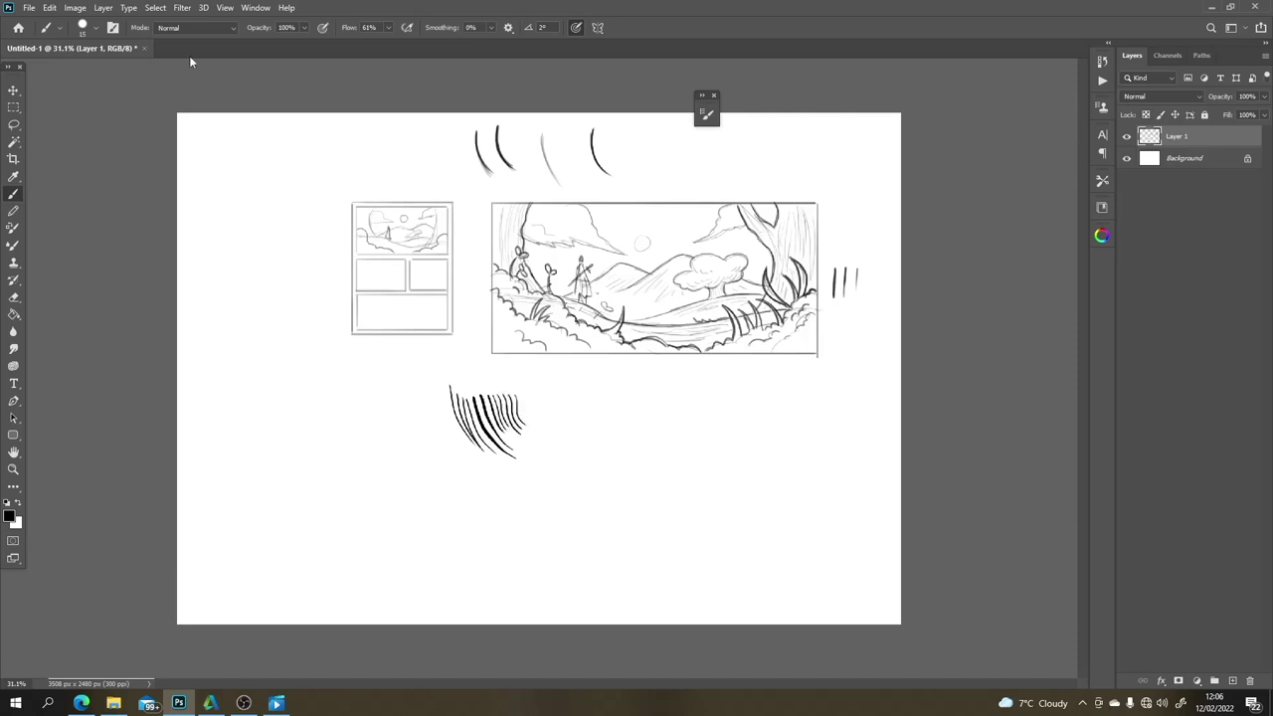
Step: Rotate the brush tip to 25° and draw curved and curly test strokes beside the hatching
{"action": "left_click", "coordinate": [96, 28]}
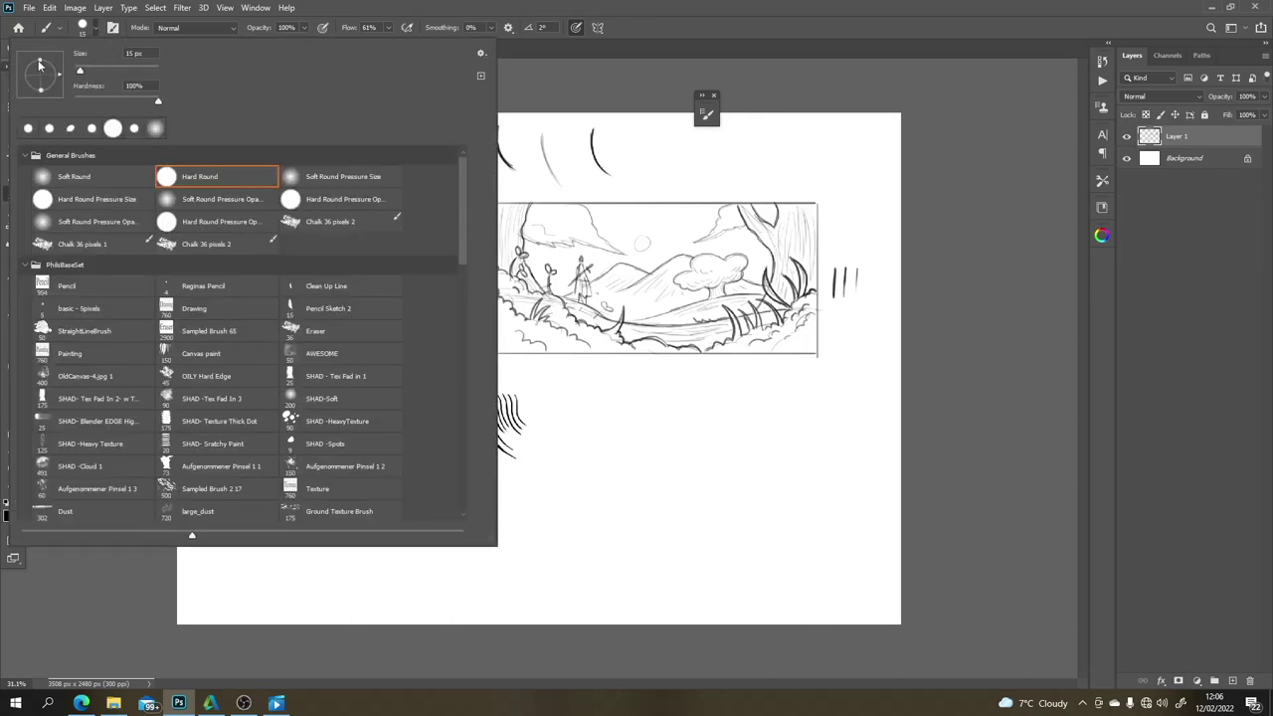
{"action": "mouse_move", "coordinate": [40, 64]}
{"action": "left_mouse_down"}
{"action": "mouse_move", "coordinate": [48, 54]}
{"action": "mouse_move", "coordinate": [55, 69]}
{"action": "left_mouse_up"}
{"action": "left_click", "coordinate": [620, 416]}
{"action": "left_click_drag", "start_coordinate": [618, 412], "coordinate": [622, 450]}
{"action": "left_click_drag", "start_coordinate": [593, 405], "coordinate": [605, 446]}
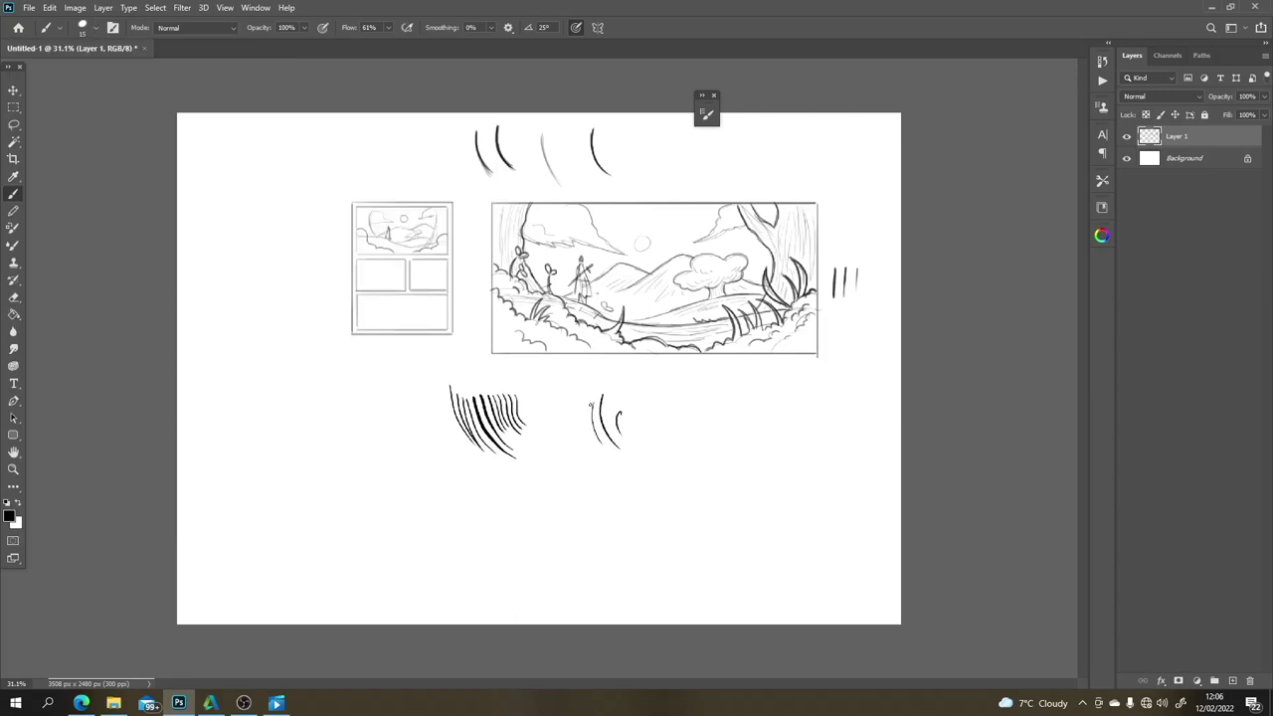
{"action": "mouse_move", "coordinate": [590, 403]}
{"action": "left_mouse_down"}
{"action": "mouse_move", "coordinate": [596, 442]}
{"action": "mouse_move", "coordinate": [584, 441]}
{"action": "mouse_move", "coordinate": [611, 498]}
{"action": "mouse_move", "coordinate": [650, 503]}
{"action": "left_mouse_up"}
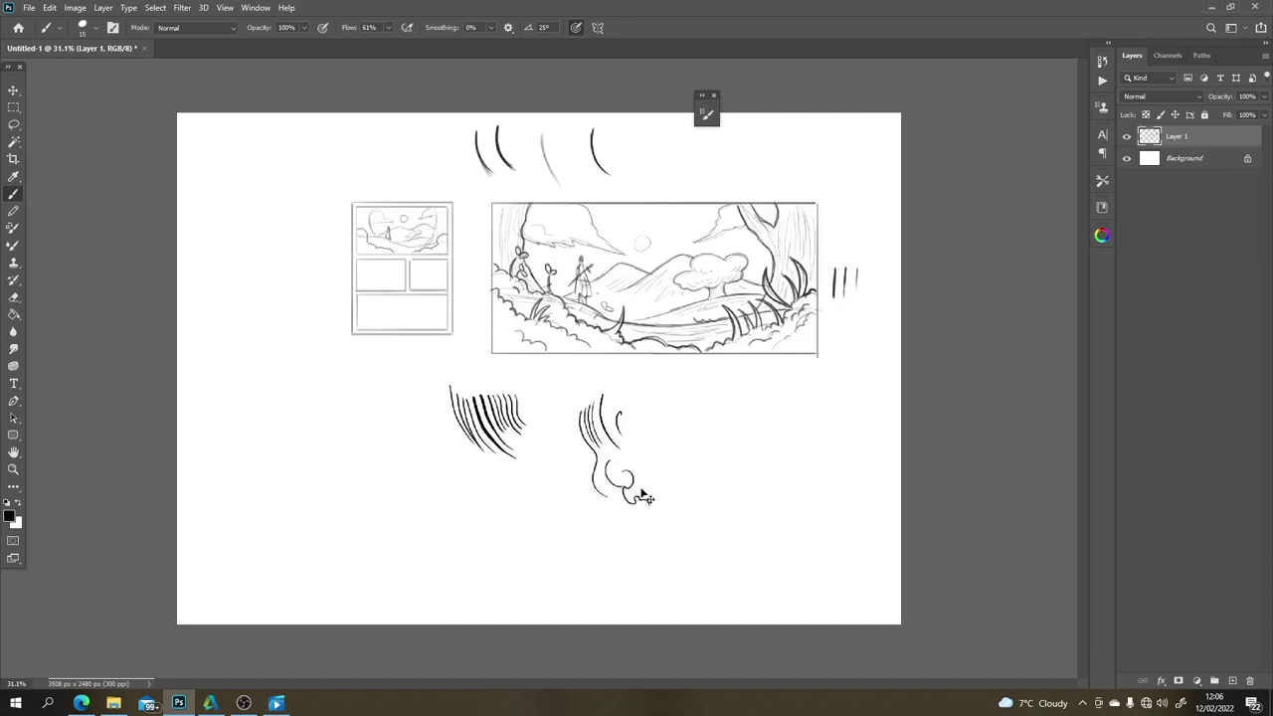
Step: Draw a group of wavy parallel strokes between the two sets of test marks
{"action": "key", "text": "ctrl+plus"}
{"action": "key", "text": "ctrl+plus"}
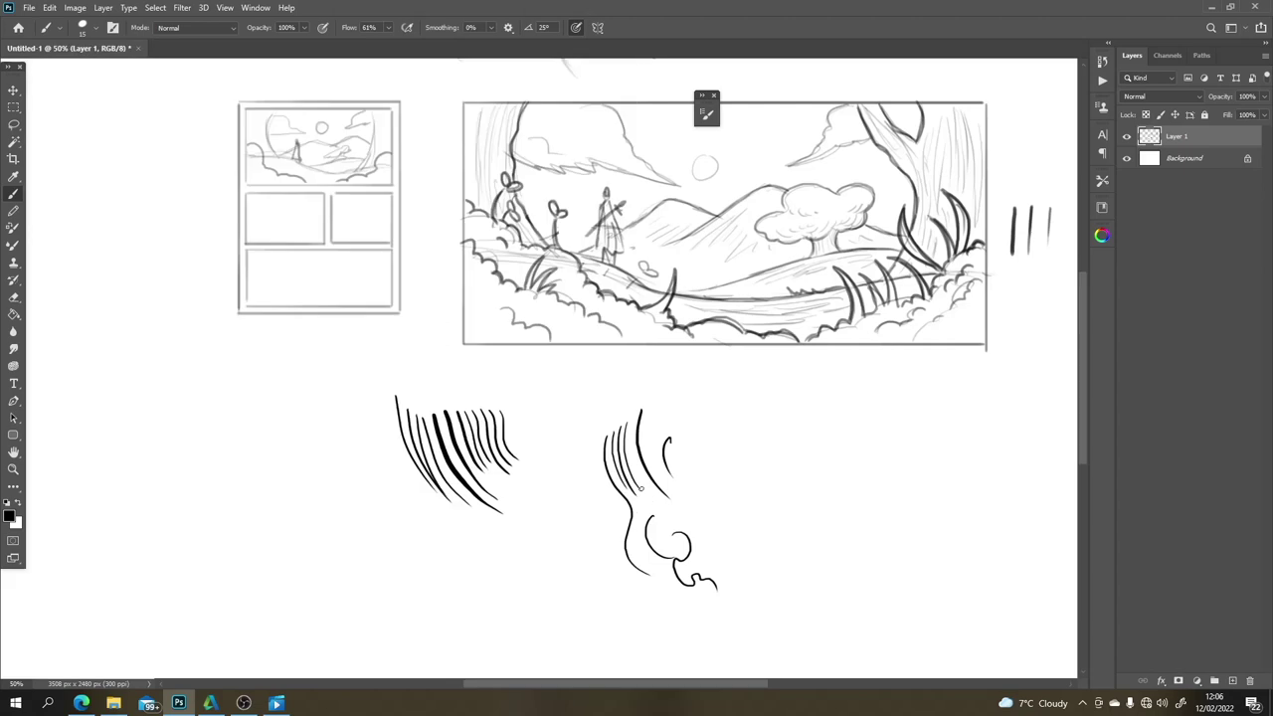
{"action": "mouse_move", "coordinate": [537, 406]}
{"action": "left_mouse_down"}
{"action": "mouse_move", "coordinate": [542, 439]}
{"action": "mouse_move", "coordinate": [581, 489]}
{"action": "mouse_move", "coordinate": [573, 480]}
{"action": "mouse_move", "coordinate": [592, 527]}
{"action": "left_mouse_up"}
{"action": "left_click_drag", "start_coordinate": [570, 483], "coordinate": [587, 530]}
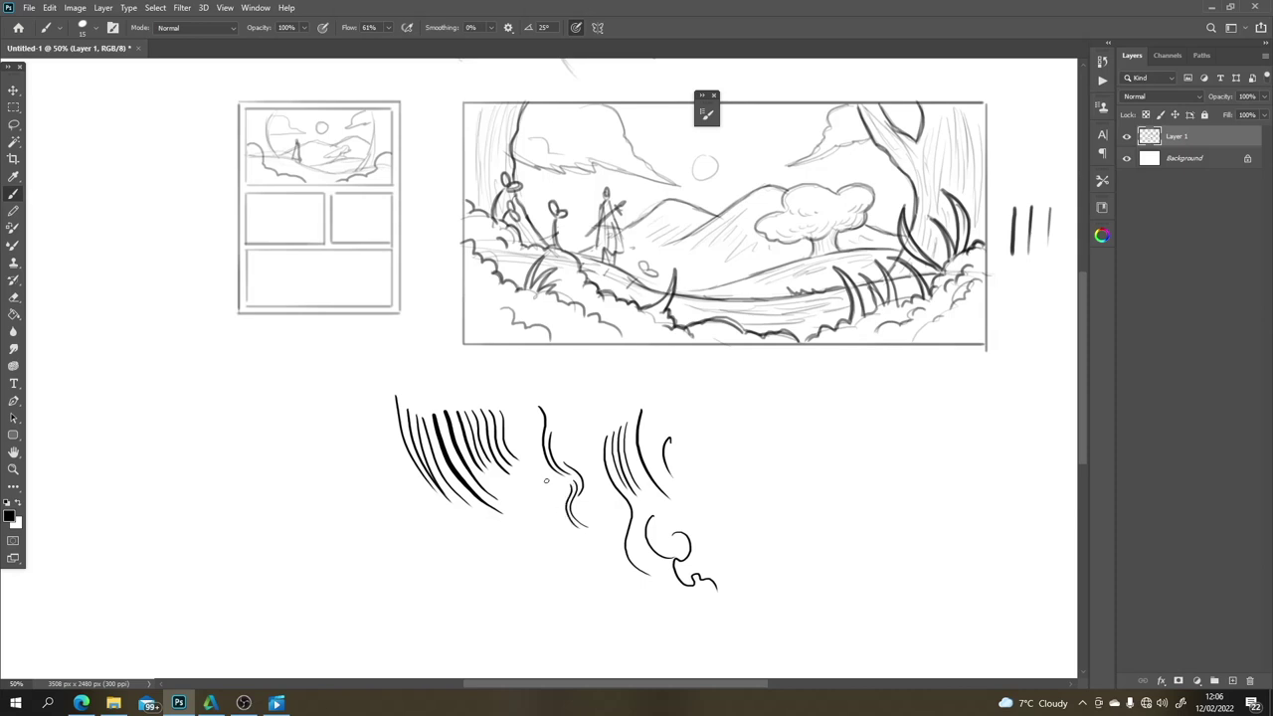
{"action": "mouse_move", "coordinate": [540, 471]}
{"action": "left_mouse_down"}
{"action": "mouse_move", "coordinate": [550, 525]}
{"action": "mouse_move", "coordinate": [577, 539]}
{"action": "mouse_move", "coordinate": [584, 562]}
{"action": "mouse_move", "coordinate": [545, 474]}
{"action": "mouse_move", "coordinate": [555, 432]}
{"action": "left_mouse_up"}
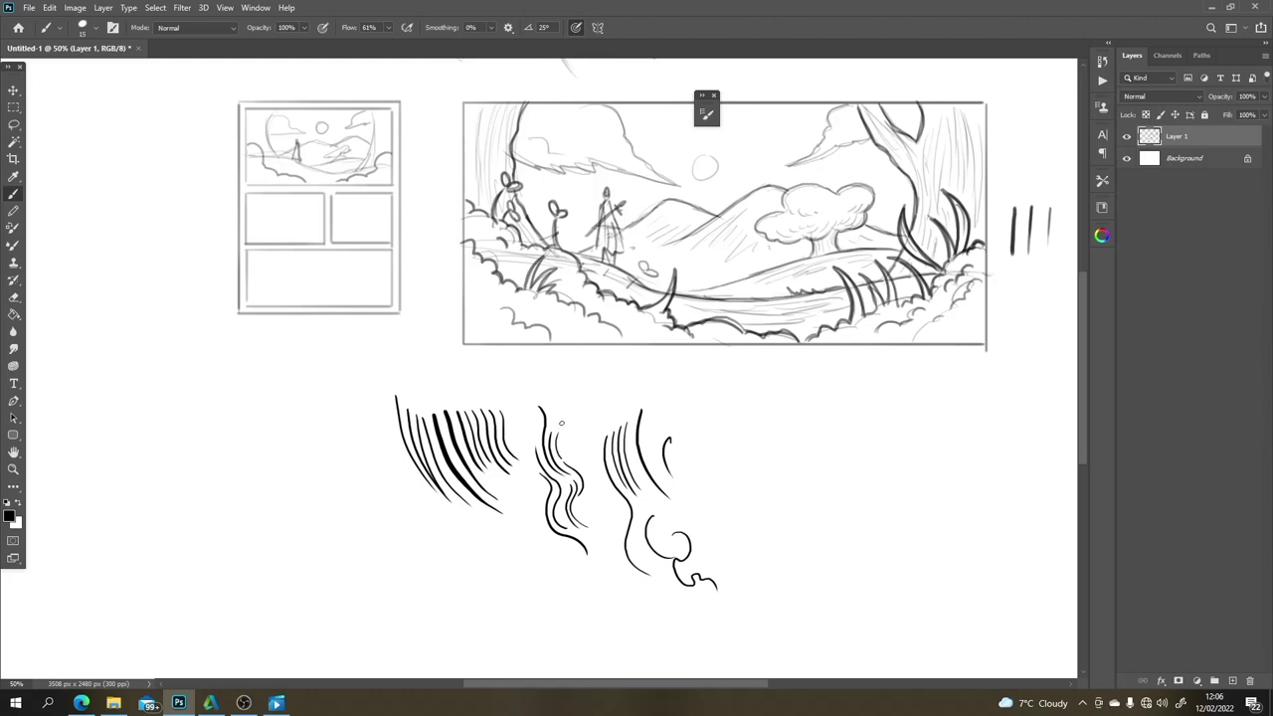
Step: Set the brush smoothing to 4% and add more short curved and wavy test strokes around the wavy group
{"action": "left_click", "coordinate": [490, 28]}
{"action": "left_click_drag", "start_coordinate": [494, 44], "coordinate": [497, 46]}
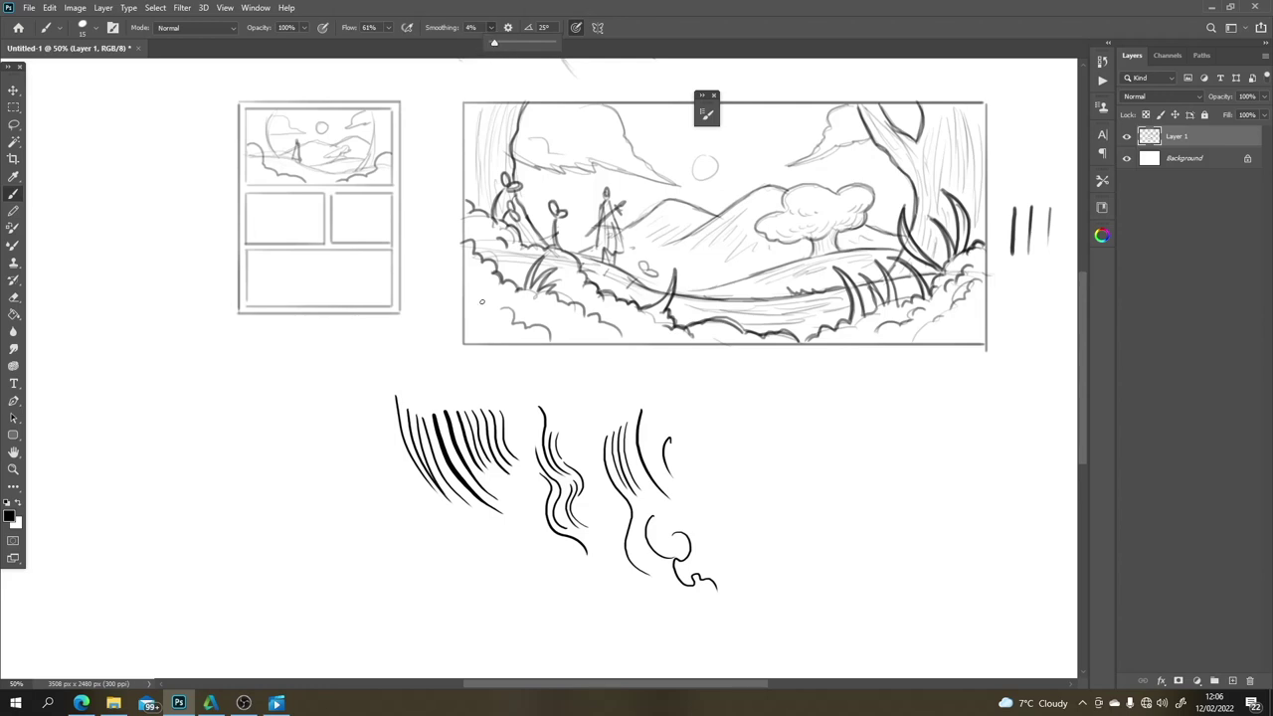
{"action": "mouse_move", "coordinate": [515, 384]}
{"action": "left_mouse_down"}
{"action": "mouse_move", "coordinate": [524, 423]}
{"action": "mouse_move", "coordinate": [544, 393]}
{"action": "mouse_move", "coordinate": [534, 449]}
{"action": "left_mouse_up"}
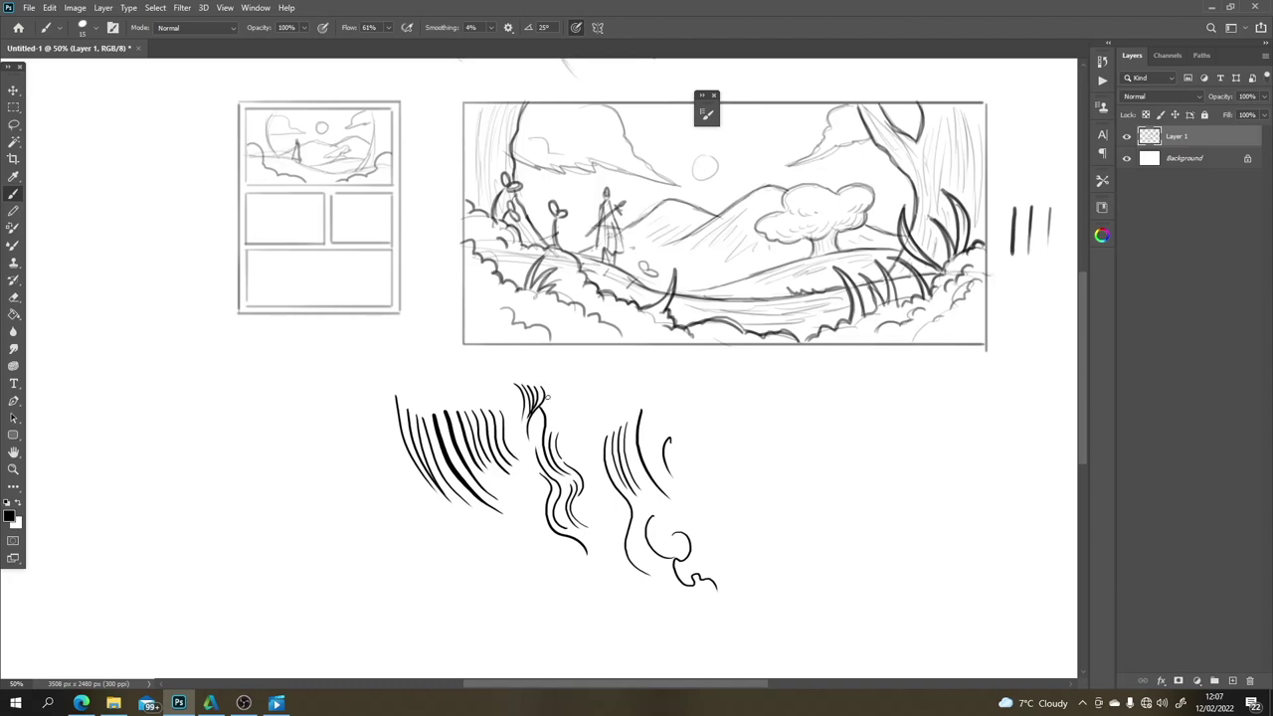
{"action": "left_click_drag", "start_coordinate": [546, 384], "coordinate": [598, 511]}
{"action": "left_click_drag", "start_coordinate": [589, 448], "coordinate": [601, 507]}
Step: Transform the sketch layer, moving it towards the page's left side and scaling it up to about 120%
{"action": "scroll", "coordinate": [697, 325], "scroll_direction": "up", "scroll_amount": 2}
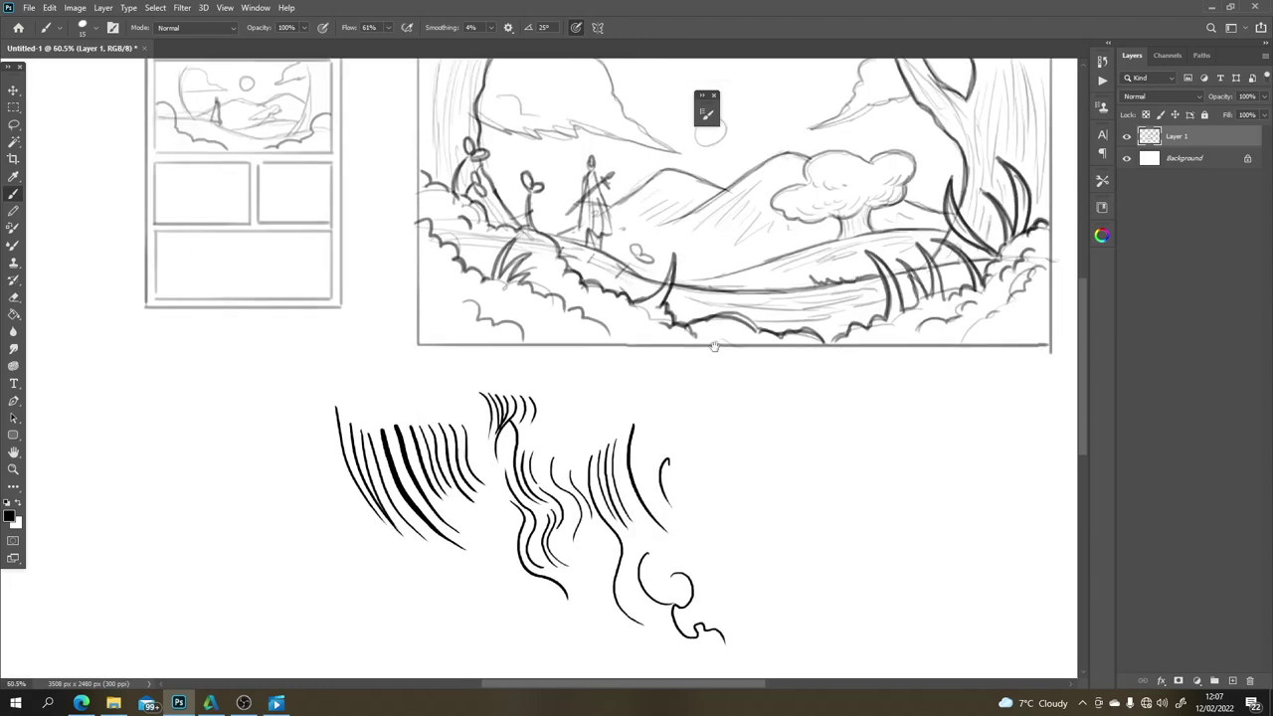
{"action": "left_click_drag", "start_coordinate": [728, 331], "coordinate": [612, 435]}
{"action": "scroll", "coordinate": [575, 410], "scroll_direction": "down", "scroll_amount": 3}
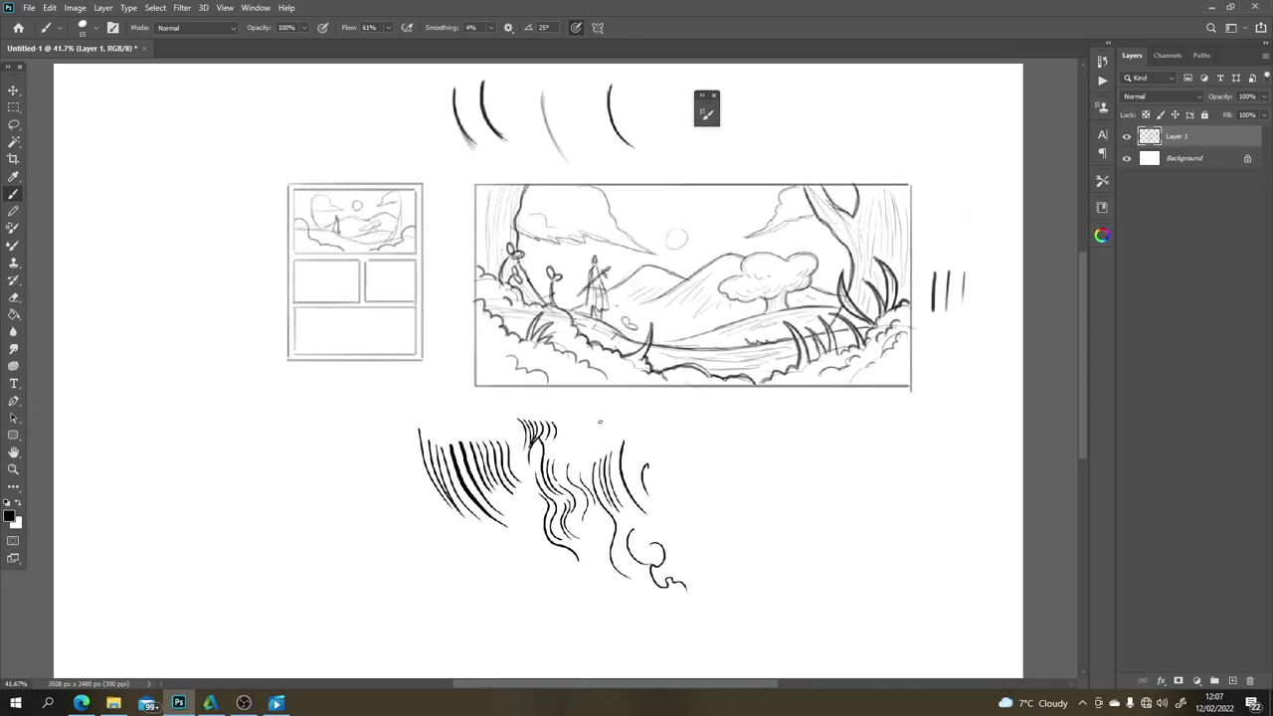
{"action": "key", "text": "ctrl+t"}
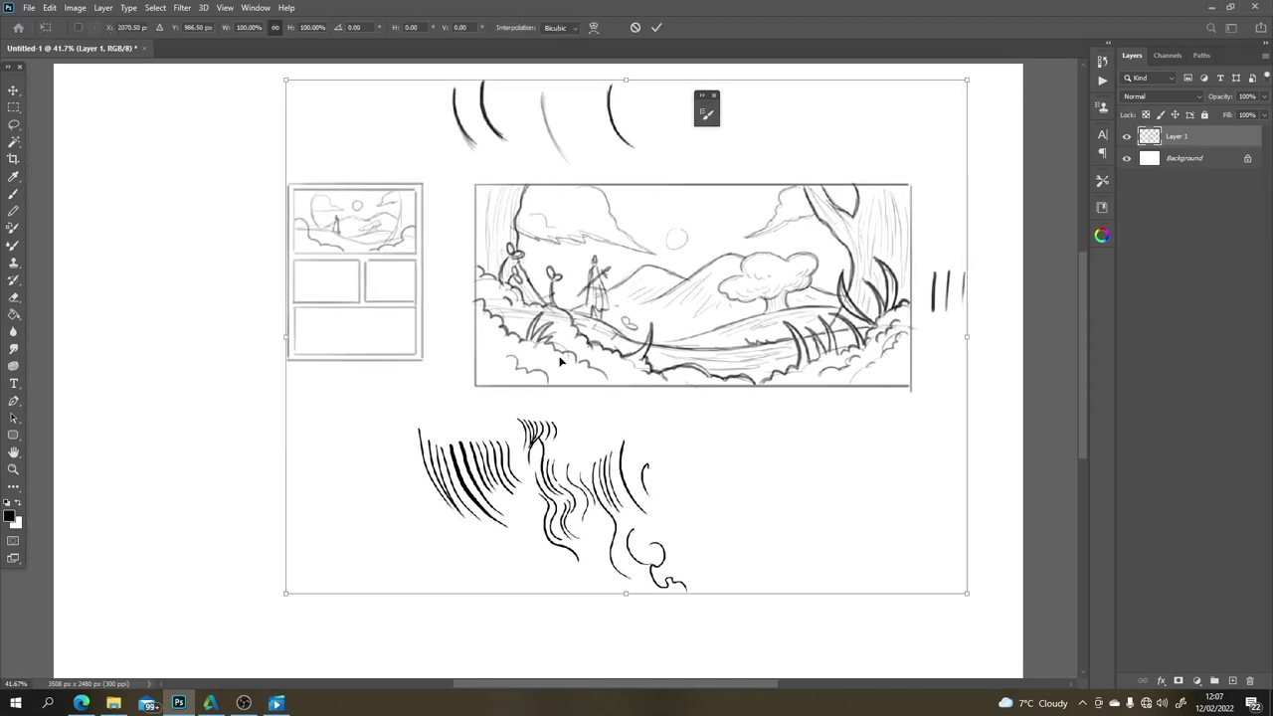
{"action": "left_click_drag", "start_coordinate": [653, 350], "coordinate": [446, 350]}
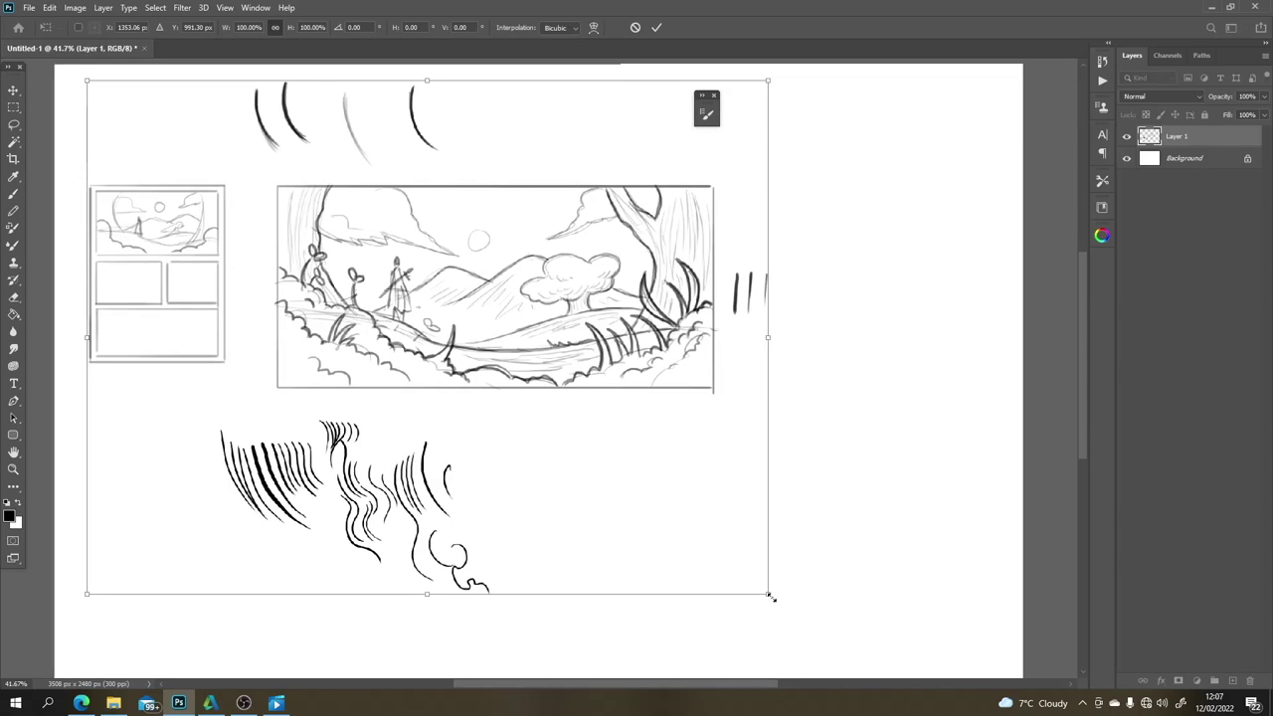
{"action": "left_click_drag", "start_coordinate": [770, 597], "coordinate": [946, 659]}
{"action": "scroll", "coordinate": [791, 581], "scroll_direction": "down", "scroll_amount": 2}
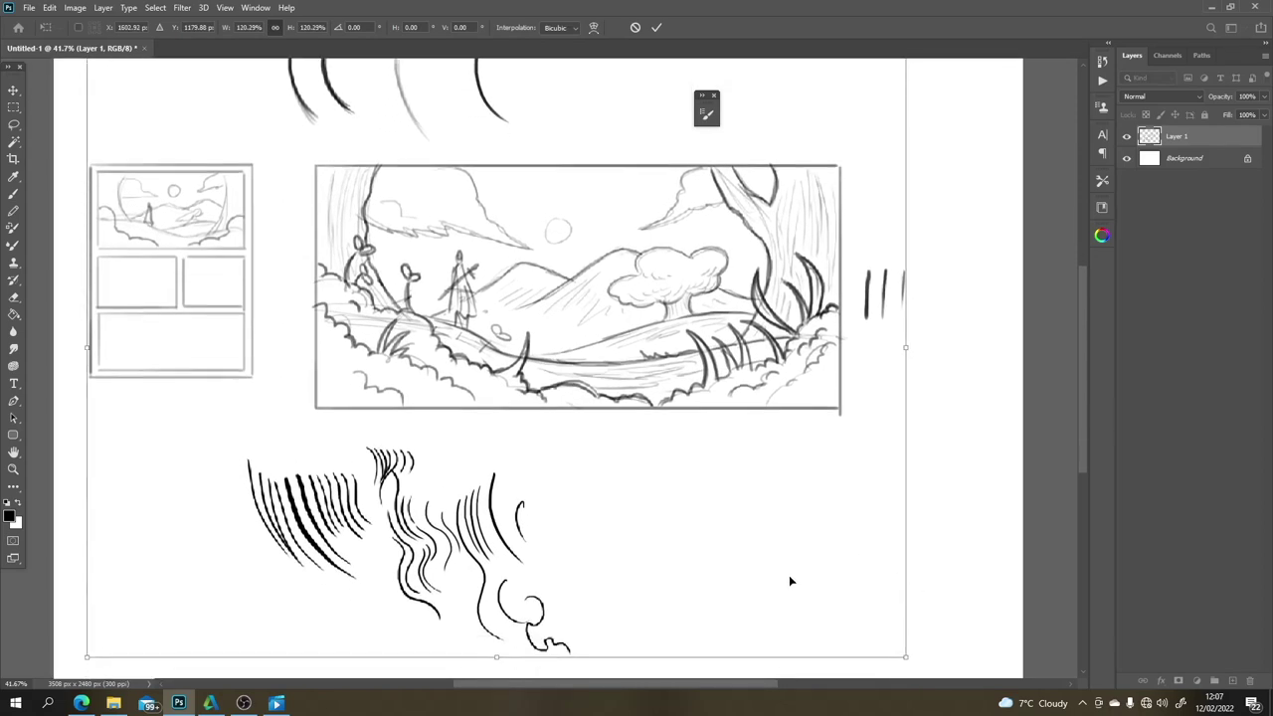
{"action": "key", "text": "Return"}
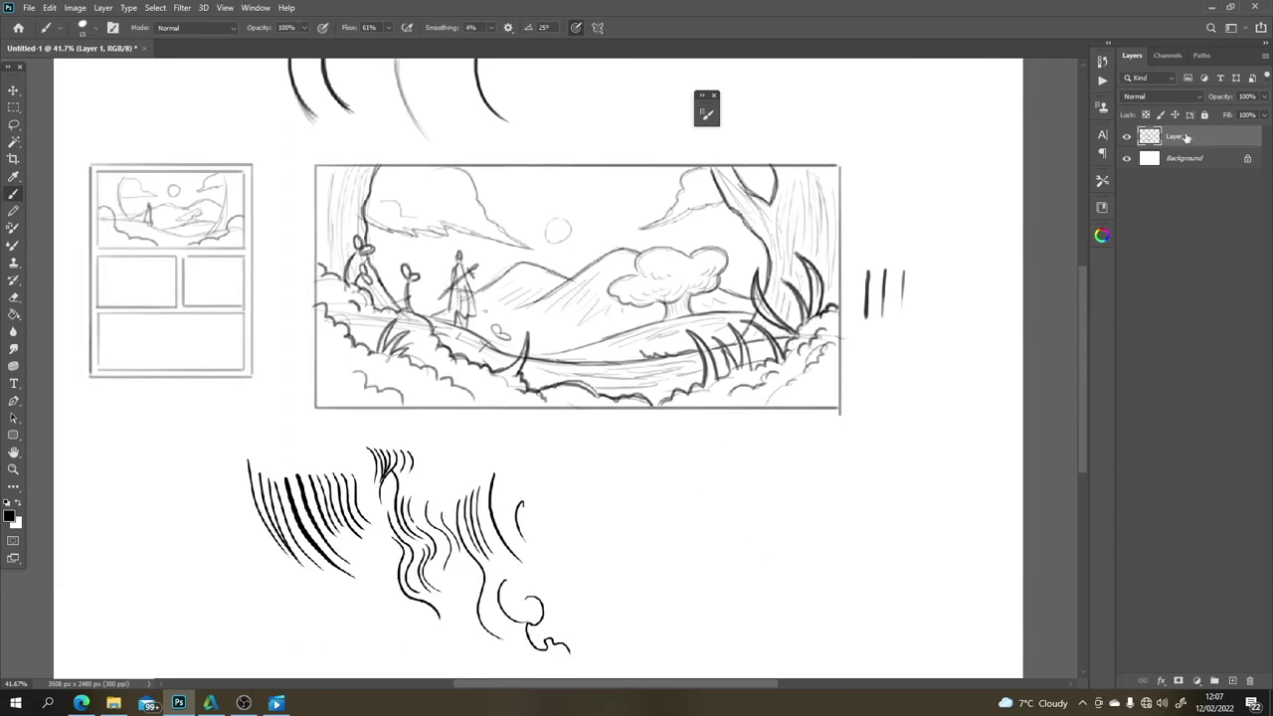
Step: Lower the sketch layer's opacity to roughly a third and add a new layer above it
{"action": "left_click", "coordinate": [1263, 115]}
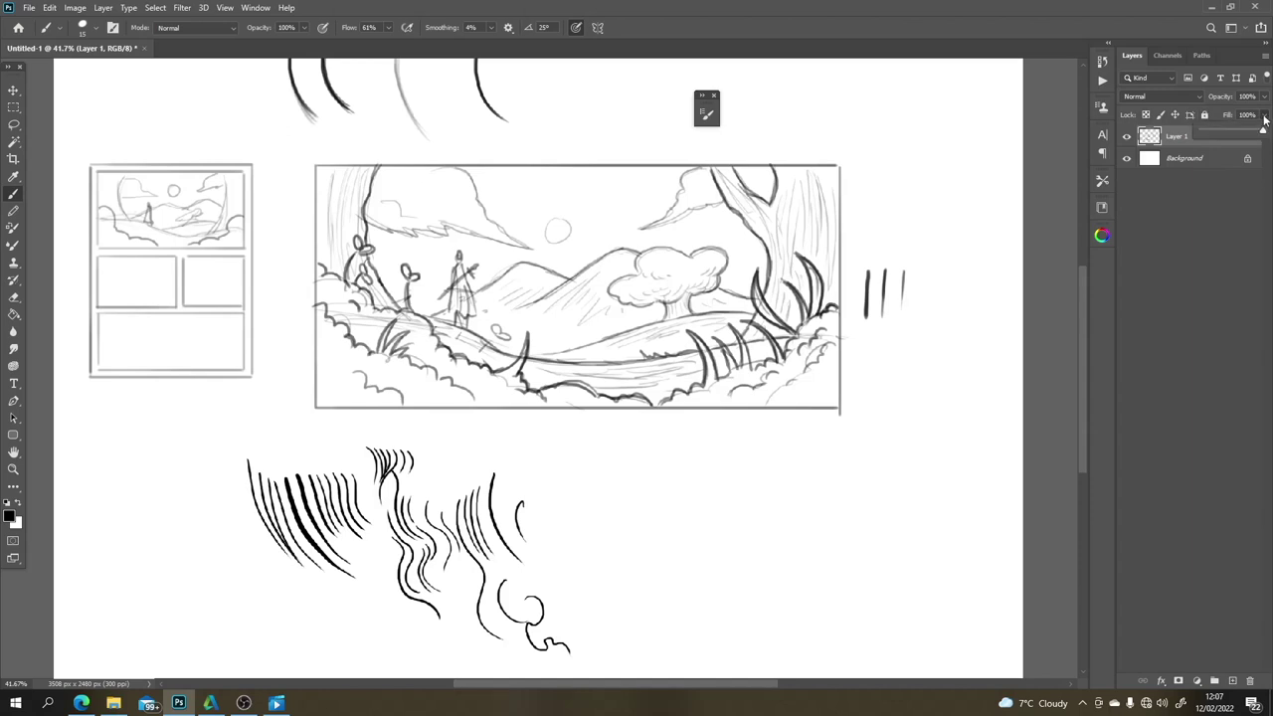
{"action": "mouse_move", "coordinate": [1262, 129]}
{"action": "left_mouse_down"}
{"action": "mouse_move", "coordinate": [1232, 136]}
{"action": "mouse_move", "coordinate": [1263, 135]}
{"action": "mouse_move", "coordinate": [1234, 115]}
{"action": "left_mouse_up"}
{"action": "left_click", "coordinate": [1267, 100]}
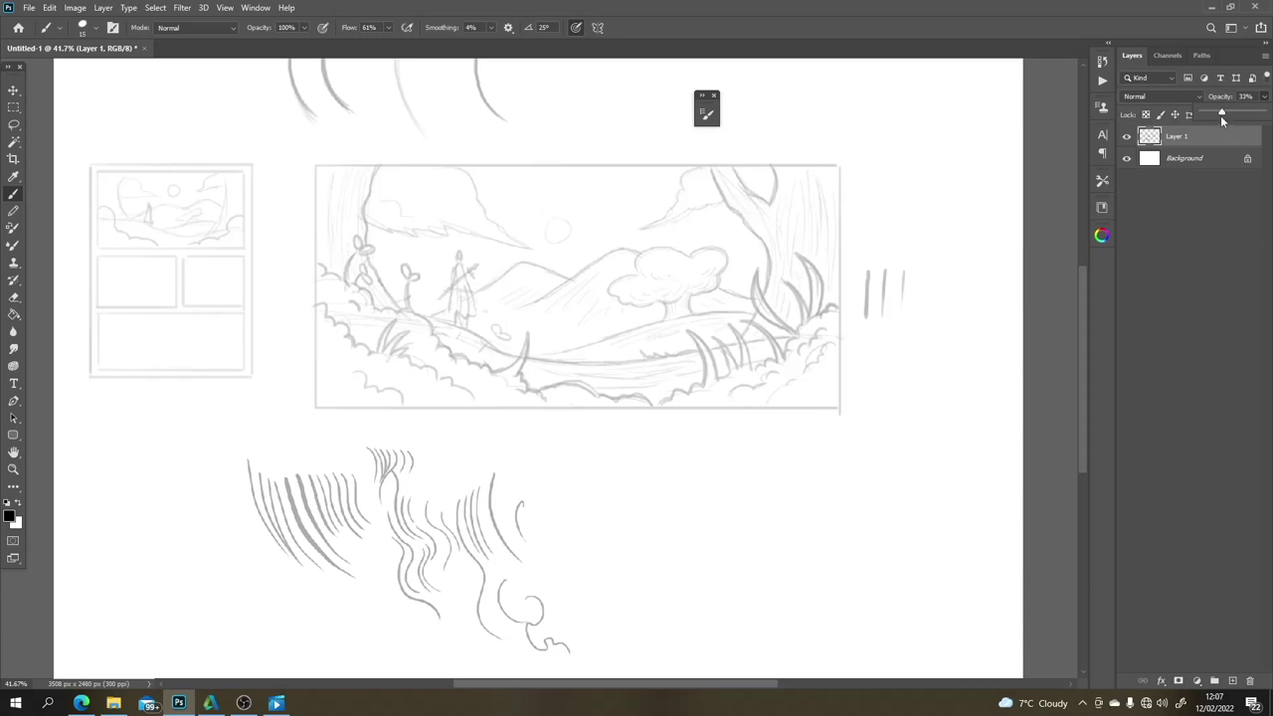
{"action": "left_click_drag", "start_coordinate": [1220, 115], "coordinate": [1218, 116]}
{"action": "left_click", "coordinate": [1231, 680]}
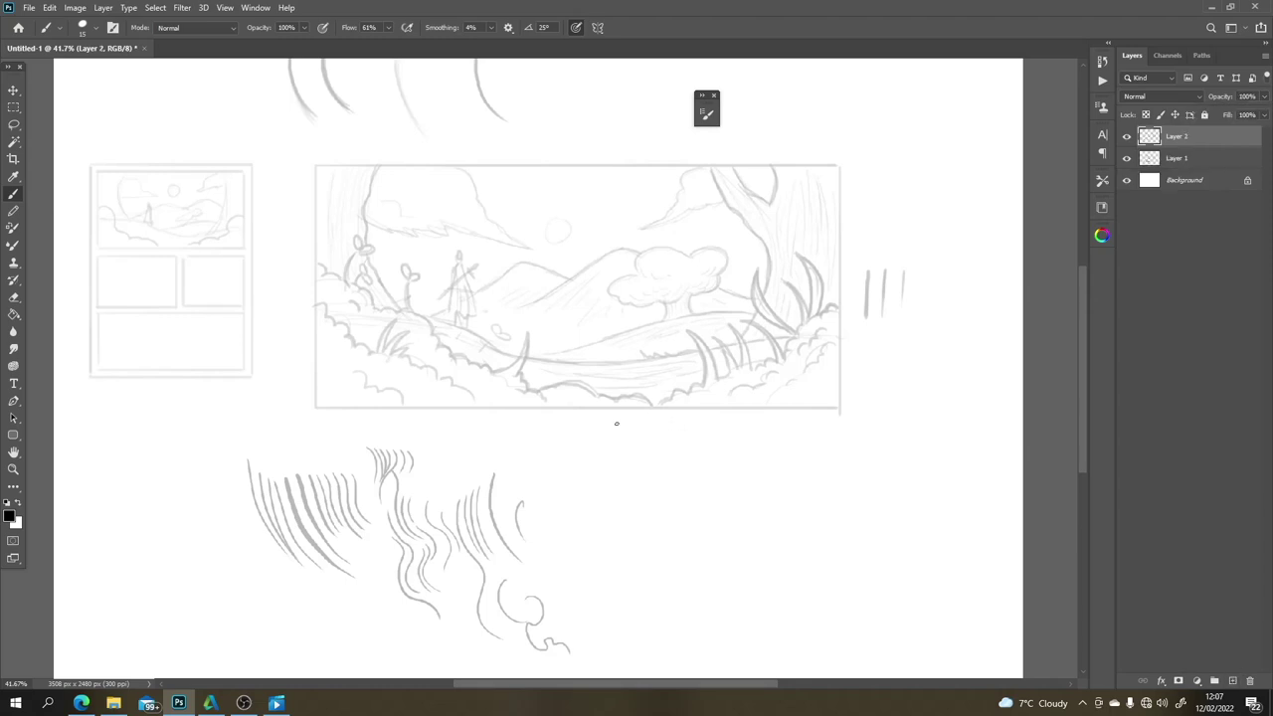
Step: Ink the scalloped bush outlines in black over the sketch along the panel's right side
{"action": "scroll", "coordinate": [596, 394], "scroll_direction": "up", "scroll_amount": 2}
{"action": "left_click_drag", "start_coordinate": [620, 378], "coordinate": [596, 451]}
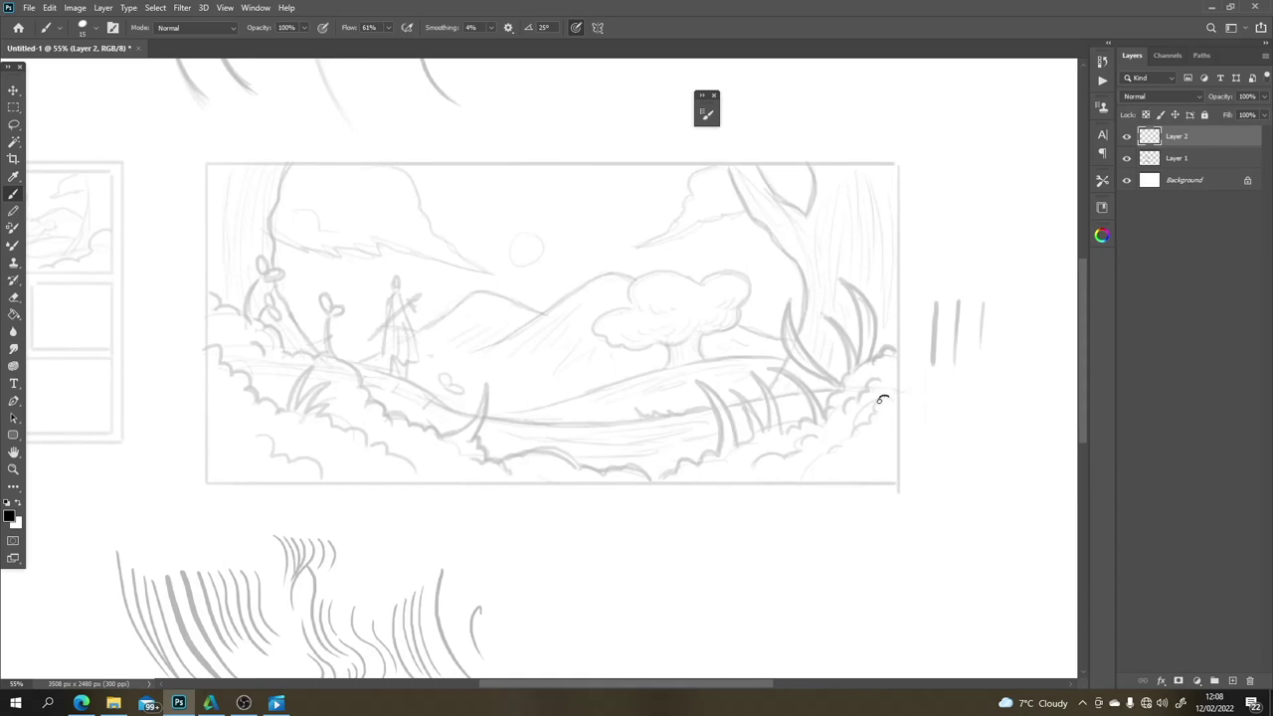
{"action": "mouse_move", "coordinate": [879, 401]}
{"action": "left_mouse_down"}
{"action": "mouse_move", "coordinate": [819, 460]}
{"action": "mouse_move", "coordinate": [850, 447]}
{"action": "mouse_move", "coordinate": [845, 438]}
{"action": "left_mouse_up"}
{"action": "left_click_drag", "start_coordinate": [884, 376], "coordinate": [844, 408]}
{"action": "key", "text": "ctrl+z"}
{"action": "key", "text": "ctrl+z"}
{"action": "key", "text": "ctrl+z"}
{"action": "key", "text": "ctrl+z"}
{"action": "left_click_drag", "start_coordinate": [875, 379], "coordinate": [838, 419]}
{"action": "key", "text": "ctrl+z"}
{"action": "left_click_drag", "start_coordinate": [897, 351], "coordinate": [873, 365]}
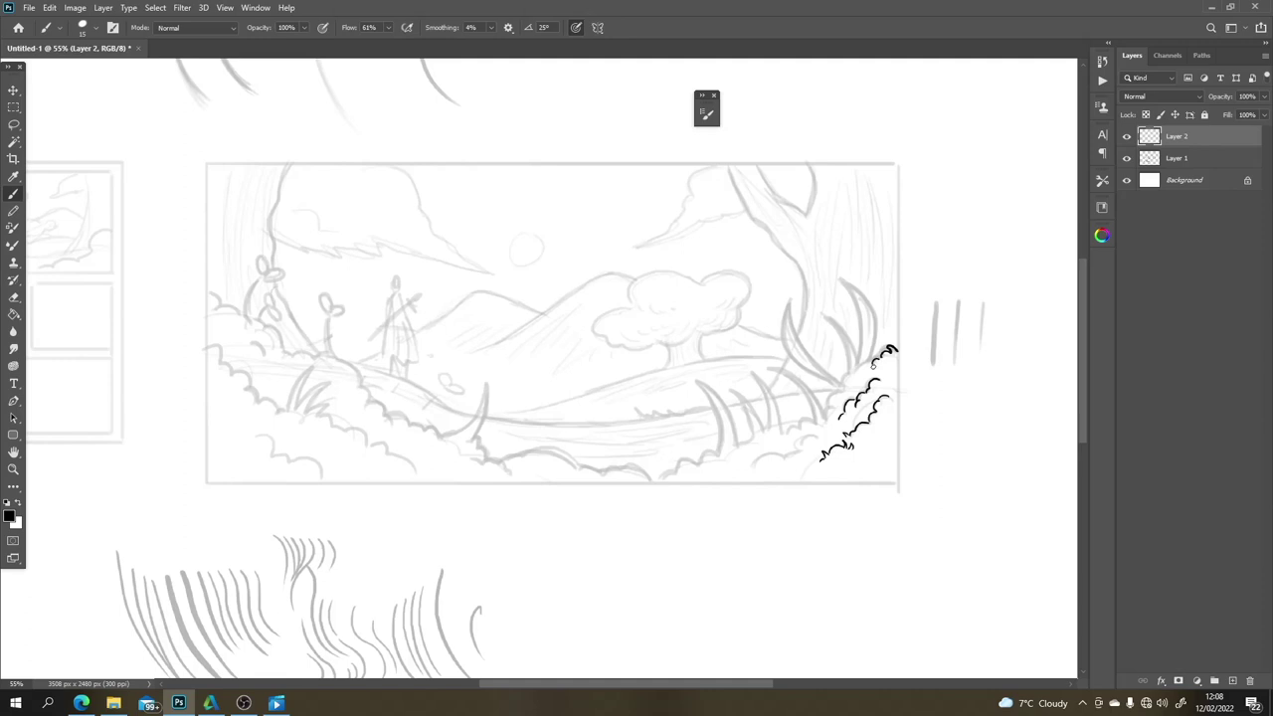
{"action": "key", "text": "ctrl+z"}
{"action": "left_click_drag", "start_coordinate": [897, 351], "coordinate": [868, 363]}
Step: Ink the tallest curved grass blade above the right-hand bushes, redrawing its edges until they follow the sketch
{"action": "mouse_move", "coordinate": [861, 326]}
{"action": "left_mouse_down"}
{"action": "mouse_move", "coordinate": [842, 280]}
{"action": "mouse_move", "coordinate": [874, 313]}
{"action": "left_mouse_up"}
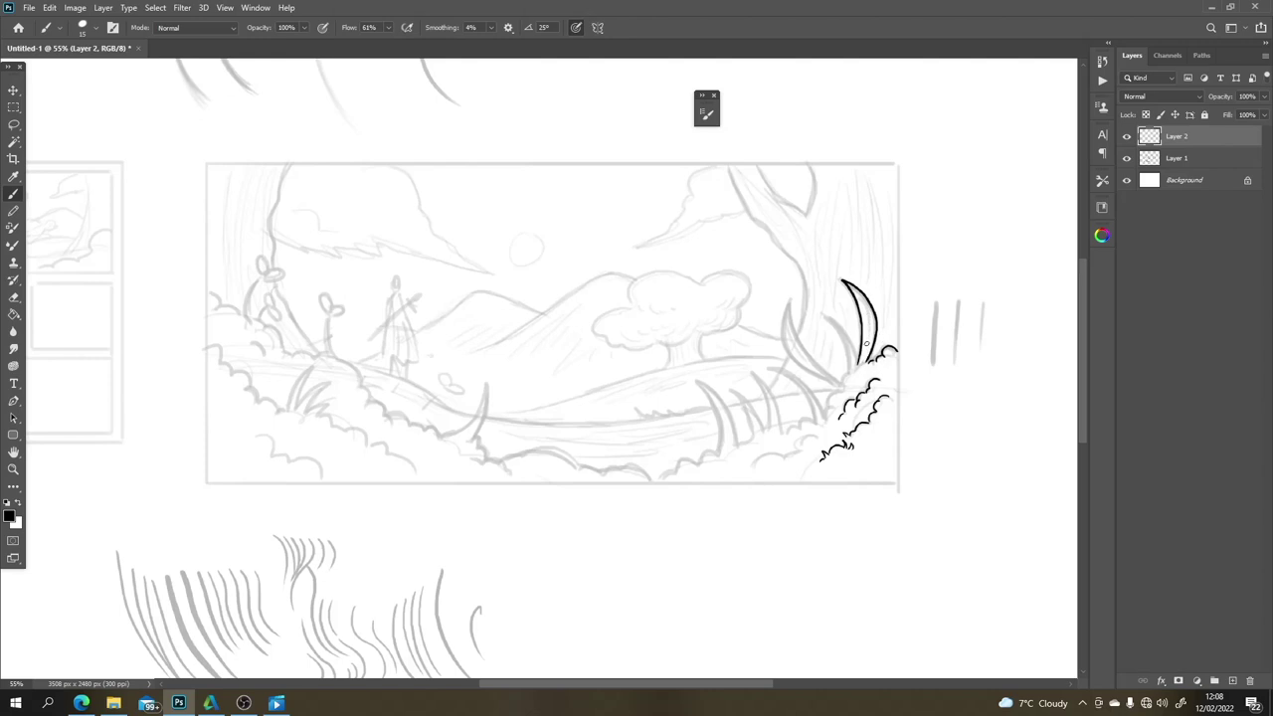
{"action": "key", "text": "ctrl+z"}
{"action": "mouse_move", "coordinate": [857, 365]}
{"action": "left_mouse_down"}
{"action": "mouse_move", "coordinate": [858, 305]}
{"action": "mouse_move", "coordinate": [838, 280]}
{"action": "left_mouse_up"}
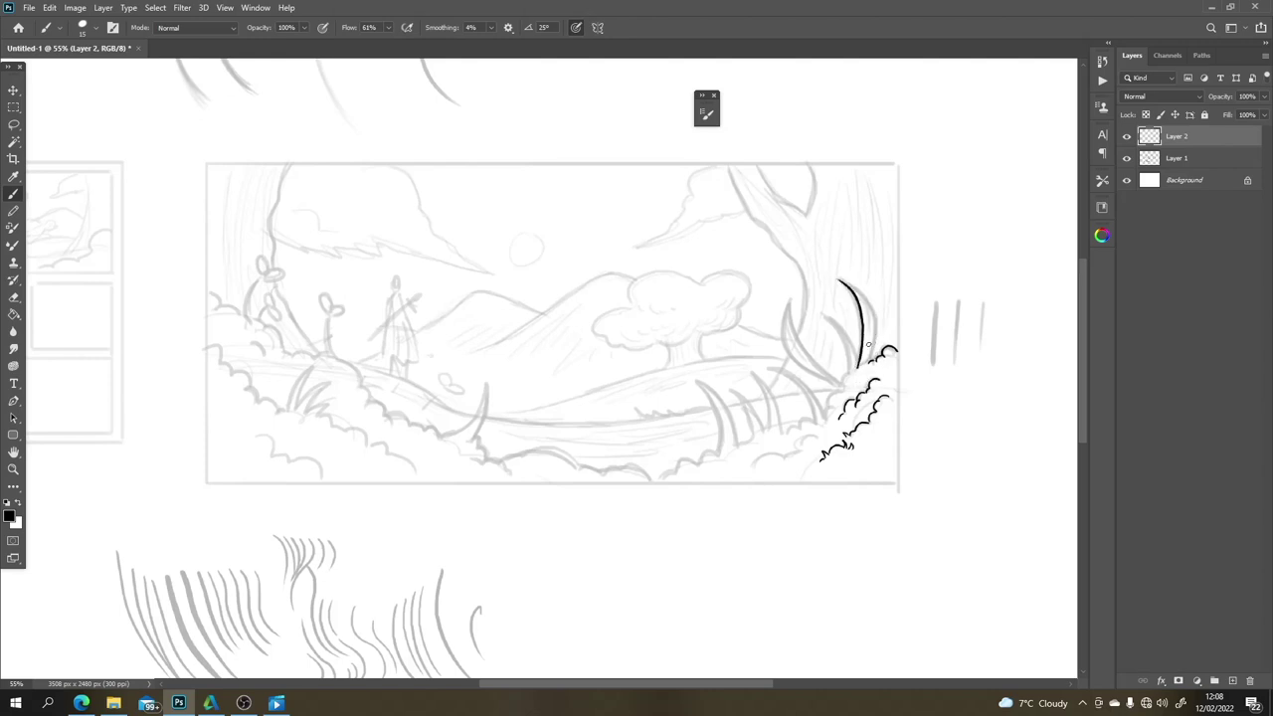
{"action": "mouse_move", "coordinate": [866, 366]}
{"action": "left_mouse_down"}
{"action": "mouse_move", "coordinate": [875, 320]}
{"action": "mouse_move", "coordinate": [842, 282]}
{"action": "left_mouse_up"}
{"action": "key", "text": "ctrl+z"}
{"action": "mouse_move", "coordinate": [868, 364]}
{"action": "left_mouse_down"}
{"action": "mouse_move", "coordinate": [866, 299]}
{"action": "mouse_move", "coordinate": [841, 281]}
{"action": "left_mouse_up"}
{"action": "key", "text": "ctrl+z"}
{"action": "mouse_move", "coordinate": [866, 366]}
{"action": "left_mouse_down"}
{"action": "mouse_move", "coordinate": [873, 318]}
{"action": "mouse_move", "coordinate": [844, 282]}
{"action": "left_mouse_up"}
{"action": "key", "text": "ctrl+z"}
{"action": "mouse_move", "coordinate": [866, 366]}
{"action": "left_mouse_down"}
{"action": "mouse_move", "coordinate": [872, 312]}
{"action": "mouse_move", "coordinate": [839, 283]}
{"action": "left_mouse_up"}
{"action": "left_click_drag", "start_coordinate": [861, 366], "coordinate": [868, 321]}
Step: Ink the smaller curved grass blades just to the left of the tallest blade
{"action": "mouse_move", "coordinate": [847, 374]}
{"action": "left_mouse_down"}
{"action": "mouse_move", "coordinate": [849, 350]}
{"action": "mouse_move", "coordinate": [824, 315]}
{"action": "left_mouse_up"}
{"action": "mouse_move", "coordinate": [855, 368]}
{"action": "left_mouse_down"}
{"action": "mouse_move", "coordinate": [861, 353]}
{"action": "mouse_move", "coordinate": [835, 320]}
{"action": "left_mouse_up"}
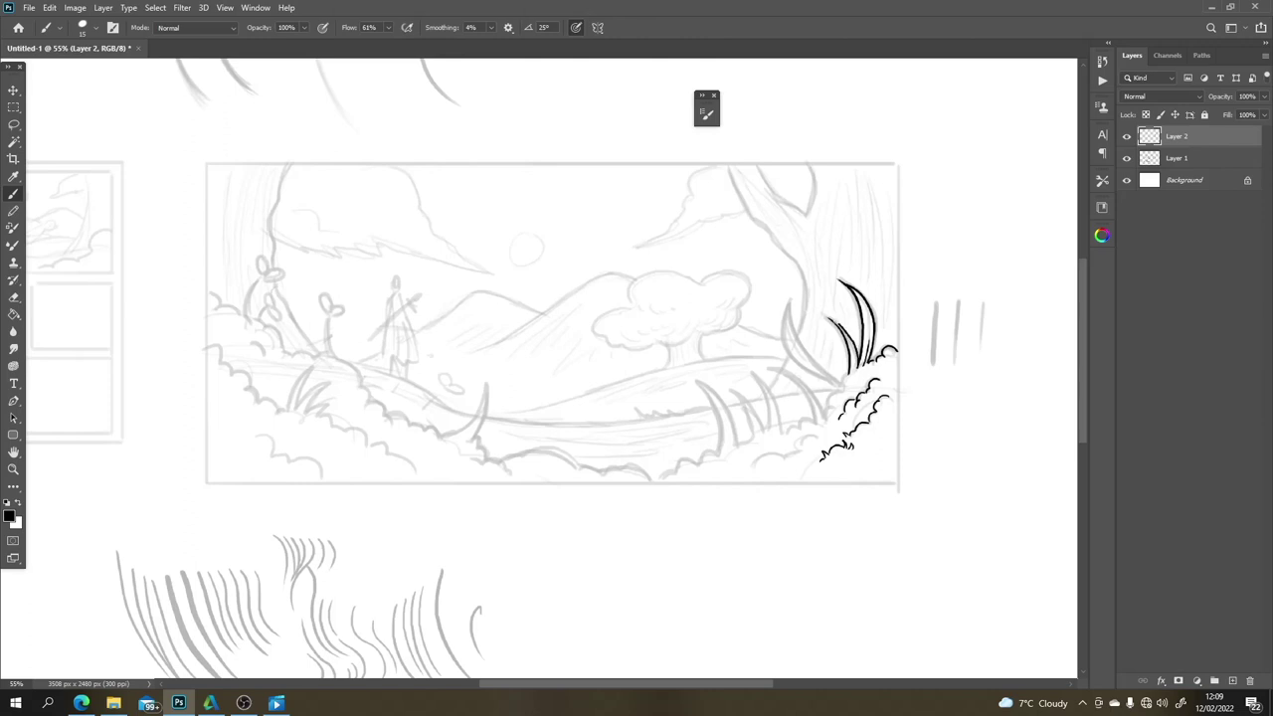
{"action": "mouse_move", "coordinate": [853, 367]}
{"action": "left_mouse_down"}
{"action": "mouse_move", "coordinate": [830, 319]}
{"action": "mouse_move", "coordinate": [854, 336]}
{"action": "mouse_move", "coordinate": [865, 402]}
{"action": "mouse_move", "coordinate": [856, 346]}
{"action": "mouse_move", "coordinate": [830, 318]}
{"action": "left_mouse_up"}
{"action": "key", "text": "ctrl+z"}
{"action": "key", "text": "ctrl+z"}
{"action": "key", "text": "ctrl+z"}
{"action": "mouse_move", "coordinate": [856, 371]}
{"action": "left_mouse_down"}
{"action": "mouse_move", "coordinate": [847, 330]}
{"action": "mouse_move", "coordinate": [830, 318]}
{"action": "left_mouse_up"}
Step: Ink the long blade curving up in front of the right tree and the leaning blade below it, including the bush edges between them
{"action": "mouse_move", "coordinate": [843, 380]}
{"action": "left_mouse_down"}
{"action": "mouse_move", "coordinate": [819, 373]}
{"action": "mouse_move", "coordinate": [802, 370]}
{"action": "mouse_move", "coordinate": [829, 389]}
{"action": "mouse_move", "coordinate": [787, 342]}
{"action": "mouse_move", "coordinate": [788, 296]}
{"action": "left_mouse_up"}
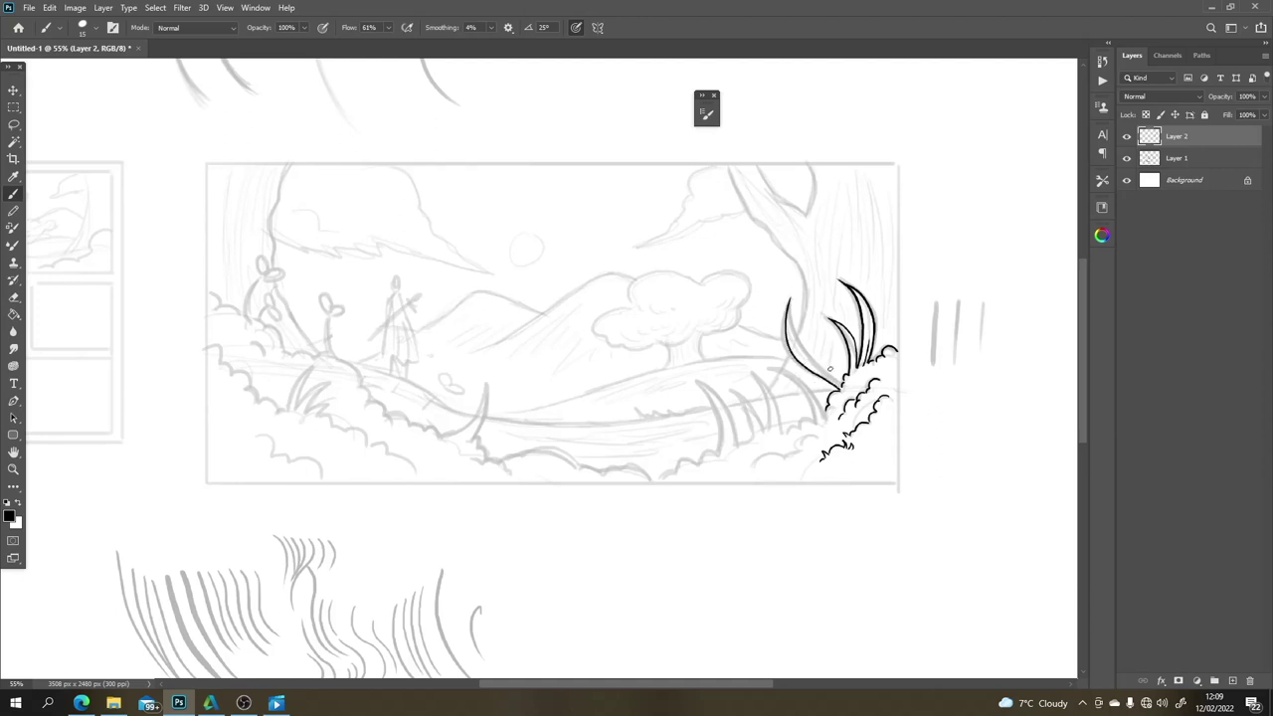
{"action": "left_click_drag", "start_coordinate": [842, 384], "coordinate": [787, 301]}
{"action": "mouse_move", "coordinate": [824, 417]}
{"action": "left_mouse_down"}
{"action": "mouse_move", "coordinate": [798, 378]}
{"action": "mouse_move", "coordinate": [761, 364]}
{"action": "left_mouse_up"}
{"action": "left_click_drag", "start_coordinate": [814, 422], "coordinate": [772, 365]}
{"action": "left_click_drag", "start_coordinate": [813, 419], "coordinate": [767, 366]}
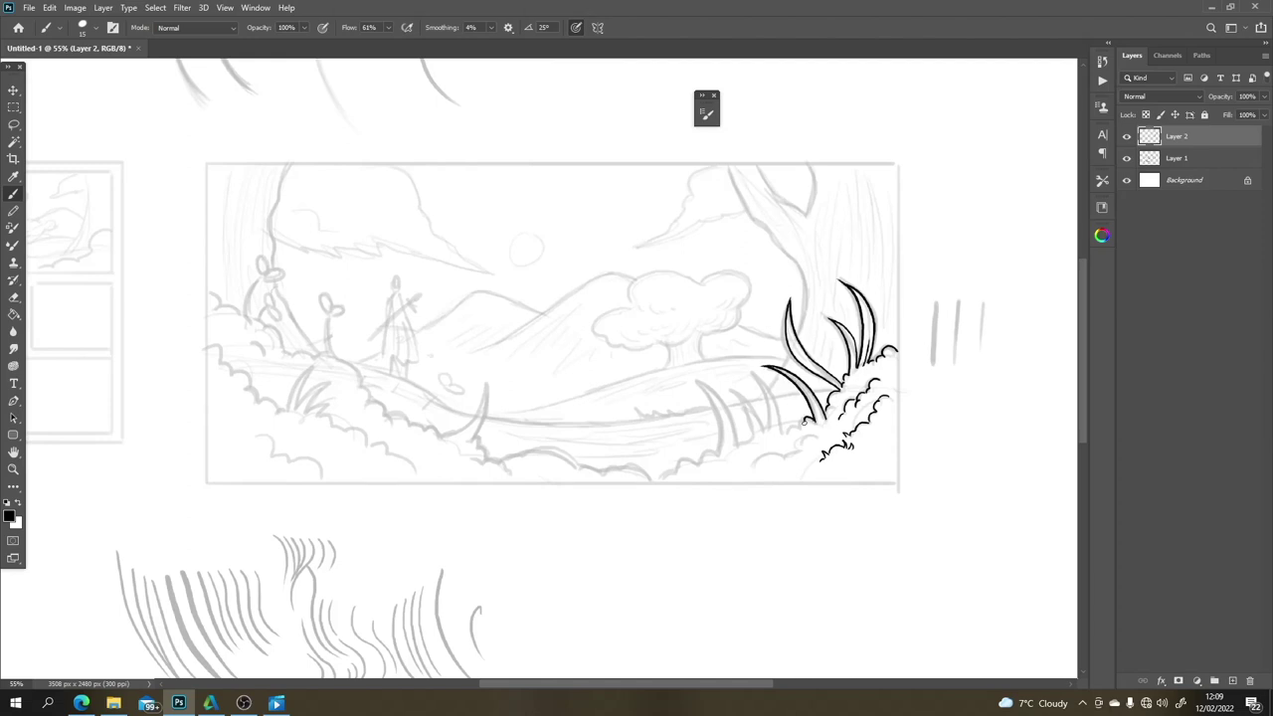
Step: Ink the two short grass blades further left and extend the scalloped bush outline beneath them
{"action": "mouse_move", "coordinate": [803, 423]}
{"action": "left_mouse_down"}
{"action": "mouse_move", "coordinate": [775, 439]}
{"action": "mouse_move", "coordinate": [791, 434]}
{"action": "mouse_move", "coordinate": [801, 451]}
{"action": "mouse_move", "coordinate": [780, 462]}
{"action": "mouse_move", "coordinate": [767, 452]}
{"action": "mouse_move", "coordinate": [760, 468]}
{"action": "mouse_move", "coordinate": [817, 437]}
{"action": "mouse_move", "coordinate": [817, 419]}
{"action": "mouse_move", "coordinate": [778, 418]}
{"action": "mouse_move", "coordinate": [754, 378]}
{"action": "mouse_move", "coordinate": [768, 433]}
{"action": "mouse_move", "coordinate": [769, 407]}
{"action": "mouse_move", "coordinate": [757, 379]}
{"action": "mouse_move", "coordinate": [762, 434]}
{"action": "mouse_move", "coordinate": [732, 391]}
{"action": "left_mouse_up"}
{"action": "left_click_drag", "start_coordinate": [753, 440], "coordinate": [726, 386]}
{"action": "key", "text": "ctrl+z"}
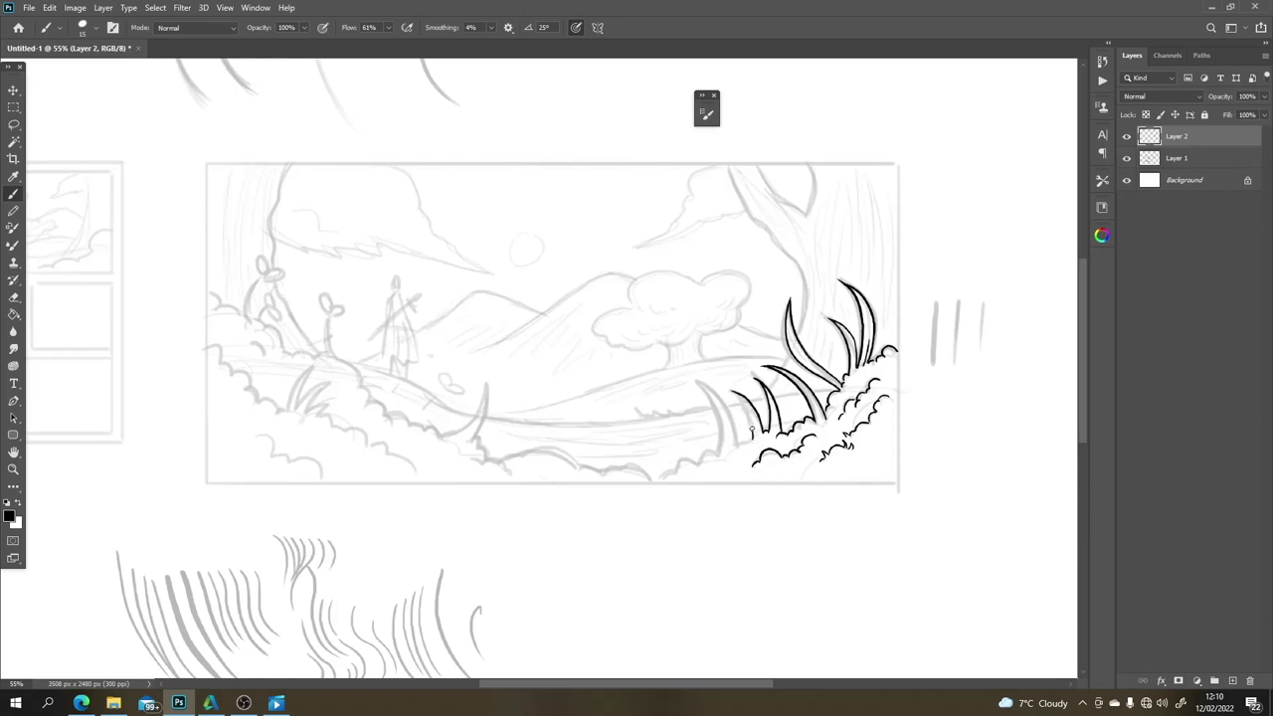
Step: Ink the leftmost blade of the right-hand grass and continue the bush outline down to the panel's lower border
{"action": "mouse_move", "coordinate": [751, 429]}
{"action": "left_mouse_down"}
{"action": "mouse_move", "coordinate": [730, 391]}
{"action": "mouse_move", "coordinate": [754, 442]}
{"action": "mouse_move", "coordinate": [734, 447]}
{"action": "mouse_move", "coordinate": [731, 394]}
{"action": "mouse_move", "coordinate": [696, 380]}
{"action": "left_mouse_up"}
{"action": "left_click_drag", "start_coordinate": [728, 451], "coordinate": [692, 379]}
{"action": "mouse_move", "coordinate": [690, 378]}
{"action": "left_mouse_down"}
{"action": "mouse_move", "coordinate": [714, 398]}
{"action": "mouse_move", "coordinate": [729, 456]}
{"action": "left_mouse_up"}
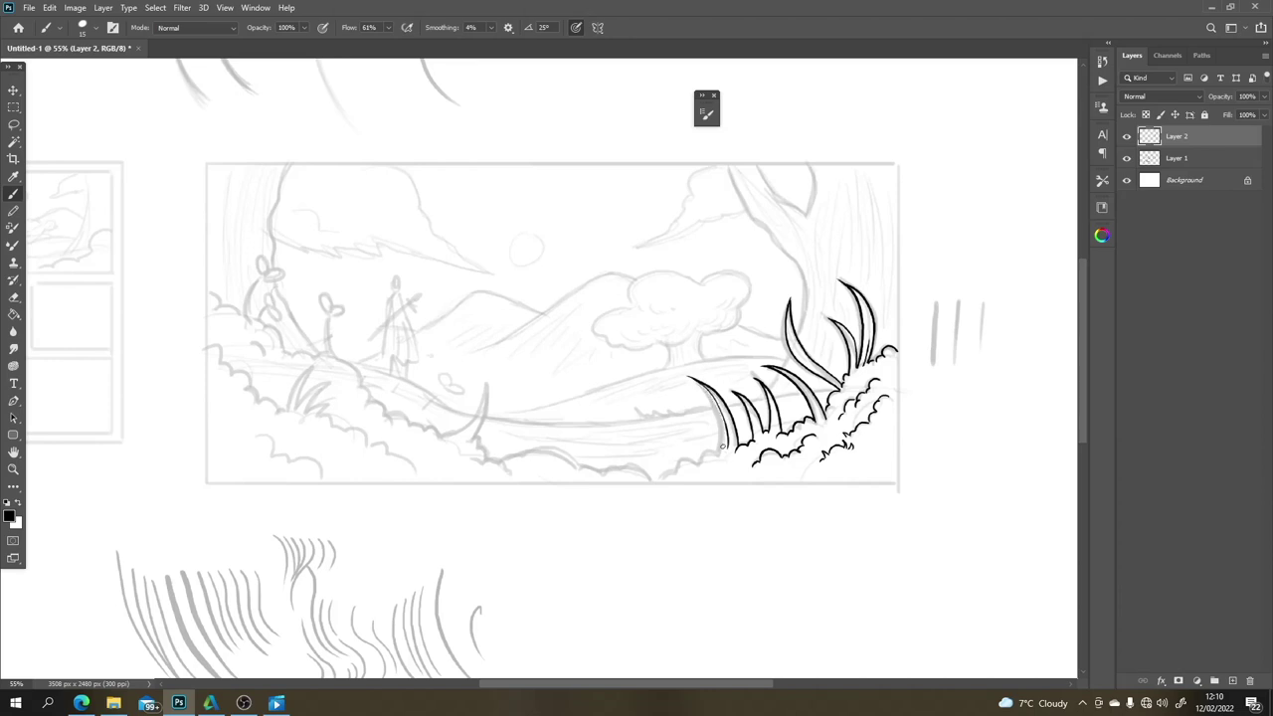
{"action": "key", "text": "ctrl+z"}
{"action": "key", "text": "ctrl"}
{"action": "left_click_drag", "start_coordinate": [727, 454], "coordinate": [703, 383]}
{"action": "key", "text": "ctrl+z"}
{"action": "left_click_drag", "start_coordinate": [727, 454], "coordinate": [706, 387]}
{"action": "key", "text": "ctrl+z"}
{"action": "mouse_move", "coordinate": [686, 376]}
{"action": "left_mouse_down"}
{"action": "mouse_move", "coordinate": [712, 395]}
{"action": "mouse_move", "coordinate": [727, 455]}
{"action": "mouse_move", "coordinate": [672, 477]}
{"action": "left_mouse_up"}
Step: Ink the left foreground bush outline down to the lower border, with a tuft of grass blades on it
{"action": "left_click_drag", "start_coordinate": [576, 356], "coordinate": [666, 390]}
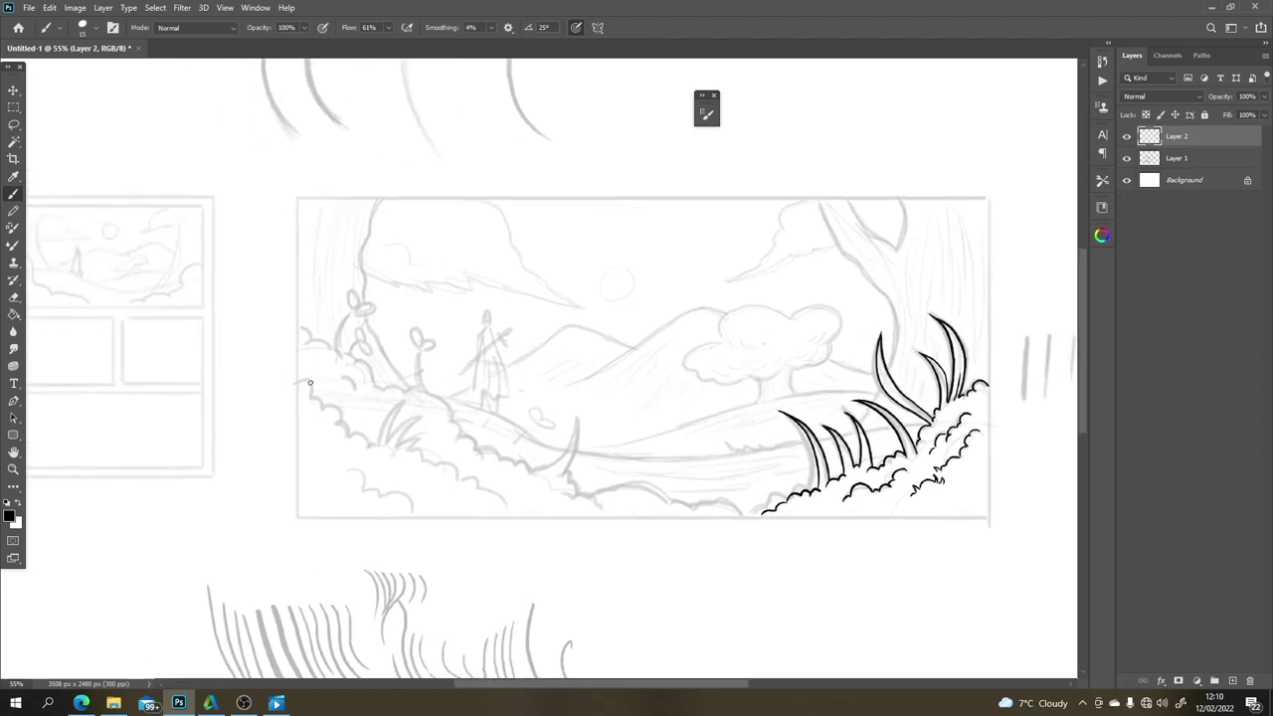
{"action": "mouse_move", "coordinate": [299, 382]}
{"action": "left_mouse_down"}
{"action": "mouse_move", "coordinate": [371, 451]}
{"action": "mouse_move", "coordinate": [408, 392]}
{"action": "mouse_move", "coordinate": [379, 440]}
{"action": "mouse_move", "coordinate": [402, 399]}
{"action": "mouse_move", "coordinate": [386, 443]}
{"action": "mouse_move", "coordinate": [421, 415]}
{"action": "mouse_move", "coordinate": [404, 421]}
{"action": "mouse_move", "coordinate": [419, 415]}
{"action": "mouse_move", "coordinate": [408, 423]}
{"action": "mouse_move", "coordinate": [416, 415]}
{"action": "mouse_move", "coordinate": [420, 454]}
{"action": "mouse_move", "coordinate": [521, 511]}
{"action": "left_mouse_up"}
{"action": "key", "text": "ctrl+z"}
{"action": "key", "text": "ctrl"}
{"action": "key", "text": "ctrl+z"}
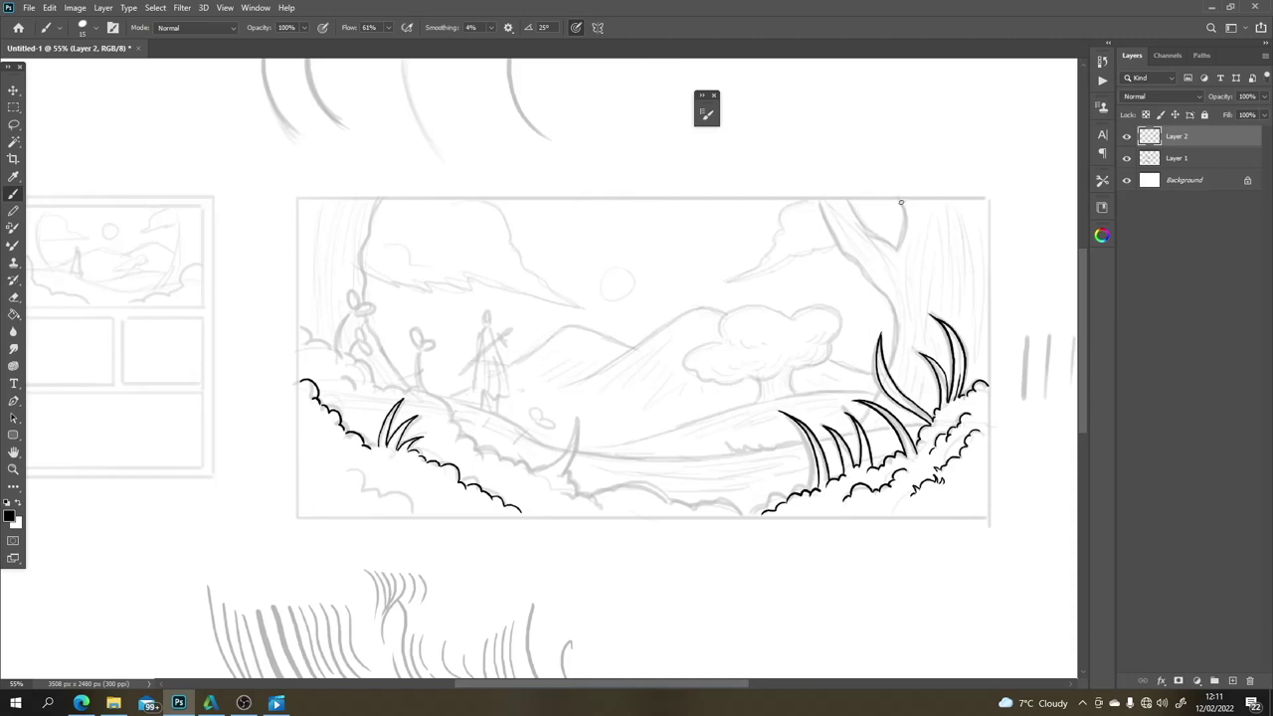
Step: Ink the right tree's forked branches and the trunk's left edge down to its roots, adding the small grass at its base
{"action": "mouse_move", "coordinate": [901, 202]}
{"action": "left_mouse_down"}
{"action": "mouse_move", "coordinate": [897, 247]}
{"action": "mouse_move", "coordinate": [881, 239]}
{"action": "mouse_move", "coordinate": [846, 197]}
{"action": "mouse_move", "coordinate": [827, 219]}
{"action": "mouse_move", "coordinate": [892, 307]}
{"action": "mouse_move", "coordinate": [891, 370]}
{"action": "left_mouse_up"}
{"action": "key", "text": "ctrl+z"}
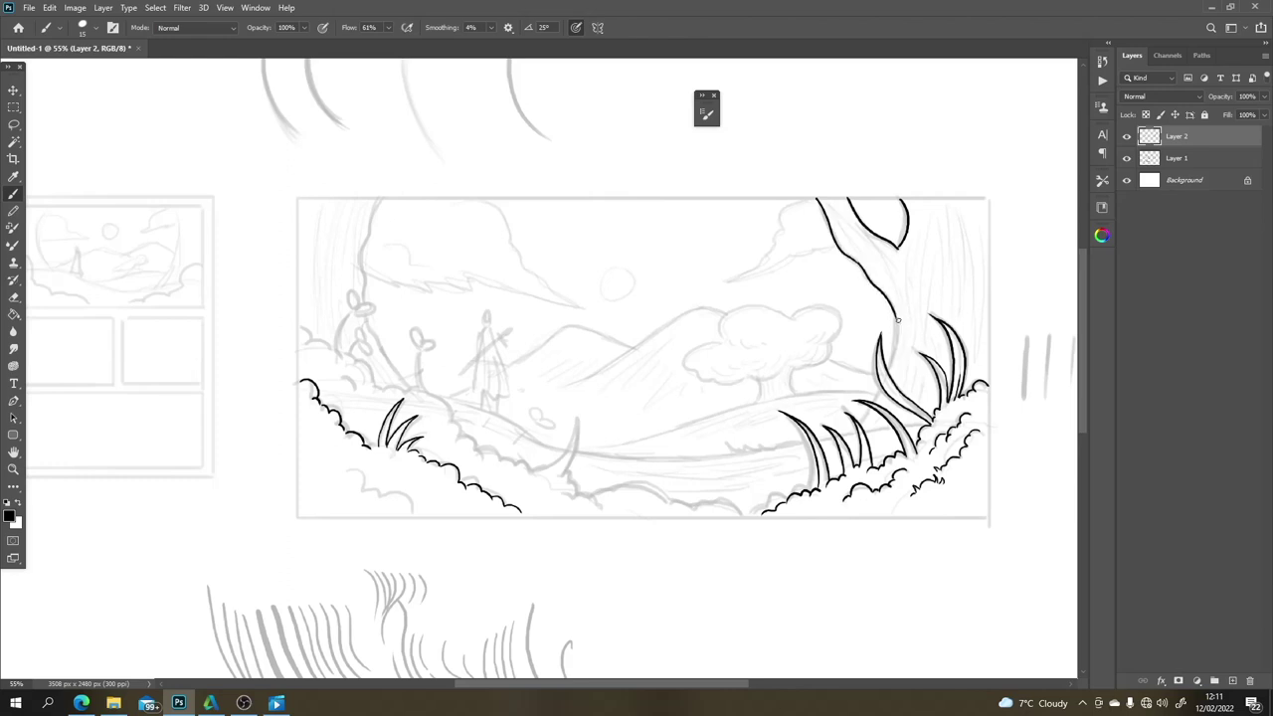
{"action": "left_click_drag", "start_coordinate": [896, 321], "coordinate": [892, 362]}
{"action": "left_click_drag", "start_coordinate": [906, 424], "coordinate": [931, 420]}
Step: Ink the ground line from the right grass across to the figure's feet, with small grass tufts along it
{"action": "left_click_drag", "start_coordinate": [807, 443], "coordinate": [743, 443]}
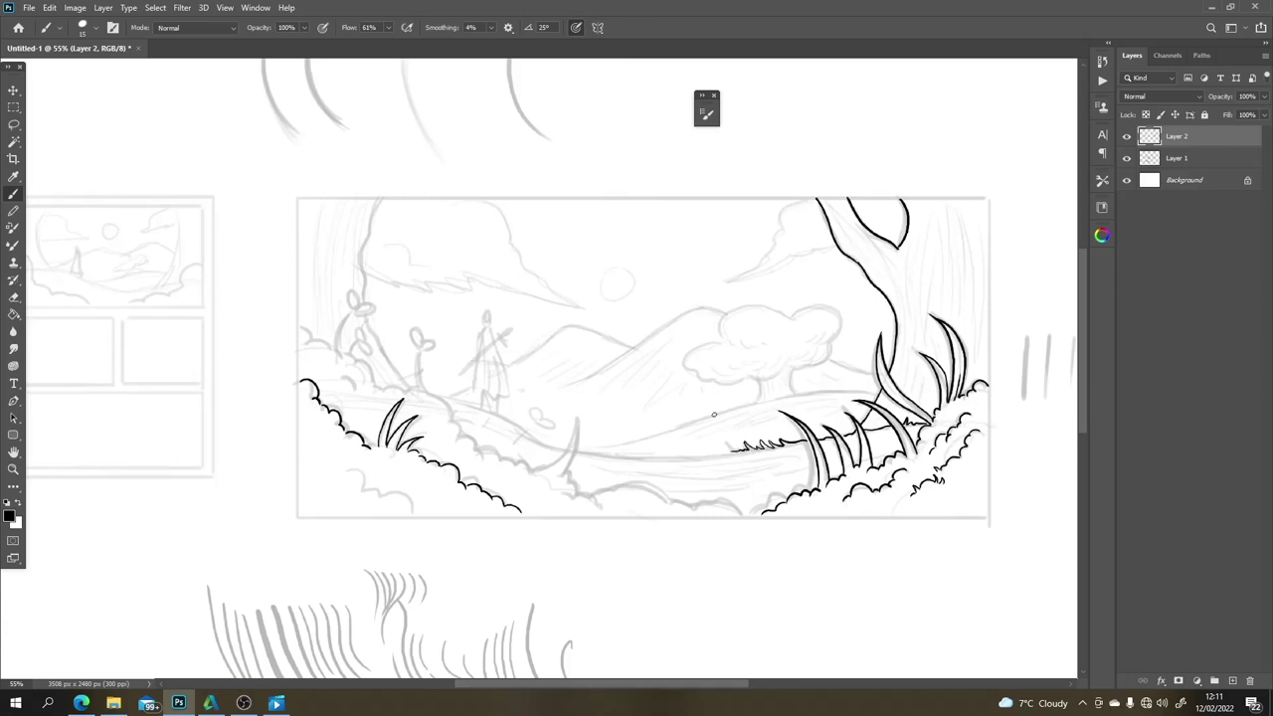
{"action": "key", "text": "ctrl+z"}
{"action": "mouse_move", "coordinate": [803, 440]}
{"action": "left_mouse_down"}
{"action": "mouse_move", "coordinate": [589, 454]}
{"action": "mouse_move", "coordinate": [451, 401]}
{"action": "left_mouse_up"}
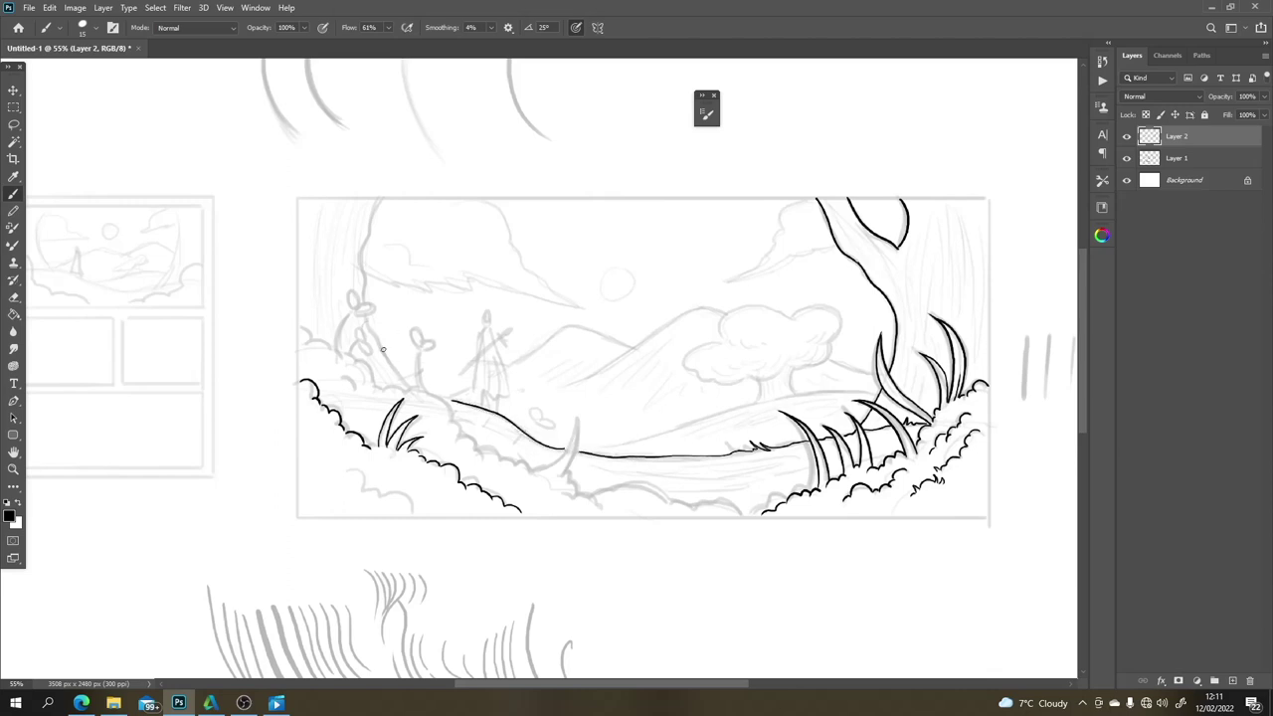
Step: Ink the scalloped outline of the rear bushes on the left, running down from the panel border past the figure
{"action": "left_click_drag", "start_coordinate": [298, 326], "coordinate": [364, 373]}
{"action": "left_click_drag", "start_coordinate": [372, 385], "coordinate": [398, 387]}
{"action": "left_click_drag", "start_coordinate": [429, 394], "coordinate": [504, 469]}
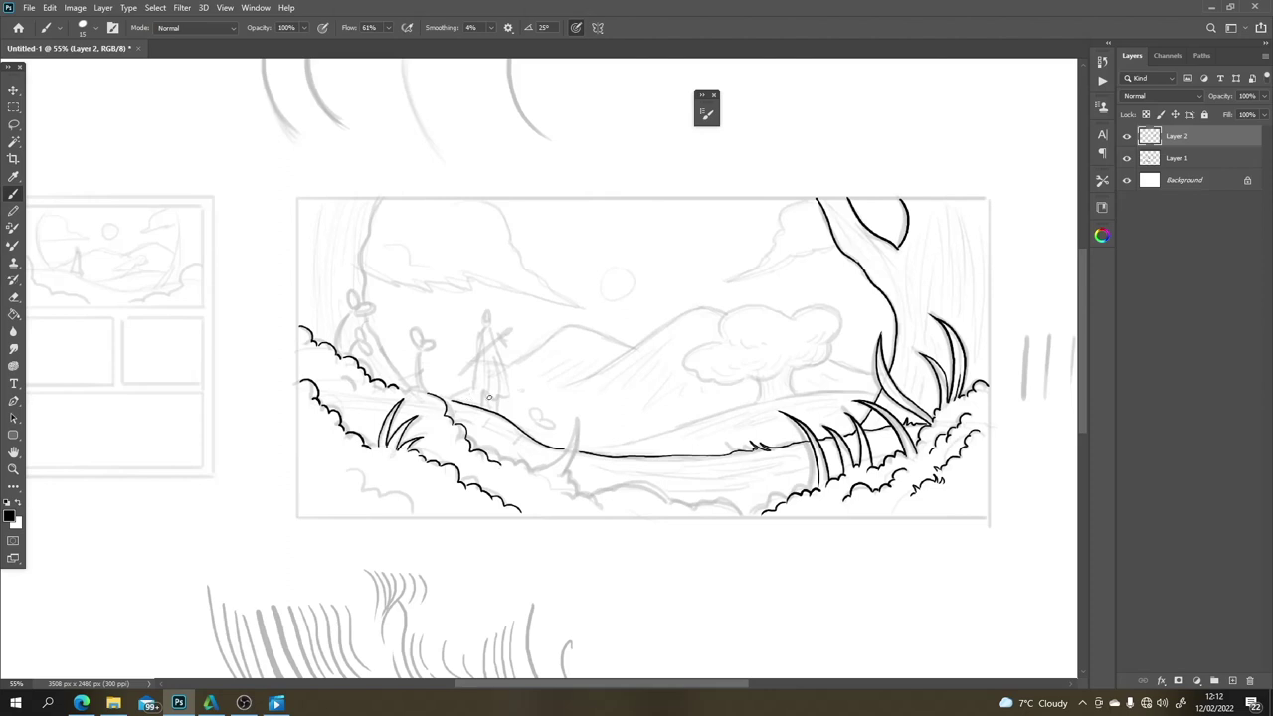
Step: Ink the figure's cloak and feet and the leafy sprouts growing from the left bushes
{"action": "mouse_move", "coordinate": [489, 397]}
{"action": "left_mouse_down"}
{"action": "mouse_move", "coordinate": [469, 393]}
{"action": "mouse_move", "coordinate": [489, 324]}
{"action": "mouse_move", "coordinate": [511, 388]}
{"action": "mouse_move", "coordinate": [487, 412]}
{"action": "left_mouse_up"}
{"action": "mouse_move", "coordinate": [455, 402]}
{"action": "left_mouse_down"}
{"action": "mouse_move", "coordinate": [395, 388]}
{"action": "mouse_move", "coordinate": [417, 352]}
{"action": "mouse_move", "coordinate": [419, 389]}
{"action": "left_mouse_up"}
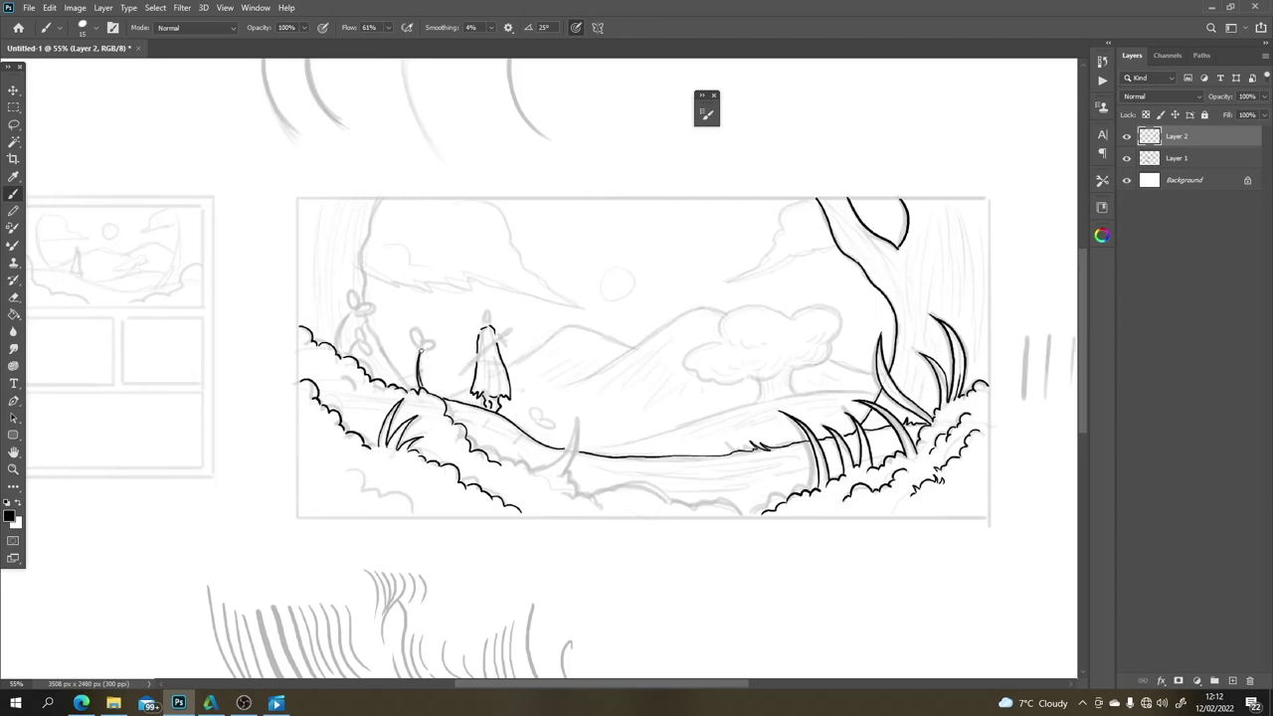
{"action": "mouse_move", "coordinate": [413, 338]}
{"action": "left_mouse_down"}
{"action": "mouse_move", "coordinate": [420, 354]}
{"action": "mouse_move", "coordinate": [360, 344]}
{"action": "mouse_move", "coordinate": [359, 332]}
{"action": "mouse_move", "coordinate": [364, 358]}
{"action": "mouse_move", "coordinate": [345, 324]}
{"action": "mouse_move", "coordinate": [354, 311]}
{"action": "mouse_move", "coordinate": [333, 350]}
{"action": "mouse_move", "coordinate": [348, 296]}
{"action": "mouse_move", "coordinate": [367, 309]}
{"action": "mouse_move", "coordinate": [357, 318]}
{"action": "left_mouse_up"}
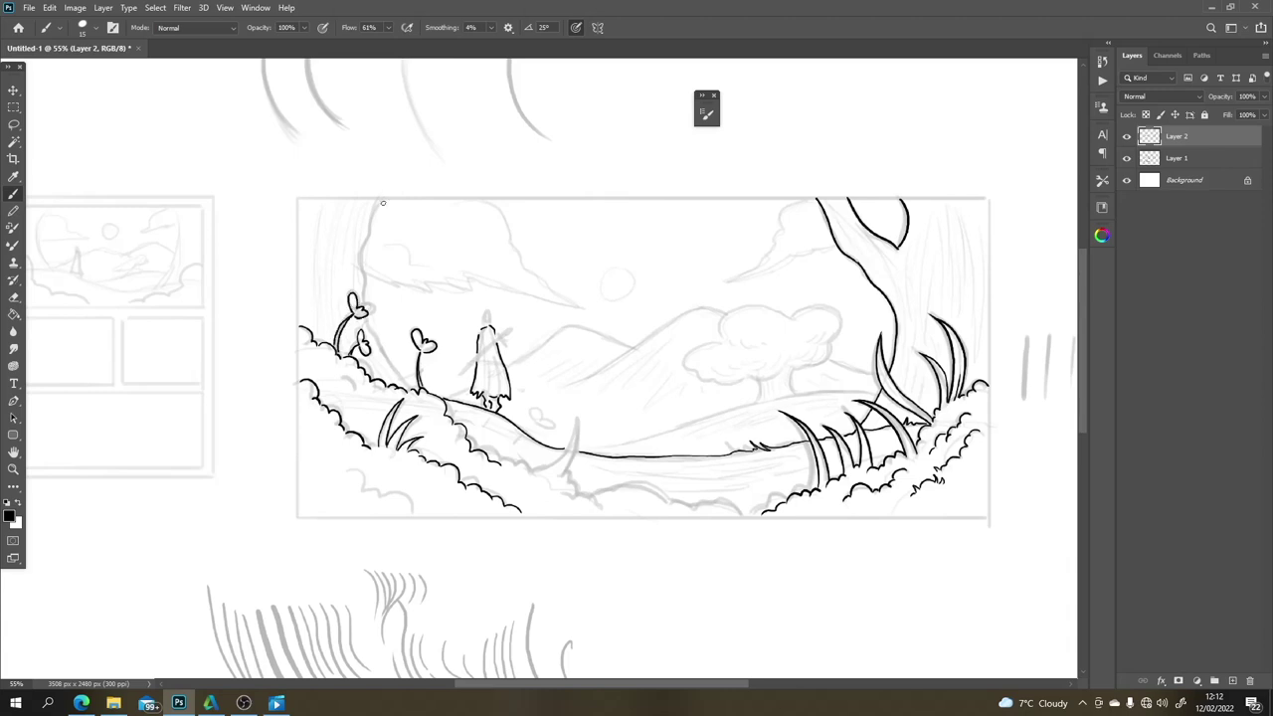
Step: Ink the right edge of the left tree trunk from the panel's upper border downwards
{"action": "left_click_drag", "start_coordinate": [383, 203], "coordinate": [364, 289]}
{"action": "key", "text": "ctrl+z"}
{"action": "left_click_drag", "start_coordinate": [378, 198], "coordinate": [360, 296]}
Step: Ink the middle hill's slope and the rounded tree with its trunks standing on it
{"action": "left_click_drag", "start_coordinate": [871, 395], "coordinate": [763, 410]}
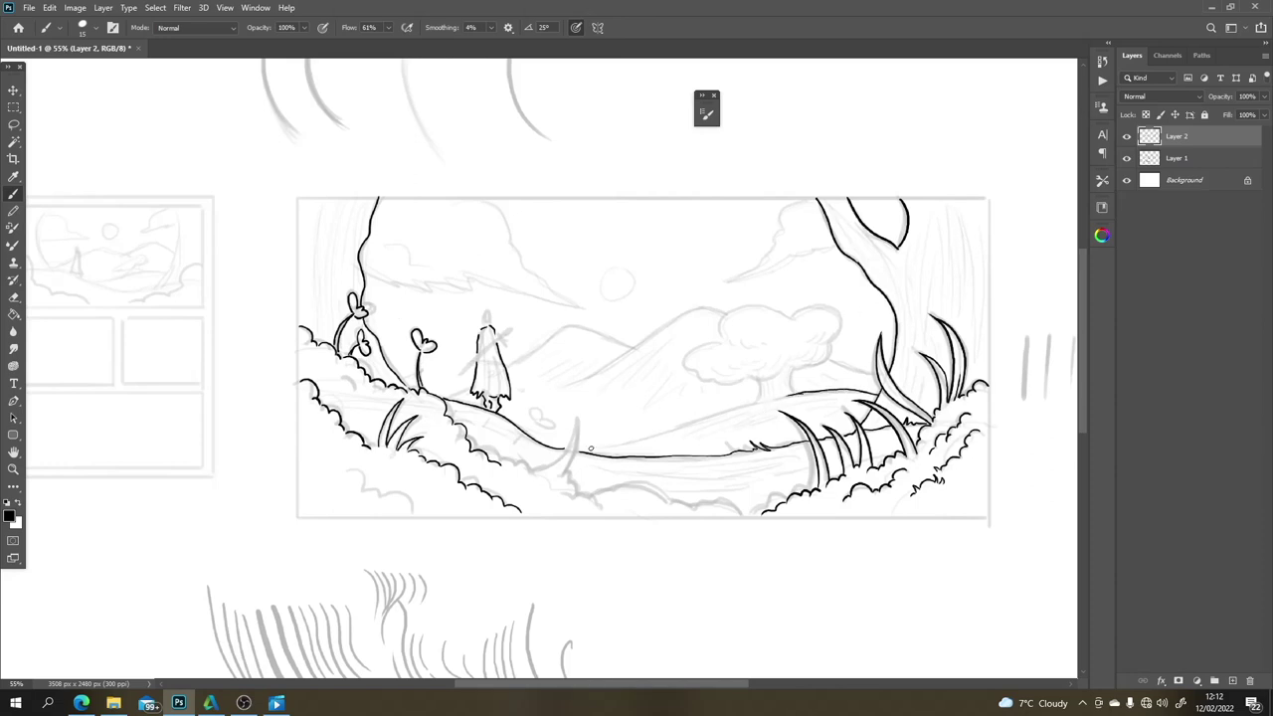
{"action": "mouse_move", "coordinate": [590, 449]}
{"action": "left_mouse_down"}
{"action": "mouse_move", "coordinate": [767, 398]}
{"action": "mouse_move", "coordinate": [758, 381]}
{"action": "mouse_move", "coordinate": [759, 402]}
{"action": "mouse_move", "coordinate": [799, 392]}
{"action": "mouse_move", "coordinate": [789, 366]}
{"action": "mouse_move", "coordinate": [827, 360]}
{"action": "mouse_move", "coordinate": [839, 320]}
{"action": "mouse_move", "coordinate": [829, 309]}
{"action": "mouse_move", "coordinate": [734, 307]}
{"action": "mouse_move", "coordinate": [720, 337]}
{"action": "mouse_move", "coordinate": [684, 359]}
{"action": "mouse_move", "coordinate": [723, 386]}
{"action": "mouse_move", "coordinate": [829, 322]}
{"action": "left_mouse_up"}
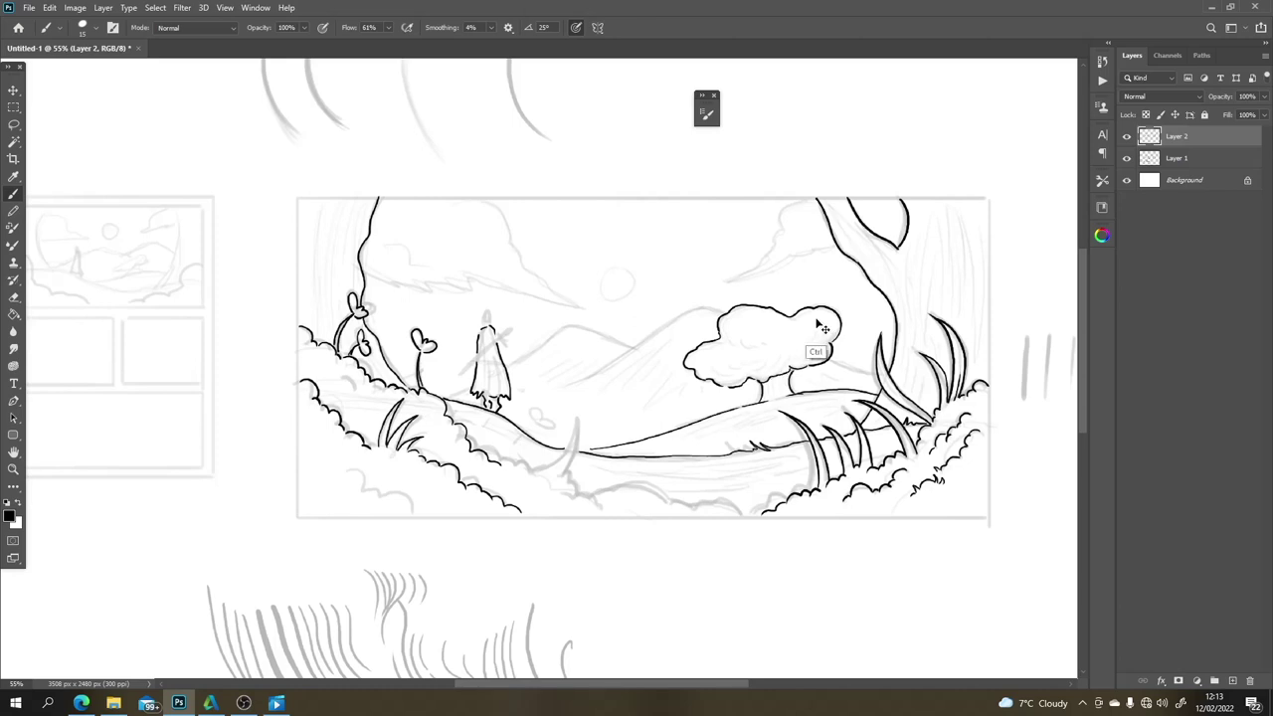
{"action": "key", "text": "ctrl+z"}
{"action": "left_click_drag", "start_coordinate": [788, 368], "coordinate": [738, 383]}
Step: Ink the distant hill beside the rounded tree and the two mountain outlines behind the figure
{"action": "left_click_drag", "start_coordinate": [833, 360], "coordinate": [866, 368]}
{"action": "mouse_move", "coordinate": [724, 311]}
{"action": "left_mouse_down"}
{"action": "mouse_move", "coordinate": [673, 317]}
{"action": "mouse_move", "coordinate": [540, 391]}
{"action": "left_mouse_up"}
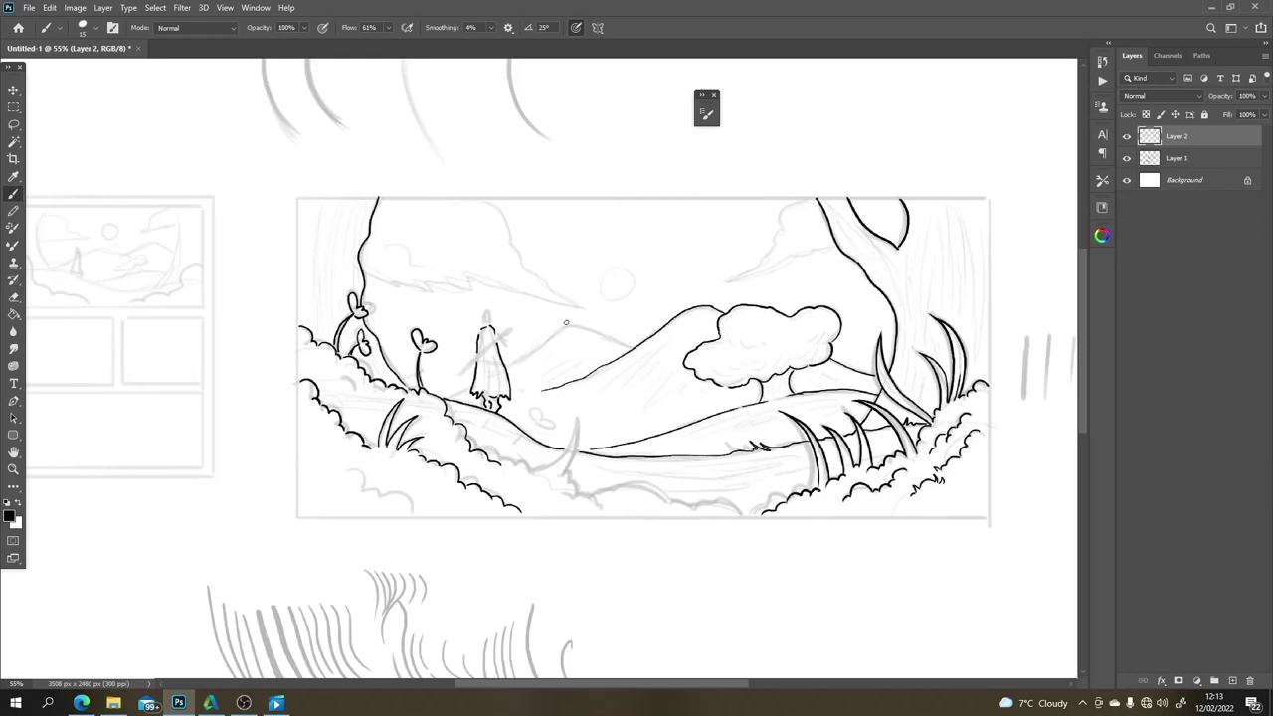
{"action": "mouse_move", "coordinate": [633, 345]}
{"action": "left_mouse_down"}
{"action": "mouse_move", "coordinate": [561, 328]}
{"action": "mouse_move", "coordinate": [449, 400]}
{"action": "left_mouse_up"}
Step: Ink the bushes and the curved grass blade along the lower middle, then hide and reshow the sketch layer to check the line art
{"action": "mouse_move", "coordinate": [746, 512]}
{"action": "left_mouse_down"}
{"action": "mouse_move", "coordinate": [671, 505]}
{"action": "mouse_move", "coordinate": [641, 479]}
{"action": "mouse_move", "coordinate": [597, 489]}
{"action": "mouse_move", "coordinate": [597, 477]}
{"action": "mouse_move", "coordinate": [583, 489]}
{"action": "mouse_move", "coordinate": [596, 503]}
{"action": "mouse_move", "coordinate": [559, 502]}
{"action": "mouse_move", "coordinate": [577, 491]}
{"action": "mouse_move", "coordinate": [566, 479]}
{"action": "mouse_move", "coordinate": [574, 411]}
{"action": "left_mouse_up"}
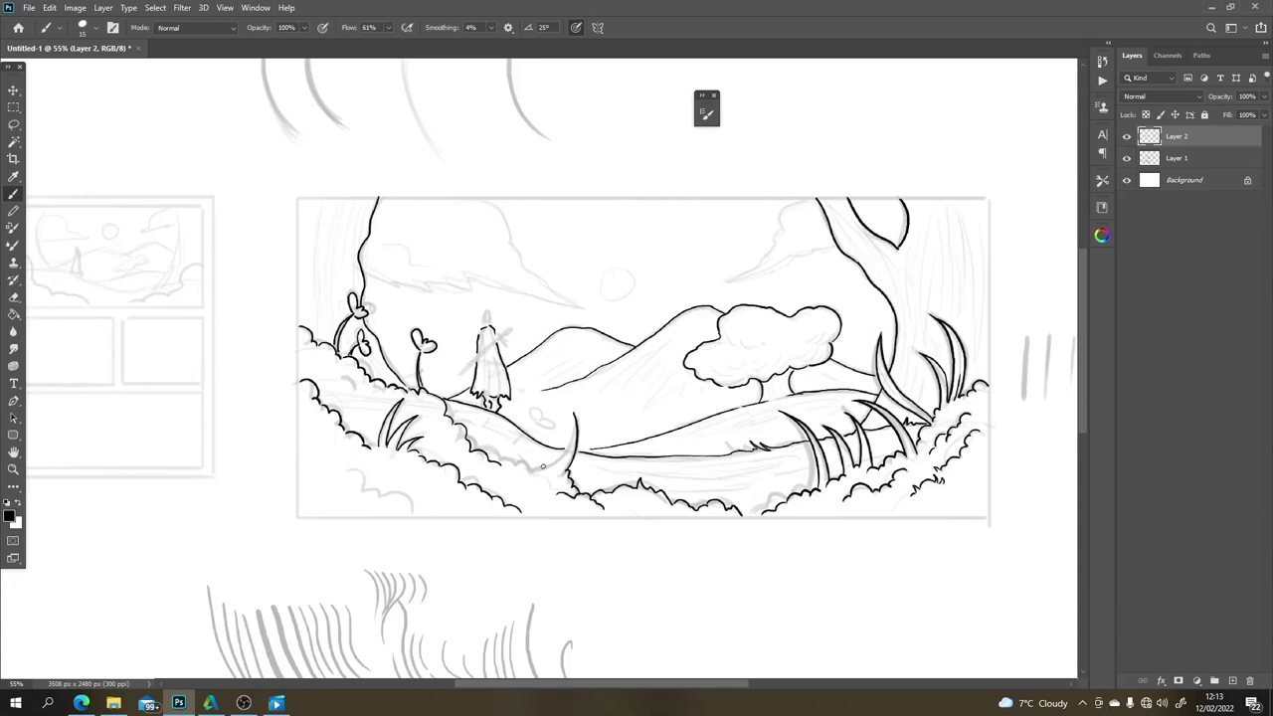
{"action": "mouse_move", "coordinate": [535, 471]}
{"action": "left_mouse_down"}
{"action": "mouse_move", "coordinate": [571, 441]}
{"action": "mouse_move", "coordinate": [574, 420]}
{"action": "left_mouse_up"}
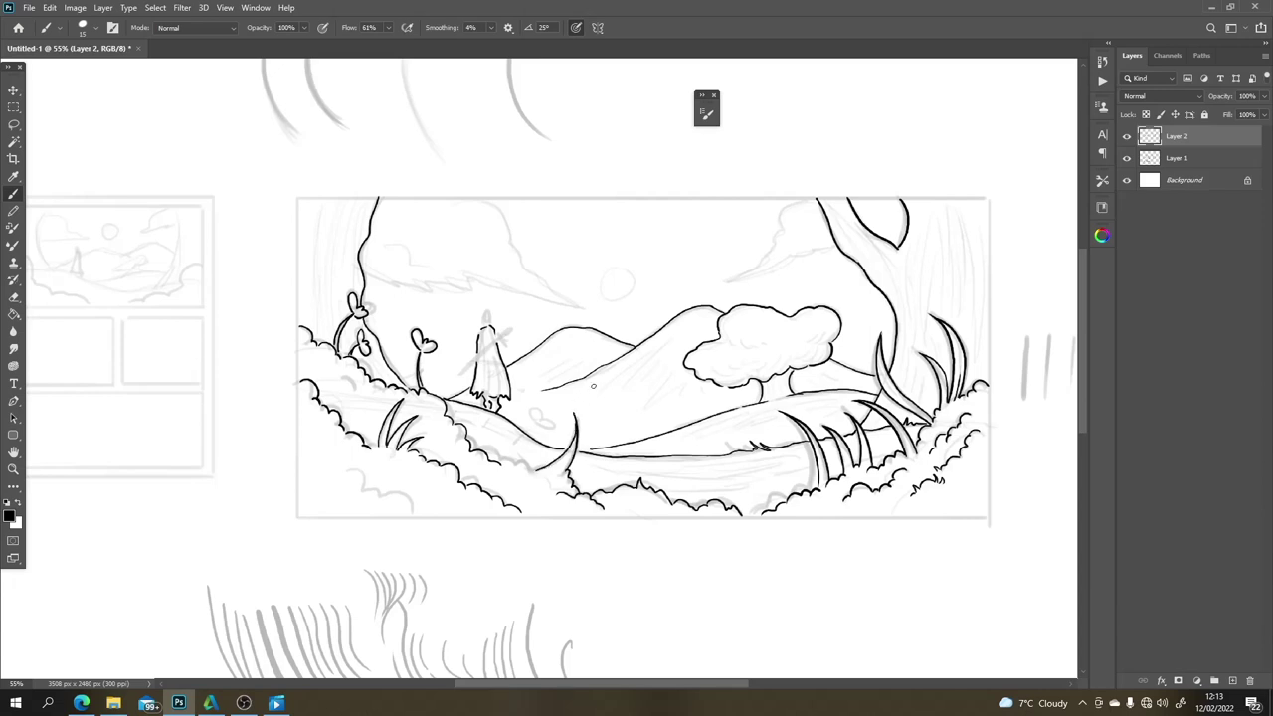
{"action": "left_click", "coordinate": [1126, 158]}
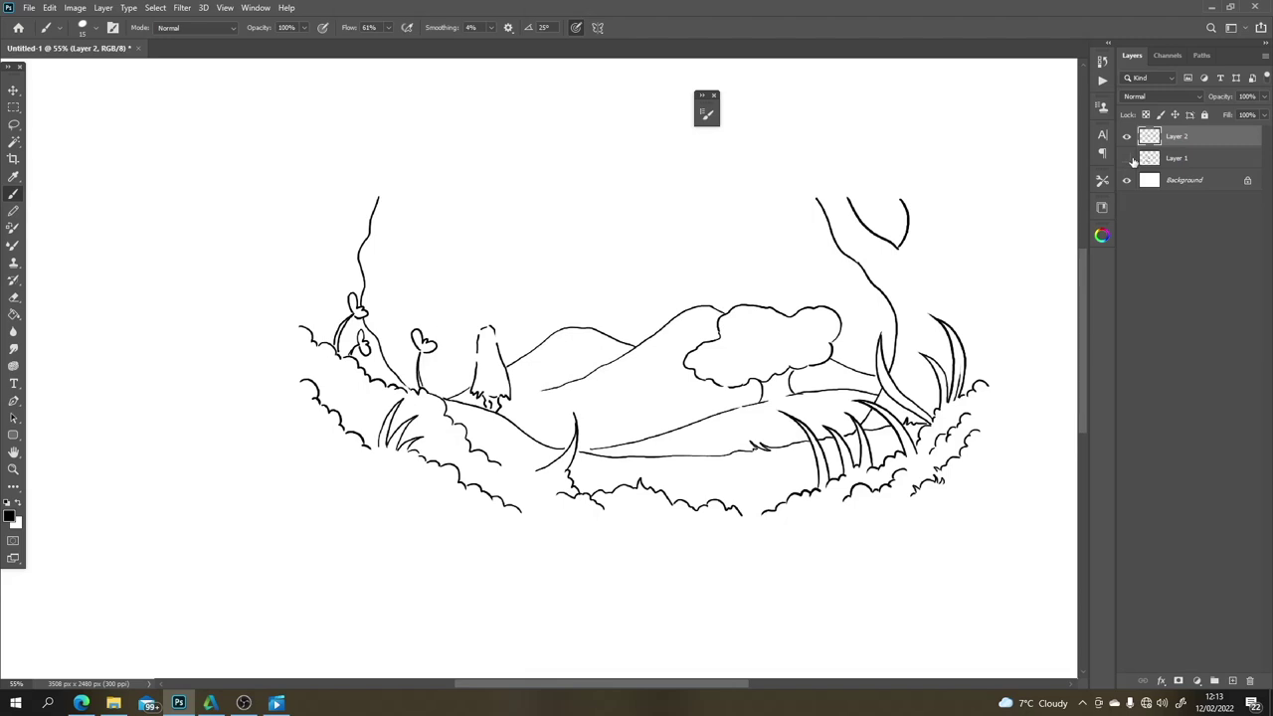
{"action": "left_click", "coordinate": [1127, 158]}
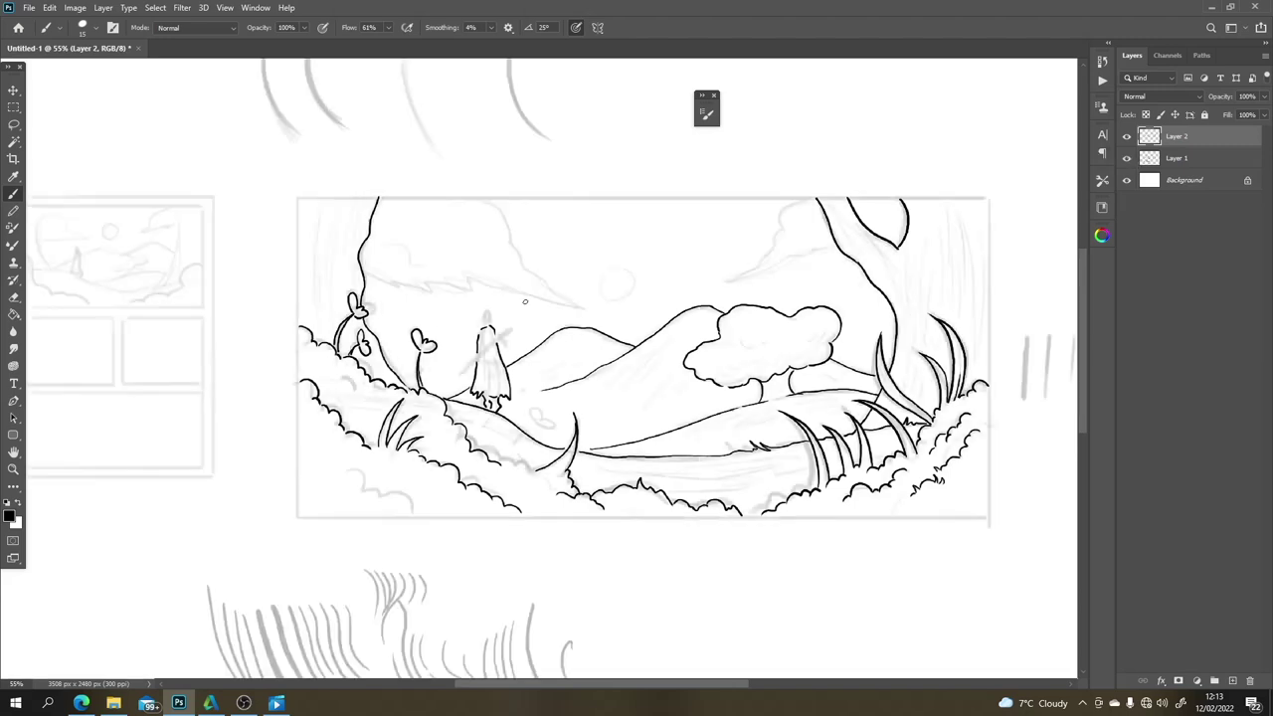
Step: Ink the cloaked figure's head and fill the left tree trunk with vertical bark lines and a knot
{"action": "mouse_move", "coordinate": [485, 324]}
{"action": "left_mouse_down"}
{"action": "mouse_move", "coordinate": [487, 309]}
{"action": "mouse_move", "coordinate": [491, 326]}
{"action": "left_mouse_up"}
{"action": "key", "text": "ctrl+z"}
{"action": "mouse_move", "coordinate": [370, 203]}
{"action": "left_mouse_down"}
{"action": "mouse_move", "coordinate": [352, 273]}
{"action": "mouse_move", "coordinate": [362, 286]}
{"action": "left_mouse_up"}
{"action": "mouse_move", "coordinate": [354, 236]}
{"action": "left_mouse_down"}
{"action": "mouse_move", "coordinate": [344, 275]}
{"action": "mouse_move", "coordinate": [346, 218]}
{"action": "mouse_move", "coordinate": [340, 288]}
{"action": "left_mouse_up"}
{"action": "mouse_move", "coordinate": [354, 203]}
{"action": "left_mouse_down"}
{"action": "mouse_move", "coordinate": [323, 277]}
{"action": "mouse_move", "coordinate": [327, 211]}
{"action": "mouse_move", "coordinate": [332, 320]}
{"action": "mouse_move", "coordinate": [334, 269]}
{"action": "mouse_move", "coordinate": [337, 314]}
{"action": "mouse_move", "coordinate": [334, 277]}
{"action": "mouse_move", "coordinate": [352, 343]}
{"action": "mouse_move", "coordinate": [380, 356]}
{"action": "mouse_move", "coordinate": [376, 370]}
{"action": "mouse_move", "coordinate": [331, 330]}
{"action": "left_mouse_up"}
{"action": "left_click_drag", "start_coordinate": [337, 310], "coordinate": [331, 329]}
{"action": "left_click_drag", "start_coordinate": [321, 211], "coordinate": [318, 283]}
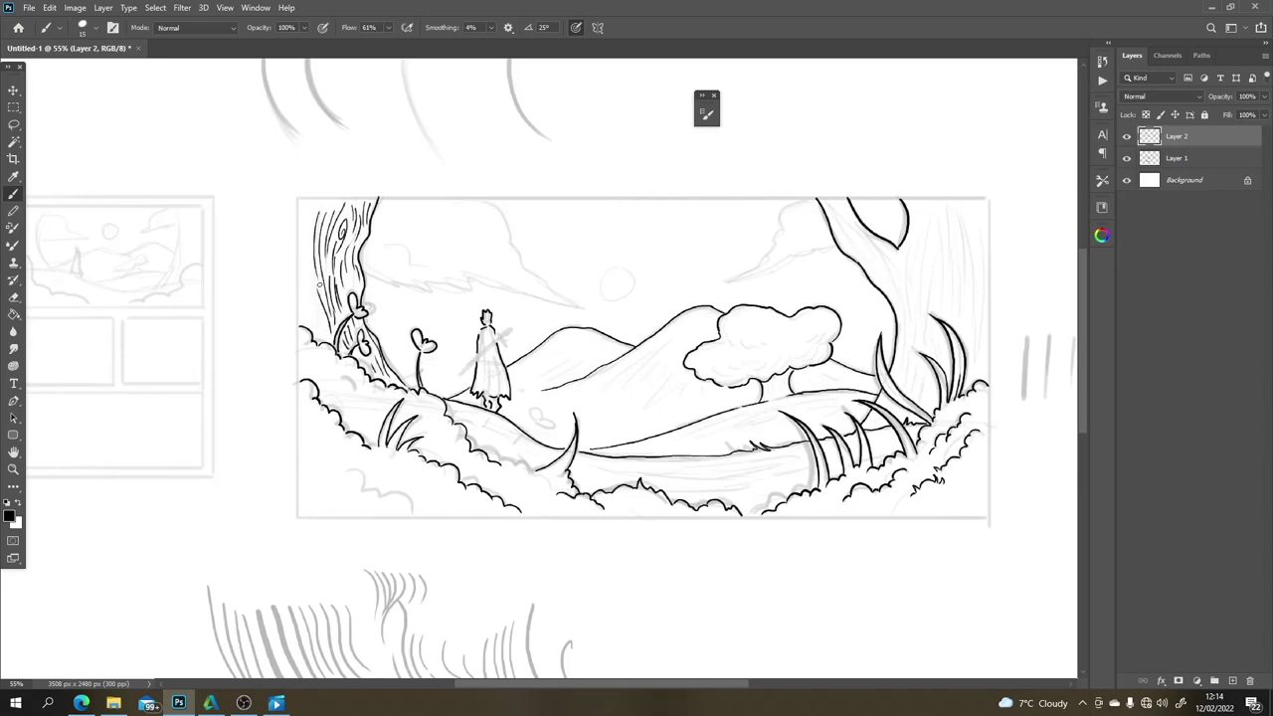
{"action": "left_click_drag", "start_coordinate": [309, 213], "coordinate": [306, 308]}
{"action": "mouse_move", "coordinate": [303, 264]}
{"action": "left_mouse_down"}
{"action": "mouse_move", "coordinate": [309, 320]}
{"action": "mouse_move", "coordinate": [324, 334]}
{"action": "mouse_move", "coordinate": [318, 209]}
{"action": "mouse_move", "coordinate": [310, 234]}
{"action": "mouse_move", "coordinate": [300, 219]}
{"action": "left_mouse_up"}
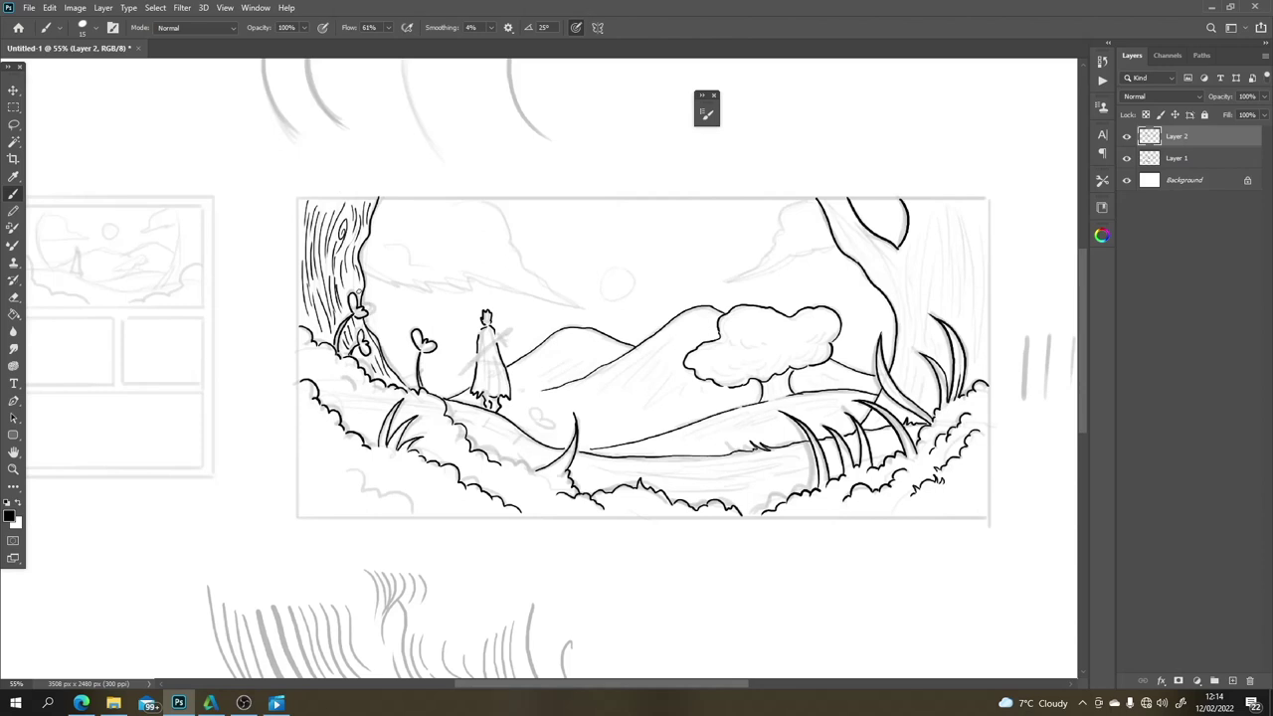
{"action": "left_click_drag", "start_coordinate": [356, 291], "coordinate": [346, 271]}
Step: Draw bark lines along the right tree's left branch and down the left side of its trunk
{"action": "left_click_drag", "start_coordinate": [829, 208], "coordinate": [856, 256]}
{"action": "left_click_drag", "start_coordinate": [834, 200], "coordinate": [873, 269]}
{"action": "left_click_drag", "start_coordinate": [845, 211], "coordinate": [893, 296]}
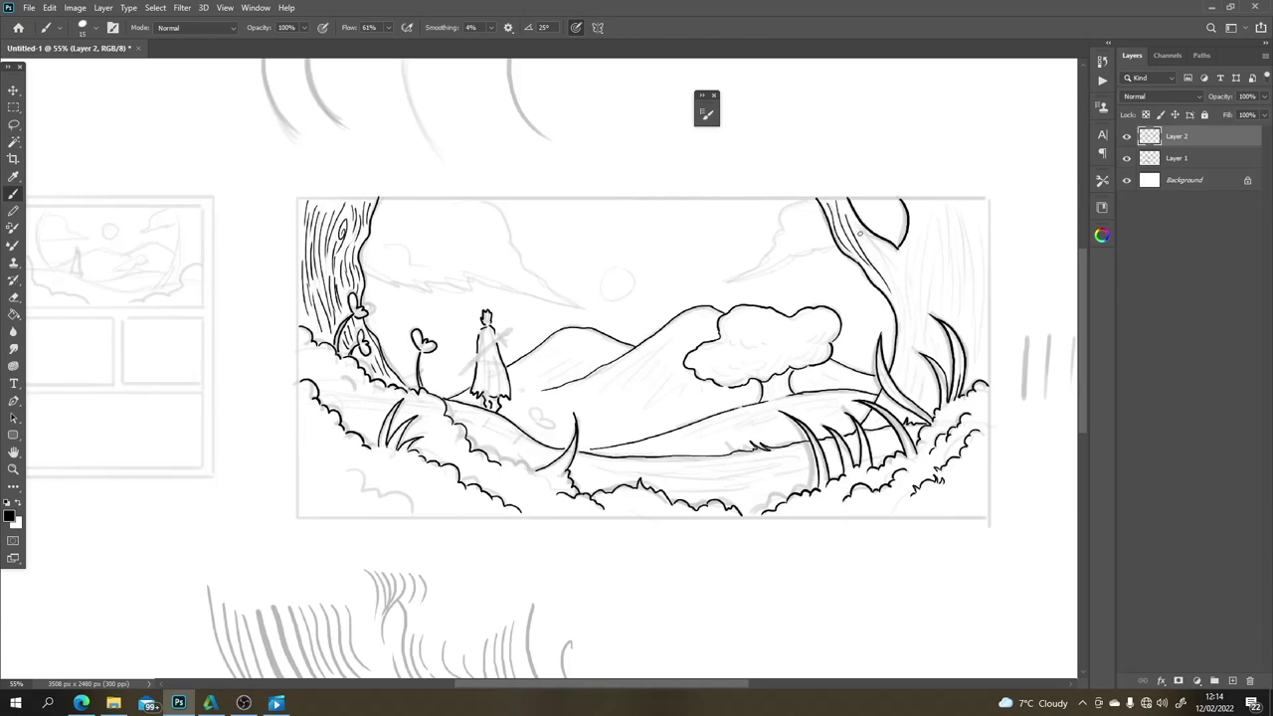
{"action": "left_click_drag", "start_coordinate": [860, 234], "coordinate": [901, 299]}
{"action": "left_click_drag", "start_coordinate": [892, 253], "coordinate": [903, 354]}
{"action": "mouse_move", "coordinate": [905, 304]}
{"action": "left_mouse_down"}
{"action": "mouse_move", "coordinate": [907, 366]}
{"action": "mouse_move", "coordinate": [890, 382]}
{"action": "left_mouse_up"}
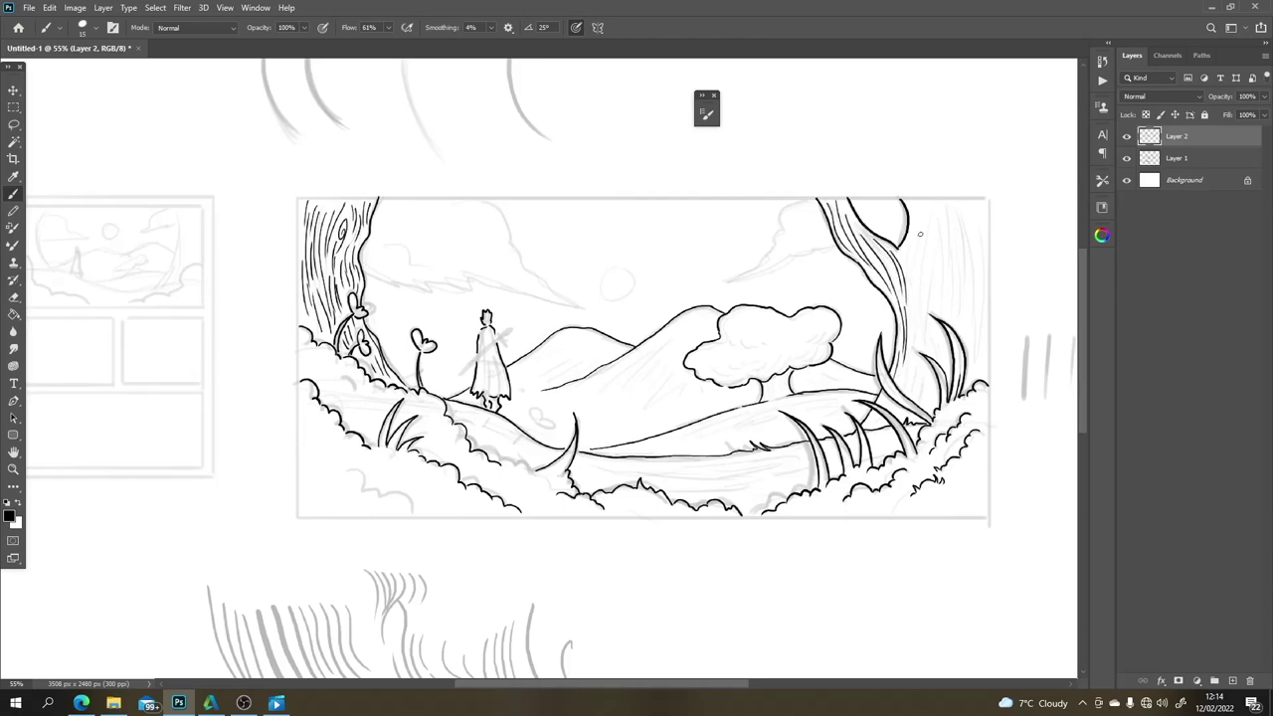
Step: Draw bark lines from the fork's right side down the middle of the right tree's trunk to its roots
{"action": "left_click_drag", "start_coordinate": [909, 203], "coordinate": [922, 312]}
{"action": "left_click_drag", "start_coordinate": [911, 248], "coordinate": [912, 368]}
{"action": "mouse_move", "coordinate": [916, 318]}
{"action": "left_mouse_down"}
{"action": "mouse_move", "coordinate": [922, 408]}
{"action": "mouse_move", "coordinate": [921, 388]}
{"action": "mouse_move", "coordinate": [885, 395]}
{"action": "mouse_move", "coordinate": [903, 380]}
{"action": "left_mouse_up"}
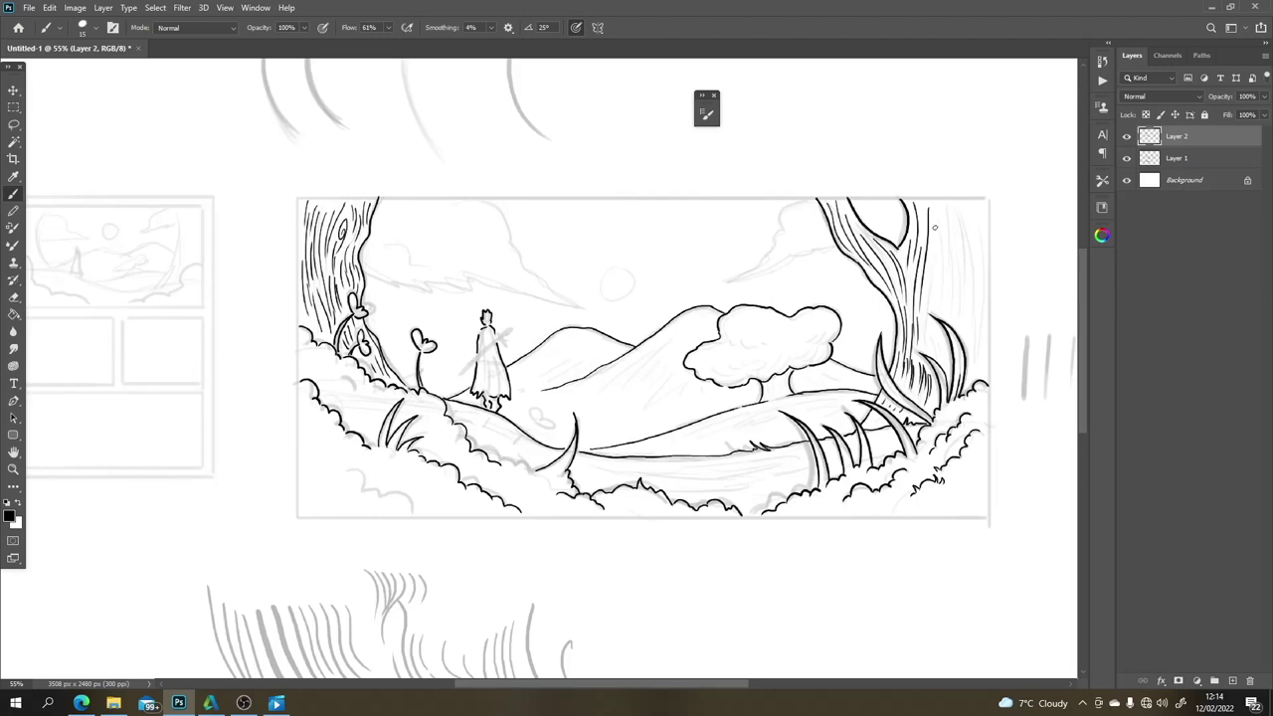
{"action": "left_click_drag", "start_coordinate": [932, 217], "coordinate": [925, 348]}
{"action": "key", "text": "ctrl+z"}
{"action": "left_click_drag", "start_coordinate": [933, 207], "coordinate": [934, 306]}
Step: Try to fill the far right part of the right tree's trunk with vertical bark lines
{"action": "mouse_move", "coordinate": [947, 207]}
{"action": "left_mouse_down"}
{"action": "mouse_move", "coordinate": [940, 314]}
{"action": "mouse_move", "coordinate": [960, 322]}
{"action": "left_mouse_up"}
{"action": "left_click_drag", "start_coordinate": [967, 240], "coordinate": [963, 271]}
{"action": "left_click_drag", "start_coordinate": [982, 198], "coordinate": [982, 340]}
{"action": "mouse_move", "coordinate": [976, 240]}
{"action": "left_mouse_down"}
{"action": "mouse_move", "coordinate": [978, 364]}
{"action": "mouse_move", "coordinate": [972, 346]}
{"action": "left_mouse_up"}
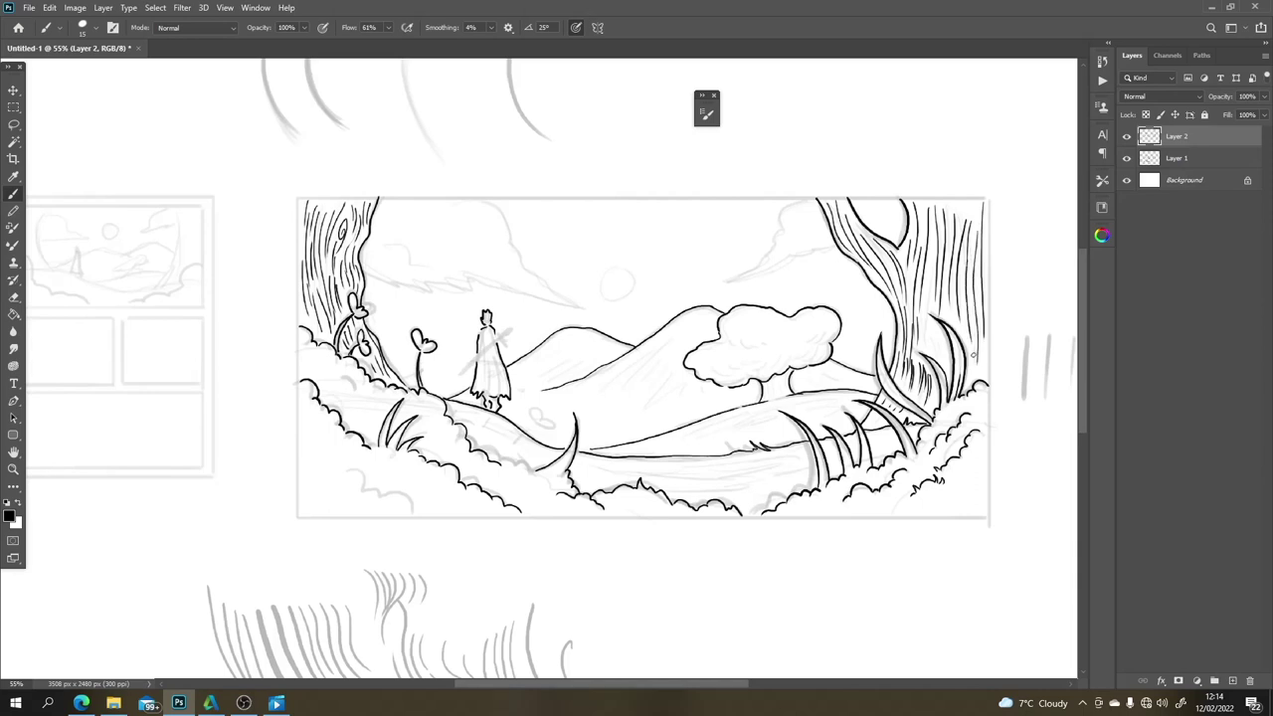
{"action": "key", "text": "ctrl+z"}
{"action": "key", "text": "ctrl+z"}
{"action": "key", "text": "ctrl+z"}
{"action": "key", "text": "ctrl+z"}
{"action": "key", "text": "ctrl+z"}
{"action": "key", "text": "ctrl+z"}
{"action": "key", "text": "ctrl+z"}
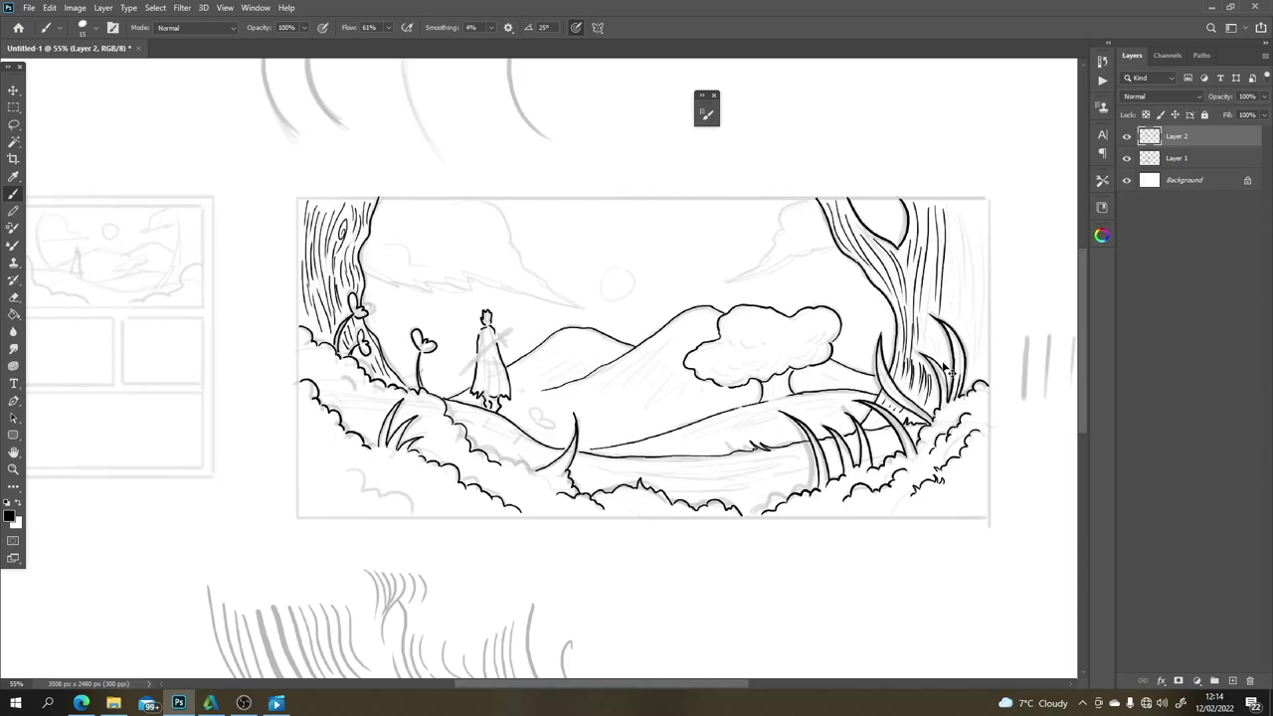
Step: Erase the dense bark strokes at the base of the right tree and redraw lighter bark lines there
{"action": "key", "text": "e"}
{"action": "mouse_move", "coordinate": [927, 386]}
{"action": "left_mouse_down"}
{"action": "mouse_move", "coordinate": [904, 372]}
{"action": "mouse_move", "coordinate": [925, 273]}
{"action": "mouse_move", "coordinate": [904, 394]}
{"action": "left_mouse_up"}
{"action": "key", "text": "b"}
{"action": "mouse_move", "coordinate": [911, 330]}
{"action": "left_mouse_down"}
{"action": "mouse_move", "coordinate": [902, 381]}
{"action": "mouse_move", "coordinate": [913, 394]}
{"action": "mouse_move", "coordinate": [921, 381]}
{"action": "mouse_move", "coordinate": [929, 406]}
{"action": "left_mouse_up"}
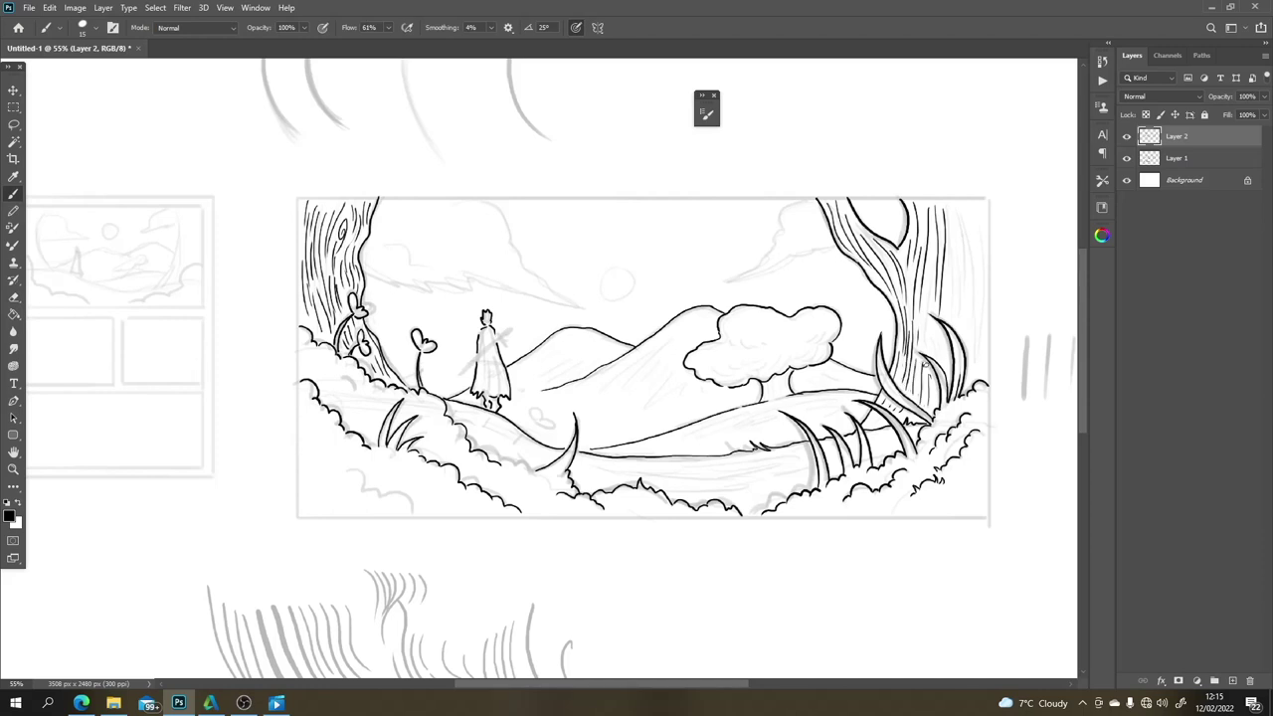
Step: Draw vertical bark lines across the rest of the right tree's trunk up to the panel's right border
{"action": "left_click_drag", "start_coordinate": [918, 341], "coordinate": [926, 270]}
{"action": "mouse_move", "coordinate": [925, 322]}
{"action": "left_mouse_down"}
{"action": "mouse_move", "coordinate": [949, 370]}
{"action": "mouse_move", "coordinate": [935, 354]}
{"action": "mouse_move", "coordinate": [951, 213]}
{"action": "mouse_move", "coordinate": [959, 318]}
{"action": "left_mouse_up"}
{"action": "left_click_drag", "start_coordinate": [972, 210], "coordinate": [968, 345]}
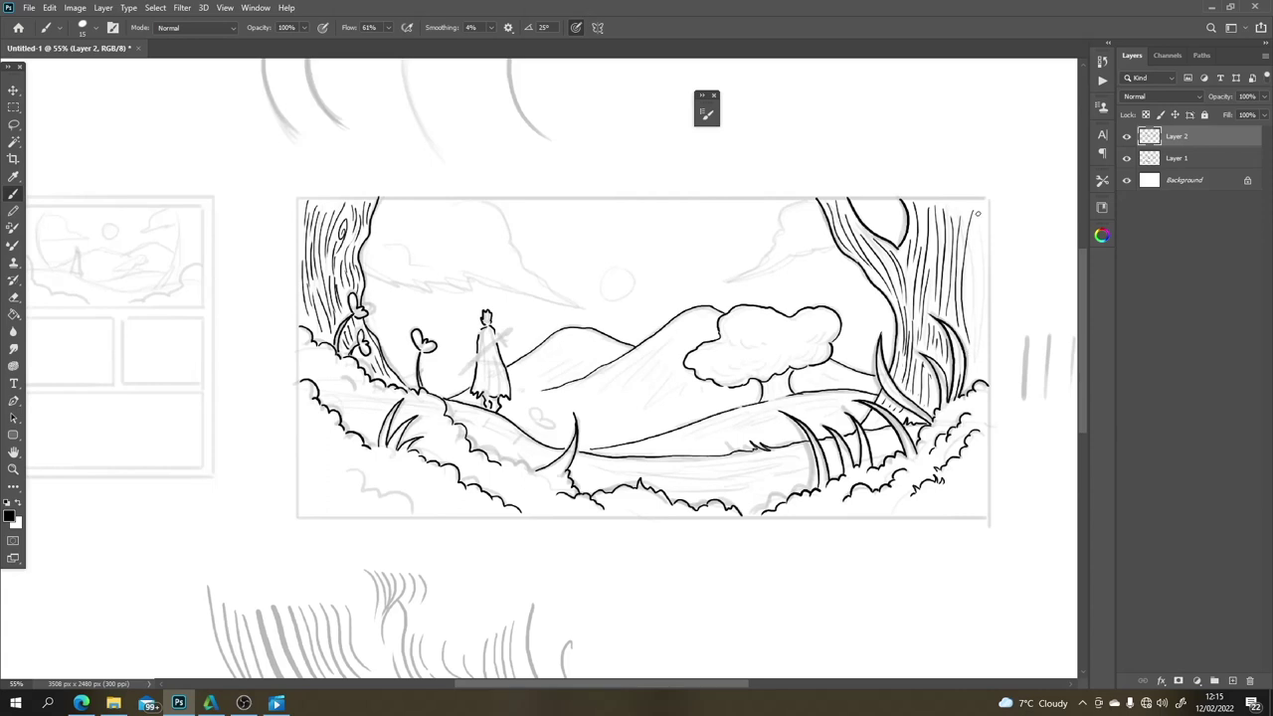
{"action": "left_click_drag", "start_coordinate": [976, 212], "coordinate": [973, 311]}
{"action": "left_click_drag", "start_coordinate": [979, 254], "coordinate": [981, 328]}
{"action": "mouse_move", "coordinate": [966, 276]}
{"action": "left_mouse_down"}
{"action": "mouse_move", "coordinate": [975, 369]}
{"action": "mouse_move", "coordinate": [985, 272]}
{"action": "left_mouse_up"}
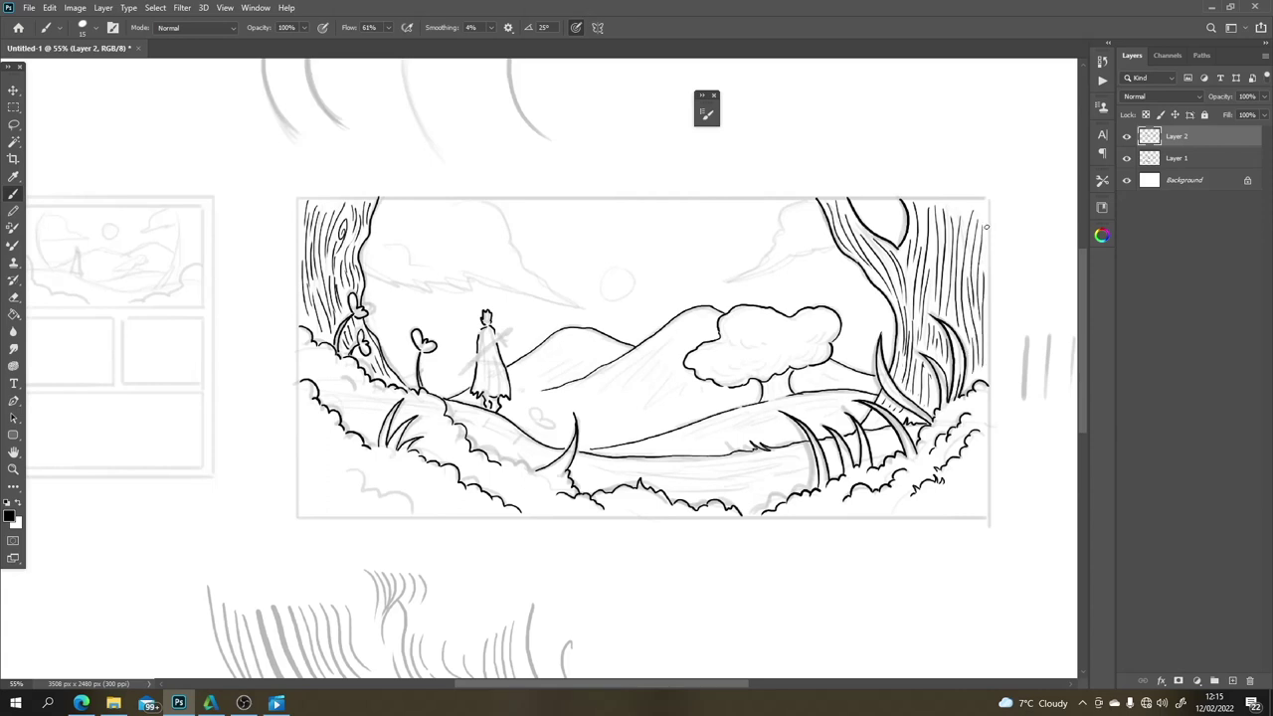
{"action": "mouse_move", "coordinate": [986, 203]}
{"action": "left_mouse_down"}
{"action": "mouse_move", "coordinate": [970, 261]}
{"action": "mouse_move", "coordinate": [962, 197]}
{"action": "left_mouse_up"}
Step: Ink the remaining scalloped bush contours in the panel's lower right and lower left corners
{"action": "left_click_drag", "start_coordinate": [981, 479], "coordinate": [943, 505]}
{"action": "left_click_drag", "start_coordinate": [344, 471], "coordinate": [418, 509]}
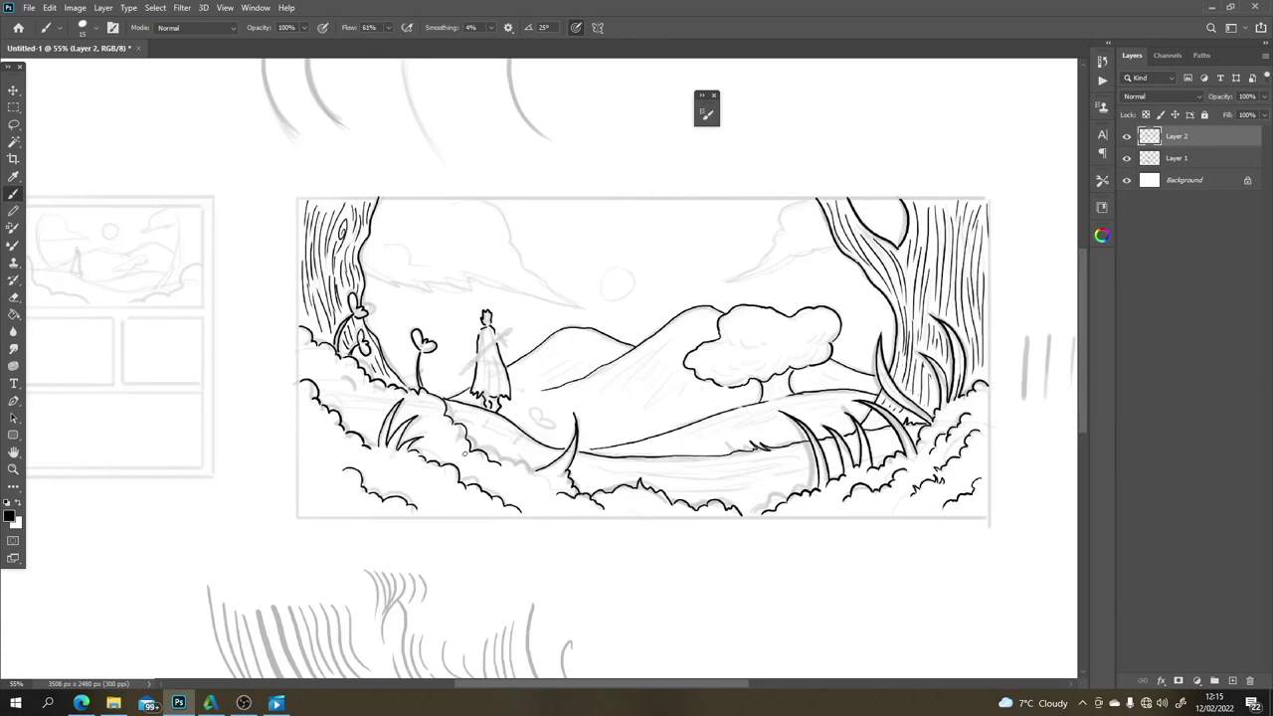
Step: Ink the flower stem beside the path, the round sun, and the cloud outlines on both sides of the sky
{"action": "mouse_move", "coordinate": [524, 429]}
{"action": "left_mouse_down"}
{"action": "mouse_move", "coordinate": [502, 461]}
{"action": "mouse_move", "coordinate": [531, 408]}
{"action": "mouse_move", "coordinate": [545, 423]}
{"action": "mouse_move", "coordinate": [533, 476]}
{"action": "mouse_move", "coordinate": [545, 484]}
{"action": "mouse_move", "coordinate": [499, 462]}
{"action": "left_mouse_up"}
{"action": "mouse_move", "coordinate": [614, 264]}
{"action": "left_mouse_down"}
{"action": "mouse_move", "coordinate": [602, 288]}
{"action": "mouse_move", "coordinate": [635, 282]}
{"action": "mouse_move", "coordinate": [617, 264]}
{"action": "left_mouse_up"}
{"action": "mouse_move", "coordinate": [792, 202]}
{"action": "left_mouse_down"}
{"action": "mouse_move", "coordinate": [762, 267]}
{"action": "mouse_move", "coordinate": [731, 282]}
{"action": "mouse_move", "coordinate": [835, 260]}
{"action": "mouse_move", "coordinate": [901, 227]}
{"action": "left_mouse_up"}
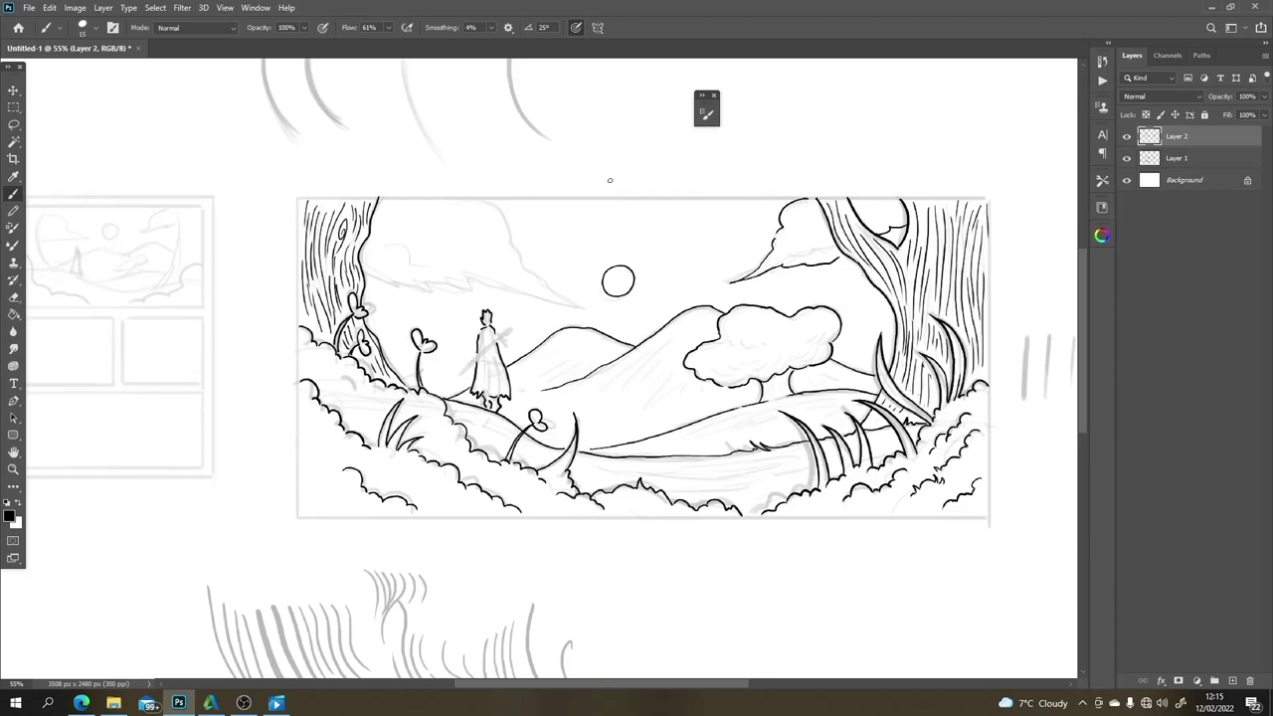
{"action": "mouse_move", "coordinate": [485, 199]}
{"action": "left_mouse_down"}
{"action": "mouse_move", "coordinate": [543, 281]}
{"action": "mouse_move", "coordinate": [590, 306]}
{"action": "mouse_move", "coordinate": [472, 269]}
{"action": "mouse_move", "coordinate": [494, 278]}
{"action": "mouse_move", "coordinate": [385, 278]}
{"action": "mouse_move", "coordinate": [406, 246]}
{"action": "mouse_move", "coordinate": [444, 264]}
{"action": "left_mouse_up"}
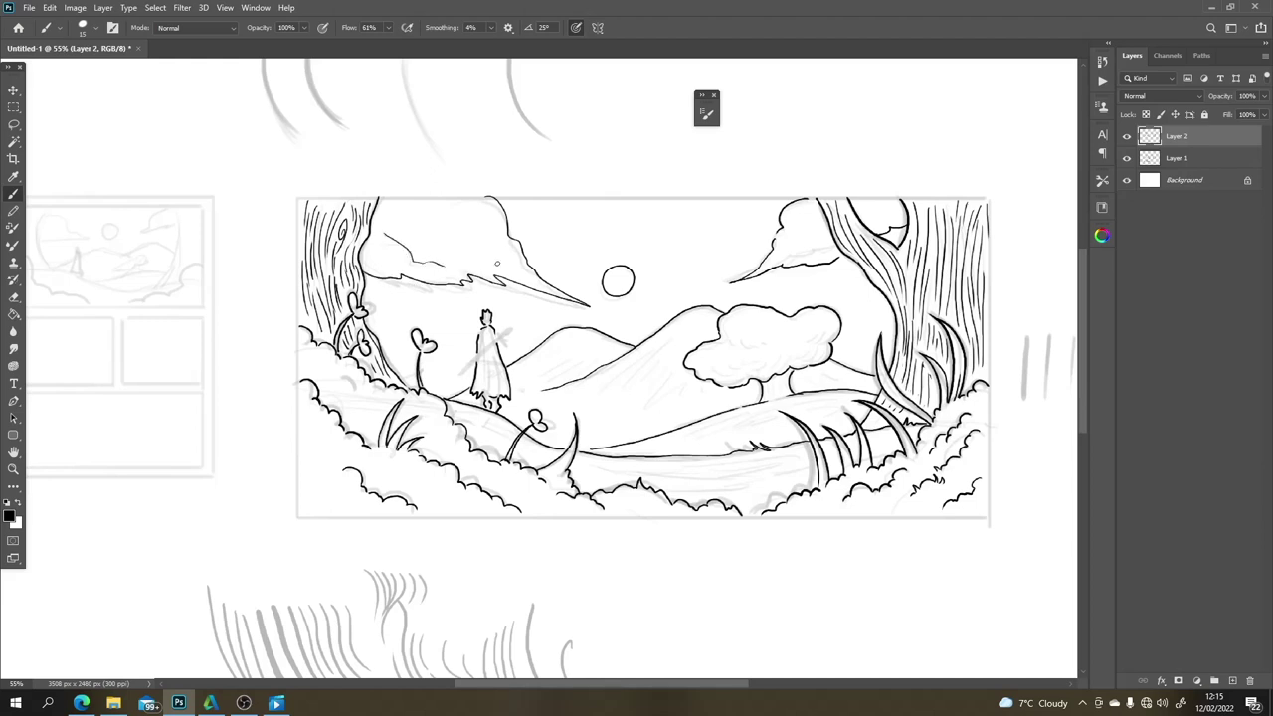
Step: Ink the standing figure's diagonal sword and coat folds, and erase the untidy lines around its feet
{"action": "left_click_drag", "start_coordinate": [462, 372], "coordinate": [507, 336]}
{"action": "left_click_drag", "start_coordinate": [457, 375], "coordinate": [464, 370]}
{"action": "mouse_move", "coordinate": [505, 396]}
{"action": "left_mouse_down"}
{"action": "mouse_move", "coordinate": [503, 368]}
{"action": "mouse_move", "coordinate": [503, 394]}
{"action": "mouse_move", "coordinate": [485, 396]}
{"action": "mouse_move", "coordinate": [502, 380]}
{"action": "left_mouse_up"}
{"action": "mouse_move", "coordinate": [491, 328]}
{"action": "left_mouse_down"}
{"action": "mouse_move", "coordinate": [505, 358]}
{"action": "mouse_move", "coordinate": [479, 342]}
{"action": "mouse_move", "coordinate": [477, 354]}
{"action": "left_mouse_up"}
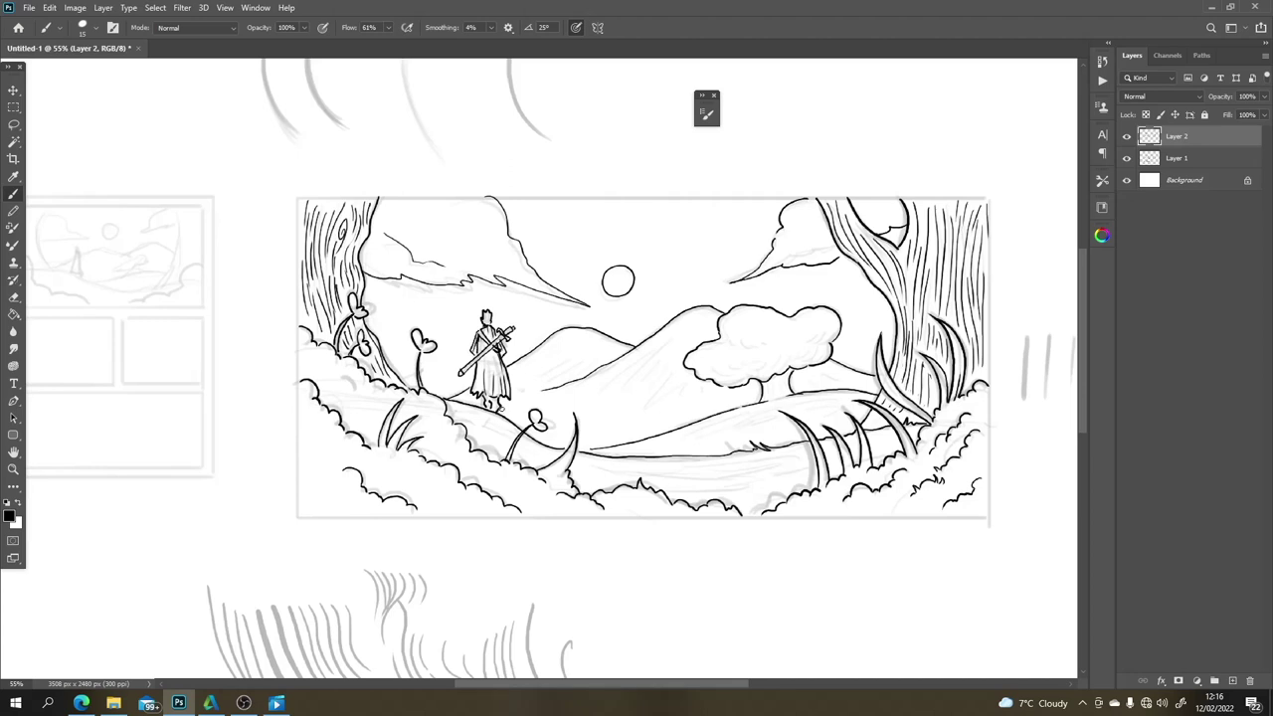
{"action": "key", "text": "e"}
{"action": "mouse_move", "coordinate": [493, 403]}
{"action": "left_mouse_down"}
{"action": "mouse_move", "coordinate": [509, 409]}
{"action": "mouse_move", "coordinate": [483, 410]}
{"action": "mouse_move", "coordinate": [506, 418]}
{"action": "left_mouse_up"}
{"action": "key", "text": "b"}
Step: Hatch the slopes of both background mountains with short diagonal strokes
{"action": "mouse_move", "coordinate": [623, 367]}
{"action": "left_mouse_down"}
{"action": "mouse_move", "coordinate": [652, 356]}
{"action": "mouse_move", "coordinate": [642, 386]}
{"action": "mouse_move", "coordinate": [658, 407]}
{"action": "mouse_move", "coordinate": [604, 386]}
{"action": "mouse_move", "coordinate": [561, 406]}
{"action": "left_mouse_up"}
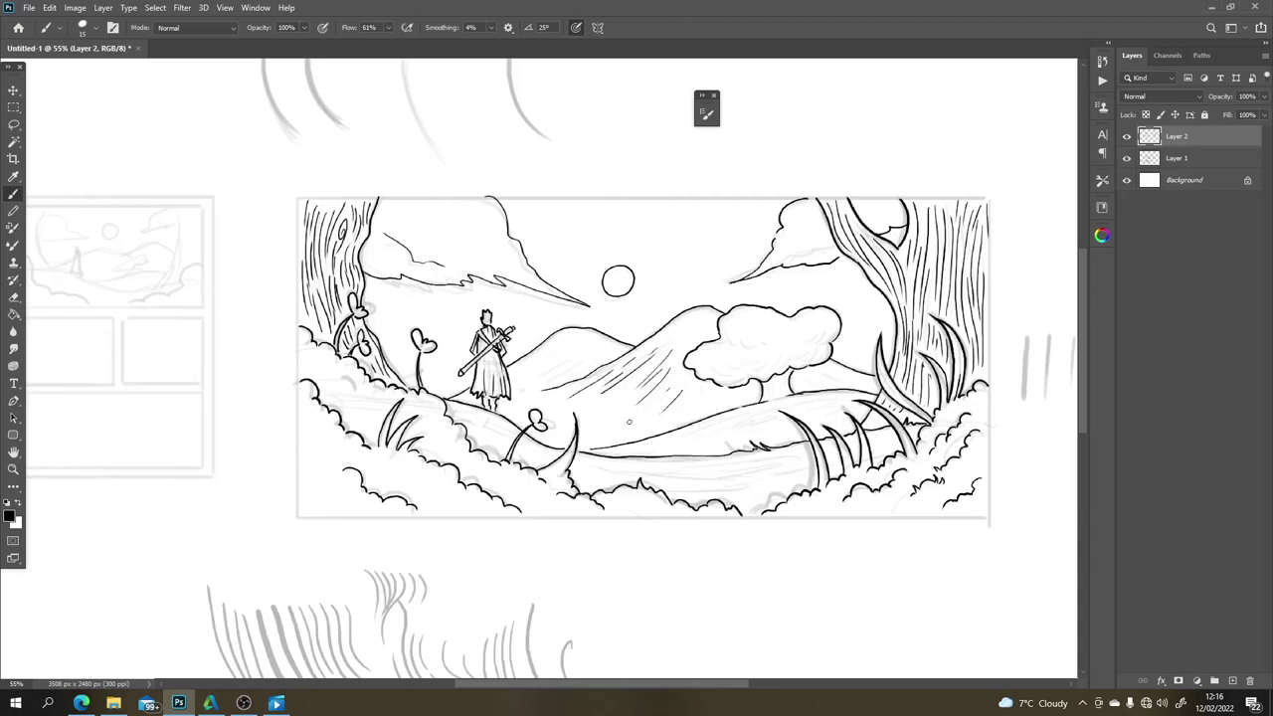
{"action": "mouse_move", "coordinate": [572, 344]}
{"action": "left_mouse_down"}
{"action": "mouse_move", "coordinate": [548, 365]}
{"action": "mouse_move", "coordinate": [548, 385]}
{"action": "mouse_move", "coordinate": [568, 381]}
{"action": "left_mouse_up"}
{"action": "left_click_drag", "start_coordinate": [596, 355], "coordinate": [581, 371]}
Step: Add bark lines to the round tree's trunk and small curved shading strokes within its foliage
{"action": "mouse_move", "coordinate": [762, 383]}
{"action": "left_mouse_down"}
{"action": "mouse_move", "coordinate": [759, 399]}
{"action": "mouse_move", "coordinate": [781, 396]}
{"action": "left_mouse_up"}
{"action": "left_click_drag", "start_coordinate": [813, 355], "coordinate": [802, 361]}
{"action": "mouse_move", "coordinate": [726, 375]}
{"action": "left_mouse_down"}
{"action": "mouse_move", "coordinate": [750, 375]}
{"action": "mouse_move", "coordinate": [727, 368]}
{"action": "mouse_move", "coordinate": [769, 346]}
{"action": "left_mouse_up"}
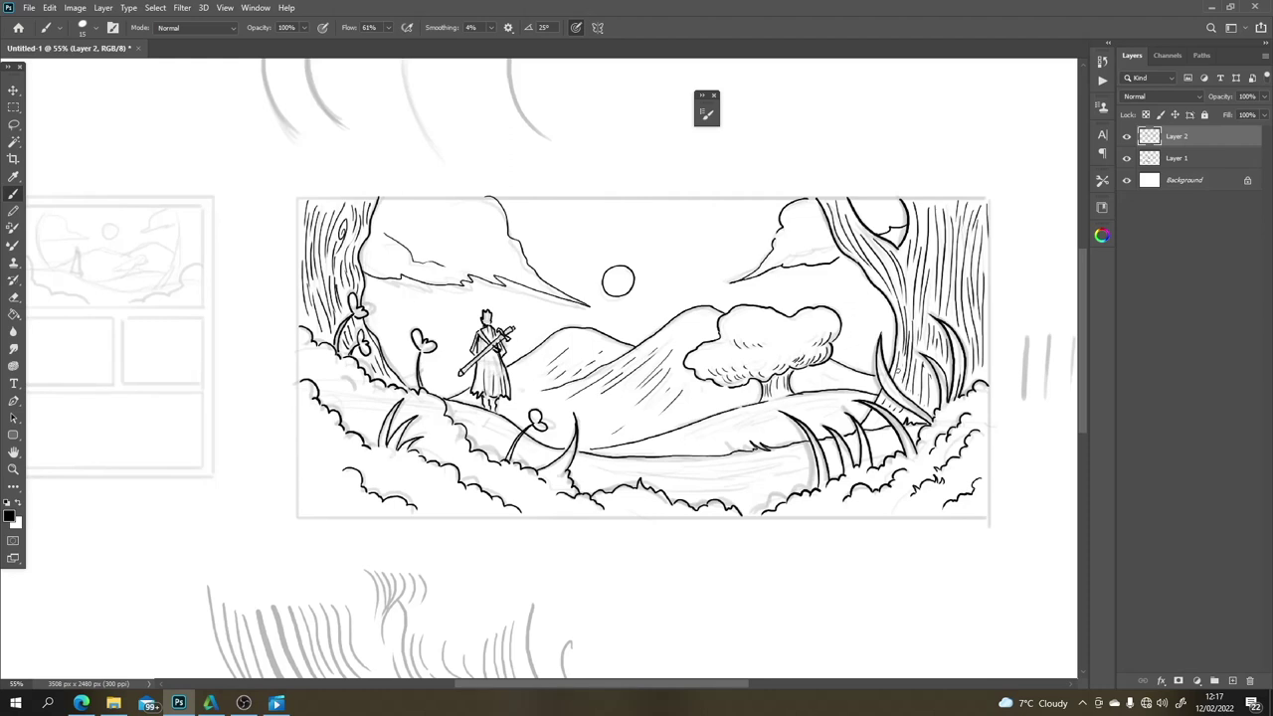
{"action": "mouse_move", "coordinate": [860, 322]}
{"action": "left_mouse_down"}
{"action": "mouse_move", "coordinate": [853, 348]}
{"action": "mouse_move", "coordinate": [869, 338]}
{"action": "left_mouse_up"}
{"action": "key", "text": "ctrl+z"}
{"action": "key", "text": "ctrl+z"}
{"action": "key", "text": "ctrl+z"}
Step: Add fine contour lines across the hills and horizontal ripple lines on the water with a smaller brush
{"action": "key", "text": "bracketleft"}
{"action": "left_click_drag", "start_coordinate": [754, 409], "coordinate": [821, 404]}
{"action": "left_click_drag", "start_coordinate": [805, 409], "coordinate": [830, 409]}
{"action": "left_click_drag", "start_coordinate": [735, 437], "coordinate": [650, 451]}
{"action": "left_click_drag", "start_coordinate": [779, 460], "coordinate": [674, 484]}
{"action": "left_click_drag", "start_coordinate": [769, 482], "coordinate": [592, 477]}
{"action": "mouse_move", "coordinate": [502, 429]}
{"action": "left_mouse_down"}
{"action": "mouse_move", "coordinate": [467, 409]}
{"action": "mouse_move", "coordinate": [491, 430]}
{"action": "left_mouse_up"}
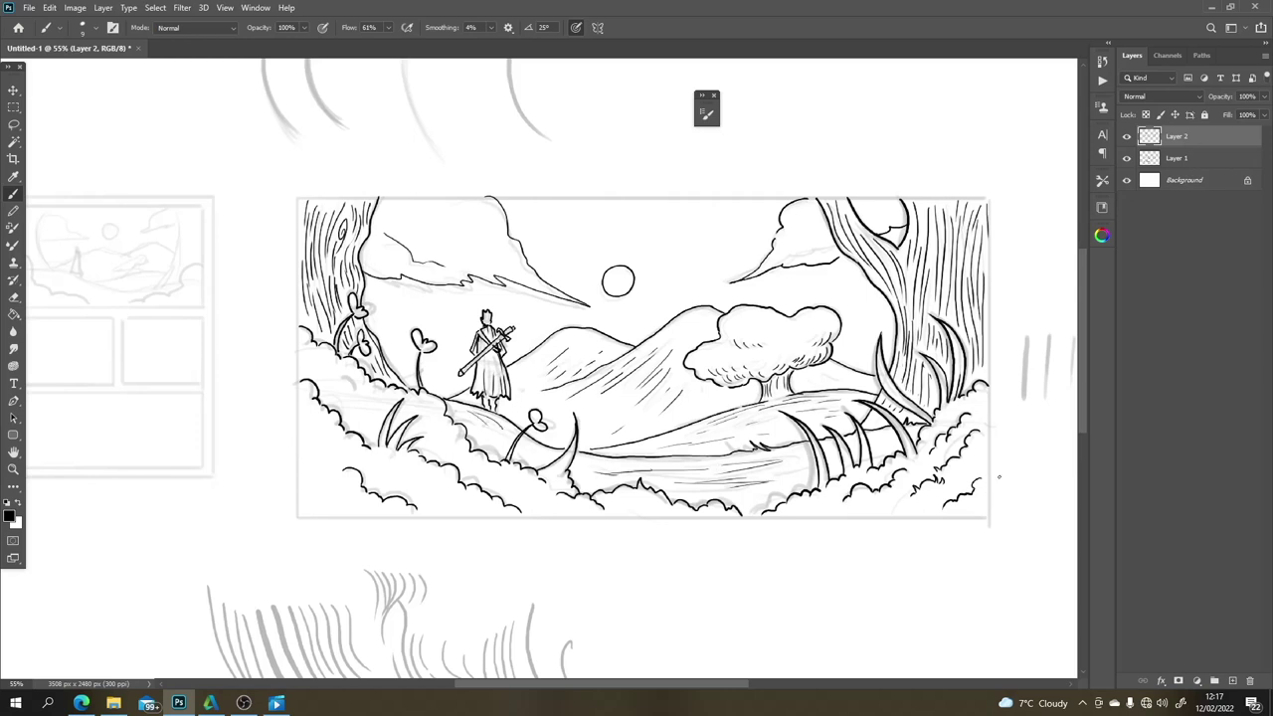
Step: Ink the panel's rectangular border with straight black lines using a larger brush
{"action": "key", "text": "bracketright"}
{"action": "left_click_drag", "start_coordinate": [987, 198], "coordinate": [987, 522]}
{"action": "key", "text": "ctrl+z"}
{"action": "mouse_move", "coordinate": [987, 198]}
{"action": "left_mouse_down"}
{"action": "mouse_move", "coordinate": [987, 519]}
{"action": "mouse_move", "coordinate": [298, 516]}
{"action": "mouse_move", "coordinate": [297, 280]}
{"action": "mouse_move", "coordinate": [313, 200]}
{"action": "mouse_move", "coordinate": [326, 196]}
{"action": "mouse_move", "coordinate": [316, 188]}
{"action": "mouse_move", "coordinate": [299, 198]}
{"action": "mouse_move", "coordinate": [524, 184]}
{"action": "mouse_move", "coordinate": [987, 199]}
{"action": "left_mouse_up"}
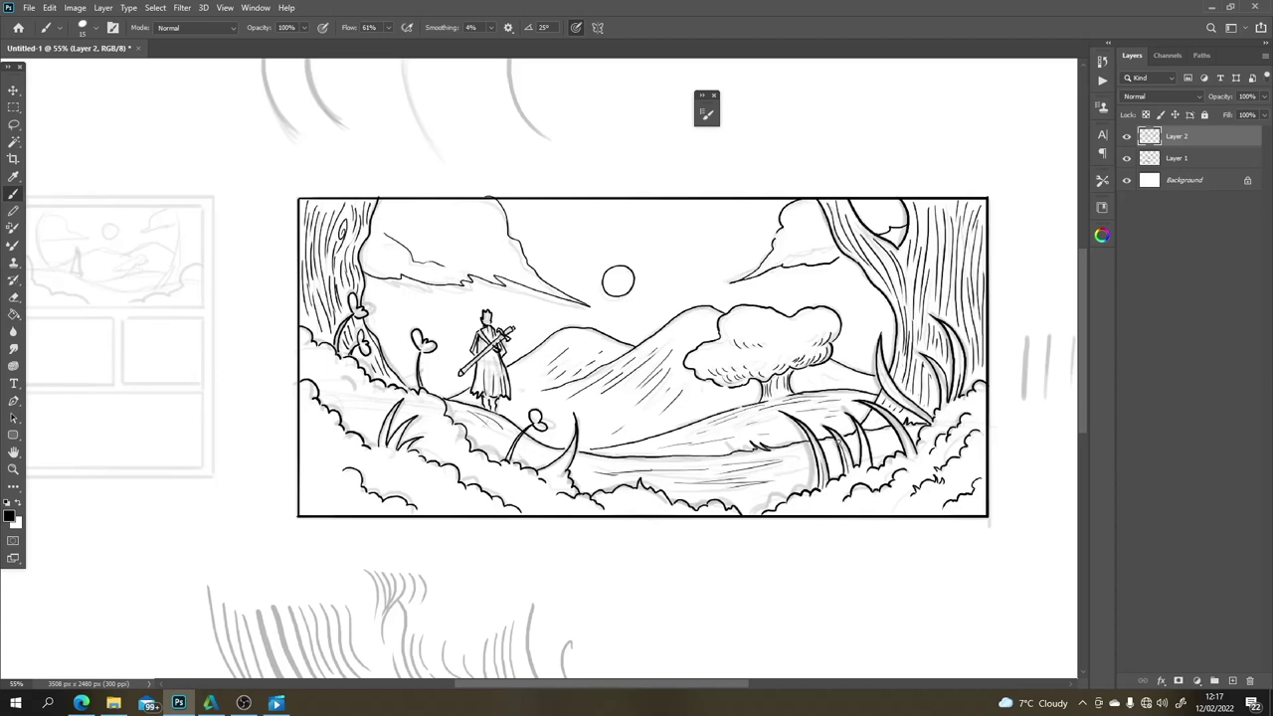
Step: Add detail strokes to the foreground leaves and grass tufts, plus shading marks inside the right cloud
{"action": "left_click_drag", "start_coordinate": [883, 402], "coordinate": [897, 406]}
{"action": "mouse_move", "coordinate": [563, 470]}
{"action": "left_mouse_down"}
{"action": "mouse_move", "coordinate": [547, 480]}
{"action": "mouse_move", "coordinate": [553, 464]}
{"action": "left_mouse_up"}
{"action": "mouse_move", "coordinate": [378, 456]}
{"action": "left_mouse_down"}
{"action": "mouse_move", "coordinate": [399, 436]}
{"action": "mouse_move", "coordinate": [388, 434]}
{"action": "mouse_move", "coordinate": [417, 481]}
{"action": "mouse_move", "coordinate": [375, 462]}
{"action": "mouse_move", "coordinate": [392, 482]}
{"action": "mouse_move", "coordinate": [410, 469]}
{"action": "mouse_move", "coordinate": [382, 464]}
{"action": "left_mouse_up"}
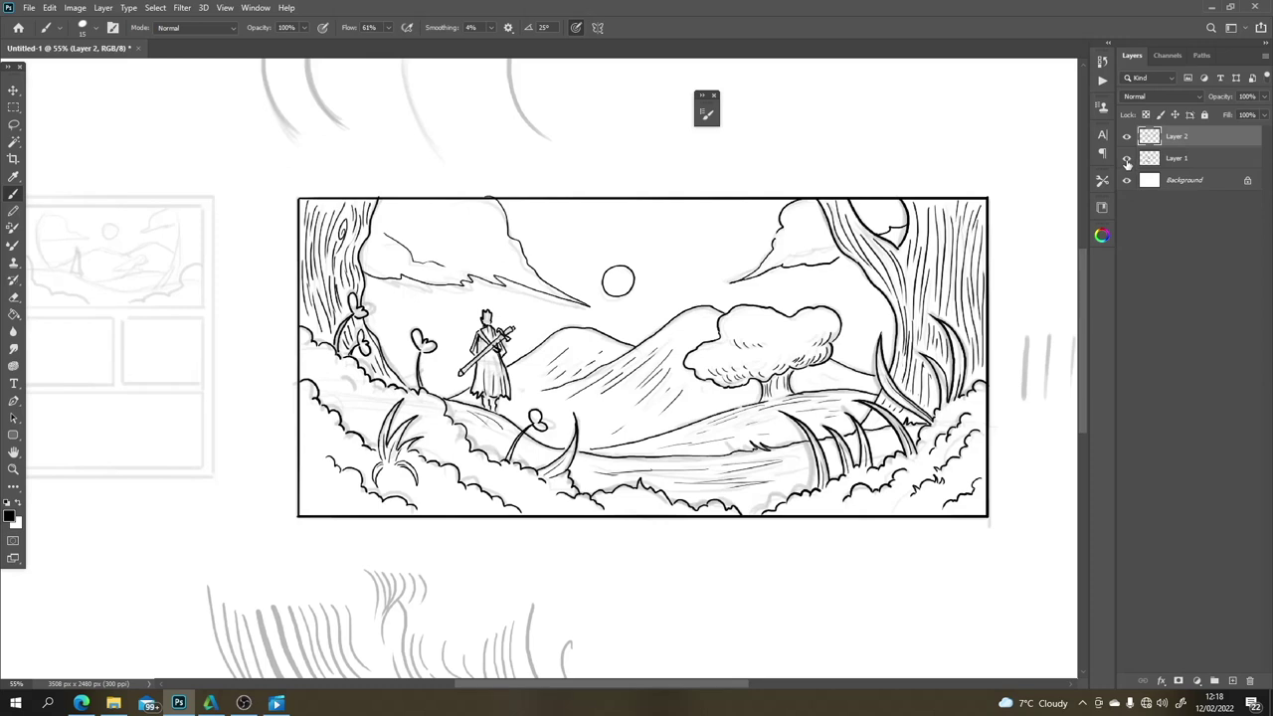
{"action": "left_click_drag", "start_coordinate": [791, 256], "coordinate": [841, 241]}
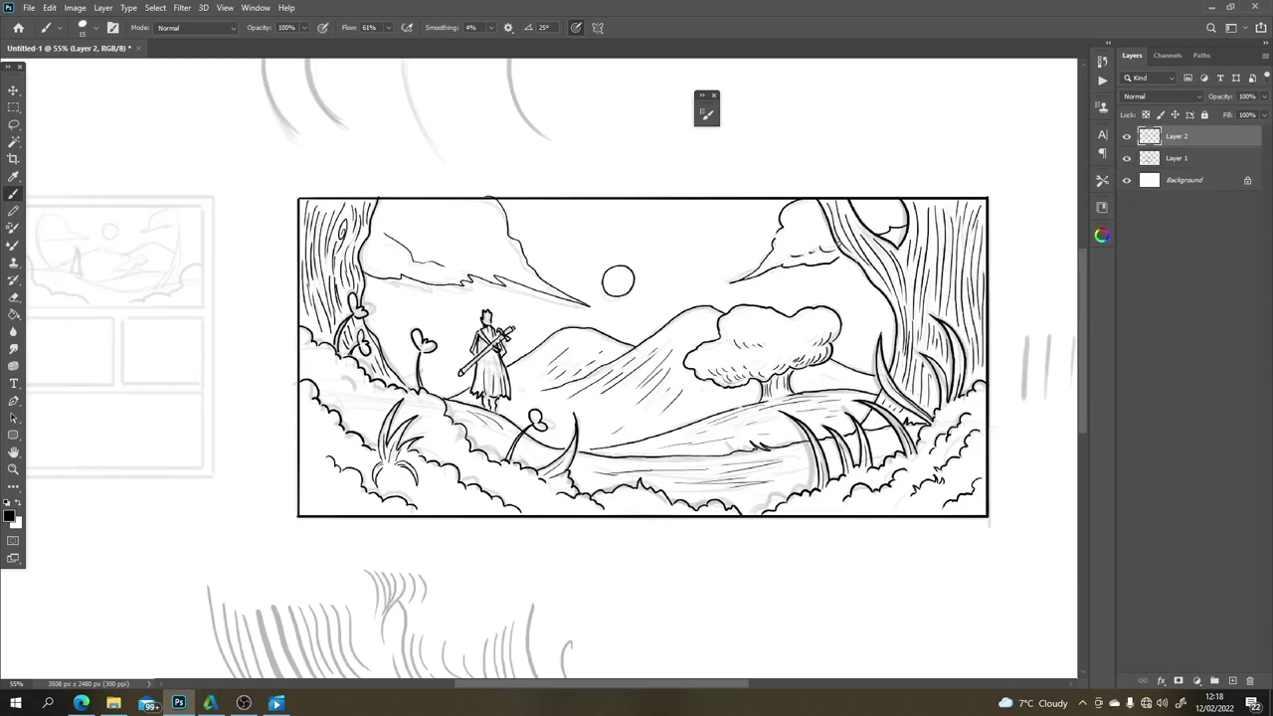
Step: Hide sketch Layer 1 and thicken the outlines of the right tree and the large grass blades at its base
{"action": "left_click", "coordinate": [1126, 160]}
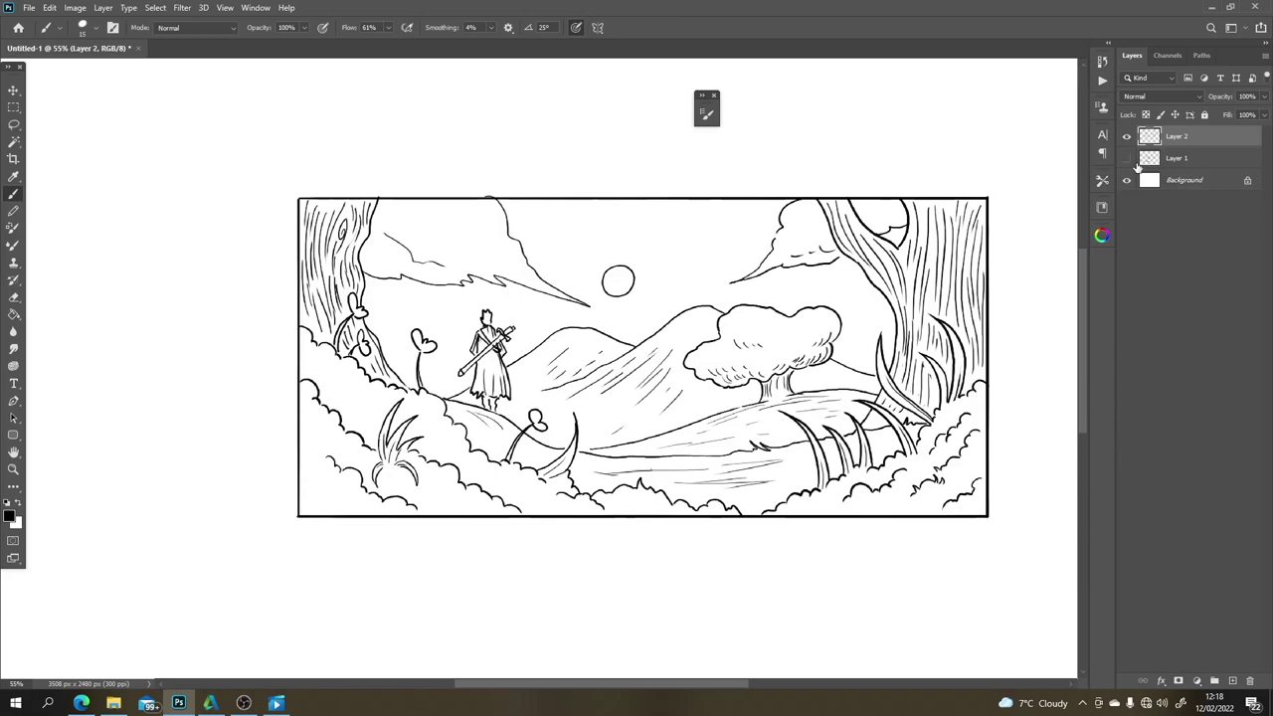
{"action": "left_click_drag", "start_coordinate": [901, 249], "coordinate": [895, 201]}
{"action": "mouse_move", "coordinate": [817, 199]}
{"action": "left_mouse_down"}
{"action": "mouse_move", "coordinate": [835, 245]}
{"action": "mouse_move", "coordinate": [890, 303]}
{"action": "left_mouse_up"}
{"action": "left_click_drag", "start_coordinate": [961, 393], "coordinate": [956, 360]}
{"action": "left_click_drag", "start_coordinate": [940, 407], "coordinate": [934, 363]}
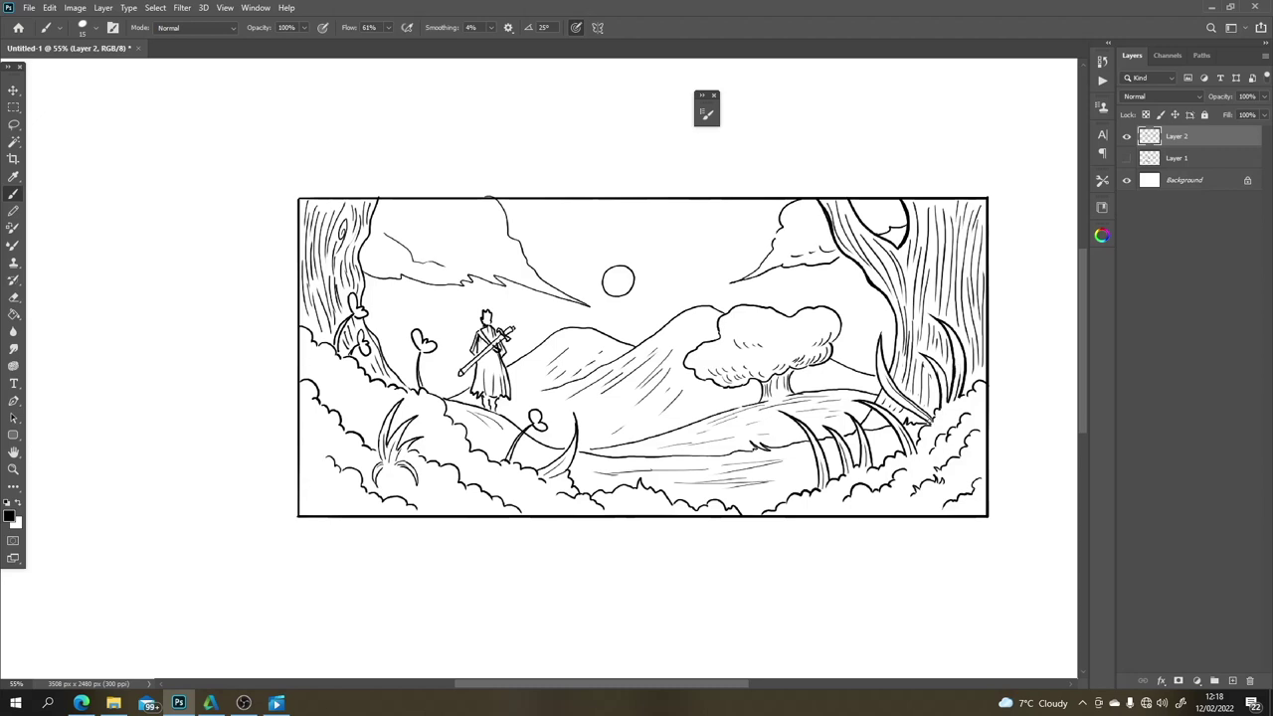
{"action": "left_click_drag", "start_coordinate": [928, 425], "coordinate": [900, 404]}
Step: Thicken the foreground grass blades along the lower edge and touch up the shoreline beside the curved central blade
{"action": "left_click_drag", "start_coordinate": [817, 489], "coordinate": [818, 458]}
{"action": "mouse_move", "coordinate": [543, 480]}
{"action": "left_mouse_down"}
{"action": "mouse_move", "coordinate": [563, 465]}
{"action": "mouse_move", "coordinate": [574, 416]}
{"action": "left_mouse_up"}
{"action": "left_click_drag", "start_coordinate": [380, 463], "coordinate": [401, 396]}
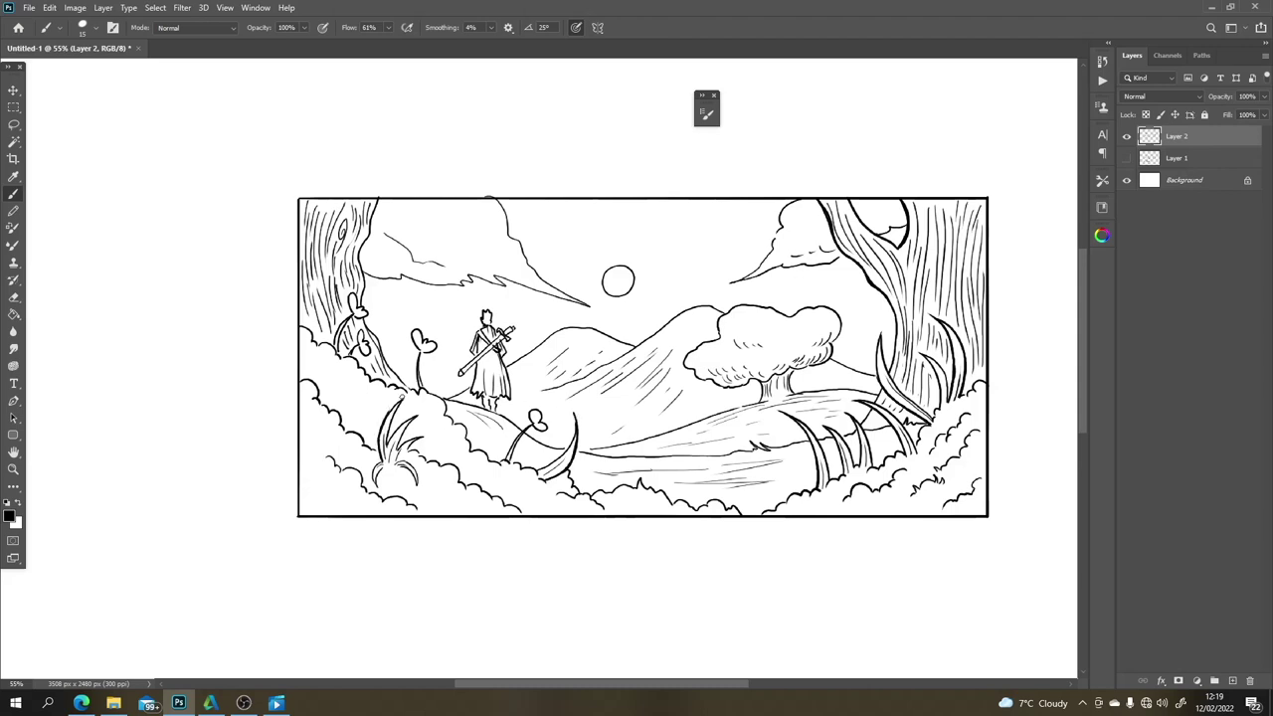
{"action": "key", "text": "ctrl+z"}
{"action": "left_click_drag", "start_coordinate": [382, 463], "coordinate": [389, 410]}
{"action": "left_click_drag", "start_coordinate": [589, 451], "coordinate": [579, 454]}
Step: Thin the outline at the taller mountain's peak with a smaller eraser, then return to the brush
{"action": "key", "text": "e"}
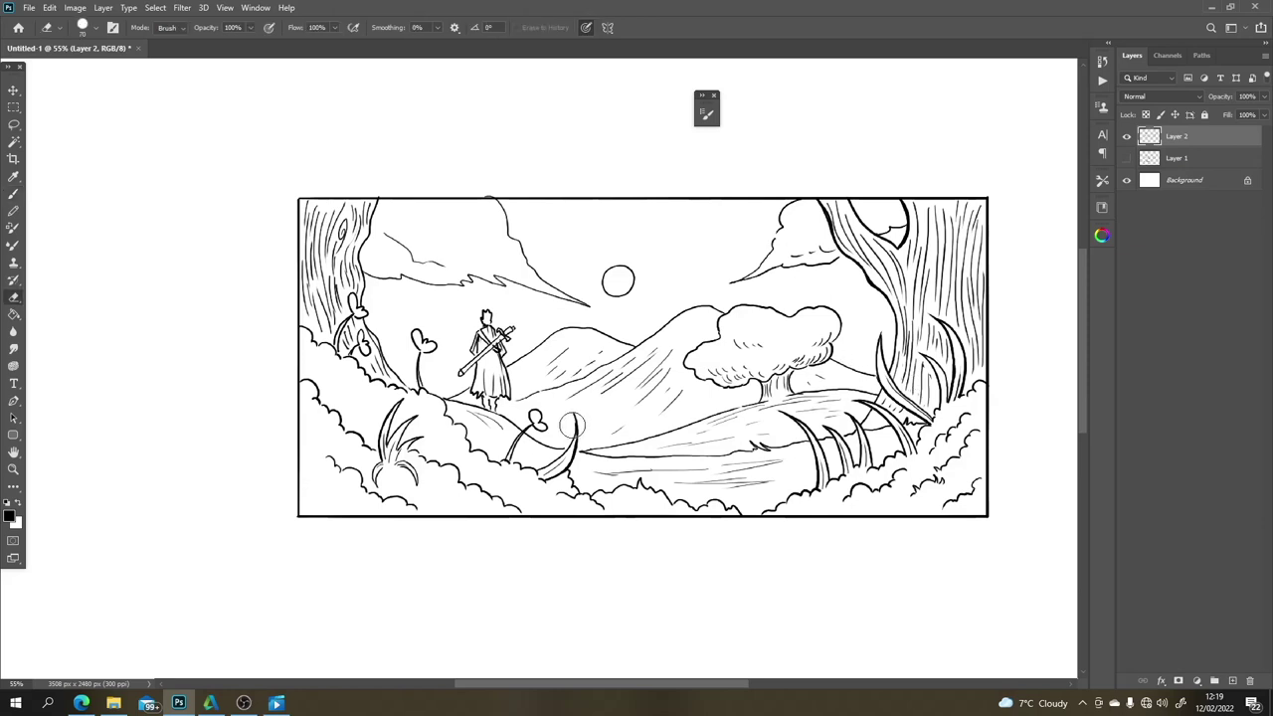
{"action": "key", "text": "bracketleft"}
{"action": "key", "text": "bracketleft"}
{"action": "key", "text": "bracketleft"}
{"action": "left_click_drag", "start_coordinate": [681, 310], "coordinate": [723, 311]}
{"action": "key", "text": "b"}
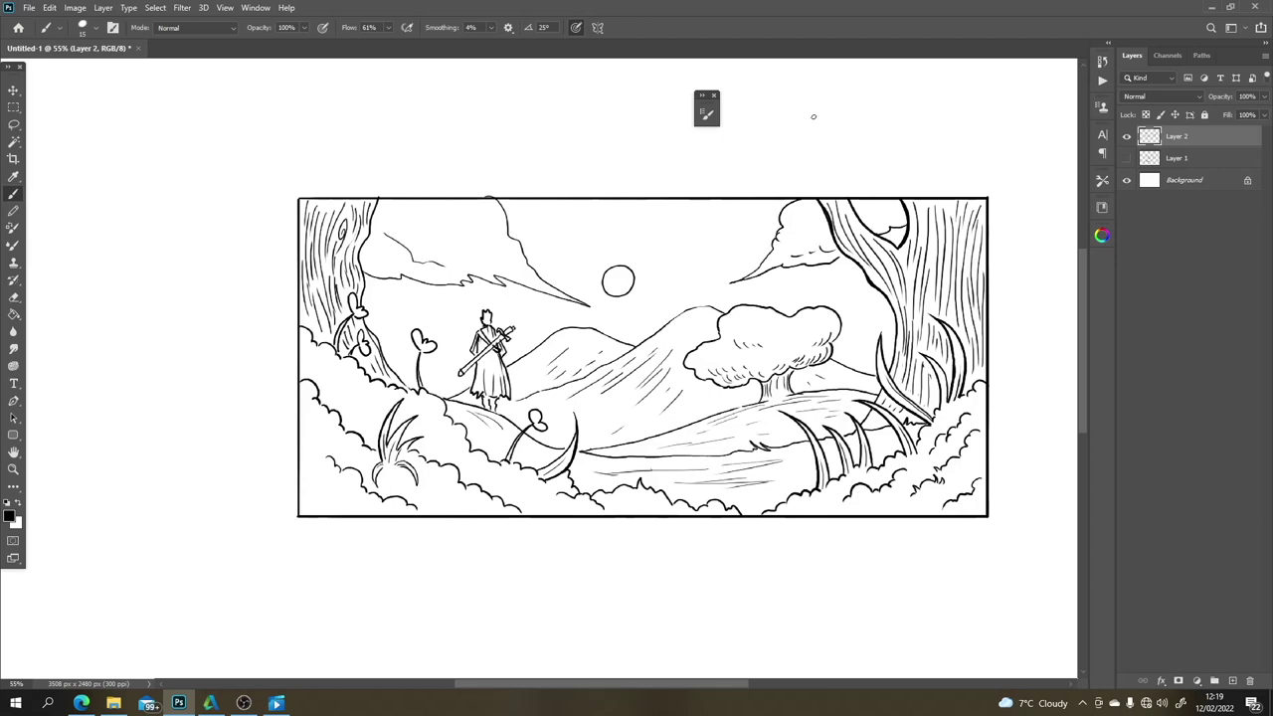
Step: Draw sample straight, wavy, tapered and curved strokes in the empty space above the panel's right half
{"action": "left_click_drag", "start_coordinate": [773, 137], "coordinate": [874, 114]}
{"action": "mouse_move", "coordinate": [817, 159]}
{"action": "left_mouse_down"}
{"action": "mouse_move", "coordinate": [933, 131]}
{"action": "mouse_move", "coordinate": [925, 102]}
{"action": "mouse_move", "coordinate": [901, 125]}
{"action": "mouse_move", "coordinate": [807, 156]}
{"action": "left_mouse_up"}
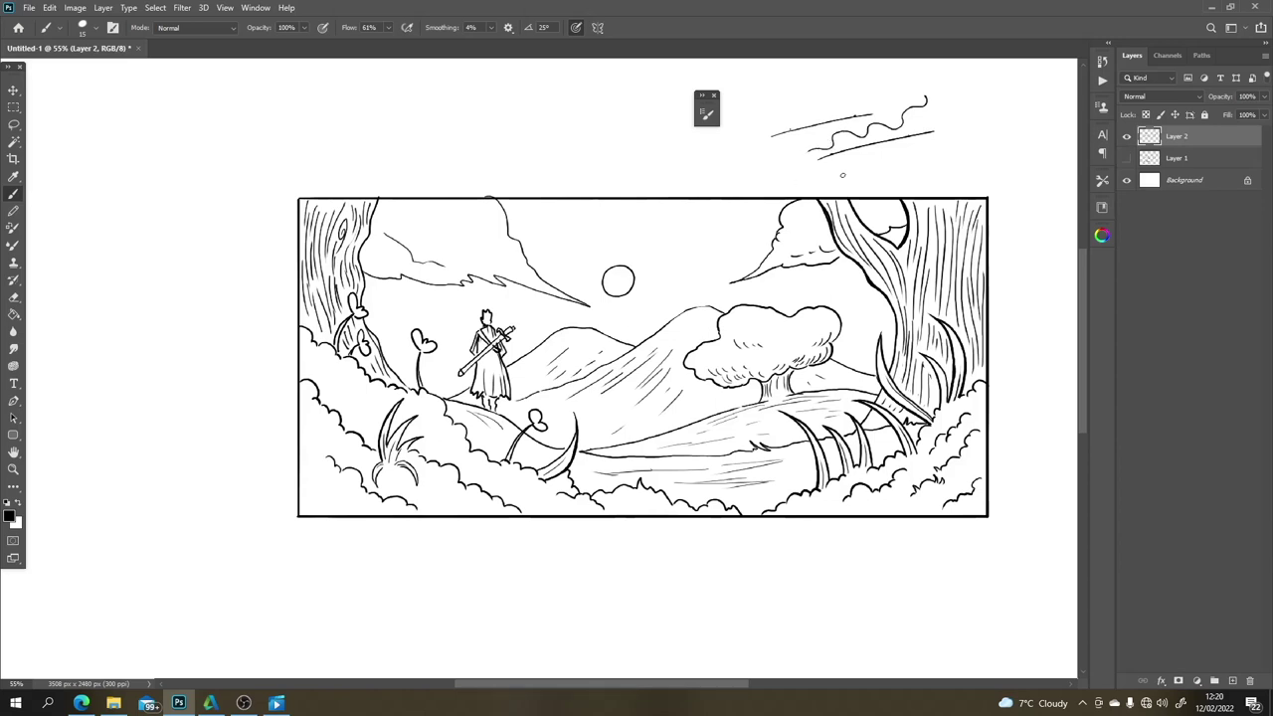
{"action": "mouse_move", "coordinate": [968, 117]}
{"action": "left_mouse_down"}
{"action": "mouse_move", "coordinate": [956, 152]}
{"action": "mouse_move", "coordinate": [912, 150]}
{"action": "left_mouse_up"}
{"action": "mouse_move", "coordinate": [978, 96]}
{"action": "left_mouse_down"}
{"action": "mouse_move", "coordinate": [992, 105]}
{"action": "mouse_move", "coordinate": [991, 140]}
{"action": "mouse_move", "coordinate": [971, 151]}
{"action": "left_mouse_up"}
{"action": "mouse_move", "coordinate": [869, 77]}
{"action": "left_mouse_down"}
{"action": "mouse_move", "coordinate": [833, 80]}
{"action": "mouse_move", "coordinate": [814, 105]}
{"action": "left_mouse_up"}
{"action": "mouse_move", "coordinate": [867, 75]}
{"action": "left_mouse_down"}
{"action": "mouse_move", "coordinate": [820, 91]}
{"action": "mouse_move", "coordinate": [840, 86]}
{"action": "left_mouse_up"}
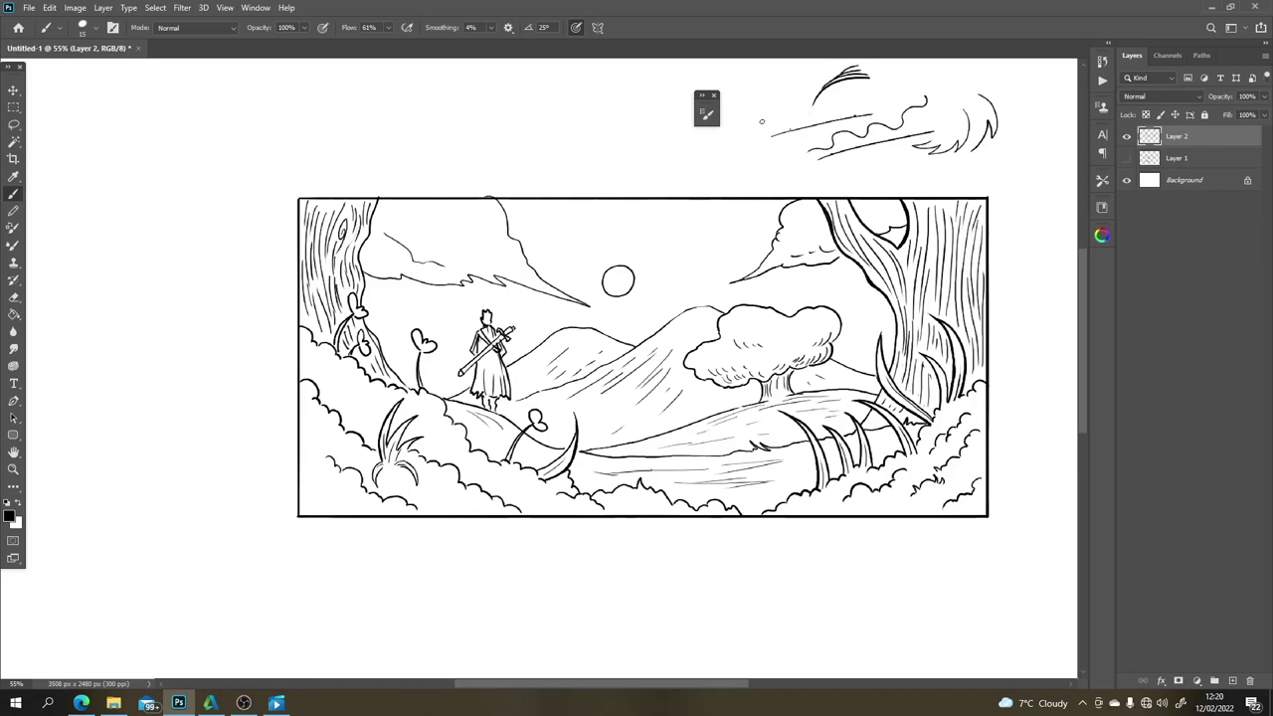
{"action": "mouse_move", "coordinate": [765, 101]}
{"action": "left_mouse_down"}
{"action": "mouse_move", "coordinate": [761, 128]}
{"action": "mouse_move", "coordinate": [721, 157]}
{"action": "left_mouse_up"}
{"action": "mouse_move", "coordinate": [767, 101]}
{"action": "left_mouse_down"}
{"action": "mouse_move", "coordinate": [760, 133]}
{"action": "mouse_move", "coordinate": [744, 137]}
{"action": "left_mouse_up"}
{"action": "mouse_move", "coordinate": [620, 166]}
{"action": "left_mouse_down"}
{"action": "mouse_move", "coordinate": [655, 149]}
{"action": "mouse_move", "coordinate": [668, 116]}
{"action": "mouse_move", "coordinate": [687, 155]}
{"action": "mouse_move", "coordinate": [664, 176]}
{"action": "mouse_move", "coordinate": [616, 155]}
{"action": "mouse_move", "coordinate": [615, 101]}
{"action": "mouse_move", "coordinate": [625, 139]}
{"action": "mouse_move", "coordinate": [630, 120]}
{"action": "mouse_move", "coordinate": [645, 151]}
{"action": "mouse_move", "coordinate": [674, 128]}
{"action": "left_mouse_up"}
{"action": "key", "text": "ctrl+z"}
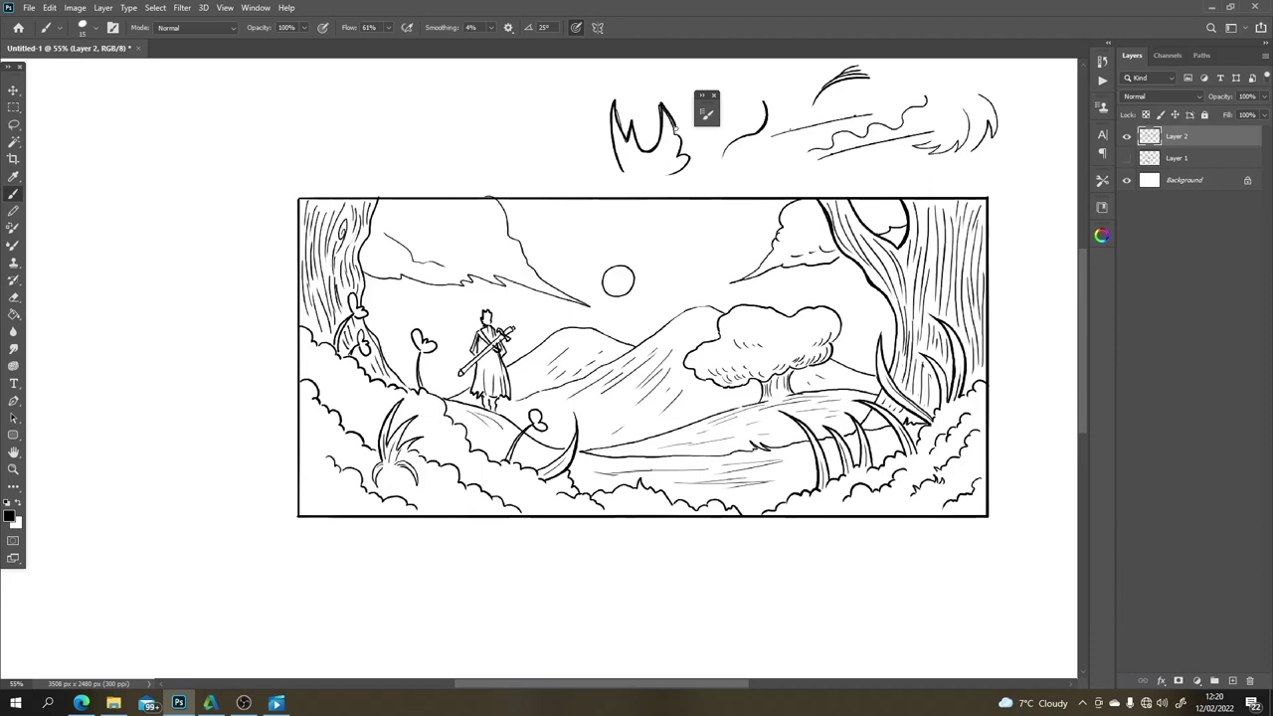
{"action": "key", "text": "ctrl+z"}
{"action": "key", "text": "ctrl+z"}
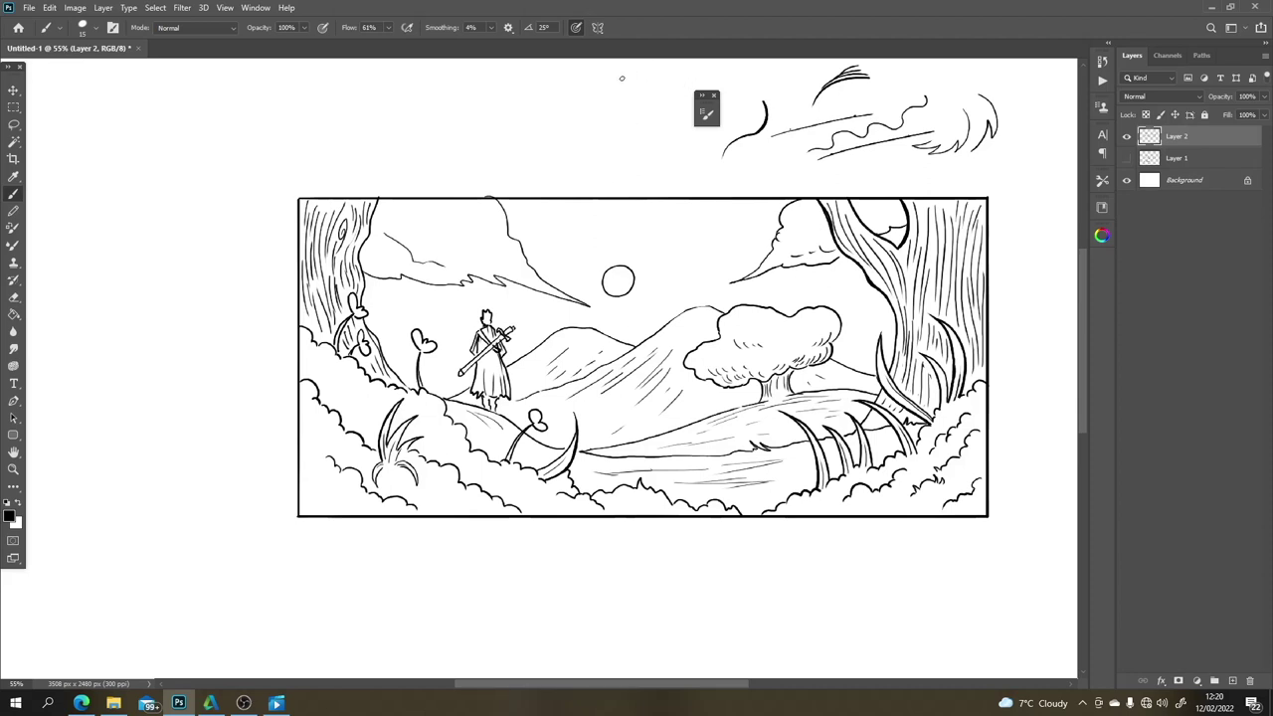
Step: Paint a thick light gray zigzag above the panel with the brush enlarged to 45 px
{"action": "key", "text": "bracketright"}
{"action": "key", "text": "bracketright"}
{"action": "key", "text": "bracketright"}
{"action": "left_click", "coordinate": [11, 516]}
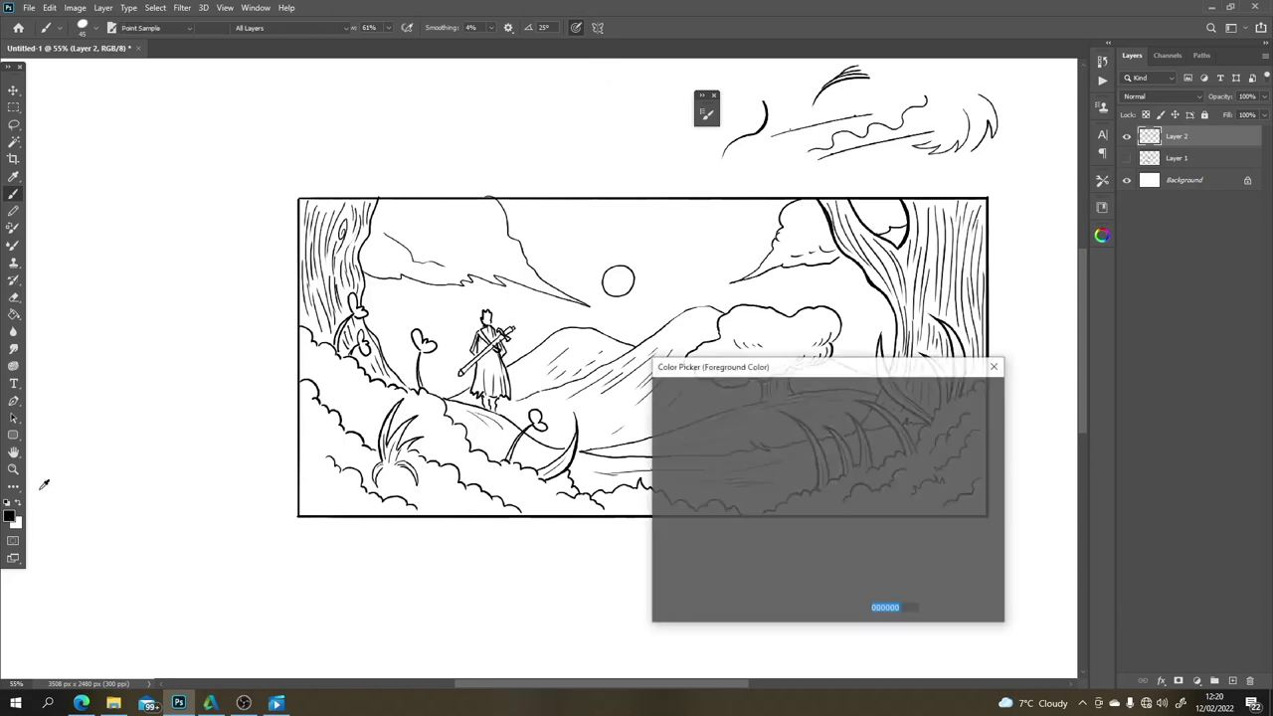
{"action": "left_click", "coordinate": [658, 442]}
{"action": "left_click", "coordinate": [959, 392]}
{"action": "key", "text": "b"}
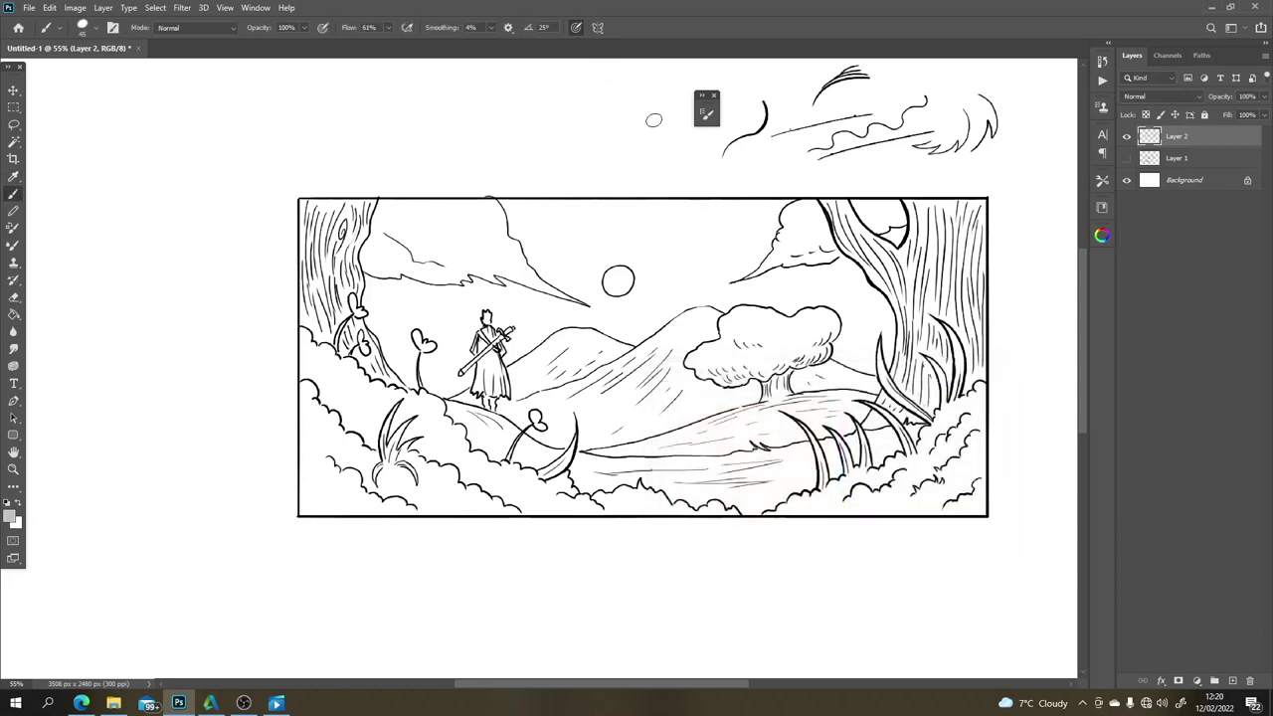
{"action": "mouse_move", "coordinate": [629, 102]}
{"action": "left_mouse_down"}
{"action": "mouse_move", "coordinate": [604, 127]}
{"action": "mouse_move", "coordinate": [538, 121]}
{"action": "mouse_move", "coordinate": [505, 139]}
{"action": "mouse_move", "coordinate": [500, 119]}
{"action": "mouse_move", "coordinate": [460, 132]}
{"action": "left_mouse_up"}
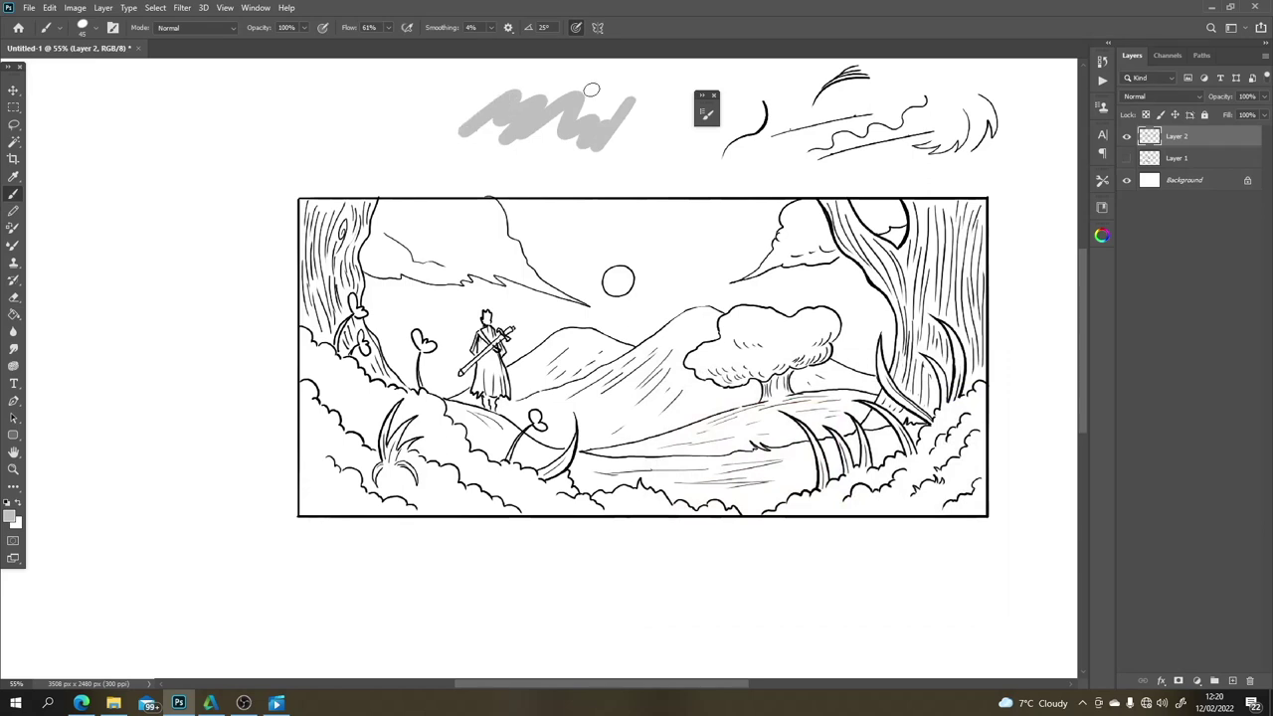
Step: Erase along the gray zigzag's edges to carve it into a sharp, pointed shape
{"action": "key", "text": "e"}
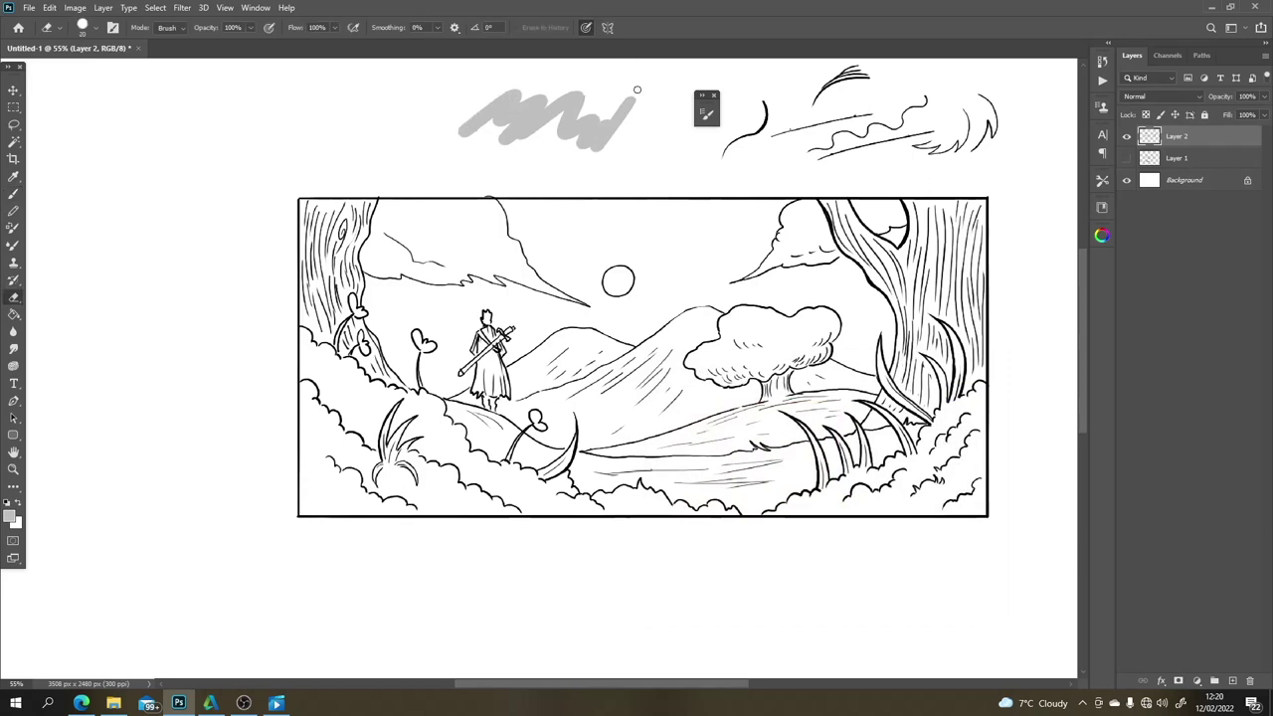
{"action": "mouse_move", "coordinate": [623, 91]}
{"action": "left_mouse_down"}
{"action": "mouse_move", "coordinate": [555, 97]}
{"action": "mouse_move", "coordinate": [547, 85]}
{"action": "mouse_move", "coordinate": [573, 59]}
{"action": "mouse_move", "coordinate": [543, 73]}
{"action": "mouse_move", "coordinate": [543, 101]}
{"action": "mouse_move", "coordinate": [559, 83]}
{"action": "mouse_move", "coordinate": [504, 86]}
{"action": "mouse_move", "coordinate": [460, 142]}
{"action": "mouse_move", "coordinate": [494, 121]}
{"action": "mouse_move", "coordinate": [488, 139]}
{"action": "mouse_move", "coordinate": [520, 139]}
{"action": "mouse_move", "coordinate": [521, 156]}
{"action": "mouse_move", "coordinate": [566, 135]}
{"action": "mouse_move", "coordinate": [595, 158]}
{"action": "mouse_move", "coordinate": [614, 149]}
{"action": "mouse_move", "coordinate": [547, 135]}
{"action": "mouse_move", "coordinate": [561, 116]}
{"action": "mouse_move", "coordinate": [505, 145]}
{"action": "left_mouse_up"}
{"action": "key", "text": "b"}
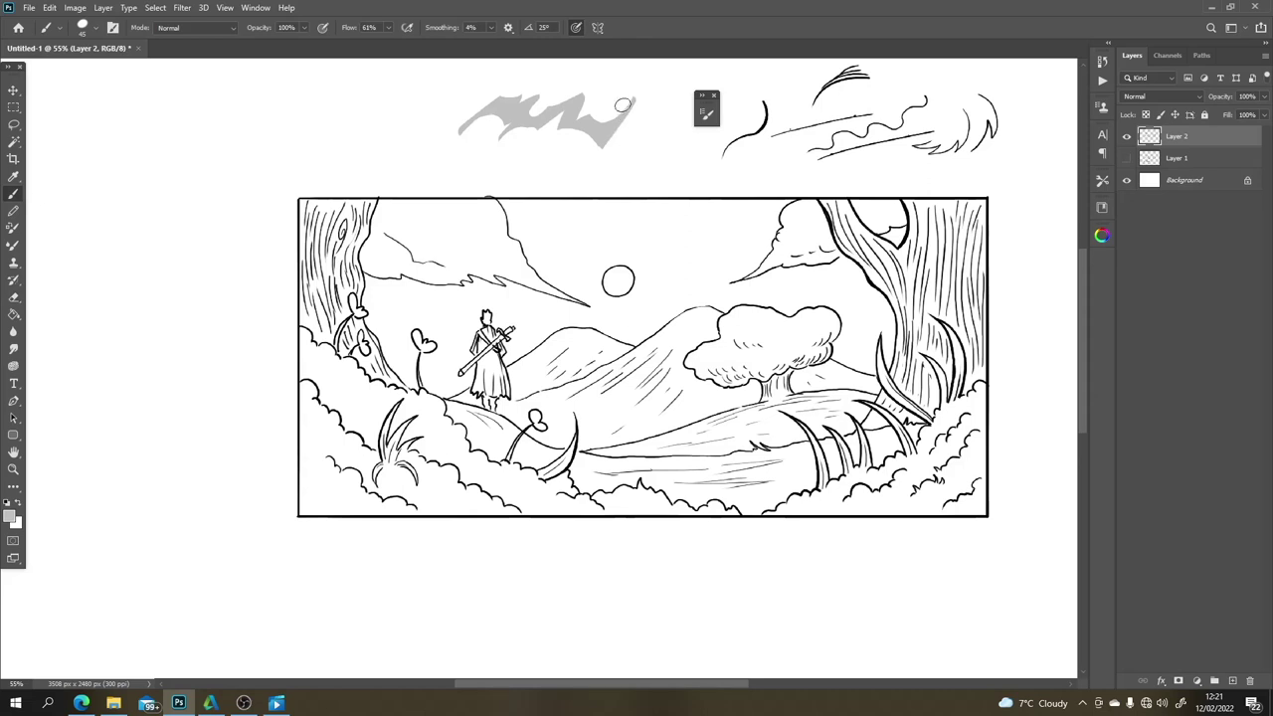
Step: Outline the right end and lower edge of the gray spiky shape in black with a 10 px brush
{"action": "key", "text": "d"}
{"action": "key", "text": "bracketleft"}
{"action": "key", "text": "bracketleft"}
{"action": "key", "text": "bracketleft"}
{"action": "key", "text": "bracketleft"}
{"action": "key", "text": "bracketleft"}
{"action": "key", "text": "bracketleft"}
{"action": "key", "text": "bracketleft"}
{"action": "mouse_move", "coordinate": [620, 124]}
{"action": "left_mouse_down"}
{"action": "mouse_move", "coordinate": [633, 103]}
{"action": "mouse_move", "coordinate": [605, 121]}
{"action": "mouse_move", "coordinate": [576, 117]}
{"action": "left_mouse_up"}
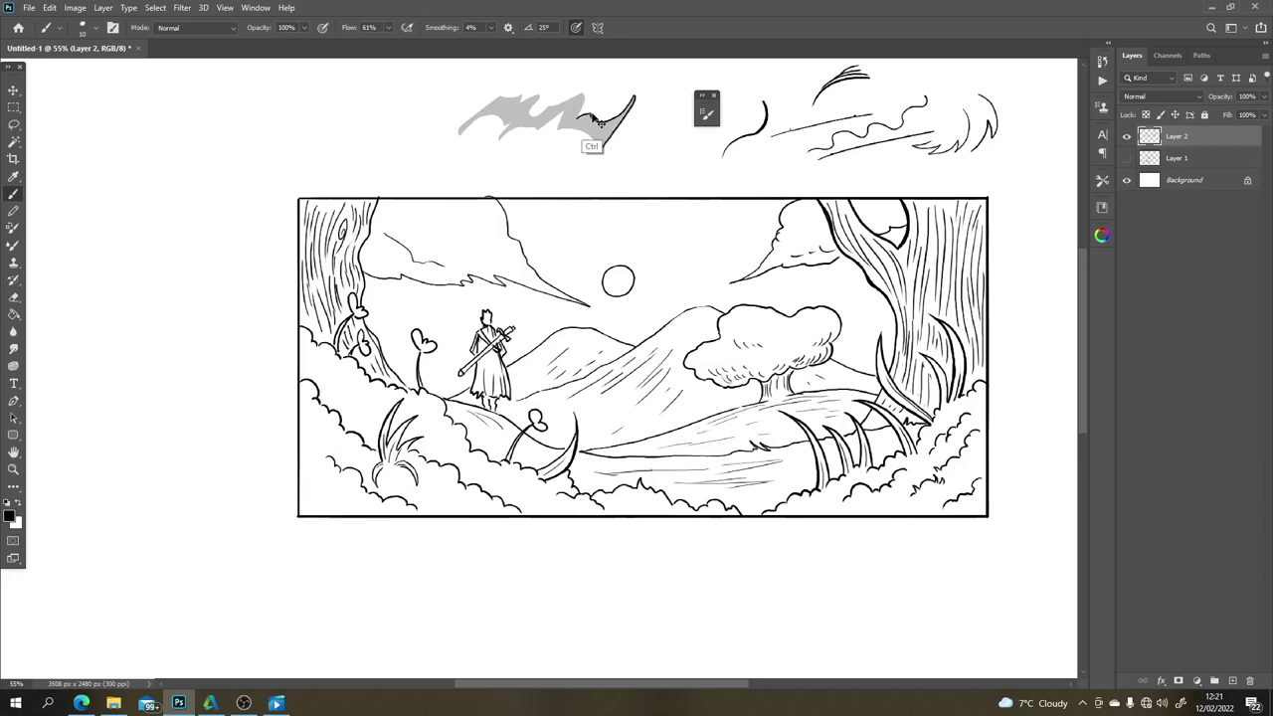
{"action": "left_click_drag", "start_coordinate": [592, 119], "coordinate": [583, 92]}
{"action": "mouse_move", "coordinate": [600, 147]}
{"action": "left_mouse_down"}
{"action": "mouse_move", "coordinate": [556, 128]}
{"action": "mouse_move", "coordinate": [564, 108]}
{"action": "mouse_move", "coordinate": [498, 128]}
{"action": "left_mouse_up"}
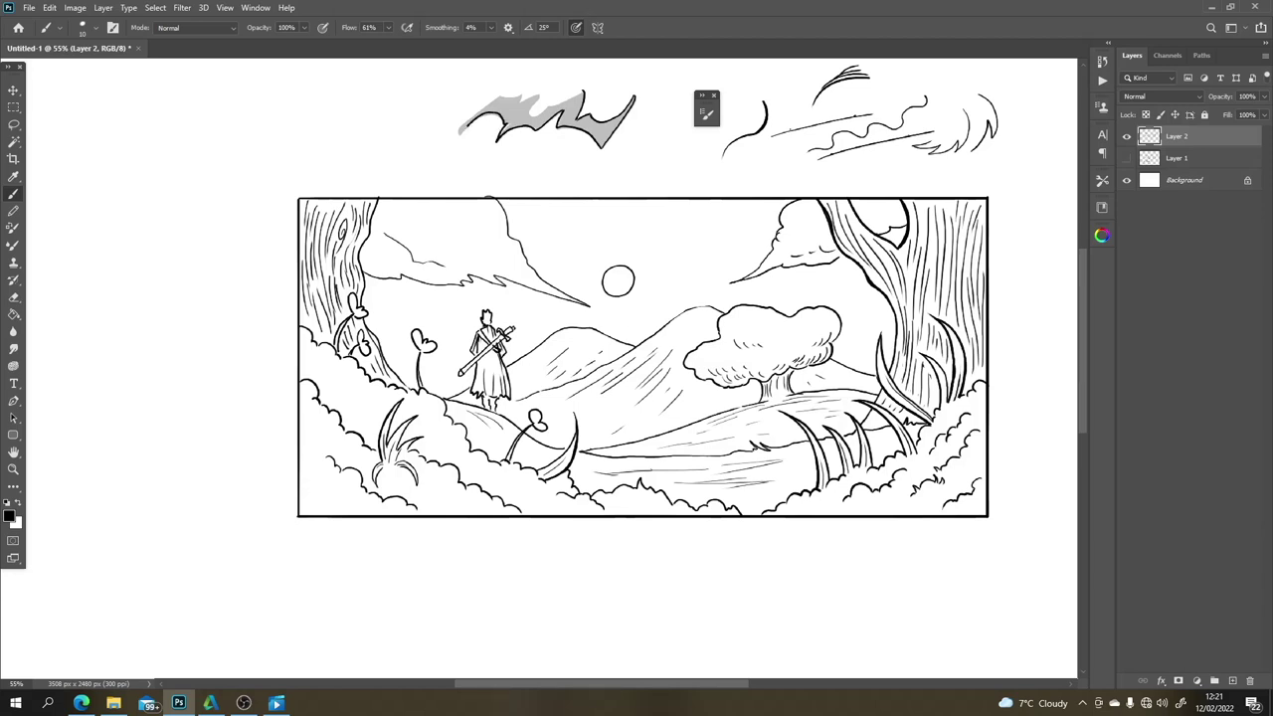
Step: Outline the left tip and upper edge of the gray spiky shape in black, redrawing unsatisfactory strokes
{"action": "left_click_drag", "start_coordinate": [452, 131], "coordinate": [497, 92]}
{"action": "key", "text": "ctrl+z"}
{"action": "left_click_drag", "start_coordinate": [455, 132], "coordinate": [502, 89]}
{"action": "key", "text": "ctrl+z"}
{"action": "left_click_drag", "start_coordinate": [457, 130], "coordinate": [514, 85]}
{"action": "left_click_drag", "start_coordinate": [491, 92], "coordinate": [526, 88]}
{"action": "key", "text": "ctrl+z"}
{"action": "key", "text": "ctrl+z"}
{"action": "left_click_drag", "start_coordinate": [535, 108], "coordinate": [551, 89]}
{"action": "key", "text": "ctrl+z"}
{"action": "left_click_drag", "start_coordinate": [549, 104], "coordinate": [581, 94]}
Step: Thicken the black outline along the gray spiky shape's lower right edge
{"action": "key", "text": "e"}
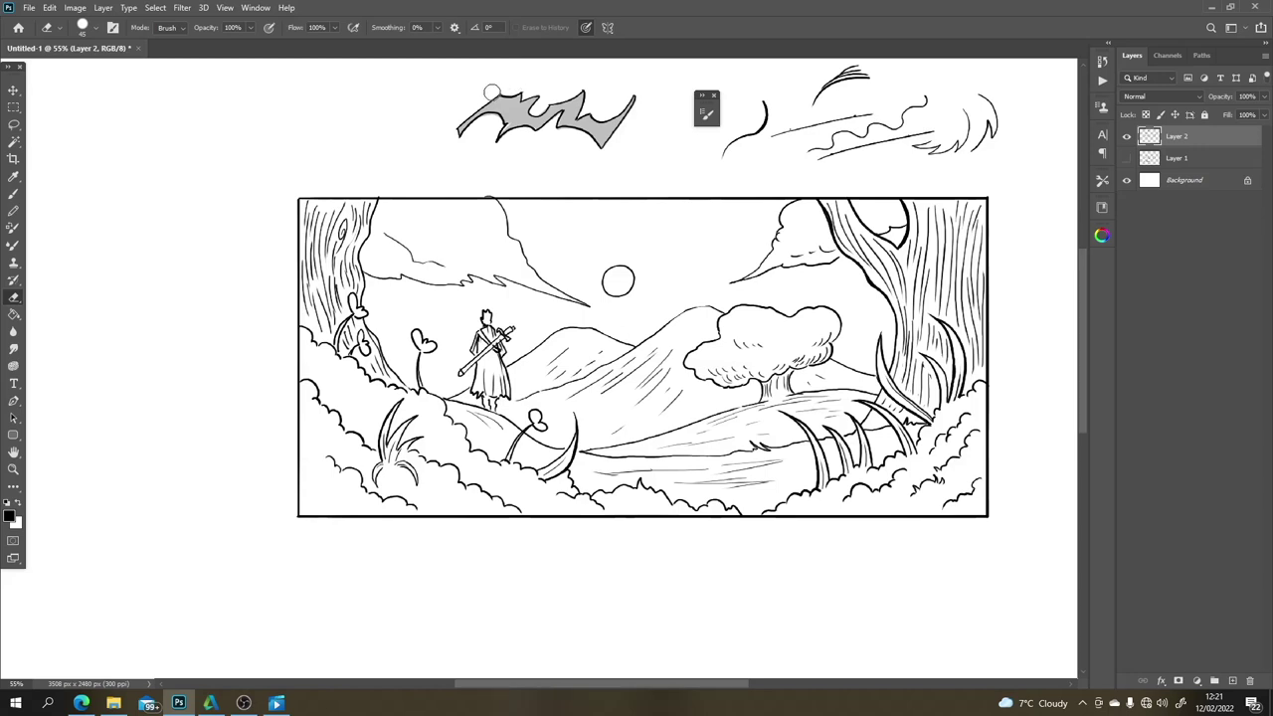
{"action": "key", "text": "b"}
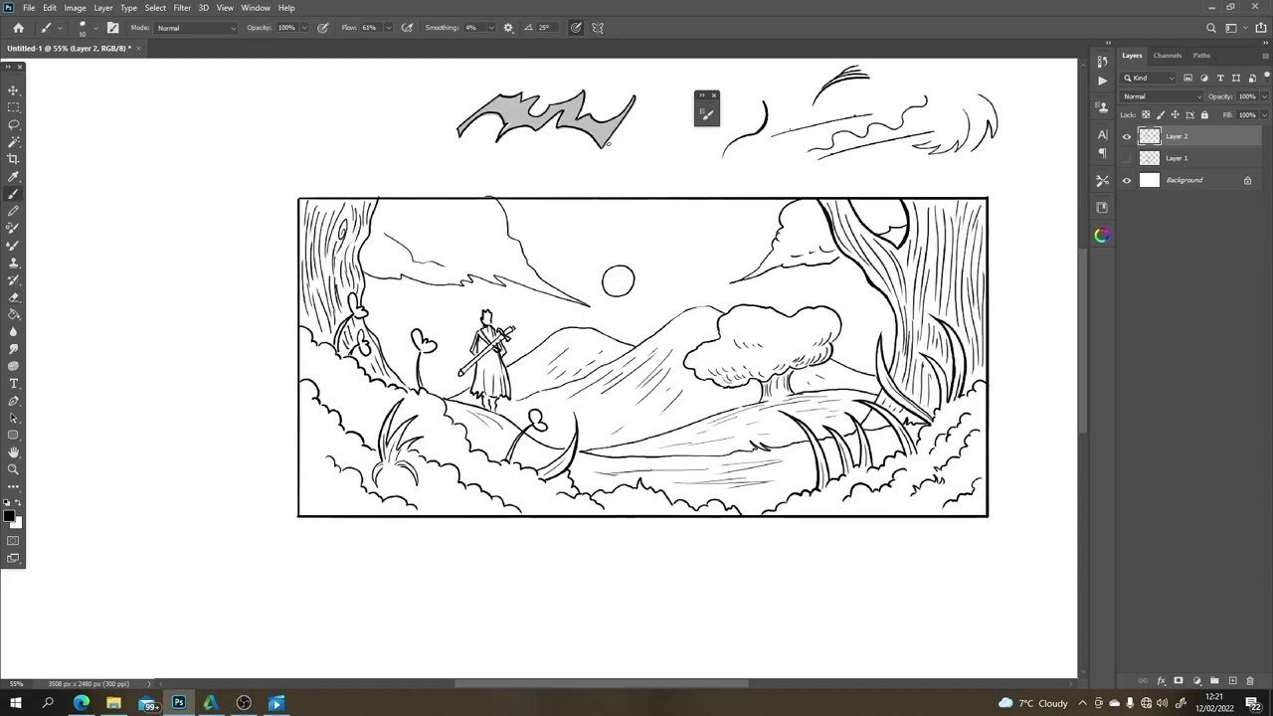
{"action": "left_click_drag", "start_coordinate": [618, 125], "coordinate": [602, 148]}
{"action": "left_click_drag", "start_coordinate": [637, 98], "coordinate": [611, 141]}
{"action": "key", "text": "e"}
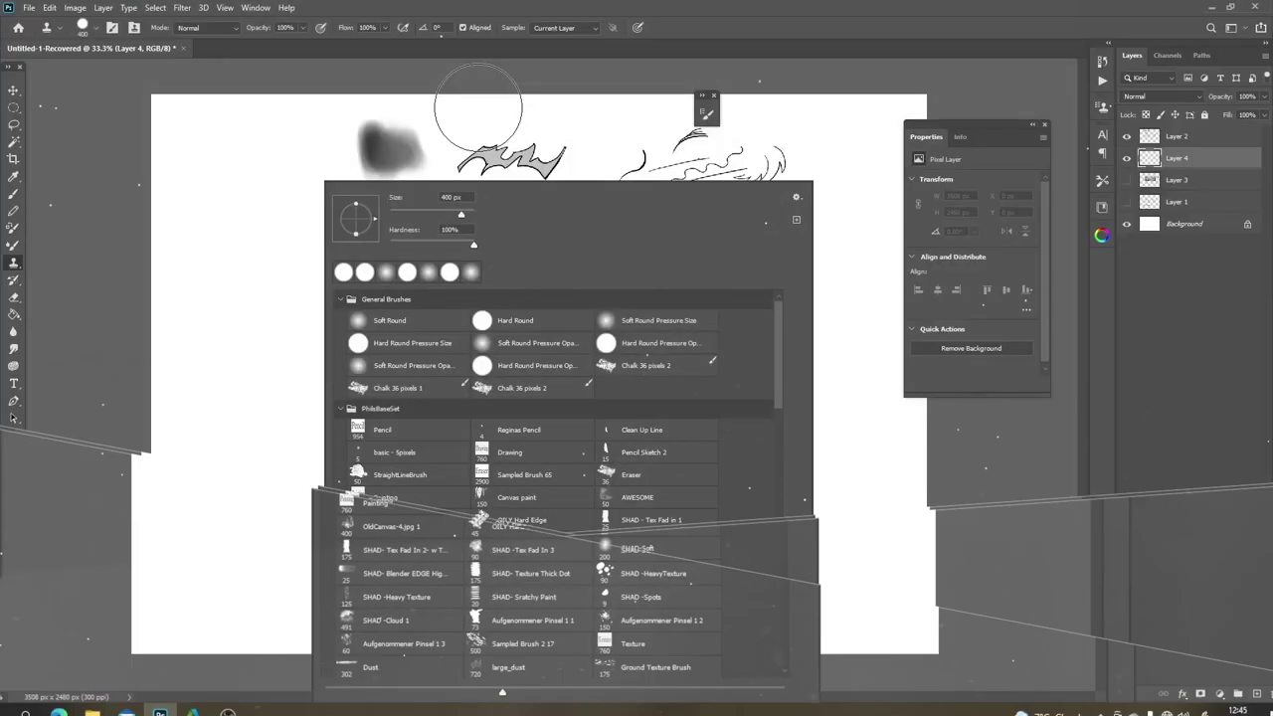
Step: Dismiss the clone stamp error and create a new layer above Layer 4
{"action": "left_click", "coordinate": [616, 231]}
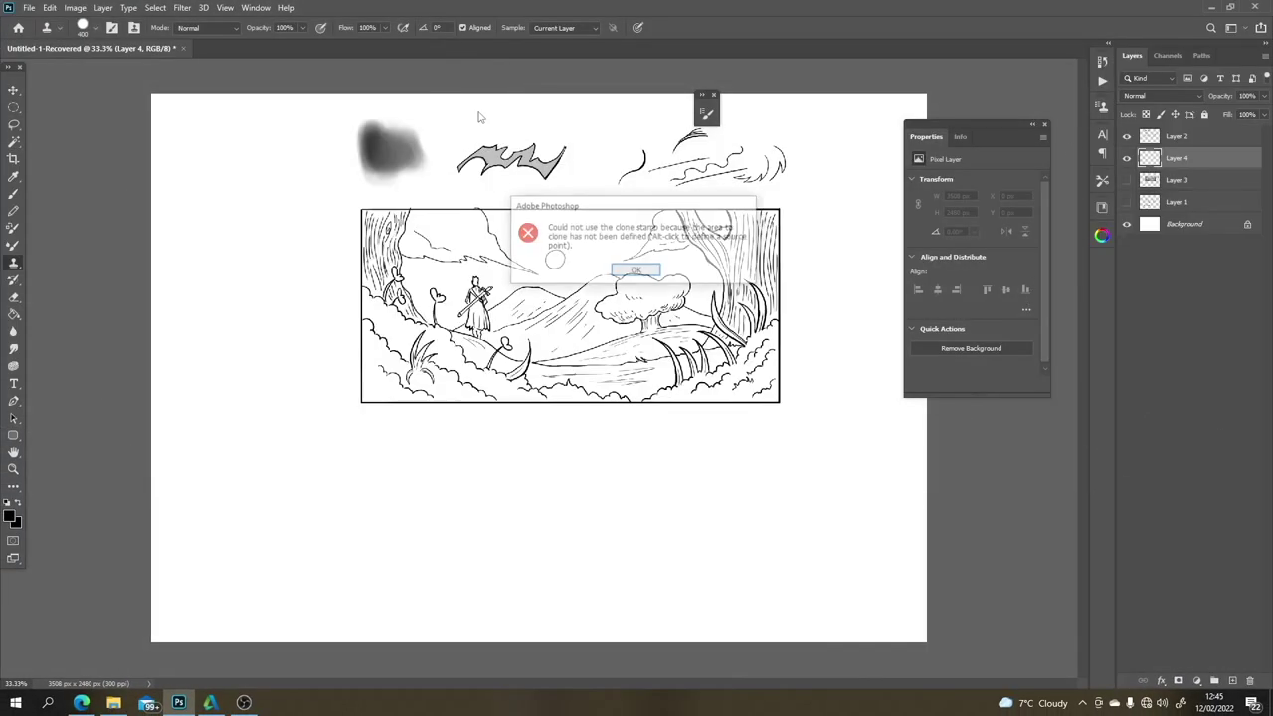
{"action": "left_click", "coordinate": [636, 271]}
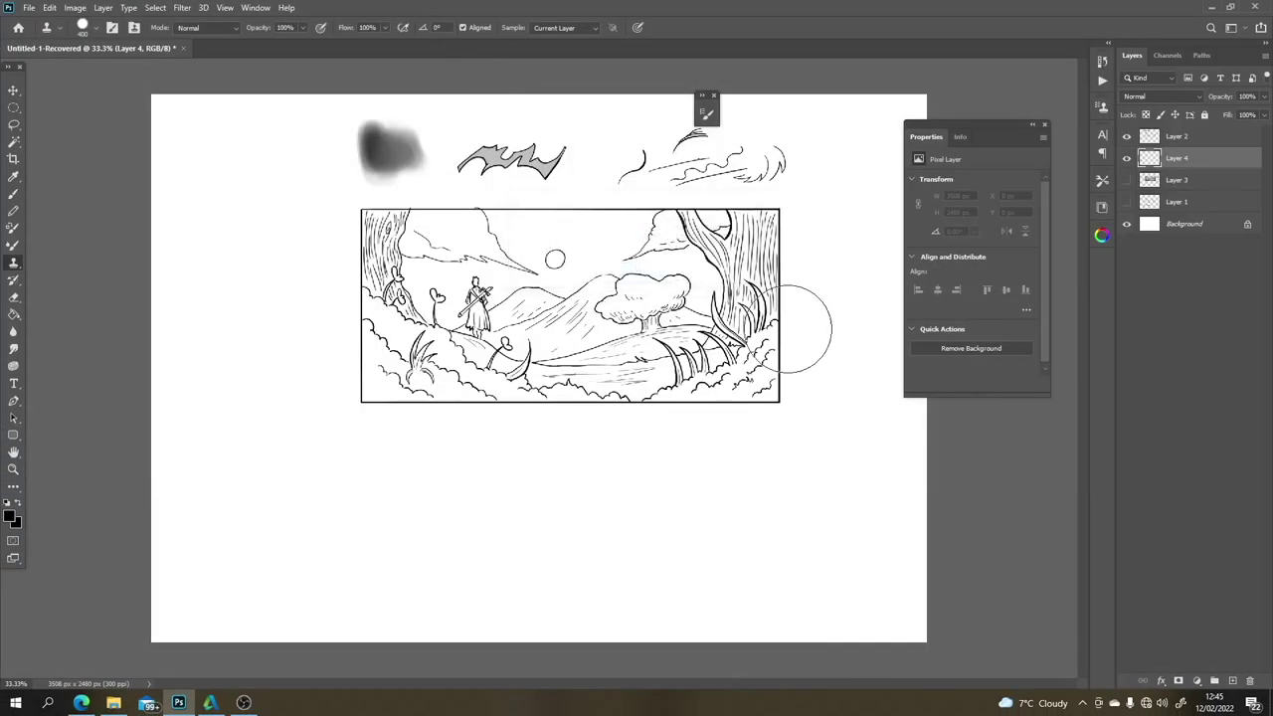
{"action": "left_click", "coordinate": [1232, 682]}
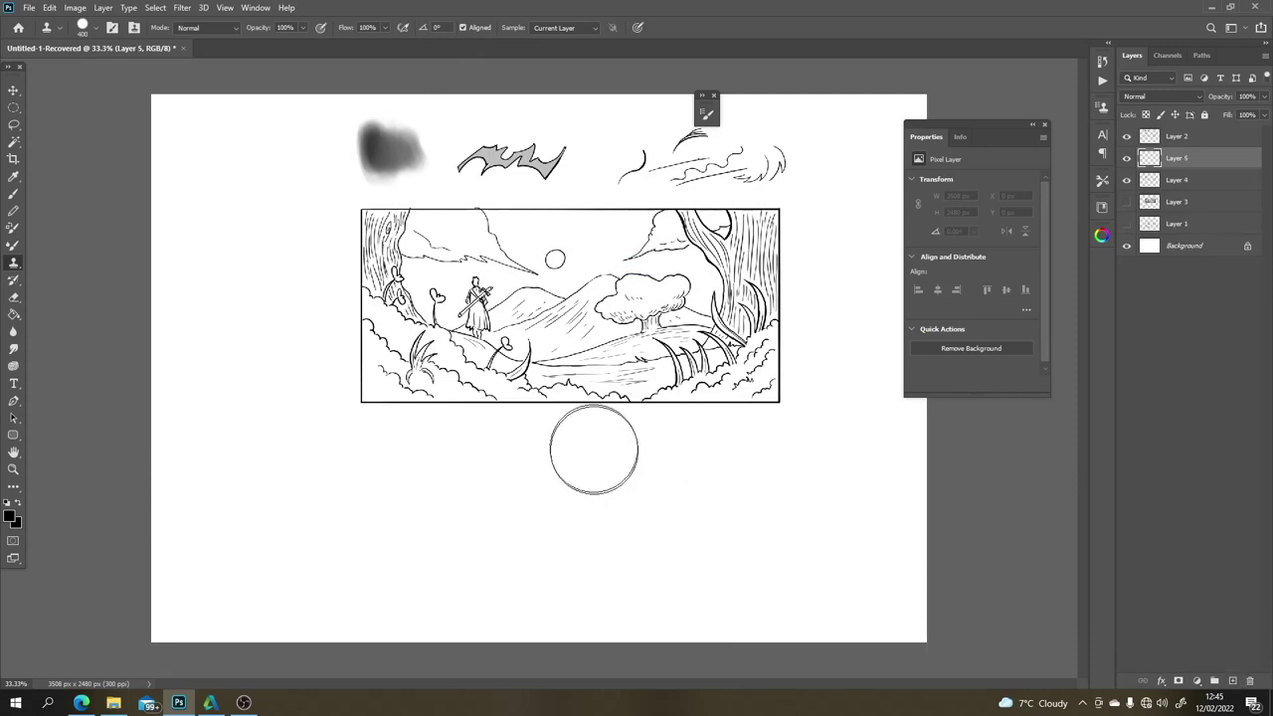
{"action": "left_click", "coordinate": [594, 471]}
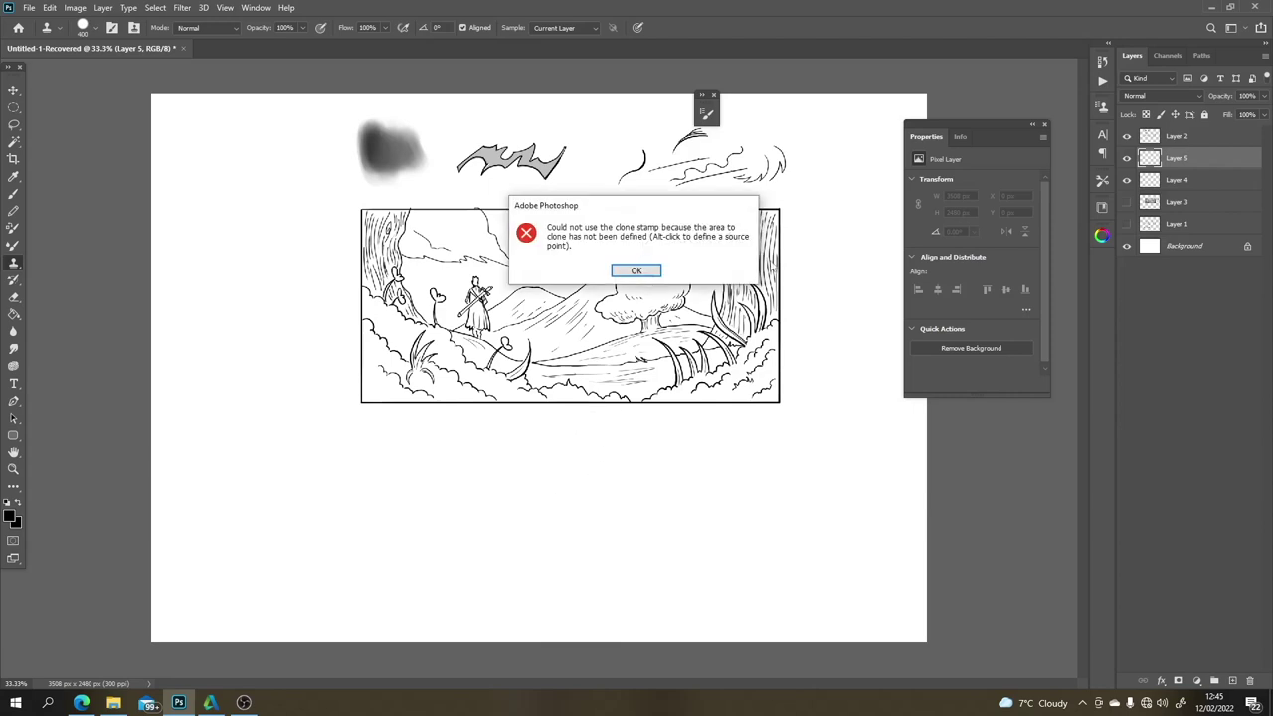
{"action": "key", "text": "Return"}
{"action": "key", "text": "b"}
{"action": "mouse_move", "coordinate": [545, 468]}
{"action": "left_mouse_down"}
{"action": "mouse_move", "coordinate": [537, 511]}
{"action": "mouse_move", "coordinate": [511, 548]}
{"action": "mouse_move", "coordinate": [517, 568]}
{"action": "left_mouse_up"}
{"action": "key", "text": "ctrl+z"}
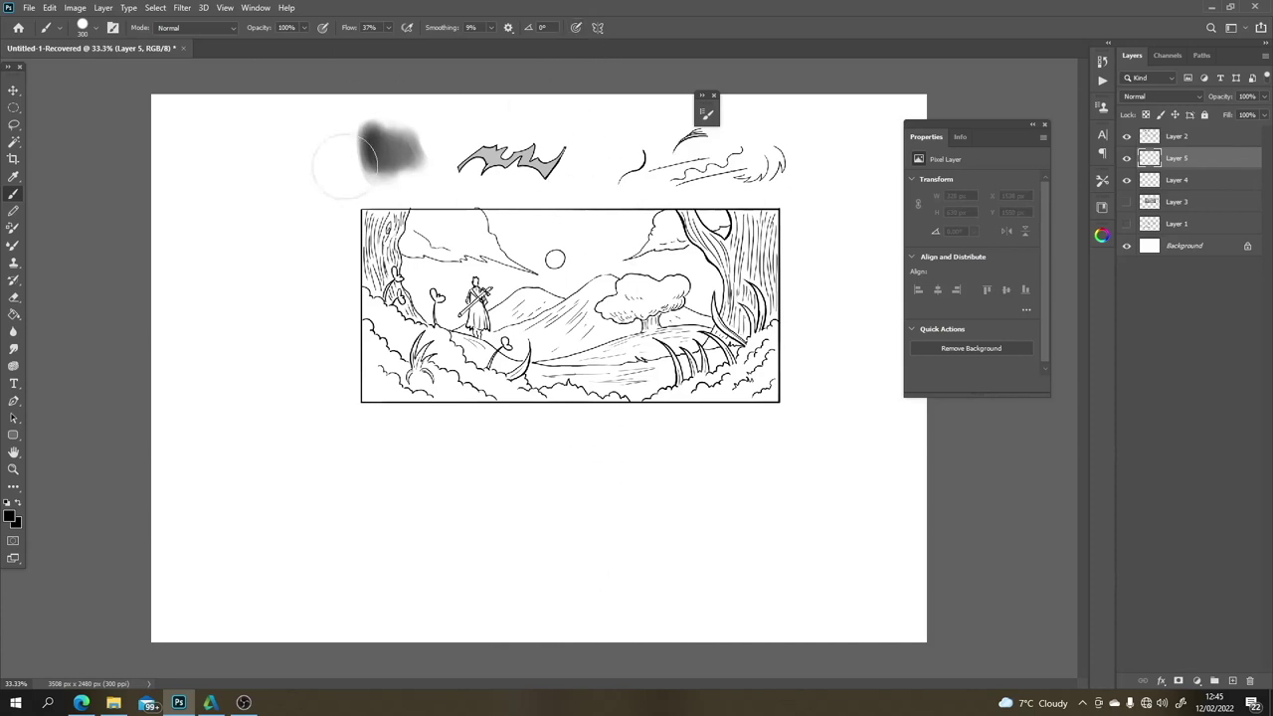
{"action": "left_click_drag", "start_coordinate": [267, 276], "coordinate": [279, 286]}
{"action": "key", "text": "ctrl+z"}
{"action": "left_click", "coordinate": [91, 34]}
{"action": "left_click", "coordinate": [97, 32]}
Step: Change the color of the area around the canvas to black, trying light gray first
{"action": "right_click", "coordinate": [84, 211]}
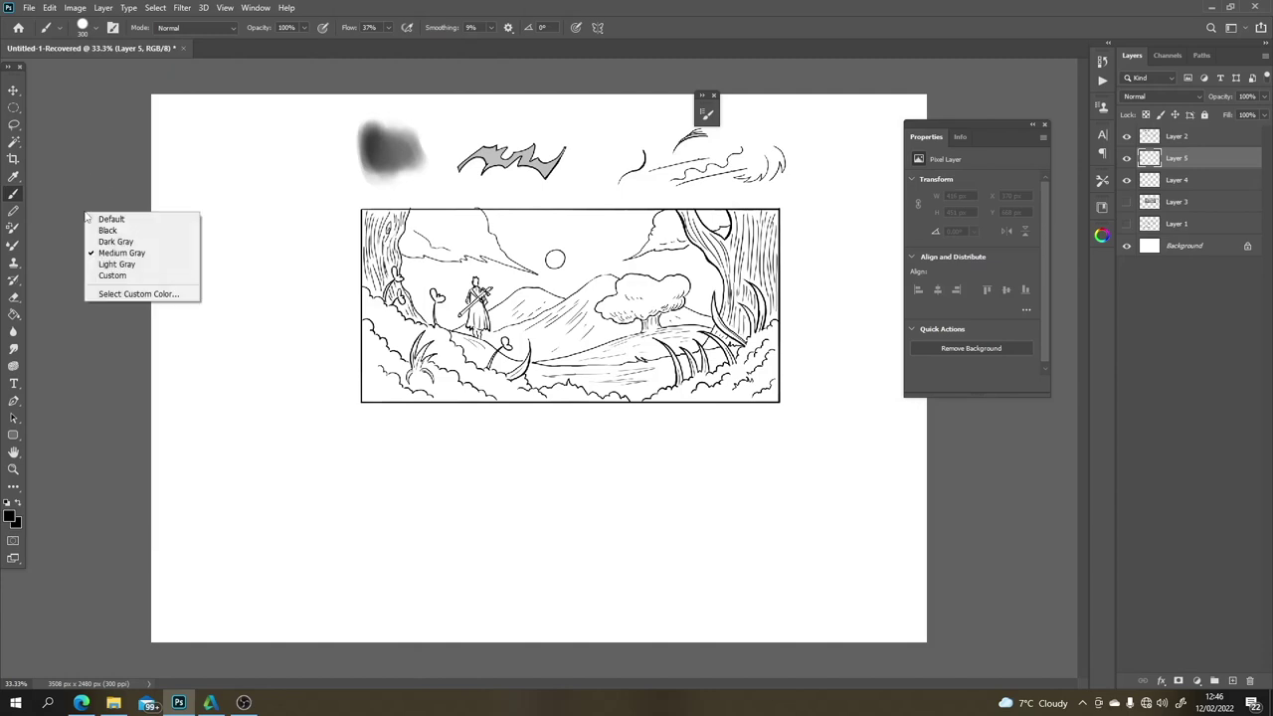
{"action": "left_click", "coordinate": [111, 264]}
{"action": "right_click", "coordinate": [96, 248]}
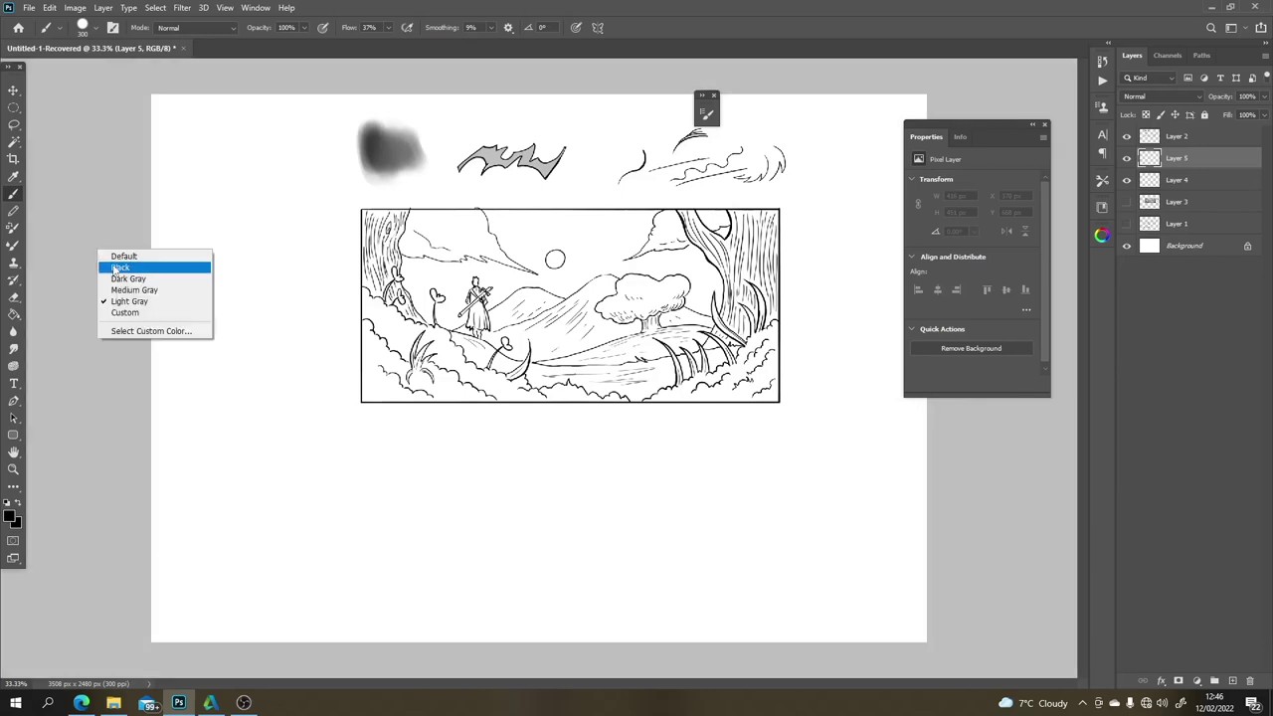
{"action": "left_click", "coordinate": [110, 266]}
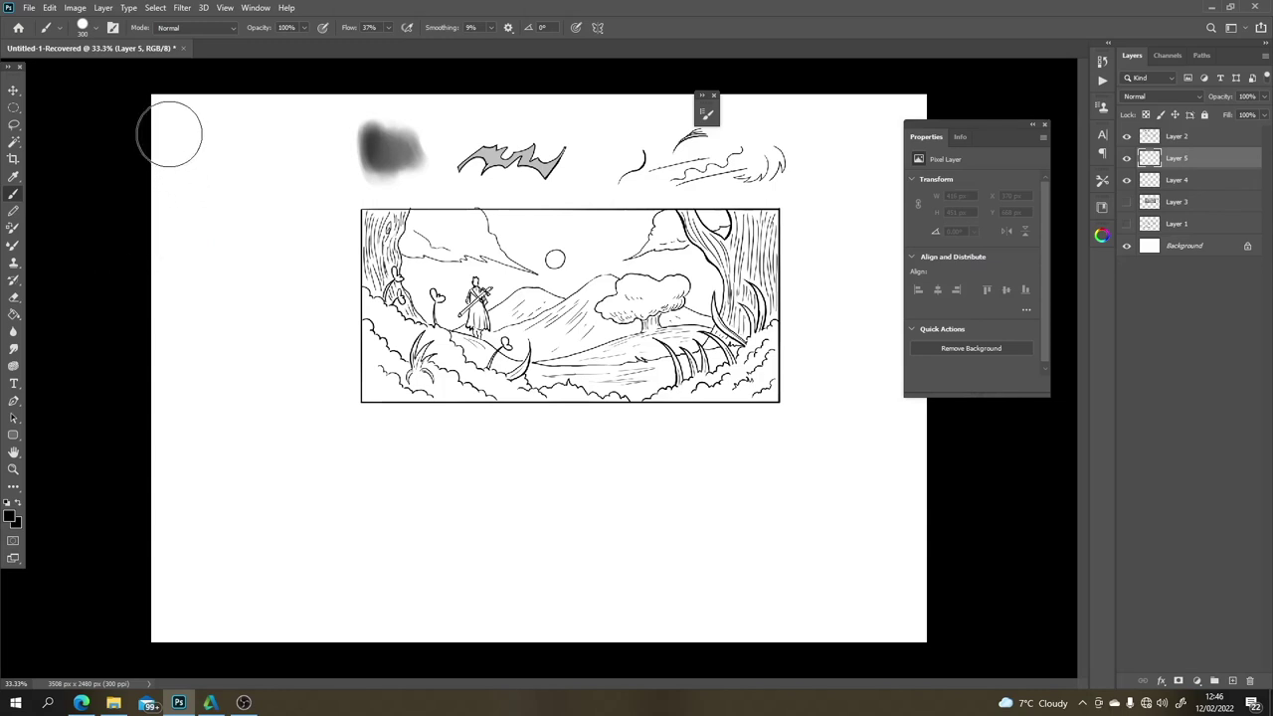
Step: Choose the 300 px Soft Round brush, collapse the PhilsBaseSet brush group and undo the stray dab on the canvas
{"action": "right_click", "coordinate": [242, 214]}
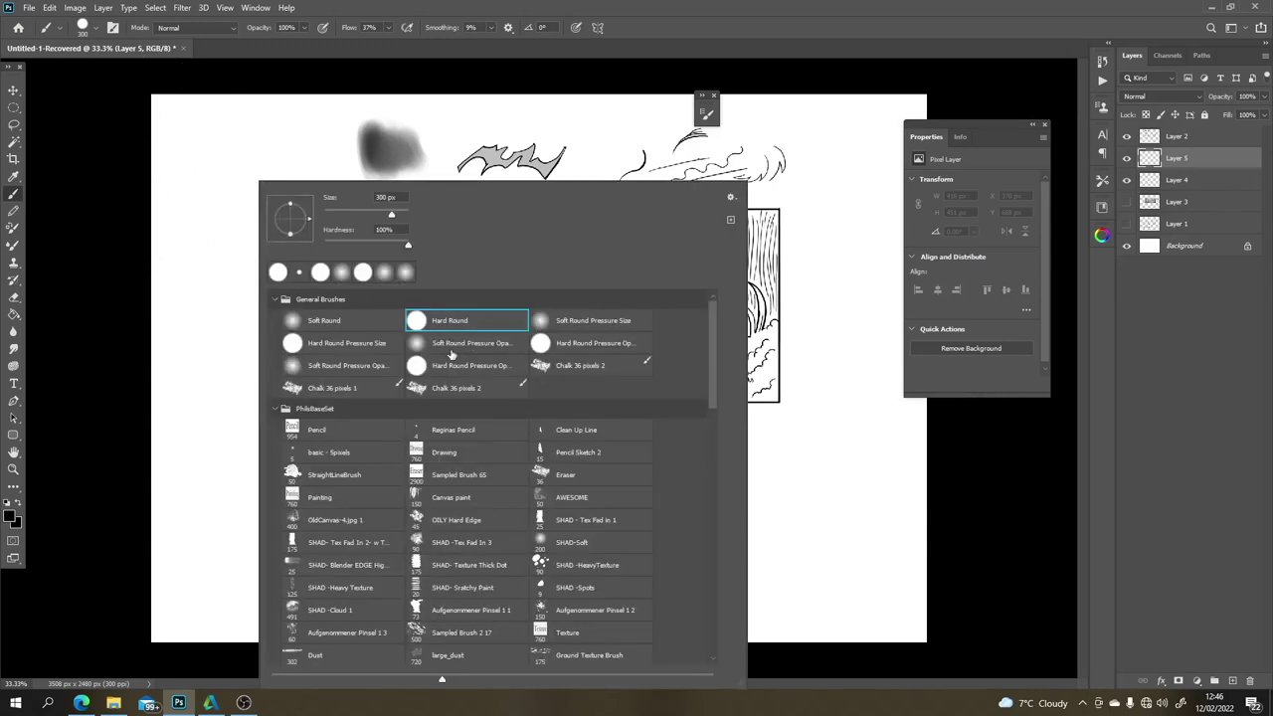
{"action": "left_click", "coordinate": [325, 321]}
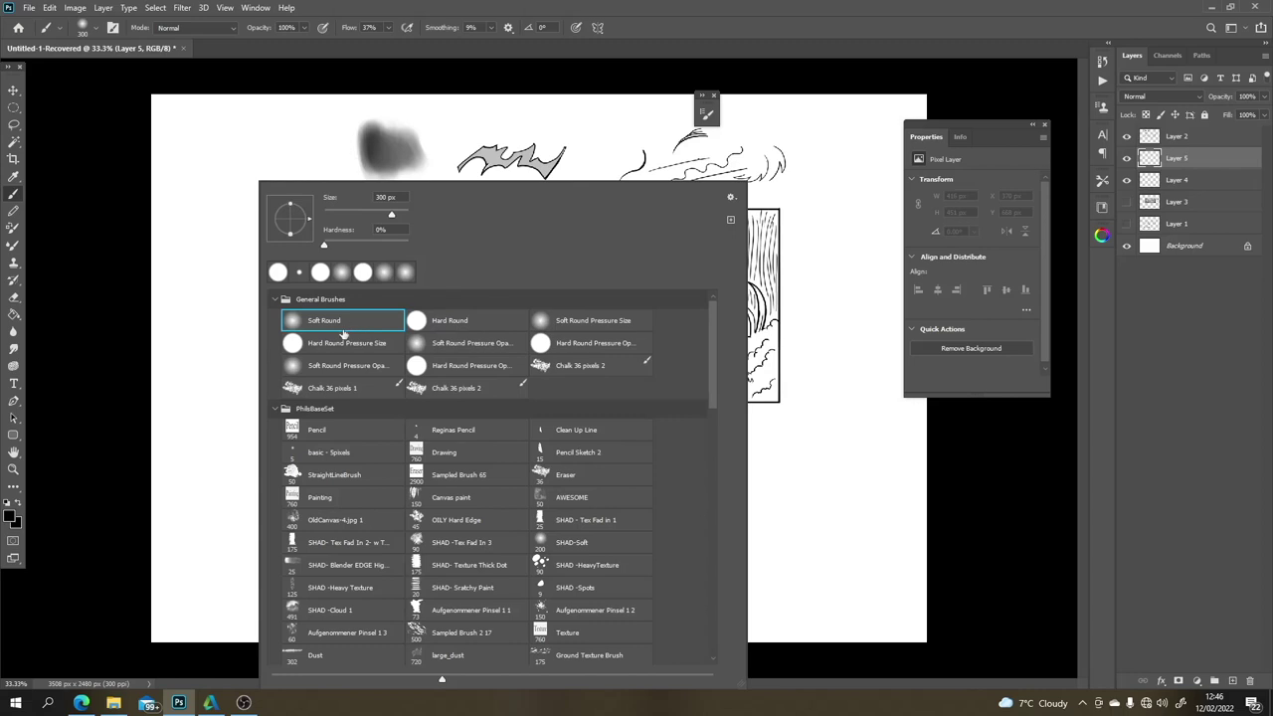
{"action": "left_click", "coordinate": [274, 408]}
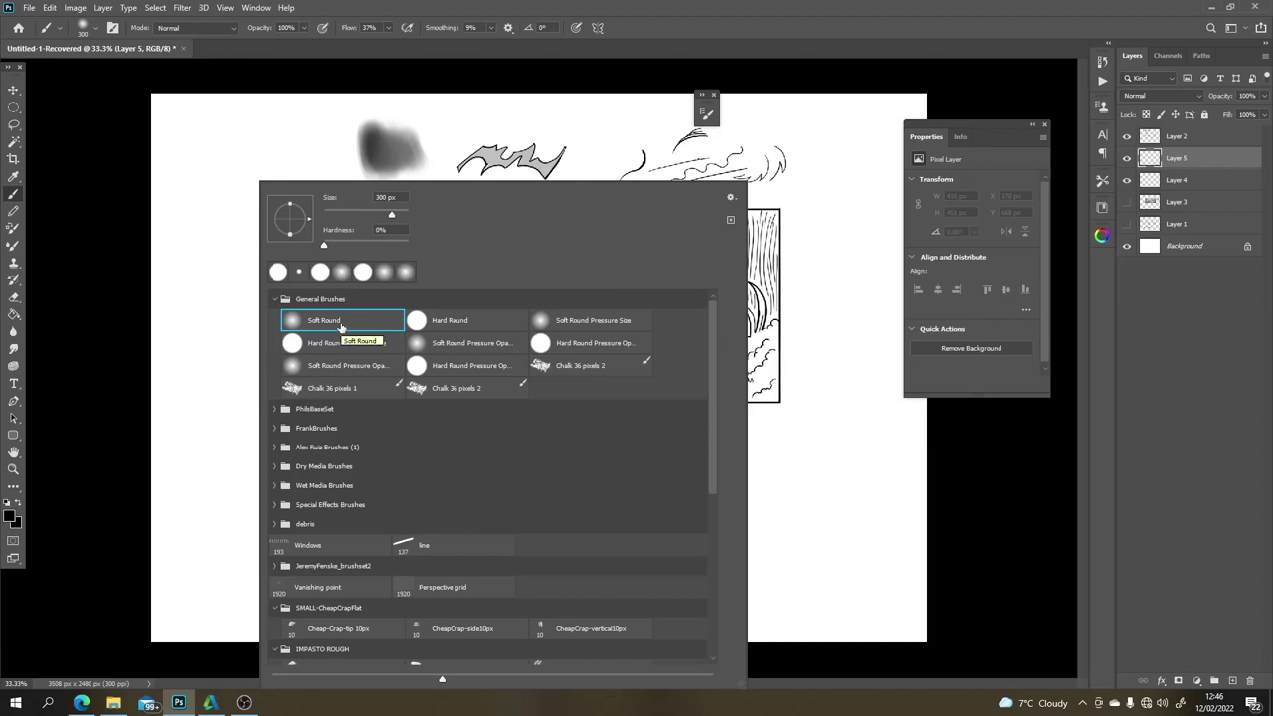
{"action": "left_click", "coordinate": [177, 348]}
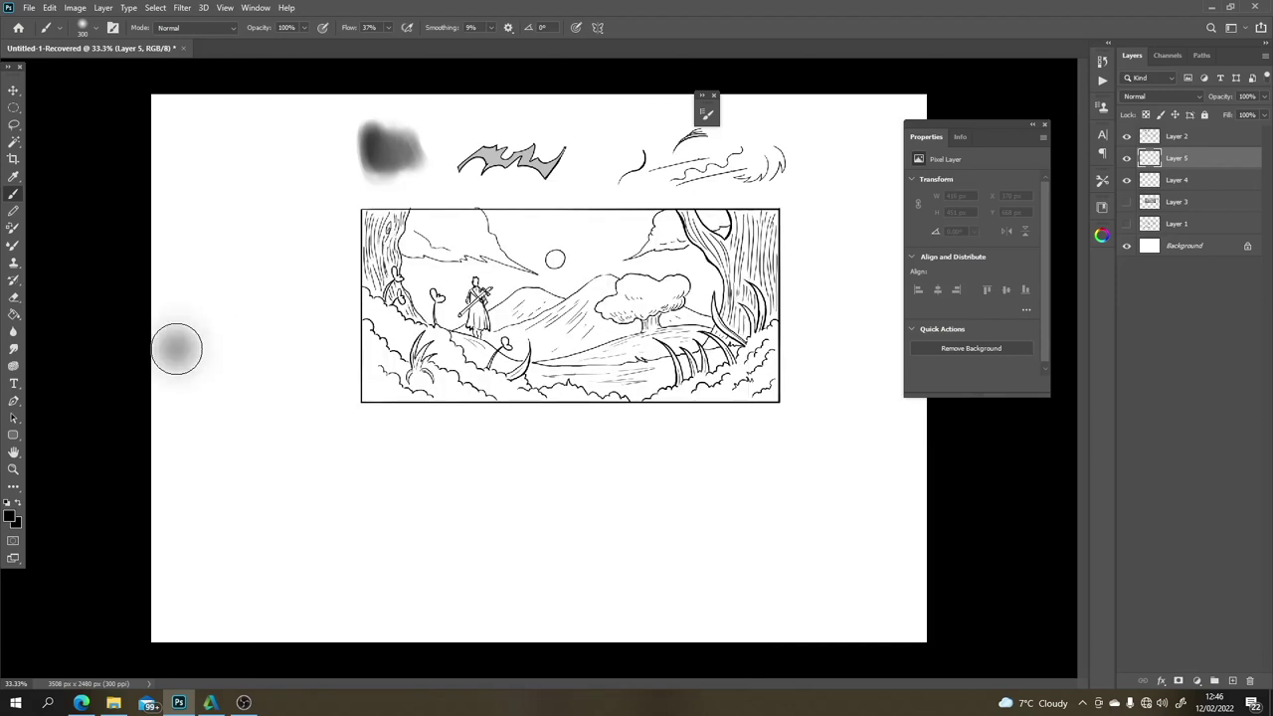
{"action": "key", "text": "ctrl+z"}
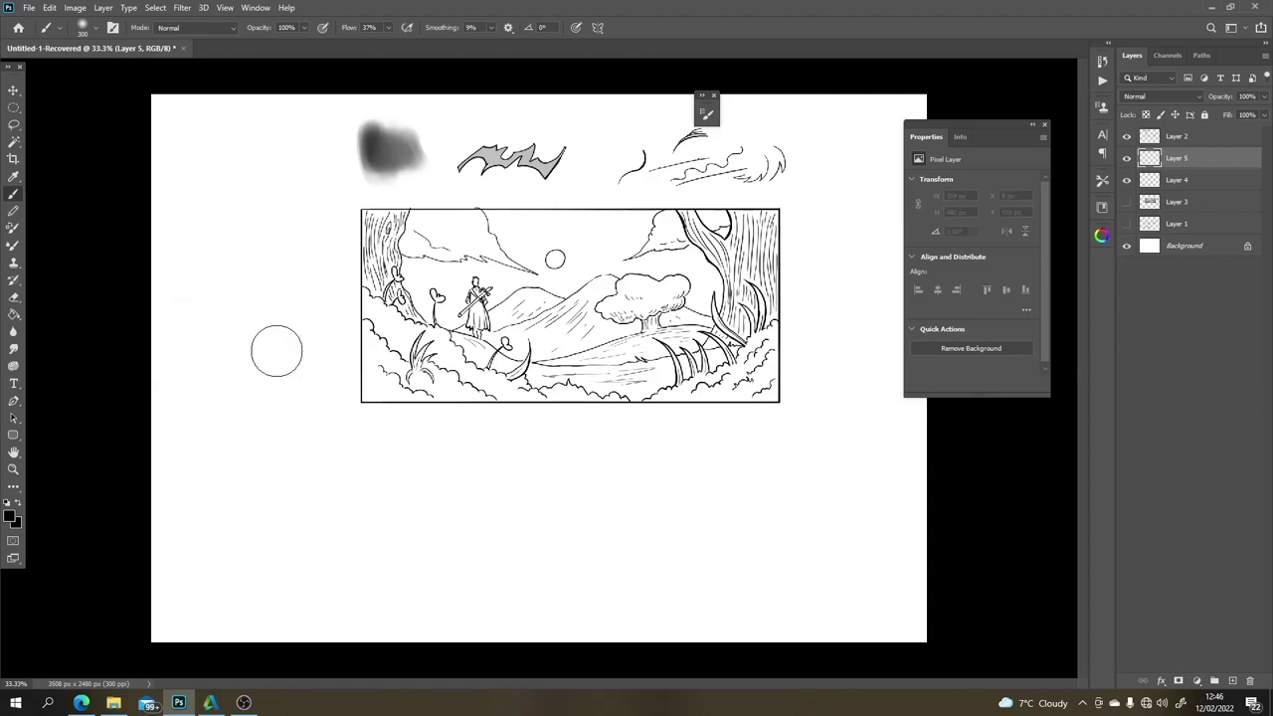
Step: Try soft black strokes blended with gray on the blank area below the comic panel and undo them
{"action": "mouse_move", "coordinate": [545, 465]}
{"action": "left_mouse_down"}
{"action": "mouse_move", "coordinate": [578, 484]}
{"action": "mouse_move", "coordinate": [636, 555]}
{"action": "left_mouse_up"}
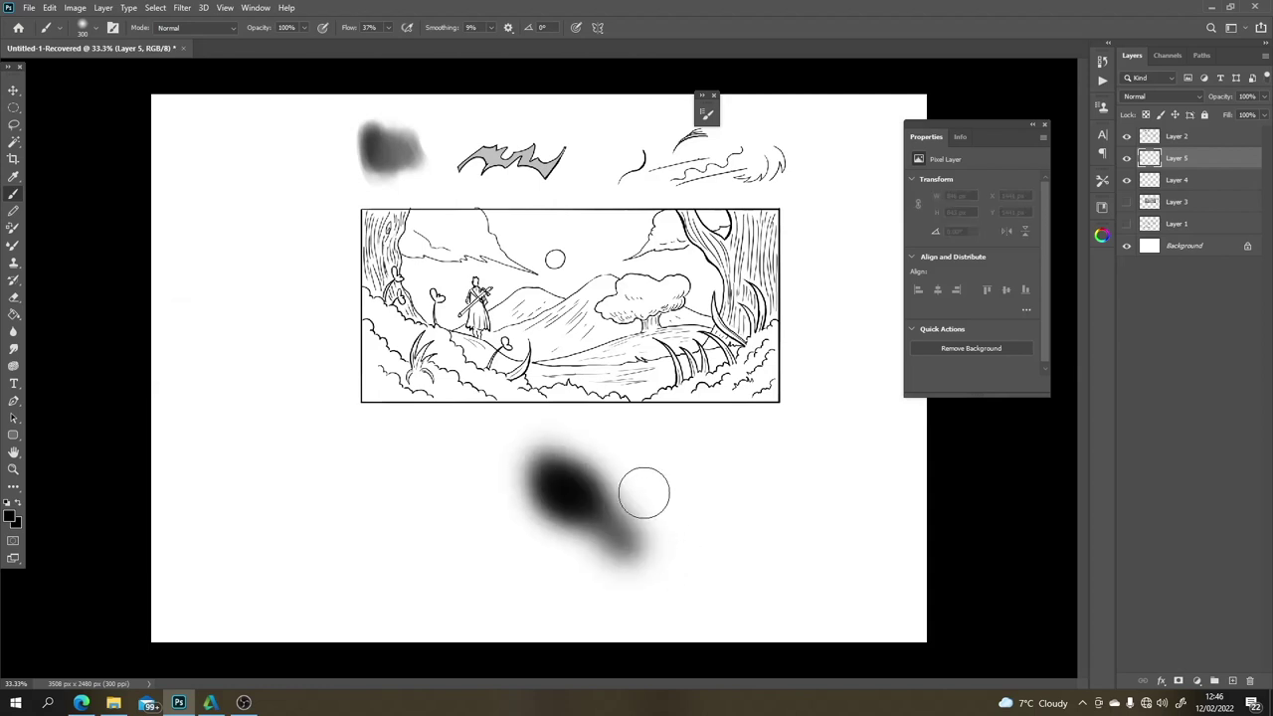
{"action": "key", "text": "ctrl+z"}
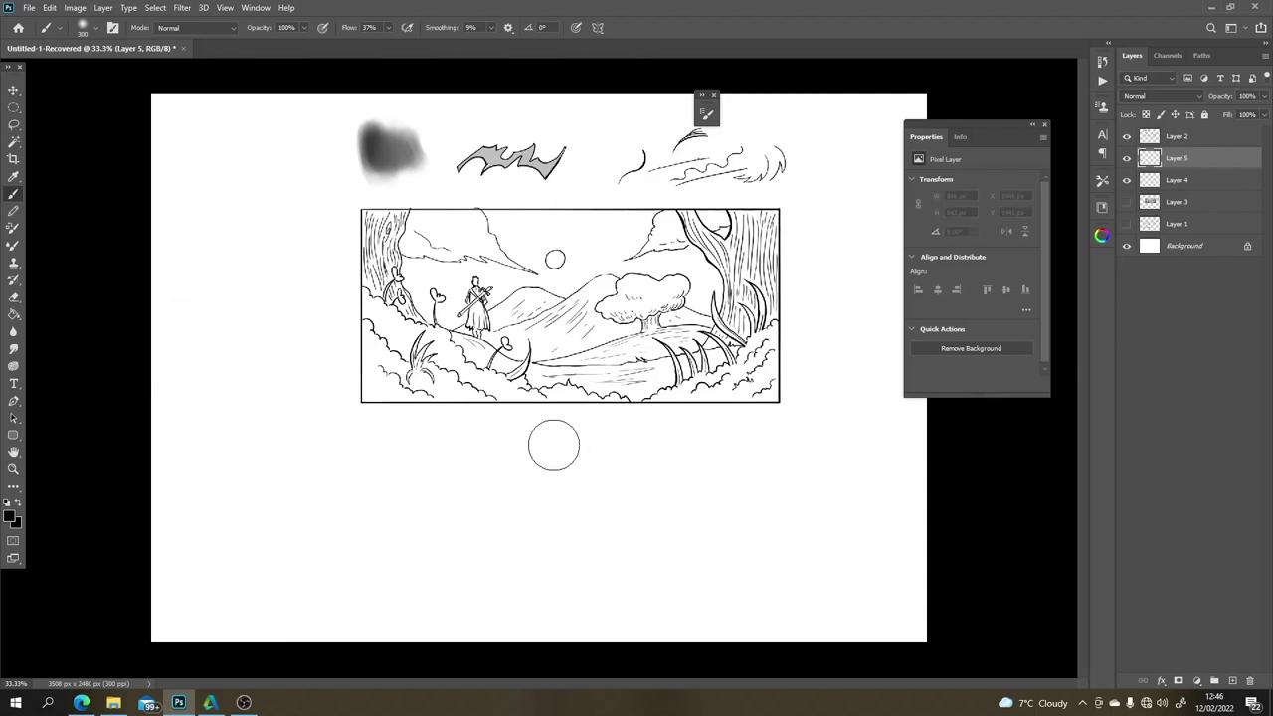
{"action": "left_click_drag", "start_coordinate": [551, 441], "coordinate": [625, 559]}
{"action": "key", "text": "x"}
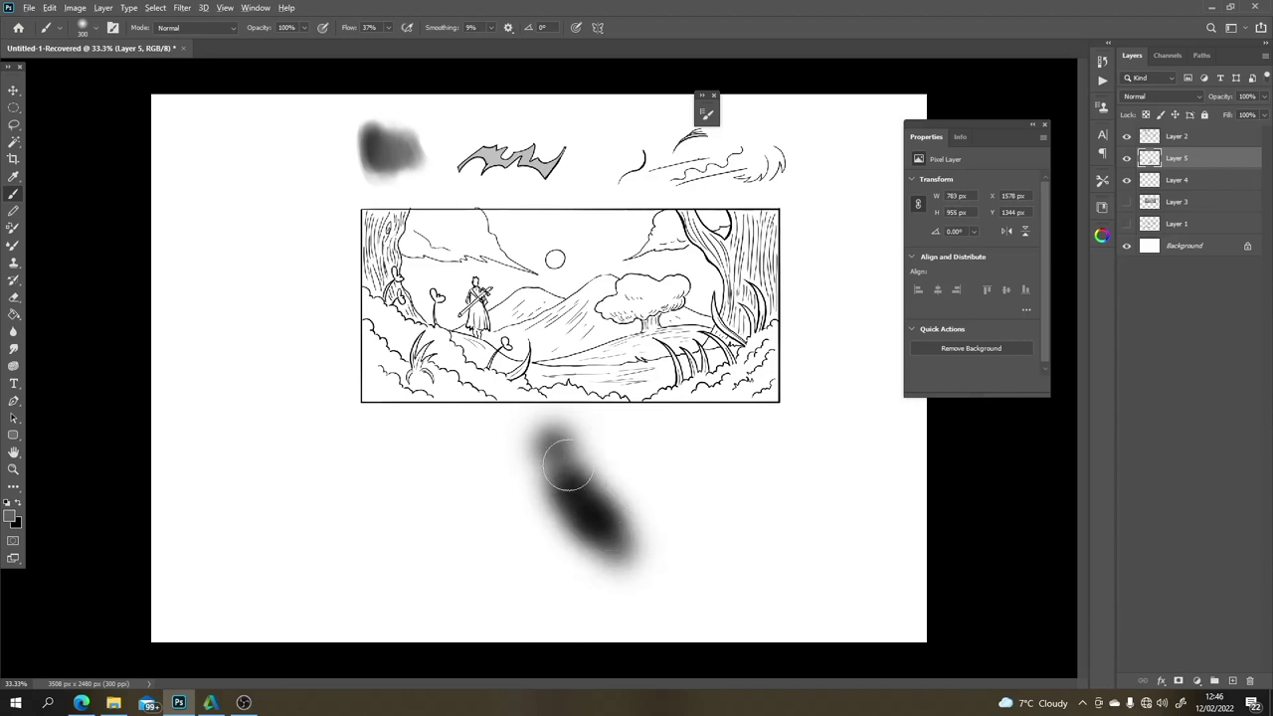
{"action": "mouse_move", "coordinate": [574, 495]}
{"action": "left_mouse_down"}
{"action": "mouse_move", "coordinate": [557, 449]}
{"action": "mouse_move", "coordinate": [596, 479]}
{"action": "mouse_move", "coordinate": [588, 441]}
{"action": "mouse_move", "coordinate": [564, 456]}
{"action": "mouse_move", "coordinate": [603, 506]}
{"action": "left_mouse_up"}
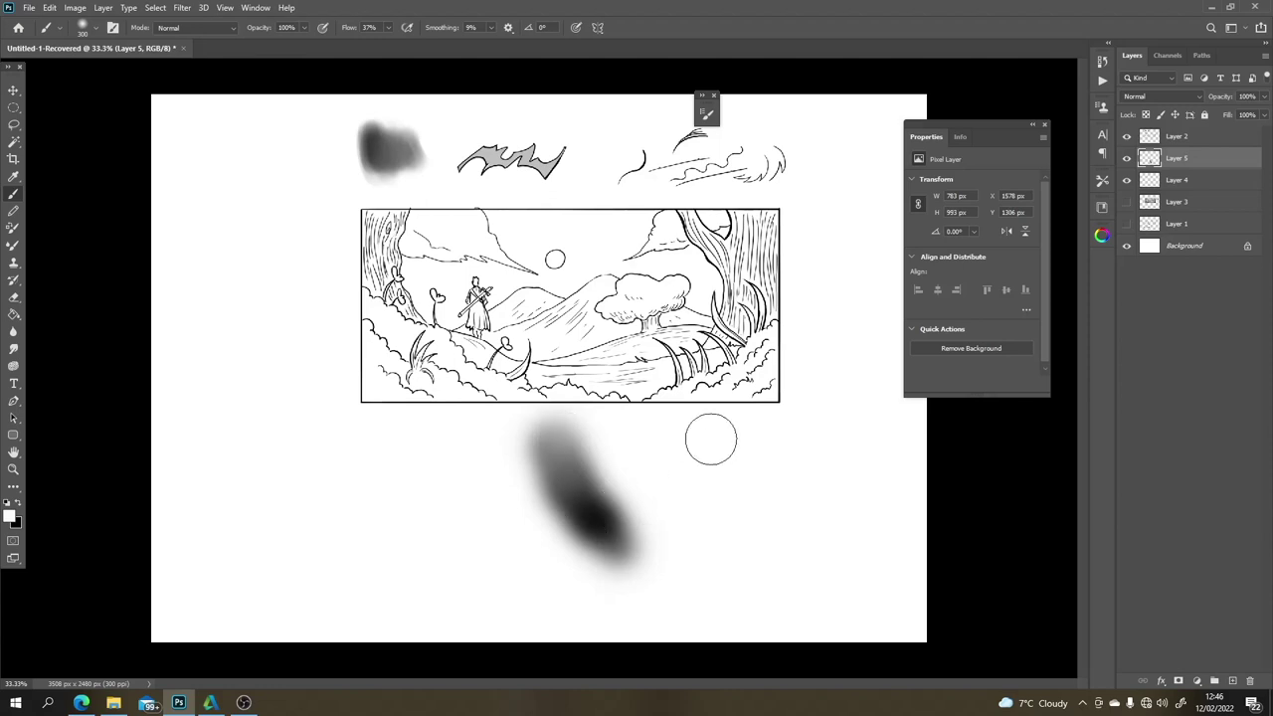
{"action": "key", "text": "ctrl+z"}
{"action": "key", "text": "ctrl+z"}
{"action": "key", "text": "ctrl+z"}
{"action": "key", "text": "ctrl+z"}
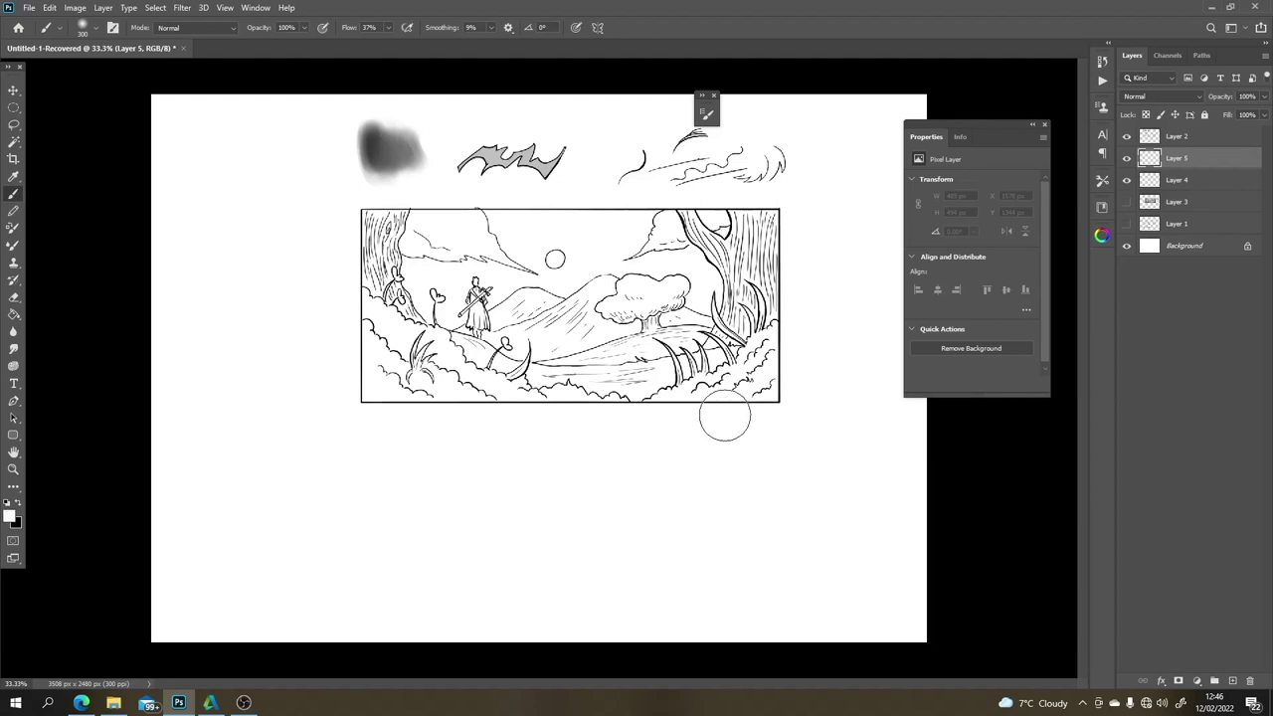
Step: Enlarge the soft brush to 1000 px and brush white over the middle and right of the comic panel
{"action": "scroll", "coordinate": [723, 424], "scroll_direction": "down", "scroll_amount": 1}
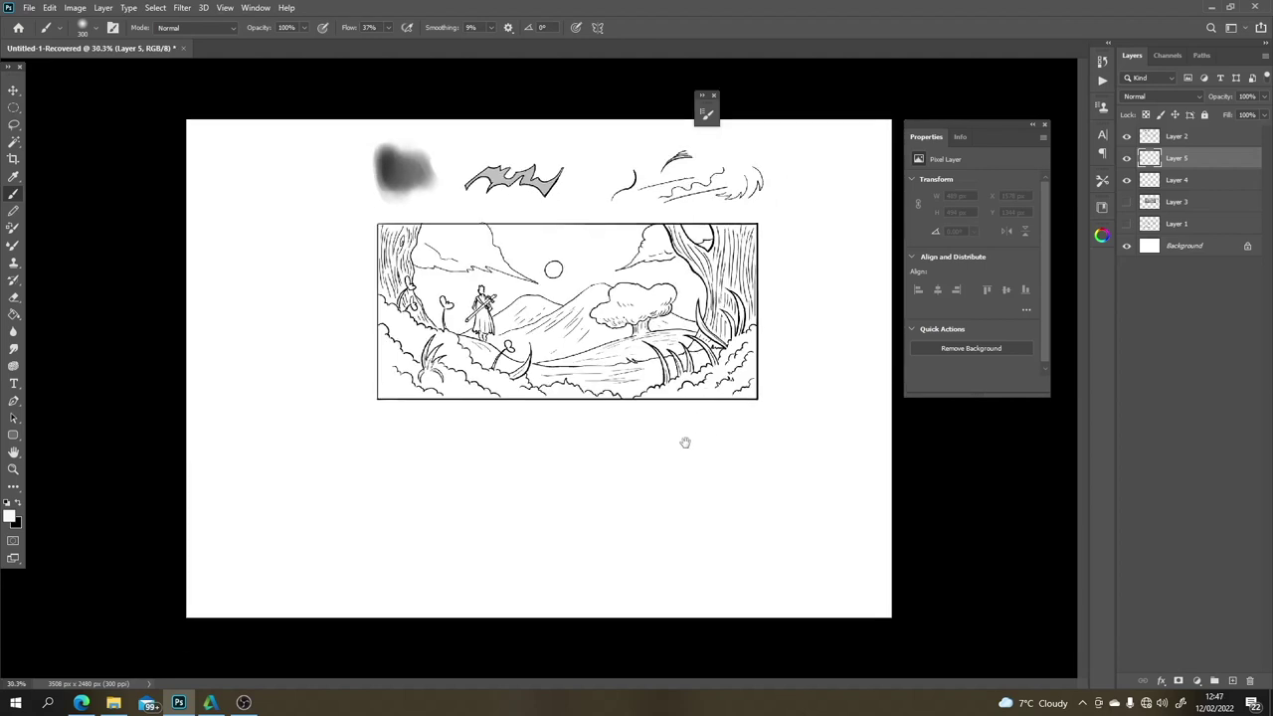
{"action": "scroll", "coordinate": [678, 390], "scroll_direction": "up", "scroll_amount": 3}
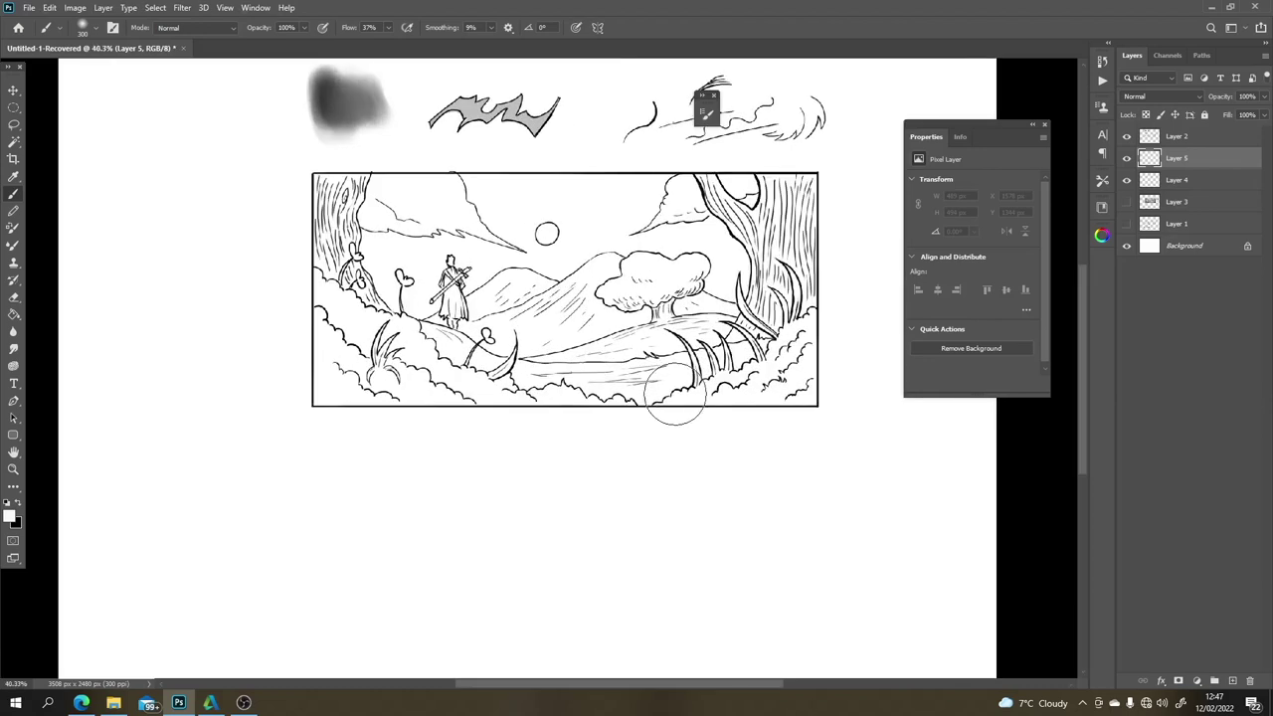
{"action": "scroll", "coordinate": [671, 410], "scroll_direction": "up", "scroll_amount": 3}
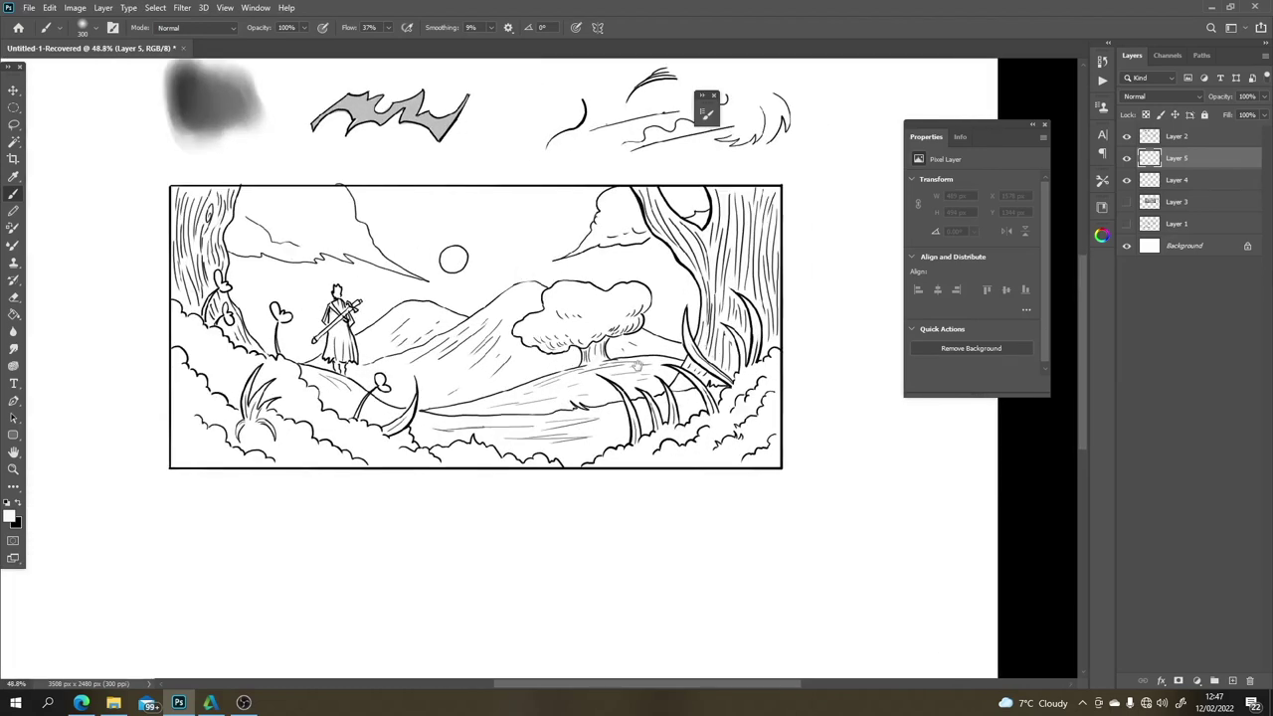
{"action": "left_click_drag", "start_coordinate": [676, 415], "coordinate": [679, 422]}
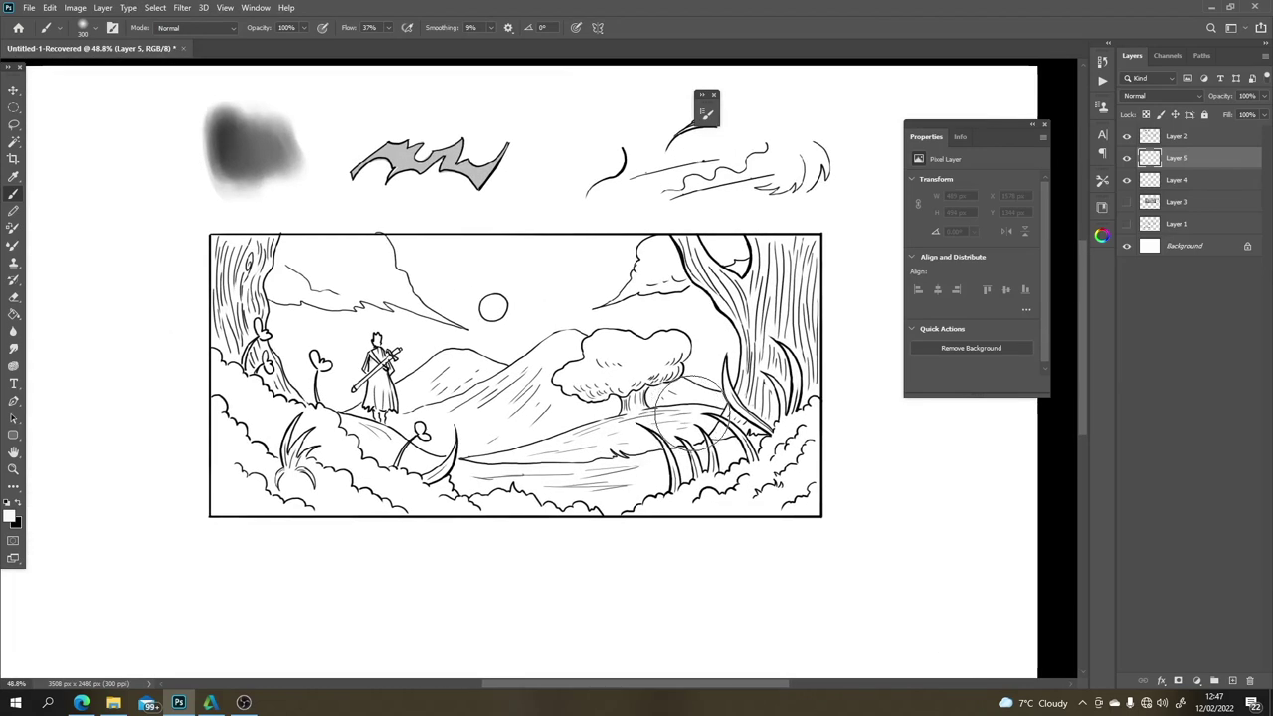
{"action": "key", "text": "bracketright"}
{"action": "key", "text": "bracketright"}
{"action": "key", "text": "bracketright"}
{"action": "key", "text": "bracketright"}
{"action": "key", "text": "bracketright"}
{"action": "key", "text": "bracketright"}
{"action": "key", "text": "bracketright"}
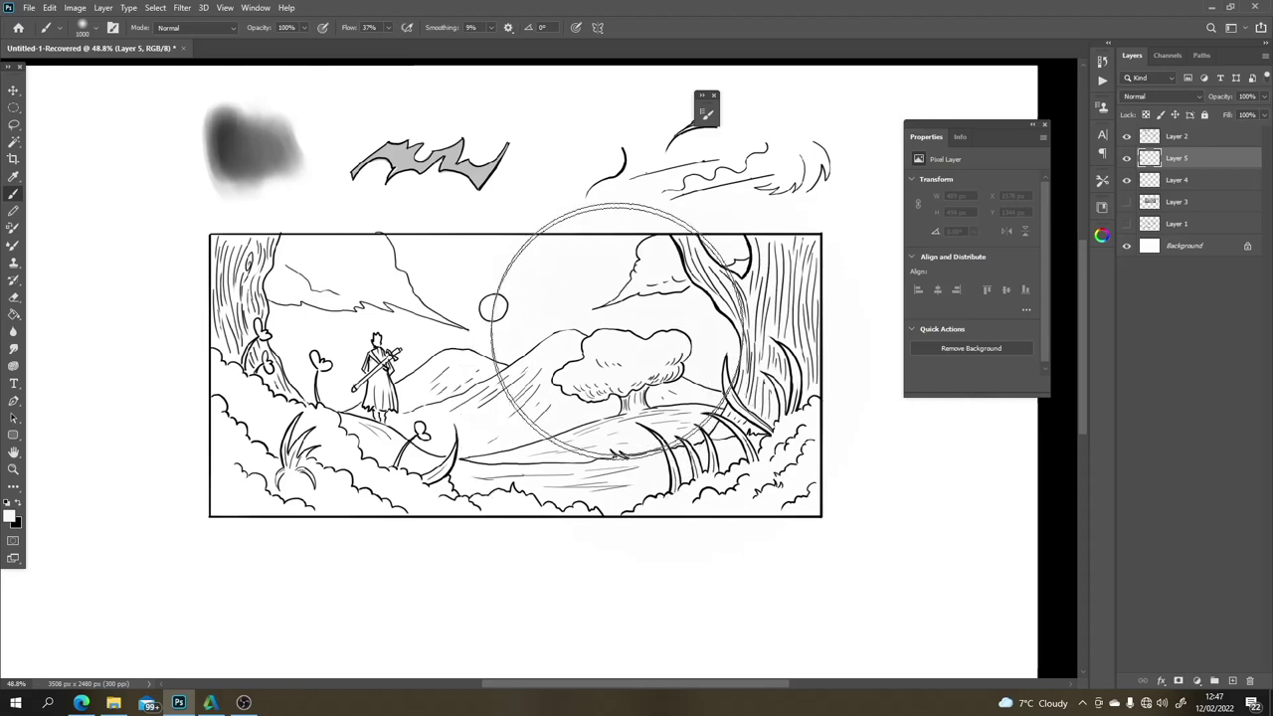
{"action": "mouse_move", "coordinate": [557, 328]}
{"action": "left_mouse_down"}
{"action": "mouse_move", "coordinate": [520, 397]}
{"action": "mouse_move", "coordinate": [638, 337]}
{"action": "mouse_move", "coordinate": [692, 331]}
{"action": "mouse_move", "coordinate": [670, 368]}
{"action": "mouse_move", "coordinate": [674, 340]}
{"action": "mouse_move", "coordinate": [633, 380]}
{"action": "left_mouse_up"}
Step: Lay soft black tone in the sky, sample a gray from it and cover the whole panel with that gray
{"action": "key", "text": "x"}
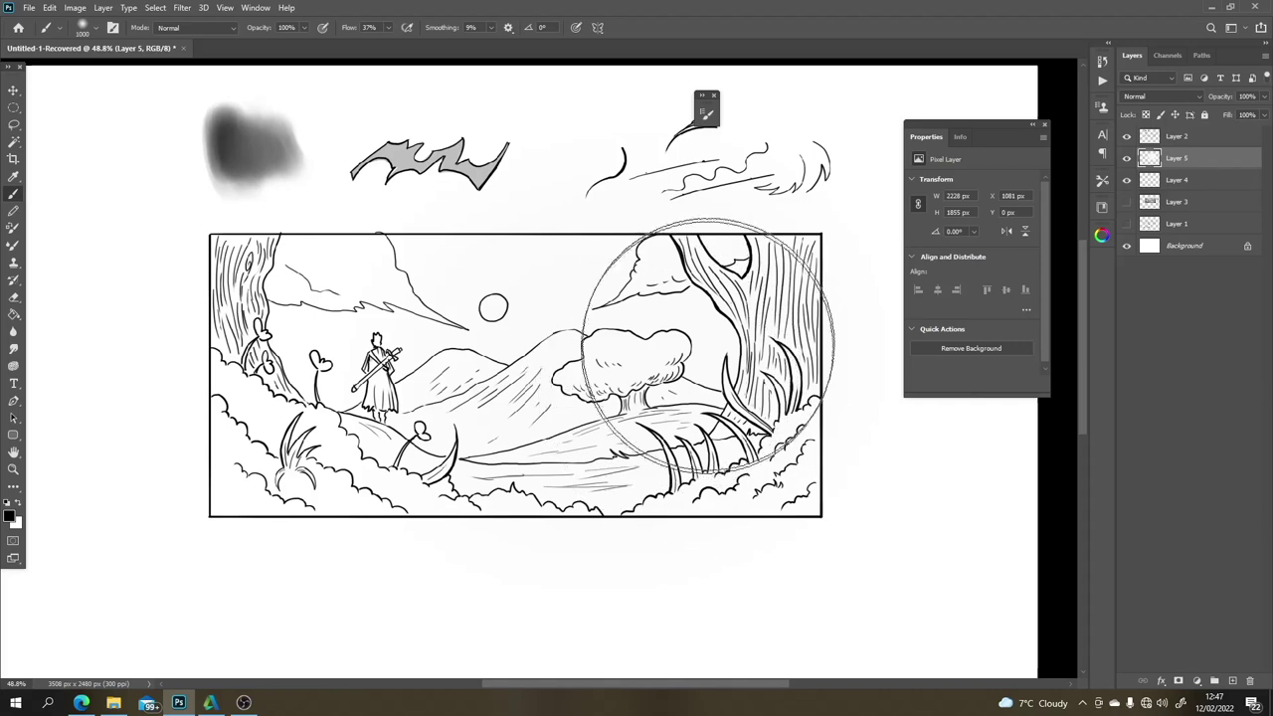
{"action": "mouse_move", "coordinate": [696, 312]}
{"action": "left_mouse_down"}
{"action": "mouse_move", "coordinate": [648, 391]}
{"action": "mouse_move", "coordinate": [555, 410]}
{"action": "mouse_move", "coordinate": [483, 397]}
{"action": "mouse_move", "coordinate": [488, 511]}
{"action": "left_mouse_up"}
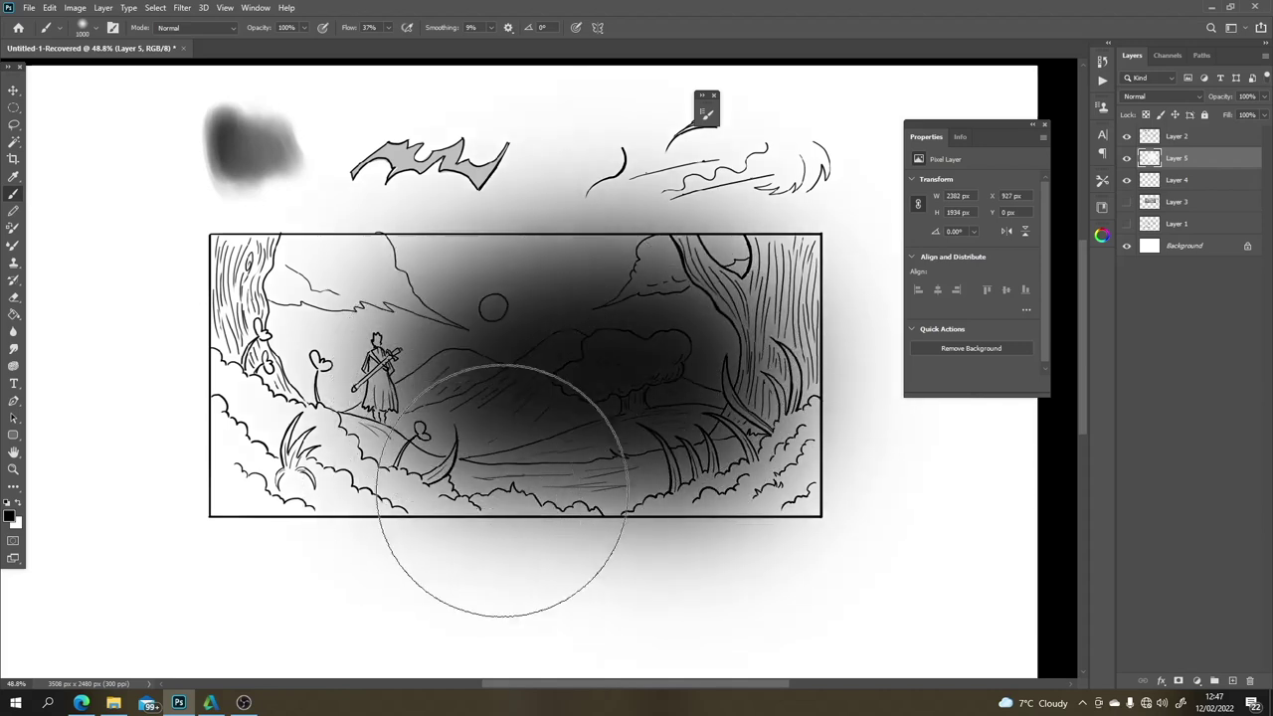
{"action": "key", "text": "ctrl+z"}
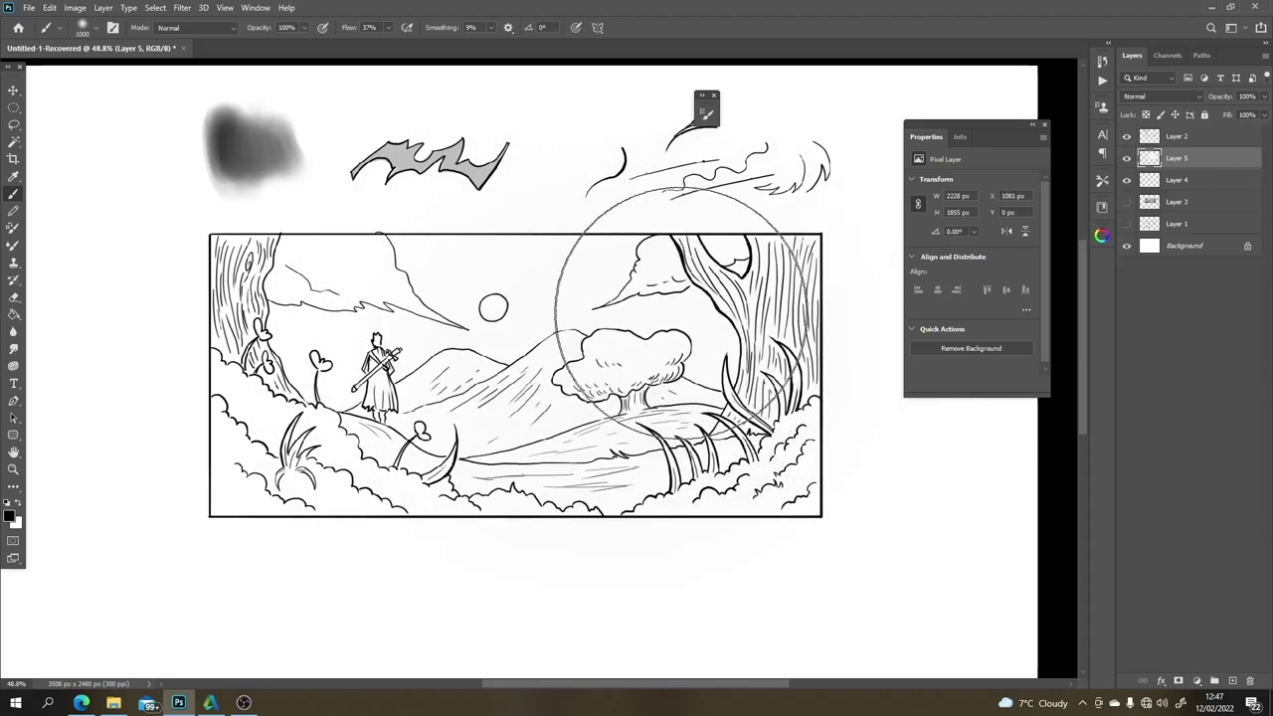
{"action": "mouse_move", "coordinate": [611, 327]}
{"action": "left_mouse_down"}
{"action": "mouse_move", "coordinate": [642, 388]}
{"action": "mouse_move", "coordinate": [625, 305]}
{"action": "mouse_move", "coordinate": [639, 298]}
{"action": "mouse_move", "coordinate": [632, 317]}
{"action": "left_mouse_up"}
{"action": "key", "text": "alt"}
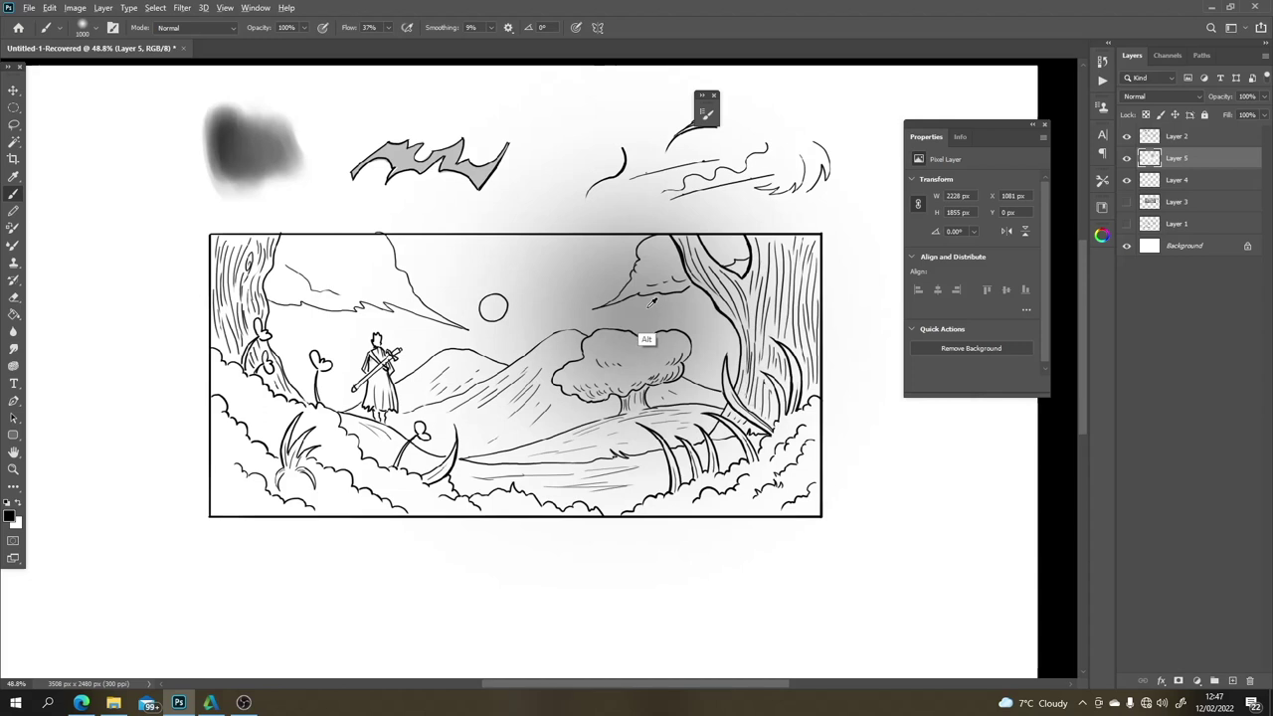
{"action": "left_click", "coordinate": [653, 301], "text": "alt"}
{"action": "mouse_move", "coordinate": [583, 412]}
{"action": "left_mouse_down"}
{"action": "mouse_move", "coordinate": [610, 321]}
{"action": "mouse_move", "coordinate": [559, 384]}
{"action": "mouse_move", "coordinate": [502, 343]}
{"action": "mouse_move", "coordinate": [430, 425]}
{"action": "mouse_move", "coordinate": [427, 315]}
{"action": "mouse_move", "coordinate": [374, 381]}
{"action": "mouse_move", "coordinate": [369, 312]}
{"action": "mouse_move", "coordinate": [319, 389]}
{"action": "mouse_move", "coordinate": [312, 326]}
{"action": "mouse_move", "coordinate": [255, 400]}
{"action": "mouse_move", "coordinate": [294, 460]}
{"action": "mouse_move", "coordinate": [660, 467]}
{"action": "mouse_move", "coordinate": [780, 409]}
{"action": "mouse_move", "coordinate": [772, 288]}
{"action": "mouse_move", "coordinate": [768, 344]}
{"action": "mouse_move", "coordinate": [757, 298]}
{"action": "mouse_move", "coordinate": [682, 426]}
{"action": "mouse_move", "coordinate": [530, 426]}
{"action": "mouse_move", "coordinate": [408, 407]}
{"action": "mouse_move", "coordinate": [307, 439]}
{"action": "mouse_move", "coordinate": [272, 360]}
{"action": "mouse_move", "coordinate": [276, 299]}
{"action": "mouse_move", "coordinate": [299, 279]}
{"action": "mouse_move", "coordinate": [263, 291]}
{"action": "mouse_move", "coordinate": [256, 386]}
{"action": "mouse_move", "coordinate": [295, 469]}
{"action": "mouse_move", "coordinate": [391, 423]}
{"action": "mouse_move", "coordinate": [400, 349]}
{"action": "mouse_move", "coordinate": [536, 276]}
{"action": "mouse_move", "coordinate": [570, 276]}
{"action": "mouse_move", "coordinate": [487, 322]}
{"action": "mouse_move", "coordinate": [718, 344]}
{"action": "mouse_move", "coordinate": [751, 415]}
{"action": "mouse_move", "coordinate": [745, 259]}
{"action": "mouse_move", "coordinate": [753, 338]}
{"action": "left_mouse_up"}
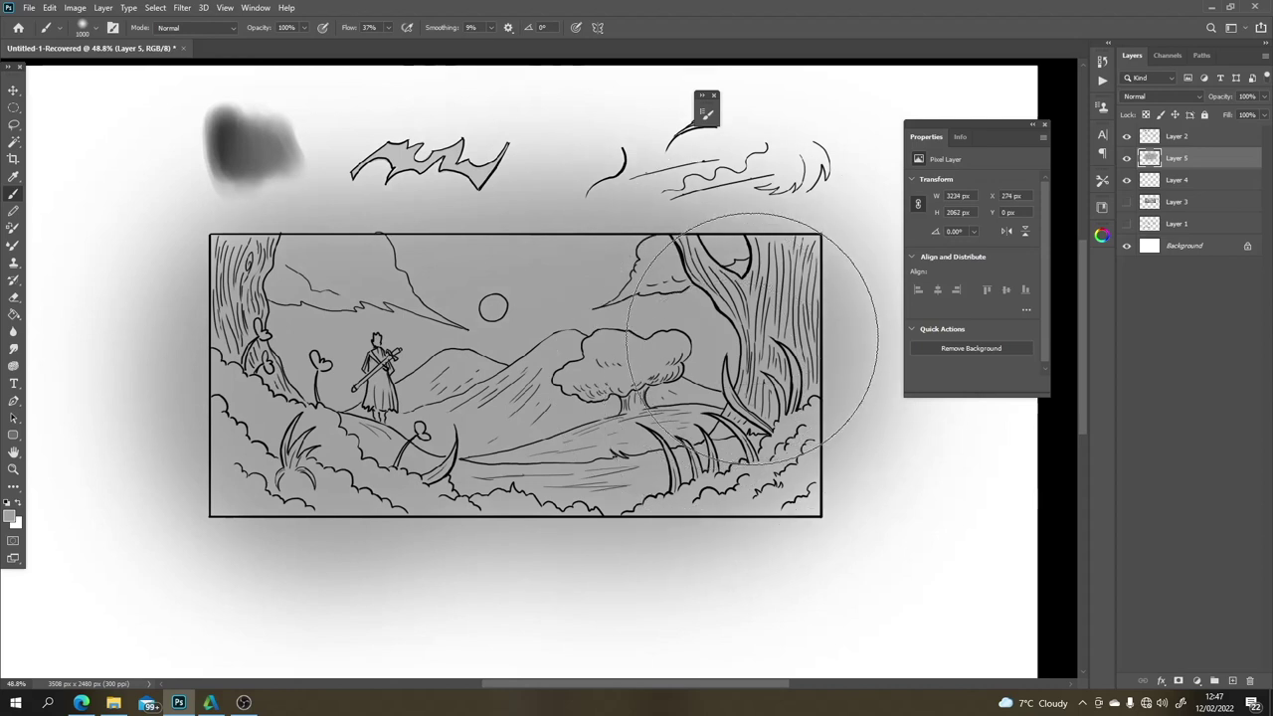
Step: Try a 90 px soft black stroke along the right foreground bushes and undo it
{"action": "key", "text": "bracketleft"}
{"action": "key", "text": "bracketleft"}
{"action": "key", "text": "bracketleft"}
{"action": "key", "text": "bracketleft"}
{"action": "key", "text": "bracketleft"}
{"action": "key", "text": "bracketleft"}
{"action": "key", "text": "bracketleft"}
{"action": "key", "text": "bracketleft"}
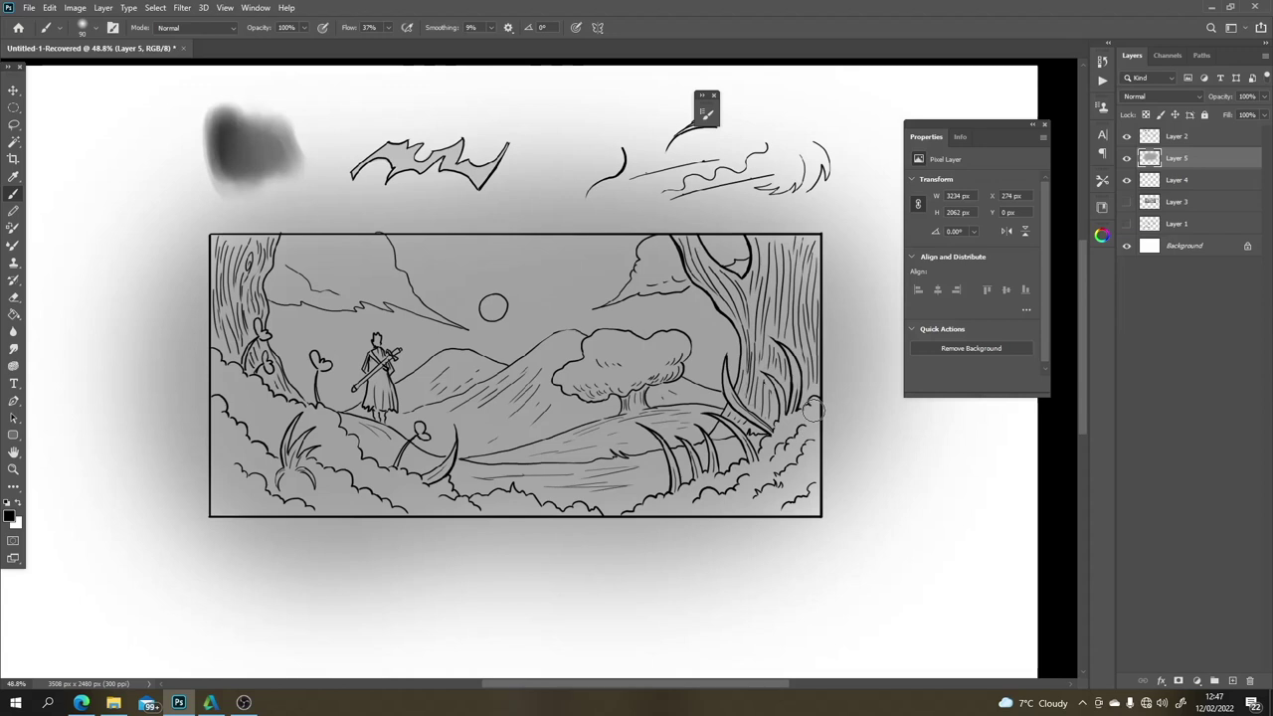
{"action": "mouse_move", "coordinate": [812, 409]}
{"action": "left_mouse_down"}
{"action": "mouse_move", "coordinate": [798, 452]}
{"action": "mouse_move", "coordinate": [769, 452]}
{"action": "mouse_move", "coordinate": [691, 500]}
{"action": "left_mouse_up"}
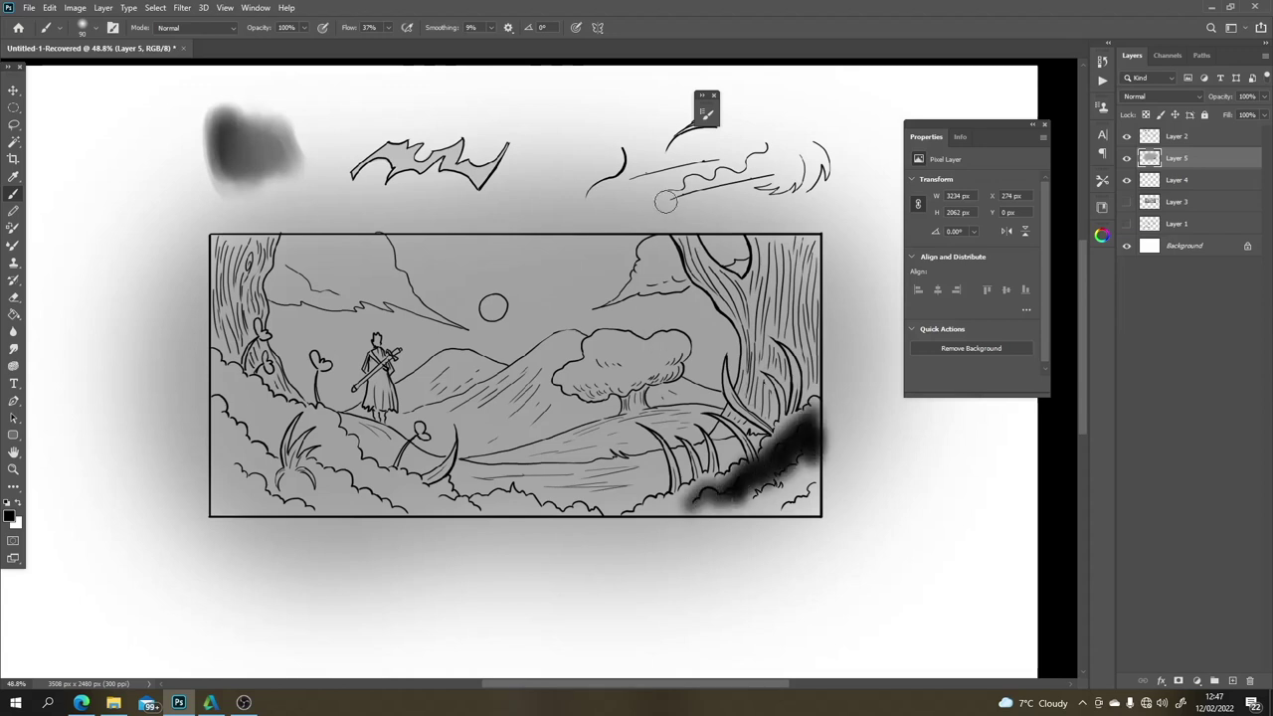
{"action": "key", "text": "ctrl+z"}
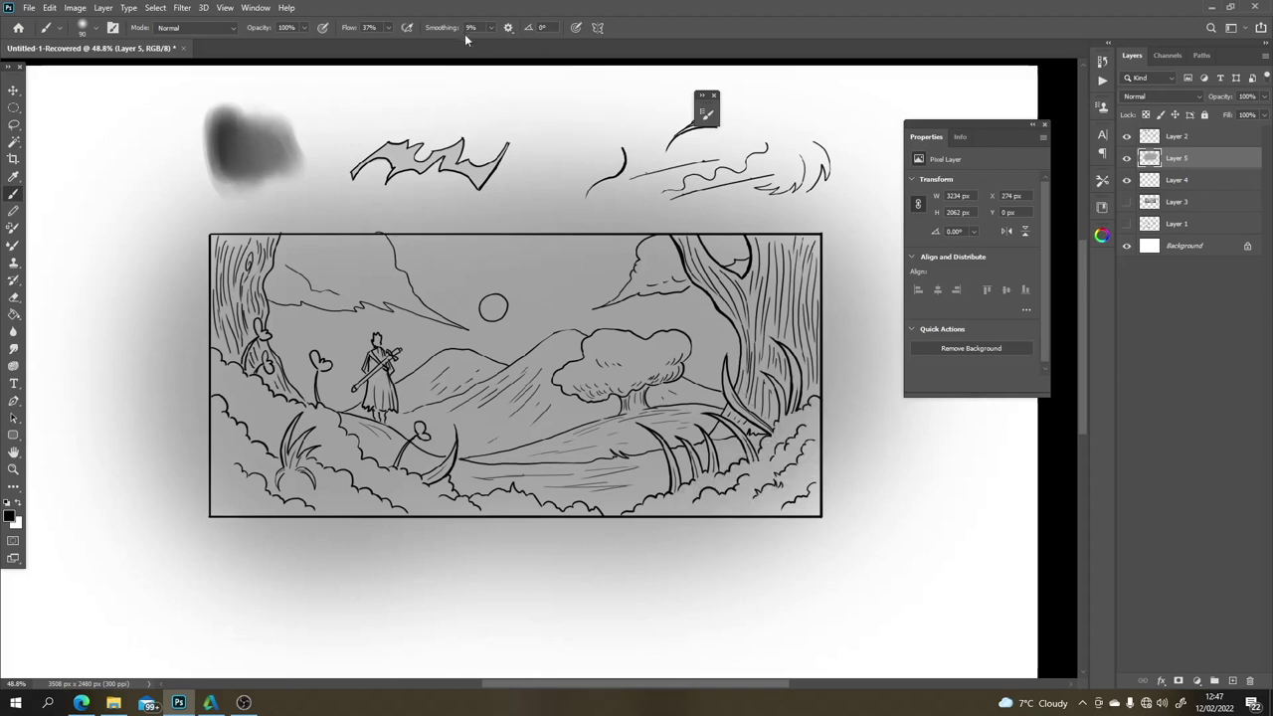
Step: Lower the brush flow to 13% and darken the foreground bushes on both sides with a 200 px soft black brush
{"action": "left_click", "coordinate": [387, 27]}
{"action": "mouse_move", "coordinate": [766, 427]}
{"action": "left_mouse_down"}
{"action": "mouse_move", "coordinate": [788, 451]}
{"action": "mouse_move", "coordinate": [806, 449]}
{"action": "mouse_move", "coordinate": [816, 405]}
{"action": "mouse_move", "coordinate": [777, 461]}
{"action": "mouse_move", "coordinate": [797, 465]}
{"action": "mouse_move", "coordinate": [811, 498]}
{"action": "mouse_move", "coordinate": [796, 496]}
{"action": "mouse_move", "coordinate": [788, 407]}
{"action": "mouse_move", "coordinate": [779, 473]}
{"action": "mouse_move", "coordinate": [657, 509]}
{"action": "mouse_move", "coordinate": [761, 491]}
{"action": "mouse_move", "coordinate": [807, 445]}
{"action": "mouse_move", "coordinate": [805, 489]}
{"action": "mouse_move", "coordinate": [783, 499]}
{"action": "mouse_move", "coordinate": [729, 494]}
{"action": "mouse_move", "coordinate": [626, 516]}
{"action": "mouse_move", "coordinate": [578, 485]}
{"action": "mouse_move", "coordinate": [586, 515]}
{"action": "mouse_move", "coordinate": [384, 491]}
{"action": "mouse_move", "coordinate": [330, 444]}
{"action": "mouse_move", "coordinate": [298, 503]}
{"action": "mouse_move", "coordinate": [266, 402]}
{"action": "mouse_move", "coordinate": [247, 473]}
{"action": "mouse_move", "coordinate": [236, 402]}
{"action": "mouse_move", "coordinate": [228, 431]}
{"action": "mouse_move", "coordinate": [231, 364]}
{"action": "mouse_move", "coordinate": [219, 452]}
{"action": "mouse_move", "coordinate": [343, 494]}
{"action": "left_mouse_up"}
{"action": "key", "text": "ctrl+z"}
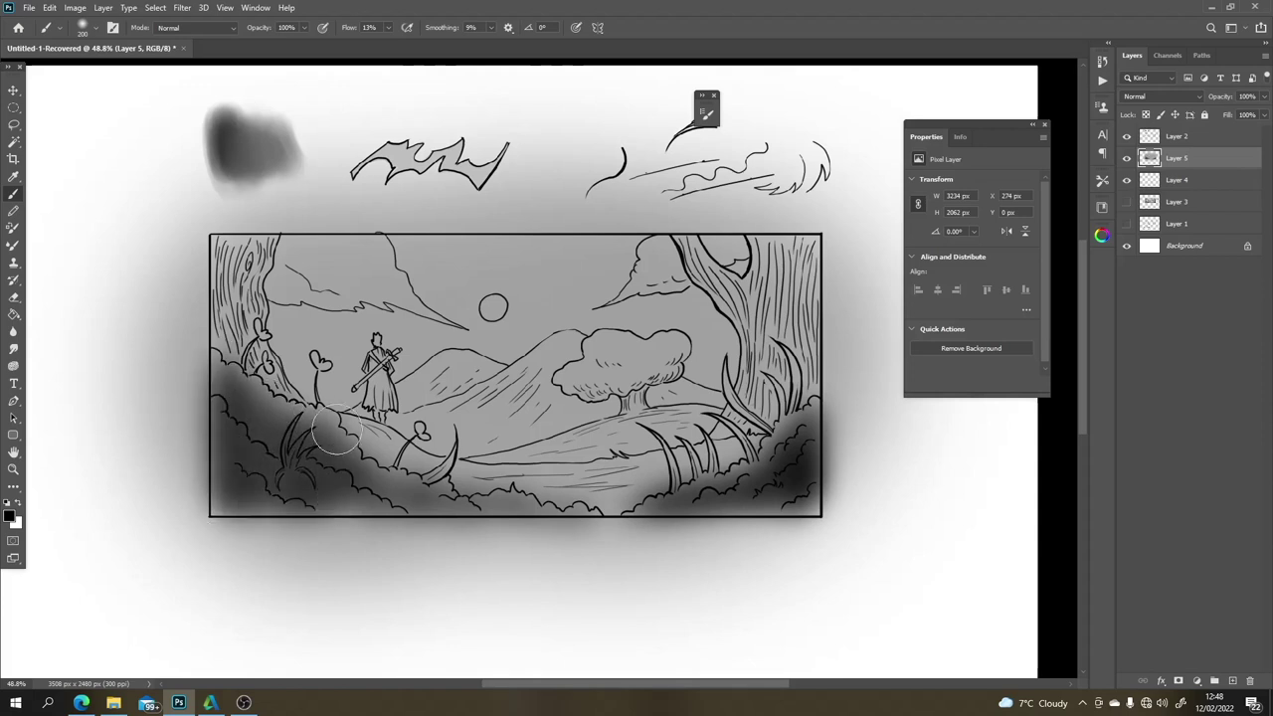
{"action": "mouse_move", "coordinate": [337, 428]}
{"action": "left_mouse_down"}
{"action": "mouse_move", "coordinate": [400, 480]}
{"action": "mouse_move", "coordinate": [579, 503]}
{"action": "mouse_move", "coordinate": [357, 509]}
{"action": "mouse_move", "coordinate": [387, 471]}
{"action": "mouse_move", "coordinate": [437, 497]}
{"action": "left_mouse_up"}
{"action": "mouse_move", "coordinate": [739, 493]}
{"action": "left_mouse_down"}
{"action": "mouse_move", "coordinate": [784, 491]}
{"action": "mouse_move", "coordinate": [807, 437]}
{"action": "mouse_move", "coordinate": [811, 507]}
{"action": "mouse_move", "coordinate": [803, 408]}
{"action": "left_mouse_up"}
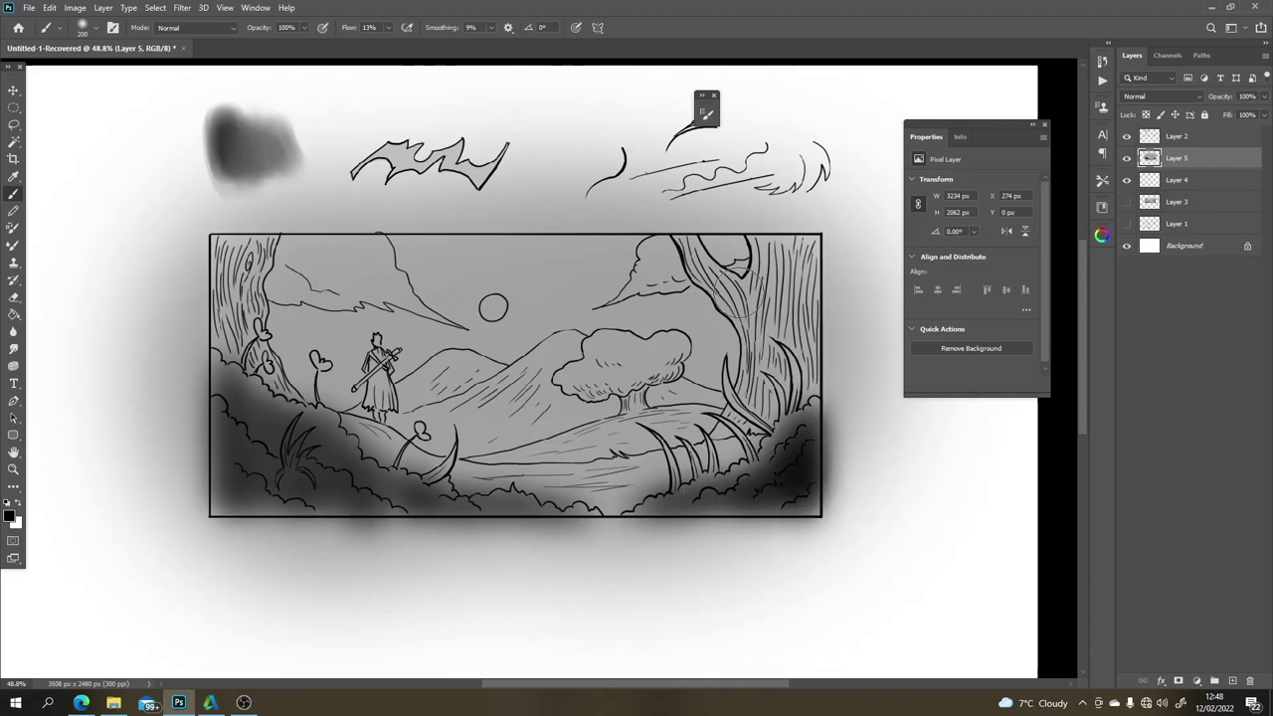
Step: Darken the large right tree trunk and the left tree trunk with the soft black brush
{"action": "mouse_move", "coordinate": [738, 290]}
{"action": "left_mouse_down"}
{"action": "mouse_move", "coordinate": [691, 249]}
{"action": "mouse_move", "coordinate": [720, 284]}
{"action": "left_mouse_up"}
{"action": "mouse_move", "coordinate": [760, 343]}
{"action": "left_mouse_down"}
{"action": "mouse_move", "coordinate": [754, 399]}
{"action": "mouse_move", "coordinate": [779, 264]}
{"action": "mouse_move", "coordinate": [805, 303]}
{"action": "mouse_move", "coordinate": [800, 255]}
{"action": "mouse_move", "coordinate": [763, 254]}
{"action": "mouse_move", "coordinate": [815, 251]}
{"action": "mouse_move", "coordinate": [803, 370]}
{"action": "mouse_move", "coordinate": [730, 418]}
{"action": "left_mouse_up"}
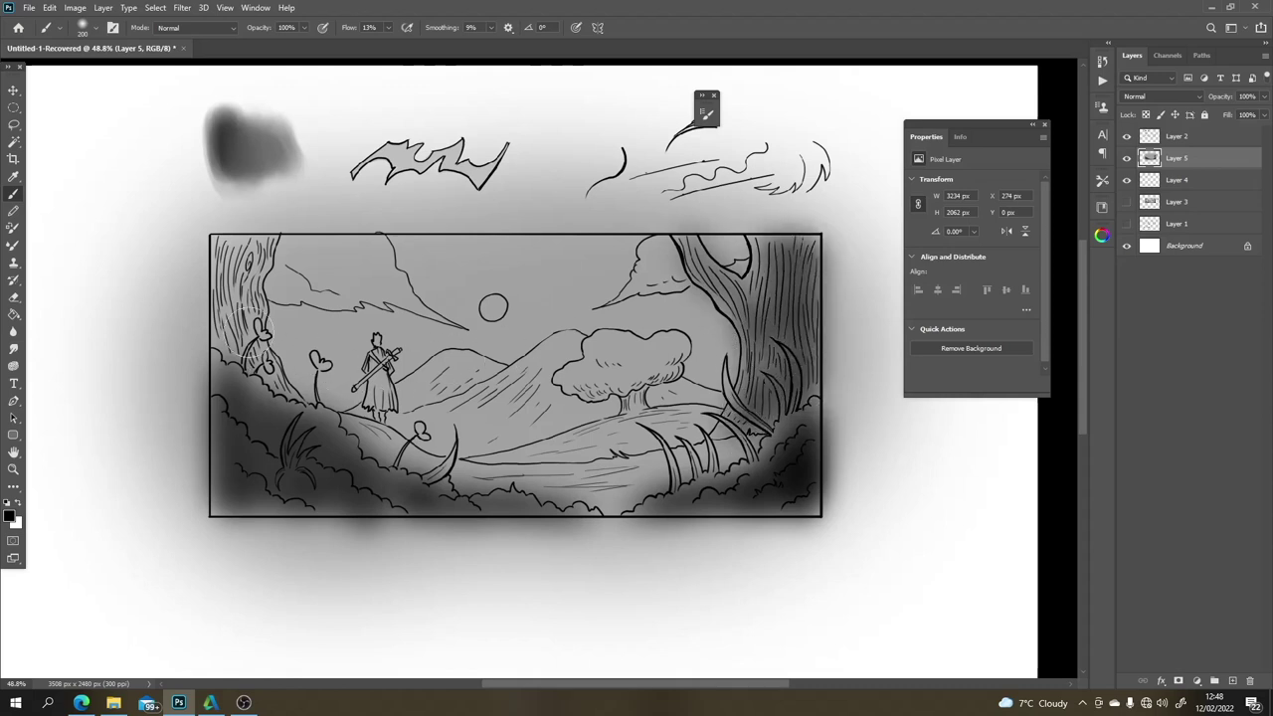
{"action": "mouse_move", "coordinate": [259, 387]}
{"action": "left_mouse_down"}
{"action": "mouse_move", "coordinate": [228, 238]}
{"action": "mouse_move", "coordinate": [249, 224]}
{"action": "left_mouse_up"}
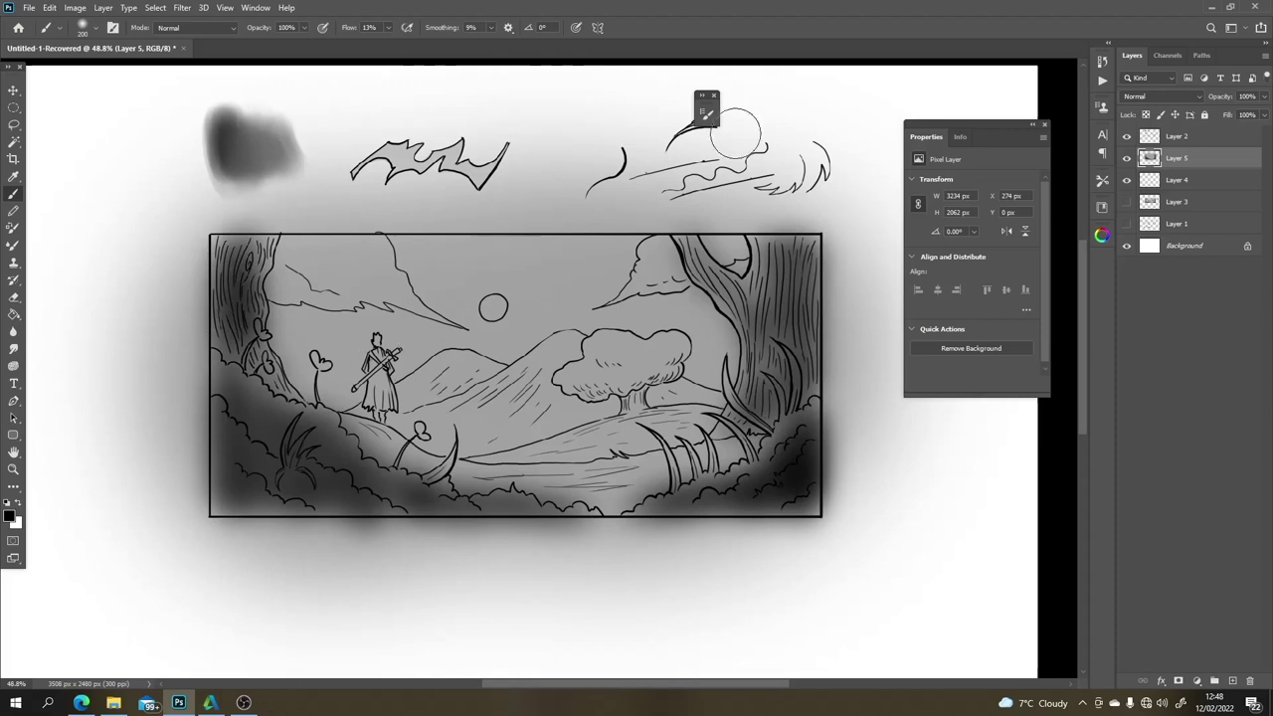
Step: Shade the round tree's foliage, the water and the lower mountain slopes with soft black strokes
{"action": "mouse_move", "coordinate": [599, 373]}
{"action": "left_mouse_down"}
{"action": "mouse_move", "coordinate": [640, 379]}
{"action": "mouse_move", "coordinate": [616, 369]}
{"action": "mouse_move", "coordinate": [667, 350]}
{"action": "mouse_move", "coordinate": [636, 398]}
{"action": "left_mouse_up"}
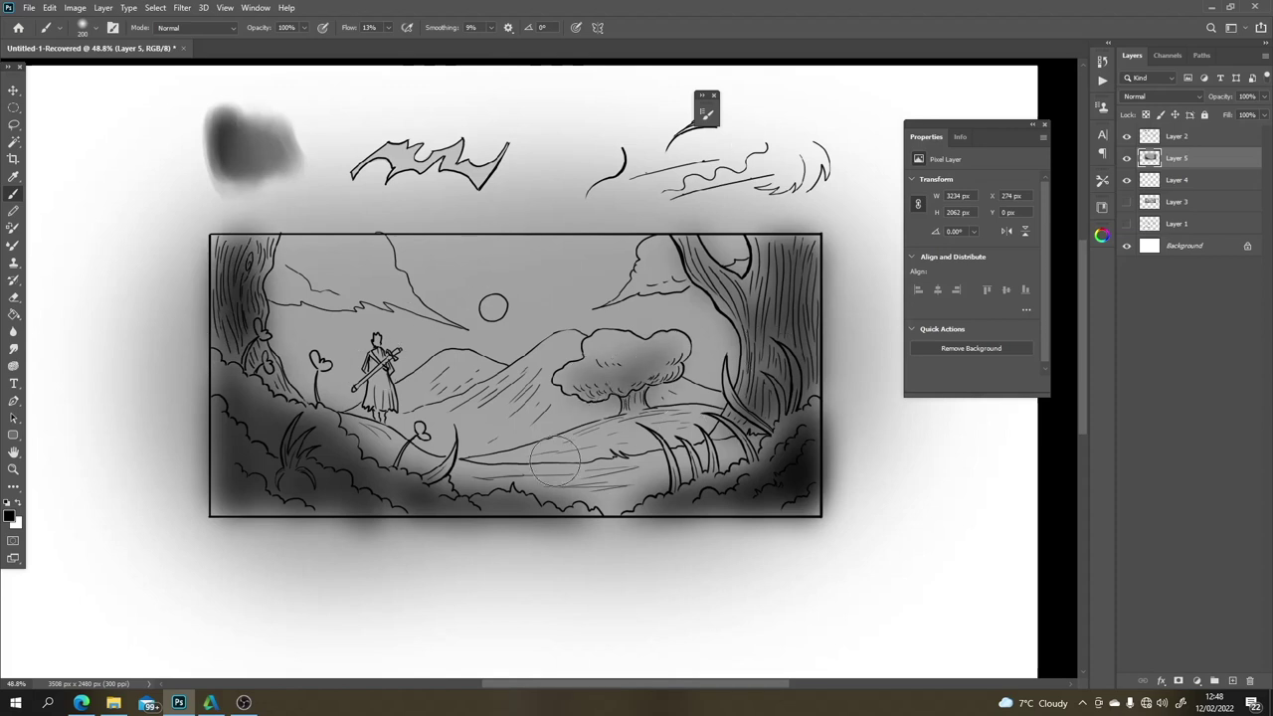
{"action": "left_click_drag", "start_coordinate": [583, 469], "coordinate": [696, 461]}
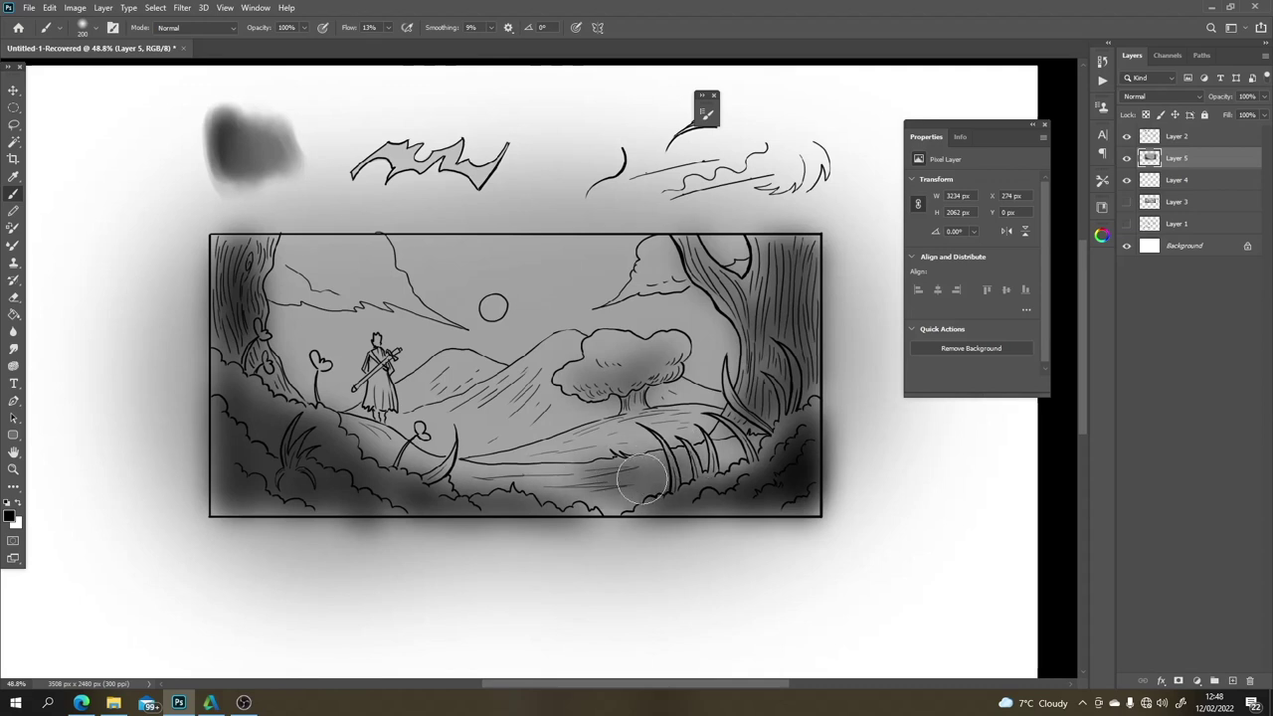
{"action": "left_click_drag", "start_coordinate": [537, 475], "coordinate": [398, 465]}
{"action": "mouse_move", "coordinate": [429, 426]}
{"action": "left_mouse_down"}
{"action": "mouse_move", "coordinate": [519, 371]}
{"action": "mouse_move", "coordinate": [514, 416]}
{"action": "mouse_move", "coordinate": [536, 421]}
{"action": "mouse_move", "coordinate": [454, 398]}
{"action": "mouse_move", "coordinate": [438, 377]}
{"action": "mouse_move", "coordinate": [425, 394]}
{"action": "mouse_move", "coordinate": [581, 435]}
{"action": "left_mouse_up"}
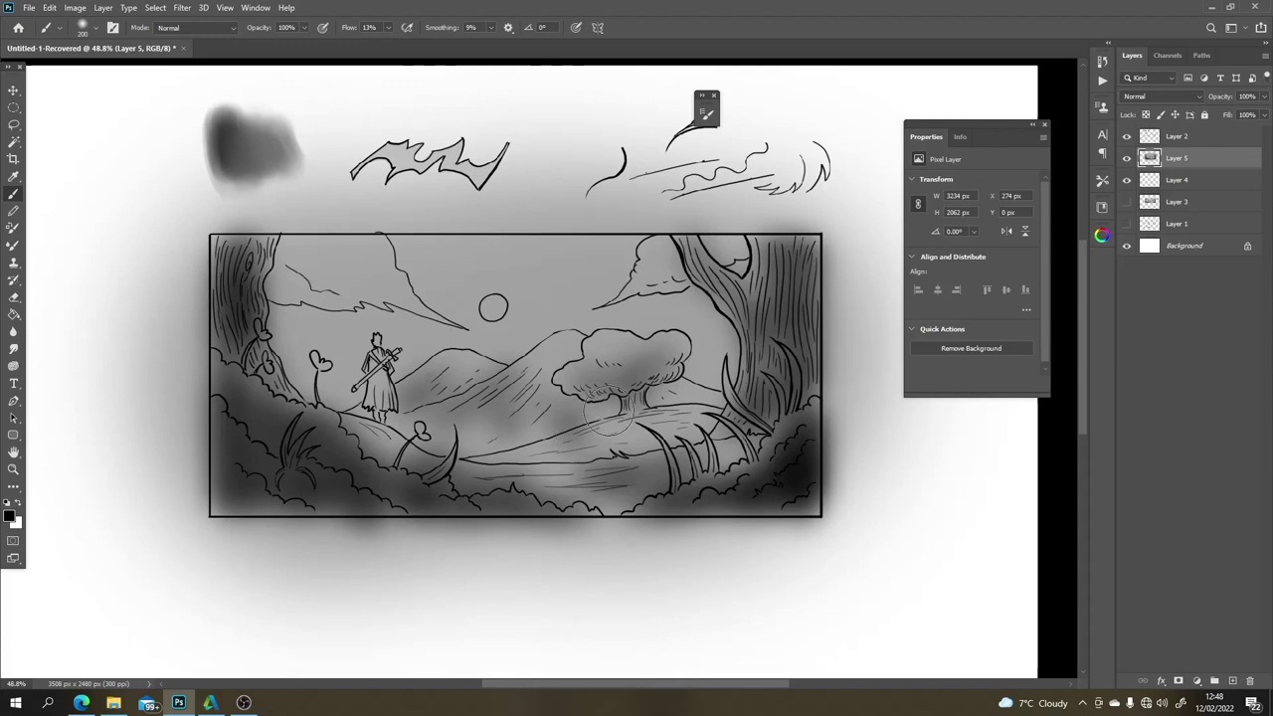
Step: Sample a gray from the scene and shade the hill below the round tree with a 100 px soft brush
{"action": "key", "text": "alt"}
{"action": "left_click", "coordinate": [782, 396], "text": "alt"}
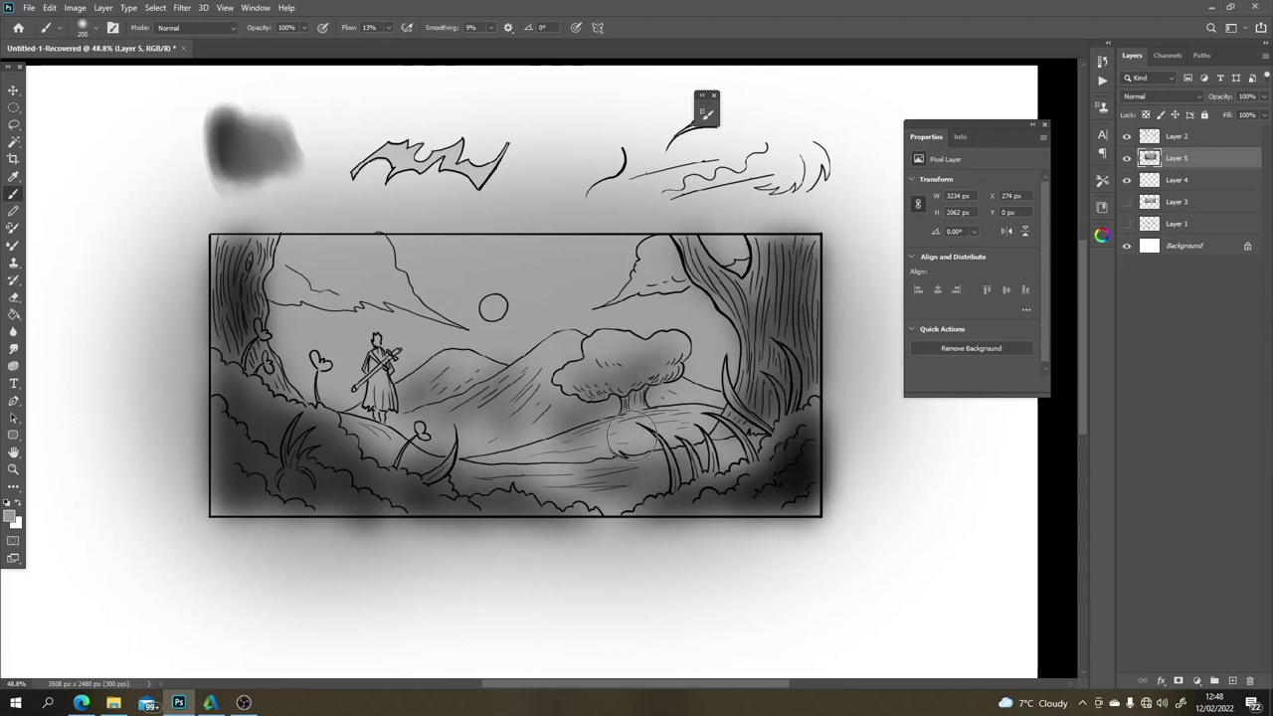
{"action": "key", "text": "bracketleft"}
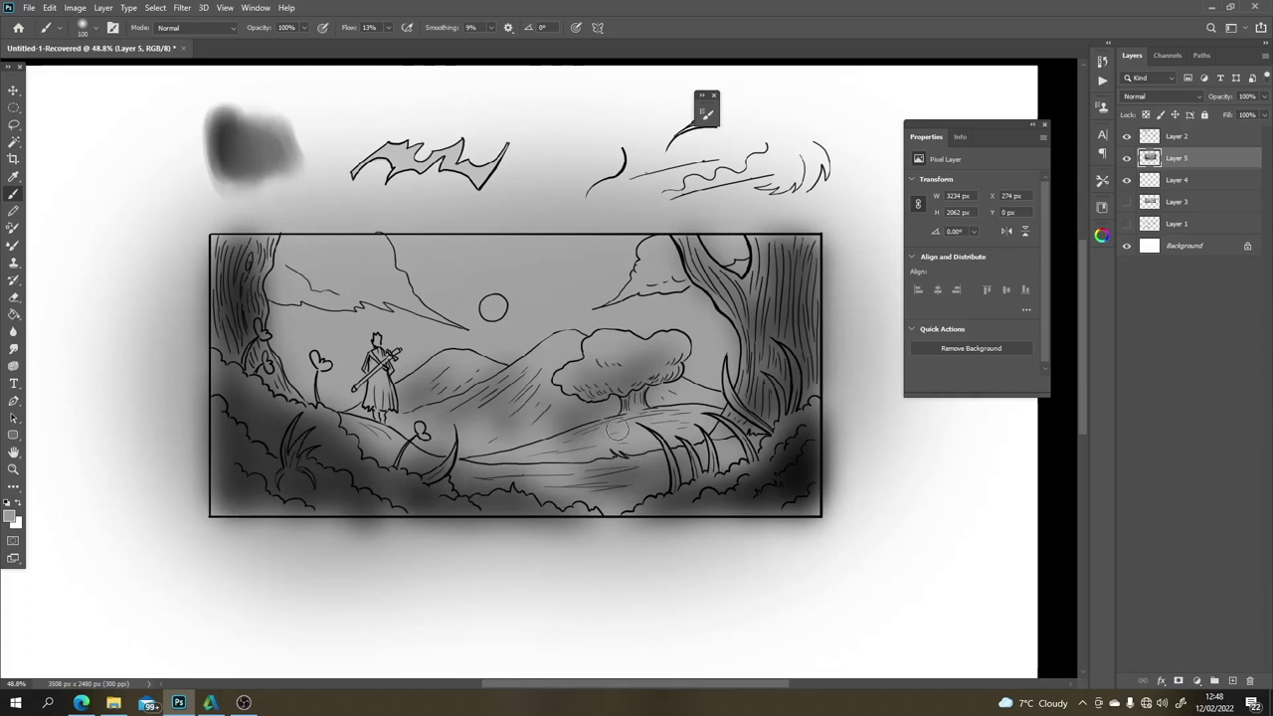
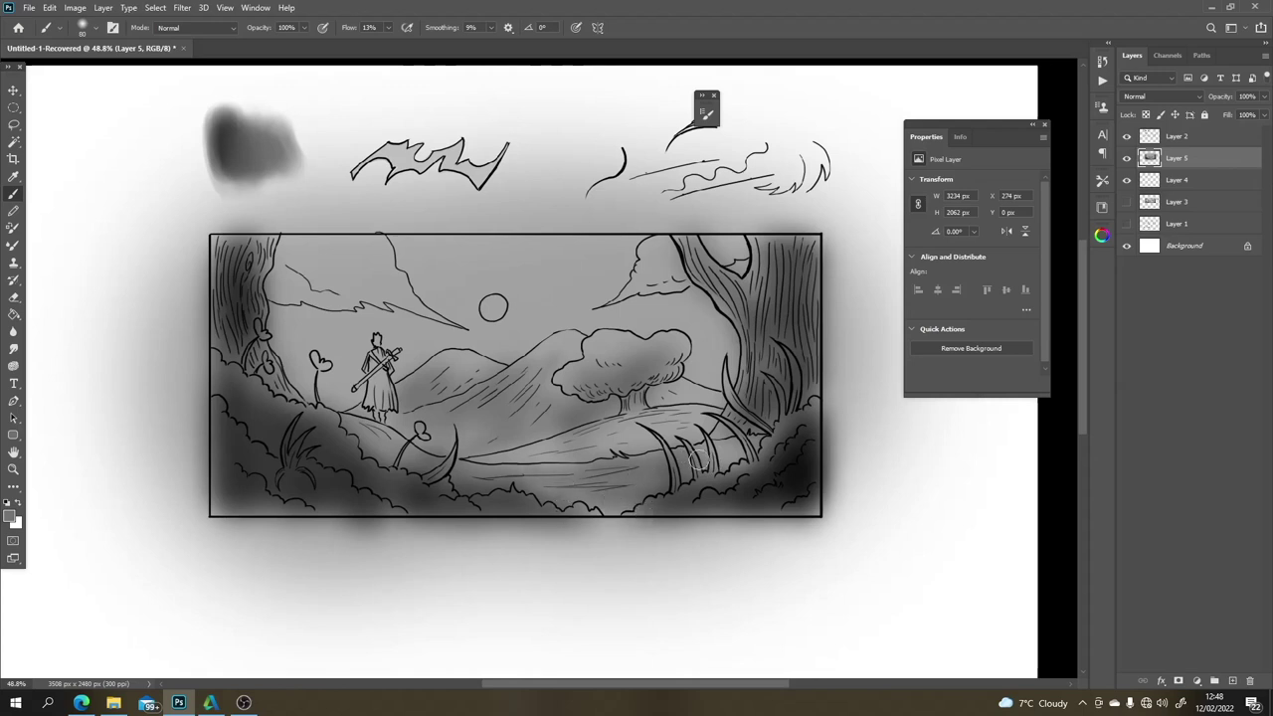
Step: Switch to black and test 80 px strokes on the blank page beside the large tree, undoing the last one
{"action": "key", "text": "x"}
{"action": "left_click_drag", "start_coordinate": [858, 305], "coordinate": [854, 376]}
{"action": "left_click_drag", "start_coordinate": [859, 304], "coordinate": [857, 413]}
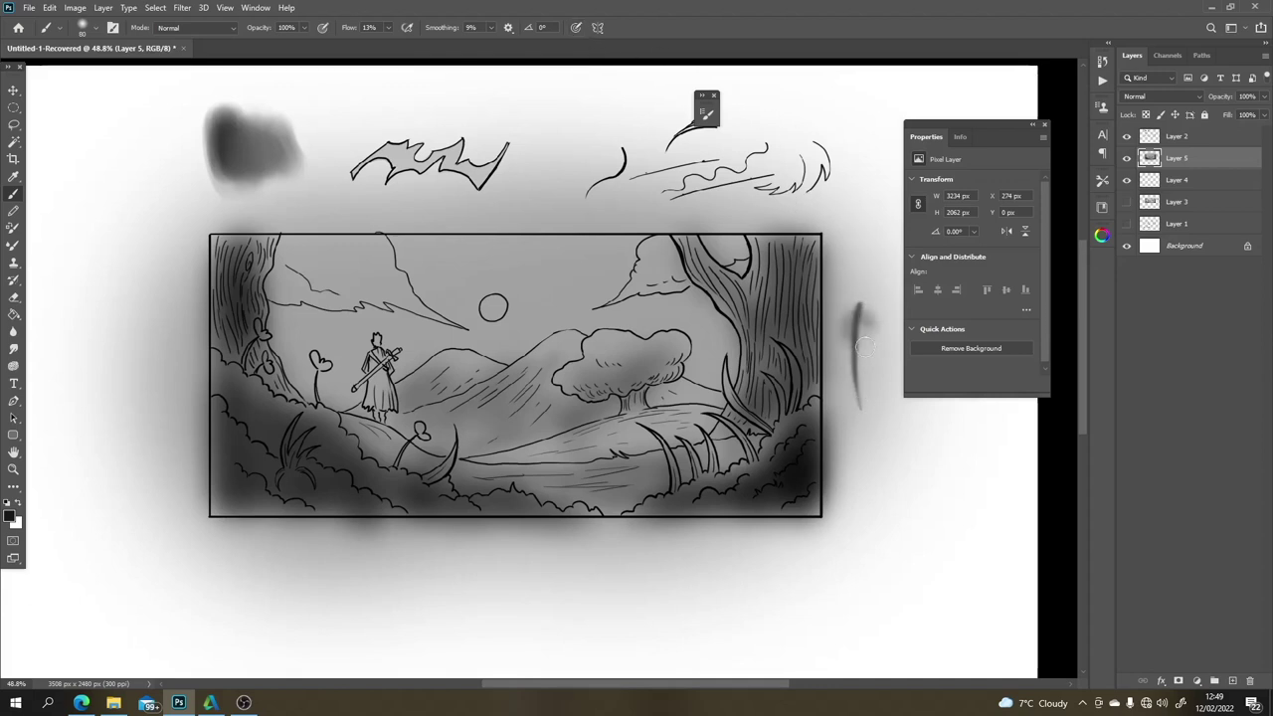
{"action": "key", "text": "ctrl+z"}
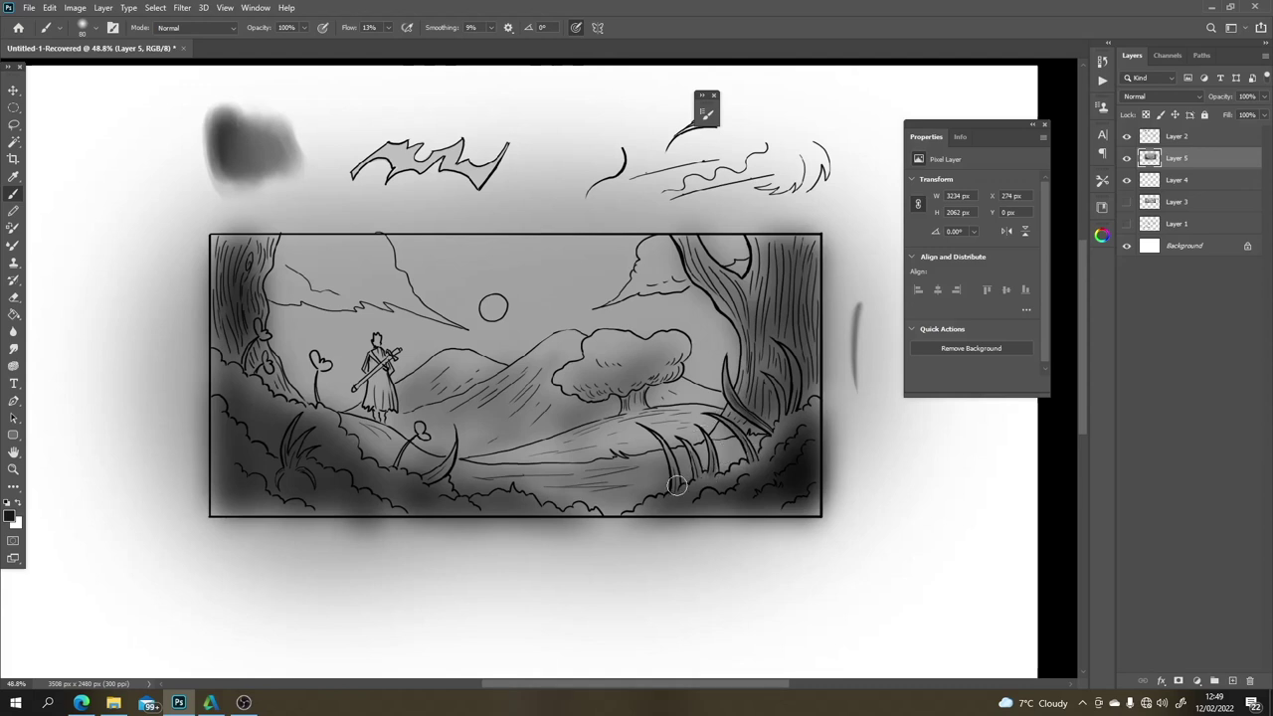
Step: Darken the foreground grass blades, the small flowers and the underside of the round tree's foliage with the 80 px soft black brush
{"action": "left_click_drag", "start_coordinate": [684, 430], "coordinate": [673, 492]}
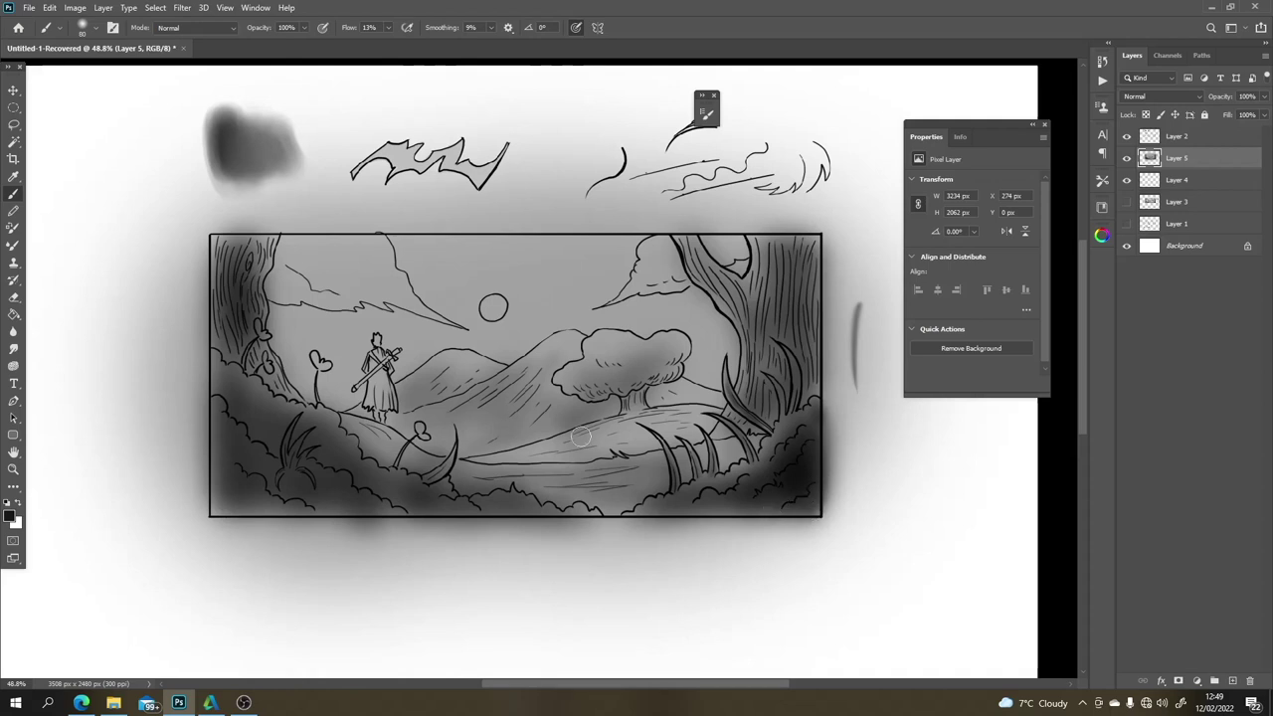
{"action": "left_click_drag", "start_coordinate": [437, 478], "coordinate": [455, 442]}
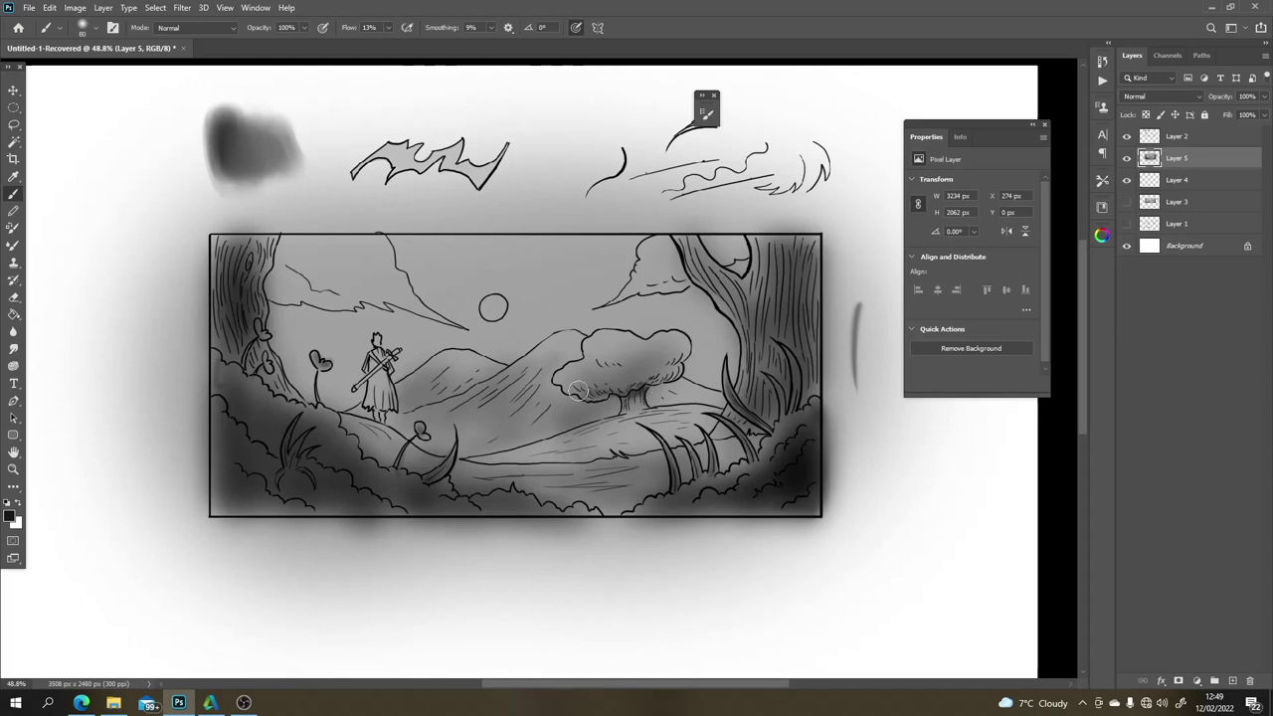
{"action": "left_click_drag", "start_coordinate": [601, 386], "coordinate": [646, 383]}
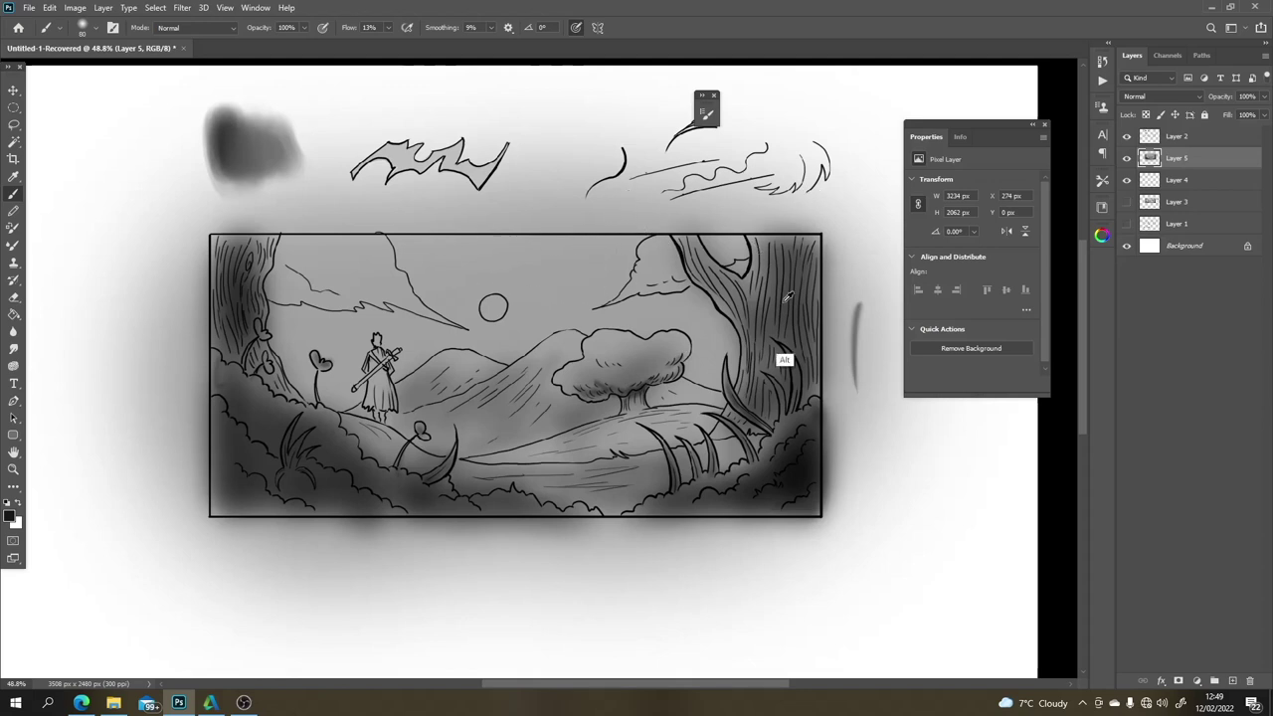
Step: Darken the upper sky between the clouds with a dark gray sampled from the large tree trunk and a 175 px soft brush
{"action": "key", "text": "x"}
{"action": "key", "text": "bracketright"}
{"action": "key", "text": "bracketright"}
{"action": "key", "text": "bracketright"}
{"action": "key", "text": "bracketright"}
{"action": "key", "text": "bracketright"}
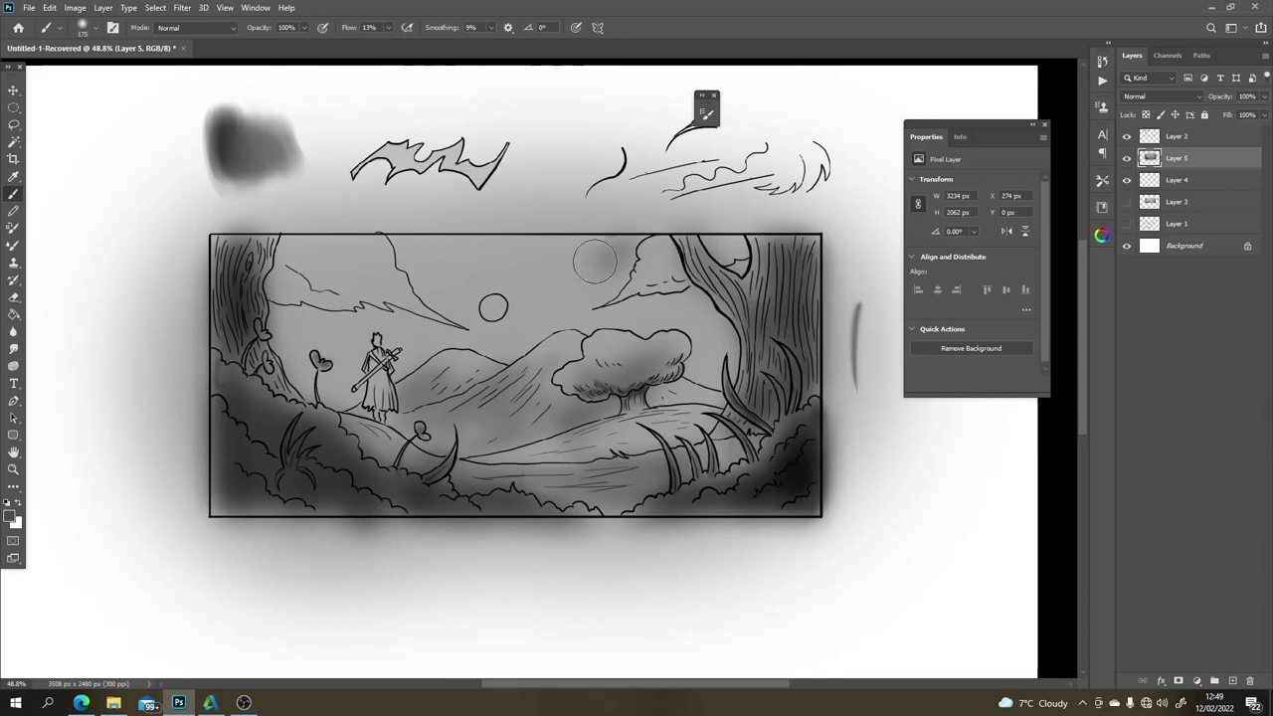
{"action": "mouse_move", "coordinate": [594, 261]}
{"action": "left_mouse_down"}
{"action": "mouse_move", "coordinate": [557, 246]}
{"action": "mouse_move", "coordinate": [461, 244]}
{"action": "mouse_move", "coordinate": [409, 265]}
{"action": "mouse_move", "coordinate": [402, 247]}
{"action": "mouse_move", "coordinate": [505, 243]}
{"action": "mouse_move", "coordinate": [548, 262]}
{"action": "mouse_move", "coordinate": [581, 252]}
{"action": "mouse_move", "coordinate": [582, 295]}
{"action": "mouse_move", "coordinate": [739, 268]}
{"action": "mouse_move", "coordinate": [608, 268]}
{"action": "mouse_move", "coordinate": [604, 247]}
{"action": "mouse_move", "coordinate": [524, 247]}
{"action": "mouse_move", "coordinate": [628, 257]}
{"action": "mouse_move", "coordinate": [603, 249]}
{"action": "mouse_move", "coordinate": [645, 241]}
{"action": "mouse_move", "coordinate": [615, 291]}
{"action": "mouse_move", "coordinate": [570, 296]}
{"action": "mouse_move", "coordinate": [553, 272]}
{"action": "mouse_move", "coordinate": [633, 184]}
{"action": "mouse_move", "coordinate": [570, 305]}
{"action": "mouse_move", "coordinate": [526, 347]}
{"action": "mouse_move", "coordinate": [397, 356]}
{"action": "mouse_move", "coordinate": [362, 345]}
{"action": "mouse_move", "coordinate": [339, 384]}
{"action": "mouse_move", "coordinate": [290, 353]}
{"action": "left_mouse_up"}
Step: Lighten the sky above the mountains with soft white, and extend the upper sky's shading with a resampled dark gray
{"action": "key", "text": "x"}
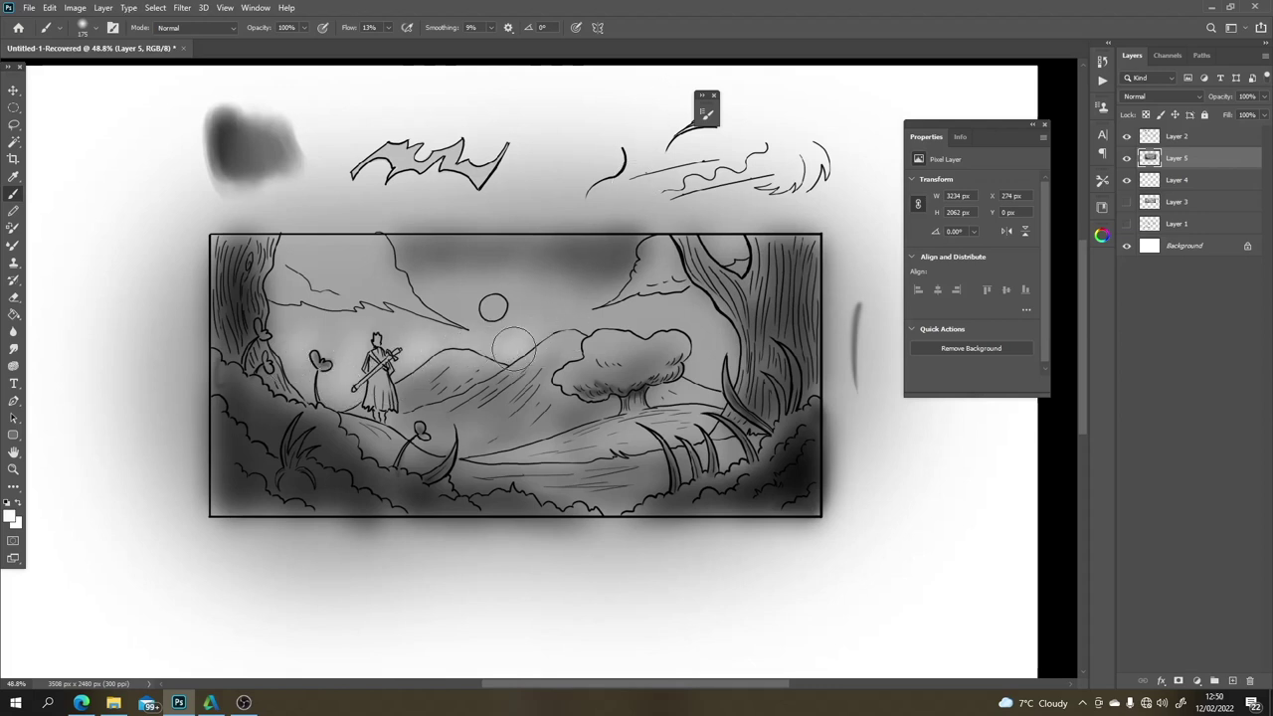
{"action": "mouse_move", "coordinate": [513, 346]}
{"action": "left_mouse_down"}
{"action": "mouse_move", "coordinate": [662, 325]}
{"action": "mouse_move", "coordinate": [713, 367]}
{"action": "mouse_move", "coordinate": [705, 348]}
{"action": "mouse_move", "coordinate": [616, 322]}
{"action": "mouse_move", "coordinate": [551, 318]}
{"action": "mouse_move", "coordinate": [454, 341]}
{"action": "left_mouse_up"}
{"action": "key", "text": "alt"}
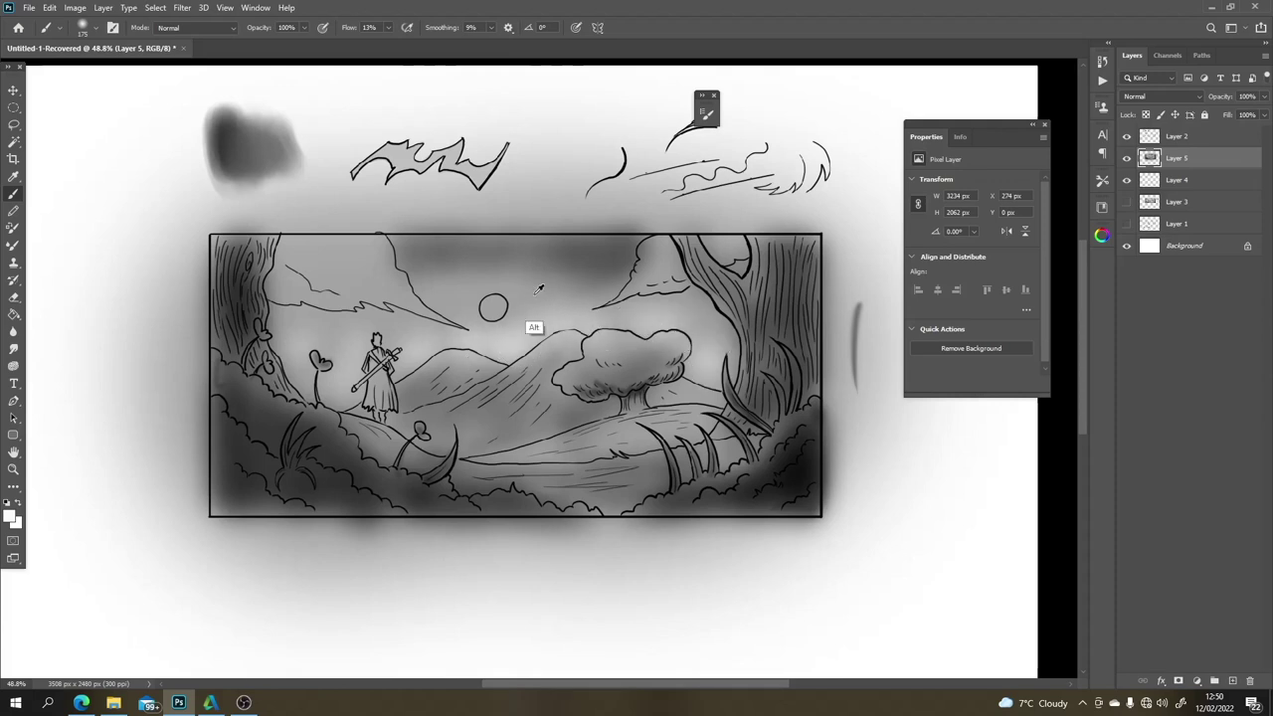
{"action": "left_click", "coordinate": [581, 257], "text": "alt"}
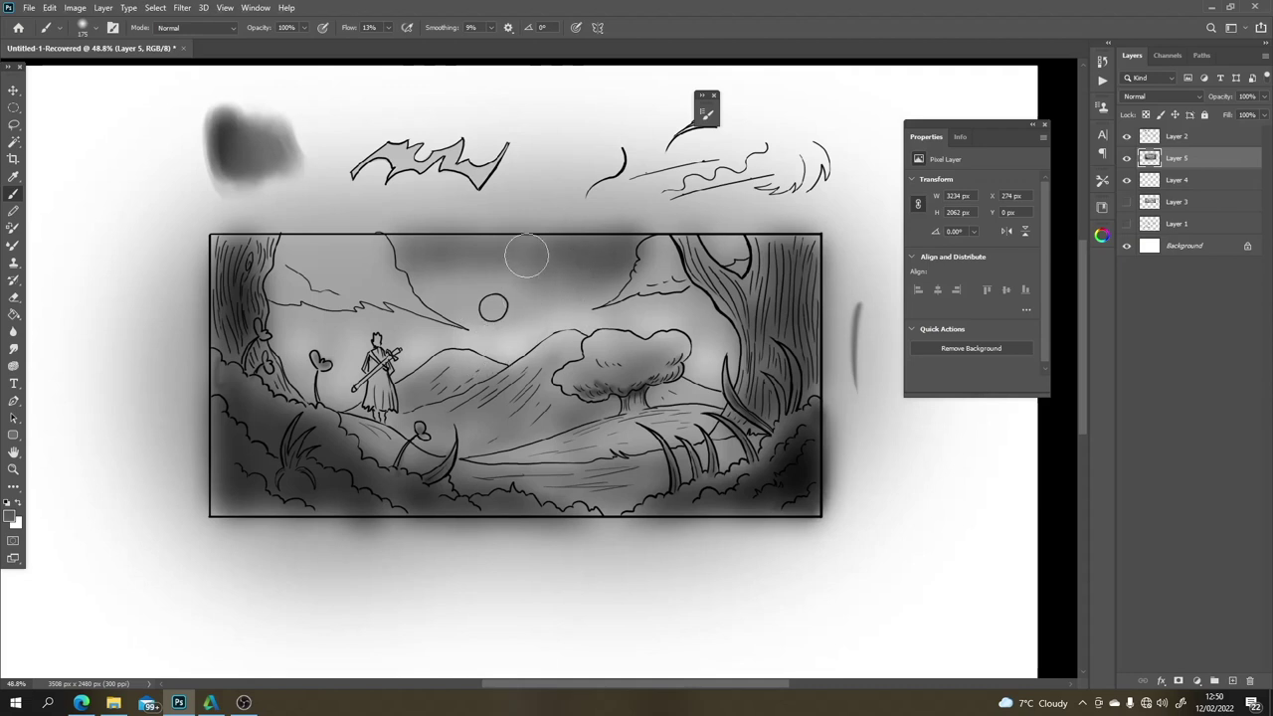
{"action": "mouse_move", "coordinate": [526, 256]}
{"action": "left_mouse_down"}
{"action": "mouse_move", "coordinate": [473, 290]}
{"action": "mouse_move", "coordinate": [422, 283]}
{"action": "left_mouse_up"}
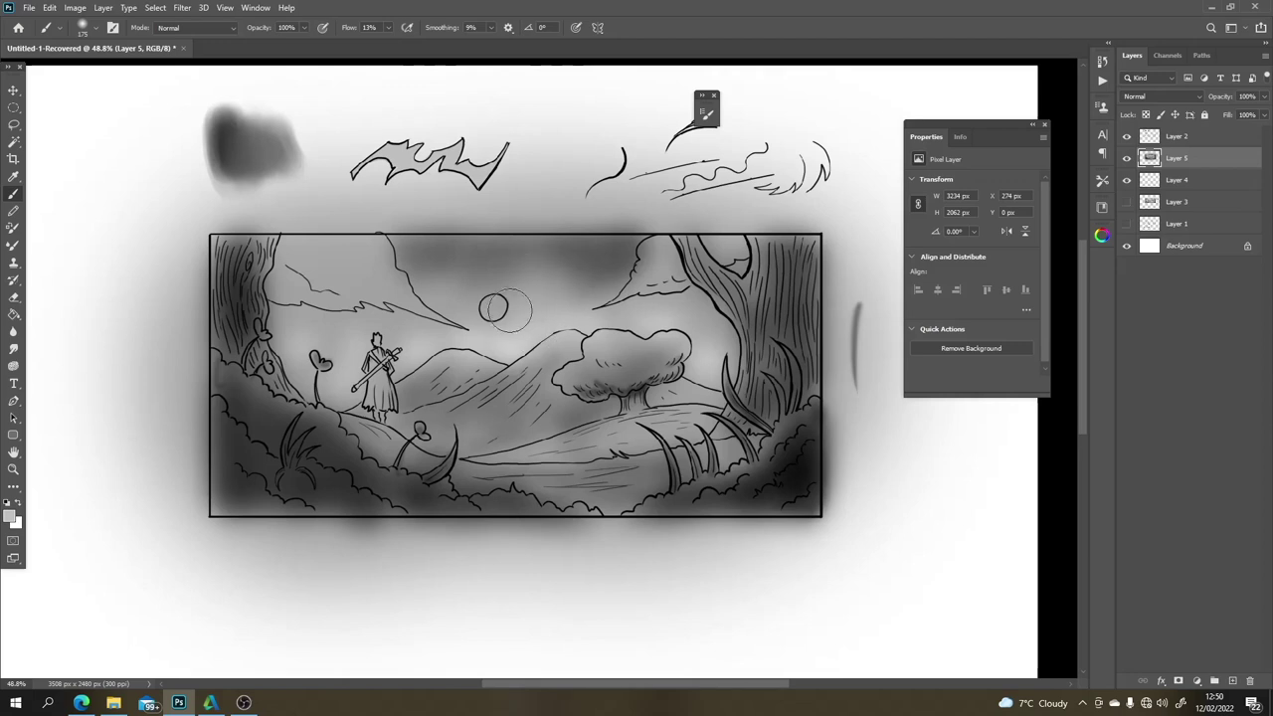
Step: Soften the dark patches in the upper sky with sampled lighter grays and a 200 px soft brush
{"action": "left_click", "coordinate": [582, 102], "text": "alt"}
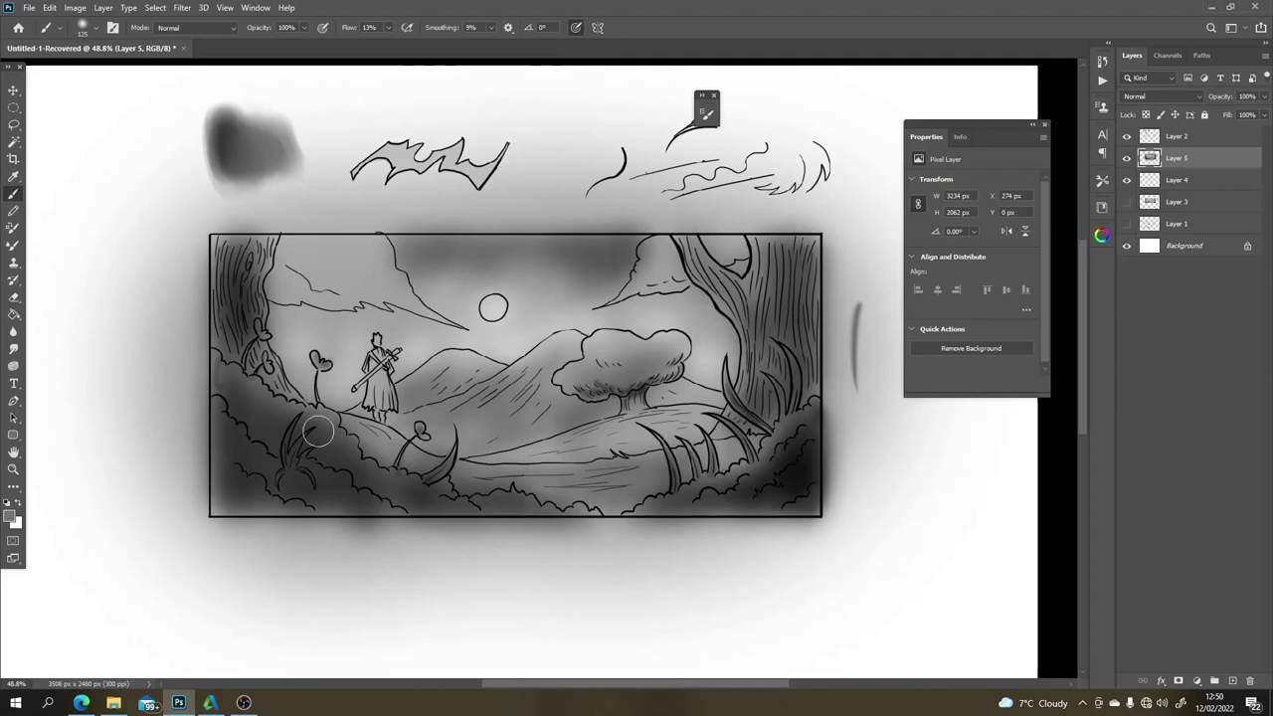
{"action": "key", "text": "bracketleft"}
{"action": "key", "text": "bracketleft"}
{"action": "key", "text": "bracketleft"}
{"action": "key", "text": "bracketleft"}
{"action": "left_click", "coordinate": [586, 303], "text": "alt"}
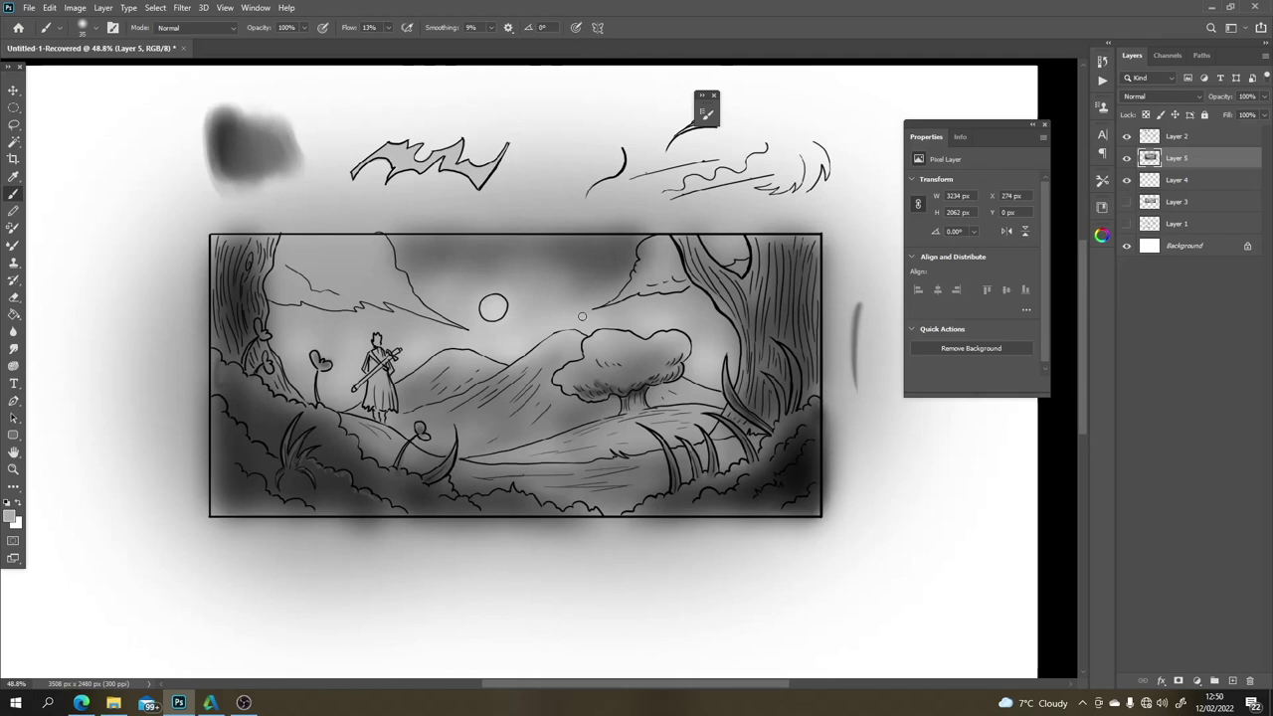
{"action": "key", "text": "bracketright"}
{"action": "key", "text": "bracketright"}
{"action": "key", "text": "bracketright"}
{"action": "mouse_move", "coordinate": [586, 298]}
{"action": "left_mouse_down"}
{"action": "mouse_move", "coordinate": [616, 264]}
{"action": "mouse_move", "coordinate": [566, 294]}
{"action": "mouse_move", "coordinate": [564, 264]}
{"action": "mouse_move", "coordinate": [542, 270]}
{"action": "mouse_move", "coordinate": [539, 287]}
{"action": "mouse_move", "coordinate": [460, 268]}
{"action": "mouse_move", "coordinate": [435, 285]}
{"action": "mouse_move", "coordinate": [542, 287]}
{"action": "mouse_move", "coordinate": [616, 263]}
{"action": "mouse_move", "coordinate": [520, 287]}
{"action": "mouse_move", "coordinate": [413, 259]}
{"action": "mouse_move", "coordinate": [457, 311]}
{"action": "mouse_move", "coordinate": [627, 287]}
{"action": "mouse_move", "coordinate": [615, 260]}
{"action": "mouse_move", "coordinate": [557, 298]}
{"action": "mouse_move", "coordinate": [479, 294]}
{"action": "mouse_move", "coordinate": [602, 294]}
{"action": "left_mouse_up"}
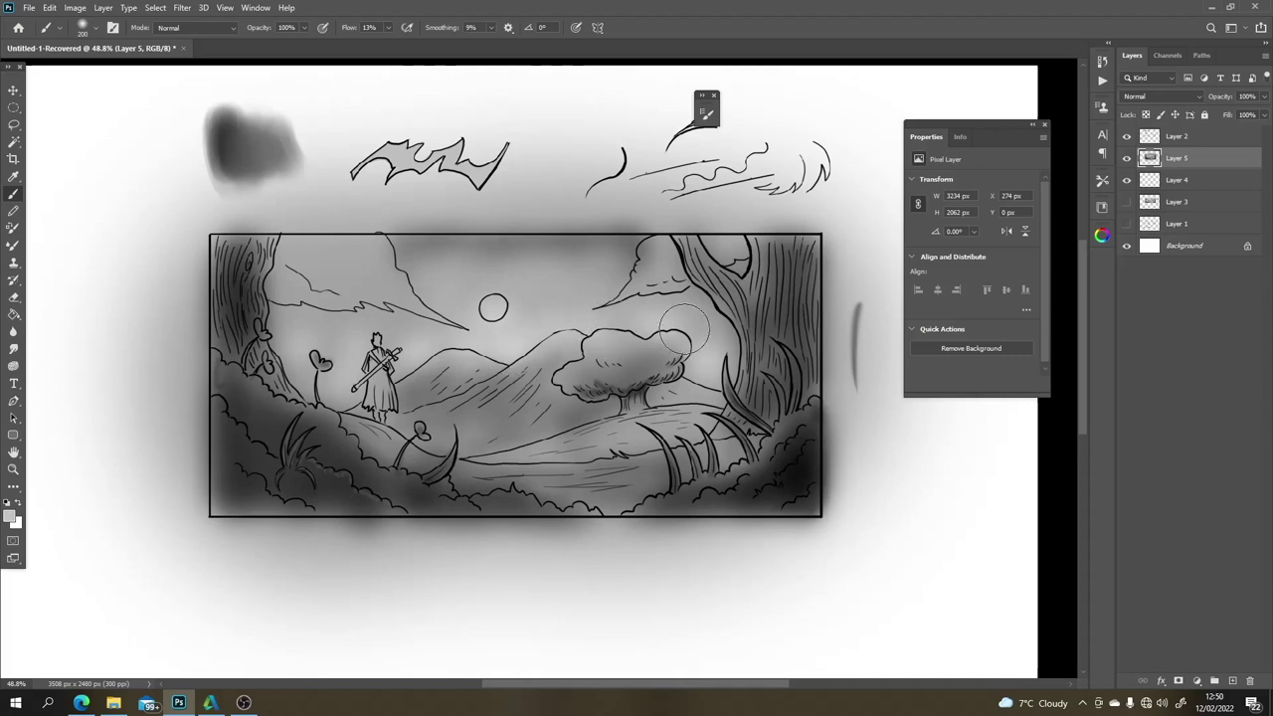
Step: Place Layer 3 above Layer 5 and compare both shadings by toggling visibility, ending with only Layer 5 of the two shown and active
{"action": "left_click_drag", "start_coordinate": [1176, 161], "coordinate": [1178, 160]}
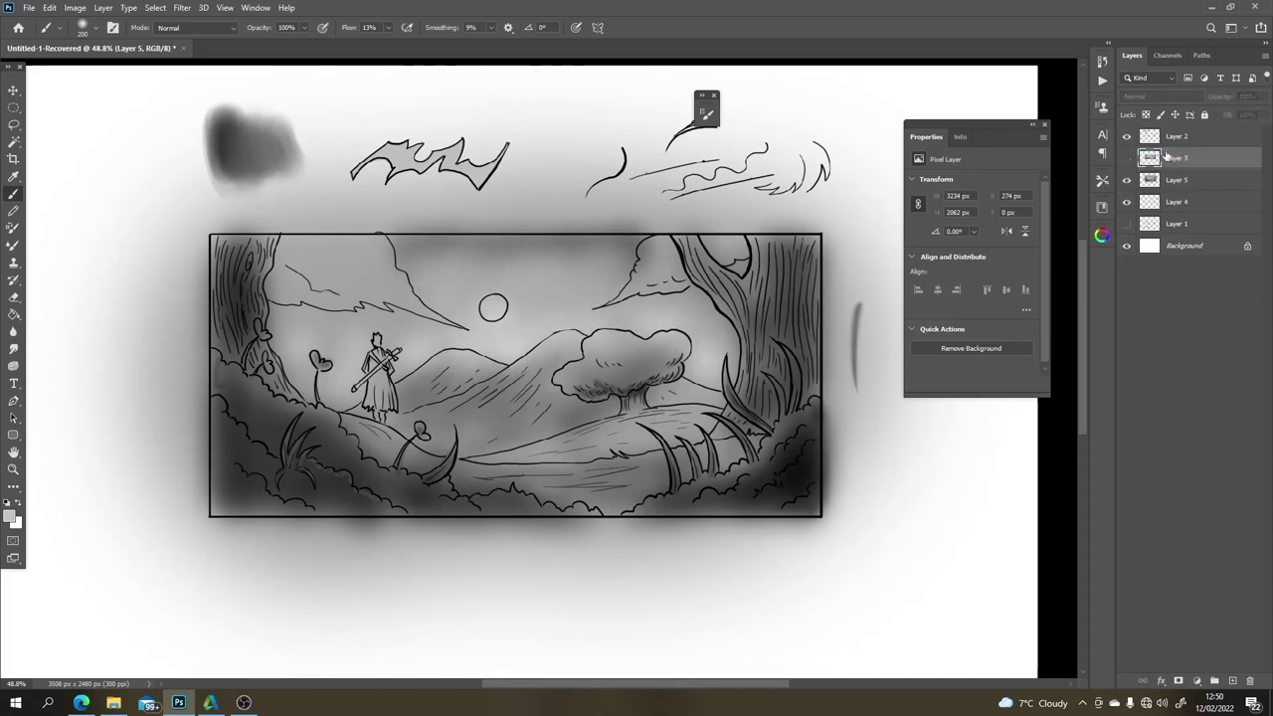
{"action": "left_click", "coordinate": [1127, 180]}
{"action": "left_click", "coordinate": [1127, 162]}
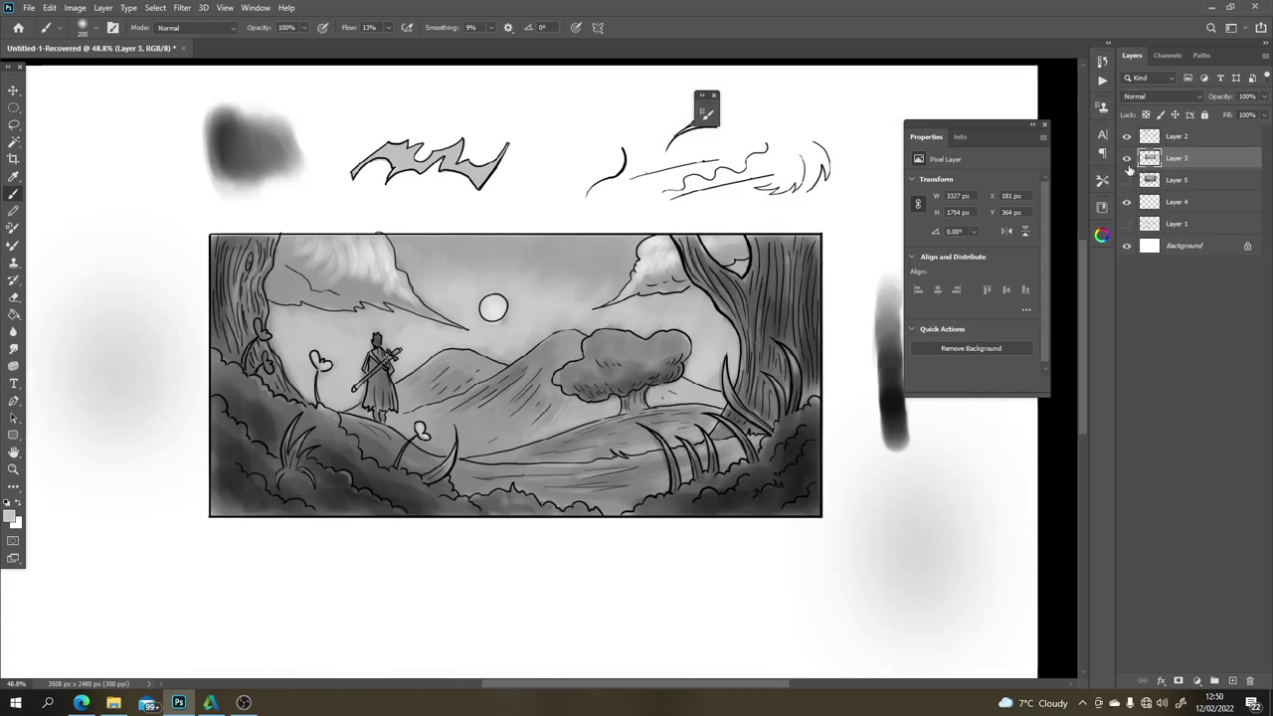
{"action": "left_click", "coordinate": [1127, 181]}
{"action": "left_click", "coordinate": [1127, 159]}
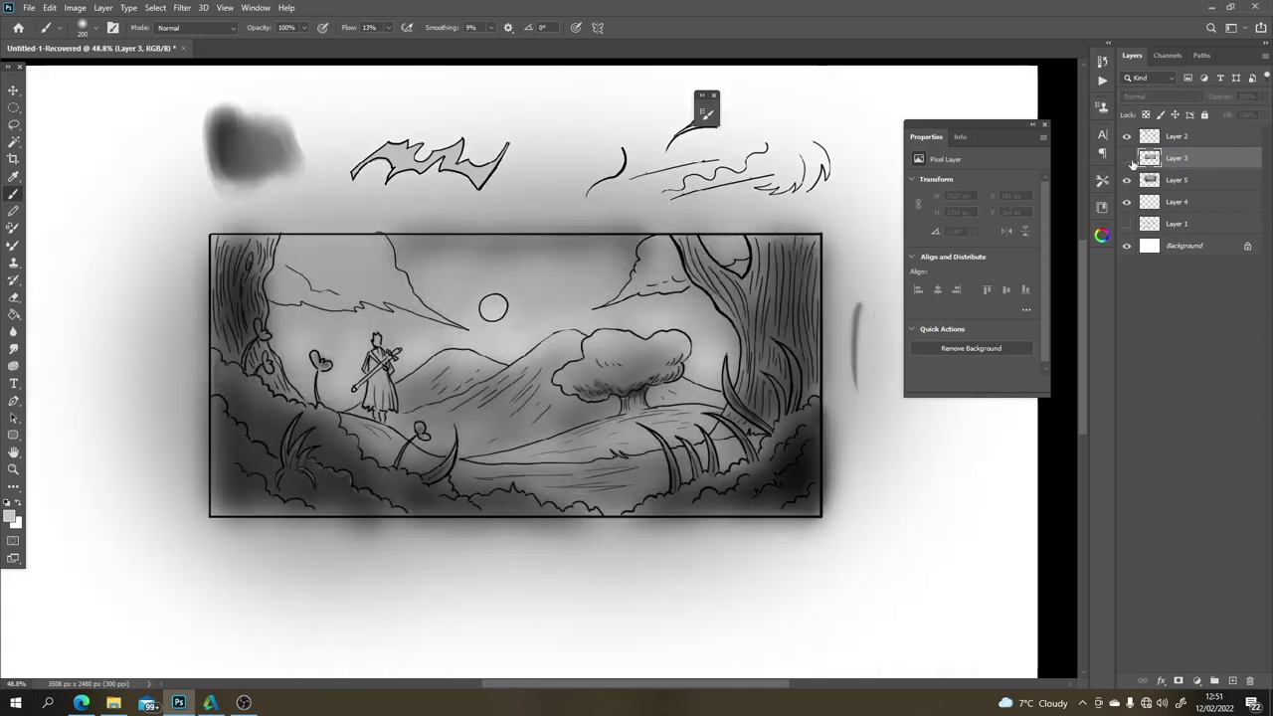
{"action": "left_click", "coordinate": [1128, 159]}
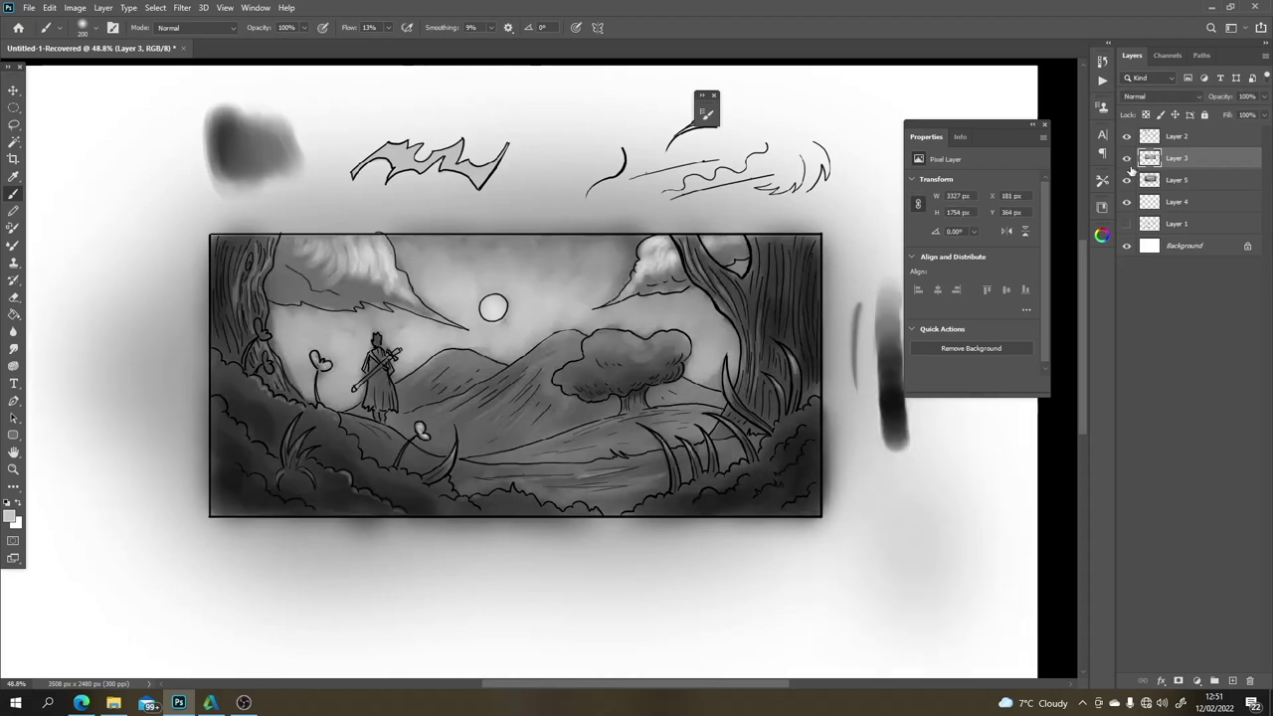
{"action": "left_click", "coordinate": [1128, 160]}
{"action": "left_click", "coordinate": [1128, 181]}
{"action": "left_click", "coordinate": [1128, 159]}
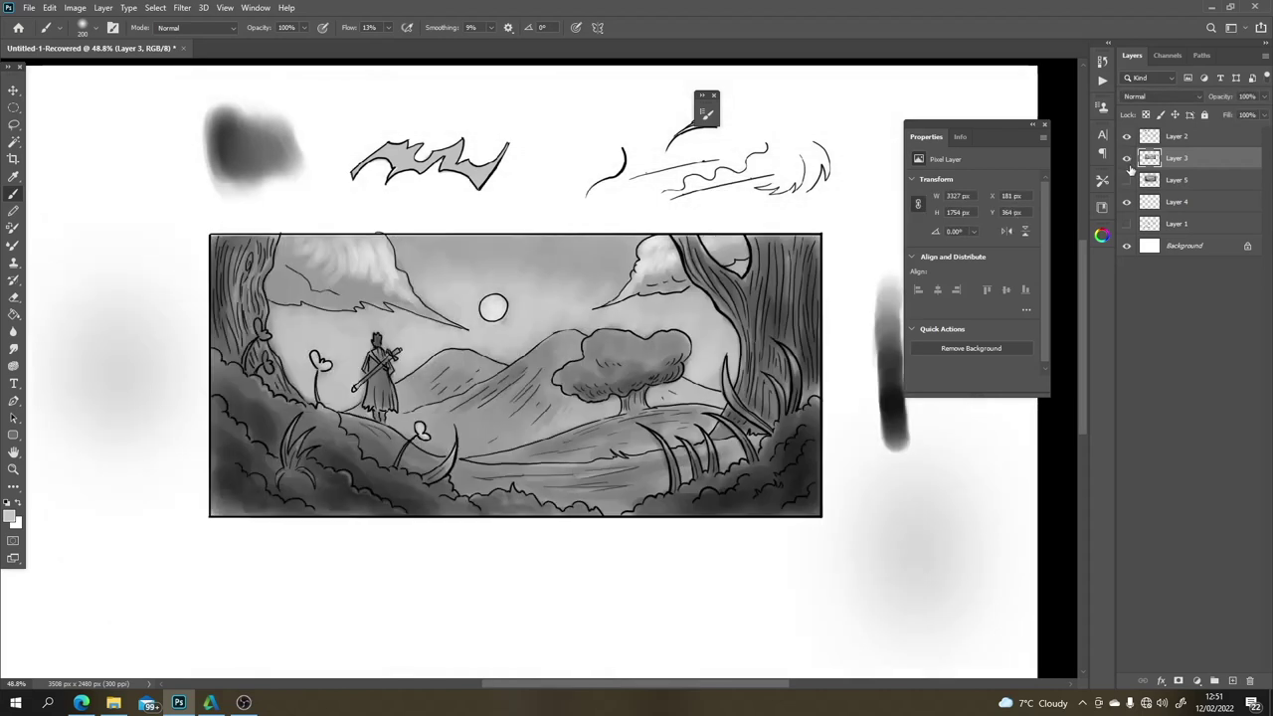
{"action": "left_click", "coordinate": [1127, 160]}
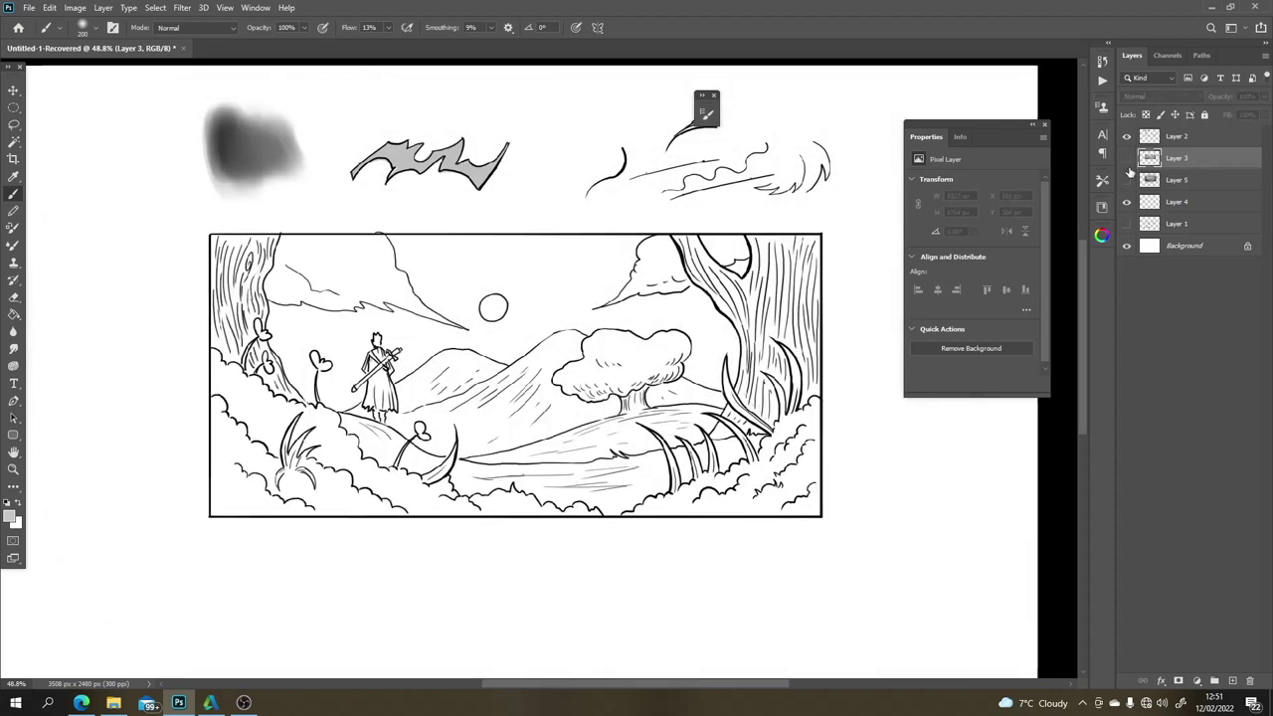
{"action": "left_click", "coordinate": [1127, 180]}
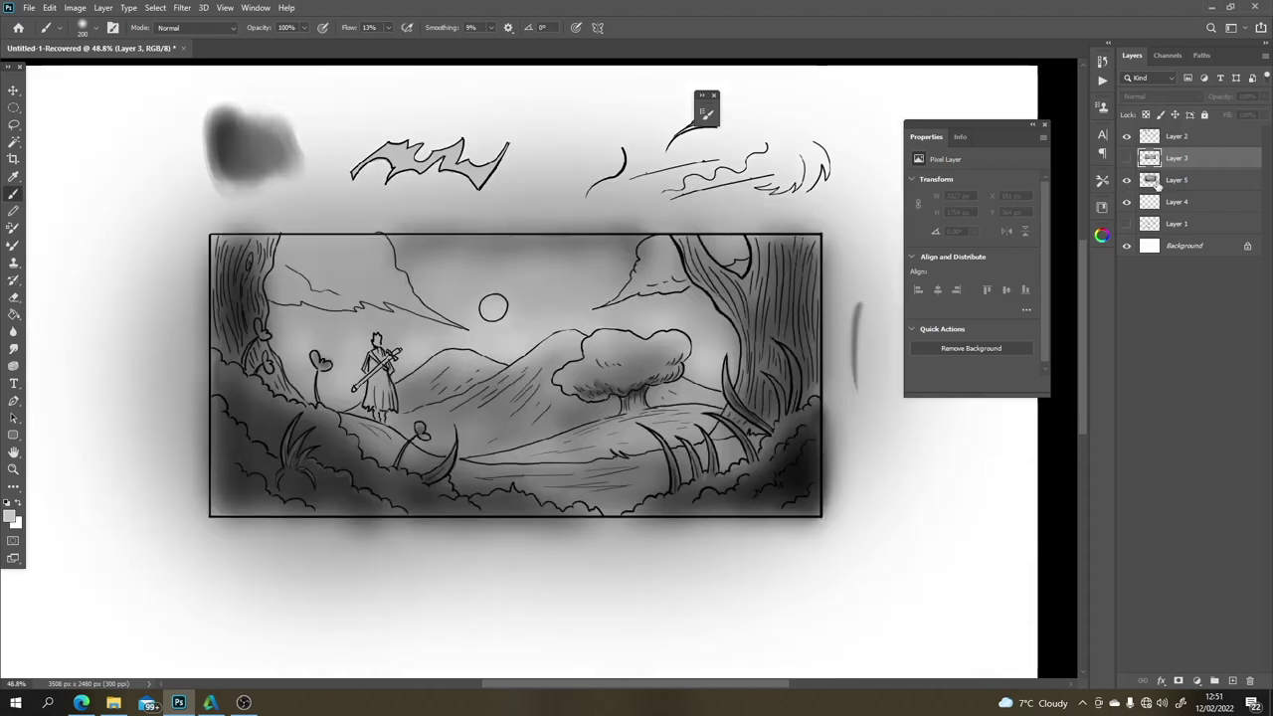
{"action": "left_click", "coordinate": [1165, 184]}
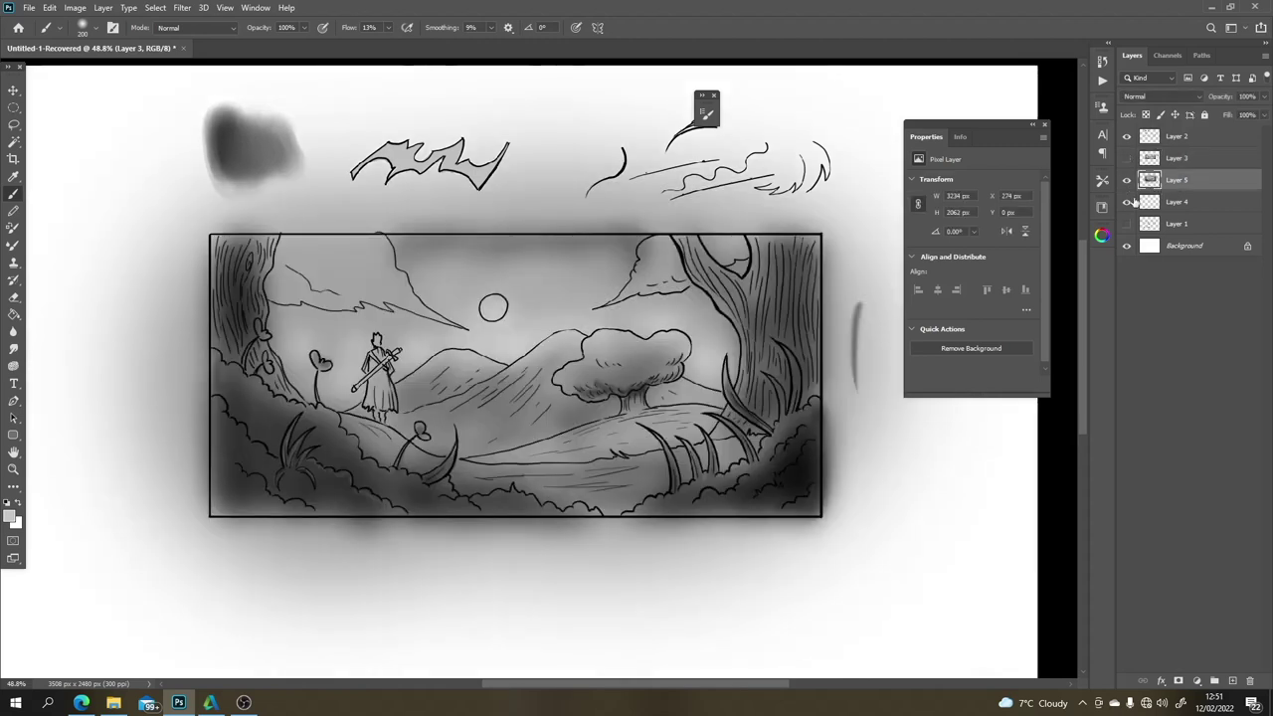
{"action": "key", "text": "m"}
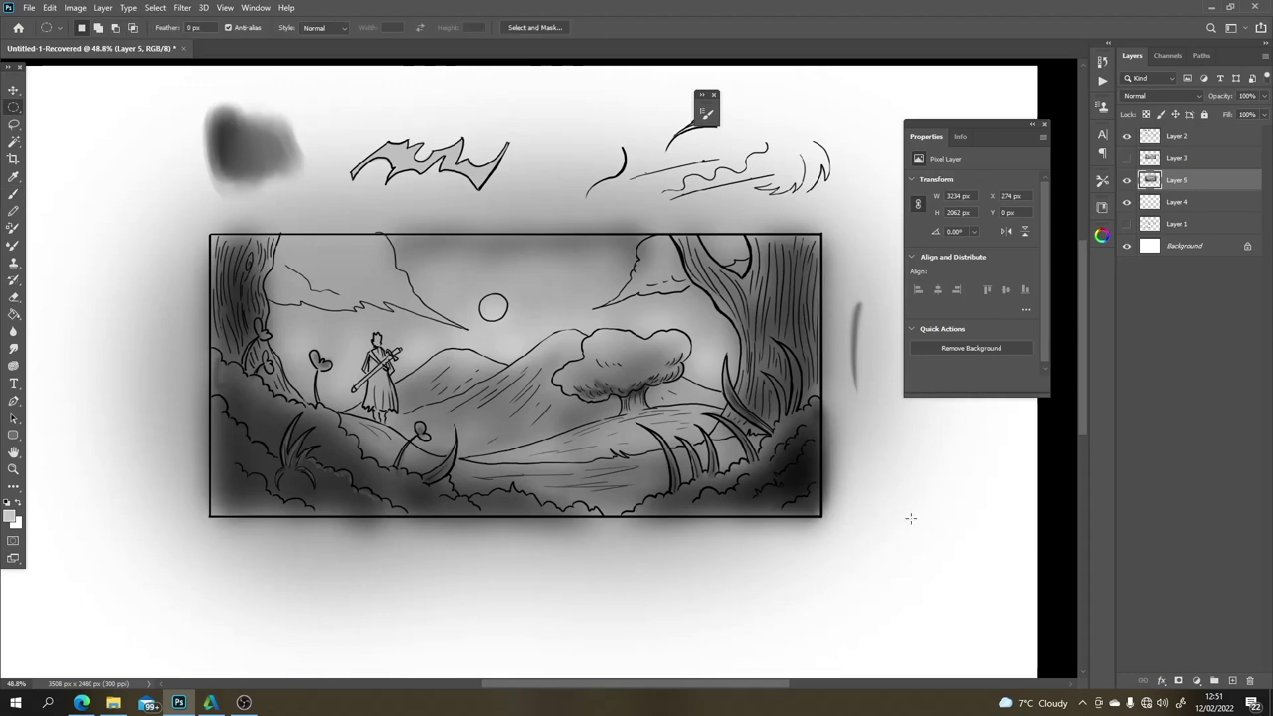
{"action": "mouse_move", "coordinate": [910, 570]}
{"action": "left_mouse_down"}
{"action": "mouse_move", "coordinate": [881, 227]}
{"action": "mouse_move", "coordinate": [883, 249]}
{"action": "left_mouse_up"}
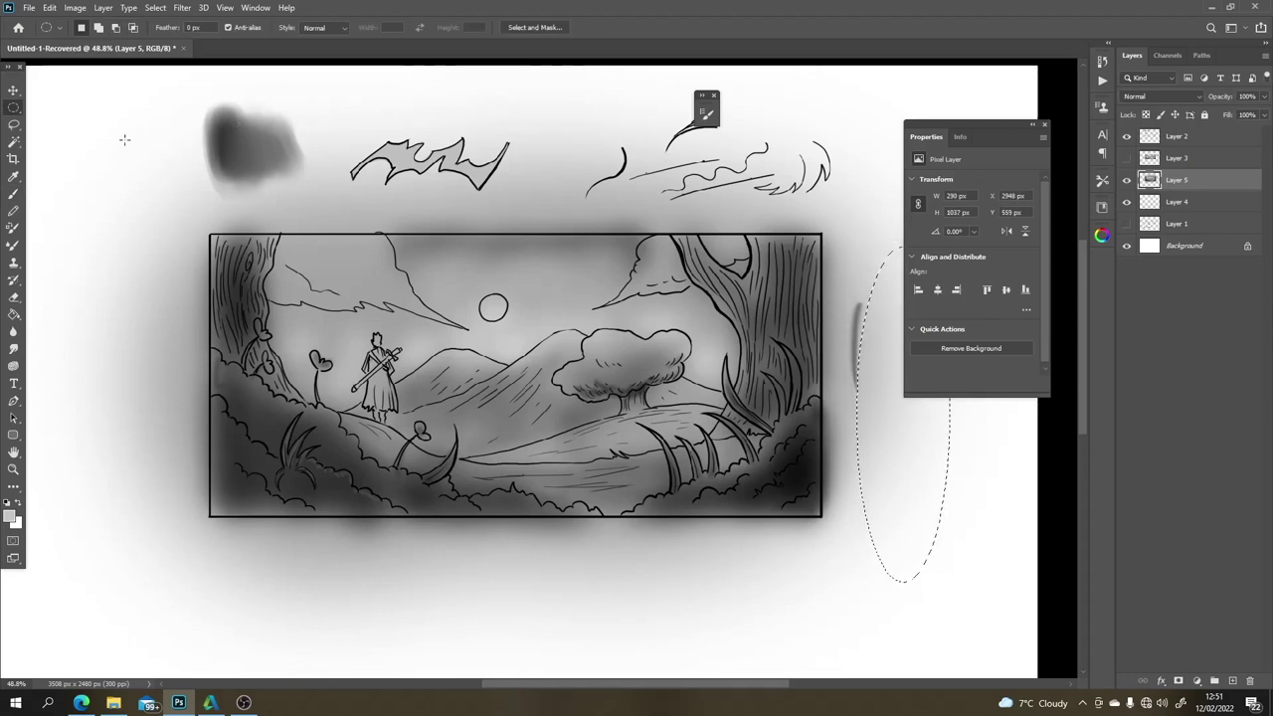
{"action": "key", "text": "ctrl+d"}
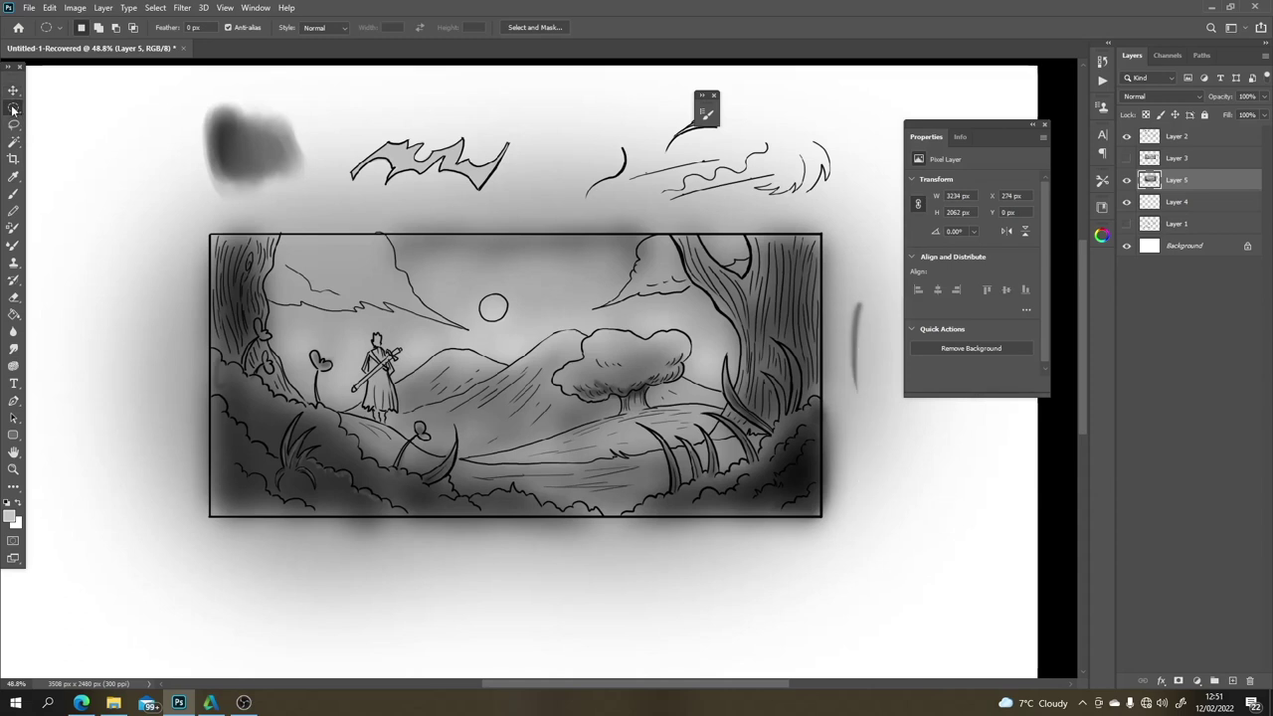
Step: Clear the gray spill around the panel frame on Layer 5 using combined rectangular marquee selections, and deselect
{"action": "right_click", "coordinate": [13, 107]}
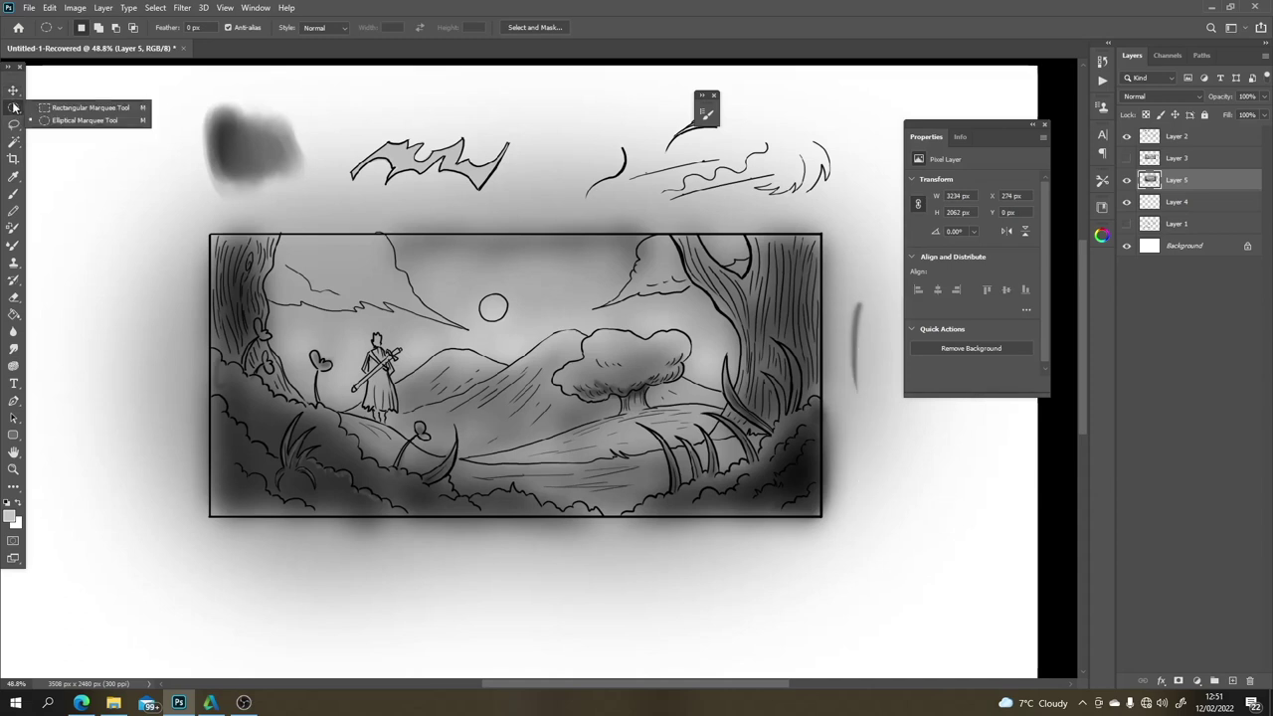
{"action": "left_click", "coordinate": [90, 109]}
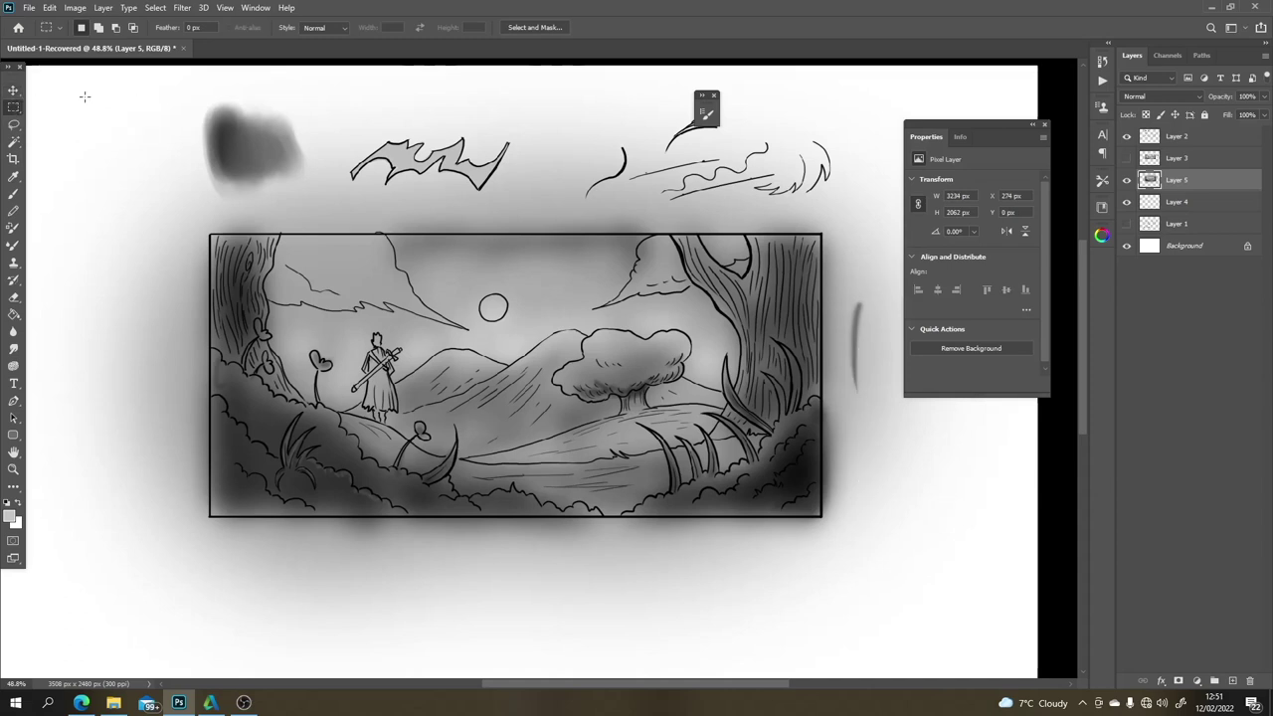
{"action": "left_click_drag", "start_coordinate": [77, 150], "coordinate": [209, 555]}
{"action": "left_click_drag", "start_coordinate": [159, 162], "coordinate": [855, 234]}
{"action": "left_click_drag", "start_coordinate": [884, 145], "coordinate": [199, 550]}
{"action": "left_click_drag", "start_coordinate": [152, 526], "coordinate": [151, 524]}
{"action": "key", "text": "alt+BackSpace"}
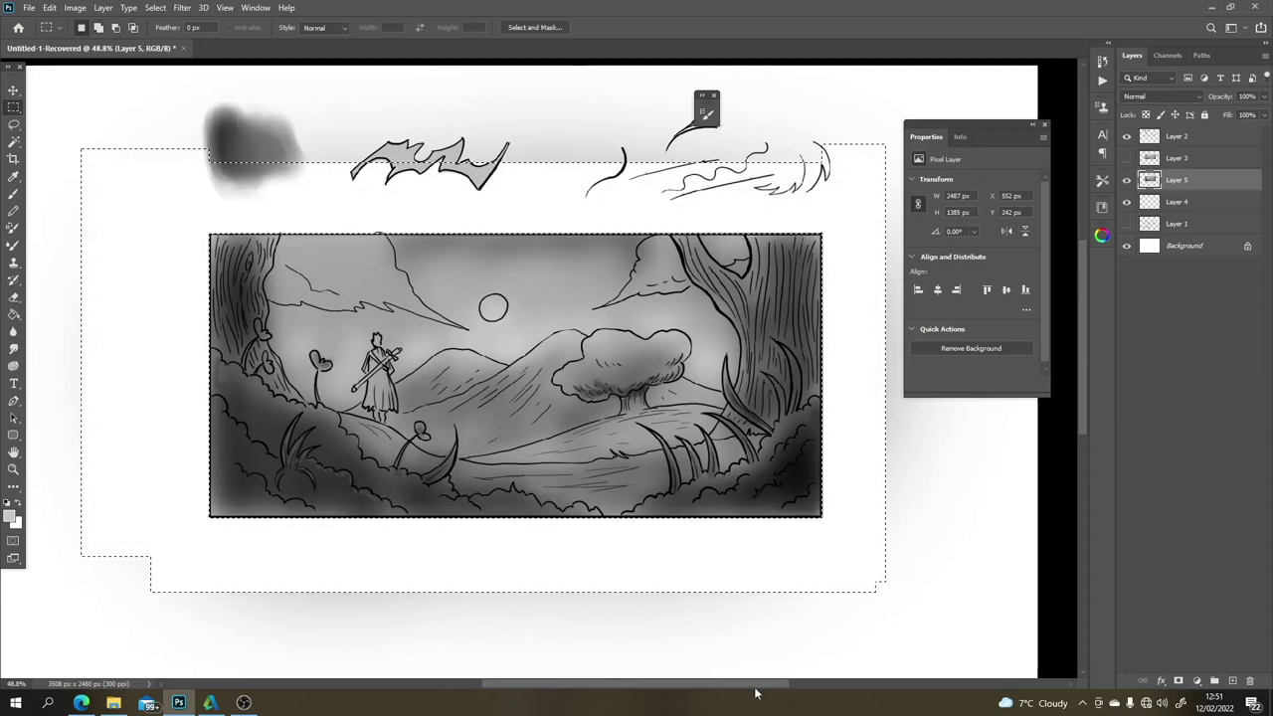
{"action": "key", "text": "ctrl+d"}
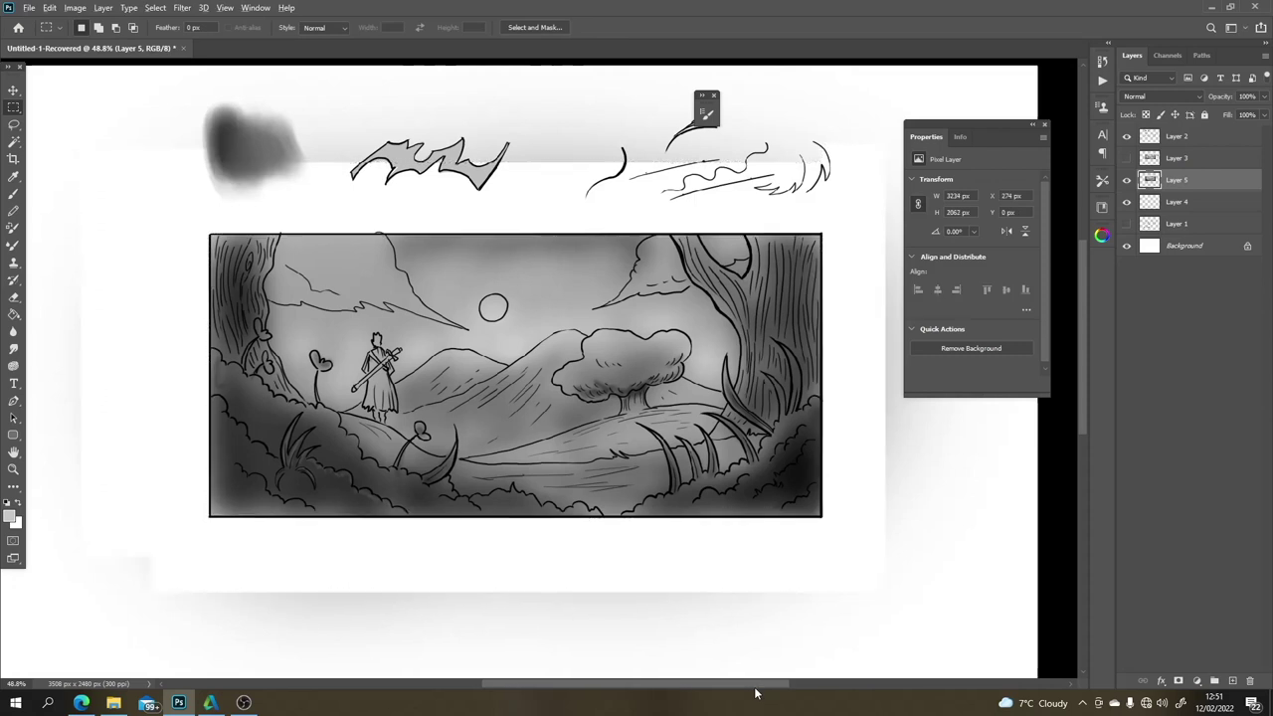
{"action": "left_click_drag", "start_coordinate": [755, 693], "coordinate": [748, 699]}
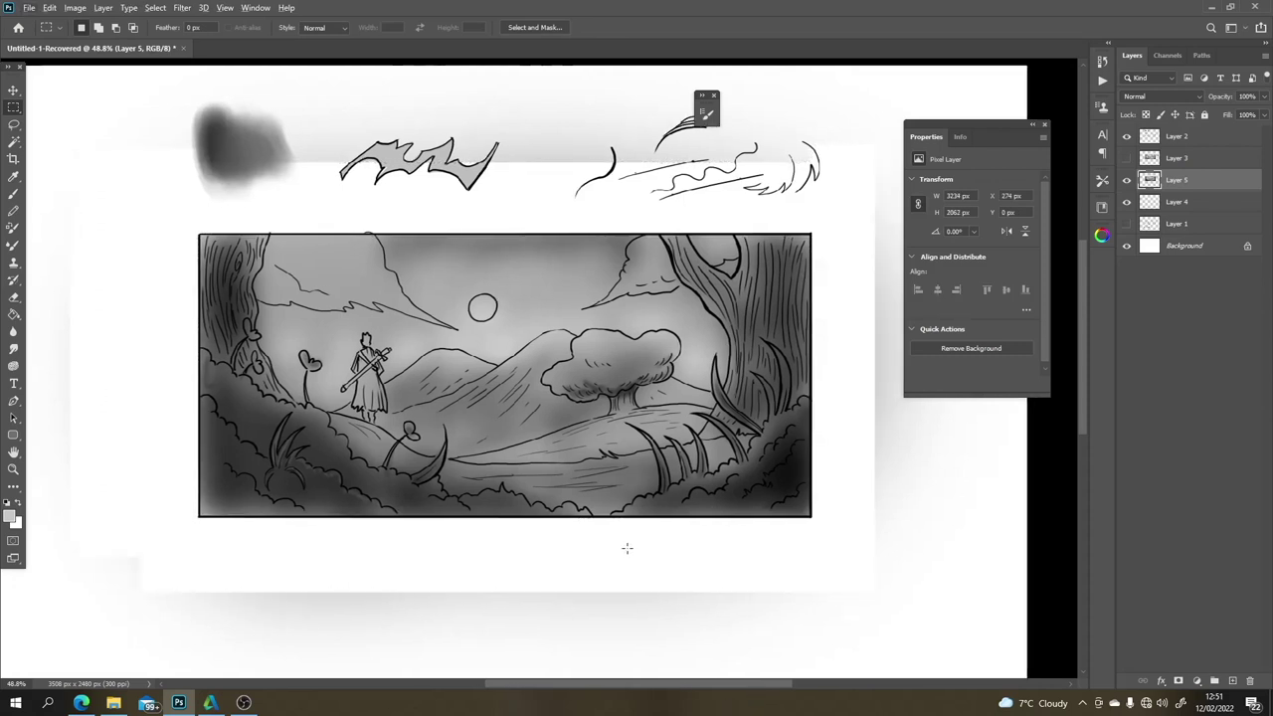
{"action": "scroll", "coordinate": [632, 482], "scroll_direction": "down", "scroll_amount": 3}
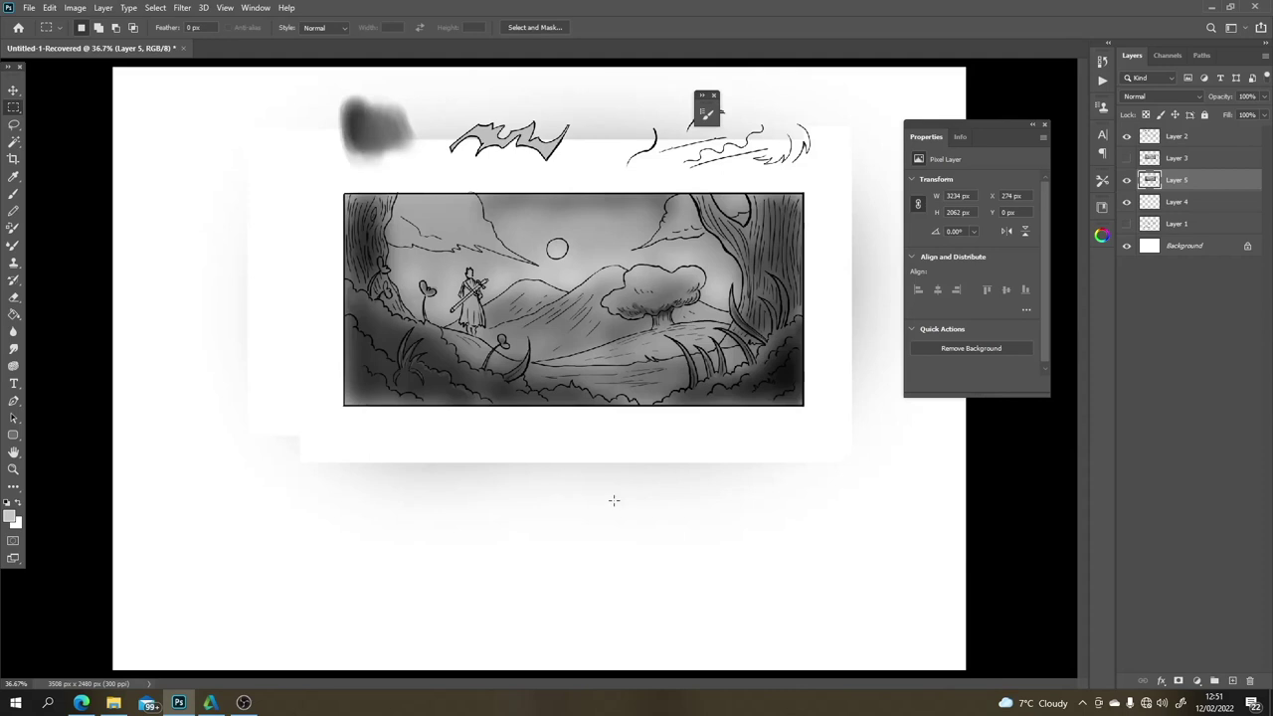
{"action": "scroll", "coordinate": [614, 500], "scroll_direction": "down", "scroll_amount": 1}
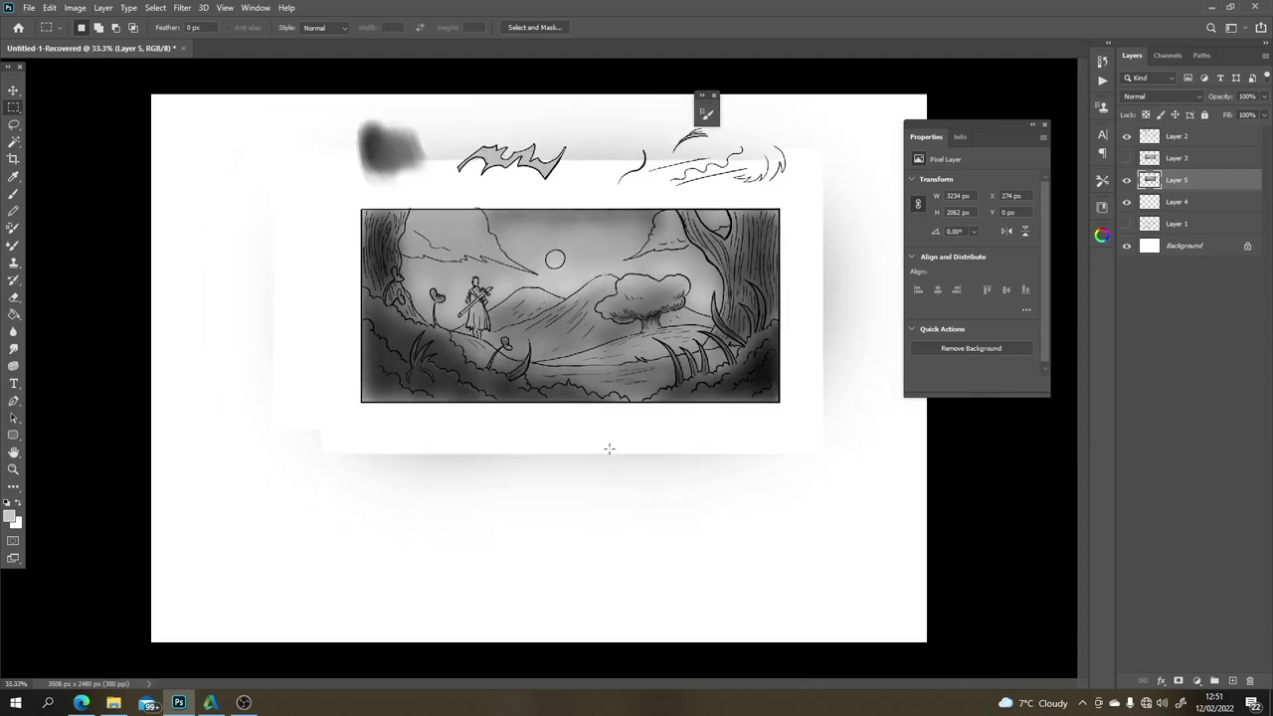
{"action": "scroll", "coordinate": [609, 448], "scroll_direction": "down", "scroll_amount": 2}
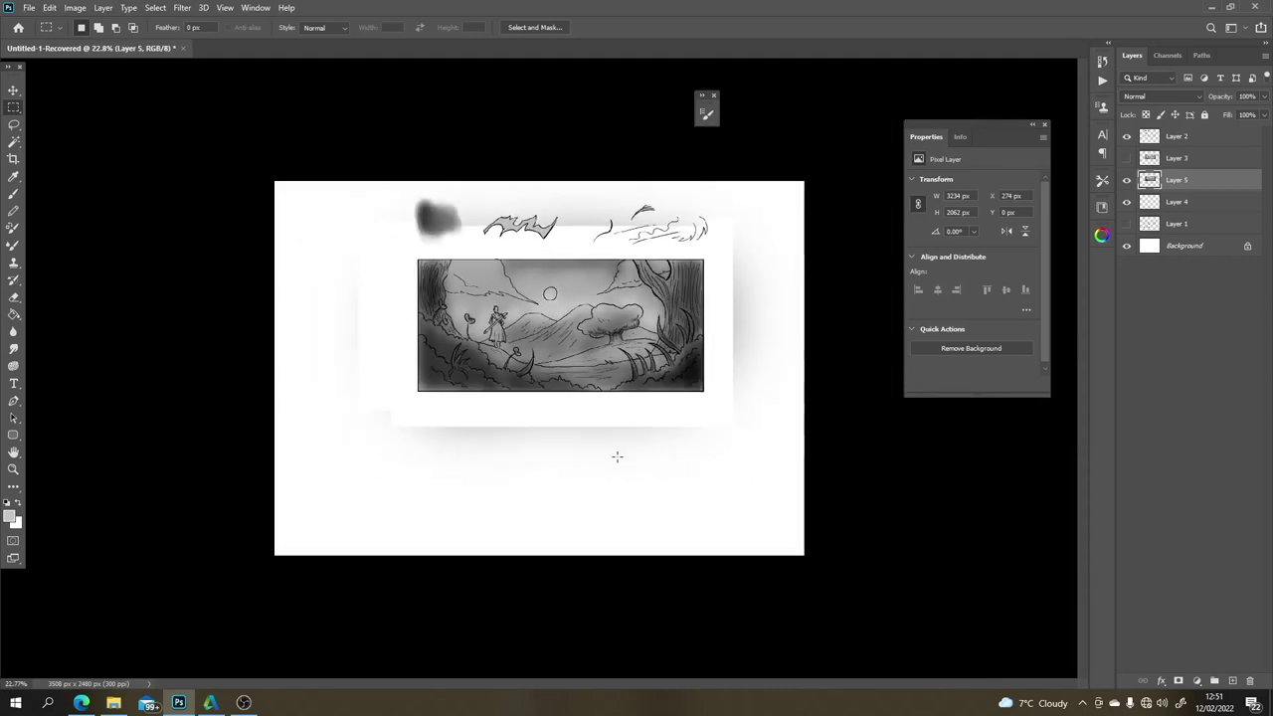
Step: Lighten the right side of the sky between the clouds and mountains on Layer 5 with sampled white and a 500 px soft brush
{"action": "scroll", "coordinate": [617, 456], "scroll_direction": "up", "scroll_amount": 2}
{"action": "key", "text": "b"}
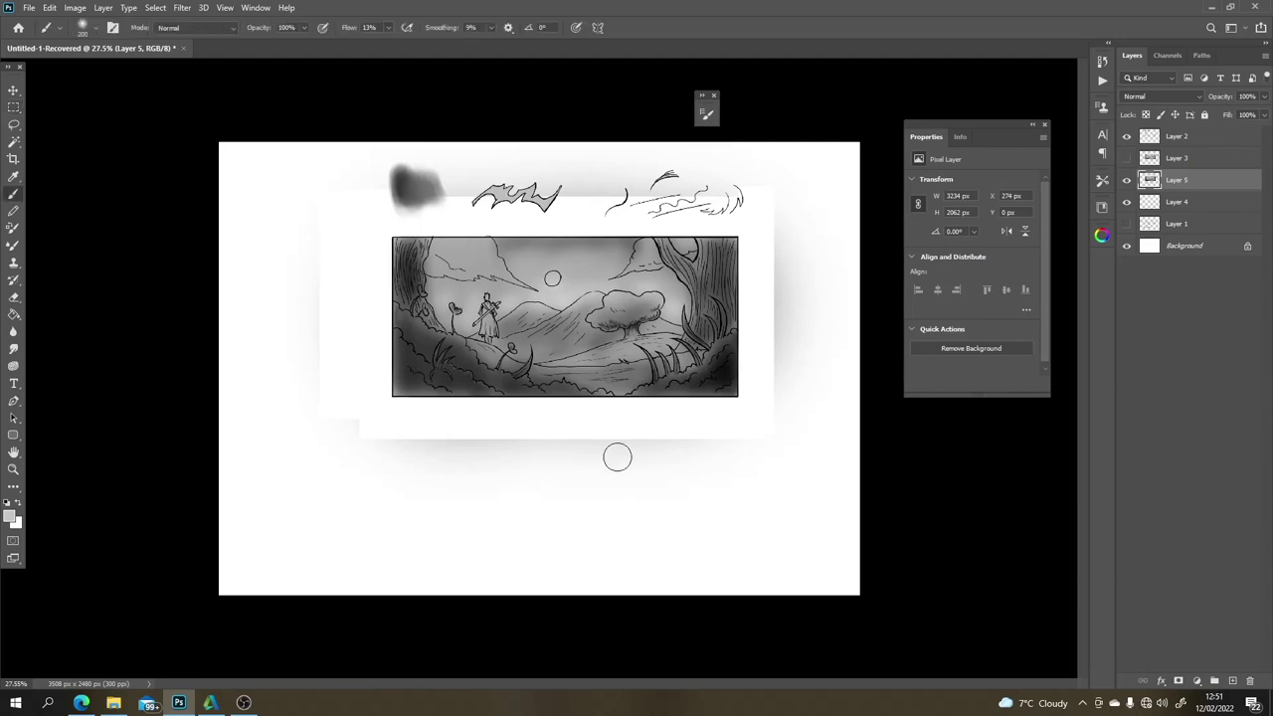
{"action": "left_click", "coordinate": [624, 250], "text": "alt"}
{"action": "key", "text": "bracketright"}
{"action": "key", "text": "bracketright"}
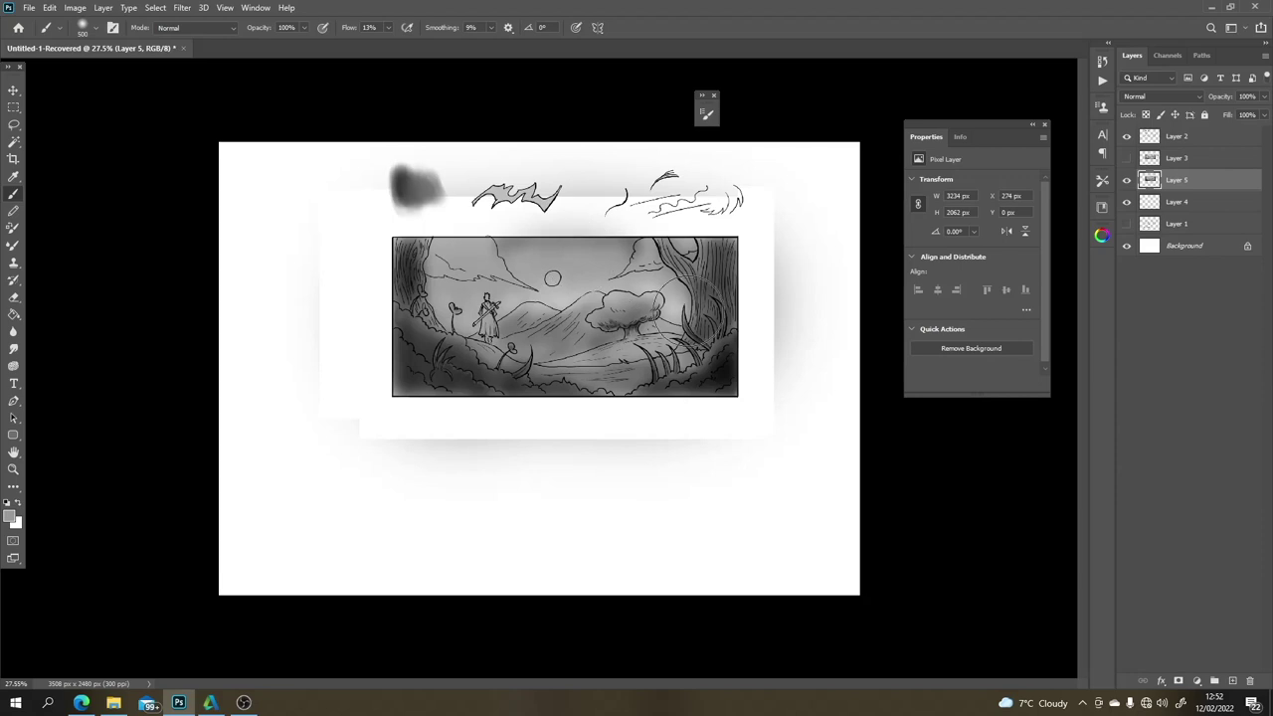
{"action": "left_click", "coordinate": [782, 296], "text": "alt"}
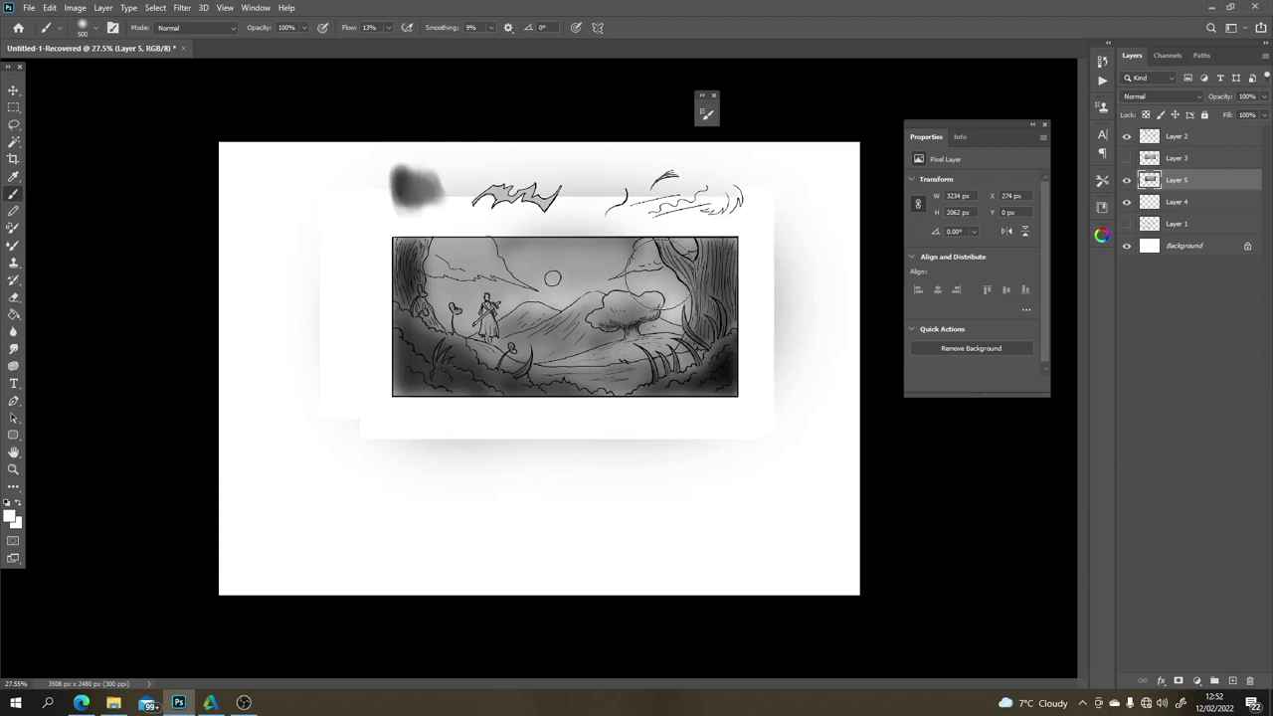
{"action": "mouse_move", "coordinate": [596, 283]}
{"action": "left_mouse_down"}
{"action": "mouse_move", "coordinate": [465, 289]}
{"action": "mouse_move", "coordinate": [584, 273]}
{"action": "mouse_move", "coordinate": [582, 283]}
{"action": "mouse_move", "coordinate": [626, 278]}
{"action": "mouse_move", "coordinate": [656, 293]}
{"action": "mouse_move", "coordinate": [719, 269]}
{"action": "left_mouse_up"}
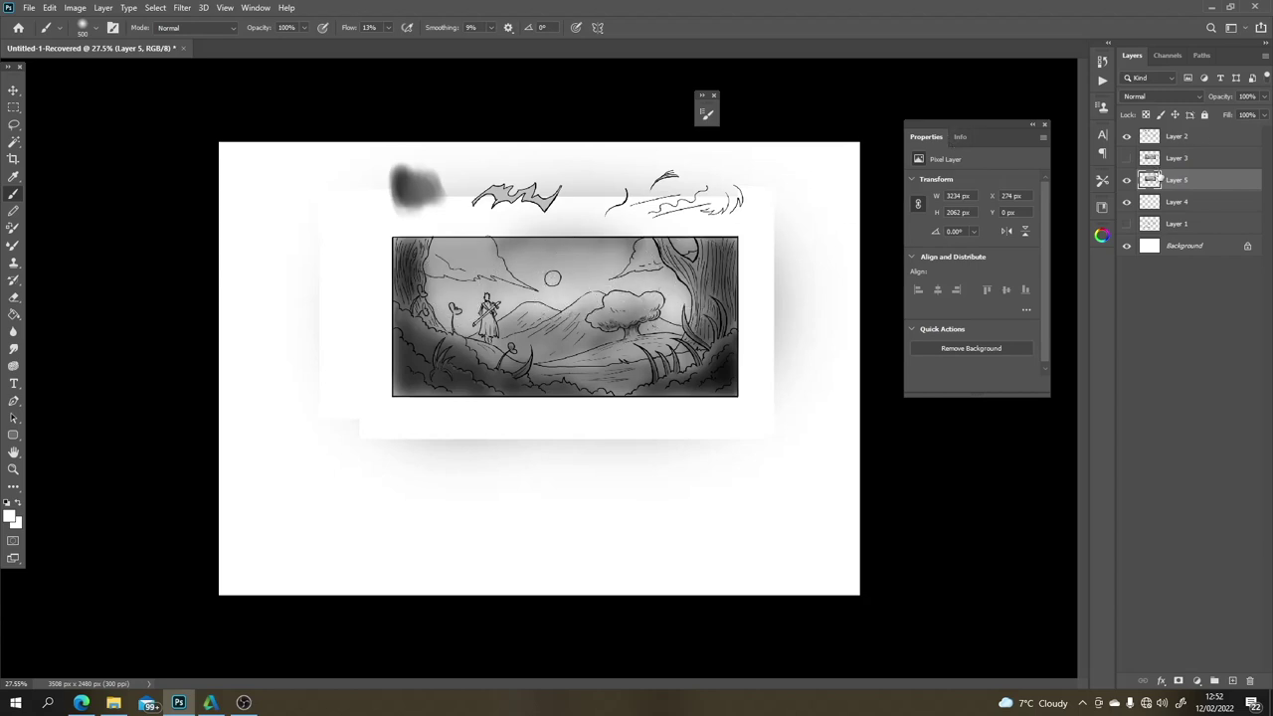
Step: Compare the shading on Layer 3 and Layer 5 by toggling their visibility, ending with Layer 5 shown and Layer 3 hidden
{"action": "left_click", "coordinate": [1127, 159]}
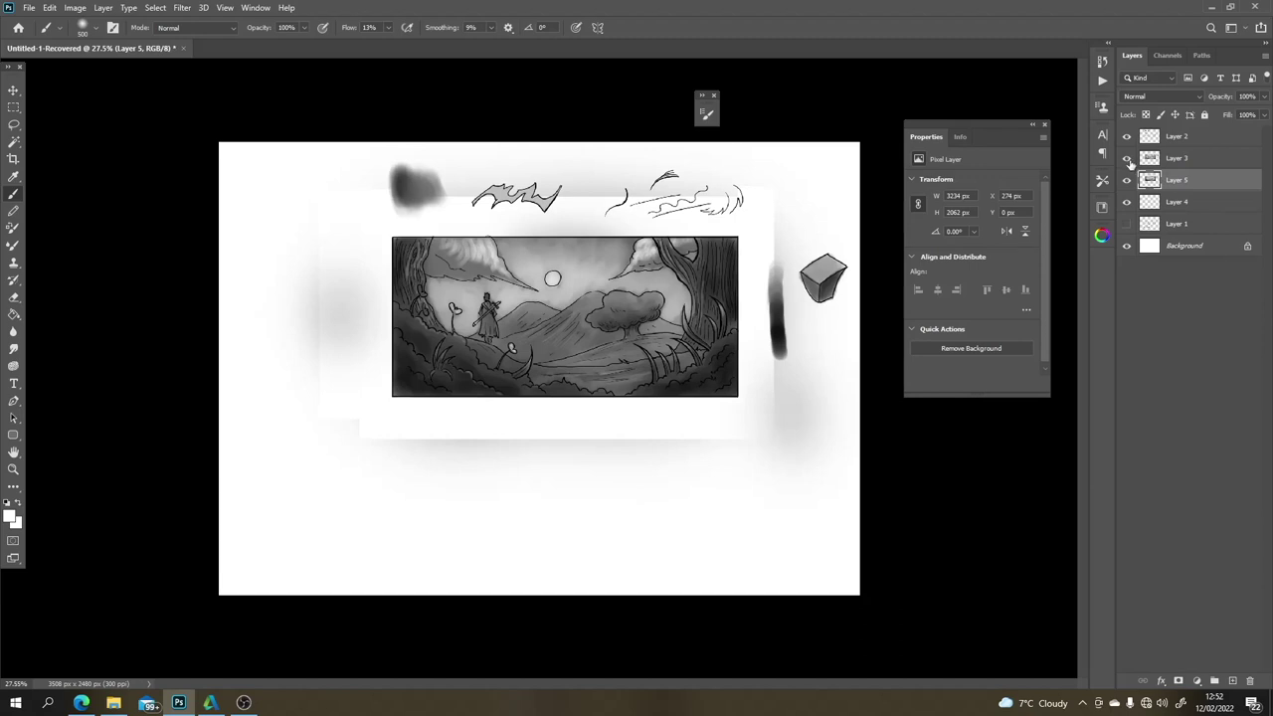
{"action": "left_click", "coordinate": [1126, 180]}
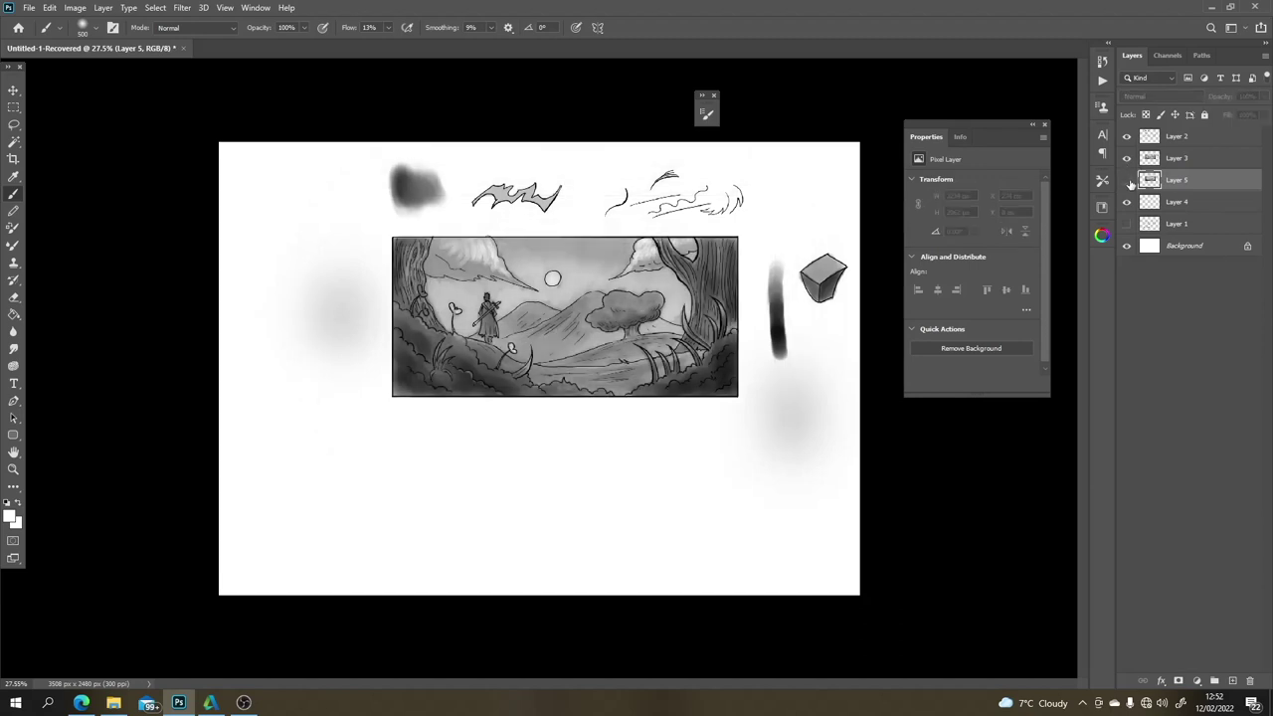
{"action": "left_click", "coordinate": [1127, 179]}
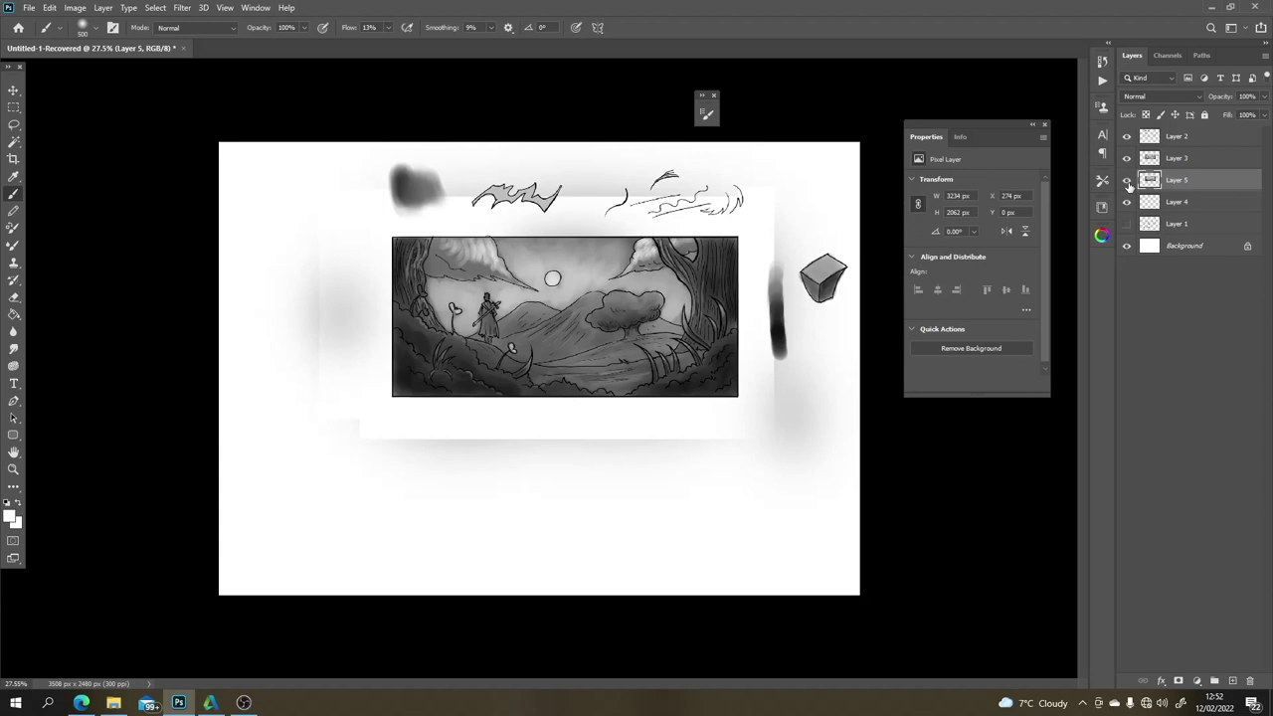
{"action": "left_click", "coordinate": [1127, 179]}
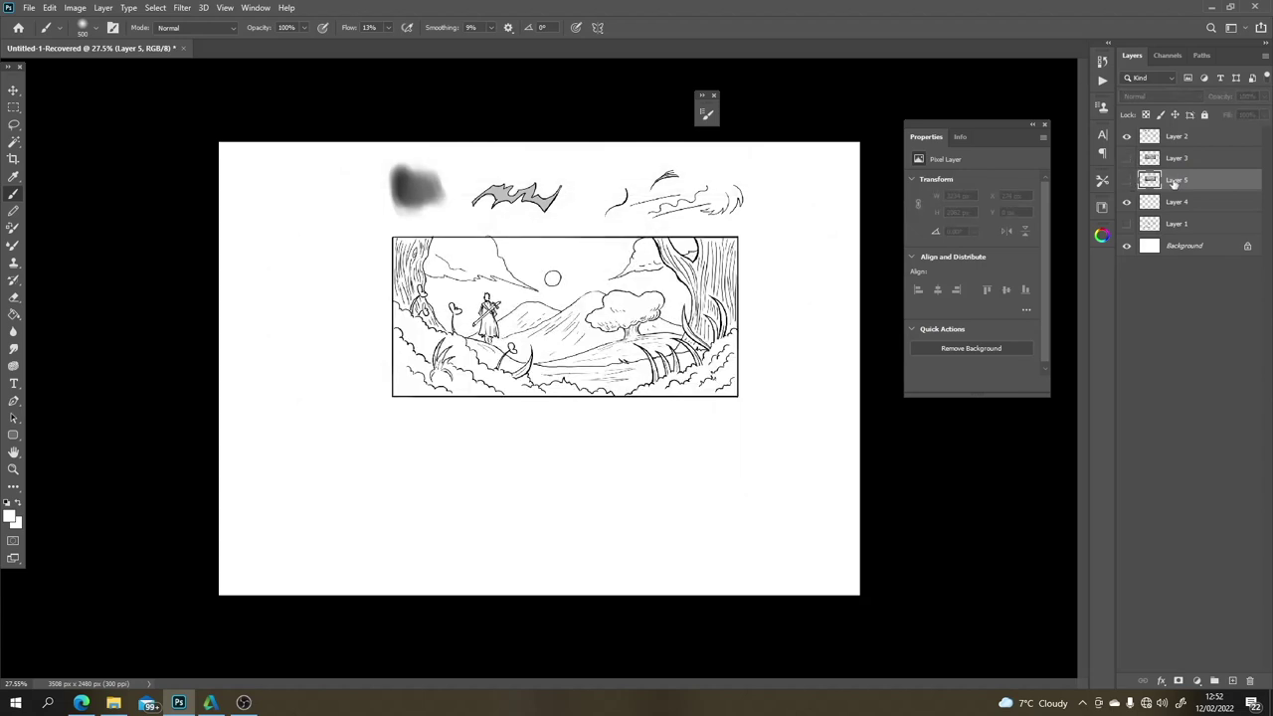
{"action": "left_click", "coordinate": [1127, 180]}
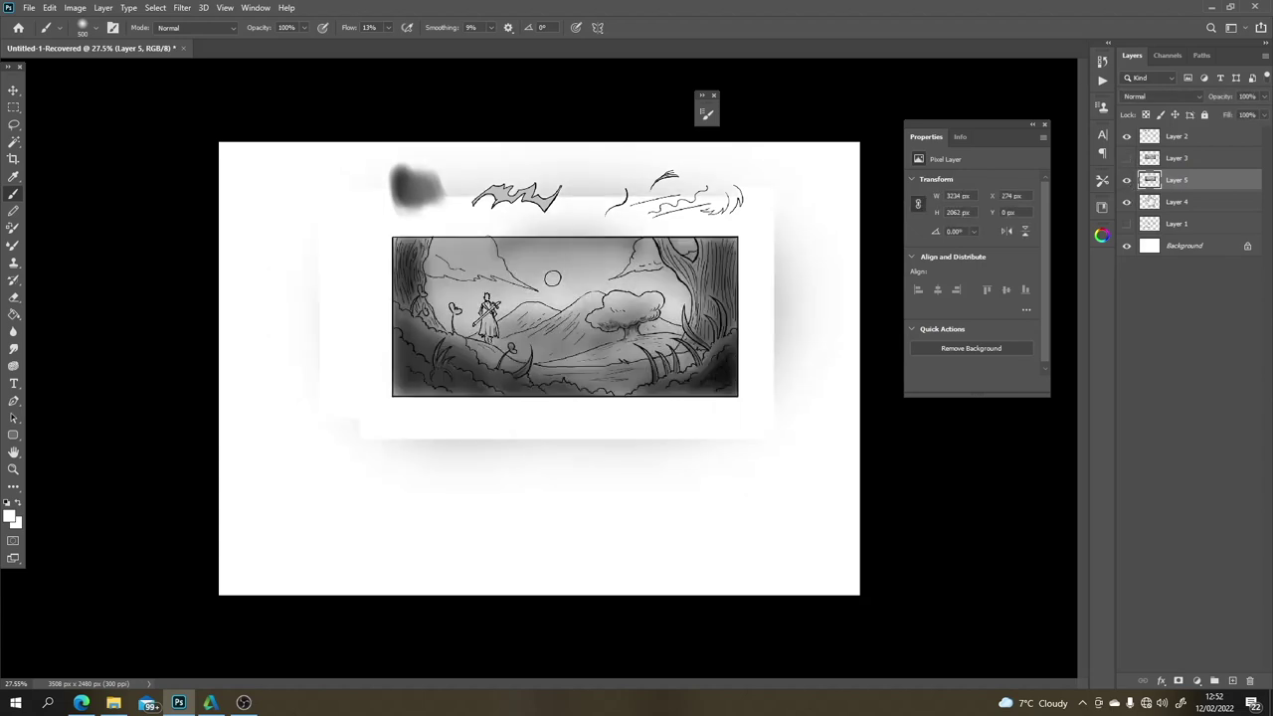
Step: Add a new layer above Layer 5 and hide all other layers except the white Background
{"action": "left_click", "coordinate": [1232, 681]}
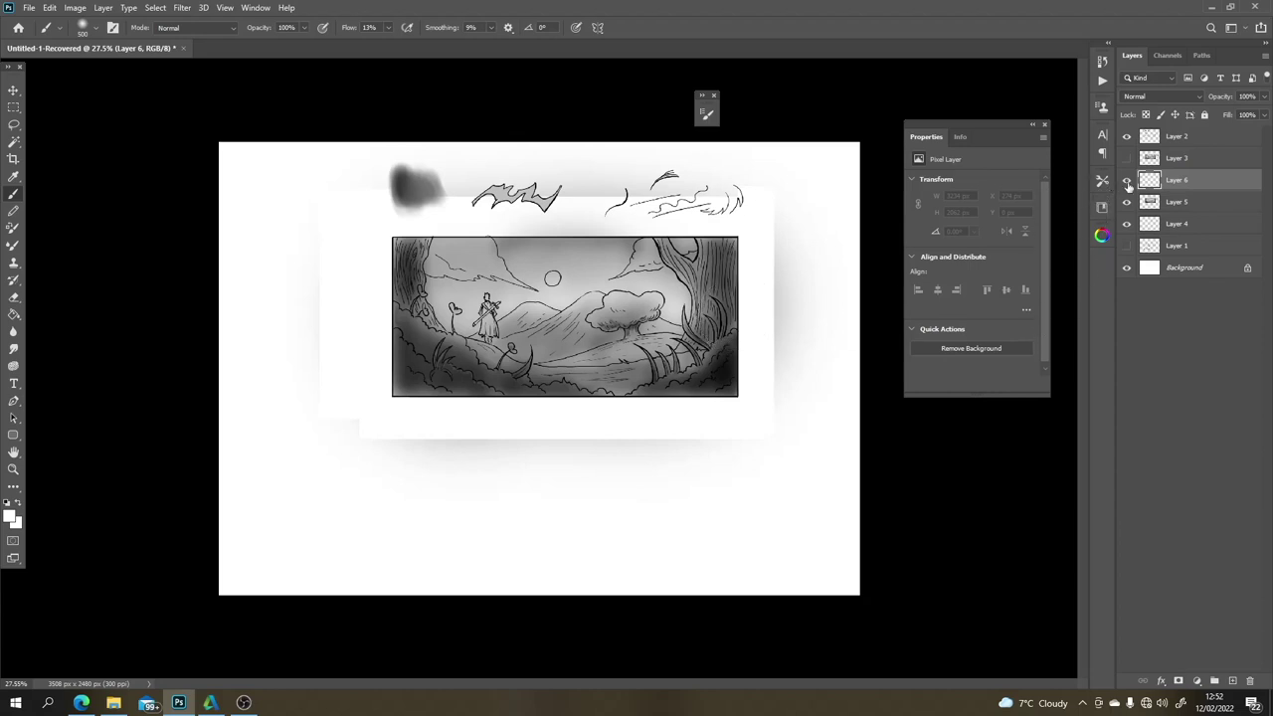
{"action": "left_click", "coordinate": [1127, 224]}
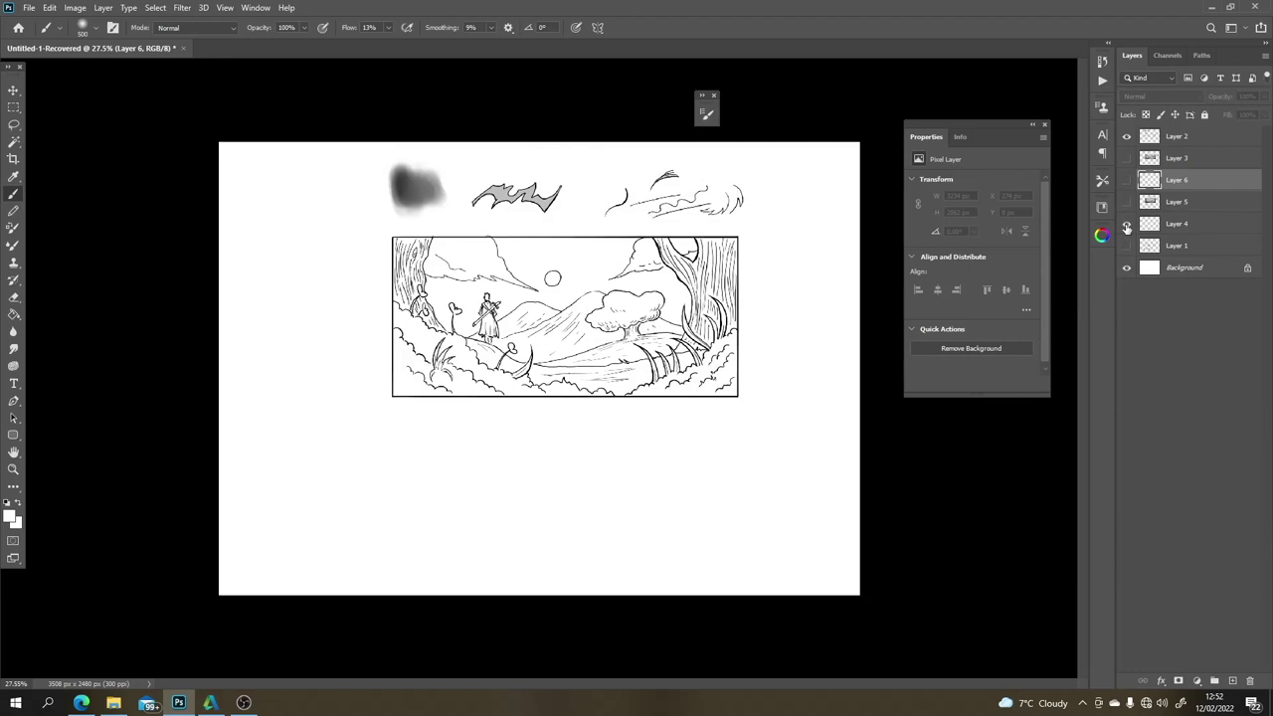
{"action": "left_click", "coordinate": [1126, 138]}
{"action": "left_click", "coordinate": [1173, 136]}
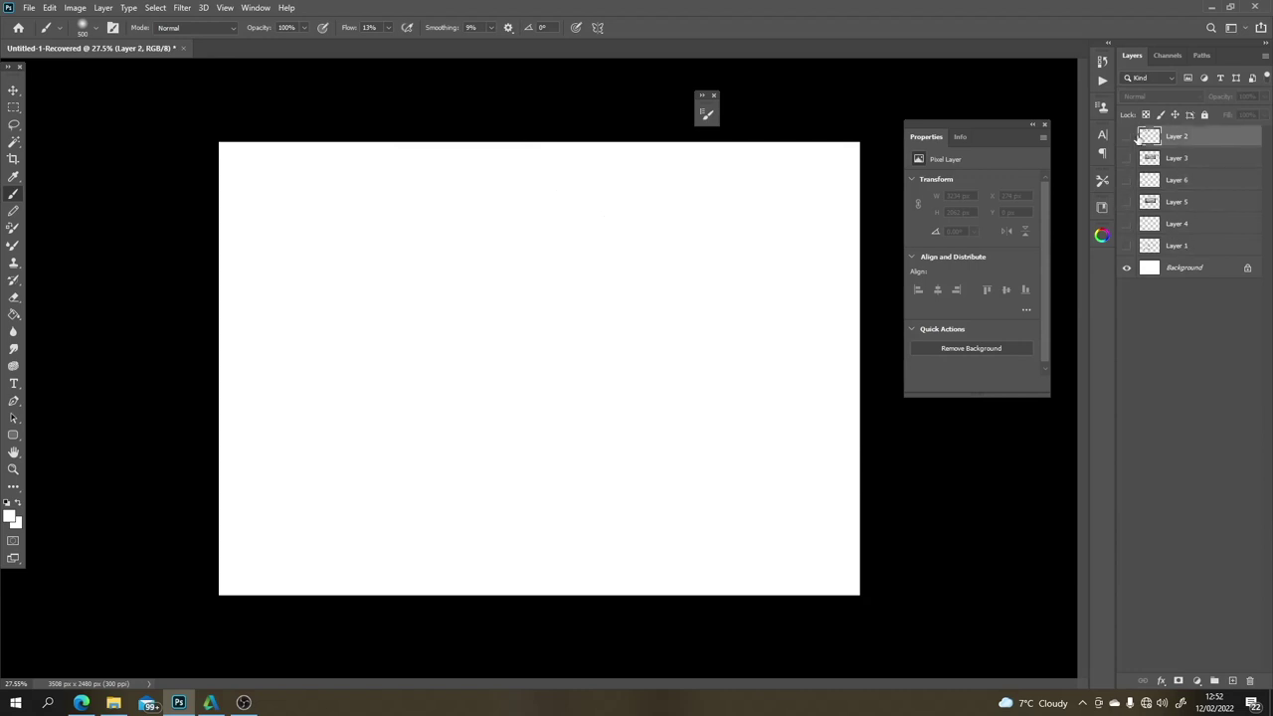
{"action": "left_click", "coordinate": [1126, 136]}
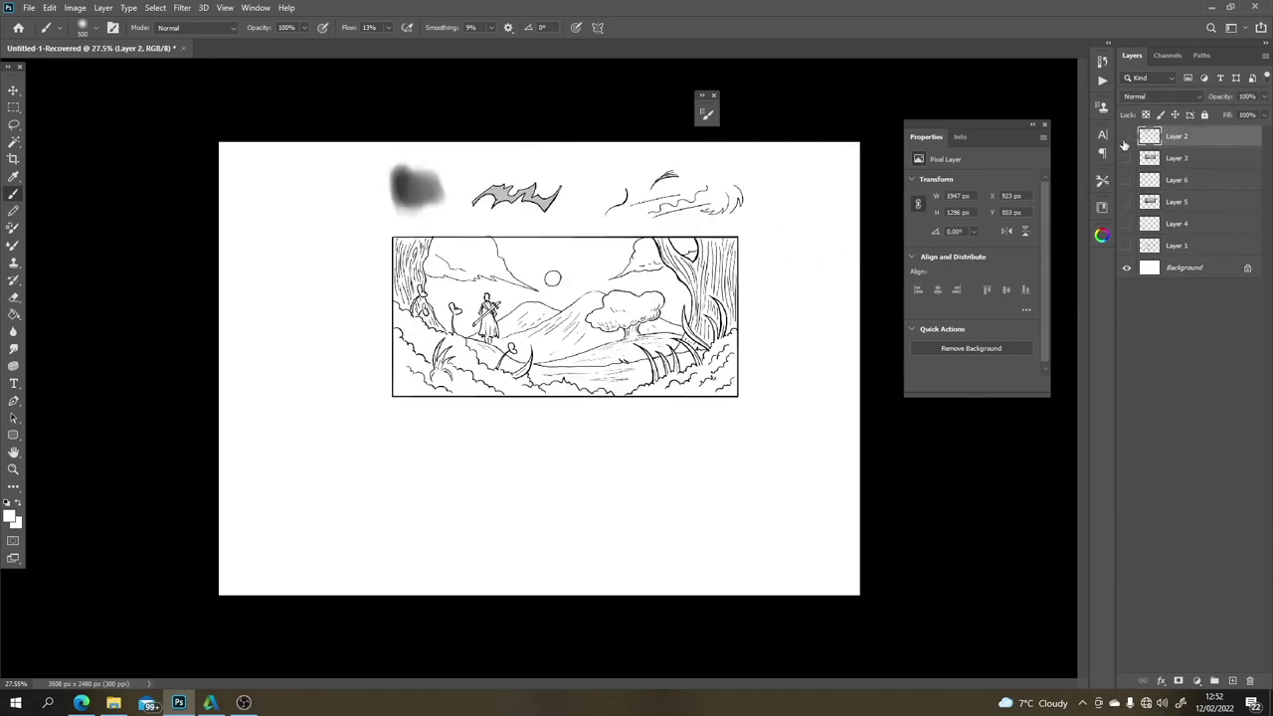
{"action": "left_click", "coordinate": [1126, 136]}
{"action": "left_click", "coordinate": [1126, 158]}
{"action": "left_click", "coordinate": [1127, 158]}
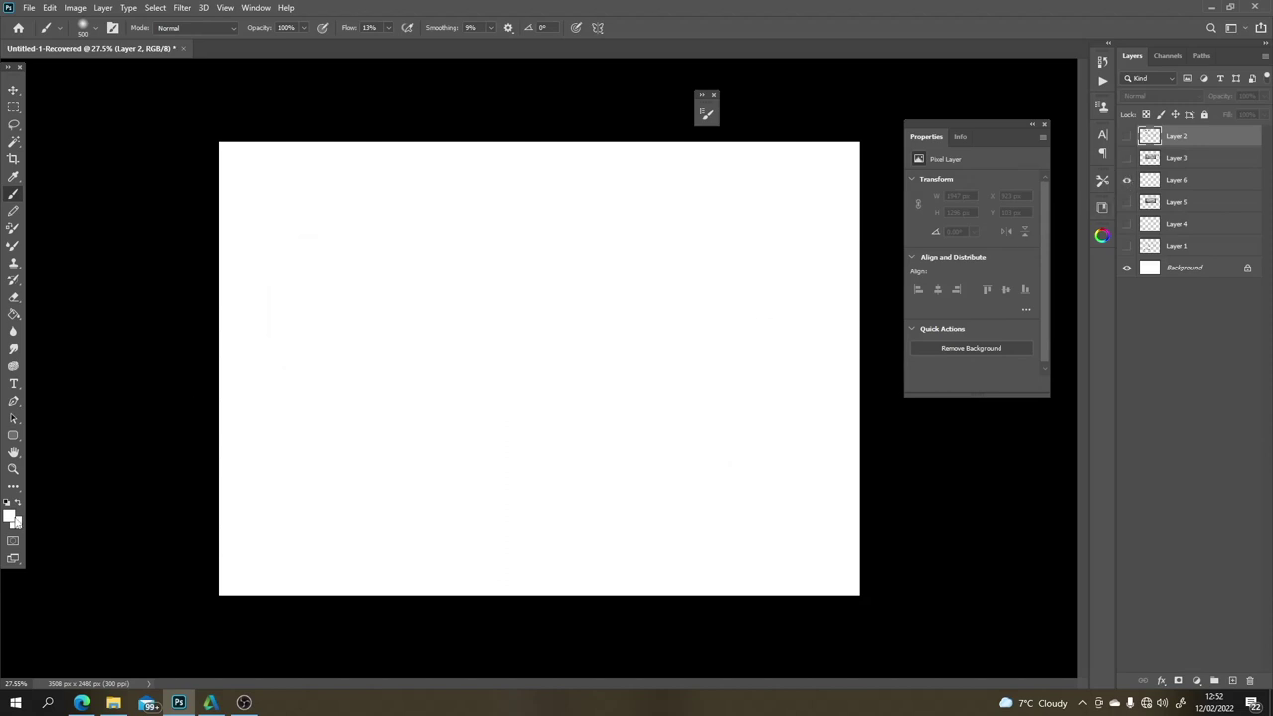
{"action": "left_click", "coordinate": [10, 514]}
{"action": "type", "text": "df3030"}
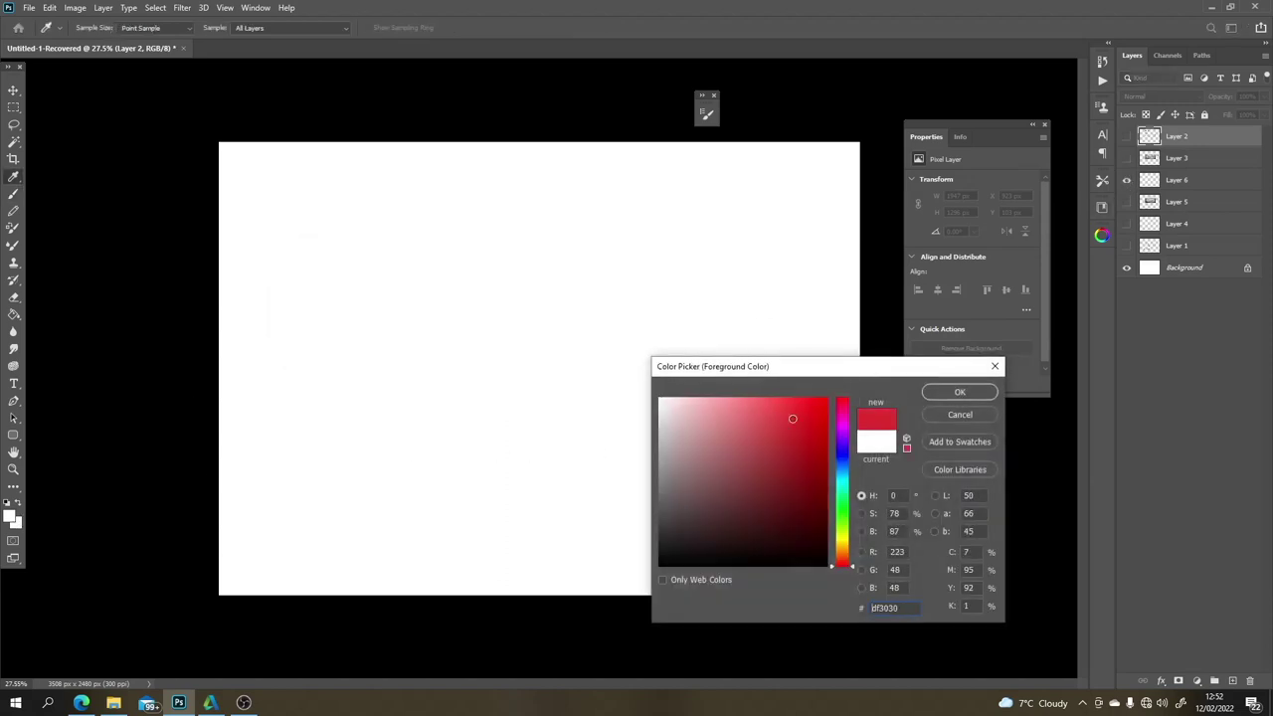
{"action": "left_click", "coordinate": [934, 415]}
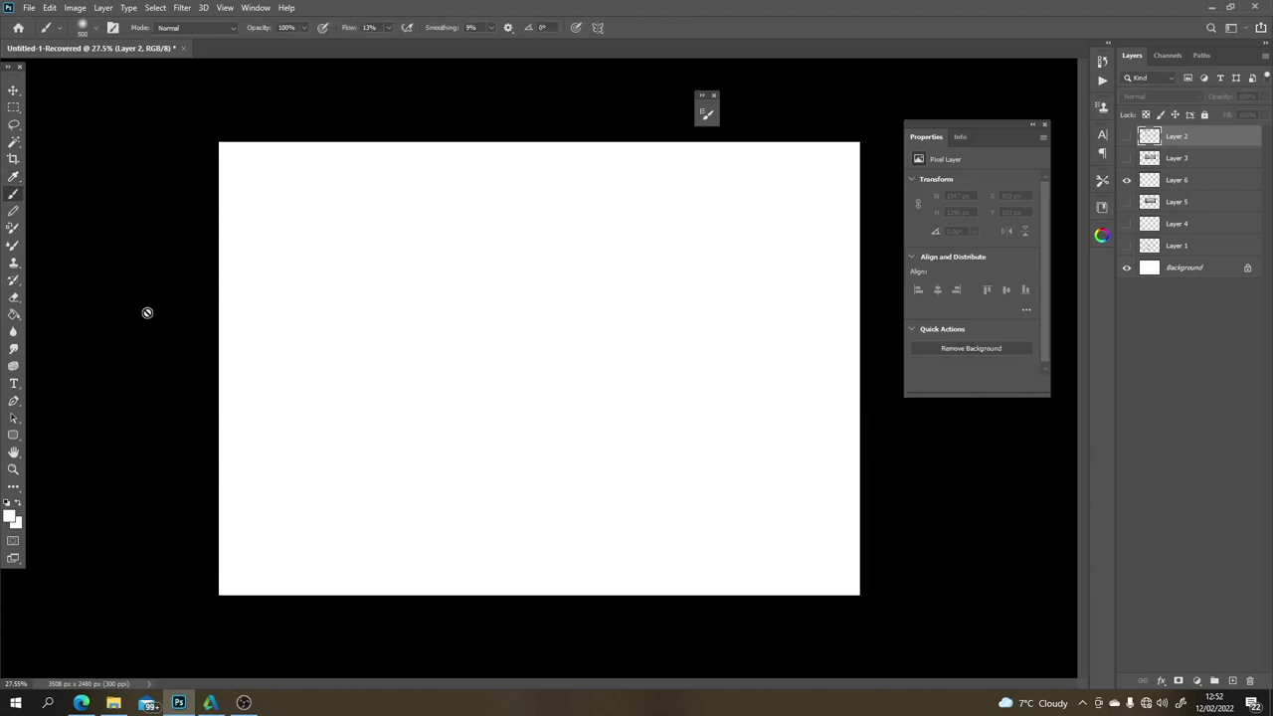
Step: Select a tall rectangle of about 628 × 1274 px on the left half of the canvas and make Layer 6 active
{"action": "left_click", "coordinate": [12, 108]}
{"action": "left_click_drag", "start_coordinate": [306, 237], "coordinate": [421, 472]}
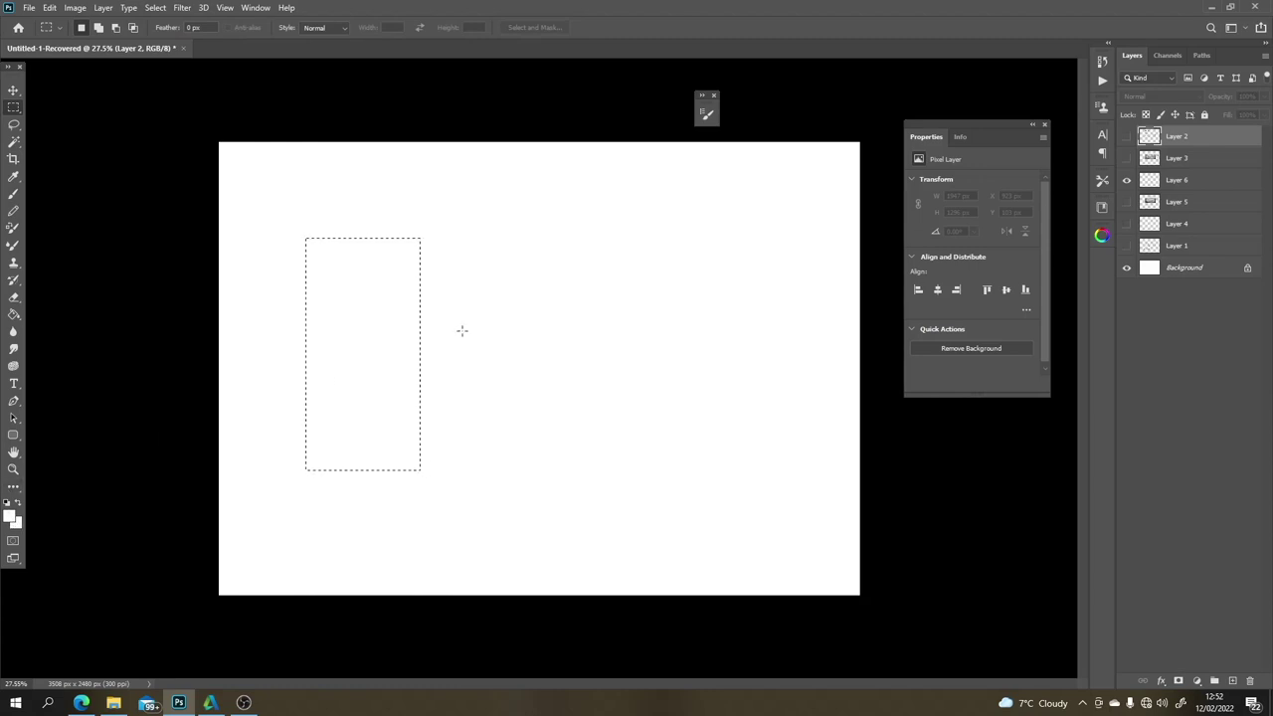
{"action": "key", "text": "b"}
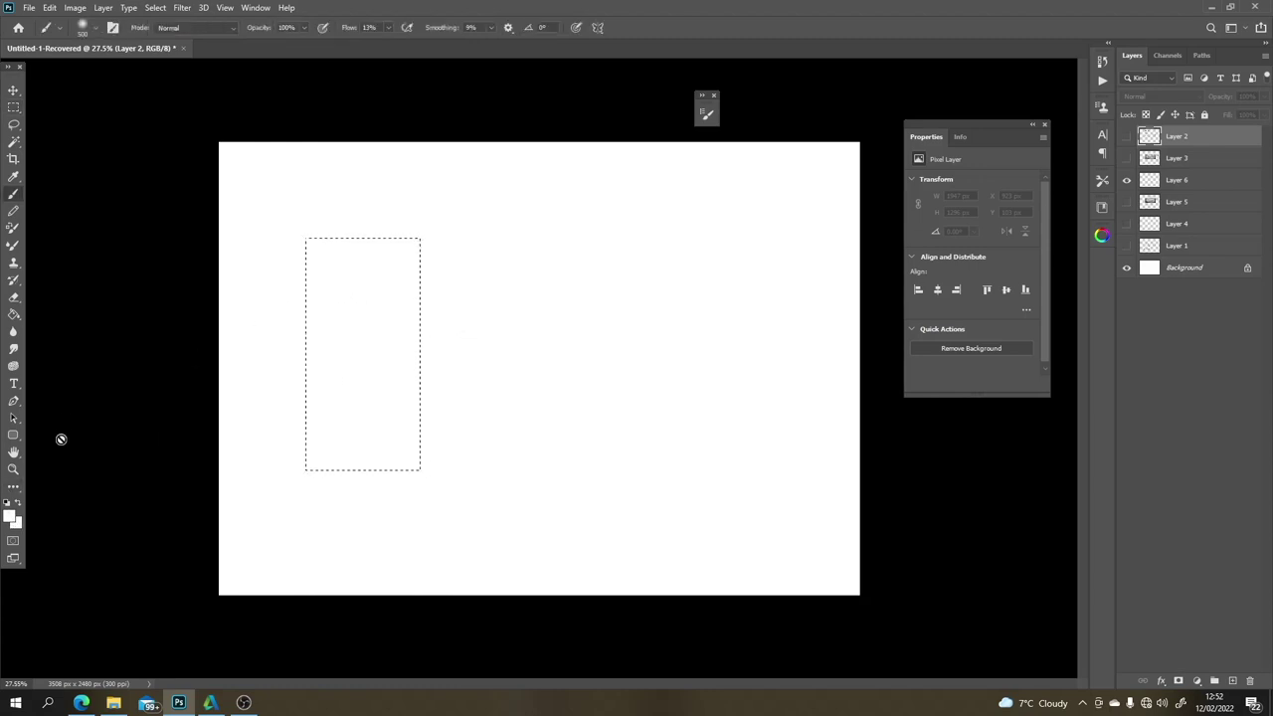
{"action": "left_click", "coordinate": [1176, 182]}
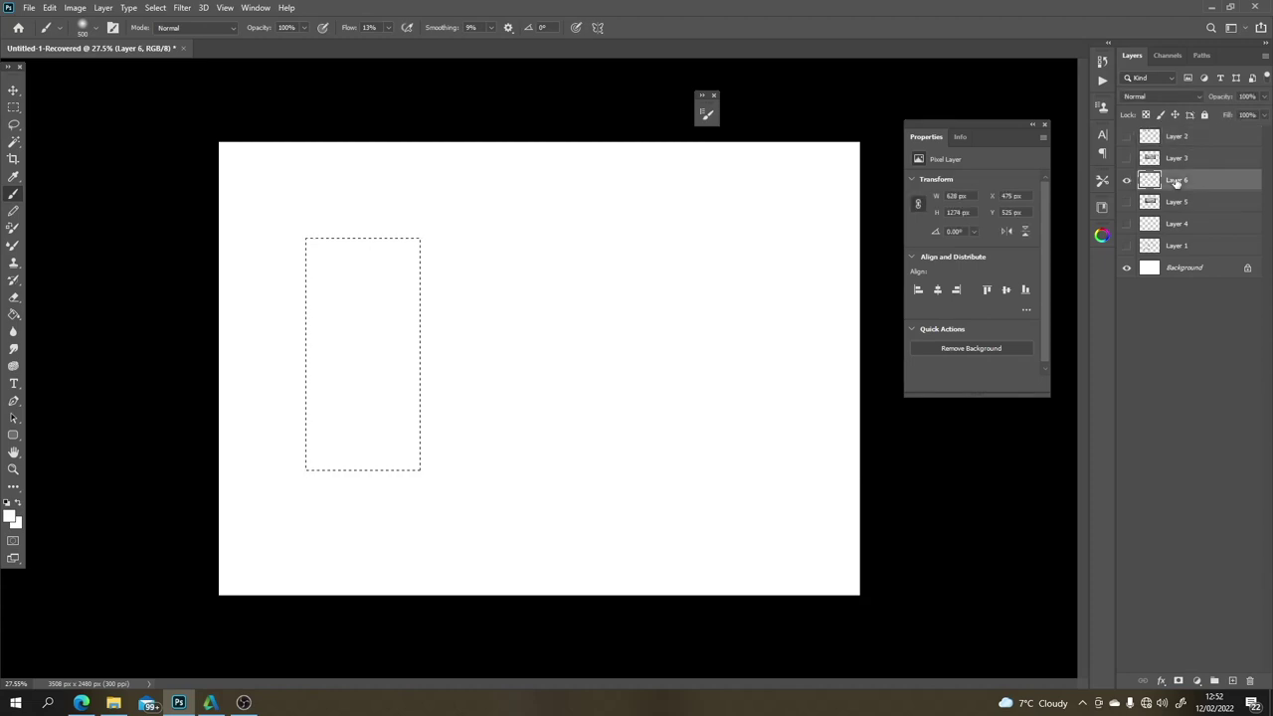
Step: Paint the rectangular selection with red cb2626 using a 900 px soft brush, fading to lighter red toward the bottom
{"action": "left_click", "coordinate": [11, 516]}
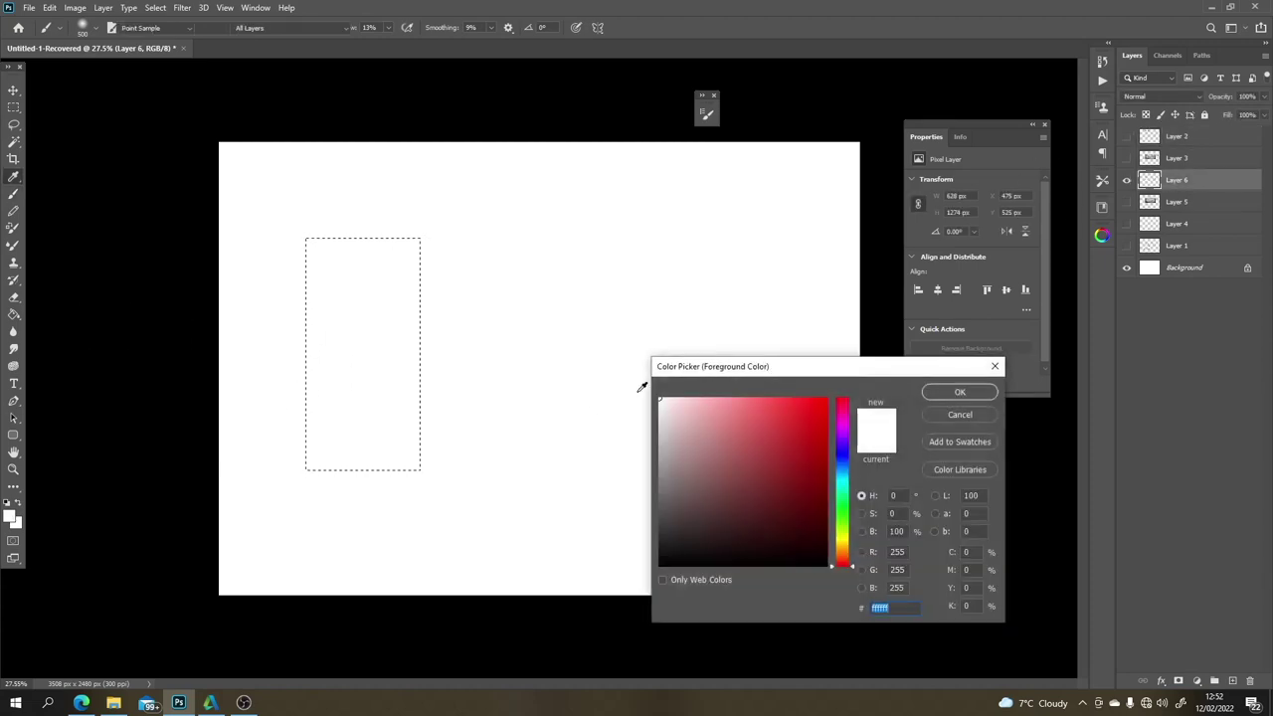
{"action": "left_click_drag", "start_coordinate": [732, 445], "coordinate": [796, 431]}
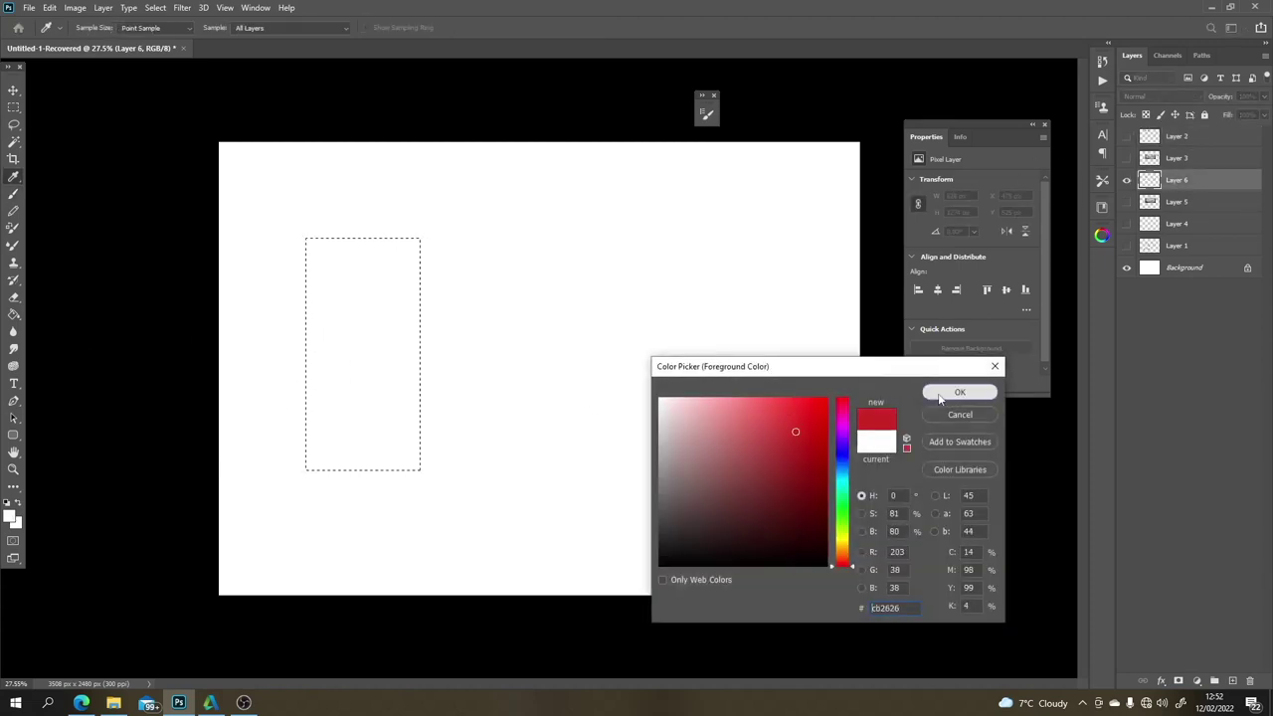
{"action": "left_click", "coordinate": [959, 392]}
{"action": "key", "text": "bracketright"}
{"action": "key", "text": "bracketright"}
{"action": "key", "text": "bracketright"}
{"action": "key", "text": "bracketright"}
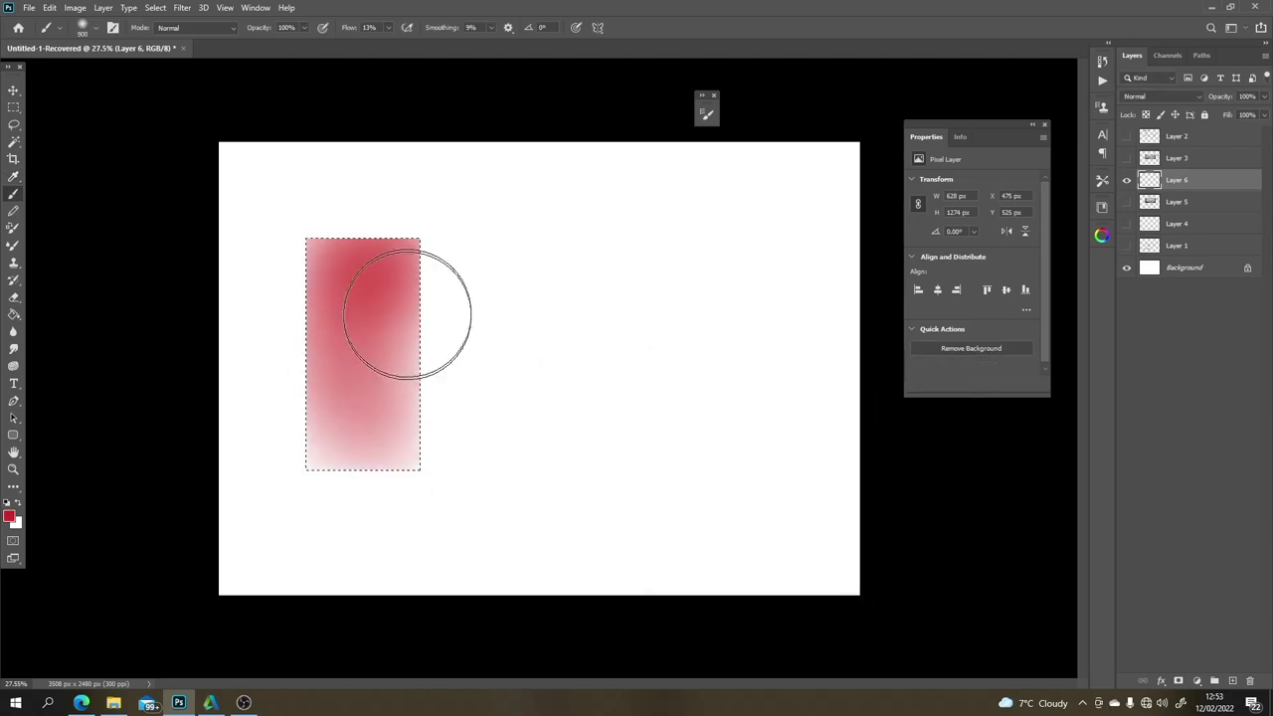
{"action": "mouse_move", "coordinate": [407, 313]}
{"action": "left_mouse_down"}
{"action": "mouse_move", "coordinate": [401, 428]}
{"action": "mouse_move", "coordinate": [358, 475]}
{"action": "mouse_move", "coordinate": [345, 235]}
{"action": "mouse_move", "coordinate": [371, 201]}
{"action": "mouse_move", "coordinate": [383, 229]}
{"action": "mouse_move", "coordinate": [412, 208]}
{"action": "mouse_move", "coordinate": [440, 215]}
{"action": "mouse_move", "coordinate": [435, 232]}
{"action": "mouse_move", "coordinate": [352, 207]}
{"action": "mouse_move", "coordinate": [328, 268]}
{"action": "mouse_move", "coordinate": [398, 422]}
{"action": "left_mouse_up"}
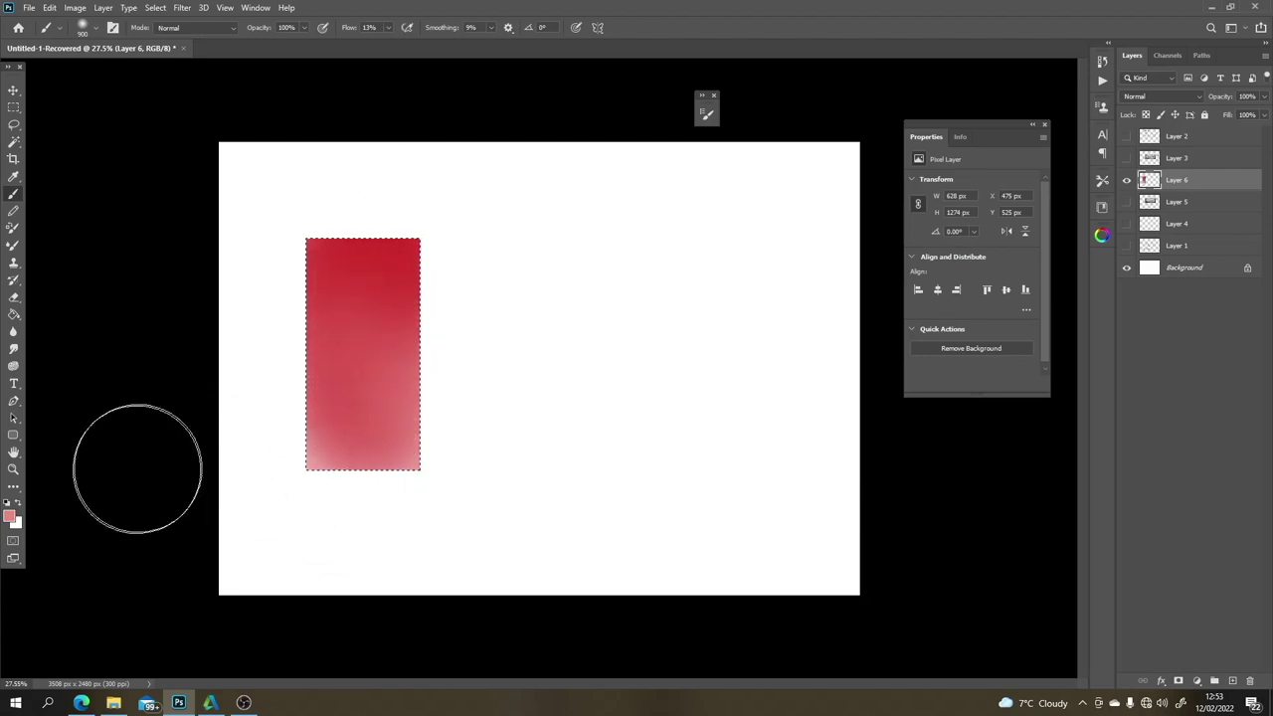
Step: Blend orange dc7638 over the middle and lower parts of the red rectangle with the soft brush
{"action": "left_click", "coordinate": [9, 514]}
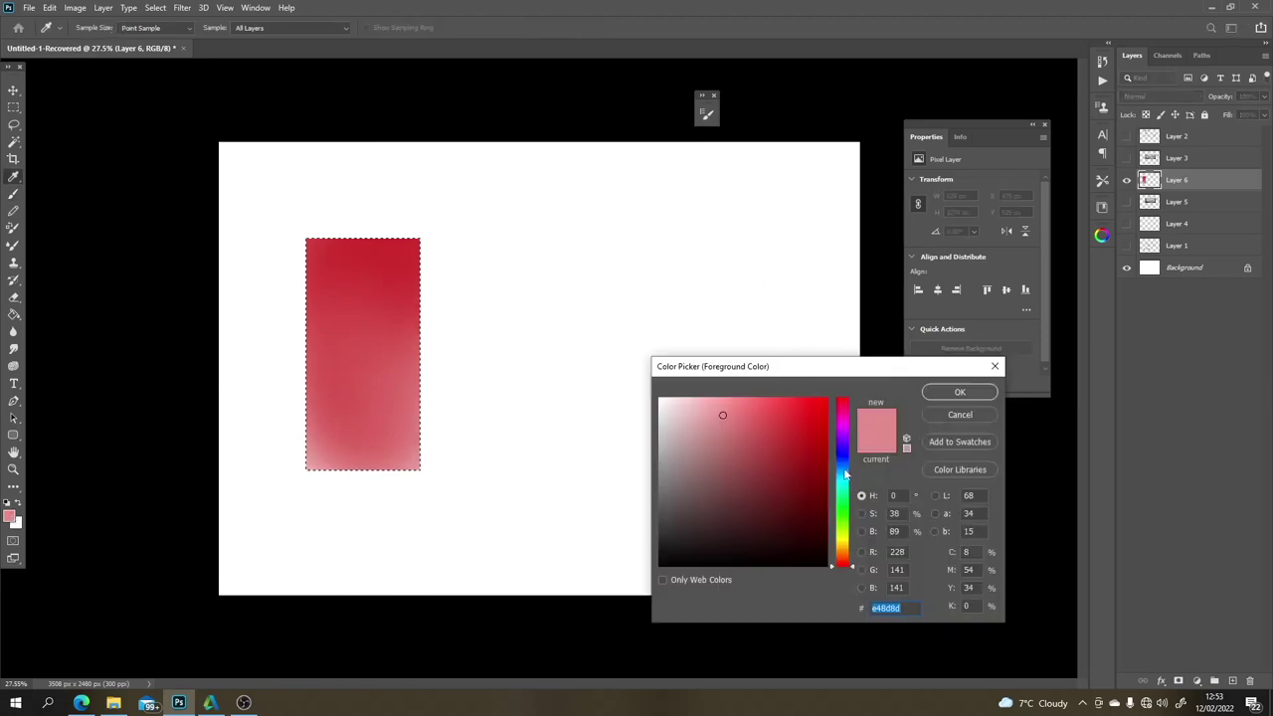
{"action": "left_click_drag", "start_coordinate": [844, 474], "coordinate": [845, 560]}
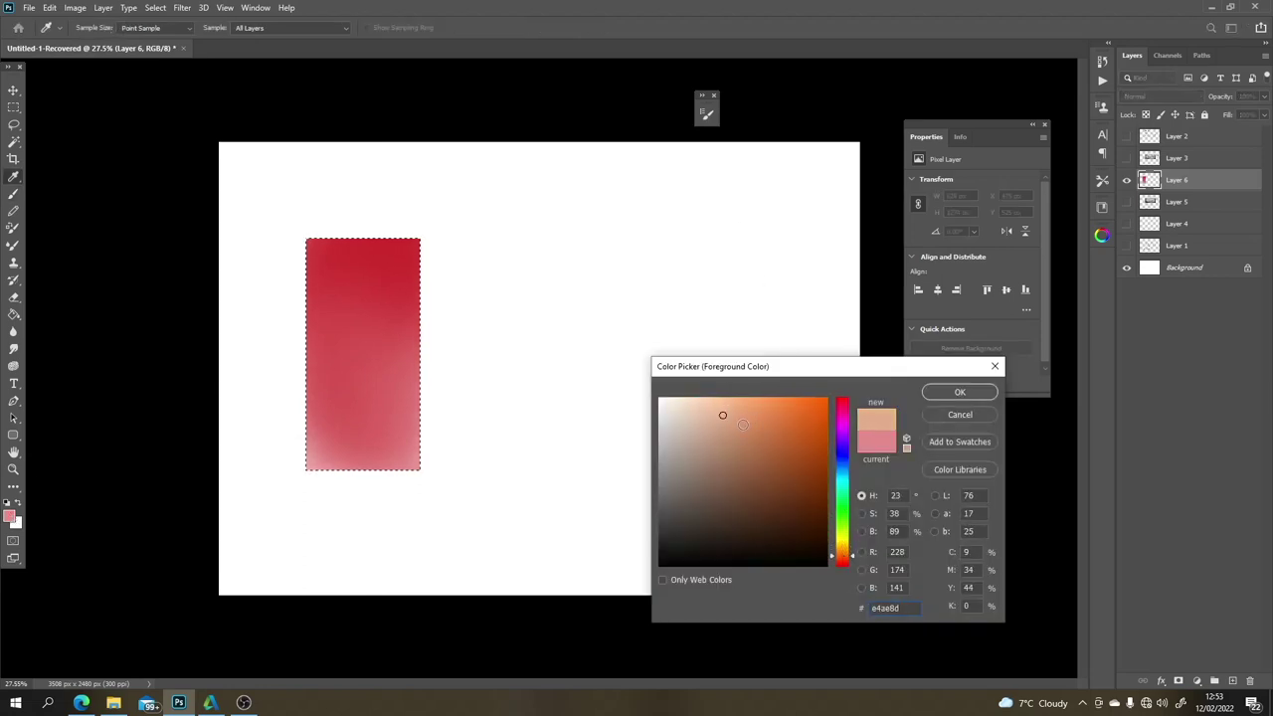
{"action": "left_click_drag", "start_coordinate": [742, 425], "coordinate": [784, 419]}
{"action": "left_click", "coordinate": [935, 393]}
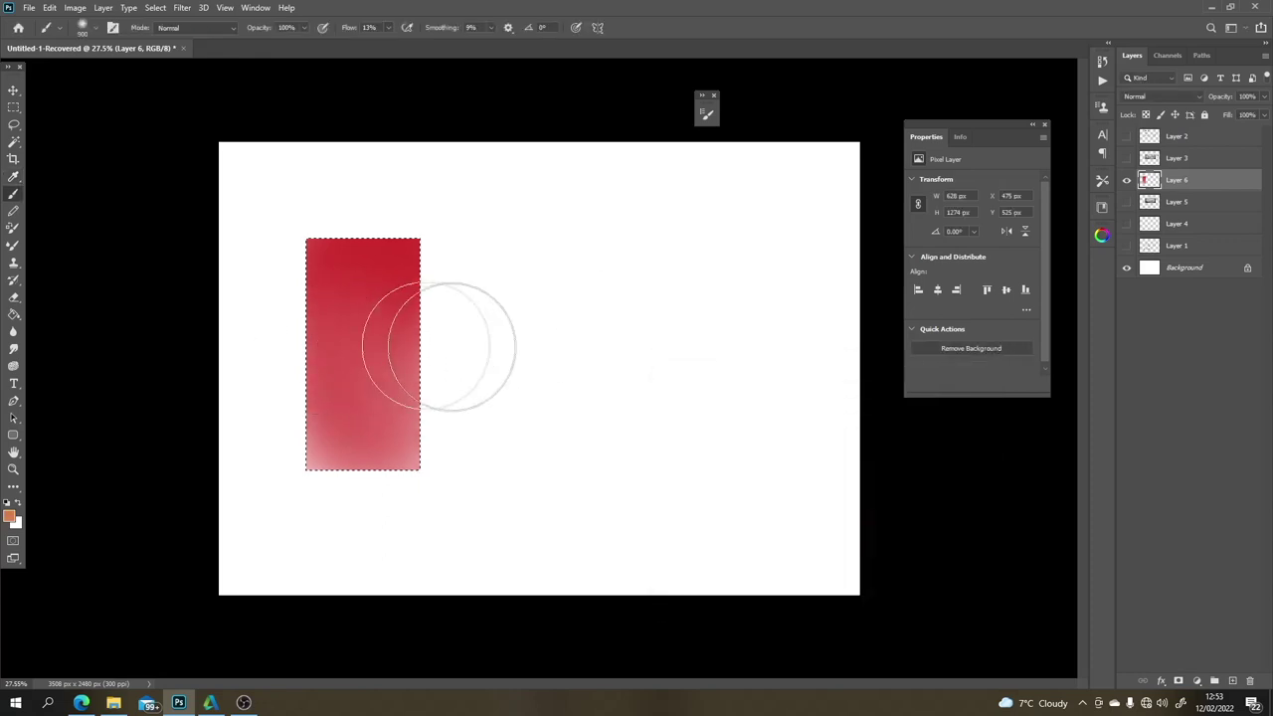
{"action": "mouse_move", "coordinate": [359, 365]}
{"action": "left_mouse_down"}
{"action": "mouse_move", "coordinate": [365, 396]}
{"action": "mouse_move", "coordinate": [374, 377]}
{"action": "mouse_move", "coordinate": [346, 373]}
{"action": "mouse_move", "coordinate": [341, 422]}
{"action": "mouse_move", "coordinate": [330, 372]}
{"action": "mouse_move", "coordinate": [393, 378]}
{"action": "mouse_move", "coordinate": [436, 399]}
{"action": "mouse_move", "coordinate": [352, 420]}
{"action": "left_mouse_up"}
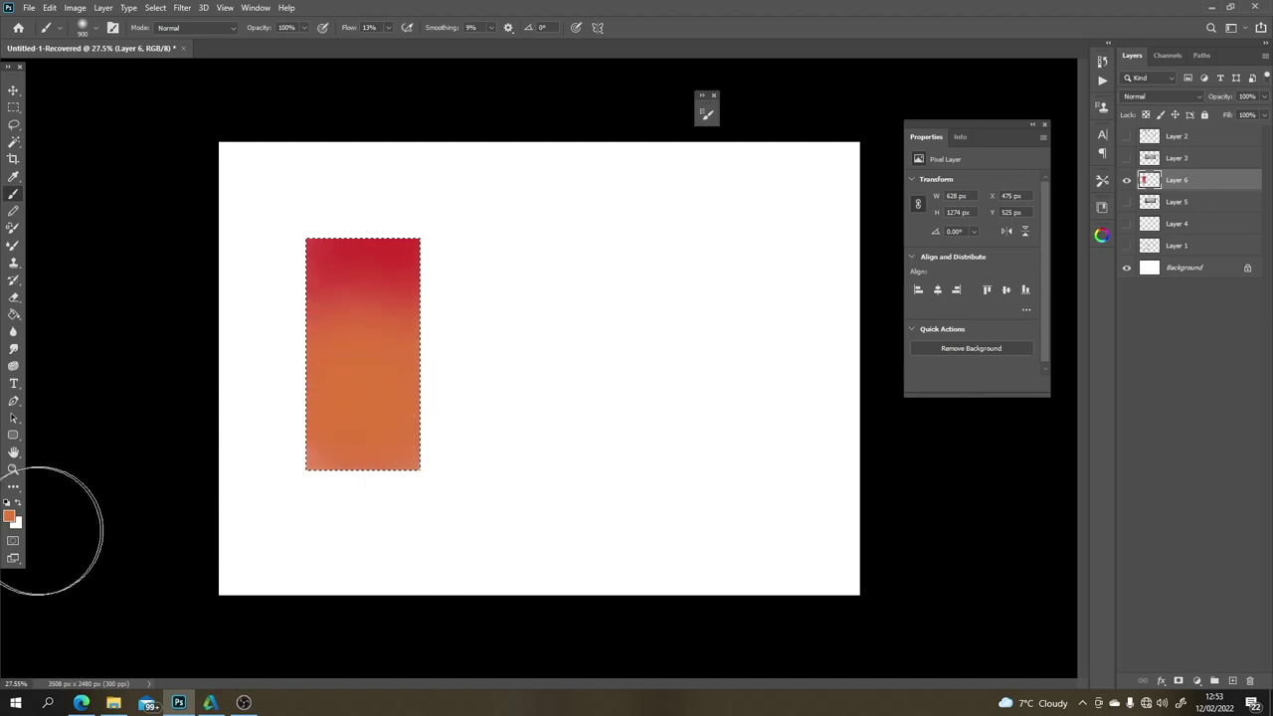
Step: Choose a golden yellow and blend it over the bottom of the rectangle to complete a red-orange-yellow gradient
{"action": "left_click", "coordinate": [9, 515]}
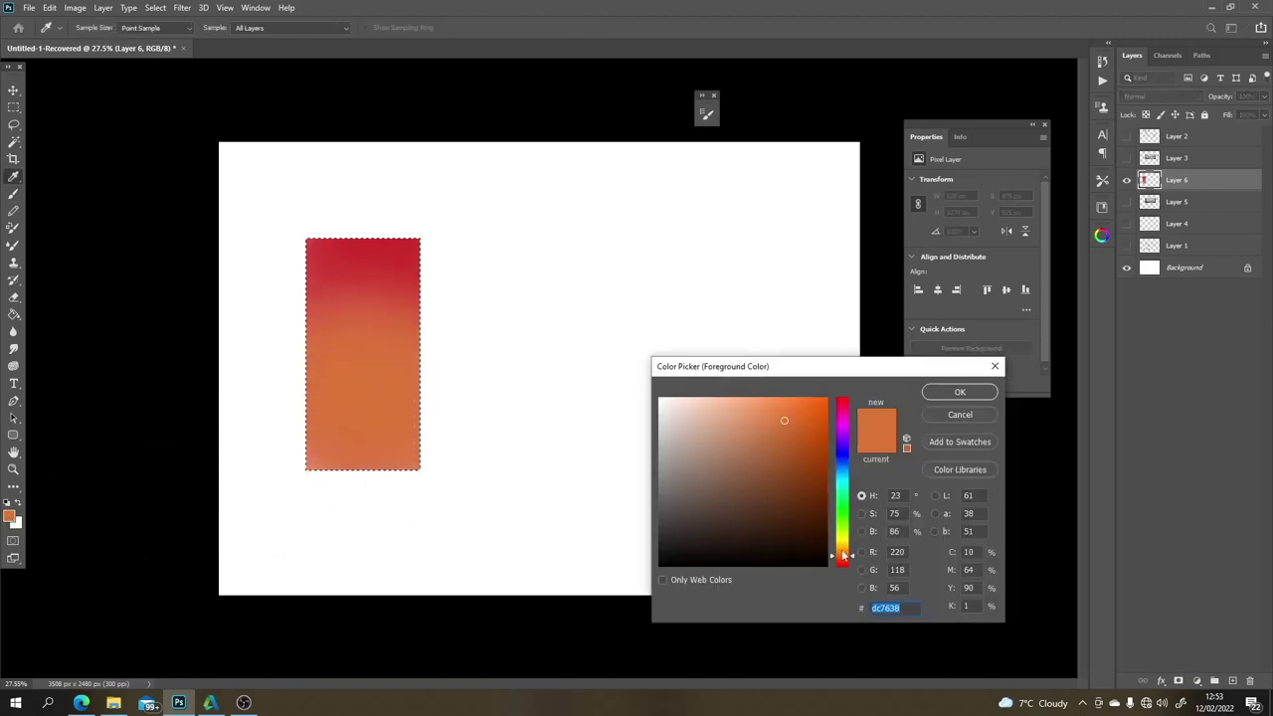
{"action": "left_click_drag", "start_coordinate": [843, 555], "coordinate": [843, 542]}
{"action": "left_click_drag", "start_coordinate": [783, 420], "coordinate": [806, 406]}
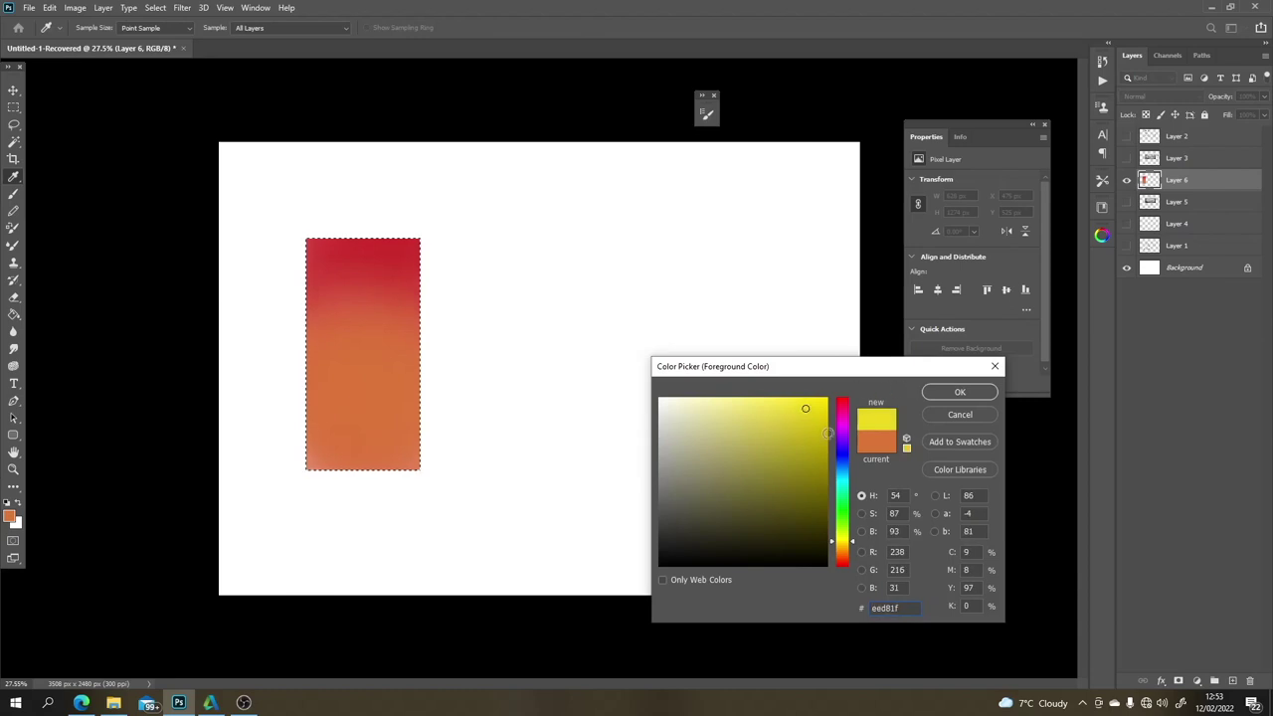
{"action": "left_click_drag", "start_coordinate": [844, 544], "coordinate": [846, 550]}
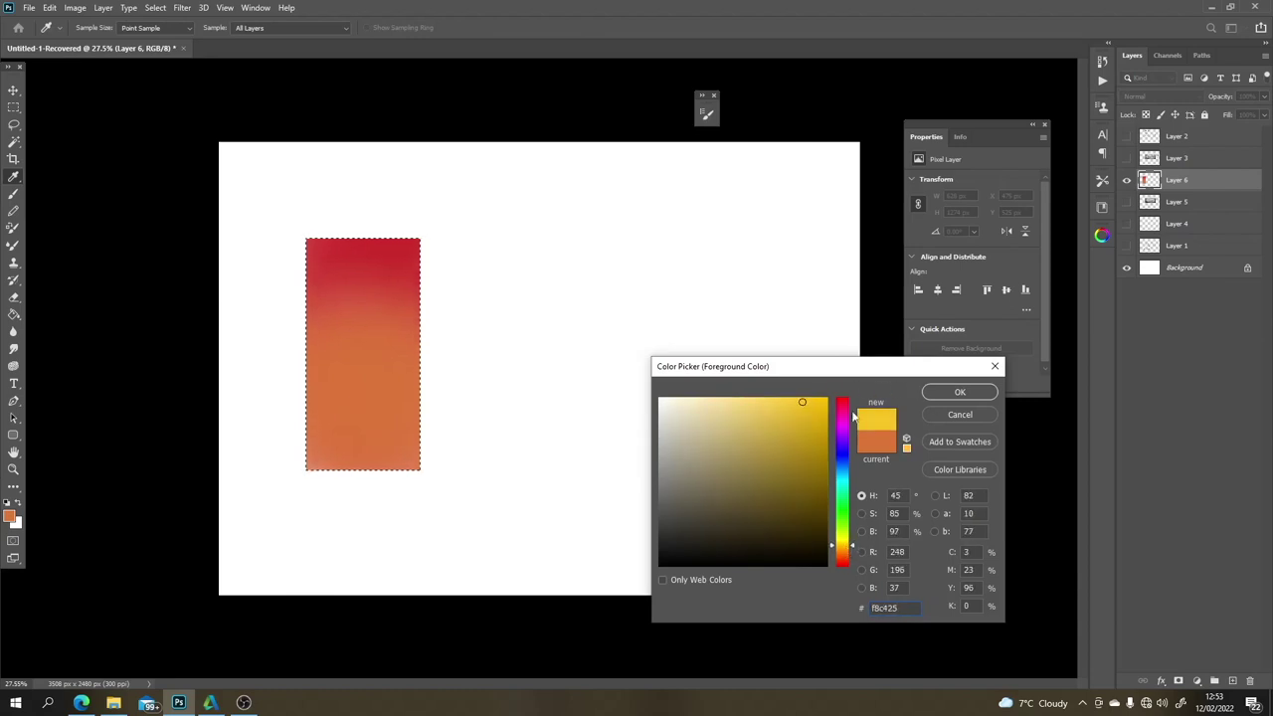
{"action": "left_click_drag", "start_coordinate": [802, 402], "coordinate": [791, 402]}
{"action": "left_click", "coordinate": [960, 391]}
{"action": "key", "text": "b"}
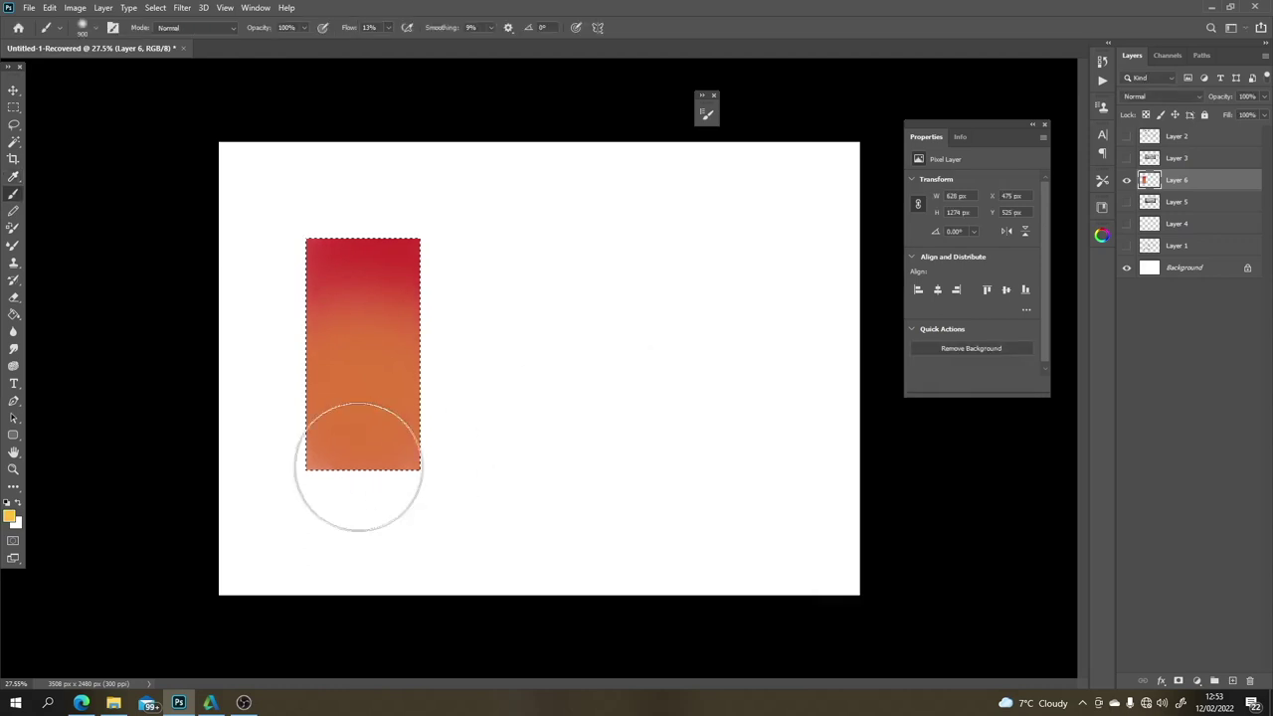
{"action": "mouse_move", "coordinate": [358, 478]}
{"action": "left_mouse_down"}
{"action": "mouse_move", "coordinate": [409, 460]}
{"action": "mouse_move", "coordinate": [314, 458]}
{"action": "mouse_move", "coordinate": [501, 446]}
{"action": "mouse_move", "coordinate": [304, 450]}
{"action": "mouse_move", "coordinate": [478, 435]}
{"action": "mouse_move", "coordinate": [331, 457]}
{"action": "mouse_move", "coordinate": [453, 461]}
{"action": "mouse_move", "coordinate": [315, 449]}
{"action": "mouse_move", "coordinate": [550, 469]}
{"action": "mouse_move", "coordinate": [307, 455]}
{"action": "left_mouse_up"}
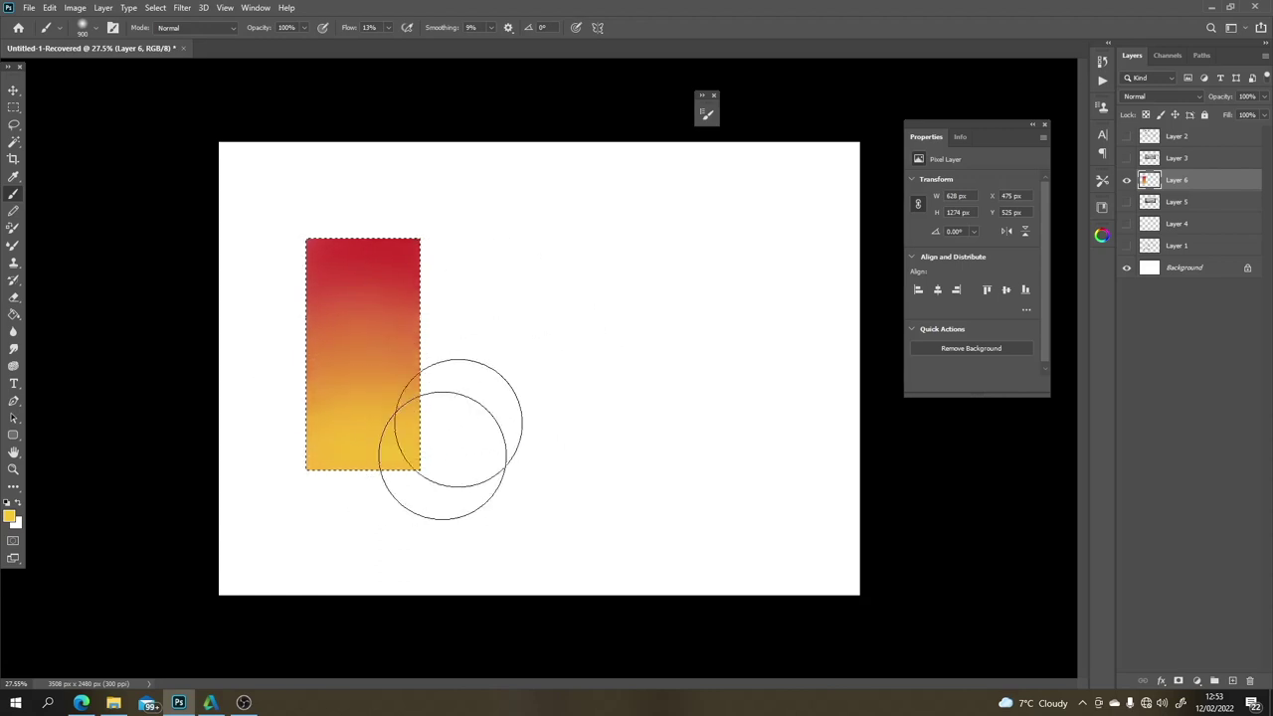
Step: Deselect the rectangle and outline a standing figure with a diagonal weapon over its lower half using combined lasso selections
{"action": "key", "text": "l"}
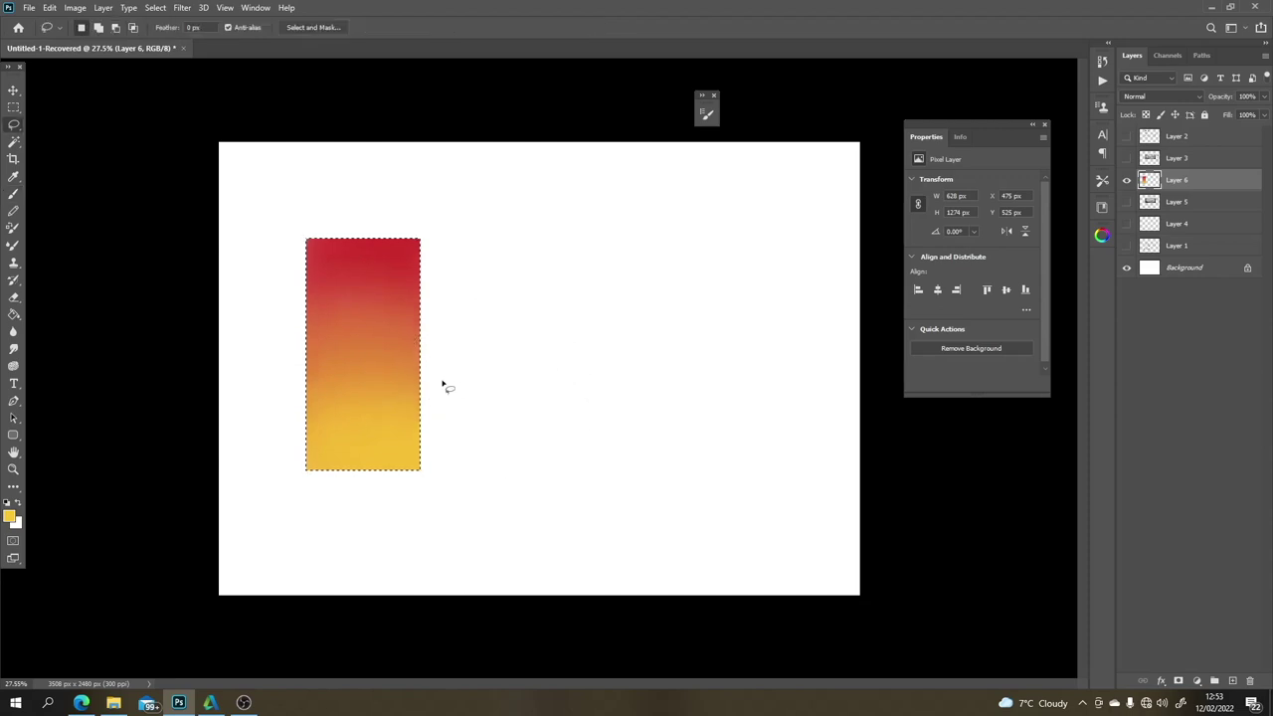
{"action": "key", "text": "ctrl+d"}
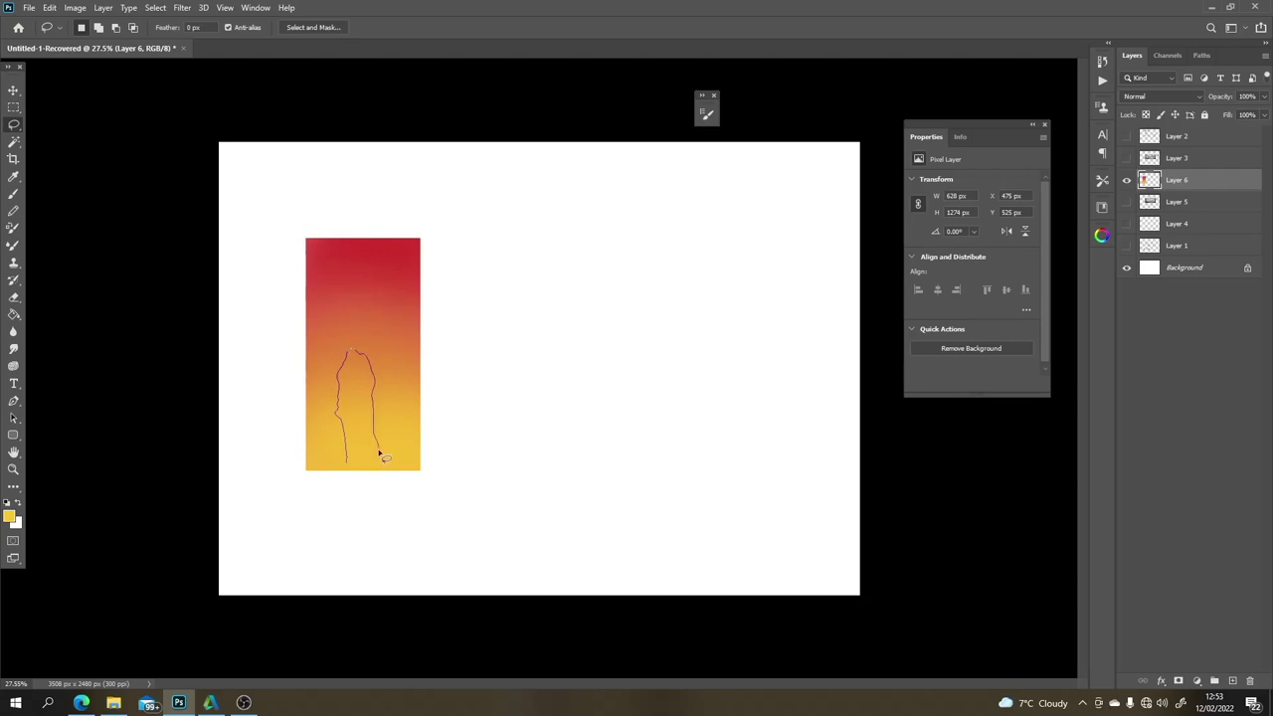
{"action": "left_click_drag", "start_coordinate": [351, 460], "coordinate": [354, 464]}
{"action": "mouse_move", "coordinate": [359, 341]}
{"action": "left_mouse_down"}
{"action": "mouse_move", "coordinate": [375, 375]}
{"action": "mouse_move", "coordinate": [356, 350]}
{"action": "mouse_move", "coordinate": [385, 396]}
{"action": "mouse_move", "coordinate": [370, 408]}
{"action": "mouse_move", "coordinate": [360, 367]}
{"action": "mouse_move", "coordinate": [375, 407]}
{"action": "mouse_move", "coordinate": [369, 433]}
{"action": "mouse_move", "coordinate": [380, 405]}
{"action": "mouse_move", "coordinate": [389, 413]}
{"action": "mouse_move", "coordinate": [384, 376]}
{"action": "mouse_move", "coordinate": [356, 380]}
{"action": "mouse_move", "coordinate": [347, 367]}
{"action": "mouse_move", "coordinate": [339, 379]}
{"action": "mouse_move", "coordinate": [330, 367]}
{"action": "mouse_move", "coordinate": [318, 379]}
{"action": "mouse_move", "coordinate": [341, 398]}
{"action": "mouse_move", "coordinate": [323, 363]}
{"action": "mouse_move", "coordinate": [350, 336]}
{"action": "mouse_move", "coordinate": [355, 359]}
{"action": "mouse_move", "coordinate": [349, 343]}
{"action": "mouse_move", "coordinate": [331, 360]}
{"action": "mouse_move", "coordinate": [359, 353]}
{"action": "mouse_move", "coordinate": [331, 361]}
{"action": "mouse_move", "coordinate": [393, 338]}
{"action": "left_mouse_up"}
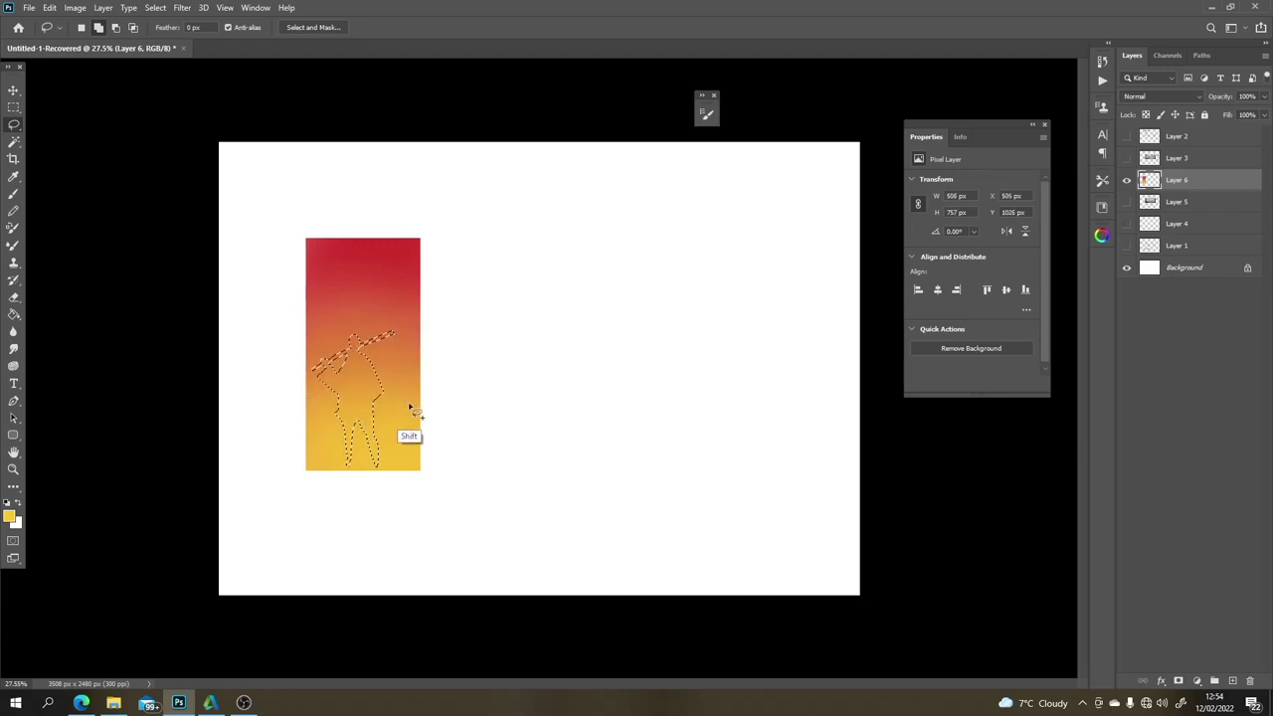
Step: Fill the selected figure silhouette with red sampled from the gradient's upper edge, using the 900 px soft brush
{"action": "key", "text": "b"}
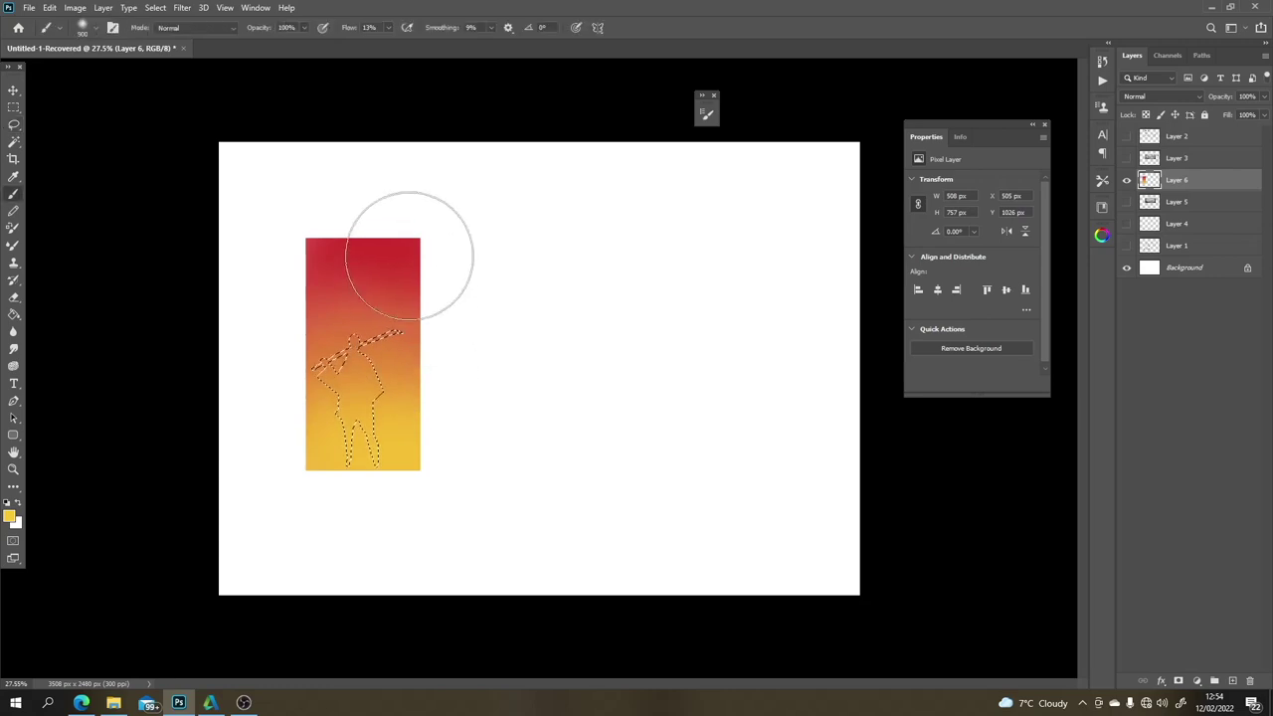
{"action": "left_click", "coordinate": [412, 237], "text": "alt"}
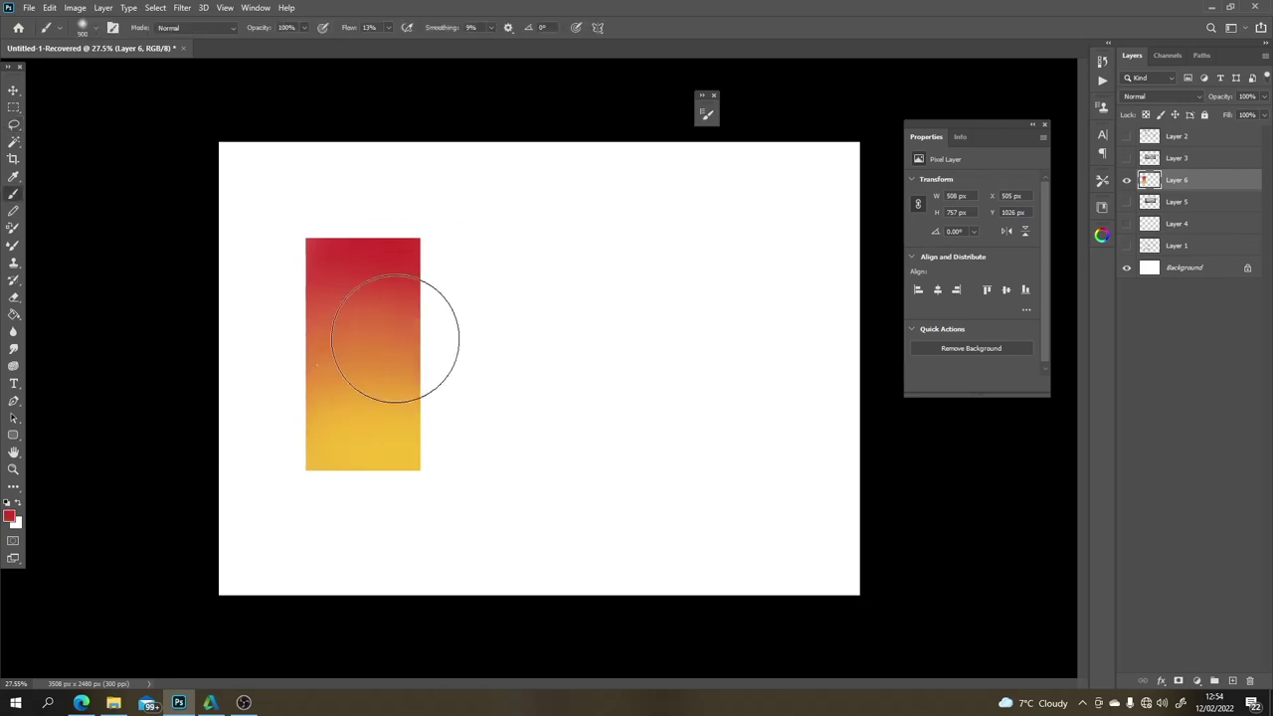
{"action": "mouse_move", "coordinate": [377, 336]}
{"action": "left_mouse_down"}
{"action": "mouse_move", "coordinate": [404, 230]}
{"action": "mouse_move", "coordinate": [371, 303]}
{"action": "left_mouse_up"}
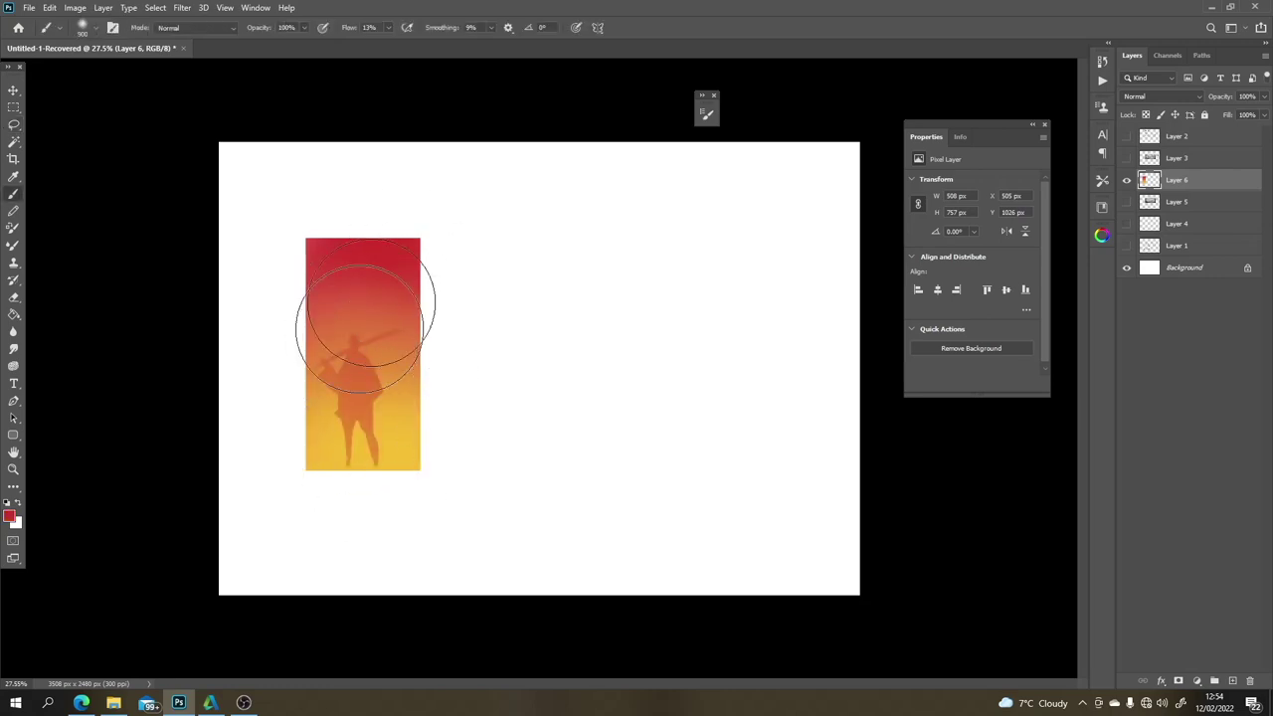
Step: Shade the silhouette's legs with black and blend its upper part with yellow and red sampled from the gradient
{"action": "key", "text": "d"}
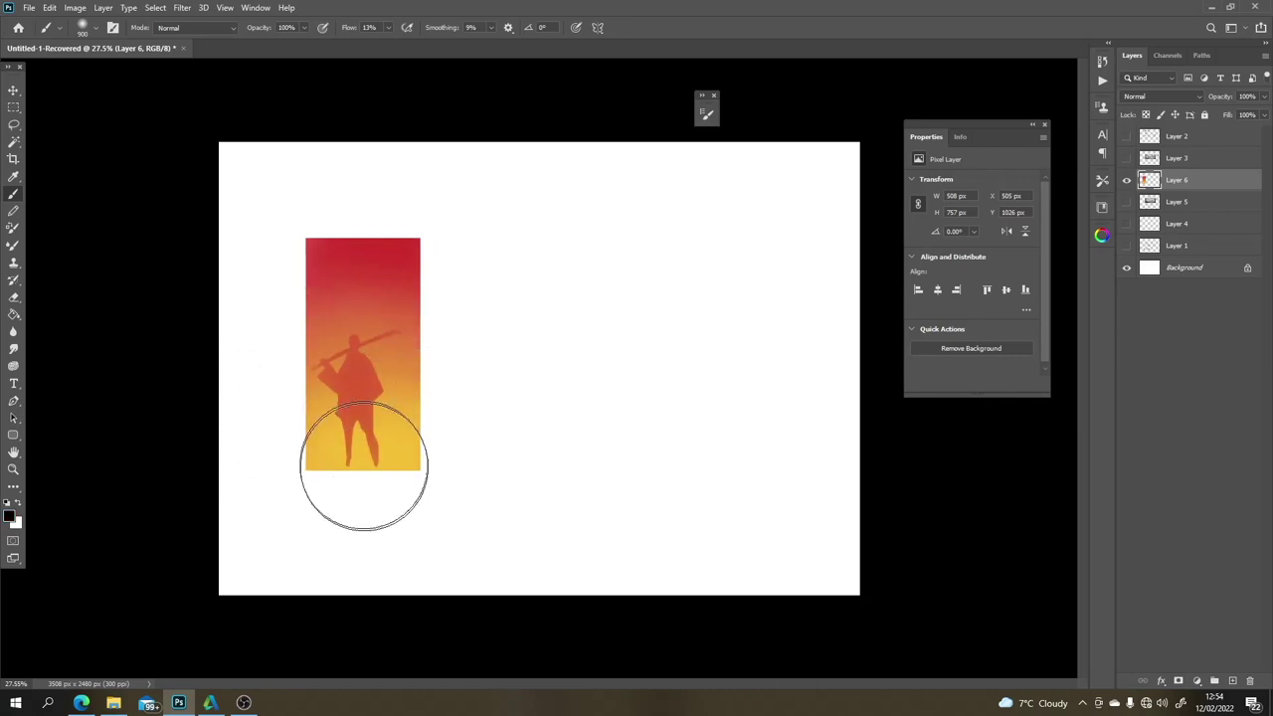
{"action": "mouse_move", "coordinate": [383, 383]}
{"action": "left_mouse_down"}
{"action": "mouse_move", "coordinate": [369, 476]}
{"action": "mouse_move", "coordinate": [403, 365]}
{"action": "mouse_move", "coordinate": [377, 453]}
{"action": "mouse_move", "coordinate": [414, 401]}
{"action": "mouse_move", "coordinate": [403, 408]}
{"action": "mouse_move", "coordinate": [382, 294]}
{"action": "mouse_move", "coordinate": [391, 301]}
{"action": "mouse_move", "coordinate": [371, 307]}
{"action": "mouse_move", "coordinate": [387, 371]}
{"action": "mouse_move", "coordinate": [405, 346]}
{"action": "mouse_move", "coordinate": [426, 368]}
{"action": "mouse_move", "coordinate": [409, 424]}
{"action": "mouse_move", "coordinate": [371, 464]}
{"action": "mouse_move", "coordinate": [403, 422]}
{"action": "mouse_move", "coordinate": [391, 343]}
{"action": "mouse_move", "coordinate": [387, 375]}
{"action": "mouse_move", "coordinate": [395, 387]}
{"action": "mouse_move", "coordinate": [398, 346]}
{"action": "mouse_move", "coordinate": [427, 467]}
{"action": "mouse_move", "coordinate": [363, 341]}
{"action": "mouse_move", "coordinate": [332, 430]}
{"action": "mouse_move", "coordinate": [392, 478]}
{"action": "mouse_move", "coordinate": [436, 400]}
{"action": "mouse_move", "coordinate": [432, 332]}
{"action": "mouse_move", "coordinate": [384, 395]}
{"action": "mouse_move", "coordinate": [400, 419]}
{"action": "mouse_move", "coordinate": [401, 271]}
{"action": "mouse_move", "coordinate": [361, 316]}
{"action": "mouse_move", "coordinate": [365, 365]}
{"action": "mouse_move", "coordinate": [409, 368]}
{"action": "left_mouse_up"}
{"action": "left_click", "coordinate": [393, 452], "text": "alt"}
{"action": "left_click", "coordinate": [399, 282], "text": "alt"}
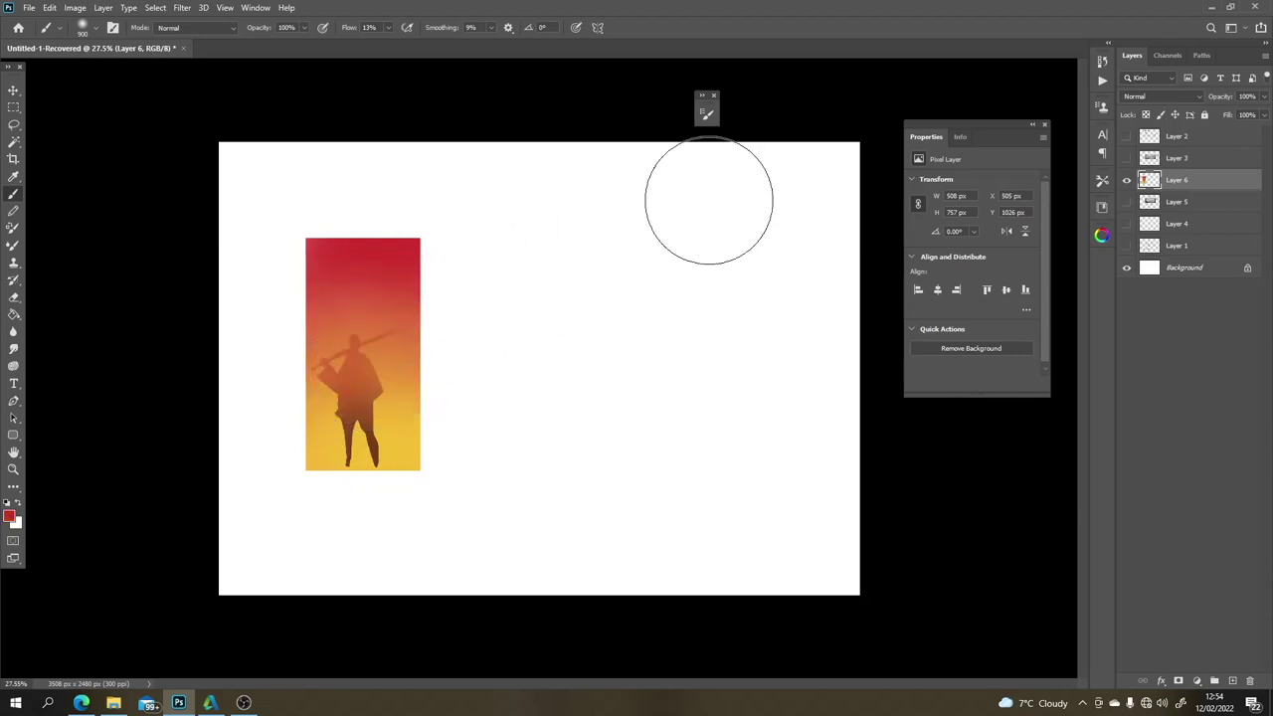
Step: Select a second tall rectangle beside the first and paint it with sampled yellow, blending sampled red over its upper part
{"action": "key", "text": "m"}
{"action": "left_click_drag", "start_coordinate": [480, 466], "coordinate": [585, 236]}
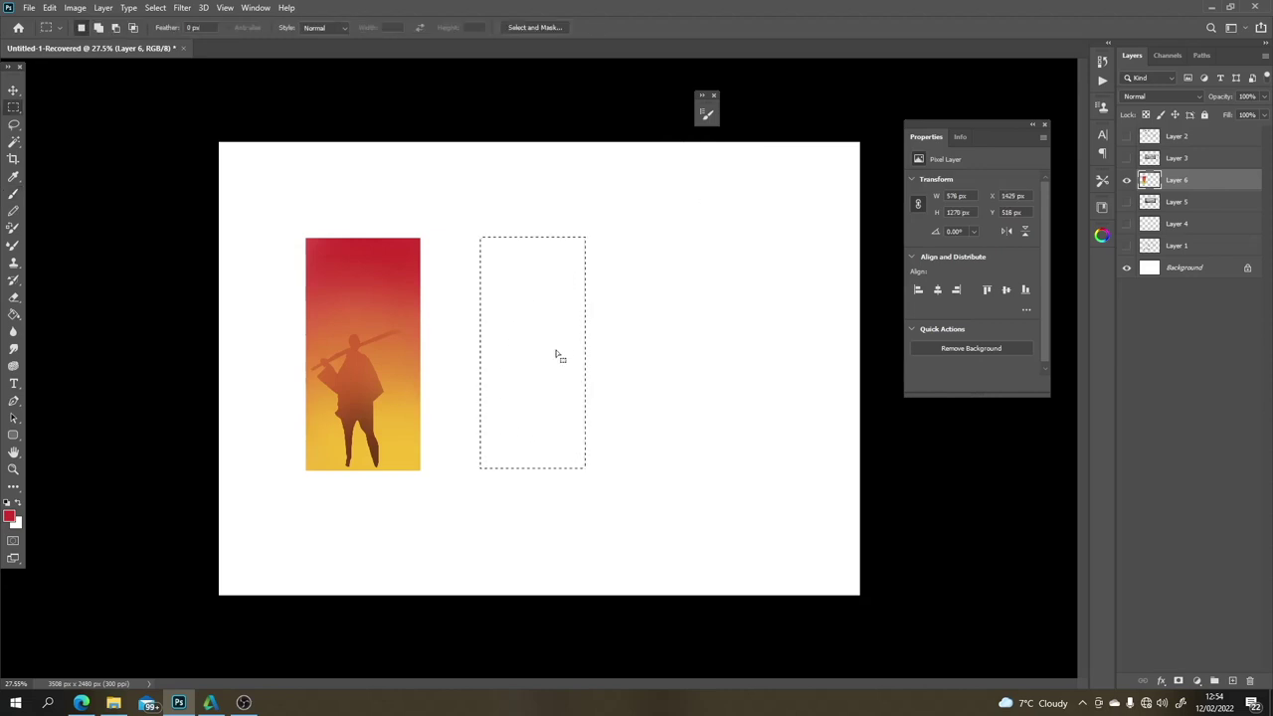
{"action": "key", "text": "b"}
{"action": "left_click", "coordinate": [412, 447], "text": "alt"}
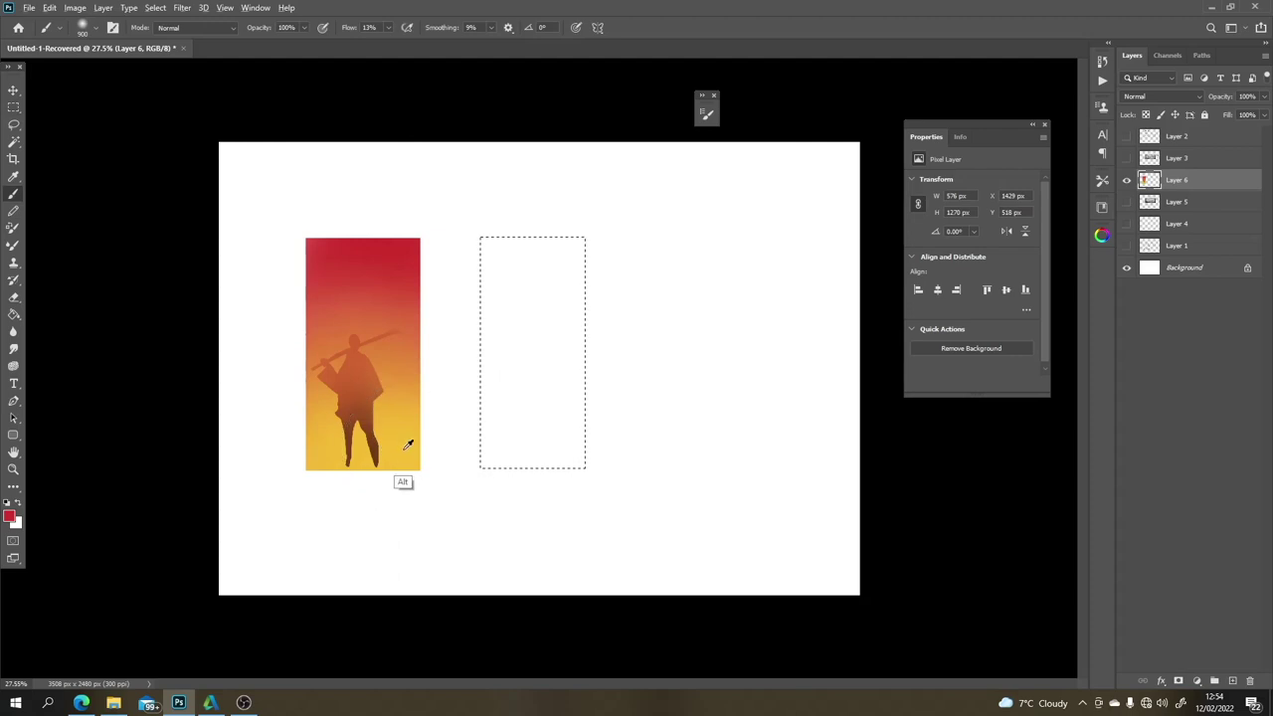
{"action": "mouse_move", "coordinate": [528, 471]}
{"action": "left_mouse_down"}
{"action": "mouse_move", "coordinate": [523, 277]}
{"action": "mouse_move", "coordinate": [563, 257]}
{"action": "mouse_move", "coordinate": [566, 450]}
{"action": "mouse_move", "coordinate": [546, 245]}
{"action": "mouse_move", "coordinate": [523, 418]}
{"action": "mouse_move", "coordinate": [526, 388]}
{"action": "mouse_move", "coordinate": [547, 455]}
{"action": "mouse_move", "coordinate": [567, 270]}
{"action": "mouse_move", "coordinate": [502, 466]}
{"action": "left_mouse_up"}
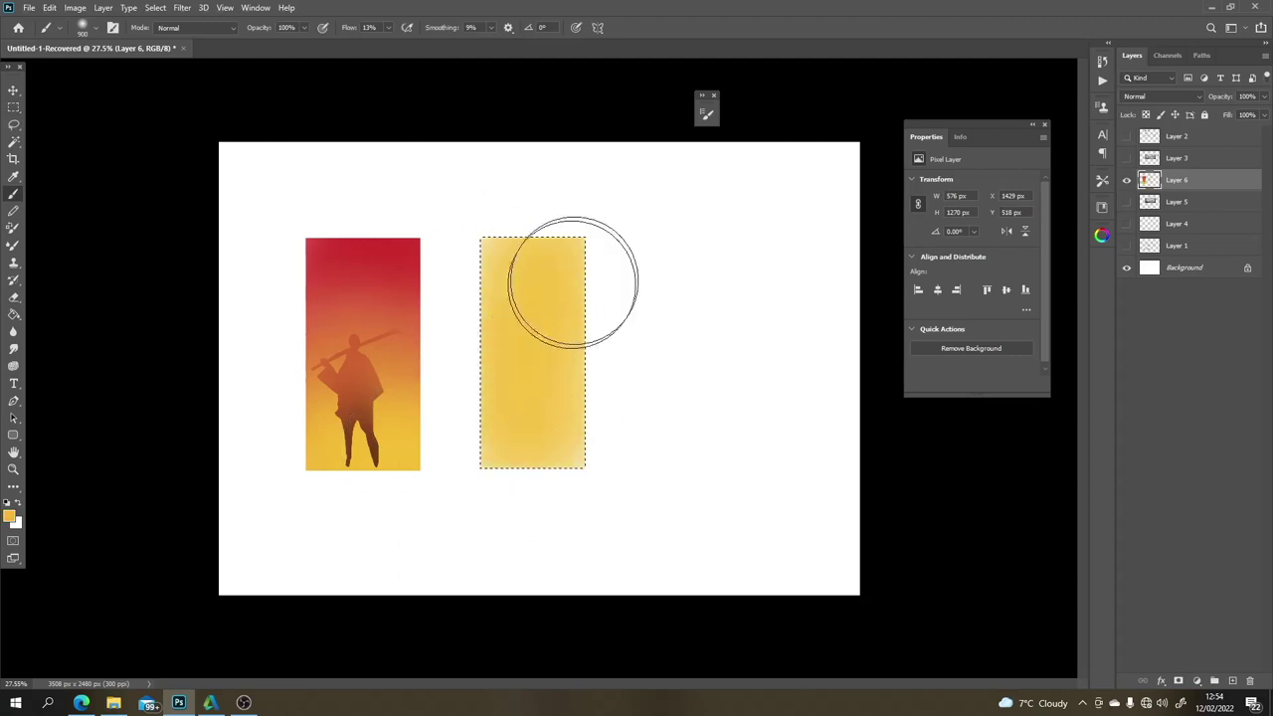
{"action": "left_click", "coordinate": [417, 284], "text": "alt"}
{"action": "mouse_move", "coordinate": [525, 228]}
{"action": "left_mouse_down"}
{"action": "mouse_move", "coordinate": [497, 284]}
{"action": "mouse_move", "coordinate": [569, 241]}
{"action": "mouse_move", "coordinate": [586, 268]}
{"action": "mouse_move", "coordinate": [454, 406]}
{"action": "mouse_move", "coordinate": [622, 260]}
{"action": "mouse_move", "coordinate": [514, 347]}
{"action": "mouse_move", "coordinate": [610, 288]}
{"action": "mouse_move", "coordinate": [583, 294]}
{"action": "mouse_move", "coordinate": [585, 249]}
{"action": "mouse_move", "coordinate": [542, 215]}
{"action": "mouse_move", "coordinate": [517, 289]}
{"action": "left_mouse_up"}
Step: Lasso a spiky freehand shape inside the second rectangle and fill it with brown 8d4a20 sampled from the silhouette
{"action": "key", "text": "l"}
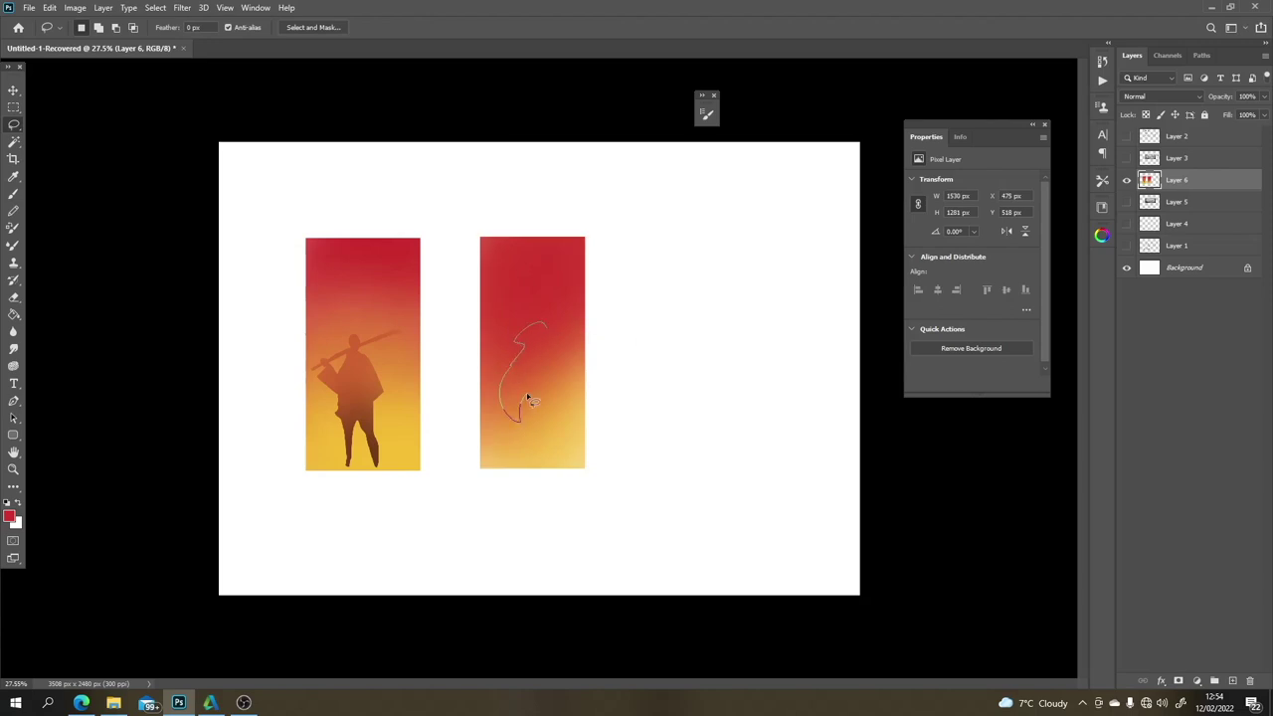
{"action": "left_click_drag", "start_coordinate": [564, 294], "coordinate": [567, 332]}
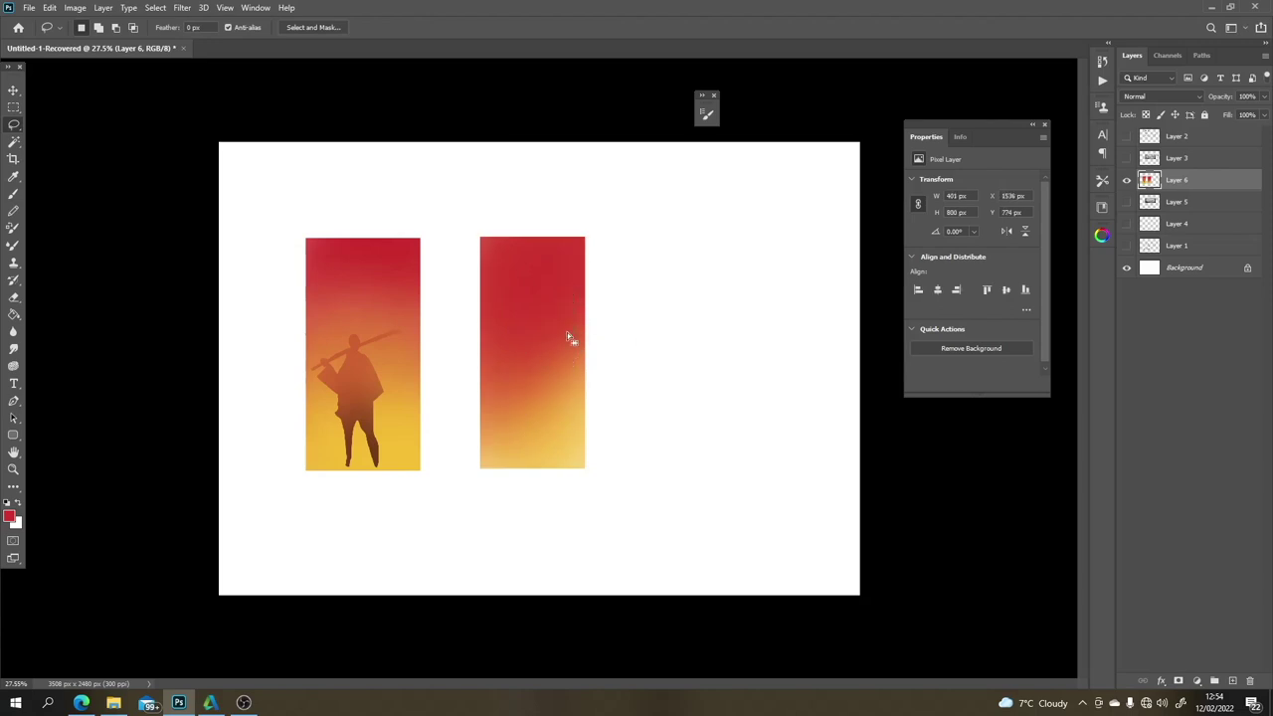
{"action": "key", "text": "b"}
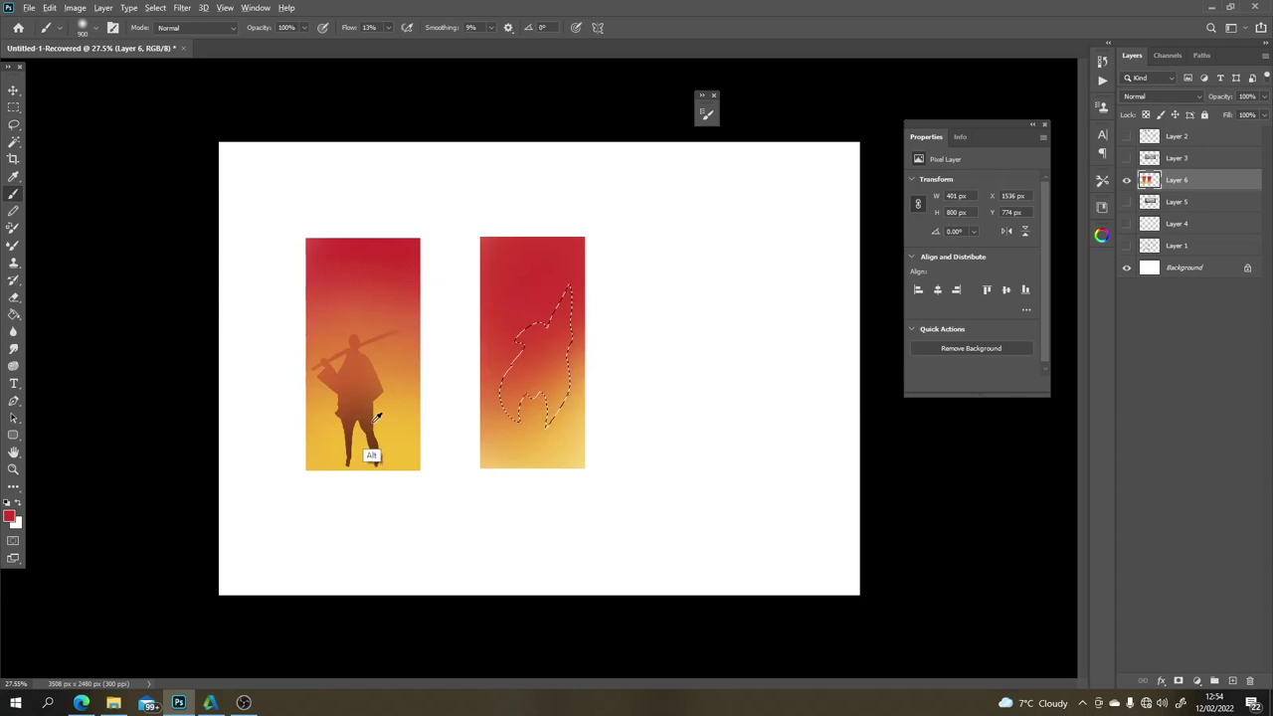
{"action": "key", "text": "ctrl+d"}
{"action": "mouse_move", "coordinate": [546, 428]}
{"action": "left_mouse_down"}
{"action": "mouse_move", "coordinate": [505, 394]}
{"action": "mouse_move", "coordinate": [581, 295]}
{"action": "mouse_move", "coordinate": [500, 443]}
{"action": "mouse_move", "coordinate": [515, 473]}
{"action": "mouse_move", "coordinate": [567, 322]}
{"action": "mouse_move", "coordinate": [490, 513]}
{"action": "left_mouse_up"}
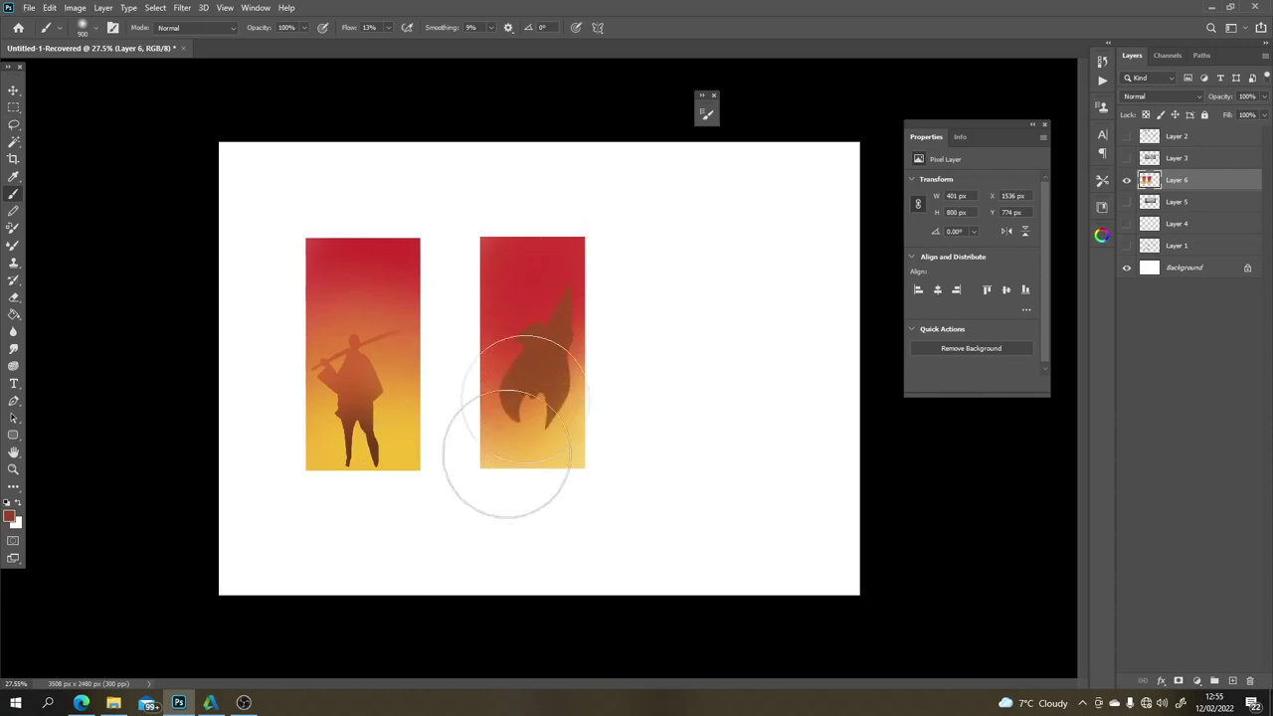
Step: Choose blue 384bc2 as the foreground color and brush it over the spiky shape
{"action": "left_click", "coordinate": [9, 516]}
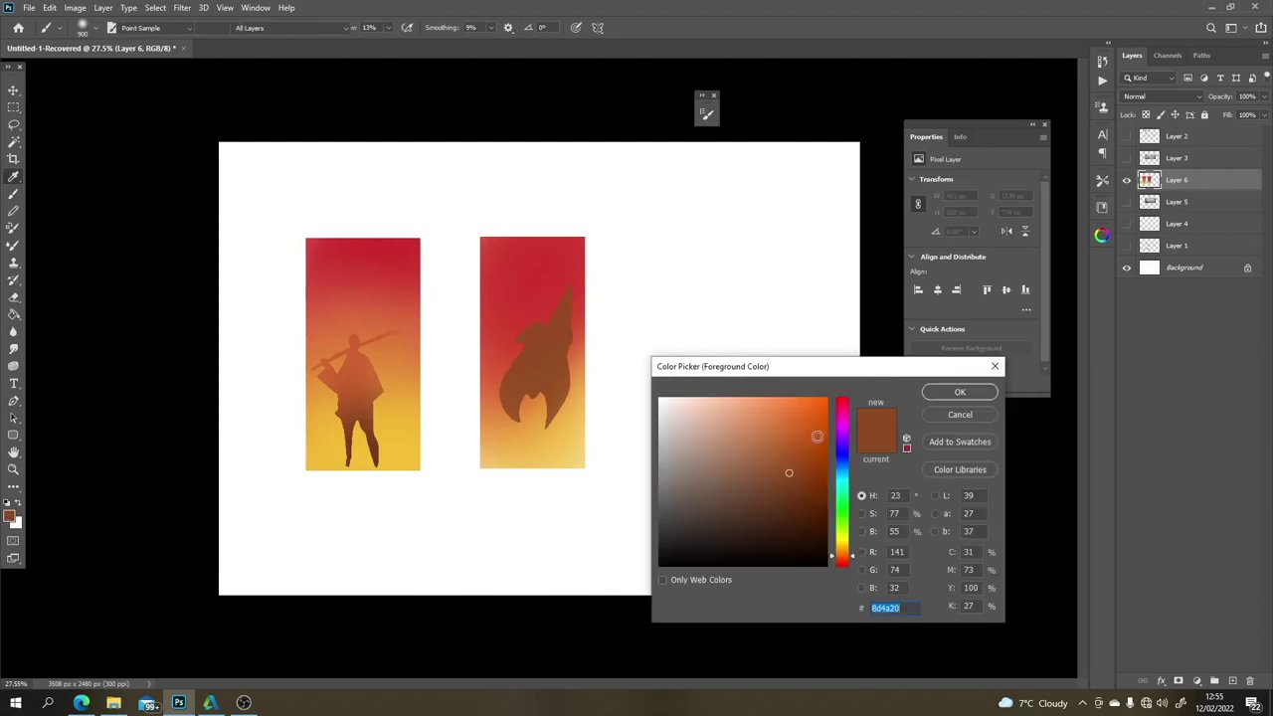
{"action": "left_click", "coordinate": [841, 461]}
{"action": "left_click_drag", "start_coordinate": [794, 459], "coordinate": [790, 415]}
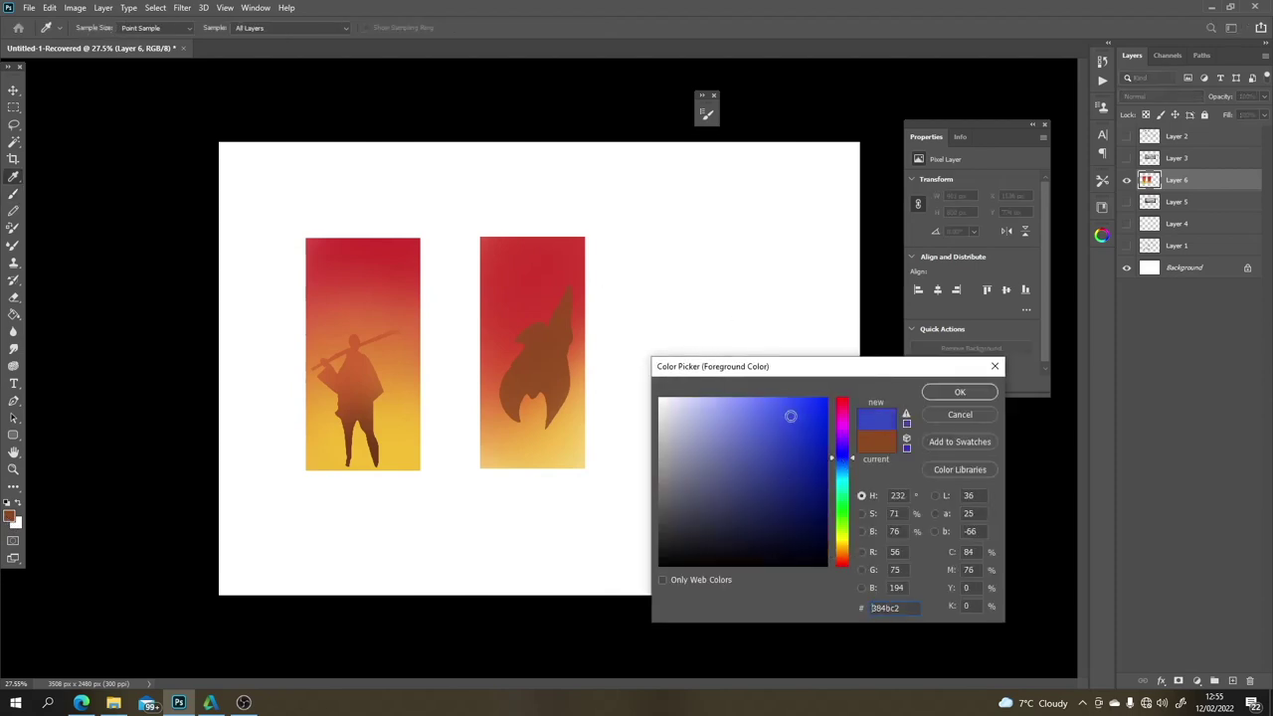
{"action": "left_click", "coordinate": [957, 393]}
{"action": "mouse_move", "coordinate": [588, 364]}
{"action": "left_mouse_down"}
{"action": "mouse_move", "coordinate": [553, 382]}
{"action": "mouse_move", "coordinate": [534, 434]}
{"action": "left_mouse_up"}
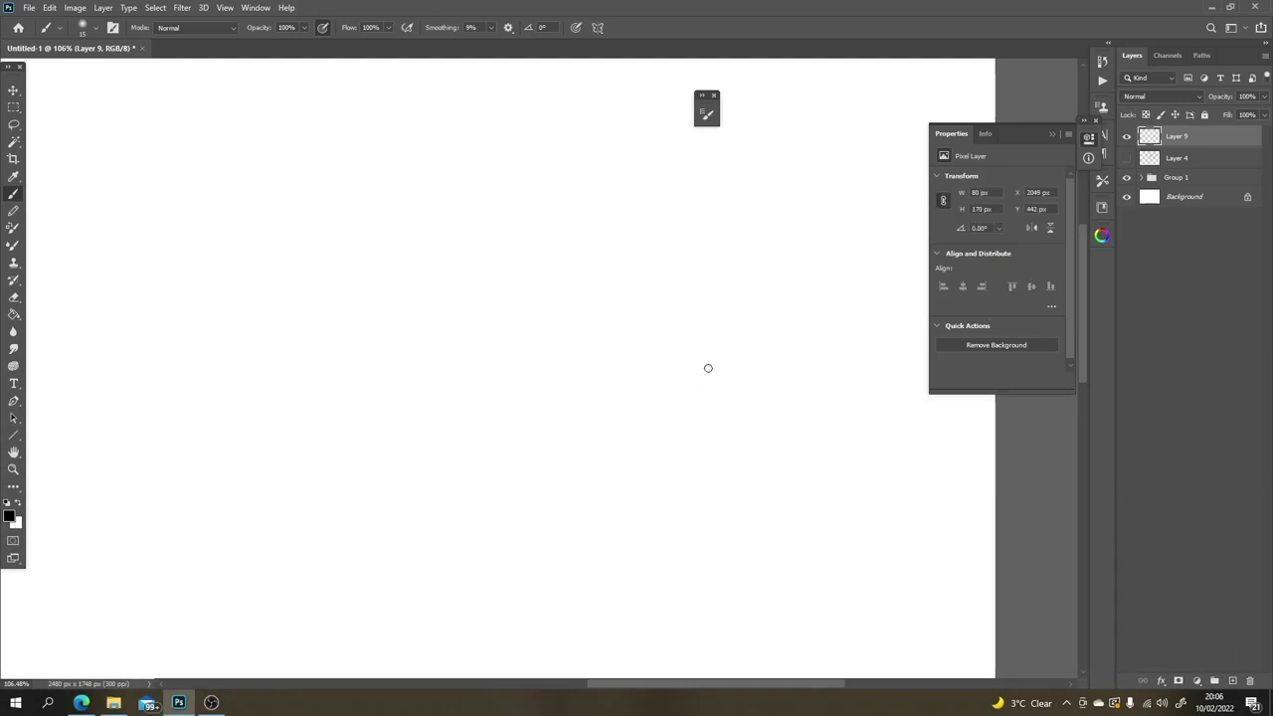
Step: Try a few soft brush strokes on the blank Layer 9 and undo them
{"action": "mouse_move", "coordinate": [747, 310]}
{"action": "left_mouse_down"}
{"action": "mouse_move", "coordinate": [685, 427]}
{"action": "mouse_move", "coordinate": [701, 487]}
{"action": "left_mouse_up"}
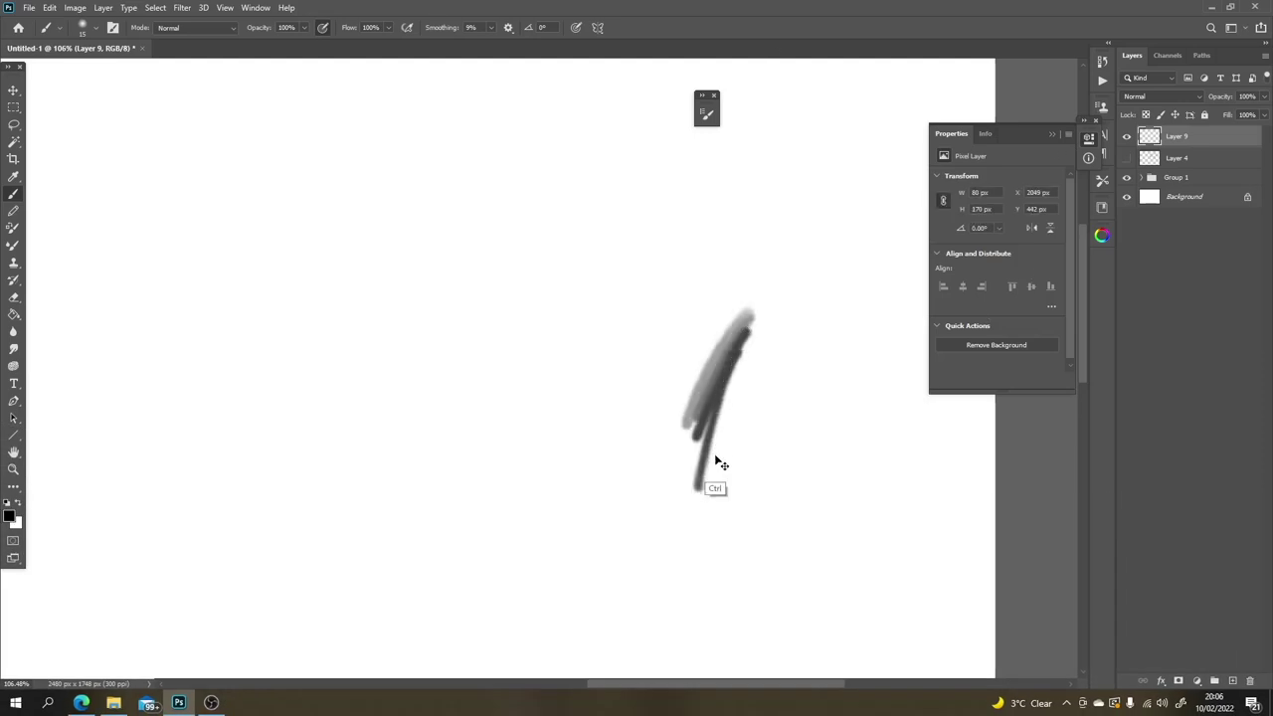
{"action": "key", "text": "ctrl+z"}
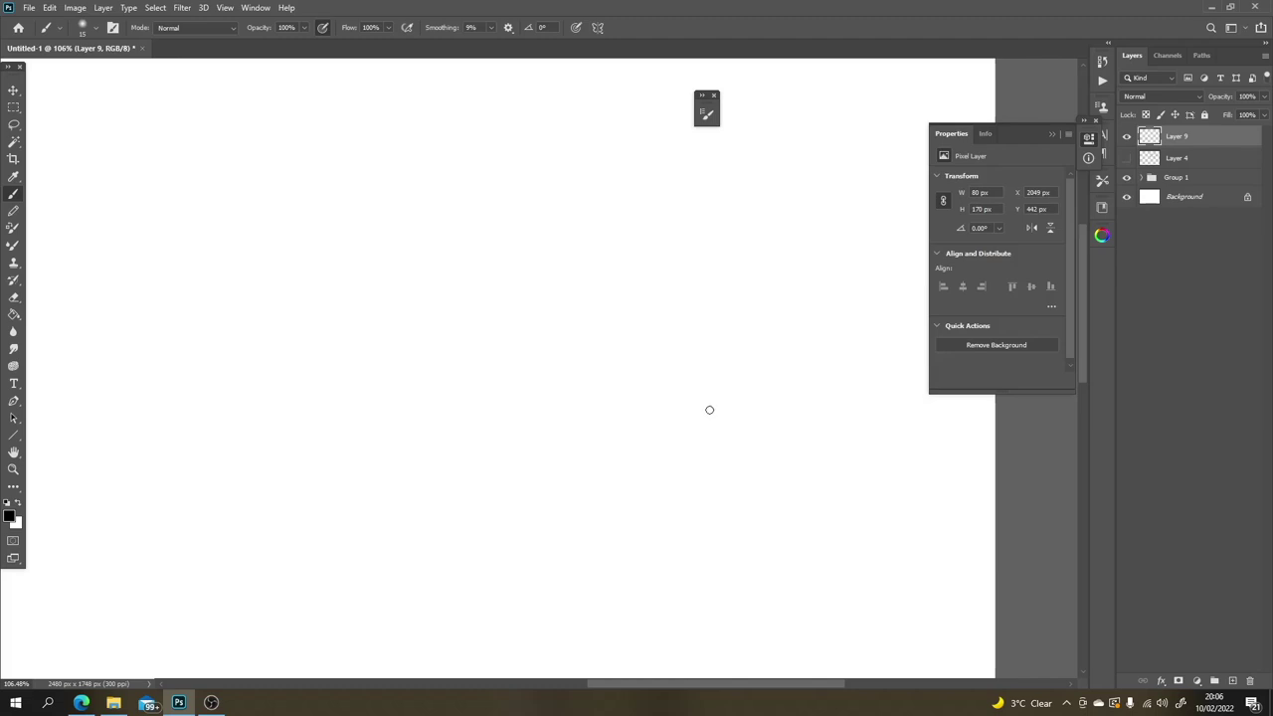
Step: Try freehand lasso and rectangular marquee selections on the blank canvas, and clear the selection
{"action": "key", "text": "l"}
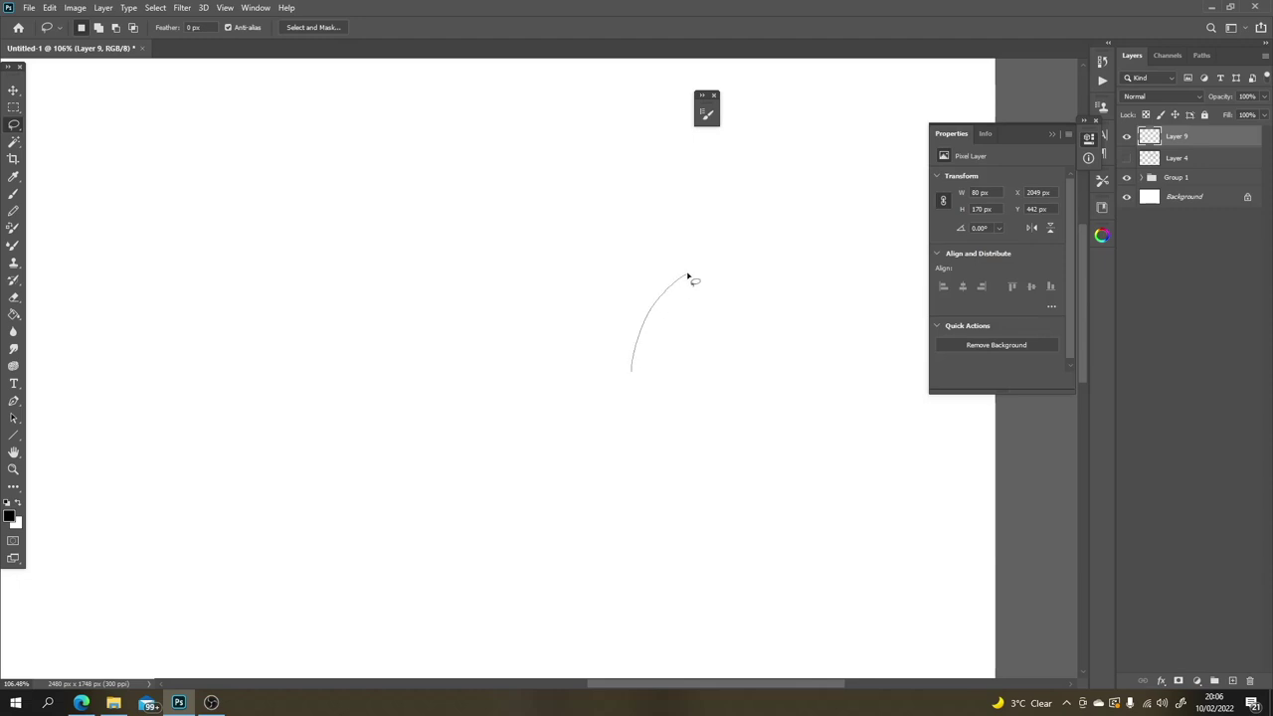
{"action": "left_click_drag", "start_coordinate": [641, 388], "coordinate": [641, 386]}
{"action": "left_click", "coordinate": [14, 107]}
{"action": "left_click_drag", "start_coordinate": [220, 173], "coordinate": [513, 311]}
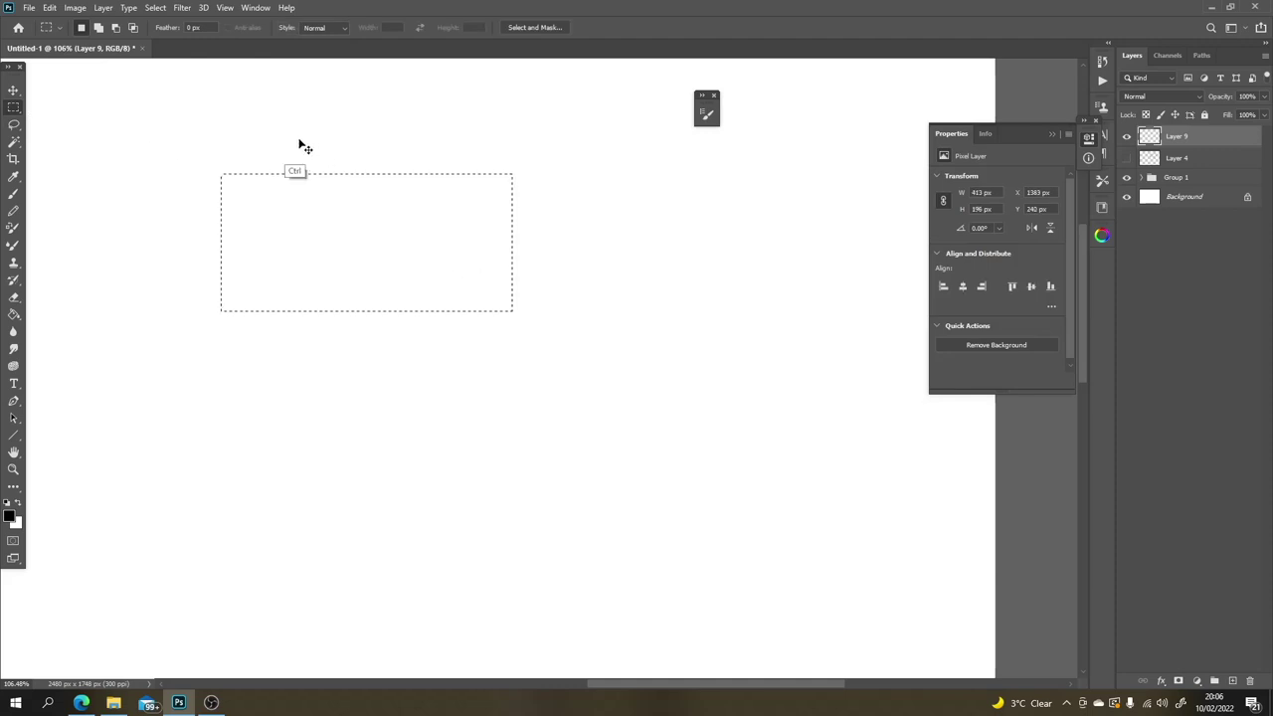
{"action": "left_click", "coordinate": [14, 124]}
{"action": "mouse_move", "coordinate": [294, 269]}
{"action": "left_mouse_down"}
{"action": "mouse_move", "coordinate": [407, 196]}
{"action": "mouse_move", "coordinate": [441, 534]}
{"action": "left_mouse_up"}
{"action": "left_click", "coordinate": [502, 332]}
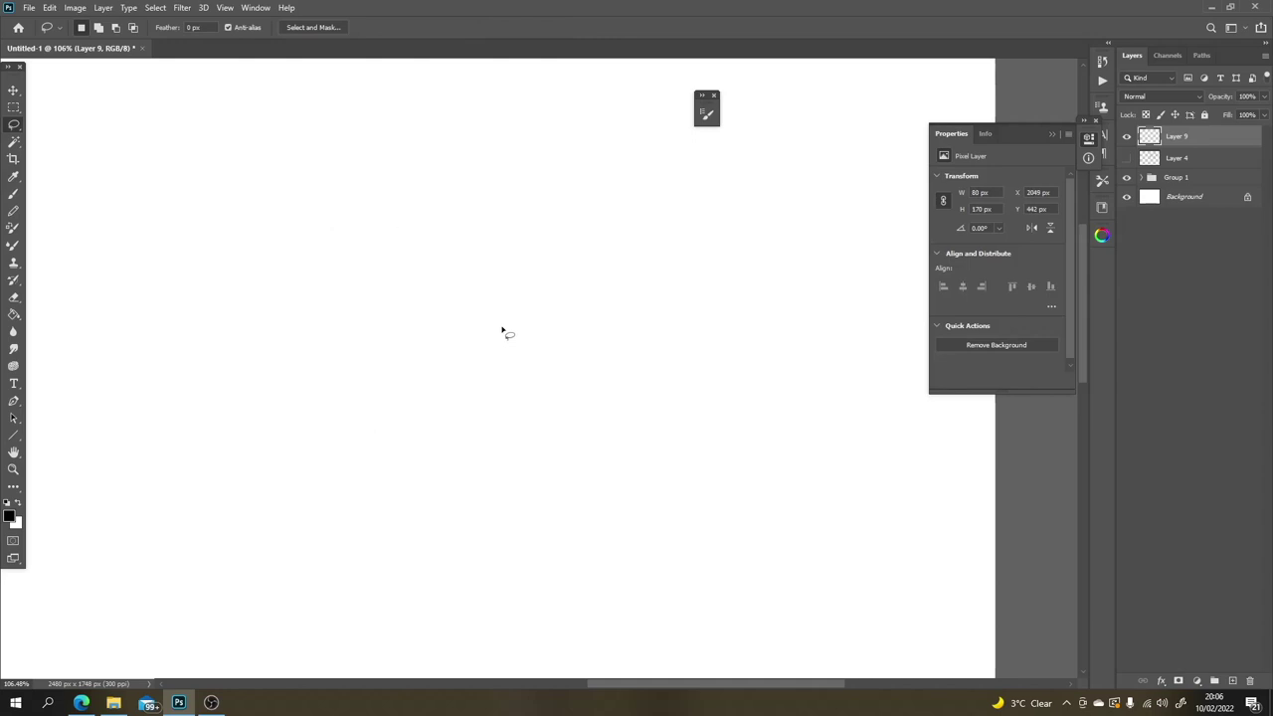
Step: Enlarge the brush to 125 px and switch it to the Hard Round preset
{"action": "key", "text": "b"}
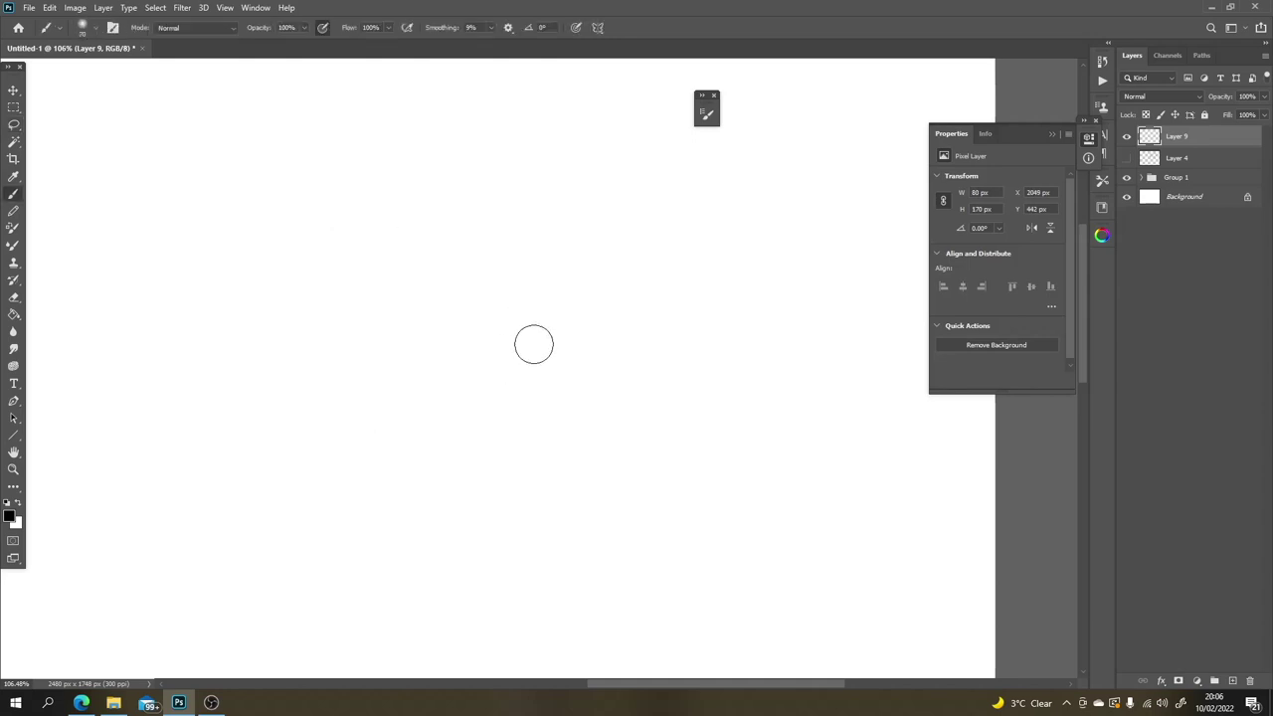
{"action": "key", "text": "bracketright"}
{"action": "key", "text": "bracketright"}
{"action": "key", "text": "bracketright"}
{"action": "key", "text": "bracketright"}
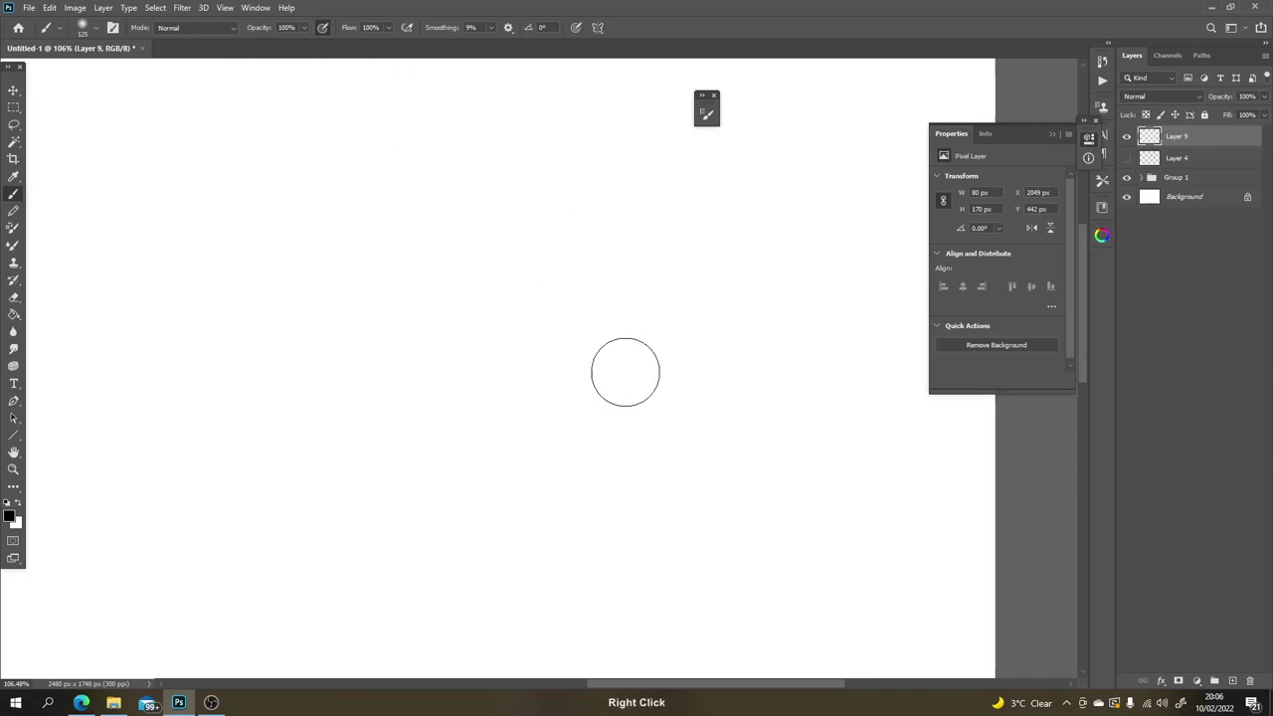
{"action": "right_click", "coordinate": [629, 369]}
{"action": "left_click", "coordinate": [835, 325]}
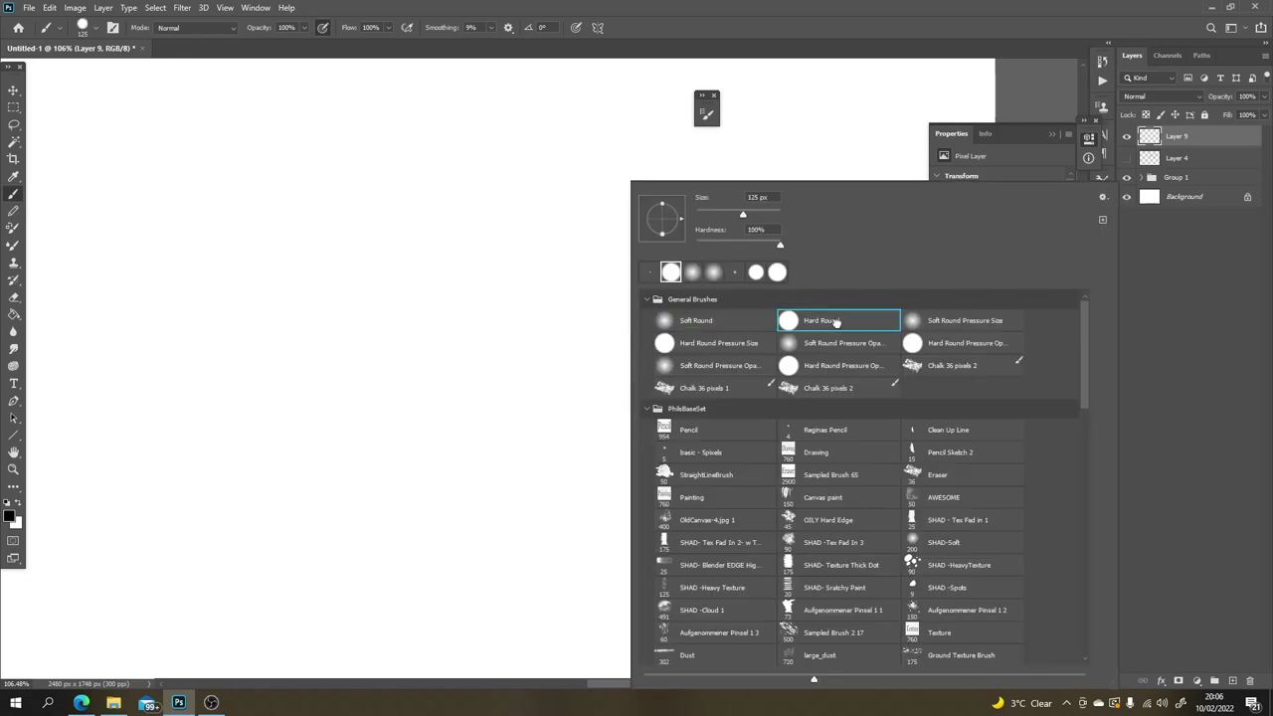
{"action": "left_click", "coordinate": [565, 367]}
Step: Test the hard brush with black strokes, with and without pressure-controlled opacity, and undo both tests
{"action": "mouse_move", "coordinate": [534, 454]}
{"action": "left_mouse_down"}
{"action": "mouse_move", "coordinate": [576, 458]}
{"action": "mouse_move", "coordinate": [624, 310]}
{"action": "left_mouse_up"}
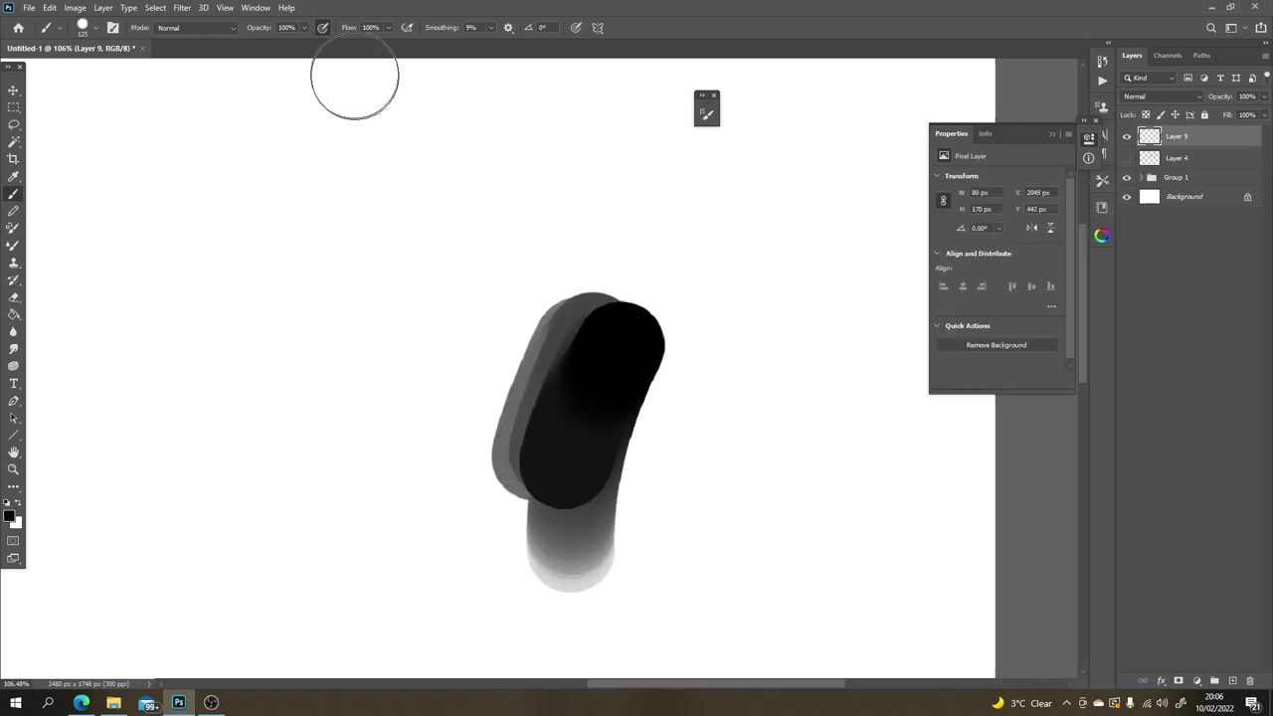
{"action": "key", "text": "ctrl+z"}
{"action": "mouse_move", "coordinate": [492, 397]}
{"action": "left_mouse_down"}
{"action": "mouse_move", "coordinate": [553, 393]}
{"action": "mouse_move", "coordinate": [638, 330]}
{"action": "mouse_move", "coordinate": [662, 411]}
{"action": "left_mouse_up"}
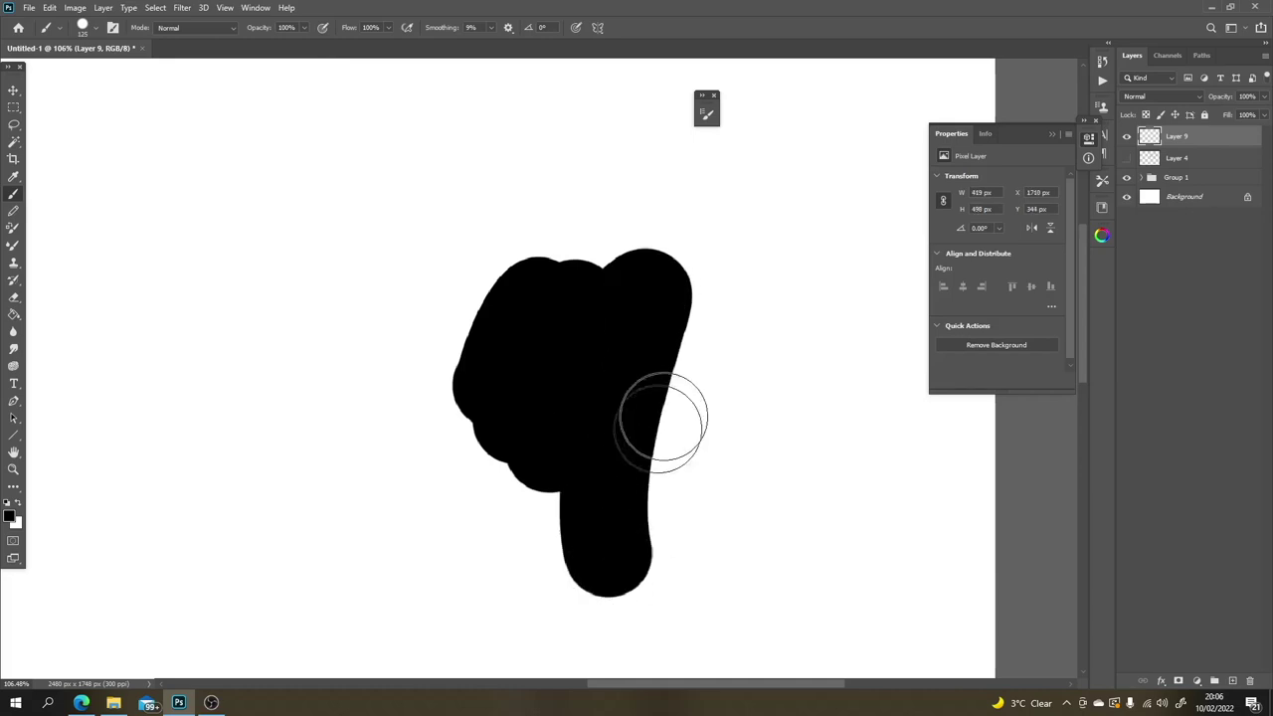
{"action": "key", "text": "ctrl+z"}
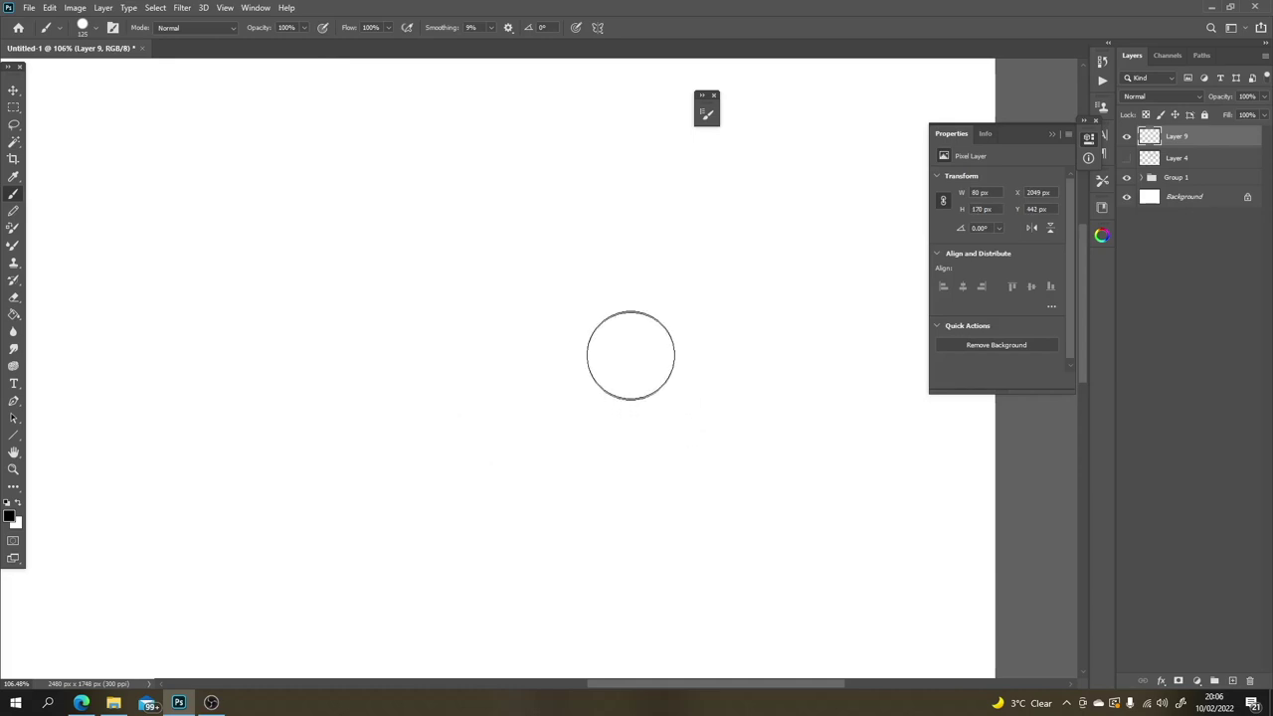
Step: Lasso a jagged three-spiked shape near the canvas middle, fill it with black using the hard brush, and deselect
{"action": "key", "text": "l"}
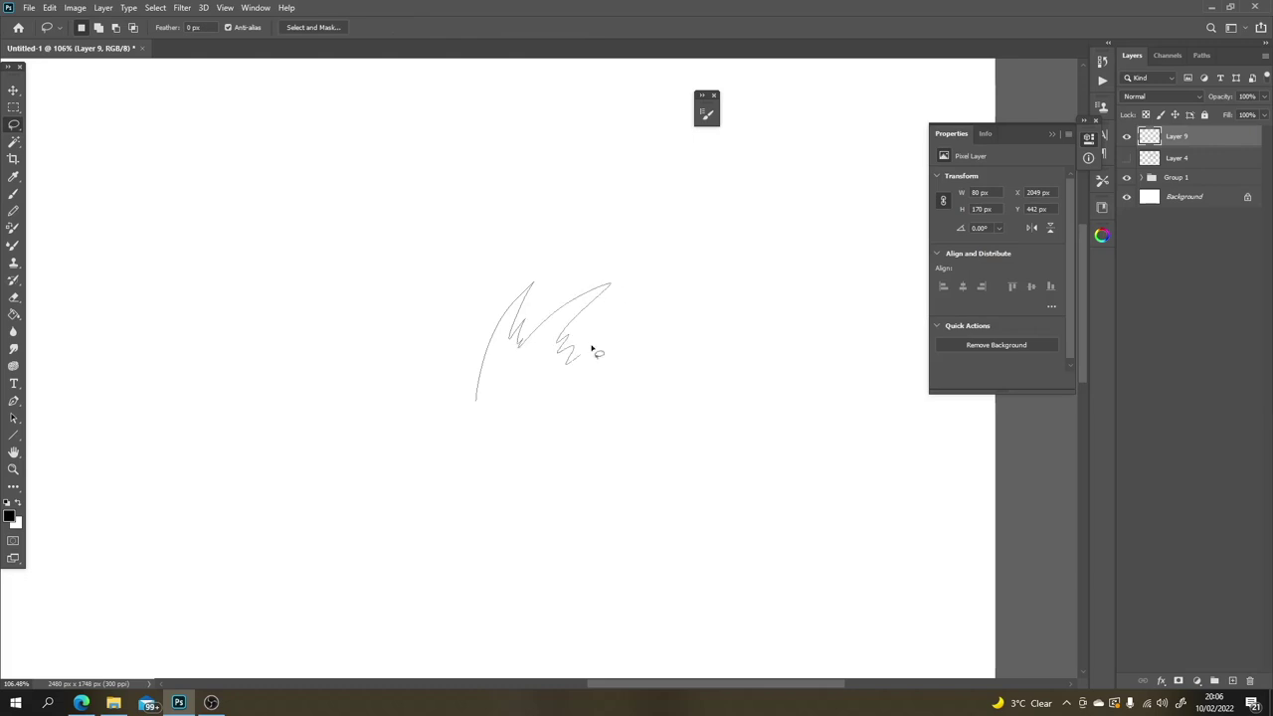
{"action": "left_click_drag", "start_coordinate": [513, 391], "coordinate": [515, 392]}
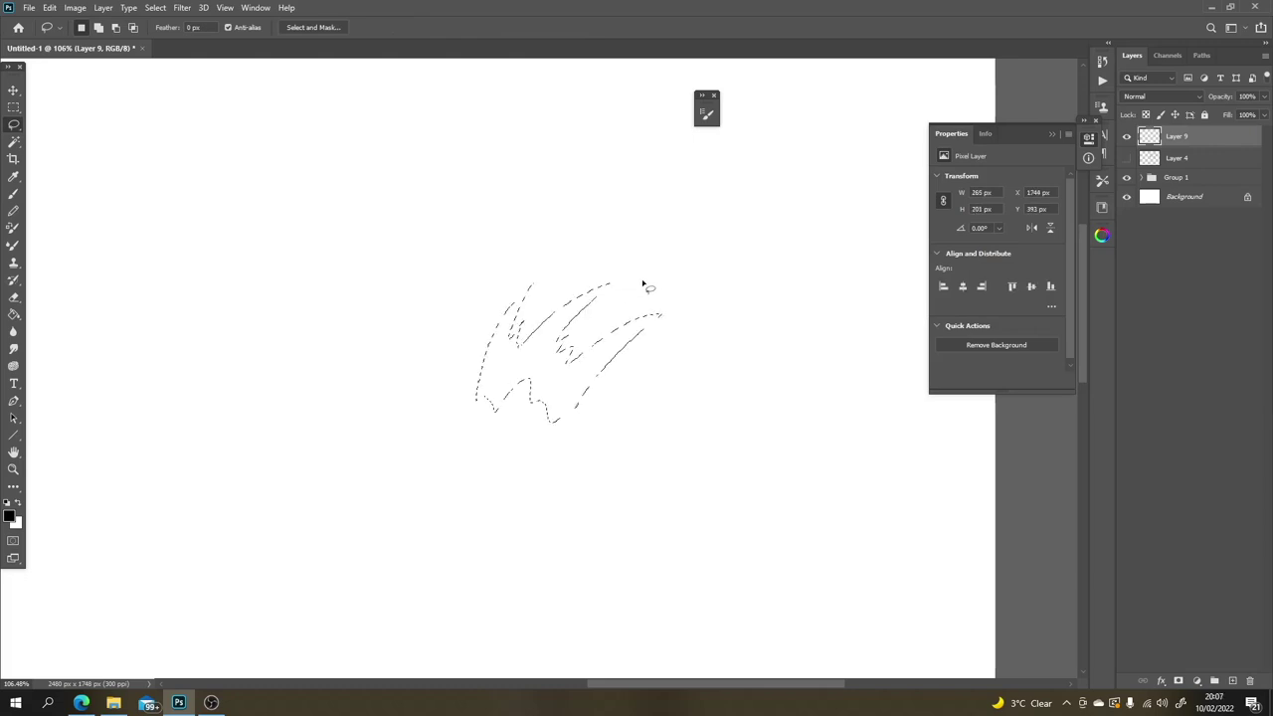
{"action": "key", "text": "b"}
{"action": "mouse_move", "coordinate": [631, 314]}
{"action": "left_mouse_down"}
{"action": "mouse_move", "coordinate": [673, 269]}
{"action": "mouse_move", "coordinate": [552, 452]}
{"action": "mouse_move", "coordinate": [625, 253]}
{"action": "mouse_move", "coordinate": [607, 220]}
{"action": "mouse_move", "coordinate": [643, 371]}
{"action": "mouse_move", "coordinate": [677, 348]}
{"action": "left_mouse_up"}
{"action": "key", "text": "ctrl+d"}
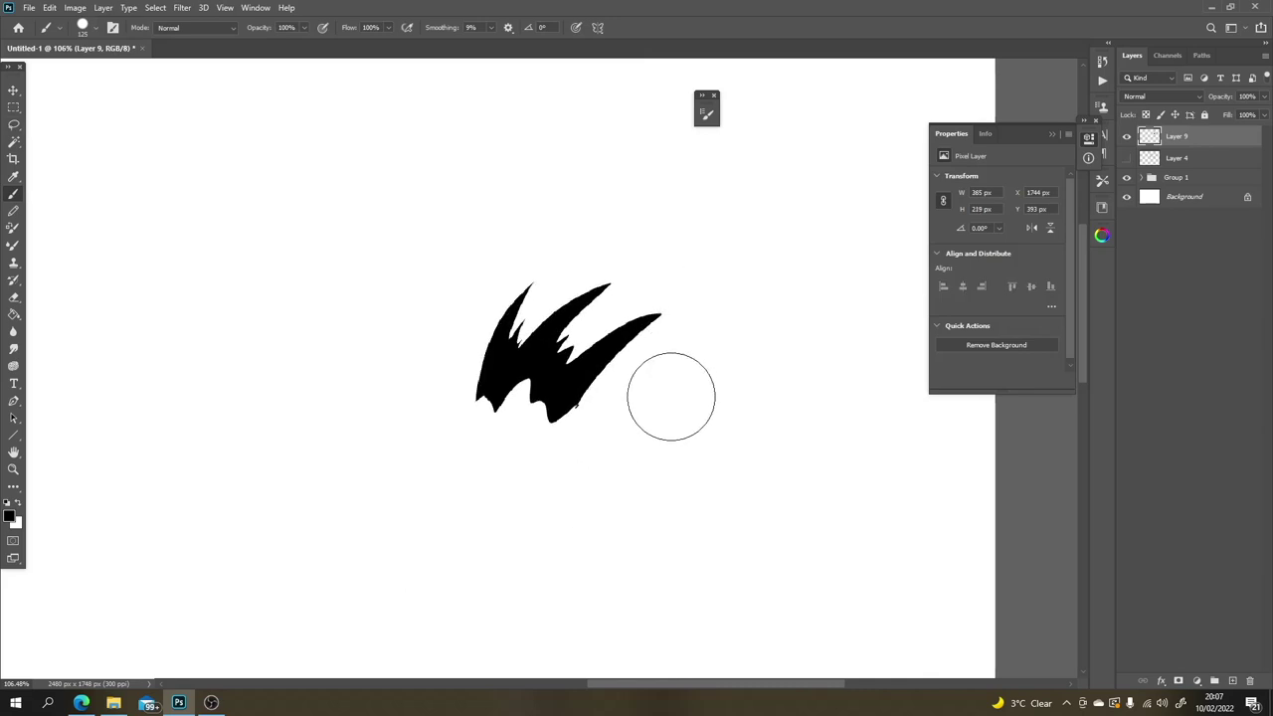
Step: Inspect the black shape's edges up close and clear the shape from Layer 9
{"action": "key", "text": "ctrl+plus"}
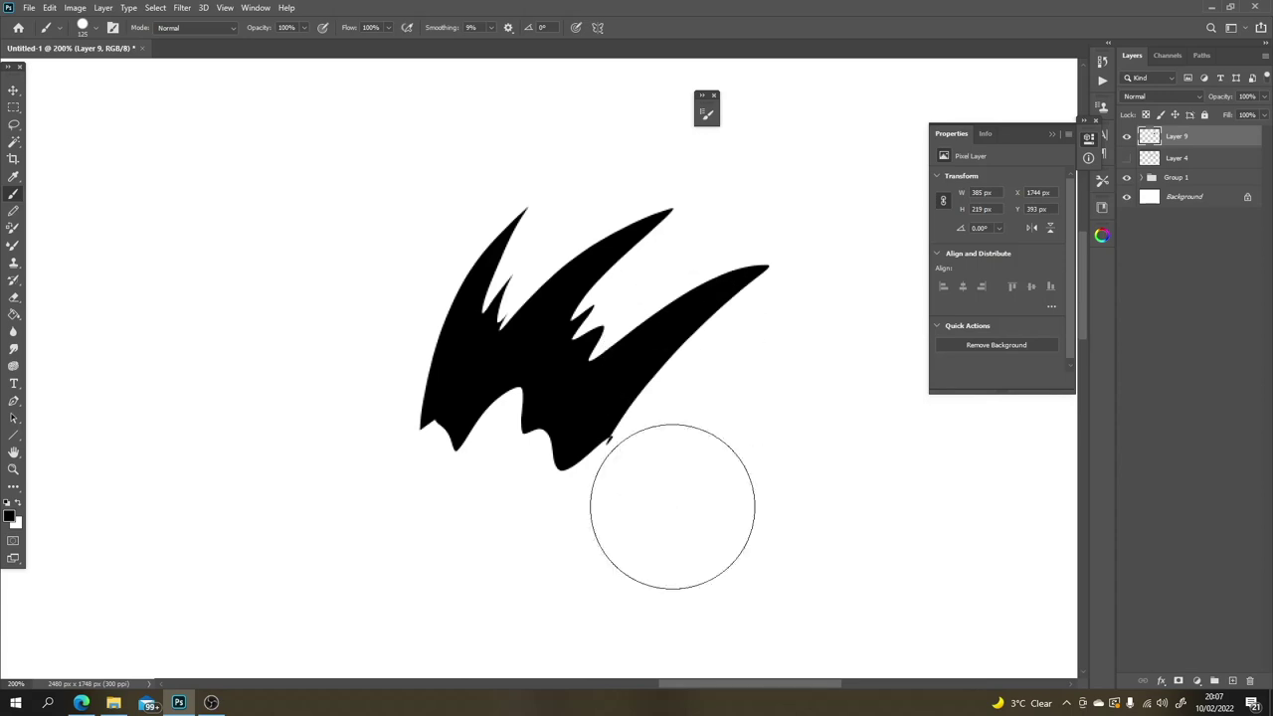
{"action": "key", "text": "ctrl+minus"}
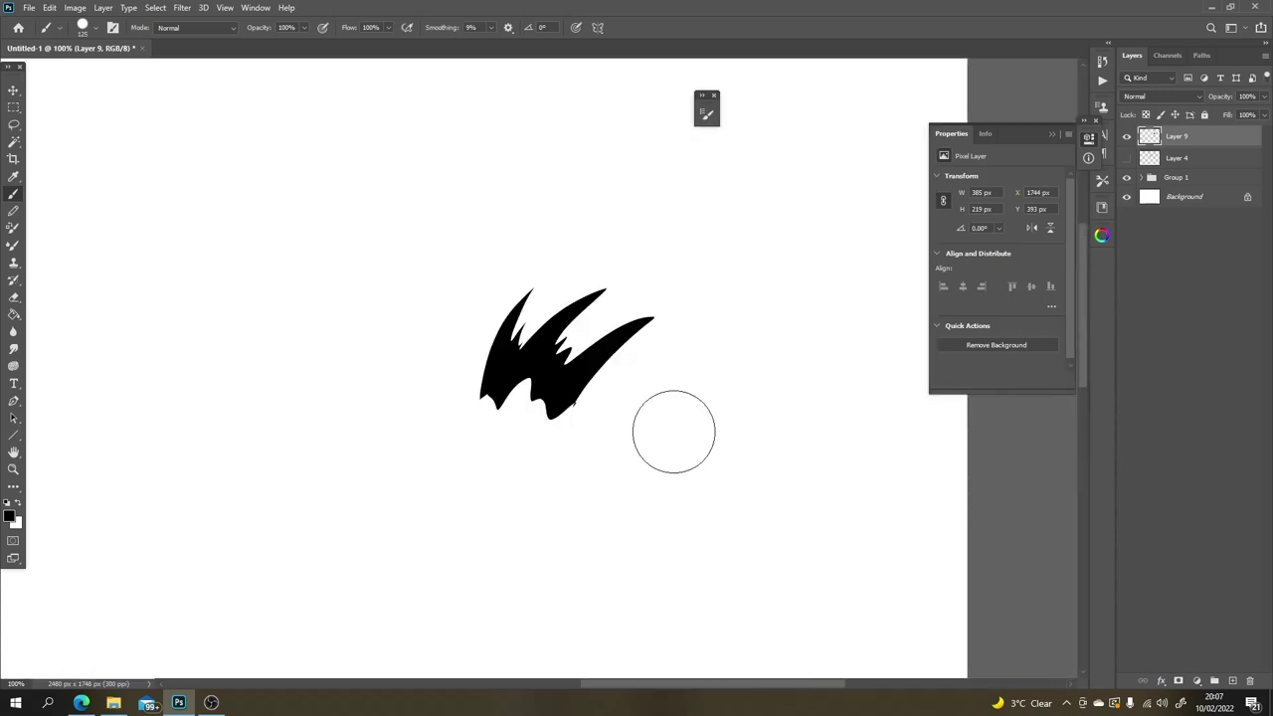
{"action": "key", "text": "ctrl+z"}
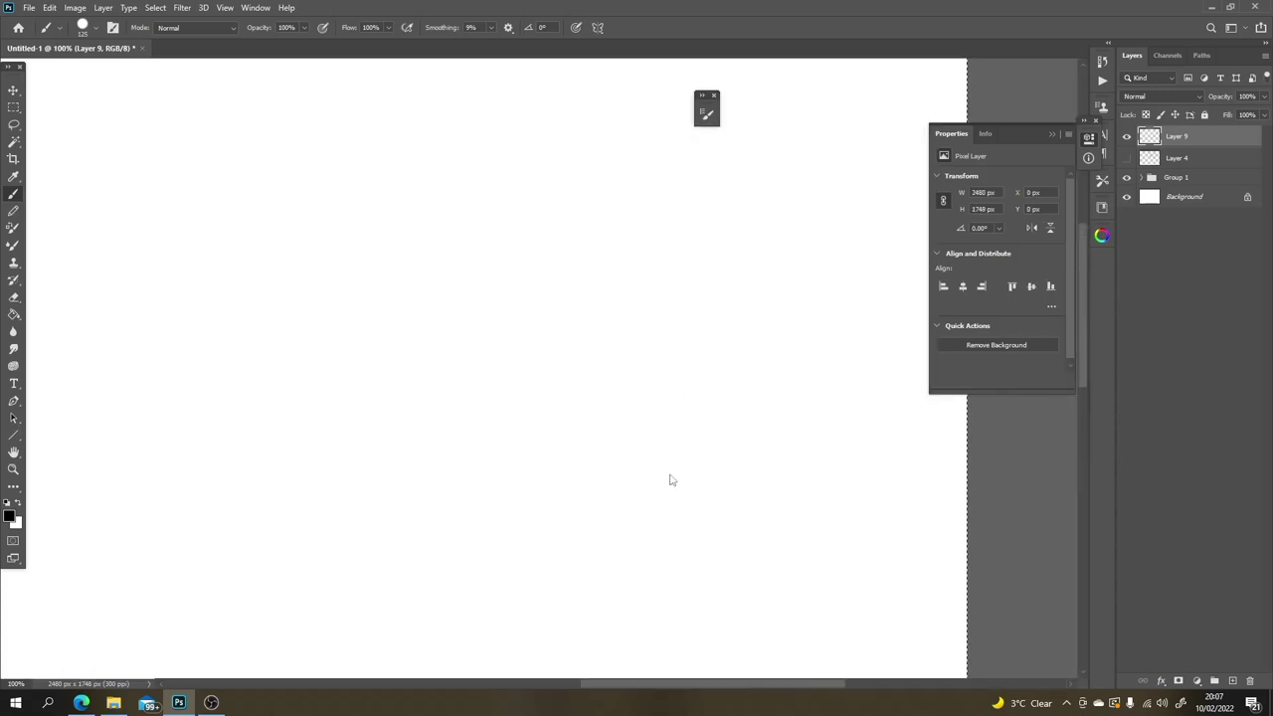
Step: Draw a jagged lasso selection with four upward spikes and a pointed lower end on Layer 9
{"action": "key", "text": "l"}
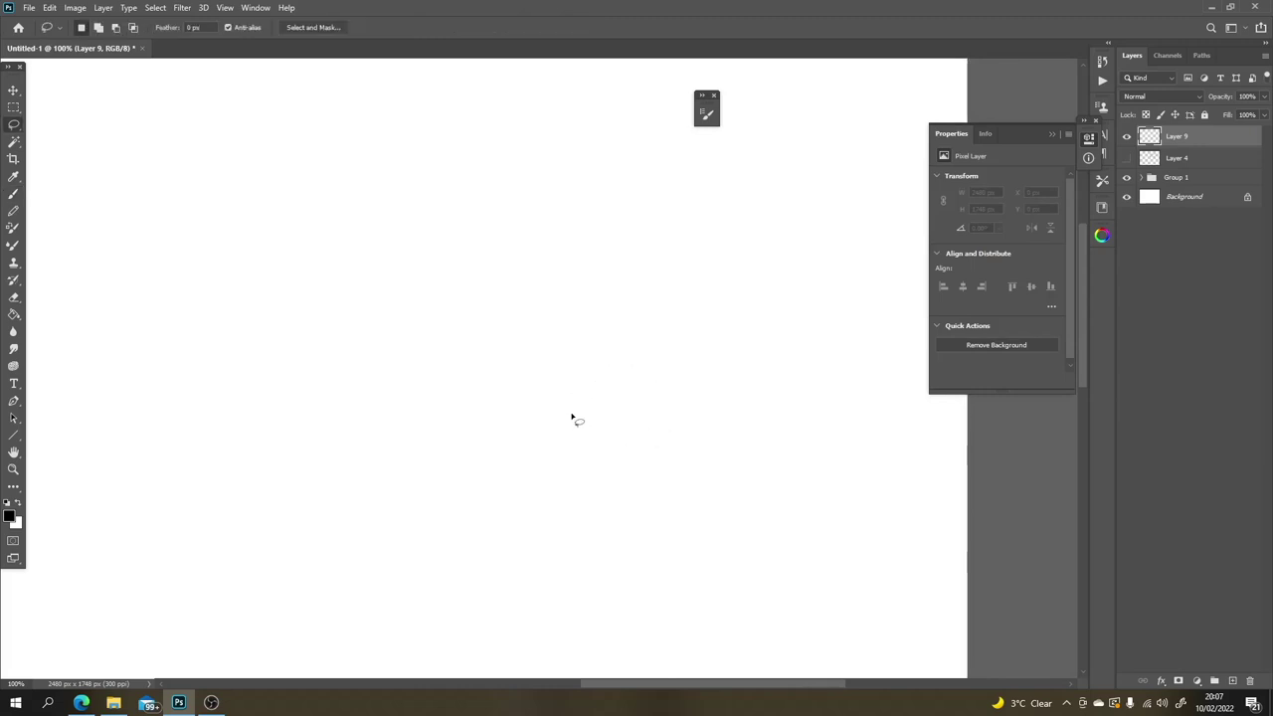
{"action": "left_click_drag", "start_coordinate": [570, 431], "coordinate": [629, 288]}
{"action": "mouse_move", "coordinate": [701, 315]}
{"action": "left_mouse_down"}
{"action": "mouse_move", "coordinate": [727, 343]}
{"action": "mouse_move", "coordinate": [647, 511]}
{"action": "left_mouse_up"}
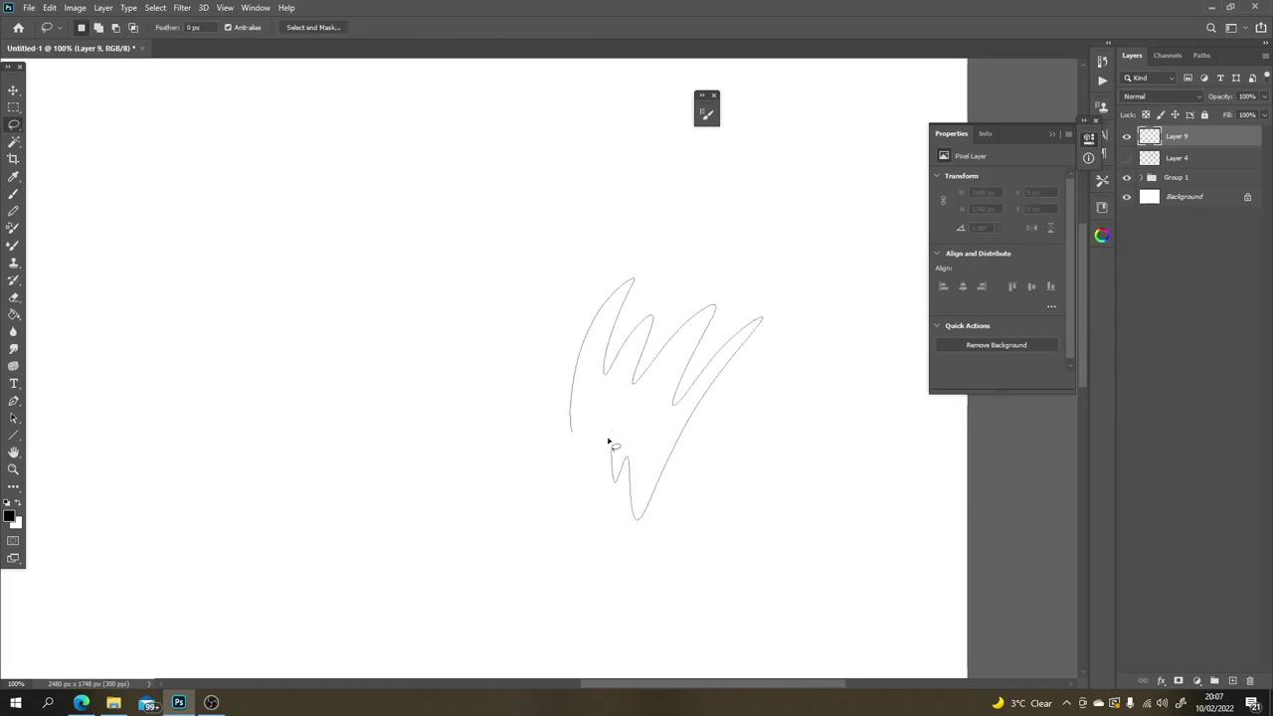
{"action": "left_click_drag", "start_coordinate": [609, 440], "coordinate": [609, 442]}
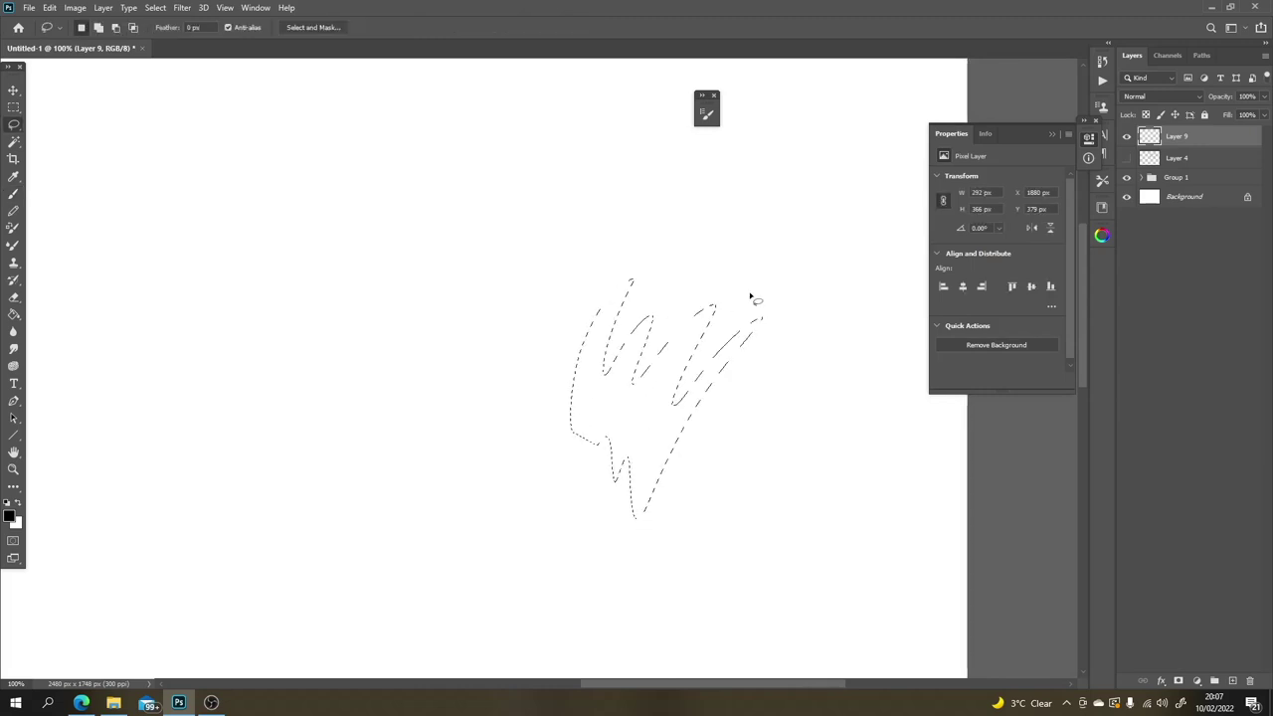
{"action": "left_click", "coordinate": [669, 384]}
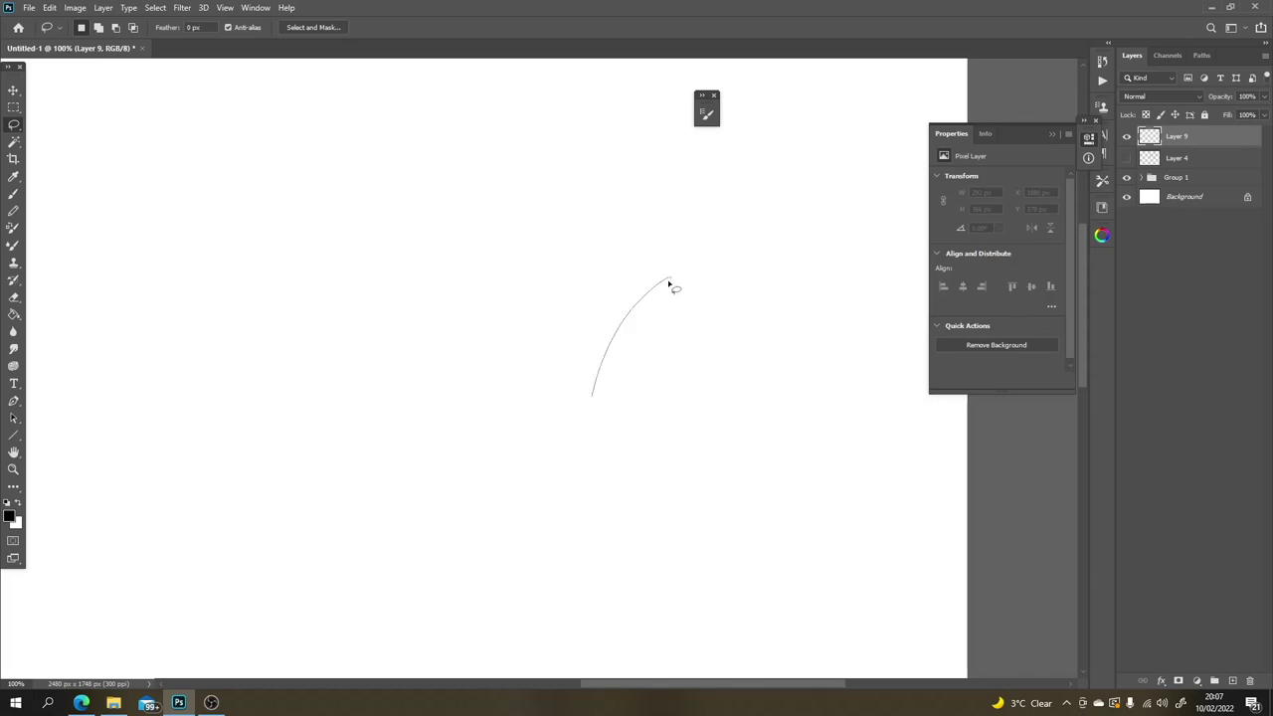
{"action": "left_click_drag", "start_coordinate": [669, 285], "coordinate": [686, 340]}
{"action": "key", "text": "ctrl+d"}
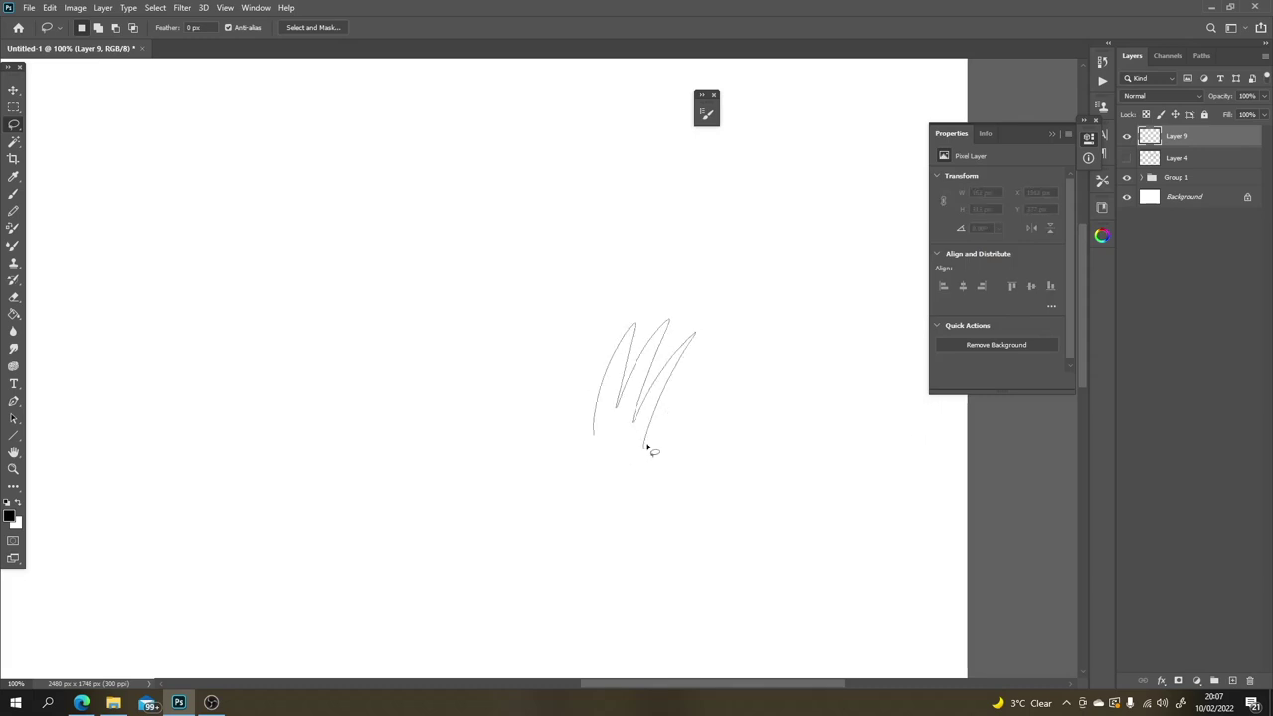
Step: Lasso a narrow claw-like shape with four upward spikes and a jagged lower end, and fill it with black using the hard brush
{"action": "left_click_drag", "start_coordinate": [595, 443], "coordinate": [596, 445]}
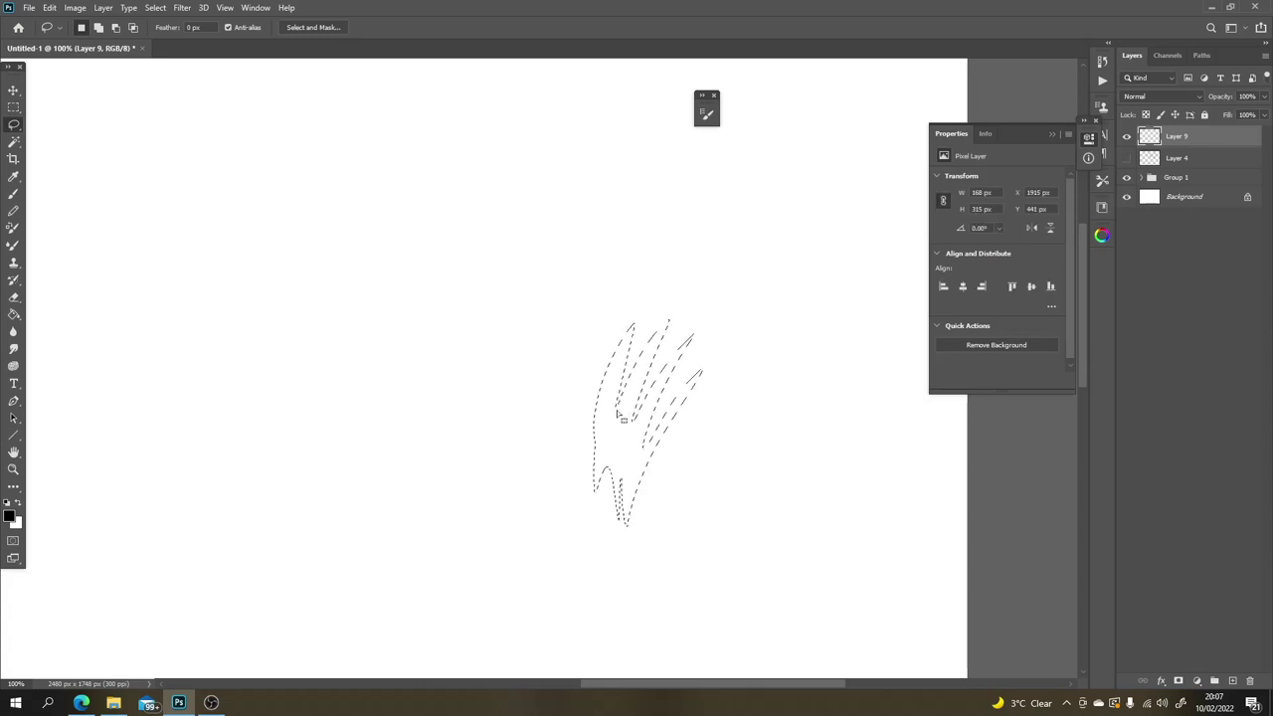
{"action": "key", "text": "ctrl+d"}
{"action": "key", "text": "b"}
{"action": "left_click_drag", "start_coordinate": [694, 333], "coordinate": [616, 517]}
{"action": "left_click_drag", "start_coordinate": [703, 369], "coordinate": [601, 540]}
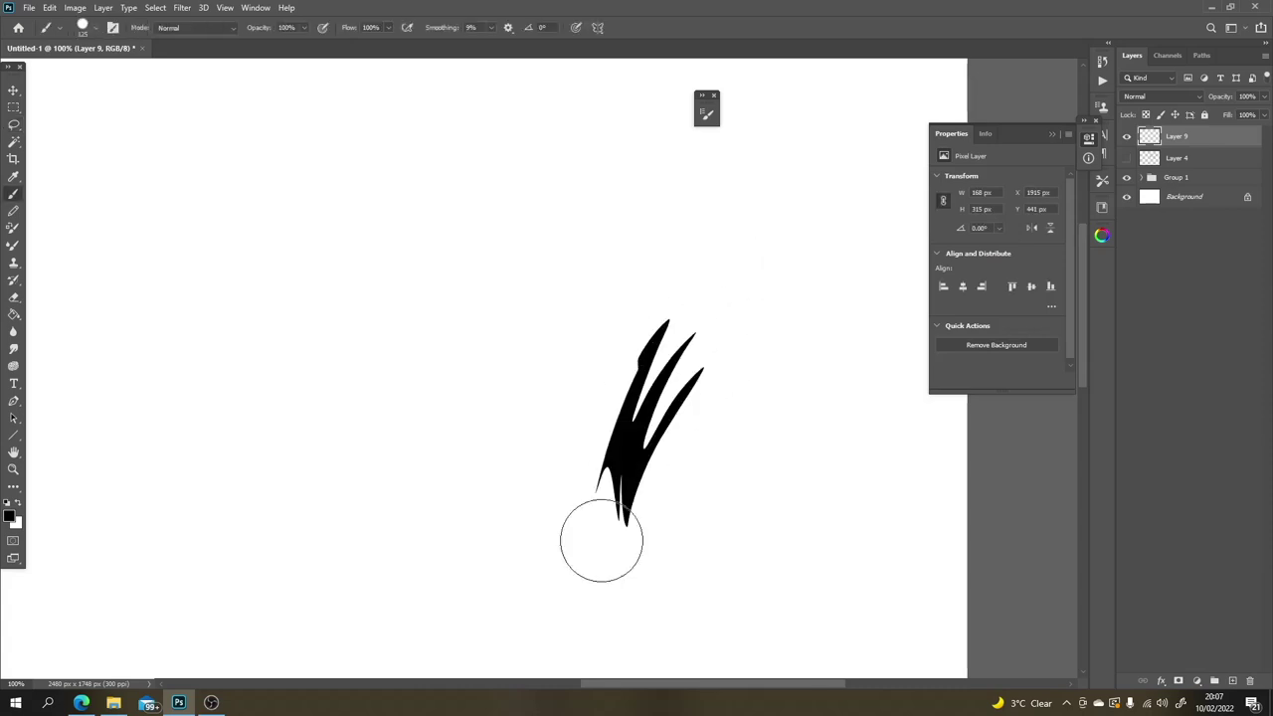
{"action": "left_click_drag", "start_coordinate": [632, 324], "coordinate": [594, 491]}
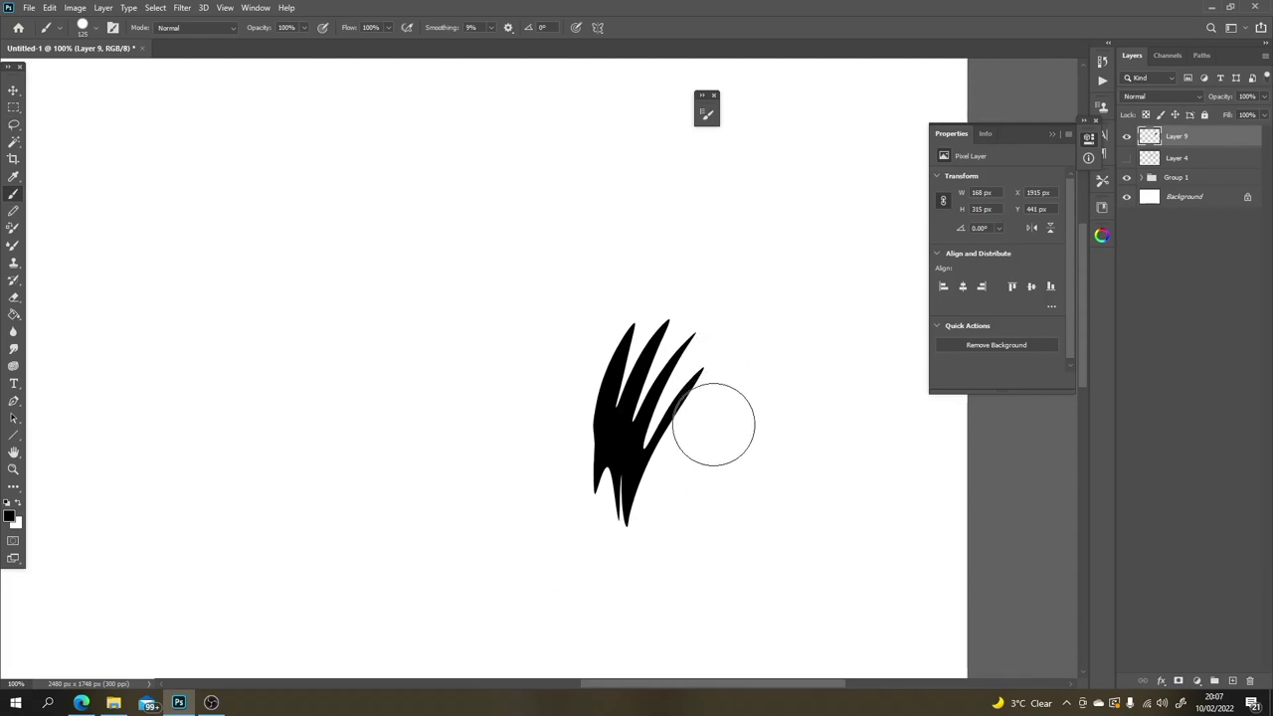
Step: Undo the black brush fill of the four-spiked shape on Layer 9
{"action": "key", "text": "ctrl+z"}
{"action": "key", "text": "ctrl+minus"}
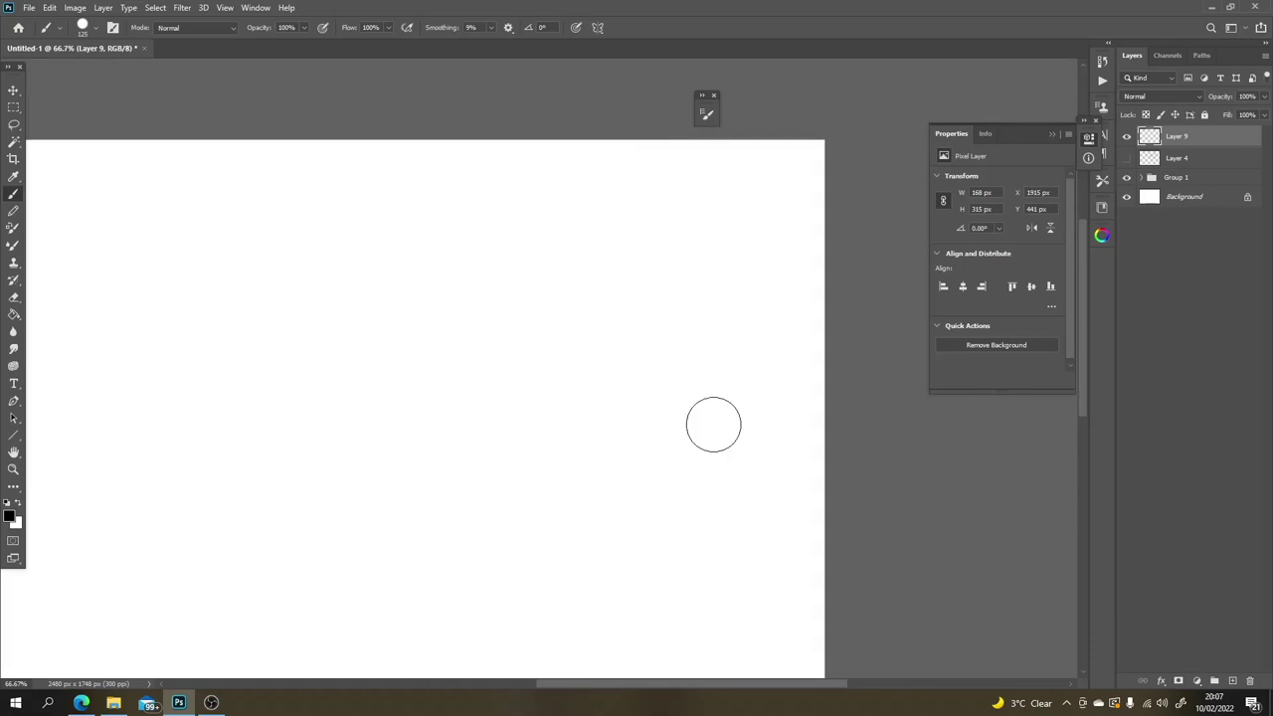
{"action": "key", "text": "ctrl+minus"}
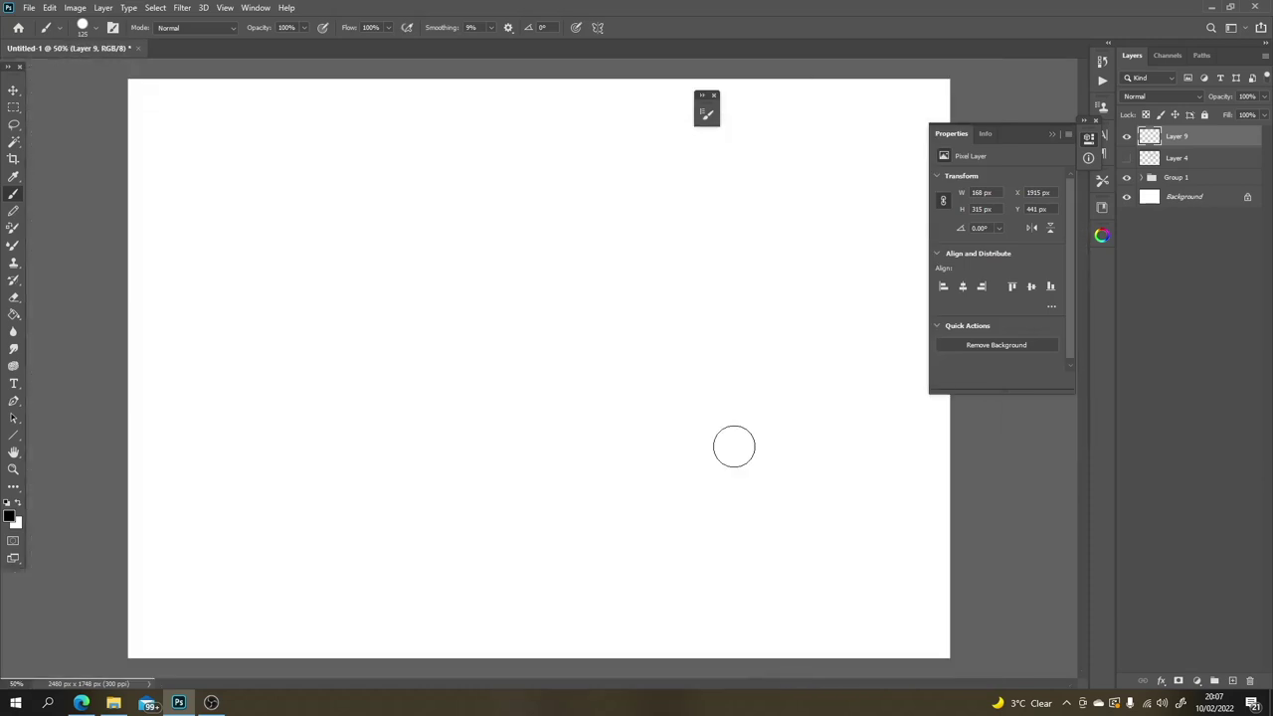
Step: Lasso a slanted jagged shape with one long upper spike near the canvas middle, fill it with black, and deselect
{"action": "key", "text": "l"}
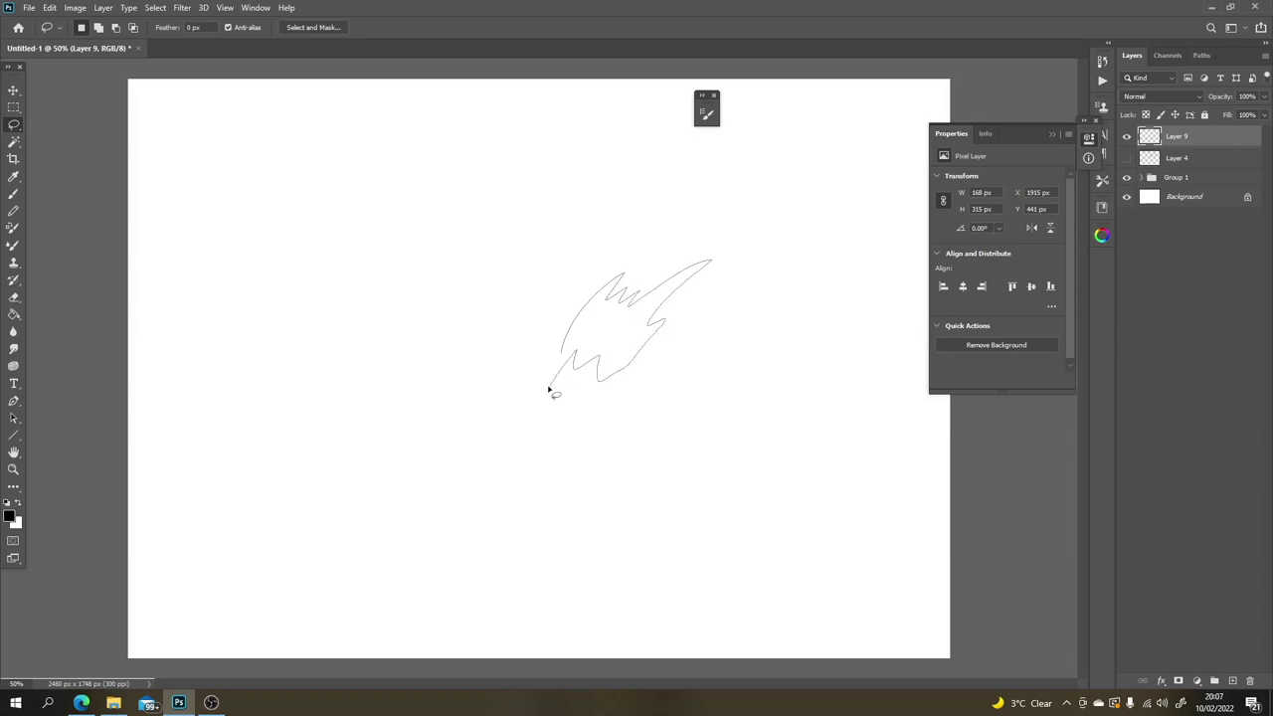
{"action": "left_click_drag", "start_coordinate": [548, 389], "coordinate": [548, 387]}
{"action": "key", "text": "b"}
{"action": "mouse_move", "coordinate": [702, 248]}
{"action": "left_mouse_down"}
{"action": "mouse_move", "coordinate": [581, 405]}
{"action": "mouse_move", "coordinate": [708, 216]}
{"action": "mouse_move", "coordinate": [693, 279]}
{"action": "left_mouse_up"}
{"action": "key", "text": "ctrl+d"}
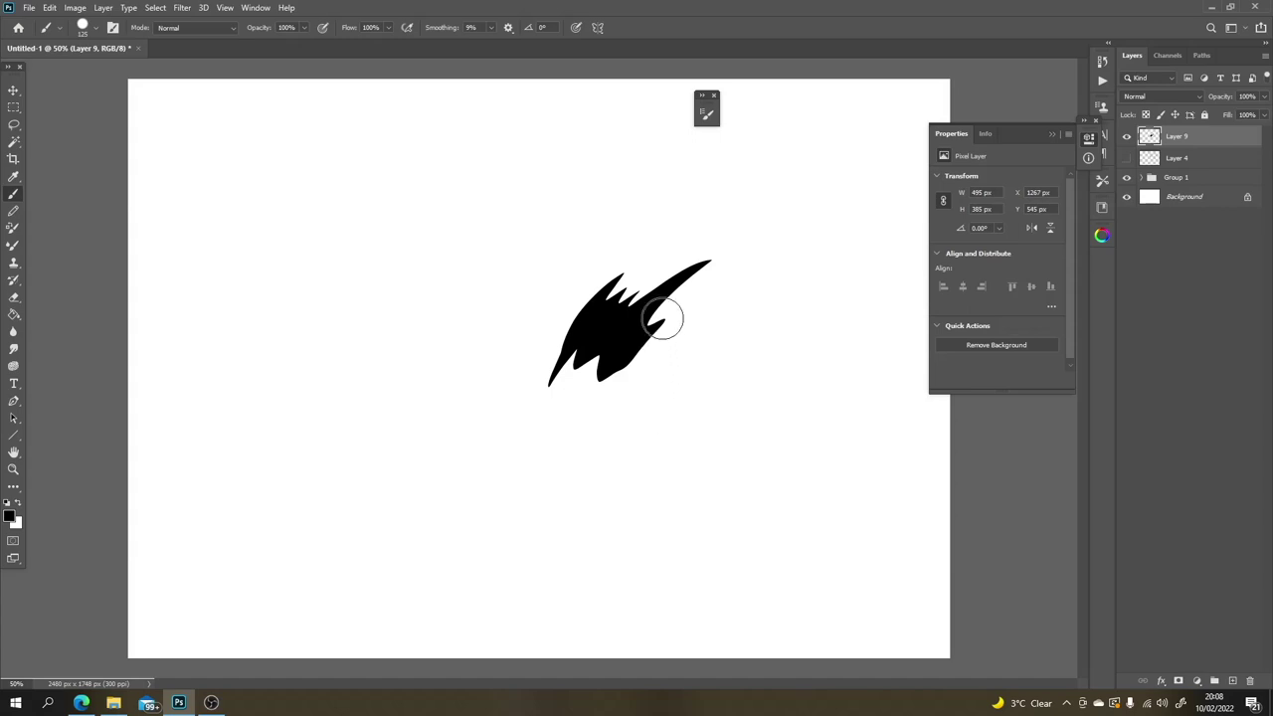
Step: Try carving the black shape's lower-right edge with white brush strokes, and undo both the carving and the black fill
{"action": "key", "text": "x"}
{"action": "mouse_move", "coordinate": [659, 338]}
{"action": "left_mouse_down"}
{"action": "mouse_move", "coordinate": [686, 297]}
{"action": "mouse_move", "coordinate": [648, 360]}
{"action": "mouse_move", "coordinate": [694, 290]}
{"action": "mouse_move", "coordinate": [628, 428]}
{"action": "mouse_move", "coordinate": [659, 341]}
{"action": "left_mouse_up"}
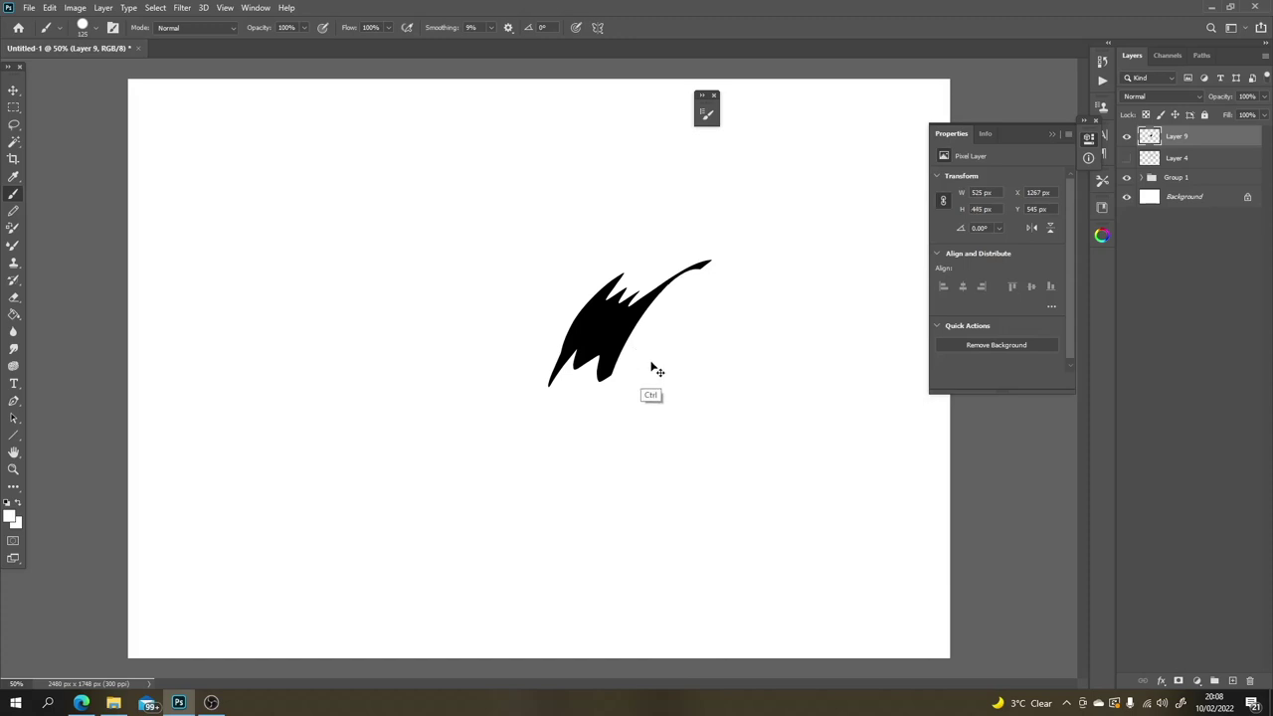
{"action": "key", "text": "ctrl+z"}
{"action": "key", "text": "ctrl+z"}
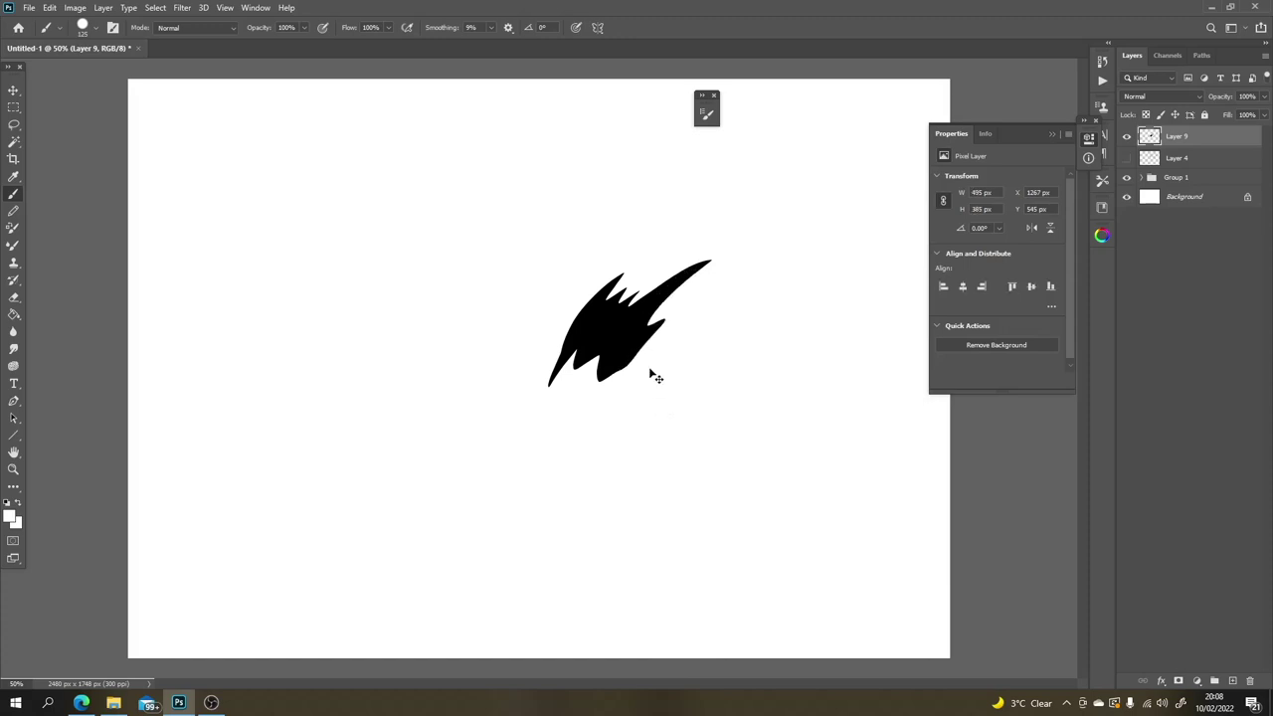
{"action": "key", "text": "ctrl+z"}
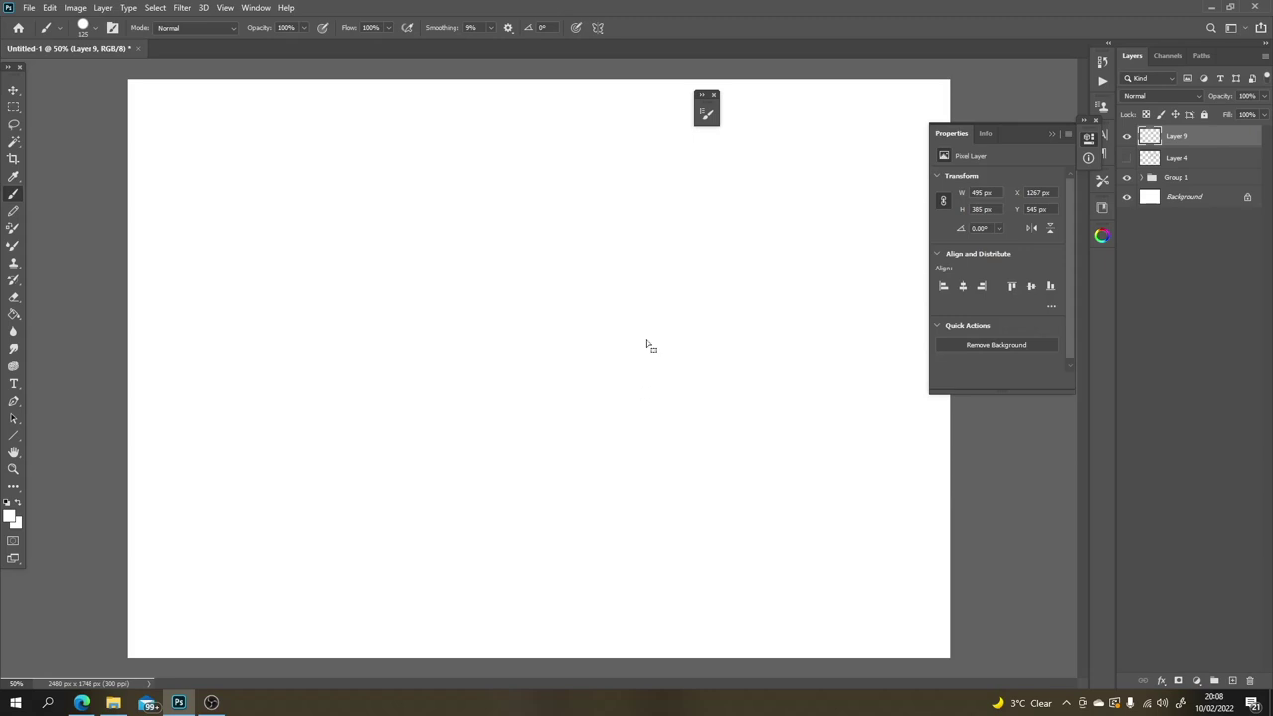
Step: Lasso a slanted shape with two rounded lobes near the canvas middle and fill it with black using the hard brush
{"action": "key", "text": "l"}
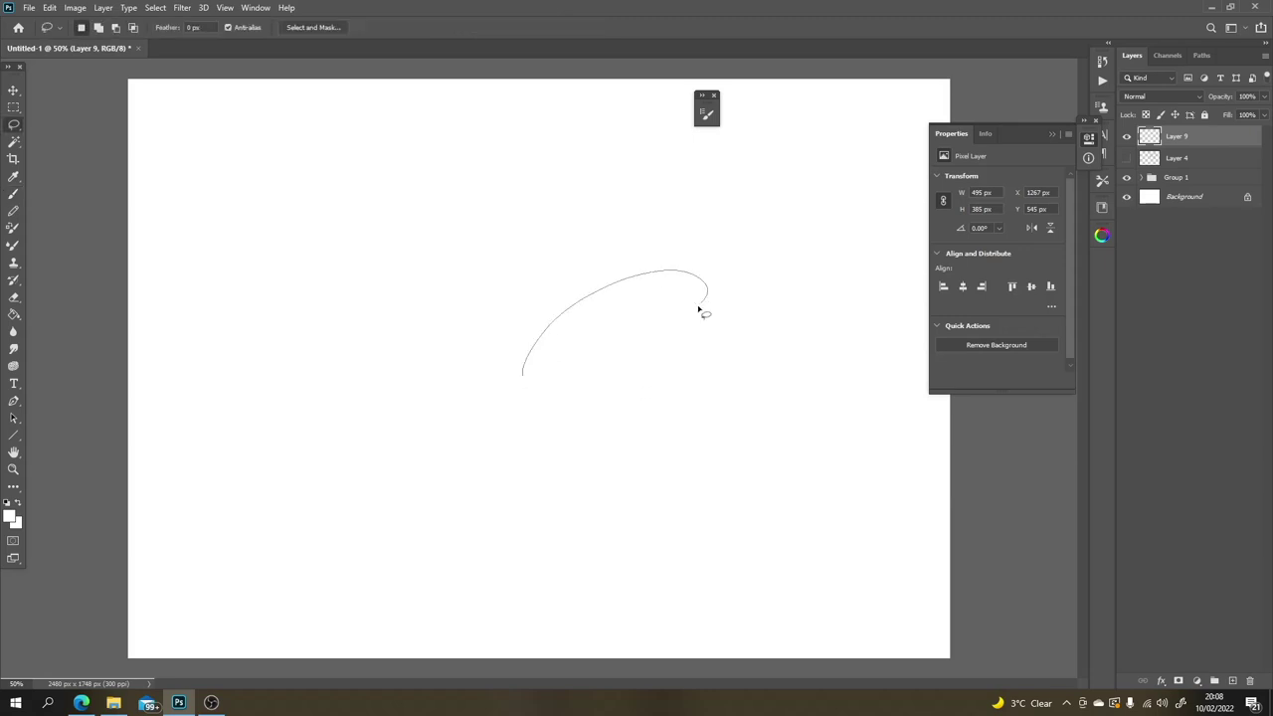
{"action": "mouse_move", "coordinate": [521, 388]}
{"action": "left_mouse_down"}
{"action": "mouse_move", "coordinate": [725, 284]}
{"action": "mouse_move", "coordinate": [706, 318]}
{"action": "left_mouse_up"}
{"action": "key", "text": "b"}
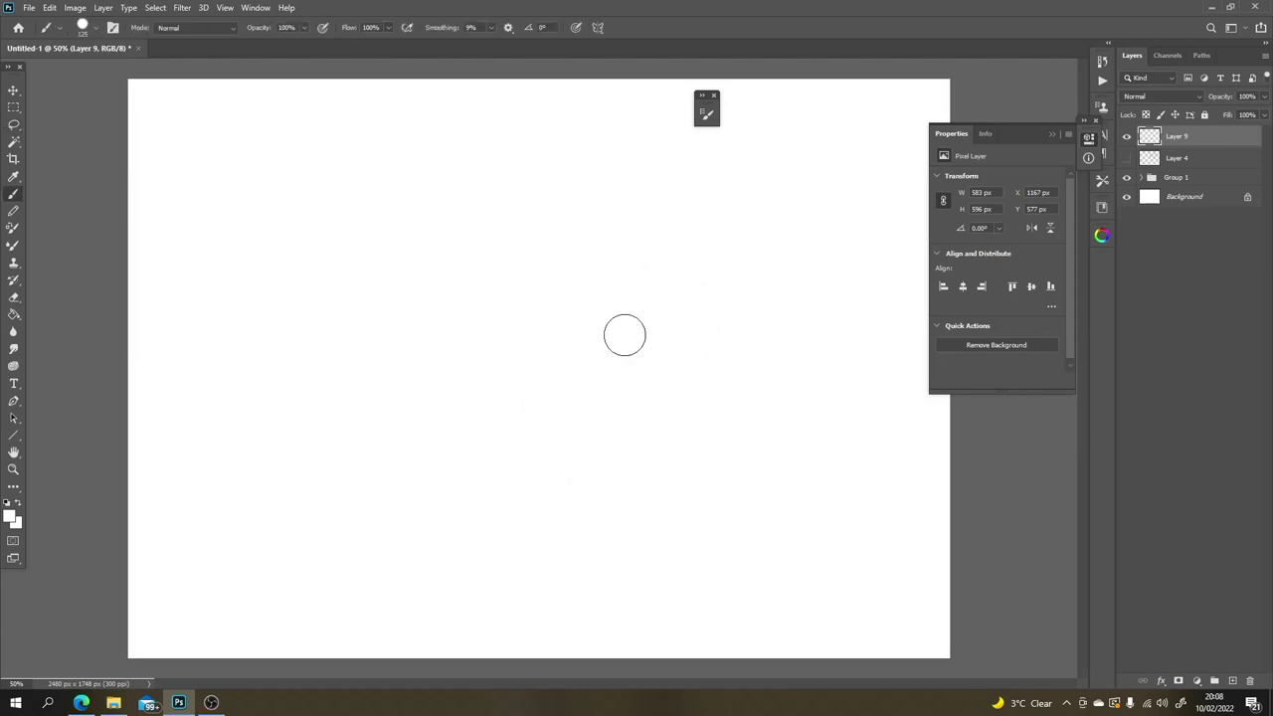
{"action": "key", "text": "x"}
{"action": "mouse_move", "coordinate": [750, 273]}
{"action": "left_mouse_down"}
{"action": "mouse_move", "coordinate": [586, 450]}
{"action": "mouse_move", "coordinate": [602, 400]}
{"action": "mouse_move", "coordinate": [740, 234]}
{"action": "mouse_move", "coordinate": [667, 268]}
{"action": "mouse_move", "coordinate": [512, 456]}
{"action": "mouse_move", "coordinate": [630, 245]}
{"action": "mouse_move", "coordinate": [526, 380]}
{"action": "mouse_move", "coordinate": [512, 481]}
{"action": "mouse_move", "coordinate": [629, 411]}
{"action": "mouse_move", "coordinate": [668, 323]}
{"action": "left_mouse_up"}
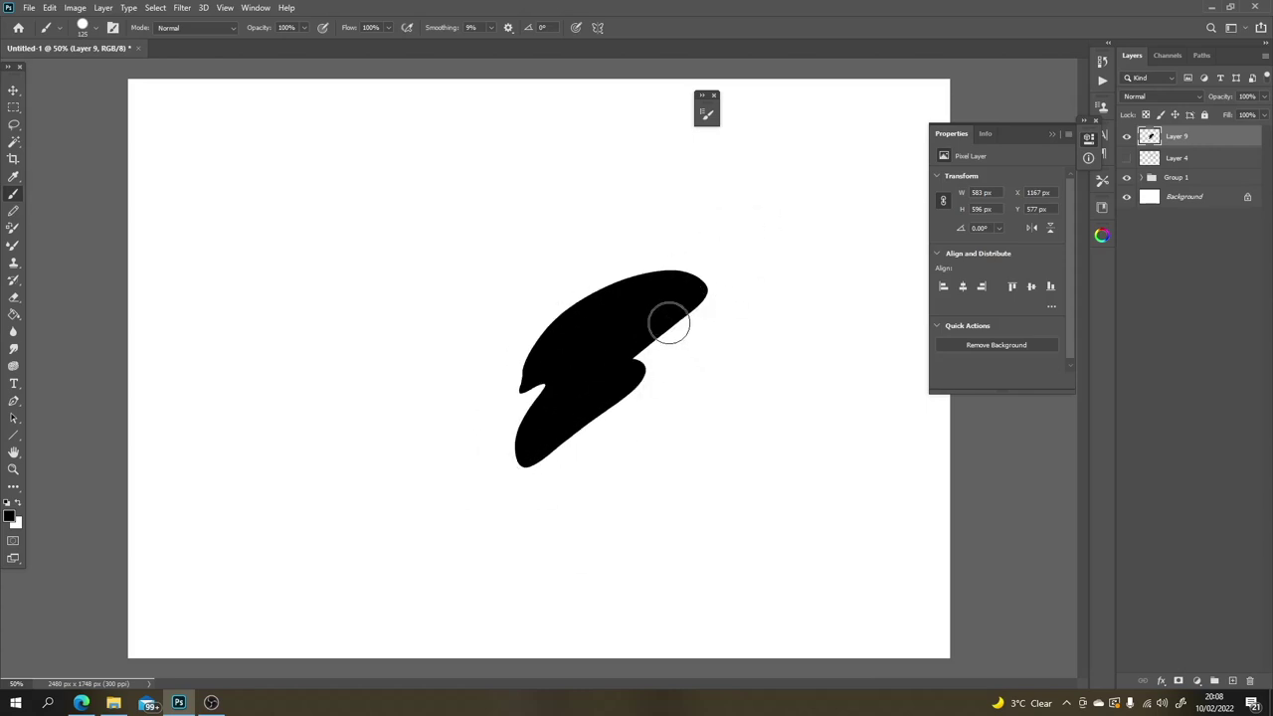
{"action": "key", "text": "ctrl"}
{"action": "key", "text": "ctrl+d"}
Step: Add four pointed lasso spikes along the black shape's upper and right edges to its selection, ready for the brush
{"action": "key", "text": "l"}
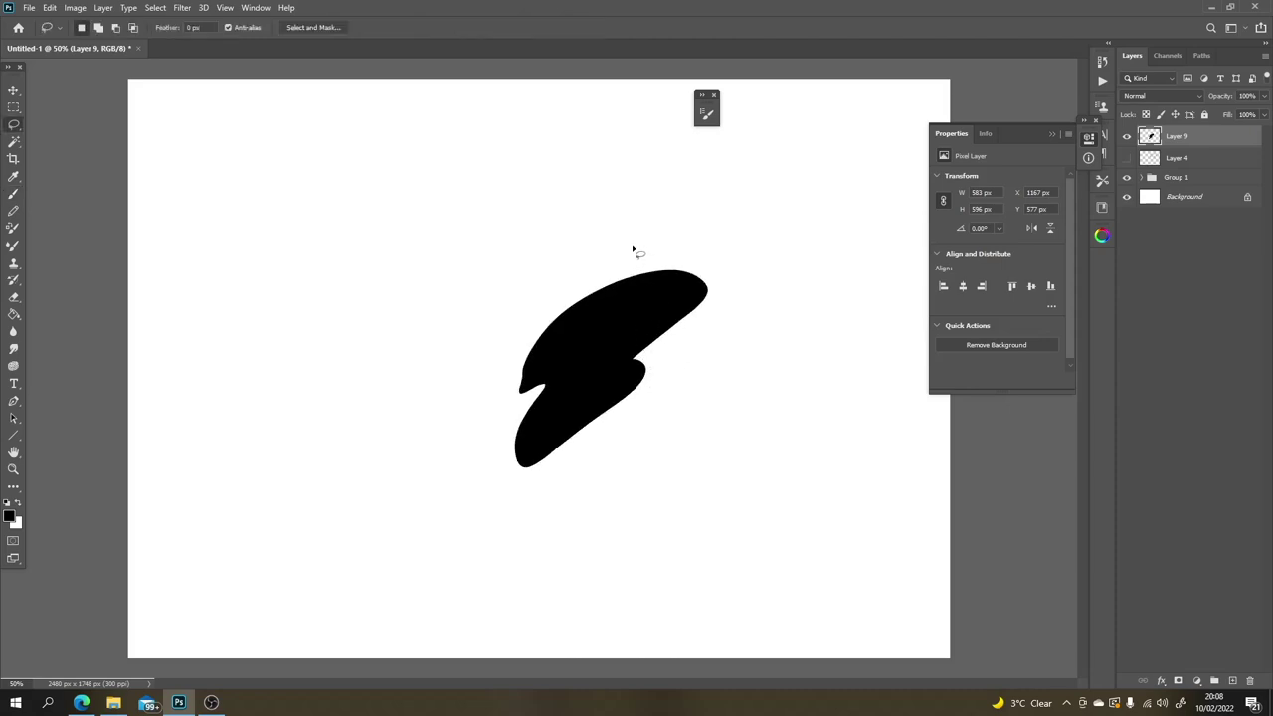
{"action": "key", "text": "shift"}
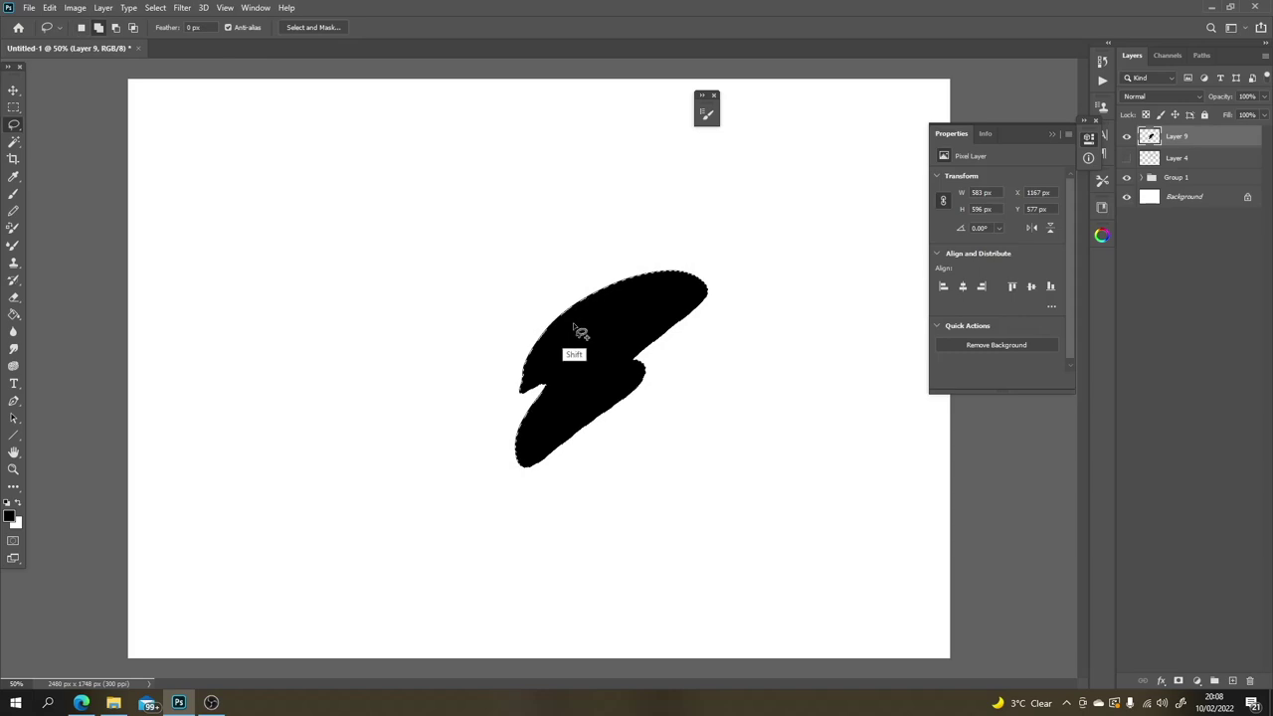
{"action": "left_click_drag", "start_coordinate": [663, 233], "coordinate": [625, 336]}
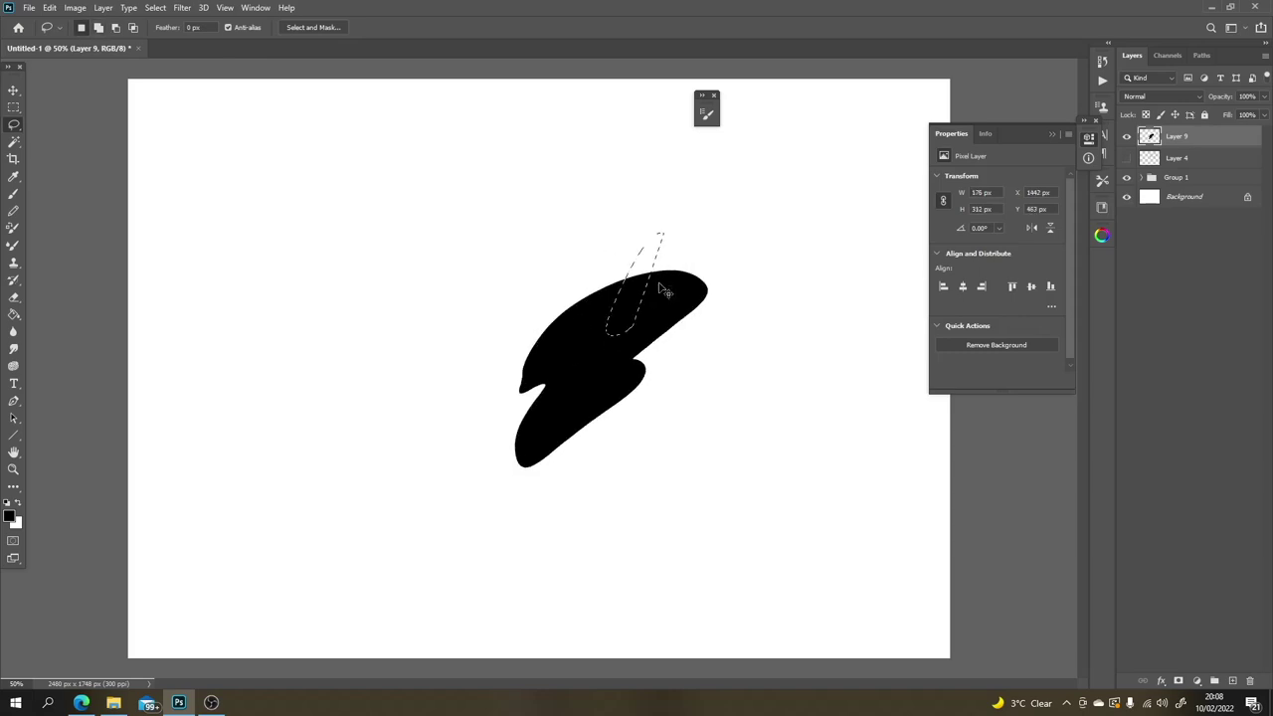
{"action": "key", "text": "ctrl+z"}
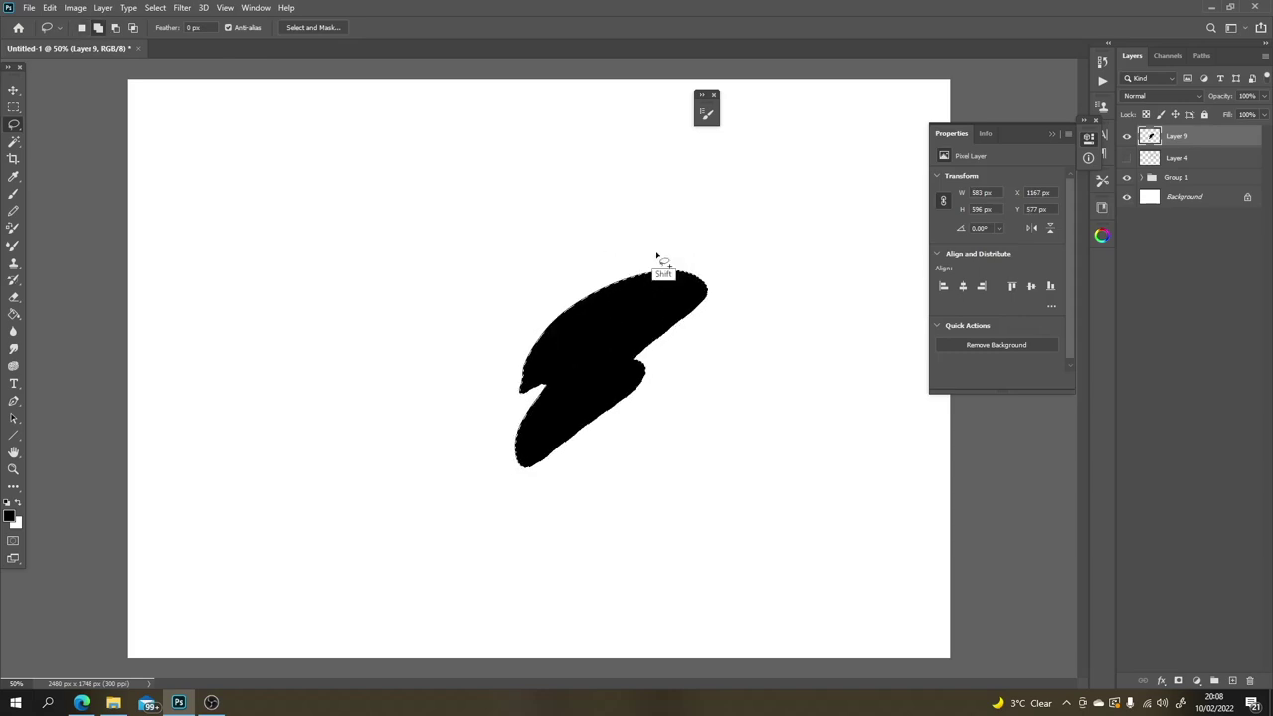
{"action": "left_click_drag", "start_coordinate": [659, 261], "coordinate": [690, 264]}
{"action": "key", "text": "shift"}
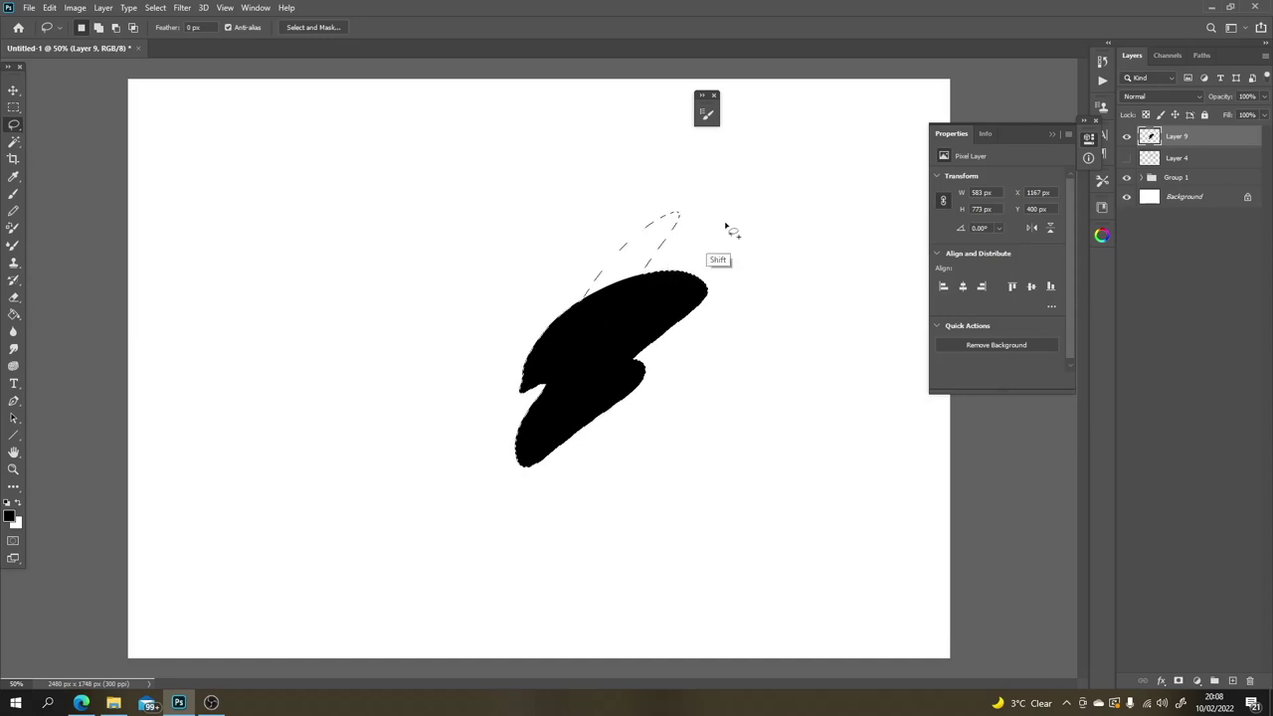
{"action": "mouse_move", "coordinate": [766, 296]}
{"action": "left_mouse_down"}
{"action": "mouse_move", "coordinate": [659, 332]}
{"action": "mouse_move", "coordinate": [611, 292]}
{"action": "left_mouse_up"}
{"action": "left_click_drag", "start_coordinate": [577, 353], "coordinate": [716, 327]}
{"action": "key", "text": "b"}
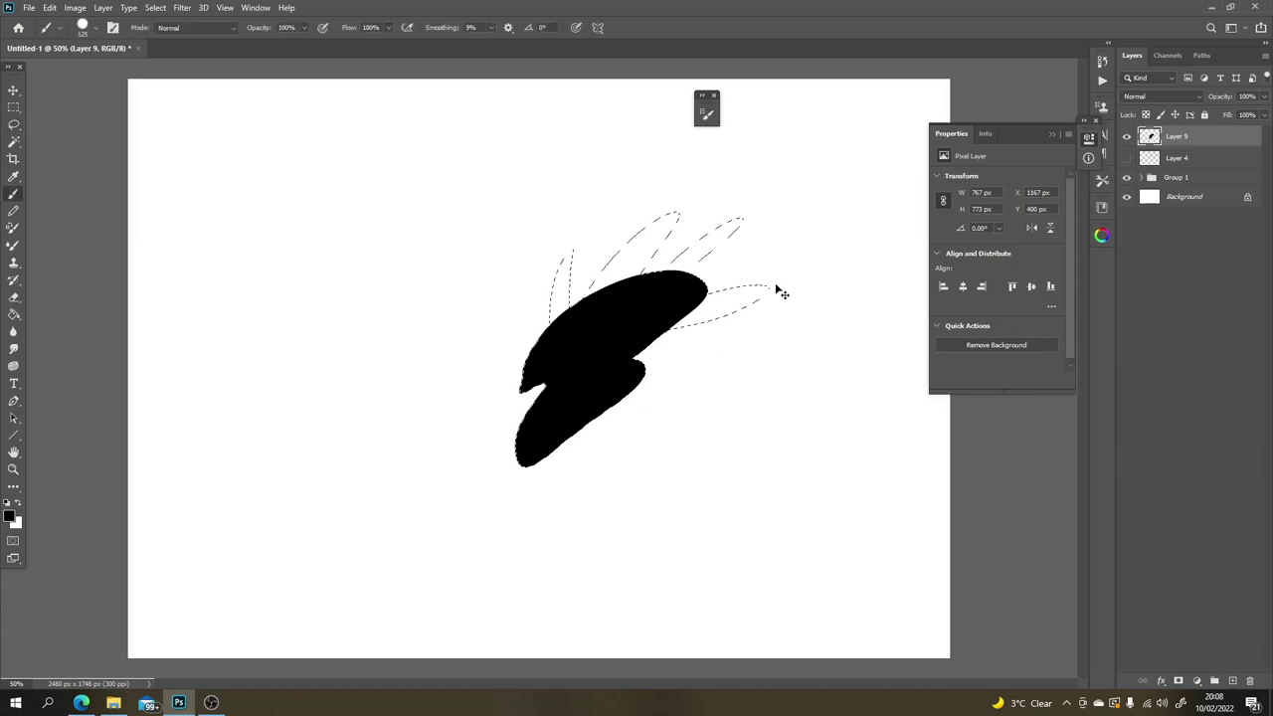
Step: Fill the spiked selection around the large silhouette with black
{"action": "mouse_move", "coordinate": [776, 288]}
{"action": "left_mouse_down"}
{"action": "mouse_move", "coordinate": [653, 407]}
{"action": "mouse_move", "coordinate": [804, 169]}
{"action": "mouse_move", "coordinate": [563, 332]}
{"action": "mouse_move", "coordinate": [548, 327]}
{"action": "left_mouse_up"}
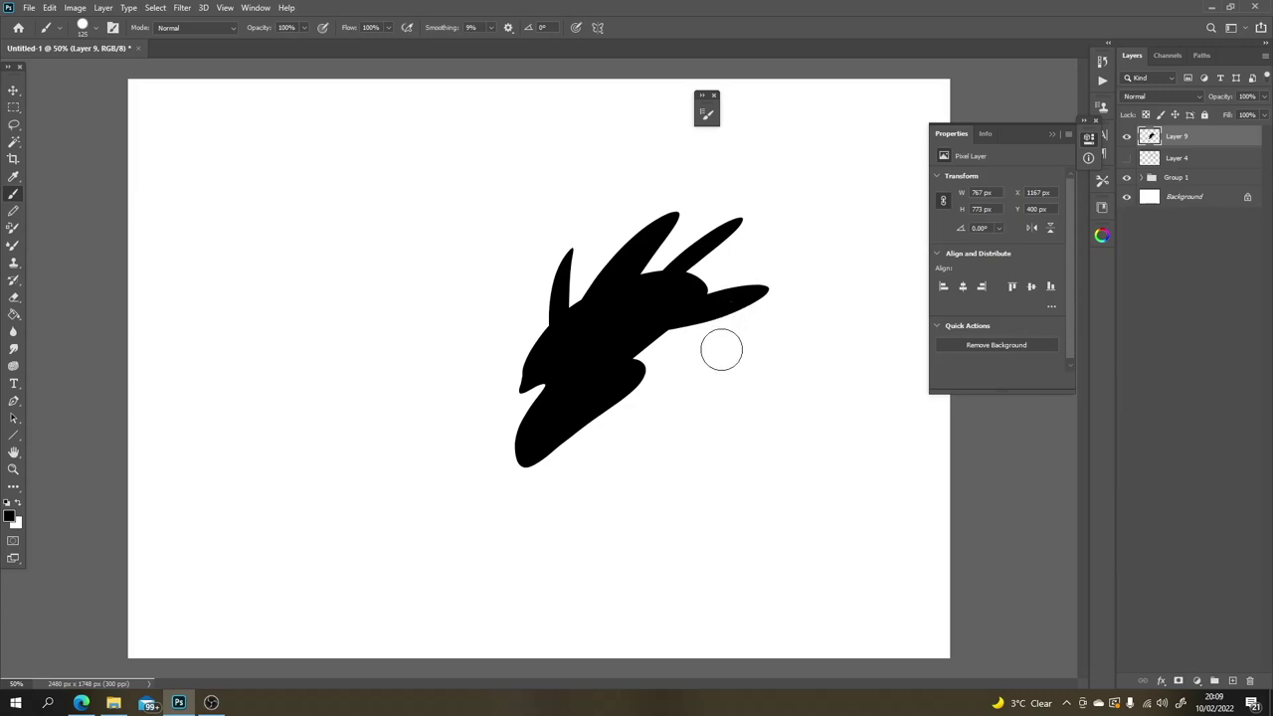
Step: Lasso a smaller wing-like shape below the black silhouette's spikes, subtracting areas to carve its notched tips and curved inner edge
{"action": "key", "text": "l"}
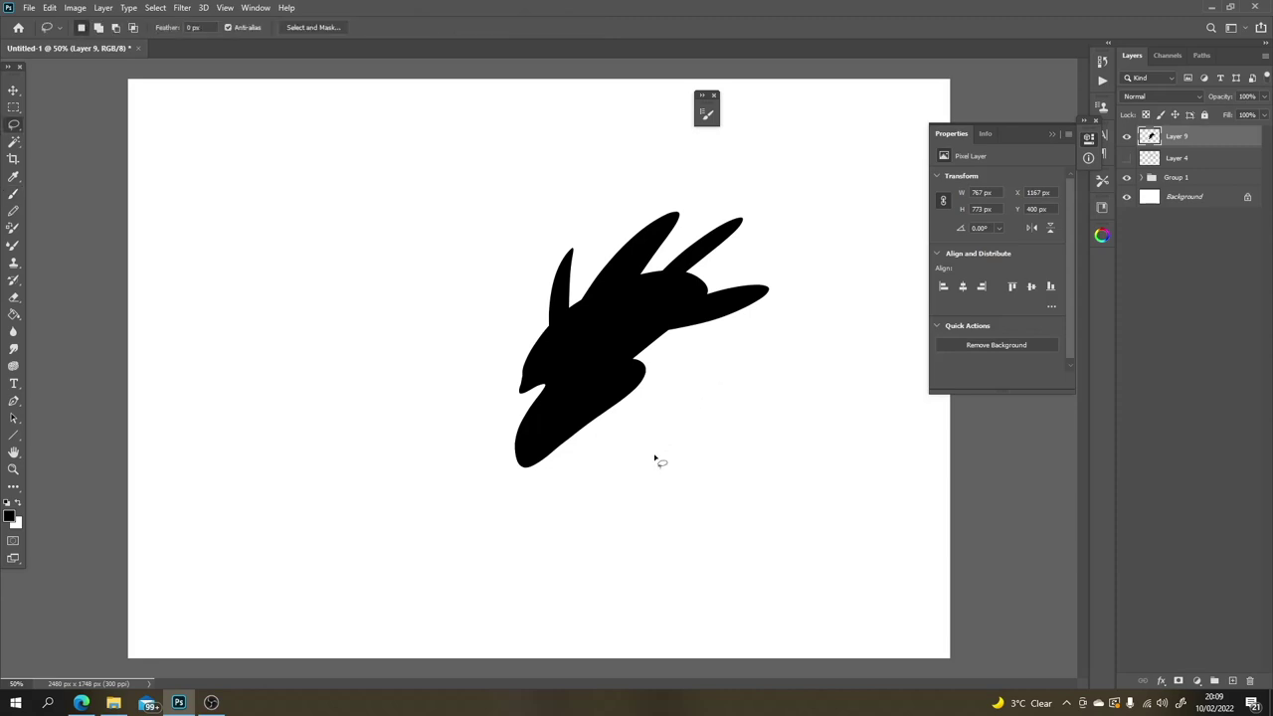
{"action": "left_click_drag", "start_coordinate": [662, 497], "coordinate": [664, 501]}
{"action": "key", "text": "alt"}
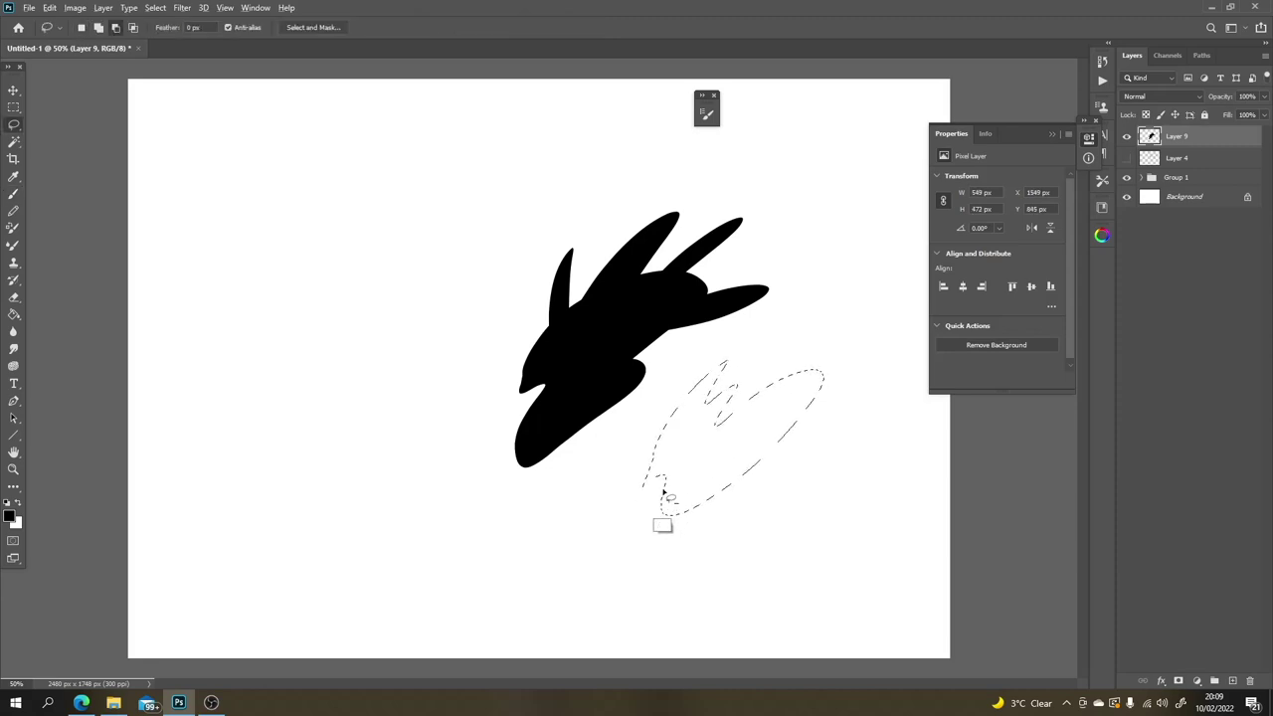
{"action": "mouse_move", "coordinate": [675, 449]}
{"action": "left_mouse_down"}
{"action": "mouse_move", "coordinate": [733, 370]}
{"action": "mouse_move", "coordinate": [661, 413]}
{"action": "mouse_move", "coordinate": [623, 529]}
{"action": "mouse_move", "coordinate": [644, 539]}
{"action": "left_mouse_up"}
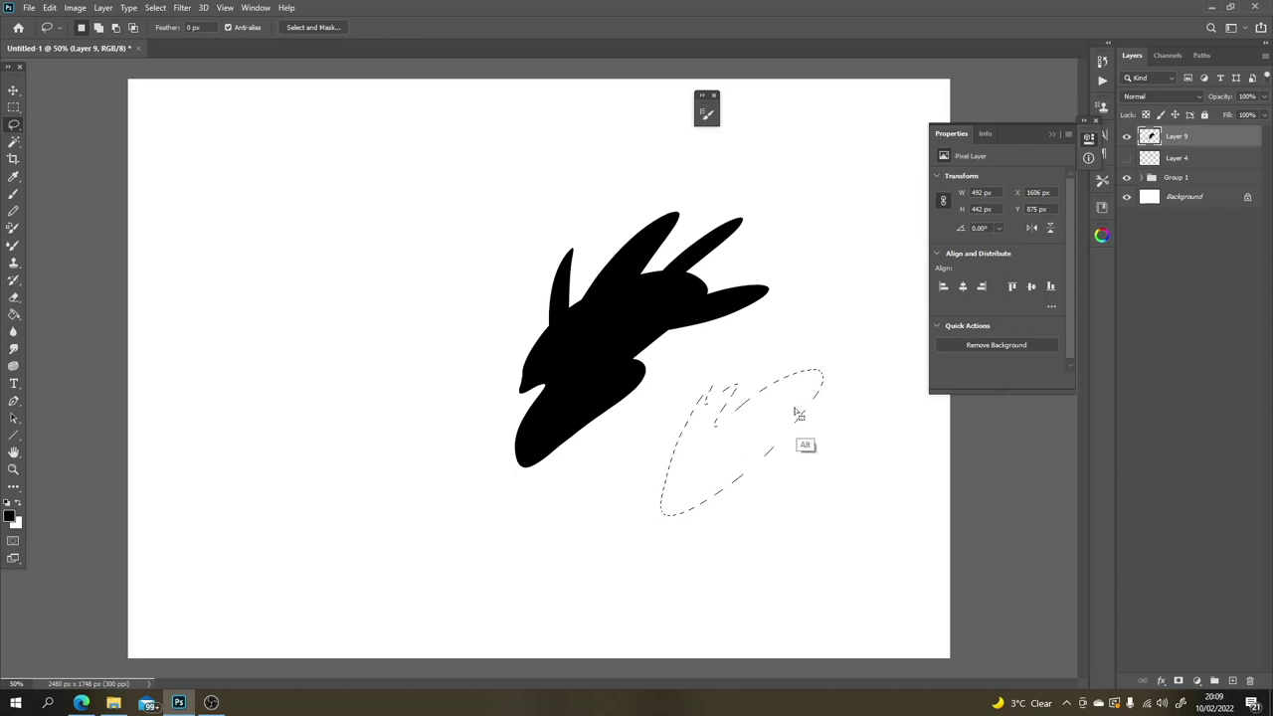
{"action": "mouse_move", "coordinate": [823, 416]}
{"action": "left_mouse_down"}
{"action": "mouse_move", "coordinate": [784, 415]}
{"action": "mouse_move", "coordinate": [748, 460]}
{"action": "mouse_move", "coordinate": [772, 507]}
{"action": "left_mouse_up"}
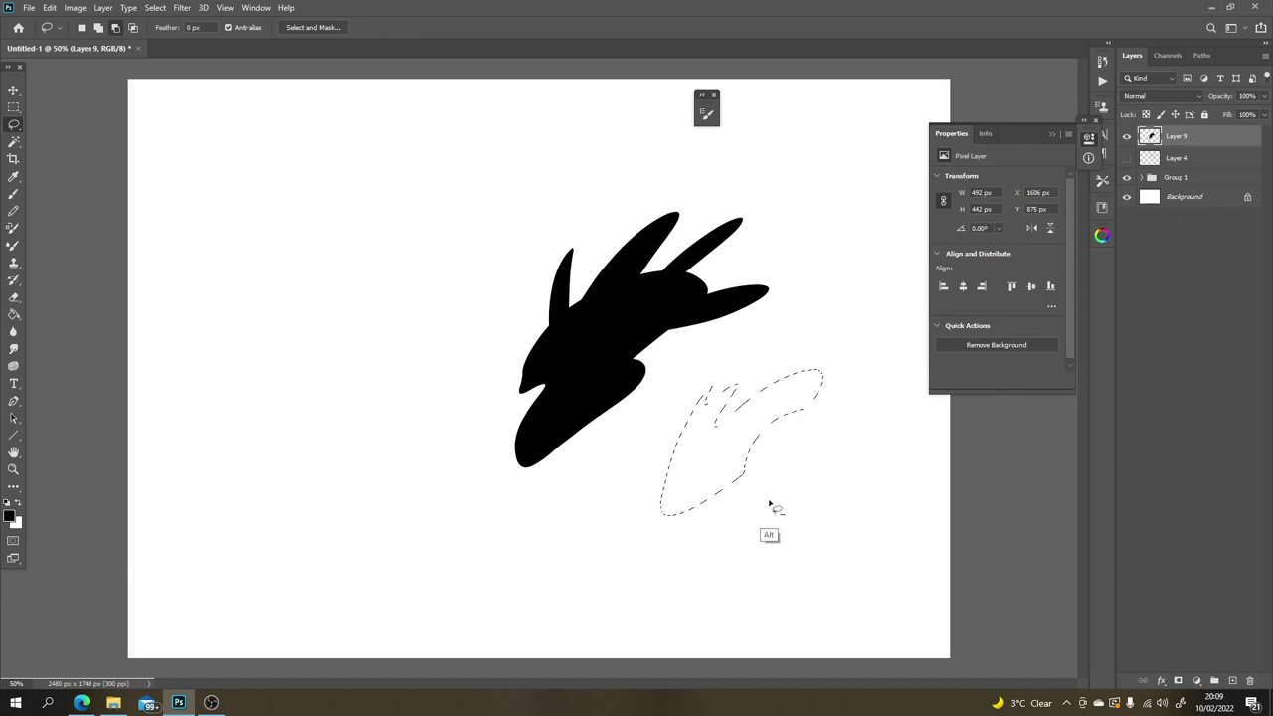
{"action": "left_click_drag", "start_coordinate": [806, 379], "coordinate": [835, 360]}
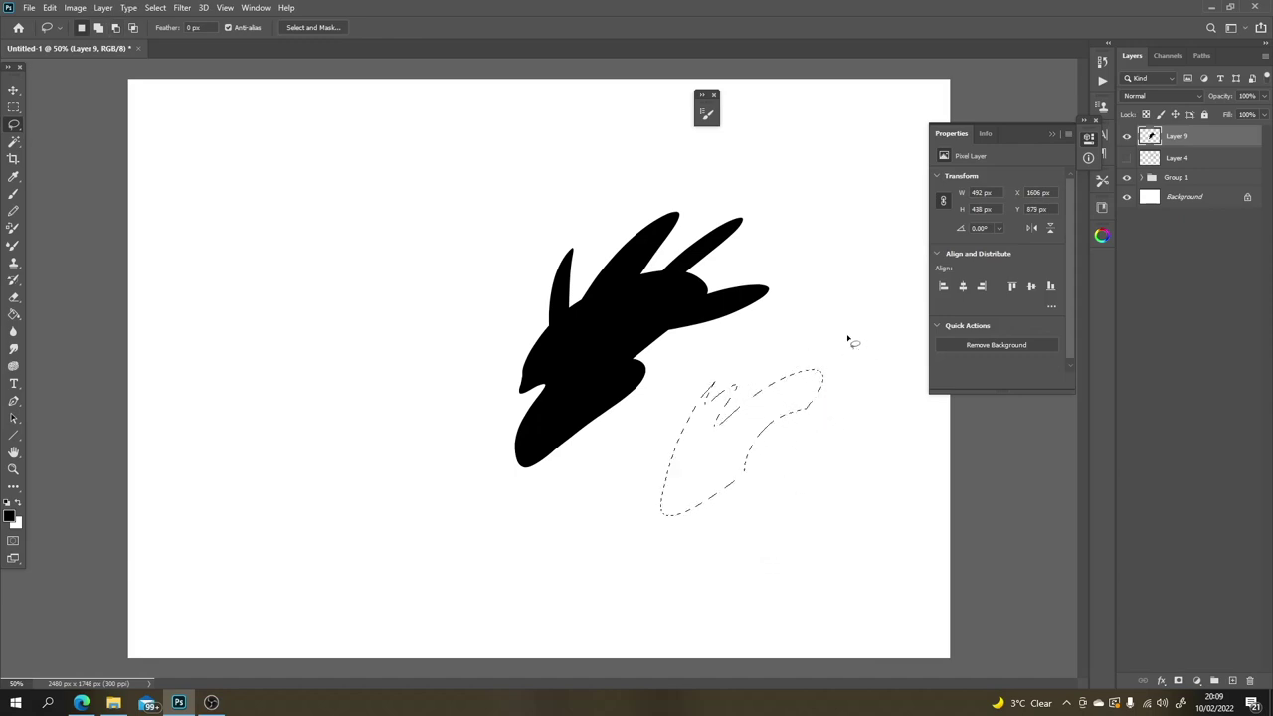
Step: Fill the smaller wing-shaped lasso selection with solid black using the brush colour
{"action": "key", "text": "b"}
{"action": "key", "text": "ctrl"}
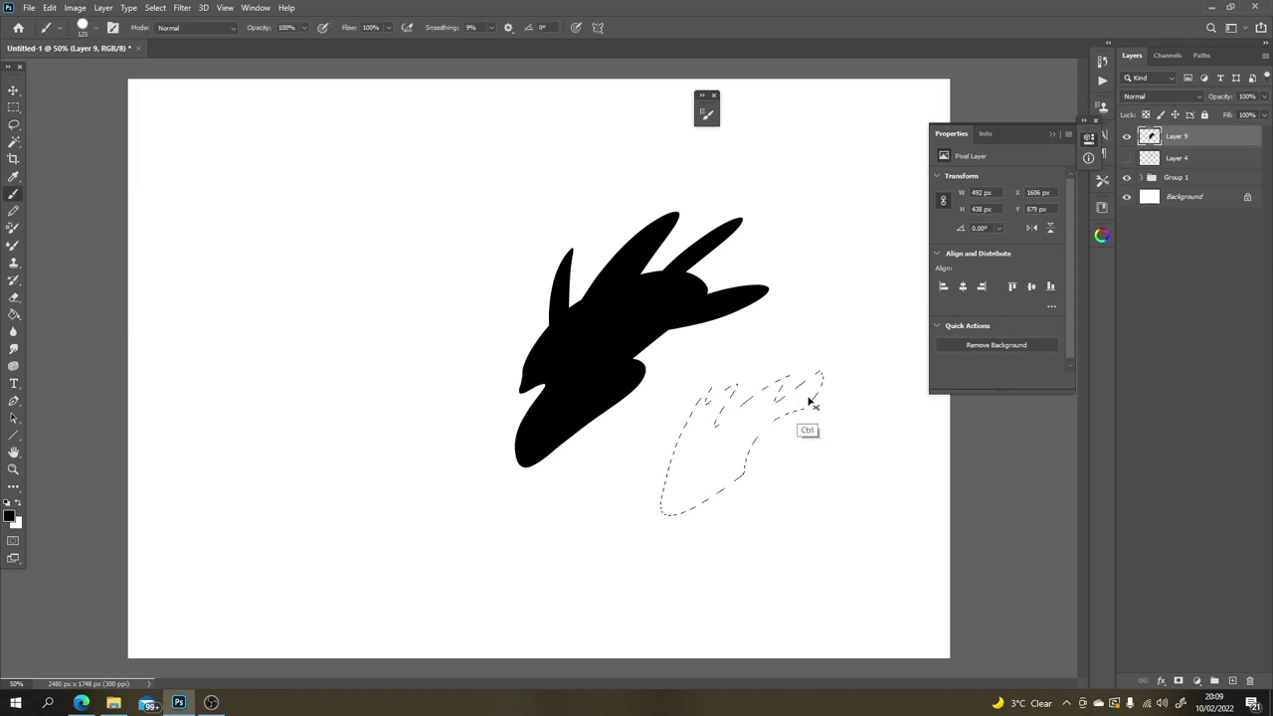
{"action": "key", "text": "ctrl+h"}
{"action": "key", "text": "alt+BackSpace"}
{"action": "left_click_drag", "start_coordinate": [712, 388], "coordinate": [684, 460]}
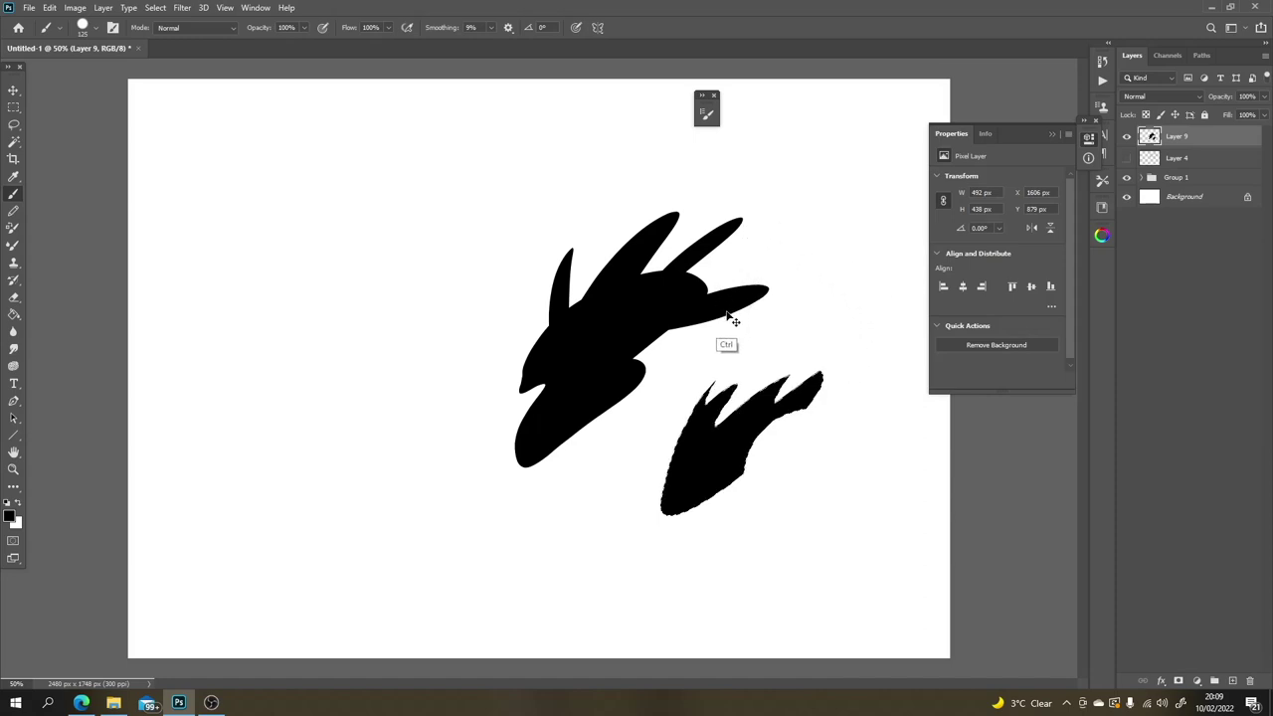
Step: Hide the selection edges and brush overlapping grey streaks from the small shape's rounded base, sampling white and mid grey, with pressure-controlled opacity
{"action": "key", "text": "ctrl+alt+f"}
{"action": "key", "text": "ctrl+z"}
{"action": "key", "text": "alt"}
{"action": "left_click_drag", "start_coordinate": [665, 509], "coordinate": [713, 418]}
{"action": "left_click_drag", "start_coordinate": [659, 524], "coordinate": [722, 429]}
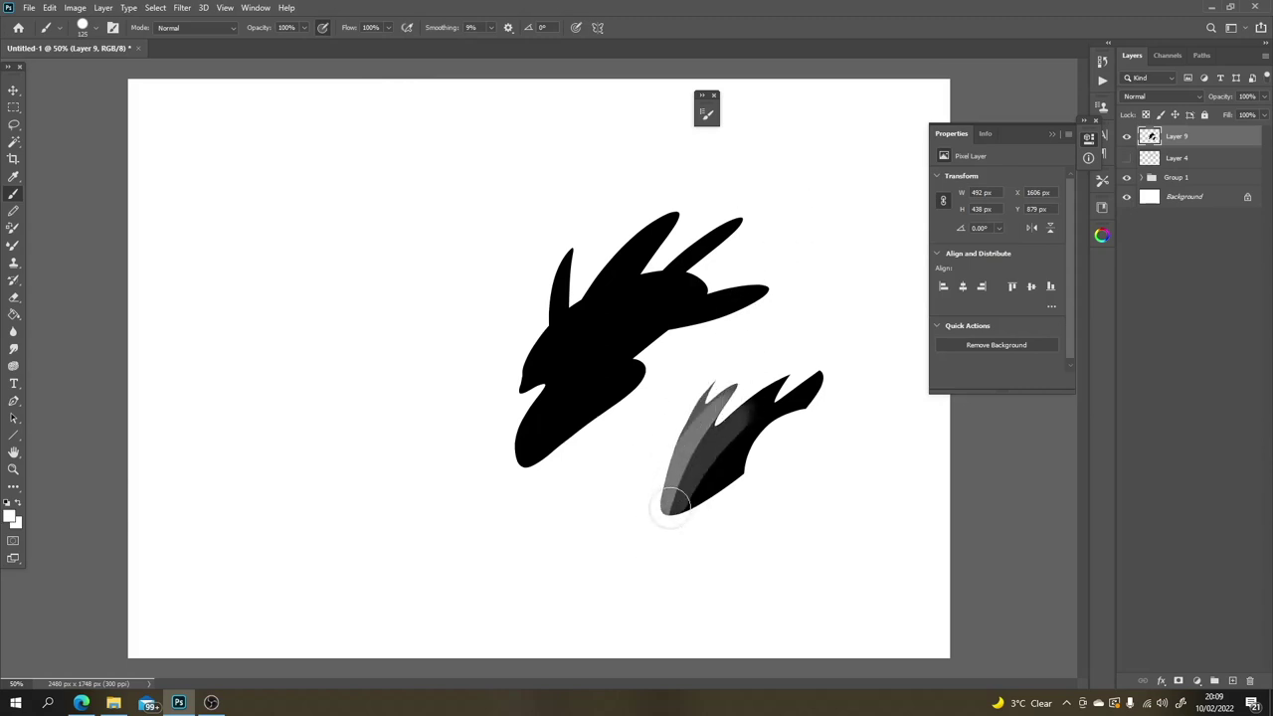
{"action": "mouse_move", "coordinate": [677, 500]}
{"action": "left_mouse_down"}
{"action": "mouse_move", "coordinate": [720, 443]}
{"action": "mouse_move", "coordinate": [801, 381]}
{"action": "left_mouse_up"}
{"action": "mouse_move", "coordinate": [676, 497]}
{"action": "left_mouse_down"}
{"action": "mouse_move", "coordinate": [829, 406]}
{"action": "mouse_move", "coordinate": [664, 509]}
{"action": "mouse_move", "coordinate": [689, 419]}
{"action": "mouse_move", "coordinate": [686, 485]}
{"action": "mouse_move", "coordinate": [701, 438]}
{"action": "left_mouse_up"}
{"action": "key", "text": "alt"}
{"action": "left_click", "coordinate": [701, 450], "text": "alt"}
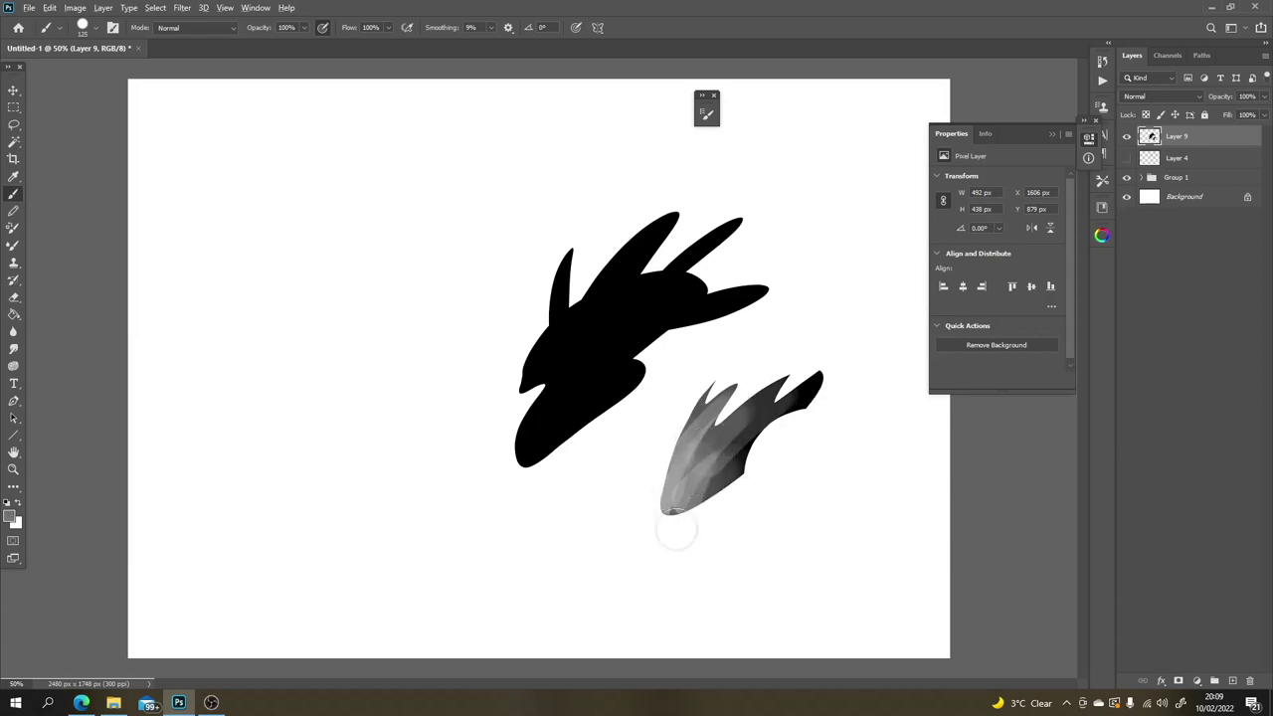
{"action": "left_click_drag", "start_coordinate": [666, 507], "coordinate": [670, 470]}
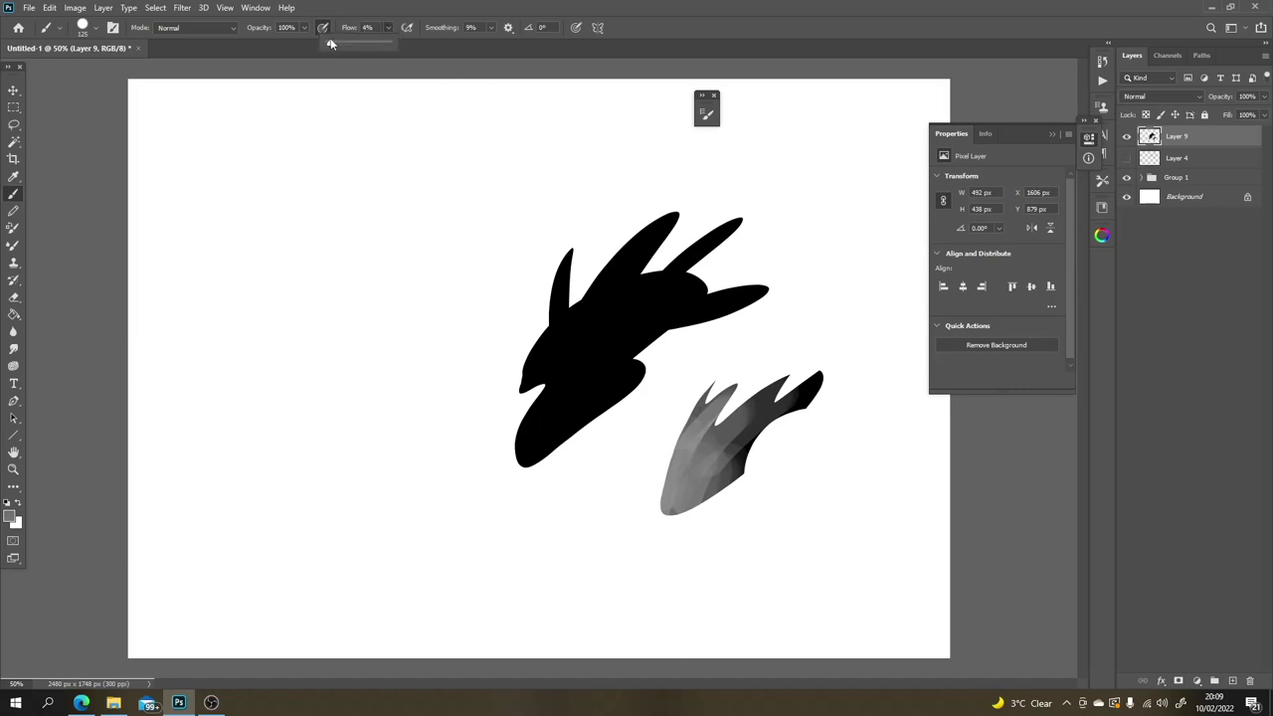
Step: Set the brush flow to 6% and blend the small shape into a smooth gradient from black tips to a light grey base
{"action": "left_click", "coordinate": [358, 65]}
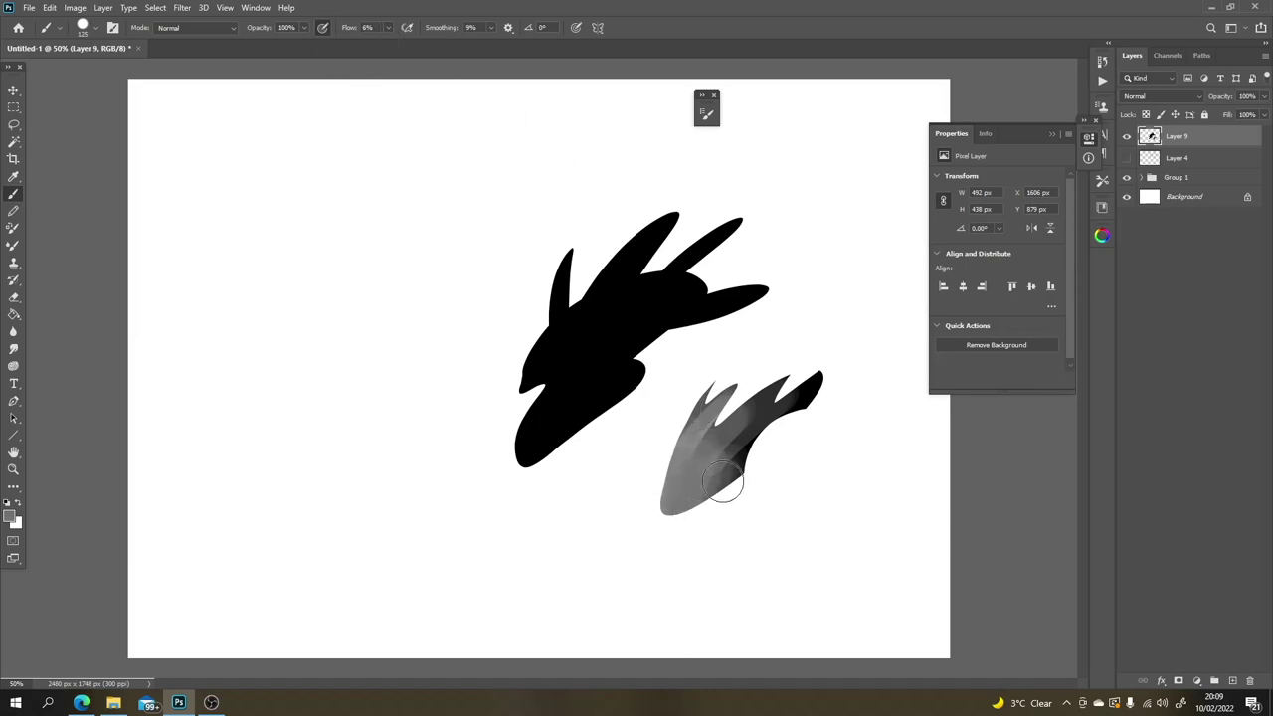
{"action": "left_click_drag", "start_coordinate": [723, 483], "coordinate": [684, 515]}
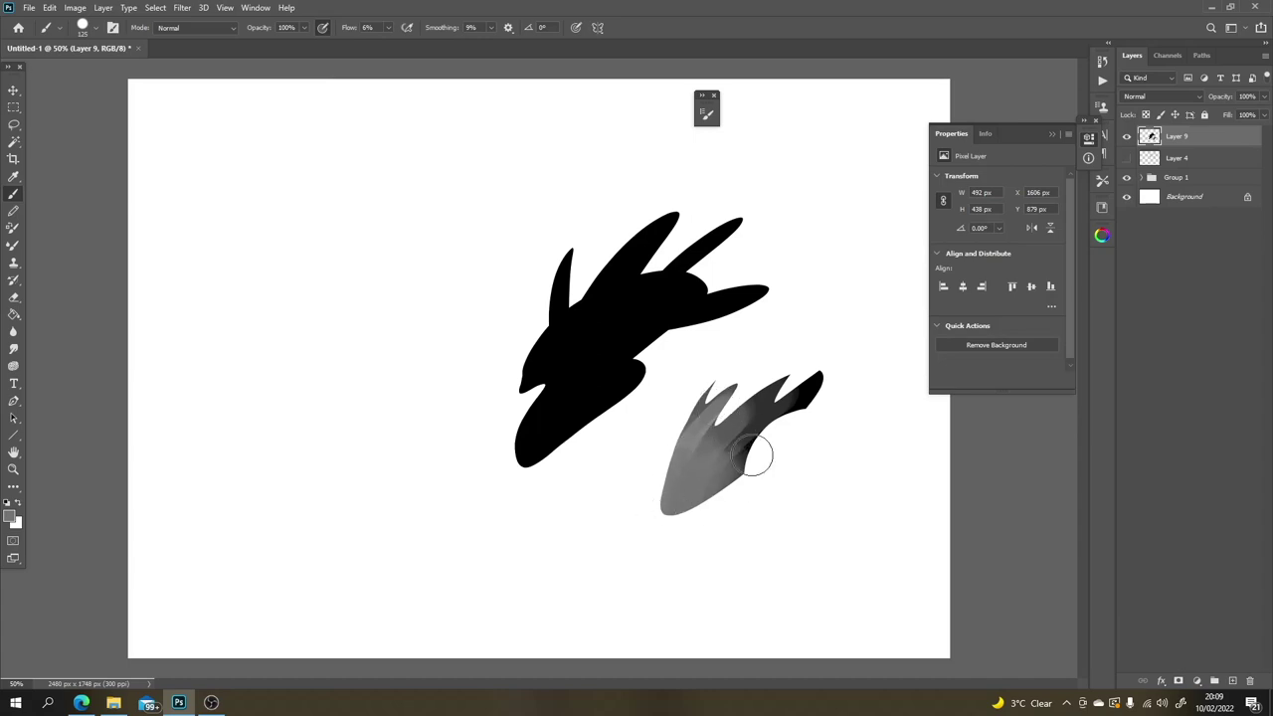
{"action": "left_click", "coordinate": [791, 393], "text": "alt"}
{"action": "mouse_move", "coordinate": [791, 392]}
{"action": "left_mouse_down"}
{"action": "mouse_move", "coordinate": [701, 464]}
{"action": "mouse_move", "coordinate": [770, 348]}
{"action": "mouse_move", "coordinate": [740, 354]}
{"action": "mouse_move", "coordinate": [676, 455]}
{"action": "mouse_move", "coordinate": [718, 425]}
{"action": "mouse_move", "coordinate": [702, 462]}
{"action": "mouse_move", "coordinate": [725, 452]}
{"action": "mouse_move", "coordinate": [764, 414]}
{"action": "mouse_move", "coordinate": [693, 434]}
{"action": "mouse_move", "coordinate": [694, 418]}
{"action": "mouse_move", "coordinate": [761, 458]}
{"action": "left_mouse_up"}
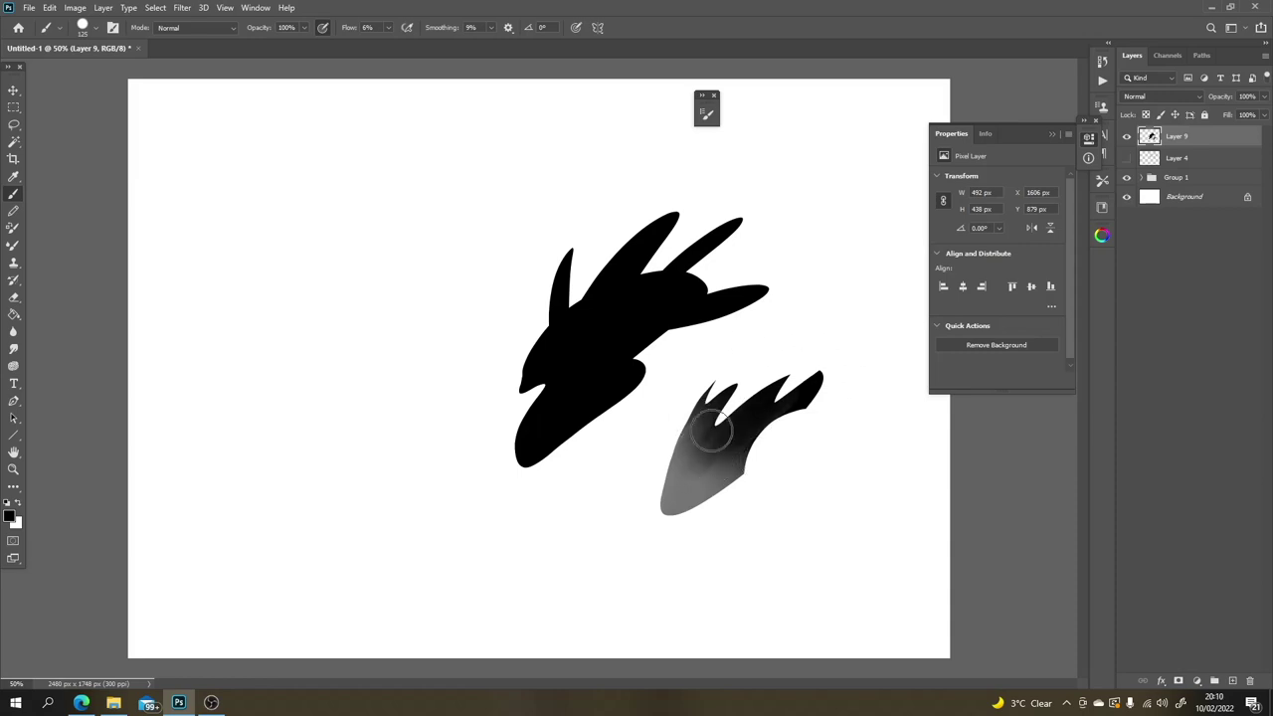
{"action": "left_click", "coordinate": [700, 499], "text": "alt"}
{"action": "mouse_move", "coordinate": [700, 499]}
{"action": "left_mouse_down"}
{"action": "mouse_move", "coordinate": [731, 444]}
{"action": "mouse_move", "coordinate": [710, 477]}
{"action": "mouse_move", "coordinate": [709, 423]}
{"action": "mouse_move", "coordinate": [672, 500]}
{"action": "mouse_move", "coordinate": [703, 478]}
{"action": "left_mouse_up"}
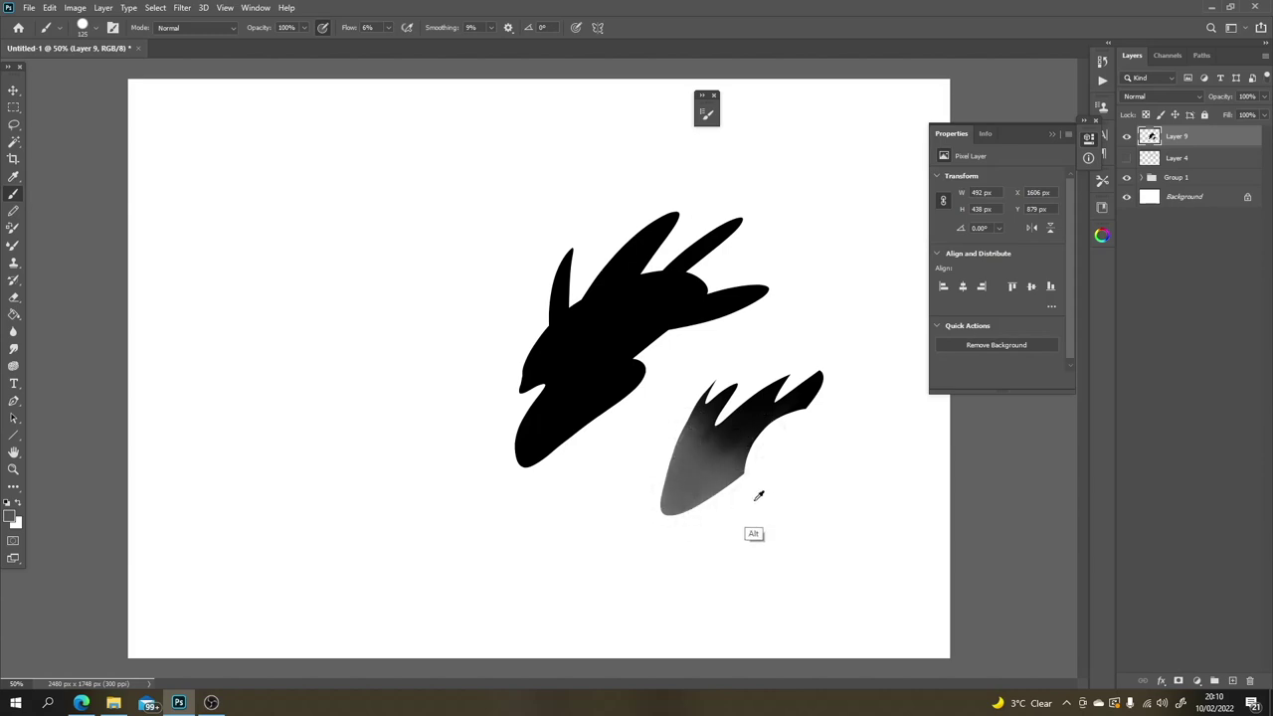
{"action": "mouse_move", "coordinate": [682, 479]}
{"action": "left_mouse_down"}
{"action": "mouse_move", "coordinate": [711, 471]}
{"action": "mouse_move", "coordinate": [674, 504]}
{"action": "mouse_move", "coordinate": [709, 503]}
{"action": "mouse_move", "coordinate": [663, 530]}
{"action": "mouse_move", "coordinate": [684, 454]}
{"action": "mouse_move", "coordinate": [687, 475]}
{"action": "mouse_move", "coordinate": [702, 468]}
{"action": "mouse_move", "coordinate": [677, 497]}
{"action": "mouse_move", "coordinate": [682, 457]}
{"action": "mouse_move", "coordinate": [675, 502]}
{"action": "mouse_move", "coordinate": [710, 469]}
{"action": "mouse_move", "coordinate": [721, 481]}
{"action": "mouse_move", "coordinate": [664, 507]}
{"action": "mouse_move", "coordinate": [673, 463]}
{"action": "left_mouse_up"}
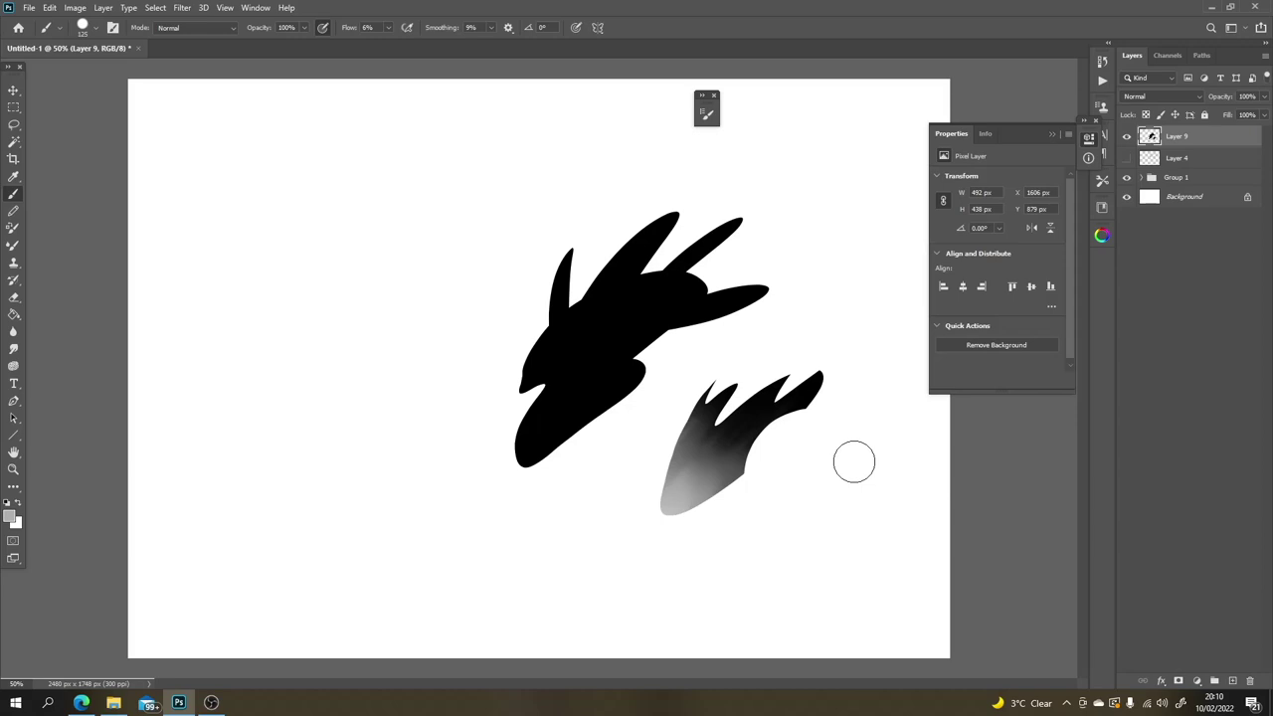
{"action": "key", "text": "l"}
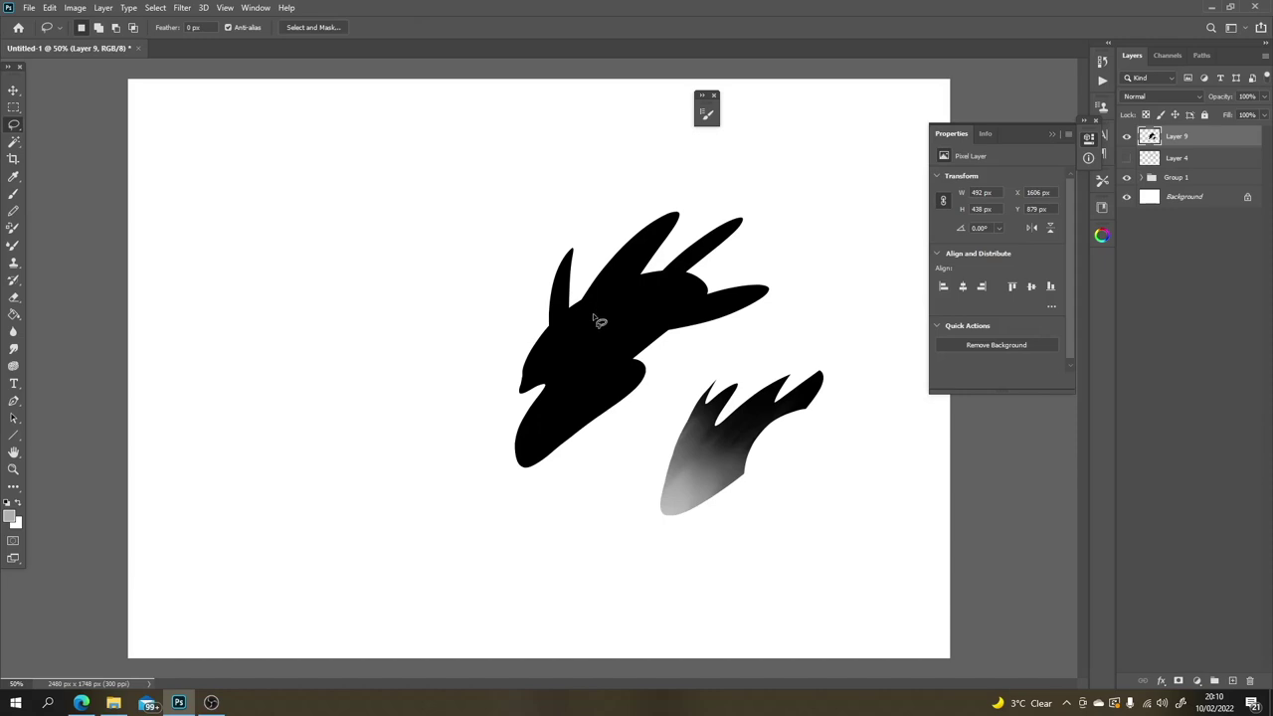
{"action": "key", "text": "w"}
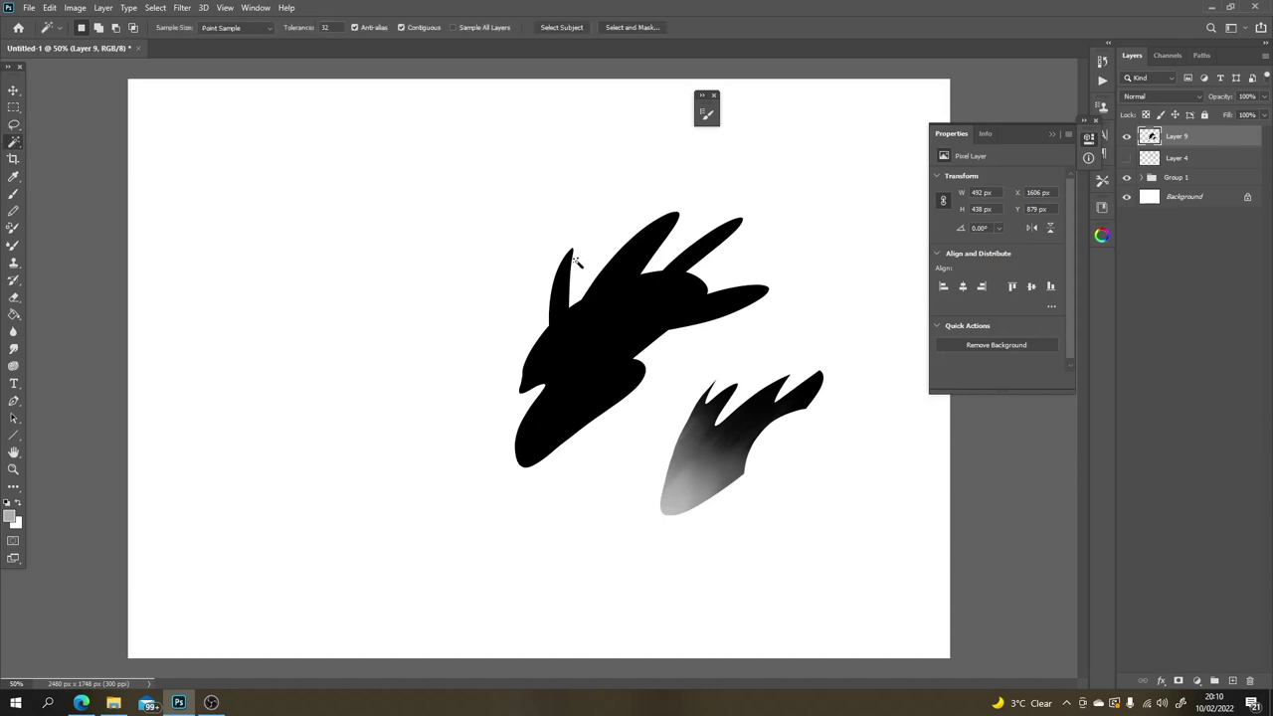
{"action": "right_click", "coordinate": [15, 140]}
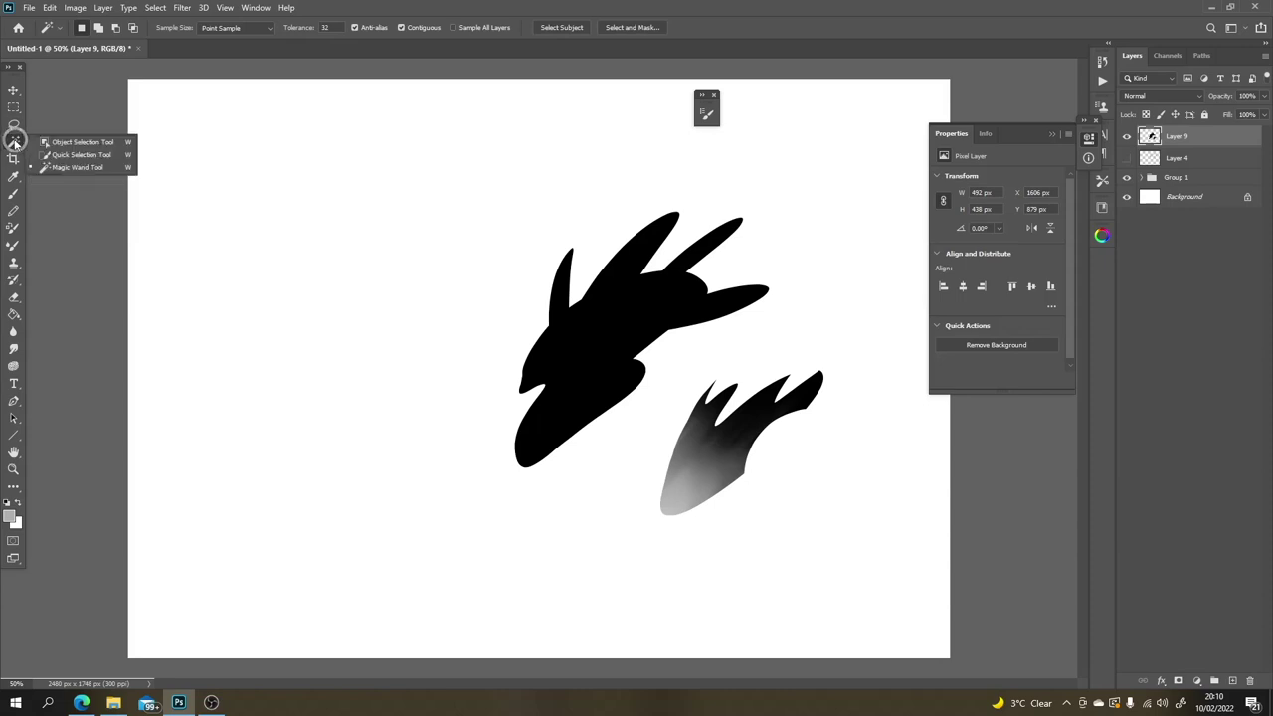
{"action": "left_click", "coordinate": [87, 169]}
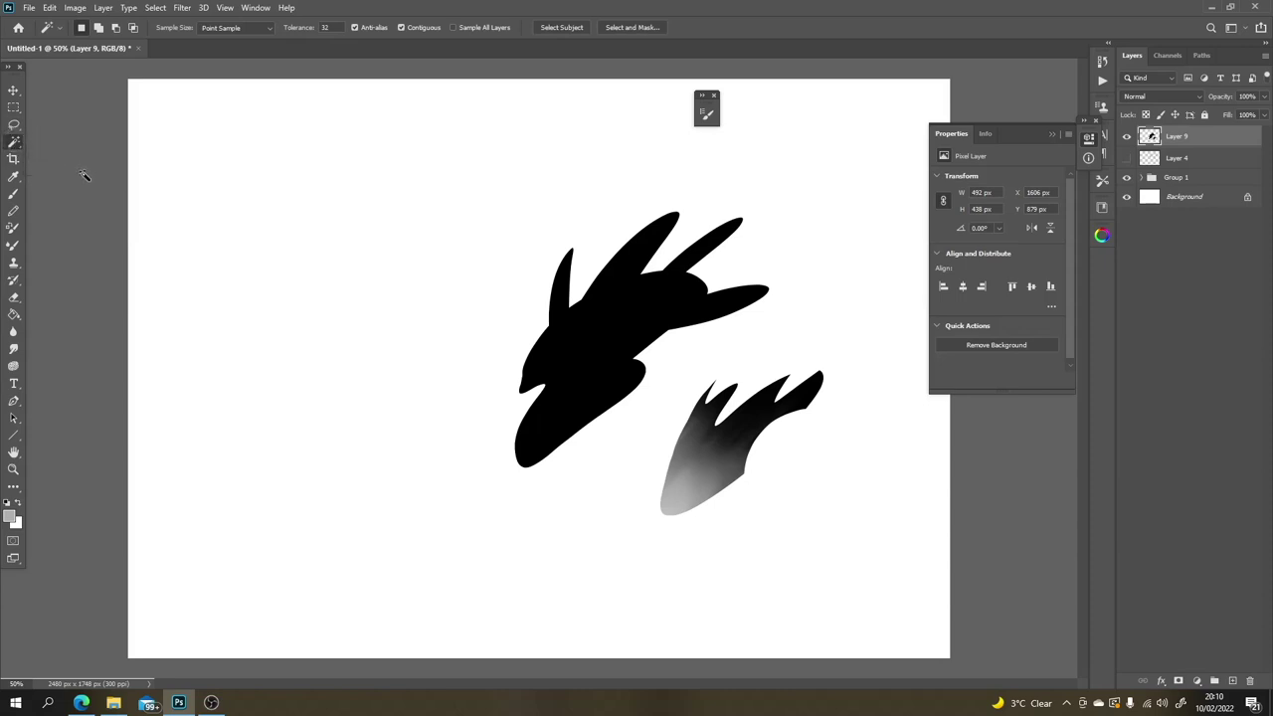
{"action": "left_click", "coordinate": [681, 295]}
{"action": "key", "text": "ctrl"}
{"action": "key", "text": "ctrl+d"}
Step: Lasso inset areas inside the large silhouette's two upper spikes and main body as one combined selection, and hide its edges
{"action": "key", "text": "l"}
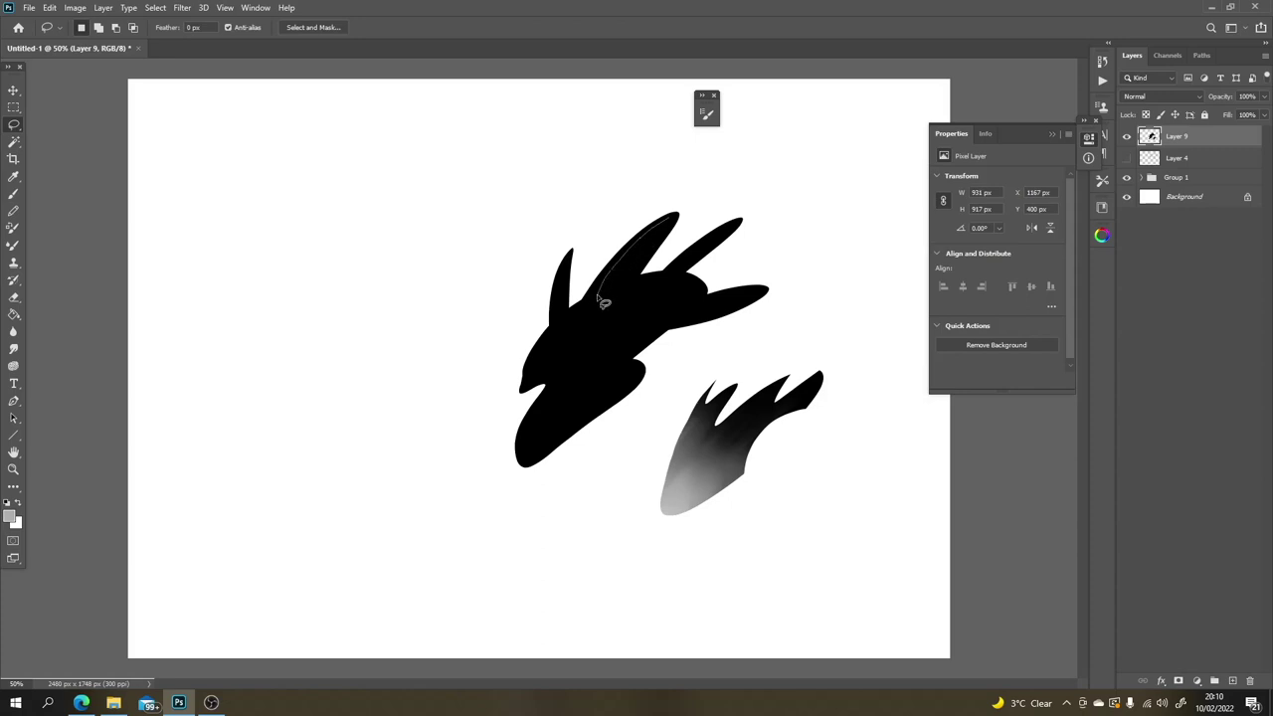
{"action": "left_click_drag", "start_coordinate": [662, 239], "coordinate": [662, 221]}
{"action": "key", "text": "shift"}
{"action": "mouse_move", "coordinate": [673, 284]}
{"action": "left_mouse_down"}
{"action": "mouse_move", "coordinate": [711, 234]}
{"action": "mouse_move", "coordinate": [739, 228]}
{"action": "mouse_move", "coordinate": [670, 280]}
{"action": "mouse_move", "coordinate": [676, 291]}
{"action": "mouse_move", "coordinate": [575, 330]}
{"action": "mouse_move", "coordinate": [530, 378]}
{"action": "mouse_move", "coordinate": [551, 330]}
{"action": "mouse_move", "coordinate": [634, 288]}
{"action": "mouse_move", "coordinate": [679, 291]}
{"action": "mouse_move", "coordinate": [689, 306]}
{"action": "mouse_move", "coordinate": [643, 316]}
{"action": "mouse_move", "coordinate": [584, 388]}
{"action": "mouse_move", "coordinate": [535, 384]}
{"action": "left_mouse_up"}
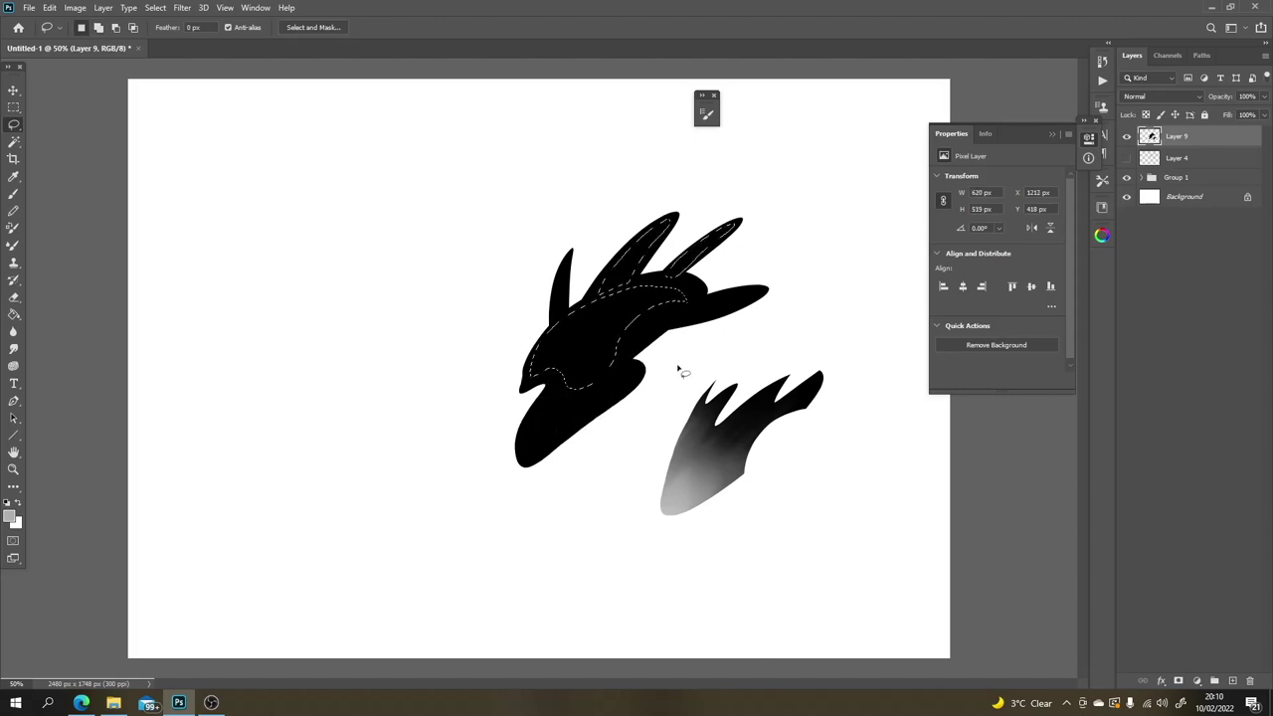
{"action": "key", "text": "b"}
{"action": "key", "text": "ctrl"}
{"action": "key", "text": "ctrl+d"}
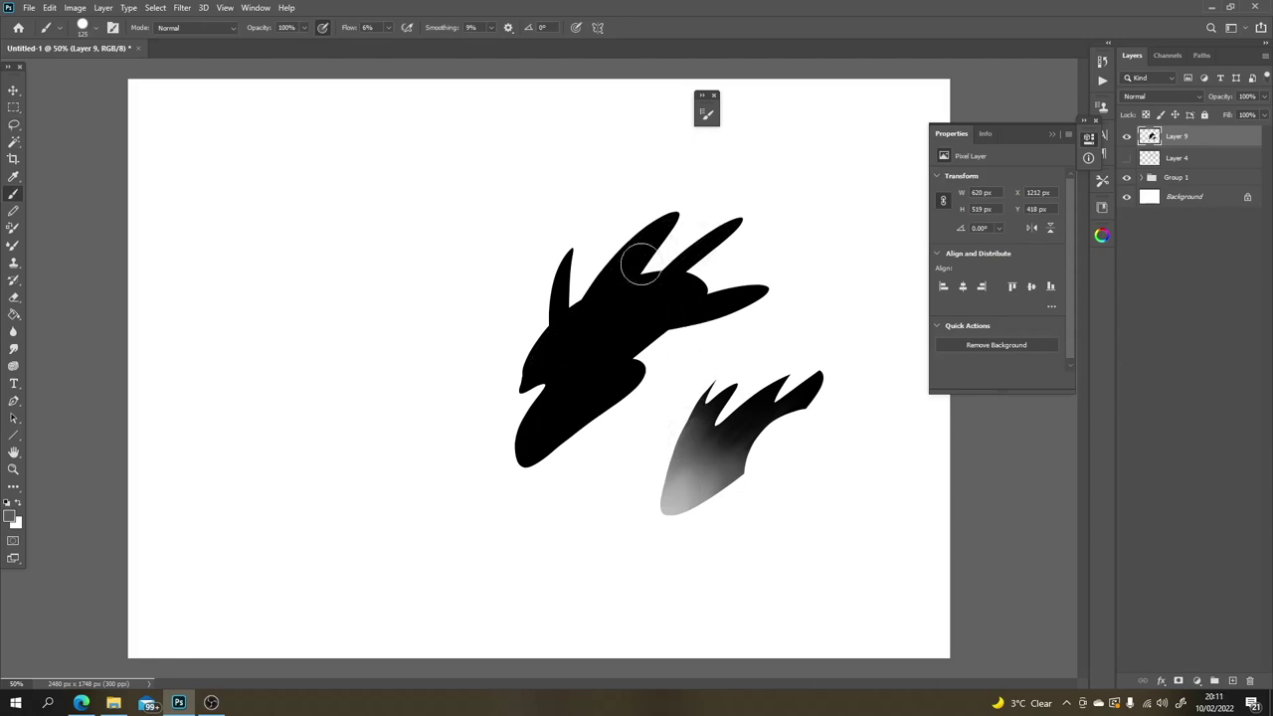
Step: Enlarge the brush to 500 px and paint a soft dark grey tone across the selected inner areas of the large silhouette
{"action": "key", "text": "bracketright"}
{"action": "key", "text": "bracketright"}
{"action": "key", "text": "bracketright"}
{"action": "key", "text": "bracketright"}
{"action": "key", "text": "bracketright"}
{"action": "key", "text": "bracketright"}
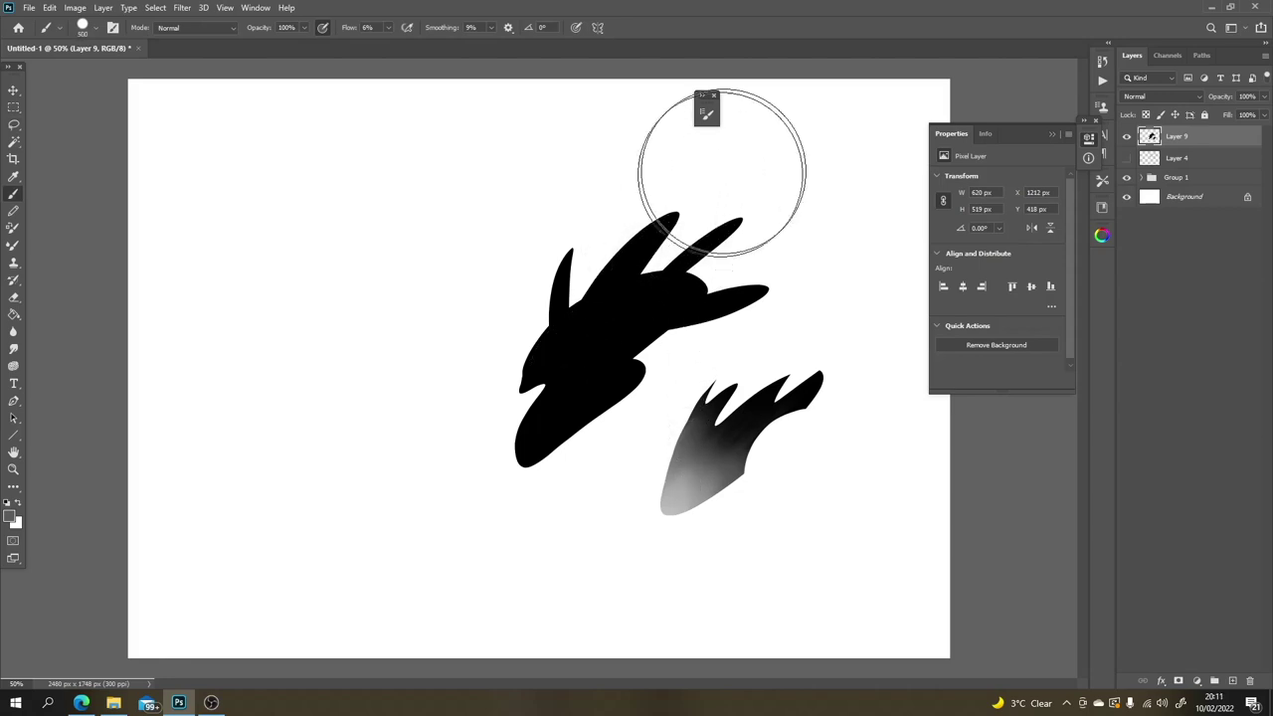
{"action": "mouse_move", "coordinate": [561, 379]}
{"action": "left_mouse_down"}
{"action": "mouse_move", "coordinate": [676, 176]}
{"action": "mouse_move", "coordinate": [756, 143]}
{"action": "mouse_move", "coordinate": [610, 170]}
{"action": "mouse_move", "coordinate": [570, 199]}
{"action": "mouse_move", "coordinate": [596, 156]}
{"action": "mouse_move", "coordinate": [611, 199]}
{"action": "mouse_move", "coordinate": [540, 427]}
{"action": "mouse_move", "coordinate": [550, 360]}
{"action": "mouse_move", "coordinate": [602, 270]}
{"action": "mouse_move", "coordinate": [673, 213]}
{"action": "mouse_move", "coordinate": [785, 227]}
{"action": "left_mouse_up"}
Step: Sample white from the canvas, shrink the brush to 80 px and lighten the selected areas of the two upper spikes
{"action": "left_click", "coordinate": [785, 226], "text": "alt"}
{"action": "key", "text": "bracketleft"}
{"action": "key", "text": "bracketleft"}
{"action": "key", "text": "bracketleft"}
{"action": "key", "text": "bracketleft"}
{"action": "key", "text": "bracketleft"}
{"action": "key", "text": "bracketleft"}
{"action": "key", "text": "bracketleft"}
{"action": "key", "text": "bracketleft"}
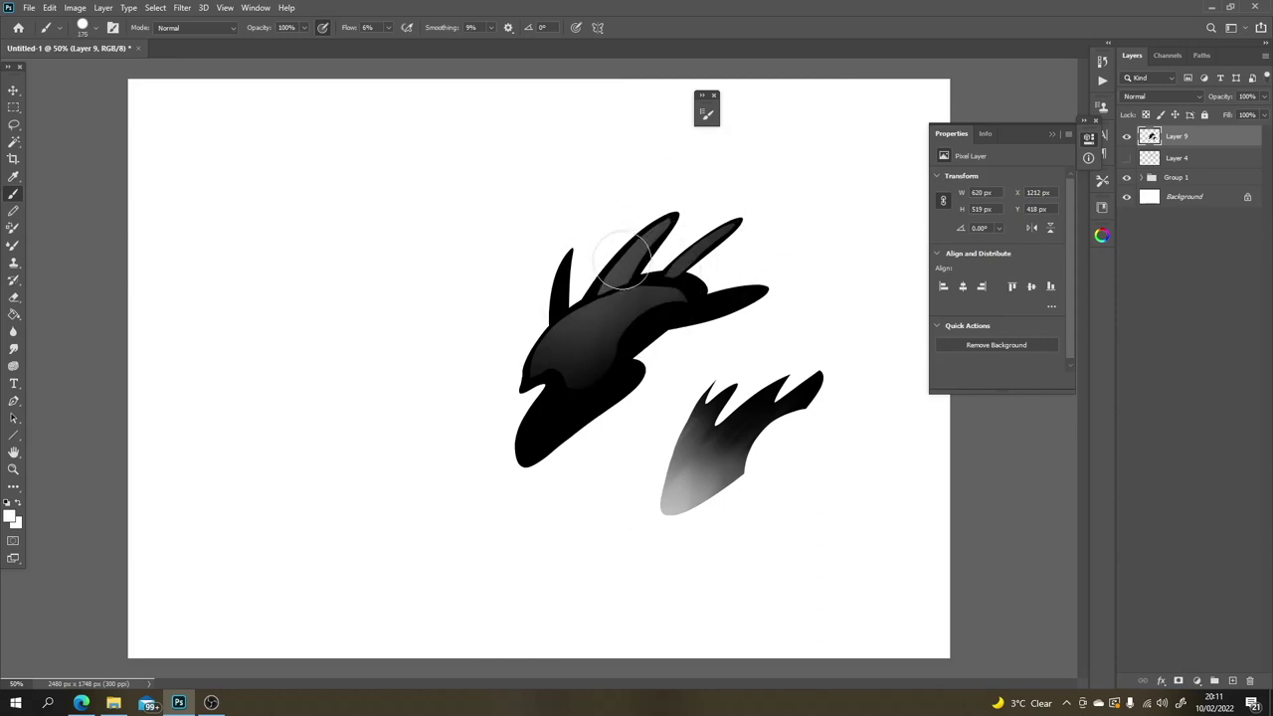
{"action": "key", "text": "bracketleft"}
{"action": "mouse_move", "coordinate": [606, 282]}
{"action": "left_mouse_down"}
{"action": "mouse_move", "coordinate": [681, 202]}
{"action": "mouse_move", "coordinate": [674, 265]}
{"action": "mouse_move", "coordinate": [724, 225]}
{"action": "mouse_move", "coordinate": [673, 264]}
{"action": "mouse_move", "coordinate": [767, 207]}
{"action": "left_mouse_up"}
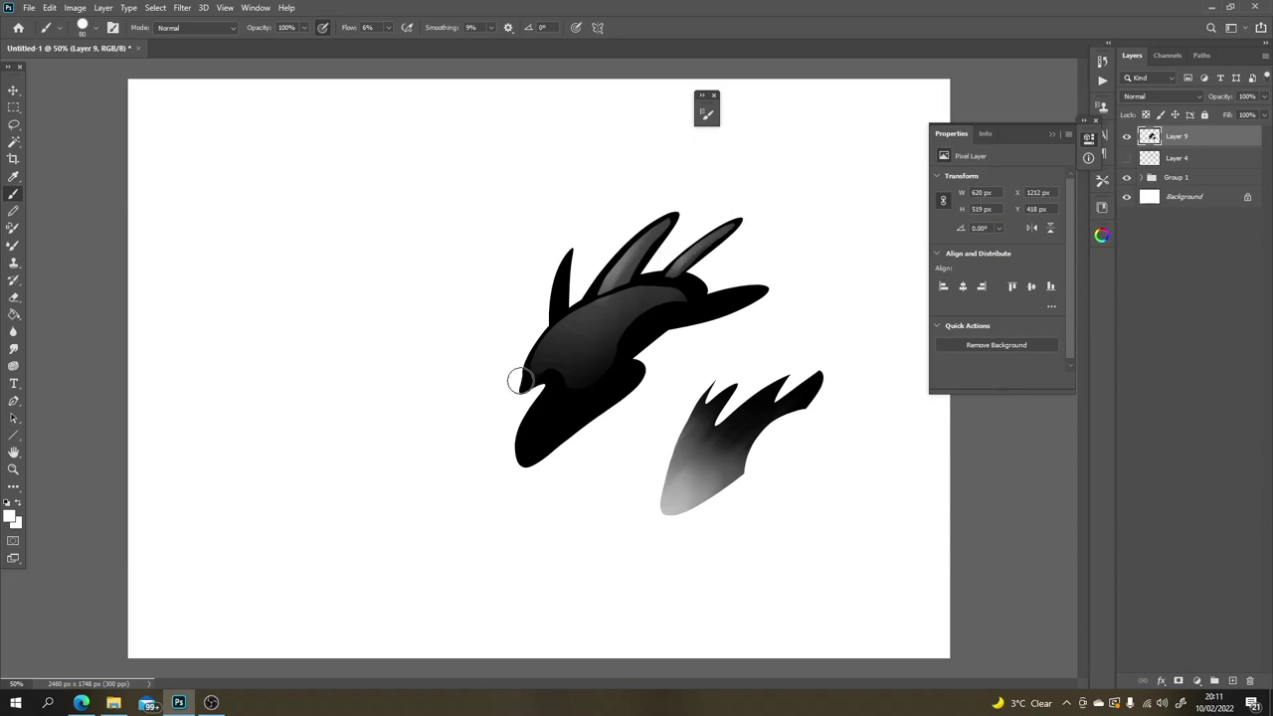
Step: Brush highlights along the upper curve of the large silhouette's body with white, and smooth them with a sampled grey
{"action": "mouse_move", "coordinate": [519, 381]}
{"action": "left_mouse_down"}
{"action": "mouse_move", "coordinate": [611, 286]}
{"action": "mouse_move", "coordinate": [541, 359]}
{"action": "mouse_move", "coordinate": [593, 321]}
{"action": "left_mouse_up"}
{"action": "left_click_drag", "start_coordinate": [549, 366], "coordinate": [660, 302]}
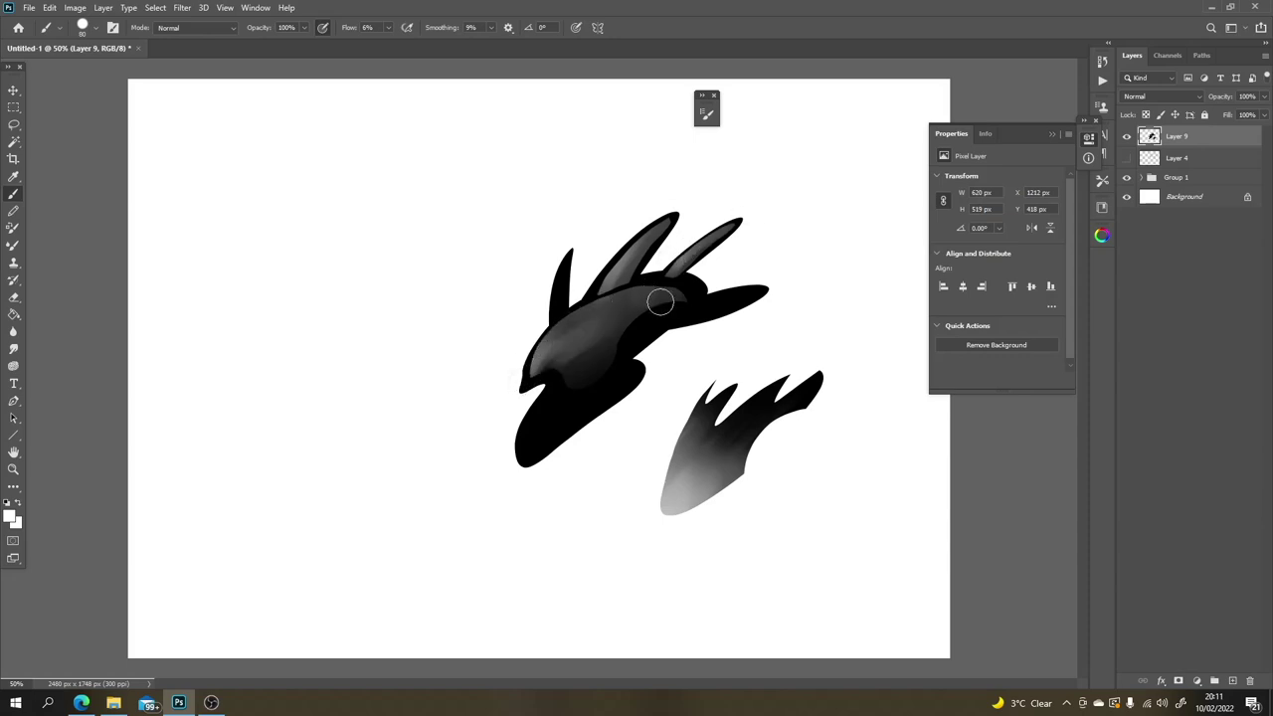
{"action": "left_click_drag", "start_coordinate": [536, 364], "coordinate": [611, 313]}
{"action": "left_click", "coordinate": [567, 333], "text": "alt"}
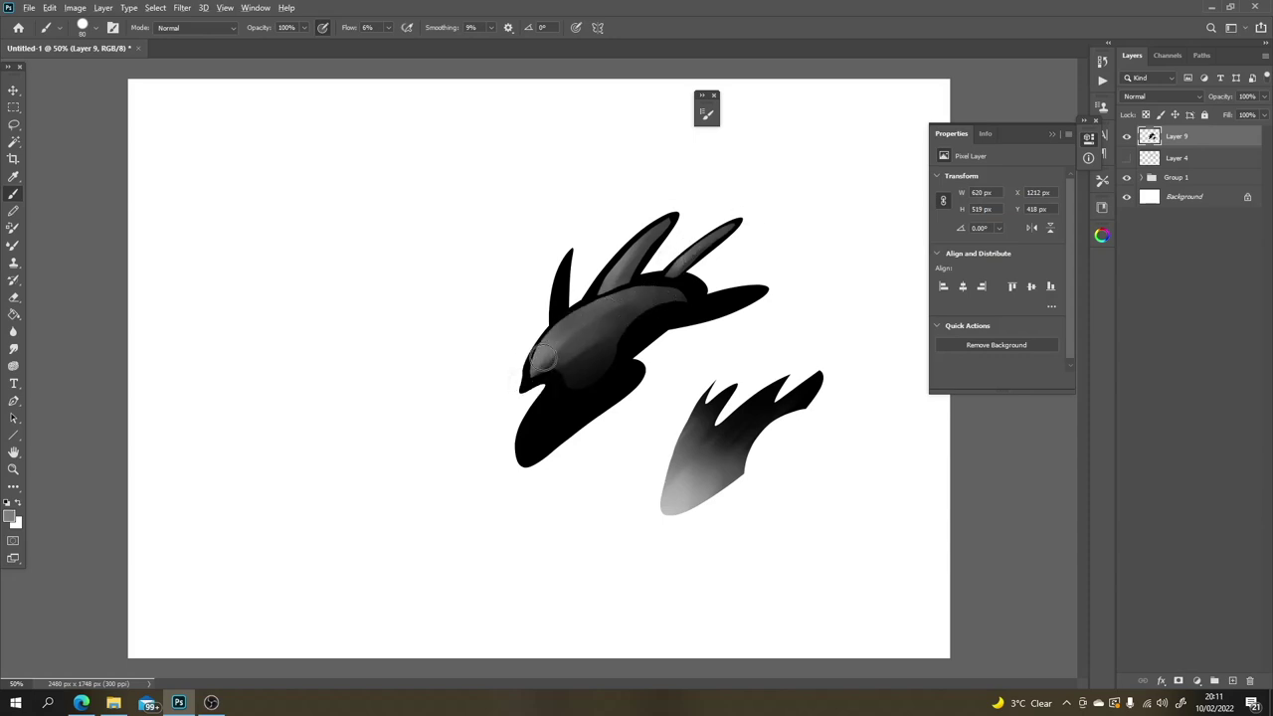
{"action": "left_click_drag", "start_coordinate": [545, 360], "coordinate": [656, 299]}
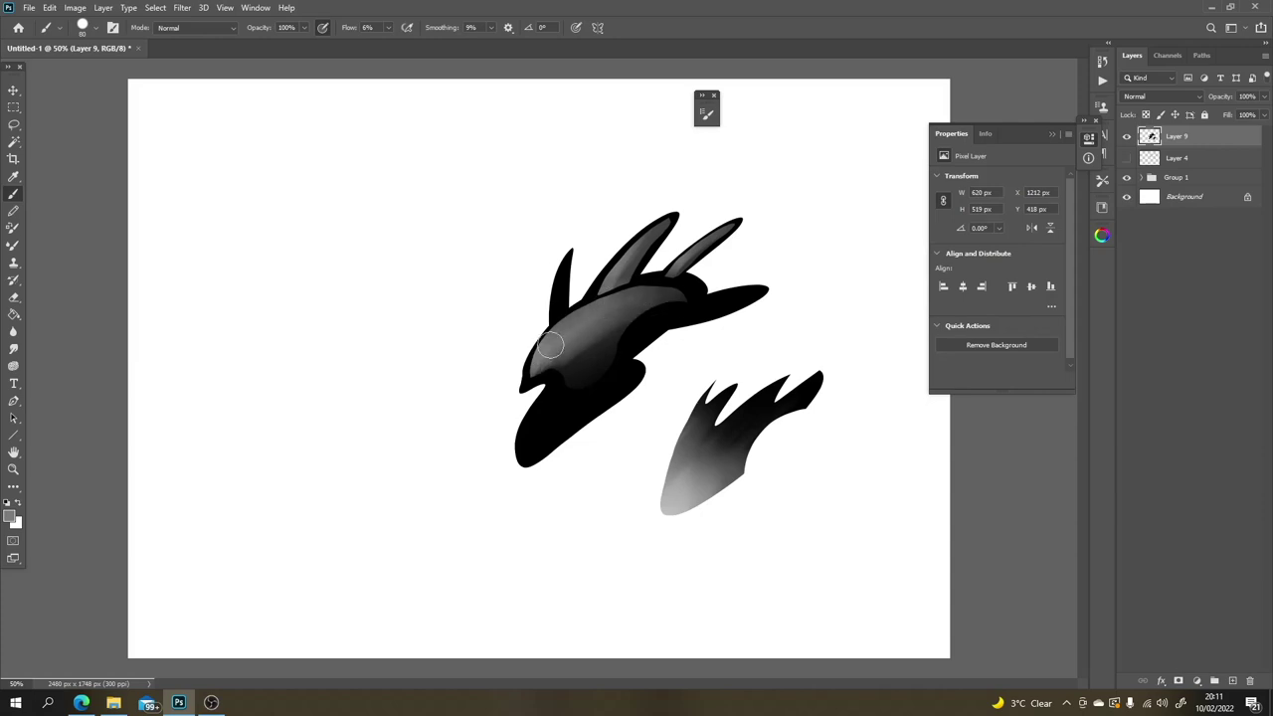
{"action": "left_click_drag", "start_coordinate": [551, 345], "coordinate": [646, 301]}
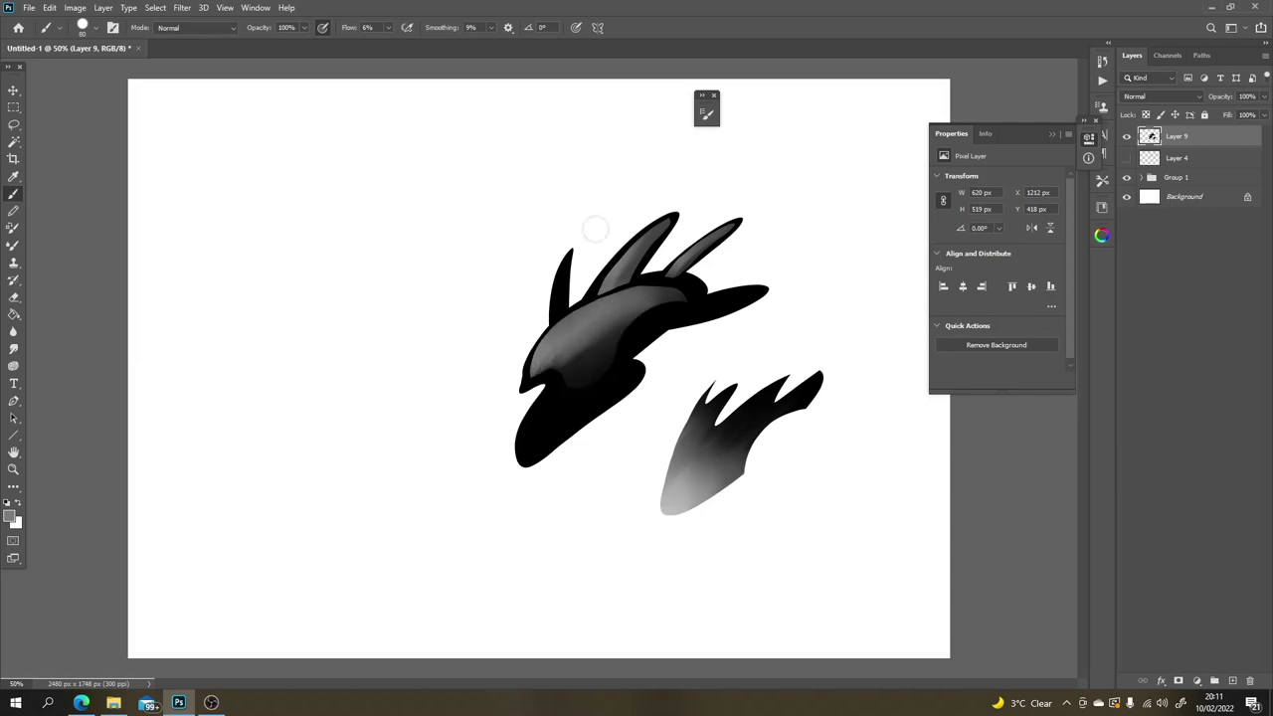
Step: Switch to a soft round brush, enlarge it to 200 px and darken the silhouette's grey inner areas with default black
{"action": "right_click", "coordinate": [646, 206]}
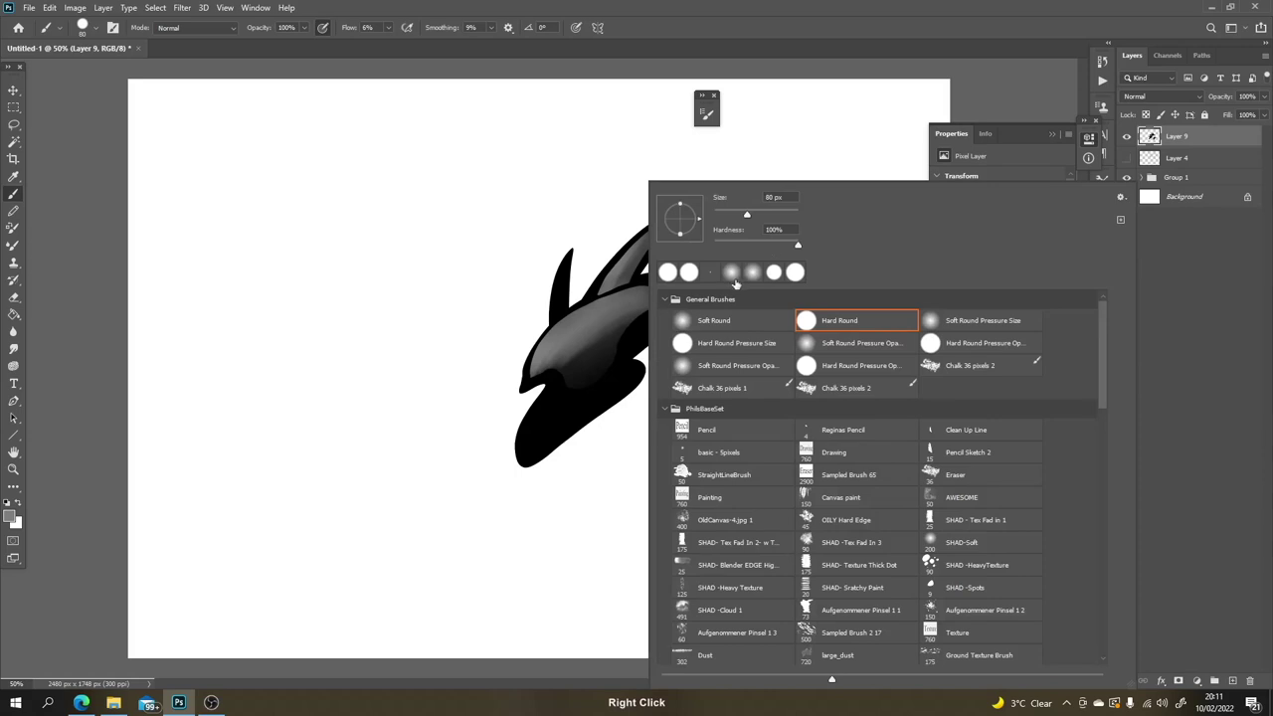
{"action": "key", "text": "Return"}
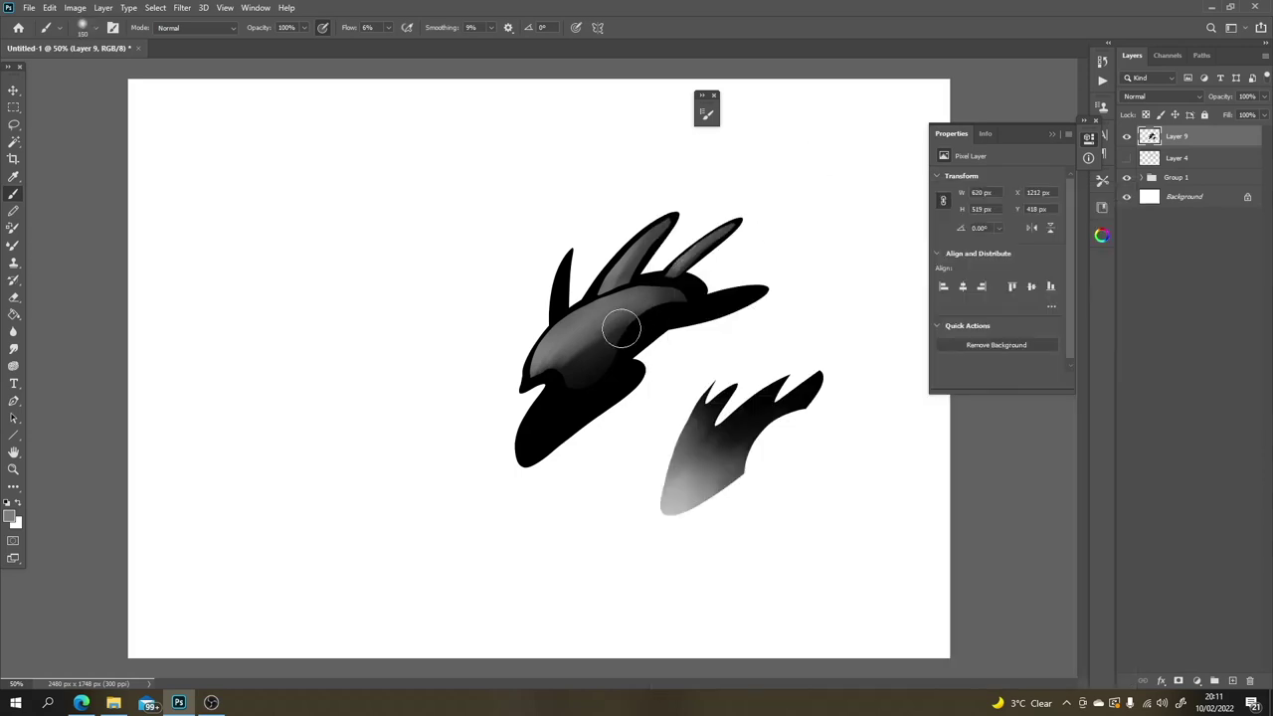
{"action": "left_click_drag", "start_coordinate": [621, 329], "coordinate": [597, 355]}
{"action": "key", "text": "bracketright"}
{"action": "key", "text": "bracketright"}
{"action": "key", "text": "d"}
{"action": "mouse_move", "coordinate": [690, 293]}
{"action": "left_mouse_down"}
{"action": "mouse_move", "coordinate": [530, 392]}
{"action": "mouse_move", "coordinate": [682, 284]}
{"action": "mouse_move", "coordinate": [631, 281]}
{"action": "mouse_move", "coordinate": [529, 371]}
{"action": "mouse_move", "coordinate": [593, 308]}
{"action": "mouse_move", "coordinate": [702, 230]}
{"action": "mouse_move", "coordinate": [746, 221]}
{"action": "mouse_move", "coordinate": [543, 359]}
{"action": "mouse_move", "coordinate": [649, 244]}
{"action": "mouse_move", "coordinate": [648, 330]}
{"action": "mouse_move", "coordinate": [731, 226]}
{"action": "mouse_move", "coordinate": [674, 240]}
{"action": "mouse_move", "coordinate": [527, 368]}
{"action": "mouse_move", "coordinate": [640, 304]}
{"action": "left_mouse_up"}
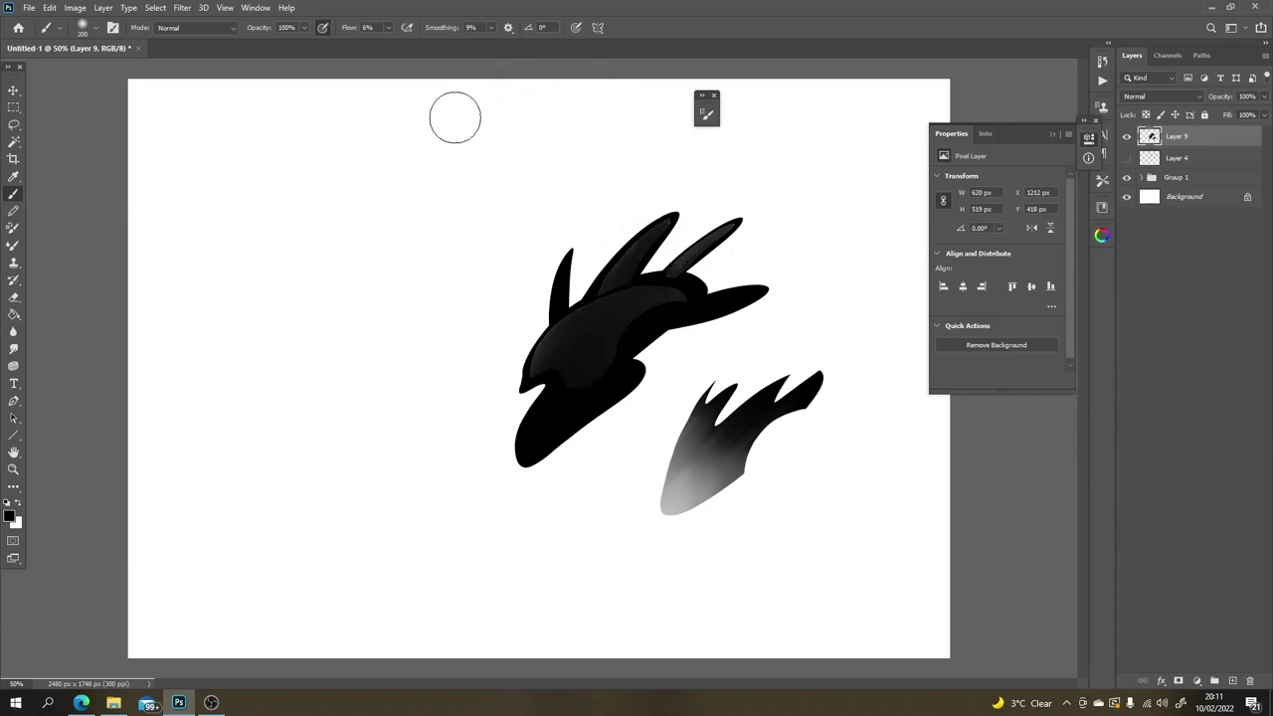
Step: Raise the brush flow to 52%, sample grey from the small silhouette, enlarge the brush to 500 px and lighten the large silhouette's inner areas
{"action": "left_click_drag", "start_coordinate": [404, 41], "coordinate": [413, 42]}
{"action": "left_click", "coordinate": [696, 472], "text": "alt"}
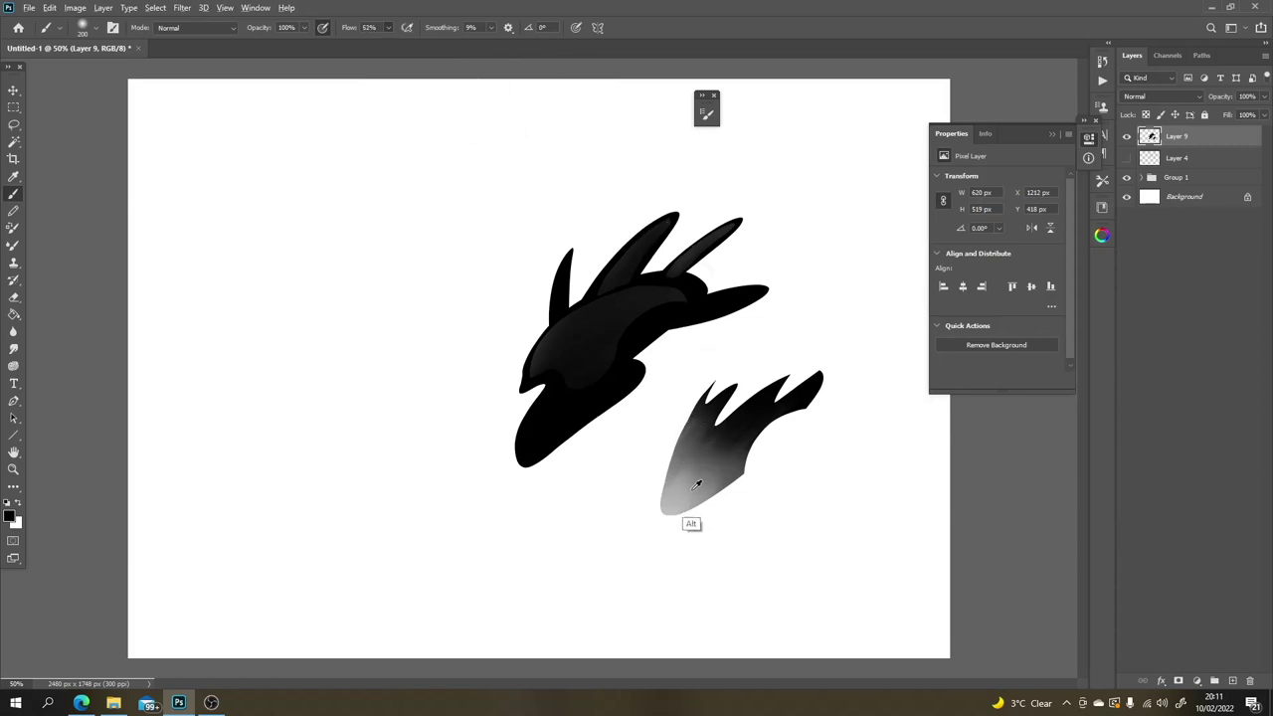
{"action": "left_click_drag", "start_coordinate": [545, 363], "coordinate": [630, 298]}
{"action": "key", "text": "bracketright"}
{"action": "key", "text": "bracketright"}
{"action": "key", "text": "bracketright"}
{"action": "key", "text": "bracketright"}
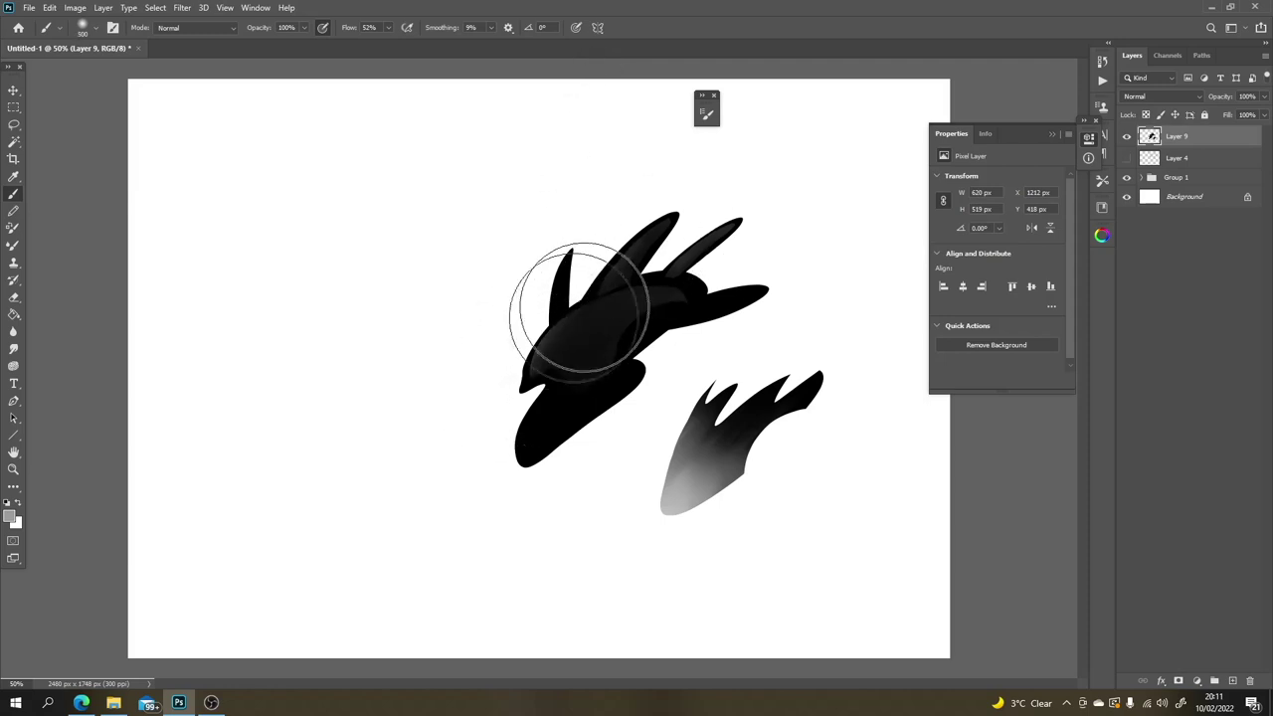
{"action": "mouse_move", "coordinate": [707, 185]}
{"action": "left_mouse_down"}
{"action": "mouse_move", "coordinate": [657, 274]}
{"action": "mouse_move", "coordinate": [600, 285]}
{"action": "mouse_move", "coordinate": [788, 224]}
{"action": "mouse_move", "coordinate": [653, 285]}
{"action": "mouse_move", "coordinate": [712, 217]}
{"action": "mouse_move", "coordinate": [744, 249]}
{"action": "mouse_move", "coordinate": [538, 353]}
{"action": "mouse_move", "coordinate": [680, 235]}
{"action": "mouse_move", "coordinate": [633, 308]}
{"action": "mouse_move", "coordinate": [532, 358]}
{"action": "mouse_move", "coordinate": [721, 233]}
{"action": "mouse_move", "coordinate": [538, 383]}
{"action": "mouse_move", "coordinate": [718, 273]}
{"action": "mouse_move", "coordinate": [677, 326]}
{"action": "left_mouse_up"}
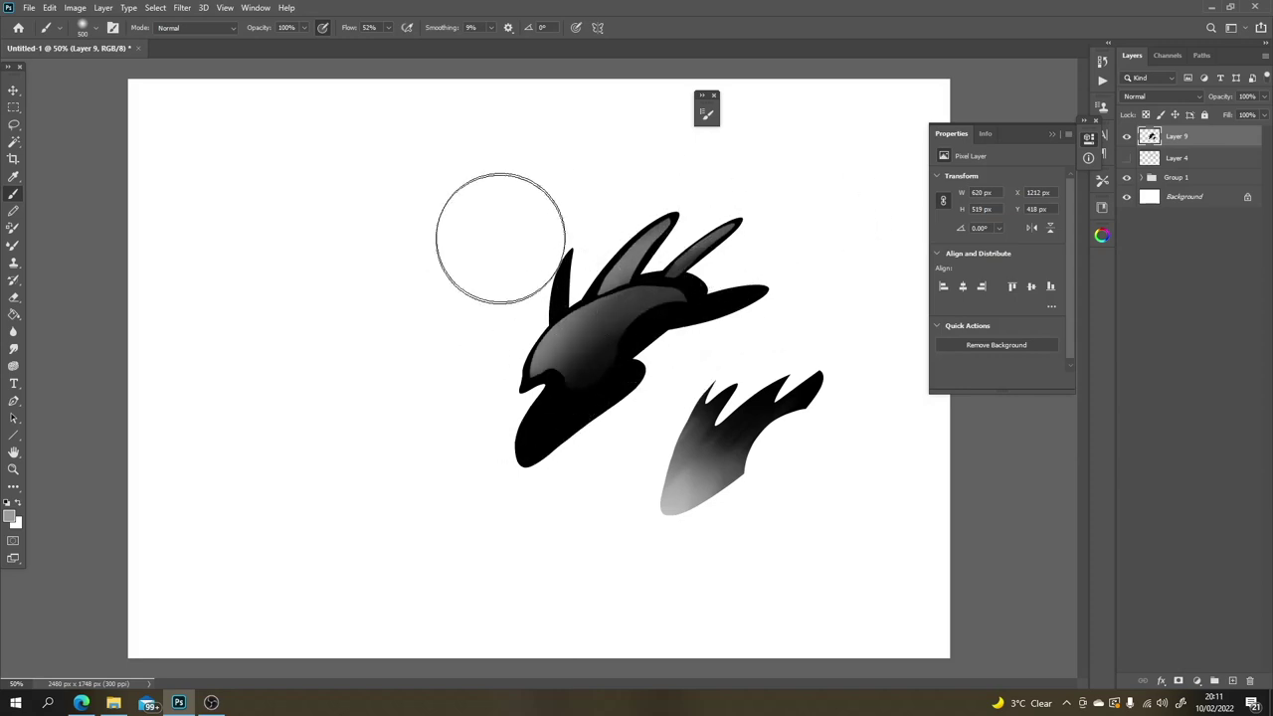
Step: Try a wide soft grey stroke on the empty canvas beside the large silhouette, and undo it
{"action": "right_click", "coordinate": [521, 239]}
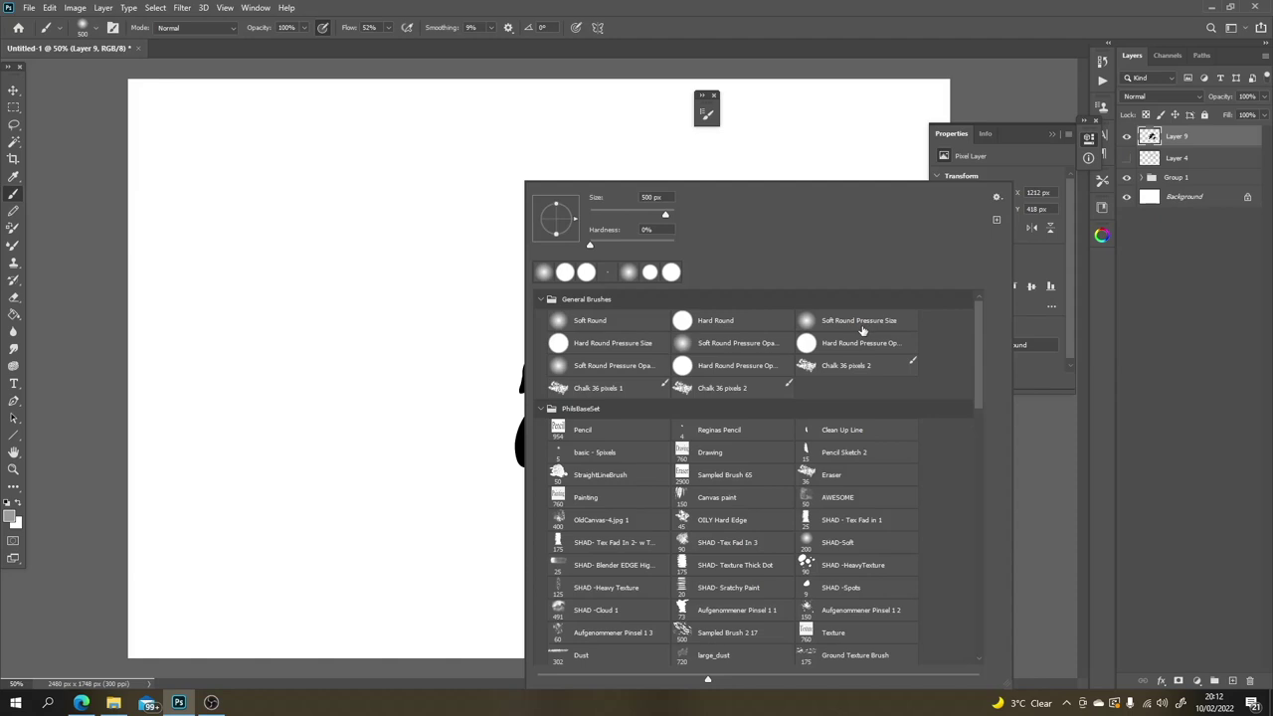
{"action": "left_click", "coordinate": [452, 406]}
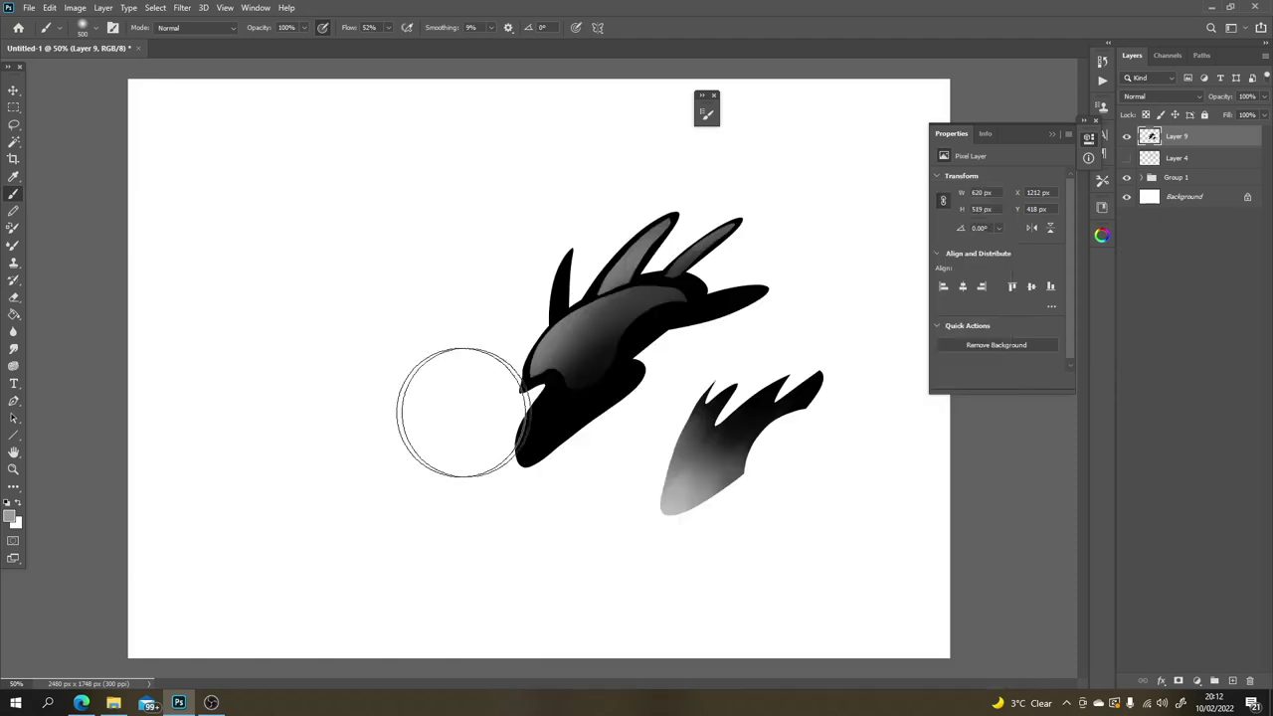
{"action": "mouse_move", "coordinate": [454, 270]}
{"action": "left_mouse_down"}
{"action": "mouse_move", "coordinate": [465, 538]}
{"action": "mouse_move", "coordinate": [439, 326]}
{"action": "mouse_move", "coordinate": [472, 250]}
{"action": "mouse_move", "coordinate": [477, 535]}
{"action": "mouse_move", "coordinate": [492, 227]}
{"action": "mouse_move", "coordinate": [460, 494]}
{"action": "left_mouse_up"}
{"action": "key", "text": "ctrl+z"}
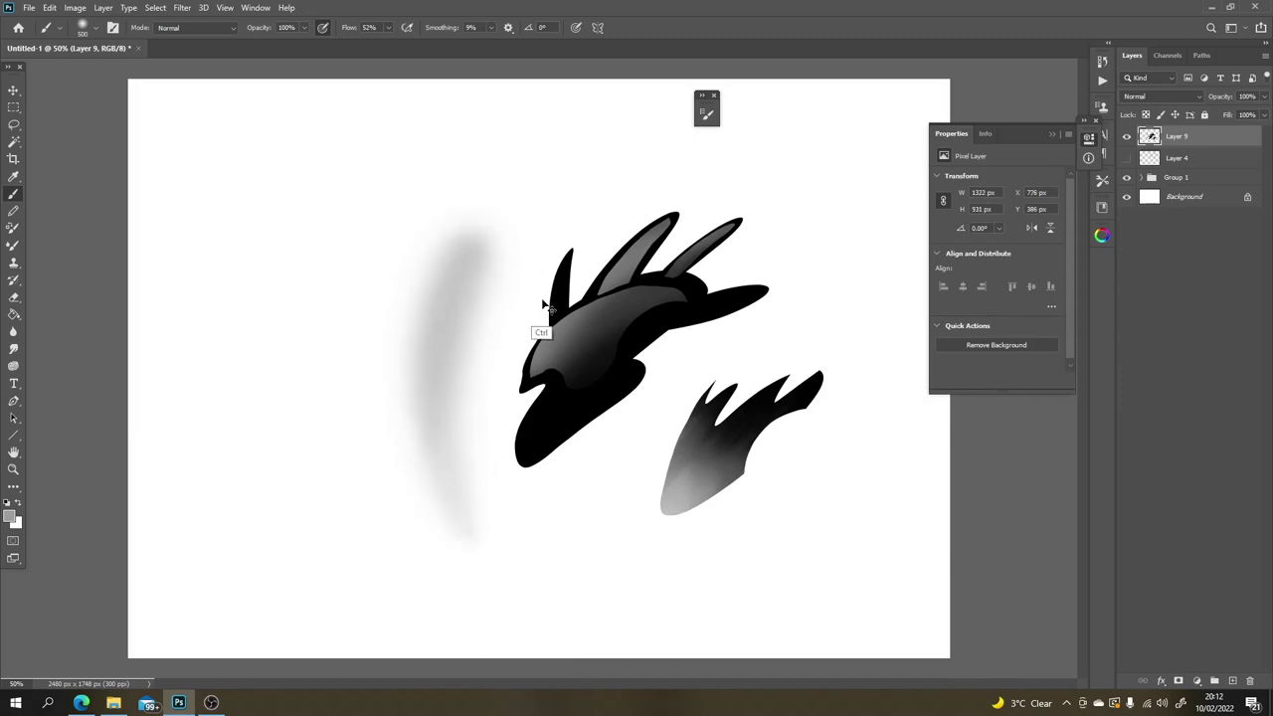
{"action": "key", "text": "ctrl+z"}
Step: Sample black from the large silhouette and shrink the brush to 175 px
{"action": "left_click", "coordinate": [545, 418], "text": "alt"}
{"action": "key", "text": "bracketleft"}
{"action": "key", "text": "bracketleft"}
{"action": "key", "text": "bracketleft"}
{"action": "key", "text": "bracketleft"}
{"action": "key", "text": "bracketleft"}
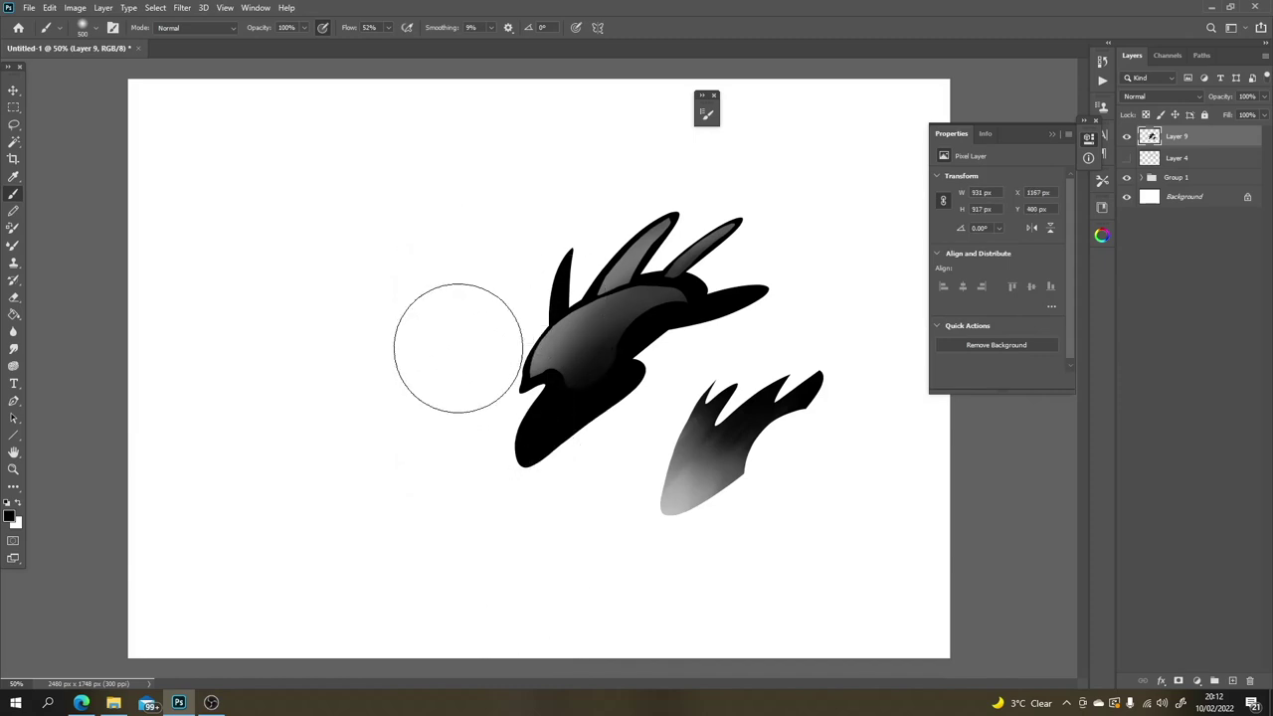
Step: Try two soft curved black strokes on the empty canvas beside the large silhouette, and undo both
{"action": "left_click_drag", "start_coordinate": [535, 149], "coordinate": [470, 535]}
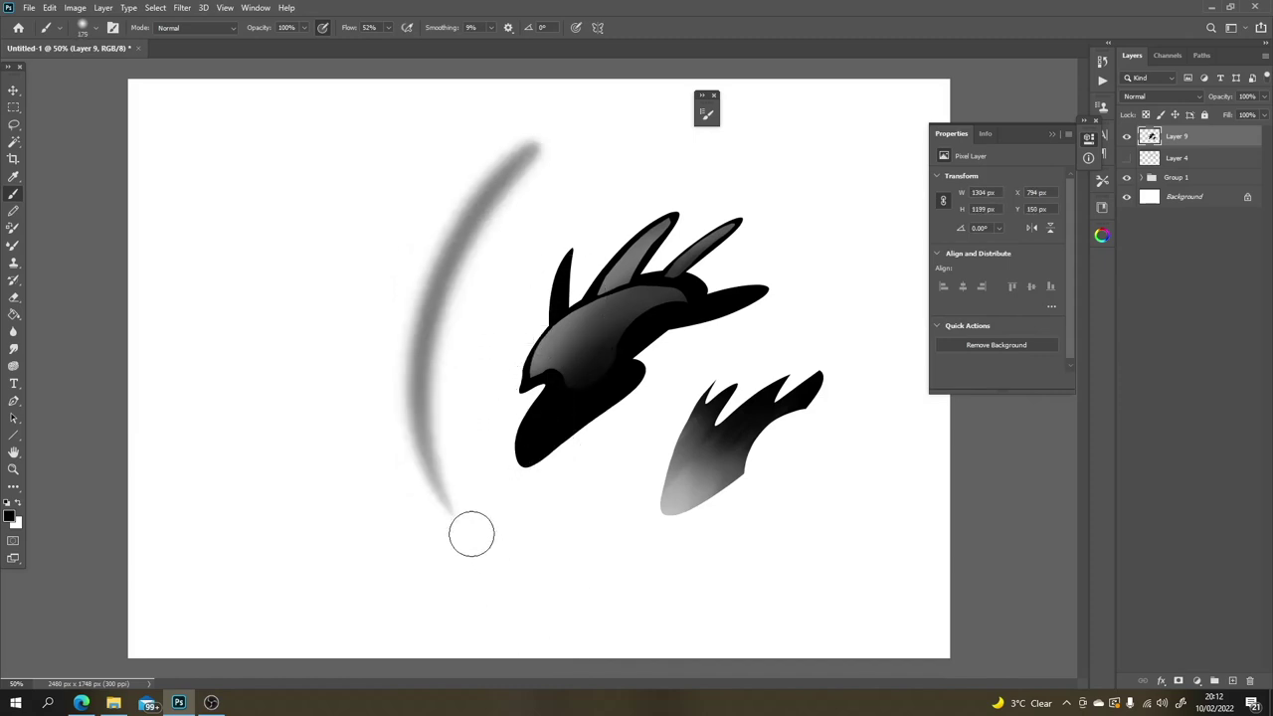
{"action": "mouse_move", "coordinate": [426, 375]}
{"action": "left_mouse_down"}
{"action": "mouse_move", "coordinate": [433, 462]}
{"action": "mouse_move", "coordinate": [500, 568]}
{"action": "left_mouse_up"}
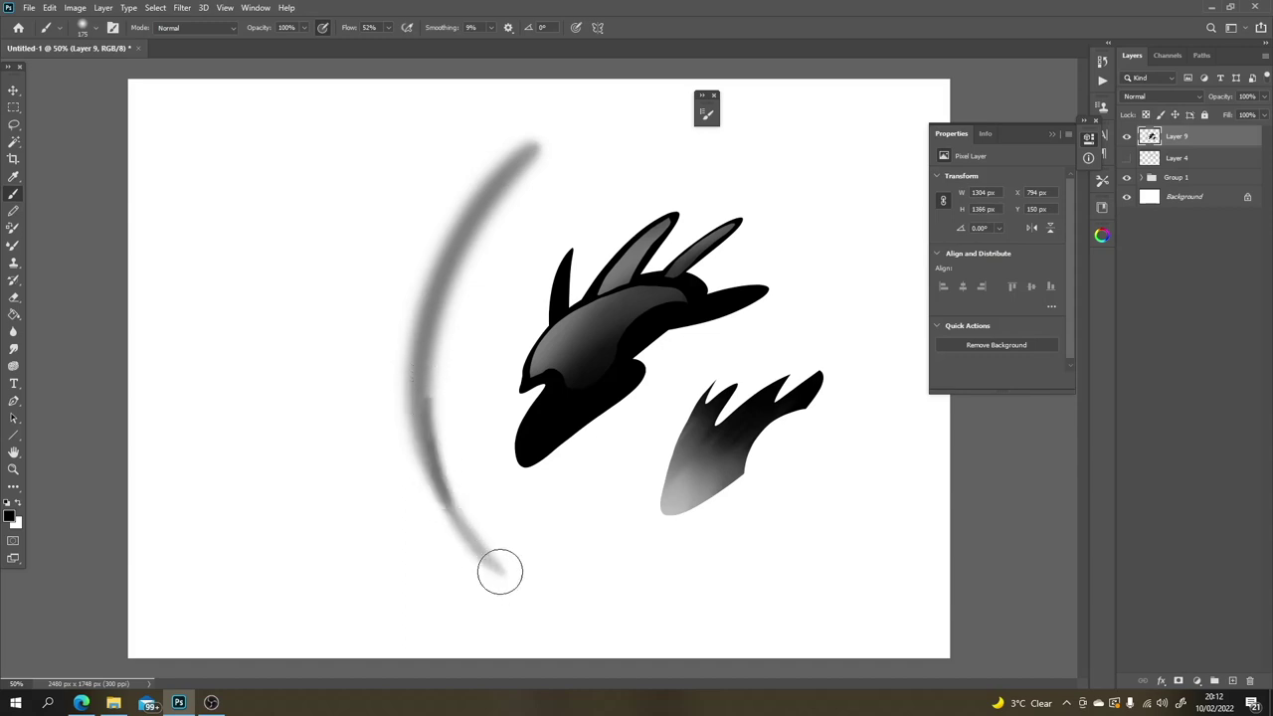
{"action": "key", "text": "ctrl+z"}
{"action": "key", "text": "ctrl+z"}
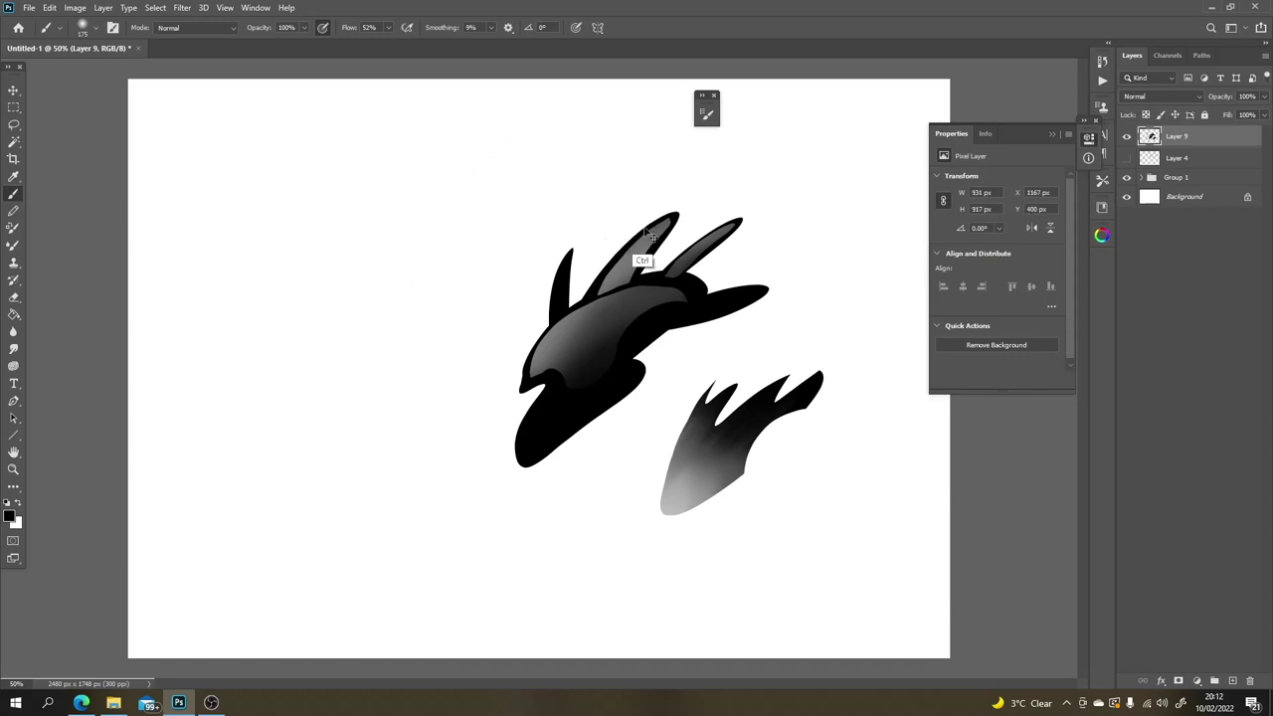
Step: Switch to the Soft Round brush and enlarge it to 500 px
{"action": "right_click", "coordinate": [715, 338]}
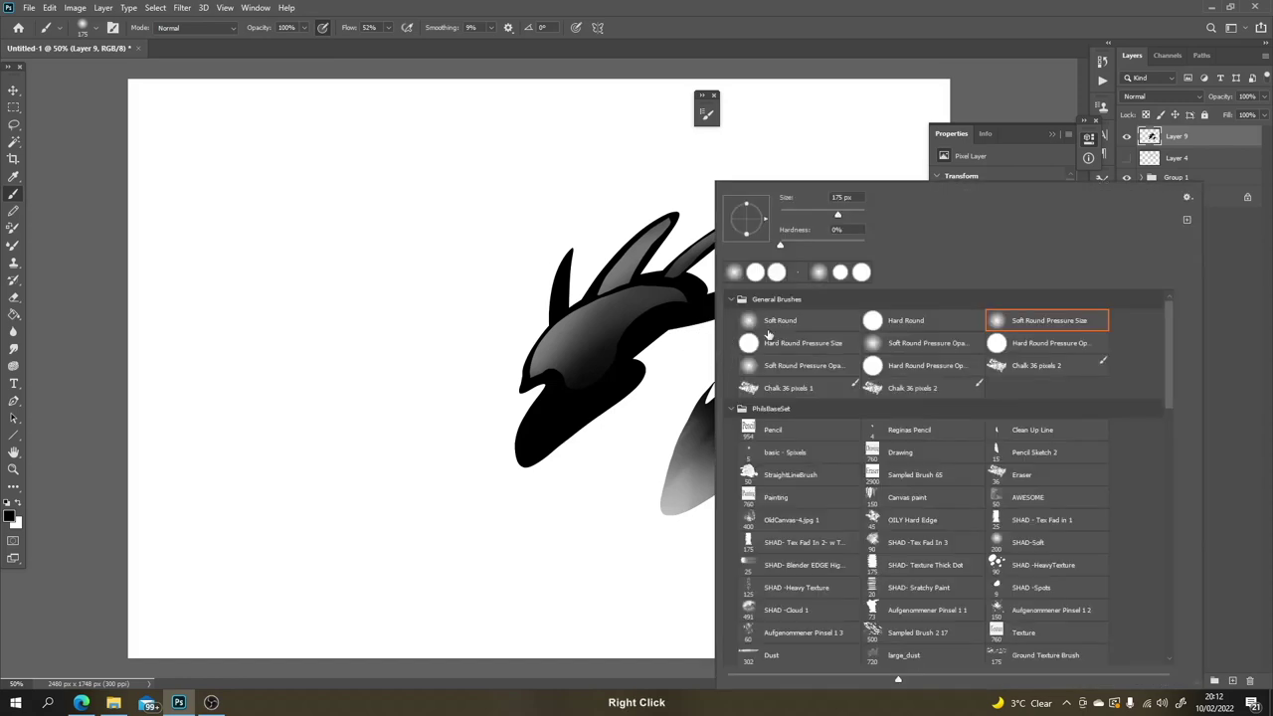
{"action": "left_click", "coordinate": [780, 320]}
{"action": "left_click", "coordinate": [470, 420]}
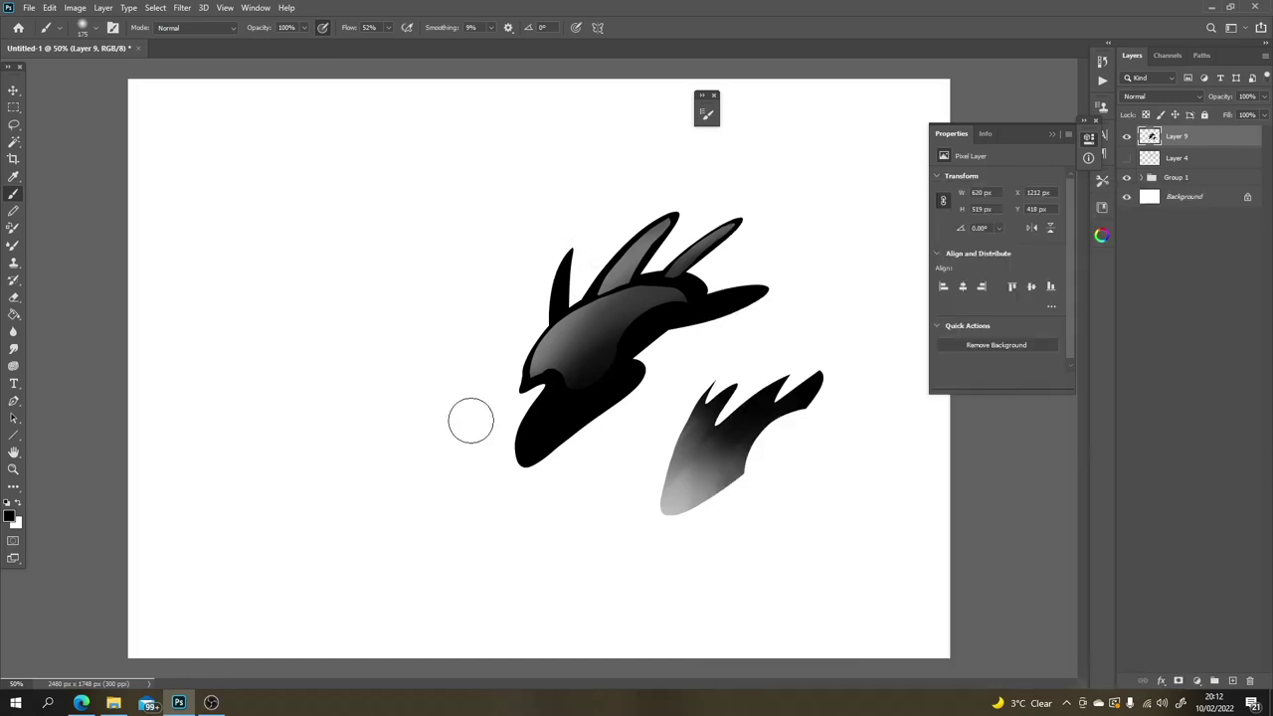
{"action": "key", "text": "bracketright"}
{"action": "key", "text": "bracketright"}
{"action": "key", "text": "bracketright"}
{"action": "key", "text": "bracketright"}
{"action": "key", "text": "bracketright"}
{"action": "key", "text": "bracketright"}
{"action": "key", "text": "bracketright"}
{"action": "key", "text": "bracketright"}
{"action": "key", "text": "bracketright"}
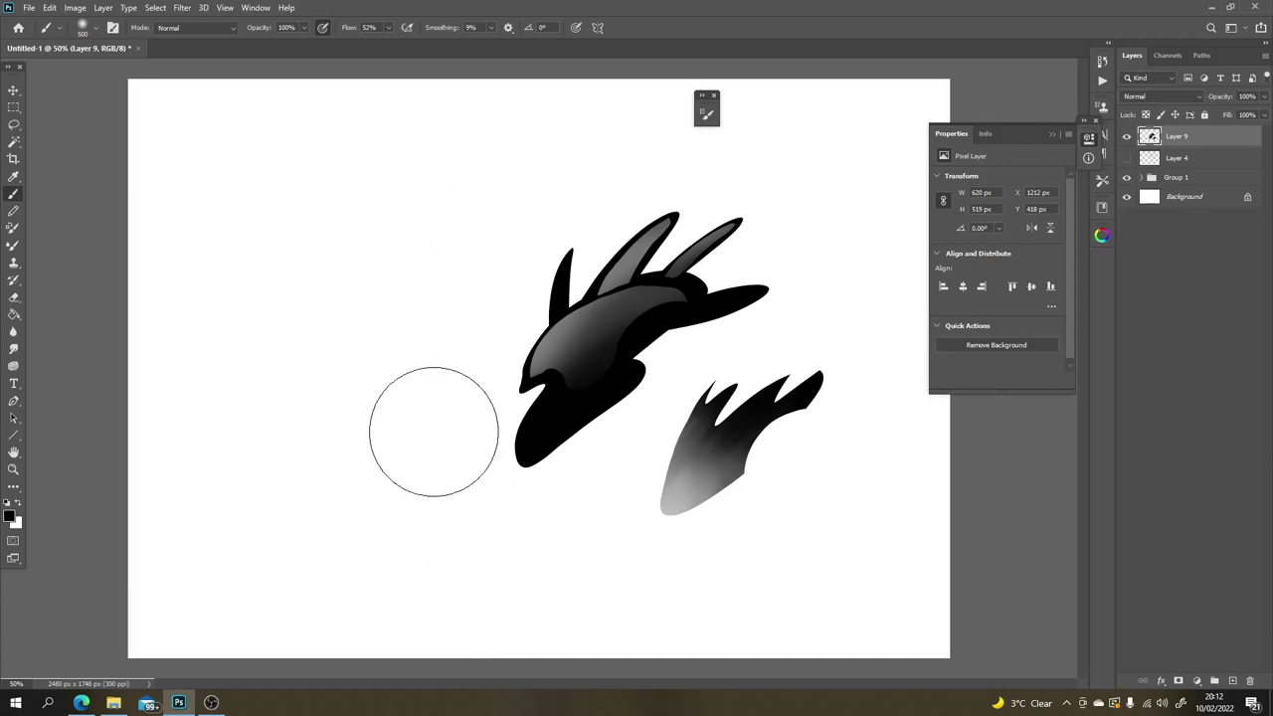
Step: Try broad soft black strokes across the canvas and over the large silhouette, and undo the last one
{"action": "left_click", "coordinate": [532, 155]}
{"action": "mouse_move", "coordinate": [424, 448]}
{"action": "left_mouse_down"}
{"action": "mouse_move", "coordinate": [430, 330]}
{"action": "mouse_move", "coordinate": [482, 220]}
{"action": "mouse_move", "coordinate": [530, 162]}
{"action": "mouse_move", "coordinate": [454, 528]}
{"action": "mouse_move", "coordinate": [443, 328]}
{"action": "mouse_move", "coordinate": [518, 174]}
{"action": "mouse_move", "coordinate": [468, 507]}
{"action": "mouse_move", "coordinate": [462, 377]}
{"action": "mouse_move", "coordinate": [512, 205]}
{"action": "mouse_move", "coordinate": [529, 582]}
{"action": "mouse_move", "coordinate": [501, 518]}
{"action": "mouse_move", "coordinate": [560, 199]}
{"action": "mouse_move", "coordinate": [536, 527]}
{"action": "mouse_move", "coordinate": [498, 336]}
{"action": "mouse_move", "coordinate": [564, 204]}
{"action": "mouse_move", "coordinate": [578, 561]}
{"action": "mouse_move", "coordinate": [570, 242]}
{"action": "mouse_move", "coordinate": [537, 422]}
{"action": "mouse_move", "coordinate": [616, 281]}
{"action": "mouse_move", "coordinate": [703, 230]}
{"action": "mouse_move", "coordinate": [671, 314]}
{"action": "mouse_move", "coordinate": [740, 248]}
{"action": "mouse_move", "coordinate": [688, 346]}
{"action": "mouse_move", "coordinate": [656, 254]}
{"action": "mouse_move", "coordinate": [580, 431]}
{"action": "mouse_move", "coordinate": [545, 421]}
{"action": "mouse_move", "coordinate": [629, 240]}
{"action": "mouse_move", "coordinate": [546, 363]}
{"action": "mouse_move", "coordinate": [585, 467]}
{"action": "mouse_move", "coordinate": [678, 316]}
{"action": "left_mouse_up"}
{"action": "key", "text": "ctrl+z"}
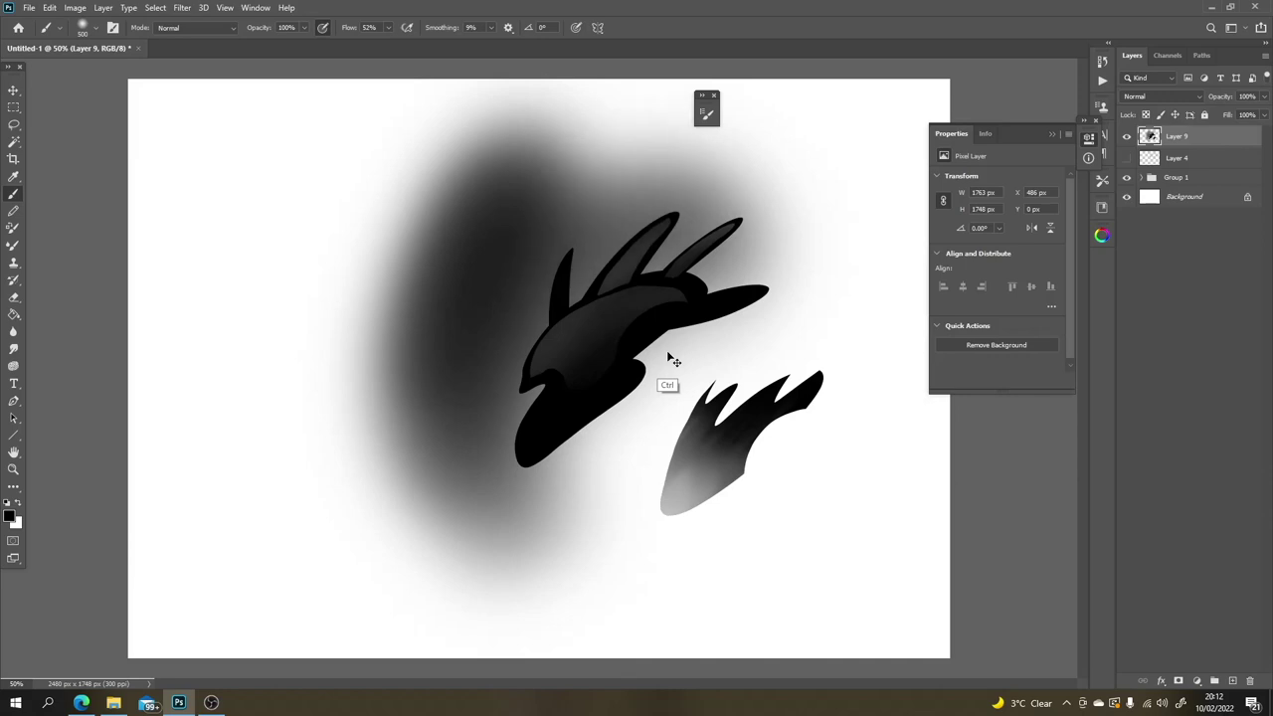
Step: Clear everything painted on Layer 9 and deselect
{"action": "key", "text": "ctrl+a"}
{"action": "key", "text": "Delete"}
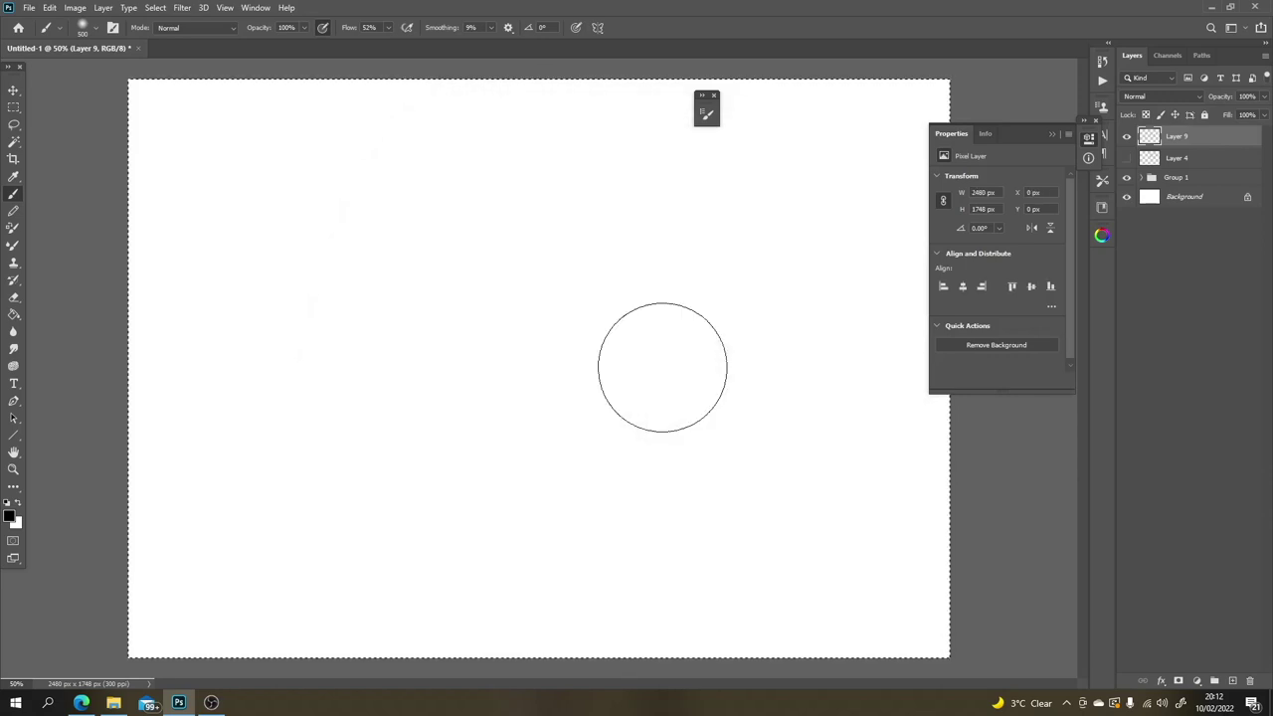
{"action": "key", "text": "ctrl+d"}
Step: Lasso a long tapered body outline and add a curved upper fin, a tail spike and a small lower spur to the selection
{"action": "key", "text": "l"}
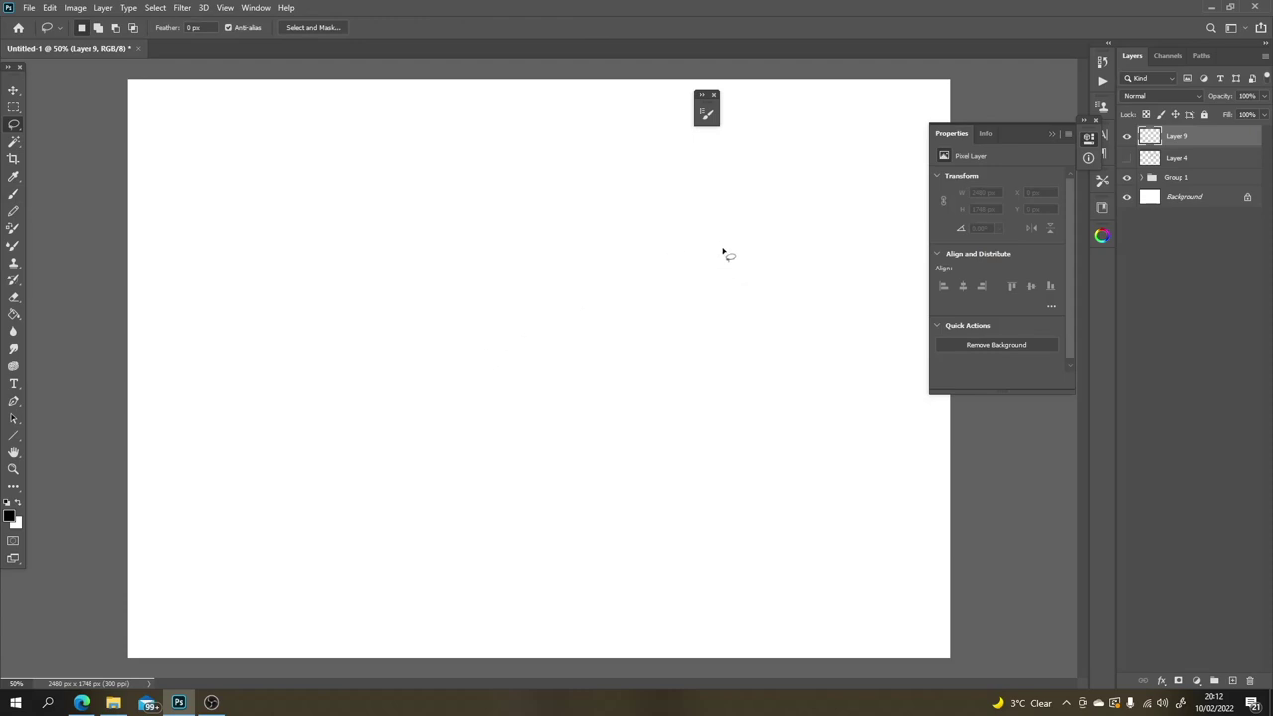
{"action": "mouse_move", "coordinate": [661, 346]}
{"action": "left_mouse_down"}
{"action": "mouse_move", "coordinate": [808, 288]}
{"action": "mouse_move", "coordinate": [795, 255]}
{"action": "left_mouse_up"}
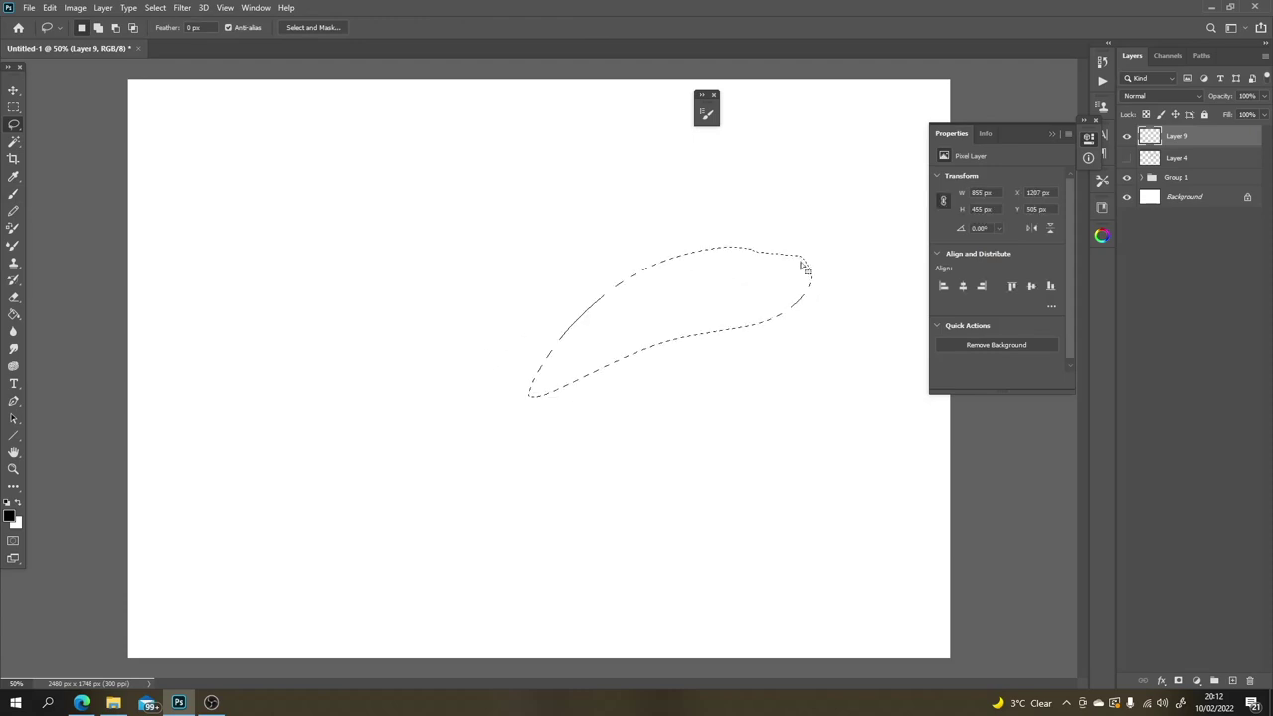
{"action": "mouse_move", "coordinate": [716, 235]}
{"action": "left_mouse_down"}
{"action": "mouse_move", "coordinate": [766, 224]}
{"action": "mouse_move", "coordinate": [733, 268]}
{"action": "mouse_move", "coordinate": [831, 247]}
{"action": "mouse_move", "coordinate": [837, 212]}
{"action": "mouse_move", "coordinate": [880, 200]}
{"action": "mouse_move", "coordinate": [854, 266]}
{"action": "mouse_move", "coordinate": [817, 296]}
{"action": "mouse_move", "coordinate": [830, 309]}
{"action": "mouse_move", "coordinate": [800, 332]}
{"action": "left_mouse_up"}
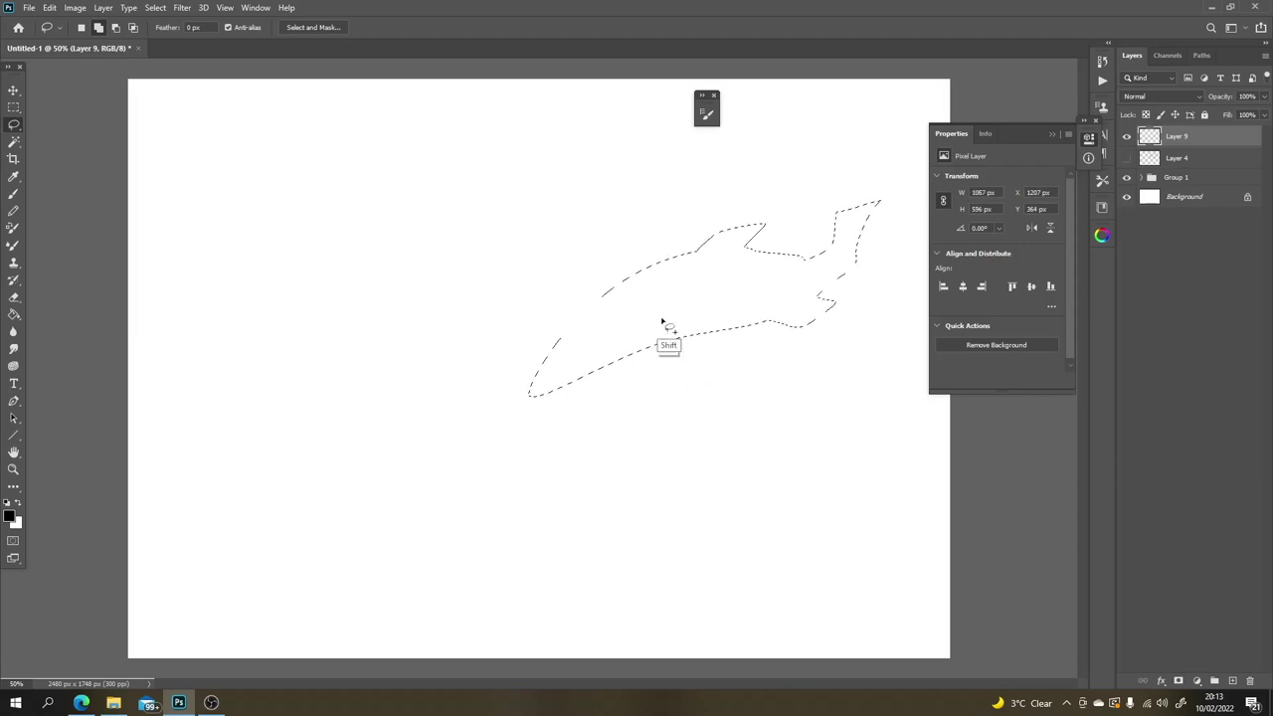
{"action": "left_click_drag", "start_coordinate": [766, 225], "coordinate": [686, 246]}
{"action": "left_click_drag", "start_coordinate": [785, 215], "coordinate": [788, 217]}
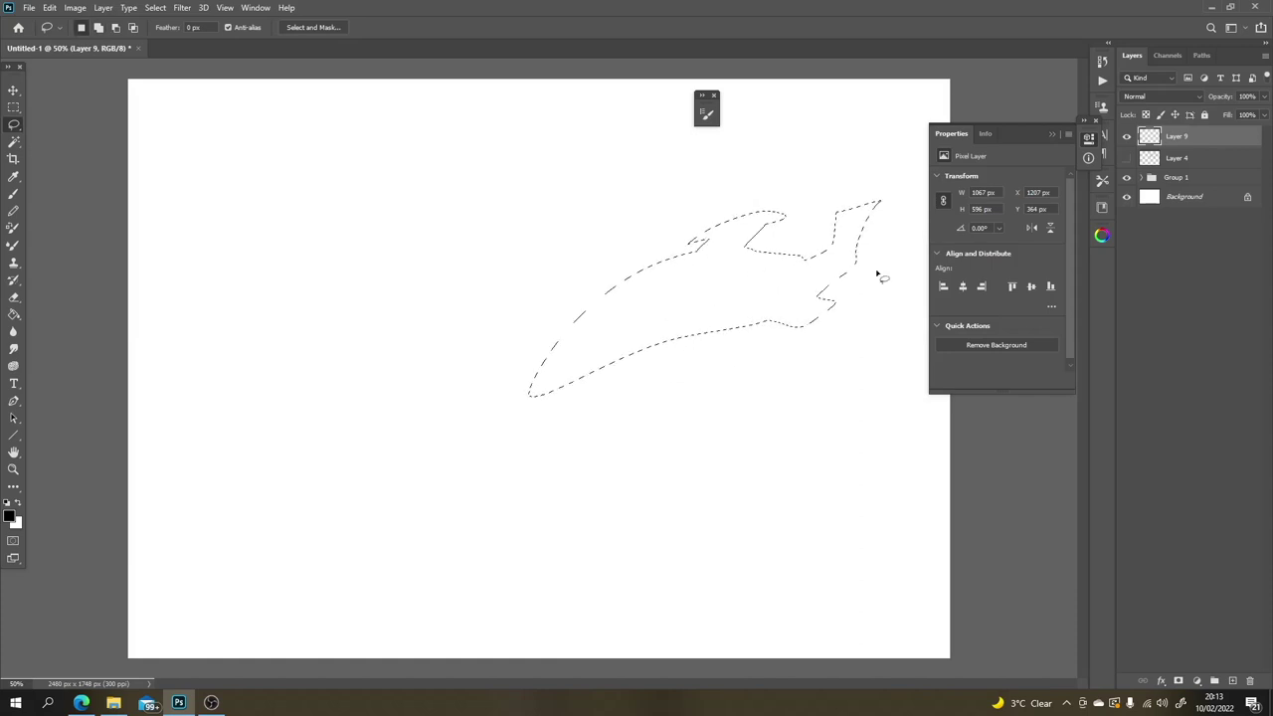
Step: Switch to the Hard Round brush at 500 px, hide the selection edges and fill the outlined shape with solid black
{"action": "key", "text": "b"}
{"action": "right_click", "coordinate": [830, 341]}
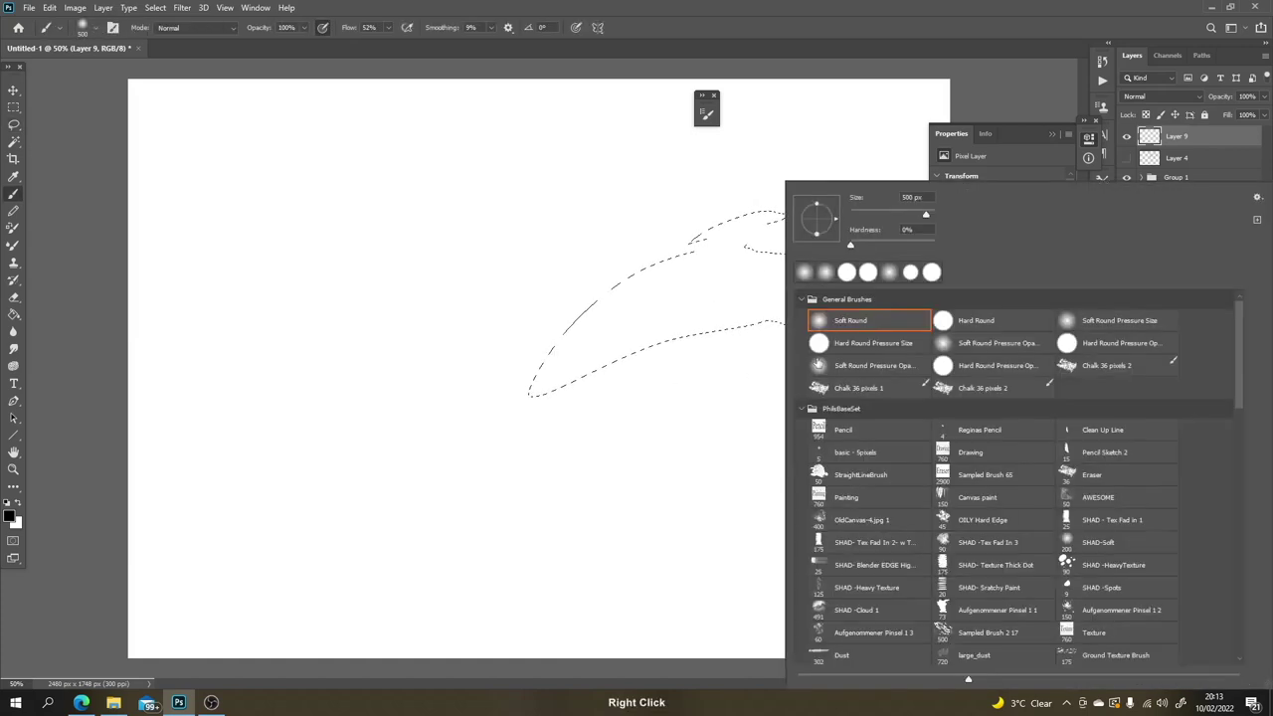
{"action": "double_click", "coordinate": [959, 320]}
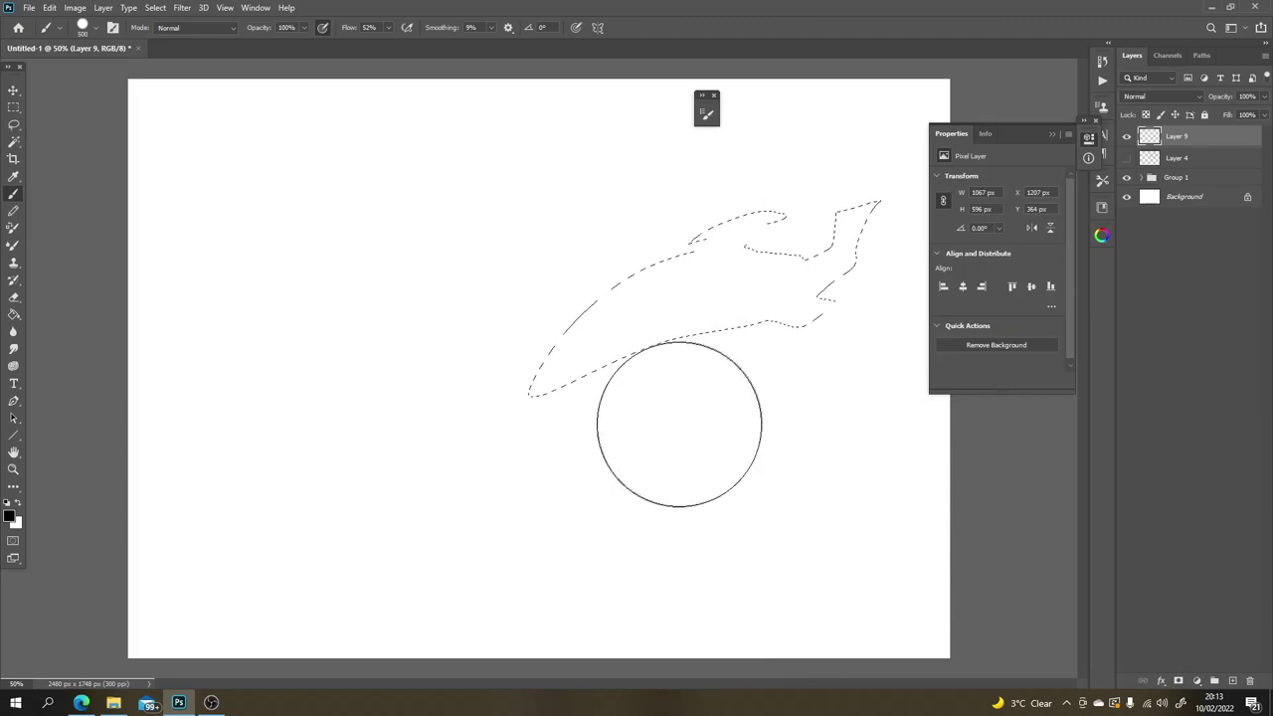
{"action": "left_click_drag", "start_coordinate": [824, 312], "coordinate": [803, 332]}
{"action": "key", "text": "ctrl+z"}
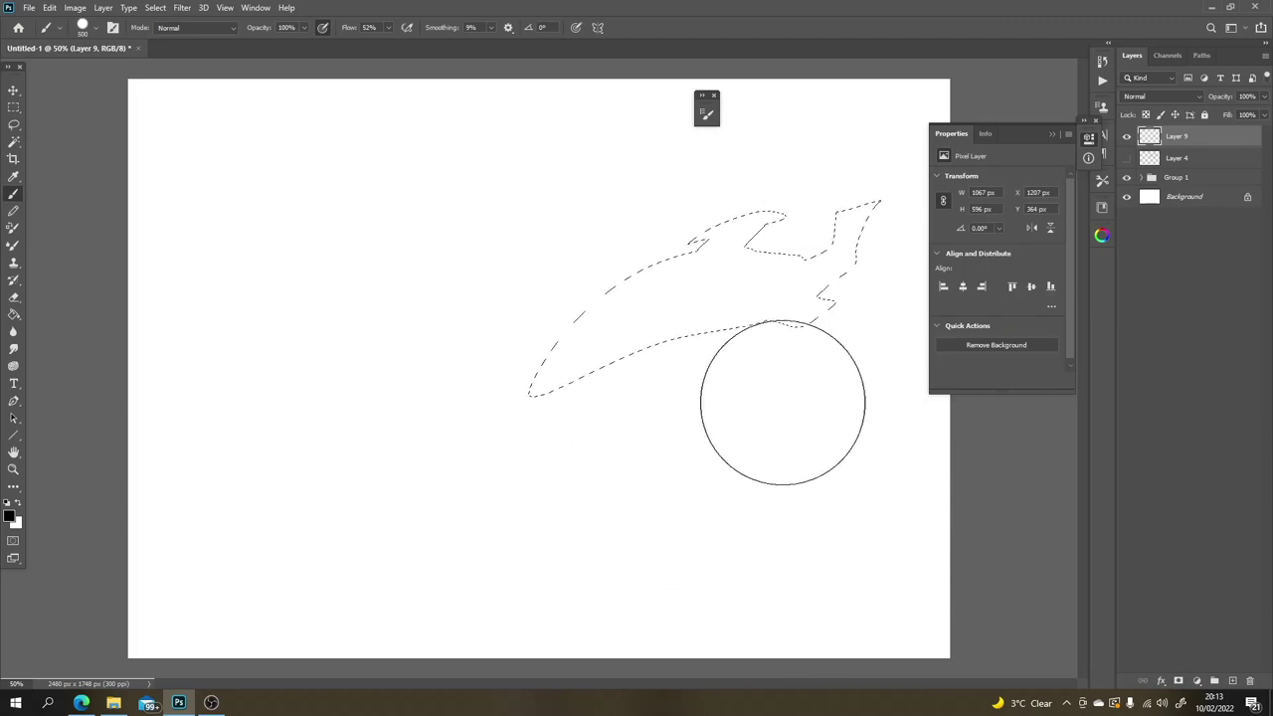
{"action": "key", "text": "ctrl+d"}
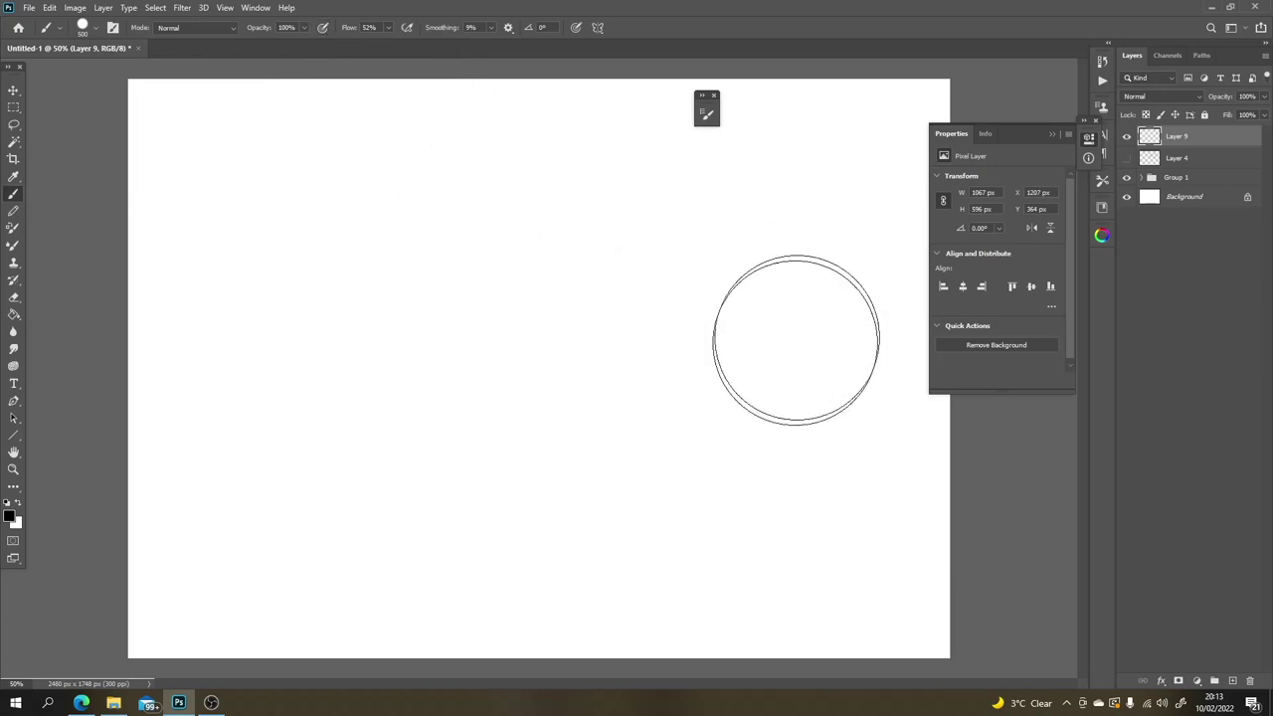
{"action": "mouse_move", "coordinate": [840, 273]}
{"action": "left_mouse_down"}
{"action": "mouse_move", "coordinate": [662, 468]}
{"action": "mouse_move", "coordinate": [833, 209]}
{"action": "mouse_move", "coordinate": [707, 256]}
{"action": "mouse_move", "coordinate": [540, 464]}
{"action": "left_mouse_up"}
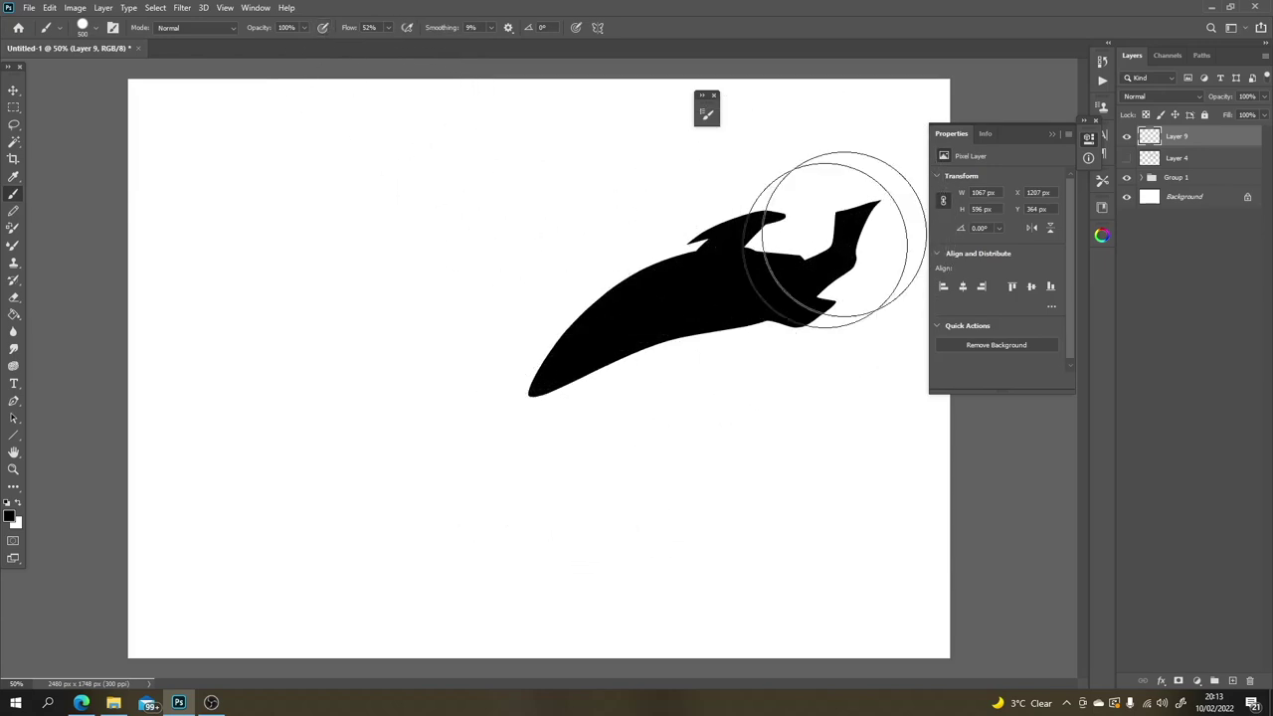
Step: Lasso a narrow area along the upper curve of the black body, switch to the Soft Round brush and hide the selection edges
{"action": "key", "text": "l"}
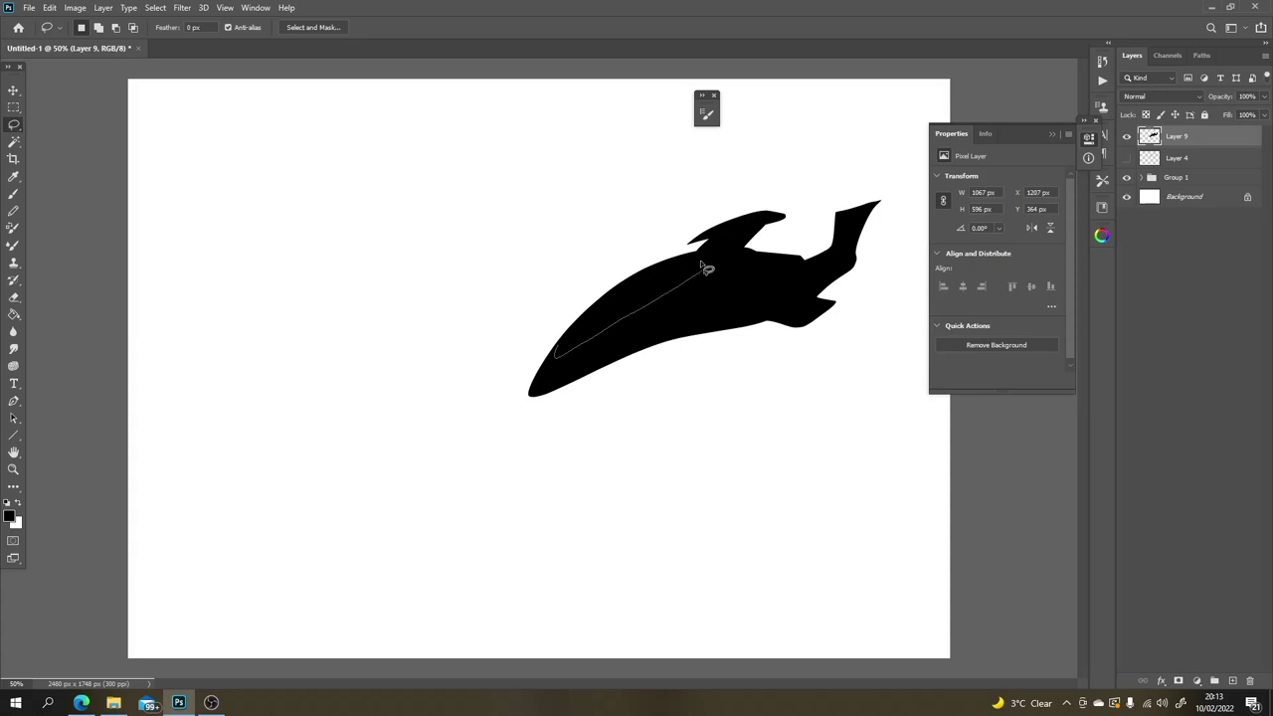
{"action": "left_click_drag", "start_coordinate": [575, 326], "coordinate": [587, 347]}
{"action": "key", "text": "b"}
{"action": "right_click", "coordinate": [716, 335]}
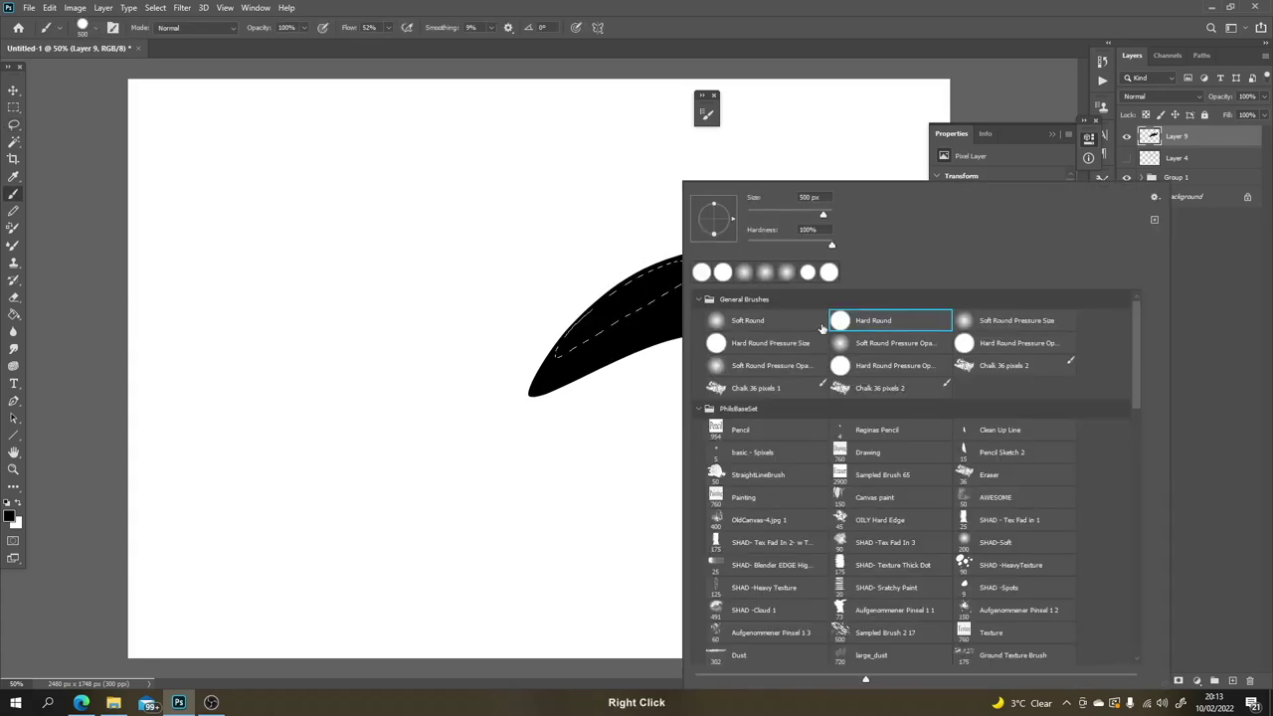
{"action": "left_click", "coordinate": [795, 323]}
{"action": "left_click", "coordinate": [636, 467]}
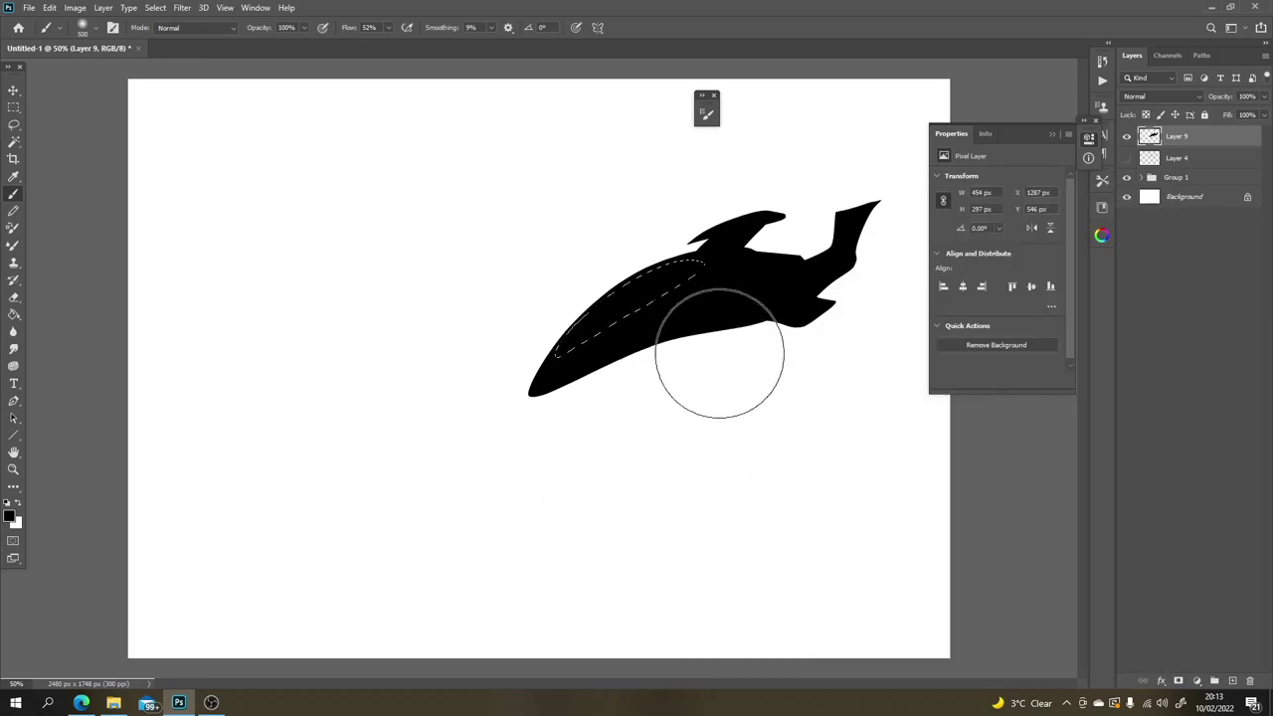
{"action": "key", "text": "ctrl"}
{"action": "key", "text": "ctrl+d"}
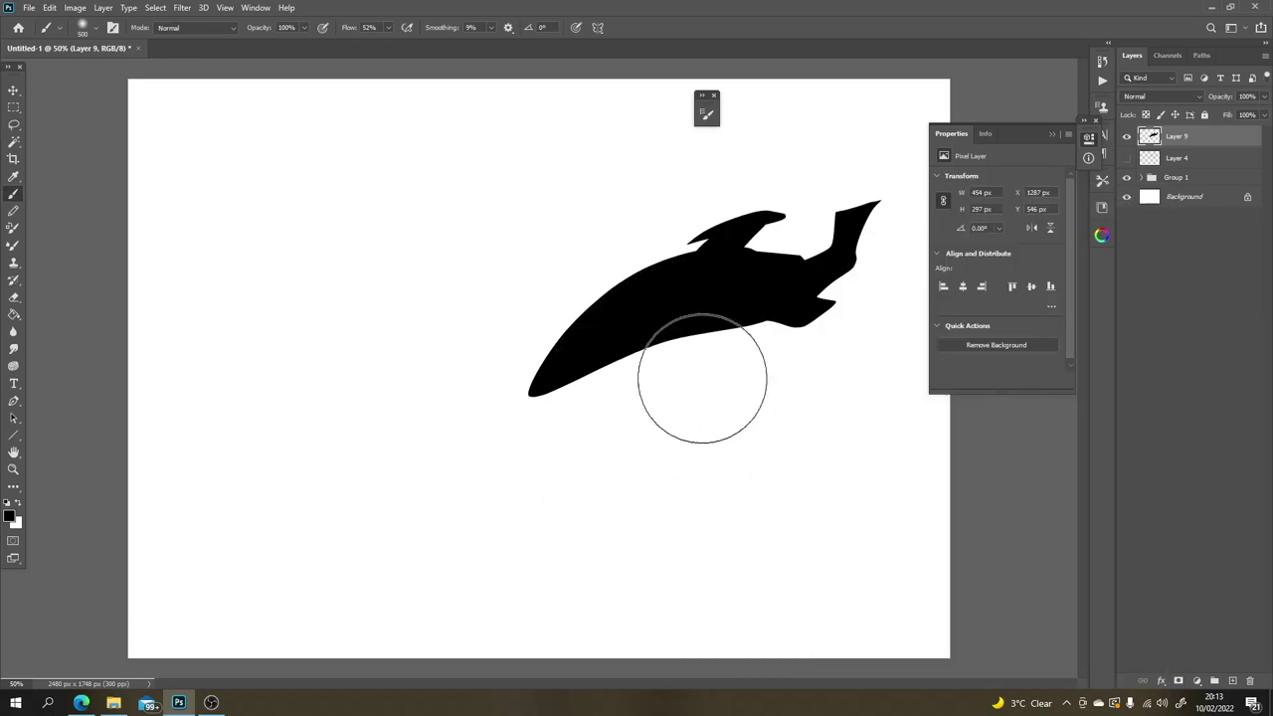
Step: Sample white from the canvas and brush a soft highlight along the upper edge of the hidden body selection, undoing and repainting the first strokes
{"action": "key", "text": "alt"}
{"action": "left_click", "coordinate": [706, 382], "text": "alt"}
{"action": "mouse_move", "coordinate": [523, 344]}
{"action": "left_mouse_down"}
{"action": "mouse_move", "coordinate": [639, 216]}
{"action": "mouse_move", "coordinate": [670, 216]}
{"action": "left_mouse_up"}
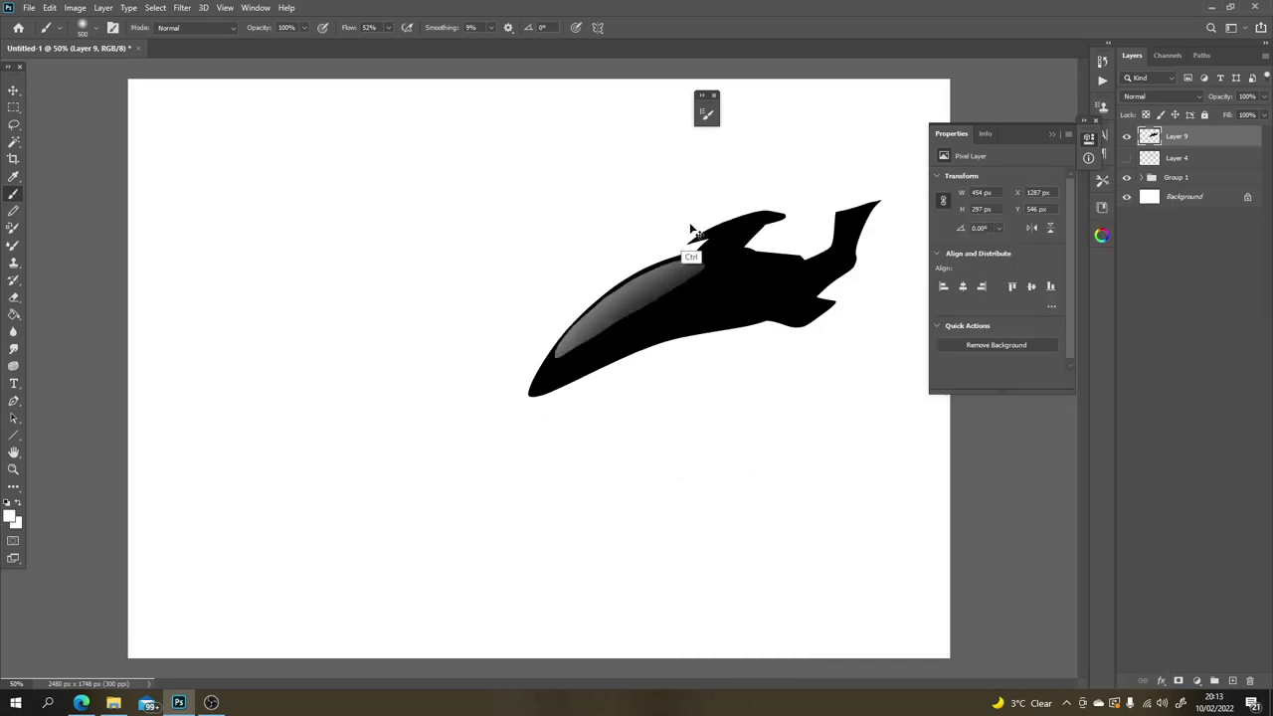
{"action": "key", "text": "ctrl+z"}
{"action": "left_click_drag", "start_coordinate": [506, 318], "coordinate": [656, 203]}
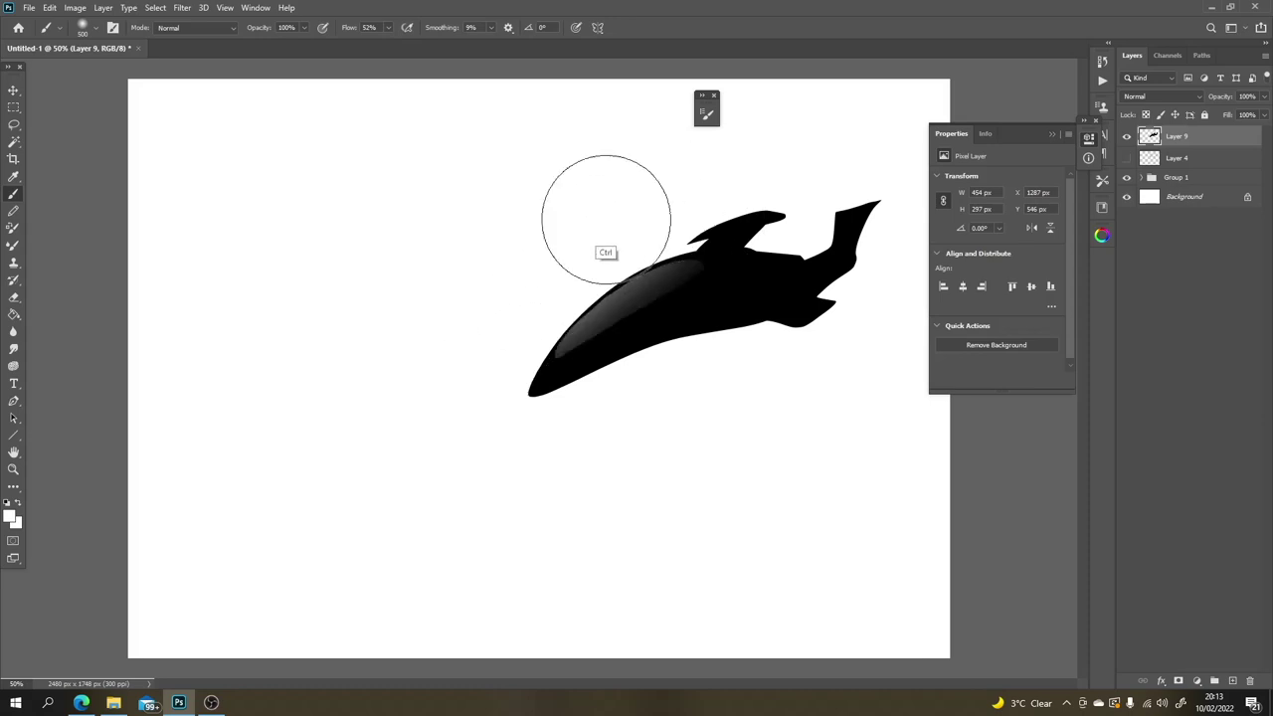
{"action": "key", "text": "ctrl+z"}
{"action": "mouse_move", "coordinate": [538, 266]}
{"action": "left_mouse_down"}
{"action": "mouse_move", "coordinate": [593, 211]}
{"action": "mouse_move", "coordinate": [534, 267]}
{"action": "mouse_move", "coordinate": [626, 203]}
{"action": "mouse_move", "coordinate": [559, 237]}
{"action": "mouse_move", "coordinate": [675, 177]}
{"action": "mouse_move", "coordinate": [637, 164]}
{"action": "left_mouse_up"}
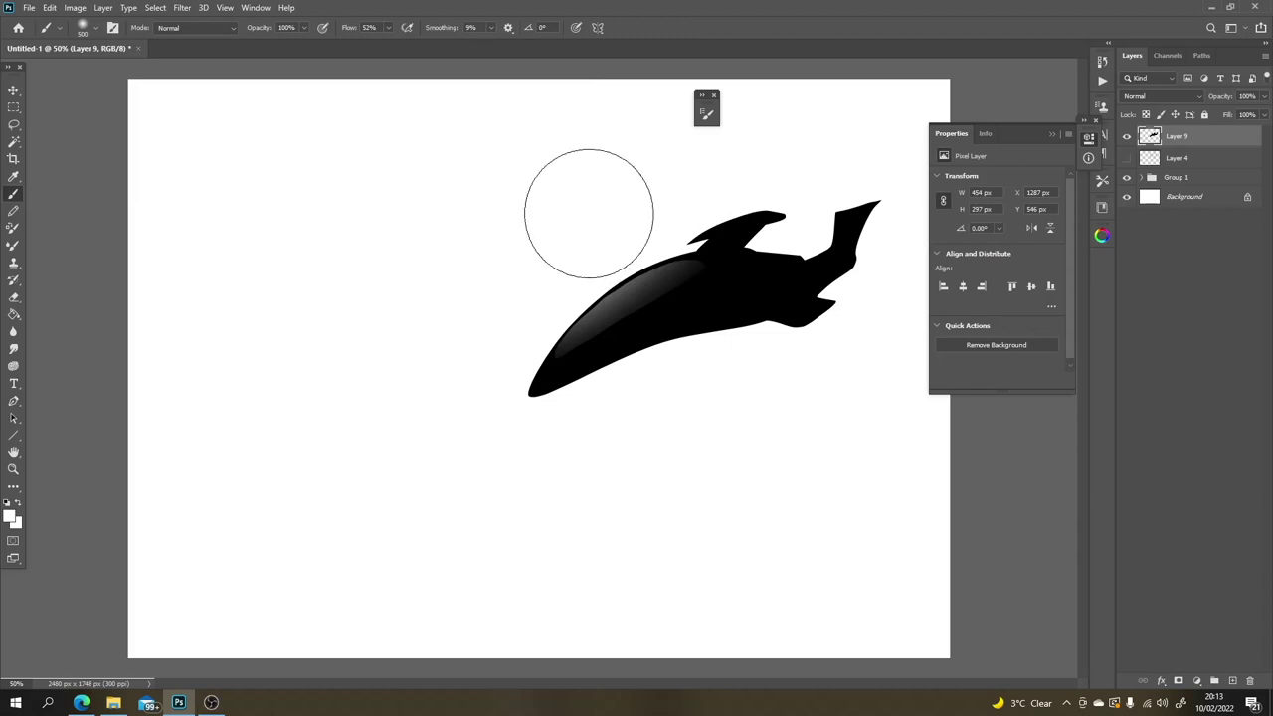
{"action": "mouse_move", "coordinate": [604, 205]}
{"action": "left_mouse_down"}
{"action": "mouse_move", "coordinate": [645, 176]}
{"action": "mouse_move", "coordinate": [590, 193]}
{"action": "mouse_move", "coordinate": [545, 242]}
{"action": "mouse_move", "coordinate": [662, 149]}
{"action": "left_mouse_up"}
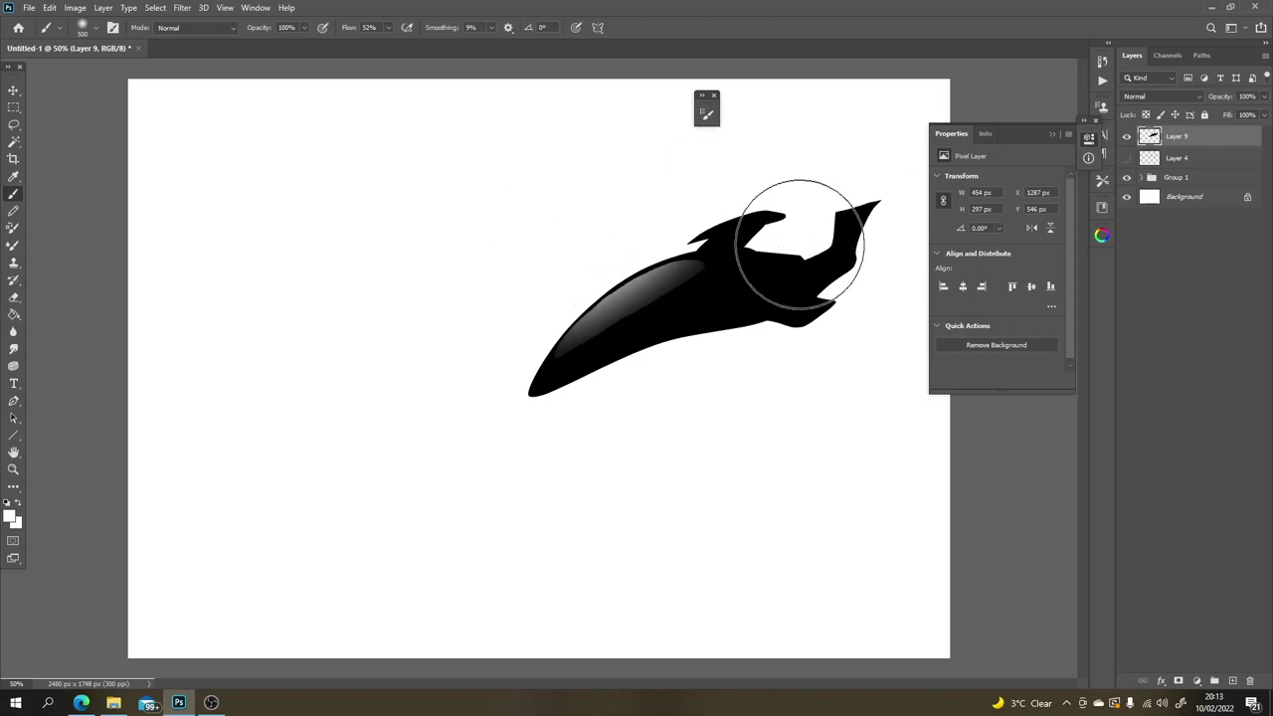
Step: Lasso a long band from the body's nose along its middle into the tail spike, hide the edges and return to the brush
{"action": "key", "text": "l"}
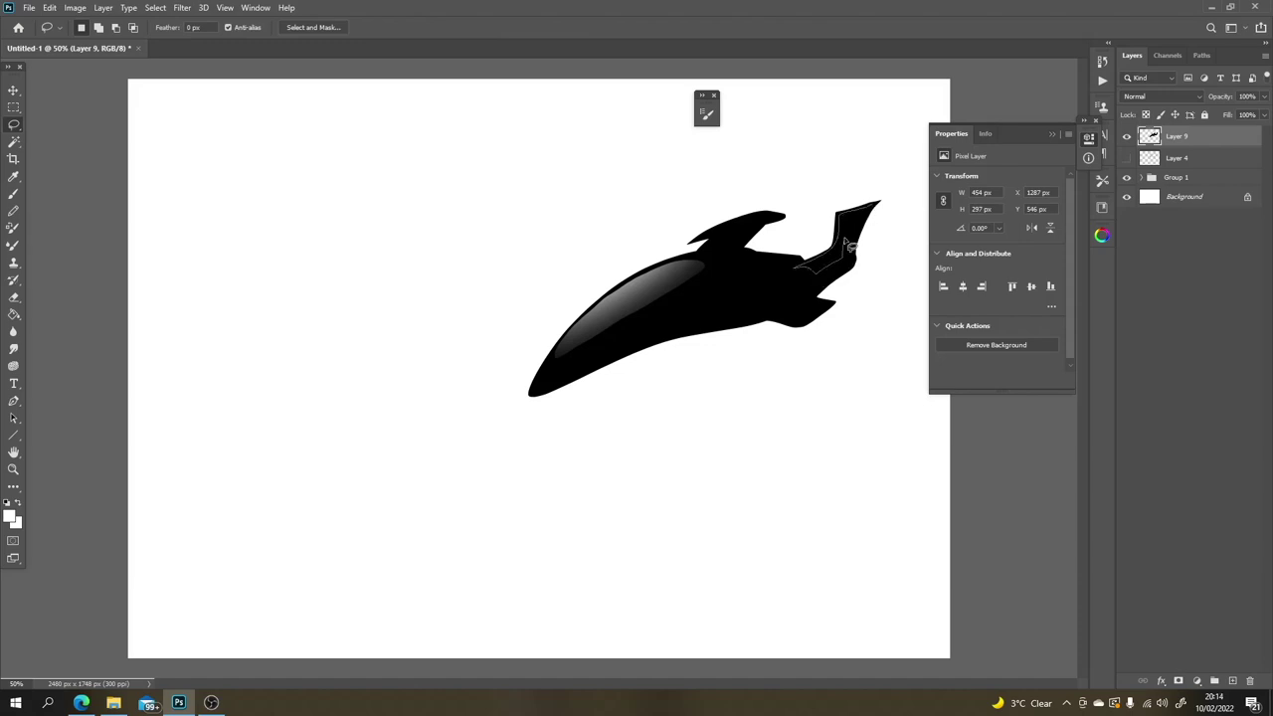
{"action": "mouse_move", "coordinate": [879, 211]}
{"action": "left_mouse_down"}
{"action": "mouse_move", "coordinate": [785, 262]}
{"action": "mouse_move", "coordinate": [798, 271]}
{"action": "mouse_move", "coordinate": [690, 299]}
{"action": "mouse_move", "coordinate": [540, 388]}
{"action": "mouse_move", "coordinate": [599, 334]}
{"action": "mouse_move", "coordinate": [681, 287]}
{"action": "mouse_move", "coordinate": [809, 276]}
{"action": "left_mouse_up"}
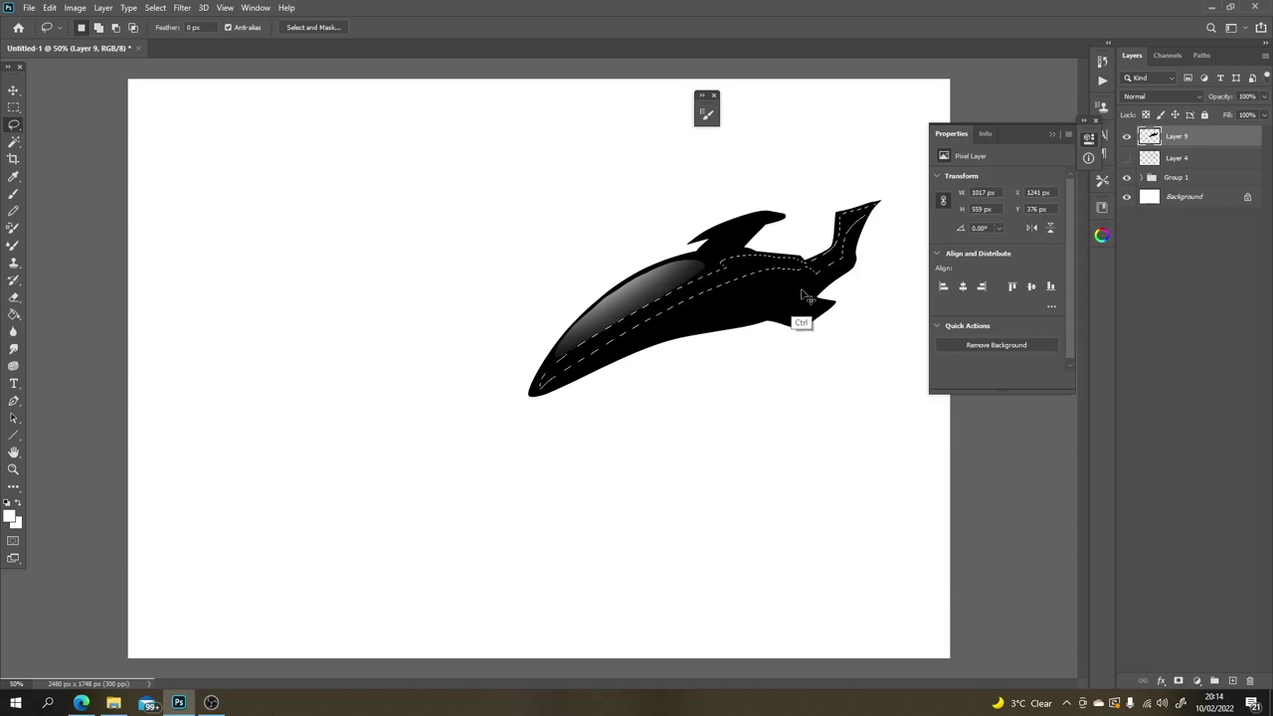
{"action": "key", "text": "ctrl+d"}
{"action": "key", "text": "b"}
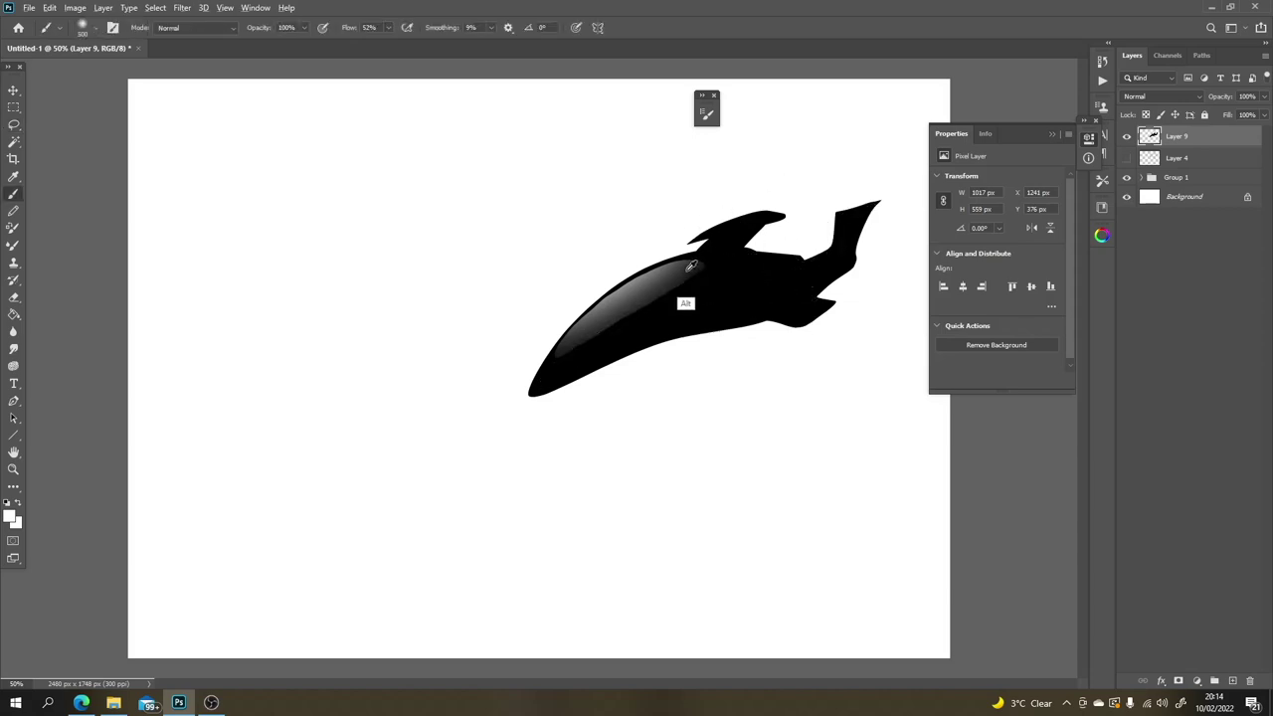
Step: Brush dark grey into the hidden band selection running from the ship's nose to the tail spike
{"action": "key", "text": "x"}
{"action": "mouse_move", "coordinate": [888, 203]}
{"action": "left_mouse_down"}
{"action": "mouse_move", "coordinate": [602, 395]}
{"action": "mouse_move", "coordinate": [888, 221]}
{"action": "left_mouse_up"}
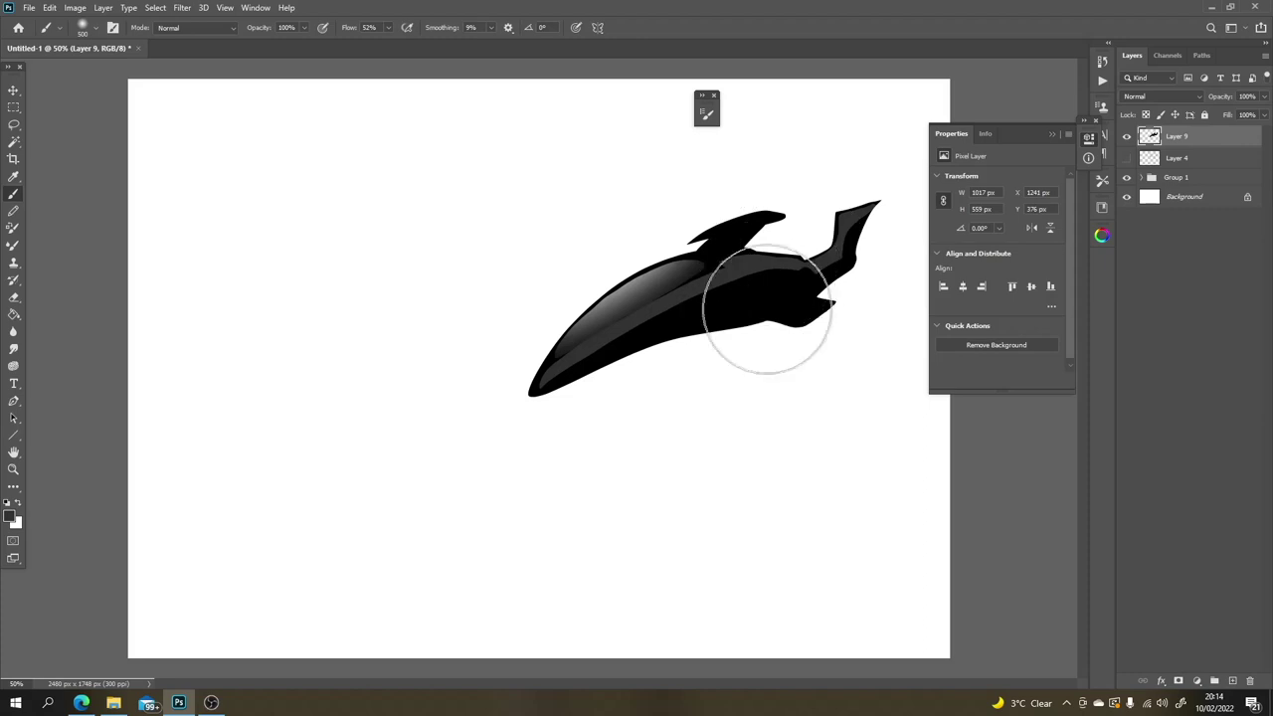
Step: Lasso the soft highlight along the body's upper curve and paint it over with black
{"action": "key", "text": "l"}
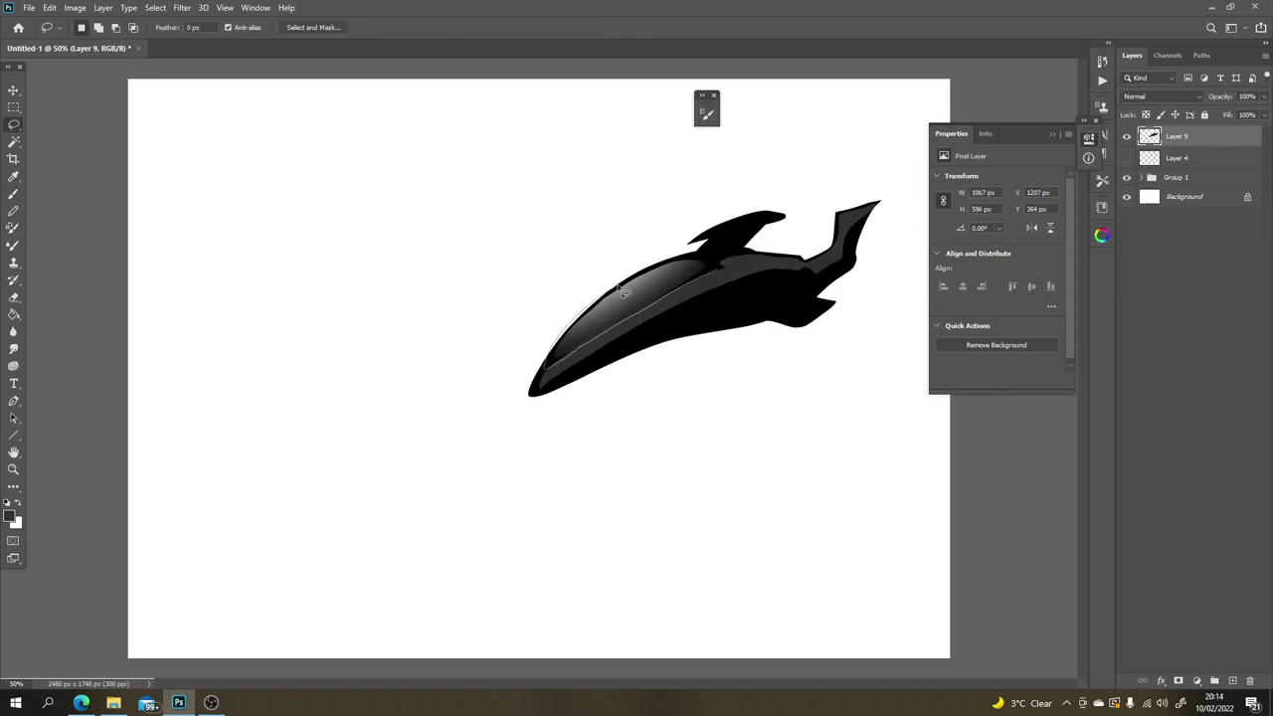
{"action": "left_click_drag", "start_coordinate": [702, 260], "coordinate": [731, 282]}
{"action": "key", "text": "Delete"}
{"action": "key", "text": "b"}
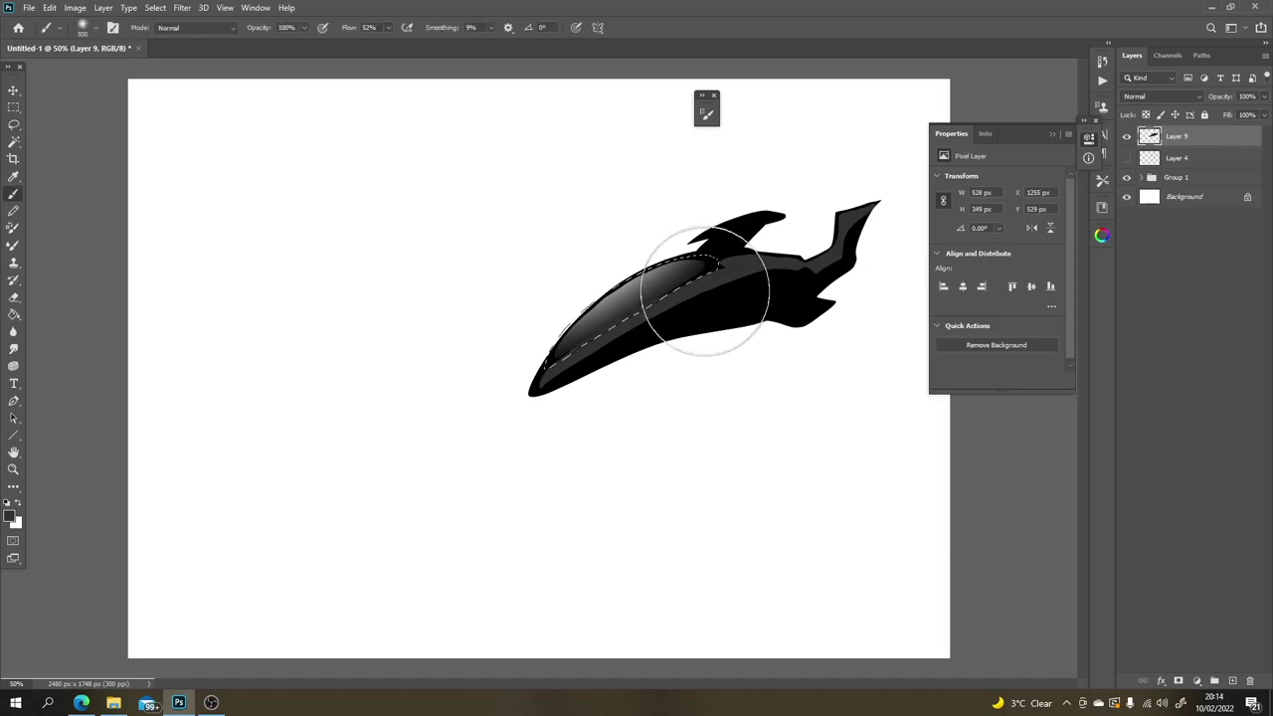
{"action": "mouse_move", "coordinate": [678, 285]}
{"action": "left_mouse_down"}
{"action": "mouse_move", "coordinate": [739, 244]}
{"action": "mouse_move", "coordinate": [565, 386]}
{"action": "mouse_move", "coordinate": [633, 301]}
{"action": "mouse_move", "coordinate": [744, 226]}
{"action": "mouse_move", "coordinate": [576, 499]}
{"action": "mouse_move", "coordinate": [781, 286]}
{"action": "mouse_move", "coordinate": [736, 311]}
{"action": "left_mouse_up"}
Step: Lasso a long window strip along the upper body and subtract three narrow dividers to split it into four panes
{"action": "key", "text": "l"}
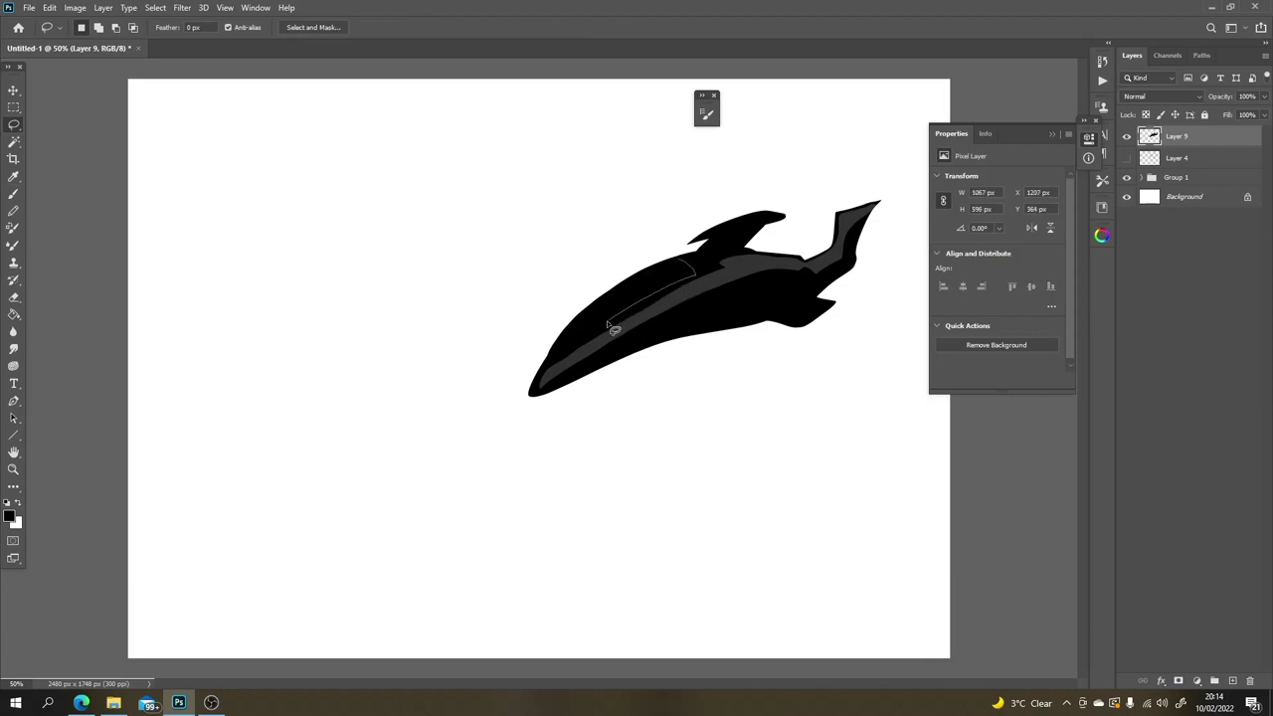
{"action": "left_click_drag", "start_coordinate": [672, 272], "coordinate": [696, 264]}
{"action": "key", "text": "Delete"}
{"action": "mouse_move", "coordinate": [596, 341]}
{"action": "left_mouse_down"}
{"action": "mouse_move", "coordinate": [601, 313]}
{"action": "mouse_move", "coordinate": [559, 360]}
{"action": "mouse_move", "coordinate": [610, 344]}
{"action": "left_mouse_up"}
{"action": "key", "text": "alt"}
{"action": "mouse_move", "coordinate": [550, 374]}
{"action": "left_mouse_down"}
{"action": "mouse_move", "coordinate": [619, 309]}
{"action": "mouse_move", "coordinate": [733, 294]}
{"action": "left_mouse_up"}
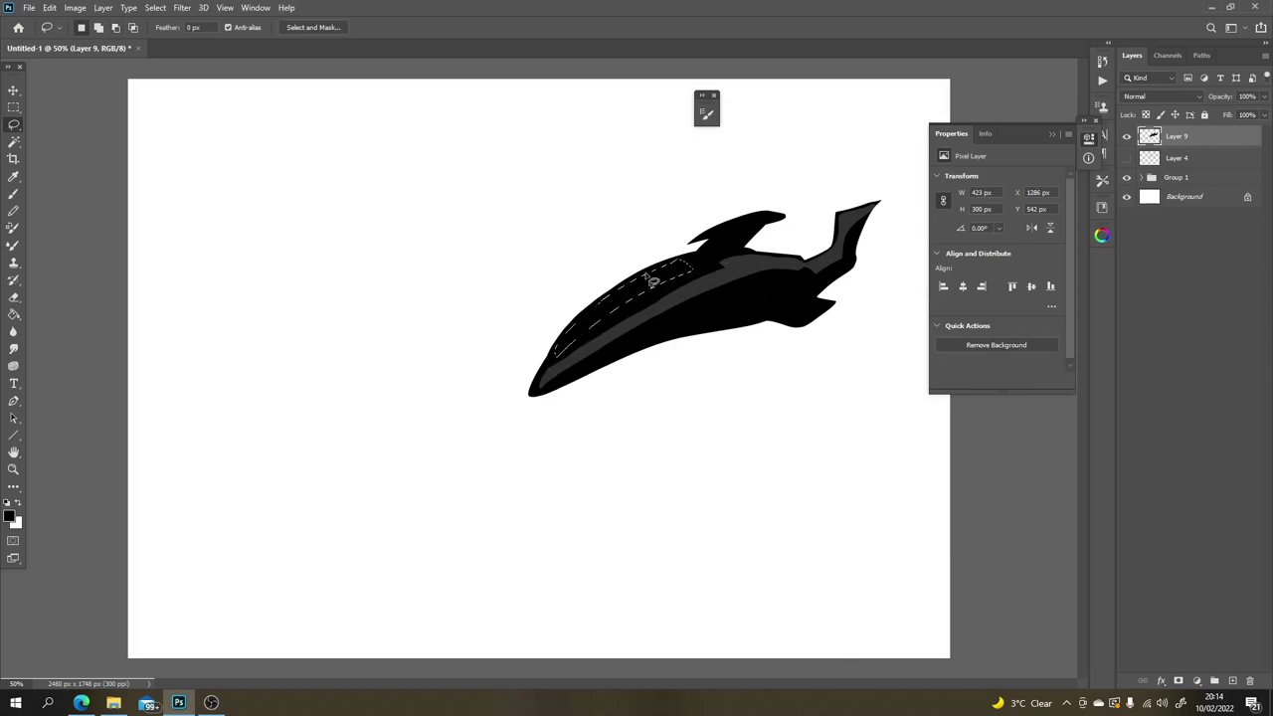
{"action": "key", "text": "alt"}
{"action": "mouse_move", "coordinate": [646, 280]}
{"action": "left_mouse_down"}
{"action": "mouse_move", "coordinate": [632, 309]}
{"action": "mouse_move", "coordinate": [644, 307]}
{"action": "mouse_move", "coordinate": [643, 279]}
{"action": "mouse_move", "coordinate": [654, 307]}
{"action": "mouse_move", "coordinate": [611, 291]}
{"action": "mouse_move", "coordinate": [621, 309]}
{"action": "mouse_move", "coordinate": [607, 294]}
{"action": "mouse_move", "coordinate": [595, 325]}
{"action": "mouse_move", "coordinate": [579, 317]}
{"action": "mouse_move", "coordinate": [589, 336]}
{"action": "mouse_move", "coordinate": [574, 302]}
{"action": "left_mouse_up"}
Step: Hide the selection edges and brush the four window panes with white for a light grey fill
{"action": "key", "text": "b"}
{"action": "key", "text": "x"}
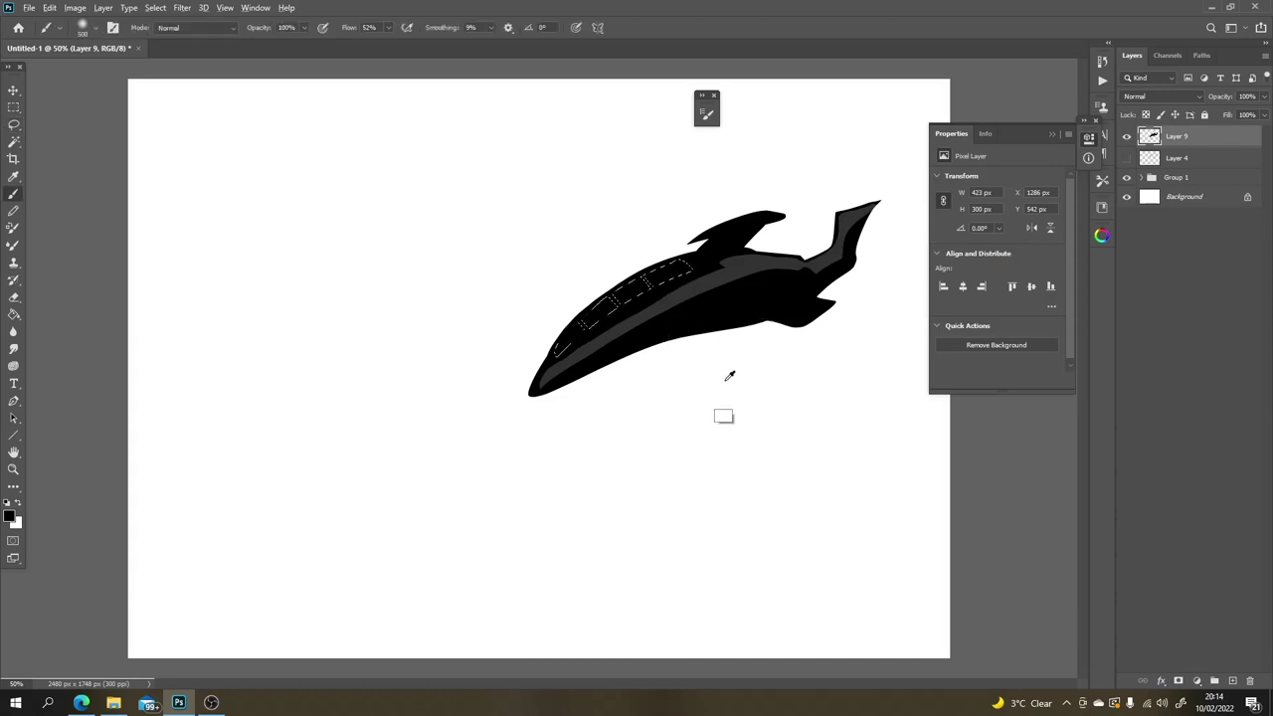
{"action": "key", "text": "ctrl+h"}
{"action": "left_click_drag", "start_coordinate": [477, 463], "coordinate": [784, 193]}
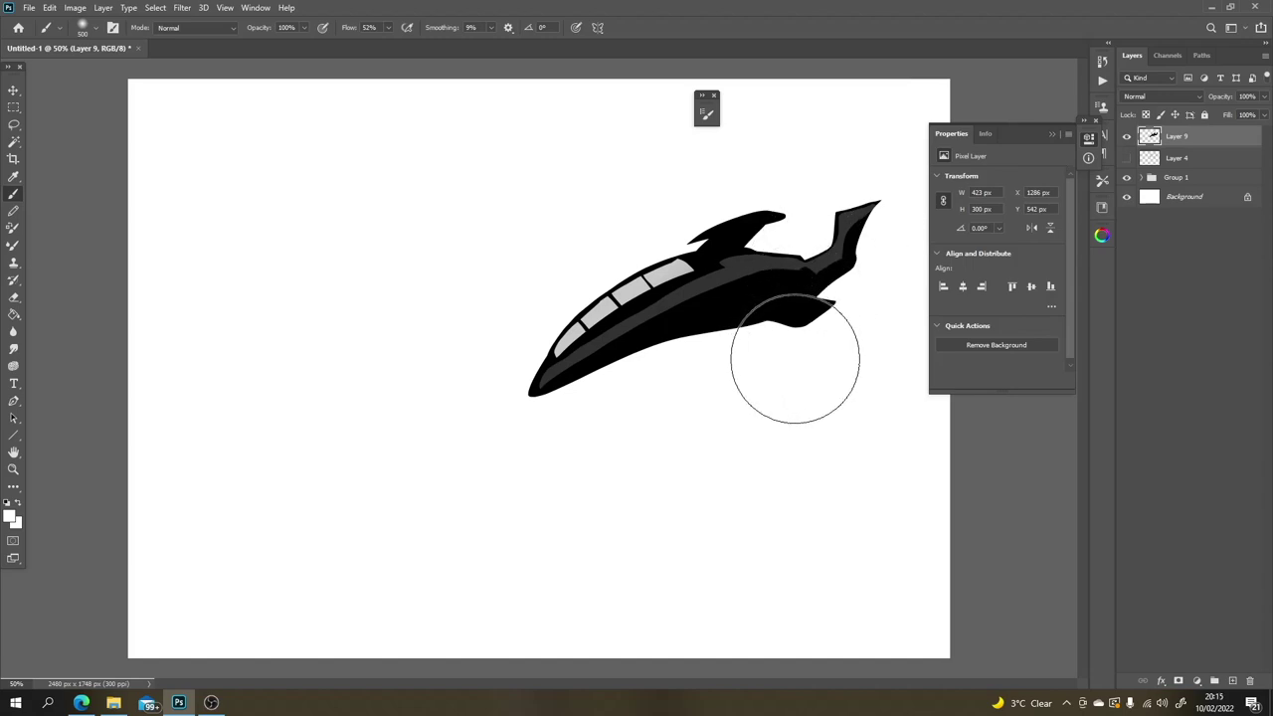
Step: Lasso the upper surface of the dorsal fin, brush it dark grey and clear the selection
{"action": "key", "text": "l"}
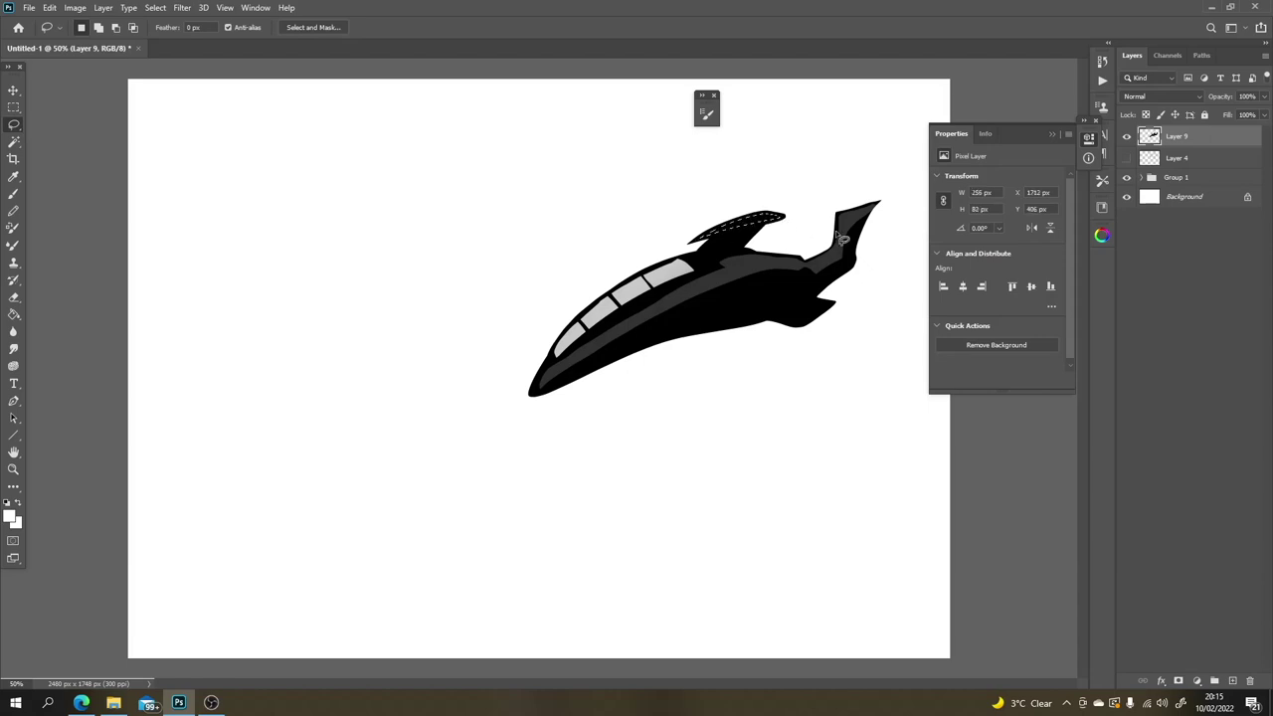
{"action": "key", "text": "b"}
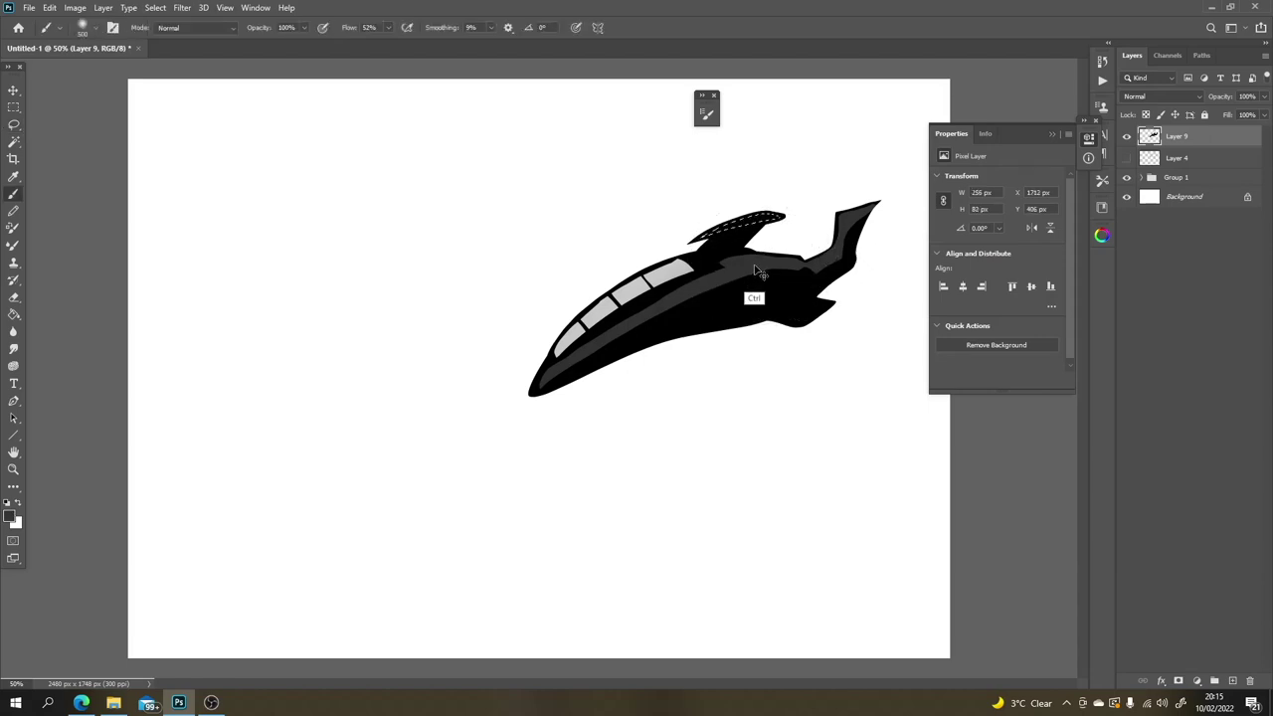
{"action": "key", "text": "ctrl+d"}
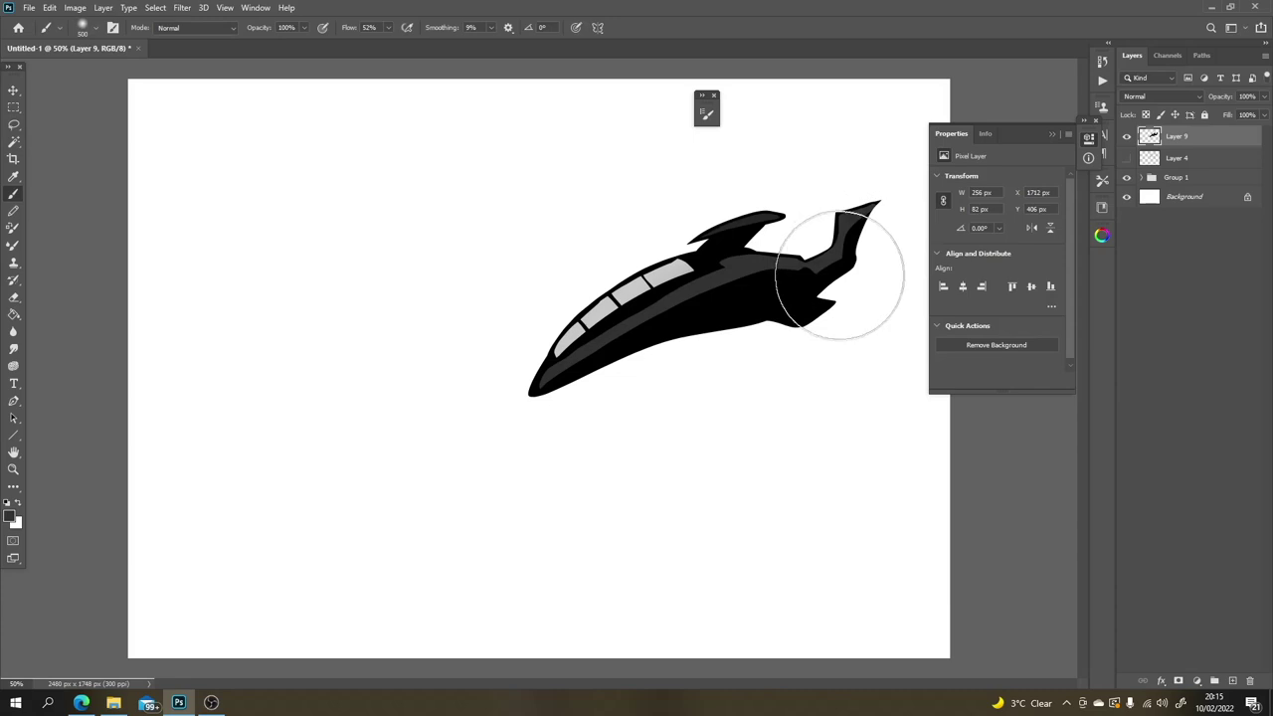
Step: Lasso a jagged patch where the dorsal fin meets the body, paint it dark grey and clear the selection
{"action": "key", "text": "l"}
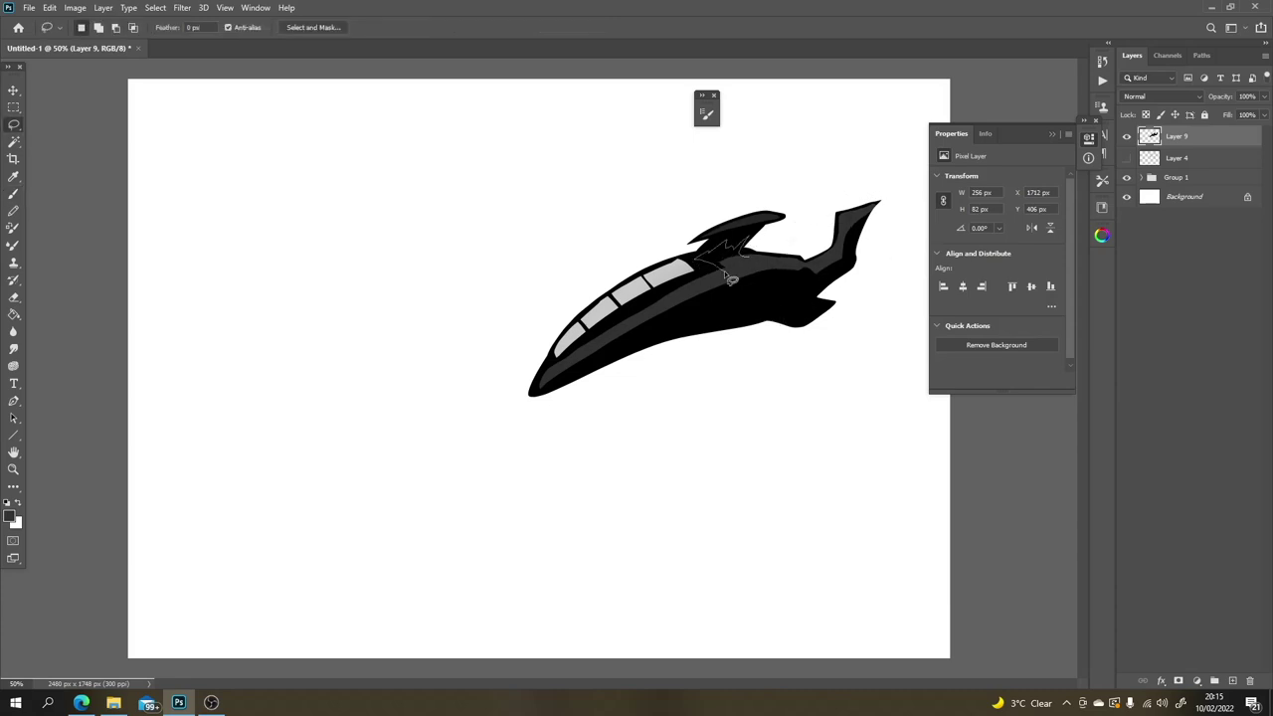
{"action": "key", "text": "b"}
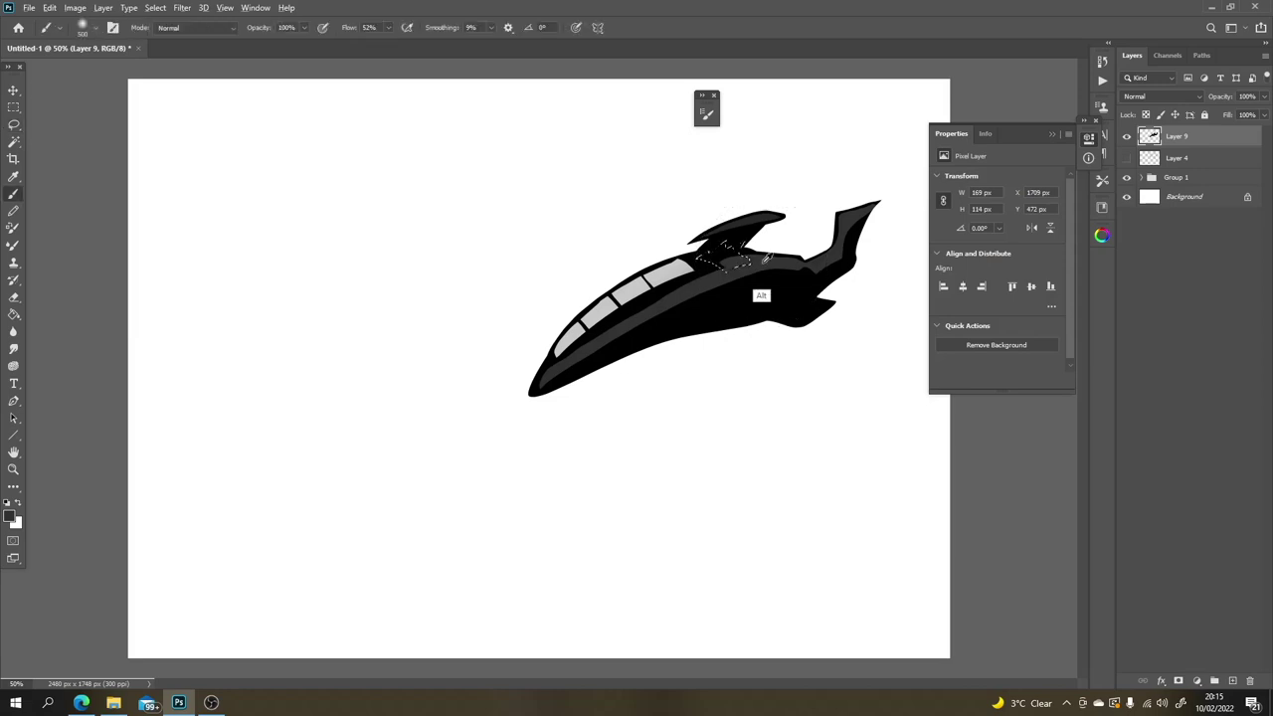
{"action": "key", "text": "ctrl+d"}
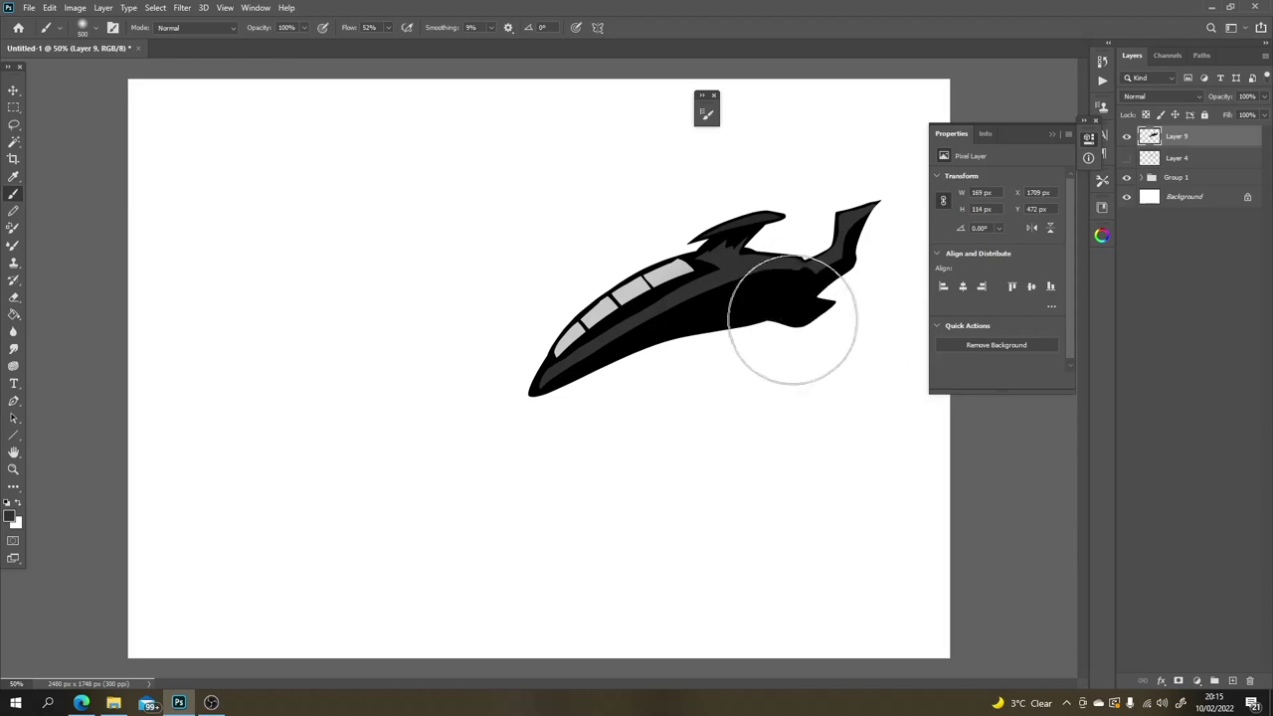
Step: Move the shaded ship to the upper-left area of the canvas
{"action": "key", "text": "v"}
{"action": "left_click_drag", "start_coordinate": [750, 295], "coordinate": [378, 241]}
Step: Lasso a second ship's long hull with a forked tail in the empty canvas area and add a rounded dome on top
{"action": "key", "text": "l"}
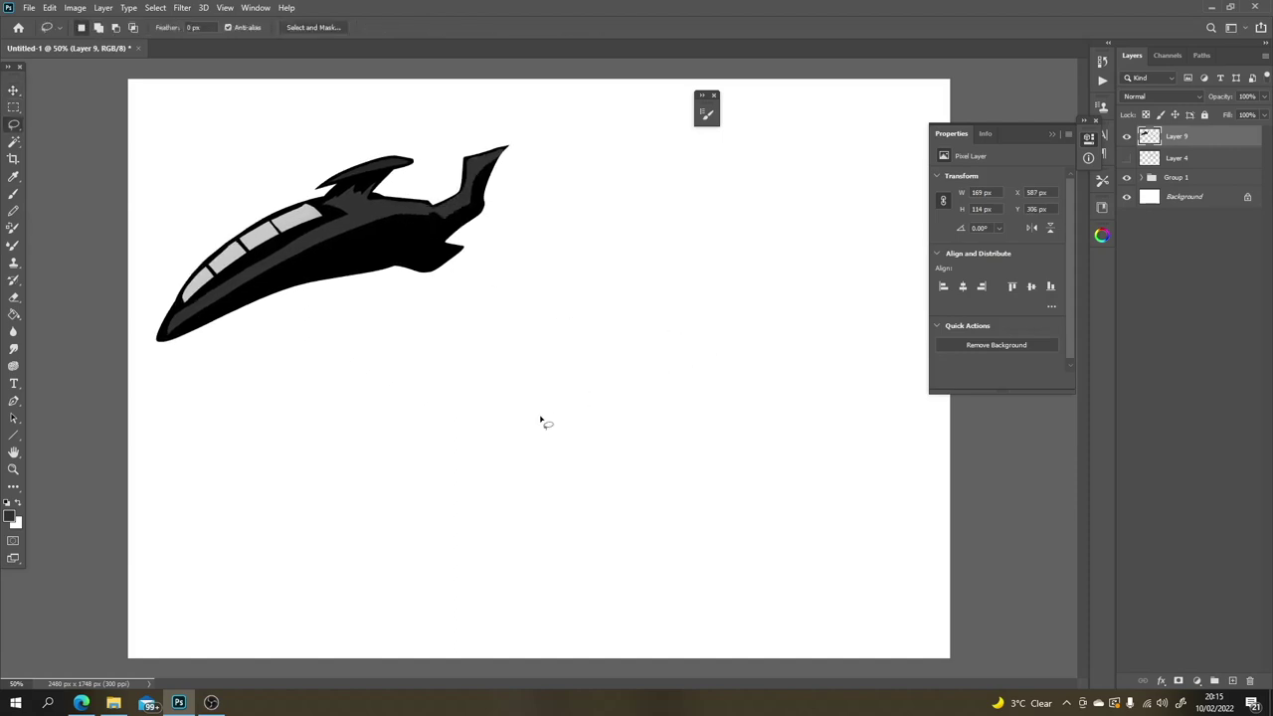
{"action": "mouse_move", "coordinate": [540, 421]}
{"action": "left_mouse_down"}
{"action": "mouse_move", "coordinate": [789, 262]}
{"action": "mouse_move", "coordinate": [746, 306]}
{"action": "left_mouse_up"}
{"action": "mouse_move", "coordinate": [468, 430]}
{"action": "left_mouse_down"}
{"action": "mouse_move", "coordinate": [632, 402]}
{"action": "mouse_move", "coordinate": [768, 350]}
{"action": "mouse_move", "coordinate": [744, 304]}
{"action": "mouse_move", "coordinate": [464, 423]}
{"action": "left_mouse_up"}
{"action": "mouse_move", "coordinate": [595, 330]}
{"action": "left_mouse_down"}
{"action": "mouse_move", "coordinate": [709, 284]}
{"action": "mouse_move", "coordinate": [870, 254]}
{"action": "mouse_move", "coordinate": [843, 289]}
{"action": "mouse_move", "coordinate": [880, 279]}
{"action": "mouse_move", "coordinate": [831, 326]}
{"action": "mouse_move", "coordinate": [693, 375]}
{"action": "left_mouse_up"}
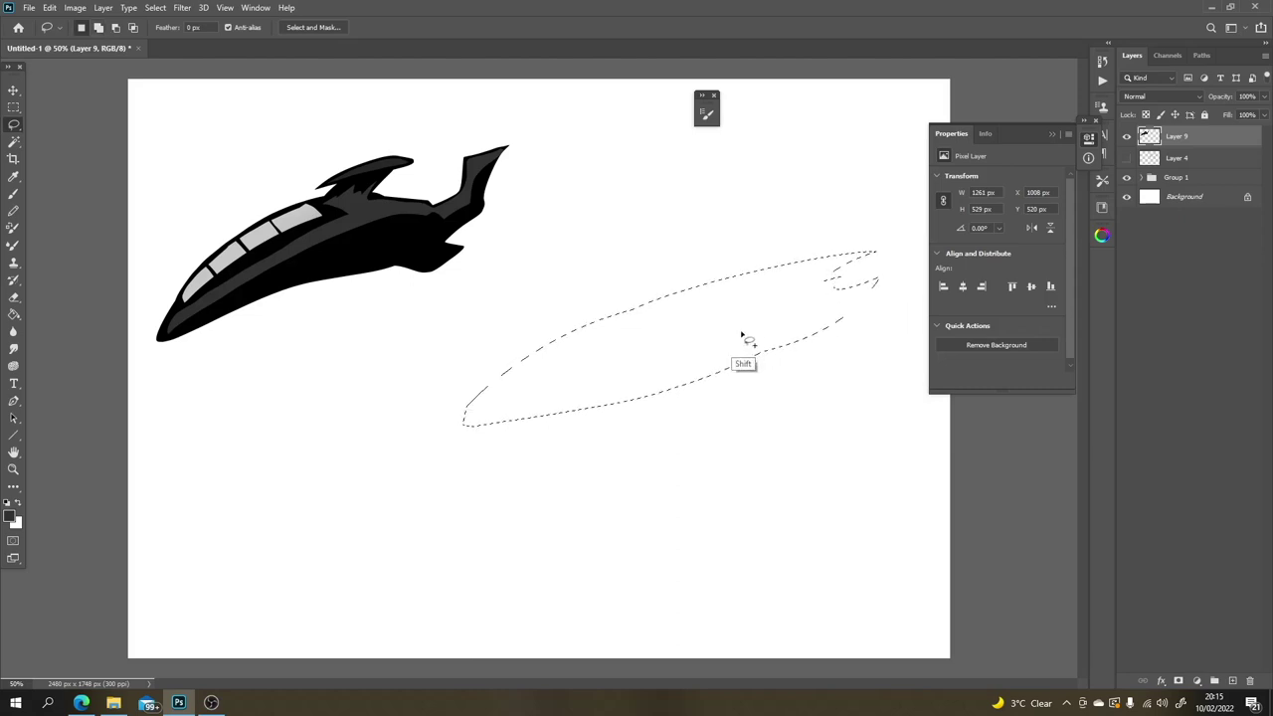
{"action": "left_click_drag", "start_coordinate": [729, 292], "coordinate": [557, 350]}
{"action": "mouse_move", "coordinate": [869, 290]}
{"action": "left_mouse_down"}
{"action": "mouse_move", "coordinate": [795, 341]}
{"action": "mouse_move", "coordinate": [597, 410]}
{"action": "mouse_move", "coordinate": [583, 432]}
{"action": "mouse_move", "coordinate": [659, 378]}
{"action": "left_mouse_up"}
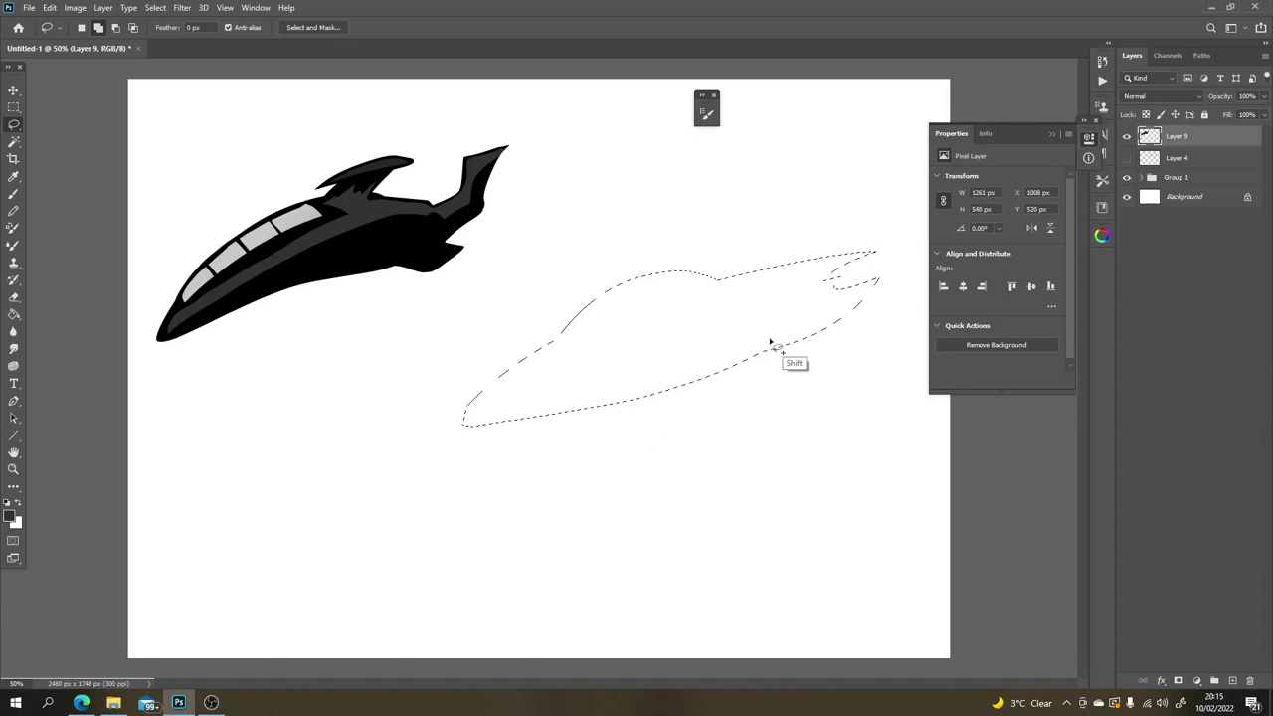
{"action": "mouse_move", "coordinate": [739, 356]}
{"action": "left_mouse_down"}
{"action": "mouse_move", "coordinate": [744, 378]}
{"action": "mouse_move", "coordinate": [708, 408]}
{"action": "mouse_move", "coordinate": [714, 385]}
{"action": "left_mouse_up"}
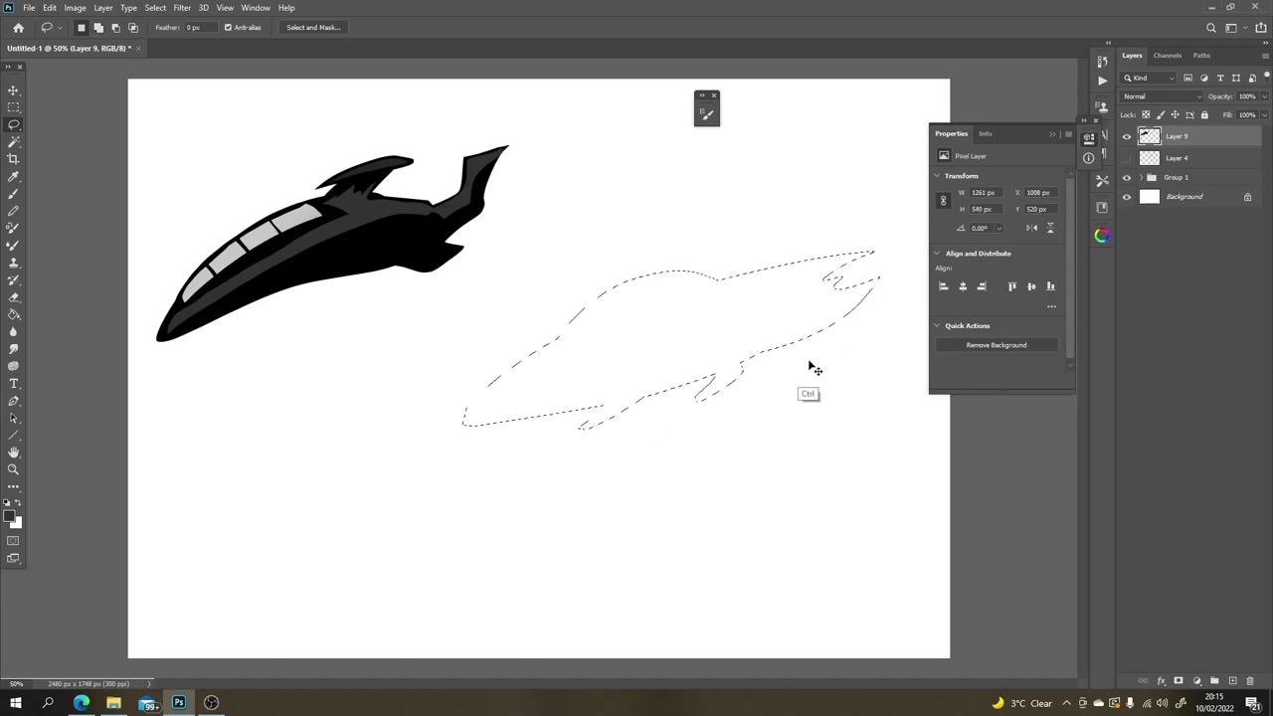
{"action": "key", "text": "ctrl+z"}
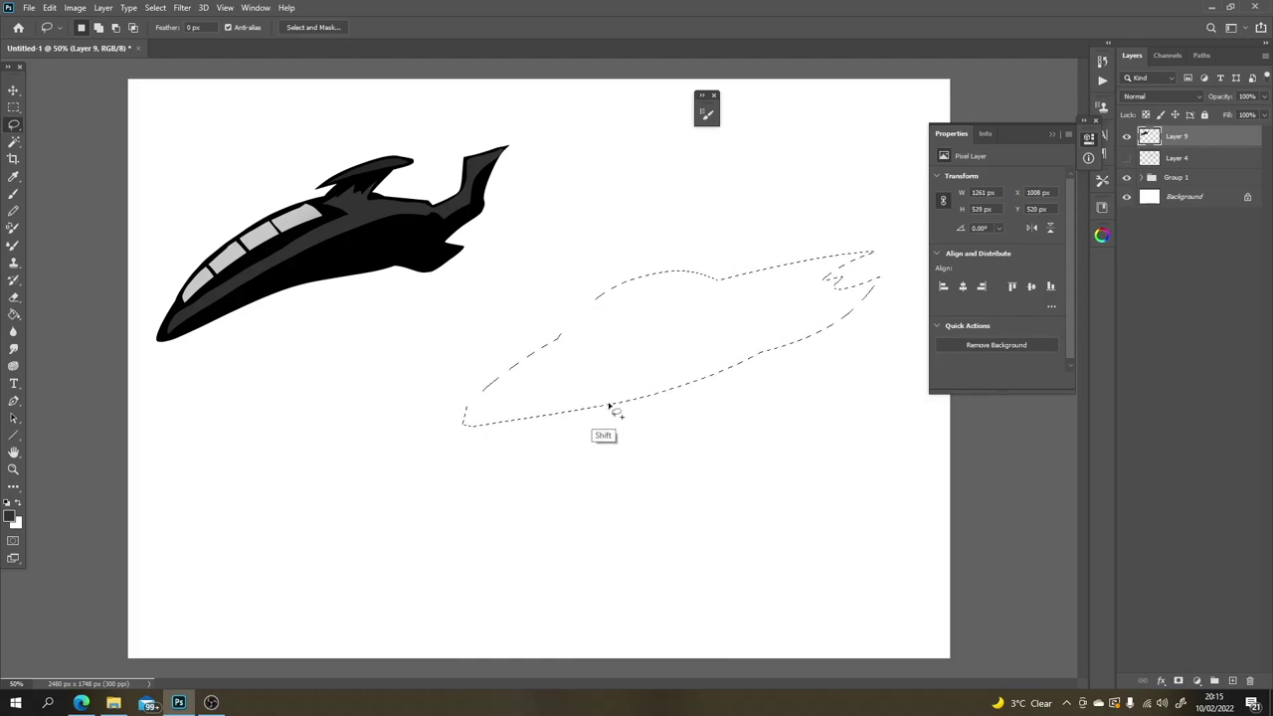
Step: Add an angular wing to the underside of the hull selection and trim a notch at the wing's front edge
{"action": "mouse_move", "coordinate": [596, 400]}
{"action": "left_mouse_down"}
{"action": "mouse_move", "coordinate": [760, 407]}
{"action": "mouse_move", "coordinate": [795, 383]}
{"action": "left_mouse_up"}
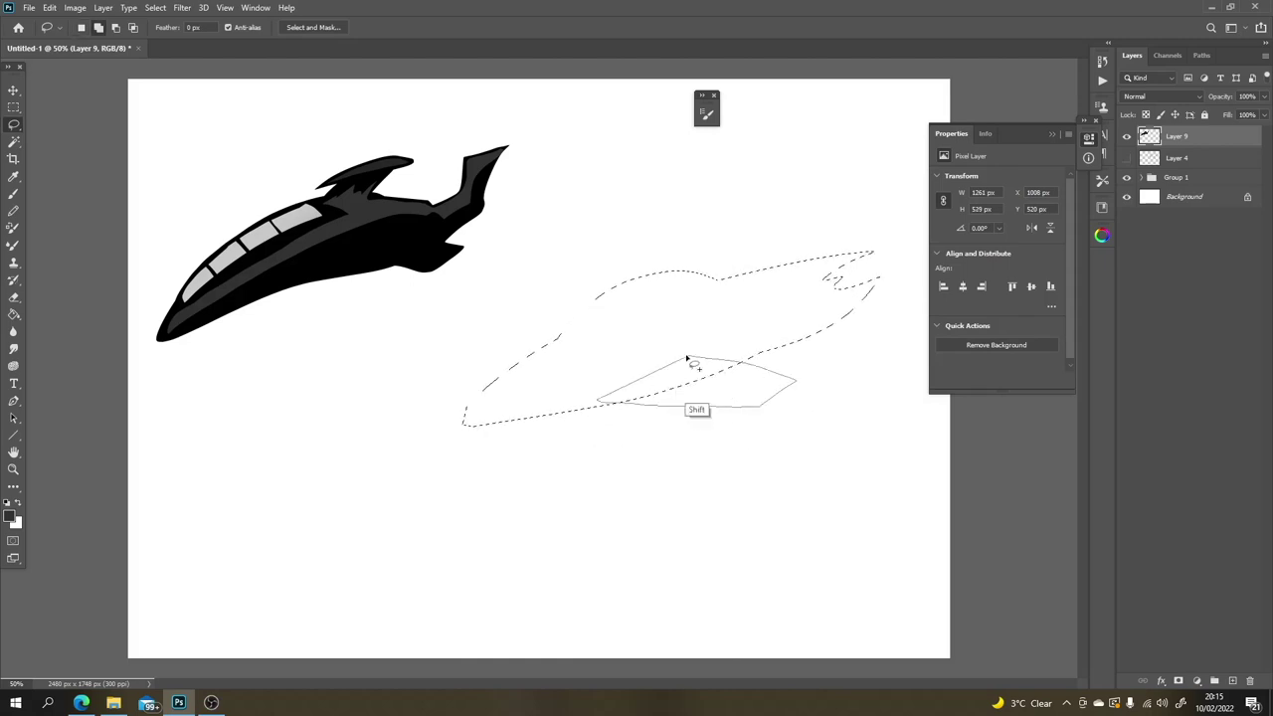
{"action": "left_click_drag", "start_coordinate": [686, 360], "coordinate": [688, 362]}
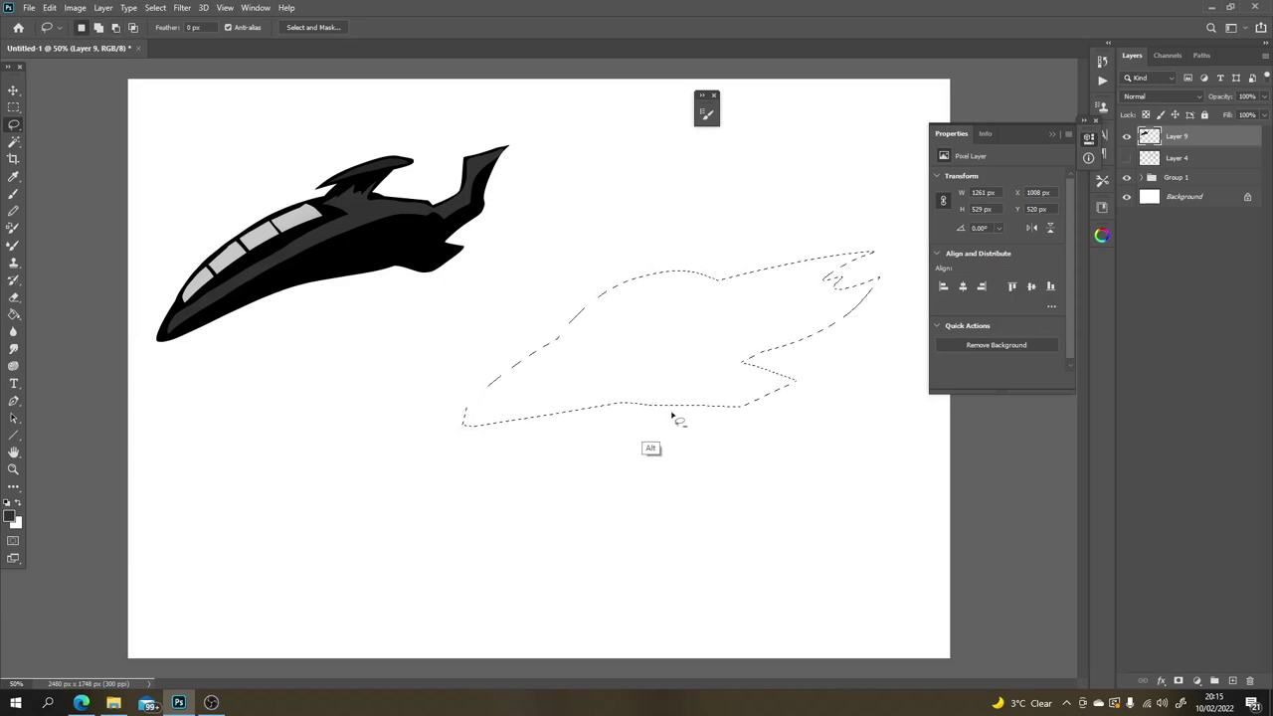
{"action": "left_click_drag", "start_coordinate": [563, 433], "coordinate": [565, 434]}
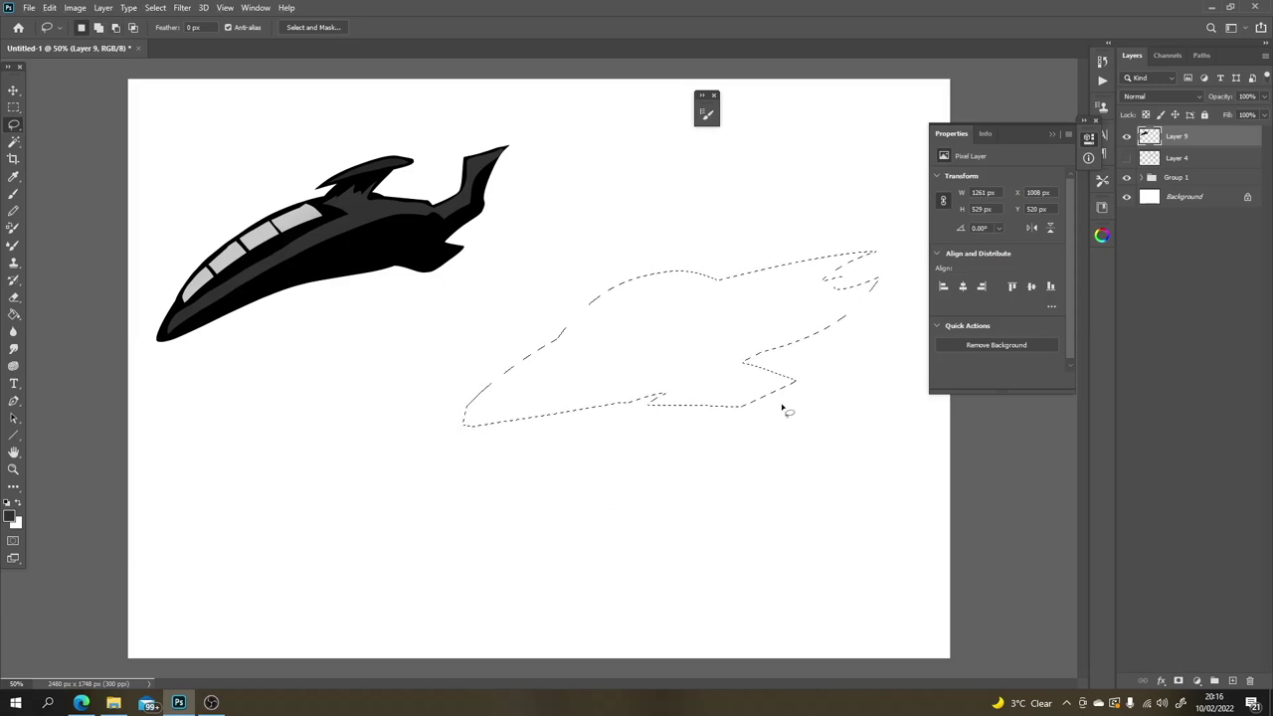
Step: Brush the whole second ship selection solid black and clear the selection
{"action": "key", "text": "b"}
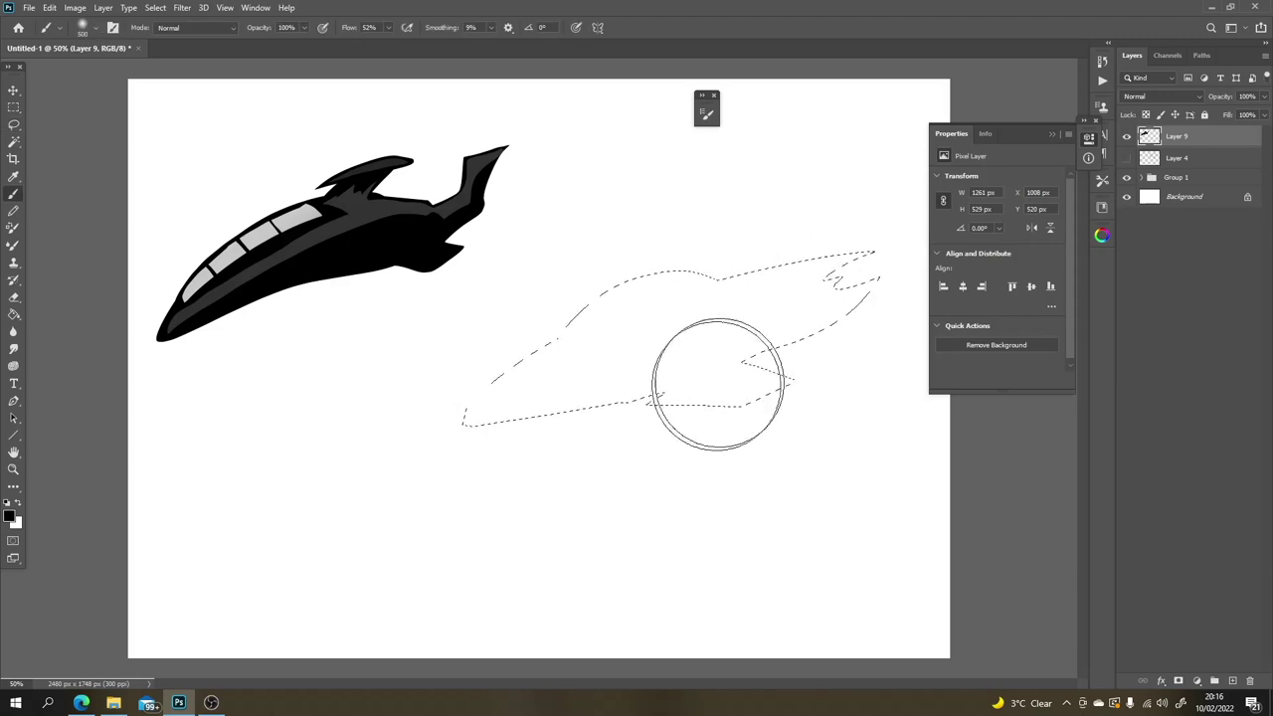
{"action": "mouse_move", "coordinate": [718, 384]}
{"action": "left_mouse_down"}
{"action": "mouse_move", "coordinate": [903, 232]}
{"action": "mouse_move", "coordinate": [731, 306]}
{"action": "mouse_move", "coordinate": [554, 473]}
{"action": "mouse_move", "coordinate": [757, 228]}
{"action": "mouse_move", "coordinate": [716, 213]}
{"action": "mouse_move", "coordinate": [480, 434]}
{"action": "mouse_move", "coordinate": [418, 522]}
{"action": "left_mouse_up"}
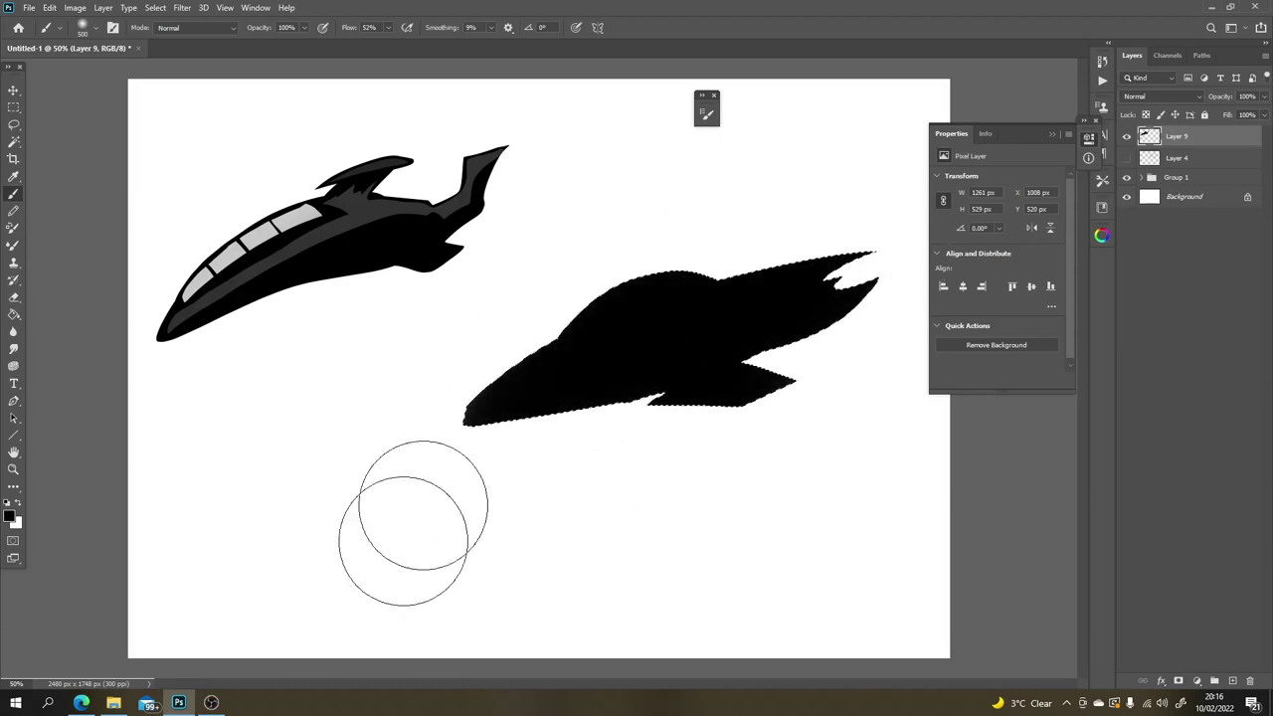
{"action": "key", "text": "ctrl"}
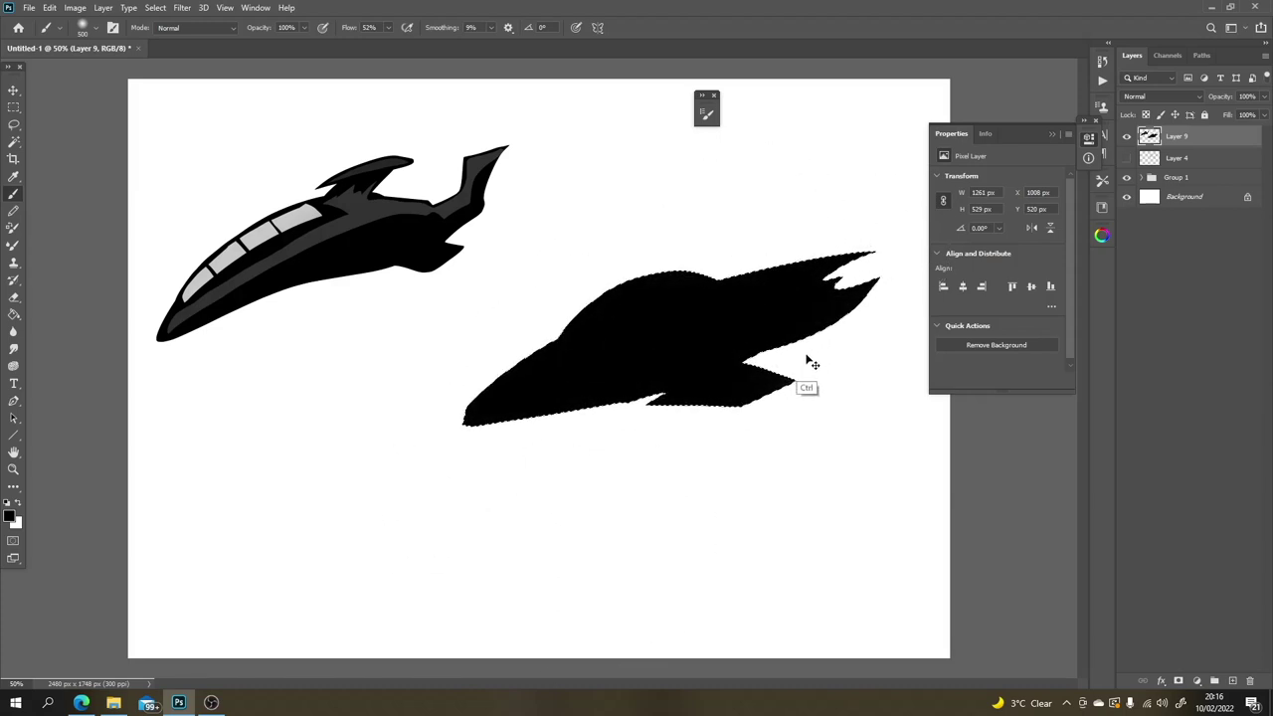
{"action": "key", "text": "ctrl+d"}
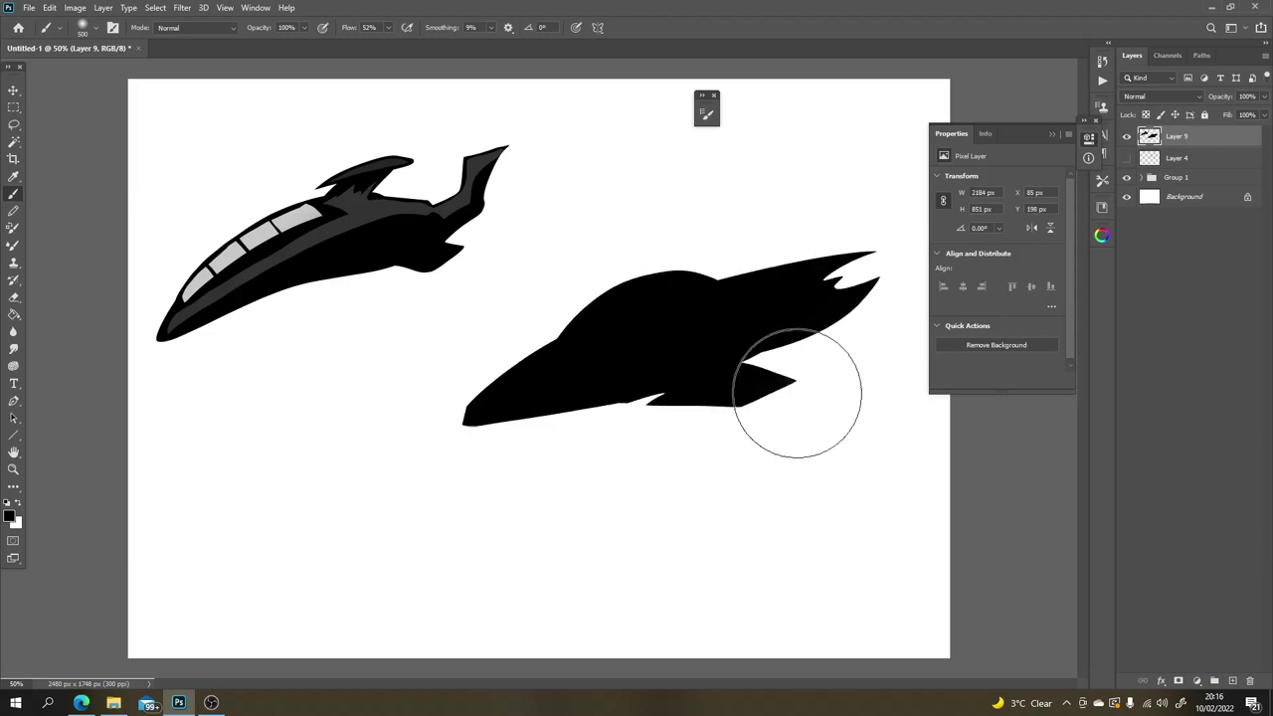
Step: Lasso a wide band from the new hull's nose to its tail, hide the edges and brush it with the first ship's dark grey
{"action": "key", "text": "l"}
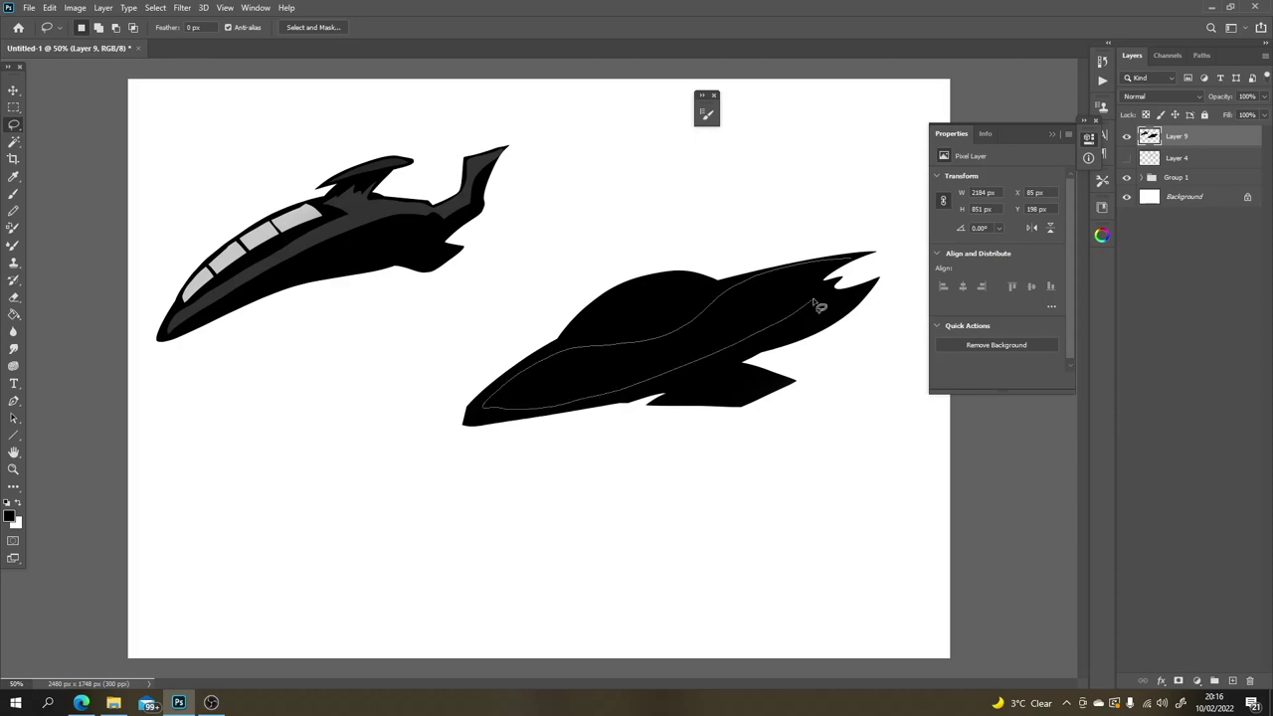
{"action": "left_click_drag", "start_coordinate": [815, 295], "coordinate": [832, 280]}
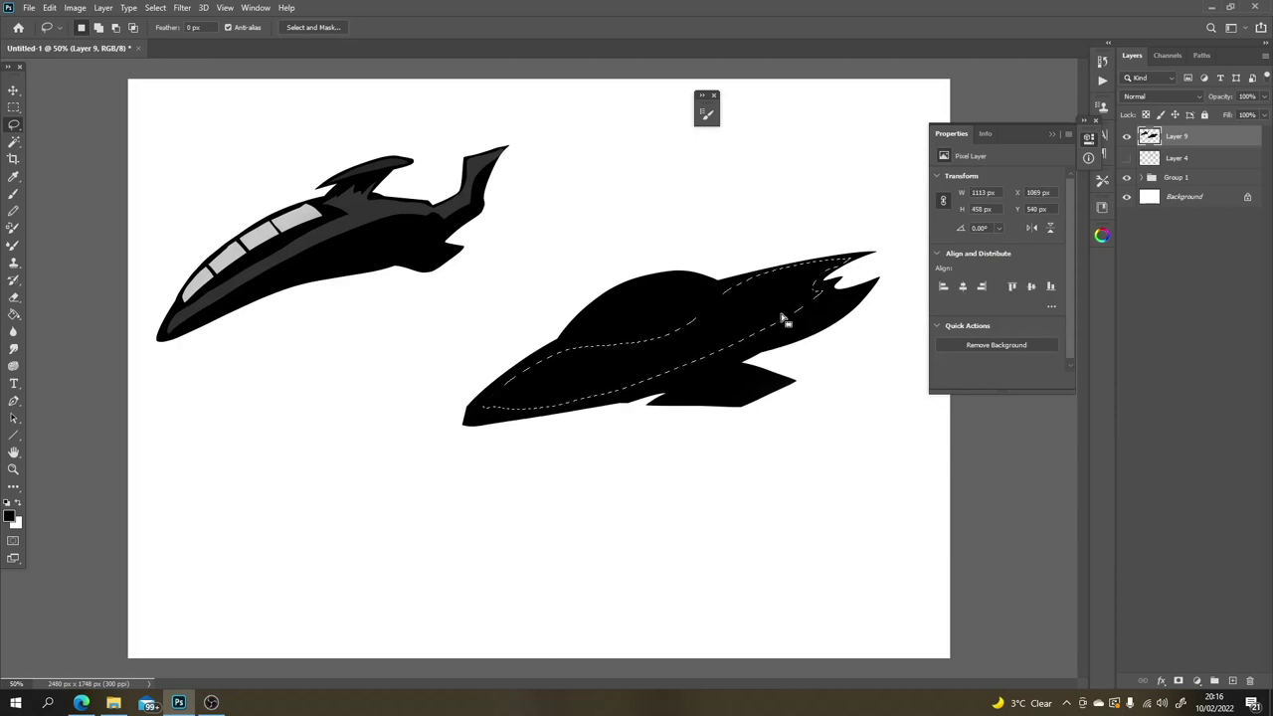
{"action": "key", "text": "ctrl+d"}
{"action": "key", "text": "b"}
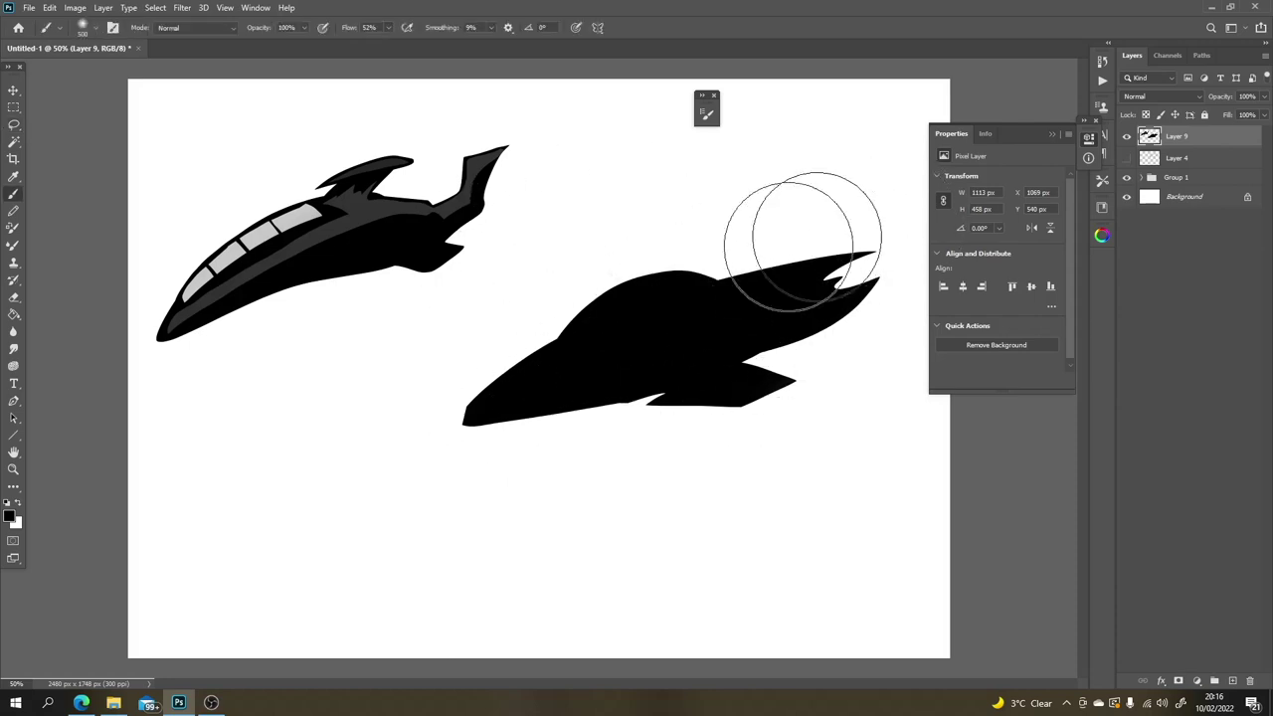
{"action": "left_click", "coordinate": [467, 208], "text": "alt"}
{"action": "mouse_move", "coordinate": [597, 327]}
{"action": "left_mouse_down"}
{"action": "mouse_move", "coordinate": [772, 236]}
{"action": "mouse_move", "coordinate": [782, 285]}
{"action": "left_mouse_up"}
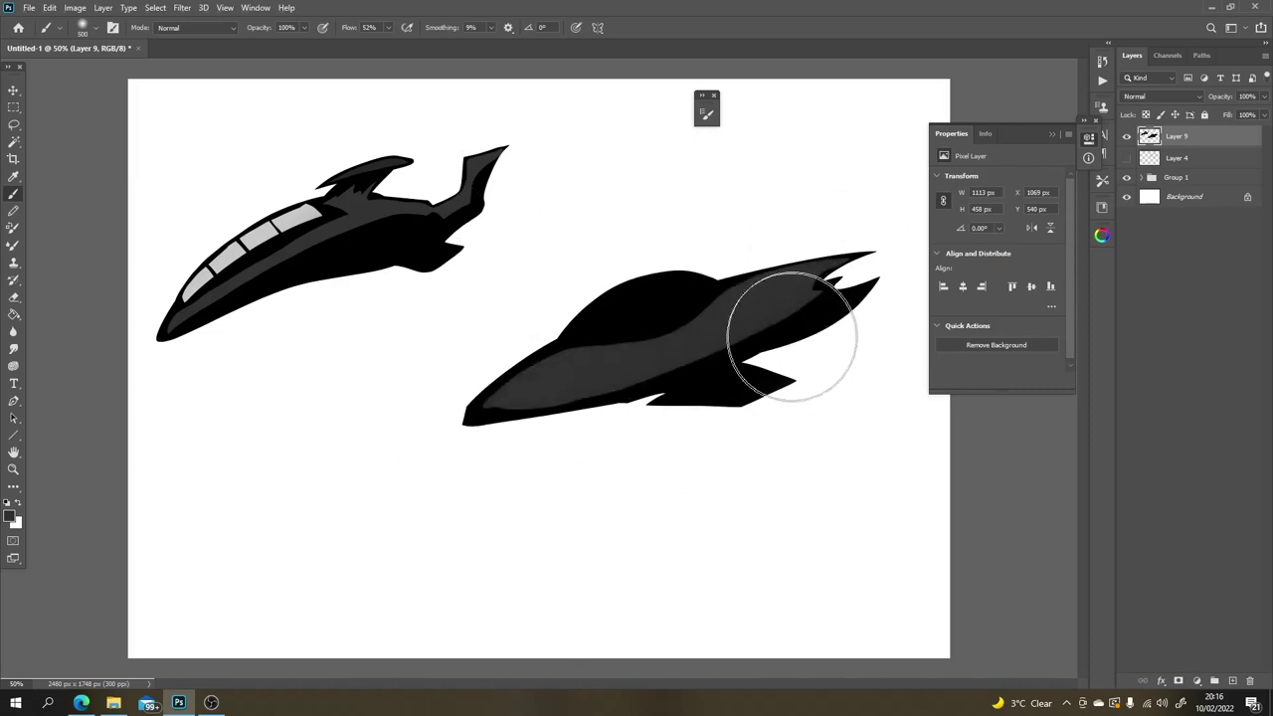
Step: Lasso a curved sliver along the lower rear of the grey band, paint it black and clear the selection
{"action": "key", "text": "l"}
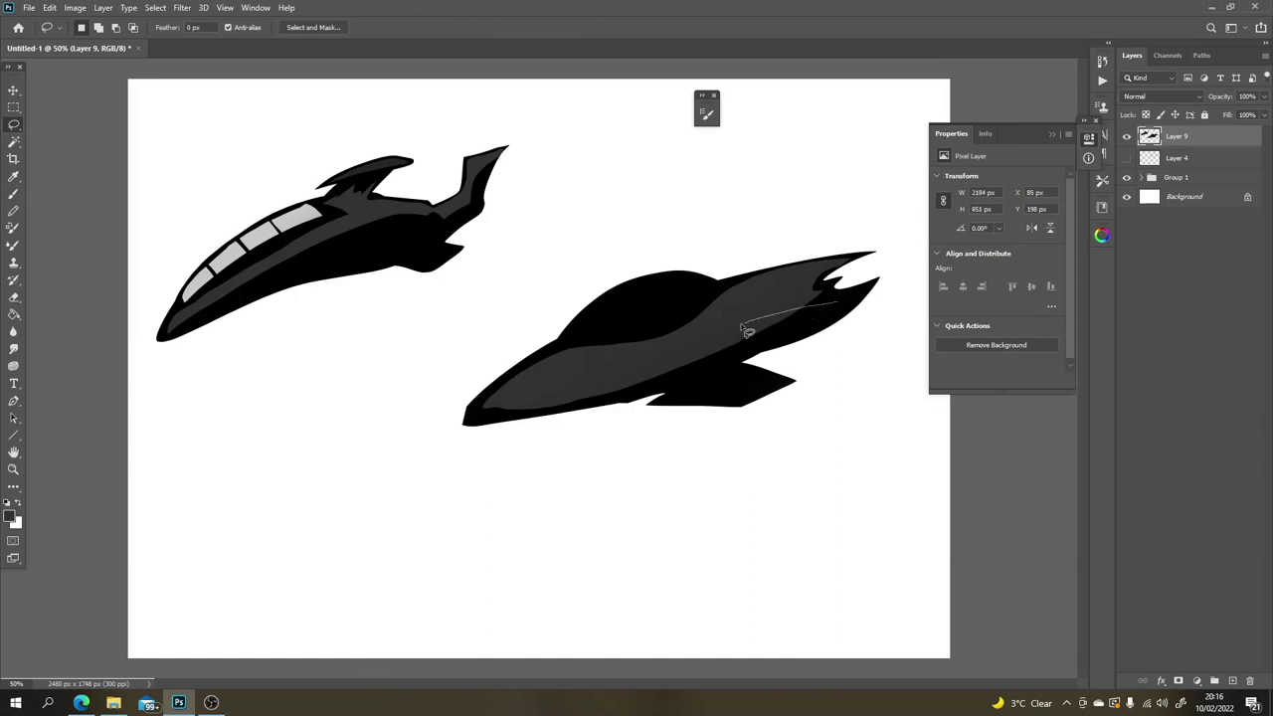
{"action": "left_click_drag", "start_coordinate": [743, 328], "coordinate": [602, 397]}
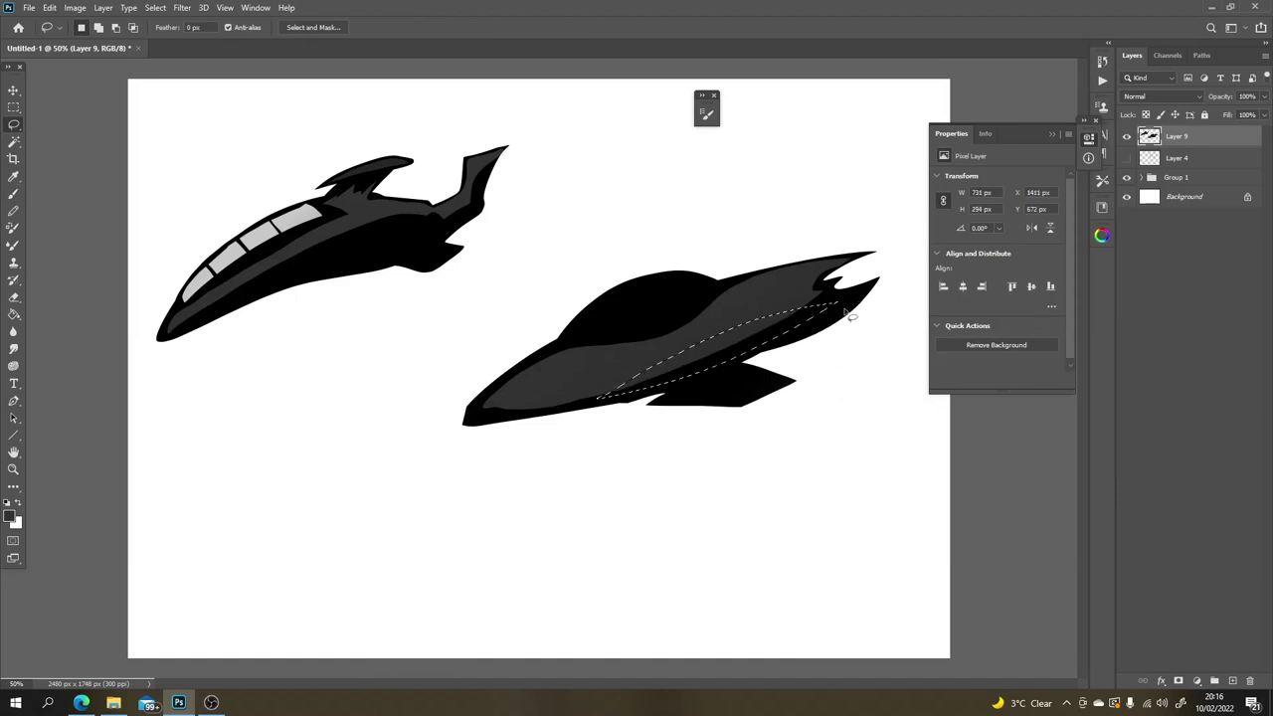
{"action": "key", "text": "b"}
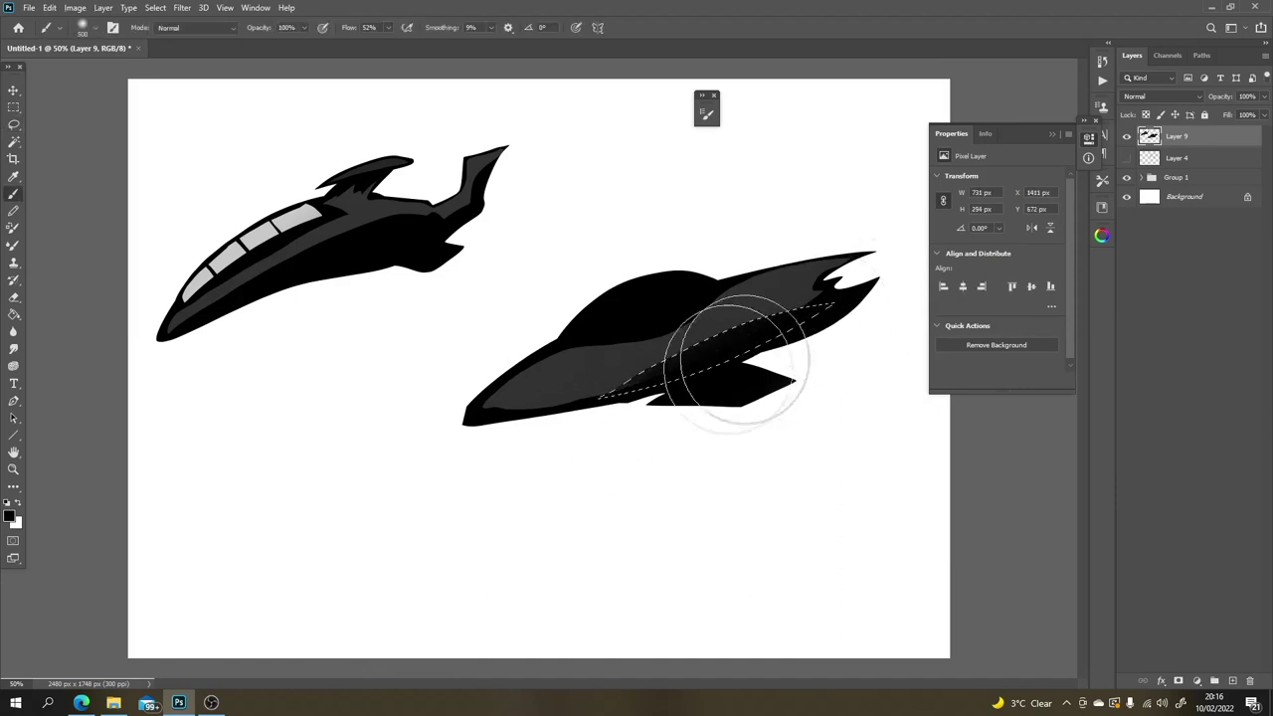
{"action": "key", "text": "ctrl+d"}
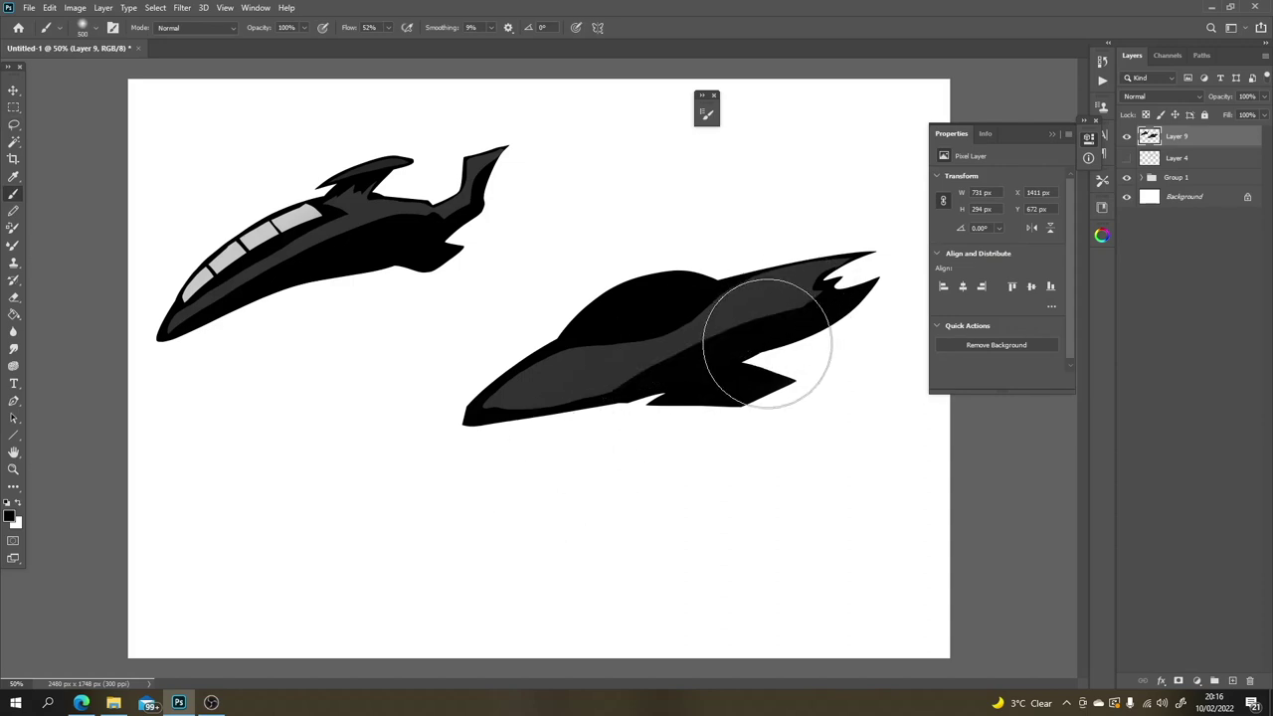
Step: Lasso a panel inside the underside wing and brush it dark grey
{"action": "key", "text": "l"}
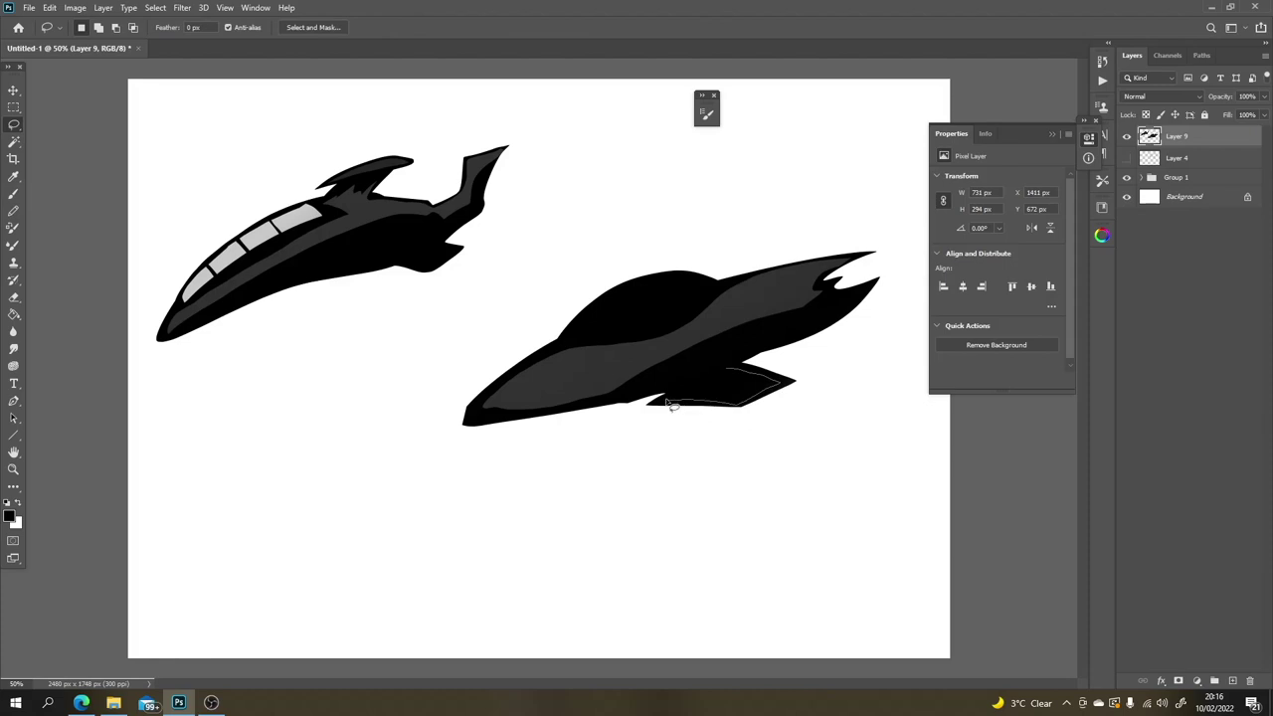
{"action": "left_click_drag", "start_coordinate": [671, 404], "coordinate": [752, 366]}
{"action": "key", "text": "b"}
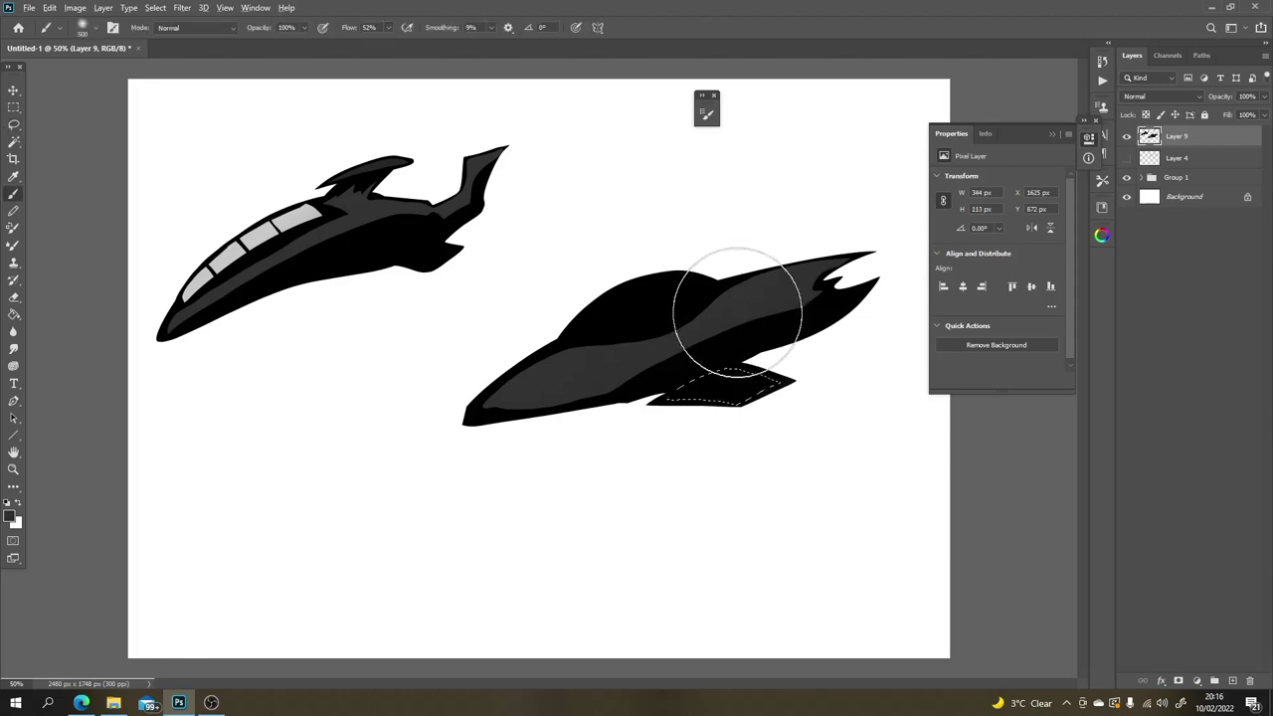
{"action": "mouse_move", "coordinate": [798, 348]}
{"action": "left_mouse_down"}
{"action": "mouse_move", "coordinate": [830, 325]}
{"action": "mouse_move", "coordinate": [708, 415]}
{"action": "mouse_move", "coordinate": [796, 327]}
{"action": "left_mouse_up"}
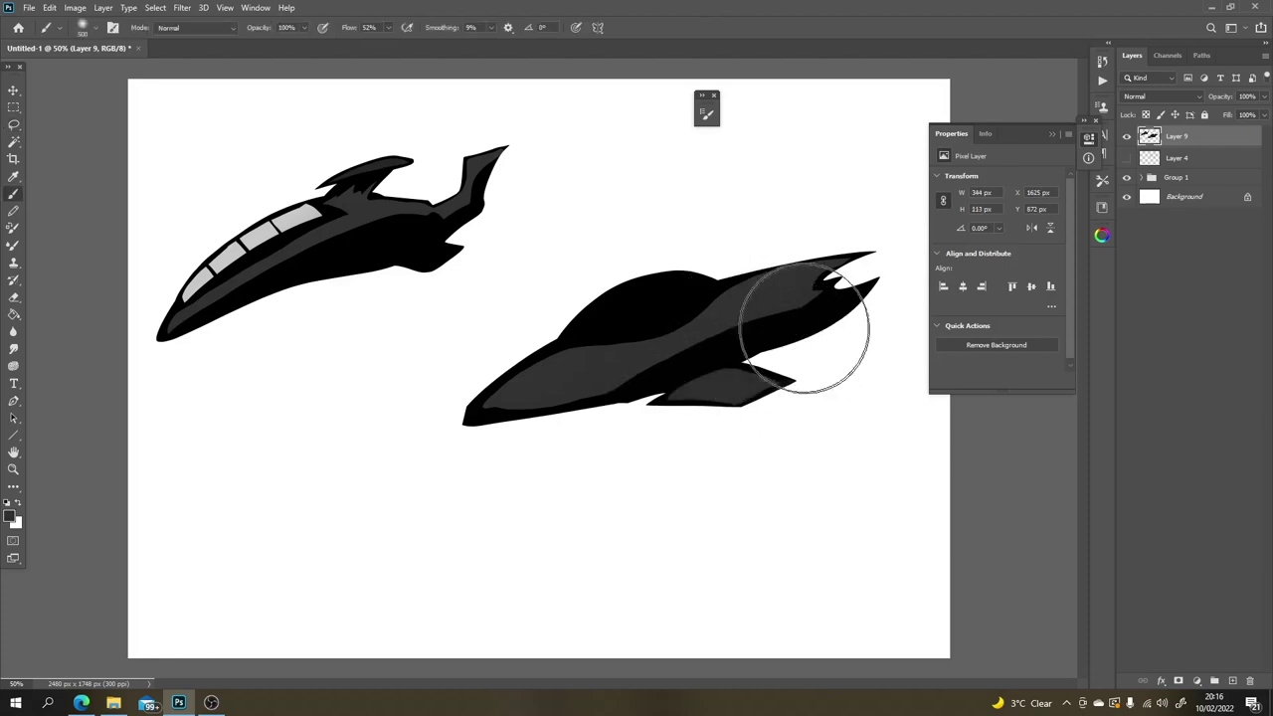
{"action": "key", "text": "l"}
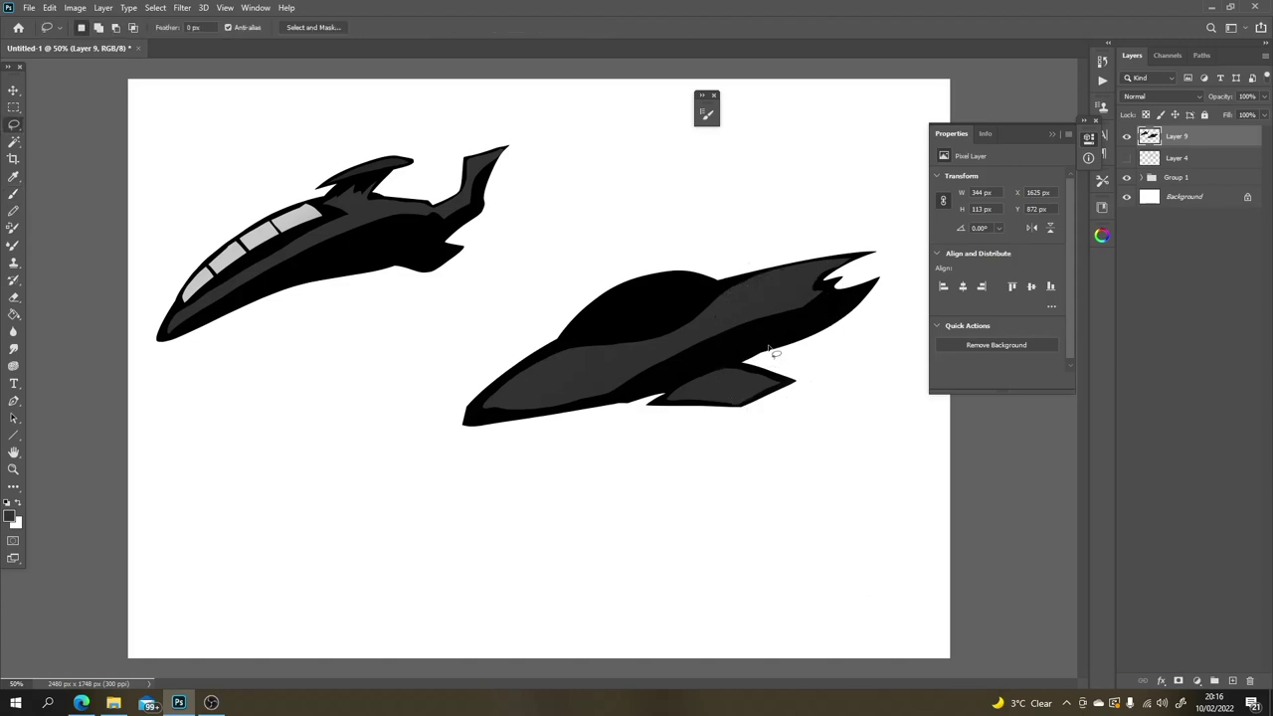
Step: Try brushing freehand white panel lines across the hull and wing with a much smaller brush, and undo them
{"action": "key", "text": "b"}
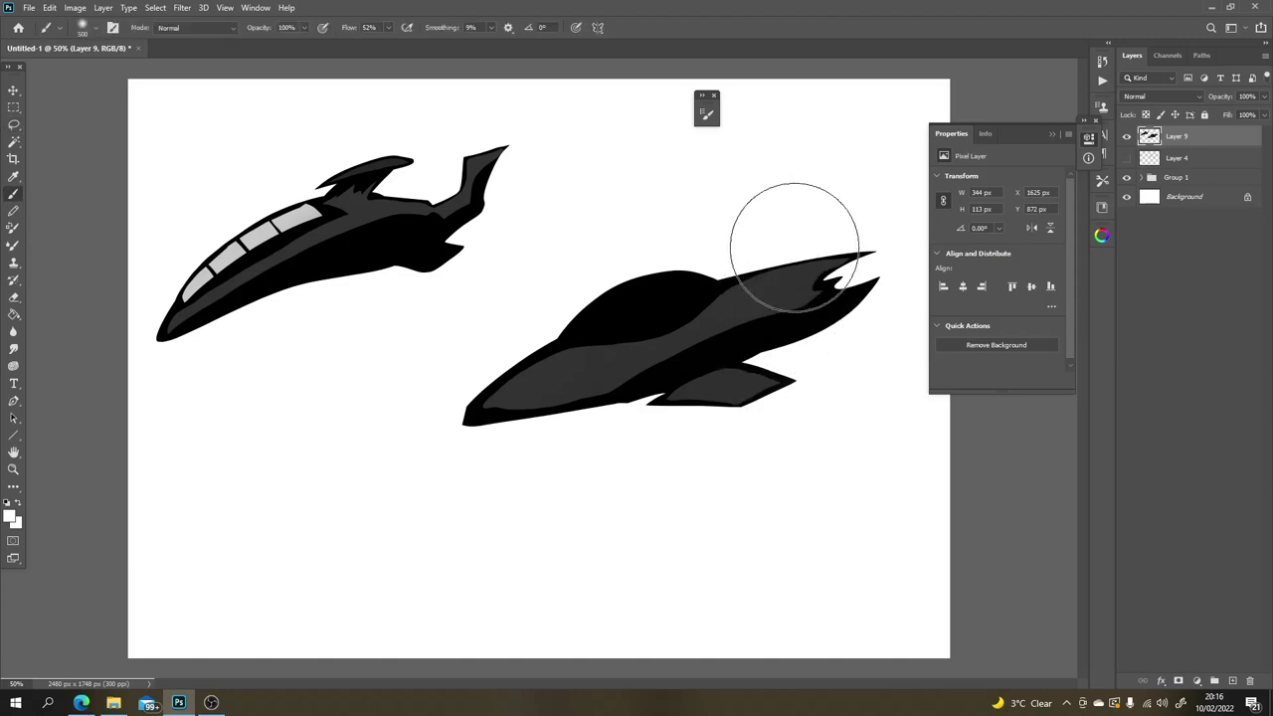
{"action": "key", "text": "bracketleft"}
{"action": "key", "text": "bracketleft"}
{"action": "key", "text": "bracketleft"}
{"action": "key", "text": "bracketleft"}
{"action": "key", "text": "bracketleft"}
{"action": "key", "text": "bracketleft"}
{"action": "key", "text": "bracketleft"}
{"action": "key", "text": "bracketleft"}
{"action": "key", "text": "bracketleft"}
{"action": "key", "text": "bracketleft"}
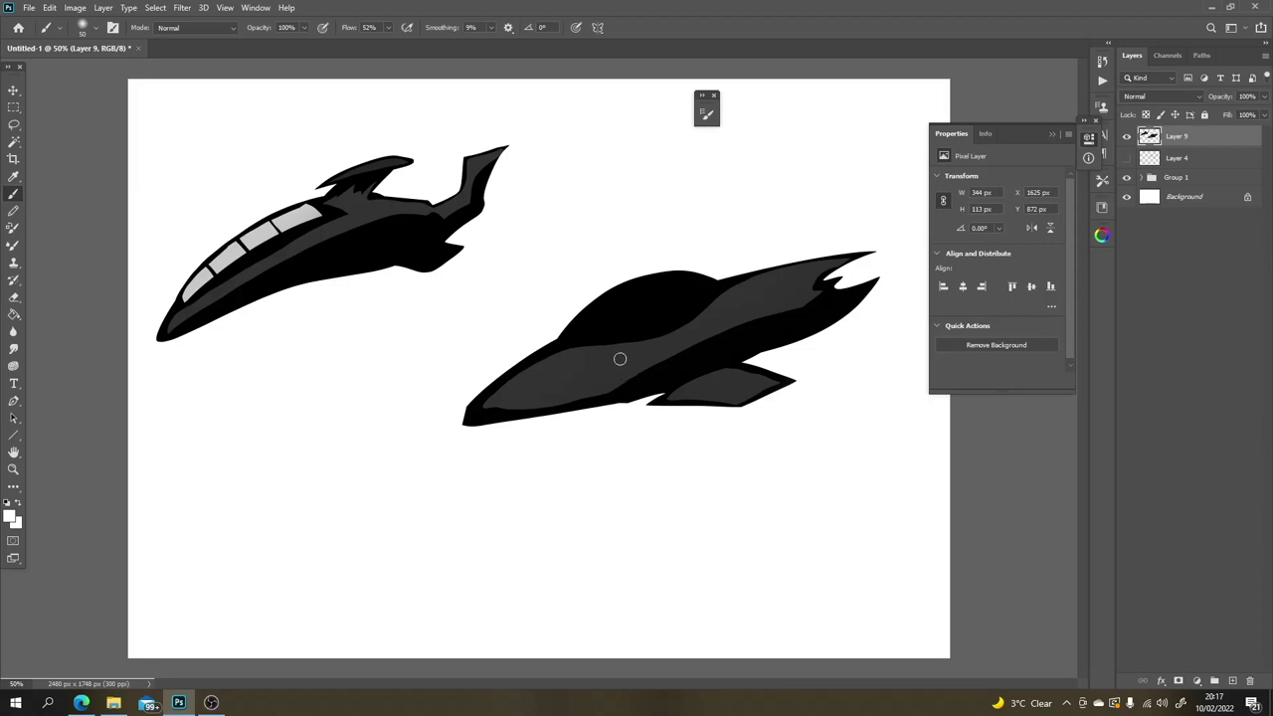
{"action": "key", "text": "ctrl+d"}
{"action": "left_click_drag", "start_coordinate": [589, 345], "coordinate": [620, 373]}
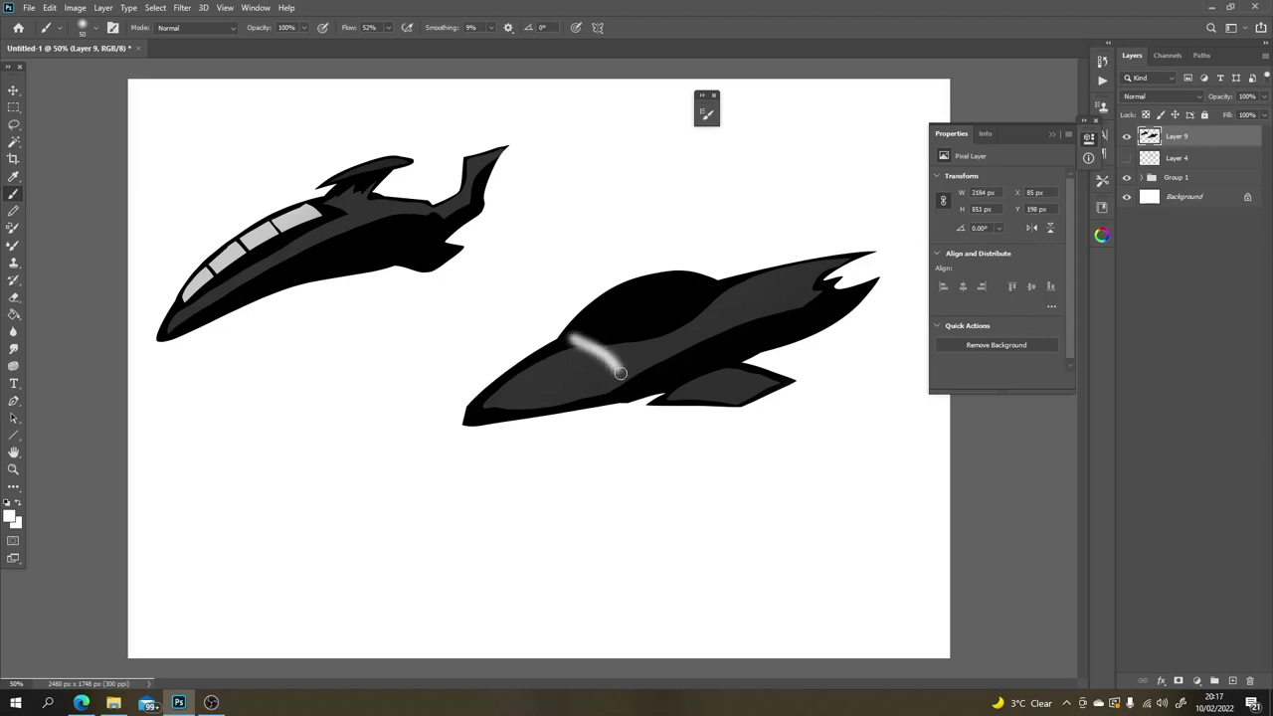
{"action": "key", "text": "ctrl+z"}
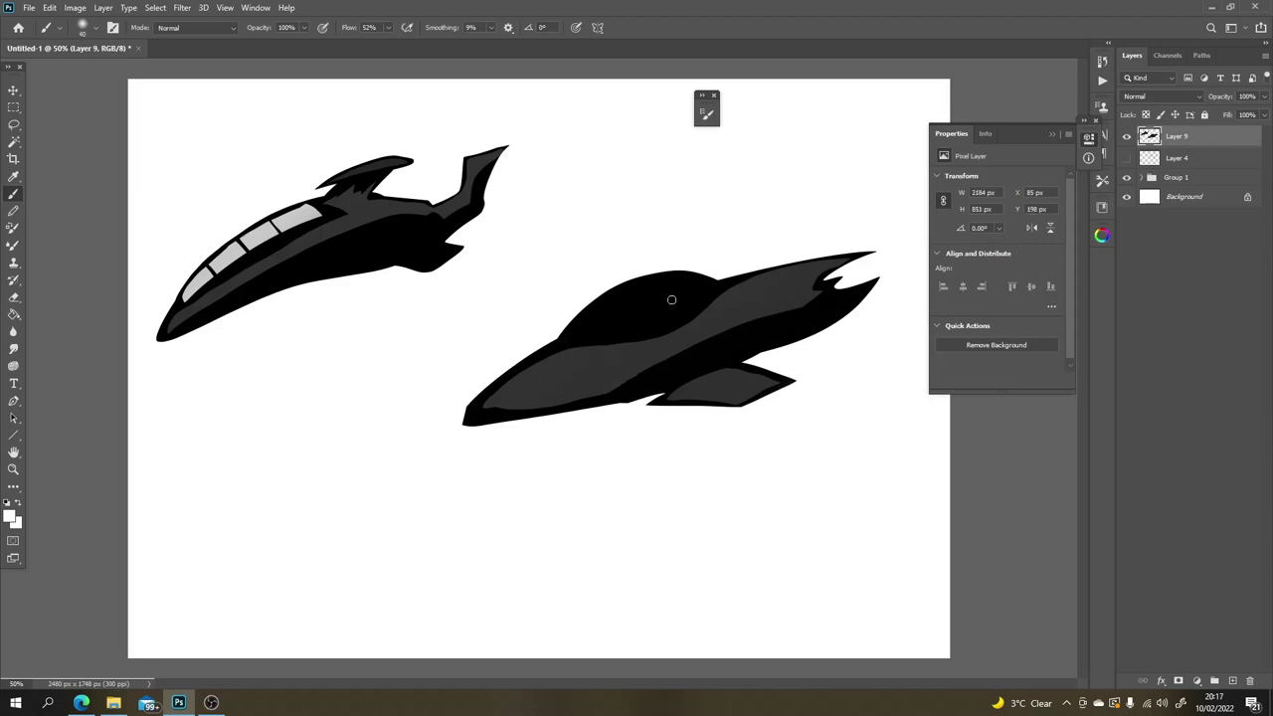
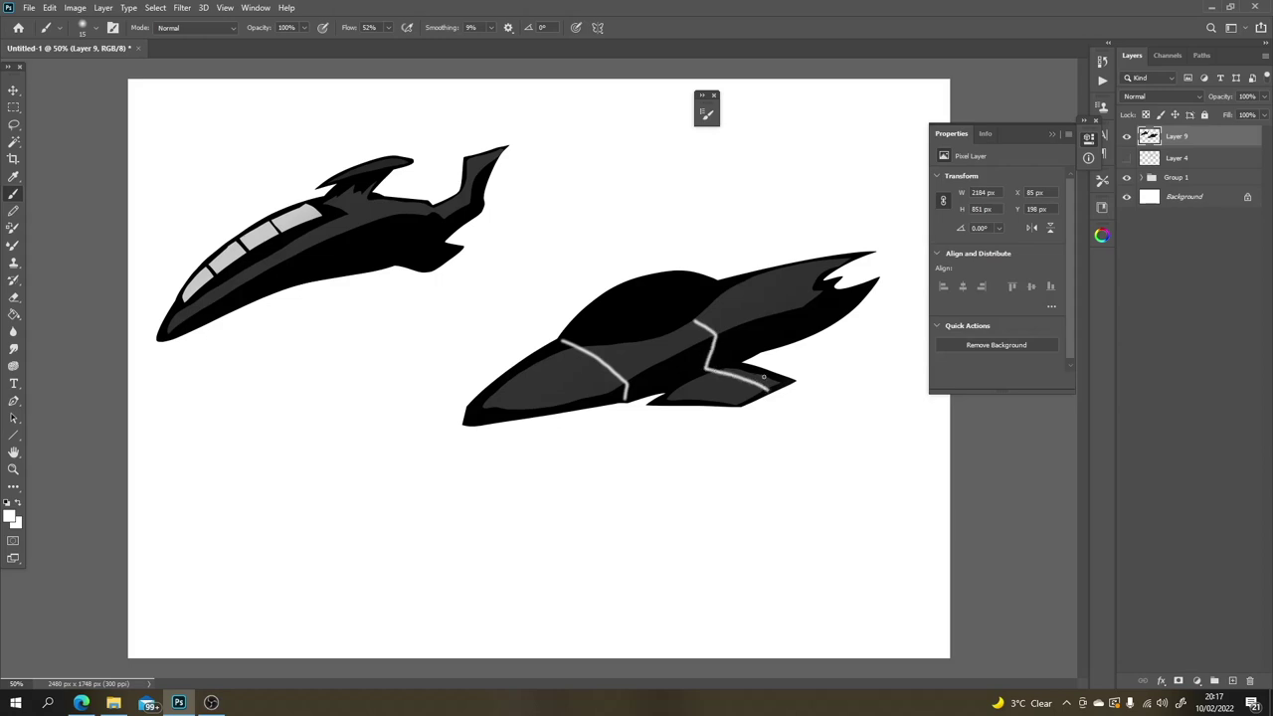
{"action": "key", "text": "ctrl+z"}
{"action": "key", "text": "ctrl+z"}
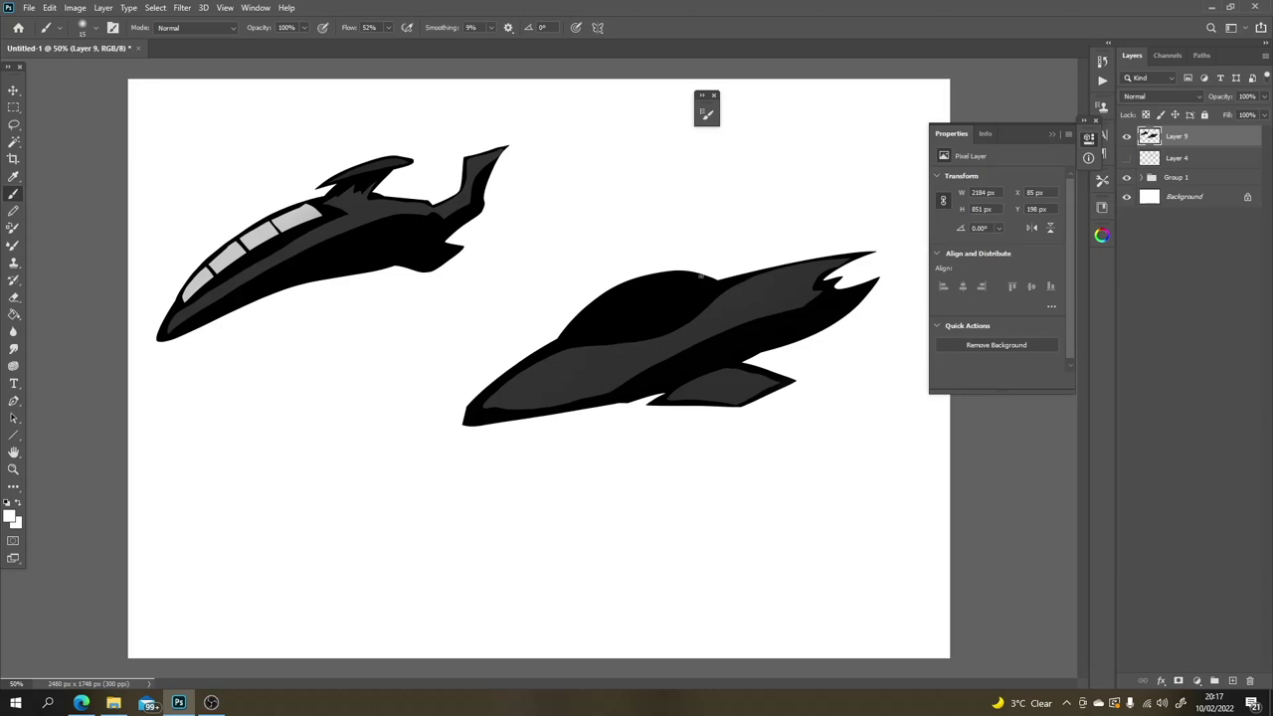
Step: Lasso a narrow zigzag stripe running from below the canopy down the hull and across the underside wing
{"action": "key", "text": "l"}
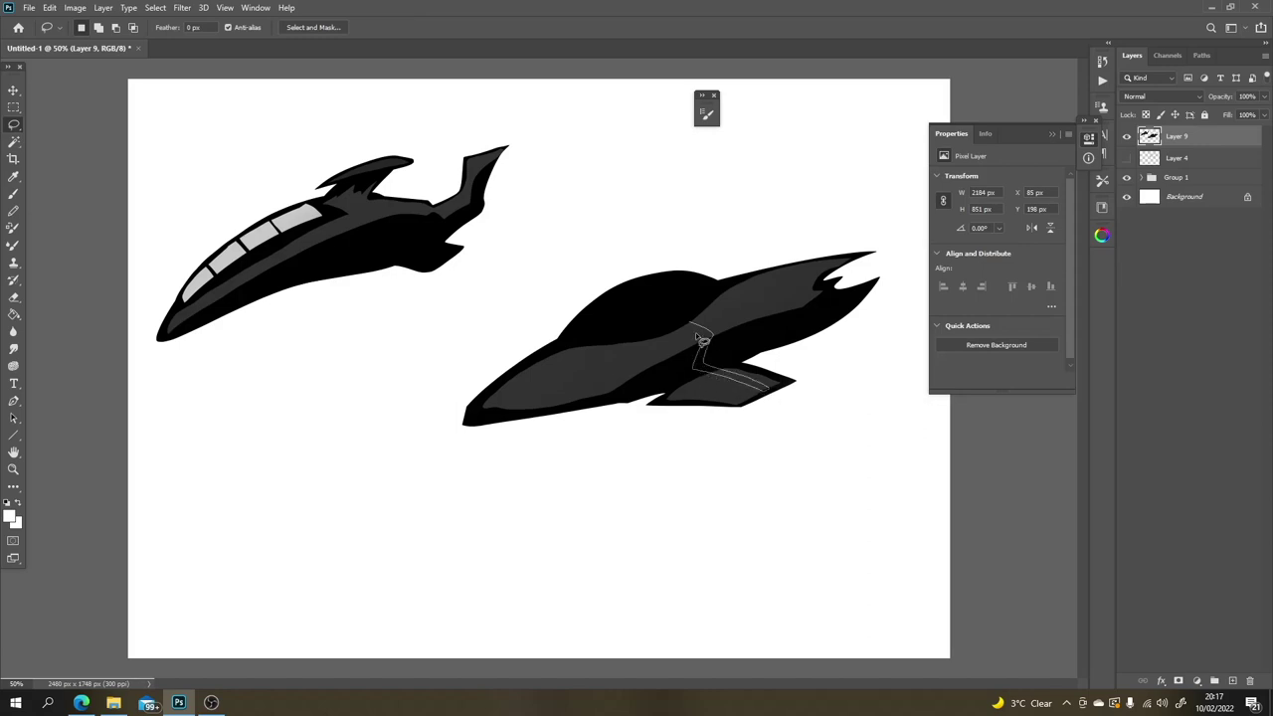
{"action": "left_click_drag", "start_coordinate": [685, 333], "coordinate": [688, 334]}
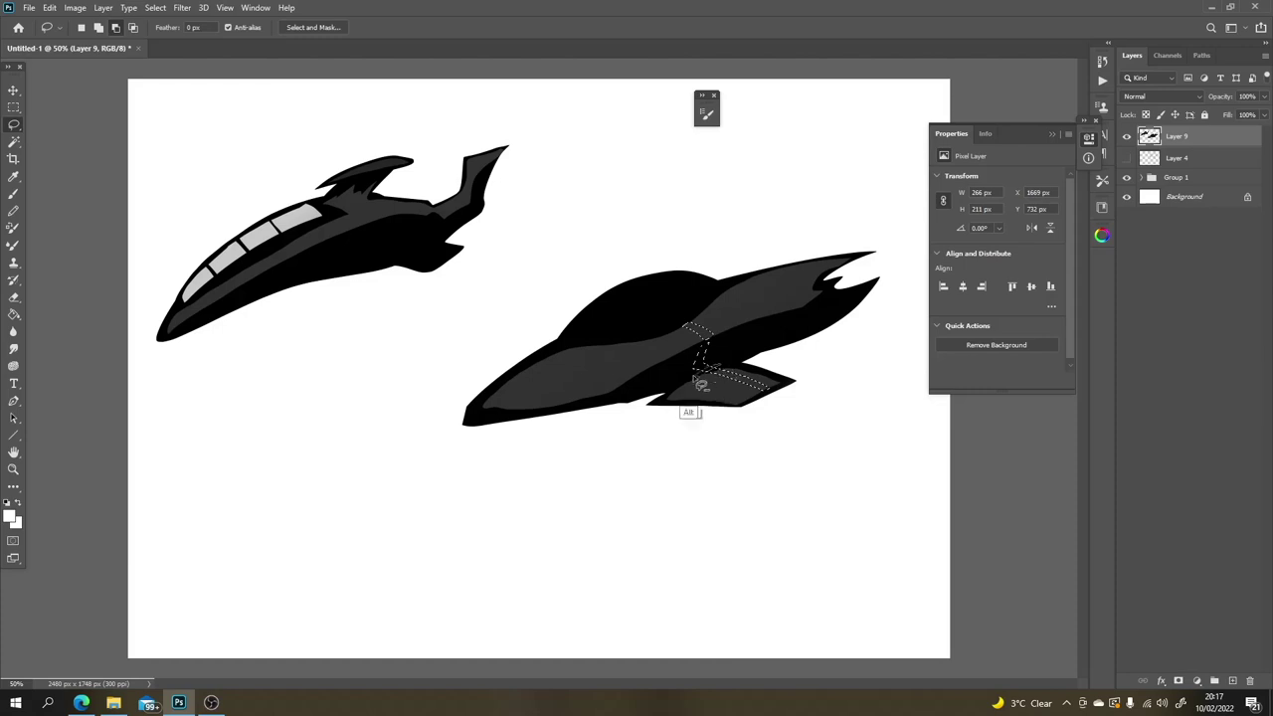
Step: Try filling the zigzag stripe with solid white brush strokes and undo them
{"action": "key", "text": "b"}
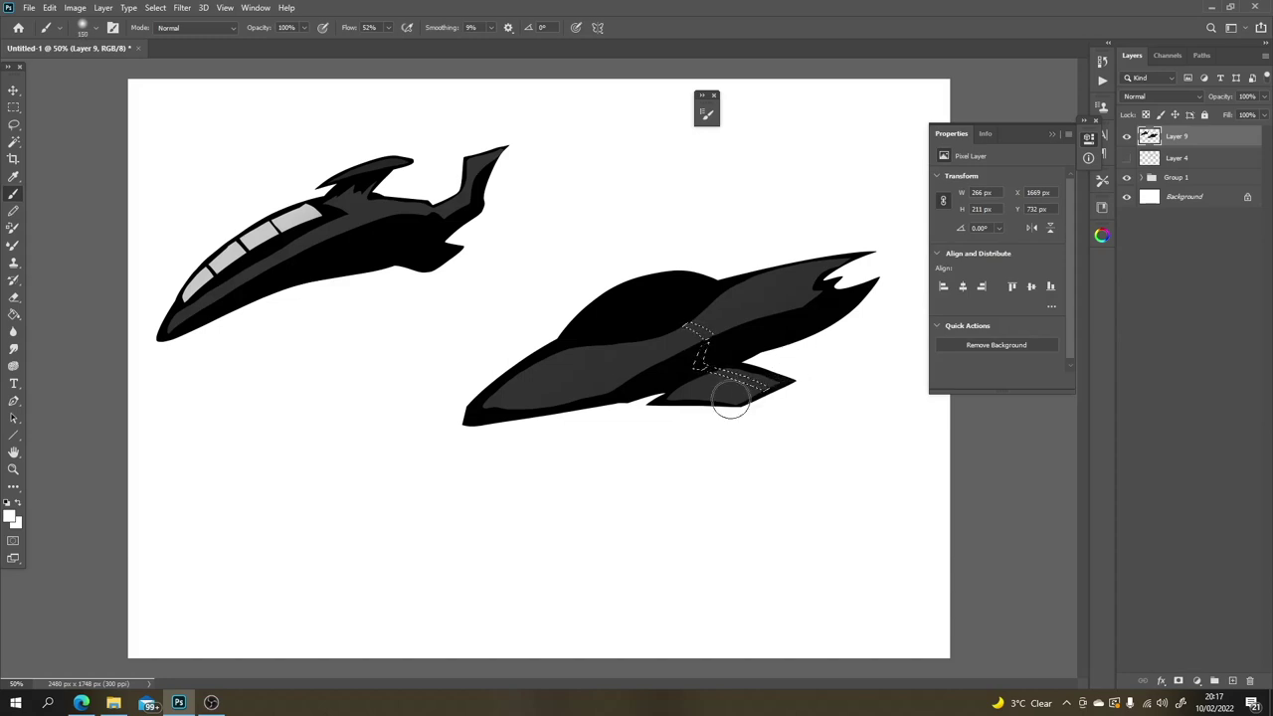
{"action": "key", "text": "ctrl+z"}
{"action": "mouse_move", "coordinate": [786, 377]}
{"action": "left_mouse_down"}
{"action": "mouse_move", "coordinate": [712, 413]}
{"action": "mouse_move", "coordinate": [766, 363]}
{"action": "mouse_move", "coordinate": [756, 337]}
{"action": "mouse_move", "coordinate": [702, 335]}
{"action": "mouse_move", "coordinate": [642, 361]}
{"action": "left_mouse_up"}
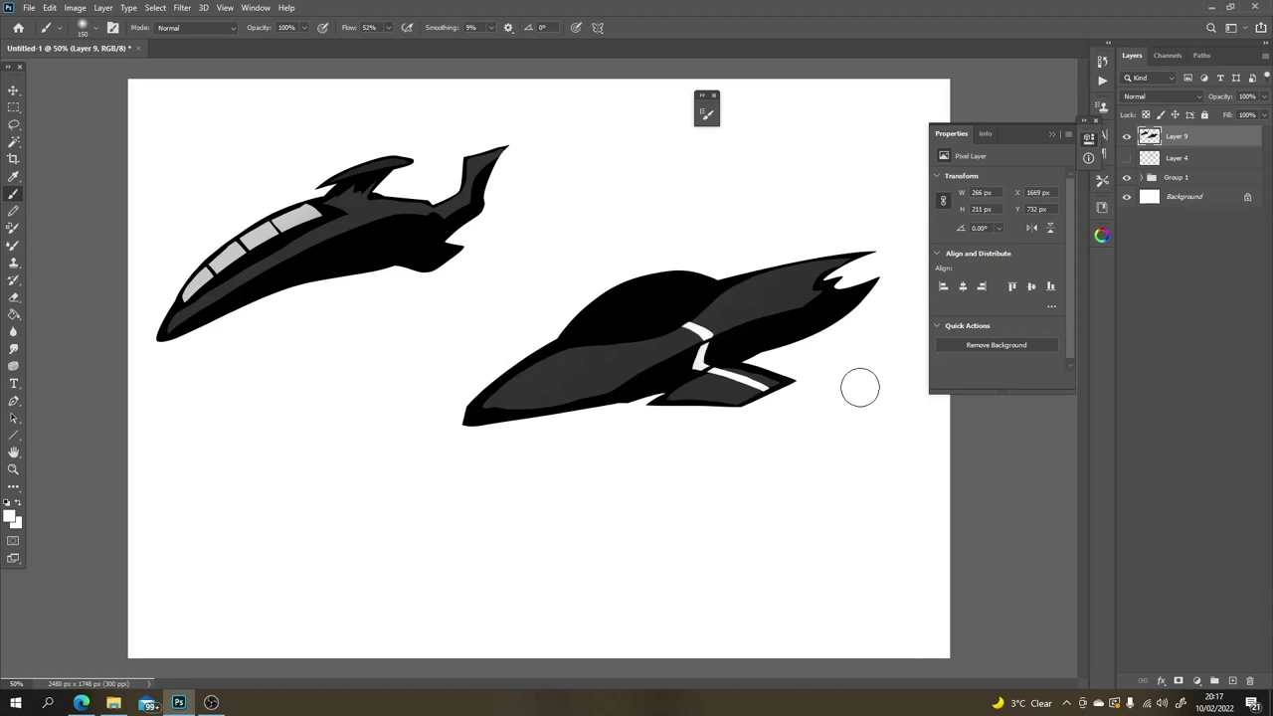
{"action": "key", "text": "ctrl+z"}
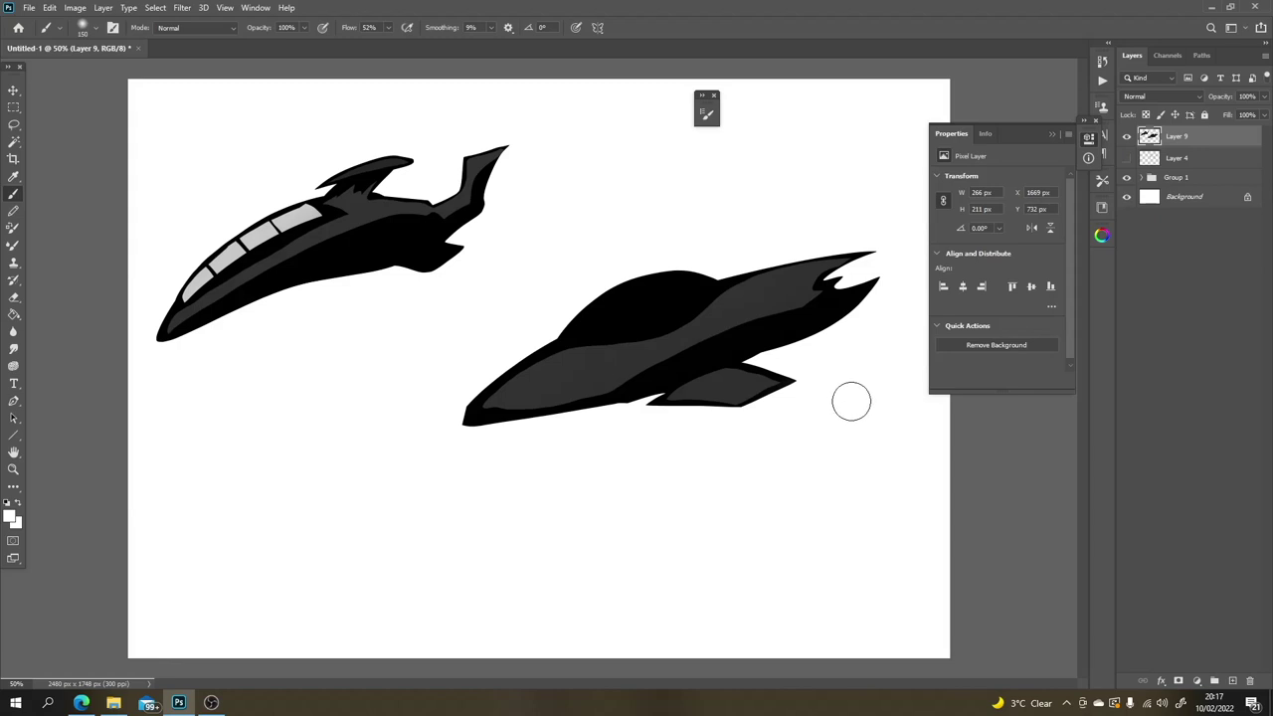
Step: Brush the zigzag stripe faintly with white at reduced opacity, and restore the brush opacity to 100%
{"action": "key", "text": "1"}
{"action": "mouse_move", "coordinate": [790, 365]}
{"action": "left_mouse_down"}
{"action": "mouse_move", "coordinate": [715, 398]}
{"action": "mouse_move", "coordinate": [759, 377]}
{"action": "mouse_move", "coordinate": [720, 384]}
{"action": "mouse_move", "coordinate": [741, 365]}
{"action": "mouse_move", "coordinate": [663, 348]}
{"action": "mouse_move", "coordinate": [719, 317]}
{"action": "mouse_move", "coordinate": [654, 358]}
{"action": "mouse_move", "coordinate": [745, 341]}
{"action": "mouse_move", "coordinate": [679, 383]}
{"action": "mouse_move", "coordinate": [714, 354]}
{"action": "left_mouse_up"}
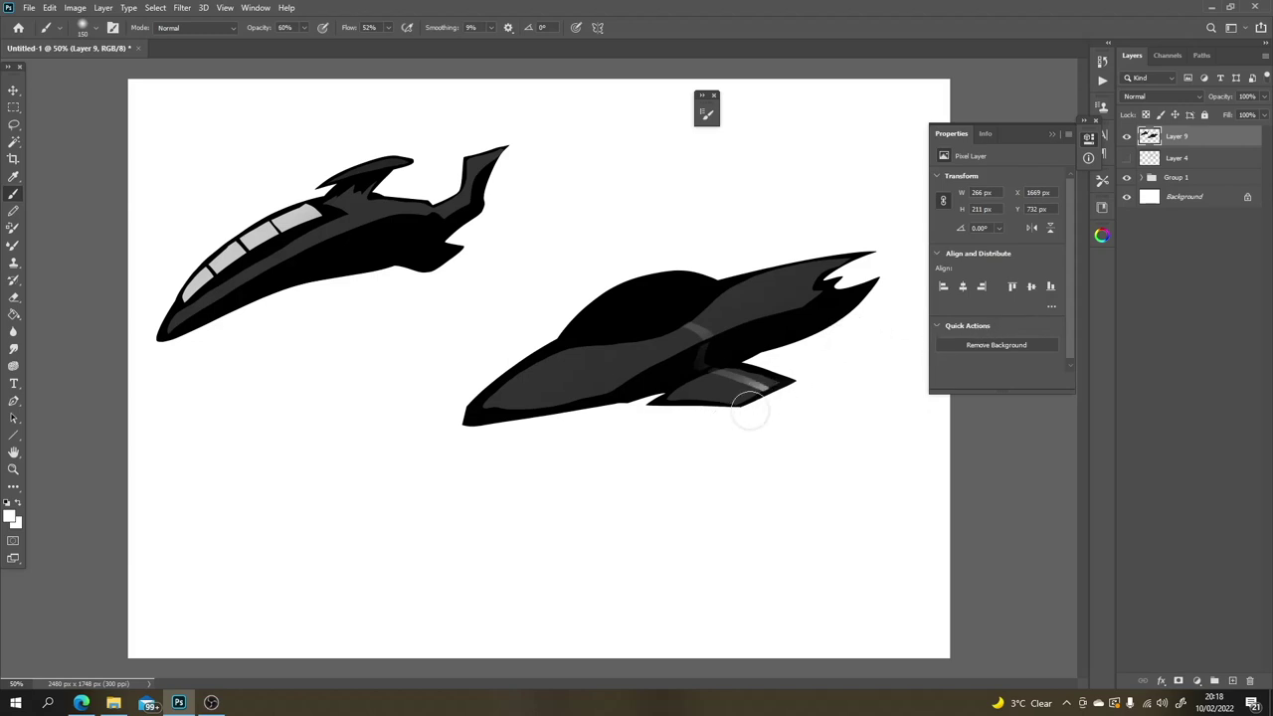
{"action": "left_click_drag", "start_coordinate": [751, 418], "coordinate": [782, 396]}
{"action": "key", "text": "0"}
{"action": "key", "text": "0"}
Step: Lasso two thin curved stripes across the second ship's nose and brush them a slightly lighter grey
{"action": "key", "text": "l"}
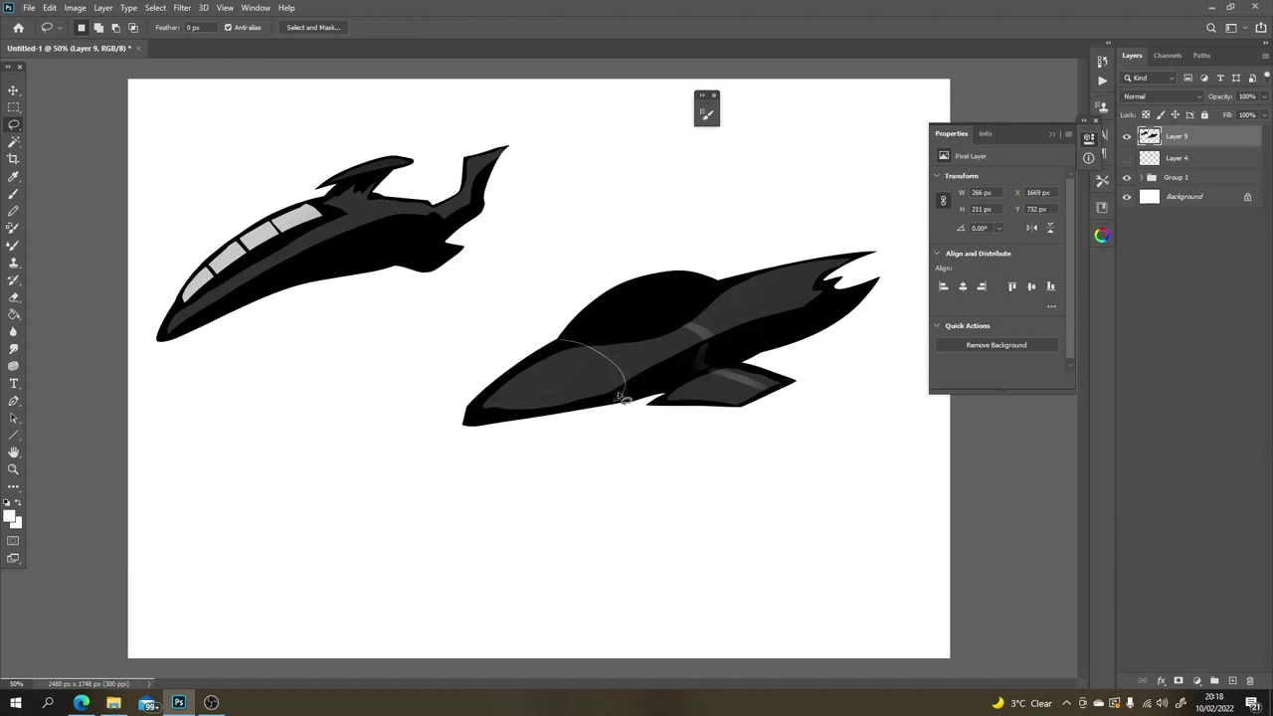
{"action": "mouse_move", "coordinate": [562, 351]}
{"action": "left_mouse_down"}
{"action": "mouse_move", "coordinate": [531, 368]}
{"action": "mouse_move", "coordinate": [568, 418]}
{"action": "mouse_move", "coordinate": [525, 360]}
{"action": "left_mouse_up"}
{"action": "key", "text": "shift"}
{"action": "key", "text": "b"}
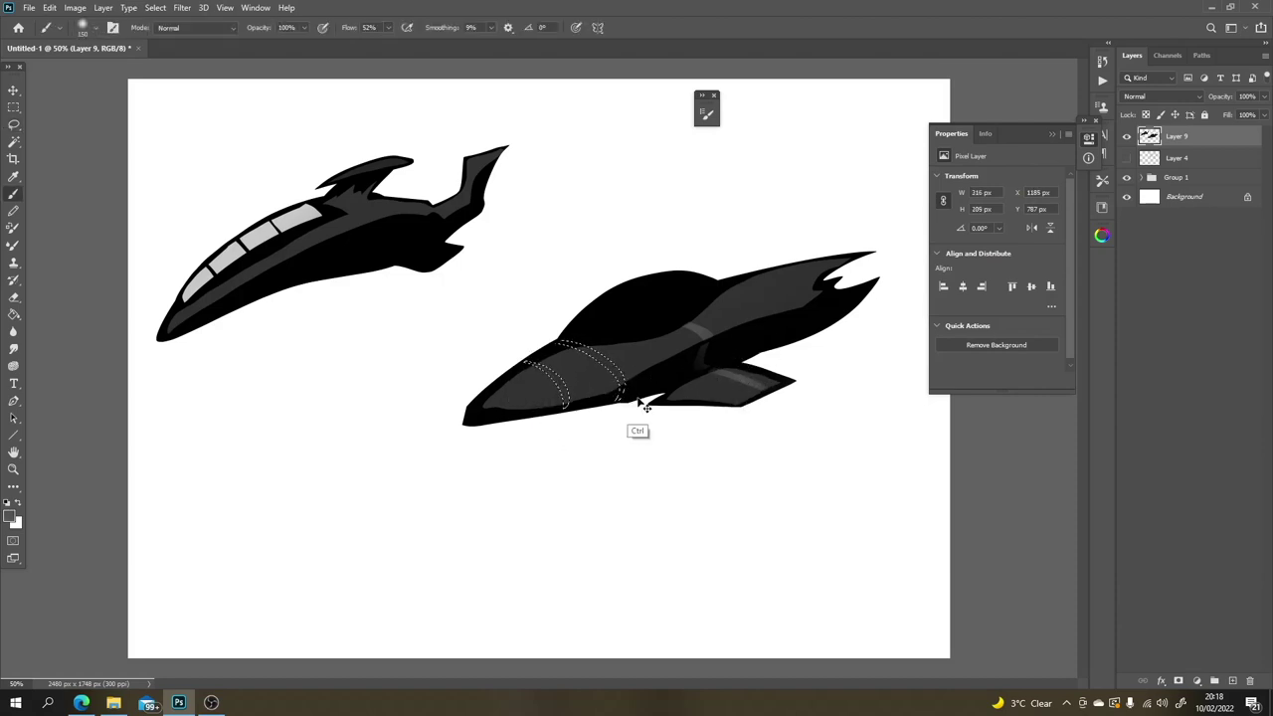
{"action": "mouse_move", "coordinate": [647, 335]}
{"action": "left_mouse_down"}
{"action": "mouse_move", "coordinate": [553, 367]}
{"action": "mouse_move", "coordinate": [620, 317]}
{"action": "mouse_move", "coordinate": [624, 395]}
{"action": "left_mouse_up"}
{"action": "key", "text": "ctrl+d"}
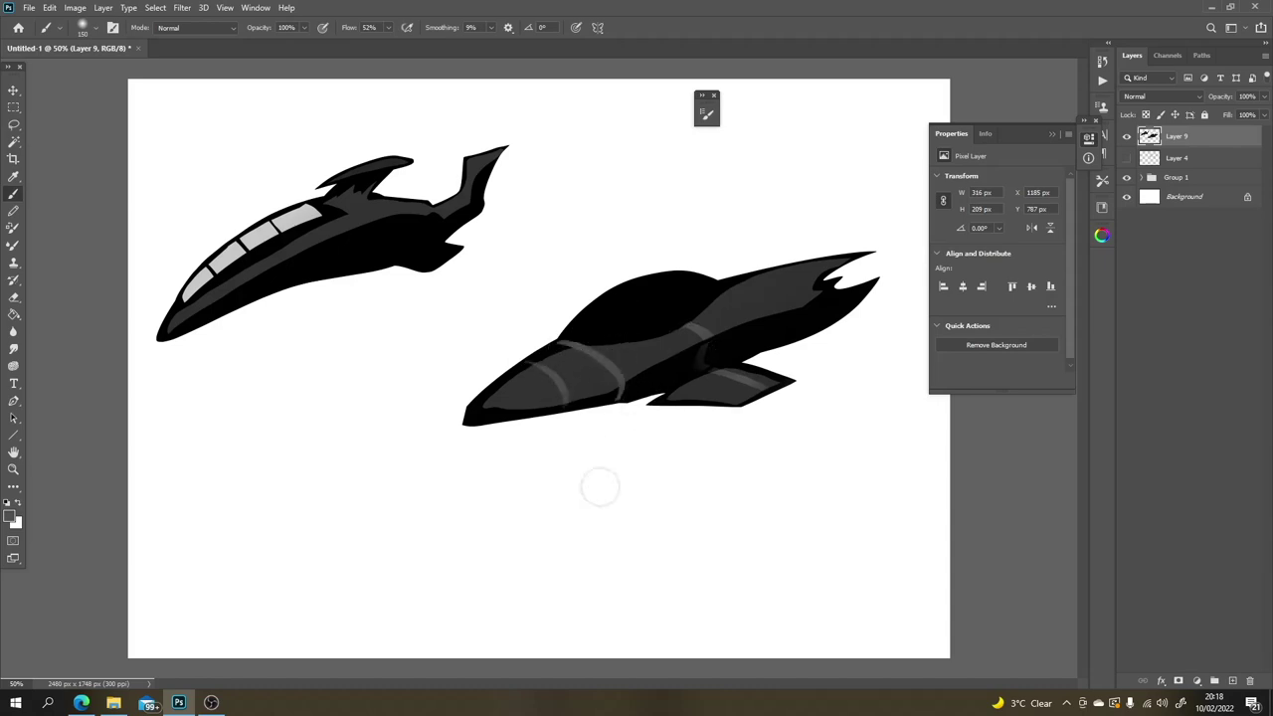
Step: Lasso the canopy glass just inside the dome's outline and hide the selection edges
{"action": "key", "text": "l"}
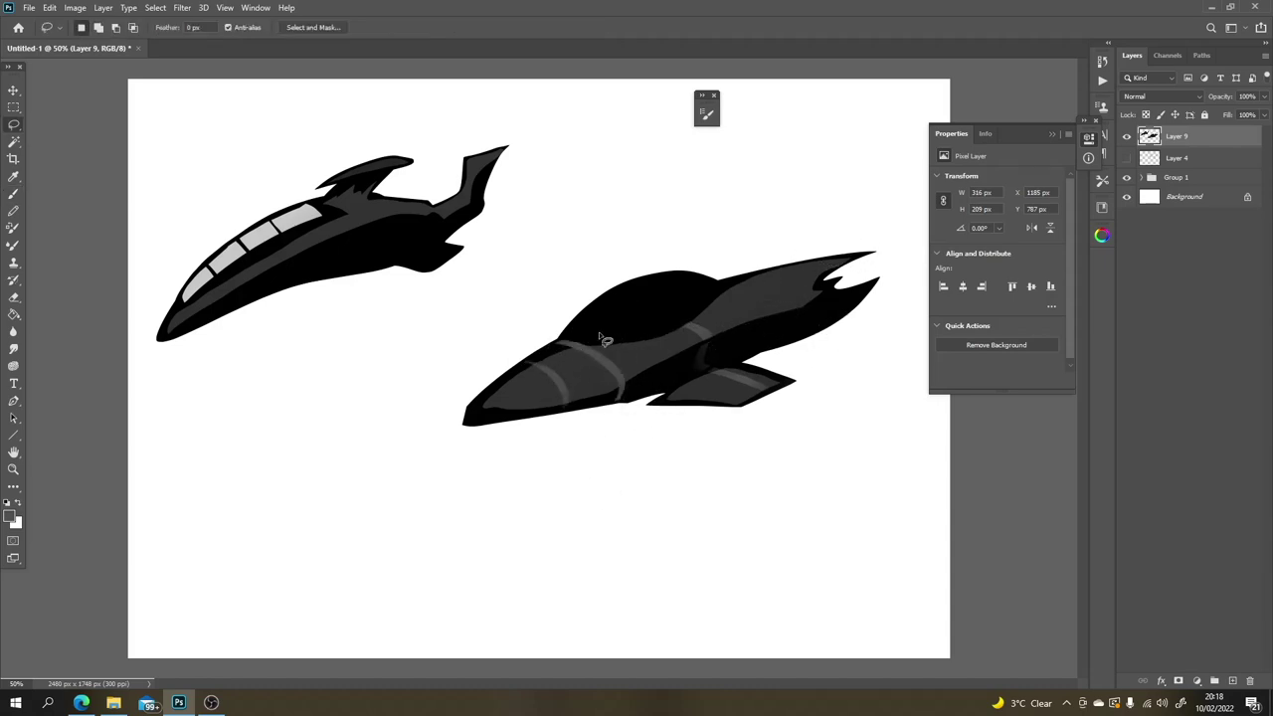
{"action": "mouse_move", "coordinate": [639, 333]}
{"action": "left_mouse_down"}
{"action": "mouse_move", "coordinate": [693, 312]}
{"action": "mouse_move", "coordinate": [711, 288]}
{"action": "mouse_move", "coordinate": [647, 279]}
{"action": "mouse_move", "coordinate": [581, 330]}
{"action": "left_mouse_up"}
{"action": "key", "text": "ctrl+d"}
Step: Shade the canopy glass with soft light and black brush strokes at 10% opacity, keeping the highlight towards the front
{"action": "key", "text": "b"}
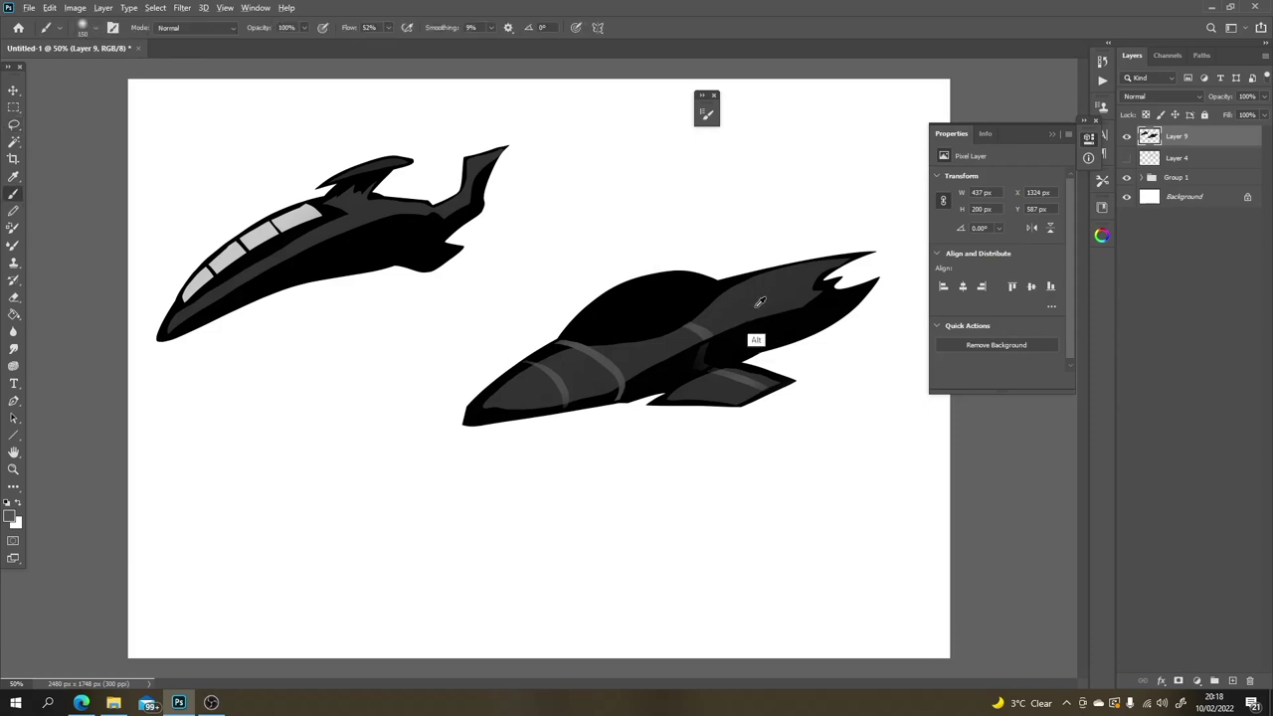
{"action": "mouse_move", "coordinate": [640, 360]}
{"action": "left_mouse_down"}
{"action": "mouse_move", "coordinate": [724, 294]}
{"action": "mouse_move", "coordinate": [590, 360]}
{"action": "mouse_move", "coordinate": [682, 271]}
{"action": "mouse_move", "coordinate": [559, 359]}
{"action": "mouse_move", "coordinate": [736, 253]}
{"action": "mouse_move", "coordinate": [567, 342]}
{"action": "mouse_move", "coordinate": [718, 248]}
{"action": "mouse_move", "coordinate": [604, 313]}
{"action": "mouse_move", "coordinate": [635, 314]}
{"action": "mouse_move", "coordinate": [571, 320]}
{"action": "mouse_move", "coordinate": [629, 295]}
{"action": "mouse_move", "coordinate": [573, 328]}
{"action": "mouse_move", "coordinate": [689, 250]}
{"action": "mouse_move", "coordinate": [561, 330]}
{"action": "mouse_move", "coordinate": [676, 275]}
{"action": "mouse_move", "coordinate": [607, 295]}
{"action": "mouse_move", "coordinate": [648, 294]}
{"action": "mouse_move", "coordinate": [581, 321]}
{"action": "mouse_move", "coordinate": [661, 286]}
{"action": "mouse_move", "coordinate": [611, 322]}
{"action": "mouse_move", "coordinate": [707, 291]}
{"action": "mouse_move", "coordinate": [655, 336]}
{"action": "mouse_move", "coordinate": [716, 281]}
{"action": "mouse_move", "coordinate": [653, 303]}
{"action": "mouse_move", "coordinate": [631, 336]}
{"action": "mouse_move", "coordinate": [710, 283]}
{"action": "mouse_move", "coordinate": [610, 355]}
{"action": "mouse_move", "coordinate": [722, 289]}
{"action": "mouse_move", "coordinate": [587, 364]}
{"action": "mouse_move", "coordinate": [691, 306]}
{"action": "mouse_move", "coordinate": [691, 293]}
{"action": "mouse_move", "coordinate": [583, 350]}
{"action": "mouse_move", "coordinate": [696, 287]}
{"action": "mouse_move", "coordinate": [603, 313]}
{"action": "mouse_move", "coordinate": [579, 337]}
{"action": "mouse_move", "coordinate": [733, 294]}
{"action": "mouse_move", "coordinate": [561, 356]}
{"action": "mouse_move", "coordinate": [736, 285]}
{"action": "mouse_move", "coordinate": [620, 323]}
{"action": "left_mouse_up"}
{"action": "left_click", "coordinate": [764, 225], "text": "alt"}
{"action": "left_click", "coordinate": [746, 292], "text": "alt"}
{"action": "key", "text": "1"}
{"action": "key", "text": "x"}
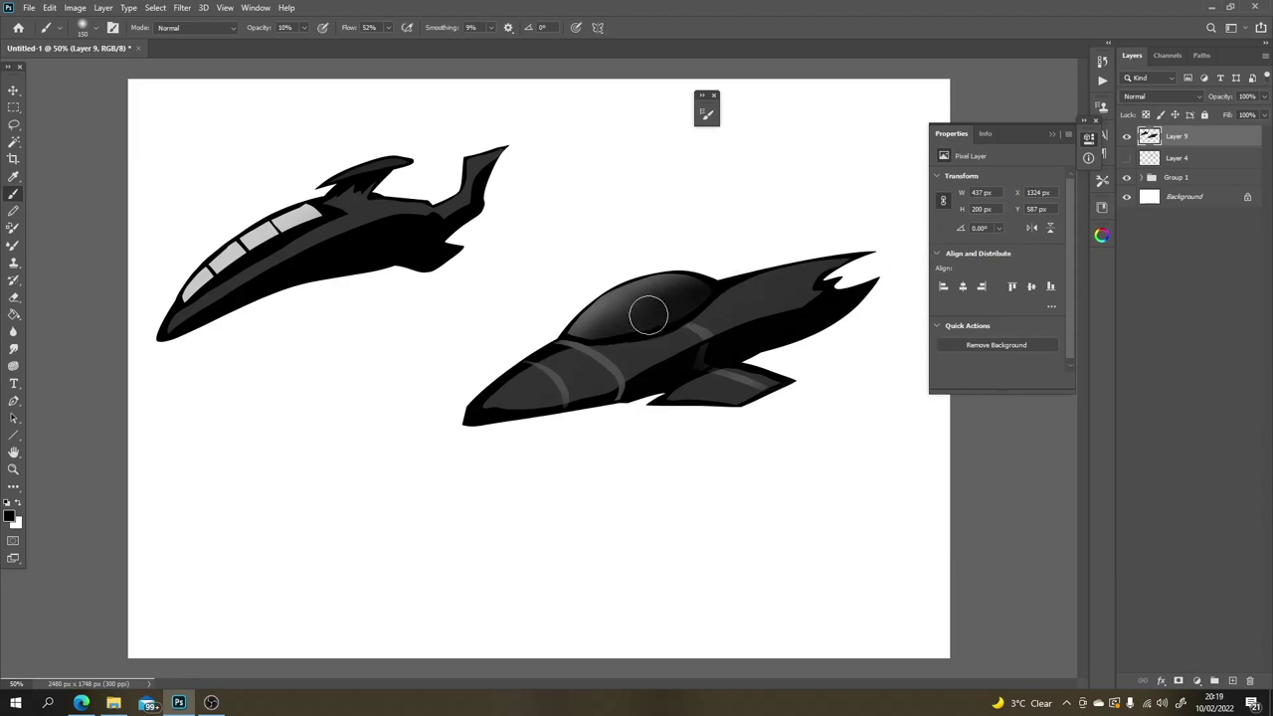
Step: Lasso loosely around the second ship, move it directly below the first ship and clear the selection
{"action": "key", "text": "l"}
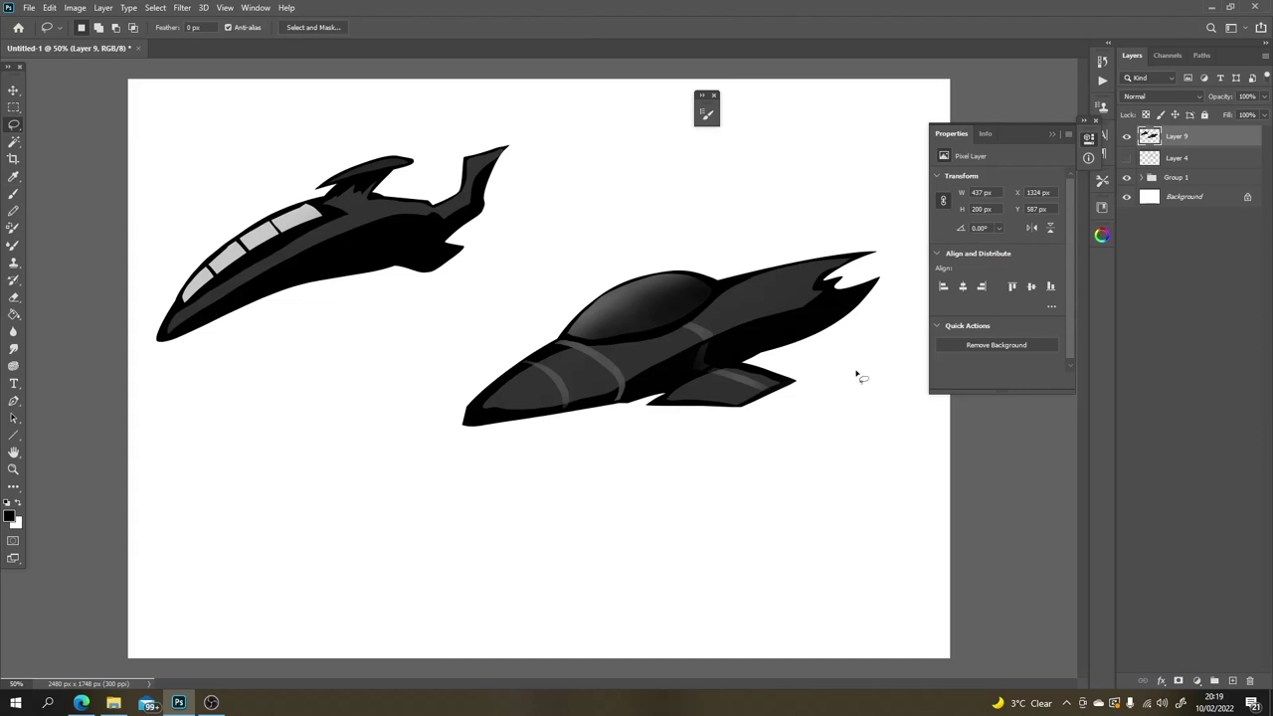
{"action": "mouse_move", "coordinate": [825, 410]}
{"action": "left_mouse_down"}
{"action": "mouse_move", "coordinate": [447, 510]}
{"action": "mouse_move", "coordinate": [450, 344]}
{"action": "mouse_move", "coordinate": [759, 182]}
{"action": "mouse_move", "coordinate": [926, 260]}
{"action": "left_mouse_up"}
{"action": "key", "text": "v"}
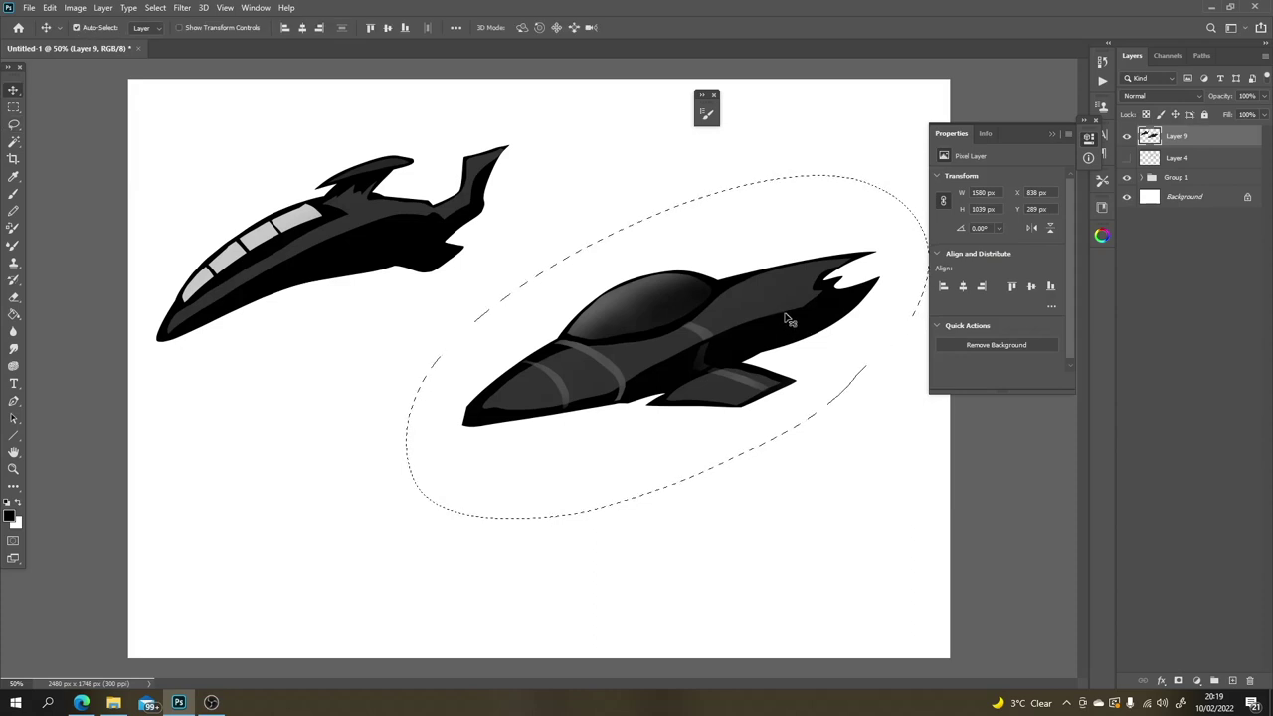
{"action": "mouse_move", "coordinate": [786, 320]}
{"action": "left_mouse_down"}
{"action": "mouse_move", "coordinate": [606, 437]}
{"action": "mouse_move", "coordinate": [471, 495]}
{"action": "mouse_move", "coordinate": [422, 448]}
{"action": "left_mouse_up"}
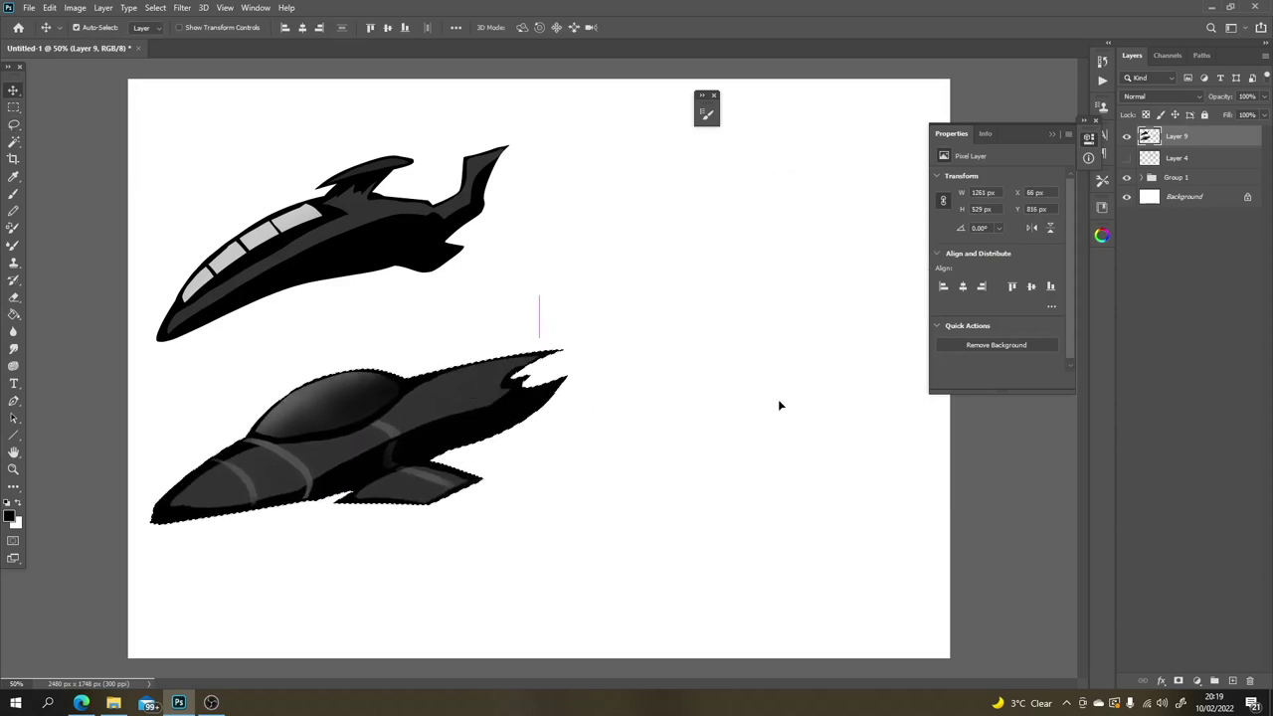
{"action": "key", "text": "ctrl+d"}
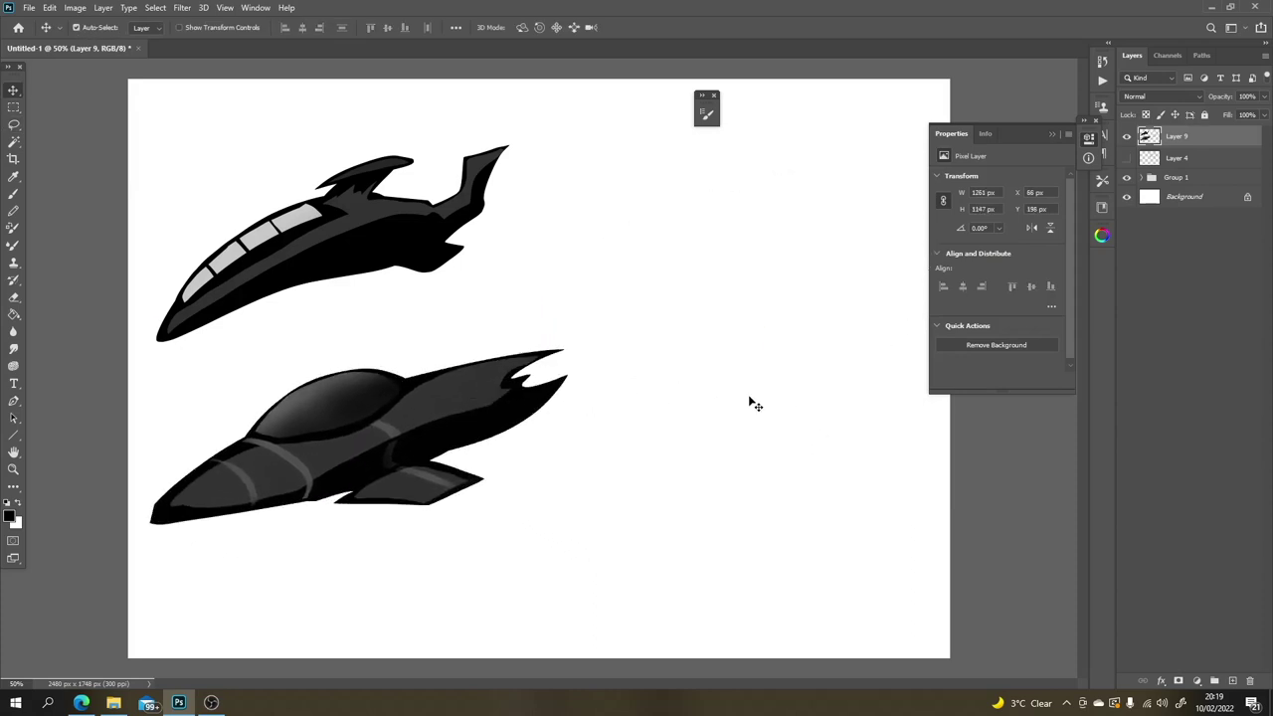
Step: Lasso a third ship silhouette with tall upswept fins in the empty area and add a thin arm extending from its rear
{"action": "key", "text": "l"}
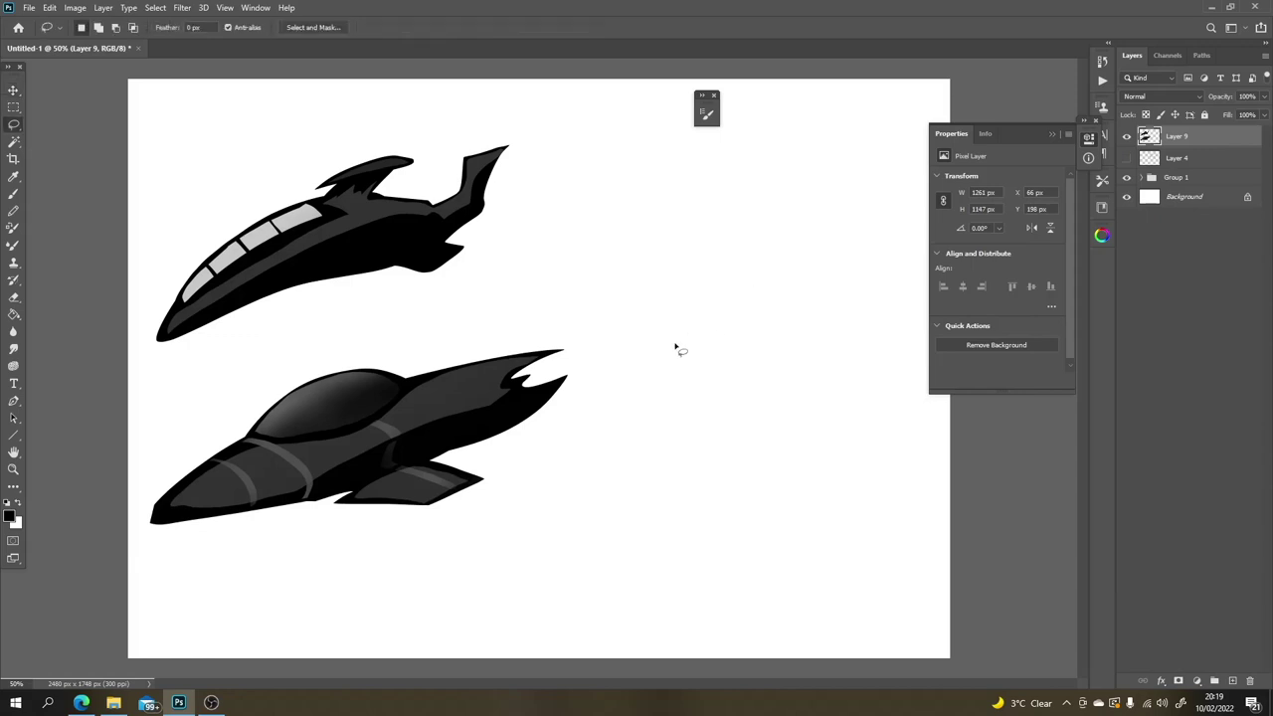
{"action": "mouse_move", "coordinate": [656, 376]}
{"action": "left_mouse_down"}
{"action": "mouse_move", "coordinate": [720, 288]}
{"action": "mouse_move", "coordinate": [705, 321]}
{"action": "mouse_move", "coordinate": [713, 340]}
{"action": "mouse_move", "coordinate": [782, 272]}
{"action": "mouse_move", "coordinate": [769, 367]}
{"action": "mouse_move", "coordinate": [744, 401]}
{"action": "mouse_move", "coordinate": [754, 423]}
{"action": "mouse_move", "coordinate": [716, 485]}
{"action": "mouse_move", "coordinate": [634, 431]}
{"action": "mouse_move", "coordinate": [657, 427]}
{"action": "mouse_move", "coordinate": [615, 398]}
{"action": "left_mouse_up"}
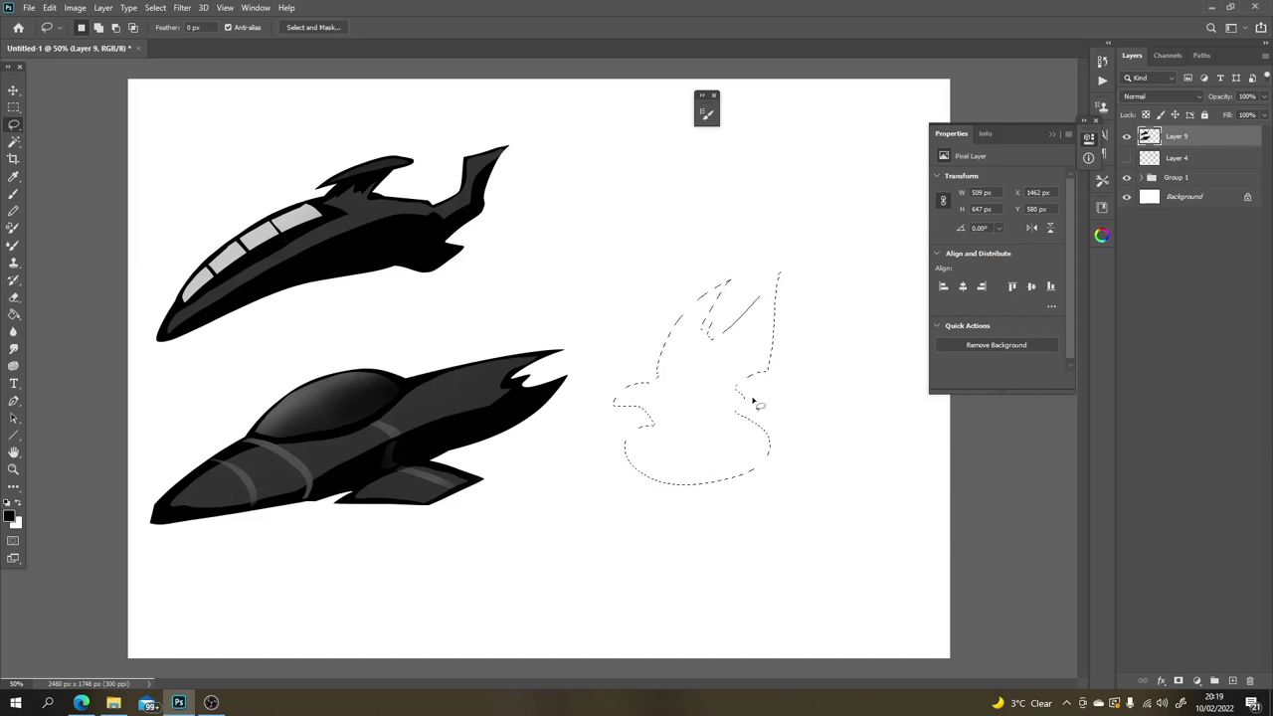
{"action": "key", "text": "shift"}
{"action": "mouse_move", "coordinate": [704, 387]}
{"action": "left_mouse_down"}
{"action": "mouse_move", "coordinate": [847, 380]}
{"action": "mouse_move", "coordinate": [839, 397]}
{"action": "mouse_move", "coordinate": [731, 432]}
{"action": "left_mouse_up"}
{"action": "left_click_drag", "start_coordinate": [845, 378], "coordinate": [835, 393]}
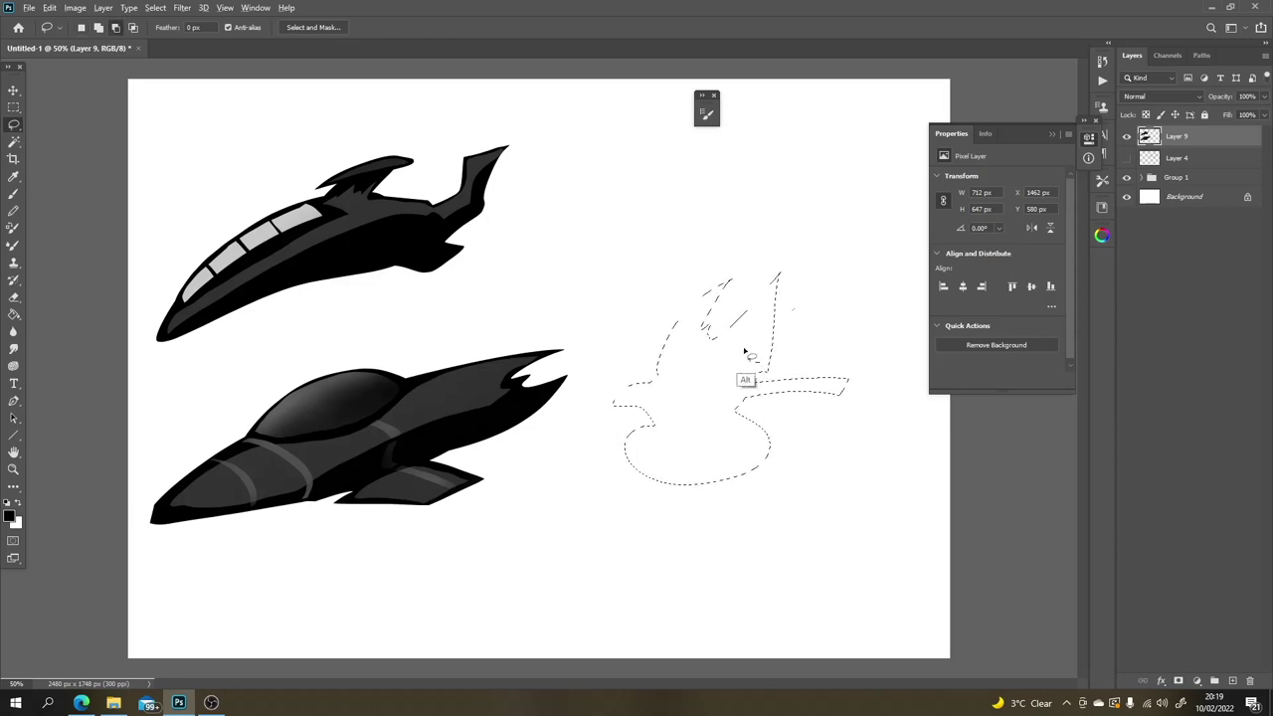
Step: Carve the fin base and lower rear of the new silhouette selection, and add a ring around the end of its arm
{"action": "key", "text": "alt"}
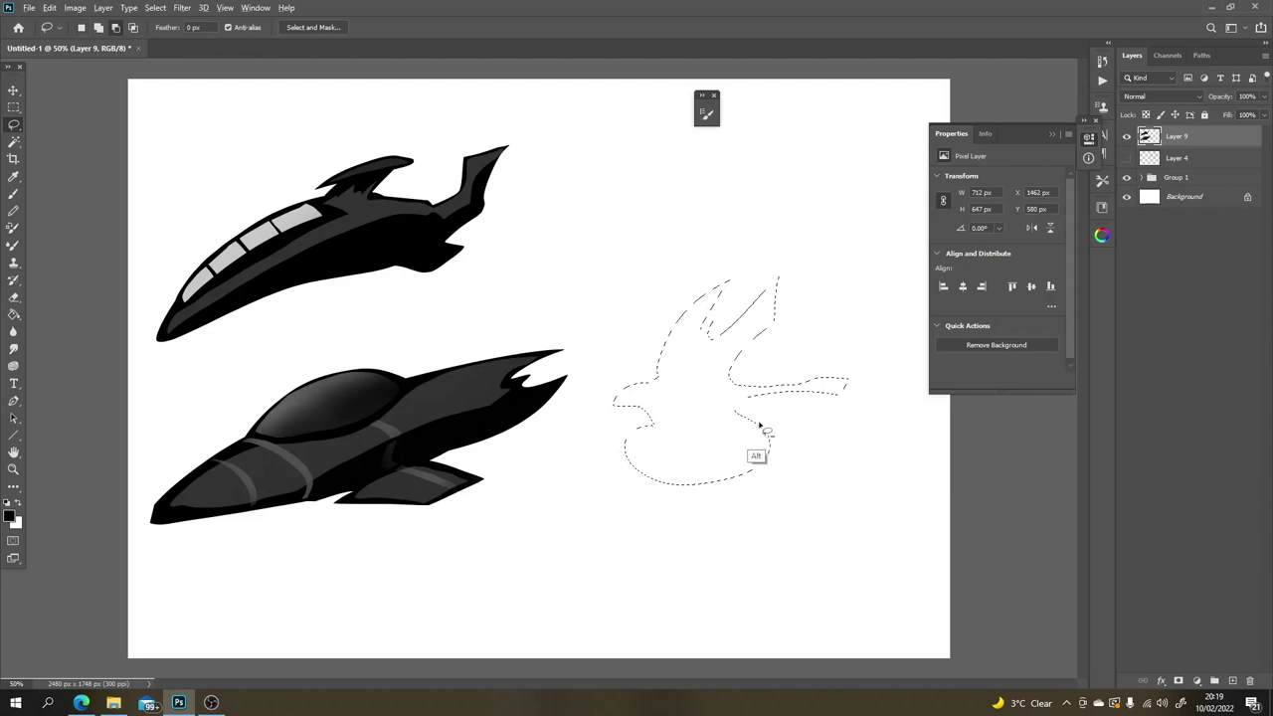
{"action": "mouse_move", "coordinate": [706, 455]}
{"action": "left_mouse_down"}
{"action": "mouse_move", "coordinate": [866, 440]}
{"action": "mouse_move", "coordinate": [824, 474]}
{"action": "mouse_move", "coordinate": [826, 418]}
{"action": "mouse_move", "coordinate": [753, 445]}
{"action": "left_mouse_up"}
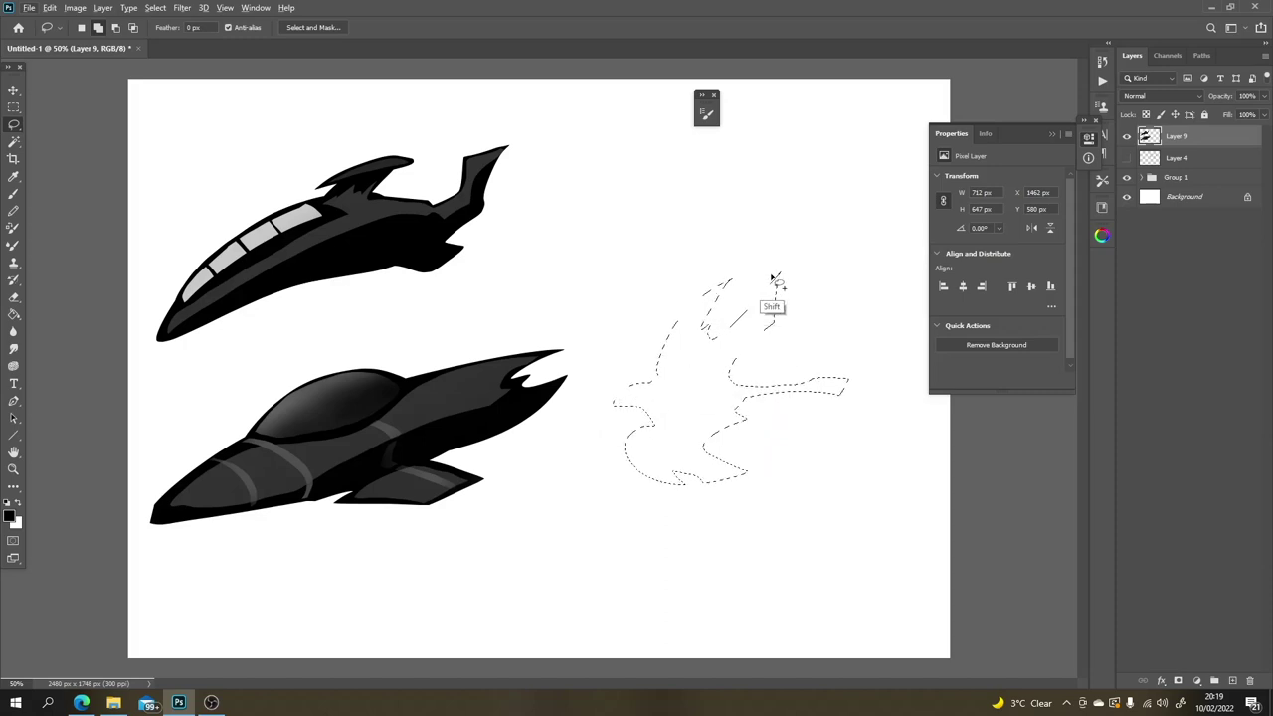
{"action": "mouse_move", "coordinate": [801, 426]}
{"action": "left_mouse_down"}
{"action": "mouse_move", "coordinate": [777, 396]}
{"action": "mouse_move", "coordinate": [790, 366]}
{"action": "mouse_move", "coordinate": [824, 348]}
{"action": "mouse_move", "coordinate": [848, 360]}
{"action": "mouse_move", "coordinate": [852, 412]}
{"action": "mouse_move", "coordinate": [812, 442]}
{"action": "mouse_move", "coordinate": [787, 426]}
{"action": "mouse_move", "coordinate": [776, 405]}
{"action": "mouse_move", "coordinate": [812, 430]}
{"action": "mouse_move", "coordinate": [850, 400]}
{"action": "mouse_move", "coordinate": [843, 364]}
{"action": "mouse_move", "coordinate": [813, 356]}
{"action": "mouse_move", "coordinate": [786, 383]}
{"action": "mouse_move", "coordinate": [821, 443]}
{"action": "left_mouse_up"}
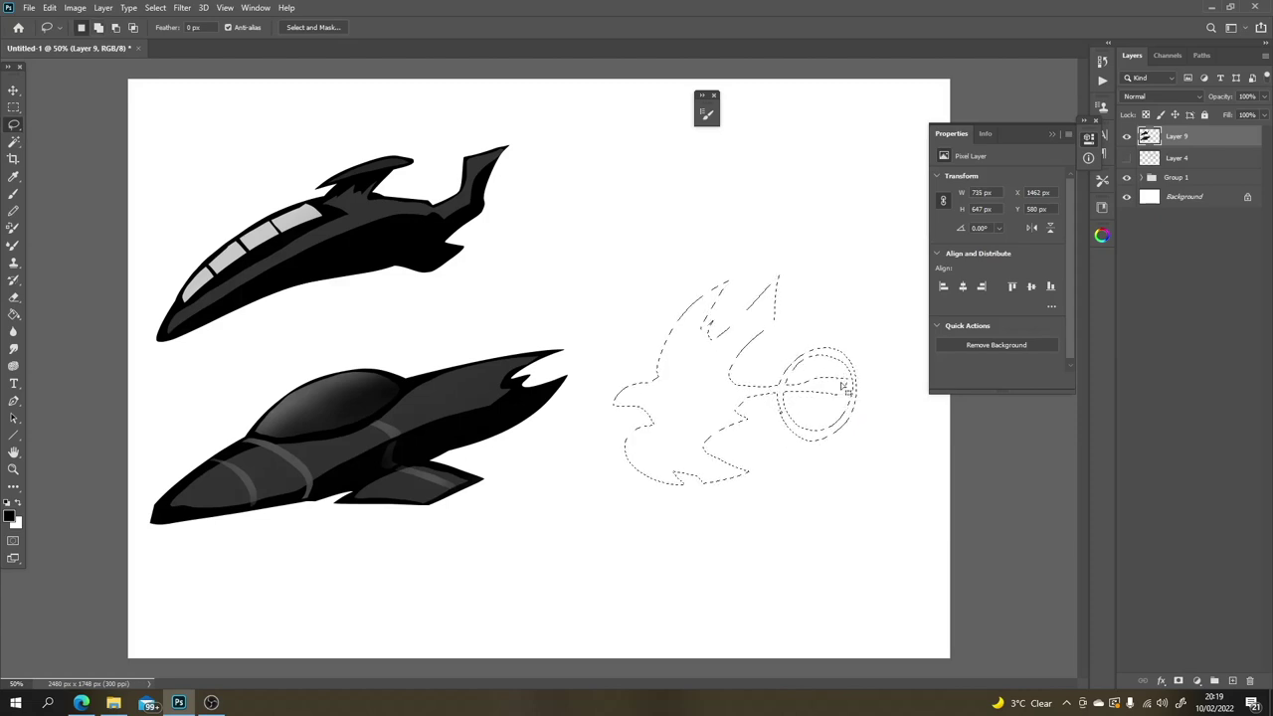
{"action": "mouse_move", "coordinate": [827, 311]}
{"action": "left_mouse_down"}
{"action": "mouse_move", "coordinate": [880, 260]}
{"action": "mouse_move", "coordinate": [843, 343]}
{"action": "left_mouse_up"}
{"action": "key", "text": "ctrl+z"}
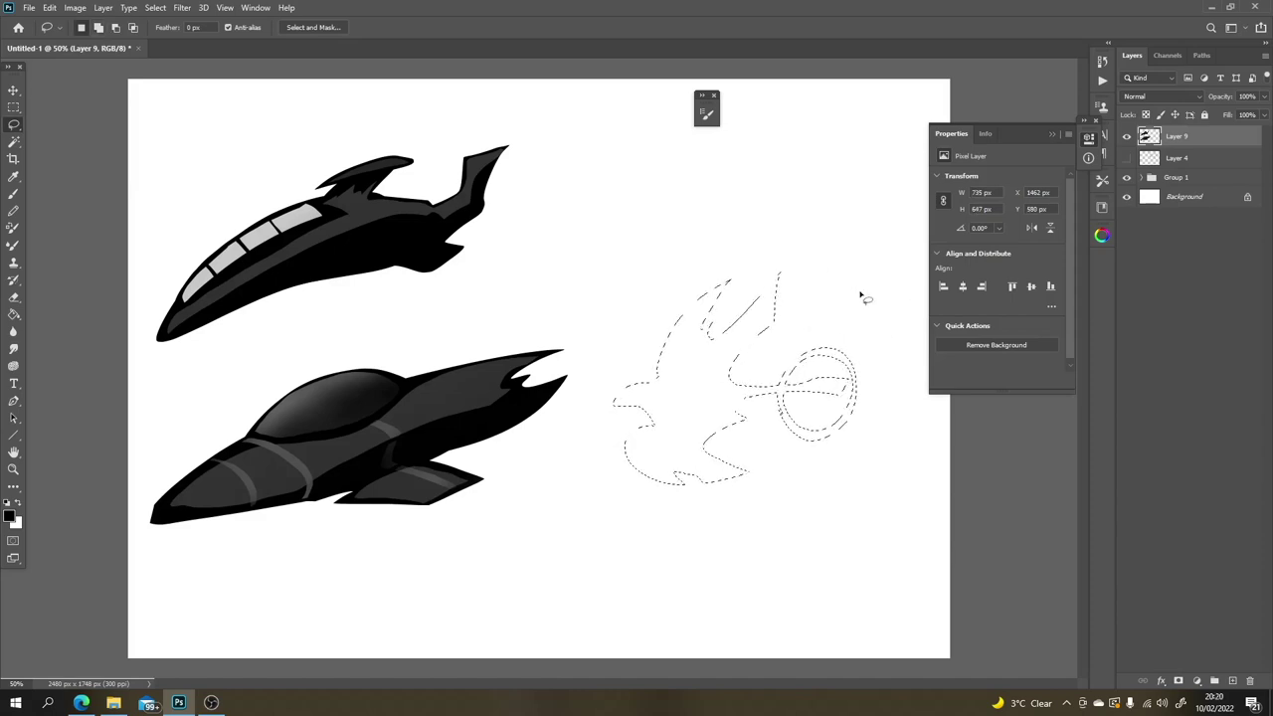
{"action": "mouse_move", "coordinate": [862, 260]}
{"action": "left_mouse_down"}
{"action": "mouse_move", "coordinate": [824, 269]}
{"action": "mouse_move", "coordinate": [827, 316]}
{"action": "mouse_move", "coordinate": [868, 322]}
{"action": "mouse_move", "coordinate": [890, 264]}
{"action": "left_mouse_up"}
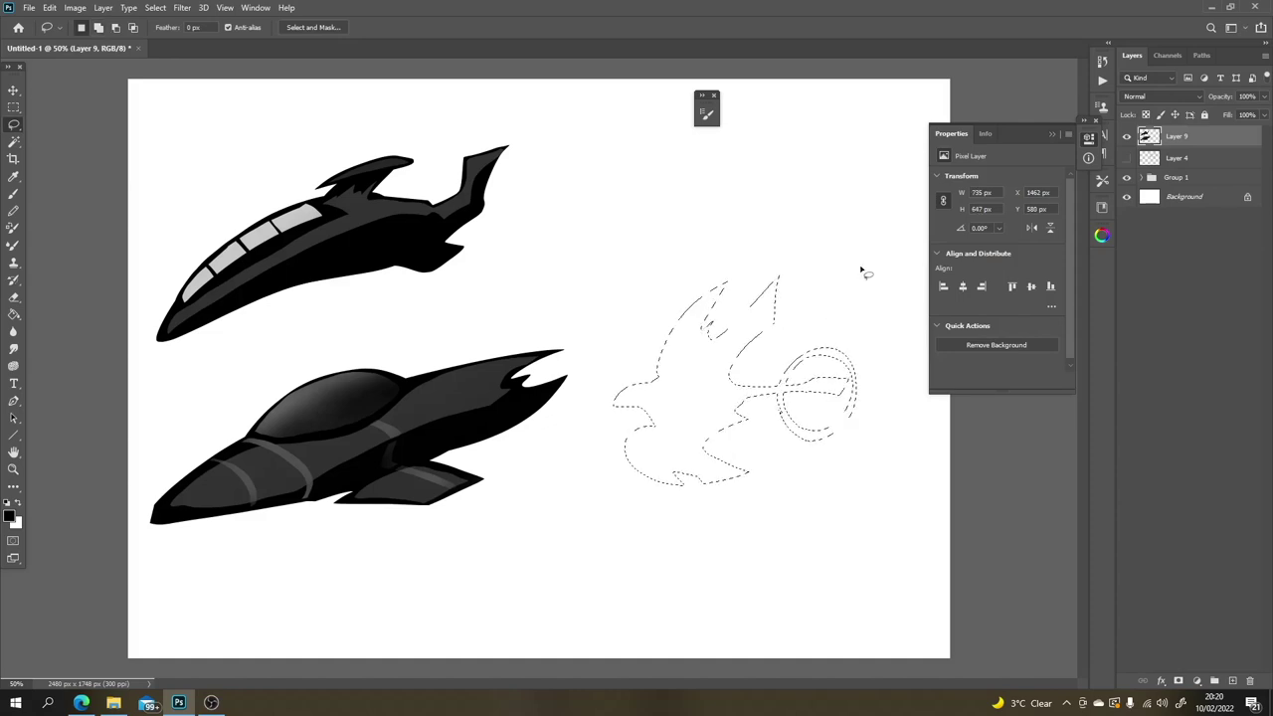
{"action": "key", "text": "shift"}
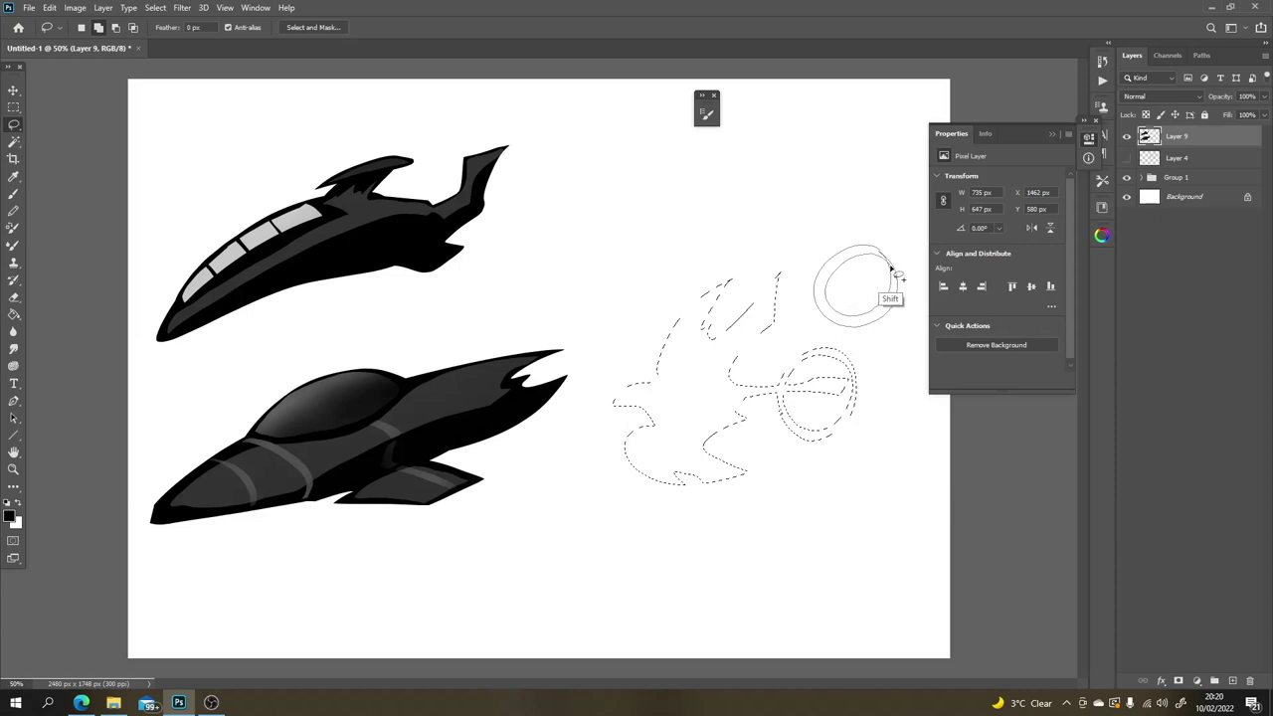
{"action": "left_click_drag", "start_coordinate": [892, 273], "coordinate": [902, 276]}
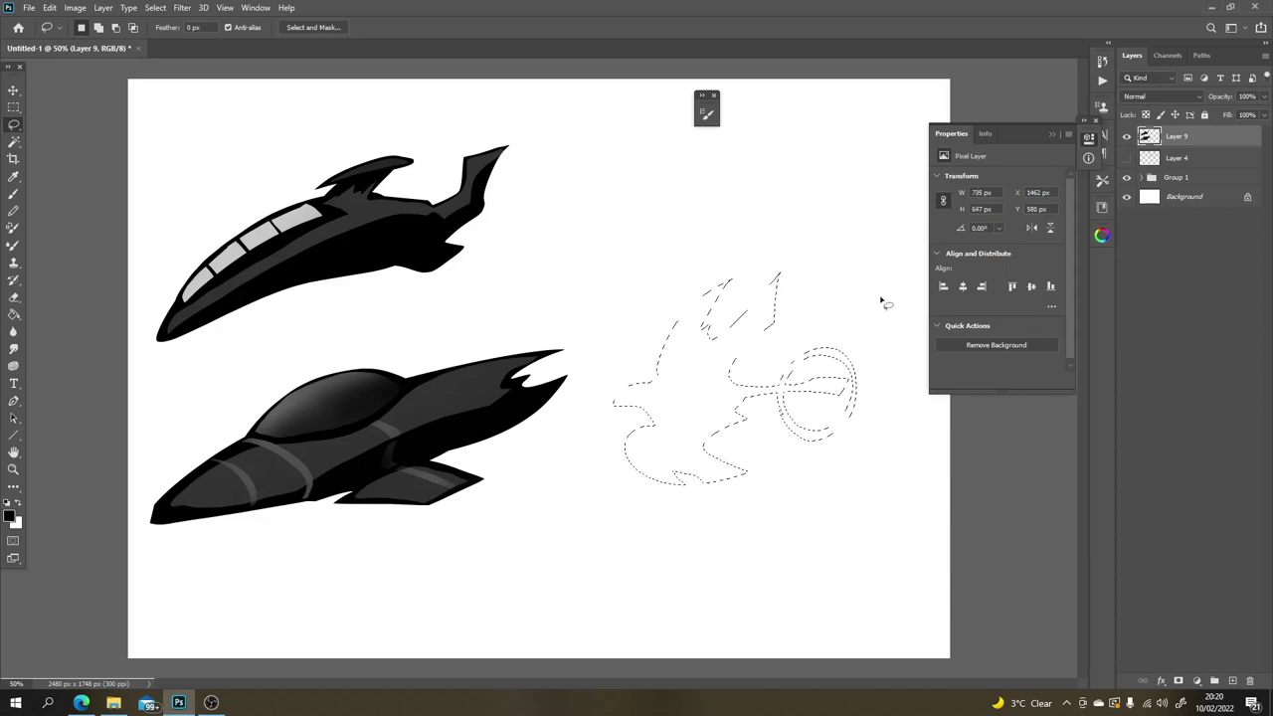
Step: Hide the selection edges and fill the third ship silhouette with soft black strokes, using a 600 px brush at 10% opacity
{"action": "key", "text": "b"}
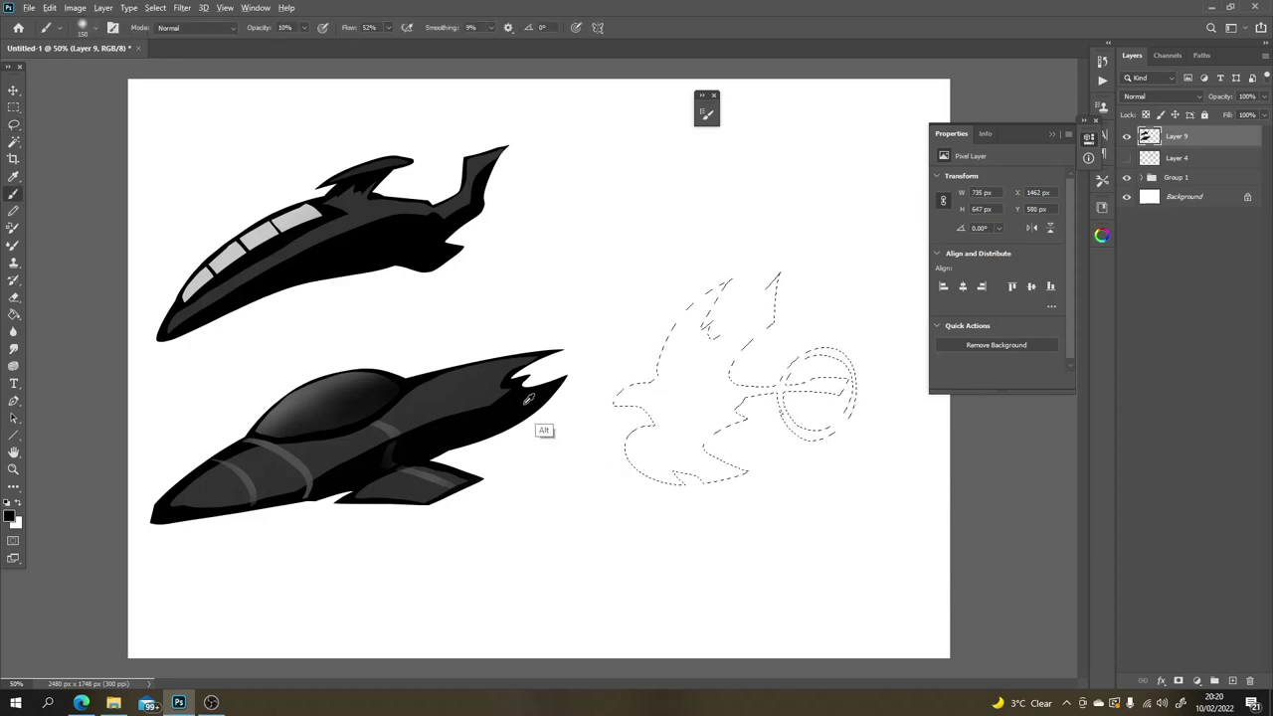
{"action": "key", "text": "bracketright"}
{"action": "key", "text": "bracketright"}
{"action": "key", "text": "bracketright"}
{"action": "key", "text": "bracketright"}
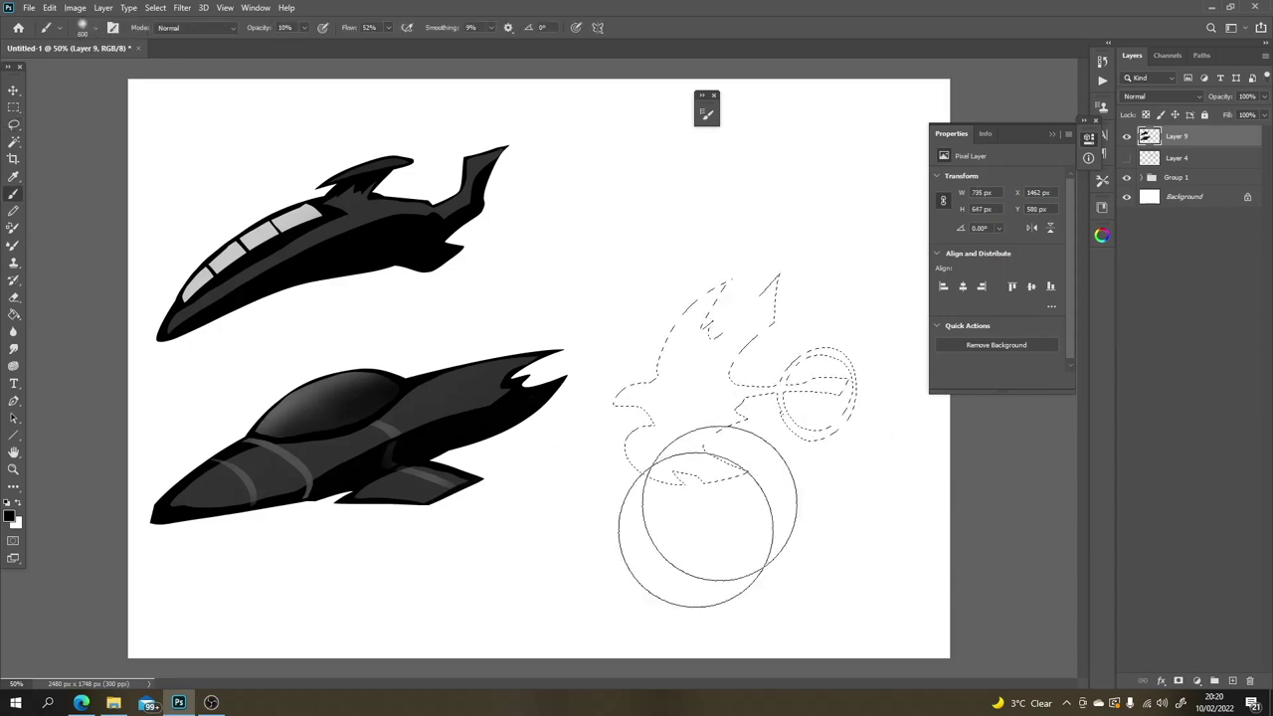
{"action": "mouse_move", "coordinate": [716, 557]}
{"action": "left_mouse_down"}
{"action": "mouse_move", "coordinate": [796, 256]}
{"action": "mouse_move", "coordinate": [596, 478]}
{"action": "mouse_move", "coordinate": [661, 410]}
{"action": "mouse_move", "coordinate": [796, 378]}
{"action": "mouse_move", "coordinate": [785, 454]}
{"action": "mouse_move", "coordinate": [809, 384]}
{"action": "mouse_move", "coordinate": [817, 427]}
{"action": "left_mouse_up"}
{"action": "key", "text": "ctrl+z"}
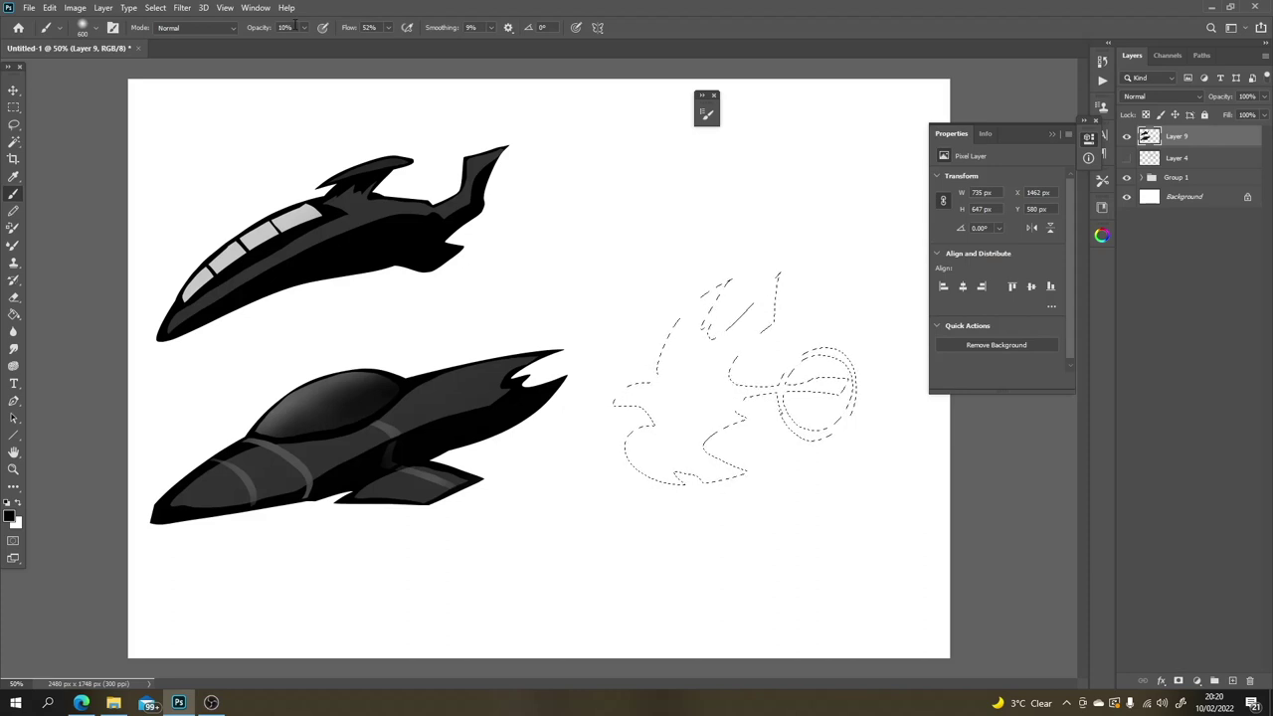
{"action": "key", "text": "ctrl+h"}
{"action": "mouse_move", "coordinate": [766, 454]}
{"action": "left_mouse_down"}
{"action": "mouse_move", "coordinate": [782, 270]}
{"action": "mouse_move", "coordinate": [579, 495]}
{"action": "left_mouse_up"}
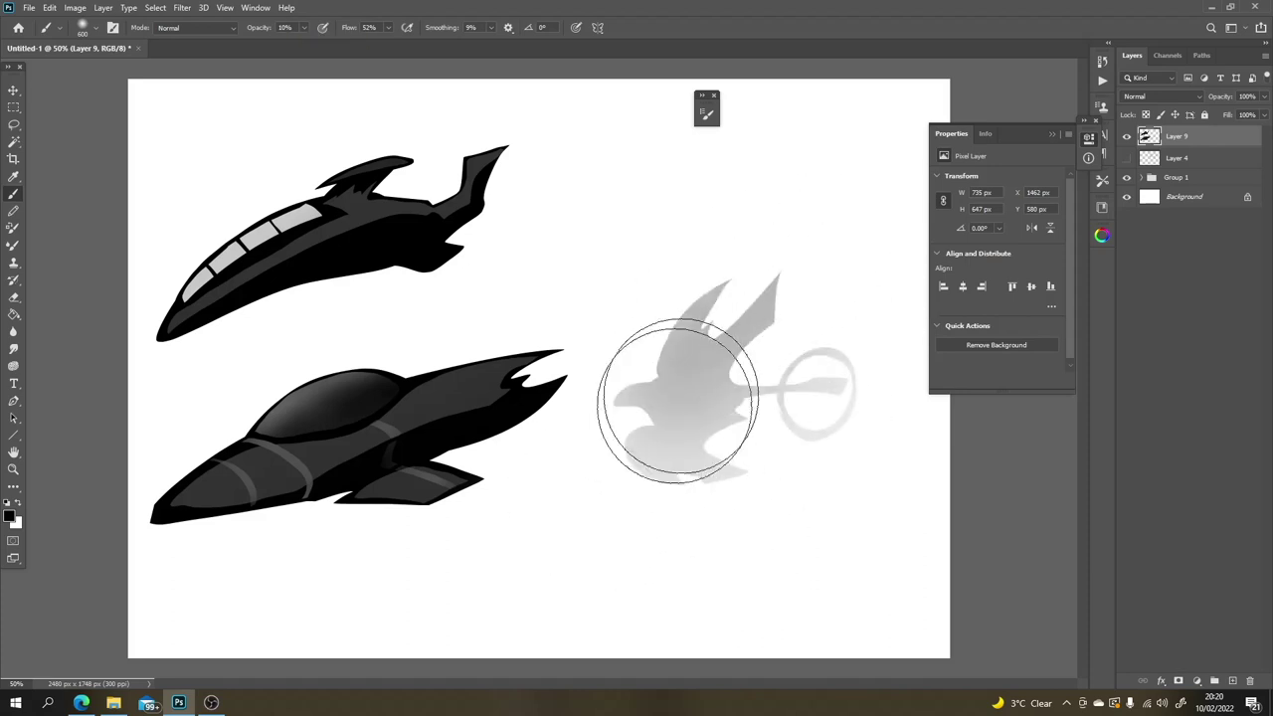
{"action": "mouse_move", "coordinate": [678, 402]}
{"action": "left_mouse_down"}
{"action": "mouse_move", "coordinate": [648, 358]}
{"action": "mouse_move", "coordinate": [735, 295]}
{"action": "mouse_move", "coordinate": [656, 399]}
{"action": "mouse_move", "coordinate": [700, 395]}
{"action": "mouse_move", "coordinate": [842, 306]}
{"action": "mouse_move", "coordinate": [842, 325]}
{"action": "mouse_move", "coordinate": [799, 341]}
{"action": "mouse_move", "coordinate": [810, 277]}
{"action": "mouse_move", "coordinate": [742, 286]}
{"action": "mouse_move", "coordinate": [867, 338]}
{"action": "mouse_move", "coordinate": [864, 375]}
{"action": "mouse_move", "coordinate": [751, 361]}
{"action": "mouse_move", "coordinate": [748, 268]}
{"action": "mouse_move", "coordinate": [770, 312]}
{"action": "mouse_move", "coordinate": [814, 349]}
{"action": "mouse_move", "coordinate": [741, 465]}
{"action": "mouse_move", "coordinate": [830, 386]}
{"action": "mouse_move", "coordinate": [781, 391]}
{"action": "mouse_move", "coordinate": [673, 494]}
{"action": "mouse_move", "coordinate": [629, 513]}
{"action": "mouse_move", "coordinate": [746, 538]}
{"action": "mouse_move", "coordinate": [682, 453]}
{"action": "mouse_move", "coordinate": [726, 398]}
{"action": "left_mouse_up"}
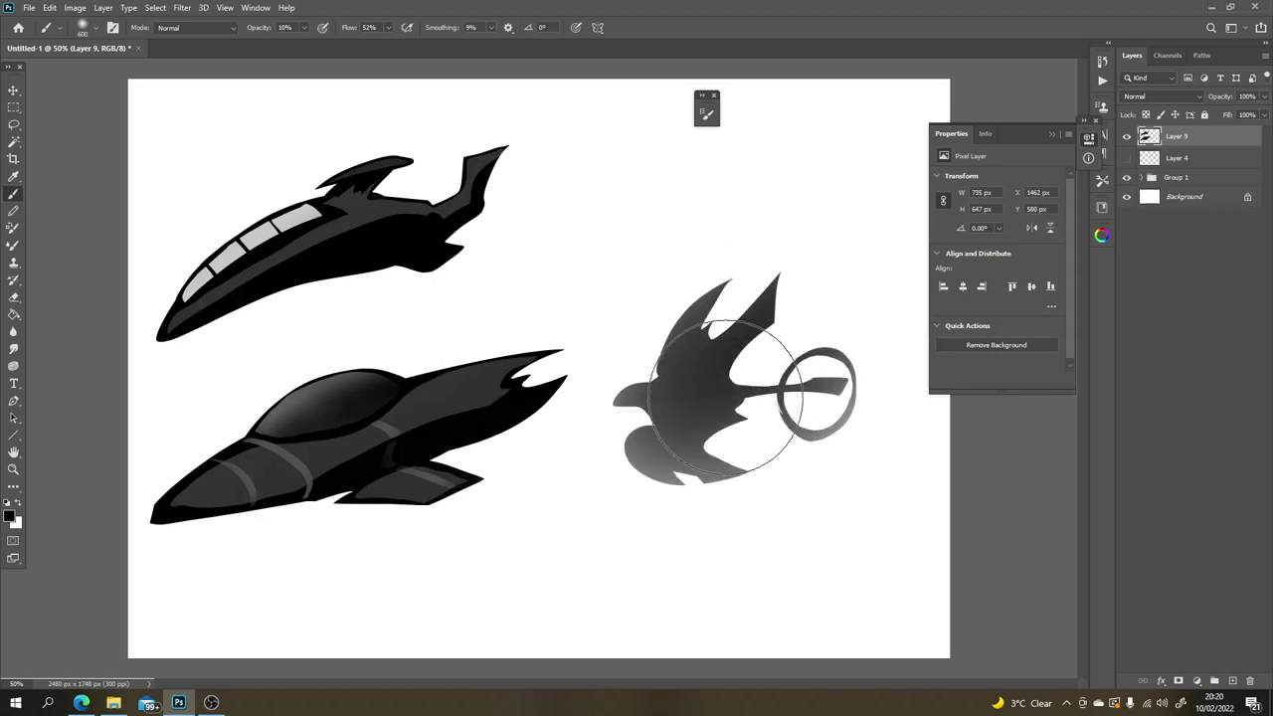
Step: Lasso a small canopy on the third ship's nose and lighten it with white sampled from the canvas at 10% opacity
{"action": "key", "text": "l"}
{"action": "left_click", "coordinate": [818, 342]}
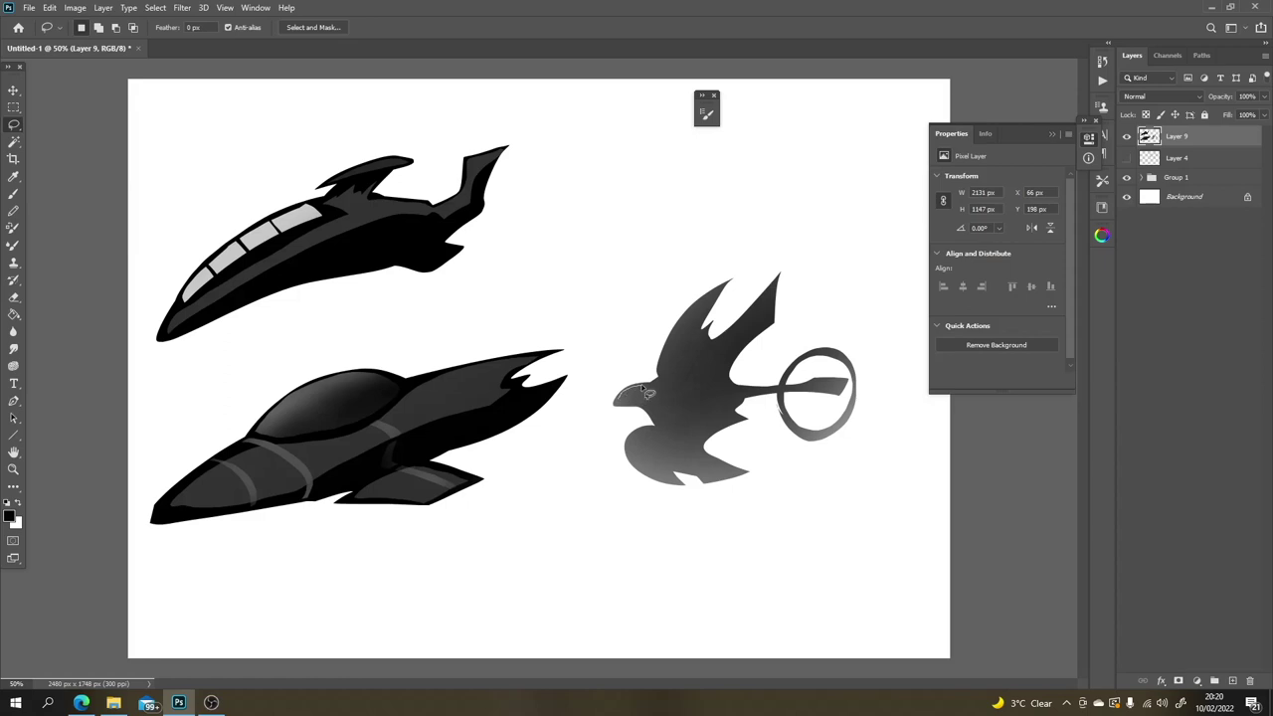
{"action": "mouse_move", "coordinate": [647, 400]}
{"action": "left_mouse_down"}
{"action": "mouse_move", "coordinate": [618, 393]}
{"action": "mouse_move", "coordinate": [664, 395]}
{"action": "left_mouse_up"}
{"action": "key", "text": "alt"}
{"action": "key", "text": "b"}
{"action": "key", "text": "alt+space"}
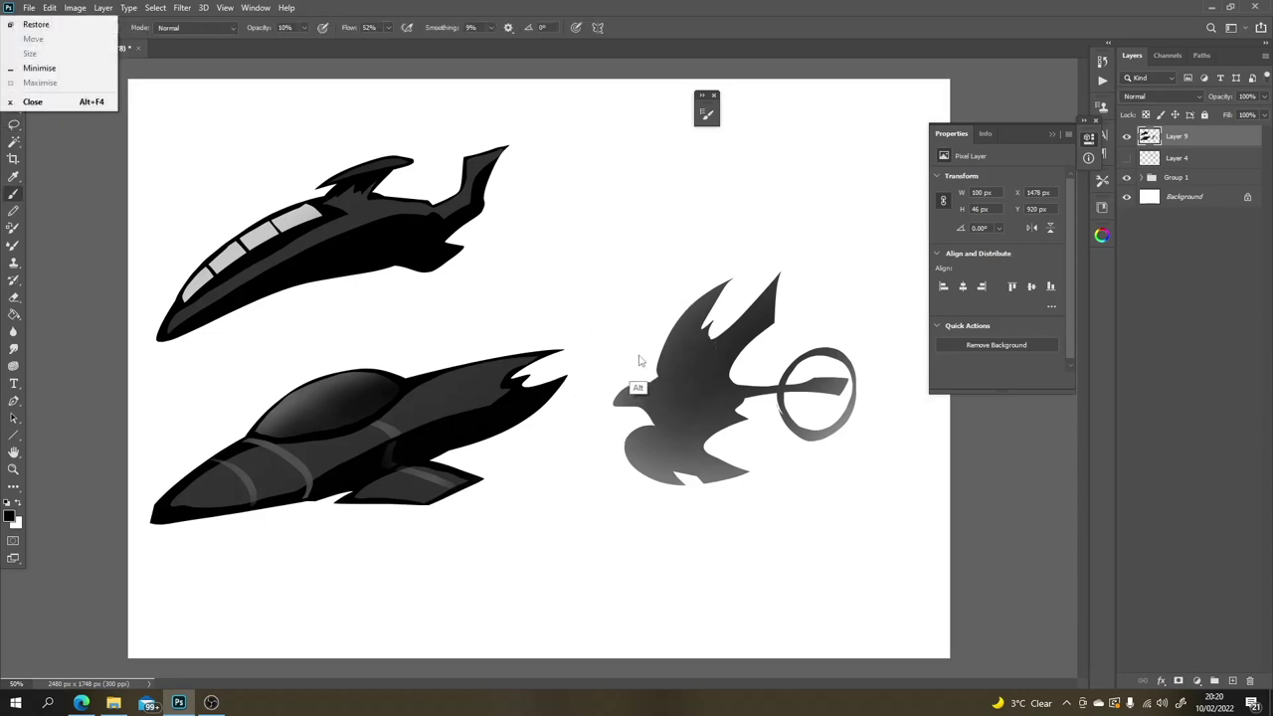
{"action": "key", "text": "Escape"}
{"action": "key", "text": "alt"}
{"action": "left_click", "coordinate": [644, 349], "text": "alt"}
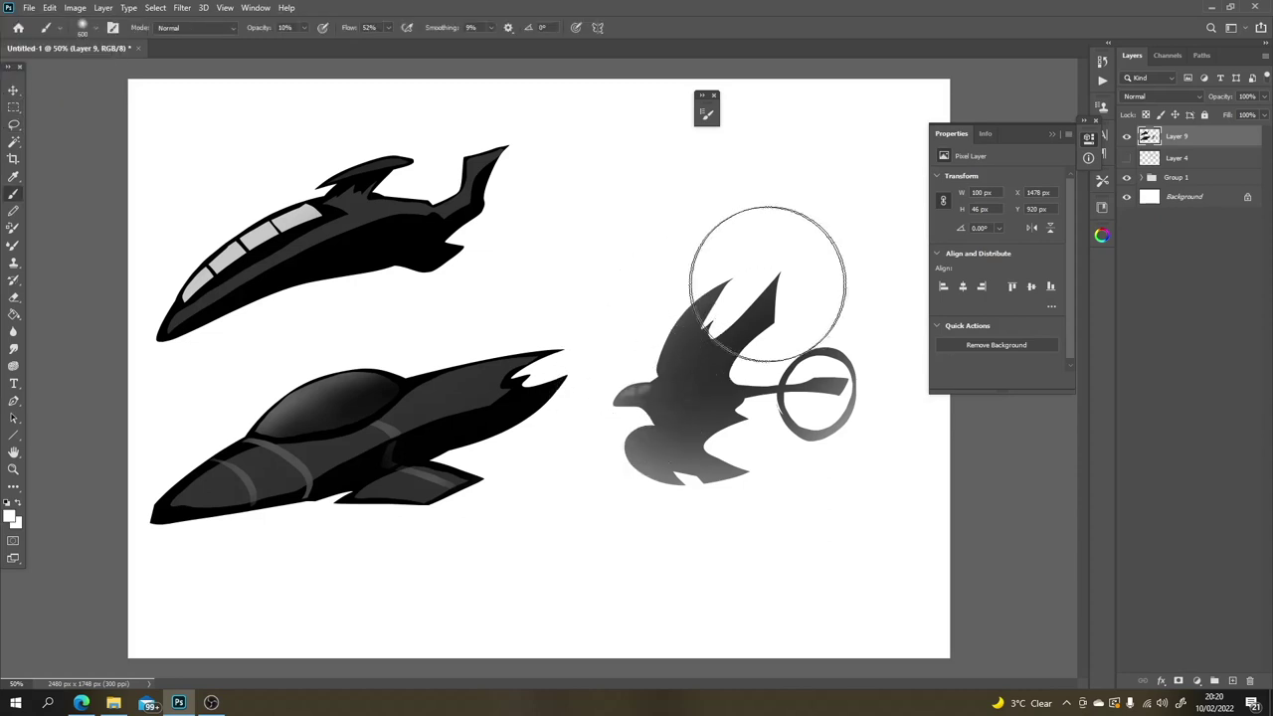
Step: Lasso an inset panel across both upswept fins and add a matching inset panel on the lower wing
{"action": "key", "text": "l"}
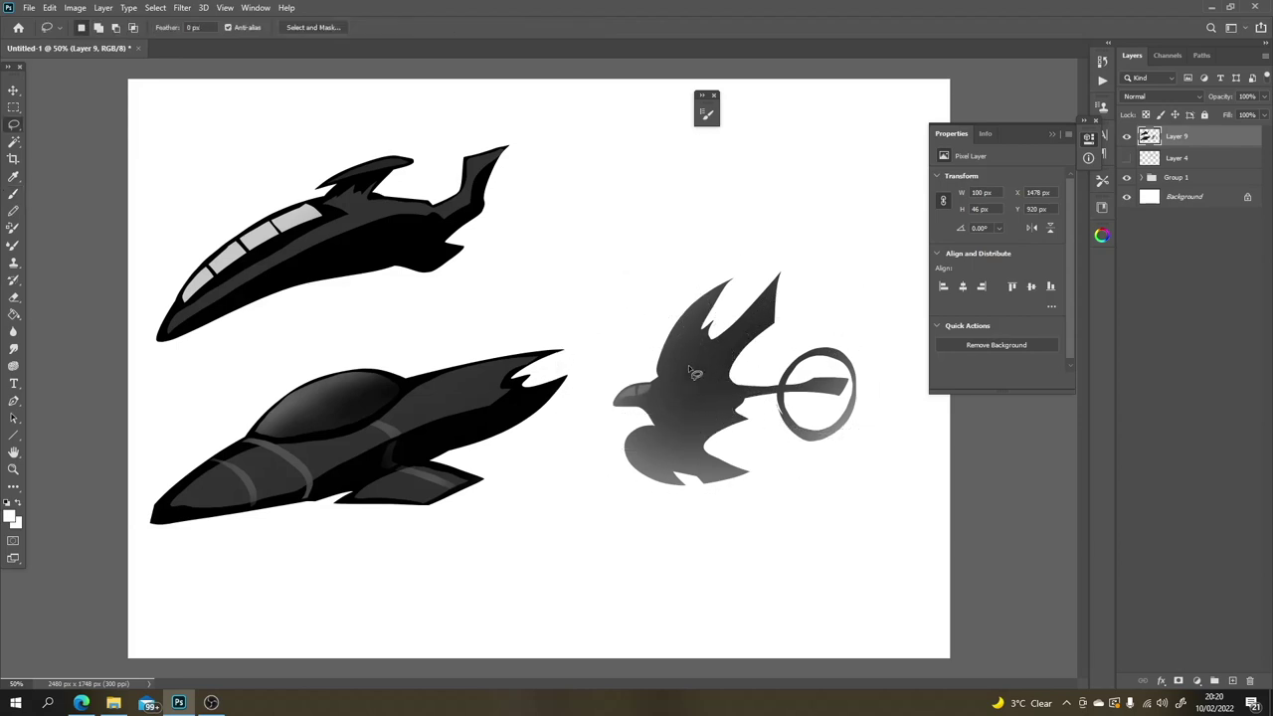
{"action": "mouse_move", "coordinate": [668, 352]}
{"action": "left_mouse_down"}
{"action": "mouse_move", "coordinate": [715, 290]}
{"action": "mouse_move", "coordinate": [689, 345]}
{"action": "mouse_move", "coordinate": [701, 333]}
{"action": "mouse_move", "coordinate": [709, 358]}
{"action": "mouse_move", "coordinate": [767, 330]}
{"action": "mouse_move", "coordinate": [696, 395]}
{"action": "left_mouse_up"}
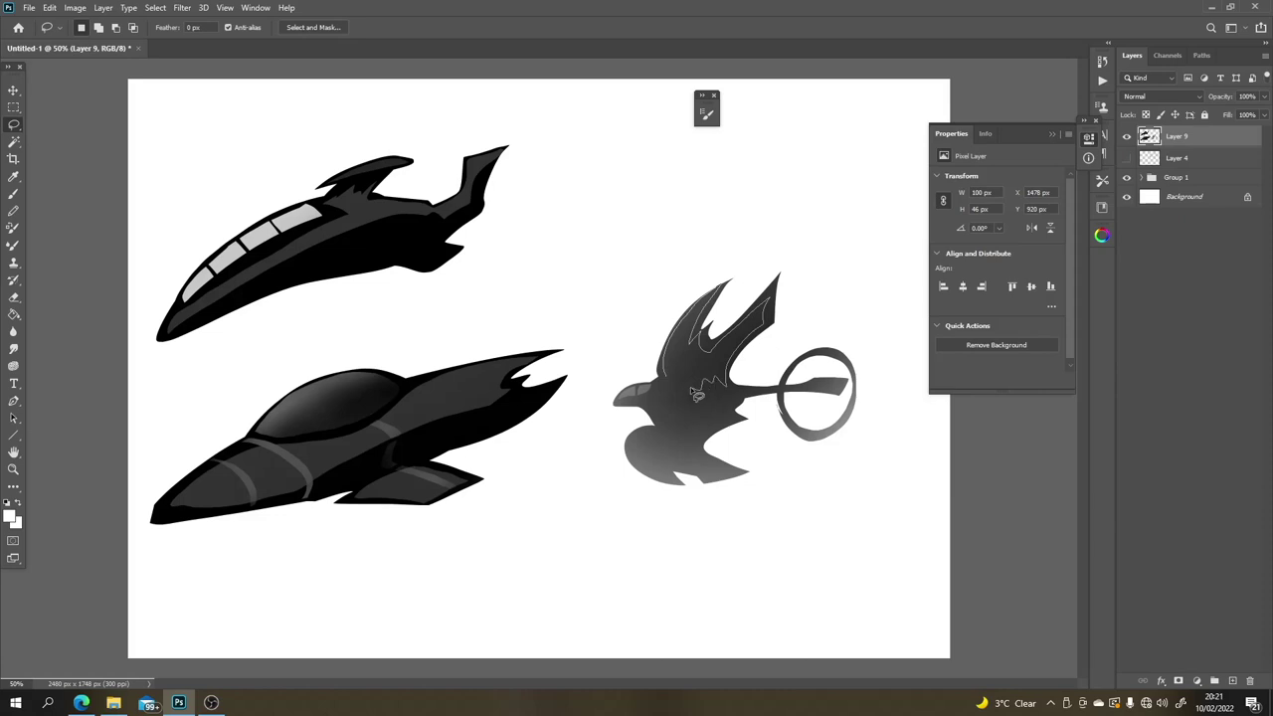
{"action": "left_click_drag", "start_coordinate": [697, 395], "coordinate": [697, 395]}
{"action": "left_click_drag", "start_coordinate": [656, 433], "coordinate": [672, 468], "text": "shift"}
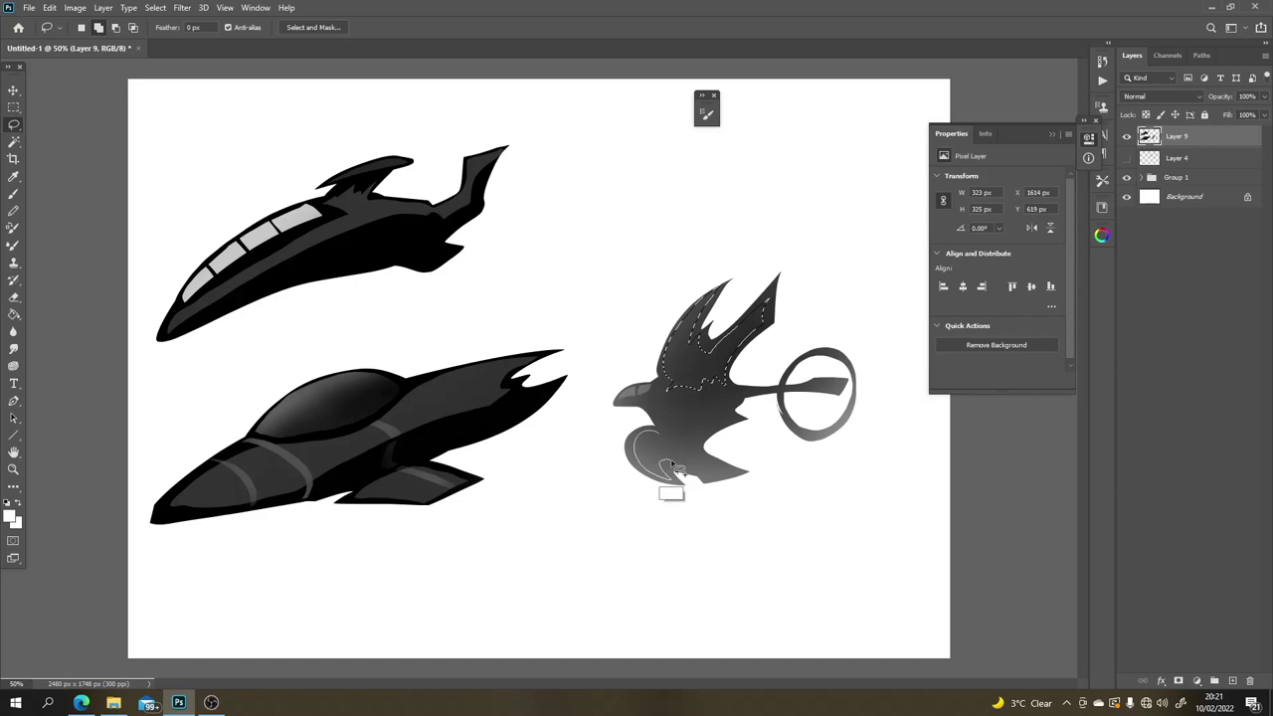
{"action": "left_click_drag", "start_coordinate": [672, 468], "coordinate": [736, 448]}
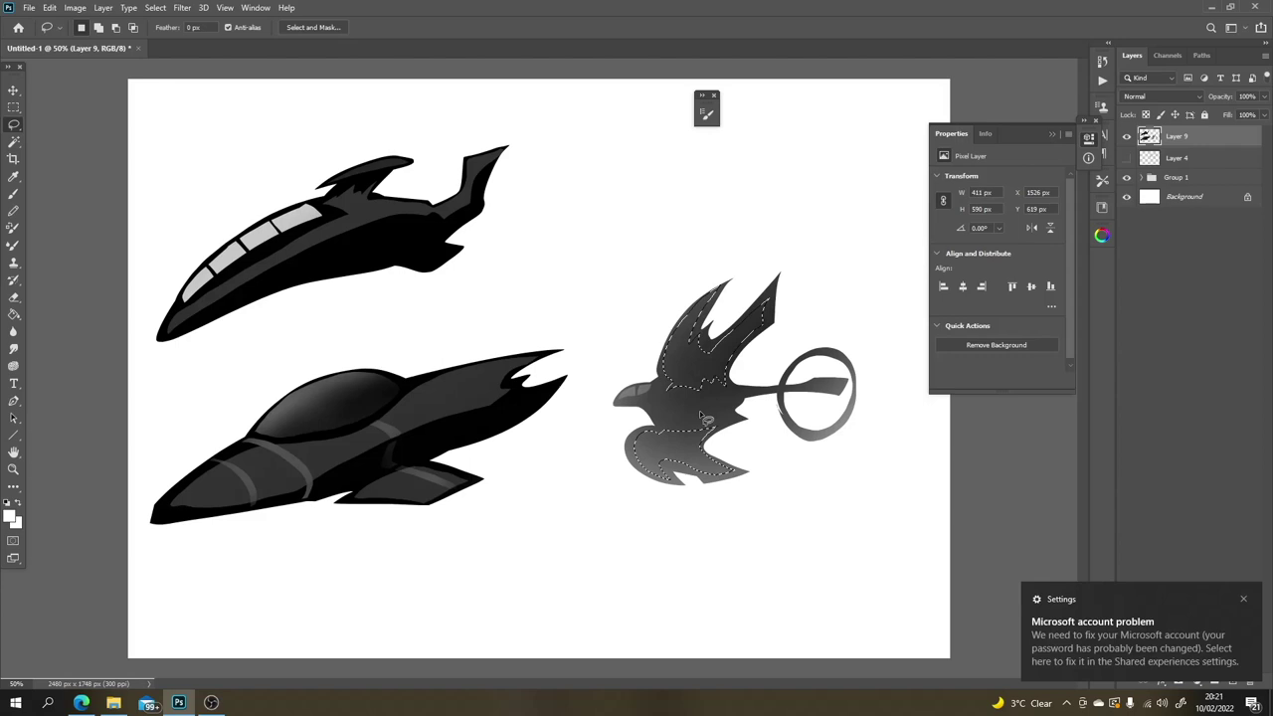
Step: Darken the selected fin and wing panels with a 600 px black brush at 10% opacity, and try a 50 px white highlight
{"action": "key", "text": "b"}
{"action": "key", "text": "ctrl+h"}
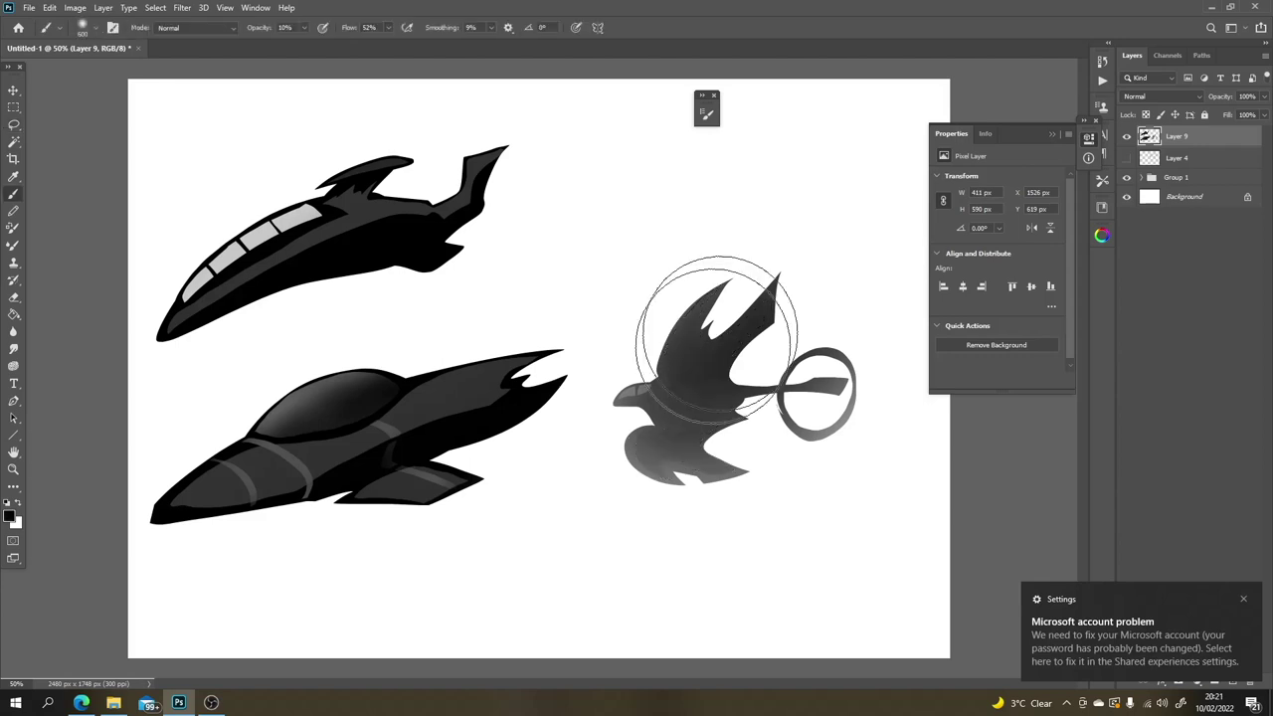
{"action": "left_click_drag", "start_coordinate": [716, 336], "coordinate": [676, 555]}
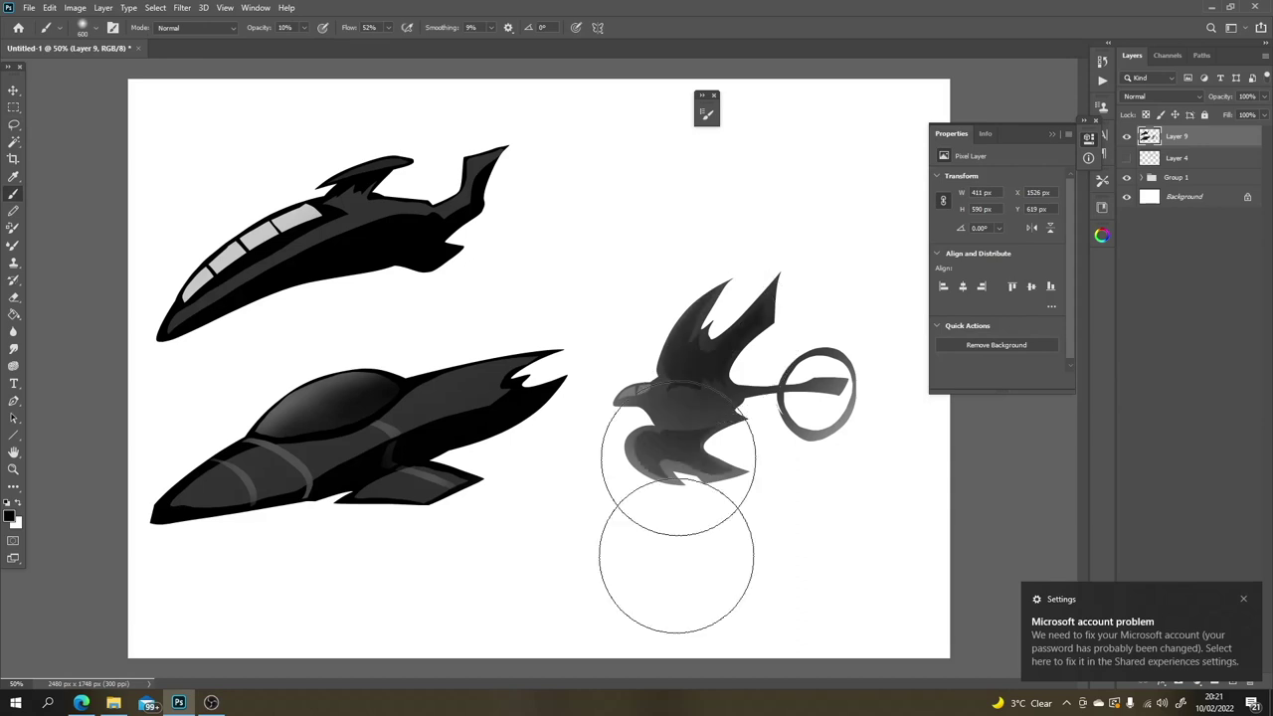
{"action": "left_click_drag", "start_coordinate": [677, 458], "coordinate": [719, 365]}
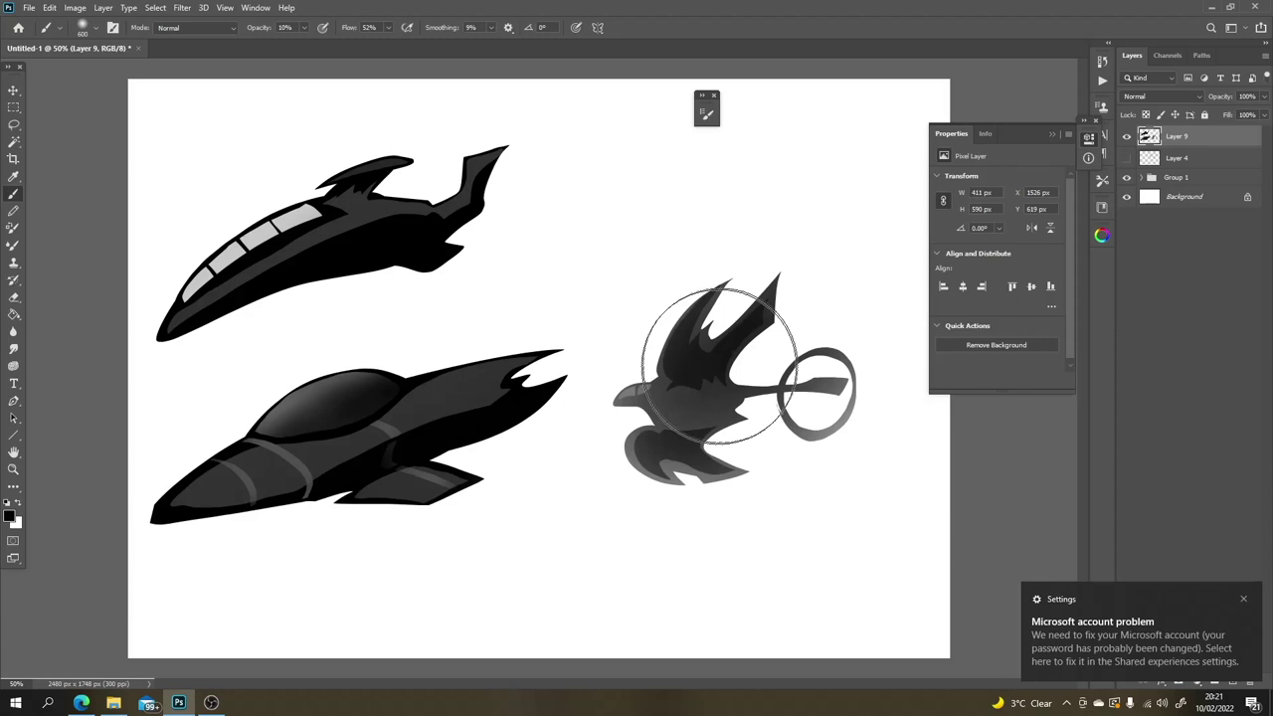
{"action": "key", "text": "x"}
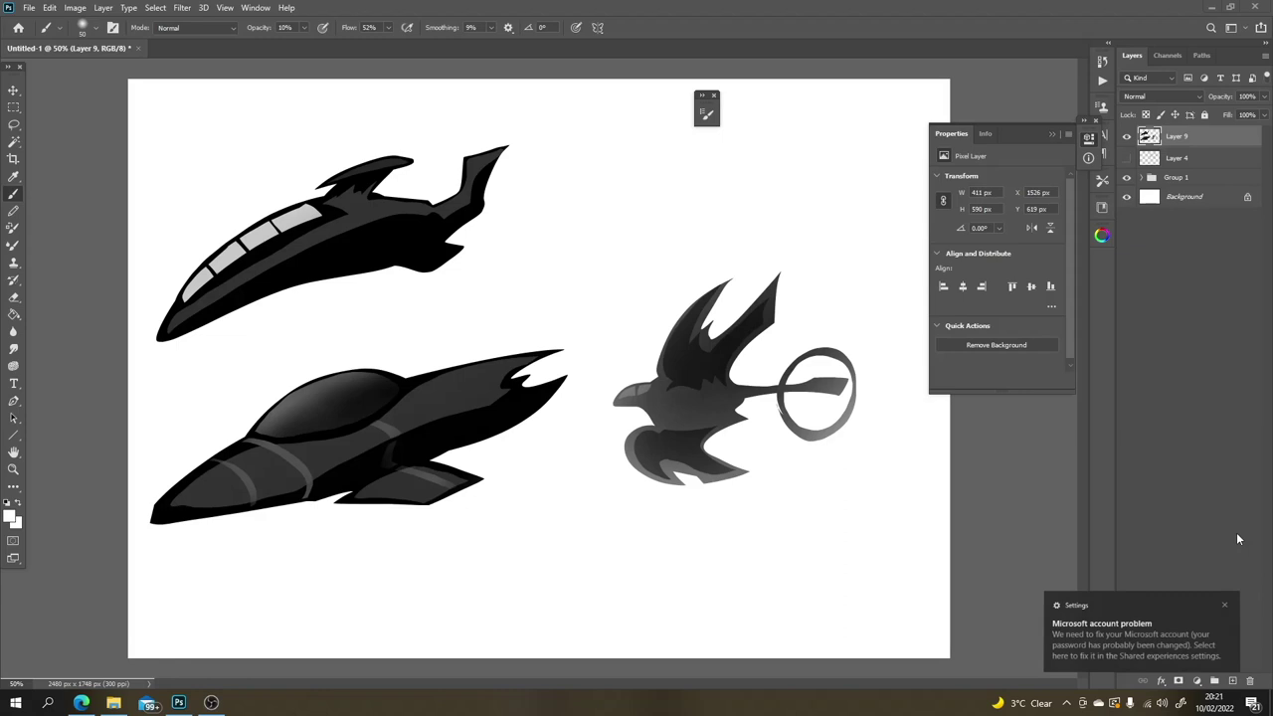
{"action": "left_click_drag", "start_coordinate": [690, 304], "coordinate": [681, 475]}
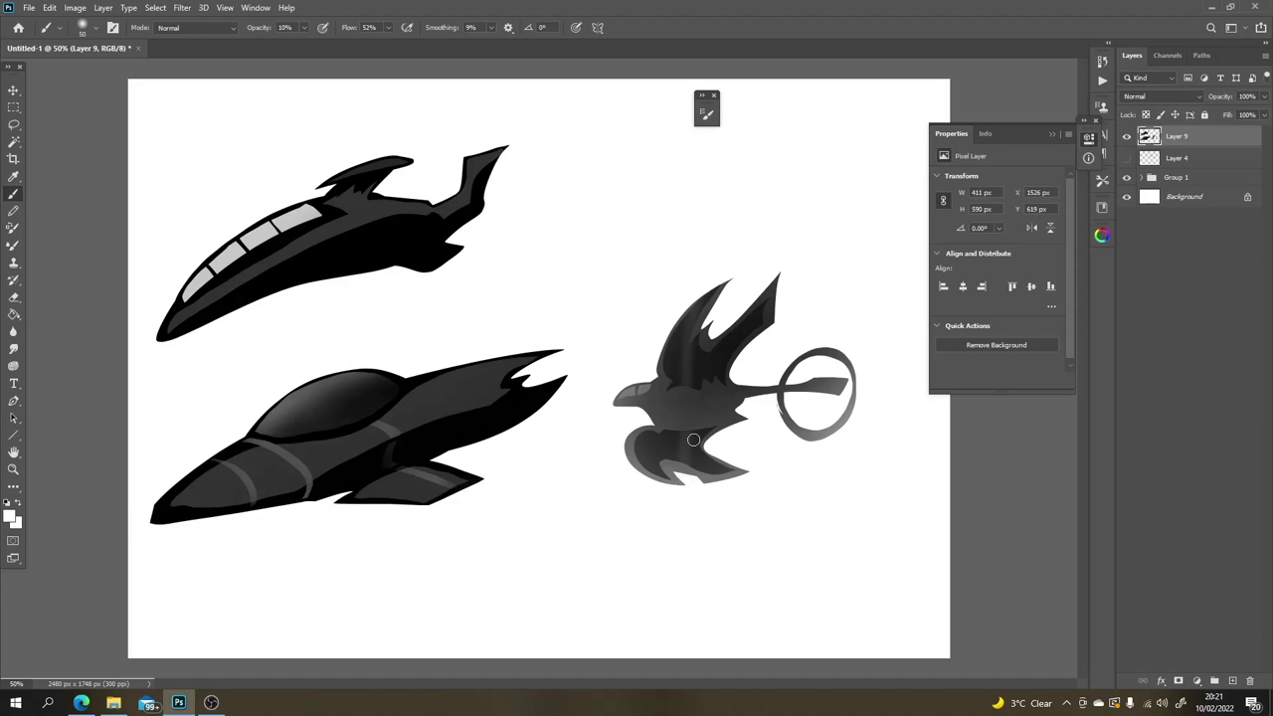
Step: Lasso curved bands and a lengthwise stripe across the third ship's body and darken them with a 600 px black brush at 50% opacity
{"action": "key", "text": "l"}
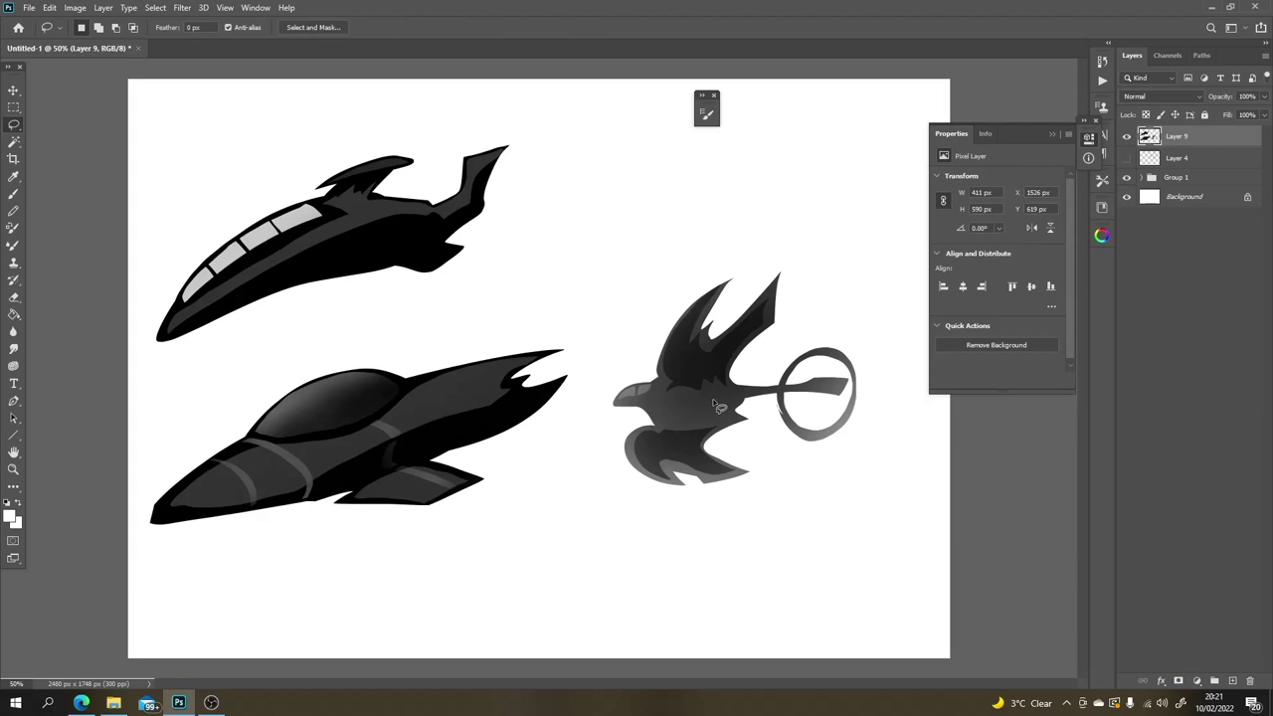
{"action": "mouse_move", "coordinate": [683, 390]}
{"action": "left_mouse_down"}
{"action": "mouse_move", "coordinate": [709, 430]}
{"action": "mouse_move", "coordinate": [668, 401]}
{"action": "mouse_move", "coordinate": [676, 388]}
{"action": "left_mouse_up"}
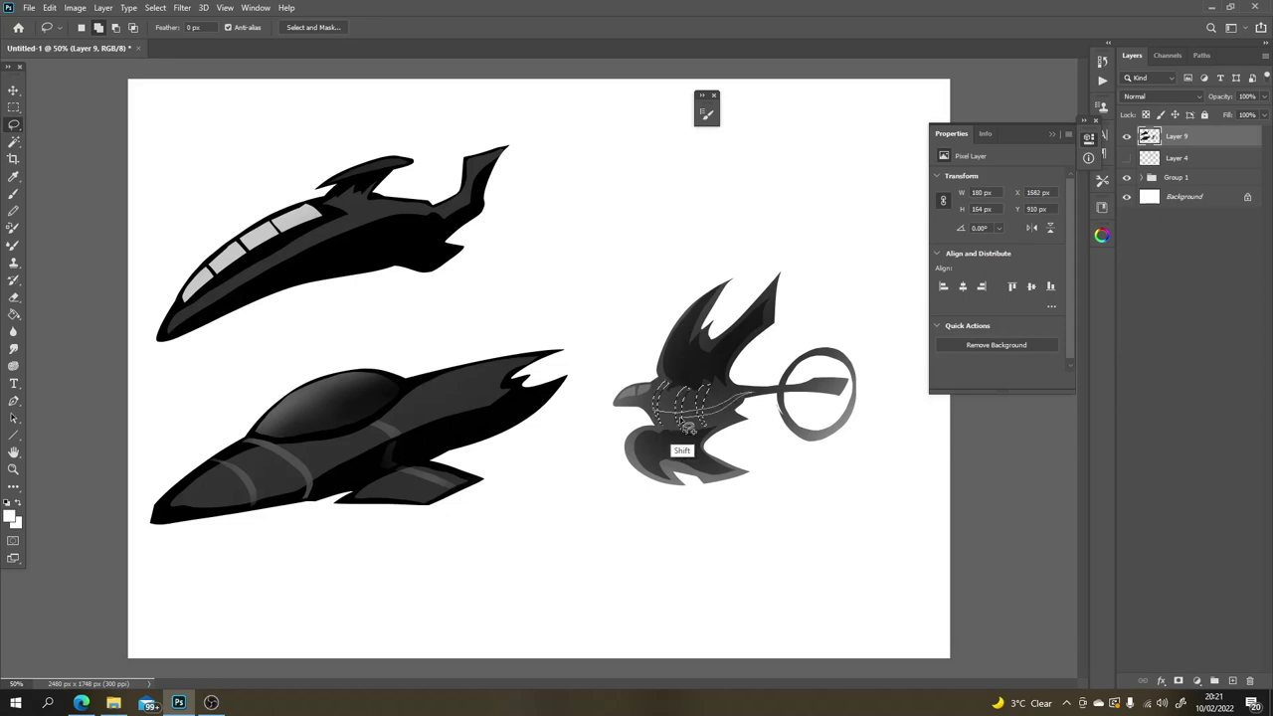
{"action": "key", "text": "b"}
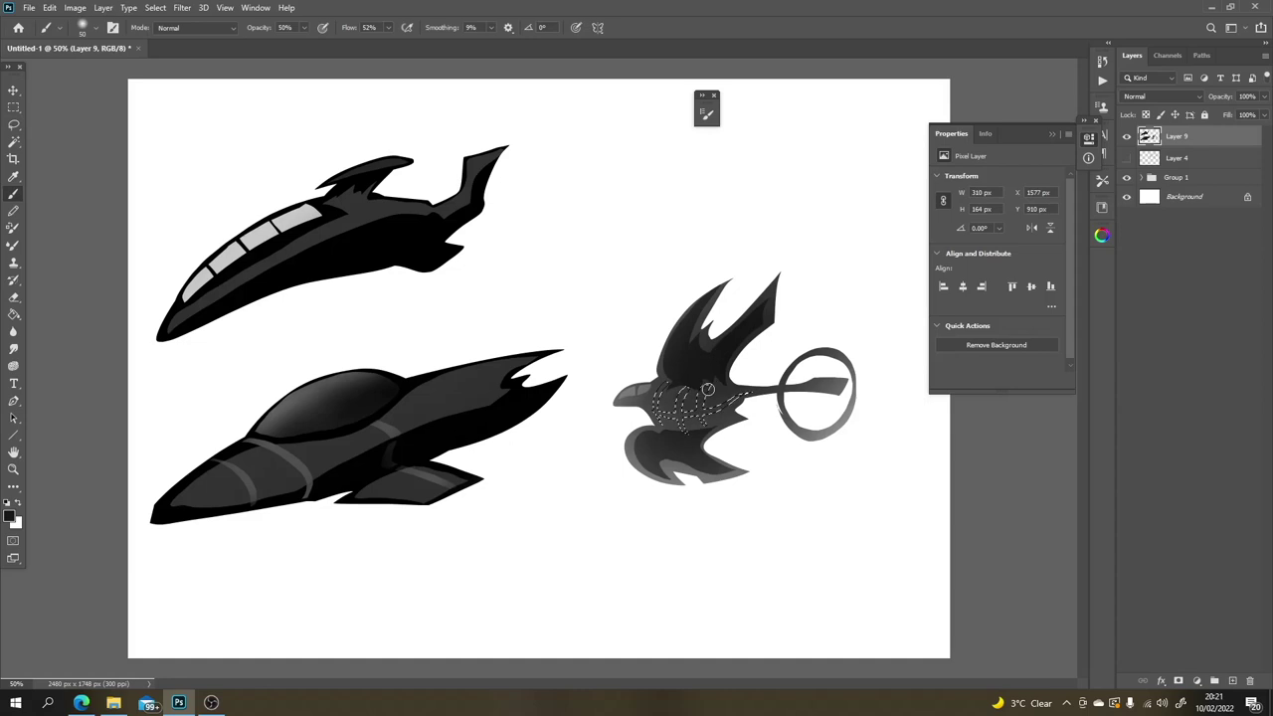
{"action": "key", "text": "ctrl+d"}
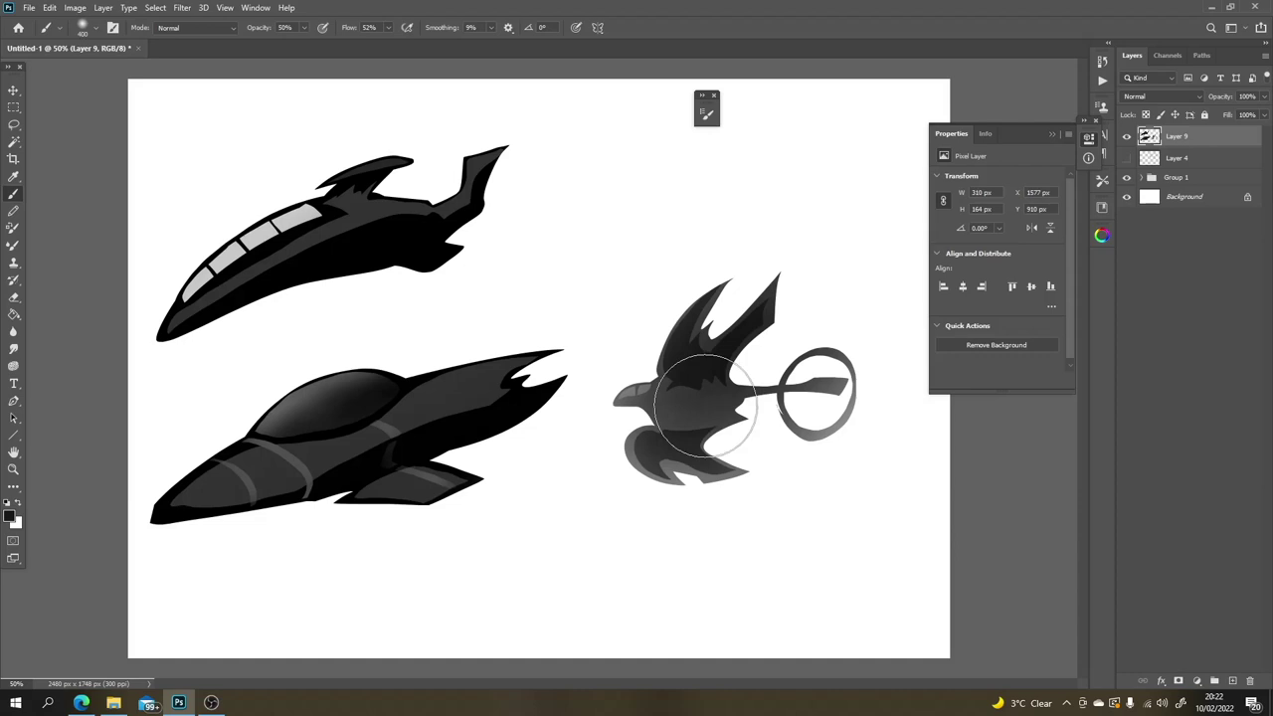
{"action": "key", "text": "bracketright"}
{"action": "key", "text": "bracketright"}
{"action": "key", "text": "bracketright"}
{"action": "key", "text": "bracketright"}
{"action": "key", "text": "bracketright"}
{"action": "key", "text": "bracketright"}
{"action": "key", "text": "bracketright"}
{"action": "key", "text": "bracketright"}
{"action": "key", "text": "bracketright"}
{"action": "key", "text": "bracketright"}
{"action": "key", "text": "bracketright"}
{"action": "key", "text": "bracketright"}
{"action": "key", "text": "bracketright"}
{"action": "key", "text": "bracketright"}
{"action": "key", "text": "bracketright"}
{"action": "key", "text": "bracketright"}
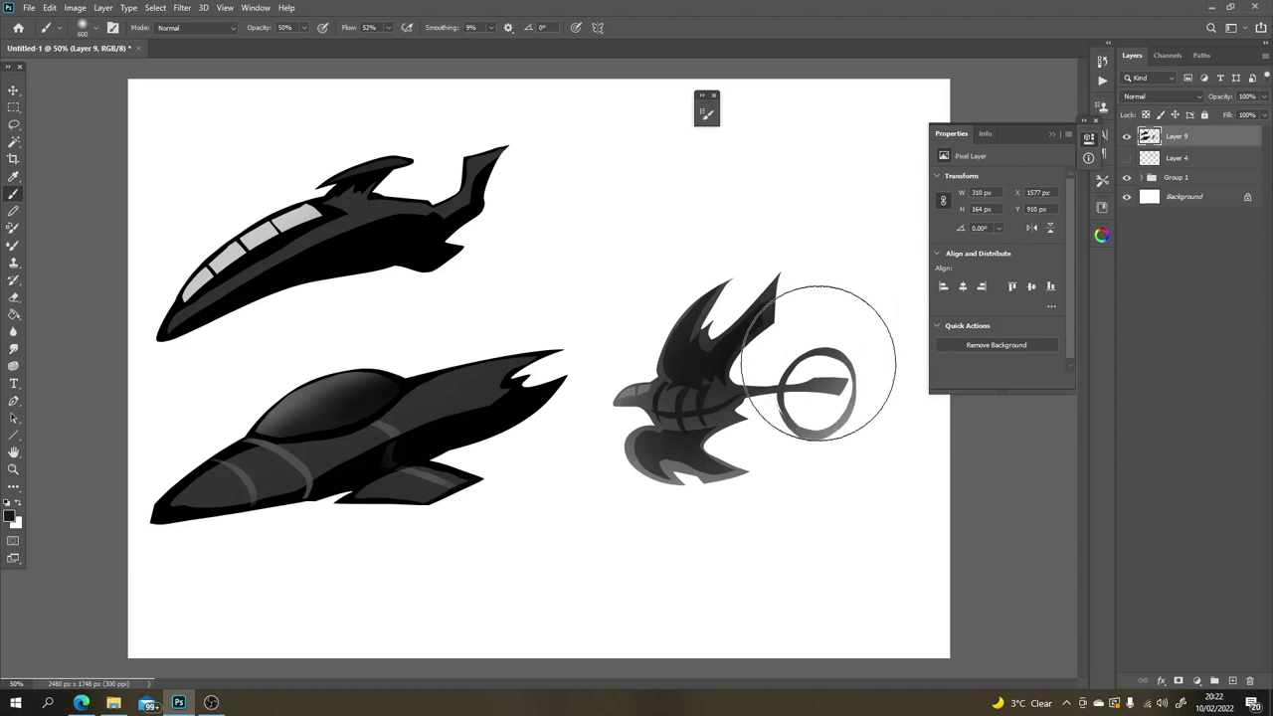
Step: Lasso loosely around the third ship, move it up beside the first ship and clear the selection
{"action": "key", "text": "v"}
{"action": "key", "text": "l"}
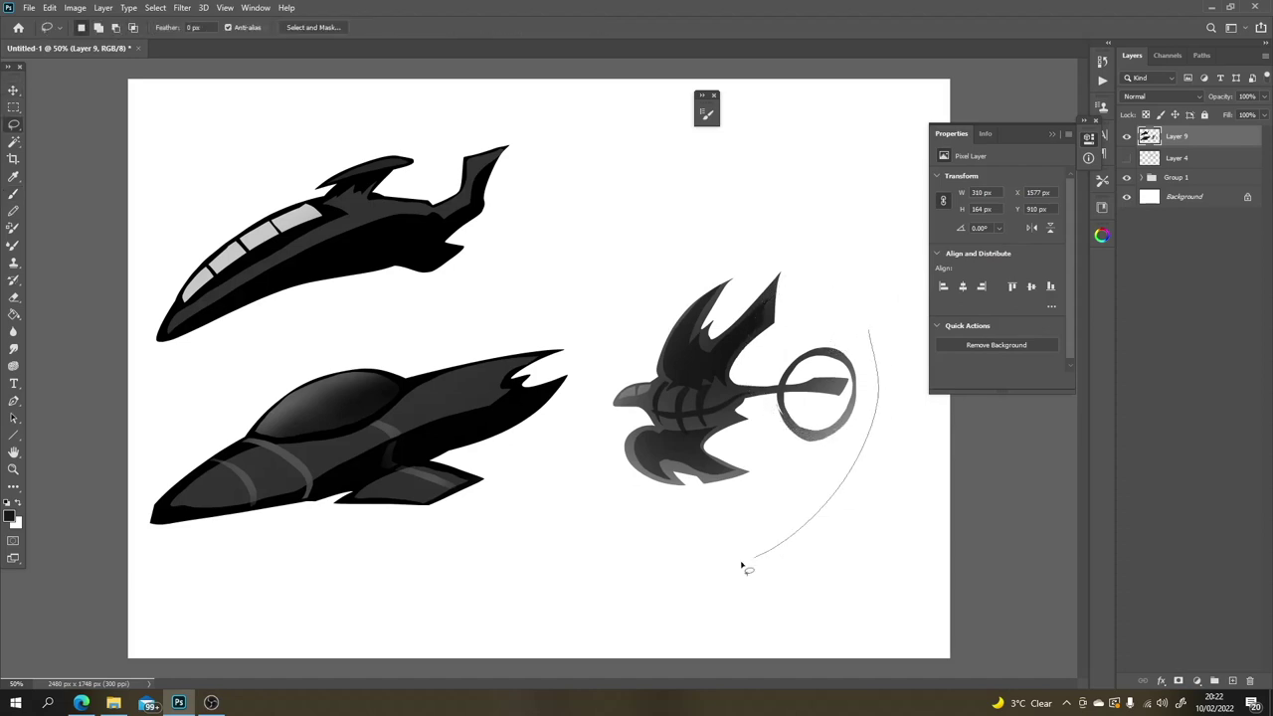
{"action": "left_click_drag", "start_coordinate": [618, 343], "coordinate": [620, 340]}
{"action": "key", "text": "v"}
{"action": "mouse_move", "coordinate": [714, 259]}
{"action": "left_mouse_down"}
{"action": "mouse_move", "coordinate": [712, 83]}
{"action": "mouse_move", "coordinate": [687, 92]}
{"action": "left_mouse_up"}
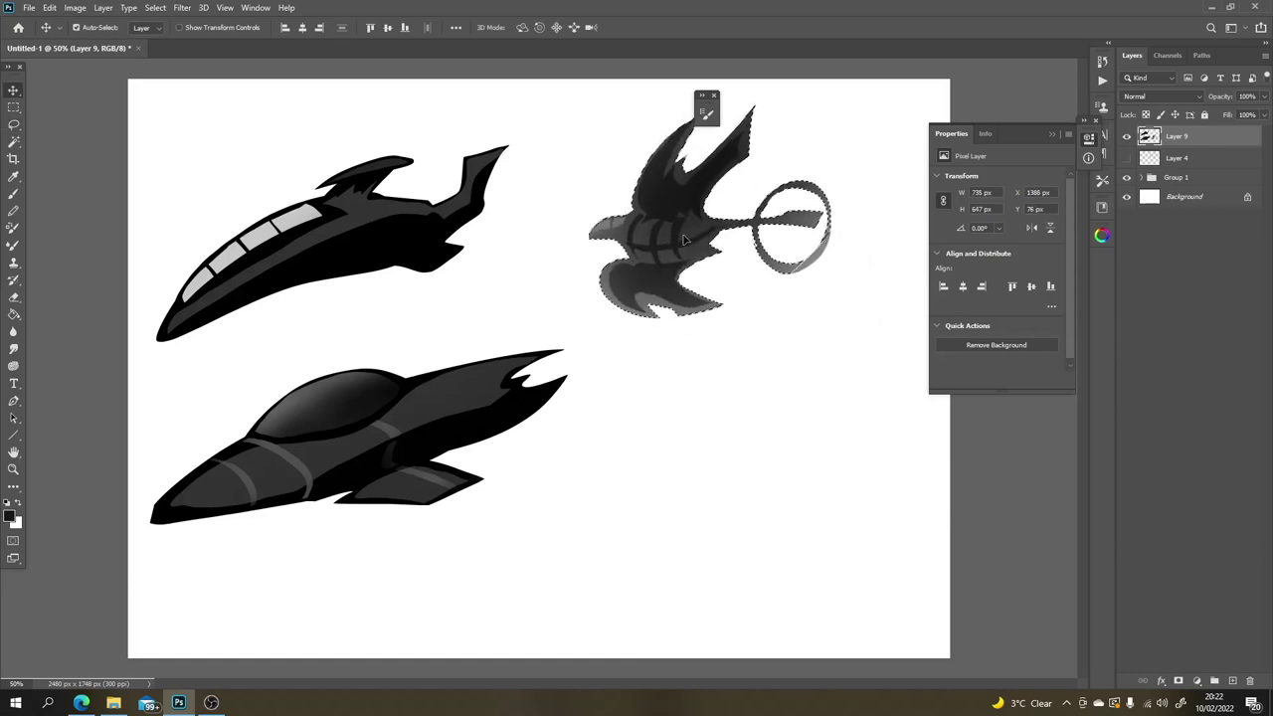
{"action": "key", "text": "l"}
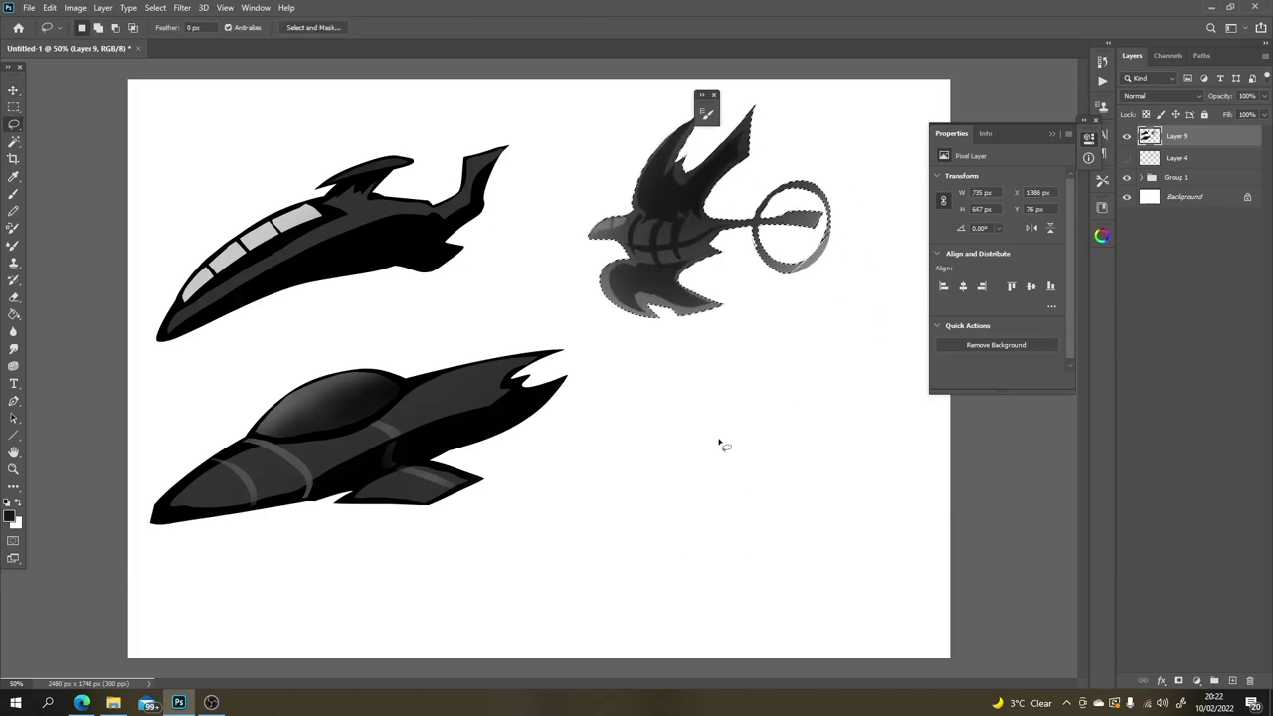
{"action": "left_click", "coordinate": [723, 452]}
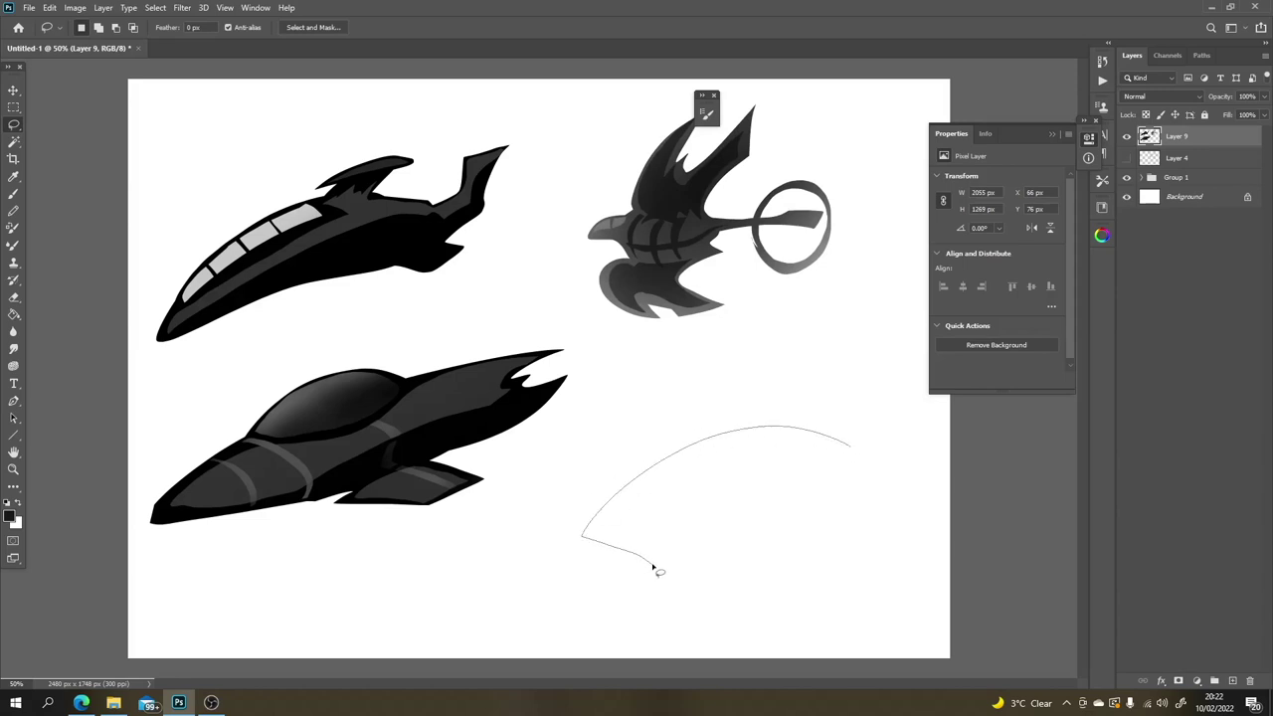
Step: Lasso a long arched fourth hull in the empty area below the third ship and try adding a notched tail to its rear
{"action": "left_click_drag", "start_coordinate": [875, 467], "coordinate": [877, 469]}
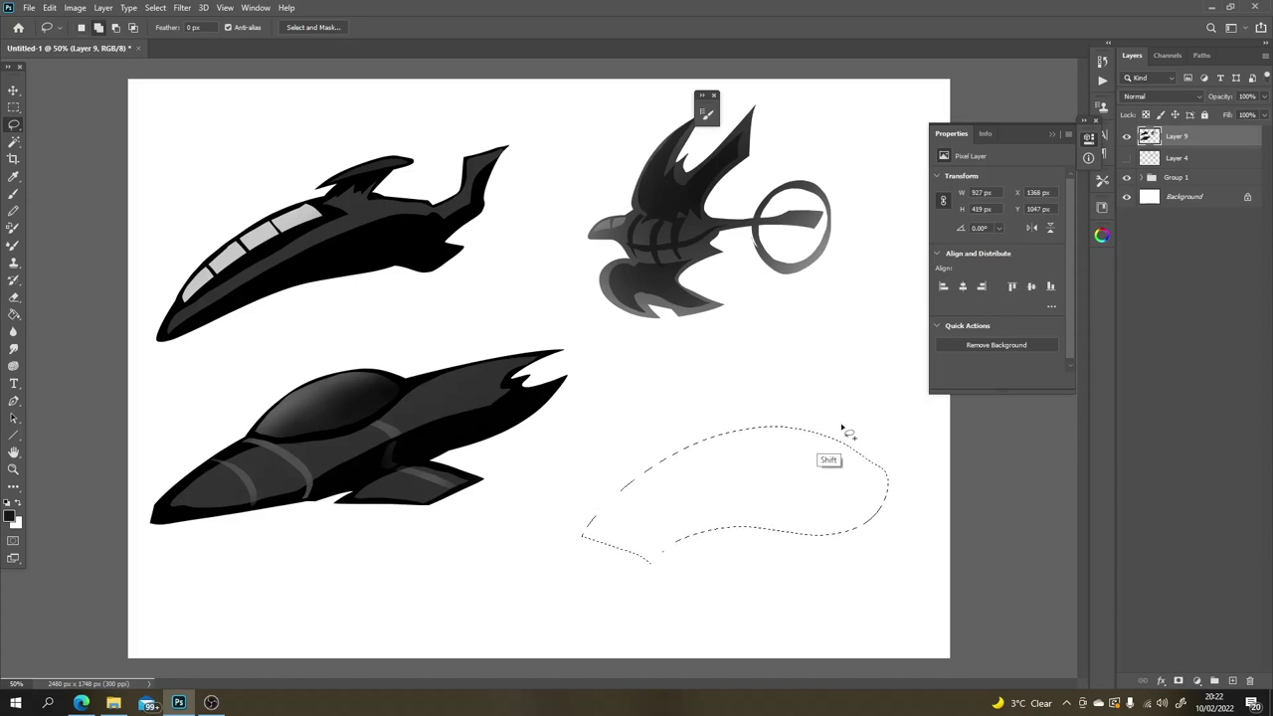
{"action": "mouse_move", "coordinate": [807, 434]}
{"action": "left_mouse_down", "text": "shift"}
{"action": "mouse_move", "coordinate": [895, 441]}
{"action": "mouse_move", "coordinate": [907, 522]}
{"action": "mouse_move", "coordinate": [885, 497]}
{"action": "left_mouse_up", "text": "shift"}
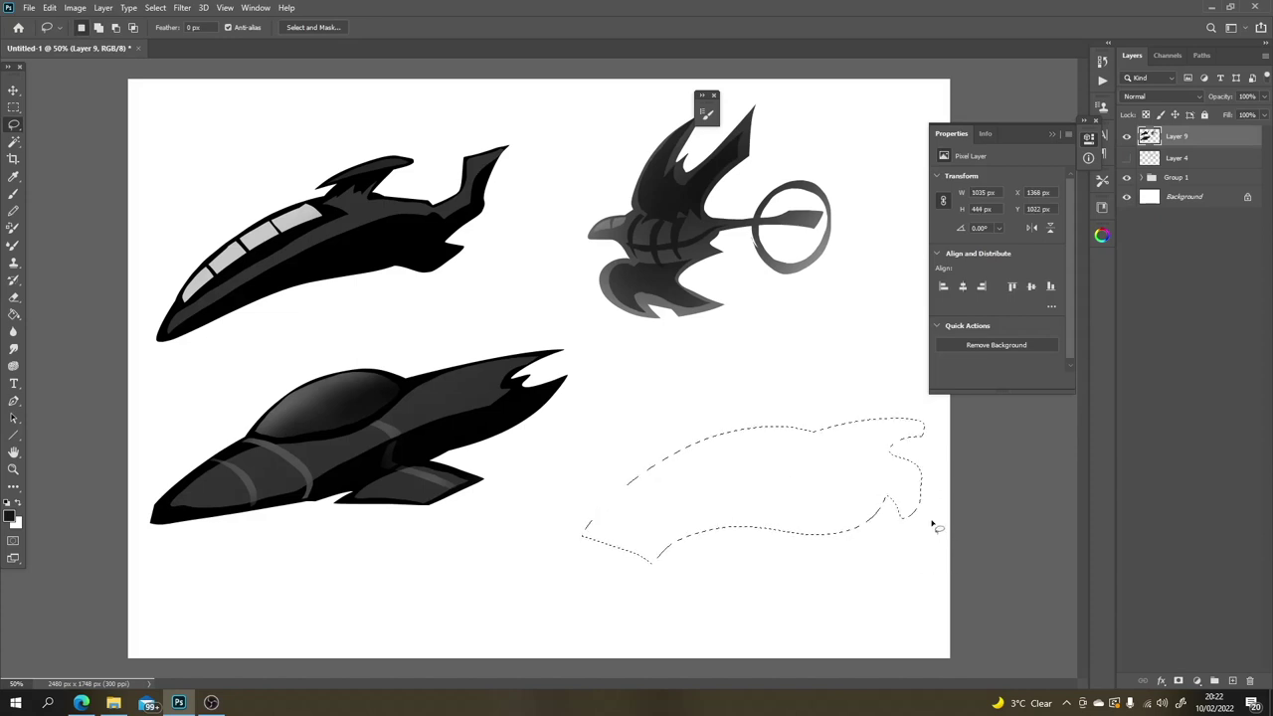
Step: Add two rounded wheel-like pods beneath the fourth hull selection and a blunt, curved nose at its front
{"action": "key", "text": "shift"}
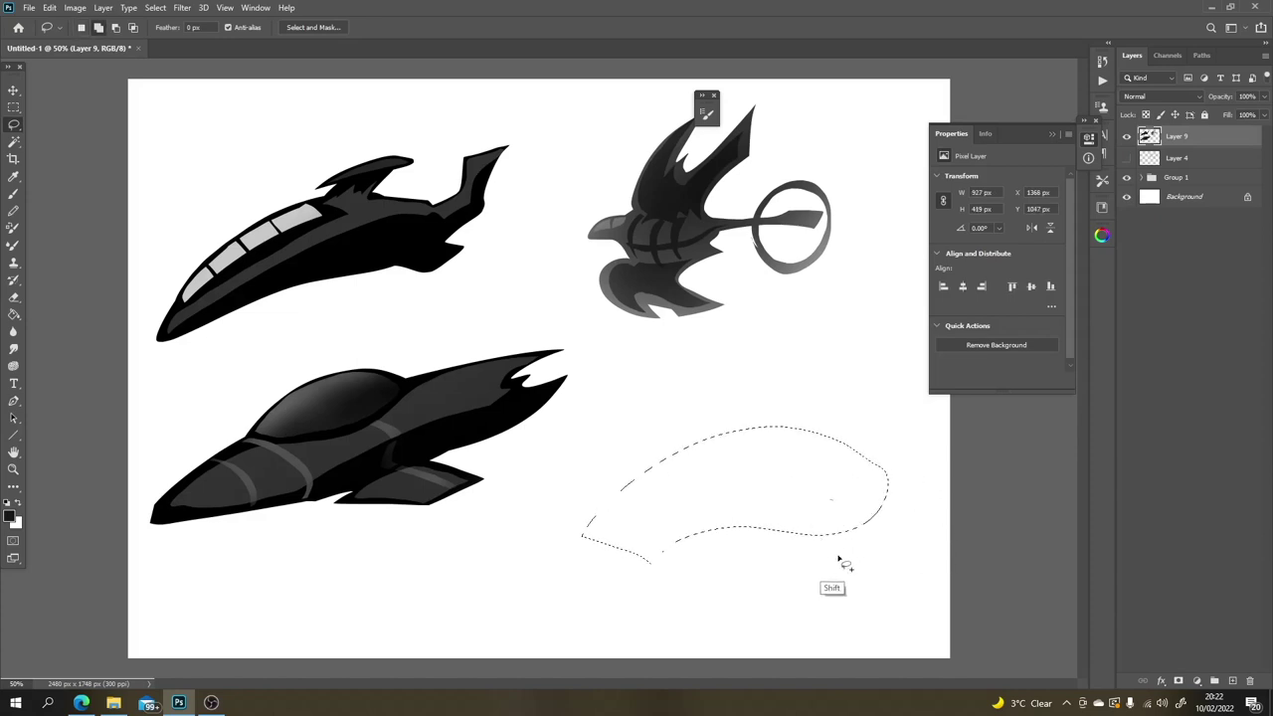
{"action": "mouse_move", "coordinate": [838, 560]}
{"action": "left_mouse_down", "text": "shift"}
{"action": "mouse_move", "coordinate": [874, 512]}
{"action": "mouse_move", "coordinate": [830, 567]}
{"action": "left_mouse_up", "text": "shift"}
{"action": "mouse_move", "coordinate": [677, 518]}
{"action": "left_mouse_down", "text": "shift"}
{"action": "mouse_move", "coordinate": [638, 578]}
{"action": "mouse_move", "coordinate": [693, 537]}
{"action": "left_mouse_up", "text": "shift"}
{"action": "mouse_move", "coordinate": [825, 528]}
{"action": "left_mouse_down", "text": "shift"}
{"action": "mouse_move", "coordinate": [889, 514]}
{"action": "mouse_move", "coordinate": [863, 519]}
{"action": "left_mouse_up", "text": "shift"}
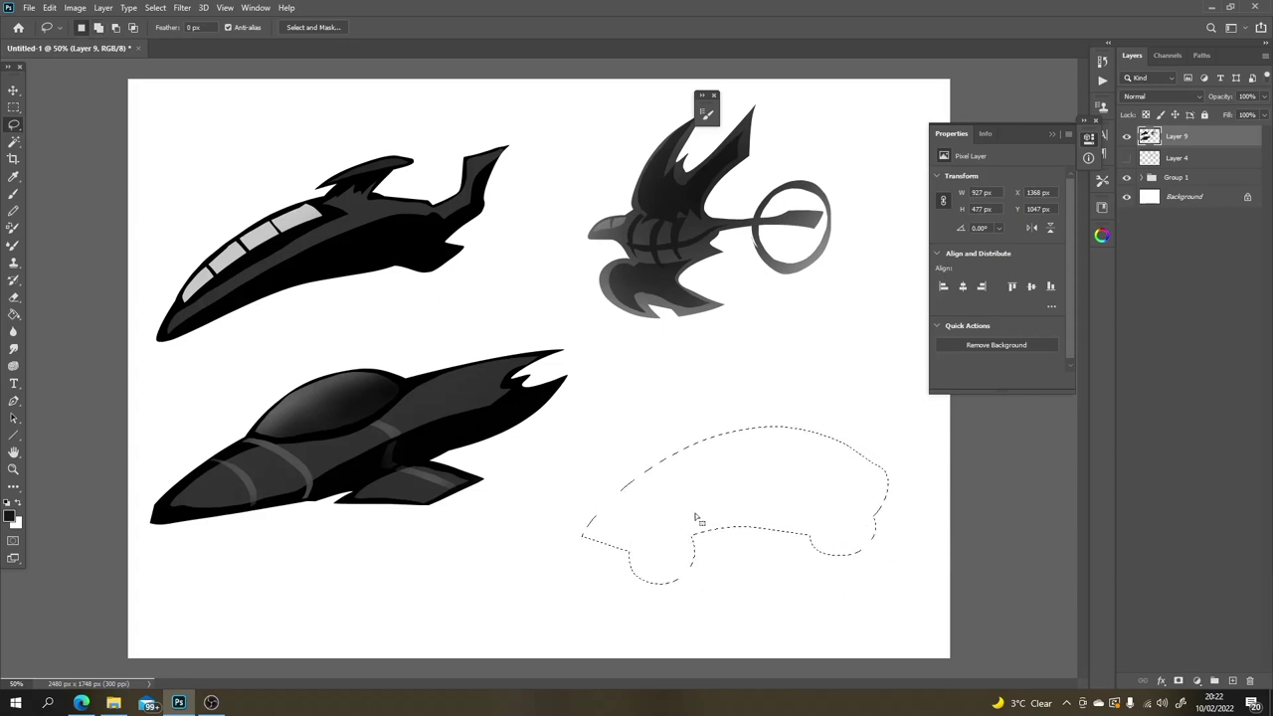
{"action": "left_click_drag", "start_coordinate": [646, 477], "coordinate": [577, 497], "text": "shift"}
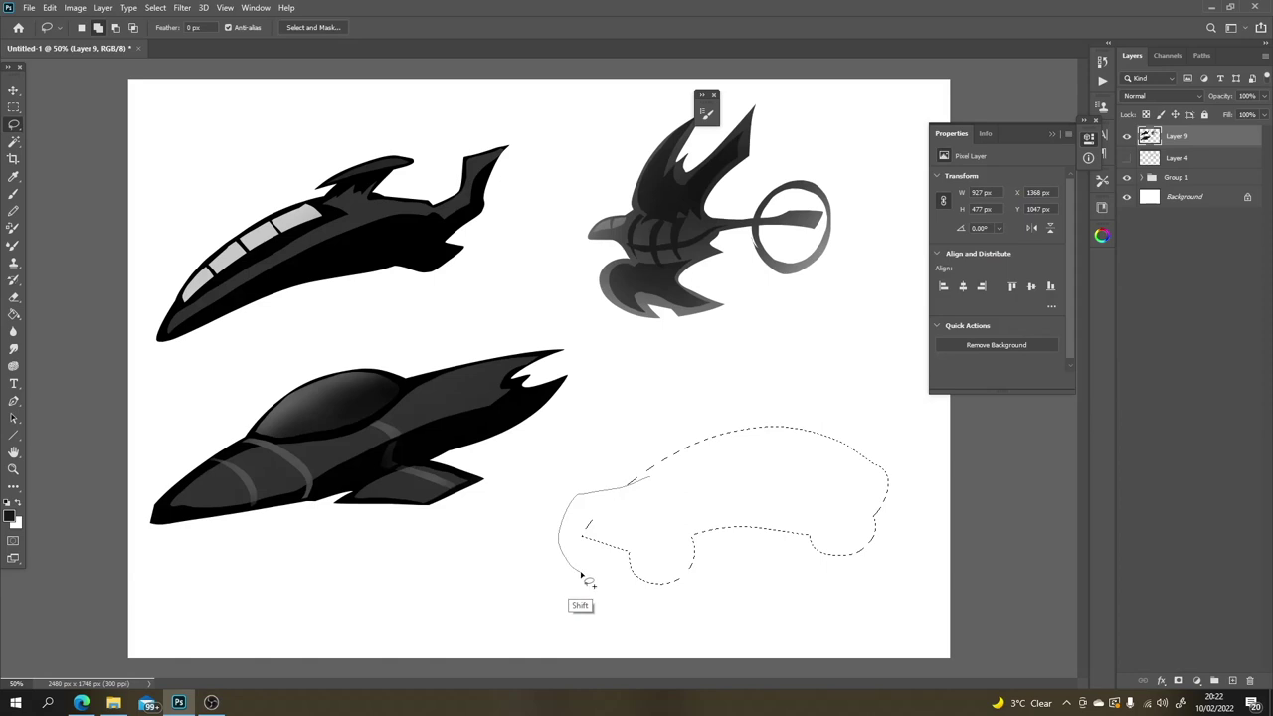
{"action": "left_click_drag", "start_coordinate": [653, 546], "coordinate": [852, 474], "text": "shift"}
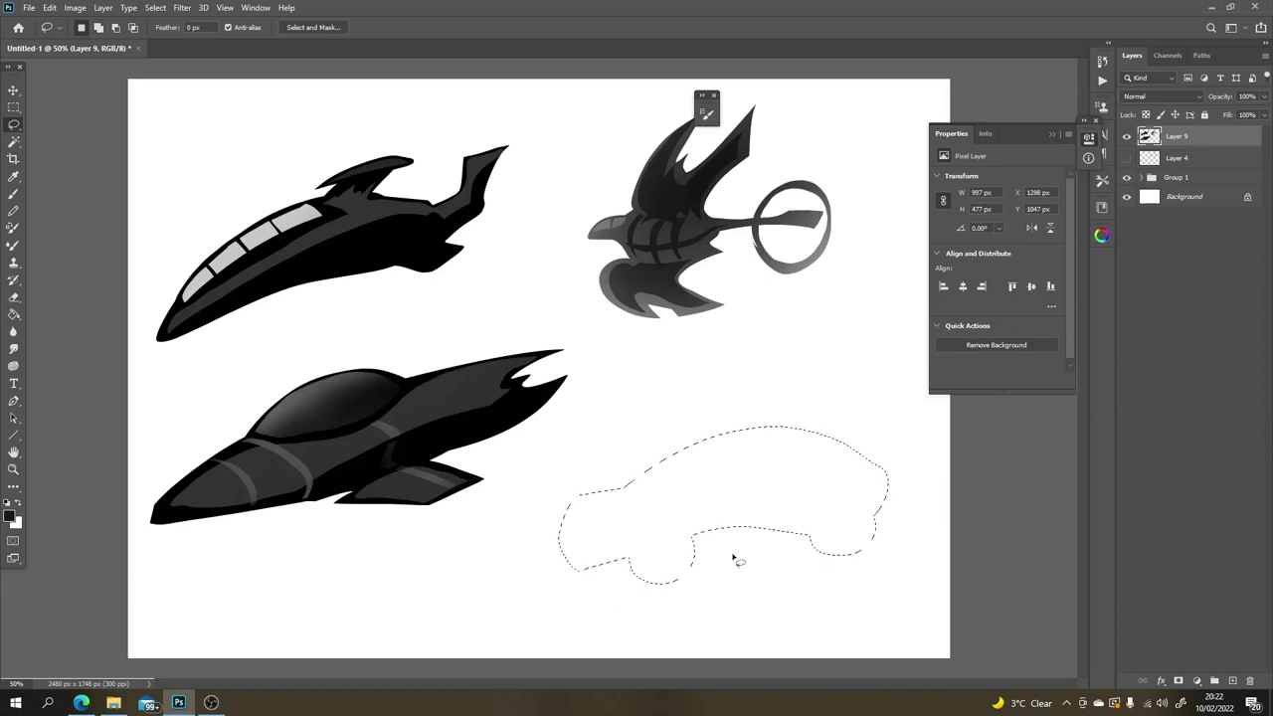
Step: Fill the fourth hull selection with black using a 600 px brush at 80% opacity and clear the selection
{"action": "key", "text": "b"}
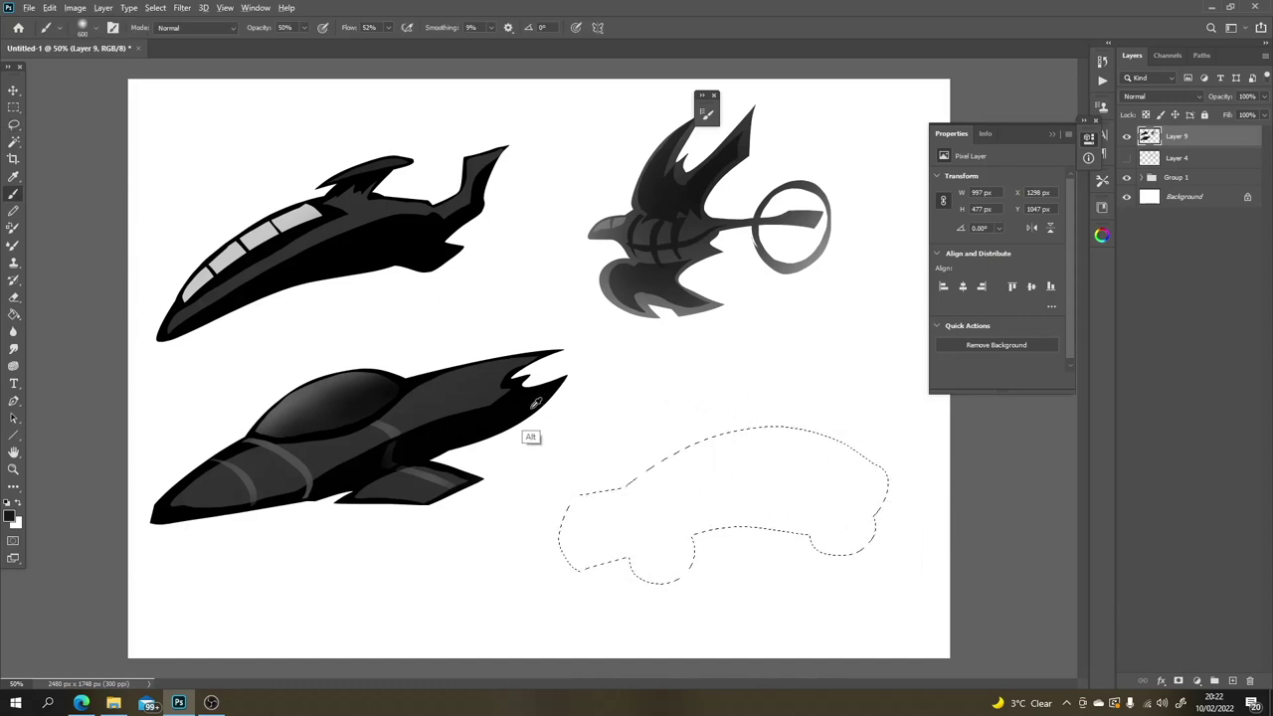
{"action": "mouse_move", "coordinate": [781, 498]}
{"action": "left_mouse_down"}
{"action": "mouse_move", "coordinate": [761, 572]}
{"action": "mouse_move", "coordinate": [782, 426]}
{"action": "mouse_move", "coordinate": [625, 583]}
{"action": "left_mouse_up"}
{"action": "key", "text": "ctrl+z"}
{"action": "mouse_move", "coordinate": [844, 515]}
{"action": "left_mouse_down"}
{"action": "mouse_move", "coordinate": [737, 602]}
{"action": "mouse_move", "coordinate": [853, 438]}
{"action": "mouse_move", "coordinate": [806, 406]}
{"action": "mouse_move", "coordinate": [696, 429]}
{"action": "mouse_move", "coordinate": [596, 528]}
{"action": "mouse_move", "coordinate": [644, 613]}
{"action": "mouse_move", "coordinate": [859, 463]}
{"action": "mouse_move", "coordinate": [845, 493]}
{"action": "mouse_move", "coordinate": [675, 612]}
{"action": "mouse_move", "coordinate": [623, 605]}
{"action": "mouse_move", "coordinate": [721, 381]}
{"action": "mouse_move", "coordinate": [667, 529]}
{"action": "mouse_move", "coordinate": [808, 475]}
{"action": "left_mouse_up"}
{"action": "key", "text": "ctrl+d"}
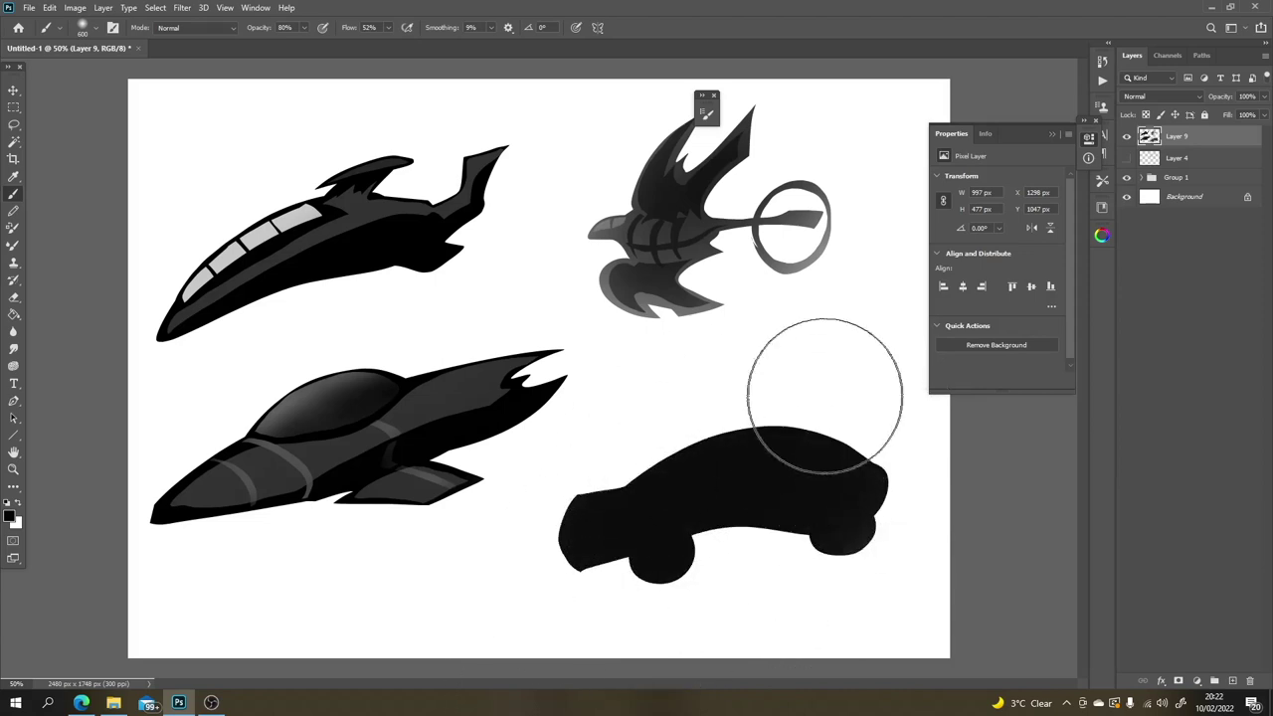
Step: Lasso a curved area over the top of the fourth ship's nose and delete it to slim the nose
{"action": "key", "text": "l"}
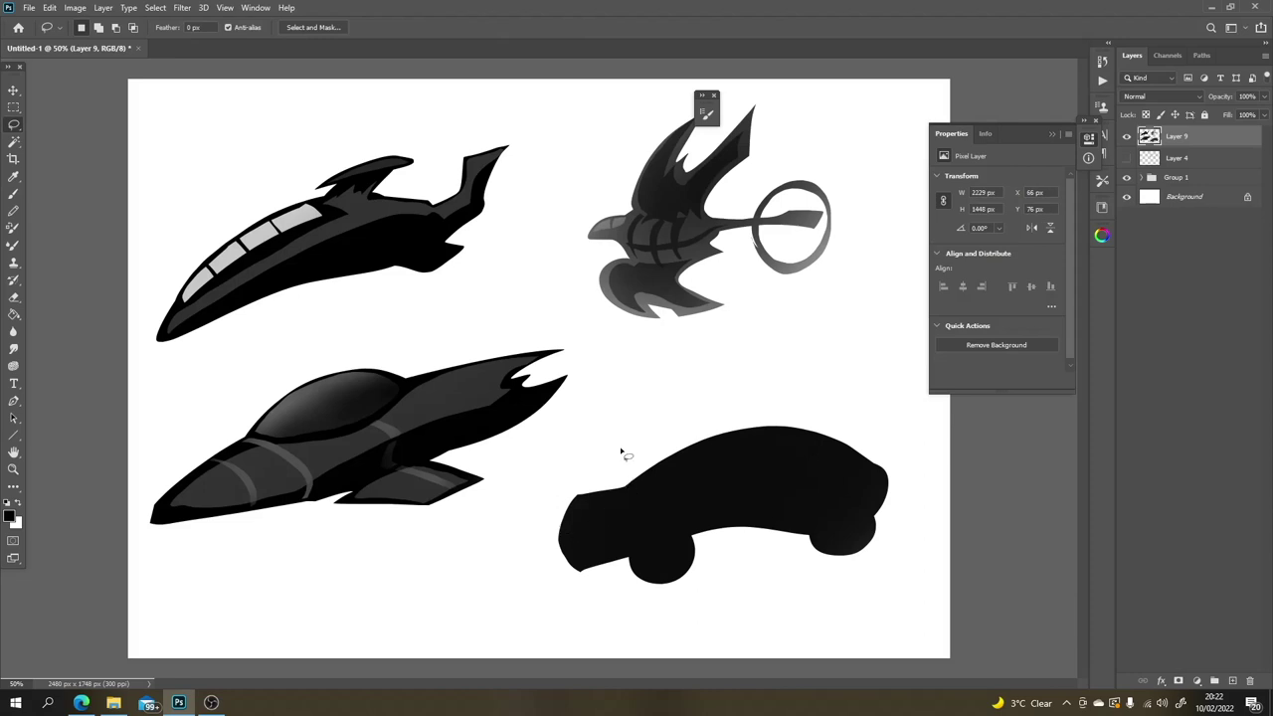
{"action": "left_click_drag", "start_coordinate": [622, 454], "coordinate": [623, 491]}
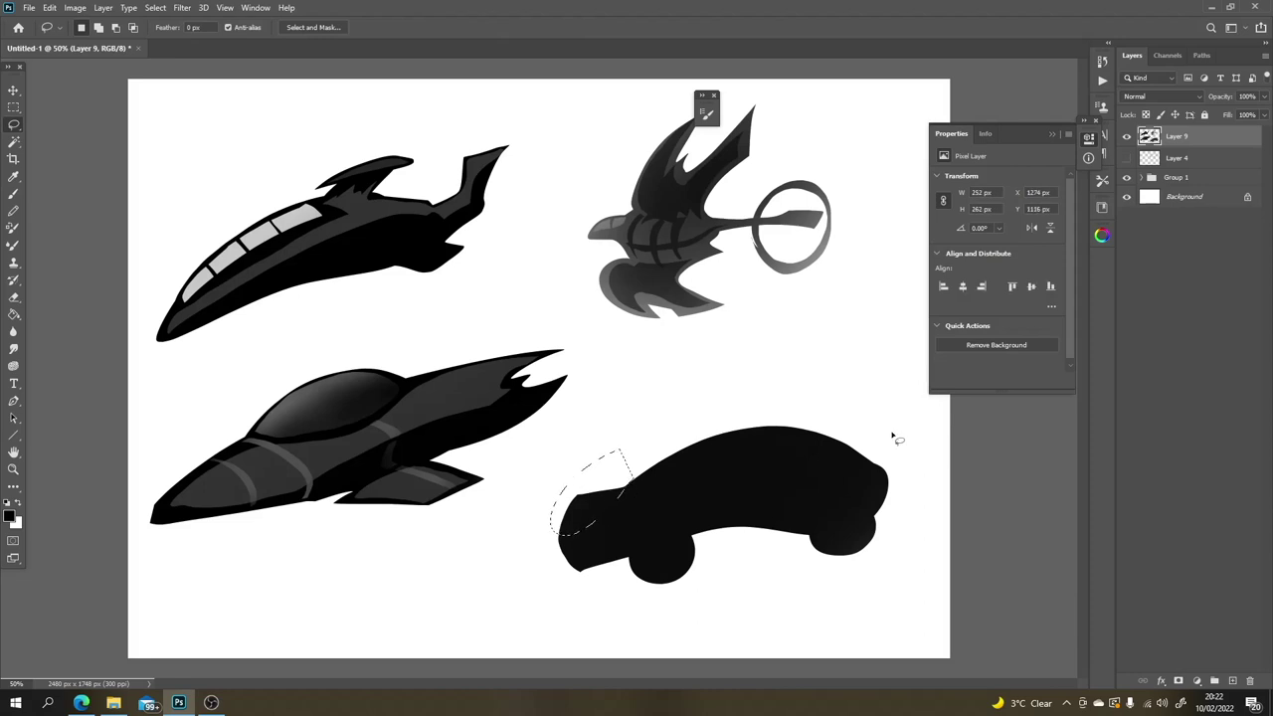
{"action": "key", "text": "Delete"}
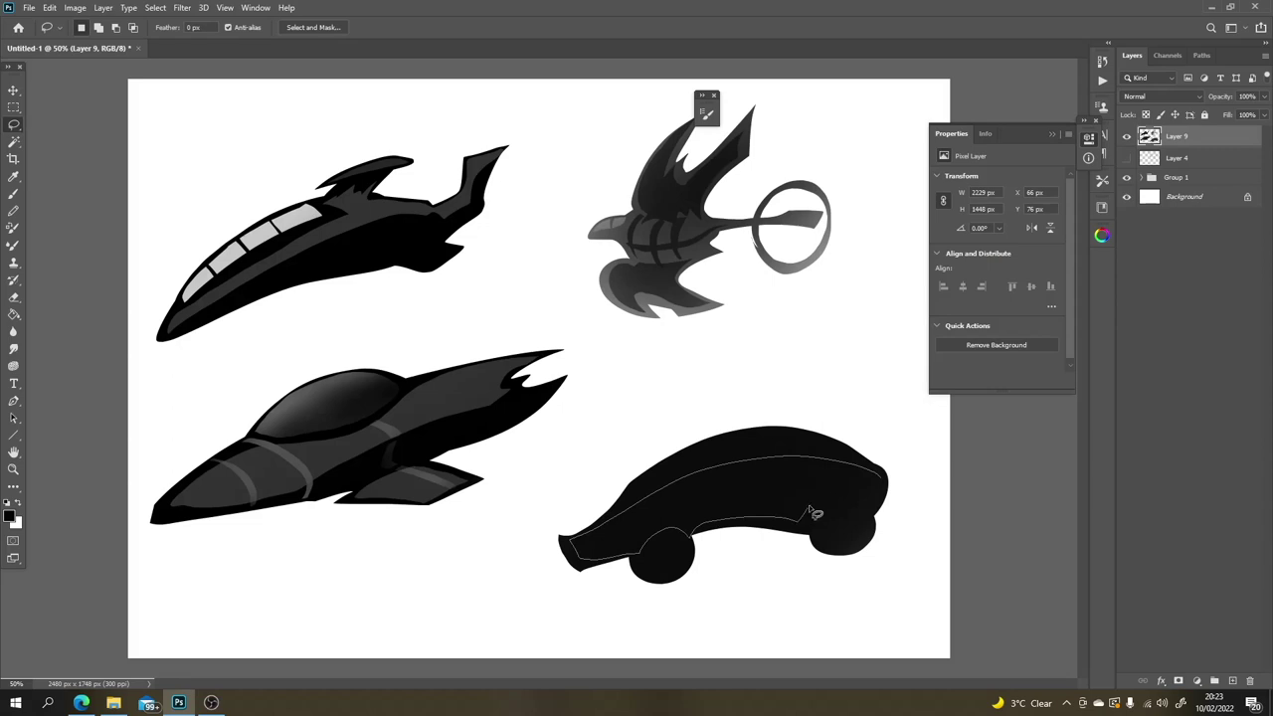
Step: Lasso the fourth ship's side panel around the wheel pods and shade it dark grey with the 600 px brush at 80% opacity
{"action": "left_click_drag", "start_coordinate": [868, 518], "coordinate": [873, 515]}
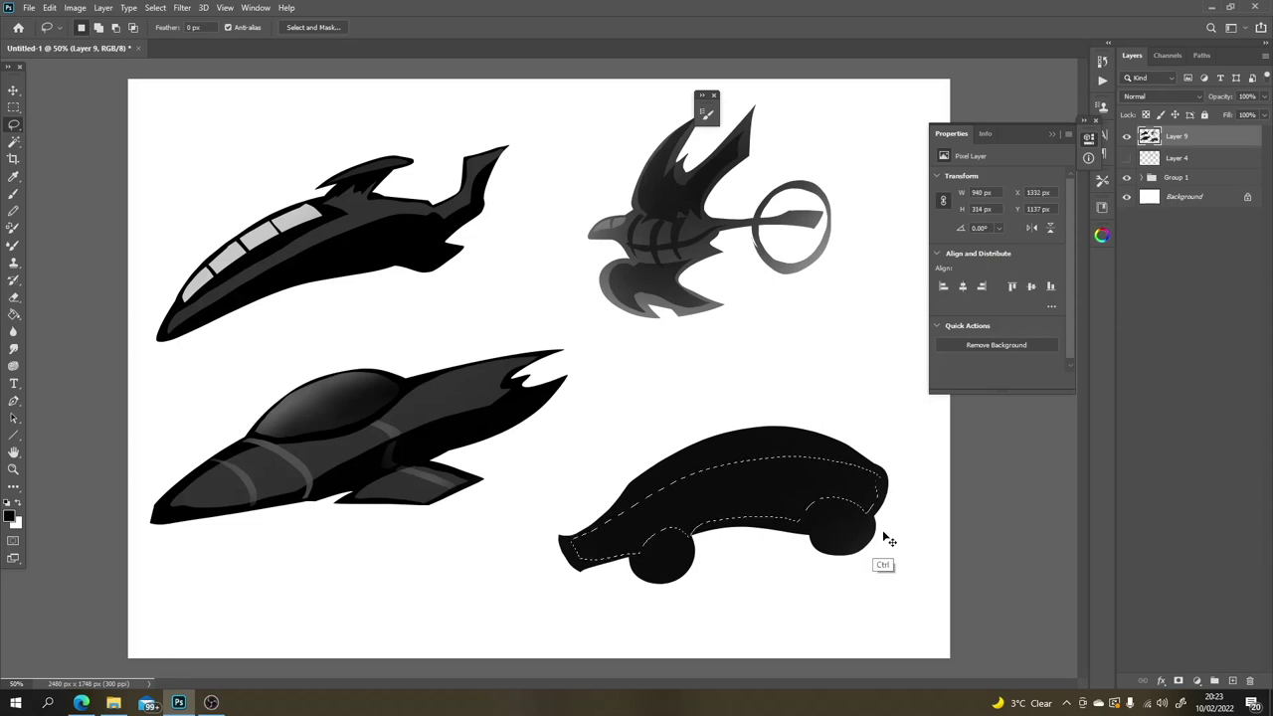
{"action": "key", "text": "ctrl+b"}
{"action": "key", "text": "Escape"}
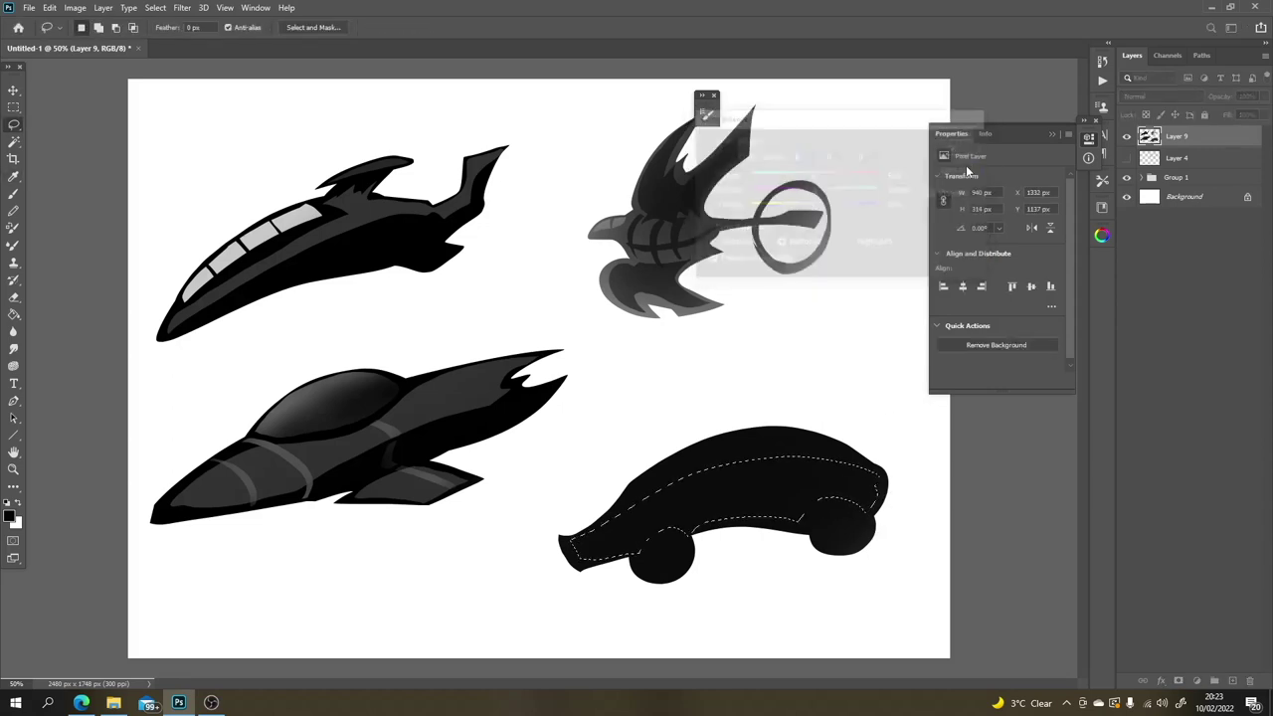
{"action": "key", "text": "b"}
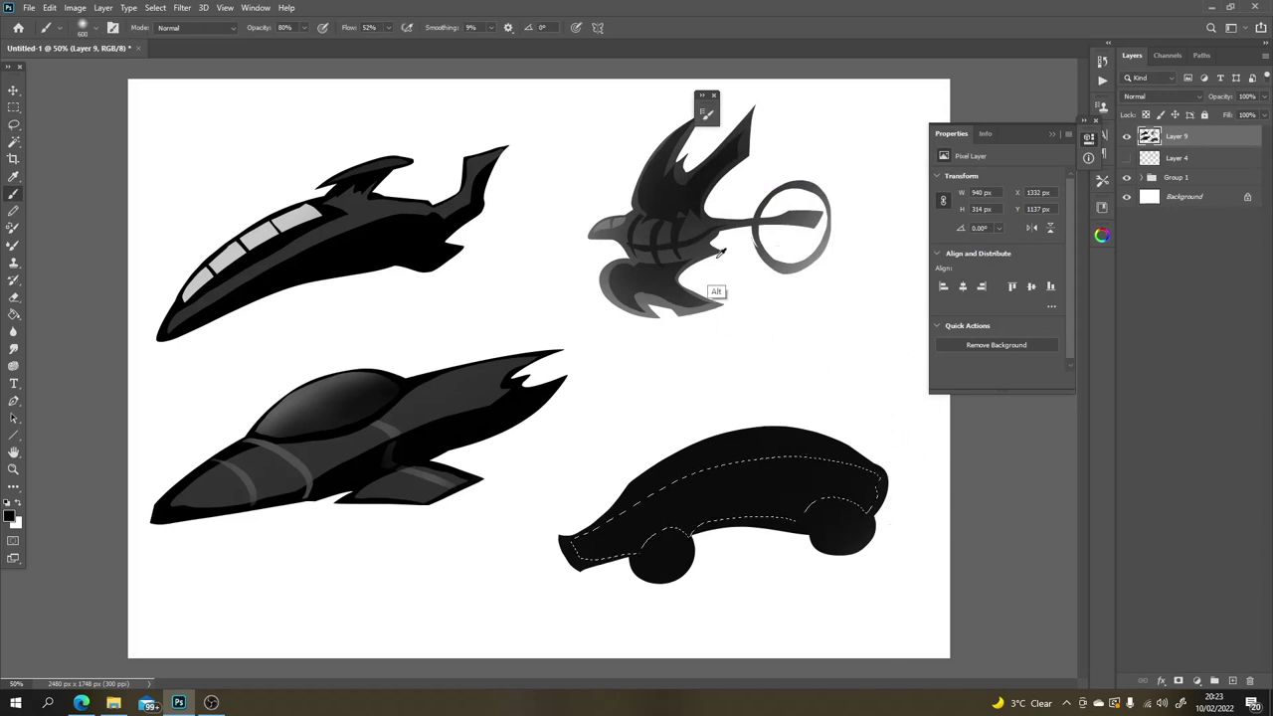
{"action": "mouse_move", "coordinate": [740, 316]}
{"action": "left_mouse_down"}
{"action": "mouse_move", "coordinate": [772, 488]}
{"action": "mouse_move", "coordinate": [653, 412]}
{"action": "left_mouse_up"}
{"action": "key", "text": "ctrl+d"}
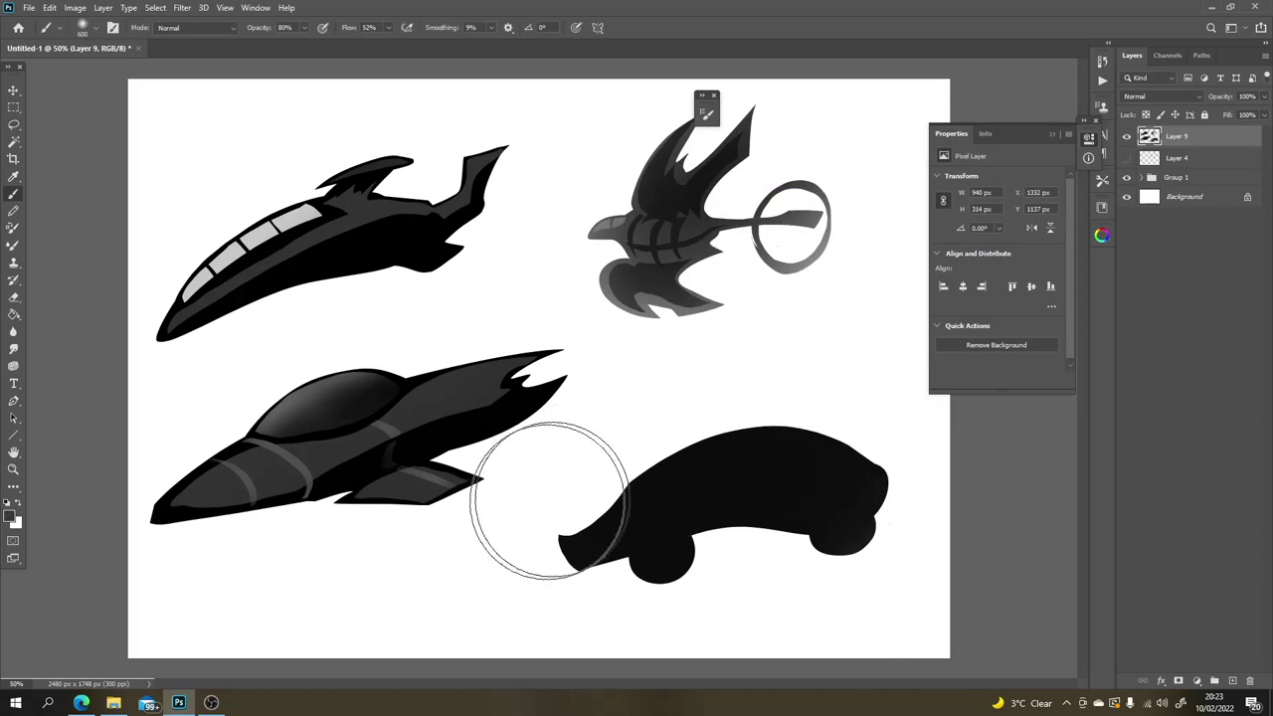
{"action": "left_click_drag", "start_coordinate": [776, 393], "coordinate": [852, 369]}
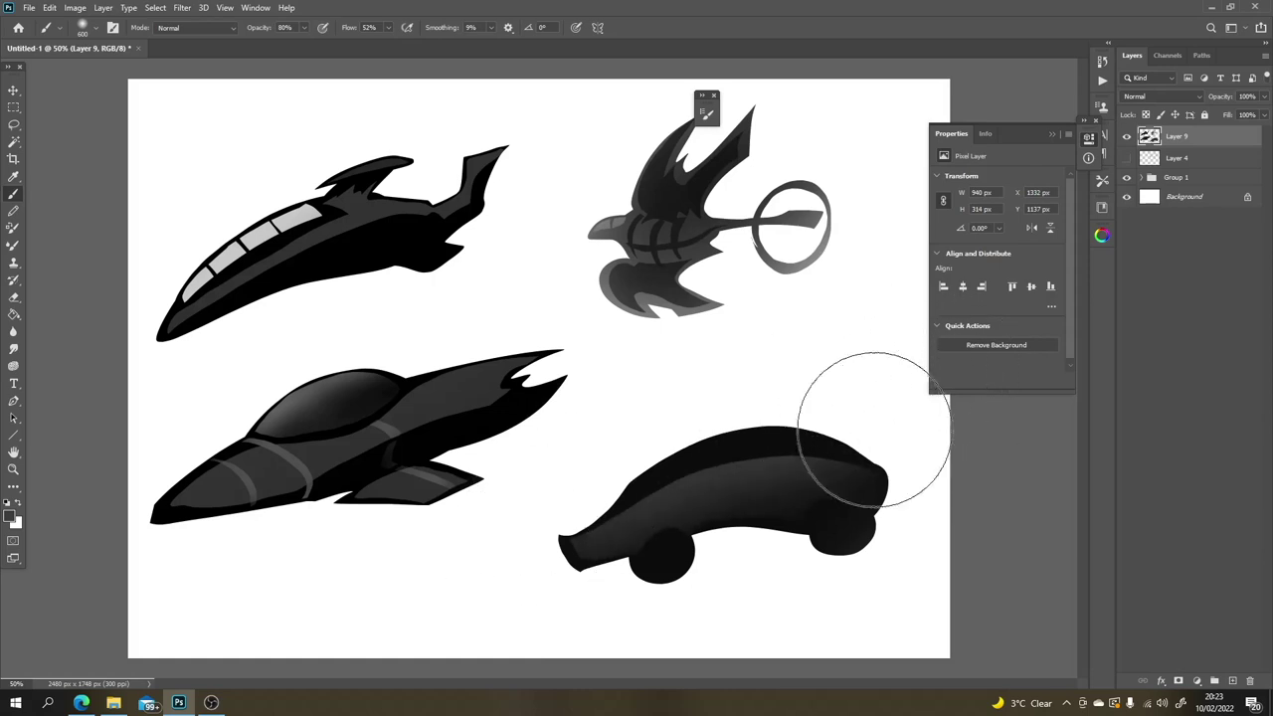
Step: Lasso two curved bands, small vents and a nose stripe on the fourth ship's side and darken them with the 600 px black brush
{"action": "key", "text": "l"}
{"action": "left_click_drag", "start_coordinate": [755, 458], "coordinate": [769, 495]}
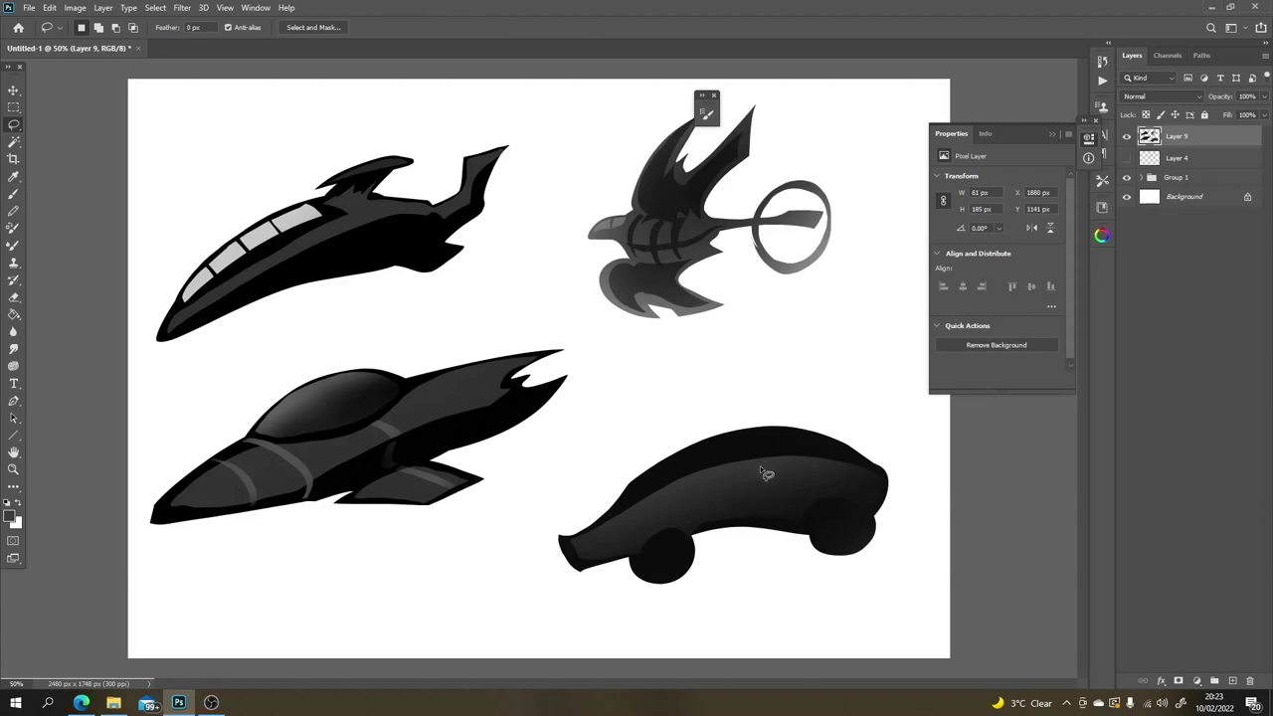
{"action": "mouse_move", "coordinate": [726, 482]}
{"action": "left_mouse_down"}
{"action": "mouse_move", "coordinate": [686, 483]}
{"action": "mouse_move", "coordinate": [696, 534]}
{"action": "mouse_move", "coordinate": [686, 488]}
{"action": "mouse_move", "coordinate": [733, 528]}
{"action": "mouse_move", "coordinate": [706, 525]}
{"action": "mouse_move", "coordinate": [731, 520]}
{"action": "left_mouse_up"}
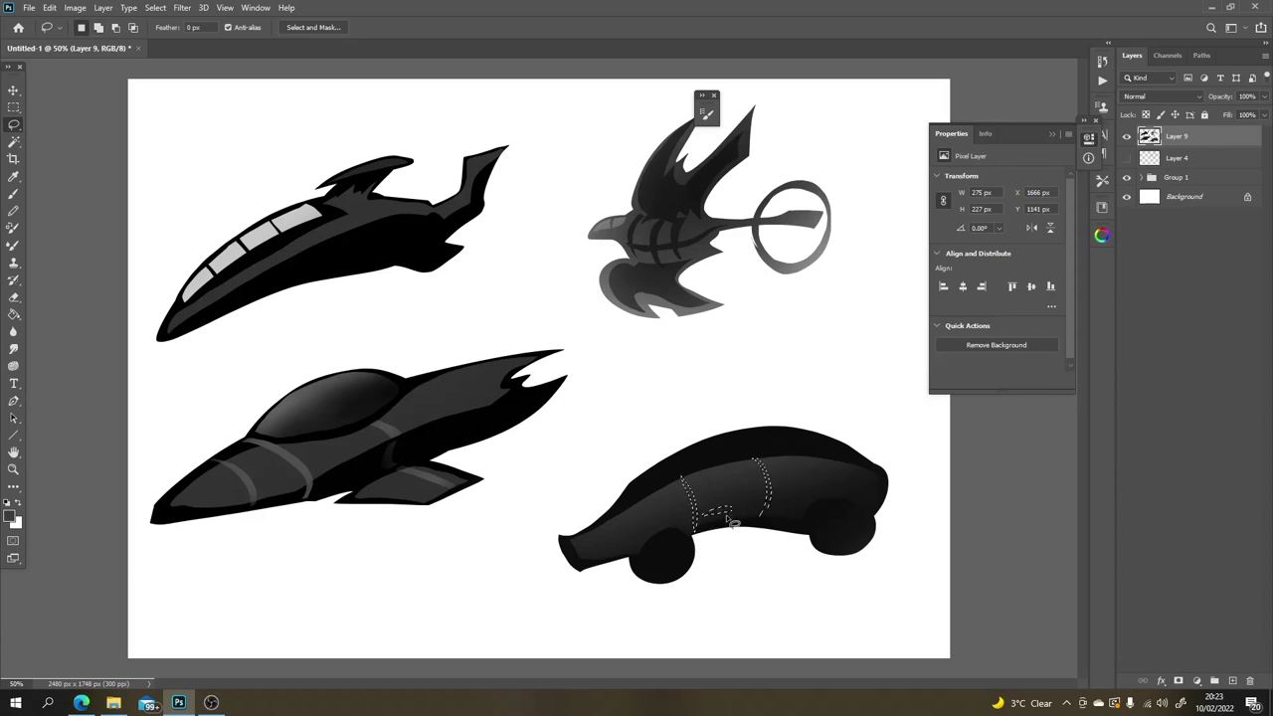
{"action": "key", "text": "alt"}
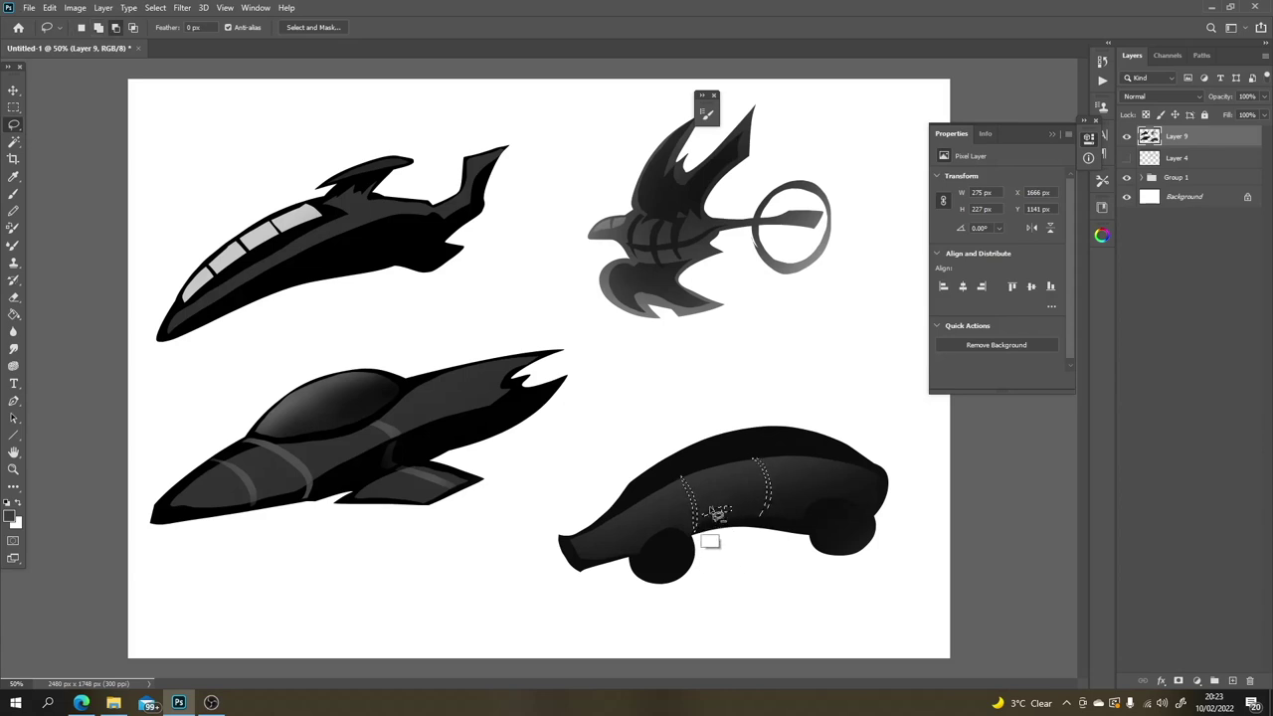
{"action": "mouse_move", "coordinate": [576, 545]}
{"action": "left_mouse_down"}
{"action": "mouse_move", "coordinate": [638, 535]}
{"action": "mouse_move", "coordinate": [659, 511]}
{"action": "mouse_move", "coordinate": [653, 546]}
{"action": "mouse_move", "coordinate": [572, 569]}
{"action": "mouse_move", "coordinate": [577, 546]}
{"action": "left_mouse_up"}
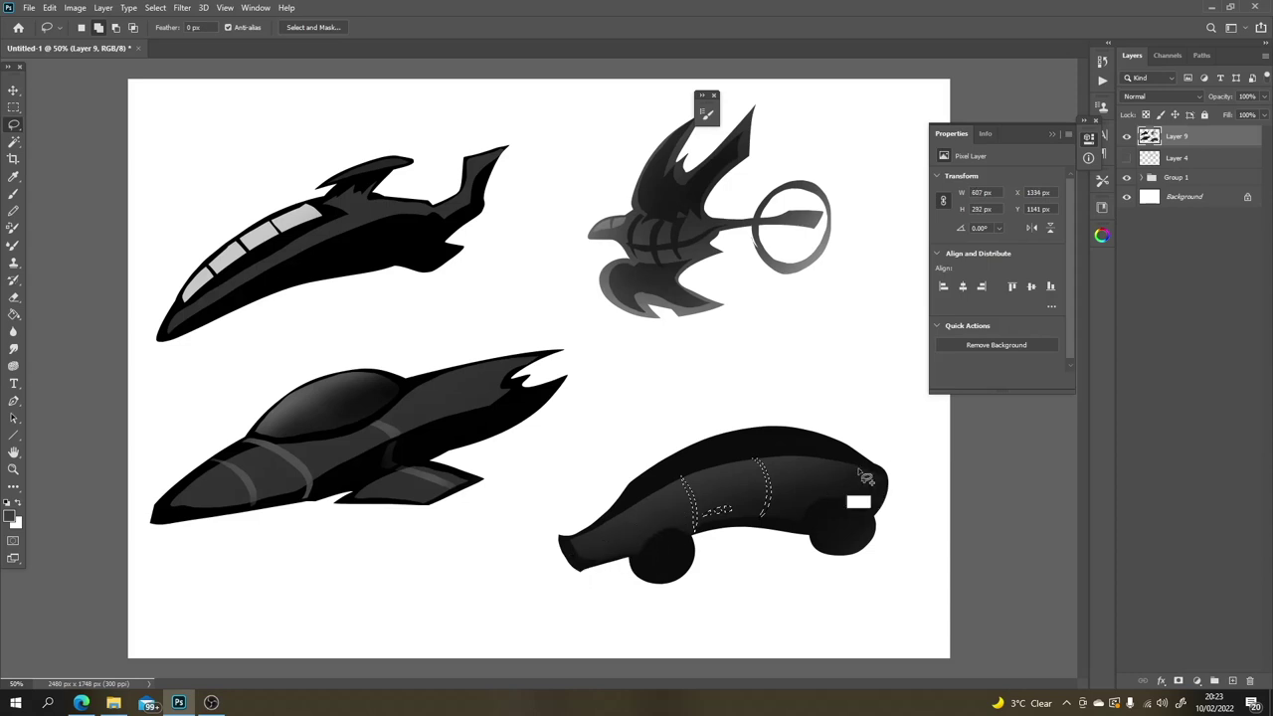
{"action": "key", "text": "ctrl"}
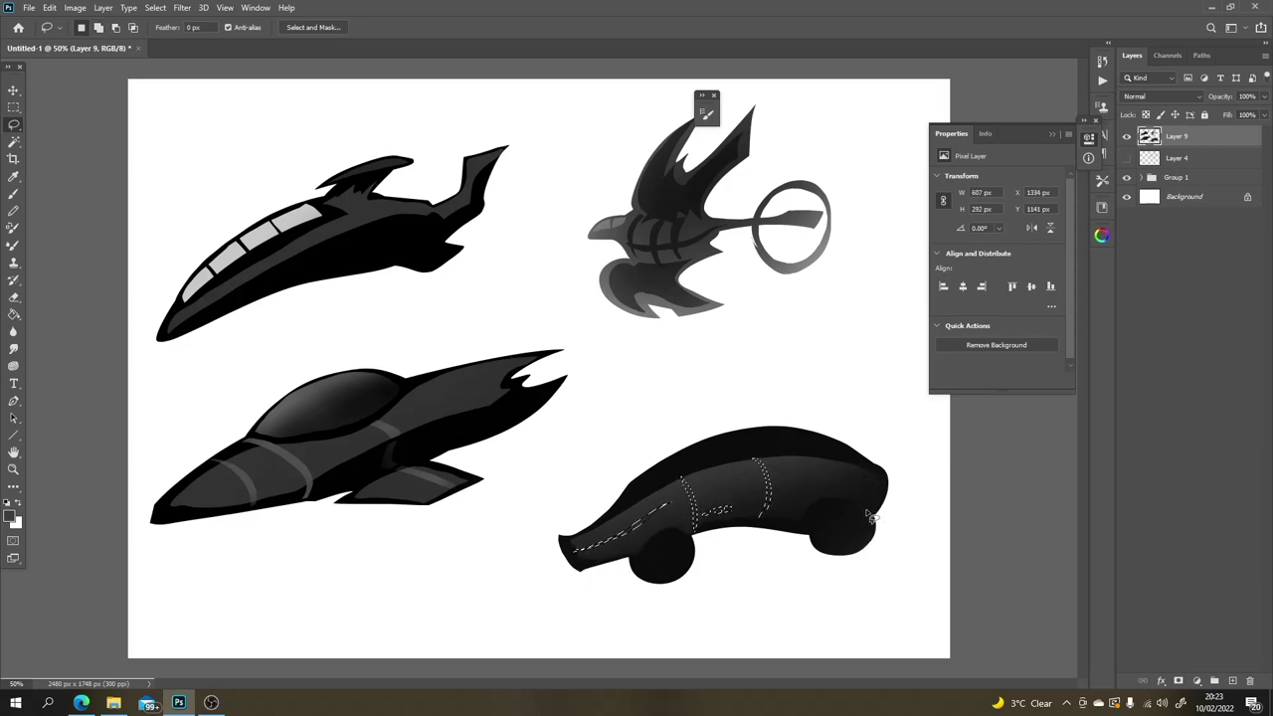
{"action": "key", "text": "ctrl+d"}
{"action": "key", "text": "b"}
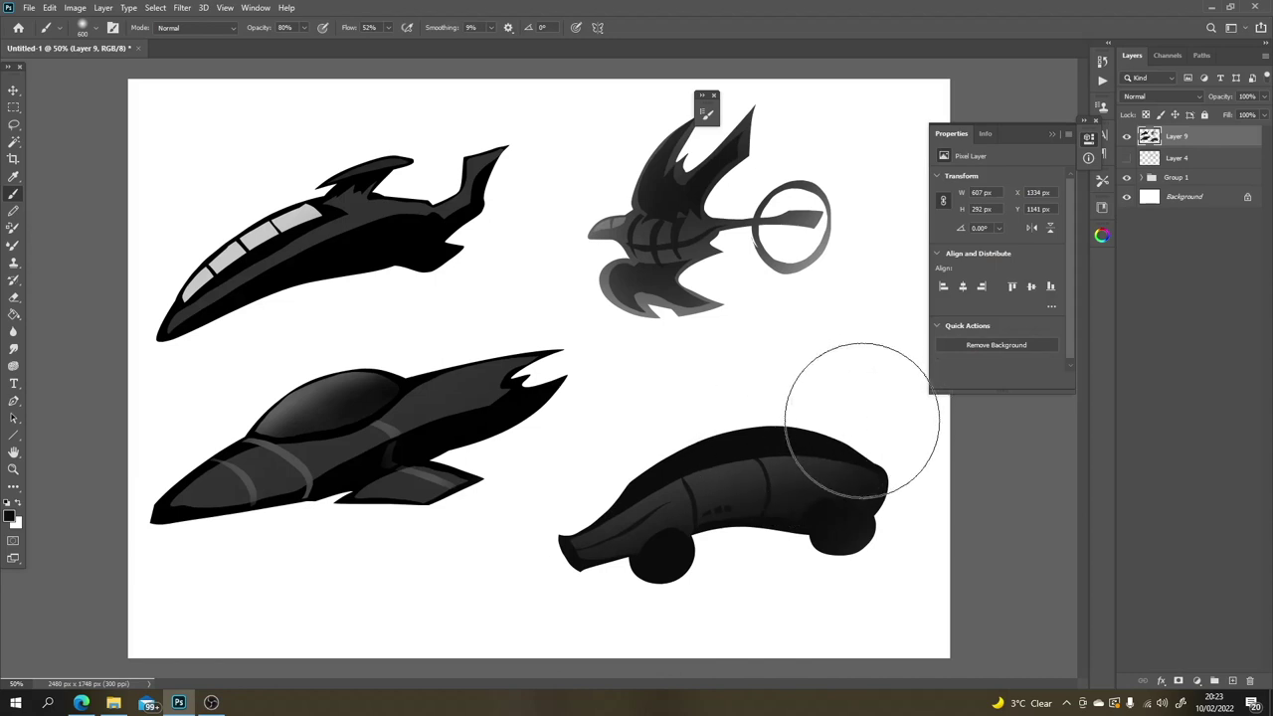
Step: Lasso a thin forked tail fin rising from the fourth ship's rear and fill it with black at 80% brush opacity
{"action": "key", "text": "l"}
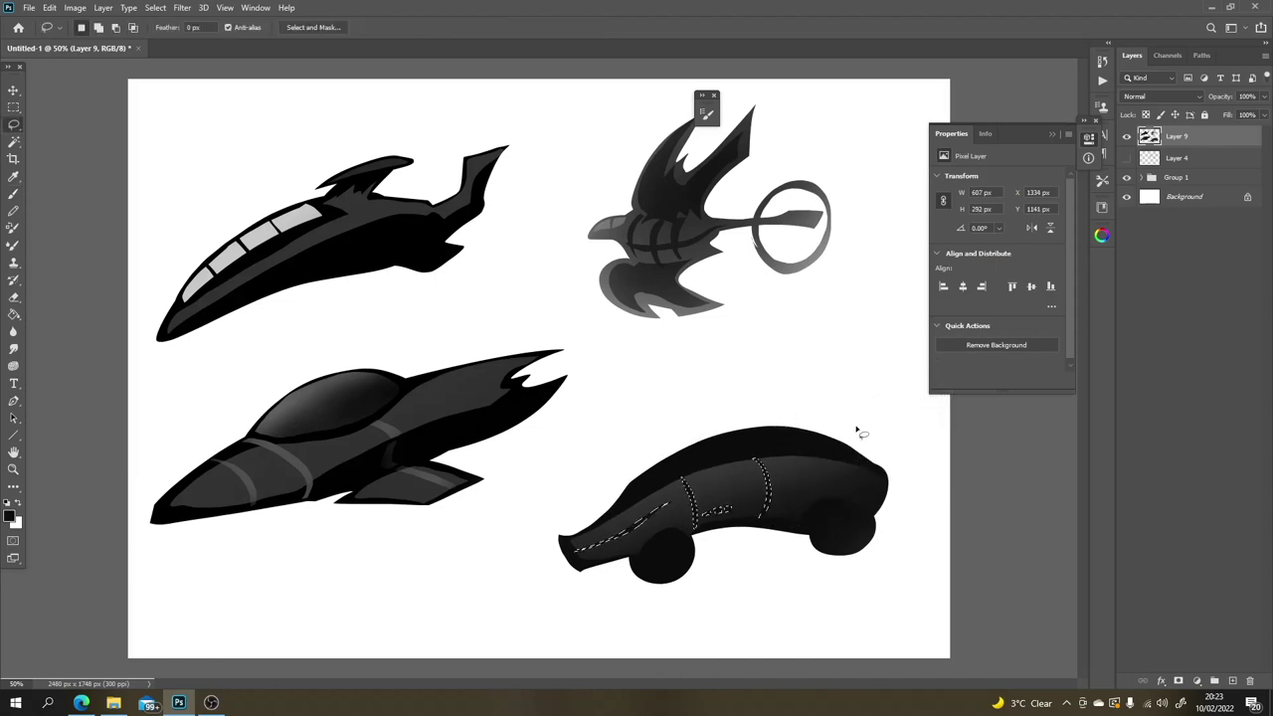
{"action": "mouse_move", "coordinate": [856, 429]}
{"action": "left_mouse_down"}
{"action": "mouse_move", "coordinate": [908, 447]}
{"action": "mouse_move", "coordinate": [881, 434]}
{"action": "mouse_move", "coordinate": [919, 420]}
{"action": "left_mouse_up"}
{"action": "key", "text": "b"}
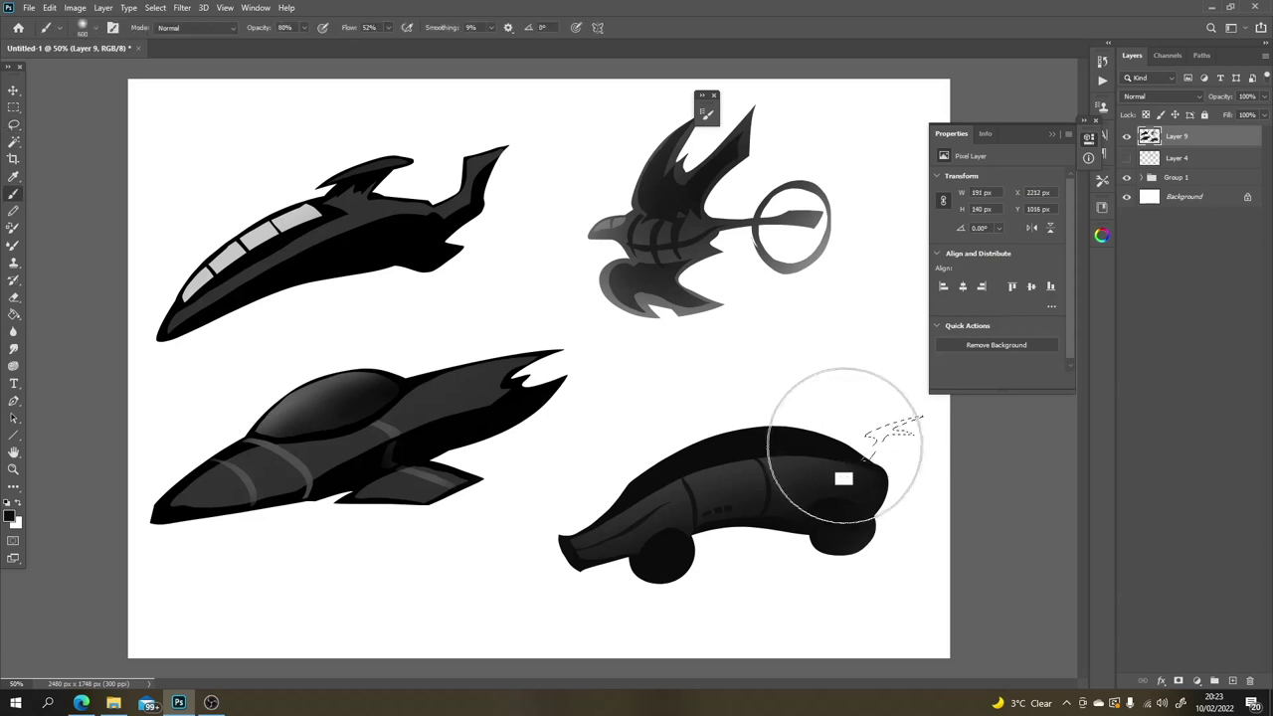
{"action": "left_click_drag", "start_coordinate": [865, 458], "coordinate": [920, 421]}
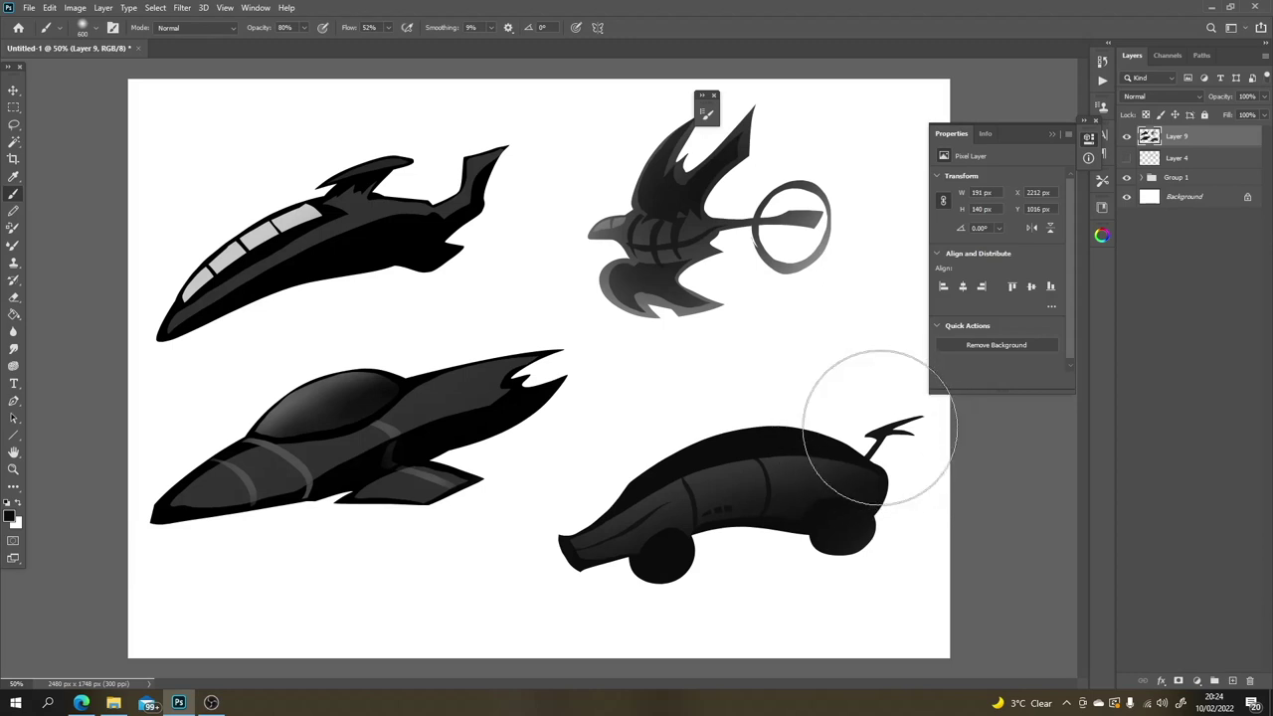
Step: Try a broad 600 px black brush stroke across the ships on the right half of the canvas and undo it
{"action": "scroll", "coordinate": [857, 403], "scroll_direction": "down", "scroll_amount": 1}
{"action": "scroll", "coordinate": [857, 402], "scroll_direction": "down", "scroll_amount": 1}
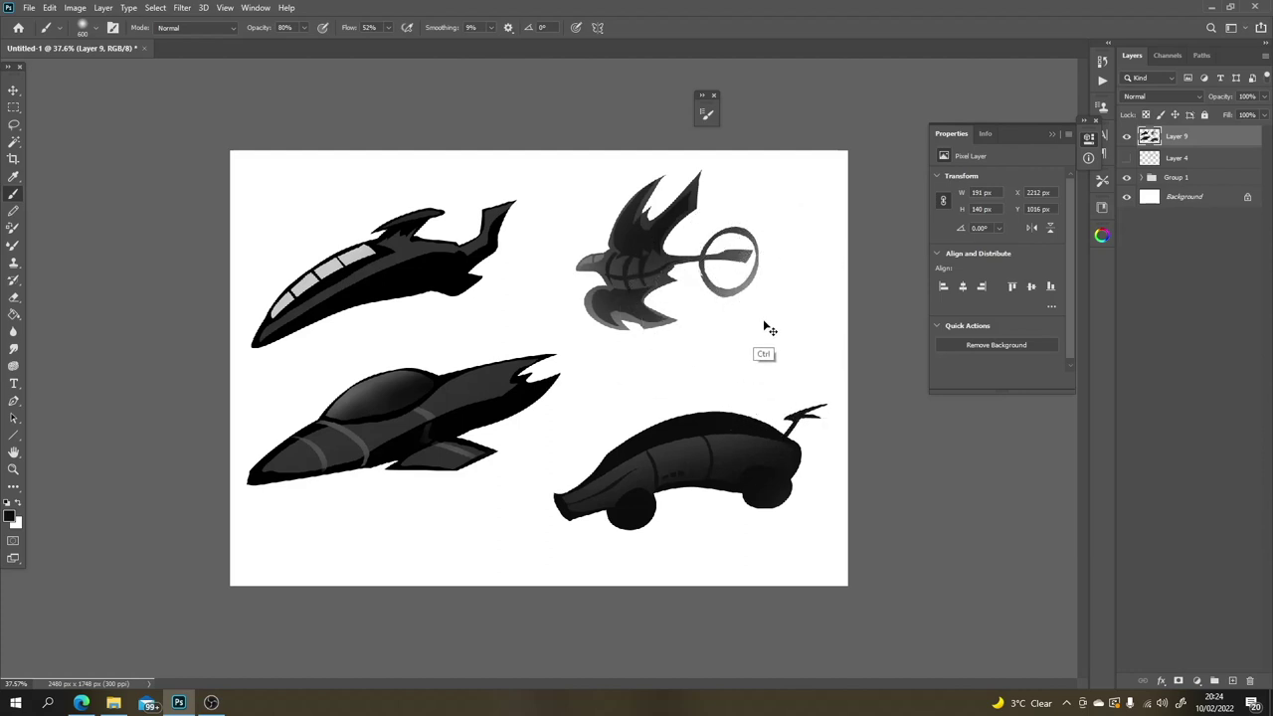
{"action": "mouse_move", "coordinate": [795, 286]}
{"action": "left_mouse_down"}
{"action": "mouse_move", "coordinate": [677, 383]}
{"action": "mouse_move", "coordinate": [670, 295]}
{"action": "mouse_move", "coordinate": [576, 497]}
{"action": "mouse_move", "coordinate": [761, 583]}
{"action": "left_mouse_up"}
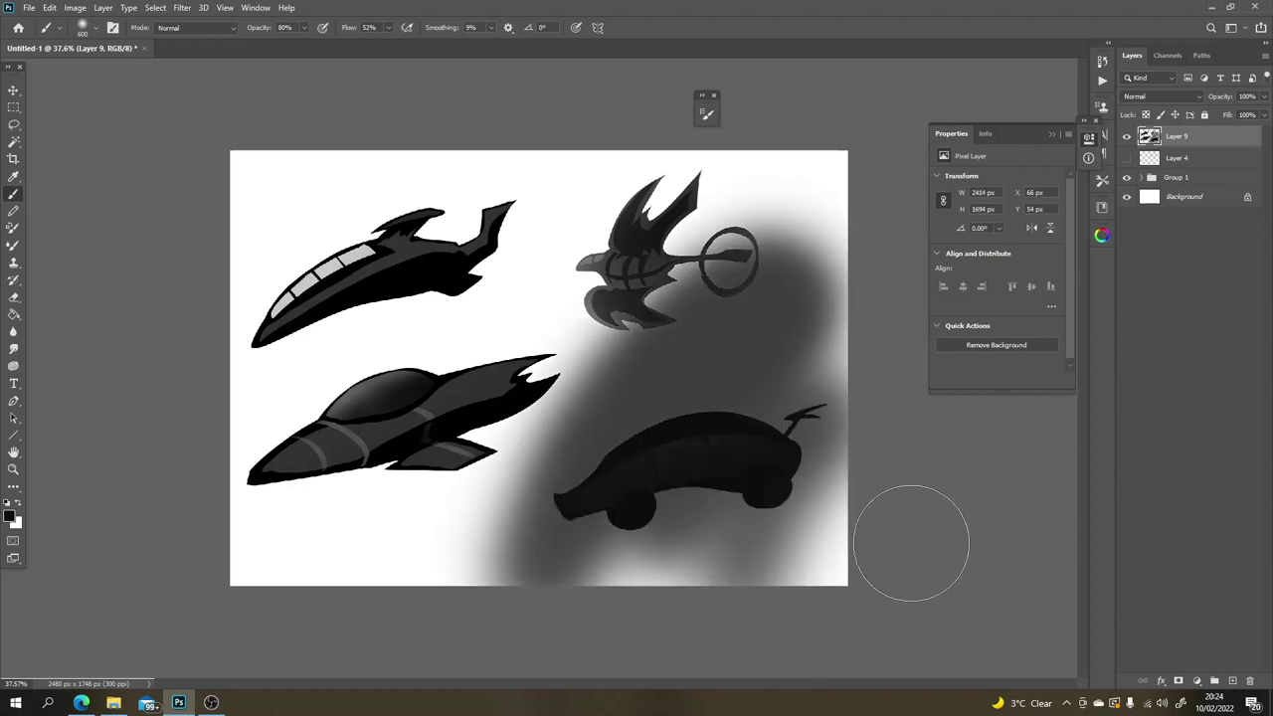
{"action": "key", "text": "ctrl+z"}
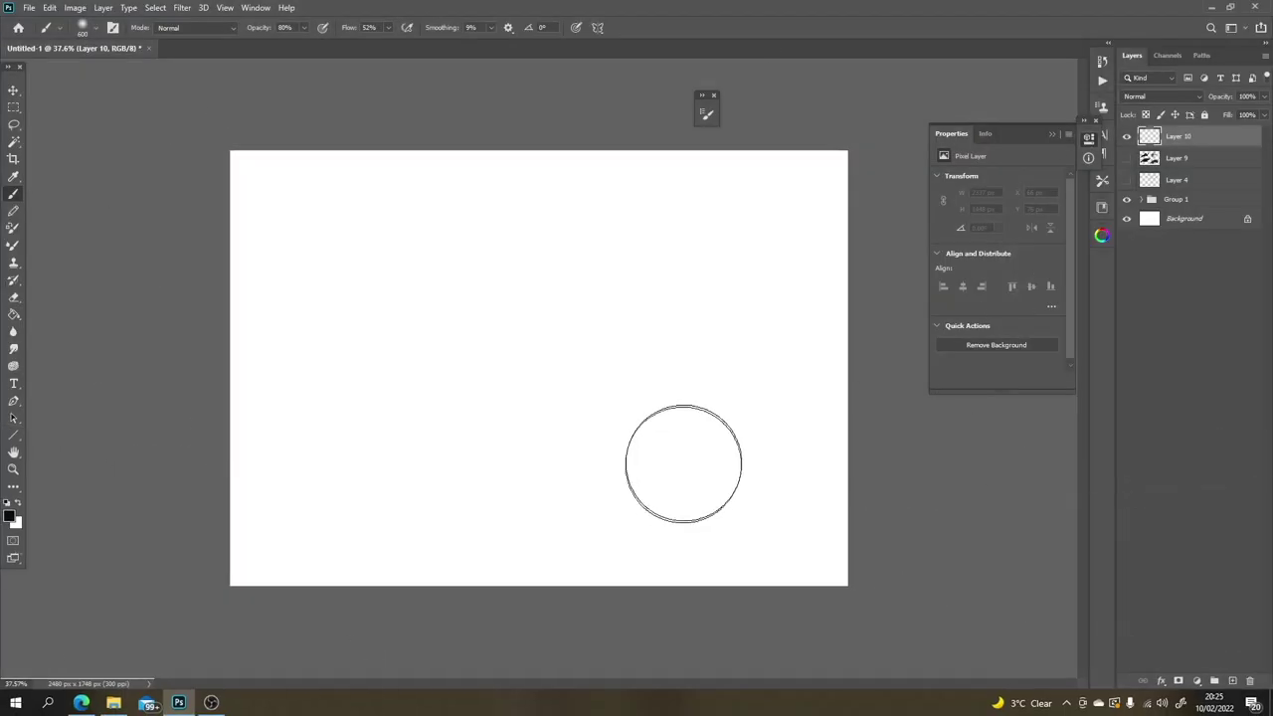
Step: Reduce the soft brush to 200 px, try a black stroke on the blank layer and undo it
{"action": "key", "text": "bracketleft"}
{"action": "key", "text": "bracketleft"}
{"action": "key", "text": "bracketleft"}
{"action": "key", "text": "bracketleft"}
{"action": "key", "text": "bracketleft"}
{"action": "key", "text": "bracketleft"}
{"action": "key", "text": "bracketleft"}
{"action": "key", "text": "bracketleft"}
{"action": "key", "text": "bracketleft"}
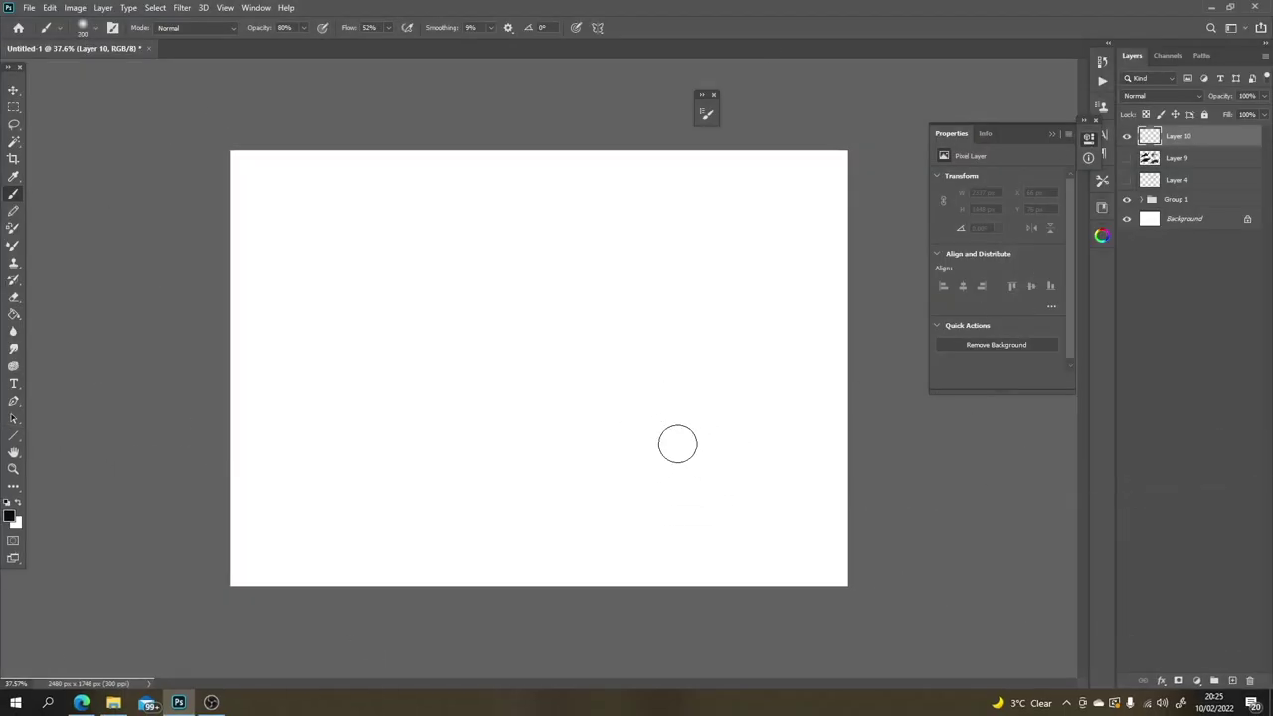
{"action": "mouse_move", "coordinate": [684, 300]}
{"action": "left_mouse_down"}
{"action": "mouse_move", "coordinate": [625, 411]}
{"action": "mouse_move", "coordinate": [704, 316]}
{"action": "mouse_move", "coordinate": [602, 488]}
{"action": "left_mouse_up"}
{"action": "key", "text": "ctrl+z"}
Step: Switch to the Hard Round brush at 80 px and test black strokes on the blank layer, undoing each one
{"action": "right_click", "coordinate": [704, 329]}
{"action": "left_click", "coordinate": [877, 324]}
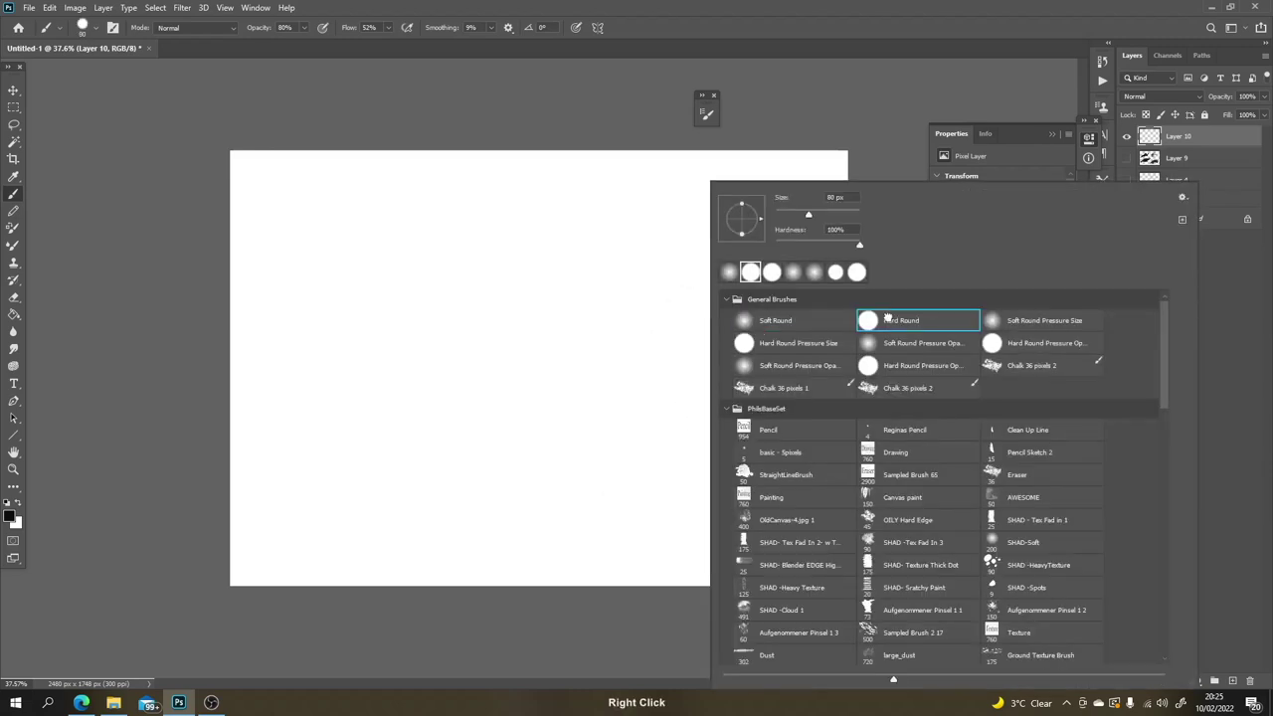
{"action": "mouse_move", "coordinate": [587, 438]}
{"action": "left_mouse_down"}
{"action": "mouse_move", "coordinate": [696, 323]}
{"action": "mouse_move", "coordinate": [604, 500]}
{"action": "left_mouse_up"}
{"action": "key", "text": "ctrl+z"}
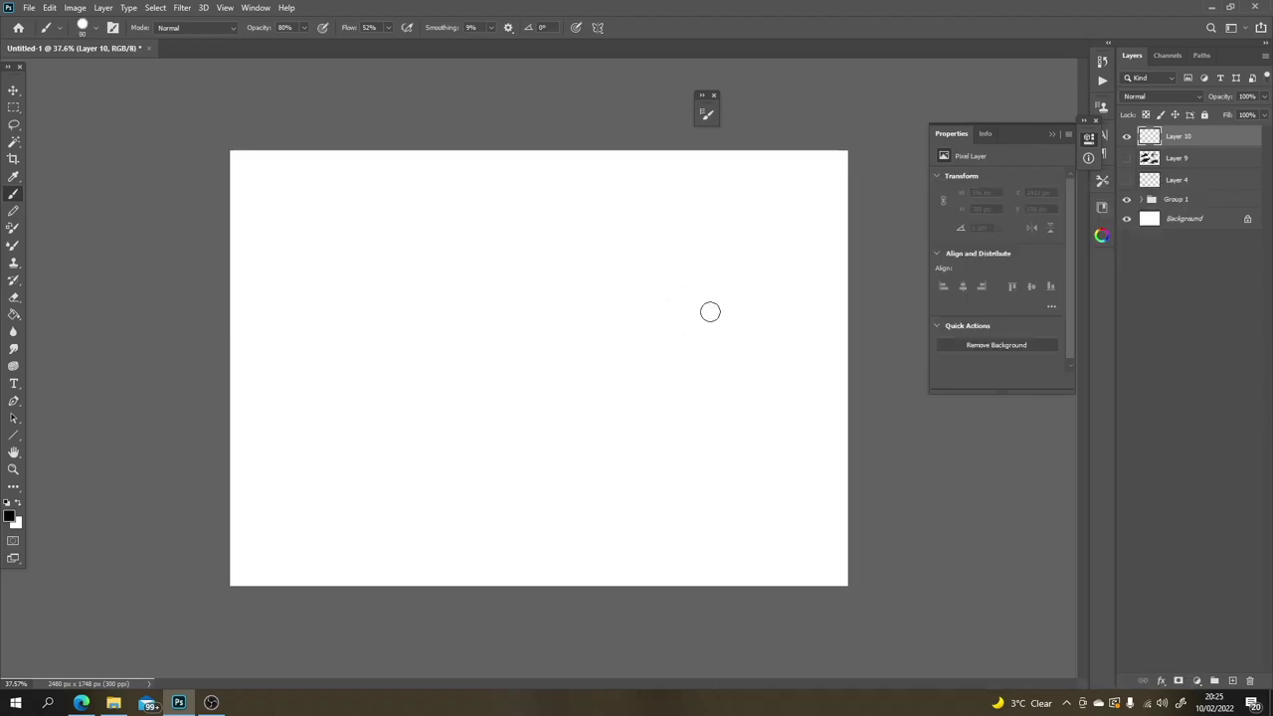
{"action": "left_click_drag", "start_coordinate": [710, 309], "coordinate": [621, 527]}
{"action": "key", "text": "ctrl+z"}
Step: Try several tapered, curved black strokes with the 80 px hard brush at 100% opacity and undo them all
{"action": "mouse_move", "coordinate": [664, 277]}
{"action": "left_mouse_down"}
{"action": "mouse_move", "coordinate": [616, 413]}
{"action": "mouse_move", "coordinate": [647, 395]}
{"action": "left_mouse_up"}
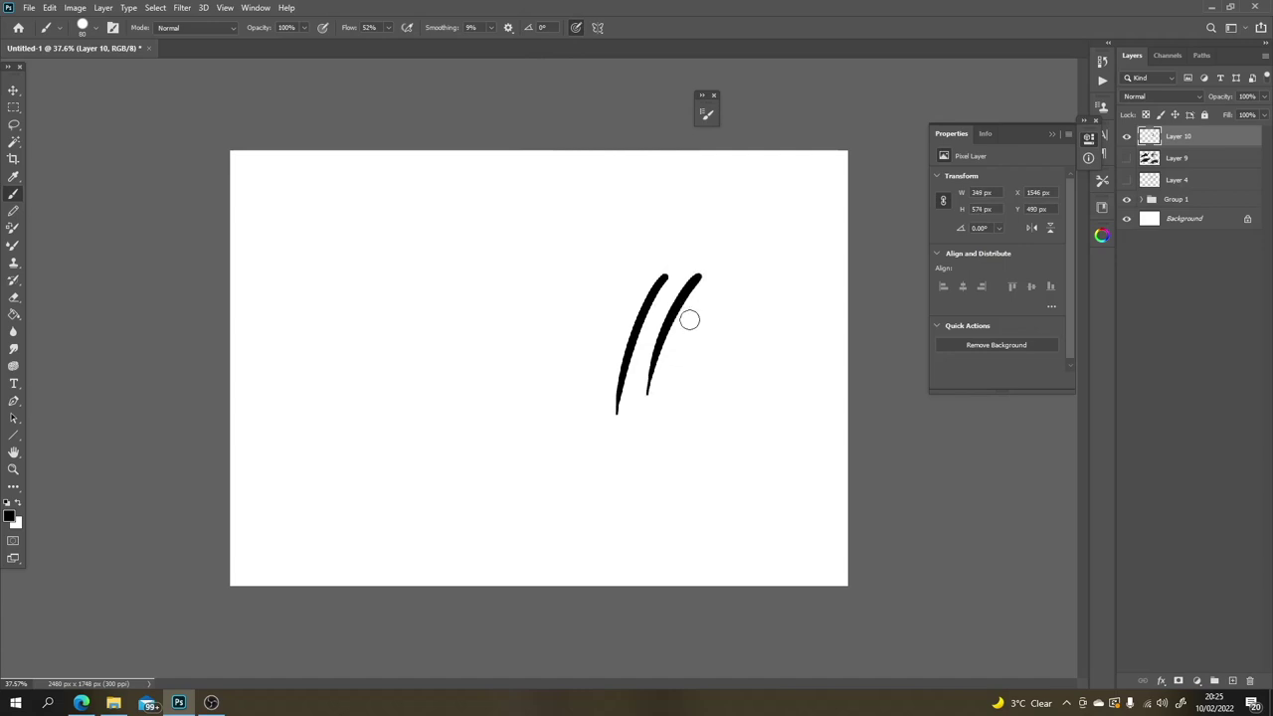
{"action": "left_click_drag", "start_coordinate": [694, 310], "coordinate": [672, 408]}
{"action": "key", "text": "ctrl+z"}
{"action": "key", "text": "ctrl+z"}
{"action": "key", "text": "ctrl+z"}
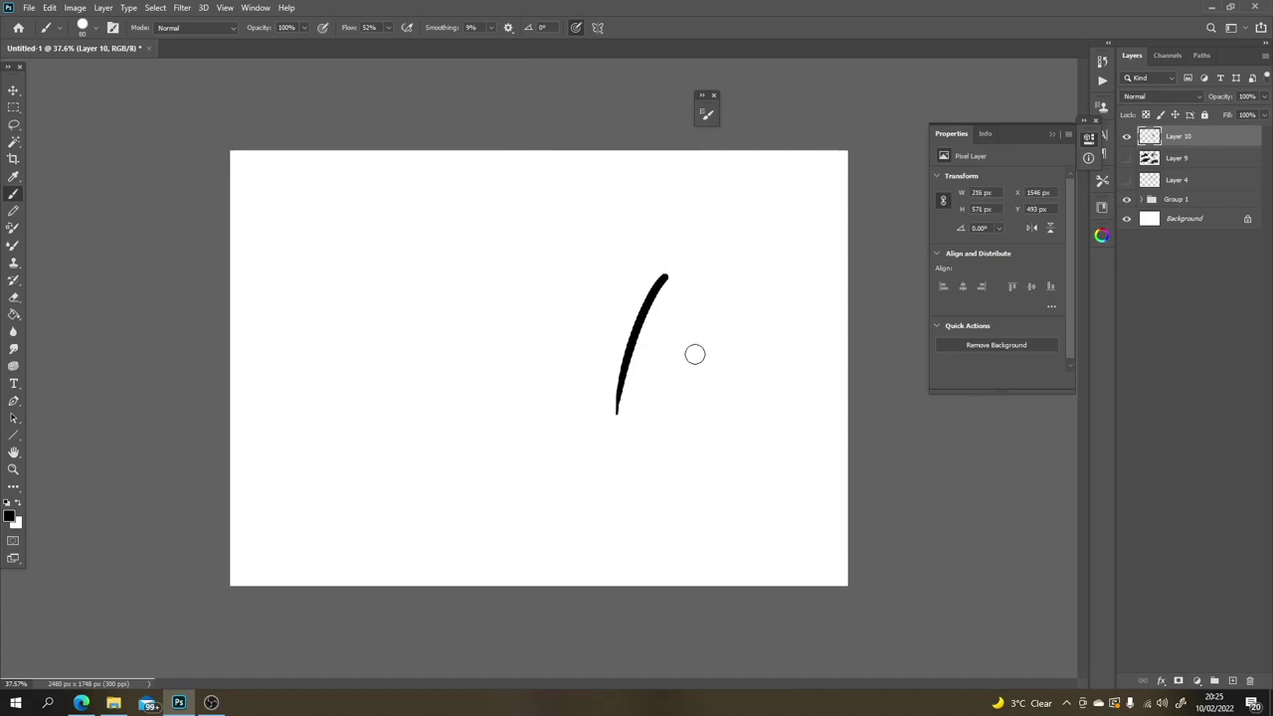
{"action": "key", "text": "ctrl+z"}
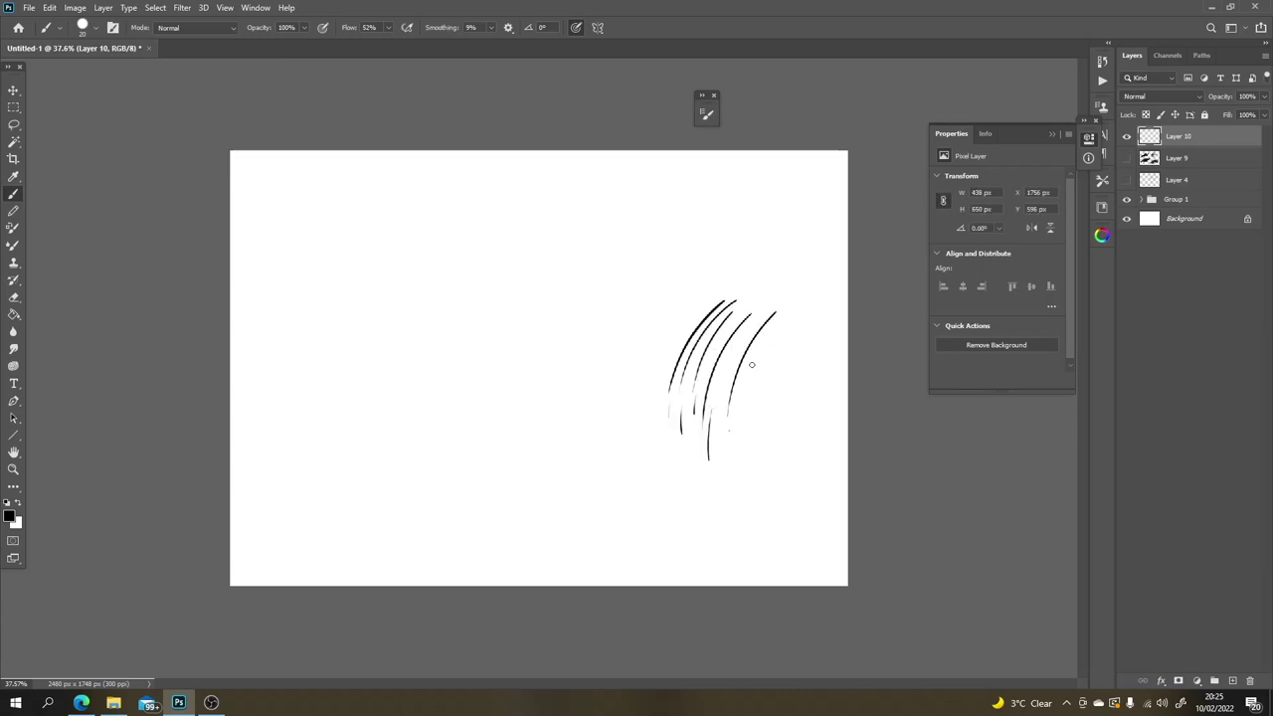
Step: Undo all the thin curved test strokes made with the 20 px brush
{"action": "key", "text": "ctrl"}
{"action": "key", "text": "ctrl+z"}
{"action": "key", "text": "ctrl+z"}
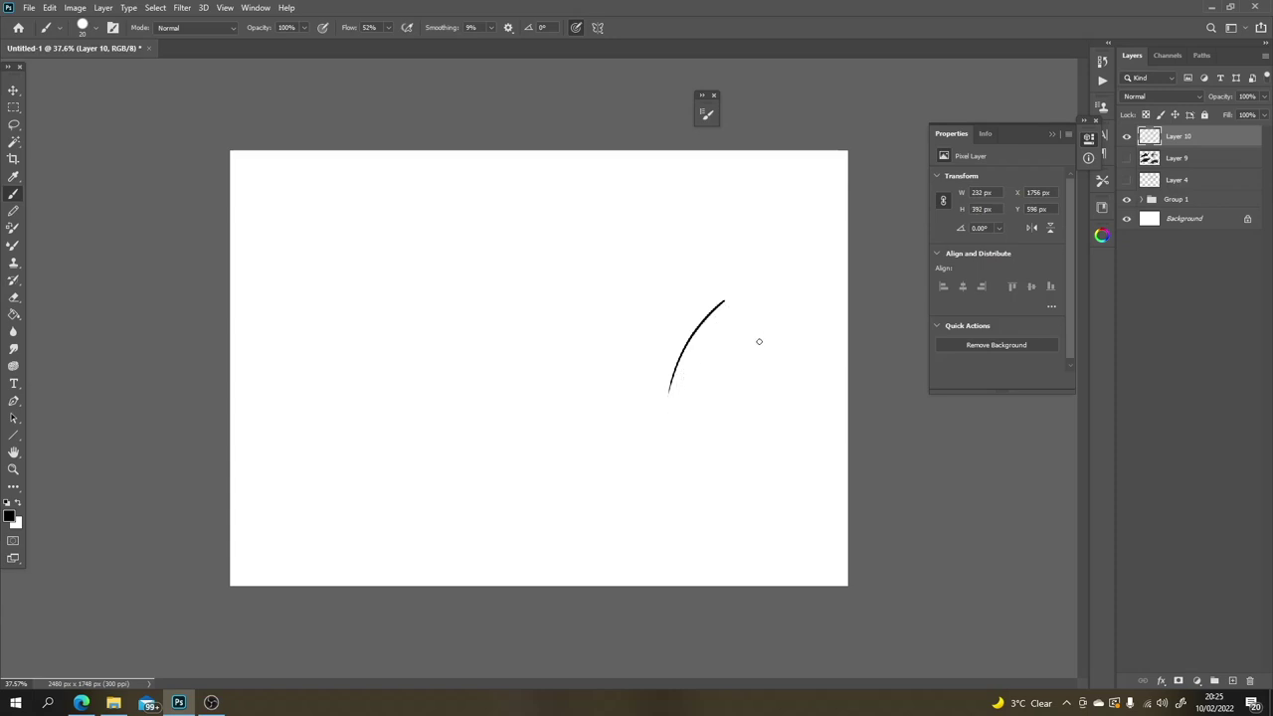
{"action": "key", "text": "ctrl+z"}
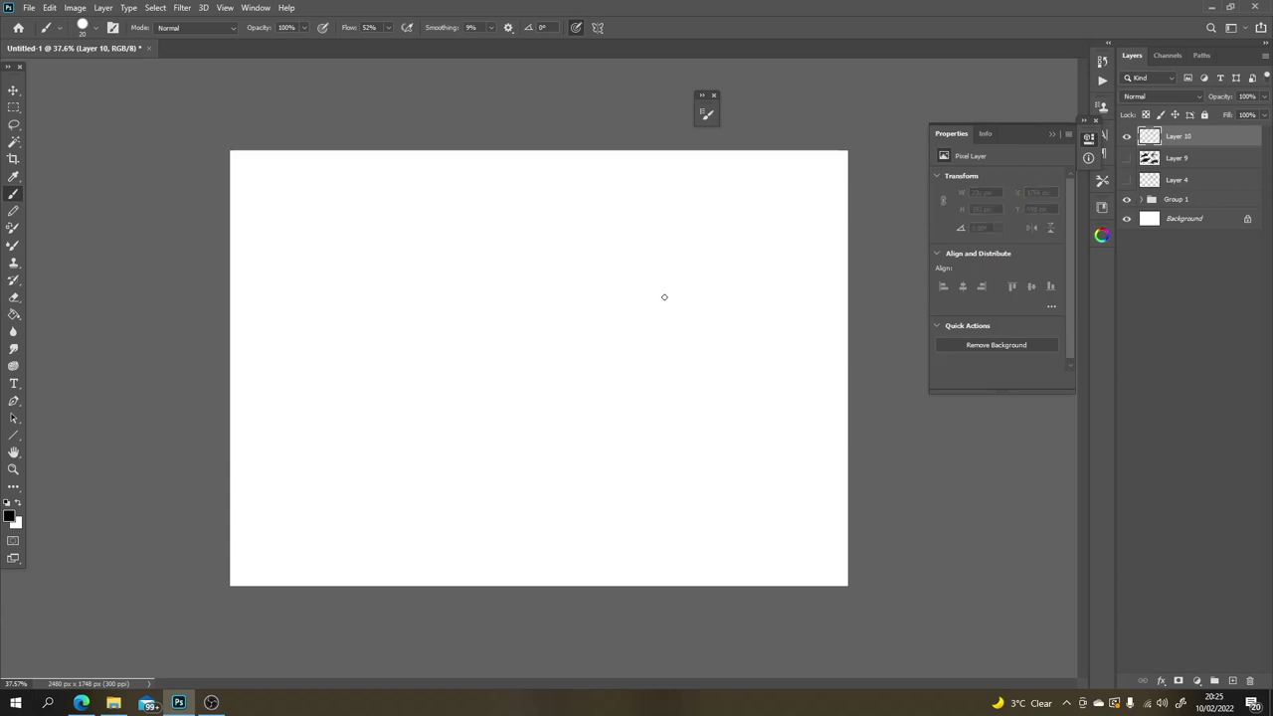
Step: Paint a black silhouette of a standing figure with folded arms using the 20 px hard brush at 100% opacity
{"action": "mouse_move", "coordinate": [645, 291]}
{"action": "left_mouse_down"}
{"action": "mouse_move", "coordinate": [658, 308]}
{"action": "mouse_move", "coordinate": [640, 343]}
{"action": "mouse_move", "coordinate": [639, 454]}
{"action": "mouse_move", "coordinate": [646, 353]}
{"action": "mouse_move", "coordinate": [658, 452]}
{"action": "mouse_move", "coordinate": [648, 334]}
{"action": "mouse_move", "coordinate": [637, 416]}
{"action": "mouse_move", "coordinate": [650, 308]}
{"action": "mouse_move", "coordinate": [636, 437]}
{"action": "mouse_move", "coordinate": [647, 426]}
{"action": "left_mouse_up"}
{"action": "mouse_move", "coordinate": [652, 357]}
{"action": "left_mouse_down"}
{"action": "mouse_move", "coordinate": [656, 446]}
{"action": "mouse_move", "coordinate": [637, 454]}
{"action": "left_mouse_up"}
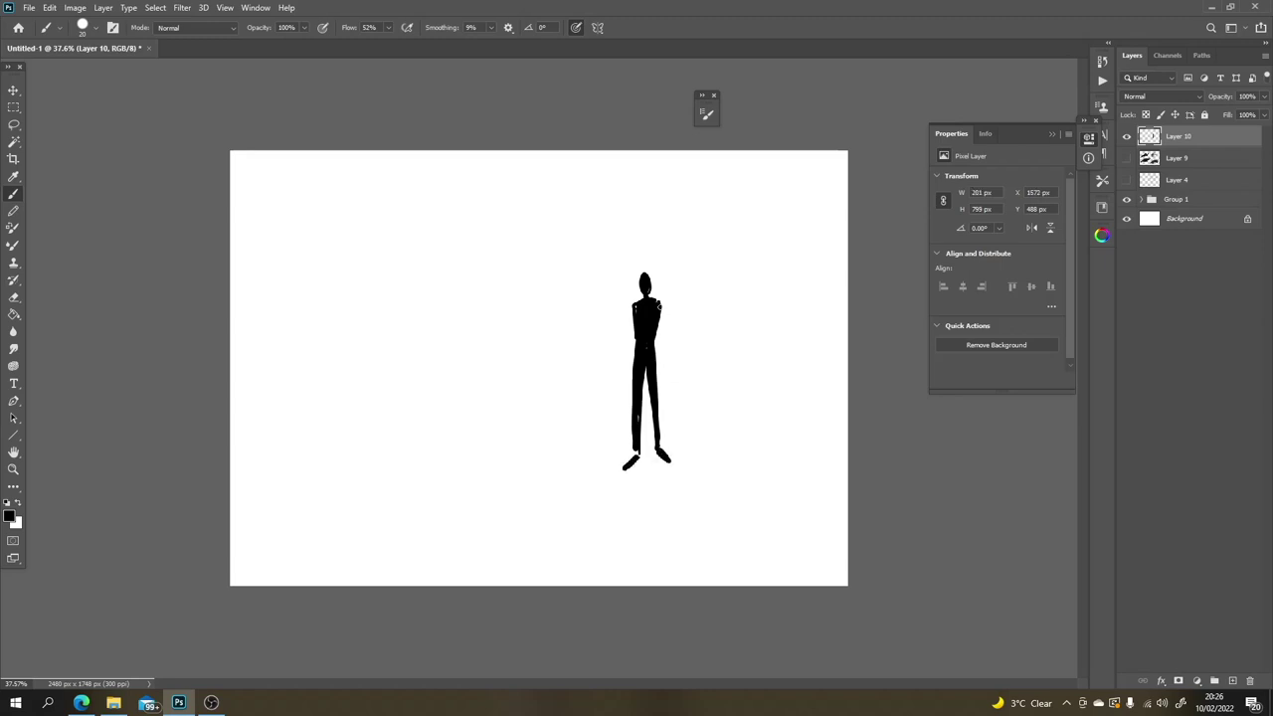
Step: Rework the figure silhouette in black with arms hanging at its sides, hands and spiky hair
{"action": "mouse_move", "coordinate": [659, 307]}
{"action": "left_mouse_down"}
{"action": "mouse_move", "coordinate": [678, 356]}
{"action": "mouse_move", "coordinate": [625, 334]}
{"action": "mouse_move", "coordinate": [618, 352]}
{"action": "left_mouse_up"}
Step: Try transforming the figure by widening it and distorting its corners so it narrows towards the head and spreads towards the feet
{"action": "key", "text": "ctrl+t"}
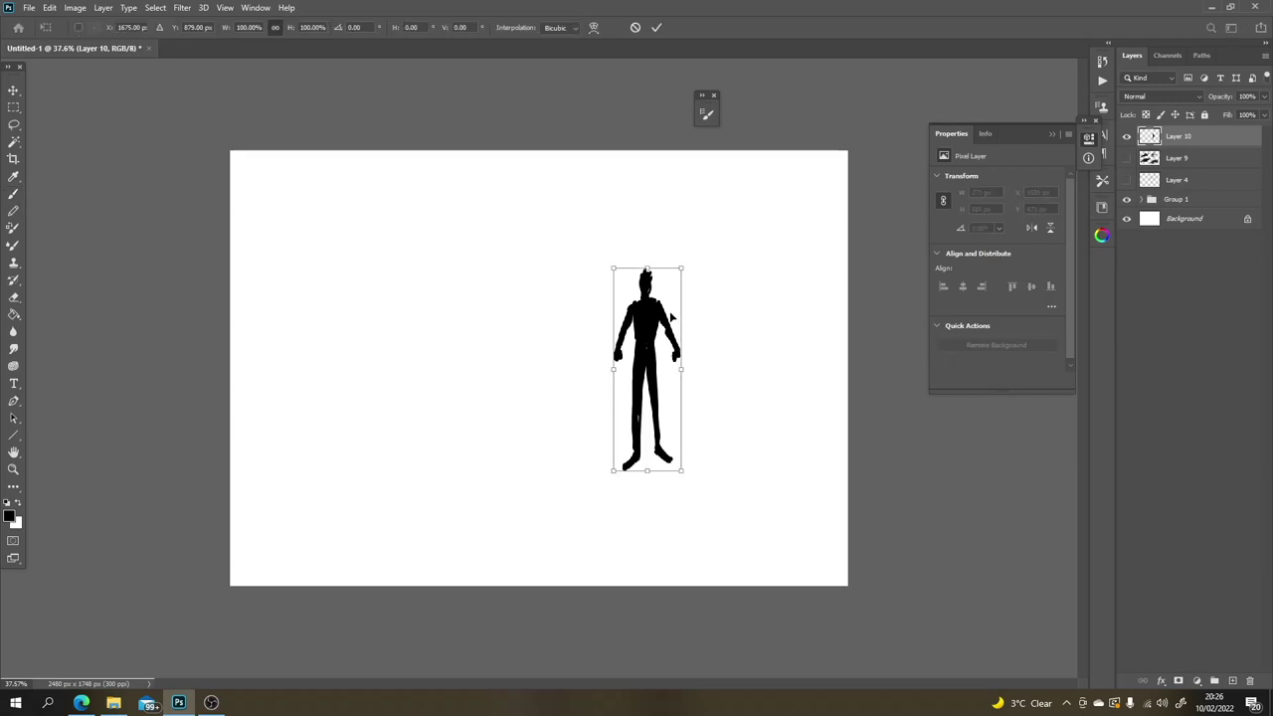
{"action": "left_click_drag", "start_coordinate": [682, 268], "coordinate": [692, 296]}
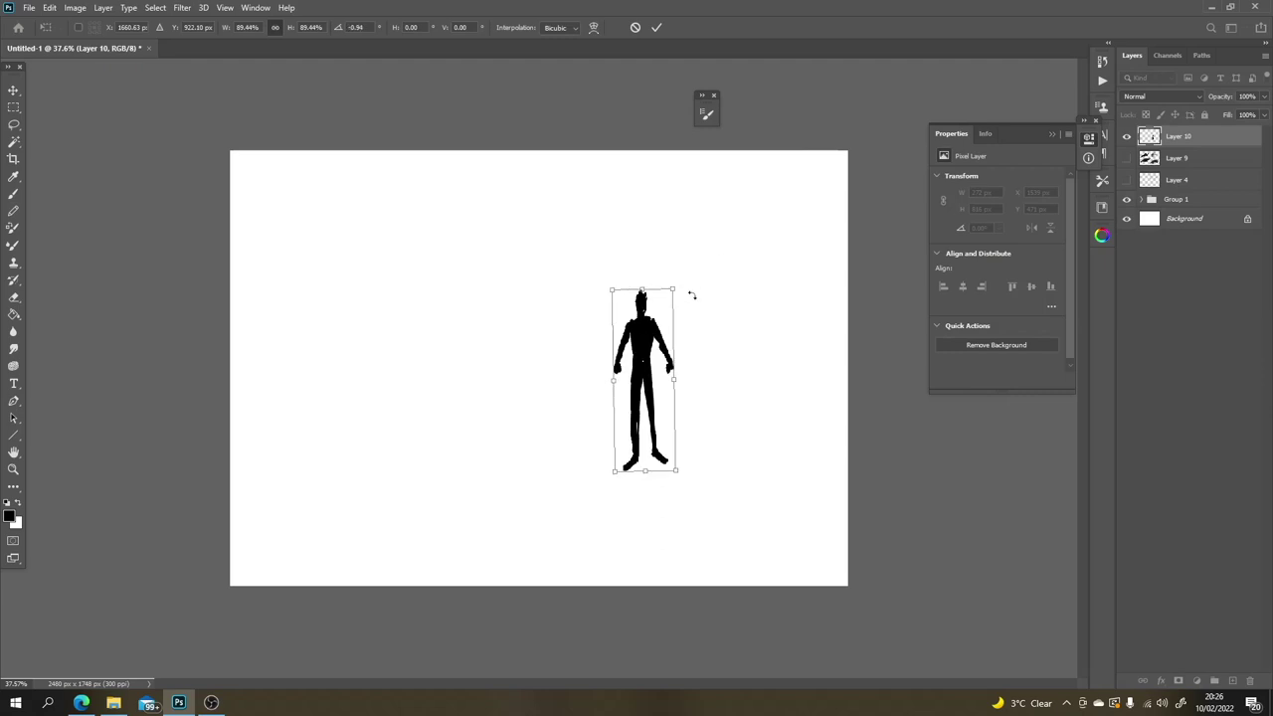
{"action": "left_click_drag", "start_coordinate": [676, 379], "coordinate": [717, 366]}
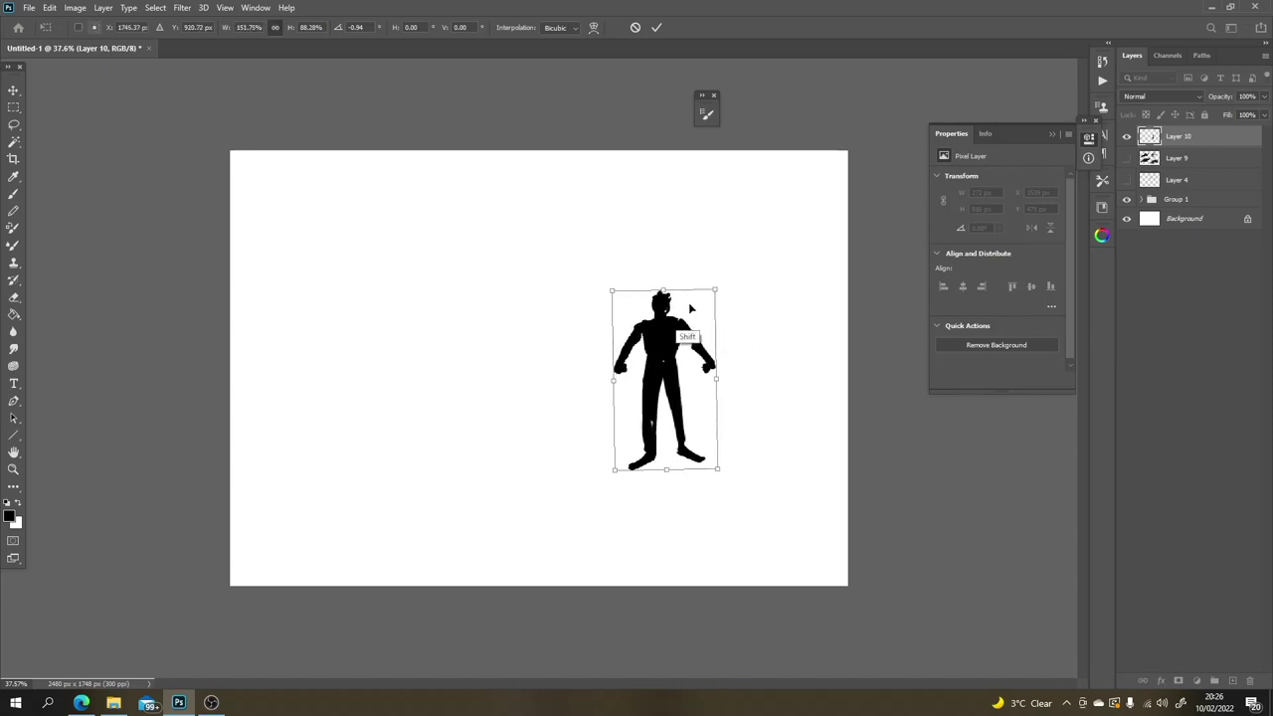
{"action": "left_click_drag", "start_coordinate": [664, 290], "coordinate": [663, 267]}
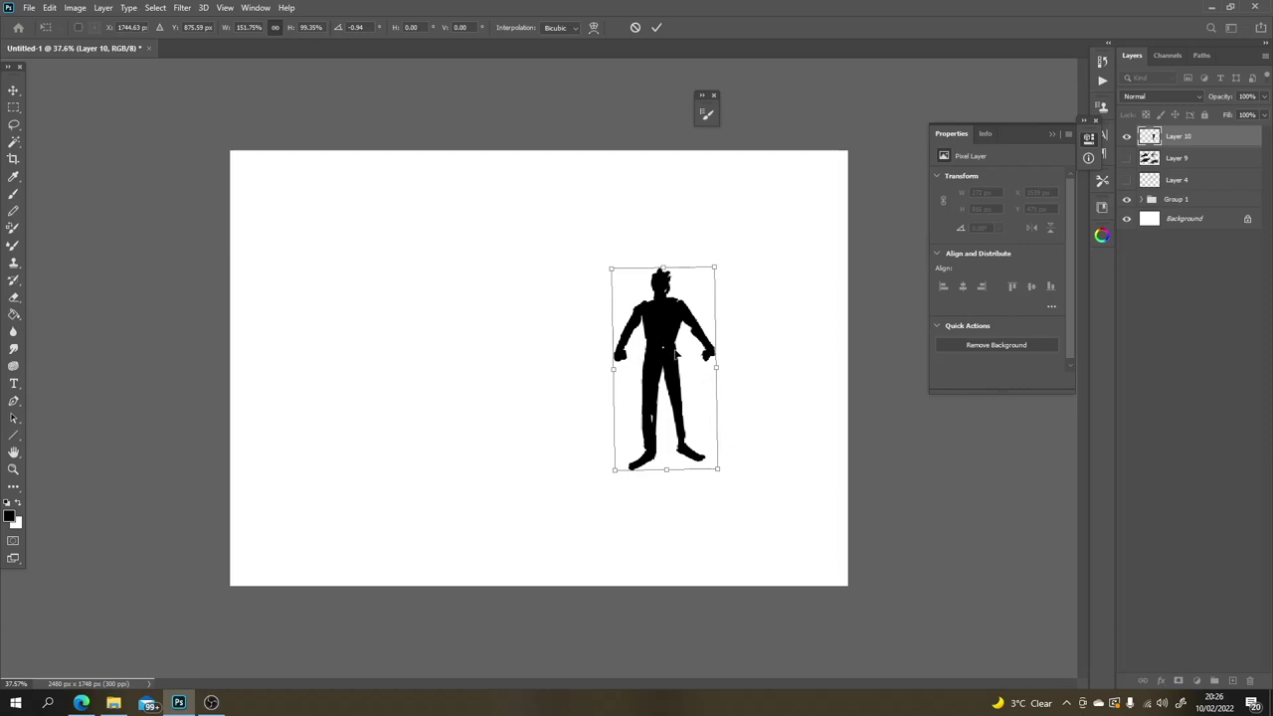
{"action": "key", "text": "ctrl"}
{"action": "left_click_drag", "start_coordinate": [719, 473], "coordinate": [734, 489]}
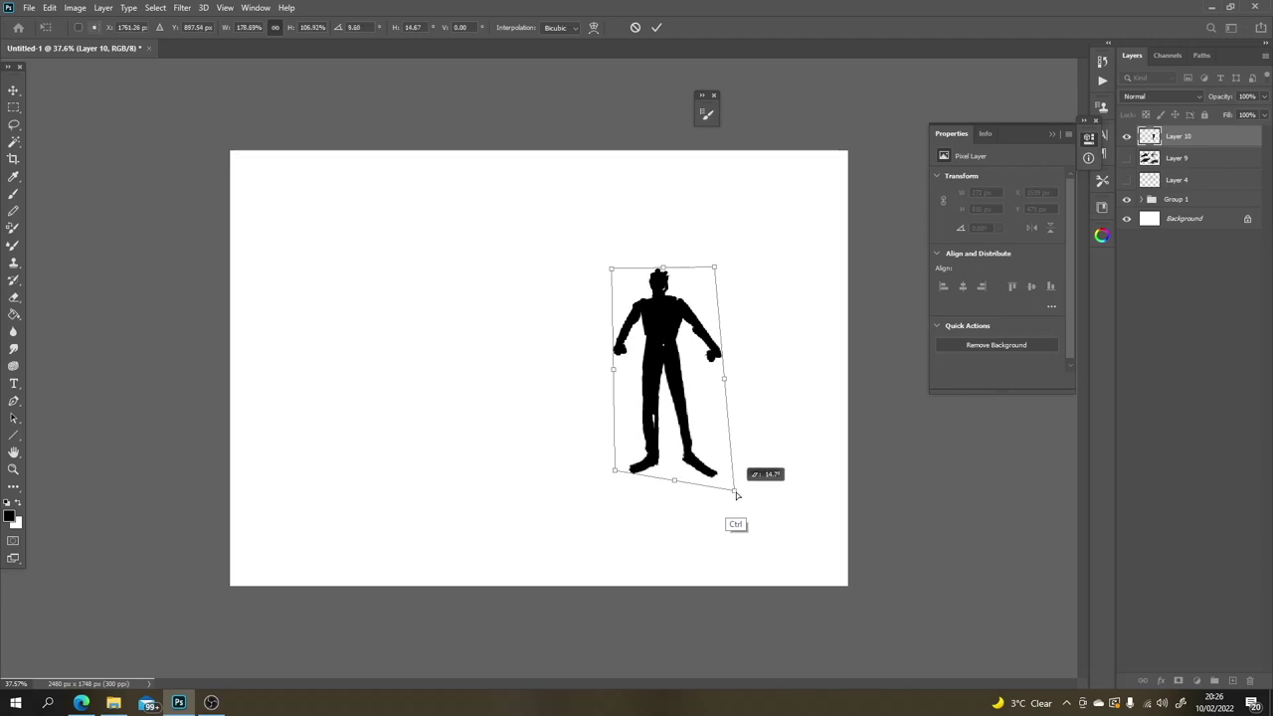
{"action": "left_click_drag", "start_coordinate": [713, 270], "coordinate": [701, 275]}
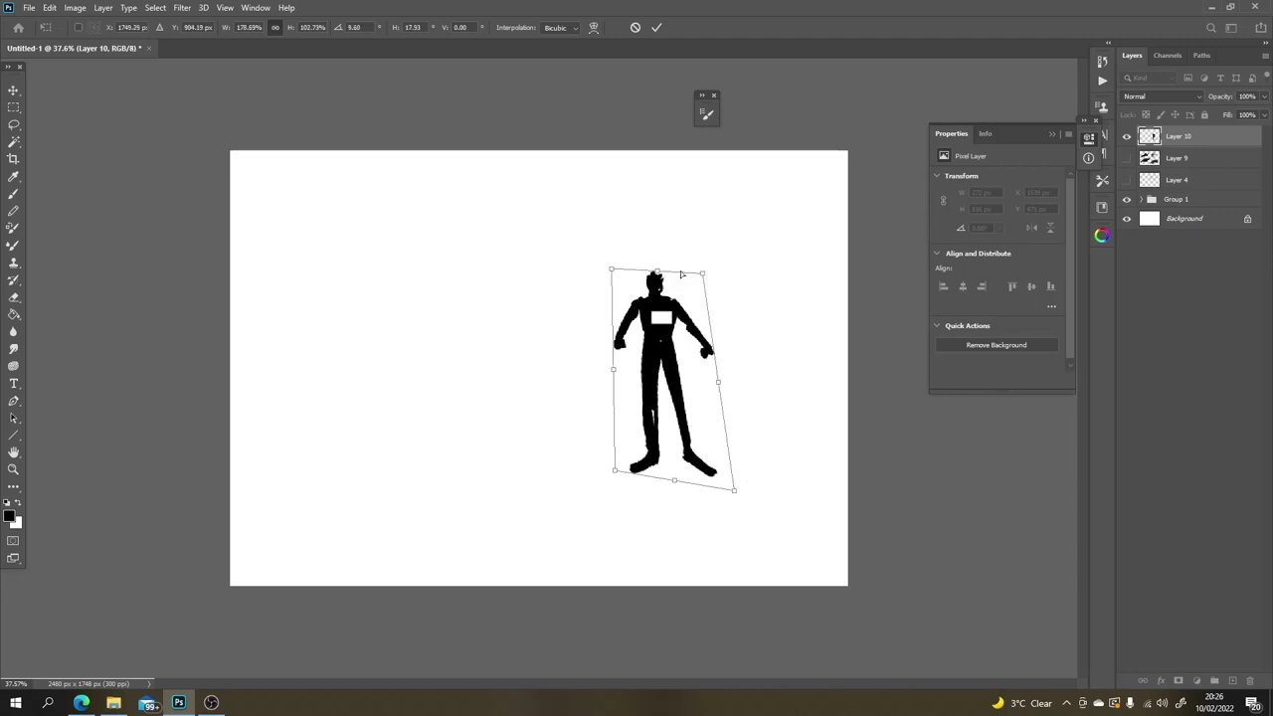
{"action": "left_click_drag", "start_coordinate": [612, 271], "coordinate": [622, 278]}
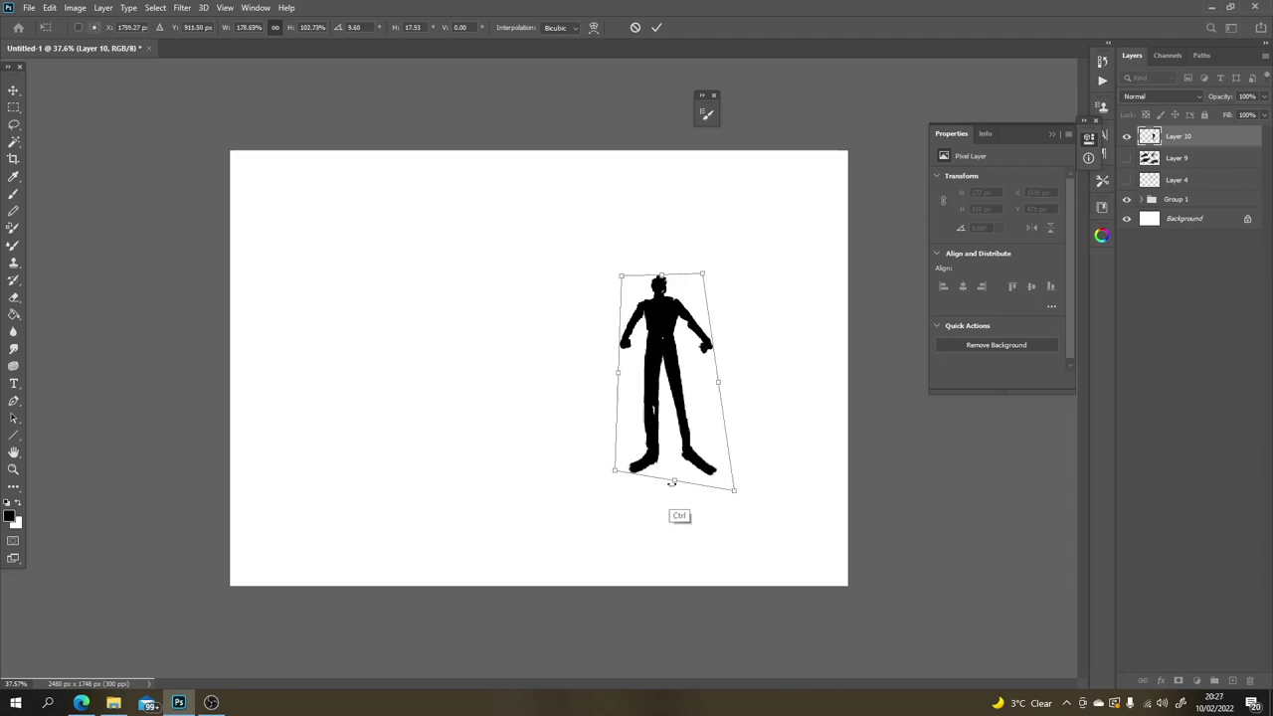
{"action": "key", "text": "Return"}
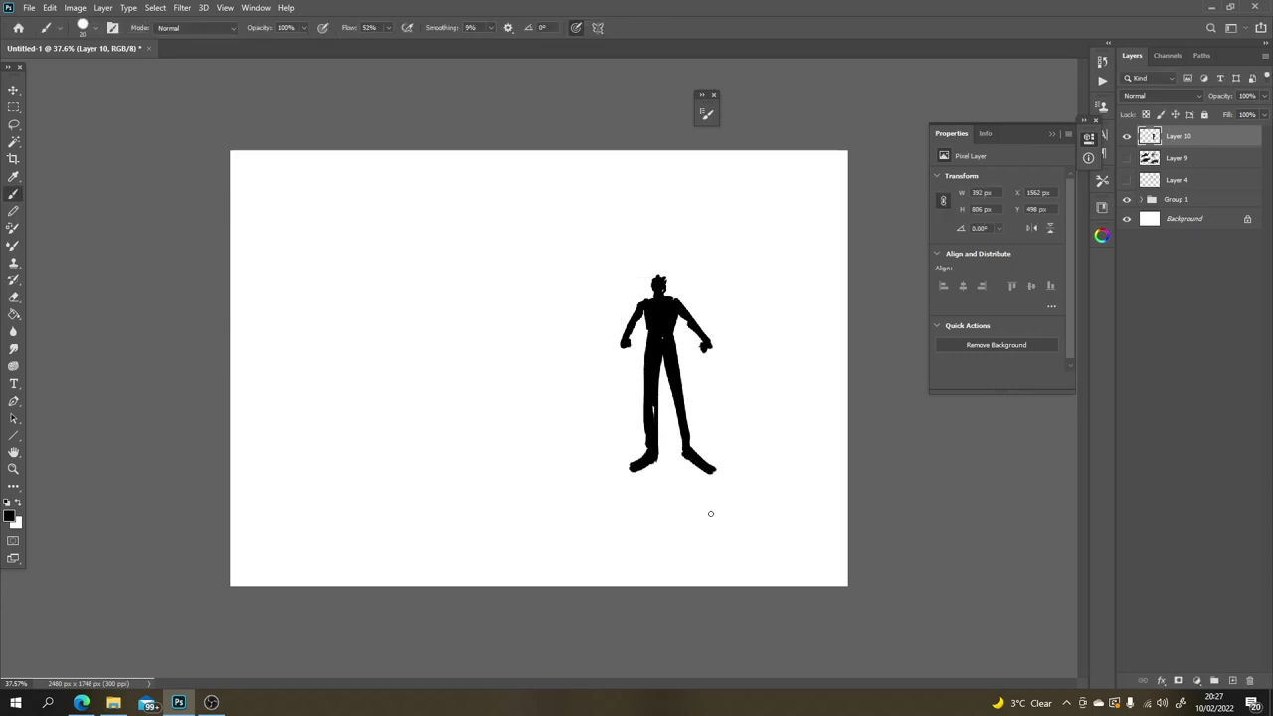
Step: Compare the figure before and after the distortion, ending with the transform undone
{"action": "key", "text": "ctrl+z"}
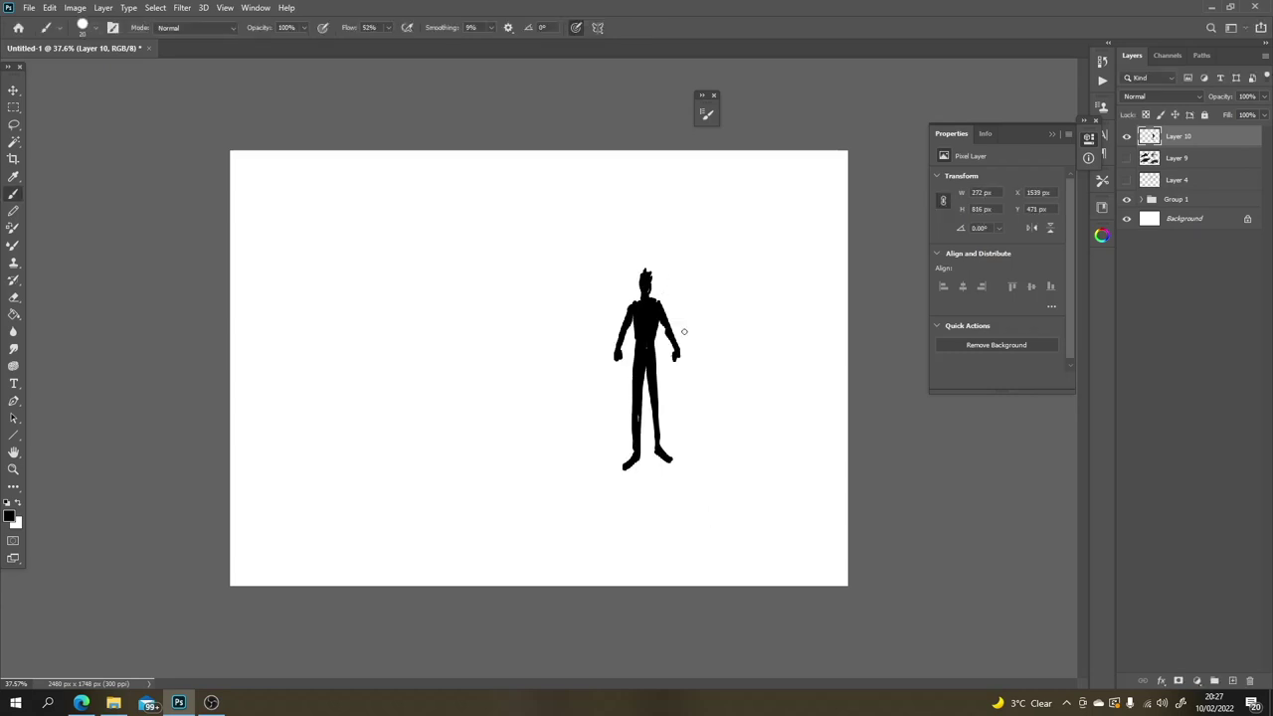
{"action": "key", "text": "ctrl+shift+z"}
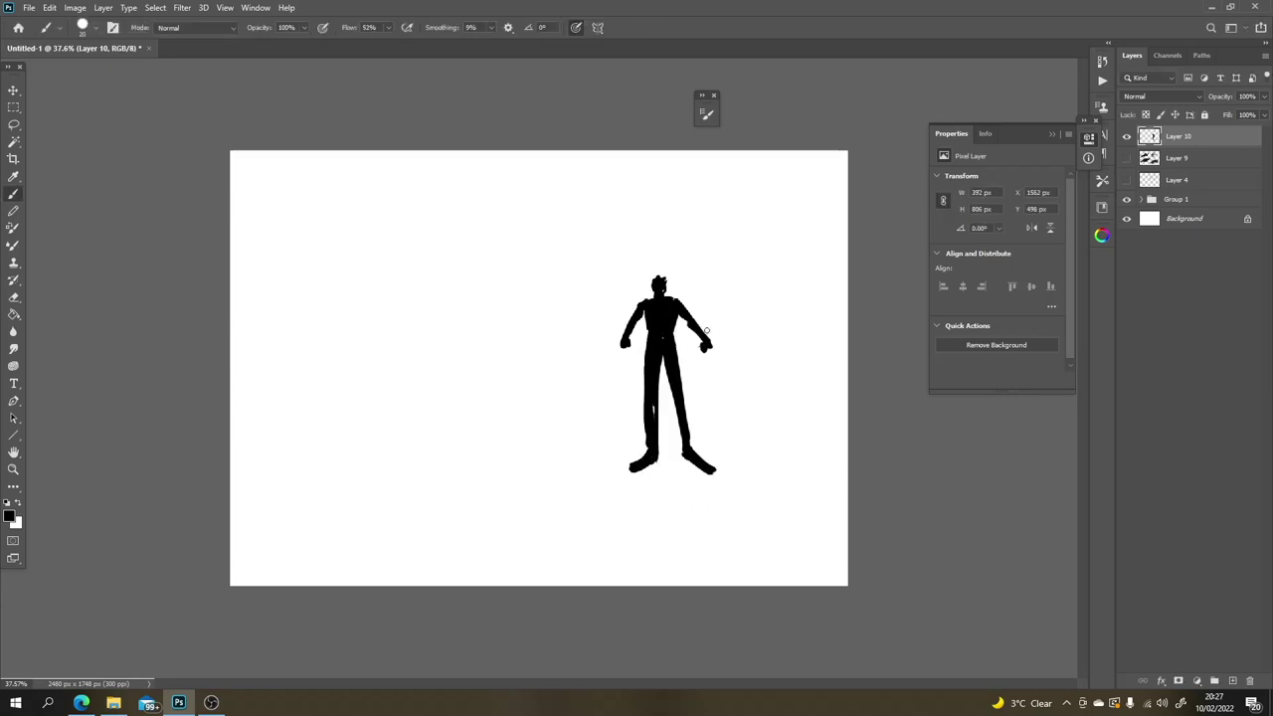
{"action": "key", "text": "ctrl+z"}
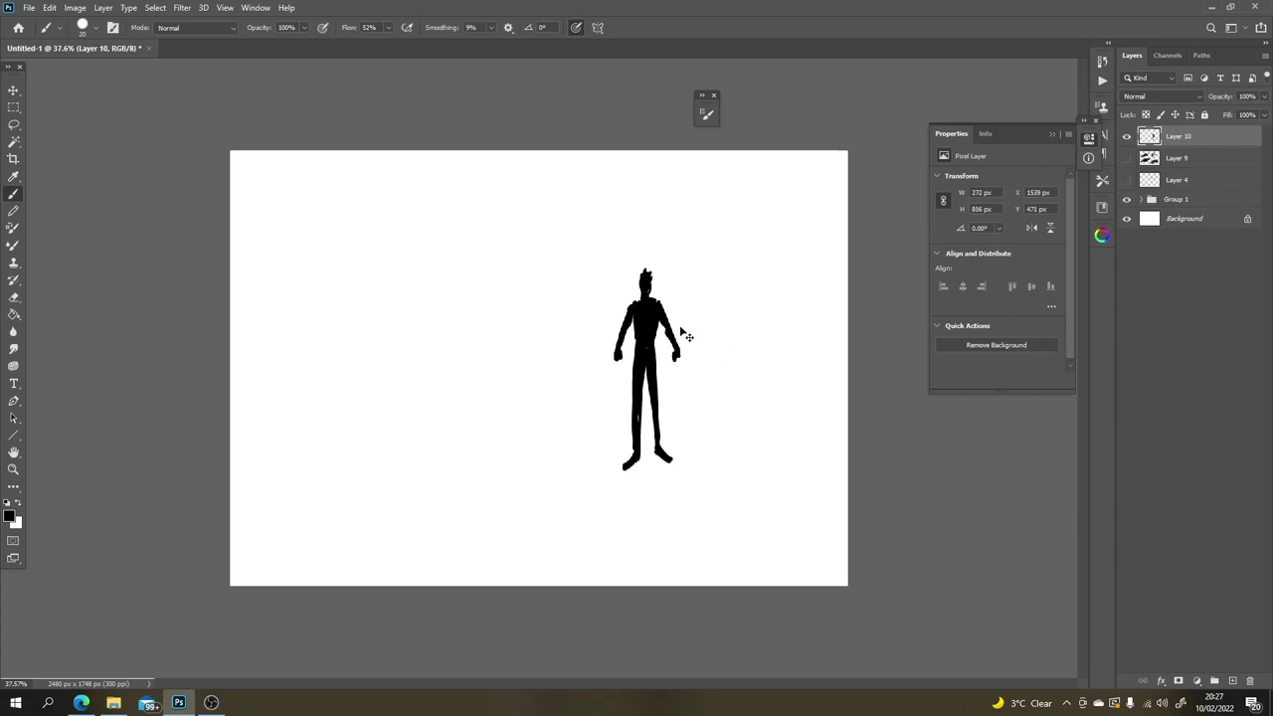
Step: Scale the figure to about 158% width and 124% height, and move it to the middle of the canvas
{"action": "key", "text": "ctrl+t"}
{"action": "left_click_drag", "start_coordinate": [685, 266], "coordinate": [716, 224]}
{"action": "left_click_drag", "start_coordinate": [686, 344], "coordinate": [721, 348]}
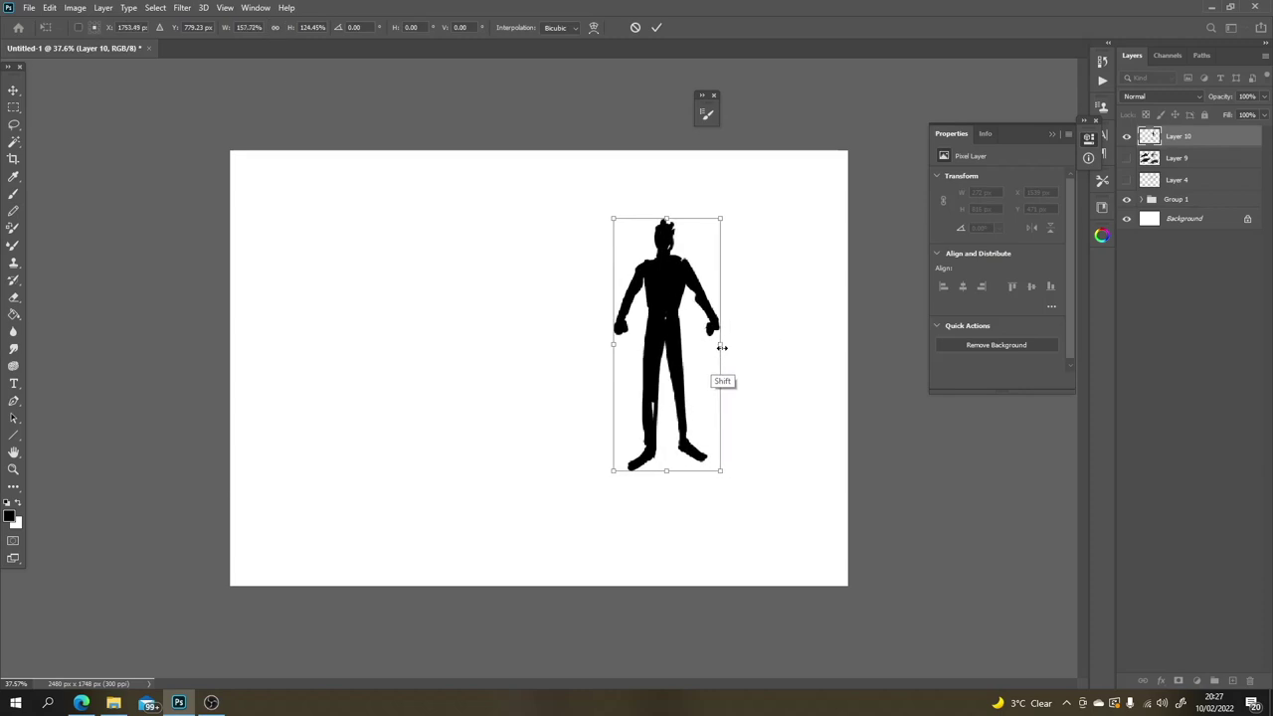
{"action": "key", "text": "Return"}
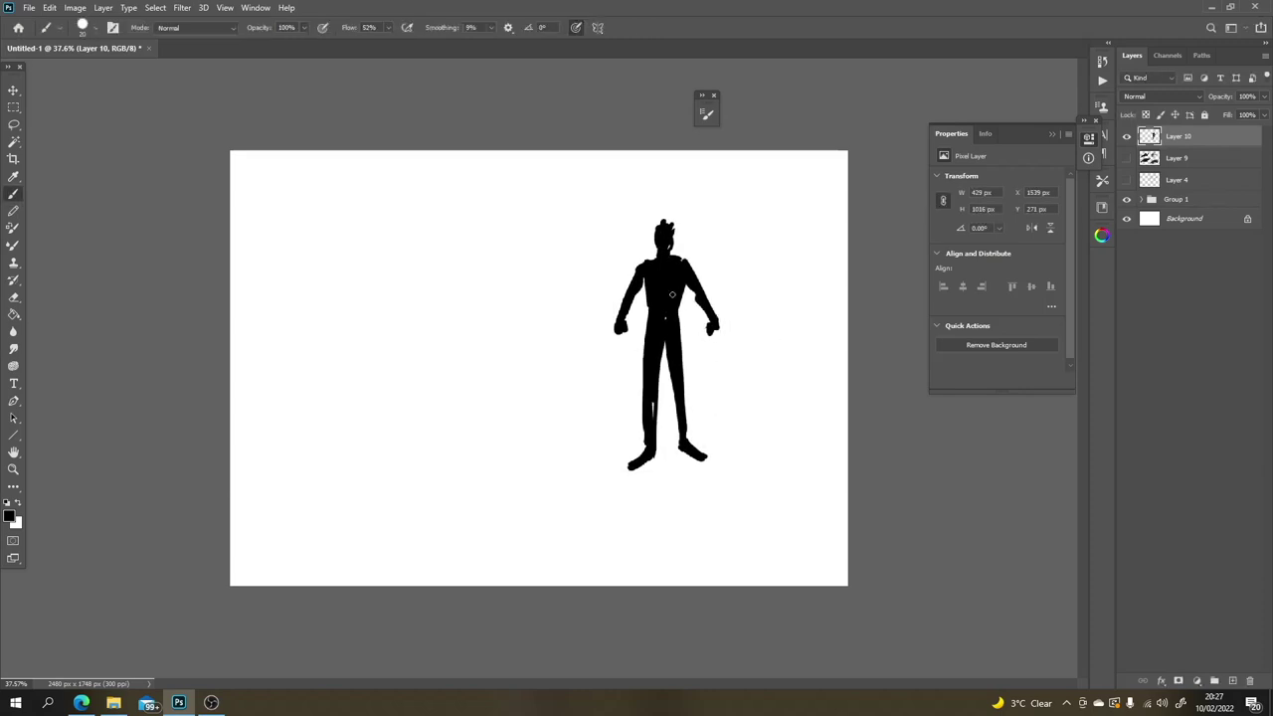
{"action": "left_click_drag", "start_coordinate": [674, 309], "coordinate": [556, 360]}
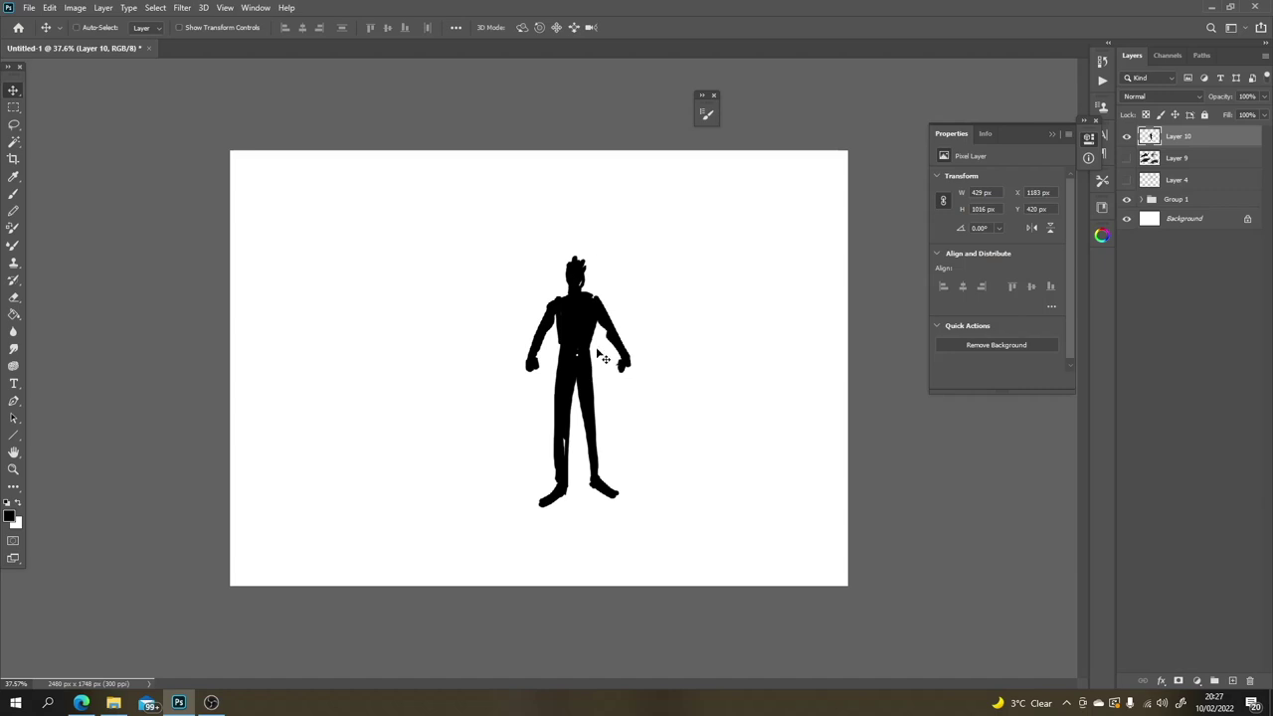
Step: Flip the figure silhouette horizontally
{"action": "key", "text": "ctrl+t"}
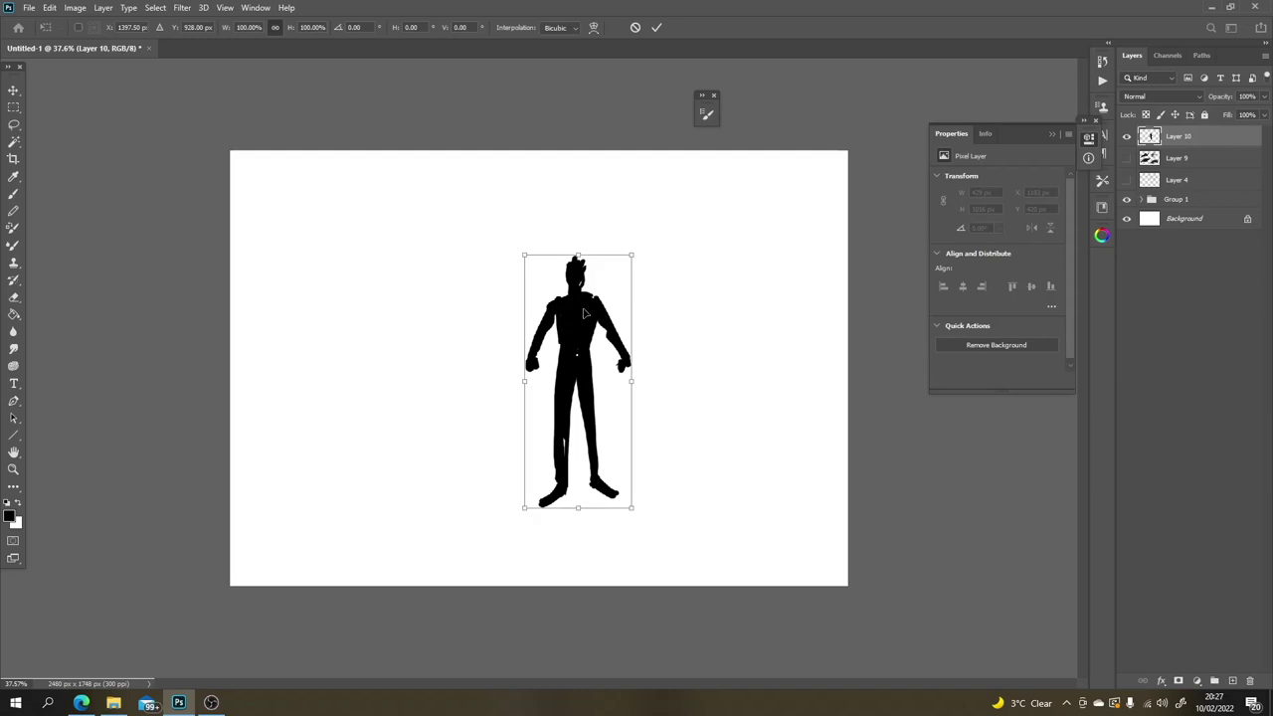
{"action": "right_click", "coordinate": [584, 312]}
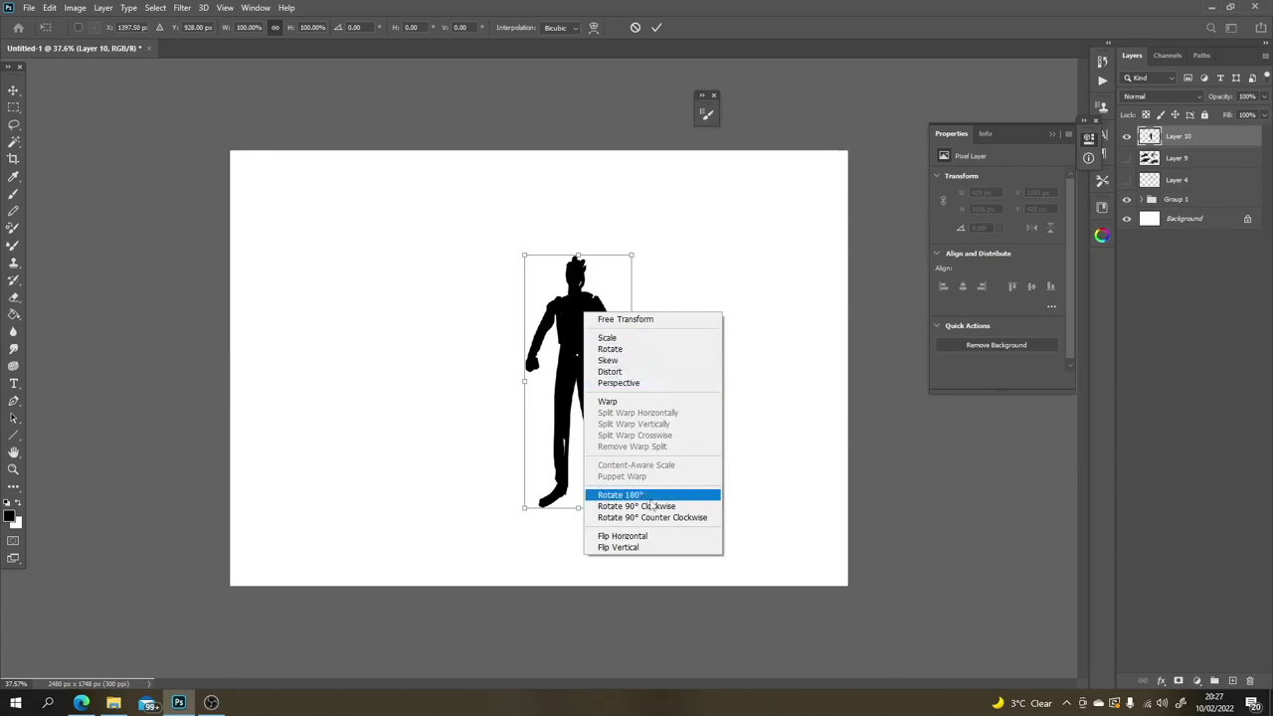
{"action": "left_click", "coordinate": [651, 535]}
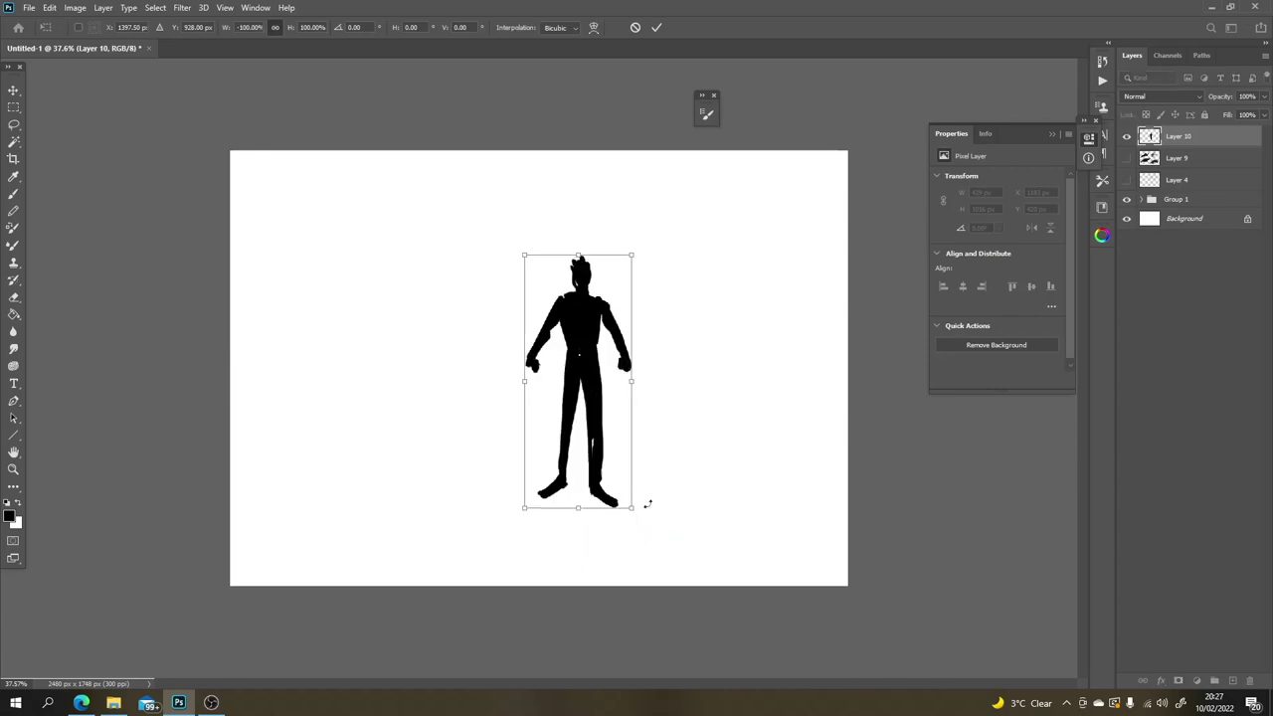
{"action": "key", "text": "Return"}
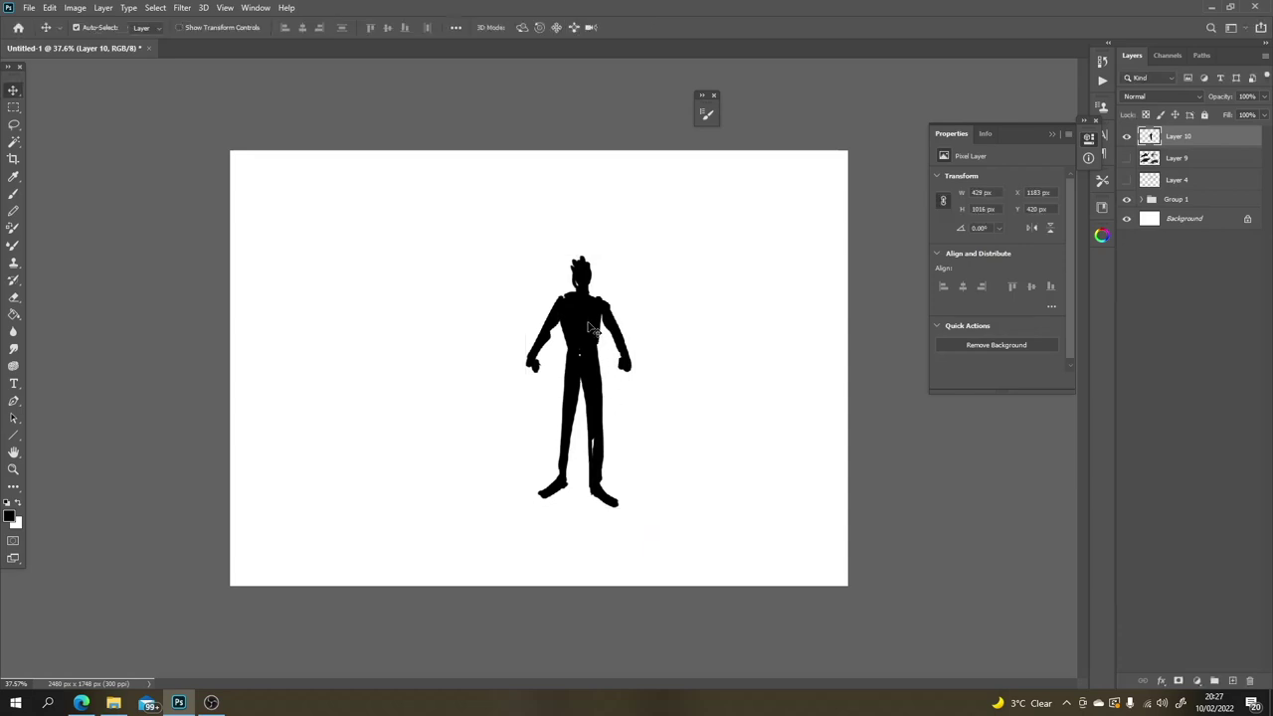
Step: Flip the figure horizontally twice within one transform to compare both orientations, and apply it
{"action": "key", "text": "ctrl+t"}
{"action": "right_click", "coordinate": [592, 337]}
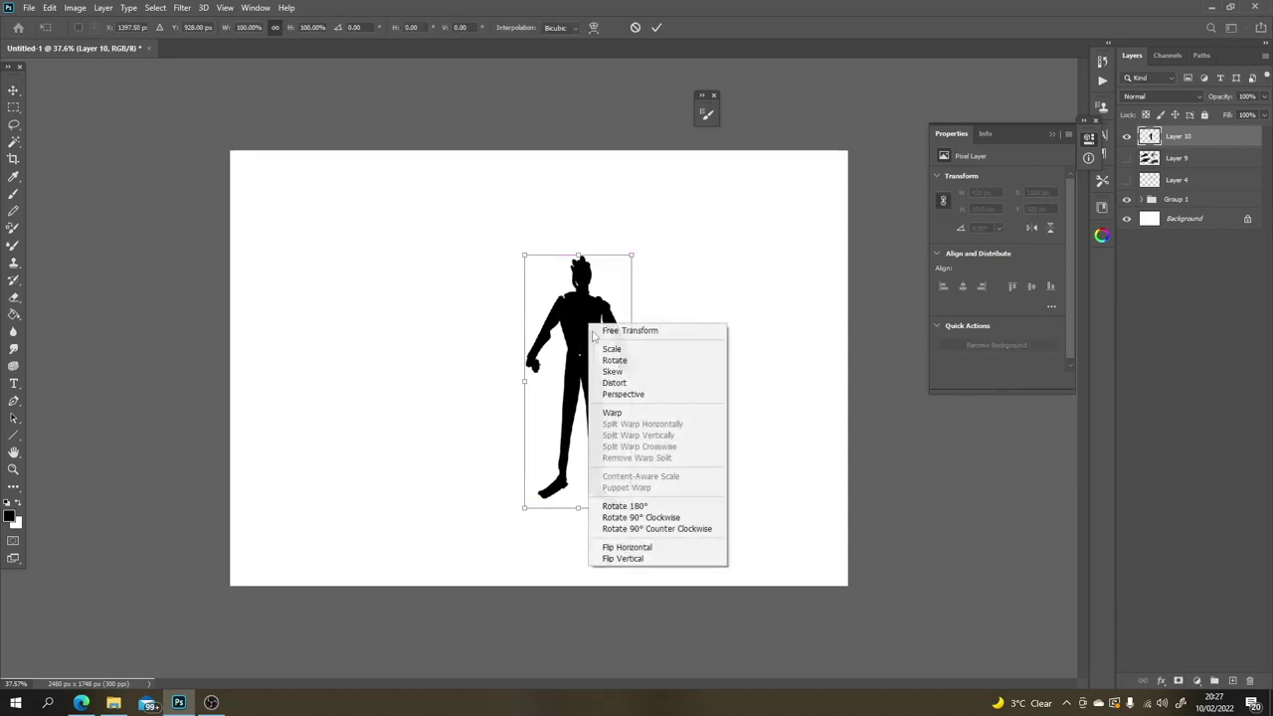
{"action": "left_click", "coordinate": [624, 548]}
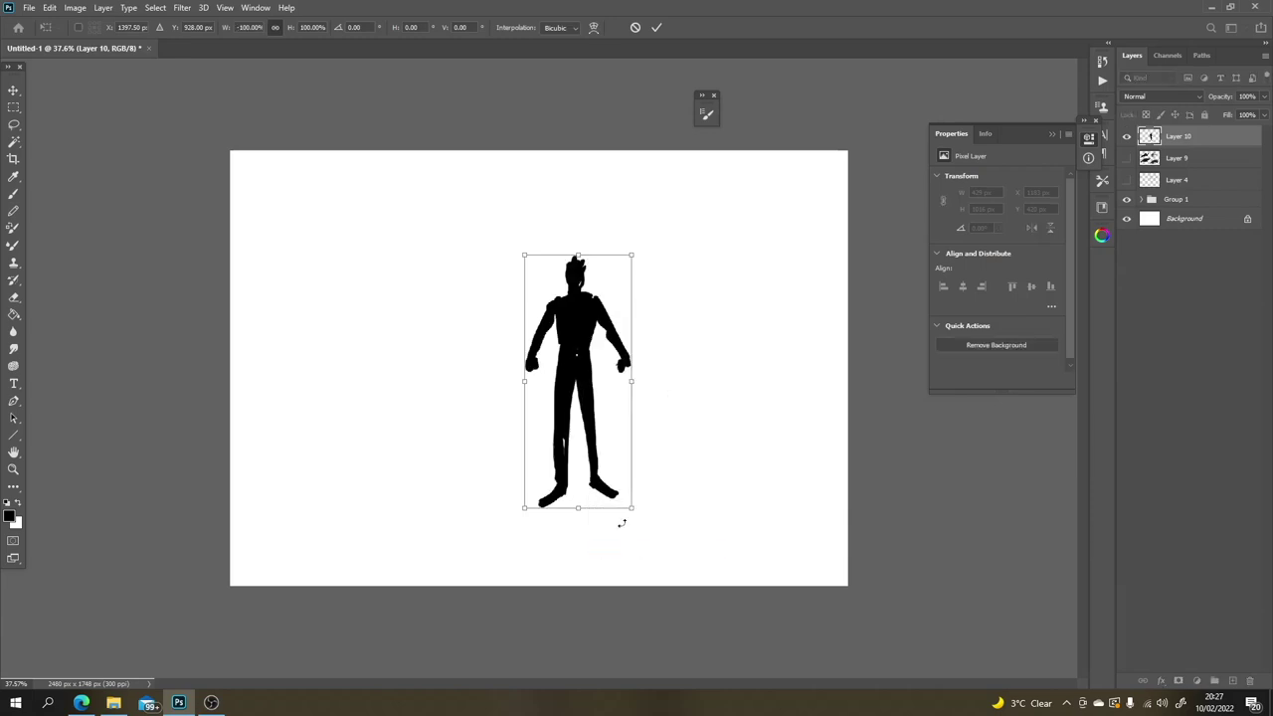
{"action": "right_click", "coordinate": [586, 355]}
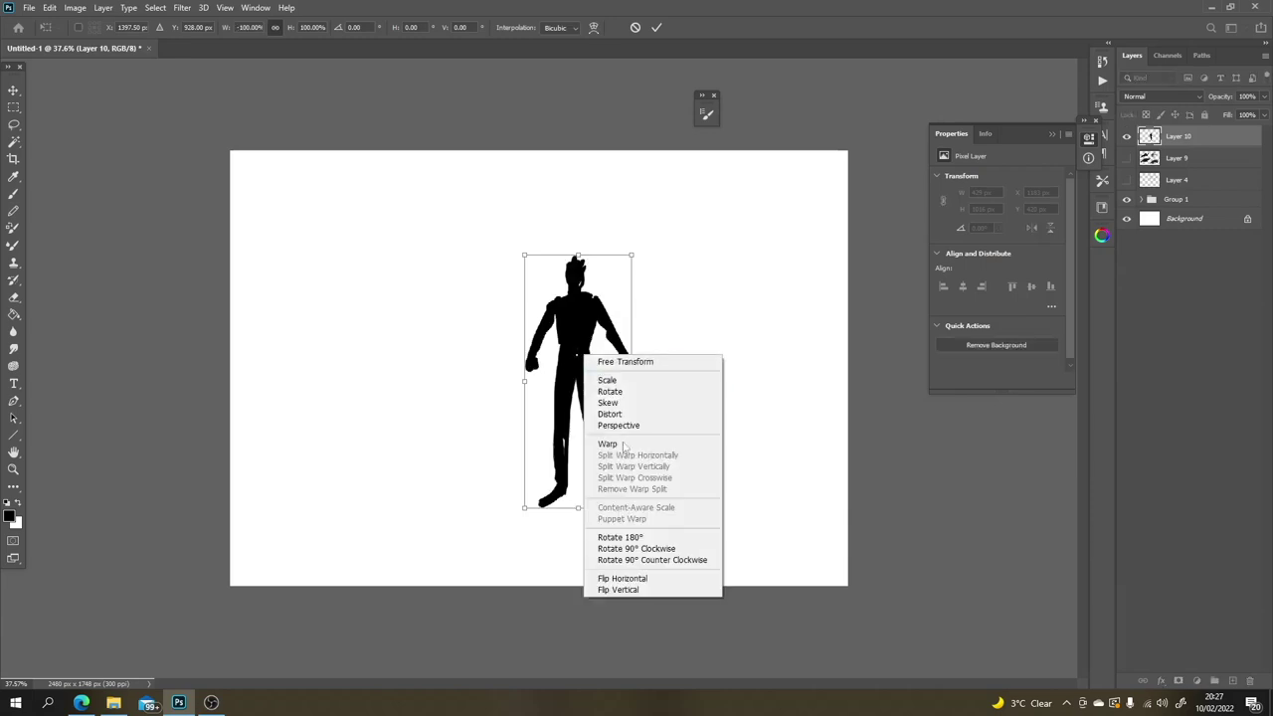
{"action": "left_click", "coordinate": [627, 578]}
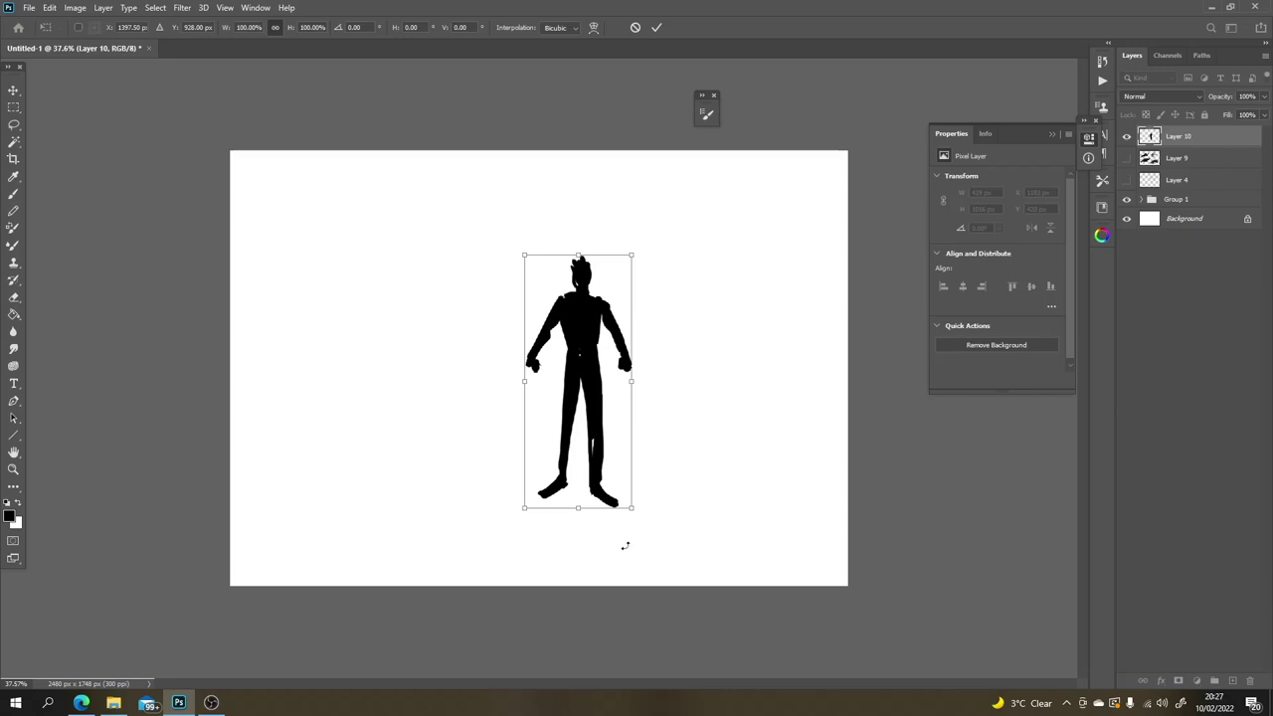
{"action": "key", "text": "Return"}
Step: Clean up the figure's shoulders with a smaller eraser and fill the gaps in its legs with the black brush
{"action": "key", "text": "e"}
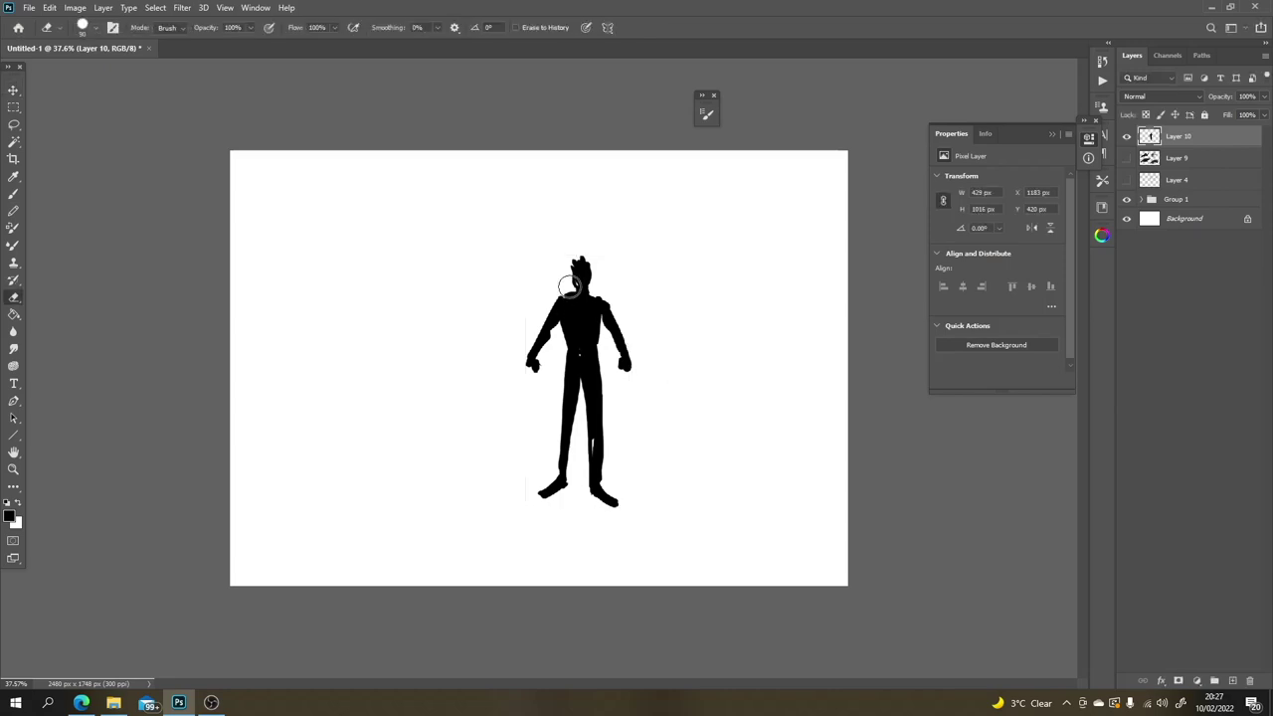
{"action": "key", "text": "bracketleft"}
{"action": "key", "text": "bracketleft"}
{"action": "left_click_drag", "start_coordinate": [611, 279], "coordinate": [616, 289]}
{"action": "key", "text": "b"}
{"action": "mouse_move", "coordinate": [567, 442]}
{"action": "left_mouse_down"}
{"action": "mouse_move", "coordinate": [575, 400]}
{"action": "mouse_move", "coordinate": [569, 468]}
{"action": "left_mouse_up"}
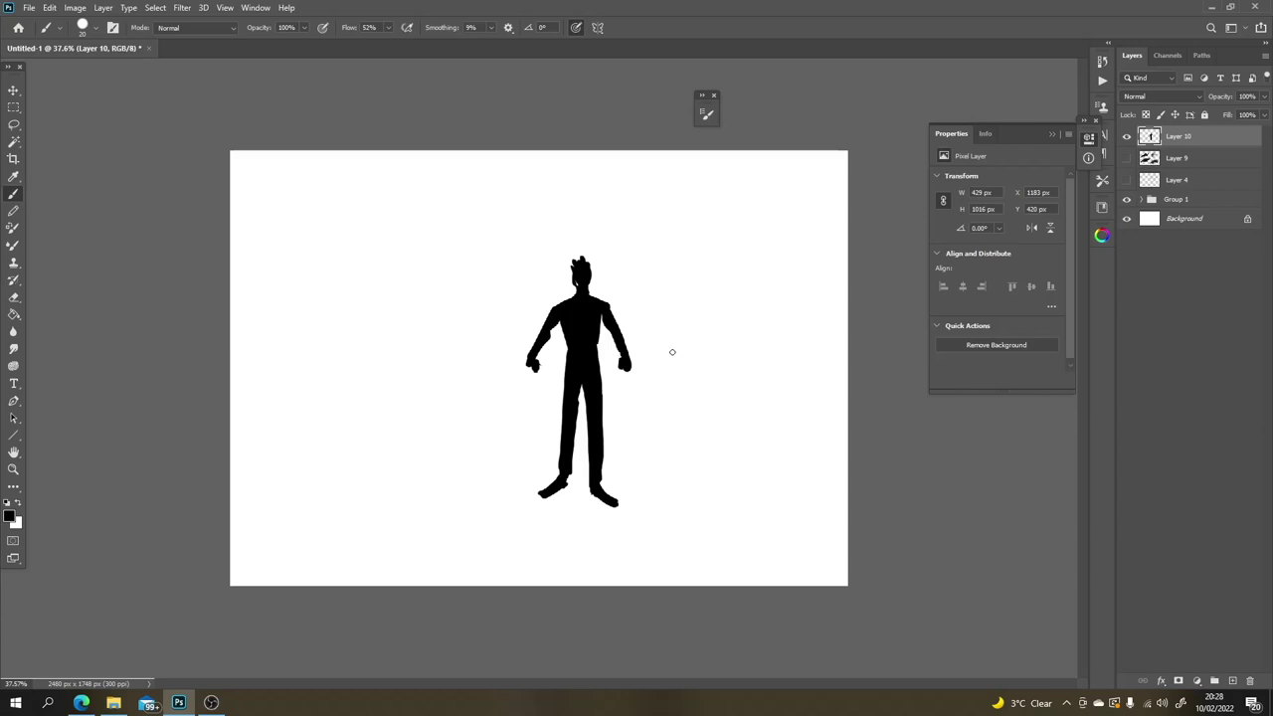
Step: Paint a black sword with a white highlight in the figure's hand, and move the figure to the upper-left area of the canvas
{"action": "mouse_move", "coordinate": [511, 342]}
{"action": "left_mouse_down"}
{"action": "mouse_move", "coordinate": [630, 432]}
{"action": "mouse_move", "coordinate": [523, 355]}
{"action": "mouse_move", "coordinate": [624, 432]}
{"action": "mouse_move", "coordinate": [538, 366]}
{"action": "left_mouse_up"}
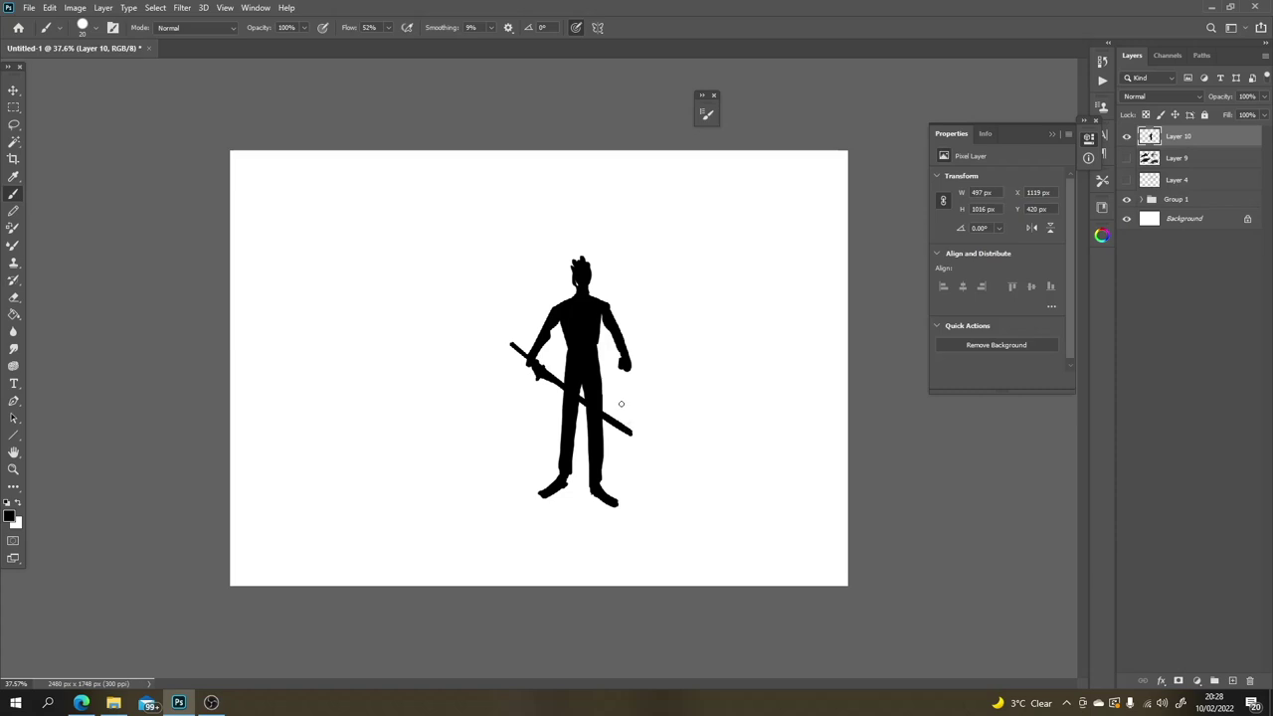
{"action": "key", "text": "x"}
{"action": "left_click_drag", "start_coordinate": [541, 370], "coordinate": [619, 426]}
{"action": "key", "text": "v"}
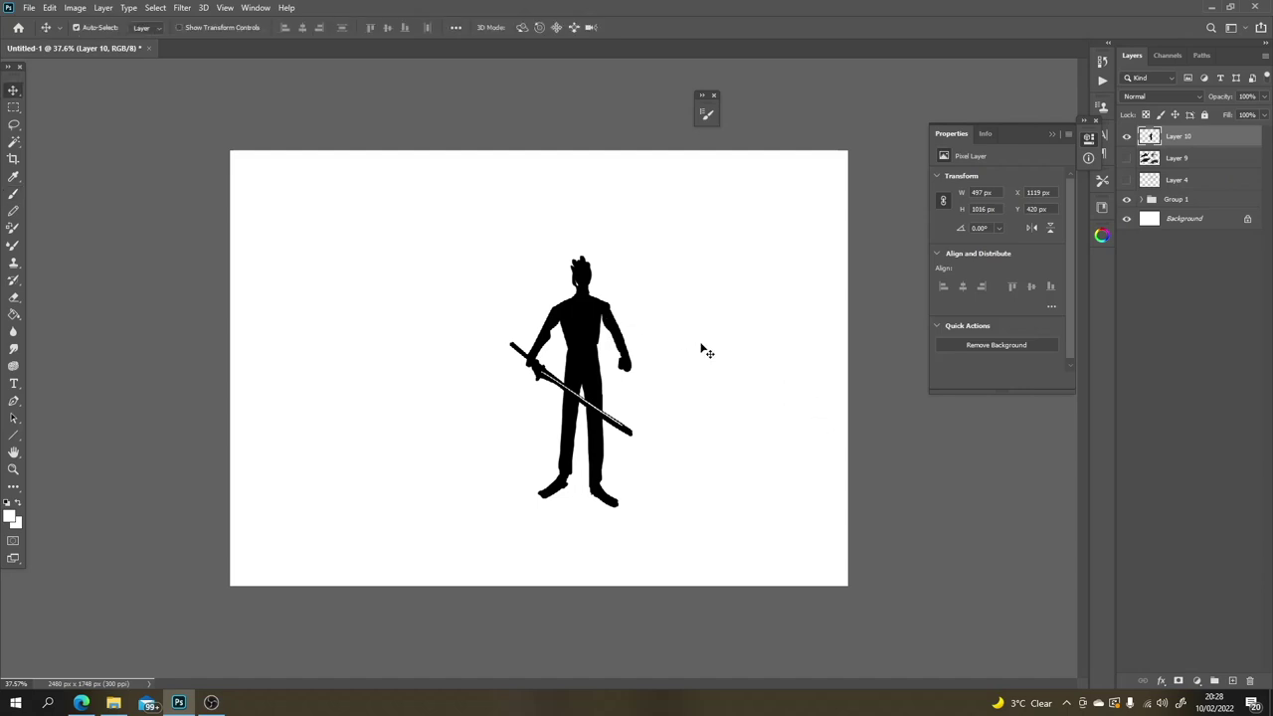
{"action": "mouse_move", "coordinate": [606, 322]}
{"action": "left_mouse_down"}
{"action": "mouse_move", "coordinate": [537, 288]}
{"action": "mouse_move", "coordinate": [357, 263]}
{"action": "left_mouse_up"}
Step: Draw a black horizon line beside the figure and five straight perspective lines fanning downwards from one vanishing point on it
{"action": "key", "text": "b"}
{"action": "key", "text": "x"}
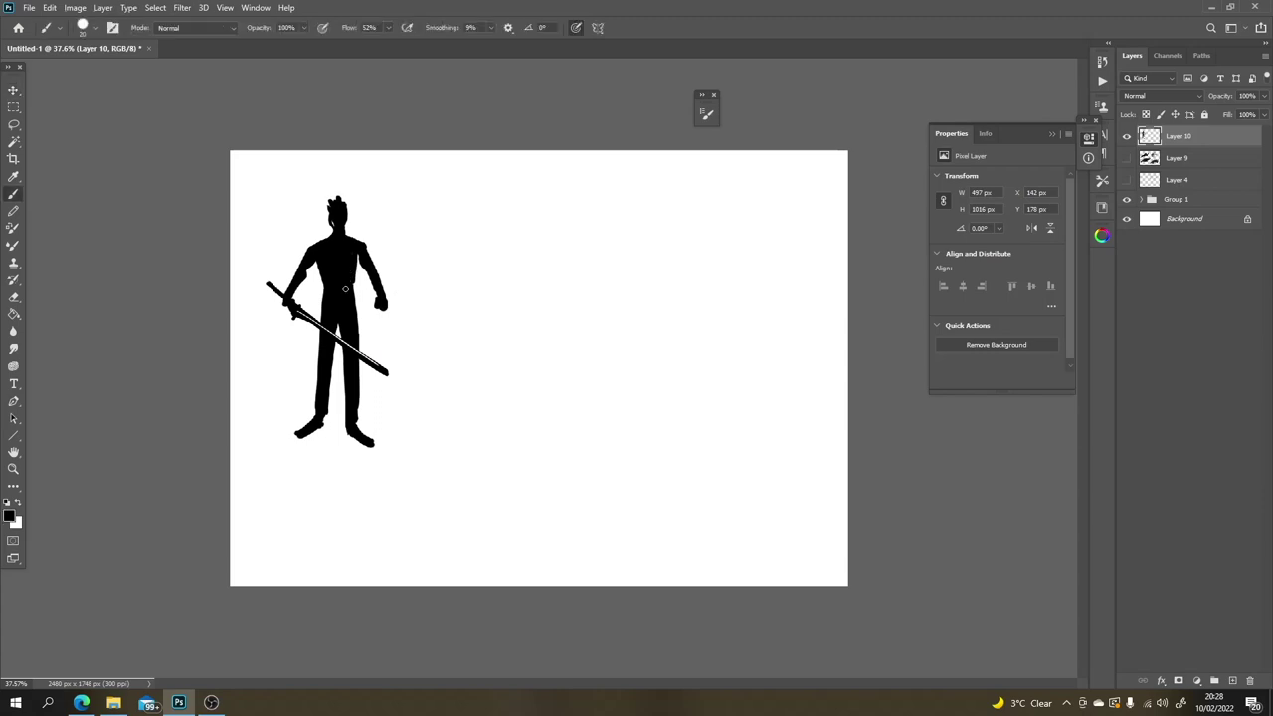
{"action": "mouse_move", "coordinate": [488, 331]}
{"action": "left_mouse_down"}
{"action": "mouse_move", "coordinate": [845, 343]}
{"action": "mouse_move", "coordinate": [836, 383]}
{"action": "left_mouse_up"}
{"action": "left_click", "coordinate": [846, 499], "text": "shift"}
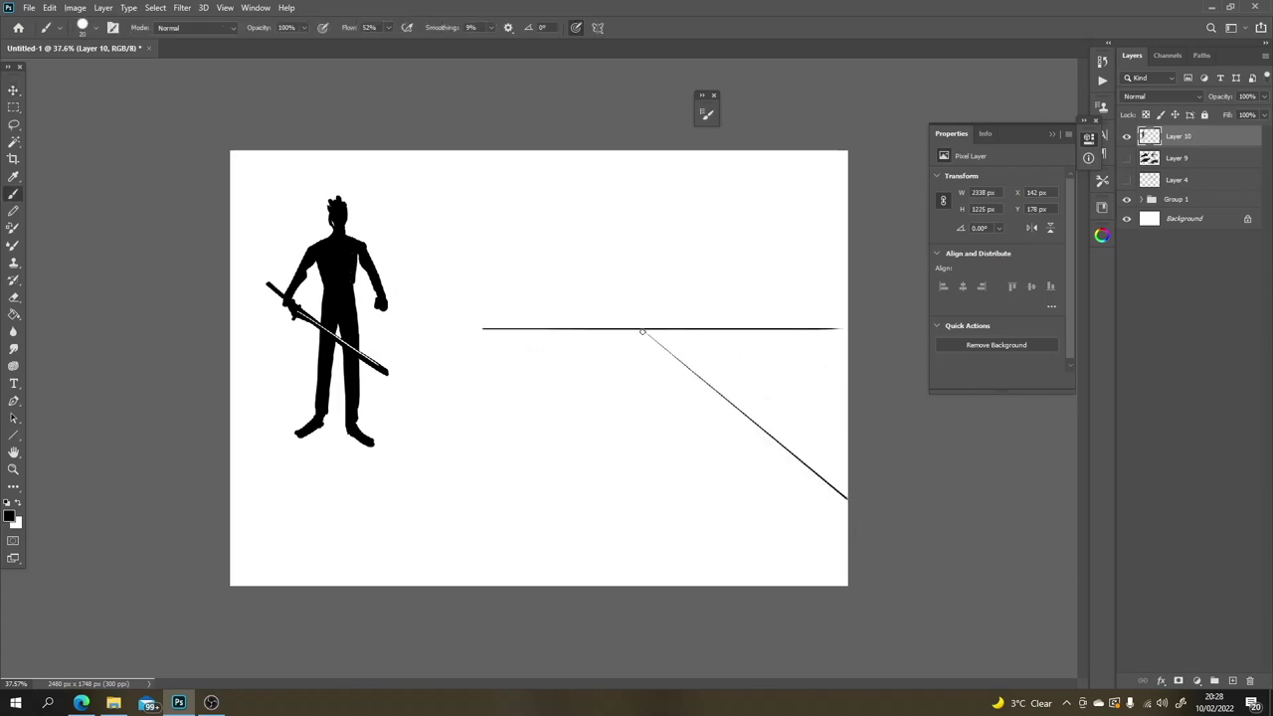
{"action": "left_click", "coordinate": [642, 331]}
{"action": "left_click", "coordinate": [739, 569], "text": "shift"}
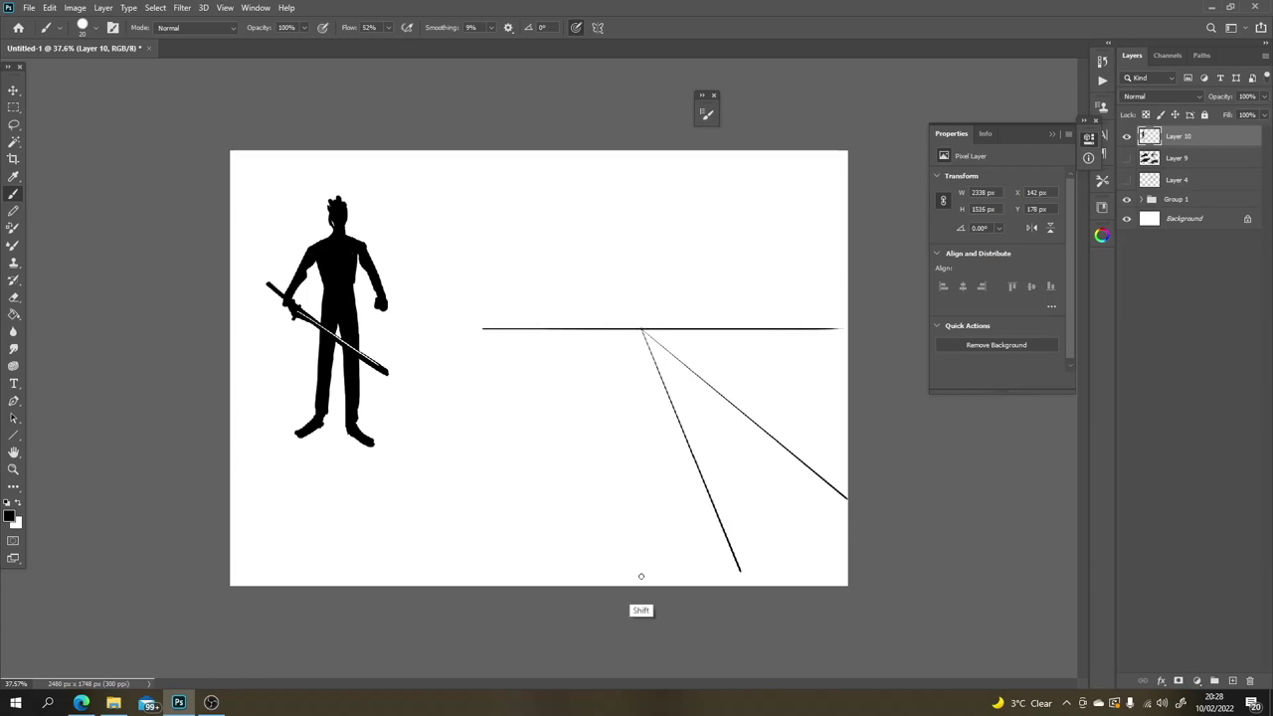
{"action": "left_click_drag", "start_coordinate": [641, 576], "coordinate": [641, 329]}
{"action": "left_click", "coordinate": [517, 586], "text": "shift"}
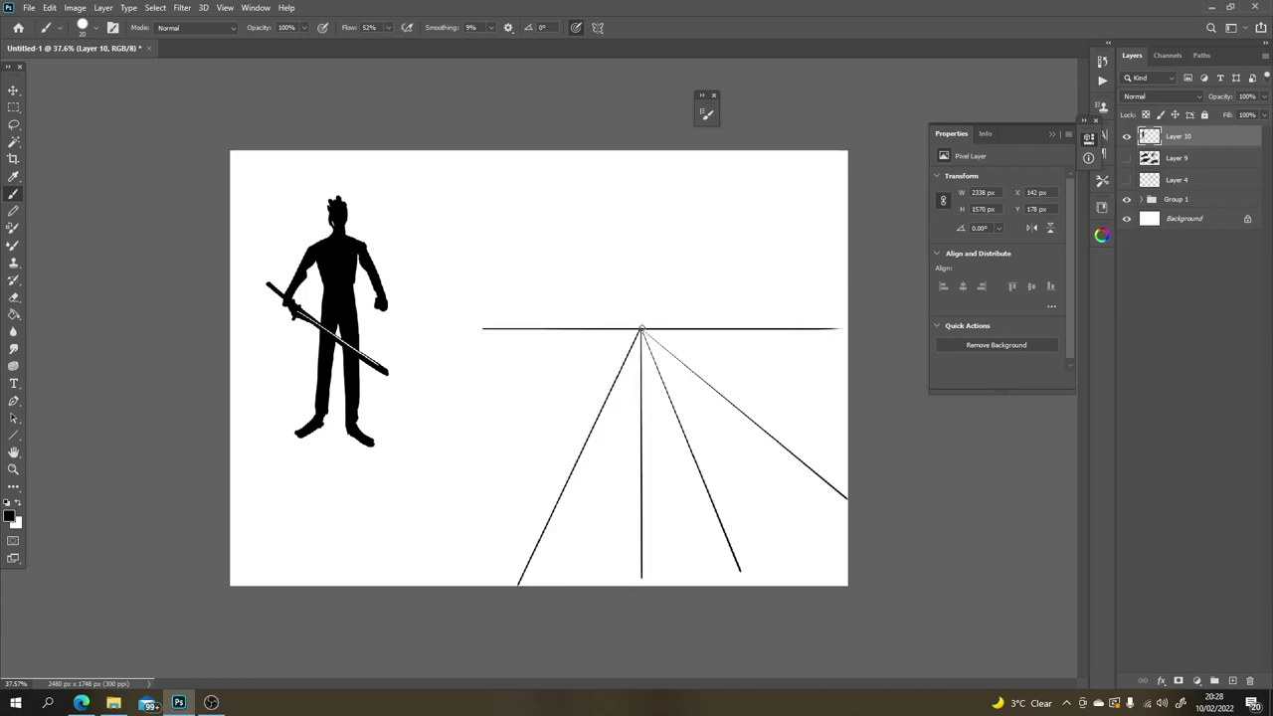
{"action": "left_click", "coordinate": [425, 541], "text": "shift"}
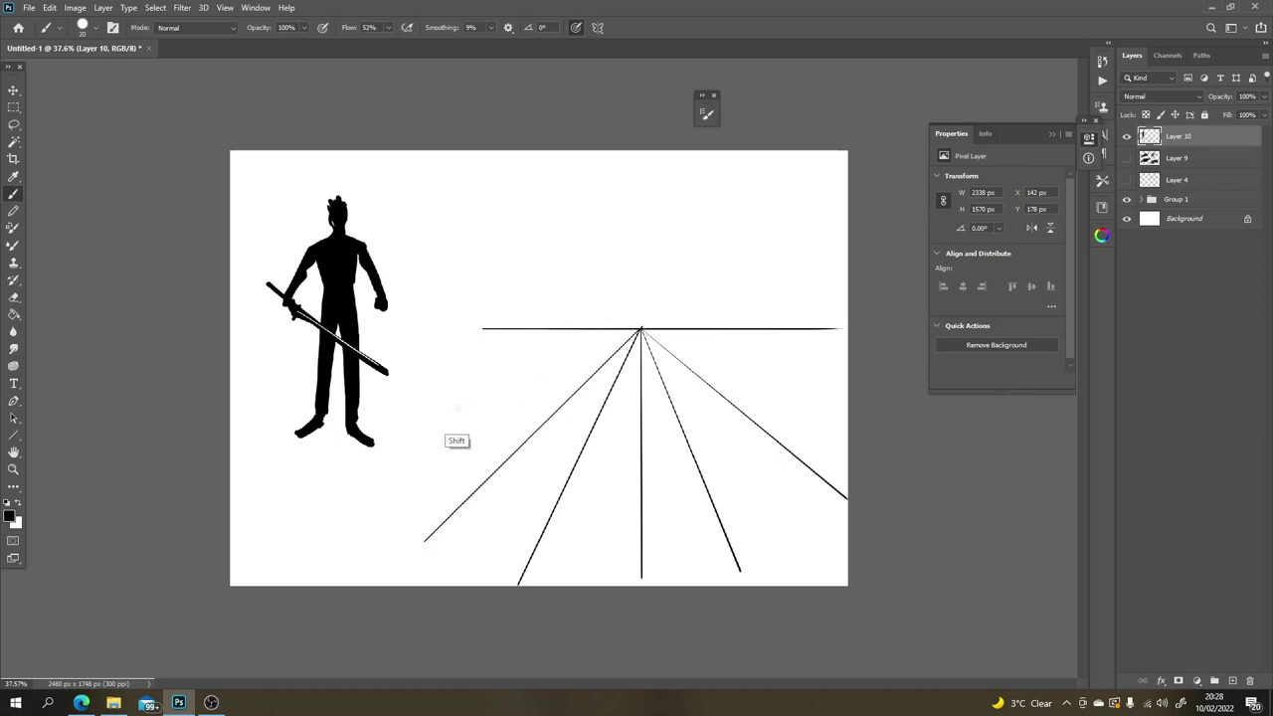
Step: Add a shallower perspective line down to the left of the vanishing point and two horizontal lines below the horizon
{"action": "left_click", "coordinate": [432, 414]}
{"action": "left_click", "coordinate": [642, 329], "text": "shift"}
{"action": "left_click", "coordinate": [547, 341], "text": "shift"}
{"action": "left_click", "coordinate": [763, 341], "text": "shift"}
{"action": "left_click", "coordinate": [504, 410]}
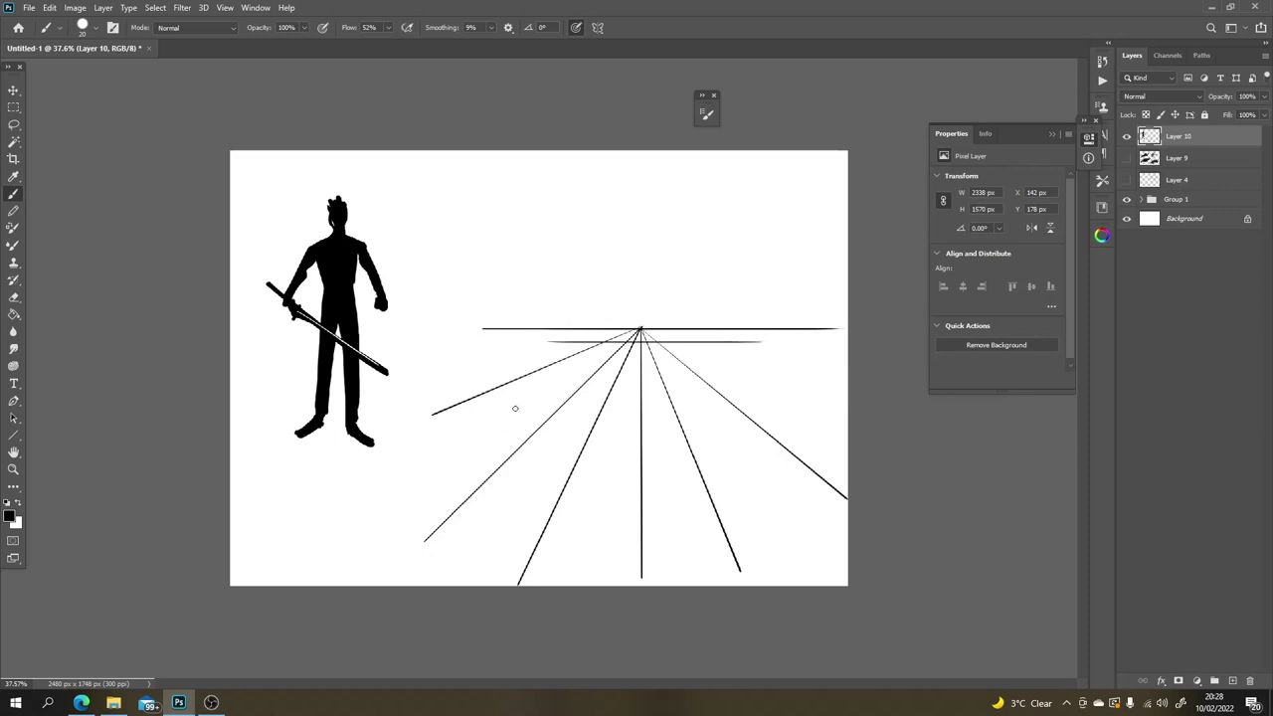
{"action": "left_click", "coordinate": [807, 411], "text": "shift"}
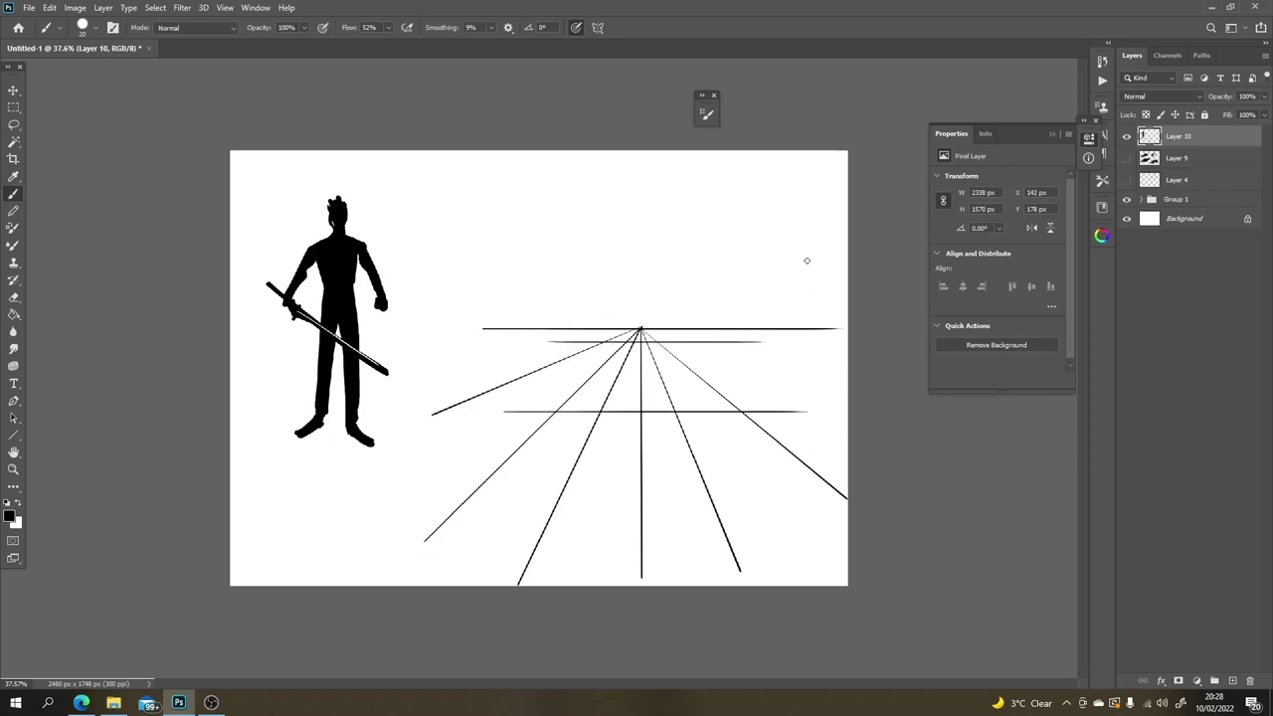
Step: Draw four straight lines from the vanishing point above the horizon, two rising to the right and two to the left
{"action": "left_click", "coordinate": [641, 327]}
{"action": "left_click", "coordinate": [852, 213], "text": "shift"}
{"action": "left_click", "coordinate": [640, 327]}
{"action": "left_click", "coordinate": [877, 261], "text": "shift"}
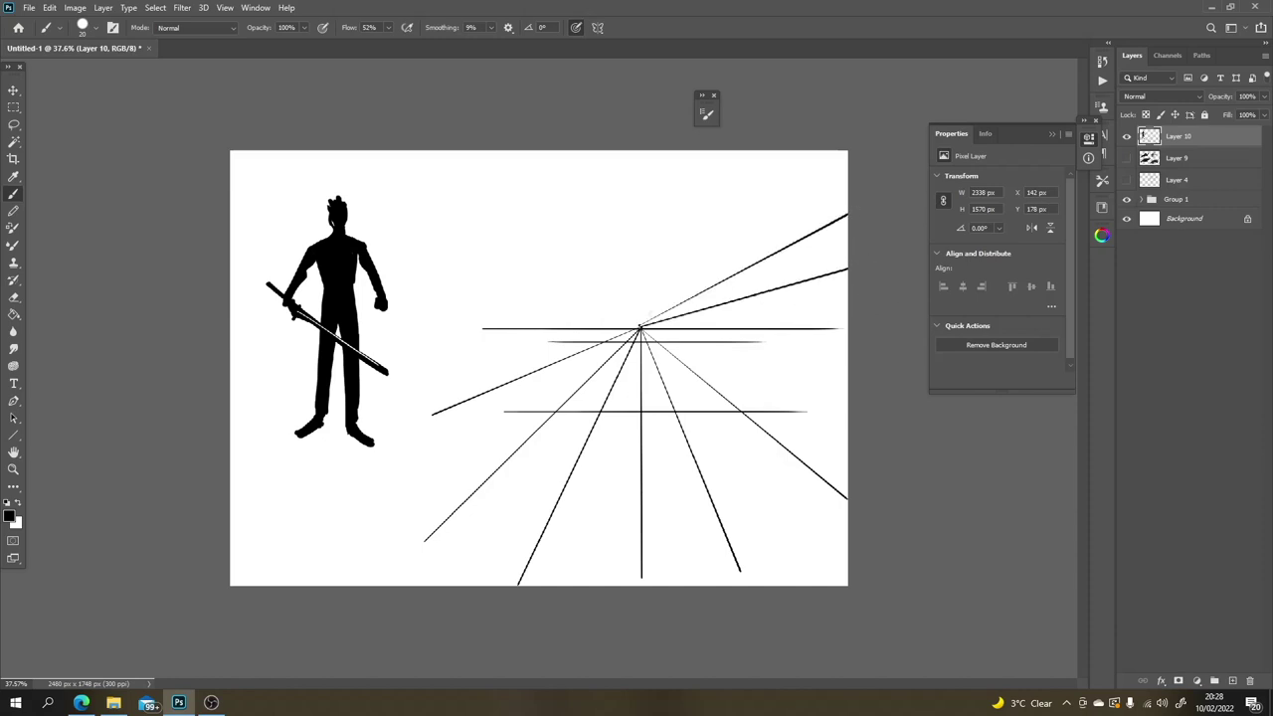
{"action": "left_click", "coordinate": [641, 327]}
{"action": "left_click", "coordinate": [478, 171], "text": "shift"}
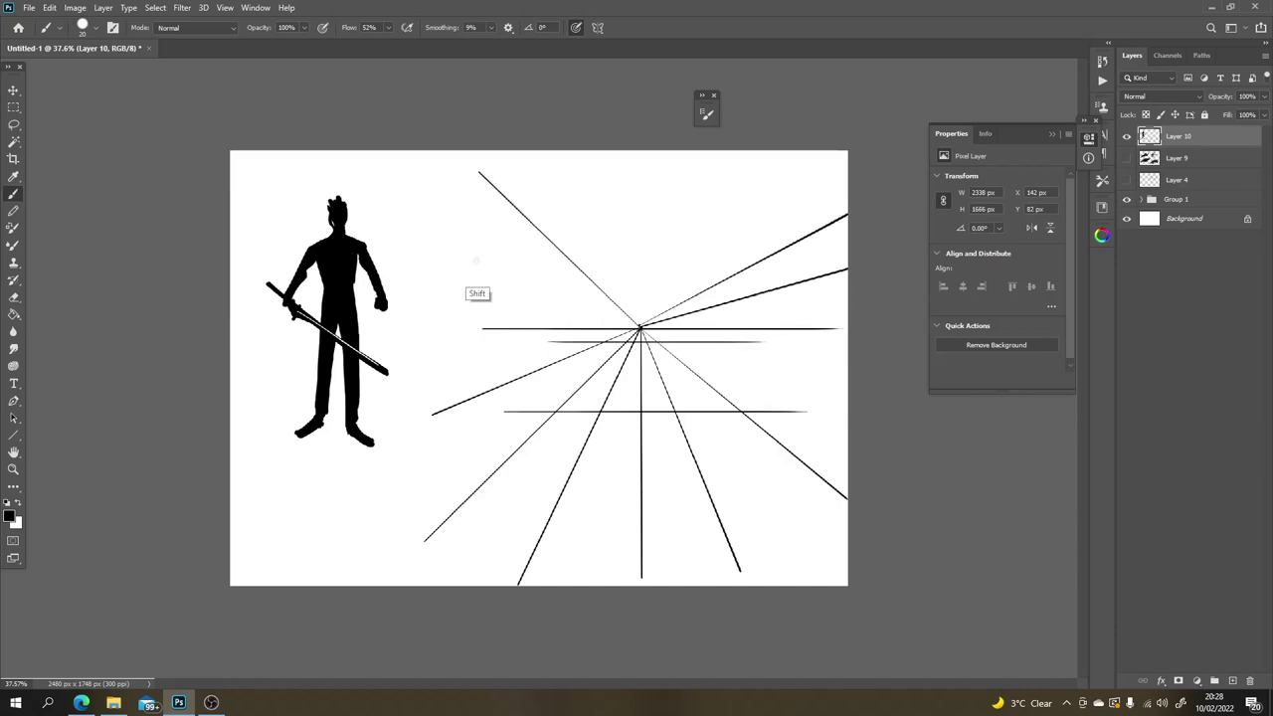
{"action": "left_click", "coordinate": [641, 327]}
{"action": "left_click", "coordinate": [475, 261], "text": "shift"}
Step: Cut all the perspective lines from the figure's layer and paste them in place on a layer of their own
{"action": "key", "text": "l"}
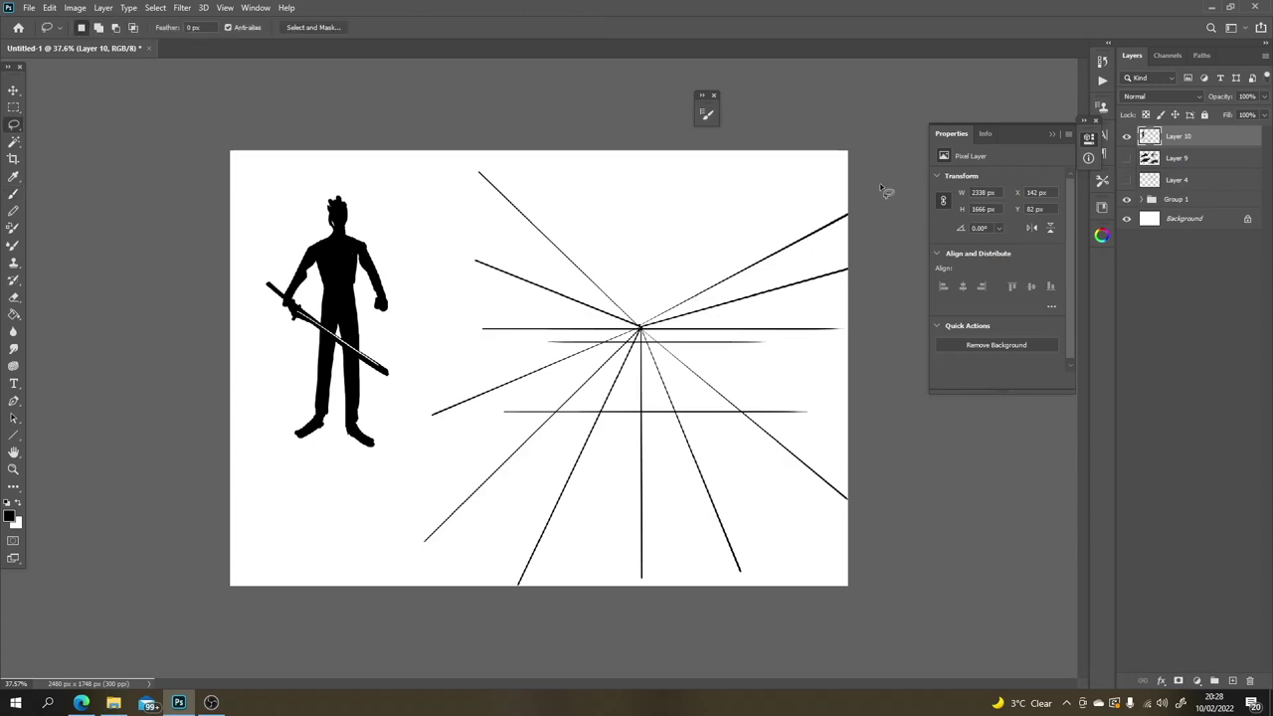
{"action": "mouse_move", "coordinate": [850, 120]}
{"action": "left_mouse_down"}
{"action": "mouse_move", "coordinate": [546, 100]}
{"action": "mouse_move", "coordinate": [426, 301]}
{"action": "mouse_move", "coordinate": [399, 569]}
{"action": "mouse_move", "coordinate": [898, 630]}
{"action": "mouse_move", "coordinate": [942, 157]}
{"action": "mouse_move", "coordinate": [919, 109]}
{"action": "left_mouse_up"}
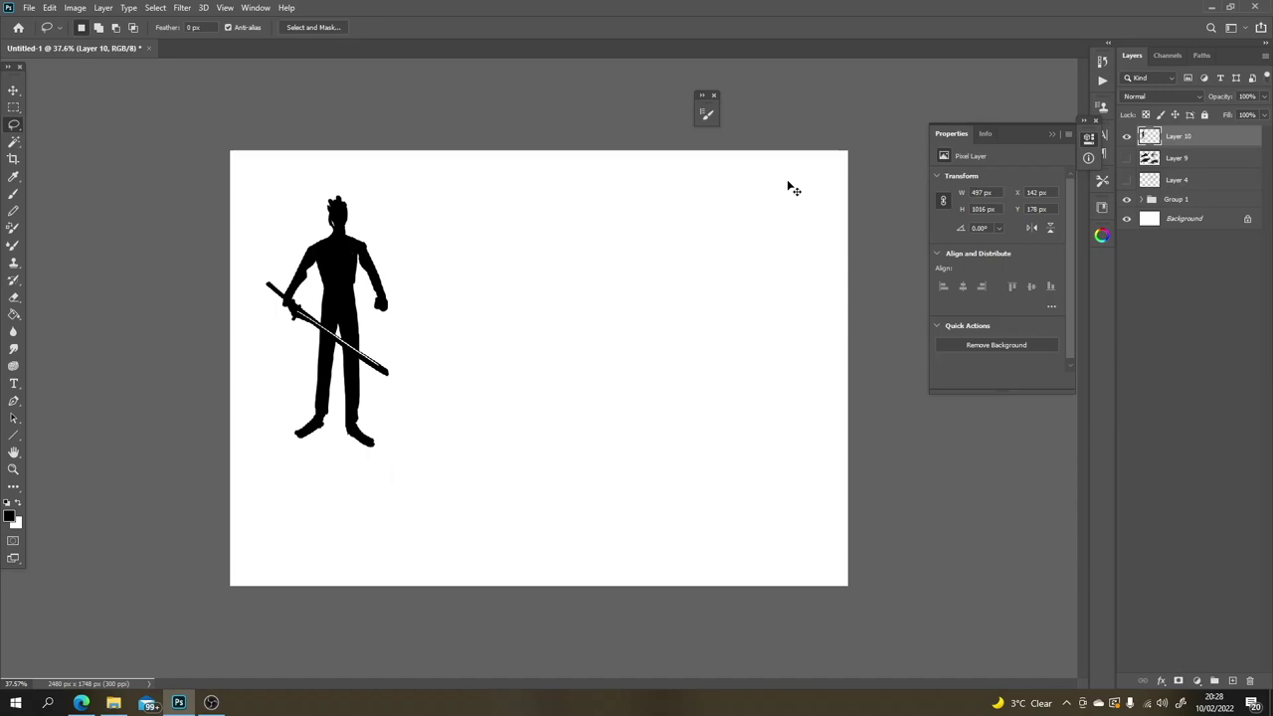
{"action": "key", "text": "ctrl+v"}
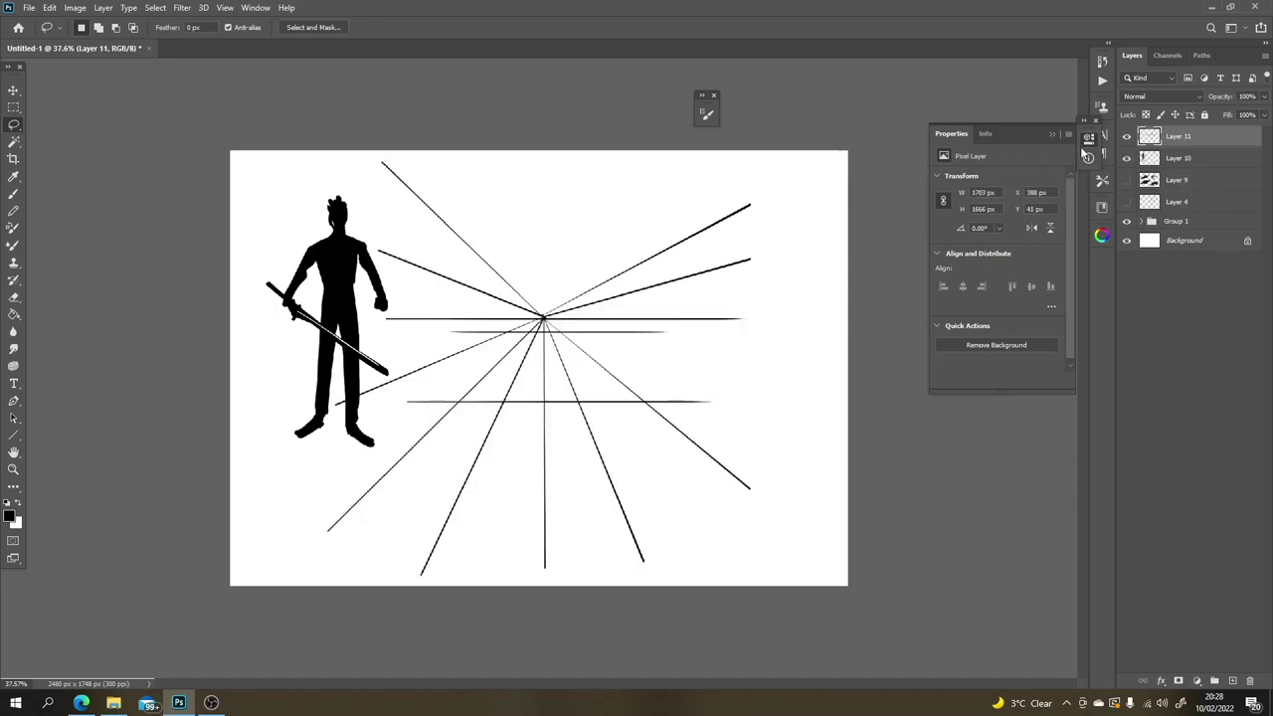
{"action": "key", "text": "ctrl+z"}
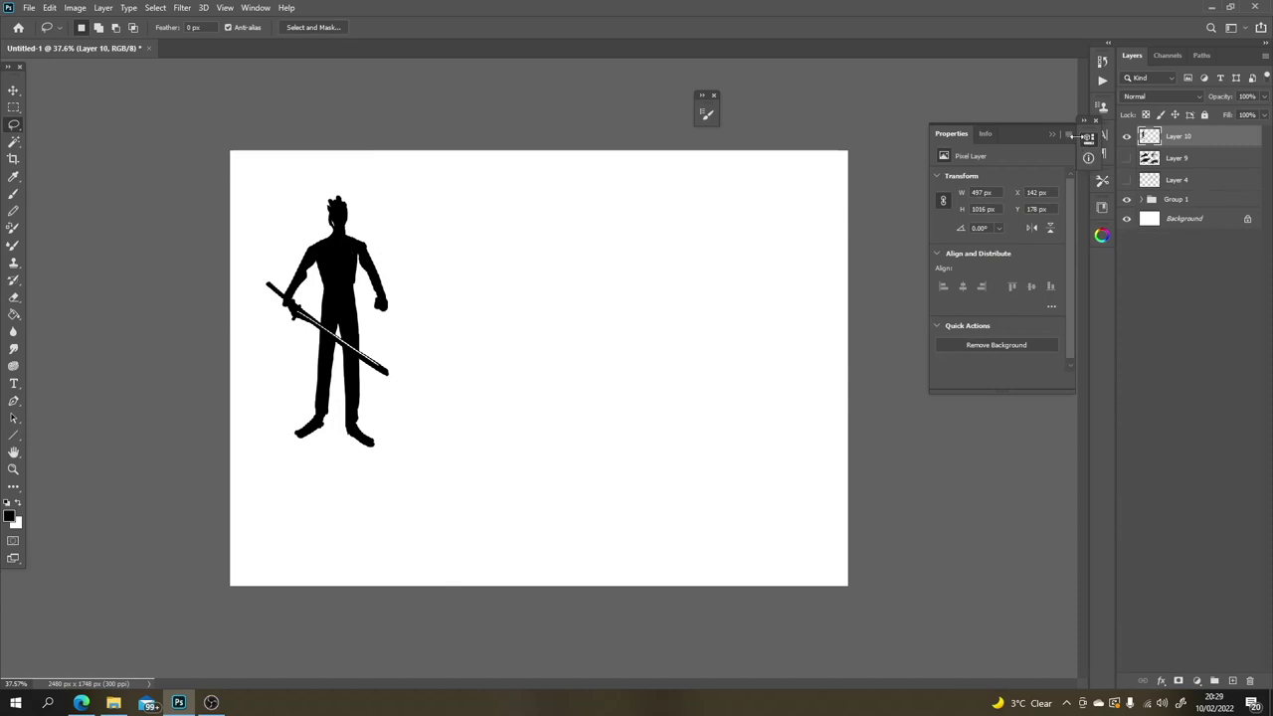
{"action": "key", "text": "ctrl+v"}
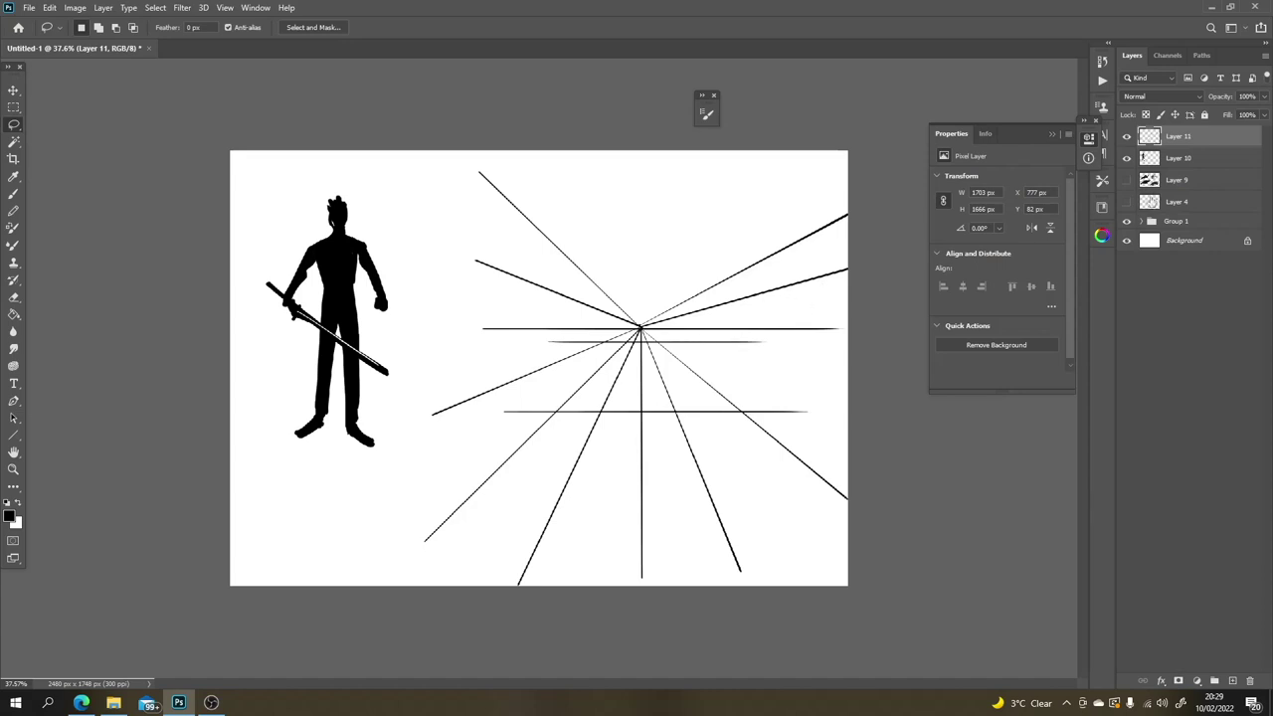
Step: Lower the fill of the perspective-line layer to 23% and add an empty layer above it
{"action": "left_click", "coordinate": [1262, 115]}
{"action": "left_click_drag", "start_coordinate": [1250, 132], "coordinate": [1218, 130]}
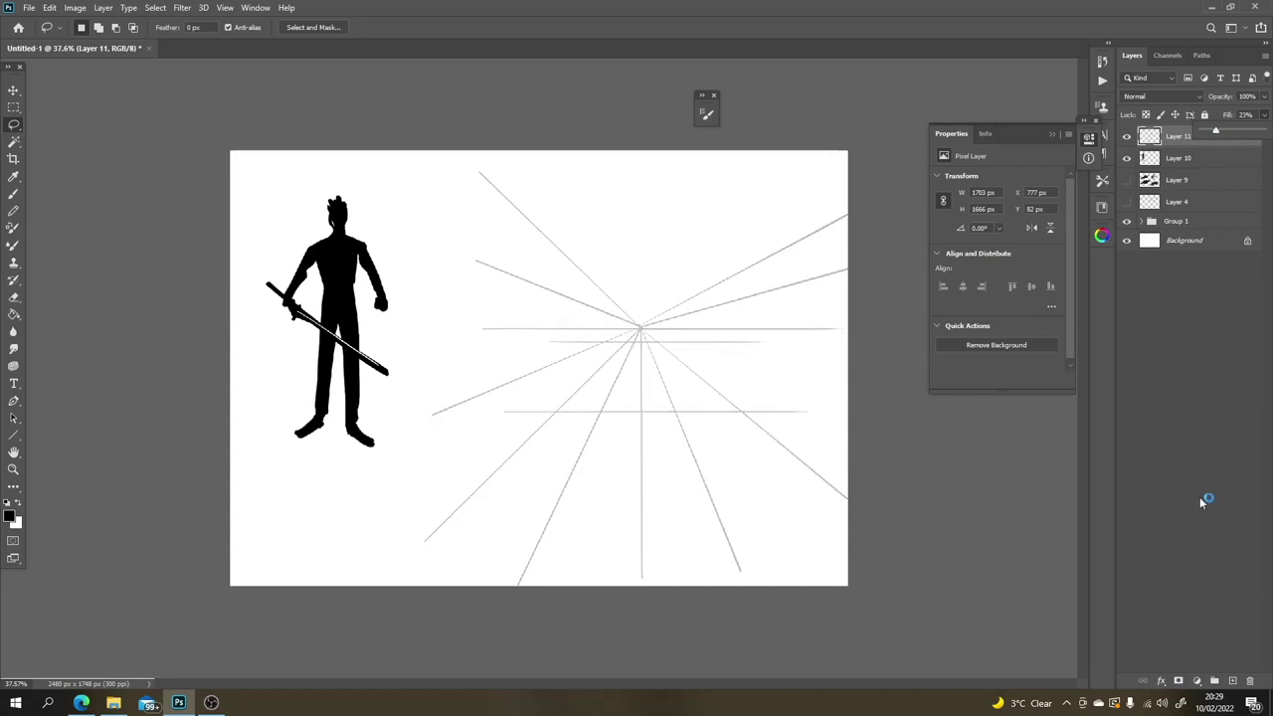
{"action": "left_click", "coordinate": [1232, 681]}
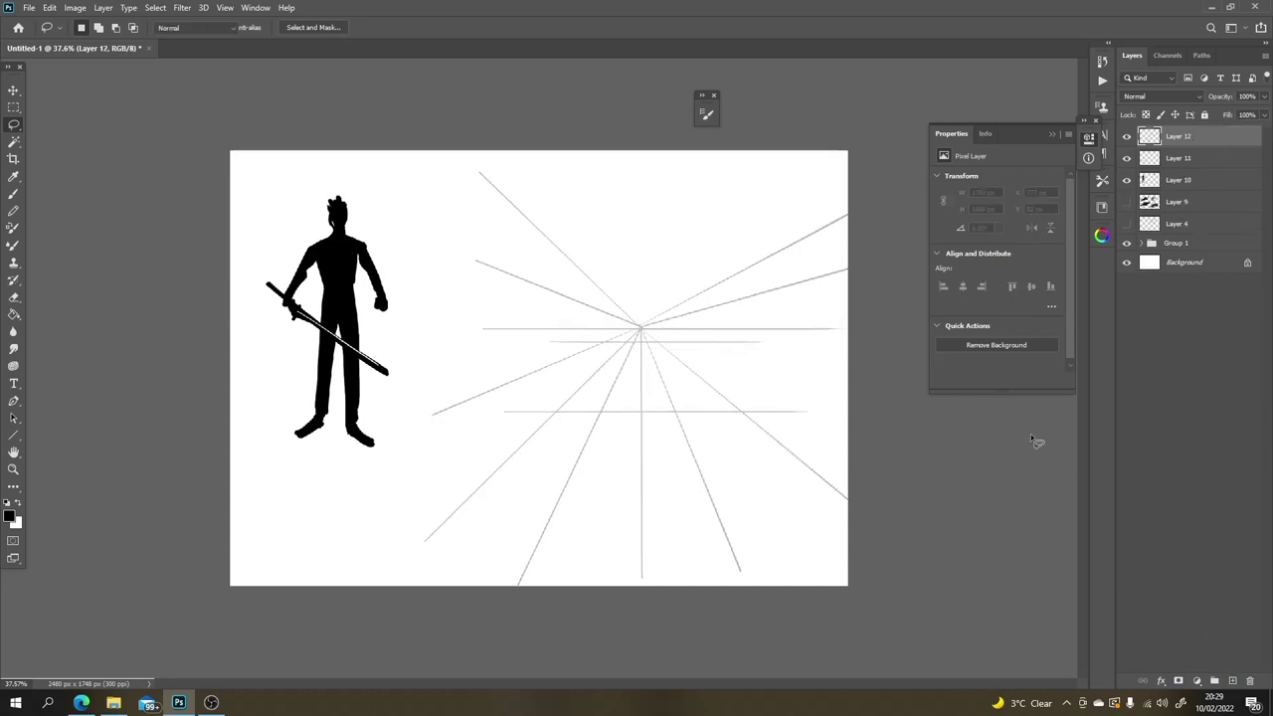
Step: Trace two guide lines in black with the brush, running from the vanishing point down to the right and down to the left
{"action": "key", "text": "b"}
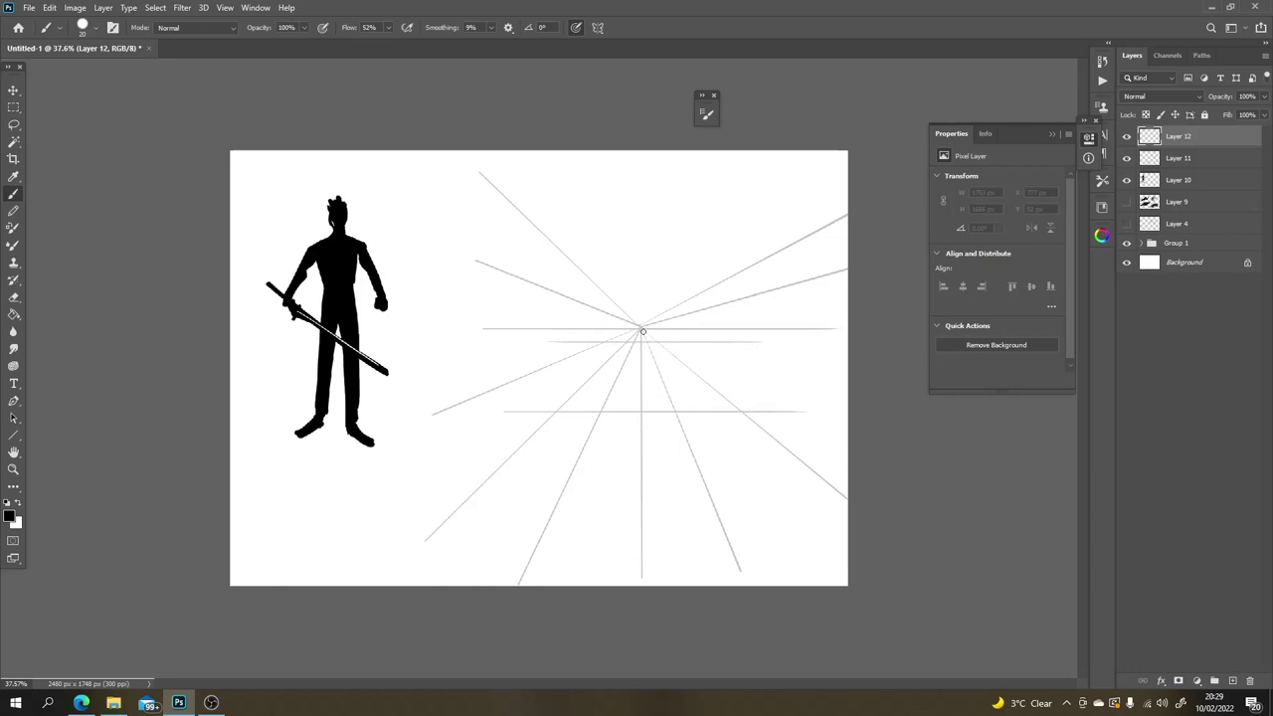
{"action": "left_click_drag", "start_coordinate": [641, 328], "coordinate": [683, 432]}
{"action": "left_click_drag", "start_coordinate": [661, 376], "coordinate": [688, 440]}
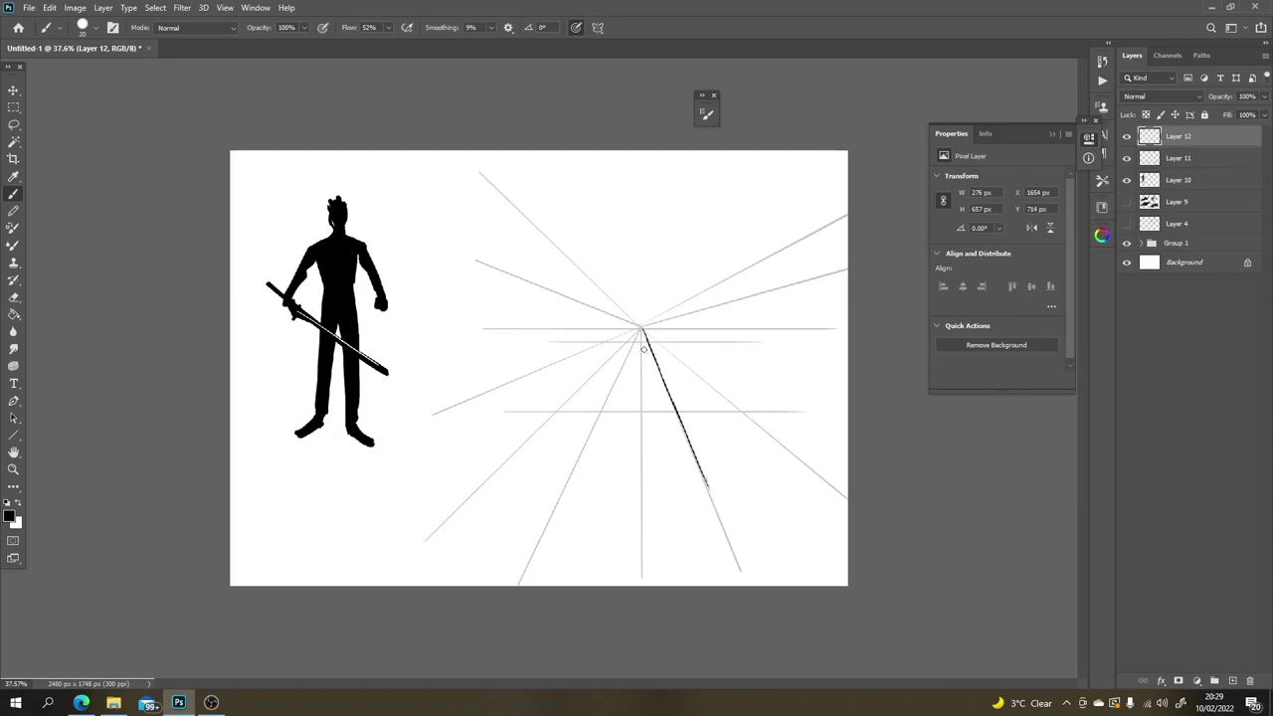
{"action": "left_click_drag", "start_coordinate": [640, 328], "coordinate": [595, 378]}
{"action": "key", "text": "ctrl+z"}
{"action": "left_click_drag", "start_coordinate": [640, 328], "coordinate": [501, 470]}
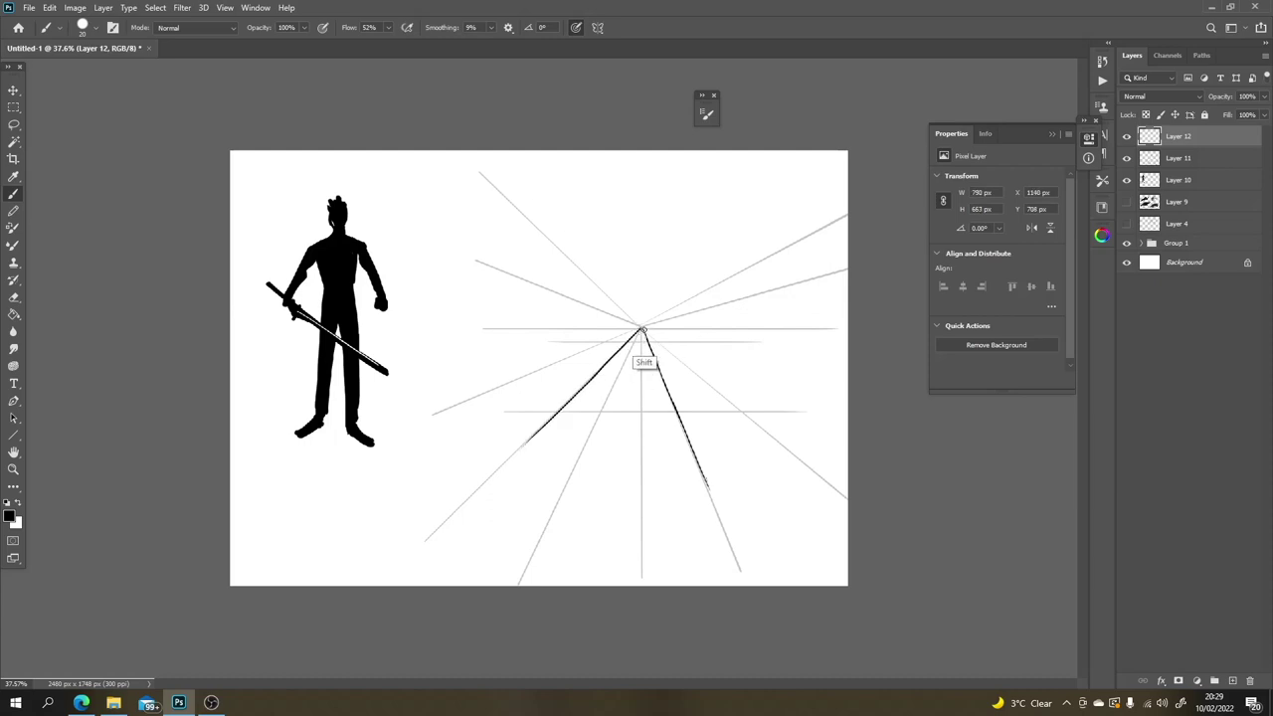
Step: Draw a box-shaped building in perspective right of the vanishing point, plus a short horizon segment between the point and the building
{"action": "left_click_drag", "start_coordinate": [642, 329], "coordinate": [778, 332]}
{"action": "key", "text": "ctrl+z"}
{"action": "left_click_drag", "start_coordinate": [671, 353], "coordinate": [673, 236]}
{"action": "mouse_move", "coordinate": [722, 393]}
{"action": "left_mouse_down"}
{"action": "mouse_move", "coordinate": [723, 207]}
{"action": "mouse_move", "coordinate": [703, 219]}
{"action": "mouse_move", "coordinate": [723, 206]}
{"action": "left_mouse_up"}
{"action": "left_click_drag", "start_coordinate": [669, 350], "coordinate": [722, 392]}
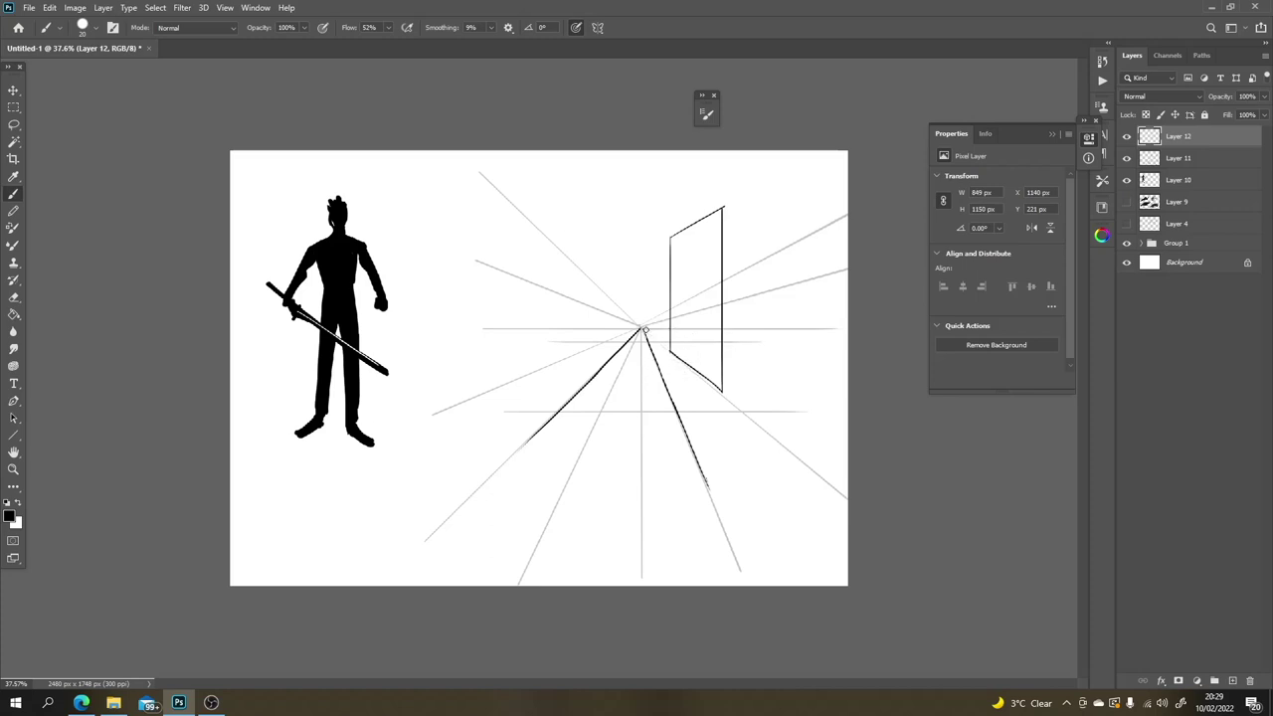
{"action": "left_click", "coordinate": [667, 329], "text": "shift"}
{"action": "left_click_drag", "start_coordinate": [721, 208], "coordinate": [859, 216]}
{"action": "left_click_drag", "start_coordinate": [727, 394], "coordinate": [898, 432]}
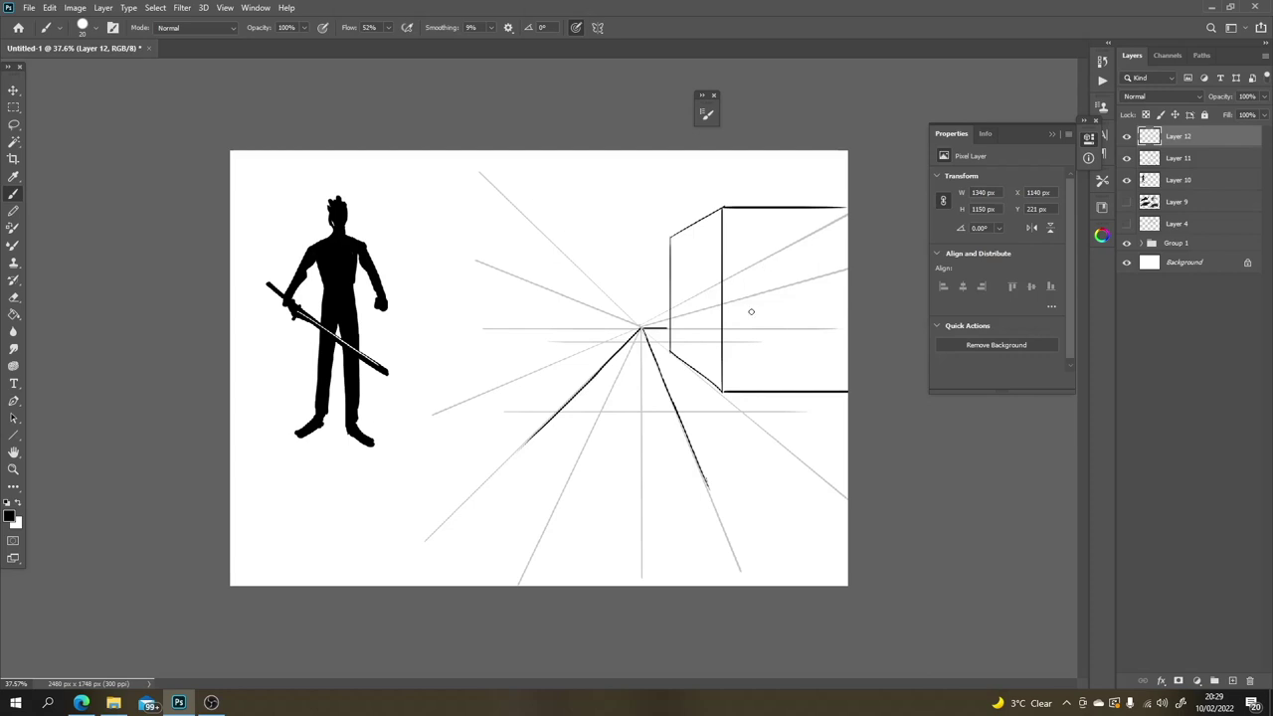
Step: Hide the faint guide-line layer and draw a black horizon line leftwards from the vanishing point
{"action": "left_click", "coordinate": [1127, 158]}
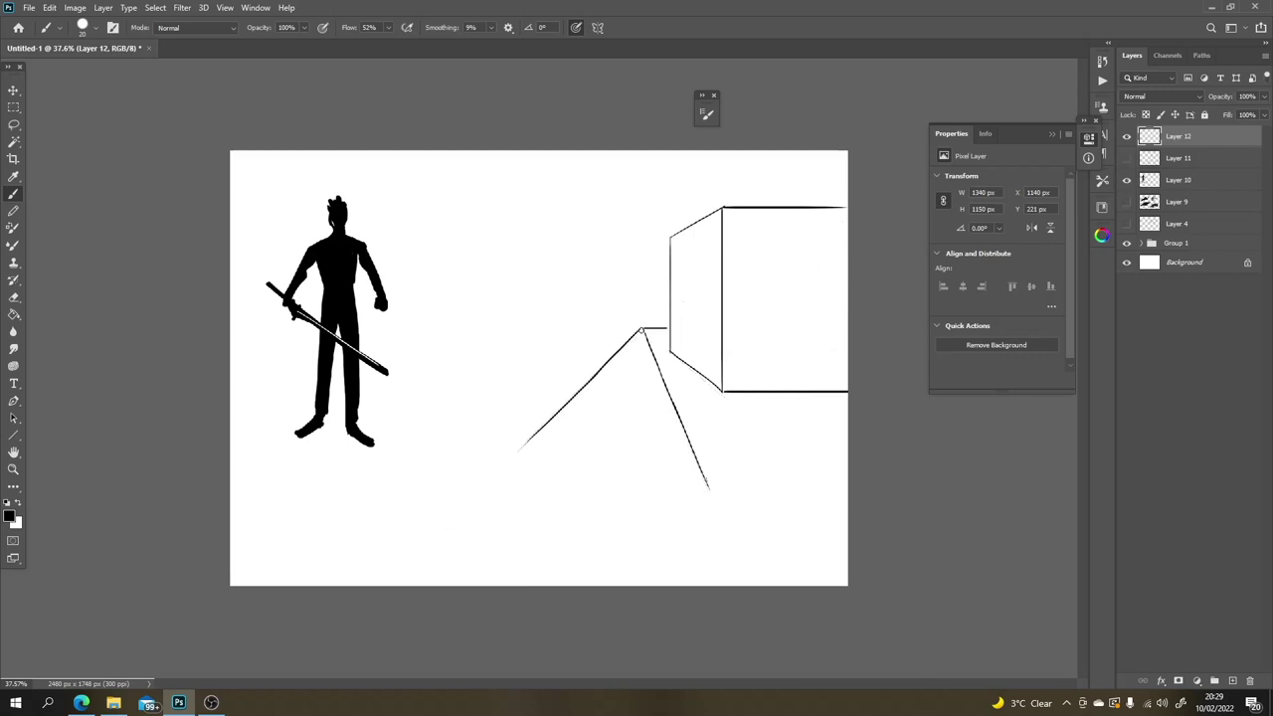
{"action": "left_click_drag", "start_coordinate": [641, 328], "coordinate": [496, 328]}
Step: Turn on vertical paint symmetry with its axis between the figure and the vanishing point, and try out a mirrored freehand stroke
{"action": "left_click", "coordinate": [597, 28]}
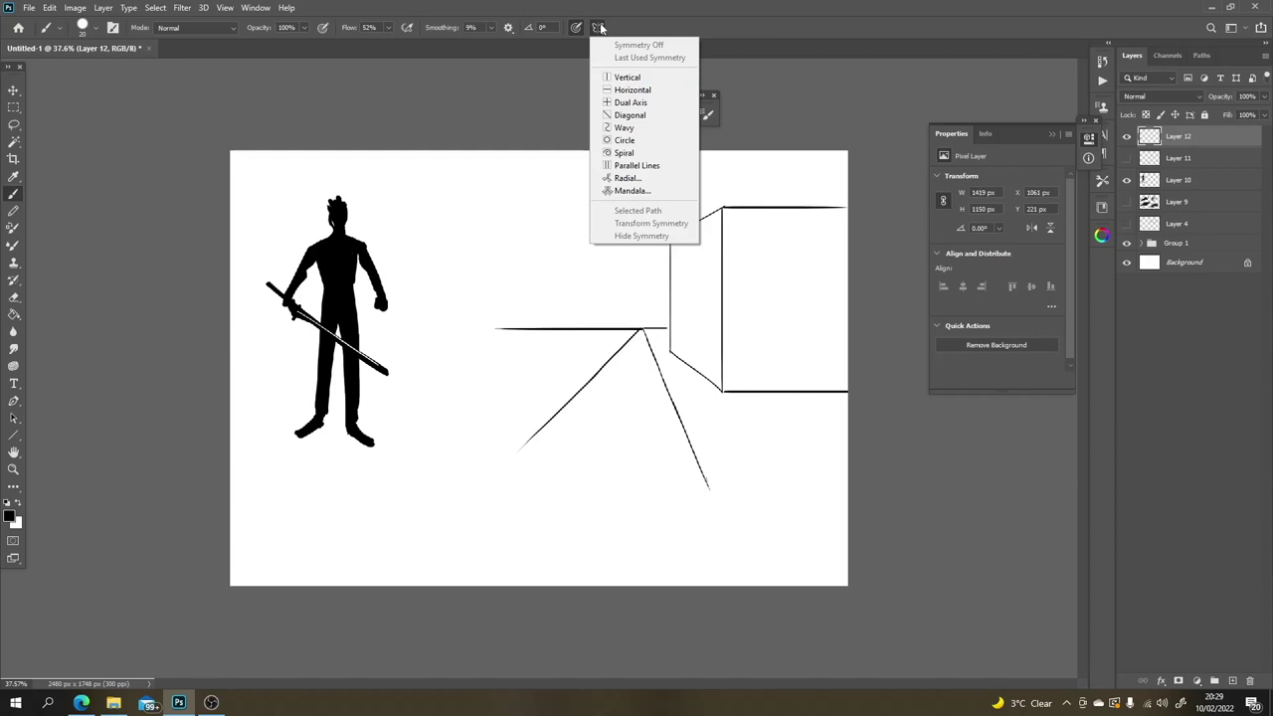
{"action": "left_click", "coordinate": [628, 78]}
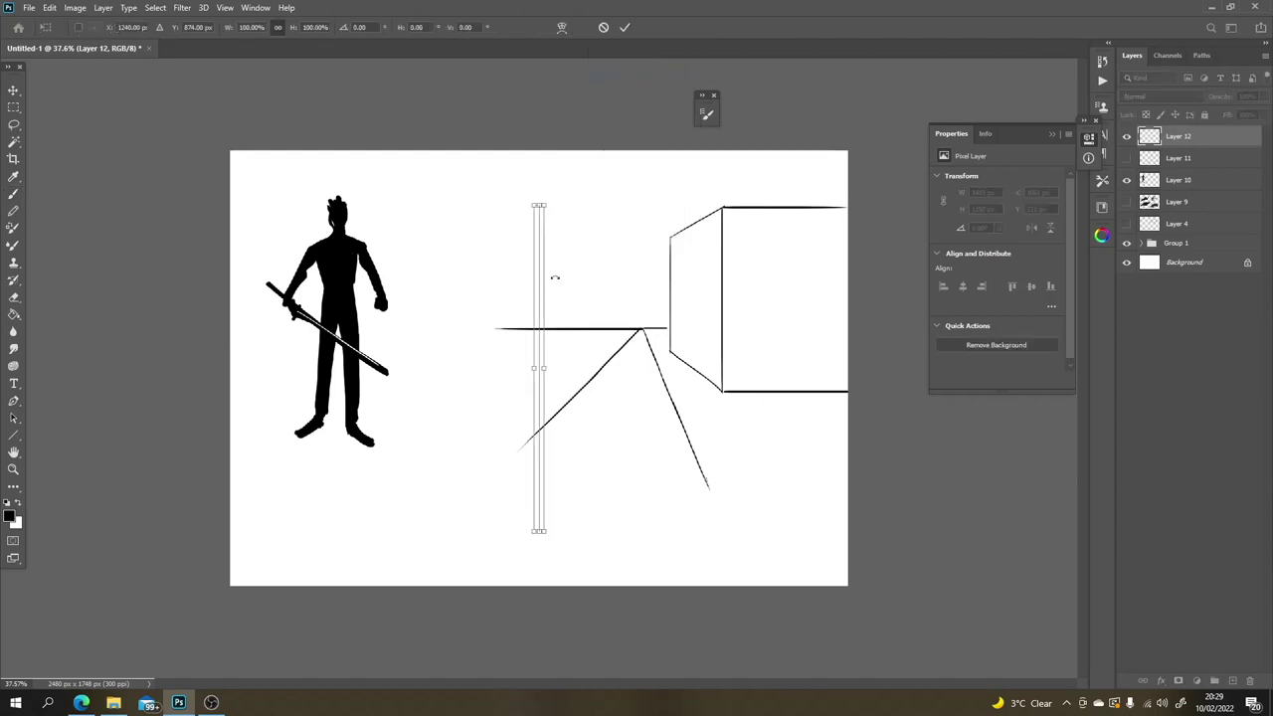
{"action": "left_click_drag", "start_coordinate": [540, 279], "coordinate": [535, 252]}
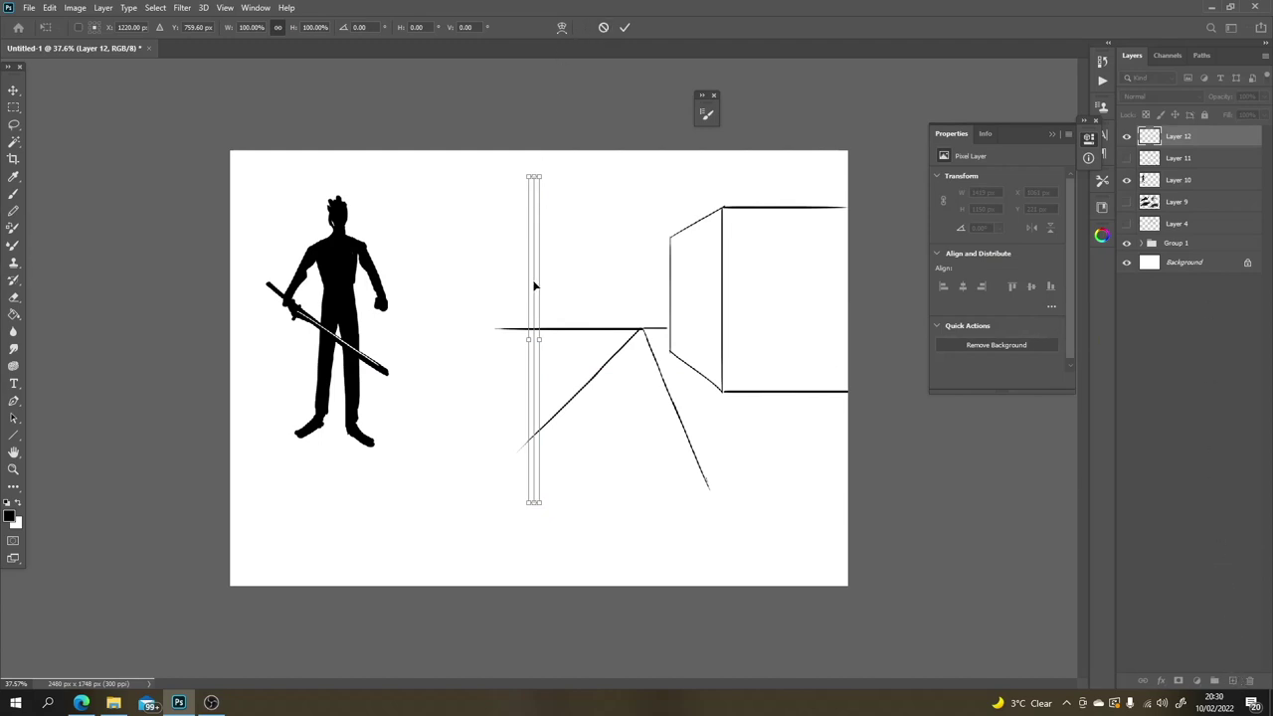
{"action": "key", "text": "Return"}
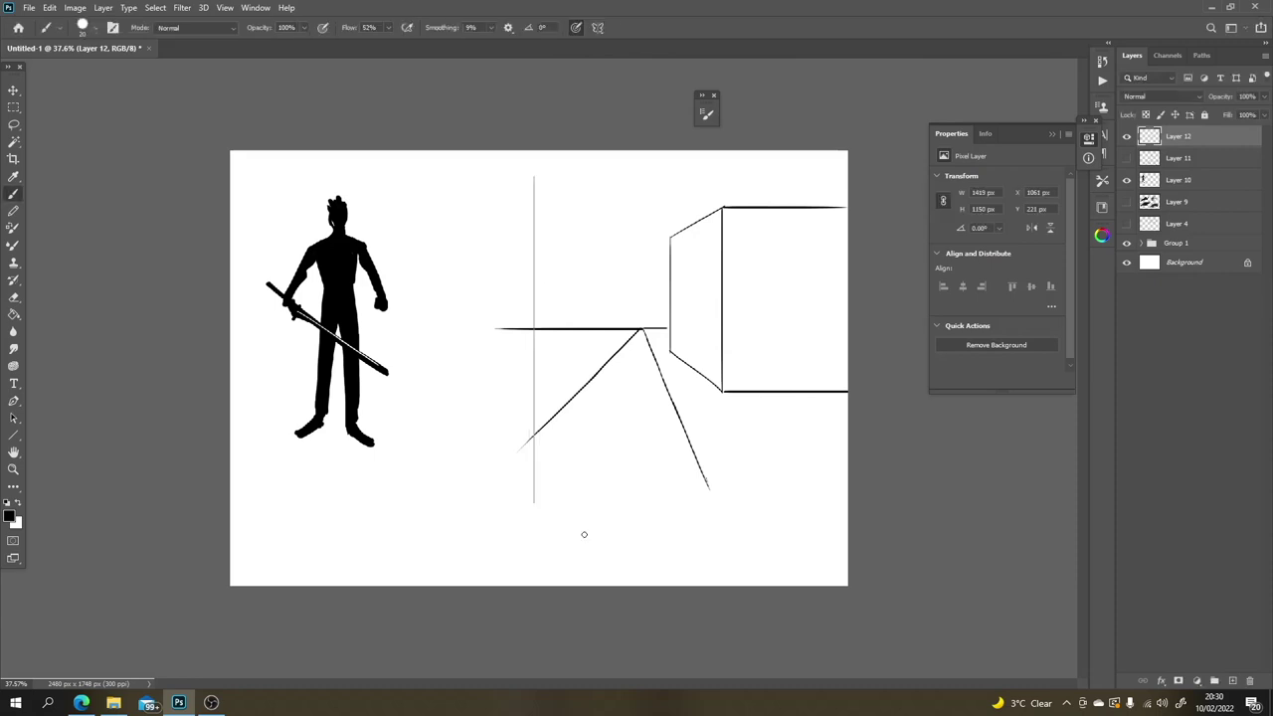
{"action": "mouse_move", "coordinate": [496, 211]}
{"action": "left_mouse_down"}
{"action": "mouse_move", "coordinate": [511, 283]}
{"action": "mouse_move", "coordinate": [590, 277]}
{"action": "left_mouse_up"}
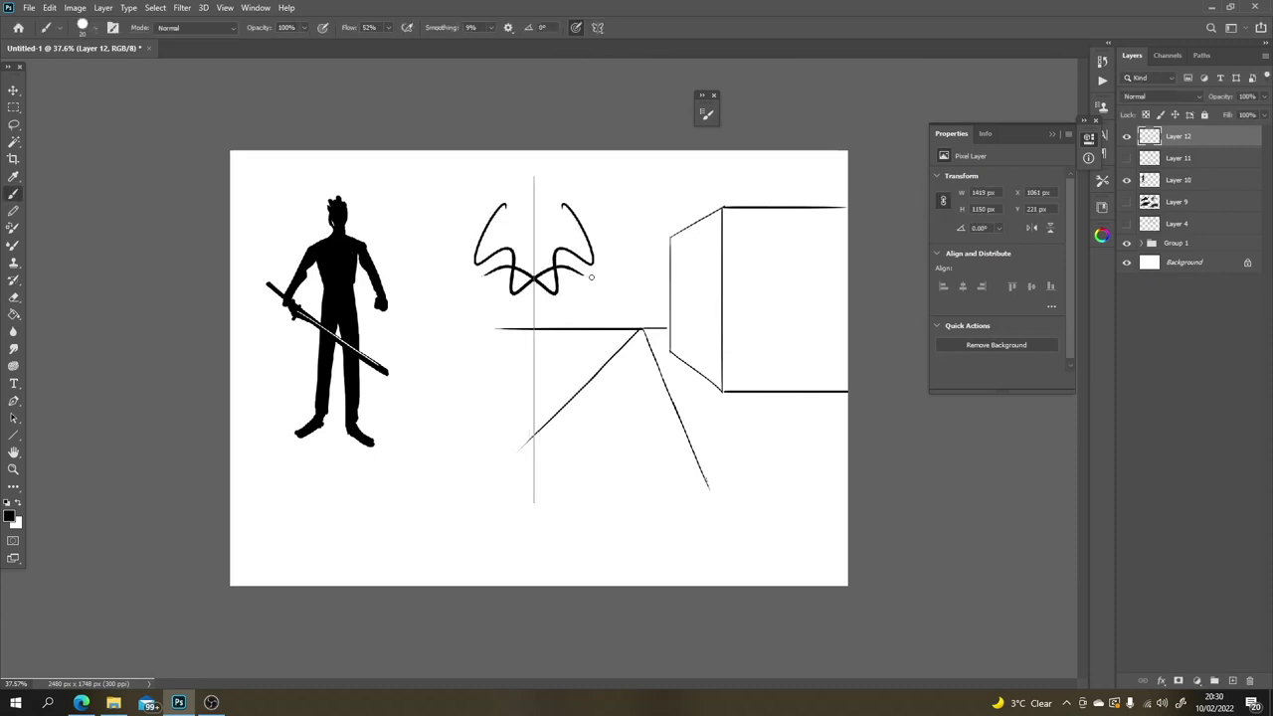
{"action": "key", "text": "ctrl+z"}
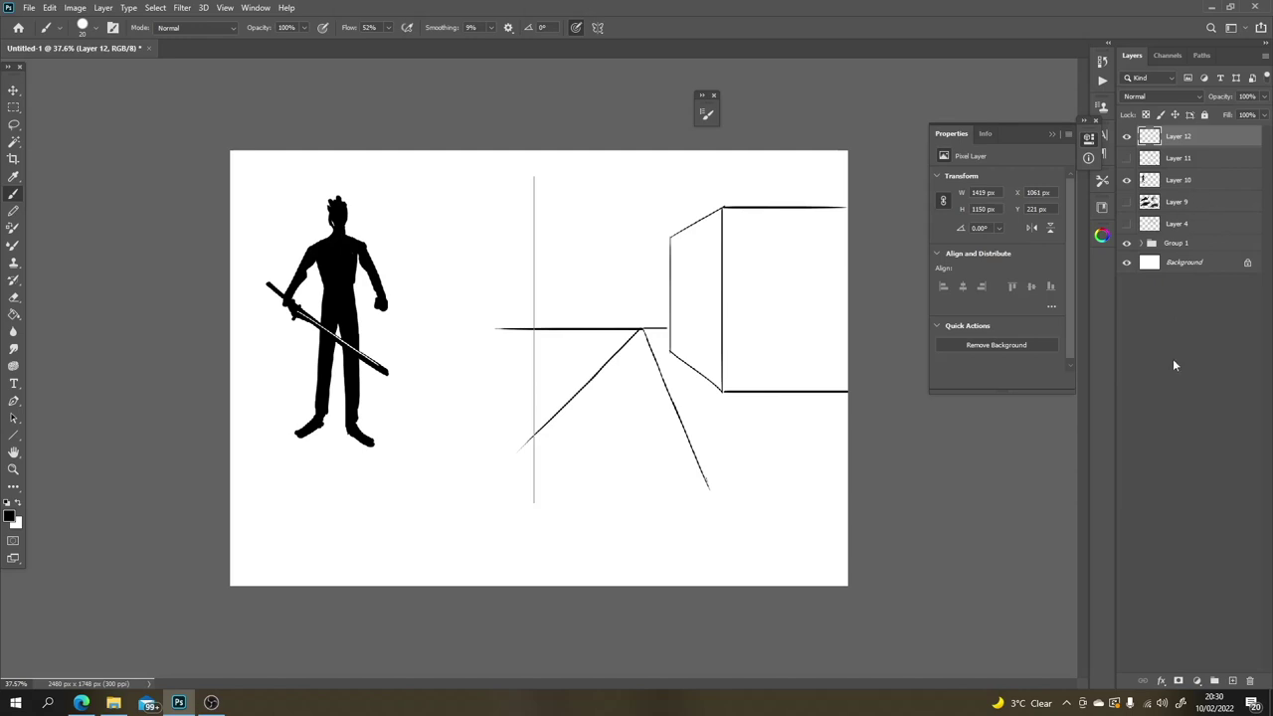
Step: On a new layer, draw a mirrored double-framed window centred on the symmetry axis and a small divided double panel below it
{"action": "left_click", "coordinate": [1232, 680]}
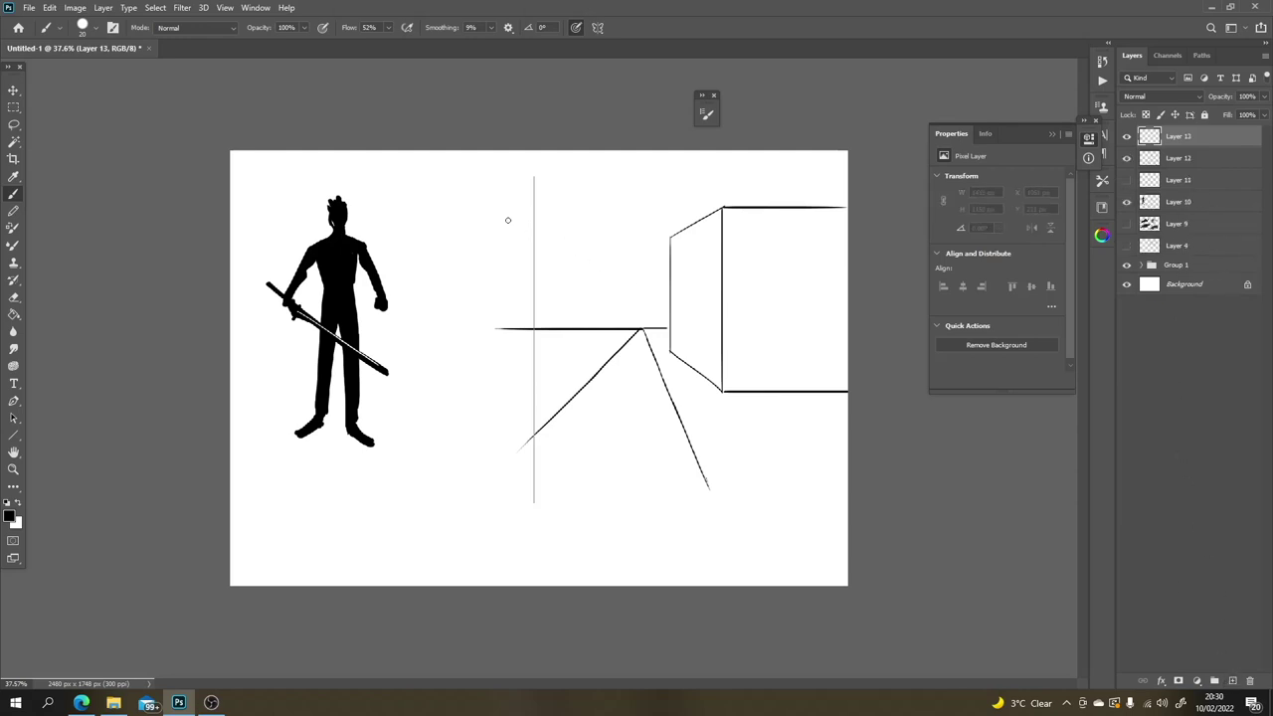
{"action": "mouse_move", "coordinate": [502, 209]}
{"action": "left_mouse_down"}
{"action": "mouse_move", "coordinate": [502, 244]}
{"action": "mouse_move", "coordinate": [531, 208]}
{"action": "mouse_move", "coordinate": [537, 245]}
{"action": "mouse_move", "coordinate": [540, 208]}
{"action": "mouse_move", "coordinate": [507, 212]}
{"action": "mouse_move", "coordinate": [508, 235]}
{"action": "mouse_move", "coordinate": [538, 240]}
{"action": "mouse_move", "coordinate": [514, 277]}
{"action": "mouse_move", "coordinate": [538, 249]}
{"action": "mouse_move", "coordinate": [555, 276]}
{"action": "left_mouse_up"}
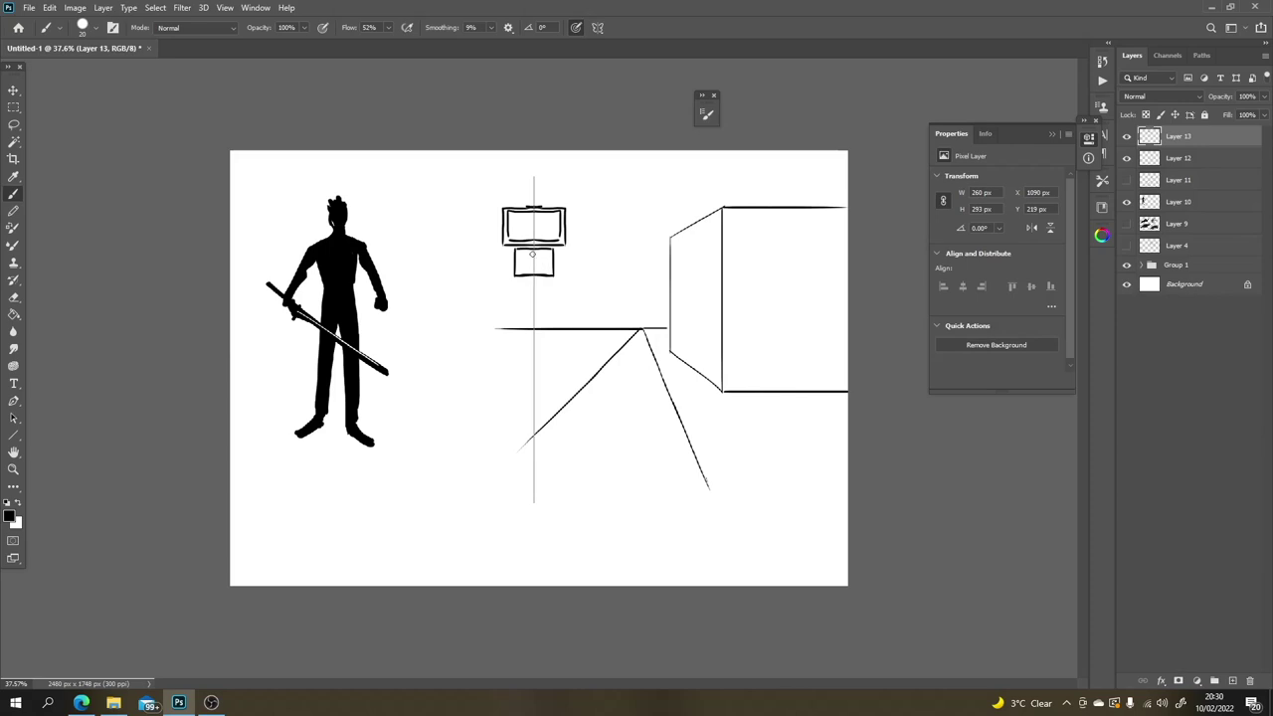
{"action": "left_click_drag", "start_coordinate": [532, 250], "coordinate": [532, 274]}
Step: Draw two mirrored square window frames with straight strokes on each side of the central window
{"action": "left_click_drag", "start_coordinate": [570, 241], "coordinate": [571, 210]}
{"action": "left_click", "coordinate": [601, 210], "text": "shift"}
{"action": "left_click", "coordinate": [601, 243], "text": "shift"}
{"action": "mouse_move", "coordinate": [570, 244]}
{"action": "left_mouse_down"}
{"action": "mouse_move", "coordinate": [608, 239]}
{"action": "mouse_move", "coordinate": [607, 210]}
{"action": "left_mouse_up"}
{"action": "left_click", "coordinate": [642, 210], "text": "shift"}
{"action": "left_click", "coordinate": [642, 243], "text": "shift"}
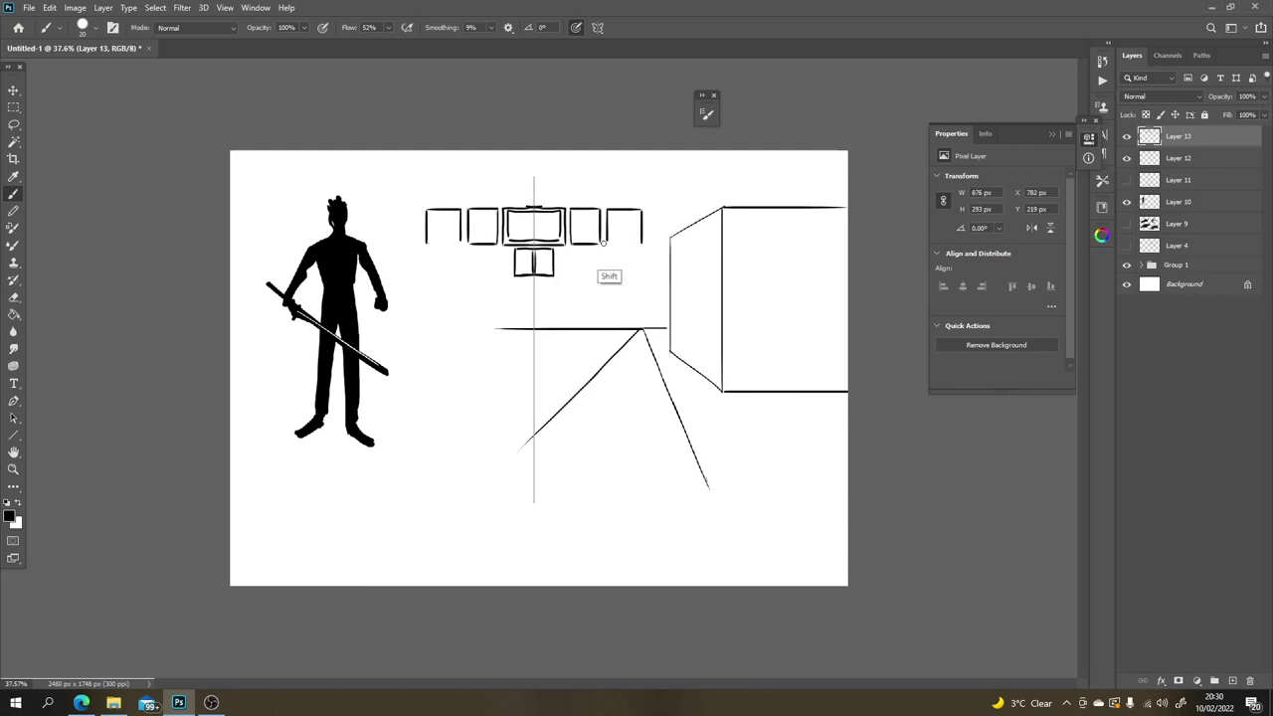
{"action": "left_click", "coordinate": [607, 243], "text": "shift"}
Step: Draw a wide rectangular panel with a horizontal bar beneath the square windows, mirrored on both sides of the small double panel
{"action": "left_click_drag", "start_coordinate": [565, 275], "coordinate": [564, 248]}
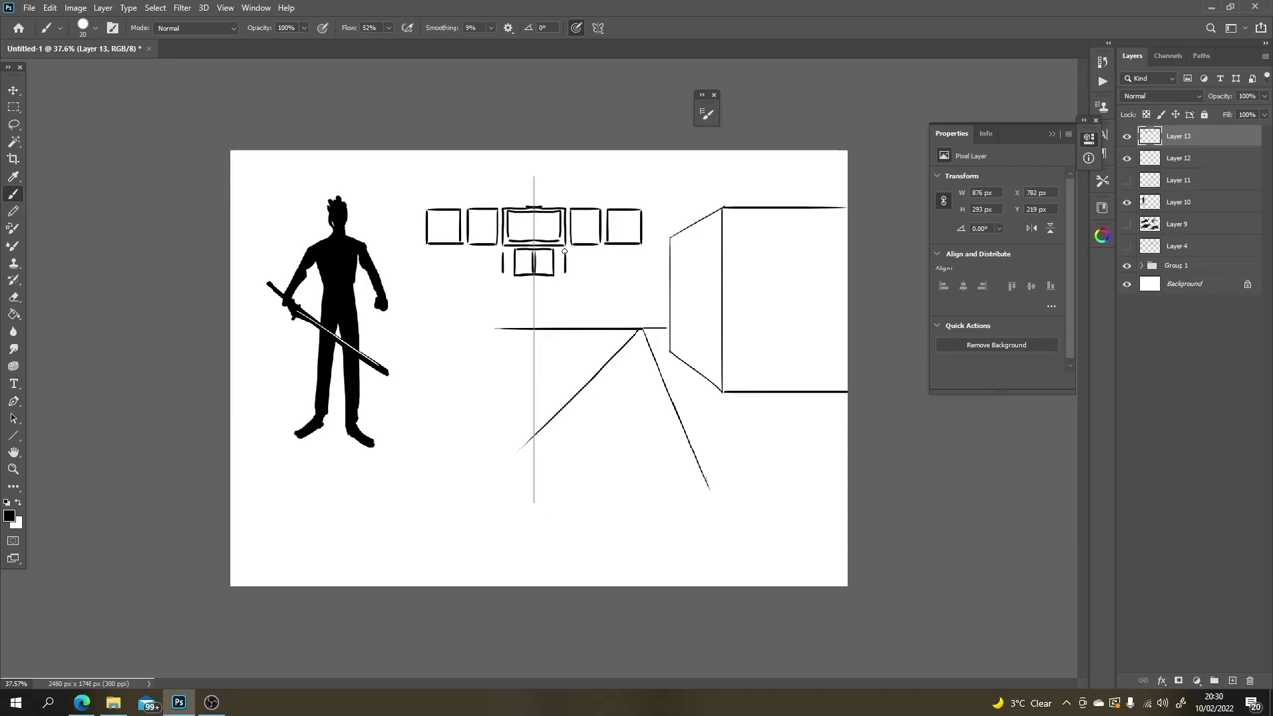
{"action": "left_click", "coordinate": [642, 249], "text": "shift"}
{"action": "left_click", "coordinate": [642, 276], "text": "shift"}
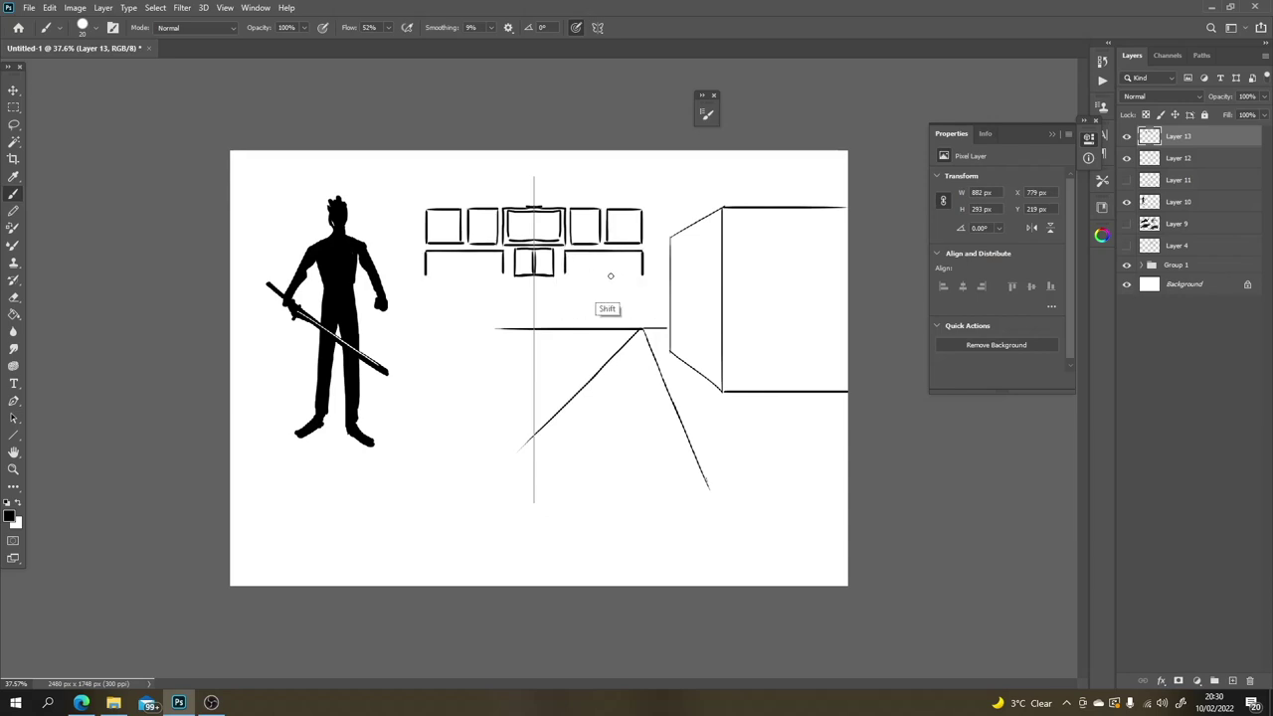
{"action": "left_click", "coordinate": [611, 275], "text": "shift"}
{"action": "left_click", "coordinate": [567, 258]}
{"action": "left_click", "coordinate": [642, 260], "text": "shift"}
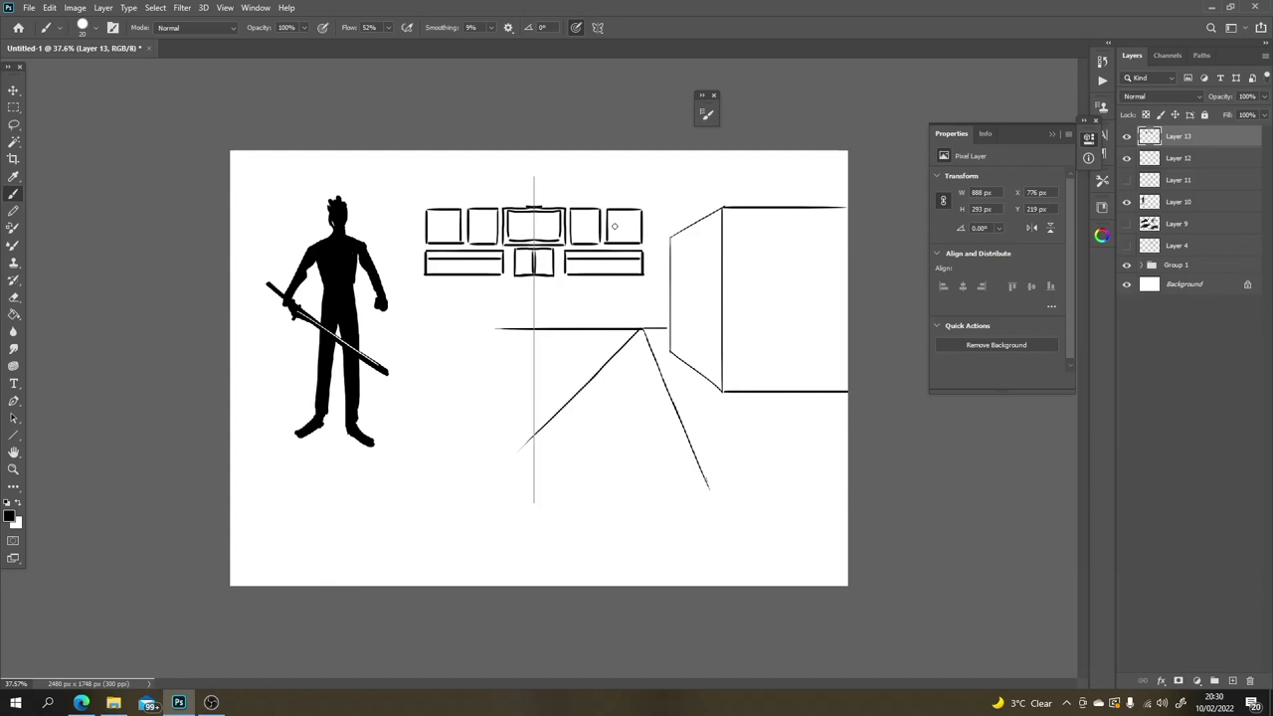
Step: Add a horizontal bar across each square side window and two vertical bars to each inner one
{"action": "left_click", "coordinate": [640, 226], "text": "shift"}
{"action": "left_click", "coordinate": [601, 224]}
{"action": "left_click", "coordinate": [571, 225], "text": "shift"}
{"action": "left_click", "coordinate": [576, 240], "text": "shift"}
{"action": "key", "text": "ctrl+z"}
{"action": "left_click", "coordinate": [579, 210]}
{"action": "left_click", "coordinate": [583, 242], "text": "shift"}
{"action": "left_click", "coordinate": [589, 210]}
{"action": "left_click", "coordinate": [588, 243], "text": "shift"}
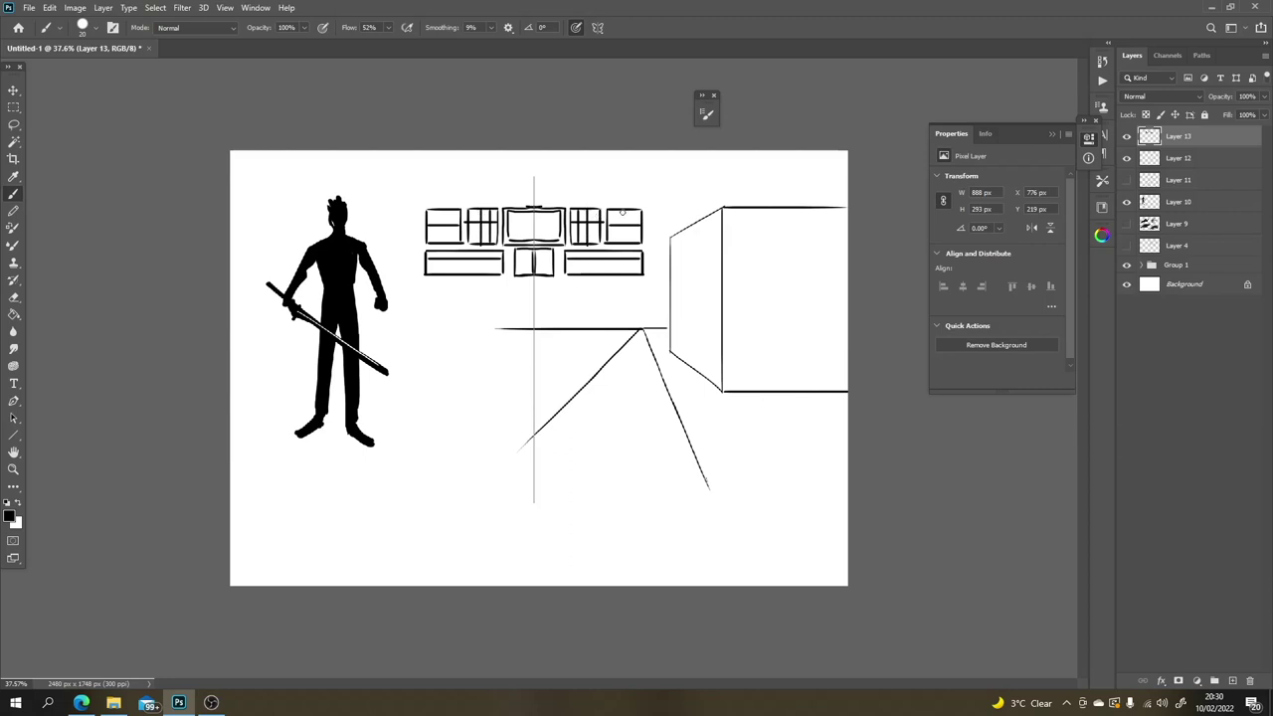
Step: Add two vertical bars to each outer square window and one vertical divider to each wide lower panel
{"action": "left_click", "coordinate": [618, 210]}
{"action": "left_click", "coordinate": [619, 242], "text": "shift"}
{"action": "left_click", "coordinate": [633, 210]}
{"action": "left_click", "coordinate": [633, 242], "text": "shift"}
{"action": "left_click", "coordinate": [605, 250]}
{"action": "left_click", "coordinate": [605, 274], "text": "shift"}
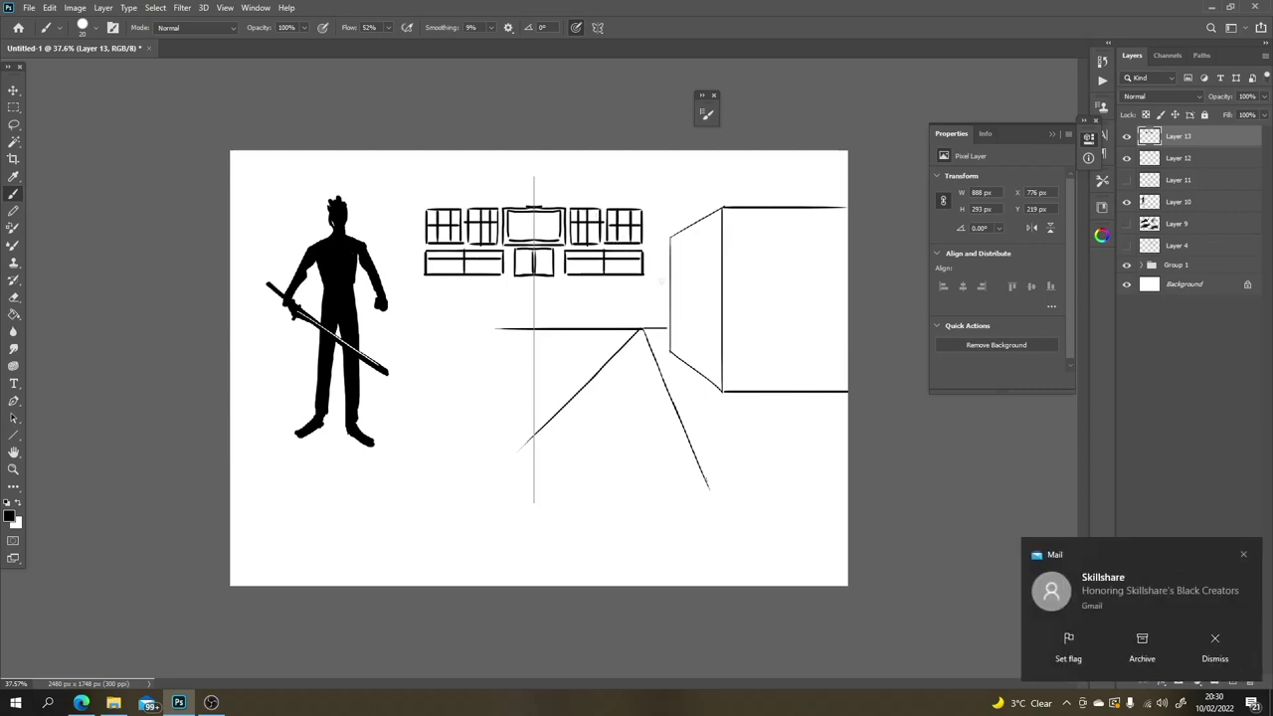
{"action": "left_click_drag", "start_coordinate": [668, 302], "coordinate": [715, 312]}
{"action": "left_click_drag", "start_coordinate": [678, 360], "coordinate": [693, 372]}
{"action": "key", "text": "ctrl+z"}
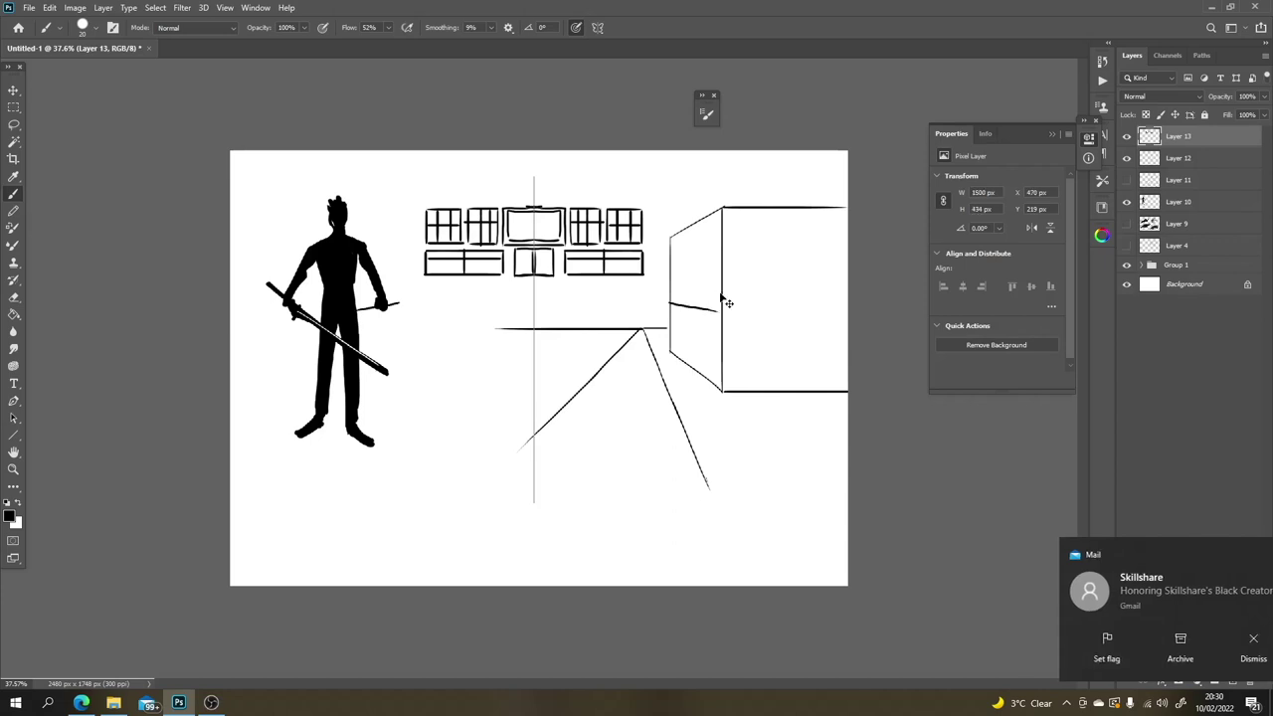
{"action": "key", "text": "ctrl+z"}
{"action": "left_click_drag", "start_coordinate": [670, 350], "coordinate": [780, 448]}
{"action": "key", "text": "ctrl+z"}
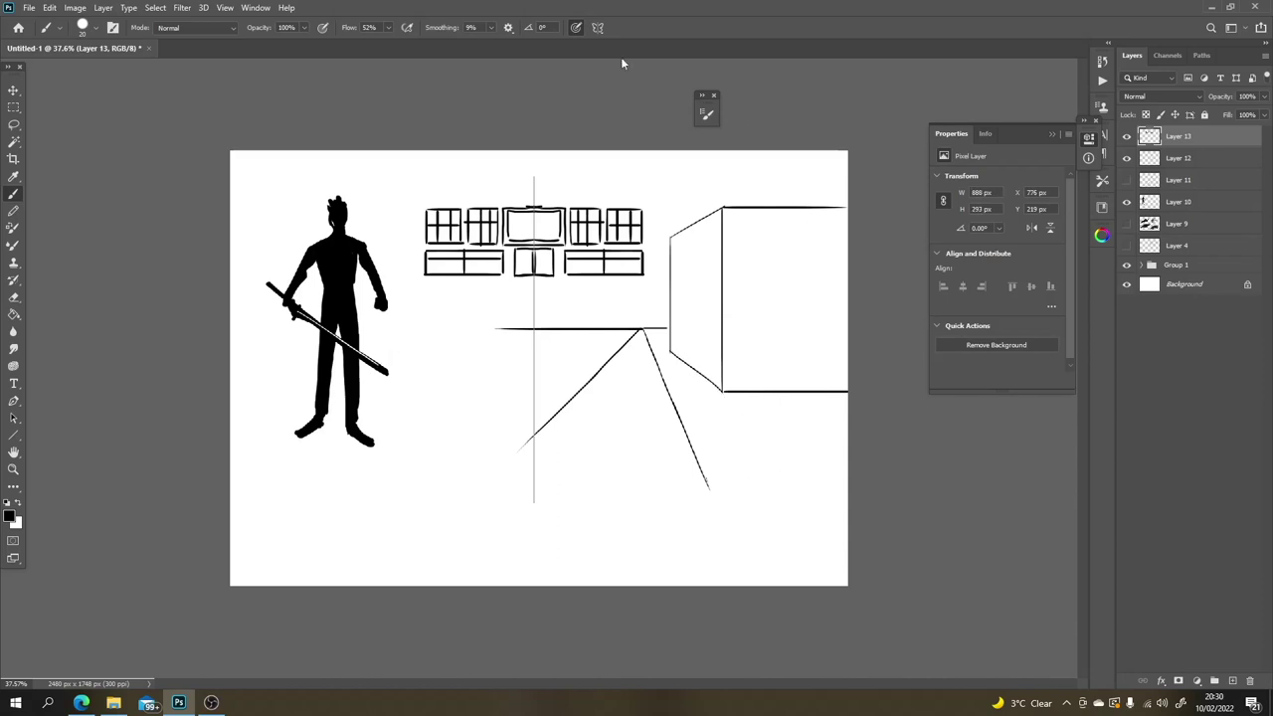
Step: Turn off paint symmetry and show the faint guide-line layer again
{"action": "left_click", "coordinate": [599, 27]}
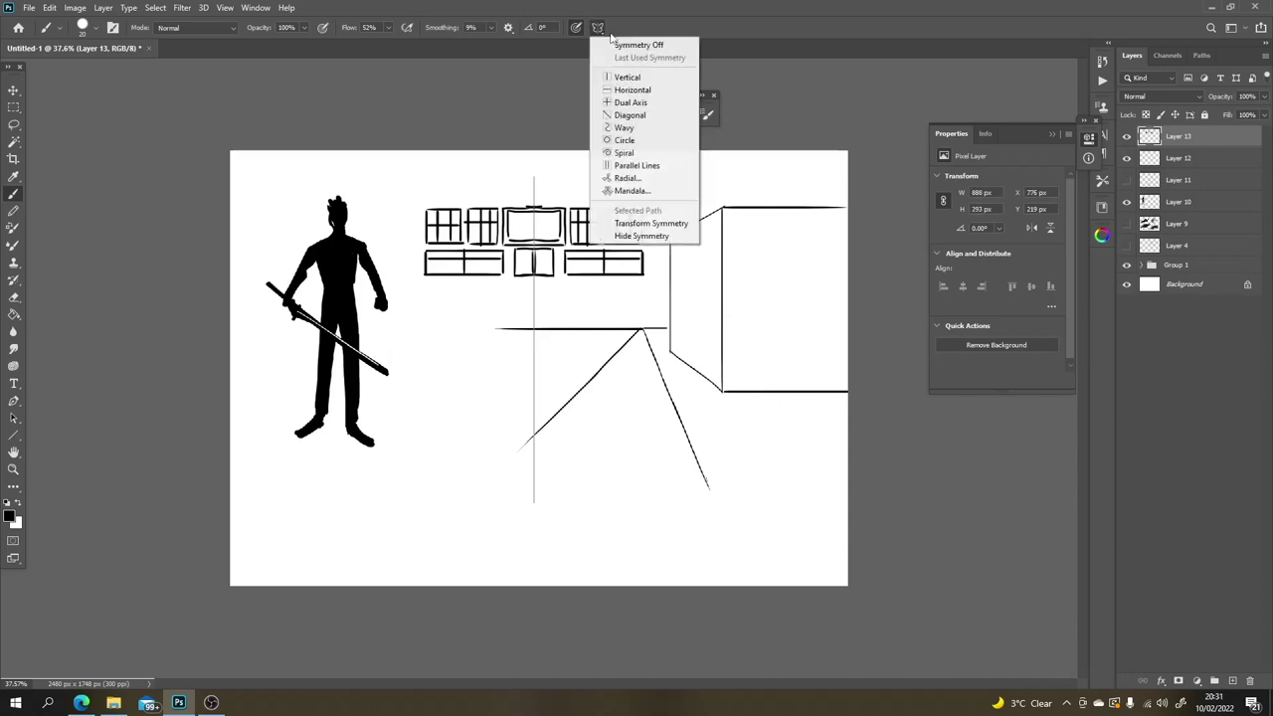
{"action": "left_click", "coordinate": [621, 45]}
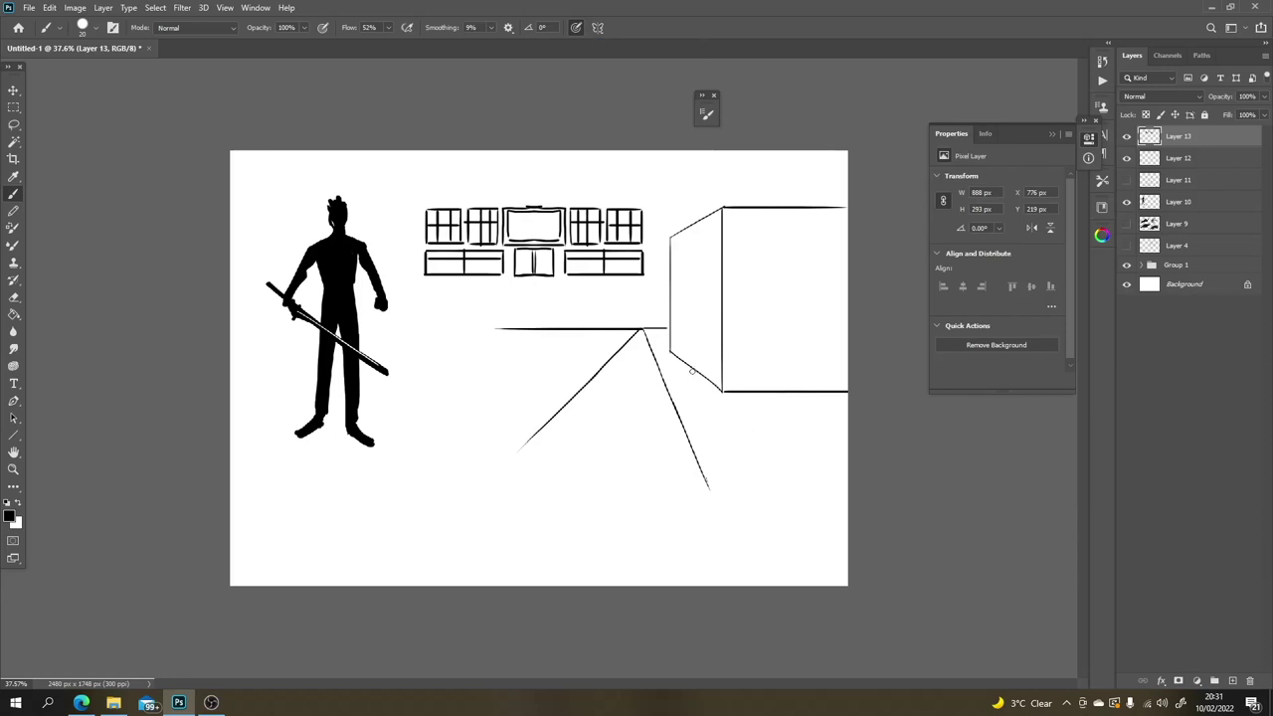
{"action": "left_click", "coordinate": [1126, 179]}
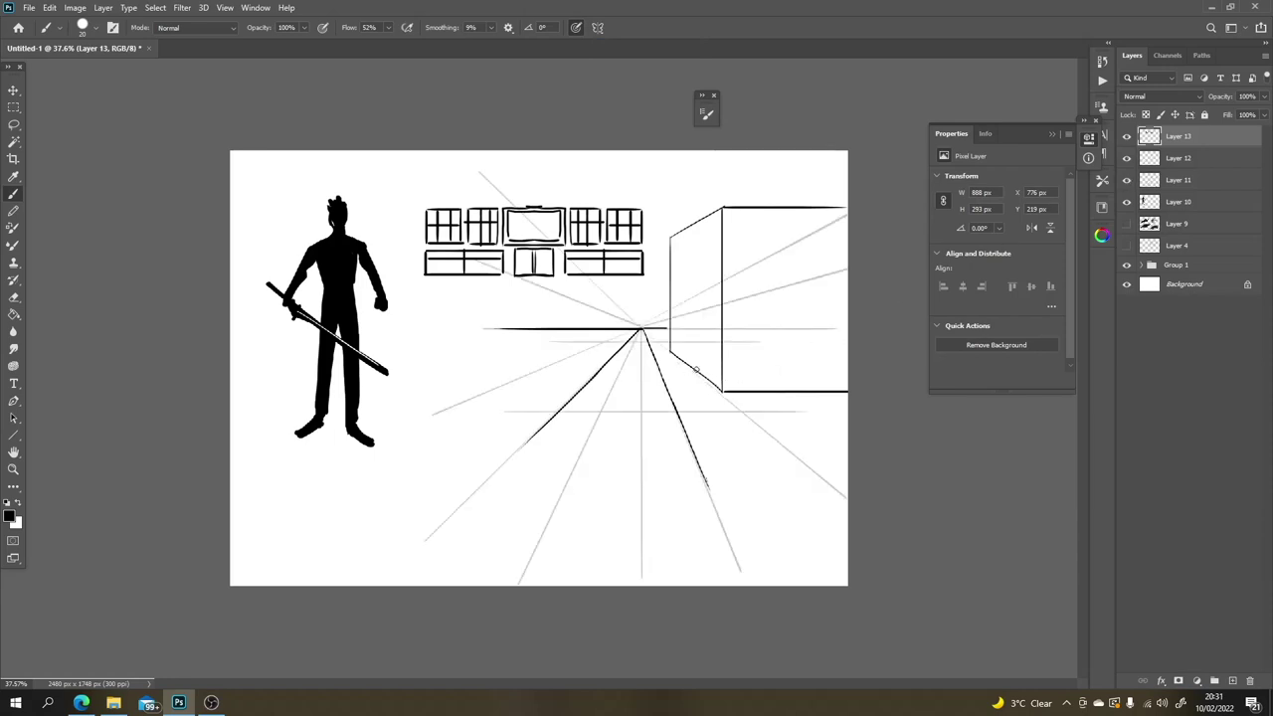
{"action": "mouse_move", "coordinate": [671, 353]}
{"action": "left_mouse_down"}
{"action": "mouse_move", "coordinate": [802, 462]}
{"action": "mouse_move", "coordinate": [786, 179]}
{"action": "left_mouse_up"}
{"action": "key", "text": "e"}
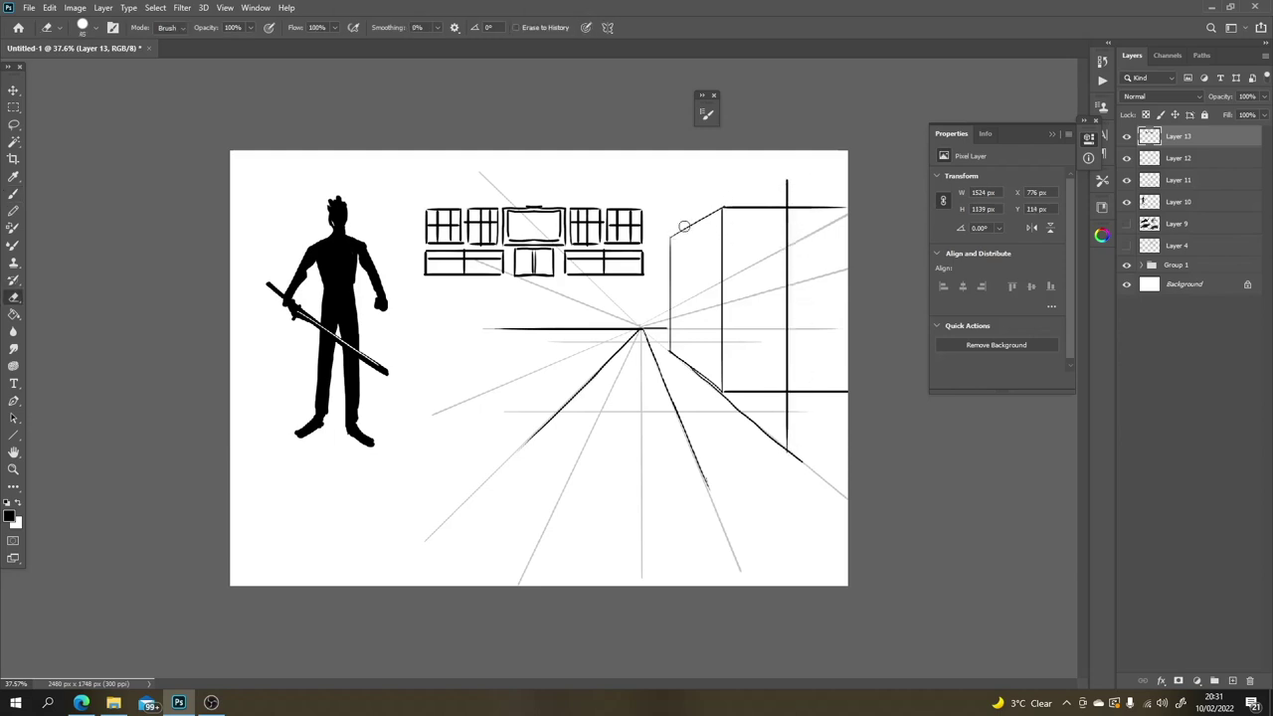
{"action": "left_click", "coordinate": [1130, 137]}
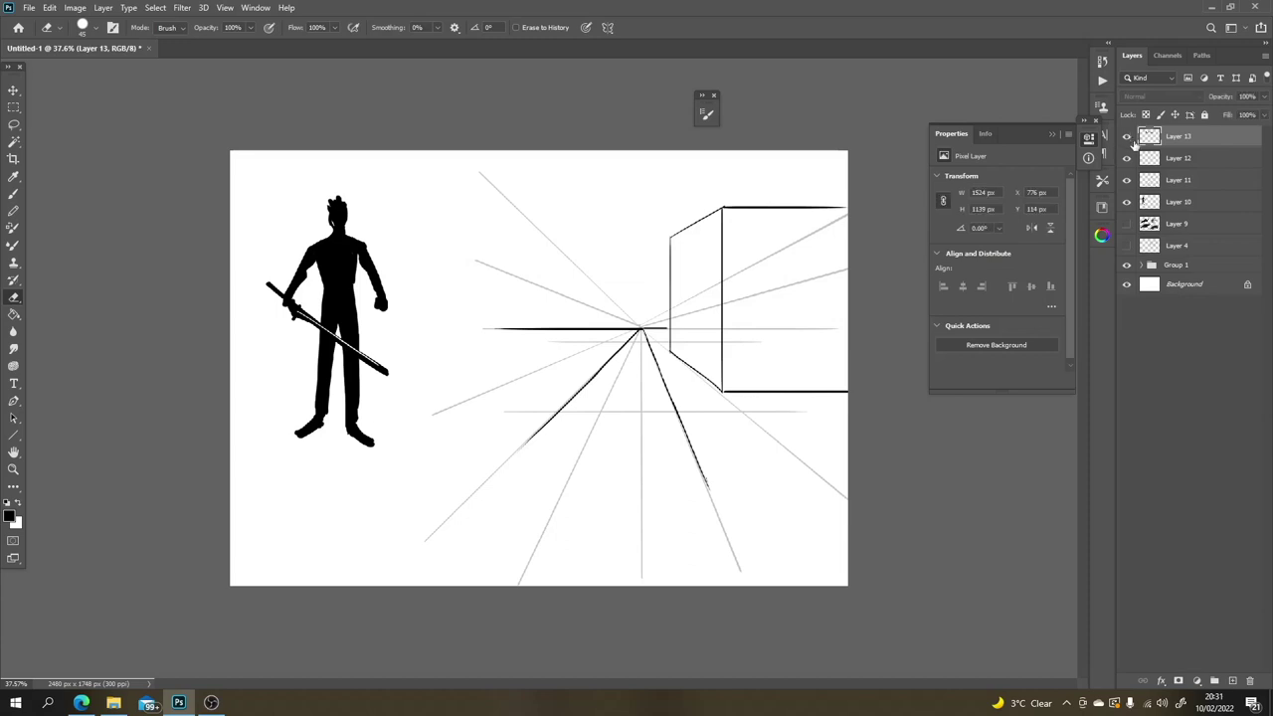
{"action": "left_click", "coordinate": [1130, 137]}
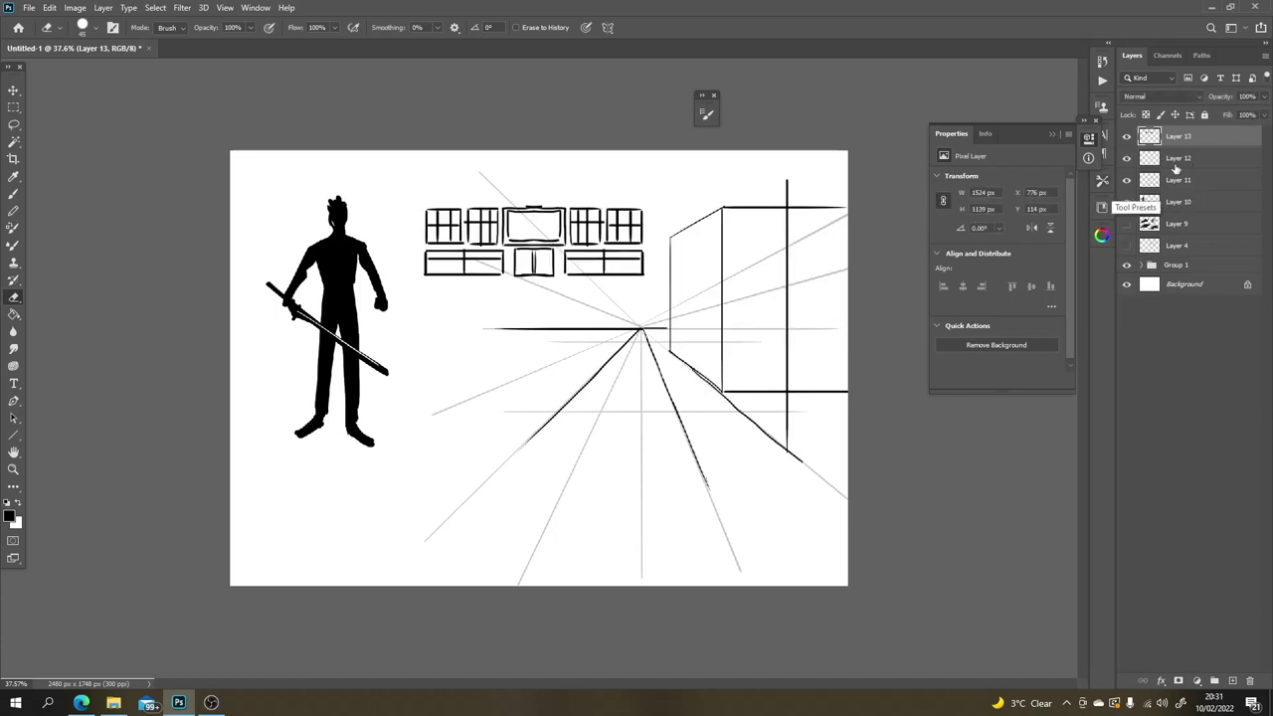
{"action": "key", "text": "ctrl+z"}
{"action": "key", "text": "ctrl+z"}
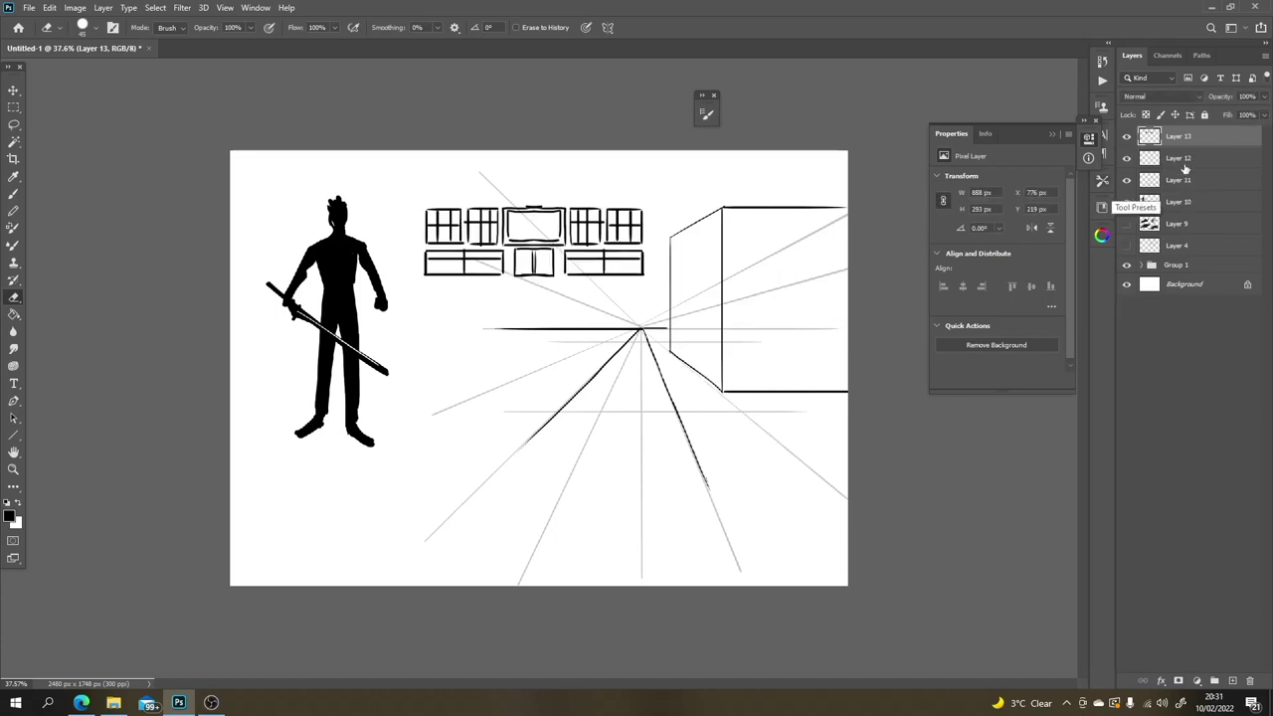
Step: On Layer 12, erase the box's upper edges, its front corner vertical and the horizontal bottom edge
{"action": "left_click", "coordinate": [1179, 159]}
{"action": "left_click", "coordinate": [1126, 158]}
{"action": "left_click", "coordinate": [1126, 158]}
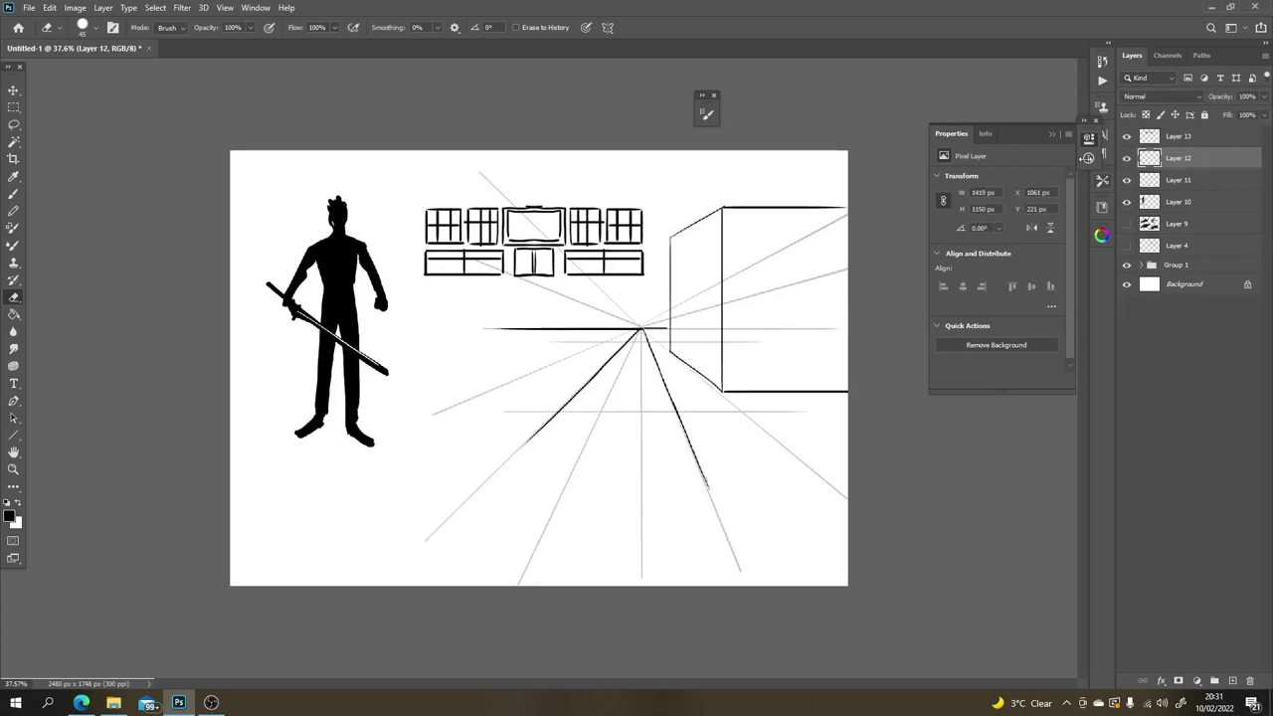
{"action": "mouse_move", "coordinate": [674, 236]}
{"action": "left_mouse_down"}
{"action": "mouse_move", "coordinate": [736, 196]}
{"action": "mouse_move", "coordinate": [696, 219]}
{"action": "mouse_move", "coordinate": [733, 199]}
{"action": "mouse_move", "coordinate": [778, 203]}
{"action": "left_mouse_up"}
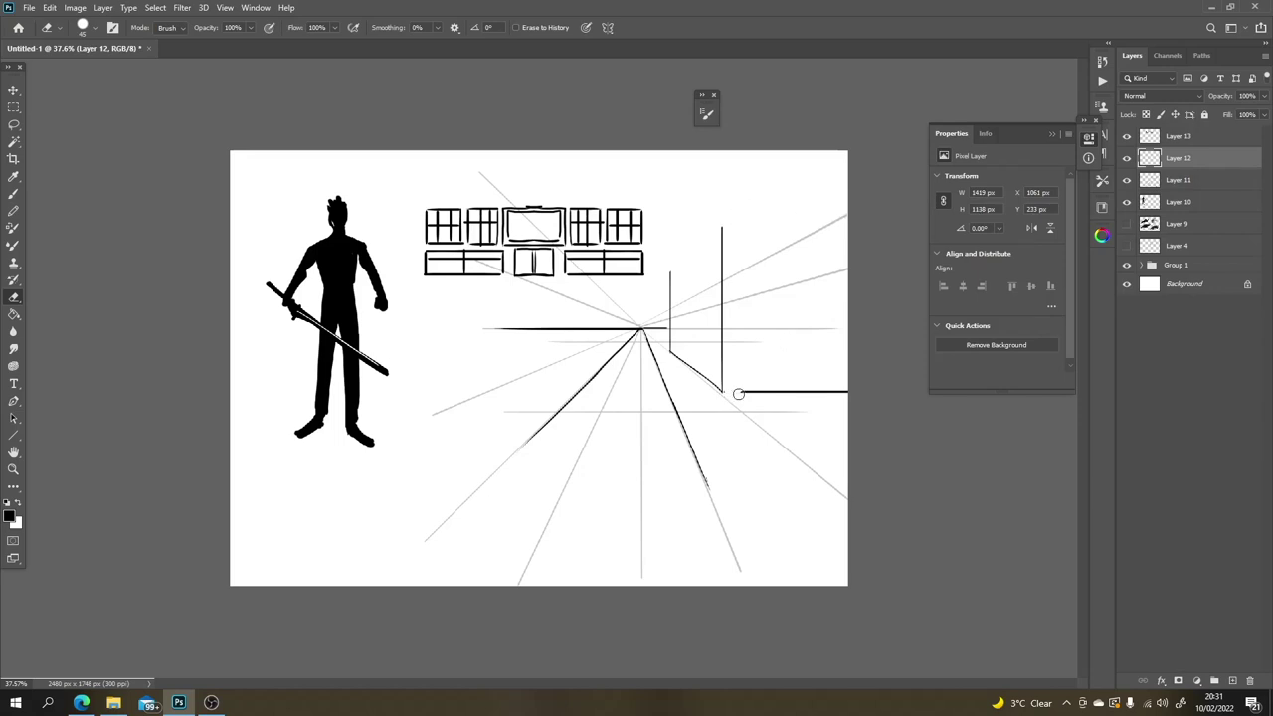
{"action": "mouse_move", "coordinate": [737, 393]}
{"action": "left_mouse_down"}
{"action": "mouse_move", "coordinate": [848, 396]}
{"action": "mouse_move", "coordinate": [762, 395]}
{"action": "mouse_move", "coordinate": [727, 257]}
{"action": "mouse_move", "coordinate": [711, 359]}
{"action": "mouse_move", "coordinate": [729, 335]}
{"action": "mouse_move", "coordinate": [744, 414]}
{"action": "left_mouse_up"}
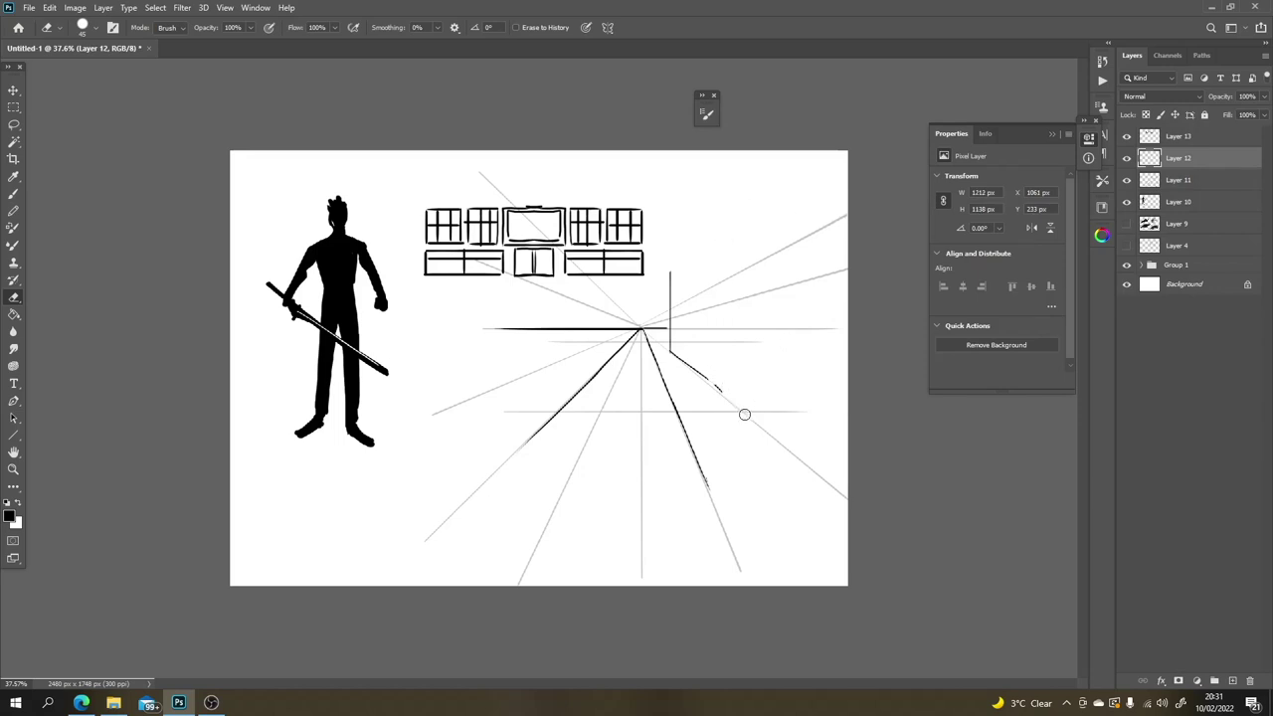
Step: Redraw the box as a longer building wall along the converging guides, extend its front edges to the canvas edge and trim the far vertical
{"action": "key", "text": "b"}
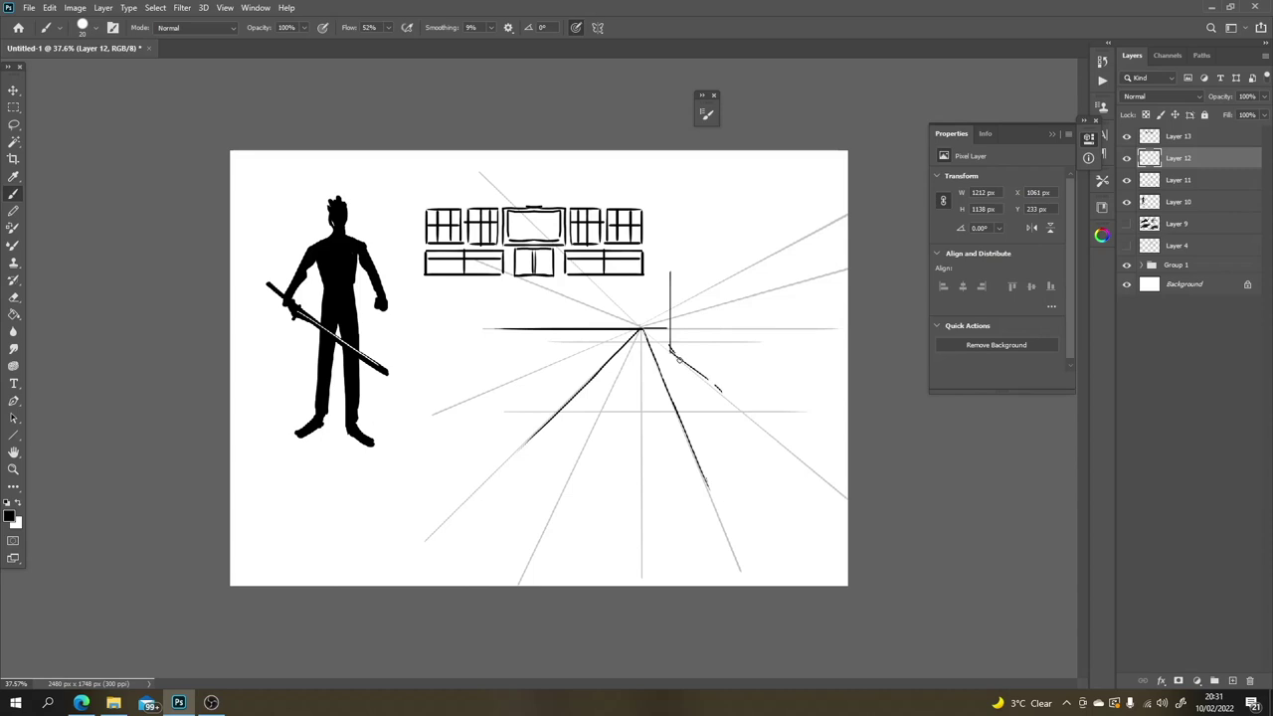
{"action": "mouse_move", "coordinate": [678, 359]}
{"action": "left_mouse_down"}
{"action": "mouse_move", "coordinate": [805, 463]}
{"action": "mouse_move", "coordinate": [813, 236]}
{"action": "left_mouse_up"}
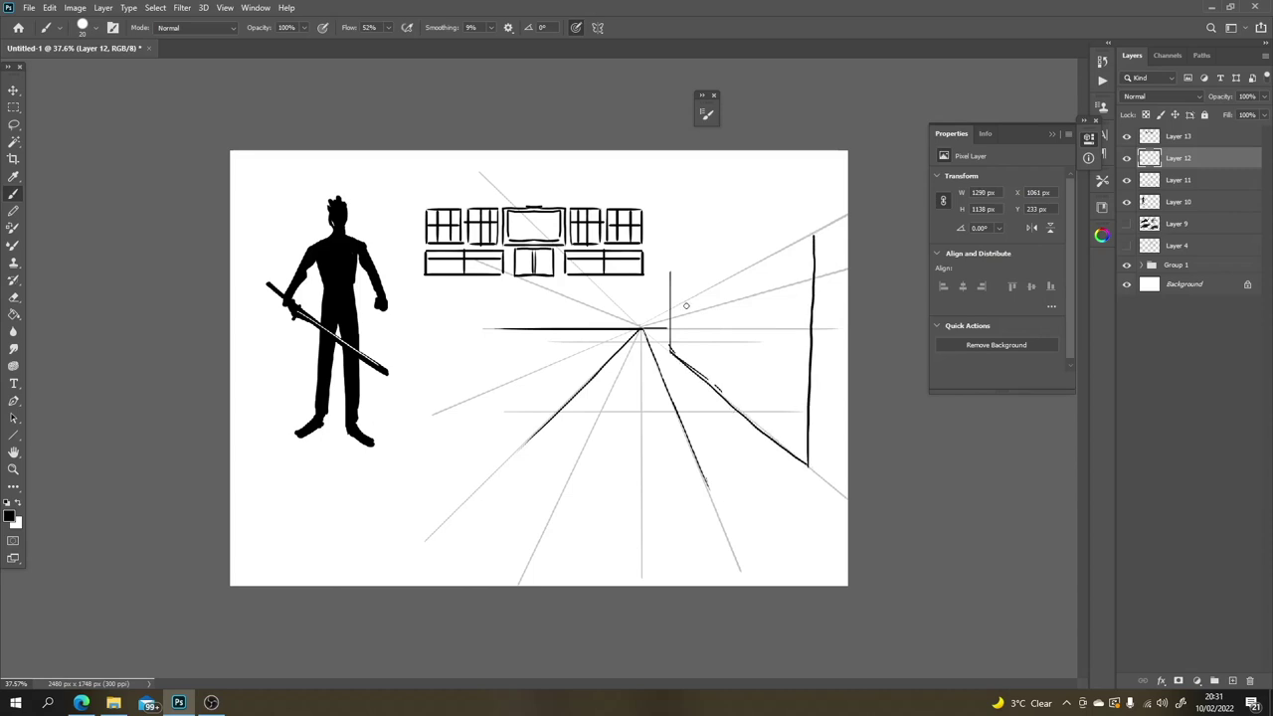
{"action": "mouse_move", "coordinate": [675, 305]}
{"action": "left_mouse_down"}
{"action": "mouse_move", "coordinate": [815, 234]}
{"action": "mouse_move", "coordinate": [848, 232]}
{"action": "left_mouse_up"}
{"action": "left_click_drag", "start_coordinate": [810, 463], "coordinate": [851, 464]}
{"action": "key", "text": "e"}
{"action": "mouse_move", "coordinate": [670, 274]}
{"action": "left_mouse_down"}
{"action": "mouse_move", "coordinate": [659, 292]}
{"action": "mouse_move", "coordinate": [671, 307]}
{"action": "left_mouse_up"}
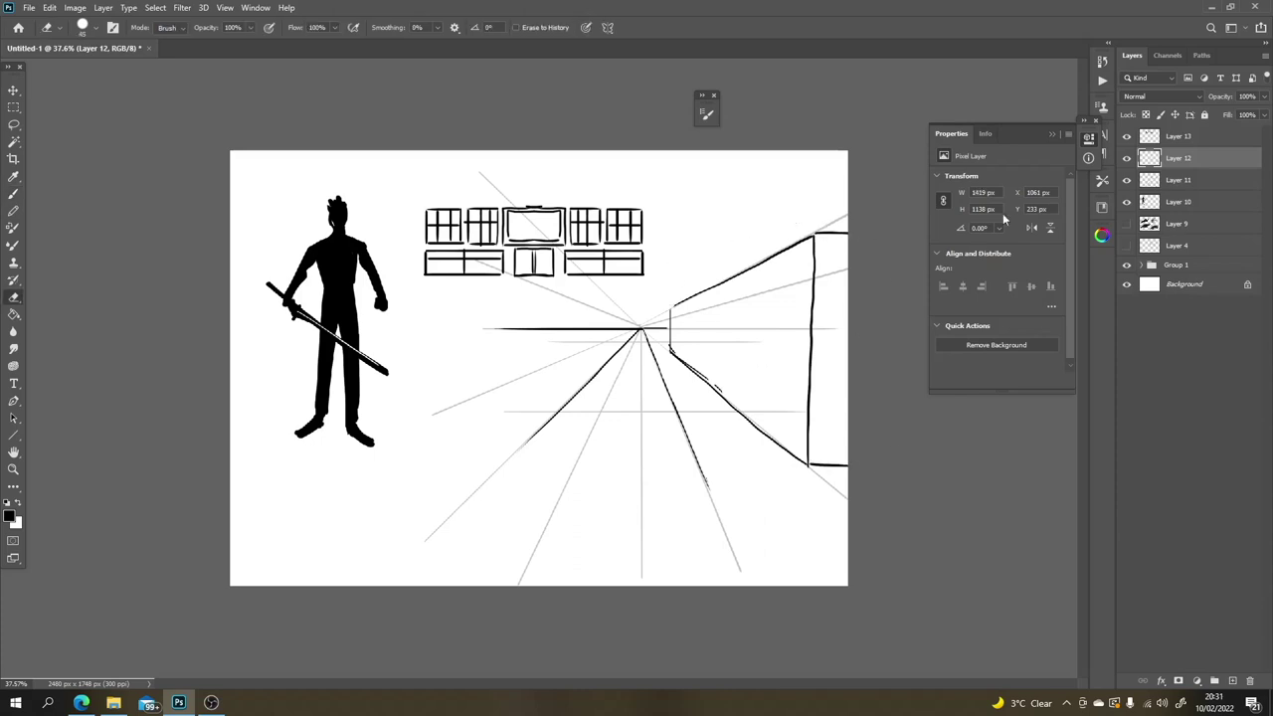
Step: Make Layer 13 active and toggle its visibility to check that it holds the window facade
{"action": "left_click", "coordinate": [1136, 137]}
{"action": "left_click", "coordinate": [1128, 136]}
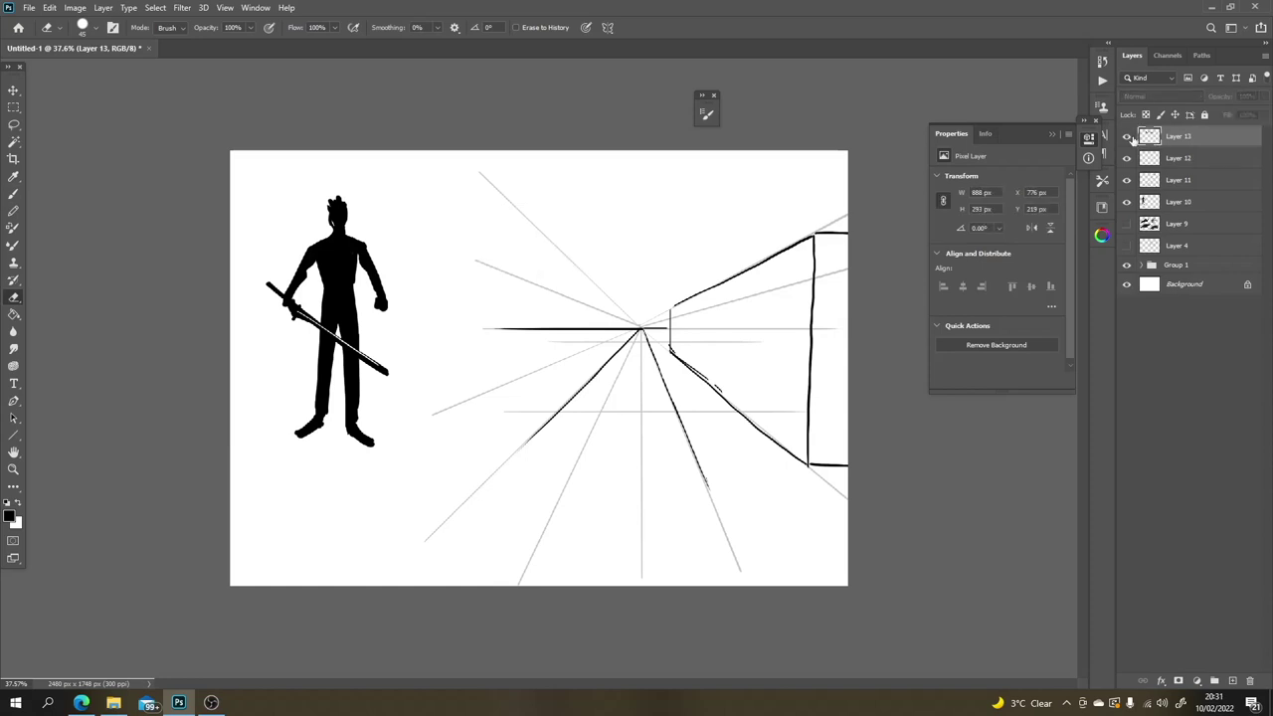
{"action": "left_click", "coordinate": [1127, 137]}
Step: Try to move the window facade onto the building wall and distort its corners to follow the perspective, then undo the transform
{"action": "key", "text": "ctrl+t"}
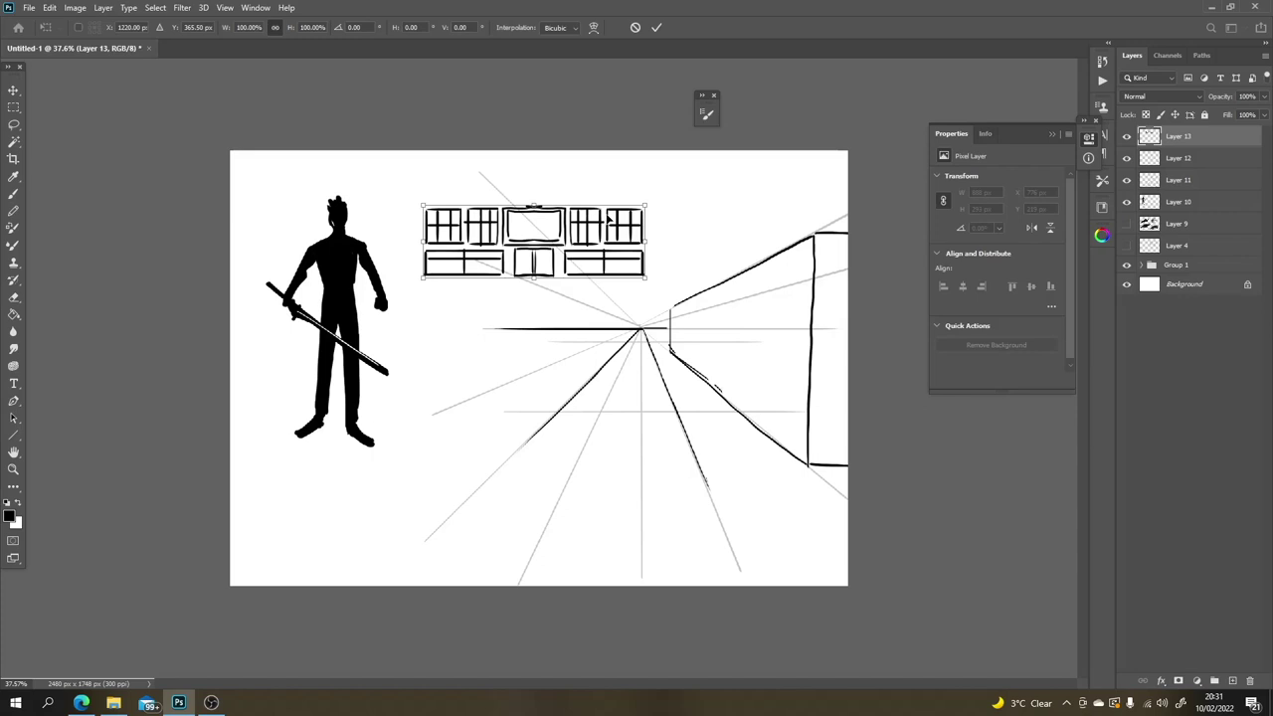
{"action": "mouse_move", "coordinate": [610, 216]}
{"action": "left_mouse_down"}
{"action": "mouse_move", "coordinate": [723, 272]}
{"action": "mouse_move", "coordinate": [858, 287]}
{"action": "left_mouse_up"}
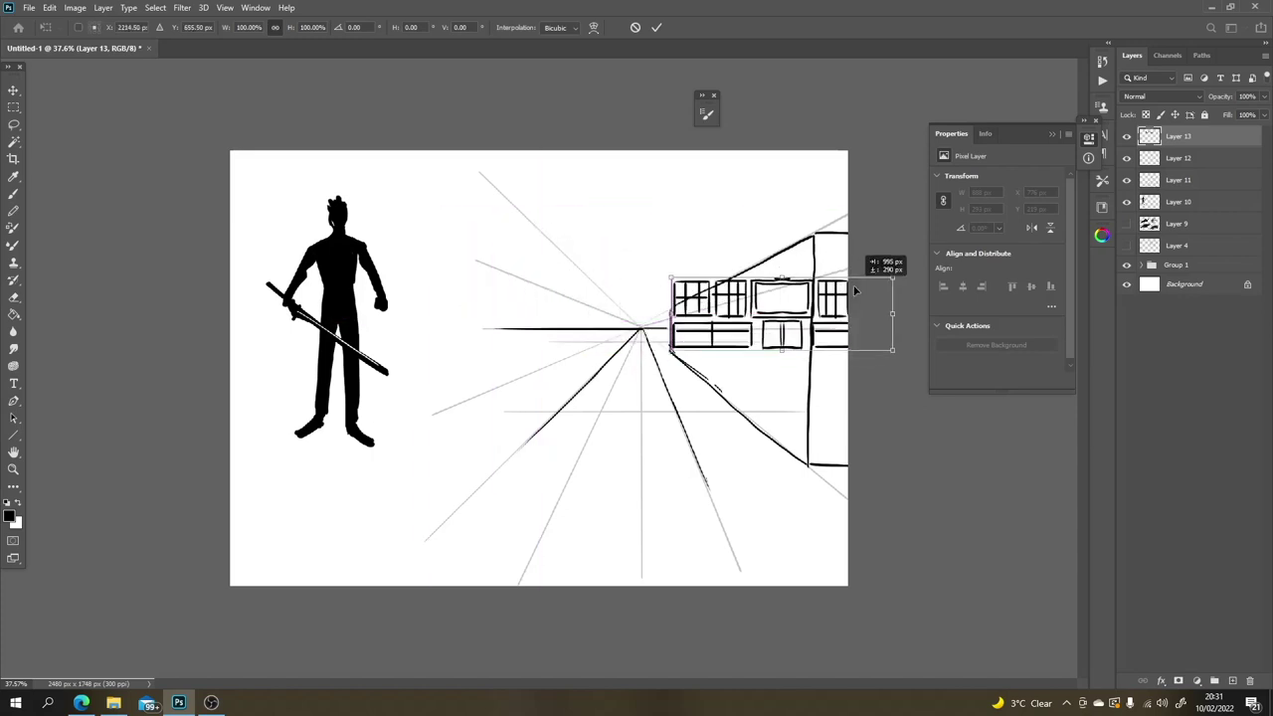
{"action": "right_click", "coordinate": [801, 309]}
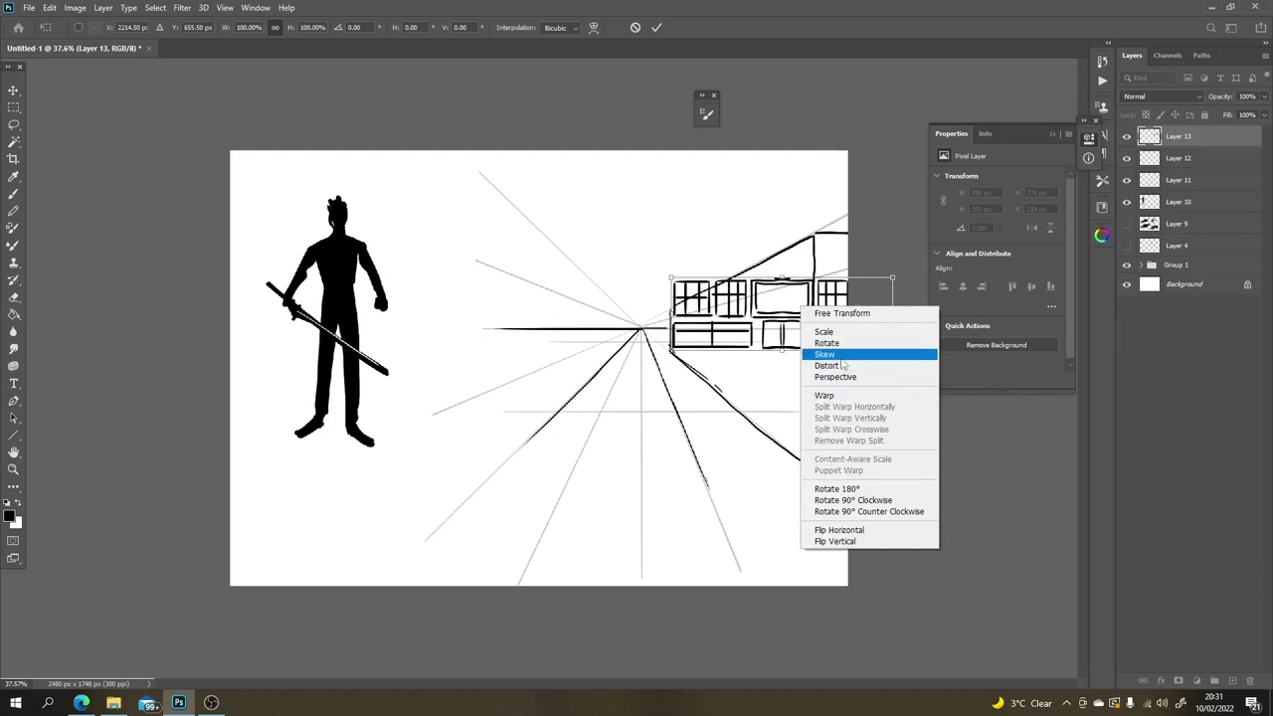
{"action": "left_click", "coordinate": [842, 360]}
{"action": "mouse_move", "coordinate": [895, 354]}
{"action": "left_mouse_down"}
{"action": "mouse_move", "coordinate": [829, 403]}
{"action": "mouse_move", "coordinate": [827, 437]}
{"action": "mouse_move", "coordinate": [859, 405]}
{"action": "mouse_move", "coordinate": [832, 341]}
{"action": "left_mouse_up"}
{"action": "right_click", "coordinate": [828, 334]}
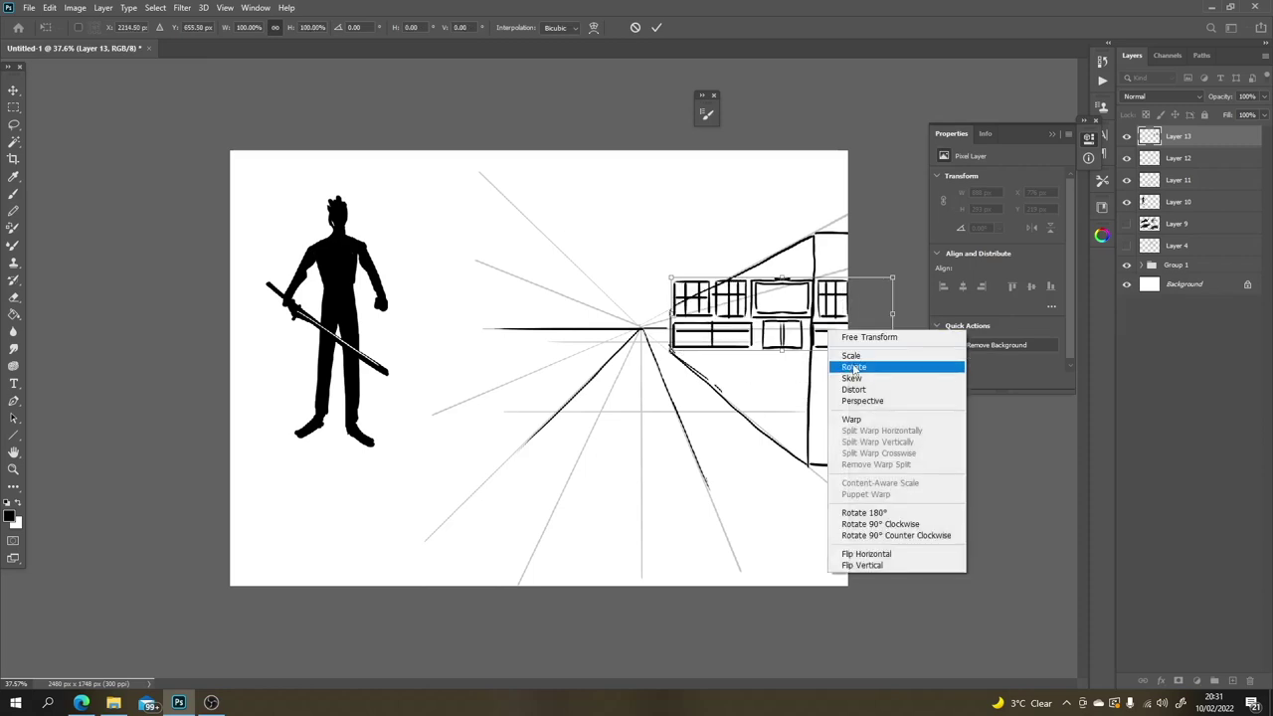
{"action": "left_click", "coordinate": [870, 388]}
{"action": "mouse_move", "coordinate": [892, 349]}
{"action": "left_mouse_down"}
{"action": "mouse_move", "coordinate": [817, 419]}
{"action": "mouse_move", "coordinate": [815, 468]}
{"action": "left_mouse_up"}
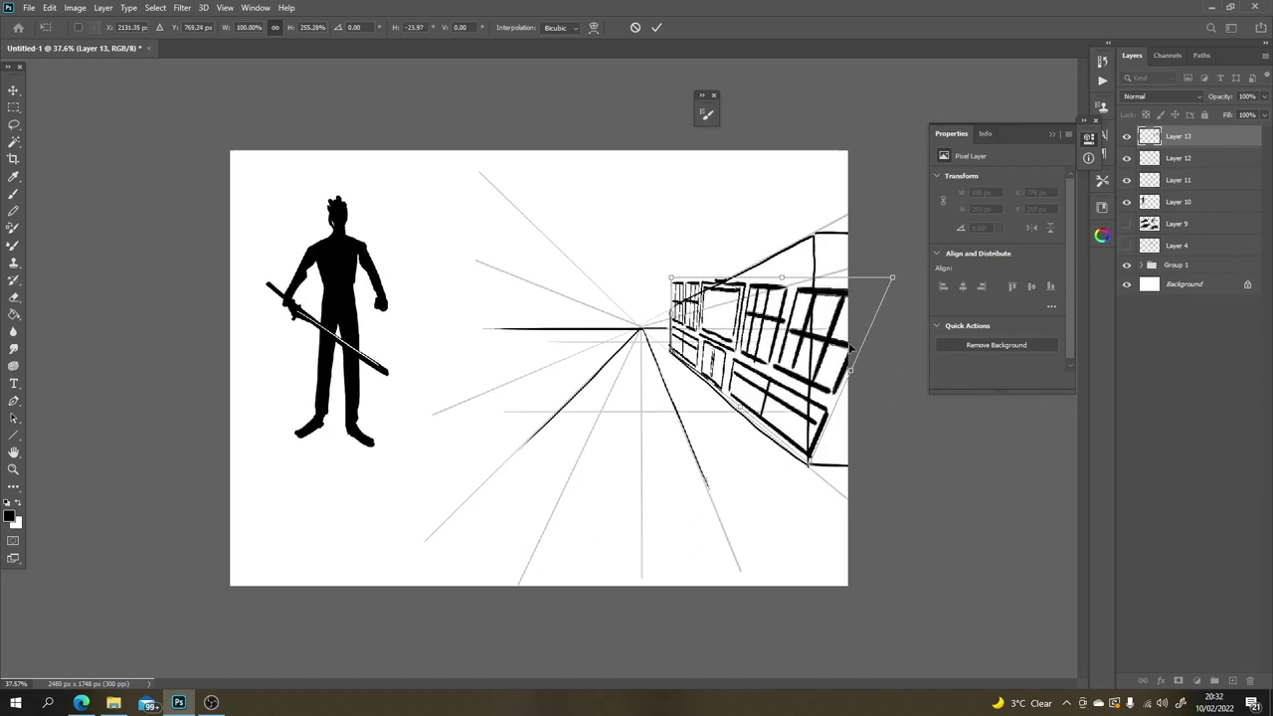
{"action": "left_click_drag", "start_coordinate": [893, 279], "coordinate": [795, 320]}
{"action": "left_click_drag", "start_coordinate": [670, 280], "coordinate": [671, 324]}
{"action": "key", "text": "Return"}
{"action": "key", "text": "e"}
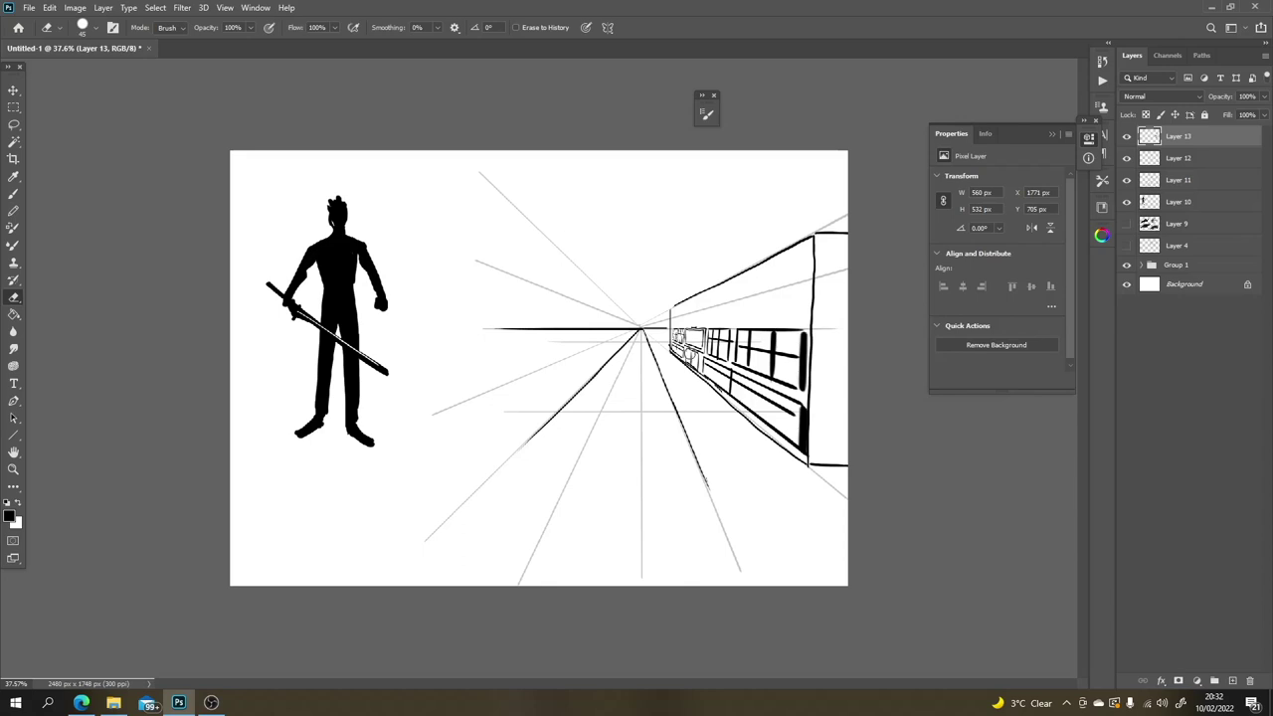
{"action": "key", "text": "ctrl+z"}
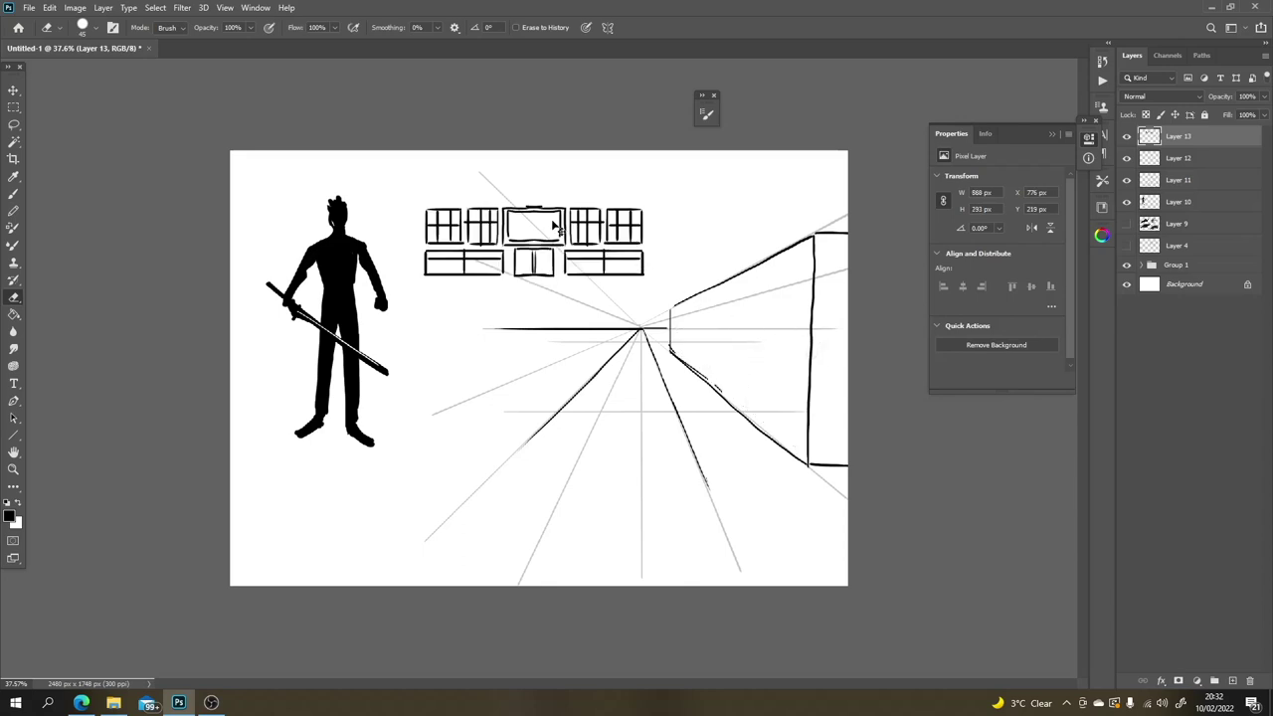
Step: Try to fit the window facade onto only the nearer part of the wall by distorting its corners, then undo the transform
{"action": "key", "text": "ctrl+t"}
{"action": "left_click_drag", "start_coordinate": [580, 219], "coordinate": [835, 326]}
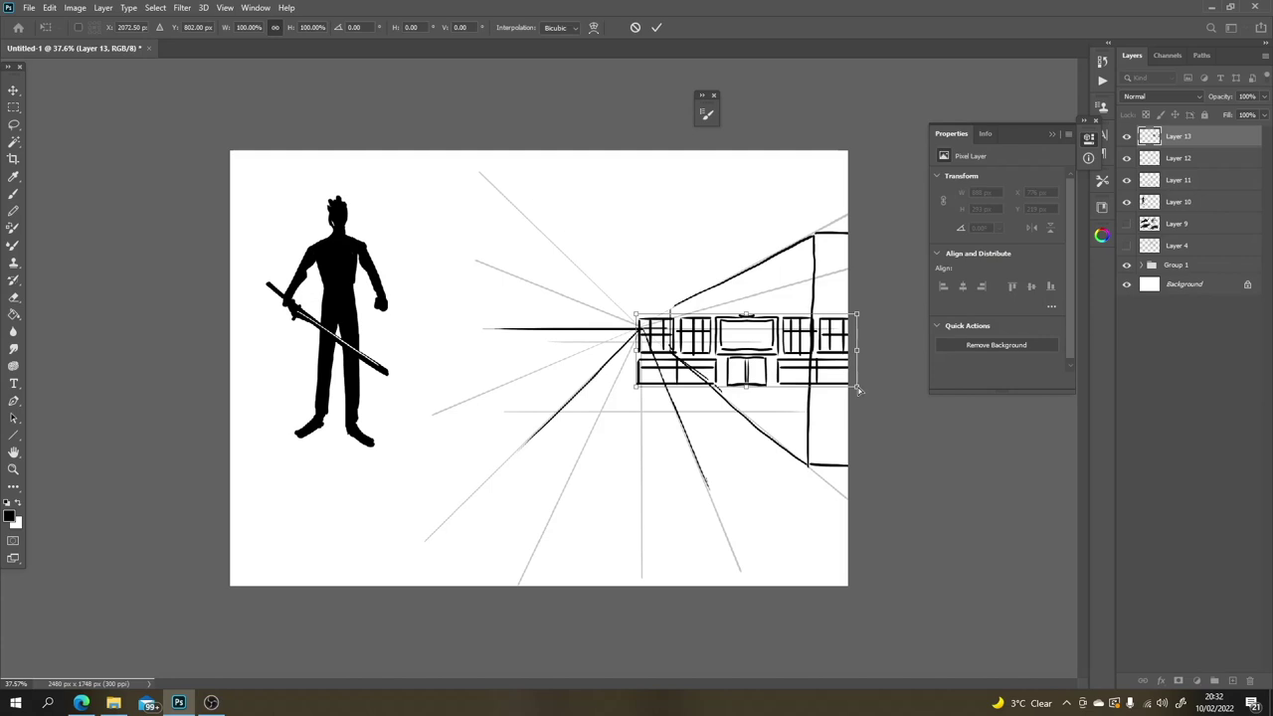
{"action": "left_click_drag", "start_coordinate": [859, 391], "coordinate": [810, 467]}
{"action": "left_click_drag", "start_coordinate": [855, 318], "coordinate": [814, 328]}
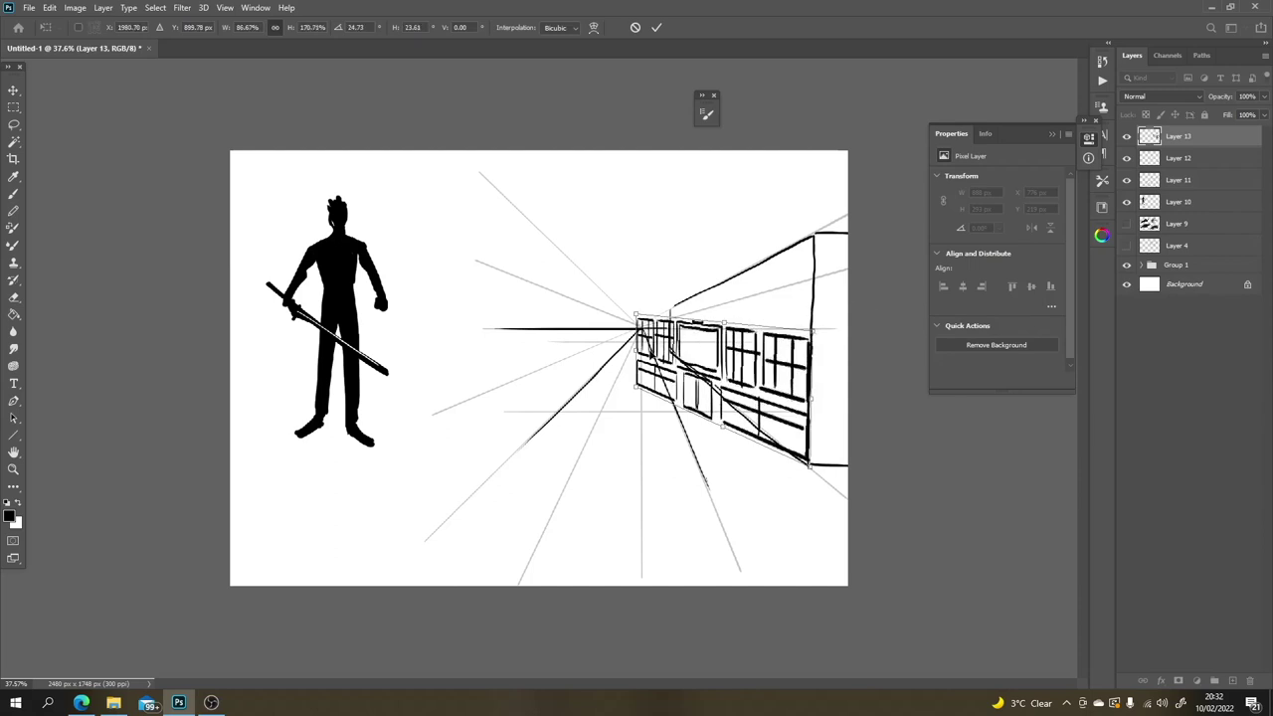
{"action": "mouse_move", "coordinate": [635, 314]}
{"action": "left_mouse_down"}
{"action": "mouse_move", "coordinate": [712, 318]}
{"action": "mouse_move", "coordinate": [714, 331]}
{"action": "left_mouse_up"}
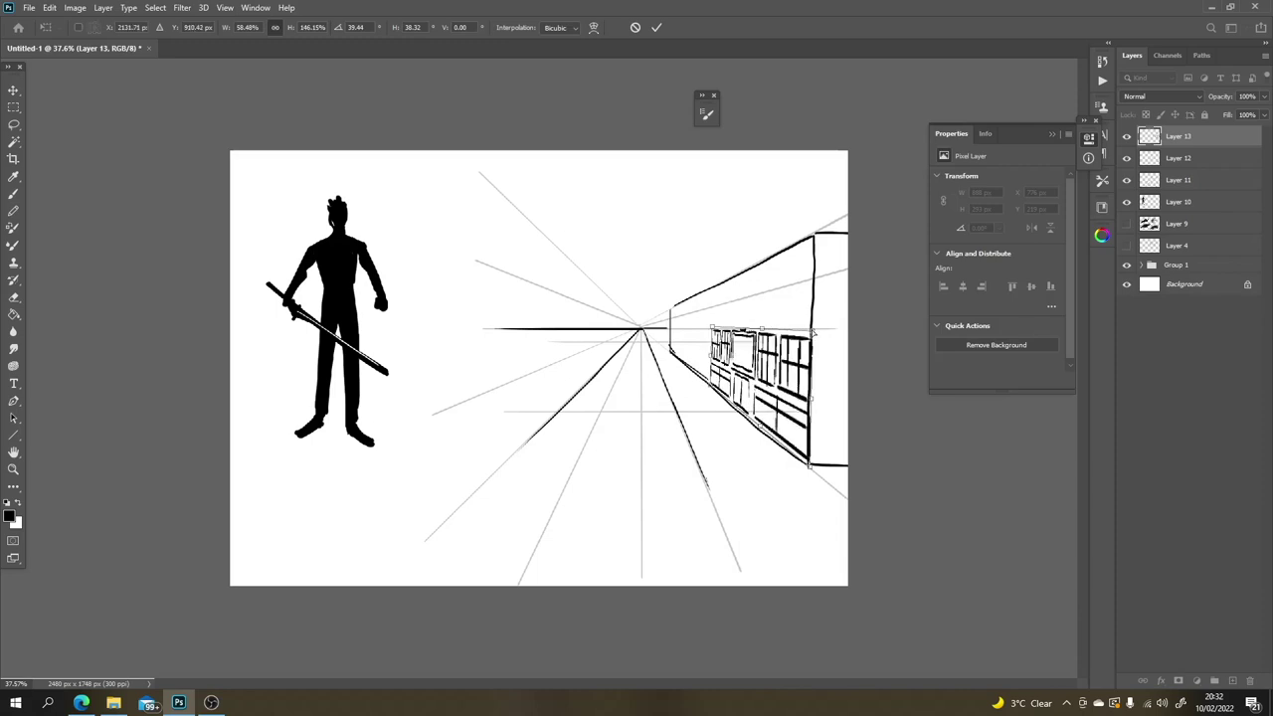
{"action": "left_click_drag", "start_coordinate": [812, 332], "coordinate": [812, 328]}
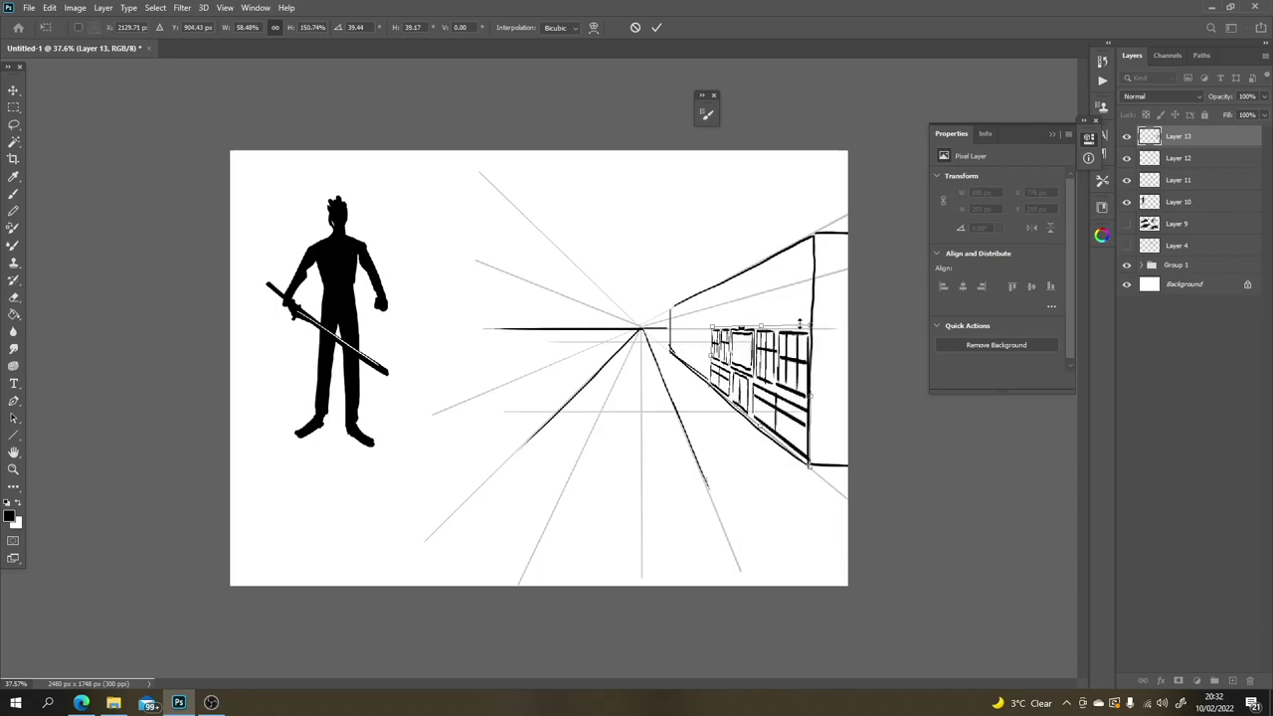
{"action": "key", "text": "Return"}
{"action": "key", "text": "e"}
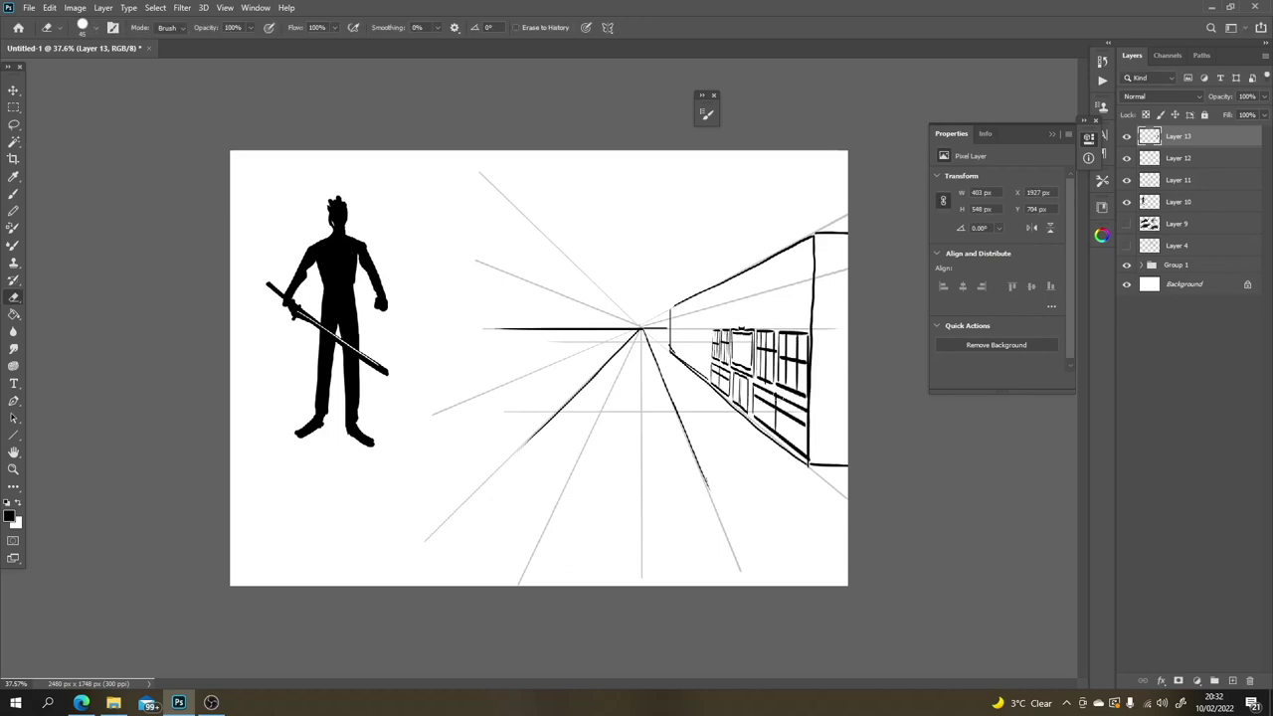
{"action": "key", "text": "ctrl+z"}
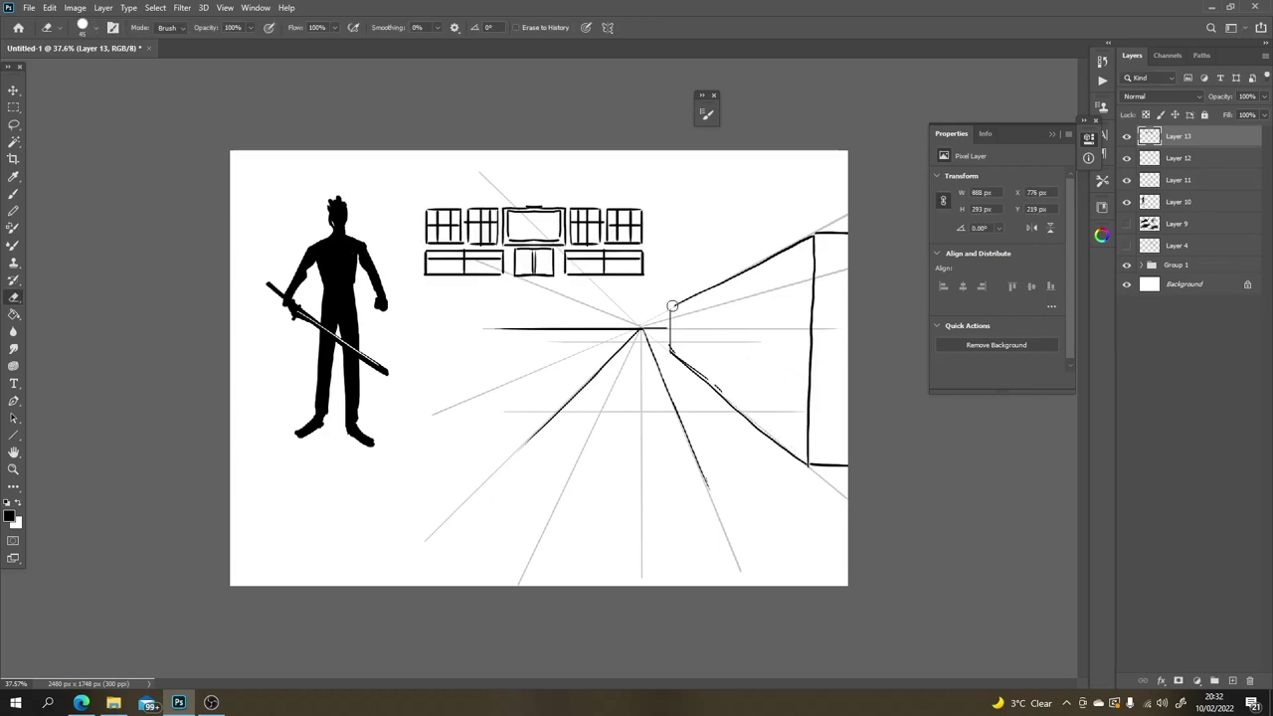
Step: Duplicate the window facade directly beside the original and shift both facades and the perspective drawing slightly toward the figure
{"action": "key", "text": "v"}
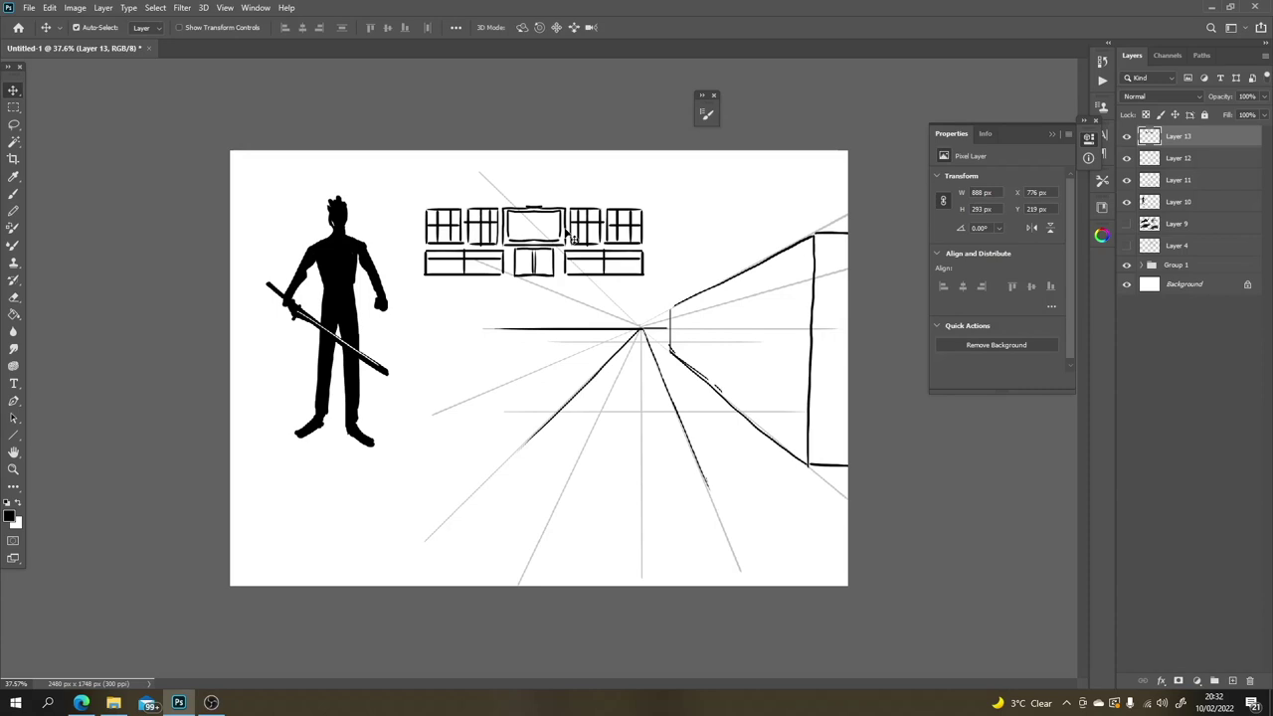
{"action": "left_click_drag", "start_coordinate": [569, 230], "coordinate": [793, 233]}
{"action": "mouse_move", "coordinate": [688, 185]}
{"action": "left_mouse_down"}
{"action": "mouse_move", "coordinate": [569, 203]}
{"action": "mouse_move", "coordinate": [639, 217]}
{"action": "left_mouse_up"}
{"action": "left_click", "coordinate": [660, 204]}
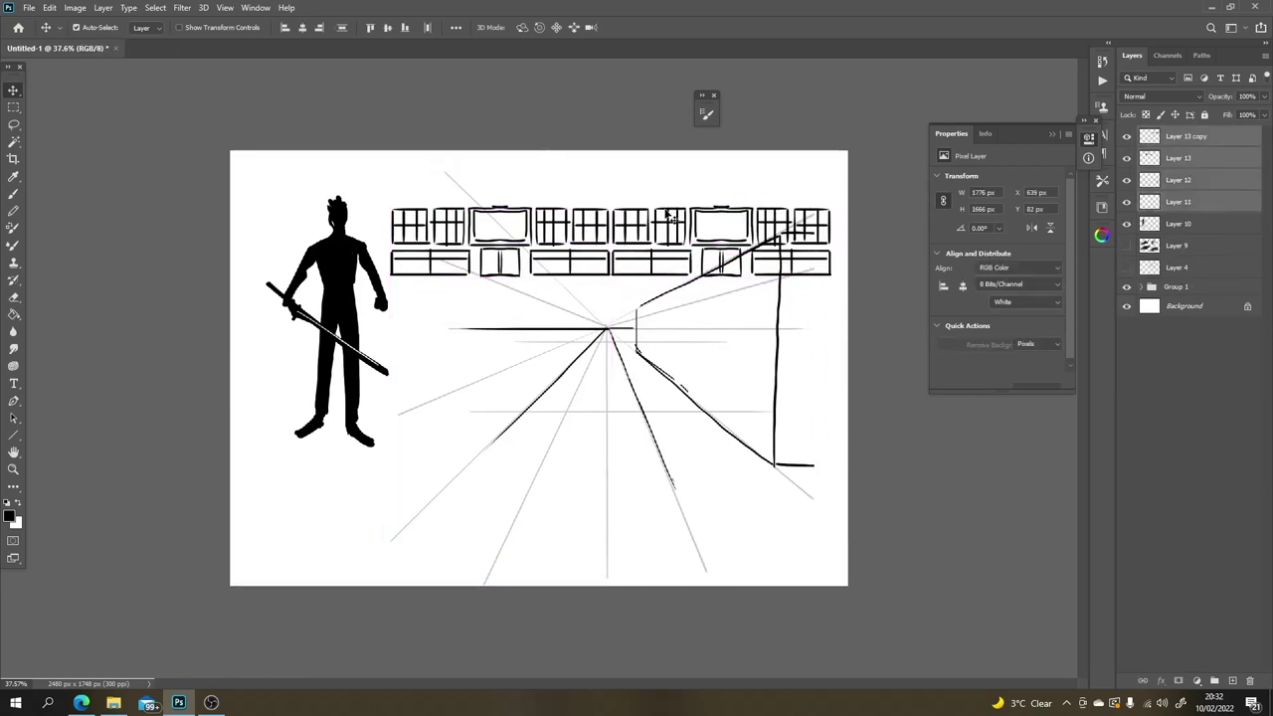
Step: Identify the two facade layers by toggling their visibility and merge Layer 13 copy into Layer 13
{"action": "left_click", "coordinate": [1129, 137]}
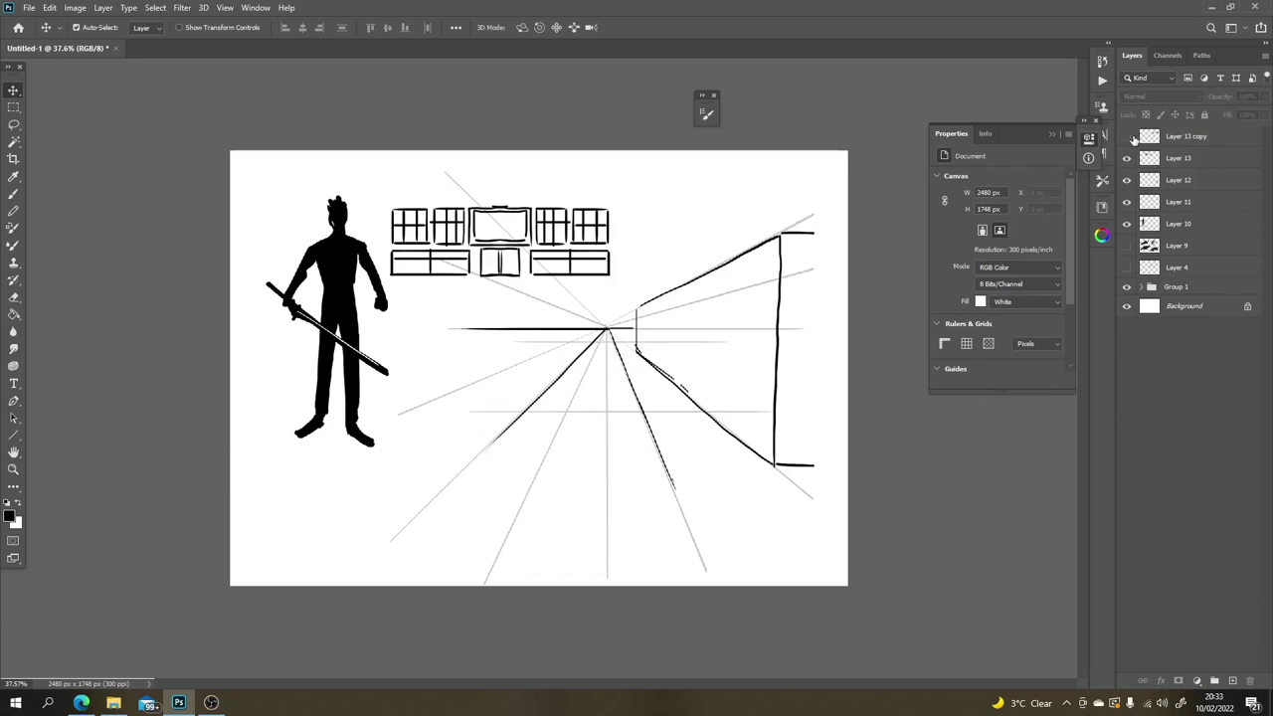
{"action": "left_click", "coordinate": [1126, 137]}
{"action": "left_click", "coordinate": [1126, 158]}
{"action": "left_click", "coordinate": [1126, 158]}
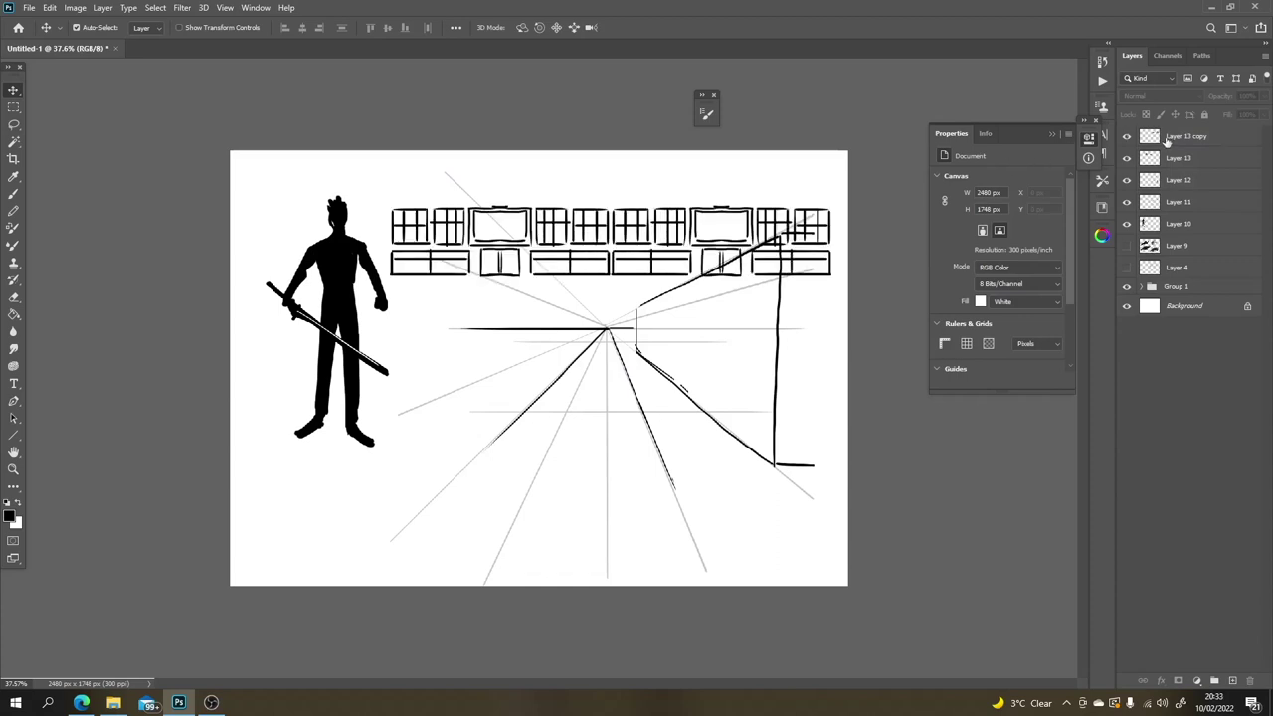
{"action": "left_click", "coordinate": [1170, 139]}
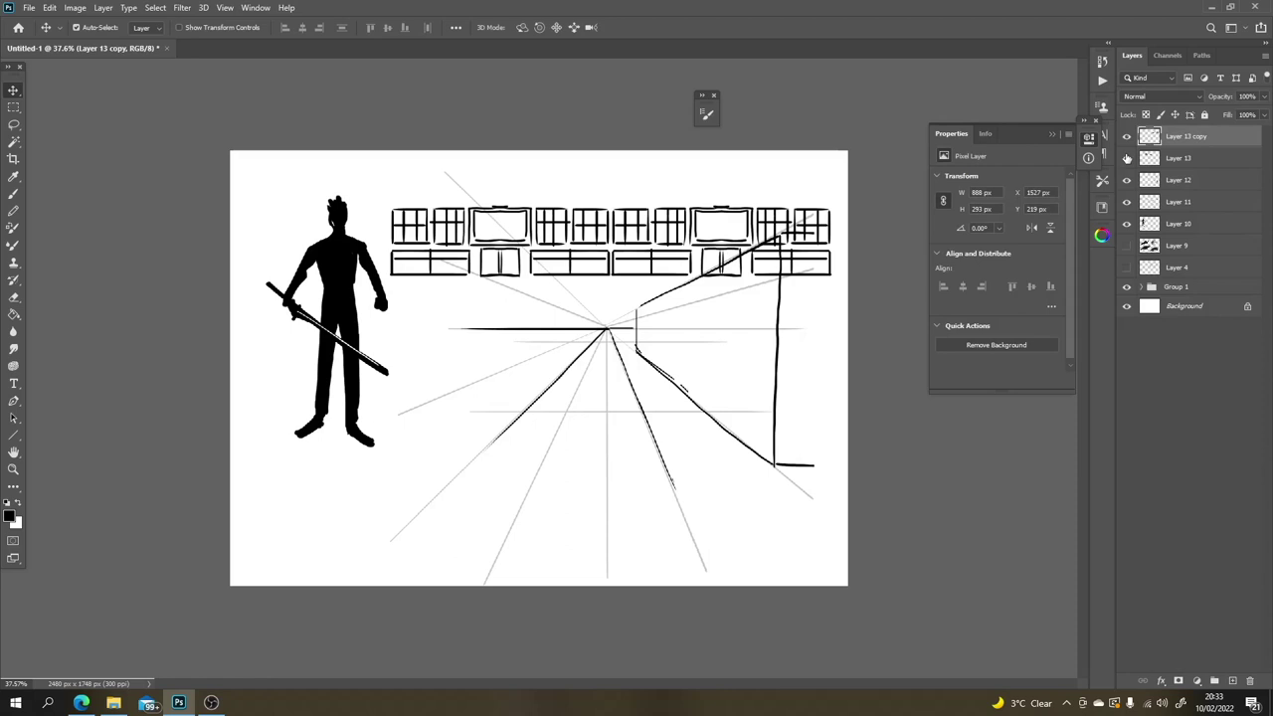
{"action": "key", "text": "Delete"}
{"action": "left_click", "coordinate": [1127, 137]}
{"action": "left_click", "coordinate": [1127, 137]}
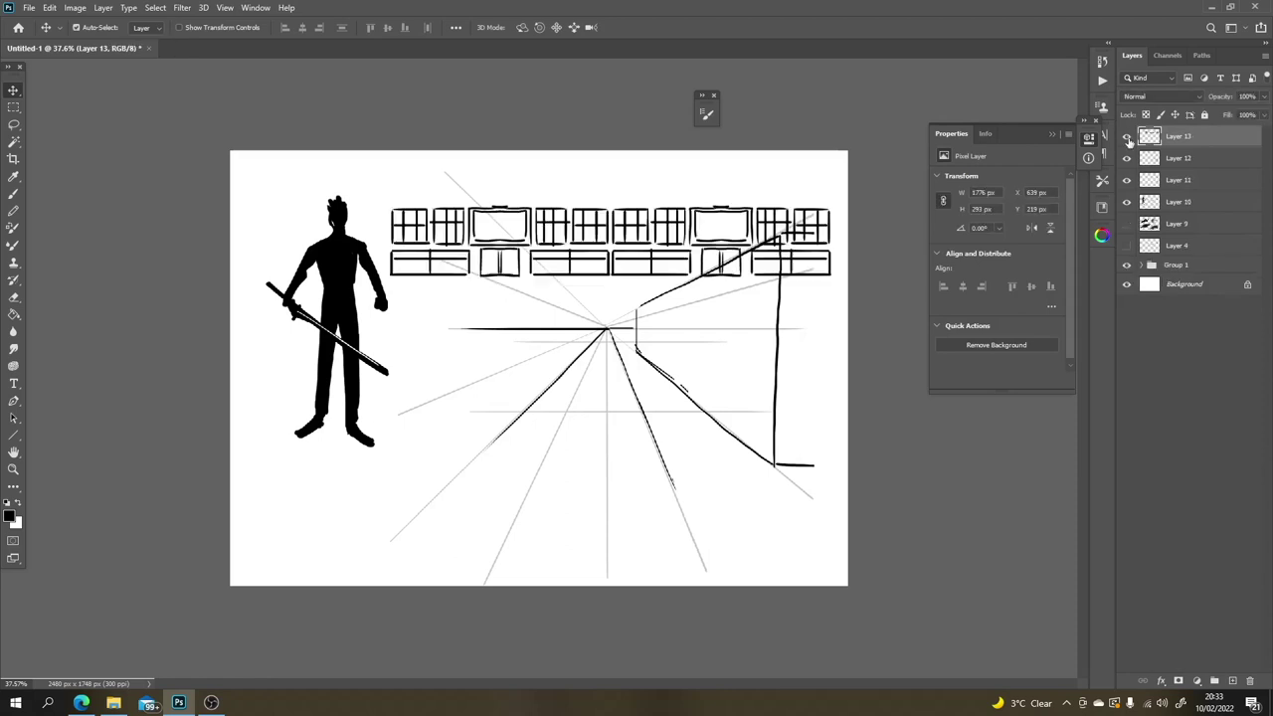
Step: Distort the merged double-length facade so its corners fit the lower part of the building wall between the horizon and the ground edge
{"action": "key", "text": "ctrl+t"}
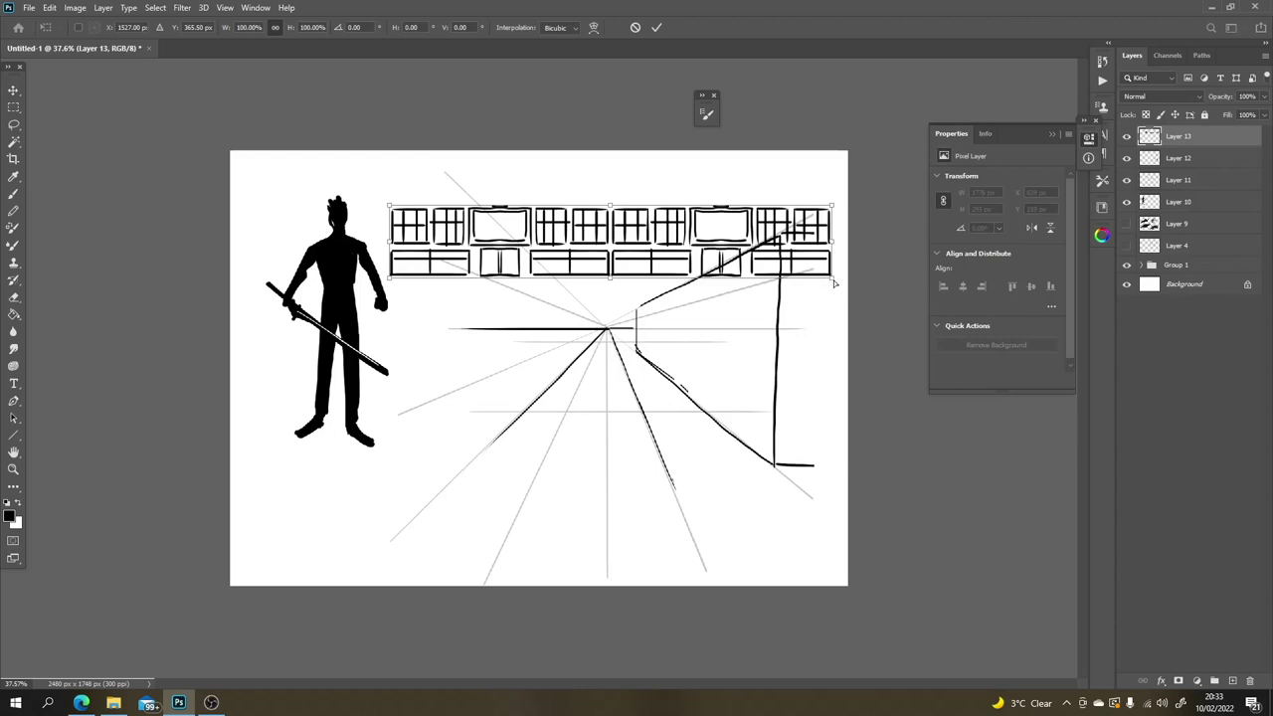
{"action": "left_click_drag", "start_coordinate": [831, 282], "coordinate": [778, 476]}
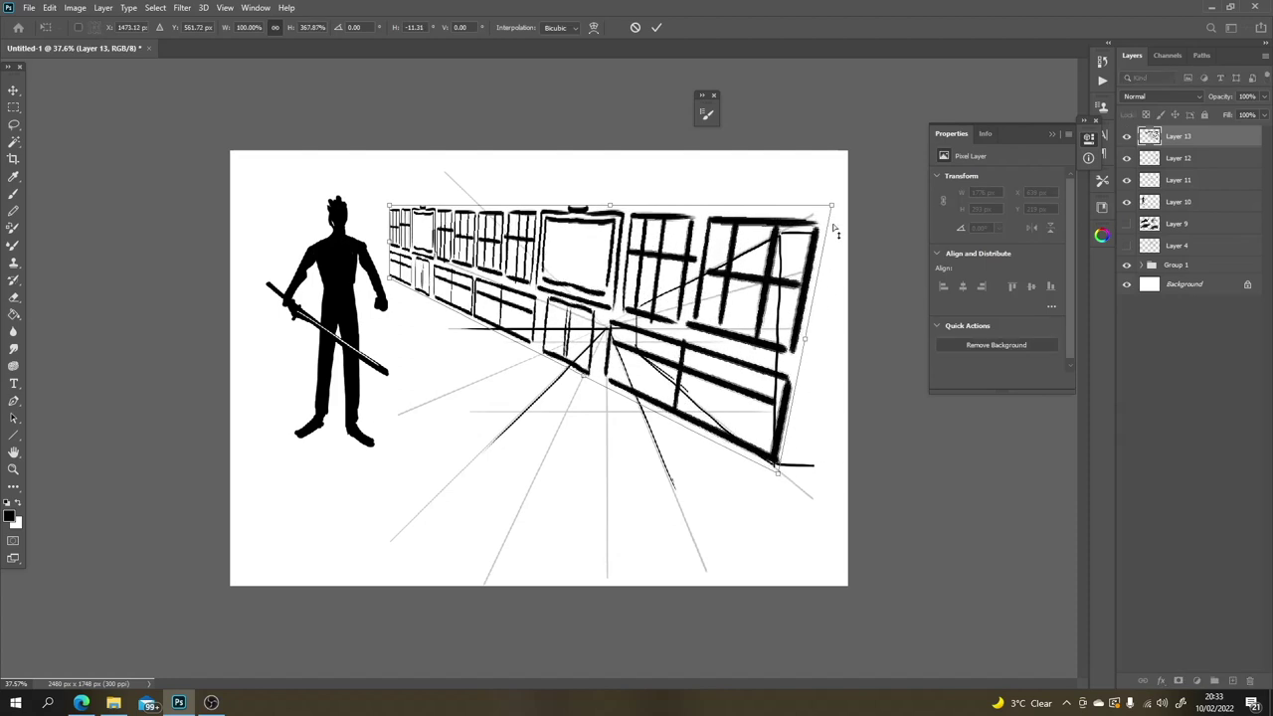
{"action": "left_click_drag", "start_coordinate": [833, 208], "coordinate": [780, 327]}
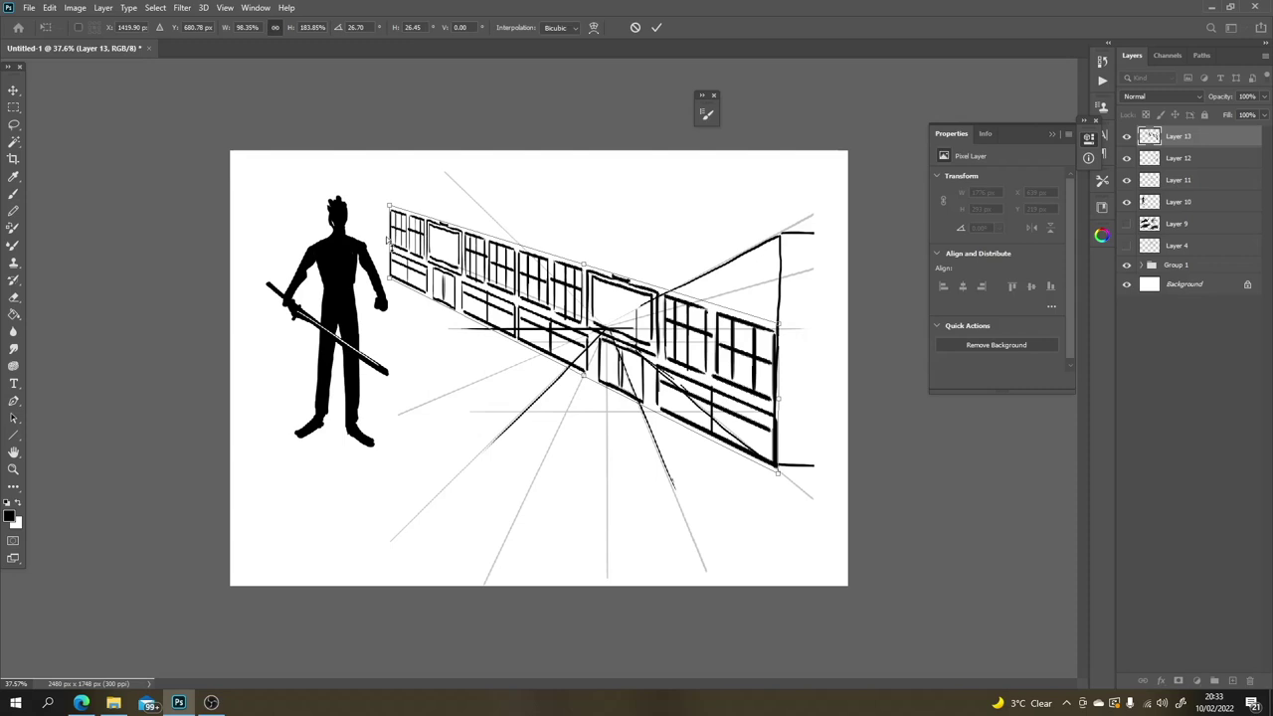
{"action": "left_click_drag", "start_coordinate": [389, 207], "coordinate": [636, 313]}
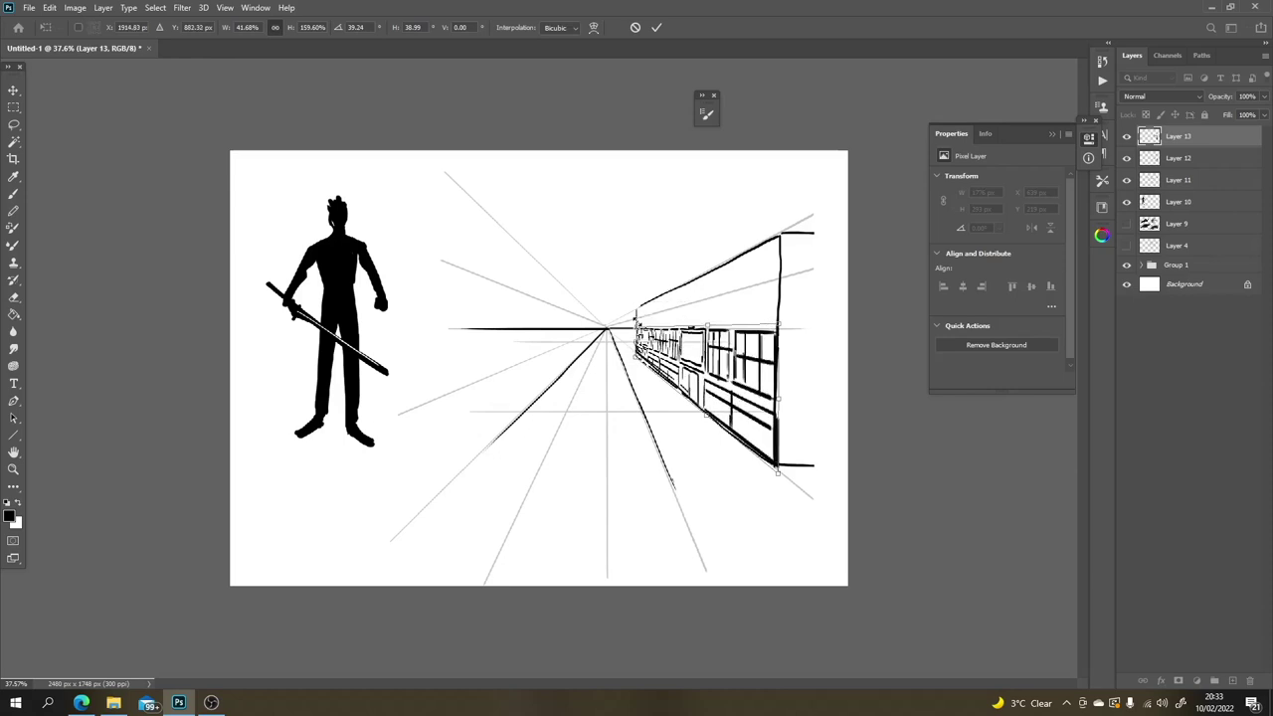
{"action": "key", "text": "Return"}
{"action": "key", "text": "b"}
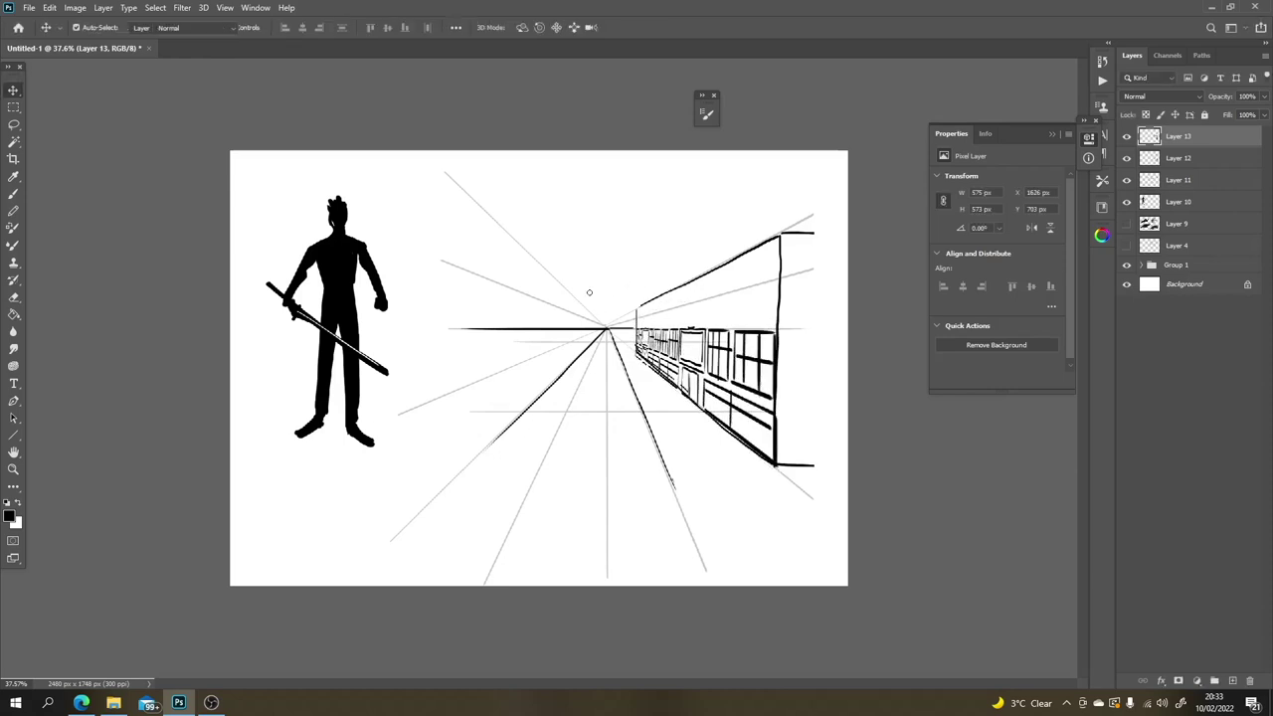
Step: Enable vertical brush symmetry and draw a mirrored pair of long, narrow rectangles above the horizon line
{"action": "left_click", "coordinate": [597, 27]}
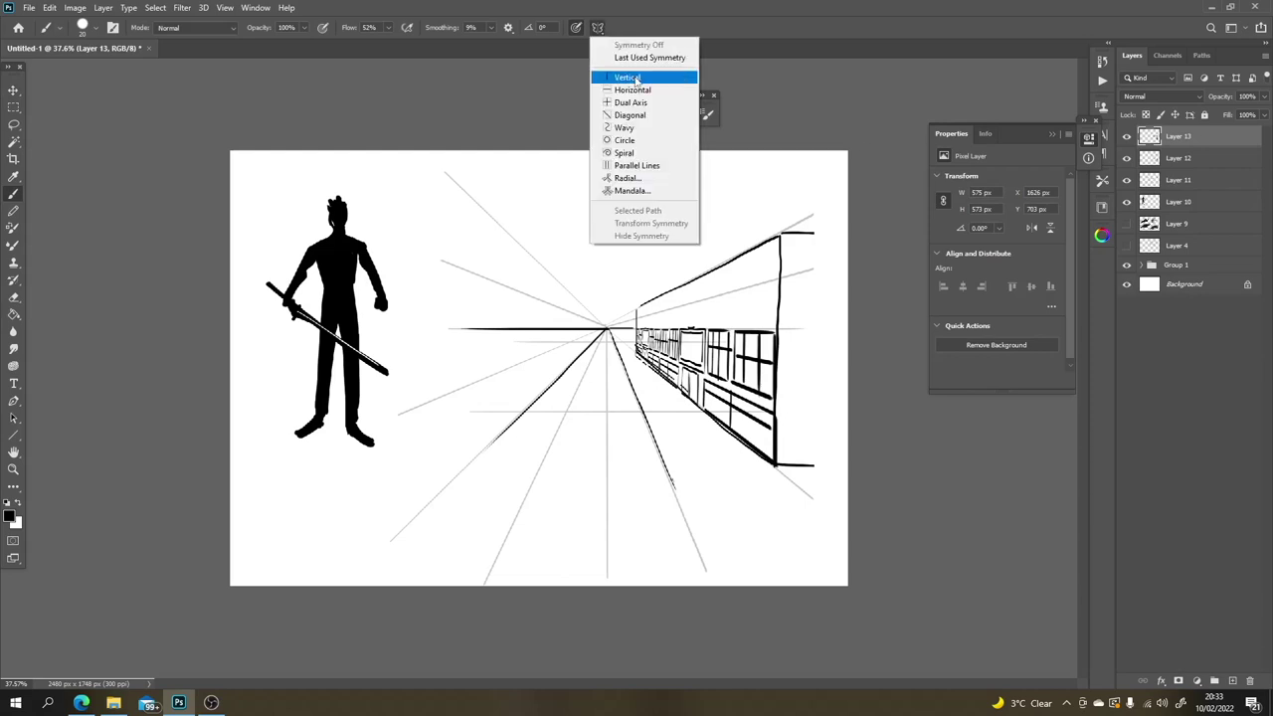
{"action": "left_click", "coordinate": [619, 80]}
{"action": "key", "text": "Return"}
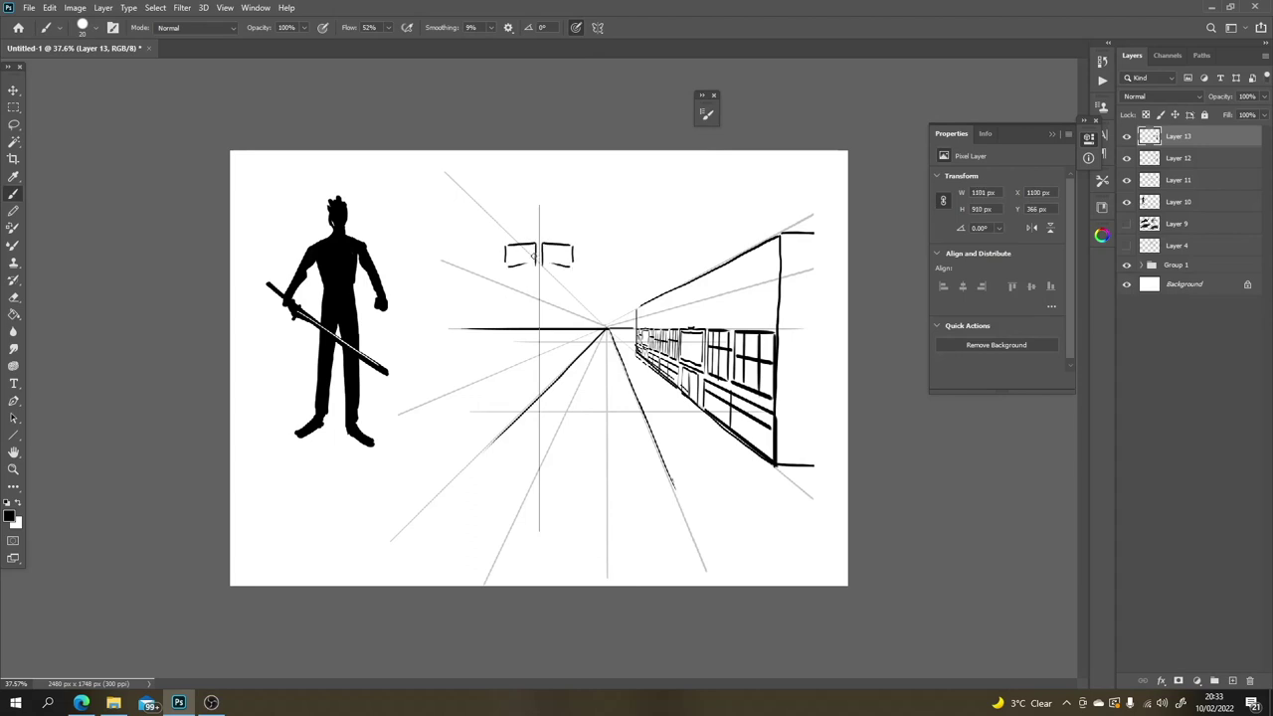
{"action": "key", "text": "ctrl+z"}
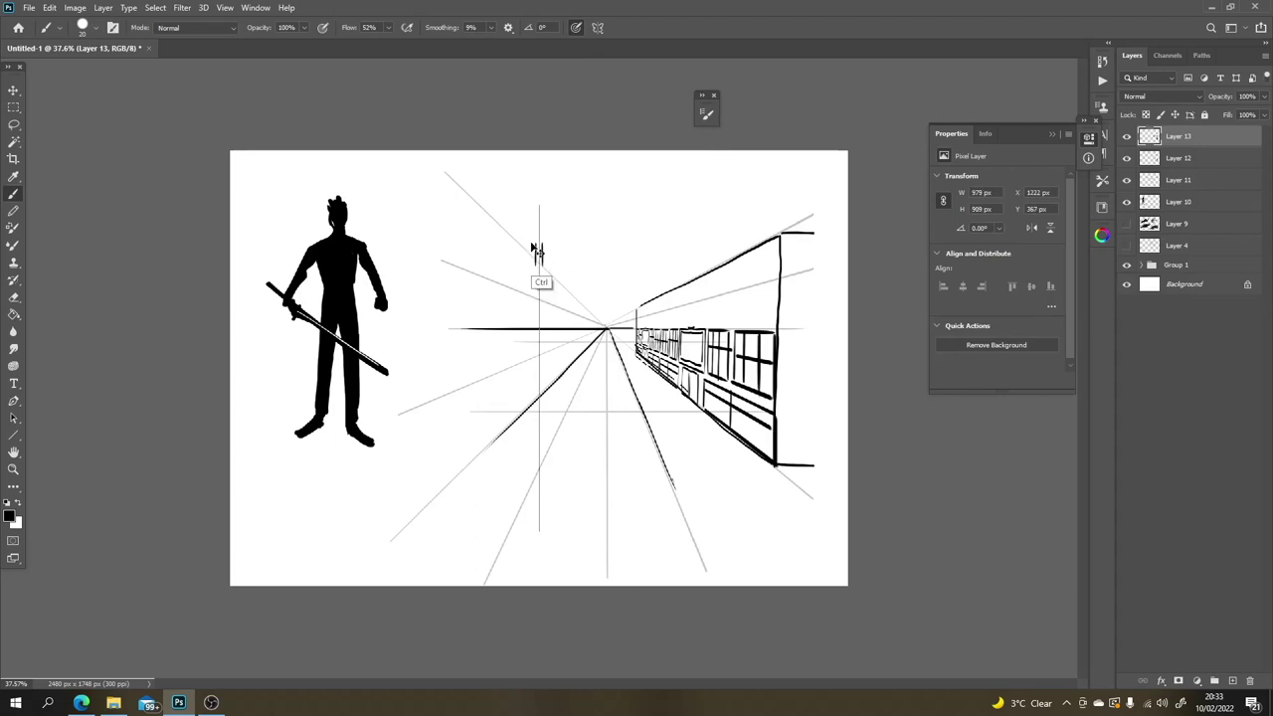
{"action": "left_click", "coordinate": [408, 244], "text": "shift"}
{"action": "left_click", "coordinate": [389, 244], "text": "shift"}
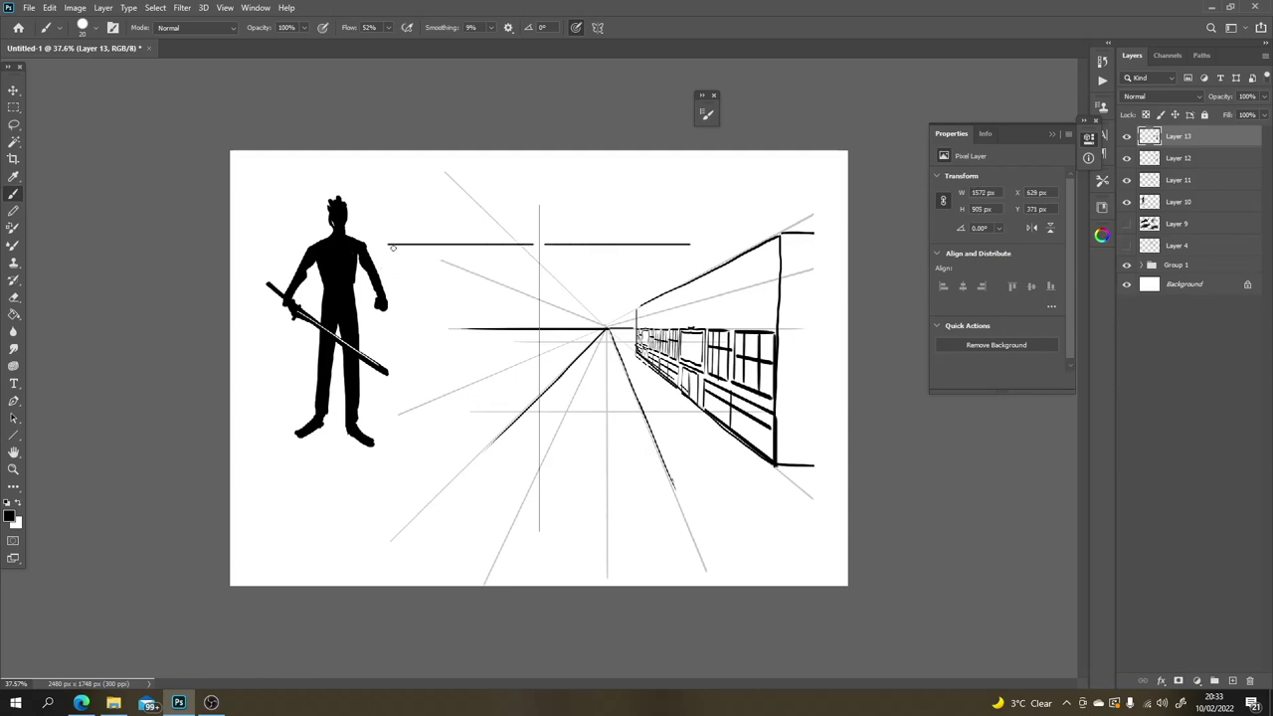
{"action": "left_click", "coordinate": [389, 268], "text": "shift"}
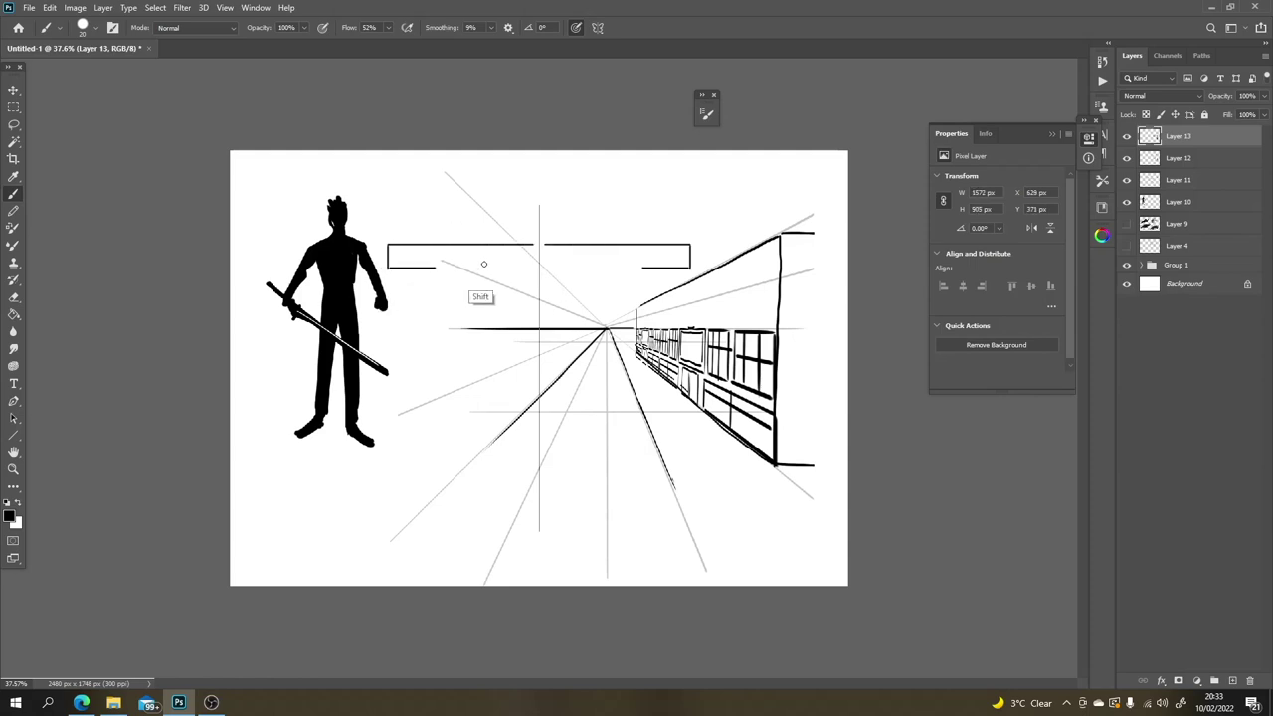
{"action": "left_click", "coordinate": [533, 268], "text": "shift"}
{"action": "left_click", "coordinate": [534, 246], "text": "shift"}
Step: Divide each rectangle into four tiles with paired vertical lines and erase the outline between each pair to leave gaps
{"action": "left_click", "coordinate": [504, 245]}
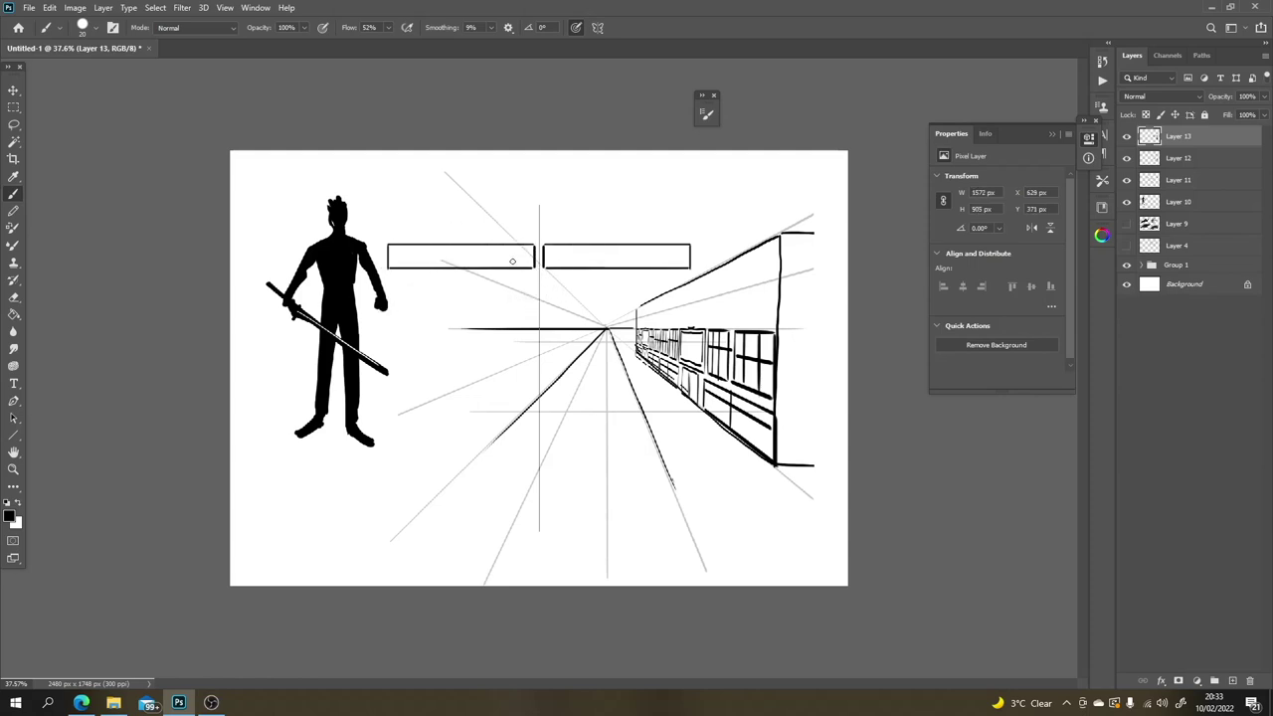
{"action": "left_click", "coordinate": [504, 267], "text": "shift"}
{"action": "mouse_move", "coordinate": [500, 267]}
{"action": "left_mouse_down"}
{"action": "mouse_move", "coordinate": [500, 246]}
{"action": "mouse_move", "coordinate": [423, 245]}
{"action": "left_mouse_up"}
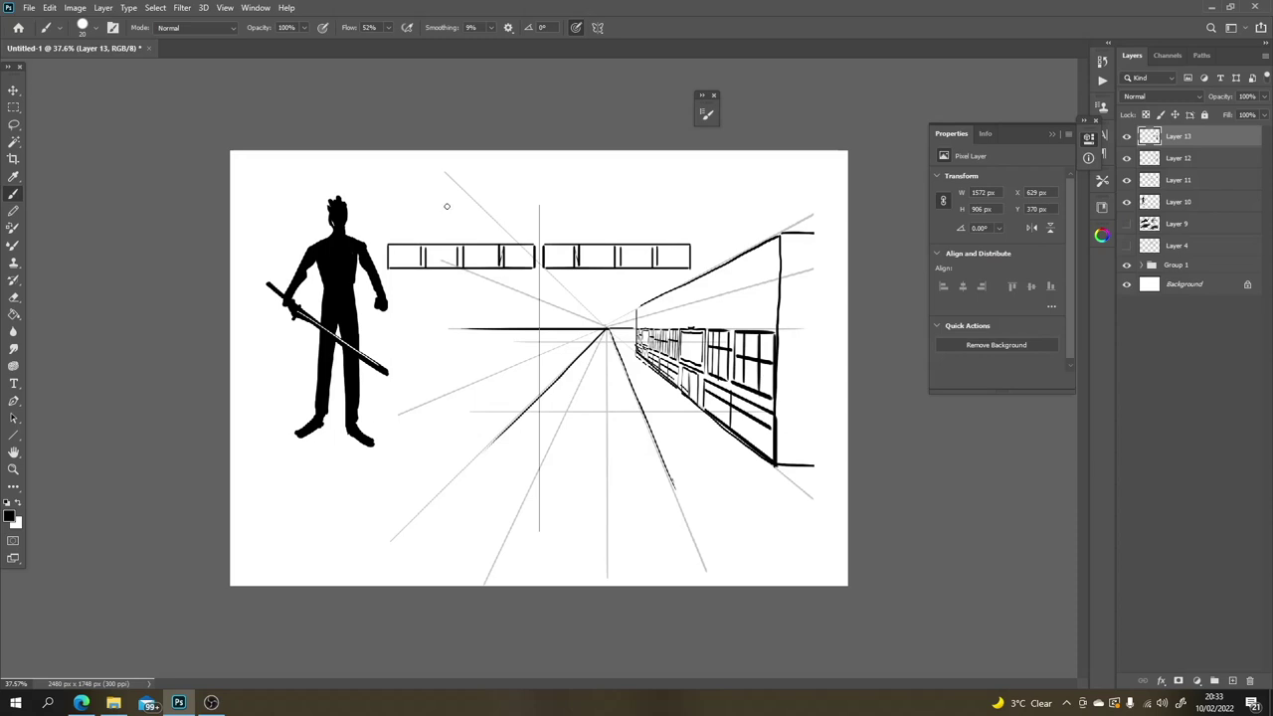
{"action": "key", "text": "e"}
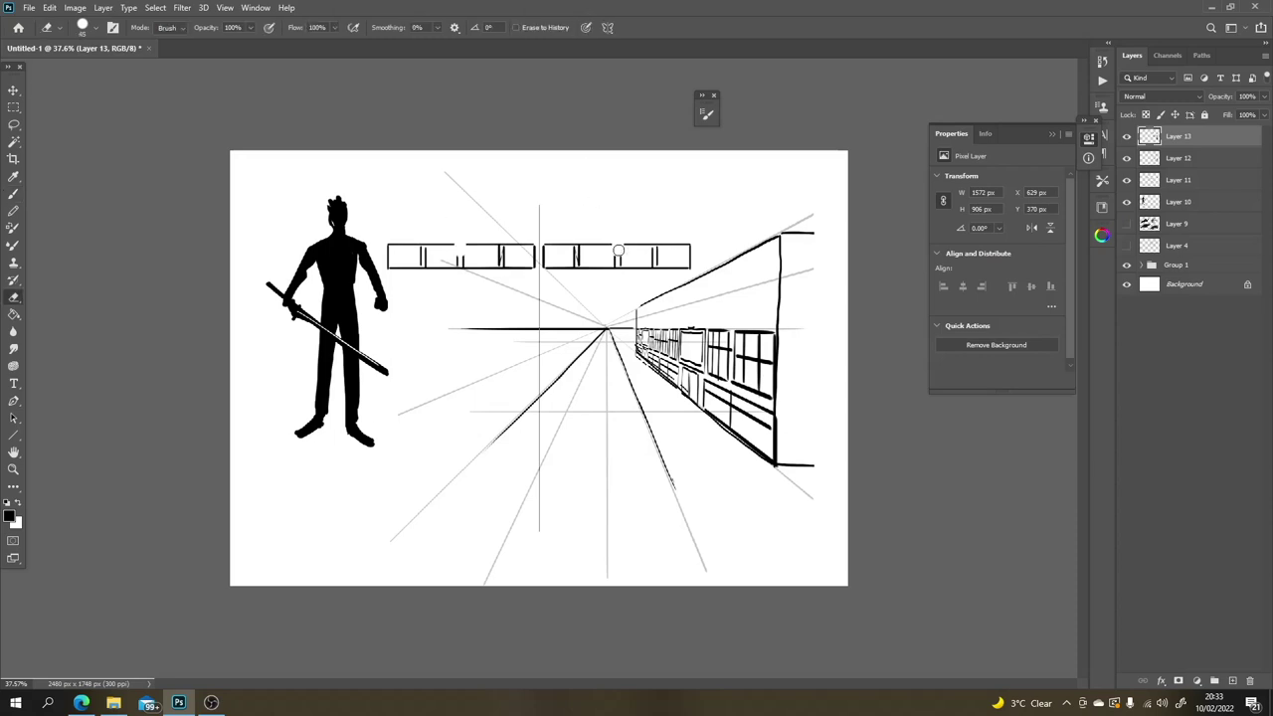
{"action": "key", "text": "ctrl+z"}
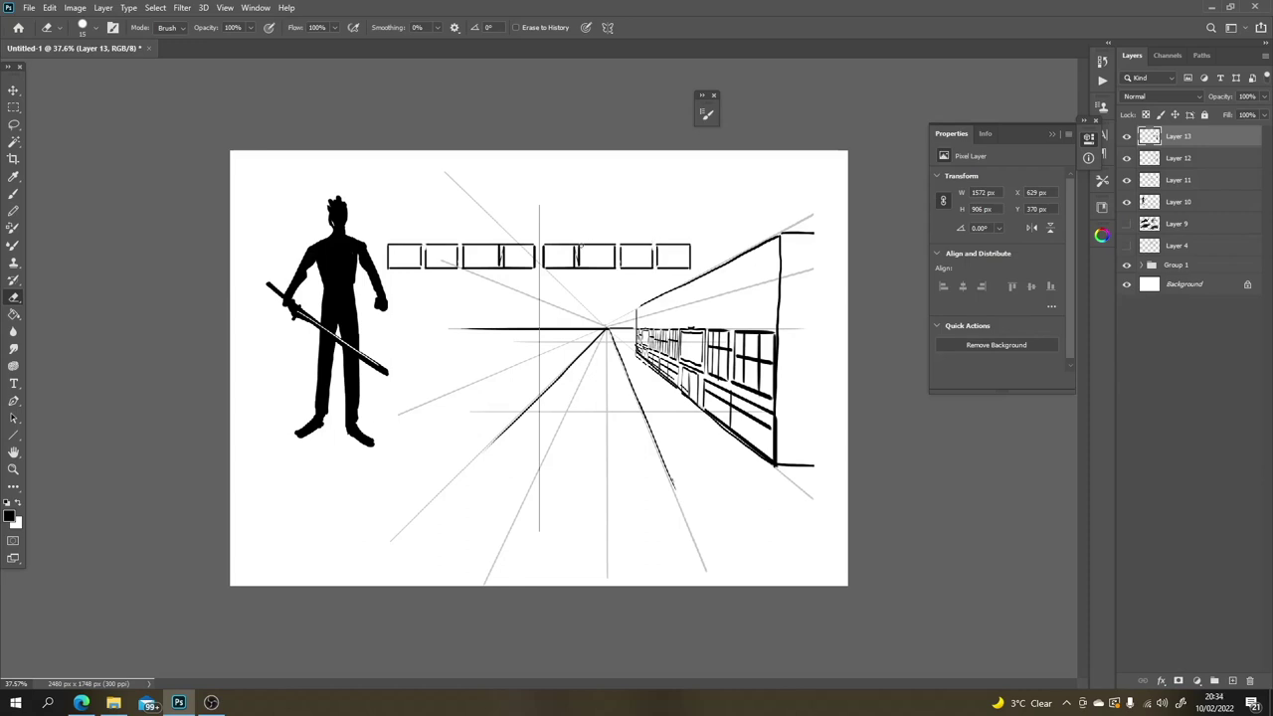
{"action": "left_click", "coordinate": [585, 27]}
{"action": "key", "text": "ctrl+z"}
Step: Lasso the row of tiles, cut it from Layer 13 and paste it onto its own layer
{"action": "key", "text": "v"}
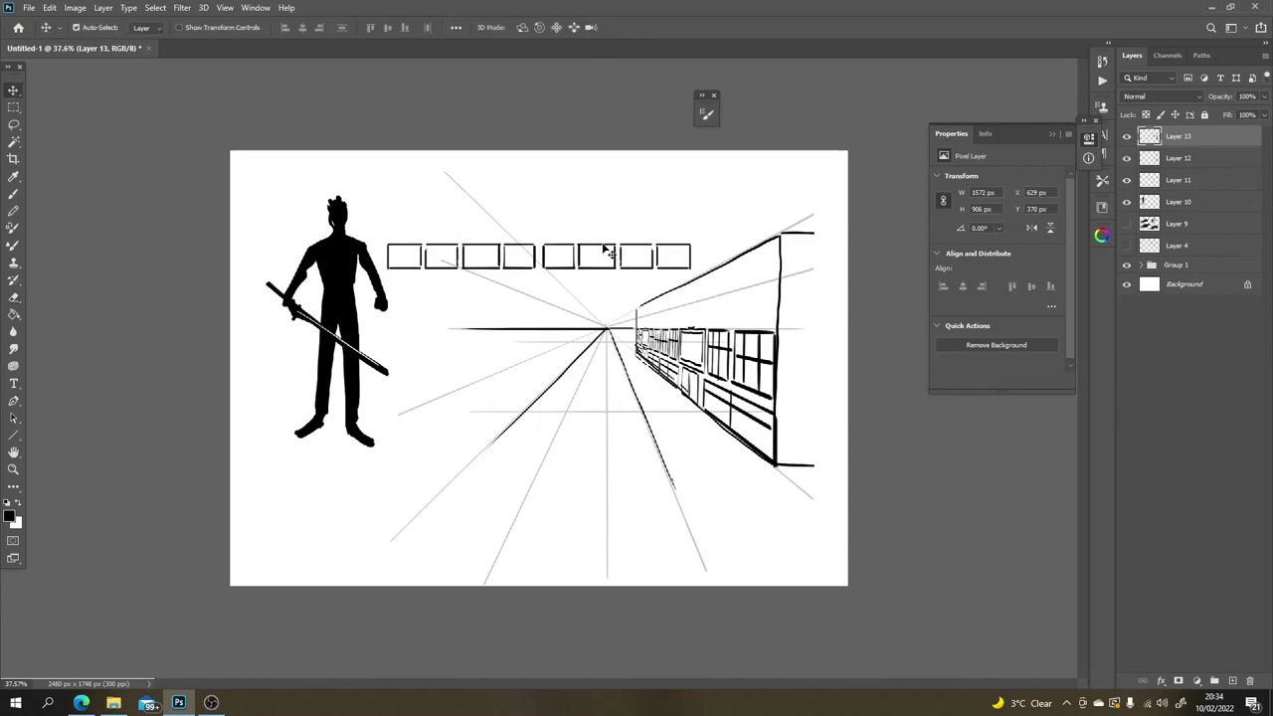
{"action": "left_click_drag", "start_coordinate": [609, 252], "coordinate": [608, 253]}
{"action": "key", "text": "l"}
{"action": "mouse_move", "coordinate": [701, 214]}
{"action": "left_mouse_down"}
{"action": "mouse_move", "coordinate": [520, 321]}
{"action": "mouse_move", "coordinate": [449, 170]}
{"action": "mouse_move", "coordinate": [747, 228]}
{"action": "mouse_move", "coordinate": [706, 250]}
{"action": "left_mouse_up"}
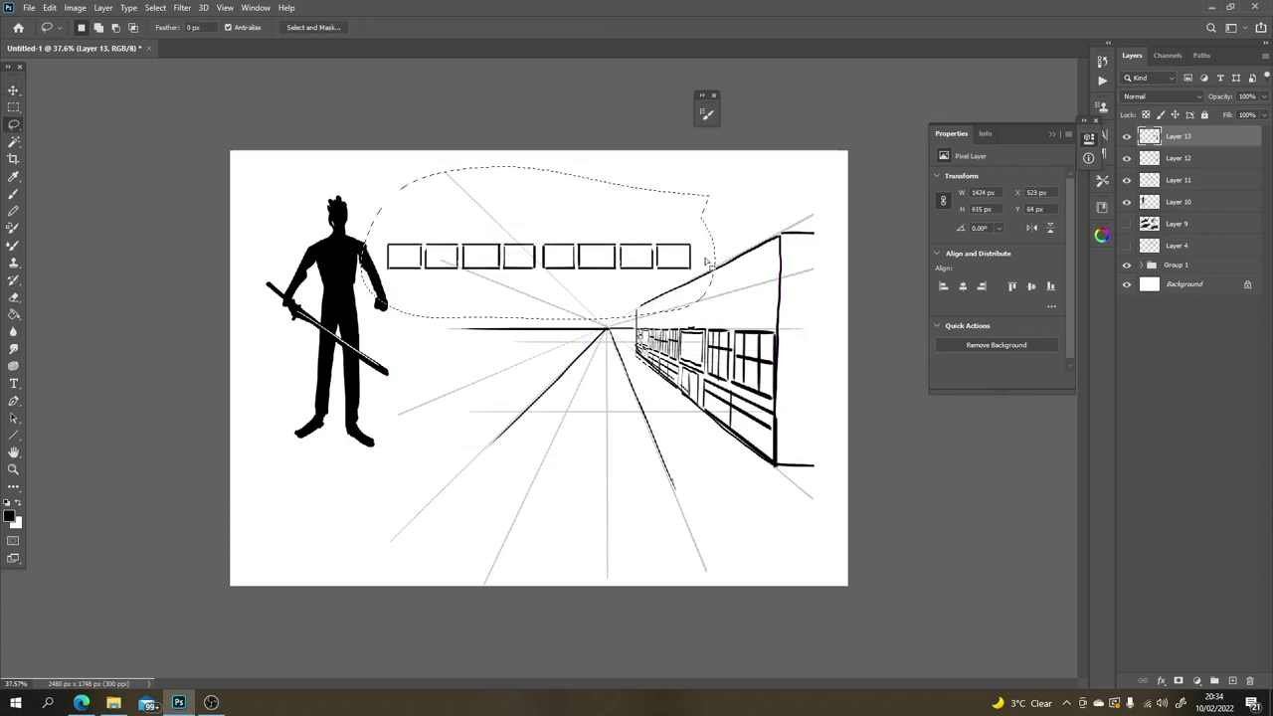
{"action": "key", "text": "Delete"}
{"action": "key", "text": "ctrl+d"}
{"action": "key", "text": "ctrl+v"}
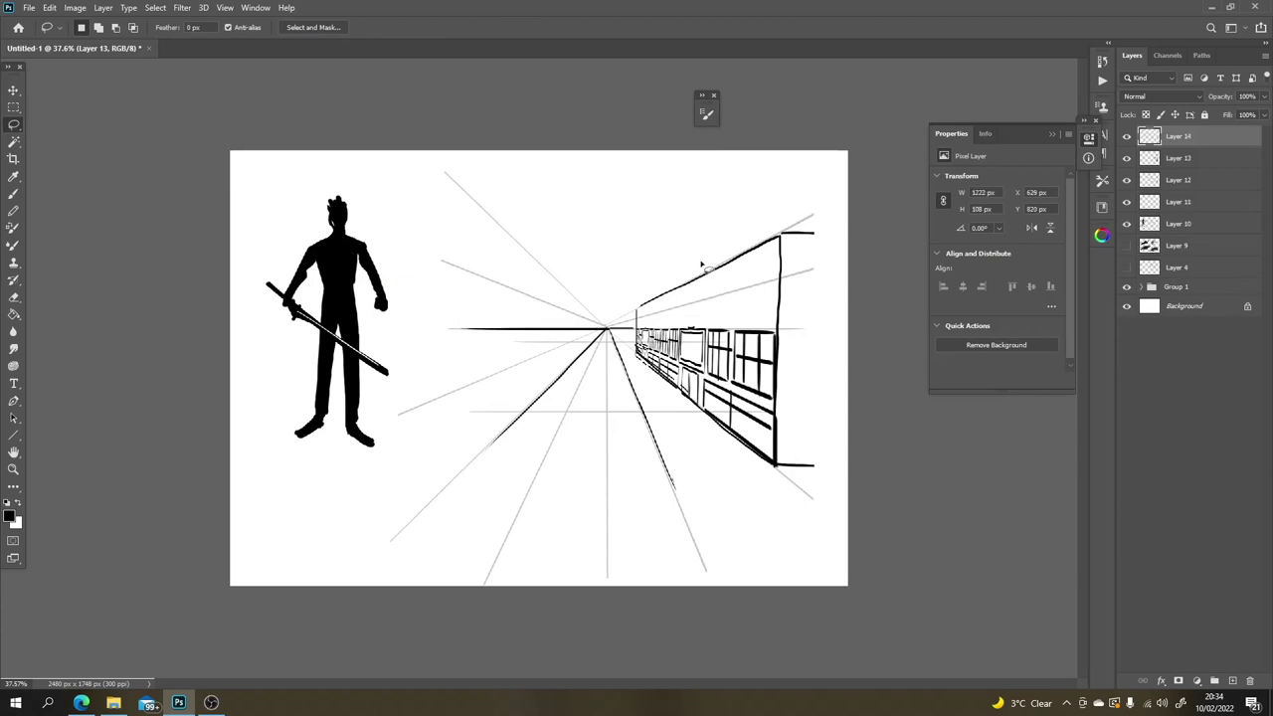
Step: Stack the tile row and two copies of it into a three-row grid above the horizon and merge them into Layer 14
{"action": "key", "text": "v"}
{"action": "left_click_drag", "start_coordinate": [603, 389], "coordinate": [618, 257]}
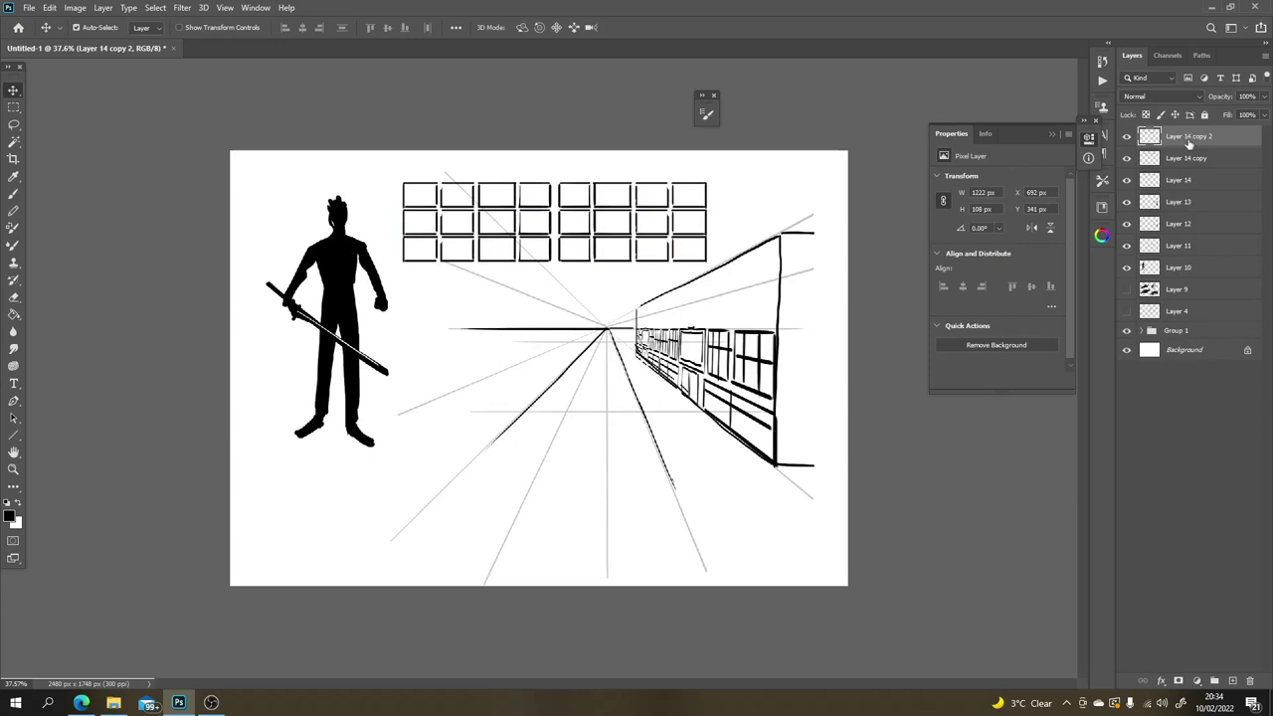
{"action": "key", "text": "ctrl+e"}
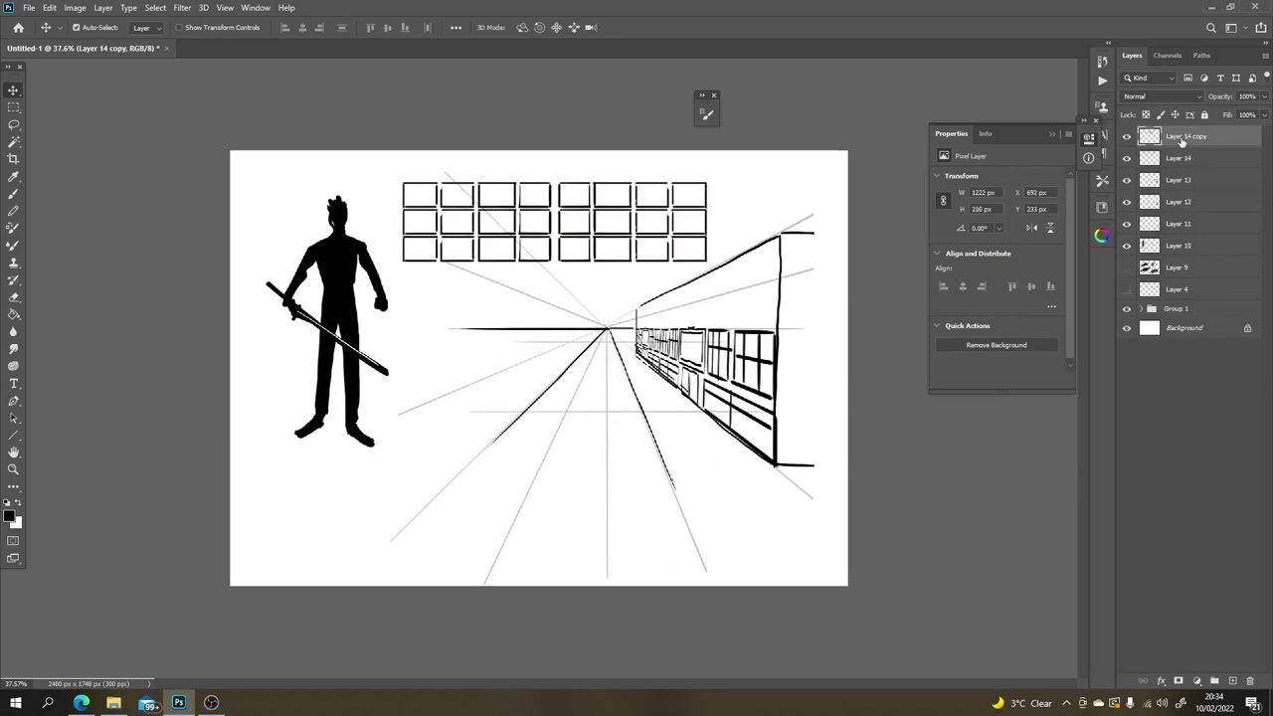
{"action": "key", "text": "ctrl+e"}
{"action": "left_click", "coordinate": [1126, 137]}
{"action": "left_click", "coordinate": [1126, 136]}
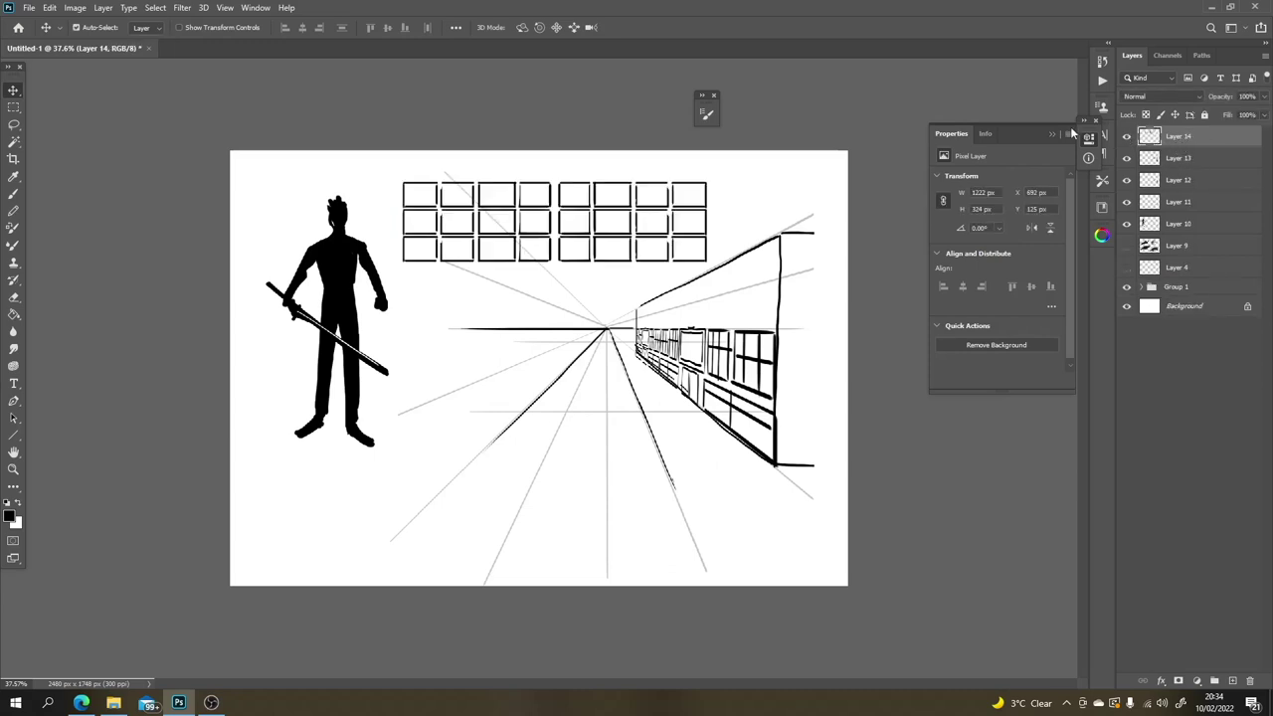
Step: Rotate the tile grid 90 degrees with Free Transform and place its far end just below the vanishing point
{"action": "key", "text": "ctrl+t"}
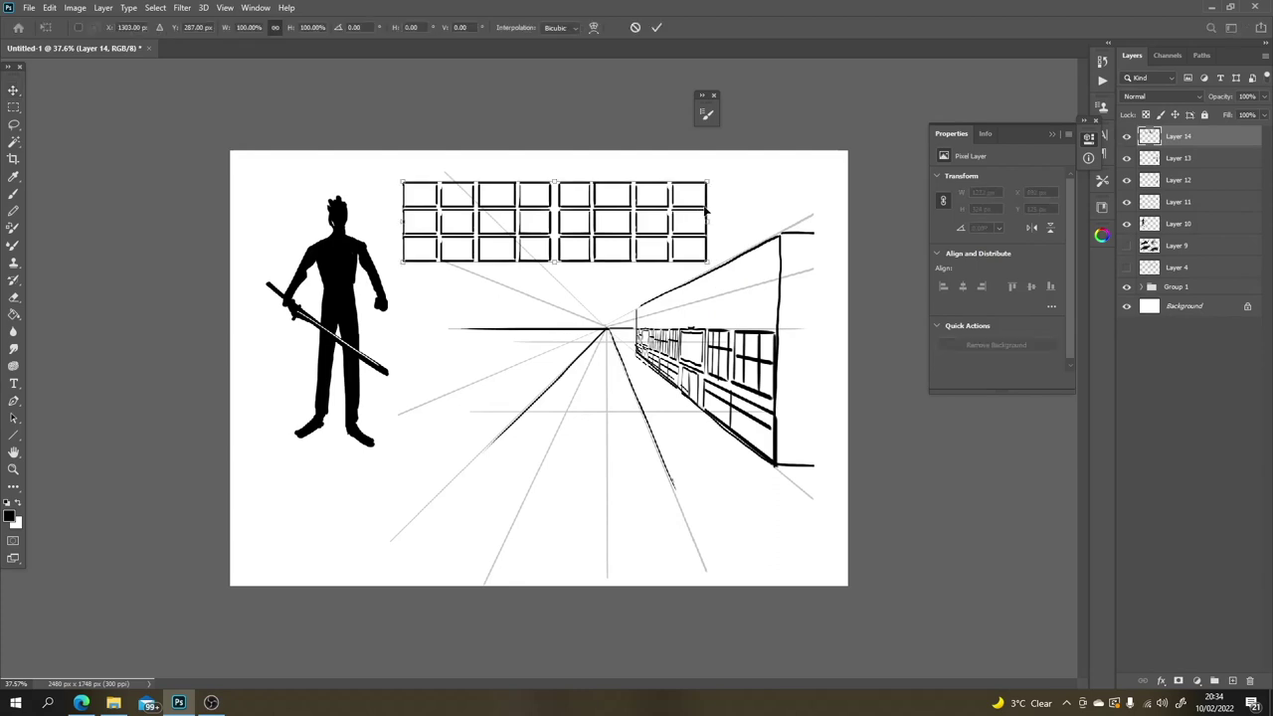
{"action": "left_click_drag", "start_coordinate": [705, 221], "coordinate": [719, 335]}
{"action": "left_click_drag", "start_coordinate": [728, 263], "coordinate": [653, 582]}
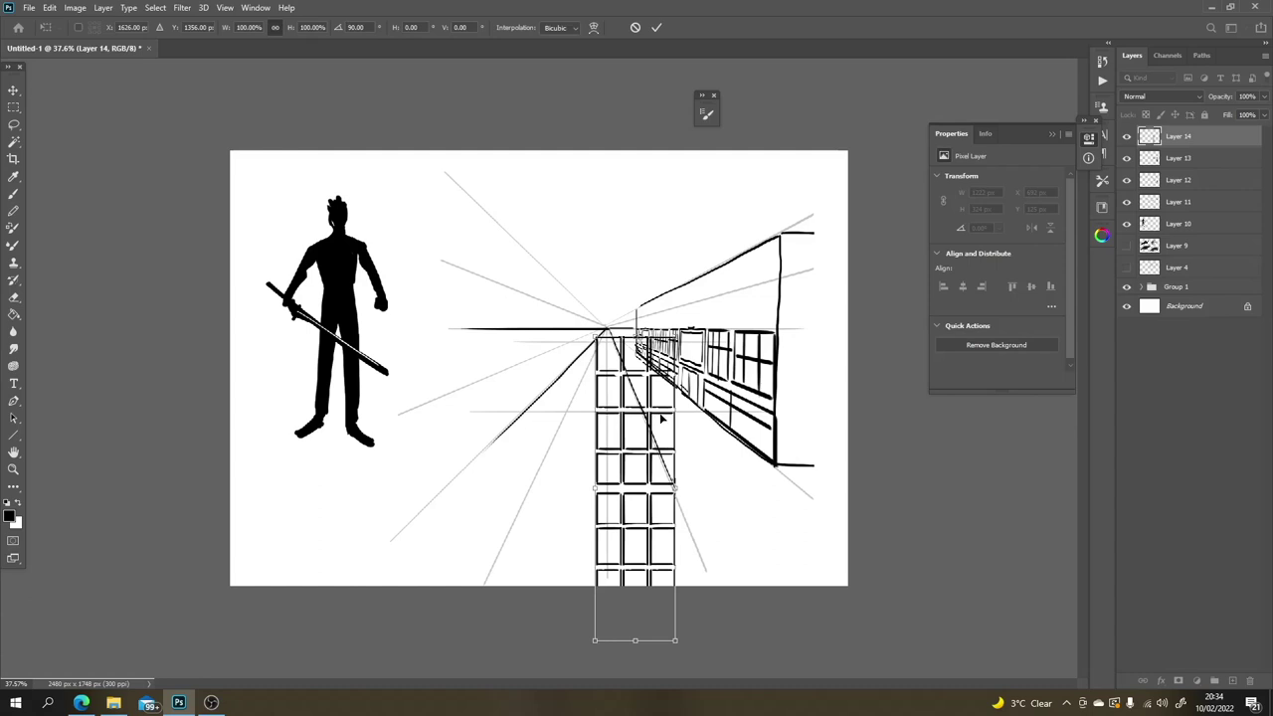
{"action": "left_click_drag", "start_coordinate": [660, 418], "coordinate": [676, 406]}
Step: Distort the grid's corners so it converges at the vanishing point and widens into a tiled pavement beside the building, then apply the transform
{"action": "mouse_move", "coordinate": [609, 329]}
{"action": "left_mouse_down"}
{"action": "mouse_move", "coordinate": [636, 337]}
{"action": "mouse_move", "coordinate": [618, 333]}
{"action": "left_mouse_up"}
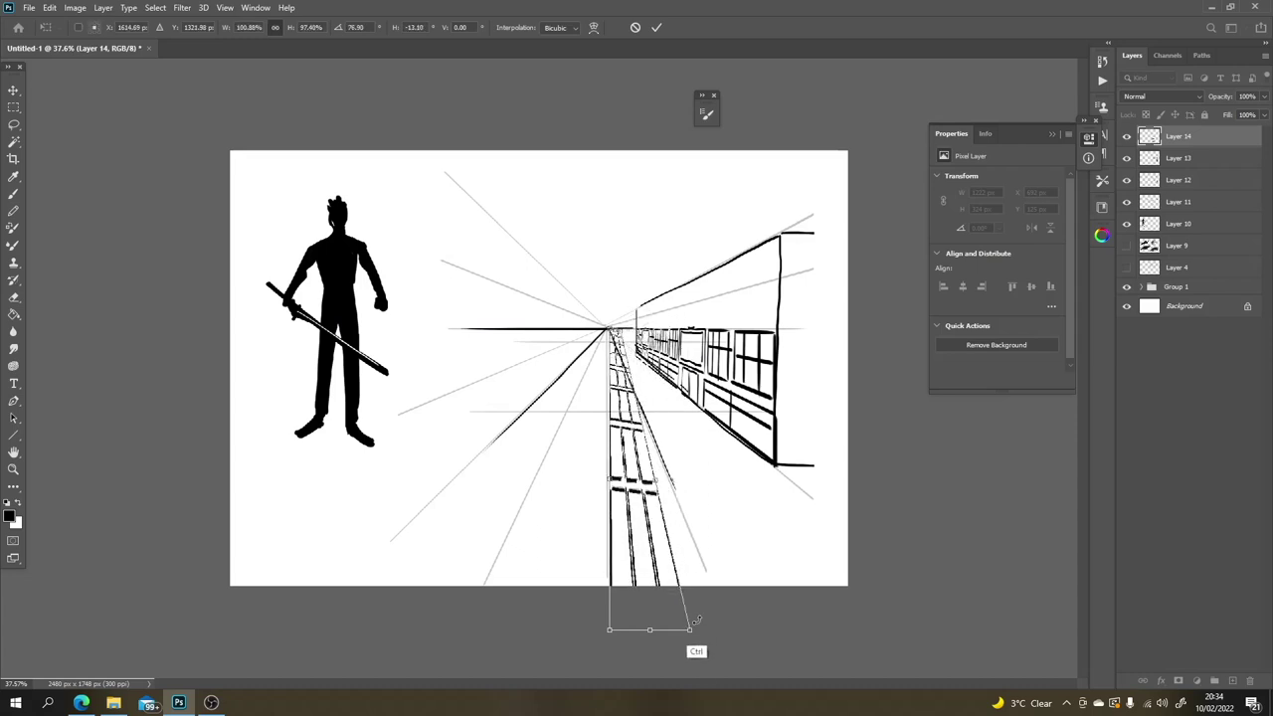
{"action": "left_click_drag", "start_coordinate": [696, 620], "coordinate": [892, 566]}
{"action": "left_click_drag", "start_coordinate": [609, 629], "coordinate": [719, 616]}
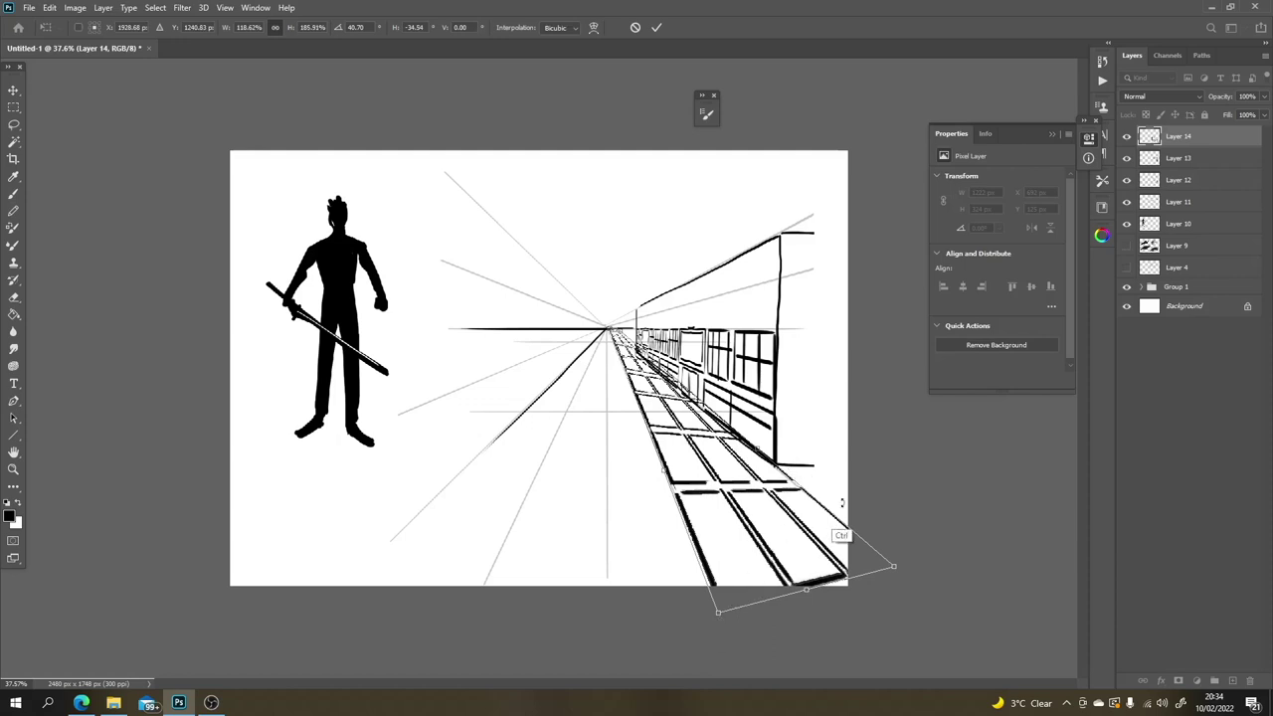
{"action": "left_click_drag", "start_coordinate": [893, 567], "coordinate": [876, 518]}
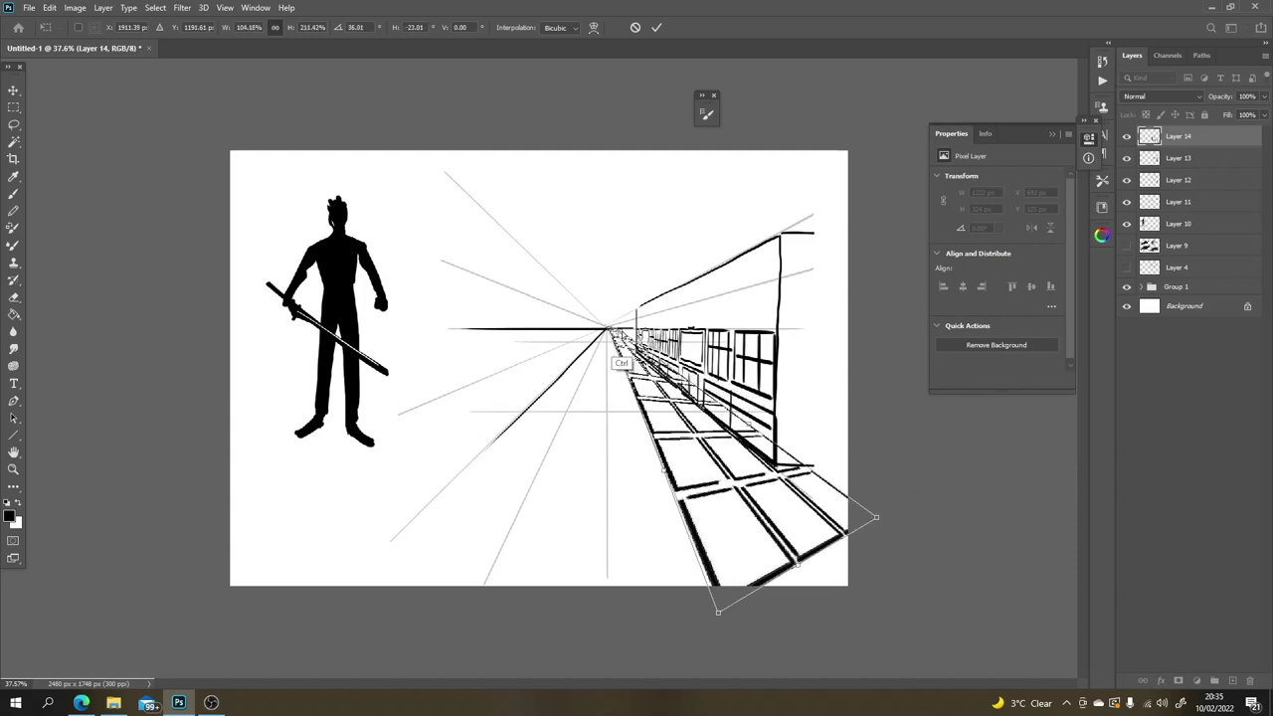
{"action": "left_click_drag", "start_coordinate": [622, 354], "coordinate": [644, 316]}
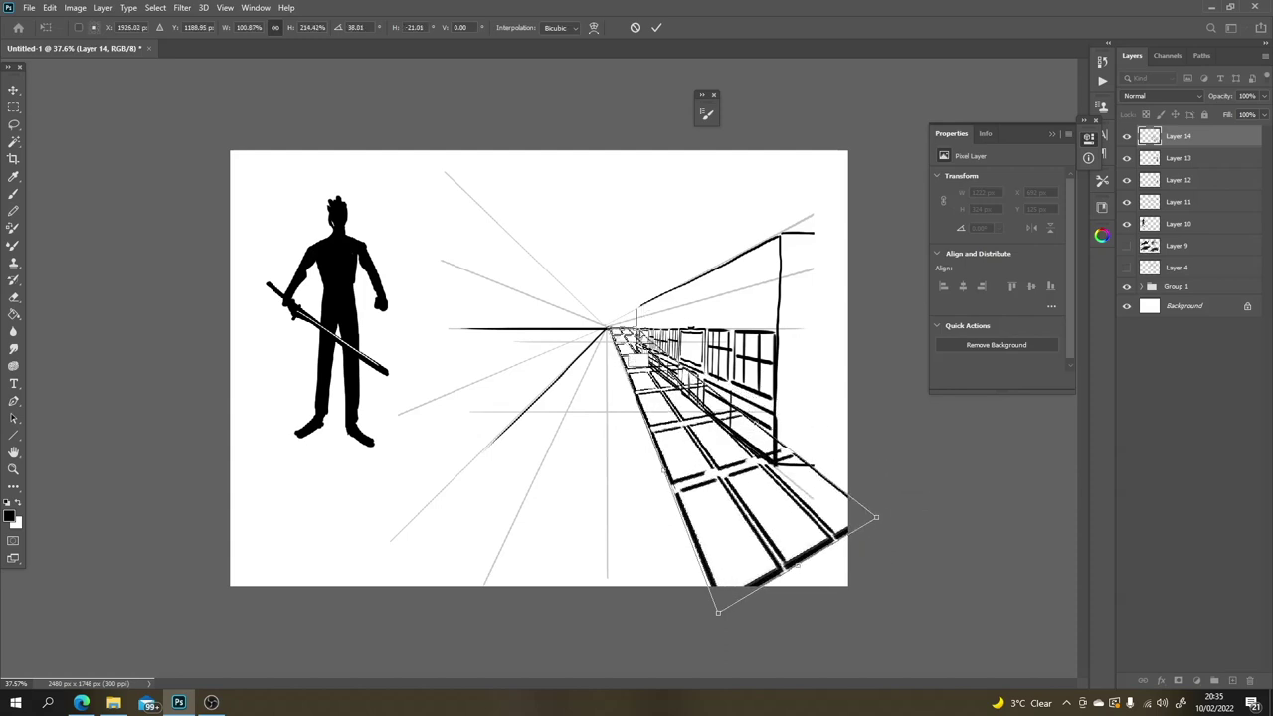
{"action": "left_click_drag", "start_coordinate": [880, 520], "coordinate": [954, 601]}
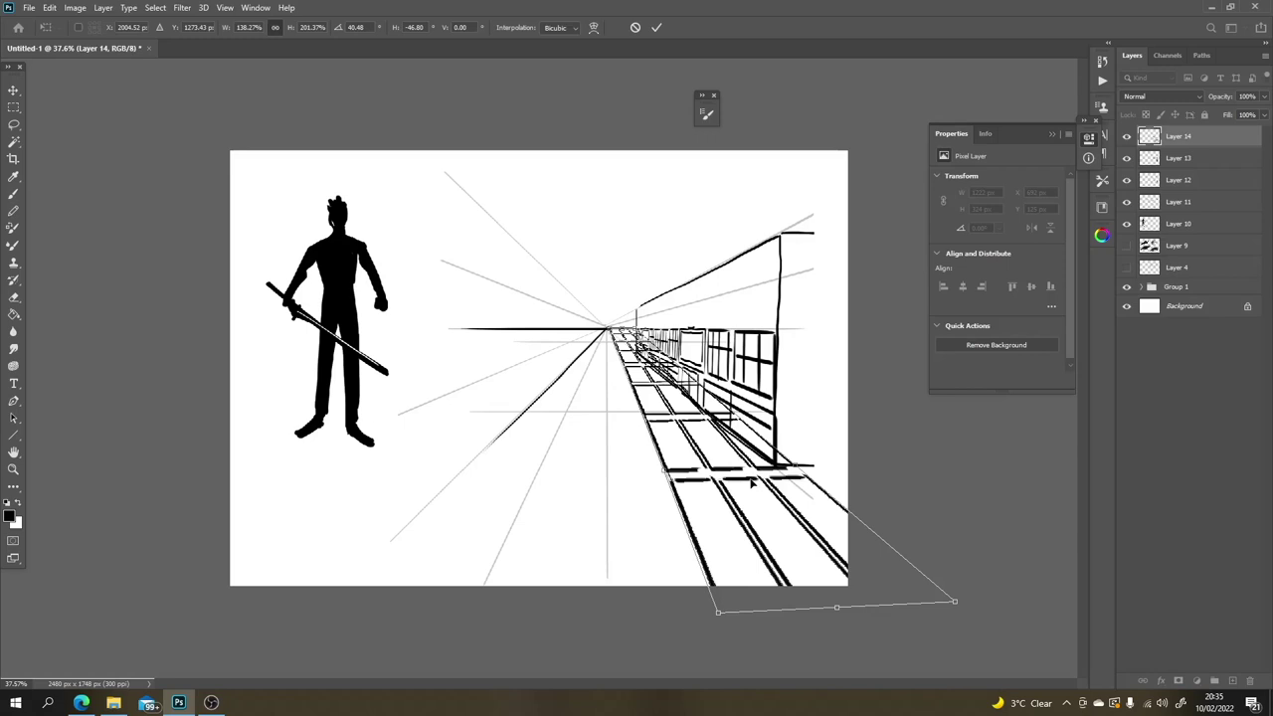
{"action": "mouse_move", "coordinate": [752, 482]}
{"action": "left_mouse_down"}
{"action": "mouse_move", "coordinate": [770, 502]}
{"action": "mouse_move", "coordinate": [752, 508]}
{"action": "mouse_move", "coordinate": [770, 486]}
{"action": "mouse_move", "coordinate": [755, 487]}
{"action": "left_mouse_up"}
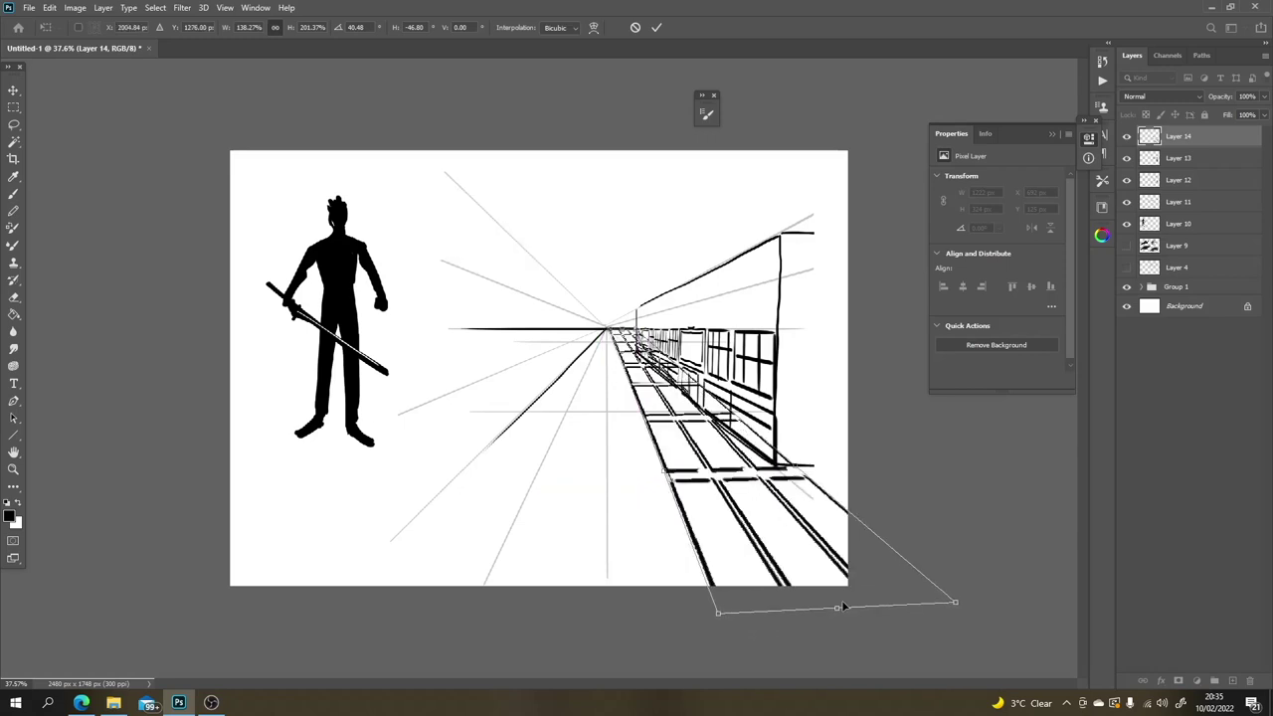
{"action": "key", "text": "Return"}
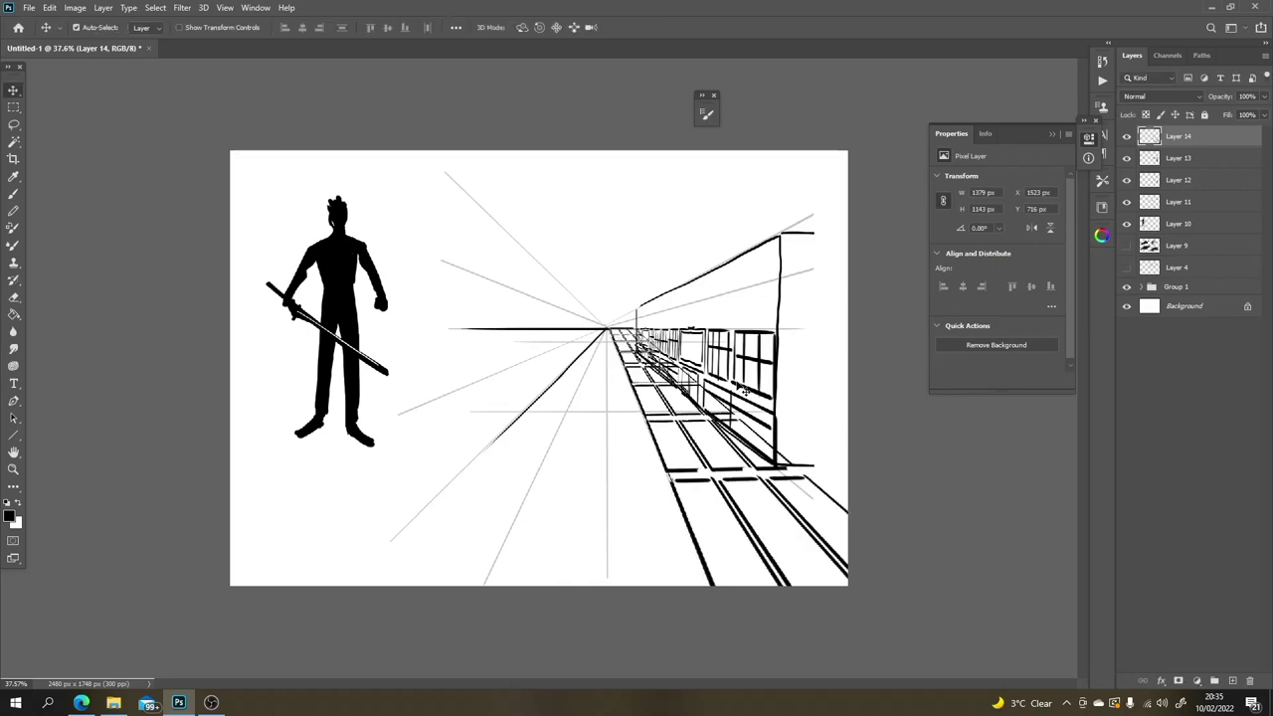
Step: Turn brush symmetry off and erase the pavement lines that overlap the building wall
{"action": "key", "text": "e"}
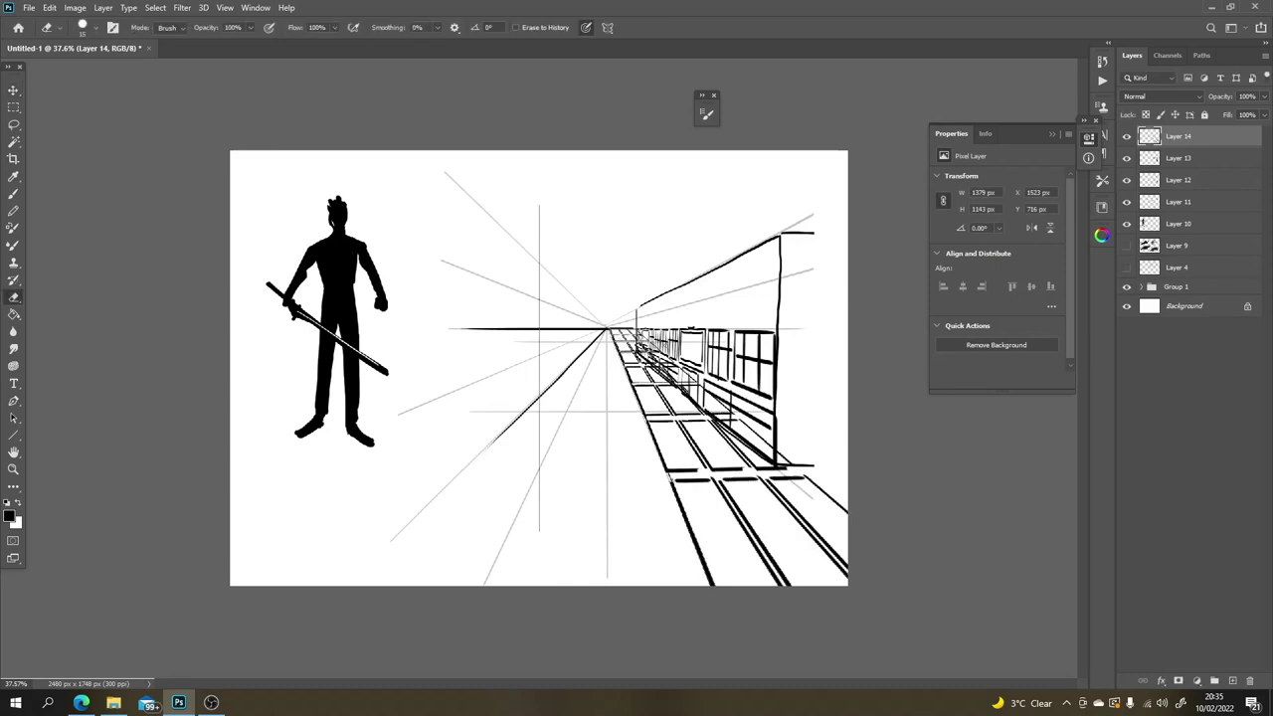
{"action": "left_click", "coordinate": [607, 27]}
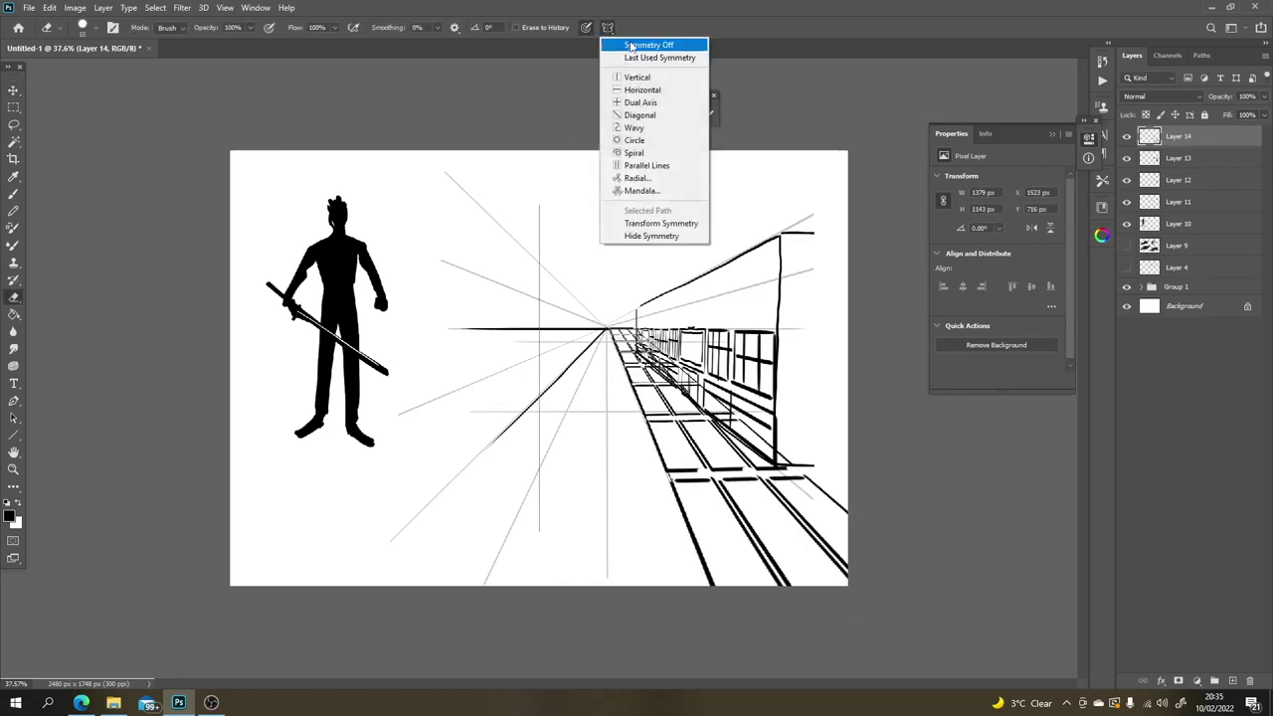
{"action": "left_click", "coordinate": [630, 45]}
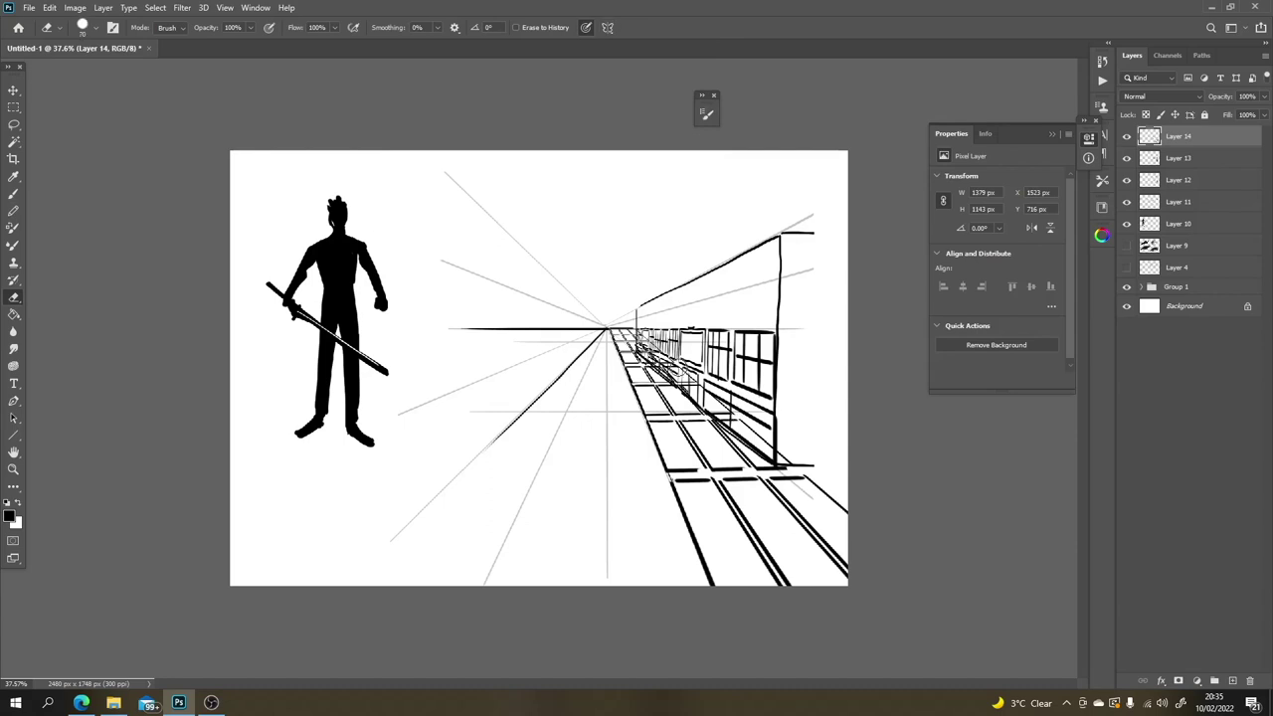
{"action": "mouse_move", "coordinate": [733, 417]}
{"action": "left_mouse_down"}
{"action": "mouse_move", "coordinate": [659, 351]}
{"action": "mouse_move", "coordinate": [758, 457]}
{"action": "mouse_move", "coordinate": [795, 465]}
{"action": "mouse_move", "coordinate": [725, 424]}
{"action": "left_mouse_up"}
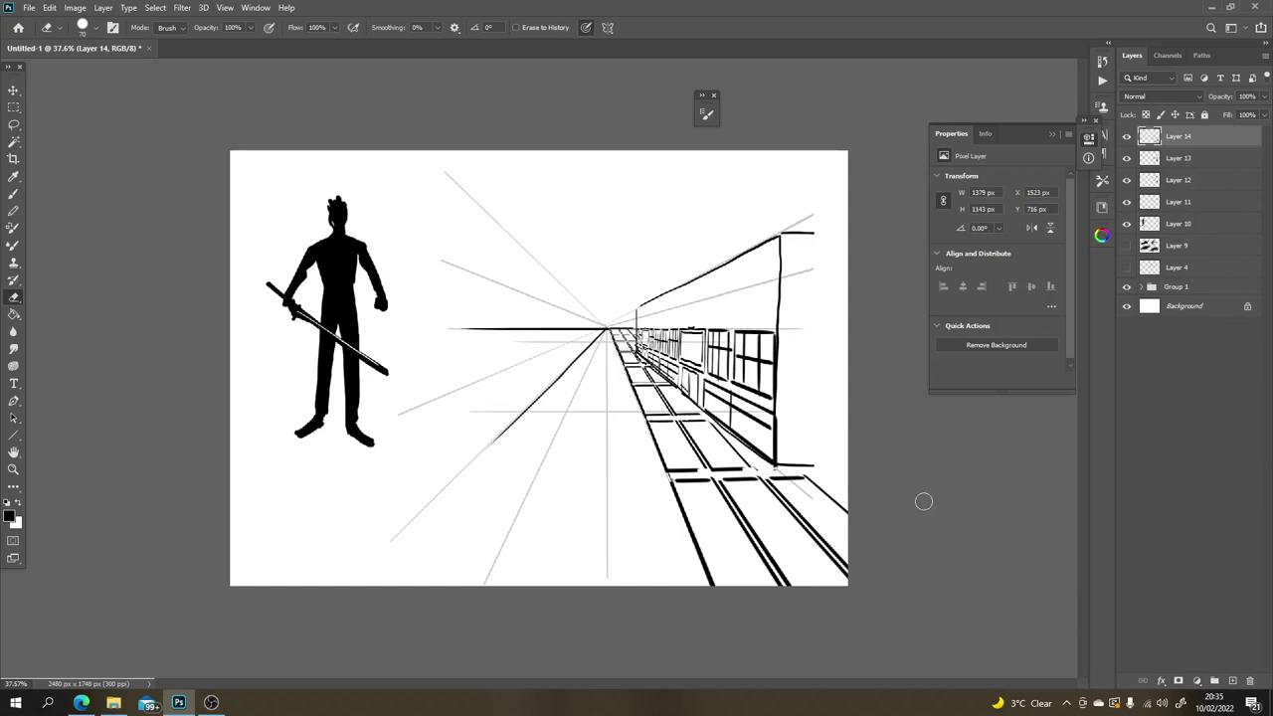
Step: Merge the pavement and facade layers down into Layer 12, toggling visibility to check the contents
{"action": "key", "text": "Delete"}
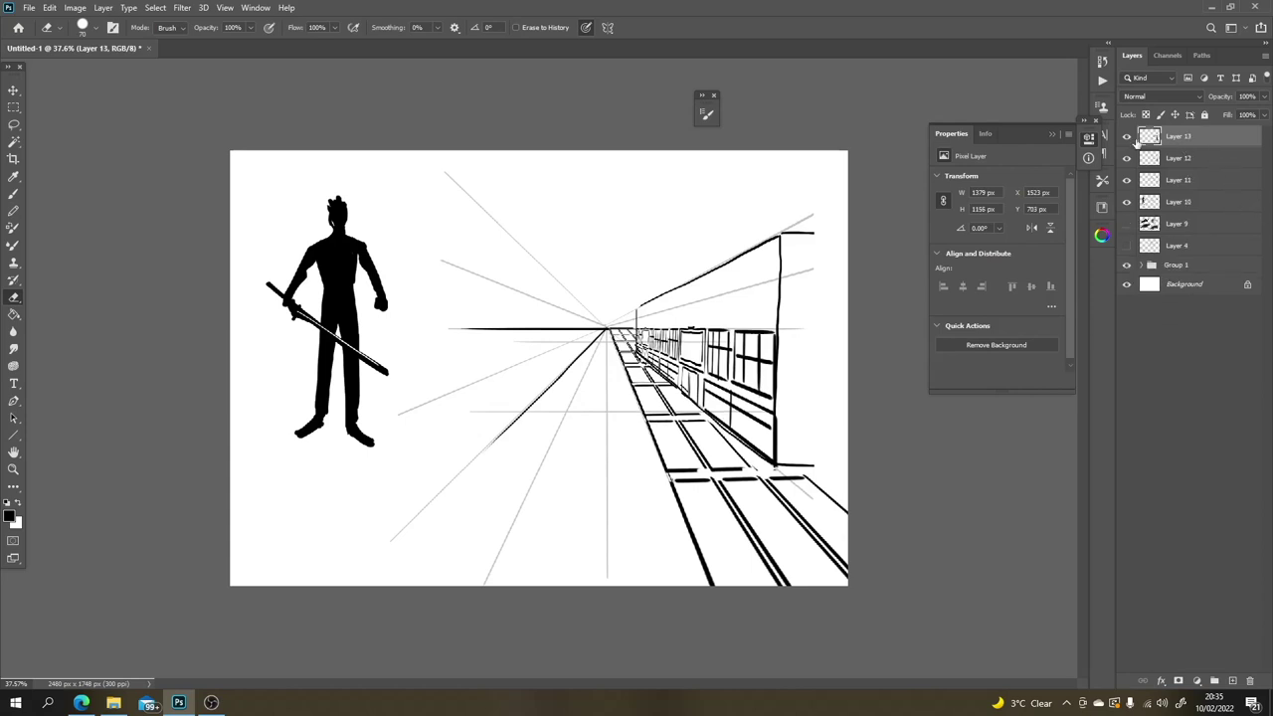
{"action": "left_click", "coordinate": [1127, 136]}
{"action": "left_click", "coordinate": [1126, 136]}
{"action": "key", "text": "Delete"}
{"action": "left_click", "coordinate": [1127, 137]}
{"action": "left_click", "coordinate": [1127, 136]}
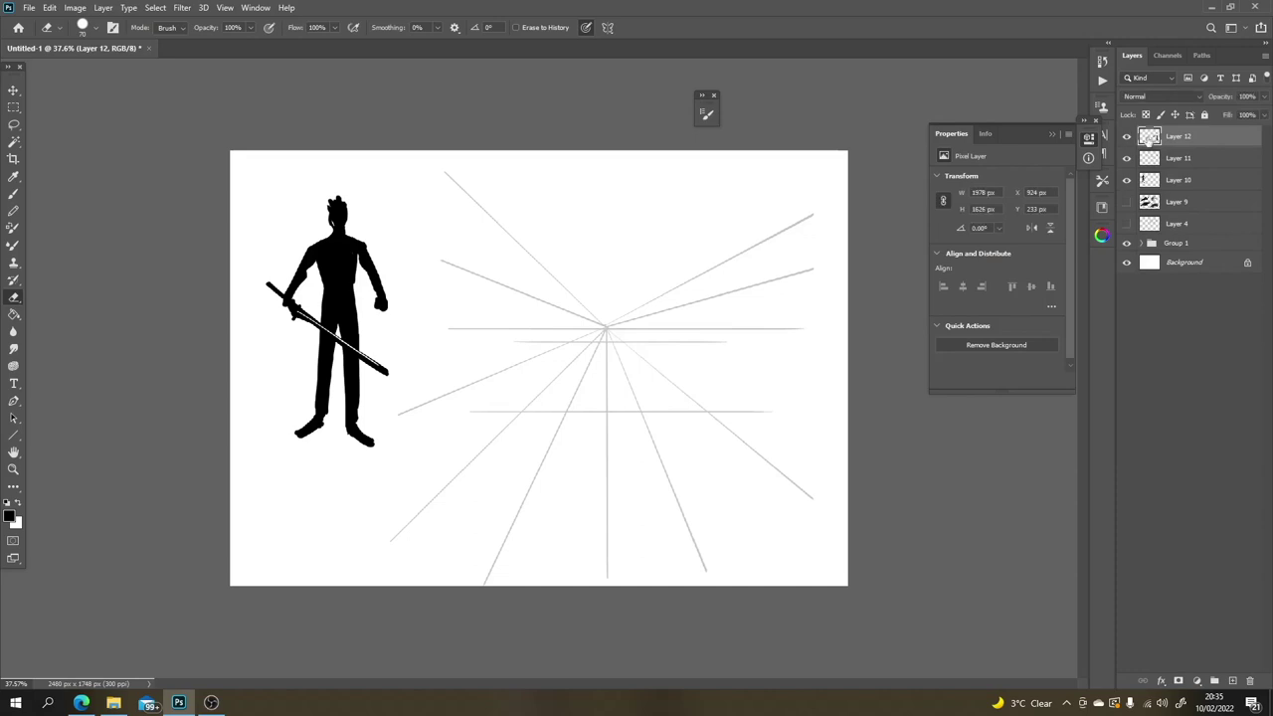
Step: Lower Layer 12's fill to 34% and hide the perspective guides on Layer 11
{"action": "left_click", "coordinate": [1263, 115]}
{"action": "left_click_drag", "start_coordinate": [1229, 134], "coordinate": [1223, 133]}
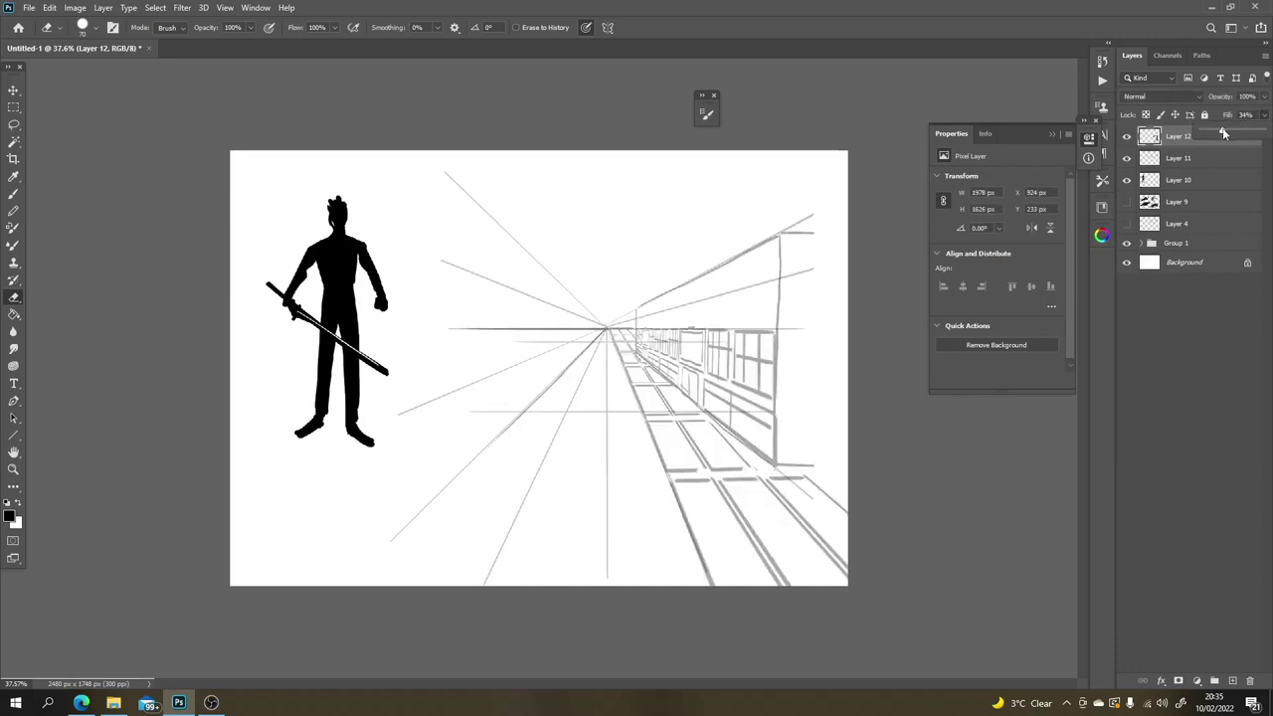
{"action": "left_click", "coordinate": [1129, 165]}
{"action": "left_click", "coordinate": [1127, 162]}
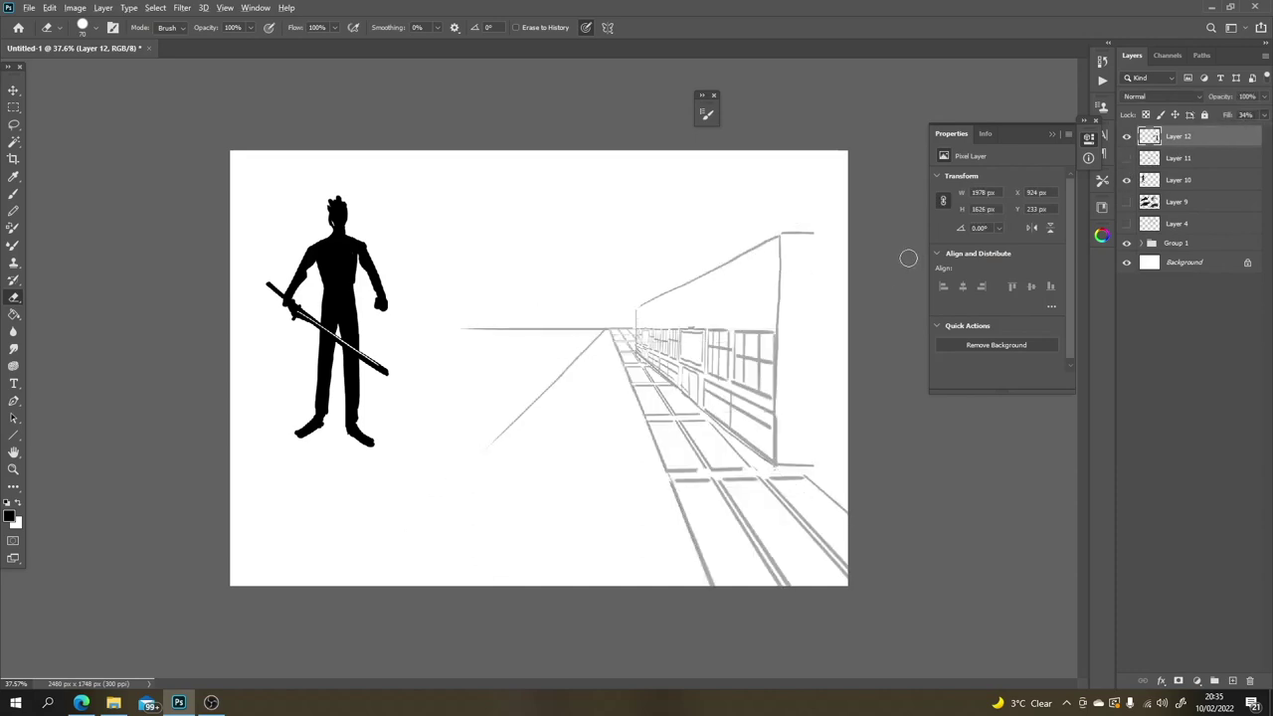
Step: Switch to the brush and add a new empty layer above the faded perspective drawing on Layer 12
{"action": "scroll", "coordinate": [820, 303], "scroll_direction": "up", "scroll_amount": 5}
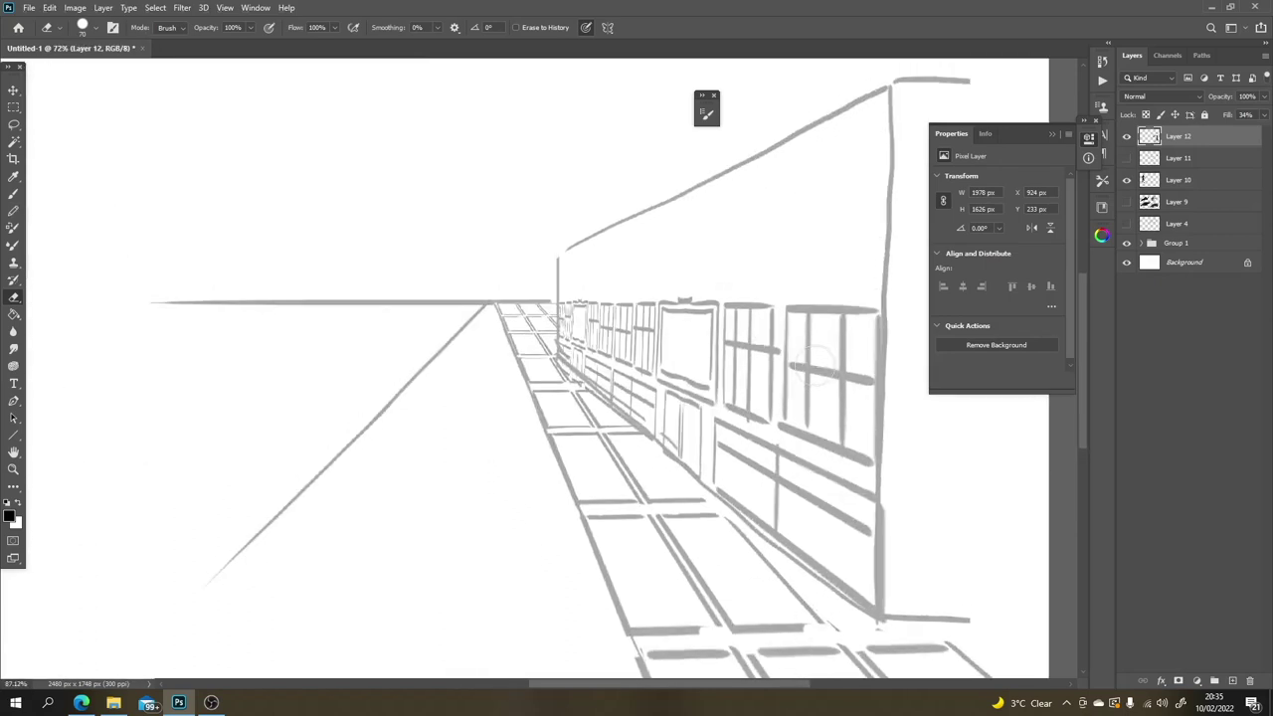
{"action": "key", "text": "b"}
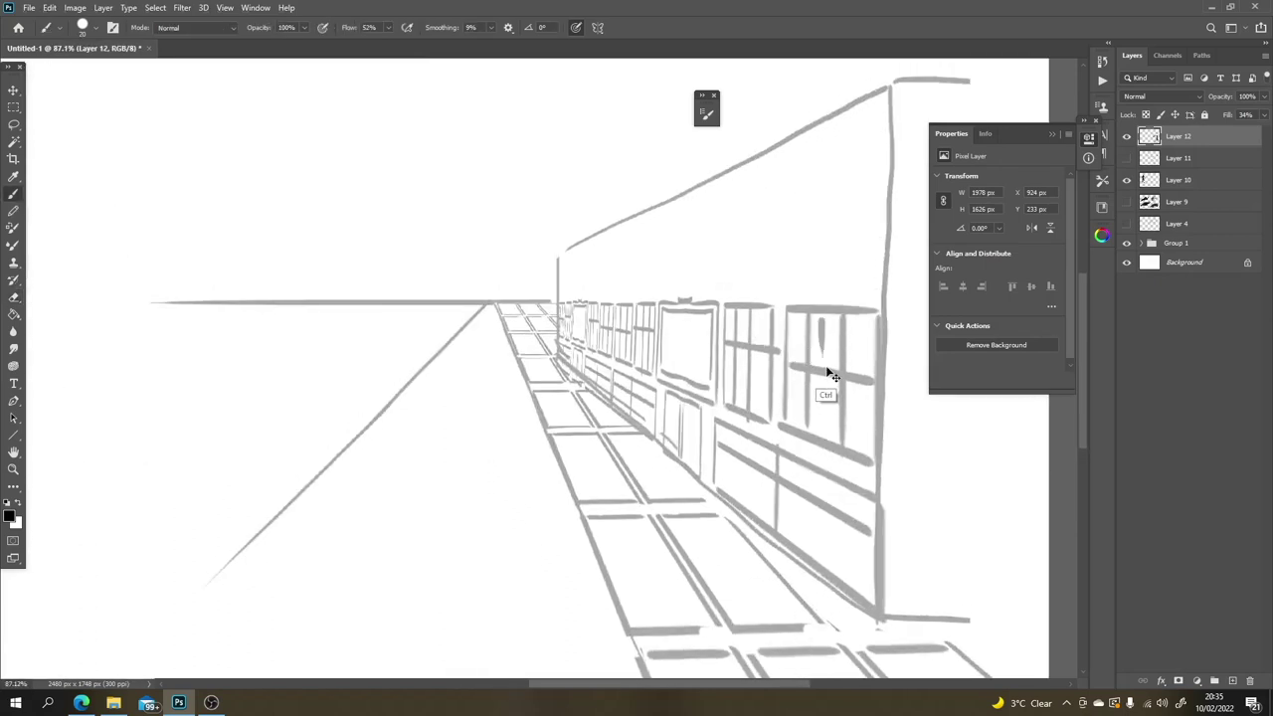
{"action": "left_click", "coordinate": [1232, 682]}
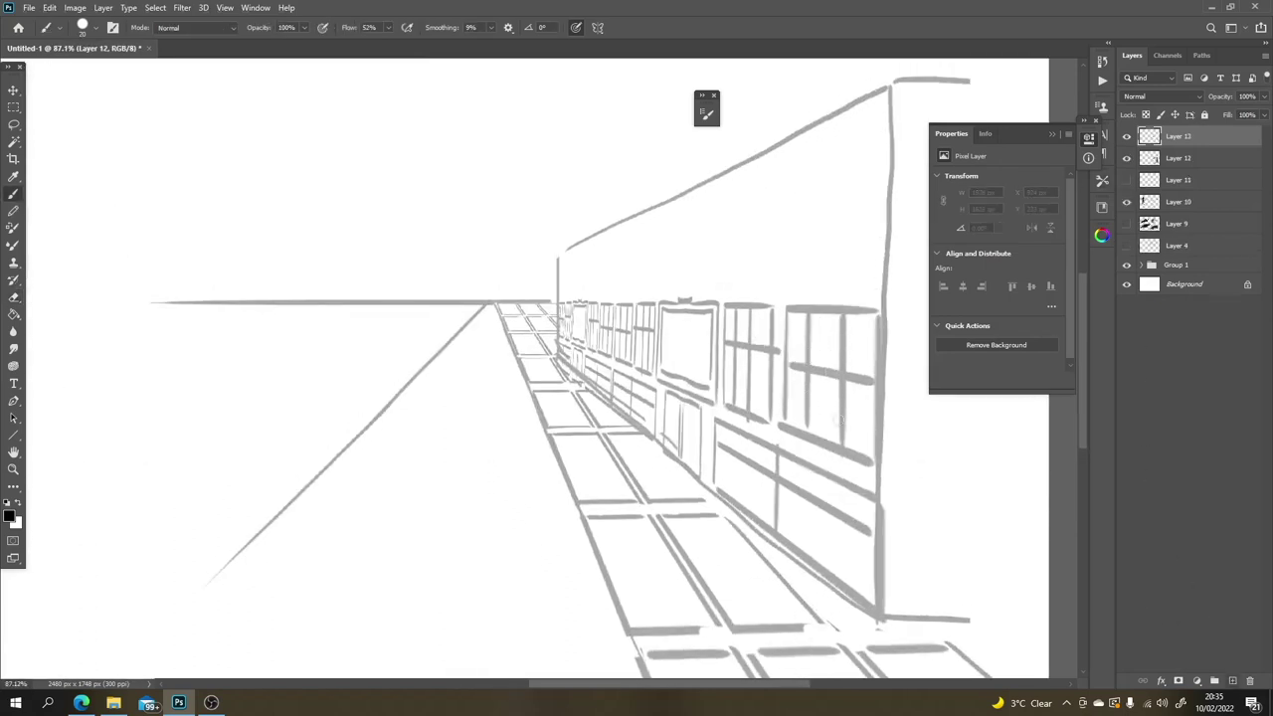
Step: Reduce the brush size and trace the nearest window's outline and right-hand vertical bar in black on Layer 13
{"action": "key", "text": "bracketleft"}
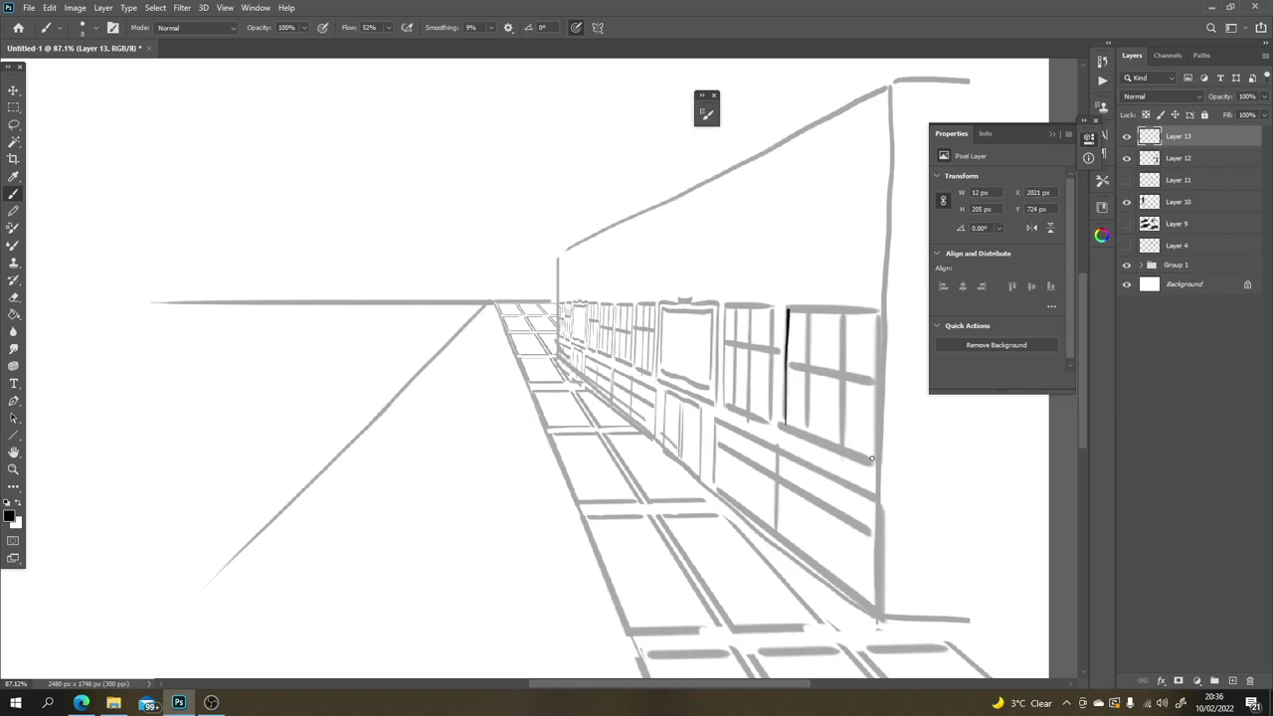
{"action": "left_click_drag", "start_coordinate": [872, 413], "coordinate": [874, 345]}
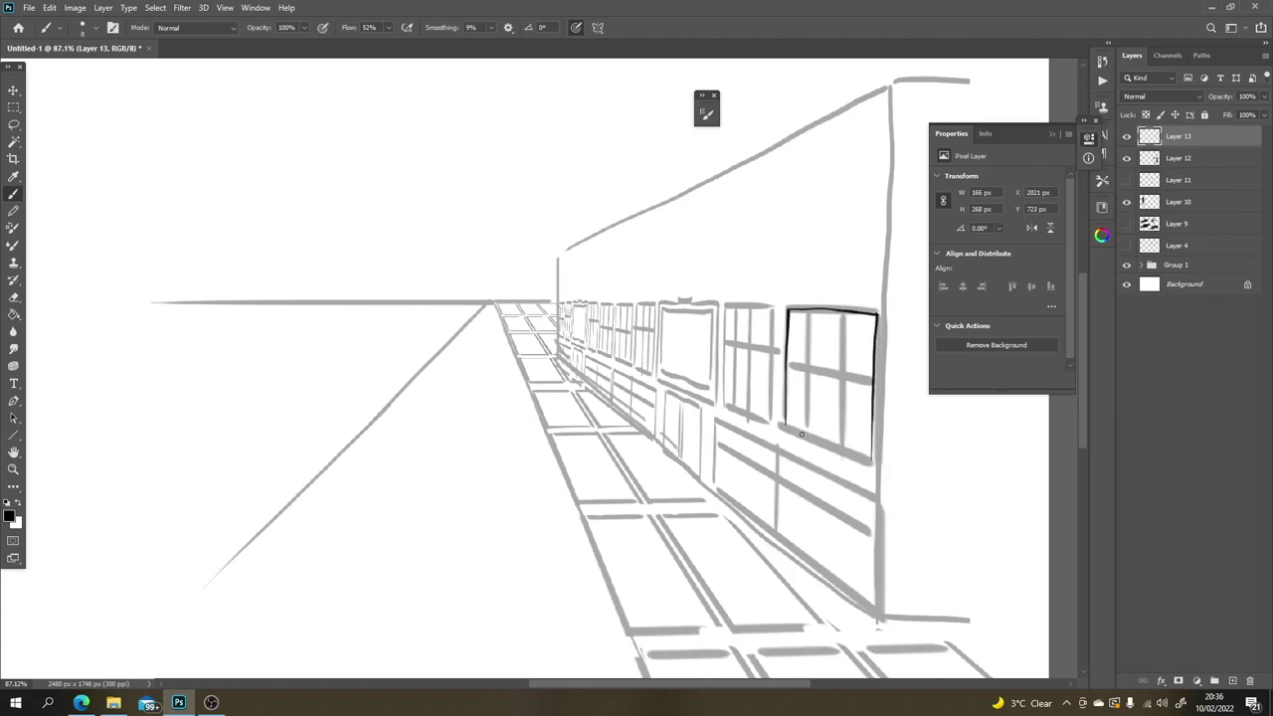
{"action": "mouse_move", "coordinate": [806, 433]}
{"action": "left_mouse_down"}
{"action": "mouse_move", "coordinate": [866, 455]}
{"action": "mouse_move", "coordinate": [841, 412]}
{"action": "mouse_move", "coordinate": [843, 370]}
{"action": "left_mouse_up"}
{"action": "key", "text": "ctrl+z"}
{"action": "left_click_drag", "start_coordinate": [841, 449], "coordinate": [840, 399]}
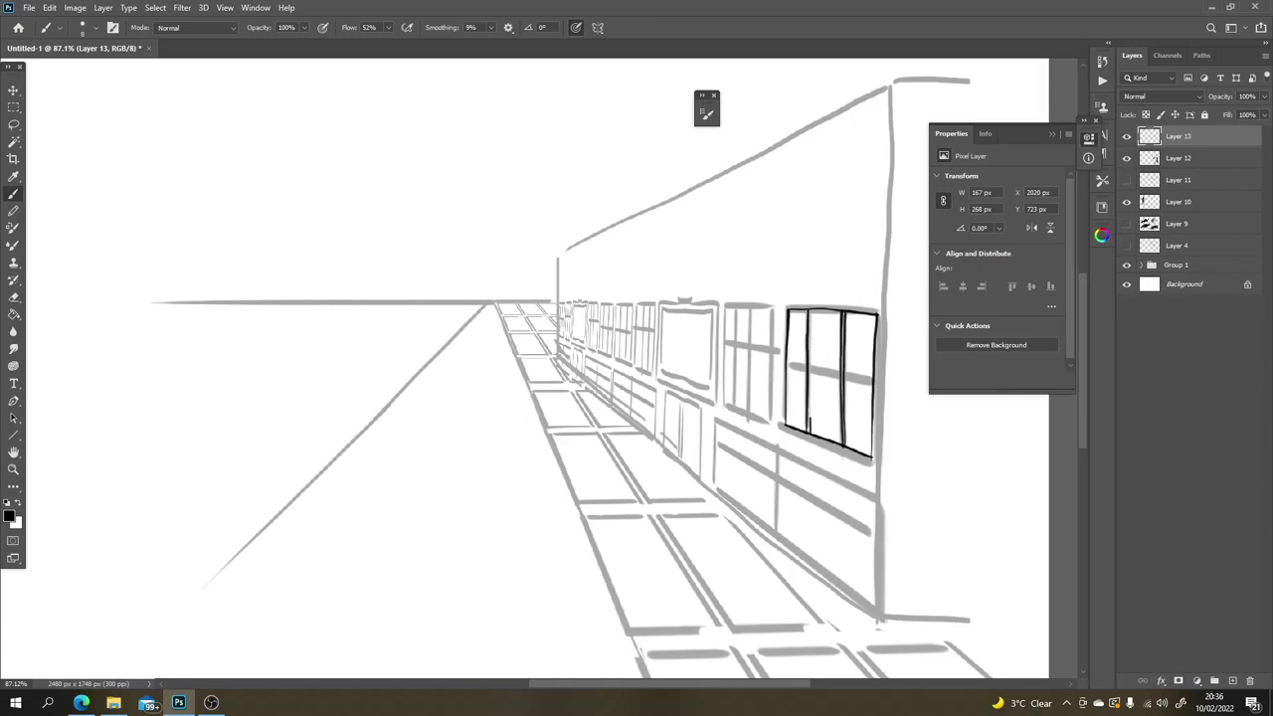
Step: Trace the nearest window's remaining double bars and inner frame lines, checking the line work with Layer 12 hidden briefly
{"action": "left_click_drag", "start_coordinate": [810, 425], "coordinate": [811, 341]}
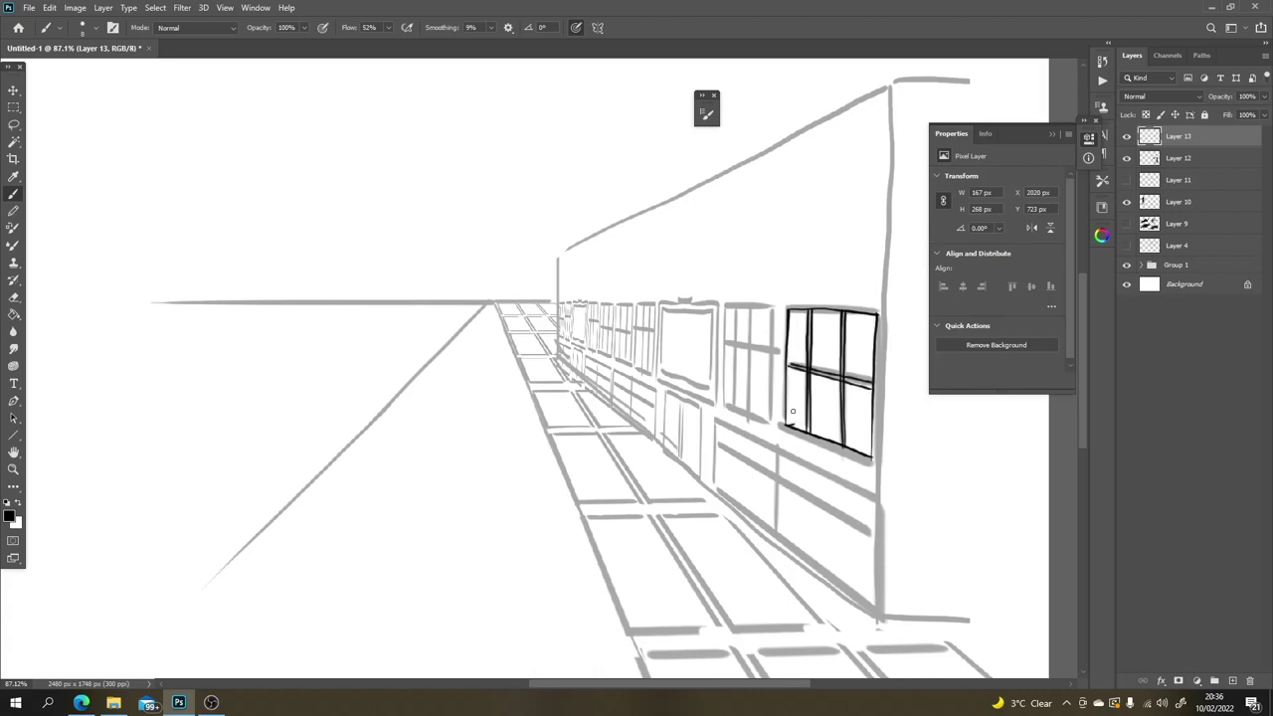
{"action": "left_click_drag", "start_coordinate": [793, 426], "coordinate": [791, 306]}
{"action": "key", "text": "ctrl+z"}
{"action": "left_click_drag", "start_coordinate": [792, 416], "coordinate": [795, 337]}
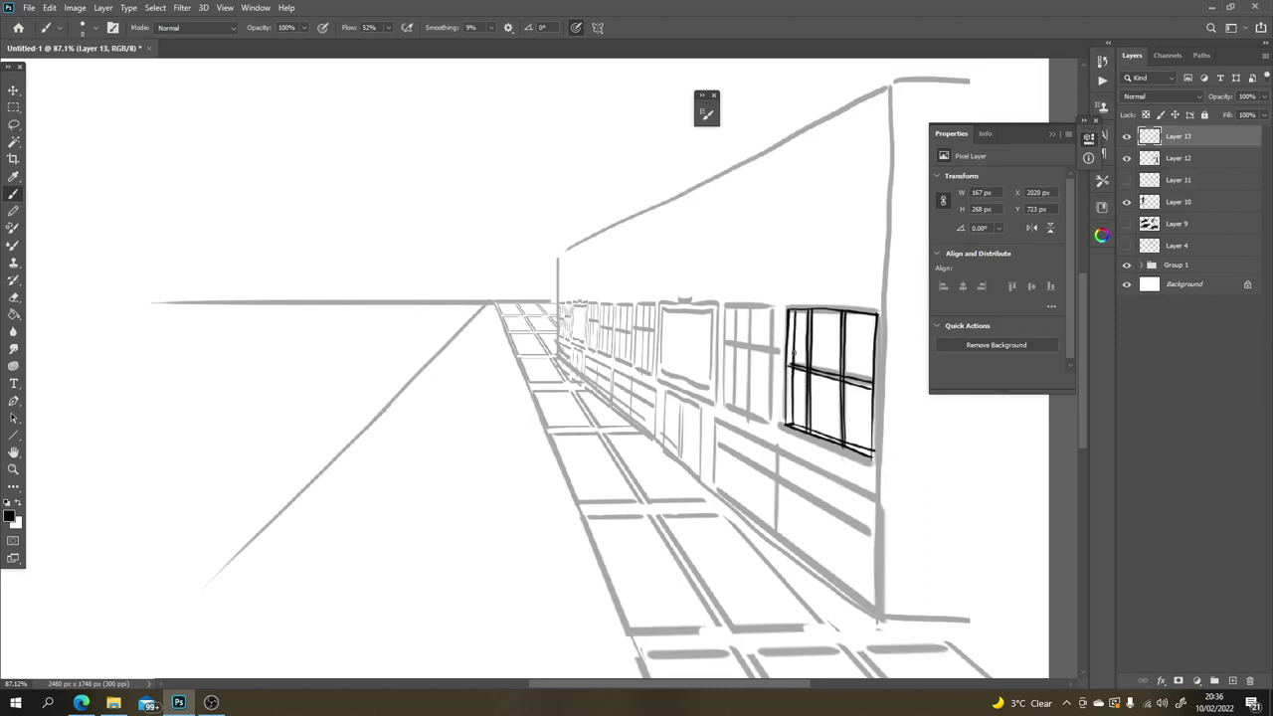
{"action": "left_click", "coordinate": [1126, 159]}
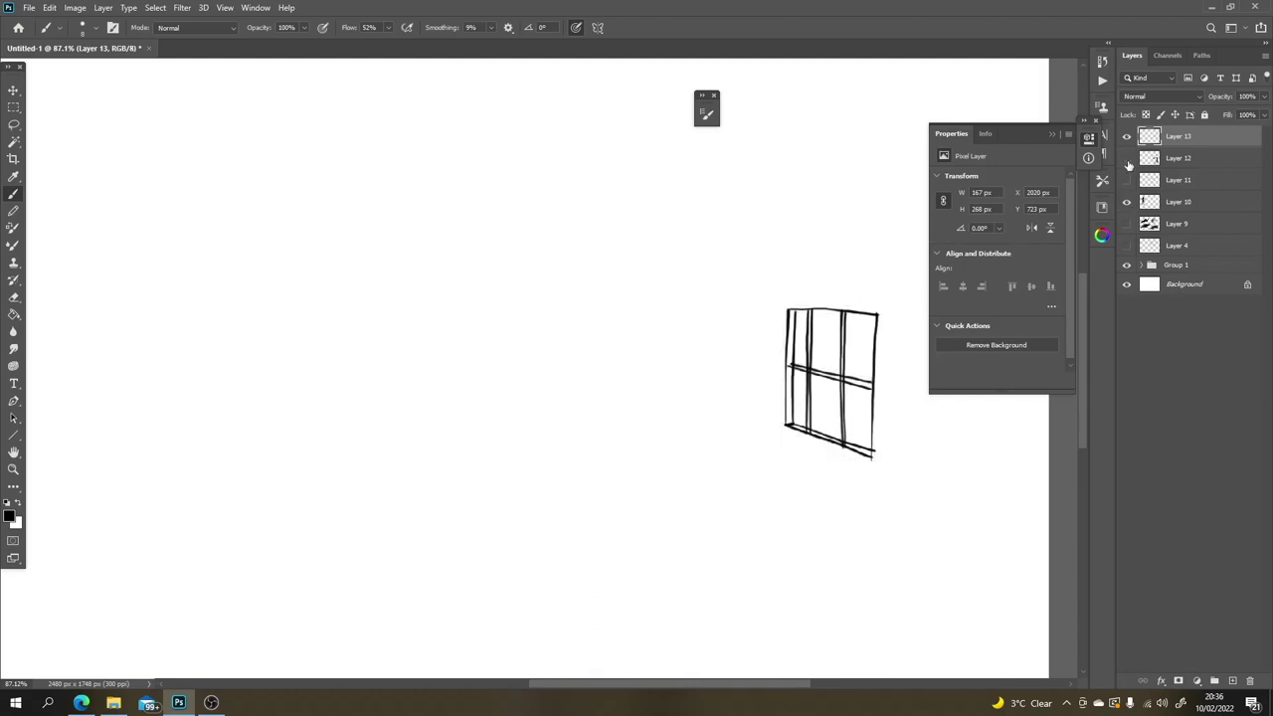
{"action": "left_click", "coordinate": [1126, 161]}
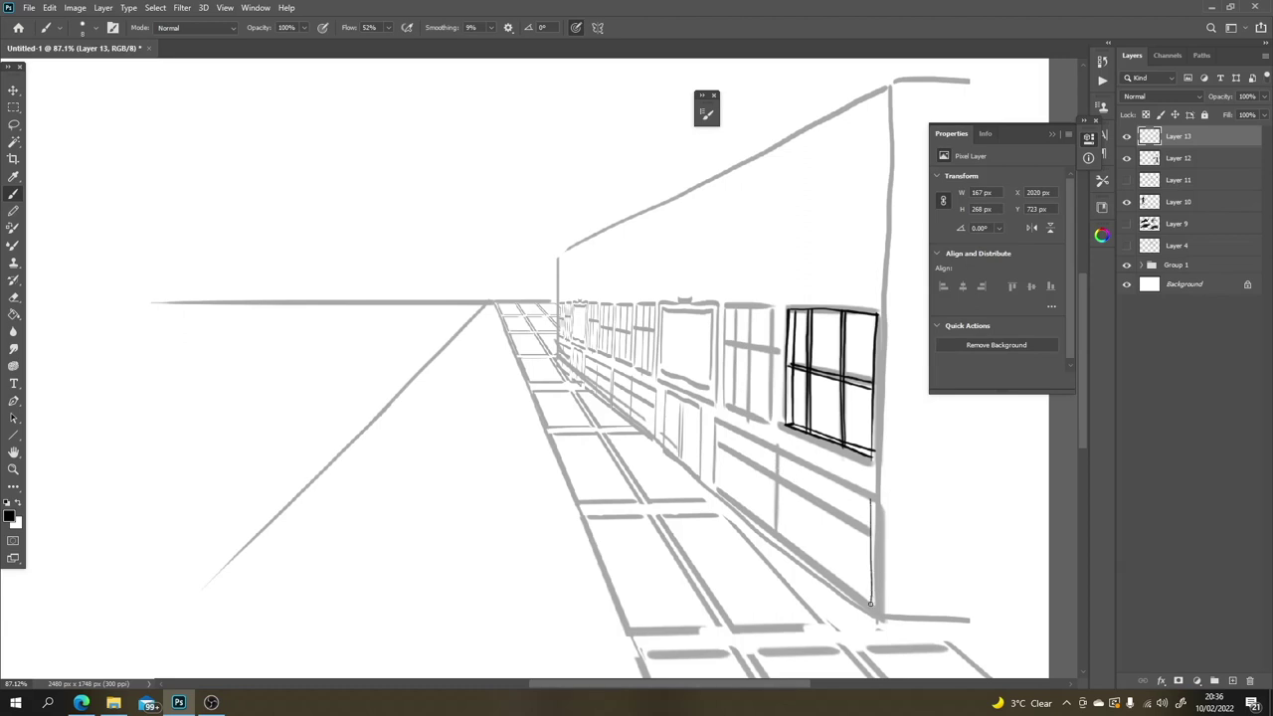
Step: Trace both side edges and the top edge of the wall panel below the nearest window with straight brush lines
{"action": "left_click_drag", "start_coordinate": [871, 500], "coordinate": [871, 605]}
{"action": "left_click", "coordinate": [715, 421], "text": "shift"}
{"action": "left_click", "coordinate": [714, 488], "text": "shift"}
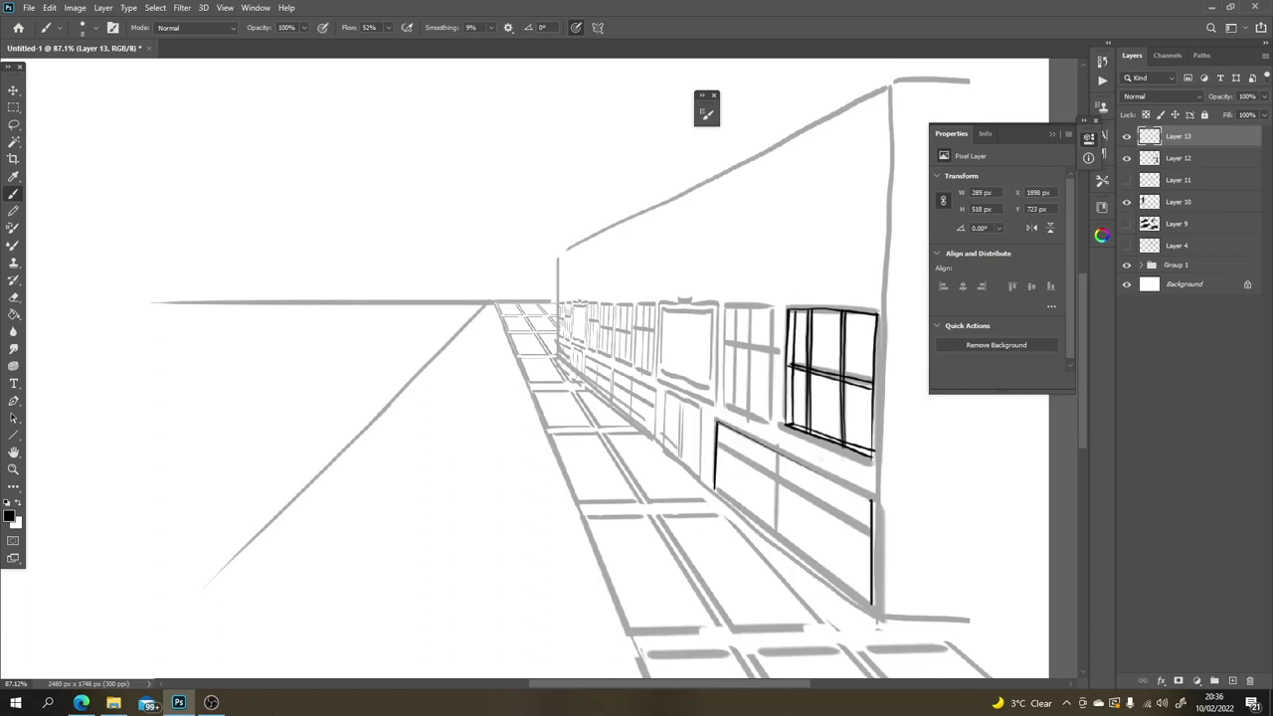
{"action": "left_click", "coordinate": [872, 502], "text": "shift"}
Step: Undo a freehand test stroke beside the building and draw straight test lines there and on the wall above the nearest window
{"action": "left_click_drag", "start_coordinate": [927, 418], "coordinate": [966, 525]}
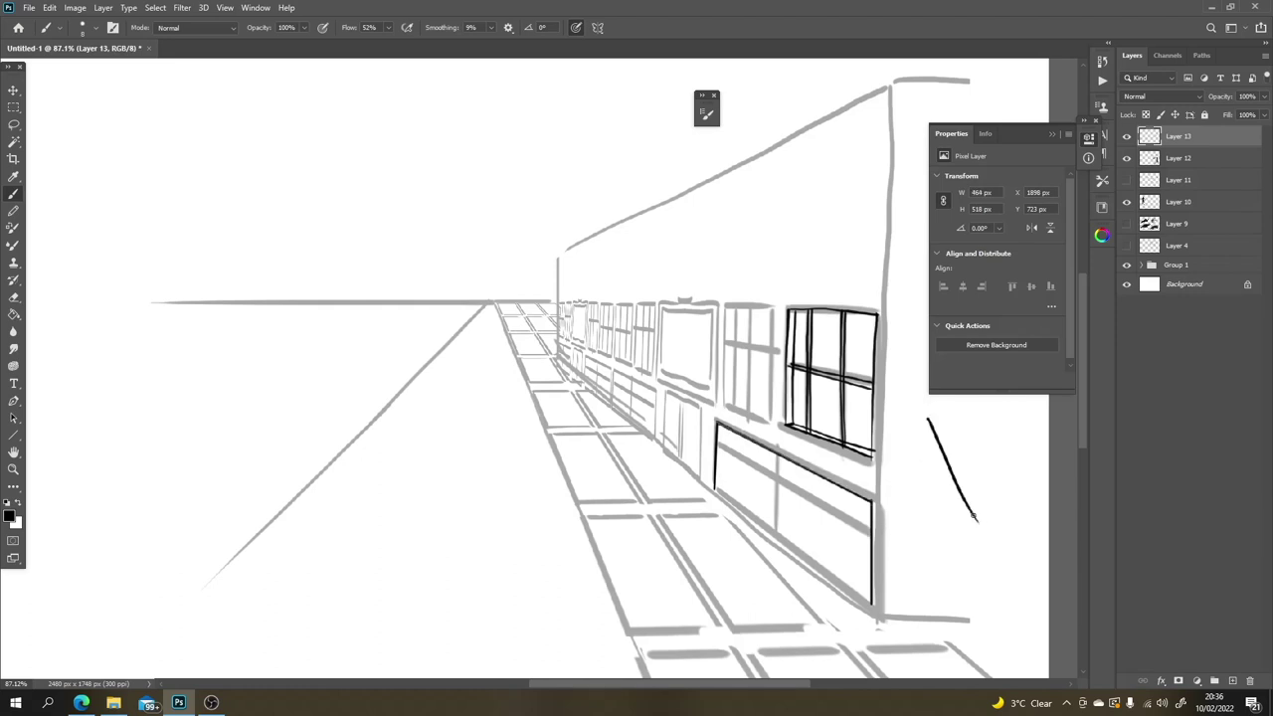
{"action": "key", "text": "ctrl+z"}
{"action": "key", "text": "shift"}
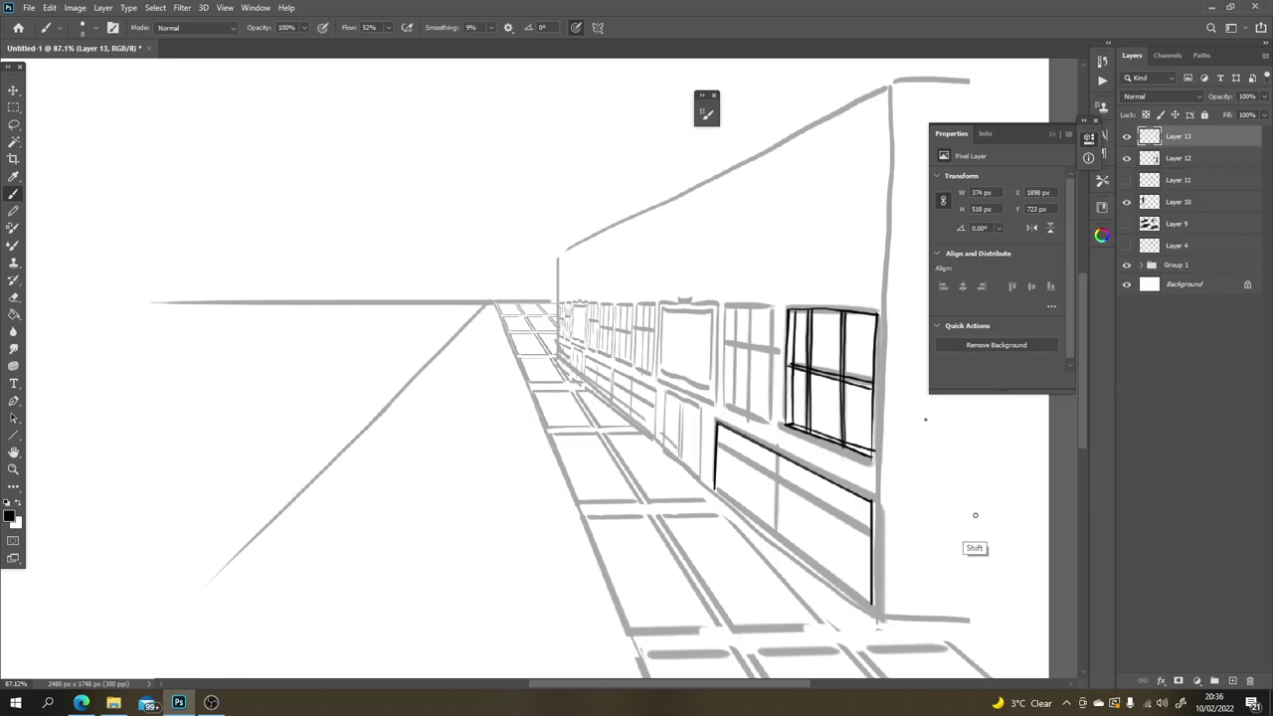
{"action": "left_click_drag", "start_coordinate": [974, 514], "coordinate": [926, 421]}
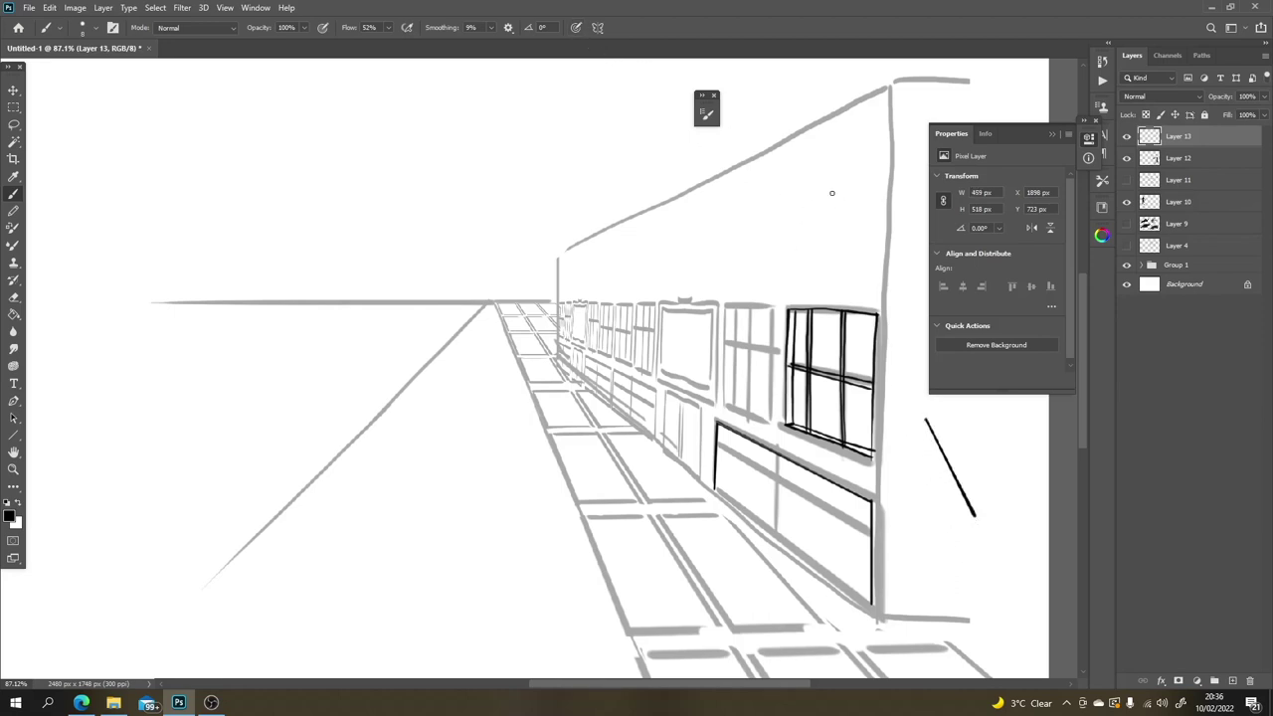
{"action": "left_click", "coordinate": [836, 267], "text": "shift"}
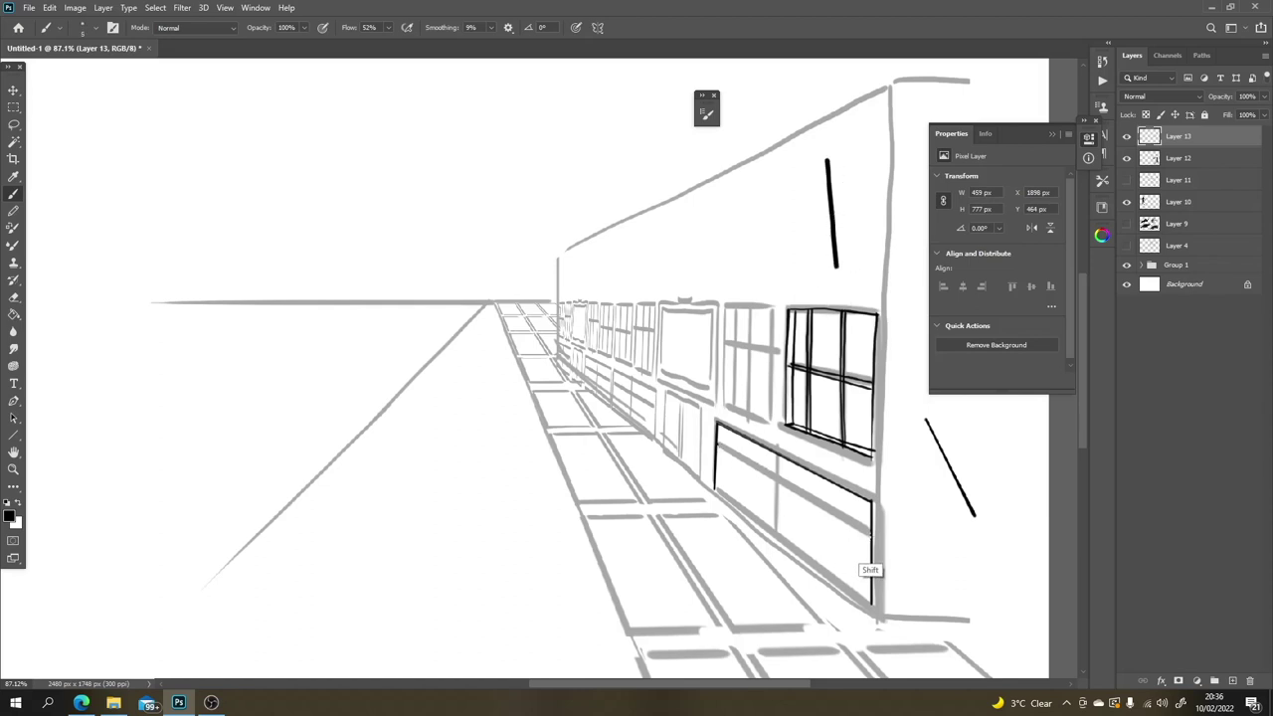
Step: Complete the lower wall panel with a straight horizontal rail, a central vertical divider and the bottom edge
{"action": "left_click", "coordinate": [871, 534], "text": "shift"}
{"action": "left_click_drag", "start_coordinate": [776, 536], "coordinate": [777, 454]}
{"action": "left_click", "coordinate": [716, 489]}
{"action": "left_click", "coordinate": [872, 604], "text": "shift"}
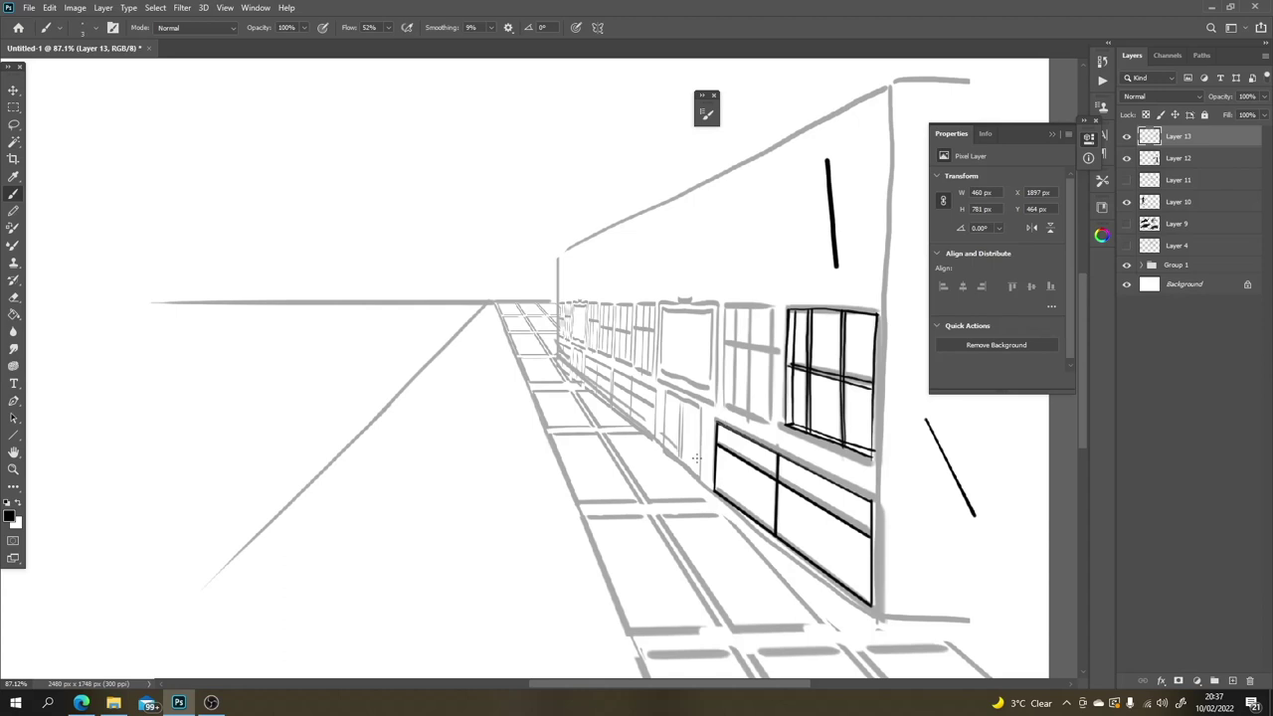
Step: Trace the small two-part panel beside the lower wall panel with straight lines, checking it with Layer 12 hidden briefly
{"action": "left_click", "coordinate": [694, 423]}
{"action": "left_click", "coordinate": [664, 453]}
{"action": "left_click", "coordinate": [664, 391], "text": "shift"}
{"action": "left_click", "coordinate": [680, 398]}
{"action": "left_click", "coordinate": [680, 458], "text": "shift"}
{"action": "left_click", "coordinate": [1125, 159]}
{"action": "left_click", "coordinate": [1126, 158]}
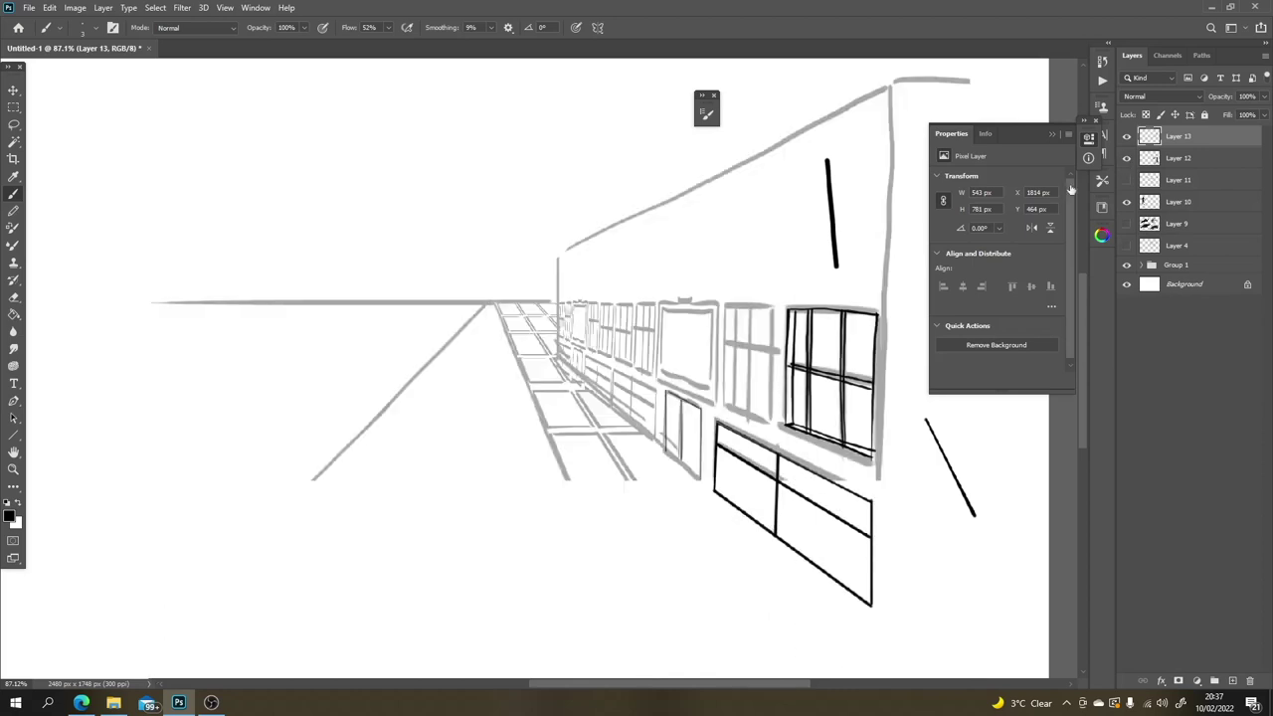
Step: Hide Layers 13, 12 and 10 and show the vehicle silhouettes on Layer 9
{"action": "scroll", "coordinate": [737, 373], "scroll_direction": "down", "scroll_amount": 4}
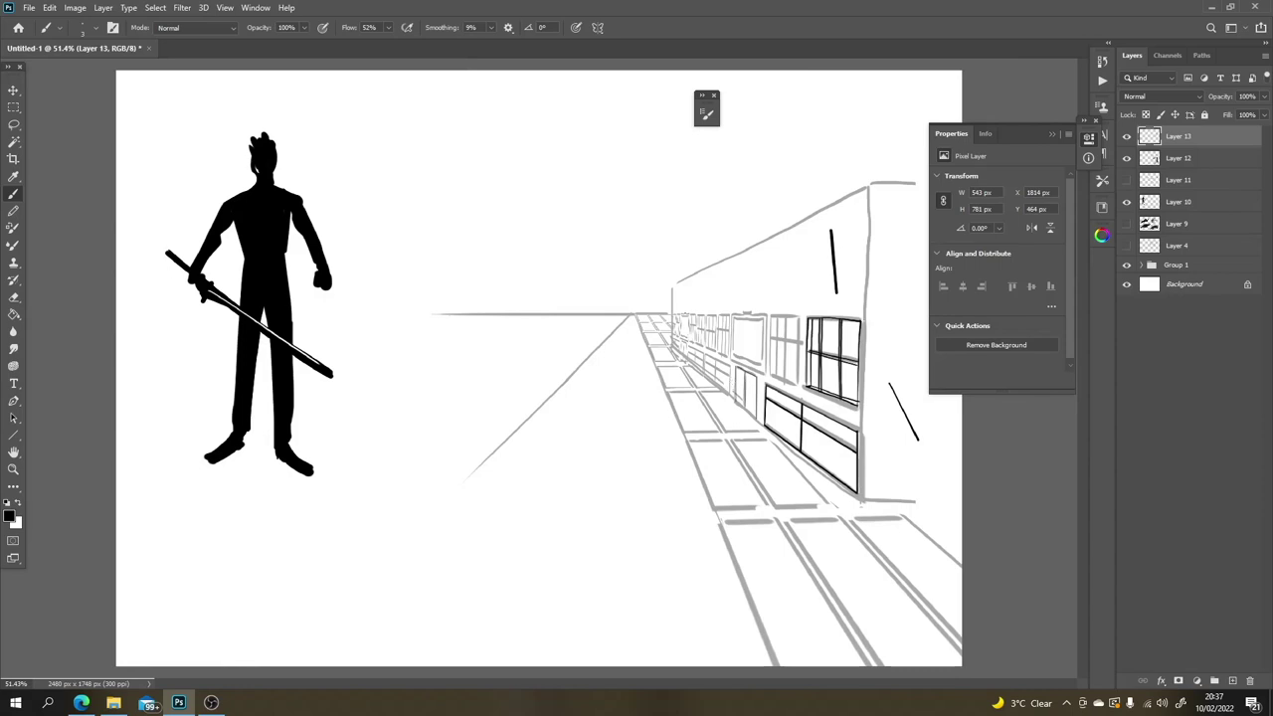
{"action": "left_click_drag", "start_coordinate": [1125, 136], "coordinate": [1132, 189]}
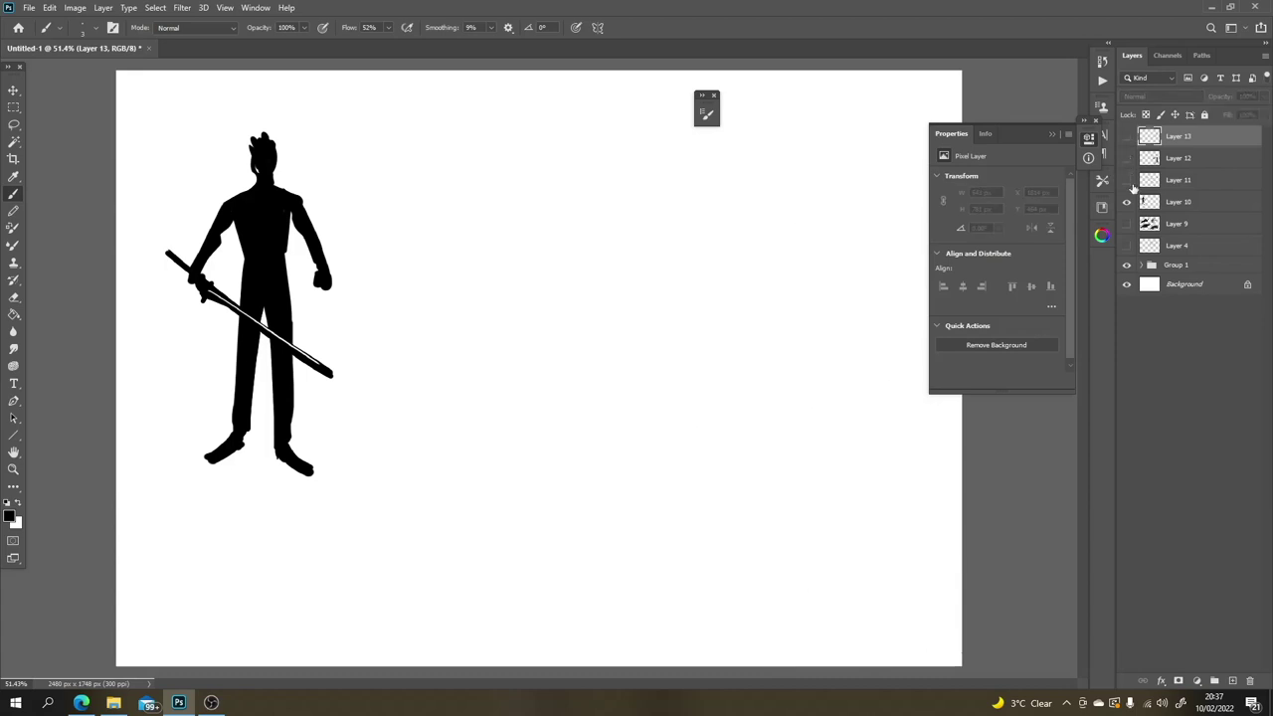
{"action": "left_click", "coordinate": [1129, 202]}
{"action": "left_click", "coordinate": [1126, 224]}
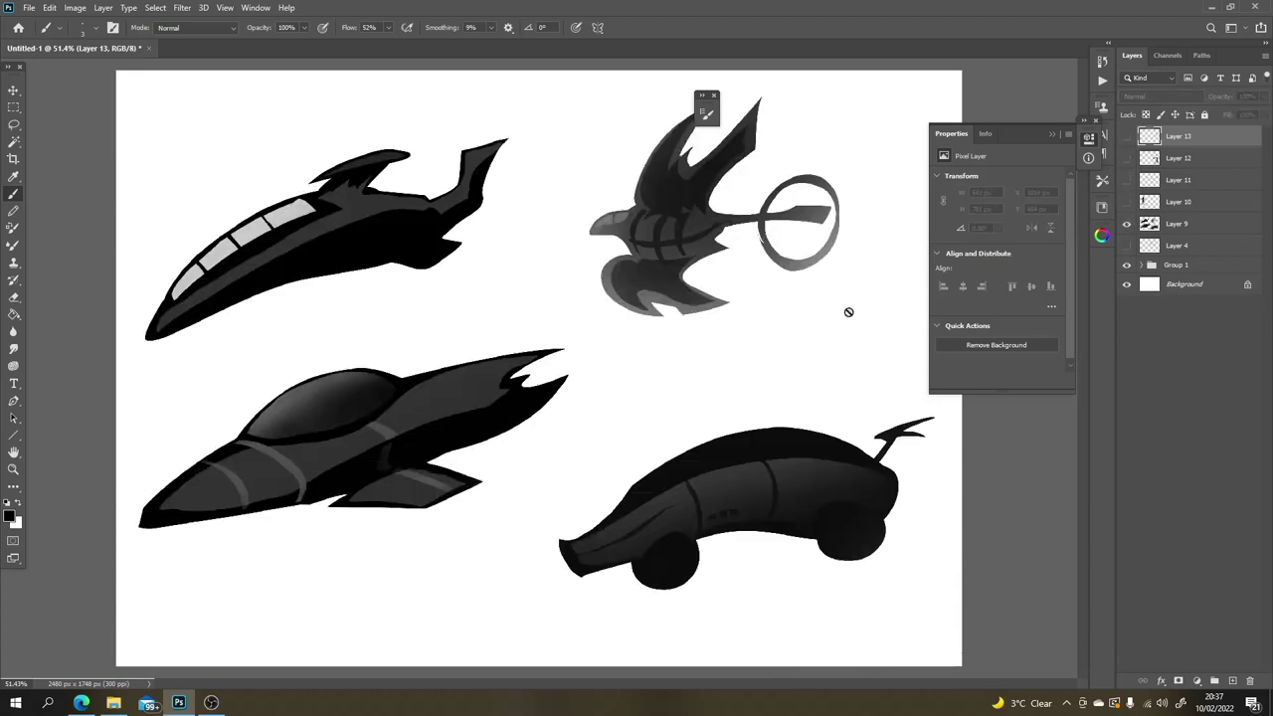
Step: Select Layer 9 and scale all its vehicle silhouettes down proportionally into the upper-left part of the canvas
{"action": "scroll", "coordinate": [815, 348], "scroll_direction": "down", "scroll_amount": 2}
{"action": "key", "text": "l"}
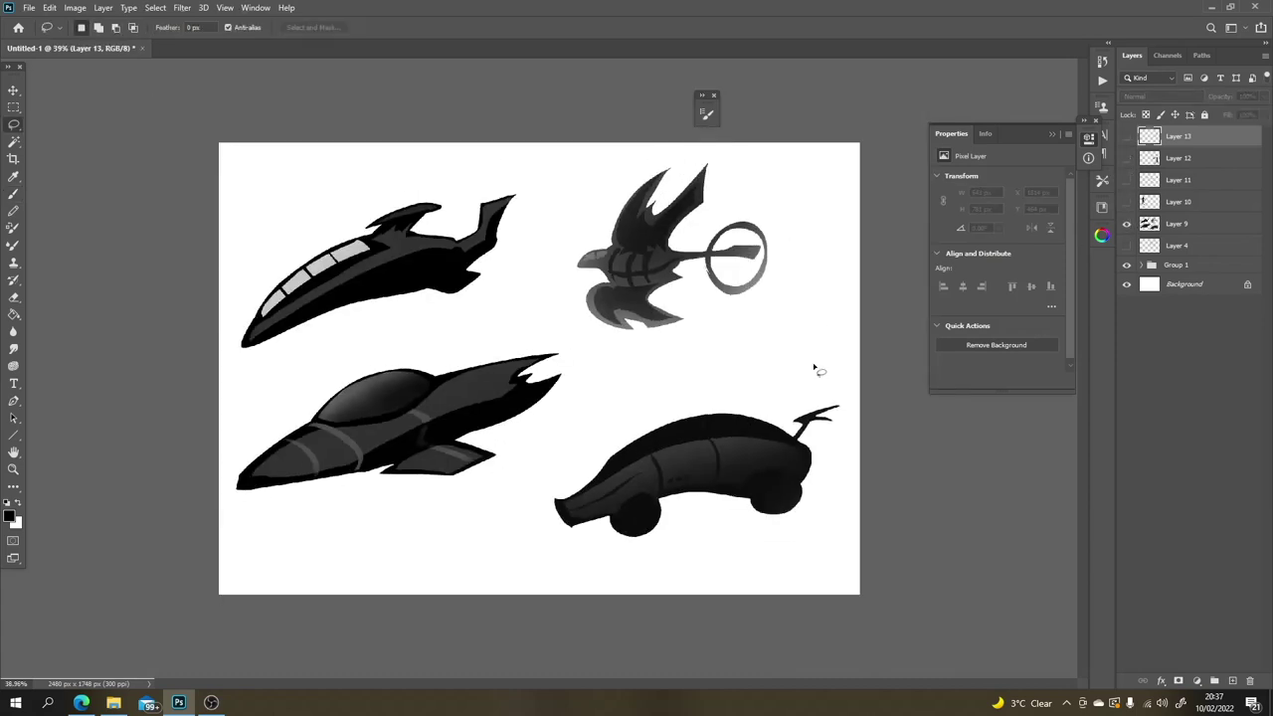
{"action": "mouse_move", "coordinate": [813, 378]}
{"action": "left_mouse_down"}
{"action": "mouse_move", "coordinate": [511, 498]}
{"action": "mouse_move", "coordinate": [604, 592]}
{"action": "mouse_move", "coordinate": [904, 522]}
{"action": "mouse_move", "coordinate": [901, 358]}
{"action": "left_mouse_up"}
{"action": "left_click", "coordinate": [892, 369]}
{"action": "left_click", "coordinate": [1188, 228]}
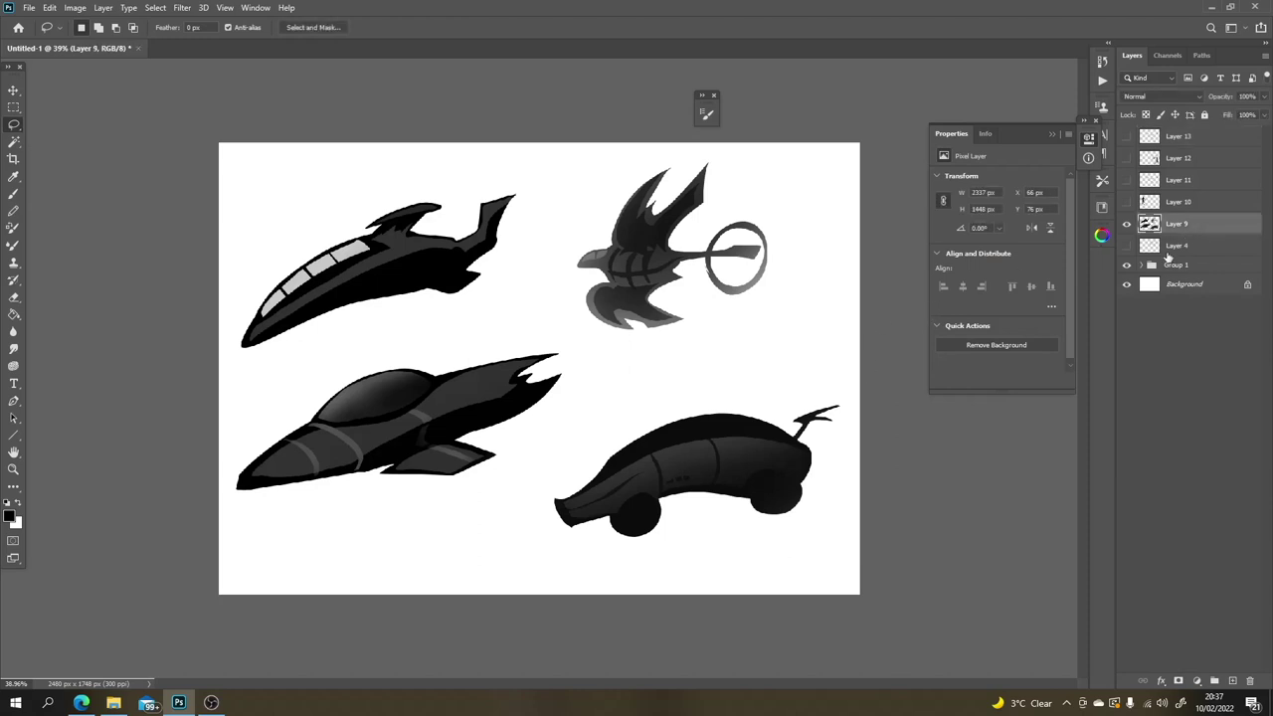
{"action": "key", "text": "ctrl+t"}
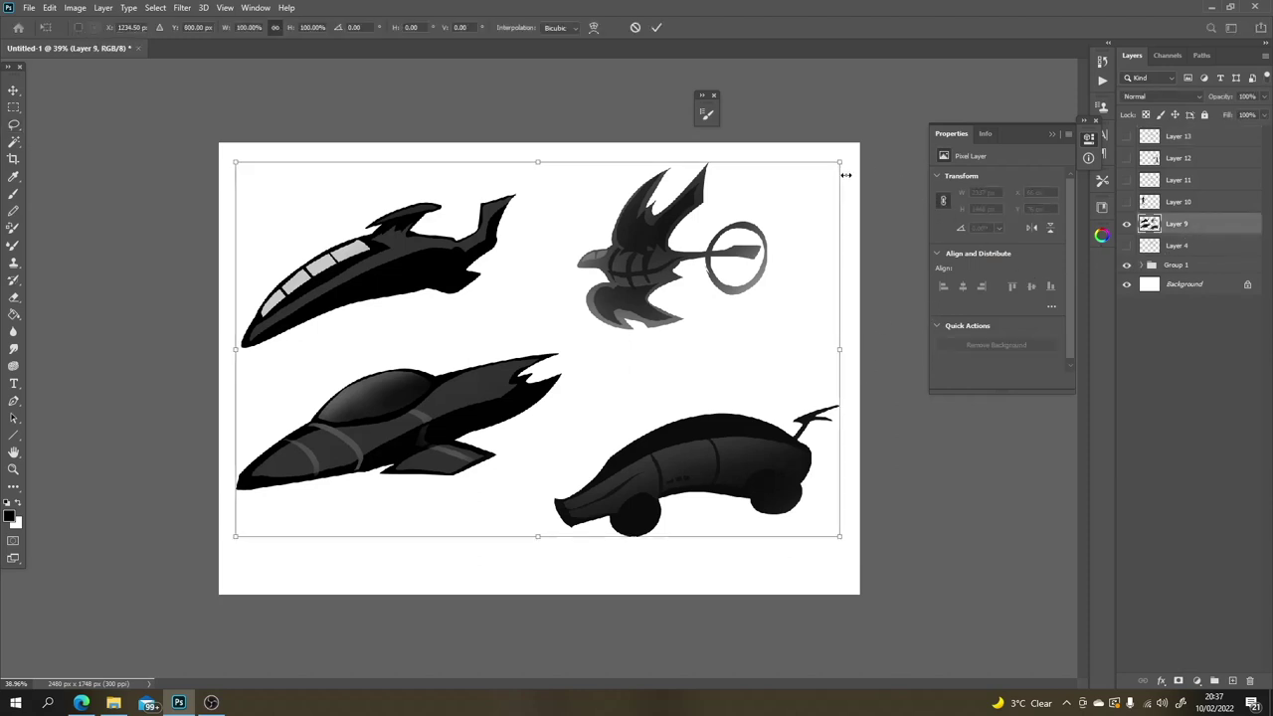
{"action": "left_click_drag", "start_coordinate": [841, 160], "coordinate": [608, 307]}
{"action": "left_click_drag", "start_coordinate": [473, 370], "coordinate": [479, 229]}
{"action": "key", "text": "Return"}
Step: Lasso the pig-shaped car, warp it into a longer, stretched body, and deselect it
{"action": "key", "text": "l"}
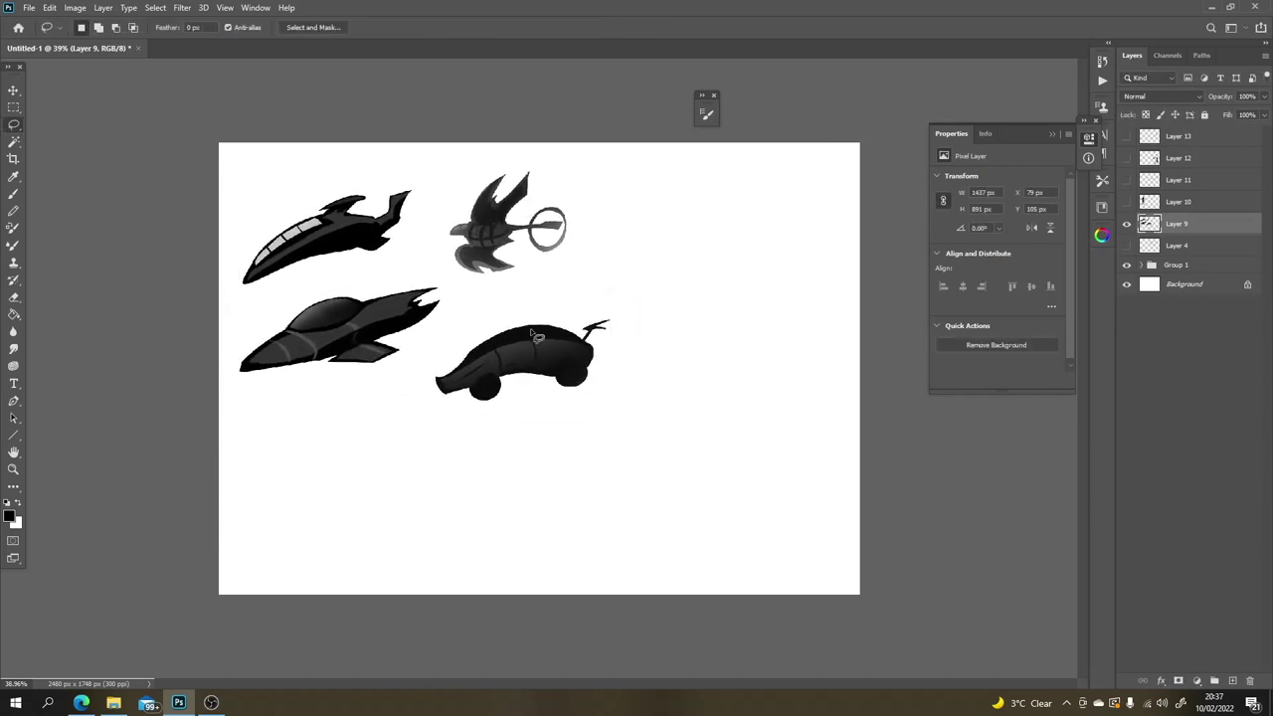
{"action": "mouse_move", "coordinate": [560, 314]}
{"action": "left_mouse_down"}
{"action": "mouse_move", "coordinate": [488, 319]}
{"action": "mouse_move", "coordinate": [423, 370]}
{"action": "mouse_move", "coordinate": [441, 425]}
{"action": "mouse_move", "coordinate": [589, 422]}
{"action": "mouse_move", "coordinate": [617, 300]}
{"action": "left_mouse_up"}
{"action": "right_click", "coordinate": [554, 347]}
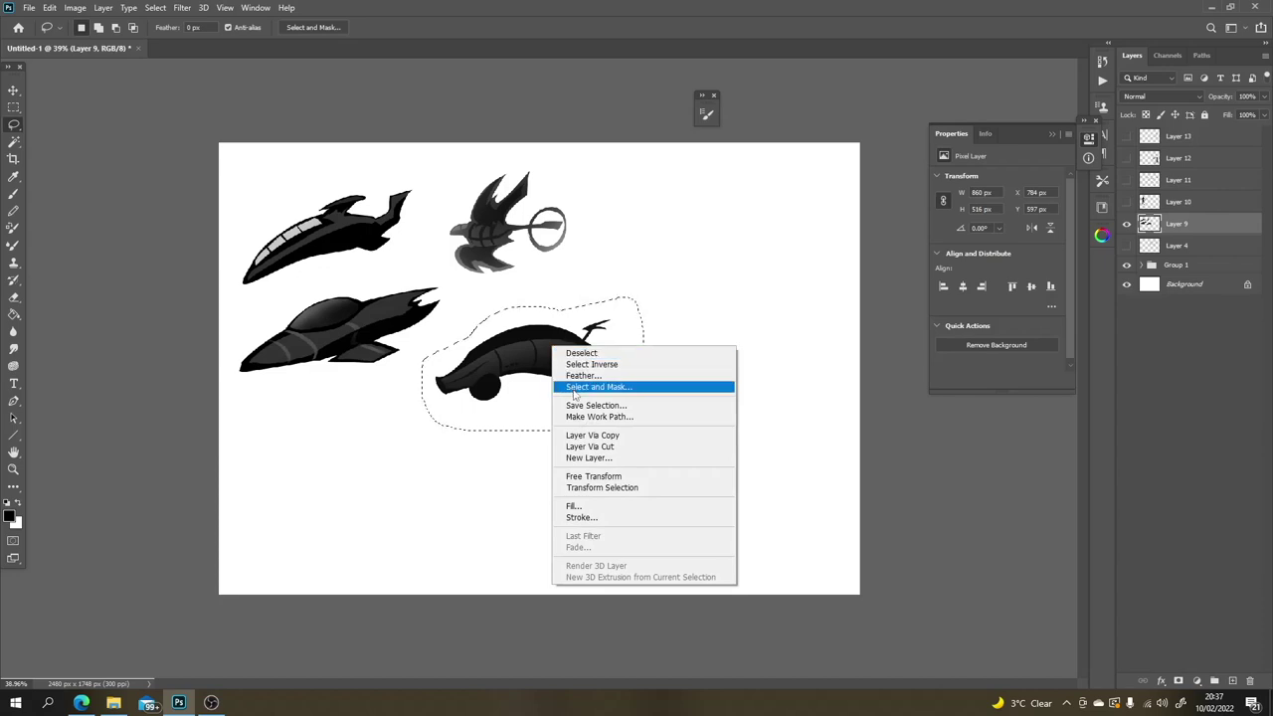
{"action": "left_click", "coordinate": [594, 476]}
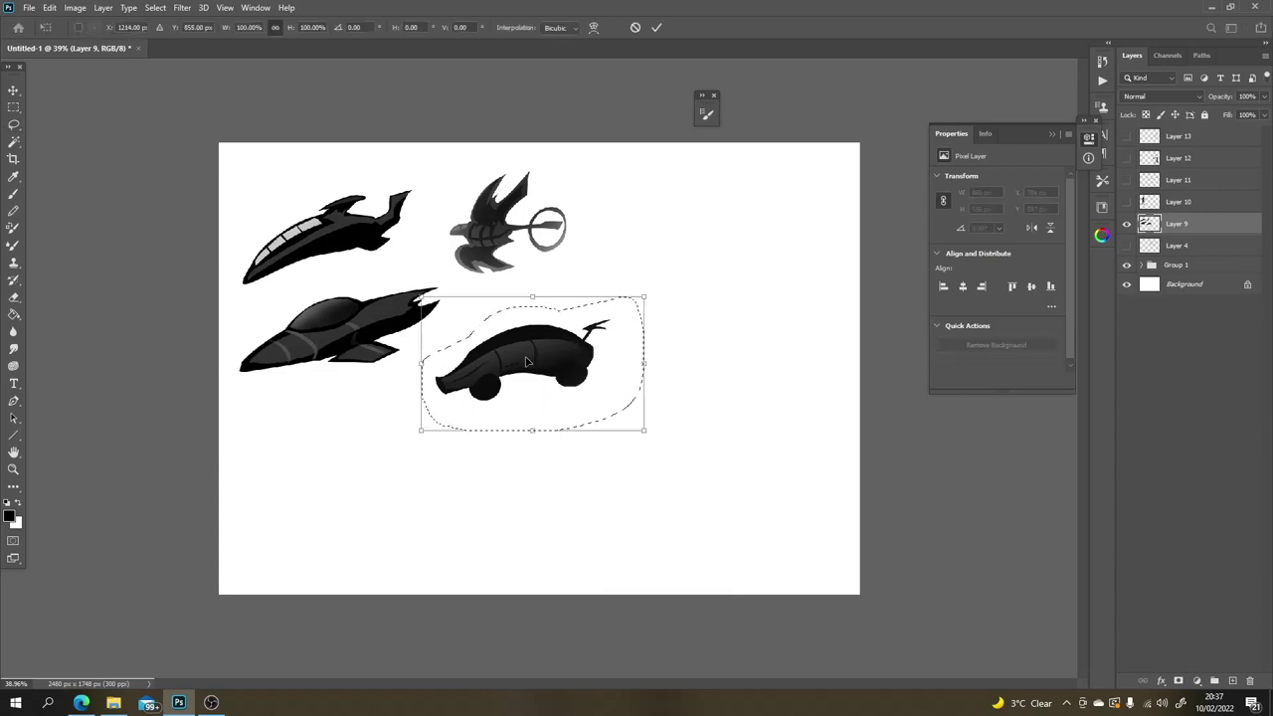
{"action": "right_click", "coordinate": [530, 365]}
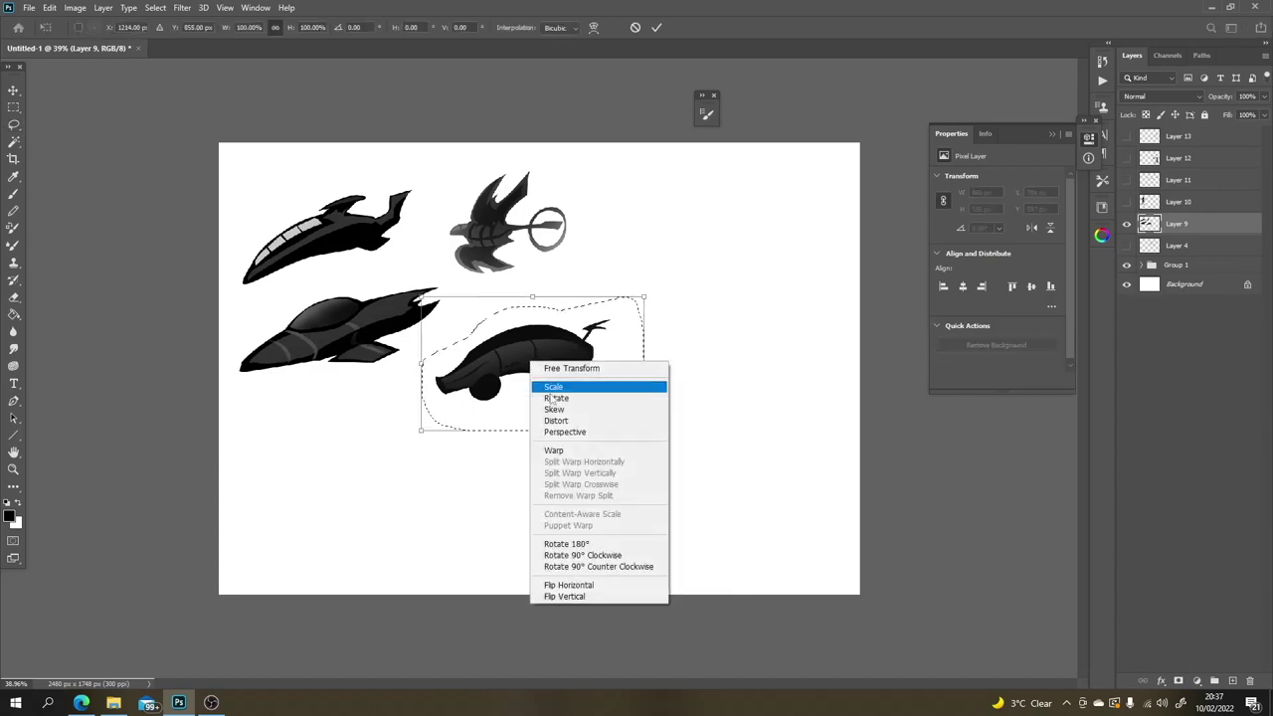
{"action": "left_click", "coordinate": [563, 449]}
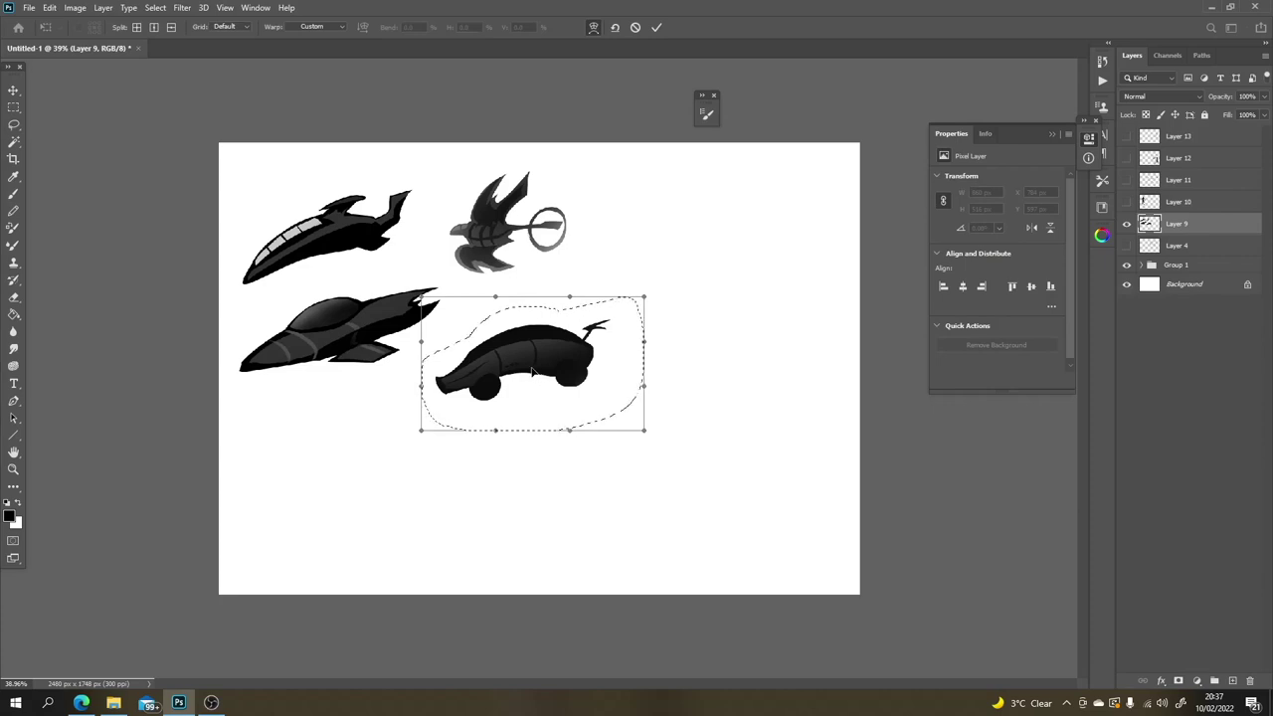
{"action": "left_click_drag", "start_coordinate": [532, 374], "coordinate": [681, 328]}
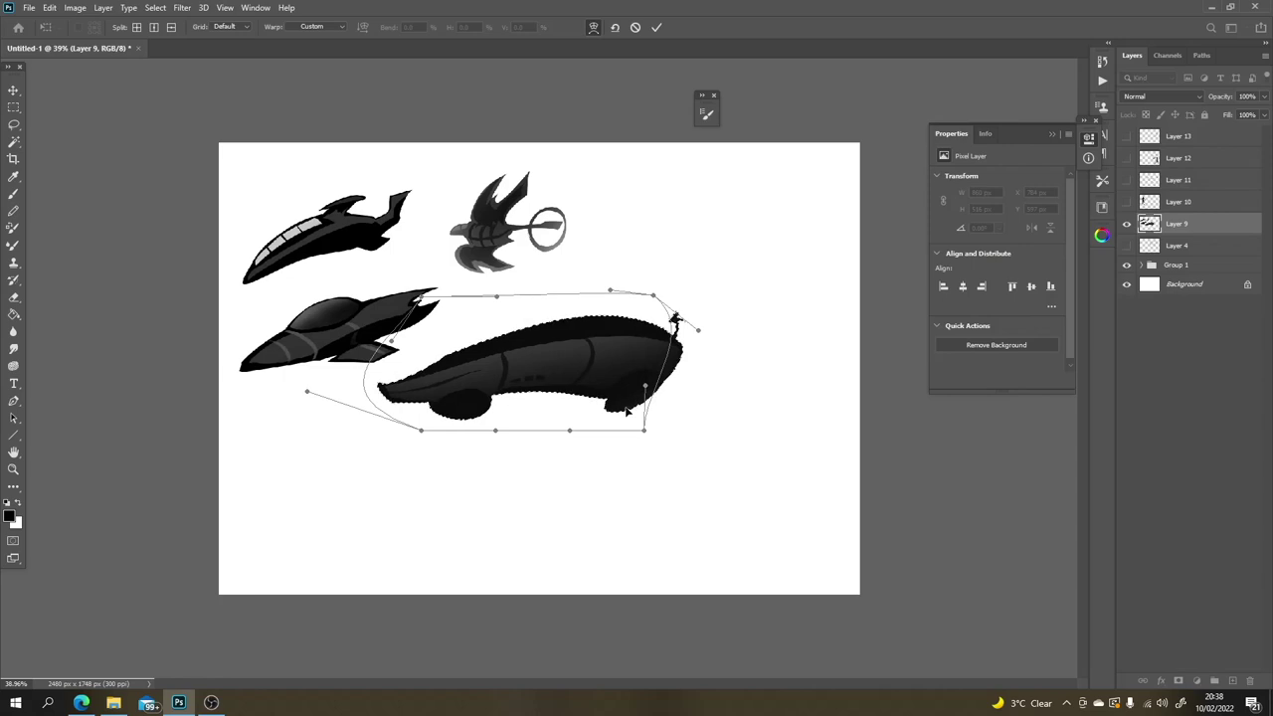
{"action": "key", "text": "Return"}
{"action": "key", "text": "ctrl+d"}
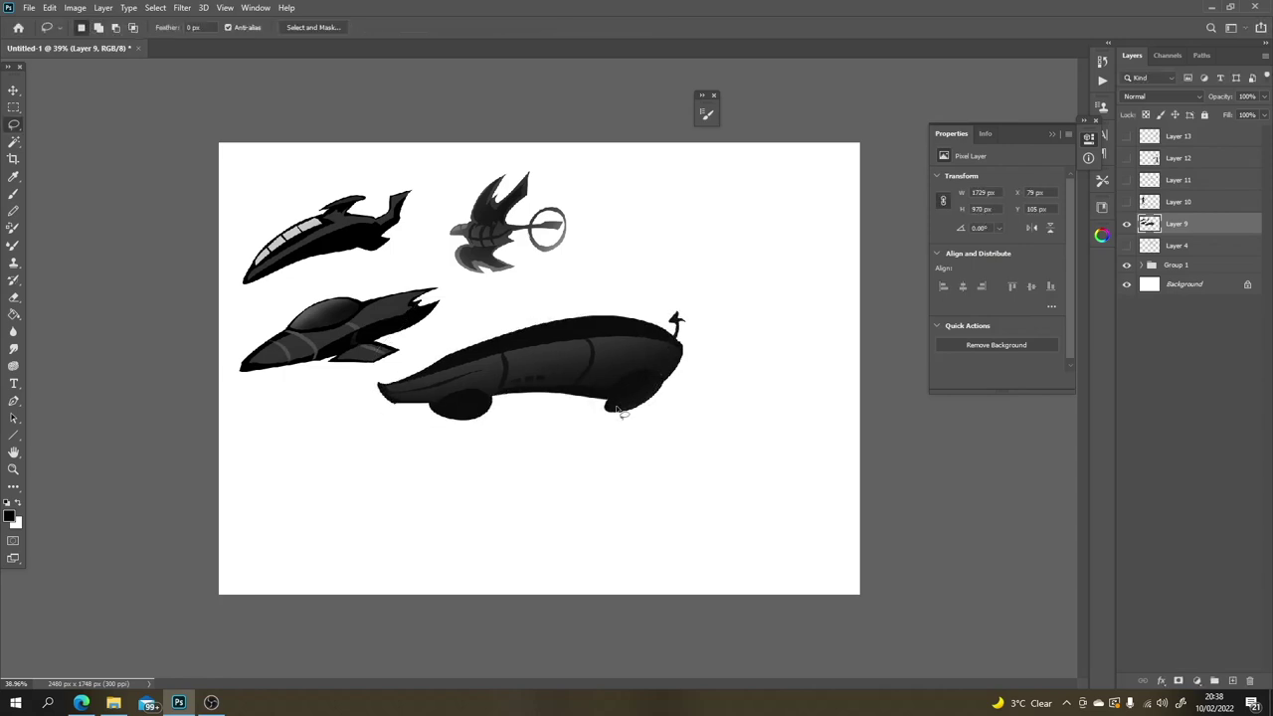
Step: Step back and forth through the car's warp to compare versions, leaving the original car shape
{"action": "key", "text": "ctrl+z"}
{"action": "key", "text": "ctrl+z"}
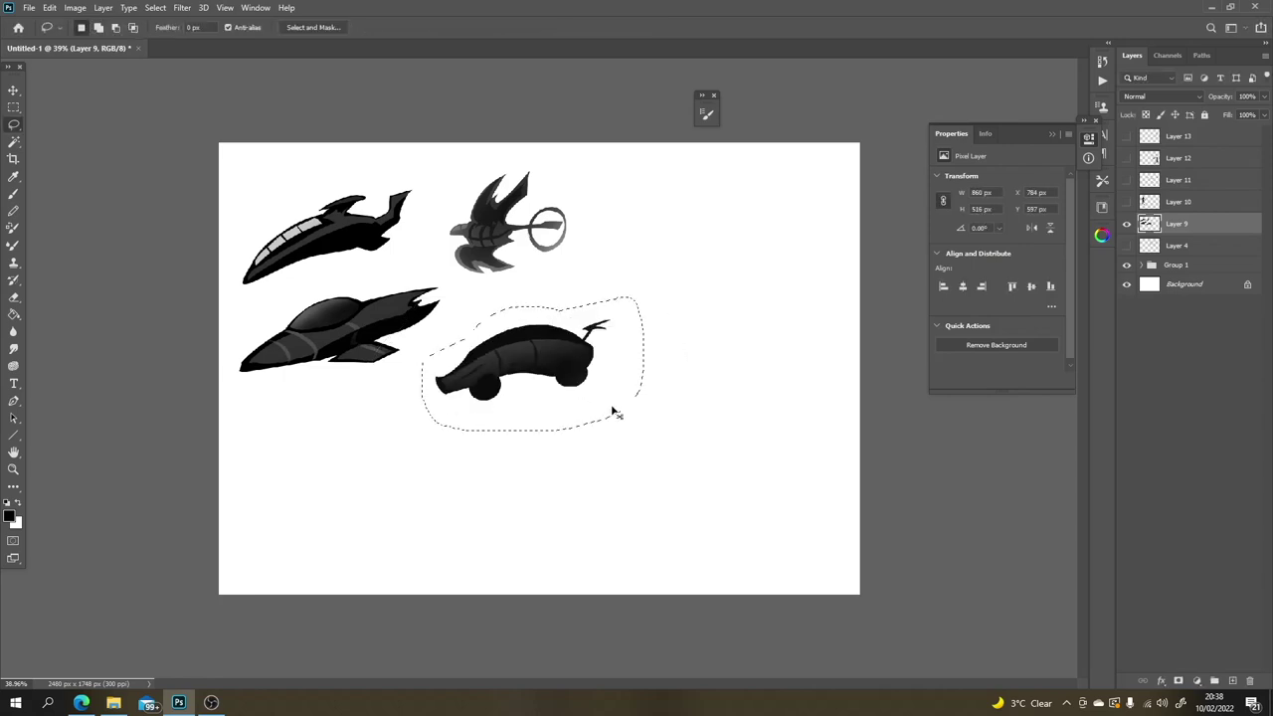
{"action": "key", "text": "ctrl+shift+z"}
{"action": "key", "text": "ctrl+shift+z"}
Step: Lasso the domed spaceship and place a copy of it in the empty lower part of the canvas
{"action": "mouse_move", "coordinate": [466, 316]}
{"action": "left_mouse_down"}
{"action": "mouse_move", "coordinate": [371, 275]}
{"action": "mouse_move", "coordinate": [297, 292]}
{"action": "mouse_move", "coordinate": [256, 325]}
{"action": "mouse_move", "coordinate": [235, 368]}
{"action": "mouse_move", "coordinate": [243, 403]}
{"action": "mouse_move", "coordinate": [367, 394]}
{"action": "mouse_move", "coordinate": [443, 348]}
{"action": "left_mouse_up"}
{"action": "key", "text": "v"}
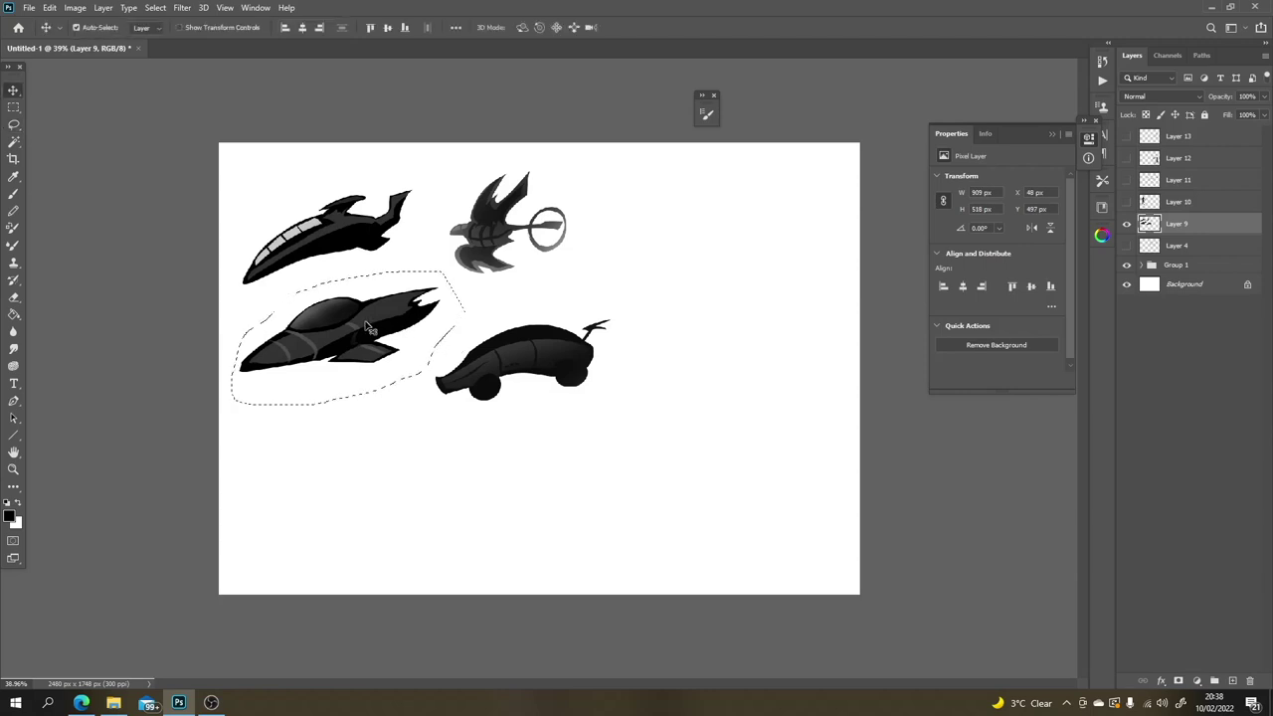
{"action": "left_click_drag", "start_coordinate": [367, 326], "coordinate": [578, 499]}
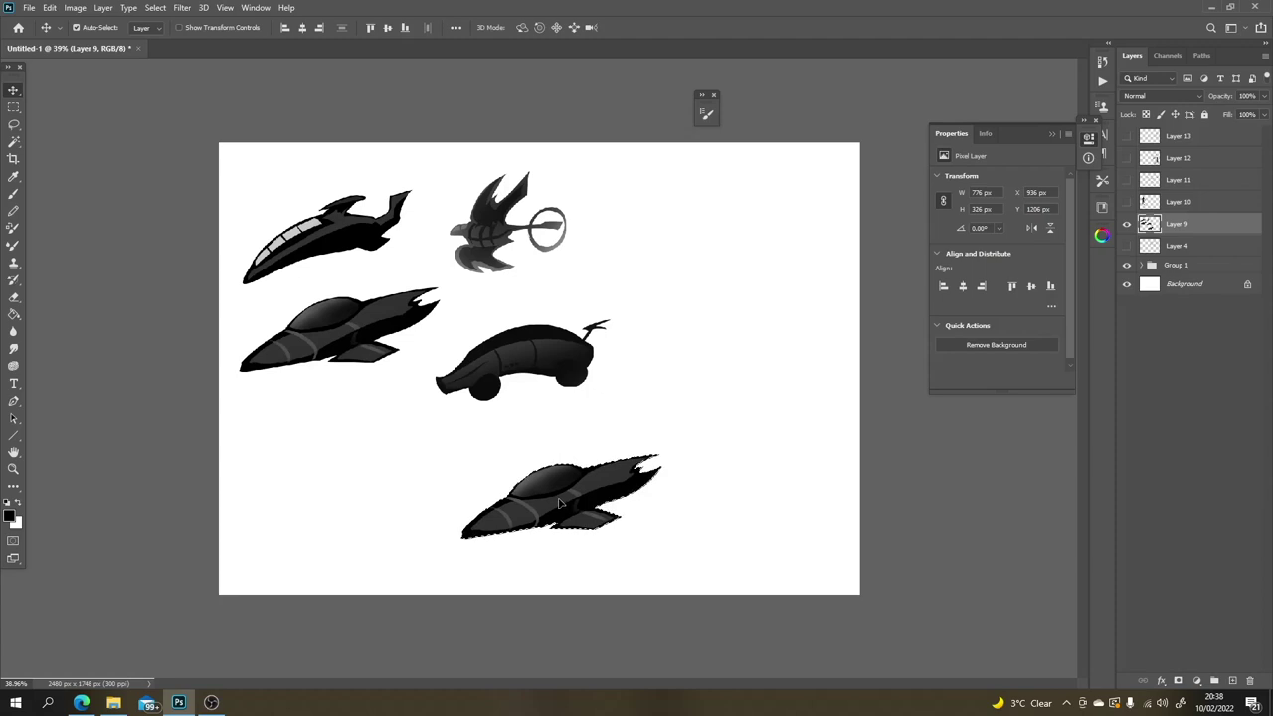
Step: Warp the copied spaceship into a taller-bodied variant positioned below the original spaceship
{"action": "key", "text": "ctrl+t"}
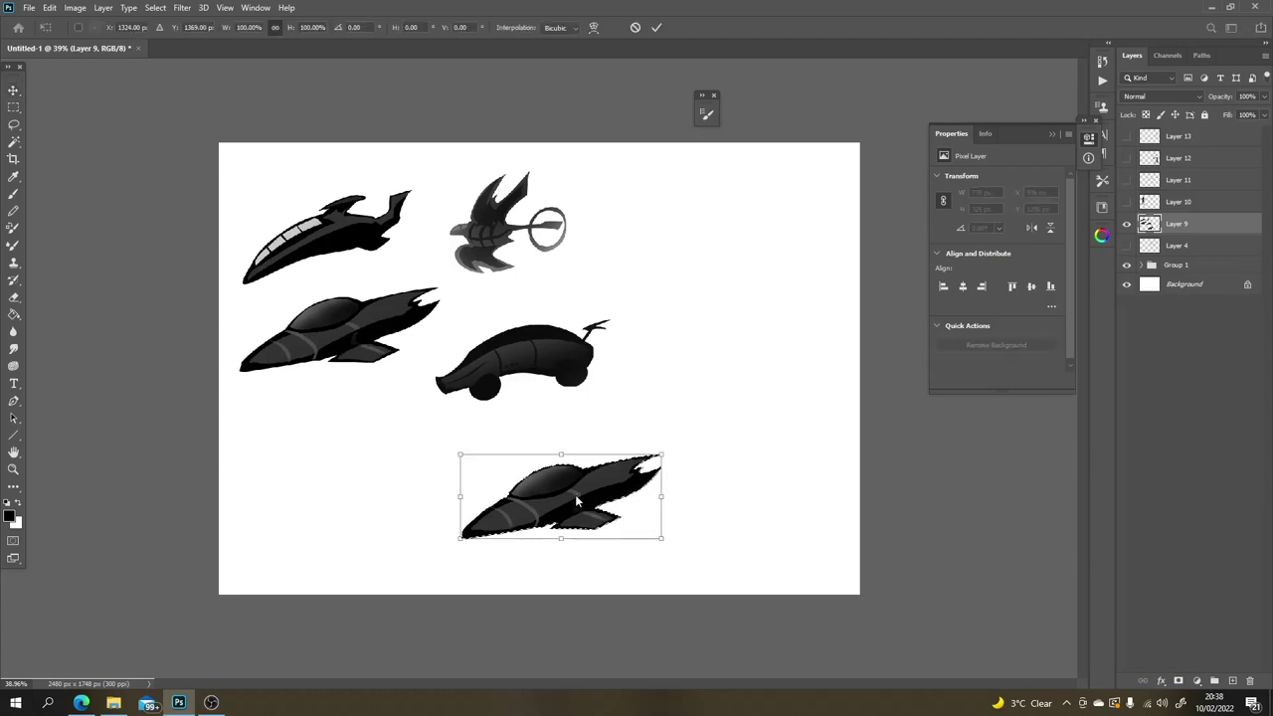
{"action": "right_click", "coordinate": [576, 500]}
{"action": "left_click", "coordinate": [601, 341]}
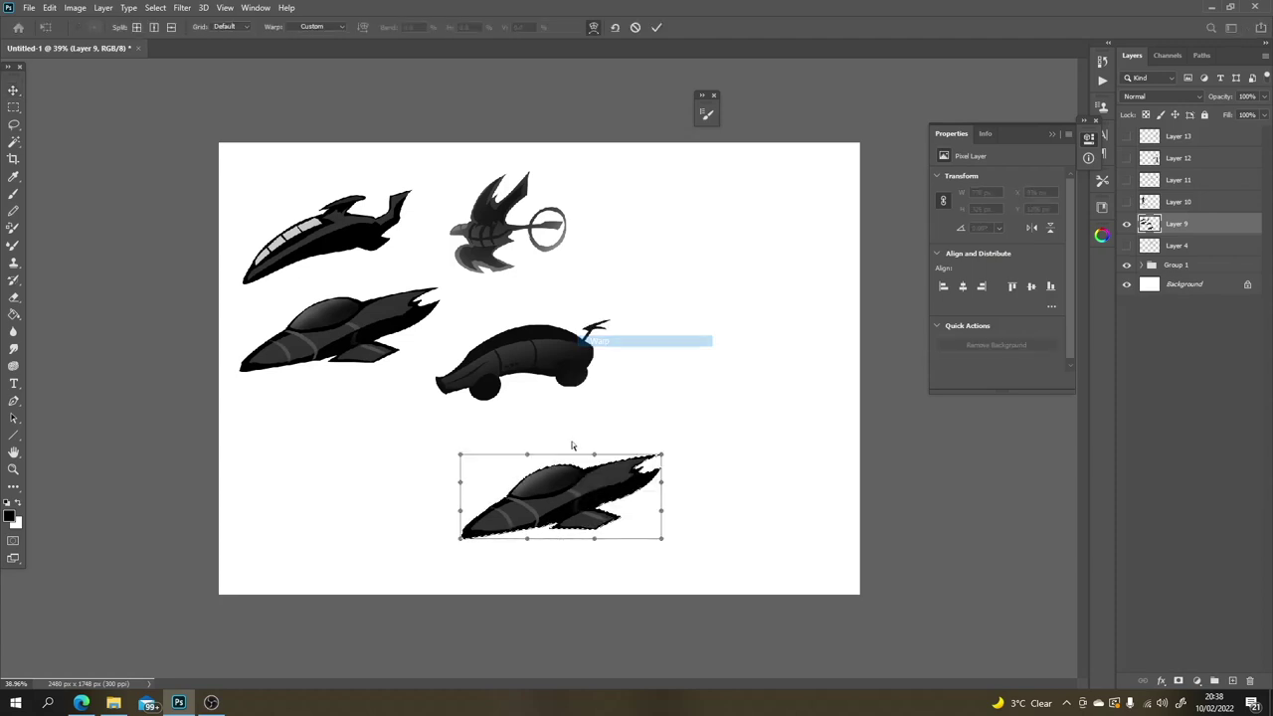
{"action": "left_click_drag", "start_coordinate": [497, 497], "coordinate": [346, 464]}
{"action": "key", "text": "Return"}
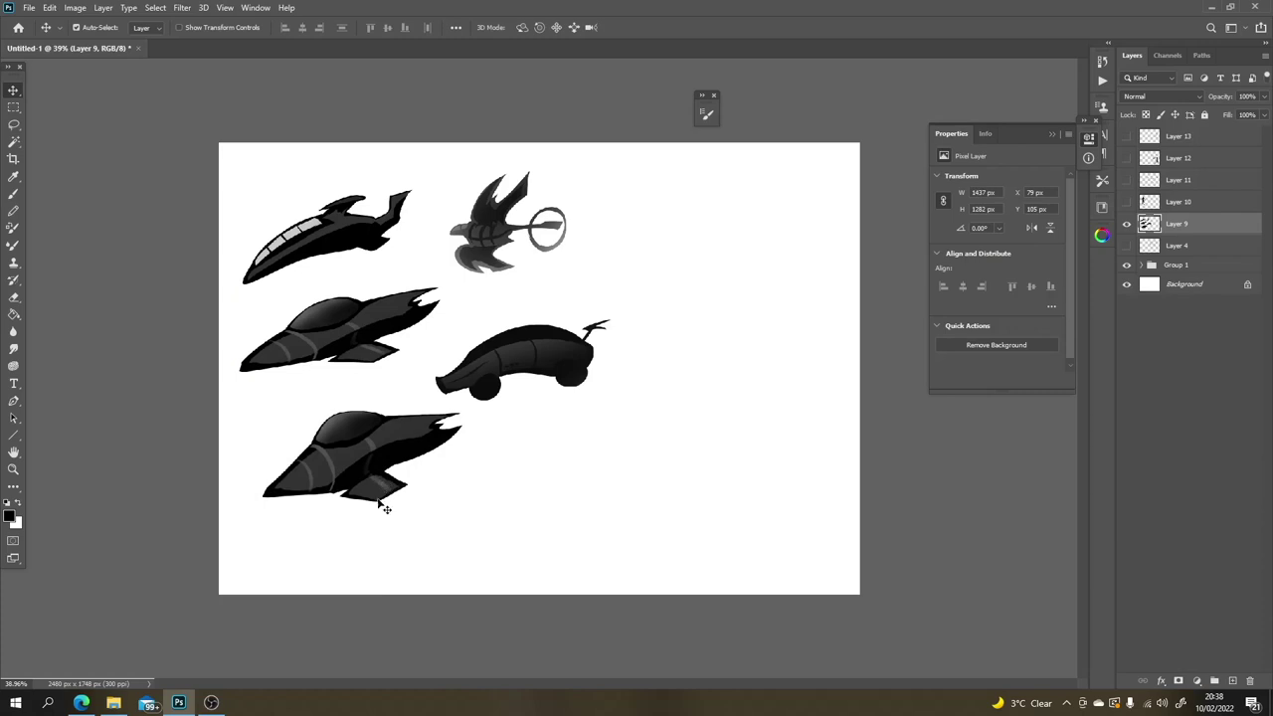
Step: Outline a ship-shaped silhouette with the Lasso in the empty area right of the car, try to fill it, and deselect
{"action": "key", "text": "l"}
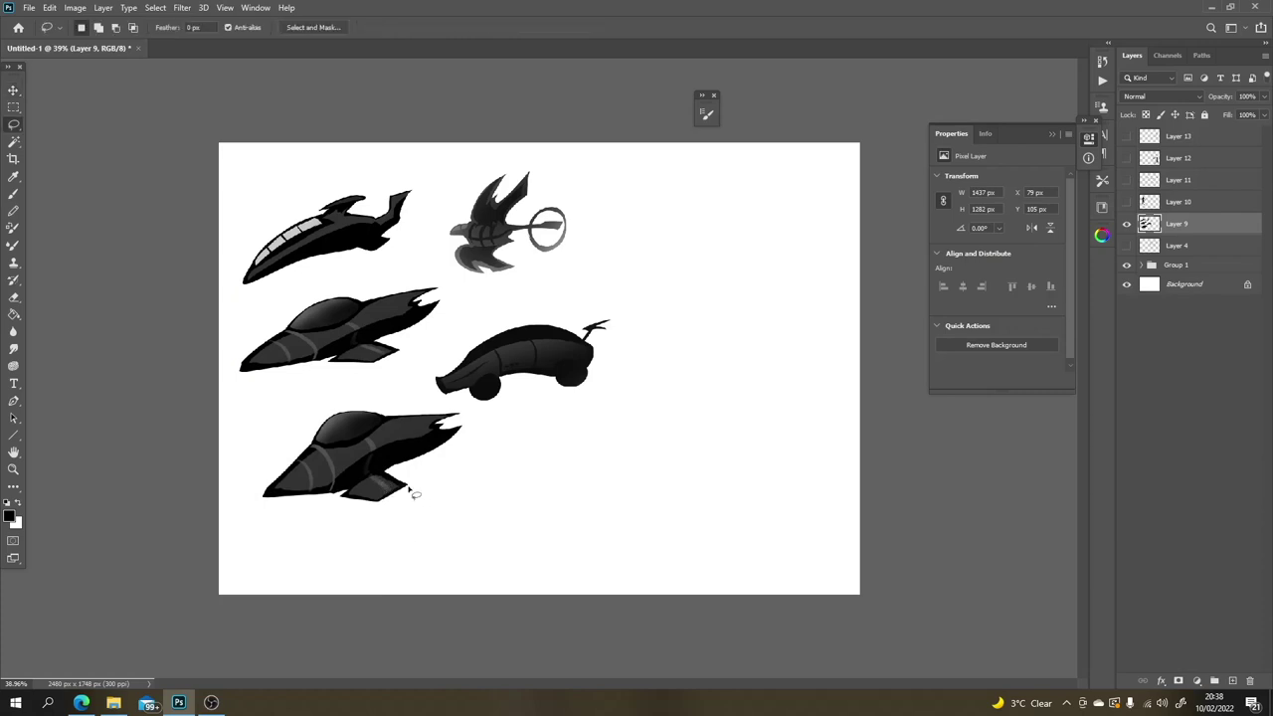
{"action": "mouse_move", "coordinate": [311, 429]}
{"action": "left_mouse_down"}
{"action": "mouse_move", "coordinate": [302, 514]}
{"action": "mouse_move", "coordinate": [286, 422]}
{"action": "left_mouse_up"}
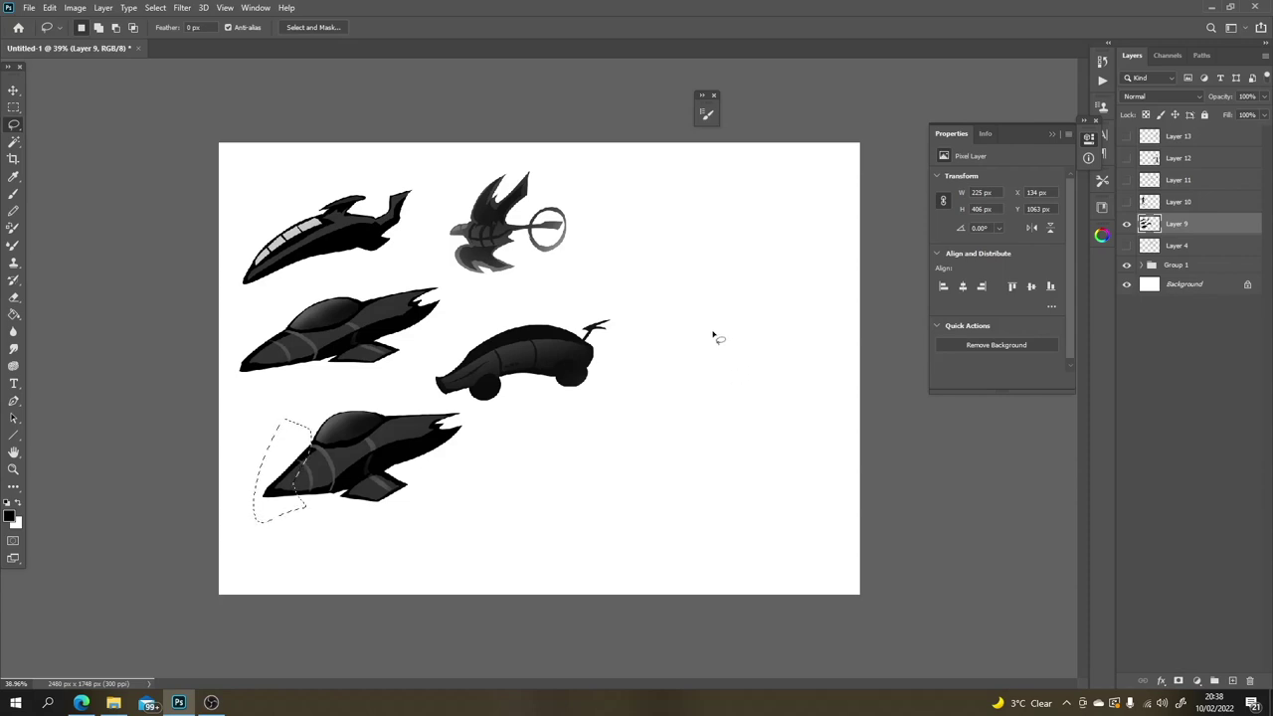
{"action": "mouse_move", "coordinate": [676, 368]}
{"action": "left_mouse_down"}
{"action": "mouse_move", "coordinate": [694, 335]}
{"action": "mouse_move", "coordinate": [741, 317]}
{"action": "mouse_move", "coordinate": [724, 334]}
{"action": "mouse_move", "coordinate": [742, 328]}
{"action": "mouse_move", "coordinate": [731, 345]}
{"action": "mouse_move", "coordinate": [799, 312]}
{"action": "mouse_move", "coordinate": [740, 353]}
{"action": "mouse_move", "coordinate": [729, 372]}
{"action": "mouse_move", "coordinate": [738, 379]}
{"action": "mouse_move", "coordinate": [692, 401]}
{"action": "mouse_move", "coordinate": [692, 386]}
{"action": "mouse_move", "coordinate": [627, 397]}
{"action": "left_mouse_up"}
{"action": "key", "text": "b"}
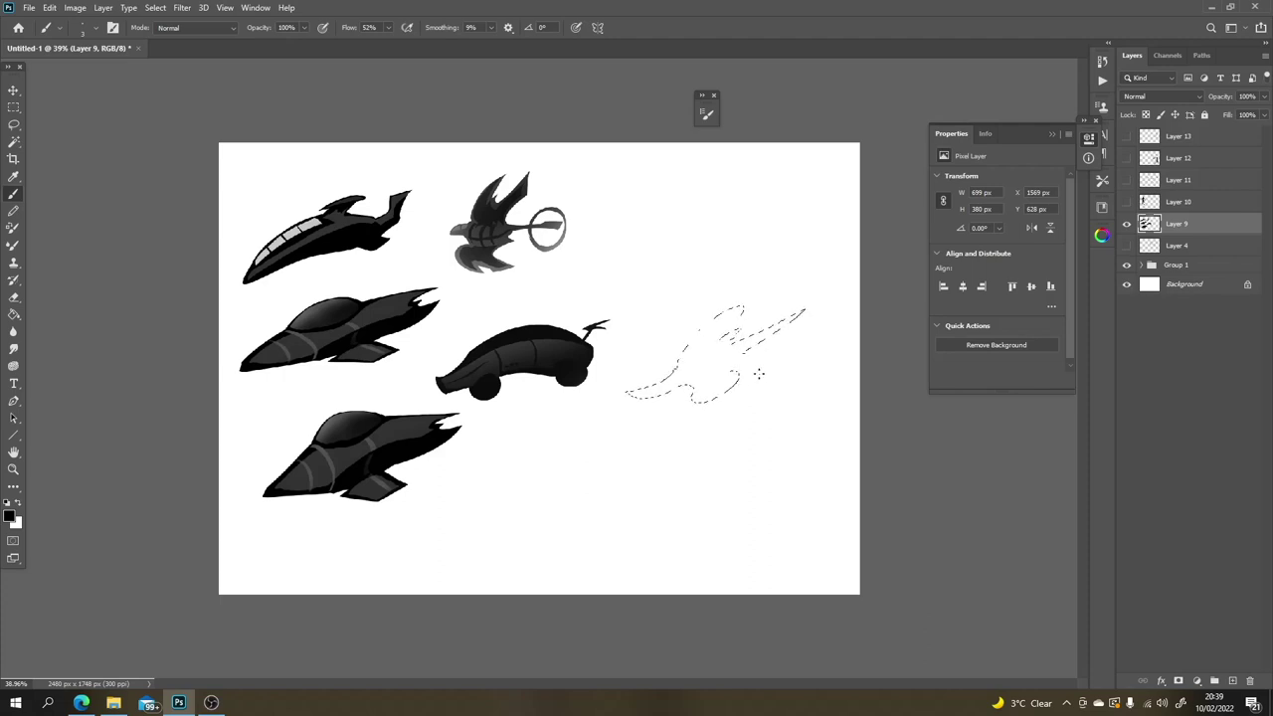
{"action": "key", "text": "Delete"}
{"action": "key", "text": "ctrl+d"}
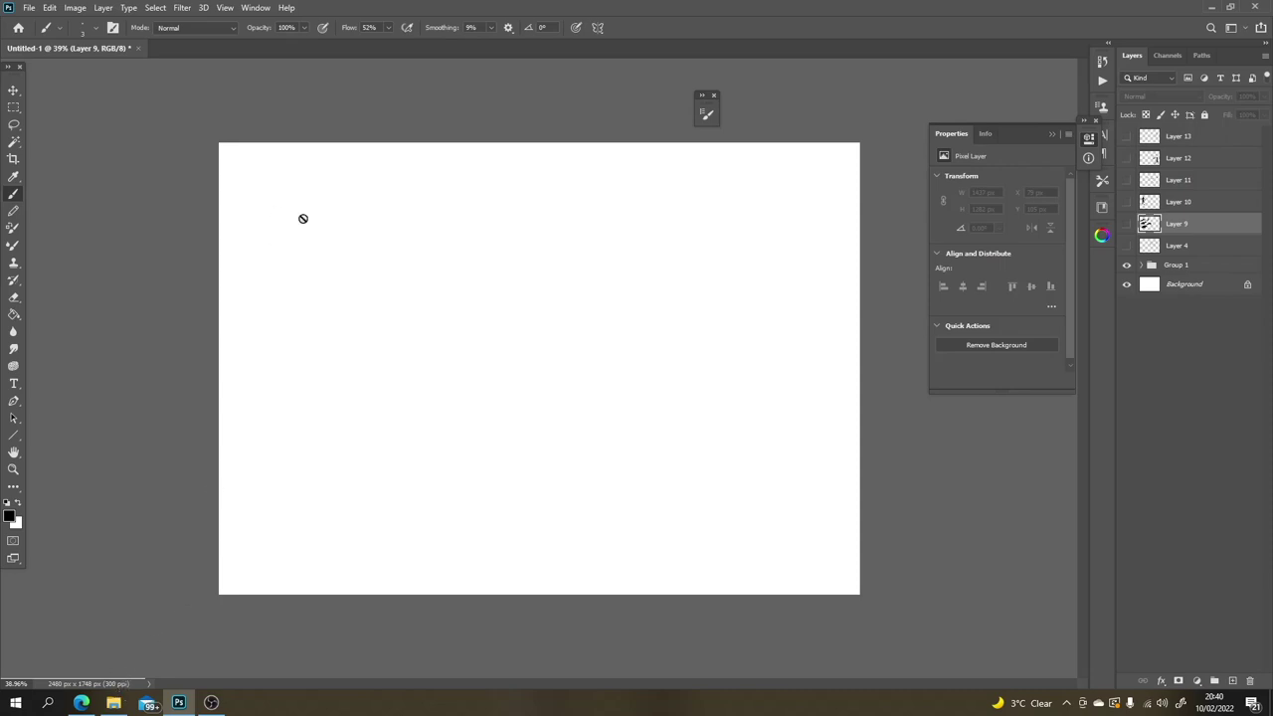
Step: Show the Color panel as a Hue Cube and place it over the canvas's lower-right corner
{"action": "left_click", "coordinate": [255, 8]}
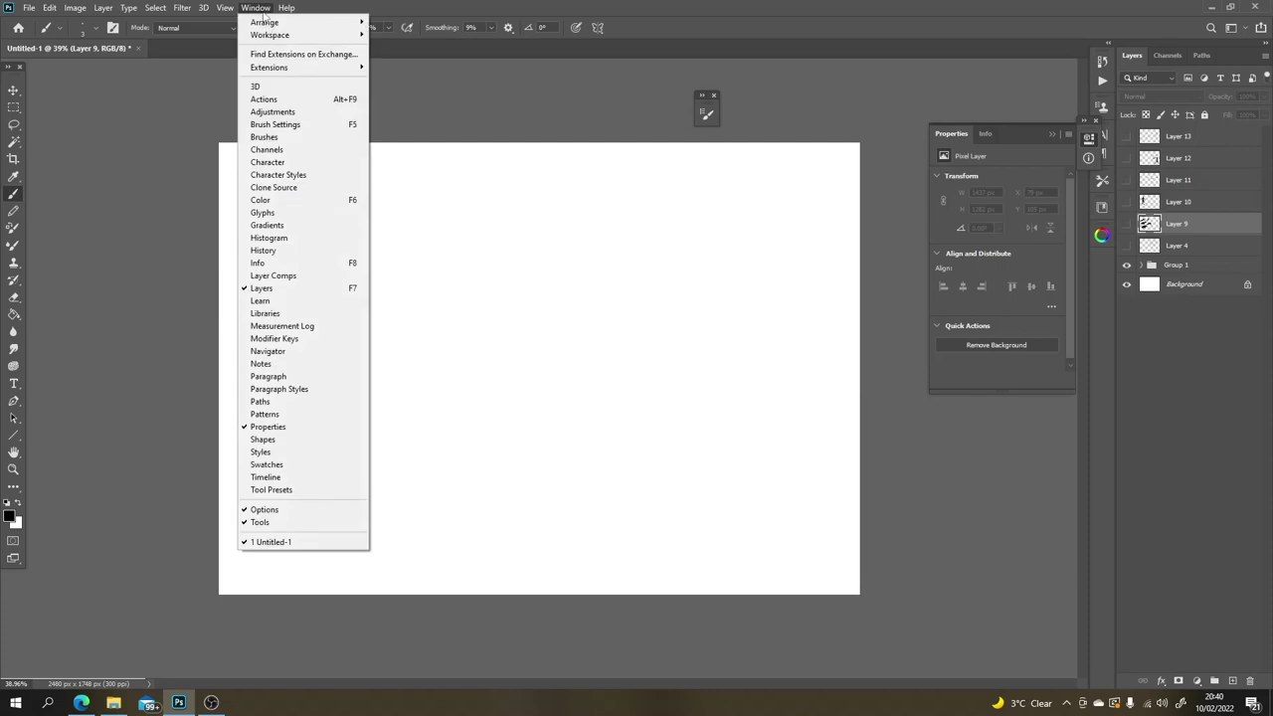
{"action": "left_click", "coordinate": [289, 202]}
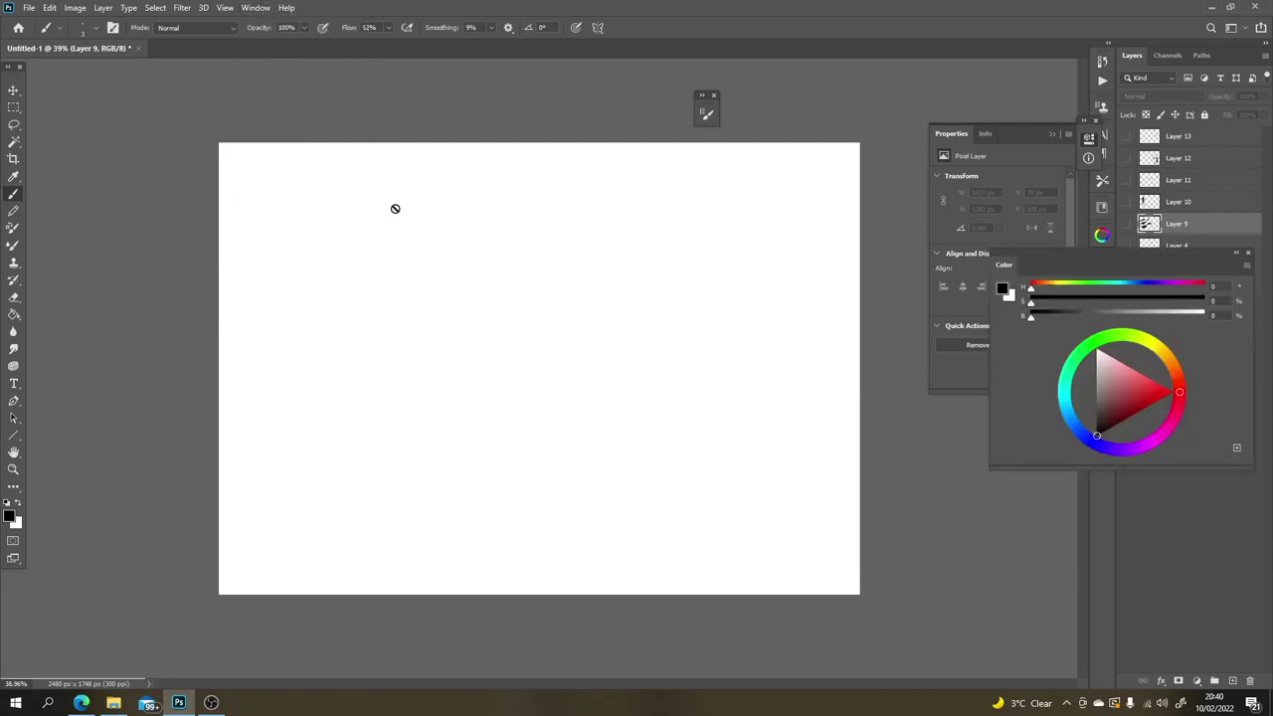
{"action": "left_click", "coordinate": [1247, 266]}
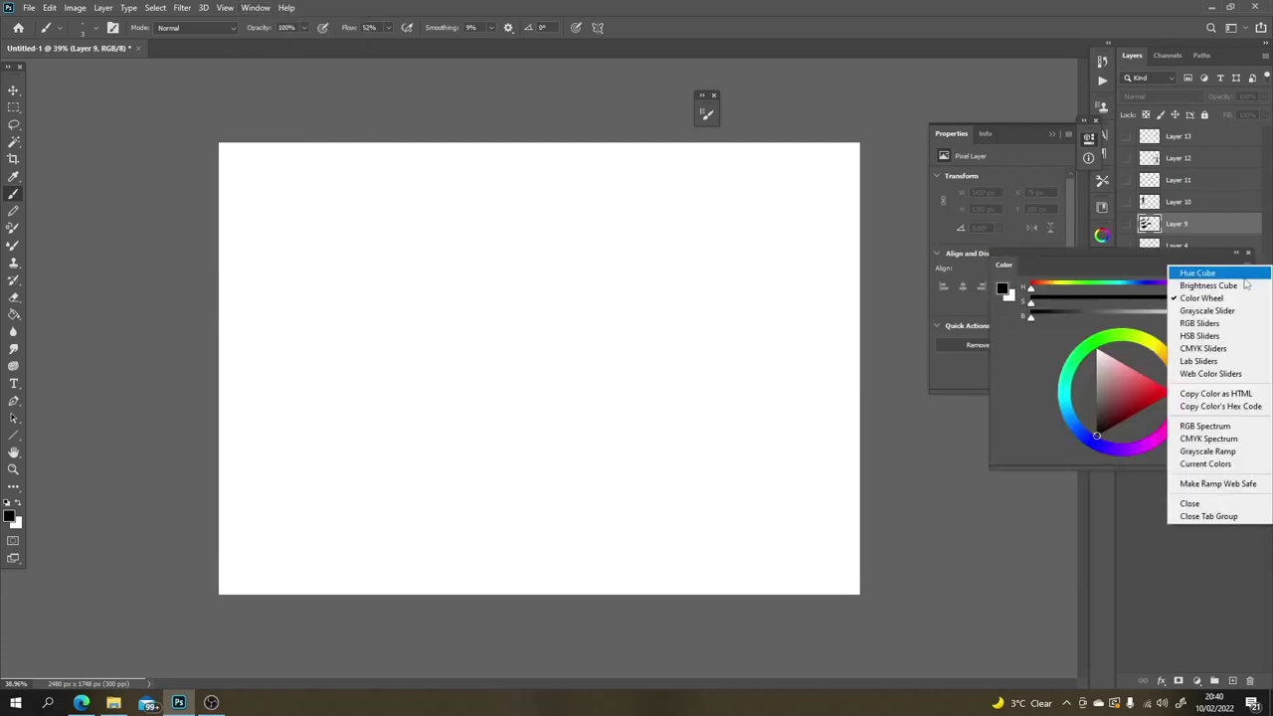
{"action": "left_click", "coordinate": [1242, 274]}
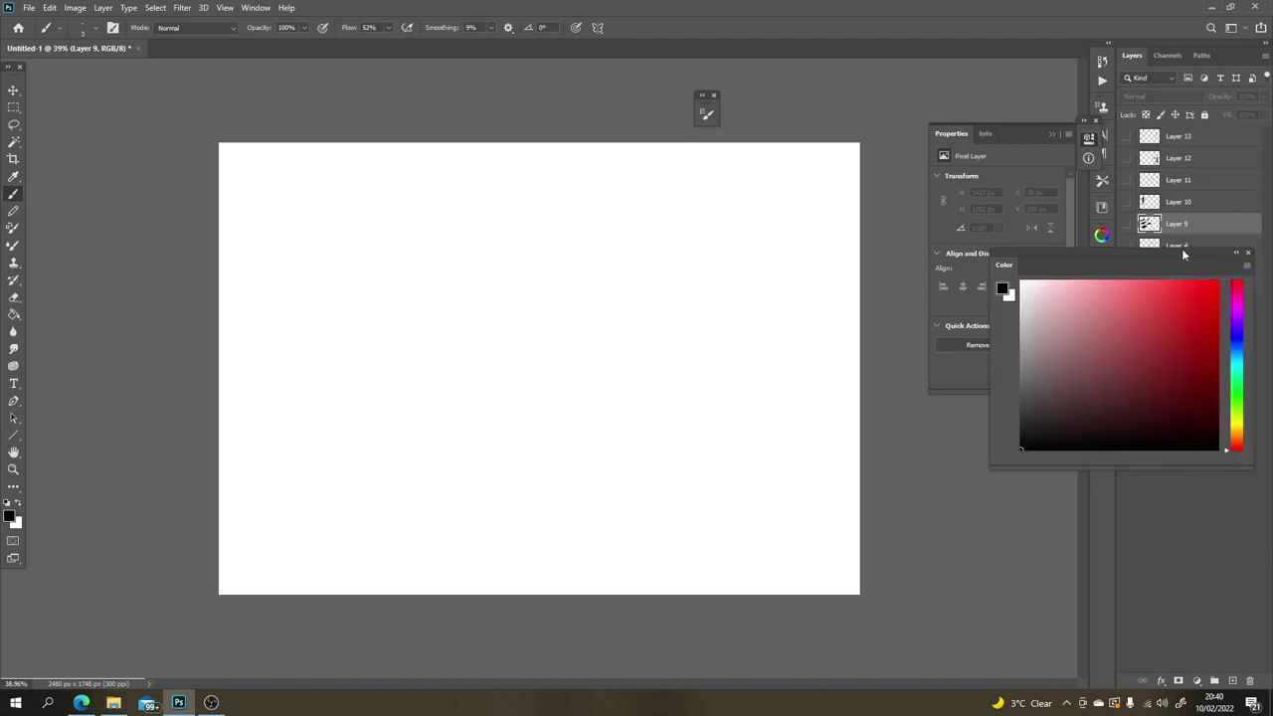
{"action": "left_click_drag", "start_coordinate": [1181, 248], "coordinate": [968, 416]}
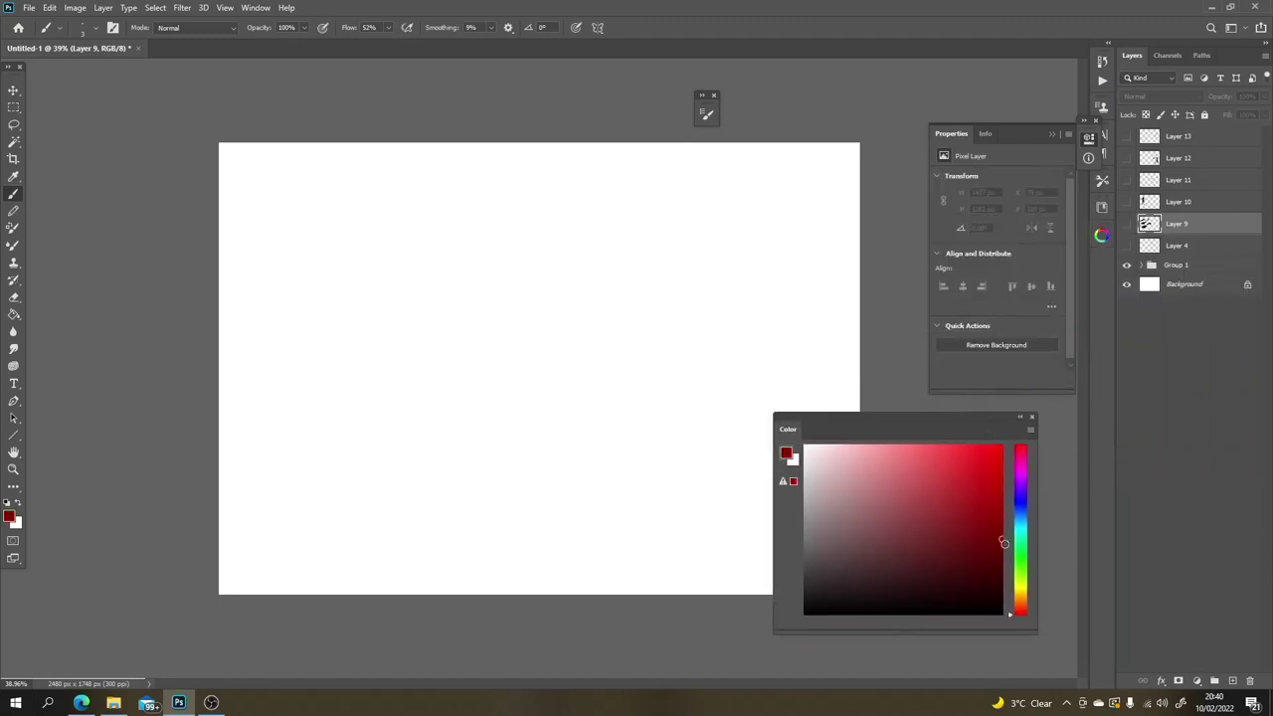
Step: Try out shades across the Hue Cube from dark to fully saturated, ending on a bright magenta
{"action": "left_click_drag", "start_coordinate": [1001, 589], "coordinate": [1006, 429]}
{"action": "left_click", "coordinate": [984, 443]}
{"action": "left_click_drag", "start_coordinate": [831, 535], "coordinate": [1012, 445]}
{"action": "left_click_drag", "start_coordinate": [934, 393], "coordinate": [859, 386]}
{"action": "left_click_drag", "start_coordinate": [876, 386], "coordinate": [981, 382]}
{"action": "mouse_move", "coordinate": [888, 435]}
{"action": "left_mouse_down"}
{"action": "mouse_move", "coordinate": [875, 437]}
{"action": "mouse_move", "coordinate": [997, 442]}
{"action": "left_mouse_up"}
{"action": "left_click_drag", "start_coordinate": [1030, 503], "coordinate": [1032, 472]}
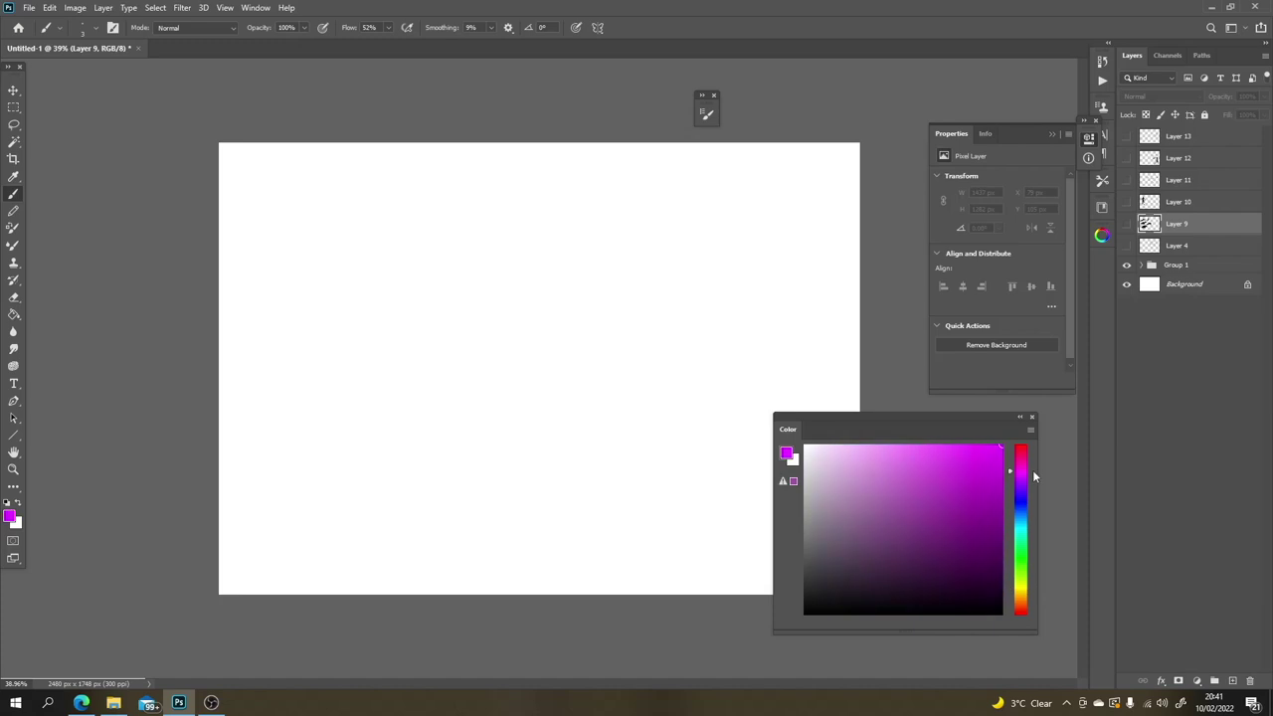
Step: Switch the color picker to Color Wheel and place it over the canvas's upper-right corner
{"action": "left_click", "coordinate": [1028, 431]}
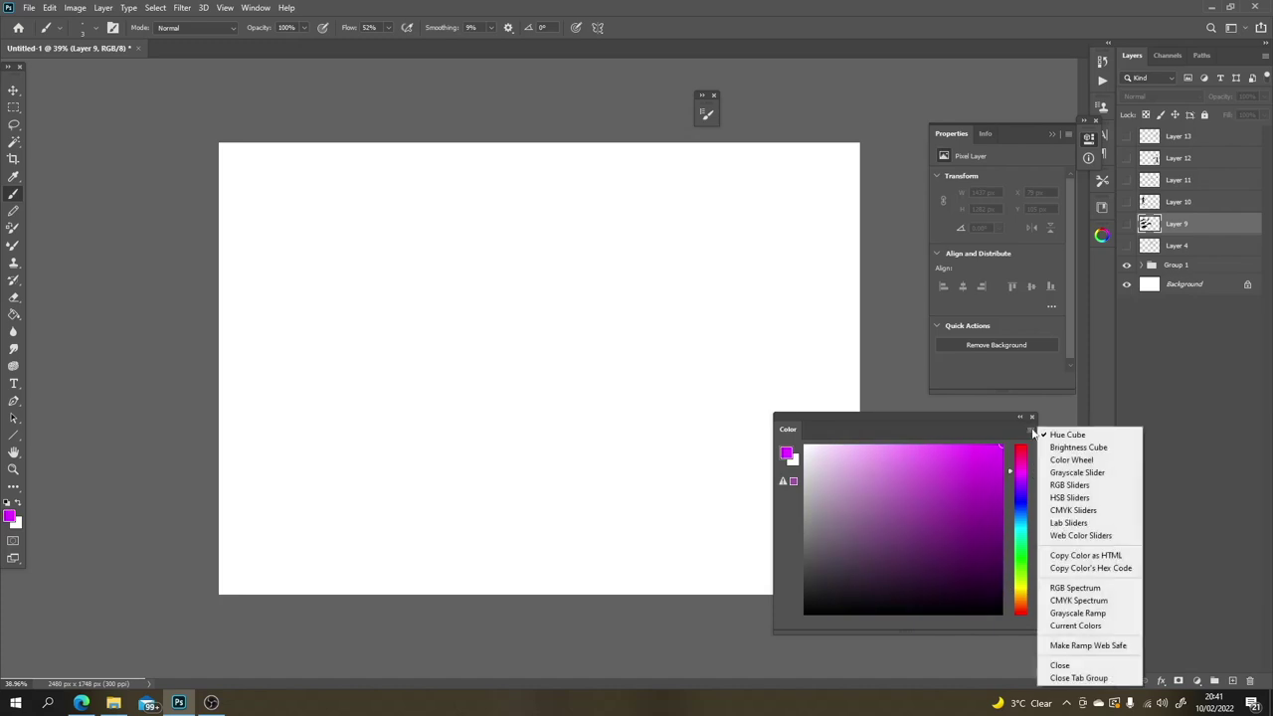
{"action": "left_click", "coordinate": [1058, 461]}
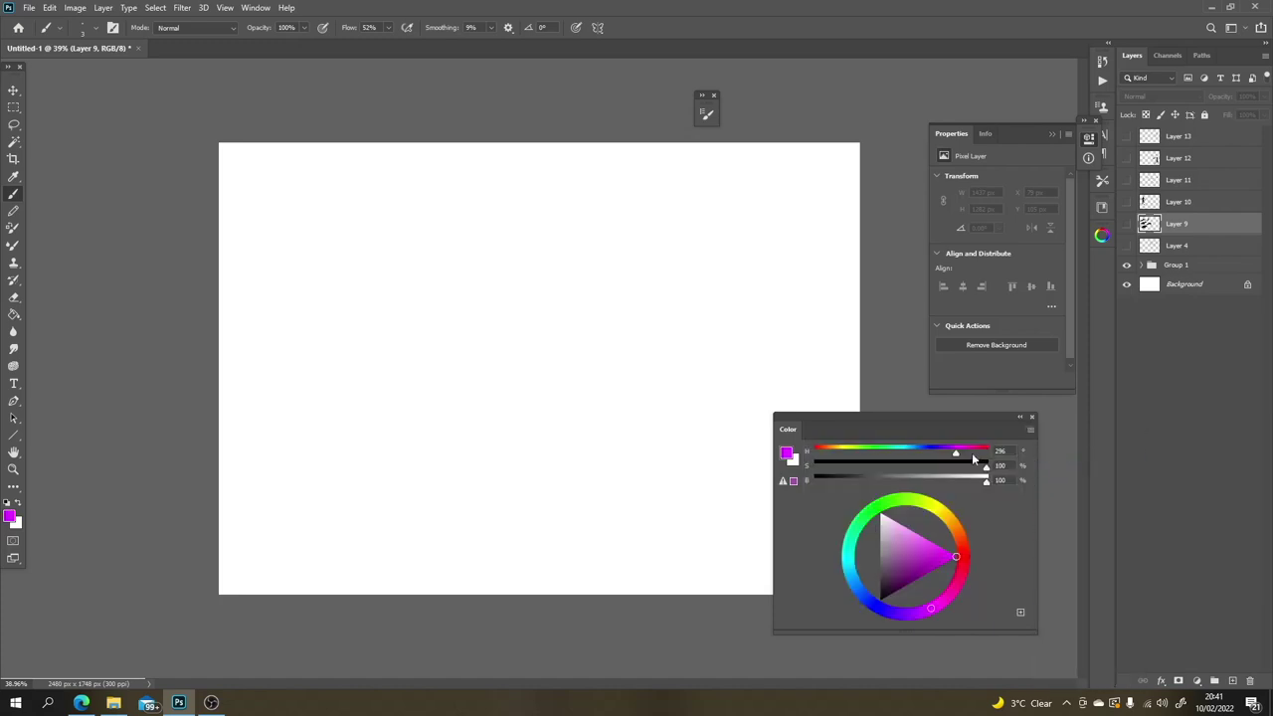
{"action": "left_click_drag", "start_coordinate": [926, 423], "coordinate": [936, 147]}
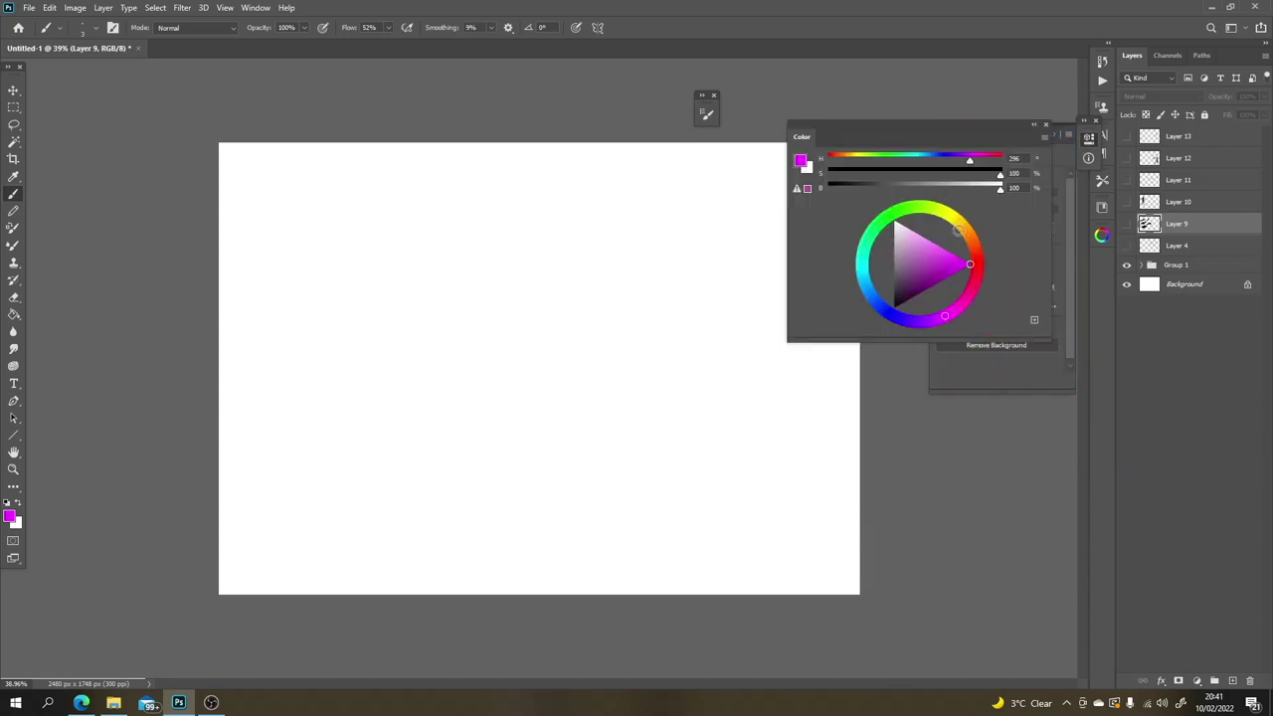
Step: Pick a fully saturated warm yellow on the color wheel, hue 48° with 100% saturation and brightness
{"action": "left_click_drag", "start_coordinate": [956, 230], "coordinate": [937, 209]}
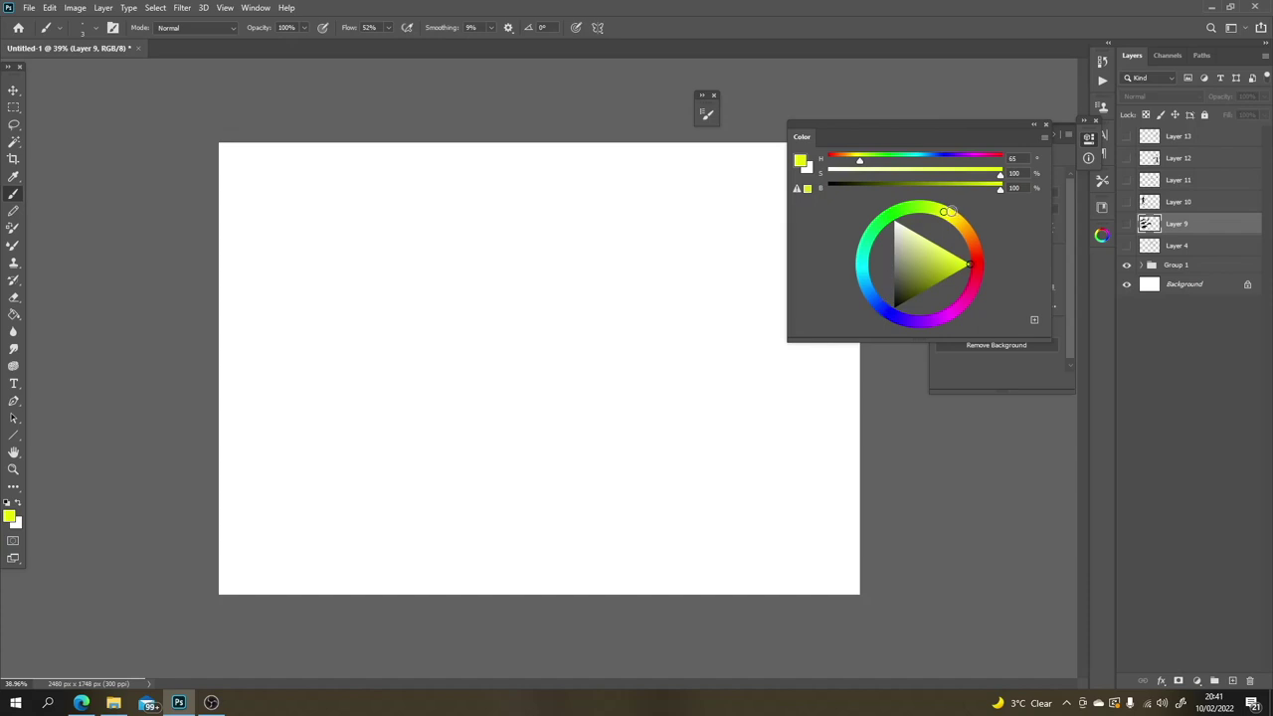
{"action": "mouse_move", "coordinate": [955, 220]}
{"action": "left_mouse_down"}
{"action": "mouse_move", "coordinate": [972, 267]}
{"action": "mouse_move", "coordinate": [870, 292]}
{"action": "mouse_move", "coordinate": [949, 217]}
{"action": "mouse_move", "coordinate": [872, 303]}
{"action": "mouse_move", "coordinate": [912, 207]}
{"action": "mouse_move", "coordinate": [952, 310]}
{"action": "mouse_move", "coordinate": [873, 298]}
{"action": "mouse_move", "coordinate": [895, 212]}
{"action": "mouse_move", "coordinate": [960, 219]}
{"action": "left_mouse_up"}
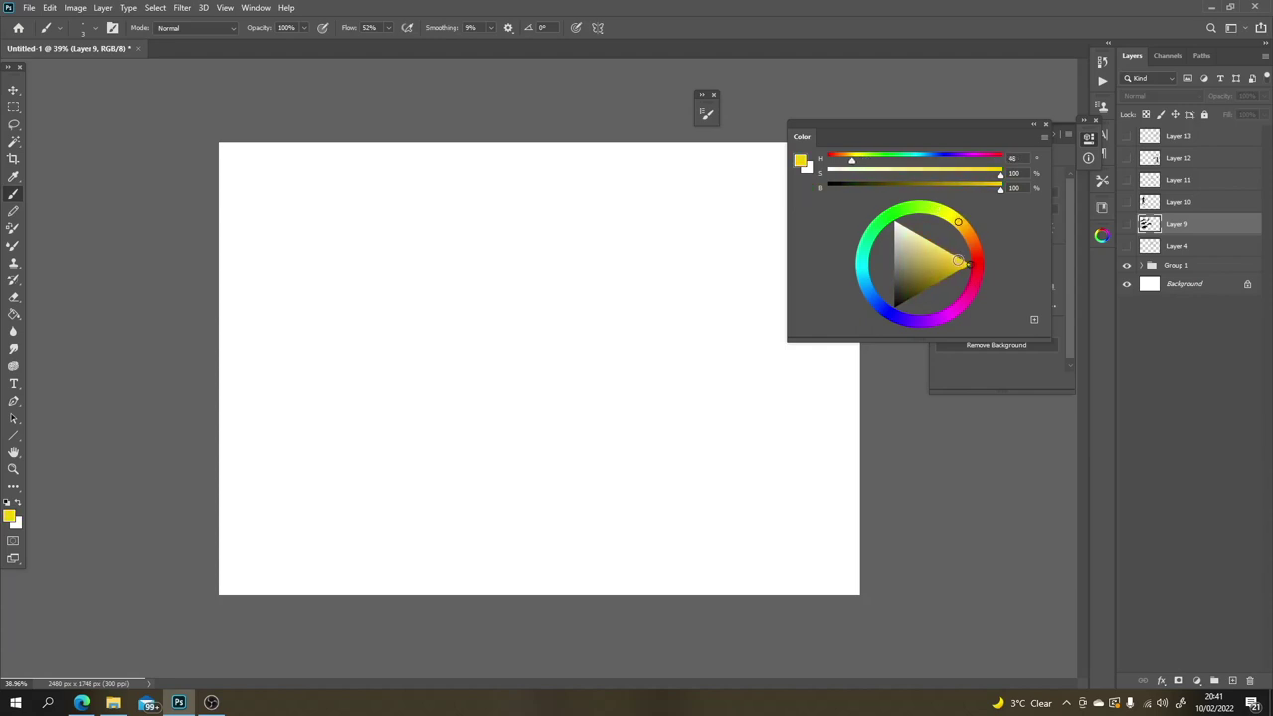
{"action": "mouse_move", "coordinate": [957, 260]}
{"action": "left_mouse_down"}
{"action": "mouse_move", "coordinate": [889, 320]}
{"action": "mouse_move", "coordinate": [964, 257]}
{"action": "mouse_move", "coordinate": [903, 225]}
{"action": "mouse_move", "coordinate": [897, 284]}
{"action": "mouse_move", "coordinate": [907, 278]}
{"action": "mouse_move", "coordinate": [916, 304]}
{"action": "mouse_move", "coordinate": [938, 282]}
{"action": "mouse_move", "coordinate": [927, 264]}
{"action": "mouse_move", "coordinate": [968, 264]}
{"action": "left_mouse_up"}
Step: On a new layer, paint a solid yellow block mid-canvas with a 200 px brush at 5% flow
{"action": "left_click", "coordinate": [1233, 682]}
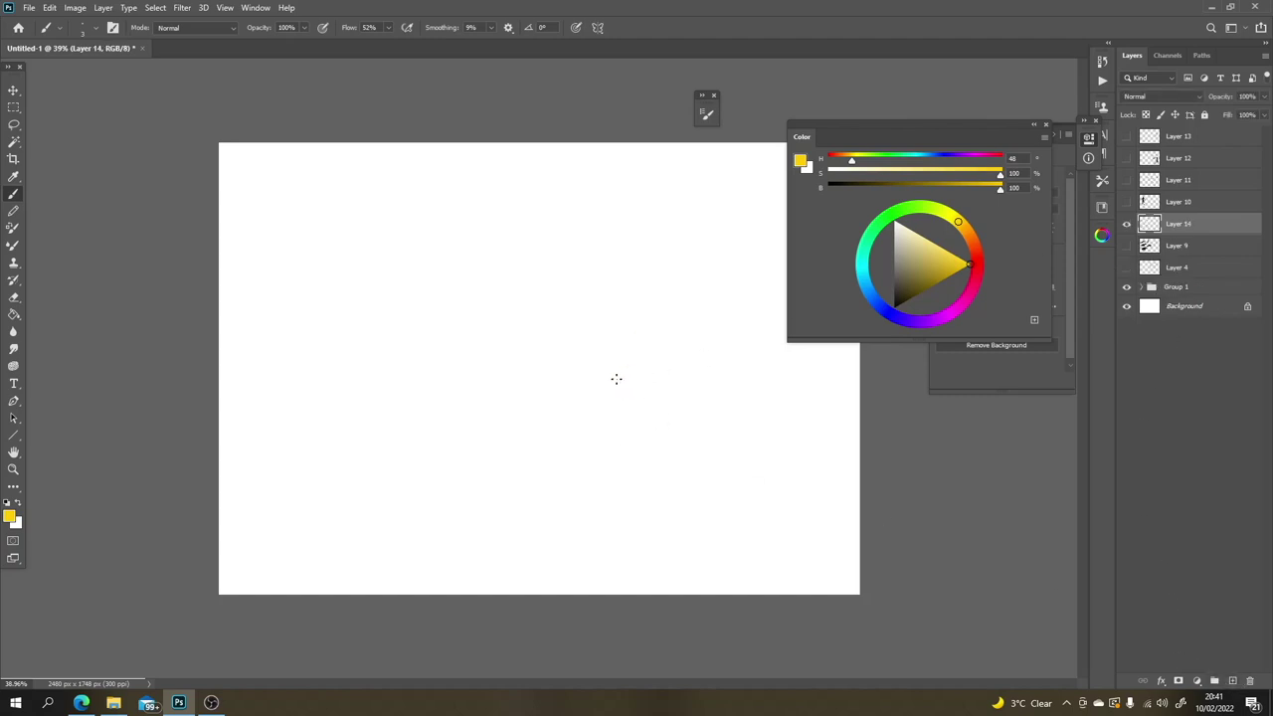
{"action": "key", "text": "bracketright"}
{"action": "key", "text": "bracketright"}
{"action": "key", "text": "bracketright"}
{"action": "key", "text": "bracketright"}
{"action": "key", "text": "bracketright"}
{"action": "key", "text": "bracketright"}
{"action": "key", "text": "bracketright"}
{"action": "key", "text": "bracketright"}
{"action": "key", "text": "bracketright"}
{"action": "left_click", "coordinate": [387, 28]}
{"action": "left_click_drag", "start_coordinate": [387, 42], "coordinate": [363, 45]}
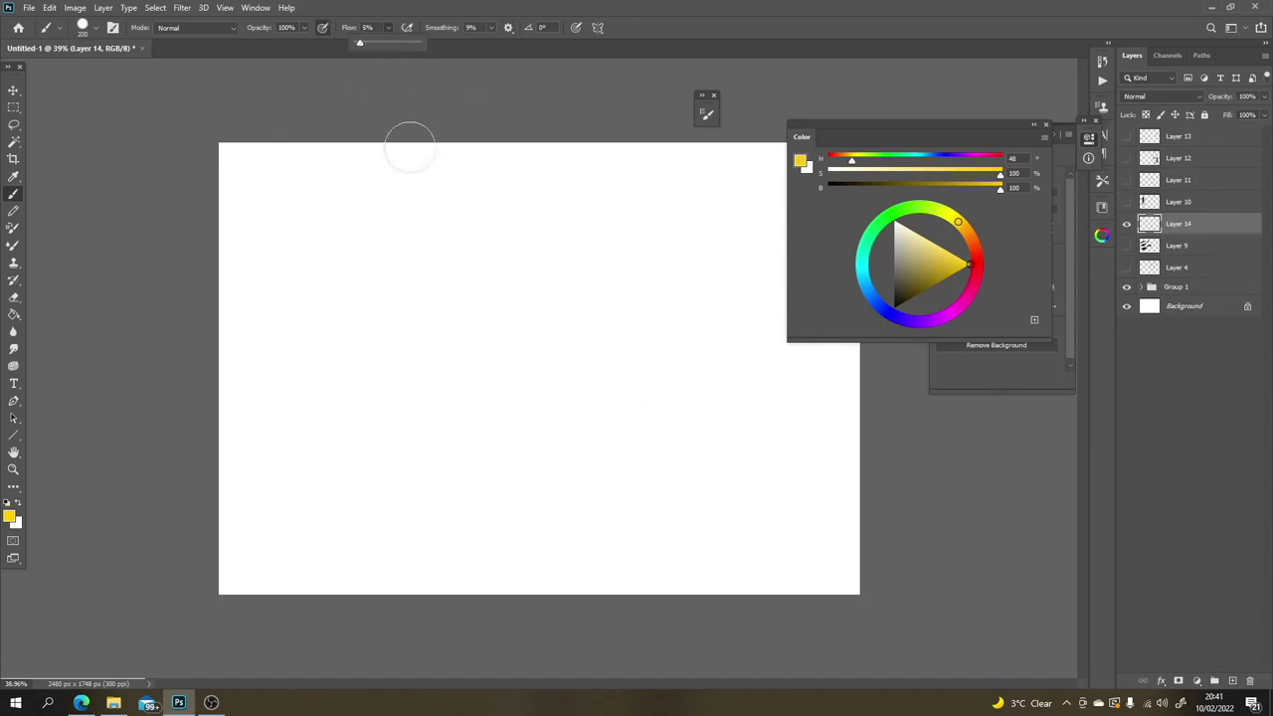
{"action": "mouse_move", "coordinate": [488, 264]}
{"action": "left_mouse_down"}
{"action": "mouse_move", "coordinate": [517, 364]}
{"action": "mouse_move", "coordinate": [550, 369]}
{"action": "mouse_move", "coordinate": [551, 301]}
{"action": "mouse_move", "coordinate": [487, 266]}
{"action": "mouse_move", "coordinate": [483, 233]}
{"action": "mouse_move", "coordinate": [586, 377]}
{"action": "mouse_move", "coordinate": [565, 369]}
{"action": "mouse_move", "coordinate": [573, 213]}
{"action": "left_mouse_up"}
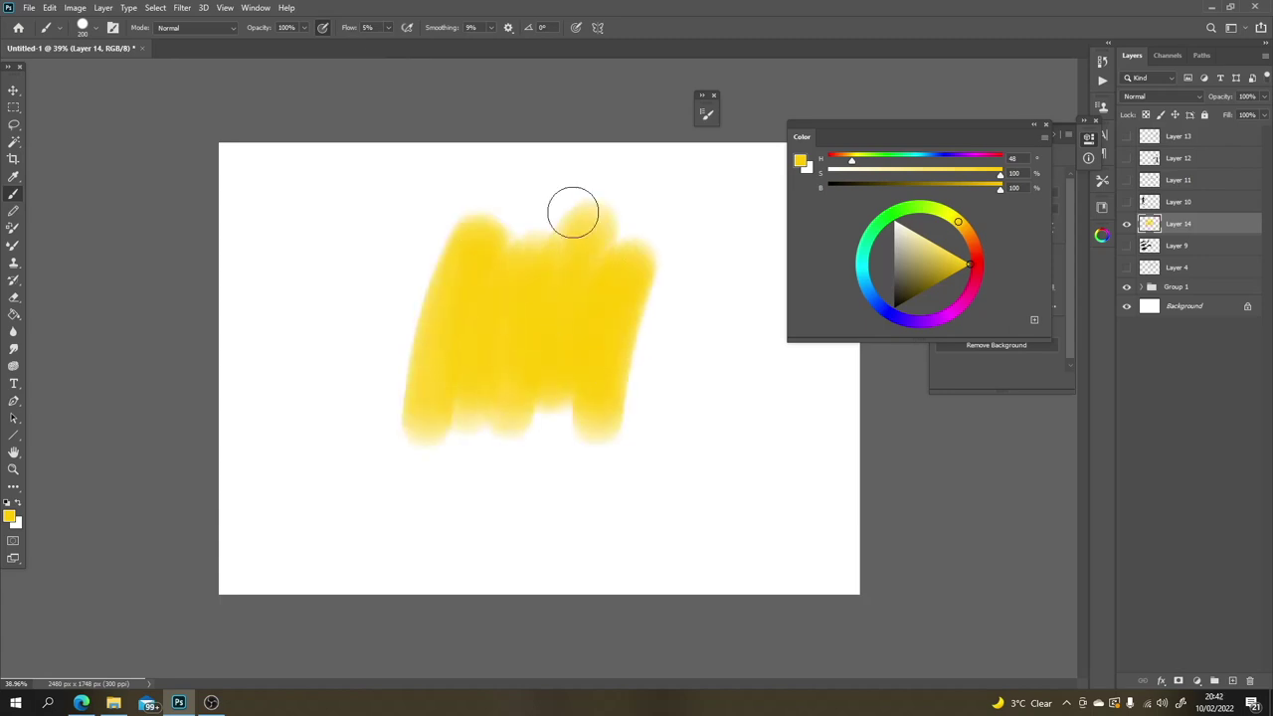
Step: Shade the yellow block's lower half with muted yellows (47% saturation, 68% brightness, and 38%, 56%), glazing lightly over its top
{"action": "left_click_drag", "start_coordinate": [960, 263], "coordinate": [919, 261]}
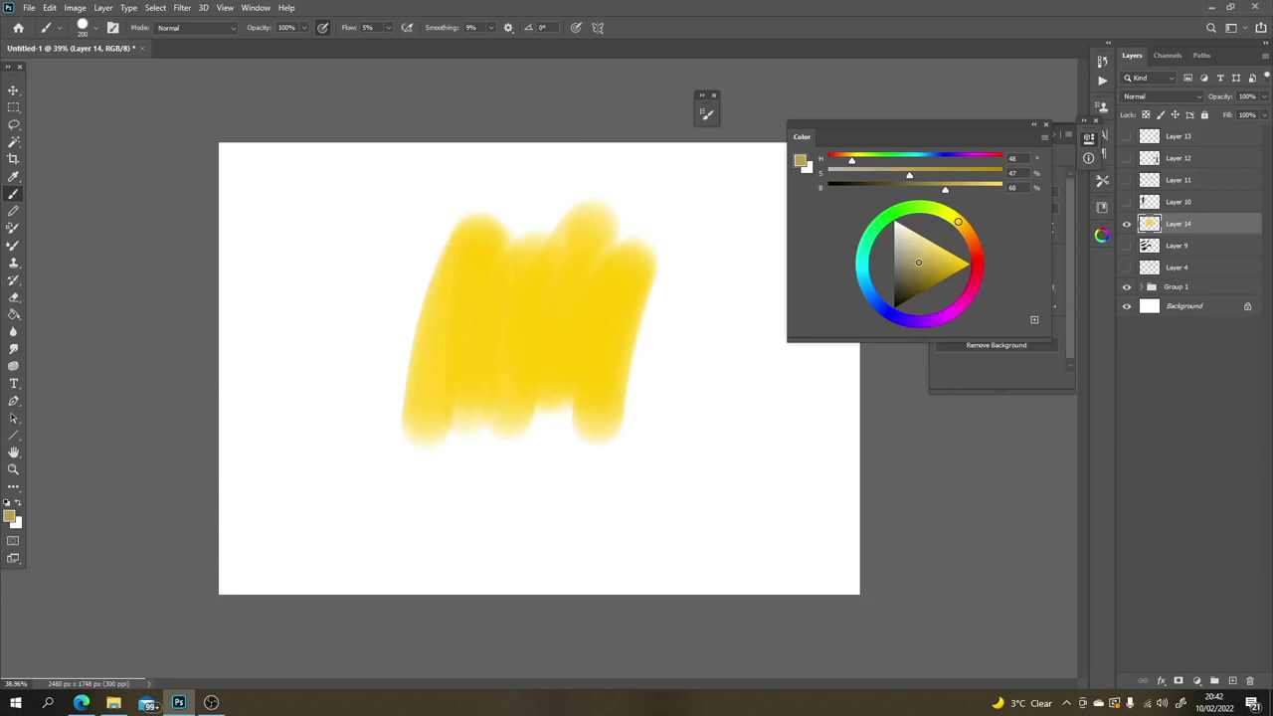
{"action": "mouse_move", "coordinate": [593, 370]}
{"action": "left_mouse_down"}
{"action": "mouse_move", "coordinate": [591, 429]}
{"action": "mouse_move", "coordinate": [562, 429]}
{"action": "mouse_move", "coordinate": [547, 413]}
{"action": "mouse_move", "coordinate": [451, 424]}
{"action": "mouse_move", "coordinate": [427, 412]}
{"action": "mouse_move", "coordinate": [490, 396]}
{"action": "mouse_move", "coordinate": [528, 416]}
{"action": "mouse_move", "coordinate": [601, 385]}
{"action": "mouse_move", "coordinate": [635, 388]}
{"action": "left_mouse_up"}
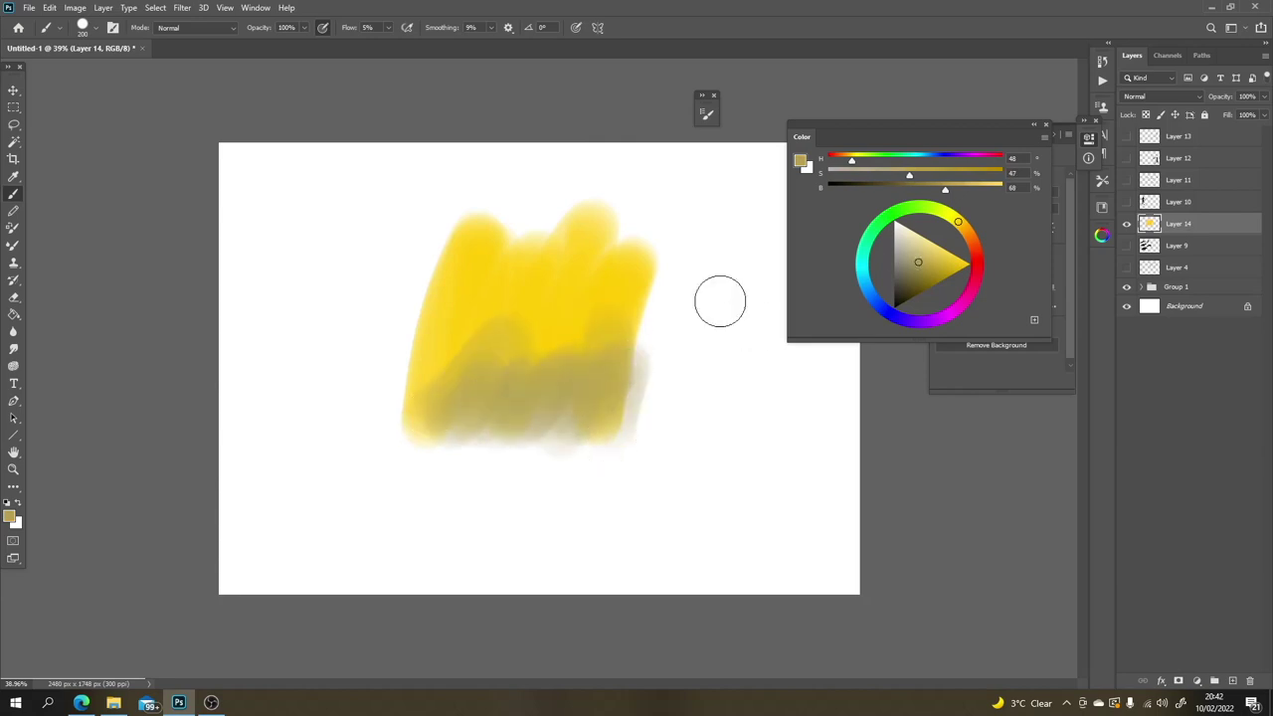
{"action": "mouse_move", "coordinate": [585, 320]}
{"action": "left_mouse_down"}
{"action": "mouse_move", "coordinate": [592, 354]}
{"action": "mouse_move", "coordinate": [561, 399]}
{"action": "mouse_move", "coordinate": [479, 391]}
{"action": "mouse_move", "coordinate": [417, 408]}
{"action": "left_mouse_up"}
{"action": "left_click_drag", "start_coordinate": [915, 256], "coordinate": [910, 267]}
{"action": "mouse_move", "coordinate": [597, 355]}
{"action": "left_mouse_down"}
{"action": "mouse_move", "coordinate": [611, 411]}
{"action": "mouse_move", "coordinate": [576, 411]}
{"action": "mouse_move", "coordinate": [550, 438]}
{"action": "mouse_move", "coordinate": [496, 452]}
{"action": "left_mouse_up"}
{"action": "mouse_move", "coordinate": [601, 293]}
{"action": "left_mouse_down"}
{"action": "mouse_move", "coordinate": [531, 354]}
{"action": "mouse_move", "coordinate": [497, 249]}
{"action": "left_mouse_up"}
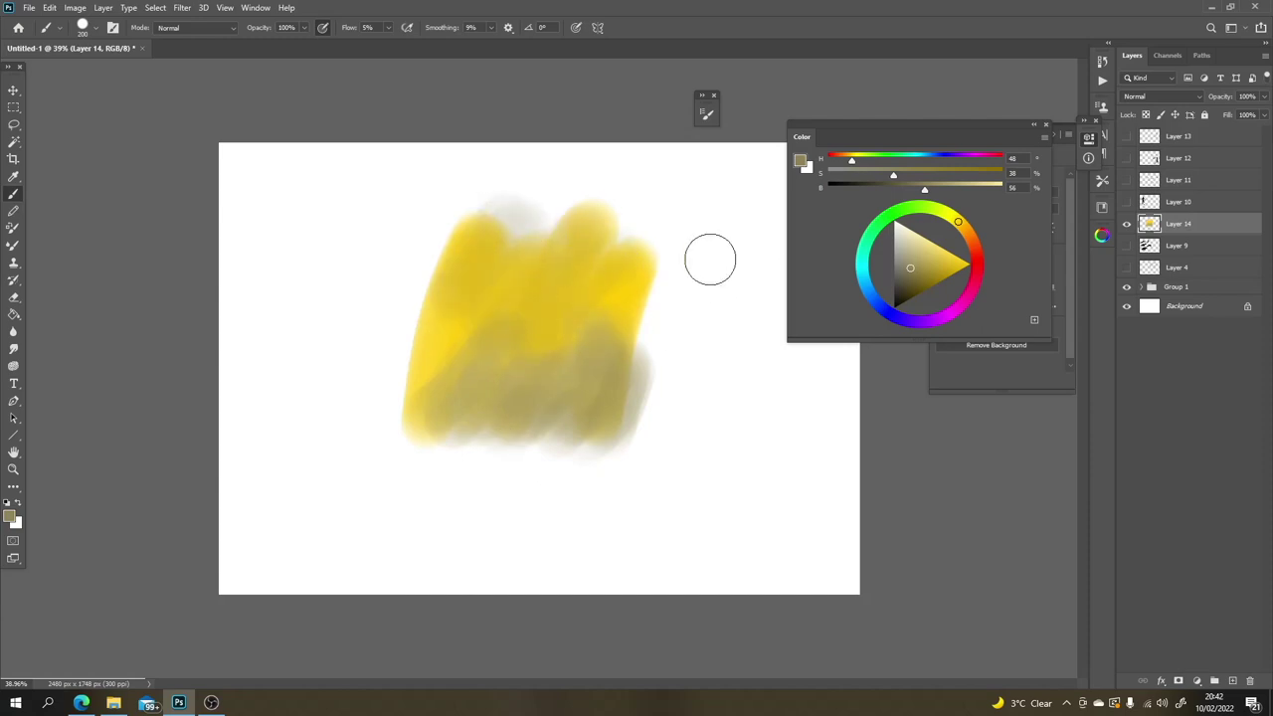
Step: Paint a pale yellow highlight (40% saturation, 96% brightness) on the block's upper right and a dark brown band (24% brightness) along its bottom
{"action": "left_click", "coordinate": [936, 249]}
{"action": "left_click_drag", "start_coordinate": [935, 249], "coordinate": [923, 240]}
{"action": "mouse_move", "coordinate": [605, 267]}
{"action": "left_mouse_down"}
{"action": "mouse_move", "coordinate": [574, 310]}
{"action": "mouse_move", "coordinate": [553, 276]}
{"action": "mouse_move", "coordinate": [605, 295]}
{"action": "mouse_move", "coordinate": [628, 326]}
{"action": "mouse_move", "coordinate": [577, 253]}
{"action": "left_mouse_up"}
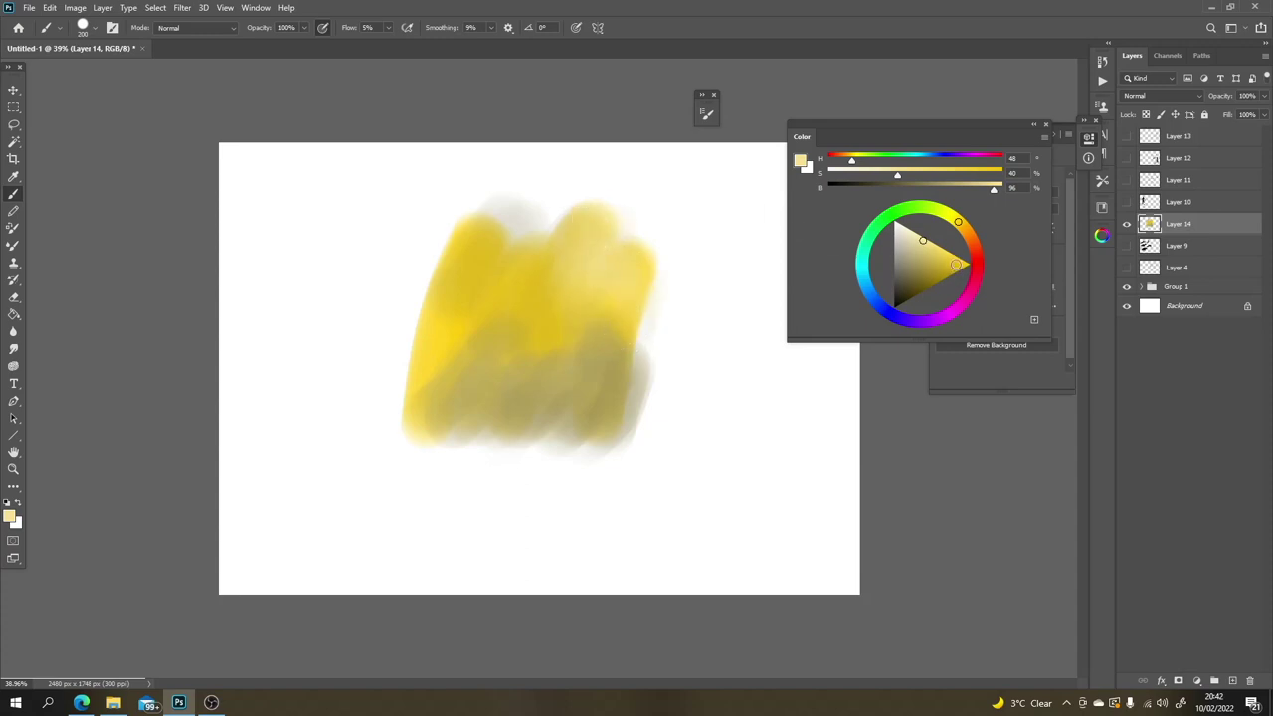
{"action": "left_click_drag", "start_coordinate": [955, 264], "coordinate": [912, 296]}
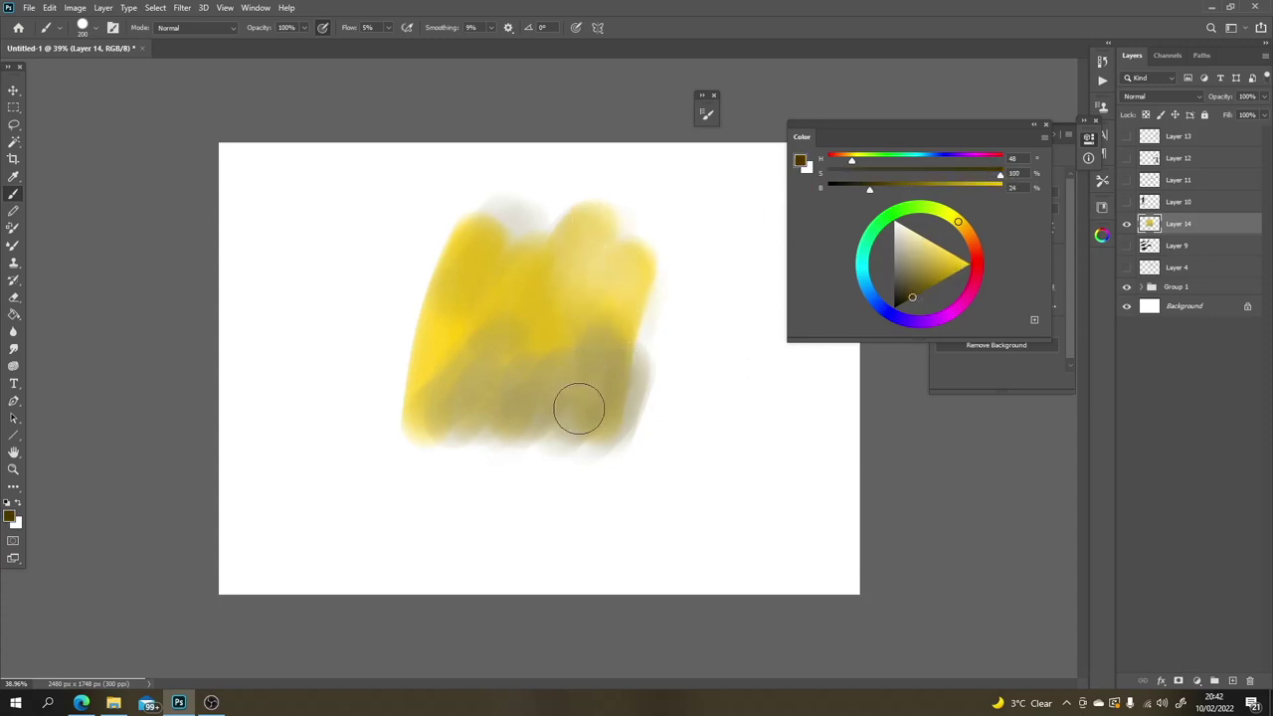
{"action": "mouse_move", "coordinate": [579, 408]}
{"action": "left_mouse_down"}
{"action": "mouse_move", "coordinate": [568, 438]}
{"action": "mouse_move", "coordinate": [527, 420]}
{"action": "mouse_move", "coordinate": [496, 437]}
{"action": "mouse_move", "coordinate": [454, 433]}
{"action": "mouse_move", "coordinate": [601, 426]}
{"action": "mouse_move", "coordinate": [516, 442]}
{"action": "mouse_move", "coordinate": [488, 435]}
{"action": "mouse_move", "coordinate": [610, 431]}
{"action": "mouse_move", "coordinate": [511, 433]}
{"action": "mouse_move", "coordinate": [582, 427]}
{"action": "mouse_move", "coordinate": [590, 451]}
{"action": "mouse_move", "coordinate": [597, 396]}
{"action": "mouse_move", "coordinate": [545, 379]}
{"action": "mouse_move", "coordinate": [612, 358]}
{"action": "mouse_move", "coordinate": [492, 366]}
{"action": "mouse_move", "coordinate": [452, 400]}
{"action": "mouse_move", "coordinate": [474, 350]}
{"action": "left_mouse_up"}
Step: Sample muted and brighter yellows from the painted block and blend them over its dark bottom band
{"action": "key", "text": "alt"}
{"action": "left_click", "coordinate": [556, 371], "text": "alt"}
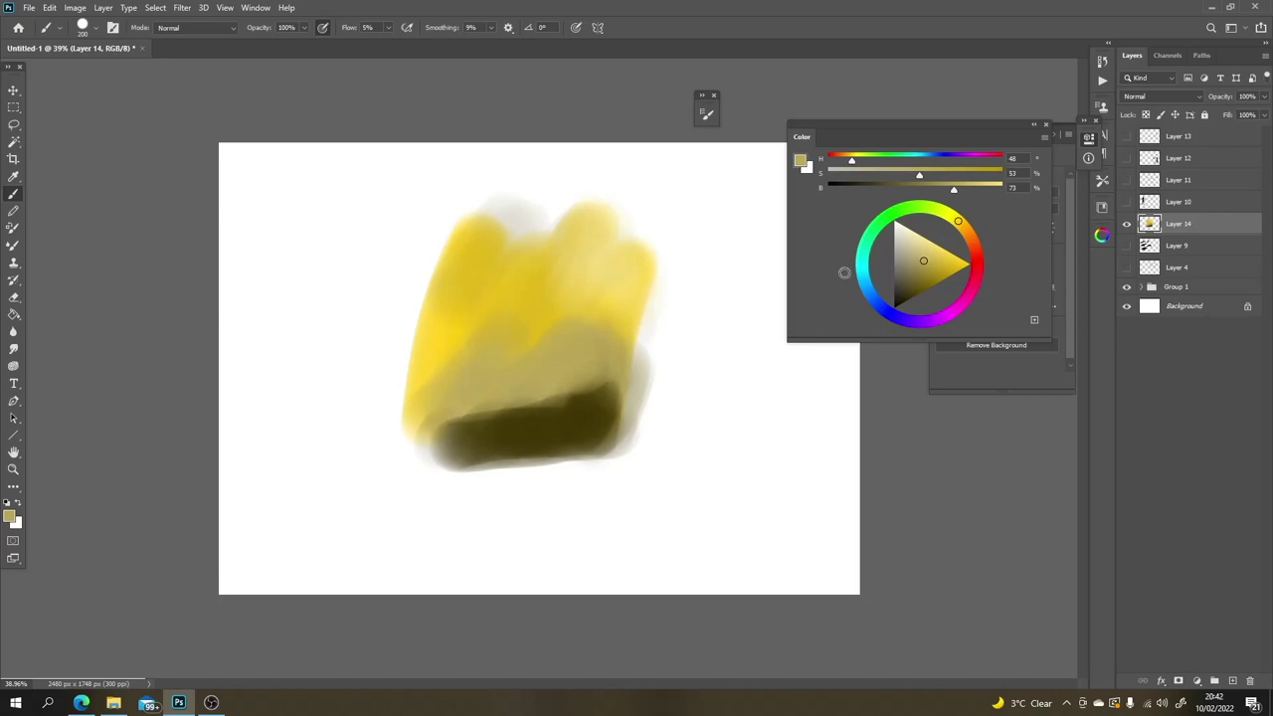
{"action": "mouse_move", "coordinate": [620, 364]}
{"action": "left_mouse_down"}
{"action": "mouse_move", "coordinate": [577, 418]}
{"action": "mouse_move", "coordinate": [461, 427]}
{"action": "left_mouse_up"}
{"action": "left_click", "coordinate": [623, 332], "text": "alt"}
{"action": "mouse_move", "coordinate": [623, 332]}
{"action": "left_mouse_down"}
{"action": "mouse_move", "coordinate": [584, 430]}
{"action": "mouse_move", "coordinate": [545, 448]}
{"action": "mouse_move", "coordinate": [446, 451]}
{"action": "mouse_move", "coordinate": [429, 380]}
{"action": "mouse_move", "coordinate": [443, 444]}
{"action": "mouse_move", "coordinate": [561, 456]}
{"action": "mouse_move", "coordinate": [526, 435]}
{"action": "mouse_move", "coordinate": [459, 460]}
{"action": "mouse_move", "coordinate": [592, 425]}
{"action": "left_mouse_up"}
Step: Paint a second saturated yellow patch right of the first block and glaze paler and duller yellows over it
{"action": "left_click", "coordinate": [967, 264]}
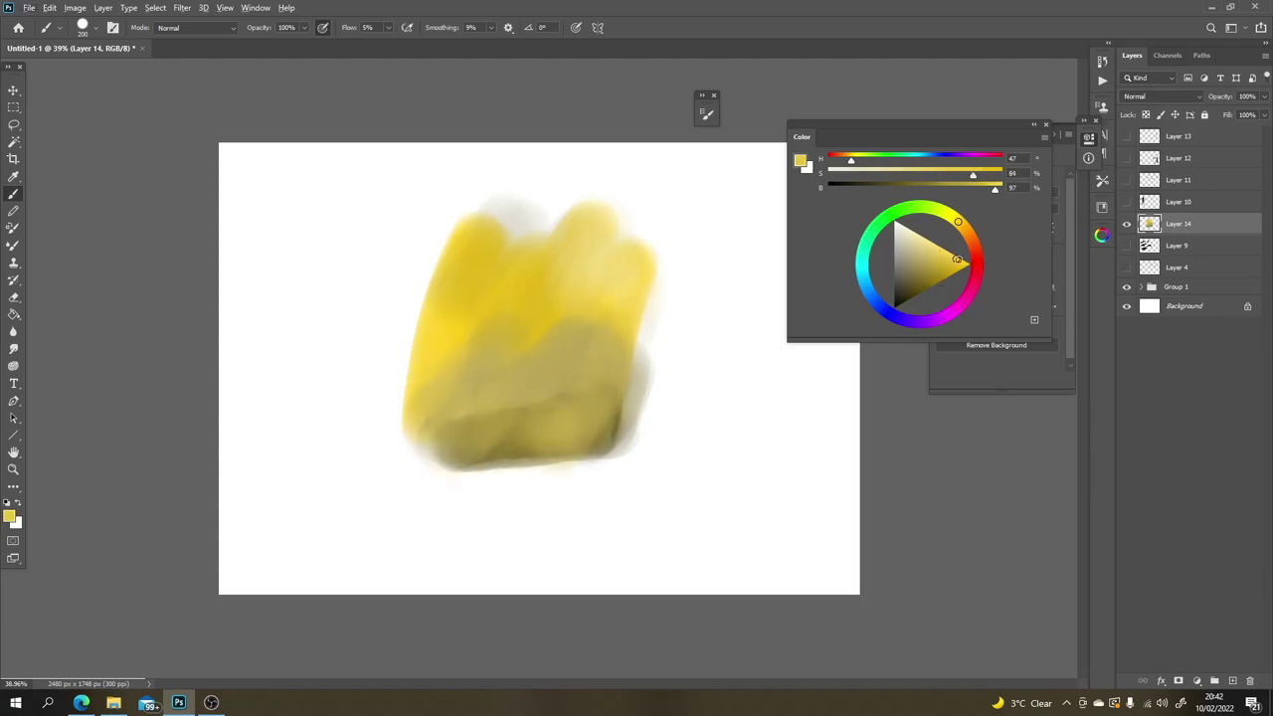
{"action": "mouse_move", "coordinate": [699, 332]}
{"action": "left_mouse_down"}
{"action": "mouse_move", "coordinate": [752, 311]}
{"action": "mouse_move", "coordinate": [771, 350]}
{"action": "mouse_move", "coordinate": [754, 314]}
{"action": "mouse_move", "coordinate": [706, 317]}
{"action": "mouse_move", "coordinate": [692, 461]}
{"action": "left_mouse_up"}
{"action": "left_click", "coordinate": [935, 250]}
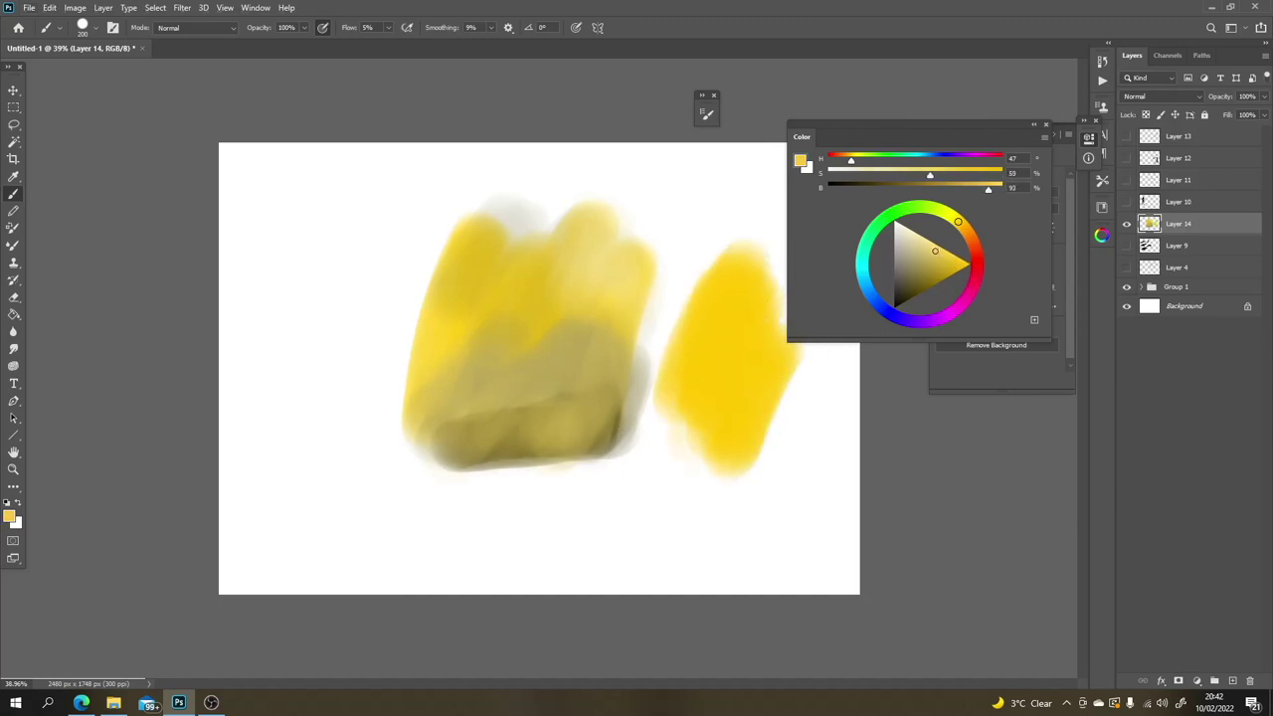
{"action": "mouse_move", "coordinate": [739, 359]}
{"action": "left_mouse_down"}
{"action": "mouse_move", "coordinate": [721, 385]}
{"action": "mouse_move", "coordinate": [693, 426]}
{"action": "mouse_move", "coordinate": [732, 423]}
{"action": "mouse_move", "coordinate": [779, 385]}
{"action": "mouse_move", "coordinate": [749, 456]}
{"action": "left_mouse_up"}
{"action": "left_click", "coordinate": [943, 254]}
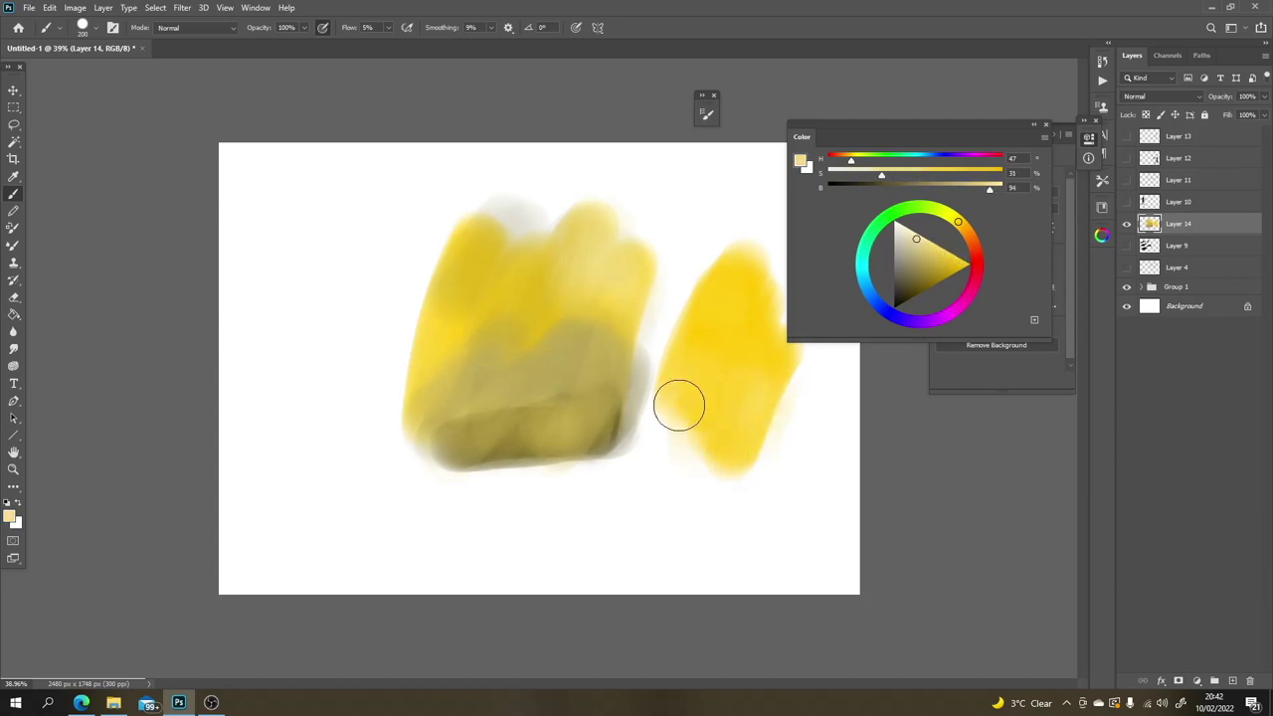
{"action": "left_click", "coordinate": [927, 263]}
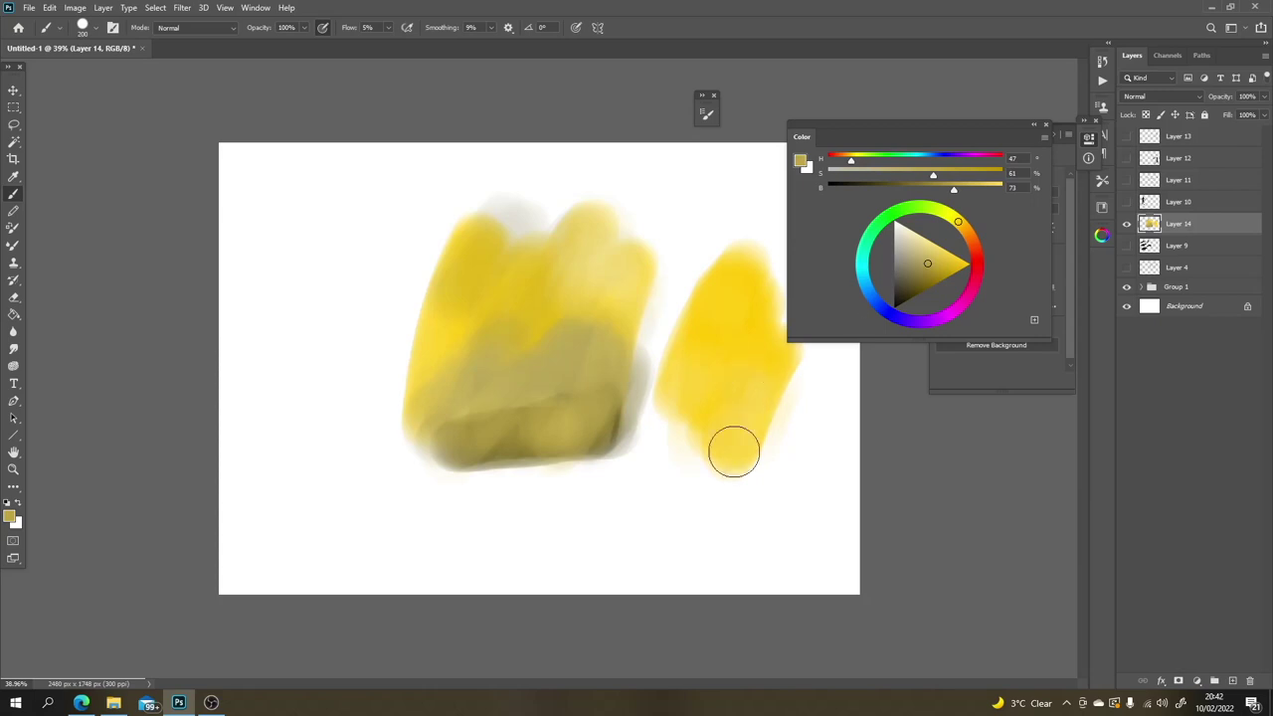
{"action": "mouse_move", "coordinate": [728, 302]}
{"action": "left_mouse_down"}
{"action": "mouse_move", "coordinate": [765, 341]}
{"action": "mouse_move", "coordinate": [752, 439]}
{"action": "mouse_move", "coordinate": [732, 465]}
{"action": "mouse_move", "coordinate": [690, 451]}
{"action": "mouse_move", "coordinate": [672, 420]}
{"action": "mouse_move", "coordinate": [714, 298]}
{"action": "mouse_move", "coordinate": [705, 304]}
{"action": "mouse_move", "coordinate": [745, 292]}
{"action": "mouse_move", "coordinate": [772, 385]}
{"action": "mouse_move", "coordinate": [757, 436]}
{"action": "left_mouse_up"}
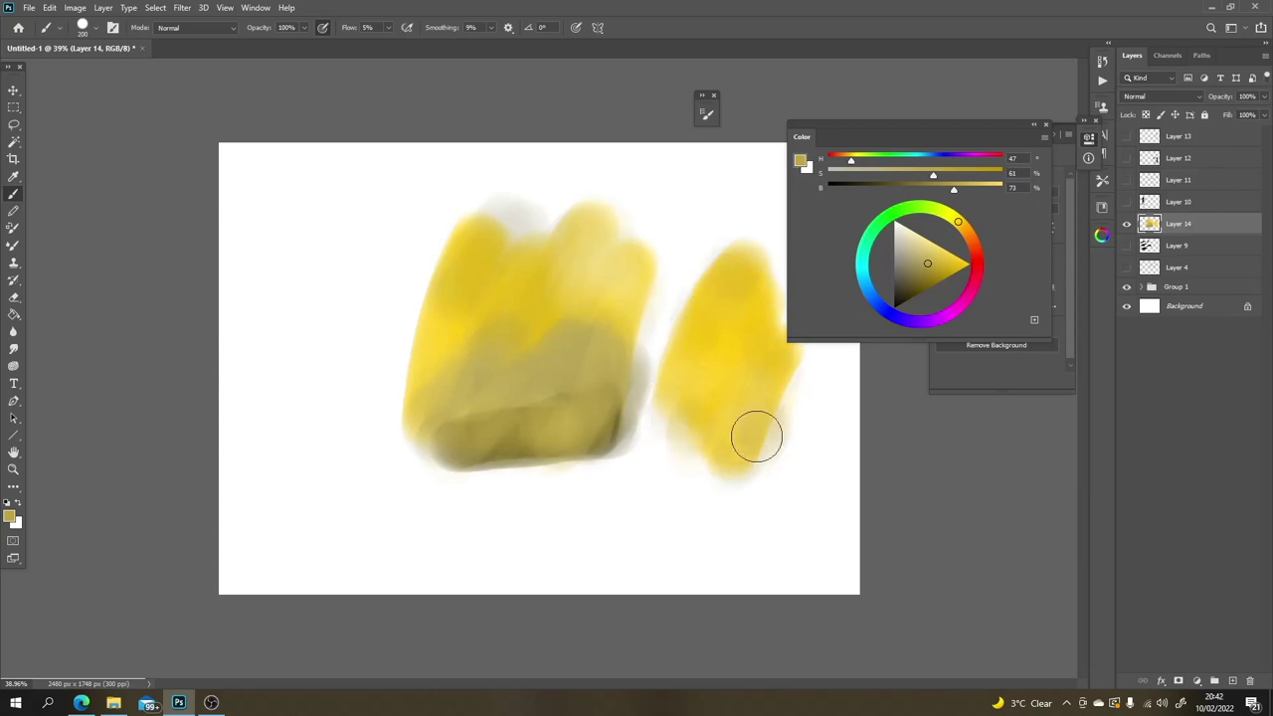
Step: Darken the lower part of the right yellow shape with ochre strokes, then with orange at hue 40, saturation 91 and brightness 91
{"action": "left_click_drag", "start_coordinate": [957, 223], "coordinate": [963, 228]}
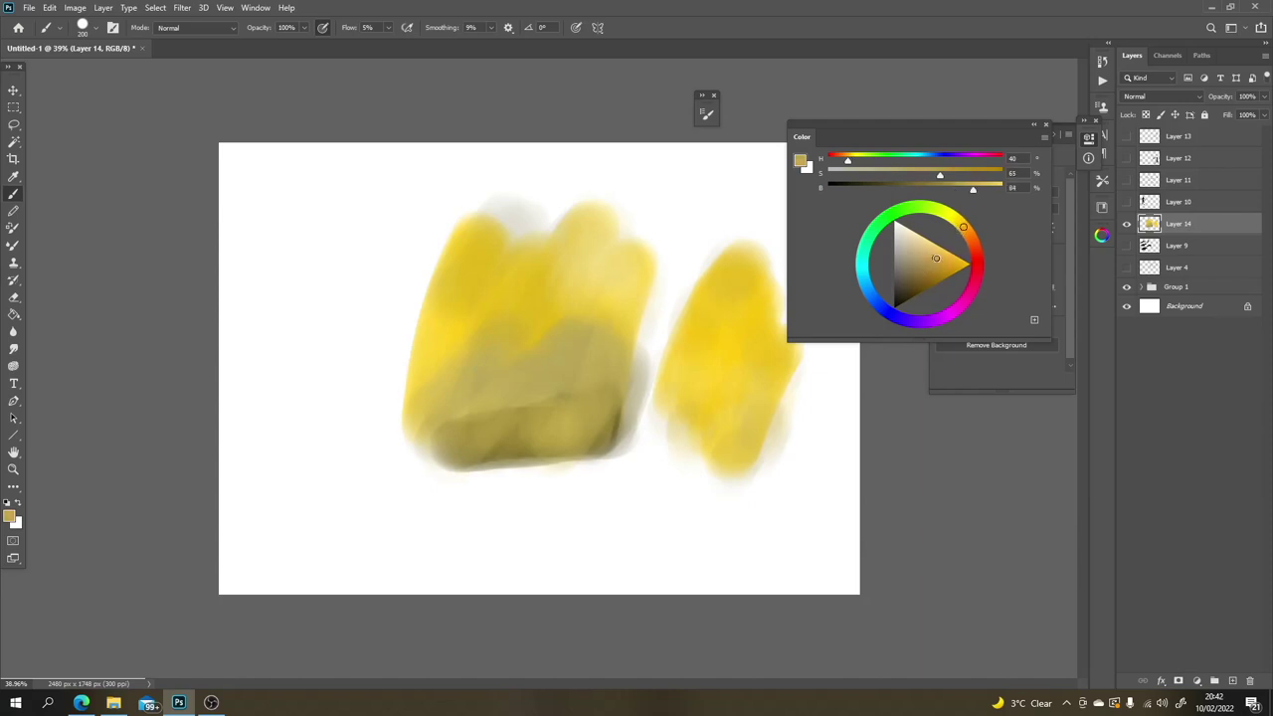
{"action": "left_click", "coordinate": [935, 258]}
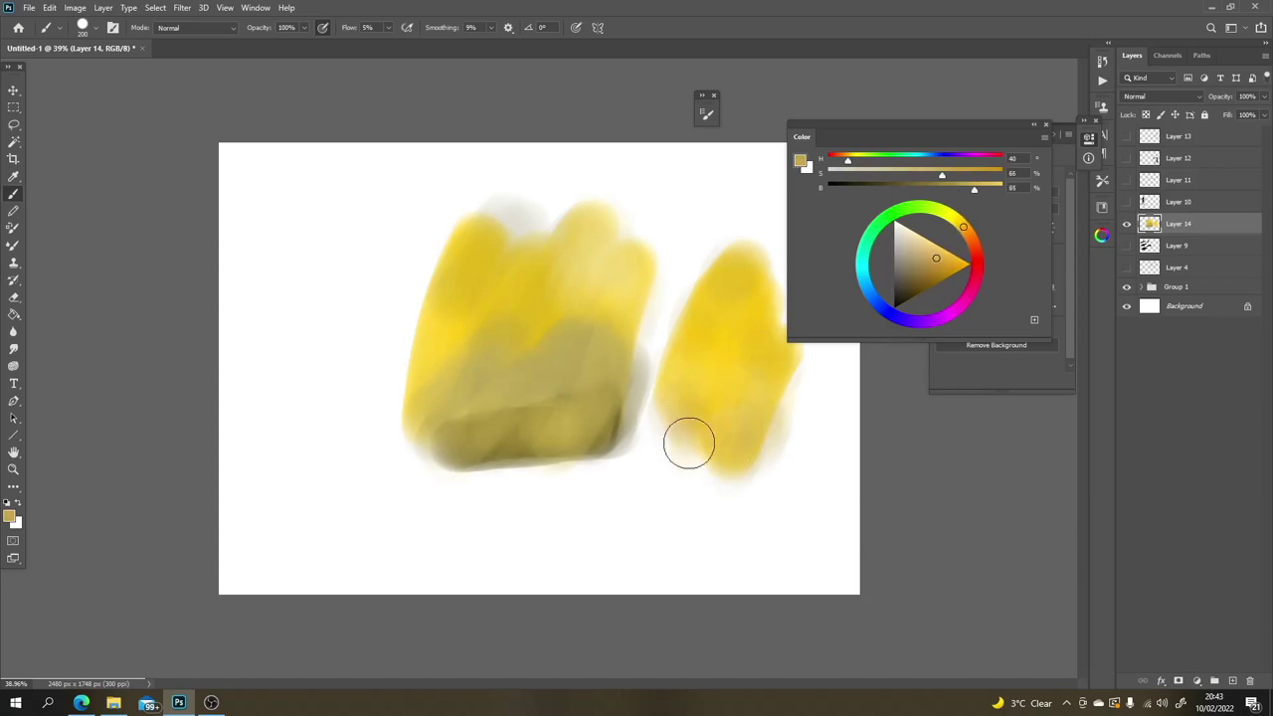
{"action": "left_click", "coordinate": [957, 265]}
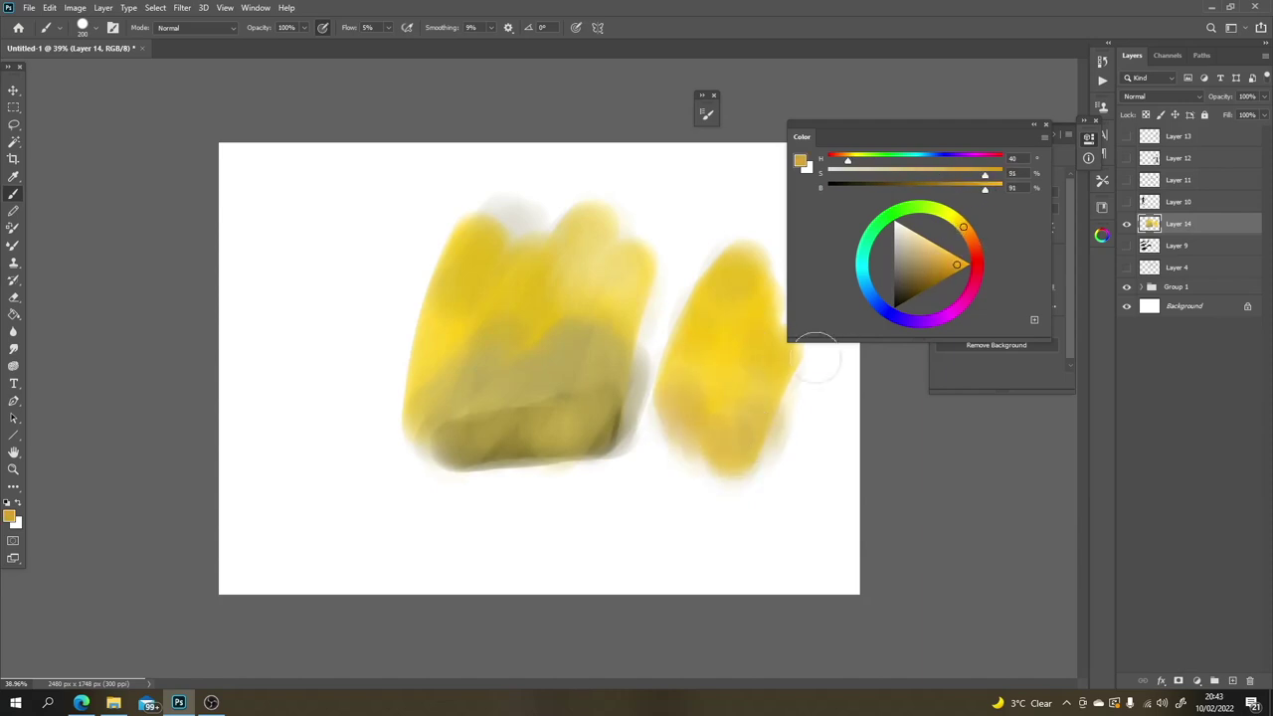
{"action": "mouse_move", "coordinate": [742, 431]}
{"action": "left_mouse_down"}
{"action": "mouse_move", "coordinate": [707, 431]}
{"action": "mouse_move", "coordinate": [680, 389]}
{"action": "mouse_move", "coordinate": [744, 455]}
{"action": "left_mouse_up"}
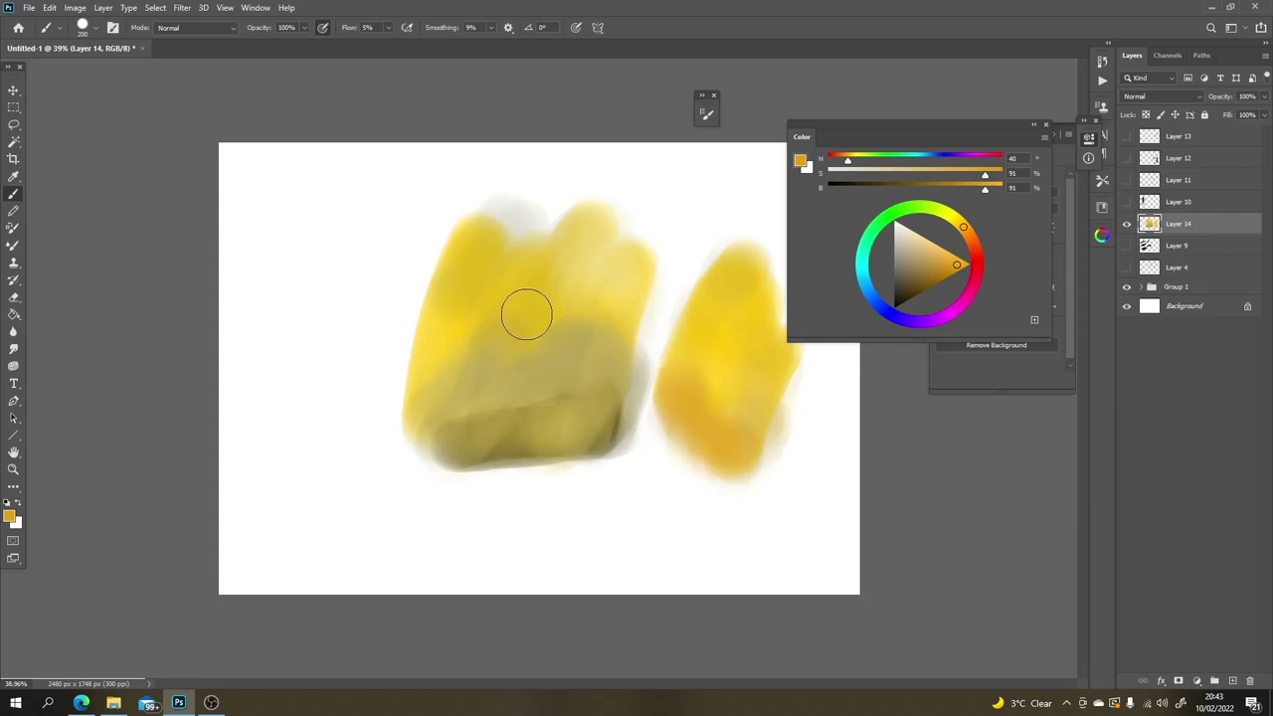
Step: Sample a golden tone from the right yellow shape and blend it over its lower half, extending a curved tail below
{"action": "left_click", "coordinate": [715, 361], "text": "alt"}
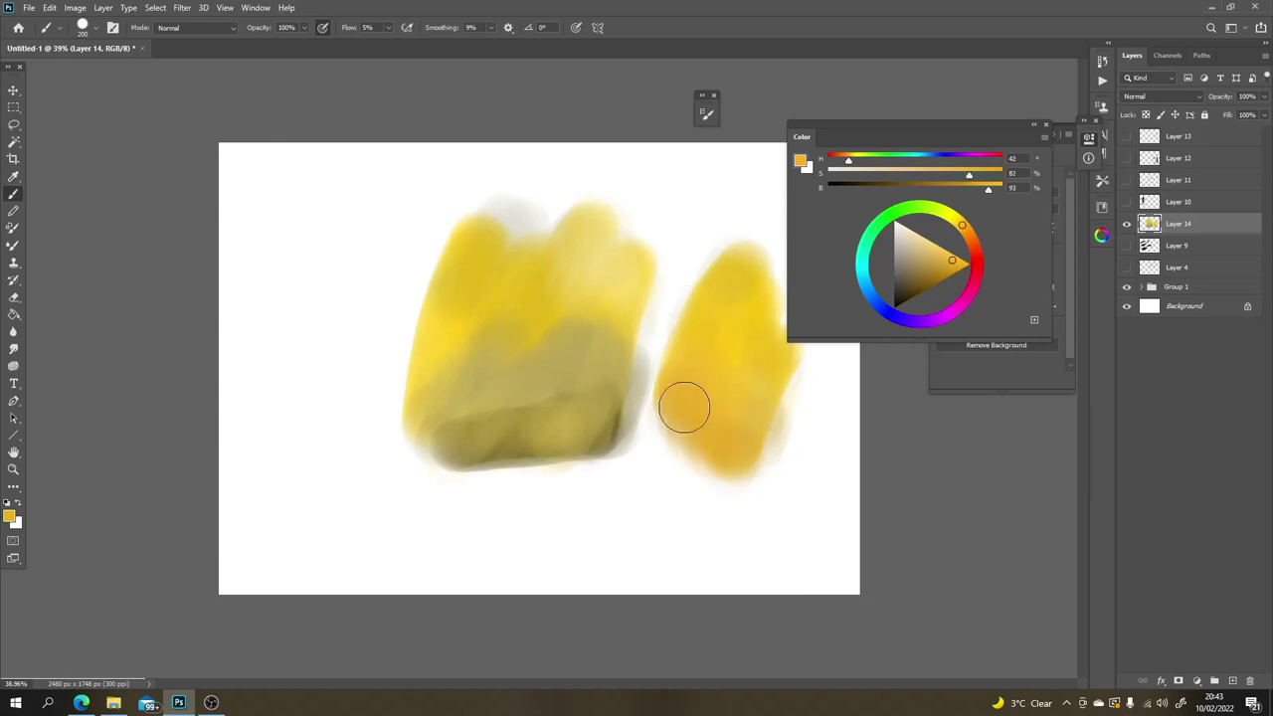
{"action": "left_click_drag", "start_coordinate": [685, 341], "coordinate": [736, 525]}
{"action": "mouse_move", "coordinate": [681, 365]}
{"action": "left_mouse_down"}
{"action": "mouse_move", "coordinate": [733, 524]}
{"action": "mouse_move", "coordinate": [687, 435]}
{"action": "mouse_move", "coordinate": [739, 519]}
{"action": "mouse_move", "coordinate": [706, 443]}
{"action": "mouse_move", "coordinate": [778, 547]}
{"action": "mouse_move", "coordinate": [747, 367]}
{"action": "left_mouse_up"}
Step: Set up a Soft Round Pressure Opacity brush at 700 px and 70% opacity, with colour hue 42, saturation 100 and brightness 95
{"action": "right_click", "coordinate": [740, 393]}
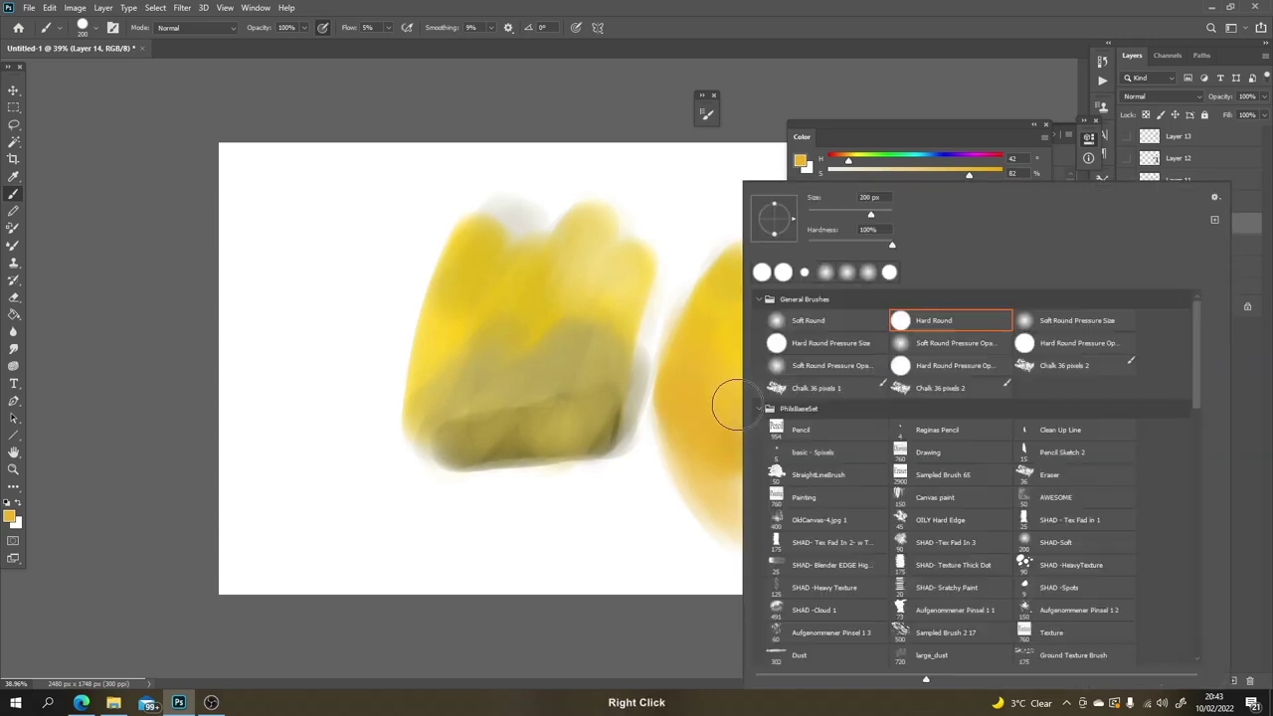
{"action": "left_click", "coordinate": [833, 366]}
{"action": "key", "text": "Return"}
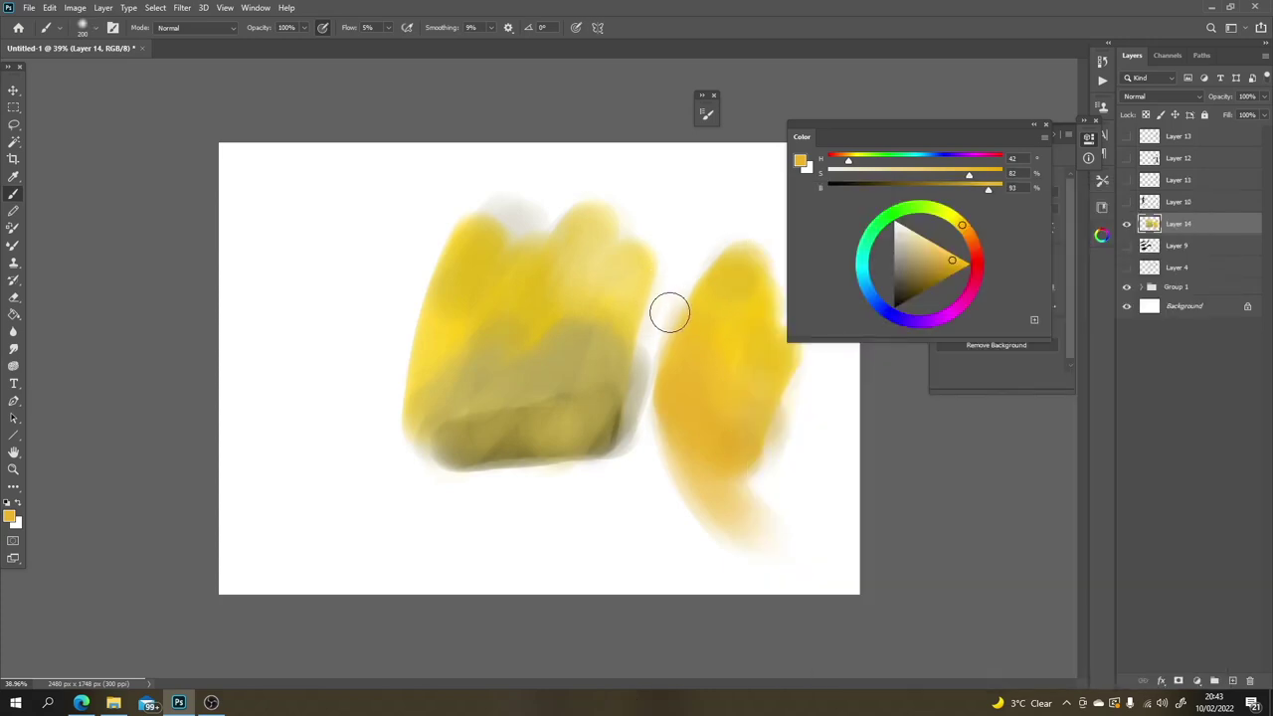
{"action": "key", "text": "bracketright"}
{"action": "key", "text": "bracketright"}
{"action": "key", "text": "bracketright"}
{"action": "key", "text": "bracketright"}
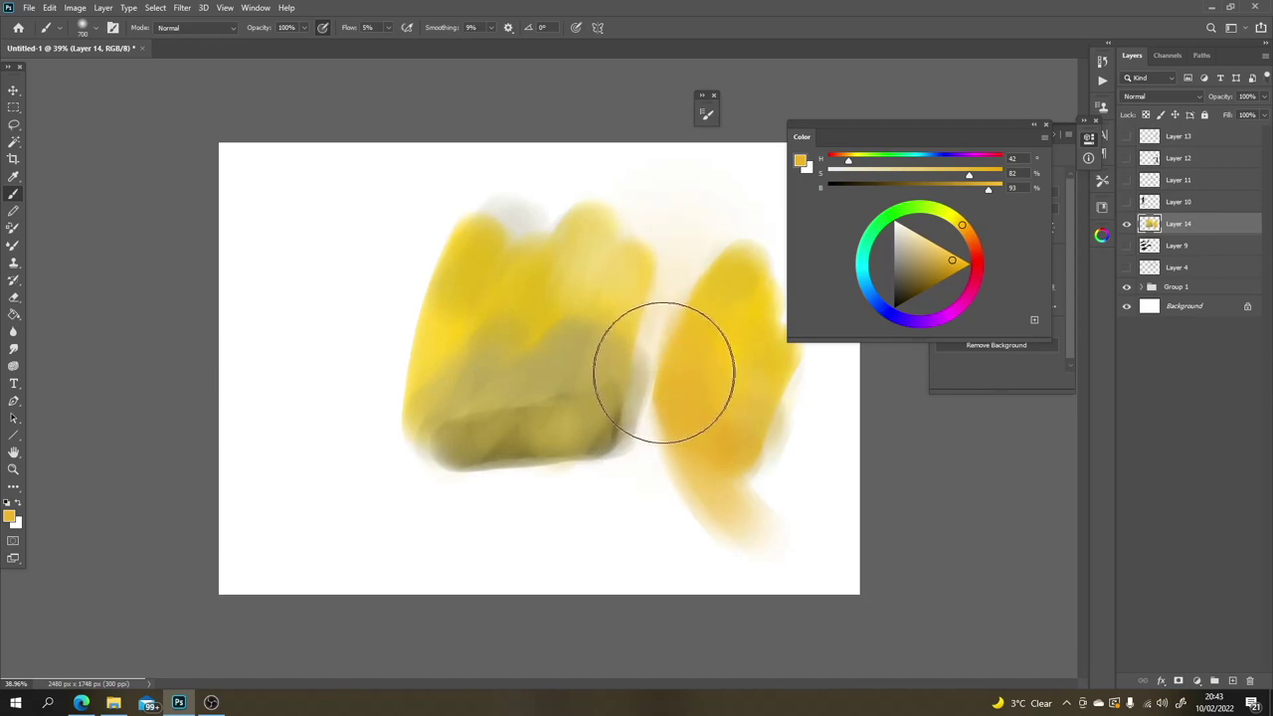
{"action": "key", "text": "7"}
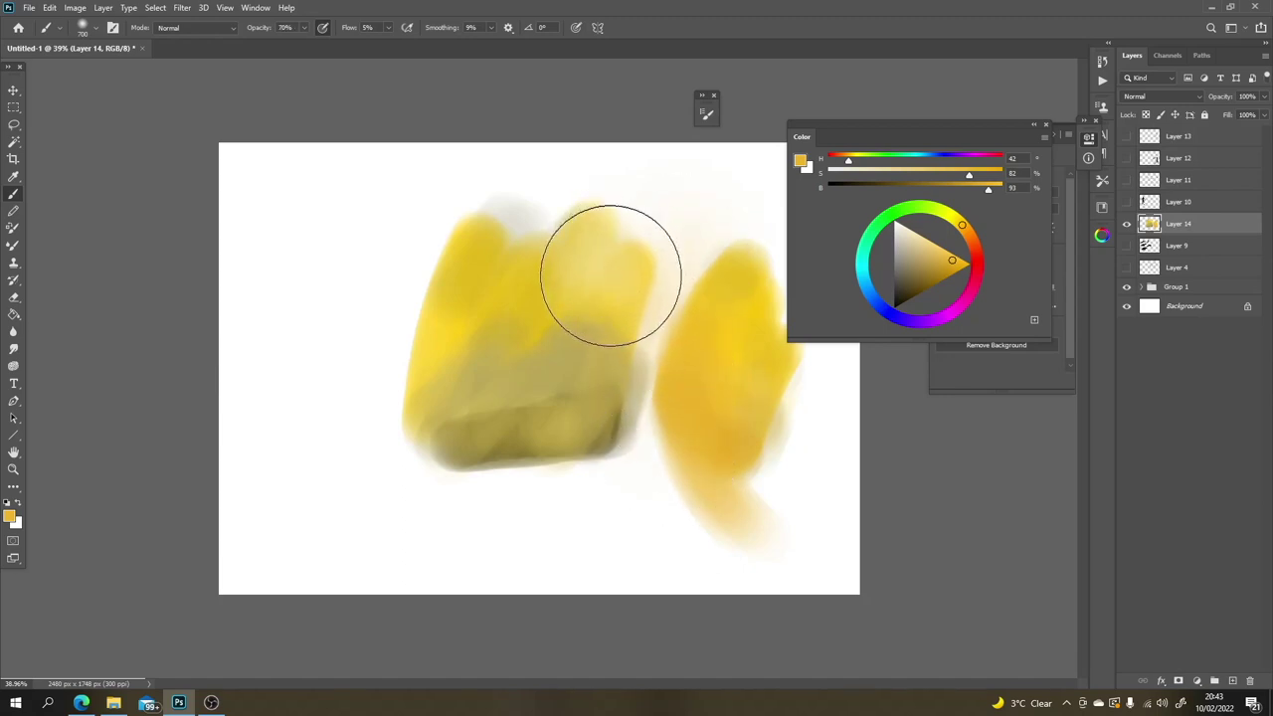
{"action": "left_click_drag", "start_coordinate": [950, 261], "coordinate": [964, 266]}
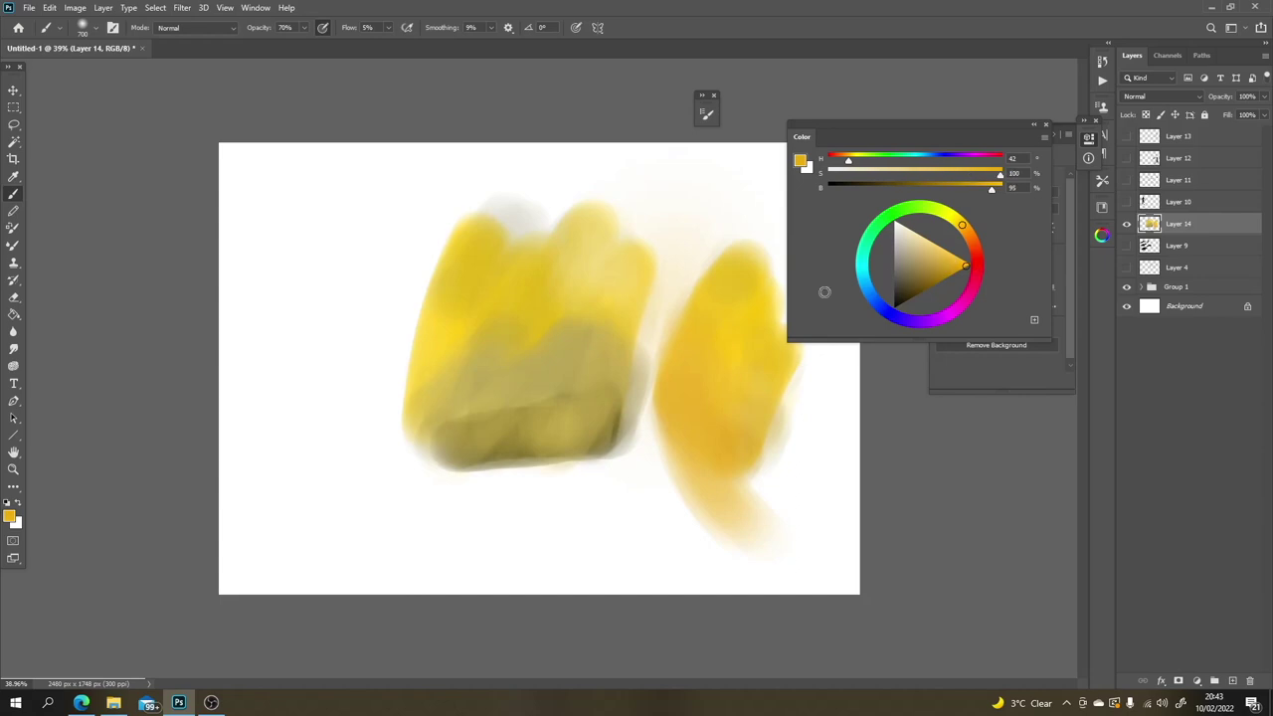
{"action": "left_click_drag", "start_coordinate": [720, 222], "coordinate": [699, 230]}
{"action": "key", "text": "ctrl"}
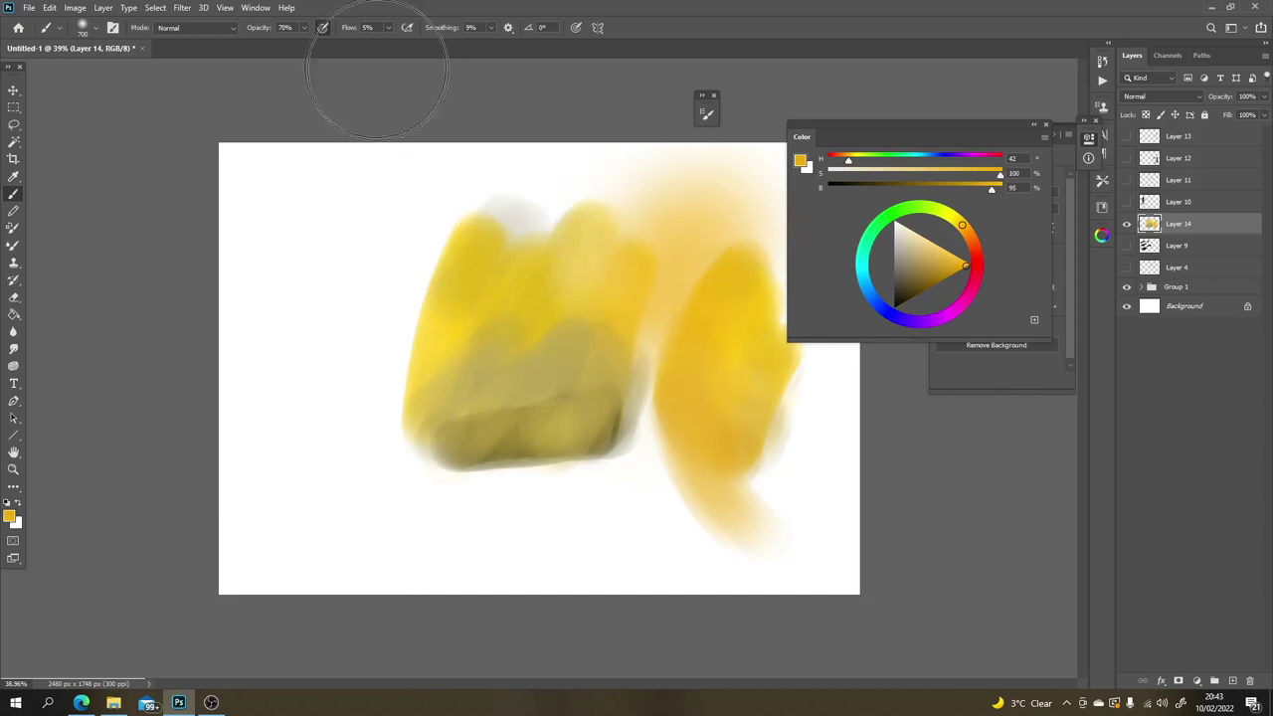
{"action": "key", "text": "ctrl+z"}
Step: Paint a broad soft golden band beside the left yellow shape, raising the brush flow to 37% to build up the colour
{"action": "mouse_move", "coordinate": [354, 270]}
{"action": "left_mouse_down"}
{"action": "mouse_move", "coordinate": [380, 236]}
{"action": "mouse_move", "coordinate": [355, 400]}
{"action": "mouse_move", "coordinate": [394, 241]}
{"action": "left_mouse_up"}
{"action": "mouse_move", "coordinate": [400, 261]}
{"action": "left_mouse_down"}
{"action": "mouse_move", "coordinate": [350, 455]}
{"action": "mouse_move", "coordinate": [390, 261]}
{"action": "mouse_move", "coordinate": [350, 396]}
{"action": "mouse_move", "coordinate": [363, 427]}
{"action": "left_mouse_up"}
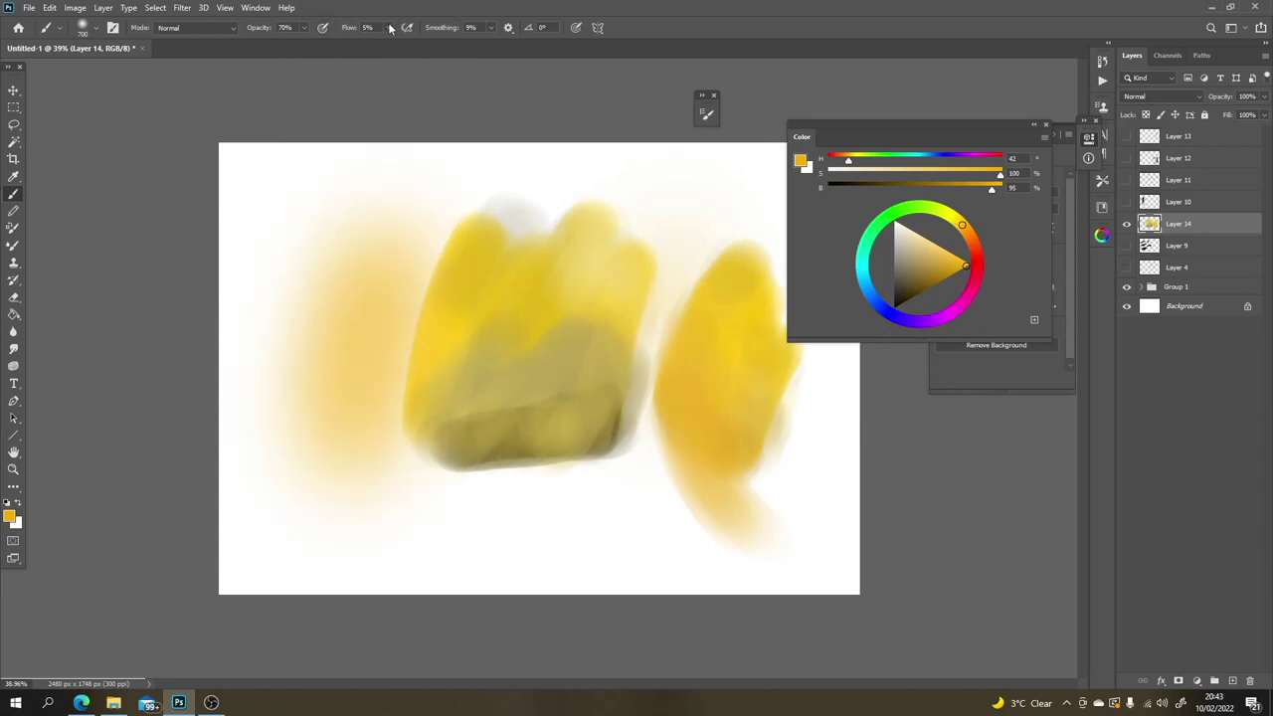
{"action": "left_click", "coordinate": [388, 28]}
{"action": "left_click_drag", "start_coordinate": [404, 41], "coordinate": [406, 52]}
{"action": "mouse_move", "coordinate": [387, 278]}
{"action": "left_mouse_down"}
{"action": "mouse_move", "coordinate": [380, 270]}
{"action": "mouse_move", "coordinate": [318, 417]}
{"action": "mouse_move", "coordinate": [369, 347]}
{"action": "mouse_move", "coordinate": [397, 540]}
{"action": "left_mouse_up"}
Step: Blend a lighter yellow with hue 42, saturation 46 and brightness 94 over the top of the golden band and the adjoining shape
{"action": "left_click", "coordinate": [925, 245]}
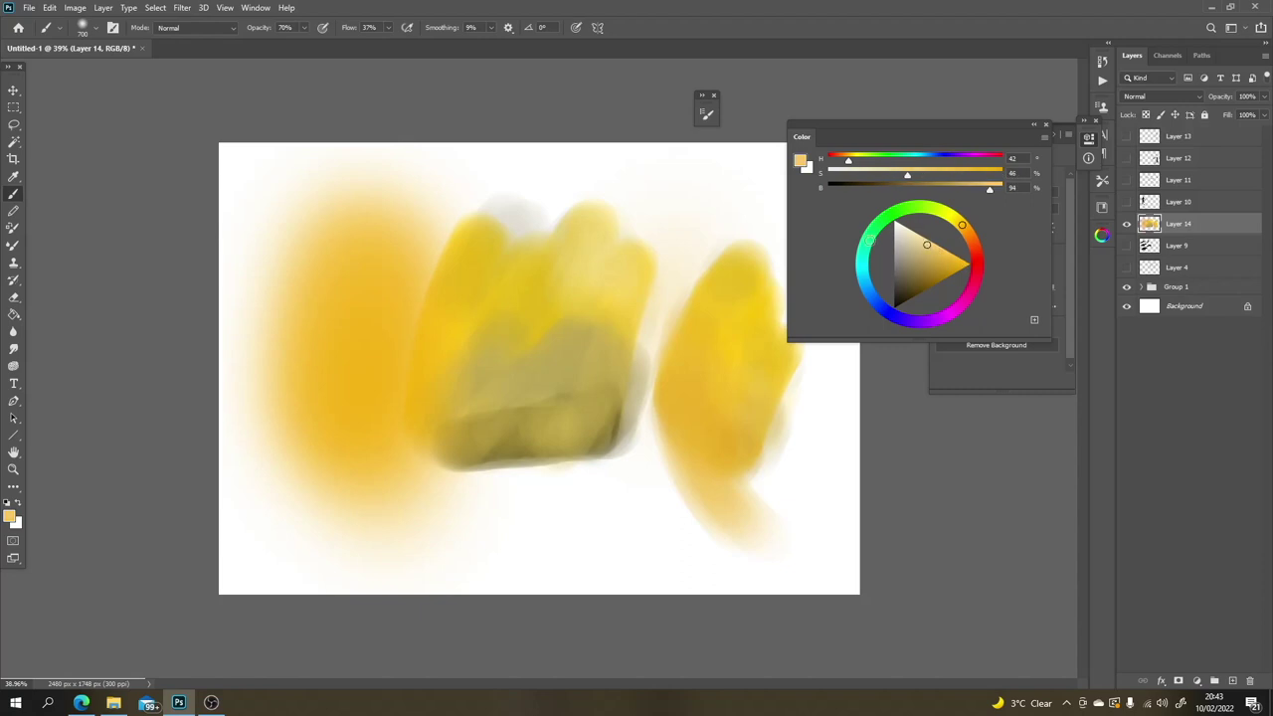
{"action": "mouse_move", "coordinate": [389, 298]}
{"action": "left_mouse_down"}
{"action": "mouse_move", "coordinate": [403, 379]}
{"action": "mouse_move", "coordinate": [416, 304]}
{"action": "mouse_move", "coordinate": [402, 326]}
{"action": "mouse_move", "coordinate": [398, 255]}
{"action": "left_mouse_up"}
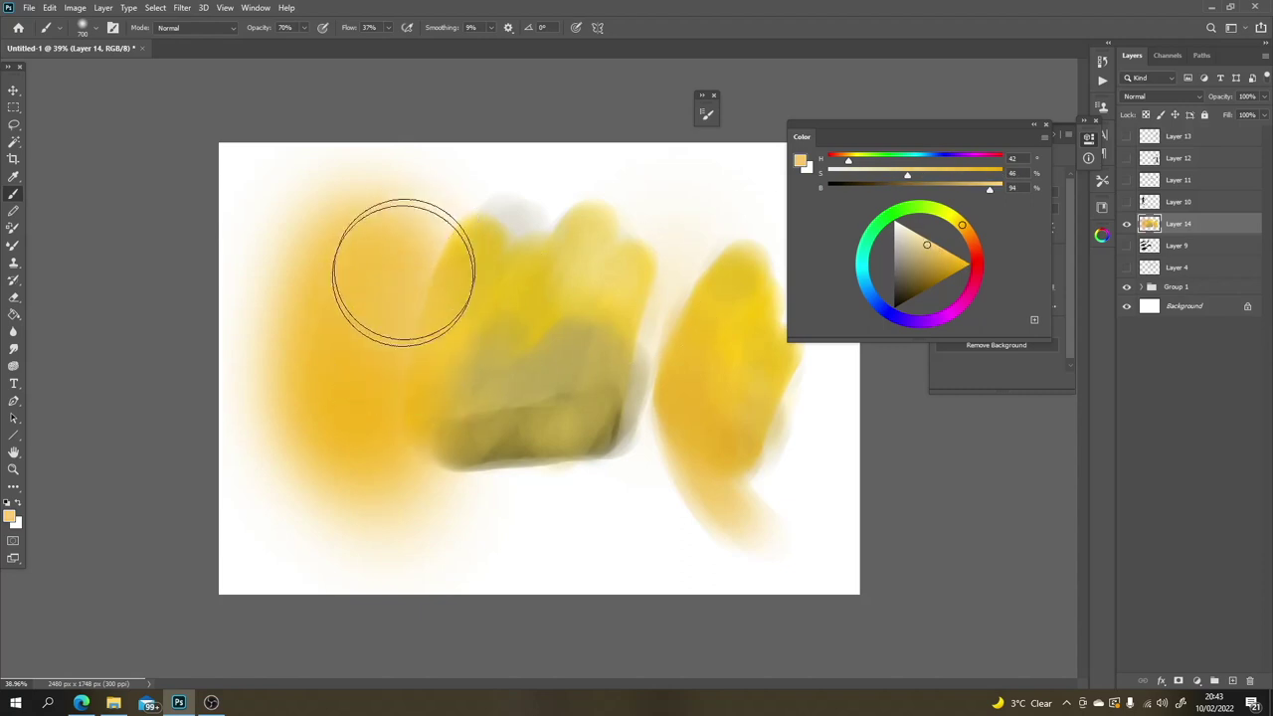
{"action": "mouse_move", "coordinate": [460, 202]}
{"action": "left_mouse_down"}
{"action": "mouse_move", "coordinate": [441, 256]}
{"action": "mouse_move", "coordinate": [492, 194]}
{"action": "left_mouse_up"}
Step: Blend orange at hue 32 across the lower painted area and a yellow sampled from the right shape over the upper centre
{"action": "left_click_drag", "start_coordinate": [972, 229], "coordinate": [969, 233]}
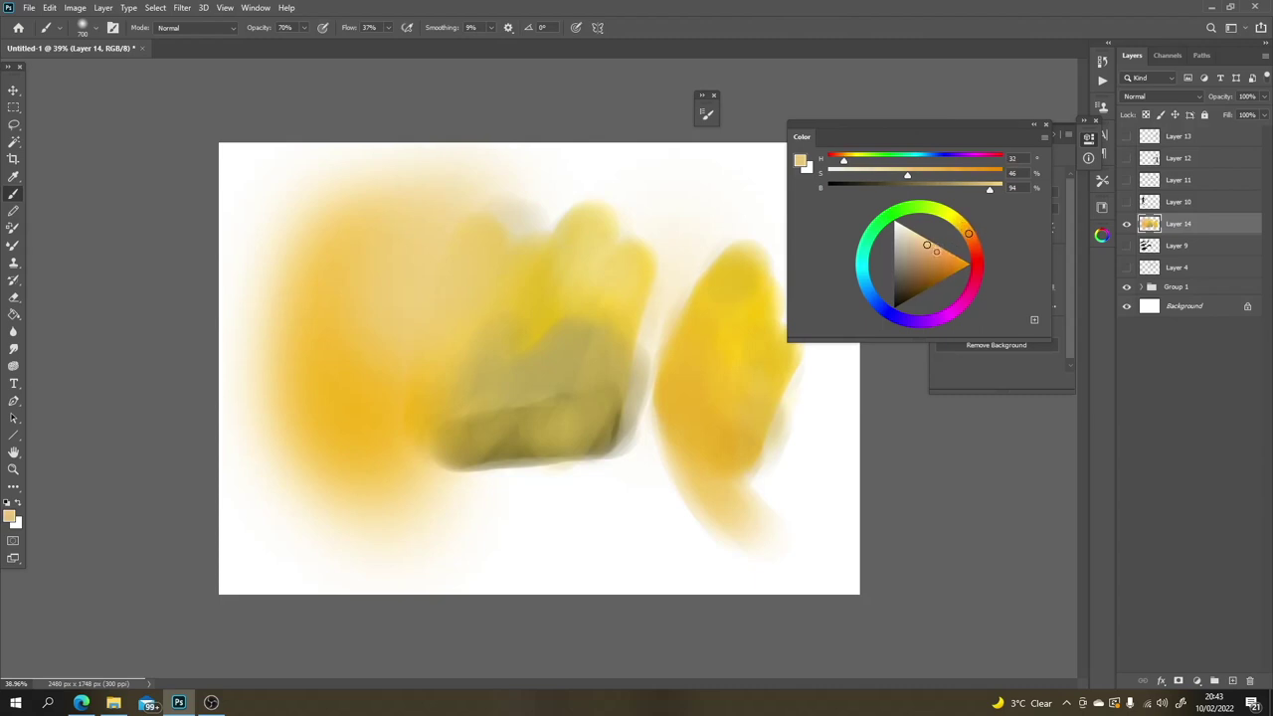
{"action": "mouse_move", "coordinate": [421, 369]}
{"action": "left_mouse_down"}
{"action": "mouse_move", "coordinate": [412, 482]}
{"action": "mouse_move", "coordinate": [383, 508]}
{"action": "mouse_move", "coordinate": [343, 489]}
{"action": "mouse_move", "coordinate": [317, 410]}
{"action": "mouse_move", "coordinate": [385, 460]}
{"action": "mouse_move", "coordinate": [396, 396]}
{"action": "mouse_move", "coordinate": [461, 372]}
{"action": "mouse_move", "coordinate": [465, 437]}
{"action": "mouse_move", "coordinate": [422, 499]}
{"action": "mouse_move", "coordinate": [415, 417]}
{"action": "mouse_move", "coordinate": [531, 415]}
{"action": "mouse_move", "coordinate": [601, 435]}
{"action": "mouse_move", "coordinate": [504, 439]}
{"action": "mouse_move", "coordinate": [475, 532]}
{"action": "mouse_move", "coordinate": [602, 425]}
{"action": "mouse_move", "coordinate": [613, 459]}
{"action": "mouse_move", "coordinate": [504, 482]}
{"action": "mouse_move", "coordinate": [491, 448]}
{"action": "mouse_move", "coordinate": [577, 405]}
{"action": "mouse_move", "coordinate": [514, 459]}
{"action": "mouse_move", "coordinate": [550, 373]}
{"action": "mouse_move", "coordinate": [558, 431]}
{"action": "mouse_move", "coordinate": [656, 385]}
{"action": "mouse_move", "coordinate": [554, 503]}
{"action": "mouse_move", "coordinate": [532, 492]}
{"action": "mouse_move", "coordinate": [563, 412]}
{"action": "mouse_move", "coordinate": [523, 377]}
{"action": "mouse_move", "coordinate": [493, 477]}
{"action": "left_mouse_up"}
{"action": "left_click", "coordinate": [745, 312], "text": "alt"}
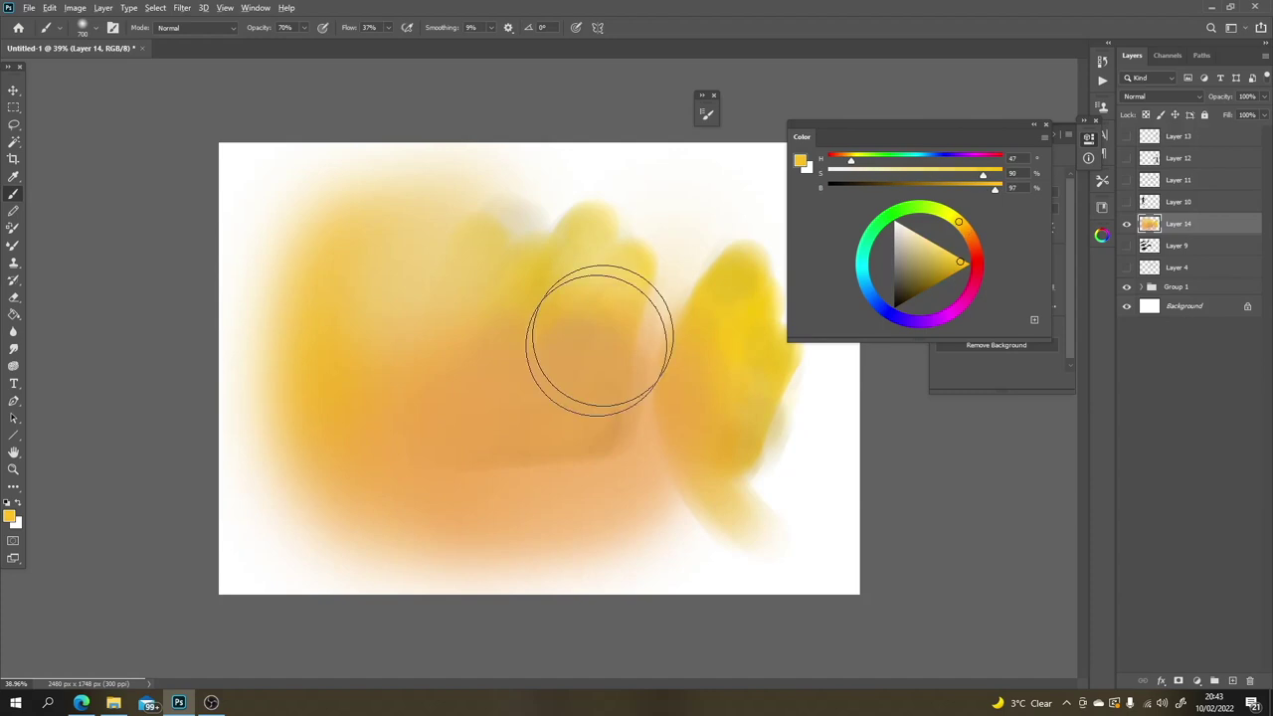
{"action": "left_click_drag", "start_coordinate": [596, 336], "coordinate": [542, 271]}
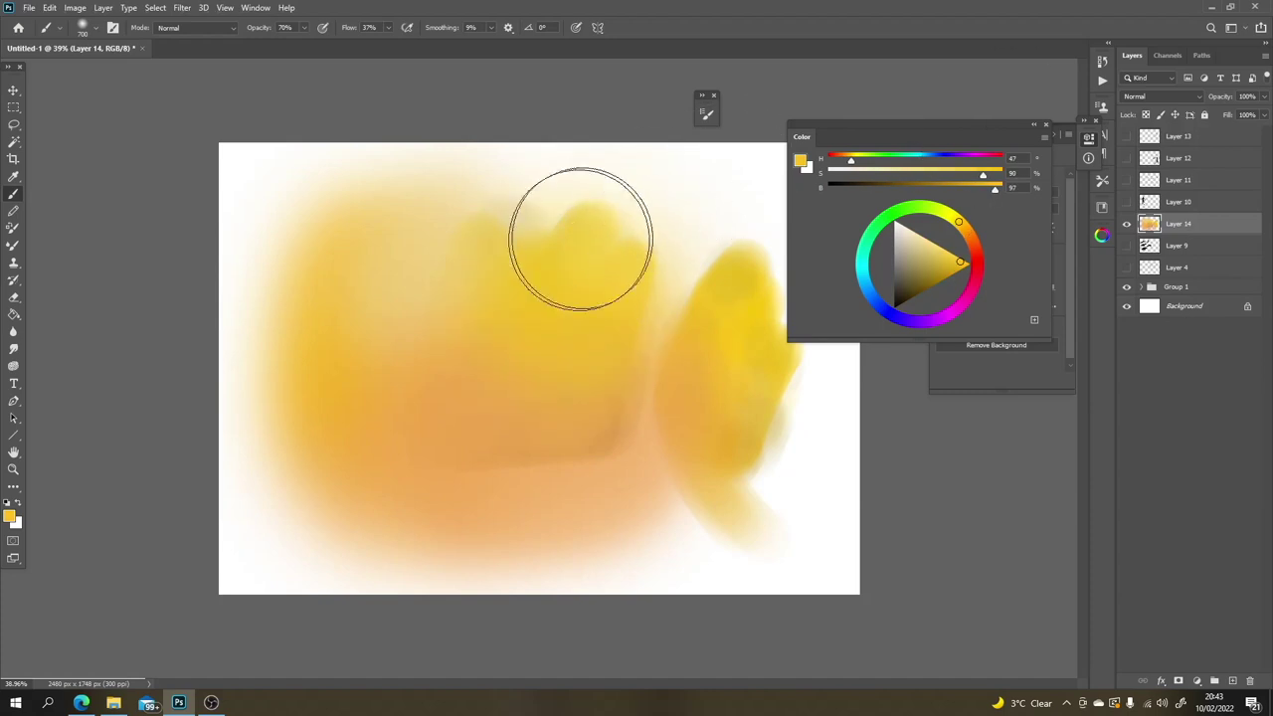
Step: Switch to the Hard Round brush at 250 px and 100% opacity, and paint yellow strokes over the upper centre
{"action": "right_click", "coordinate": [550, 261]}
{"action": "left_click", "coordinate": [716, 321]}
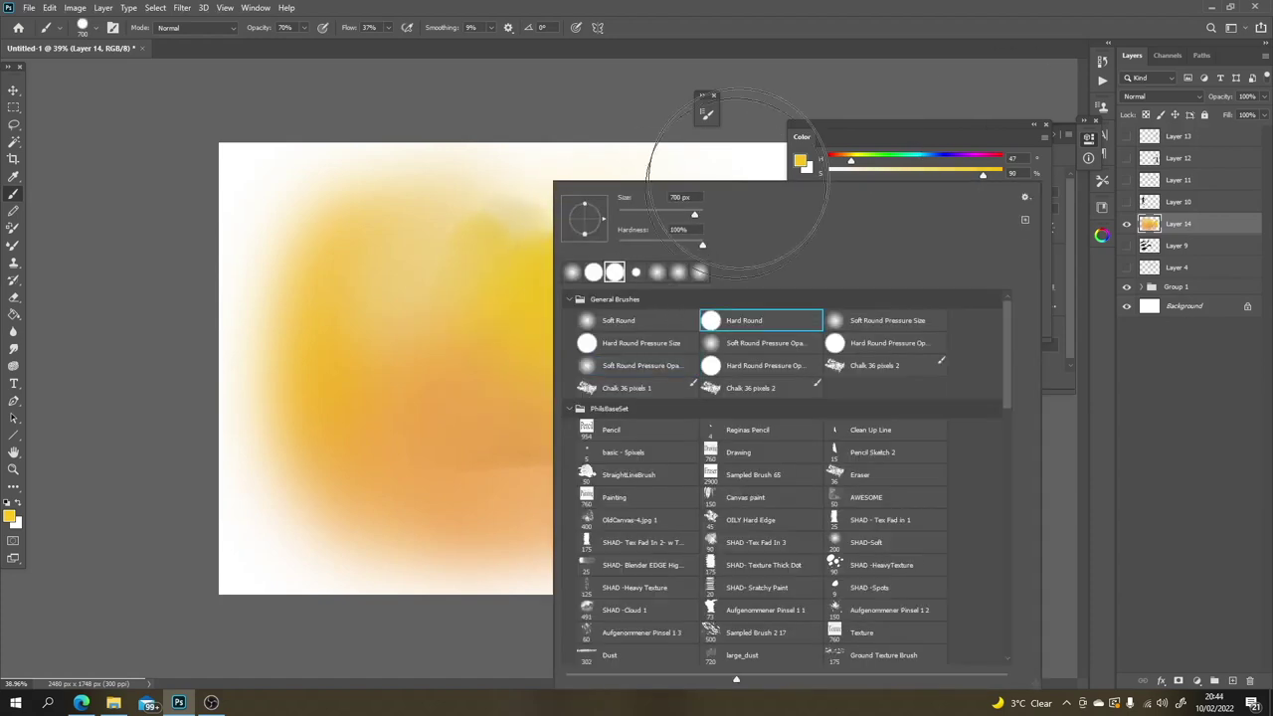
{"action": "key", "text": "Return"}
{"action": "mouse_move", "coordinate": [560, 341]}
{"action": "left_mouse_down"}
{"action": "mouse_move", "coordinate": [630, 353]}
{"action": "mouse_move", "coordinate": [601, 321]}
{"action": "left_mouse_up"}
{"action": "key", "text": "ctrl+z"}
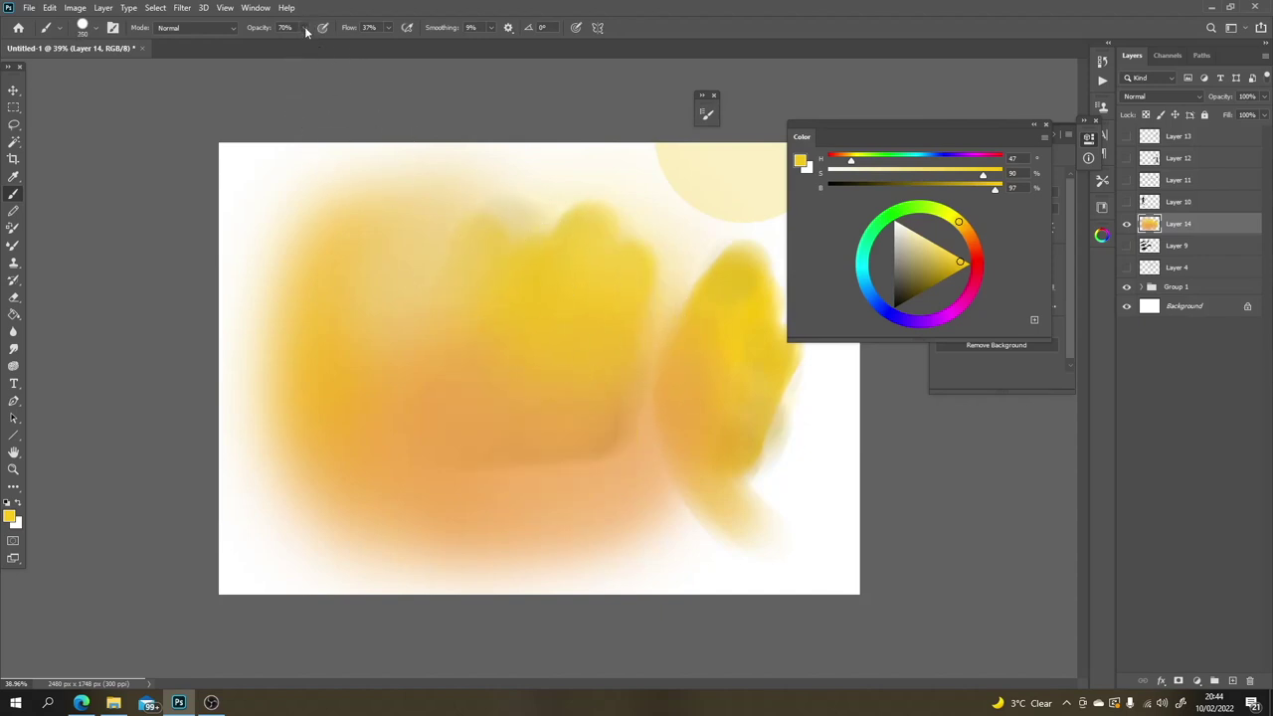
{"action": "left_click", "coordinate": [271, 55]}
{"action": "left_click", "coordinate": [305, 28]}
{"action": "mouse_move", "coordinate": [445, 167]}
{"action": "left_mouse_down"}
{"action": "mouse_move", "coordinate": [469, 234]}
{"action": "mouse_move", "coordinate": [500, 265]}
{"action": "mouse_move", "coordinate": [480, 189]}
{"action": "mouse_move", "coordinate": [502, 263]}
{"action": "mouse_move", "coordinate": [503, 192]}
{"action": "mouse_move", "coordinate": [525, 275]}
{"action": "mouse_move", "coordinate": [546, 274]}
{"action": "mouse_move", "coordinate": [544, 216]}
{"action": "mouse_move", "coordinate": [590, 243]}
{"action": "left_mouse_up"}
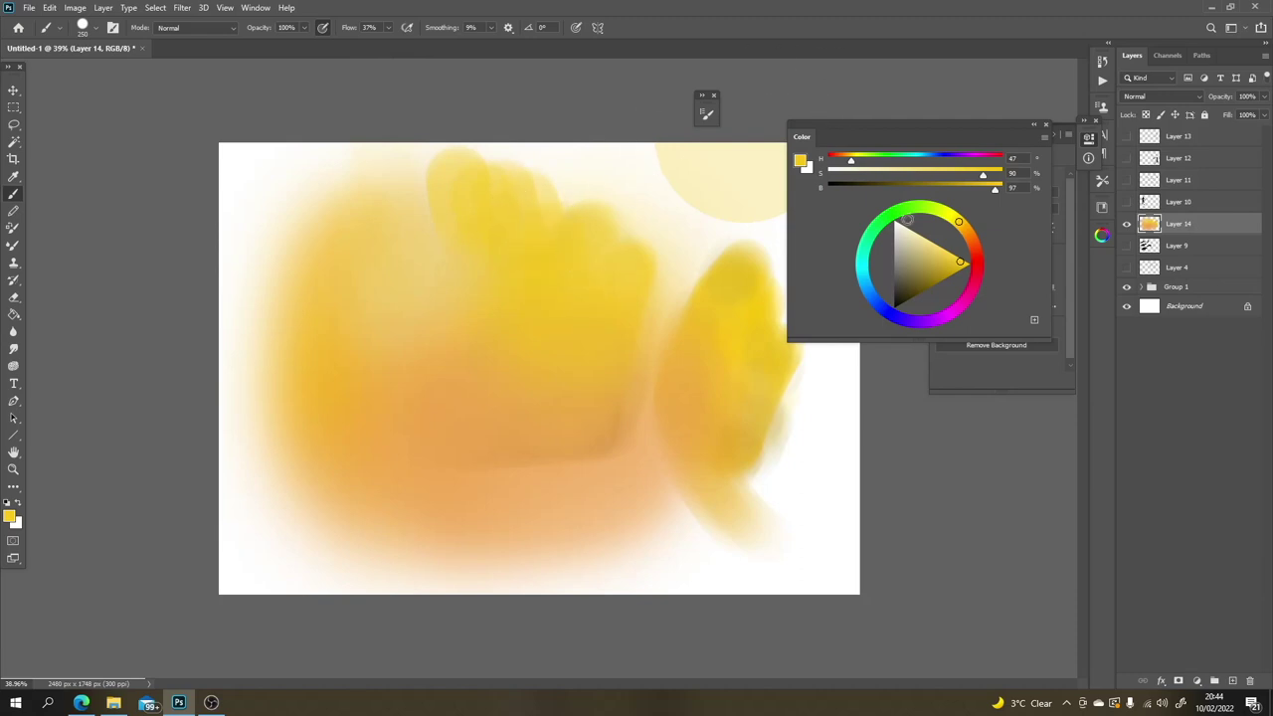
Step: Paint olive with hue 47, saturation 66 and brightness 66 at the upper centre and blend it outward with a tone sampled there
{"action": "left_click_drag", "start_coordinate": [907, 219], "coordinate": [926, 269]}
{"action": "mouse_move", "coordinate": [583, 233]}
{"action": "left_mouse_down"}
{"action": "mouse_move", "coordinate": [573, 262]}
{"action": "mouse_move", "coordinate": [550, 208]}
{"action": "mouse_move", "coordinate": [592, 311]}
{"action": "left_mouse_up"}
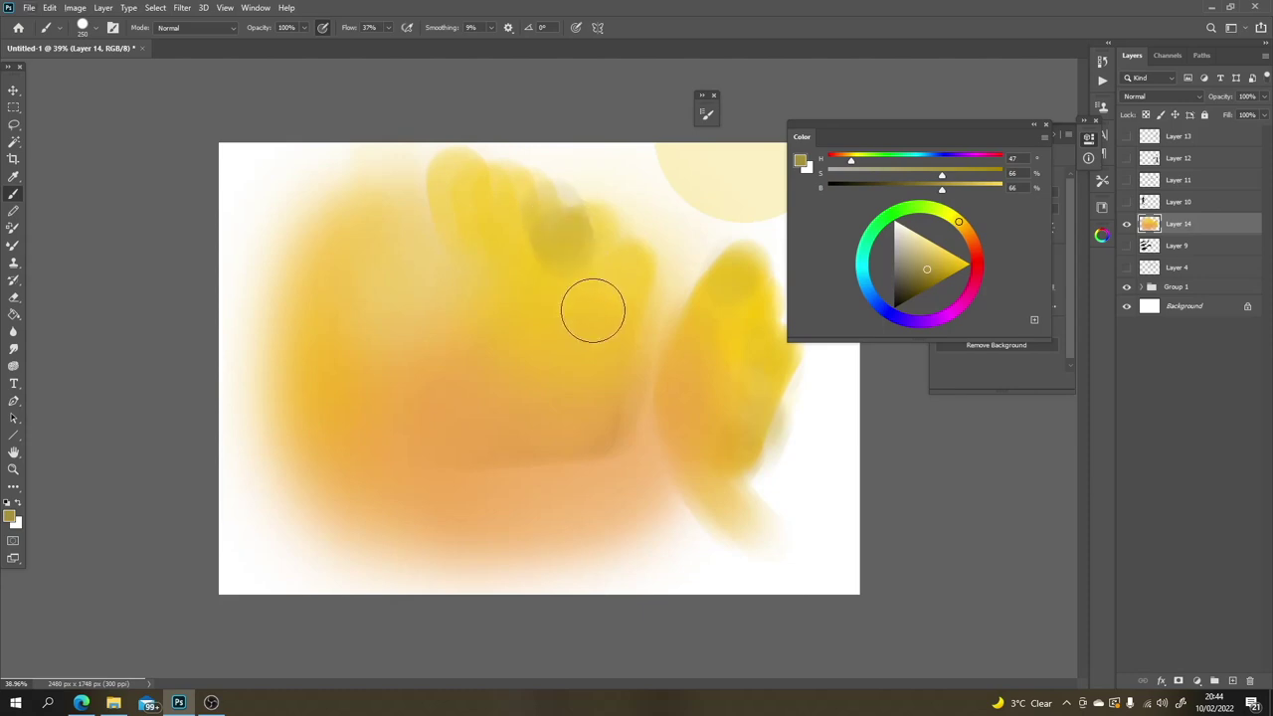
{"action": "key", "text": "alt"}
{"action": "left_click", "coordinate": [562, 236], "text": "alt"}
{"action": "mouse_move", "coordinate": [554, 256]}
{"action": "left_mouse_down"}
{"action": "mouse_move", "coordinate": [598, 340]}
{"action": "mouse_move", "coordinate": [576, 273]}
{"action": "mouse_move", "coordinate": [600, 311]}
{"action": "mouse_move", "coordinate": [581, 221]}
{"action": "mouse_move", "coordinate": [620, 314]}
{"action": "mouse_move", "coordinate": [597, 232]}
{"action": "mouse_move", "coordinate": [632, 340]}
{"action": "mouse_move", "coordinate": [601, 224]}
{"action": "mouse_move", "coordinate": [661, 357]}
{"action": "mouse_move", "coordinate": [602, 202]}
{"action": "mouse_move", "coordinate": [651, 345]}
{"action": "mouse_move", "coordinate": [605, 212]}
{"action": "mouse_move", "coordinate": [673, 365]}
{"action": "mouse_move", "coordinate": [662, 151]}
{"action": "left_mouse_up"}
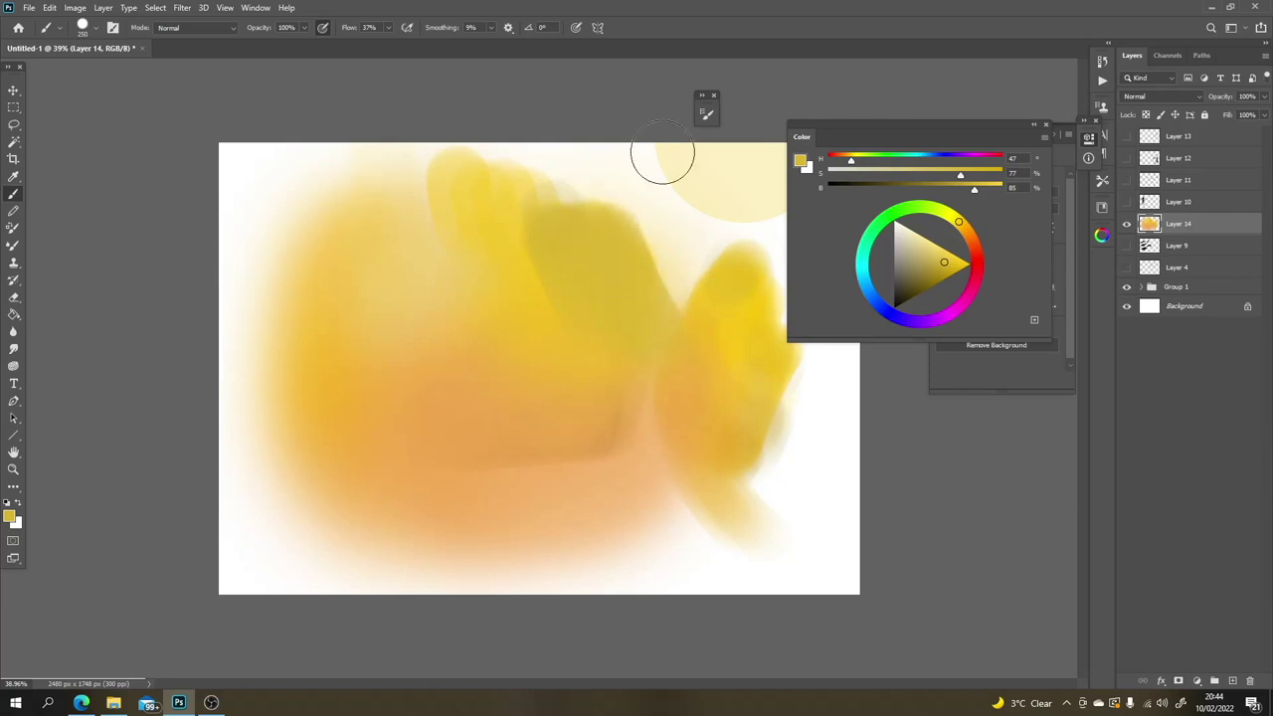
Step: Fill the gap between the two yellow shapes by blending in yellow sampled from the right shape and orange from the lower area
{"action": "left_click", "coordinate": [745, 268], "text": "alt"}
{"action": "mouse_move", "coordinate": [729, 265]}
{"action": "left_mouse_down"}
{"action": "mouse_move", "coordinate": [658, 245]}
{"action": "mouse_move", "coordinate": [685, 321]}
{"action": "mouse_move", "coordinate": [660, 280]}
{"action": "mouse_move", "coordinate": [658, 363]}
{"action": "left_mouse_up"}
{"action": "left_click", "coordinate": [441, 471], "text": "alt"}
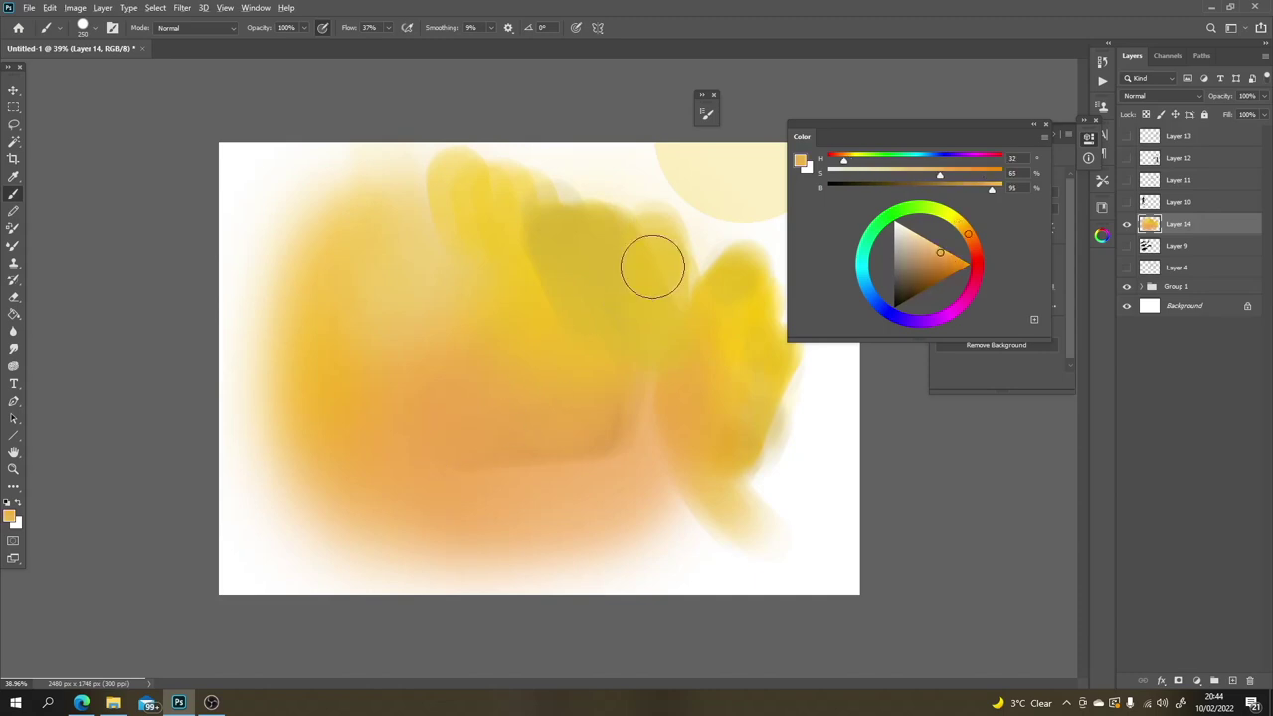
{"action": "mouse_move", "coordinate": [653, 264]}
{"action": "left_mouse_down"}
{"action": "mouse_move", "coordinate": [668, 340]}
{"action": "mouse_move", "coordinate": [643, 348]}
{"action": "mouse_move", "coordinate": [649, 426]}
{"action": "mouse_move", "coordinate": [630, 379]}
{"action": "mouse_move", "coordinate": [670, 446]}
{"action": "left_mouse_up"}
Step: Paint a bright green diagonal stroke at hue 99 across the lower centre of the orange area
{"action": "key", "text": "alt"}
{"action": "left_click", "coordinate": [910, 207]}
{"action": "mouse_move", "coordinate": [631, 440]}
{"action": "left_mouse_down"}
{"action": "mouse_move", "coordinate": [479, 519]}
{"action": "mouse_move", "coordinate": [436, 518]}
{"action": "left_mouse_up"}
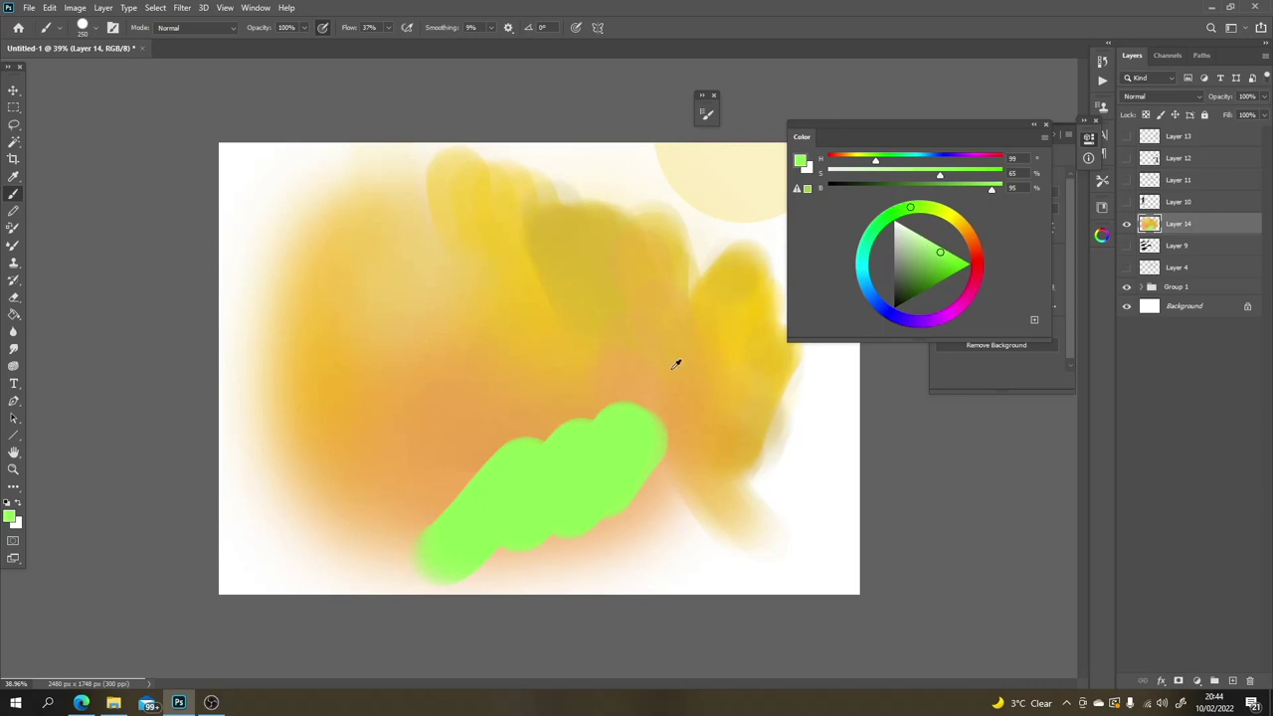
Step: Blend the green stroke's upper edge into the orange using yellow, lime and orange tones sampled from the painting
{"action": "left_click", "coordinate": [534, 263], "text": "alt"}
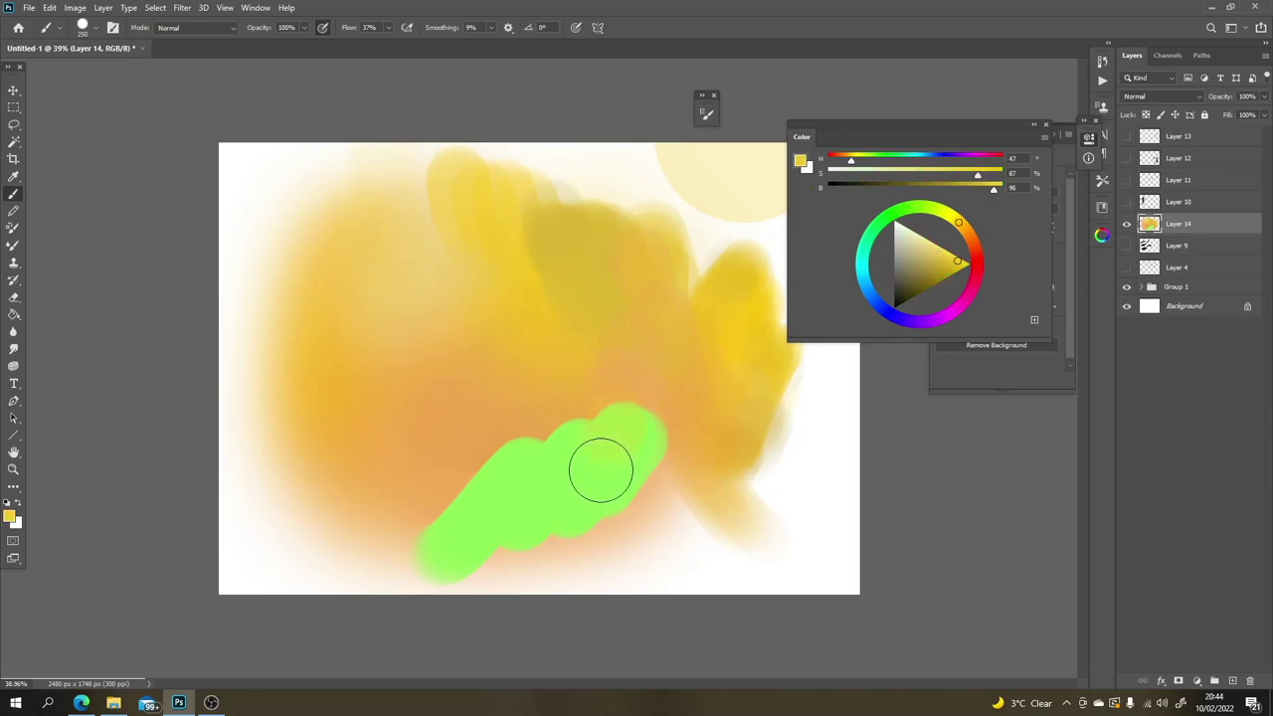
{"action": "mouse_move", "coordinate": [564, 438]}
{"action": "left_mouse_down"}
{"action": "mouse_move", "coordinate": [521, 498]}
{"action": "mouse_move", "coordinate": [497, 507]}
{"action": "mouse_move", "coordinate": [508, 456]}
{"action": "mouse_move", "coordinate": [446, 537]}
{"action": "mouse_move", "coordinate": [593, 403]}
{"action": "mouse_move", "coordinate": [661, 405]}
{"action": "mouse_move", "coordinate": [643, 485]}
{"action": "mouse_move", "coordinate": [629, 433]}
{"action": "mouse_move", "coordinate": [549, 527]}
{"action": "mouse_move", "coordinate": [518, 515]}
{"action": "mouse_move", "coordinate": [495, 465]}
{"action": "mouse_move", "coordinate": [470, 471]}
{"action": "mouse_move", "coordinate": [540, 511]}
{"action": "left_mouse_up"}
{"action": "left_click", "coordinate": [625, 423], "text": "alt"}
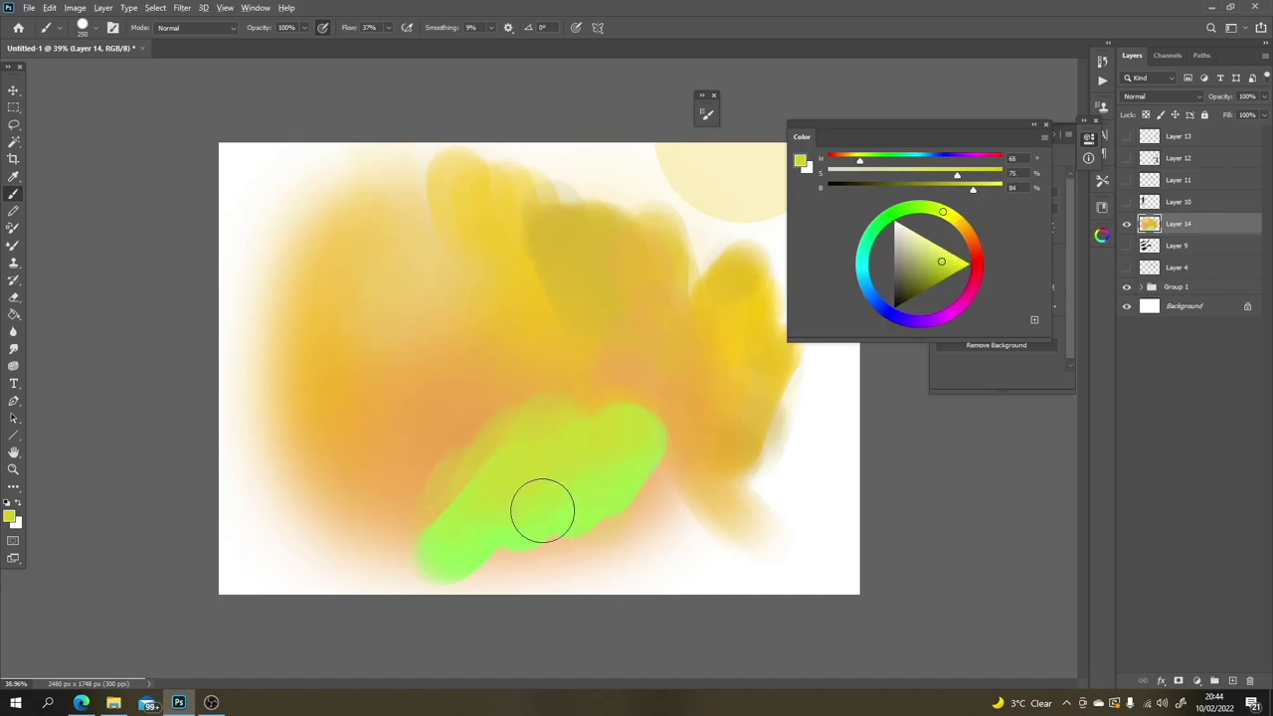
{"action": "left_click", "coordinate": [656, 351], "text": "alt"}
{"action": "mouse_move", "coordinate": [583, 421]}
{"action": "left_mouse_down"}
{"action": "mouse_move", "coordinate": [532, 440]}
{"action": "mouse_move", "coordinate": [566, 356]}
{"action": "mouse_move", "coordinate": [530, 367]}
{"action": "mouse_move", "coordinate": [450, 484]}
{"action": "mouse_move", "coordinate": [544, 449]}
{"action": "left_mouse_up"}
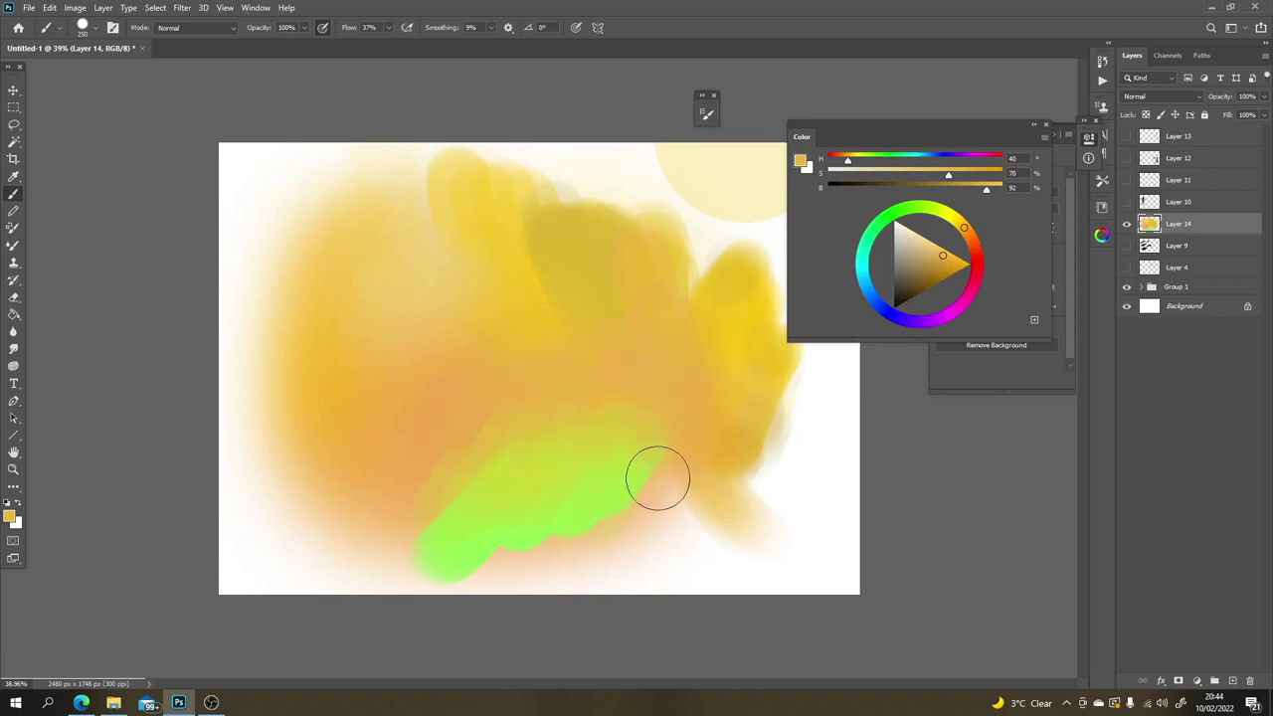
Step: Shade the green stroke's lower edge with hue 100, saturation 56 and brightness 67, and blend it using a sampled lime tone
{"action": "left_click", "coordinate": [913, 208]}
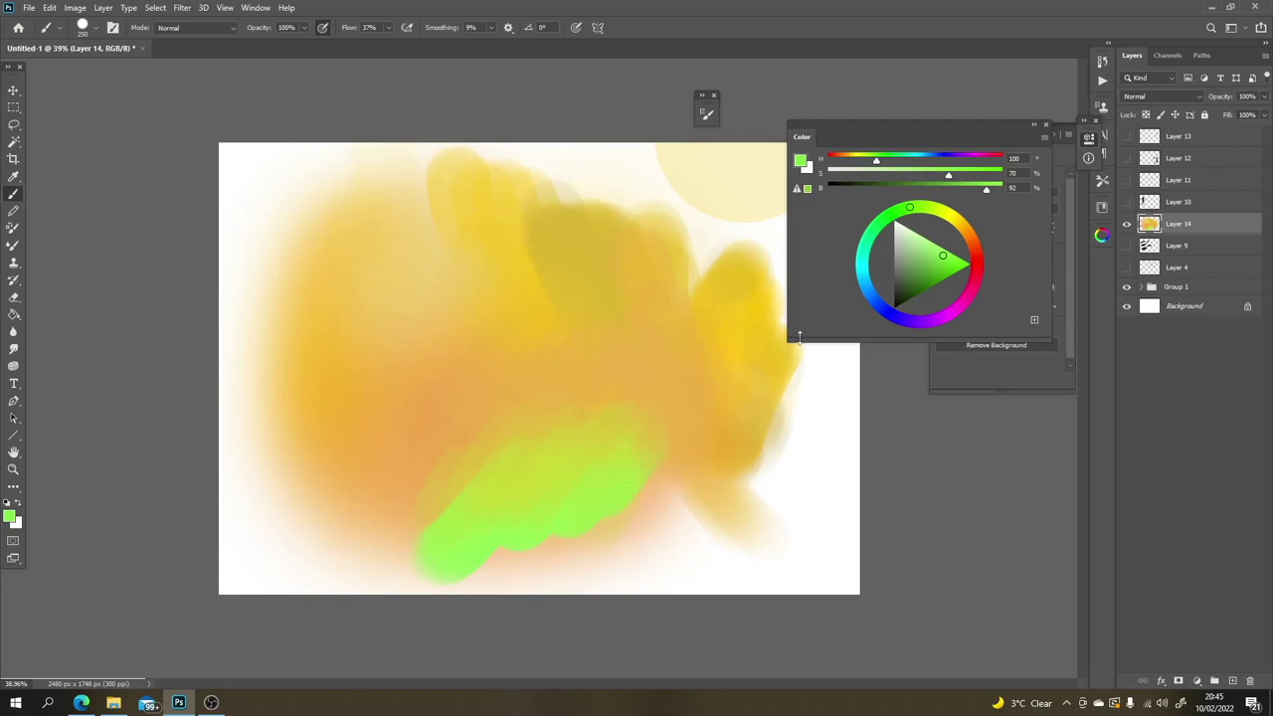
{"action": "left_click_drag", "start_coordinate": [940, 255], "coordinate": [921, 263]}
{"action": "mouse_move", "coordinate": [641, 468]}
{"action": "left_mouse_down"}
{"action": "mouse_move", "coordinate": [588, 549]}
{"action": "mouse_move", "coordinate": [556, 536]}
{"action": "mouse_move", "coordinate": [515, 546]}
{"action": "mouse_move", "coordinate": [484, 581]}
{"action": "mouse_move", "coordinate": [455, 572]}
{"action": "left_mouse_up"}
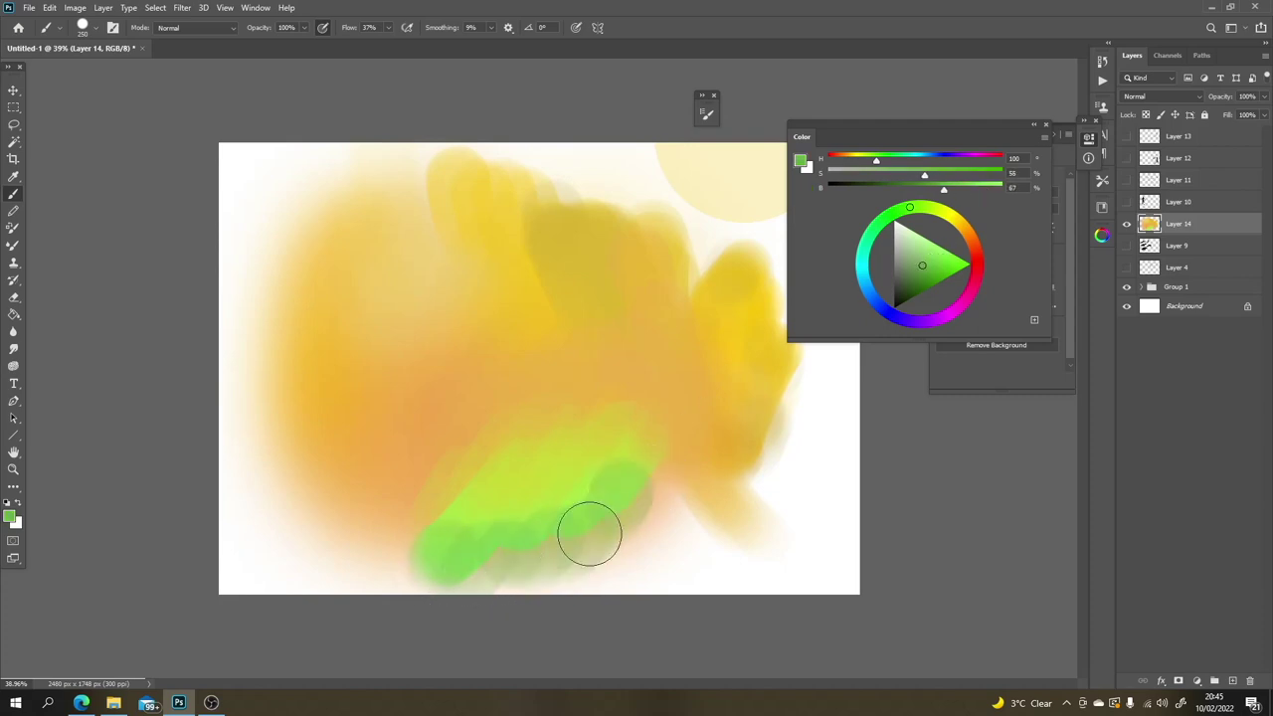
{"action": "left_click", "coordinate": [580, 479], "text": "alt"}
{"action": "mouse_move", "coordinate": [572, 497]}
{"action": "left_mouse_down"}
{"action": "mouse_move", "coordinate": [495, 496]}
{"action": "mouse_move", "coordinate": [459, 538]}
{"action": "mouse_move", "coordinate": [594, 488]}
{"action": "mouse_move", "coordinate": [620, 529]}
{"action": "mouse_move", "coordinate": [629, 458]}
{"action": "mouse_move", "coordinate": [616, 538]}
{"action": "mouse_move", "coordinate": [630, 506]}
{"action": "mouse_move", "coordinate": [598, 572]}
{"action": "left_mouse_up"}
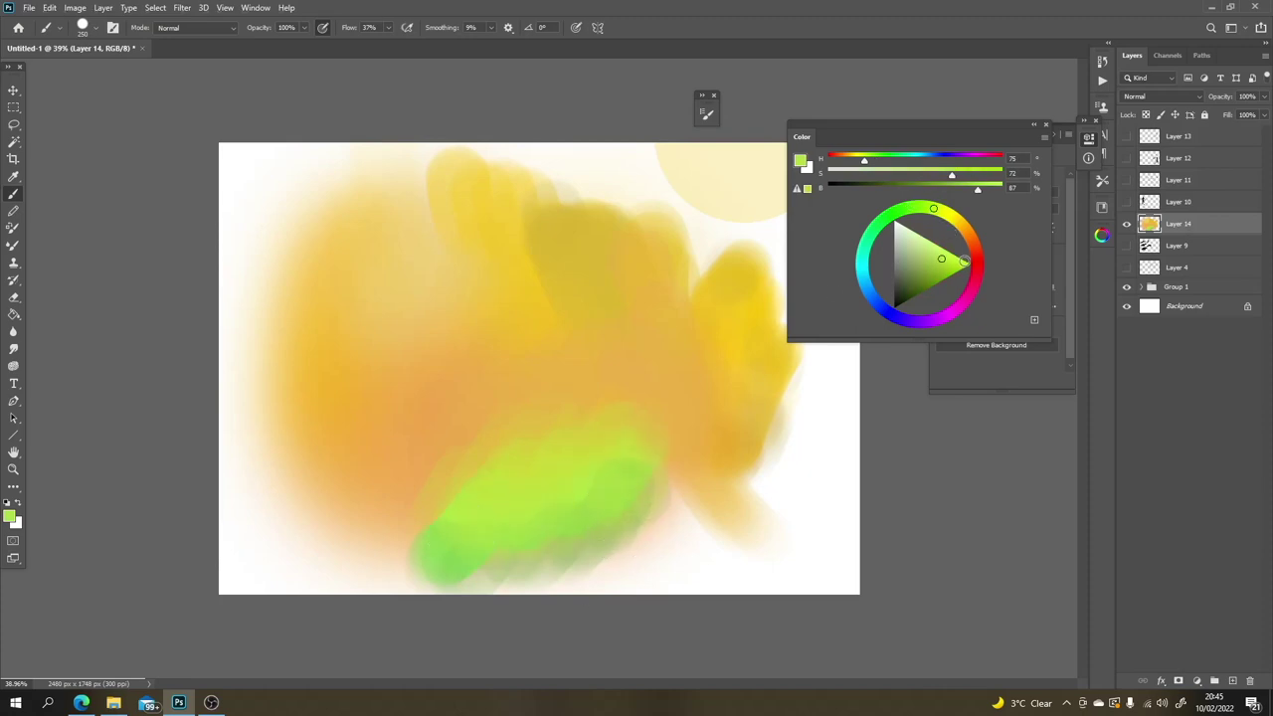
{"action": "left_click_drag", "start_coordinate": [964, 260], "coordinate": [978, 262]}
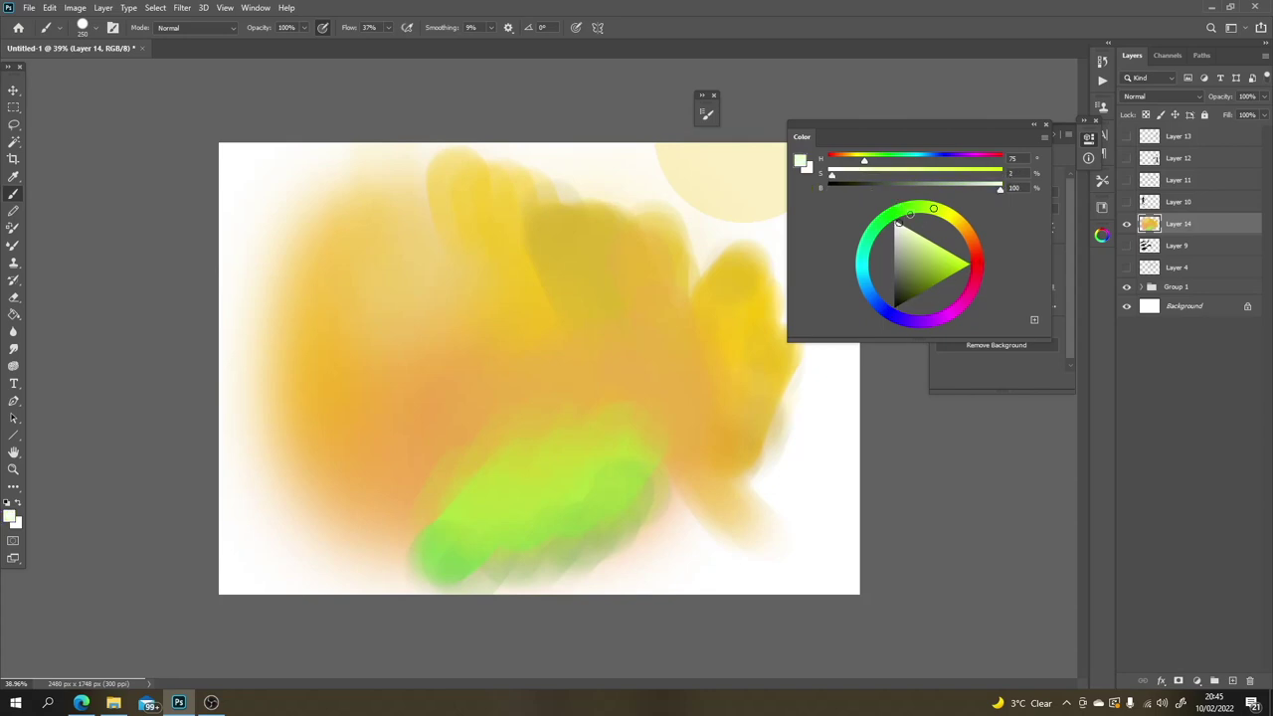
{"action": "mouse_move", "coordinate": [910, 213]}
{"action": "left_mouse_down"}
{"action": "mouse_move", "coordinate": [979, 253]}
{"action": "mouse_move", "coordinate": [892, 261]}
{"action": "left_mouse_up"}
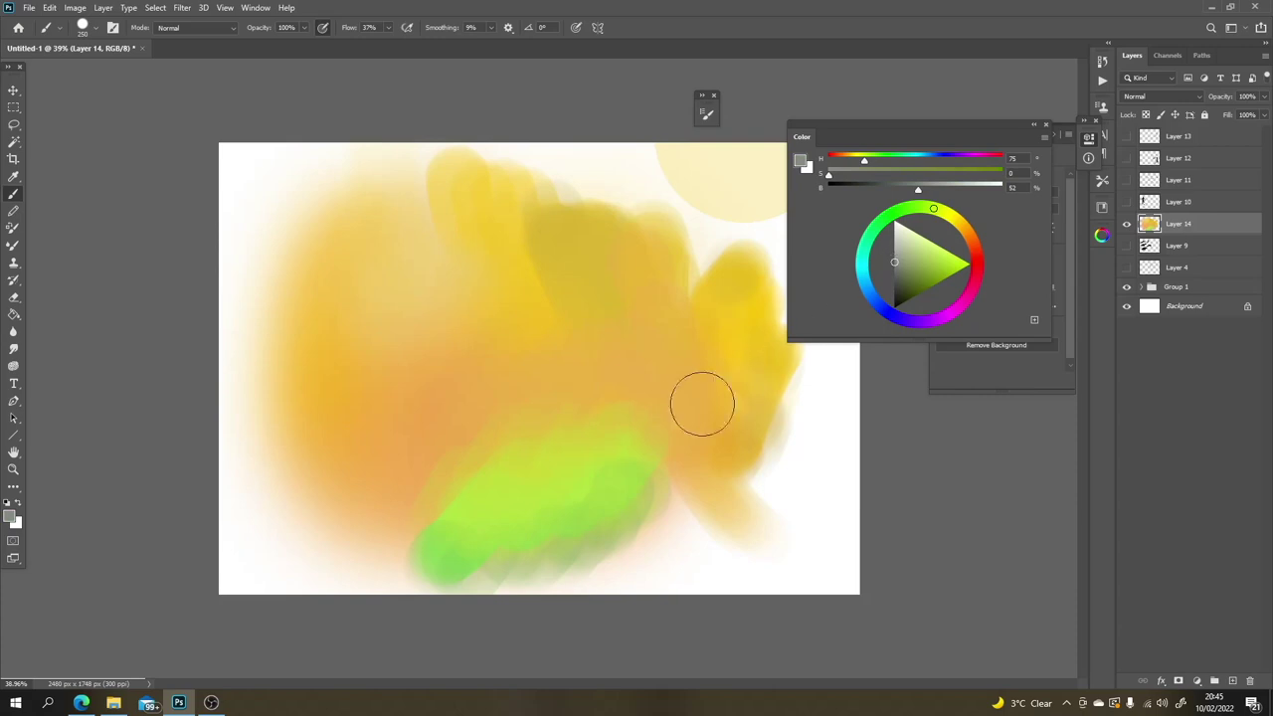
{"action": "left_click", "coordinate": [679, 411]}
{"action": "key", "text": "ctrl+z"}
{"action": "left_click", "coordinate": [907, 262]}
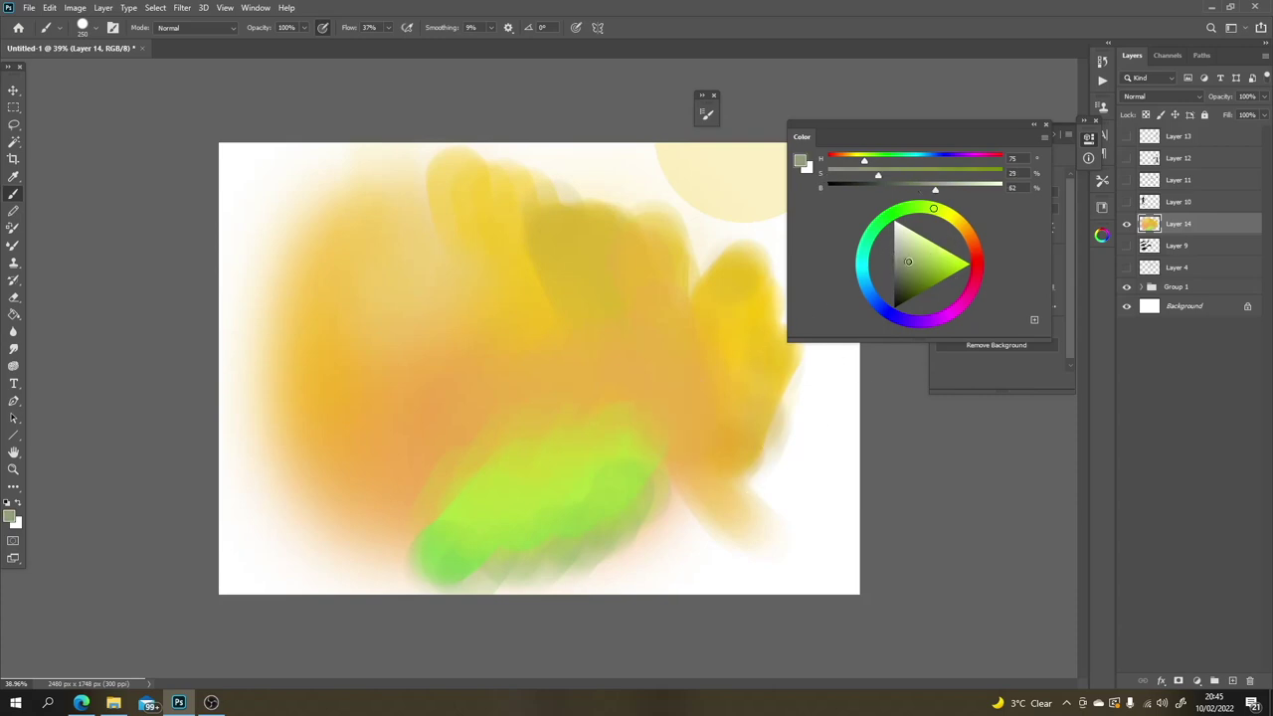
{"action": "left_click_drag", "start_coordinate": [691, 413], "coordinate": [653, 468]}
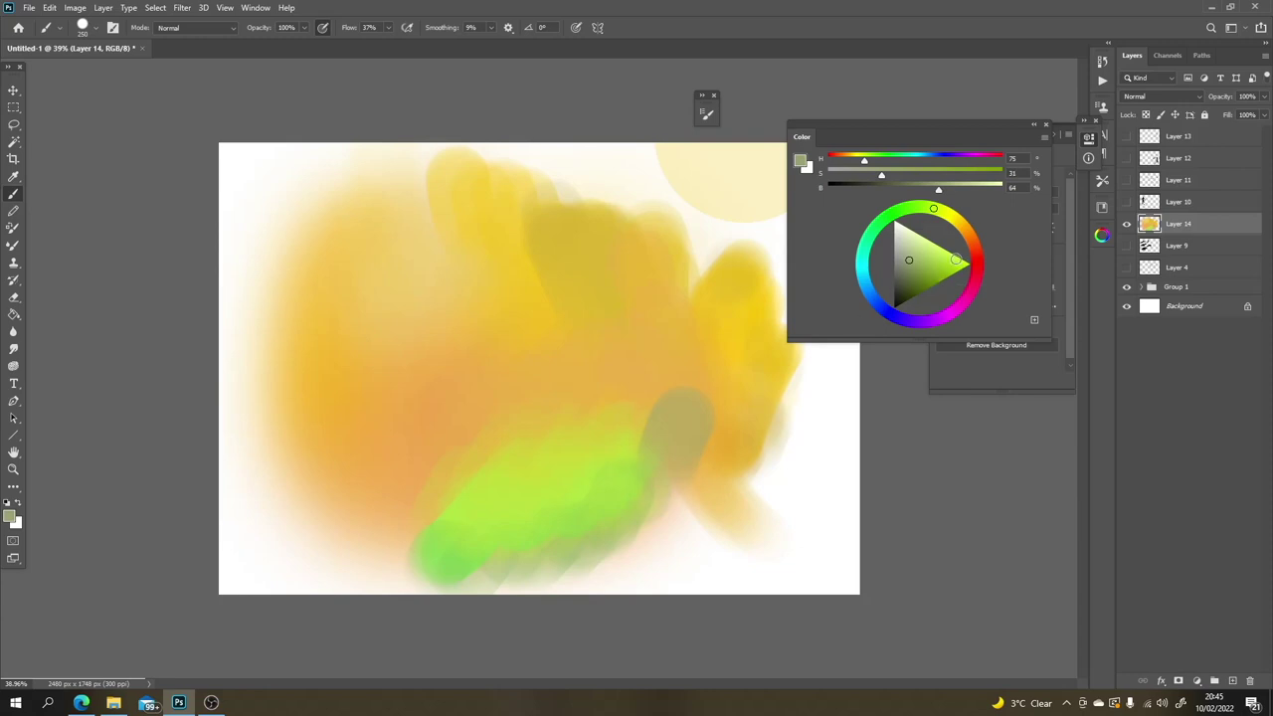
{"action": "key", "text": "ctrl+z"}
Step: Soften the green stroke's right end and lower-left edge with hue 75, saturation 56 and brightness 76
{"action": "left_click", "coordinate": [926, 261]}
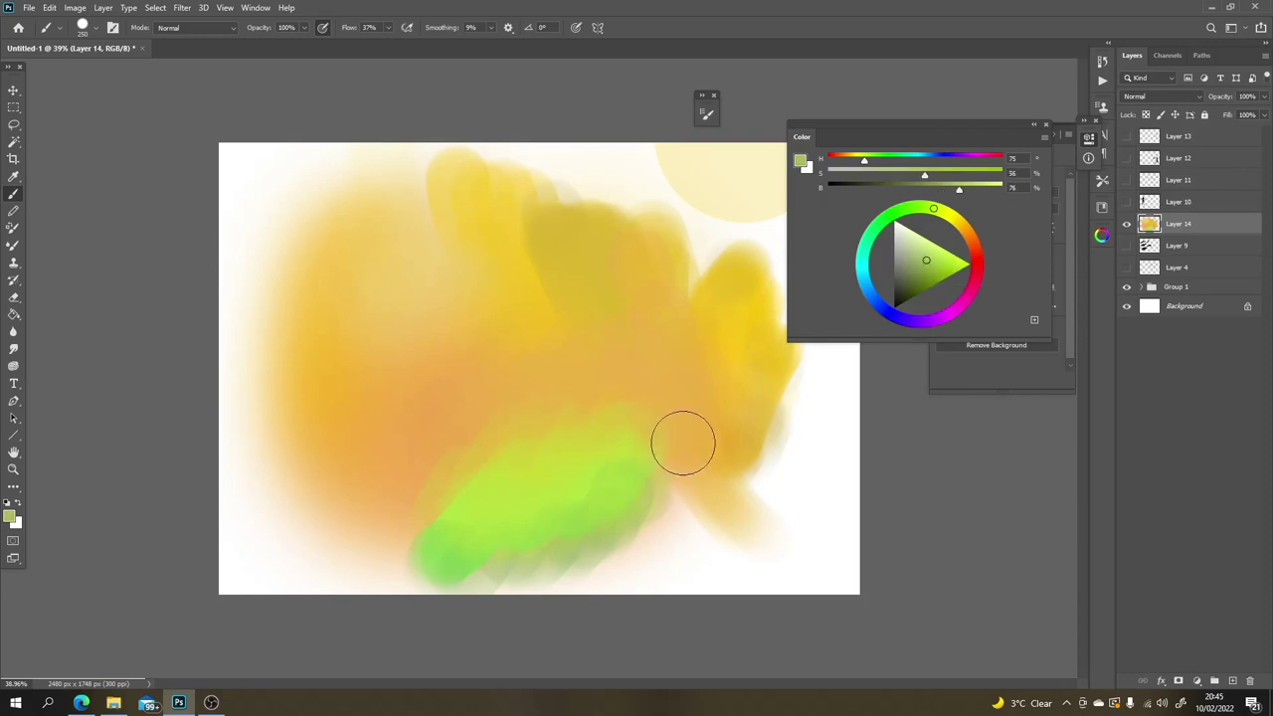
{"action": "mouse_move", "coordinate": [682, 441]}
{"action": "left_mouse_down"}
{"action": "mouse_move", "coordinate": [636, 533]}
{"action": "mouse_move", "coordinate": [614, 542]}
{"action": "mouse_move", "coordinate": [447, 557]}
{"action": "mouse_move", "coordinate": [416, 546]}
{"action": "mouse_move", "coordinate": [434, 521]}
{"action": "left_mouse_up"}
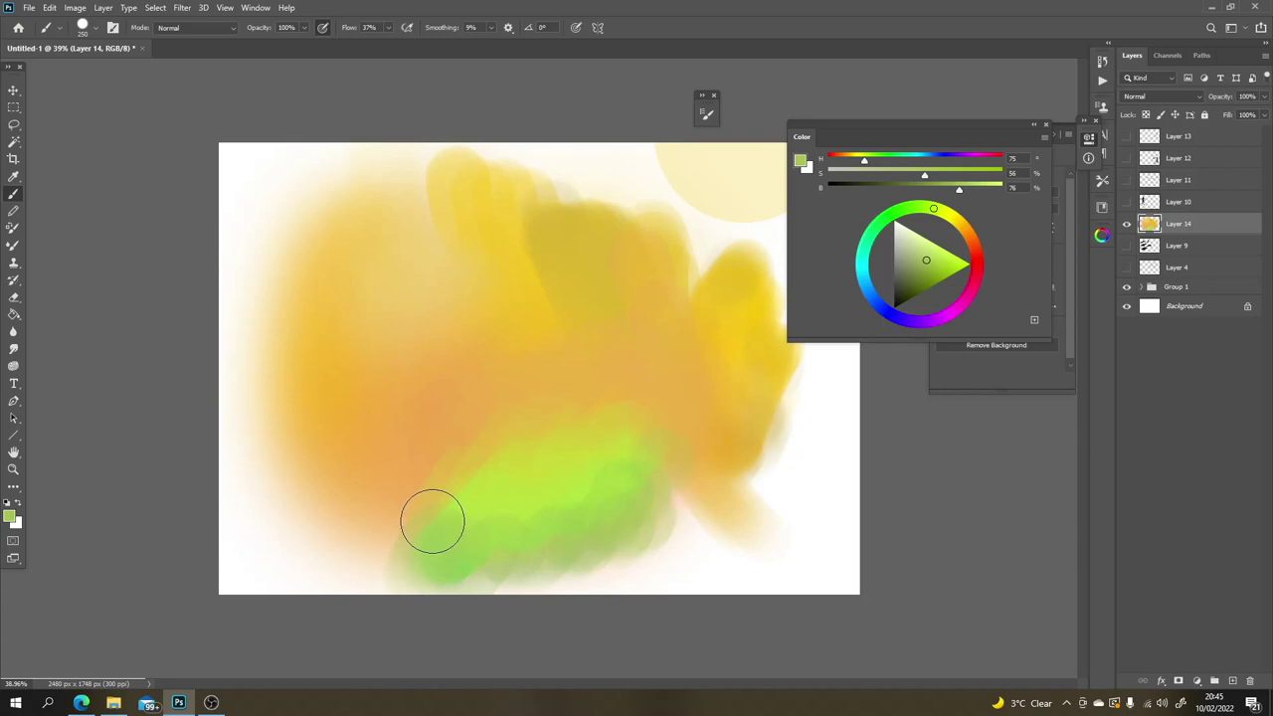
Step: Place the photo 20190531_143837 from the Camera folder in the canvas's upper-left area at 6.94% scale, and hide Layer 14
{"action": "mouse_move", "coordinate": [114, 704]}
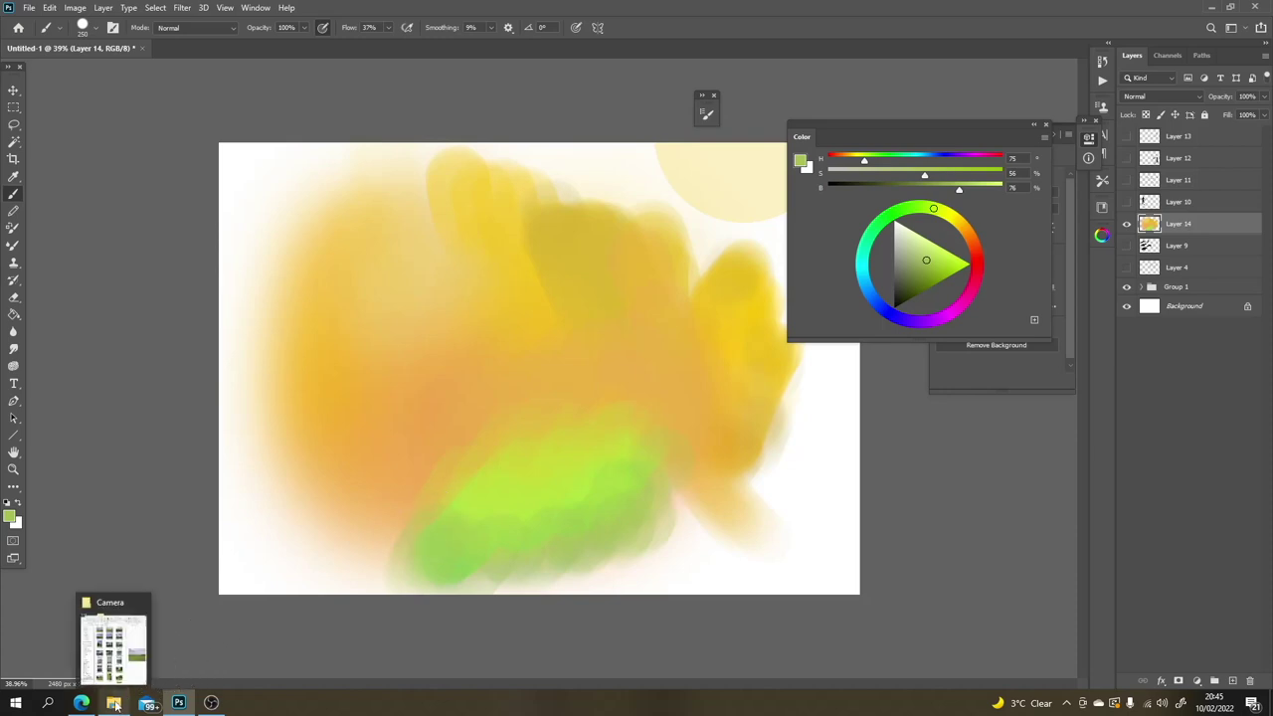
{"action": "left_click", "coordinate": [115, 642]}
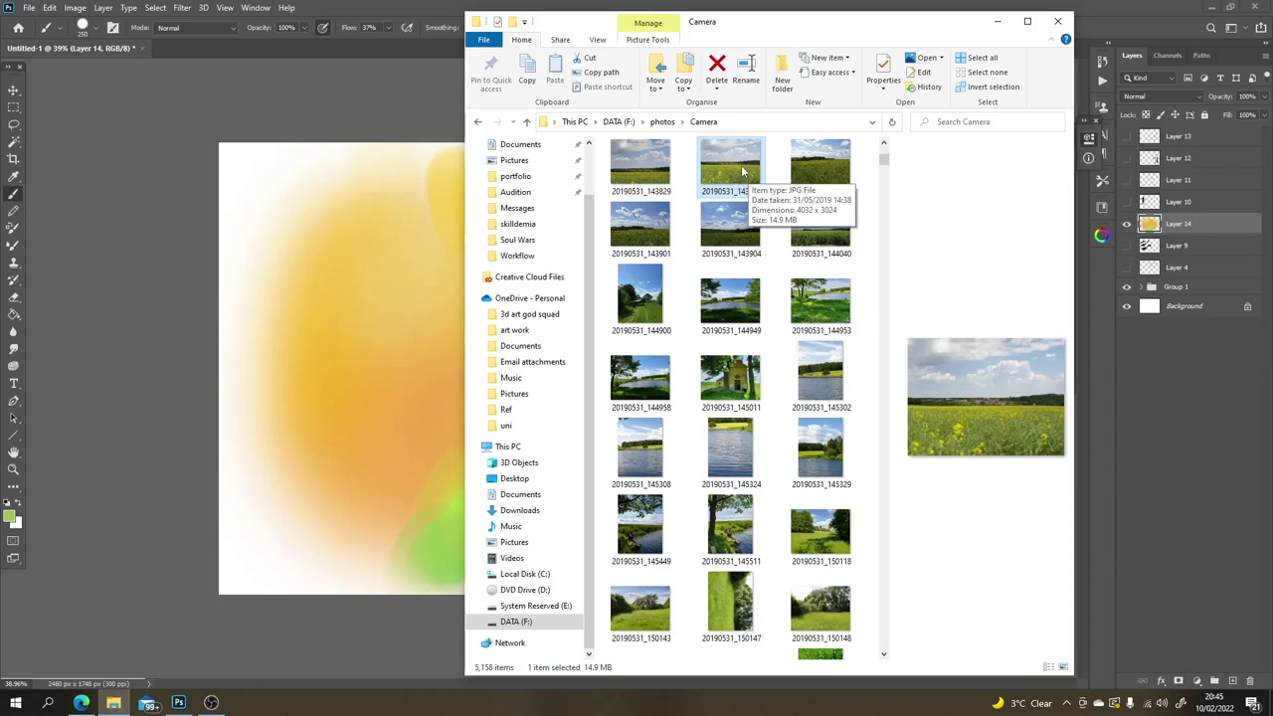
{"action": "left_click_drag", "start_coordinate": [742, 172], "coordinate": [408, 277]}
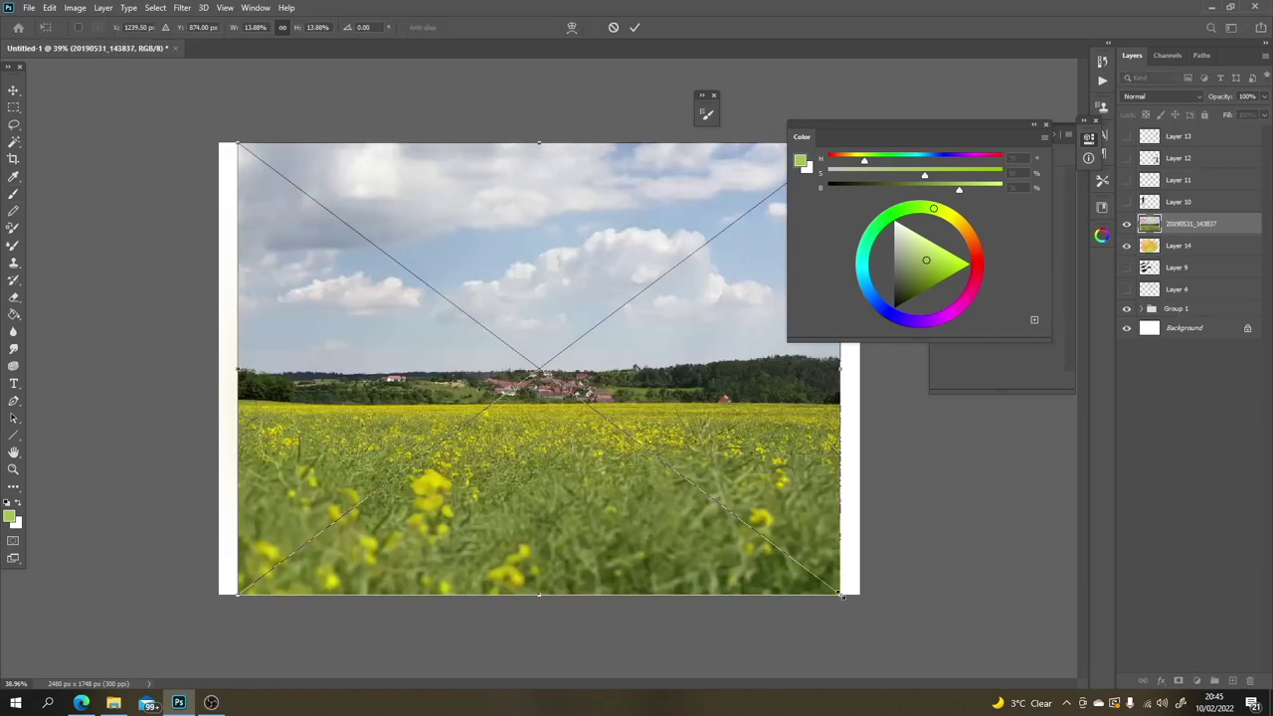
{"action": "left_click_drag", "start_coordinate": [841, 595], "coordinate": [519, 393]}
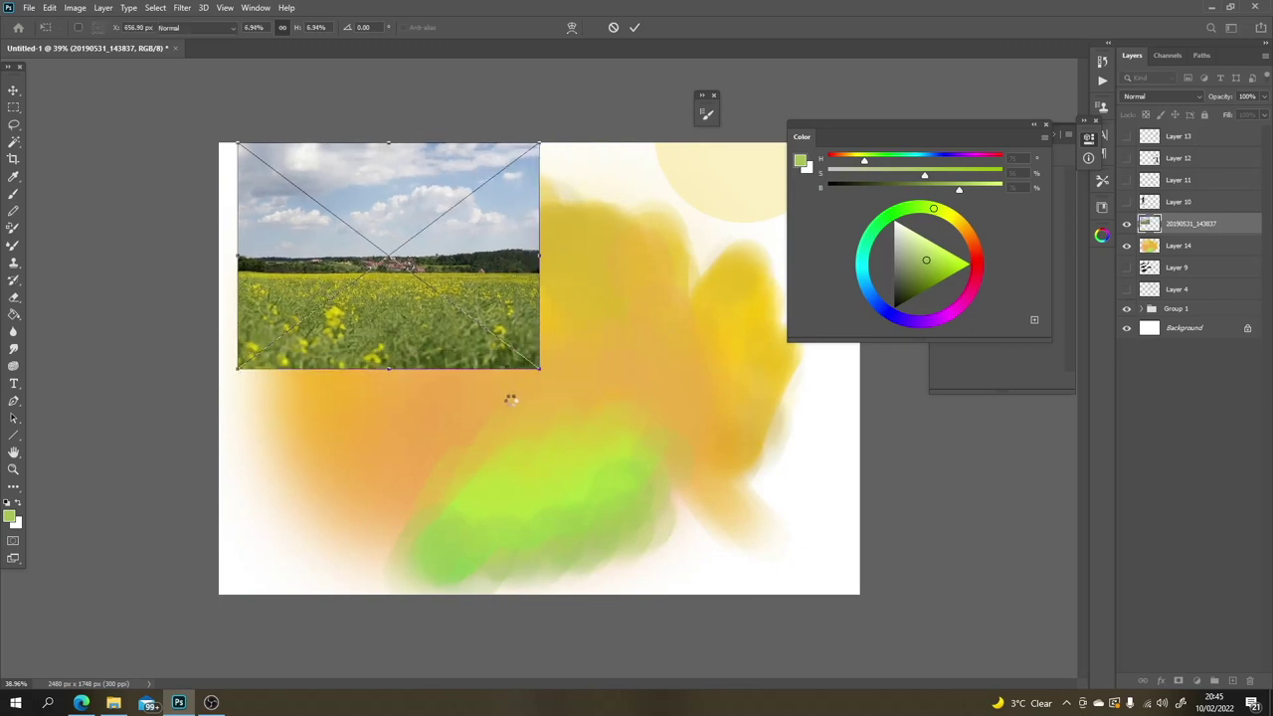
{"action": "key", "text": "Return"}
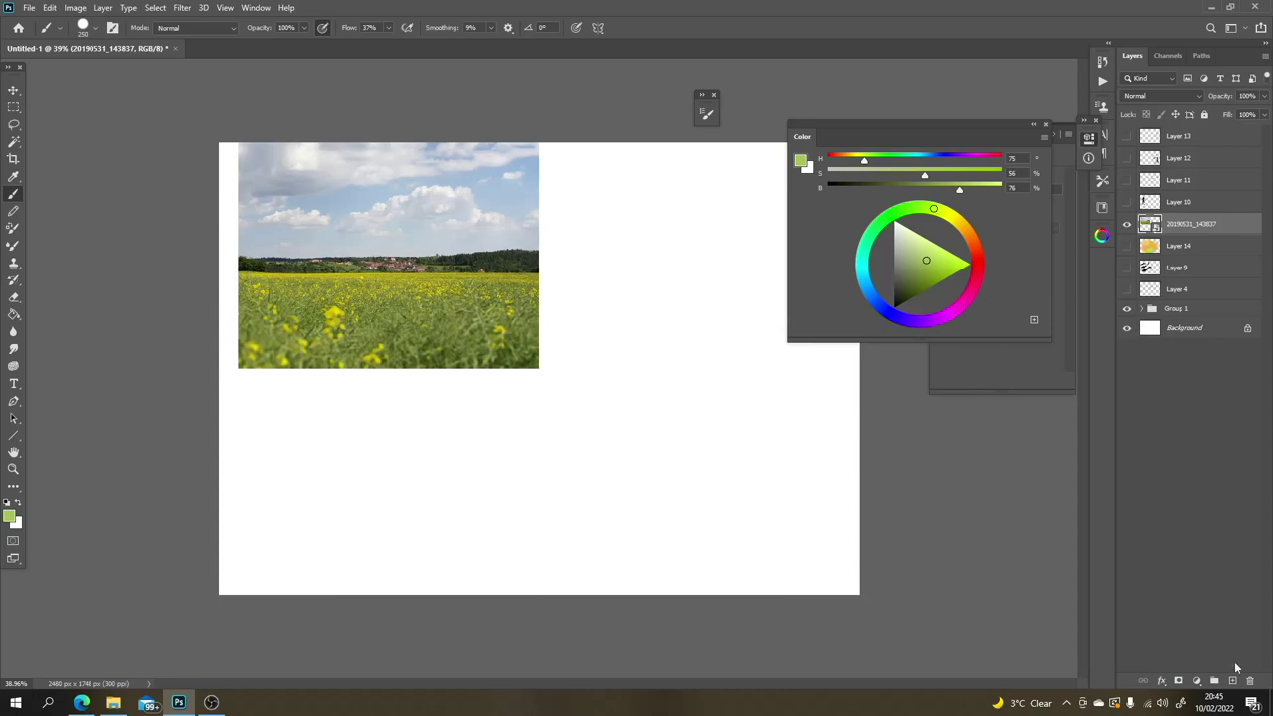
Step: Add a layer above the photo, sample its sky blue, and make a rectangular selection on the blank canvas to the photo's right
{"action": "left_click", "coordinate": [1229, 682]}
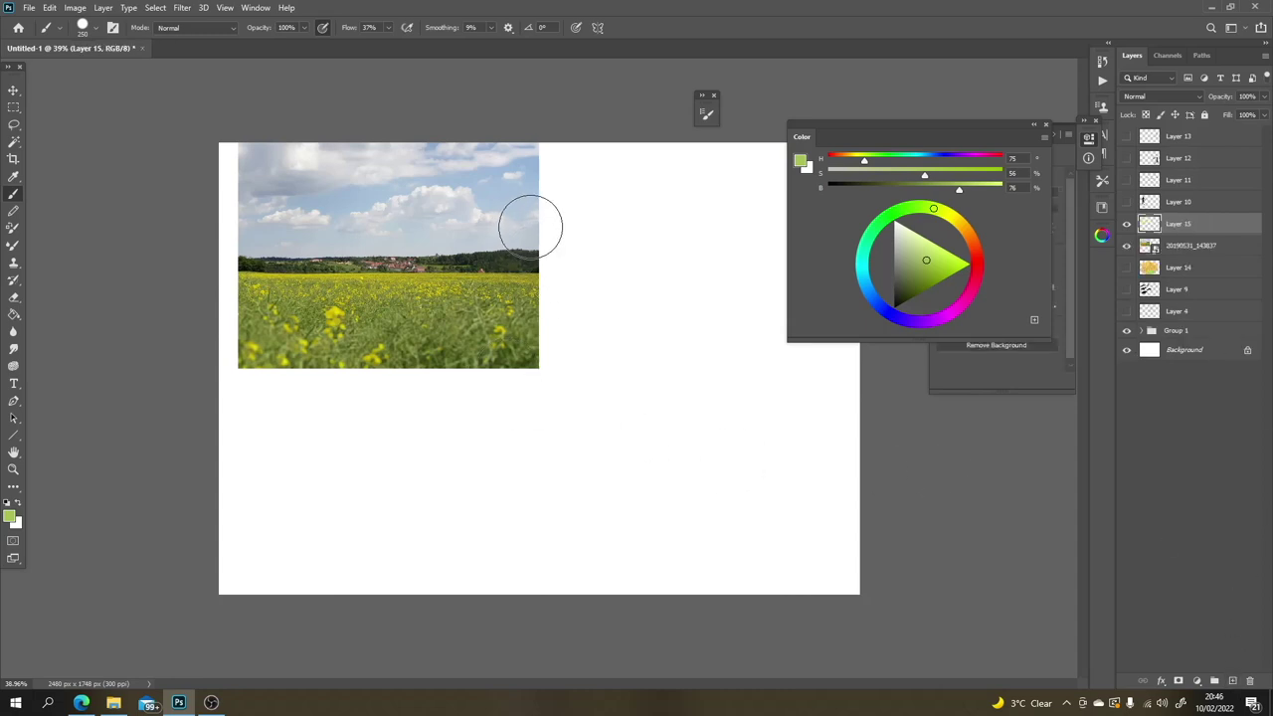
{"action": "key", "text": "alt"}
{"action": "left_click", "coordinate": [523, 189], "text": "alt"}
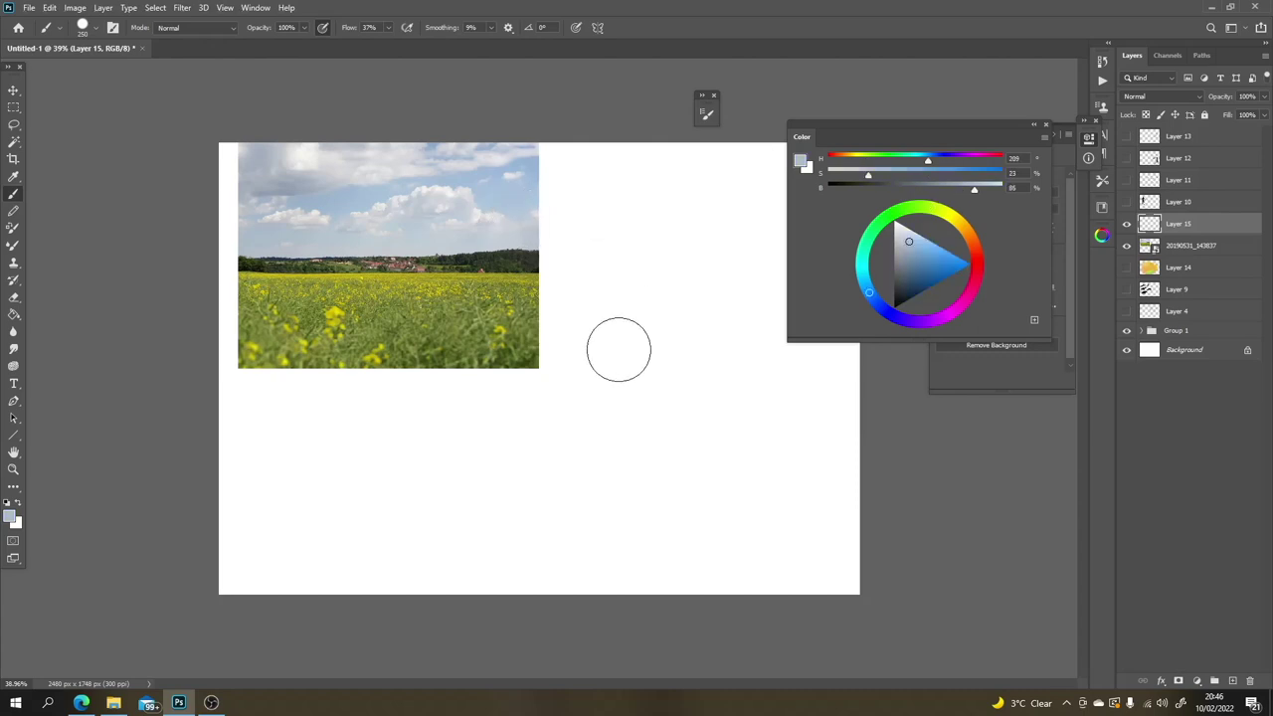
{"action": "key", "text": "l"}
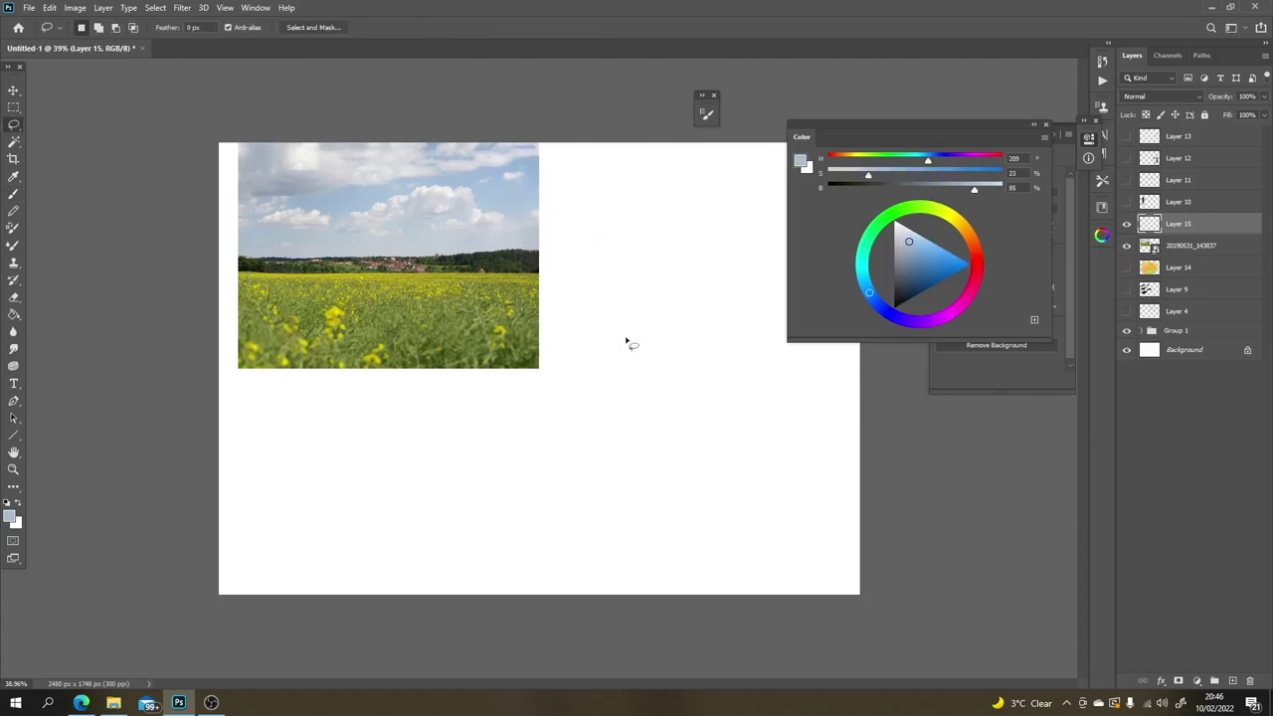
{"action": "key", "text": "m"}
{"action": "left_click_drag", "start_coordinate": [568, 283], "coordinate": [774, 390]}
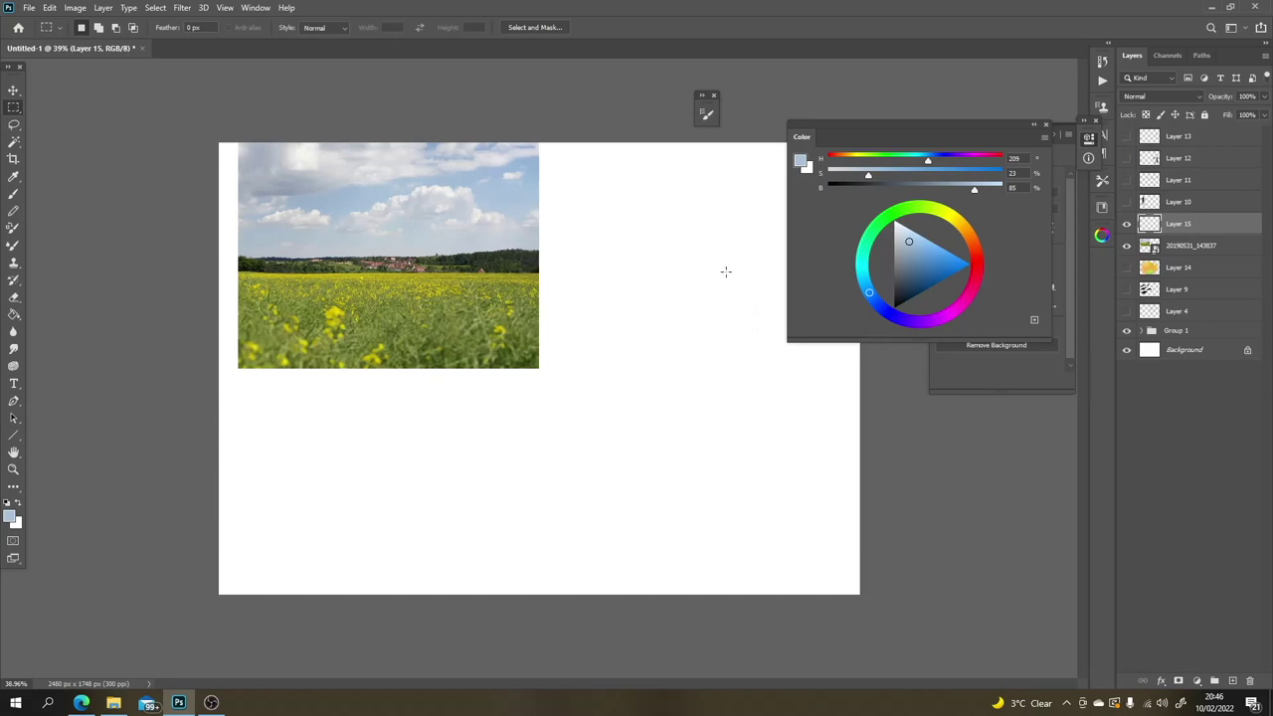
{"action": "right_click", "coordinate": [13, 108]}
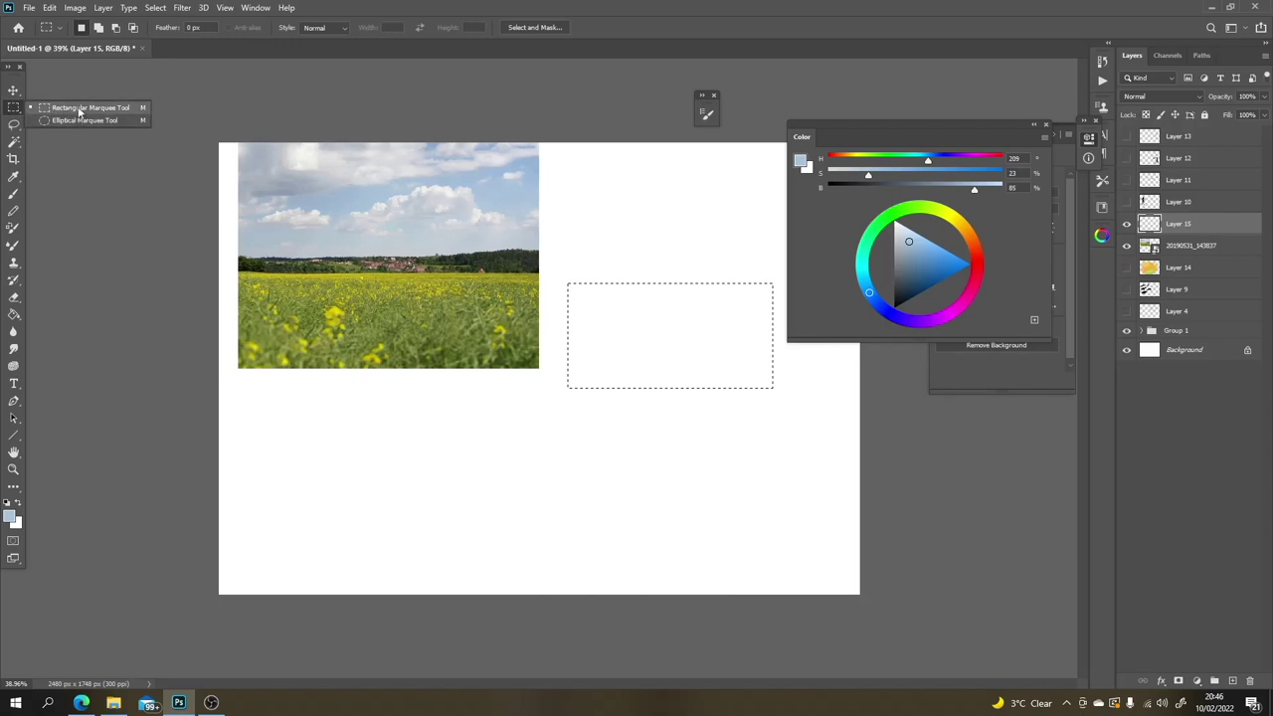
{"action": "left_click", "coordinate": [80, 107]}
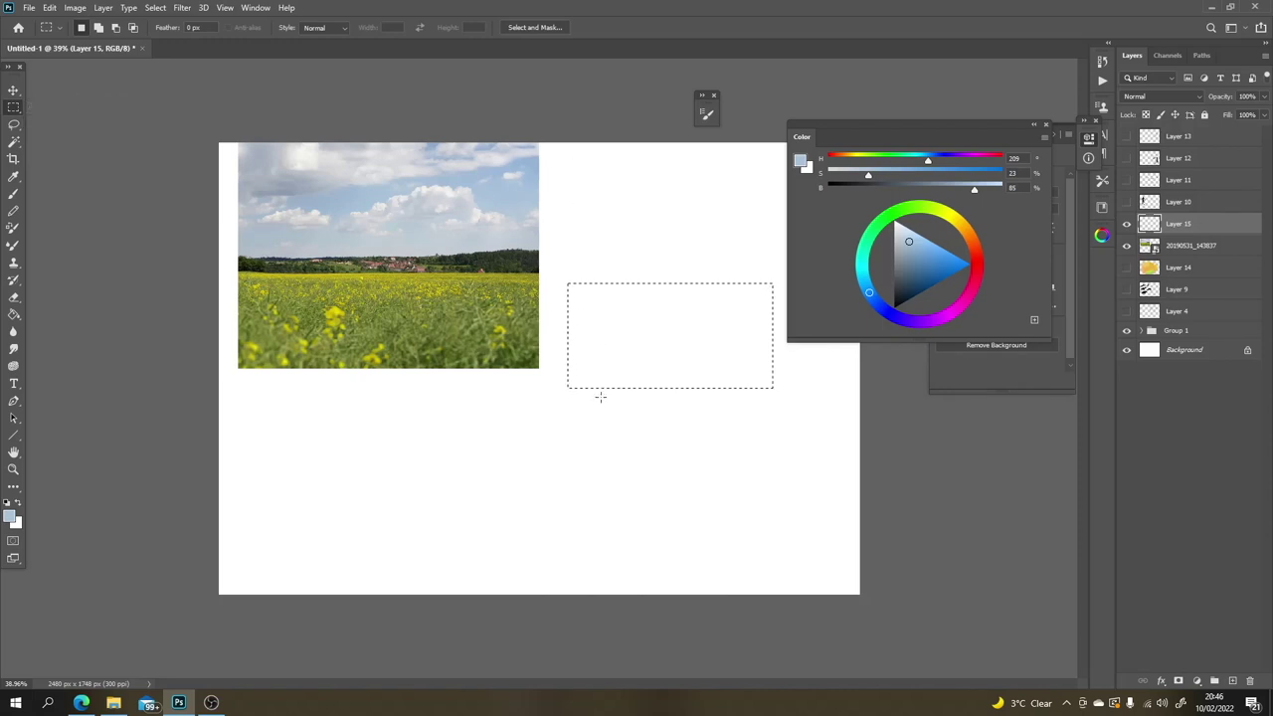
Step: Fill the rectangular selection with blues sampled from the photo's sky, using a darker blue above and a paler blue below
{"action": "key", "text": "b"}
{"action": "mouse_move", "coordinate": [587, 316]}
{"action": "left_mouse_down"}
{"action": "mouse_move", "coordinate": [626, 252]}
{"action": "mouse_move", "coordinate": [608, 409]}
{"action": "mouse_move", "coordinate": [678, 379]}
{"action": "mouse_move", "coordinate": [726, 402]}
{"action": "mouse_move", "coordinate": [753, 332]}
{"action": "left_mouse_up"}
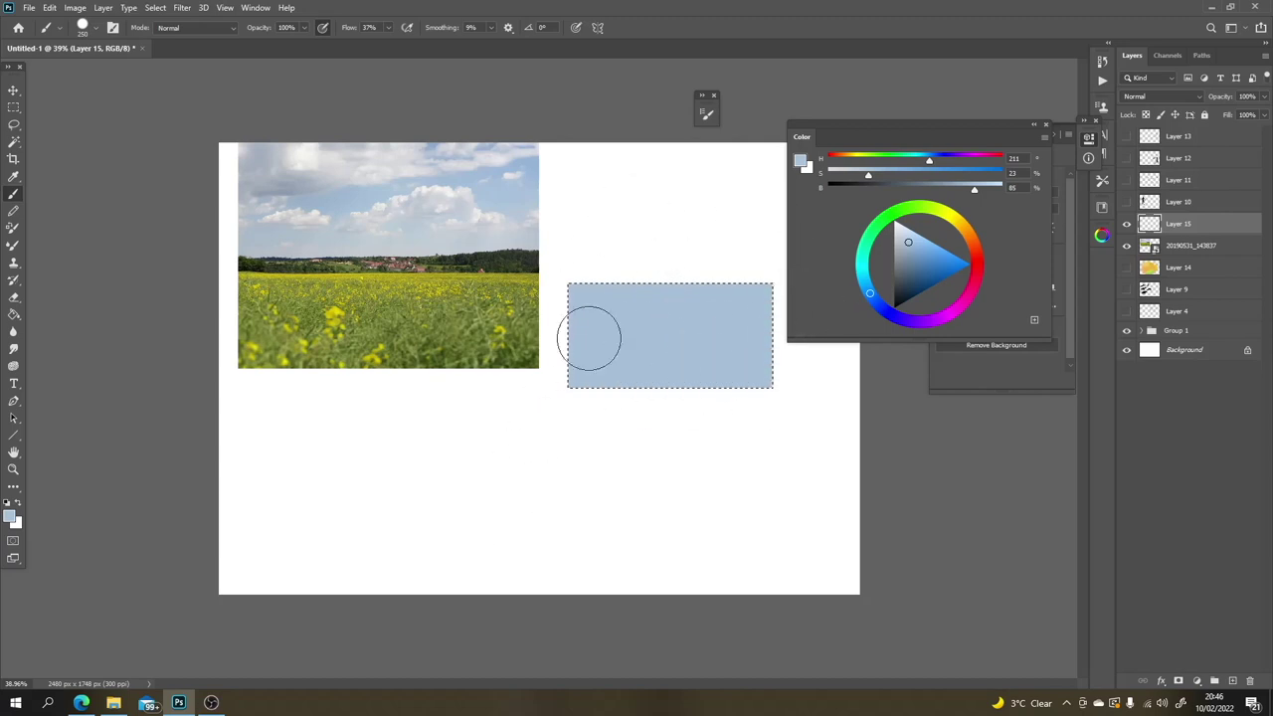
{"action": "left_click", "coordinate": [538, 152], "text": "alt"}
{"action": "mouse_move", "coordinate": [630, 296]}
{"action": "left_mouse_down"}
{"action": "mouse_move", "coordinate": [674, 316]}
{"action": "mouse_move", "coordinate": [738, 332]}
{"action": "left_mouse_up"}
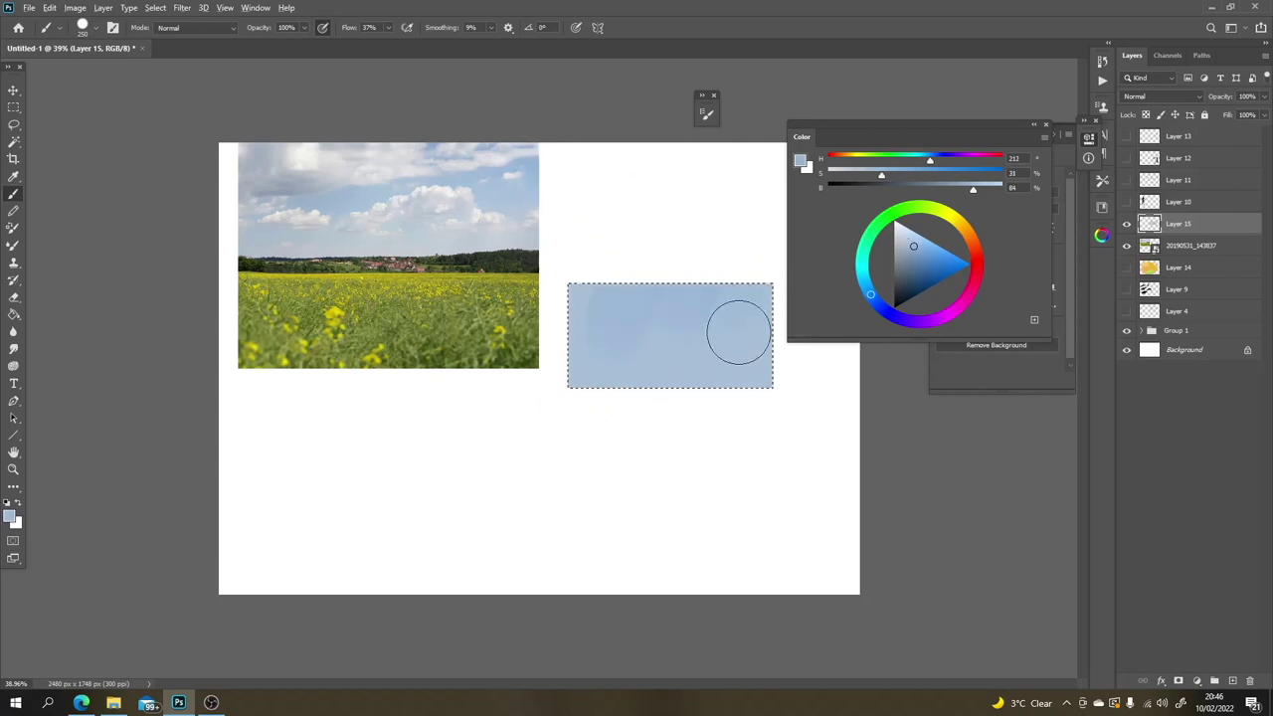
{"action": "left_click", "coordinate": [364, 237], "text": "alt"}
{"action": "mouse_move", "coordinate": [597, 341]}
{"action": "left_mouse_down"}
{"action": "mouse_move", "coordinate": [616, 361]}
{"action": "mouse_move", "coordinate": [704, 361]}
{"action": "mouse_move", "coordinate": [748, 379]}
{"action": "left_mouse_up"}
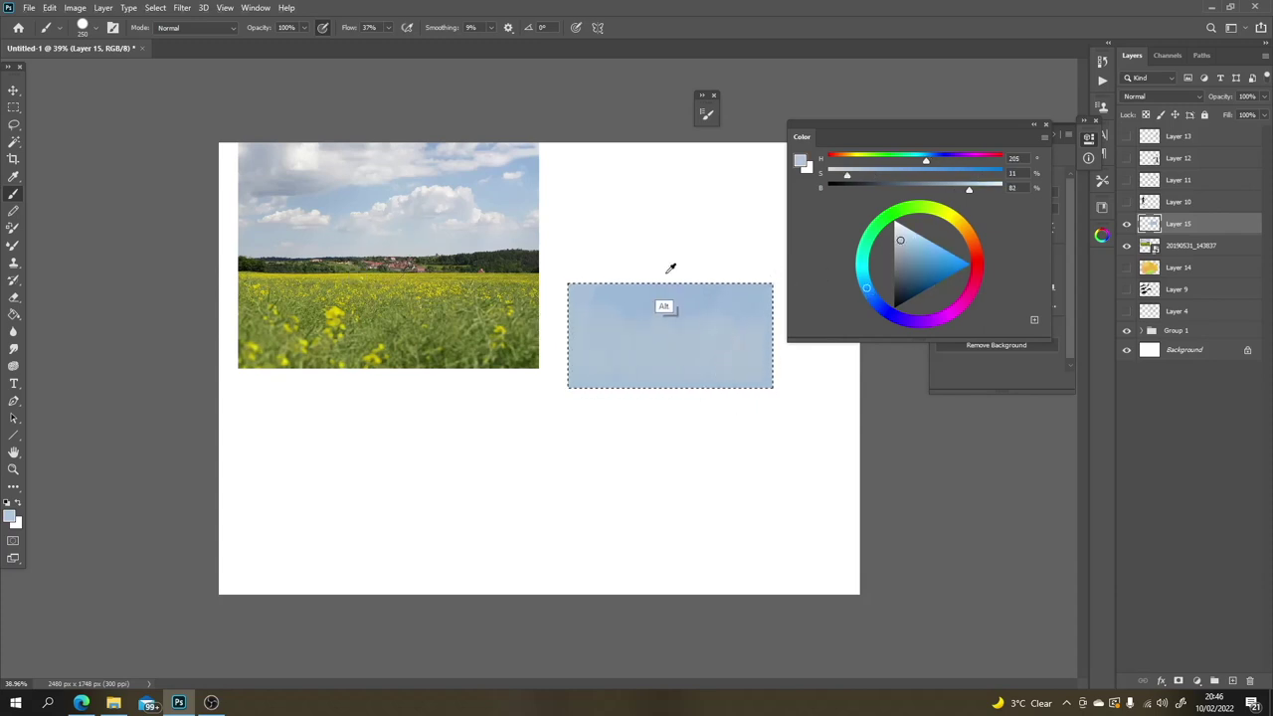
Step: Deepen and blend the upper part of the painted sky with stronger blues of hue 211 to 212, and clear the selection
{"action": "left_click", "coordinate": [511, 173], "text": "alt"}
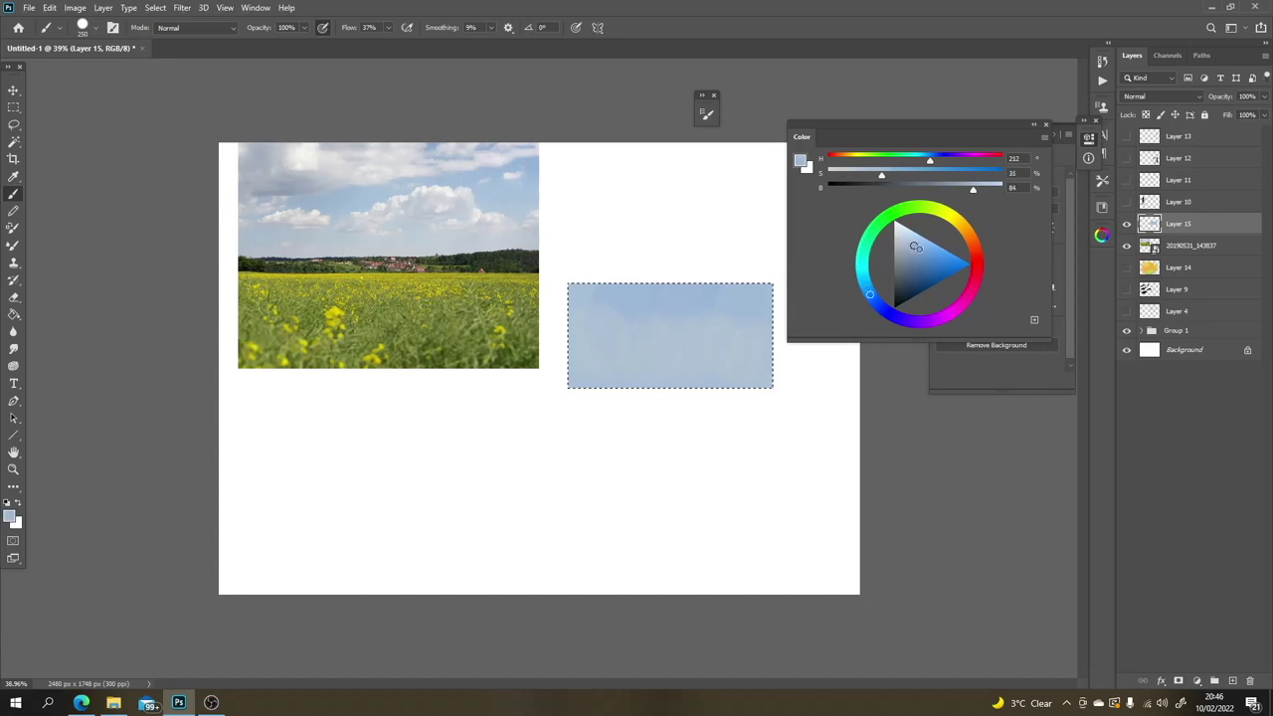
{"action": "mouse_move", "coordinate": [736, 347]}
{"action": "left_mouse_down"}
{"action": "mouse_move", "coordinate": [684, 313]}
{"action": "mouse_move", "coordinate": [594, 314]}
{"action": "left_mouse_up"}
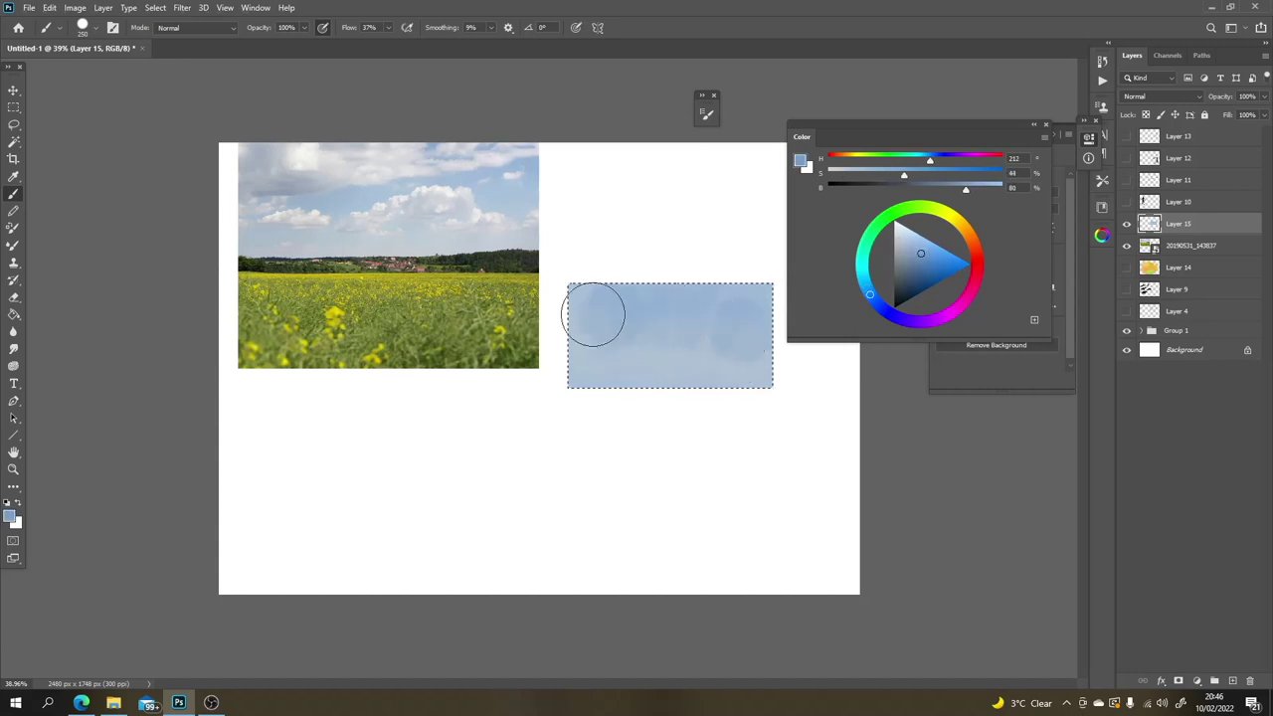
{"action": "left_click", "coordinate": [741, 298], "text": "alt"}
{"action": "mouse_move", "coordinate": [716, 332]}
{"action": "left_mouse_down"}
{"action": "mouse_move", "coordinate": [673, 343]}
{"action": "mouse_move", "coordinate": [650, 300]}
{"action": "mouse_move", "coordinate": [612, 328]}
{"action": "mouse_move", "coordinate": [579, 316]}
{"action": "left_mouse_up"}
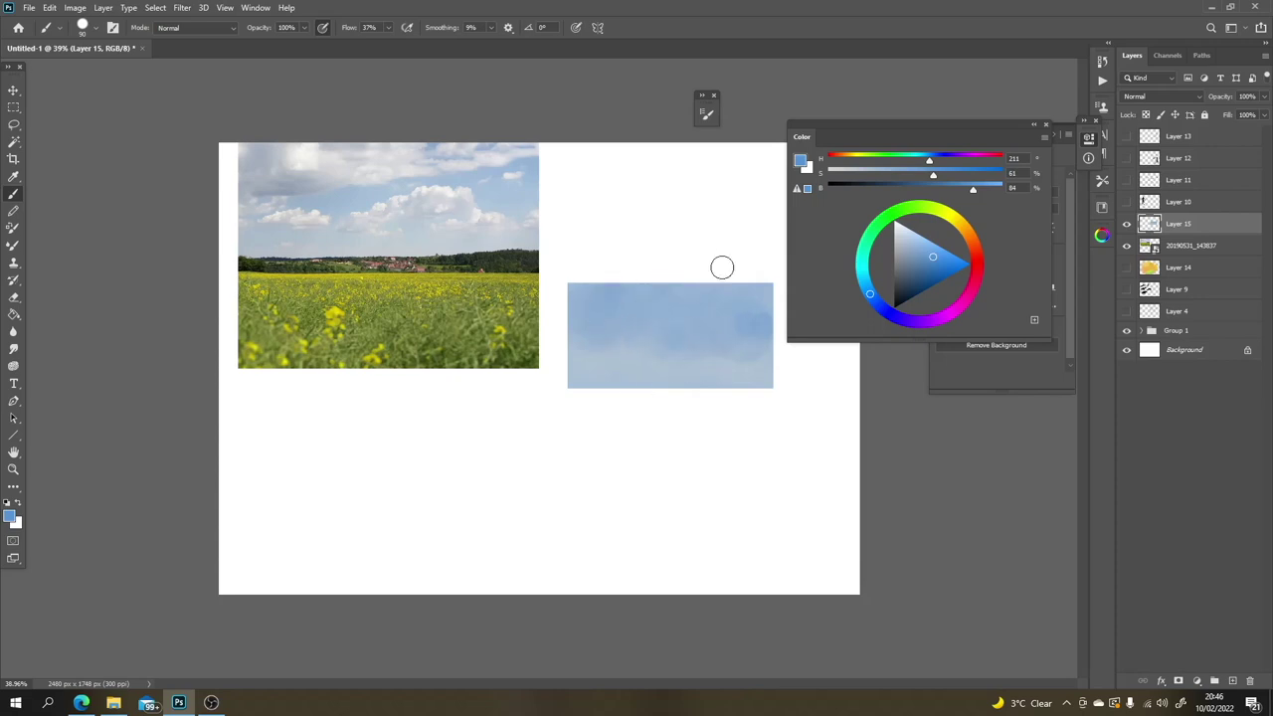
Step: Paint two soft clouds in the painted sky with a 40-pixel brush and the white sampled from the photo's clouds
{"action": "left_click", "coordinate": [460, 188], "text": "alt"}
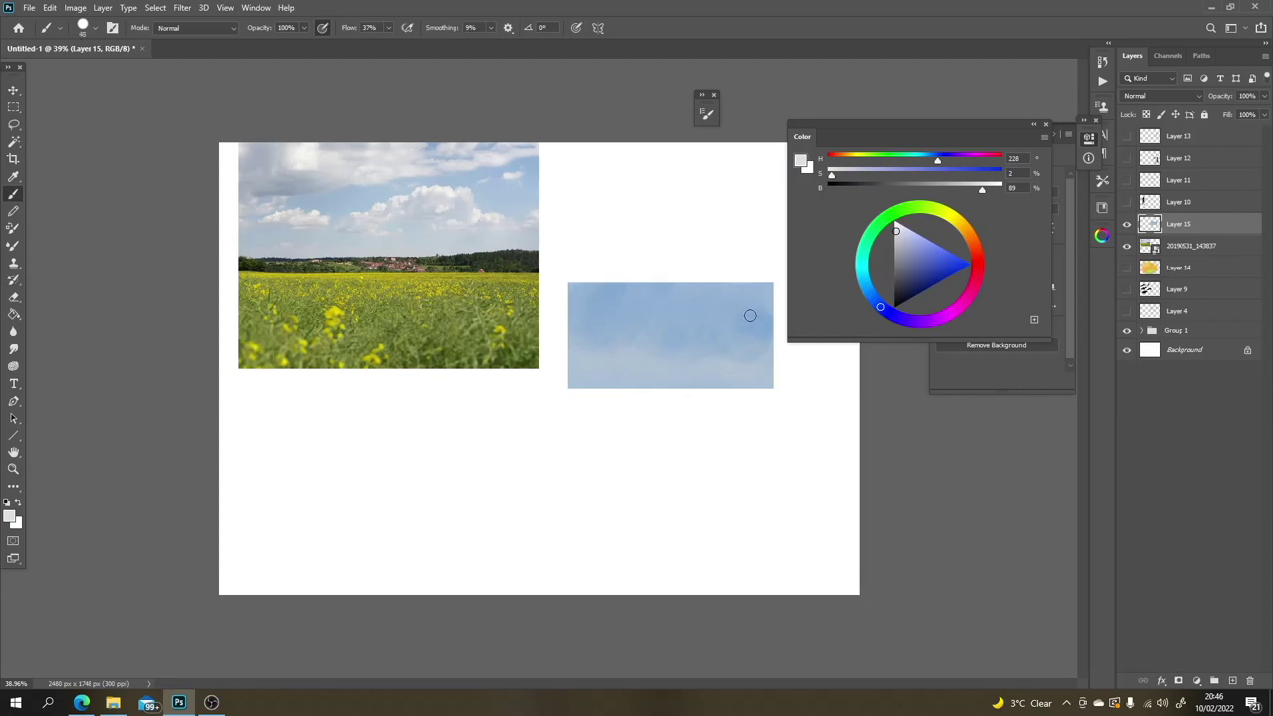
{"action": "mouse_move", "coordinate": [726, 321]}
{"action": "left_mouse_down"}
{"action": "mouse_move", "coordinate": [766, 319]}
{"action": "mouse_move", "coordinate": [719, 331]}
{"action": "mouse_move", "coordinate": [650, 317]}
{"action": "mouse_move", "coordinate": [690, 335]}
{"action": "mouse_move", "coordinate": [614, 333]}
{"action": "mouse_move", "coordinate": [652, 330]}
{"action": "mouse_move", "coordinate": [655, 316]}
{"action": "mouse_move", "coordinate": [697, 327]}
{"action": "mouse_move", "coordinate": [647, 333]}
{"action": "mouse_move", "coordinate": [705, 332]}
{"action": "left_mouse_up"}
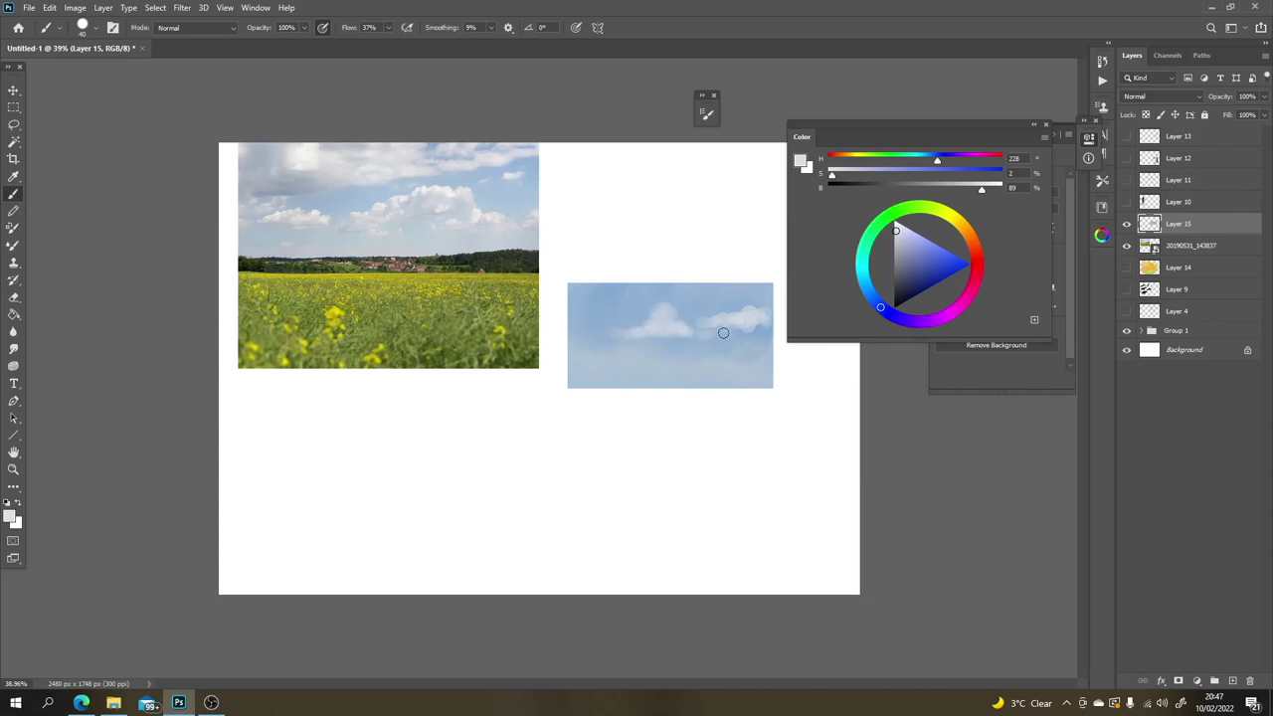
Step: Paint a field along the sky study's bottom edge with sampled olive green, and dot it with sampled yellow using a smaller brush
{"action": "left_click", "coordinate": [491, 326], "text": "alt"}
{"action": "mouse_move", "coordinate": [602, 383]}
{"action": "left_mouse_down"}
{"action": "mouse_move", "coordinate": [586, 382]}
{"action": "mouse_move", "coordinate": [780, 384]}
{"action": "mouse_move", "coordinate": [617, 386]}
{"action": "mouse_move", "coordinate": [755, 376]}
{"action": "mouse_move", "coordinate": [763, 386]}
{"action": "left_mouse_up"}
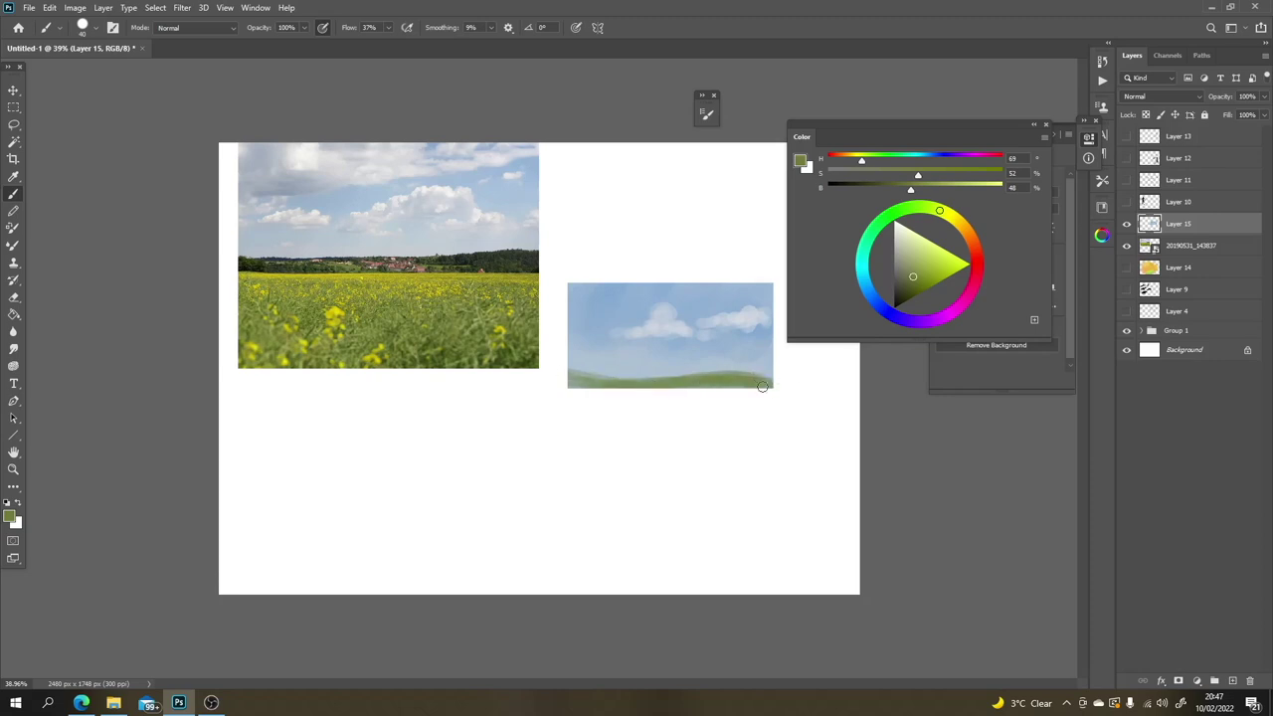
{"action": "left_click", "coordinate": [505, 324], "text": "alt"}
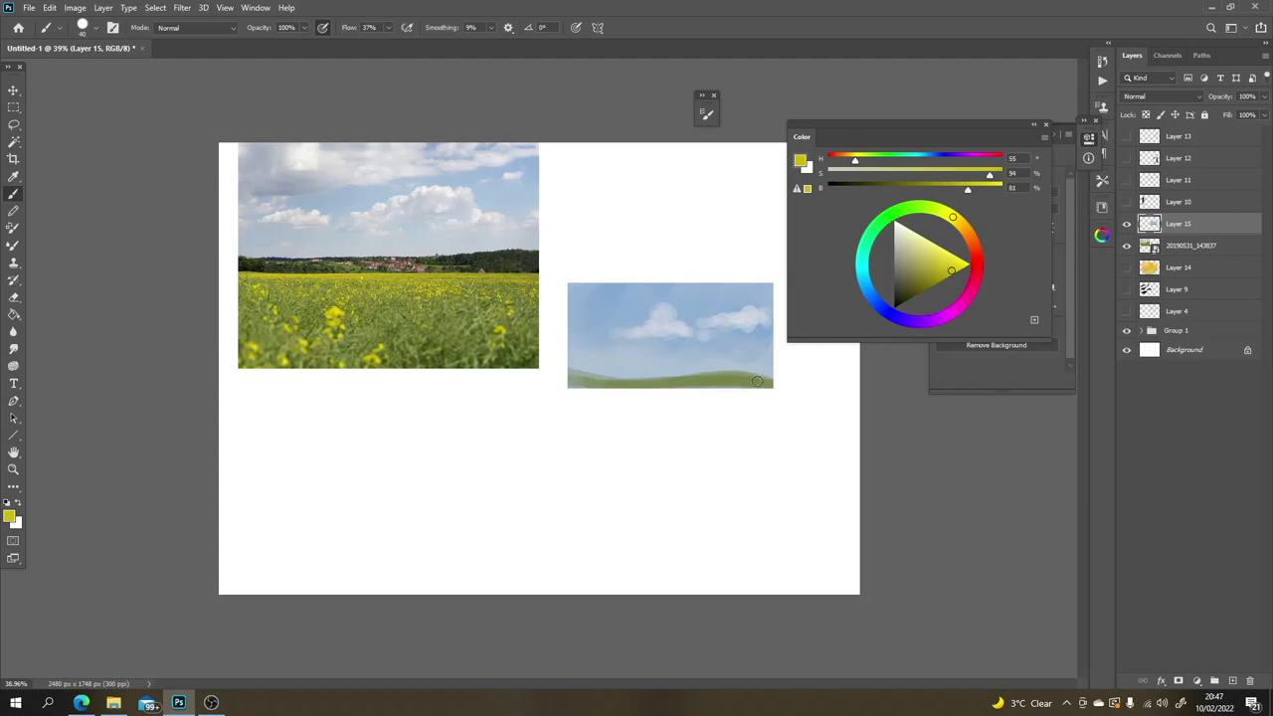
{"action": "key", "text": "bracketleft"}
{"action": "key", "text": "bracketleft"}
{"action": "key", "text": "bracketleft"}
{"action": "left_click_drag", "start_coordinate": [931, 270], "coordinate": [943, 264]}
Step: Paint a dark tree line above the field with a tone sampled from the photo's trees, and sample the adjacent sky blue
{"action": "left_click", "coordinate": [513, 268], "text": "alt"}
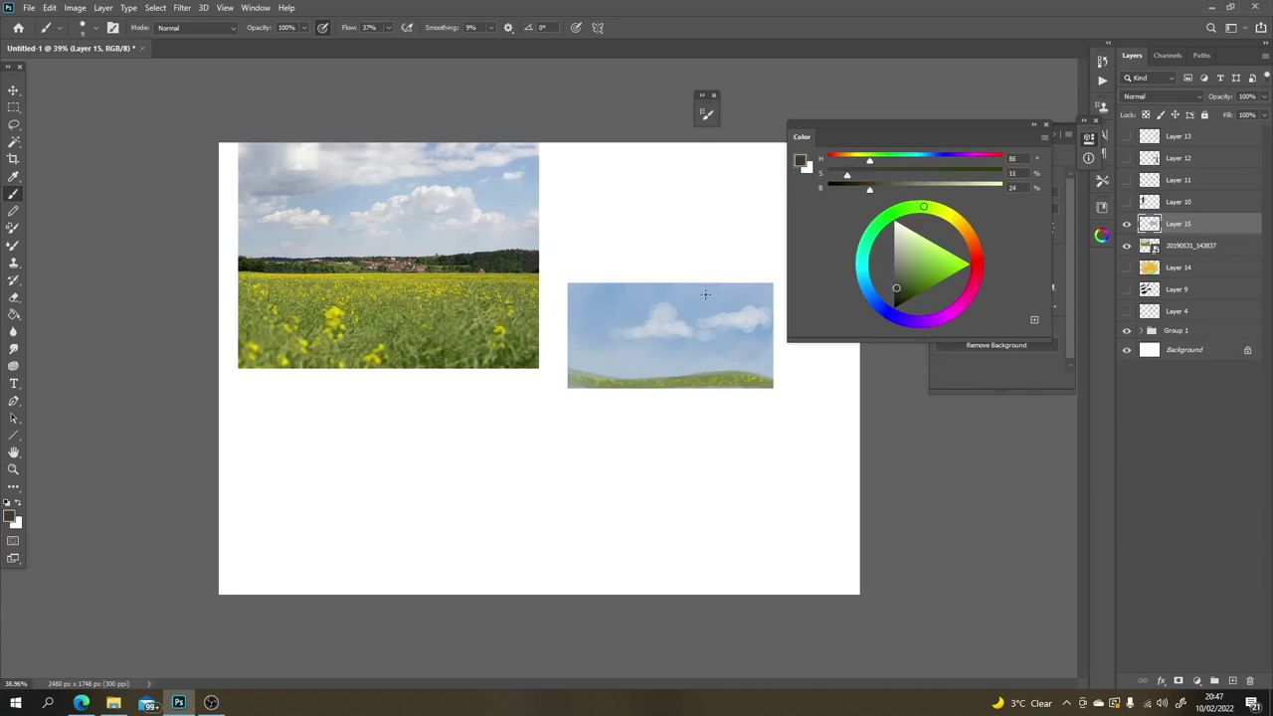
{"action": "key", "text": "bracketright"}
{"action": "key", "text": "bracketright"}
{"action": "mouse_move", "coordinate": [769, 372]}
{"action": "left_mouse_down"}
{"action": "mouse_move", "coordinate": [608, 374]}
{"action": "mouse_move", "coordinate": [571, 360]}
{"action": "mouse_move", "coordinate": [771, 375]}
{"action": "mouse_move", "coordinate": [763, 346]}
{"action": "mouse_move", "coordinate": [755, 362]}
{"action": "mouse_move", "coordinate": [743, 347]}
{"action": "mouse_move", "coordinate": [631, 369]}
{"action": "left_mouse_up"}
{"action": "left_click", "coordinate": [766, 348], "text": "alt"}
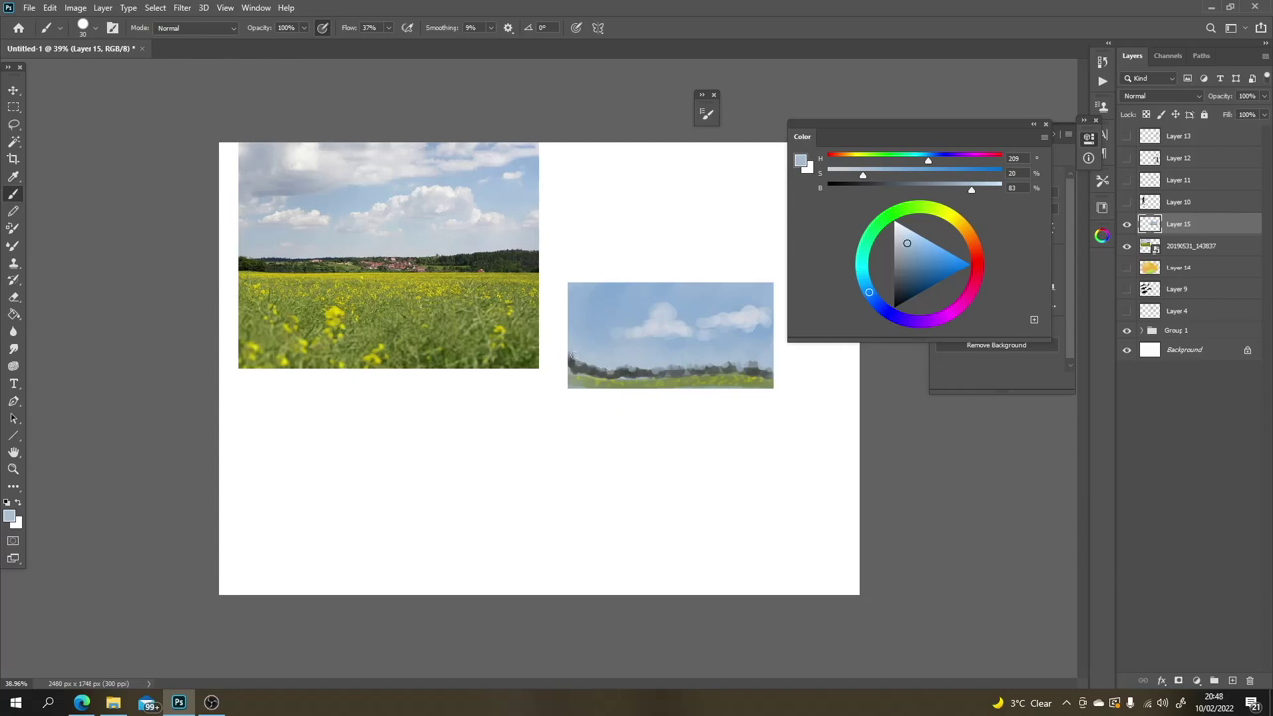
Step: Build up the tree line with foliage in the sampled dark green of hue 93, saturation 31 and brightness 35
{"action": "key", "text": "alt"}
{"action": "left_click", "coordinate": [503, 260], "text": "alt"}
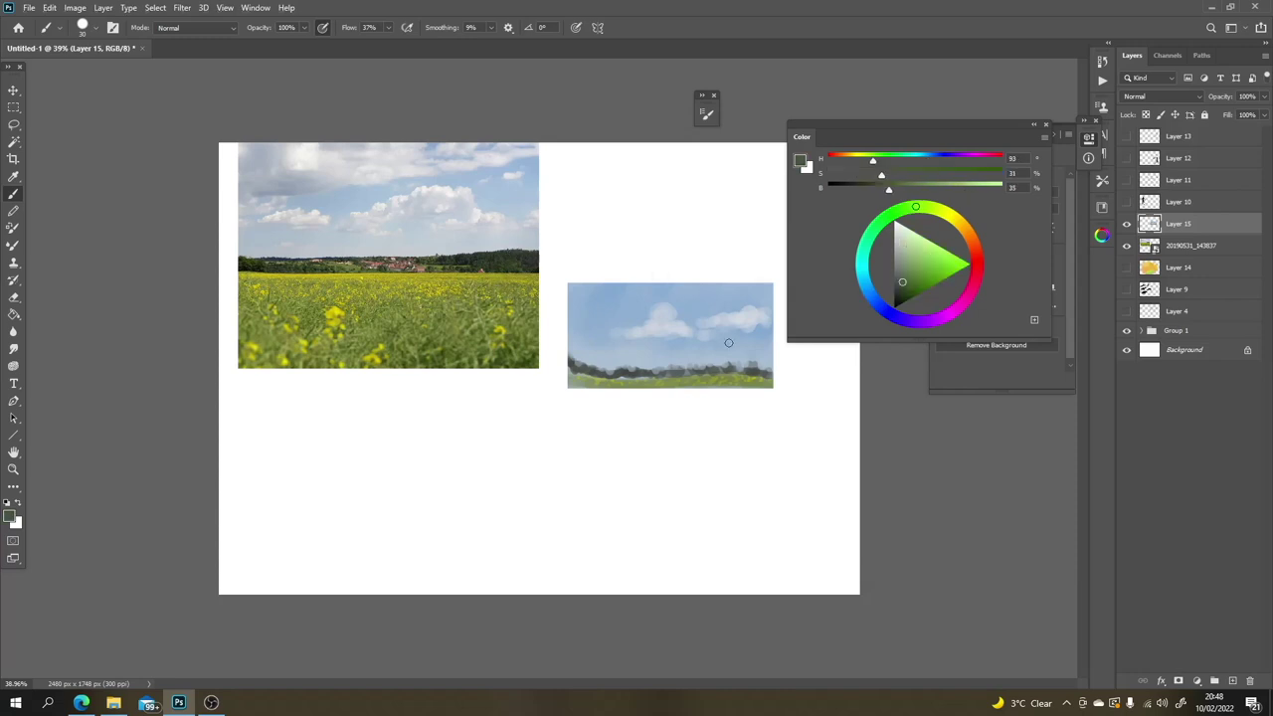
{"action": "left_click_drag", "start_coordinate": [746, 363], "coordinate": [764, 375]}
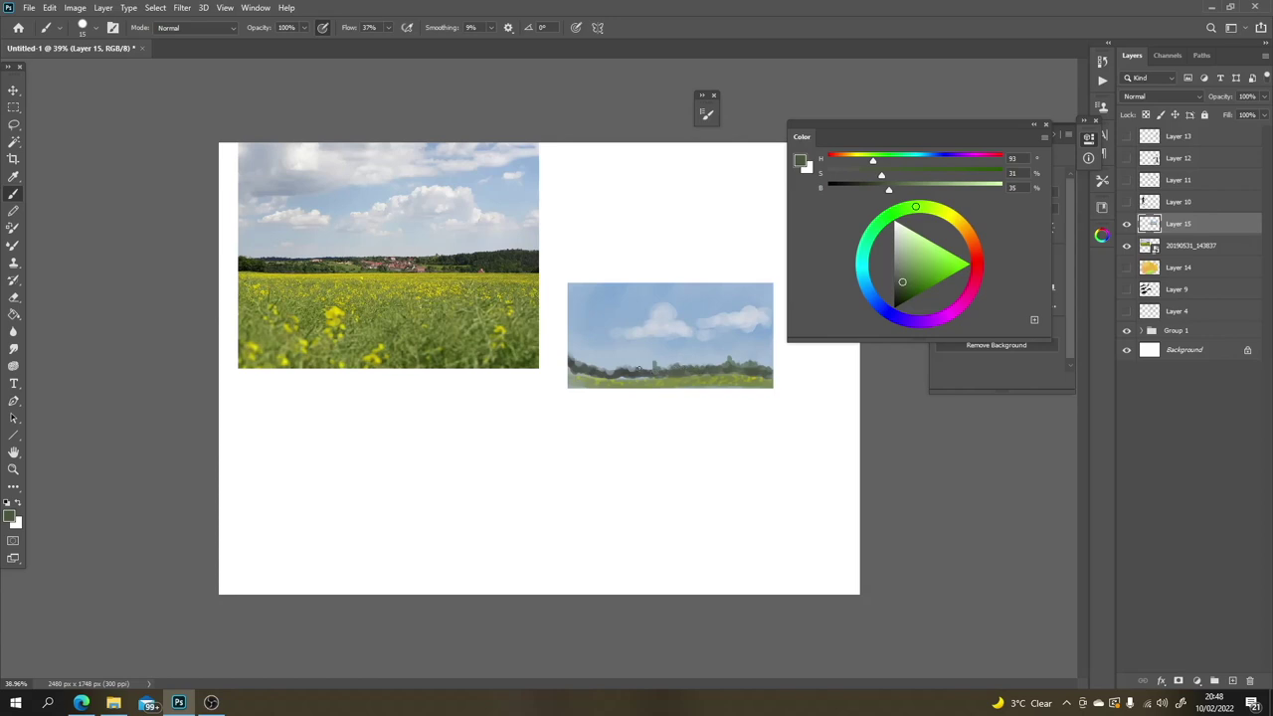
{"action": "left_click_drag", "start_coordinate": [611, 372], "coordinate": [596, 368]}
Step: Refine the painted clouds with sampled greys and whites, and add another cloud in the study's upper-left corner
{"action": "left_click", "coordinate": [468, 195], "text": "alt"}
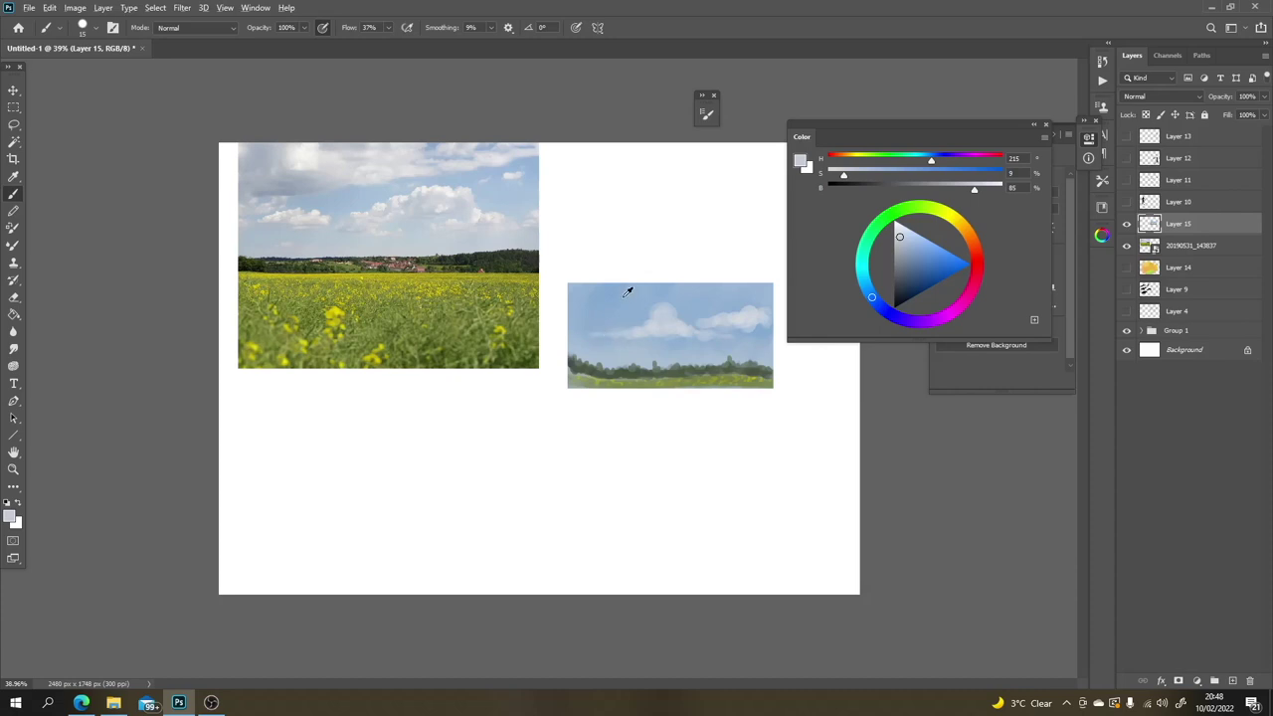
{"action": "scroll", "coordinate": [617, 316], "scroll_direction": "down", "scroll_amount": 5}
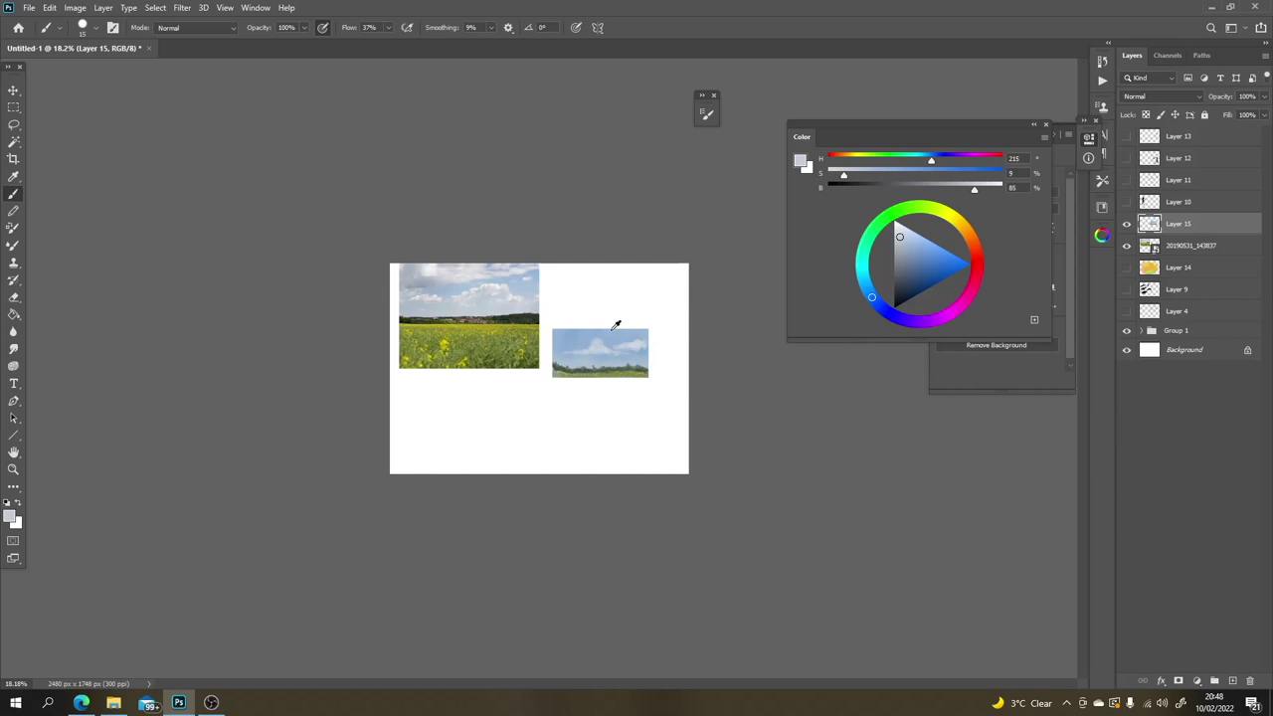
{"action": "scroll", "coordinate": [617, 326], "scroll_direction": "up", "scroll_amount": 5}
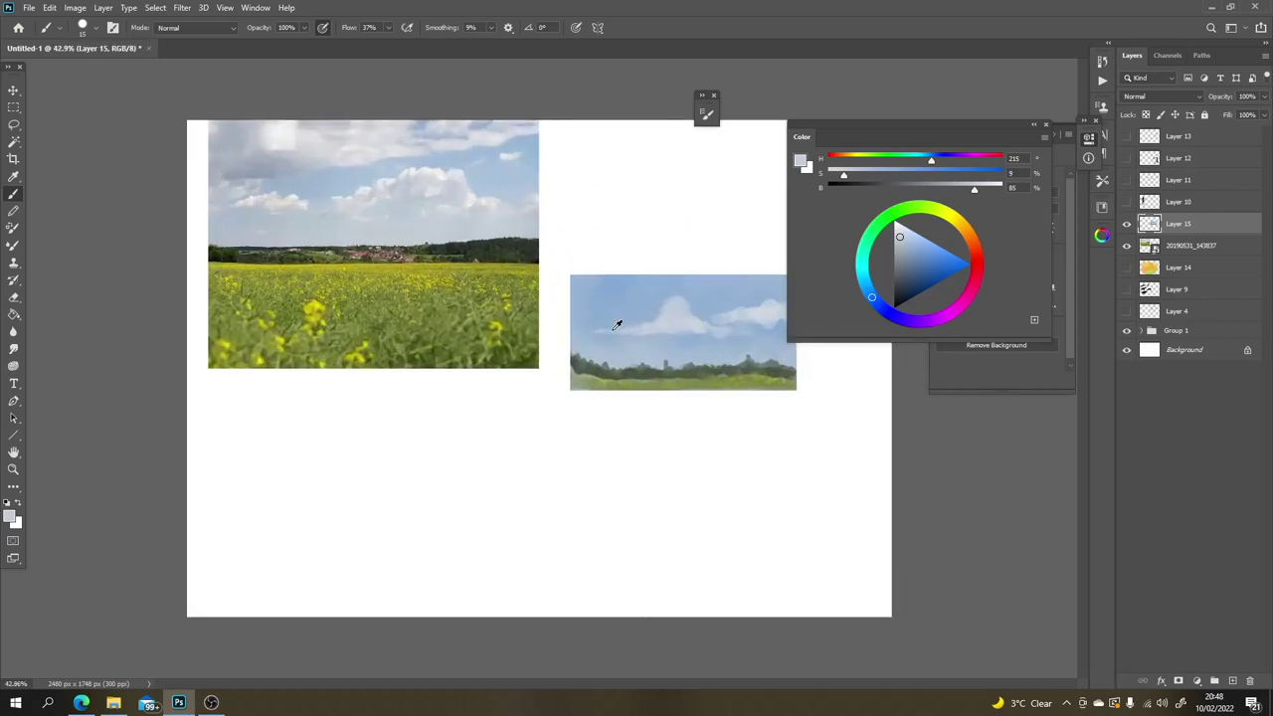
{"action": "left_click", "coordinate": [433, 170], "text": "alt"}
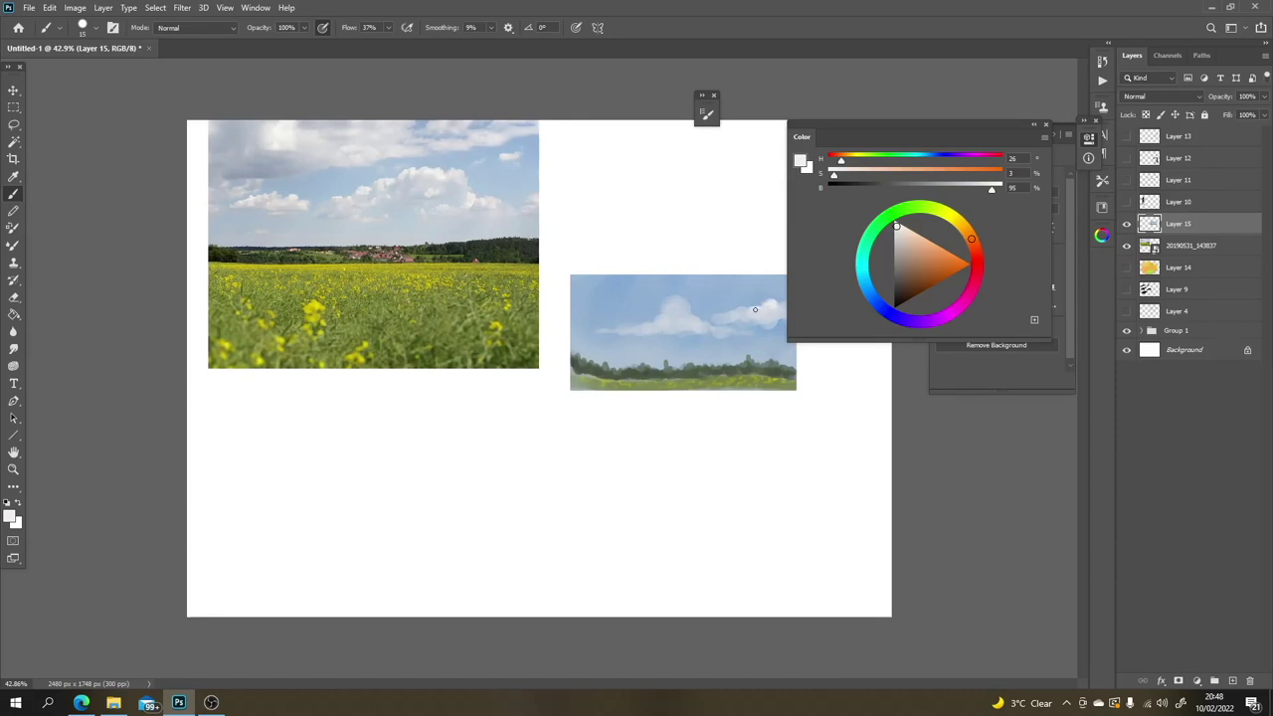
{"action": "mouse_move", "coordinate": [755, 310]}
{"action": "left_mouse_down"}
{"action": "mouse_move", "coordinate": [670, 302]}
{"action": "mouse_move", "coordinate": [682, 312]}
{"action": "left_mouse_up"}
{"action": "left_click_drag", "start_coordinate": [720, 327], "coordinate": [739, 329]}
{"action": "left_click", "coordinate": [441, 165], "text": "alt"}
{"action": "mouse_move", "coordinate": [571, 307]}
{"action": "left_mouse_down"}
{"action": "mouse_move", "coordinate": [632, 280]}
{"action": "mouse_move", "coordinate": [582, 289]}
{"action": "mouse_move", "coordinate": [583, 273]}
{"action": "left_mouse_up"}
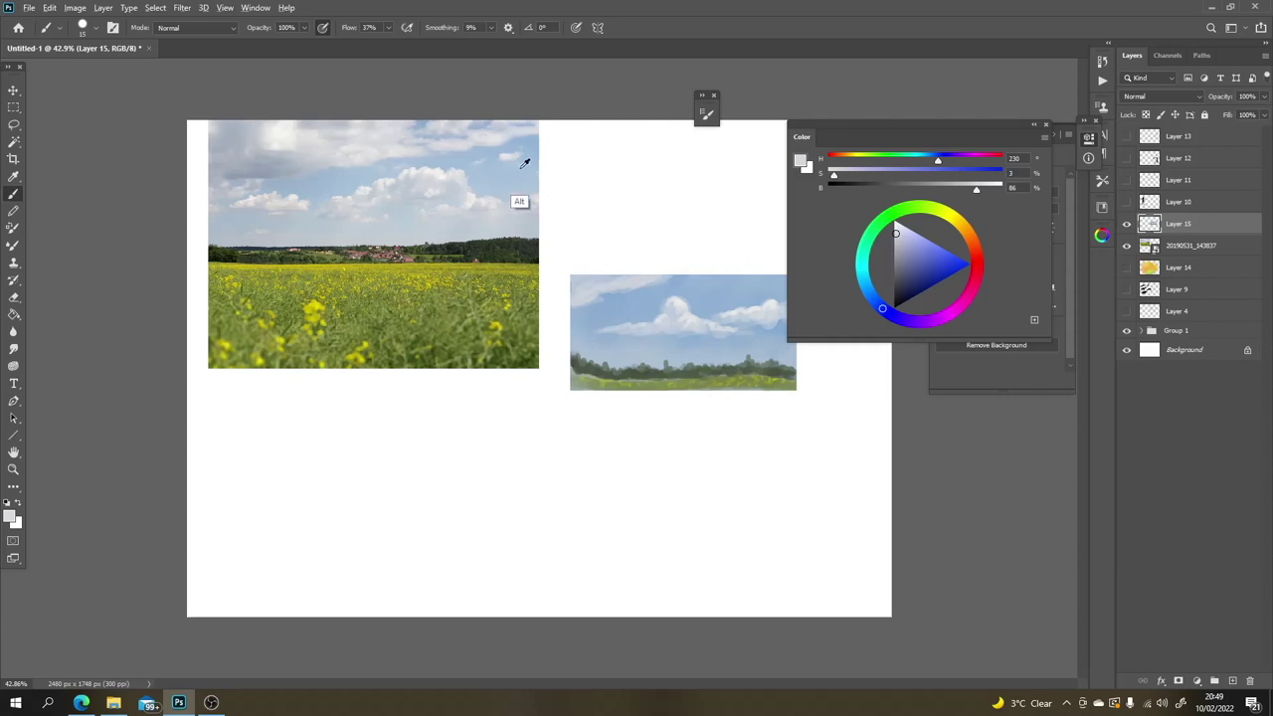
Step: Sample the photo's sky blue, shift it to a deeper blue of hue 210, and rework the study's sky with a size 45 brush
{"action": "left_click", "coordinate": [528, 199], "text": "alt"}
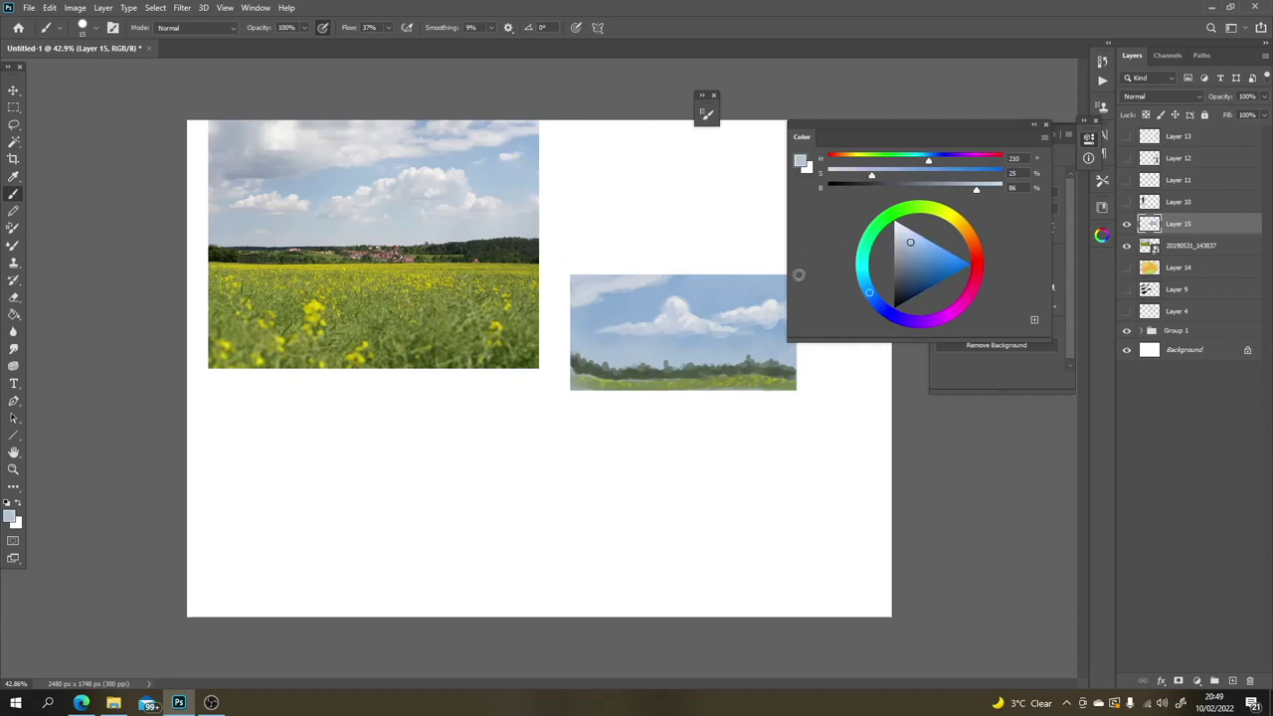
{"action": "left_click_drag", "start_coordinate": [911, 243], "coordinate": [923, 246]}
{"action": "key", "text": "bracketright"}
{"action": "key", "text": "bracketright"}
{"action": "key", "text": "bracketright"}
{"action": "left_click", "coordinate": [916, 252]}
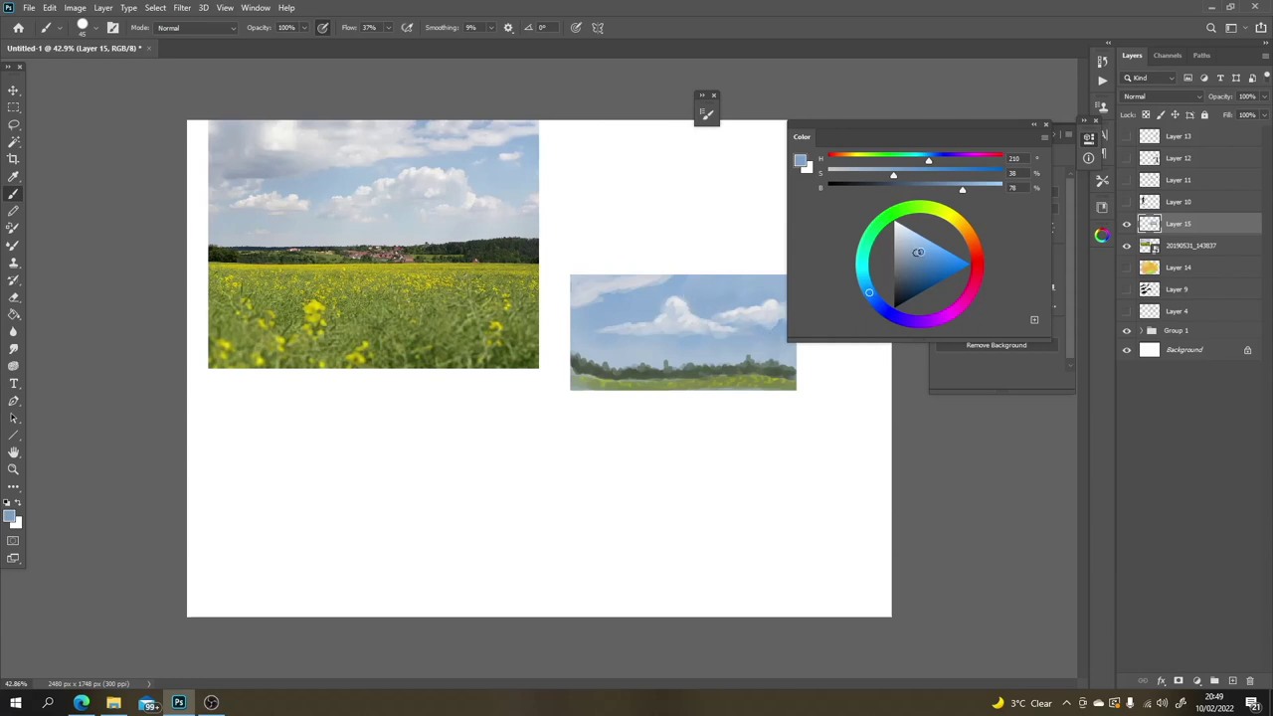
{"action": "left_click", "coordinate": [921, 251]}
Step: Brighten the painted field with green of hue 73, saturation 49, brightness 62, and add size 10 highlights at saturation 69, brightness 83
{"action": "left_click", "coordinate": [775, 383], "text": "alt"}
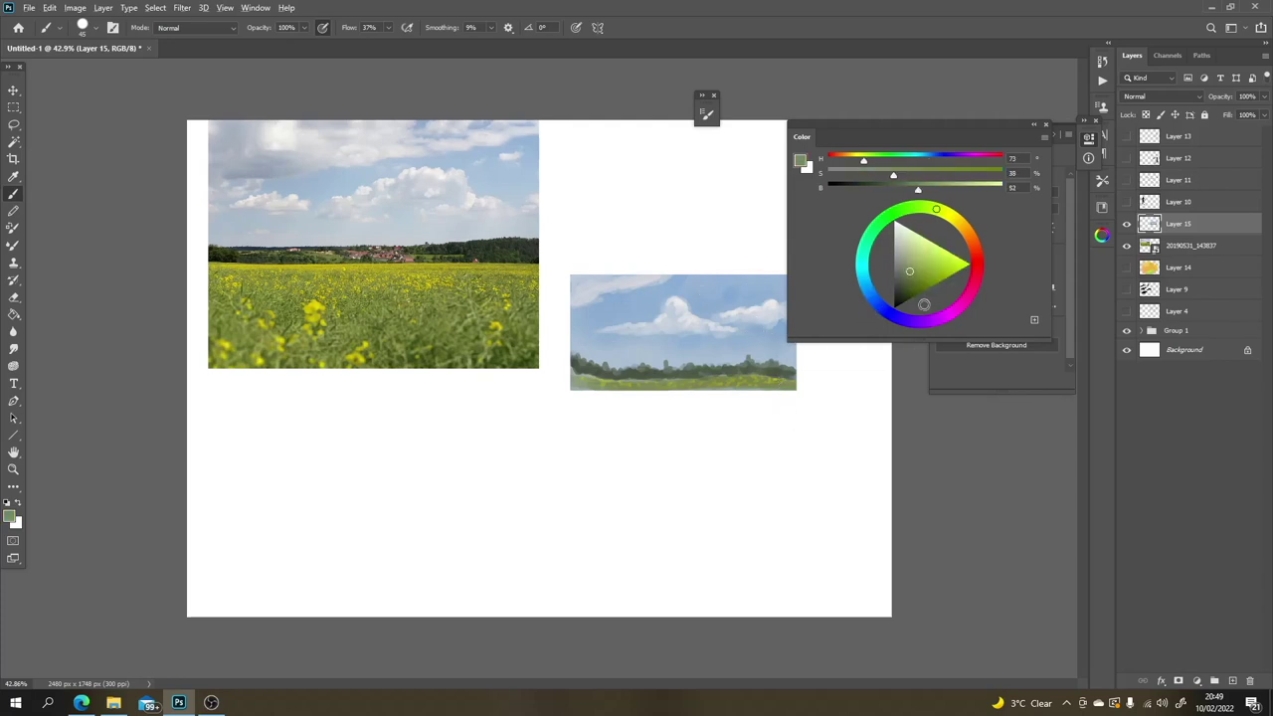
{"action": "left_click", "coordinate": [915, 266]}
{"action": "left_click", "coordinate": [915, 267]}
{"action": "mouse_move", "coordinate": [697, 387]}
{"action": "left_mouse_down"}
{"action": "mouse_move", "coordinate": [587, 383]}
{"action": "mouse_move", "coordinate": [571, 370]}
{"action": "mouse_move", "coordinate": [674, 381]}
{"action": "left_mouse_up"}
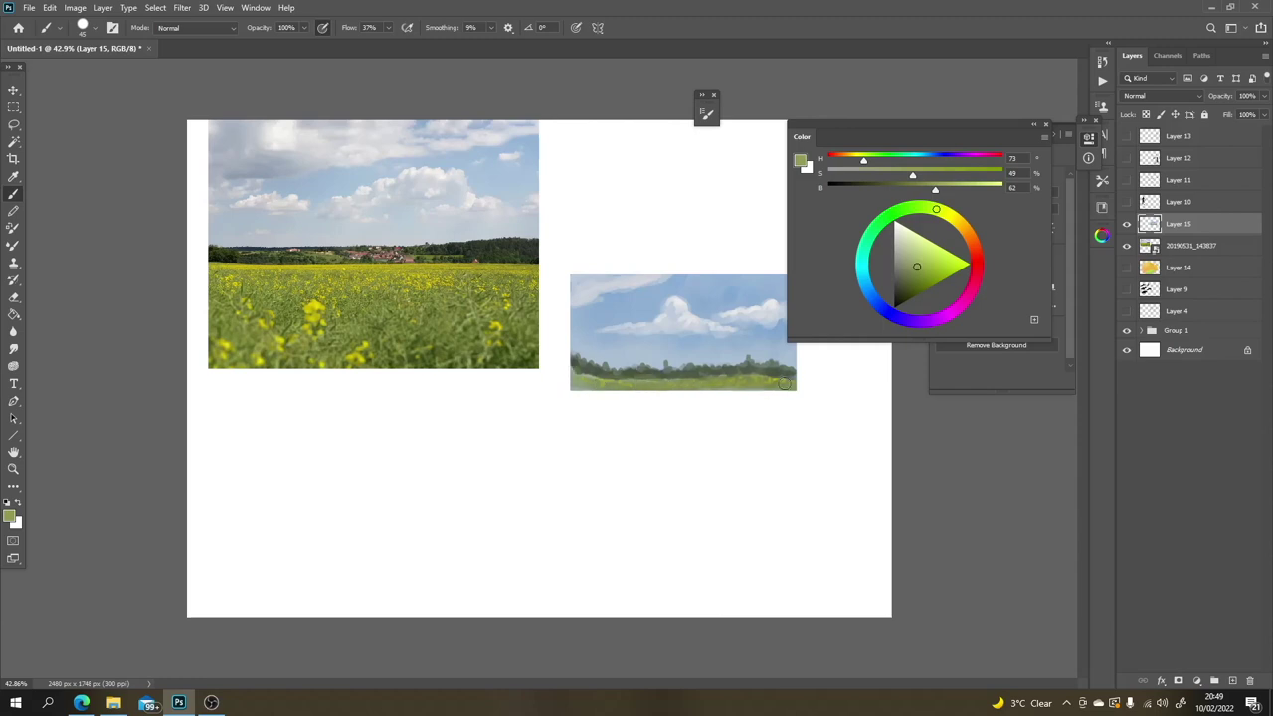
{"action": "left_click", "coordinate": [936, 260]}
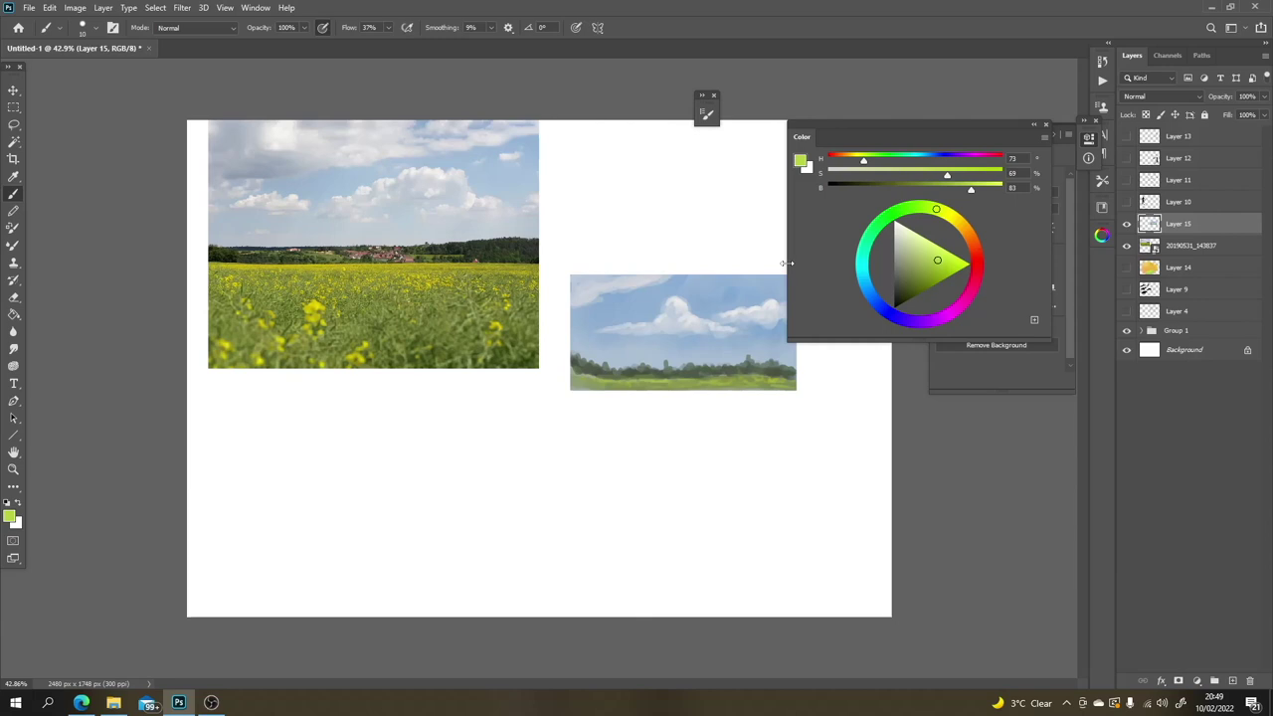
Step: Hide the reference photo and move the finished landscape study to the upper-left area of the canvas
{"action": "left_click", "coordinate": [1126, 245]}
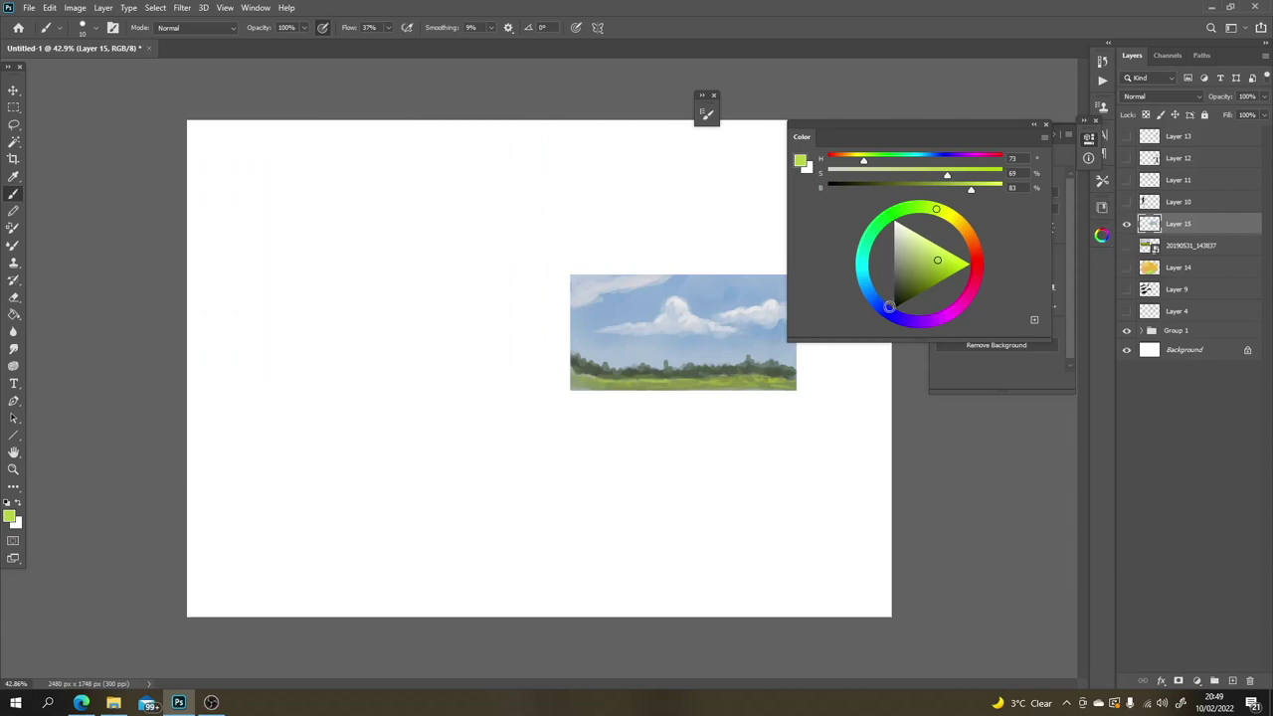
{"action": "key", "text": "v"}
{"action": "mouse_move", "coordinate": [686, 353]}
{"action": "left_mouse_down"}
{"action": "mouse_move", "coordinate": [364, 289]}
{"action": "mouse_move", "coordinate": [337, 230]}
{"action": "left_mouse_up"}
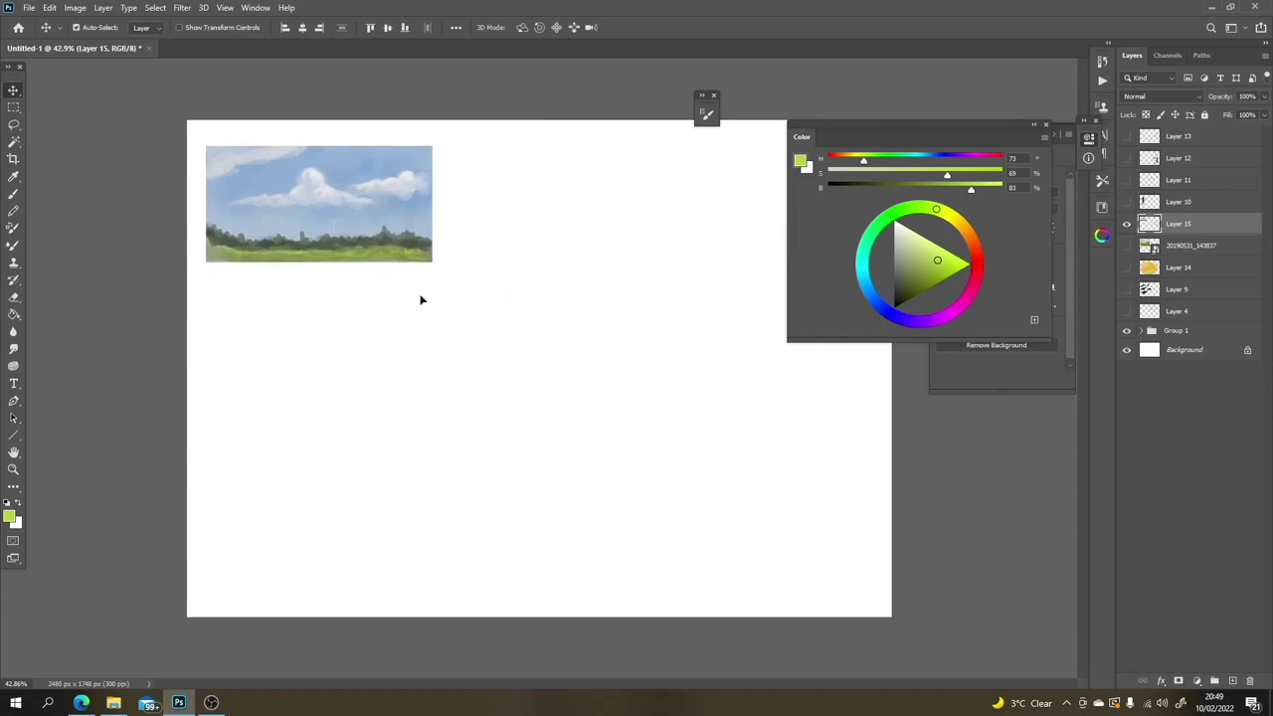
{"action": "left_click", "coordinate": [1127, 245]}
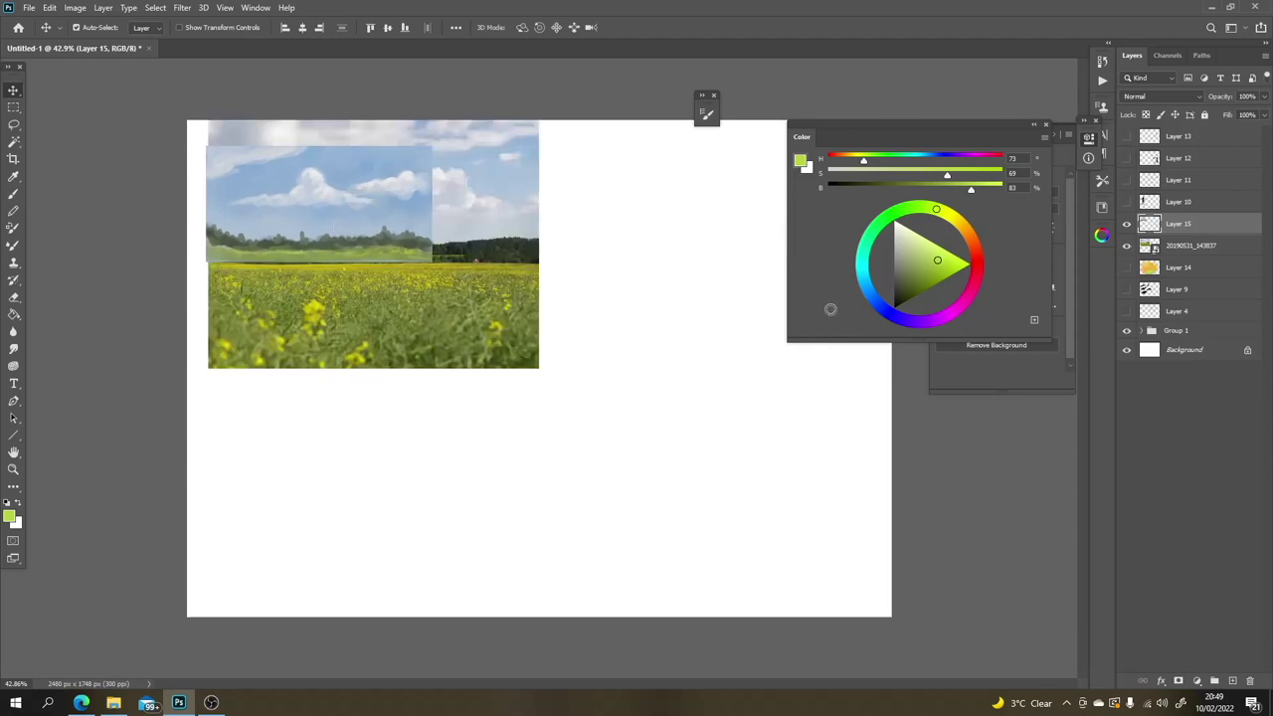
{"action": "left_click", "coordinate": [1126, 247]}
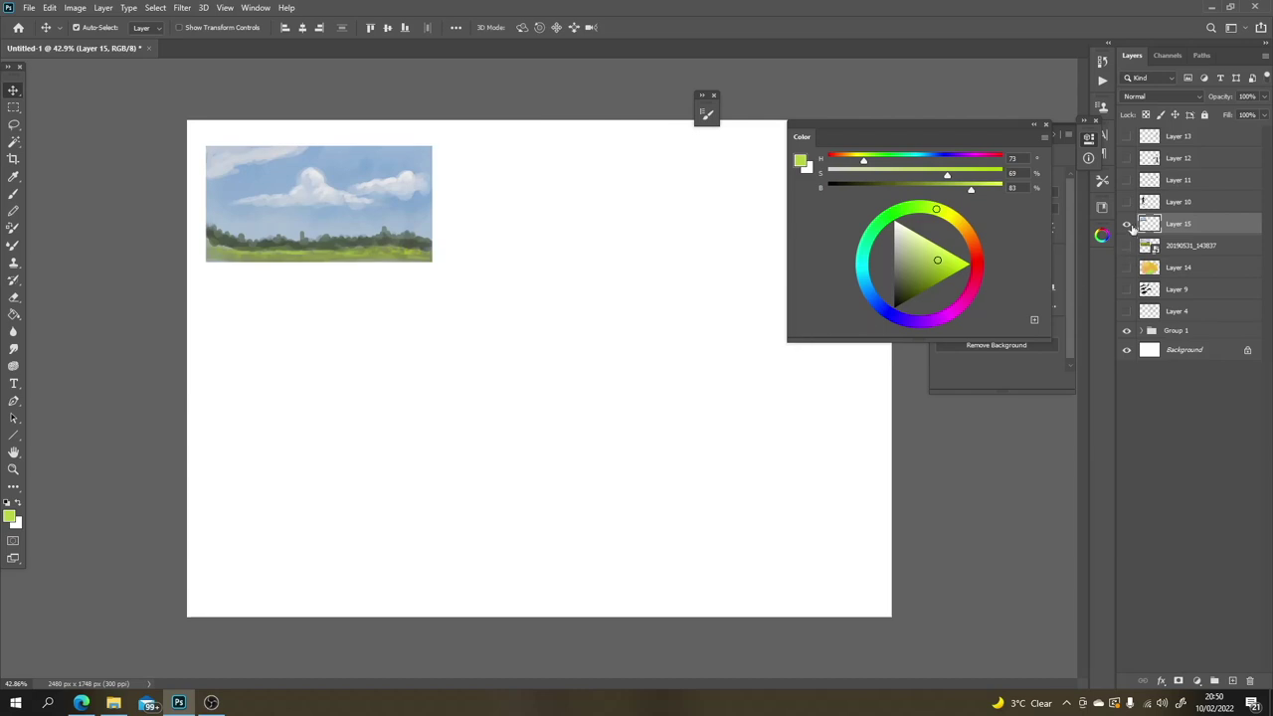
Step: Replace the visible study with a new empty layer beside the shown photo, and select a rectangle on the blank canvas for another study
{"action": "left_click", "coordinate": [1129, 225]}
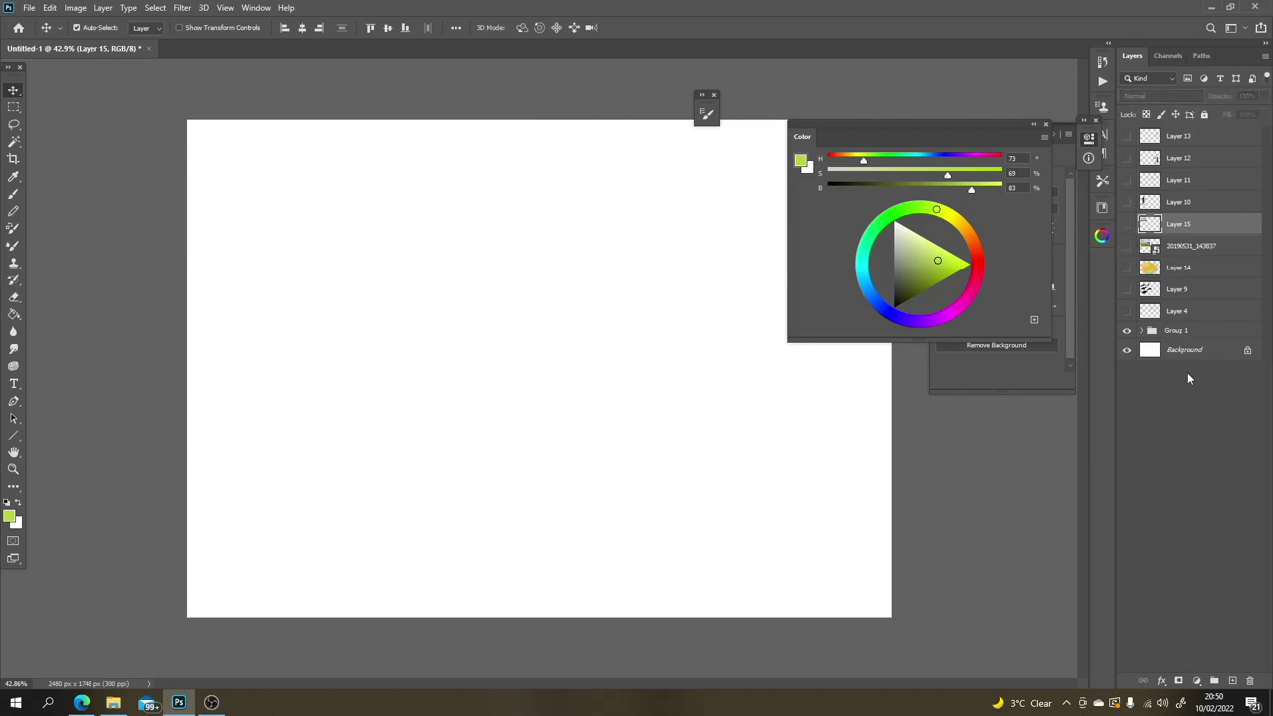
{"action": "left_click", "coordinate": [1231, 681]}
{"action": "left_click", "coordinate": [1126, 266]}
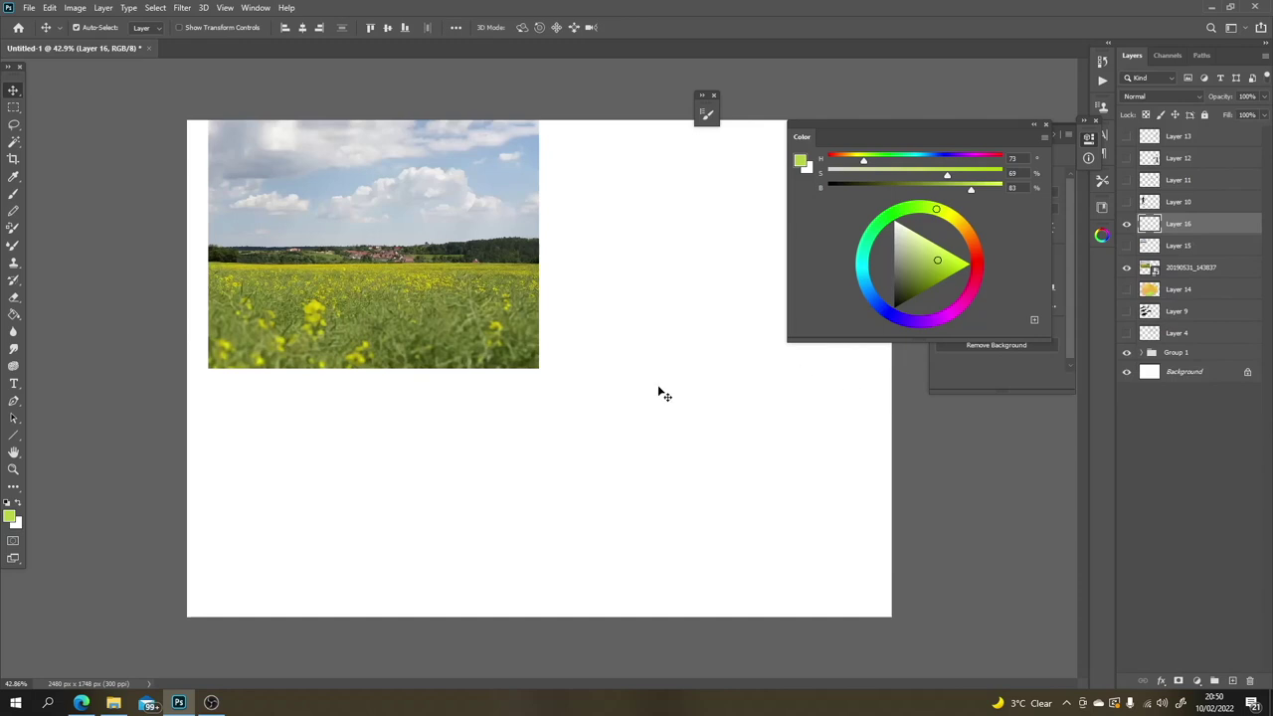
{"action": "key", "text": "m"}
{"action": "left_click_drag", "start_coordinate": [587, 337], "coordinate": [811, 468]}
Step: Cover the selected rectangle with the photo's sky blue of hue 212, saturation 23 and brightness 86, using a size 125 brush
{"action": "key", "text": "b"}
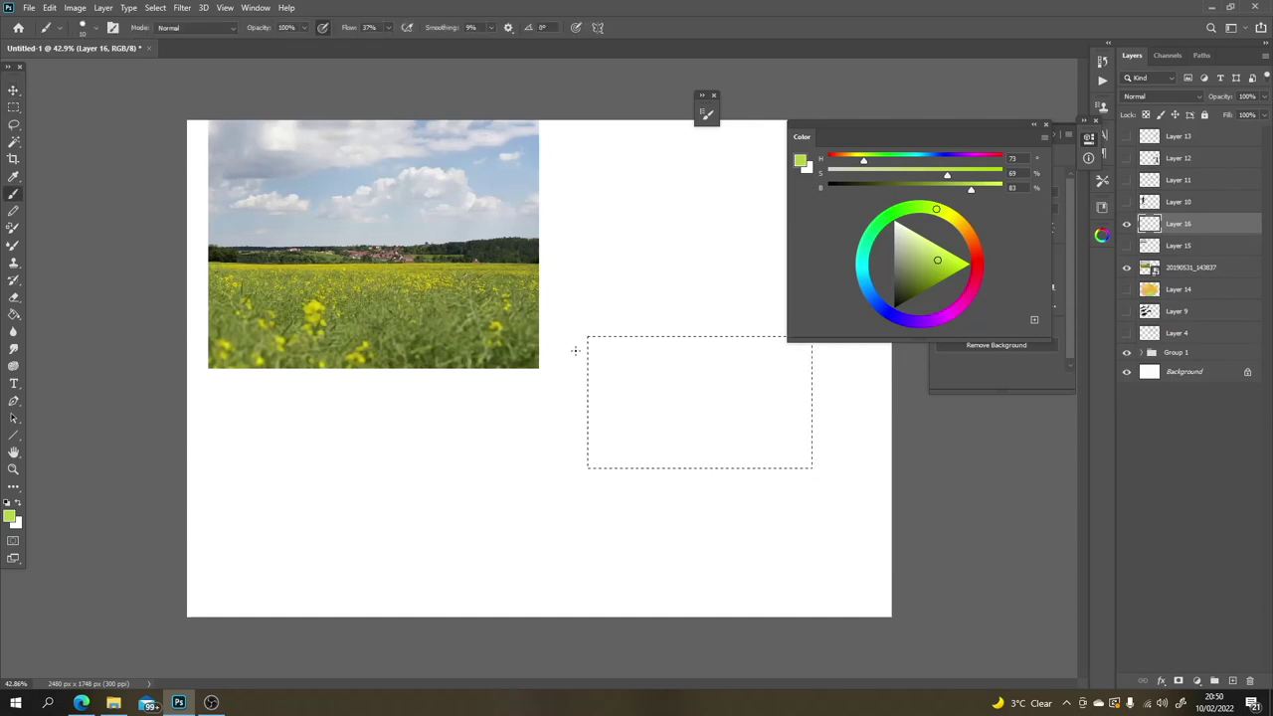
{"action": "left_click", "coordinate": [494, 160], "text": "alt"}
{"action": "key", "text": "bracketright"}
{"action": "key", "text": "bracketright"}
{"action": "key", "text": "bracketright"}
{"action": "key", "text": "bracketright"}
{"action": "key", "text": "bracketright"}
{"action": "key", "text": "bracketright"}
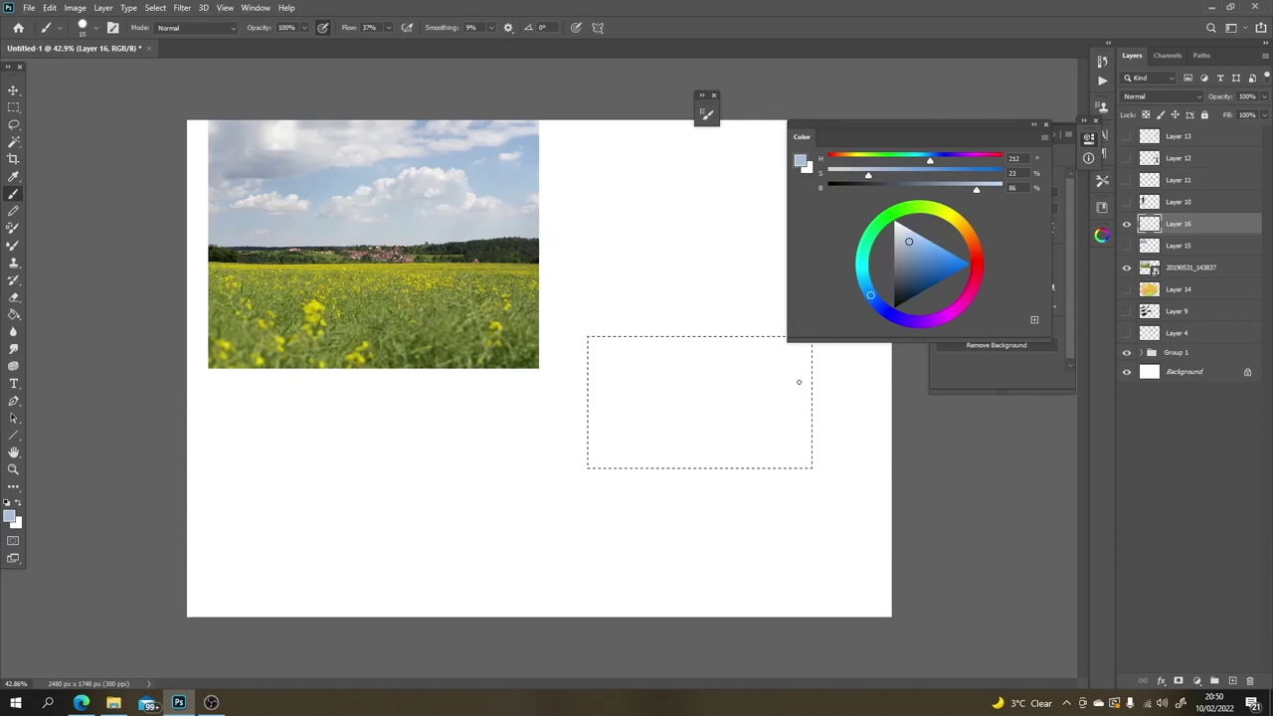
{"action": "left_click_drag", "start_coordinate": [735, 432], "coordinate": [803, 382]}
{"action": "mouse_move", "coordinate": [780, 318]}
{"action": "left_mouse_down"}
{"action": "mouse_move", "coordinate": [714, 318]}
{"action": "mouse_move", "coordinate": [647, 296]}
{"action": "mouse_move", "coordinate": [800, 388]}
{"action": "mouse_move", "coordinate": [870, 392]}
{"action": "mouse_move", "coordinate": [862, 383]}
{"action": "mouse_move", "coordinate": [730, 460]}
{"action": "left_mouse_up"}
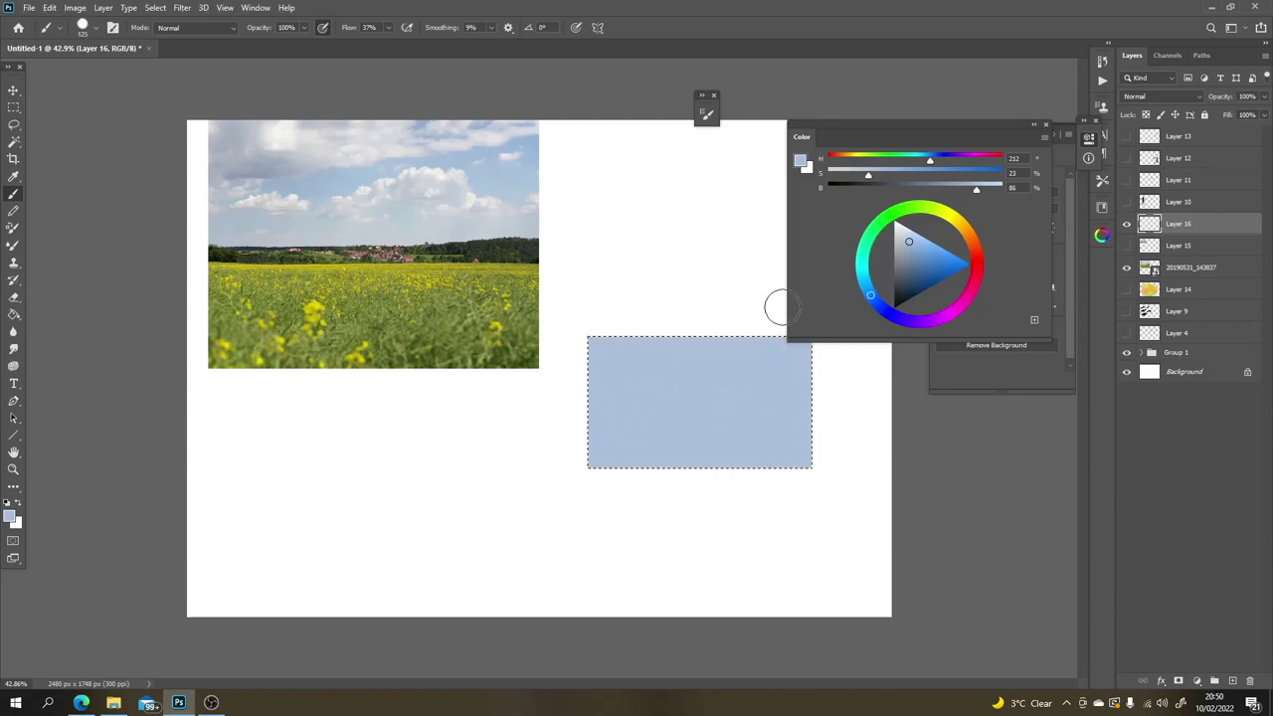
Step: Blend paler and deeper tones sampled from the photo's sky into the blue rectangle, keeping the middle lightest
{"action": "left_click", "coordinate": [534, 138], "text": "alt"}
{"action": "mouse_move", "coordinate": [684, 397]}
{"action": "left_mouse_down"}
{"action": "mouse_move", "coordinate": [765, 400]}
{"action": "mouse_move", "coordinate": [754, 423]}
{"action": "mouse_move", "coordinate": [671, 375]}
{"action": "mouse_move", "coordinate": [575, 386]}
{"action": "mouse_move", "coordinate": [629, 392]}
{"action": "mouse_move", "coordinate": [600, 407]}
{"action": "mouse_move", "coordinate": [616, 413]}
{"action": "mouse_move", "coordinate": [674, 420]}
{"action": "mouse_move", "coordinate": [766, 394]}
{"action": "mouse_move", "coordinate": [797, 415]}
{"action": "mouse_move", "coordinate": [772, 439]}
{"action": "mouse_move", "coordinate": [674, 448]}
{"action": "mouse_move", "coordinate": [691, 399]}
{"action": "mouse_move", "coordinate": [599, 440]}
{"action": "left_mouse_up"}
{"action": "left_click", "coordinate": [484, 225], "text": "alt"}
Step: Deepen the upper sky with stronger blues of hue 212, saturation 55, brightness 89 and hue 211, saturation 65, brightness 85
{"action": "left_click", "coordinate": [526, 136], "text": "alt"}
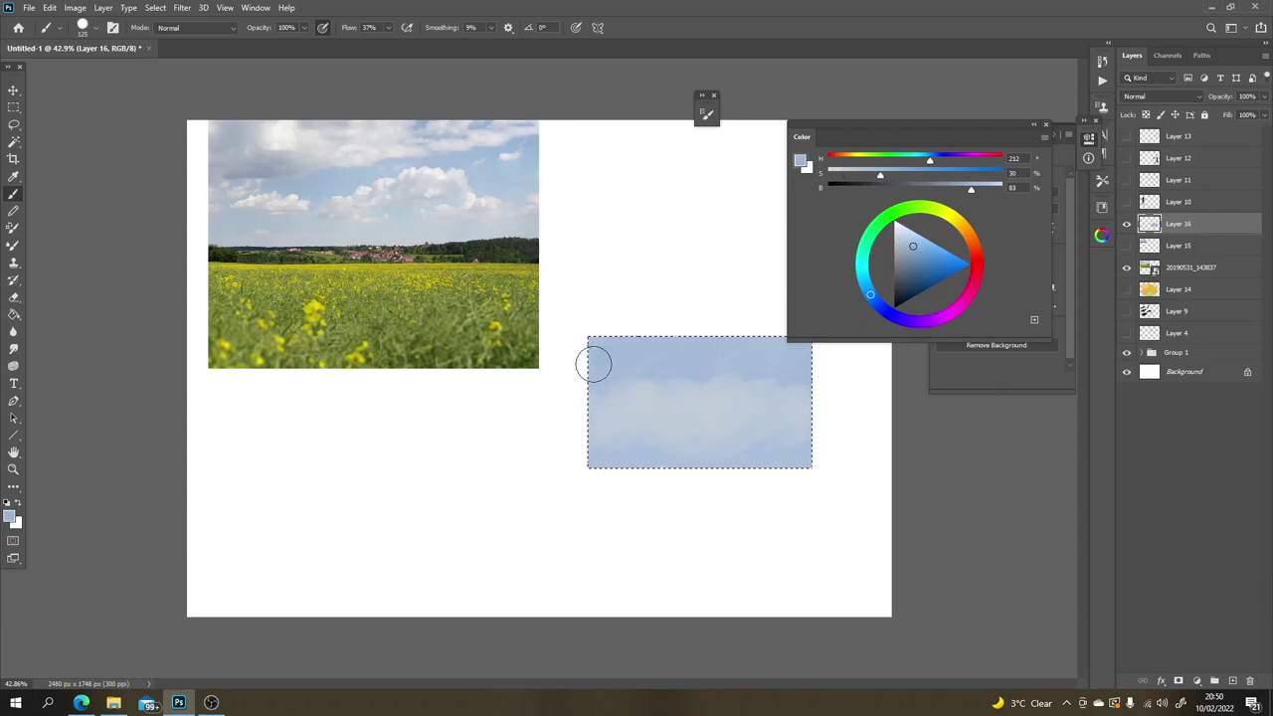
{"action": "left_click", "coordinate": [928, 254]}
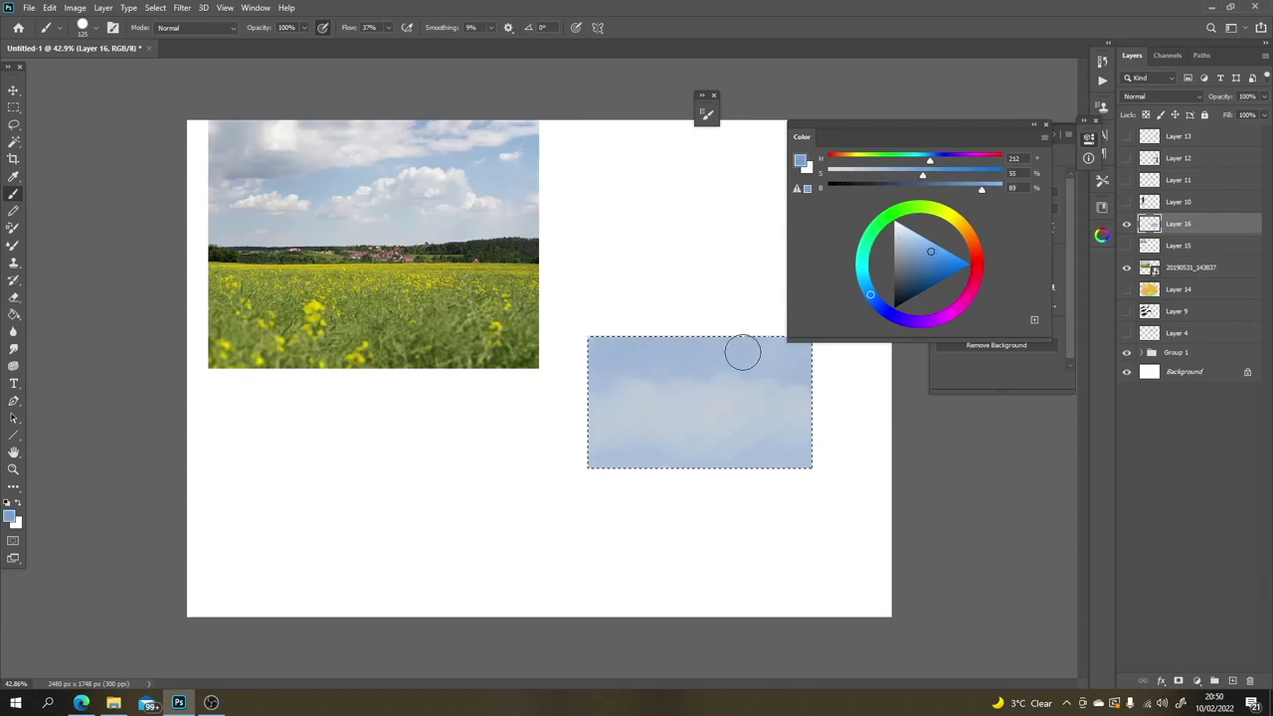
{"action": "mouse_move", "coordinate": [741, 352]}
{"action": "left_mouse_down"}
{"action": "mouse_move", "coordinate": [673, 338]}
{"action": "mouse_move", "coordinate": [746, 346]}
{"action": "mouse_move", "coordinate": [698, 337]}
{"action": "mouse_move", "coordinate": [703, 310]}
{"action": "mouse_move", "coordinate": [683, 323]}
{"action": "mouse_move", "coordinate": [757, 362]}
{"action": "mouse_move", "coordinate": [807, 363]}
{"action": "mouse_move", "coordinate": [773, 440]}
{"action": "mouse_move", "coordinate": [645, 399]}
{"action": "mouse_move", "coordinate": [597, 440]}
{"action": "mouse_move", "coordinate": [631, 390]}
{"action": "mouse_move", "coordinate": [588, 409]}
{"action": "mouse_move", "coordinate": [694, 389]}
{"action": "mouse_move", "coordinate": [726, 428]}
{"action": "mouse_move", "coordinate": [796, 378]}
{"action": "left_mouse_up"}
{"action": "left_click", "coordinate": [664, 393], "text": "alt"}
{"action": "left_click", "coordinate": [935, 258]}
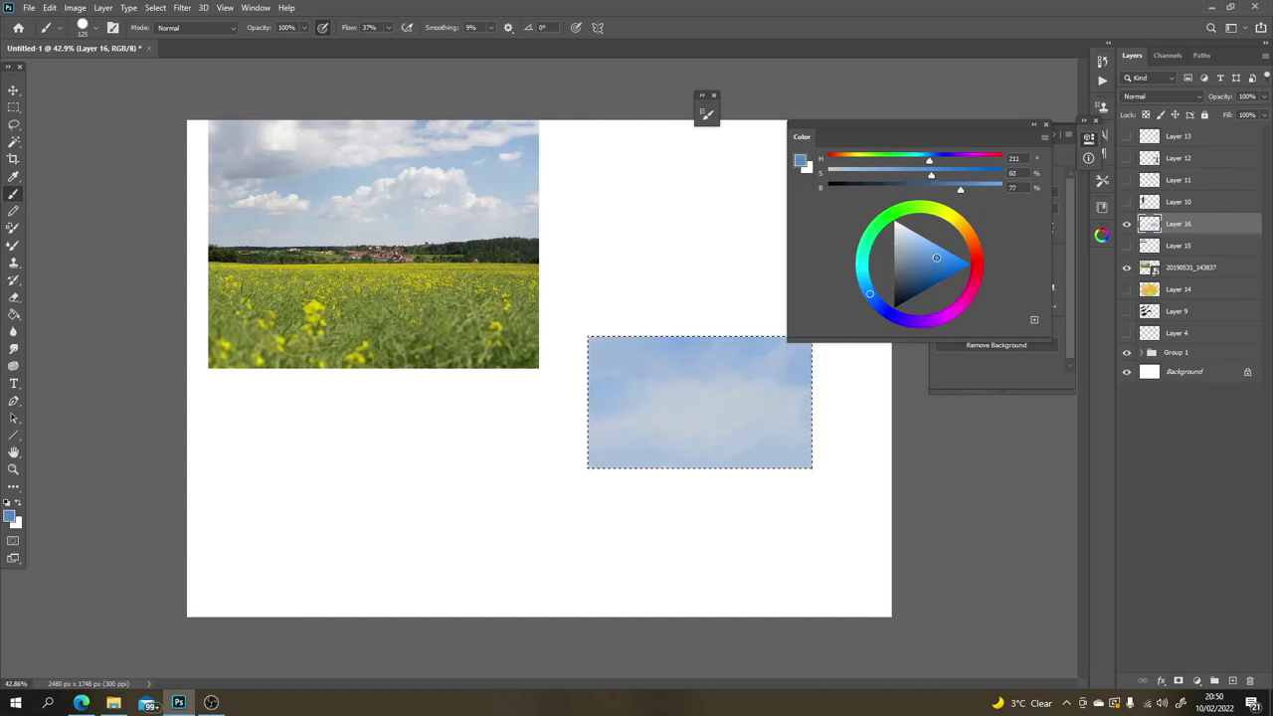
{"action": "mouse_move", "coordinate": [673, 368]}
{"action": "left_mouse_down"}
{"action": "mouse_move", "coordinate": [648, 393]}
{"action": "mouse_move", "coordinate": [643, 438]}
{"action": "mouse_move", "coordinate": [703, 384]}
{"action": "mouse_move", "coordinate": [786, 361]}
{"action": "left_mouse_up"}
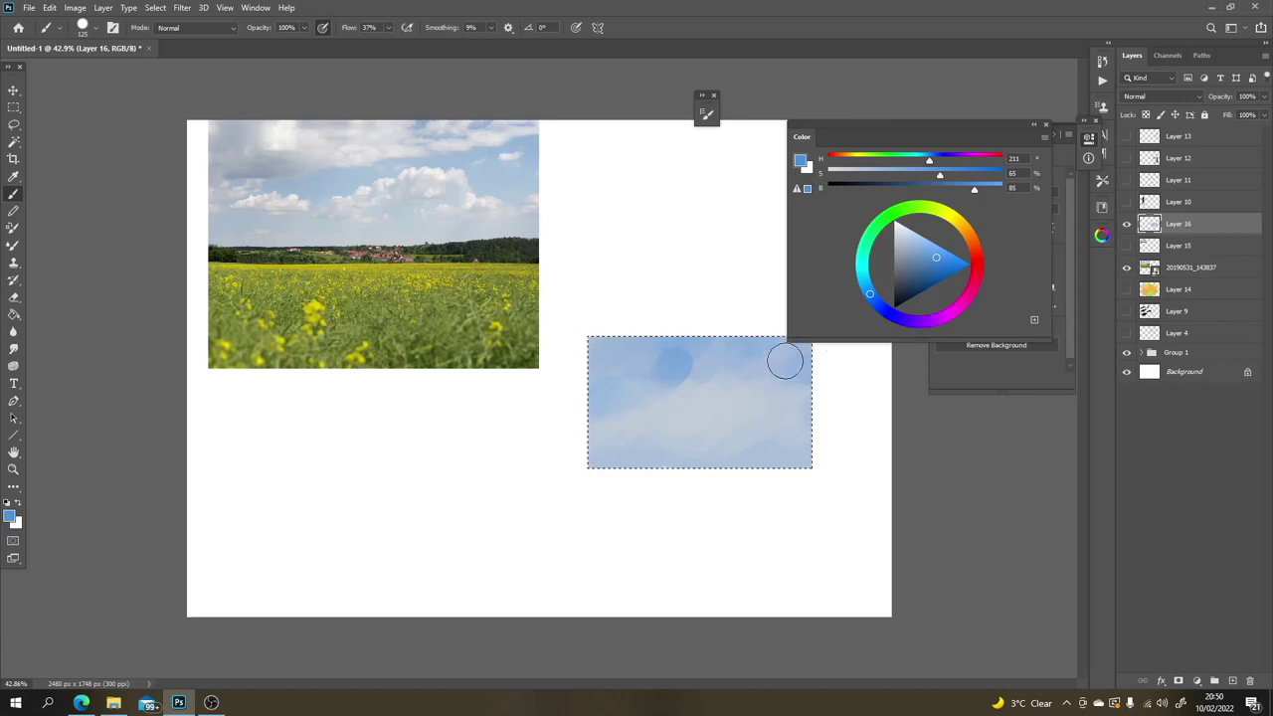
Step: Clear the selection, move the colour picker off the study, and soften the dark blue spot with pale blue sampled from the sky
{"action": "key", "text": "ctrl+d"}
{"action": "left_click_drag", "start_coordinate": [1006, 128], "coordinate": [1039, 96]}
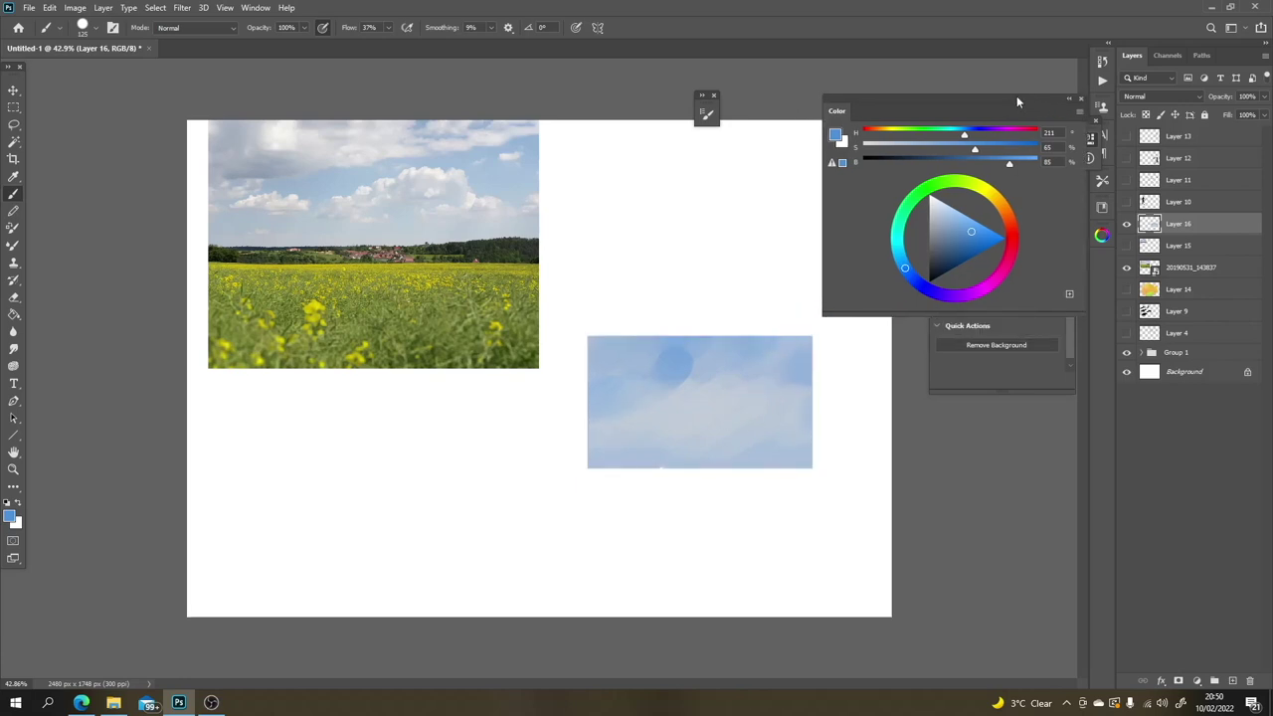
{"action": "left_click", "coordinate": [696, 383], "text": "alt"}
{"action": "mouse_move", "coordinate": [642, 386]}
{"action": "left_mouse_down"}
{"action": "mouse_move", "coordinate": [797, 372]}
{"action": "mouse_move", "coordinate": [679, 379]}
{"action": "mouse_move", "coordinate": [675, 363]}
{"action": "mouse_move", "coordinate": [655, 375]}
{"action": "mouse_move", "coordinate": [700, 371]}
{"action": "left_mouse_up"}
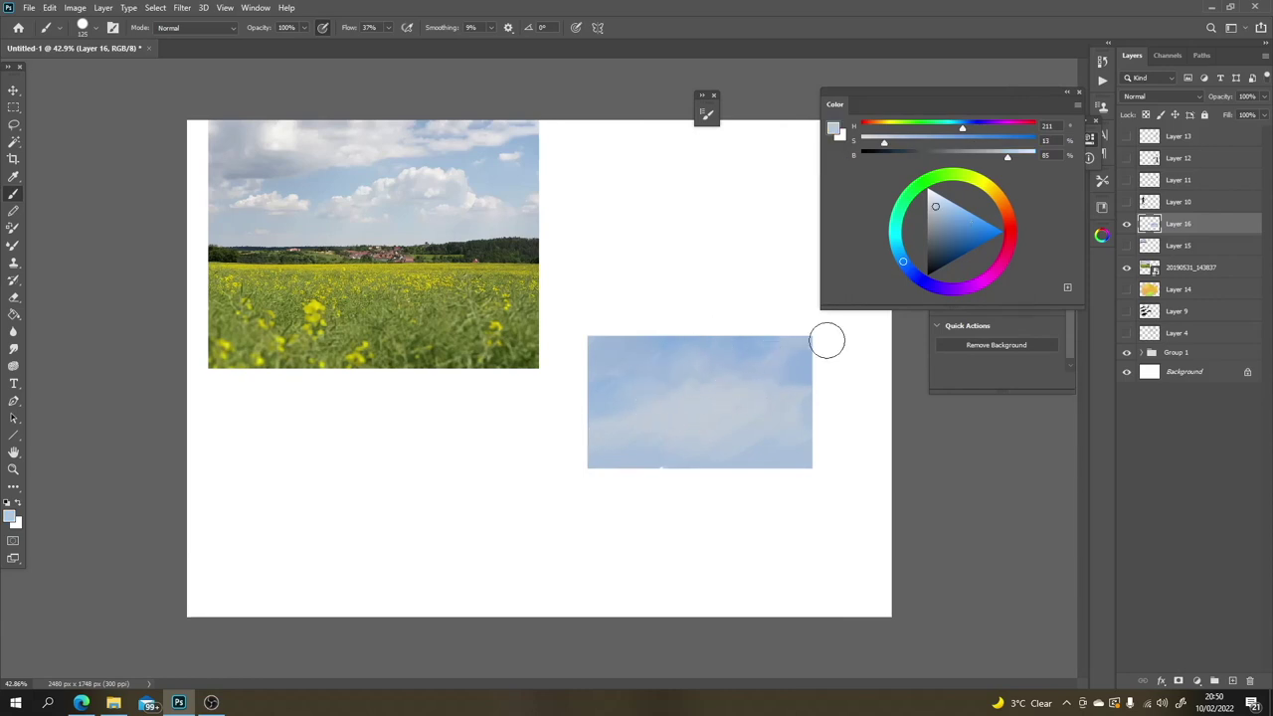
Step: Paint diagonal wispy clouds across the upper sky with the photo's cloud white of brightness 92, using a size 25 brush
{"action": "left_click", "coordinate": [440, 176], "text": "alt"}
{"action": "key", "text": "bracketleft"}
{"action": "key", "text": "bracketleft"}
{"action": "key", "text": "bracketleft"}
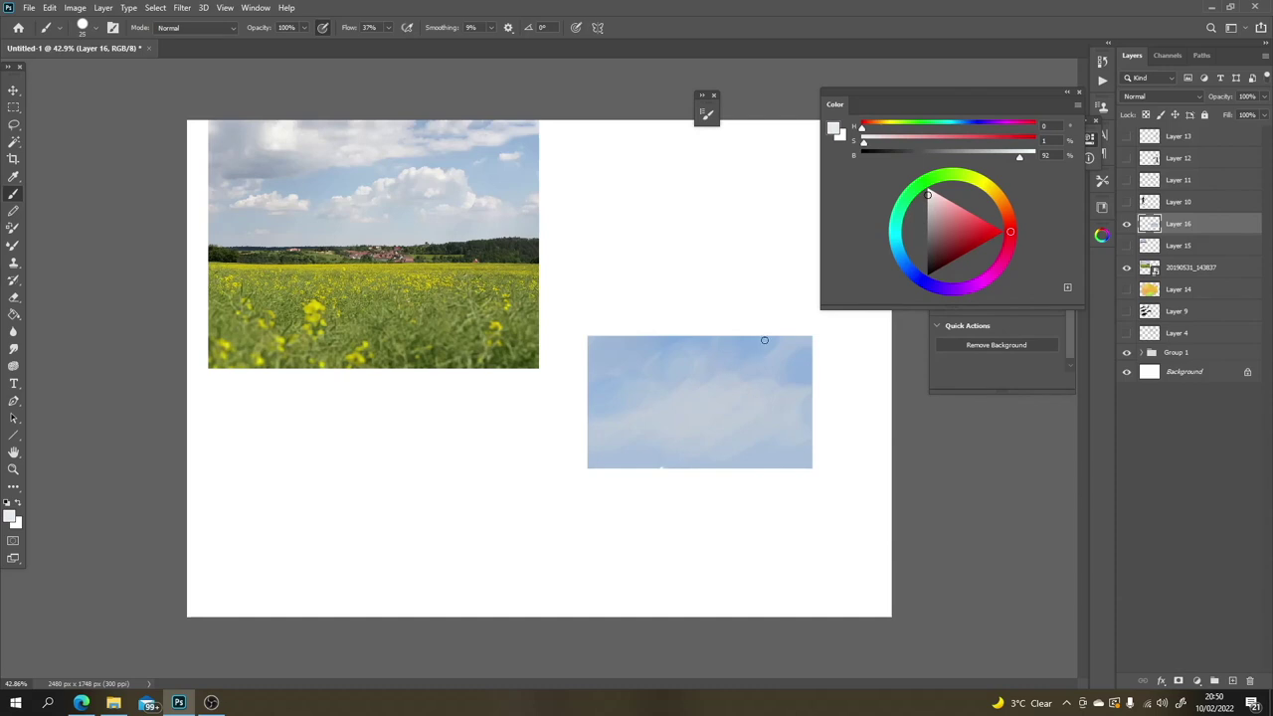
{"action": "left_click_drag", "start_coordinate": [763, 340], "coordinate": [758, 349]}
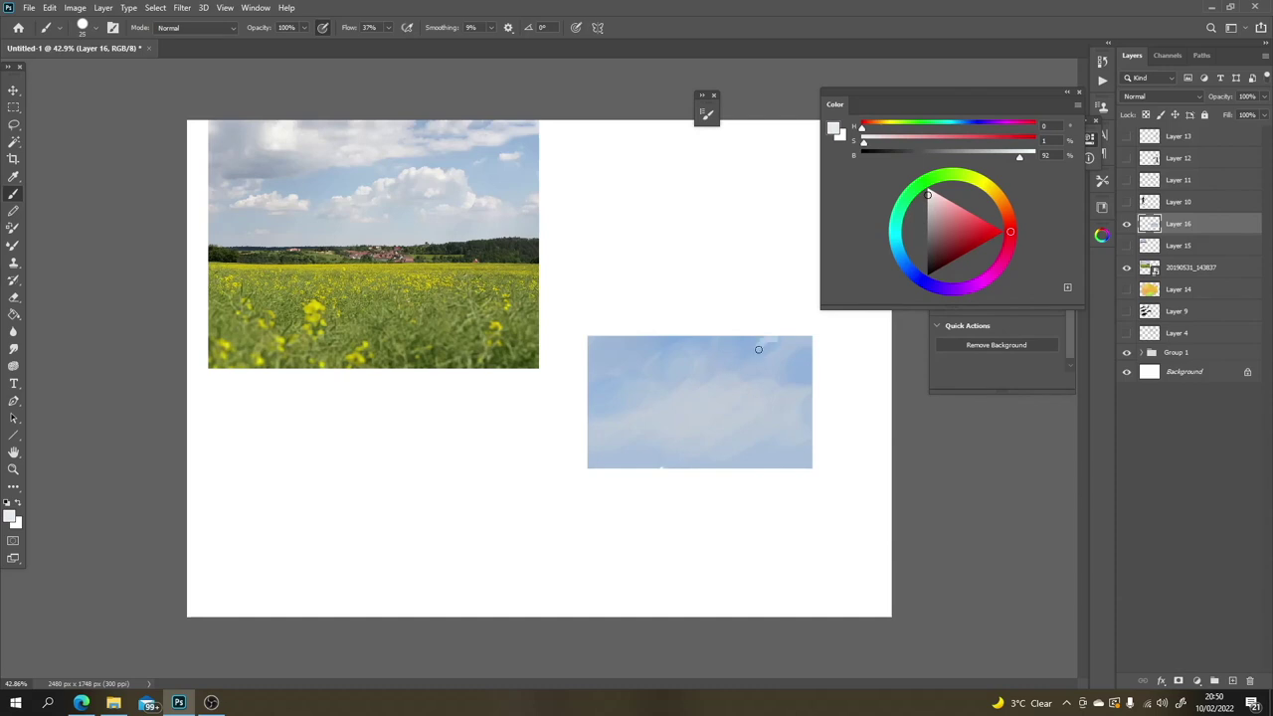
{"action": "mouse_move", "coordinate": [724, 389]}
{"action": "left_mouse_down"}
{"action": "mouse_move", "coordinate": [812, 345]}
{"action": "mouse_move", "coordinate": [760, 370]}
{"action": "mouse_move", "coordinate": [801, 340]}
{"action": "mouse_move", "coordinate": [766, 351]}
{"action": "mouse_move", "coordinate": [696, 399]}
{"action": "mouse_move", "coordinate": [703, 349]}
{"action": "mouse_move", "coordinate": [660, 382]}
{"action": "left_mouse_up"}
{"action": "right_click", "coordinate": [696, 399]}
{"action": "key", "text": "Escape"}
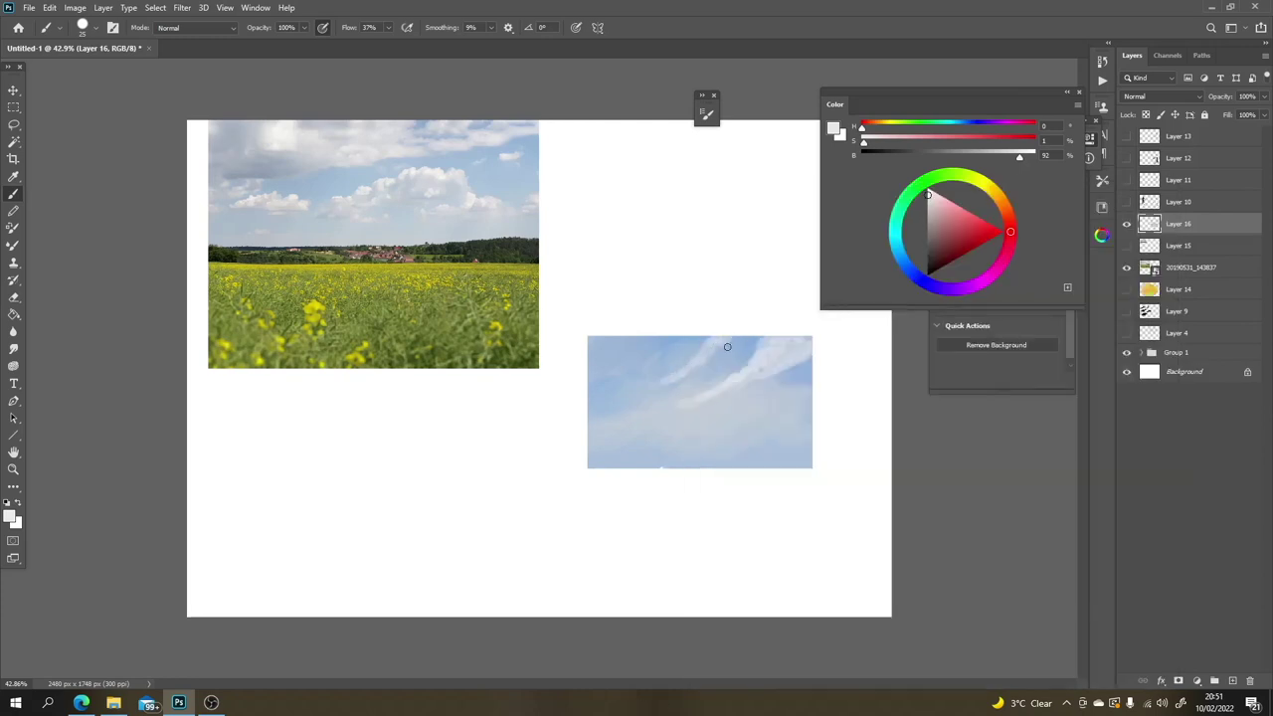
Step: Paint a foreground hill in sampled green of hue 75, saturation 50, brightness 49, and a hill behind it in blended grey-green of hue 159
{"action": "left_click", "coordinate": [524, 344], "text": "alt"}
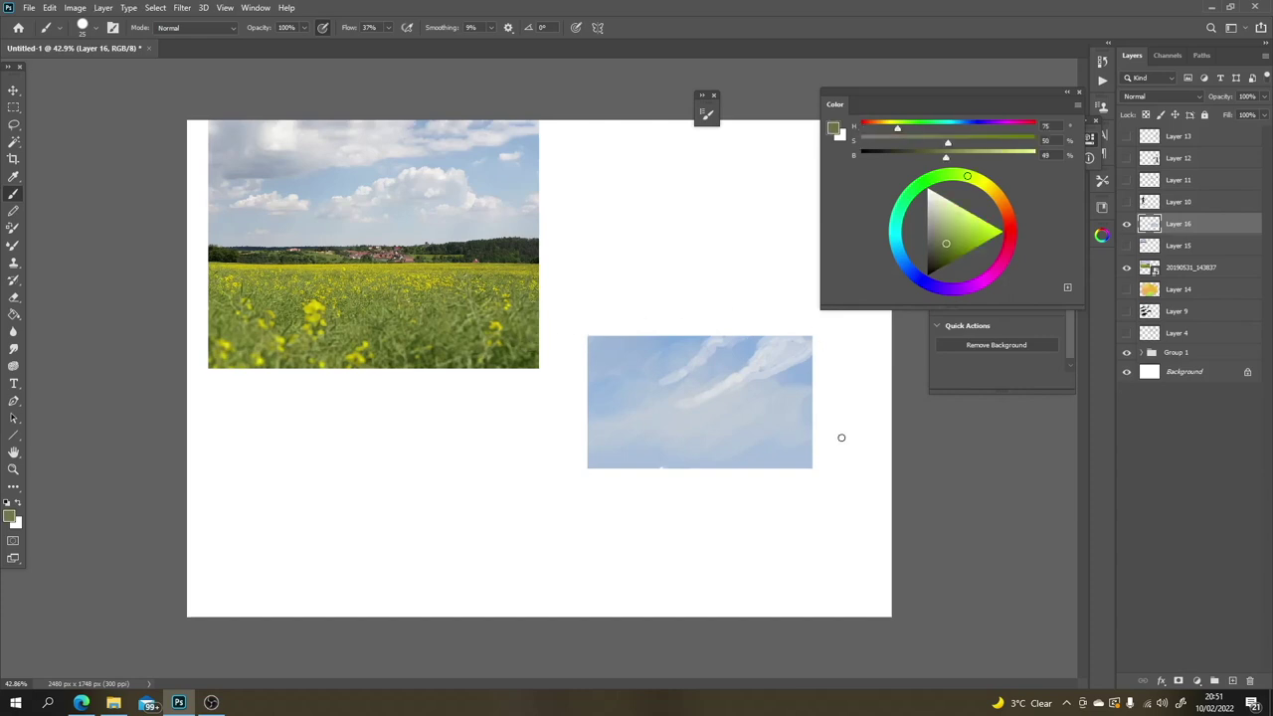
{"action": "mouse_move", "coordinate": [813, 450]}
{"action": "left_mouse_down"}
{"action": "mouse_move", "coordinate": [727, 460]}
{"action": "mouse_move", "coordinate": [844, 445]}
{"action": "mouse_move", "coordinate": [716, 469]}
{"action": "mouse_move", "coordinate": [831, 459]}
{"action": "mouse_move", "coordinate": [695, 473]}
{"action": "mouse_move", "coordinate": [780, 459]}
{"action": "mouse_move", "coordinate": [593, 477]}
{"action": "mouse_move", "coordinate": [691, 463]}
{"action": "mouse_move", "coordinate": [581, 466]}
{"action": "mouse_move", "coordinate": [767, 458]}
{"action": "mouse_move", "coordinate": [633, 432]}
{"action": "mouse_move", "coordinate": [587, 459]}
{"action": "mouse_move", "coordinate": [662, 460]}
{"action": "mouse_move", "coordinate": [583, 456]}
{"action": "mouse_move", "coordinate": [693, 464]}
{"action": "mouse_move", "coordinate": [631, 458]}
{"action": "left_mouse_up"}
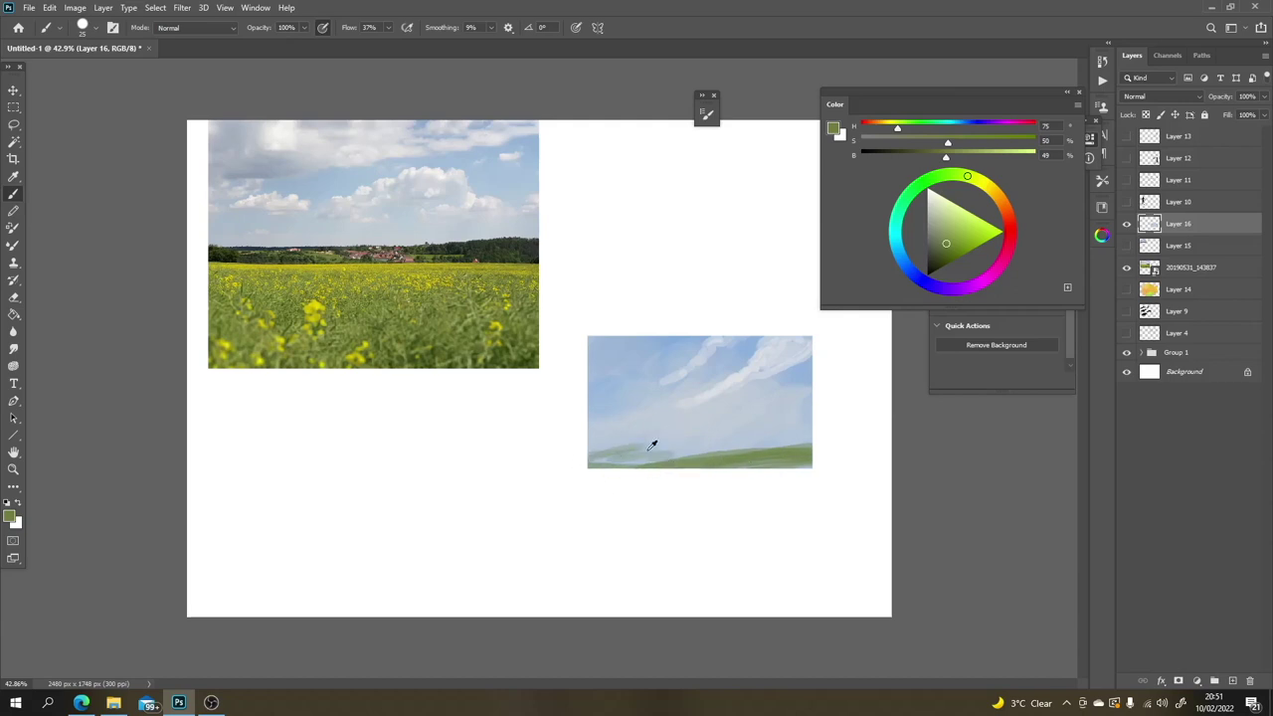
{"action": "left_click", "coordinate": [631, 464], "text": "alt"}
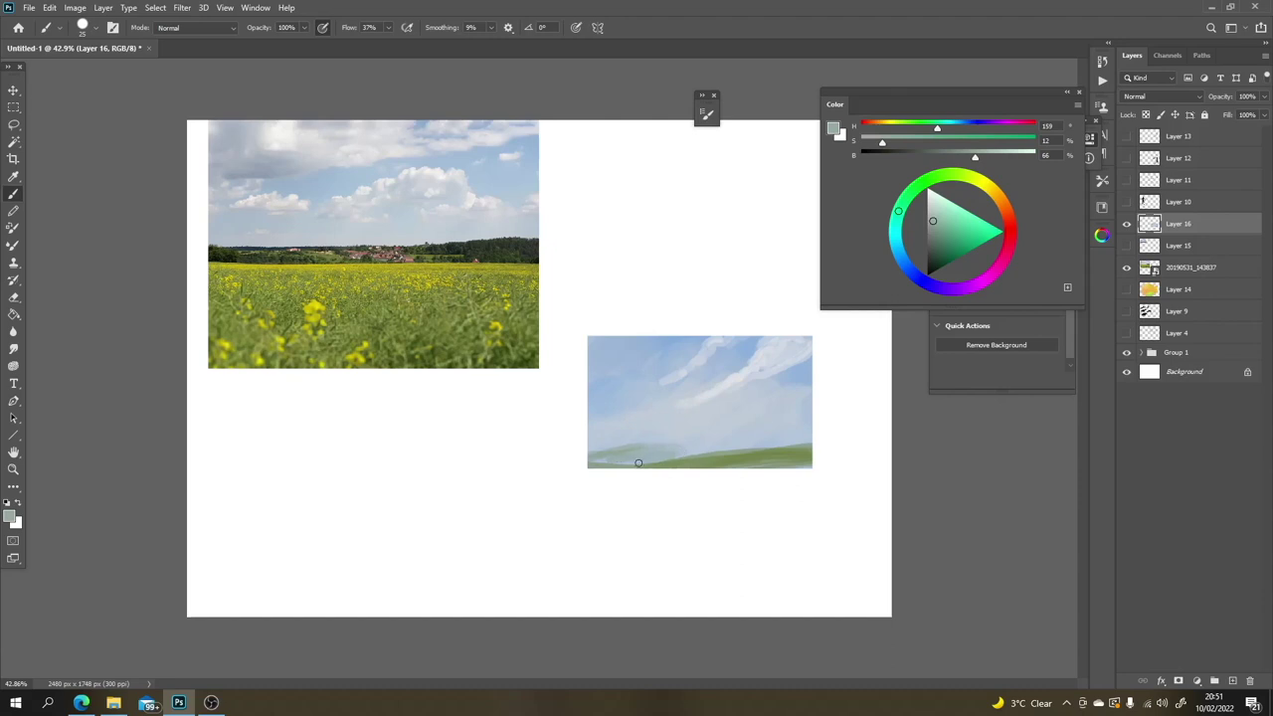
{"action": "left_click_drag", "start_coordinate": [720, 431], "coordinate": [682, 452]}
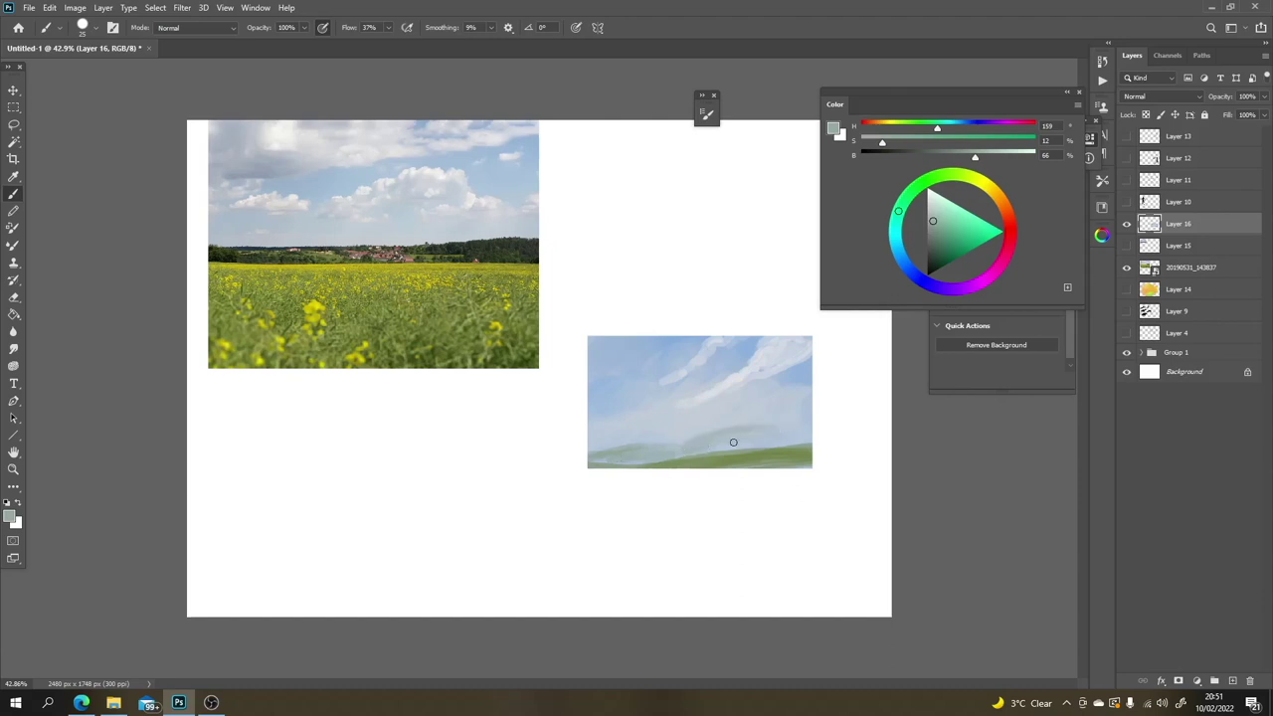
Step: Build up layered hazy hills along the horizon on both sides with greens and blue-greys sampled from the painting
{"action": "left_click", "coordinate": [672, 464], "text": "alt"}
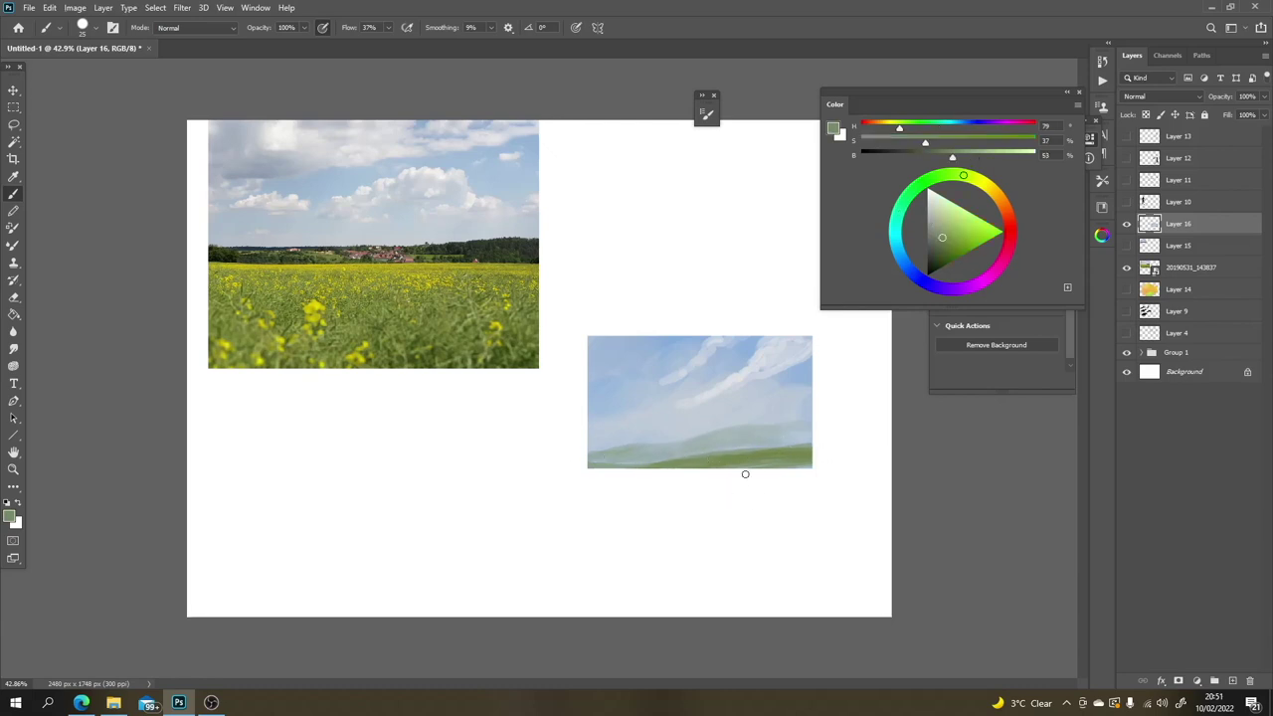
{"action": "left_click_drag", "start_coordinate": [744, 432], "coordinate": [809, 420]}
{"action": "left_click", "coordinate": [774, 425], "text": "alt"}
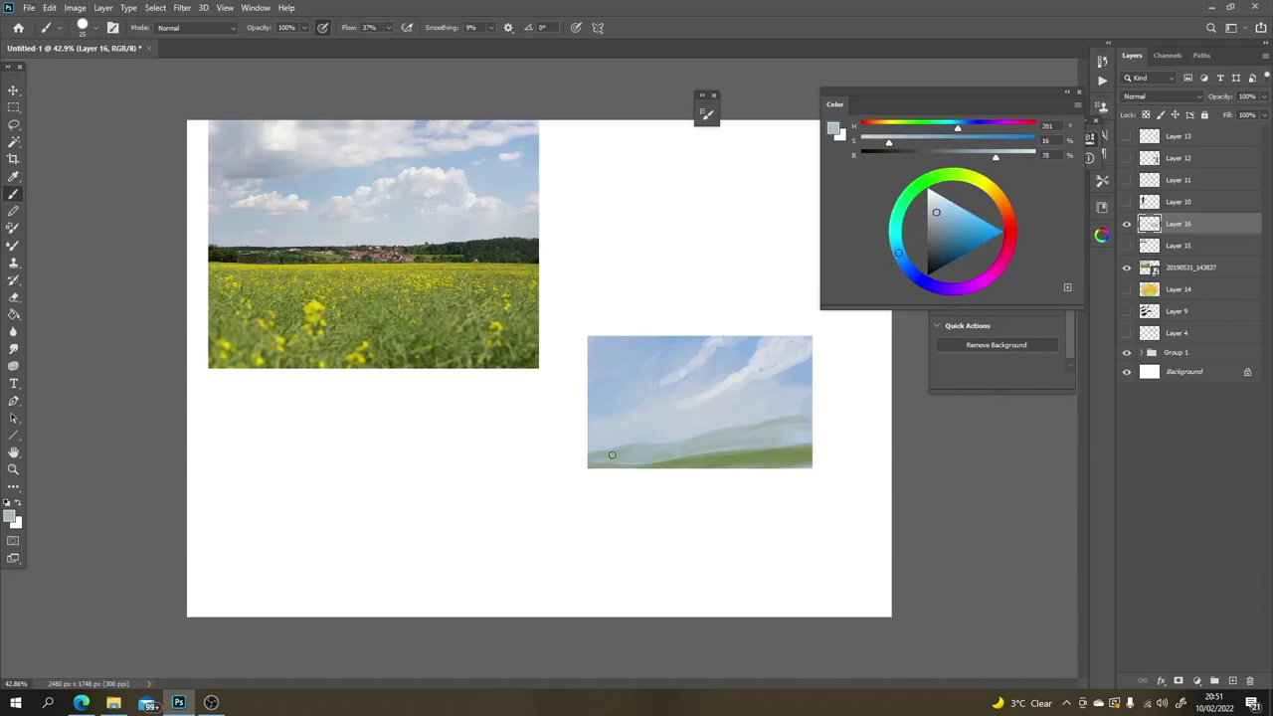
{"action": "left_click", "coordinate": [743, 449], "text": "alt"}
{"action": "left_click_drag", "start_coordinate": [637, 438], "coordinate": [599, 434]}
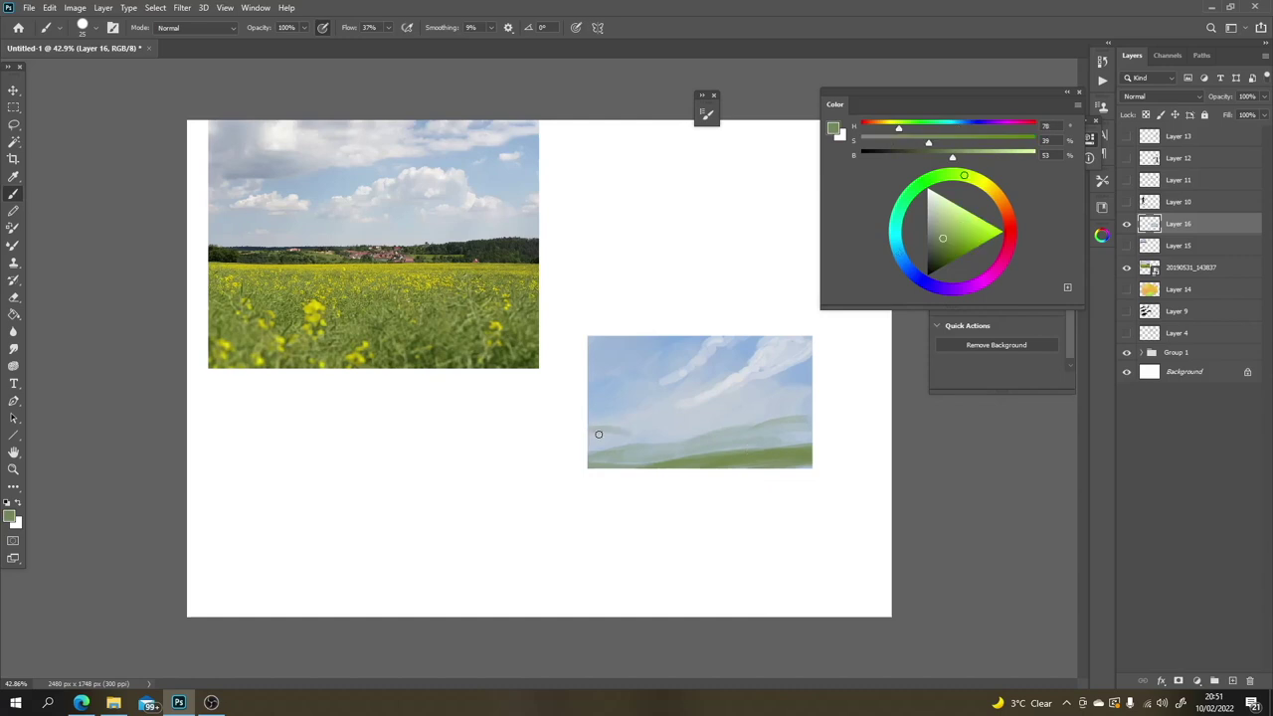
{"action": "left_click", "coordinate": [611, 429], "text": "alt"}
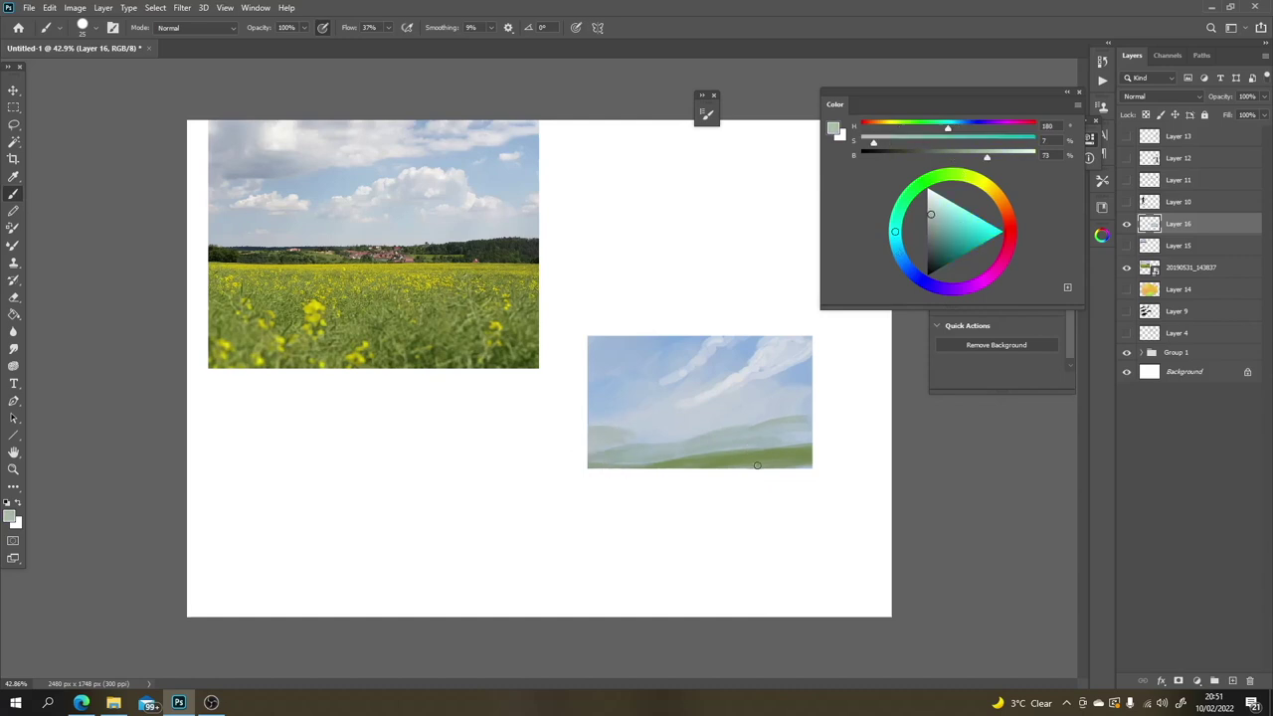
Step: Dot the foreground hill with sampled yellow flowers using a size 9 brush, and strengthen the clouds with their sampled near-white
{"action": "left_click", "coordinate": [503, 326], "text": "alt"}
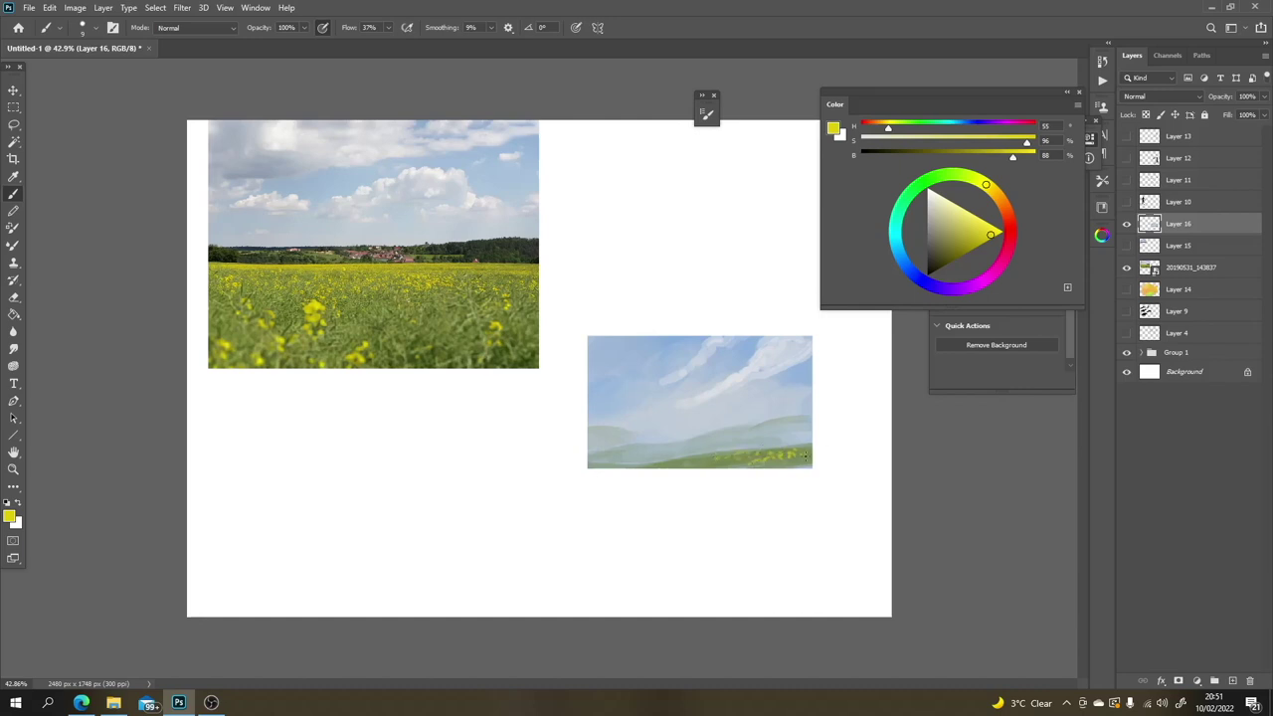
{"action": "left_click", "coordinate": [748, 364], "text": "alt"}
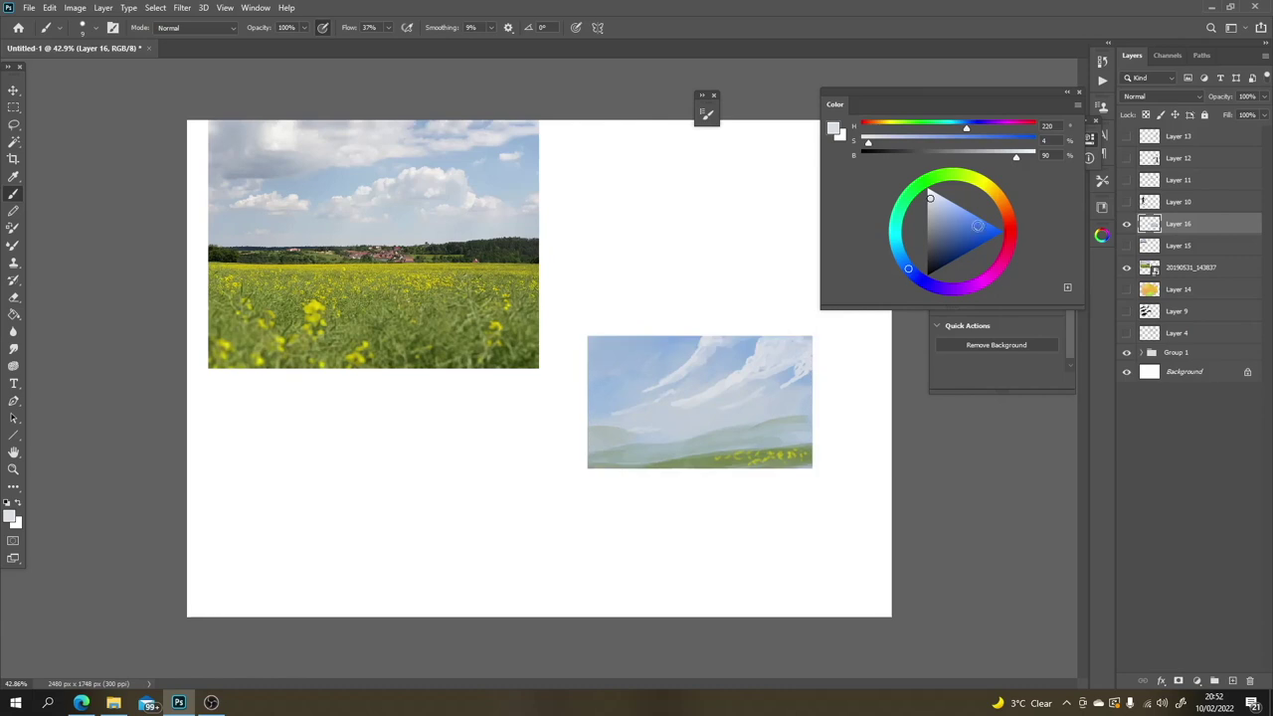
Step: Glaze the study with blue of hue 220, saturation 71 and brightness 82, using a size 600 brush at 10% opacity
{"action": "left_click", "coordinate": [970, 229]}
{"action": "left_click_drag", "start_coordinate": [970, 229], "coordinate": [971, 228]}
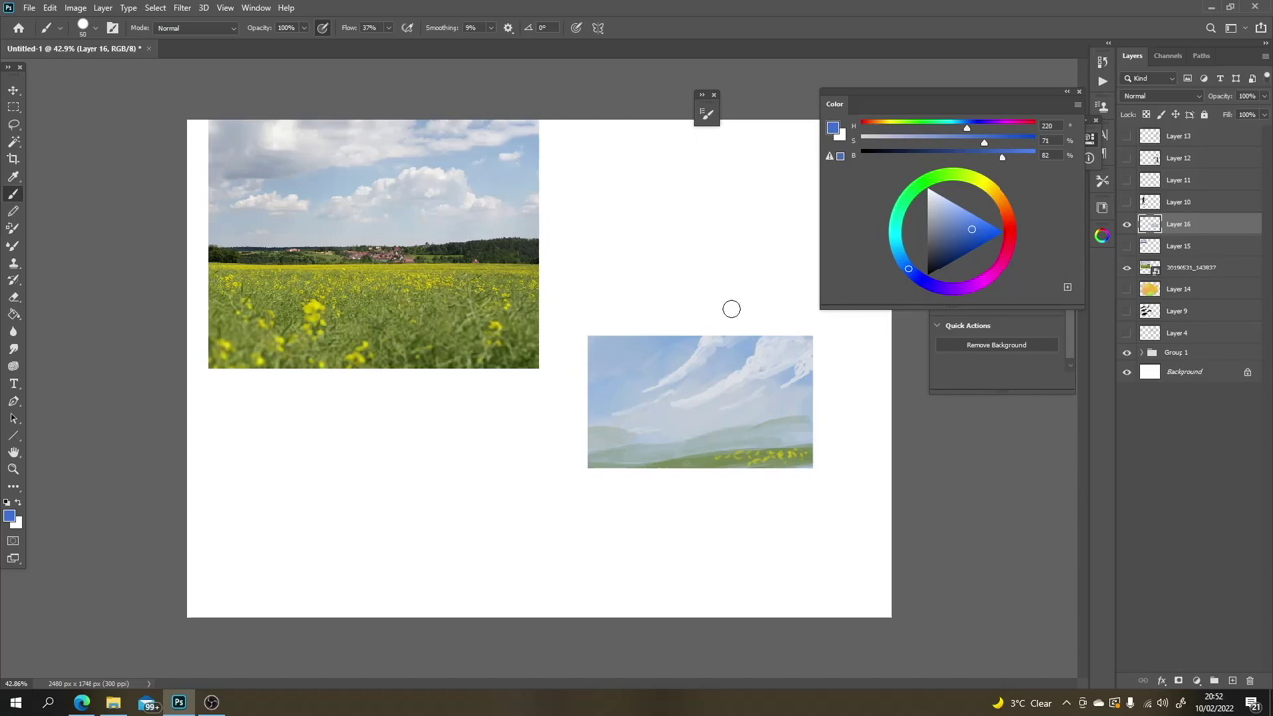
{"action": "key", "text": "bracketright"}
{"action": "key", "text": "bracketright"}
{"action": "key", "text": "bracketright"}
{"action": "key", "text": "bracketright"}
{"action": "key", "text": "bracketright"}
{"action": "key", "text": "bracketright"}
{"action": "key", "text": "bracketright"}
{"action": "key", "text": "bracketright"}
{"action": "key", "text": "bracketright"}
{"action": "key", "text": "bracketright"}
{"action": "key", "text": "bracketright"}
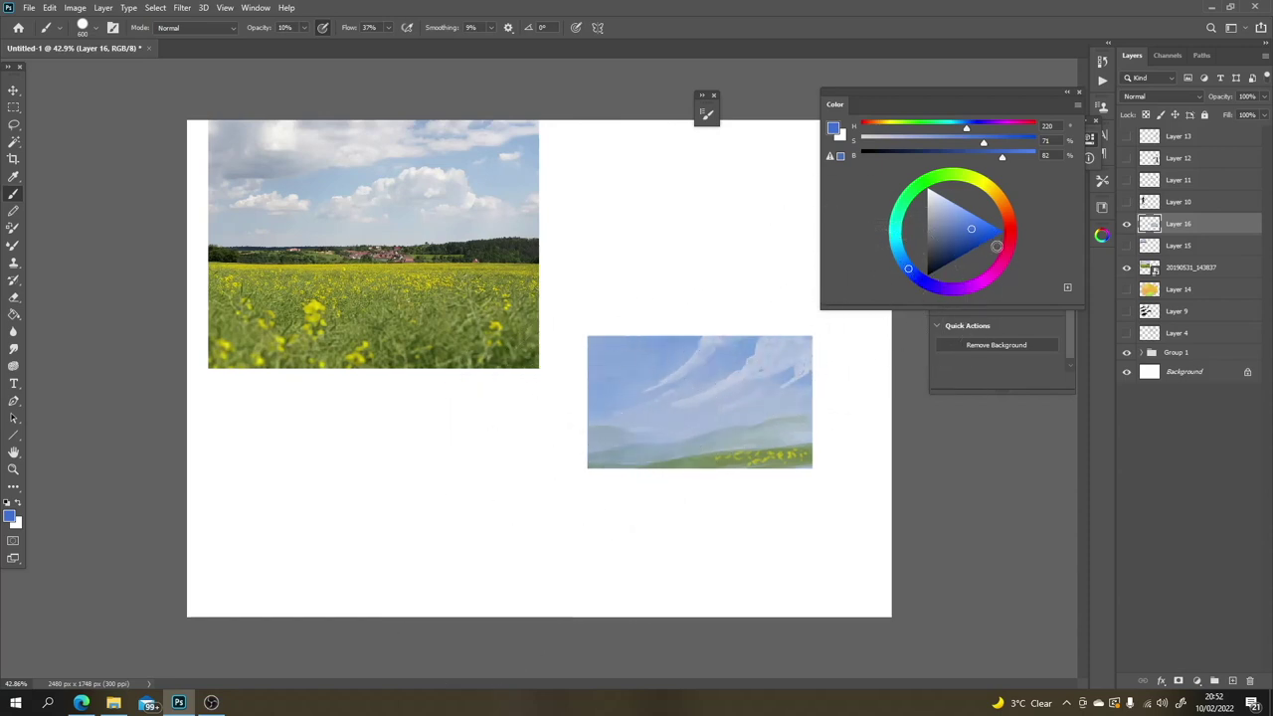
Step: Glaze the hilly study with crimson of hue 351, saturation 71 and brightness 82 at 10% opacity, and hide the reference photo
{"action": "left_click_drag", "start_coordinate": [996, 246], "coordinate": [1008, 239]}
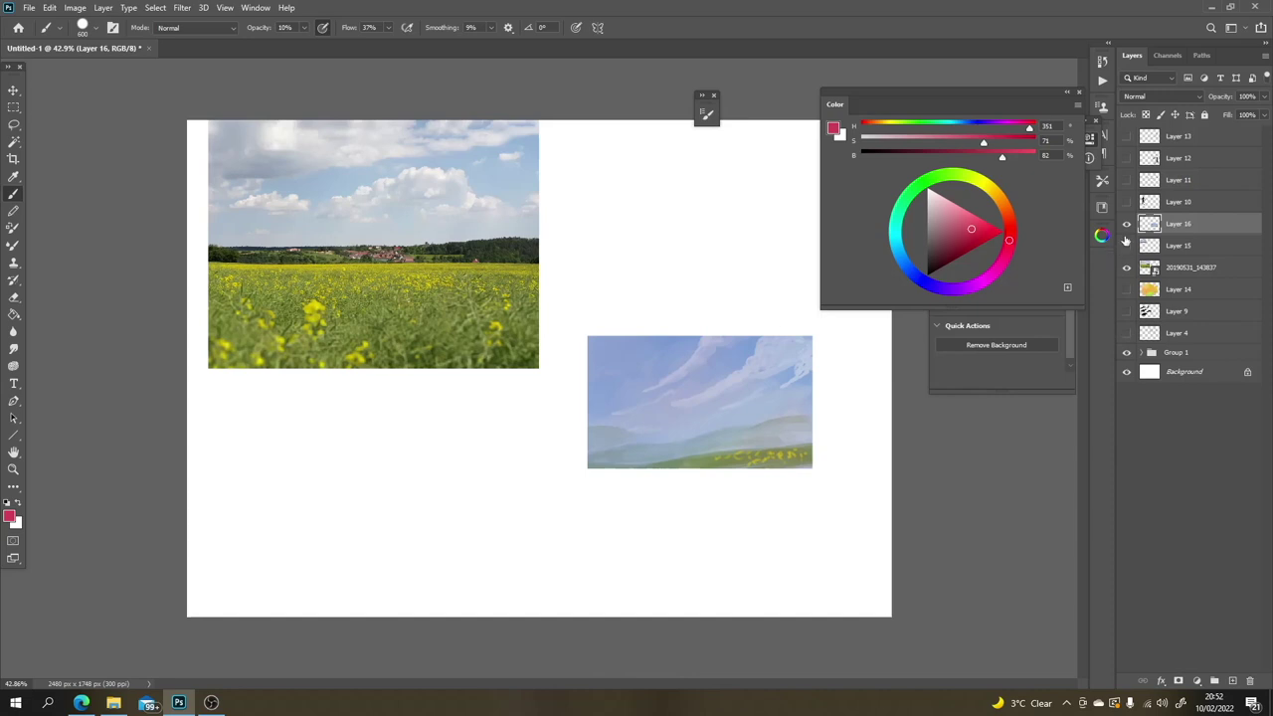
{"action": "left_click", "coordinate": [1127, 267]}
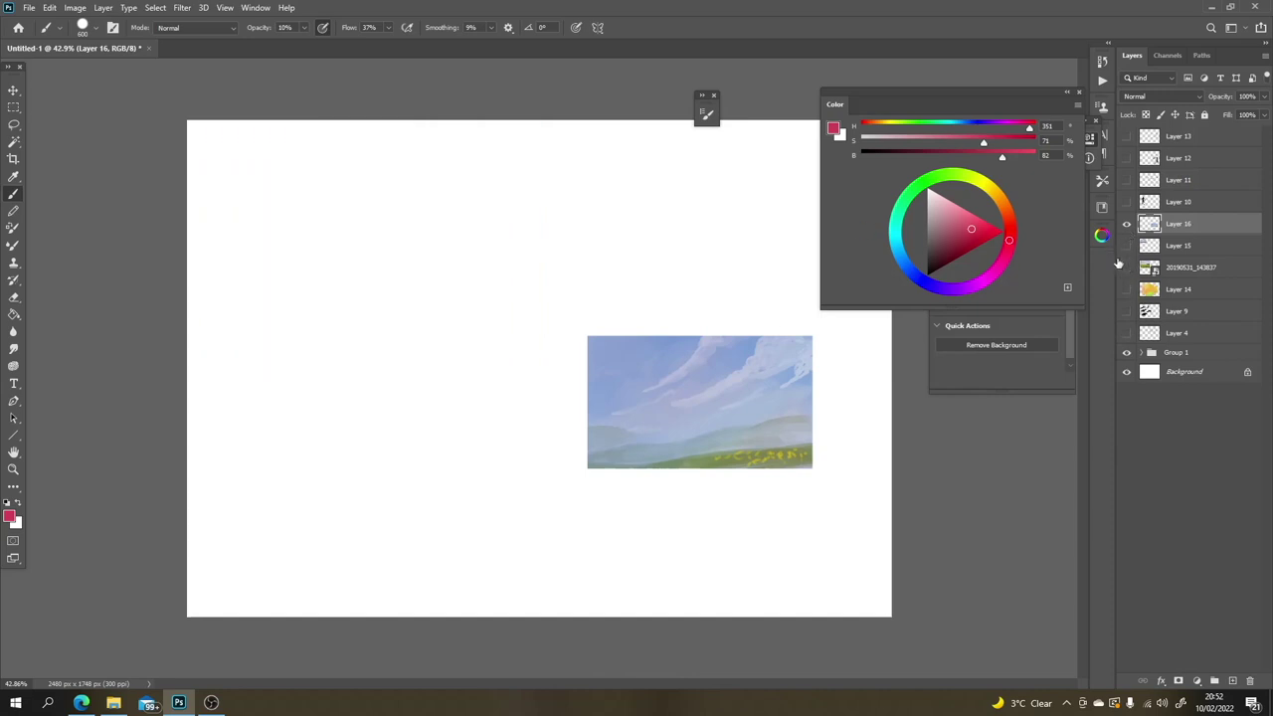
Step: Show the first landscape study on Layer 15 and move the hilly study directly beneath it
{"action": "left_click", "coordinate": [1148, 251]}
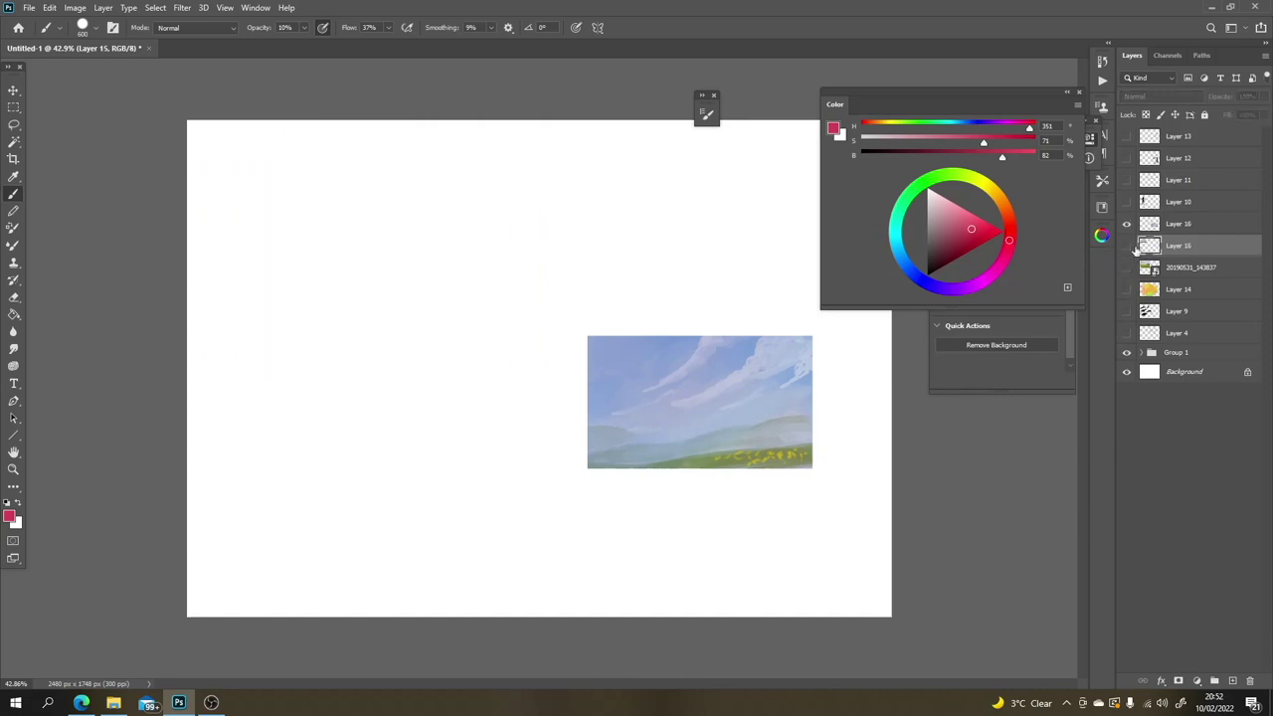
{"action": "key", "text": "v"}
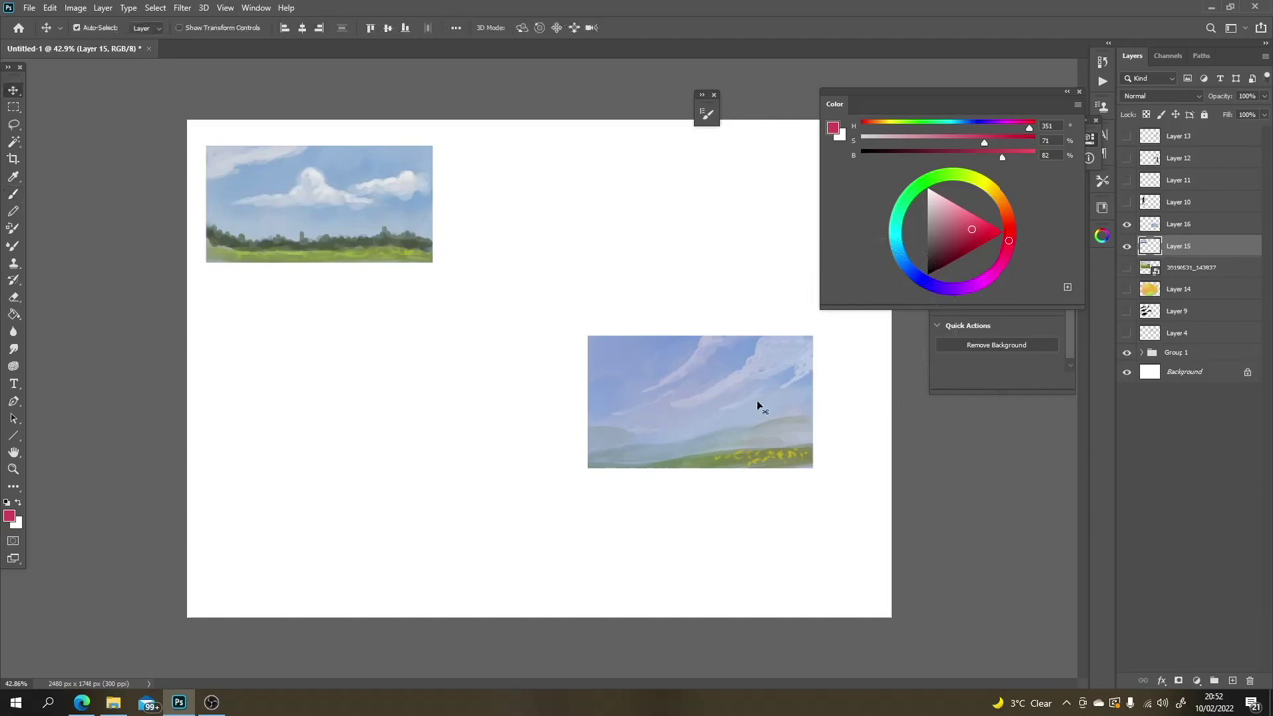
{"action": "left_click_drag", "start_coordinate": [762, 407], "coordinate": [780, 403]}
{"action": "left_click", "coordinate": [612, 262]}
{"action": "left_click_drag", "start_coordinate": [766, 417], "coordinate": [399, 364]}
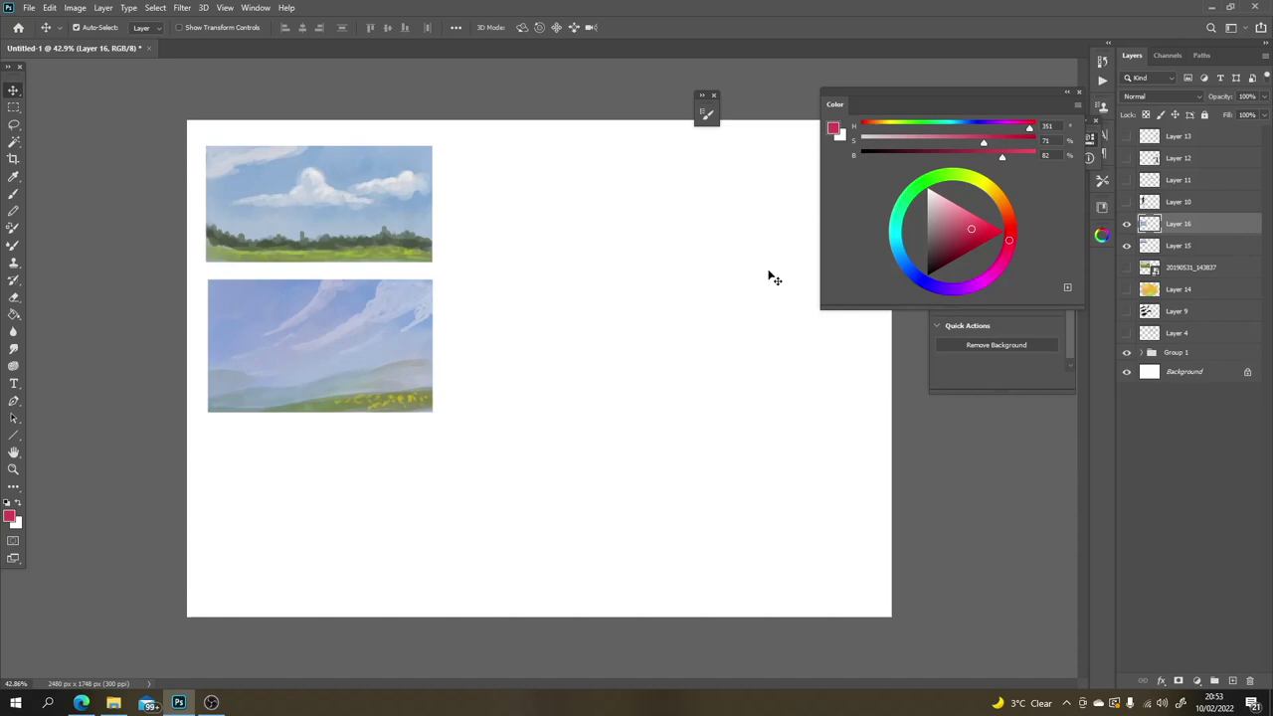
Step: Select jagged tower-like silhouettes freehand above the distant hills of the hilly study
{"action": "key", "text": "l"}
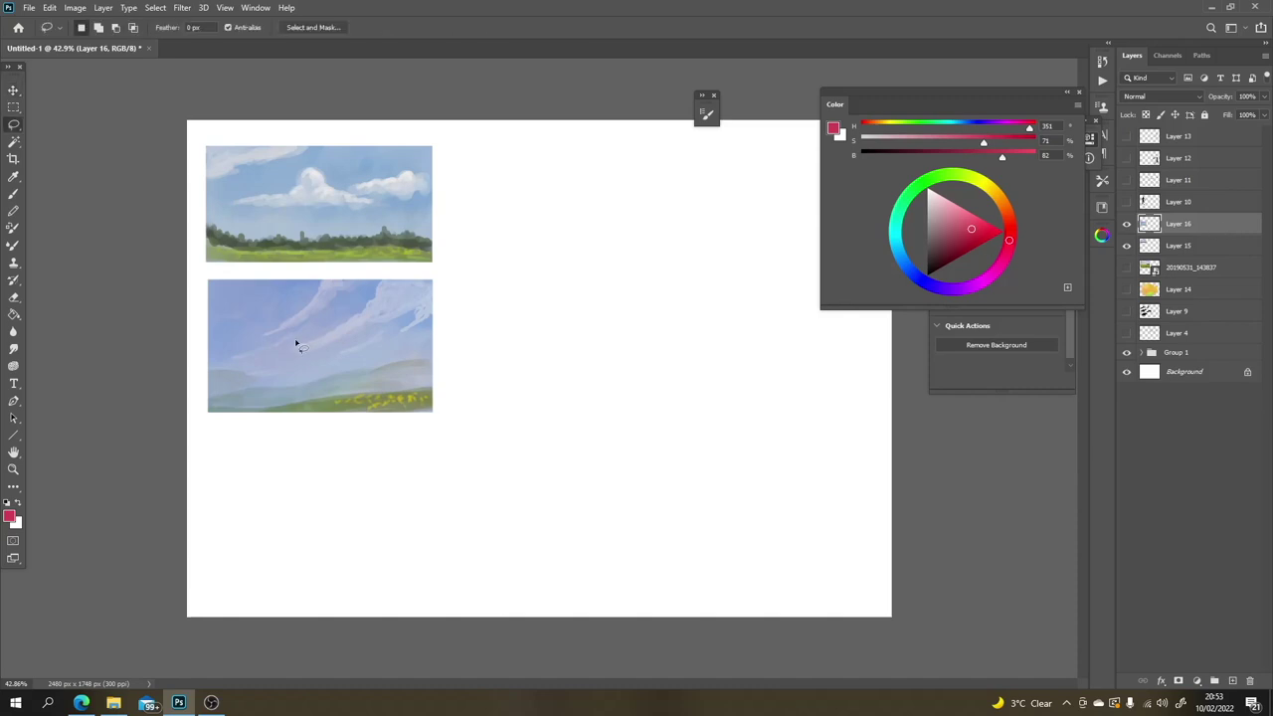
{"action": "left_click_drag", "start_coordinate": [285, 383], "coordinate": [290, 360]}
{"action": "left_click_drag", "start_coordinate": [303, 387], "coordinate": [299, 386]}
{"action": "key", "text": "ctrl+d"}
Step: Paint hazy distant towers in sampled grey-greens with a size 150 brush at 10% opacity, misting their base with sampled pale blue of hue 216
{"action": "key", "text": "b"}
{"action": "key", "text": "bracketleft"}
{"action": "key", "text": "bracketleft"}
{"action": "key", "text": "bracketleft"}
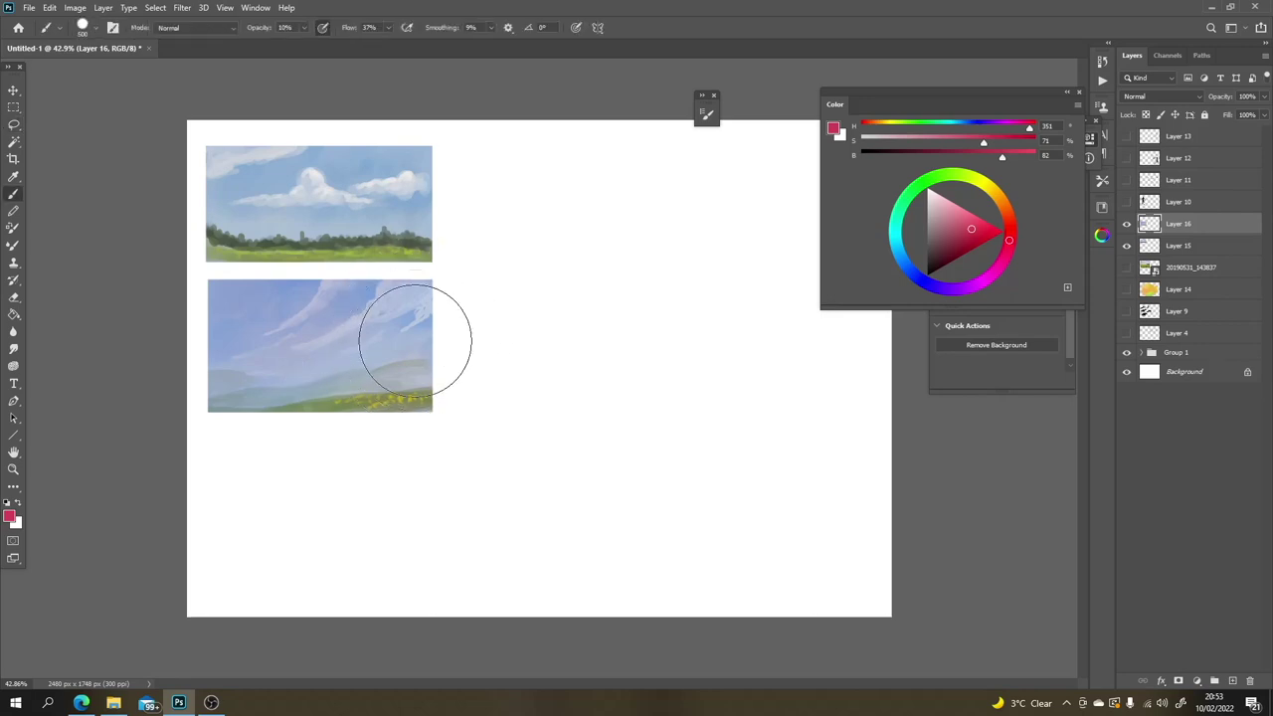
{"action": "left_click", "coordinate": [373, 282], "text": "alt"}
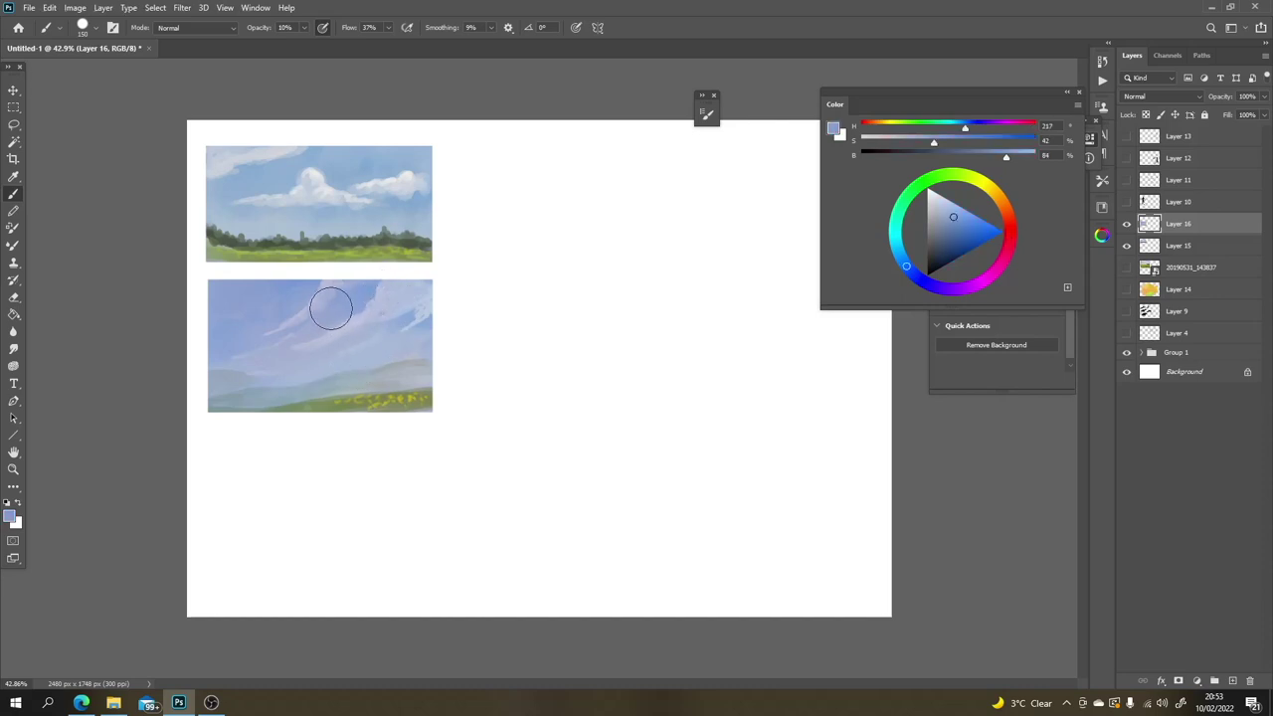
{"action": "left_click_drag", "start_coordinate": [298, 378], "coordinate": [276, 329]}
{"action": "key", "text": "alt"}
{"action": "left_click", "coordinate": [407, 232], "text": "alt"}
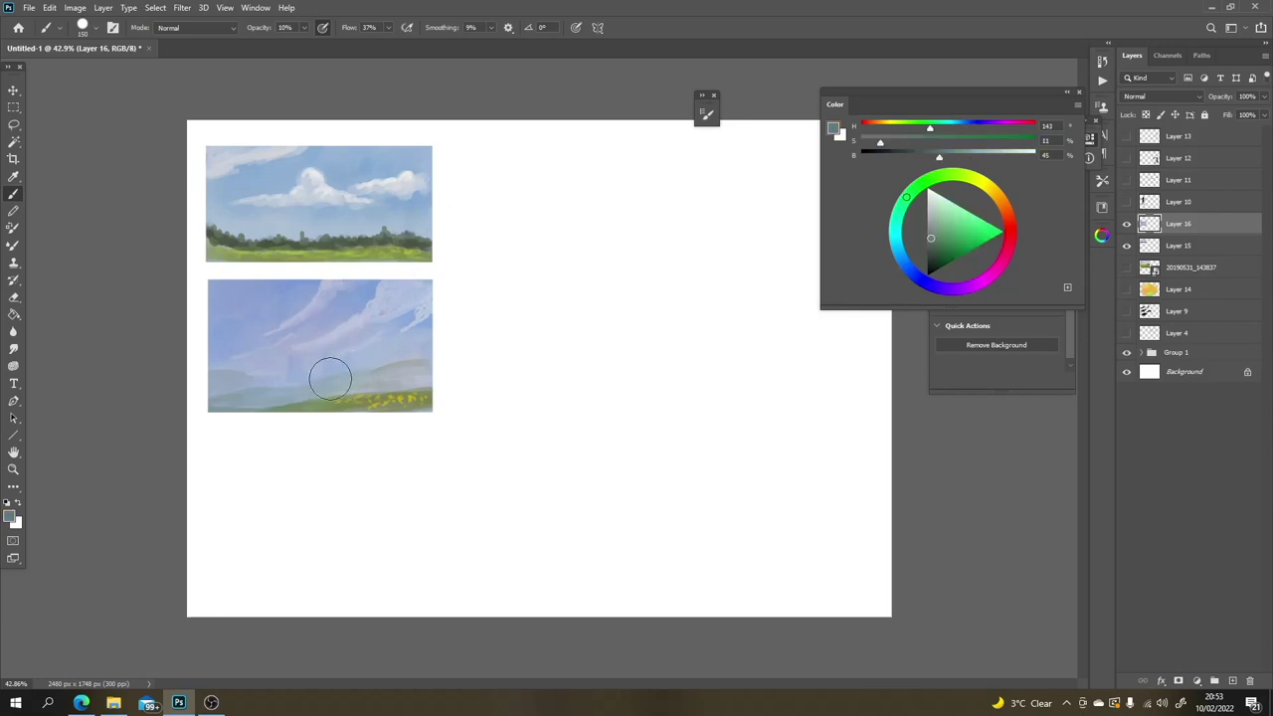
{"action": "left_click", "coordinate": [384, 260], "text": "alt"}
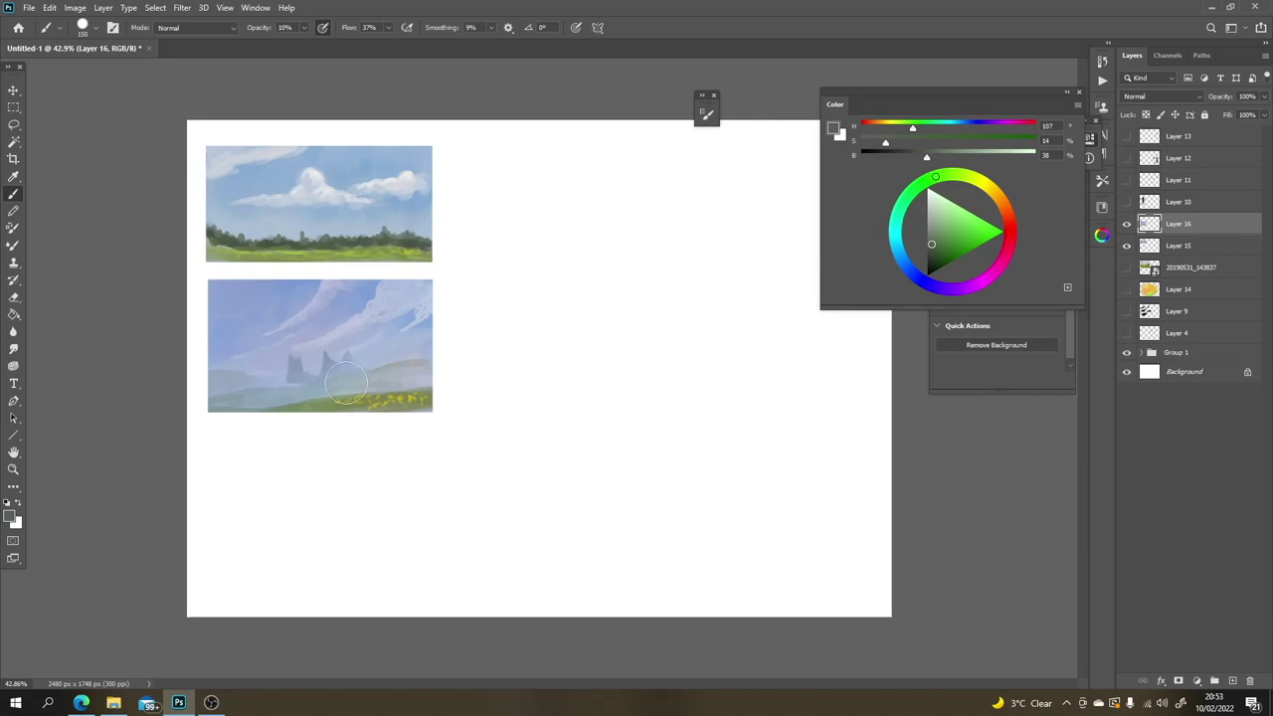
{"action": "left_click", "coordinate": [382, 356], "text": "alt"}
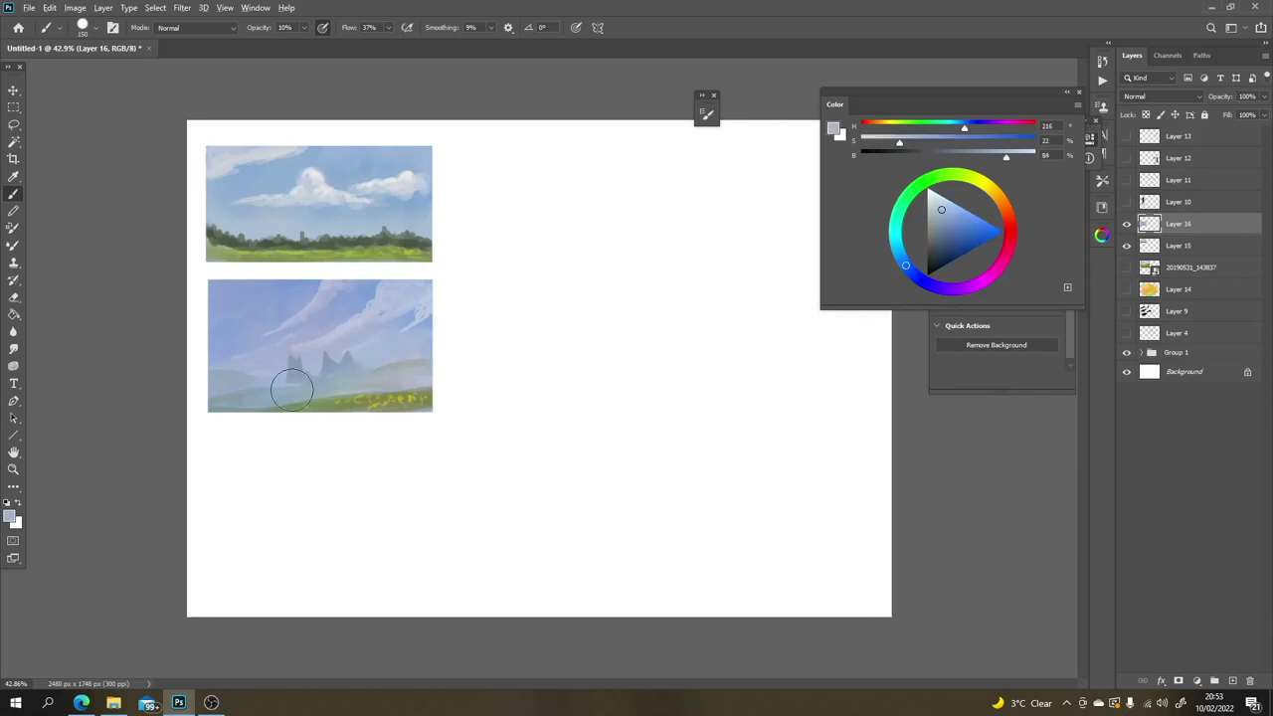
{"action": "mouse_move", "coordinate": [291, 391]}
{"action": "left_mouse_down"}
{"action": "mouse_move", "coordinate": [284, 375]}
{"action": "mouse_move", "coordinate": [376, 363]}
{"action": "left_mouse_up"}
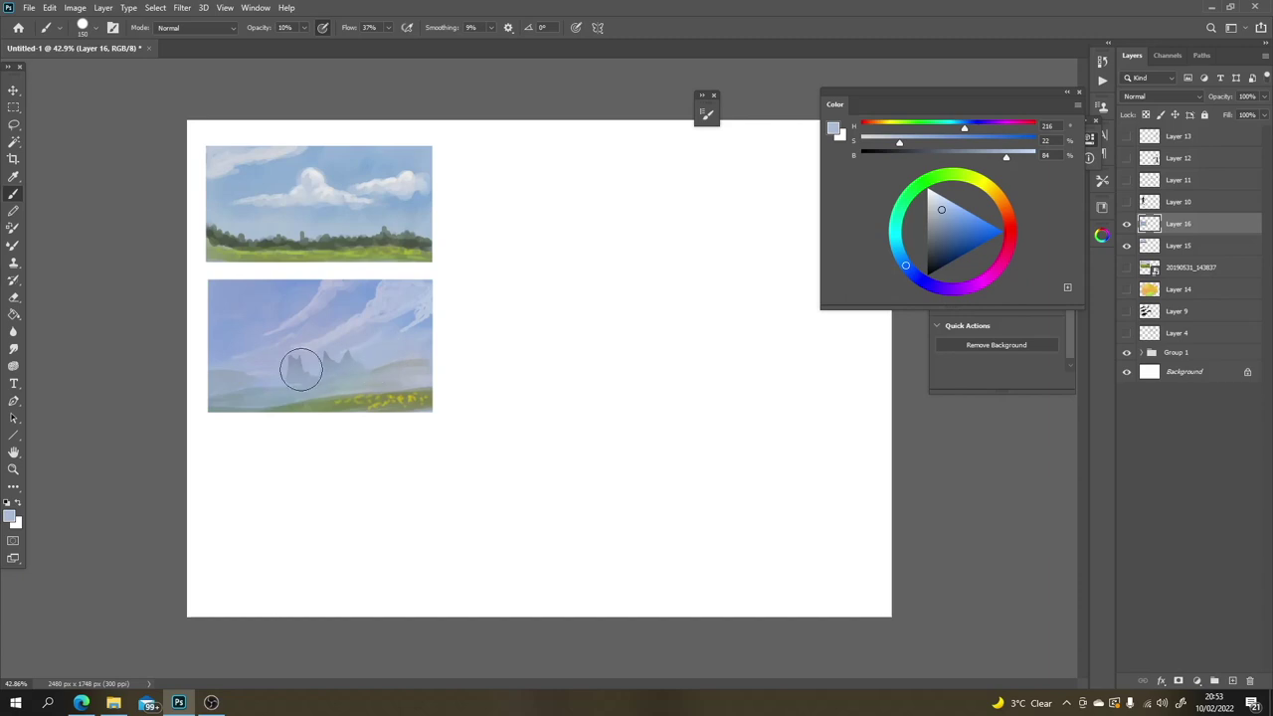
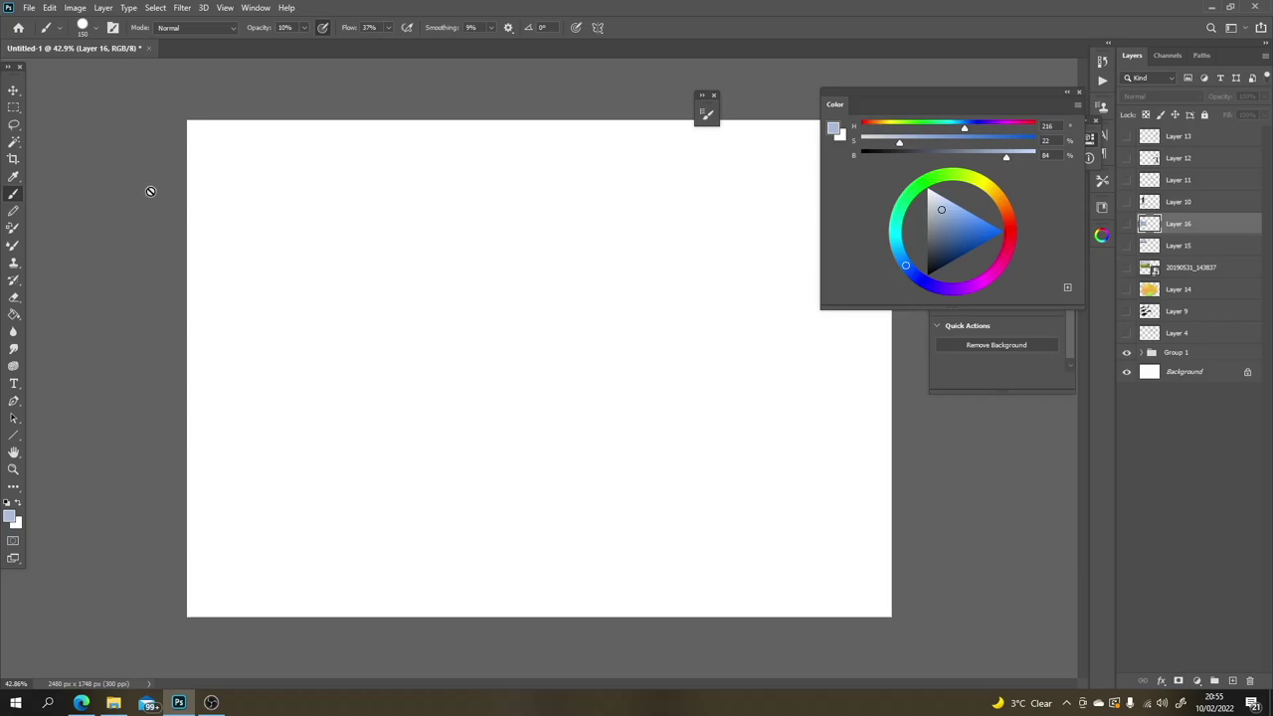
Step: Mark out a wide rectangular selection in the upper part of the blank canvas and create a new layer for painting
{"action": "left_click", "coordinate": [15, 110]}
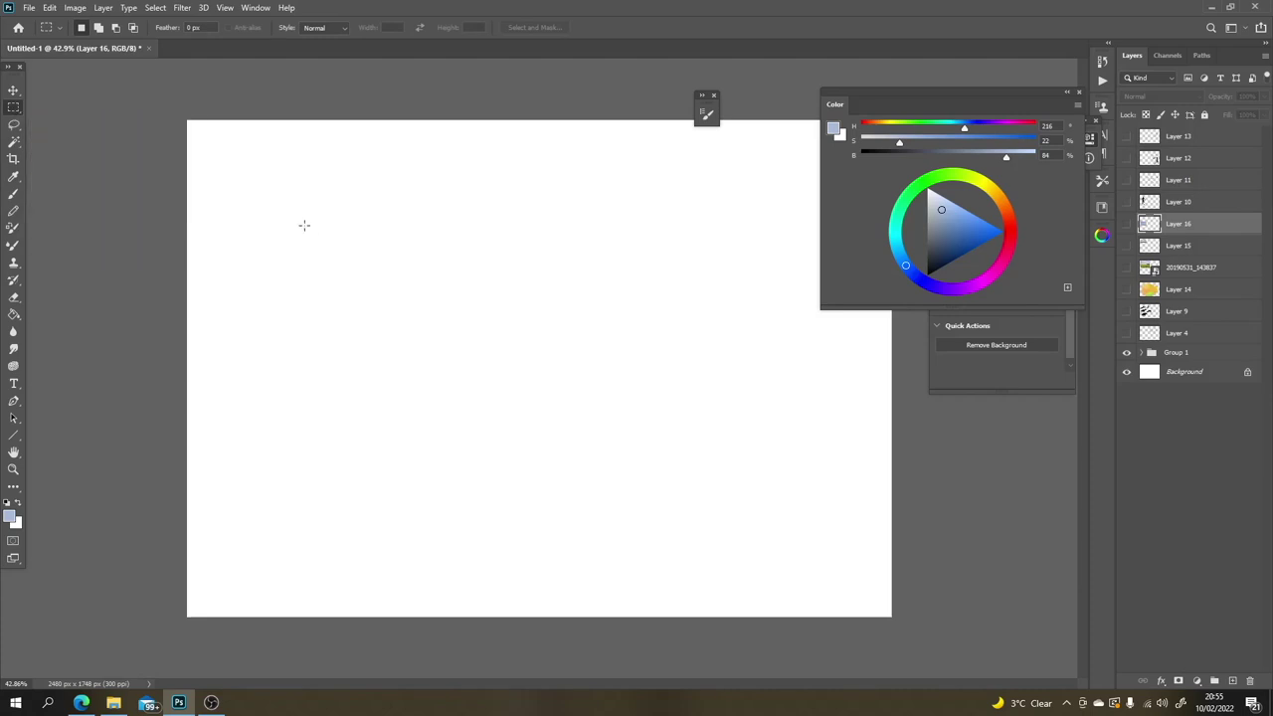
{"action": "left_click_drag", "start_coordinate": [304, 226], "coordinate": [570, 360]}
{"action": "right_click", "coordinate": [331, 174]}
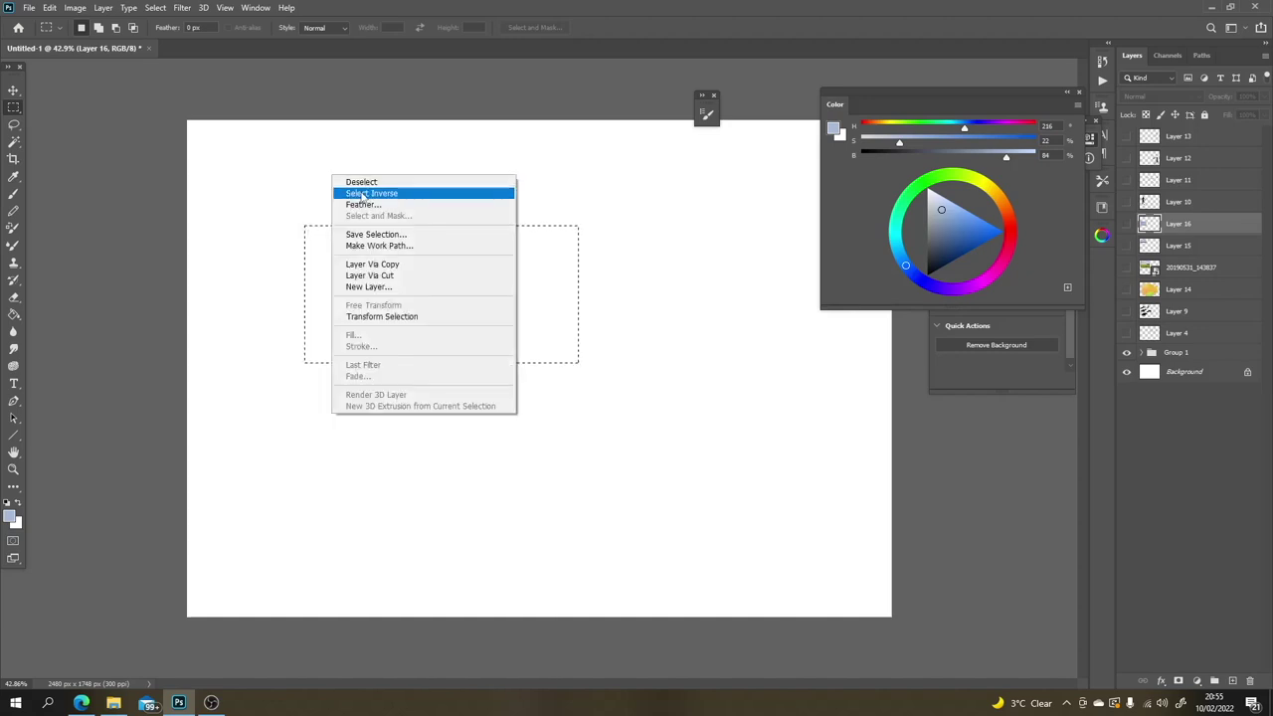
{"action": "left_click", "coordinate": [154, 100]}
{"action": "key", "text": "b"}
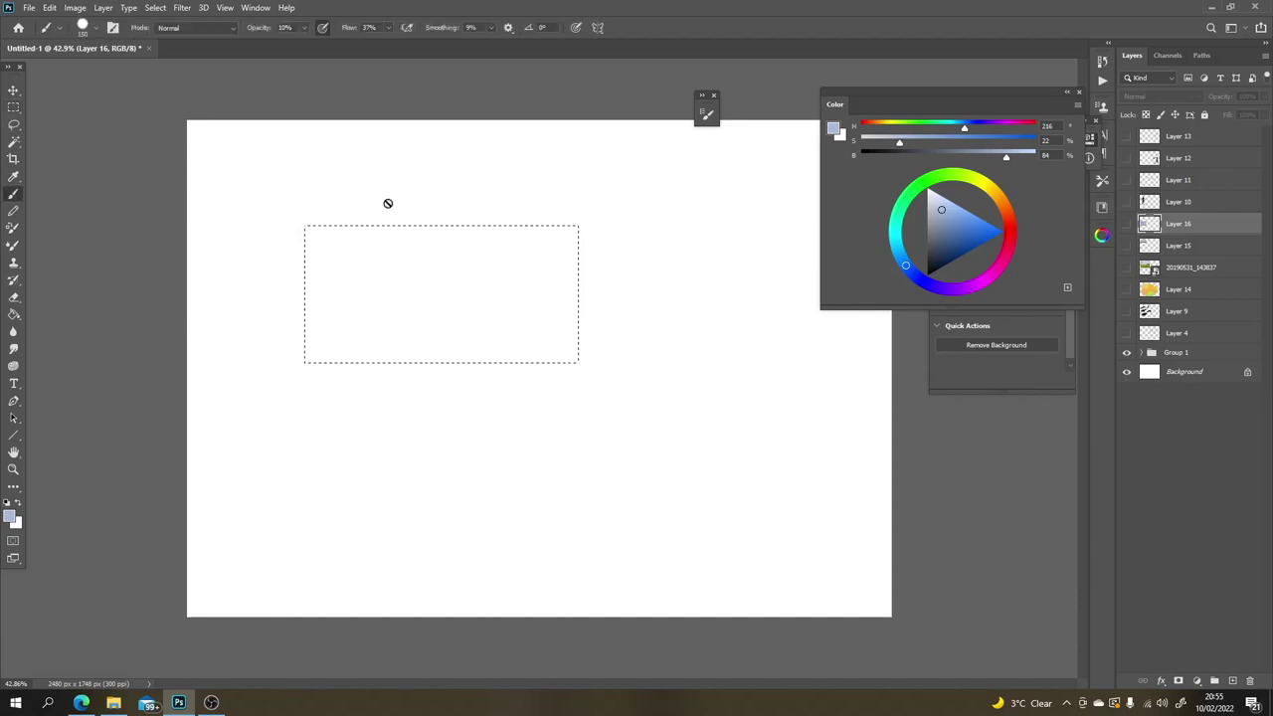
{"action": "left_click", "coordinate": [1234, 682]}
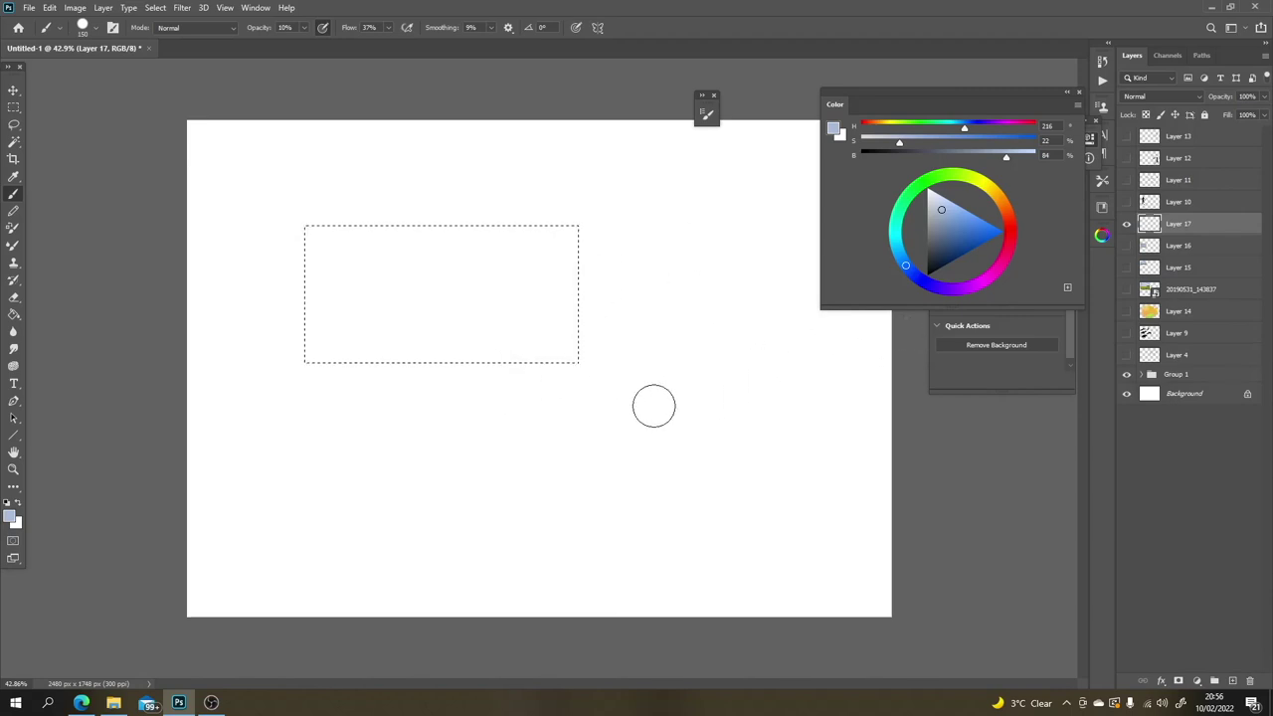
Step: Cover the whole rectangular selection with a light grey wash, using default black and a size 150 brush at 10% opacity
{"action": "key", "text": "d"}
{"action": "mouse_move", "coordinate": [633, 372]}
{"action": "left_mouse_down"}
{"action": "mouse_move", "coordinate": [573, 360]}
{"action": "mouse_move", "coordinate": [464, 441]}
{"action": "left_mouse_up"}
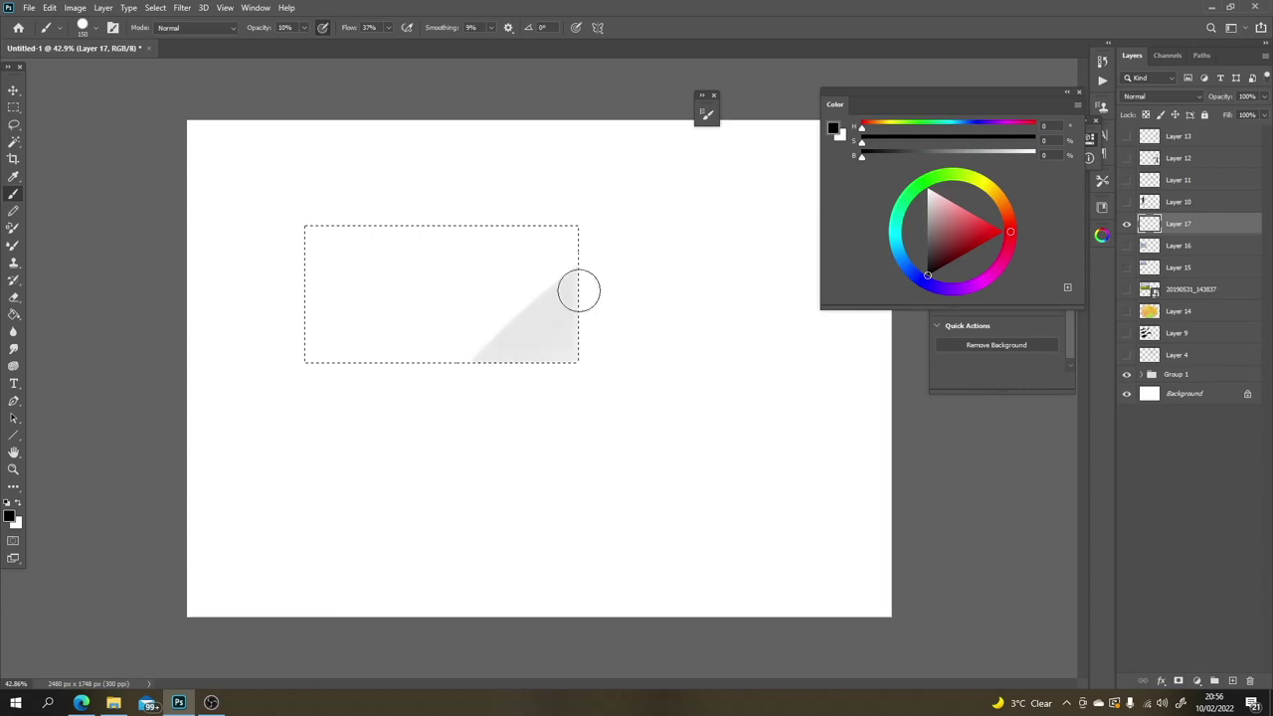
{"action": "mouse_move", "coordinate": [578, 290]}
{"action": "left_mouse_down"}
{"action": "mouse_move", "coordinate": [638, 205]}
{"action": "mouse_move", "coordinate": [423, 441]}
{"action": "mouse_move", "coordinate": [641, 211]}
{"action": "mouse_move", "coordinate": [582, 251]}
{"action": "mouse_move", "coordinate": [503, 336]}
{"action": "left_mouse_up"}
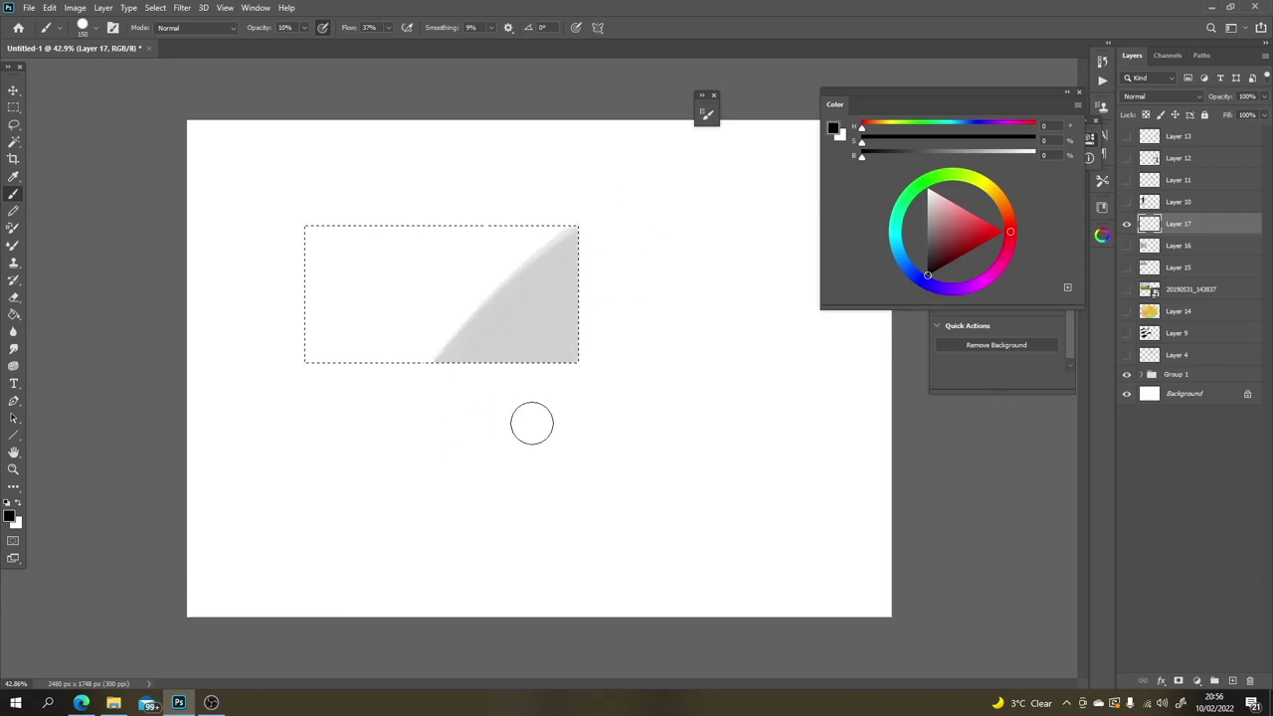
{"action": "key", "text": "ctrl+z"}
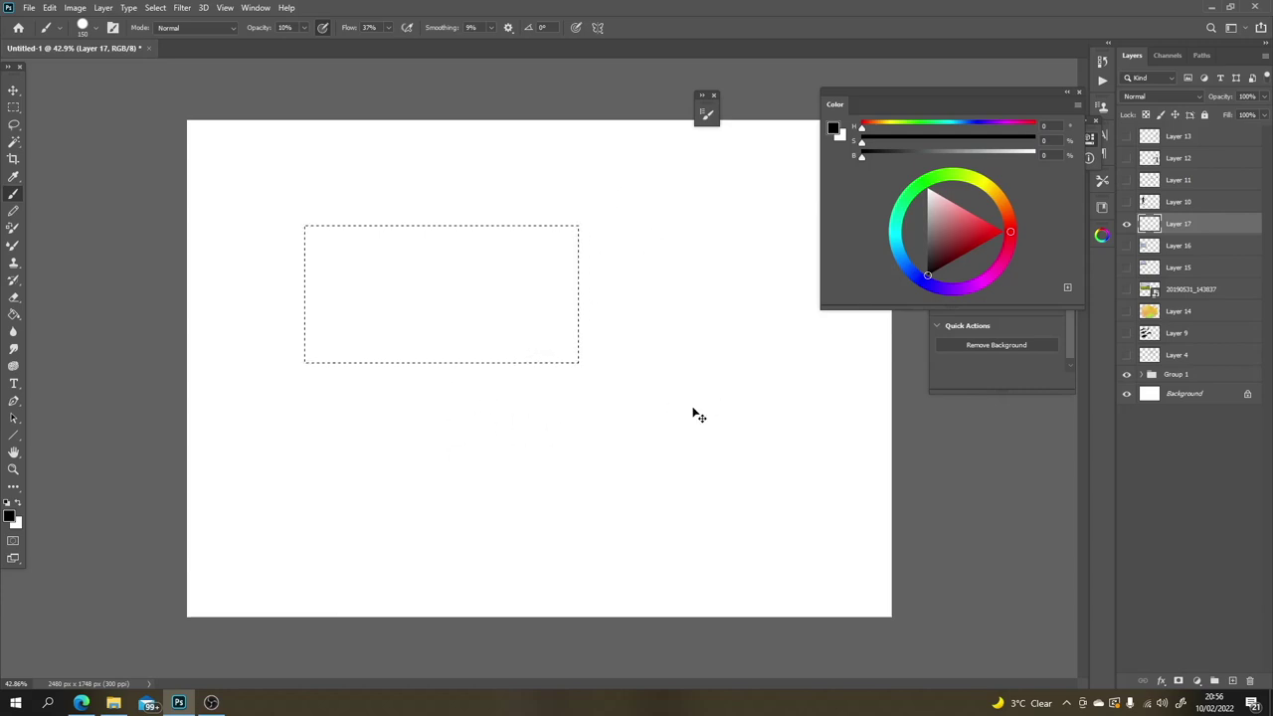
{"action": "mouse_move", "coordinate": [633, 335]}
{"action": "left_mouse_down"}
{"action": "mouse_move", "coordinate": [408, 485]}
{"action": "mouse_move", "coordinate": [627, 144]}
{"action": "mouse_move", "coordinate": [523, 202]}
{"action": "mouse_move", "coordinate": [394, 324]}
{"action": "mouse_move", "coordinate": [333, 406]}
{"action": "mouse_move", "coordinate": [411, 223]}
{"action": "mouse_move", "coordinate": [416, 131]}
{"action": "mouse_move", "coordinate": [364, 156]}
{"action": "left_mouse_up"}
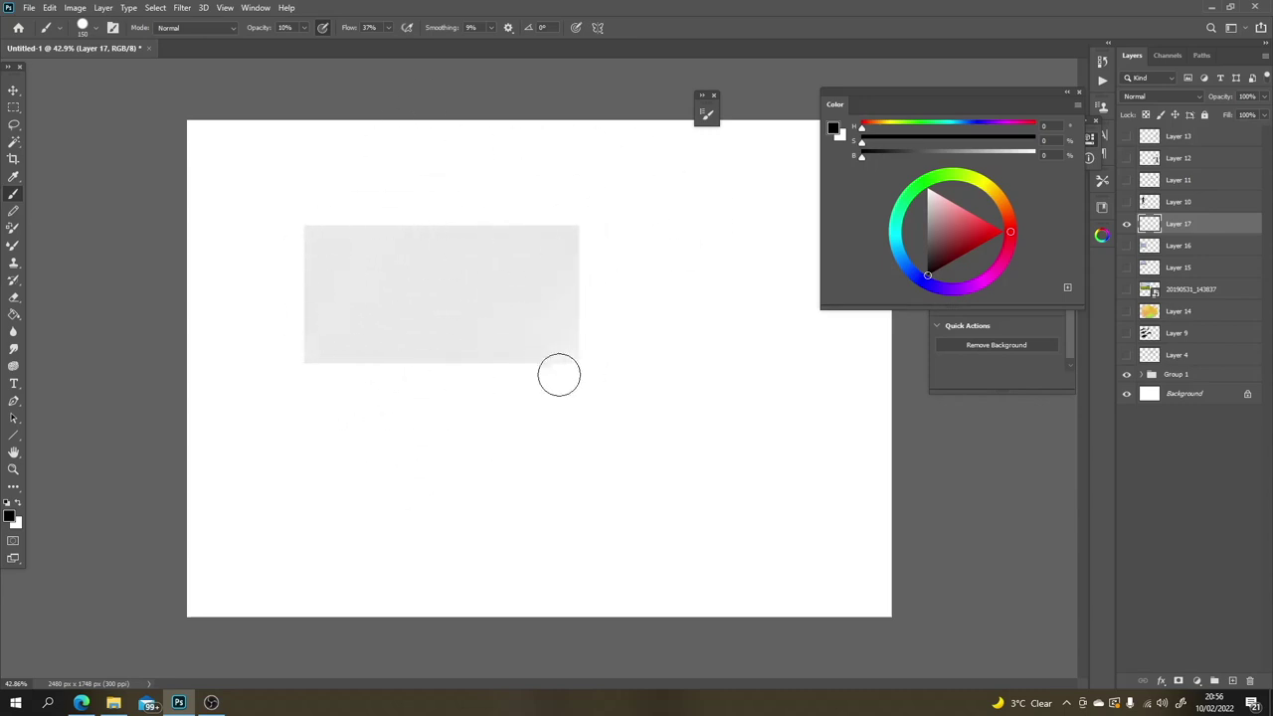
Step: Block in black at 100% opacity as dark slopes in both lower corners and a mid-grey mass in the upper left of the rectangle
{"action": "mouse_move", "coordinate": [556, 372]}
{"action": "left_mouse_down"}
{"action": "mouse_move", "coordinate": [606, 221]}
{"action": "mouse_move", "coordinate": [742, 190]}
{"action": "left_mouse_up"}
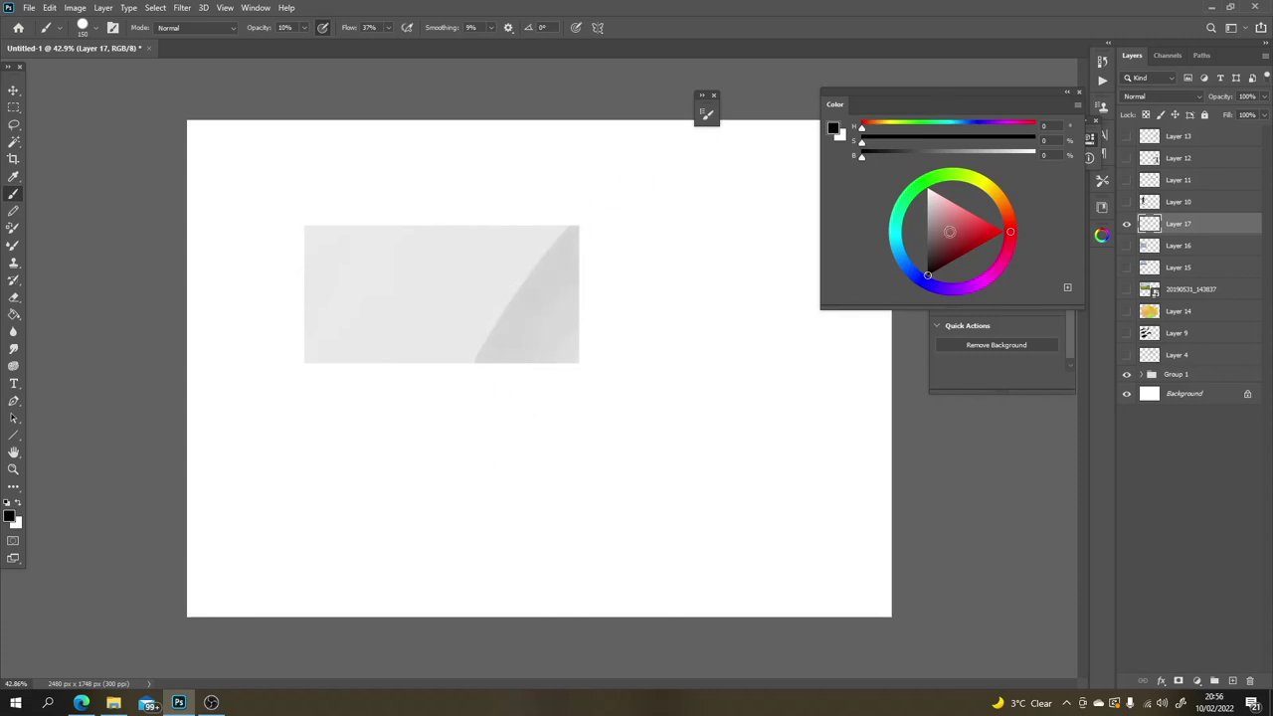
{"action": "key", "text": "ctrl+z"}
{"action": "left_click", "coordinate": [927, 270]}
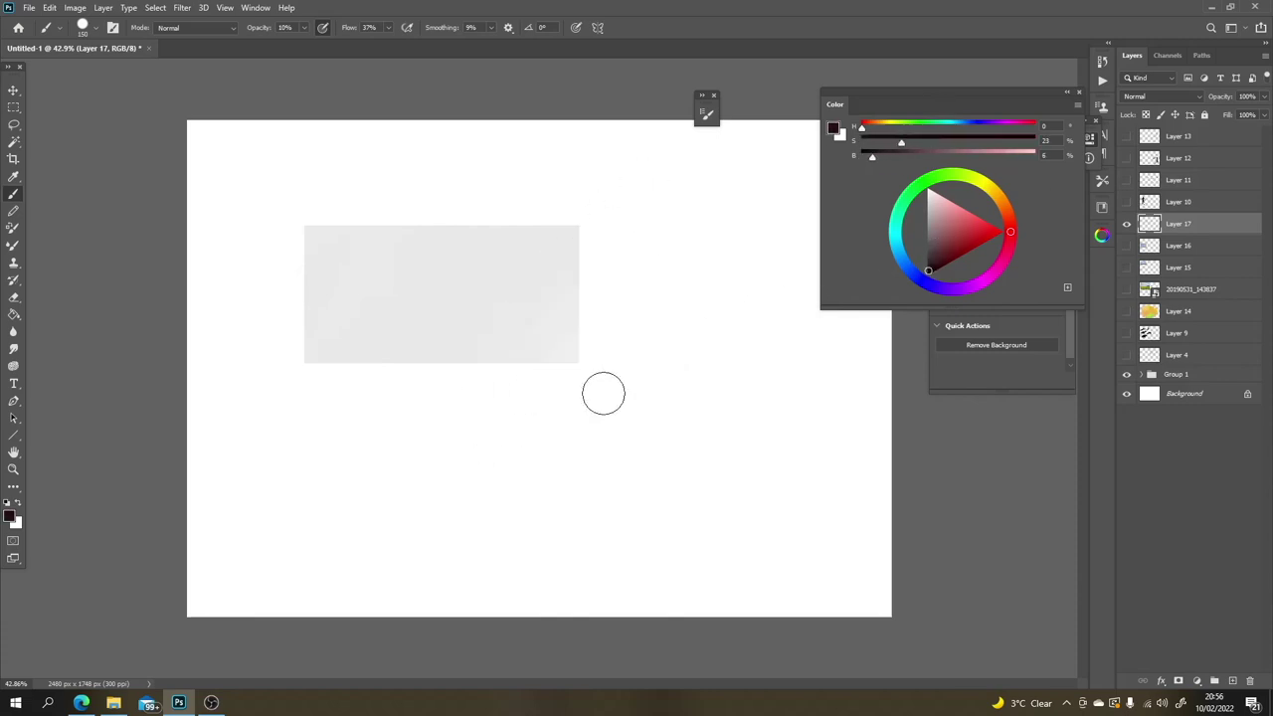
{"action": "left_click", "coordinate": [928, 275]}
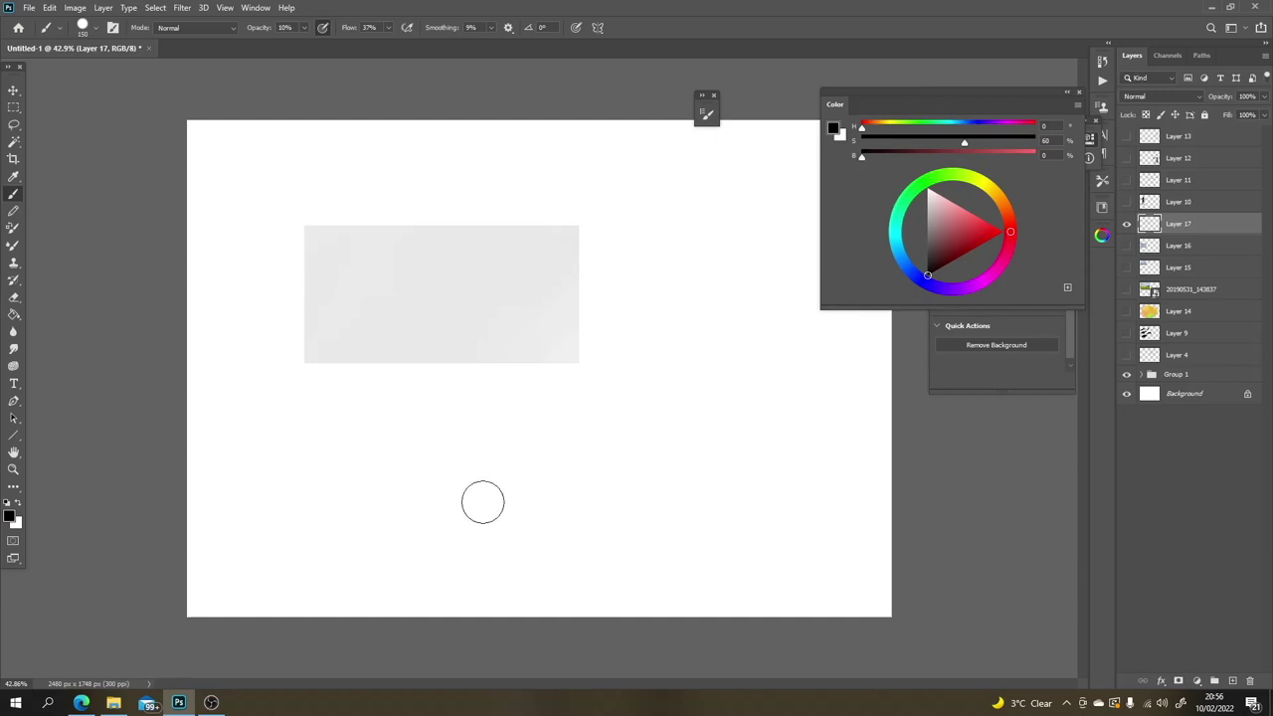
{"action": "key", "text": "0"}
{"action": "mouse_move", "coordinate": [533, 417]}
{"action": "left_mouse_down"}
{"action": "mouse_move", "coordinate": [584, 336]}
{"action": "mouse_move", "coordinate": [544, 388]}
{"action": "mouse_move", "coordinate": [628, 207]}
{"action": "mouse_move", "coordinate": [511, 436]}
{"action": "mouse_move", "coordinate": [621, 188]}
{"action": "mouse_move", "coordinate": [533, 417]}
{"action": "mouse_move", "coordinate": [600, 228]}
{"action": "mouse_move", "coordinate": [548, 391]}
{"action": "mouse_move", "coordinate": [585, 280]}
{"action": "mouse_move", "coordinate": [570, 347]}
{"action": "mouse_move", "coordinate": [526, 404]}
{"action": "mouse_move", "coordinate": [610, 294]}
{"action": "mouse_move", "coordinate": [487, 419]}
{"action": "mouse_move", "coordinate": [595, 317]}
{"action": "mouse_move", "coordinate": [457, 403]}
{"action": "mouse_move", "coordinate": [609, 328]}
{"action": "mouse_move", "coordinate": [514, 378]}
{"action": "mouse_move", "coordinate": [552, 351]}
{"action": "mouse_move", "coordinate": [528, 344]}
{"action": "mouse_move", "coordinate": [611, 310]}
{"action": "mouse_move", "coordinate": [584, 291]}
{"action": "mouse_move", "coordinate": [603, 189]}
{"action": "mouse_move", "coordinate": [558, 336]}
{"action": "mouse_move", "coordinate": [549, 346]}
{"action": "mouse_move", "coordinate": [580, 214]}
{"action": "mouse_move", "coordinate": [549, 340]}
{"action": "mouse_move", "coordinate": [523, 377]}
{"action": "mouse_move", "coordinate": [565, 298]}
{"action": "mouse_move", "coordinate": [515, 350]}
{"action": "left_mouse_up"}
{"action": "mouse_move", "coordinate": [391, 179]}
{"action": "left_mouse_down"}
{"action": "mouse_move", "coordinate": [374, 349]}
{"action": "mouse_move", "coordinate": [393, 188]}
{"action": "mouse_move", "coordinate": [406, 417]}
{"action": "mouse_move", "coordinate": [387, 185]}
{"action": "mouse_move", "coordinate": [347, 377]}
{"action": "mouse_move", "coordinate": [347, 190]}
{"action": "mouse_move", "coordinate": [383, 235]}
{"action": "mouse_move", "coordinate": [355, 193]}
{"action": "left_mouse_up"}
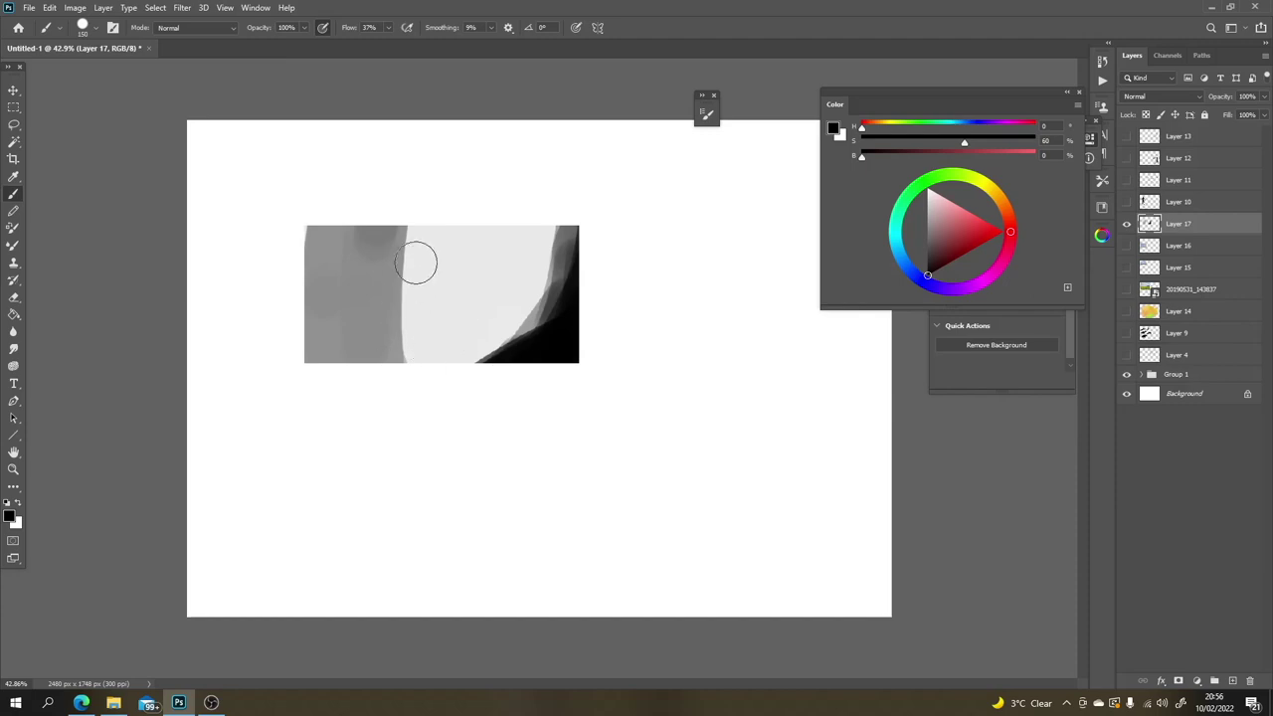
{"action": "key", "text": "ctrl+z"}
{"action": "mouse_move", "coordinate": [335, 372]}
{"action": "left_mouse_down"}
{"action": "mouse_move", "coordinate": [350, 297]}
{"action": "mouse_move", "coordinate": [331, 343]}
{"action": "mouse_move", "coordinate": [396, 180]}
{"action": "mouse_move", "coordinate": [330, 214]}
{"action": "mouse_move", "coordinate": [284, 357]}
{"action": "mouse_move", "coordinate": [372, 381]}
{"action": "mouse_move", "coordinate": [376, 329]}
{"action": "mouse_move", "coordinate": [338, 326]}
{"action": "mouse_move", "coordinate": [293, 286]}
{"action": "mouse_move", "coordinate": [408, 397]}
{"action": "mouse_move", "coordinate": [306, 317]}
{"action": "mouse_move", "coordinate": [316, 358]}
{"action": "mouse_move", "coordinate": [364, 352]}
{"action": "mouse_move", "coordinate": [447, 400]}
{"action": "mouse_move", "coordinate": [363, 357]}
{"action": "mouse_move", "coordinate": [487, 395]}
{"action": "mouse_move", "coordinate": [335, 333]}
{"action": "mouse_move", "coordinate": [471, 394]}
{"action": "mouse_move", "coordinate": [432, 390]}
{"action": "mouse_move", "coordinate": [321, 352]}
{"action": "left_mouse_up"}
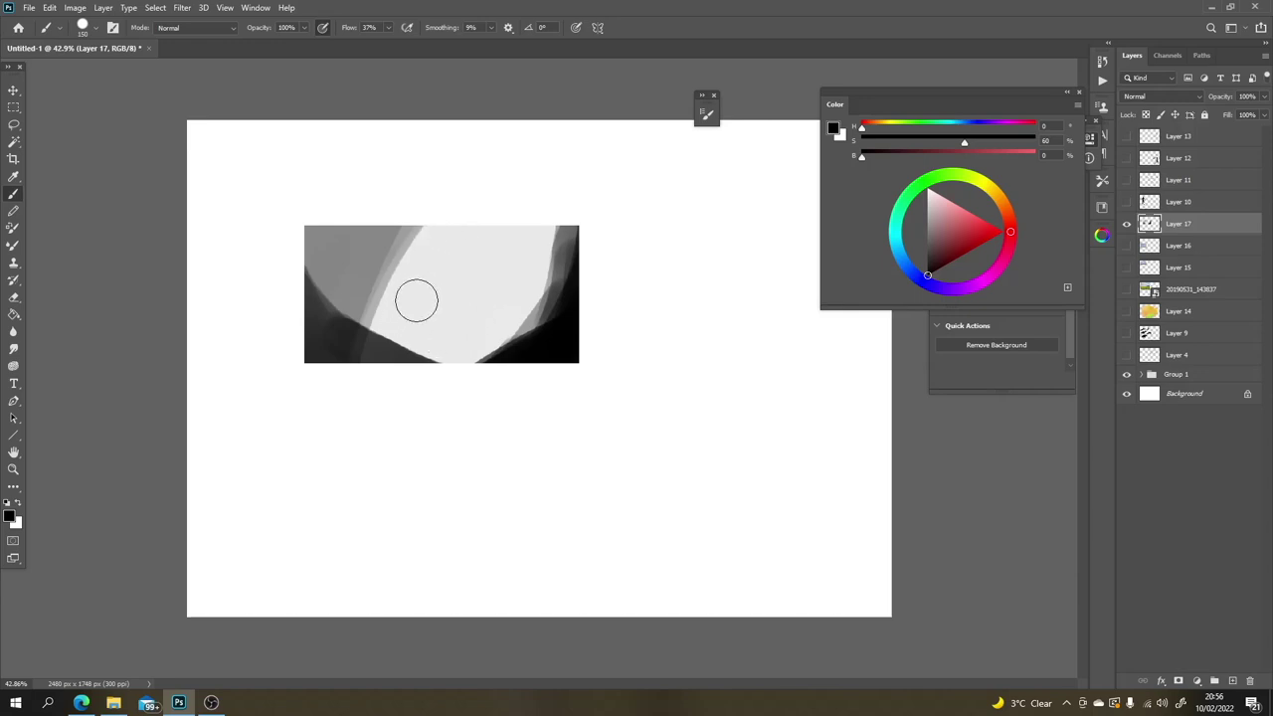
Step: Paint soft background forms in the pale centre with sampled greys of brightness 91 and 71, and darken the right edge with sampled near-black
{"action": "mouse_move", "coordinate": [419, 330]}
{"action": "left_mouse_down"}
{"action": "mouse_move", "coordinate": [463, 339]}
{"action": "mouse_move", "coordinate": [418, 334]}
{"action": "mouse_move", "coordinate": [470, 318]}
{"action": "mouse_move", "coordinate": [464, 272]}
{"action": "mouse_move", "coordinate": [490, 312]}
{"action": "mouse_move", "coordinate": [465, 268]}
{"action": "mouse_move", "coordinate": [491, 317]}
{"action": "mouse_move", "coordinate": [461, 263]}
{"action": "mouse_move", "coordinate": [439, 262]}
{"action": "mouse_move", "coordinate": [406, 313]}
{"action": "mouse_move", "coordinate": [454, 268]}
{"action": "left_mouse_up"}
{"action": "left_click", "coordinate": [474, 253], "text": "alt"}
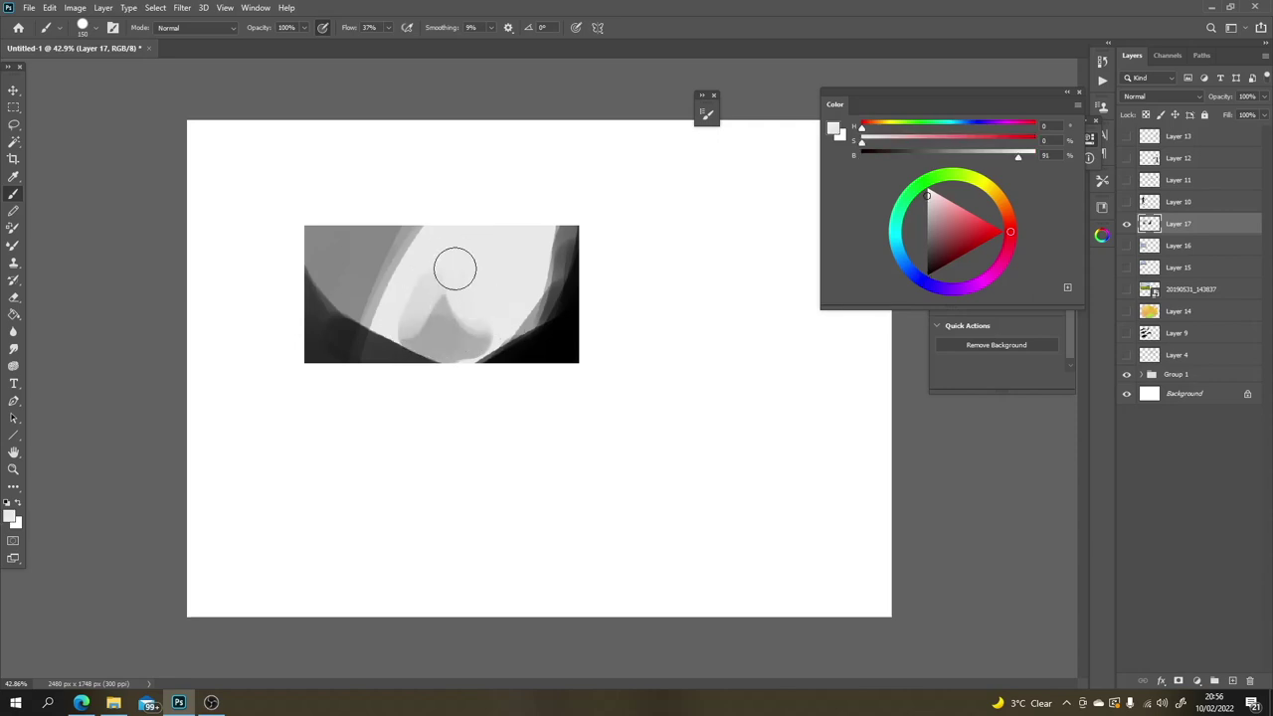
{"action": "left_click", "coordinate": [460, 322], "text": "alt"}
{"action": "mouse_move", "coordinate": [408, 318]}
{"action": "left_mouse_down"}
{"action": "mouse_move", "coordinate": [452, 330]}
{"action": "mouse_move", "coordinate": [397, 316]}
{"action": "mouse_move", "coordinate": [454, 326]}
{"action": "mouse_move", "coordinate": [495, 310]}
{"action": "mouse_move", "coordinate": [500, 322]}
{"action": "mouse_move", "coordinate": [464, 340]}
{"action": "left_mouse_up"}
{"action": "left_click", "coordinate": [497, 264], "text": "alt"}
{"action": "mouse_move", "coordinate": [503, 264]}
{"action": "left_mouse_down"}
{"action": "mouse_move", "coordinate": [463, 268]}
{"action": "mouse_move", "coordinate": [405, 294]}
{"action": "mouse_move", "coordinate": [428, 304]}
{"action": "mouse_move", "coordinate": [509, 291]}
{"action": "mouse_move", "coordinate": [477, 269]}
{"action": "mouse_move", "coordinate": [531, 251]}
{"action": "mouse_move", "coordinate": [560, 322]}
{"action": "left_mouse_up"}
{"action": "left_click", "coordinate": [499, 310], "text": "alt"}
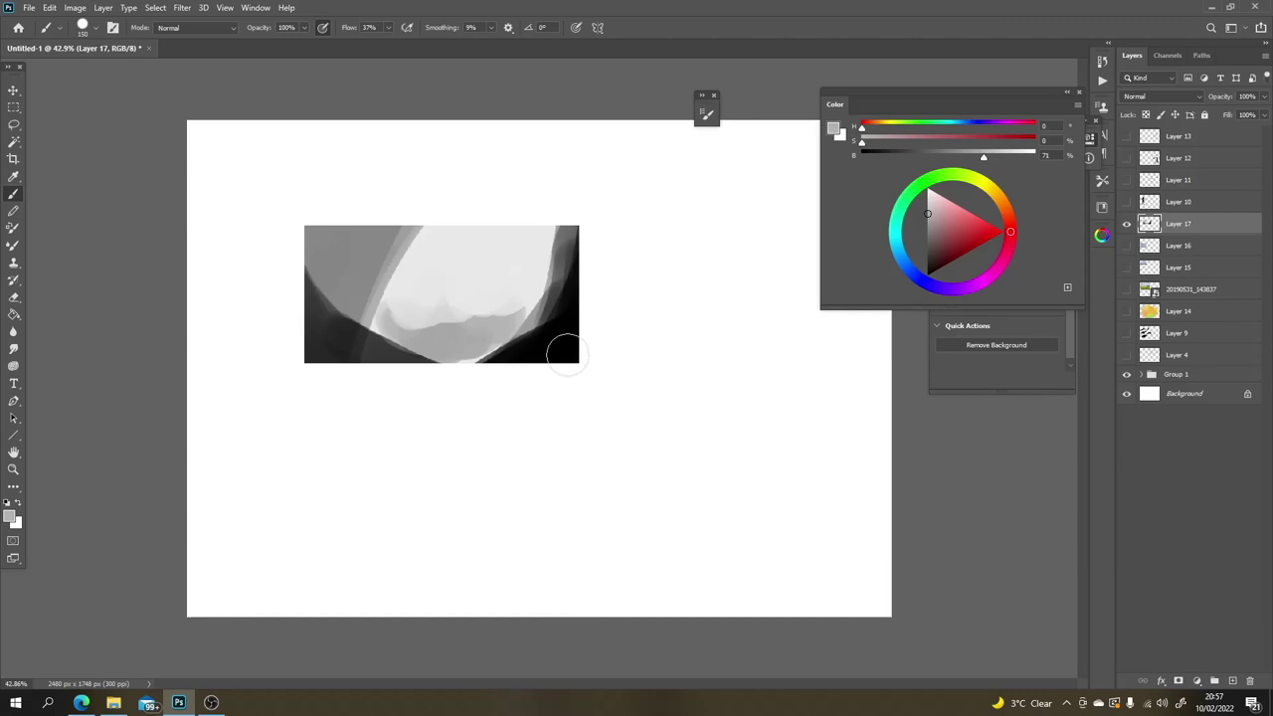
{"action": "left_click", "coordinate": [562, 335], "text": "alt"}
{"action": "mouse_move", "coordinate": [559, 220]}
{"action": "left_mouse_down"}
{"action": "mouse_move", "coordinate": [583, 246]}
{"action": "mouse_move", "coordinate": [560, 216]}
{"action": "mouse_move", "coordinate": [590, 304]}
{"action": "left_mouse_up"}
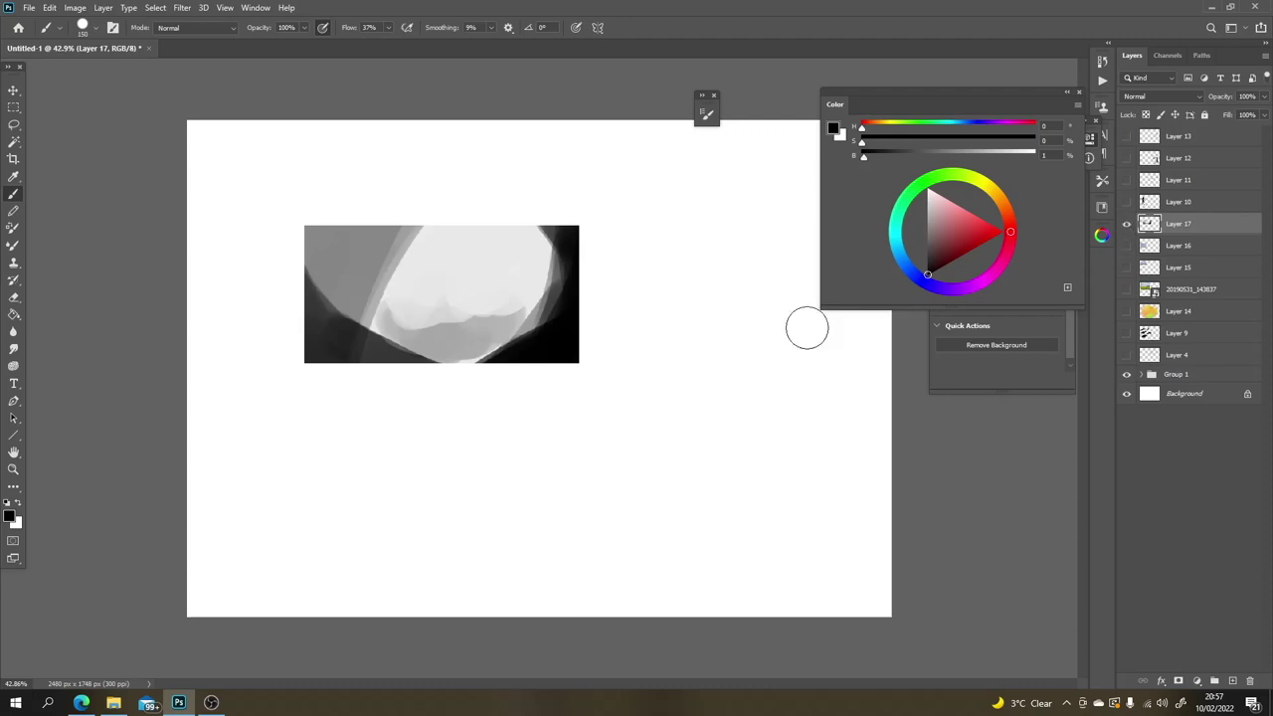
Step: Outline jagged mountain peaks freehand in the pale centre of the study and paint them with sampled grey of brightness 71
{"action": "key", "text": "l"}
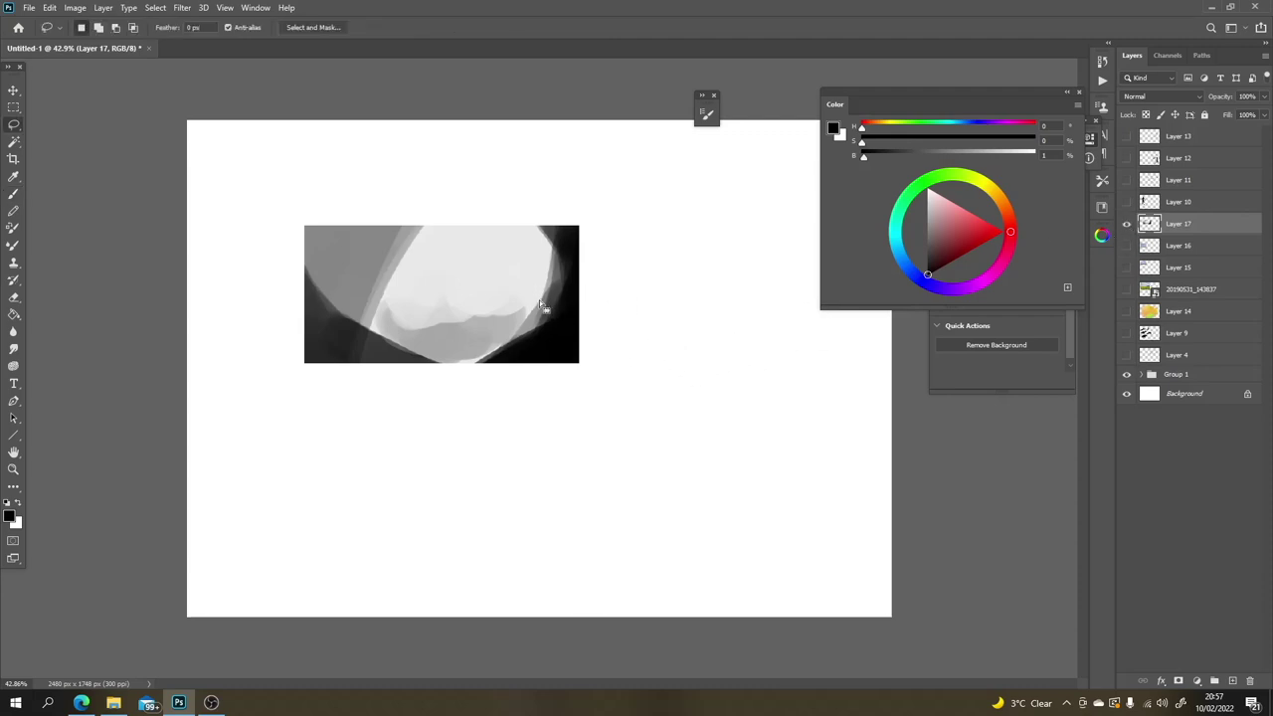
{"action": "key", "text": "ctrl+a"}
{"action": "key", "text": "ctrl"}
{"action": "key", "text": "ctrl+d"}
{"action": "left_click_drag", "start_coordinate": [517, 341], "coordinate": [519, 343]}
{"action": "key", "text": "ctrl+d"}
{"action": "key", "text": "b"}
{"action": "left_click", "coordinate": [505, 320], "text": "alt"}
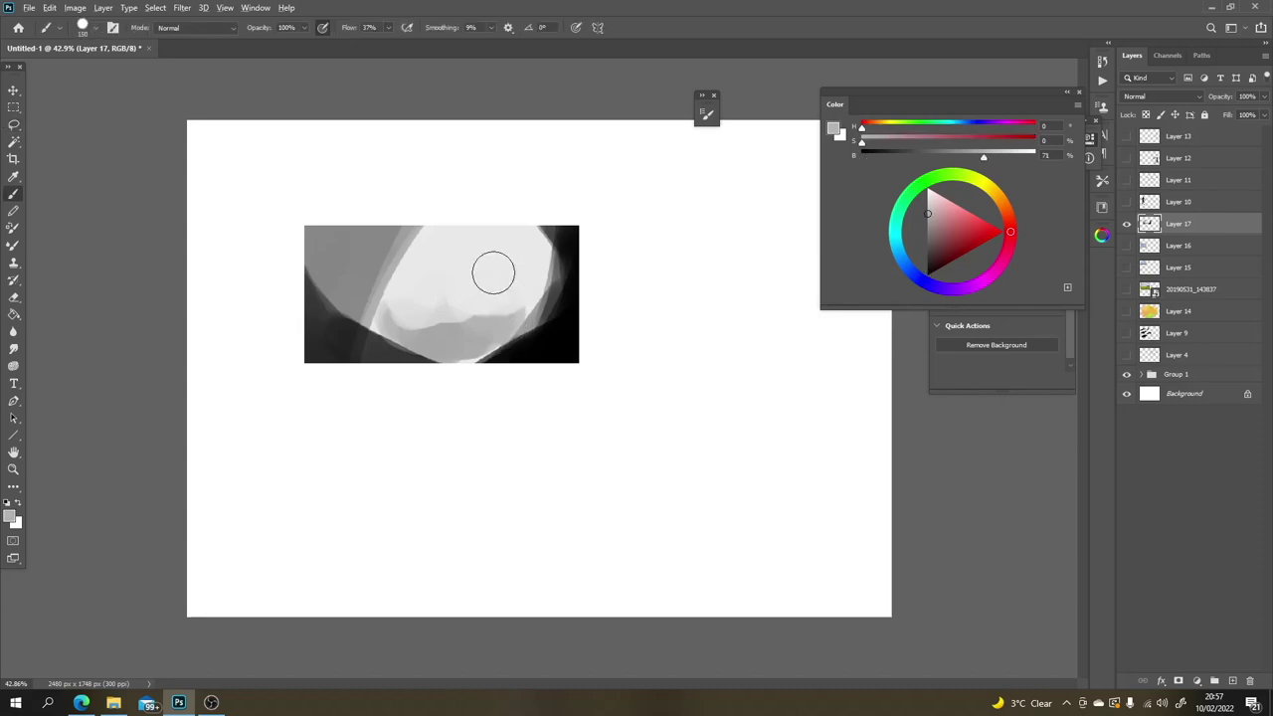
{"action": "mouse_move", "coordinate": [493, 272]}
{"action": "left_mouse_down"}
{"action": "mouse_move", "coordinate": [447, 329]}
{"action": "mouse_move", "coordinate": [393, 314]}
{"action": "left_mouse_up"}
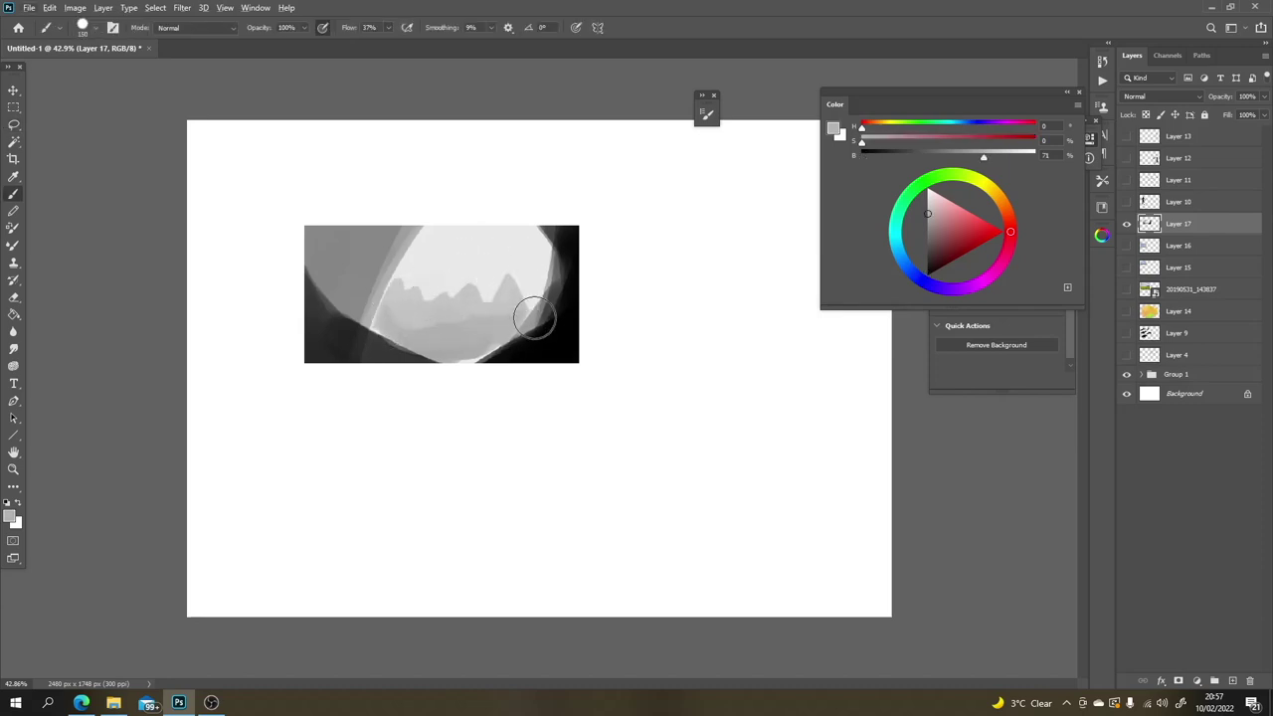
{"action": "key", "text": "ctrl+z"}
Step: Select the dark area surrounding the study's pale centre with the Magic Wand
{"action": "key", "text": "w"}
{"action": "key", "text": "alt+w"}
{"action": "left_click", "coordinate": [594, 196]}
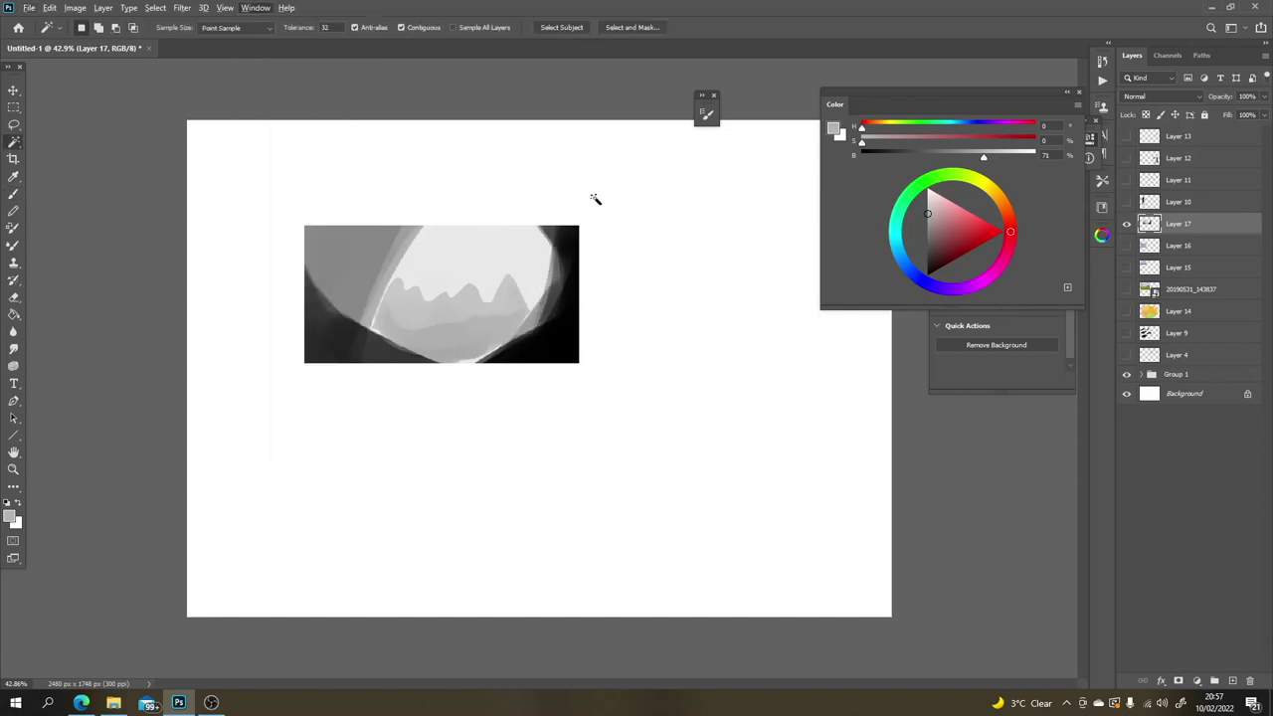
{"action": "left_click", "coordinate": [597, 215]}
{"action": "left_click", "coordinate": [567, 338]}
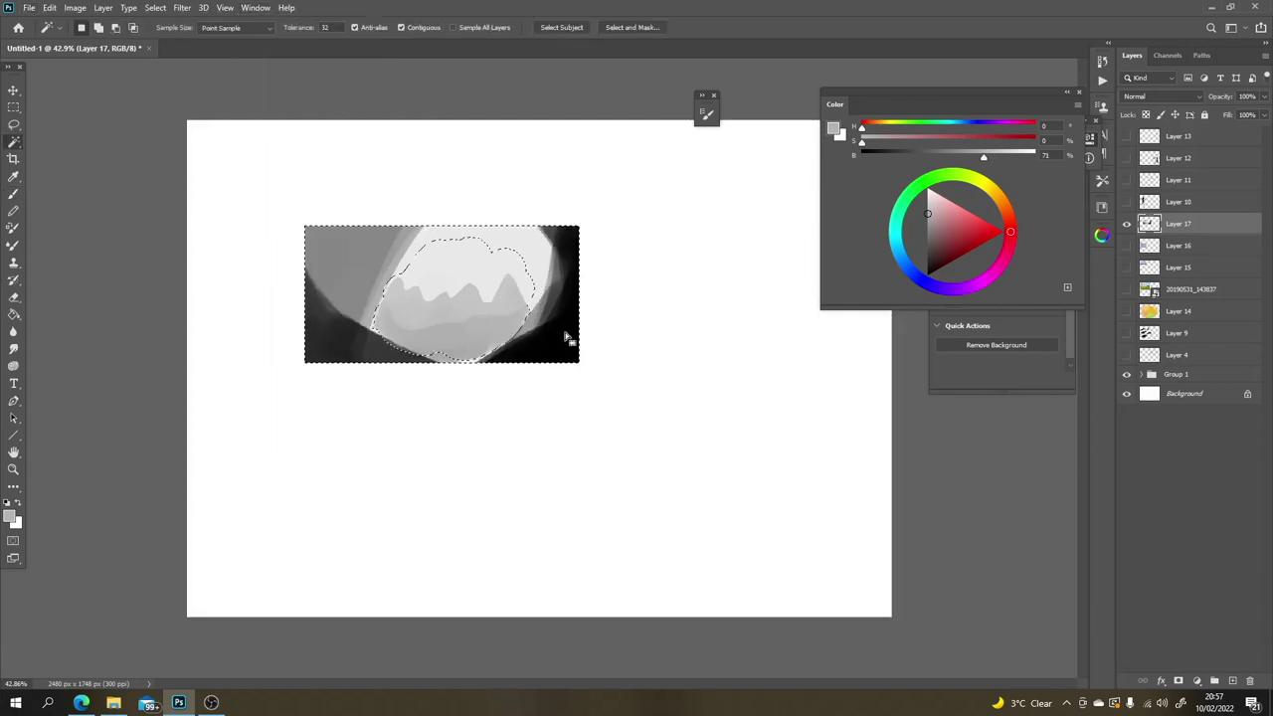
{"action": "key", "text": "ctrl+d"}
{"action": "left_click", "coordinate": [570, 336]}
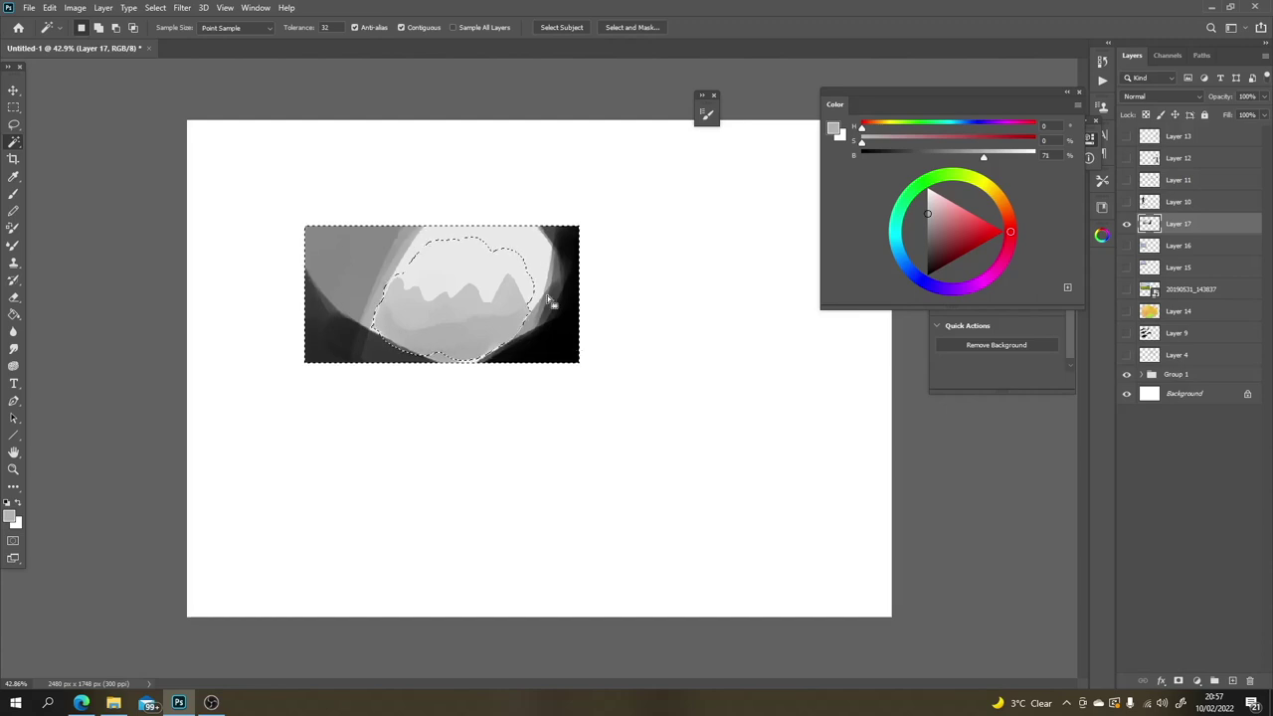
{"action": "left_click", "coordinate": [547, 295], "text": "shift"}
{"action": "left_click", "coordinate": [512, 302], "text": "shift"}
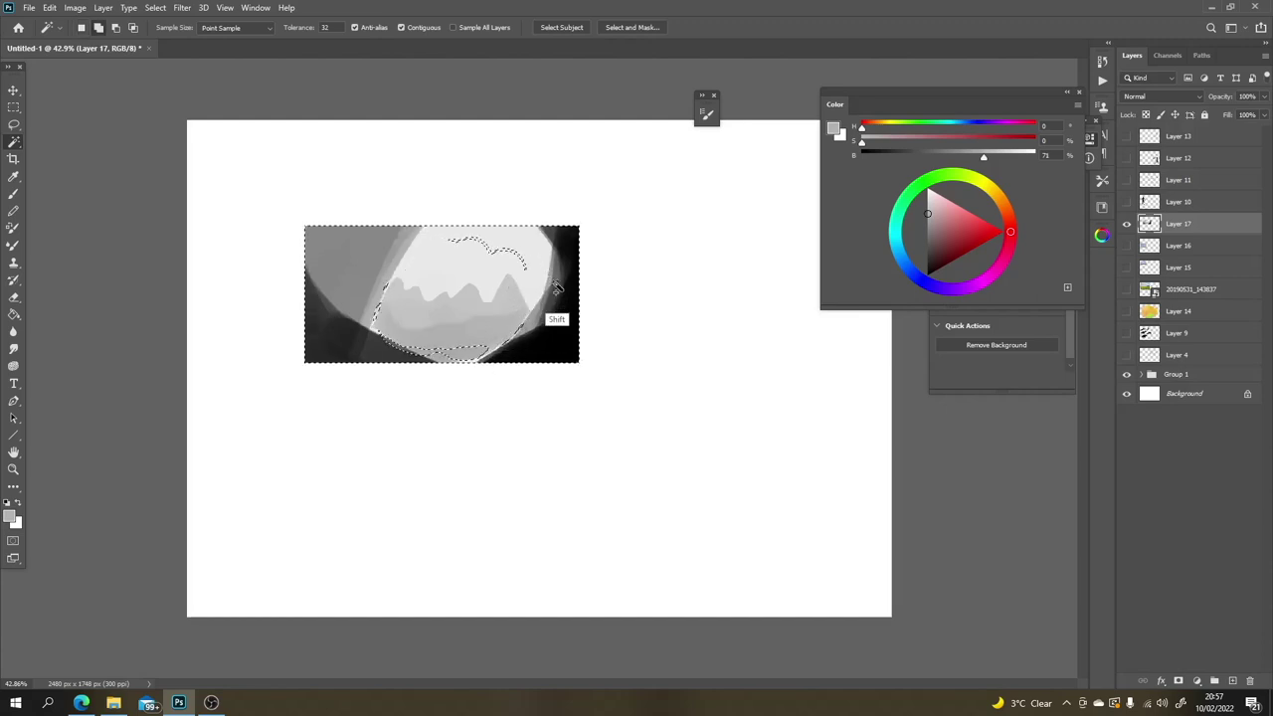
{"action": "left_click", "coordinate": [564, 359], "text": "shift"}
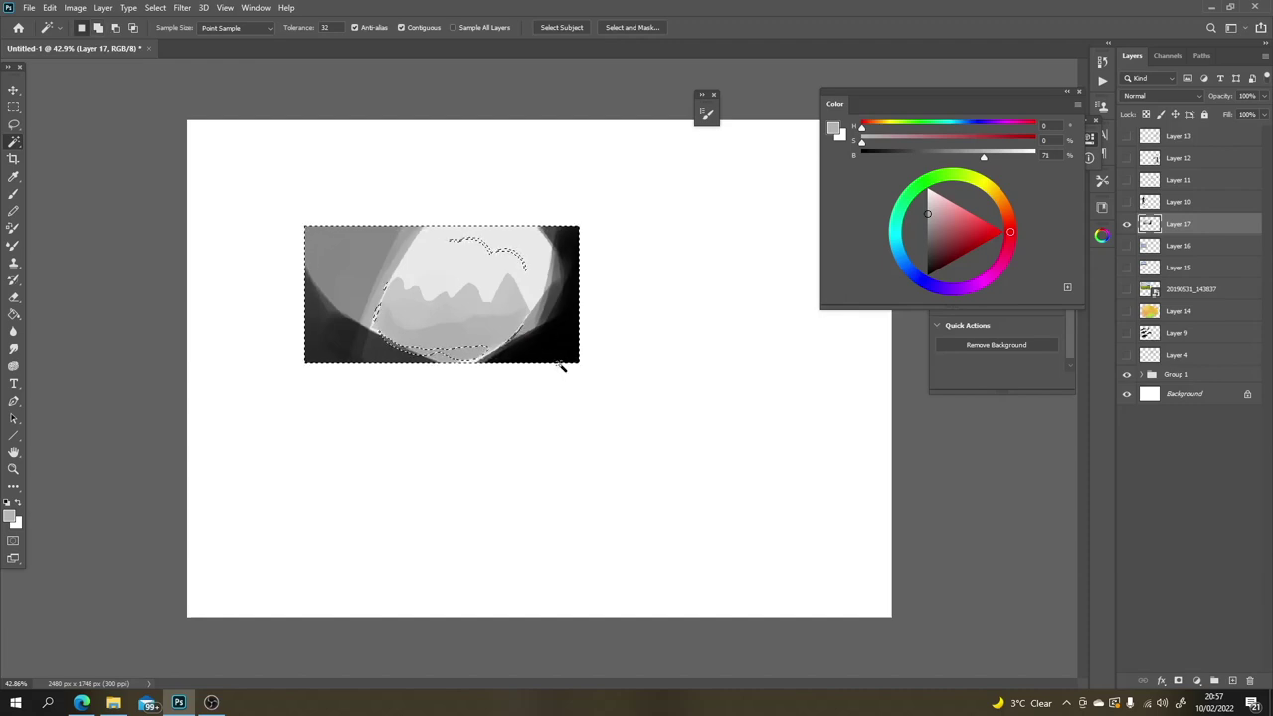
{"action": "key", "text": "ctrl+d"}
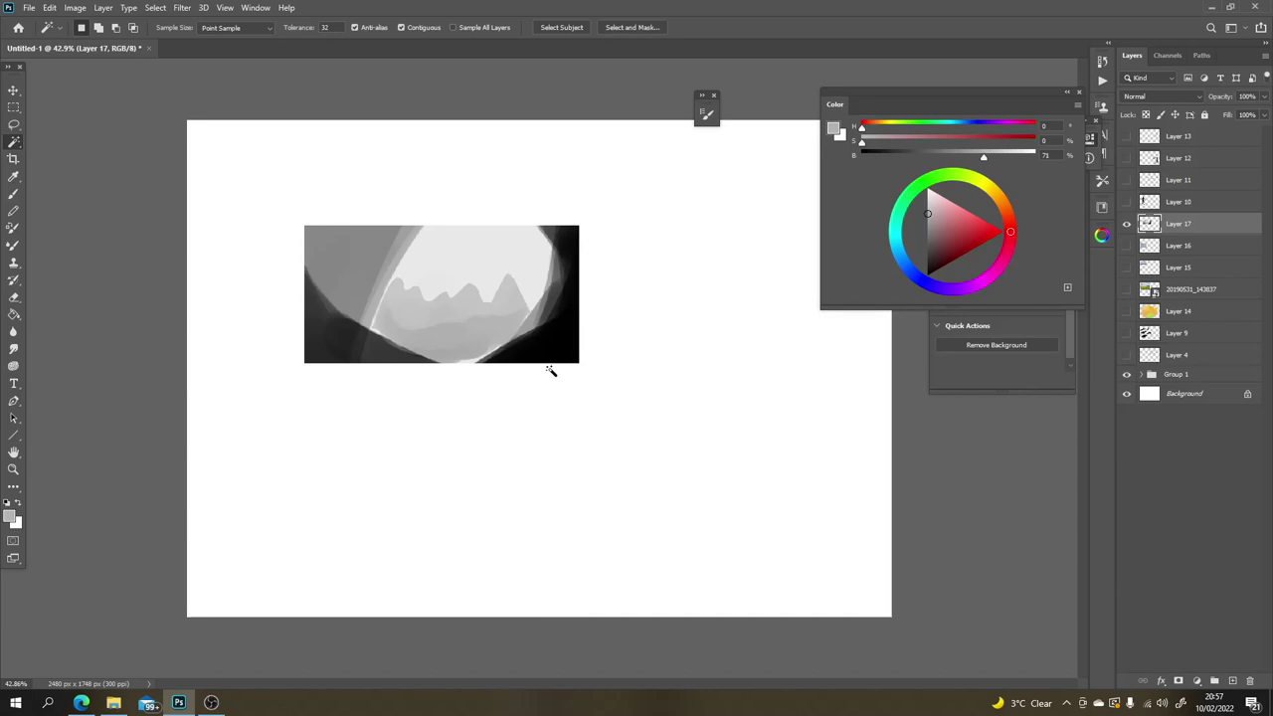
Step: Clear the greyscale mountain study so the layer is empty across the whole canvas
{"action": "key", "text": "b"}
{"action": "key", "text": "ctrl+a"}
{"action": "key", "text": "Delete"}
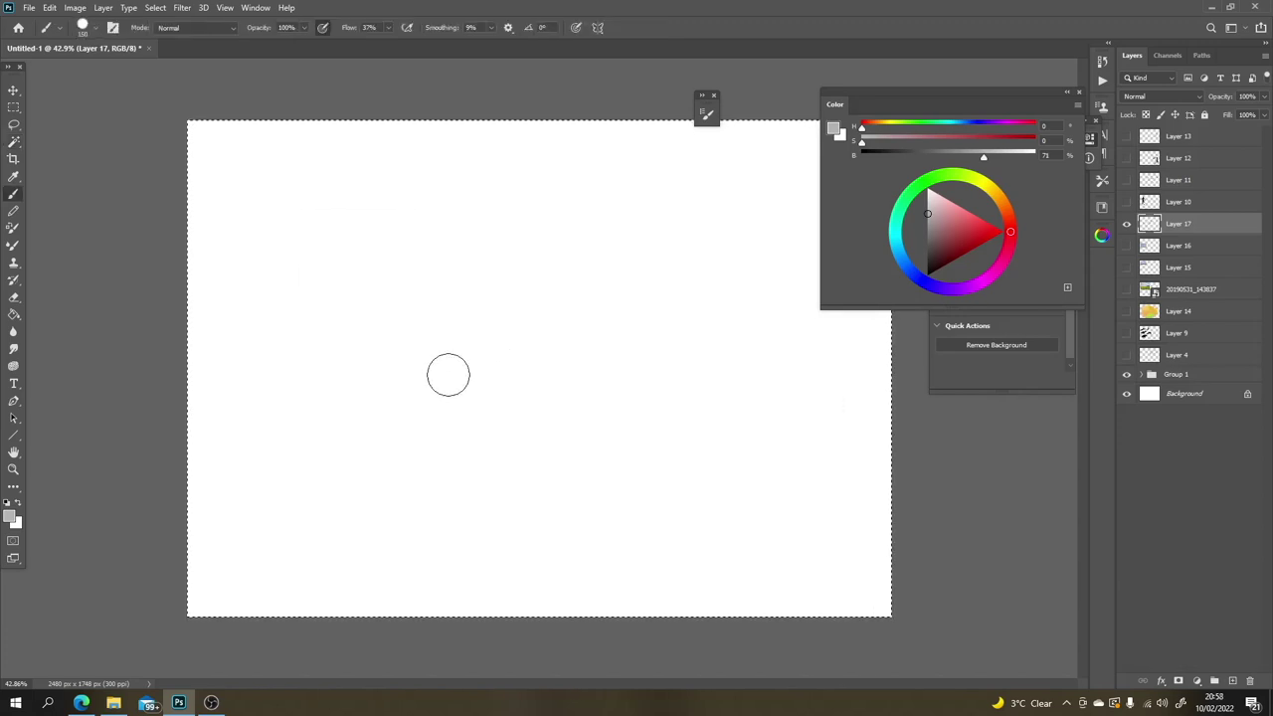
Step: Fill the whole canvas with black using the Paint Bucket and clear the layer again
{"action": "key", "text": "g"}
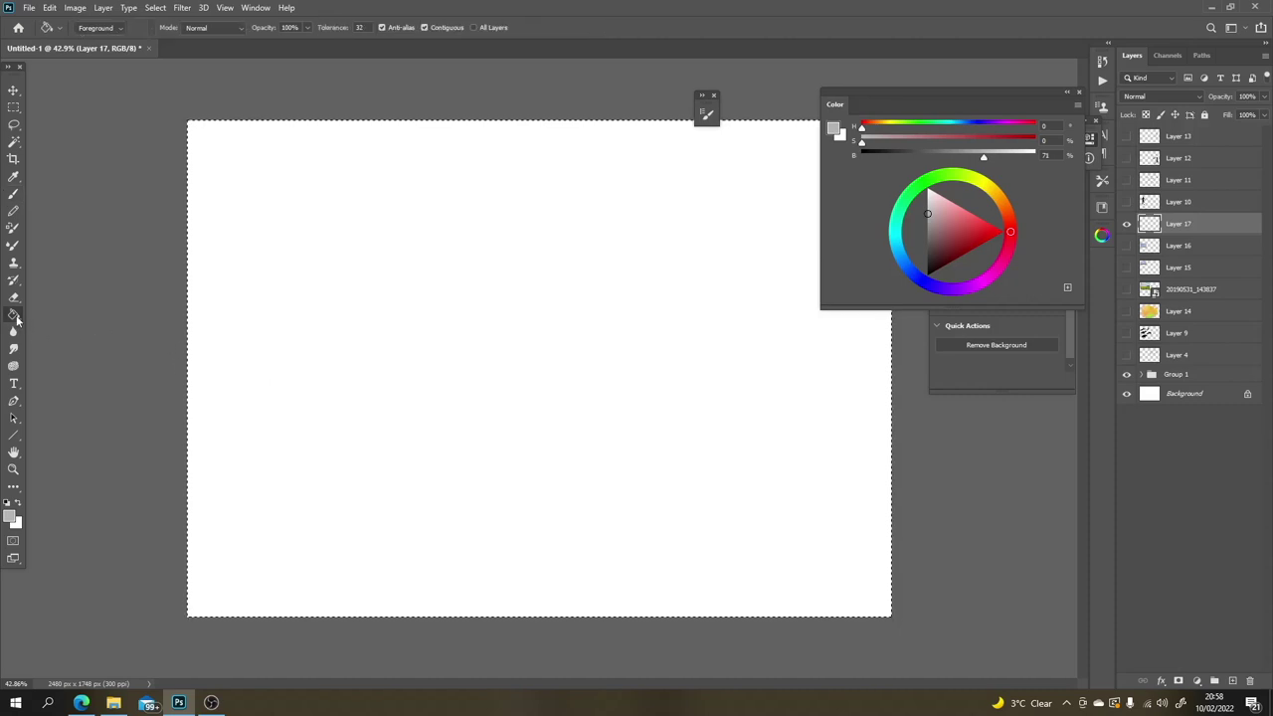
{"action": "right_click", "coordinate": [15, 315]}
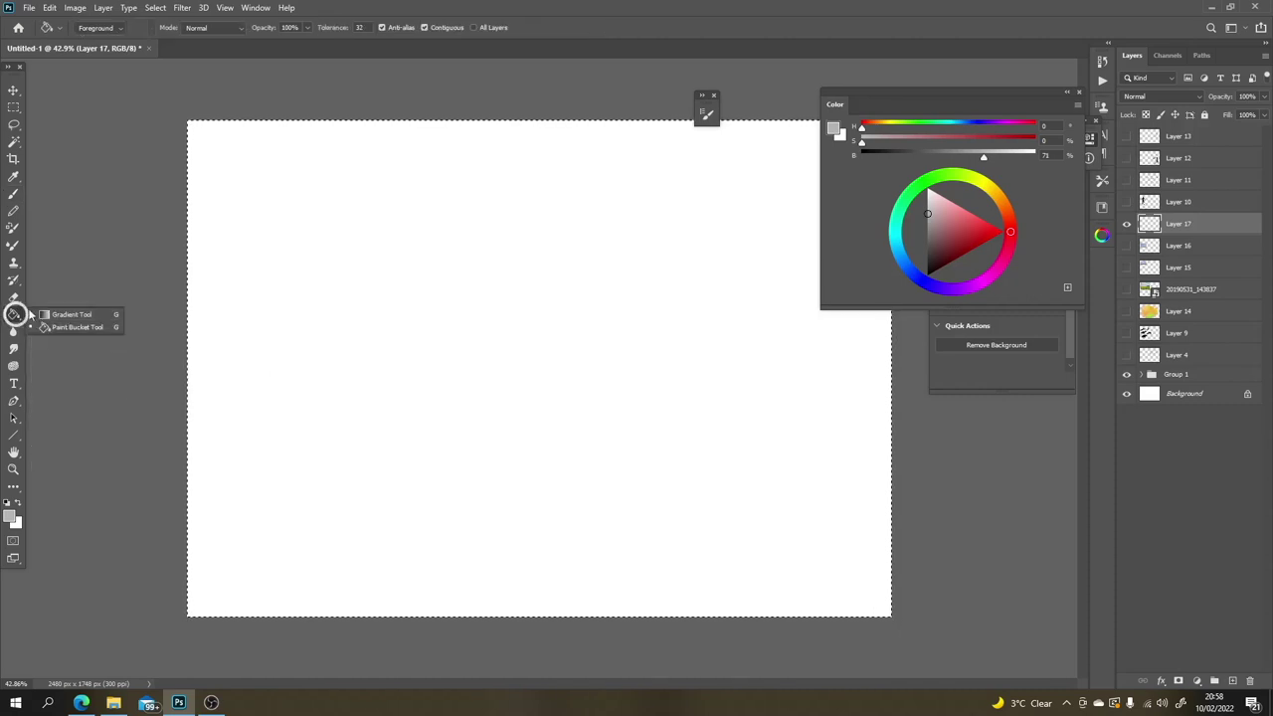
{"action": "left_click", "coordinate": [80, 331]}
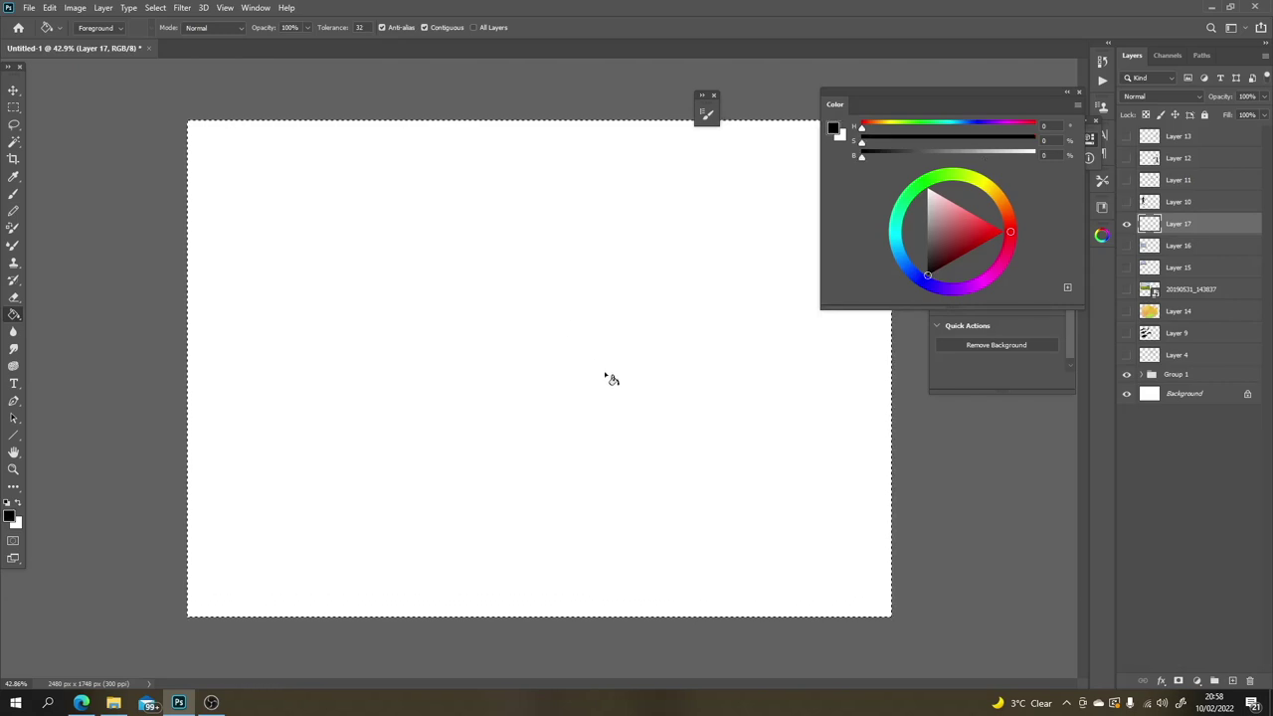
{"action": "left_click", "coordinate": [618, 386]}
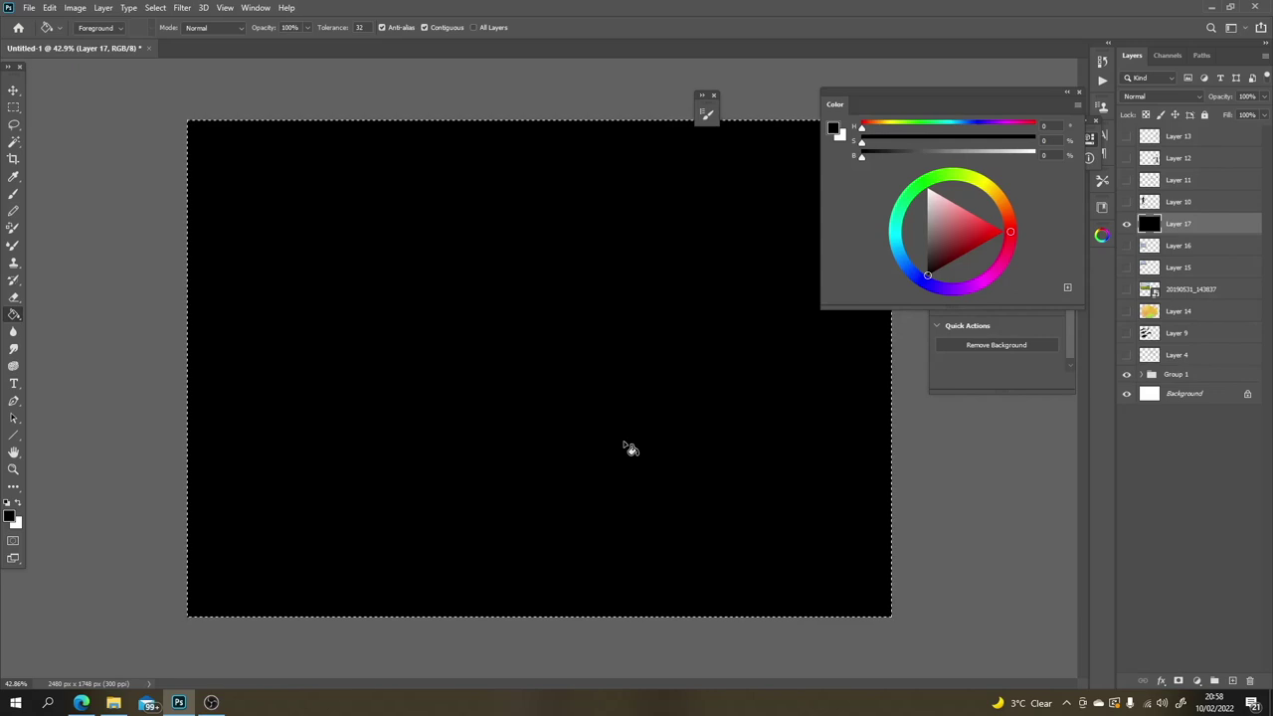
{"action": "key", "text": "ctrl+d"}
{"action": "key", "text": "b"}
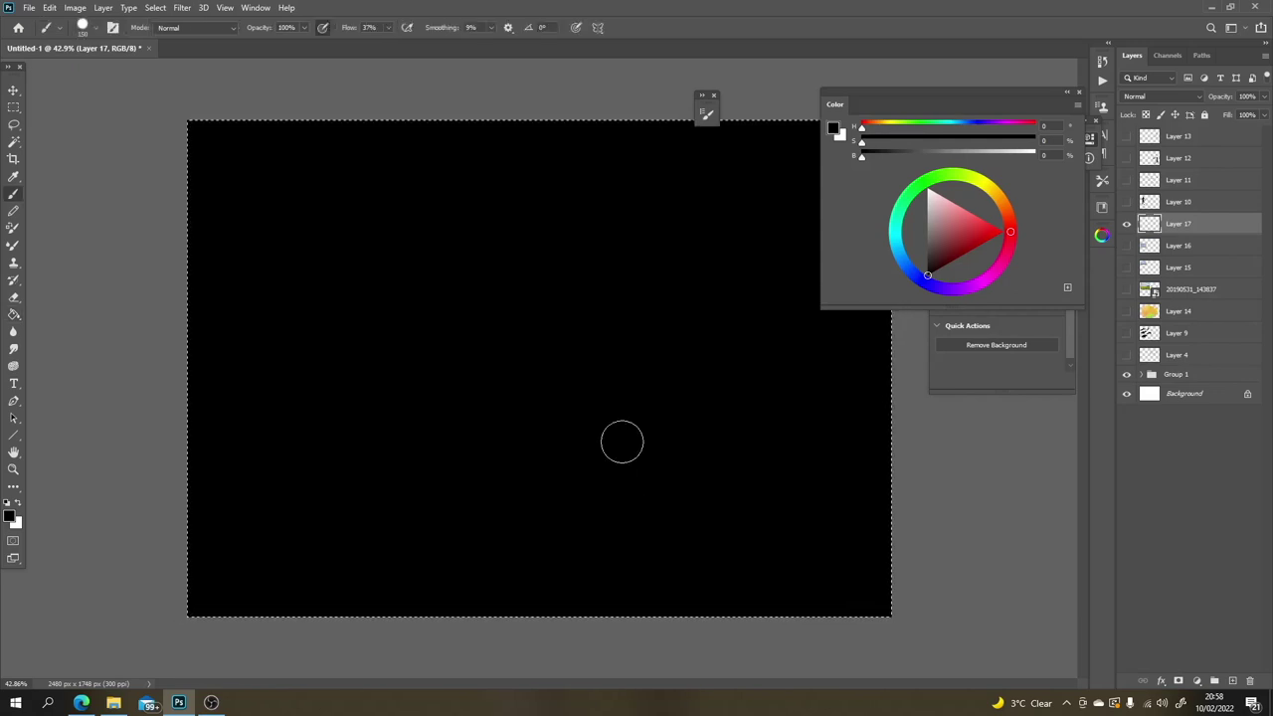
{"action": "key", "text": "ctrl+a"}
{"action": "key", "text": "Delete"}
Step: Paint the entire canvas black with a 2200 px brush and reduce the brush size to 80 px
{"action": "key", "text": "bracketright"}
{"action": "key", "text": "bracketright"}
{"action": "key", "text": "bracketright"}
{"action": "key", "text": "bracketright"}
{"action": "key", "text": "bracketright"}
{"action": "key", "text": "bracketright"}
{"action": "key", "text": "bracketright"}
{"action": "key", "text": "bracketright"}
{"action": "key", "text": "bracketright"}
{"action": "key", "text": "bracketright"}
{"action": "key", "text": "bracketright"}
{"action": "key", "text": "bracketright"}
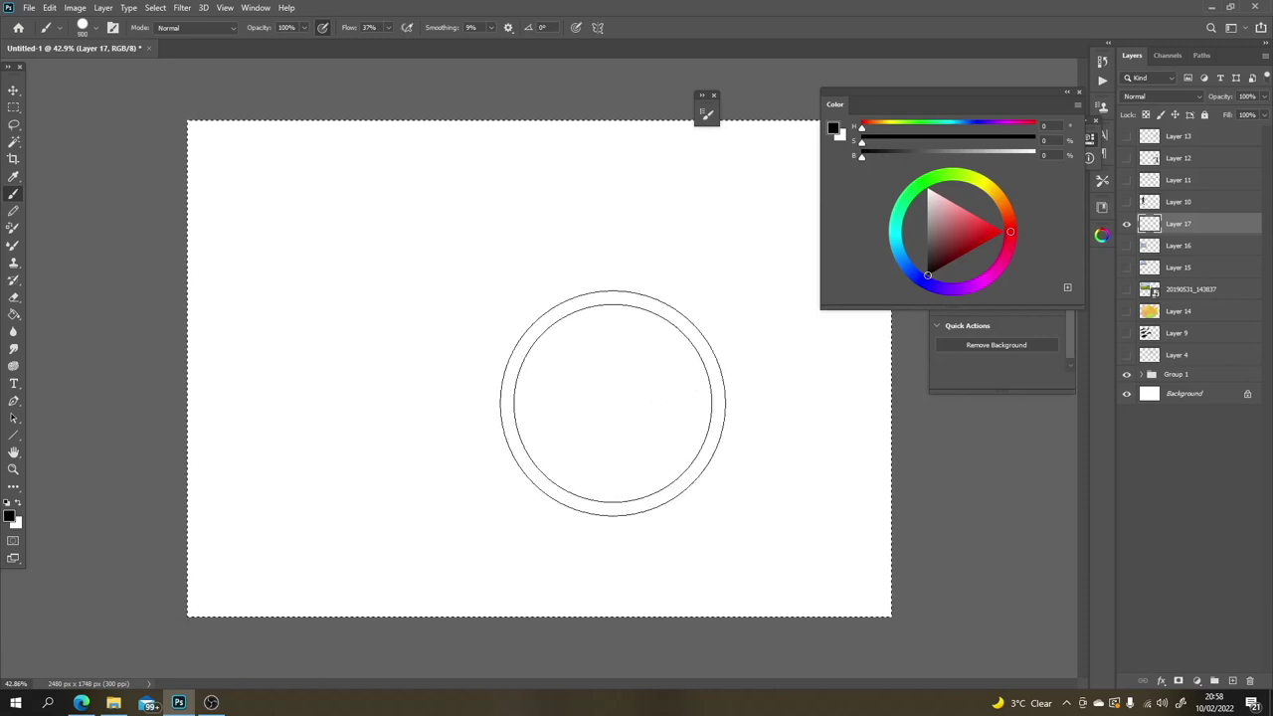
{"action": "key", "text": "bracketright"}
{"action": "key", "text": "bracketright"}
{"action": "key", "text": "bracketright"}
{"action": "key", "text": "bracketright"}
{"action": "key", "text": "bracketright"}
{"action": "key", "text": "bracketright"}
{"action": "key", "text": "bracketright"}
{"action": "key", "text": "bracketright"}
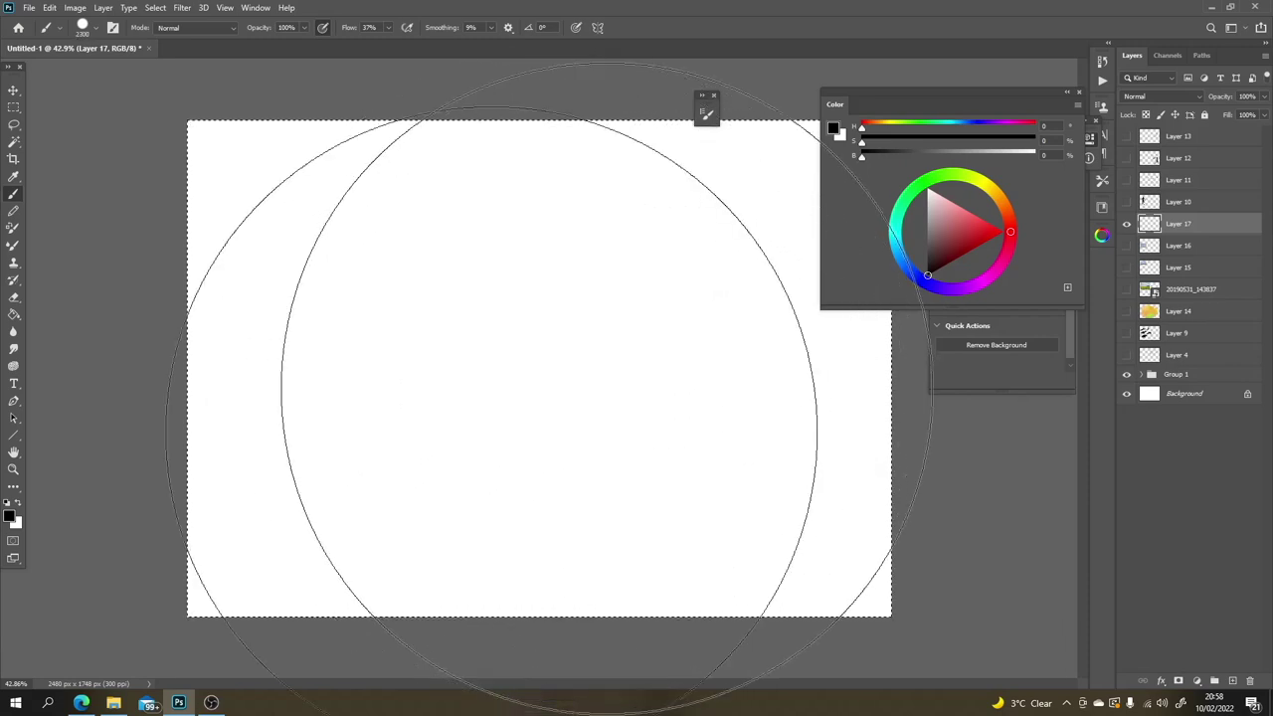
{"action": "mouse_move", "coordinate": [494, 369]}
{"action": "left_mouse_down"}
{"action": "mouse_move", "coordinate": [452, 359]}
{"action": "mouse_move", "coordinate": [430, 378]}
{"action": "mouse_move", "coordinate": [419, 311]}
{"action": "mouse_move", "coordinate": [355, 368]}
{"action": "mouse_move", "coordinate": [332, 472]}
{"action": "mouse_move", "coordinate": [612, 242]}
{"action": "mouse_move", "coordinate": [826, 289]}
{"action": "mouse_move", "coordinate": [821, 344]}
{"action": "mouse_move", "coordinate": [428, 465]}
{"action": "left_mouse_up"}
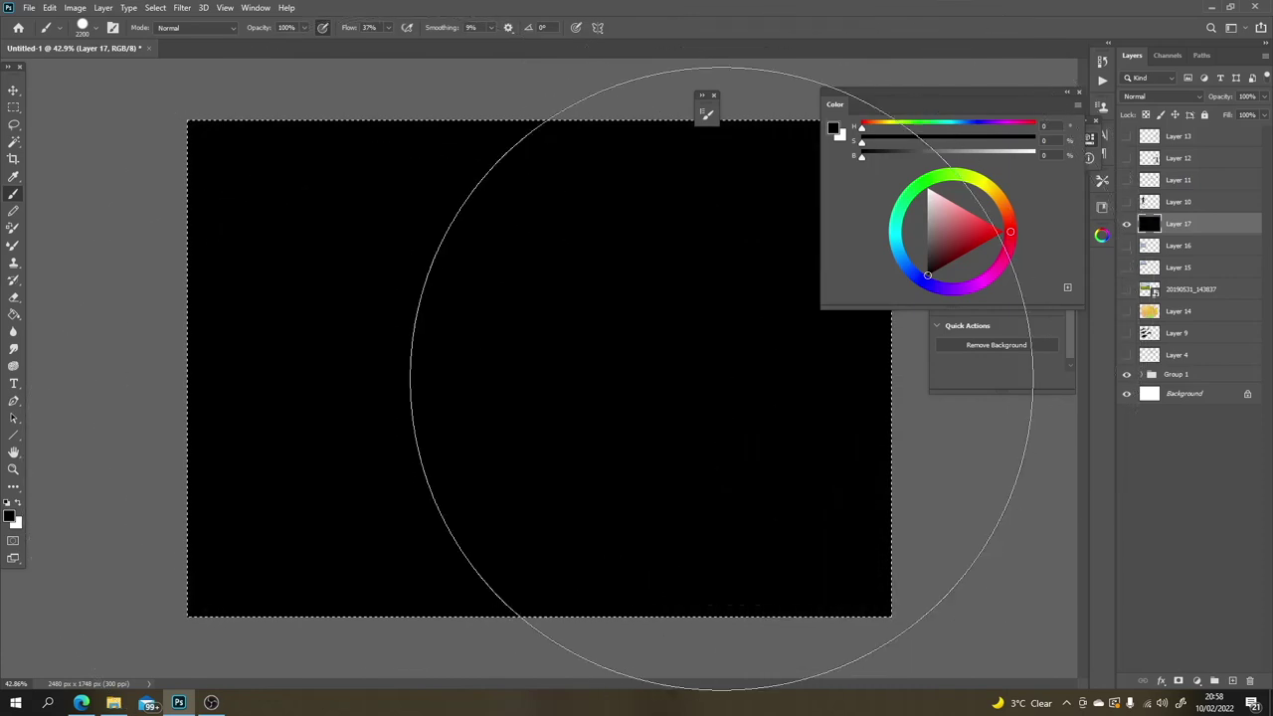
{"action": "key", "text": "bracketleft"}
{"action": "key", "text": "bracketleft"}
{"action": "key", "text": "bracketleft"}
{"action": "key", "text": "bracketleft"}
{"action": "key", "text": "bracketleft"}
{"action": "key", "text": "bracketleft"}
{"action": "key", "text": "bracketleft"}
{"action": "key", "text": "bracketleft"}
{"action": "key", "text": "bracketleft"}
{"action": "key", "text": "bracketleft"}
{"action": "key", "text": "bracketleft"}
{"action": "key", "text": "bracketleft"}
{"action": "key", "text": "bracketleft"}
{"action": "key", "text": "bracketleft"}
{"action": "key", "text": "bracketleft"}
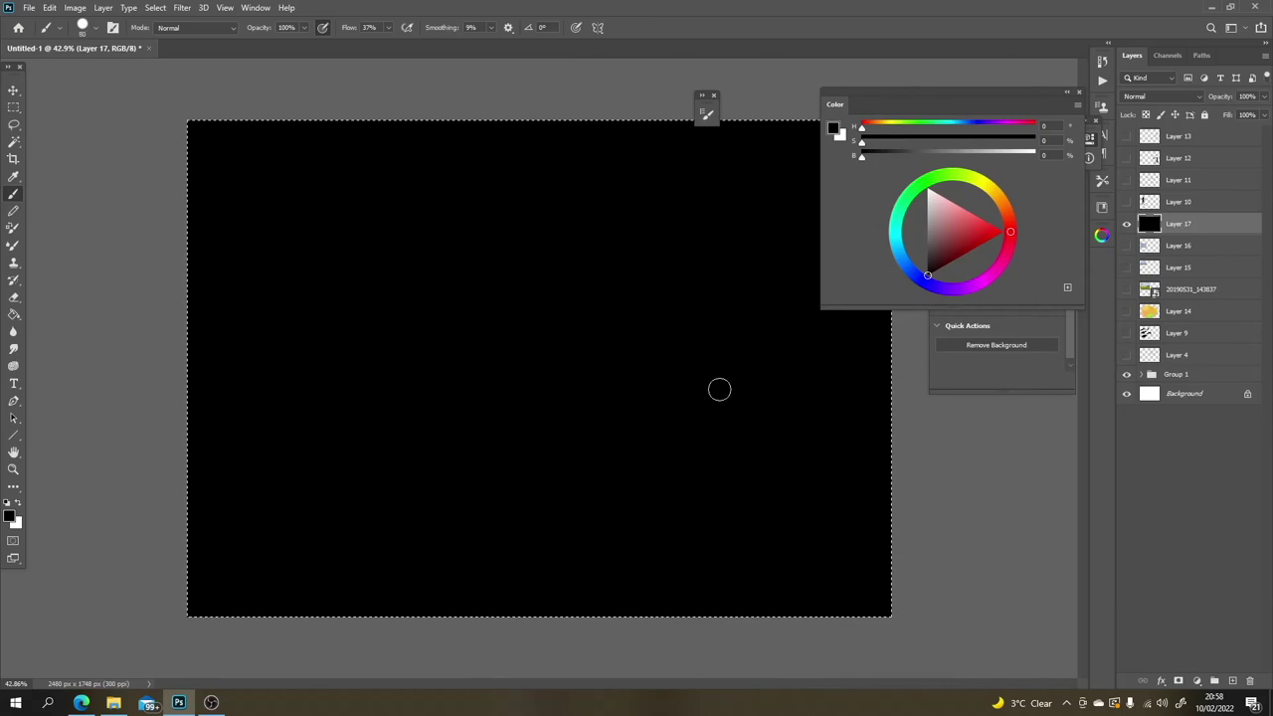
Step: Select three rectangular panels side by side along the canvas's top edge with the Rectangular Marquee, leaving narrow gaps between them
{"action": "key", "text": "m"}
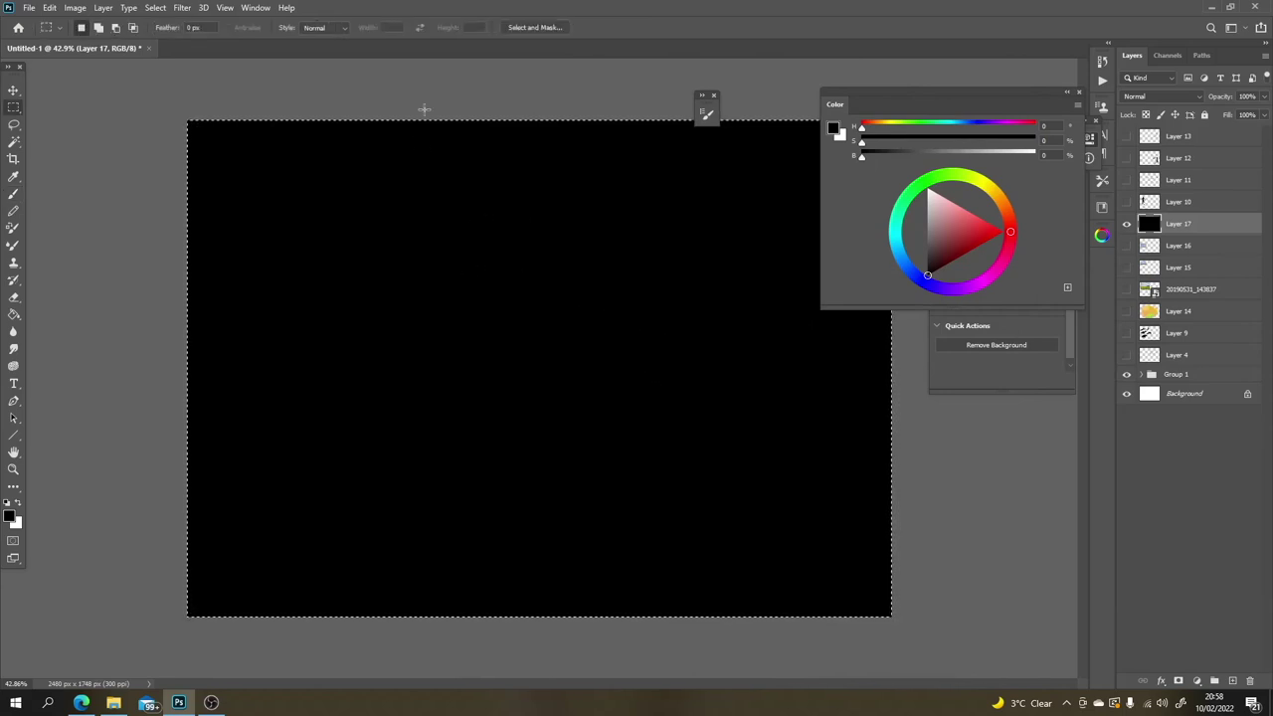
{"action": "key", "text": "ctrl+d"}
{"action": "left_click_drag", "start_coordinate": [204, 136], "coordinate": [456, 283]}
{"action": "left_click", "coordinate": [456, 284]}
{"action": "key", "text": "ctrl+shift+d"}
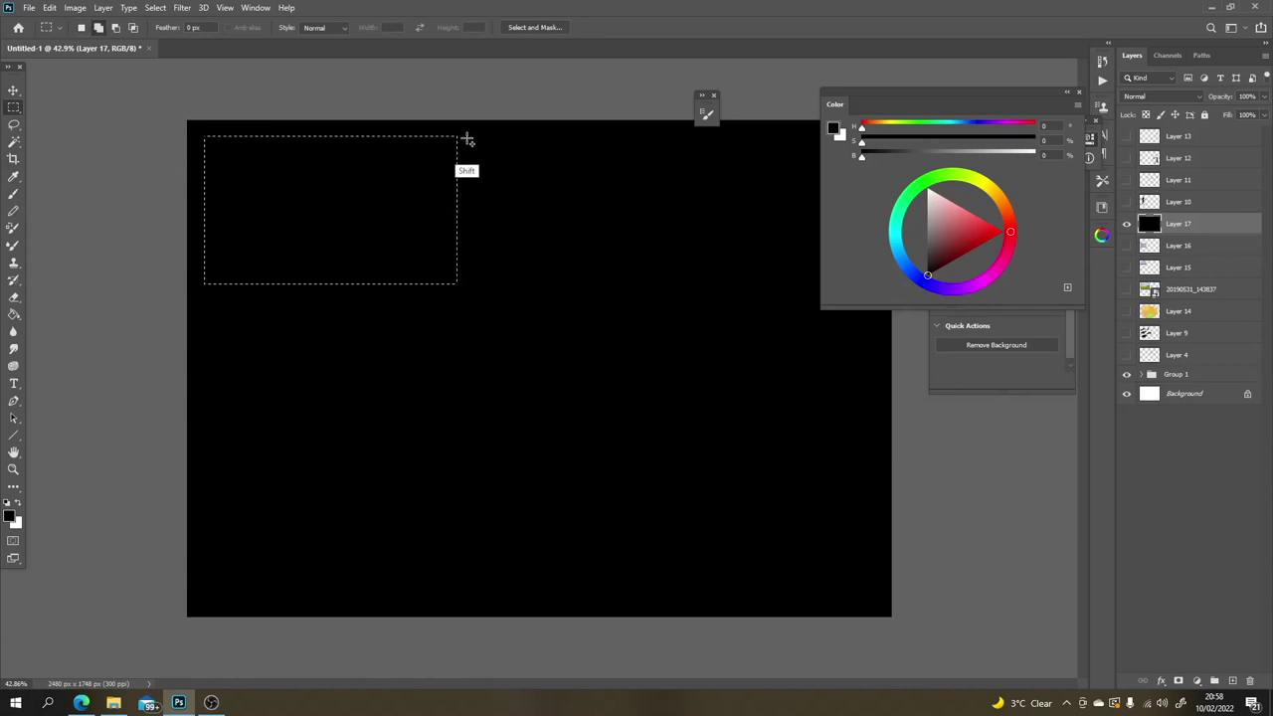
{"action": "left_click_drag", "start_coordinate": [468, 137], "coordinate": [737, 287]}
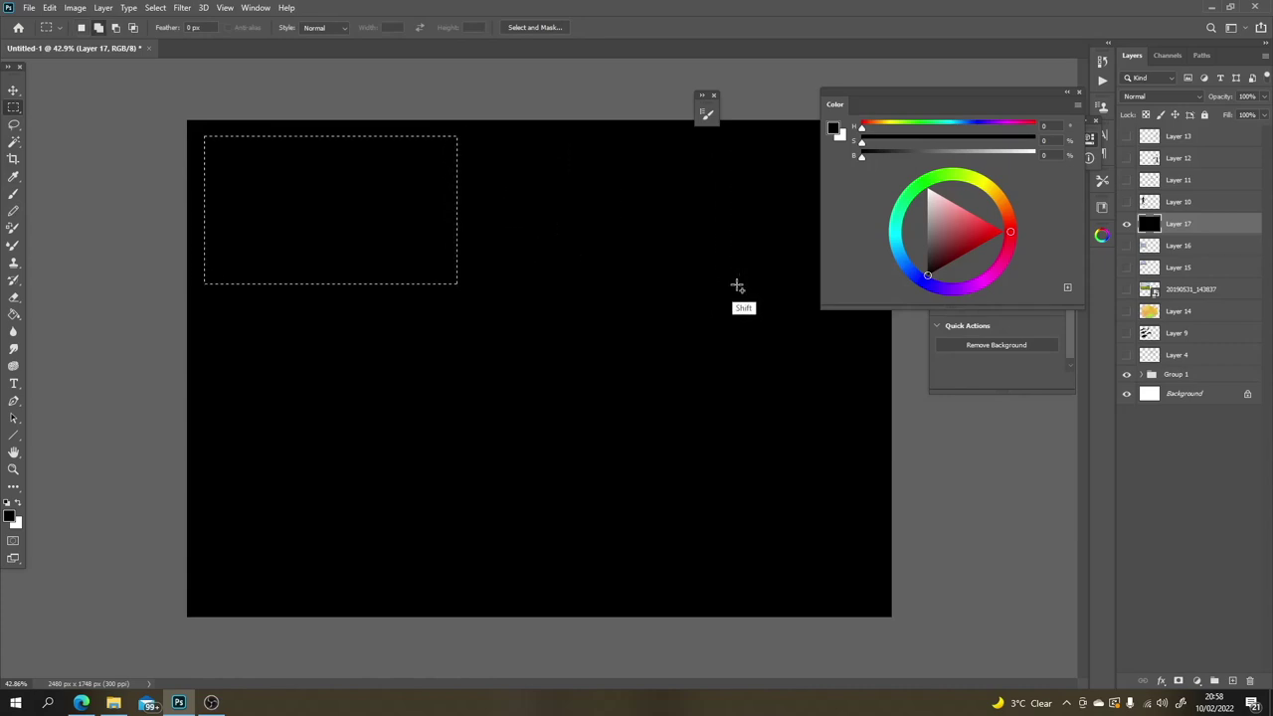
{"action": "left_click_drag", "start_coordinate": [1000, 89], "coordinate": [1175, 109]}
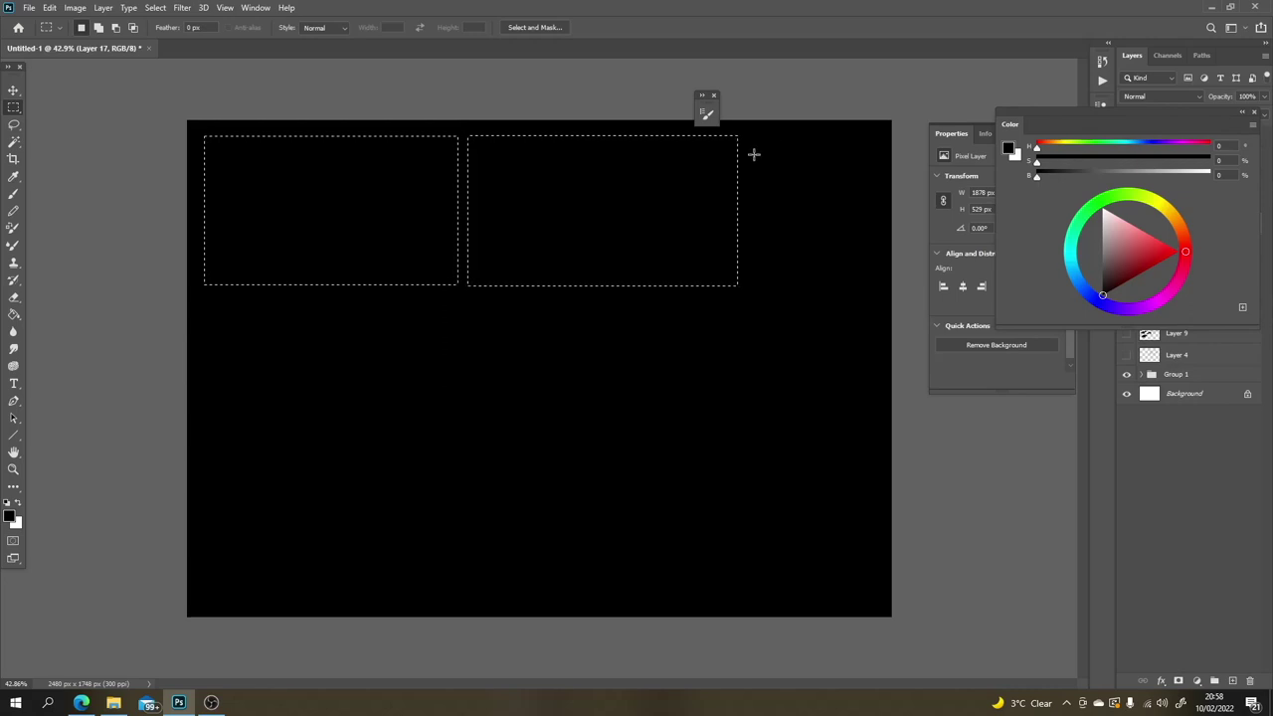
{"action": "left_click_drag", "start_coordinate": [746, 134], "coordinate": [881, 287]}
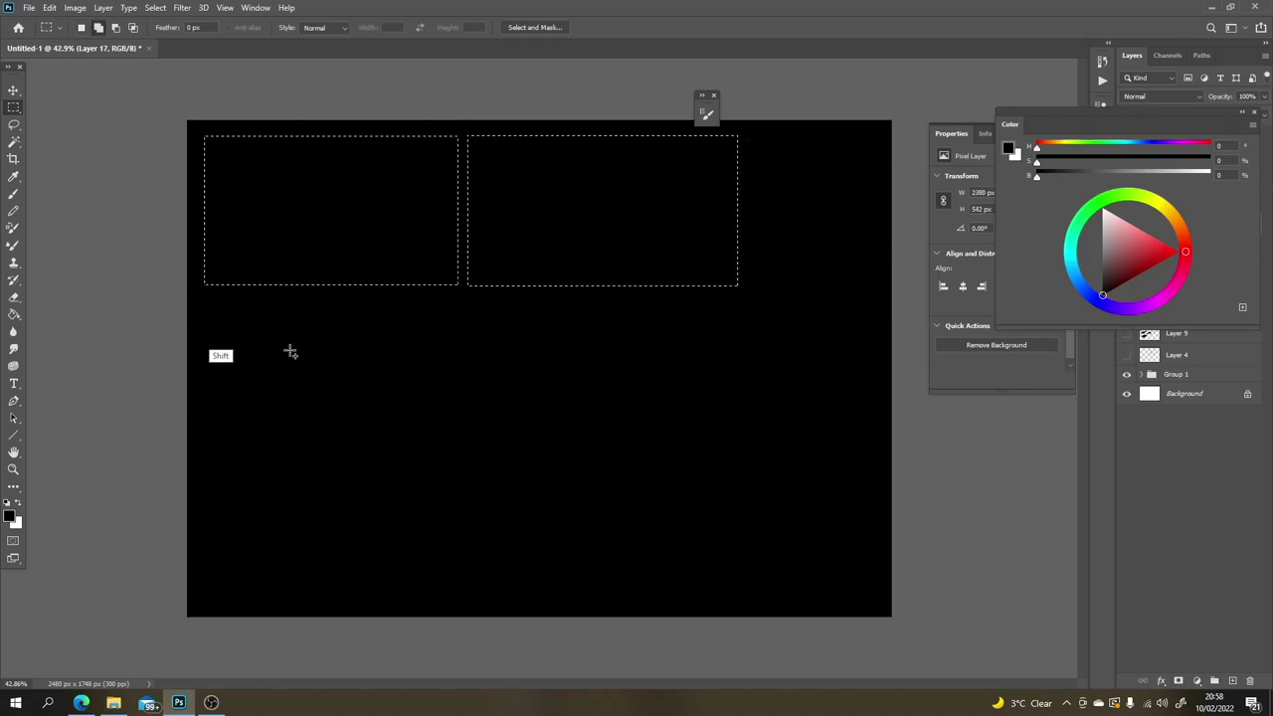
Step: Add a wide middle panel, a tall right-hand panel and two lower panels to the selection, and cut all panels out of the black
{"action": "left_click_drag", "start_coordinate": [205, 295], "coordinate": [733, 468]}
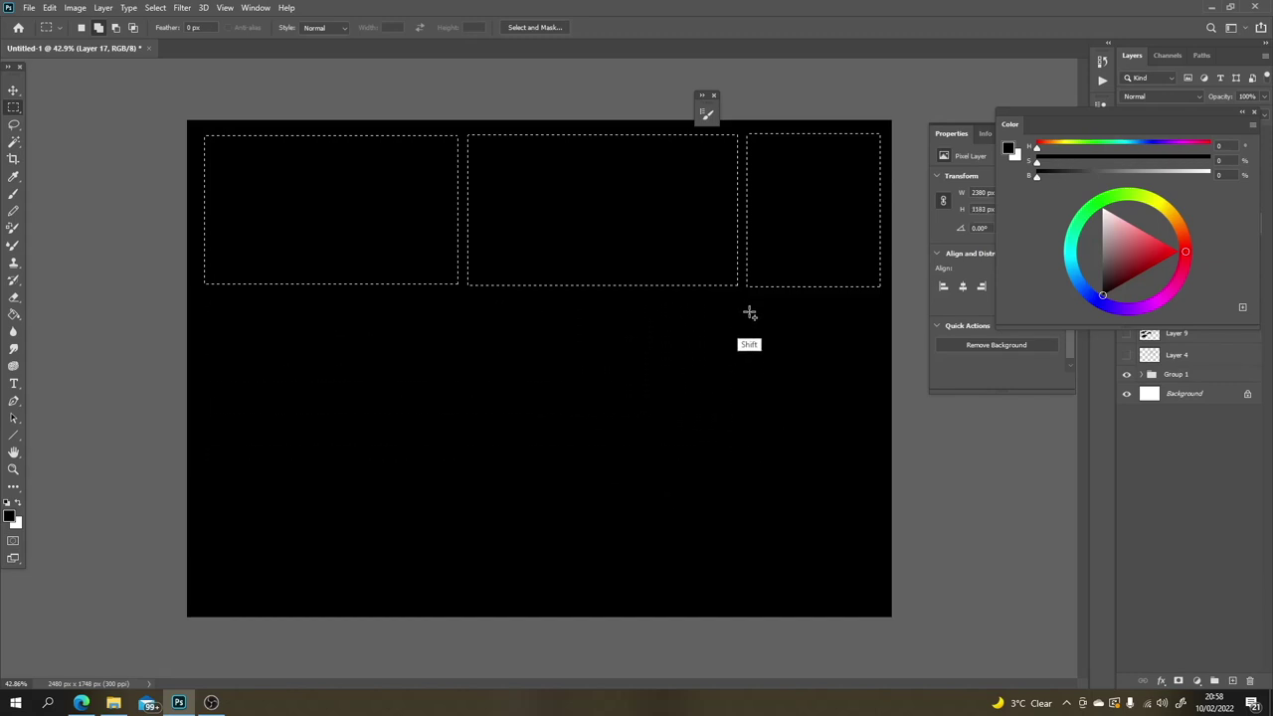
{"action": "left_click_drag", "start_coordinate": [745, 296], "coordinate": [880, 591]}
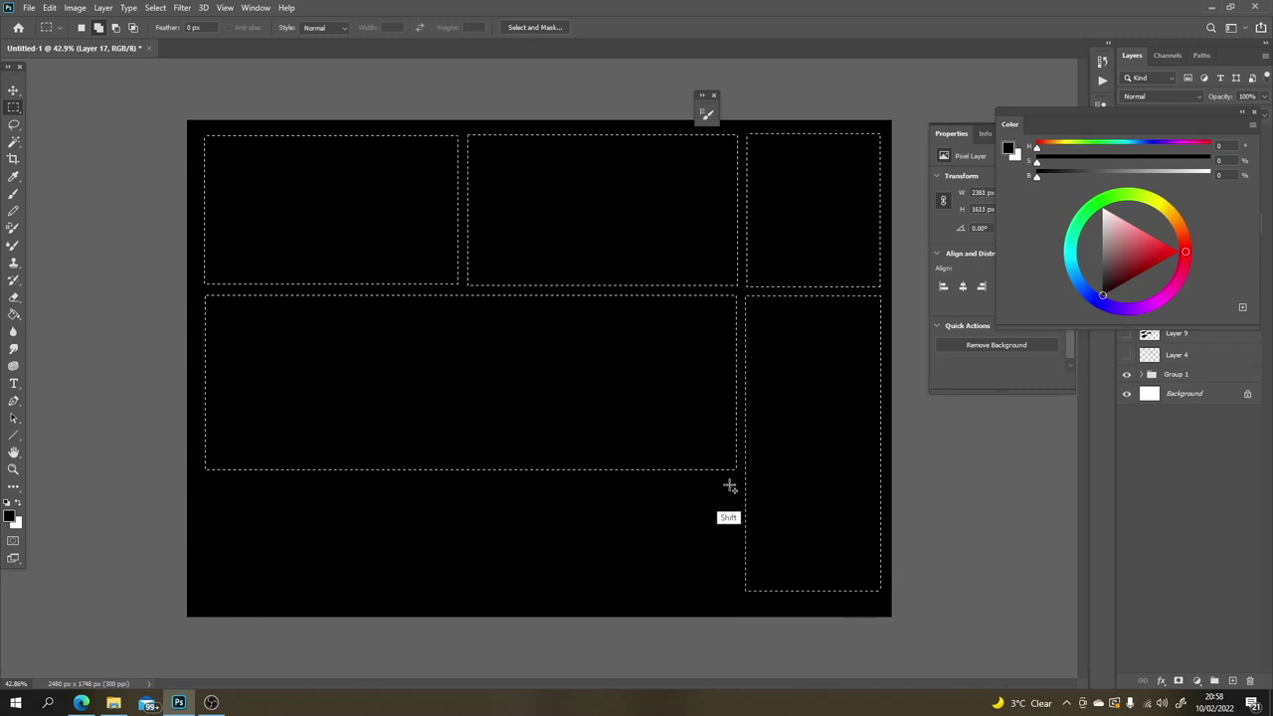
{"action": "left_click_drag", "start_coordinate": [731, 480], "coordinate": [430, 597]}
{"action": "left_click_drag", "start_coordinate": [420, 484], "coordinate": [207, 596]}
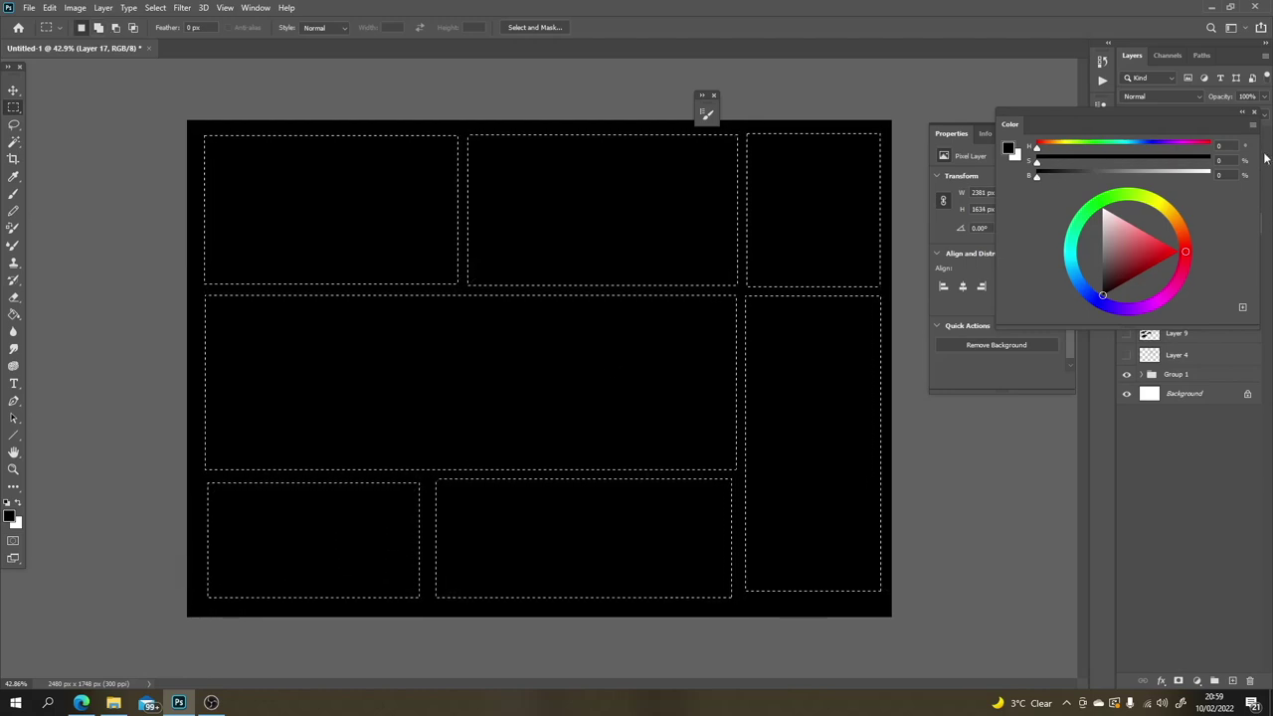
{"action": "left_click_drag", "start_coordinate": [1213, 109], "coordinate": [1185, 437]}
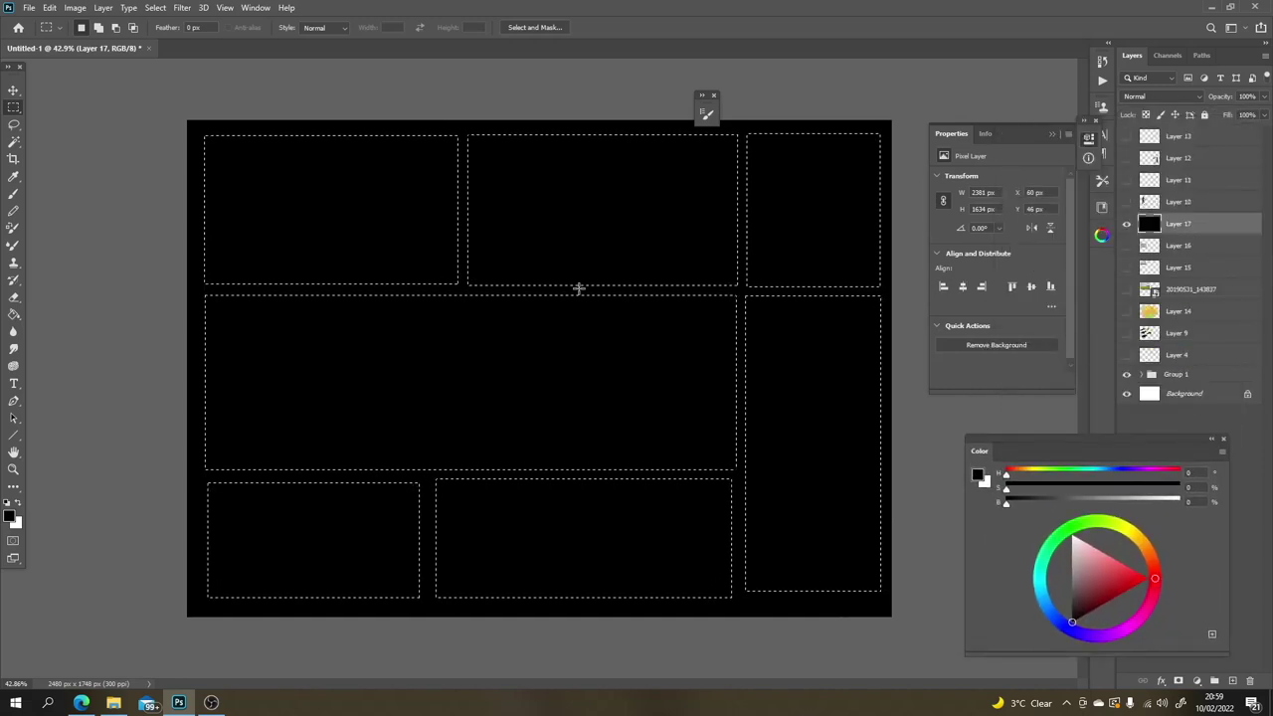
{"action": "key", "text": "ctrl+BackSpace"}
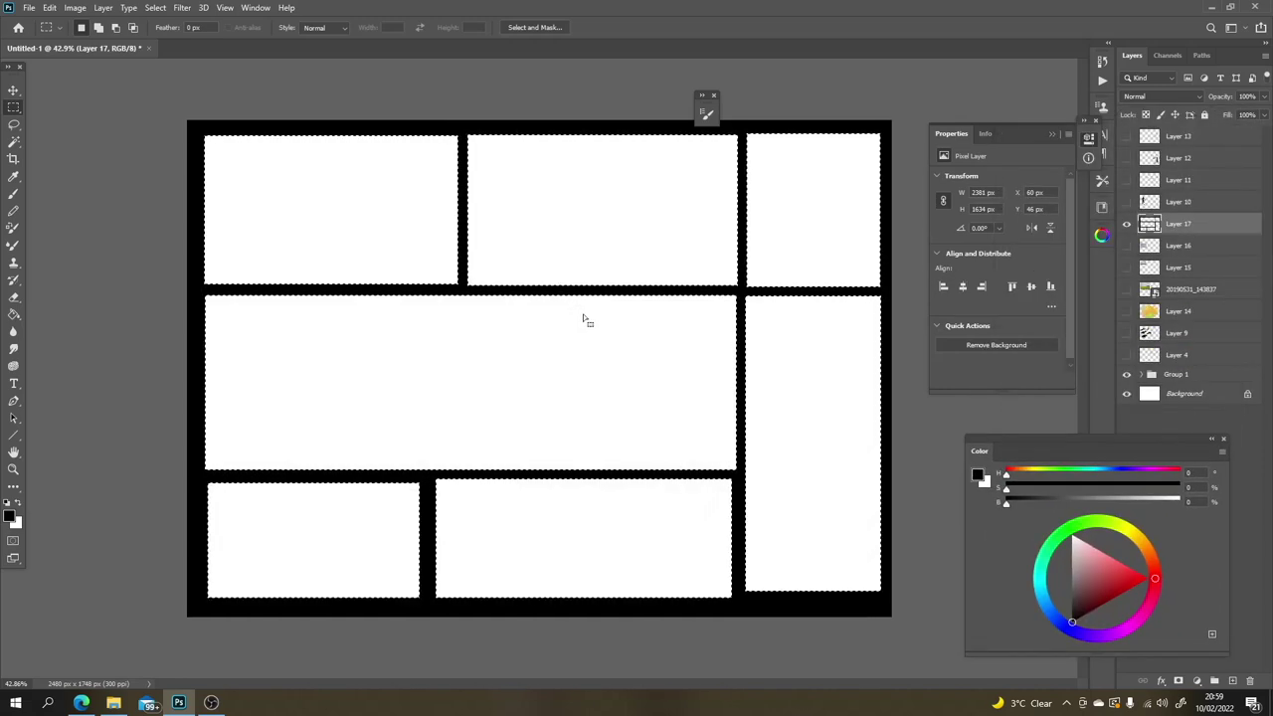
{"action": "key", "text": "ctrl+d"}
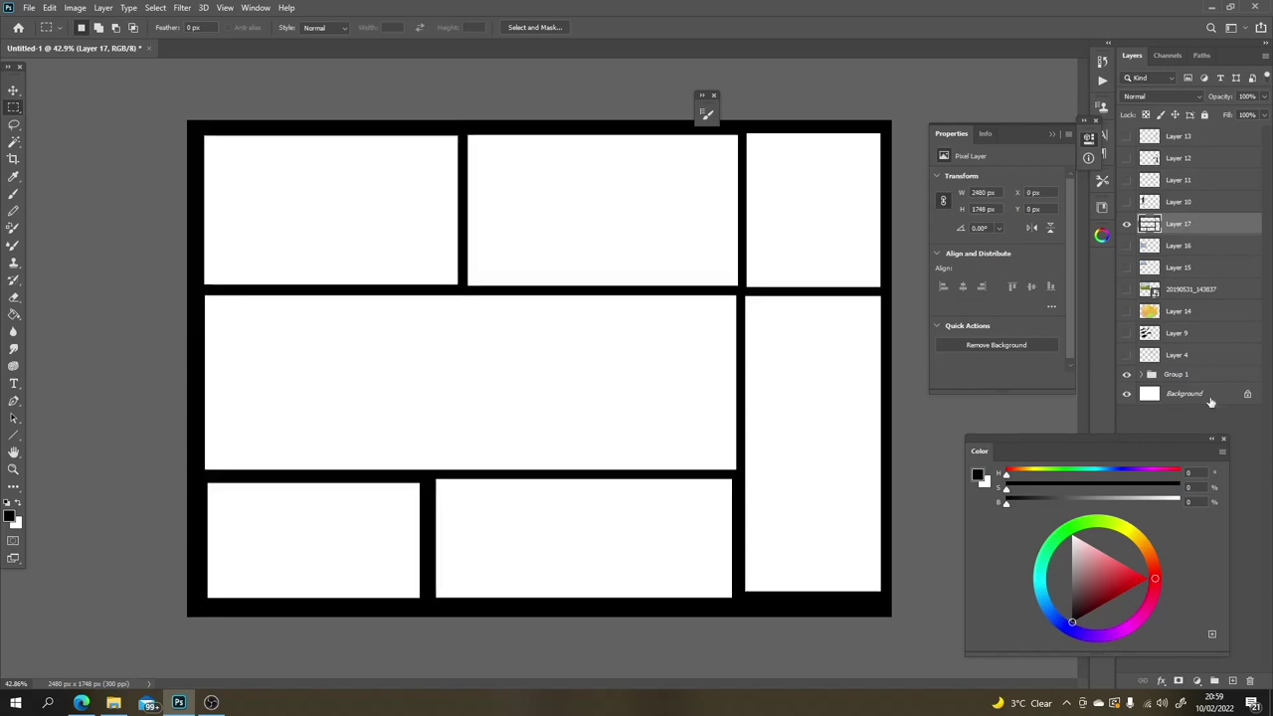
Step: Add a new layer beneath the panel frame and paint the top-middle panel dark grey with translucent black strokes
{"action": "left_click", "coordinate": [1225, 247]}
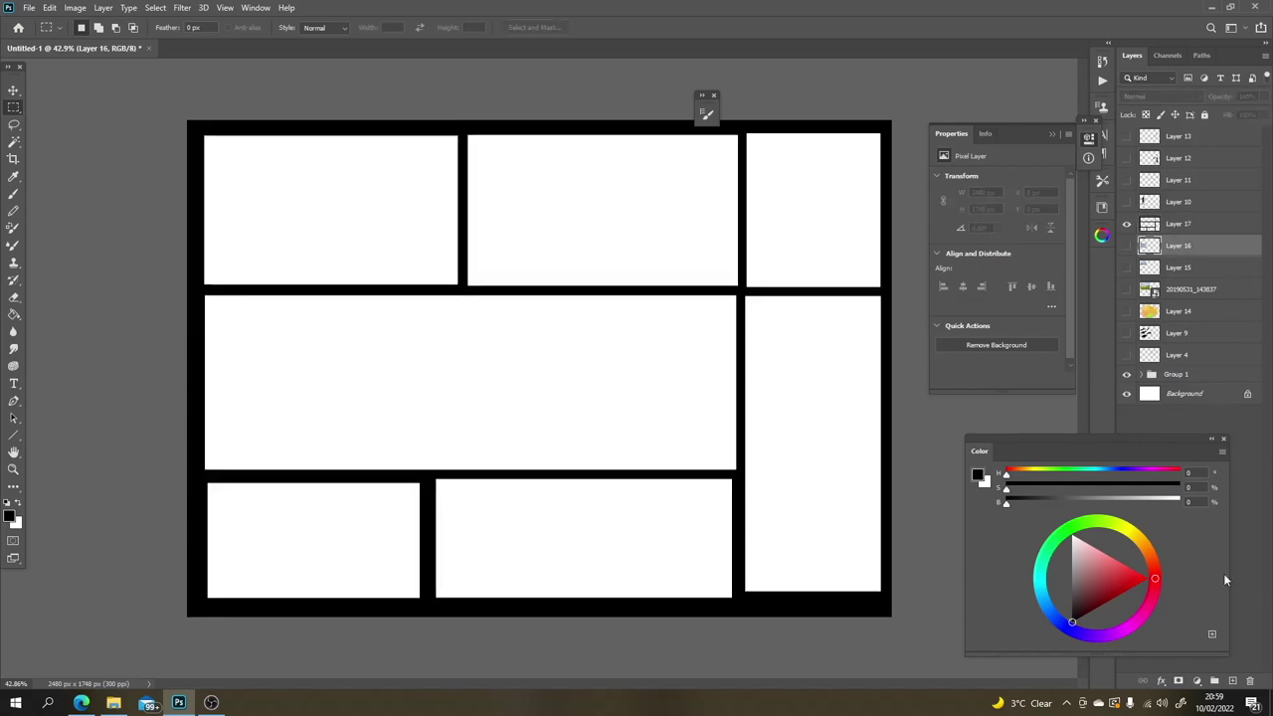
{"action": "left_click", "coordinate": [1232, 680]}
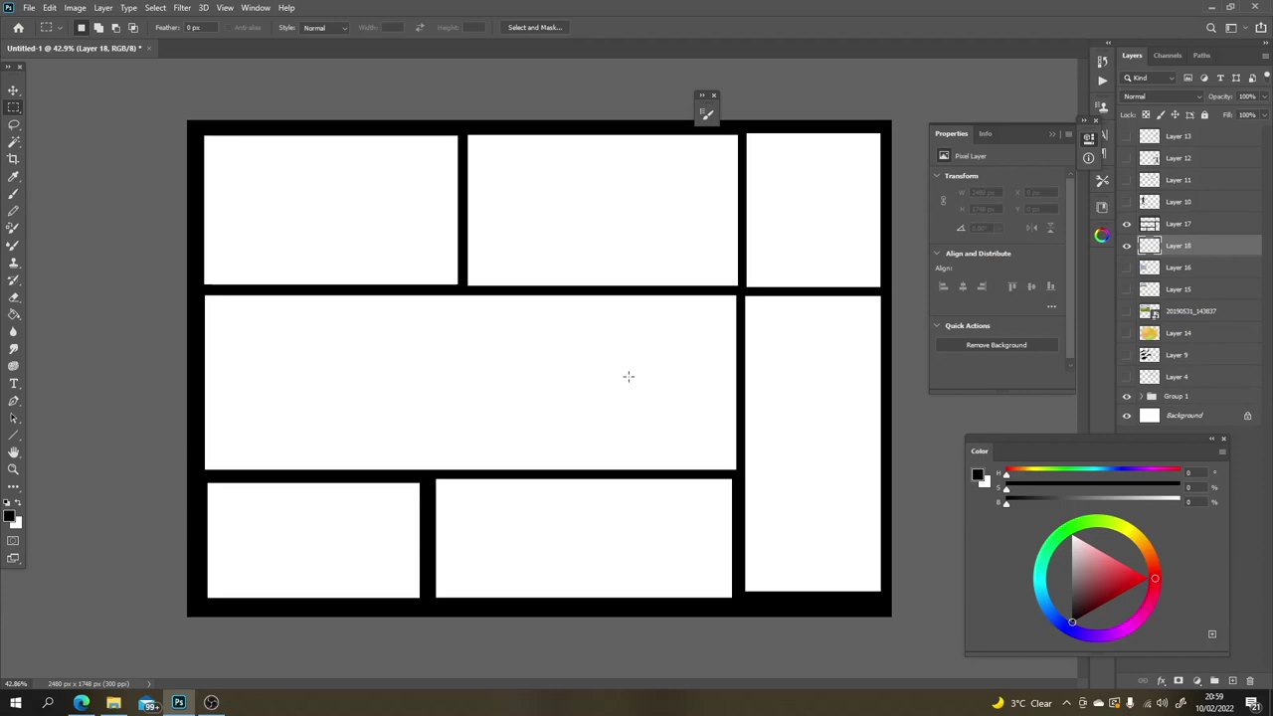
{"action": "key", "text": "b"}
{"action": "mouse_move", "coordinate": [723, 288]}
{"action": "left_mouse_down"}
{"action": "mouse_move", "coordinate": [726, 234]}
{"action": "mouse_move", "coordinate": [600, 274]}
{"action": "mouse_move", "coordinate": [549, 274]}
{"action": "mouse_move", "coordinate": [565, 230]}
{"action": "mouse_move", "coordinate": [556, 205]}
{"action": "mouse_move", "coordinate": [489, 208]}
{"action": "mouse_move", "coordinate": [502, 179]}
{"action": "mouse_move", "coordinate": [467, 249]}
{"action": "left_mouse_up"}
{"action": "mouse_move", "coordinate": [564, 127]}
{"action": "left_mouse_down"}
{"action": "mouse_move", "coordinate": [514, 181]}
{"action": "mouse_move", "coordinate": [476, 257]}
{"action": "mouse_move", "coordinate": [638, 264]}
{"action": "mouse_move", "coordinate": [478, 271]}
{"action": "mouse_move", "coordinate": [697, 274]}
{"action": "mouse_move", "coordinate": [617, 272]}
{"action": "mouse_move", "coordinate": [712, 248]}
{"action": "mouse_move", "coordinate": [727, 270]}
{"action": "mouse_move", "coordinate": [697, 178]}
{"action": "mouse_move", "coordinate": [683, 189]}
{"action": "mouse_move", "coordinate": [684, 287]}
{"action": "mouse_move", "coordinate": [712, 273]}
{"action": "mouse_move", "coordinate": [668, 261]}
{"action": "left_mouse_up"}
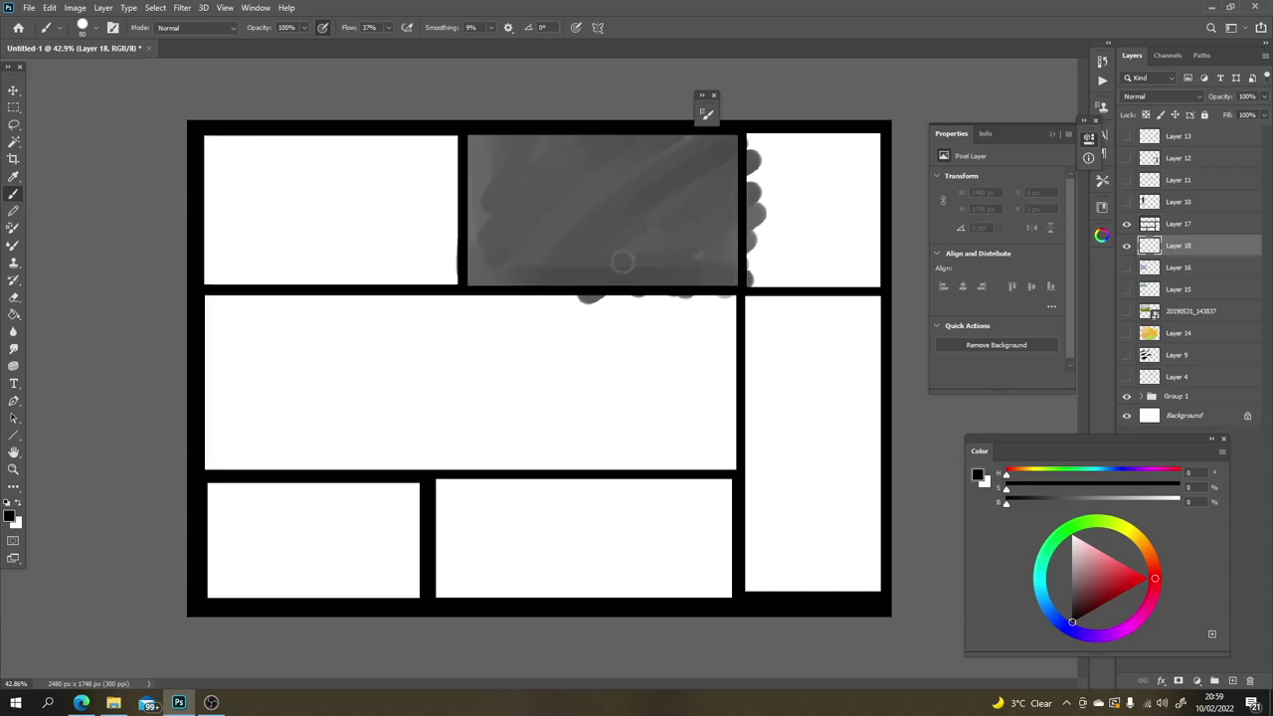
{"action": "left_click_drag", "start_coordinate": [479, 211], "coordinate": [687, 139]}
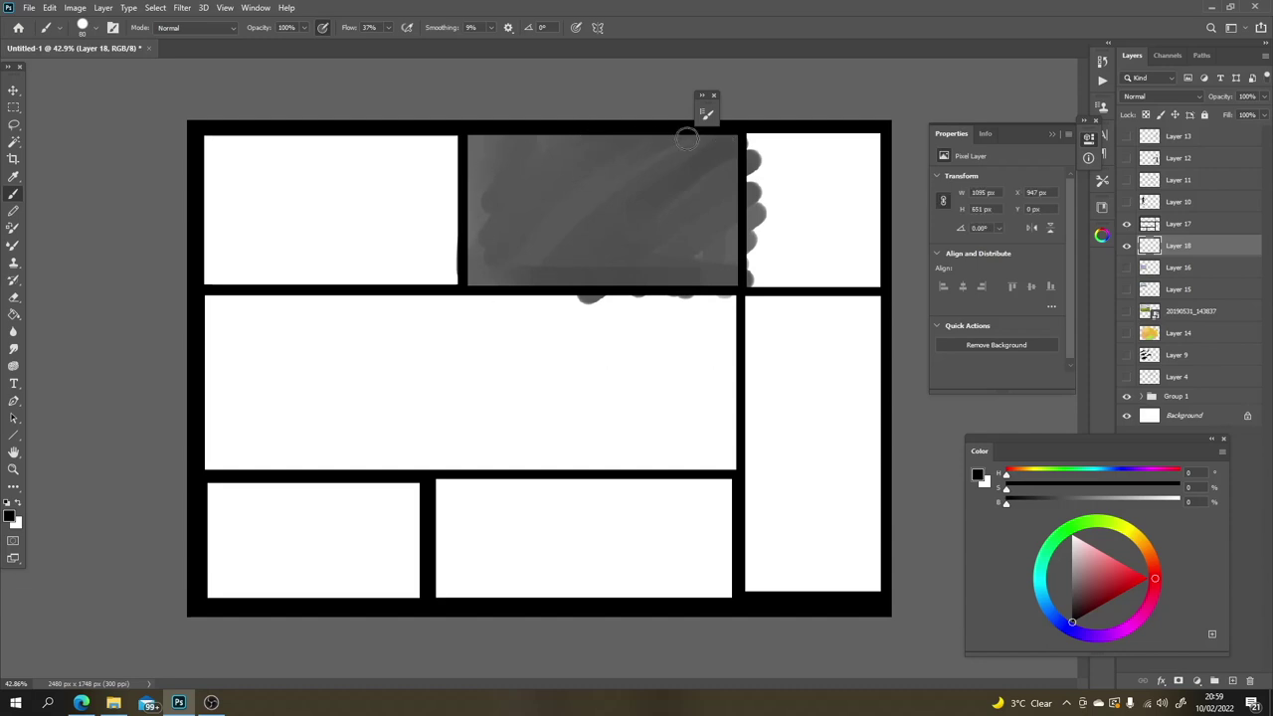
Step: Select the sky above a freehand mountain ridge in the top-middle panel with the Lasso, and hide the selection outline
{"action": "key", "text": "l"}
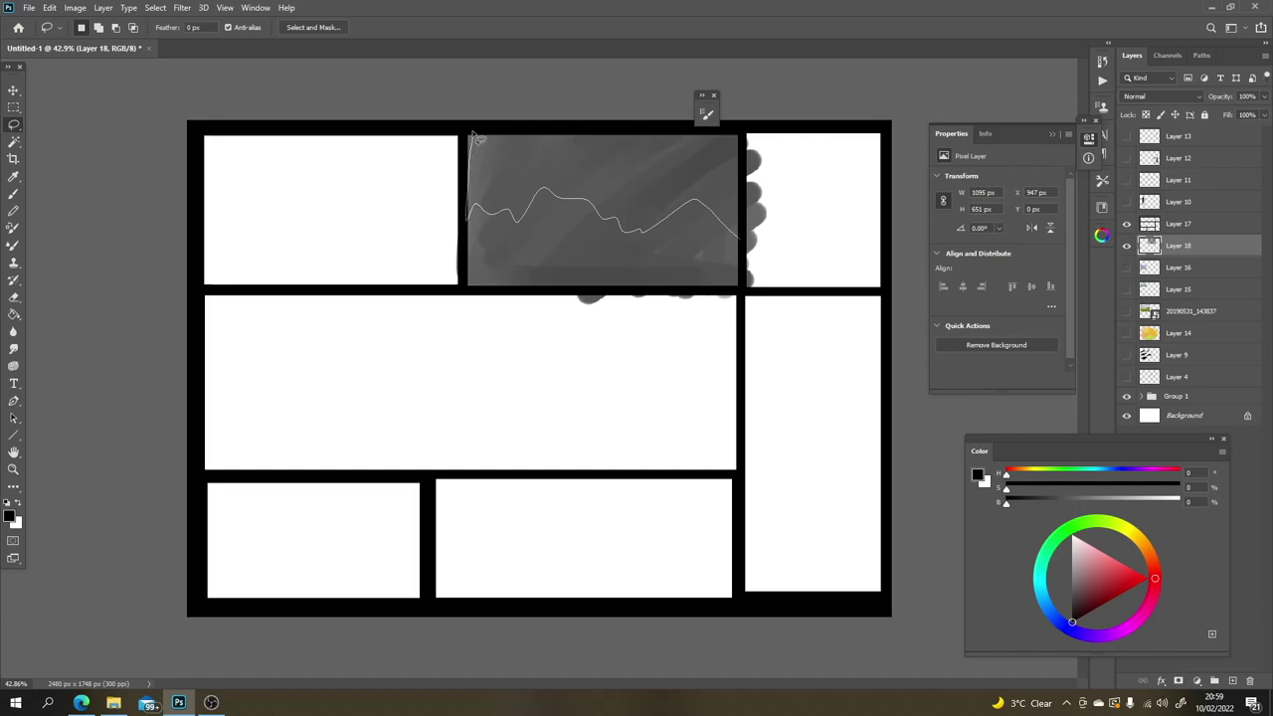
{"action": "left_click_drag", "start_coordinate": [473, 134], "coordinate": [642, 125]}
{"action": "left_click_drag", "start_coordinate": [744, 127], "coordinate": [469, 218]}
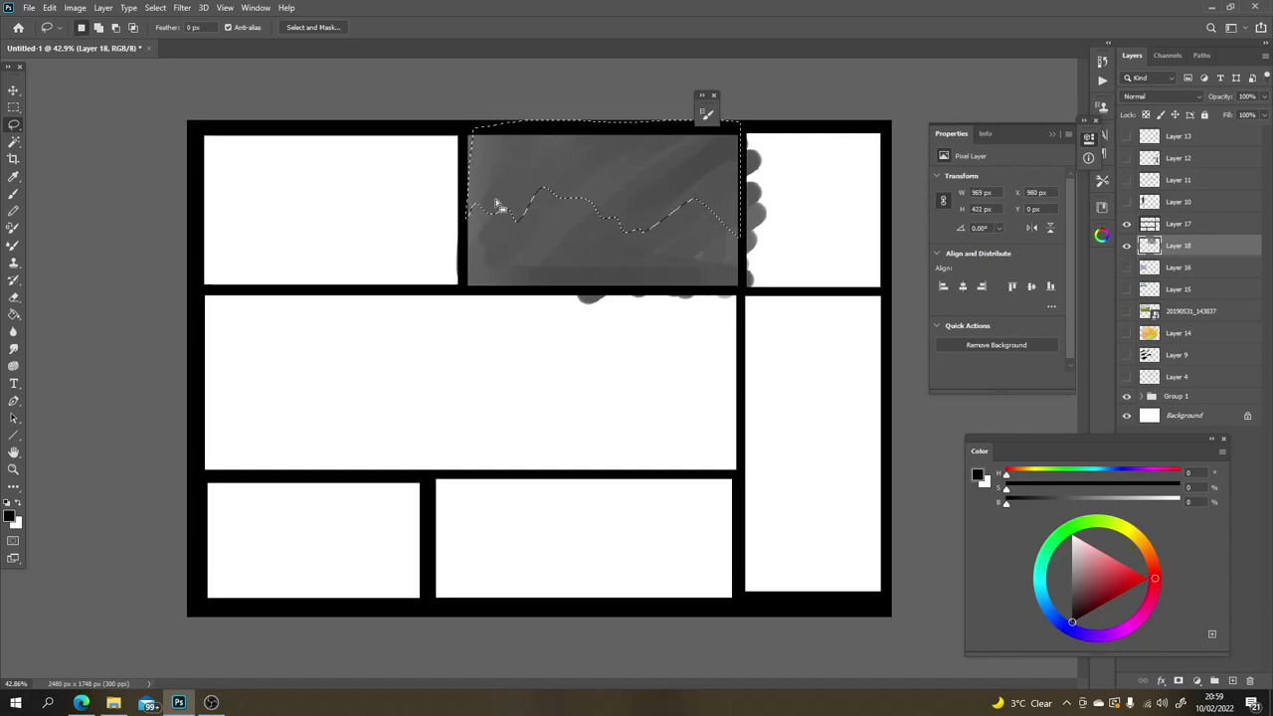
{"action": "left_click_drag", "start_coordinate": [475, 132], "coordinate": [630, 205]}
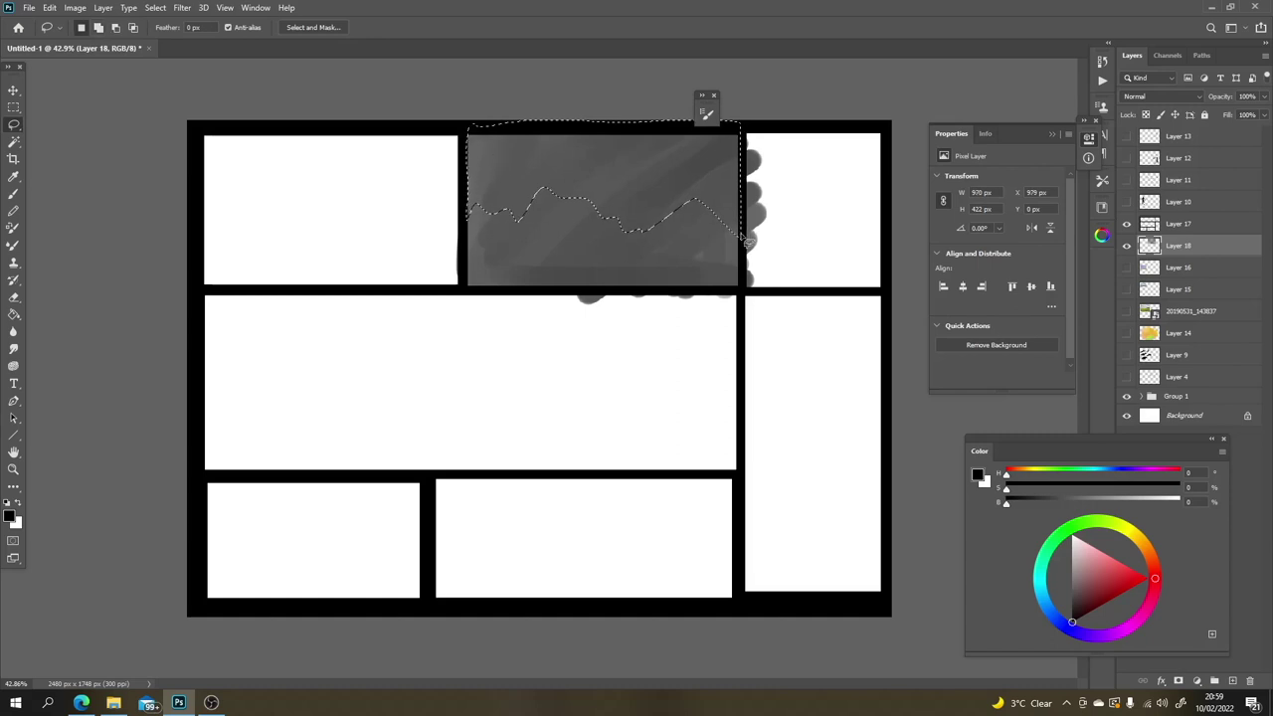
{"action": "key", "text": "ctrl+d"}
Step: Paint a soft white glow above the ridge in the top-middle panel with sampled white and a 300 px Soft Round brush
{"action": "key", "text": "b"}
{"action": "left_click", "coordinate": [796, 205], "text": "alt"}
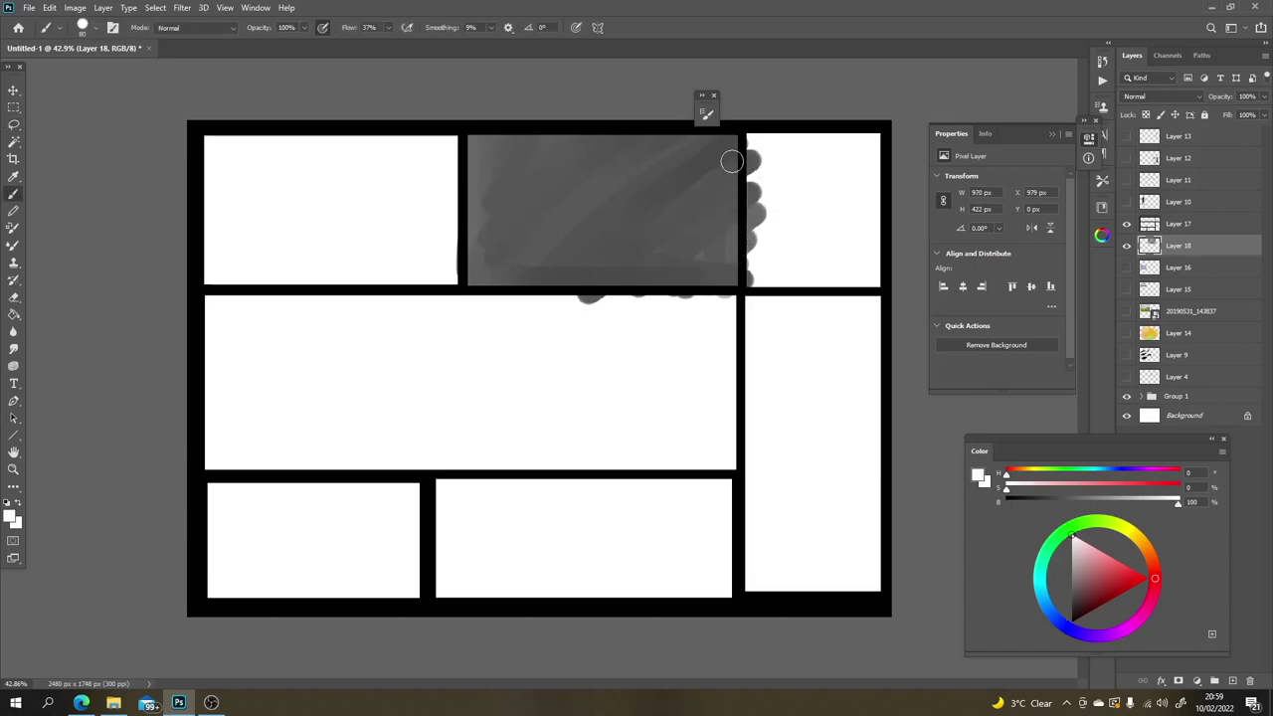
{"action": "key", "text": "bracketright"}
{"action": "key", "text": "bracketright"}
{"action": "right_click", "coordinate": [672, 229]}
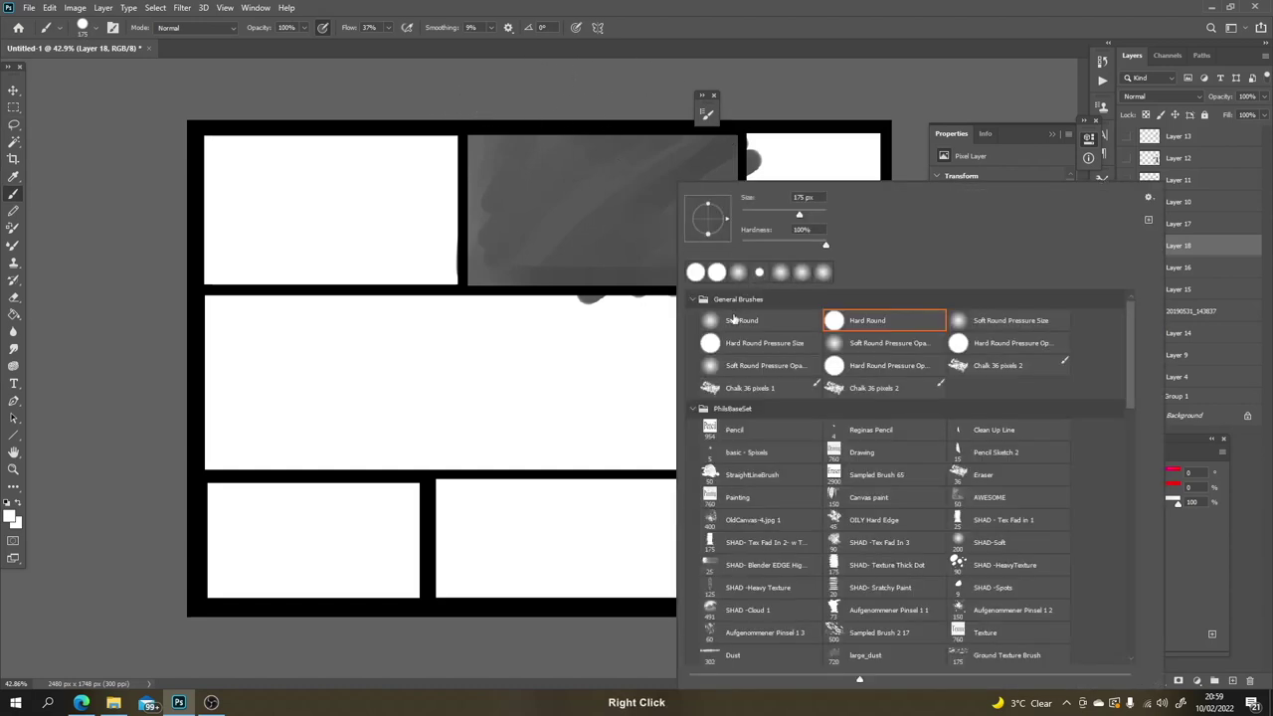
{"action": "left_click", "coordinate": [734, 320]}
{"action": "key", "text": "Return"}
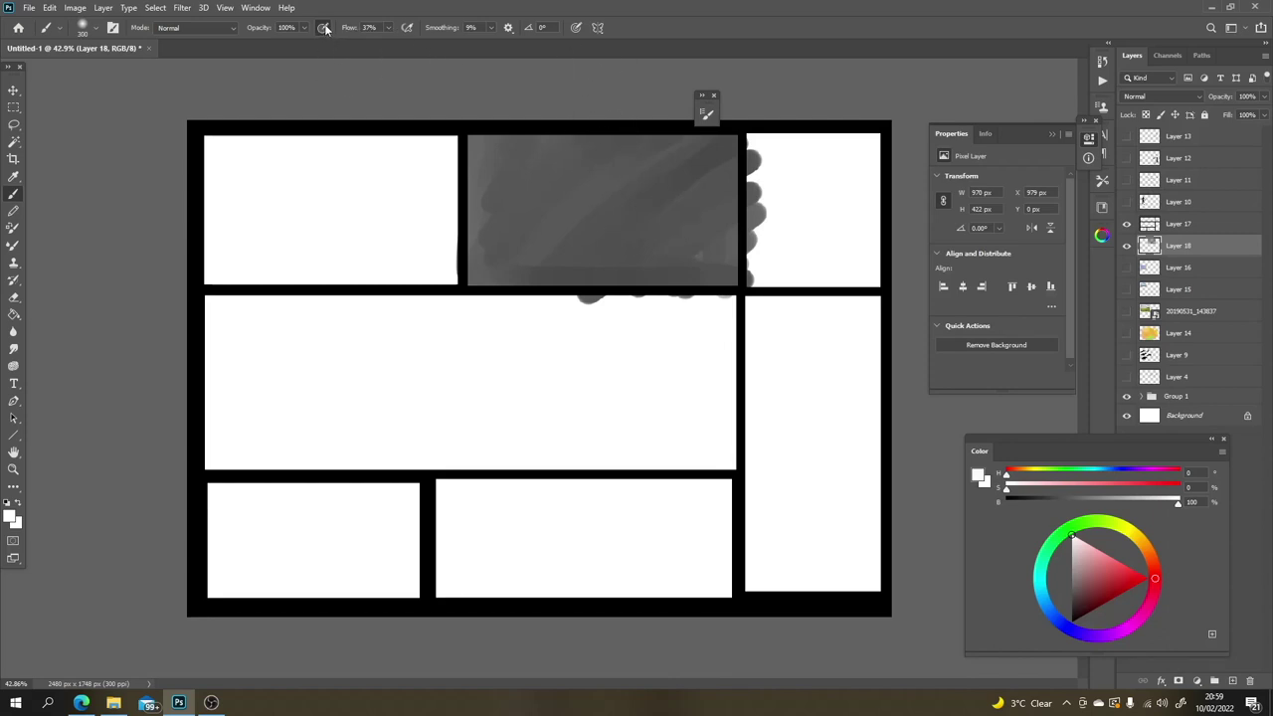
{"action": "mouse_move", "coordinate": [685, 156]}
{"action": "left_mouse_down"}
{"action": "mouse_move", "coordinate": [643, 230]}
{"action": "mouse_move", "coordinate": [462, 252]}
{"action": "mouse_move", "coordinate": [641, 227]}
{"action": "mouse_move", "coordinate": [645, 243]}
{"action": "mouse_move", "coordinate": [525, 254]}
{"action": "mouse_move", "coordinate": [762, 242]}
{"action": "mouse_move", "coordinate": [623, 254]}
{"action": "mouse_move", "coordinate": [648, 224]}
{"action": "mouse_move", "coordinate": [743, 243]}
{"action": "mouse_move", "coordinate": [492, 253]}
{"action": "mouse_move", "coordinate": [639, 205]}
{"action": "mouse_move", "coordinate": [741, 243]}
{"action": "mouse_move", "coordinate": [485, 238]}
{"action": "mouse_move", "coordinate": [719, 198]}
{"action": "mouse_move", "coordinate": [715, 235]}
{"action": "mouse_move", "coordinate": [474, 243]}
{"action": "mouse_move", "coordinate": [569, 238]}
{"action": "mouse_move", "coordinate": [505, 205]}
{"action": "mouse_move", "coordinate": [476, 239]}
{"action": "mouse_move", "coordinate": [567, 269]}
{"action": "left_mouse_up"}
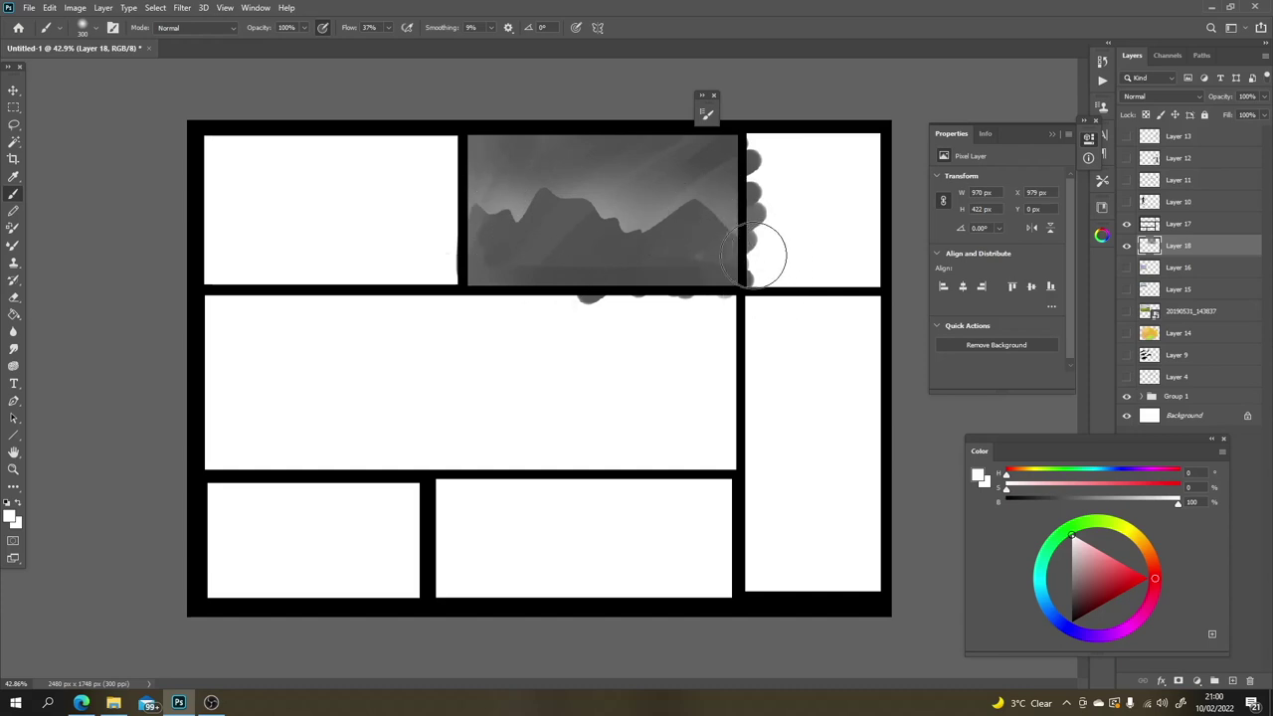
Step: Select rolling foreground hills along the lower edge of the top-middle panel with the Lasso and paint them darker with sampled black
{"action": "key", "text": "l"}
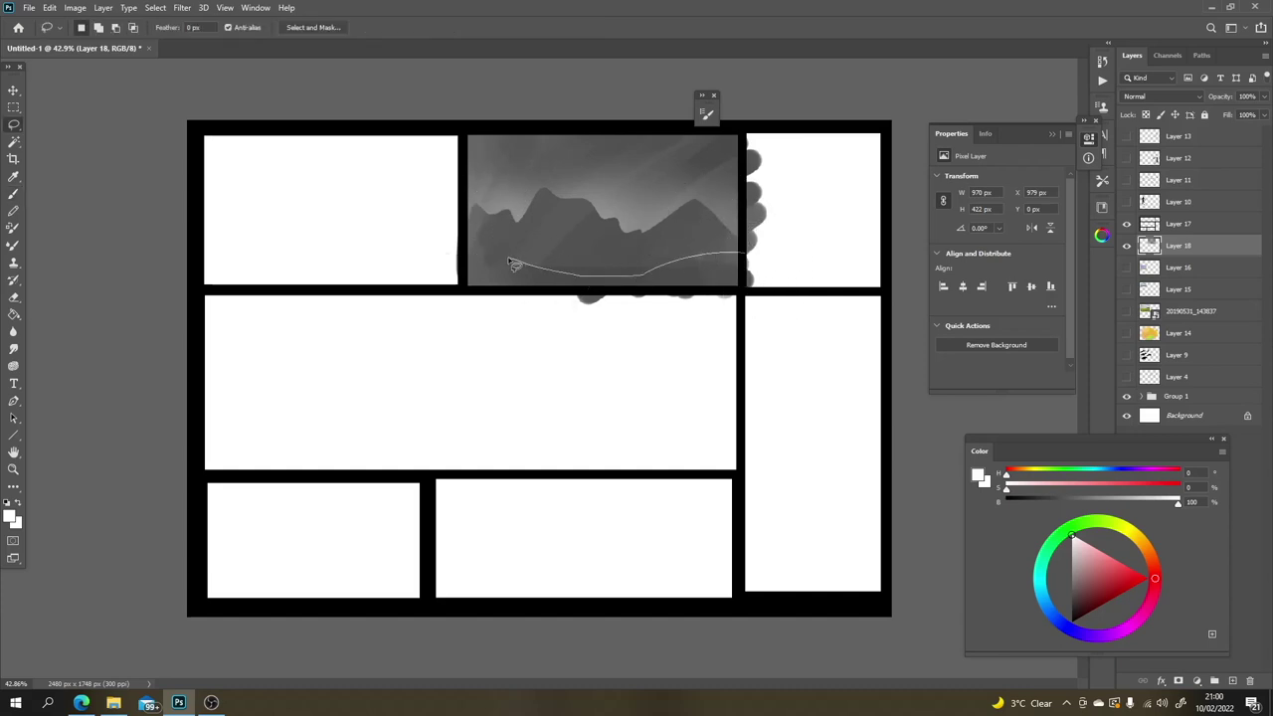
{"action": "mouse_move", "coordinate": [763, 282]}
{"action": "left_mouse_down"}
{"action": "mouse_move", "coordinate": [763, 270]}
{"action": "mouse_move", "coordinate": [755, 321]}
{"action": "mouse_move", "coordinate": [772, 264]}
{"action": "mouse_move", "coordinate": [747, 285]}
{"action": "mouse_move", "coordinate": [745, 321]}
{"action": "mouse_move", "coordinate": [676, 299]}
{"action": "mouse_move", "coordinate": [738, 252]}
{"action": "mouse_move", "coordinate": [596, 288]}
{"action": "mouse_move", "coordinate": [455, 298]}
{"action": "mouse_move", "coordinate": [761, 259]}
{"action": "left_mouse_up"}
{"action": "key", "text": "ctrl+d"}
{"action": "key", "text": "b"}
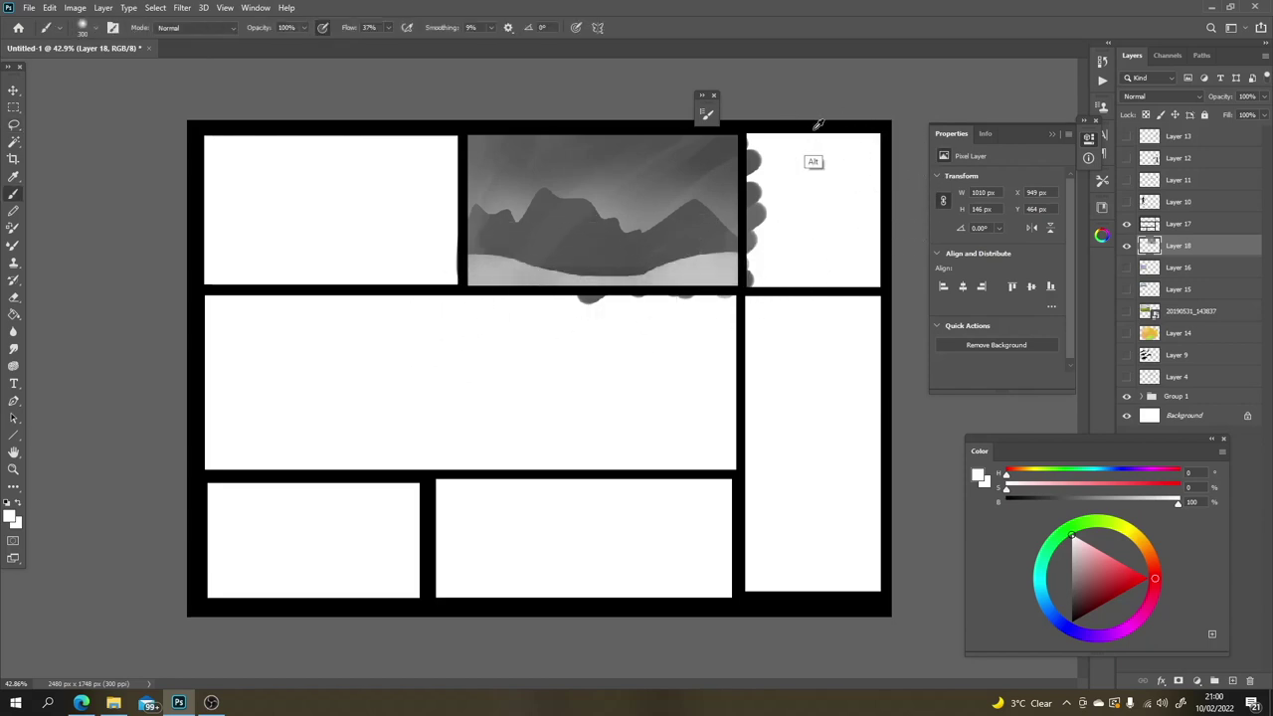
{"action": "key", "text": "ctrl+alt+z"}
{"action": "left_click", "coordinate": [823, 120], "text": "alt"}
{"action": "mouse_move", "coordinate": [745, 261]}
{"action": "left_mouse_down"}
{"action": "mouse_move", "coordinate": [641, 317]}
{"action": "mouse_move", "coordinate": [623, 305]}
{"action": "mouse_move", "coordinate": [639, 279]}
{"action": "mouse_move", "coordinate": [469, 265]}
{"action": "left_mouse_up"}
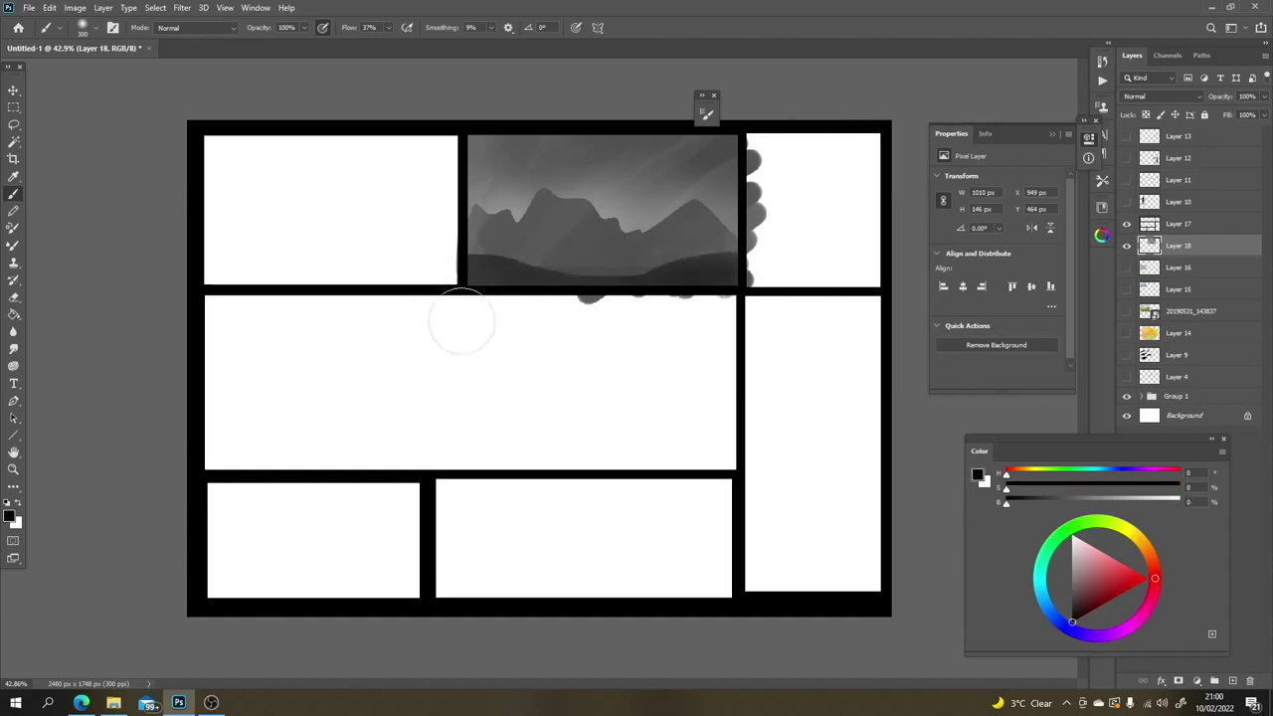
Step: Select a standing figure about 83 × 194 px on the foreground with the Lasso and paint it with sampled dark grey
{"action": "key", "text": "l"}
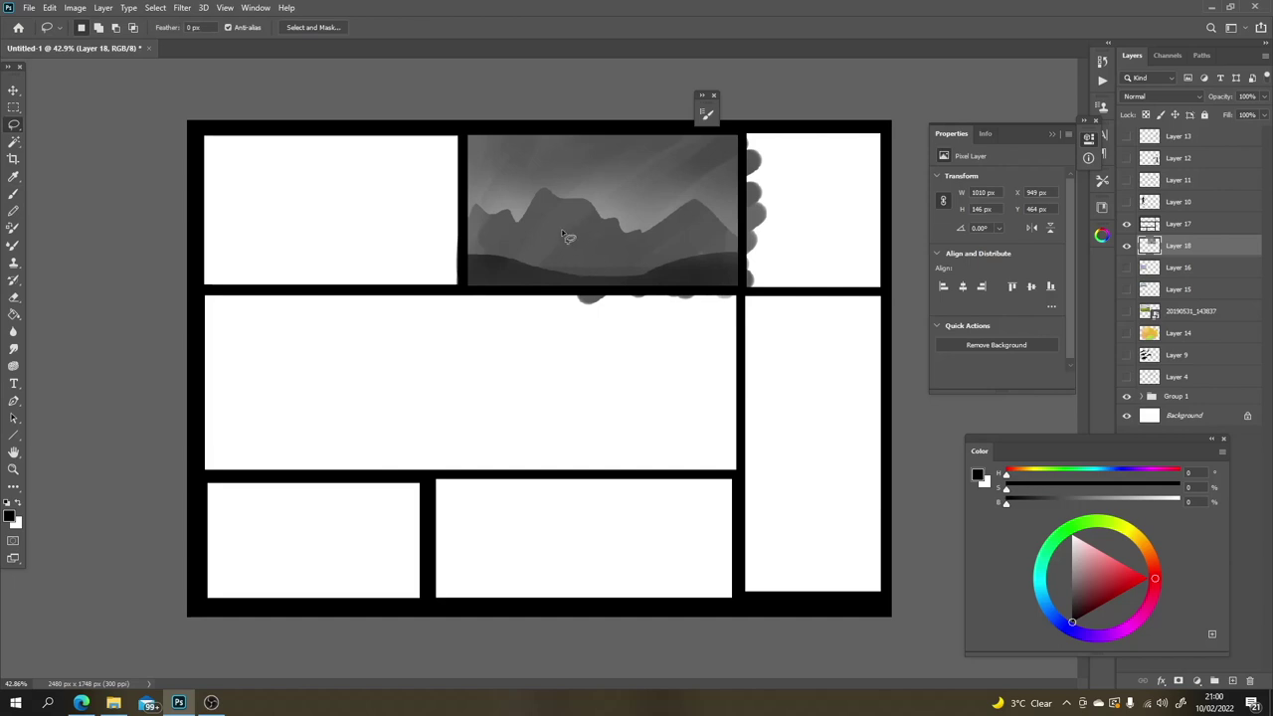
{"action": "left_click_drag", "start_coordinate": [555, 231], "coordinate": [555, 277]}
{"action": "left_click_drag", "start_coordinate": [563, 237], "coordinate": [562, 260]}
{"action": "key", "text": "shift"}
{"action": "key", "text": "ctrl"}
{"action": "key", "text": "ctrl+x"}
{"action": "key", "text": "b"}
{"action": "key", "text": "alt"}
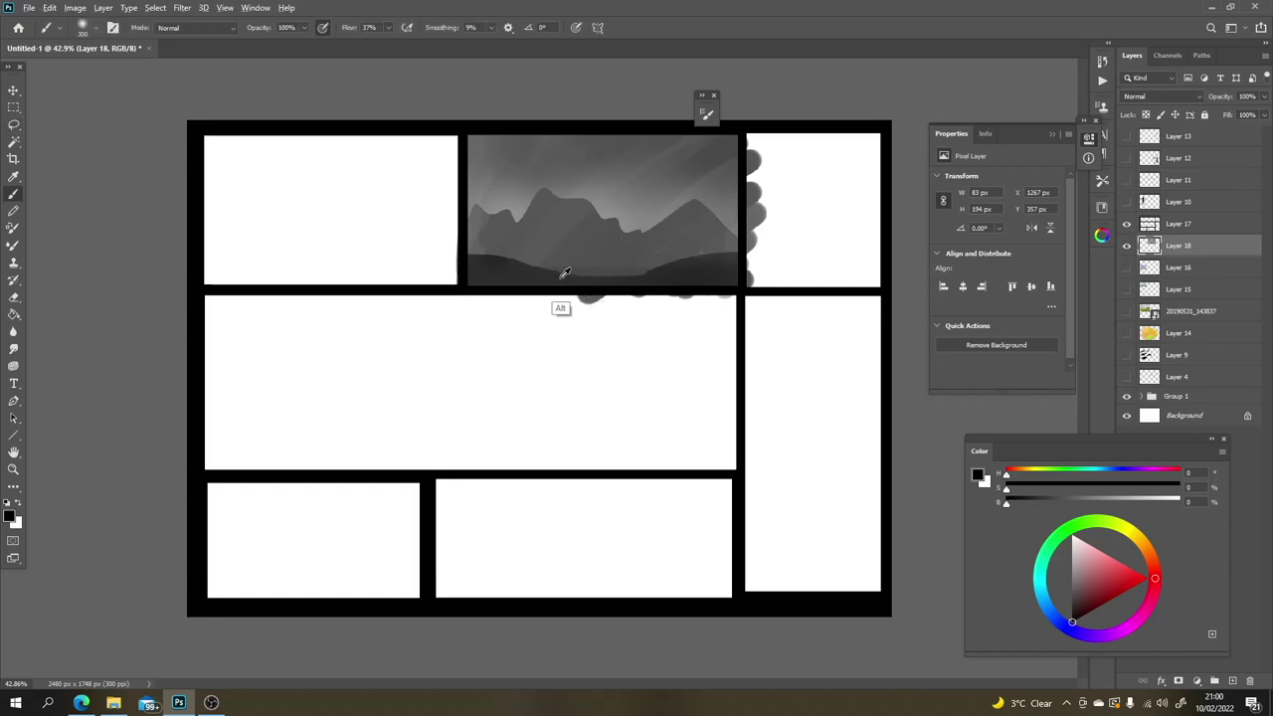
{"action": "left_click", "coordinate": [563, 271], "text": "alt"}
{"action": "key", "text": "ctrl+z"}
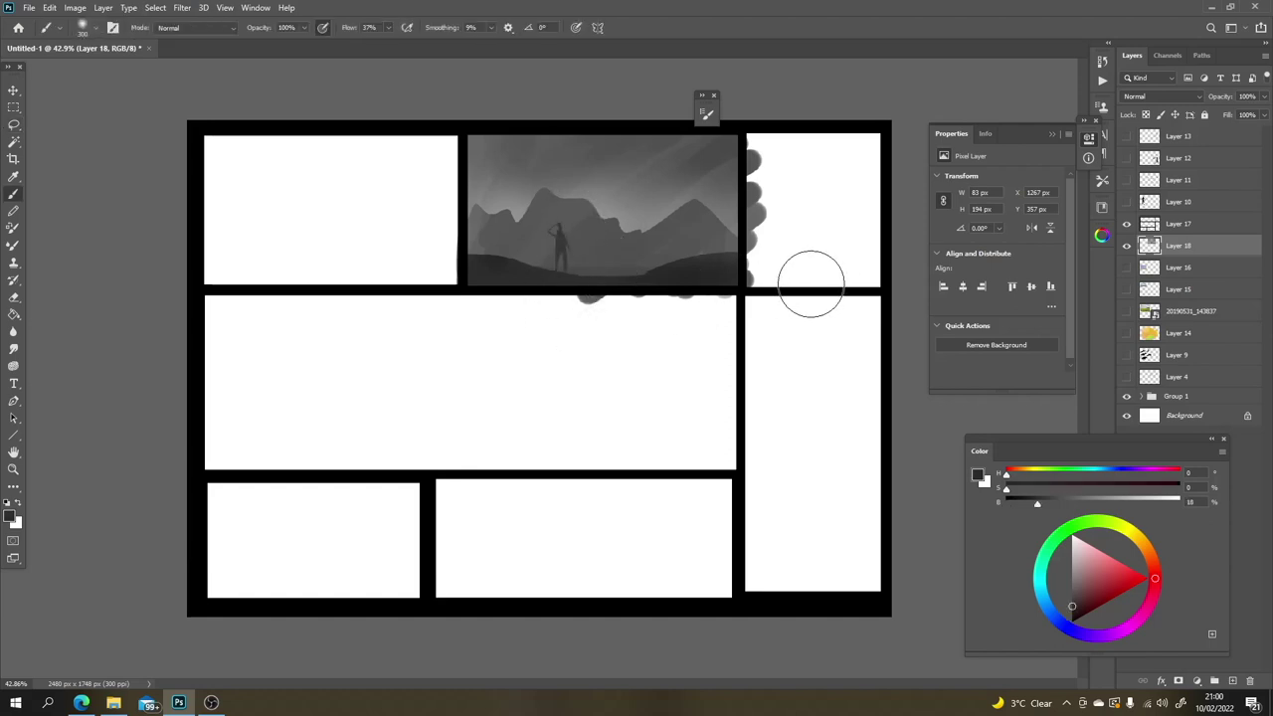
Step: Lasso a jagged bush shape about 144 × 108 px on the right-hand foreground hill, paint it near-black and deselect
{"action": "key", "text": "l"}
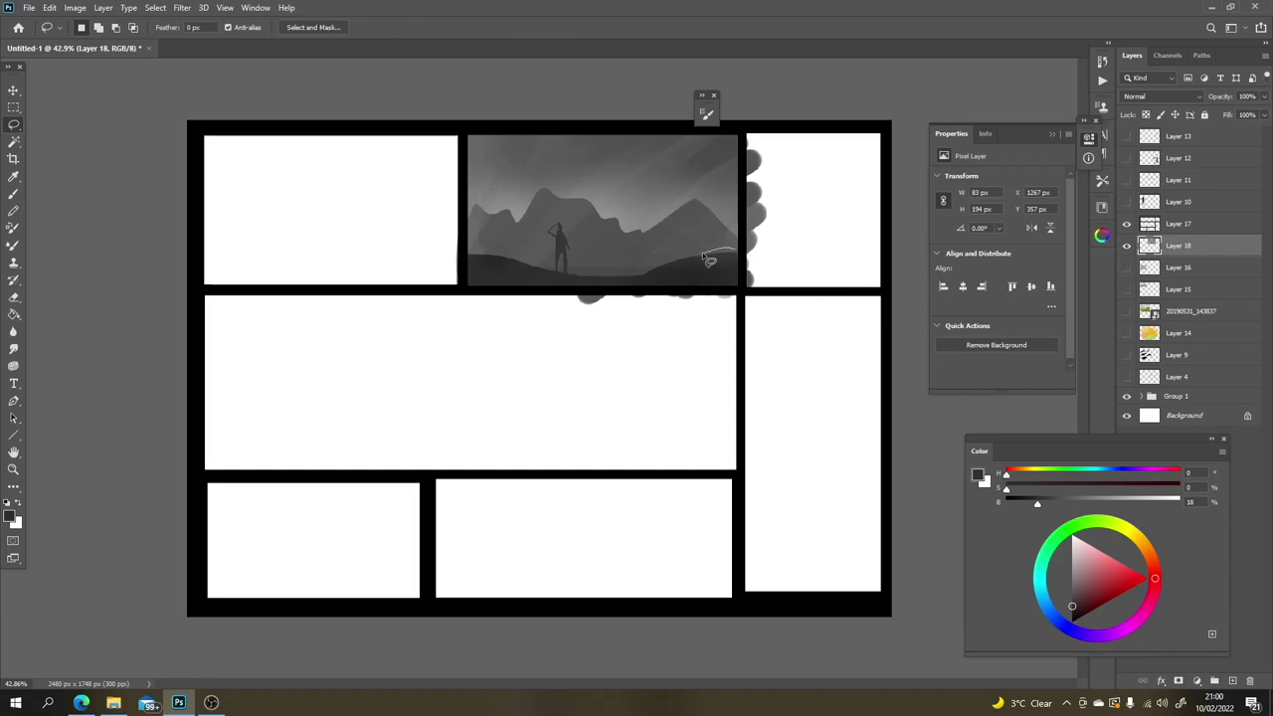
{"action": "key", "text": "b"}
{"action": "mouse_move", "coordinate": [740, 259]}
{"action": "left_mouse_down"}
{"action": "mouse_move", "coordinate": [716, 275]}
{"action": "mouse_move", "coordinate": [733, 250]}
{"action": "left_mouse_up"}
{"action": "key", "text": "d"}
{"action": "key", "text": "ctrl+d"}
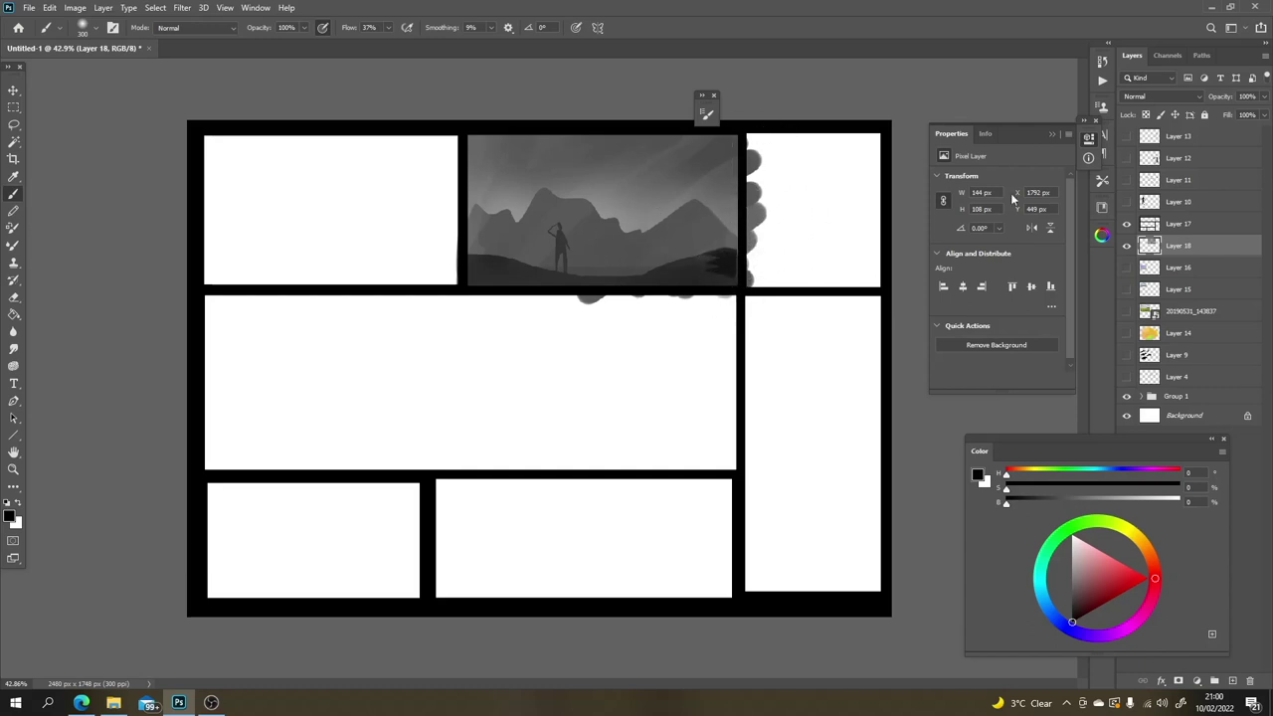
Step: Check the painting without the panel frame, and merge the frame layer with the mountain painting layer
{"action": "left_click", "coordinate": [1127, 225]}
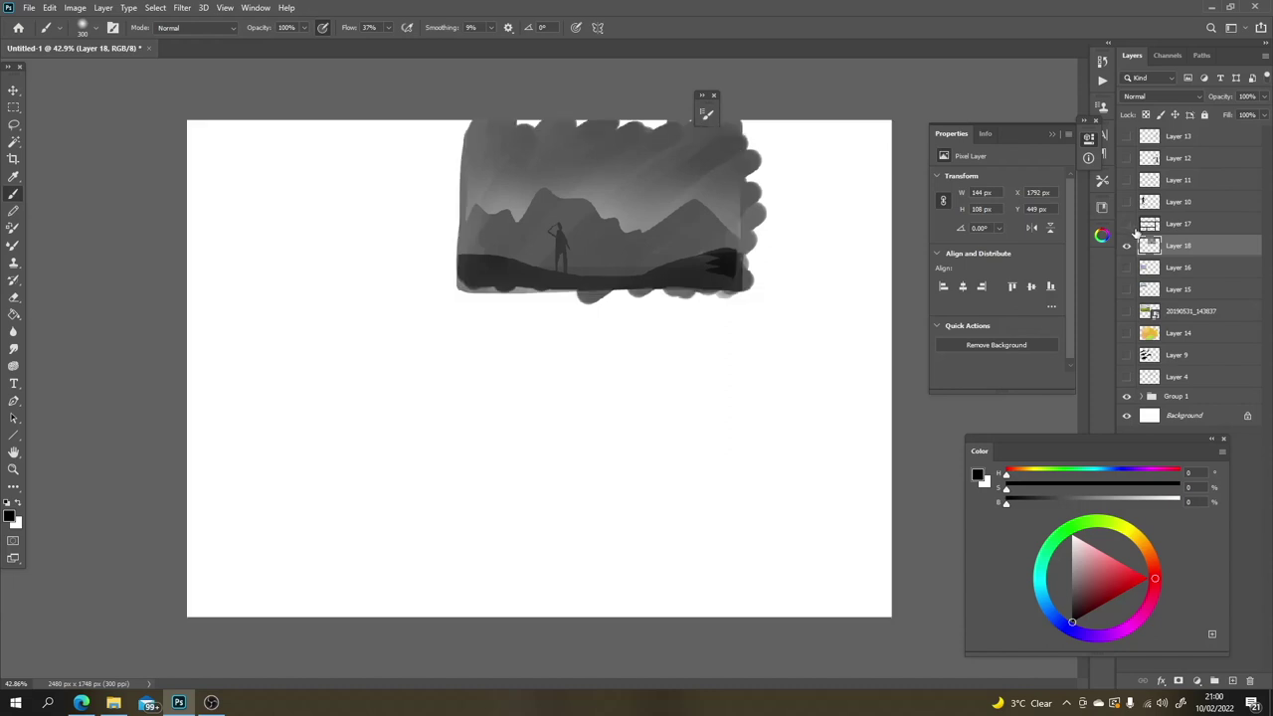
{"action": "left_click", "coordinate": [1128, 224]}
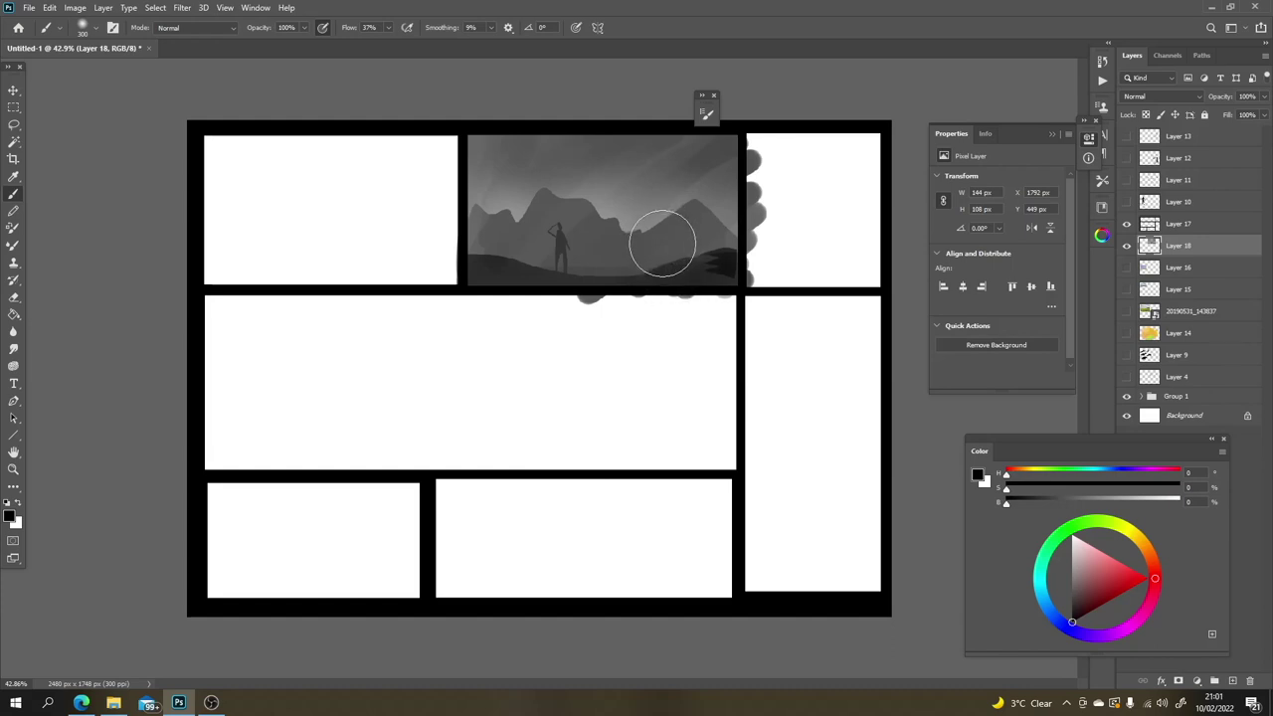
{"action": "left_click", "coordinate": [1150, 229]}
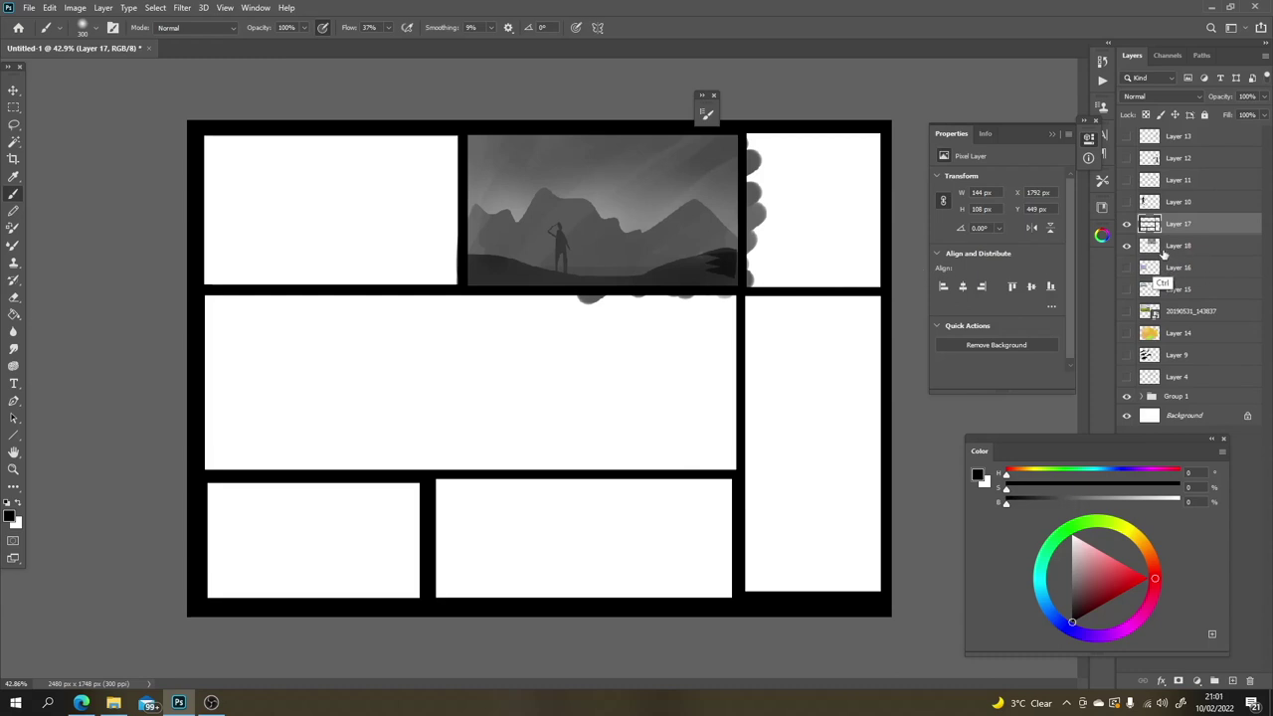
{"action": "key", "text": "ctrl+e"}
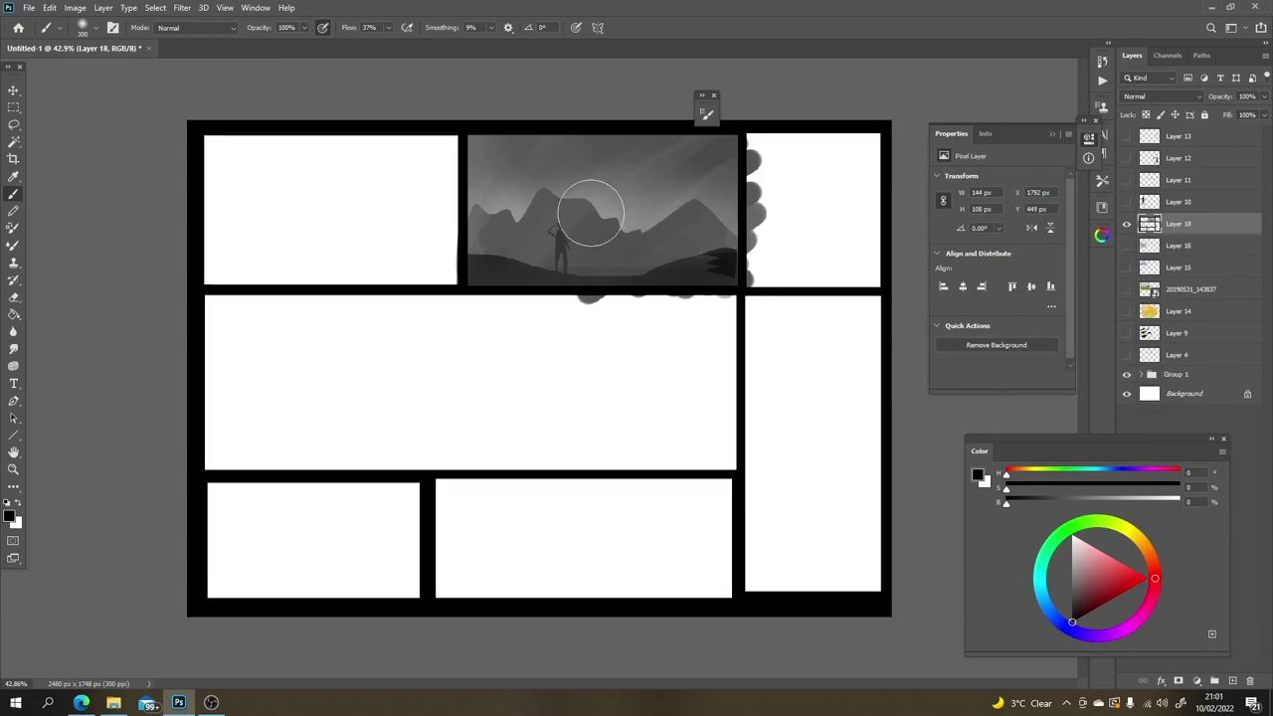
Step: Select the top-middle panel with its black border using a rectangular marquee and copy it to a new layer
{"action": "key", "text": "m"}
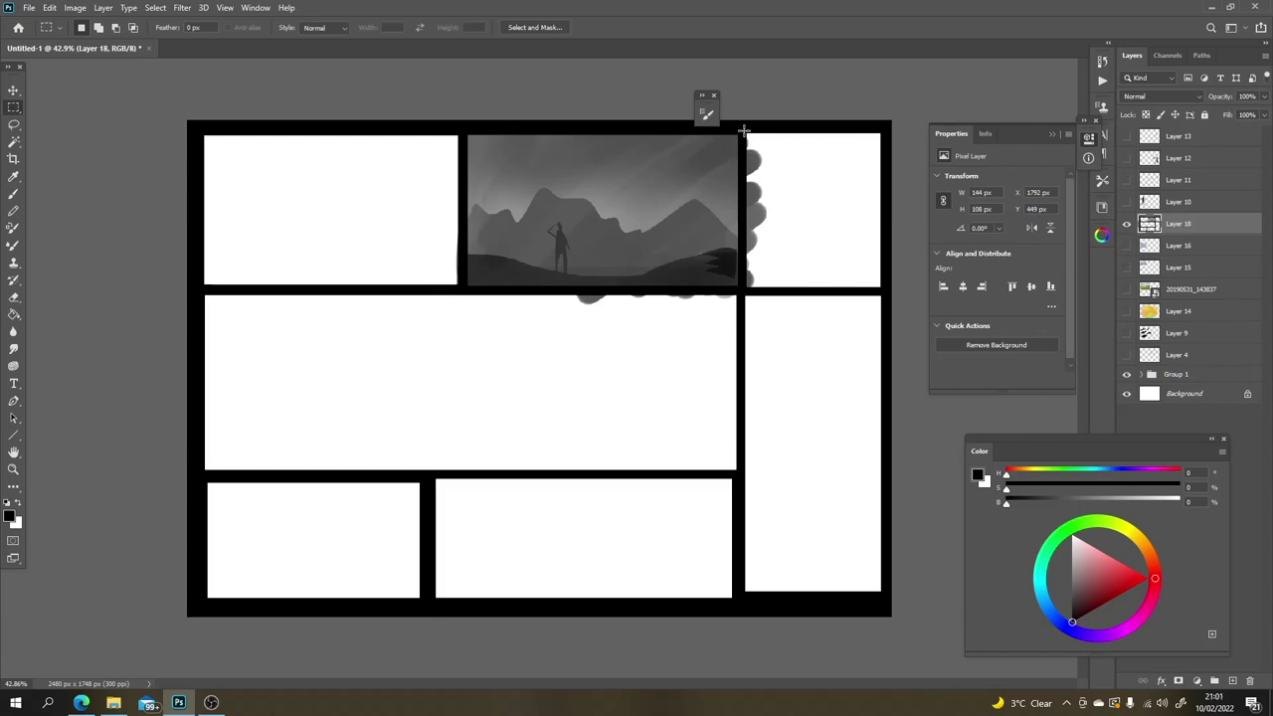
{"action": "left_click_drag", "start_coordinate": [744, 129], "coordinate": [460, 290]}
{"action": "key", "text": "ctrl+j"}
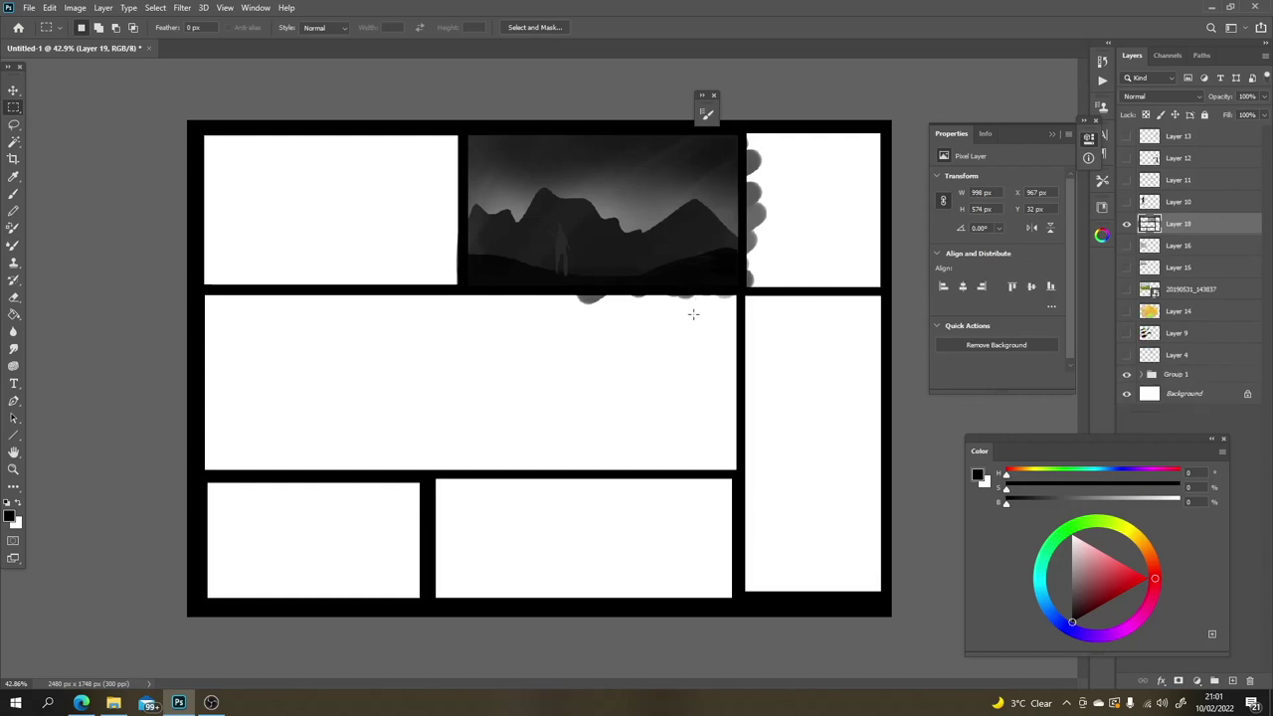
{"action": "key", "text": "ctrl+z"}
{"action": "key", "text": "ctrl+j"}
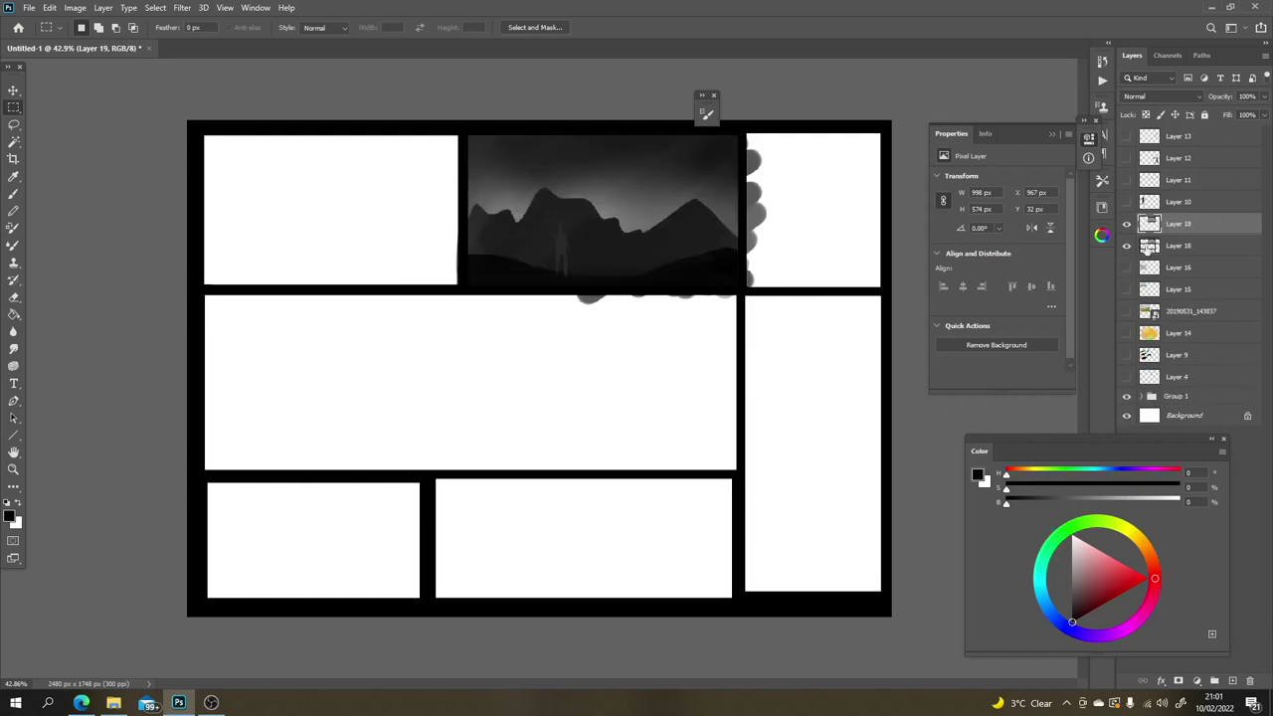
Step: Delete the merged grid layer and move the framed mountain panel to the upper-left corner of the page
{"action": "left_click", "coordinate": [1173, 247]}
{"action": "left_click", "coordinate": [1127, 246]}
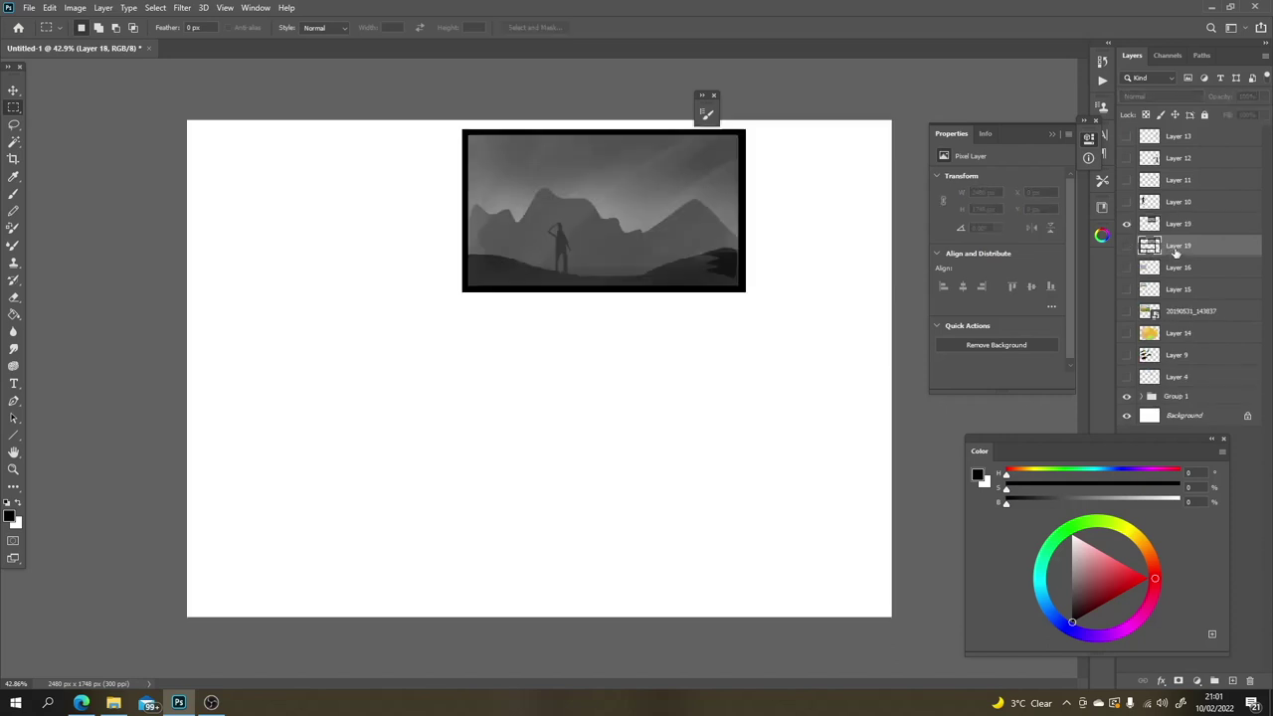
{"action": "key", "text": "Delete"}
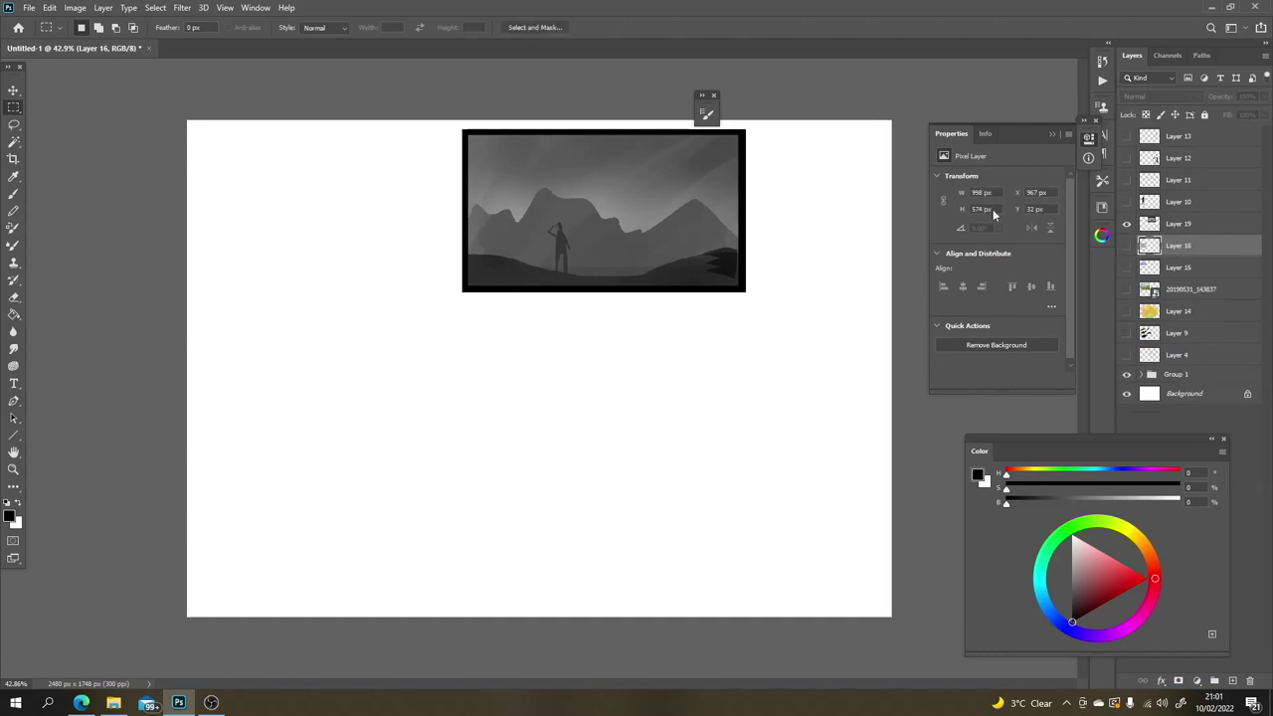
{"action": "left_click", "coordinate": [1175, 224]}
{"action": "key", "text": "v"}
{"action": "mouse_move", "coordinate": [605, 258]}
{"action": "left_mouse_down"}
{"action": "mouse_move", "coordinate": [492, 282]}
{"action": "mouse_move", "coordinate": [392, 276]}
{"action": "mouse_move", "coordinate": [402, 249]}
{"action": "left_mouse_up"}
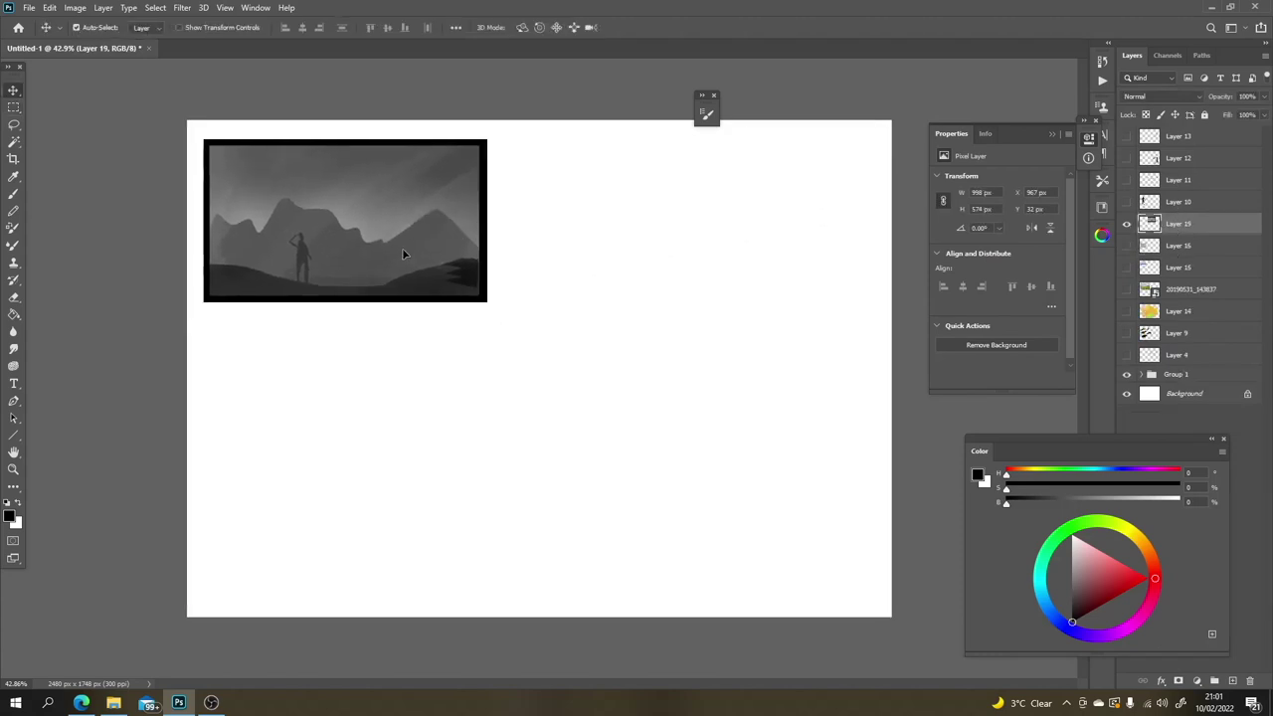
Step: Reduce the brush to 100 px and switch it to the Hard Round preset
{"action": "key", "text": "b"}
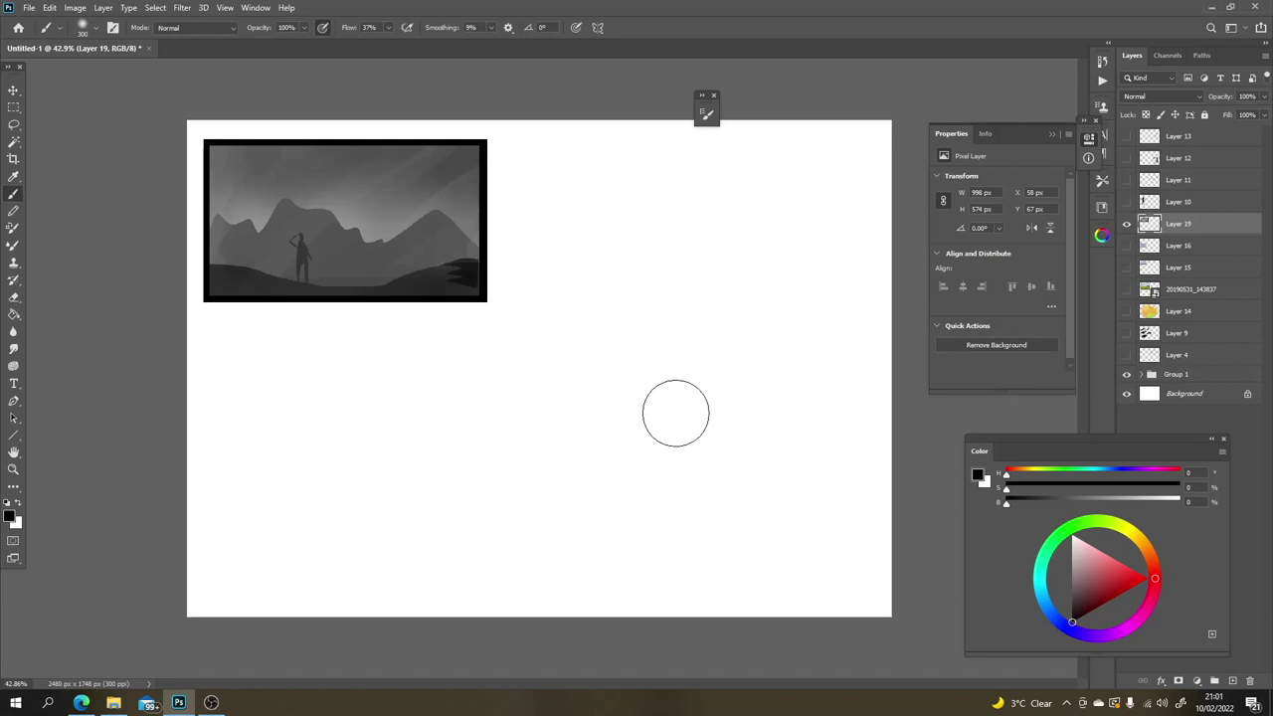
{"action": "key", "text": "bracketleft"}
{"action": "key", "text": "bracketleft"}
{"action": "key", "text": "bracketleft"}
{"action": "right_click", "coordinate": [682, 398]}
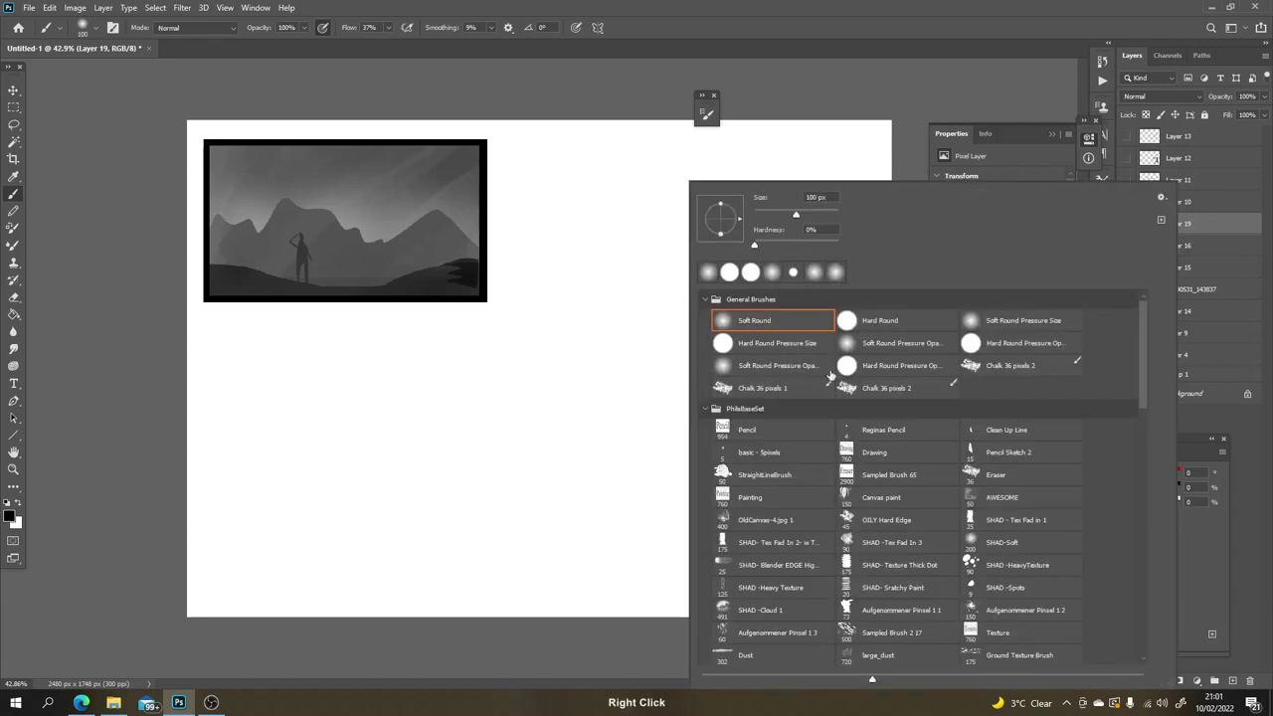
{"action": "left_click", "coordinate": [879, 320]}
{"action": "key", "text": "Return"}
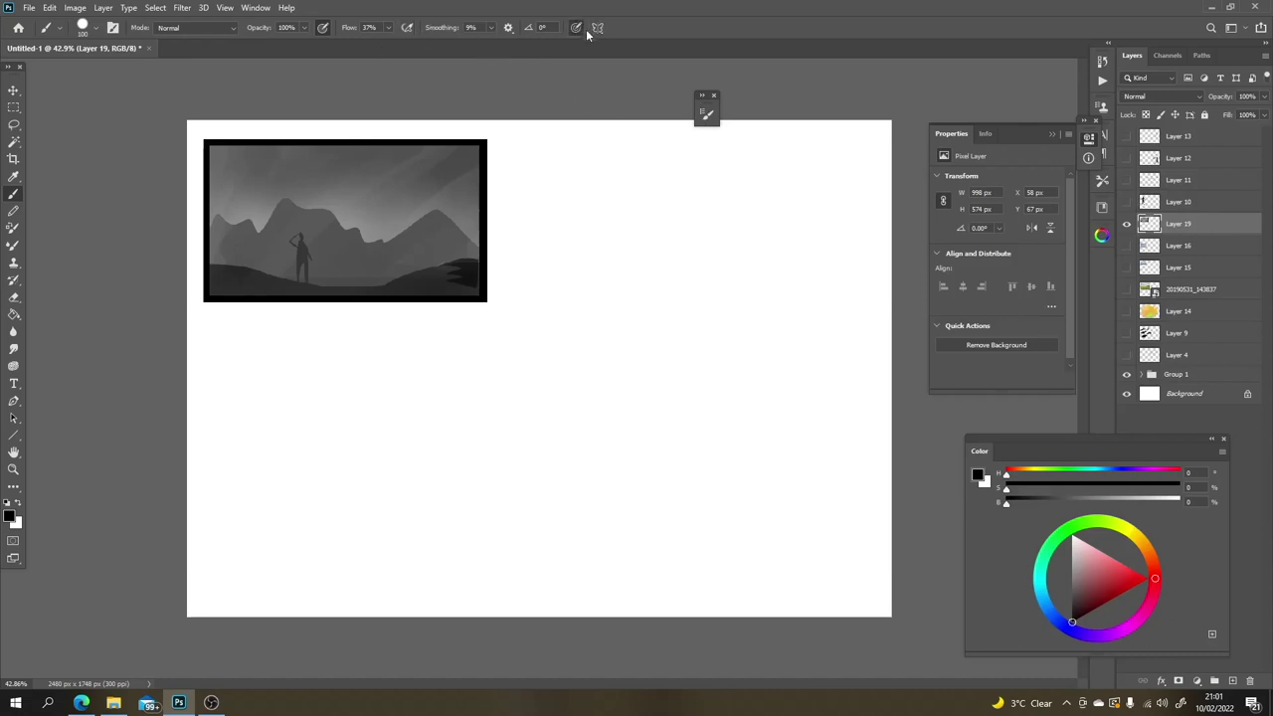
Step: Sketch a larger version of the mountain scene with ground lines and a standing figure below the thumbnail, using a 10 px black brush
{"action": "mouse_move", "coordinate": [672, 209]}
{"action": "left_mouse_down"}
{"action": "mouse_move", "coordinate": [615, 337]}
{"action": "mouse_move", "coordinate": [606, 421]}
{"action": "left_mouse_up"}
{"action": "key", "text": "ctrl+z"}
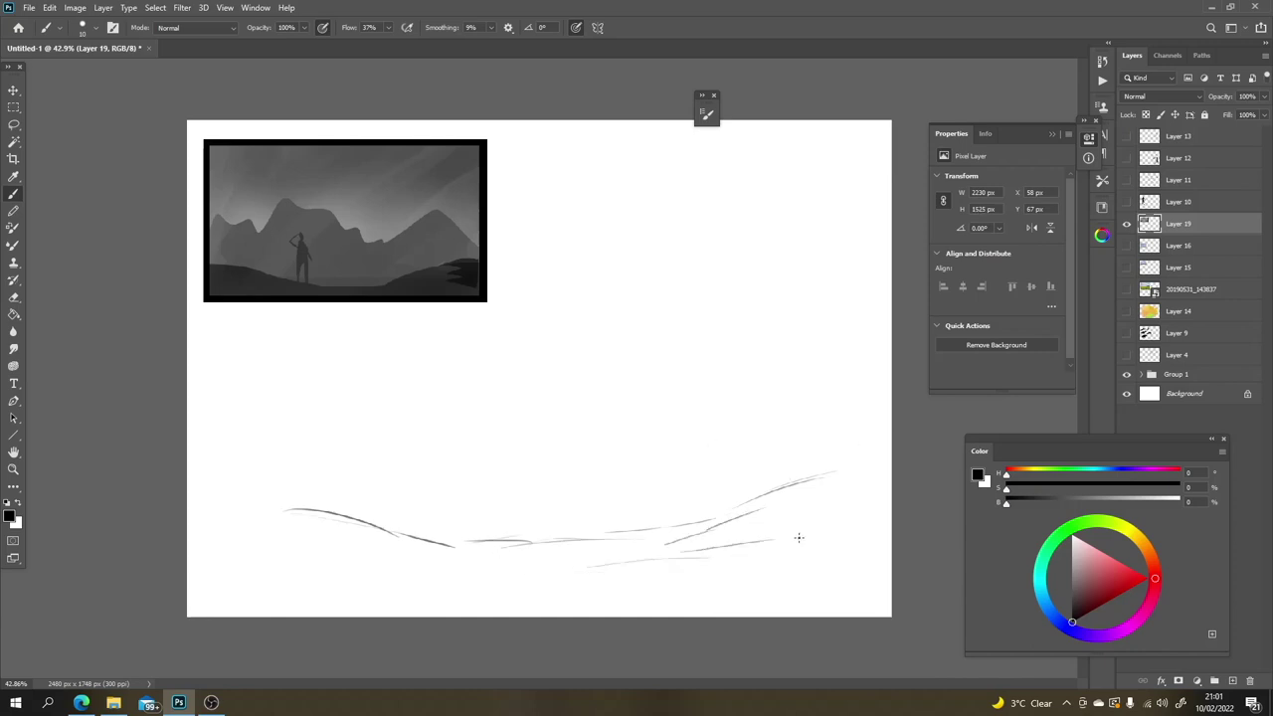
{"action": "left_click_drag", "start_coordinate": [656, 569], "coordinate": [795, 581]}
{"action": "left_click_drag", "start_coordinate": [770, 584], "coordinate": [626, 588]}
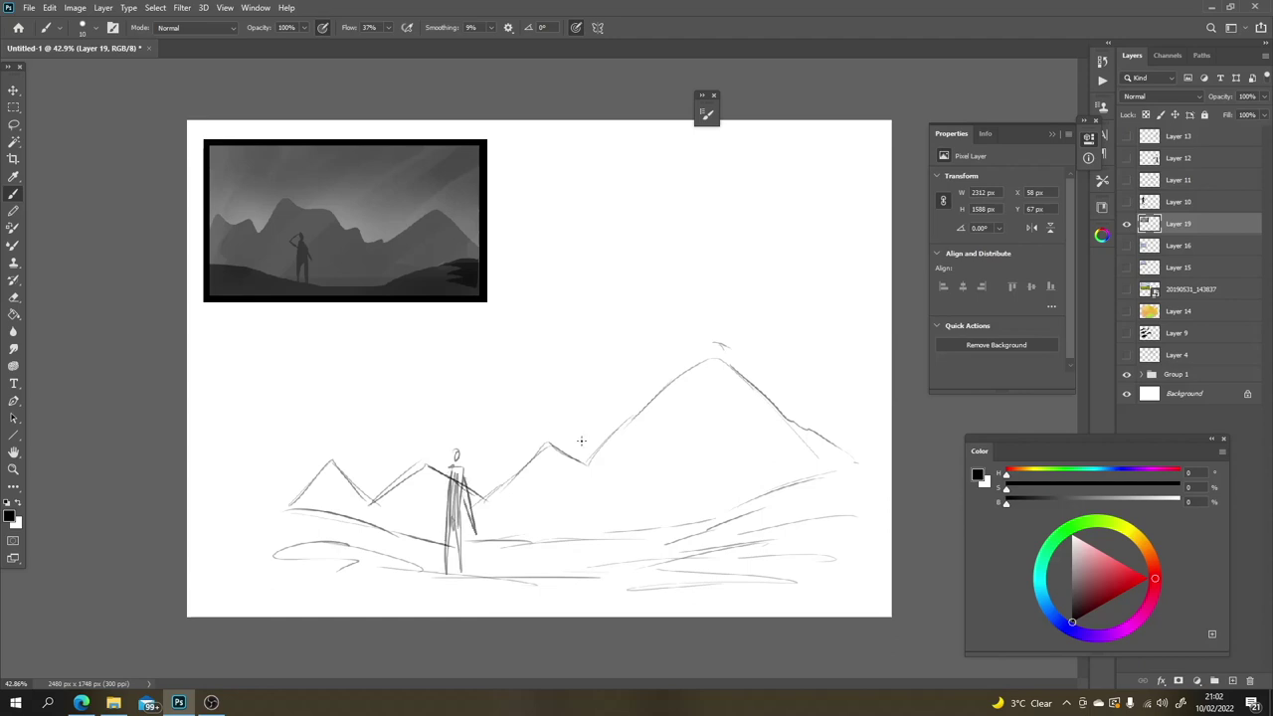
Step: Hide the sketch layer, marquee a rectangle about 878 × 528 px in the page's upper-left corner, and add a new layer
{"action": "left_click", "coordinate": [1127, 225]}
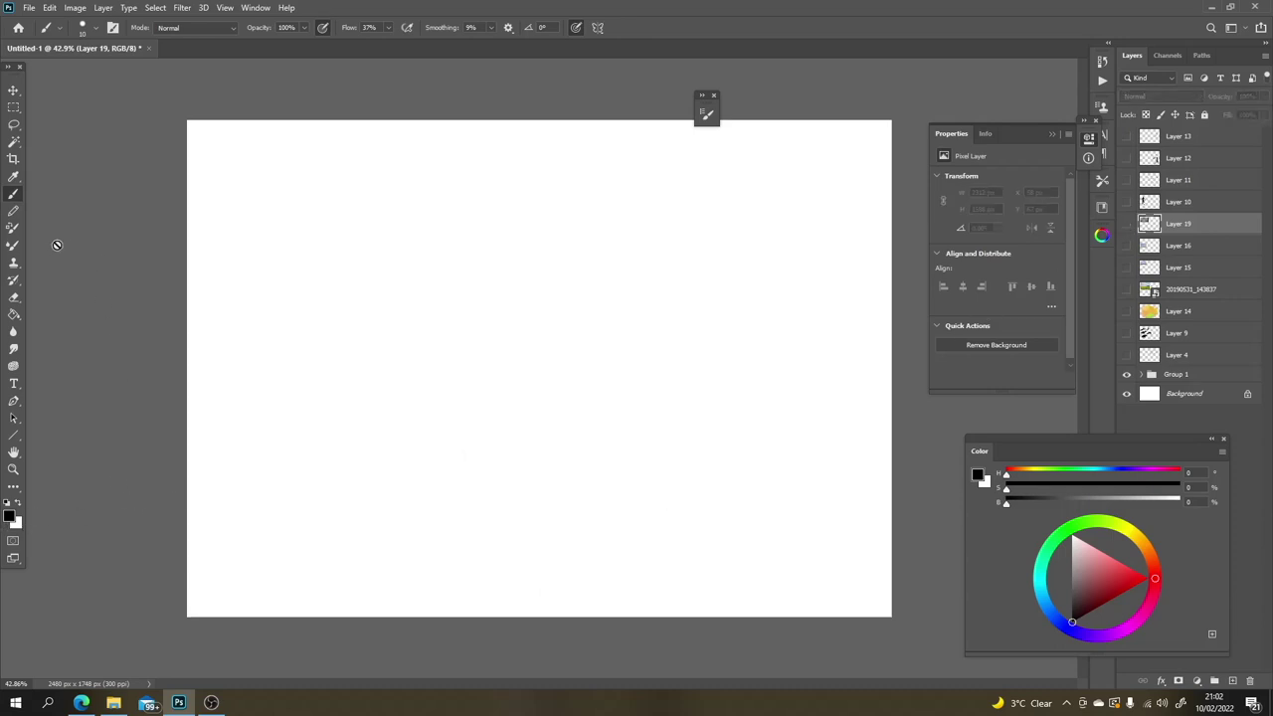
{"action": "left_click", "coordinate": [16, 111]}
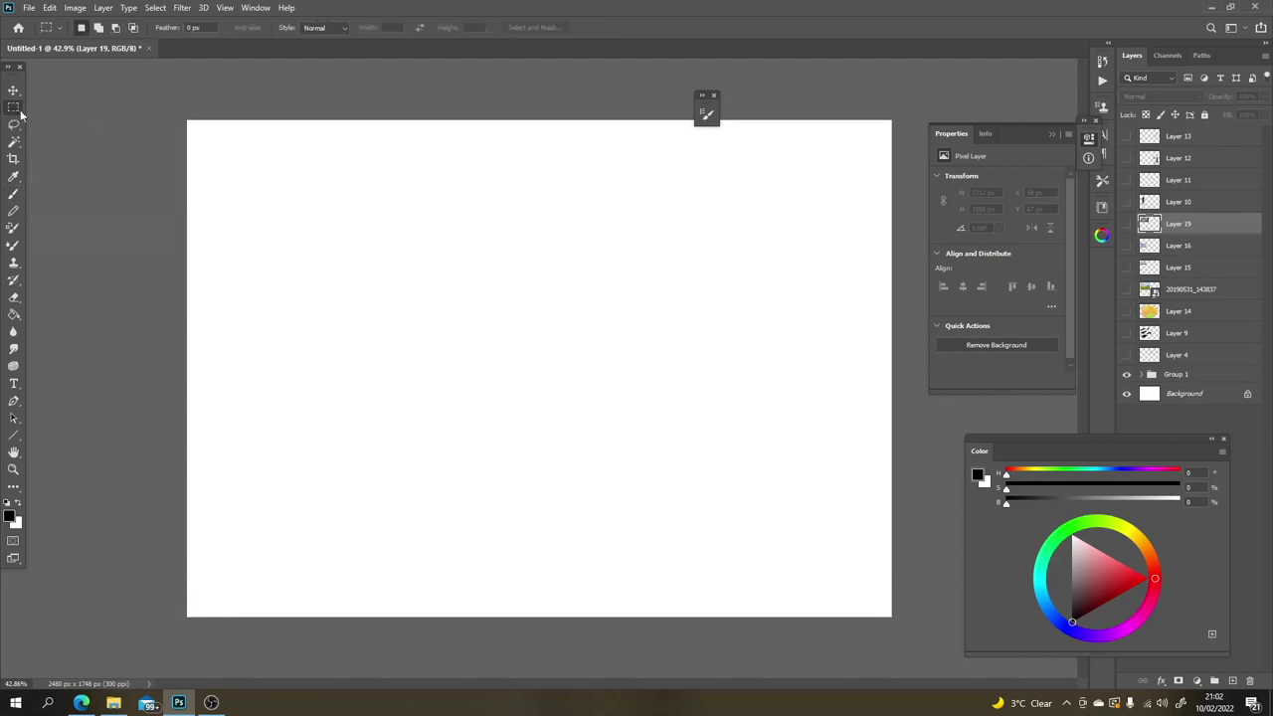
{"action": "left_click_drag", "start_coordinate": [203, 134], "coordinate": [453, 284]}
{"action": "key", "text": "b"}
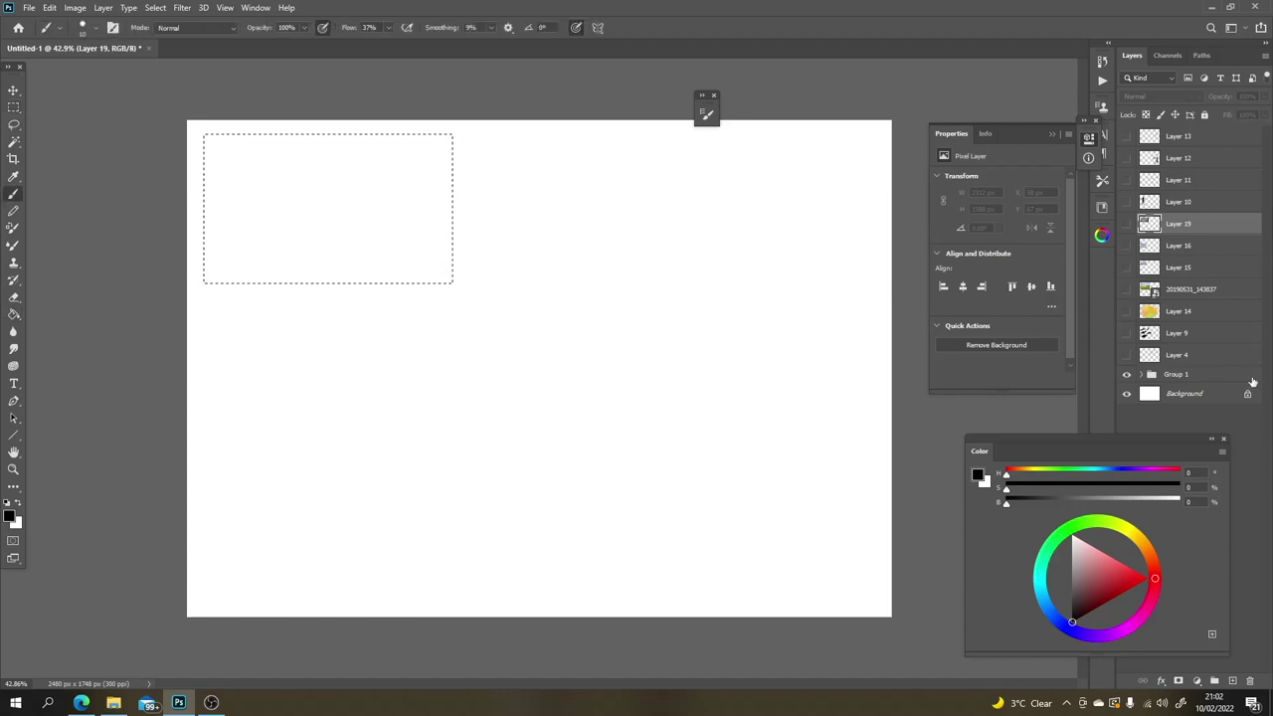
{"action": "left_click", "coordinate": [1232, 681]}
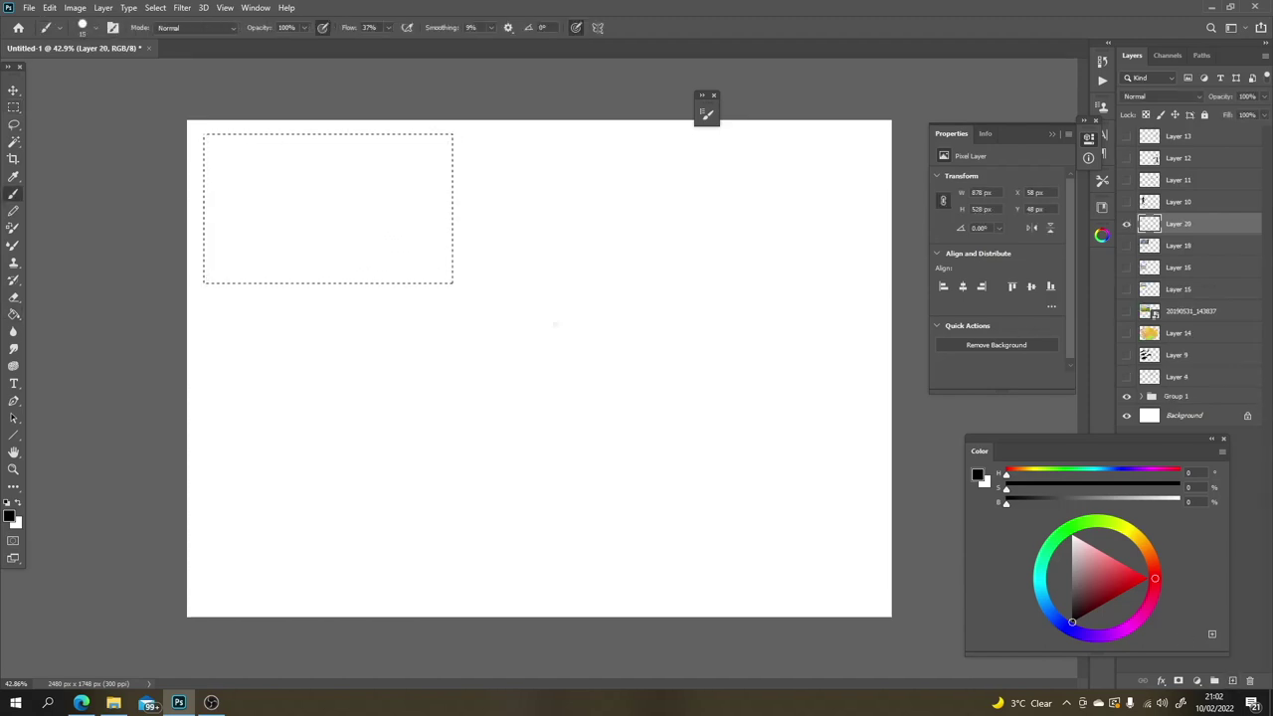
Step: Fill the selected rectangle with black using a 500 px Hard Round brush, and deselect
{"action": "key", "text": "bracketright"}
{"action": "key", "text": "bracketright"}
{"action": "key", "text": "bracketright"}
{"action": "key", "text": "bracketright"}
{"action": "key", "text": "bracketright"}
{"action": "key", "text": "bracketright"}
{"action": "key", "text": "bracketright"}
{"action": "key", "text": "bracketright"}
{"action": "mouse_move", "coordinate": [469, 268]}
{"action": "left_mouse_down"}
{"action": "mouse_move", "coordinate": [379, 357]}
{"action": "mouse_move", "coordinate": [522, 149]}
{"action": "mouse_move", "coordinate": [418, 168]}
{"action": "mouse_move", "coordinate": [270, 309]}
{"action": "mouse_move", "coordinate": [284, 249]}
{"action": "mouse_move", "coordinate": [283, 103]}
{"action": "mouse_move", "coordinate": [232, 307]}
{"action": "mouse_move", "coordinate": [426, 312]}
{"action": "left_mouse_up"}
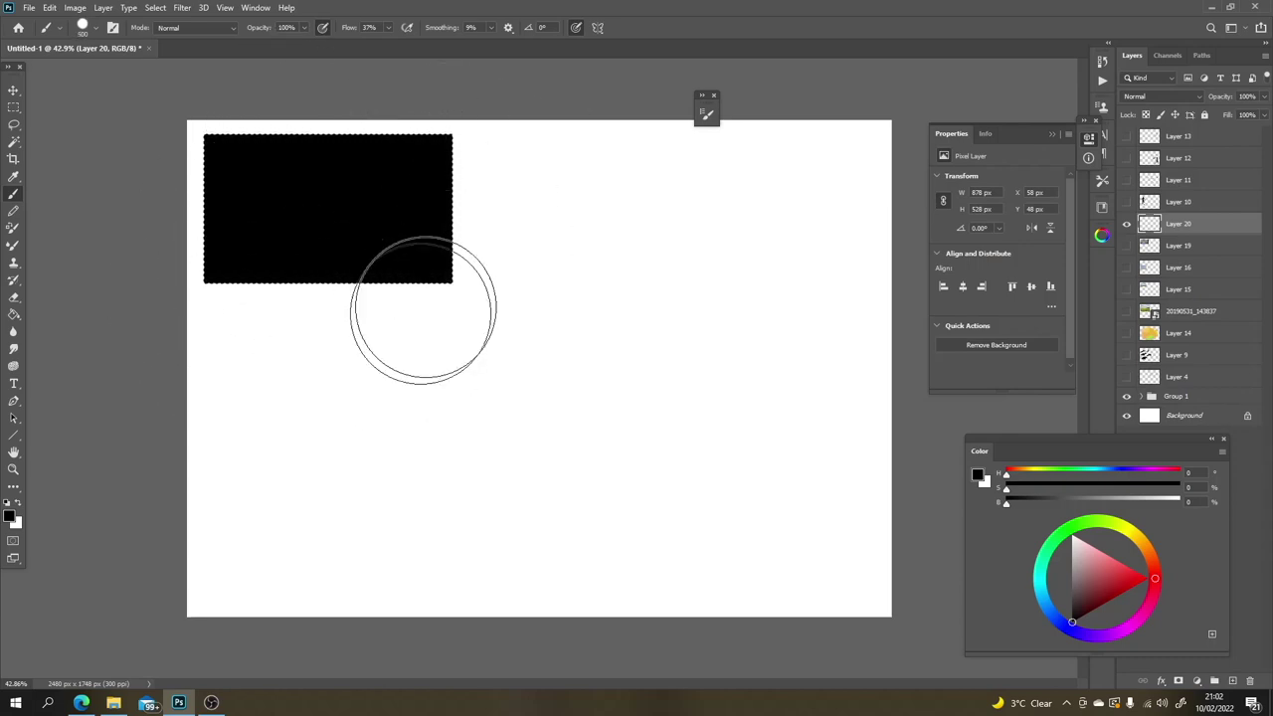
{"action": "key", "text": "ctrl+d"}
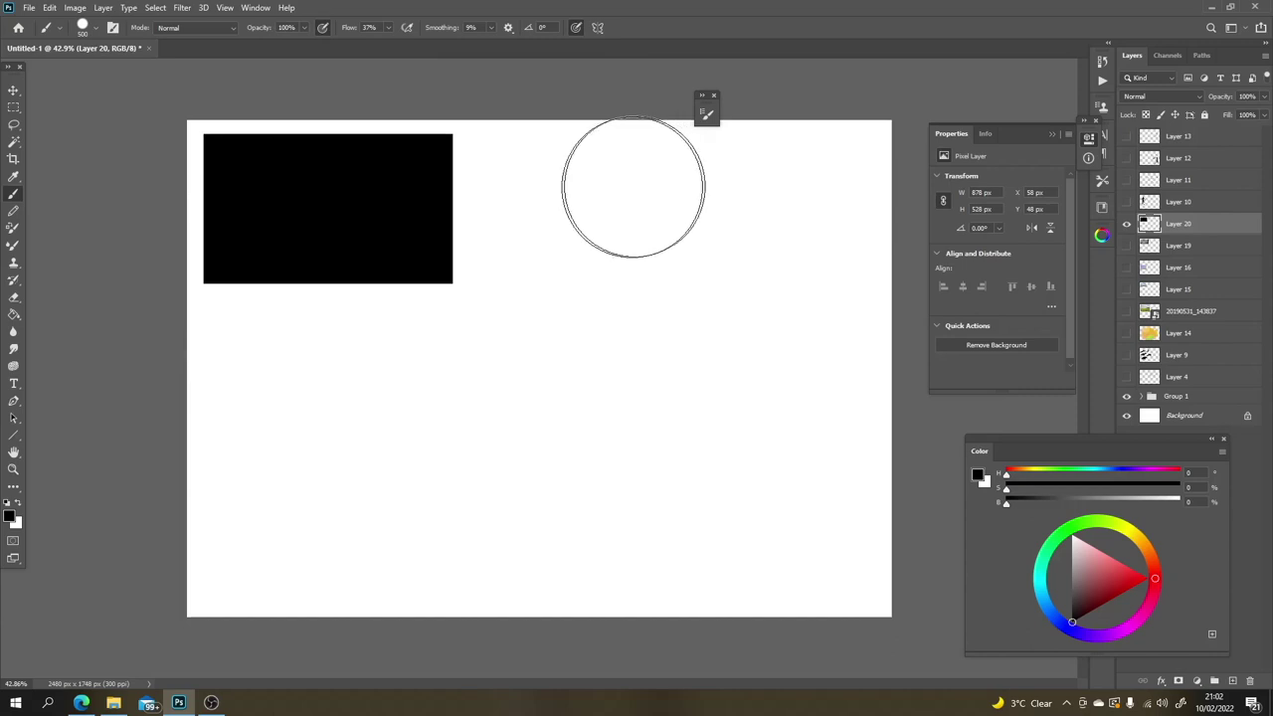
{"action": "key", "text": "v"}
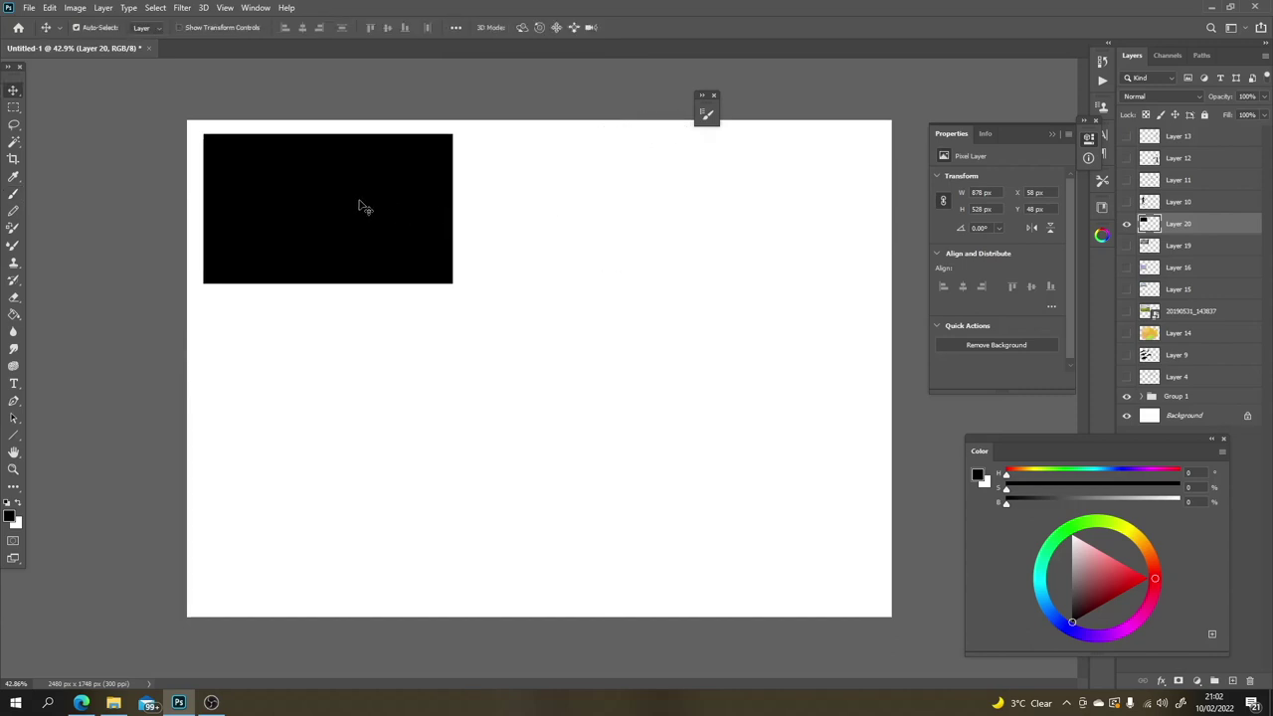
{"action": "left_click_drag", "start_coordinate": [345, 214], "coordinate": [347, 457]}
{"action": "key", "text": "ctrl+z"}
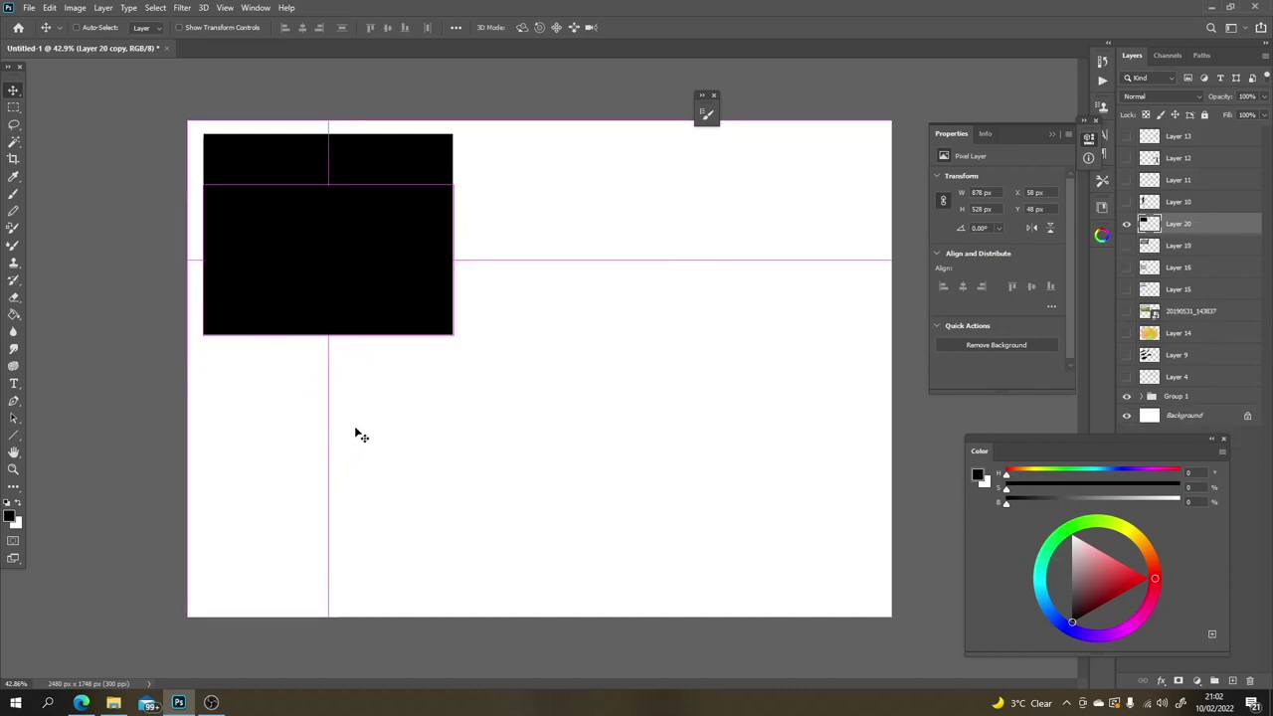
{"action": "key", "text": "ctrl+z"}
Step: Duplicate the black rectangle into an evenly spaced two-by-two grid and merge the copies into one layer
{"action": "left_click_drag", "start_coordinate": [341, 256], "coordinate": [605, 261]}
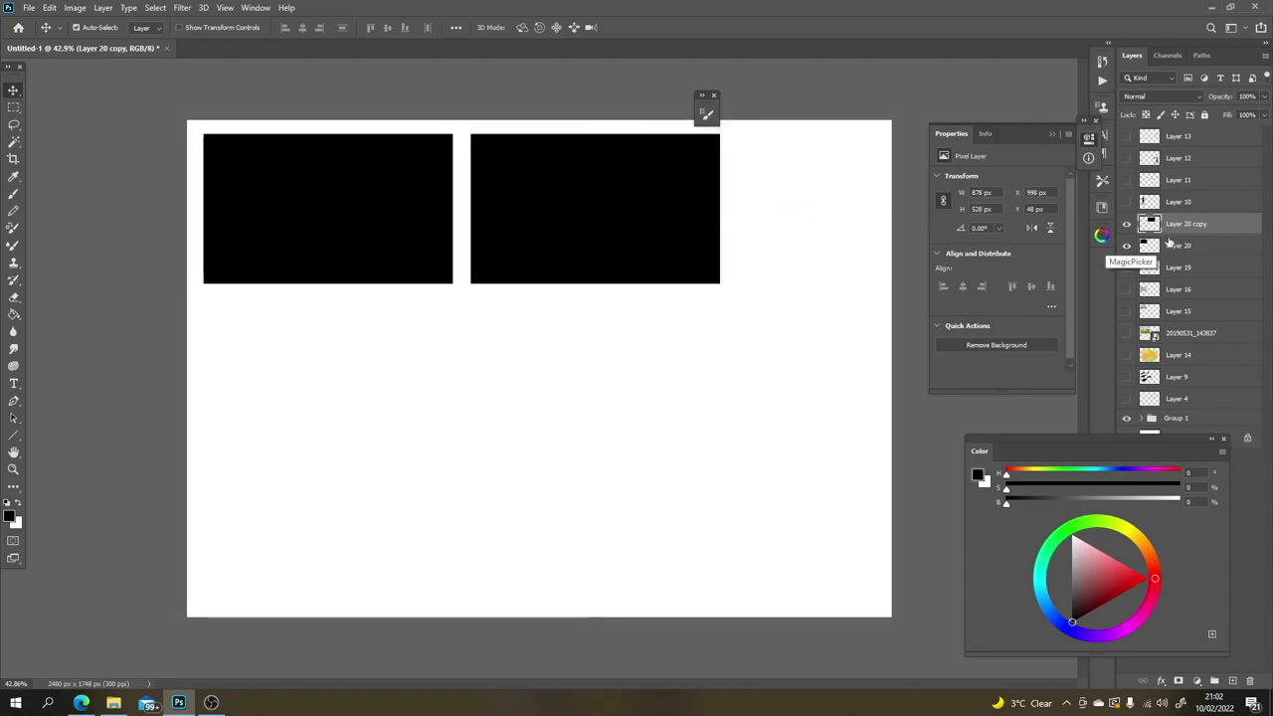
{"action": "key", "text": "ctrl+e"}
{"action": "left_click_drag", "start_coordinate": [642, 242], "coordinate": [622, 395]}
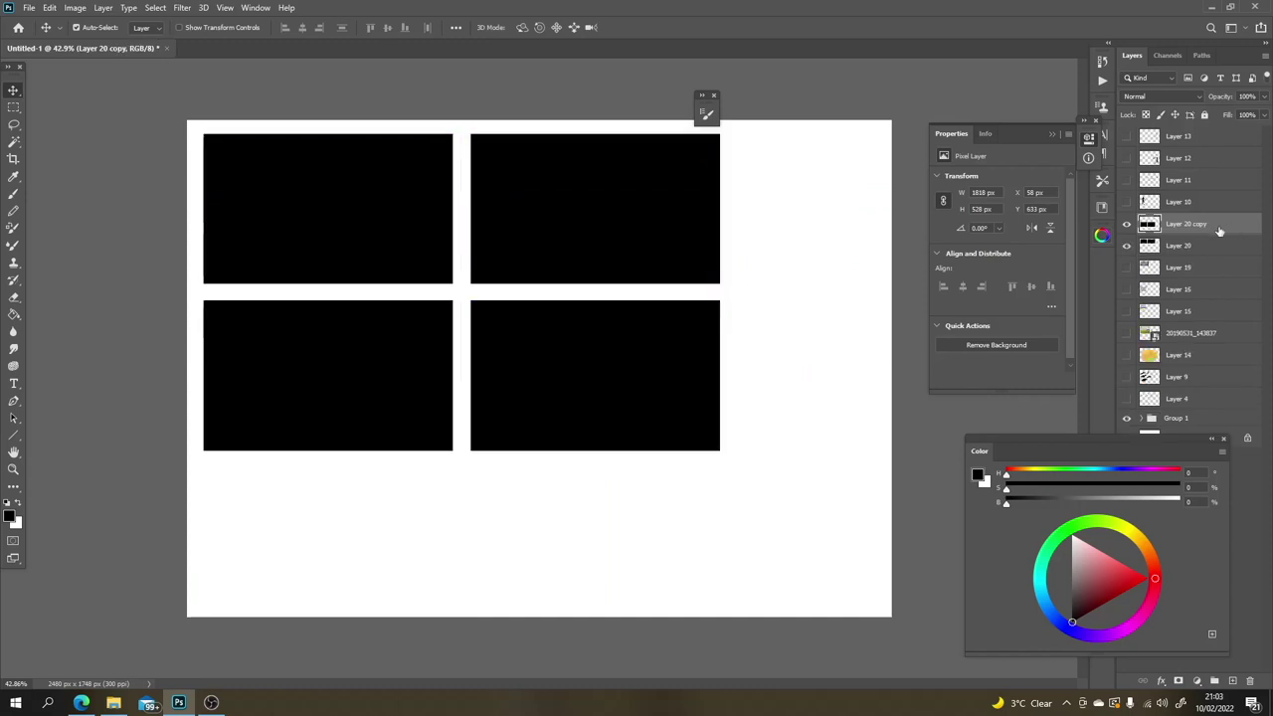
{"action": "key", "text": "ctrl+e"}
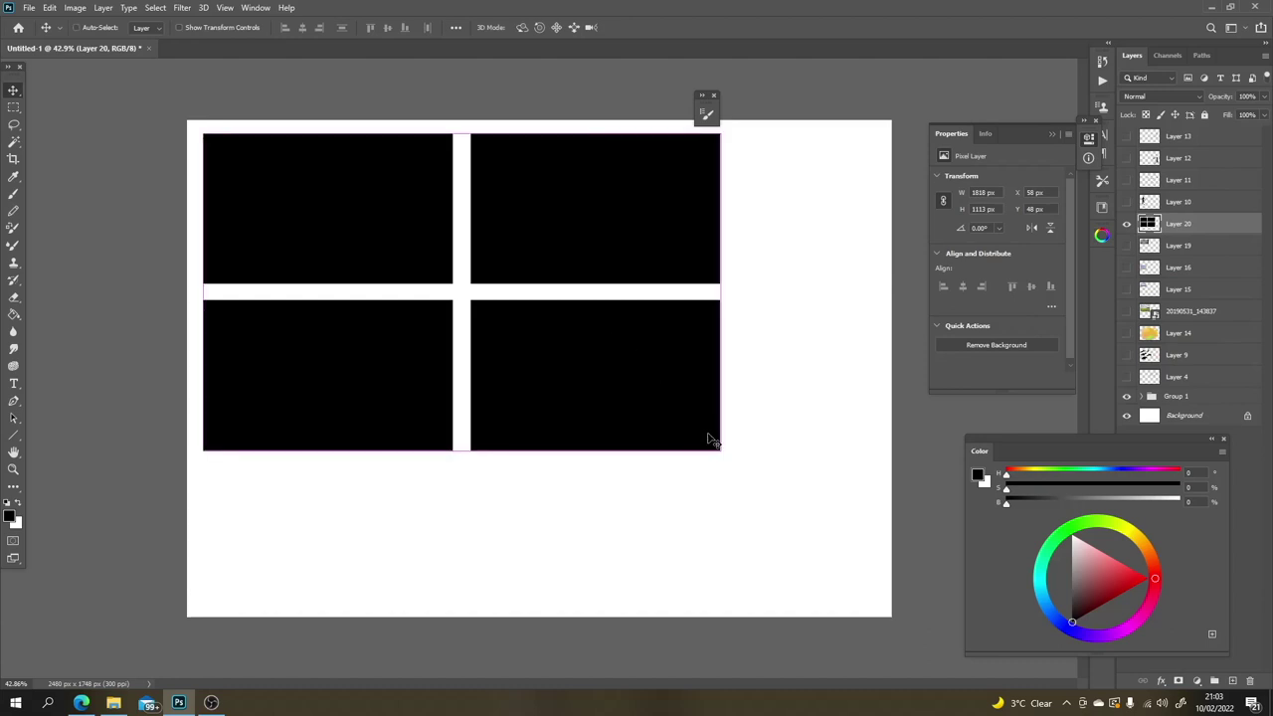
Step: Scale the grid of four black rectangles down to about 1550 × 949 px, keeping its upper-left corner in place
{"action": "key", "text": "ctrl+t"}
{"action": "left_click_drag", "start_coordinate": [720, 451], "coordinate": [642, 405]}
{"action": "key", "text": "Return"}
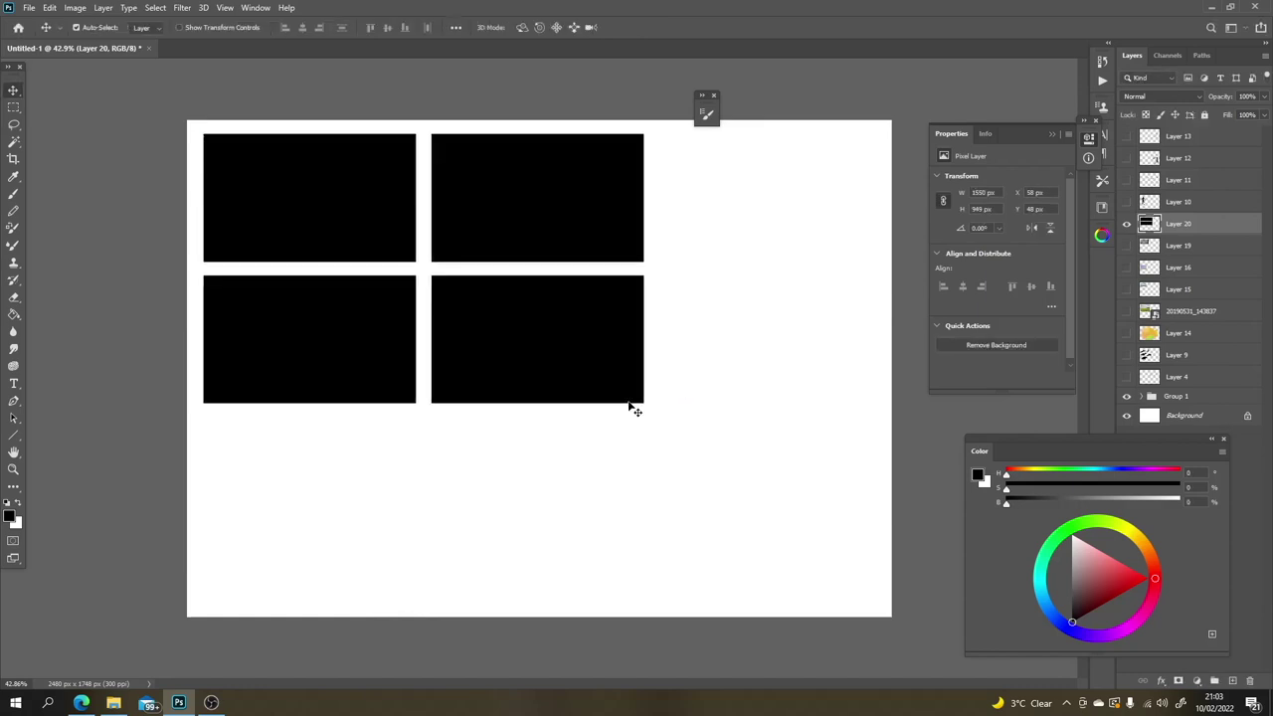
Step: Scale the black panel grid to about 1476 × 904 px, and duplicate it downward to form a third row, merging the copy
{"action": "key", "text": "ctrl+t"}
{"action": "left_click_drag", "start_coordinate": [642, 407], "coordinate": [623, 385]}
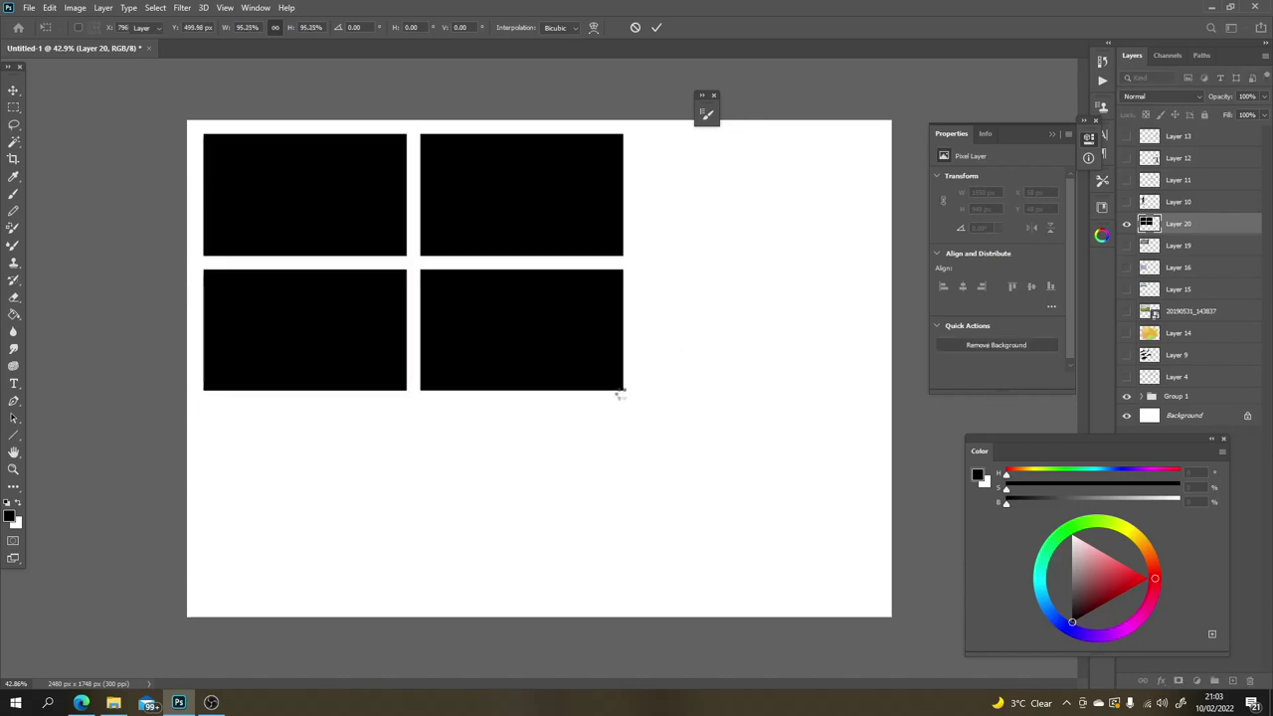
{"action": "key", "text": "Return"}
{"action": "left_click_drag", "start_coordinate": [534, 338], "coordinate": [548, 469]}
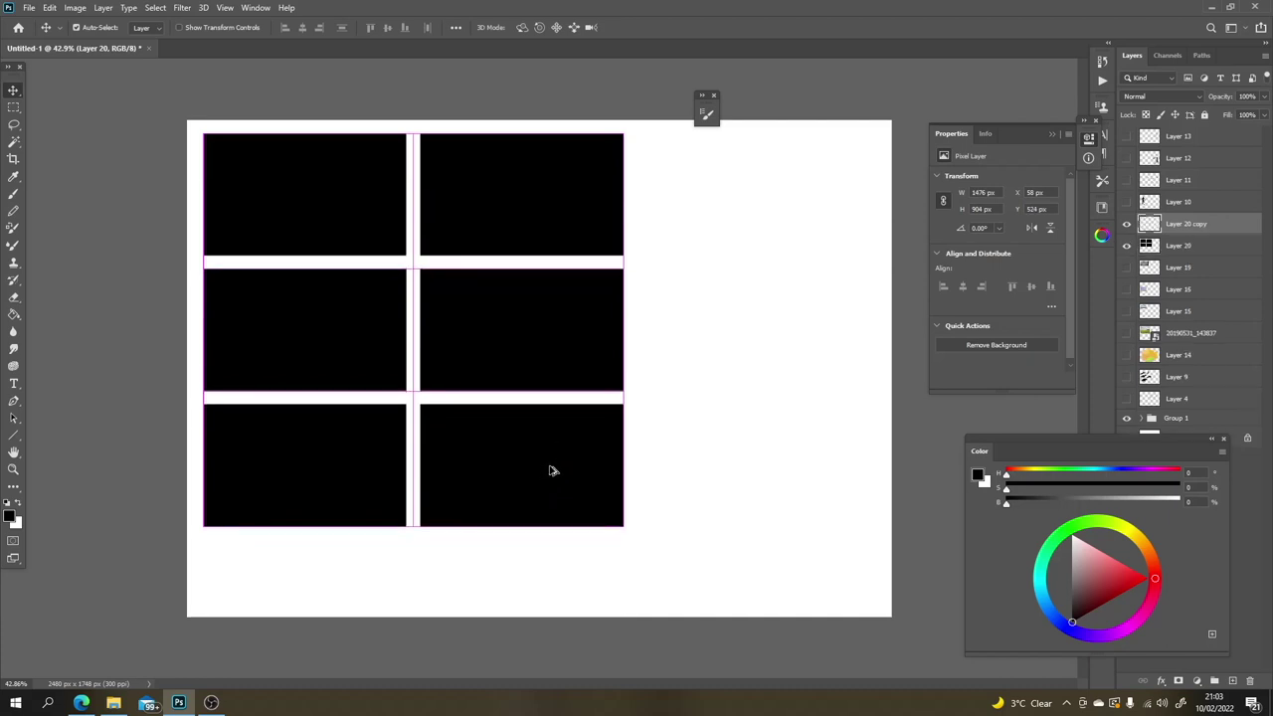
{"action": "key", "text": "ctrl+e"}
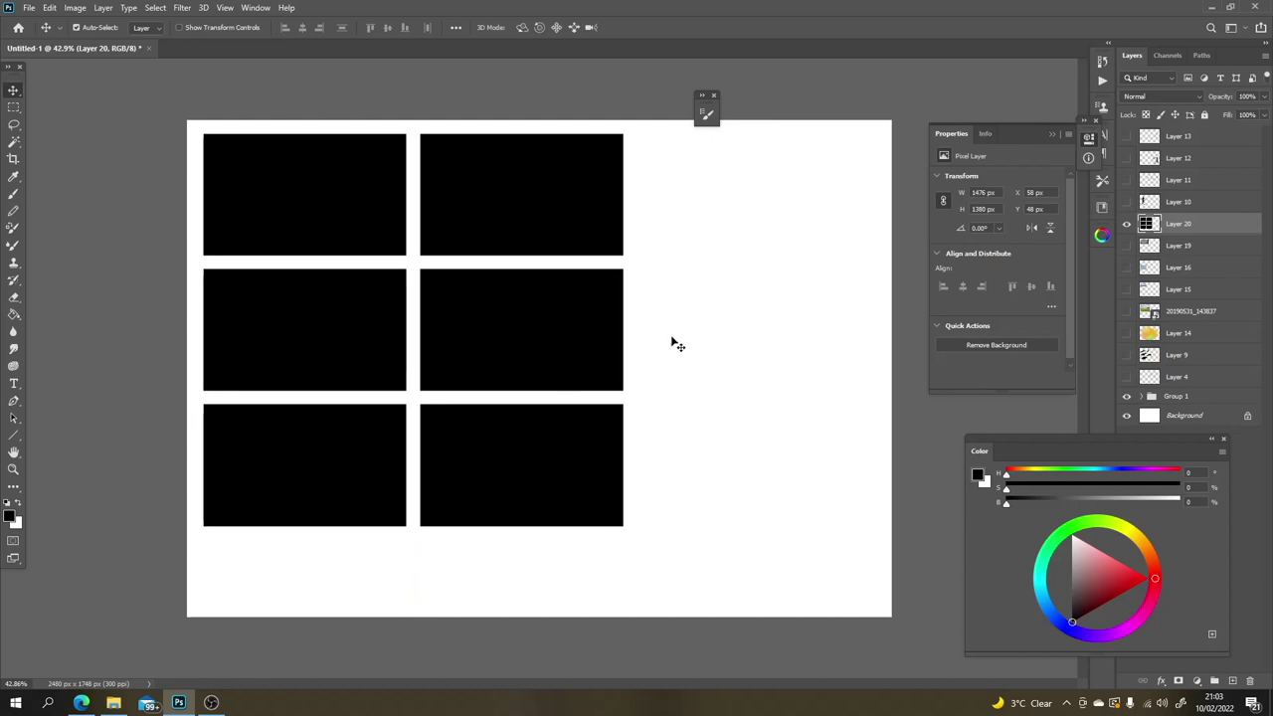
Step: Marquee the second column of black panels, duplicate it alongside as an evenly spaced third column, and deselect
{"action": "key", "text": "m"}
{"action": "left_click_drag", "start_coordinate": [656, 125], "coordinate": [411, 567]}
{"action": "key", "text": "v"}
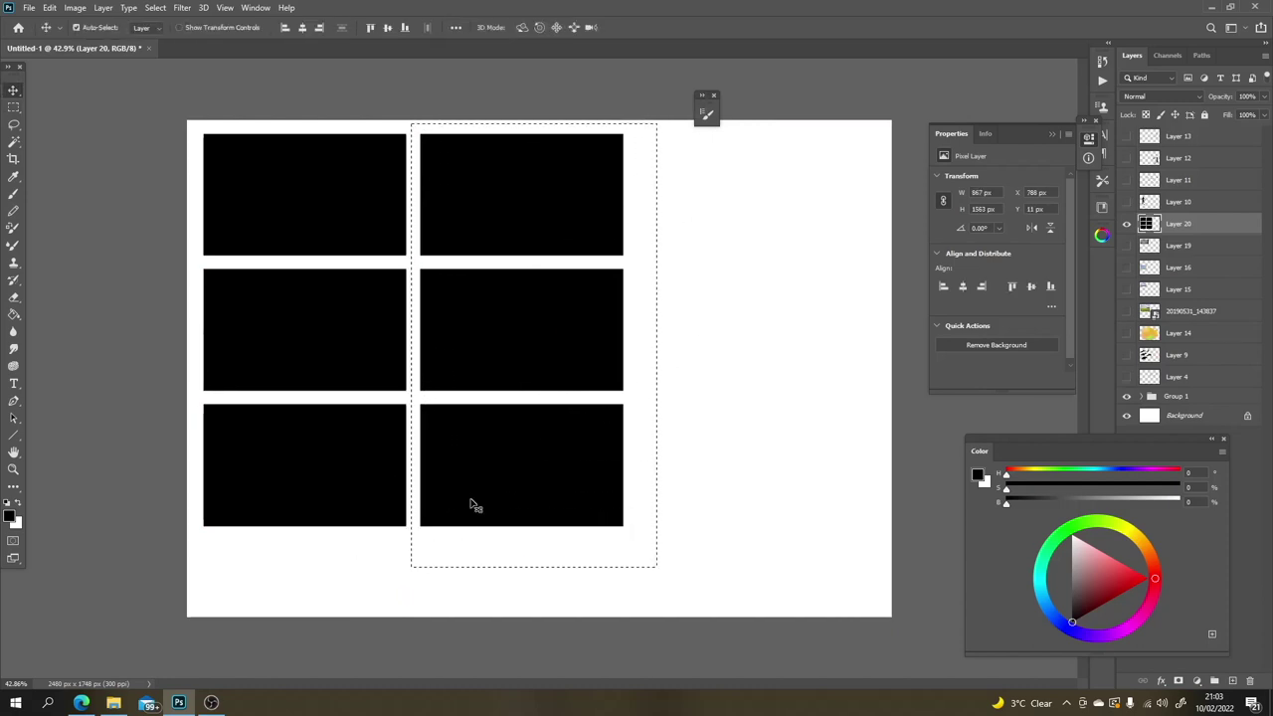
{"action": "left_click_drag", "start_coordinate": [458, 474], "coordinate": [670, 481]}
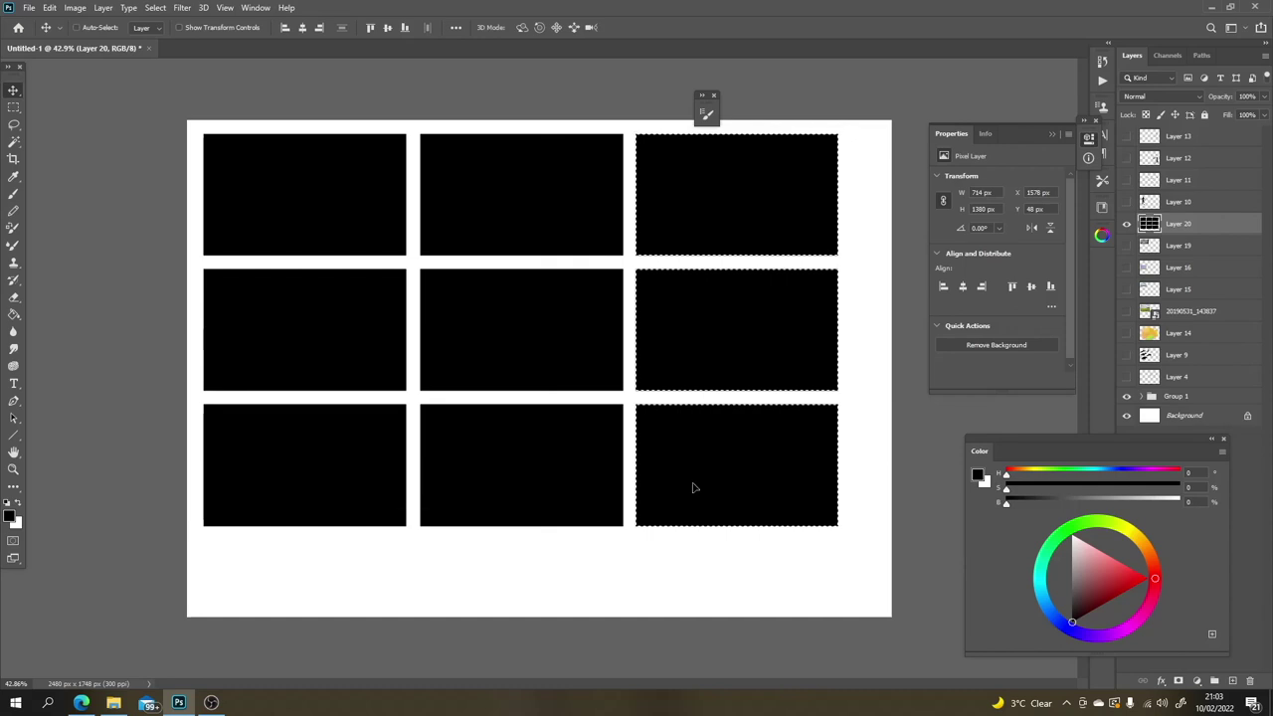
{"action": "key", "text": "ctrl+d"}
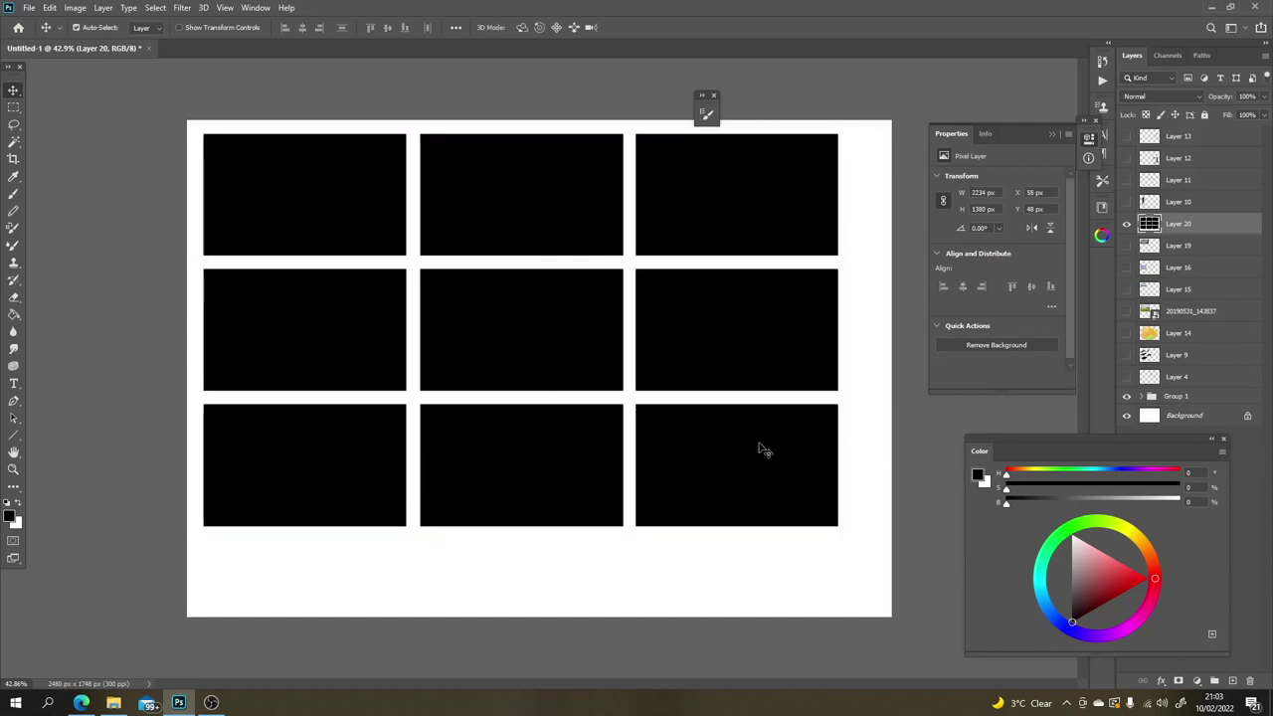
Step: Scale the nine-panel grid up to about 2370 × 1525 px and centre it across the page
{"action": "left_click_drag", "start_coordinate": [739, 483], "coordinate": [725, 469]}
{"action": "key", "text": "ctrl+t"}
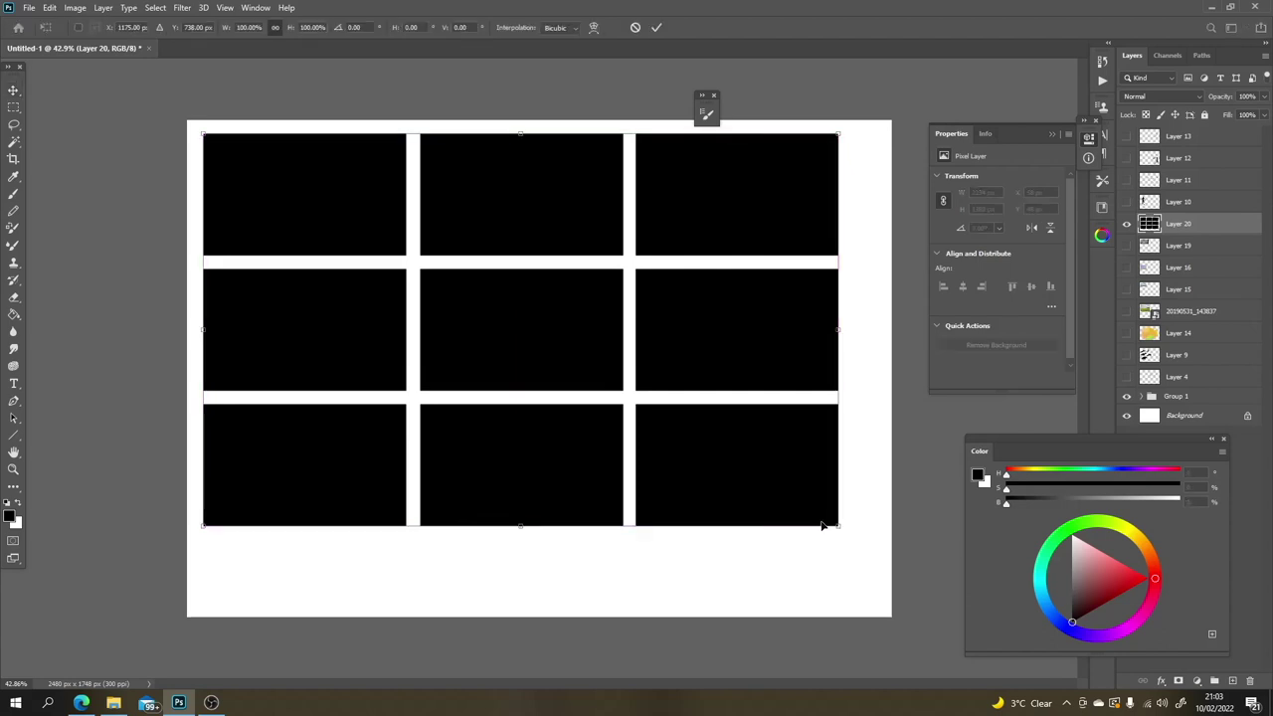
{"action": "left_click_drag", "start_coordinate": [841, 530], "coordinate": [803, 543]}
{"action": "key", "text": "Return"}
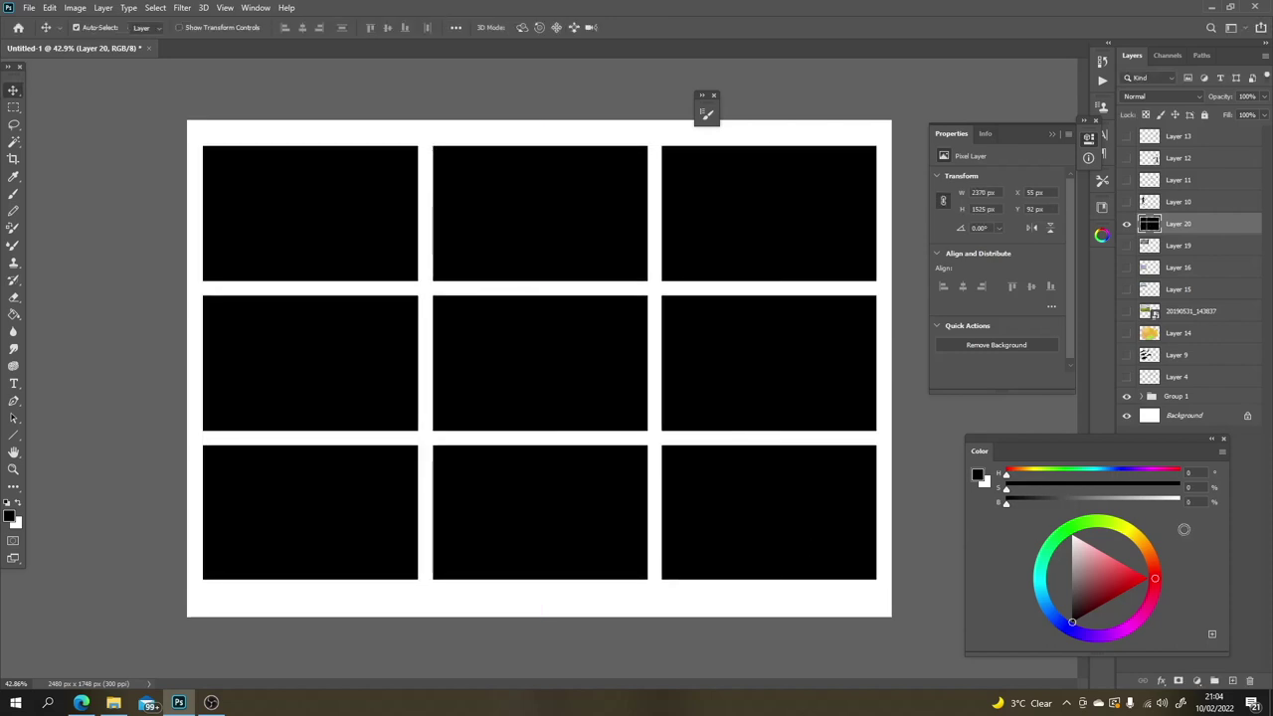
Step: Add a new layer directly beneath the panel grid and fill it entirely with black
{"action": "left_click", "coordinate": [1200, 251]}
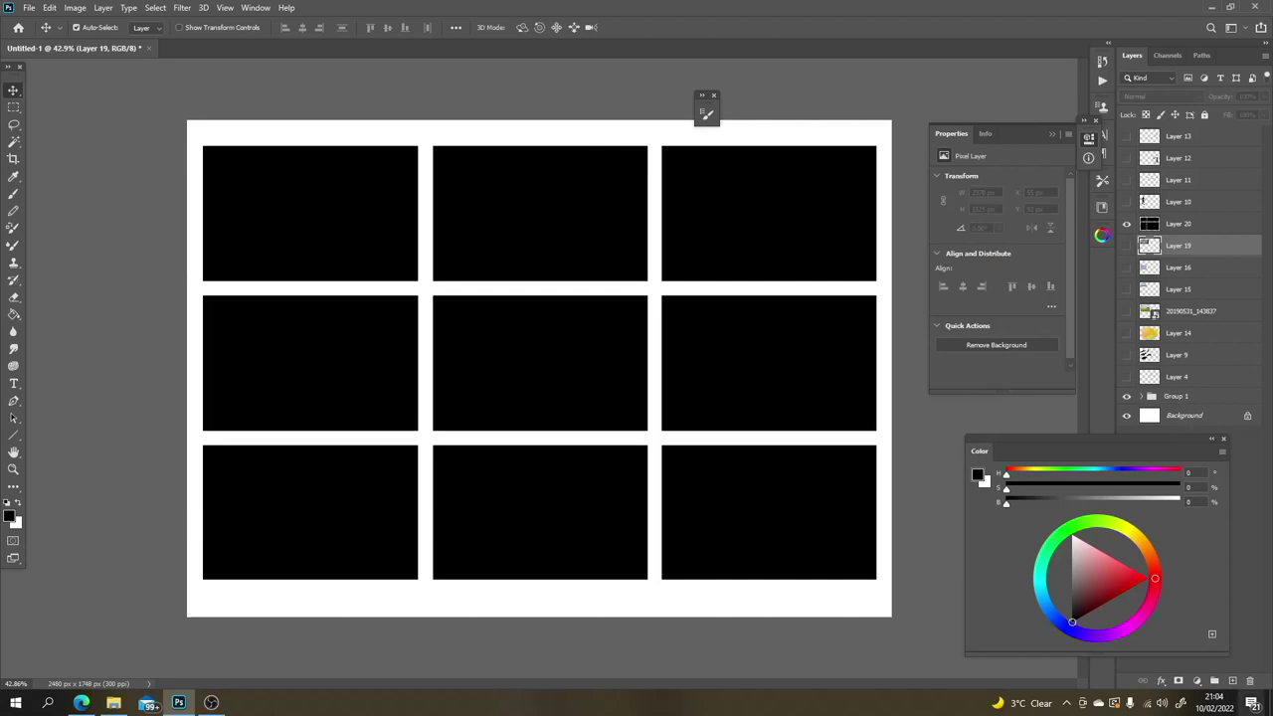
{"action": "left_click", "coordinate": [1232, 680]}
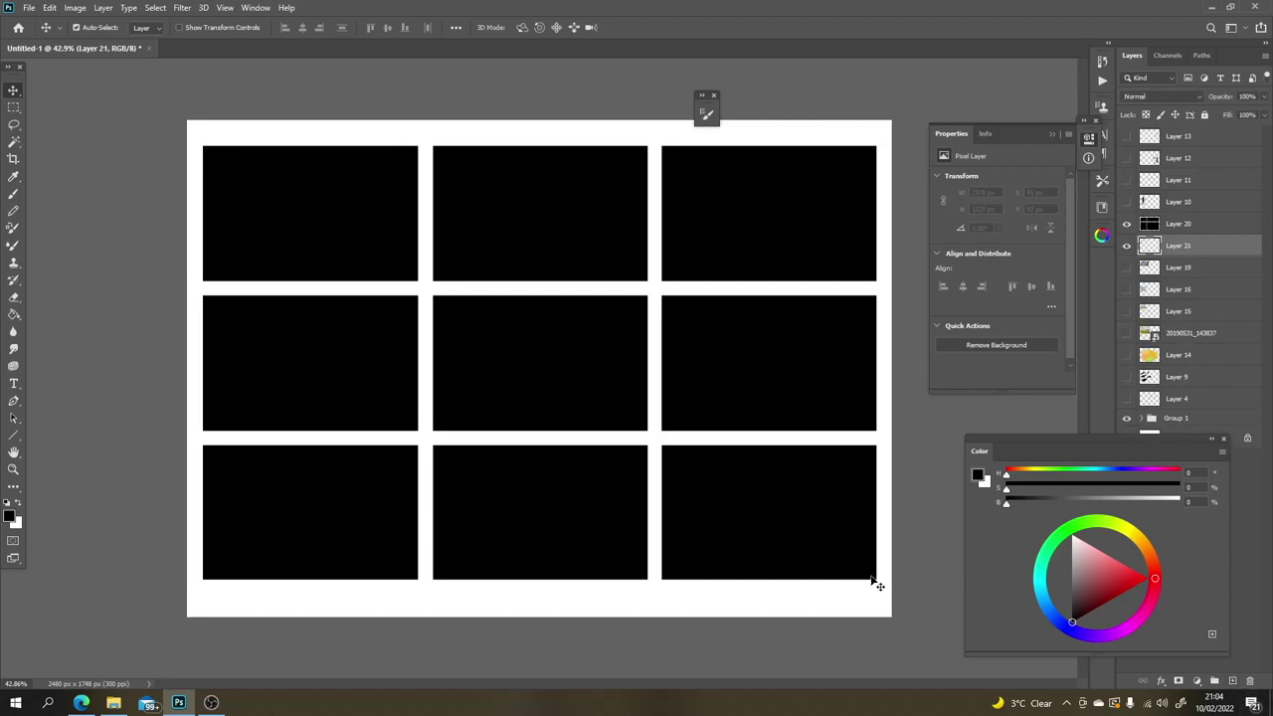
{"action": "key", "text": "g"}
{"action": "left_click", "coordinate": [653, 457]}
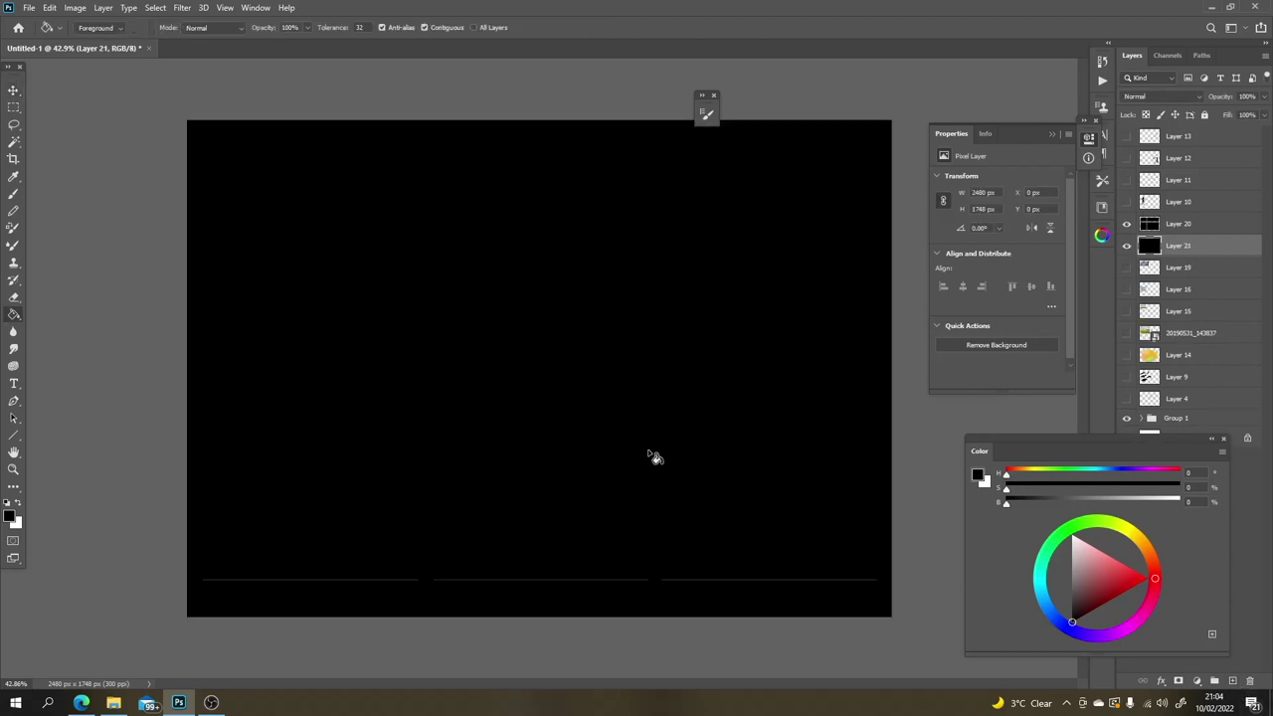
Step: Load the nine panels as a selection, hide their layer, fill the selection with white on the black layer, and deselect
{"action": "left_click", "coordinate": [1183, 227]}
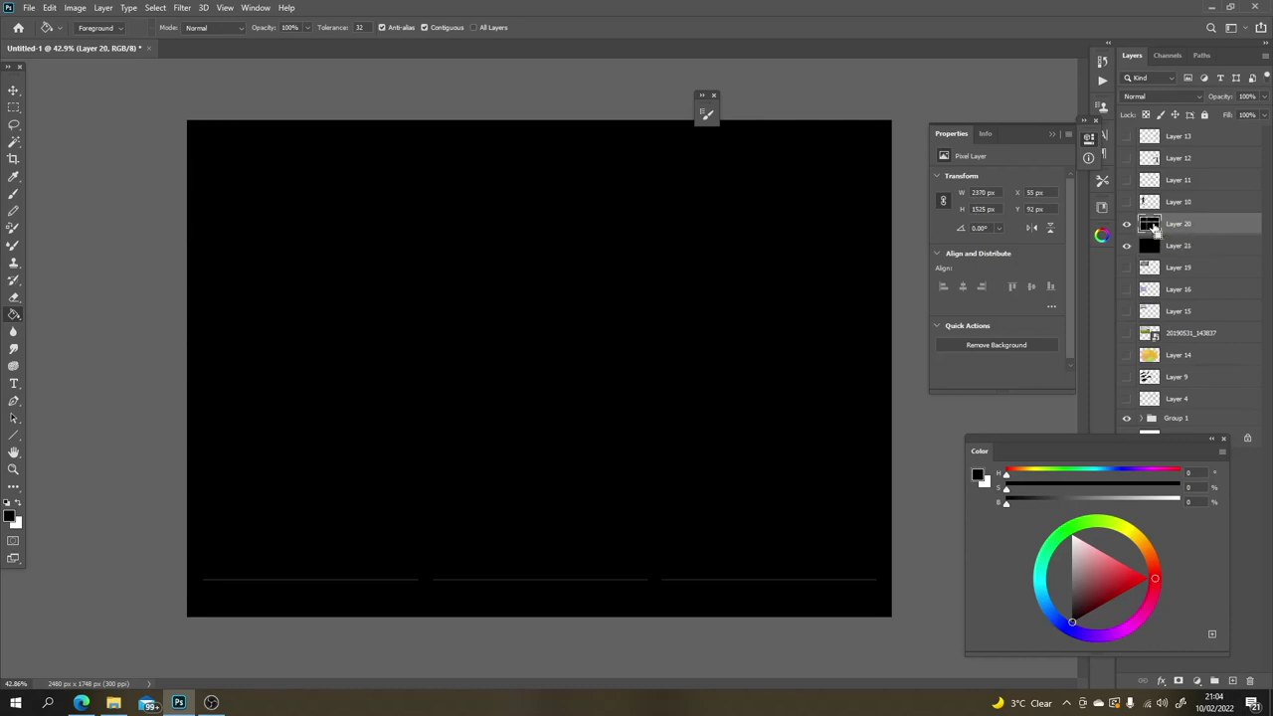
{"action": "left_click", "coordinate": [1150, 225], "text": "ctrl"}
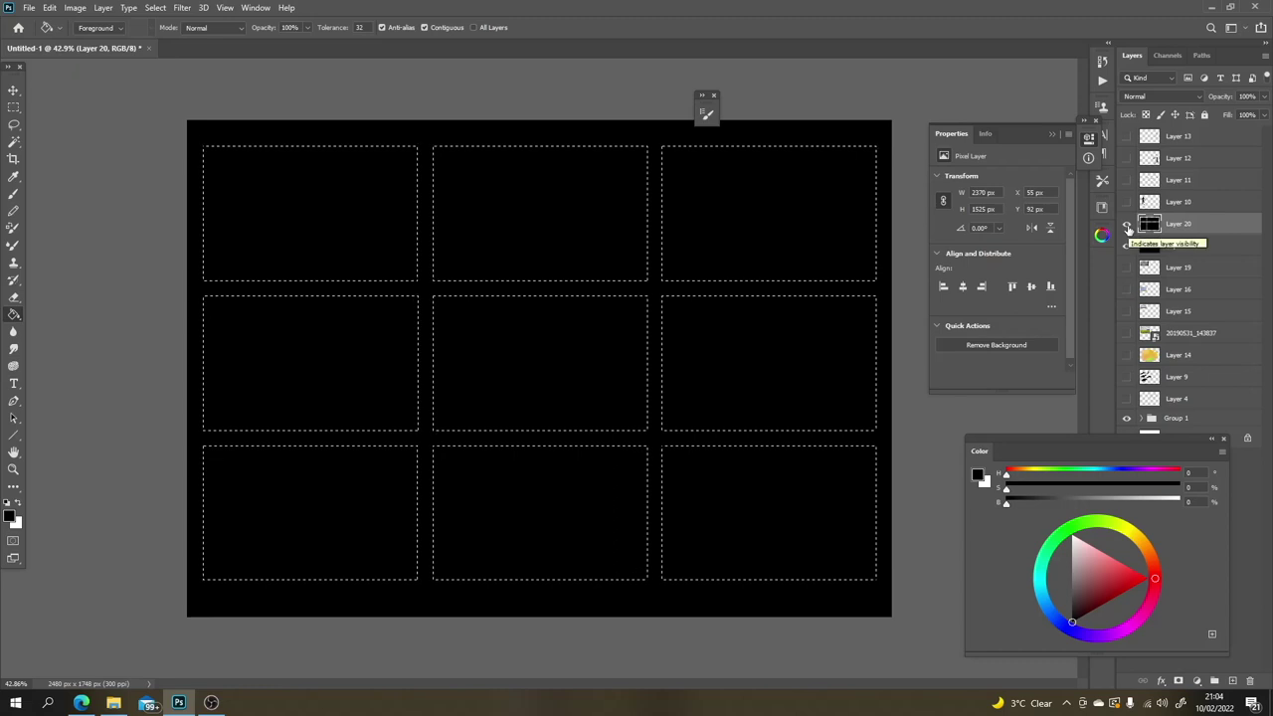
{"action": "left_click", "coordinate": [1127, 224]}
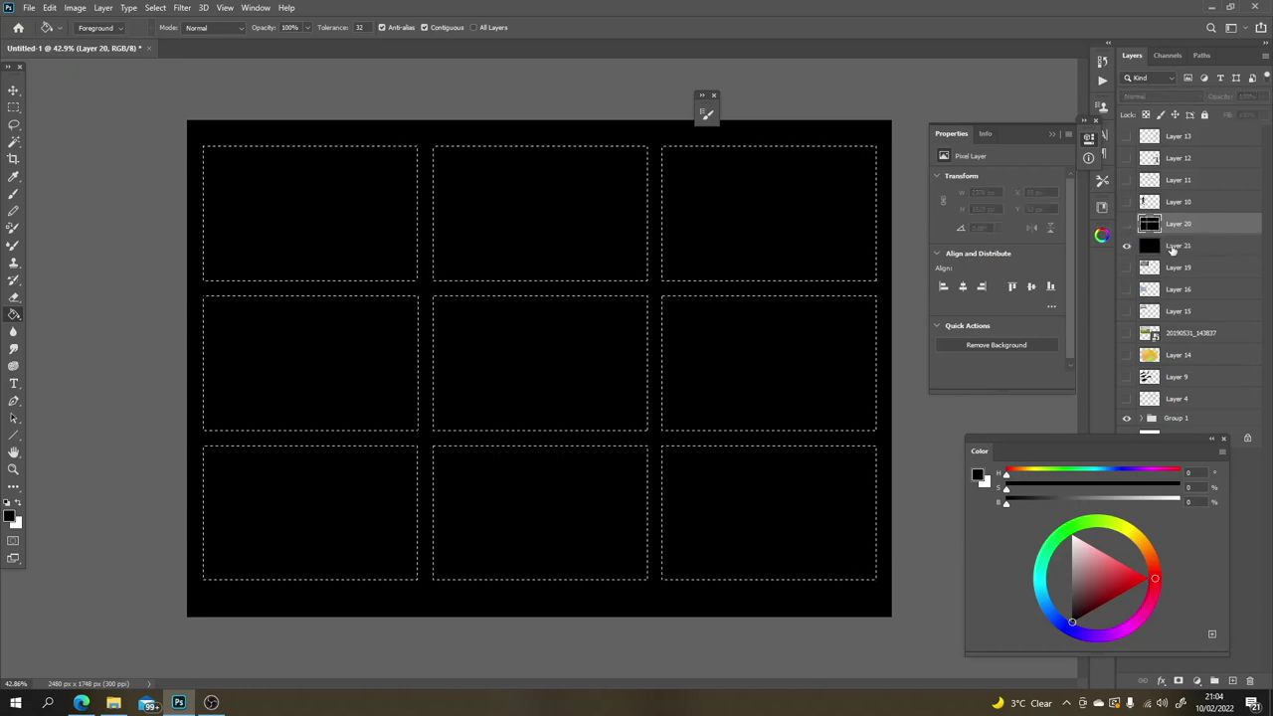
{"action": "left_click", "coordinate": [1169, 249]}
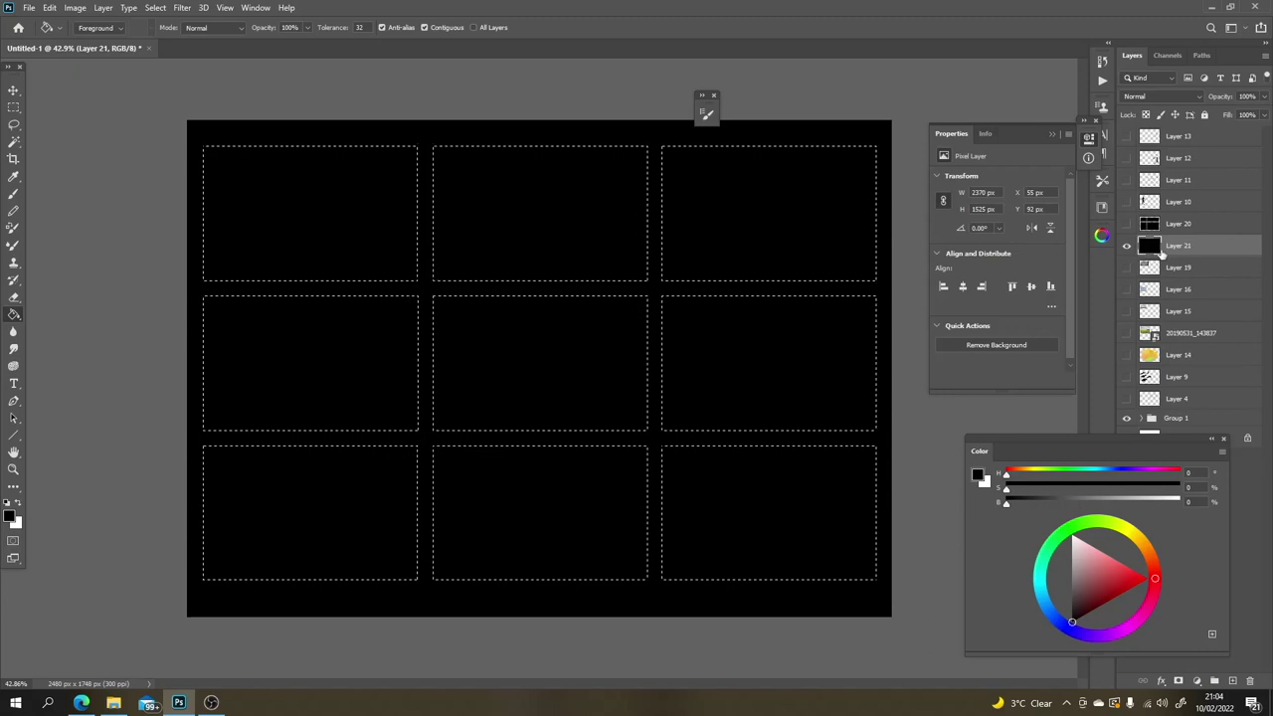
{"action": "key", "text": "ctrl+BackSpace"}
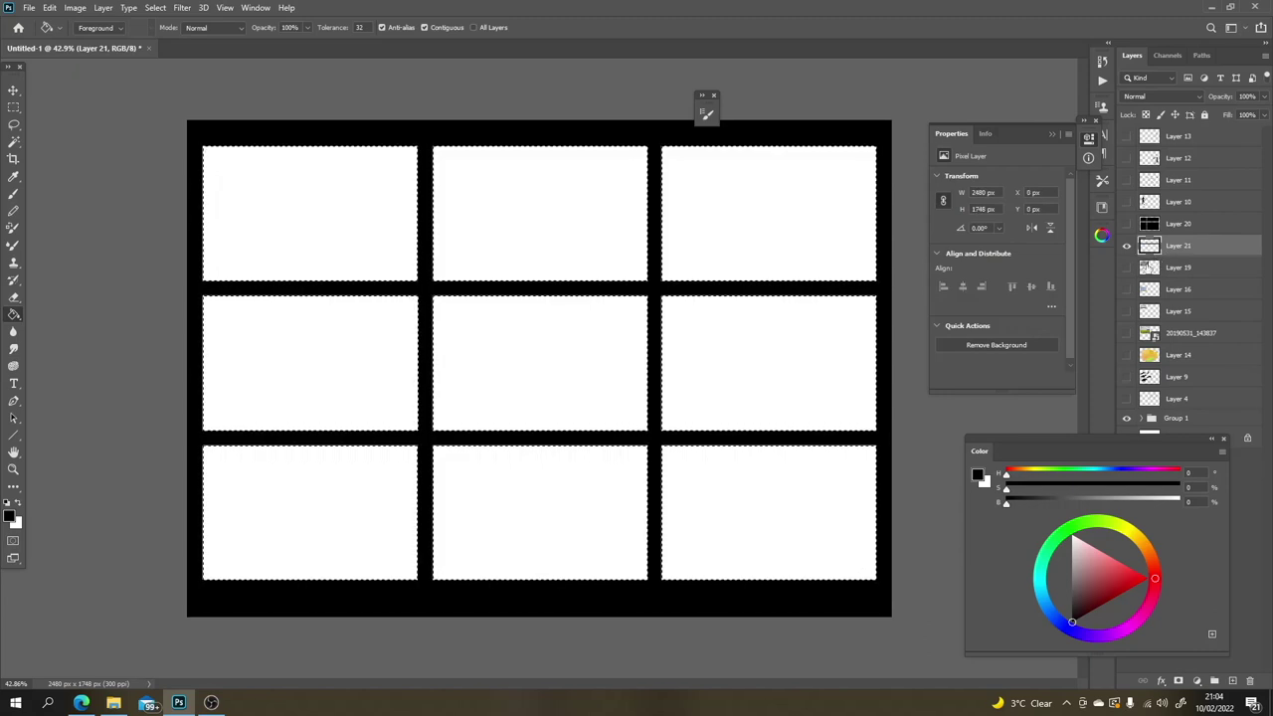
{"action": "key", "text": "ctrl+d"}
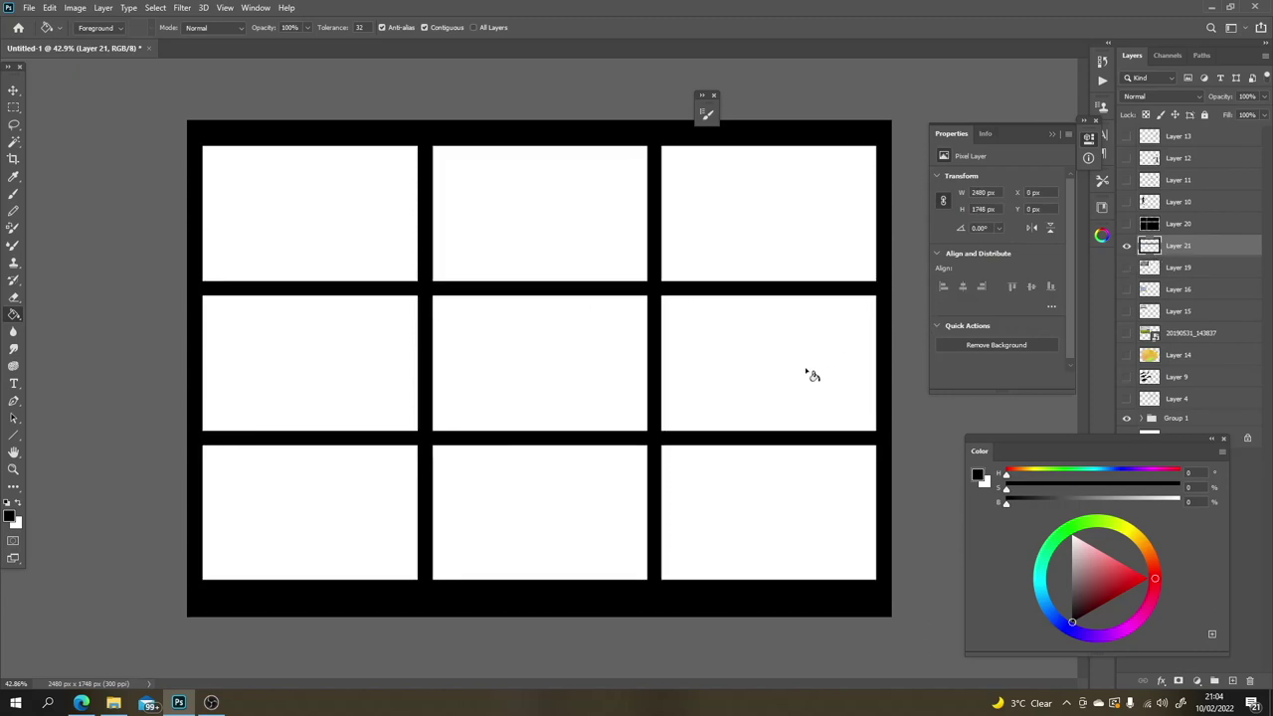
Step: Reduce the round brush to 70 px and paint a black foreground slope in the lower-right corner of the top-right panel
{"action": "key", "text": "l"}
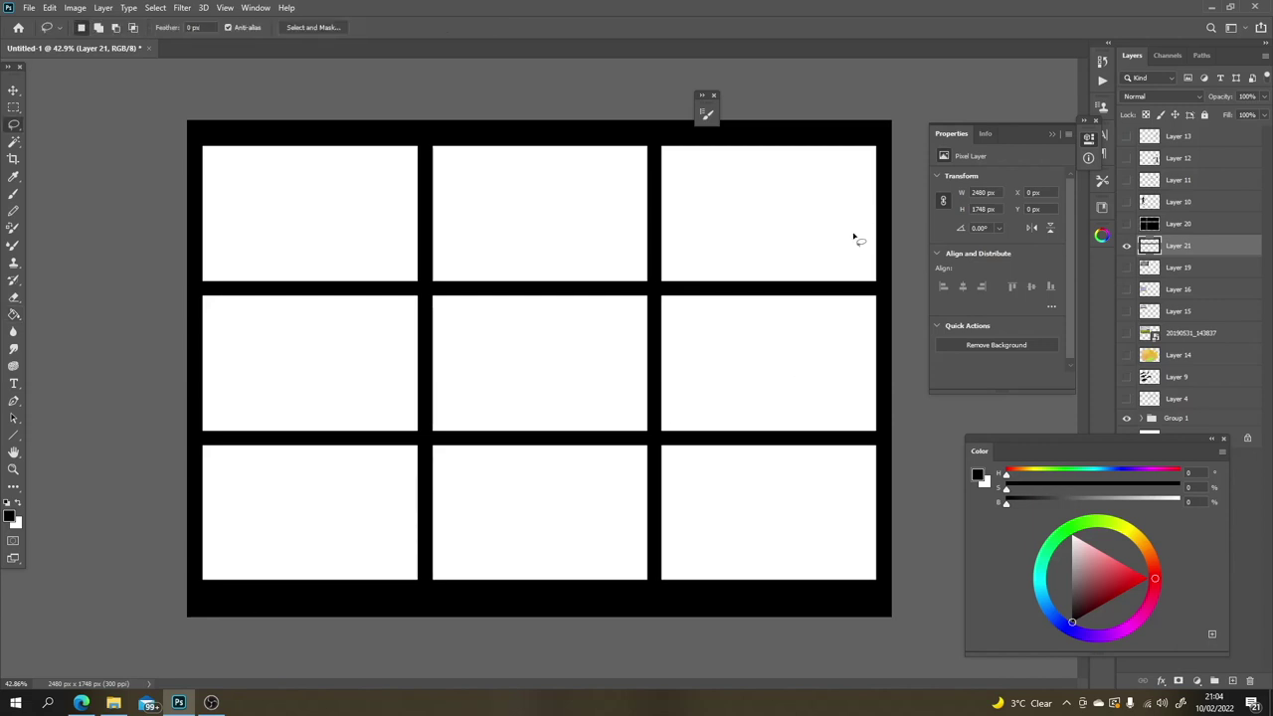
{"action": "key", "text": "b"}
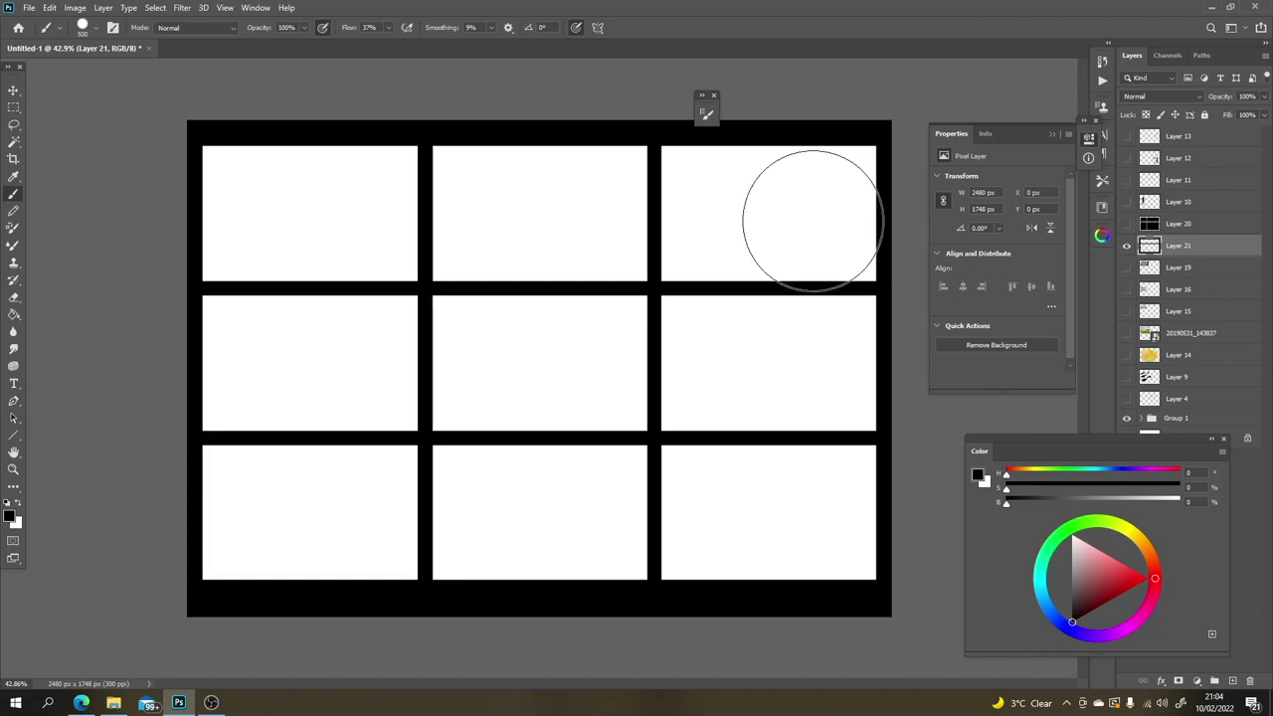
{"action": "key", "text": "bracketleft"}
{"action": "key", "text": "bracketleft"}
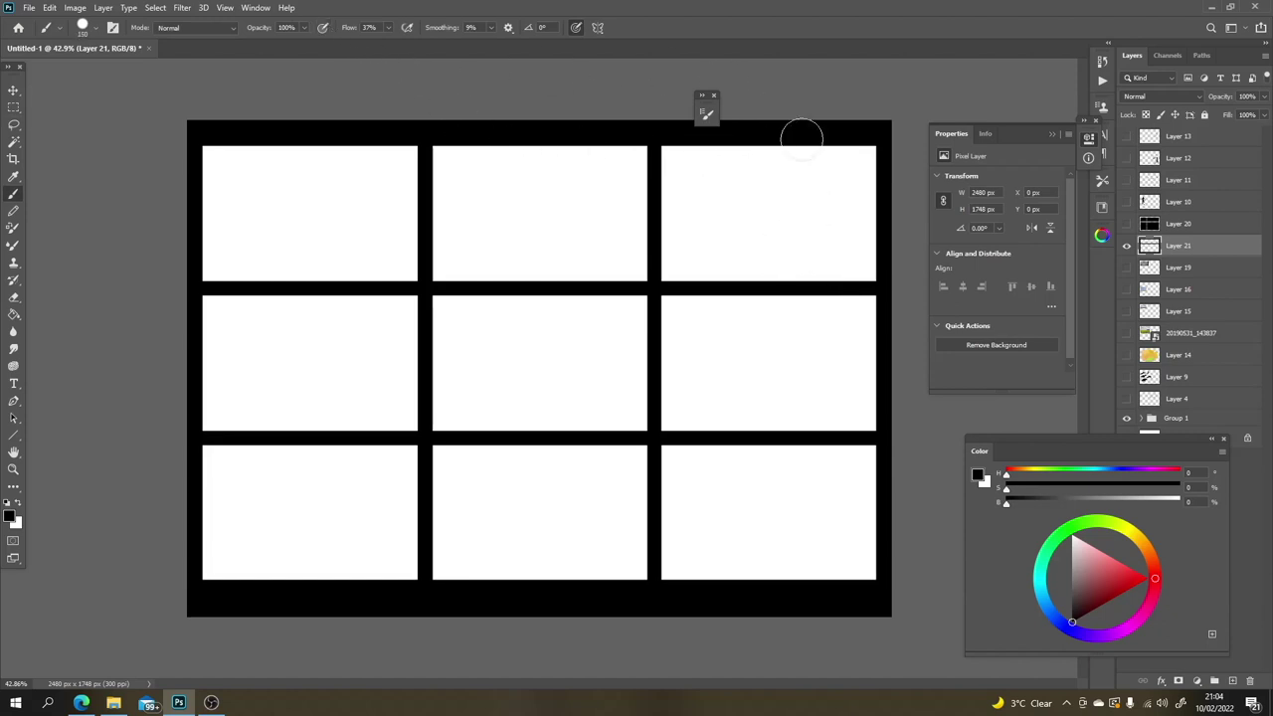
{"action": "left_click_drag", "start_coordinate": [870, 211], "coordinate": [743, 265]}
{"action": "key", "text": "ctrl+z"}
{"action": "key", "text": "bracketleft"}
{"action": "key", "text": "bracketleft"}
{"action": "key", "text": "bracketleft"}
{"action": "mouse_move", "coordinate": [823, 277]}
{"action": "left_mouse_down"}
{"action": "mouse_move", "coordinate": [882, 248]}
{"action": "mouse_move", "coordinate": [849, 285]}
{"action": "left_mouse_up"}
Step: Paint a black horizon line, a sharp left peak, right-hand mountains and a low lower-left bank in the top-right panel
{"action": "mouse_move", "coordinate": [663, 254]}
{"action": "left_mouse_down"}
{"action": "mouse_move", "coordinate": [885, 232]}
{"action": "mouse_move", "coordinate": [686, 249]}
{"action": "left_mouse_up"}
{"action": "key", "text": "ctrl+z"}
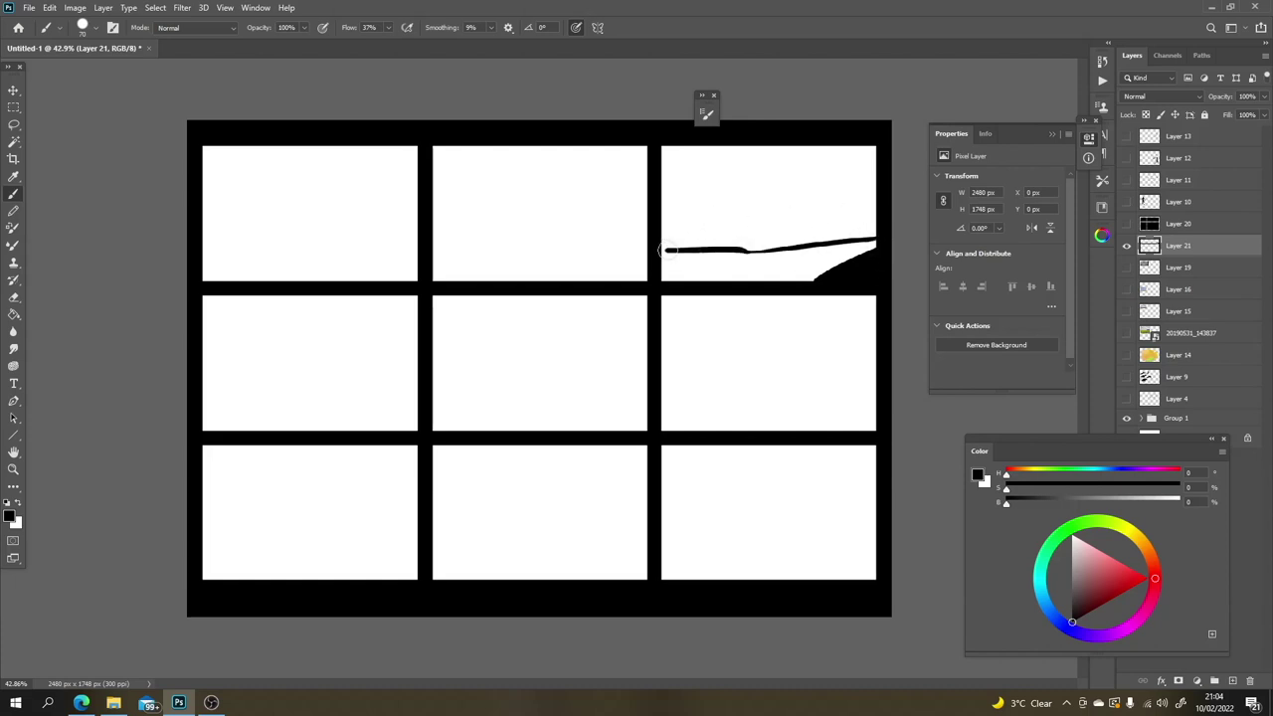
{"action": "mouse_move", "coordinate": [663, 249]}
{"action": "left_mouse_down"}
{"action": "mouse_move", "coordinate": [708, 235]}
{"action": "mouse_move", "coordinate": [763, 243]}
{"action": "mouse_move", "coordinate": [670, 242]}
{"action": "left_mouse_up"}
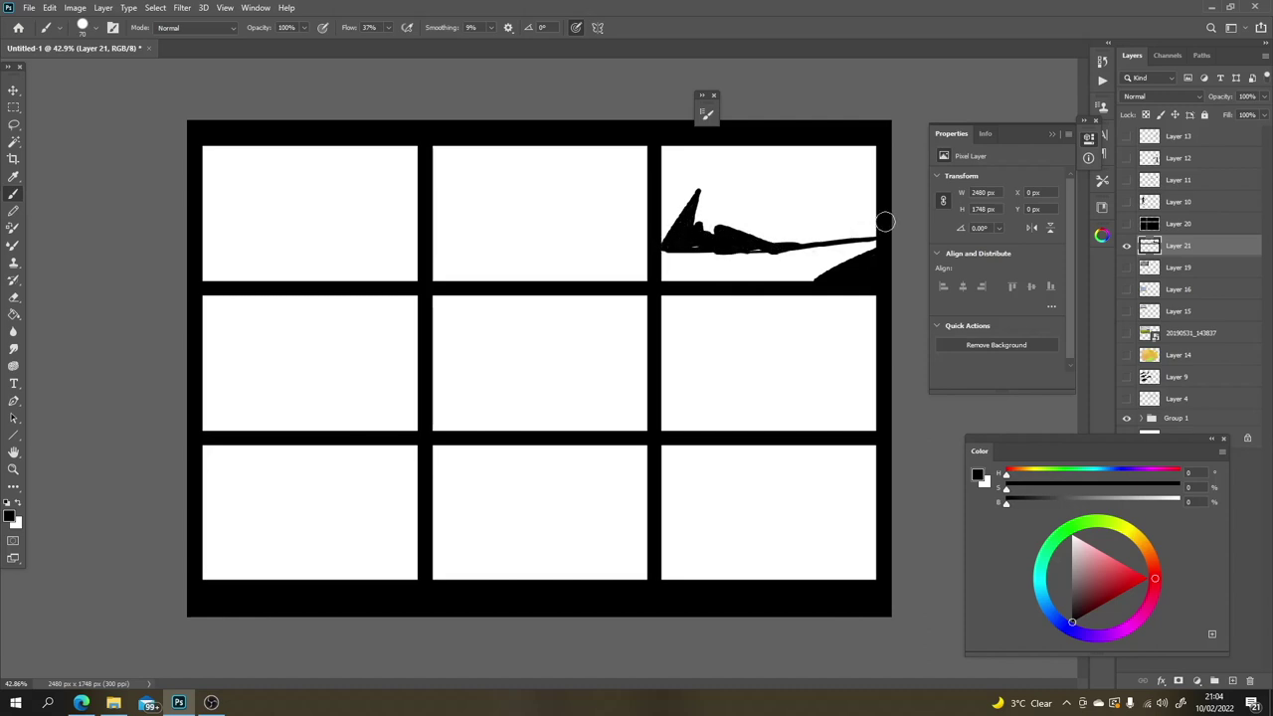
{"action": "mouse_move", "coordinate": [872, 211]}
{"action": "left_mouse_down"}
{"action": "mouse_move", "coordinate": [842, 189]}
{"action": "mouse_move", "coordinate": [771, 241]}
{"action": "mouse_move", "coordinate": [849, 208]}
{"action": "mouse_move", "coordinate": [862, 222]}
{"action": "mouse_move", "coordinate": [848, 235]}
{"action": "mouse_move", "coordinate": [811, 235]}
{"action": "mouse_move", "coordinate": [846, 202]}
{"action": "mouse_move", "coordinate": [882, 223]}
{"action": "left_mouse_up"}
{"action": "mouse_move", "coordinate": [655, 269]}
{"action": "left_mouse_down"}
{"action": "mouse_move", "coordinate": [730, 268]}
{"action": "mouse_move", "coordinate": [661, 274]}
{"action": "left_mouse_up"}
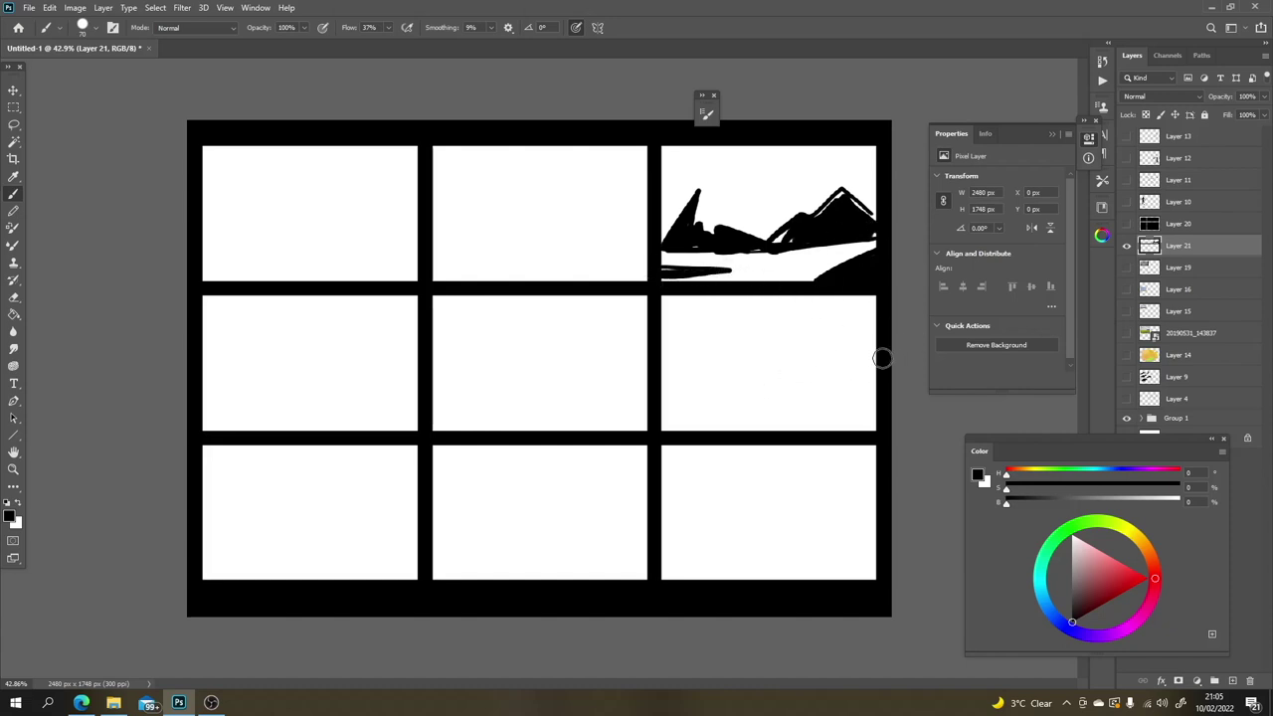
Step: Paint black rising ground with tall tower silhouettes on its left half in the middle-right panel
{"action": "mouse_move", "coordinate": [875, 356]}
{"action": "left_mouse_down"}
{"action": "mouse_move", "coordinate": [755, 369]}
{"action": "mouse_move", "coordinate": [881, 365]}
{"action": "mouse_move", "coordinate": [719, 392]}
{"action": "mouse_move", "coordinate": [876, 375]}
{"action": "mouse_move", "coordinate": [670, 386]}
{"action": "mouse_move", "coordinate": [867, 361]}
{"action": "mouse_move", "coordinate": [778, 372]}
{"action": "mouse_move", "coordinate": [879, 349]}
{"action": "mouse_move", "coordinate": [791, 370]}
{"action": "mouse_move", "coordinate": [863, 356]}
{"action": "mouse_move", "coordinate": [805, 382]}
{"action": "mouse_move", "coordinate": [773, 417]}
{"action": "mouse_move", "coordinate": [849, 426]}
{"action": "mouse_move", "coordinate": [798, 403]}
{"action": "mouse_move", "coordinate": [676, 399]}
{"action": "mouse_move", "coordinate": [668, 420]}
{"action": "mouse_move", "coordinate": [660, 411]}
{"action": "mouse_move", "coordinate": [707, 380]}
{"action": "mouse_move", "coordinate": [707, 341]}
{"action": "left_mouse_up"}
{"action": "mouse_move", "coordinate": [723, 355]}
{"action": "left_mouse_down"}
{"action": "mouse_move", "coordinate": [748, 314]}
{"action": "mouse_move", "coordinate": [754, 370]}
{"action": "mouse_move", "coordinate": [759, 354]}
{"action": "mouse_move", "coordinate": [785, 362]}
{"action": "mouse_move", "coordinate": [759, 350]}
{"action": "mouse_move", "coordinate": [784, 356]}
{"action": "mouse_move", "coordinate": [790, 392]}
{"action": "mouse_move", "coordinate": [704, 396]}
{"action": "mouse_move", "coordinate": [775, 385]}
{"action": "left_mouse_up"}
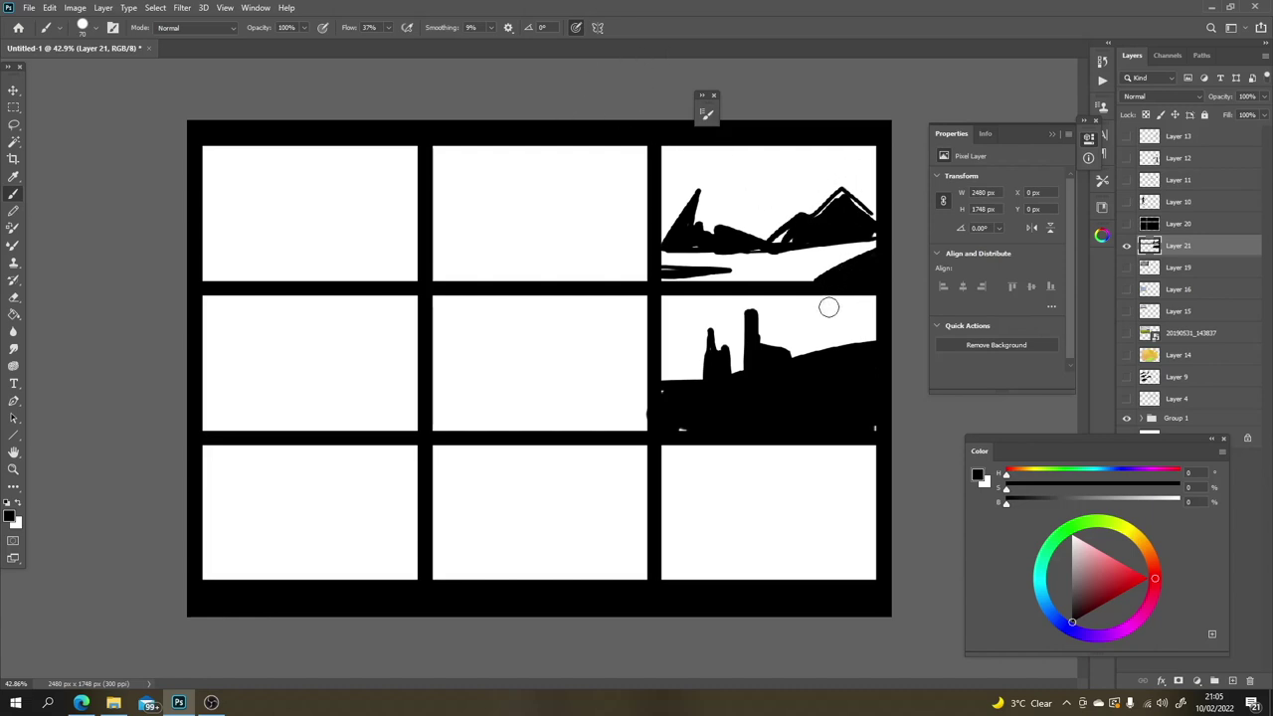
Step: Lasso the right-hand slope of the middle-right panel's ground and paint a tapering white band inside it
{"action": "key", "text": "l"}
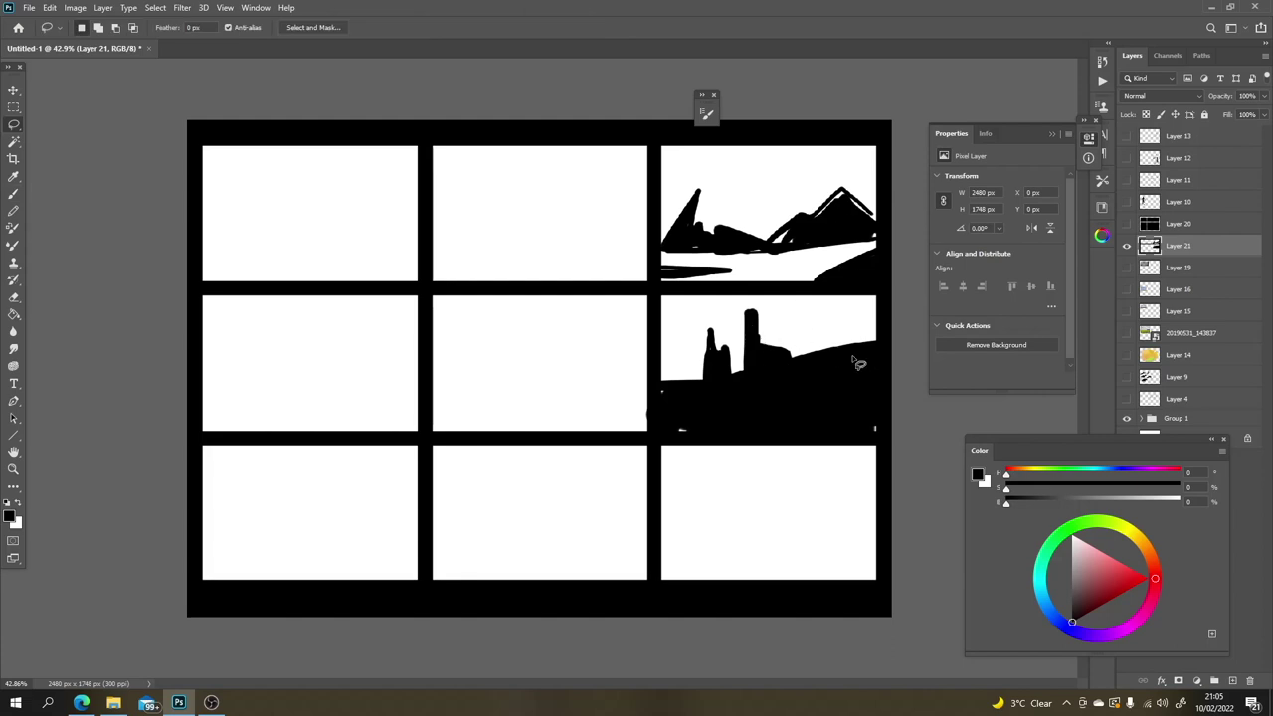
{"action": "mouse_move", "coordinate": [880, 355]}
{"action": "left_mouse_down"}
{"action": "mouse_move", "coordinate": [785, 384]}
{"action": "mouse_move", "coordinate": [843, 378]}
{"action": "mouse_move", "coordinate": [753, 409]}
{"action": "mouse_move", "coordinate": [870, 395]}
{"action": "mouse_move", "coordinate": [882, 360]}
{"action": "left_mouse_up"}
{"action": "key", "text": "ctrl+d"}
{"action": "key", "text": "b"}
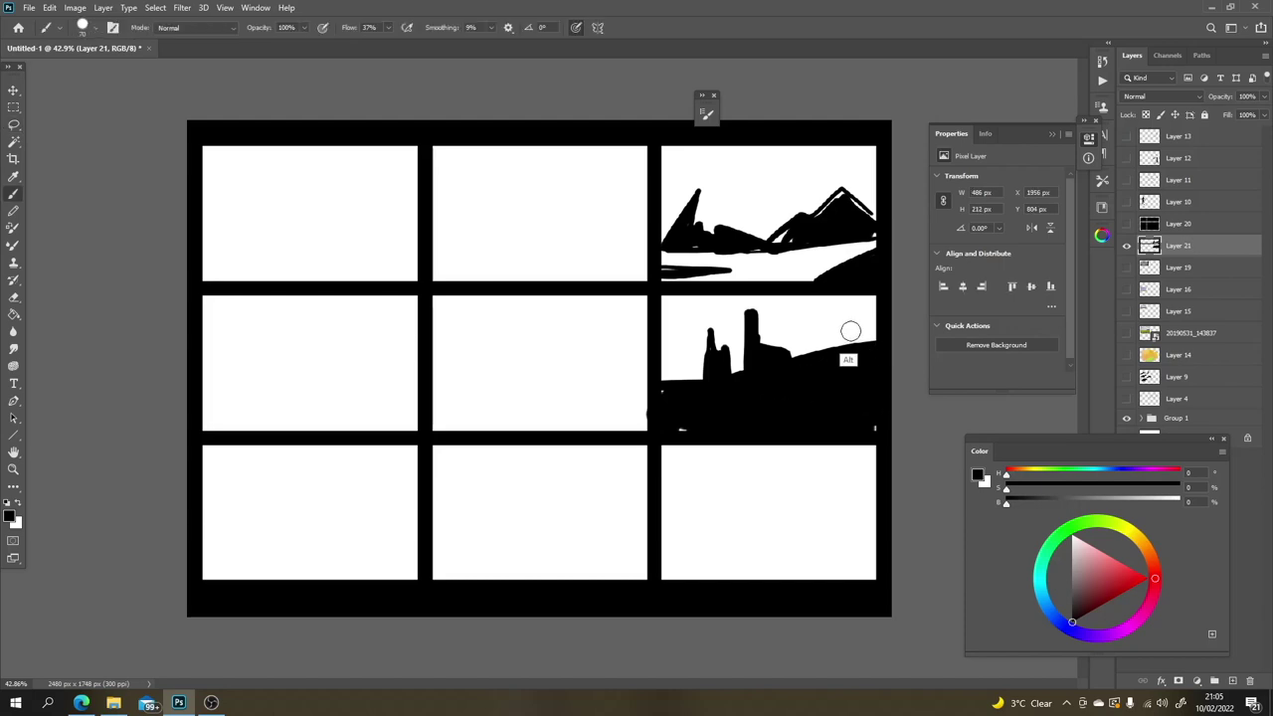
{"action": "key", "text": "x"}
{"action": "mouse_move", "coordinate": [854, 335]}
{"action": "left_mouse_down"}
{"action": "mouse_move", "coordinate": [889, 362]}
{"action": "mouse_move", "coordinate": [909, 392]}
{"action": "left_mouse_up"}
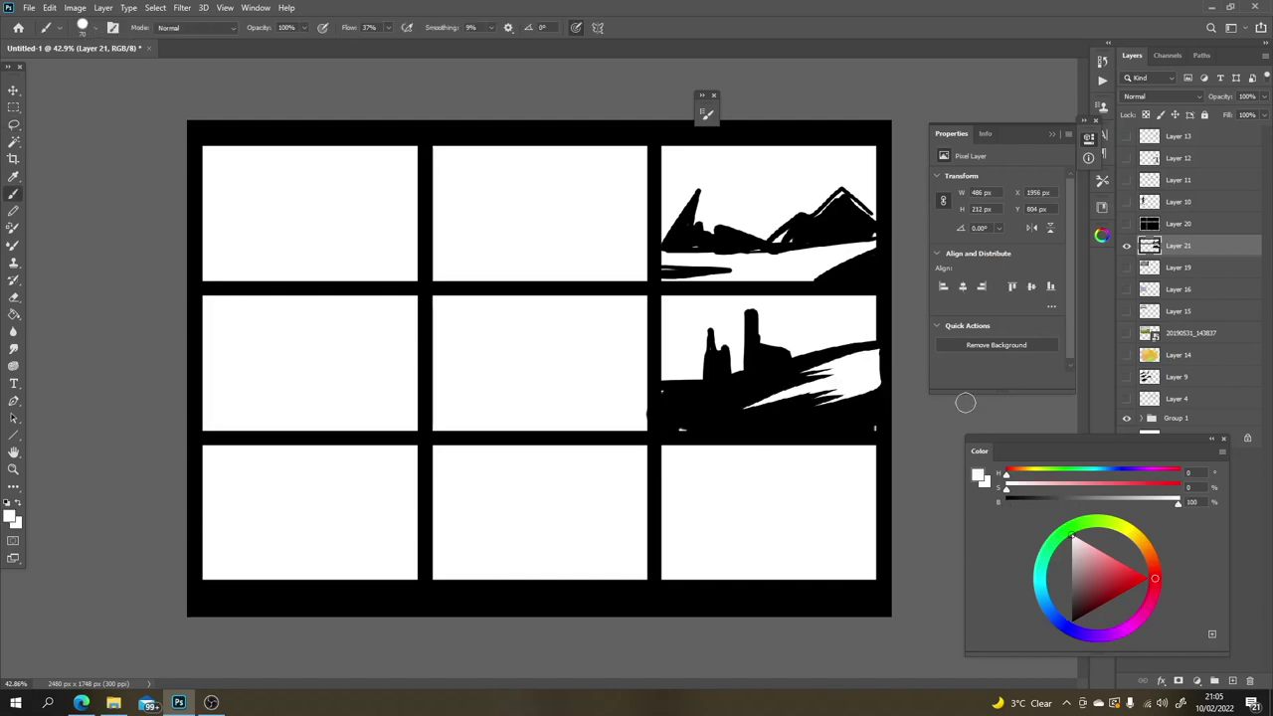
{"action": "key", "text": "ctrl+z"}
{"action": "mouse_move", "coordinate": [759, 395]}
{"action": "left_mouse_down"}
{"action": "mouse_move", "coordinate": [909, 359]}
{"action": "mouse_move", "coordinate": [802, 391]}
{"action": "mouse_move", "coordinate": [875, 371]}
{"action": "left_mouse_up"}
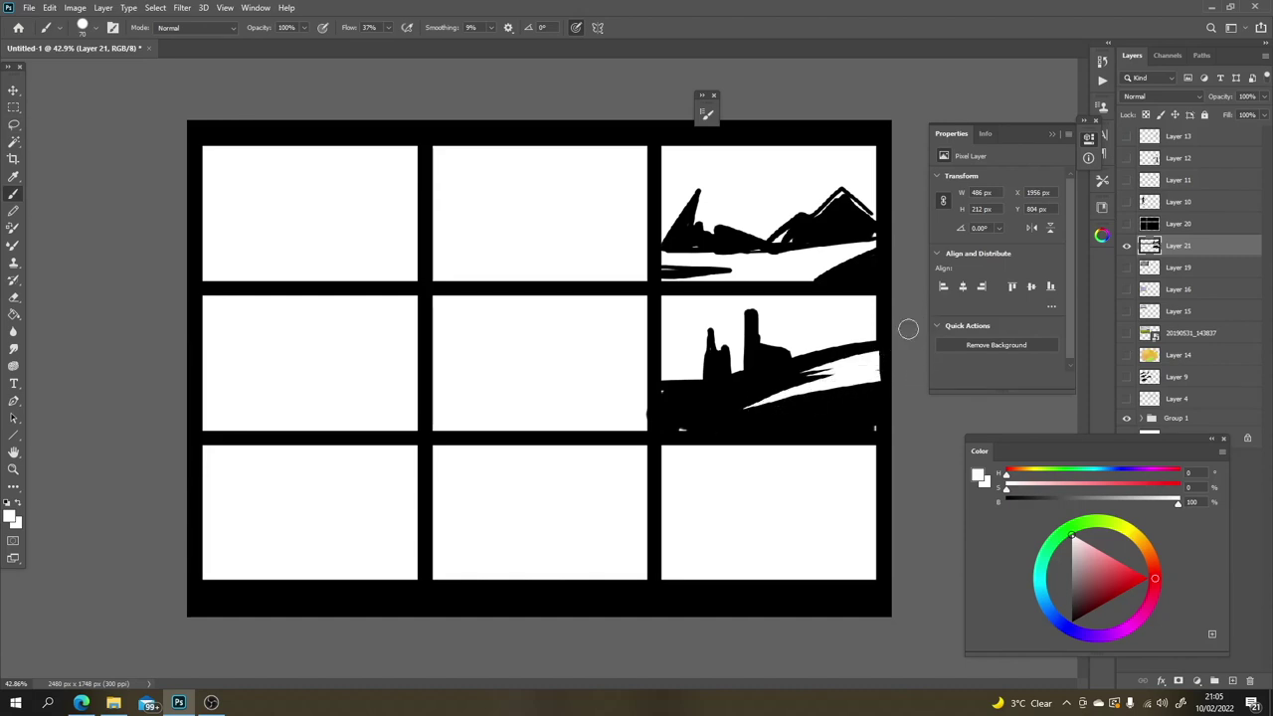
Step: Lasso the ground across the white band's lower part, paint it black to narrow the band, and deselect
{"action": "key", "text": "l"}
{"action": "left_click", "coordinate": [844, 365]}
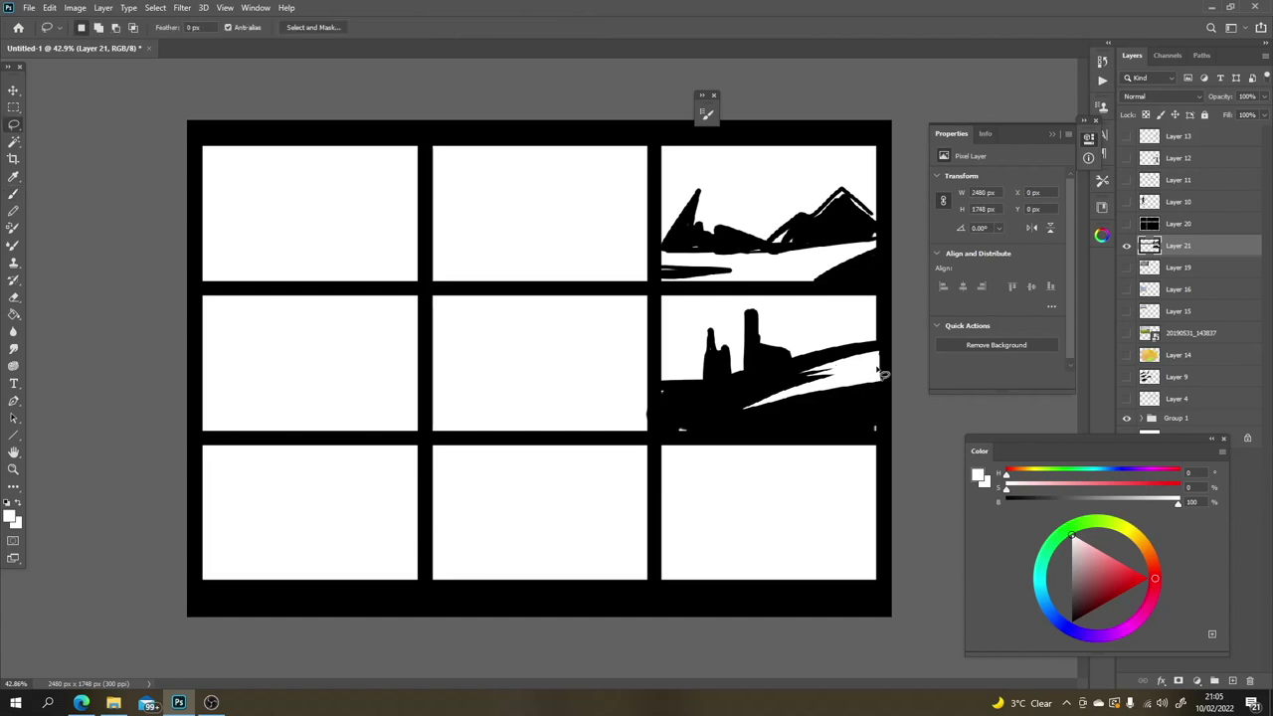
{"action": "mouse_move", "coordinate": [883, 374]}
{"action": "left_mouse_down"}
{"action": "mouse_move", "coordinate": [739, 424]}
{"action": "mouse_move", "coordinate": [719, 401]}
{"action": "mouse_move", "coordinate": [856, 398]}
{"action": "mouse_move", "coordinate": [789, 396]}
{"action": "mouse_move", "coordinate": [786, 425]}
{"action": "mouse_move", "coordinate": [776, 421]}
{"action": "mouse_move", "coordinate": [791, 393]}
{"action": "mouse_move", "coordinate": [861, 392]}
{"action": "left_mouse_up"}
{"action": "key", "text": "b"}
{"action": "key", "text": "x"}
{"action": "key", "text": "ctrl+d"}
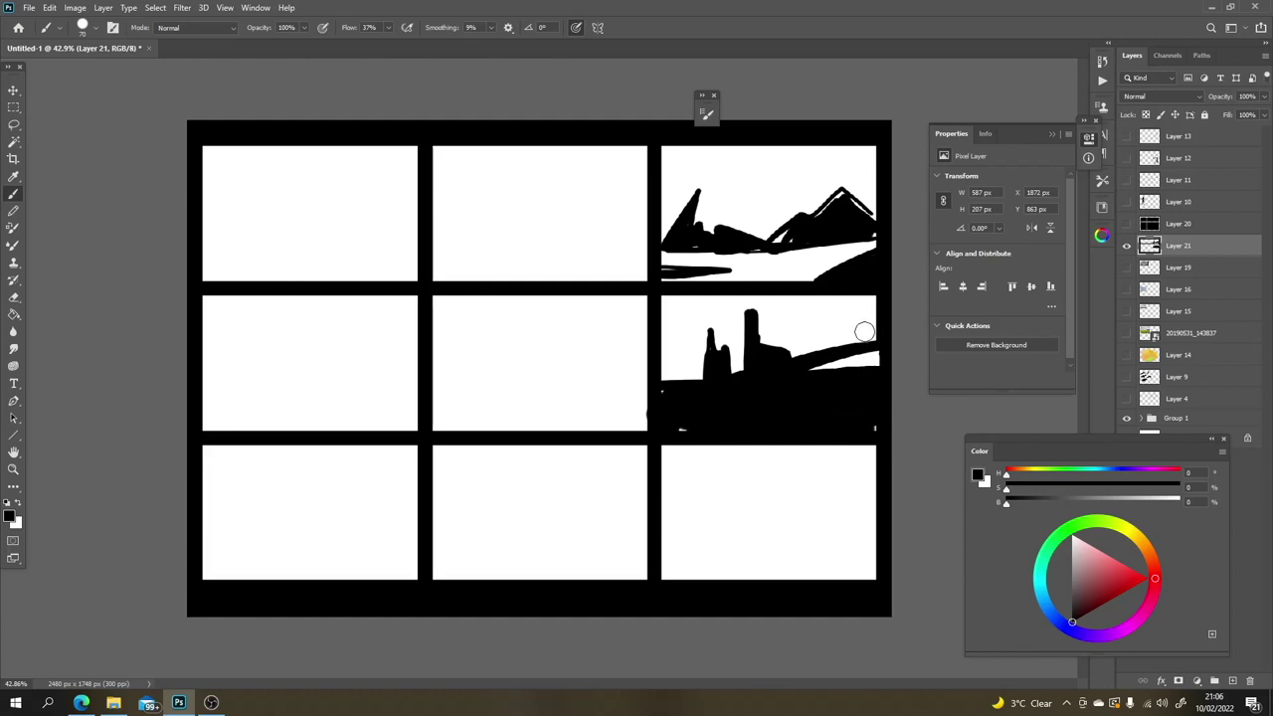
Step: Using lasso selections, paint a small black support beneath the middle-right panel's narrow ridge and two rounded towers on top of it
{"action": "key", "text": "l"}
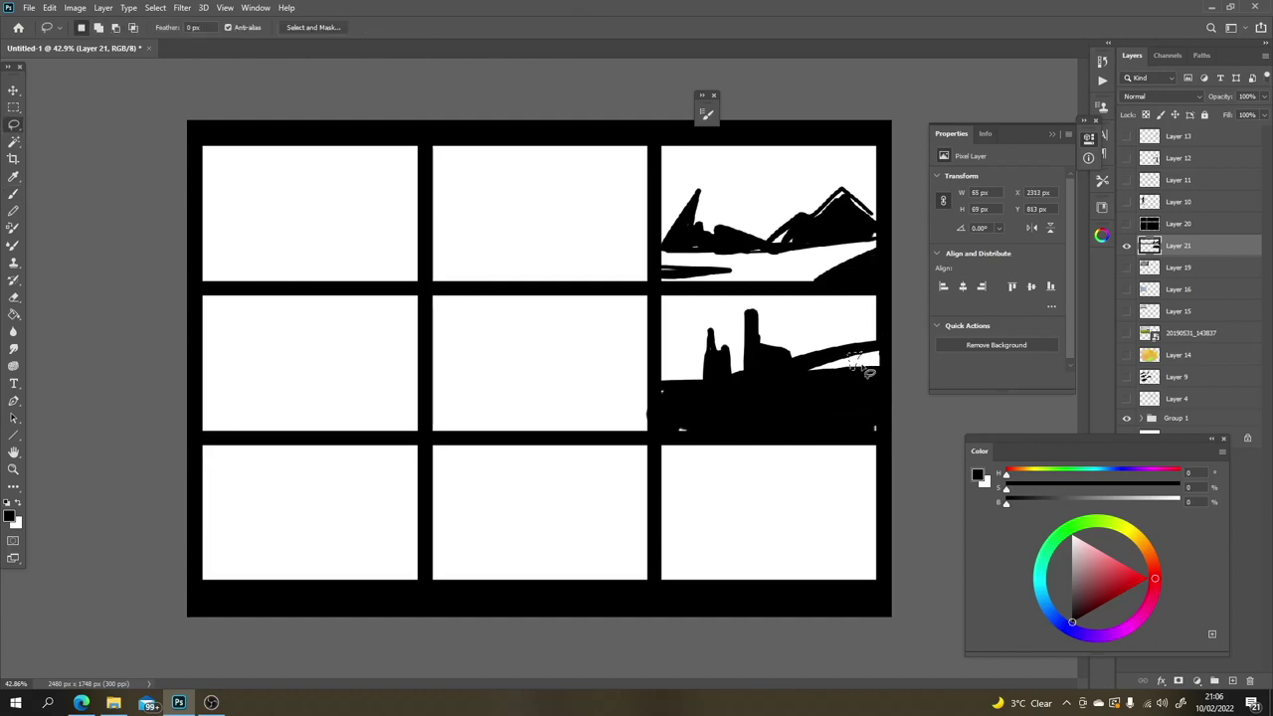
{"action": "key", "text": "b"}
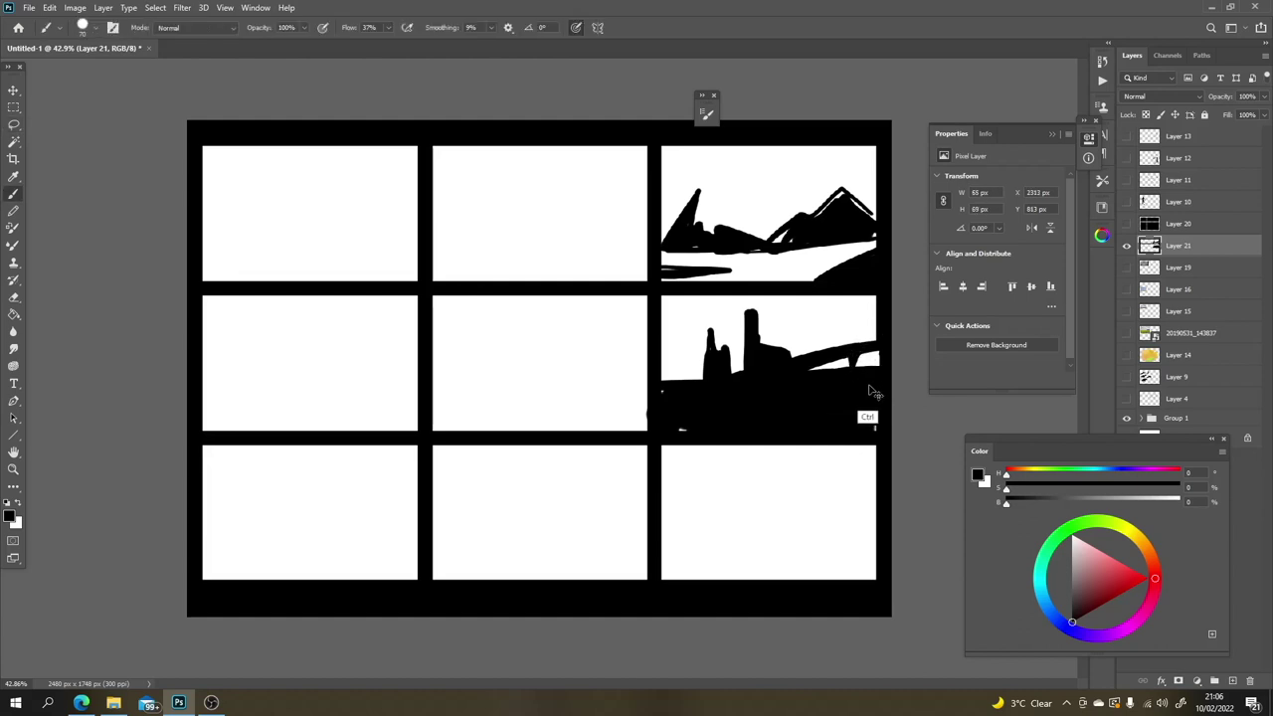
{"action": "key", "text": "l"}
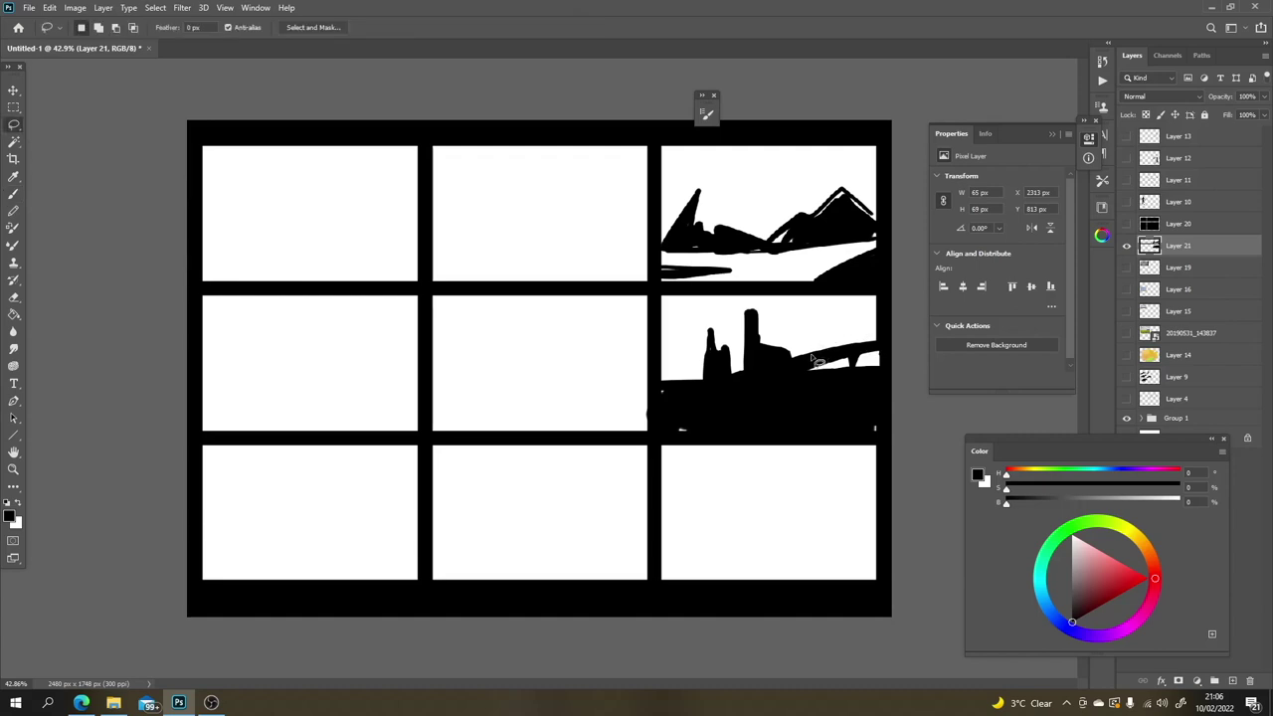
{"action": "mouse_move", "coordinate": [855, 338]}
{"action": "left_mouse_down"}
{"action": "mouse_move", "coordinate": [813, 343]}
{"action": "mouse_move", "coordinate": [861, 350]}
{"action": "mouse_move", "coordinate": [815, 335]}
{"action": "mouse_move", "coordinate": [843, 343]}
{"action": "left_mouse_up"}
{"action": "key", "text": "b"}
{"action": "key", "text": "ctrl+d"}
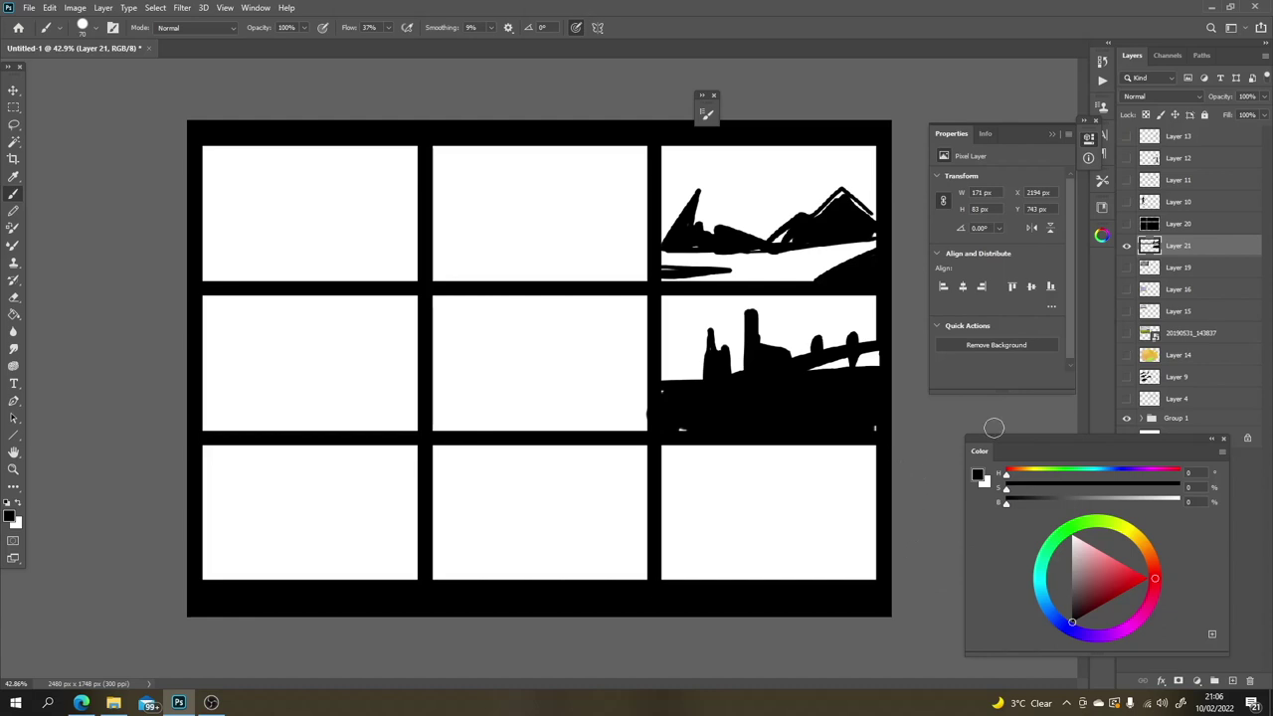
Step: Hide the thumbnail sketch layer, Layer 21, leaving the Layer 20 panel grid hidden as well
{"action": "left_click", "coordinate": [1126, 246]}
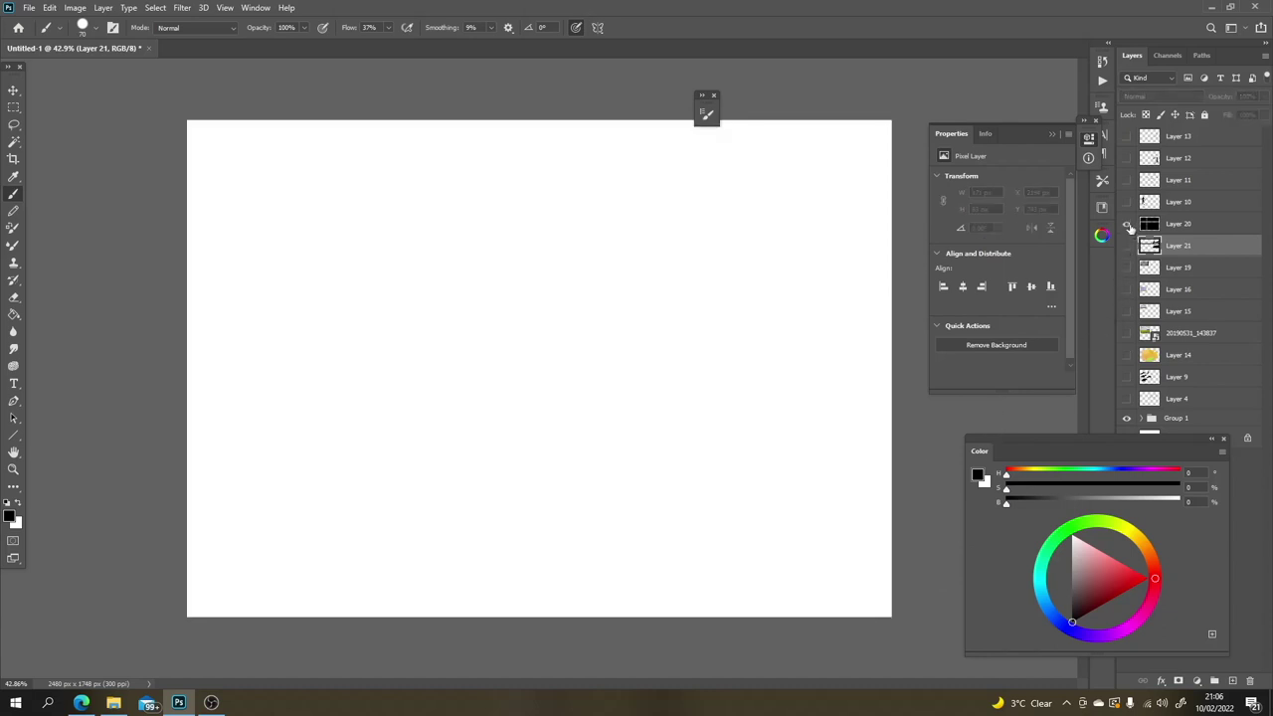
{"action": "left_click", "coordinate": [1128, 225]}
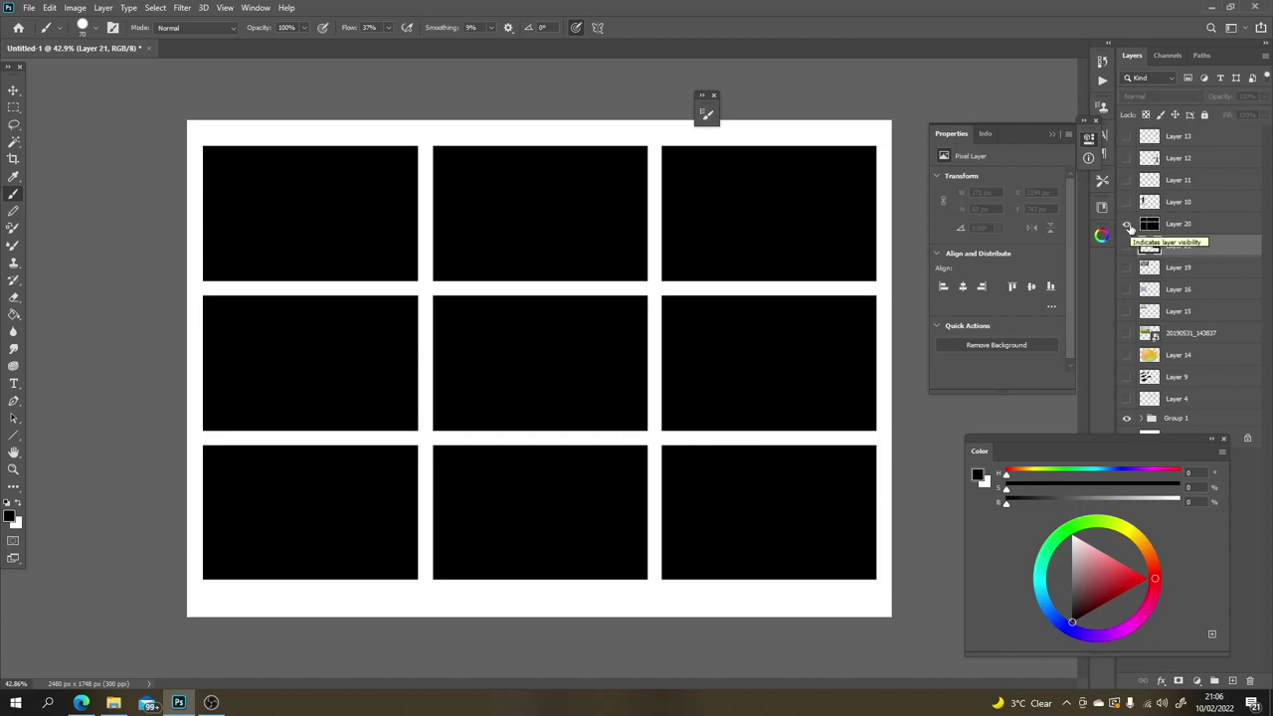
{"action": "left_click", "coordinate": [1127, 225]}
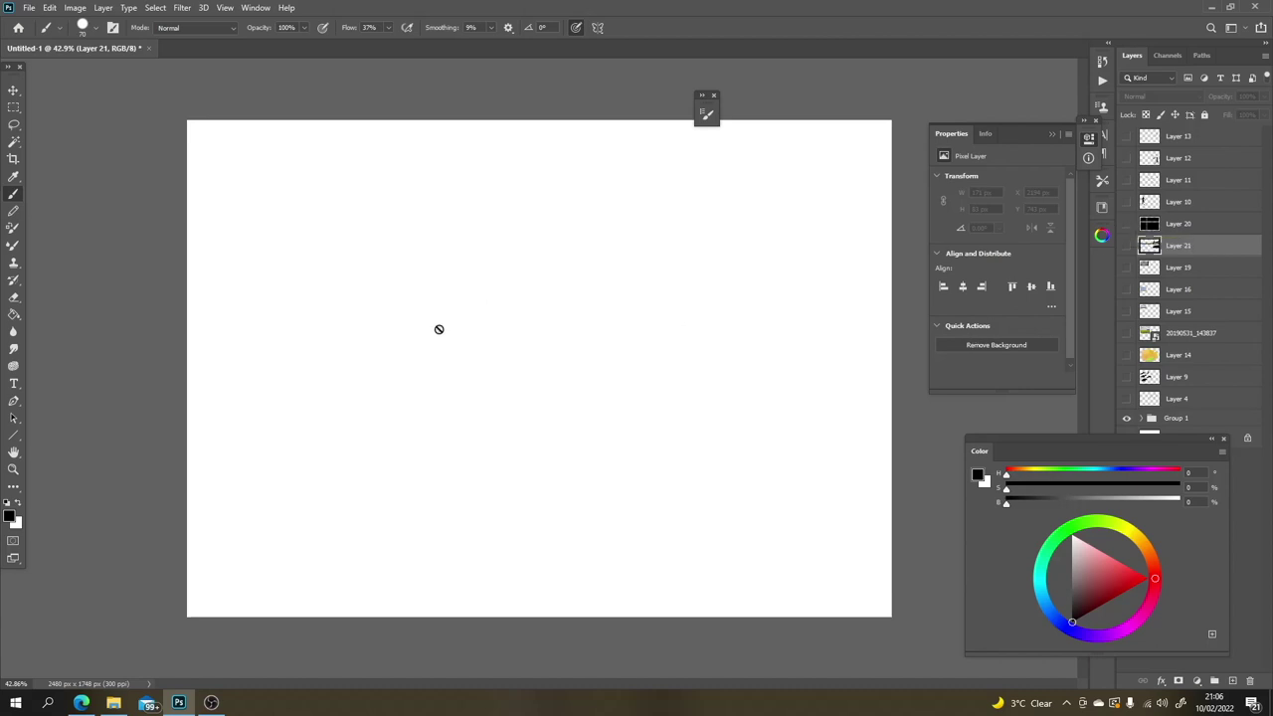
Step: Switch the marquee tool to its elliptical version and add a new empty layer above Layer 21
{"action": "mouse_move", "coordinate": [13, 107]}
{"action": "left_mouse_down"}
{"action": "mouse_move", "coordinate": [52, 120]}
{"action": "mouse_move", "coordinate": [12, 112]}
{"action": "left_mouse_up"}
{"action": "left_click", "coordinate": [12, 112]}
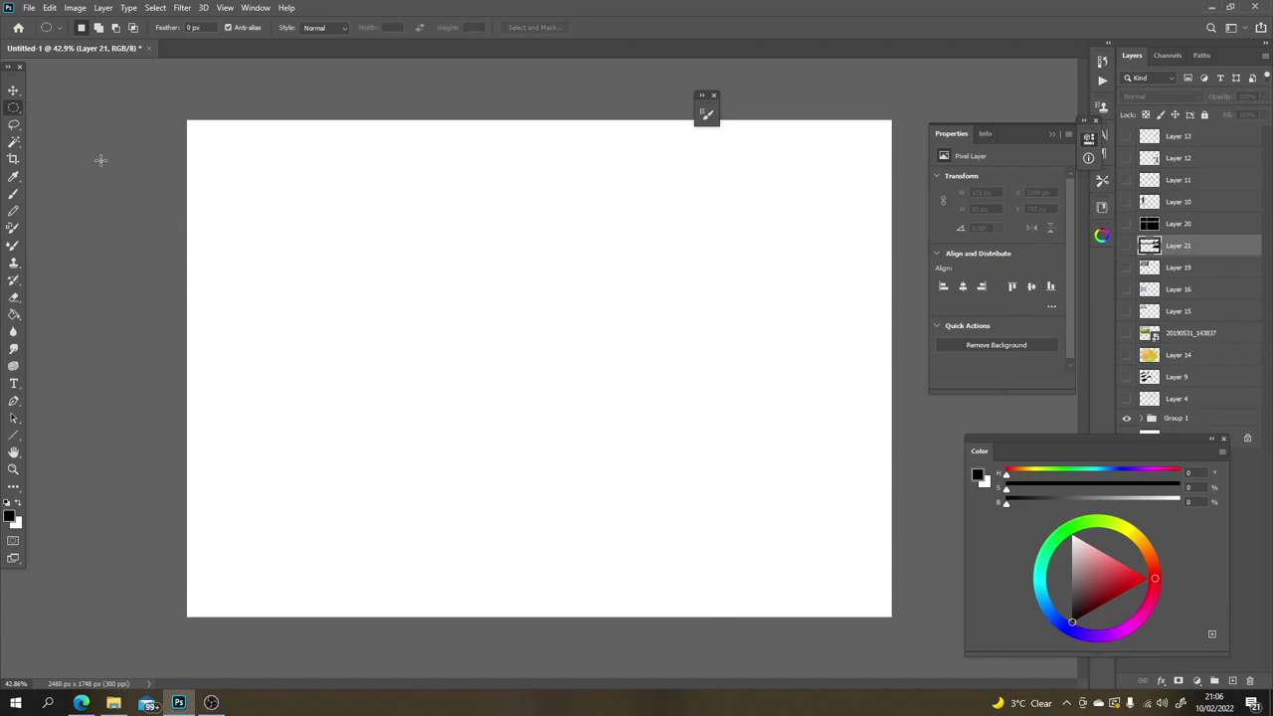
{"action": "key", "text": "b"}
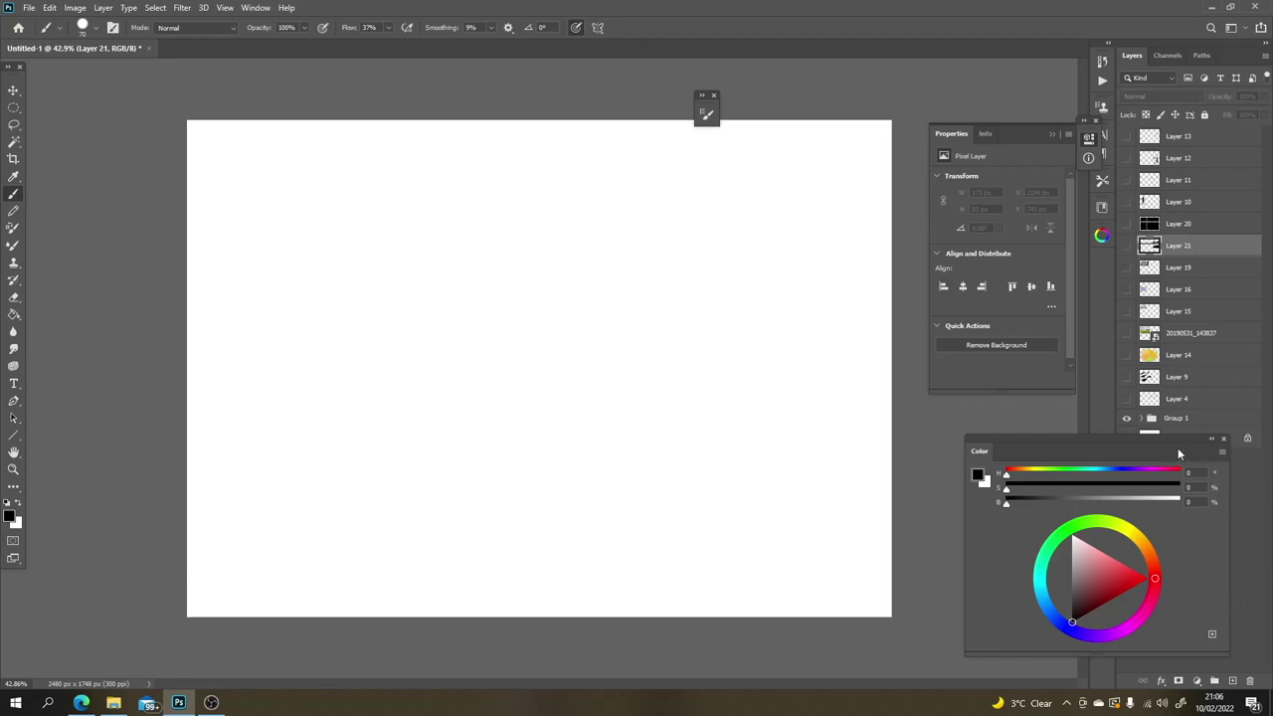
{"action": "left_click_drag", "start_coordinate": [1178, 454], "coordinate": [1119, 453]}
{"action": "left_click", "coordinate": [1232, 681]}
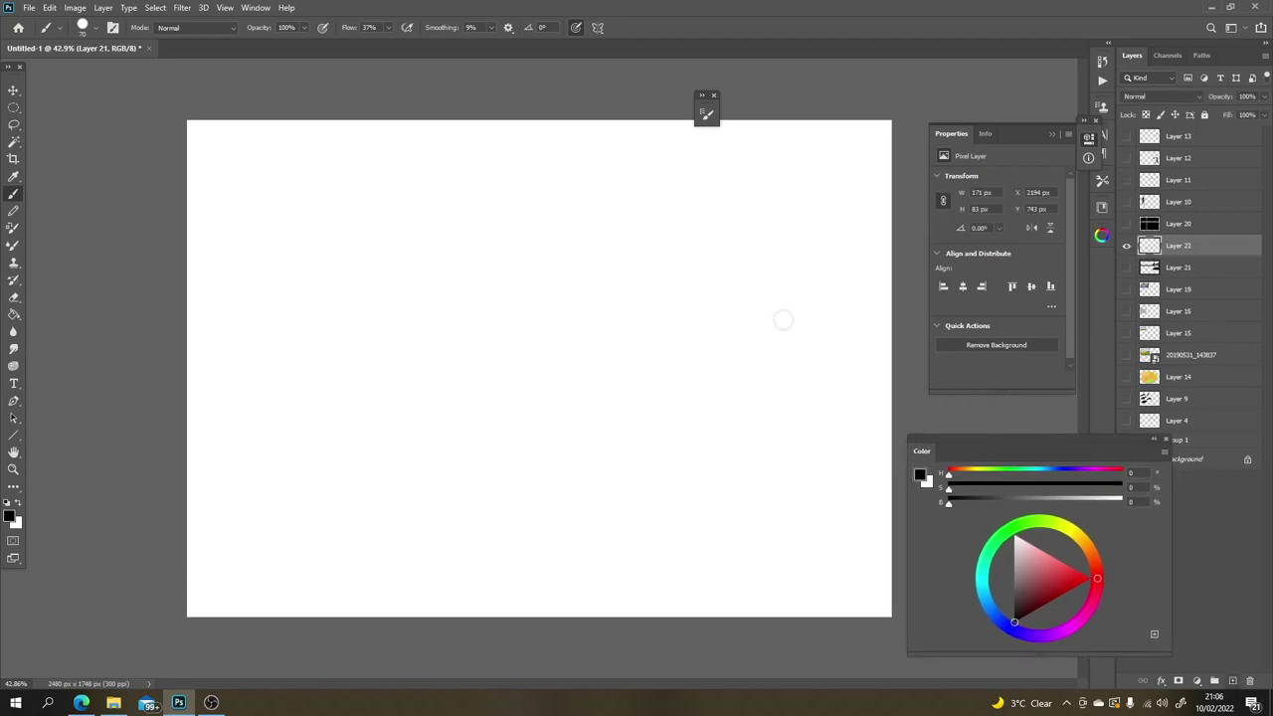
{"action": "left_click_drag", "start_coordinate": [759, 309], "coordinate": [564, 524]}
{"action": "left_click_drag", "start_coordinate": [760, 336], "coordinate": [590, 543]}
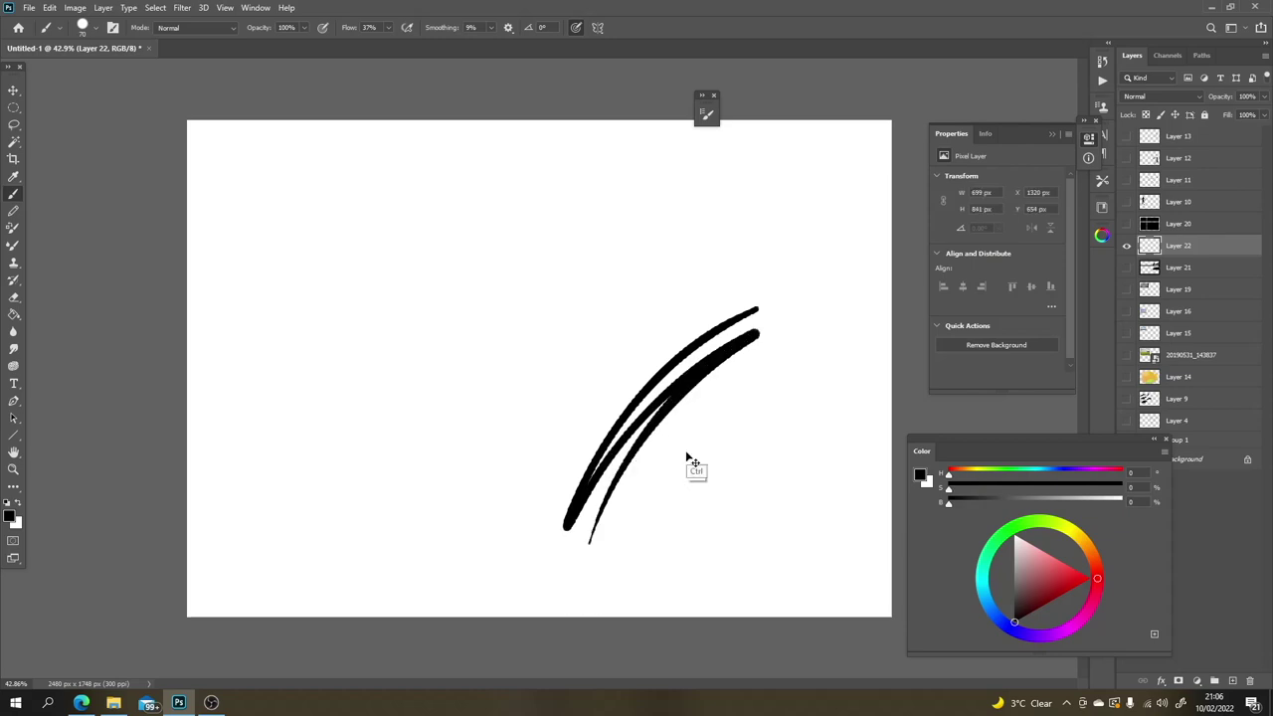
{"action": "key", "text": "ctrl+z"}
{"action": "key", "text": "ctrl+z"}
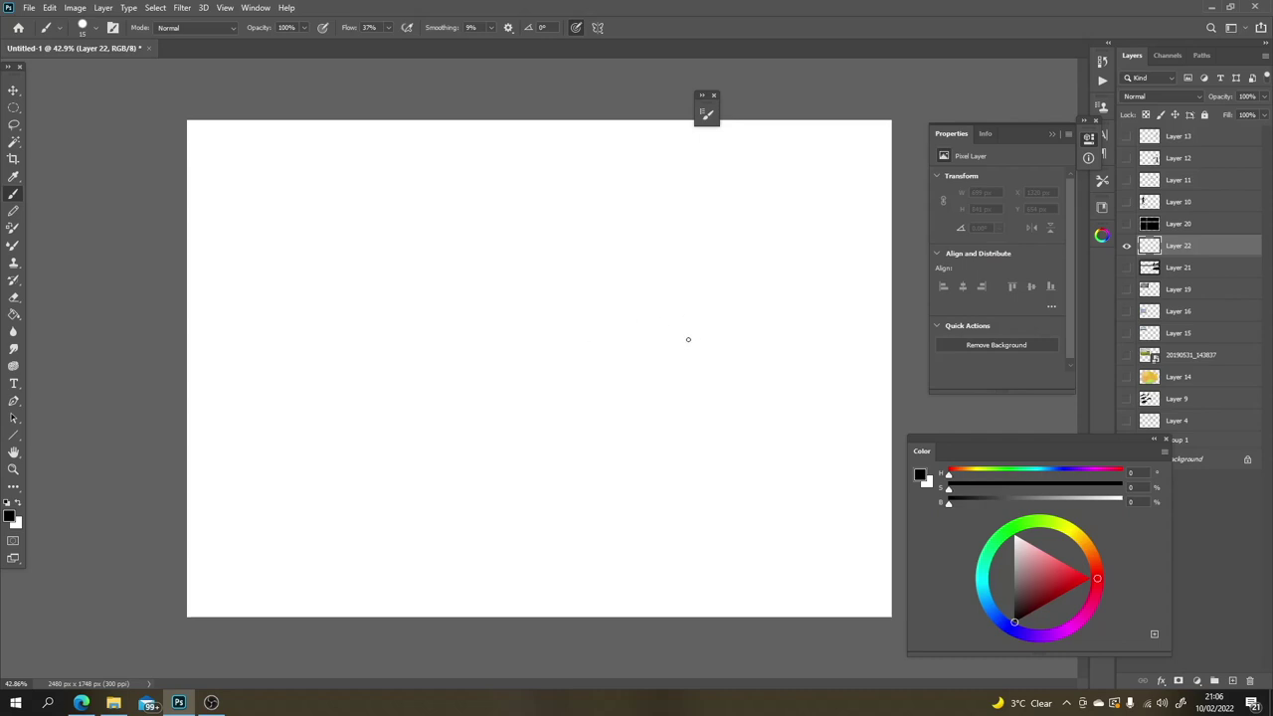
Step: Lasso a sloping car-body silhouette around the middle of the canvas, paint it black, and deselect
{"action": "key", "text": "l"}
{"action": "mouse_move", "coordinate": [763, 319]}
{"action": "left_mouse_down"}
{"action": "mouse_move", "coordinate": [692, 269]}
{"action": "mouse_move", "coordinate": [585, 334]}
{"action": "left_mouse_up"}
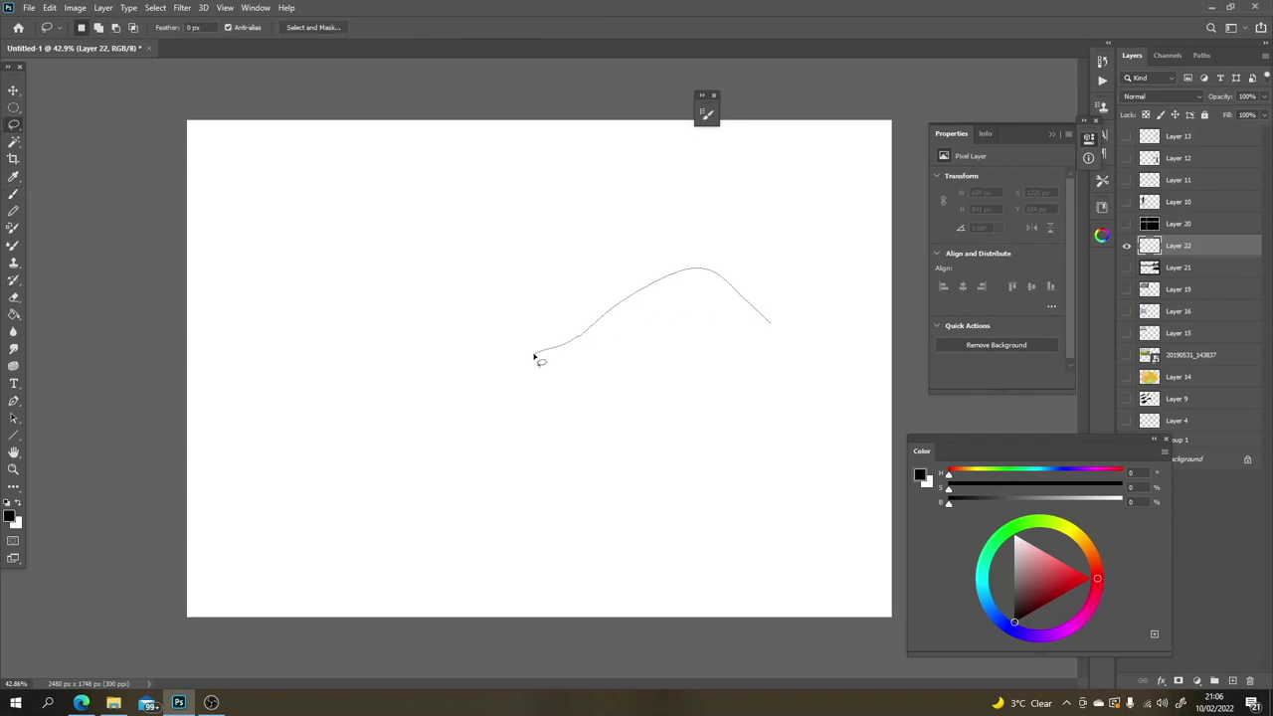
{"action": "mouse_move", "coordinate": [506, 385]}
{"action": "left_mouse_down"}
{"action": "mouse_move", "coordinate": [588, 367]}
{"action": "mouse_move", "coordinate": [600, 380]}
{"action": "mouse_move", "coordinate": [734, 330]}
{"action": "mouse_move", "coordinate": [781, 344]}
{"action": "left_mouse_up"}
{"action": "key", "text": "b"}
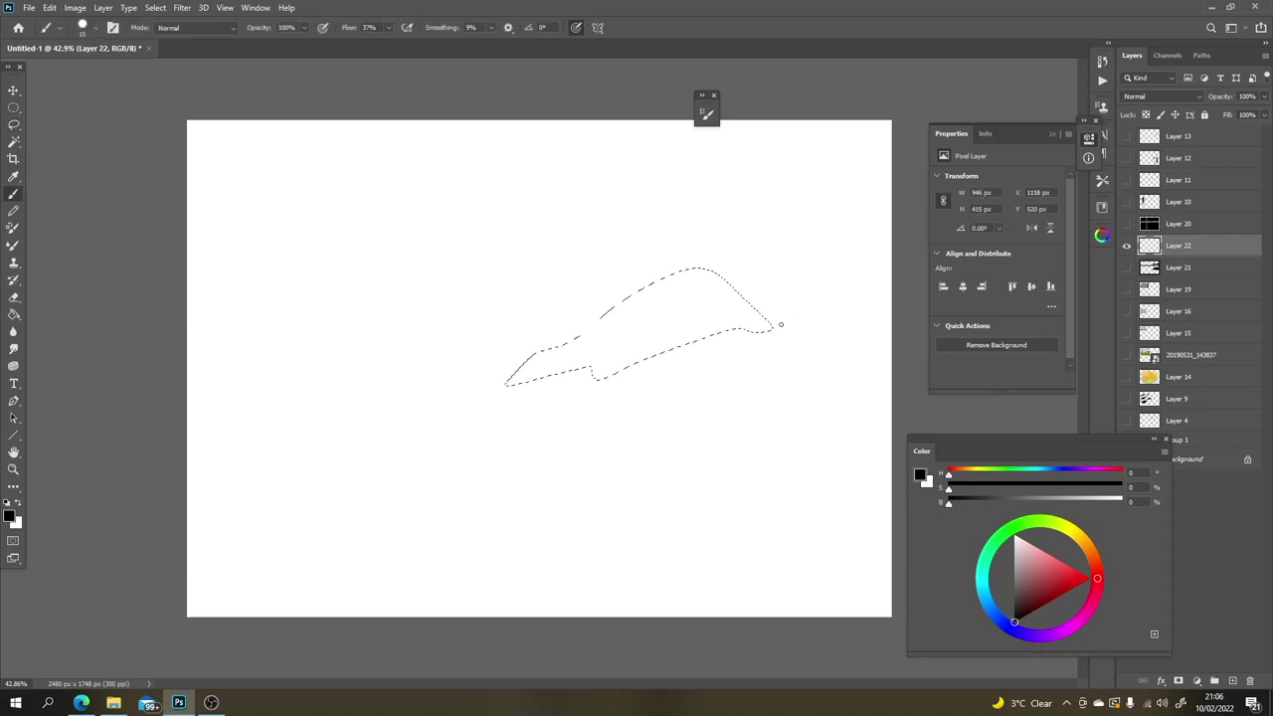
{"action": "mouse_move", "coordinate": [768, 334]}
{"action": "left_mouse_down"}
{"action": "mouse_move", "coordinate": [665, 377]}
{"action": "mouse_move", "coordinate": [640, 335]}
{"action": "mouse_move", "coordinate": [693, 233]}
{"action": "left_mouse_up"}
{"action": "key", "text": "ctrl+d"}
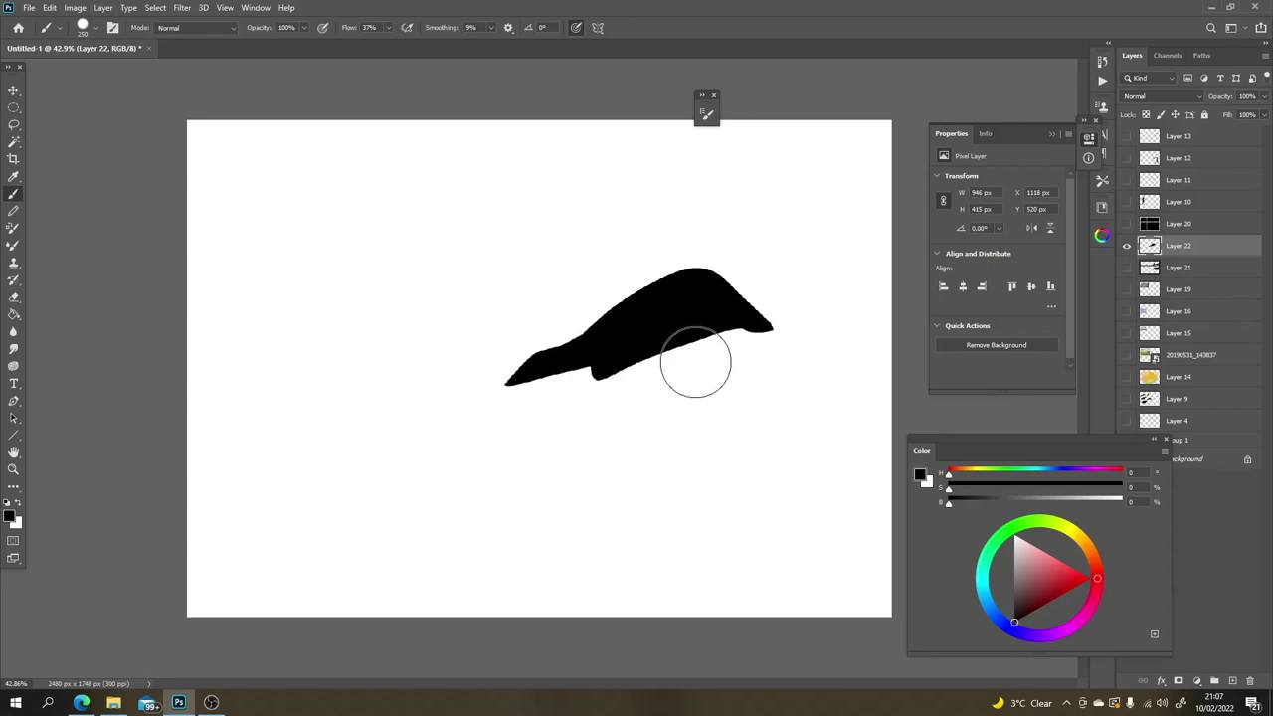
Step: Make a circular selection about 184 px wide under the car body's right end and paint it dark grey as a wheel
{"action": "key", "text": "m"}
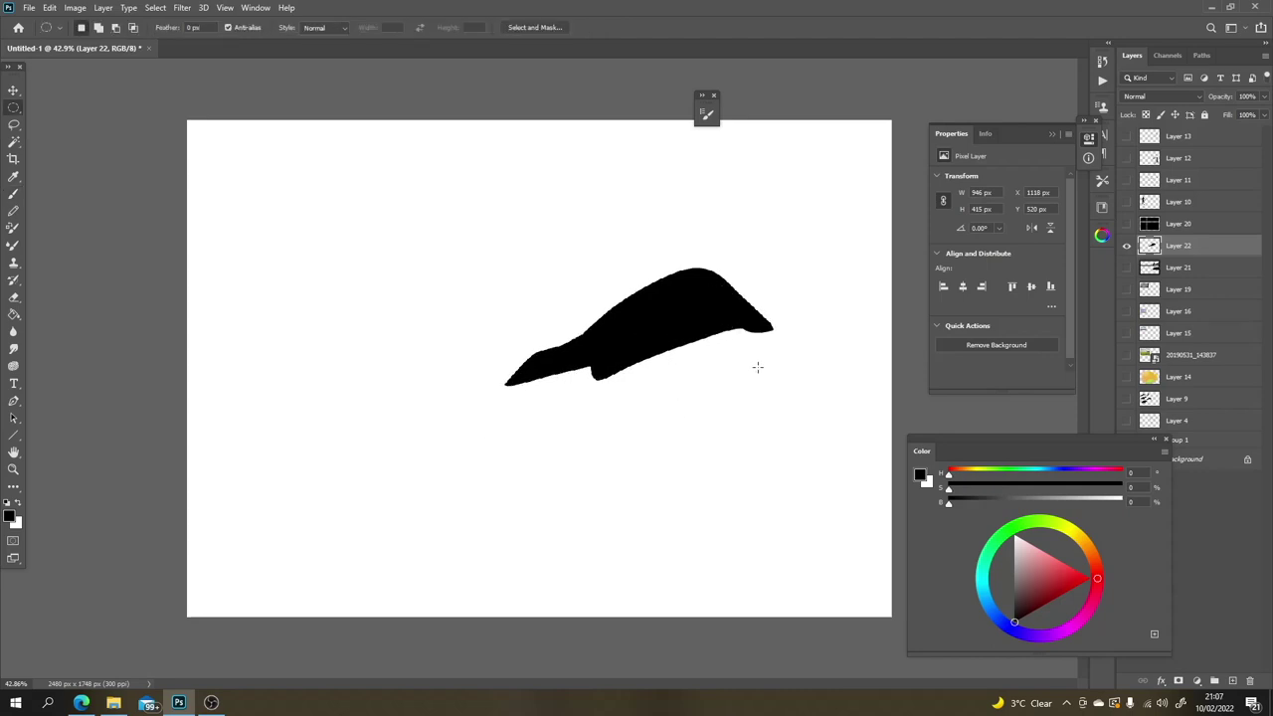
{"action": "left_click_drag", "start_coordinate": [757, 367], "coordinate": [708, 306]}
{"action": "left_click_drag", "start_coordinate": [1028, 586], "coordinate": [1004, 587]}
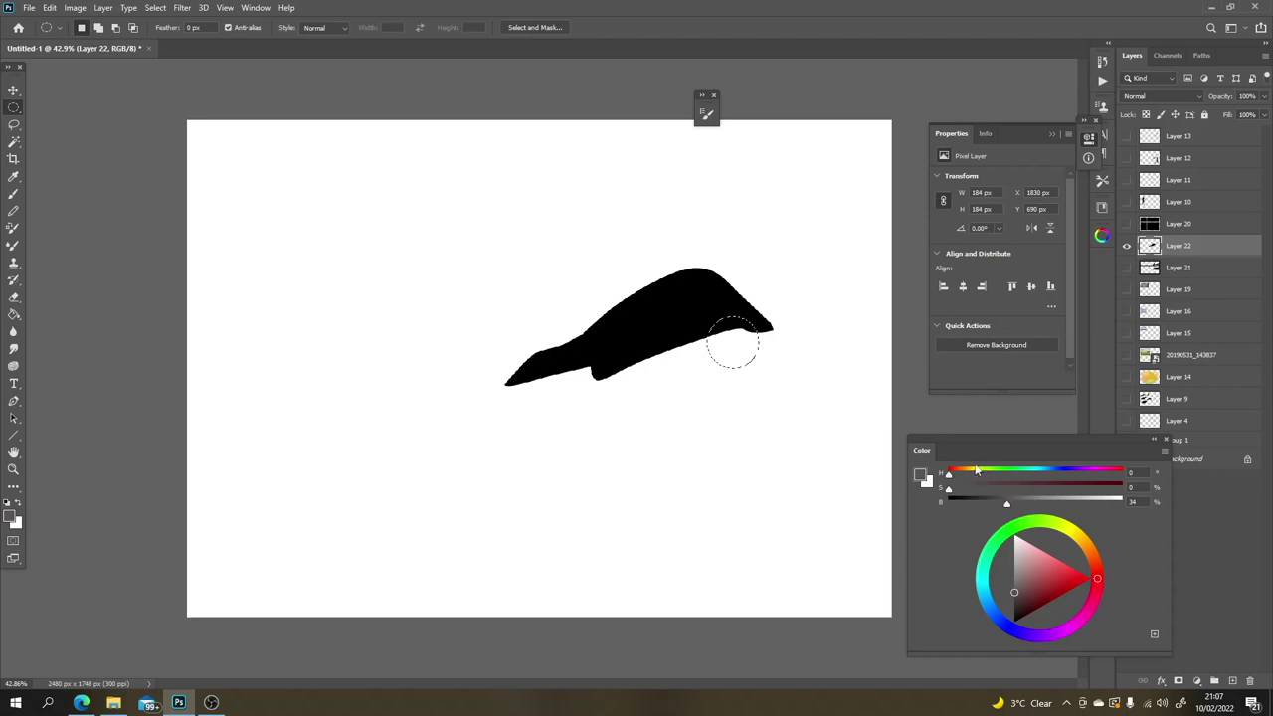
{"action": "key", "text": "b"}
{"action": "left_click_drag", "start_coordinate": [713, 387], "coordinate": [730, 341]}
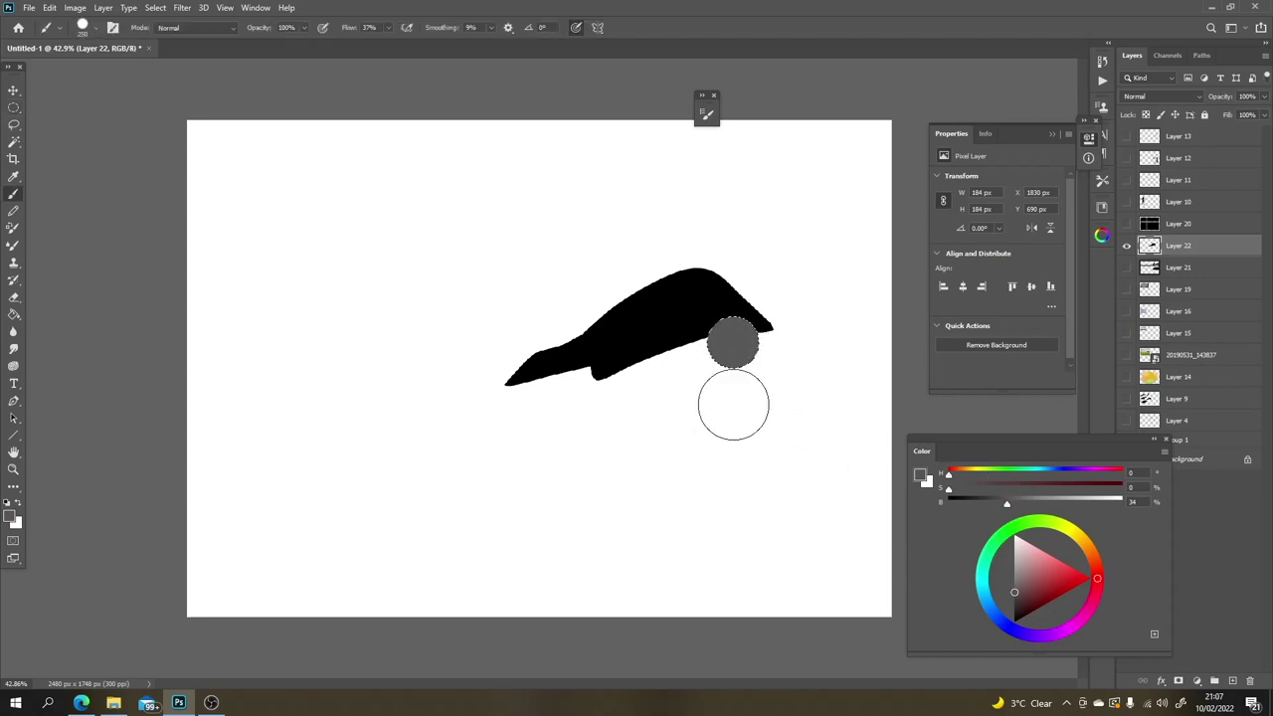
Step: Duplicate the grey wheel to the left part of the car body's underside and deselect
{"action": "key", "text": "v"}
{"action": "left_click_drag", "start_coordinate": [740, 360], "coordinate": [566, 393]}
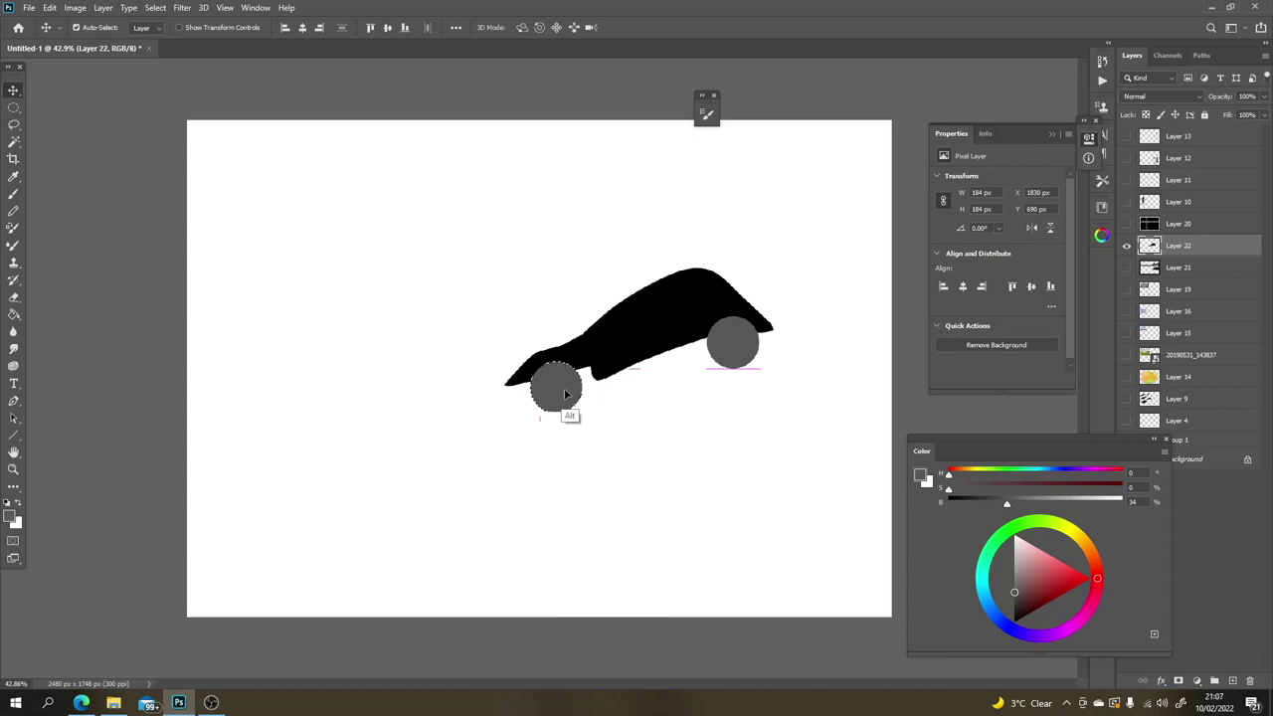
{"action": "key", "text": "ctrl+z"}
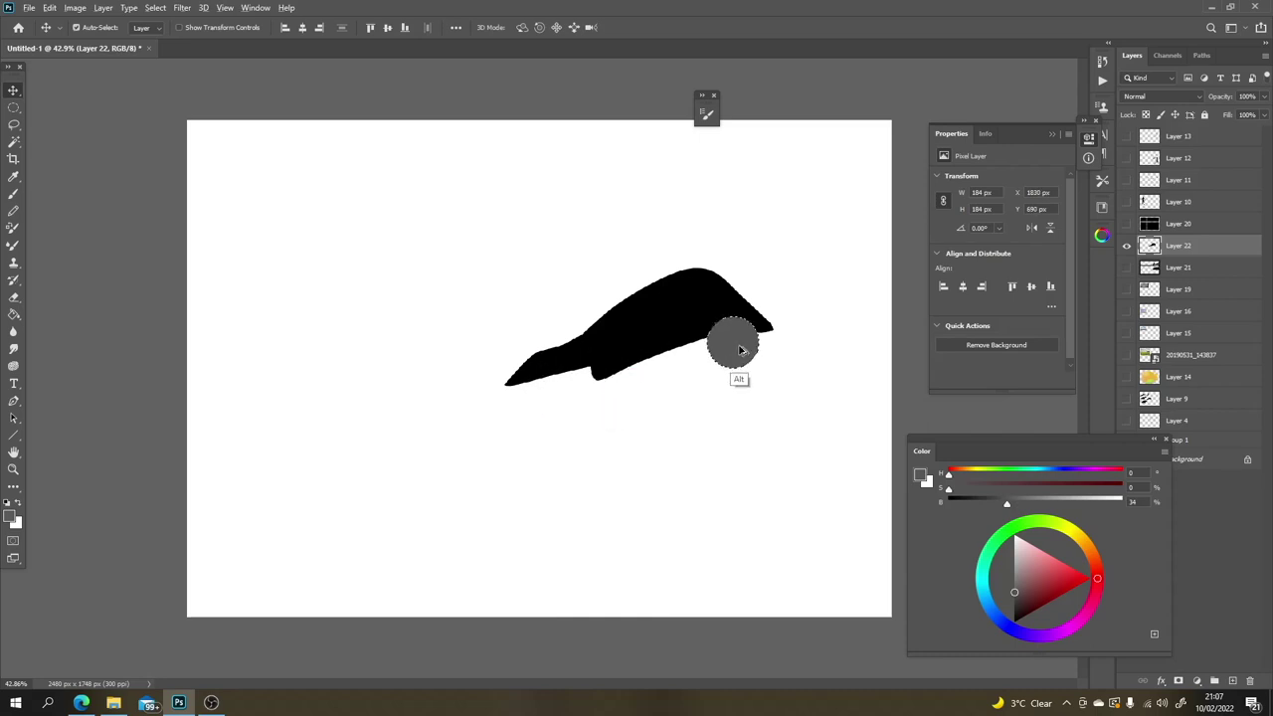
{"action": "left_click_drag", "start_coordinate": [702, 360], "coordinate": [613, 392]}
{"action": "key", "text": "ctrl+d"}
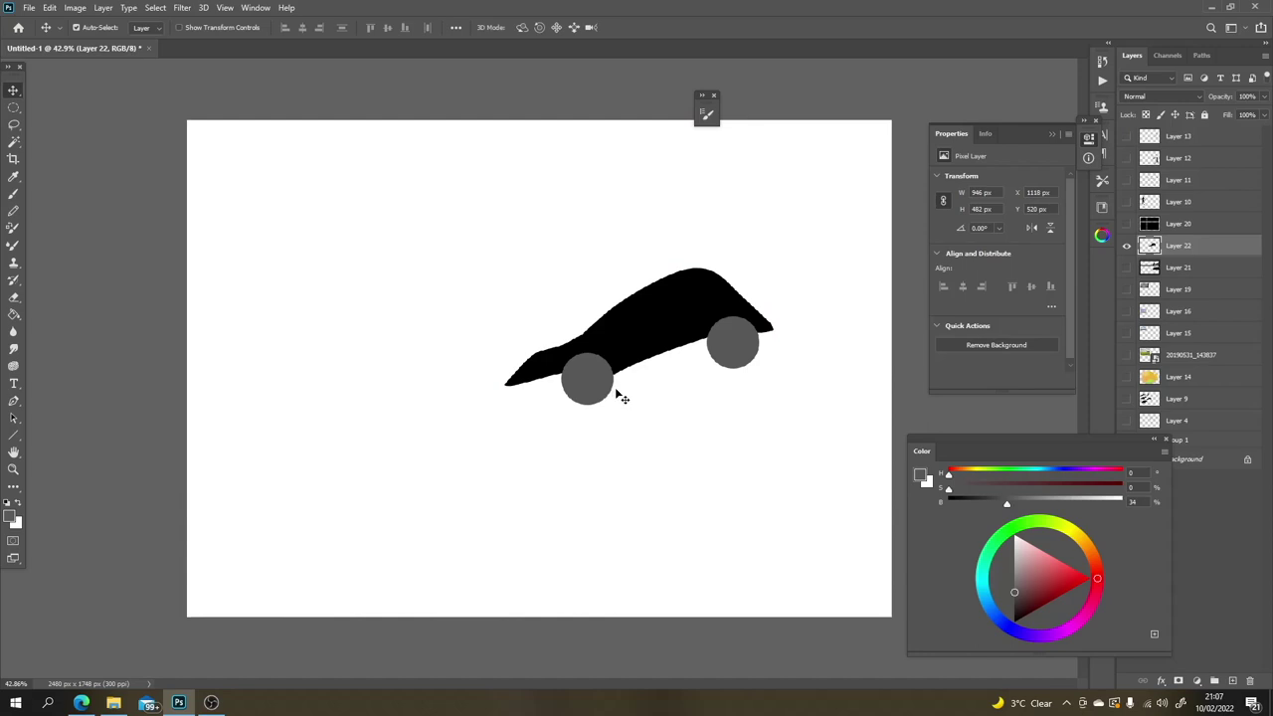
Step: Erase the whole car sketch from the layer
{"action": "key", "text": "ctrl+a"}
{"action": "key", "text": "Delete"}
{"action": "key", "text": "b"}
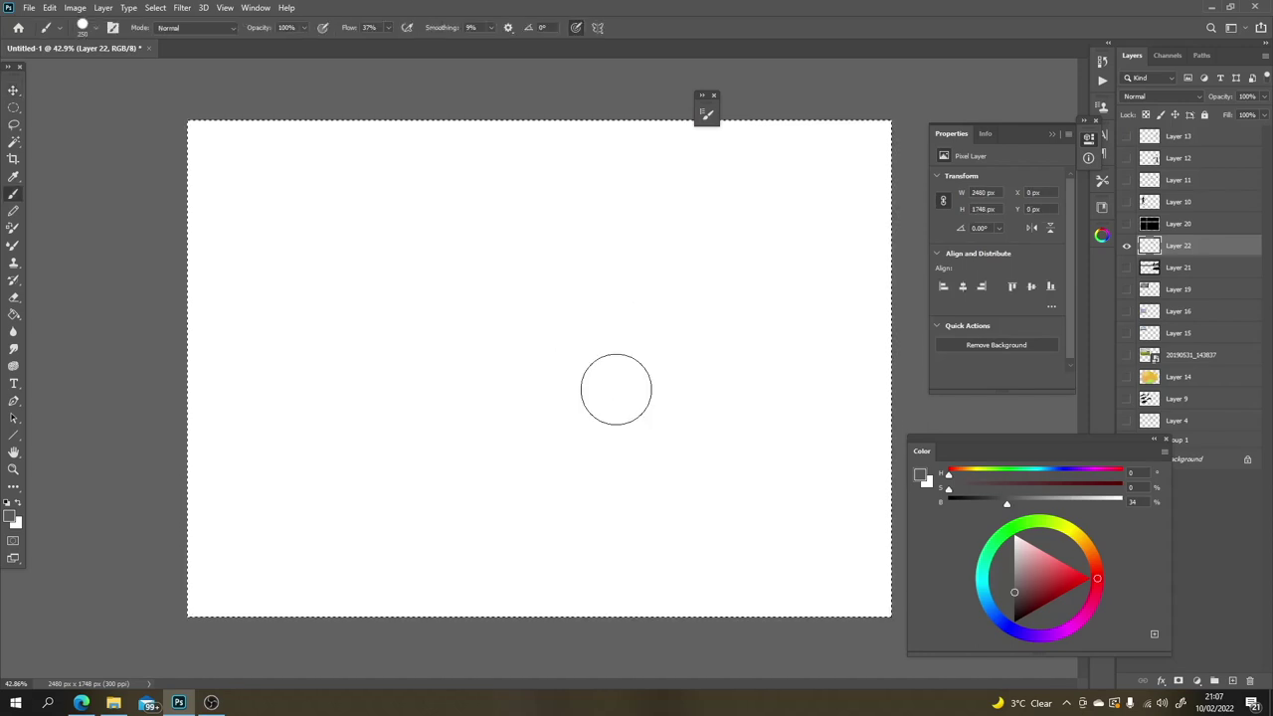
{"action": "left_click_drag", "start_coordinate": [547, 270], "coordinate": [614, 330]}
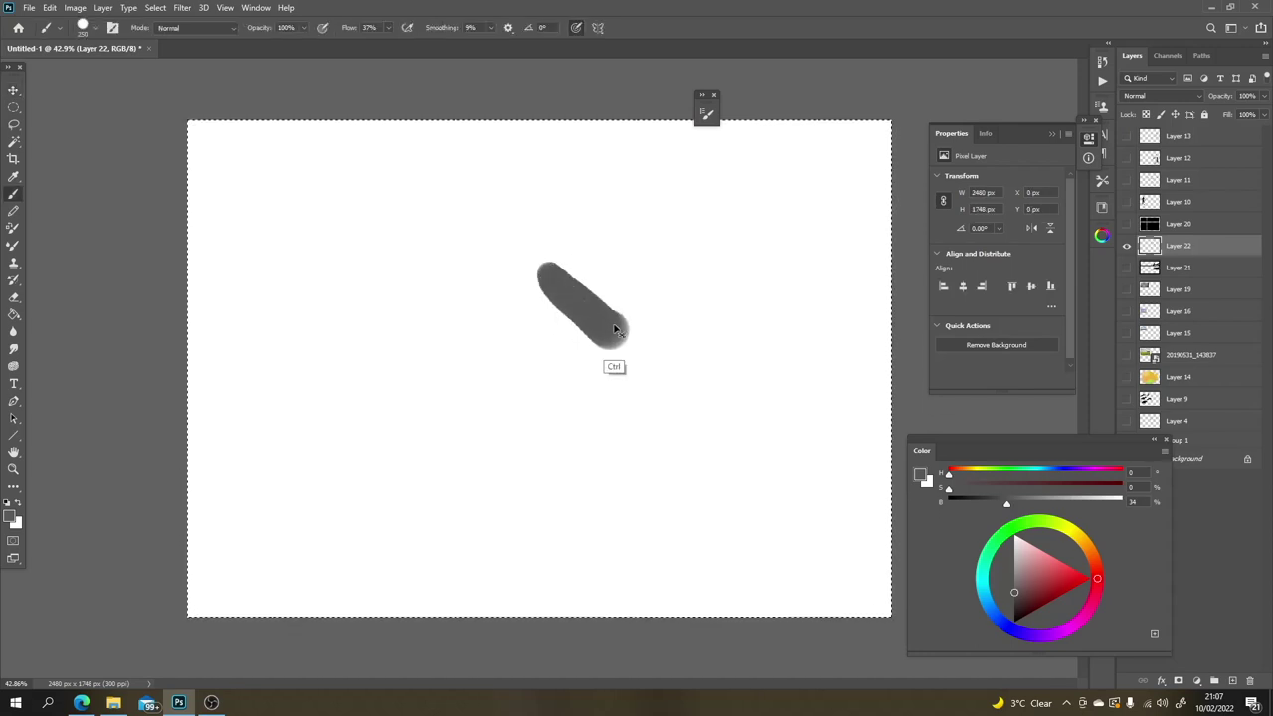
{"action": "key", "text": "ctrl+z"}
Step: Make a circular selection about 358 px wide just right of the canvas centre and paint it black
{"action": "key", "text": "m"}
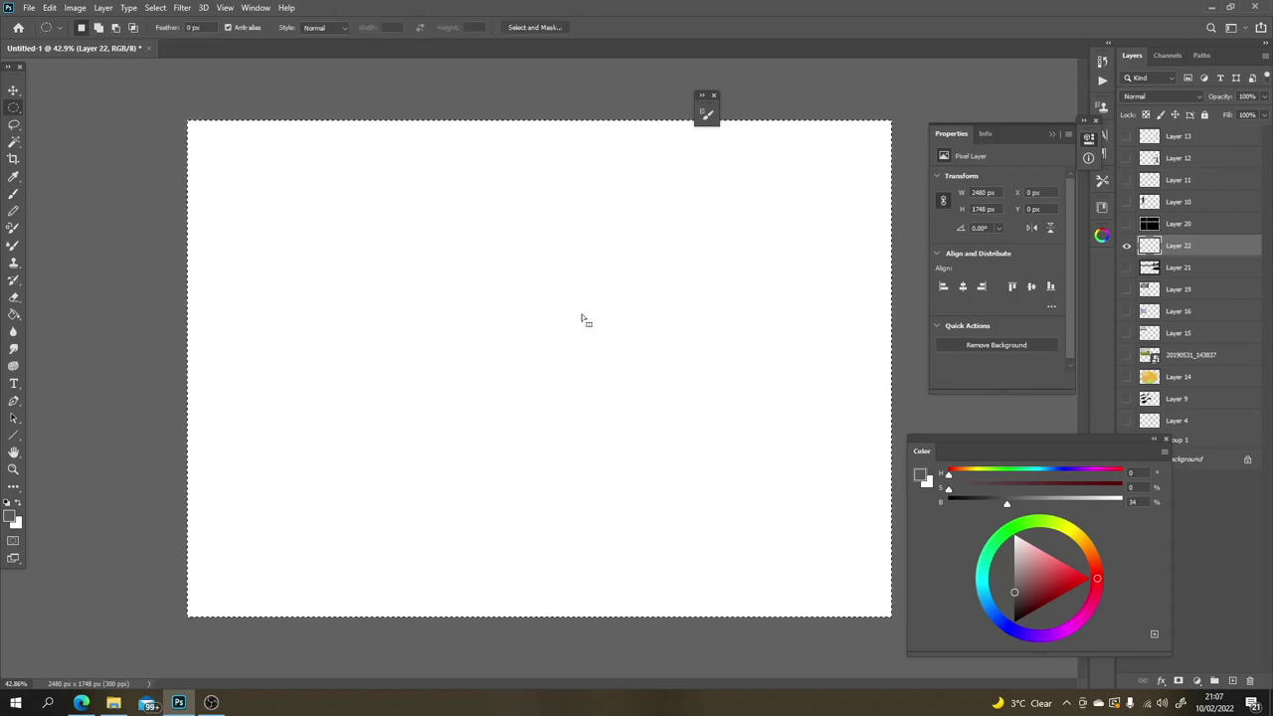
{"action": "left_click", "coordinate": [591, 332]}
{"action": "mouse_move", "coordinate": [583, 306]}
{"action": "left_mouse_down"}
{"action": "mouse_move", "coordinate": [681, 411]}
{"action": "mouse_move", "coordinate": [637, 318]}
{"action": "mouse_move", "coordinate": [645, 313]}
{"action": "mouse_move", "coordinate": [653, 339]}
{"action": "mouse_move", "coordinate": [591, 397]}
{"action": "mouse_move", "coordinate": [640, 413]}
{"action": "mouse_move", "coordinate": [670, 383]}
{"action": "mouse_move", "coordinate": [793, 391]}
{"action": "mouse_move", "coordinate": [797, 421]}
{"action": "left_mouse_up"}
{"action": "key", "text": "b"}
{"action": "key", "text": "d"}
Step: Duplicate the black disc, scale the copy down to about 325 × 319 px, and centre it over the original
{"action": "key", "text": "v"}
{"action": "key", "text": "ctrl"}
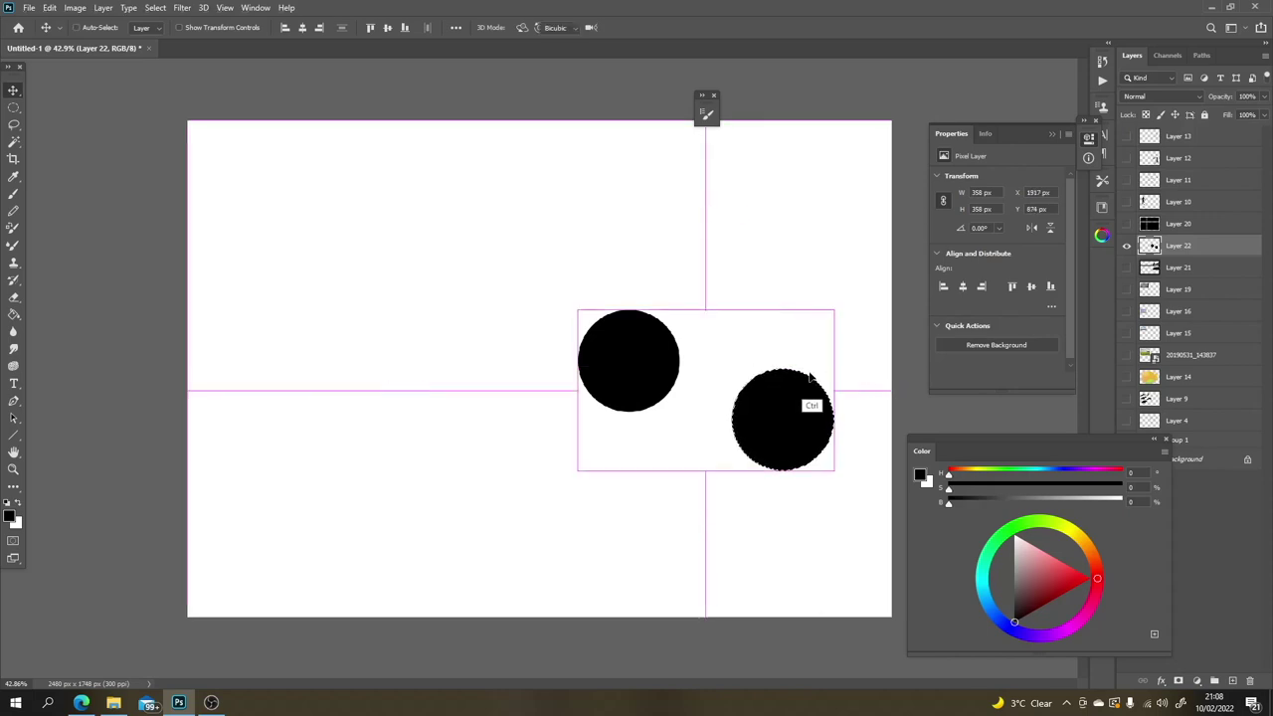
{"action": "key", "text": "ctrl+t"}
{"action": "left_click_drag", "start_coordinate": [832, 367], "coordinate": [825, 380]}
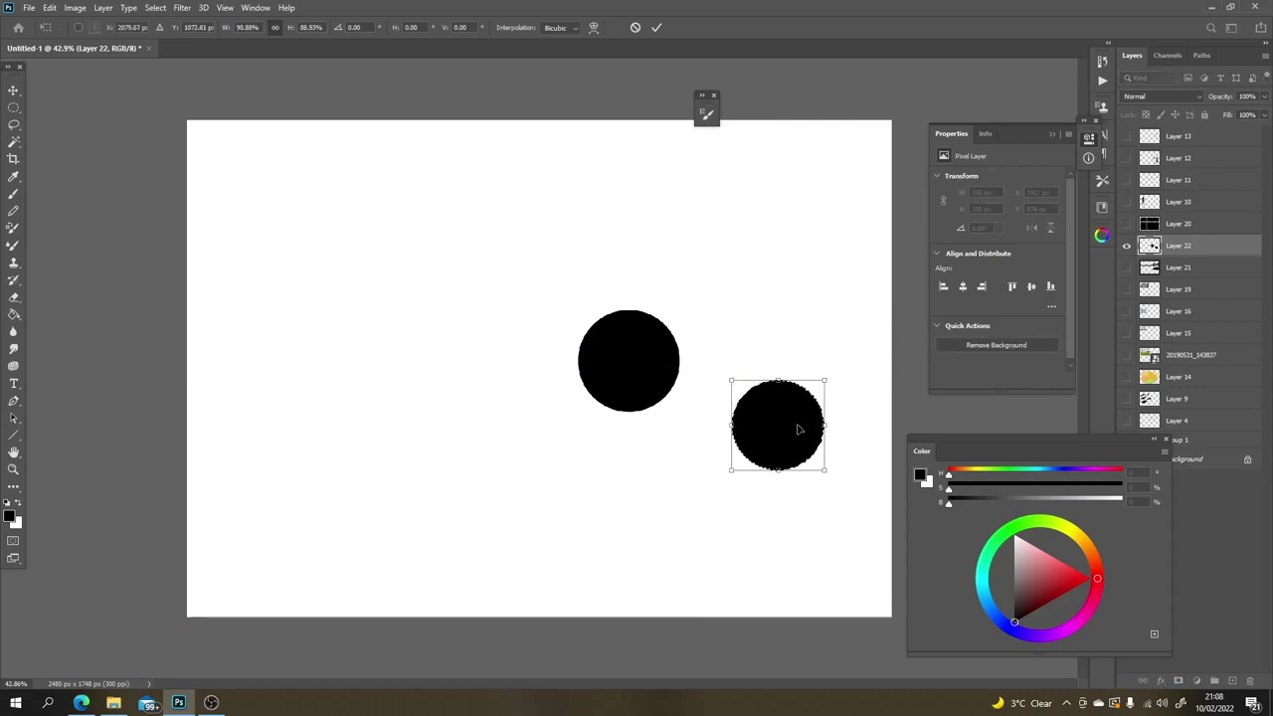
{"action": "left_click_drag", "start_coordinate": [797, 429], "coordinate": [648, 367]}
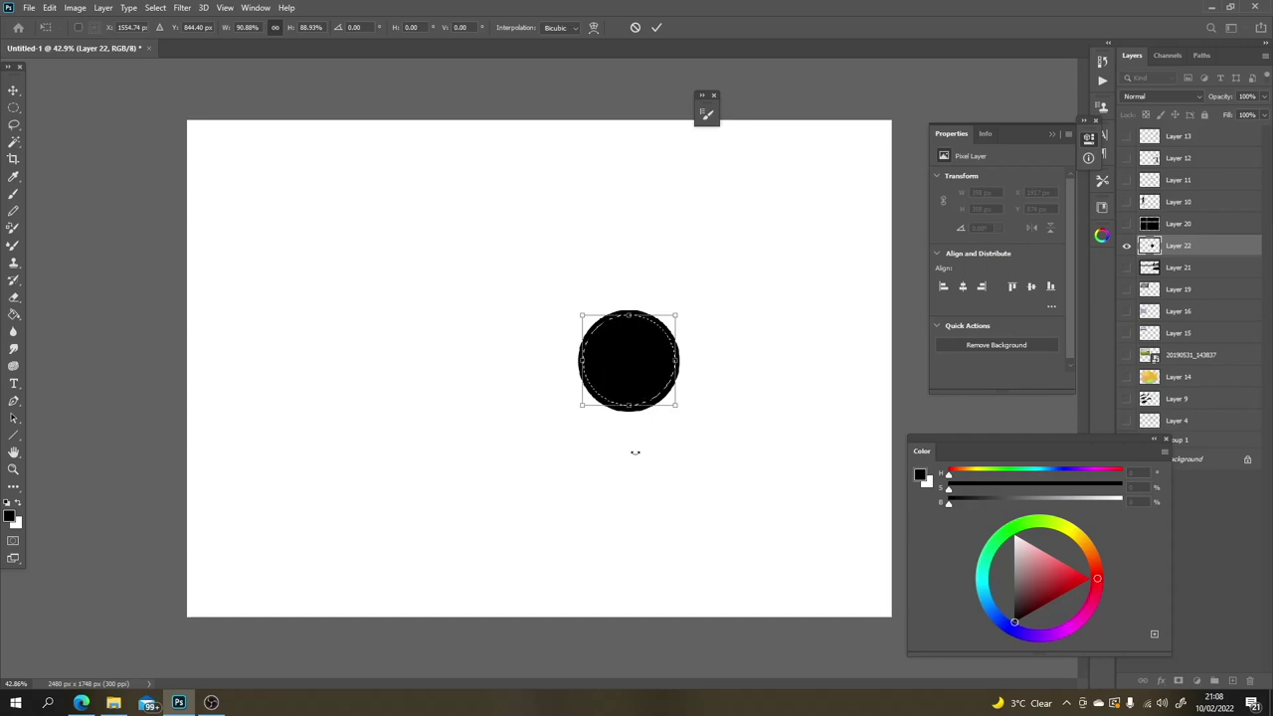
{"action": "key", "text": "Return"}
Step: Paint the selected inner disc mid-grey so a black tyre ring remains around it, and deselect
{"action": "key", "text": "b"}
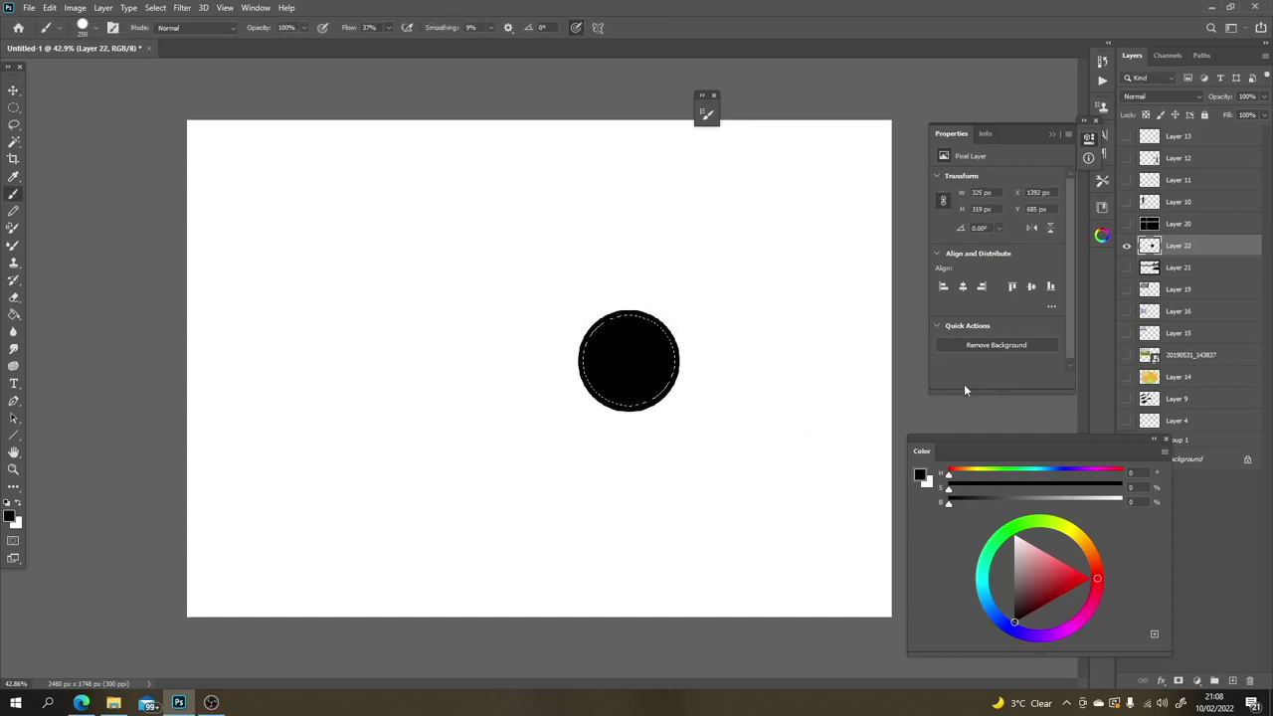
{"action": "left_click", "coordinate": [1012, 580]}
{"action": "left_click_drag", "start_coordinate": [1012, 579], "coordinate": [1014, 580]}
{"action": "mouse_move", "coordinate": [733, 431]}
{"action": "left_mouse_down"}
{"action": "mouse_move", "coordinate": [714, 353]}
{"action": "mouse_move", "coordinate": [662, 356]}
{"action": "left_mouse_up"}
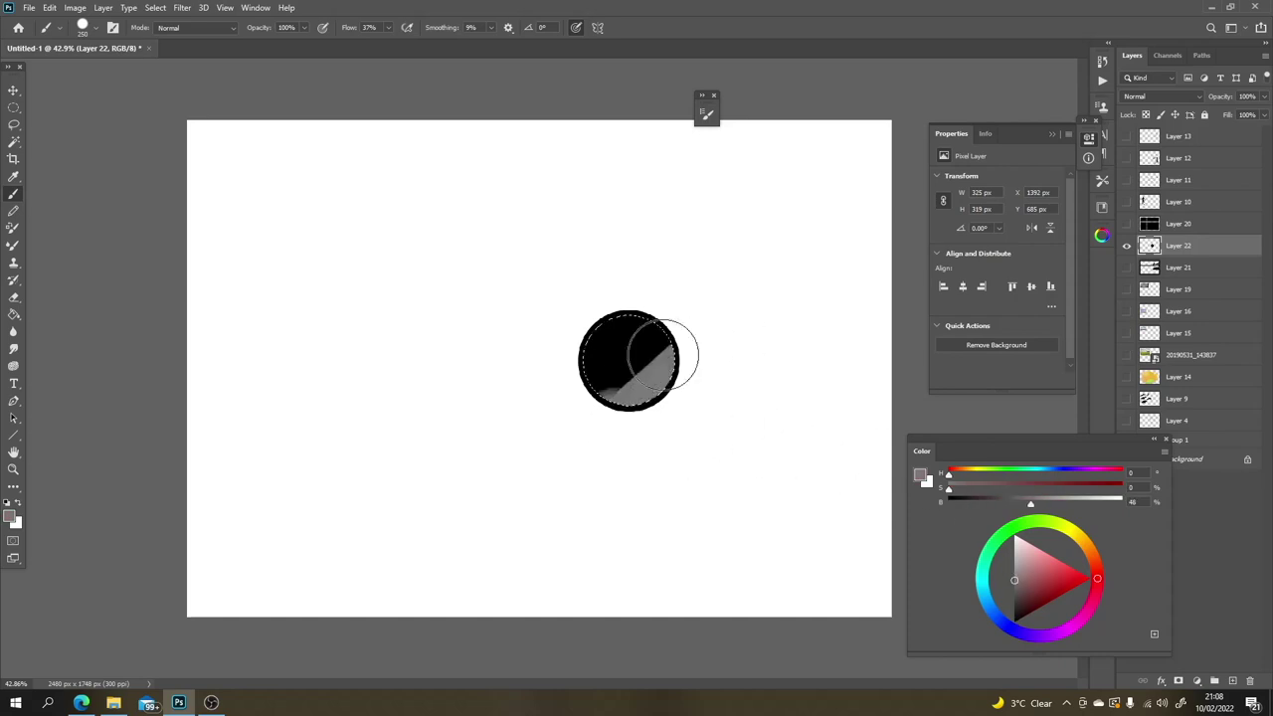
{"action": "key", "text": "ctrl+d"}
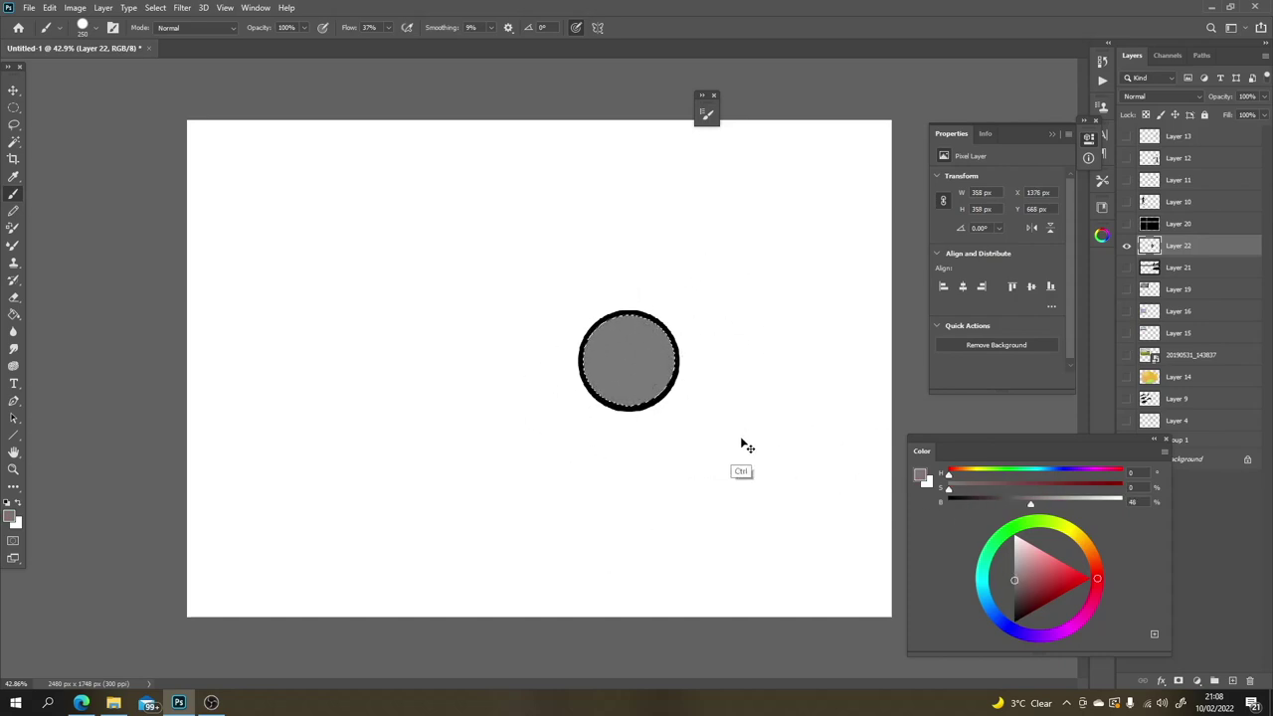
Step: Lasso curved gaps radiating from the centre of the grey disc and paint them black to form swirling wheel spokes
{"action": "key", "text": "l"}
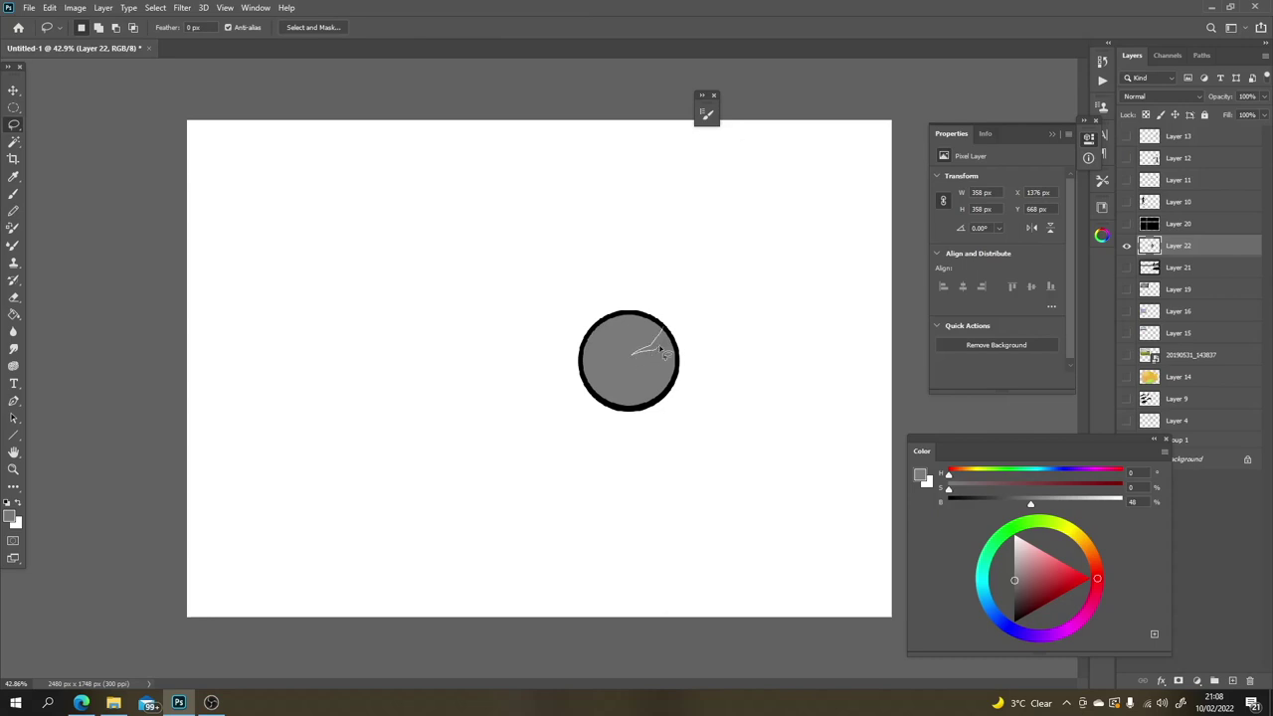
{"action": "mouse_move", "coordinate": [676, 345]}
{"action": "left_mouse_down"}
{"action": "mouse_move", "coordinate": [638, 361]}
{"action": "mouse_move", "coordinate": [672, 384]}
{"action": "left_mouse_up"}
{"action": "mouse_move", "coordinate": [656, 397]}
{"action": "left_mouse_down"}
{"action": "mouse_move", "coordinate": [631, 365]}
{"action": "mouse_move", "coordinate": [643, 399]}
{"action": "mouse_move", "coordinate": [624, 390]}
{"action": "mouse_move", "coordinate": [617, 406]}
{"action": "mouse_move", "coordinate": [626, 367]}
{"action": "mouse_move", "coordinate": [605, 404]}
{"action": "mouse_move", "coordinate": [588, 387]}
{"action": "mouse_move", "coordinate": [619, 368]}
{"action": "mouse_move", "coordinate": [590, 383]}
{"action": "mouse_move", "coordinate": [584, 356]}
{"action": "mouse_move", "coordinate": [617, 357]}
{"action": "mouse_move", "coordinate": [591, 334]}
{"action": "mouse_move", "coordinate": [615, 330]}
{"action": "mouse_move", "coordinate": [608, 318]}
{"action": "mouse_move", "coordinate": [624, 344]}
{"action": "mouse_move", "coordinate": [623, 320]}
{"action": "mouse_move", "coordinate": [660, 332]}
{"action": "left_mouse_up"}
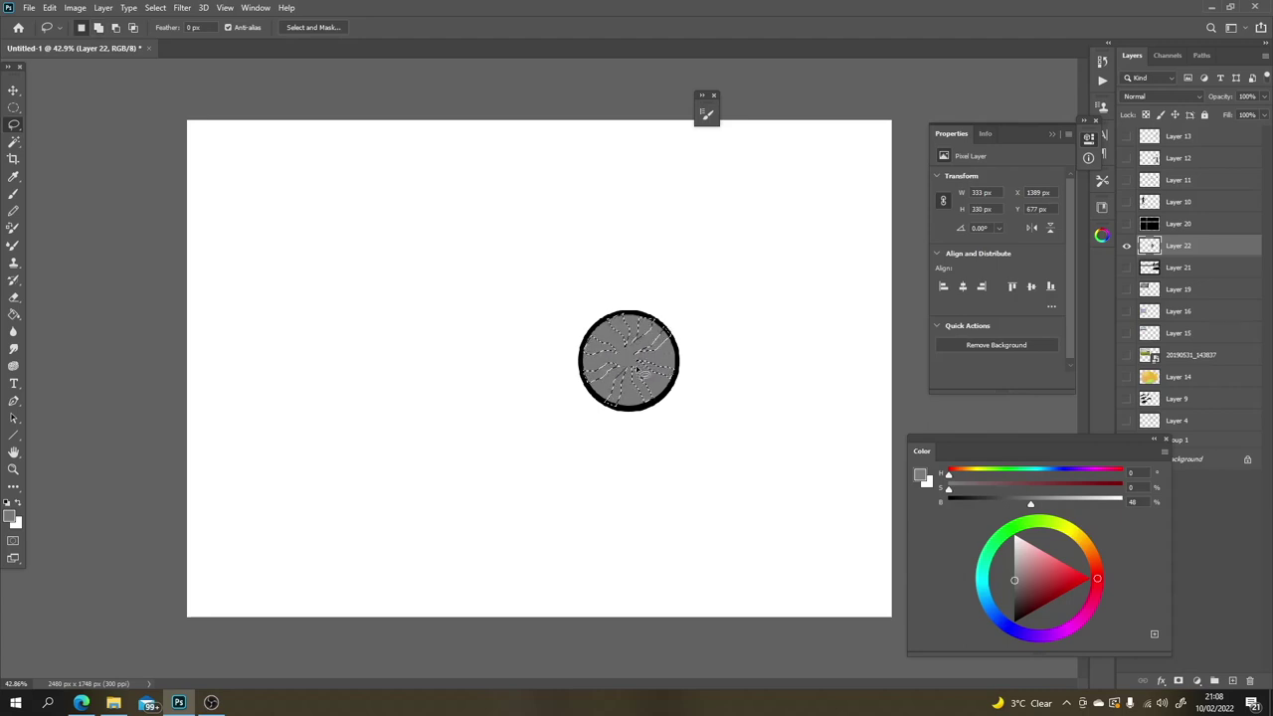
{"action": "key", "text": "b"}
{"action": "key", "text": "d"}
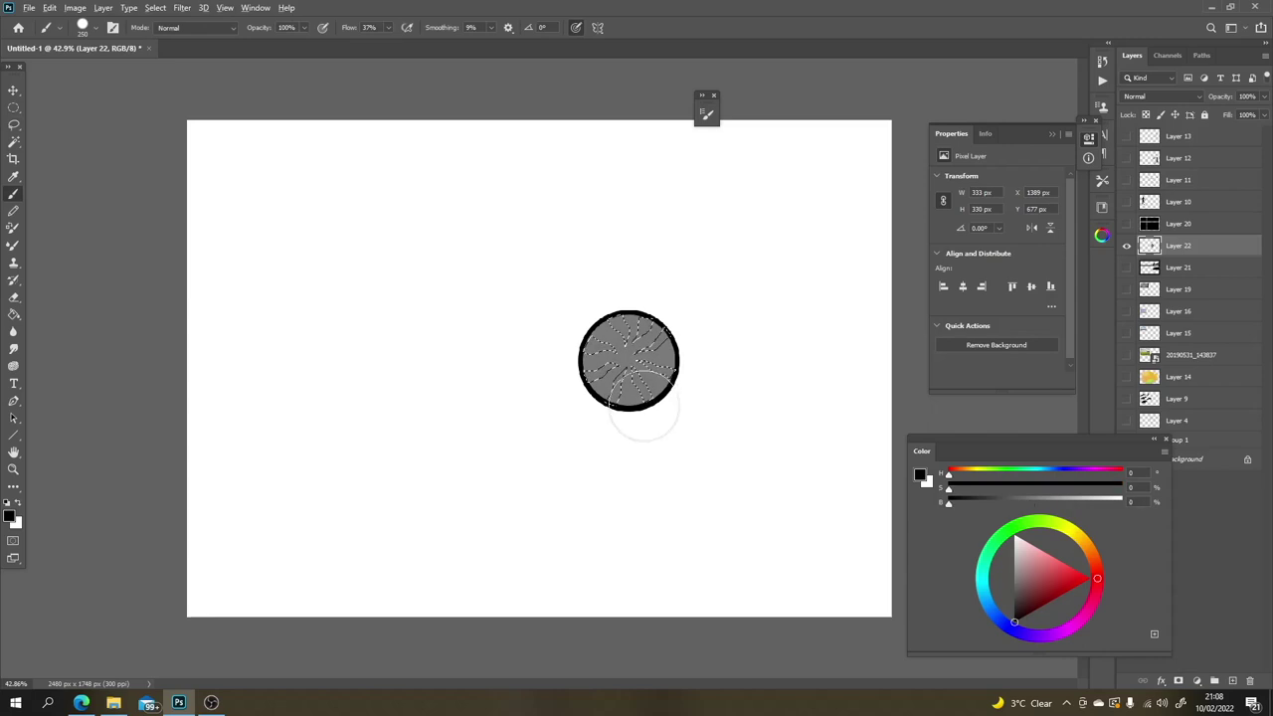
{"action": "key", "text": "ctrl+h"}
{"action": "left_click_drag", "start_coordinate": [676, 347], "coordinate": [601, 354]}
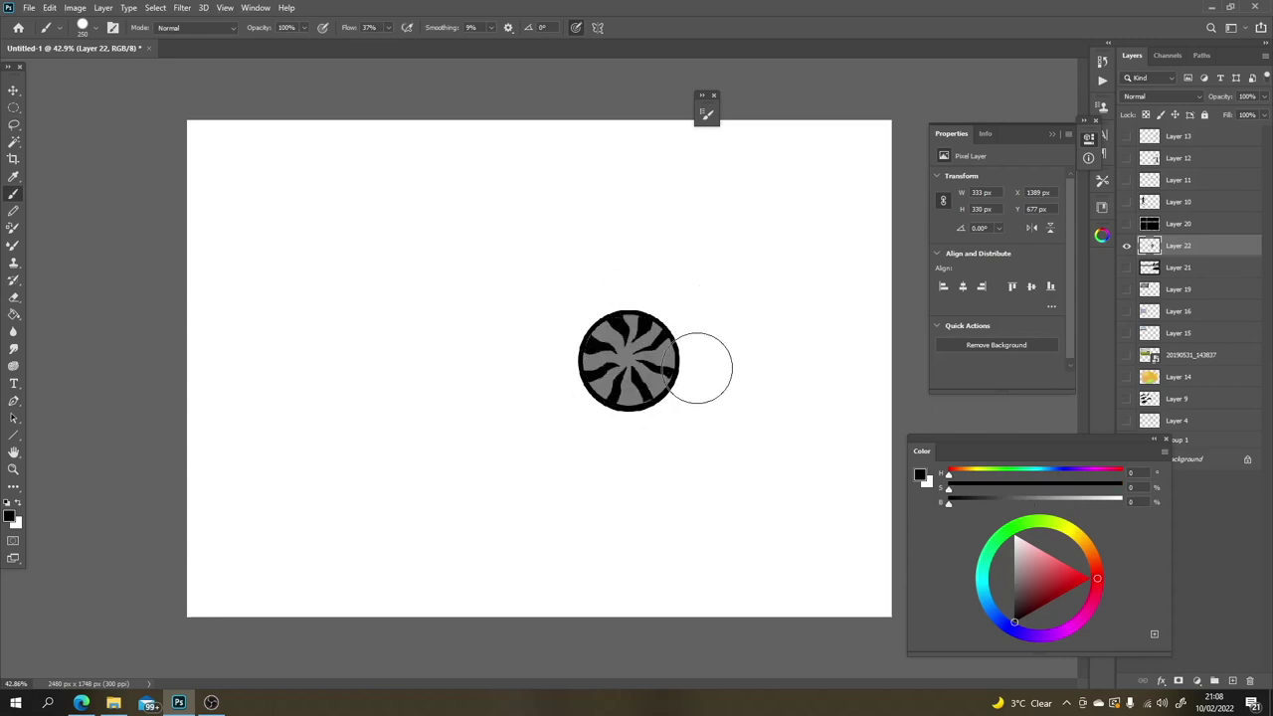
Step: Select a roughly circular hub about 93 × 100 px at the wheel's centre, paint it black, and deselect
{"action": "key", "text": "m"}
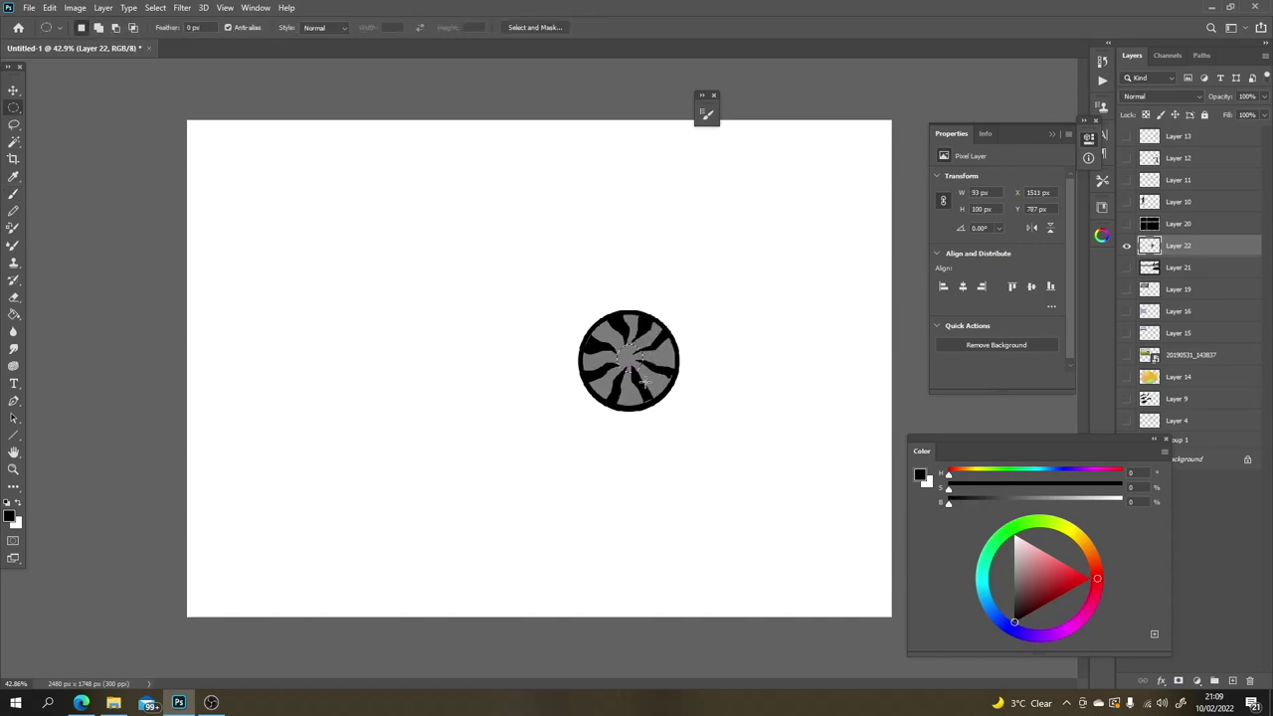
{"action": "key", "text": "b"}
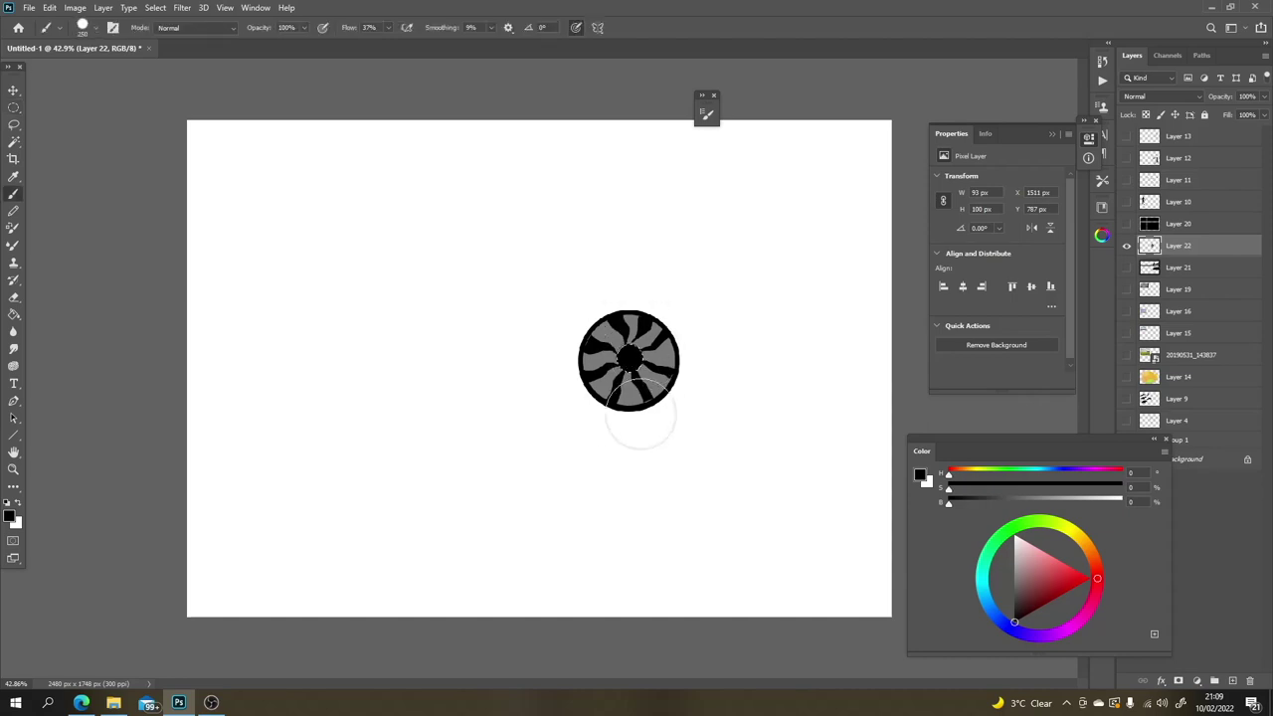
{"action": "key", "text": "ctrl+d"}
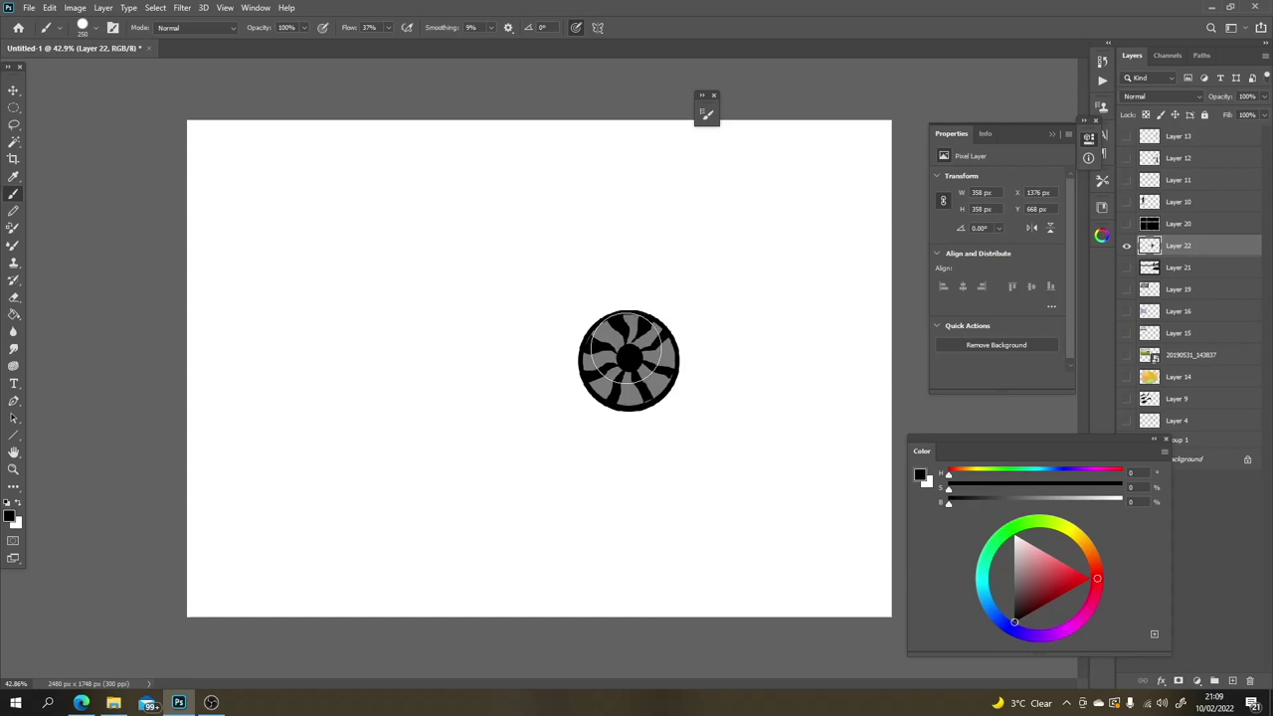
Step: Select a smaller ellipse about 56 × 66 px inside the black hub and paint it with the grey sampled from the spokes
{"action": "key", "text": "m"}
{"action": "left_click_drag", "start_coordinate": [622, 348], "coordinate": [641, 366]}
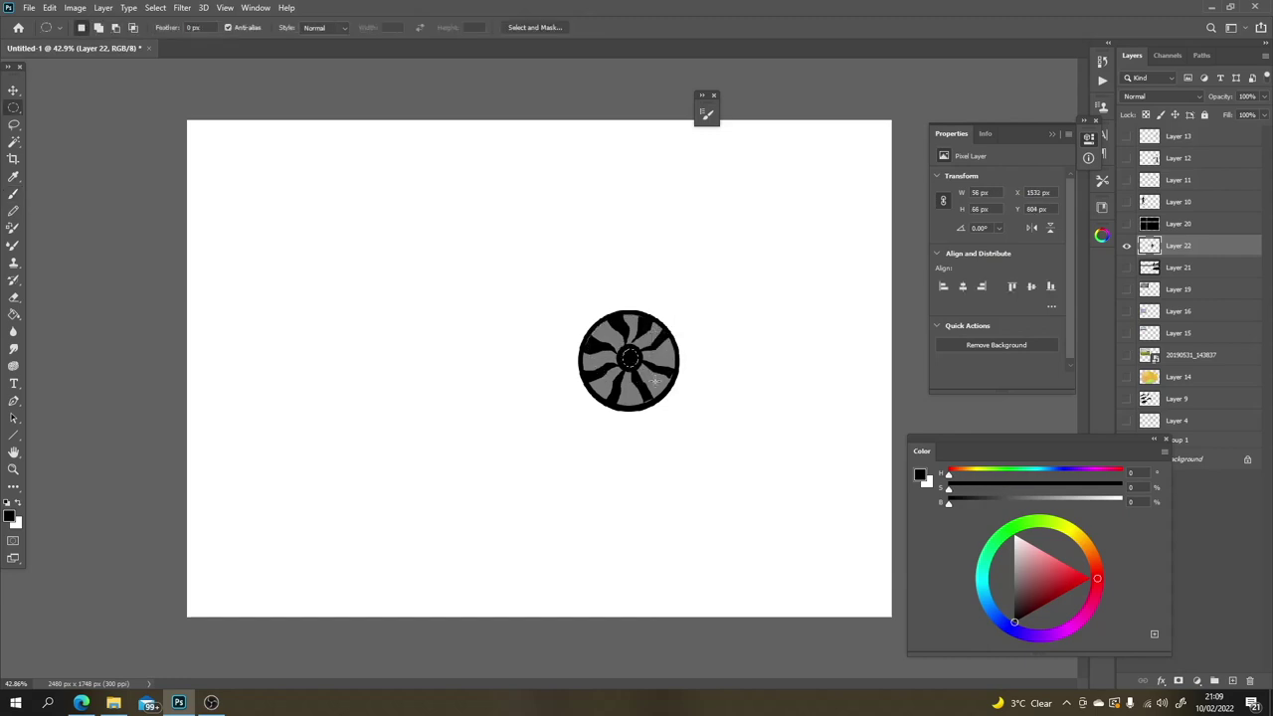
{"action": "key", "text": "b"}
{"action": "left_click", "coordinate": [664, 376], "text": "alt"}
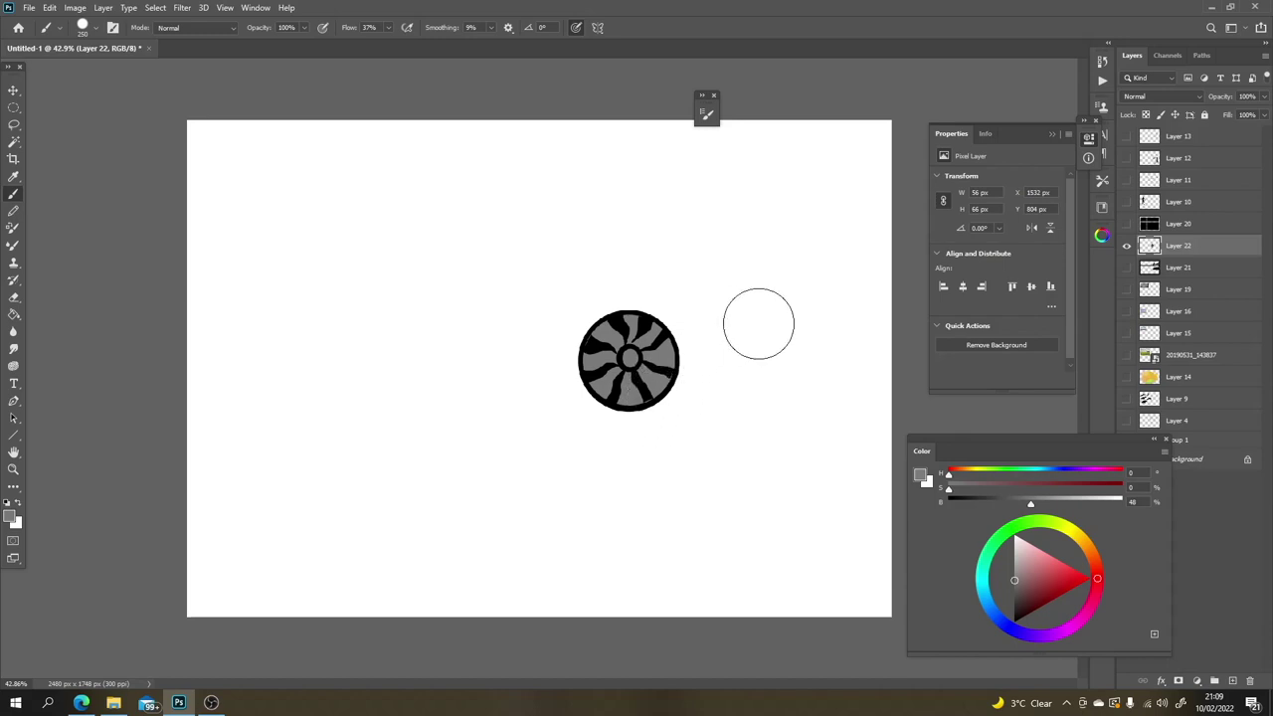
Step: Create a new layer above the wheel layer and set up a 40 px black brush with the default colours
{"action": "key", "text": "l"}
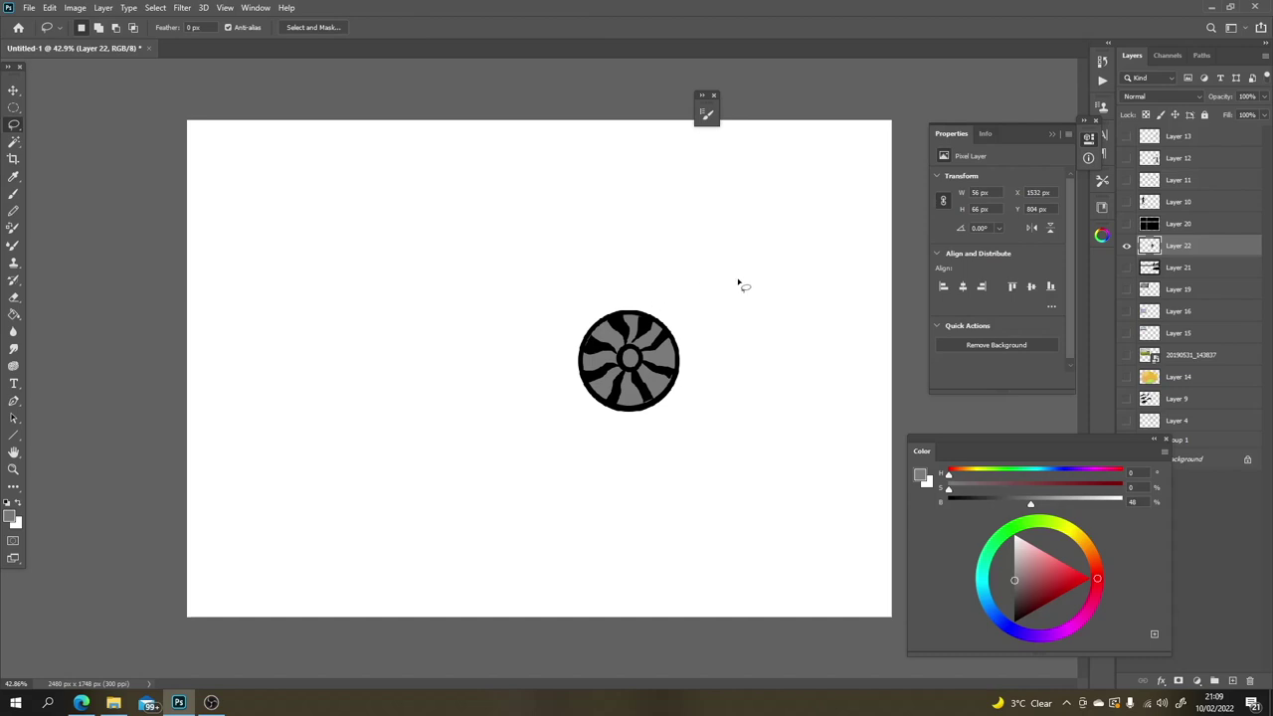
{"action": "key", "text": "b"}
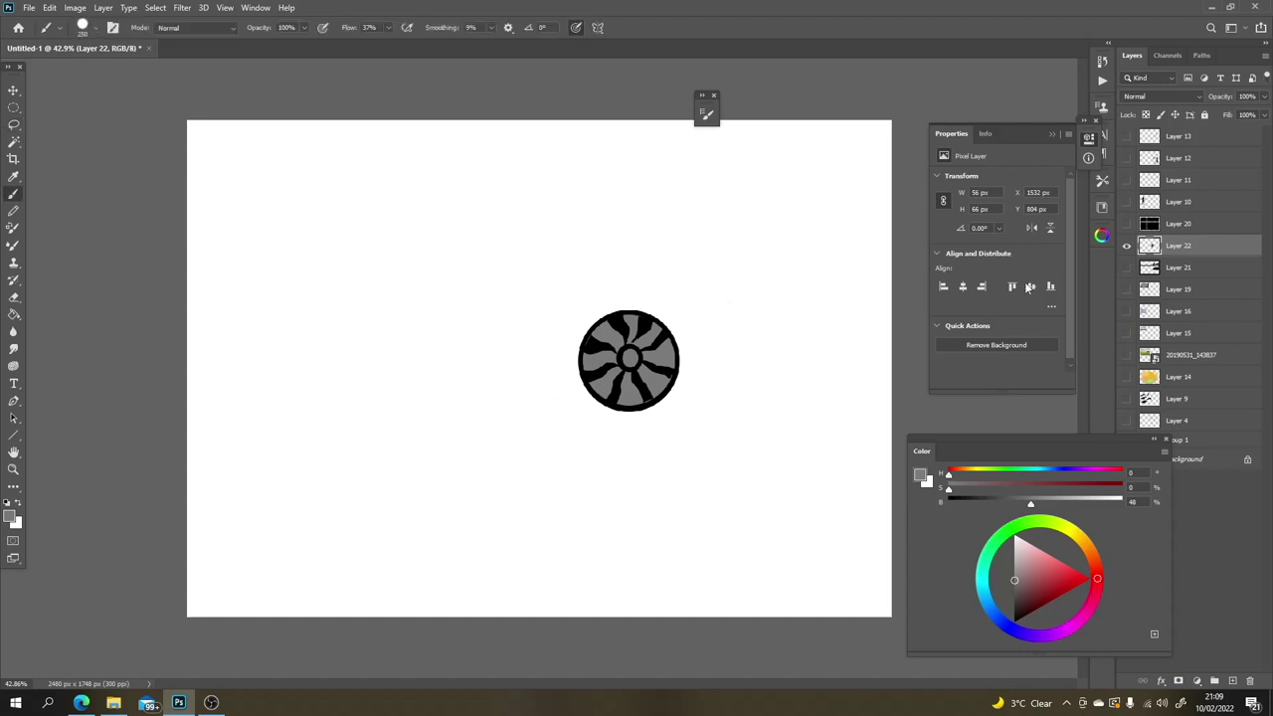
{"action": "left_click", "coordinate": [1232, 681]}
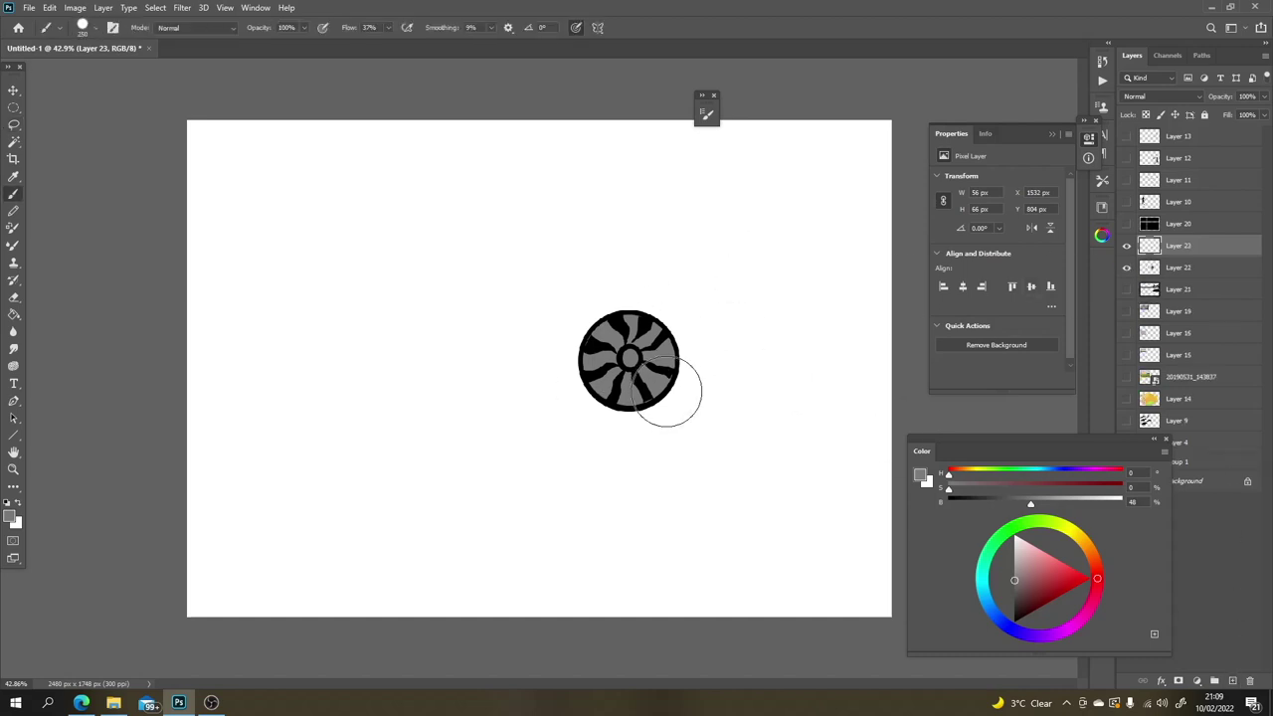
{"action": "key", "text": "bracketleft"}
{"action": "key", "text": "bracketleft"}
{"action": "key", "text": "bracketleft"}
{"action": "key", "text": "bracketleft"}
{"action": "key", "text": "bracketleft"}
{"action": "key", "text": "d"}
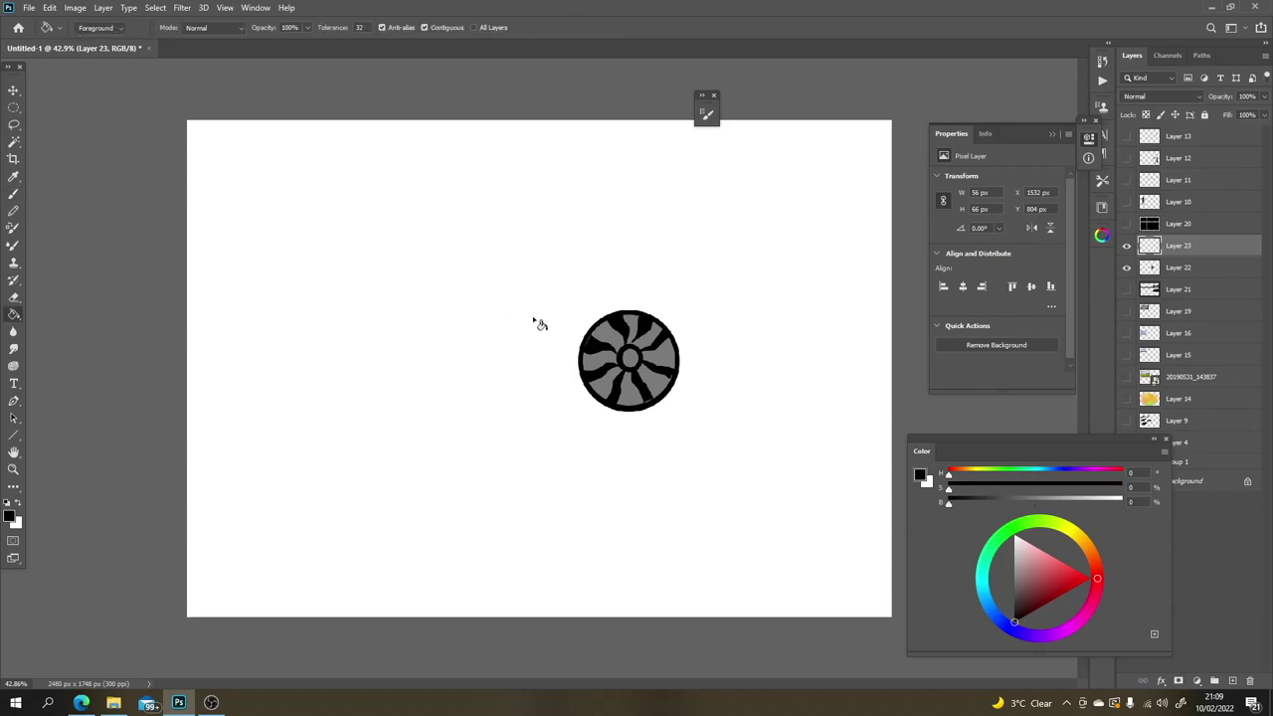
{"action": "key", "text": "ctrl"}
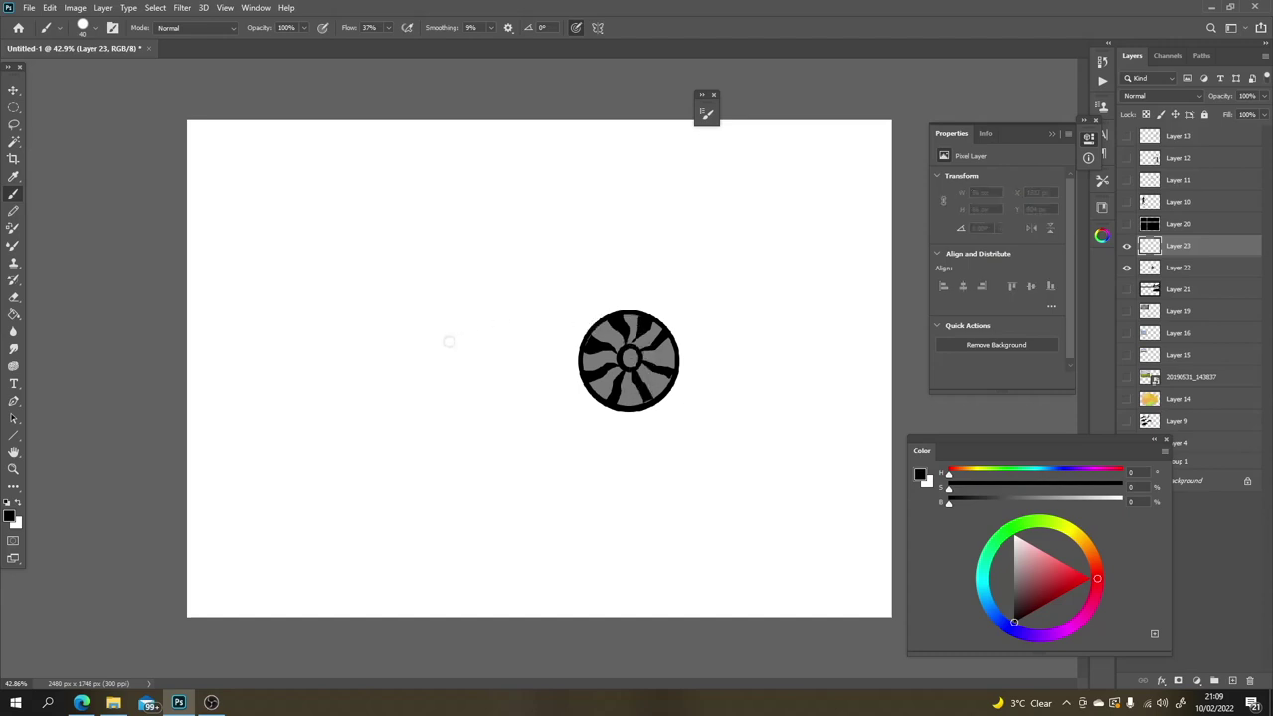
Step: Sketch the car's slanted side panel as a four-sided black outline above and beside the wheel
{"action": "left_click_drag", "start_coordinate": [449, 341], "coordinate": [620, 245]}
{"action": "key", "text": "ctrl+z"}
{"action": "mouse_move", "coordinate": [418, 311]}
{"action": "left_mouse_down"}
{"action": "mouse_move", "coordinate": [647, 216]}
{"action": "mouse_move", "coordinate": [422, 400]}
{"action": "mouse_move", "coordinate": [632, 268]}
{"action": "left_mouse_up"}
{"action": "left_click_drag", "start_coordinate": [642, 218], "coordinate": [635, 267]}
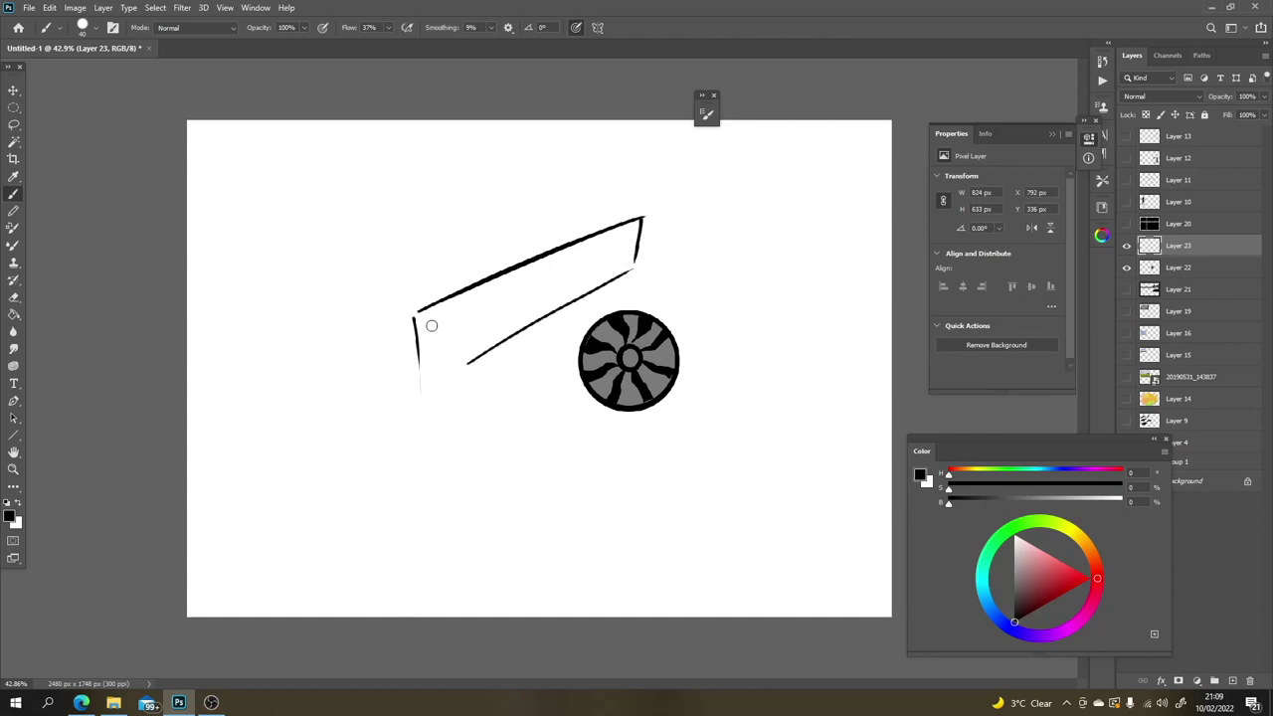
{"action": "left_click_drag", "start_coordinate": [413, 307], "coordinate": [418, 391]}
{"action": "mouse_move", "coordinate": [487, 350]}
{"action": "left_mouse_down"}
{"action": "mouse_move", "coordinate": [419, 382]}
{"action": "mouse_move", "coordinate": [430, 324]}
{"action": "mouse_move", "coordinate": [515, 271]}
{"action": "left_mouse_up"}
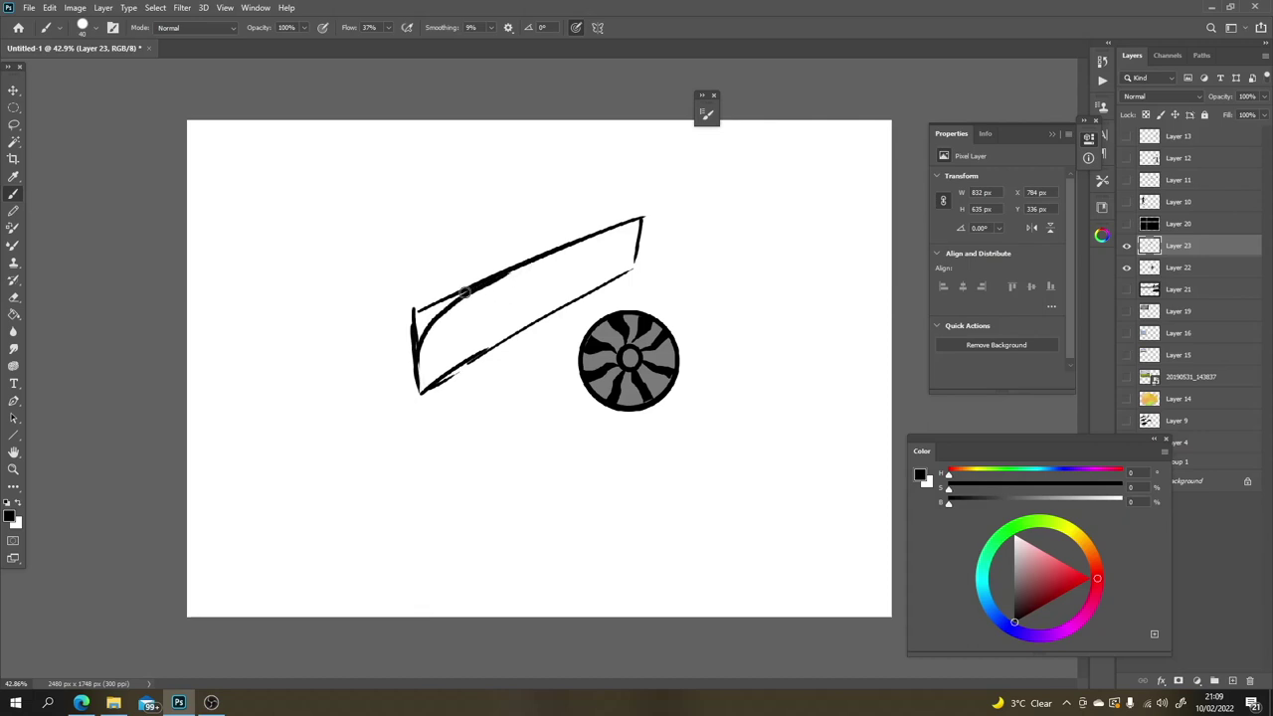
Step: Round the side panel's front upper corner with a curved stroke and erase the leftover sharp corner
{"action": "left_click_drag", "start_coordinate": [447, 296], "coordinate": [417, 360]}
{"action": "key", "text": "e"}
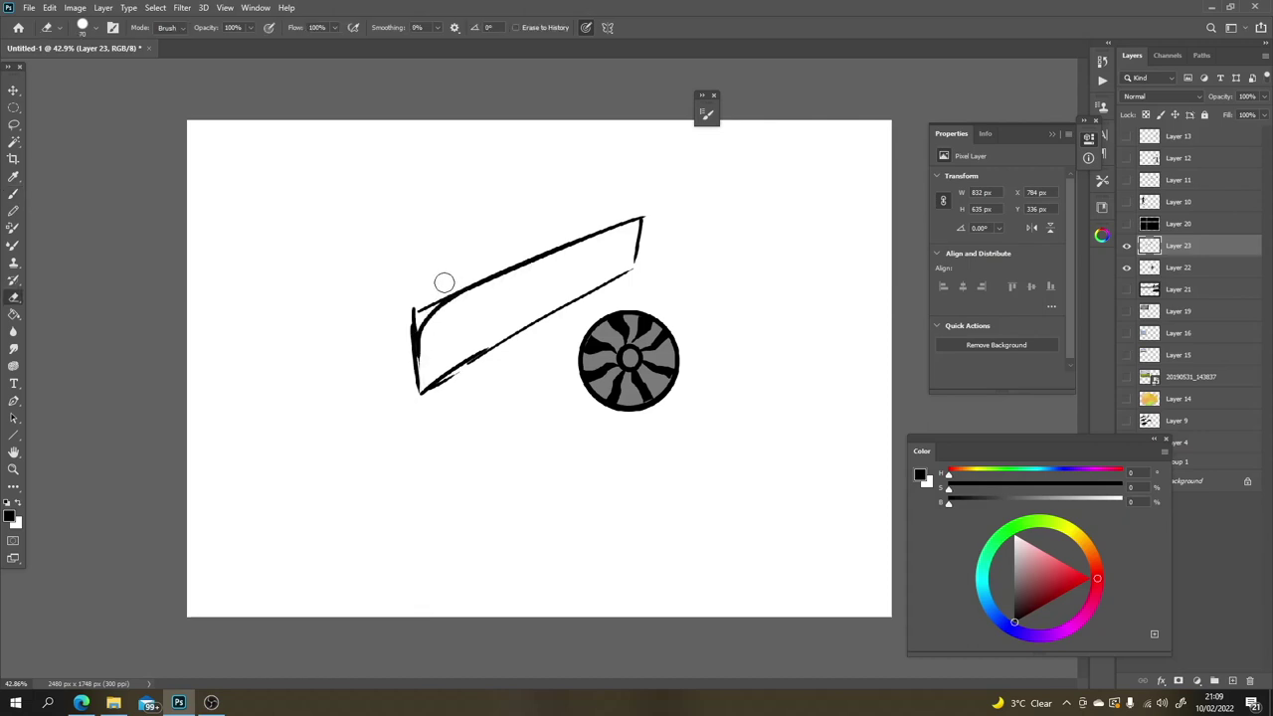
{"action": "left_click_drag", "start_coordinate": [418, 312], "coordinate": [410, 348]}
Step: Draw three slightly sloping black lines extending from the side panel's front edge to form the car's front end
{"action": "mouse_move", "coordinate": [435, 392]}
{"action": "left_mouse_down"}
{"action": "mouse_move", "coordinate": [476, 370]}
{"action": "mouse_move", "coordinate": [470, 346]}
{"action": "mouse_move", "coordinate": [429, 348]}
{"action": "mouse_move", "coordinate": [419, 397]}
{"action": "mouse_move", "coordinate": [289, 378]}
{"action": "left_mouse_up"}
{"action": "key", "text": "b"}
{"action": "left_click_drag", "start_coordinate": [414, 332], "coordinate": [306, 318]}
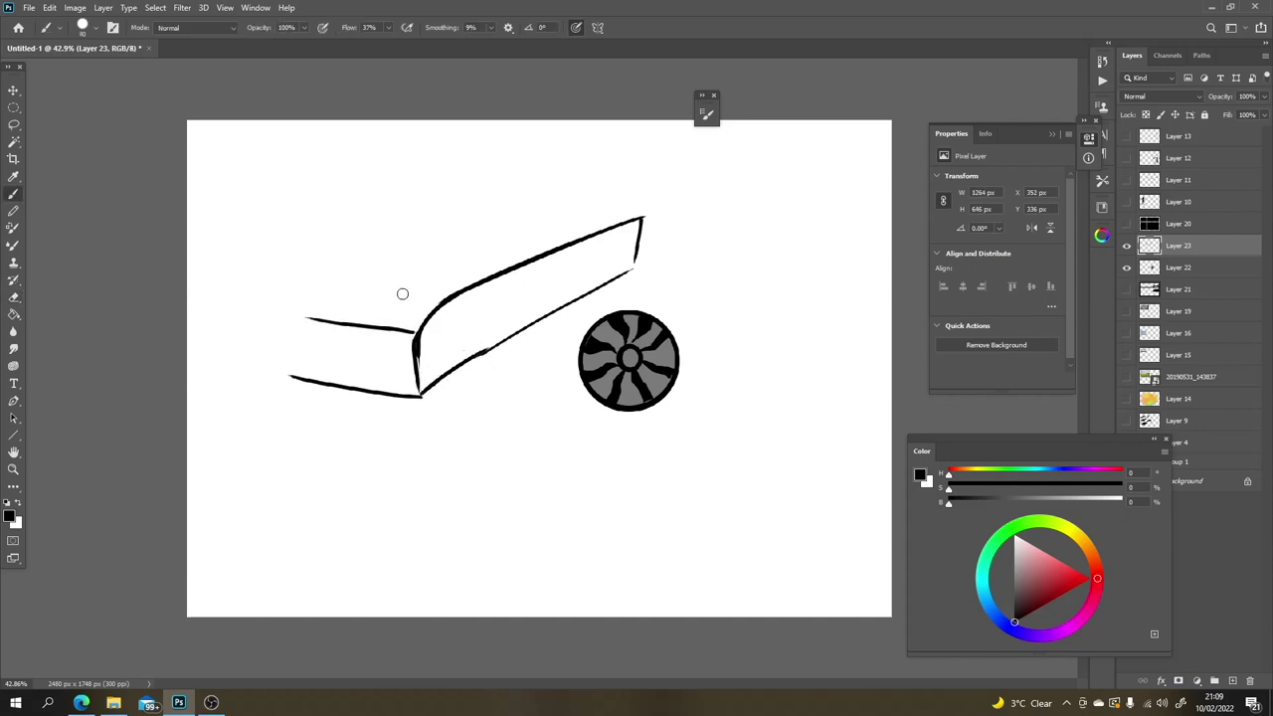
{"action": "left_click_drag", "start_coordinate": [441, 296], "coordinate": [328, 280]}
Step: Lasso around the wheel and try to cut it while the sketch layer is active
{"action": "key", "text": "l"}
{"action": "mouse_move", "coordinate": [705, 352]}
{"action": "left_mouse_down"}
{"action": "mouse_move", "coordinate": [565, 336]}
{"action": "mouse_move", "coordinate": [686, 297]}
{"action": "left_mouse_up"}
{"action": "key", "text": "ctrl+x"}
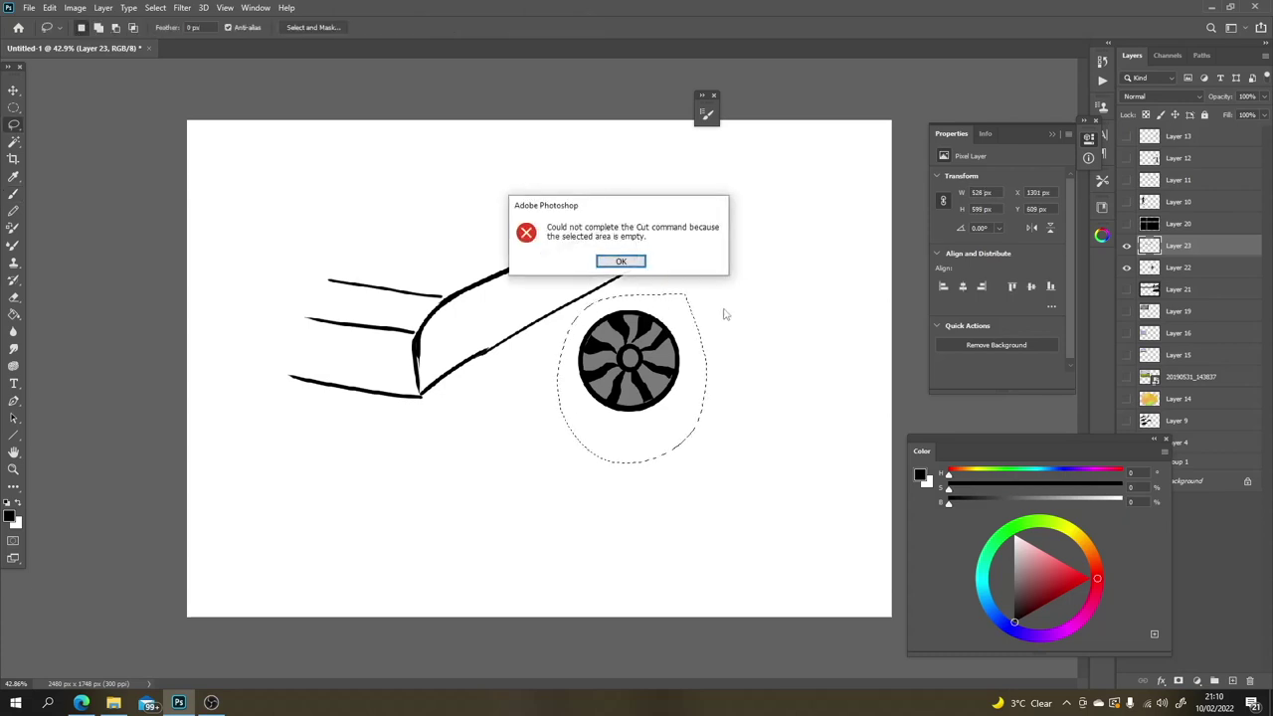
{"action": "key", "text": "Return"}
Step: Activate the wheel's layer, clear the selection, and move the wheel onto the front of the side panel at about X 882, Y 659 px
{"action": "left_click", "coordinate": [1163, 273]}
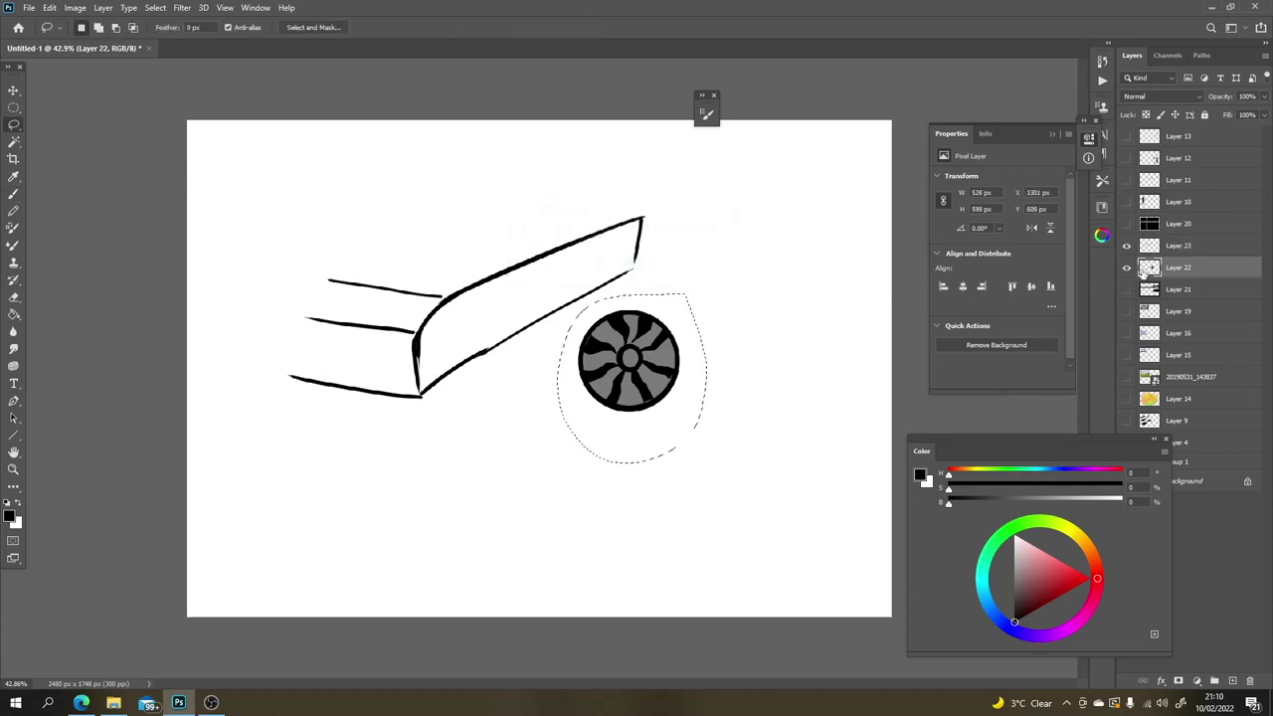
{"action": "key", "text": "ctrl+x"}
{"action": "key", "text": "ctrl+z"}
{"action": "key", "text": "v"}
{"action": "key", "text": "ctrl+d"}
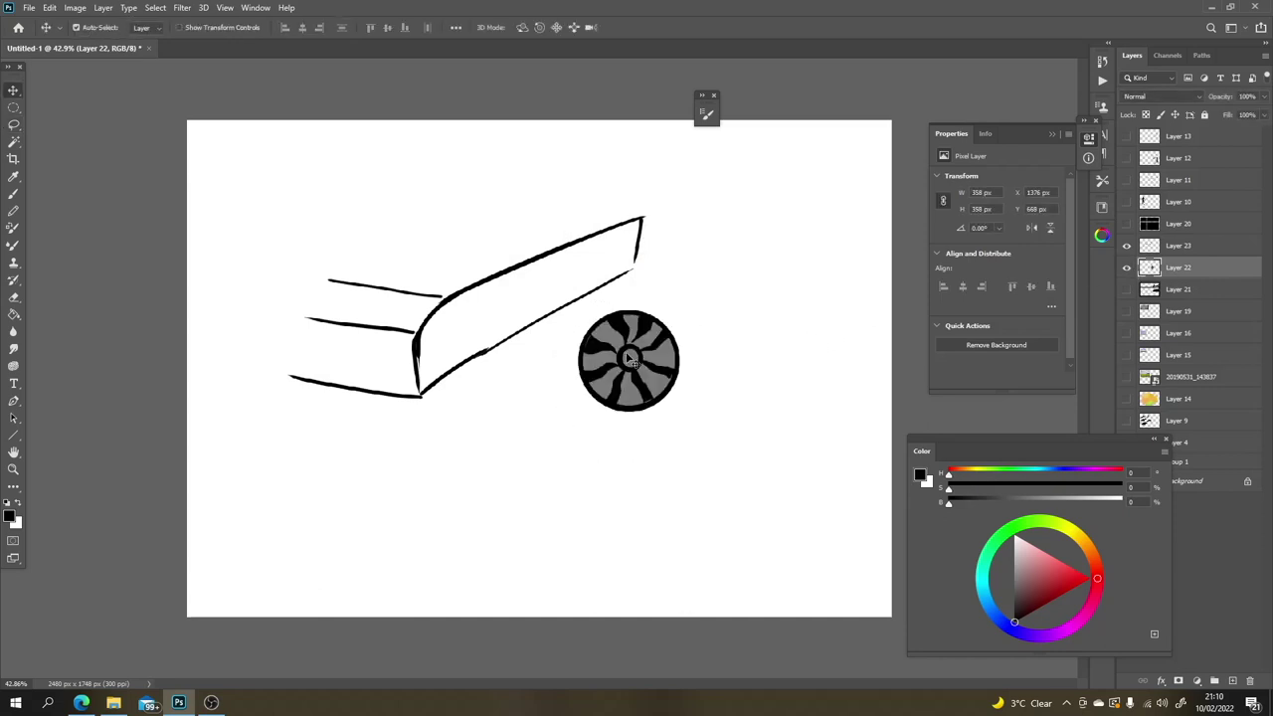
{"action": "left_click_drag", "start_coordinate": [620, 367], "coordinate": [506, 363]}
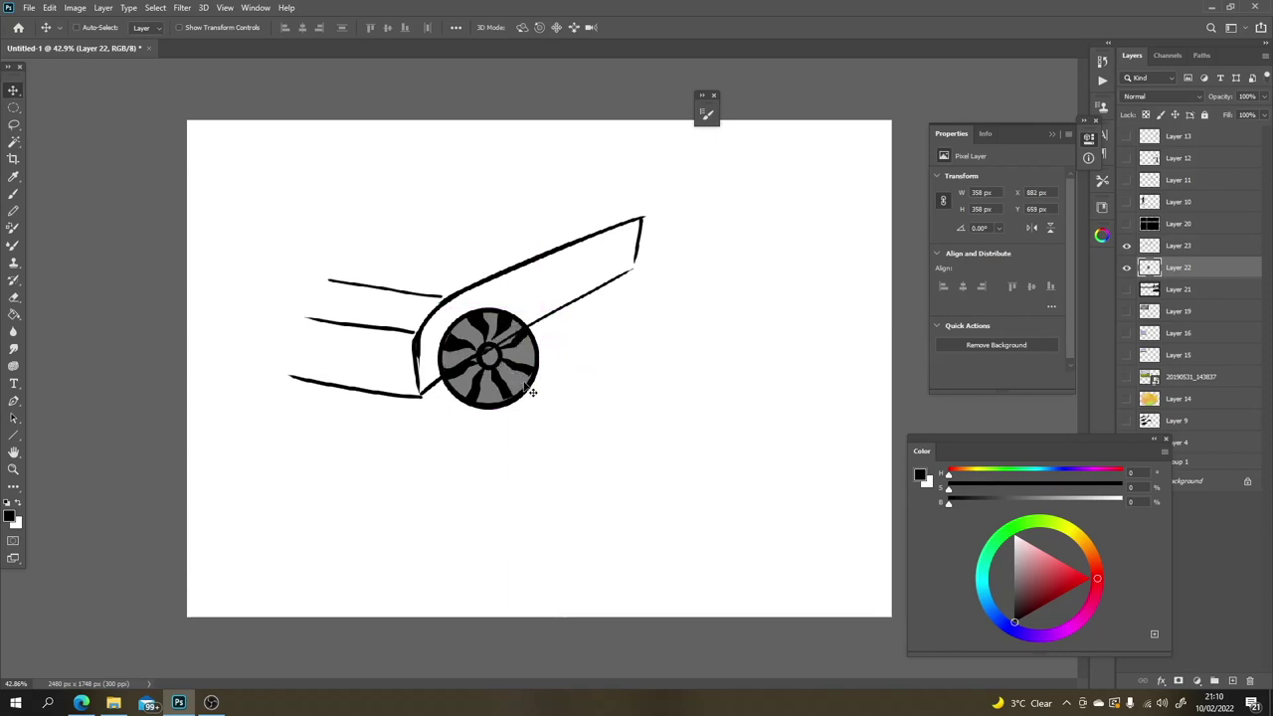
Step: Distort the wheel by its corners to match the side panel's perspective, making it about 271 × 375 px
{"action": "key", "text": "ctrl+t"}
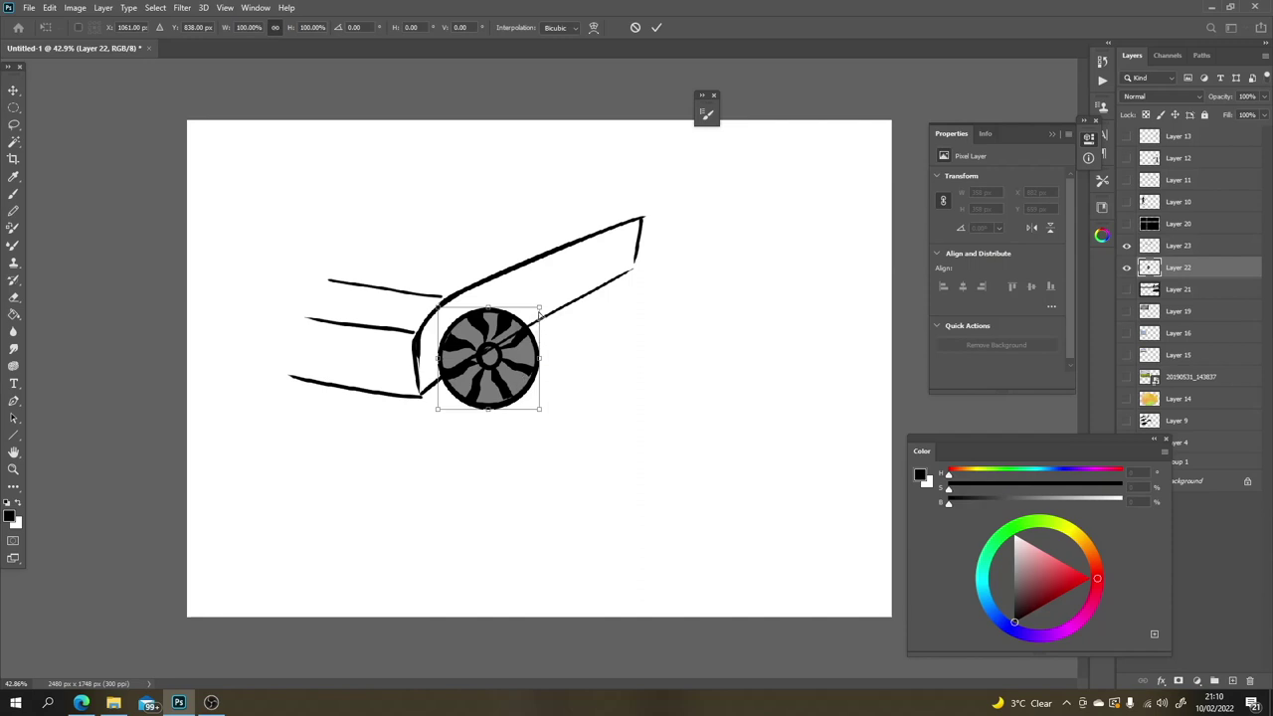
{"action": "left_click_drag", "start_coordinate": [539, 309], "coordinate": [519, 275]}
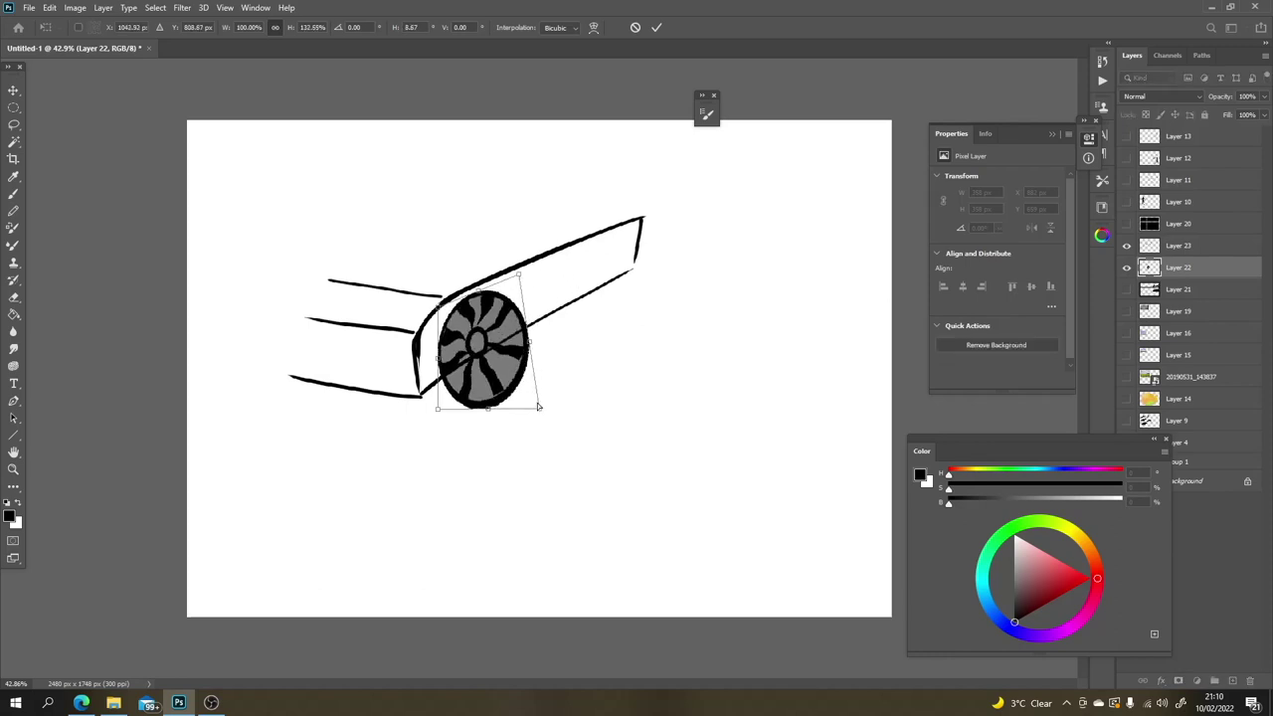
{"action": "left_click_drag", "start_coordinate": [538, 405], "coordinate": [516, 373]}
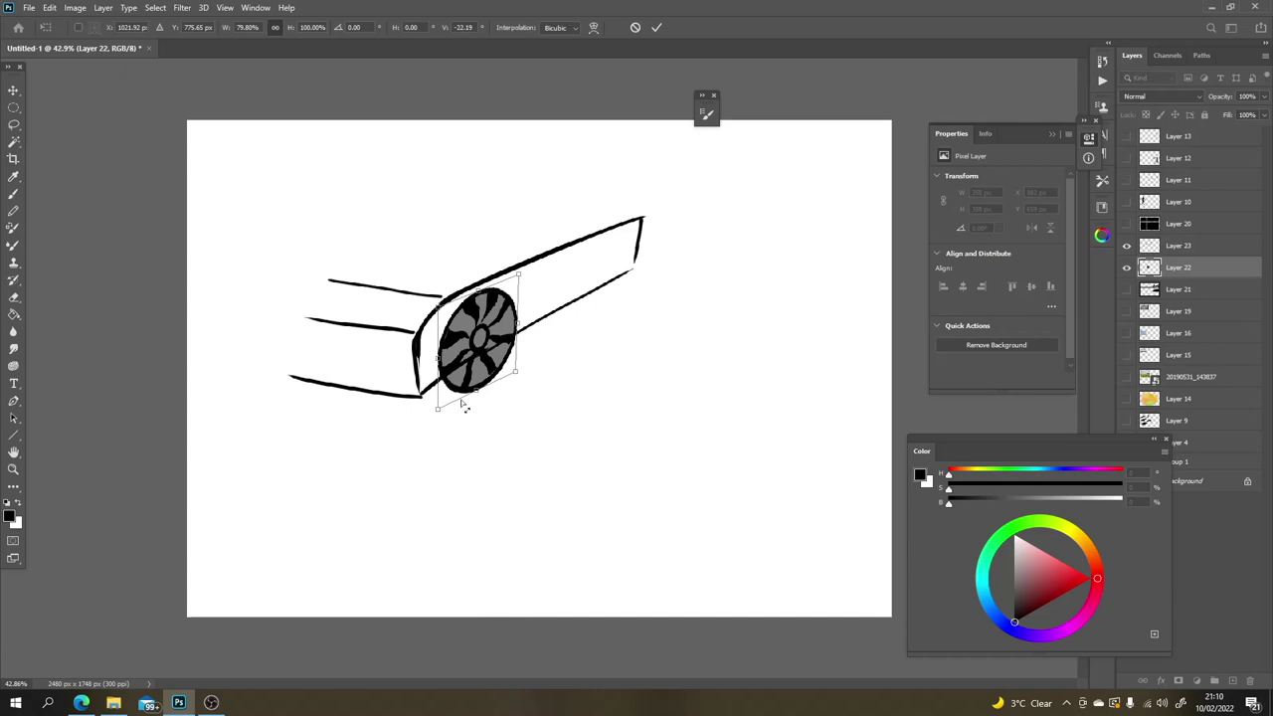
{"action": "left_click_drag", "start_coordinate": [436, 412], "coordinate": [442, 408]}
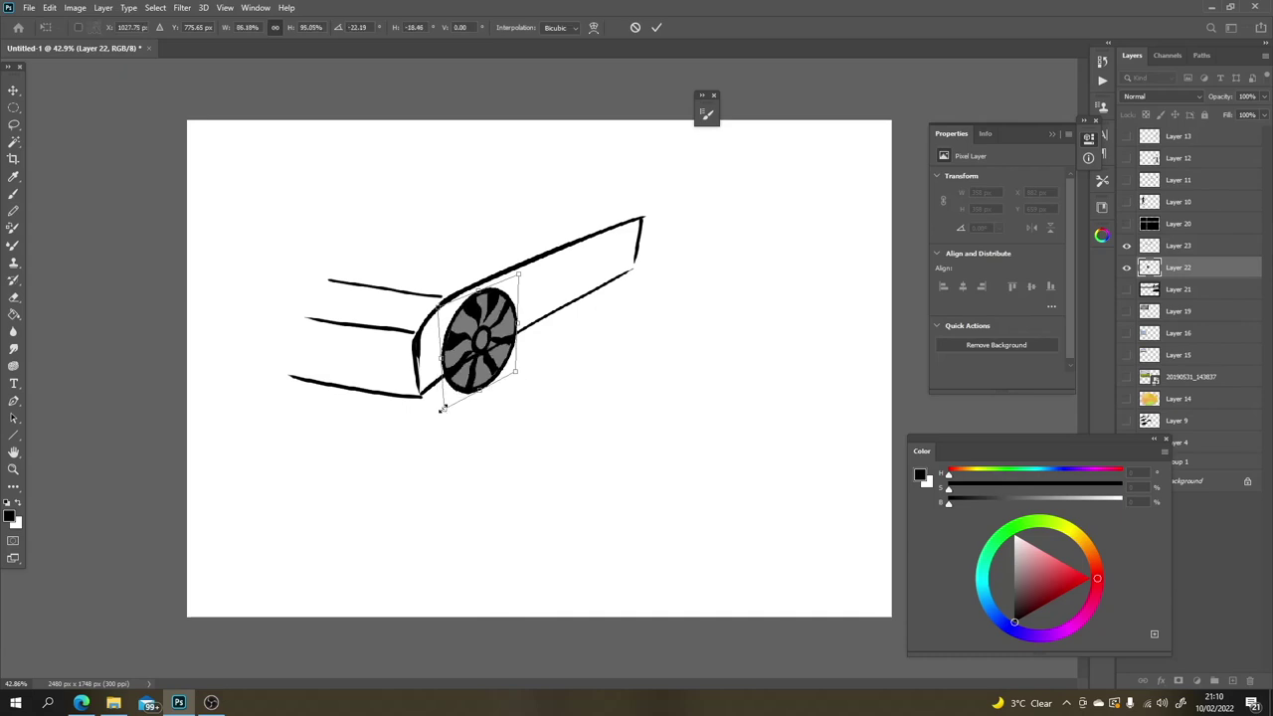
{"action": "key", "text": "Return"}
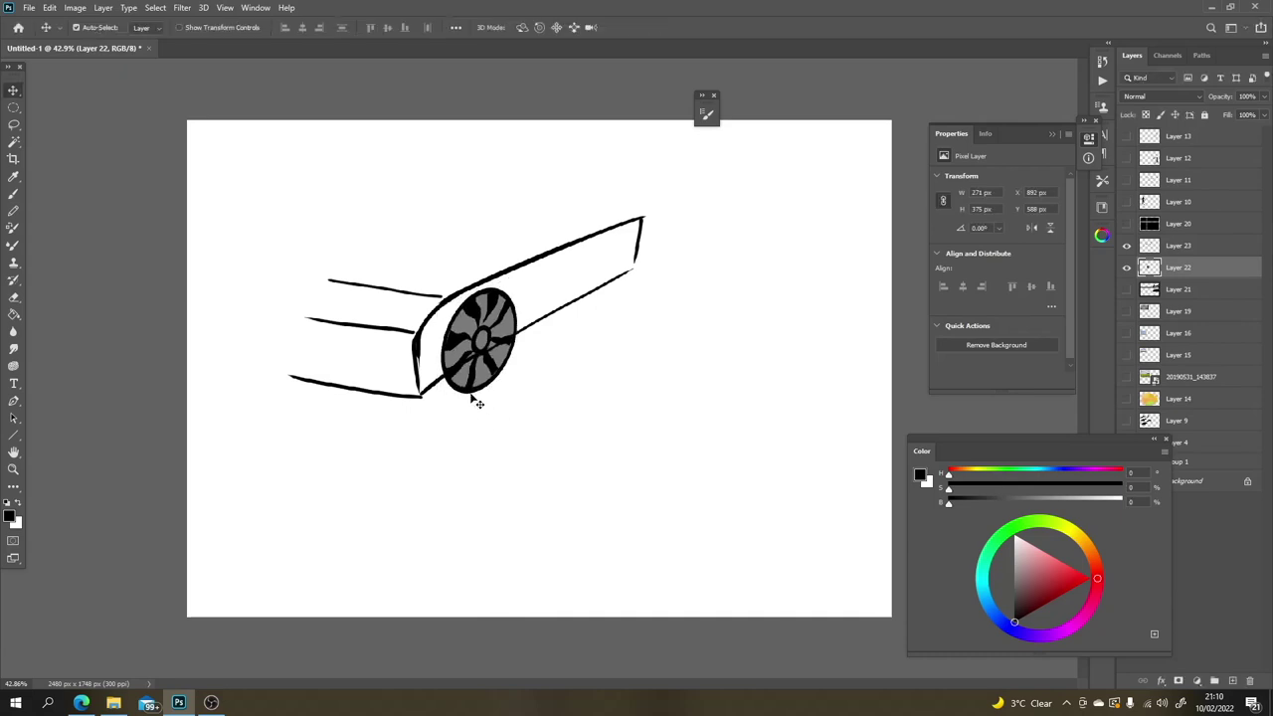
Step: Thicken the tyre's front edge and the body's lower line behind the wheel in black, then erase the line's stray rear end
{"action": "key", "text": "b"}
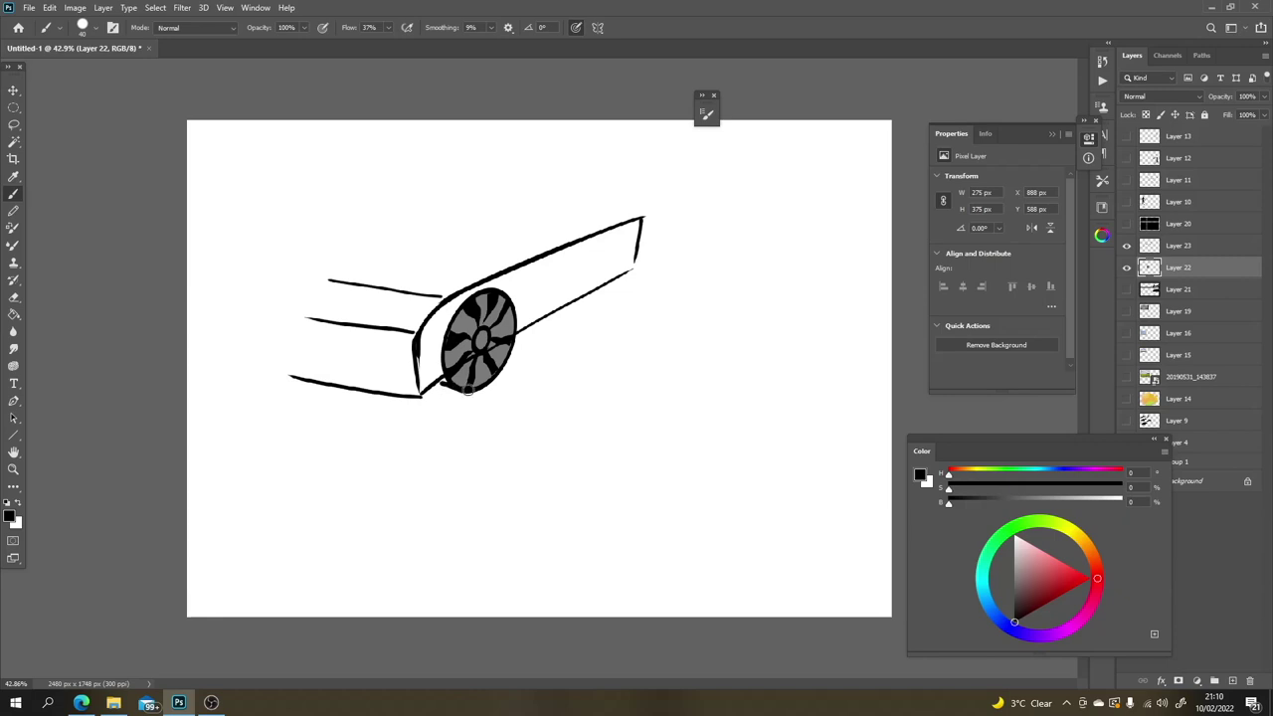
{"action": "left_click", "coordinate": [443, 380]}
{"action": "left_click_drag", "start_coordinate": [445, 372], "coordinate": [467, 299]}
{"action": "left_click_drag", "start_coordinate": [515, 332], "coordinate": [628, 267]}
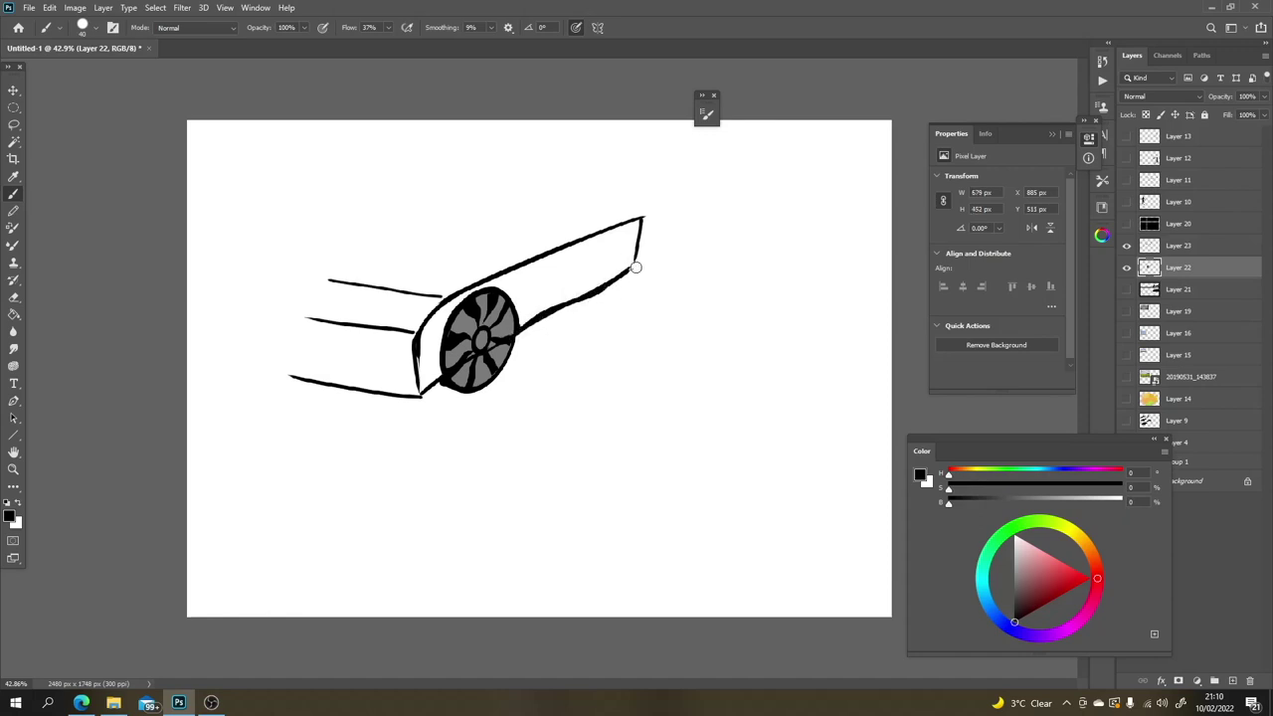
{"action": "key", "text": "e"}
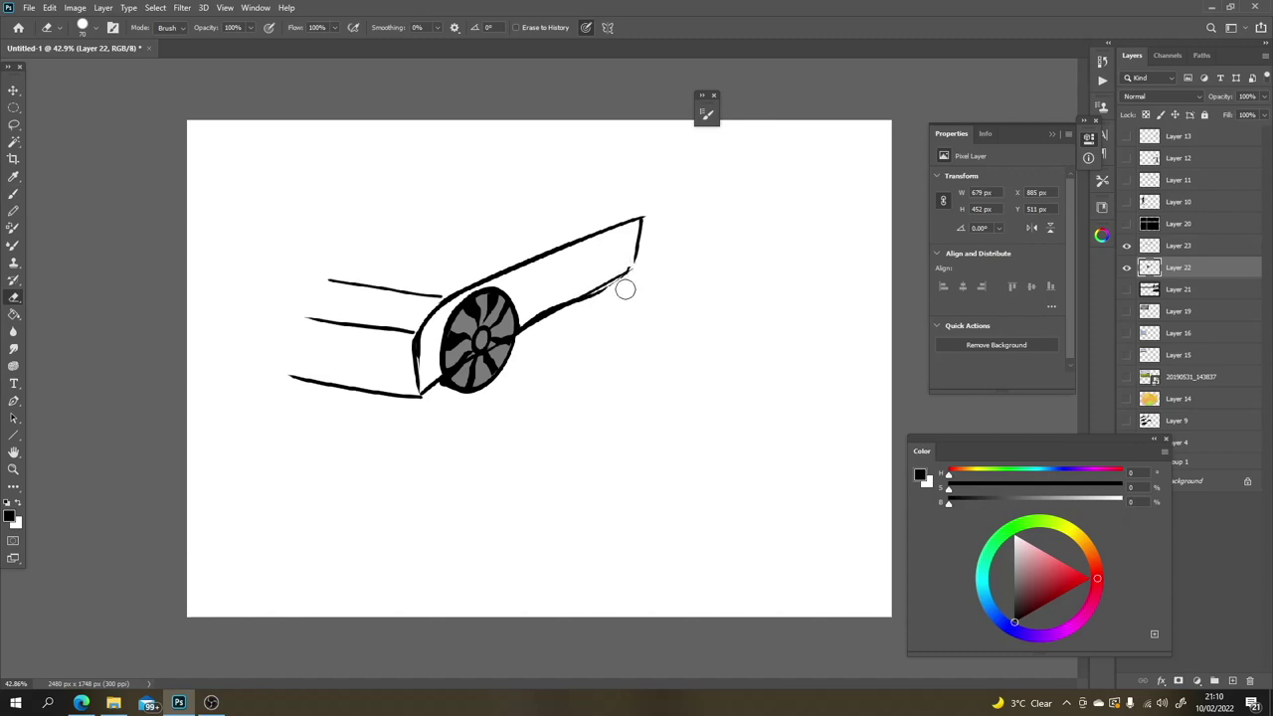
{"action": "mouse_move", "coordinate": [630, 284]}
{"action": "left_mouse_down"}
{"action": "mouse_move", "coordinate": [518, 307]}
{"action": "mouse_move", "coordinate": [608, 262]}
{"action": "left_mouse_up"}
Step: Paint a second line above the body's lower edge, and shade the wheel with a black tyre and hub and white highlights
{"action": "key", "text": "b"}
{"action": "left_click_drag", "start_coordinate": [517, 310], "coordinate": [641, 241]}
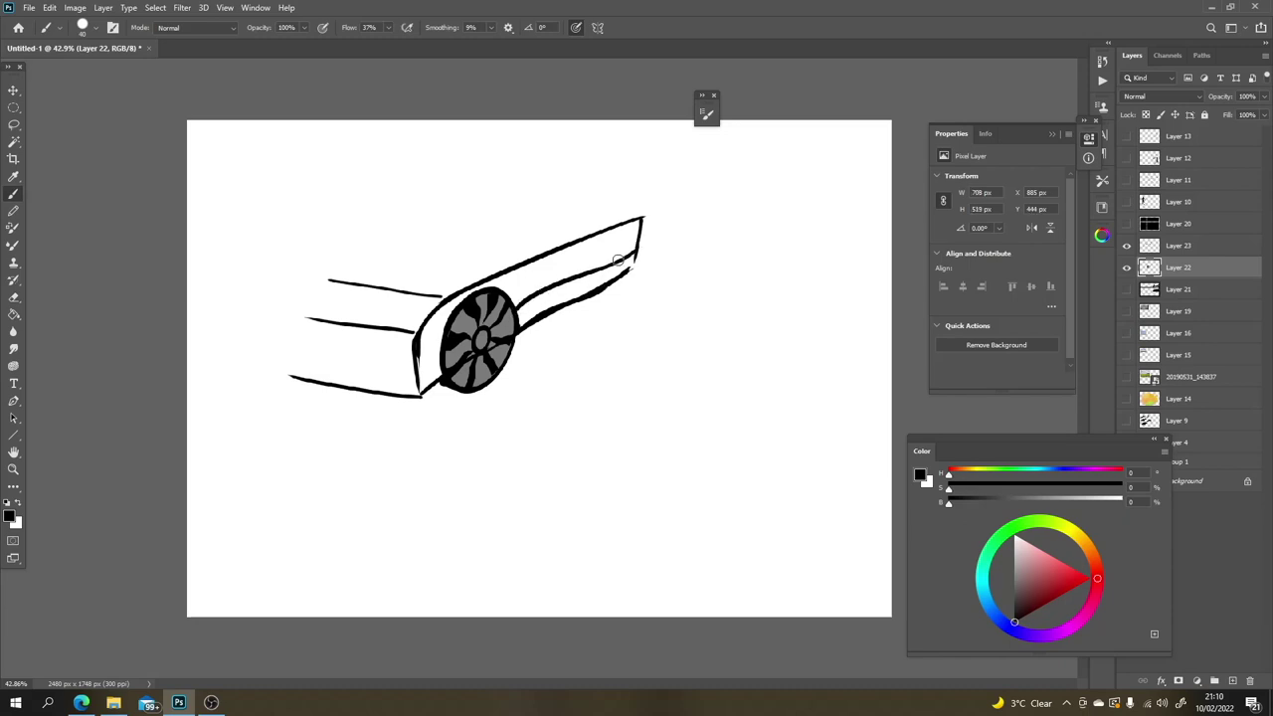
{"action": "mouse_move", "coordinate": [452, 300]}
{"action": "left_mouse_down"}
{"action": "mouse_move", "coordinate": [434, 376]}
{"action": "mouse_move", "coordinate": [437, 336]}
{"action": "mouse_move", "coordinate": [437, 366]}
{"action": "mouse_move", "coordinate": [469, 297]}
{"action": "mouse_move", "coordinate": [492, 285]}
{"action": "mouse_move", "coordinate": [521, 336]}
{"action": "left_mouse_up"}
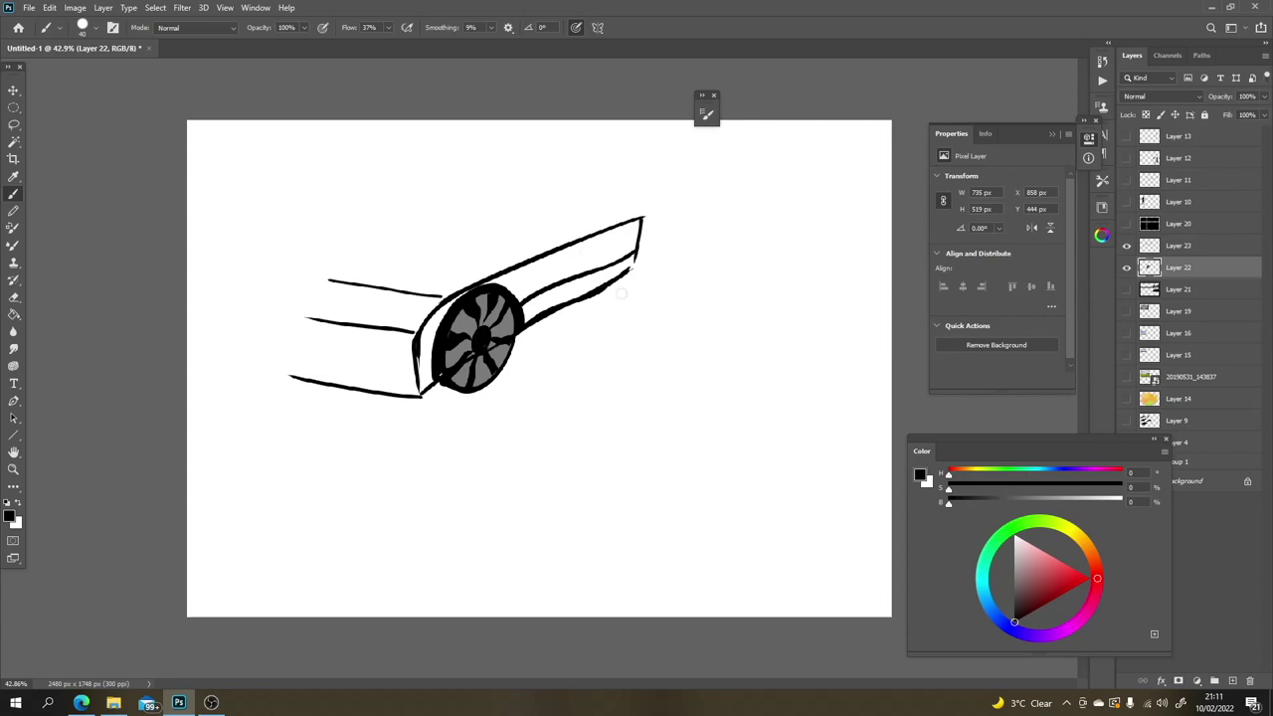
{"action": "key", "text": "x"}
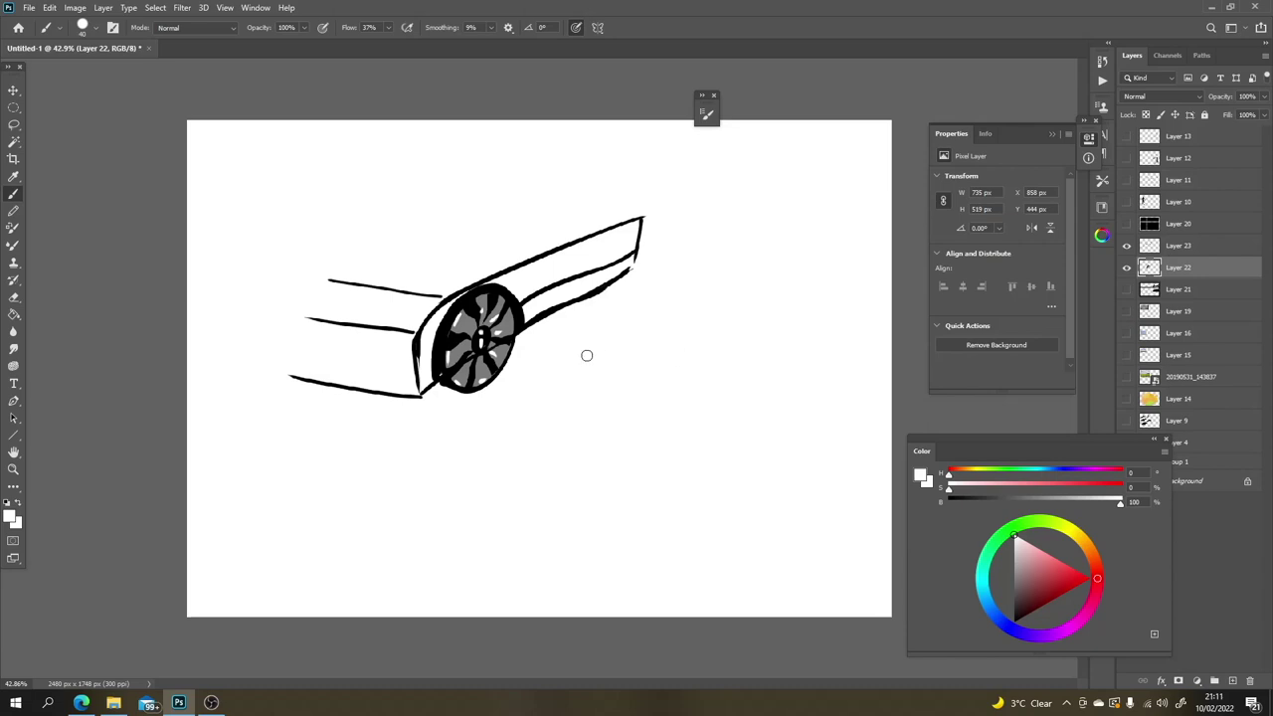
Step: Outline an angular selection in the empty area below and beyond the car with the Polygonal Lasso
{"action": "key", "text": "l"}
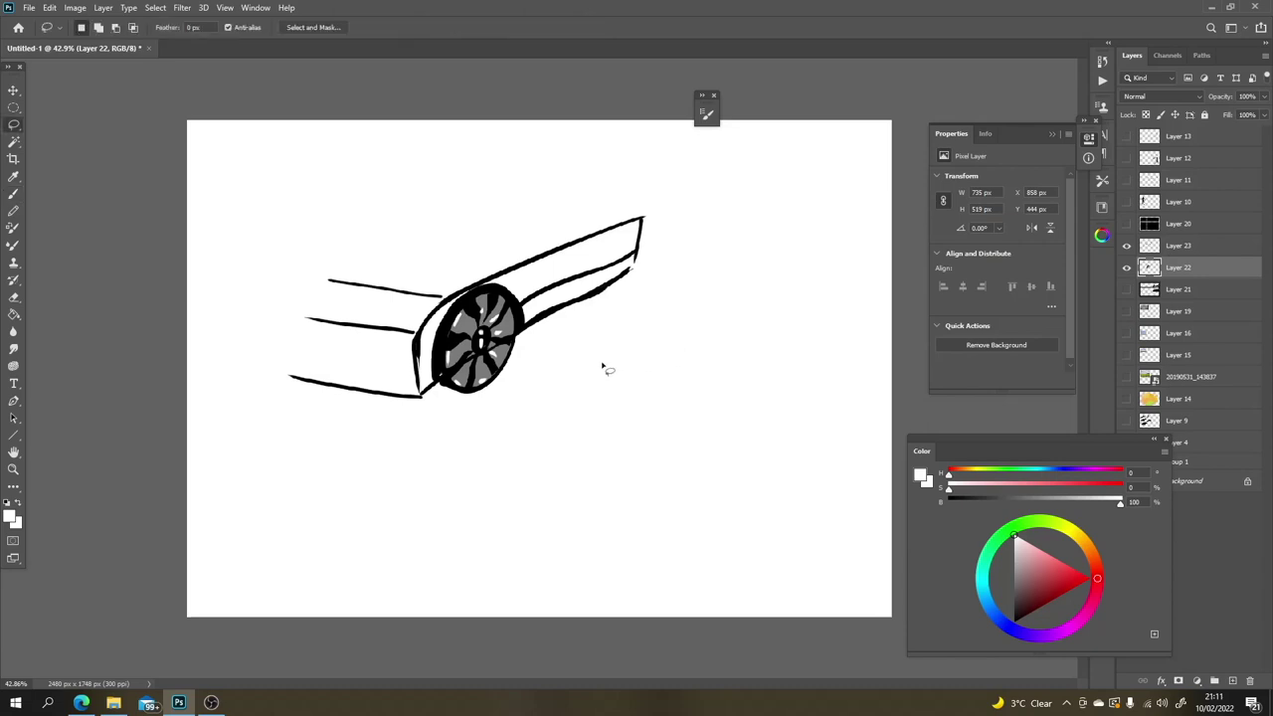
{"action": "right_click", "coordinate": [19, 126]}
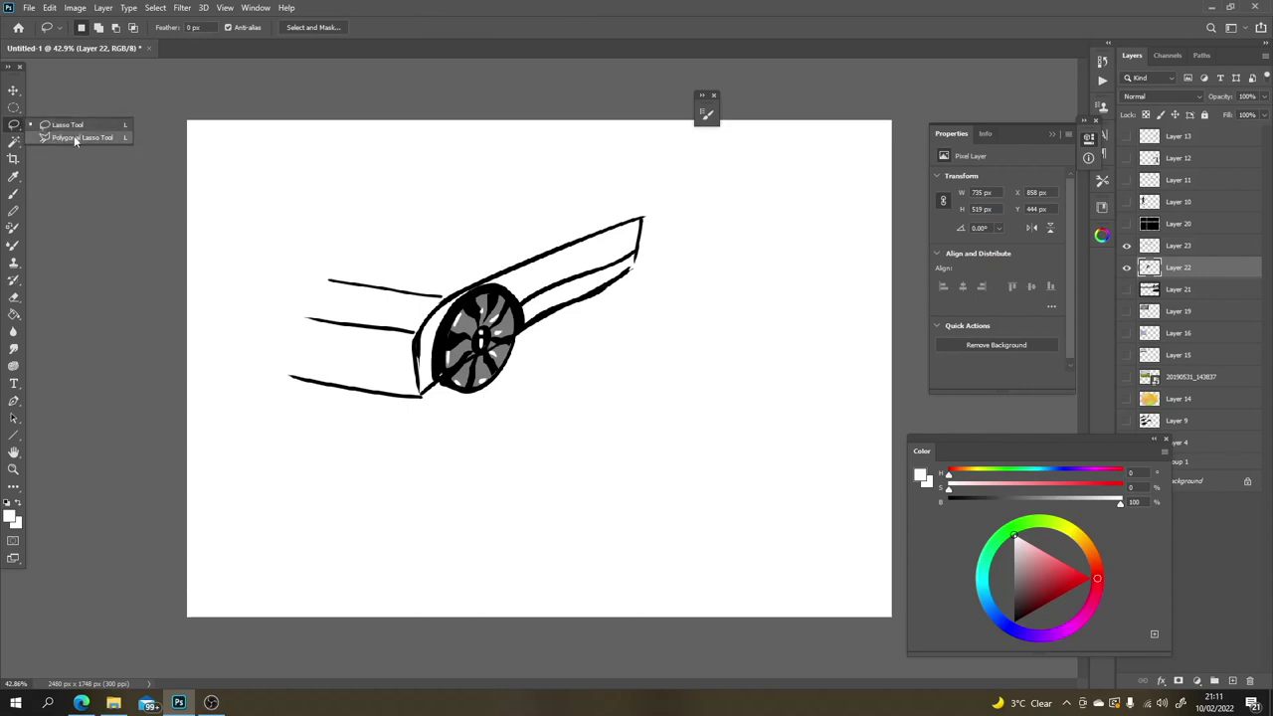
{"action": "left_click", "coordinate": [75, 138]}
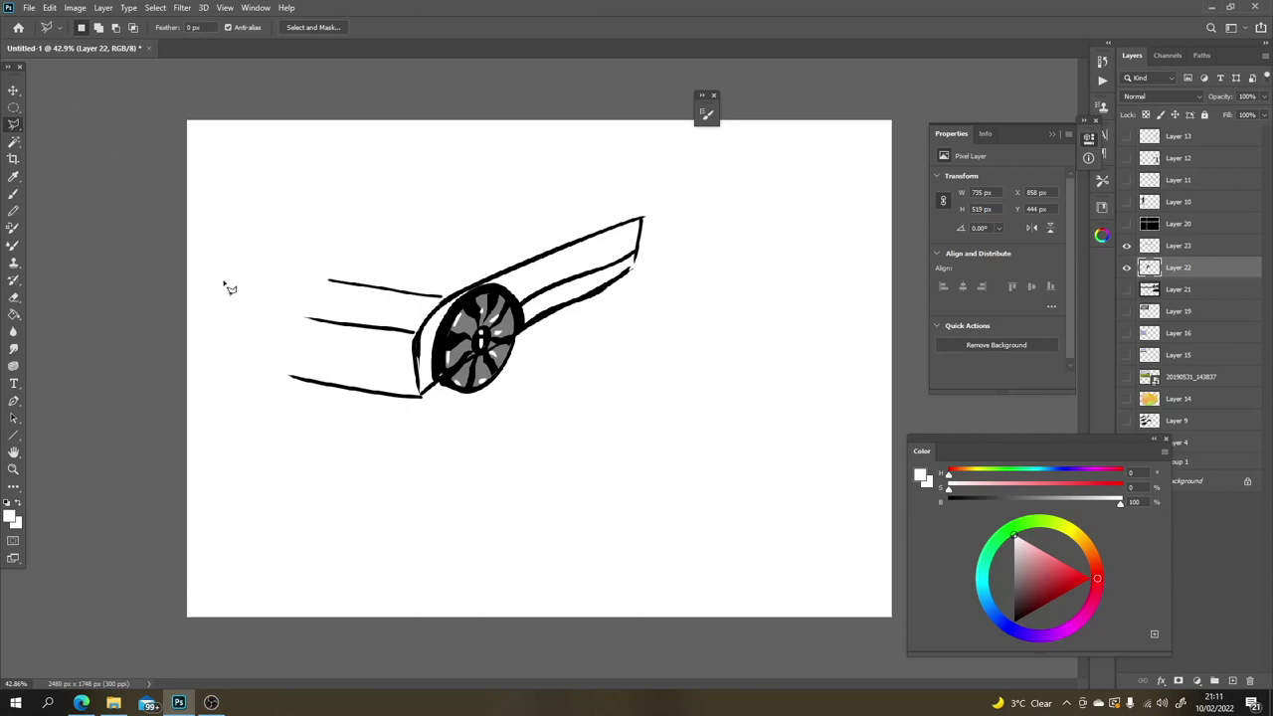
{"action": "left_click", "coordinate": [587, 438]}
{"action": "left_click", "coordinate": [618, 399]}
{"action": "left_click", "coordinate": [788, 355]}
{"action": "left_click", "coordinate": [765, 389]}
{"action": "left_click", "coordinate": [697, 430]}
{"action": "left_click", "coordinate": [664, 420]}
{"action": "left_click", "coordinate": [614, 460]}
{"action": "left_click", "coordinate": [589, 445]}
Step: Draw a freehand leaf-shaped selection about 378 × 370 px beside the car with the regular Lasso
{"action": "right_click", "coordinate": [14, 124]}
{"action": "left_click", "coordinate": [51, 131]}
{"action": "mouse_move", "coordinate": [682, 352]}
{"action": "left_mouse_down"}
{"action": "mouse_move", "coordinate": [762, 282]}
{"action": "mouse_move", "coordinate": [680, 378]}
{"action": "left_mouse_up"}
Step: Select a jagged, straight-edged shape about 917 × 476 px in the canvas's lower right area with the Polygonal Lasso
{"action": "right_click", "coordinate": [16, 125]}
{"action": "left_click", "coordinate": [46, 137]}
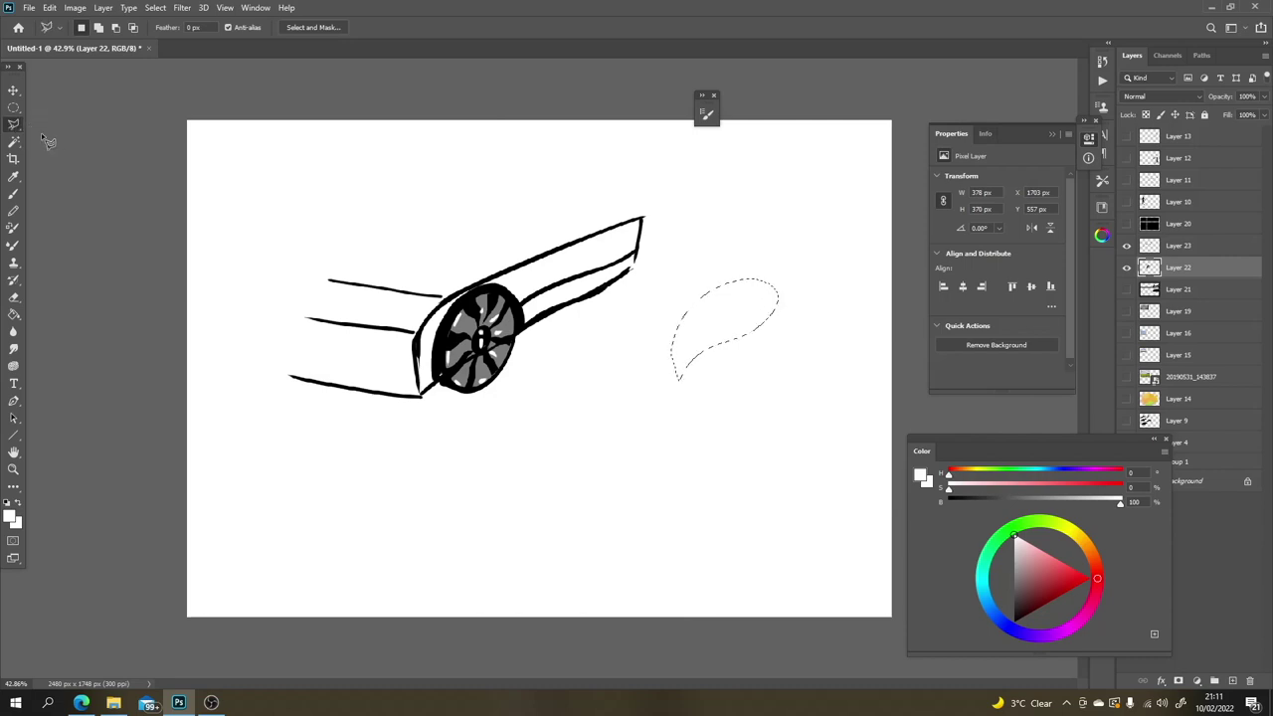
{"action": "left_click", "coordinate": [592, 464]}
{"action": "left_click", "coordinate": [616, 434]}
{"action": "left_click", "coordinate": [741, 406]}
{"action": "left_click", "coordinate": [824, 368]}
{"action": "left_click", "coordinate": [777, 452]}
{"action": "left_click", "coordinate": [712, 460]}
{"action": "left_click", "coordinate": [677, 497]}
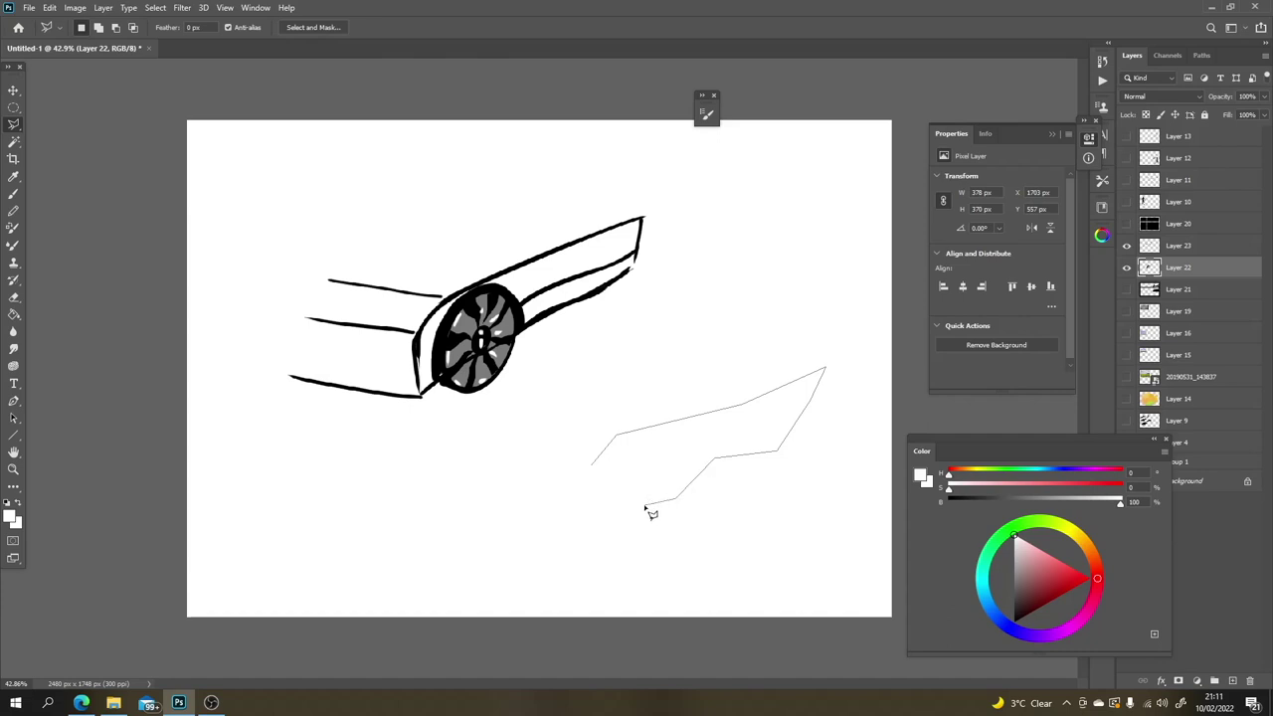
{"action": "left_click", "coordinate": [614, 478]}
{"action": "left_click", "coordinate": [567, 501]}
{"action": "left_click", "coordinate": [591, 465]}
Step: Add a small pointed polygon to the lower edge of the jagged selection
{"action": "left_click", "coordinate": [763, 478]}
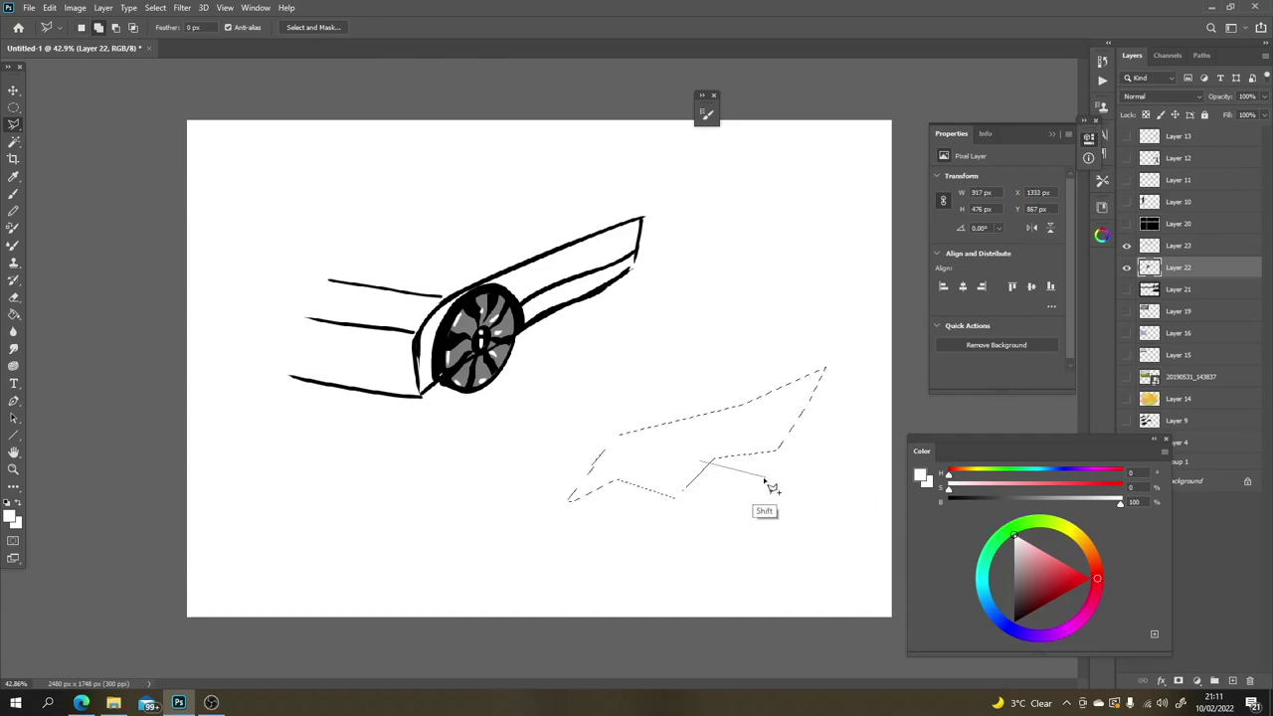
{"action": "left_click", "coordinate": [752, 491]}
{"action": "left_click", "coordinate": [680, 474]}
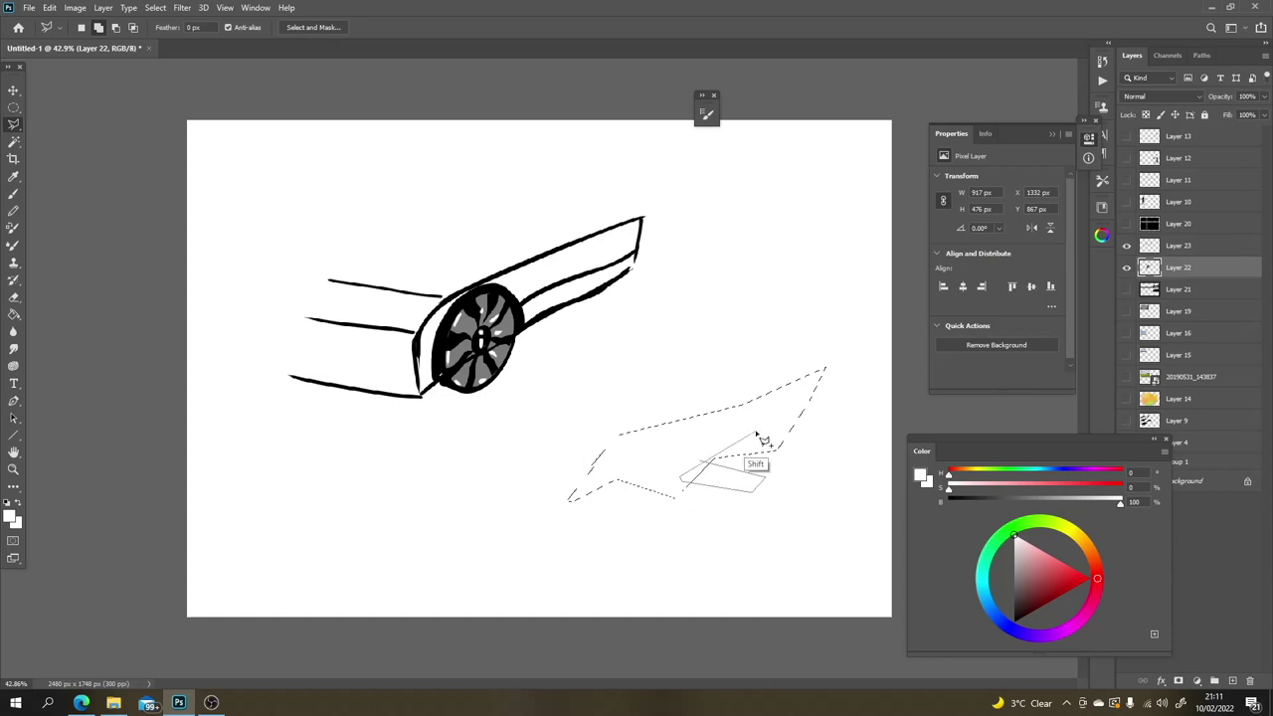
{"action": "left_click", "coordinate": [700, 460]}
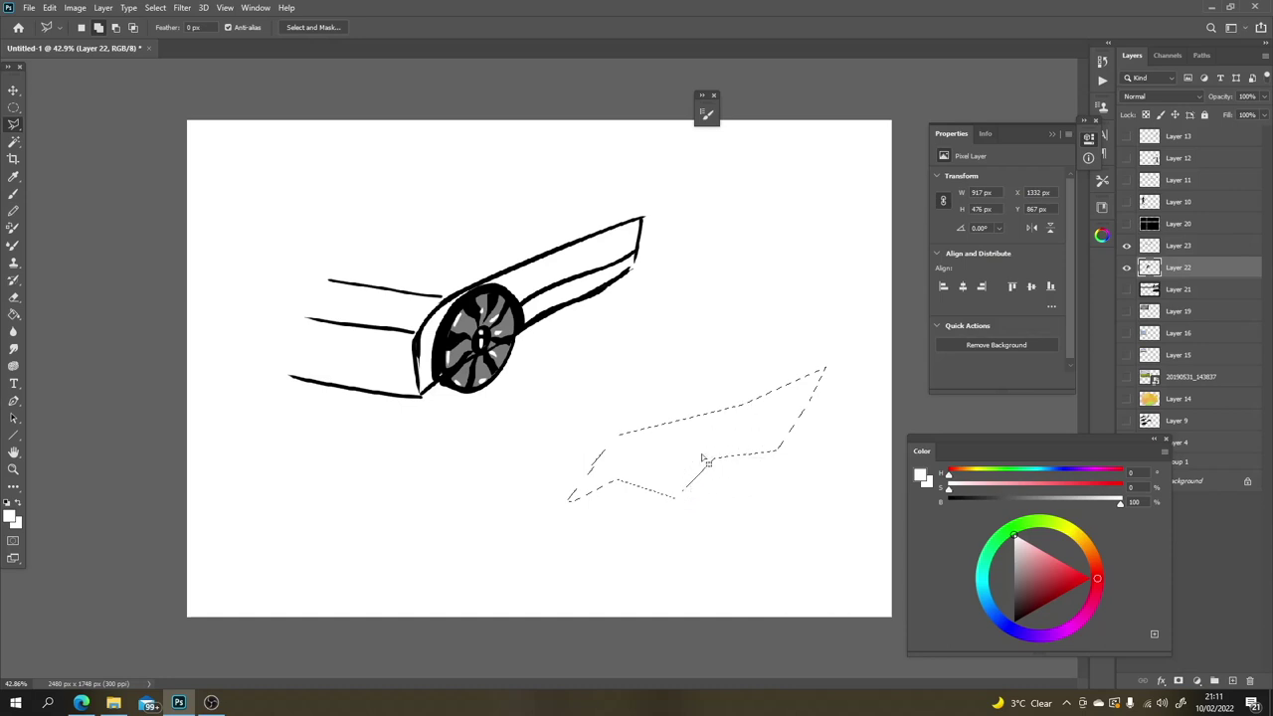
Step: Add a narrow spike to the selection's upper edge and trim its tip by subtracting a polygon
{"action": "left_click", "coordinate": [703, 459]}
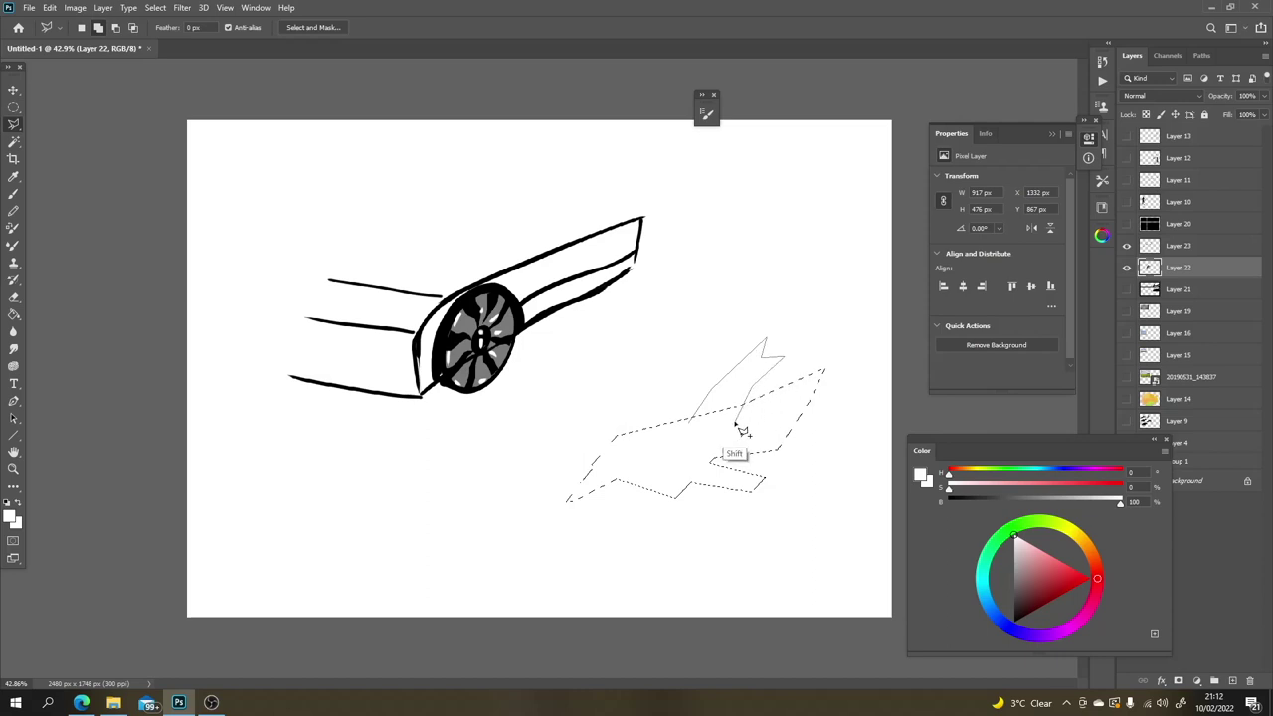
{"action": "left_click", "coordinate": [771, 396]}
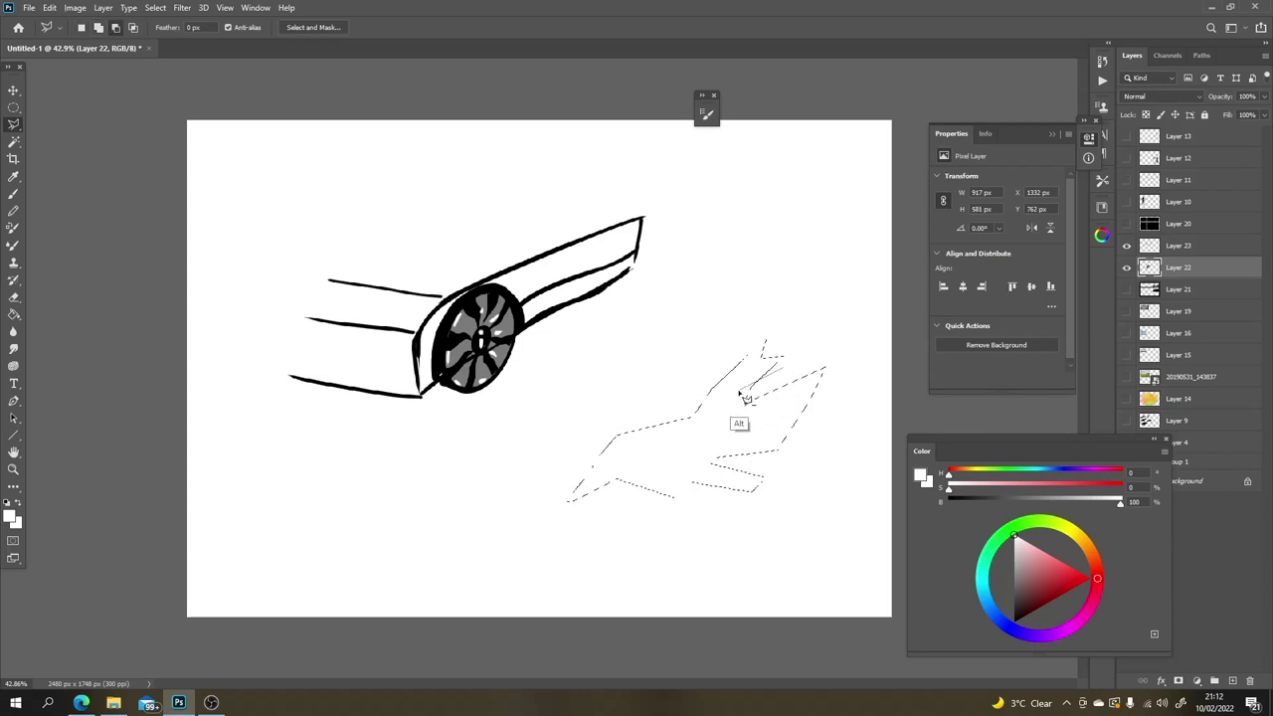
{"action": "left_click", "coordinate": [785, 373]}
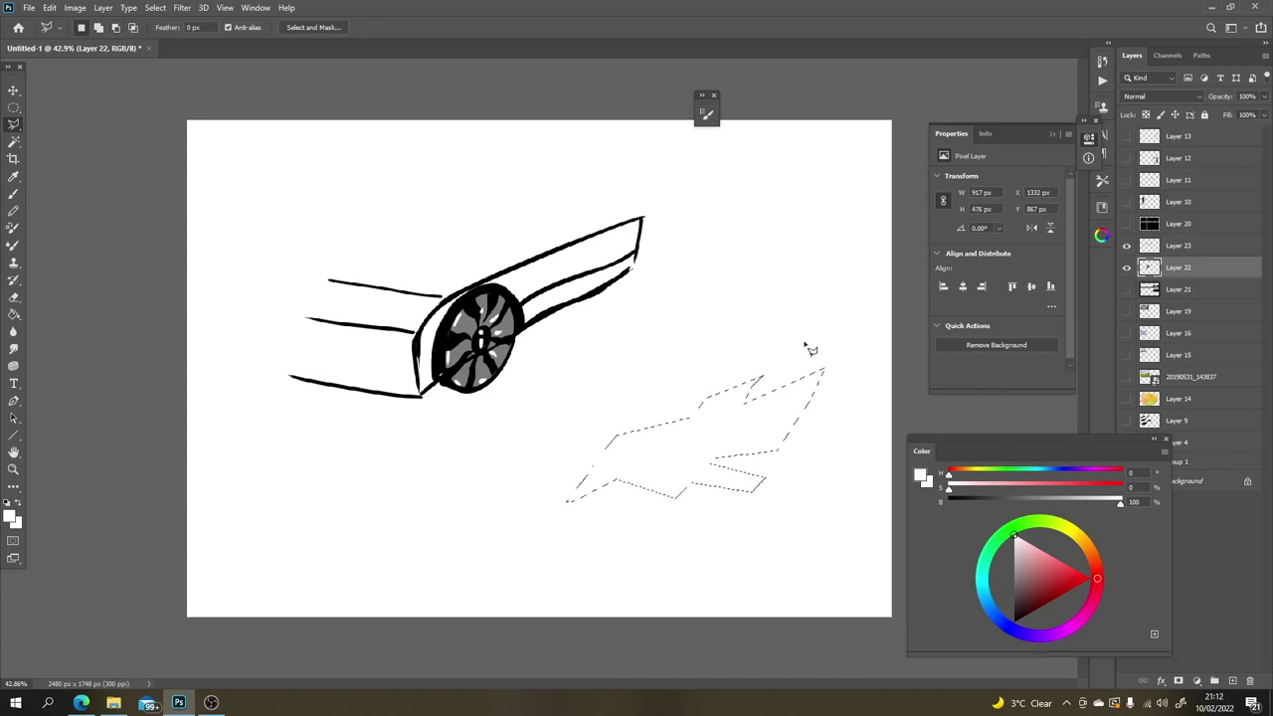
Step: Paint the jagged selection solid black with the 400 px Brush
{"action": "key", "text": "b"}
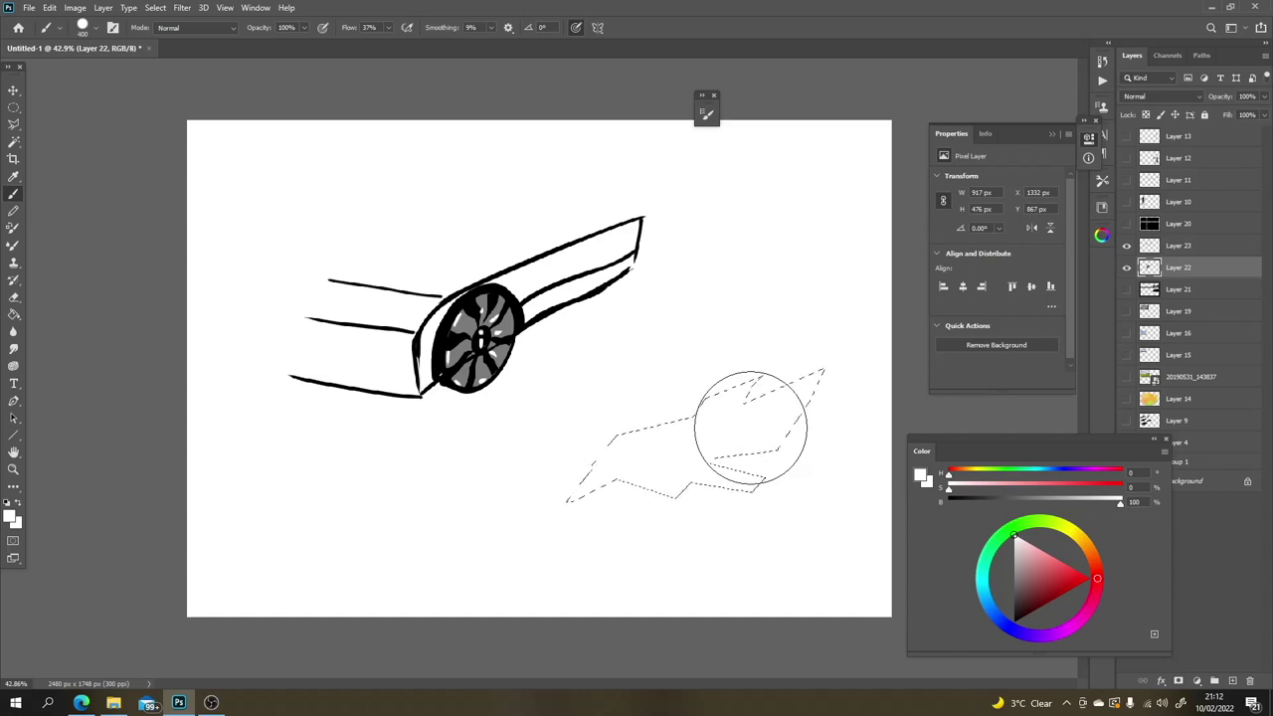
{"action": "key", "text": "x"}
{"action": "mouse_move", "coordinate": [800, 417]}
{"action": "left_mouse_down"}
{"action": "mouse_move", "coordinate": [654, 526]}
{"action": "mouse_move", "coordinate": [774, 333]}
{"action": "left_mouse_up"}
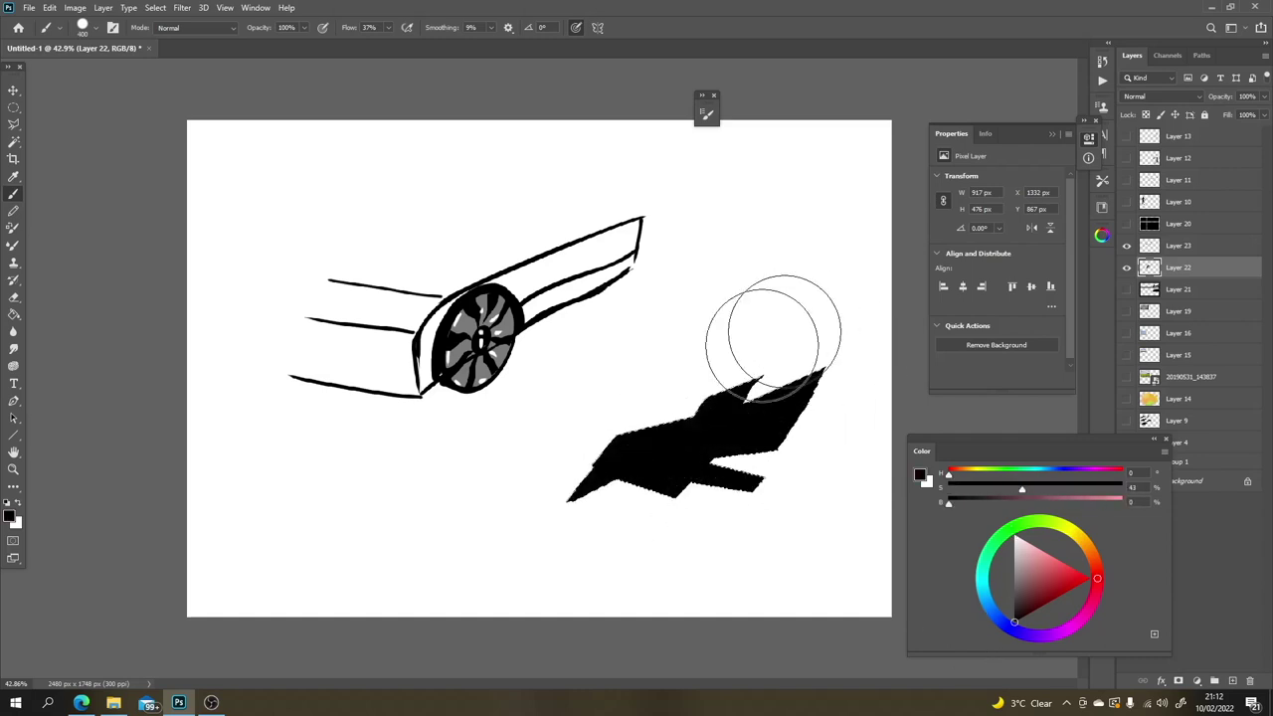
Step: Try adding a rounded black bump about 209 × 104 px to the shape's upper edge with the regular Lasso and Brush
{"action": "key", "text": "l"}
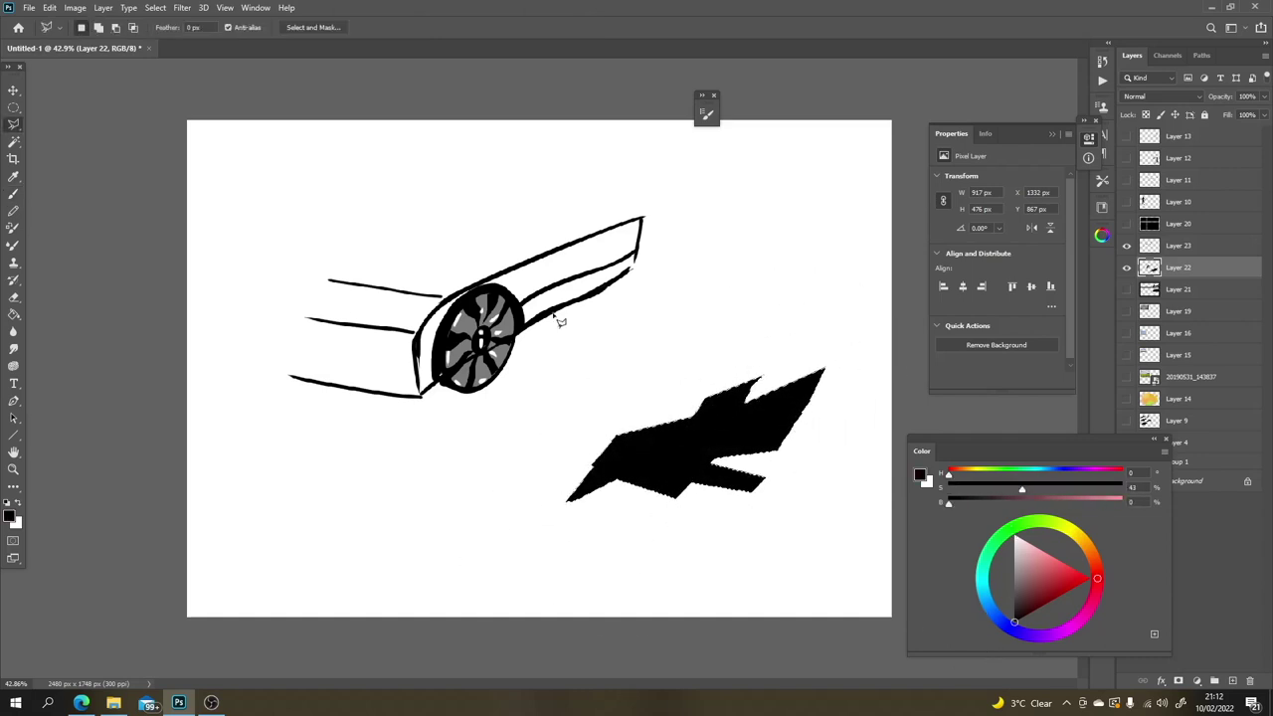
{"action": "right_click", "coordinate": [14, 125]}
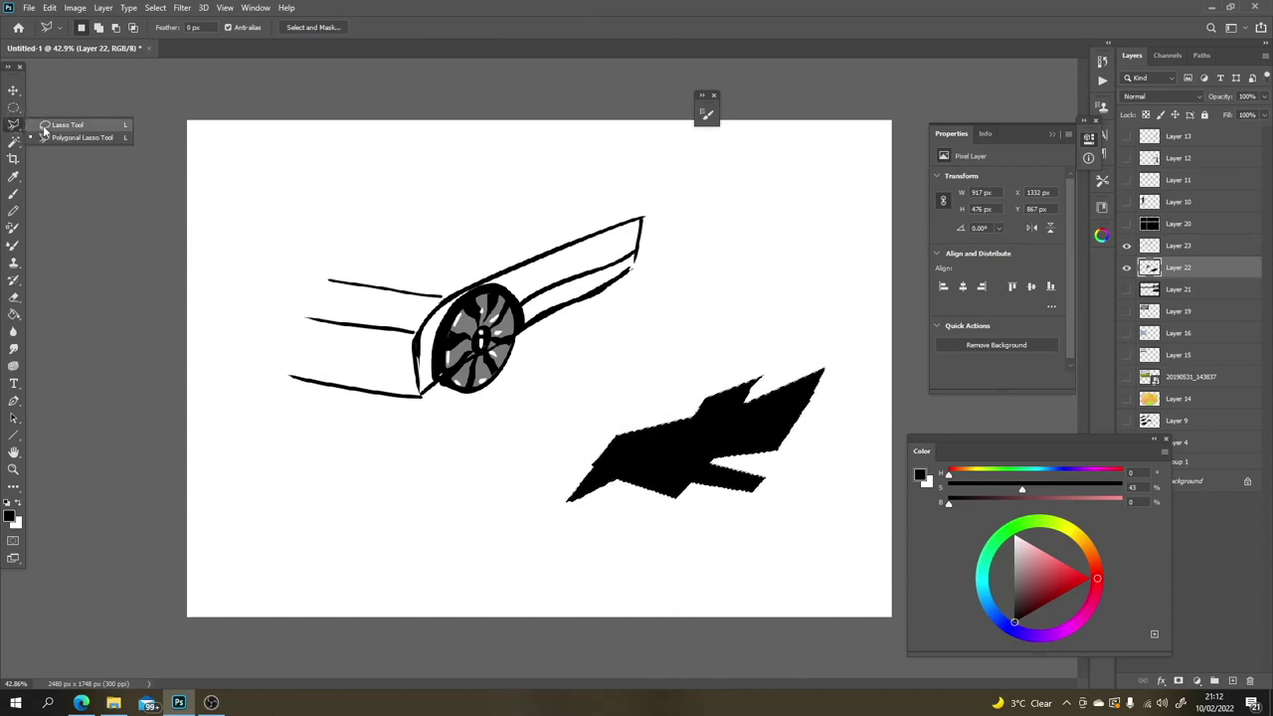
{"action": "left_click", "coordinate": [61, 125]}
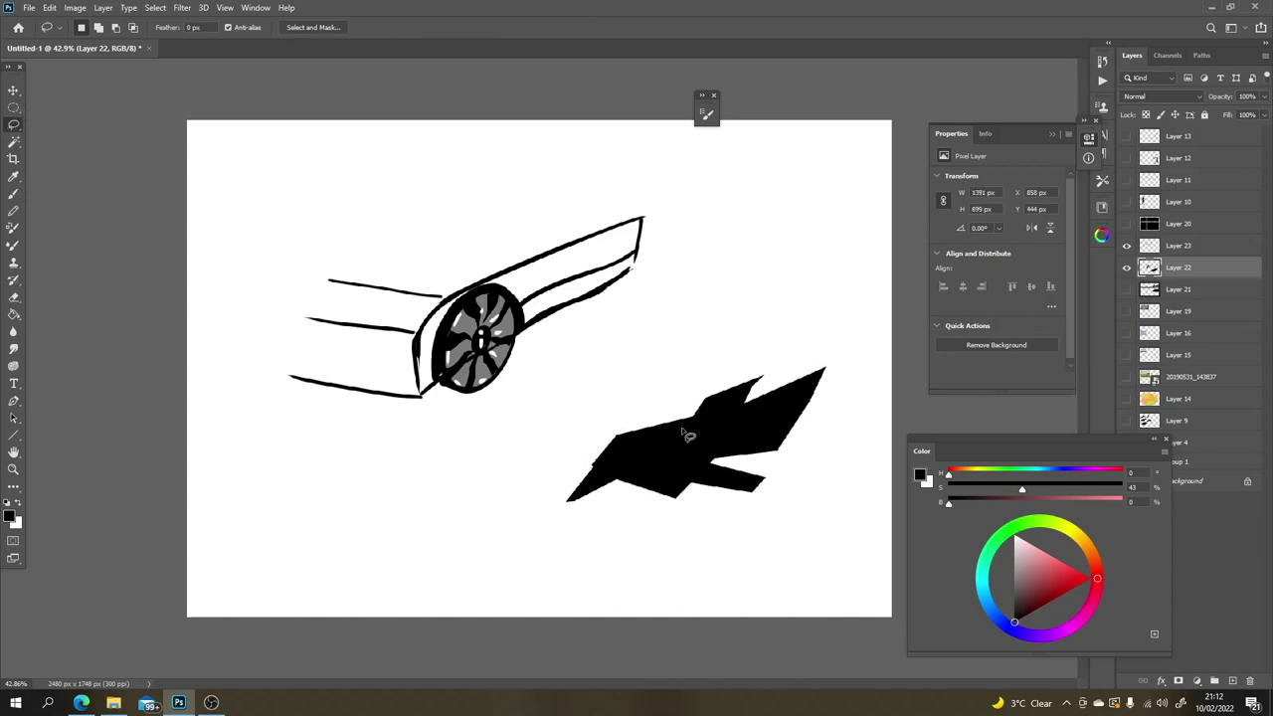
{"action": "mouse_move", "coordinate": [656, 425]}
{"action": "left_mouse_down"}
{"action": "mouse_move", "coordinate": [639, 454]}
{"action": "mouse_move", "coordinate": [686, 443]}
{"action": "left_mouse_up"}
{"action": "key", "text": "b"}
{"action": "key", "text": "ctrl+d"}
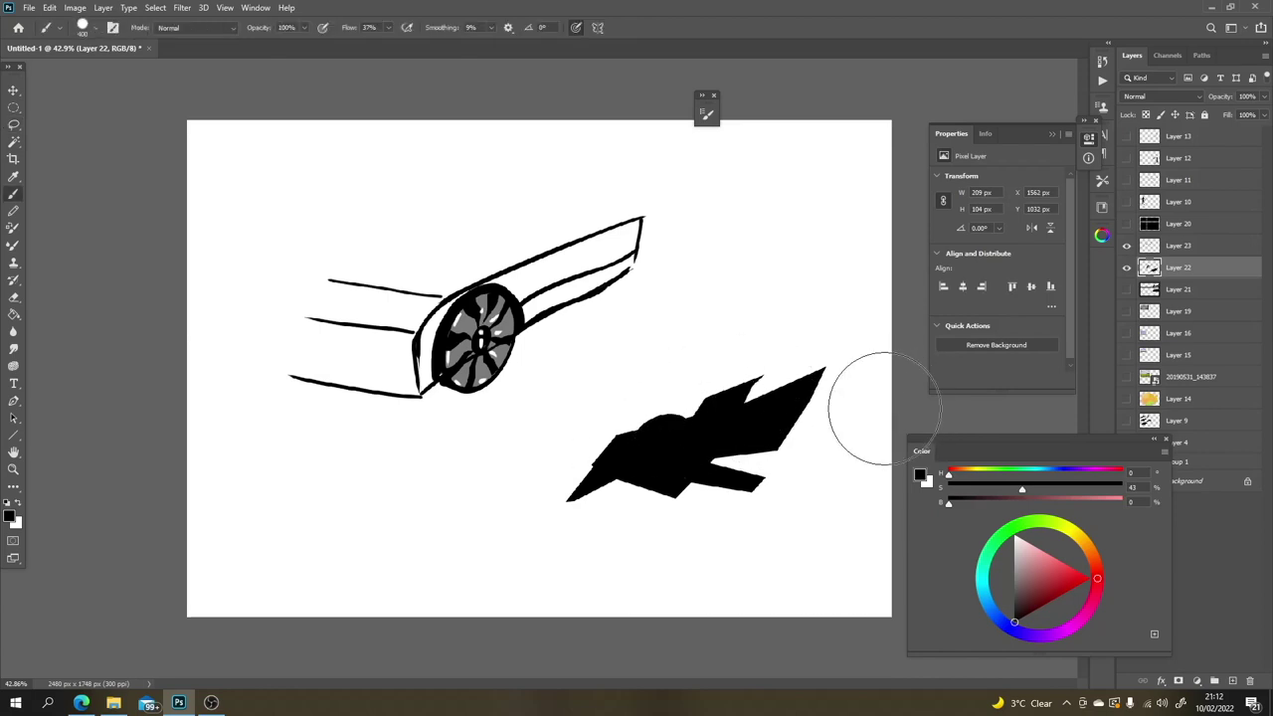
Step: Select the upper band of the jagged black shape, about 588 × 350 px, with the Polygonal Lasso
{"action": "key", "text": "l"}
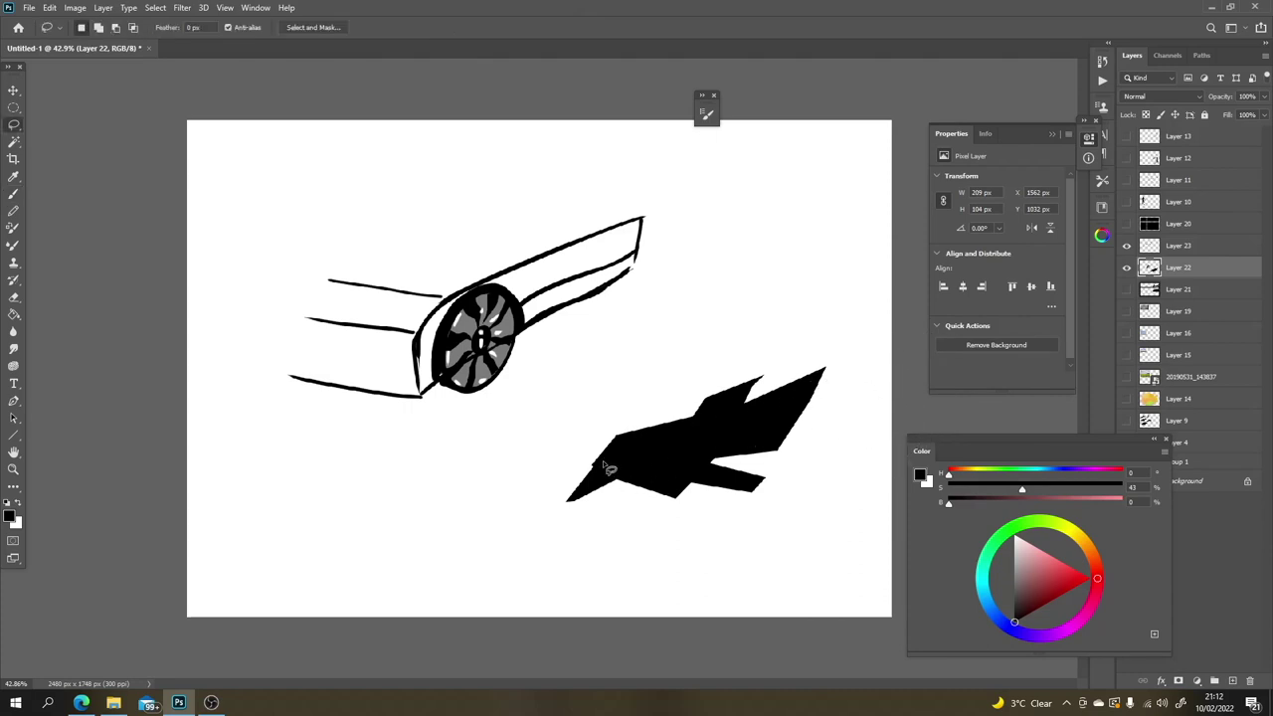
{"action": "right_click", "coordinate": [14, 127]}
{"action": "left_click", "coordinate": [59, 137]}
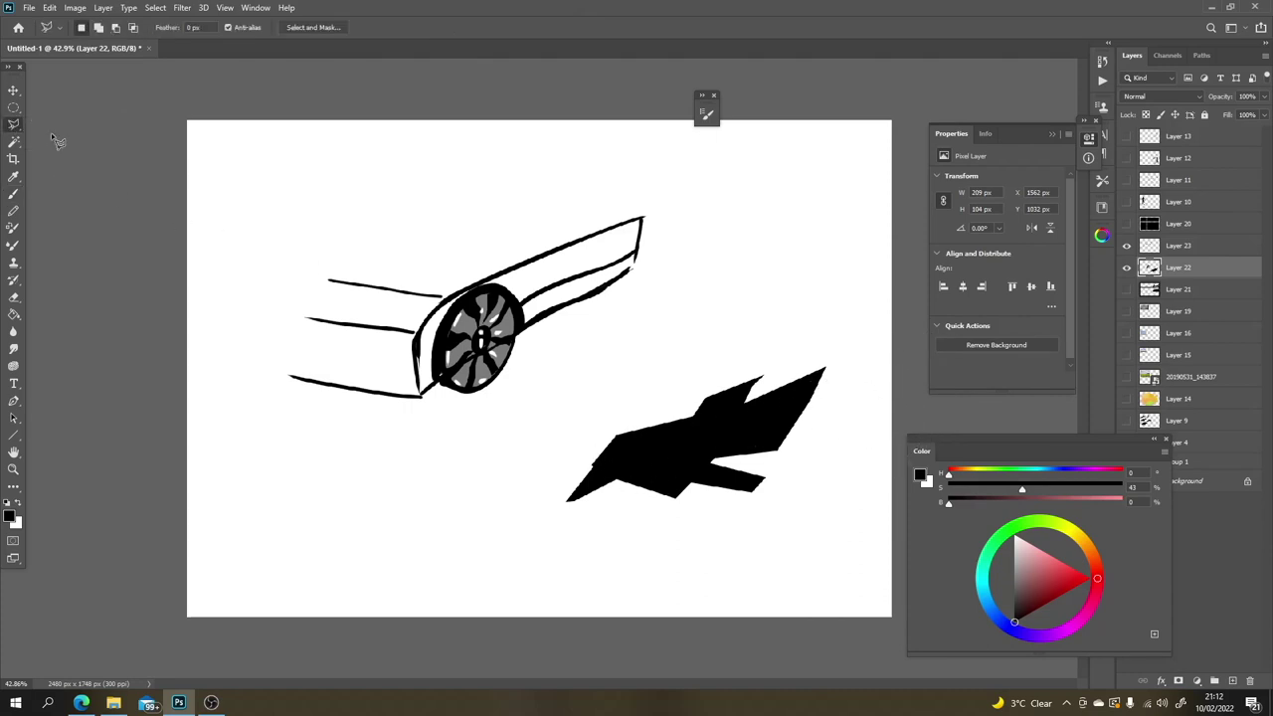
{"action": "left_click", "coordinate": [595, 461]}
{"action": "left_click", "coordinate": [616, 436]}
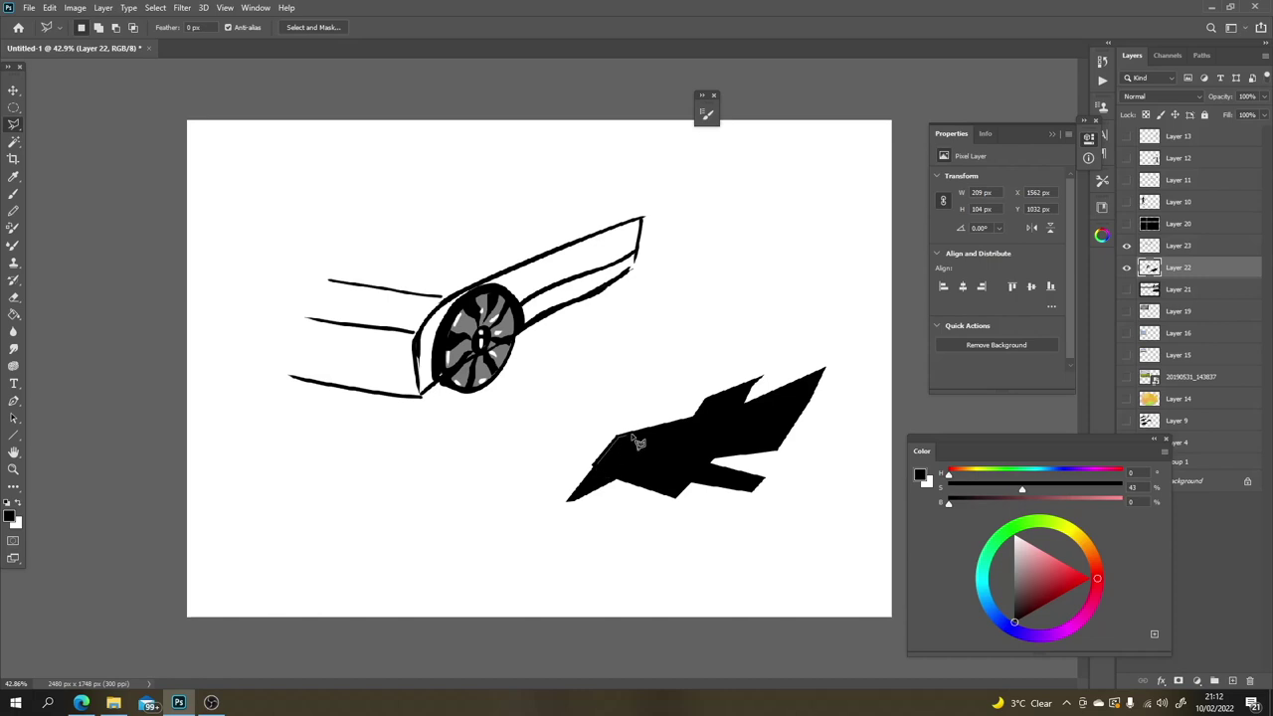
{"action": "left_click", "coordinate": [698, 416]}
{"action": "left_click", "coordinate": [747, 393]}
{"action": "left_click", "coordinate": [602, 478]}
{"action": "key", "text": "alt+BackSpace"}
{"action": "key", "text": "ctrl+d"}
Step: Sample the grey from the wheel and paint the selected upper band flat grey with the Brush
{"action": "key", "text": "b"}
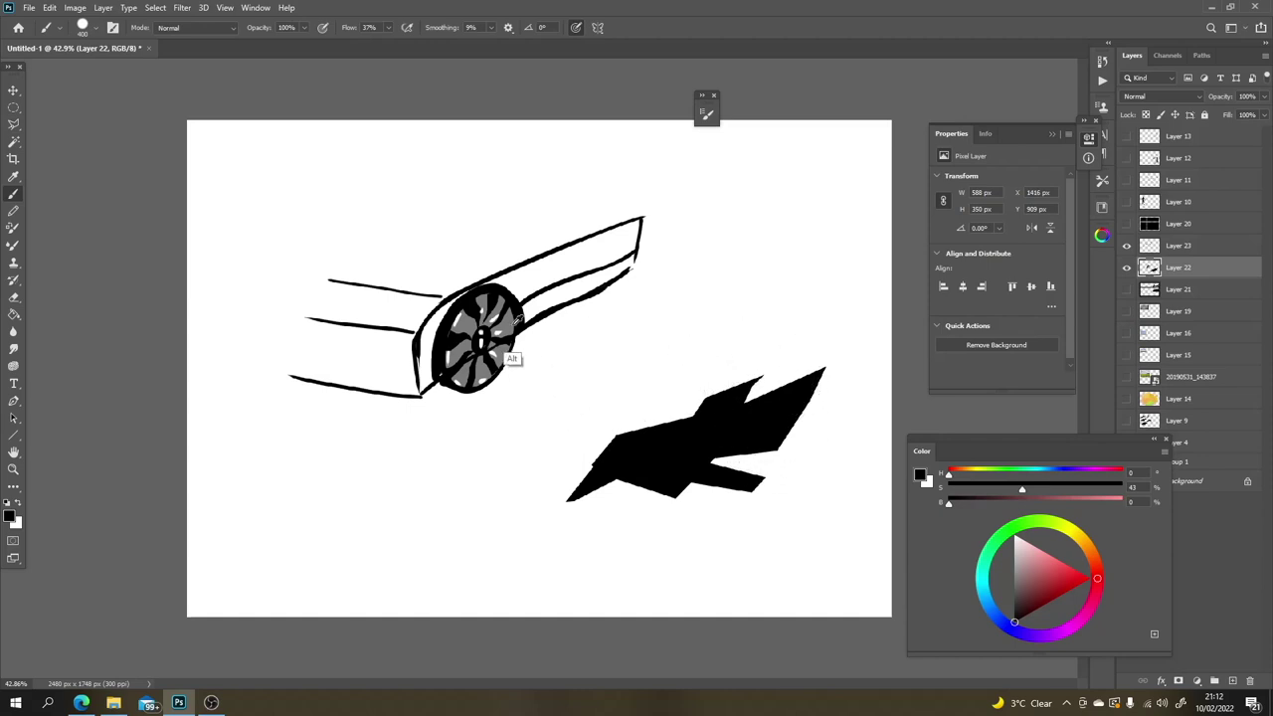
{"action": "left_click", "coordinate": [505, 350], "text": "alt"}
{"action": "mouse_move", "coordinate": [539, 483]}
{"action": "left_mouse_down"}
{"action": "mouse_move", "coordinate": [675, 400]}
{"action": "mouse_move", "coordinate": [594, 524]}
{"action": "left_mouse_up"}
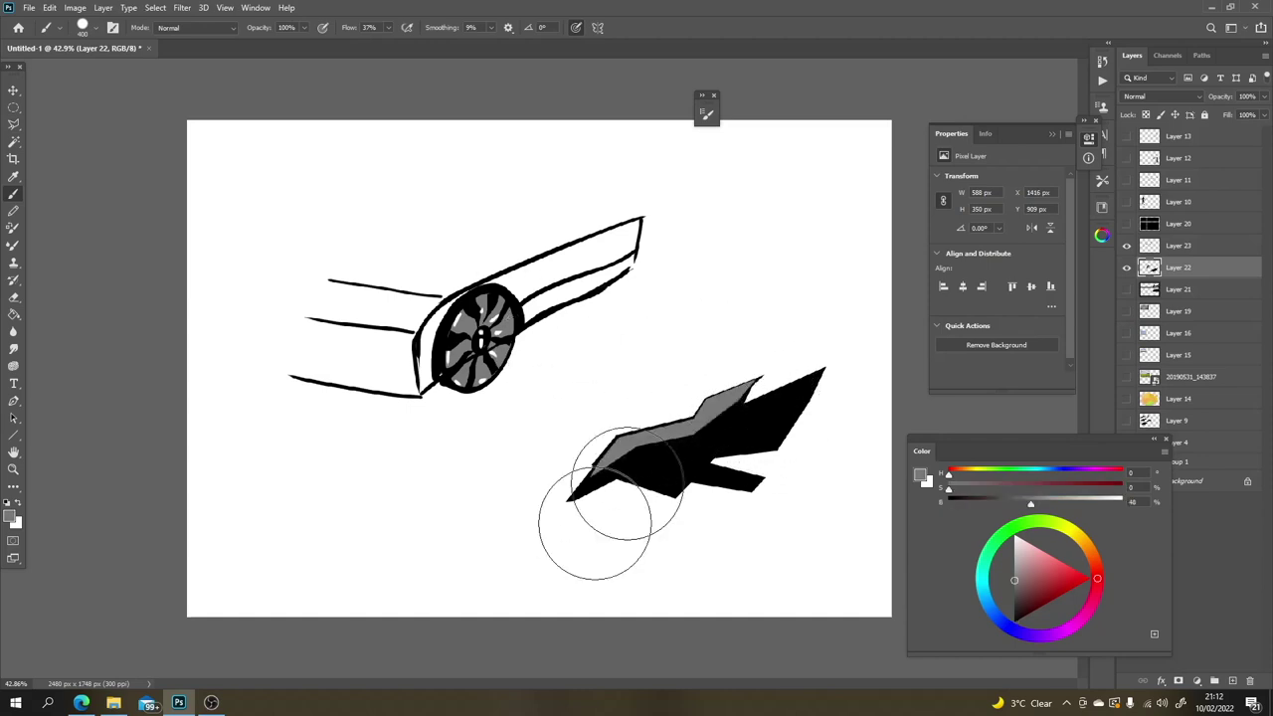
Step: Try shading the selected band with a 400 px Soft Round brush in place of the flat grey
{"action": "key", "text": "ctrl+z"}
{"action": "right_click", "coordinate": [796, 328]}
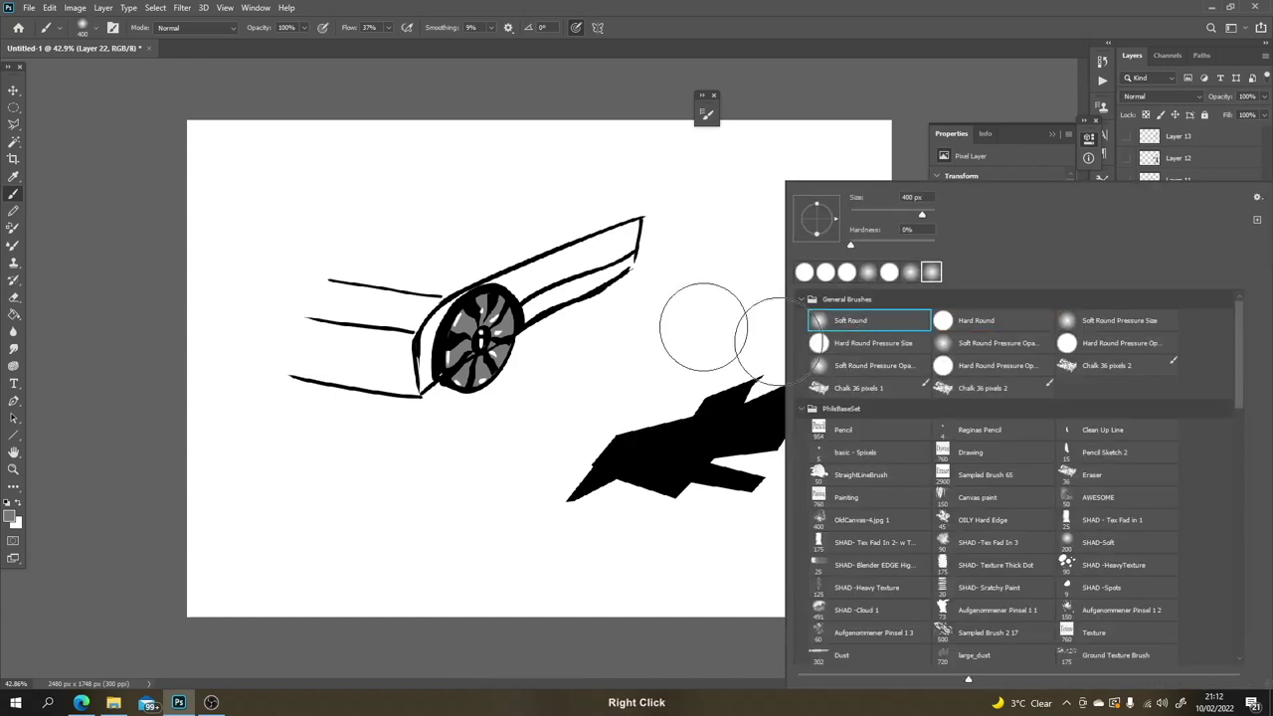
{"action": "left_click", "coordinate": [703, 326]}
{"action": "mouse_move", "coordinate": [568, 440]}
{"action": "left_mouse_down"}
{"action": "mouse_move", "coordinate": [763, 345]}
{"action": "mouse_move", "coordinate": [580, 471]}
{"action": "mouse_move", "coordinate": [864, 333]}
{"action": "mouse_move", "coordinate": [674, 397]}
{"action": "mouse_move", "coordinate": [612, 444]}
{"action": "mouse_move", "coordinate": [841, 354]}
{"action": "mouse_move", "coordinate": [677, 424]}
{"action": "mouse_move", "coordinate": [795, 363]}
{"action": "left_mouse_up"}
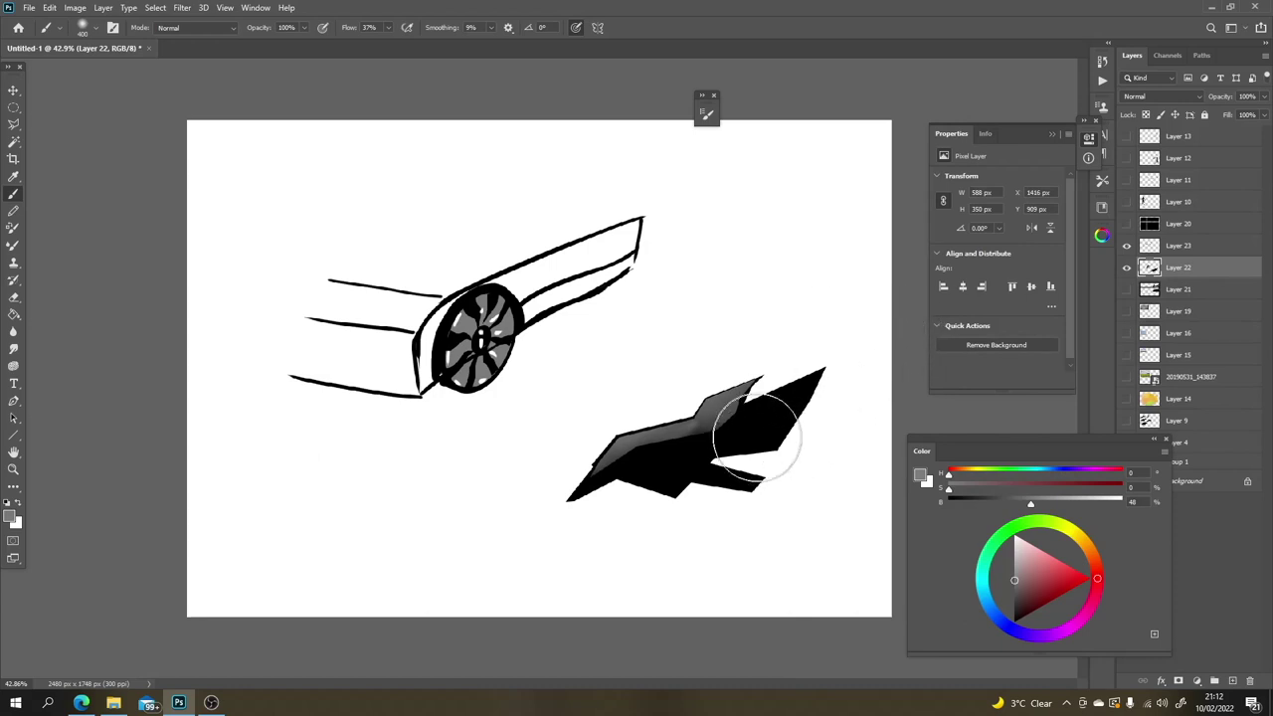
{"action": "key", "text": "ctrl+z"}
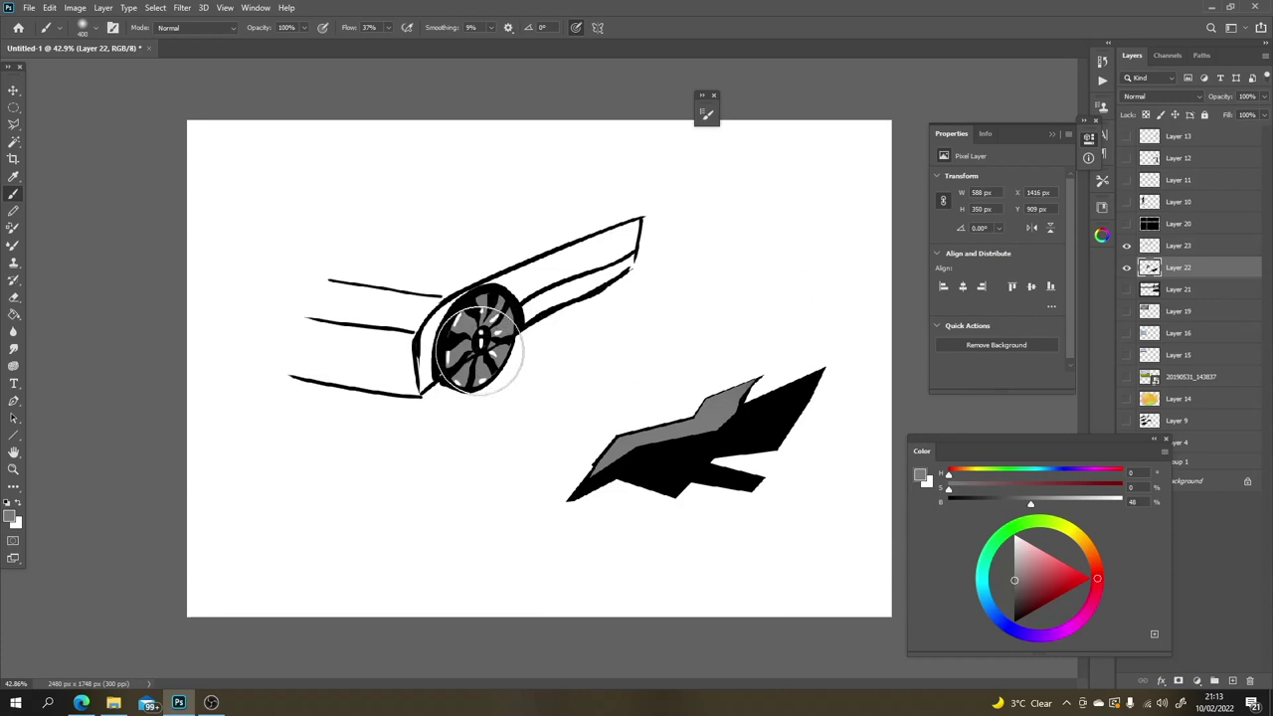
Step: Hide Layers 23 and 22, and check the contents of Layers 20, 21 and 19 by showing and hiding each
{"action": "left_click", "coordinate": [1127, 246]}
{"action": "left_click", "coordinate": [1127, 267]}
{"action": "left_click", "coordinate": [1126, 224]}
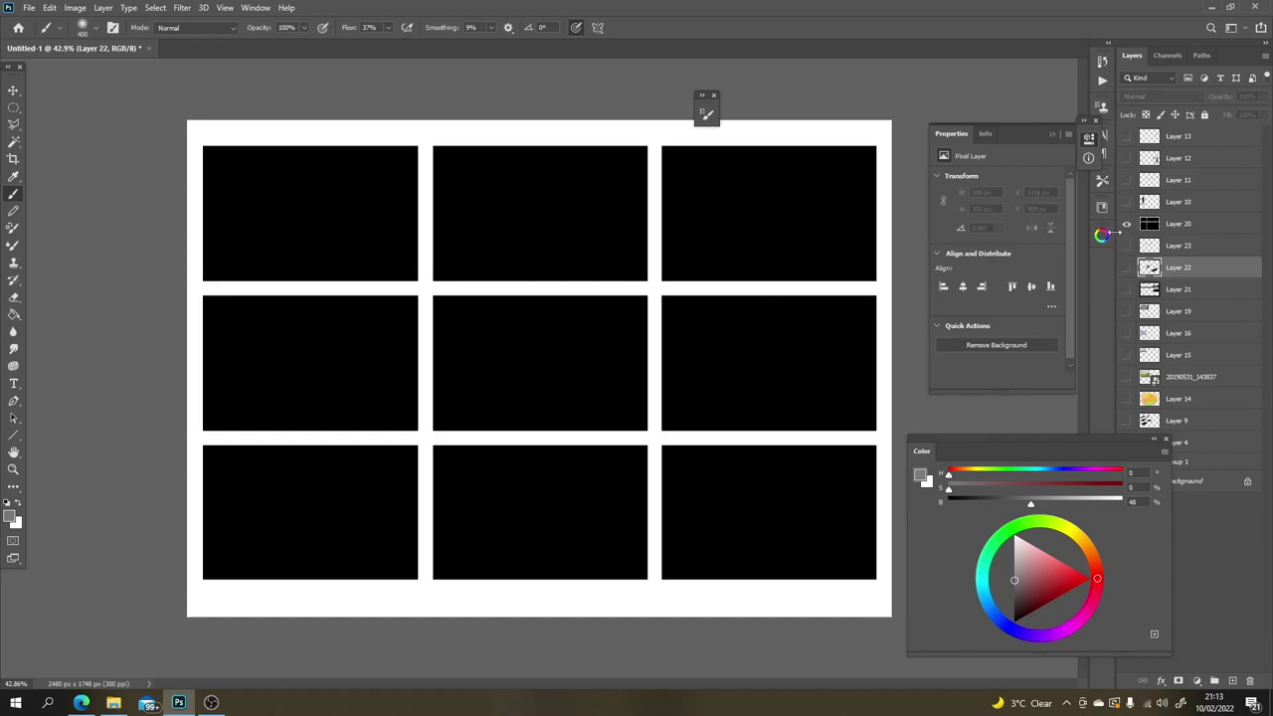
{"action": "left_click", "coordinate": [1127, 225]}
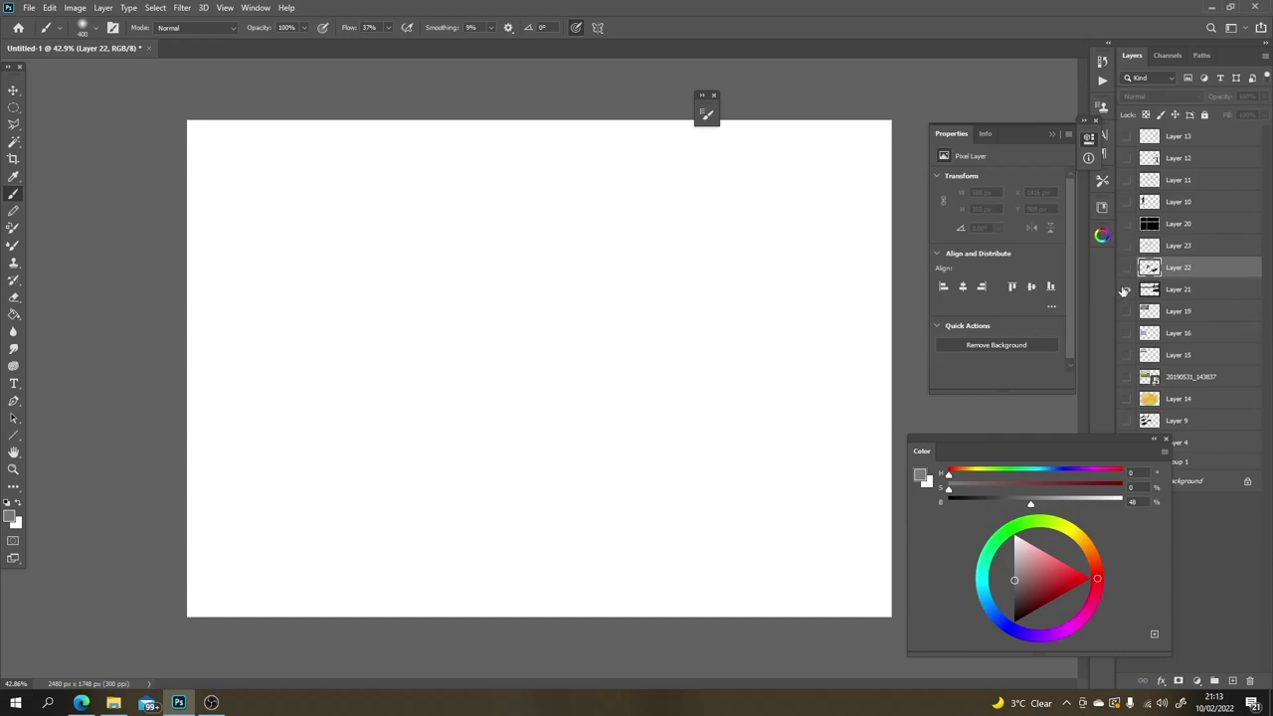
{"action": "left_click", "coordinate": [1124, 289]}
{"action": "left_click", "coordinate": [1126, 289]}
{"action": "left_click", "coordinate": [1127, 311]}
{"action": "left_click", "coordinate": [1127, 312]}
Step: Reposition the Properties panel closer to the canvas
{"action": "left_click_drag", "start_coordinate": [1036, 129], "coordinate": [1010, 125]}
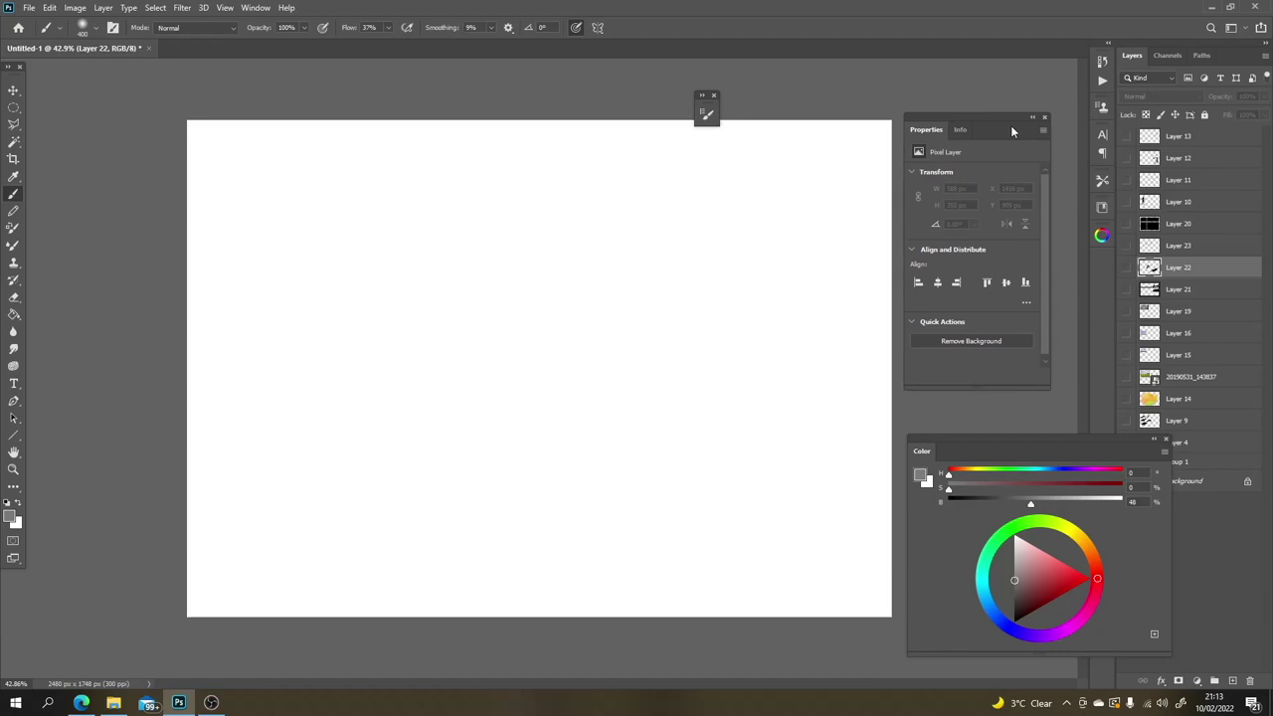
{"action": "left_click_drag", "start_coordinate": [1008, 120], "coordinate": [1008, 126]}
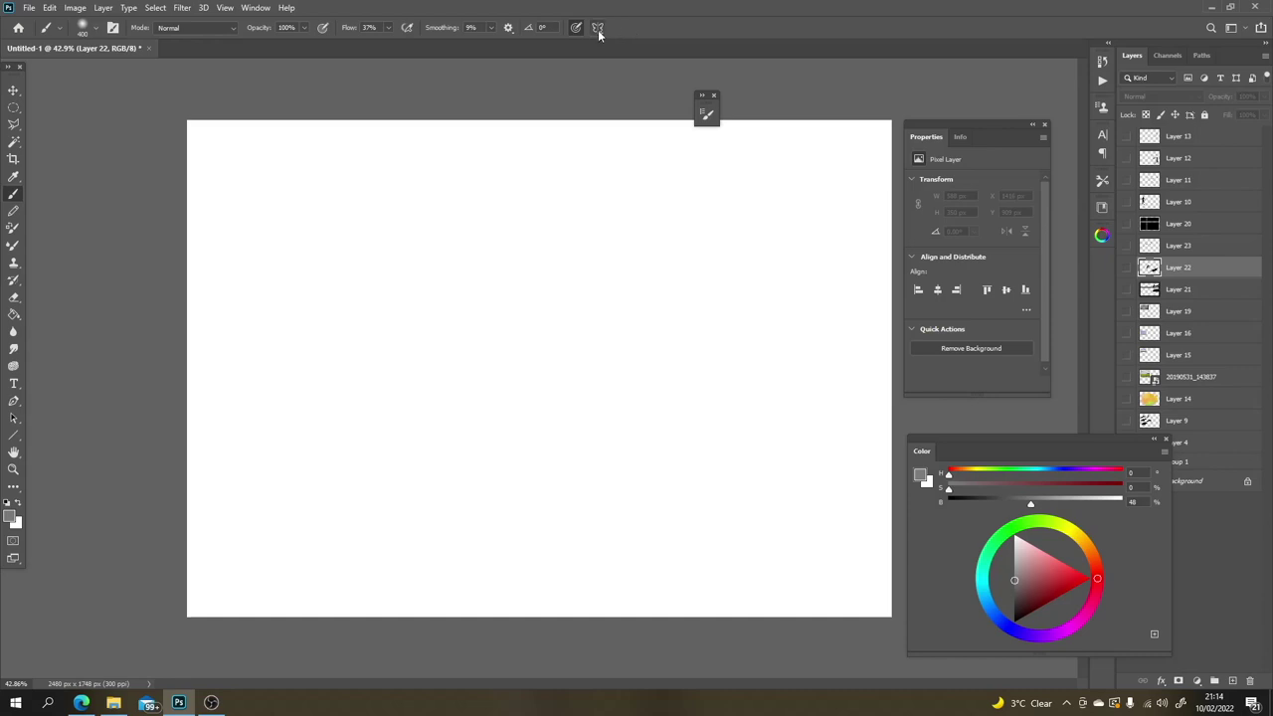
Step: Set up vertical paint symmetry through the canvas centre and add a new layer above Layer 22
{"action": "left_click", "coordinate": [597, 28]}
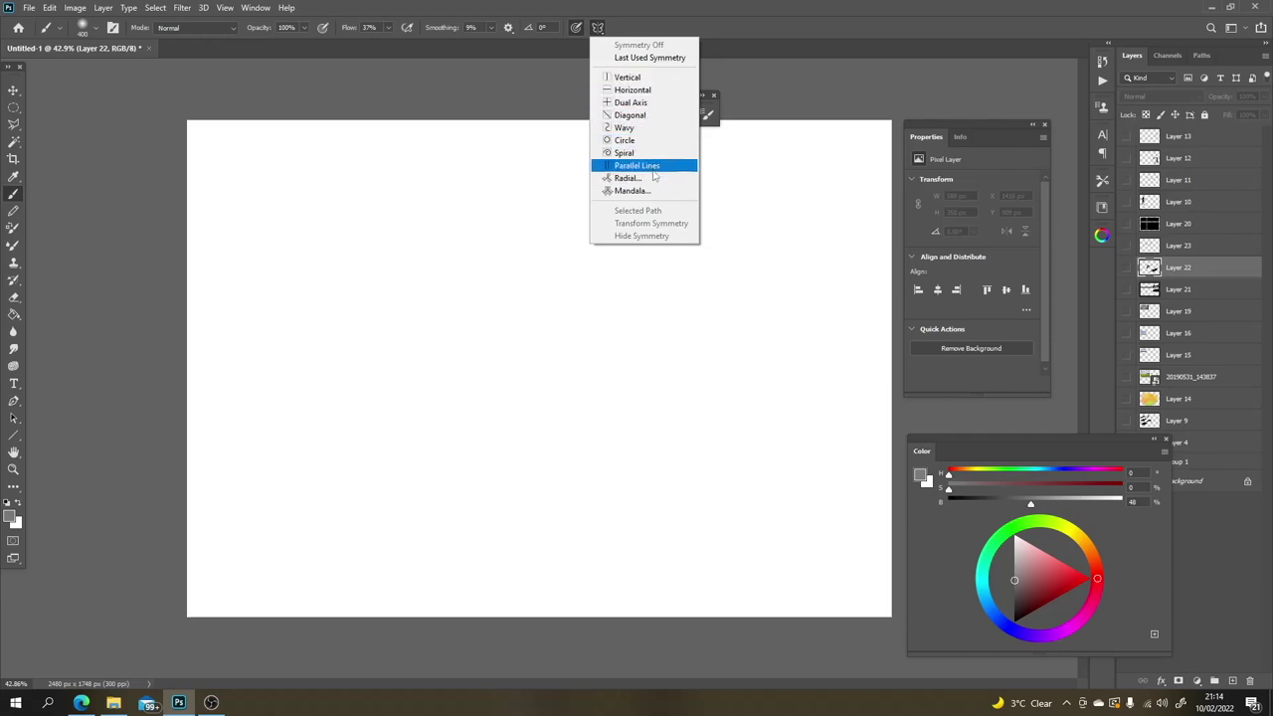
{"action": "left_click", "coordinate": [654, 85]}
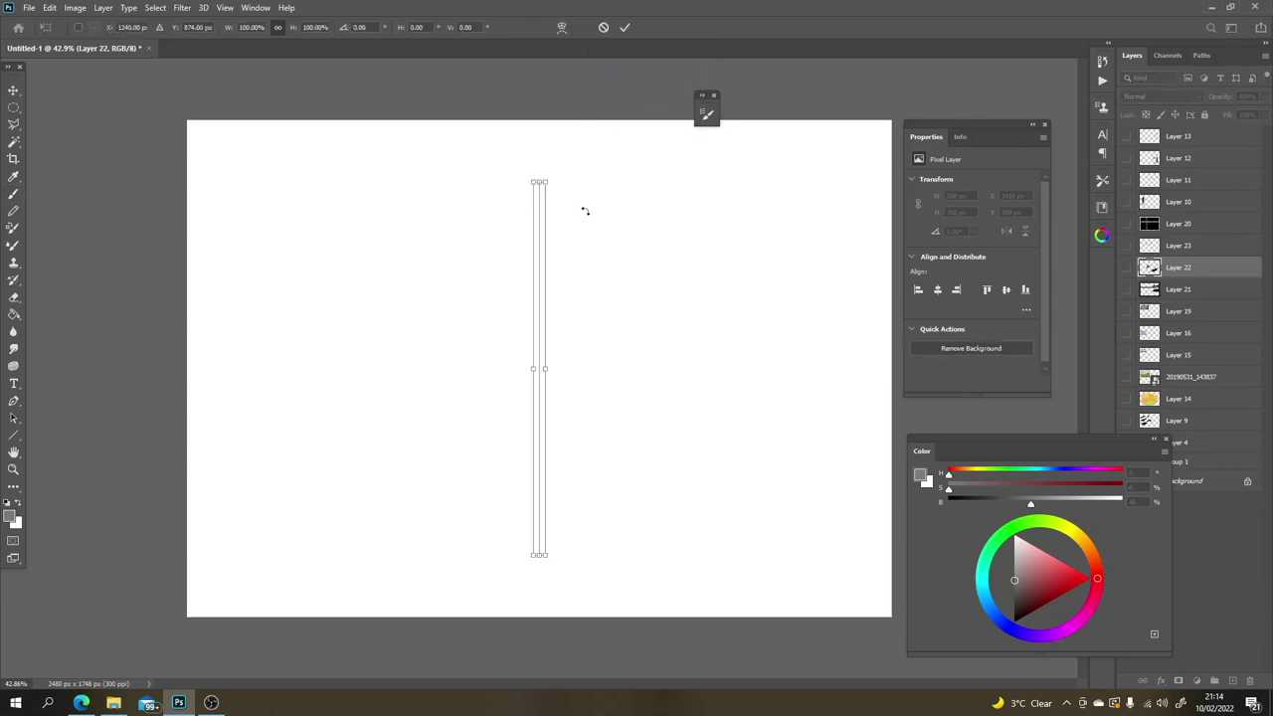
{"action": "key", "text": "Return"}
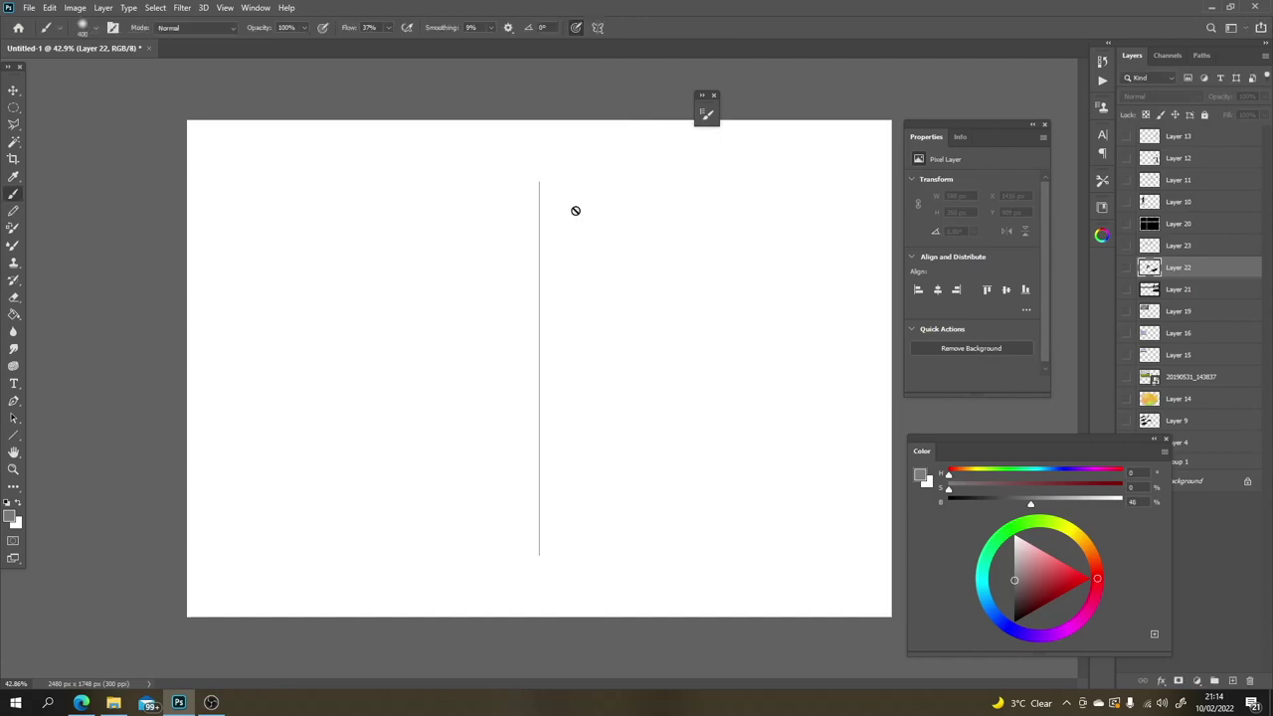
{"action": "left_click", "coordinate": [1231, 681]}
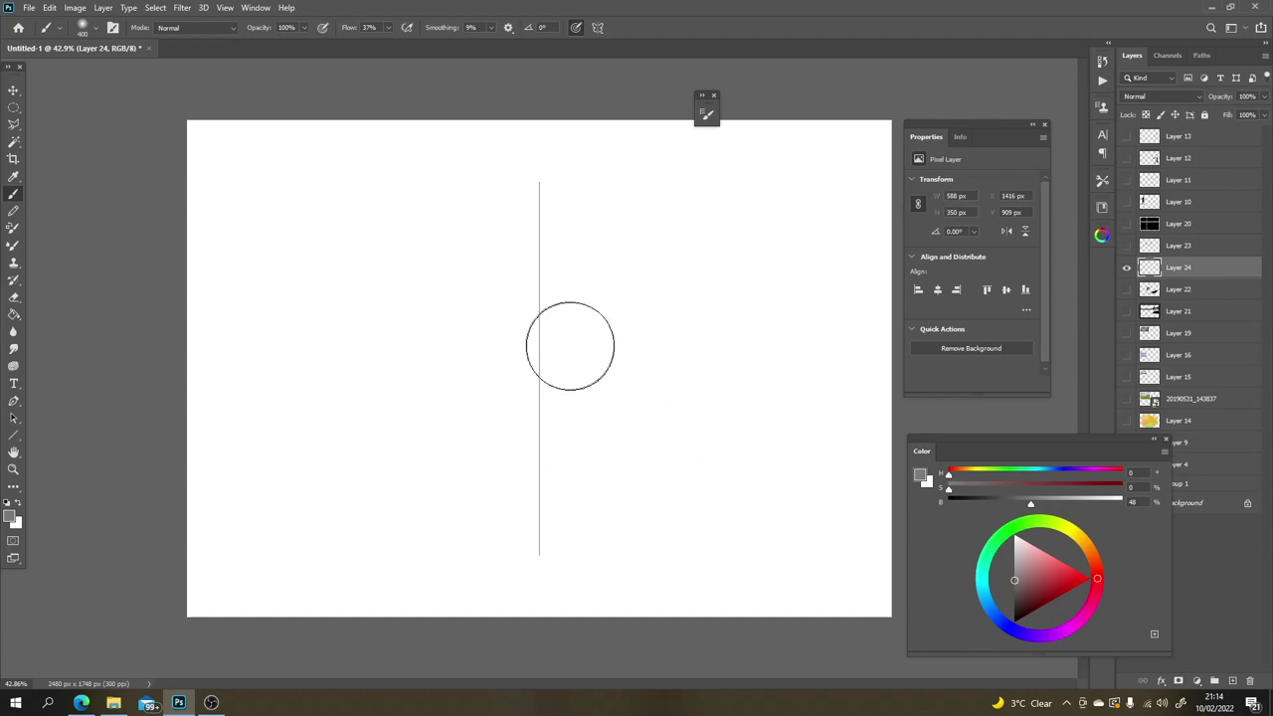
Step: Try sweeping mirrored strokes across the canvas with the soft 400 px brush
{"action": "mouse_move", "coordinate": [533, 354]}
{"action": "left_mouse_down"}
{"action": "mouse_move", "coordinate": [540, 369]}
{"action": "mouse_move", "coordinate": [625, 398]}
{"action": "mouse_move", "coordinate": [733, 369]}
{"action": "mouse_move", "coordinate": [750, 447]}
{"action": "left_mouse_up"}
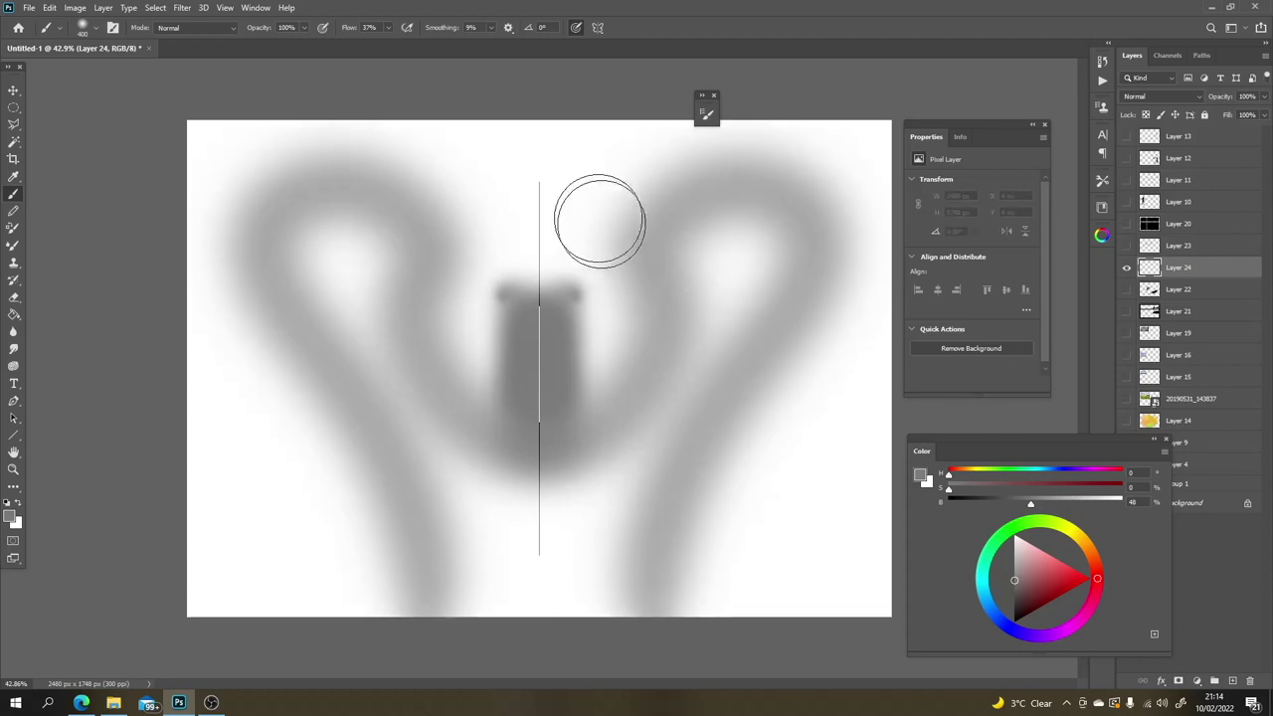
{"action": "key", "text": "ctrl+z"}
Step: Switch to the Hard Round brush and test one mirrored stroke beside the symmetry axis
{"action": "right_click", "coordinate": [644, 350]}
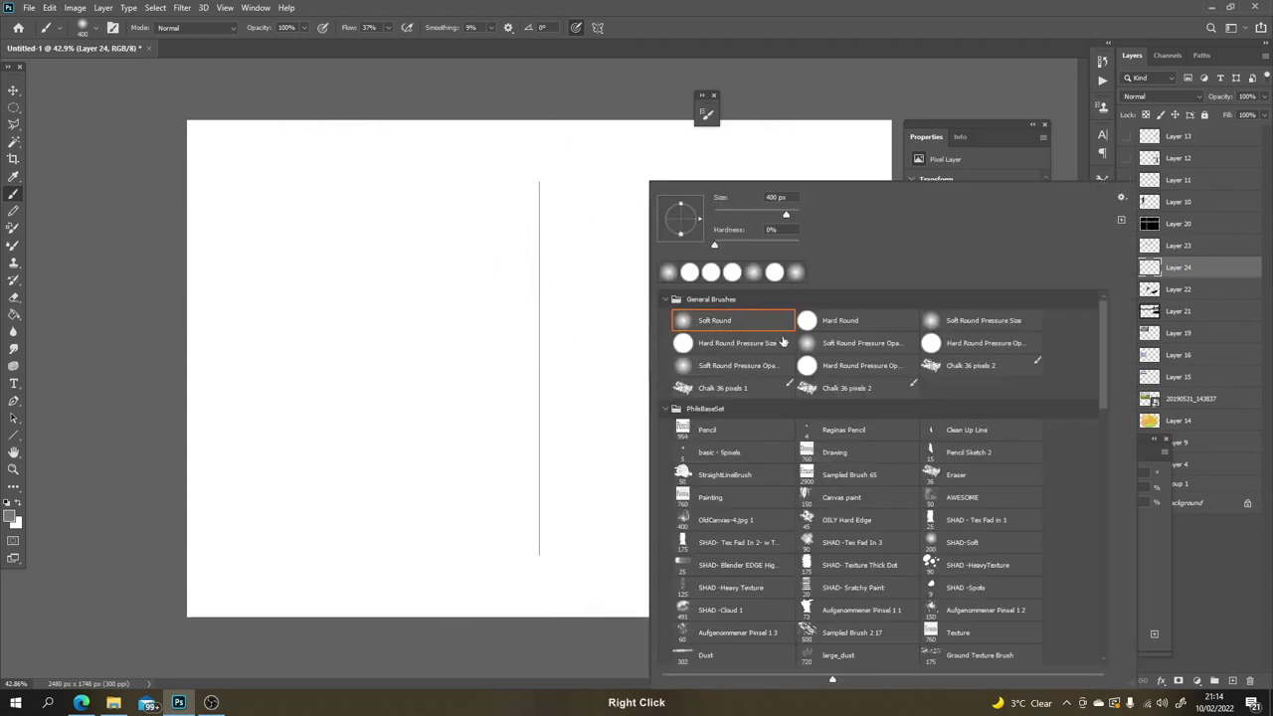
{"action": "left_click", "coordinate": [821, 323]}
{"action": "left_click", "coordinate": [796, 121]}
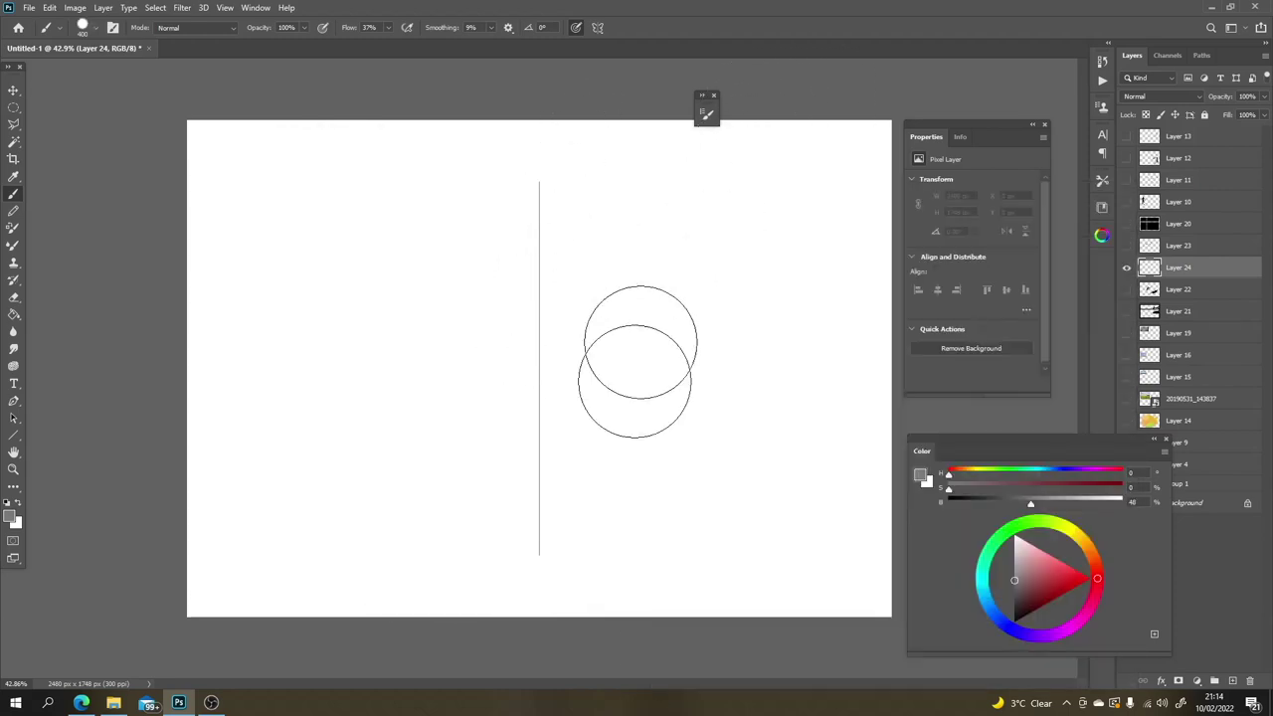
{"action": "left_click_drag", "start_coordinate": [656, 288], "coordinate": [633, 448]}
{"action": "key", "text": "ctrl+z"}
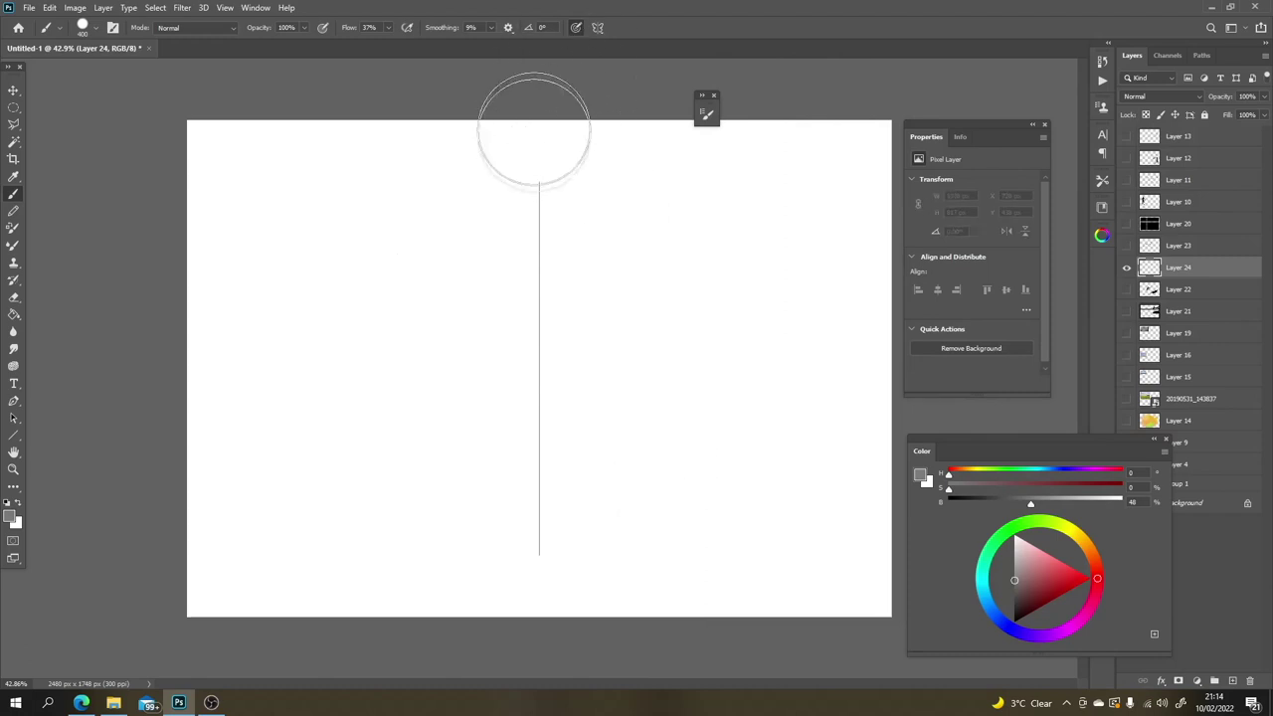
Step: Reduce the brush size to 9 px and test mirrored curved lines on both sides of the symmetry axis
{"action": "key", "text": "bracketleft"}
{"action": "key", "text": "bracketleft"}
{"action": "key", "text": "bracketleft"}
{"action": "key", "text": "bracketleft"}
{"action": "key", "text": "bracketleft"}
{"action": "key", "text": "bracketleft"}
{"action": "key", "text": "bracketleft"}
{"action": "key", "text": "bracketleft"}
{"action": "key", "text": "bracketleft"}
{"action": "key", "text": "bracketleft"}
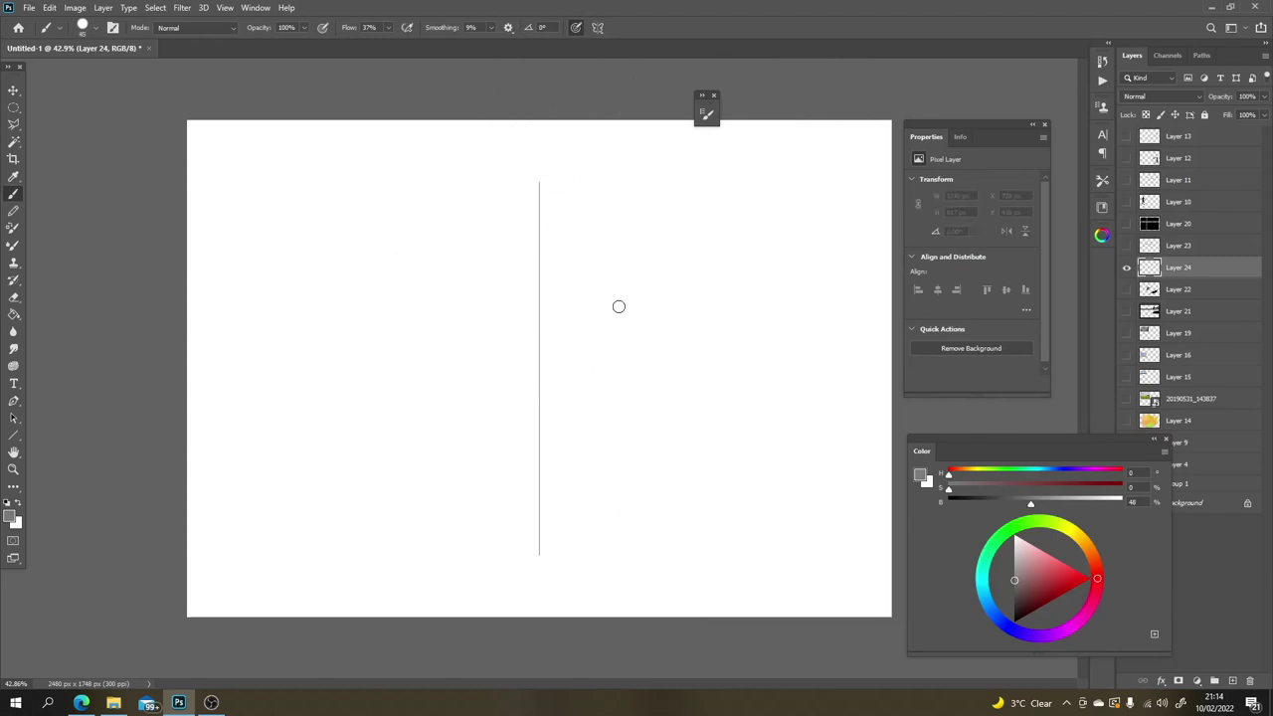
{"action": "left_click_drag", "start_coordinate": [627, 266], "coordinate": [635, 398]}
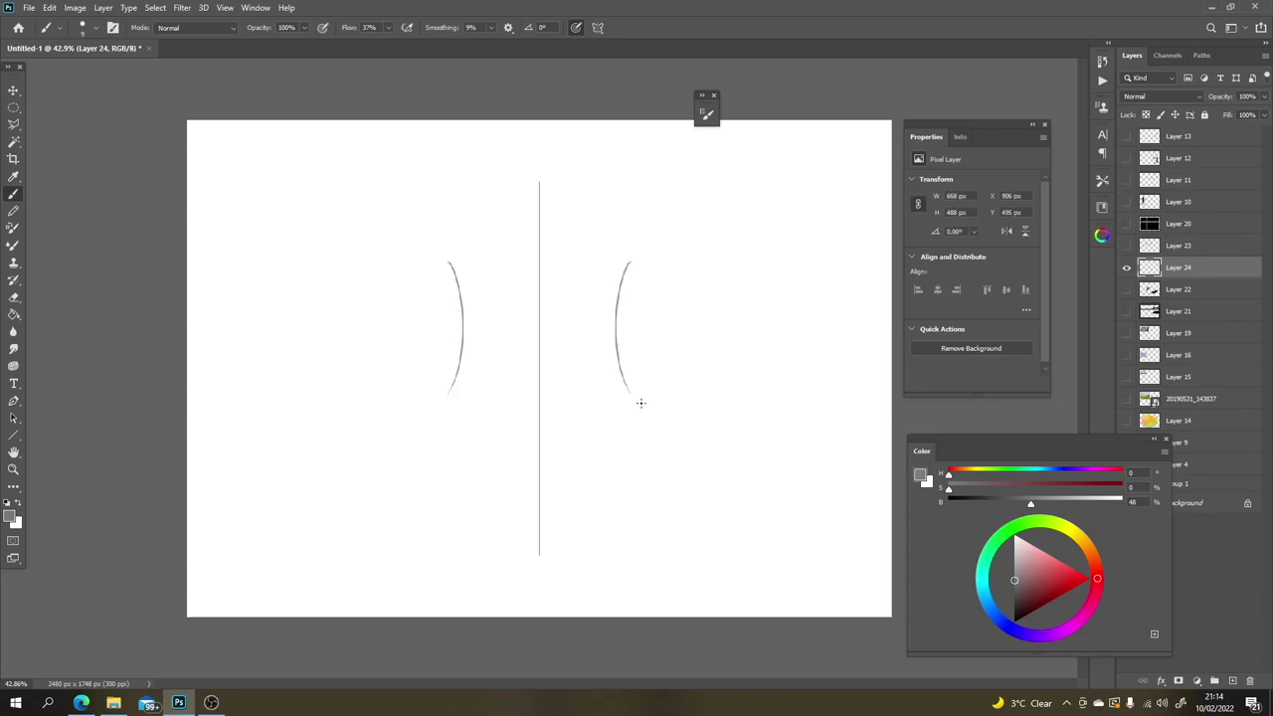
{"action": "mouse_move", "coordinate": [670, 221]}
{"action": "left_mouse_down"}
{"action": "mouse_move", "coordinate": [646, 258]}
{"action": "mouse_move", "coordinate": [650, 403]}
{"action": "left_mouse_up"}
{"action": "key", "text": "ctrl+z"}
{"action": "key", "text": "ctrl+z"}
Step: Draw a symmetrical diamond-shaped ornament about 557 × 679 px with a short neck, an inner outline and curled scrolls
{"action": "mouse_move", "coordinate": [526, 240]}
{"action": "left_mouse_down"}
{"action": "mouse_move", "coordinate": [461, 339]}
{"action": "mouse_move", "coordinate": [539, 430]}
{"action": "left_mouse_up"}
{"action": "mouse_move", "coordinate": [532, 265]}
{"action": "left_mouse_down"}
{"action": "mouse_move", "coordinate": [492, 351]}
{"action": "mouse_move", "coordinate": [536, 406]}
{"action": "mouse_move", "coordinate": [524, 339]}
{"action": "mouse_move", "coordinate": [536, 324]}
{"action": "mouse_move", "coordinate": [524, 319]}
{"action": "mouse_move", "coordinate": [537, 358]}
{"action": "left_mouse_up"}
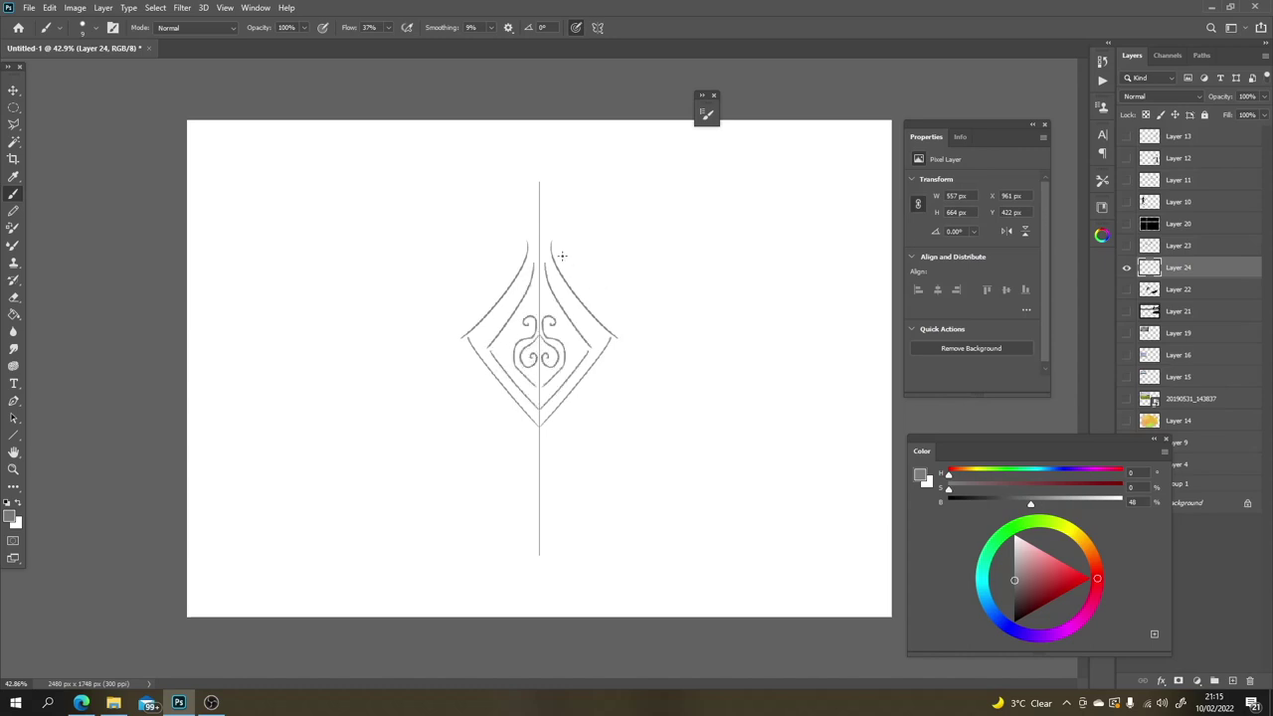
{"action": "mouse_move", "coordinate": [551, 238]}
{"action": "left_mouse_down"}
{"action": "mouse_move", "coordinate": [557, 273]}
{"action": "mouse_move", "coordinate": [608, 324]}
{"action": "left_mouse_up"}
{"action": "key", "text": "ctrl+z"}
{"action": "mouse_move", "coordinate": [551, 238]}
{"action": "left_mouse_down"}
{"action": "mouse_move", "coordinate": [557, 270]}
{"action": "mouse_move", "coordinate": [554, 257]}
{"action": "mouse_move", "coordinate": [614, 343]}
{"action": "mouse_move", "coordinate": [539, 425]}
{"action": "left_mouse_up"}
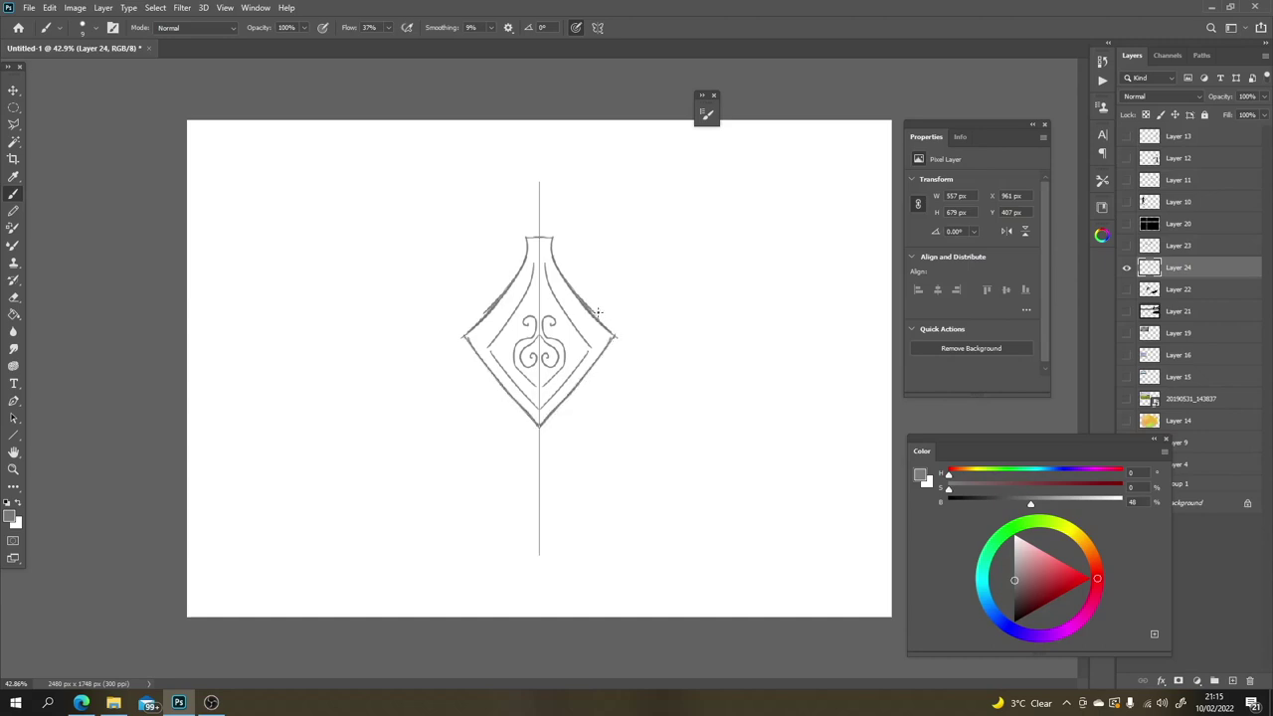
Step: Erase the stray overlapping lines along the diamond's outer edges
{"action": "key", "text": "e"}
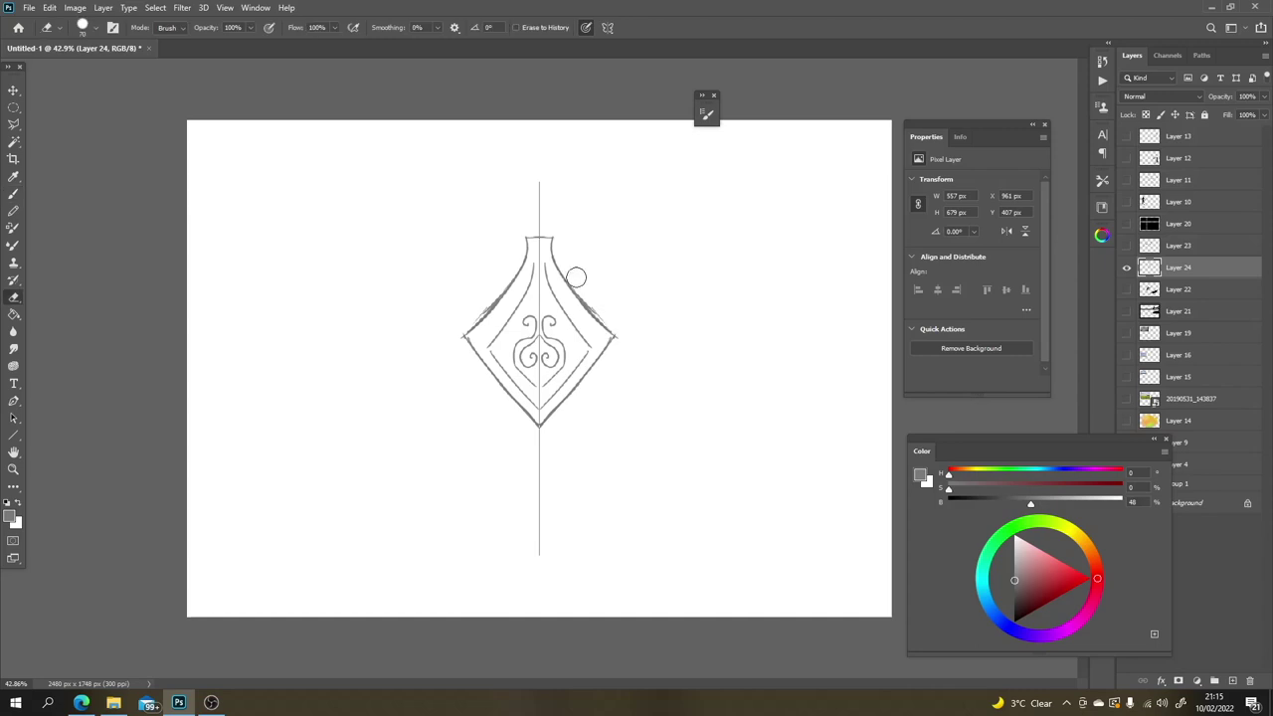
{"action": "mouse_move", "coordinate": [576, 278]}
{"action": "left_mouse_down"}
{"action": "mouse_move", "coordinate": [622, 327]}
{"action": "mouse_move", "coordinate": [624, 356]}
{"action": "mouse_move", "coordinate": [614, 388]}
{"action": "mouse_move", "coordinate": [590, 391]}
{"action": "mouse_move", "coordinate": [481, 538]}
{"action": "mouse_move", "coordinate": [487, 556]}
{"action": "mouse_move", "coordinate": [506, 554]}
{"action": "mouse_move", "coordinate": [502, 470]}
{"action": "mouse_move", "coordinate": [517, 410]}
{"action": "mouse_move", "coordinate": [510, 449]}
{"action": "mouse_move", "coordinate": [535, 434]}
{"action": "mouse_move", "coordinate": [534, 557]}
{"action": "left_mouse_up"}
Step: Draw a double door with curled handles and banded side pillars below the diamond, extending the sketch to about 530 × 1131 px
{"action": "key", "text": "b"}
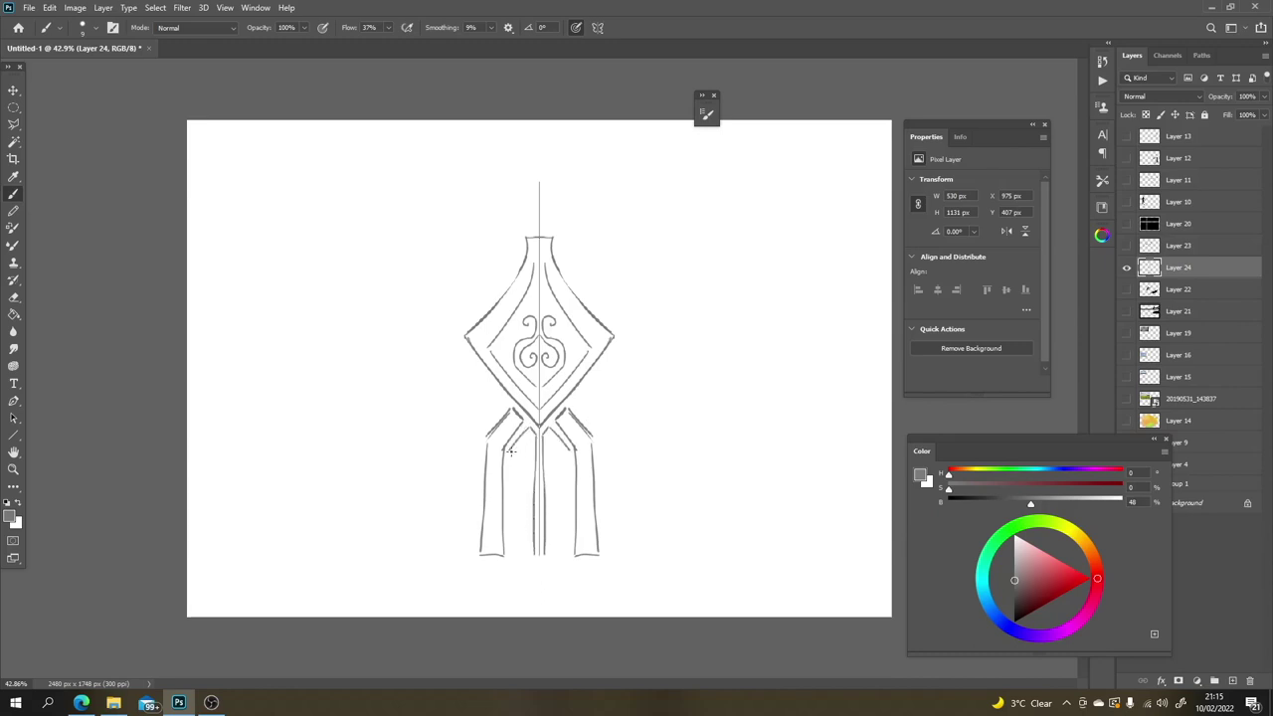
{"action": "mouse_move", "coordinate": [511, 452]}
{"action": "left_mouse_down"}
{"action": "mouse_move", "coordinate": [509, 551]}
{"action": "mouse_move", "coordinate": [539, 554]}
{"action": "left_mouse_up"}
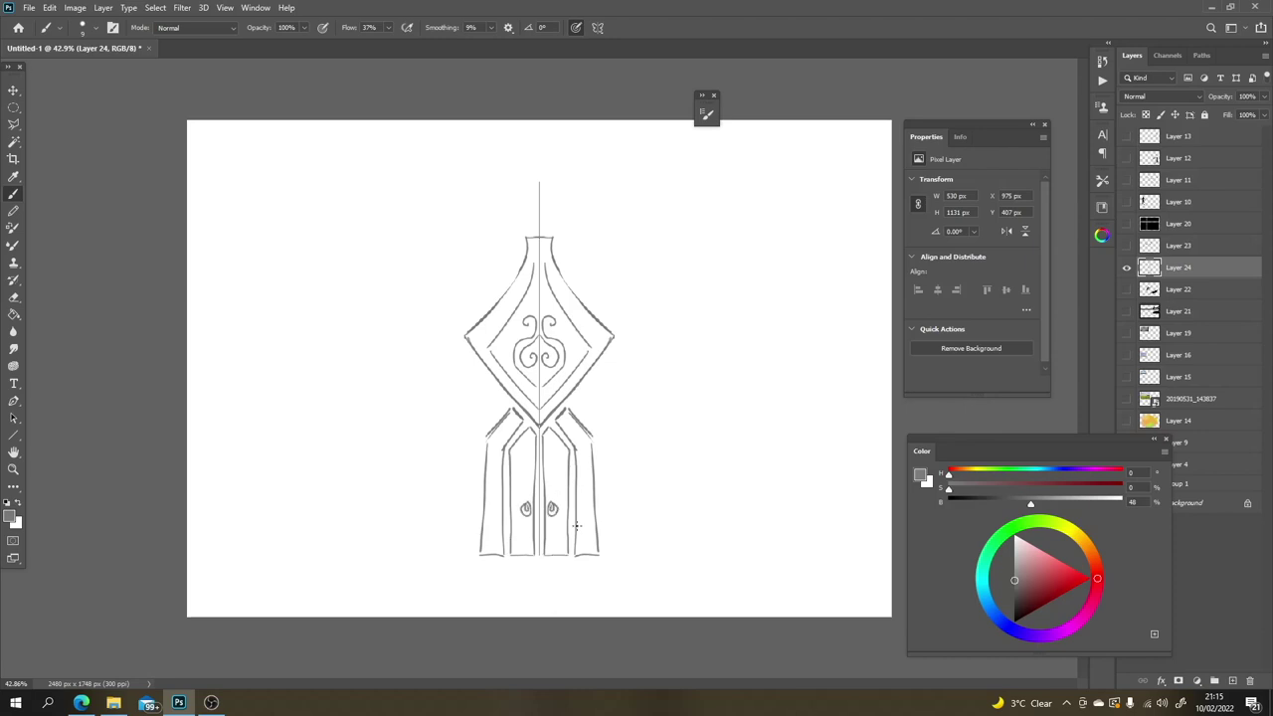
{"action": "mouse_move", "coordinate": [578, 486]}
{"action": "left_mouse_down"}
{"action": "mouse_move", "coordinate": [595, 484]}
{"action": "mouse_move", "coordinate": [591, 430]}
{"action": "mouse_move", "coordinate": [574, 499]}
{"action": "left_mouse_up"}
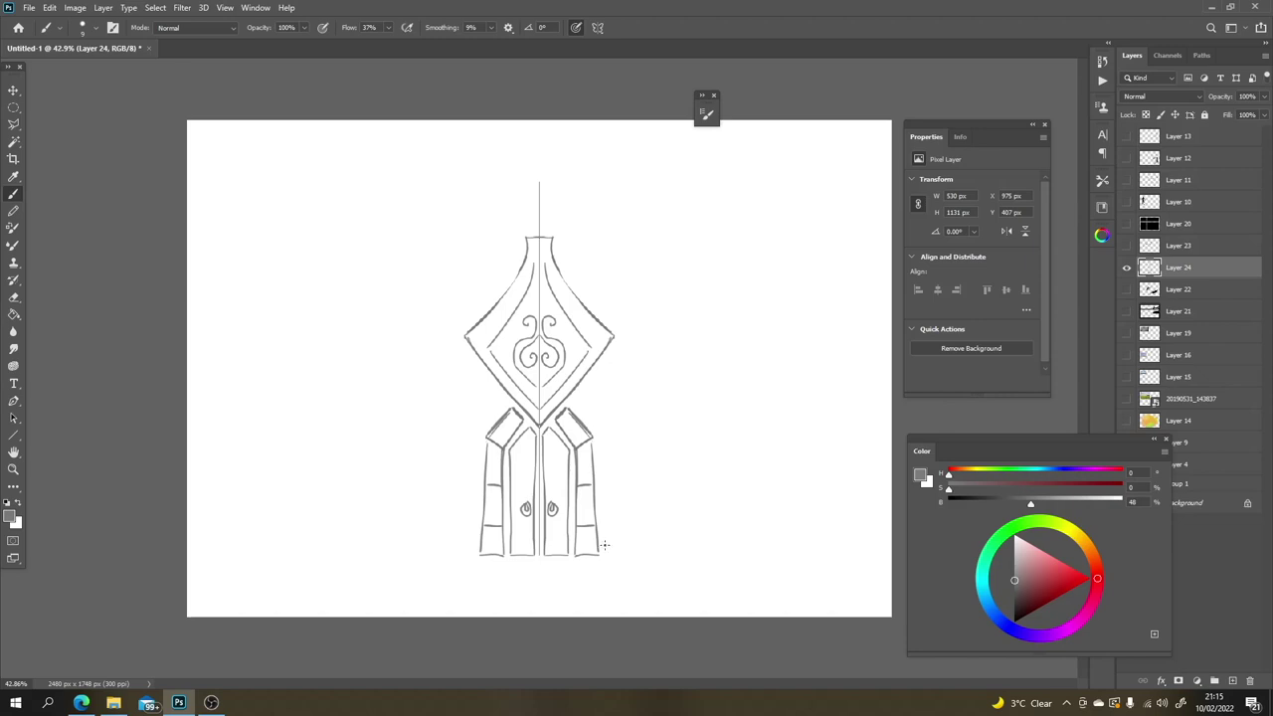
Step: Try adding mirrored strokes outside the base of the side pillars
{"action": "mouse_move", "coordinate": [603, 552]}
{"action": "left_mouse_down"}
{"action": "mouse_move", "coordinate": [604, 514]}
{"action": "mouse_move", "coordinate": [623, 483]}
{"action": "left_mouse_up"}
{"action": "key", "text": "ctrl+z"}
{"action": "key", "text": "ctrl+z"}
Step: Switch to the Move tool to view the sketch without the symmetry guide
{"action": "key", "text": "v"}
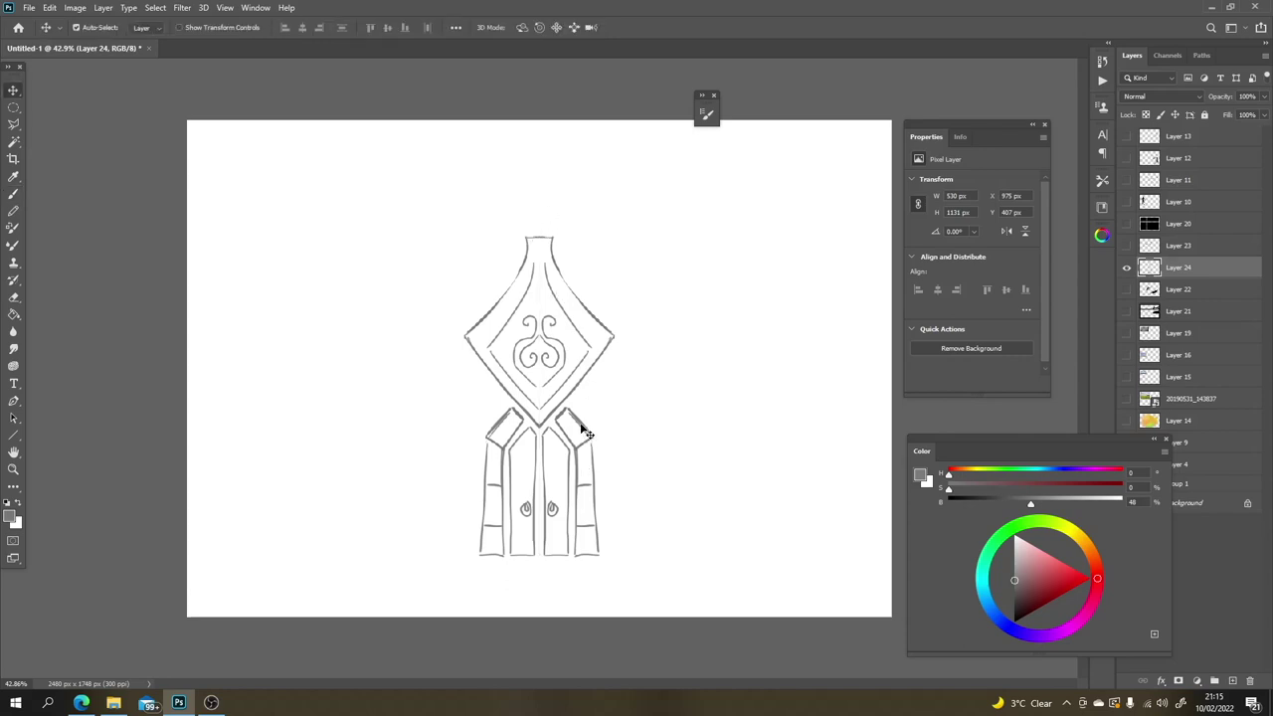
Step: Move the diamond door sketch to X 1792, Y 340 px and draw a mirrored teardrop ornament with inner scrolls on the symmetry axis
{"action": "left_click_drag", "start_coordinate": [582, 426], "coordinate": [815, 407]}
{"action": "key", "text": "b"}
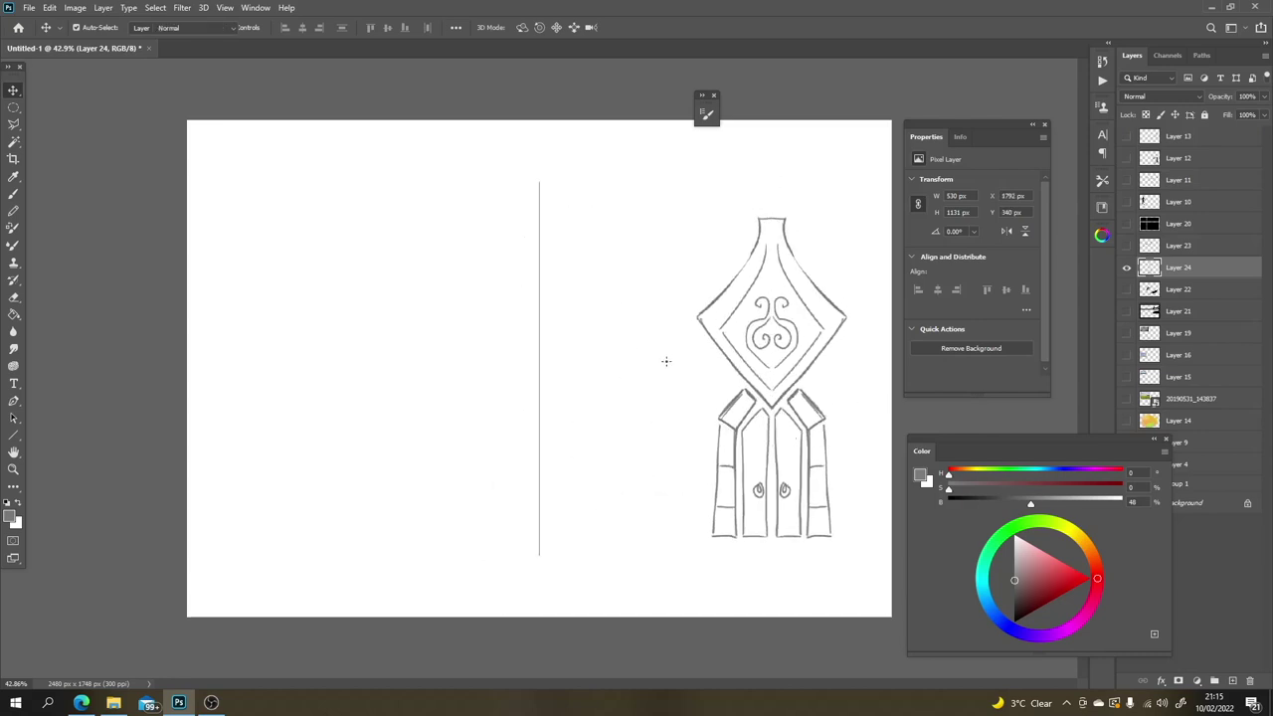
{"action": "mouse_move", "coordinate": [523, 388]}
{"action": "left_mouse_down"}
{"action": "mouse_move", "coordinate": [498, 346]}
{"action": "mouse_move", "coordinate": [531, 275]}
{"action": "mouse_move", "coordinate": [514, 342]}
{"action": "mouse_move", "coordinate": [529, 350]}
{"action": "mouse_move", "coordinate": [532, 316]}
{"action": "mouse_move", "coordinate": [528, 331]}
{"action": "mouse_move", "coordinate": [540, 321]}
{"action": "mouse_move", "coordinate": [552, 346]}
{"action": "mouse_move", "coordinate": [517, 371]}
{"action": "mouse_move", "coordinate": [529, 371]}
{"action": "mouse_move", "coordinate": [518, 391]}
{"action": "mouse_move", "coordinate": [492, 374]}
{"action": "mouse_move", "coordinate": [481, 336]}
{"action": "mouse_move", "coordinate": [492, 295]}
{"action": "mouse_move", "coordinate": [537, 243]}
{"action": "left_mouse_up"}
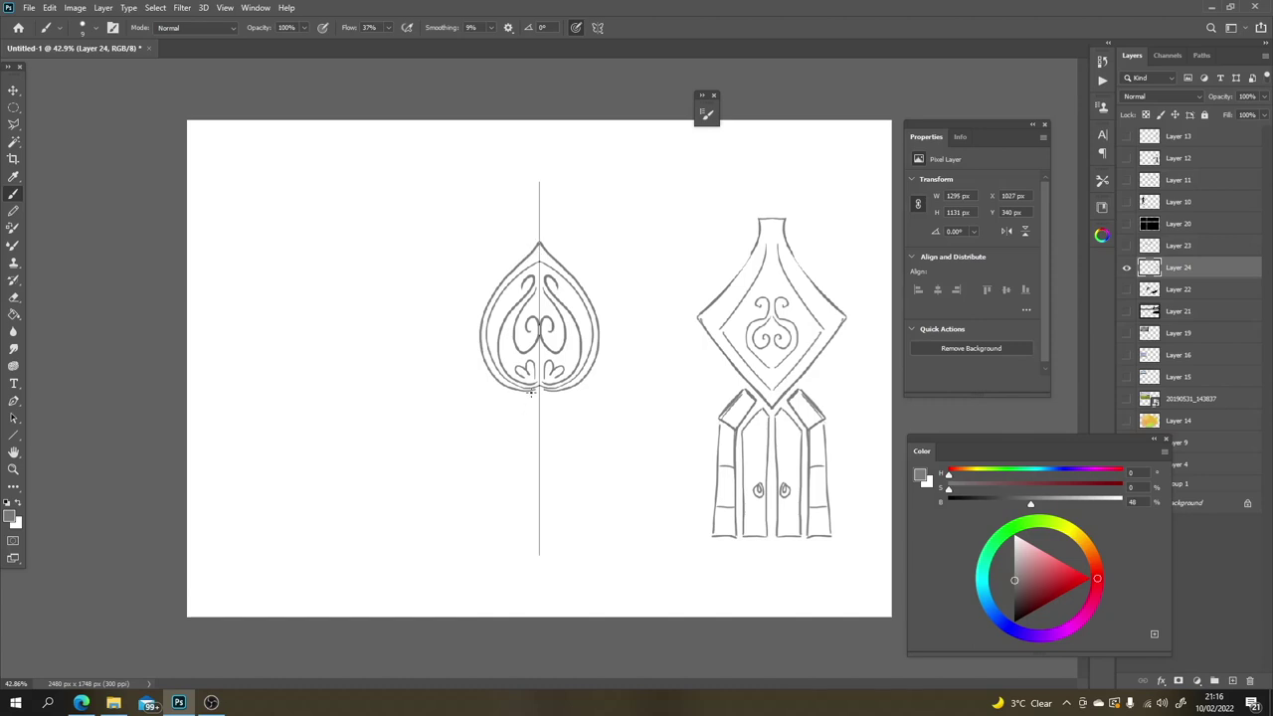
Step: Draw a ring and segmented arch below the teardrop, filled with a double door, oval handles and a base line
{"action": "mouse_move", "coordinate": [531, 393]}
{"action": "left_mouse_down"}
{"action": "mouse_move", "coordinate": [536, 423]}
{"action": "mouse_move", "coordinate": [536, 394]}
{"action": "mouse_move", "coordinate": [529, 412]}
{"action": "mouse_move", "coordinate": [540, 412]}
{"action": "mouse_move", "coordinate": [538, 398]}
{"action": "mouse_move", "coordinate": [503, 473]}
{"action": "mouse_move", "coordinate": [492, 556]}
{"action": "mouse_move", "coordinate": [512, 554]}
{"action": "mouse_move", "coordinate": [529, 434]}
{"action": "left_mouse_up"}
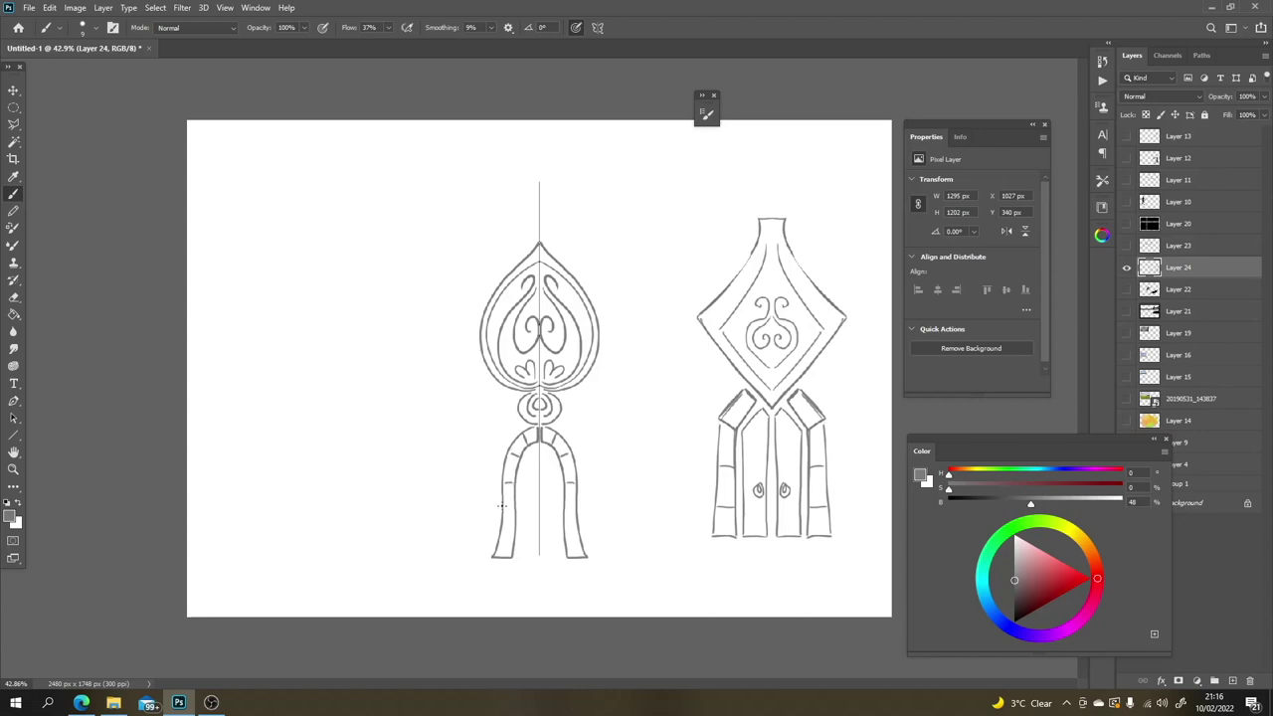
{"action": "mouse_move", "coordinate": [517, 552]}
{"action": "left_mouse_down"}
{"action": "mouse_move", "coordinate": [517, 468]}
{"action": "mouse_move", "coordinate": [535, 450]}
{"action": "mouse_move", "coordinate": [535, 550]}
{"action": "mouse_move", "coordinate": [517, 523]}
{"action": "mouse_move", "coordinate": [519, 483]}
{"action": "mouse_move", "coordinate": [527, 453]}
{"action": "mouse_move", "coordinate": [544, 445]}
{"action": "left_mouse_up"}
{"action": "key", "text": "ctrl+z"}
{"action": "key", "text": "ctrl+z"}
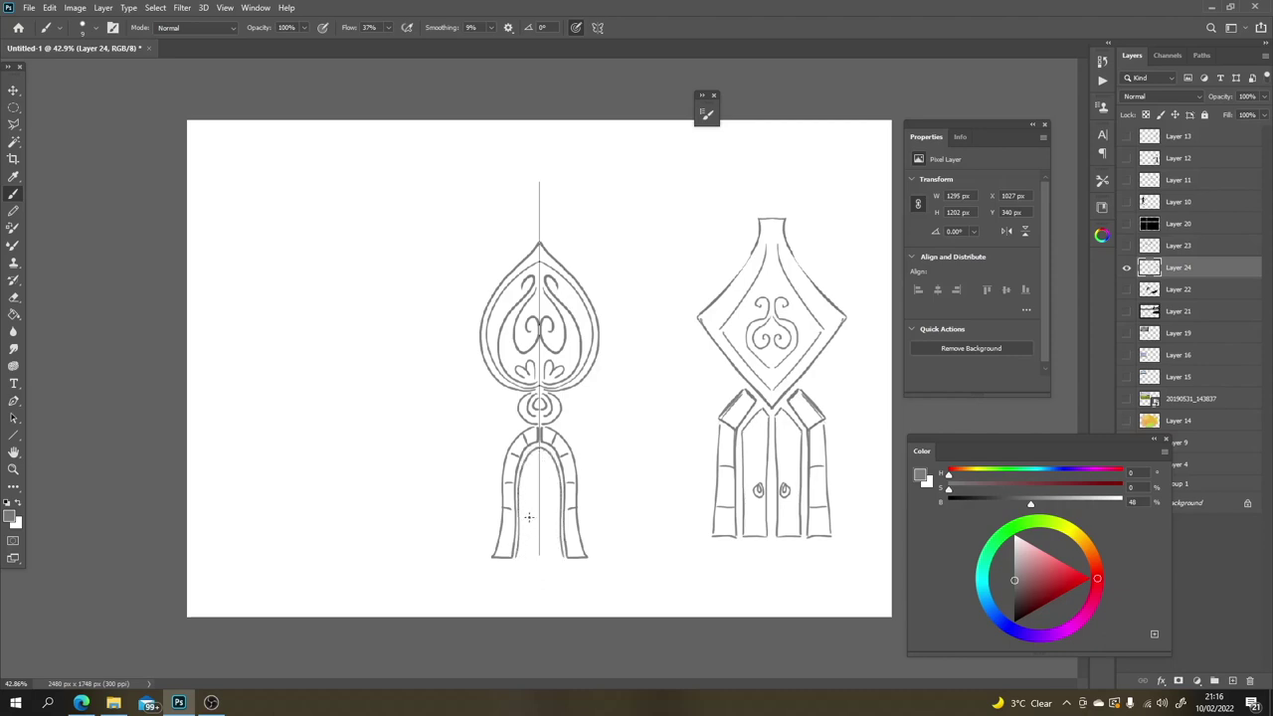
{"action": "left_click_drag", "start_coordinate": [537, 502], "coordinate": [538, 514]}
{"action": "key", "text": "ctrl+z"}
{"action": "key", "text": "ctrl+z"}
{"action": "left_click_drag", "start_coordinate": [538, 556], "coordinate": [537, 447]}
{"action": "left_click_drag", "start_coordinate": [530, 511], "coordinate": [532, 513]}
{"action": "left_click_drag", "start_coordinate": [493, 558], "coordinate": [587, 557]}
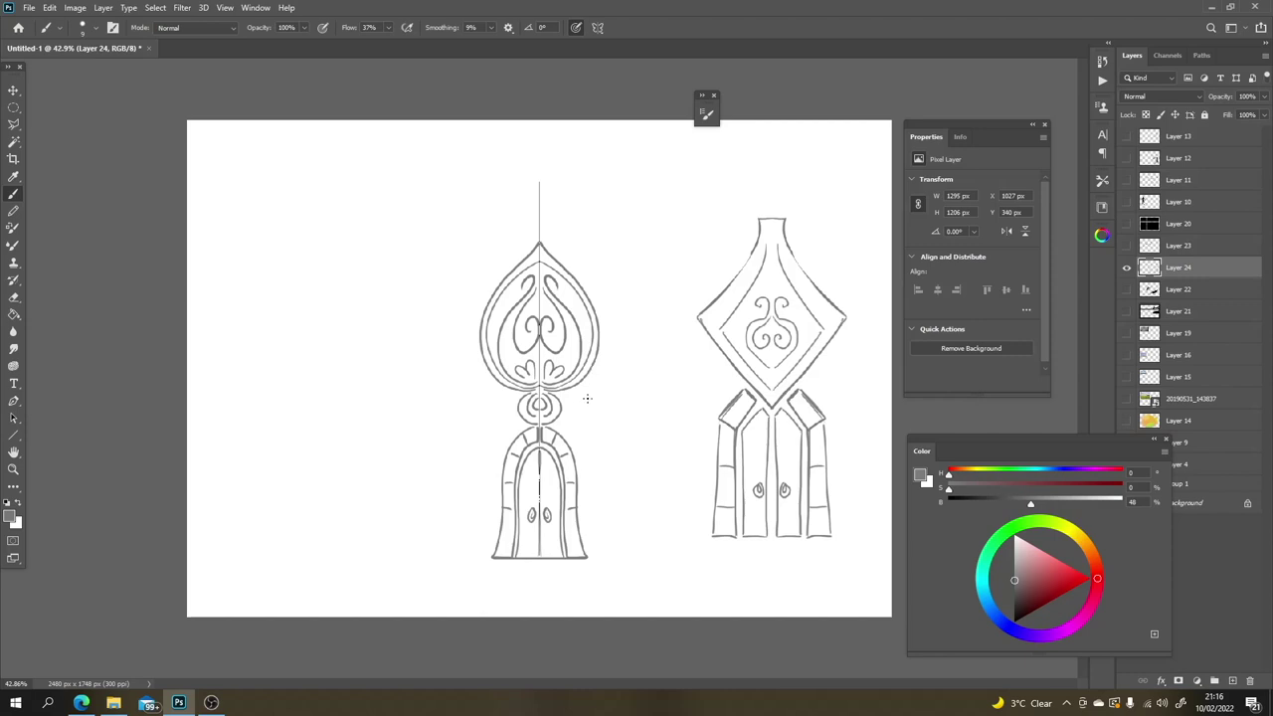
Step: Add mirrored leaf ornaments around the arch's upper curve and move both door sketches up to Y 191 px
{"action": "mouse_move", "coordinate": [567, 430]}
{"action": "left_mouse_down"}
{"action": "mouse_move", "coordinate": [569, 408]}
{"action": "mouse_move", "coordinate": [585, 457]}
{"action": "left_mouse_up"}
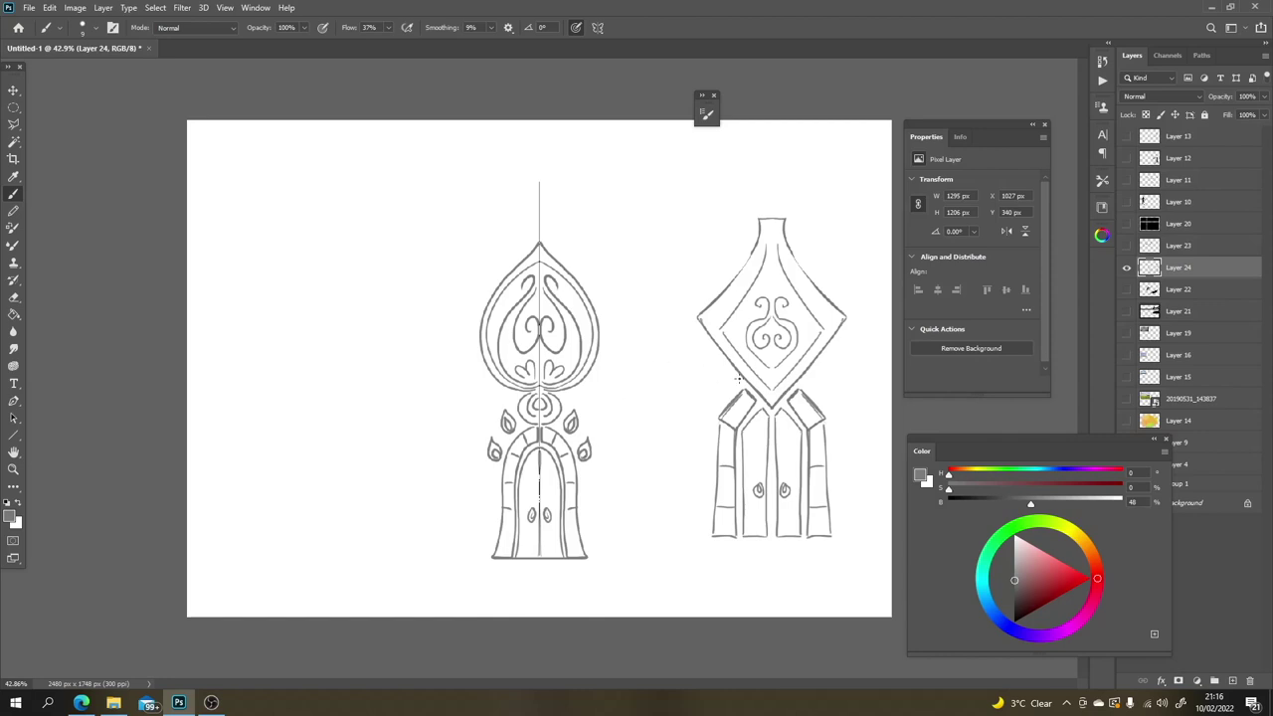
{"action": "key", "text": "v"}
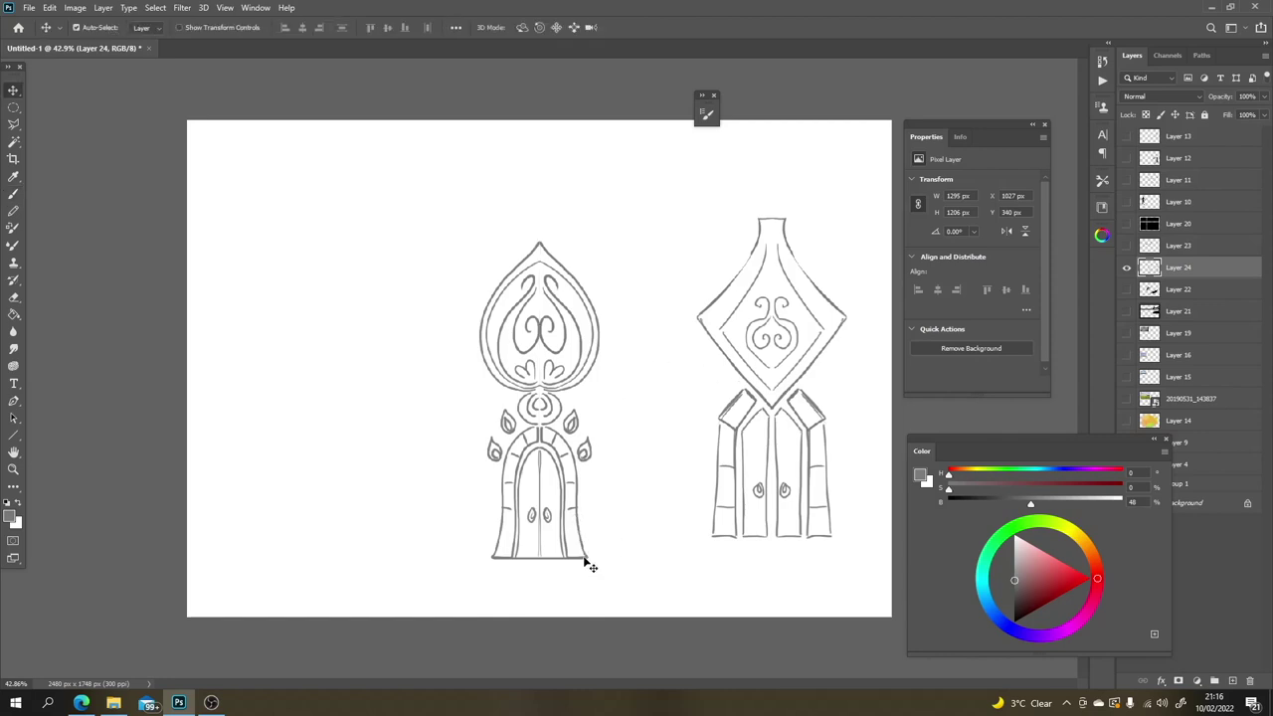
{"action": "left_click_drag", "start_coordinate": [590, 565], "coordinate": [649, 508]}
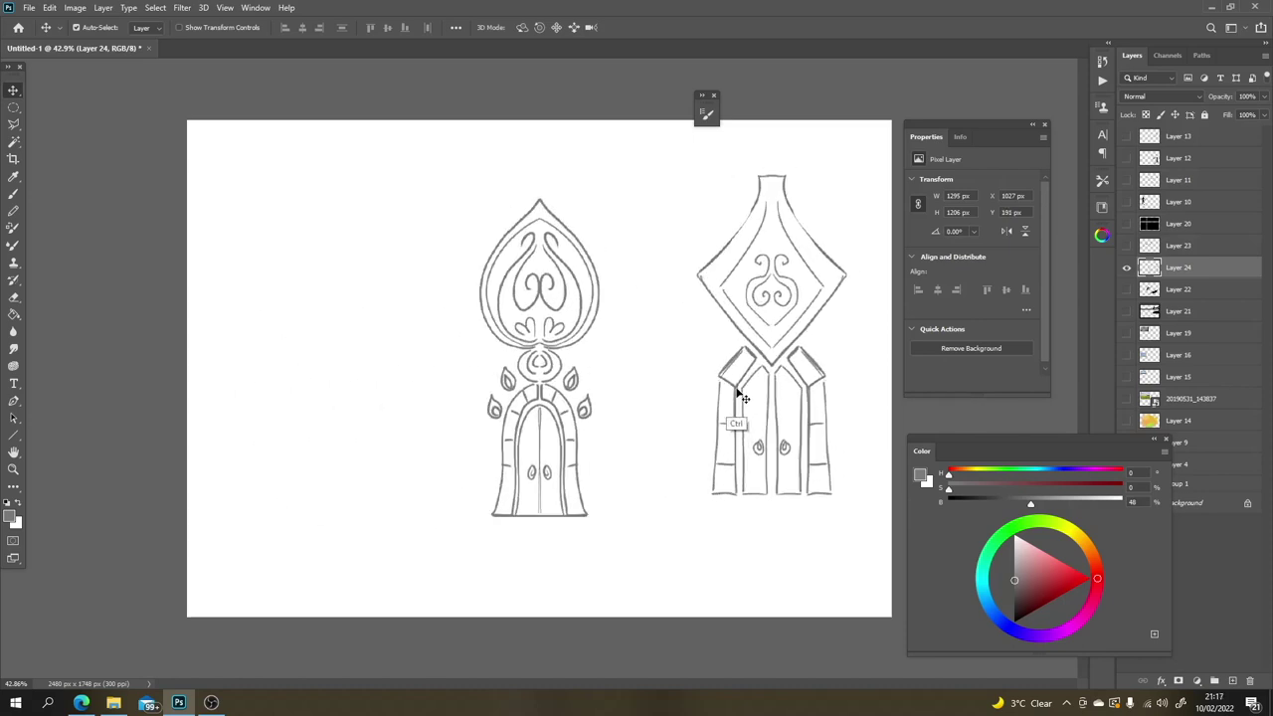
Step: Scale the two door sketches down to about 1096 × 1021 px and place them at X 52, Y 36 px
{"action": "key", "text": "ctrl+t"}
{"action": "left_click_drag", "start_coordinate": [846, 176], "coordinate": [791, 226]}
{"action": "left_click_drag", "start_coordinate": [762, 390], "coordinate": [486, 292]}
{"action": "key", "text": "Return"}
Step: Draw a wide mirrored double door with handles, a keystone and a surrounding frame of stone blocks near the canvas's lower edge
{"action": "key", "text": "b"}
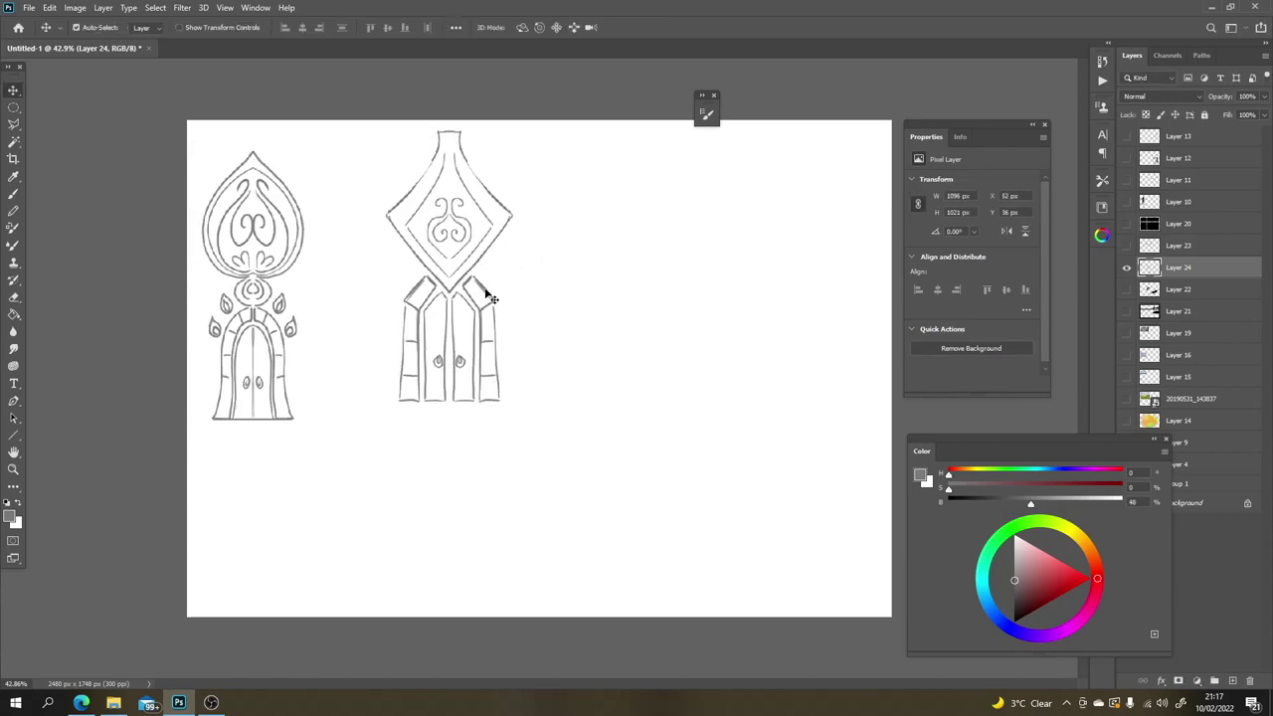
{"action": "left_click_drag", "start_coordinate": [539, 181], "coordinate": [539, 557]}
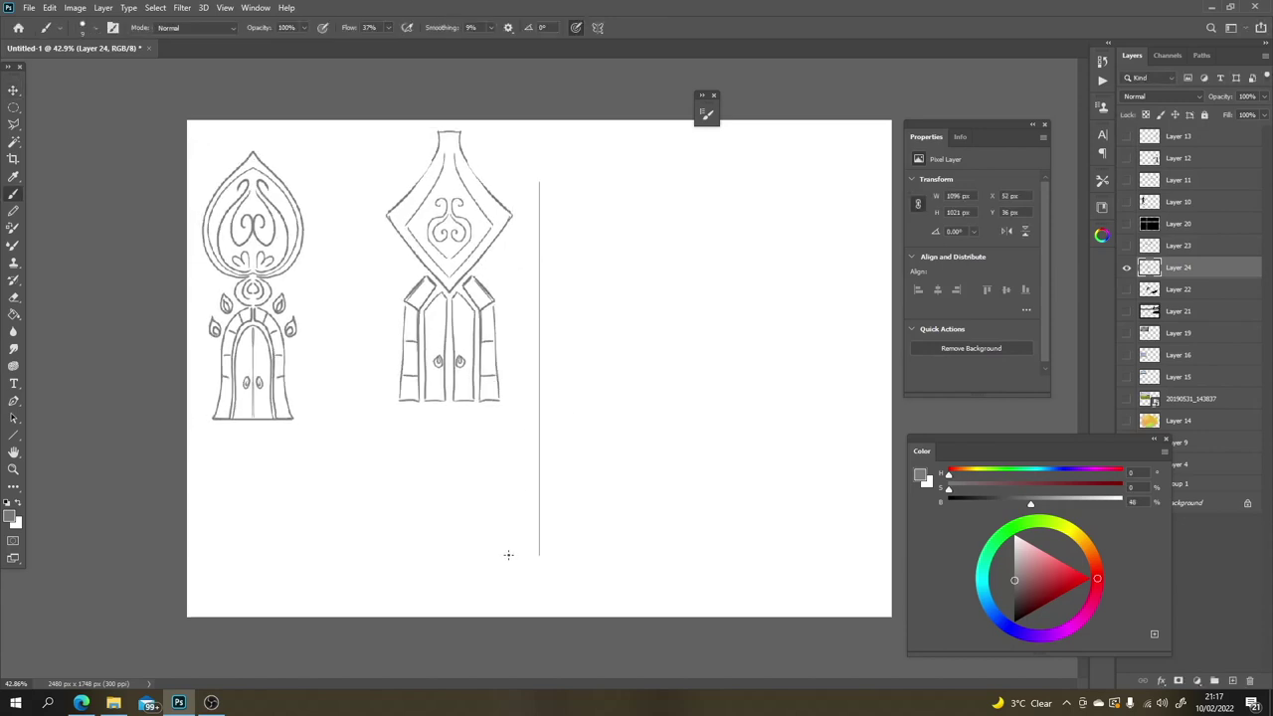
{"action": "left_click_drag", "start_coordinate": [533, 472], "coordinate": [494, 481]}
{"action": "left_click_drag", "start_coordinate": [544, 472], "coordinate": [584, 481]}
{"action": "mouse_move", "coordinate": [493, 485]}
{"action": "left_mouse_down"}
{"action": "mouse_move", "coordinate": [484, 553]}
{"action": "mouse_move", "coordinate": [509, 481]}
{"action": "mouse_move", "coordinate": [536, 471]}
{"action": "mouse_move", "coordinate": [496, 505]}
{"action": "mouse_move", "coordinate": [492, 547]}
{"action": "mouse_move", "coordinate": [538, 549]}
{"action": "left_mouse_up"}
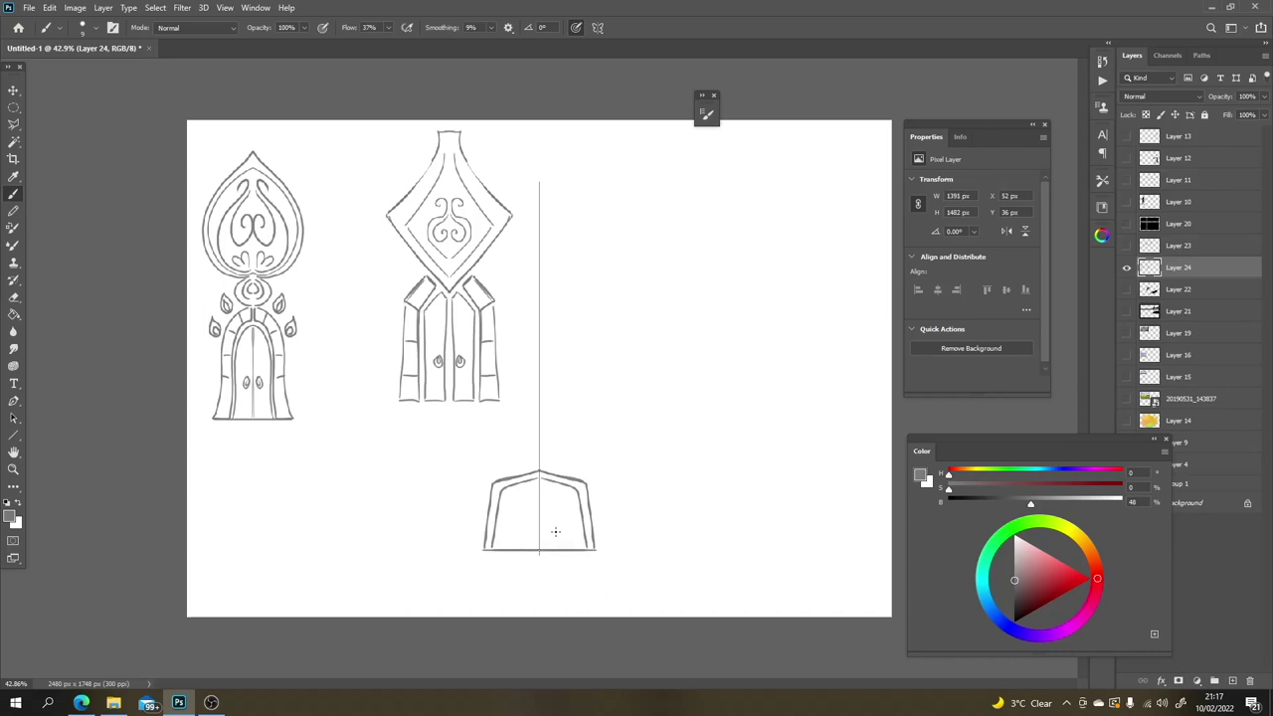
{"action": "mouse_move", "coordinate": [536, 477]}
{"action": "left_mouse_down"}
{"action": "mouse_move", "coordinate": [535, 549]}
{"action": "mouse_move", "coordinate": [519, 521]}
{"action": "left_mouse_up"}
{"action": "mouse_move", "coordinate": [528, 467]}
{"action": "left_mouse_down"}
{"action": "mouse_move", "coordinate": [544, 442]}
{"action": "mouse_move", "coordinate": [503, 467]}
{"action": "mouse_move", "coordinate": [521, 472]}
{"action": "mouse_move", "coordinate": [498, 468]}
{"action": "mouse_move", "coordinate": [485, 495]}
{"action": "mouse_move", "coordinate": [501, 464]}
{"action": "left_mouse_up"}
{"action": "mouse_move", "coordinate": [487, 501]}
{"action": "left_mouse_down"}
{"action": "mouse_move", "coordinate": [473, 546]}
{"action": "mouse_move", "coordinate": [476, 505]}
{"action": "left_mouse_up"}
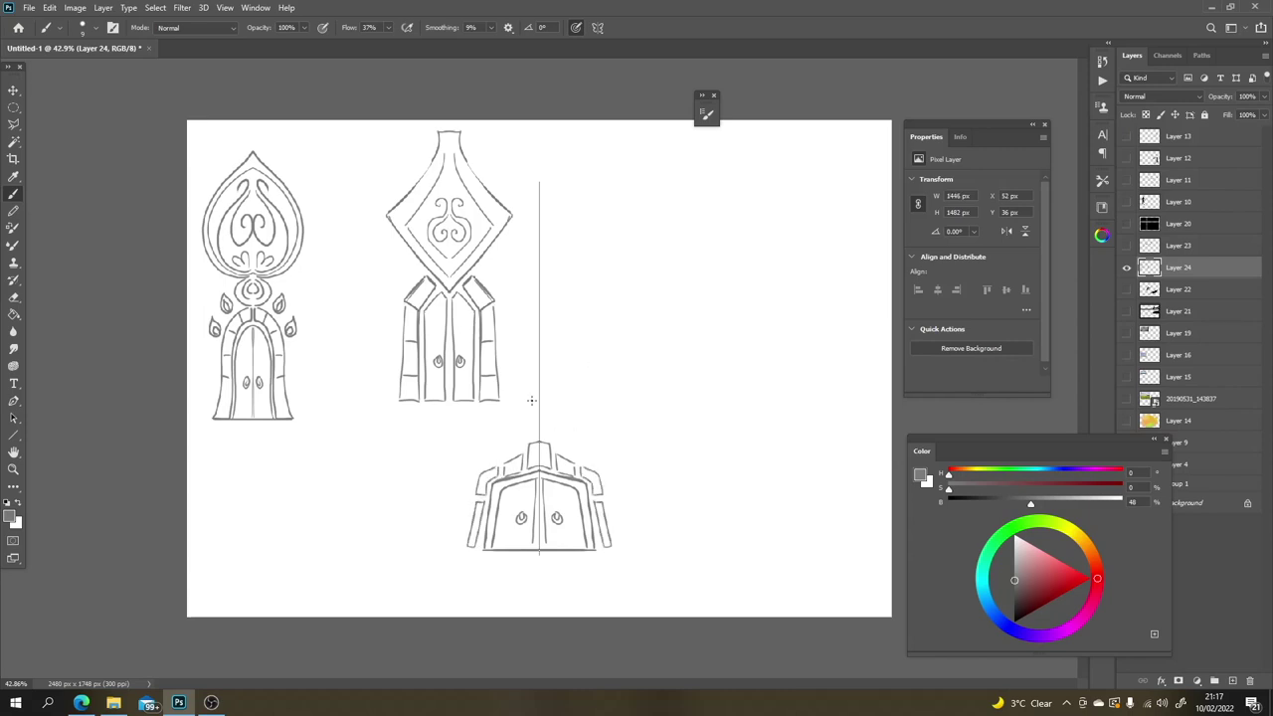
Step: Add mirrored protruding blocks above the wide door's frame and move all three sketches to X 178, Y 105 px
{"action": "mouse_move", "coordinate": [508, 453]}
{"action": "left_mouse_down"}
{"action": "mouse_move", "coordinate": [507, 429]}
{"action": "mouse_move", "coordinate": [516, 449]}
{"action": "mouse_move", "coordinate": [613, 459]}
{"action": "mouse_move", "coordinate": [587, 460]}
{"action": "left_mouse_up"}
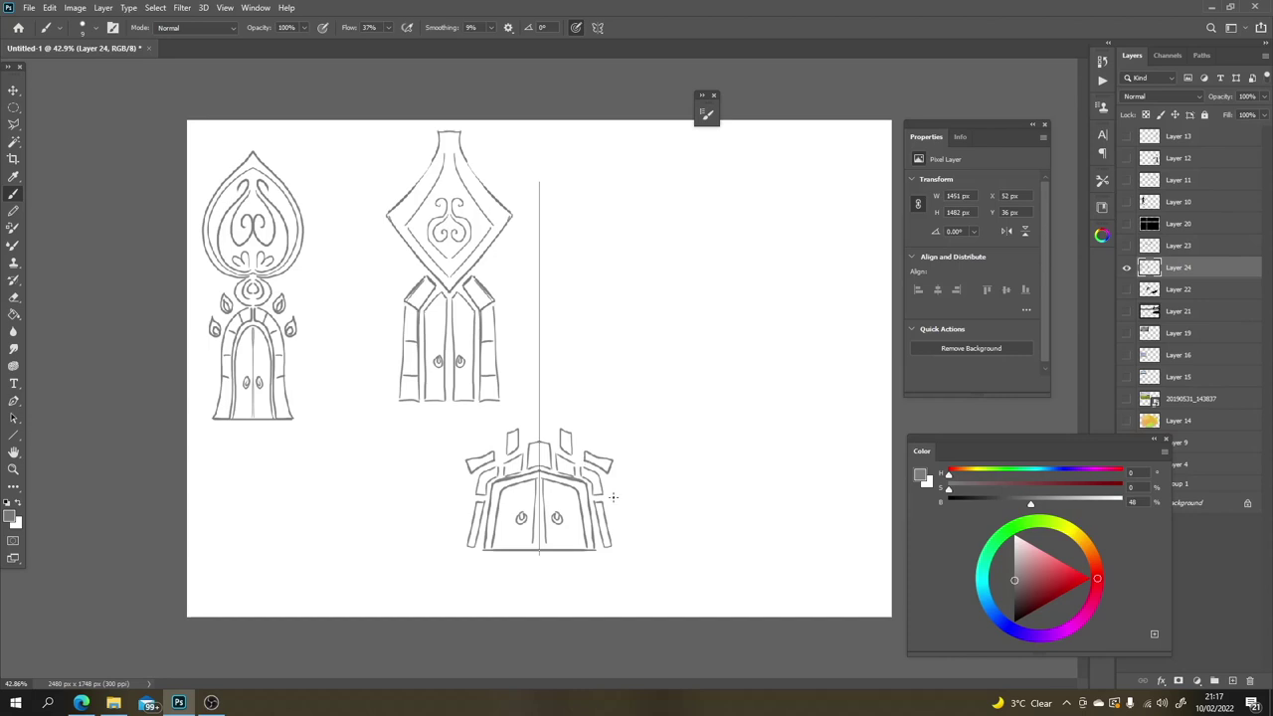
{"action": "mouse_move", "coordinate": [609, 507]}
{"action": "left_mouse_down"}
{"action": "mouse_move", "coordinate": [623, 544]}
{"action": "mouse_move", "coordinate": [610, 481]}
{"action": "left_mouse_up"}
{"action": "key", "text": "ctrl+z"}
{"action": "key", "text": "v"}
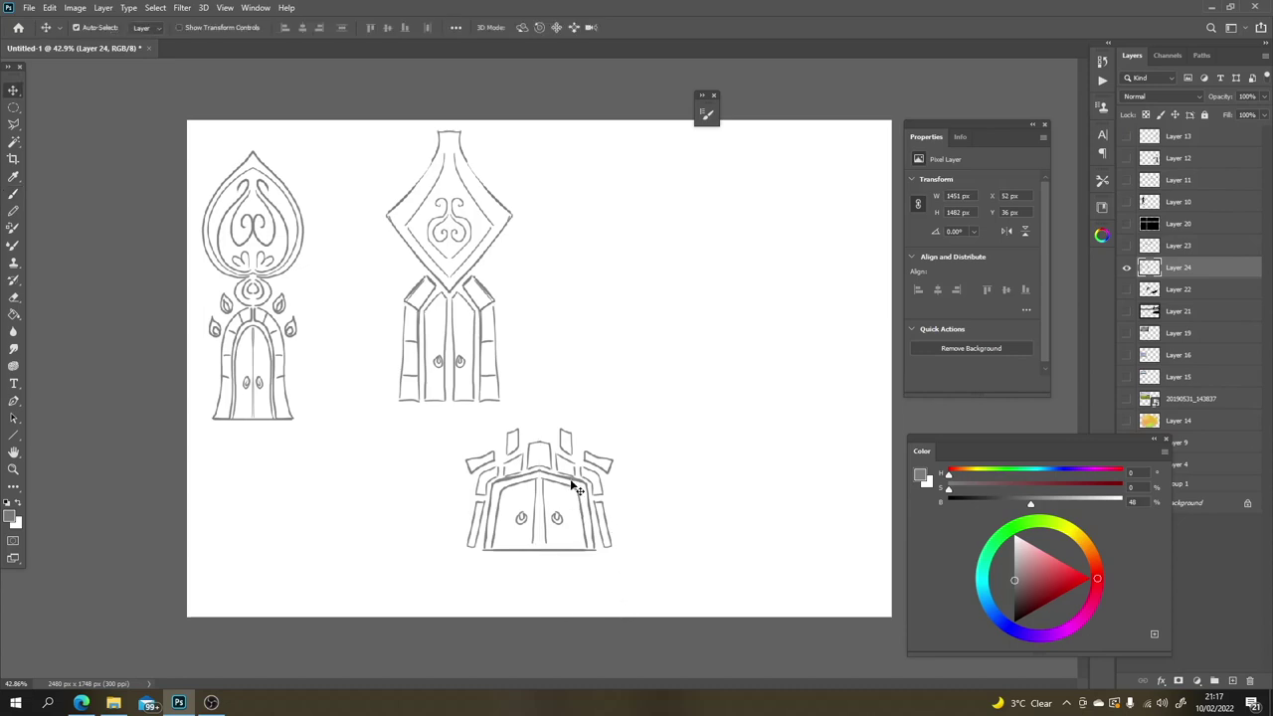
{"action": "mouse_move", "coordinate": [575, 487]}
{"action": "left_mouse_down"}
{"action": "mouse_move", "coordinate": [638, 452]}
{"action": "mouse_move", "coordinate": [611, 504]}
{"action": "left_mouse_up"}
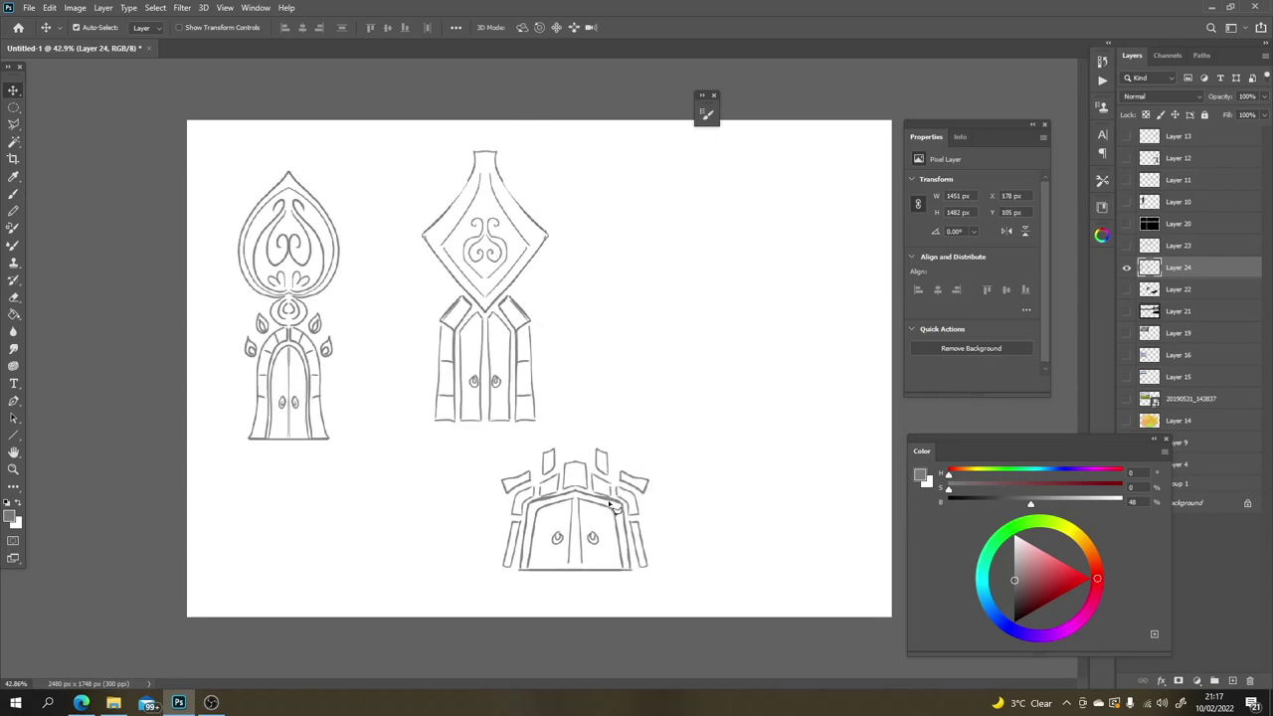
Step: Lasso the wide door and move it beside the diamond door, deselect, and reposition all sketches to X 381, Y 364 px
{"action": "key", "text": "l"}
{"action": "mouse_move", "coordinate": [459, 525]}
{"action": "left_mouse_down"}
{"action": "mouse_move", "coordinate": [505, 448]}
{"action": "mouse_move", "coordinate": [668, 444]}
{"action": "mouse_move", "coordinate": [690, 591]}
{"action": "mouse_move", "coordinate": [557, 603]}
{"action": "mouse_move", "coordinate": [464, 547]}
{"action": "mouse_move", "coordinate": [459, 527]}
{"action": "left_mouse_up"}
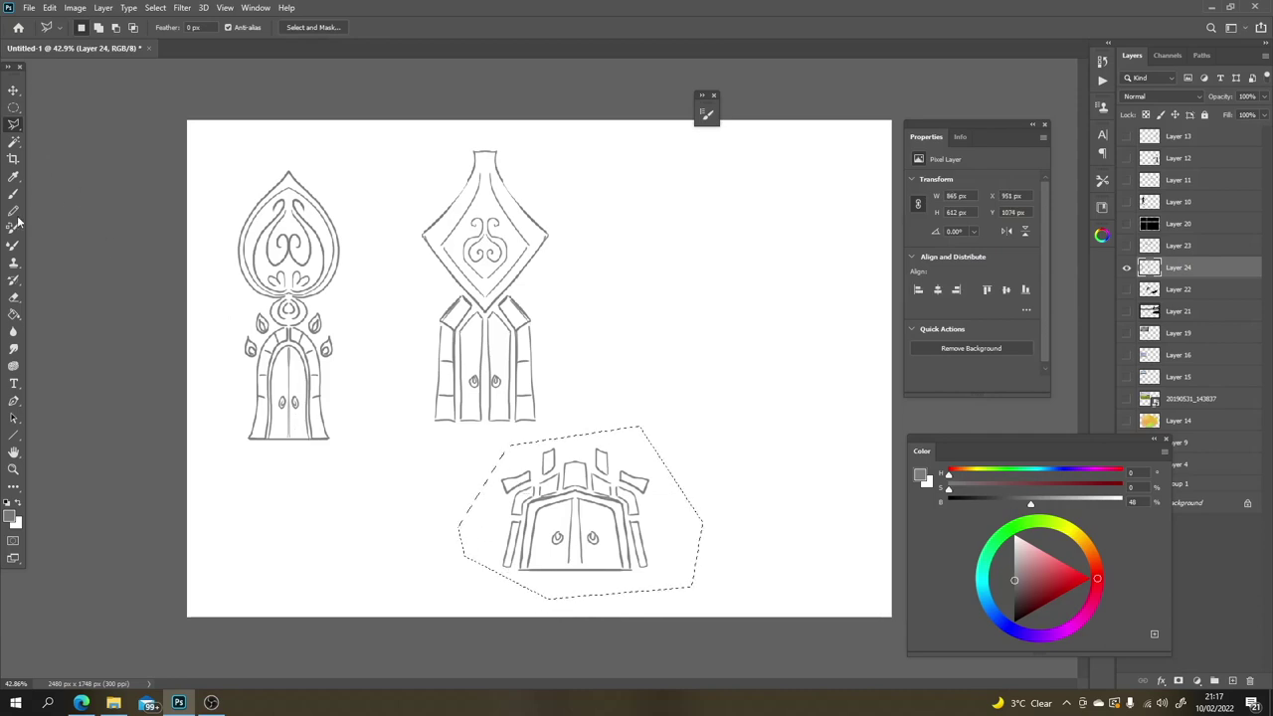
{"action": "right_click", "coordinate": [14, 125]}
{"action": "left_click", "coordinate": [60, 123]}
{"action": "key", "text": "v"}
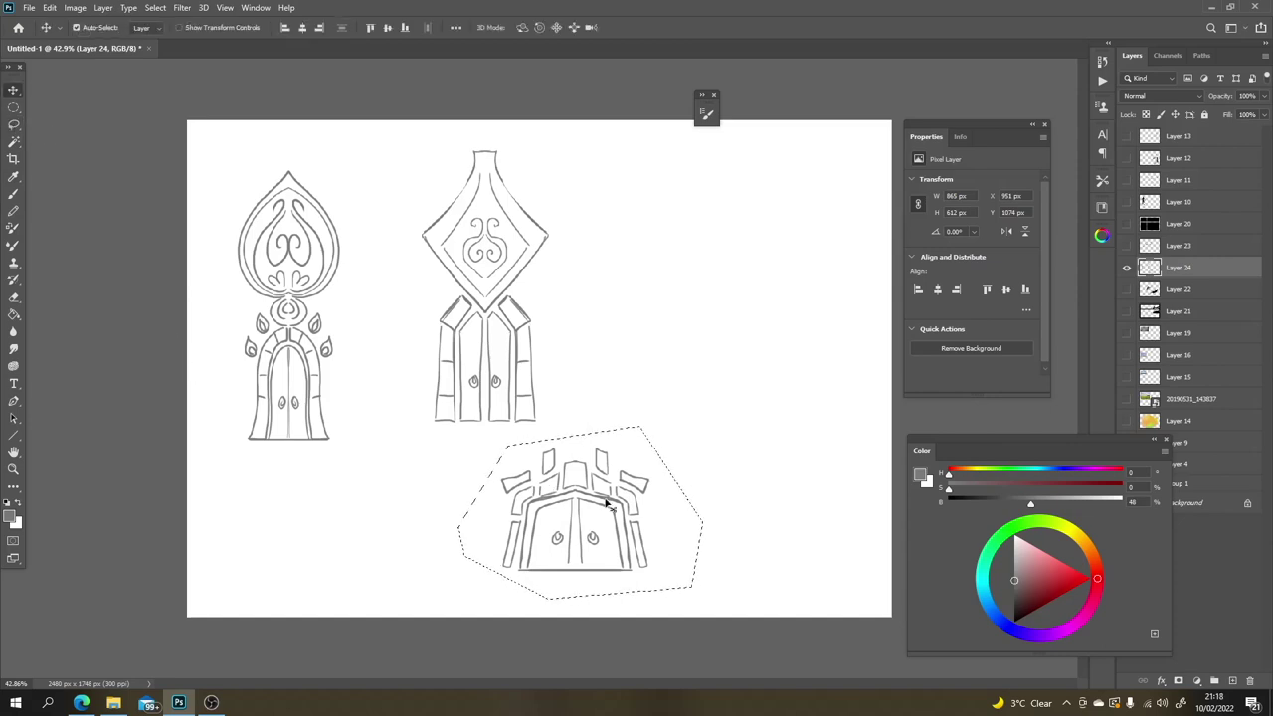
{"action": "left_click_drag", "start_coordinate": [628, 487], "coordinate": [706, 344]}
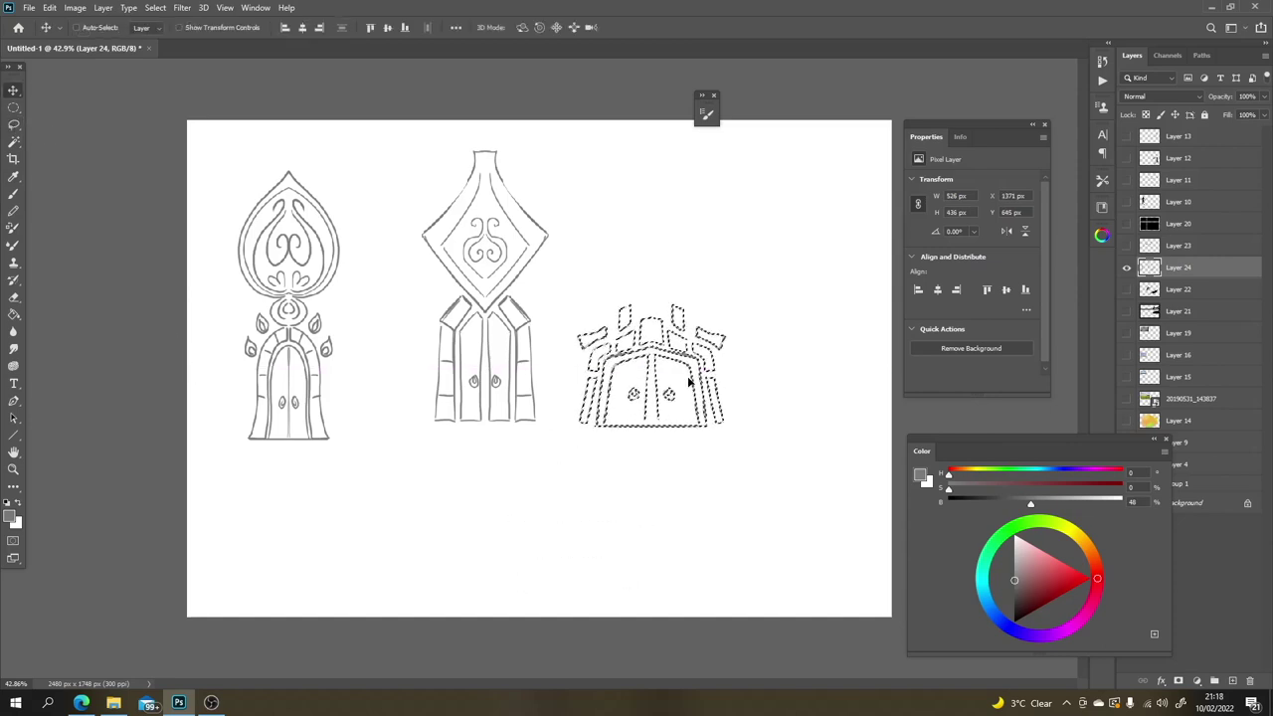
{"action": "key", "text": "ctrl+d"}
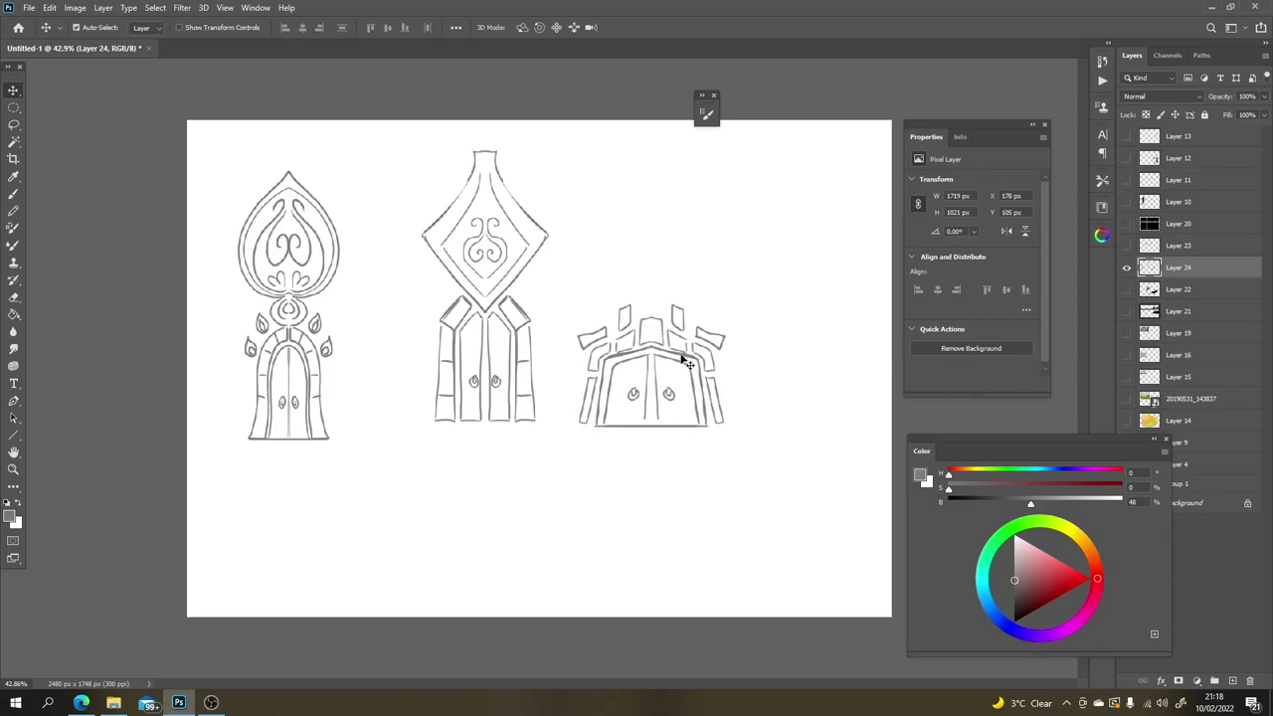
{"action": "mouse_move", "coordinate": [684, 364]}
{"action": "left_mouse_down"}
{"action": "mouse_move", "coordinate": [724, 395]}
{"action": "mouse_move", "coordinate": [739, 440]}
{"action": "left_mouse_up"}
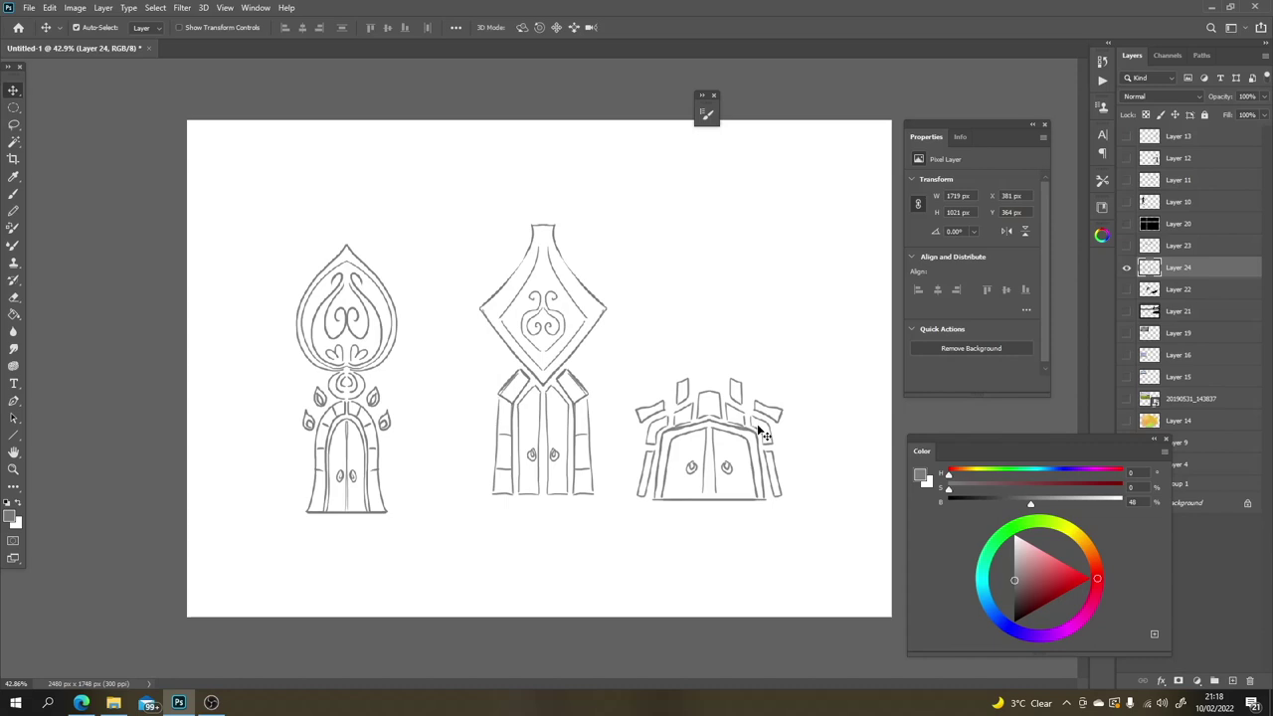
Step: Hide the door sketches' layer, add a new layer above it and set the brush to the default black
{"action": "left_click", "coordinate": [1127, 267]}
{"action": "left_click", "coordinate": [1232, 681]}
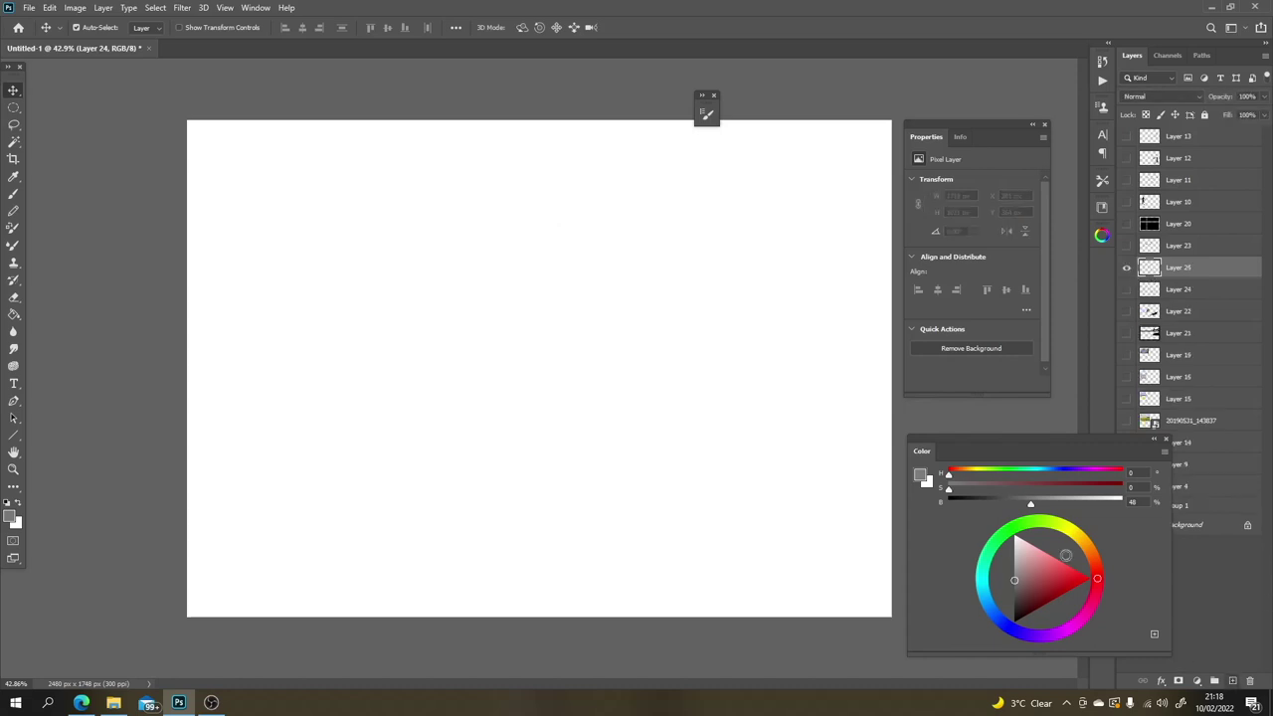
{"action": "key", "text": "b"}
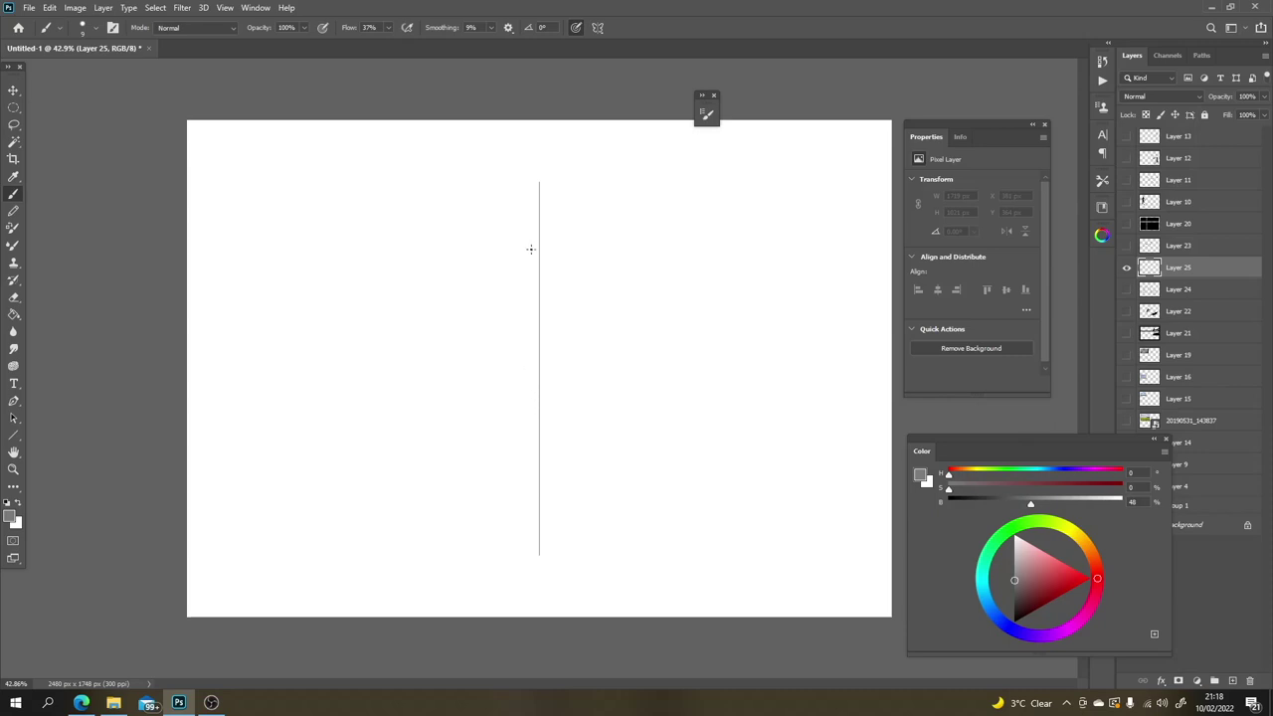
{"action": "key", "text": "d"}
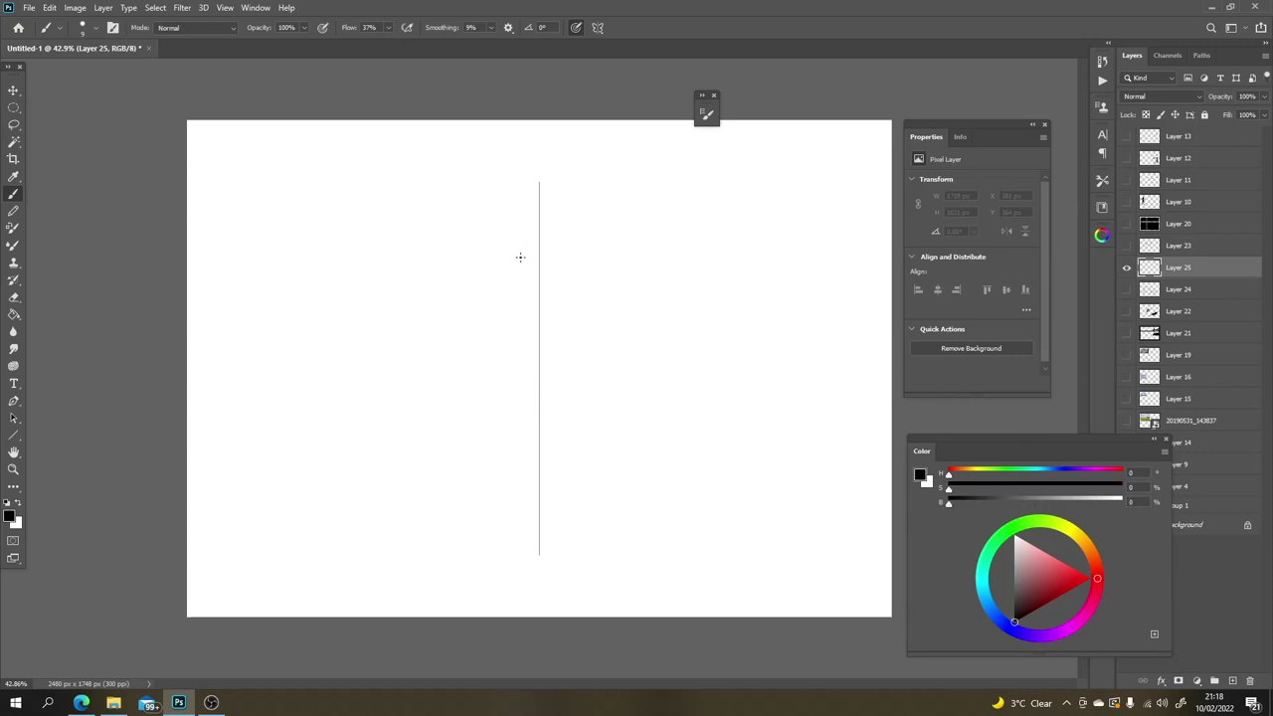
Step: Sketch a mirrored standing figure with head, neck, torso, hips and upper legs, about 390 × 1287 px
{"action": "left_click_drag", "start_coordinate": [525, 241], "coordinate": [529, 284]}
{"action": "mouse_move", "coordinate": [549, 238]}
{"action": "left_mouse_down"}
{"action": "mouse_move", "coordinate": [553, 285]}
{"action": "mouse_move", "coordinate": [527, 291]}
{"action": "mouse_move", "coordinate": [593, 321]}
{"action": "left_mouse_up"}
{"action": "mouse_move", "coordinate": [519, 300]}
{"action": "left_mouse_down"}
{"action": "mouse_move", "coordinate": [481, 322]}
{"action": "mouse_move", "coordinate": [495, 350]}
{"action": "left_mouse_up"}
{"action": "left_click_drag", "start_coordinate": [589, 321], "coordinate": [586, 350]}
{"action": "left_click_drag", "start_coordinate": [489, 330], "coordinate": [507, 364]}
{"action": "mouse_move", "coordinate": [585, 338]}
{"action": "left_mouse_down"}
{"action": "mouse_move", "coordinate": [571, 364]}
{"action": "mouse_move", "coordinate": [508, 388]}
{"action": "left_mouse_up"}
{"action": "left_click_drag", "start_coordinate": [575, 364], "coordinate": [571, 407]}
{"action": "mouse_move", "coordinate": [537, 412]}
{"action": "left_mouse_down"}
{"action": "mouse_move", "coordinate": [507, 409]}
{"action": "mouse_move", "coordinate": [571, 452]}
{"action": "left_mouse_up"}
{"action": "mouse_move", "coordinate": [504, 418]}
{"action": "left_mouse_down"}
{"action": "mouse_move", "coordinate": [509, 451]}
{"action": "mouse_move", "coordinate": [576, 542]}
{"action": "left_mouse_up"}
{"action": "left_click_drag", "start_coordinate": [502, 453], "coordinate": [503, 562]}
{"action": "left_click_drag", "start_coordinate": [574, 542], "coordinate": [573, 599]}
{"action": "left_click_drag", "start_coordinate": [503, 562], "coordinate": [505, 597]}
{"action": "left_click_drag", "start_coordinate": [530, 475], "coordinate": [526, 533]}
{"action": "mouse_move", "coordinate": [544, 471]}
{"action": "left_mouse_down"}
{"action": "mouse_move", "coordinate": [554, 555]}
{"action": "mouse_move", "coordinate": [524, 559]}
{"action": "left_mouse_up"}
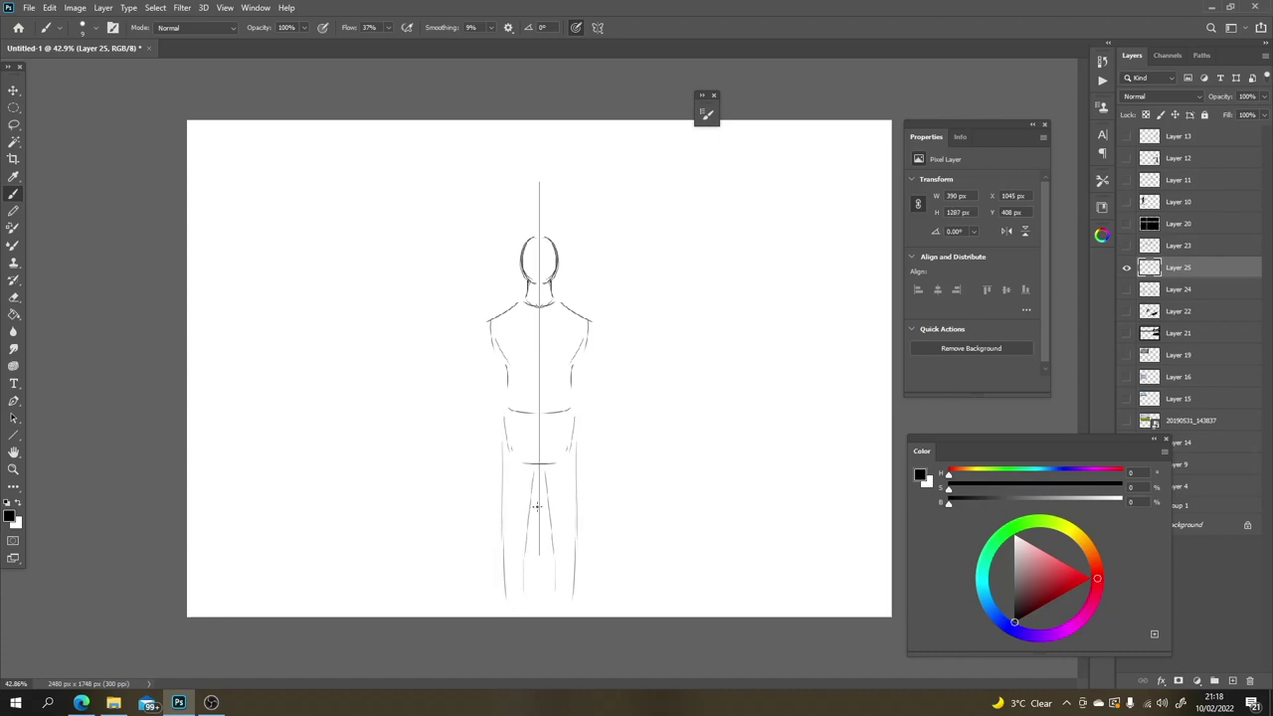
Step: Move the figure up to about Y 157 px and extend its lower legs and ankles to a total height of about 1577 px
{"action": "key", "text": "v"}
{"action": "left_click_drag", "start_coordinate": [563, 280], "coordinate": [563, 209]}
{"action": "key", "text": "b"}
{"action": "left_click_drag", "start_coordinate": [536, 554], "coordinate": [539, 167]}
{"action": "mouse_move", "coordinate": [521, 517]}
{"action": "left_mouse_down"}
{"action": "mouse_move", "coordinate": [525, 606]}
{"action": "mouse_move", "coordinate": [553, 608]}
{"action": "left_mouse_up"}
{"action": "left_click_drag", "start_coordinate": [525, 610], "coordinate": [505, 612]}
{"action": "left_click_drag", "start_coordinate": [504, 504], "coordinate": [500, 571]}
{"action": "left_click_drag", "start_coordinate": [573, 504], "coordinate": [578, 575]}
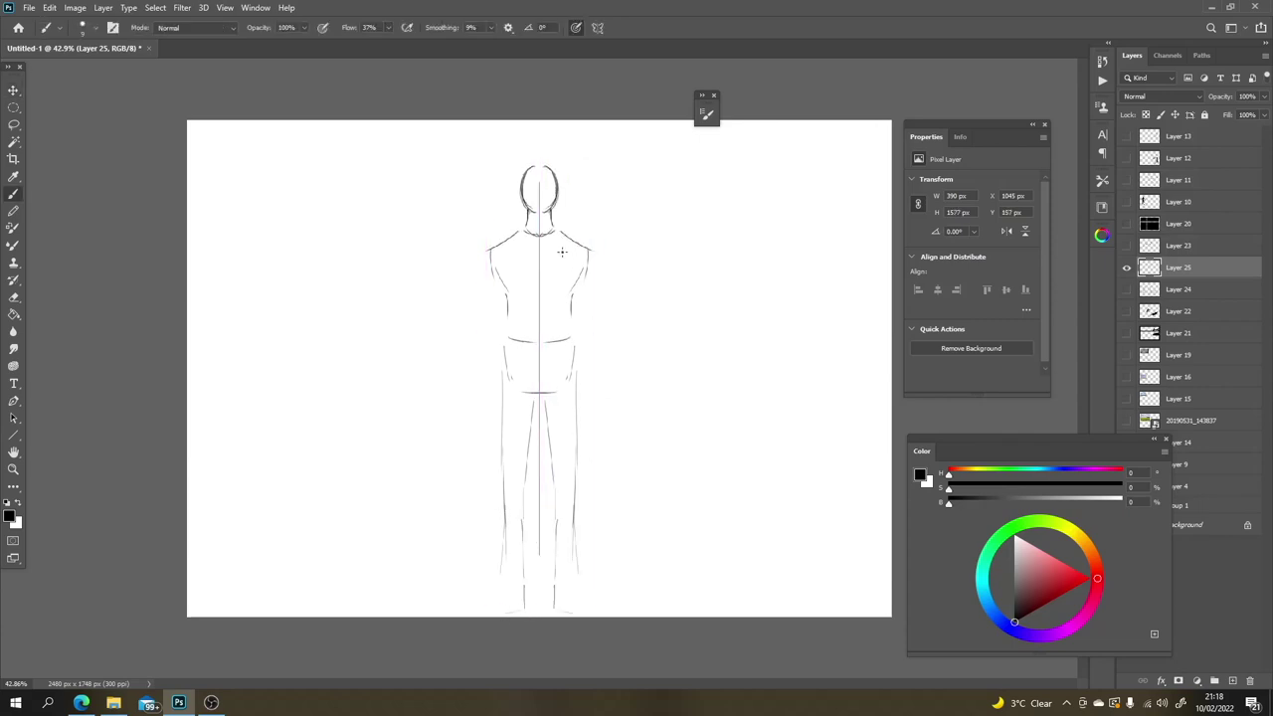
{"action": "key", "text": "ctrl+z"}
Step: Move the figure up to Y 86 px and draw its mirrored outward-pointing feet
{"action": "key", "text": "v"}
{"action": "left_click_drag", "start_coordinate": [557, 205], "coordinate": [560, 189]}
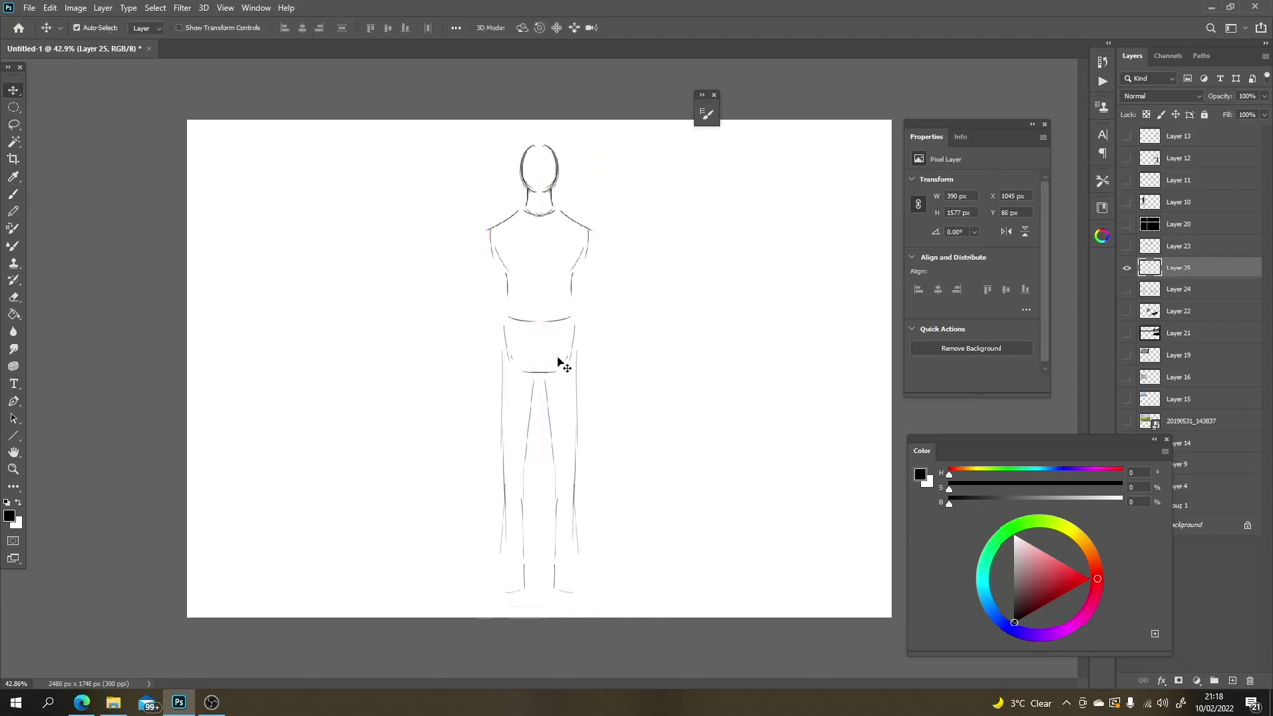
{"action": "key", "text": "b"}
{"action": "left_click_drag", "start_coordinate": [539, 556], "coordinate": [539, 189]}
{"action": "left_click_drag", "start_coordinate": [500, 566], "coordinate": [475, 595]}
{"action": "left_click_drag", "start_coordinate": [582, 568], "coordinate": [602, 595]}
{"action": "left_click_drag", "start_coordinate": [475, 597], "coordinate": [513, 597]}
{"action": "left_click_drag", "start_coordinate": [563, 596], "coordinate": [601, 598]}
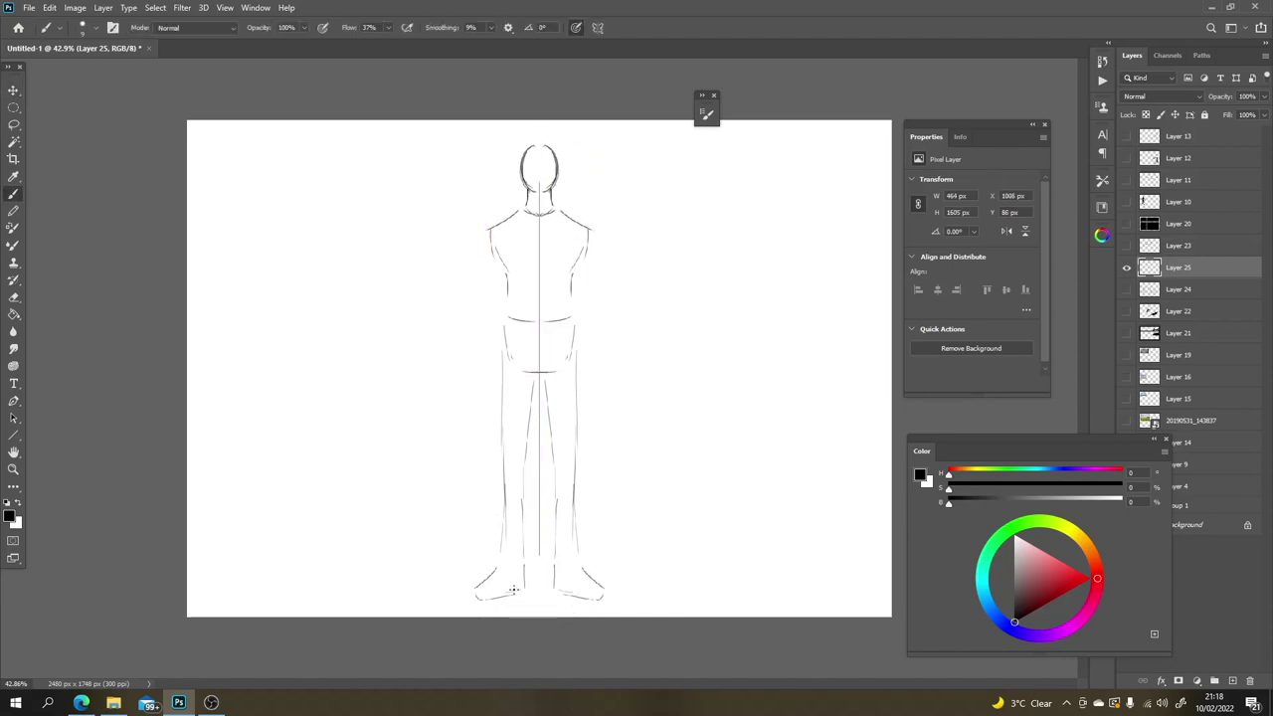
Step: Draw mirrored muscular arms with hands from the shoulders, widening the figure to about 786 px
{"action": "left_click_drag", "start_coordinate": [594, 243], "coordinate": [640, 368]}
{"action": "left_click_drag", "start_coordinate": [587, 227], "coordinate": [624, 328]}
{"action": "left_click_drag", "start_coordinate": [600, 268], "coordinate": [645, 378]}
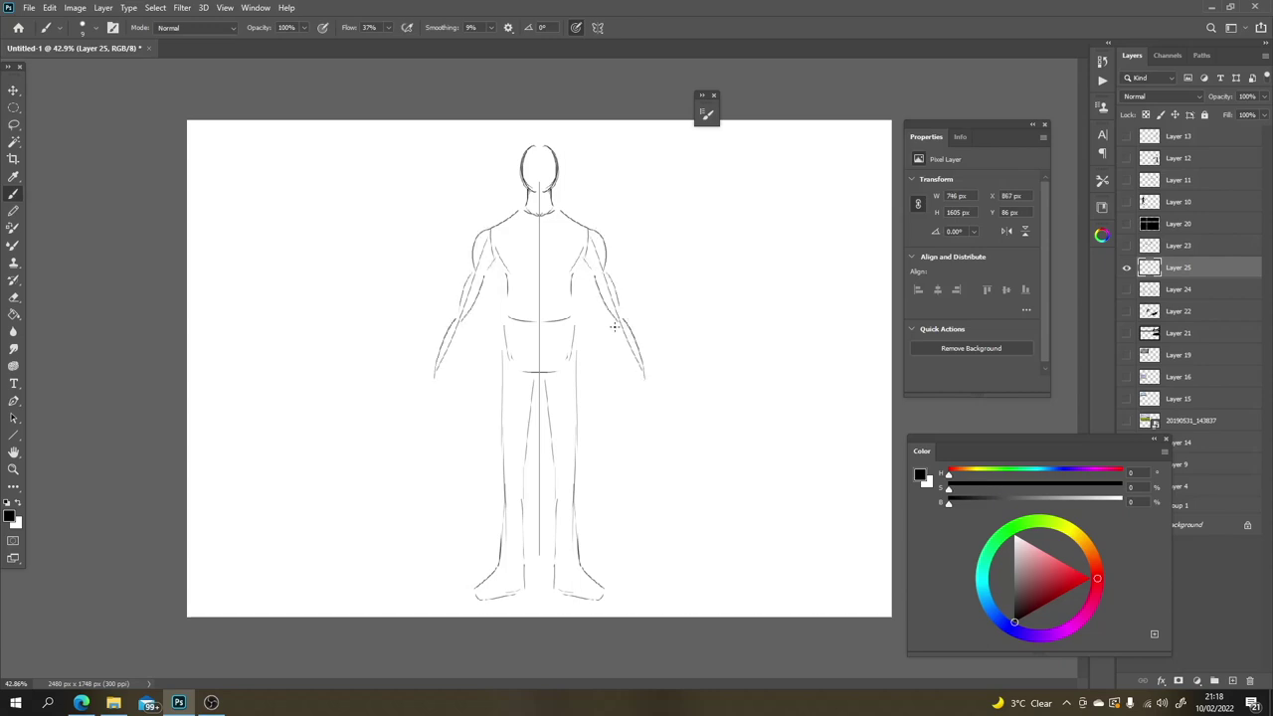
{"action": "mouse_move", "coordinate": [613, 326]}
{"action": "left_mouse_down"}
{"action": "mouse_move", "coordinate": [640, 385]}
{"action": "mouse_move", "coordinate": [633, 368]}
{"action": "mouse_move", "coordinate": [632, 414]}
{"action": "mouse_move", "coordinate": [648, 416]}
{"action": "mouse_move", "coordinate": [624, 408]}
{"action": "mouse_move", "coordinate": [633, 429]}
{"action": "left_mouse_up"}
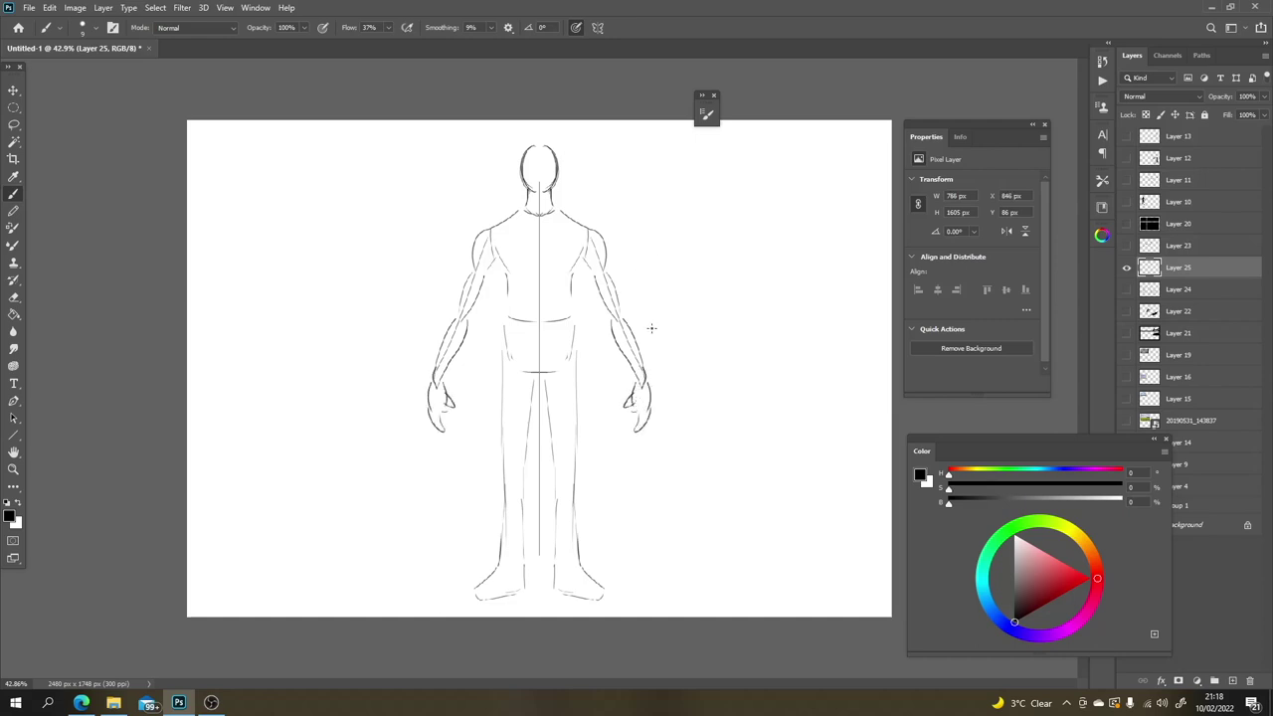
Step: Reinforce the figure's torso, hip and inner-leg lines and define its head contour and chin
{"action": "mouse_move", "coordinate": [581, 256]}
{"action": "left_mouse_down"}
{"action": "mouse_move", "coordinate": [573, 394]}
{"action": "mouse_move", "coordinate": [542, 406]}
{"action": "mouse_move", "coordinate": [537, 381]}
{"action": "left_mouse_up"}
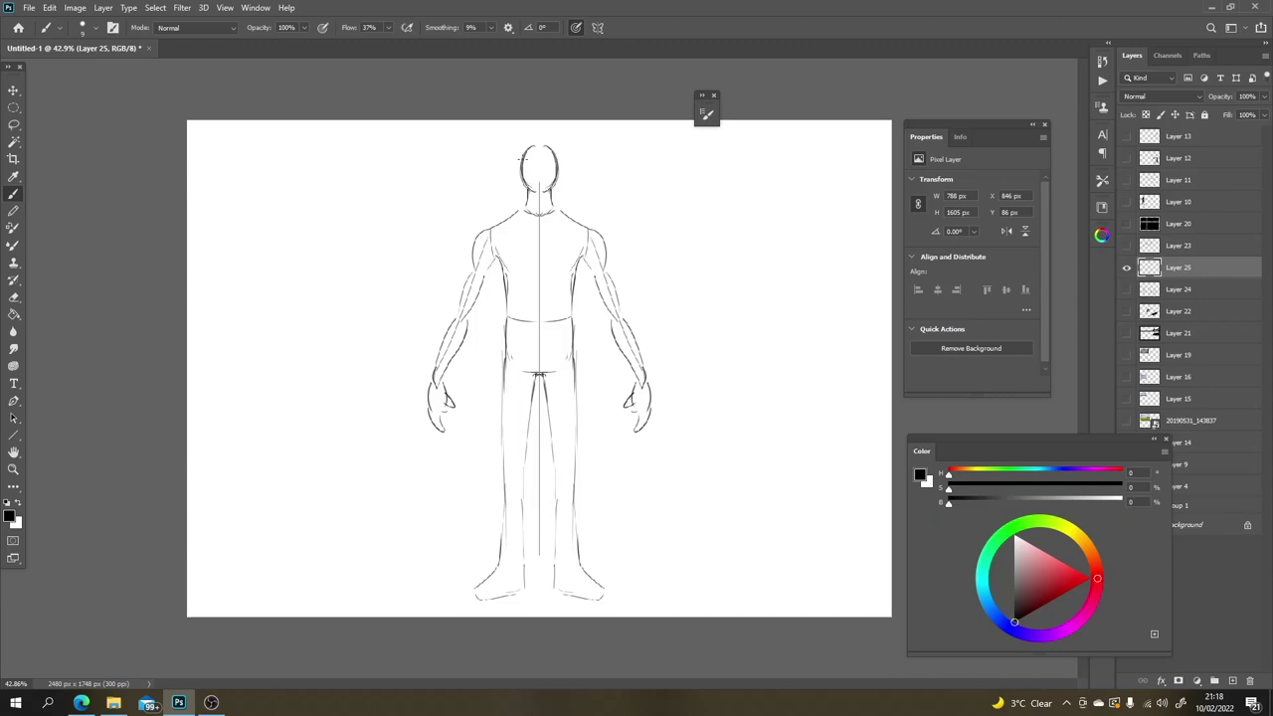
{"action": "left_click_drag", "start_coordinate": [520, 157], "coordinate": [531, 207]}
{"action": "left_click_drag", "start_coordinate": [529, 155], "coordinate": [549, 147]}
{"action": "left_click_drag", "start_coordinate": [543, 195], "coordinate": [544, 199]}
Step: Enlarge the brush and draw mirrored ribbed shoulder plates and angular elbow guards over the figure's arms
{"action": "key", "text": "bracketright"}
{"action": "mouse_move", "coordinate": [579, 215]}
{"action": "left_mouse_down"}
{"action": "mouse_move", "coordinate": [580, 238]}
{"action": "mouse_move", "coordinate": [615, 250]}
{"action": "mouse_move", "coordinate": [600, 221]}
{"action": "mouse_move", "coordinate": [580, 215]}
{"action": "left_mouse_up"}
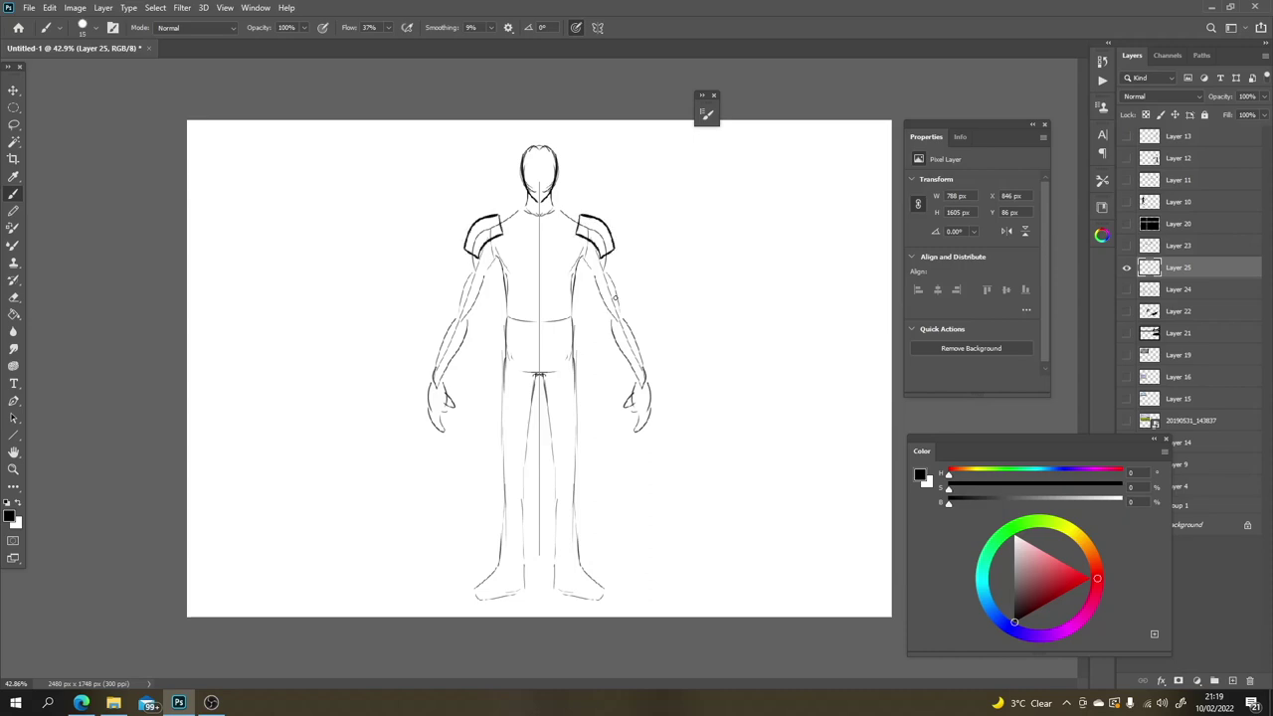
{"action": "mouse_move", "coordinate": [620, 293]}
{"action": "left_mouse_down"}
{"action": "mouse_move", "coordinate": [628, 322]}
{"action": "mouse_move", "coordinate": [609, 318]}
{"action": "mouse_move", "coordinate": [612, 294]}
{"action": "mouse_move", "coordinate": [627, 314]}
{"action": "left_mouse_up"}
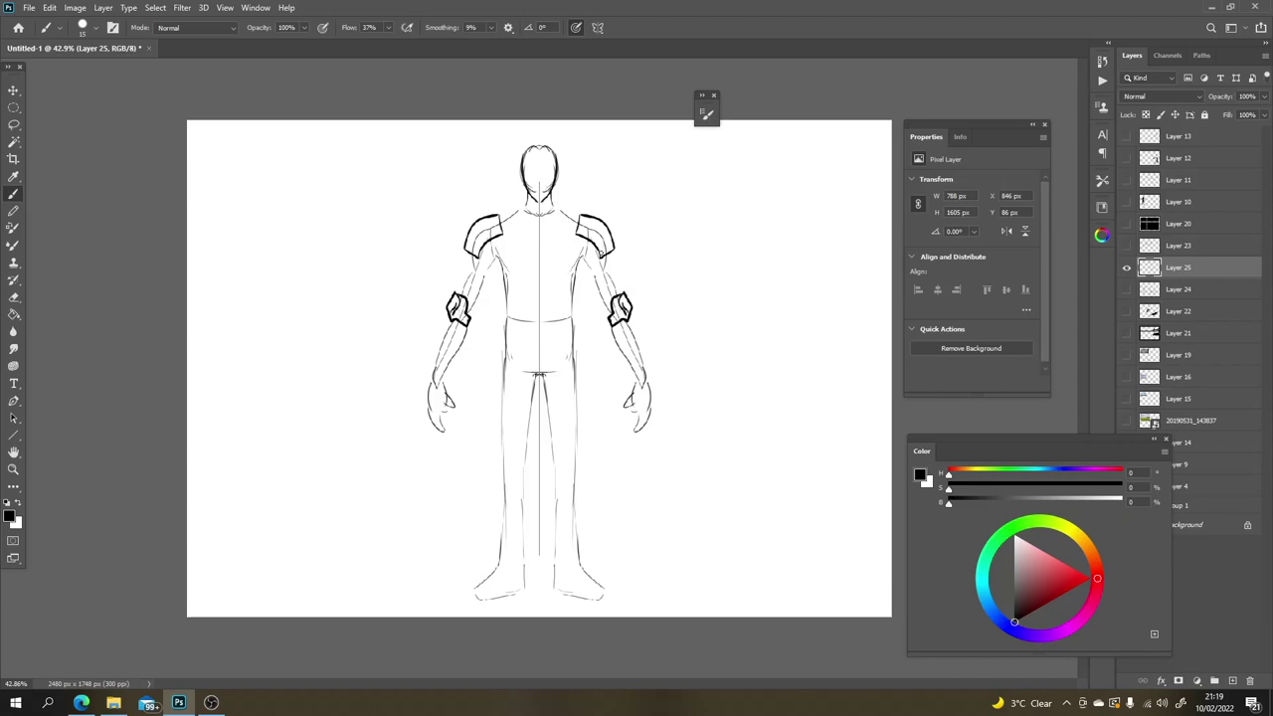
{"action": "mouse_move", "coordinate": [602, 239]}
{"action": "left_mouse_down"}
{"action": "mouse_move", "coordinate": [617, 255]}
{"action": "mouse_move", "coordinate": [586, 236]}
{"action": "left_mouse_up"}
Step: Draw a pointed neckpiece with a small central emblem and a flared high collar around the figure's neck
{"action": "mouse_move", "coordinate": [516, 212]}
{"action": "left_mouse_down"}
{"action": "mouse_move", "coordinate": [538, 230]}
{"action": "mouse_move", "coordinate": [539, 216]}
{"action": "left_mouse_up"}
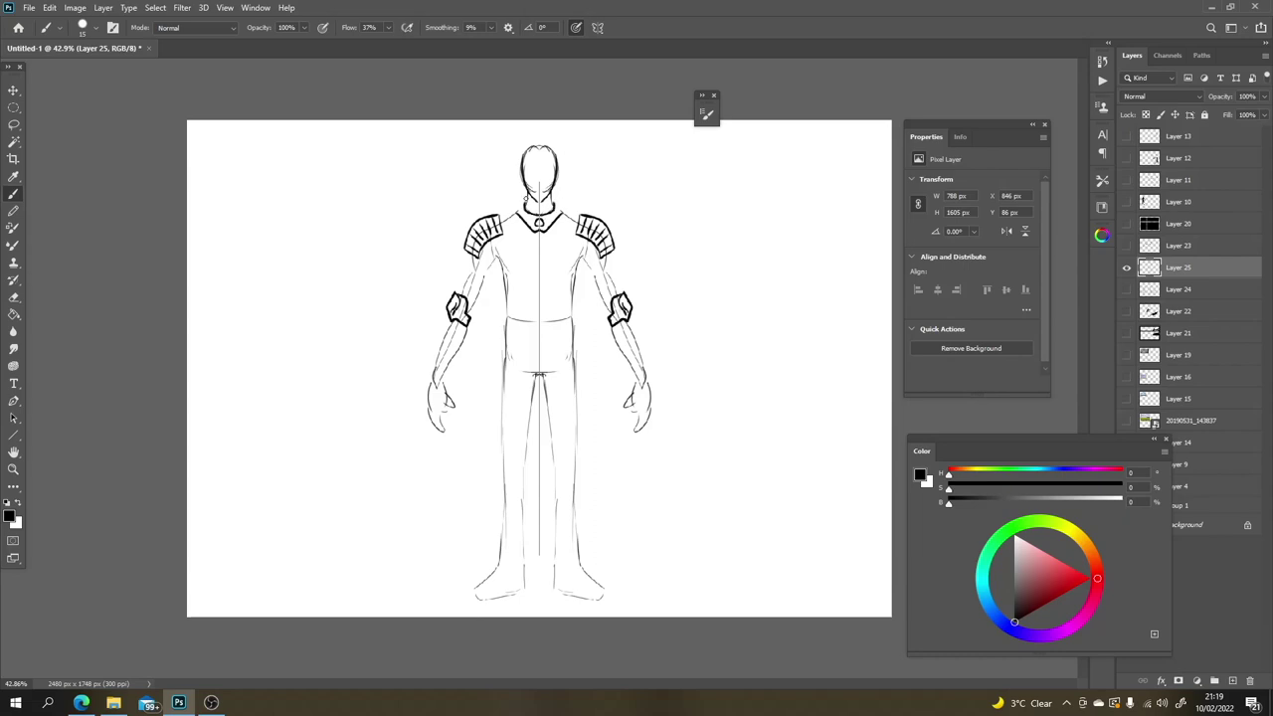
{"action": "left_click_drag", "start_coordinate": [520, 189], "coordinate": [530, 195]}
{"action": "mouse_move", "coordinate": [555, 188]}
{"action": "left_mouse_down"}
{"action": "mouse_move", "coordinate": [566, 194]}
{"action": "mouse_move", "coordinate": [522, 205]}
{"action": "mouse_move", "coordinate": [541, 286]}
{"action": "left_mouse_up"}
{"action": "key", "text": "ctrl+z"}
{"action": "key", "text": "ctrl+z"}
Step: Try drawing a mirrored pointed panel with inner details down the figure's chest
{"action": "left_click_drag", "start_coordinate": [539, 230], "coordinate": [538, 316]}
{"action": "key", "text": "ctrl+z"}
{"action": "mouse_move", "coordinate": [527, 232]}
{"action": "left_mouse_down"}
{"action": "mouse_move", "coordinate": [553, 235]}
{"action": "mouse_move", "coordinate": [556, 319]}
{"action": "left_mouse_up"}
{"action": "key", "text": "ctrl+z"}
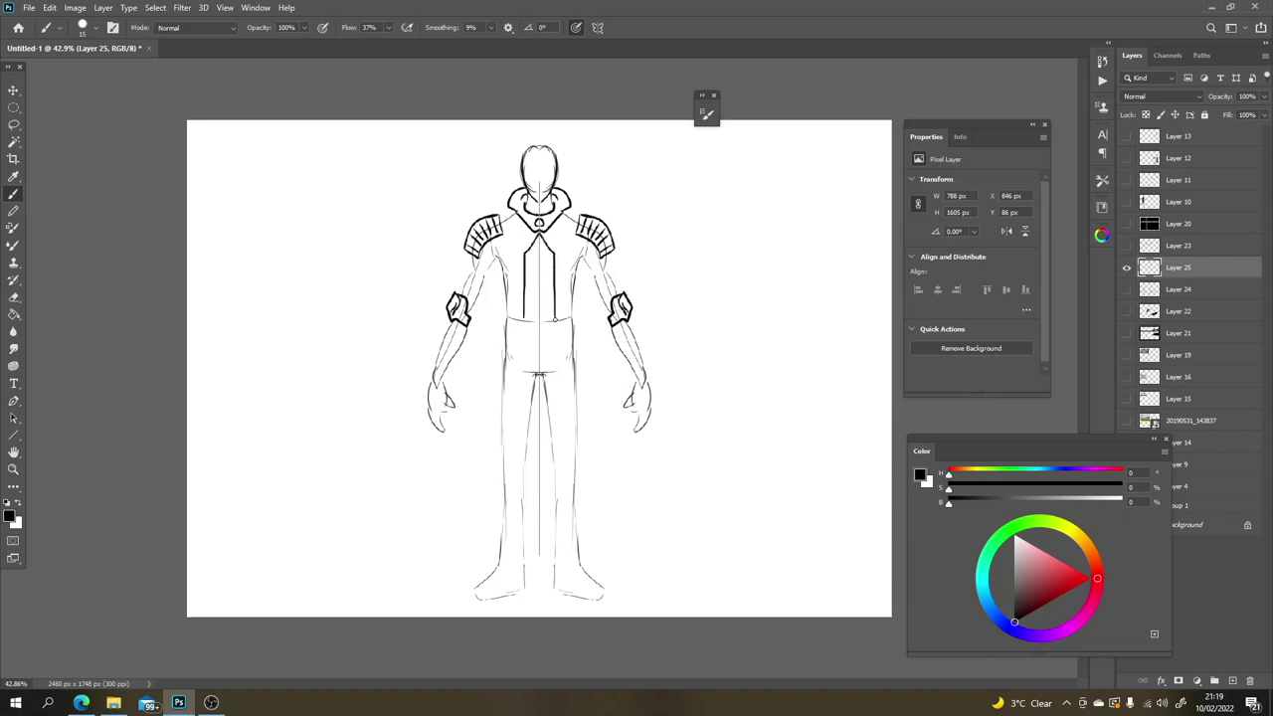
{"action": "left_click_drag", "start_coordinate": [517, 267], "coordinate": [533, 266]}
{"action": "mouse_move", "coordinate": [545, 265]}
{"action": "left_mouse_down"}
{"action": "mouse_move", "coordinate": [565, 266]}
{"action": "mouse_move", "coordinate": [530, 283]}
{"action": "left_mouse_up"}
{"action": "mouse_move", "coordinate": [549, 283]}
{"action": "left_mouse_down"}
{"action": "mouse_move", "coordinate": [568, 282]}
{"action": "mouse_move", "coordinate": [560, 290]}
{"action": "left_mouse_up"}
{"action": "key", "text": "ctrl+z"}
{"action": "key", "text": "ctrl+z"}
{"action": "key", "text": "ctrl+z"}
{"action": "key", "text": "ctrl+z"}
{"action": "key", "text": "ctrl+z"}
{"action": "key", "text": "ctrl+z"}
{"action": "key", "text": "ctrl+z"}
Step: Turn off the vertical paint symmetry
{"action": "left_click", "coordinate": [598, 27]}
{"action": "left_click", "coordinate": [619, 44]}
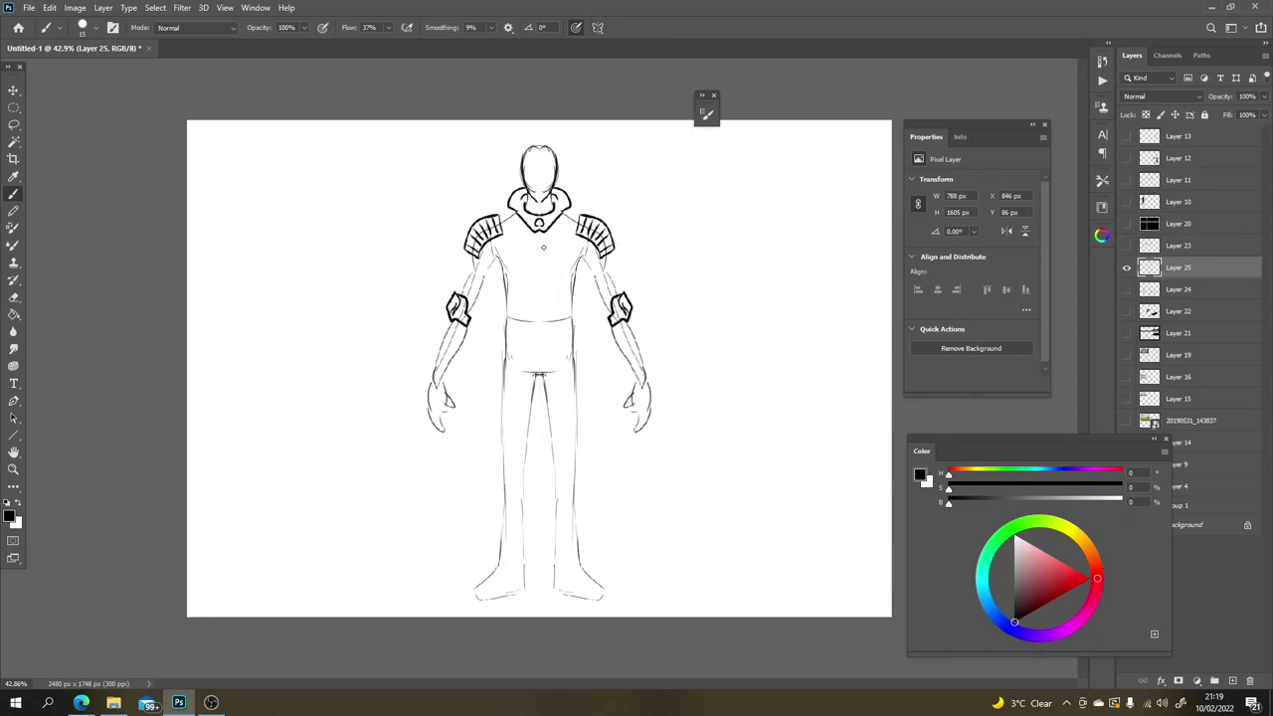
Step: Draw an off-centre jacket opening with two small fastenings down the chest, and re-enable the last used symmetry
{"action": "mouse_move", "coordinate": [553, 251]}
{"action": "left_mouse_down"}
{"action": "mouse_move", "coordinate": [553, 317]}
{"action": "mouse_move", "coordinate": [560, 277]}
{"action": "left_mouse_up"}
{"action": "left_click", "coordinate": [597, 28]}
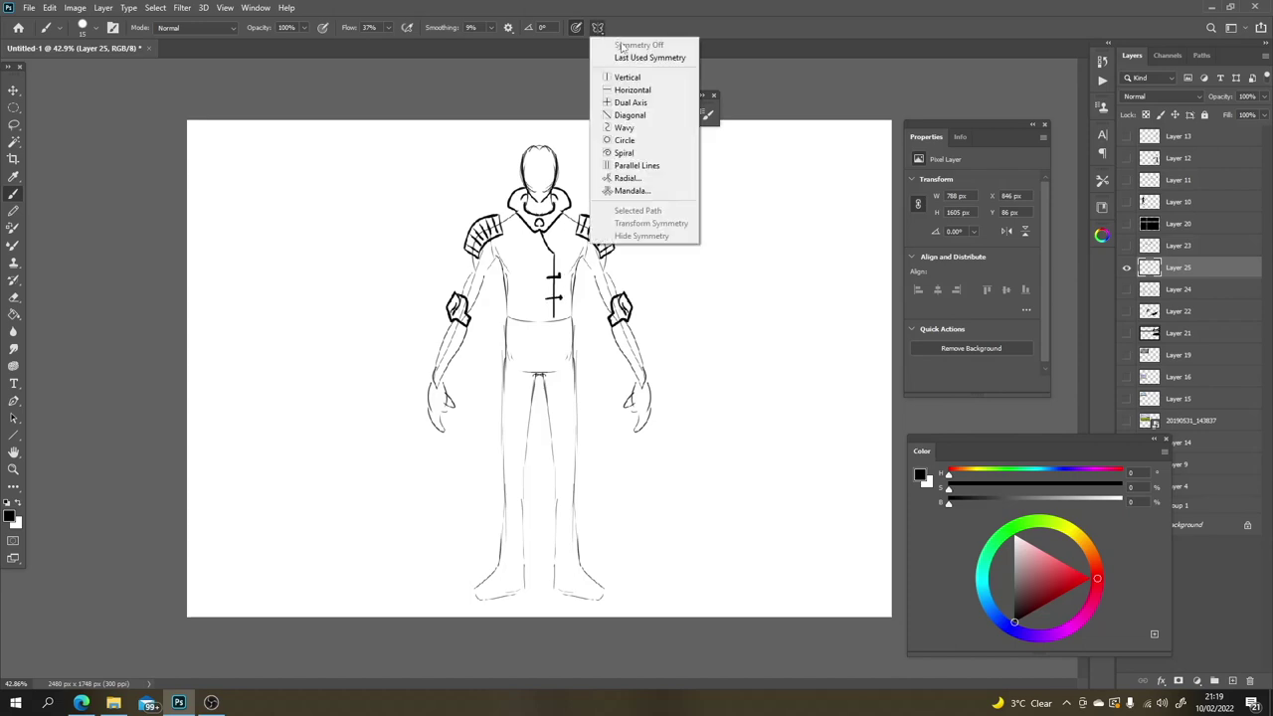
{"action": "left_click", "coordinate": [651, 58]}
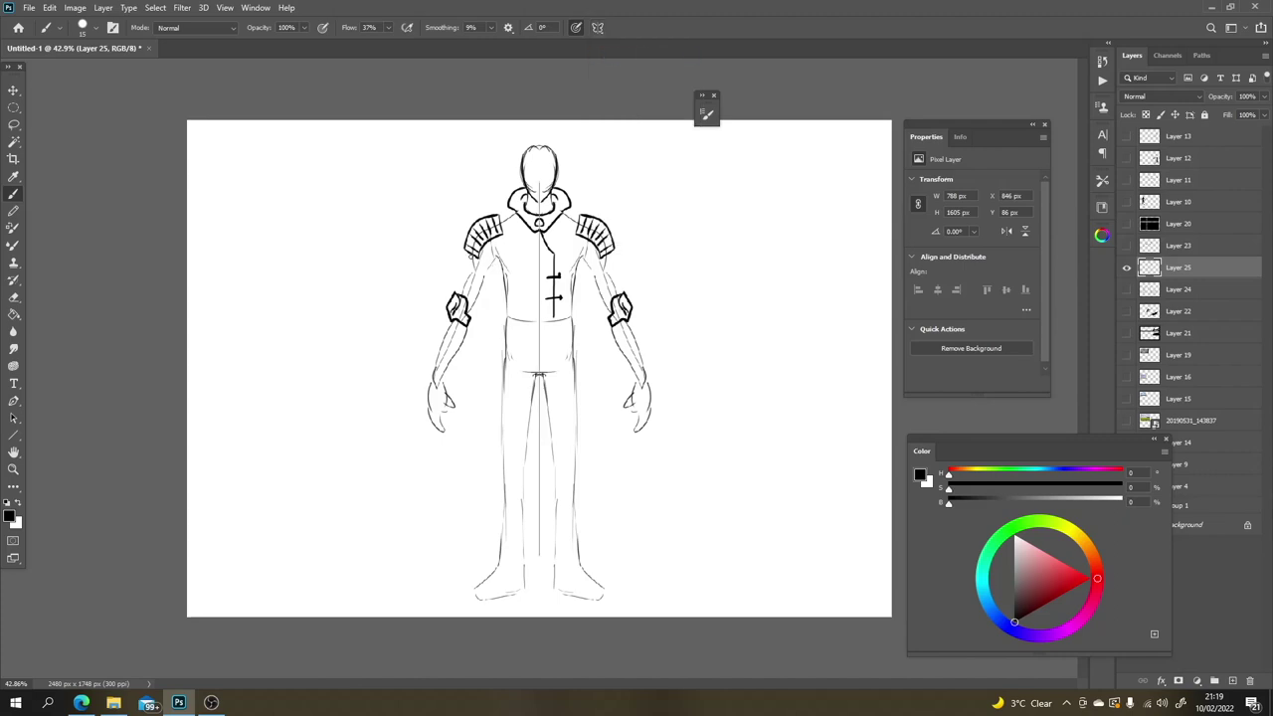
Step: Draw mirrored short sleeves, a fitted torso, a patterned belt with an oval buckle, and long trousers and shoes over the figure
{"action": "mouse_move", "coordinate": [472, 253]}
{"action": "left_mouse_down"}
{"action": "mouse_move", "coordinate": [459, 302]}
{"action": "mouse_move", "coordinate": [476, 310]}
{"action": "left_mouse_up"}
{"action": "key", "text": "ctrl+z"}
{"action": "key", "text": "ctrl+z"}
{"action": "mouse_move", "coordinate": [470, 255]}
{"action": "left_mouse_down"}
{"action": "mouse_move", "coordinate": [464, 275]}
{"action": "mouse_move", "coordinate": [498, 298]}
{"action": "mouse_move", "coordinate": [500, 249]}
{"action": "mouse_move", "coordinate": [502, 323]}
{"action": "mouse_move", "coordinate": [572, 322]}
{"action": "mouse_move", "coordinate": [539, 338]}
{"action": "mouse_move", "coordinate": [507, 332]}
{"action": "mouse_move", "coordinate": [578, 350]}
{"action": "mouse_move", "coordinate": [529, 357]}
{"action": "mouse_move", "coordinate": [497, 418]}
{"action": "mouse_move", "coordinate": [498, 543]}
{"action": "mouse_move", "coordinate": [517, 569]}
{"action": "mouse_move", "coordinate": [538, 378]}
{"action": "left_mouse_up"}
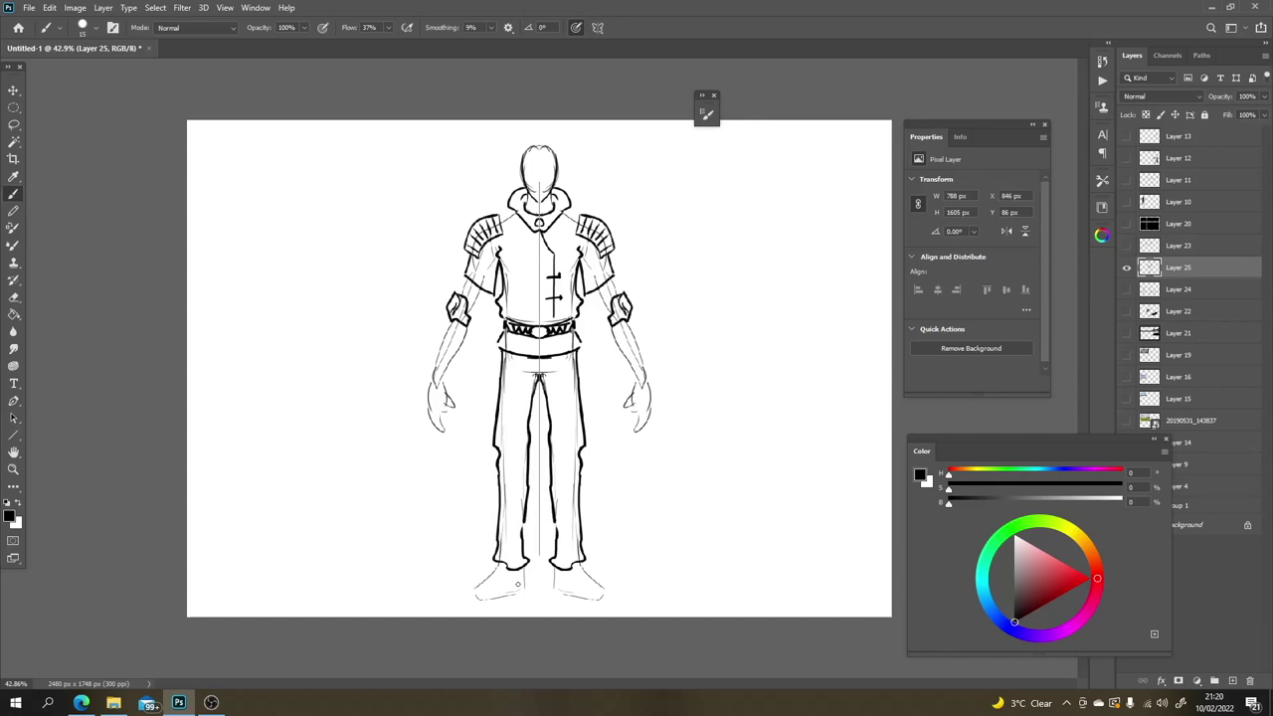
{"action": "mouse_move", "coordinate": [496, 563]}
{"action": "left_mouse_down"}
{"action": "mouse_move", "coordinate": [479, 603]}
{"action": "mouse_move", "coordinate": [519, 598]}
{"action": "mouse_move", "coordinate": [523, 565]}
{"action": "left_mouse_up"}
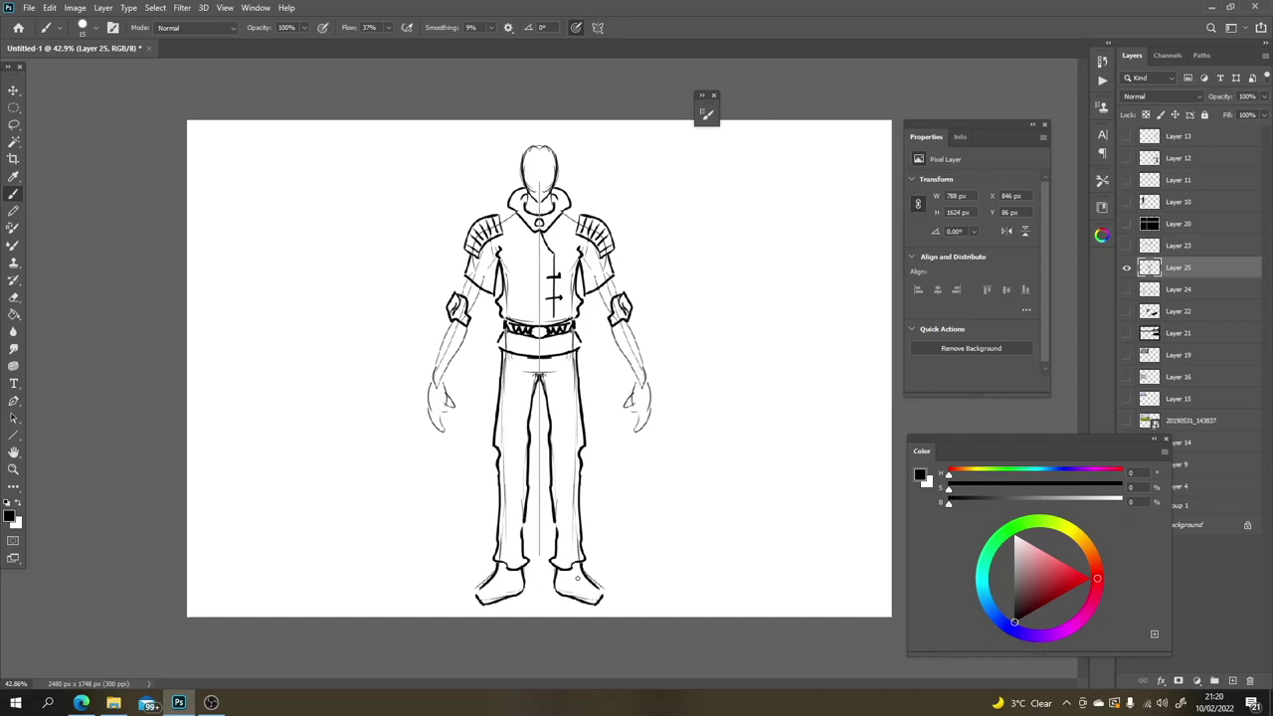
Step: Draw mirrored layered forearm guards, and ink the outlines of the upper arms and hands
{"action": "mouse_move", "coordinate": [612, 320]}
{"action": "left_mouse_down"}
{"action": "mouse_move", "coordinate": [636, 378]}
{"action": "mouse_move", "coordinate": [646, 372]}
{"action": "left_mouse_up"}
{"action": "left_click_drag", "start_coordinate": [629, 320], "coordinate": [638, 382]}
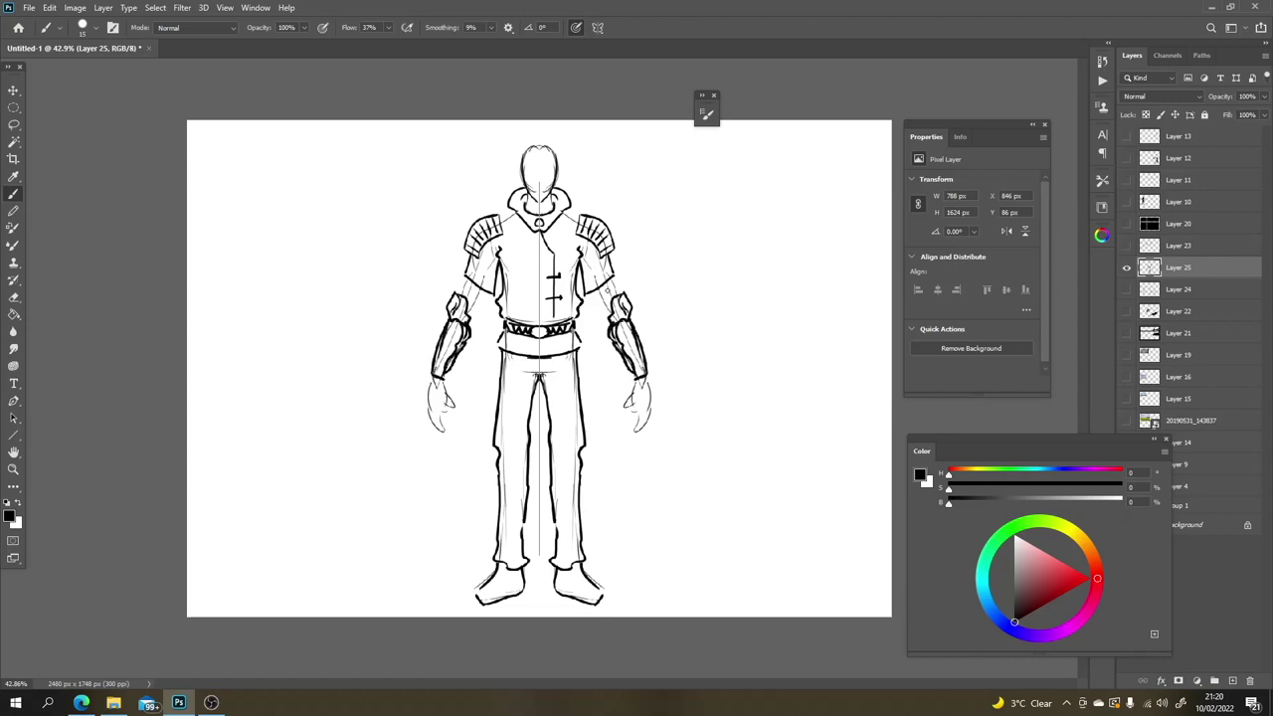
{"action": "mouse_move", "coordinate": [611, 318]}
{"action": "left_mouse_down"}
{"action": "mouse_move", "coordinate": [597, 289]}
{"action": "mouse_move", "coordinate": [618, 278]}
{"action": "left_mouse_up"}
{"action": "left_click_drag", "start_coordinate": [635, 384], "coordinate": [639, 423]}
Step: Undo the first facial marks, and draw a symmetrical face with dark eyes, brows and mouth, ears and short spiky hair
{"action": "left_click_drag", "start_coordinate": [530, 175], "coordinate": [535, 179]}
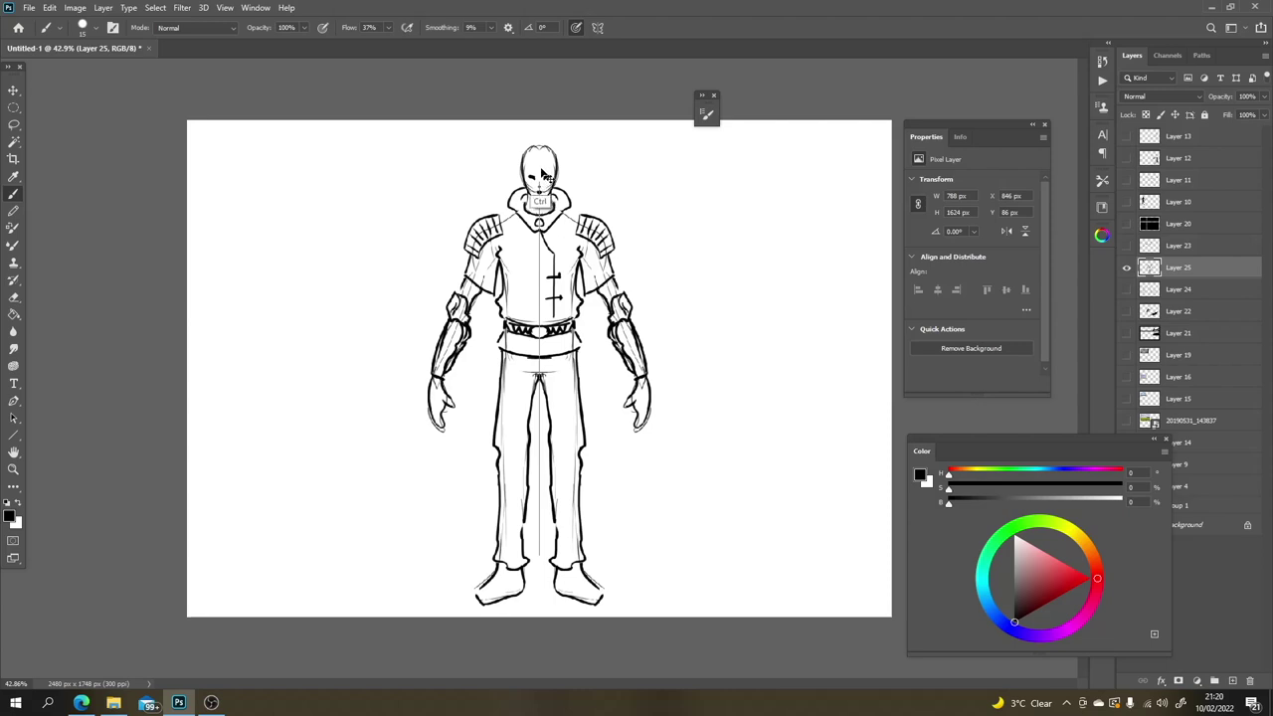
{"action": "key", "text": "ctrl+z"}
{"action": "key", "text": "ctrl+z"}
{"action": "key", "text": "ctrl+z"}
{"action": "mouse_move", "coordinate": [537, 165]}
{"action": "left_mouse_down"}
{"action": "mouse_move", "coordinate": [517, 182]}
{"action": "mouse_move", "coordinate": [539, 127]}
{"action": "left_mouse_up"}
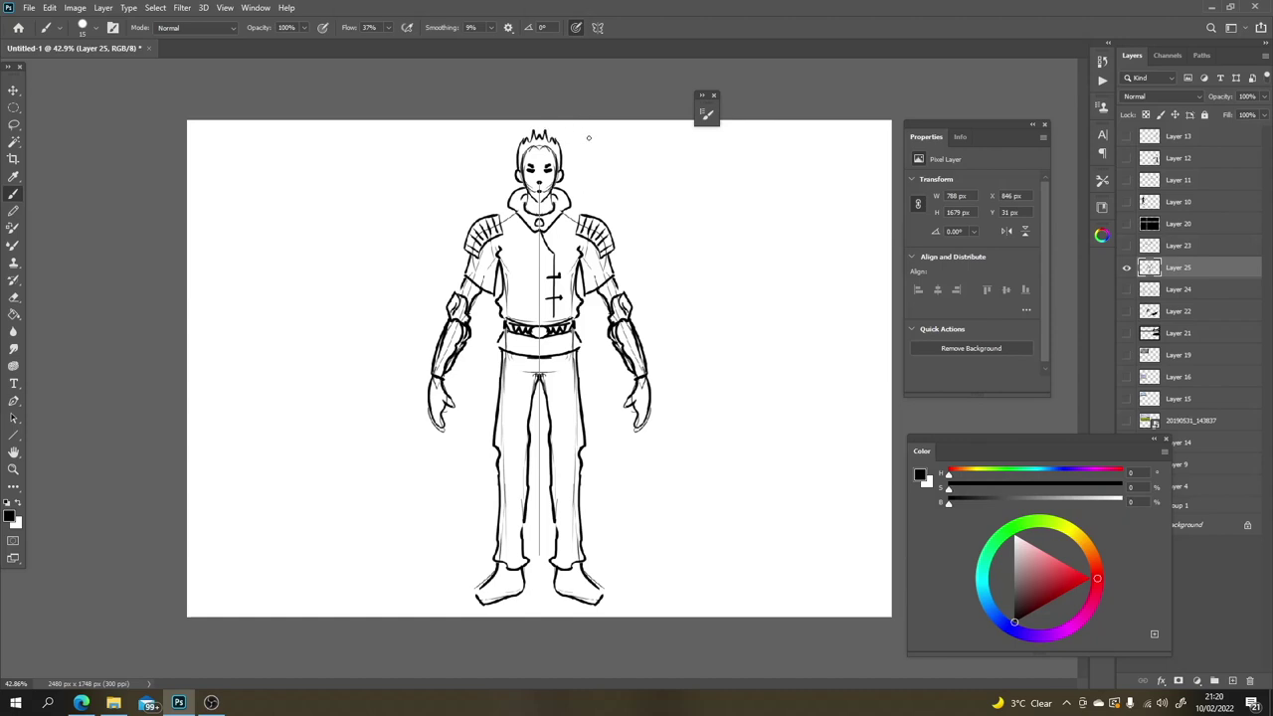
Step: Undo the spiky hair and draw a horned, pointed headpiece with dark hair flaring out at both sides
{"action": "key", "text": "ctrl+z"}
{"action": "key", "text": "ctrl+z"}
{"action": "mouse_move", "coordinate": [509, 152]}
{"action": "left_mouse_down"}
{"action": "mouse_move", "coordinate": [538, 169]}
{"action": "mouse_move", "coordinate": [538, 132]}
{"action": "mouse_move", "coordinate": [542, 145]}
{"action": "mouse_move", "coordinate": [500, 185]}
{"action": "mouse_move", "coordinate": [569, 185]}
{"action": "mouse_move", "coordinate": [551, 173]}
{"action": "mouse_move", "coordinate": [568, 183]}
{"action": "mouse_move", "coordinate": [551, 146]}
{"action": "left_mouse_up"}
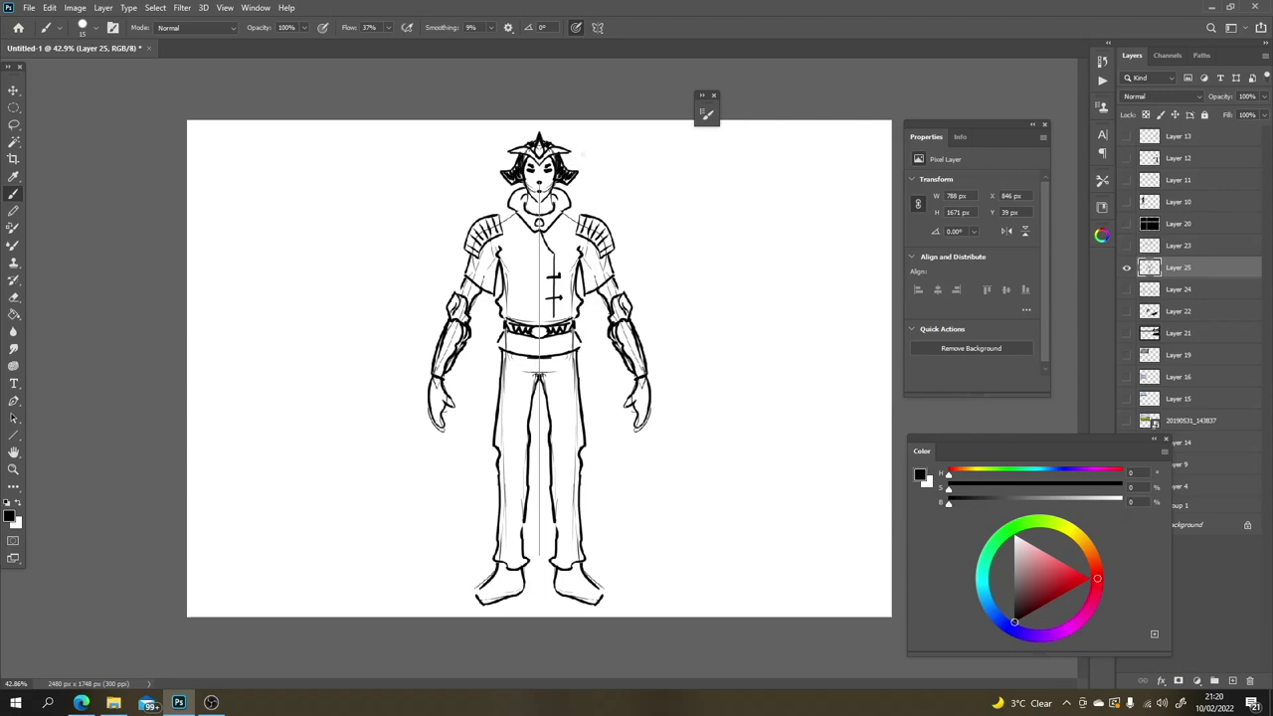
Step: Add mirrored clothing details: fold lines across the upper chest, thick straps and soles on the shoes, and curved trouser pockets
{"action": "left_click_drag", "start_coordinate": [558, 220], "coordinate": [582, 225]}
{"action": "mouse_move", "coordinate": [555, 582]}
{"action": "left_mouse_down"}
{"action": "mouse_move", "coordinate": [603, 604]}
{"action": "mouse_move", "coordinate": [553, 592]}
{"action": "mouse_move", "coordinate": [585, 602]}
{"action": "mouse_move", "coordinate": [586, 574]}
{"action": "left_mouse_up"}
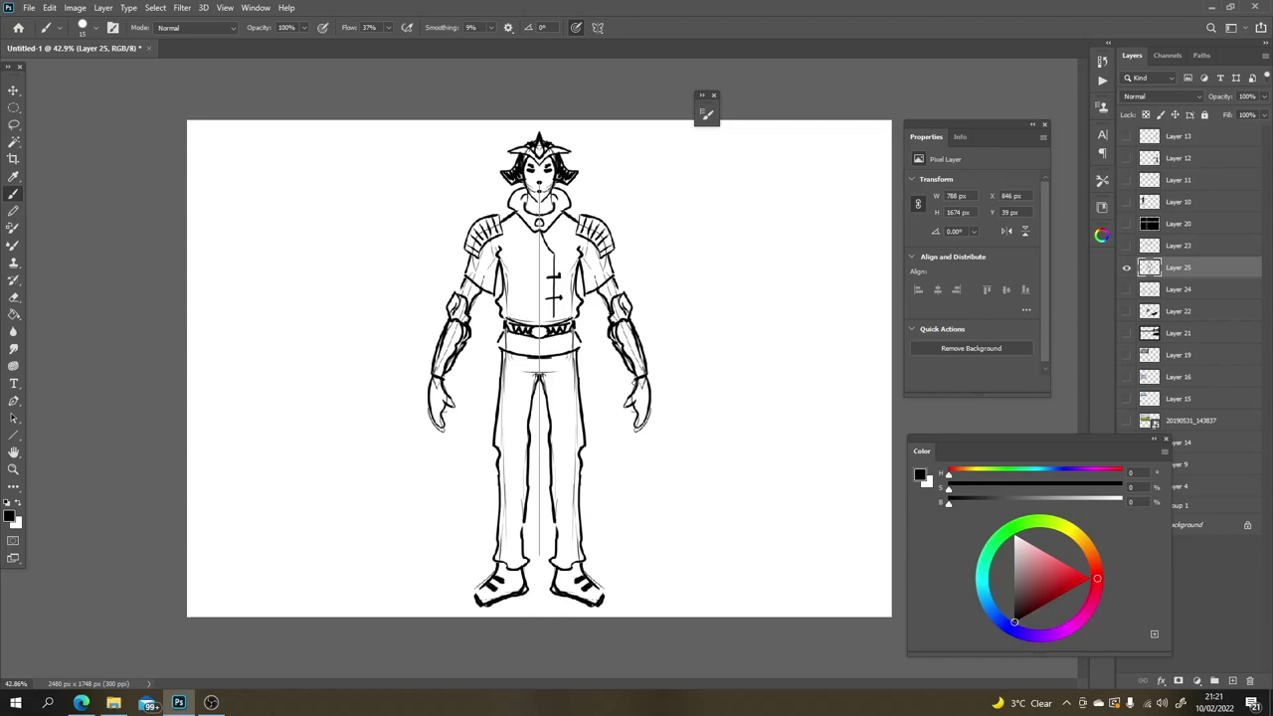
{"action": "left_click_drag", "start_coordinate": [562, 364], "coordinate": [572, 371]}
{"action": "left_click_drag", "start_coordinate": [506, 218], "coordinate": [529, 246]}
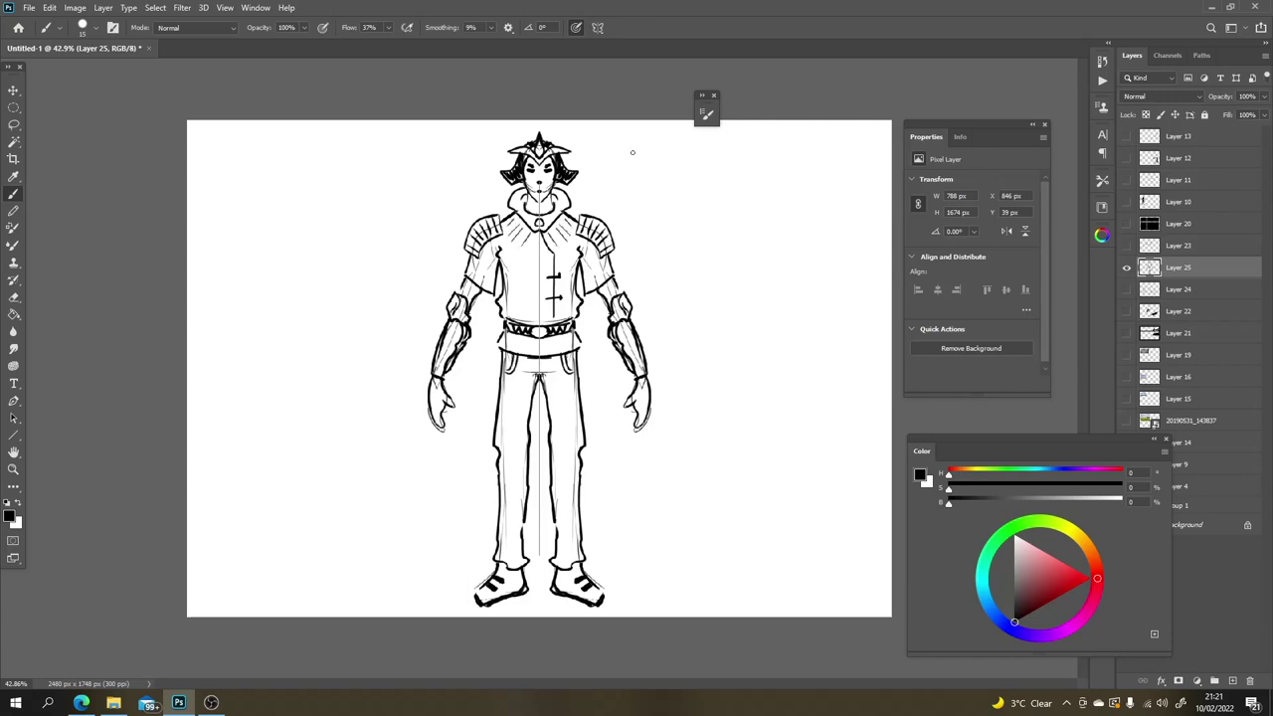
Step: Set the paint symmetry to Dual Axis, and add a new blank layer with the character layer hidden
{"action": "left_click", "coordinate": [596, 27]}
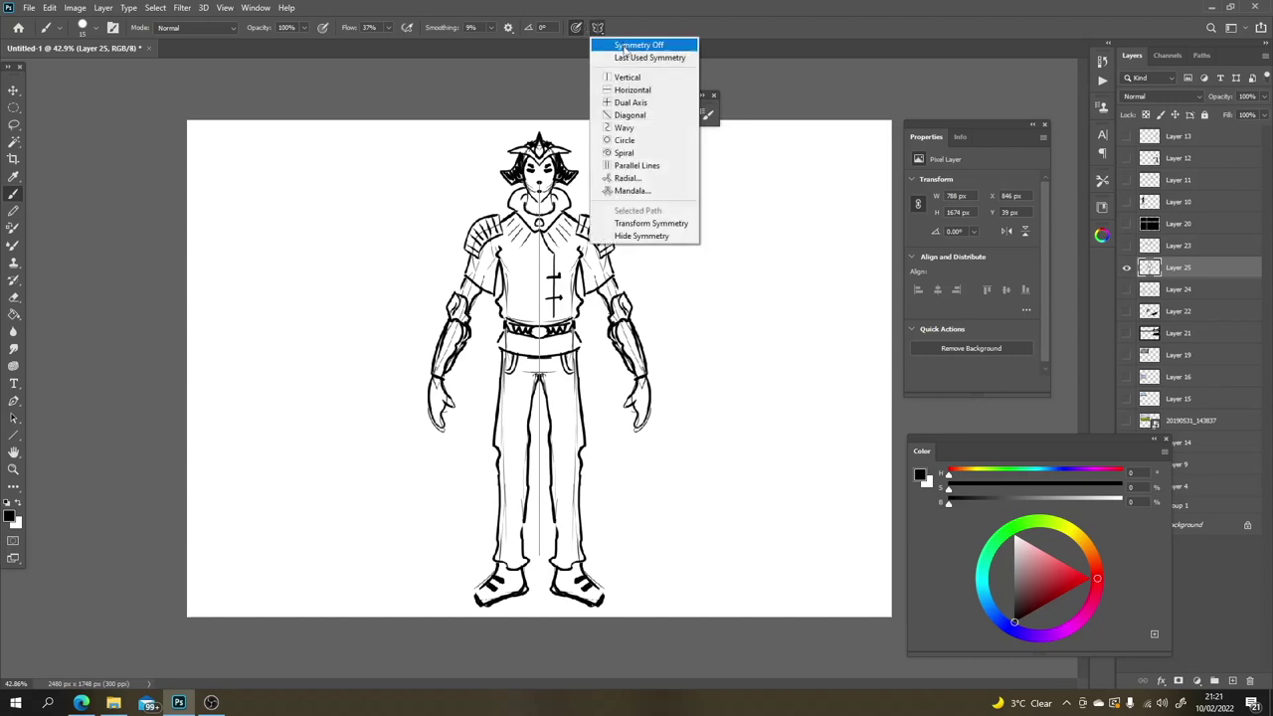
{"action": "left_click", "coordinate": [648, 115]}
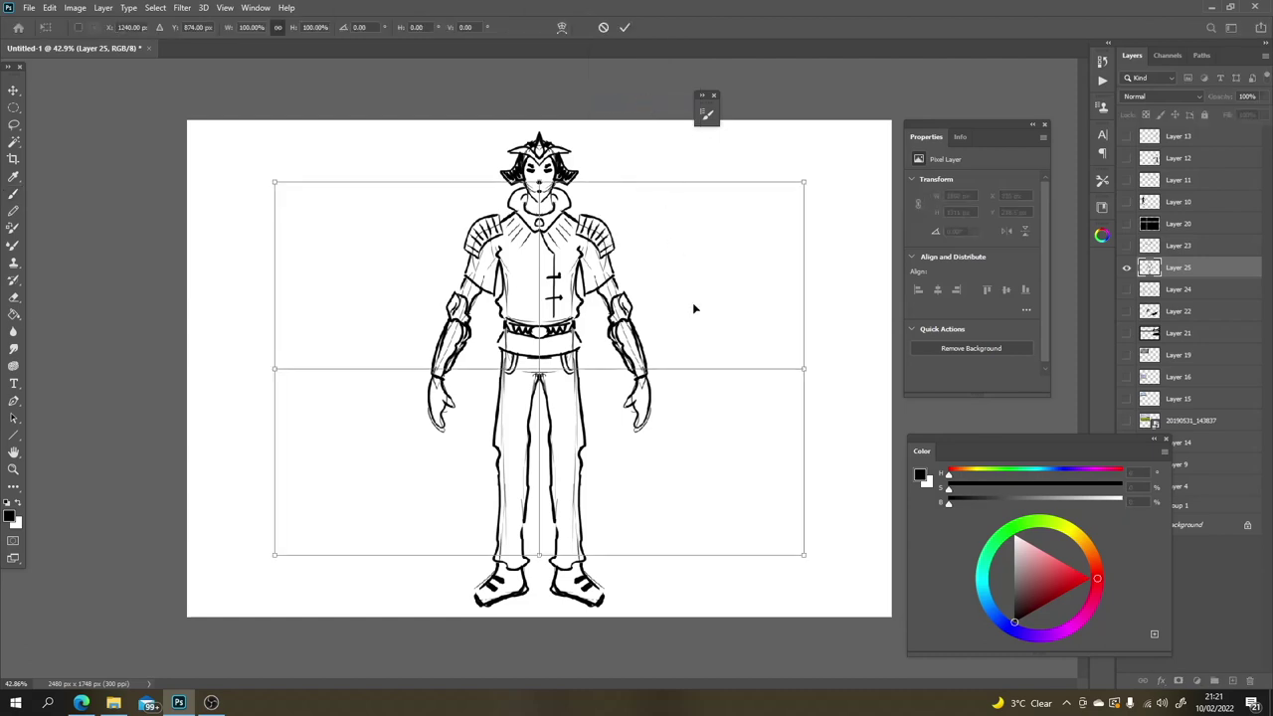
{"action": "key", "text": "Return"}
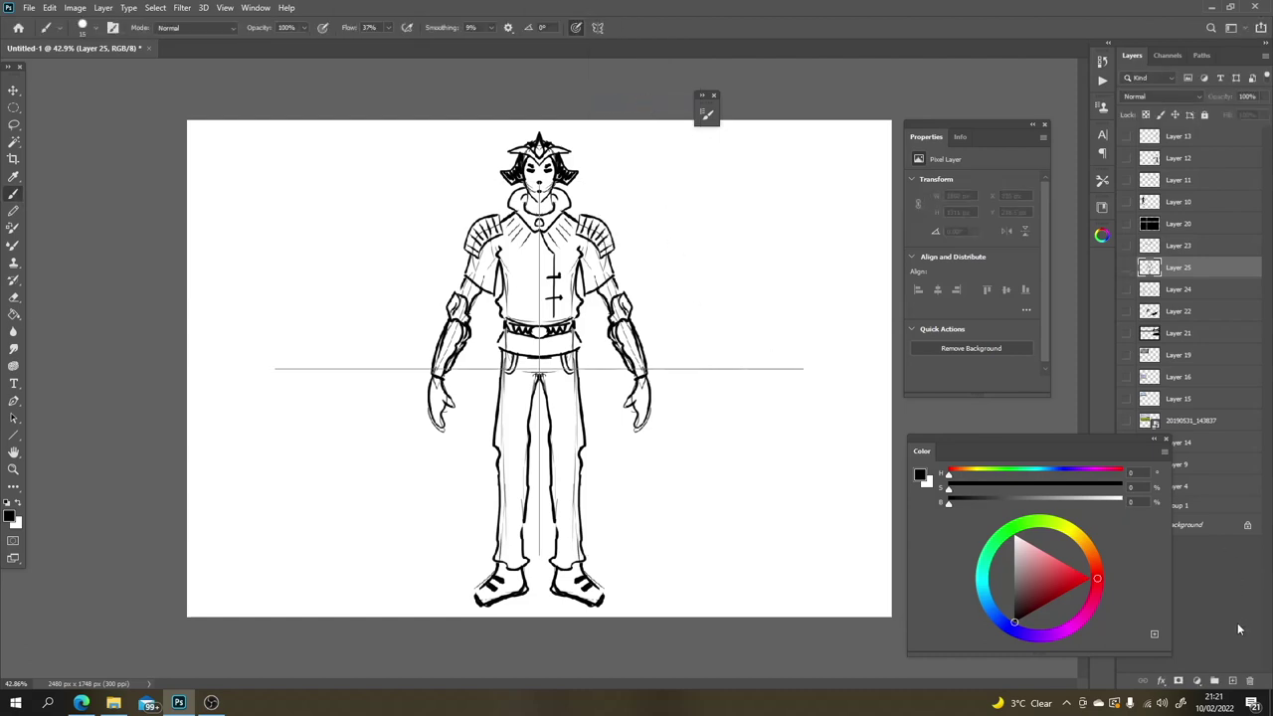
{"action": "left_click", "coordinate": [1232, 680]}
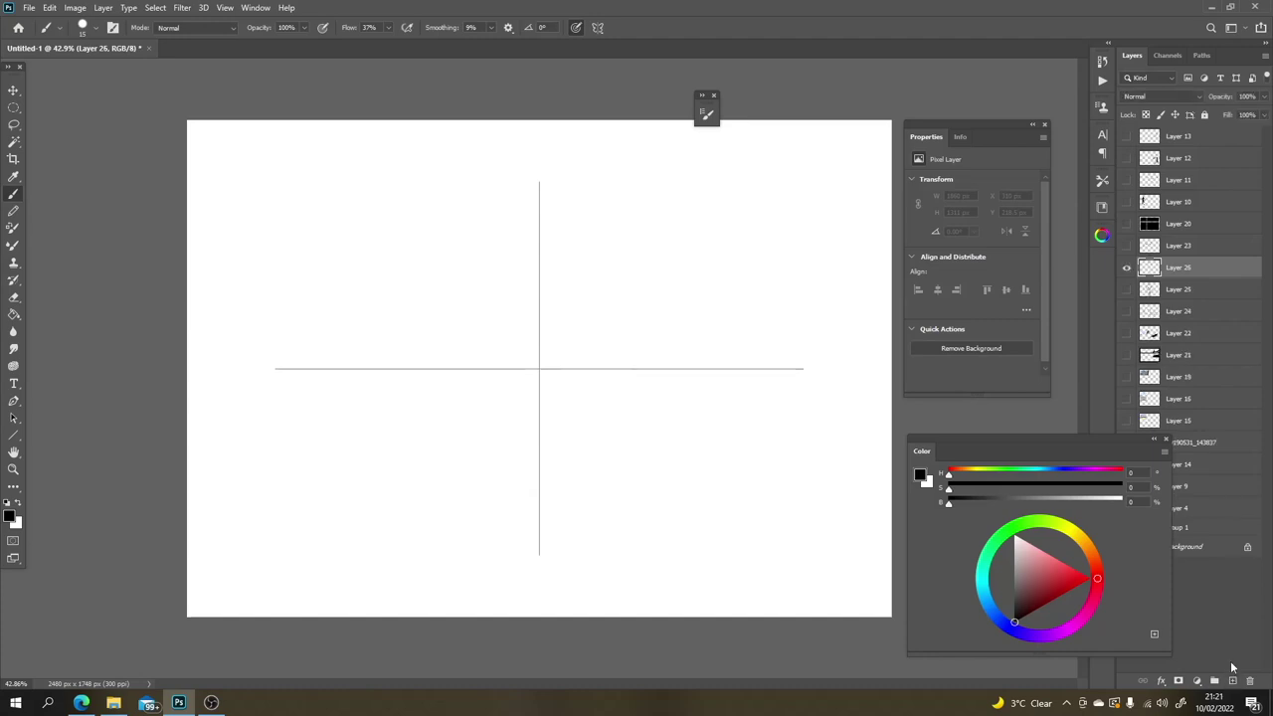
Step: Draw a four-way mirrored ornament of curling scrolls and leaf shapes, framed by double curved borders with rounded side lobes
{"action": "mouse_move", "coordinate": [527, 357]}
{"action": "left_mouse_down"}
{"action": "mouse_move", "coordinate": [527, 336]}
{"action": "mouse_move", "coordinate": [491, 328]}
{"action": "mouse_move", "coordinate": [502, 280]}
{"action": "mouse_move", "coordinate": [497, 313]}
{"action": "mouse_move", "coordinate": [518, 298]}
{"action": "mouse_move", "coordinate": [512, 240]}
{"action": "mouse_move", "coordinate": [499, 236]}
{"action": "mouse_move", "coordinate": [502, 259]}
{"action": "mouse_move", "coordinate": [475, 274]}
{"action": "mouse_move", "coordinate": [507, 266]}
{"action": "left_mouse_up"}
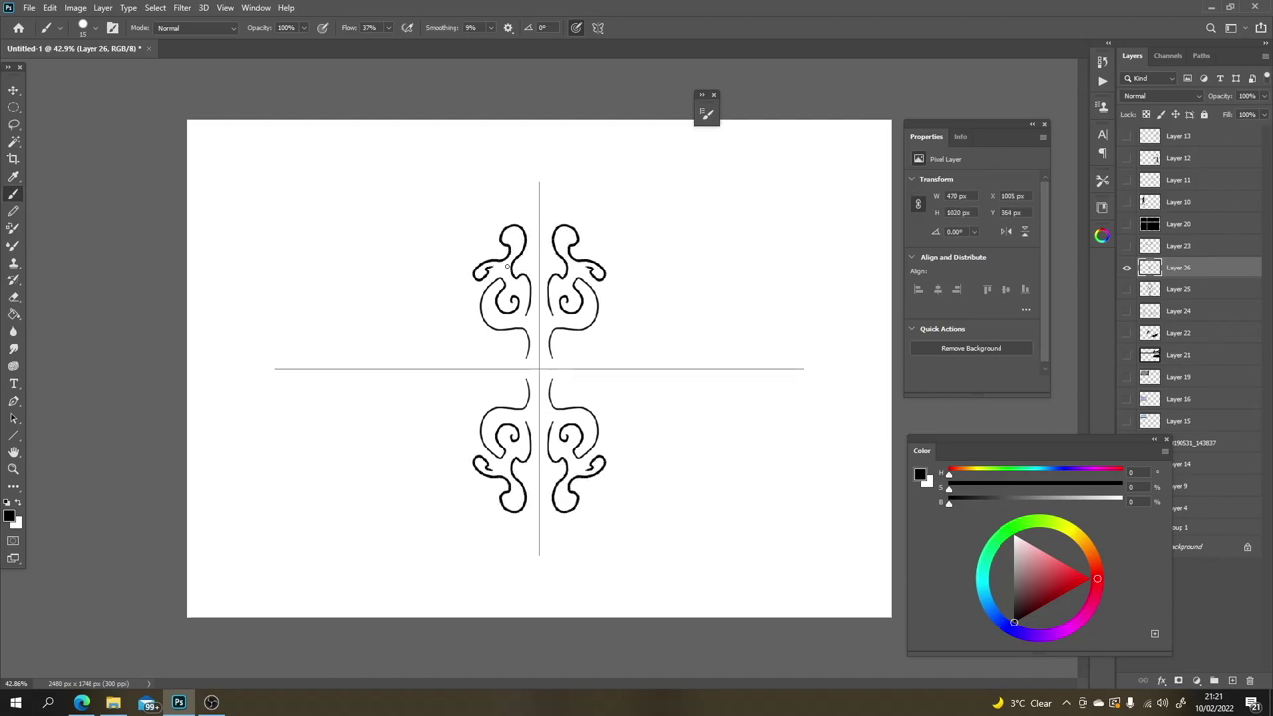
{"action": "mouse_move", "coordinate": [501, 353]}
{"action": "left_mouse_down"}
{"action": "mouse_move", "coordinate": [450, 306]}
{"action": "mouse_move", "coordinate": [448, 260]}
{"action": "mouse_move", "coordinate": [426, 253]}
{"action": "mouse_move", "coordinate": [449, 339]}
{"action": "mouse_move", "coordinate": [494, 356]}
{"action": "left_mouse_up"}
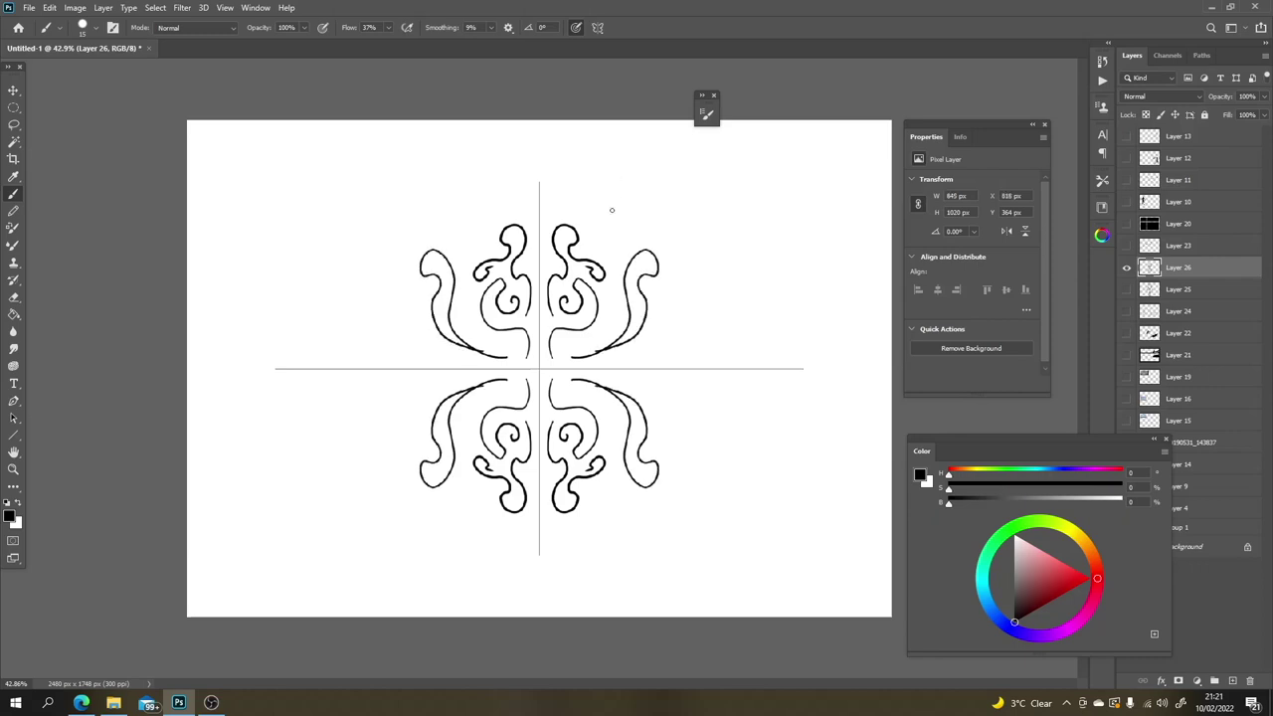
{"action": "mouse_move", "coordinate": [403, 351]}
{"action": "left_mouse_down"}
{"action": "mouse_move", "coordinate": [406, 255]}
{"action": "mouse_move", "coordinate": [521, 198]}
{"action": "left_mouse_up"}
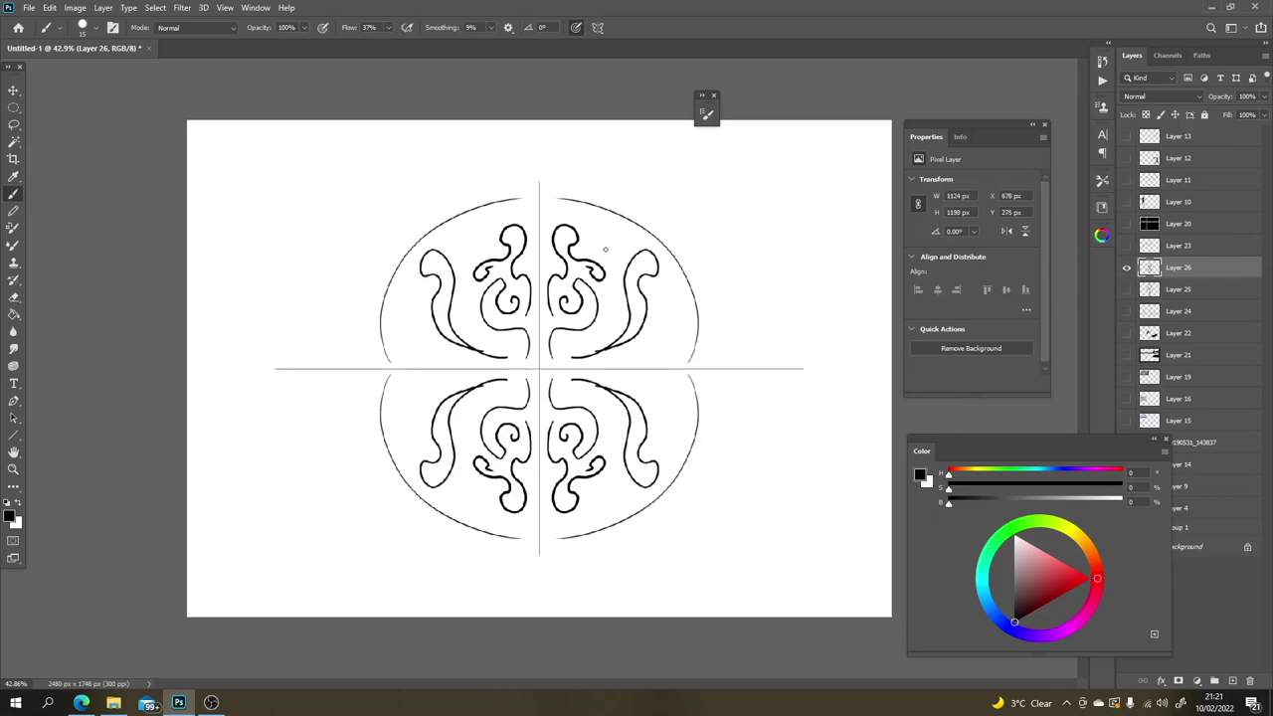
{"action": "mouse_move", "coordinate": [374, 361]}
{"action": "left_mouse_down"}
{"action": "mouse_move", "coordinate": [368, 250]}
{"action": "mouse_move", "coordinate": [532, 188]}
{"action": "left_mouse_up"}
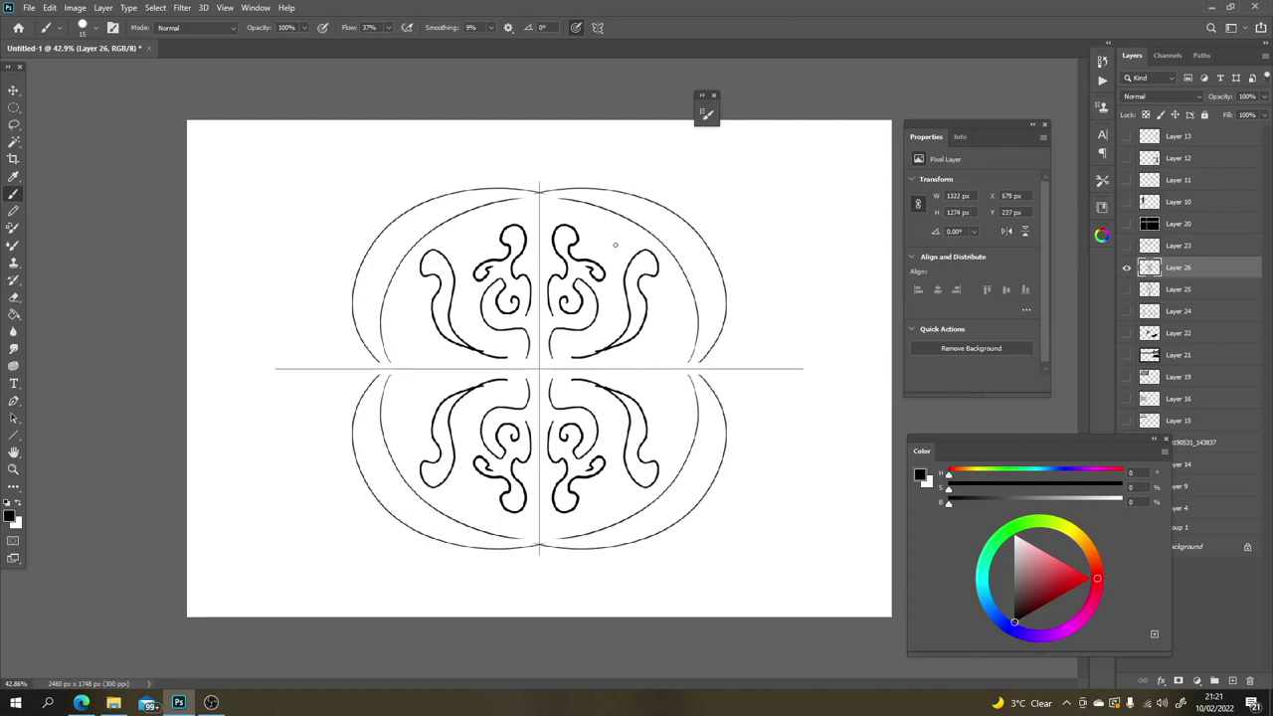
{"action": "left_click_drag", "start_coordinate": [728, 311], "coordinate": [768, 368]}
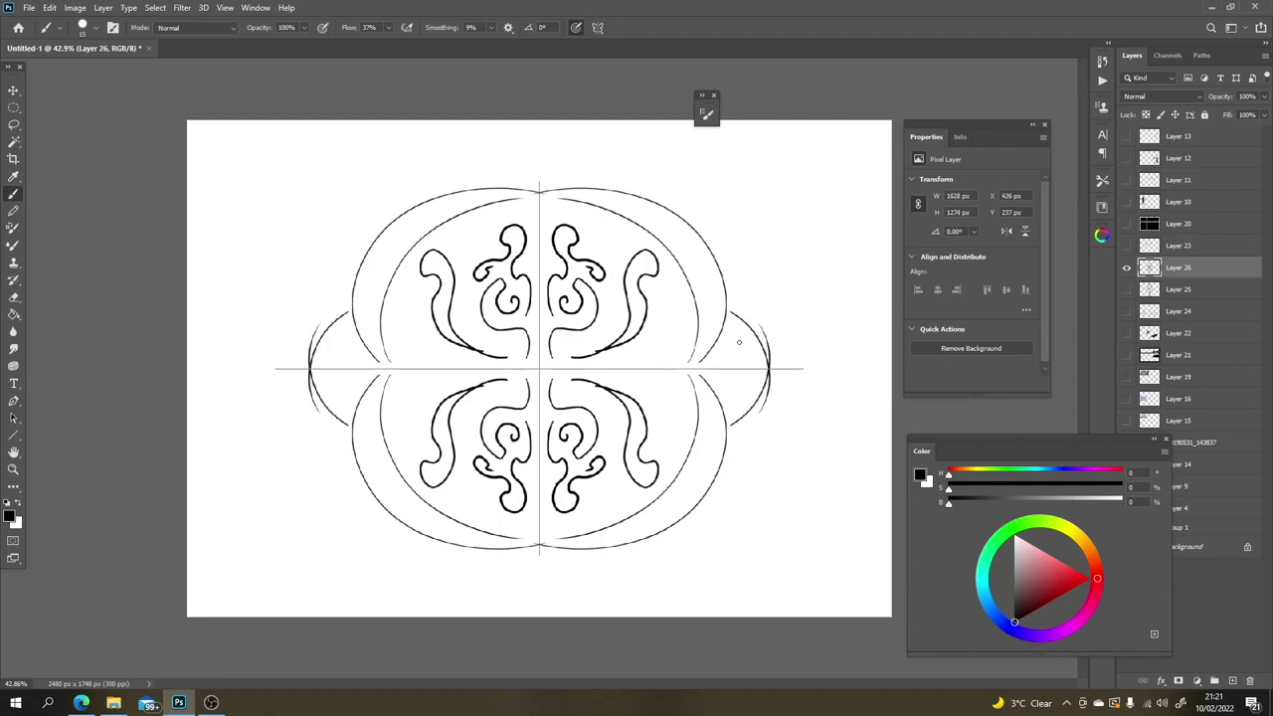
Step: Draw double curved arcs on the sides, top and bottom of the mirrored scroll ornament with the Brush
{"action": "mouse_move", "coordinate": [729, 320]}
{"action": "left_mouse_down"}
{"action": "mouse_move", "coordinate": [719, 415]}
{"action": "mouse_move", "coordinate": [756, 335]}
{"action": "mouse_move", "coordinate": [733, 308]}
{"action": "mouse_move", "coordinate": [770, 368]}
{"action": "left_mouse_up"}
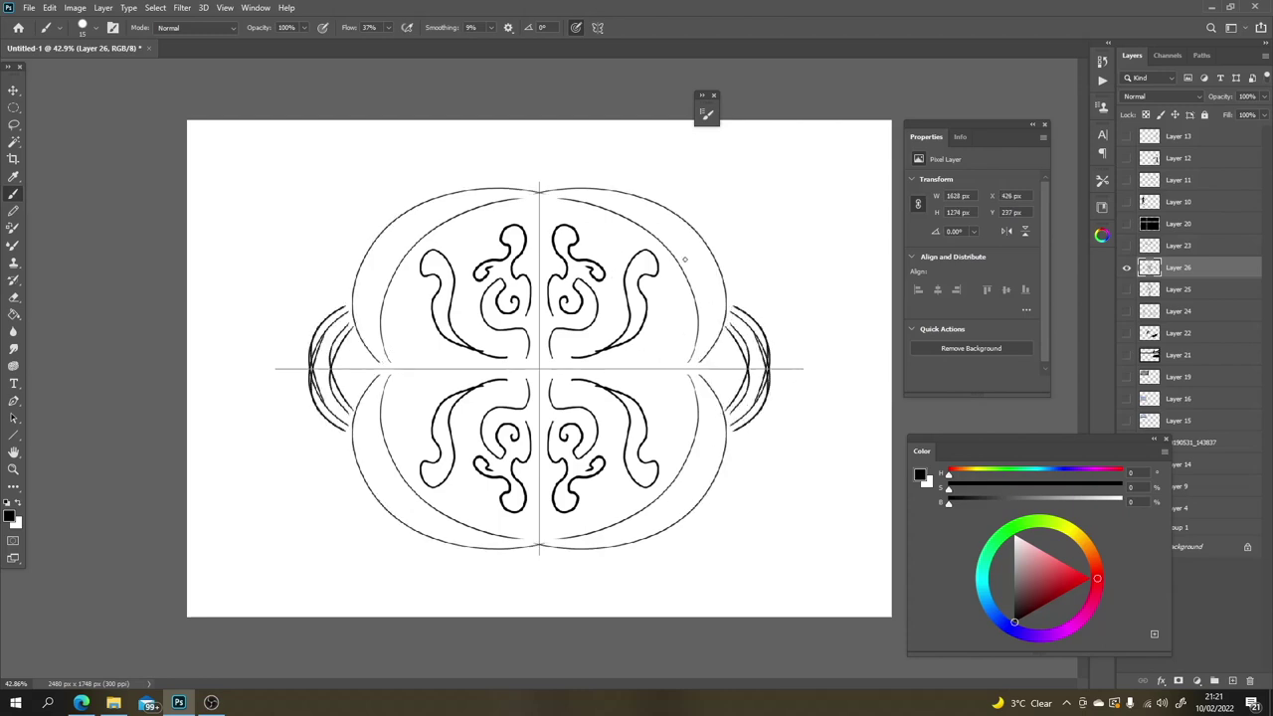
{"action": "left_click_drag", "start_coordinate": [478, 182], "coordinate": [599, 183]}
{"action": "left_click_drag", "start_coordinate": [499, 180], "coordinate": [583, 180]}
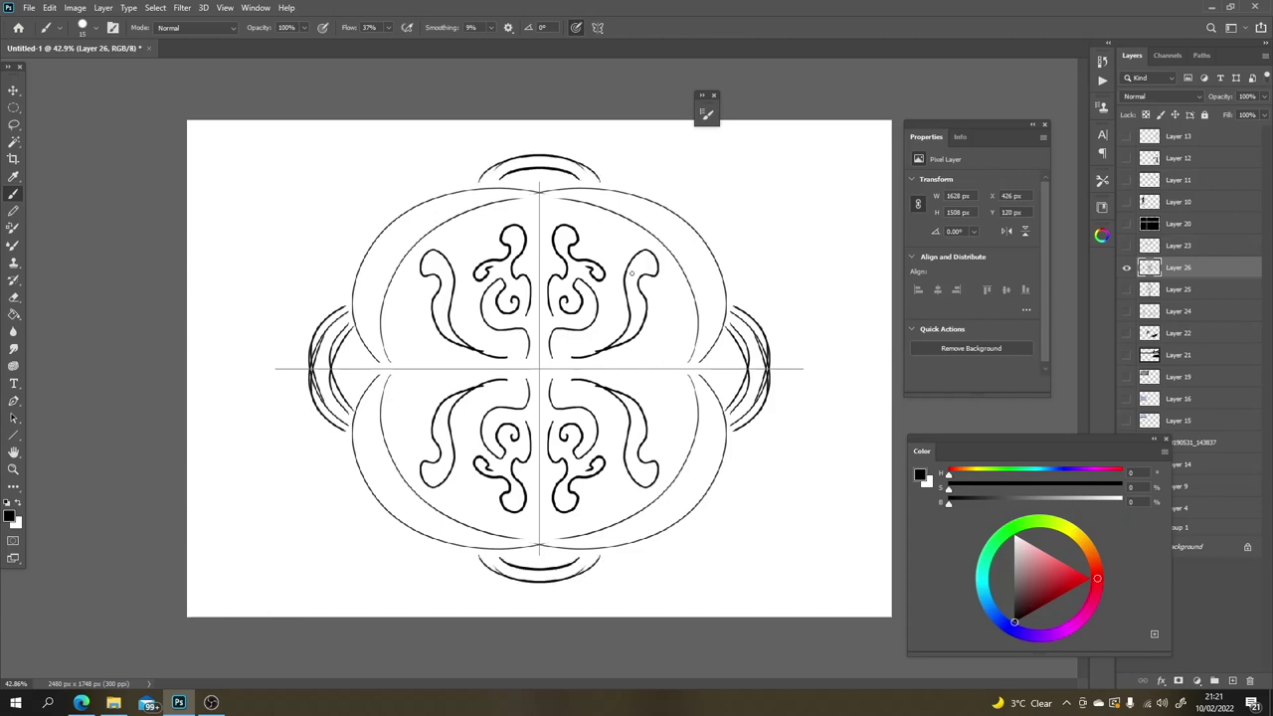
Step: Scale the ornament down to about 36.5% and place it in the upper-left corner of the canvas
{"action": "key", "text": "ctrl+t"}
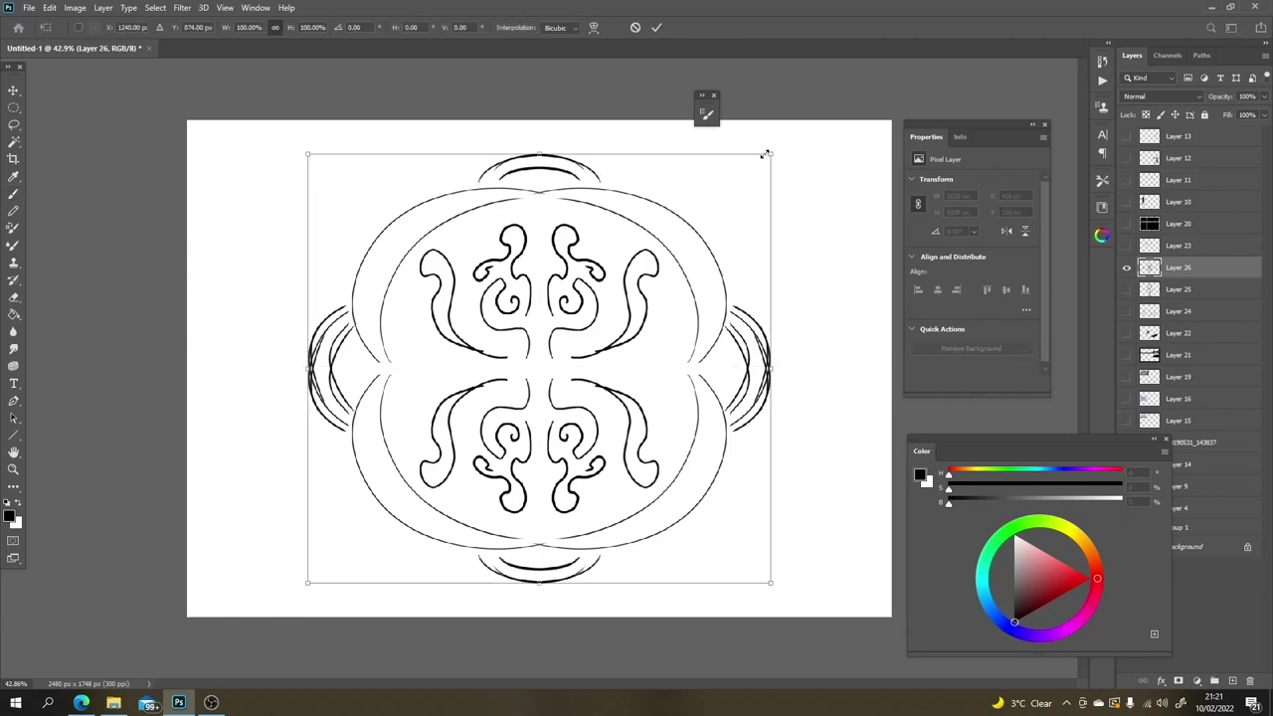
{"action": "left_click_drag", "start_coordinate": [768, 157], "coordinate": [310, 127]}
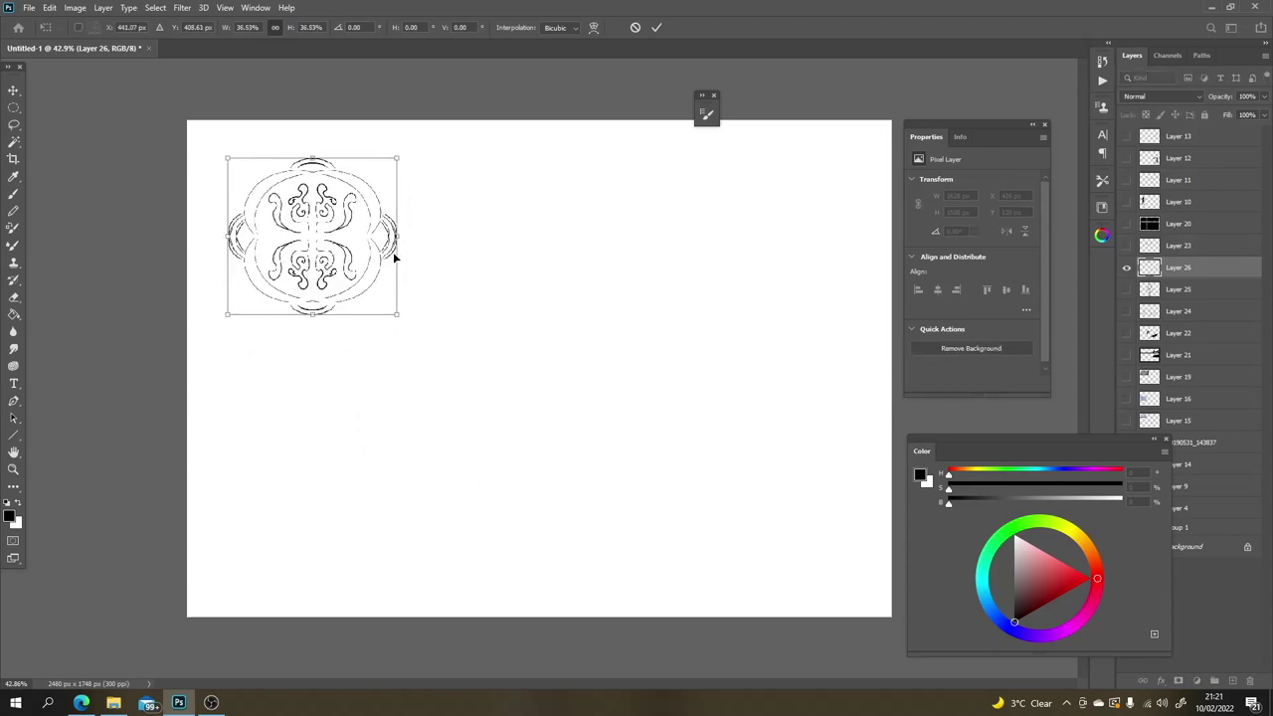
{"action": "key", "text": "Return"}
Step: Brush a mirrored pointed oval with a scalloped edge, an inner oval and overlapping loops around the symmetry centre
{"action": "key", "text": "b"}
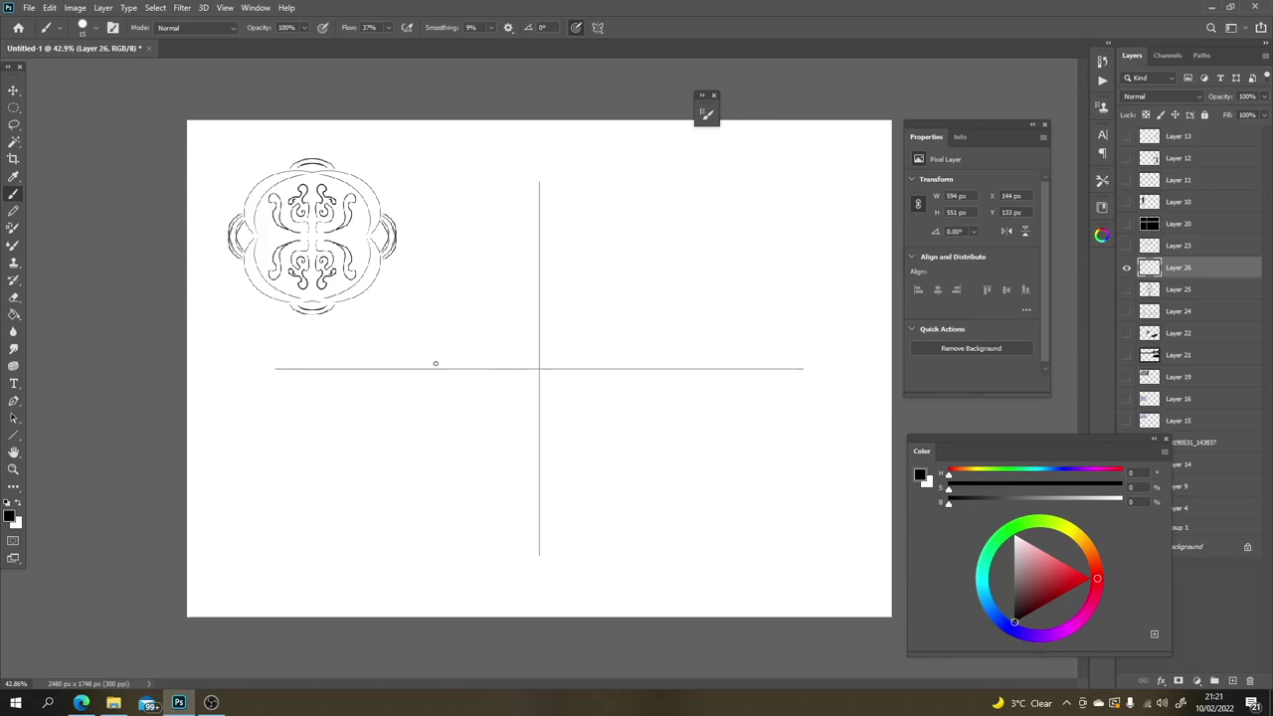
{"action": "mouse_move", "coordinate": [435, 363]}
{"action": "left_mouse_down"}
{"action": "mouse_move", "coordinate": [574, 238]}
{"action": "mouse_move", "coordinate": [586, 266]}
{"action": "mouse_move", "coordinate": [515, 235]}
{"action": "mouse_move", "coordinate": [449, 299]}
{"action": "mouse_move", "coordinate": [417, 372]}
{"action": "left_mouse_up"}
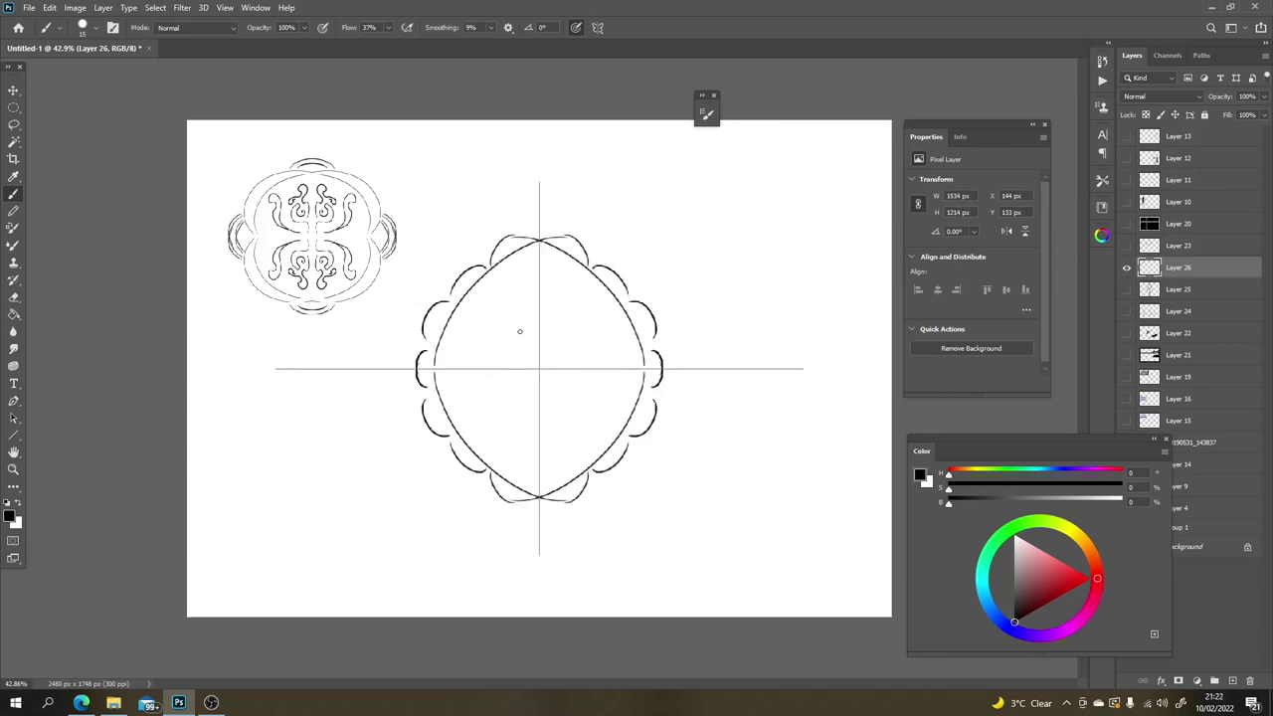
{"action": "left_click_drag", "start_coordinate": [529, 243], "coordinate": [488, 406]}
{"action": "mouse_move", "coordinate": [585, 324]}
{"action": "left_mouse_down"}
{"action": "mouse_move", "coordinate": [539, 316]}
{"action": "mouse_move", "coordinate": [552, 369]}
{"action": "mouse_move", "coordinate": [545, 354]}
{"action": "mouse_move", "coordinate": [538, 366]}
{"action": "left_mouse_up"}
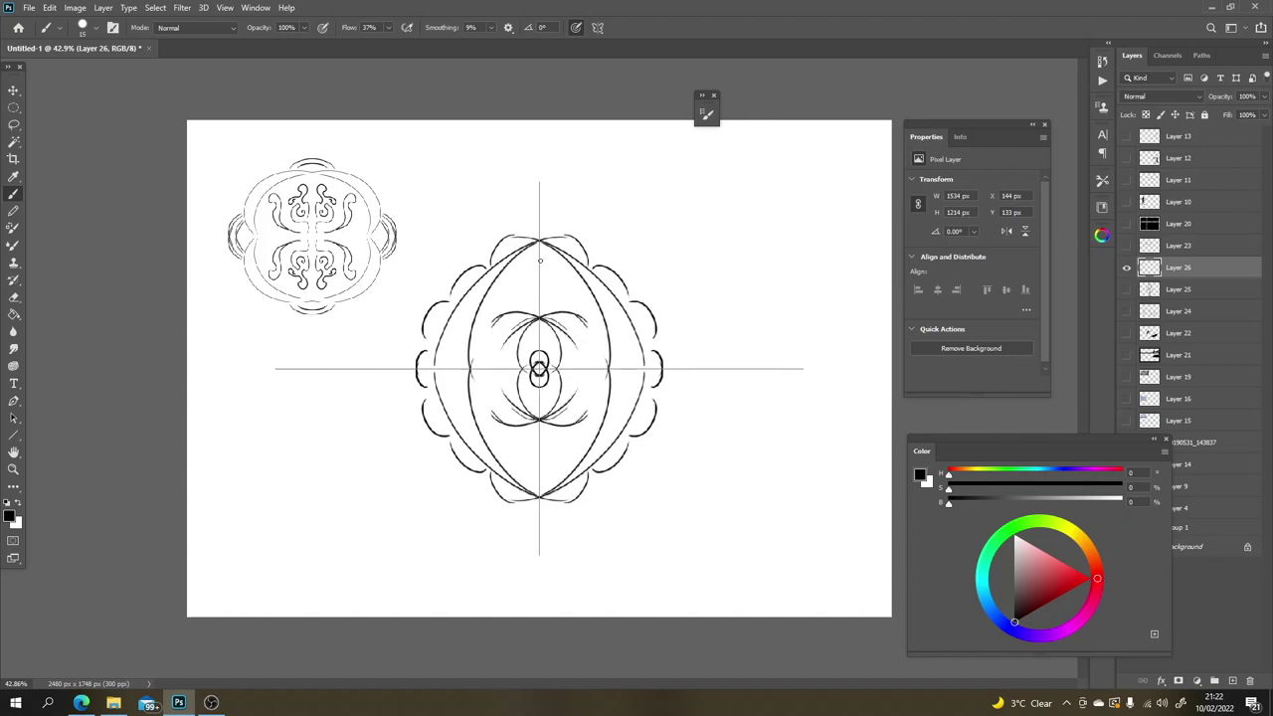
Step: Fill the oval with mirrored petals, leaves and small curls, and ring its outside with pointed petals
{"action": "mouse_move", "coordinate": [540, 261]}
{"action": "left_mouse_down"}
{"action": "mouse_move", "coordinate": [538, 314]}
{"action": "mouse_move", "coordinate": [534, 292]}
{"action": "mouse_move", "coordinate": [515, 286]}
{"action": "mouse_move", "coordinate": [474, 343]}
{"action": "mouse_move", "coordinate": [523, 358]}
{"action": "left_mouse_up"}
{"action": "left_click_drag", "start_coordinate": [587, 330], "coordinate": [600, 316]}
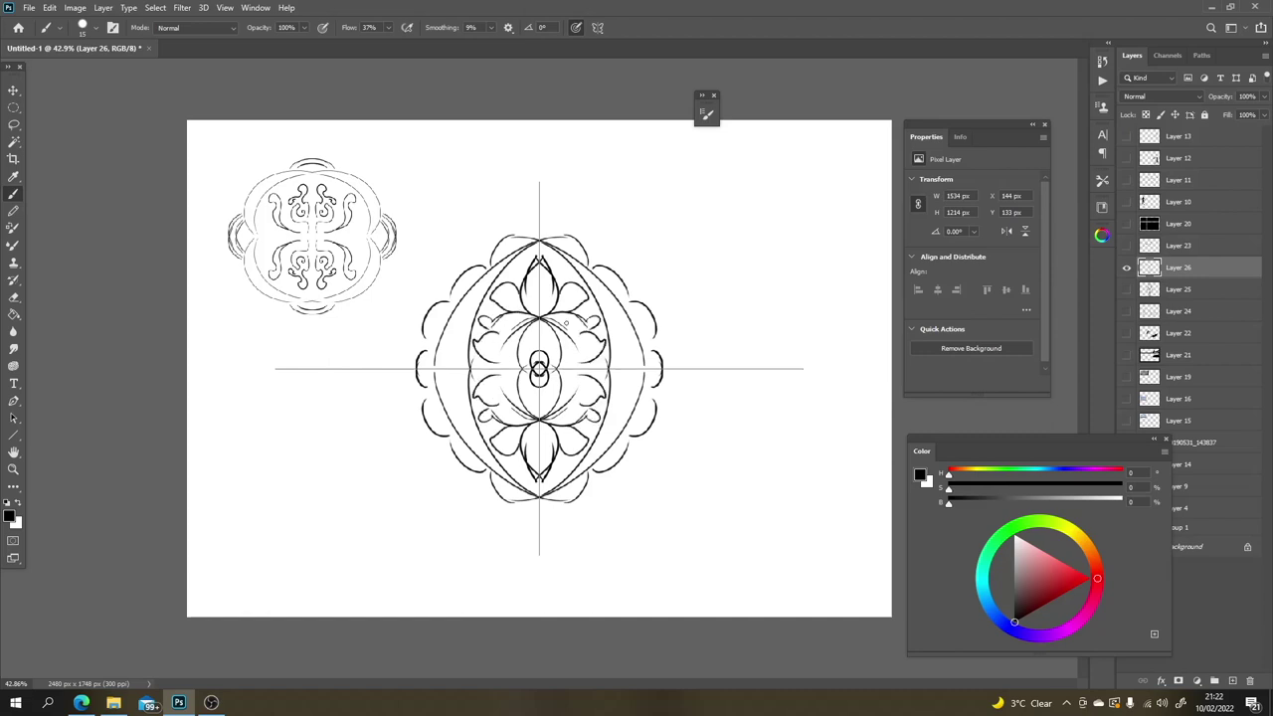
{"action": "left_click_drag", "start_coordinate": [447, 334], "coordinate": [460, 354]}
{"action": "left_click_drag", "start_coordinate": [461, 429], "coordinate": [466, 418]}
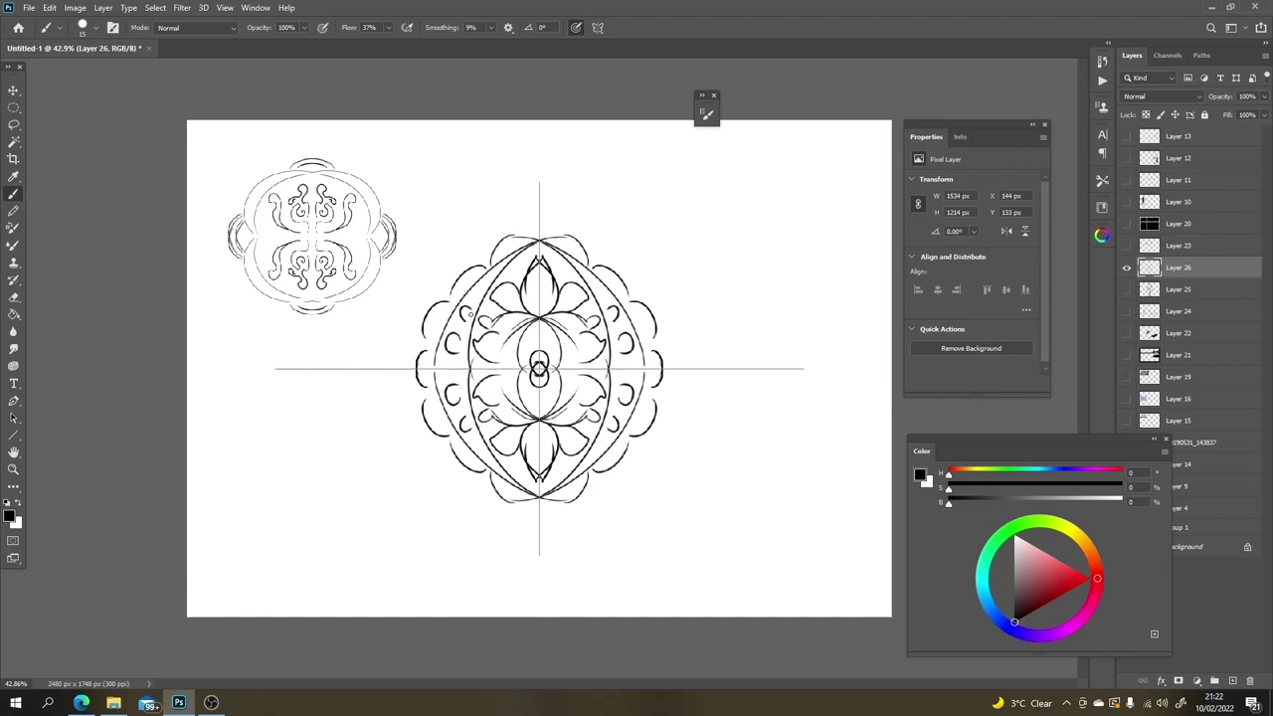
{"action": "mouse_move", "coordinate": [600, 262]}
{"action": "left_mouse_down"}
{"action": "mouse_move", "coordinate": [653, 230]}
{"action": "mouse_move", "coordinate": [666, 355]}
{"action": "left_mouse_up"}
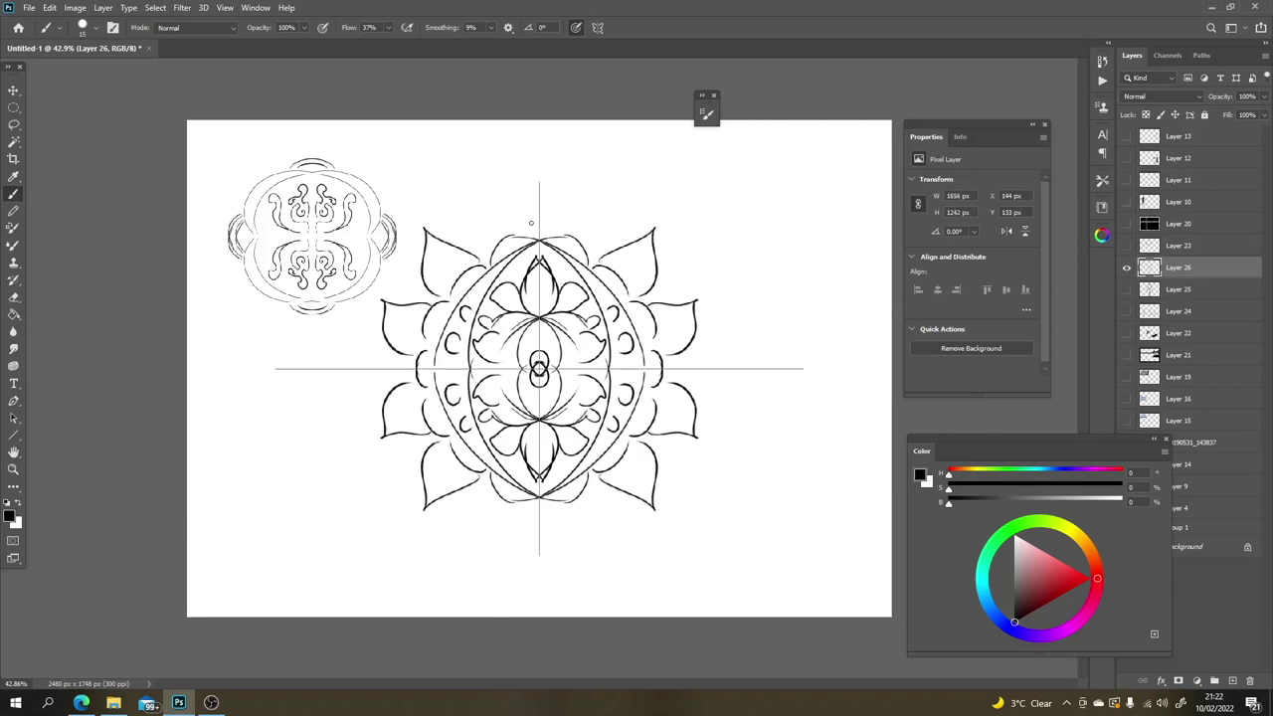
{"action": "left_click_drag", "start_coordinate": [517, 234], "coordinate": [539, 204]}
Step: Scale the whole layer with both motifs to about 99.5%
{"action": "key", "text": "ctrl+t"}
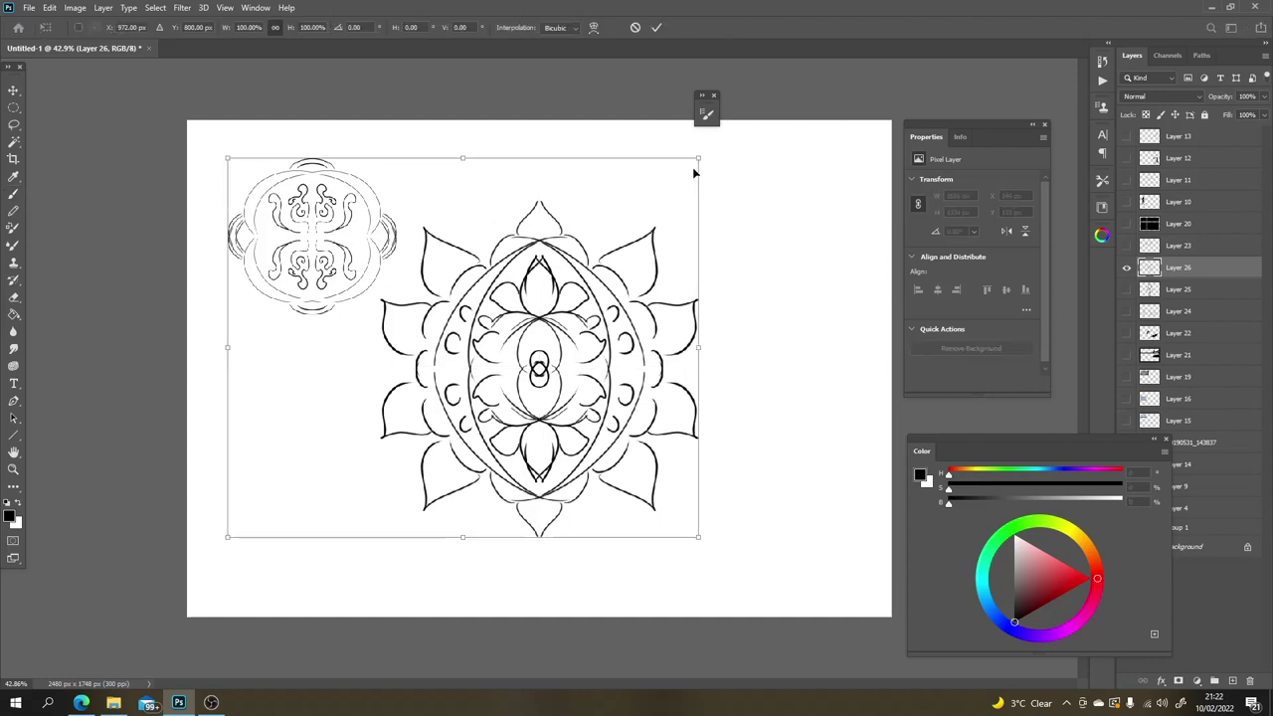
{"action": "left_click_drag", "start_coordinate": [700, 158], "coordinate": [693, 167]}
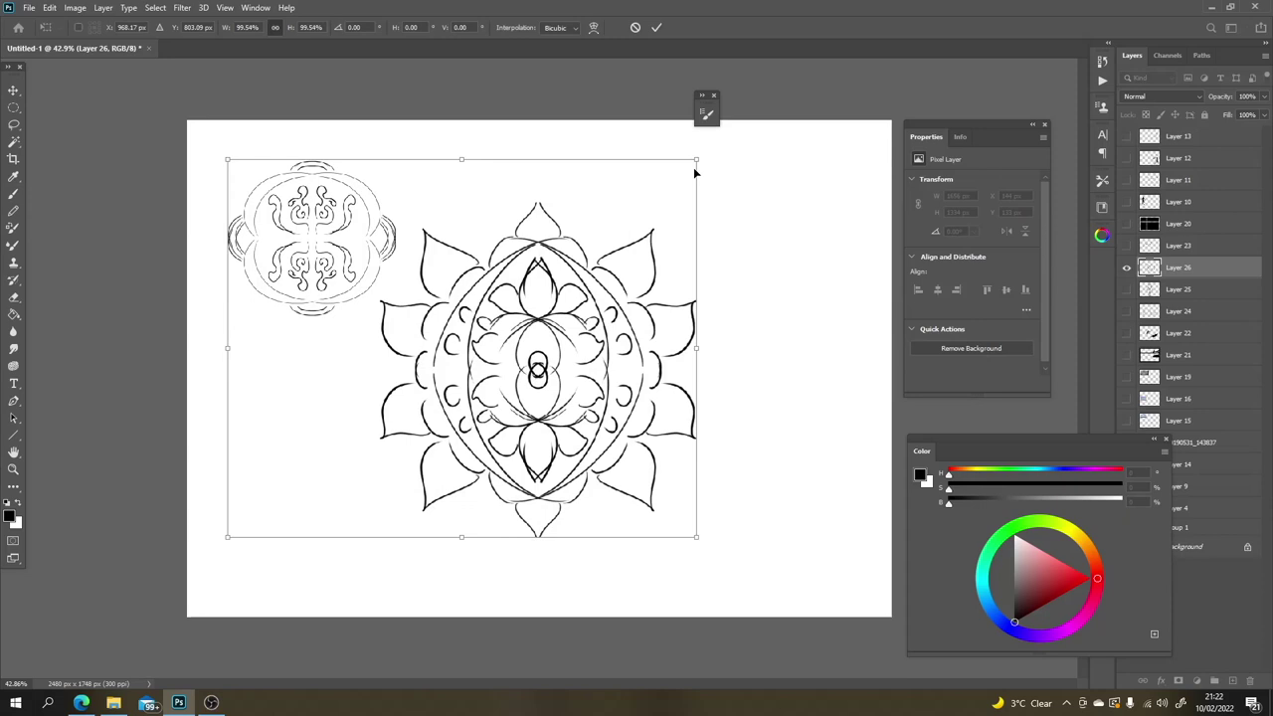
{"action": "key", "text": "Return"}
Step: Lasso the petal-ringed motif, scale it to about 49%, place it beside the first ornament and deselect
{"action": "key", "text": "l"}
{"action": "mouse_move", "coordinate": [734, 239]}
{"action": "left_mouse_down"}
{"action": "mouse_move", "coordinate": [600, 176]}
{"action": "mouse_move", "coordinate": [410, 269]}
{"action": "mouse_move", "coordinate": [376, 505]}
{"action": "mouse_move", "coordinate": [795, 307]}
{"action": "mouse_move", "coordinate": [736, 243]}
{"action": "left_mouse_up"}
{"action": "key", "text": "ctrl+shift+d"}
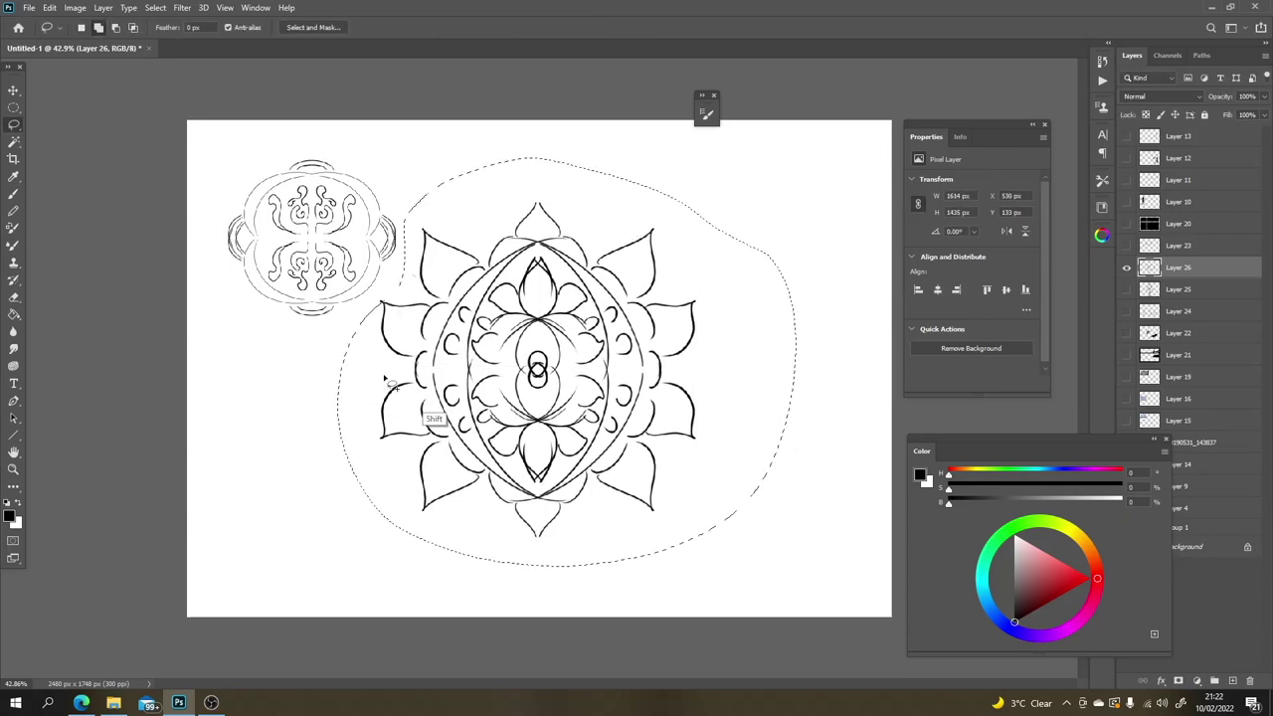
{"action": "key", "text": "ctrl+t"}
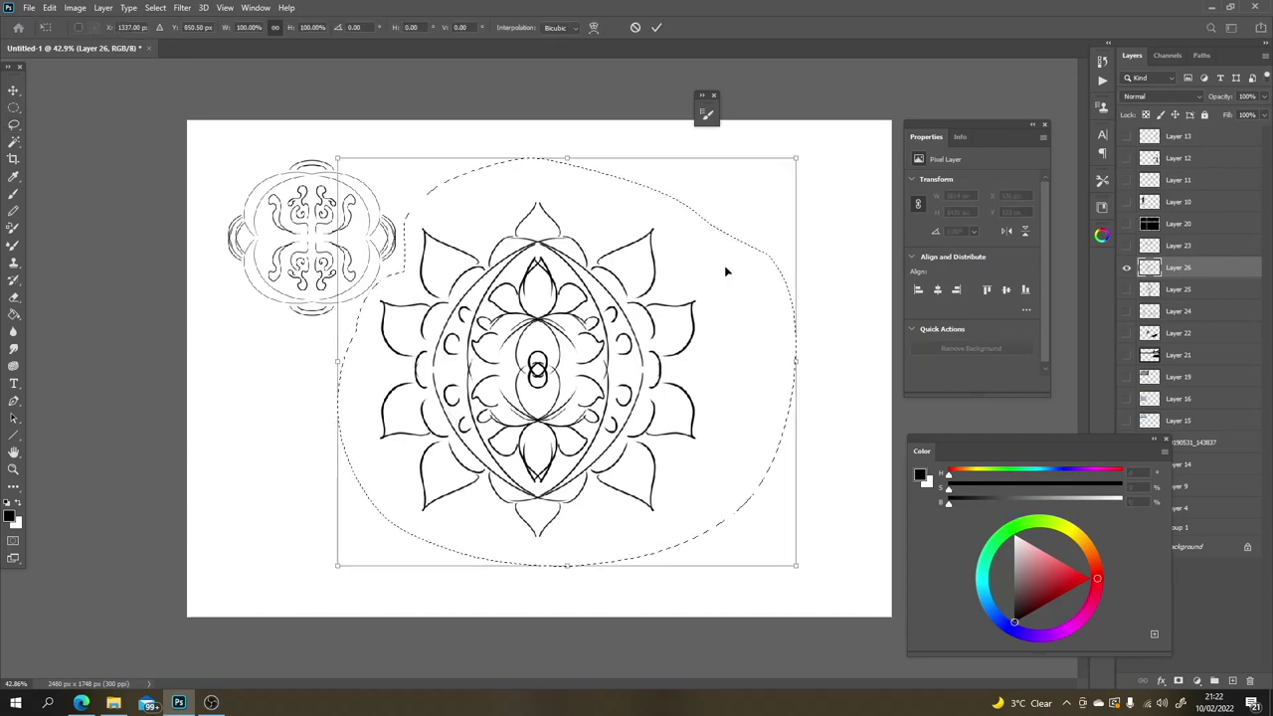
{"action": "mouse_move", "coordinate": [789, 167]}
{"action": "left_mouse_down"}
{"action": "mouse_move", "coordinate": [590, 321]}
{"action": "mouse_move", "coordinate": [505, 407]}
{"action": "mouse_move", "coordinate": [491, 333]}
{"action": "mouse_move", "coordinate": [523, 211]}
{"action": "left_mouse_up"}
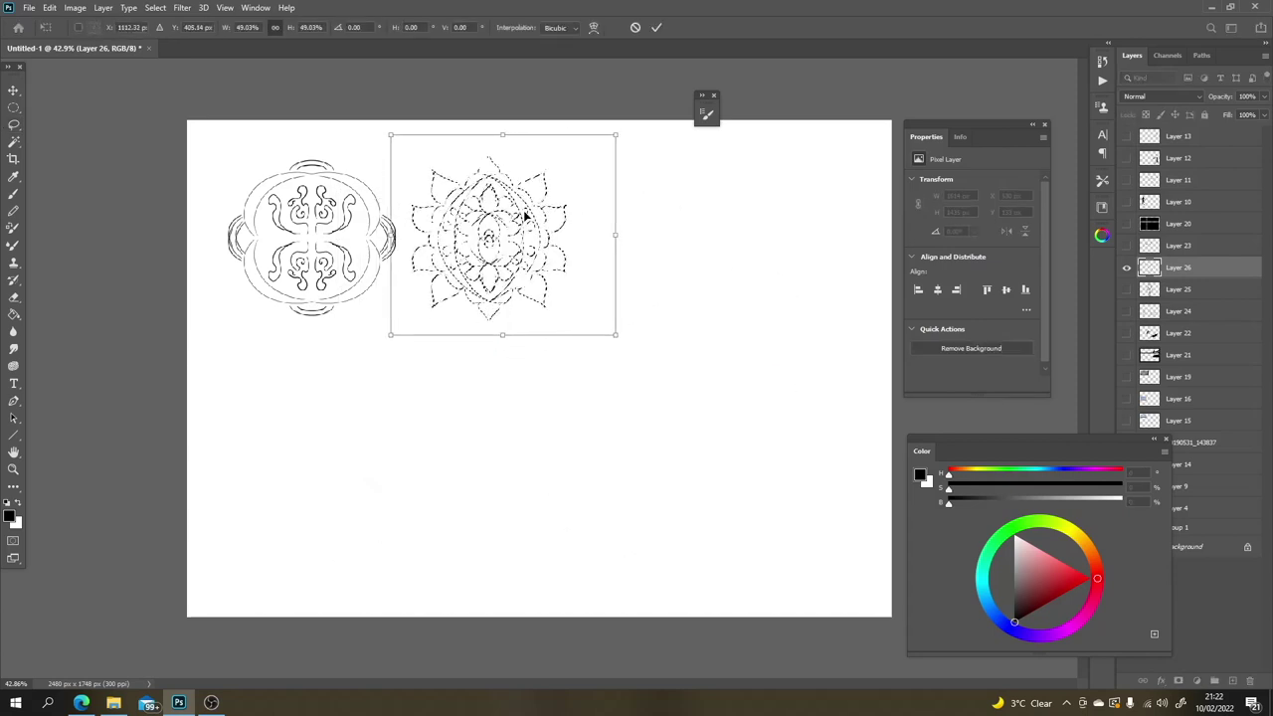
{"action": "key", "text": "Return"}
{"action": "key", "text": "l"}
{"action": "key", "text": "ctrl+d"}
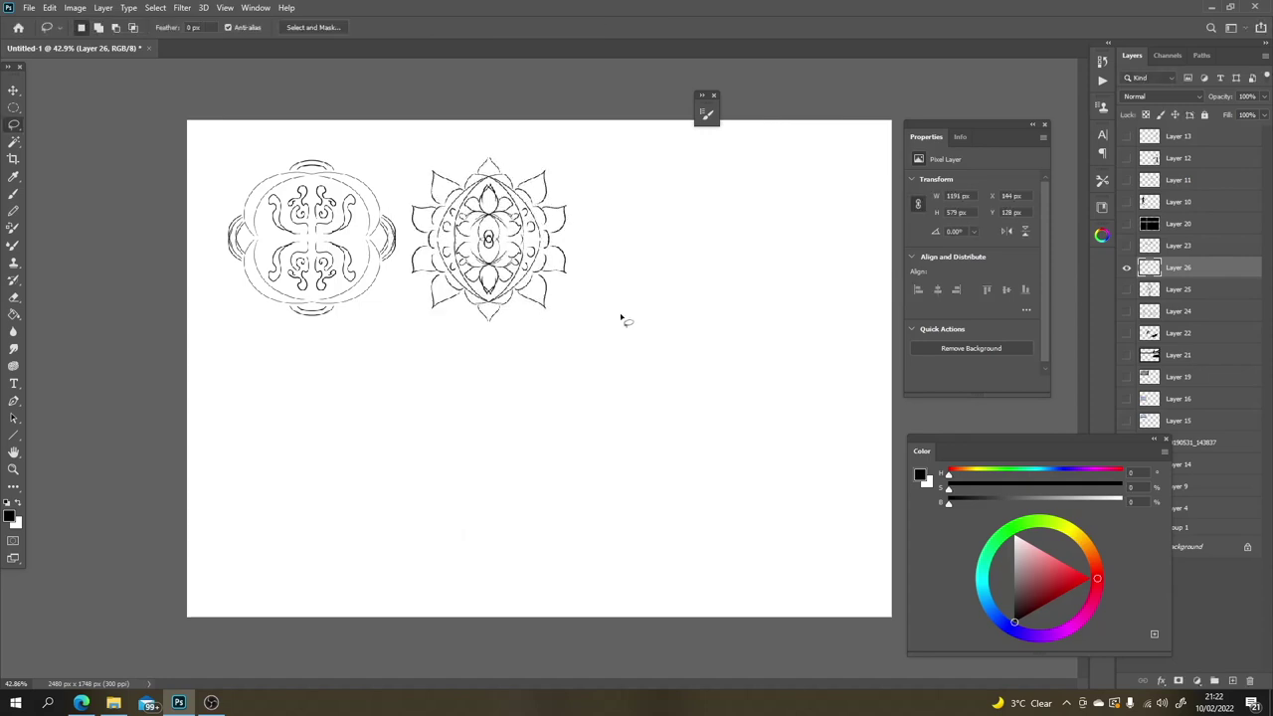
Step: Set up Mandala brush symmetry with 3 segments and centre it in the empty lower-right area of the canvas
{"action": "key", "text": "b"}
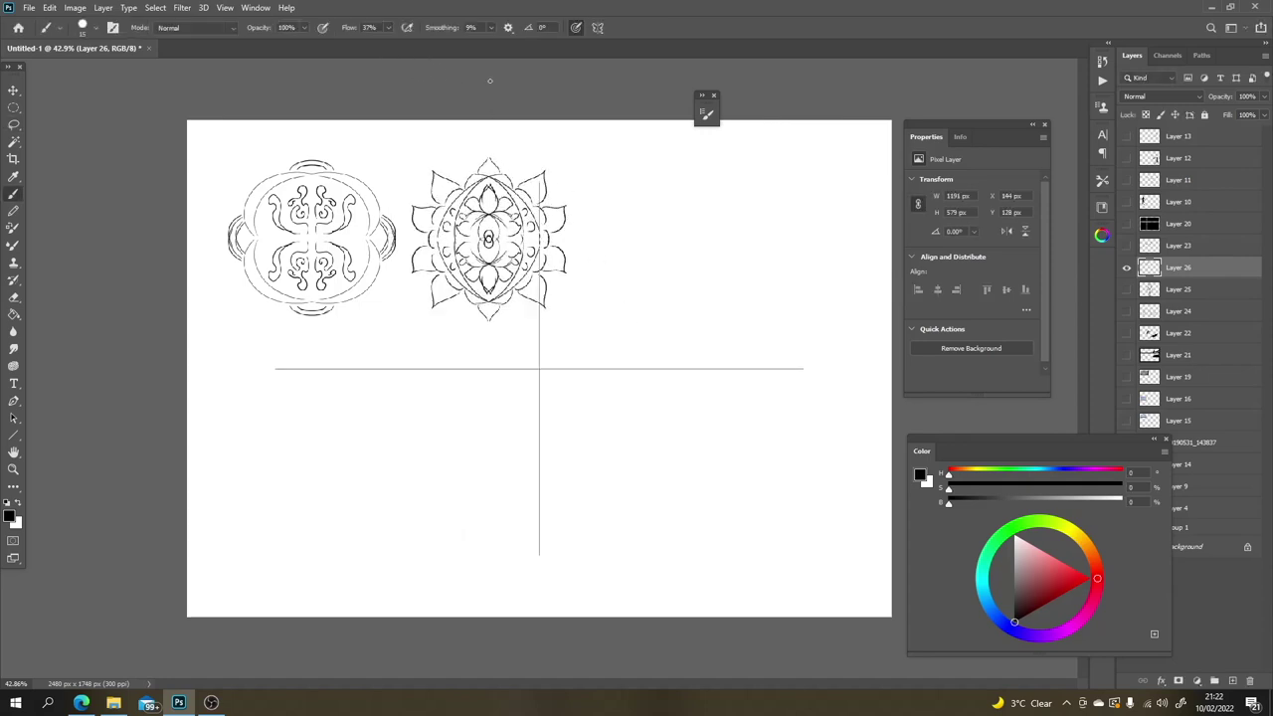
{"action": "left_click", "coordinate": [598, 28]}
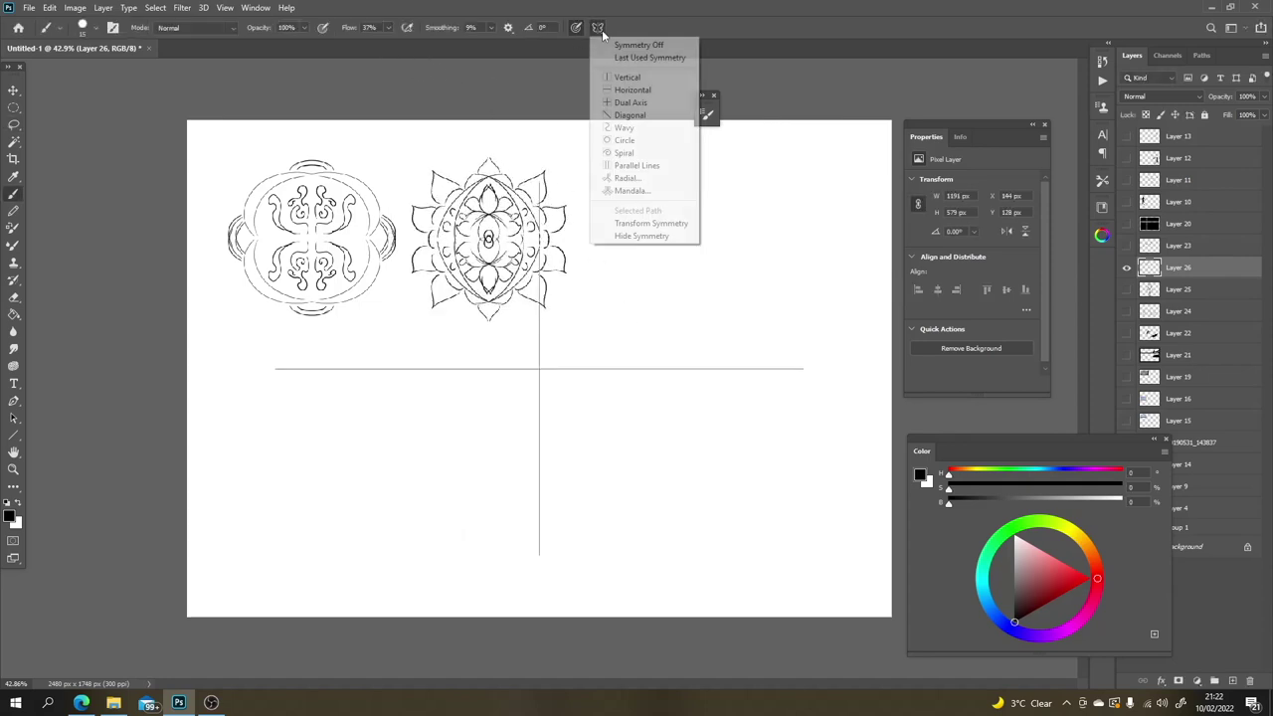
{"action": "left_click", "coordinate": [636, 190]}
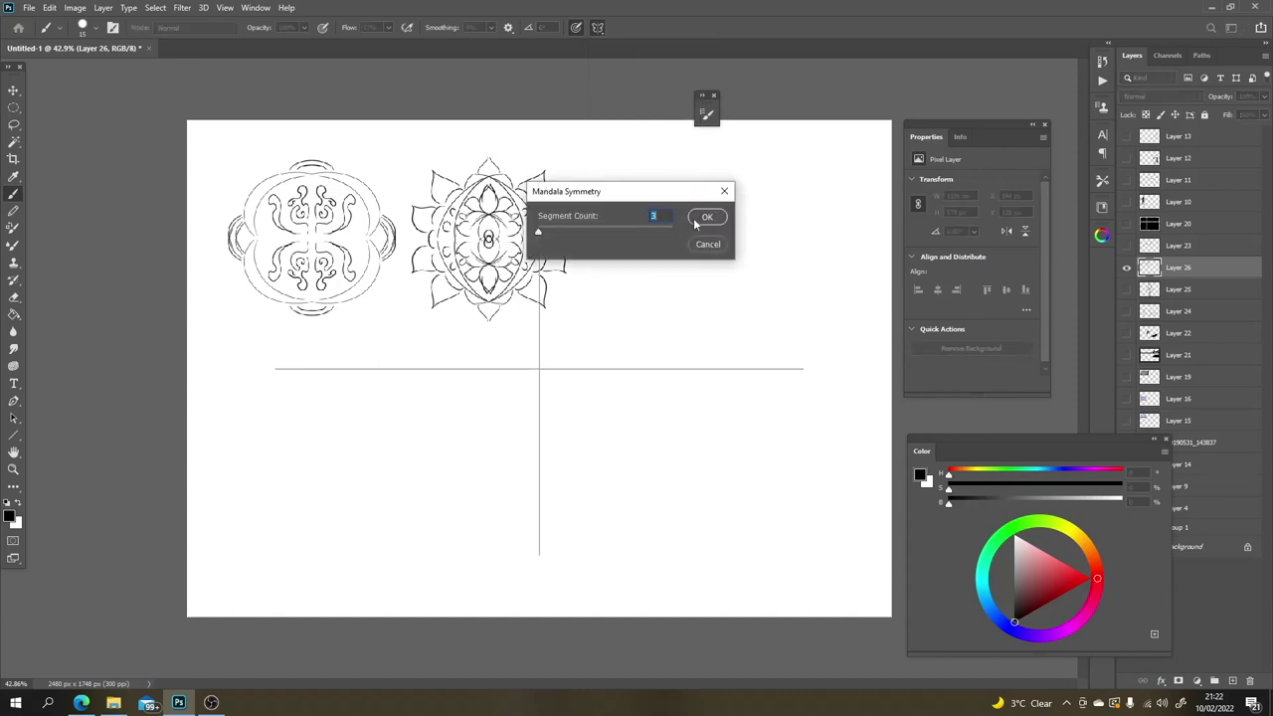
{"action": "left_click_drag", "start_coordinate": [541, 233], "coordinate": [570, 236]}
{"action": "left_click", "coordinate": [699, 219]}
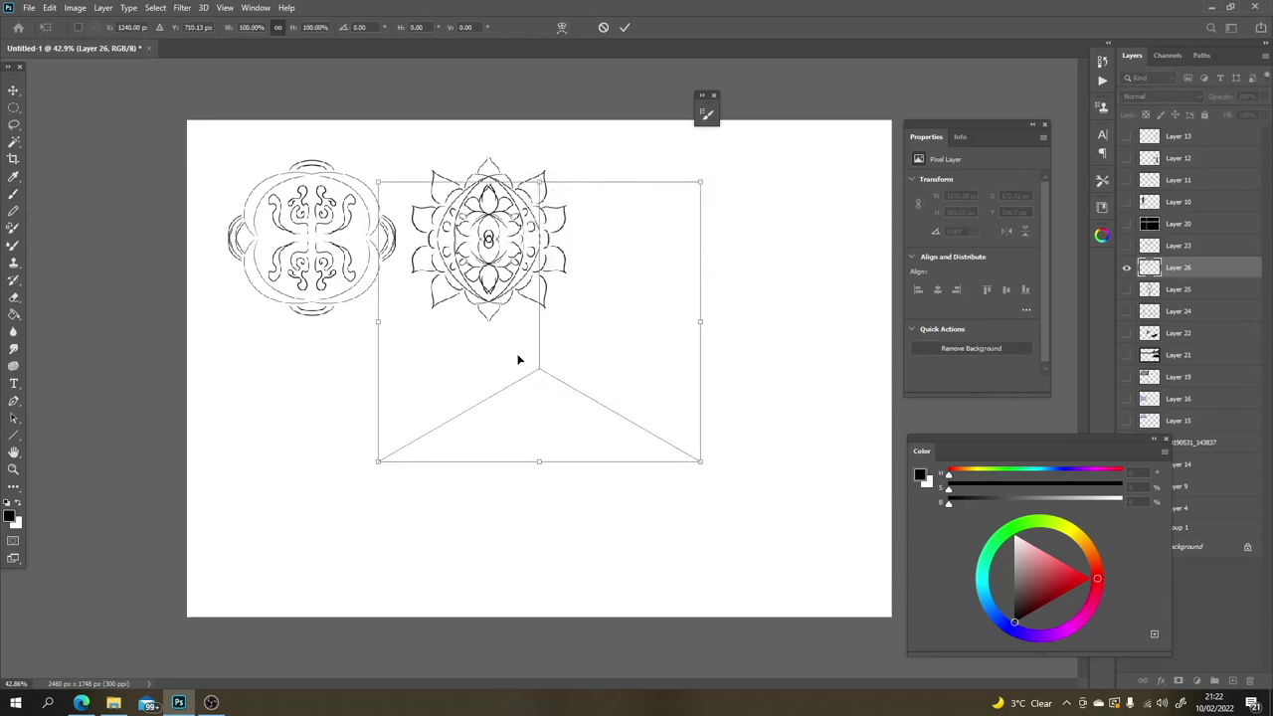
{"action": "left_click_drag", "start_coordinate": [542, 372], "coordinate": [657, 436]}
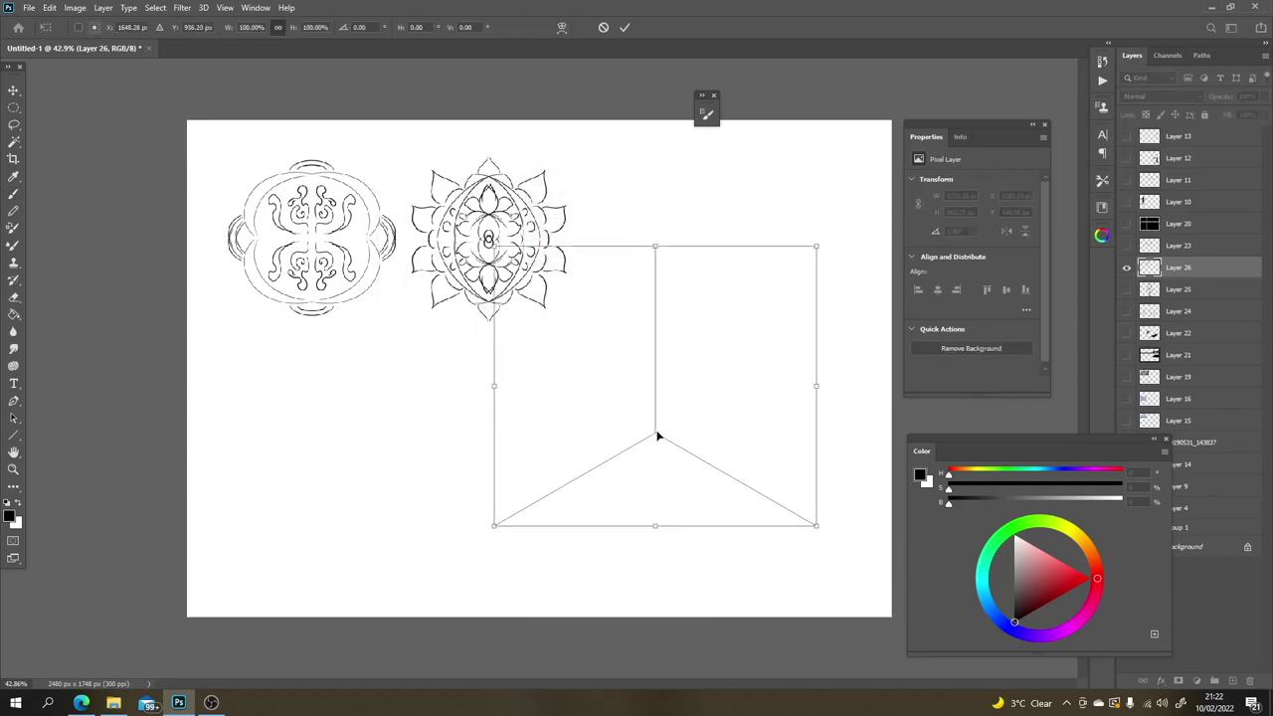
{"action": "key", "text": "Return"}
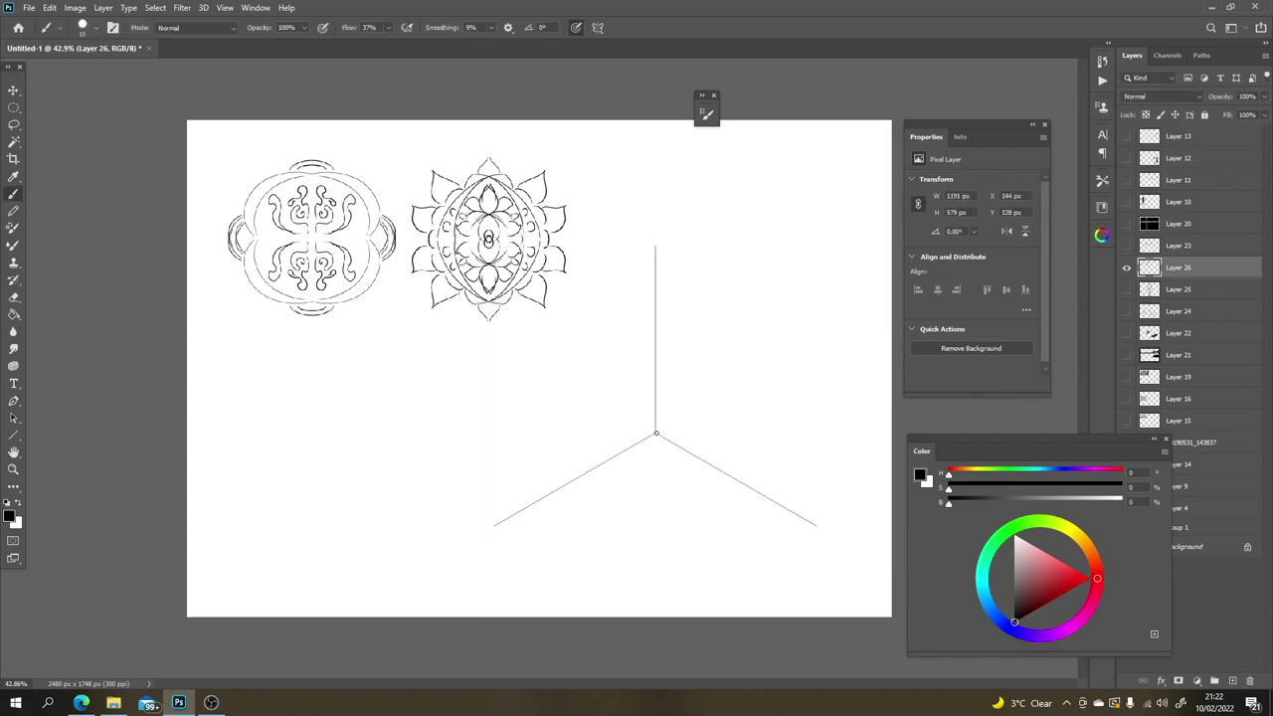
Step: Brush a flower around the symmetry centre from crossing curved petals, pointed petals and small leaves between them
{"action": "mouse_move", "coordinate": [643, 435]}
{"action": "left_mouse_down"}
{"action": "mouse_move", "coordinate": [577, 413]}
{"action": "mouse_move", "coordinate": [552, 353]}
{"action": "mouse_move", "coordinate": [505, 346]}
{"action": "left_mouse_up"}
{"action": "mouse_move", "coordinate": [643, 391]}
{"action": "left_mouse_down"}
{"action": "mouse_move", "coordinate": [637, 353]}
{"action": "mouse_move", "coordinate": [656, 279]}
{"action": "left_mouse_up"}
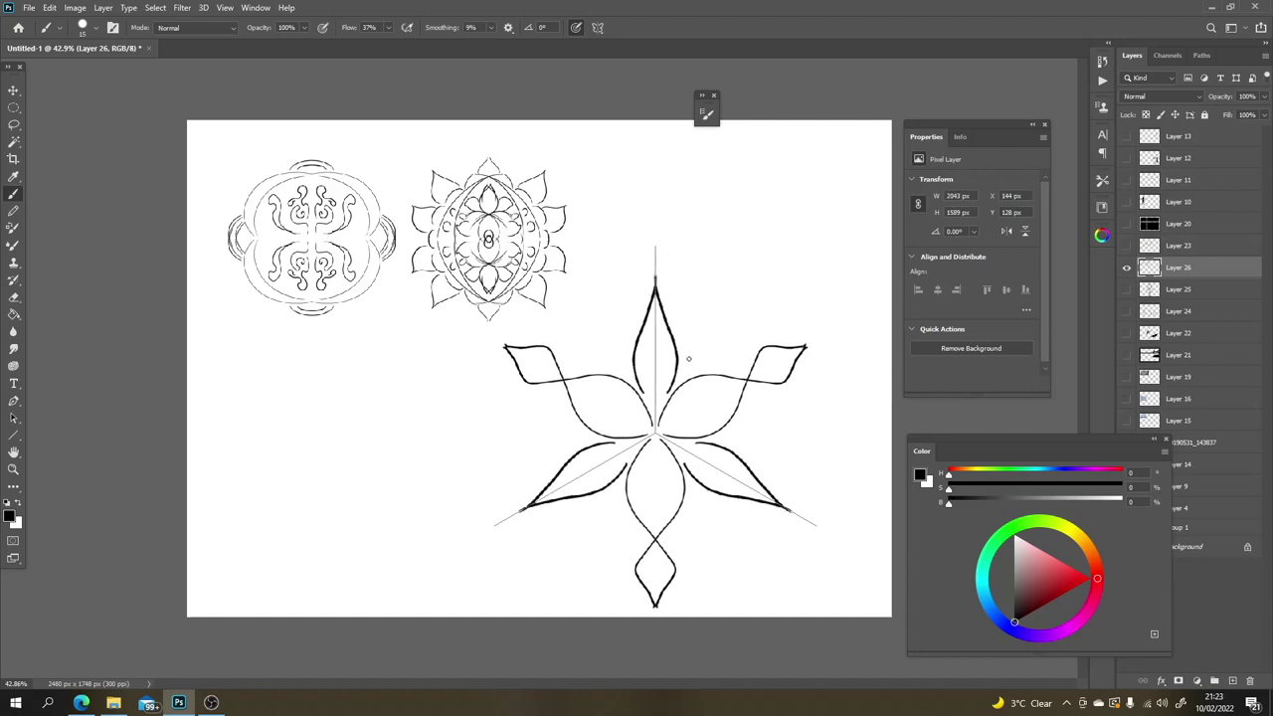
{"action": "mouse_move", "coordinate": [688, 358]}
{"action": "left_mouse_down"}
{"action": "mouse_move", "coordinate": [689, 343]}
{"action": "mouse_move", "coordinate": [724, 326]}
{"action": "mouse_move", "coordinate": [734, 343]}
{"action": "mouse_move", "coordinate": [685, 359]}
{"action": "left_mouse_up"}
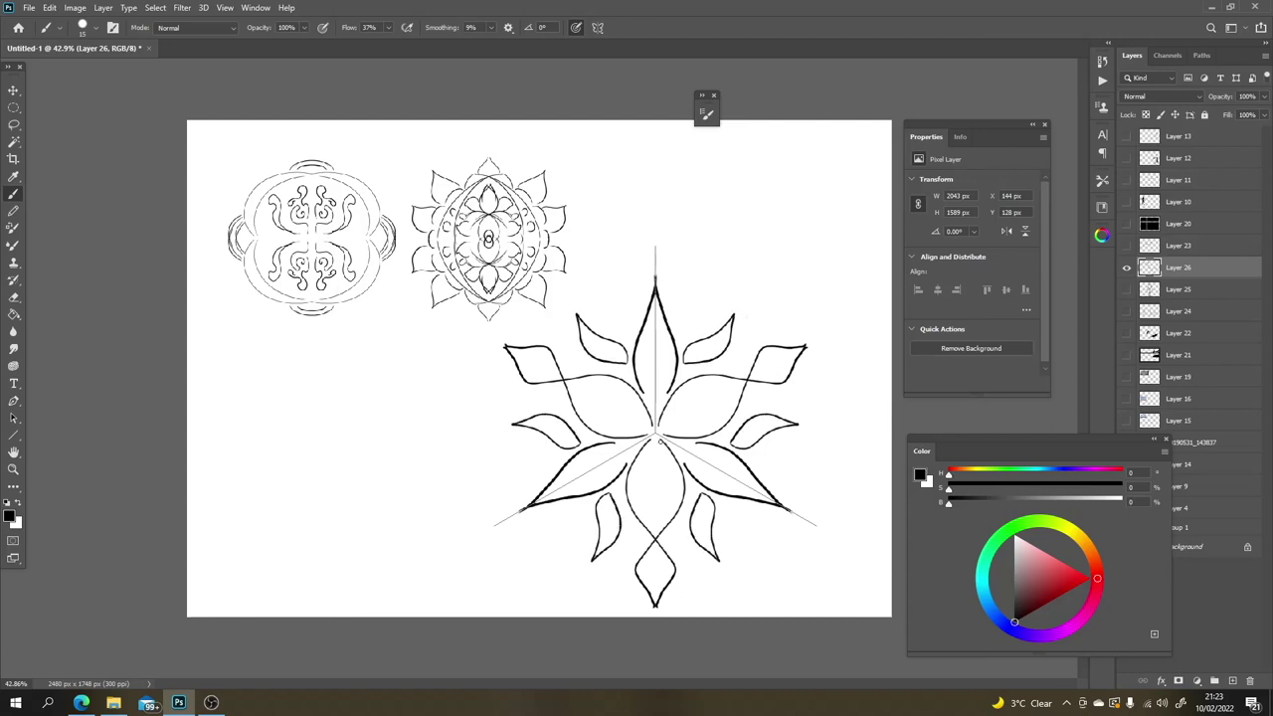
Step: Add short shading strokes at the bases of the flower's petals and leaves
{"action": "mouse_move", "coordinate": [661, 441]}
{"action": "left_mouse_down"}
{"action": "mouse_move", "coordinate": [656, 431]}
{"action": "mouse_move", "coordinate": [684, 449]}
{"action": "left_mouse_up"}
{"action": "left_click_drag", "start_coordinate": [694, 403], "coordinate": [664, 428]}
{"action": "mouse_move", "coordinate": [697, 345]}
{"action": "left_mouse_down"}
{"action": "mouse_move", "coordinate": [814, 326]}
{"action": "mouse_move", "coordinate": [773, 368]}
{"action": "left_mouse_up"}
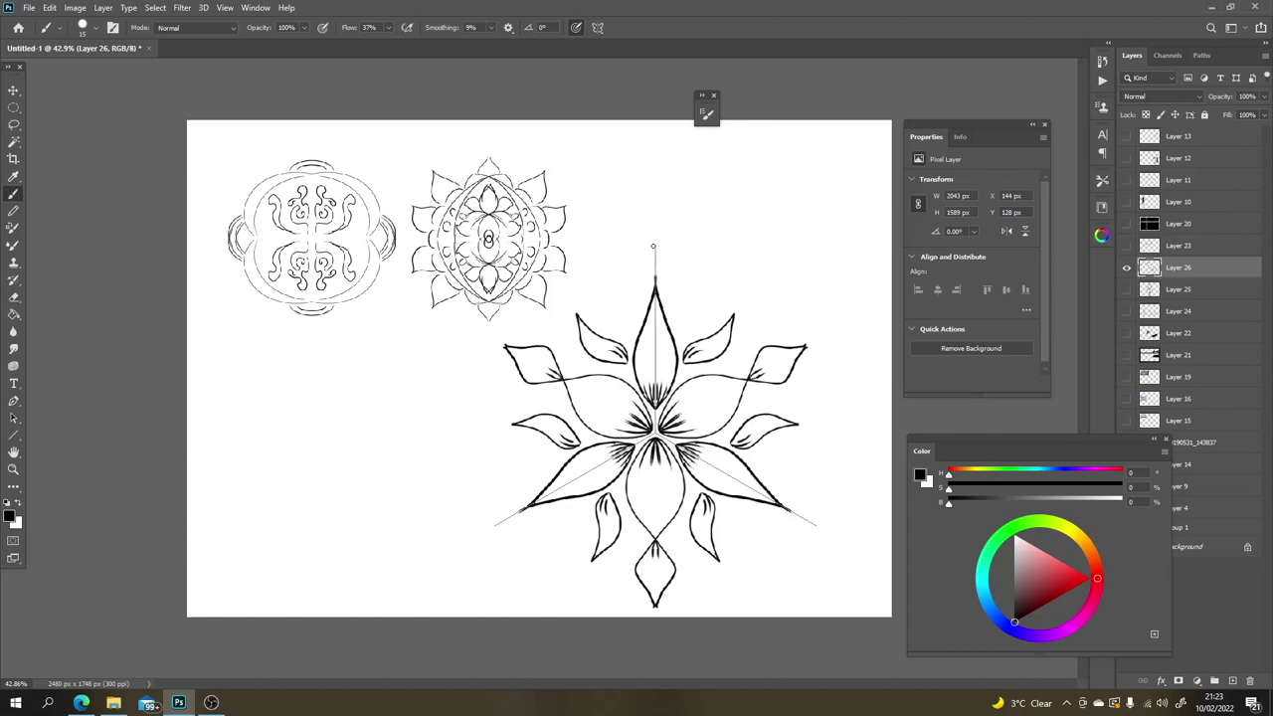
Step: Lasso the two small motifs, cut and paste them onto a new layer, and hide that layer
{"action": "key", "text": "ctrl+t"}
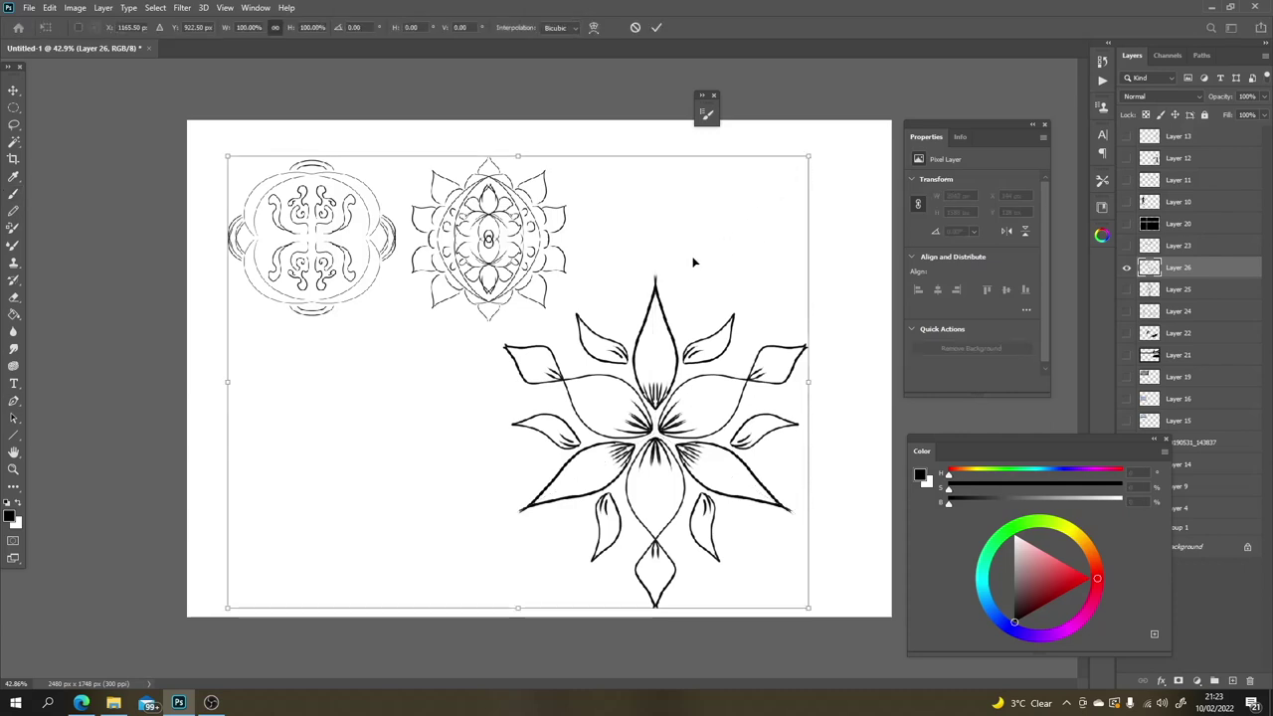
{"action": "key", "text": "Escape"}
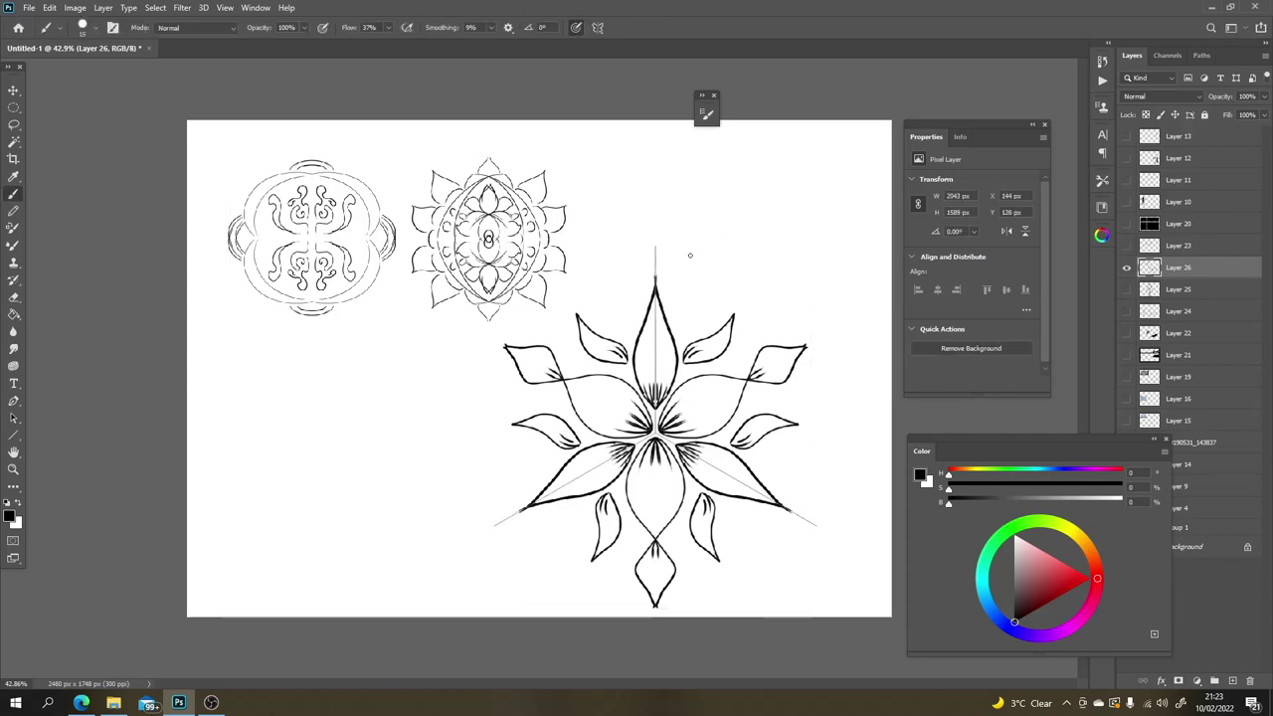
{"action": "key", "text": "l"}
{"action": "mouse_move", "coordinate": [591, 170]}
{"action": "left_mouse_down"}
{"action": "mouse_move", "coordinate": [571, 298]}
{"action": "mouse_move", "coordinate": [527, 333]}
{"action": "mouse_move", "coordinate": [416, 346]}
{"action": "mouse_move", "coordinate": [222, 319]}
{"action": "mouse_move", "coordinate": [275, 110]}
{"action": "left_mouse_up"}
{"action": "key", "text": "ctrl+x"}
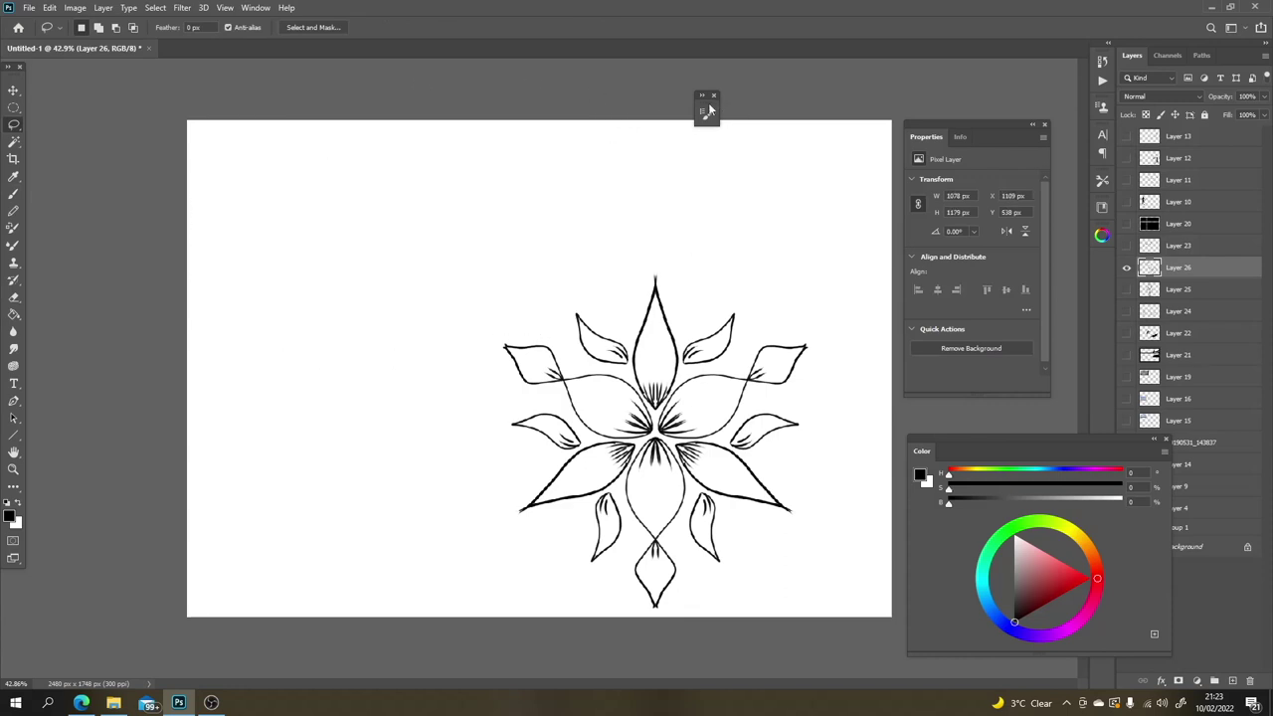
{"action": "key", "text": "ctrl+v"}
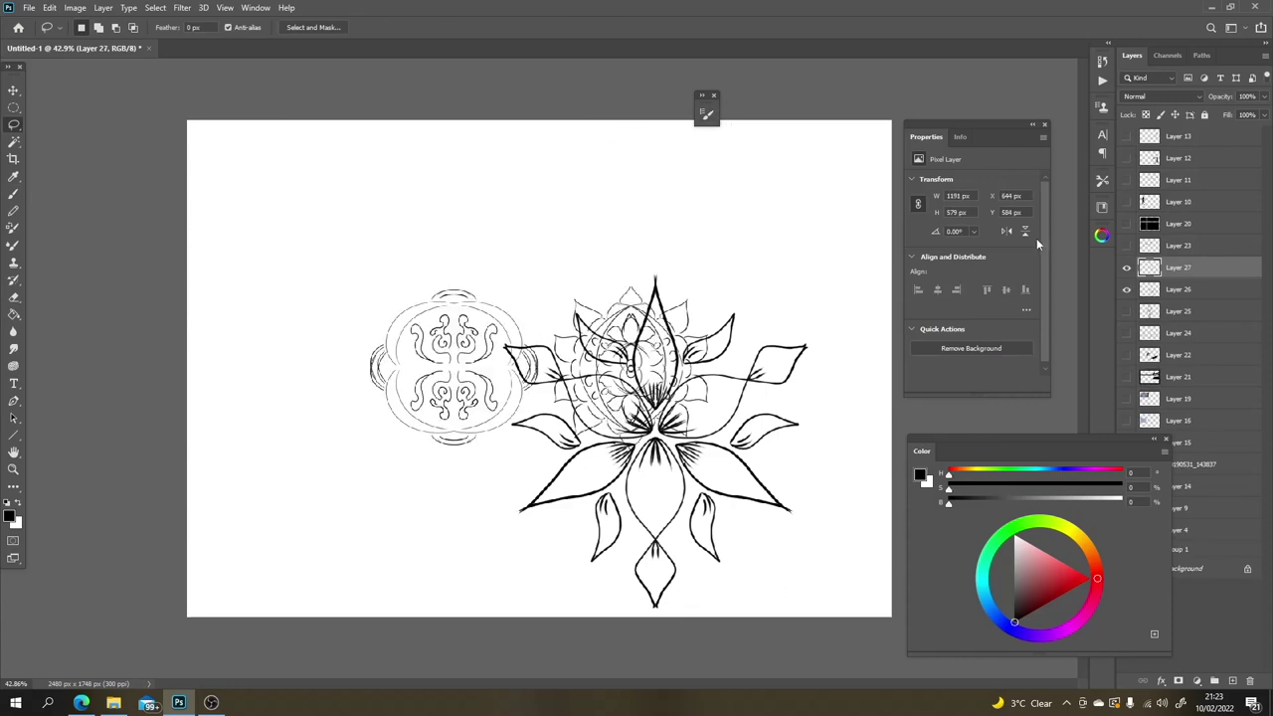
{"action": "left_click", "coordinate": [1127, 268]}
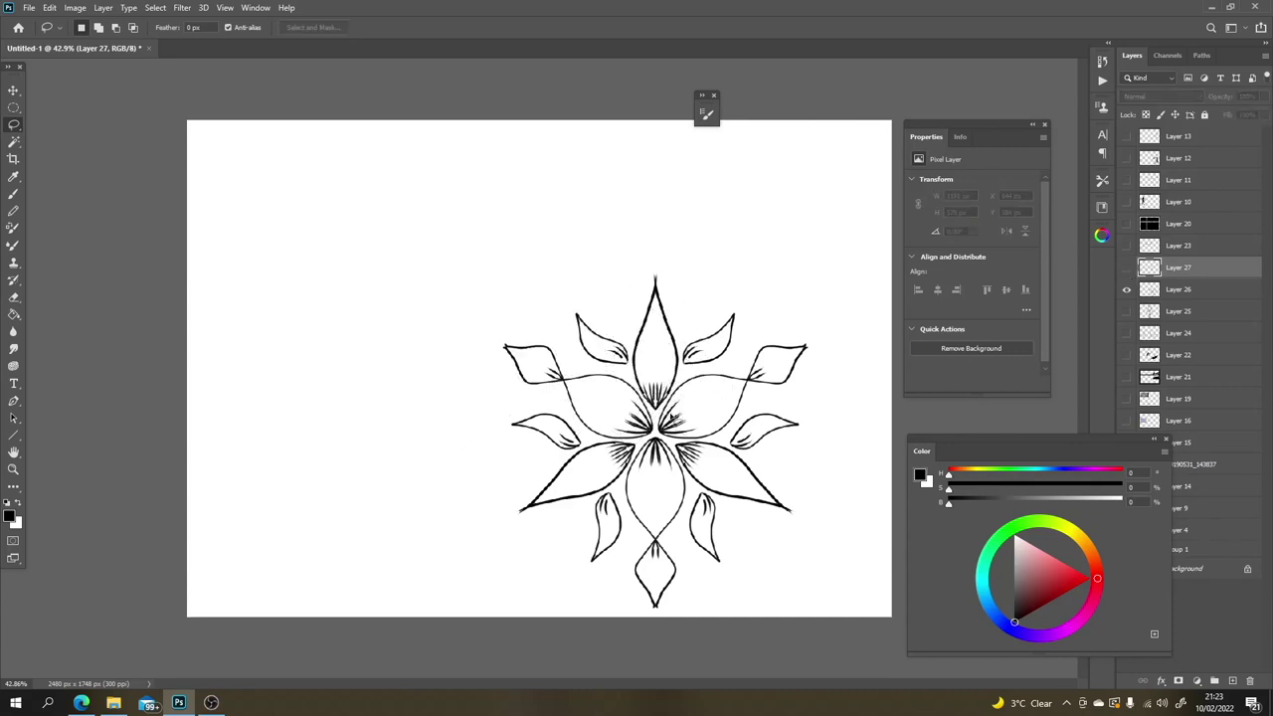
Step: On Layer 26, brush two concentric circles around the flower and add curved petal outlines along the inside of the ring
{"action": "key", "text": "b"}
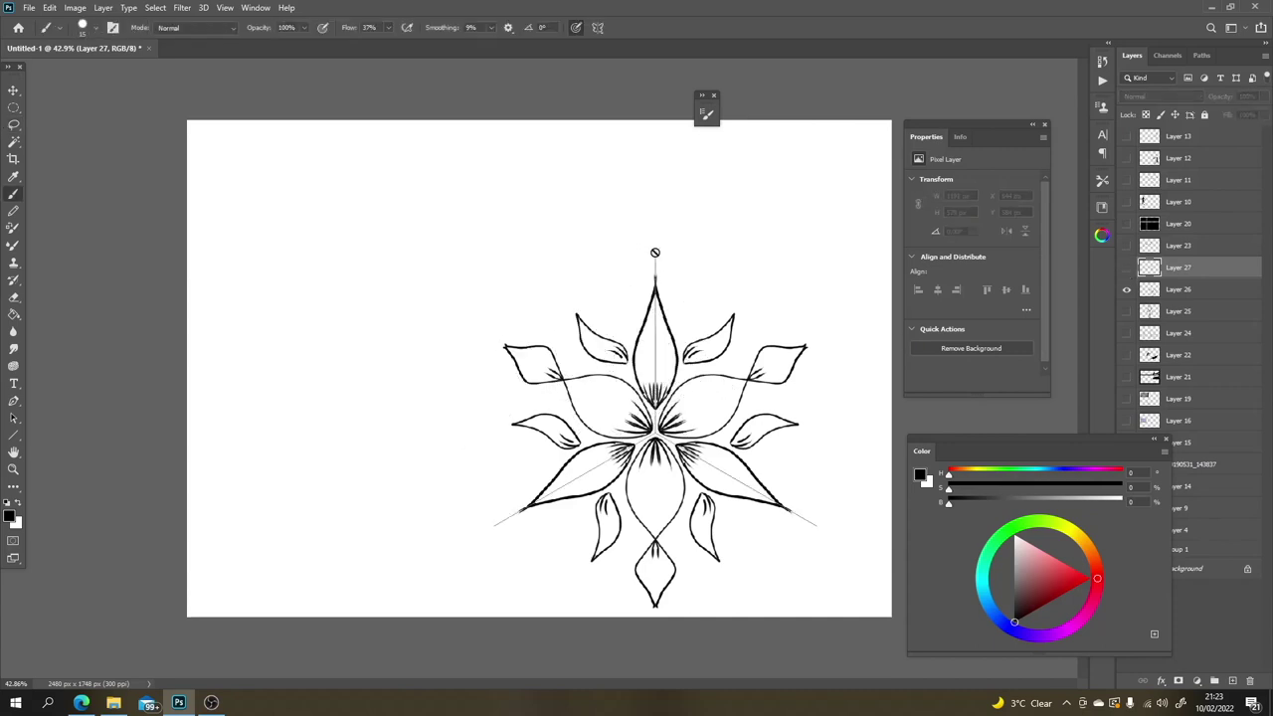
{"action": "left_click", "coordinate": [1173, 295]}
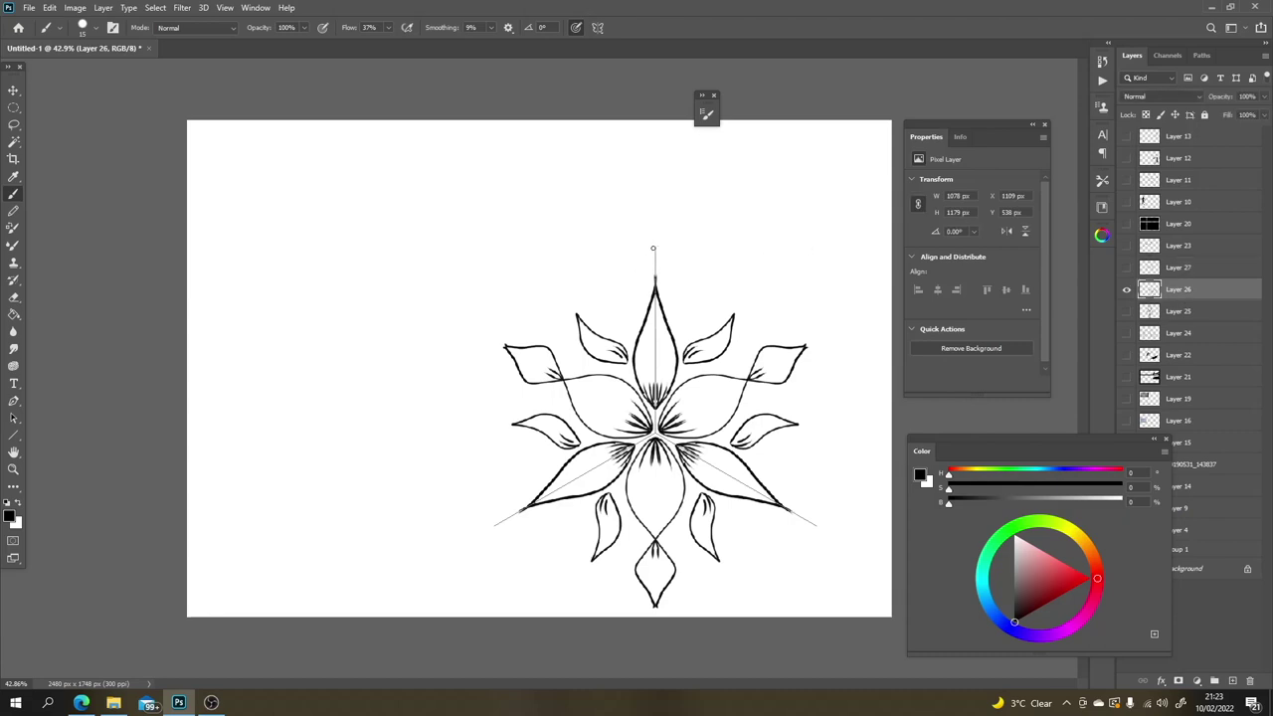
{"action": "mouse_move", "coordinate": [653, 248]}
{"action": "left_mouse_down"}
{"action": "mouse_move", "coordinate": [610, 253]}
{"action": "mouse_move", "coordinate": [508, 311]}
{"action": "mouse_move", "coordinate": [464, 404]}
{"action": "left_mouse_up"}
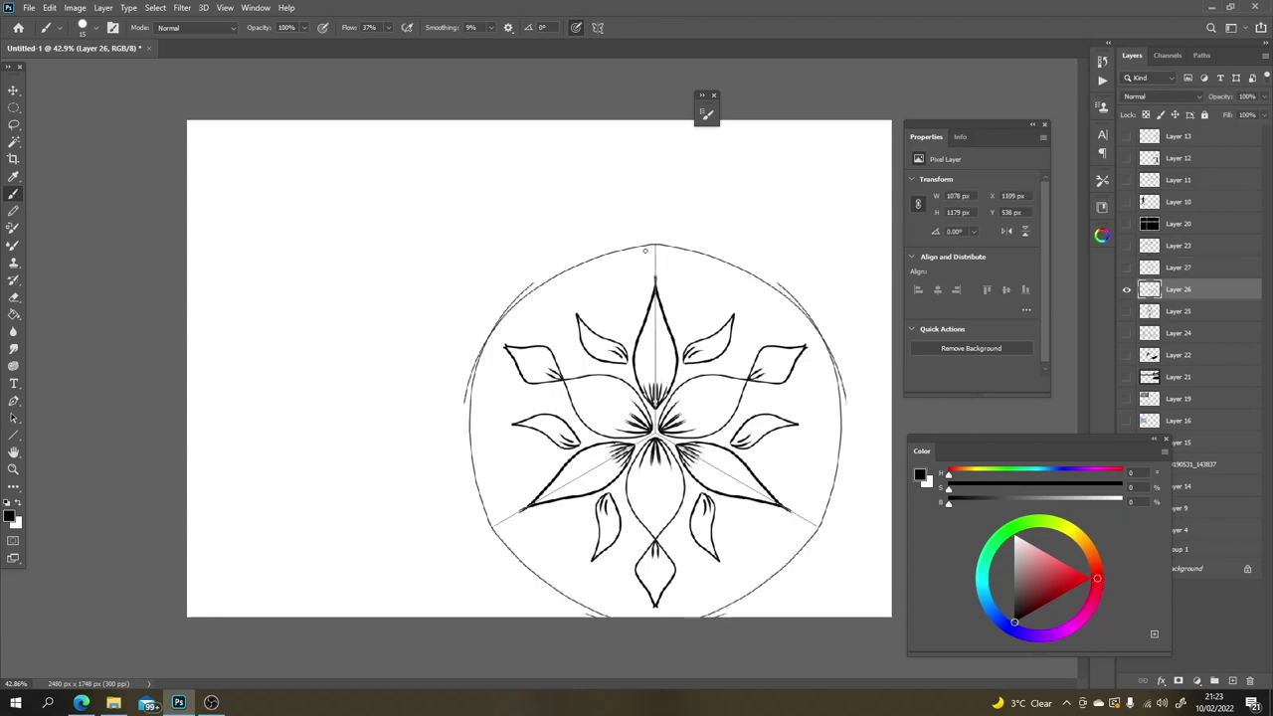
{"action": "key", "text": "ctrl+z"}
{"action": "left_click_drag", "start_coordinate": [652, 247], "coordinate": [526, 338]}
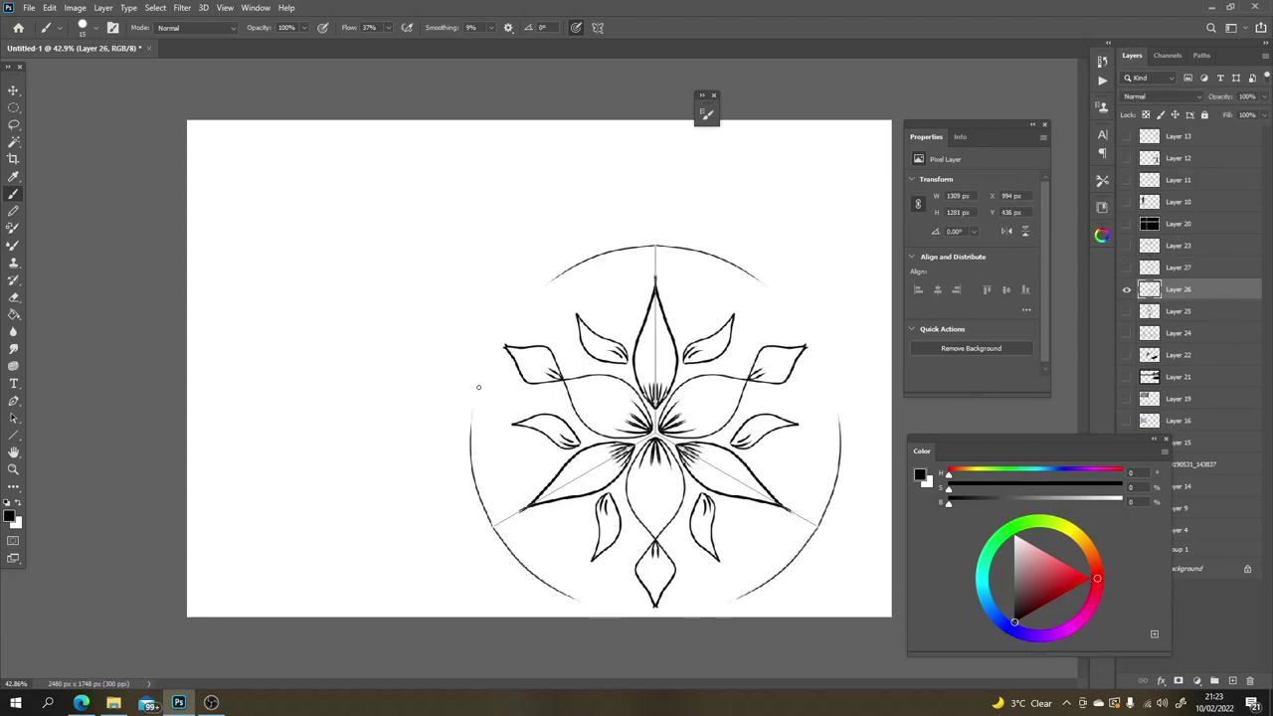
{"action": "mouse_move", "coordinate": [476, 382]}
{"action": "left_mouse_down"}
{"action": "mouse_move", "coordinate": [520, 305]}
{"action": "mouse_move", "coordinate": [599, 255]}
{"action": "mouse_move", "coordinate": [807, 239]}
{"action": "mouse_move", "coordinate": [686, 304]}
{"action": "mouse_move", "coordinate": [629, 250]}
{"action": "mouse_move", "coordinate": [652, 237]}
{"action": "mouse_move", "coordinate": [641, 239]}
{"action": "mouse_move", "coordinate": [481, 353]}
{"action": "left_mouse_up"}
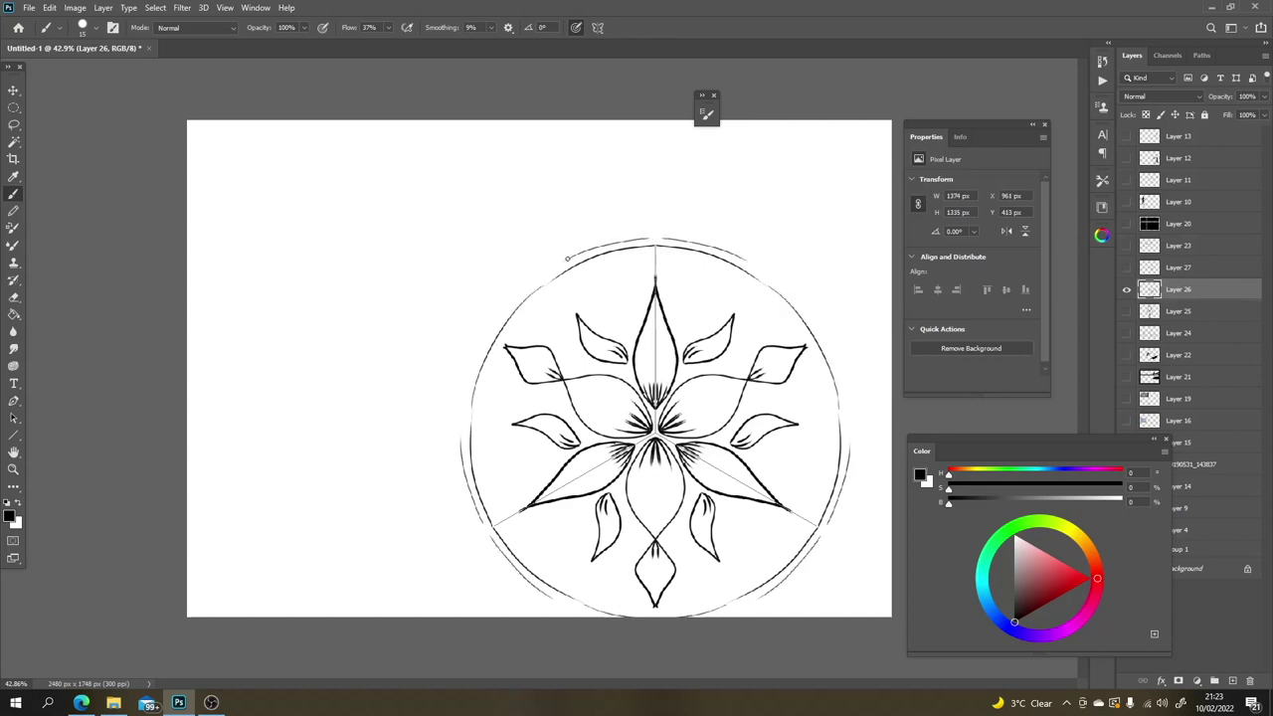
{"action": "left_click_drag", "start_coordinate": [567, 259], "coordinate": [473, 398]}
{"action": "left_click_drag", "start_coordinate": [495, 326], "coordinate": [484, 348]}
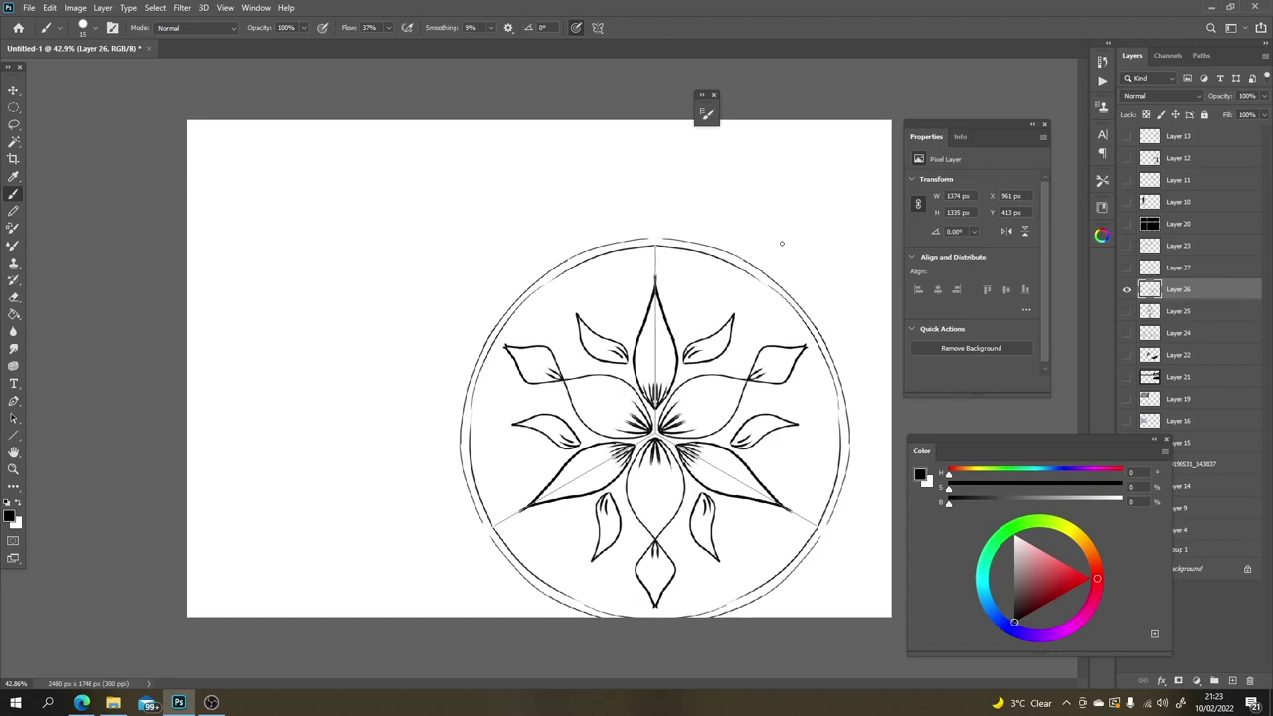
{"action": "mouse_move", "coordinate": [685, 278]}
{"action": "left_mouse_down"}
{"action": "mouse_move", "coordinate": [691, 317]}
{"action": "mouse_move", "coordinate": [735, 266]}
{"action": "mouse_move", "coordinate": [762, 285]}
{"action": "mouse_move", "coordinate": [748, 329]}
{"action": "mouse_move", "coordinate": [791, 316]}
{"action": "left_mouse_up"}
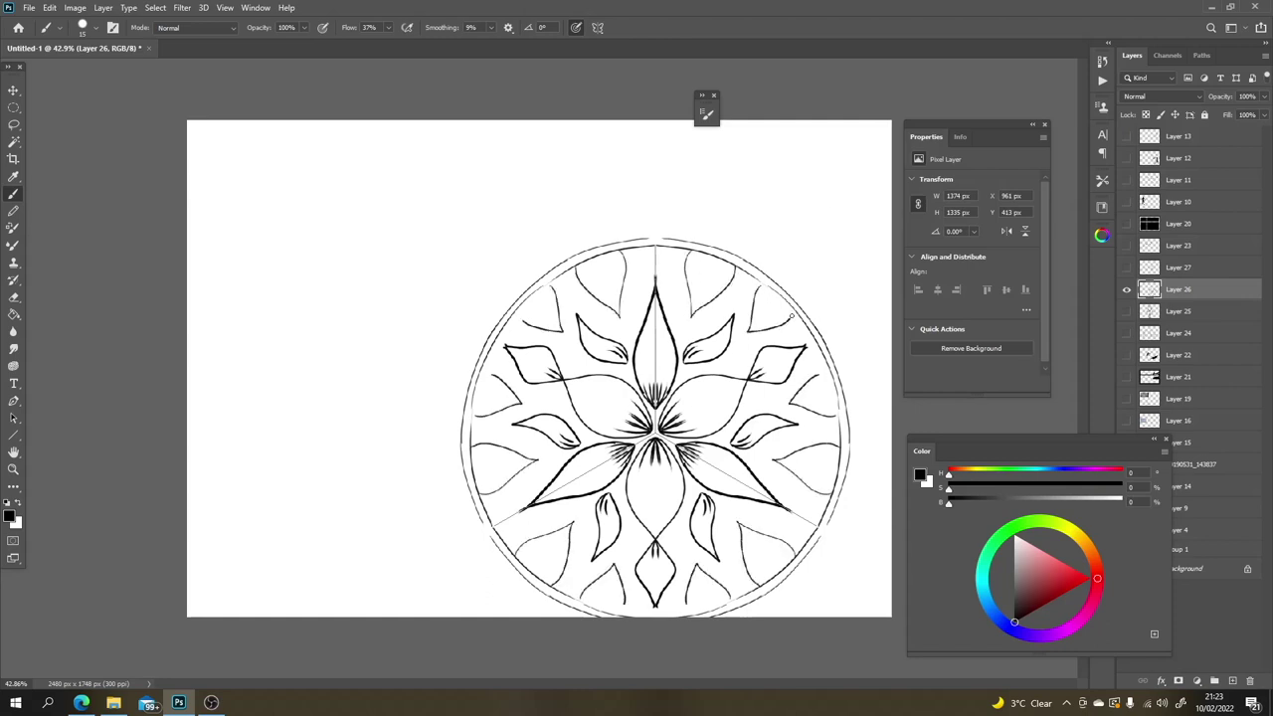
Step: Scale the encircled flower down to about 42% and move it to the upper-left area of the canvas
{"action": "key", "text": "ctrl+t"}
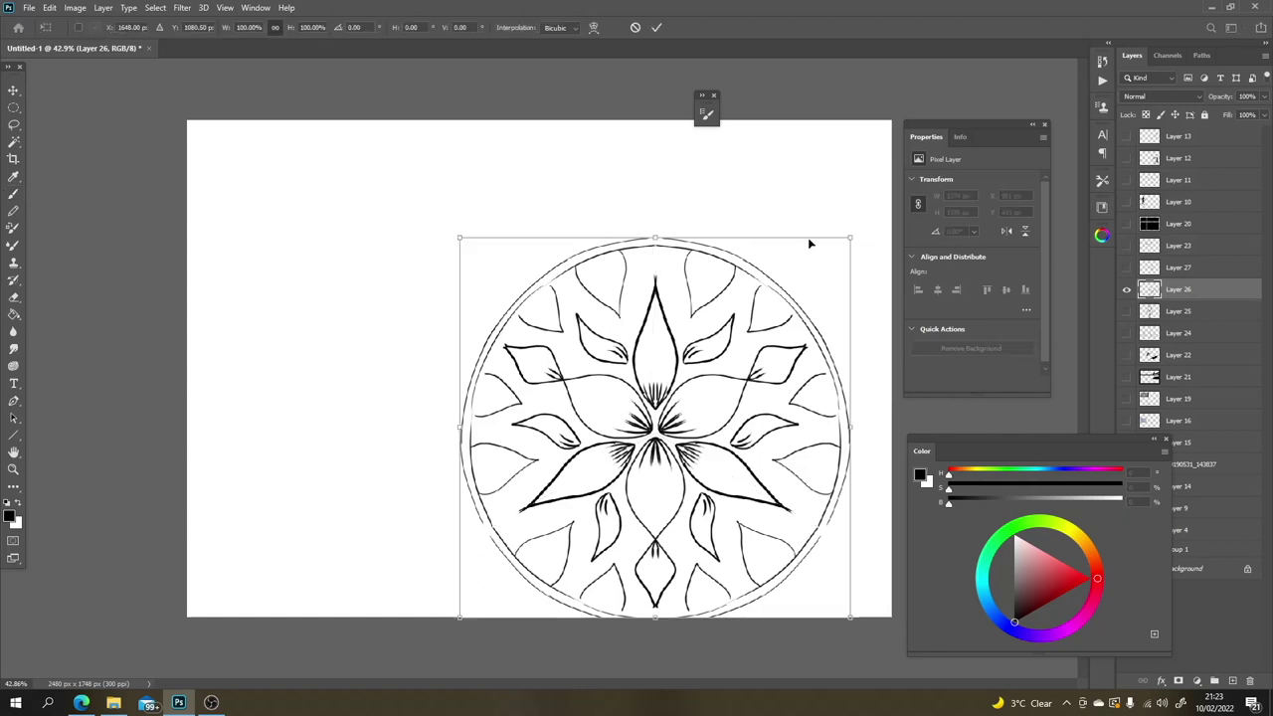
{"action": "left_click_drag", "start_coordinate": [852, 238], "coordinate": [708, 374]}
{"action": "left_click_drag", "start_coordinate": [625, 466], "coordinate": [604, 280]}
{"action": "left_click_drag", "start_coordinate": [637, 333], "coordinate": [630, 311]}
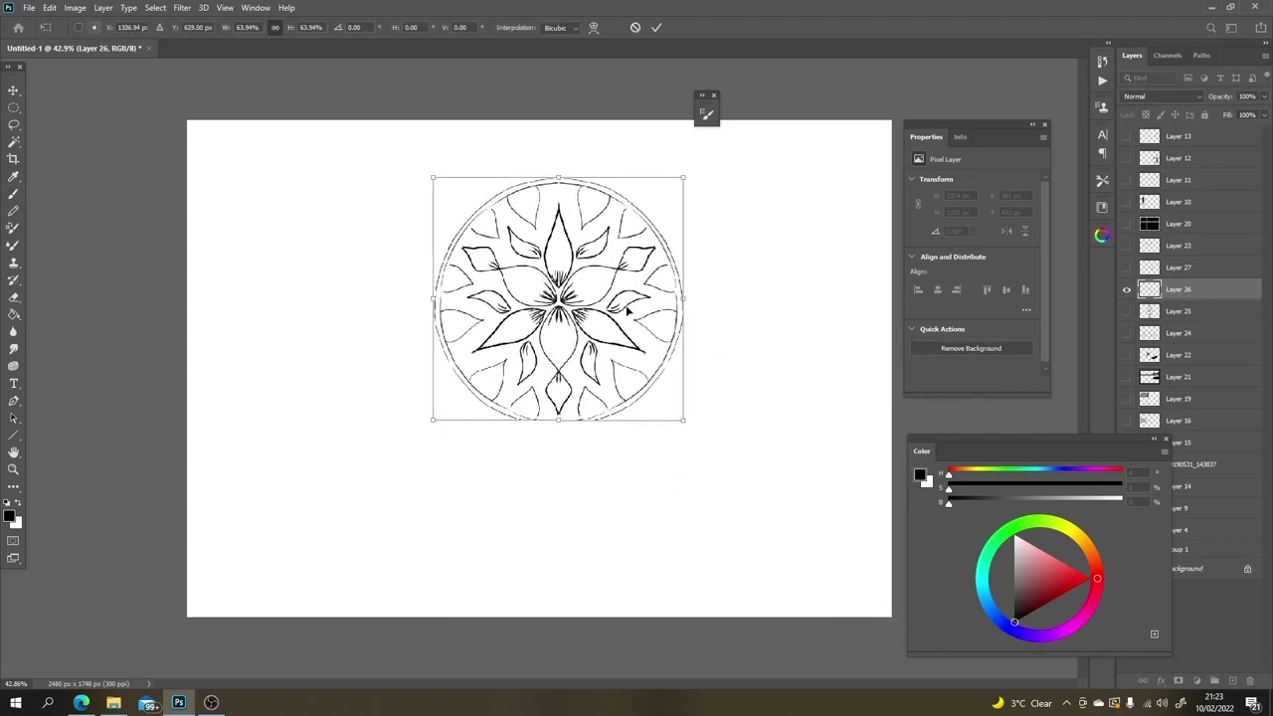
{"action": "left_click_drag", "start_coordinate": [674, 185], "coordinate": [596, 263]}
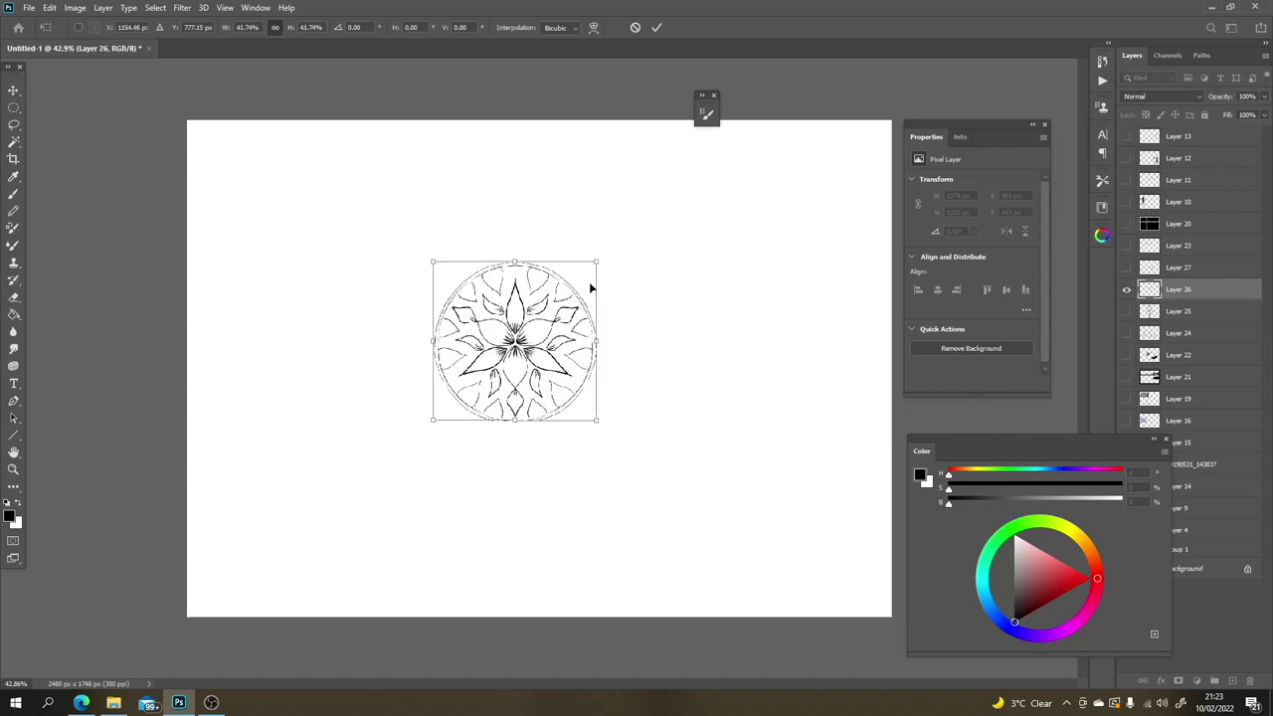
{"action": "key", "text": "Return"}
{"action": "key", "text": "b"}
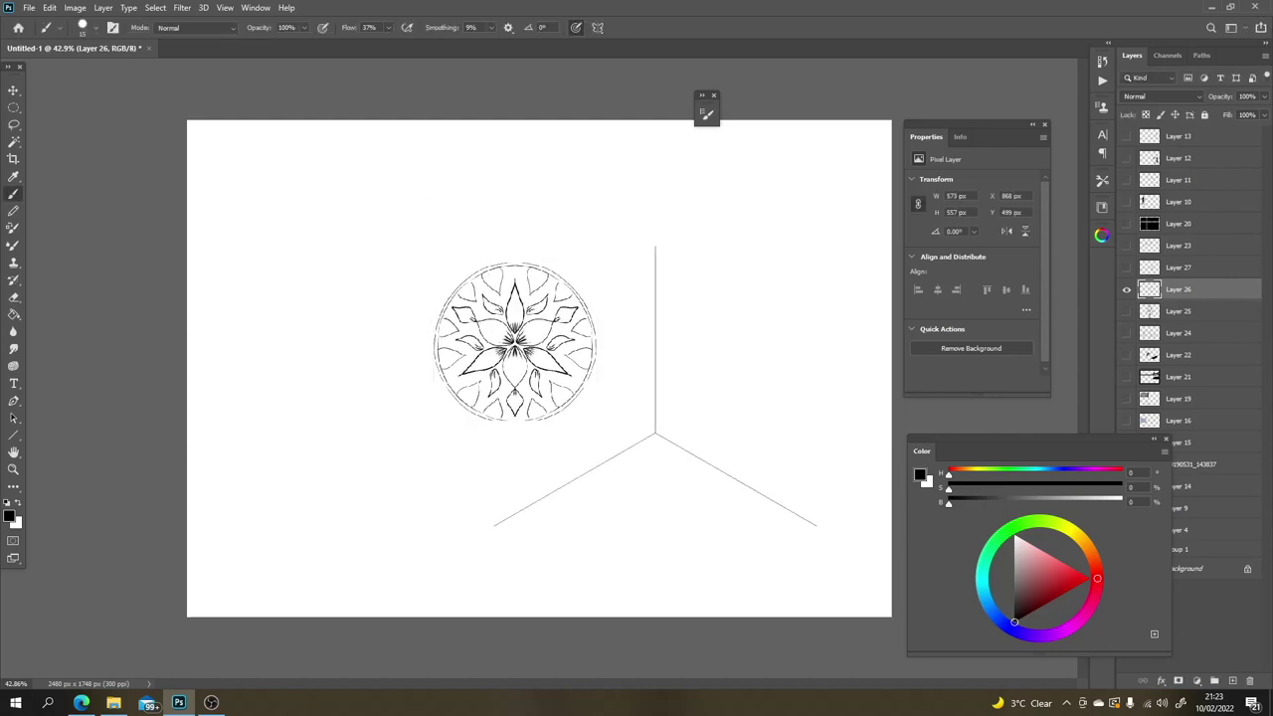
{"action": "key", "text": "v"}
{"action": "mouse_move", "coordinate": [525, 354]}
{"action": "left_mouse_down"}
{"action": "mouse_move", "coordinate": [365, 276]}
{"action": "mouse_move", "coordinate": [336, 247]}
{"action": "left_mouse_up"}
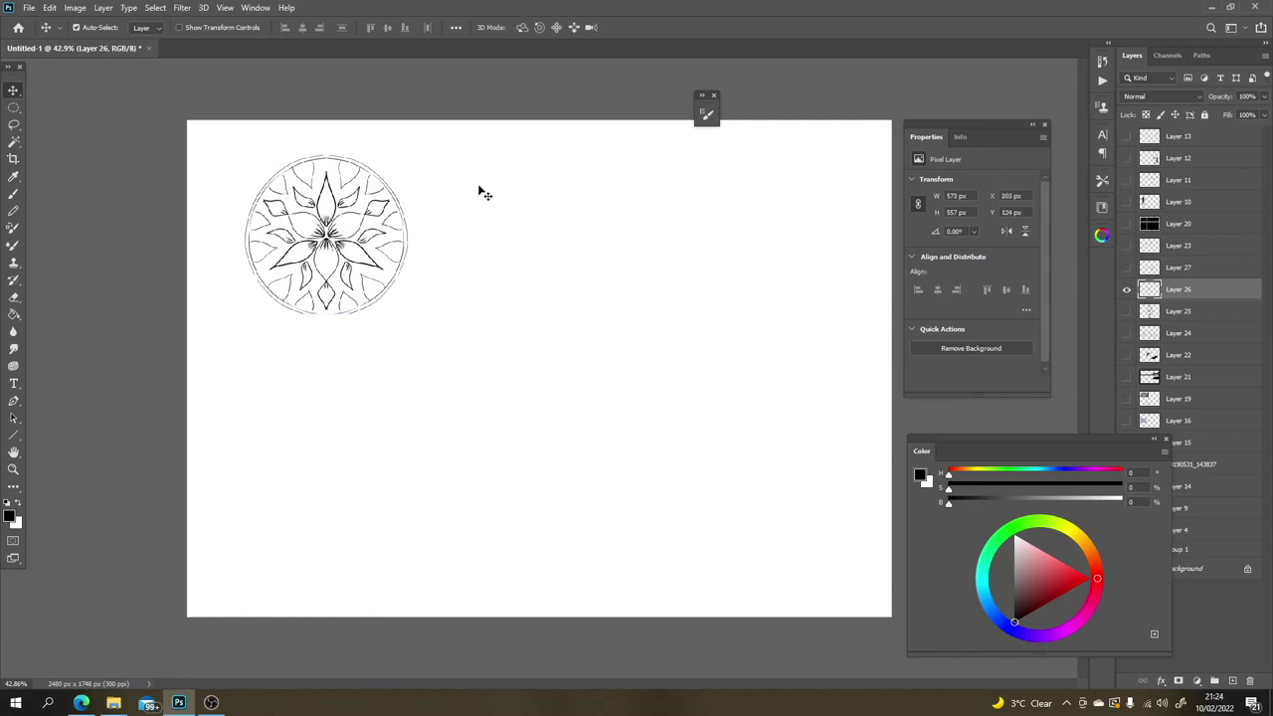
Step: Set up a new Mandala brush symmetry with 7 segments, centred on the canvas
{"action": "key", "text": "b"}
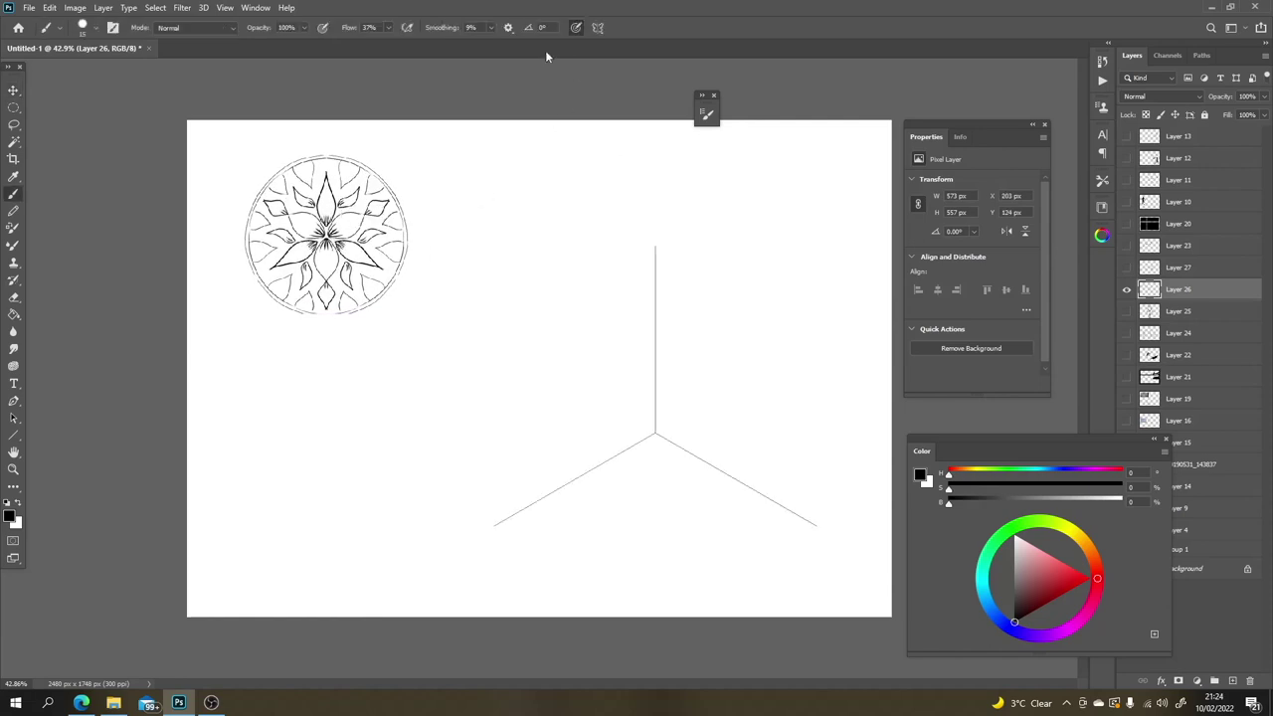
{"action": "left_click", "coordinate": [597, 27]}
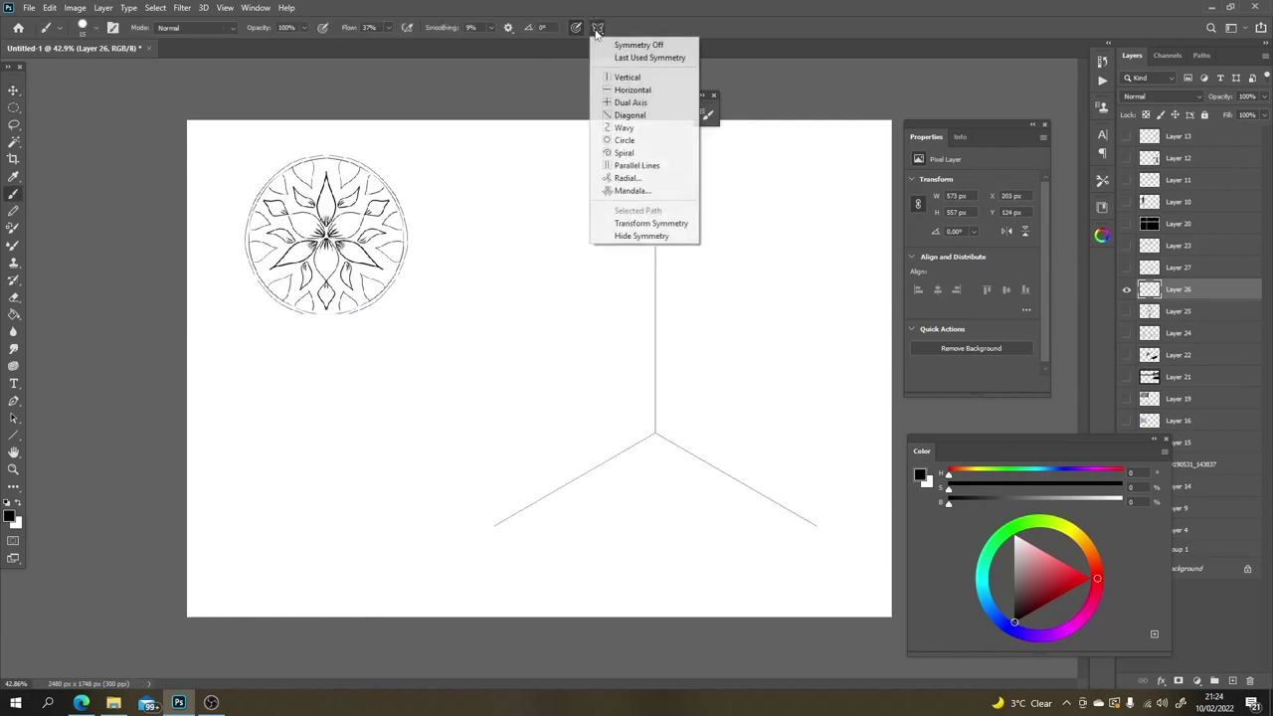
{"action": "left_click", "coordinate": [638, 191]}
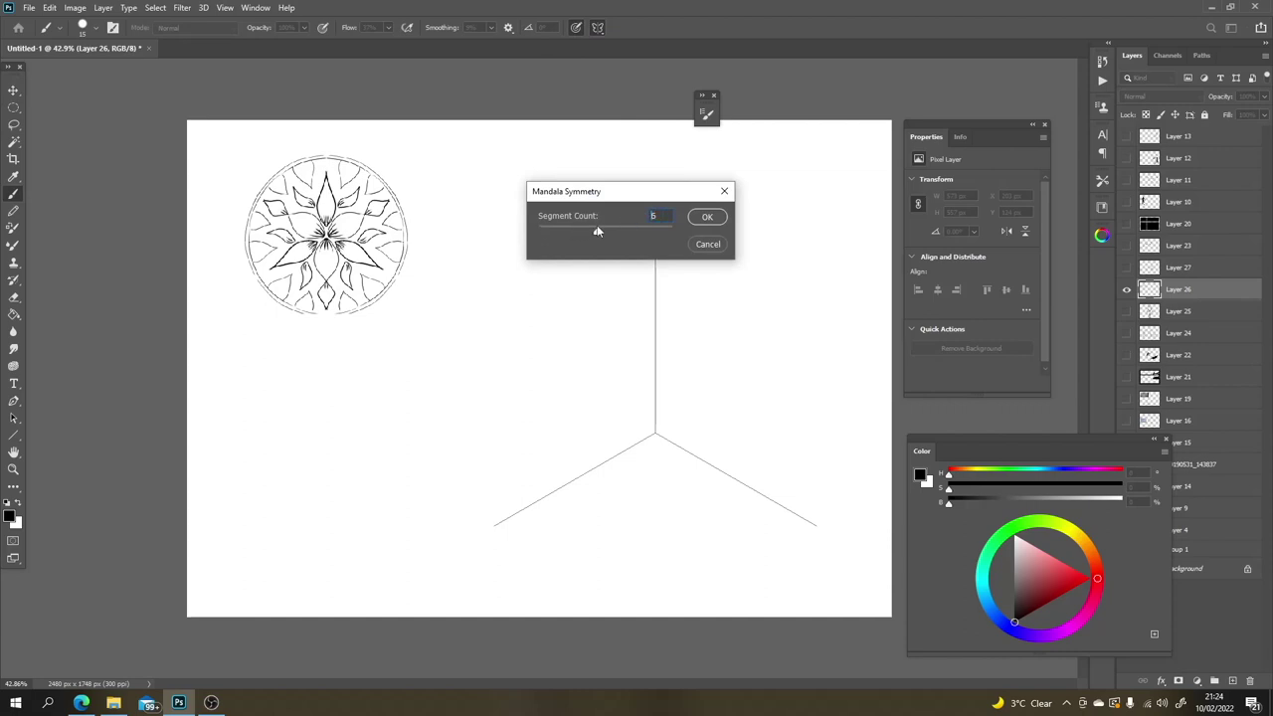
{"action": "left_click", "coordinate": [700, 222]}
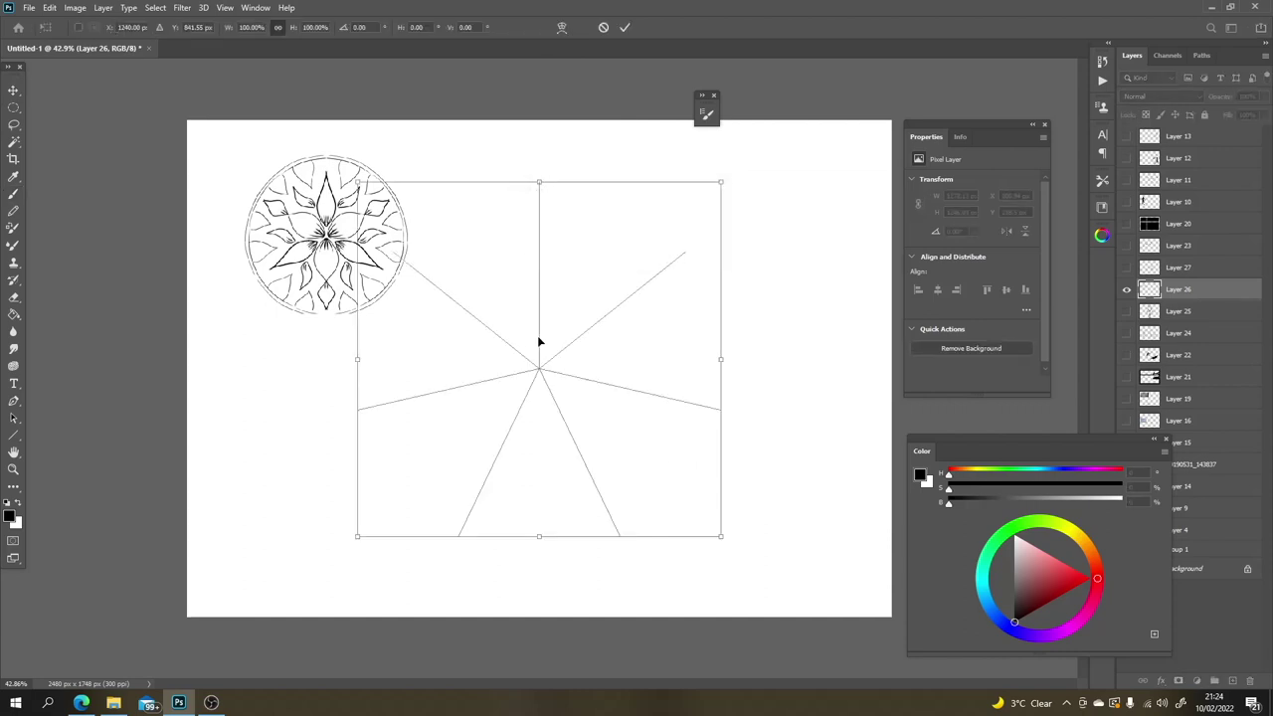
{"action": "key", "text": "Return"}
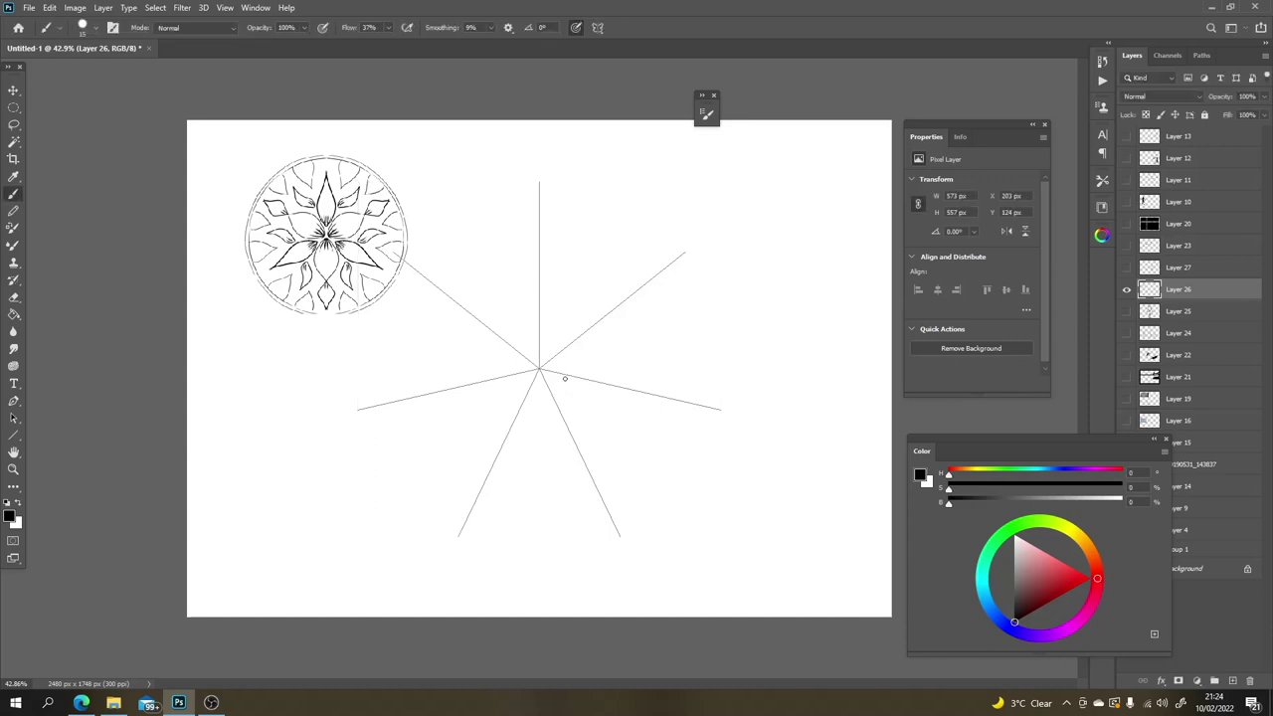
Step: Brush a seven-petalled flower with small outer buds, enclose it in rings with a teardrop border, and add shading strokes from its centre
{"action": "mouse_move", "coordinate": [537, 361]}
{"action": "left_mouse_down"}
{"action": "mouse_move", "coordinate": [524, 338]}
{"action": "mouse_move", "coordinate": [540, 281]}
{"action": "mouse_move", "coordinate": [506, 288]}
{"action": "left_mouse_up"}
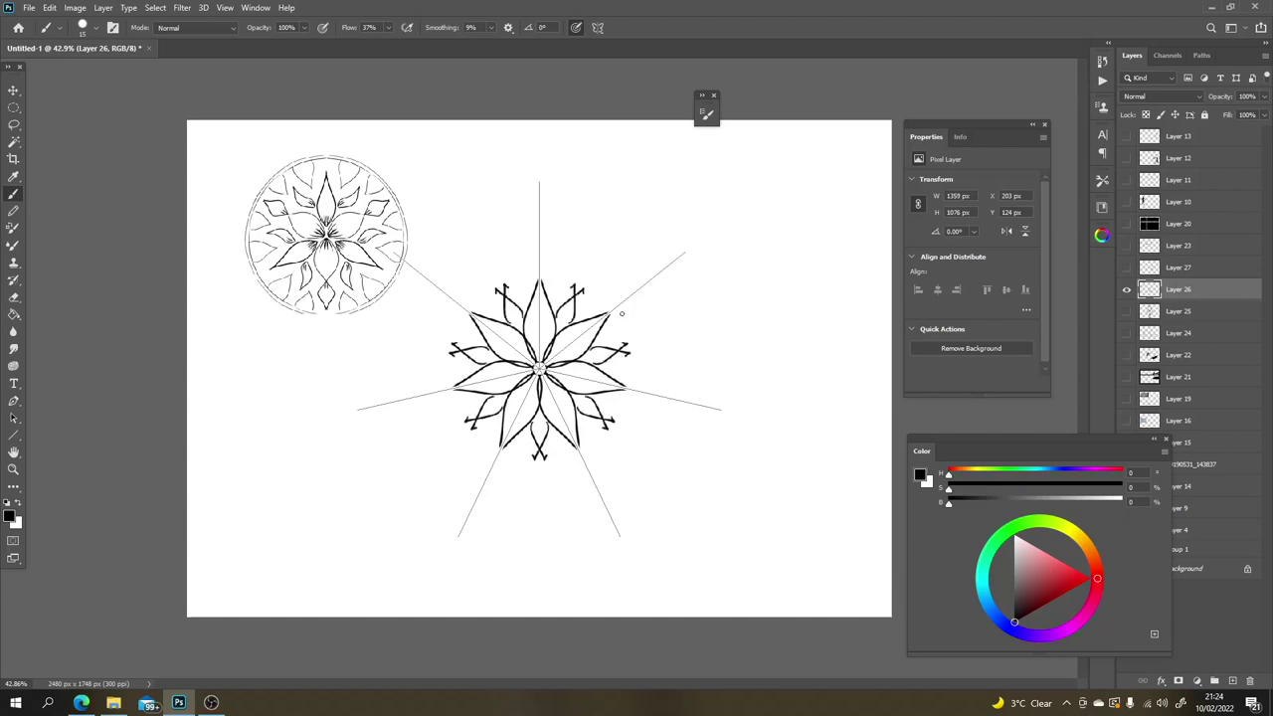
{"action": "mouse_move", "coordinate": [614, 309]}
{"action": "left_mouse_down"}
{"action": "mouse_move", "coordinate": [638, 352]}
{"action": "mouse_move", "coordinate": [636, 391]}
{"action": "mouse_move", "coordinate": [639, 326]}
{"action": "mouse_move", "coordinate": [644, 355]}
{"action": "mouse_move", "coordinate": [661, 313]}
{"action": "mouse_move", "coordinate": [671, 345]}
{"action": "left_mouse_up"}
{"action": "mouse_move", "coordinate": [642, 298]}
{"action": "left_mouse_down"}
{"action": "mouse_move", "coordinate": [642, 309]}
{"action": "mouse_move", "coordinate": [625, 289]}
{"action": "mouse_move", "coordinate": [654, 334]}
{"action": "left_mouse_up"}
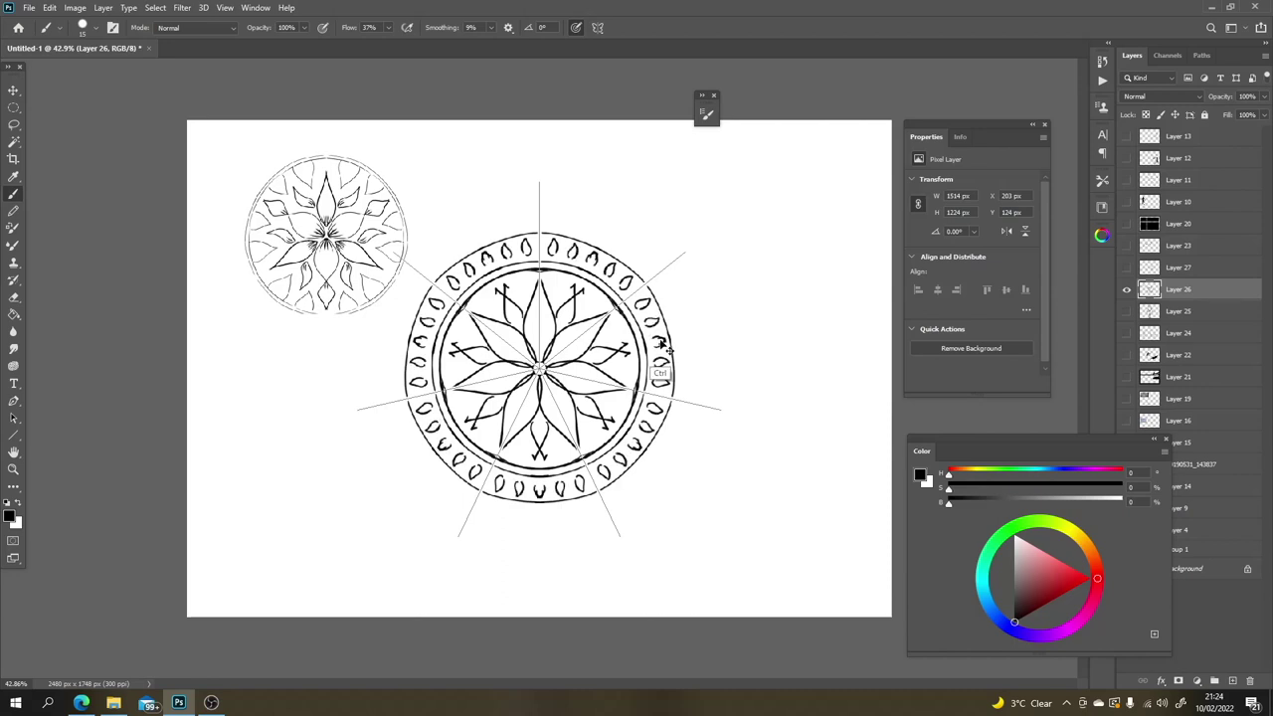
{"action": "left_click_drag", "start_coordinate": [656, 336], "coordinate": [661, 347]}
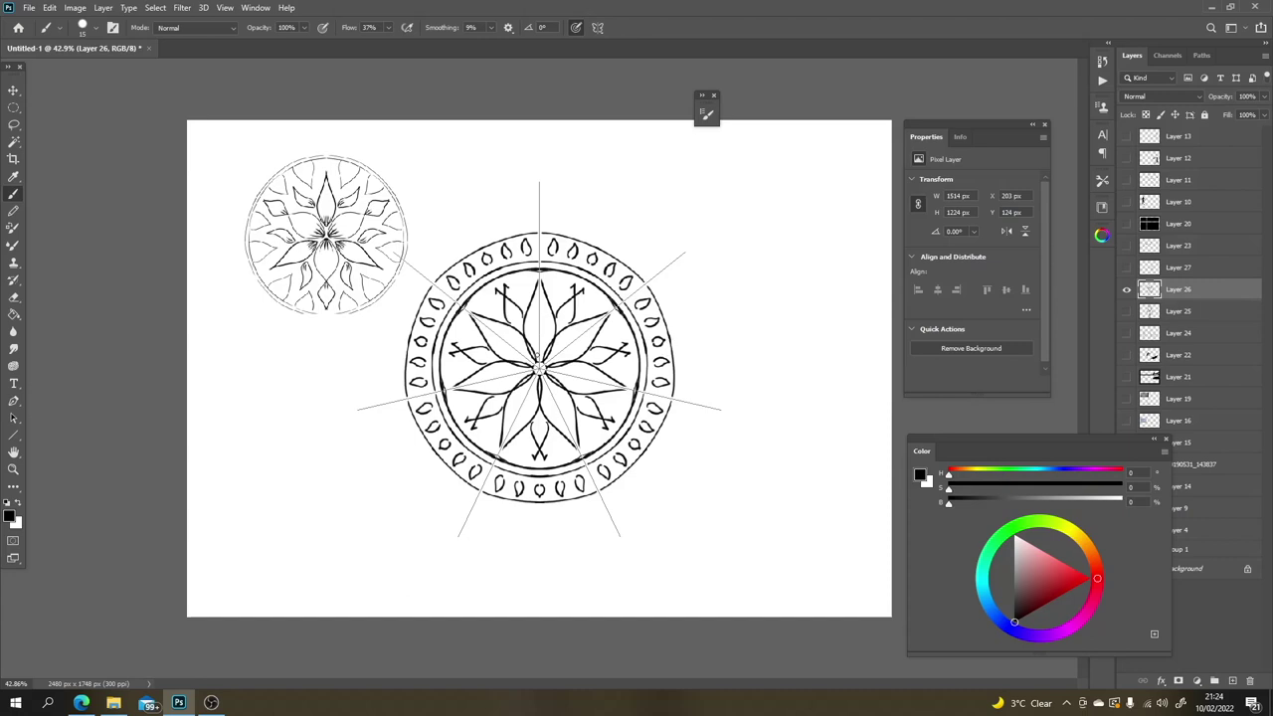
{"action": "mouse_move", "coordinate": [539, 366]}
{"action": "left_mouse_down"}
{"action": "mouse_move", "coordinate": [587, 319]}
{"action": "mouse_move", "coordinate": [599, 330]}
{"action": "mouse_move", "coordinate": [566, 307]}
{"action": "left_mouse_up"}
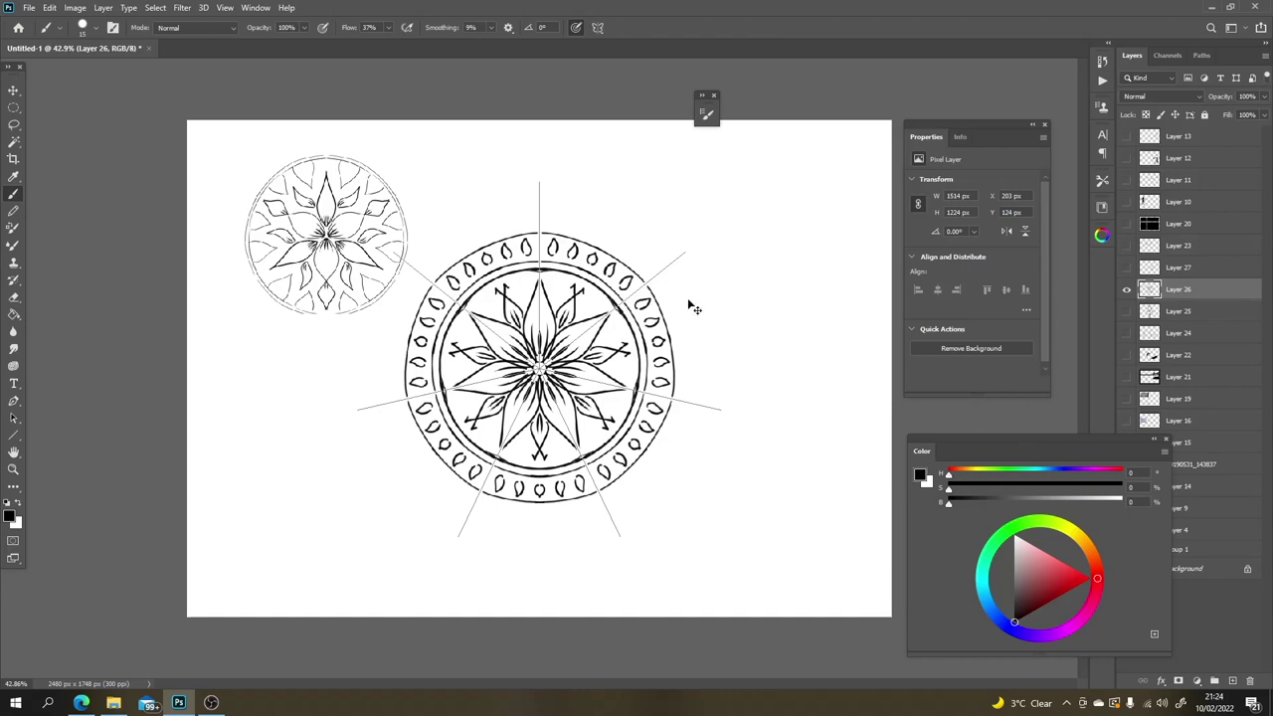
Step: Lasso only the new ringed mandala, scale it to about 68% and place it beside the first one, level with it
{"action": "key", "text": "ctrl+t"}
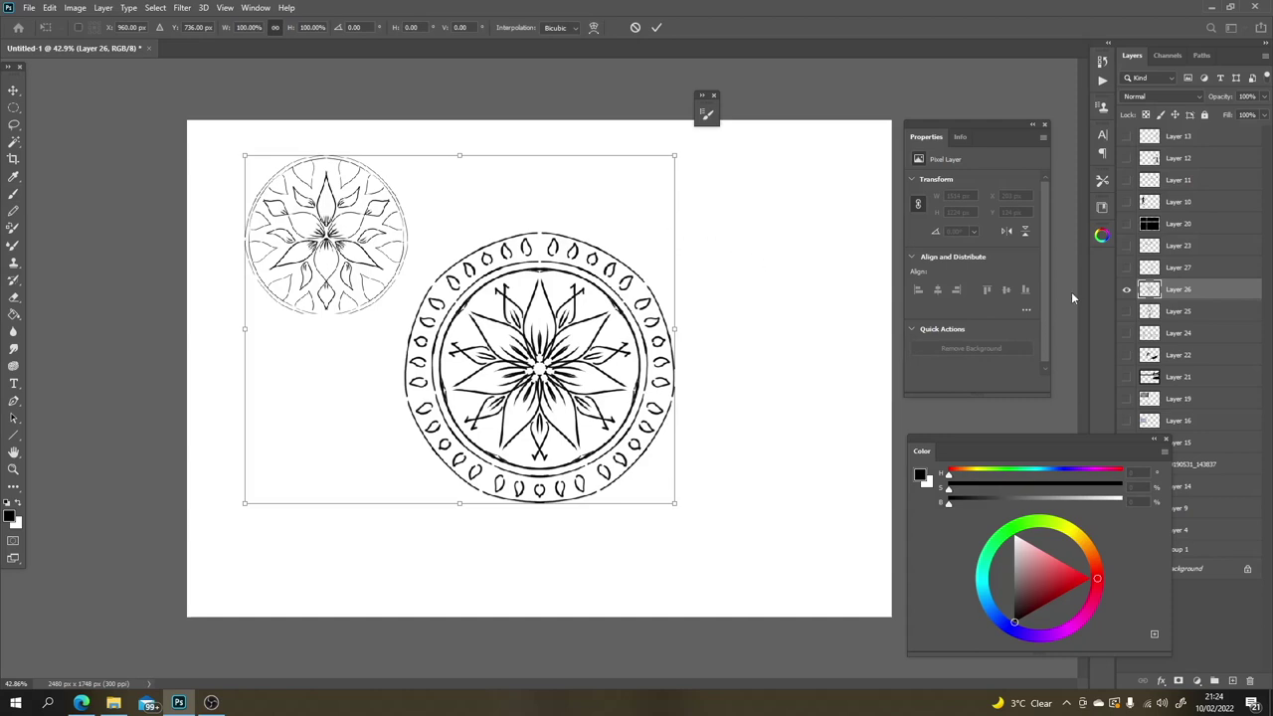
{"action": "key", "text": "Return"}
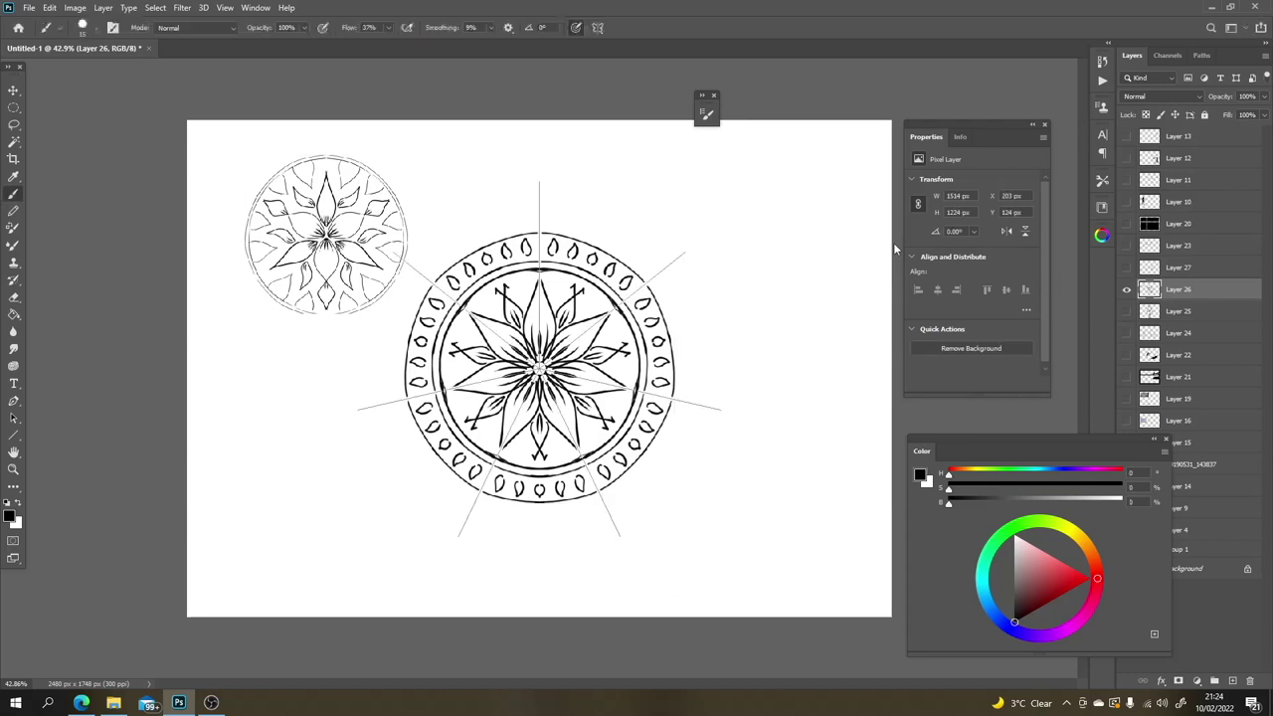
{"action": "key", "text": "l"}
{"action": "mouse_move", "coordinate": [629, 191]}
{"action": "left_mouse_down"}
{"action": "mouse_move", "coordinate": [471, 212]}
{"action": "mouse_move", "coordinate": [381, 346]}
{"action": "mouse_move", "coordinate": [527, 577]}
{"action": "mouse_move", "coordinate": [811, 289]}
{"action": "left_mouse_up"}
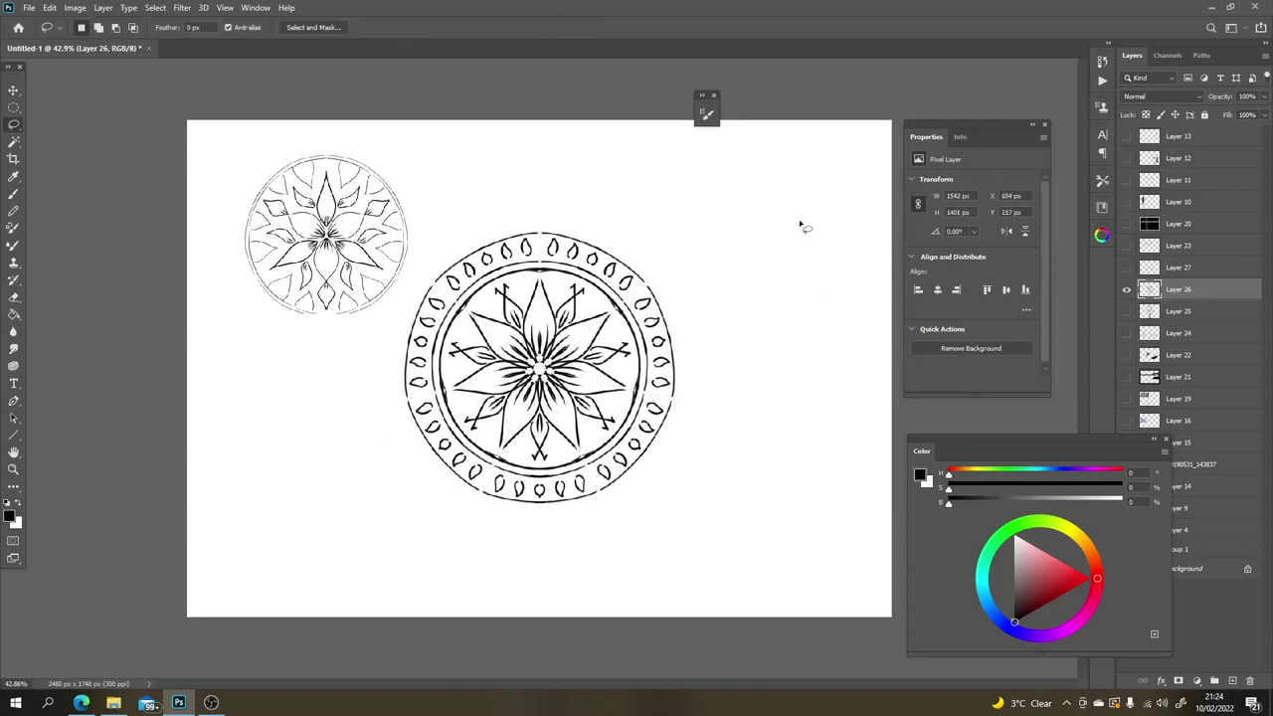
{"action": "key", "text": "ctrl+t"}
{"action": "mouse_move", "coordinate": [802, 184]}
{"action": "left_mouse_down"}
{"action": "mouse_move", "coordinate": [661, 302]}
{"action": "mouse_move", "coordinate": [669, 310]}
{"action": "left_mouse_up"}
{"action": "left_click_drag", "start_coordinate": [489, 409], "coordinate": [555, 243]}
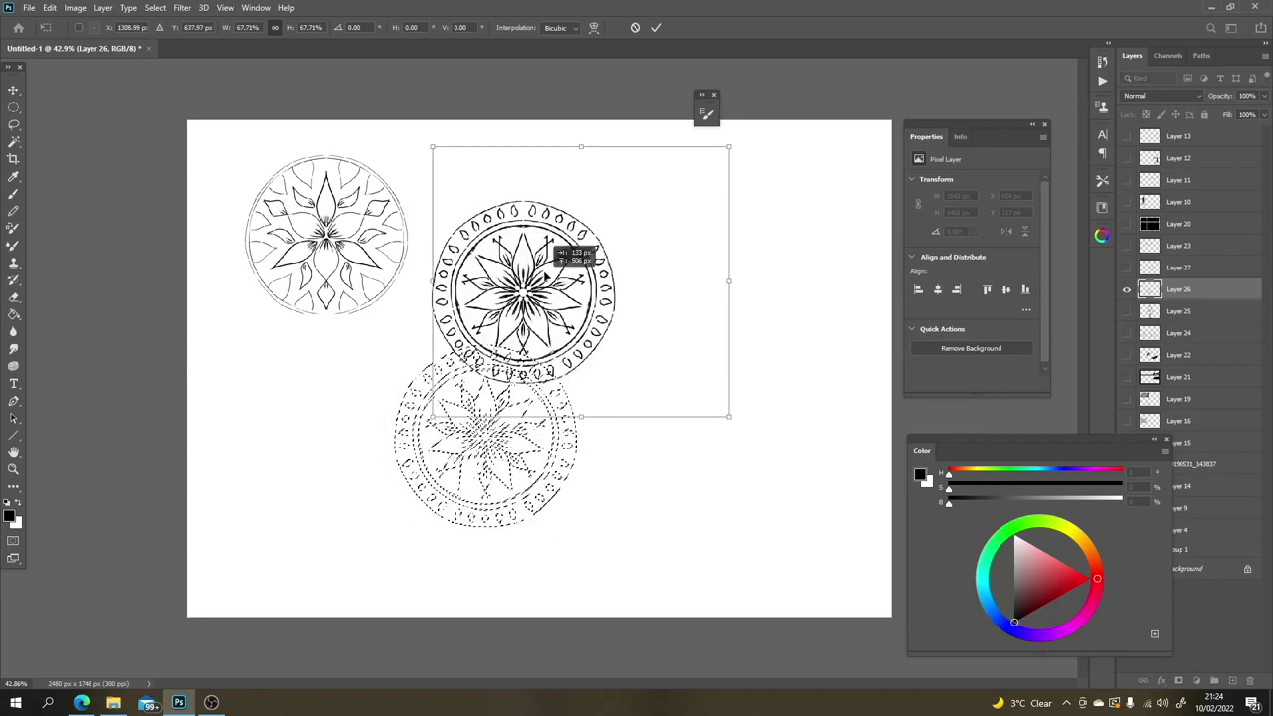
{"action": "key", "text": "Return"}
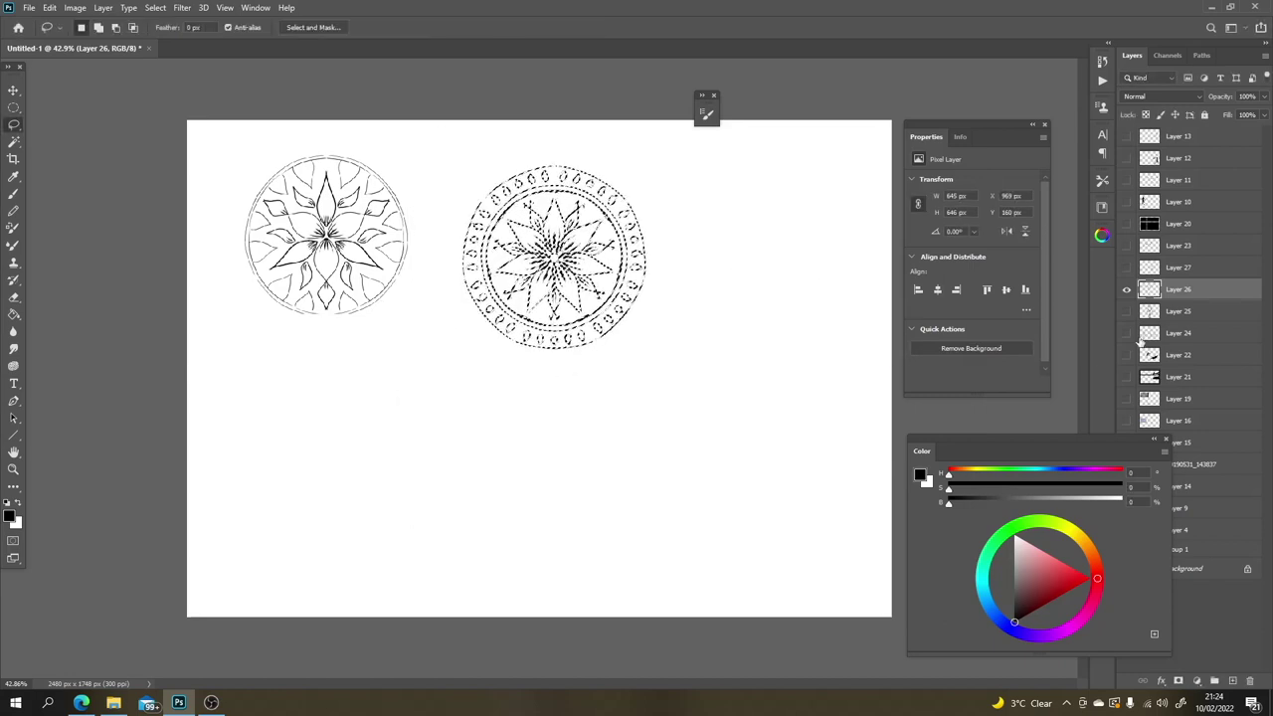
{"action": "key", "text": "ctrl+d"}
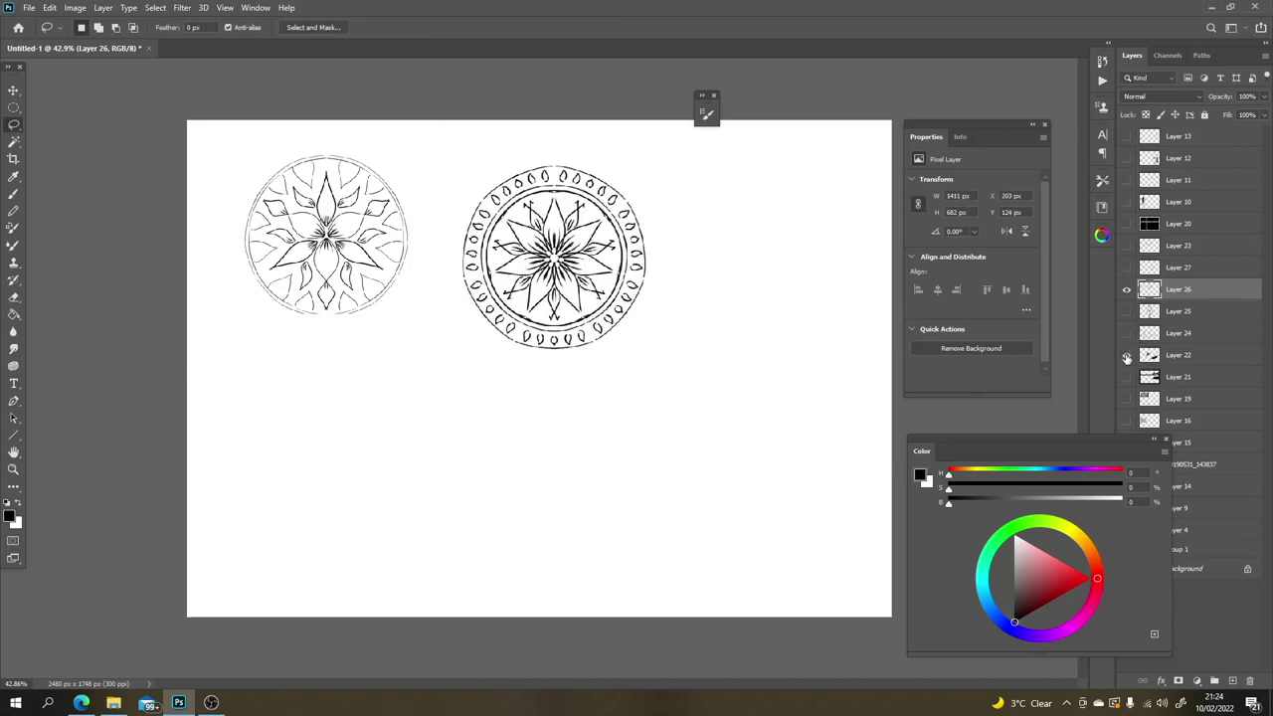
Step: Show Layer 24, scale its door sketches to about 80% and move them below the mandalas in the lower-right of the canvas
{"action": "left_click", "coordinate": [1127, 355]}
{"action": "left_click", "coordinate": [1126, 355]}
{"action": "left_click", "coordinate": [1126, 333]}
{"action": "left_click", "coordinate": [1126, 334]}
{"action": "left_click", "coordinate": [1126, 334]}
{"action": "left_click", "coordinate": [1175, 334]}
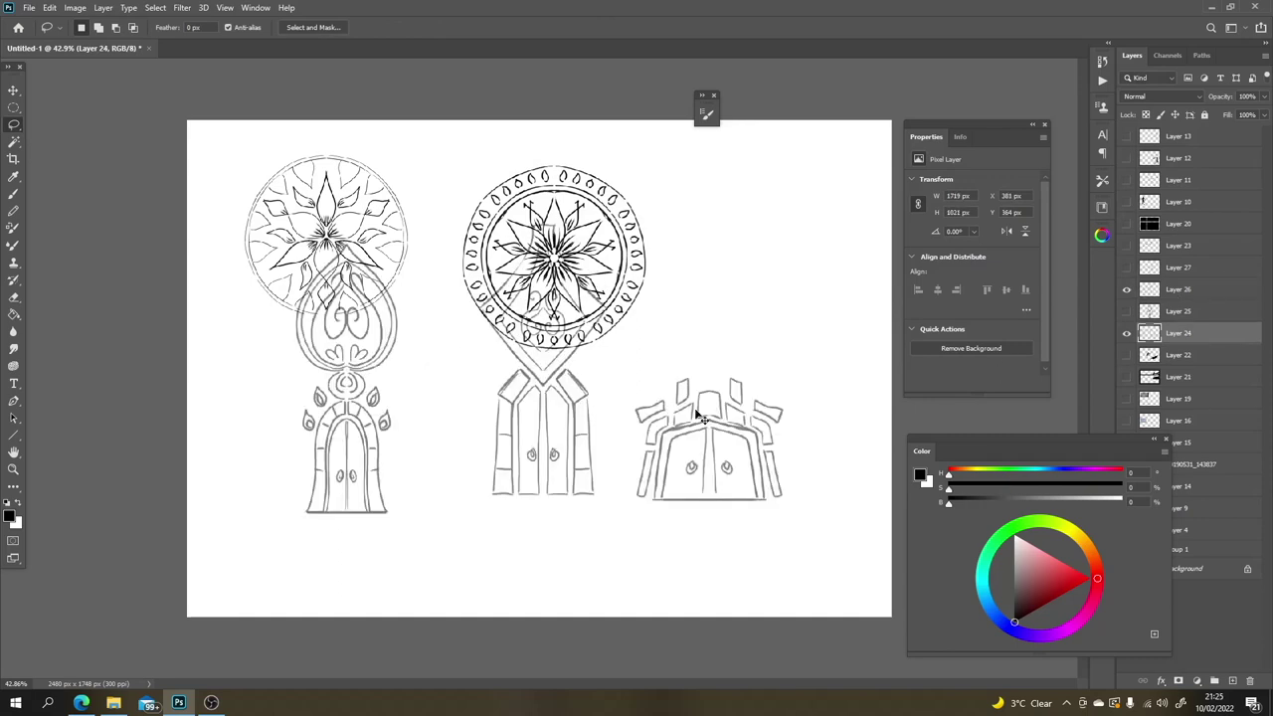
{"action": "key", "text": "ctrl+t"}
{"action": "left_click_drag", "start_coordinate": [782, 226], "coordinate": [696, 281]}
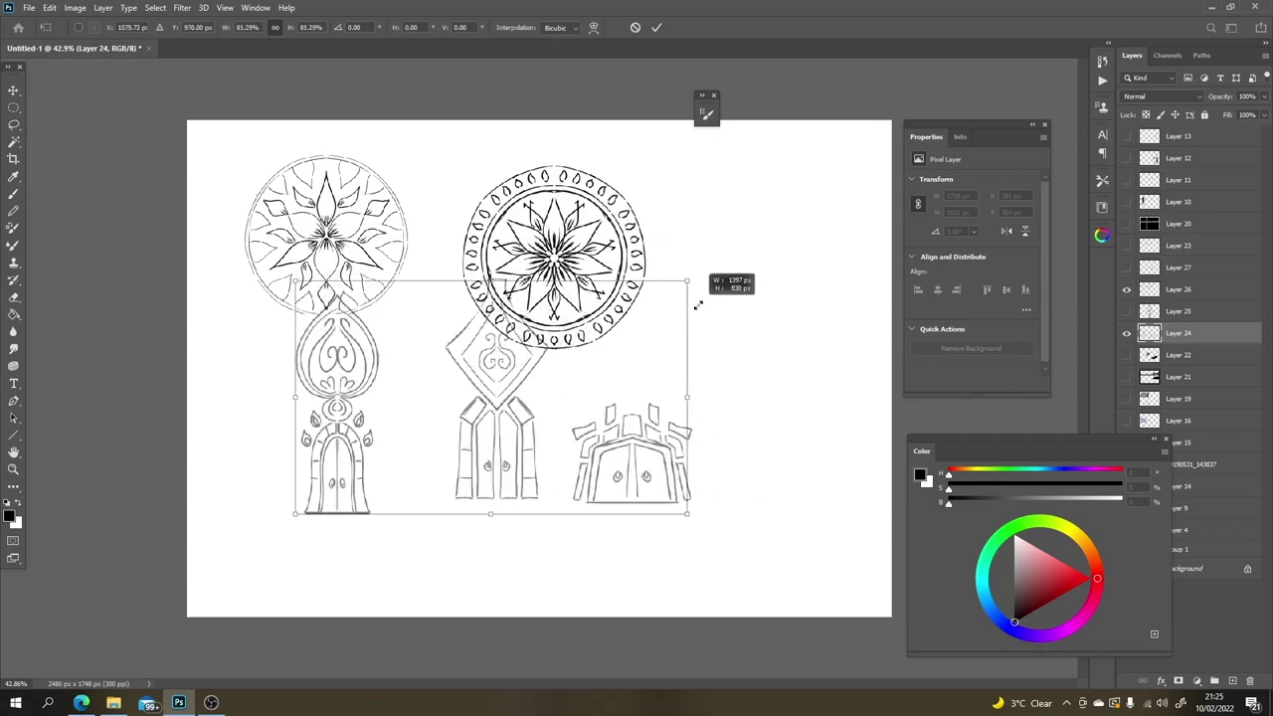
{"action": "mouse_move", "coordinate": [527, 413]}
{"action": "left_mouse_down"}
{"action": "mouse_move", "coordinate": [560, 483]}
{"action": "mouse_move", "coordinate": [623, 499]}
{"action": "mouse_move", "coordinate": [705, 470]}
{"action": "mouse_move", "coordinate": [687, 491]}
{"action": "left_mouse_up"}
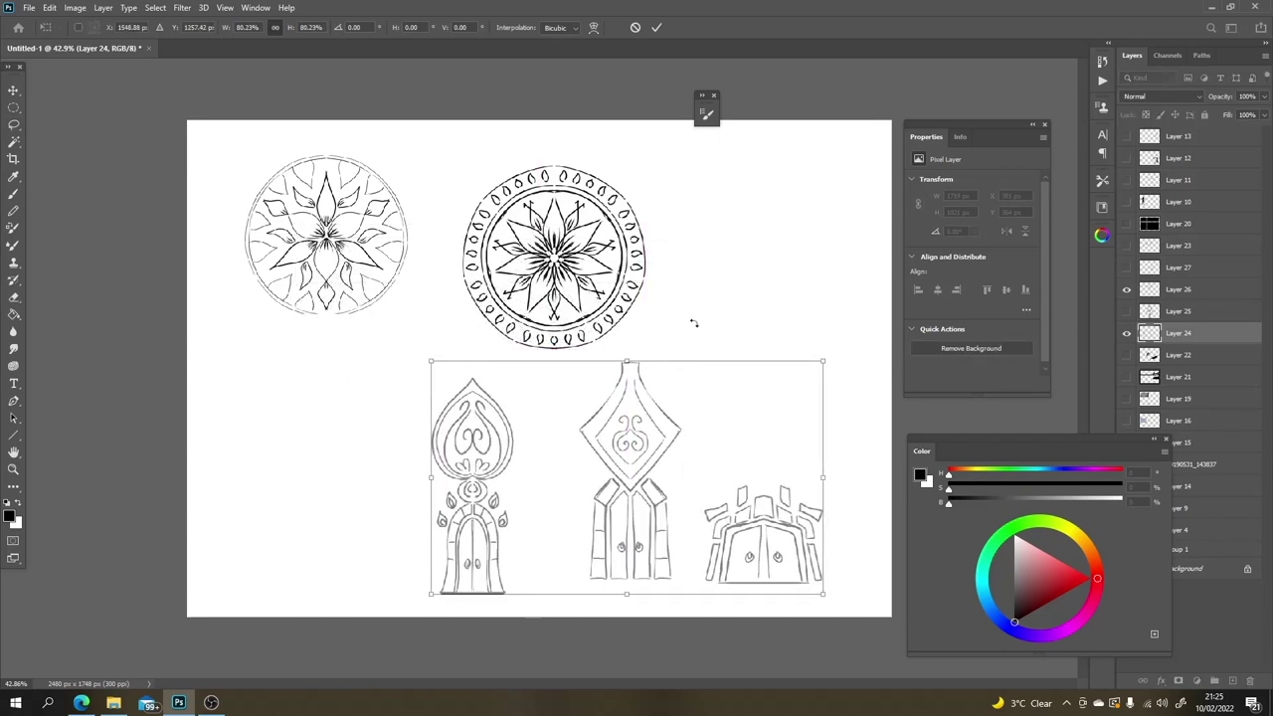
{"action": "key", "text": "Return"}
Step: Make Layer 26 active, hide the door sketches on Layer 24, clear the lasso selection around the ringed mandala and return to the Brush
{"action": "key", "text": "l"}
{"action": "mouse_move", "coordinate": [670, 216]}
{"action": "left_mouse_down"}
{"action": "mouse_move", "coordinate": [617, 329]}
{"action": "mouse_move", "coordinate": [588, 350]}
{"action": "mouse_move", "coordinate": [521, 364]}
{"action": "mouse_move", "coordinate": [475, 328]}
{"action": "mouse_move", "coordinate": [440, 266]}
{"action": "mouse_move", "coordinate": [454, 182]}
{"action": "mouse_move", "coordinate": [588, 144]}
{"action": "mouse_move", "coordinate": [668, 194]}
{"action": "left_mouse_up"}
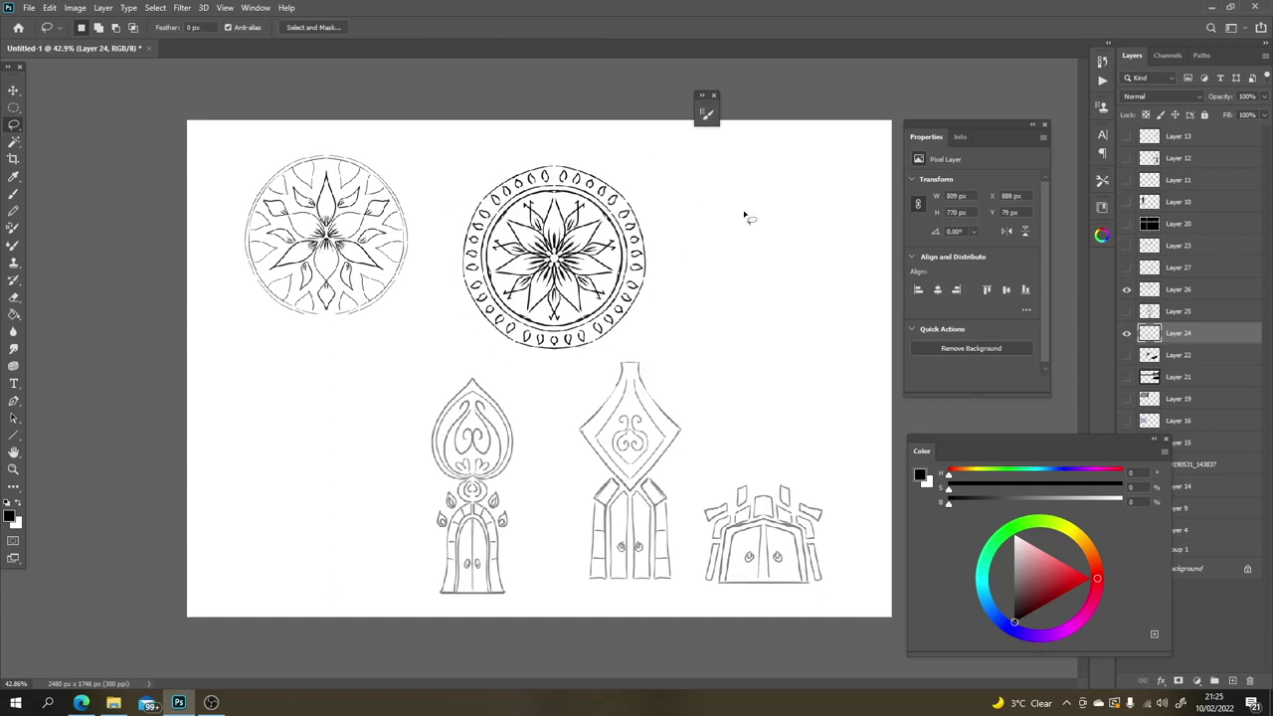
{"action": "left_click", "coordinate": [1213, 289]}
{"action": "left_click", "coordinate": [1126, 289]}
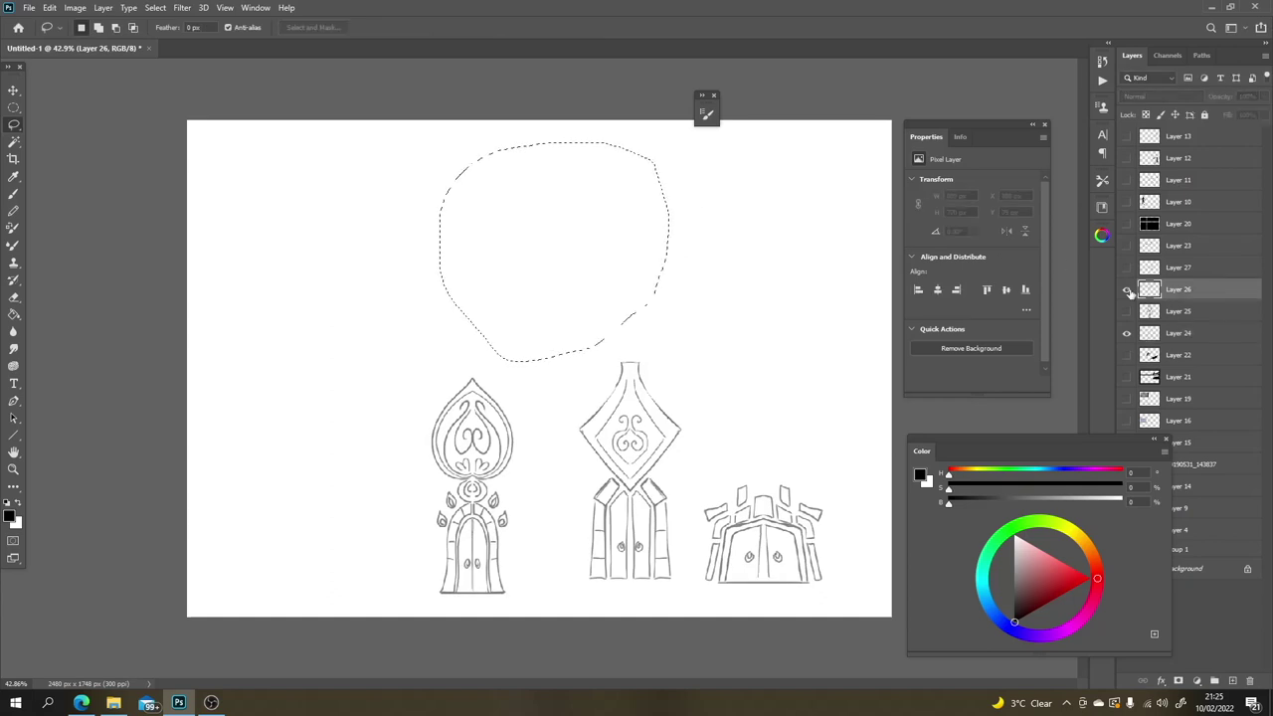
{"action": "left_click", "coordinate": [1127, 289]}
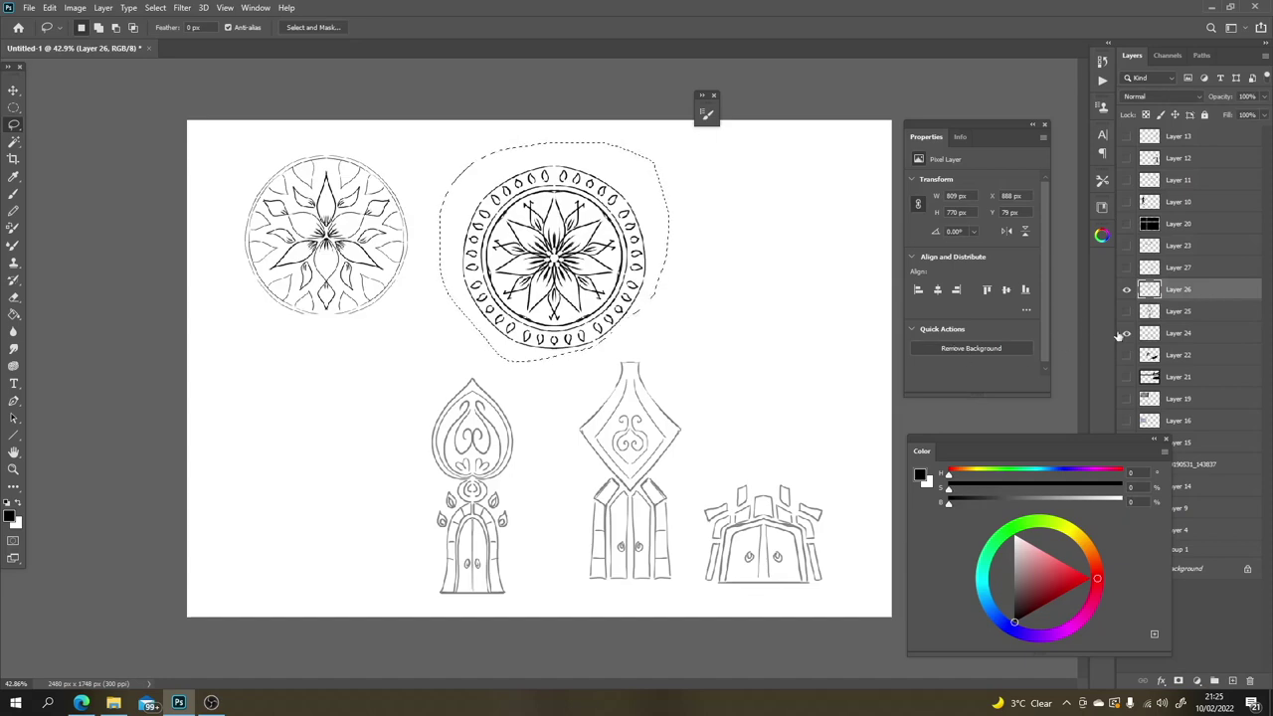
{"action": "left_click", "coordinate": [1126, 333]}
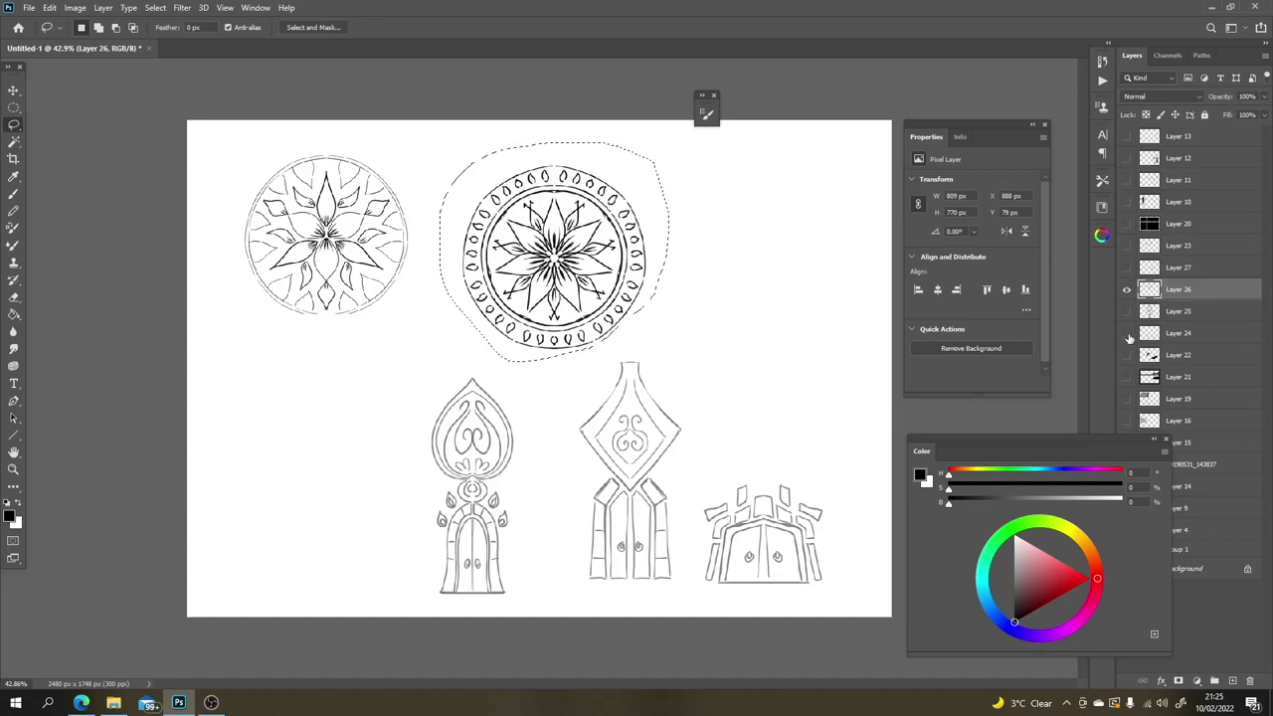
{"action": "left_click", "coordinate": [434, 215]}
{"action": "key", "text": "b"}
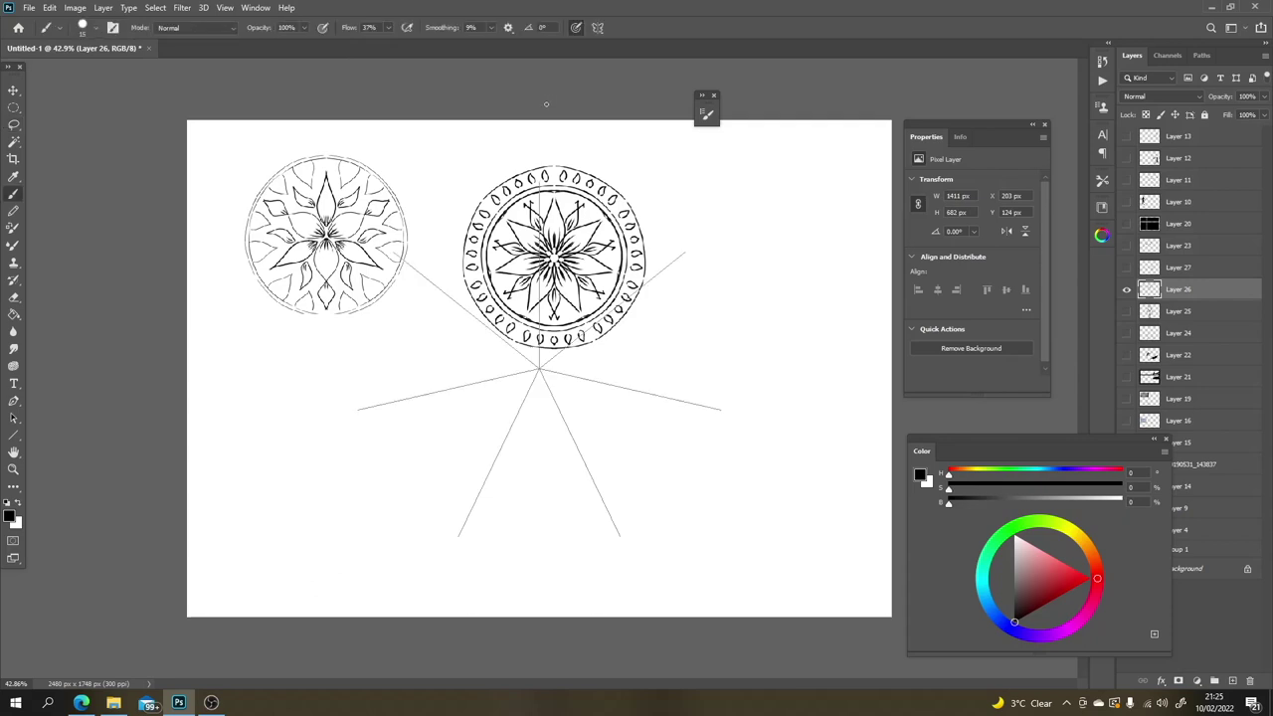
Step: Set the Brush to Vertical symmetry and align its axis with the centre of the ringed mandala, running down below it
{"action": "left_click", "coordinate": [597, 28]}
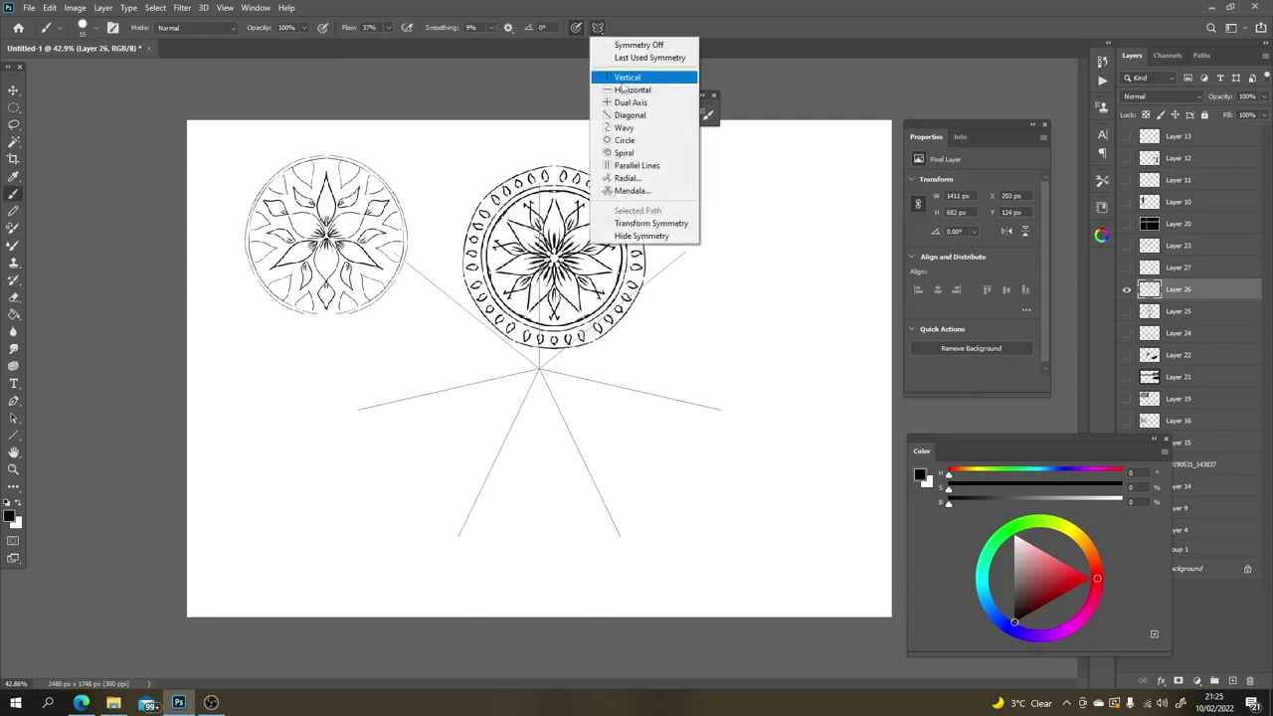
{"action": "left_click", "coordinate": [614, 77]}
{"action": "left_click_drag", "start_coordinate": [538, 396], "coordinate": [553, 444]}
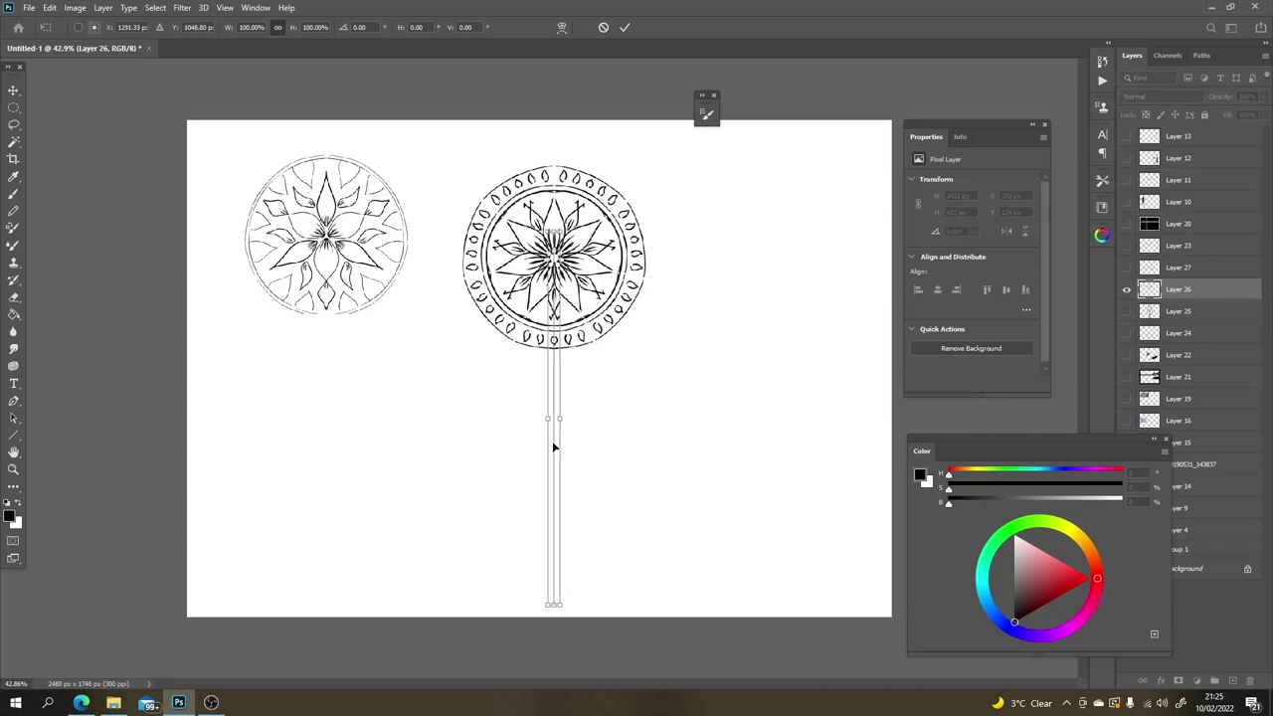
{"action": "key", "text": "Return"}
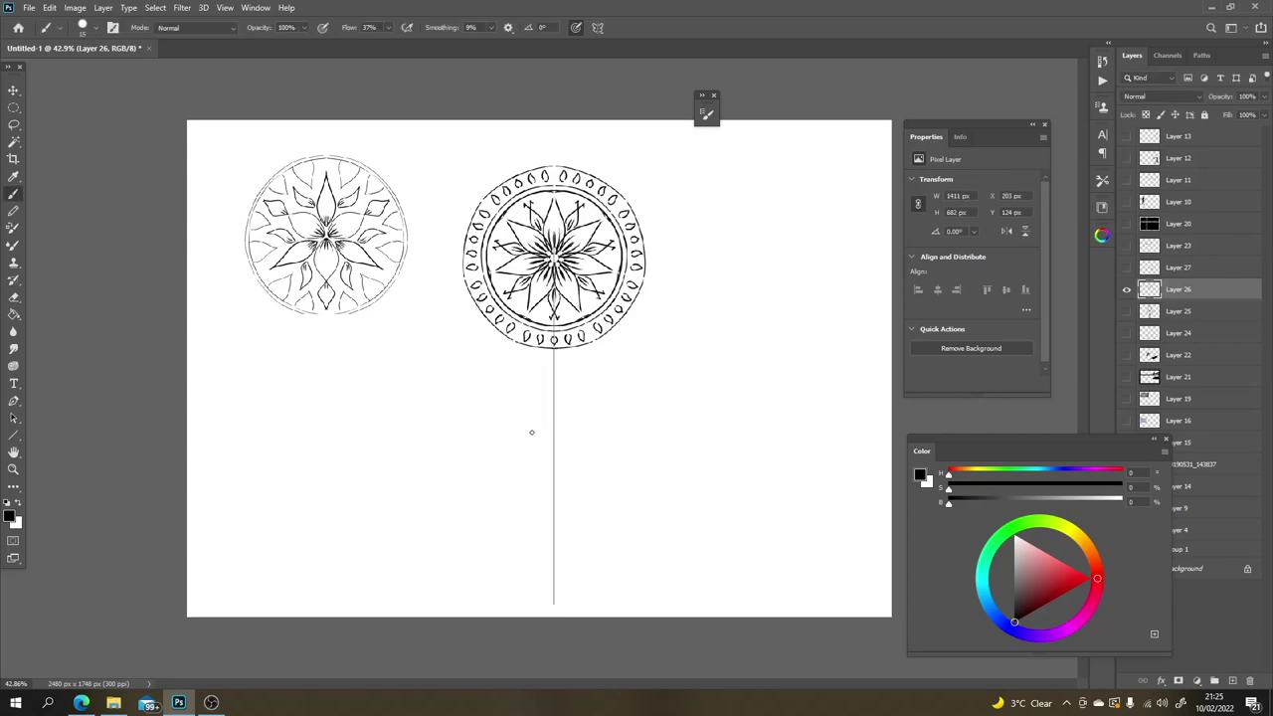
{"action": "left_click", "coordinate": [1126, 288]}
{"action": "left_click", "coordinate": [1126, 288]}
Step: Brush a frame beneath the ringed mandala: a cradling curve, long straight side walls and a crossbar, with small teardrops between curve and crossbar
{"action": "mouse_move", "coordinate": [552, 354]}
{"action": "left_mouse_down"}
{"action": "mouse_move", "coordinate": [482, 336]}
{"action": "mouse_move", "coordinate": [464, 309]}
{"action": "mouse_move", "coordinate": [465, 368]}
{"action": "mouse_move", "coordinate": [553, 370]}
{"action": "mouse_move", "coordinate": [487, 378]}
{"action": "left_mouse_up"}
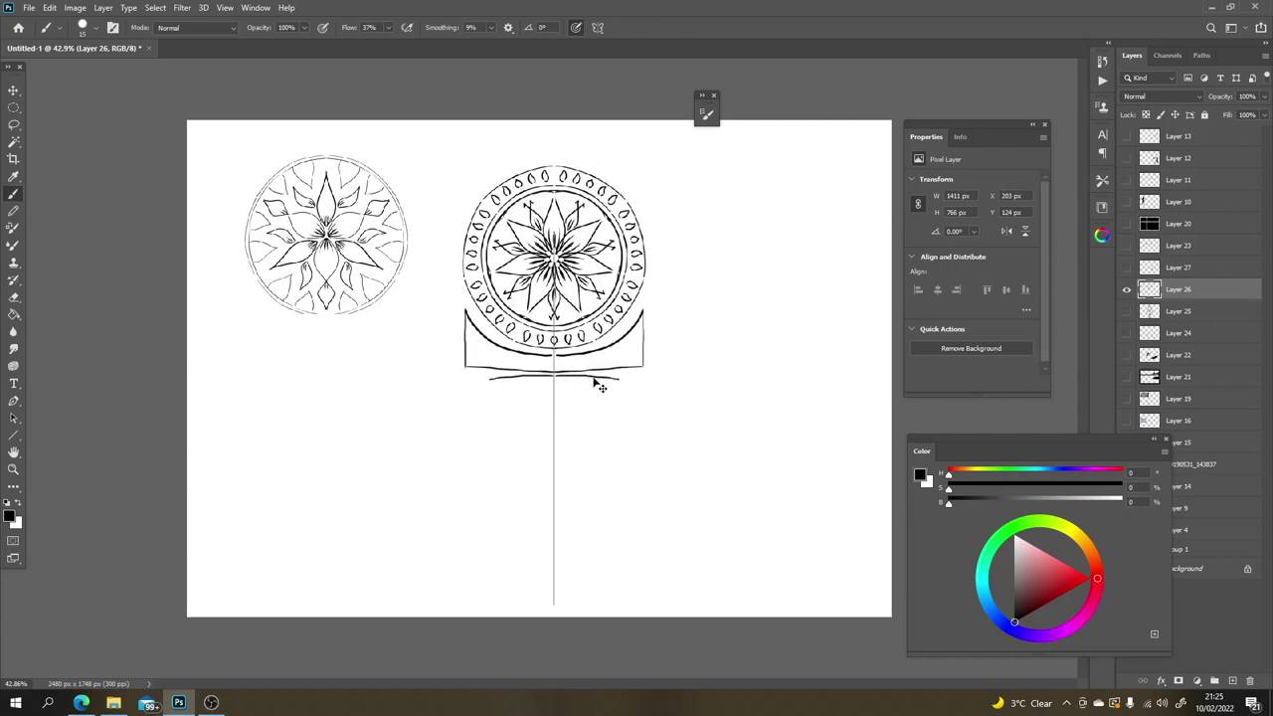
{"action": "key", "text": "ctrl+z"}
{"action": "key", "text": "ctrl+z"}
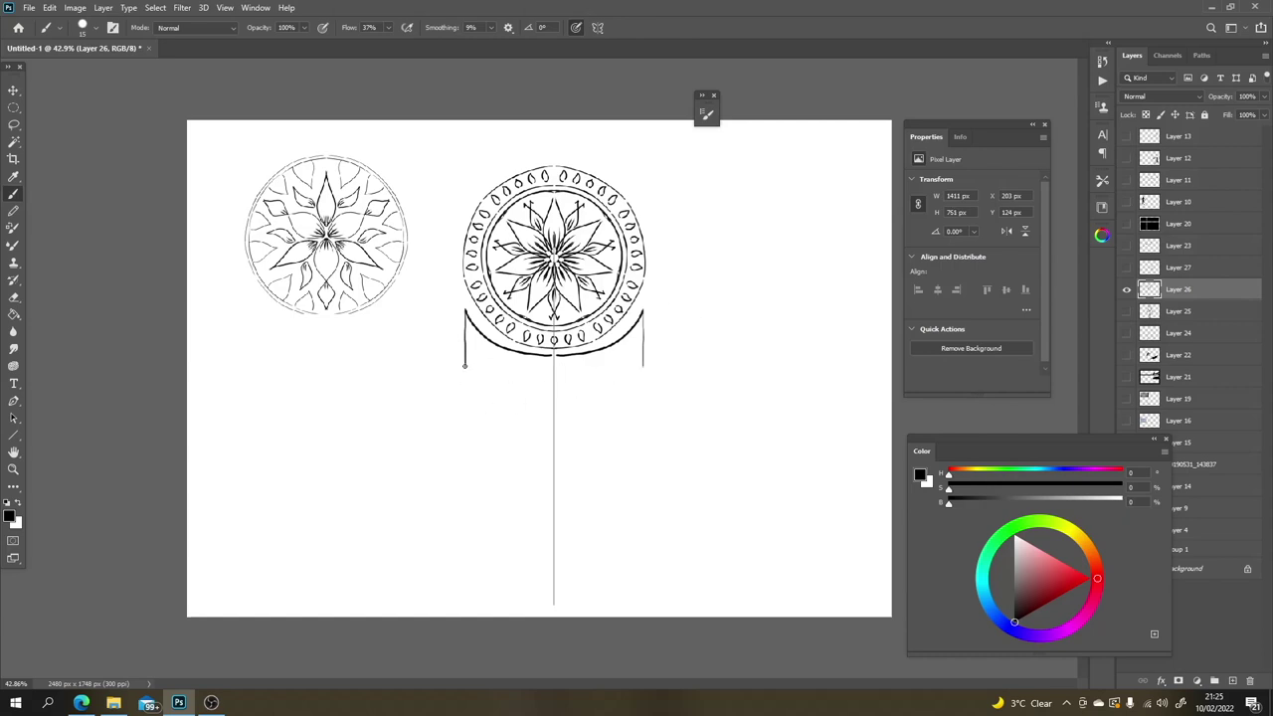
{"action": "left_click_drag", "start_coordinate": [464, 366], "coordinate": [465, 566]}
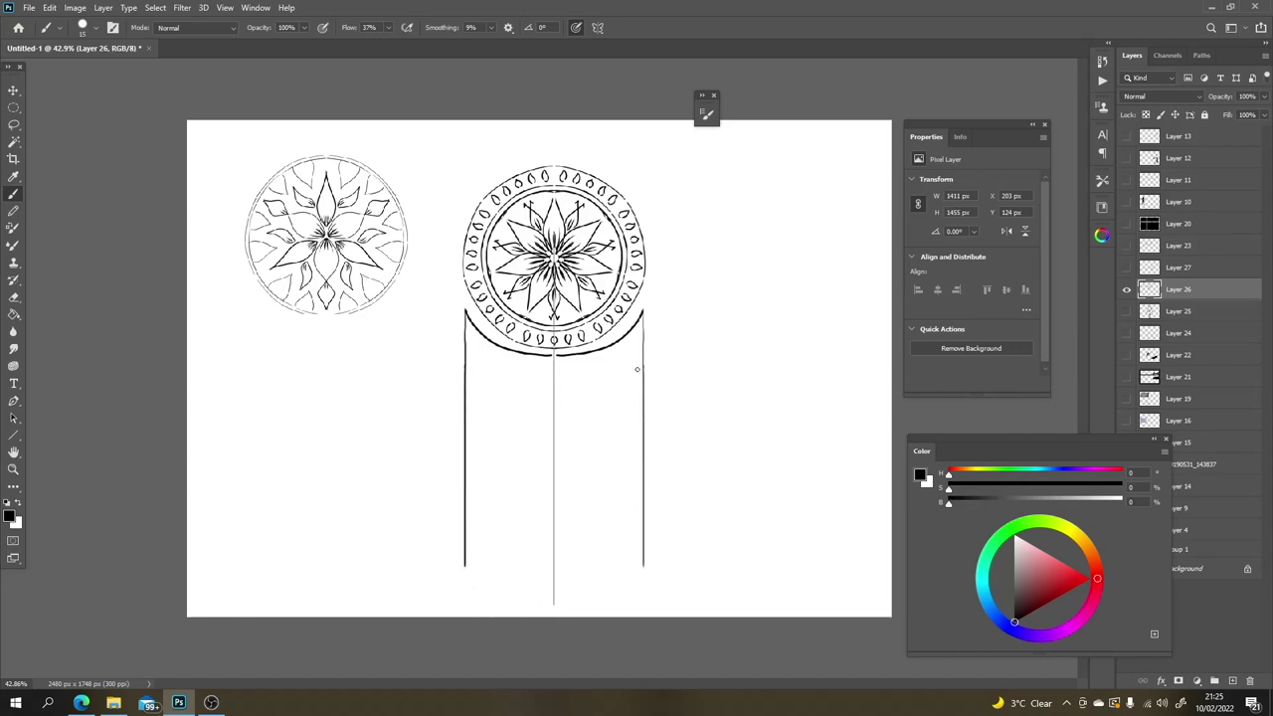
{"action": "left_click_drag", "start_coordinate": [636, 369], "coordinate": [553, 398]}
{"action": "mouse_move", "coordinate": [624, 350]}
{"action": "left_mouse_down"}
{"action": "mouse_move", "coordinate": [634, 360]}
{"action": "mouse_move", "coordinate": [625, 343]}
{"action": "mouse_move", "coordinate": [618, 362]}
{"action": "mouse_move", "coordinate": [614, 345]}
{"action": "left_mouse_up"}
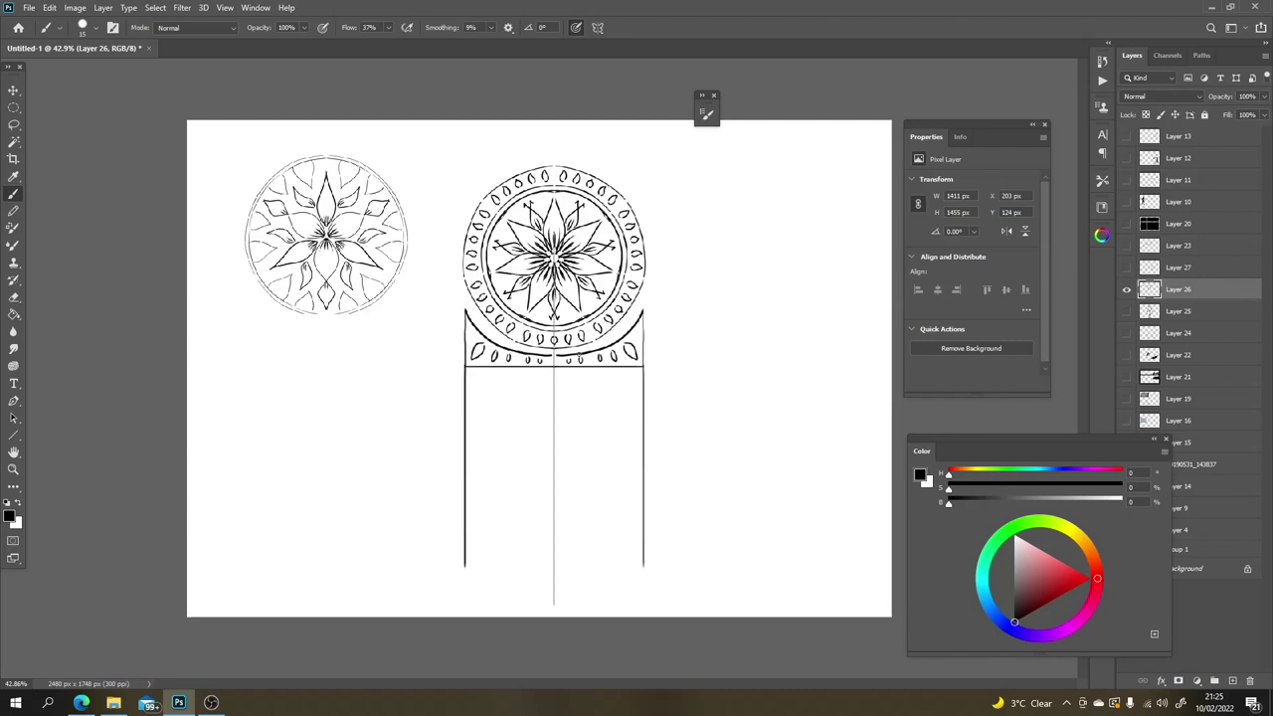
Step: Brush a double-lined pointed arch with brick marks on a baseline under the crossbar, and add teardrops beside its upper part
{"action": "mouse_move", "coordinate": [550, 371]}
{"action": "left_mouse_down"}
{"action": "mouse_move", "coordinate": [492, 430]}
{"action": "mouse_move", "coordinate": [478, 564]}
{"action": "mouse_move", "coordinate": [468, 566]}
{"action": "mouse_move", "coordinate": [643, 567]}
{"action": "left_mouse_up"}
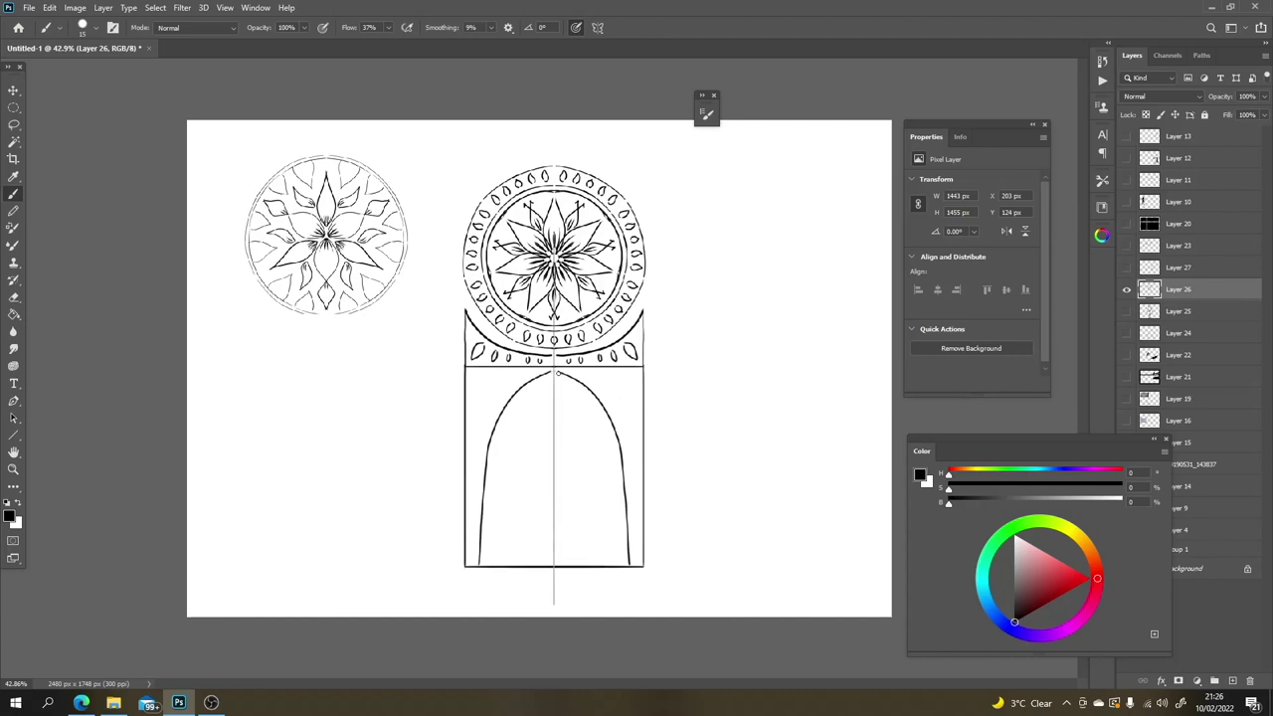
{"action": "mouse_move", "coordinate": [617, 565]}
{"action": "left_mouse_down"}
{"action": "mouse_move", "coordinate": [615, 463]}
{"action": "mouse_move", "coordinate": [567, 384]}
{"action": "left_mouse_up"}
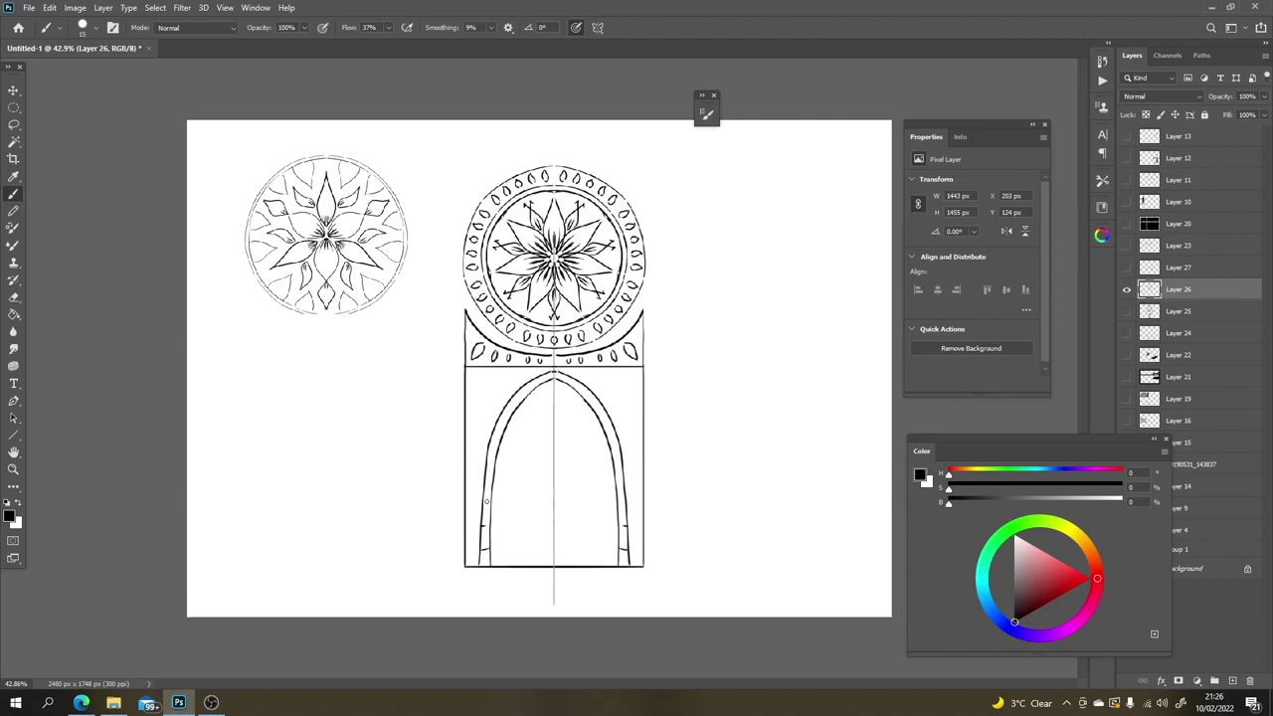
{"action": "left_click_drag", "start_coordinate": [498, 475], "coordinate": [486, 478]}
{"action": "left_click_drag", "start_coordinate": [498, 453], "coordinate": [486, 460]}
{"action": "mouse_move", "coordinate": [619, 403]}
{"action": "left_mouse_down"}
{"action": "mouse_move", "coordinate": [619, 375]}
{"action": "mouse_move", "coordinate": [633, 446]}
{"action": "left_mouse_up"}
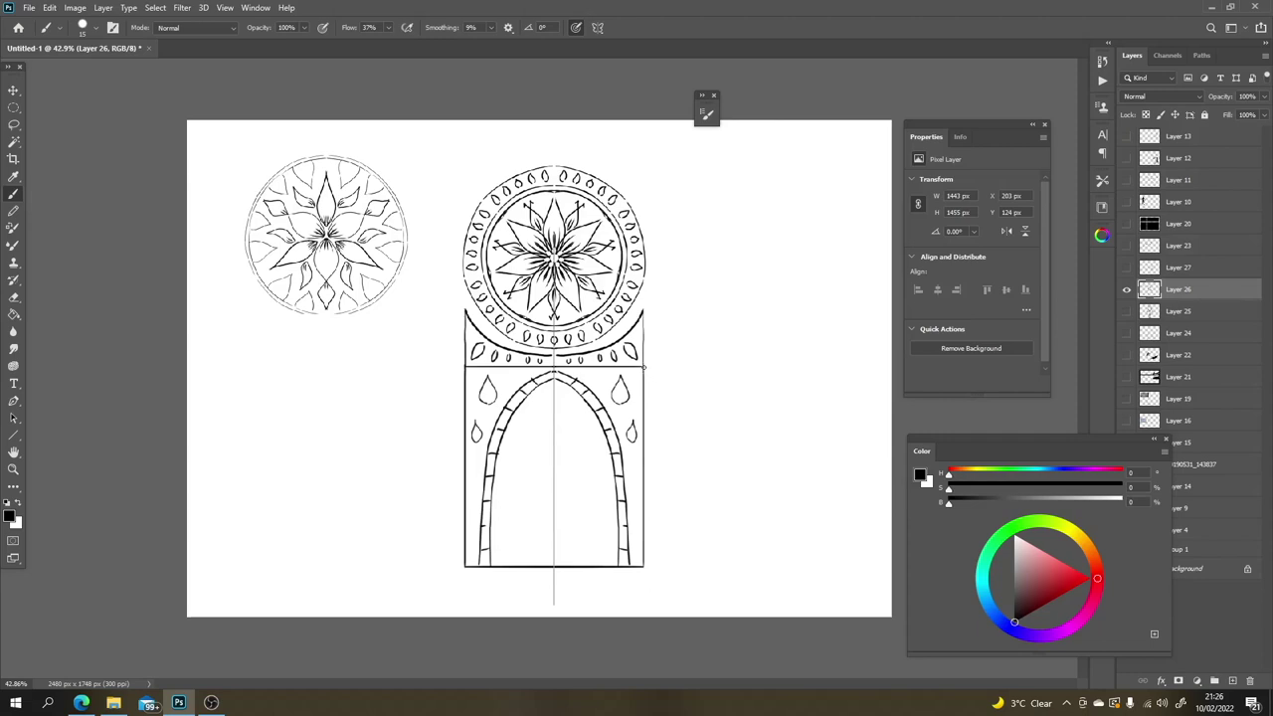
Step: Erase the straight side walls and brush new ones with flared, notched shoulders above slightly tapering pillars
{"action": "key", "text": "e"}
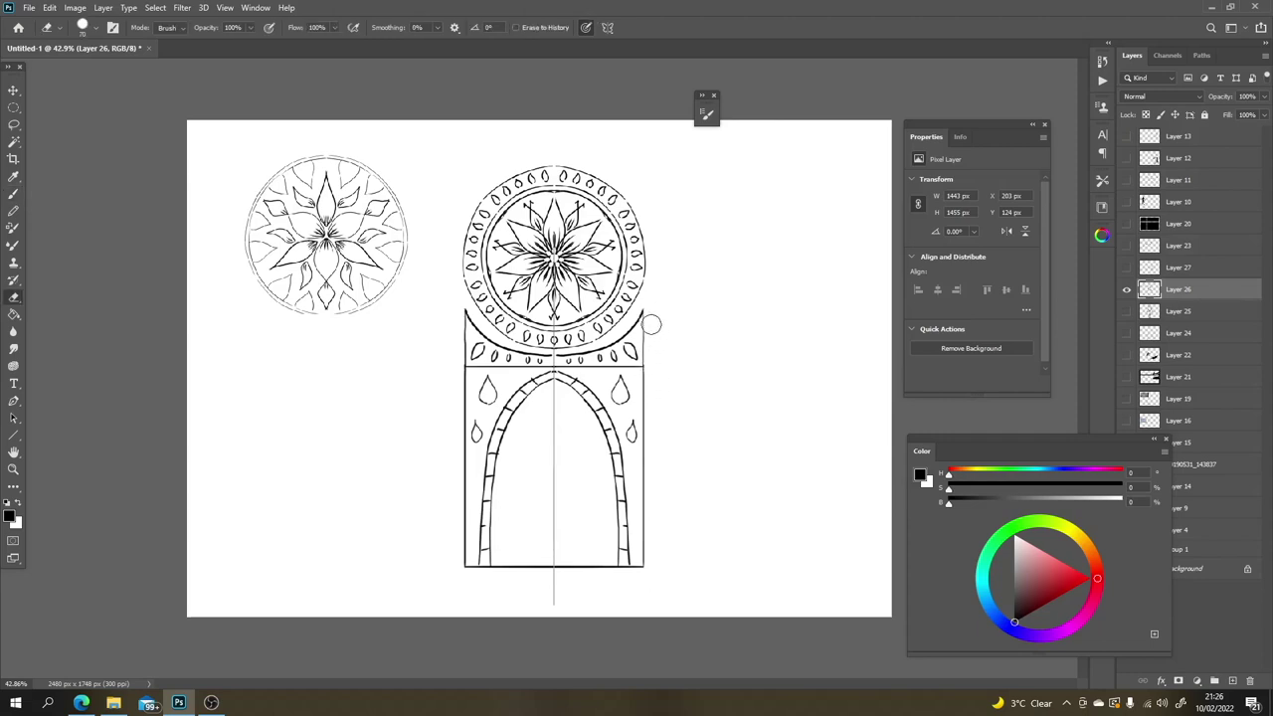
{"action": "mouse_move", "coordinate": [646, 379]}
{"action": "left_mouse_down"}
{"action": "mouse_move", "coordinate": [647, 540]}
{"action": "mouse_move", "coordinate": [634, 566]}
{"action": "left_mouse_up"}
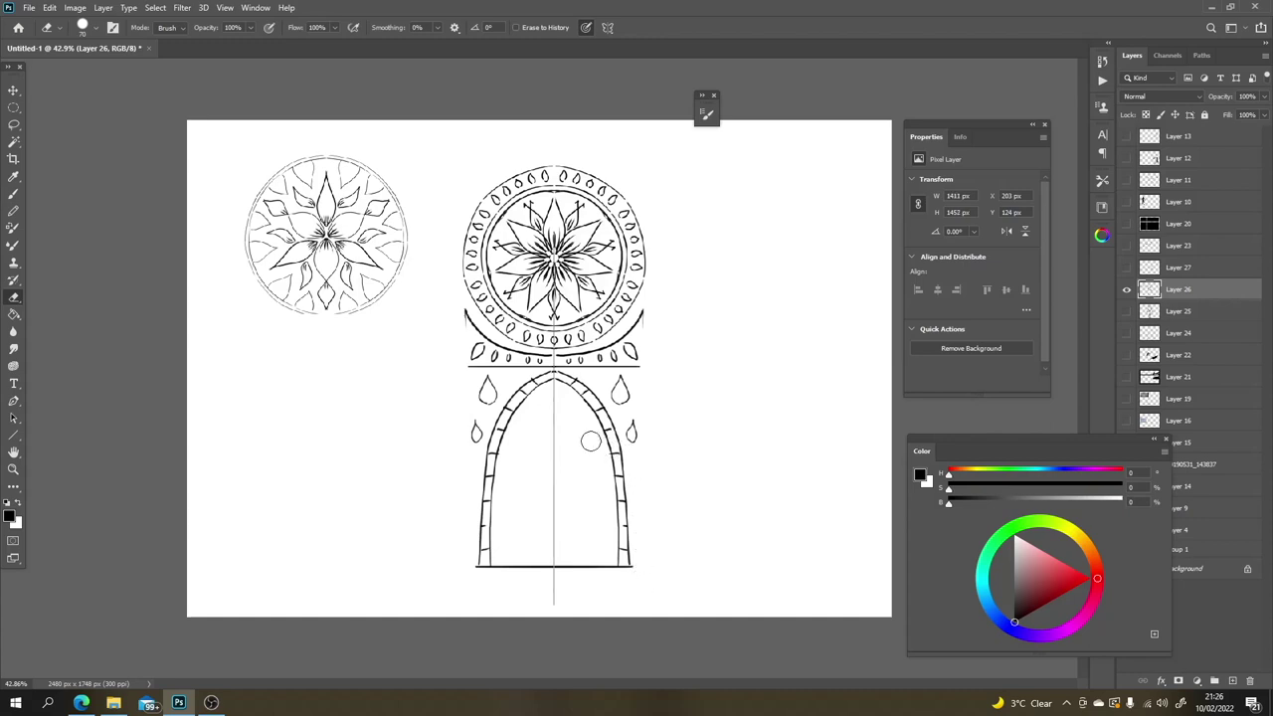
{"action": "key", "text": "b"}
{"action": "mouse_move", "coordinate": [469, 365]}
{"action": "left_mouse_down"}
{"action": "mouse_move", "coordinate": [443, 415]}
{"action": "mouse_move", "coordinate": [458, 452]}
{"action": "mouse_move", "coordinate": [454, 567]}
{"action": "mouse_move", "coordinate": [477, 566]}
{"action": "left_mouse_up"}
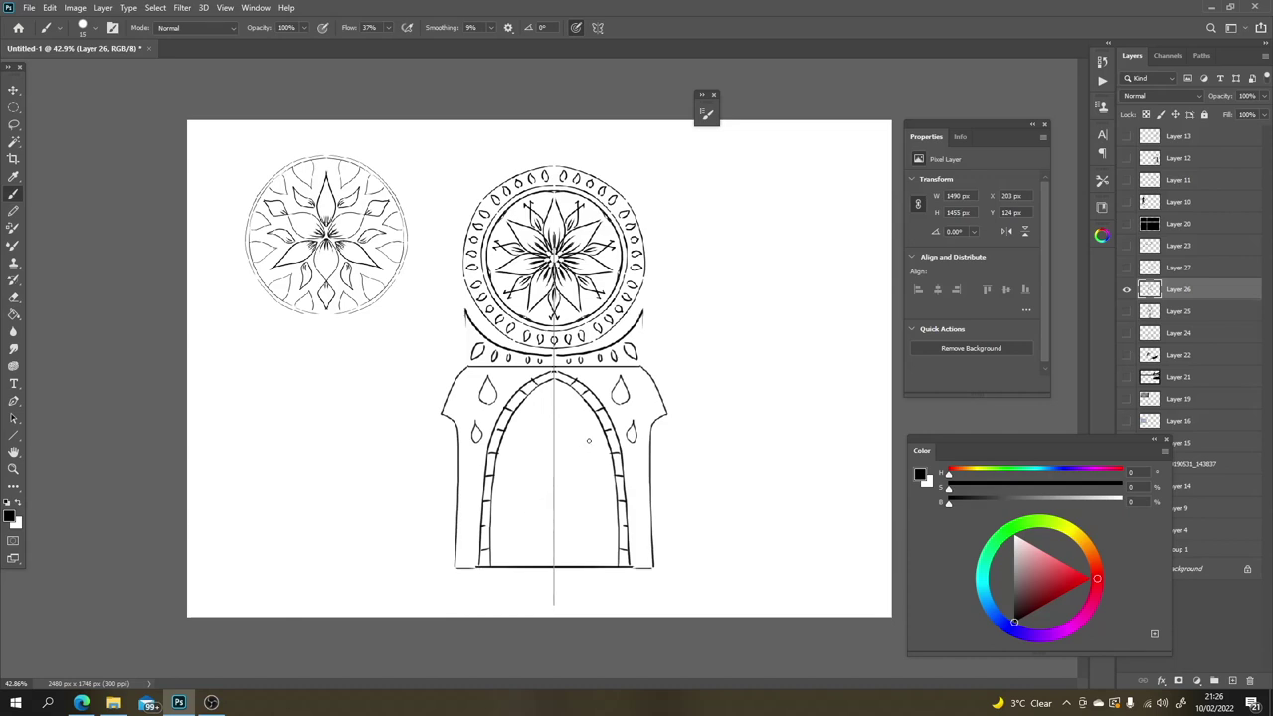
Step: Brush teardrop door handles, an outer surround arching over the mandala down to the shoulders, and flared buttresses outside the pillars
{"action": "mouse_move", "coordinate": [533, 494]}
{"action": "left_mouse_down"}
{"action": "mouse_move", "coordinate": [527, 509]}
{"action": "mouse_move", "coordinate": [532, 490]}
{"action": "left_mouse_up"}
{"action": "mouse_move", "coordinate": [644, 330]}
{"action": "left_mouse_down"}
{"action": "mouse_move", "coordinate": [671, 402]}
{"action": "mouse_move", "coordinate": [650, 215]}
{"action": "mouse_move", "coordinate": [621, 172]}
{"action": "mouse_move", "coordinate": [552, 146]}
{"action": "left_mouse_up"}
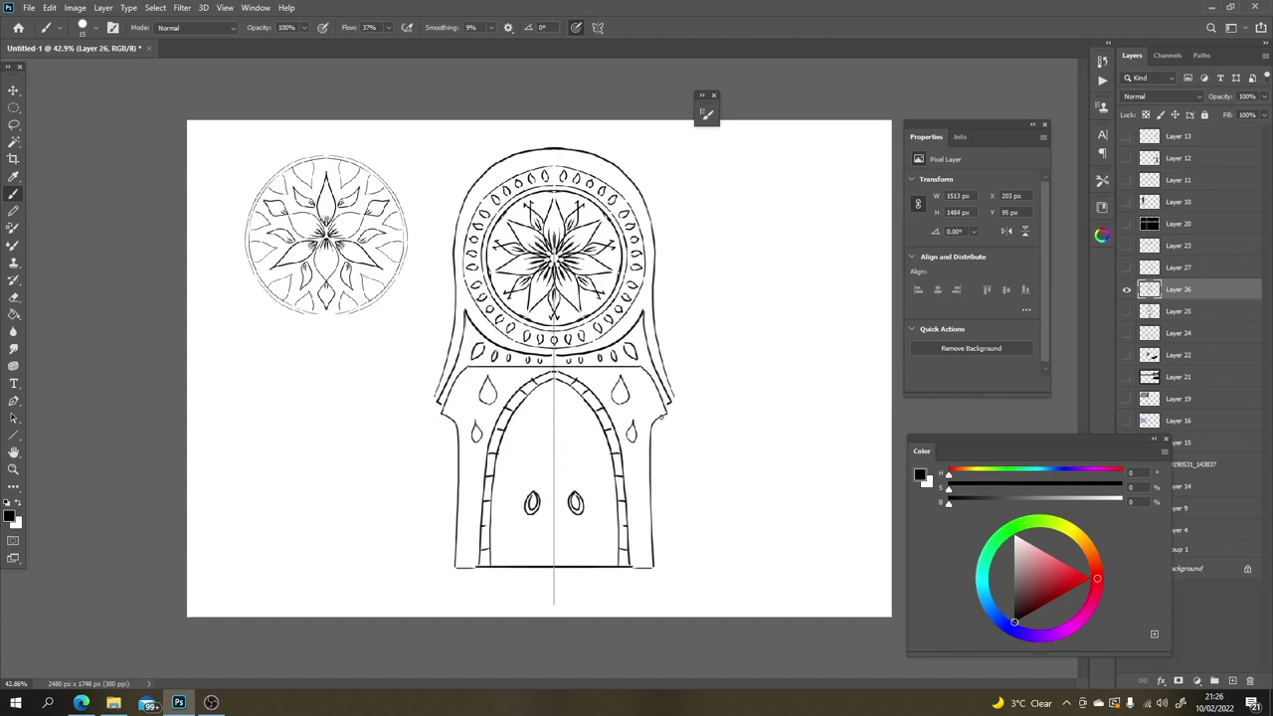
{"action": "mouse_move", "coordinate": [661, 417]}
{"action": "left_mouse_down"}
{"action": "mouse_move", "coordinate": [665, 469]}
{"action": "mouse_move", "coordinate": [672, 503]}
{"action": "left_mouse_up"}
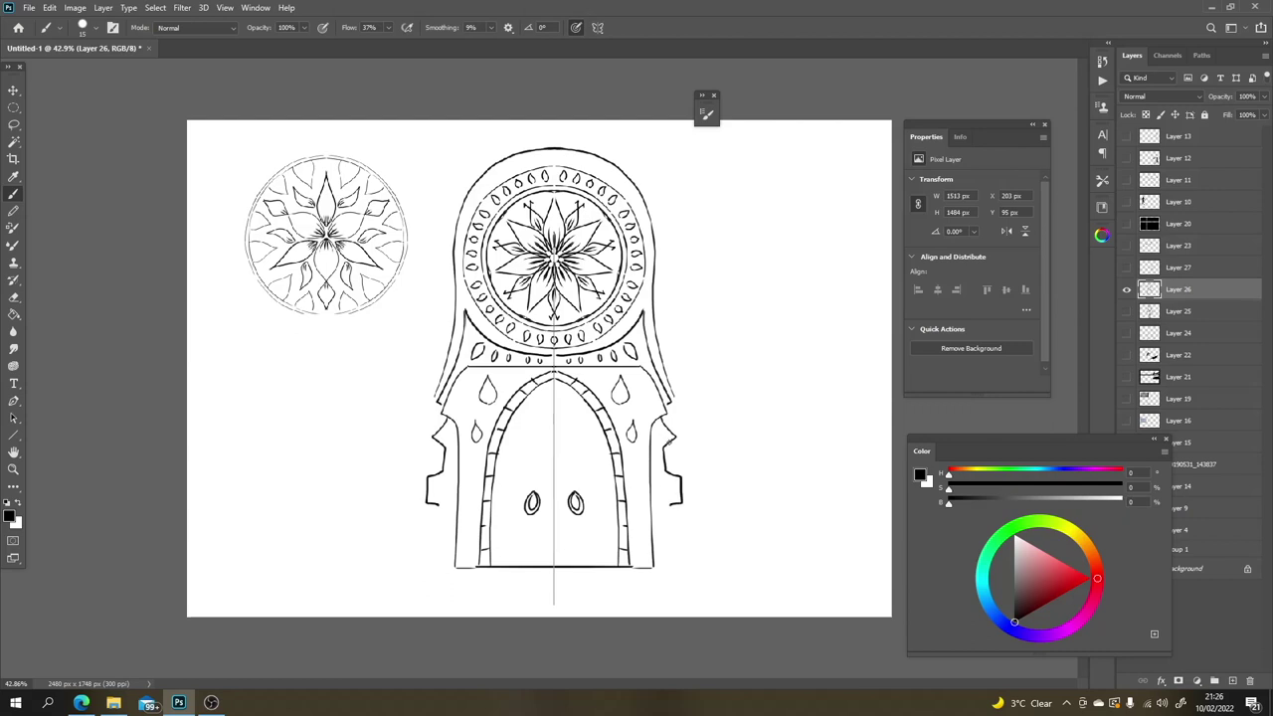
{"action": "key", "text": "ctrl+z"}
{"action": "mouse_move", "coordinate": [656, 420]}
{"action": "left_mouse_down"}
{"action": "mouse_move", "coordinate": [681, 449]}
{"action": "mouse_move", "coordinate": [696, 568]}
{"action": "left_mouse_up"}
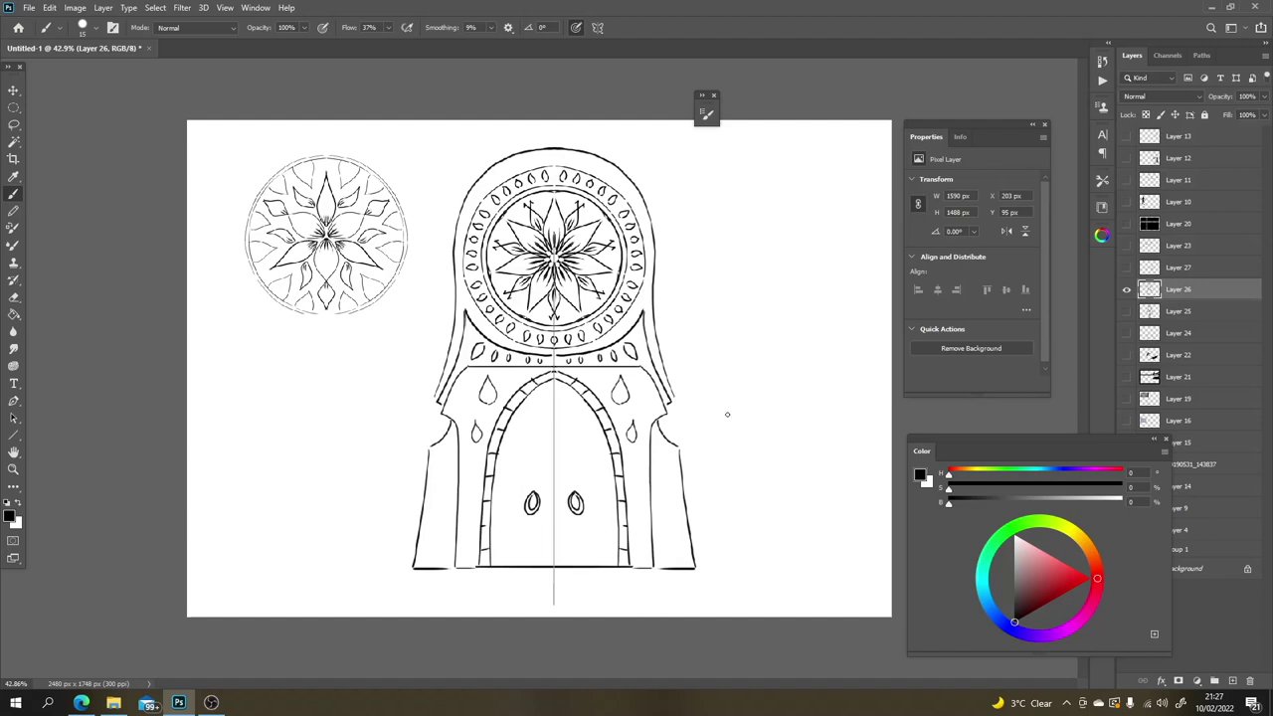
Step: Brush the vertical split between the two door leaves from the arch's peak to the baseline, and turn symmetry off
{"action": "left_click_drag", "start_coordinate": [664, 430], "coordinate": [749, 438]}
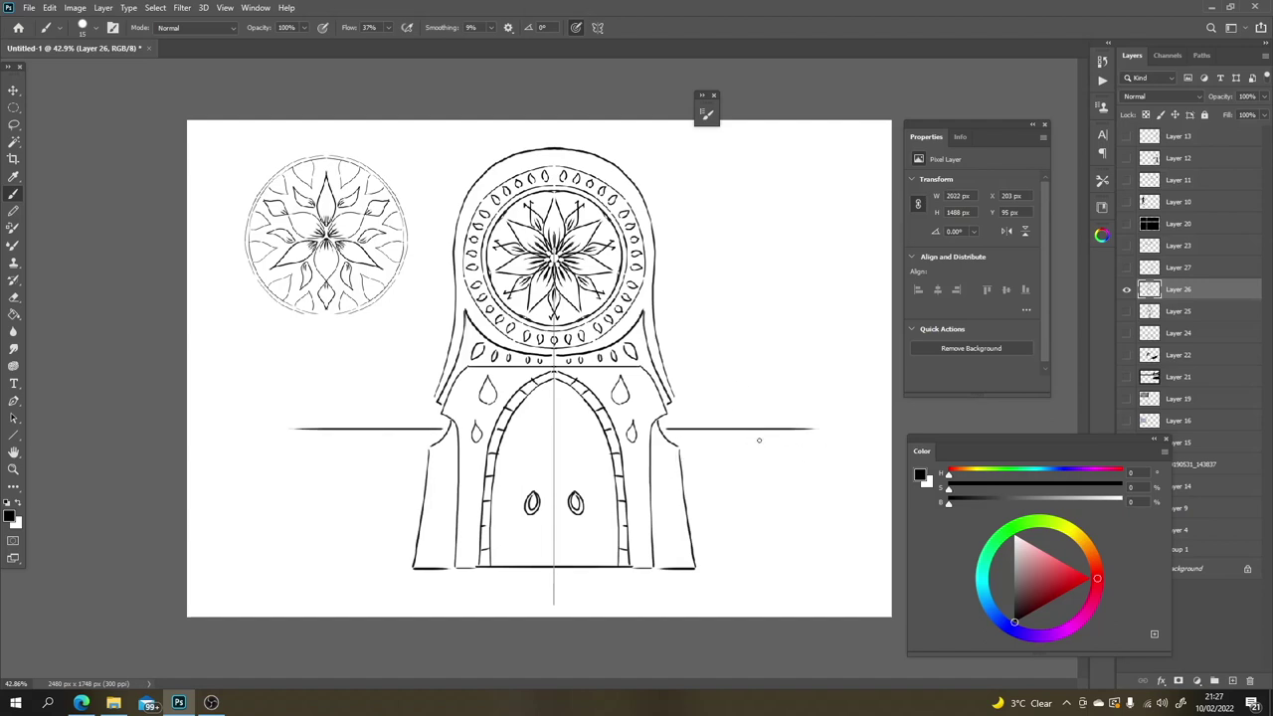
{"action": "key", "text": "ctrl+z"}
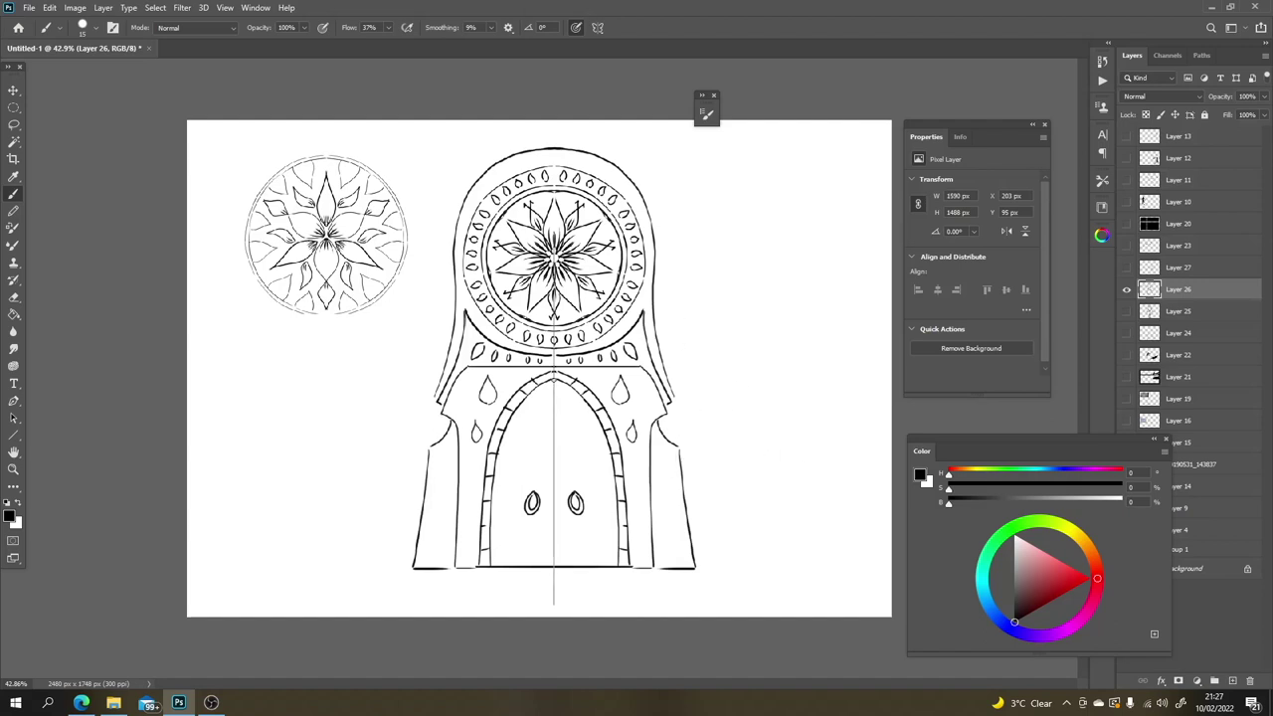
{"action": "left_click_drag", "start_coordinate": [554, 379], "coordinate": [558, 569]}
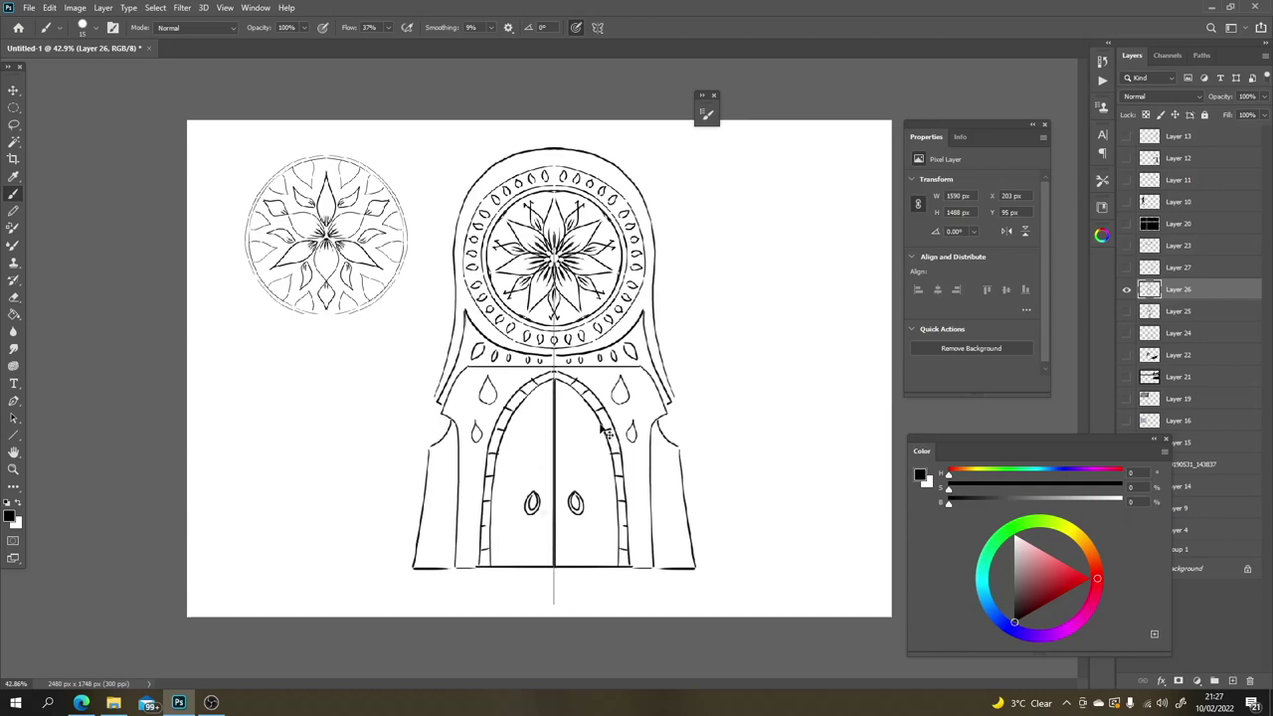
{"action": "left_click", "coordinate": [597, 27]}
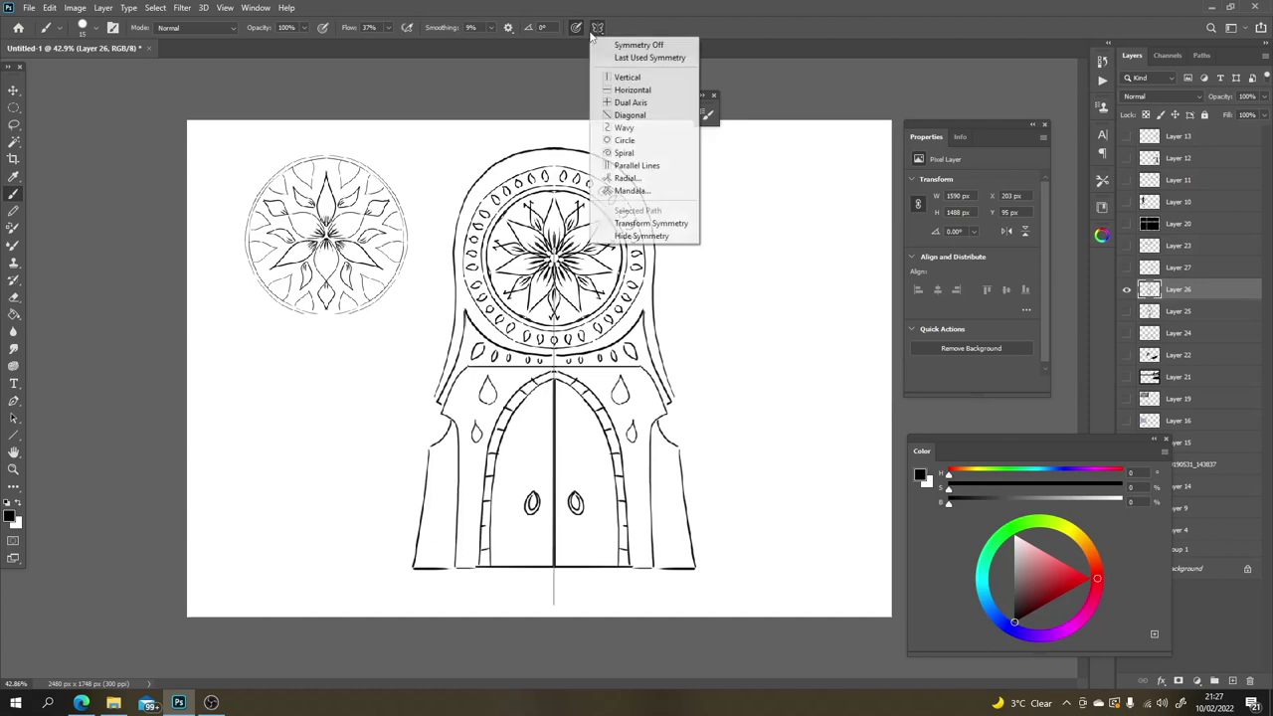
{"action": "left_click", "coordinate": [622, 40]}
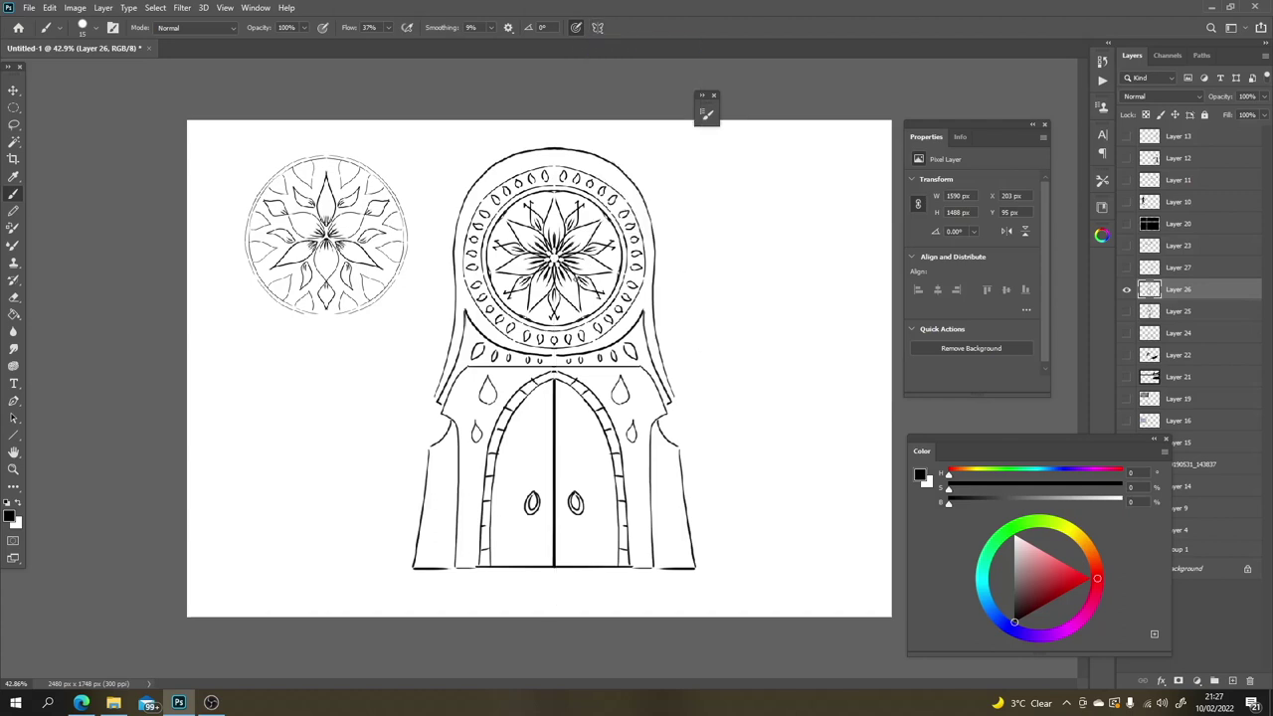
Step: Copy the large ringed mandala with an elliptical selection, scale the copy to about 346 px wide and place it beside the right shoulder
{"action": "key", "text": "l"}
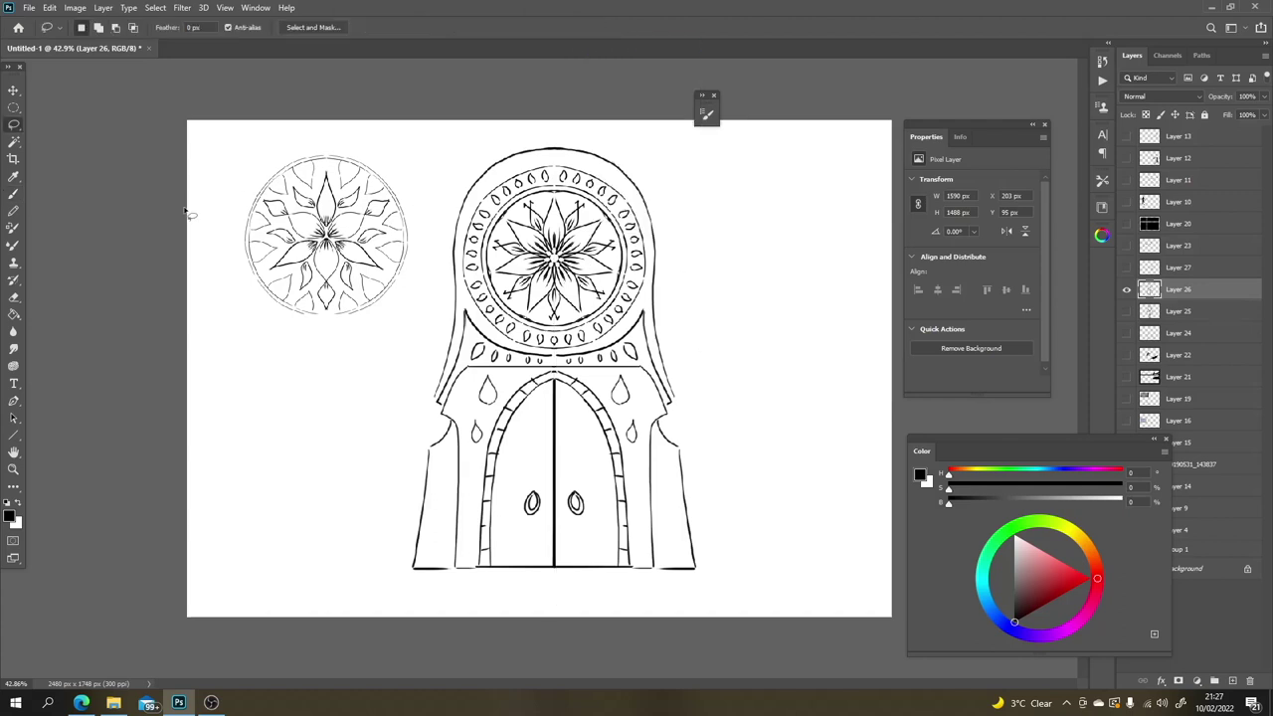
{"action": "left_click", "coordinate": [13, 106]}
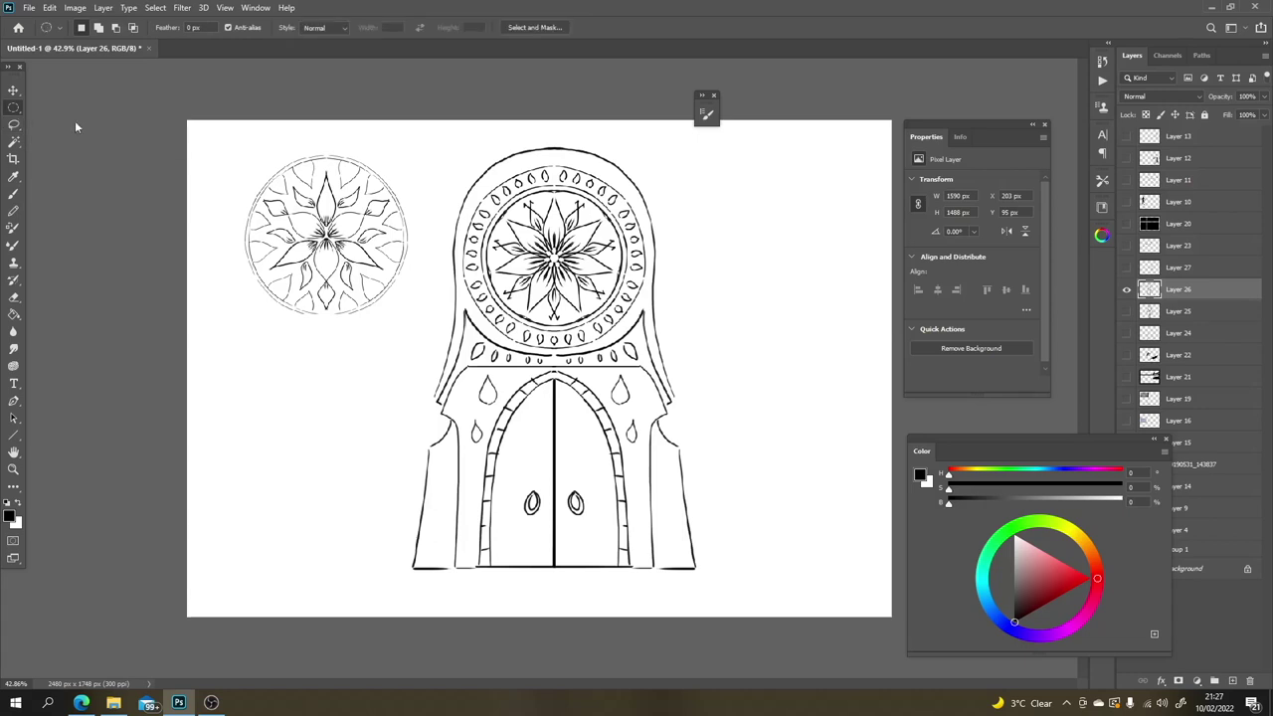
{"action": "left_click_drag", "start_coordinate": [454, 169], "coordinate": [650, 352]}
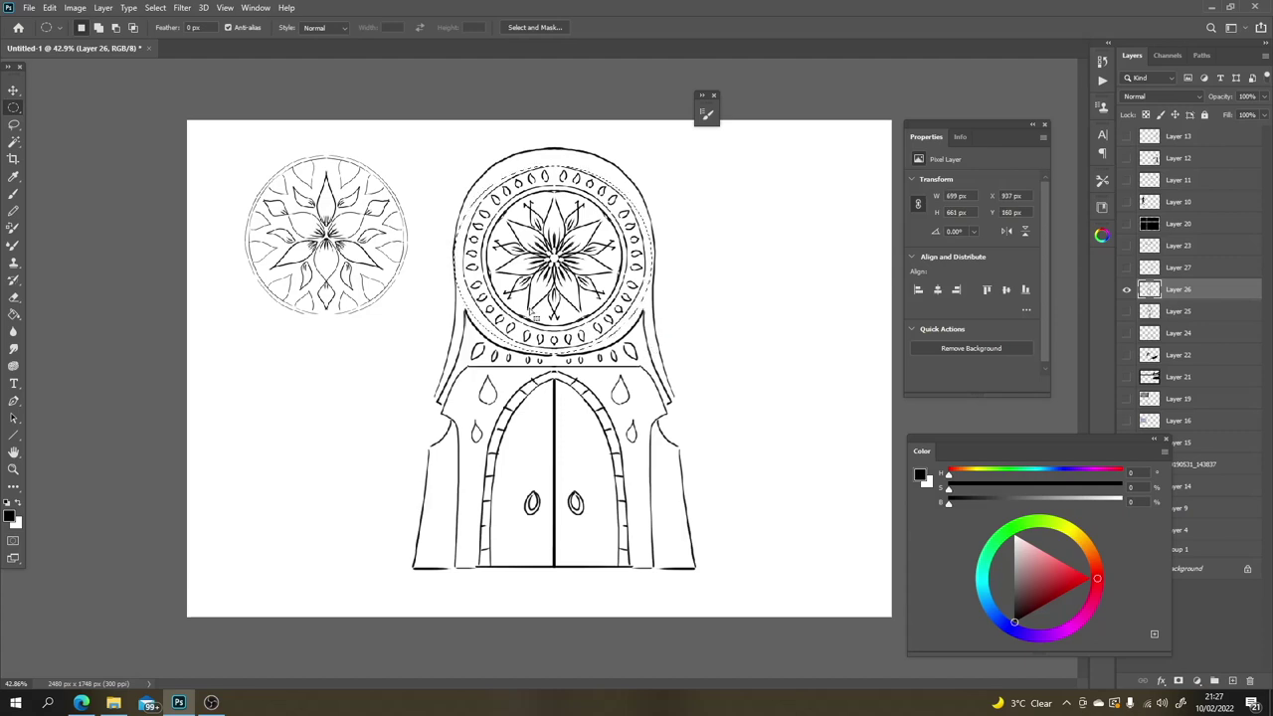
{"action": "key", "text": "v"}
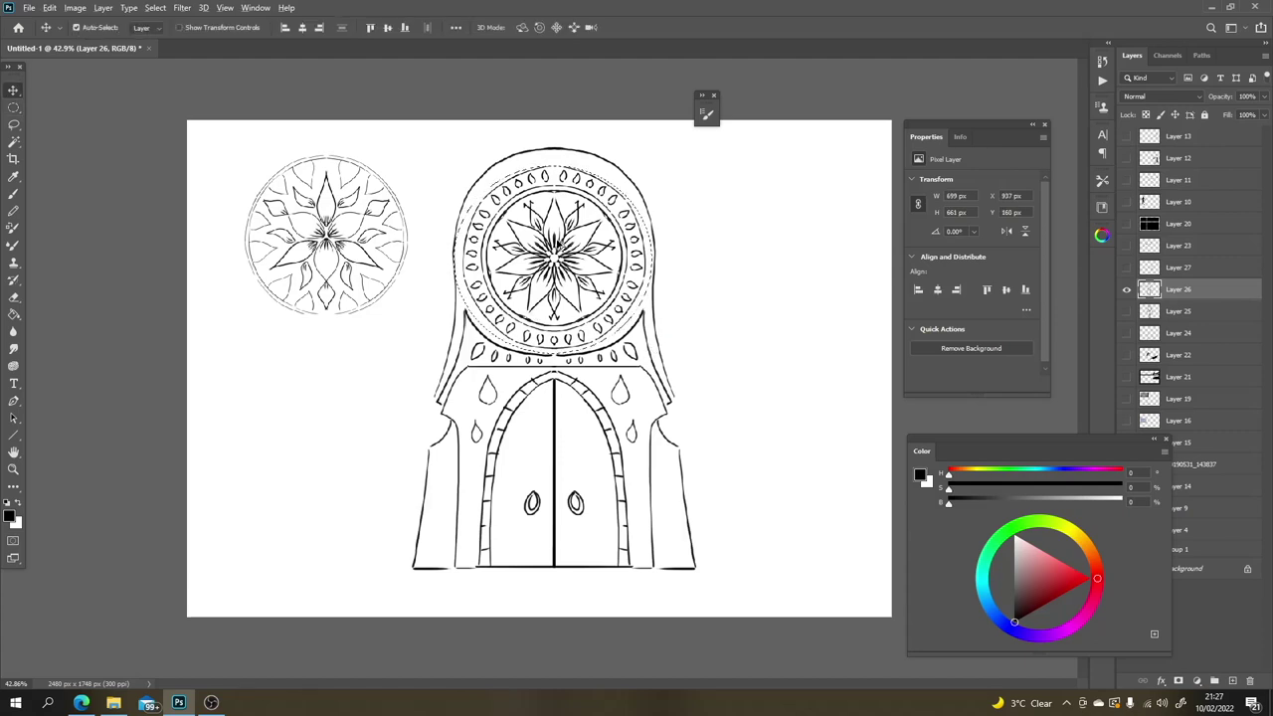
{"action": "left_click_drag", "start_coordinate": [557, 243], "coordinate": [773, 433]}
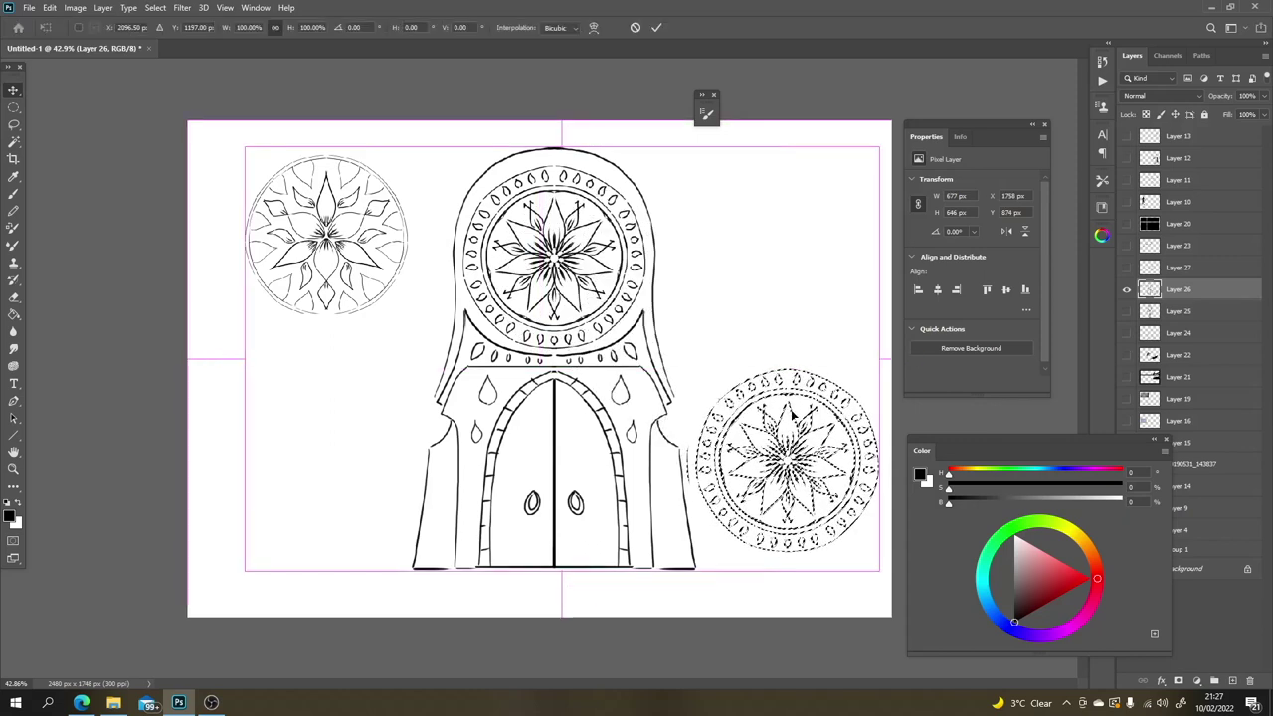
{"action": "key", "text": "ctrl+t"}
{"action": "left_click_drag", "start_coordinate": [874, 370], "coordinate": [784, 459]}
{"action": "left_click_drag", "start_coordinate": [748, 507], "coordinate": [736, 415]}
{"action": "key", "text": "Return"}
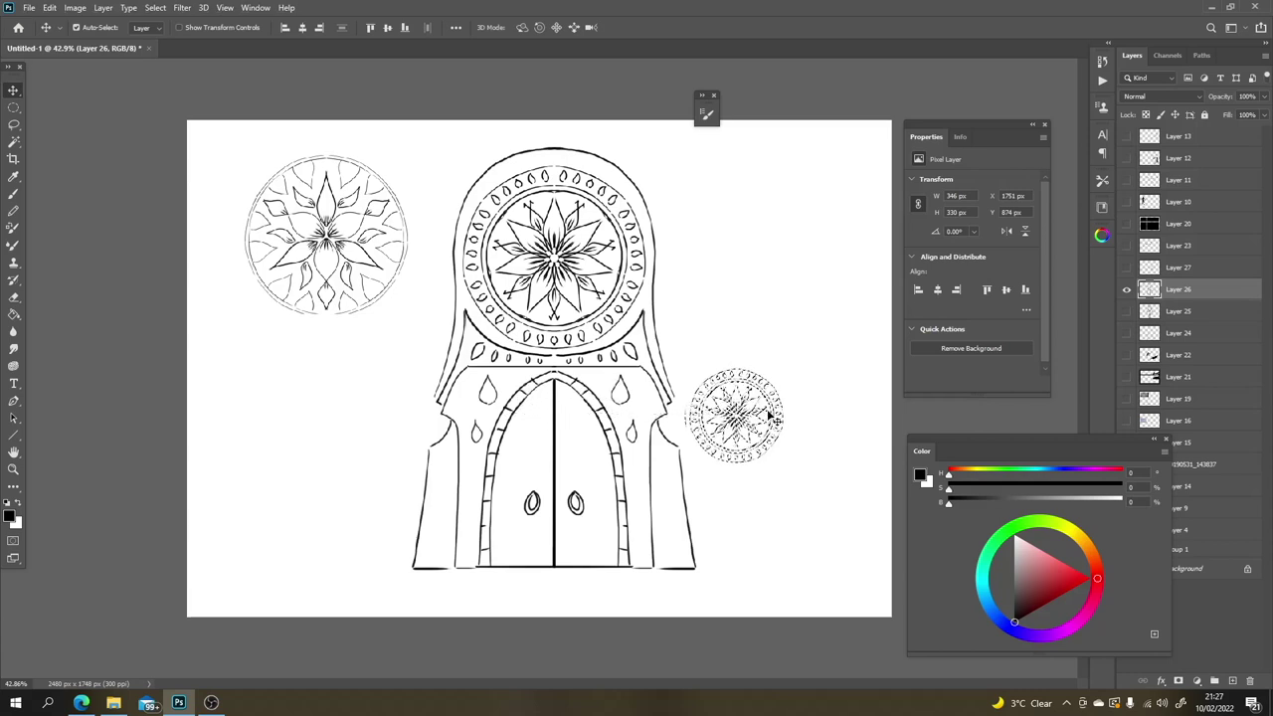
{"action": "left_click", "coordinate": [801, 408]}
{"action": "left_click_drag", "start_coordinate": [737, 416], "coordinate": [384, 386]}
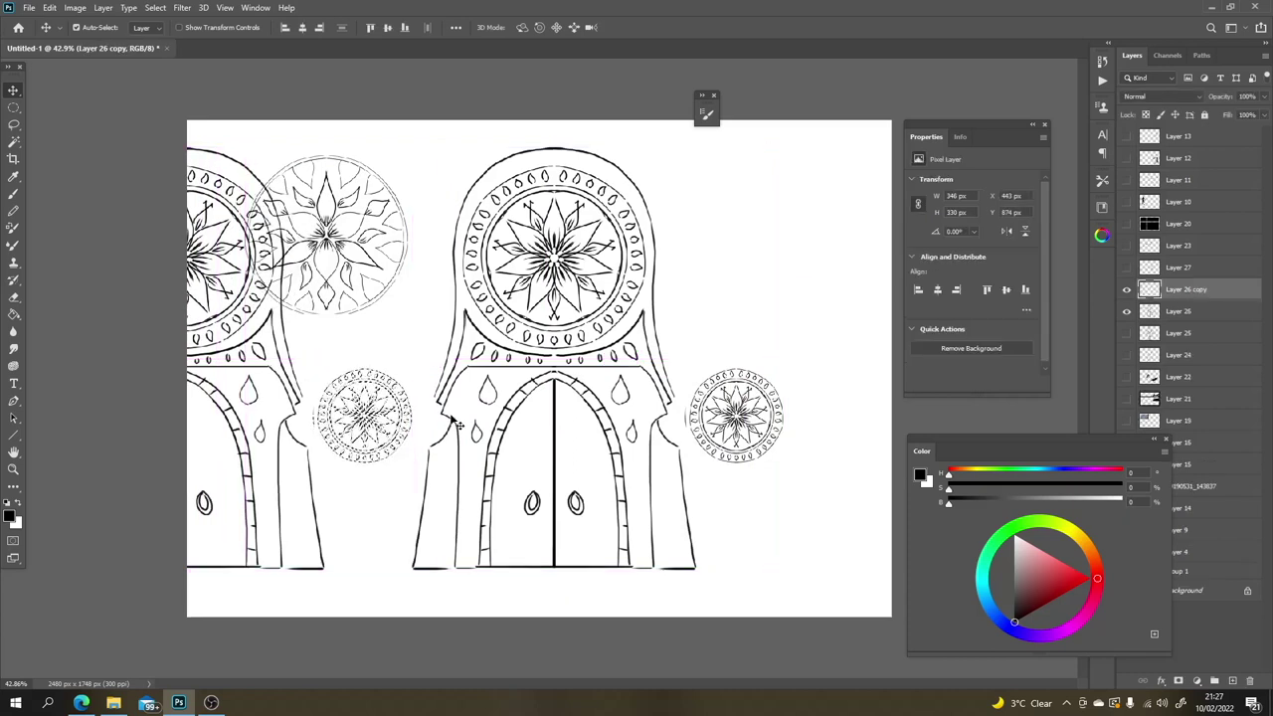
{"action": "key", "text": "ctrl+z"}
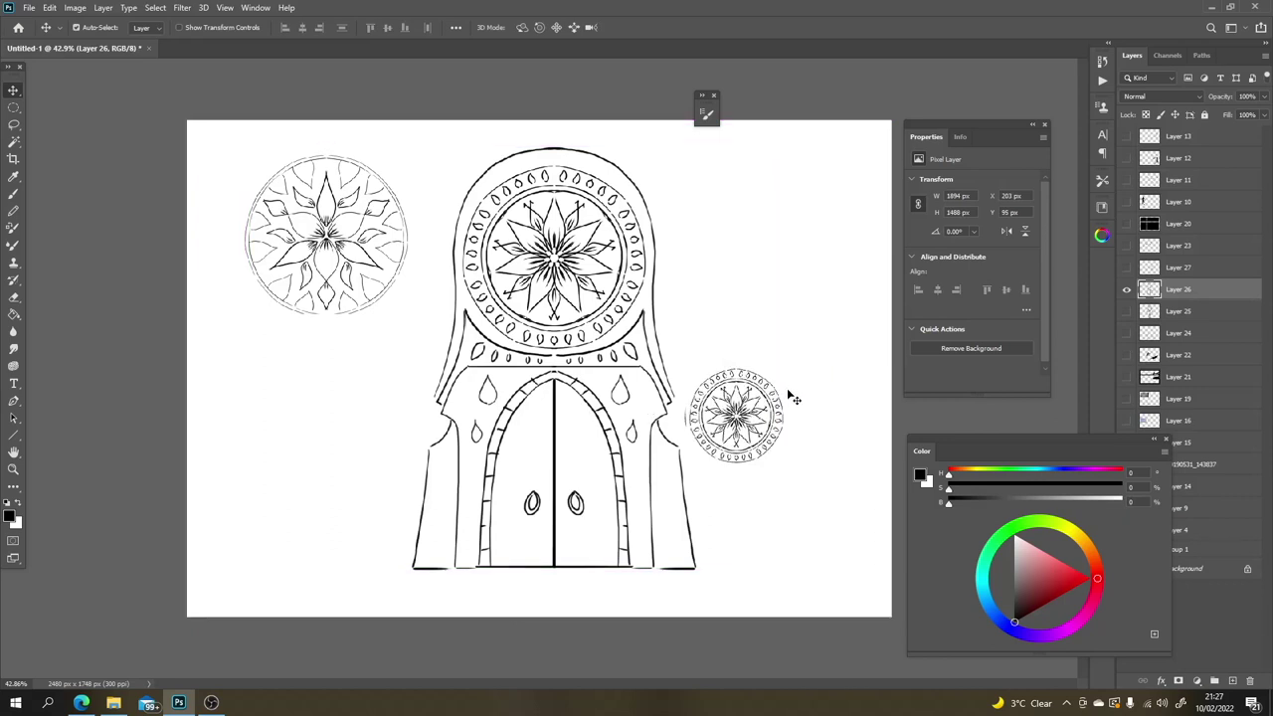
Step: Select the small ringed mandala with an ellipse, copy it level to the opposite side of the doorway, and clear the selection
{"action": "key", "text": "m"}
{"action": "left_click_drag", "start_coordinate": [813, 358], "coordinate": [682, 472]}
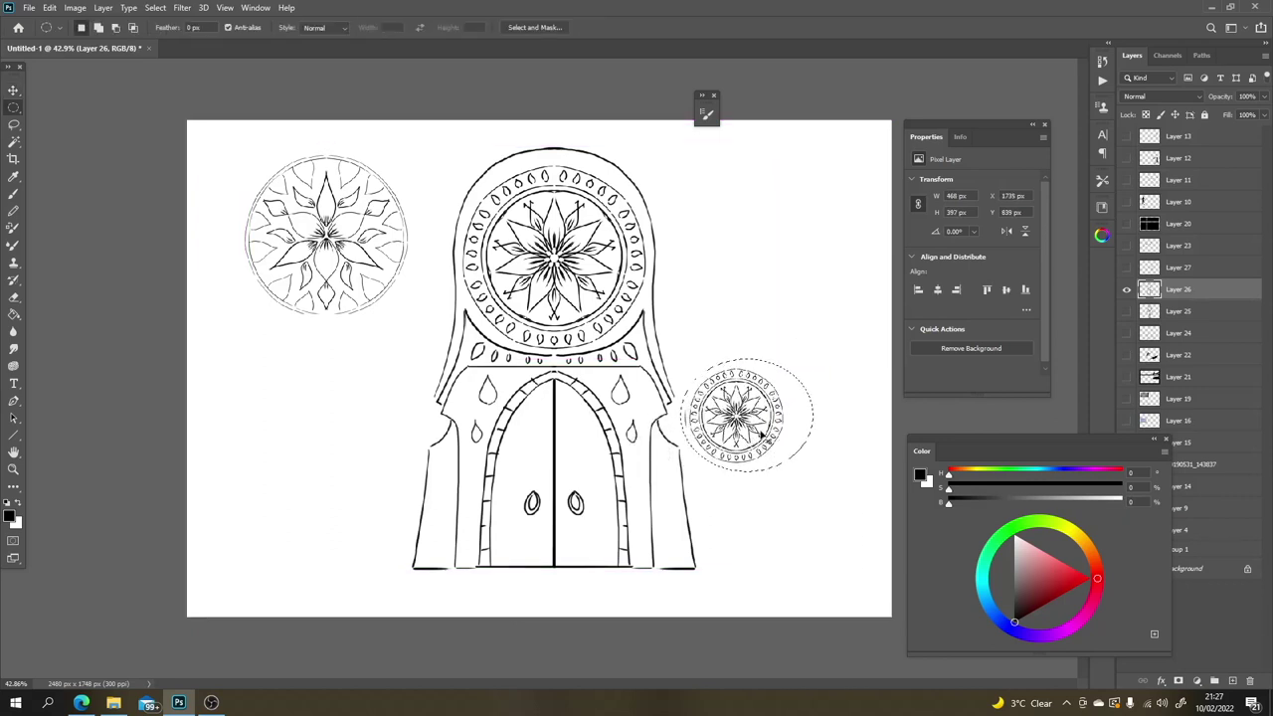
{"action": "key", "text": "v"}
{"action": "left_click_drag", "start_coordinate": [729, 421], "coordinate": [368, 433]}
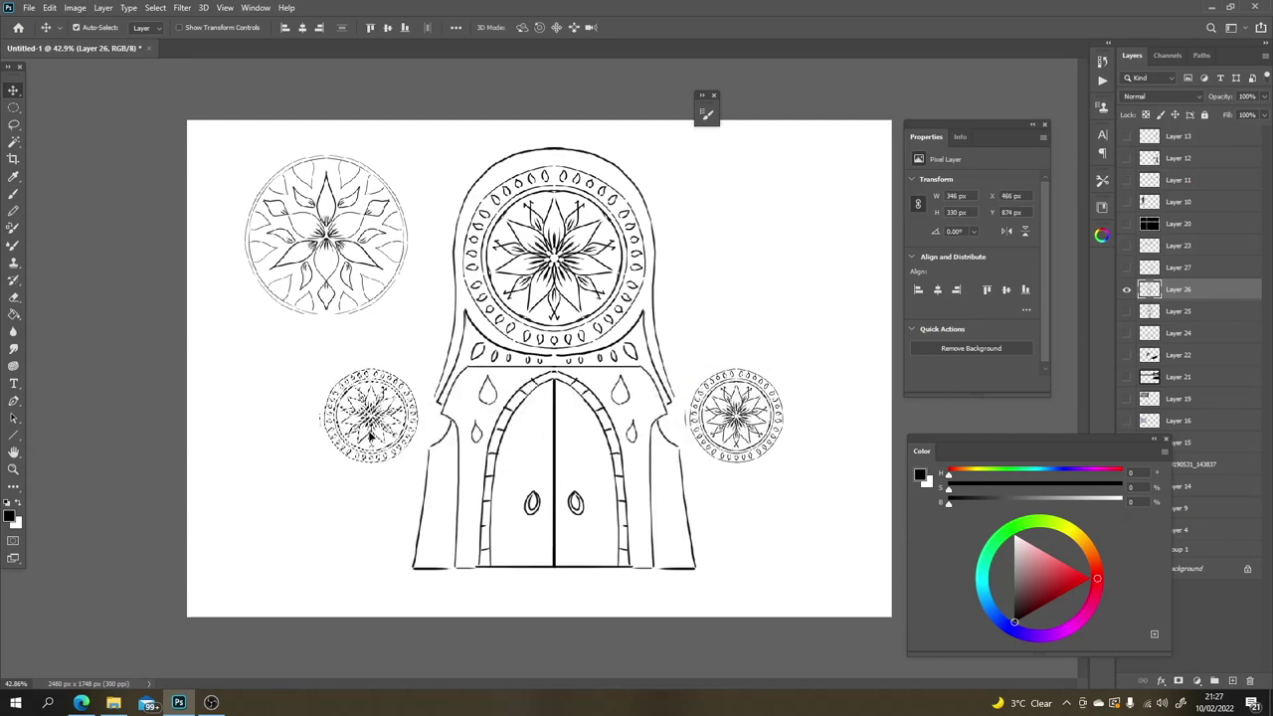
{"action": "key", "text": "ctrl+d"}
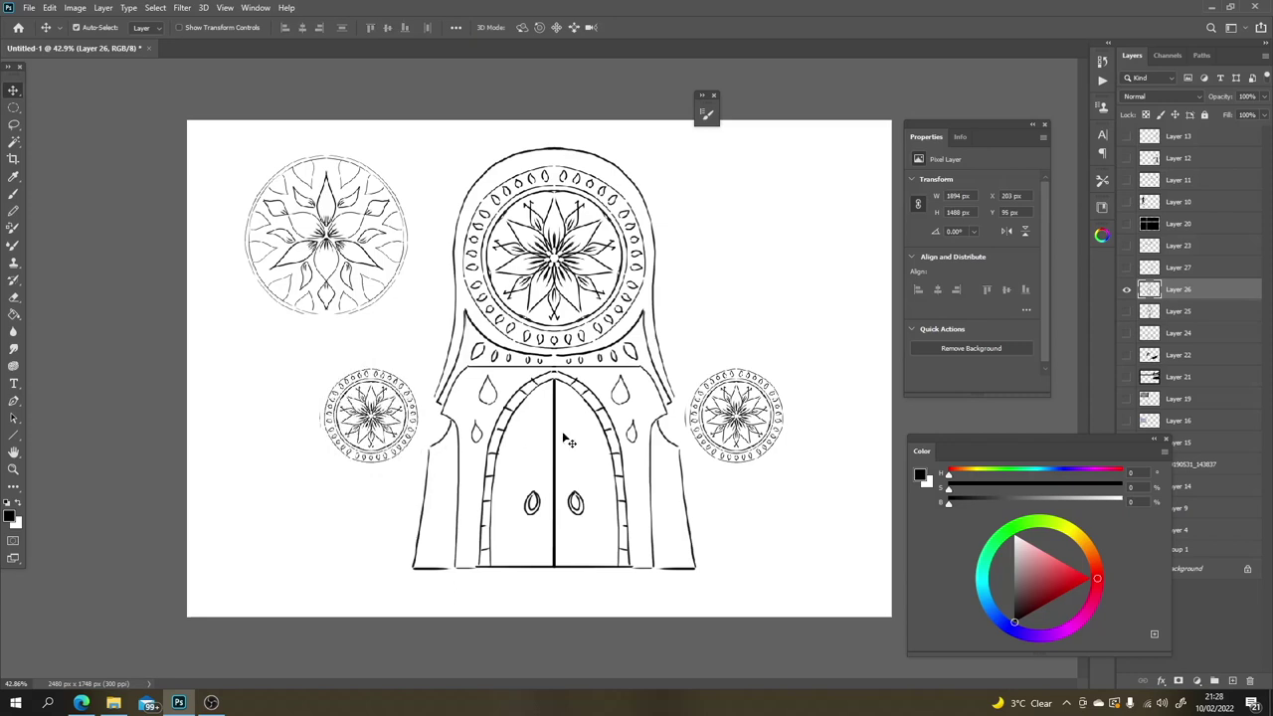
{"action": "key", "text": "b"}
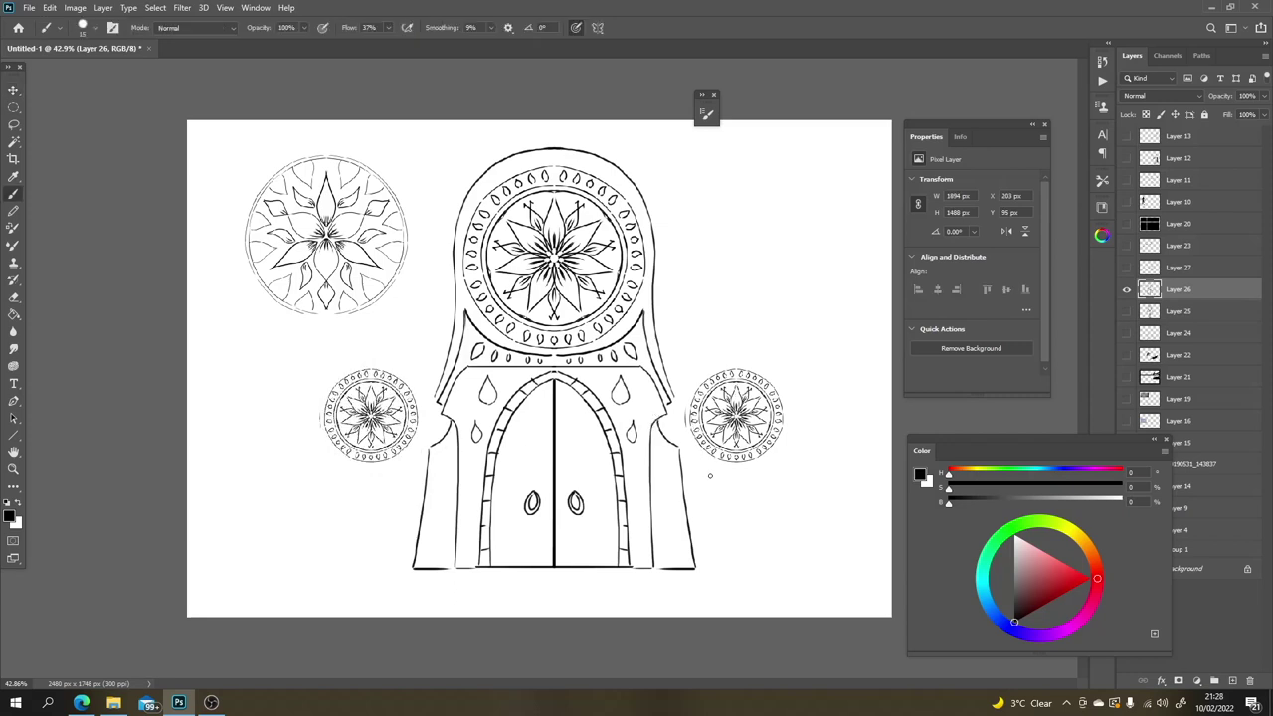
{"action": "mouse_move", "coordinate": [729, 471]}
{"action": "left_mouse_down"}
{"action": "mouse_move", "coordinate": [776, 457]}
{"action": "mouse_move", "coordinate": [769, 474]}
{"action": "mouse_move", "coordinate": [801, 569]}
{"action": "left_mouse_up"}
{"action": "mouse_move", "coordinate": [697, 471]}
{"action": "left_mouse_down"}
{"action": "mouse_move", "coordinate": [717, 567]}
{"action": "mouse_move", "coordinate": [819, 571]}
{"action": "left_mouse_up"}
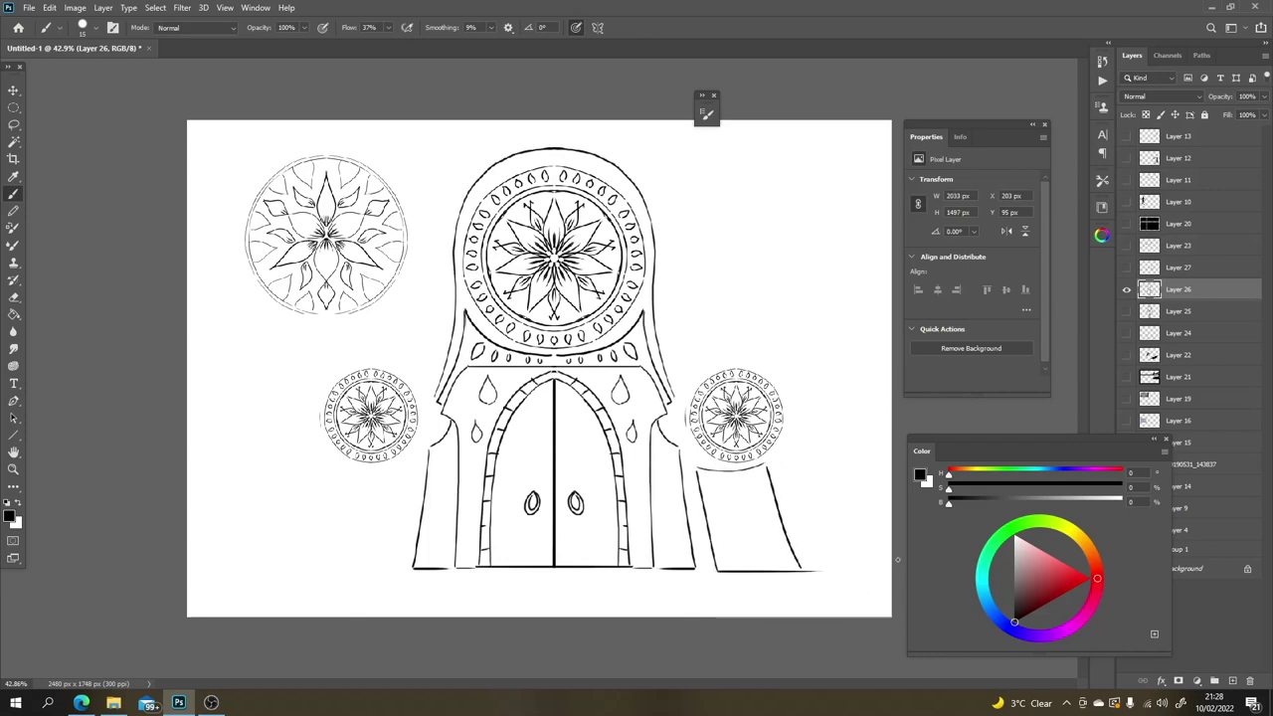
{"action": "key", "text": "ctrl+z"}
{"action": "key", "text": "ctrl+z"}
{"action": "key", "text": "ctrl+z"}
{"action": "key", "text": "ctrl+z"}
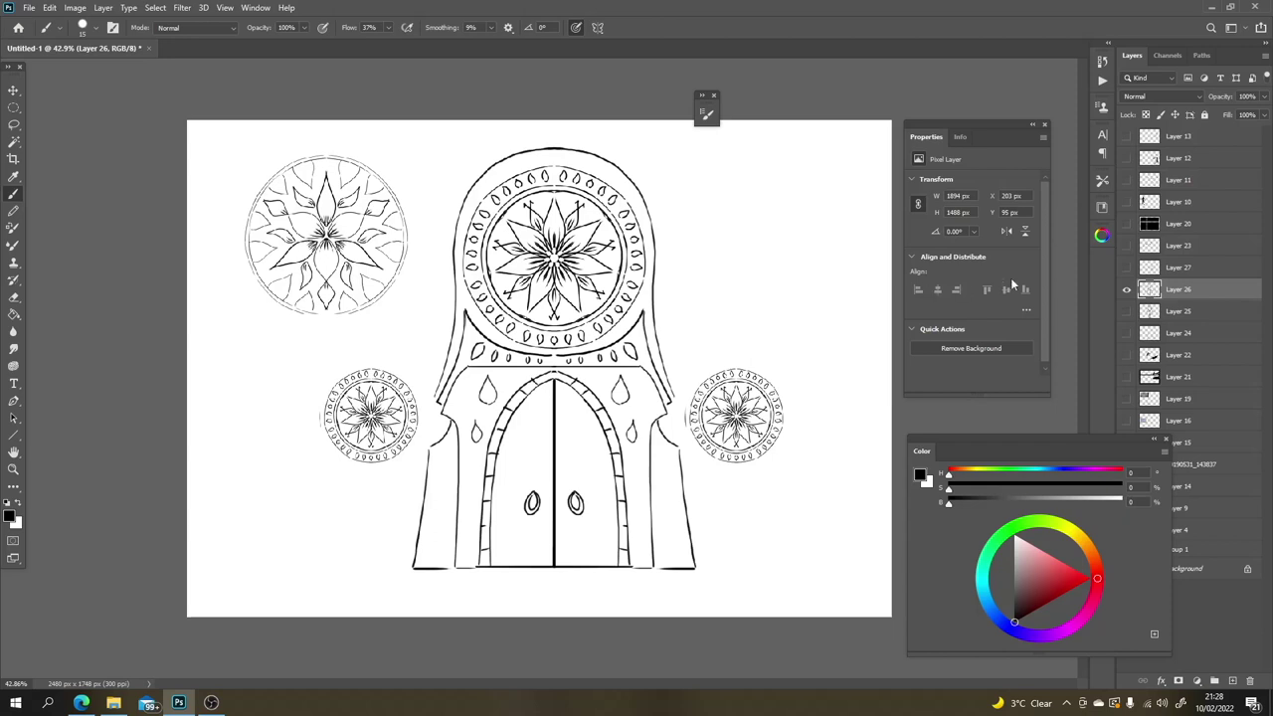
Step: Switch visibility from the doorway layer to the character's layer, move the figure toward the canvas's left edge, and hide it
{"action": "left_click", "coordinate": [1126, 289]}
{"action": "left_click", "coordinate": [1127, 311]}
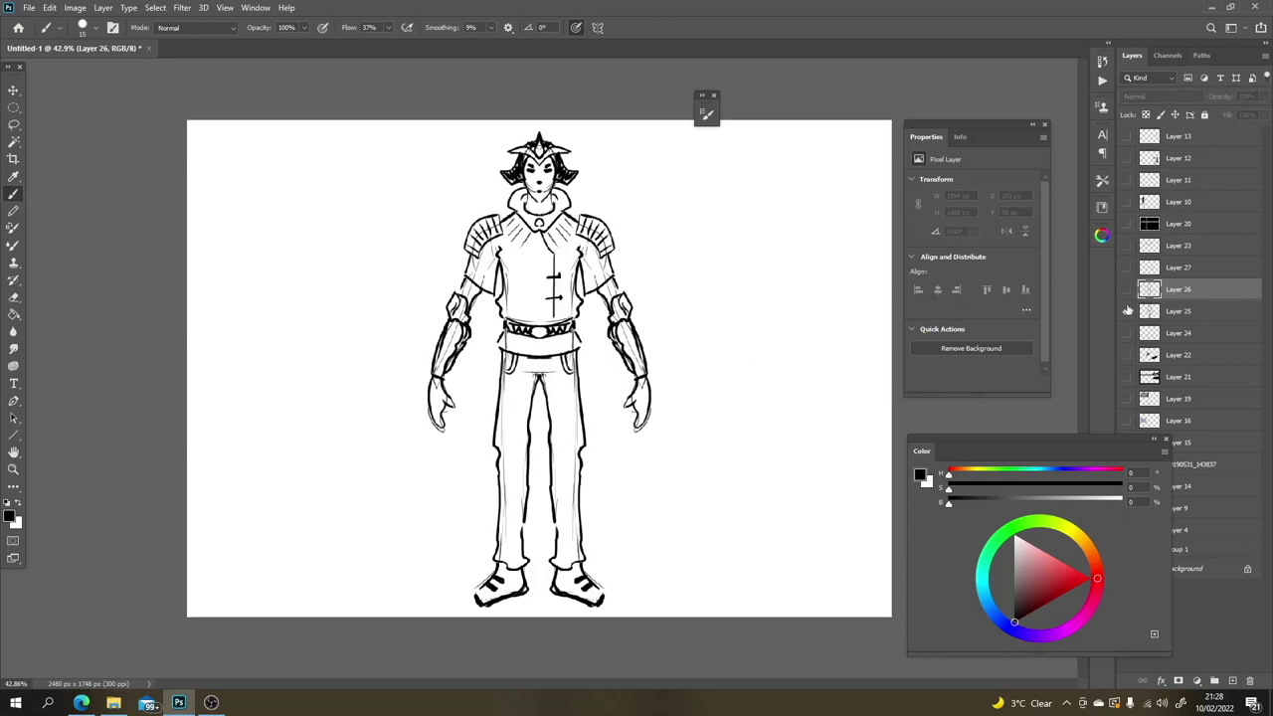
{"action": "key", "text": "v"}
{"action": "left_click_drag", "start_coordinate": [569, 174], "coordinate": [406, 183]}
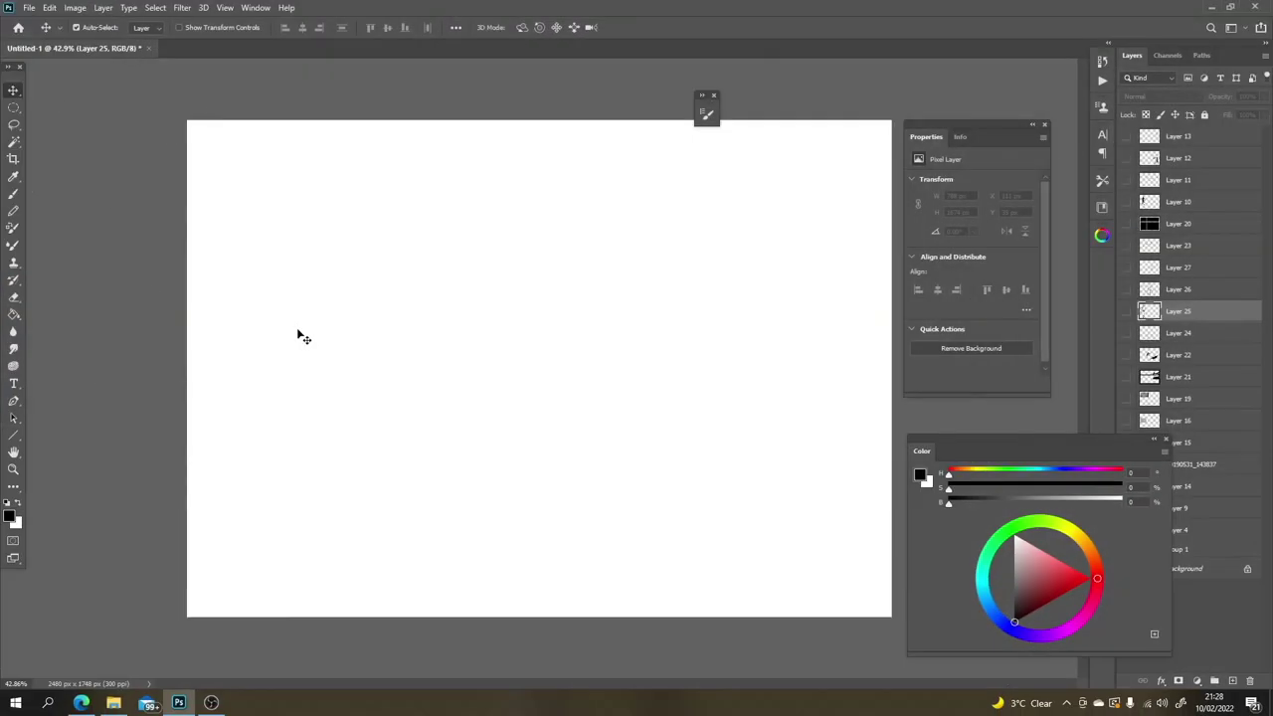
Step: Add a blank layer for a new sketch and reduce the Brush size to 9 px, trying it with test strokes
{"action": "key", "text": "b"}
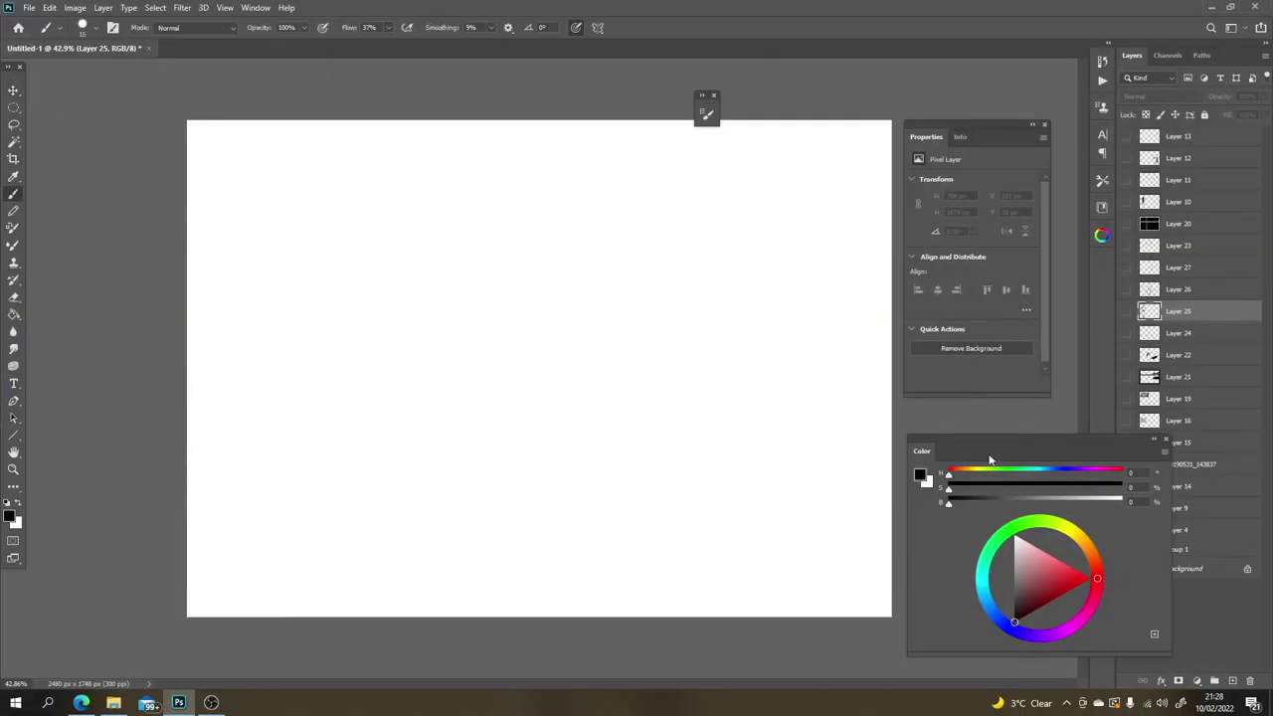
{"action": "left_click", "coordinate": [1232, 680]}
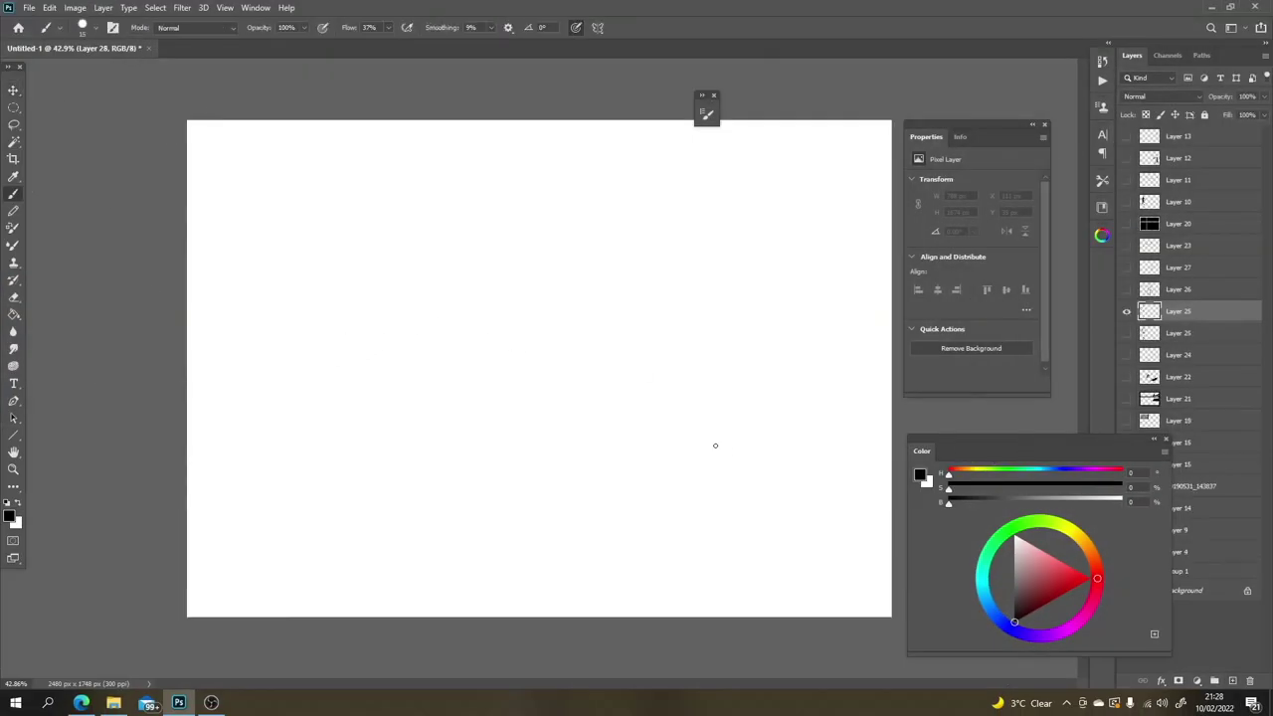
{"action": "left_click_drag", "start_coordinate": [660, 400], "coordinate": [662, 557]}
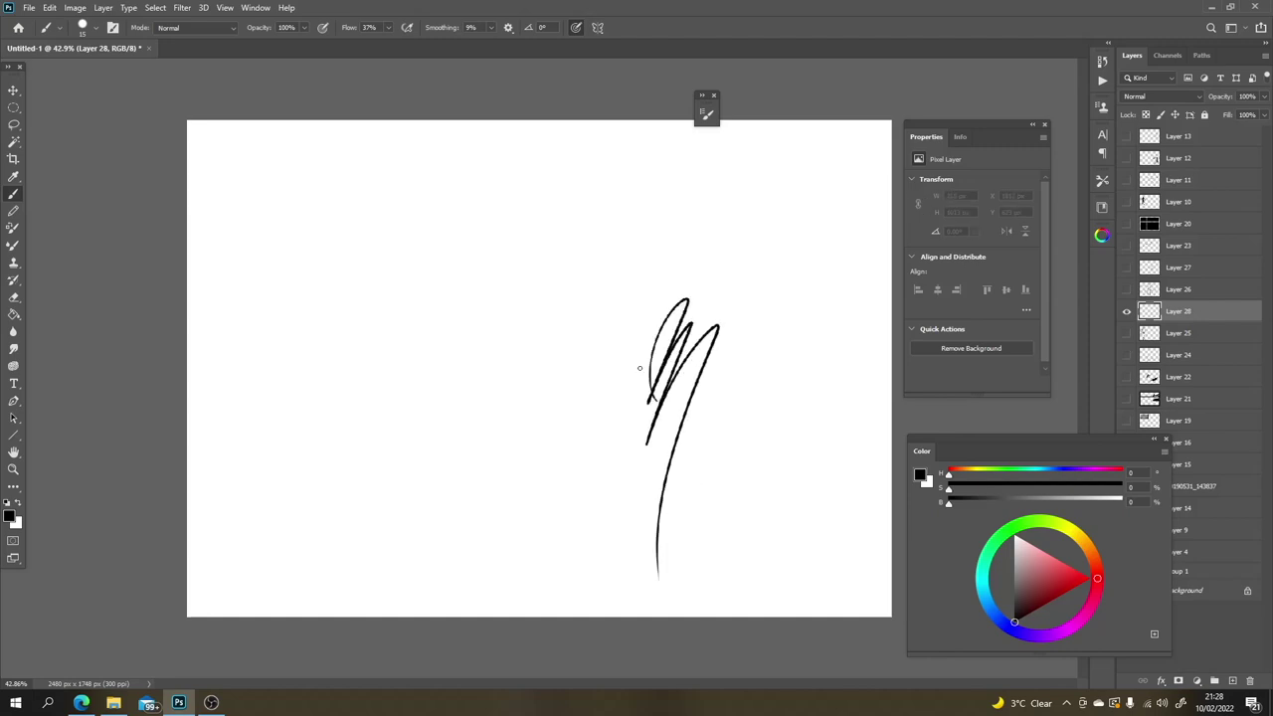
{"action": "key", "text": "ctrl+z"}
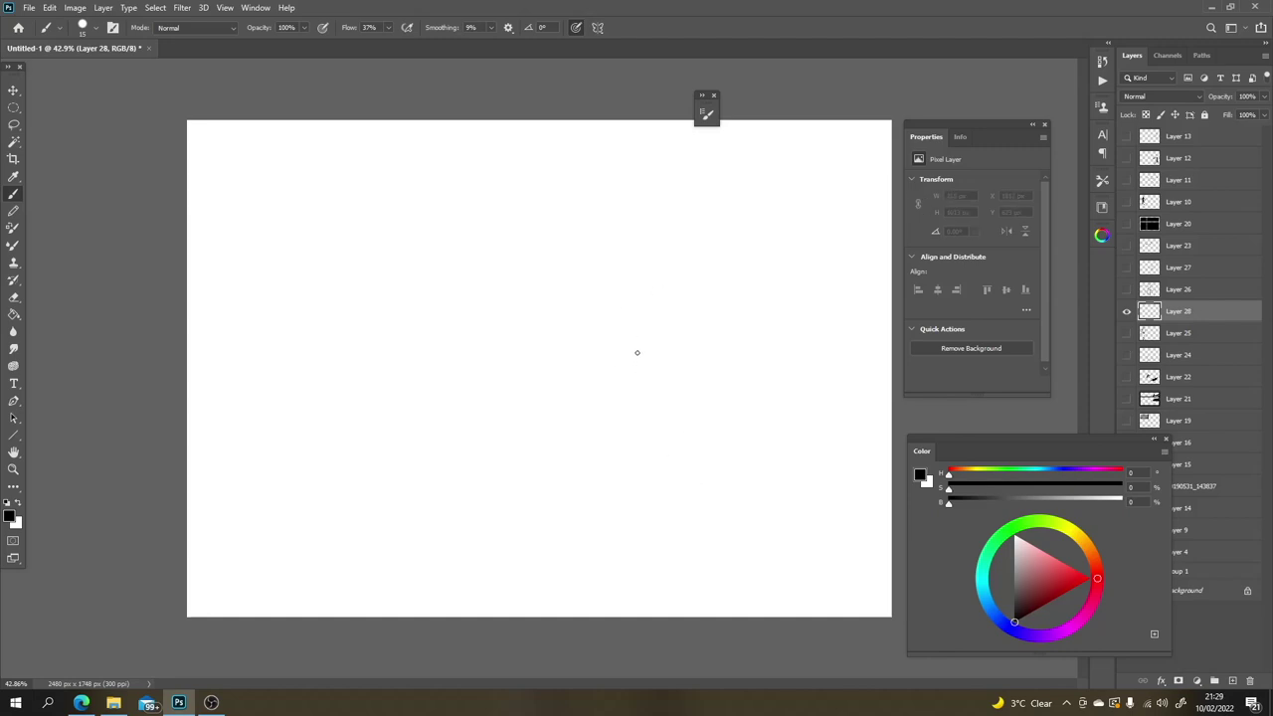
{"action": "key", "text": "bracketleft"}
{"action": "key", "text": "bracketleft"}
{"action": "left_click_drag", "start_coordinate": [803, 353], "coordinate": [515, 353]}
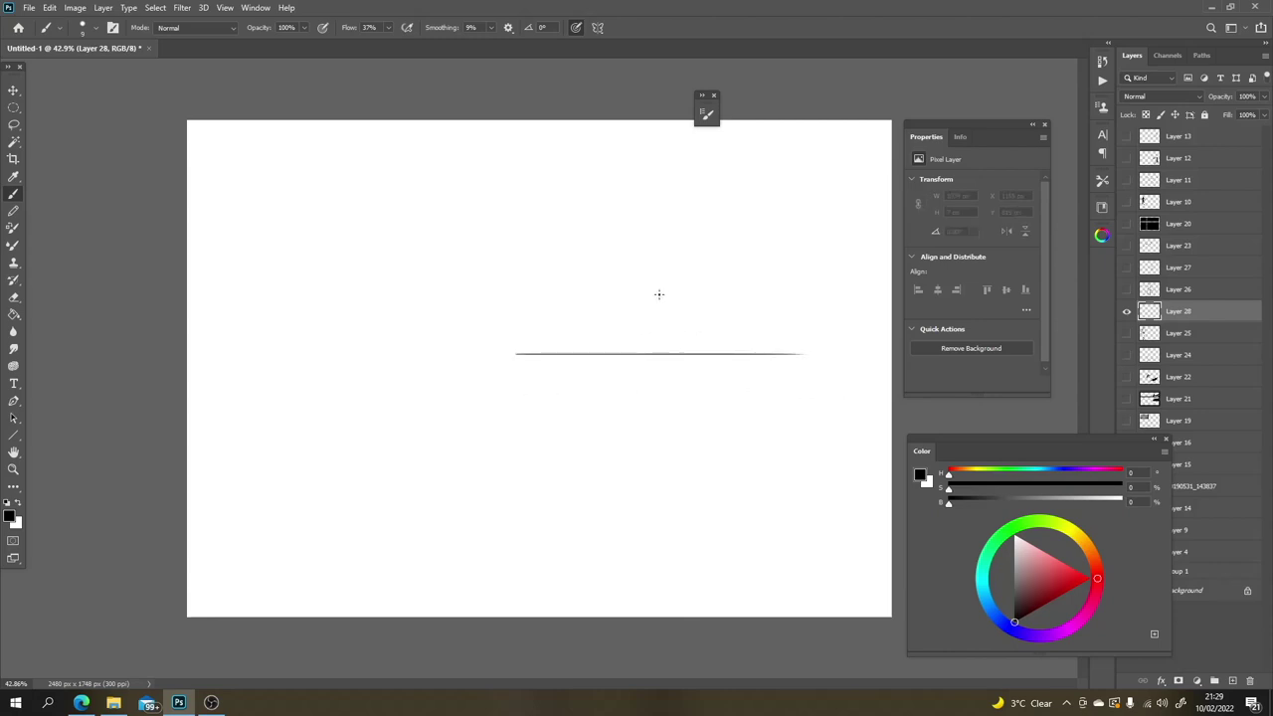
{"action": "key", "text": "ctrl+z"}
Step: Brush a boxy building about 449 px wide with a receding side face and a tapered roof structure on top
{"action": "left_click_drag", "start_coordinate": [643, 302], "coordinate": [643, 348]}
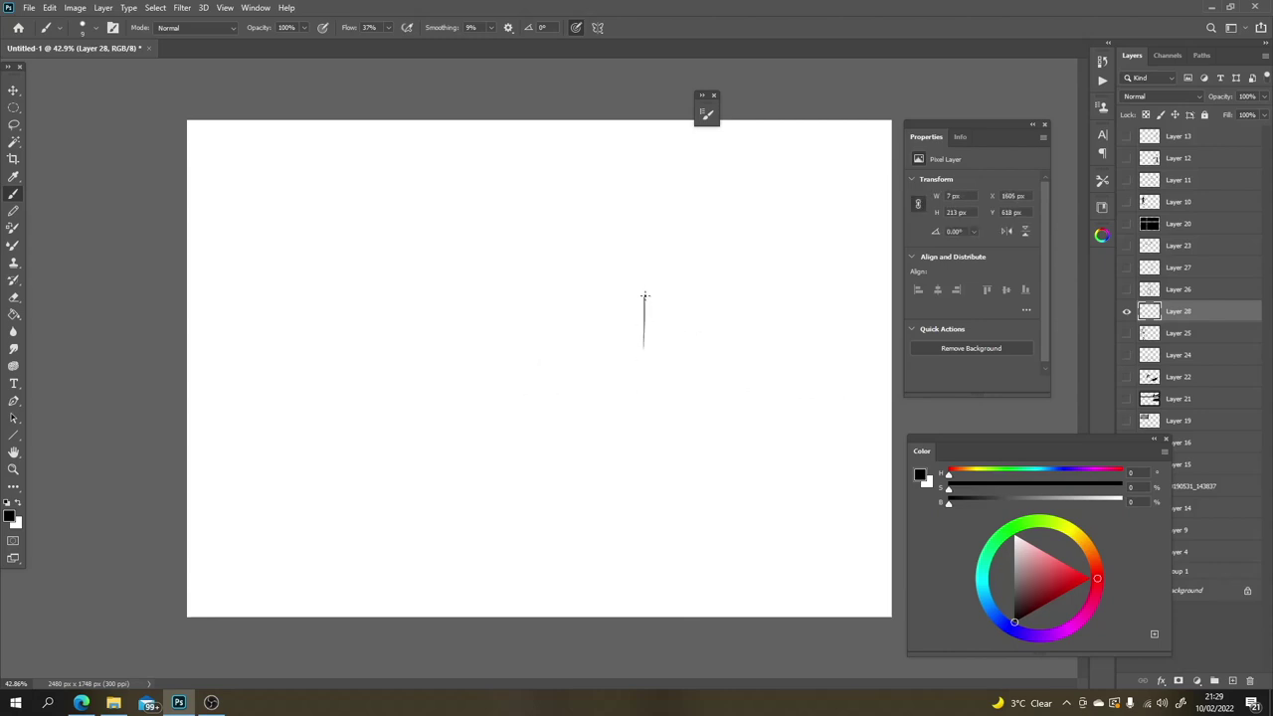
{"action": "mouse_move", "coordinate": [644, 295]}
{"action": "left_mouse_down"}
{"action": "mouse_move", "coordinate": [681, 264]}
{"action": "mouse_move", "coordinate": [679, 356]}
{"action": "mouse_move", "coordinate": [649, 356]}
{"action": "mouse_move", "coordinate": [751, 366]}
{"action": "left_mouse_up"}
{"action": "mouse_move", "coordinate": [680, 267]}
{"action": "left_mouse_down"}
{"action": "mouse_move", "coordinate": [755, 276]}
{"action": "mouse_move", "coordinate": [750, 368]}
{"action": "left_mouse_up"}
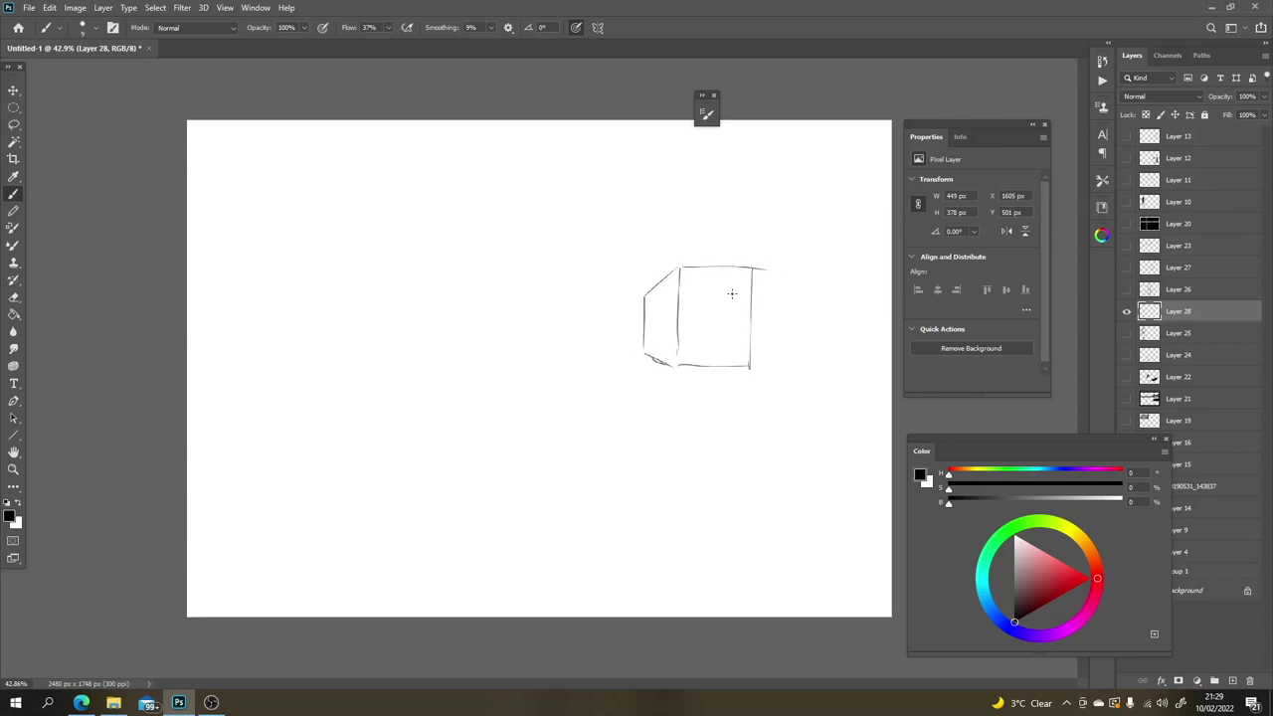
{"action": "mouse_move", "coordinate": [658, 281]}
{"action": "left_mouse_down"}
{"action": "mouse_move", "coordinate": [674, 236]}
{"action": "mouse_move", "coordinate": [665, 251]}
{"action": "mouse_move", "coordinate": [677, 237]}
{"action": "mouse_move", "coordinate": [709, 240]}
{"action": "mouse_move", "coordinate": [721, 266]}
{"action": "mouse_move", "coordinate": [701, 247]}
{"action": "mouse_move", "coordinate": [675, 247]}
{"action": "mouse_move", "coordinate": [704, 267]}
{"action": "left_mouse_up"}
{"action": "mouse_move", "coordinate": [676, 367]}
{"action": "left_mouse_down"}
{"action": "mouse_move", "coordinate": [693, 380]}
{"action": "mouse_move", "coordinate": [694, 448]}
{"action": "left_mouse_up"}
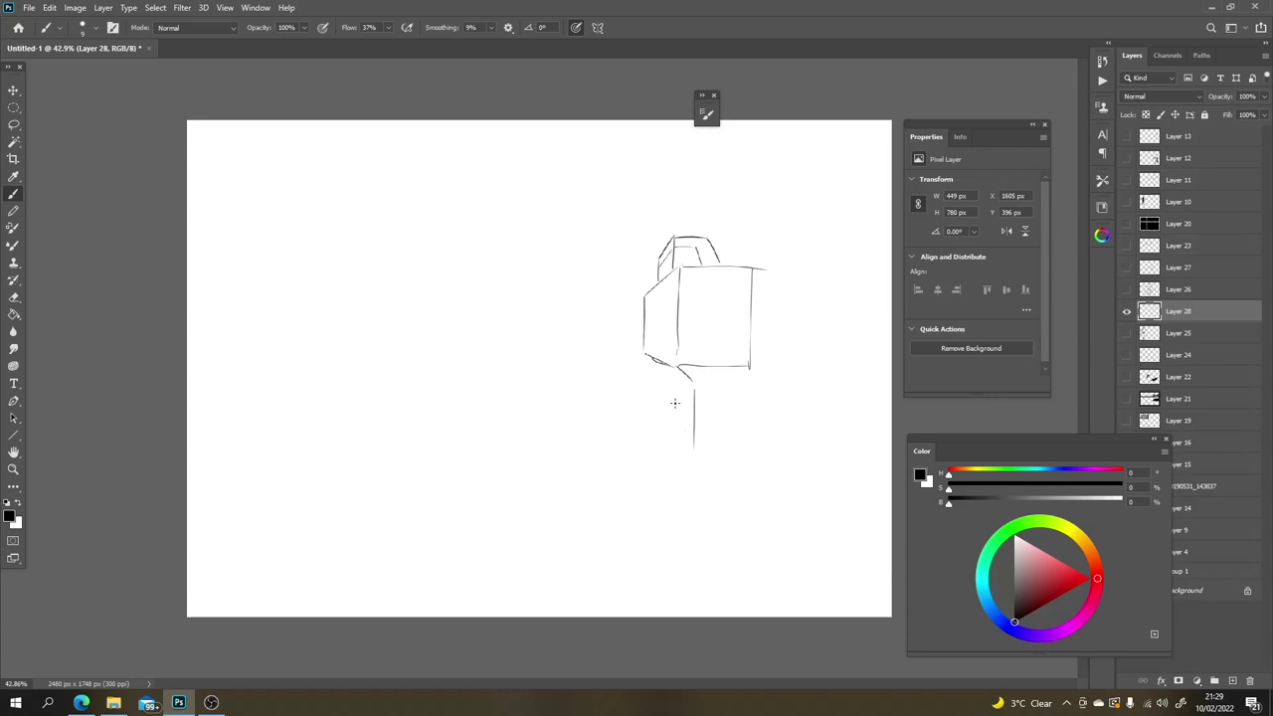
{"action": "left_click_drag", "start_coordinate": [665, 374], "coordinate": [663, 434]}
{"action": "key", "text": "ctrl+z"}
{"action": "key", "text": "ctrl+z"}
{"action": "key", "text": "ctrl+z"}
Step: Sketch receding ground lines fanning out from the building's base, with horizontal pavement lines crossing them and running out beside it
{"action": "mouse_move", "coordinate": [642, 354]}
{"action": "left_mouse_down"}
{"action": "mouse_move", "coordinate": [735, 406]}
{"action": "mouse_move", "coordinate": [801, 398]}
{"action": "left_mouse_up"}
{"action": "left_click_drag", "start_coordinate": [626, 351], "coordinate": [730, 431]}
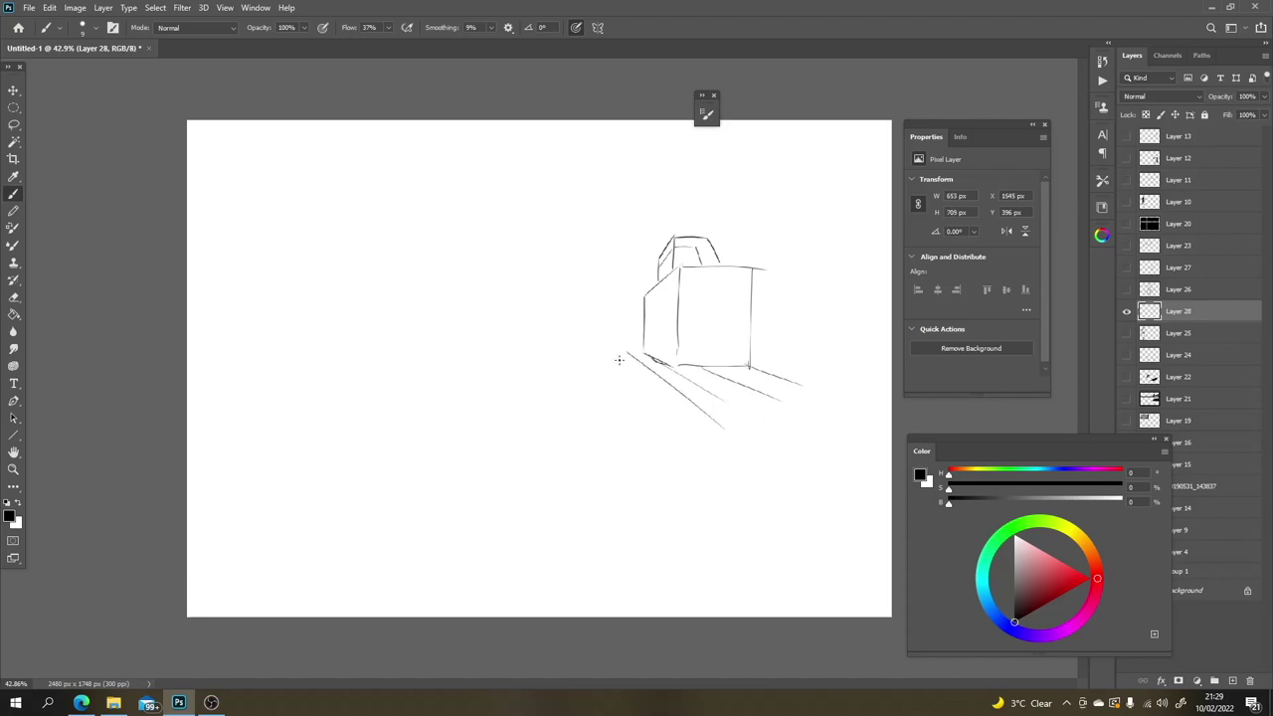
{"action": "mouse_move", "coordinate": [616, 356]}
{"action": "left_mouse_down"}
{"action": "mouse_move", "coordinate": [658, 405]}
{"action": "mouse_move", "coordinate": [839, 374]}
{"action": "left_mouse_up"}
{"action": "mouse_move", "coordinate": [750, 366]}
{"action": "left_mouse_down"}
{"action": "mouse_move", "coordinate": [837, 360]}
{"action": "mouse_move", "coordinate": [813, 353]}
{"action": "left_mouse_up"}
Step: Sketch a front door, a doorway wrapping the near corner, and a window on the building's receding side face
{"action": "mouse_move", "coordinate": [710, 365]}
{"action": "left_mouse_down"}
{"action": "mouse_move", "coordinate": [711, 326]}
{"action": "mouse_move", "coordinate": [740, 327]}
{"action": "mouse_move", "coordinate": [736, 360]}
{"action": "left_mouse_up"}
{"action": "left_click_drag", "start_coordinate": [691, 336], "coordinate": [692, 363]}
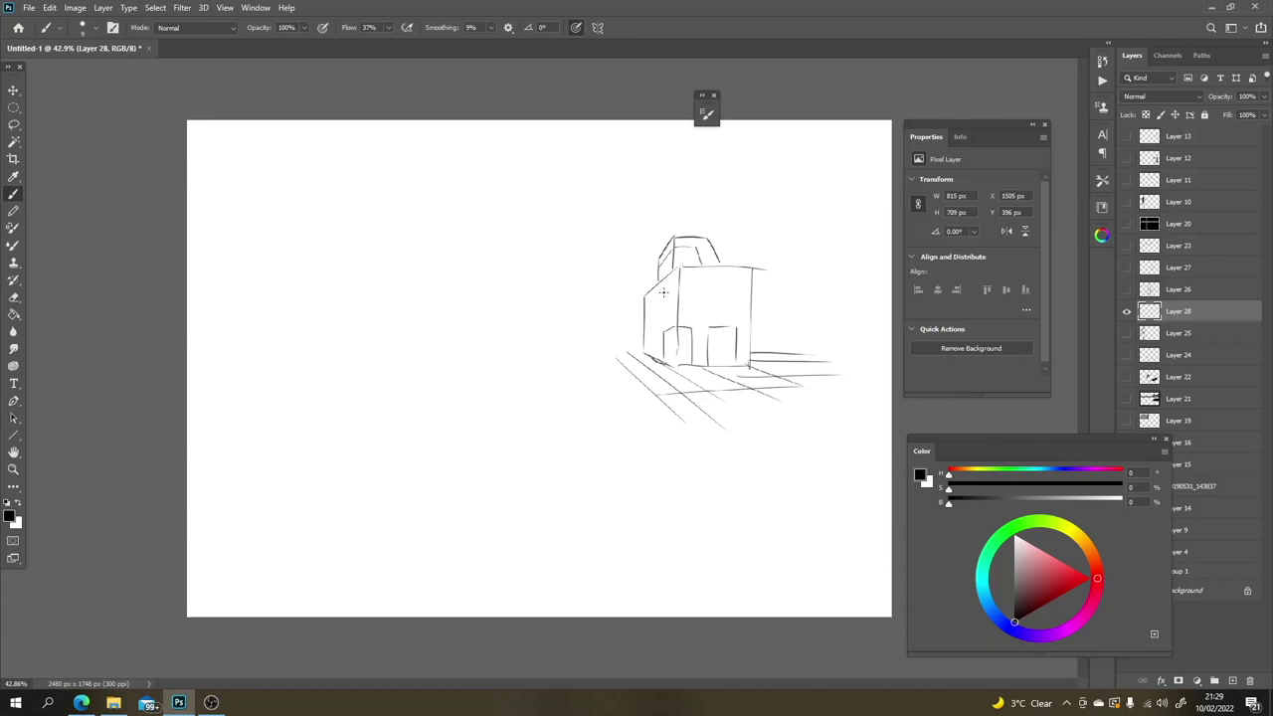
{"action": "left_click_drag", "start_coordinate": [663, 280], "coordinate": [662, 321]}
Step: Extend the ground line away from the building and sketch a smaller two-faced block standing on it
{"action": "left_click_drag", "start_coordinate": [641, 346], "coordinate": [519, 349]}
{"action": "left_click_drag", "start_coordinate": [605, 347], "coordinate": [641, 363]}
{"action": "mouse_move", "coordinate": [568, 346]}
{"action": "left_mouse_down"}
{"action": "mouse_move", "coordinate": [569, 269]}
{"action": "mouse_move", "coordinate": [622, 259]}
{"action": "mouse_move", "coordinate": [617, 341]}
{"action": "left_mouse_up"}
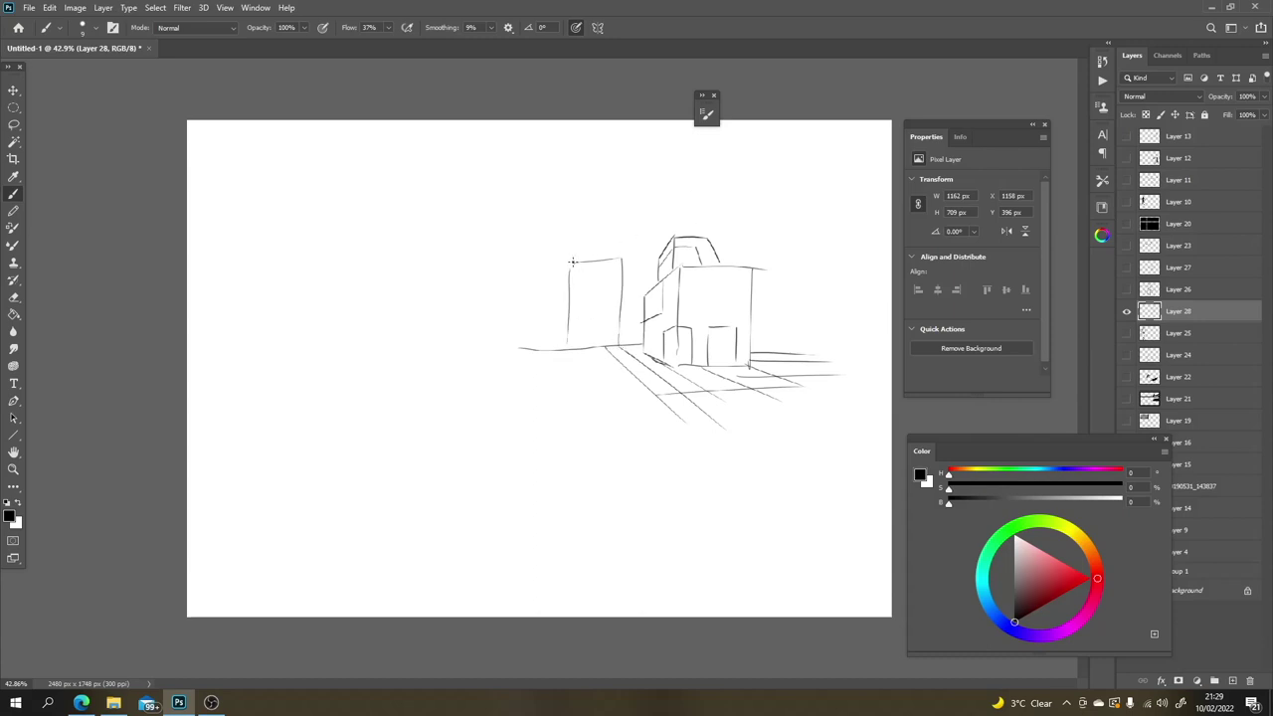
{"action": "mouse_move", "coordinate": [572, 261]}
{"action": "left_mouse_down"}
{"action": "mouse_move", "coordinate": [546, 287]}
{"action": "mouse_move", "coordinate": [548, 349]}
{"action": "left_mouse_up"}
Step: Sketch a tall two-faced tower rising behind the two buildings, undoing and redrawing the edges of its front face
{"action": "mouse_move", "coordinate": [605, 242]}
{"action": "left_mouse_down"}
{"action": "mouse_move", "coordinate": [603, 189]}
{"action": "mouse_move", "coordinate": [648, 149]}
{"action": "mouse_move", "coordinate": [646, 308]}
{"action": "left_mouse_up"}
{"action": "mouse_move", "coordinate": [646, 150]}
{"action": "left_mouse_down"}
{"action": "mouse_move", "coordinate": [736, 154]}
{"action": "mouse_move", "coordinate": [727, 221]}
{"action": "left_mouse_up"}
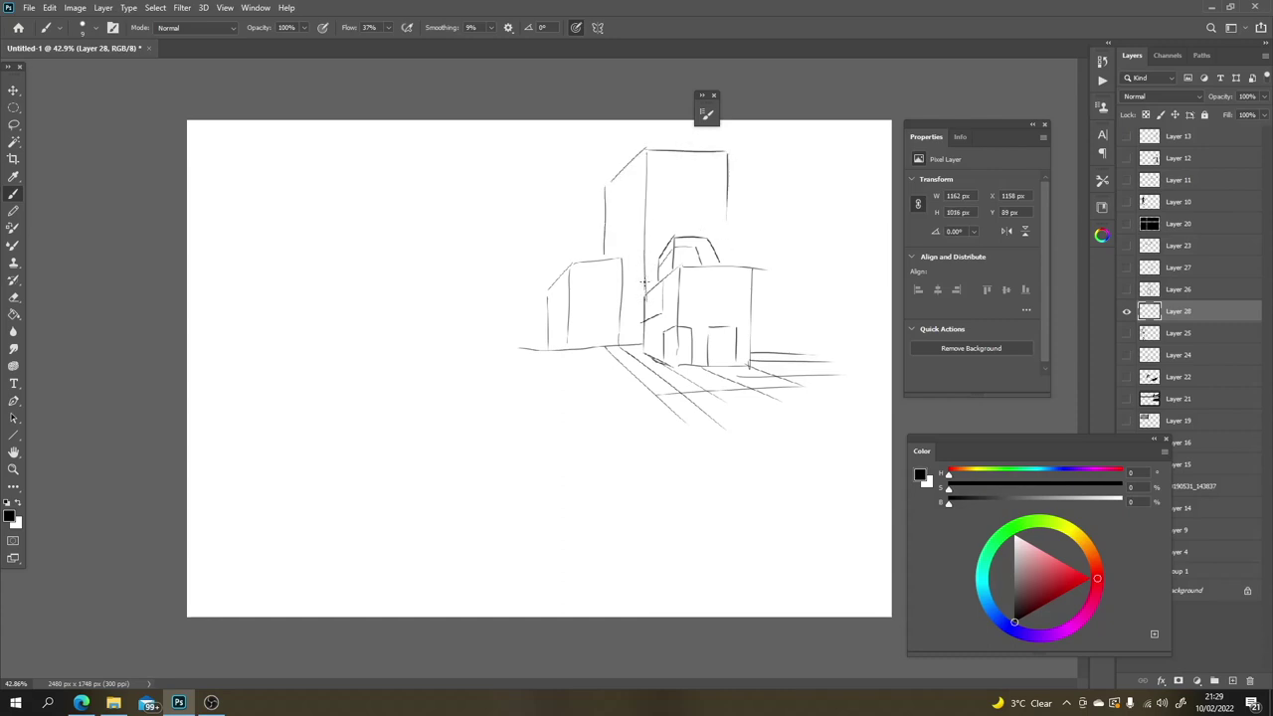
{"action": "mouse_move", "coordinate": [644, 296]}
{"action": "left_mouse_down"}
{"action": "mouse_move", "coordinate": [645, 169]}
{"action": "mouse_move", "coordinate": [645, 332]}
{"action": "left_mouse_up"}
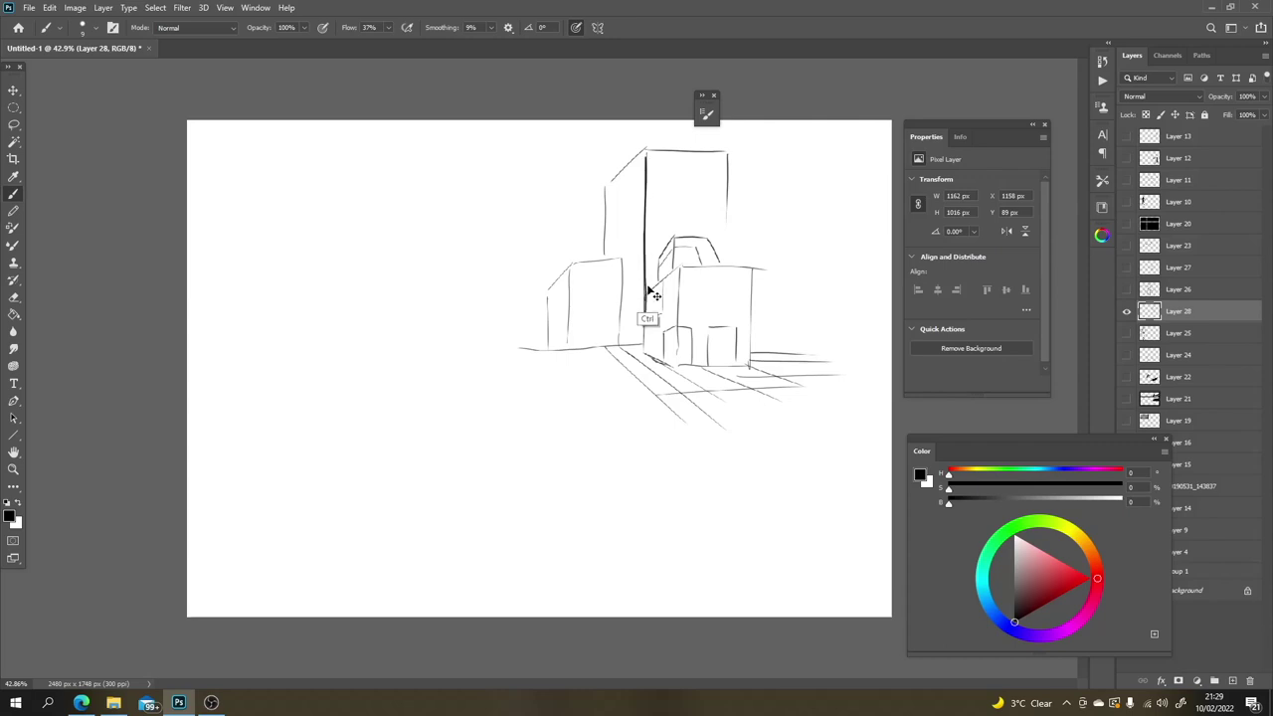
{"action": "key", "text": "ctrl+z"}
{"action": "key", "text": "ctrl+z"}
{"action": "key", "text": "ctrl+z"}
{"action": "key", "text": "ctrl+z"}
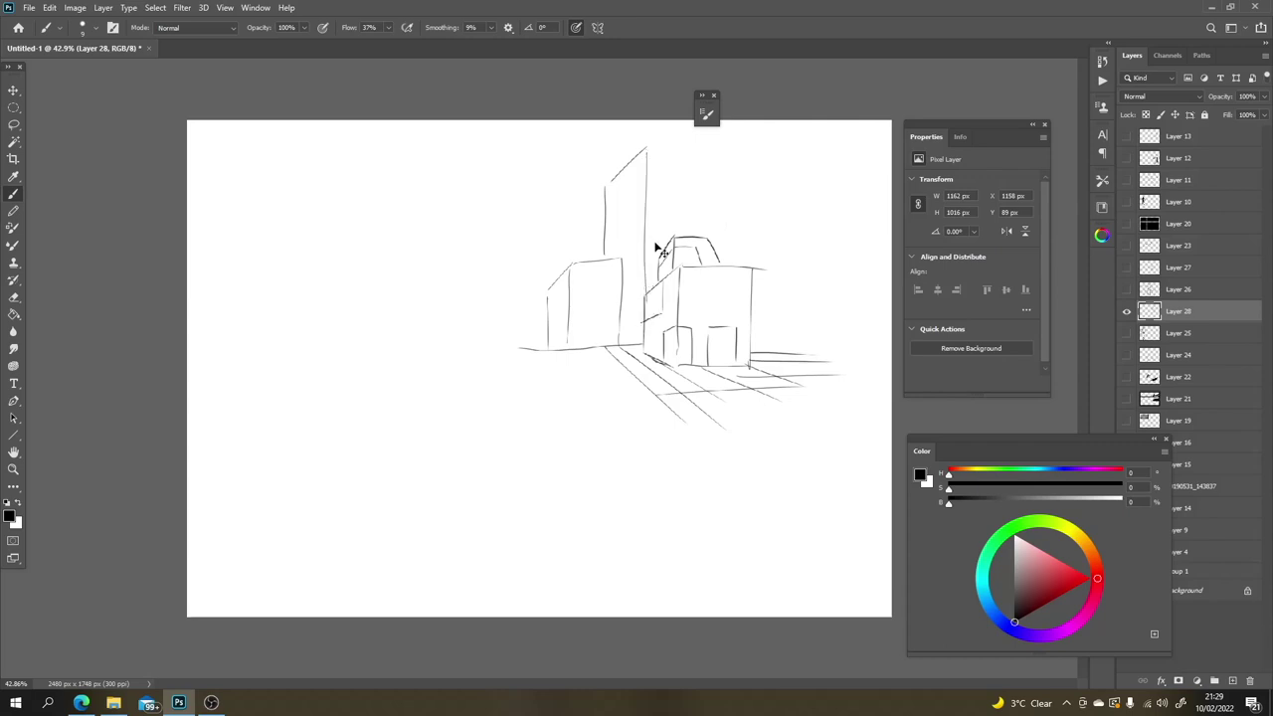
{"action": "key", "text": "ctrl+z"}
{"action": "mouse_move", "coordinate": [649, 282]}
{"action": "left_mouse_down"}
{"action": "mouse_move", "coordinate": [651, 145]}
{"action": "mouse_move", "coordinate": [727, 143]}
{"action": "mouse_move", "coordinate": [725, 257]}
{"action": "left_mouse_up"}
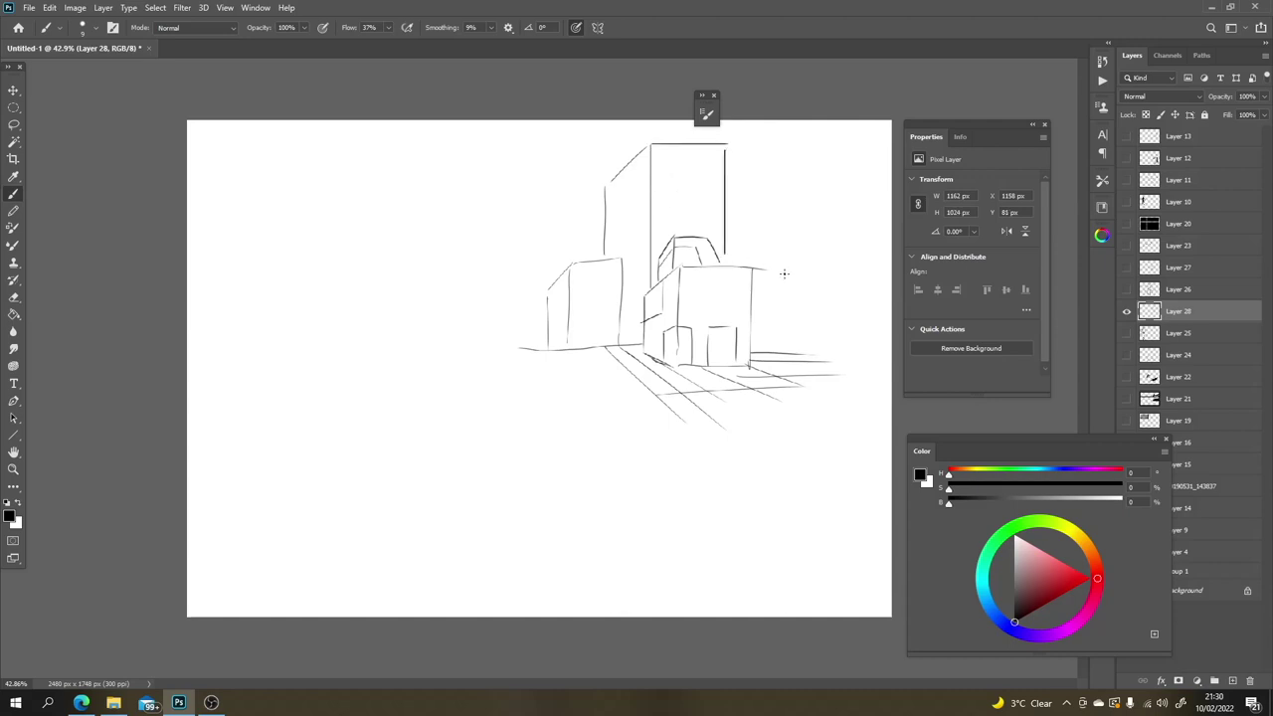
Step: Sketch more receding paving lines in front of the smaller block and short cross joints between them
{"action": "mouse_move", "coordinate": [586, 350]}
{"action": "left_mouse_down"}
{"action": "mouse_move", "coordinate": [682, 472]}
{"action": "mouse_move", "coordinate": [637, 474]}
{"action": "left_mouse_up"}
{"action": "left_click_drag", "start_coordinate": [544, 355], "coordinate": [574, 438]}
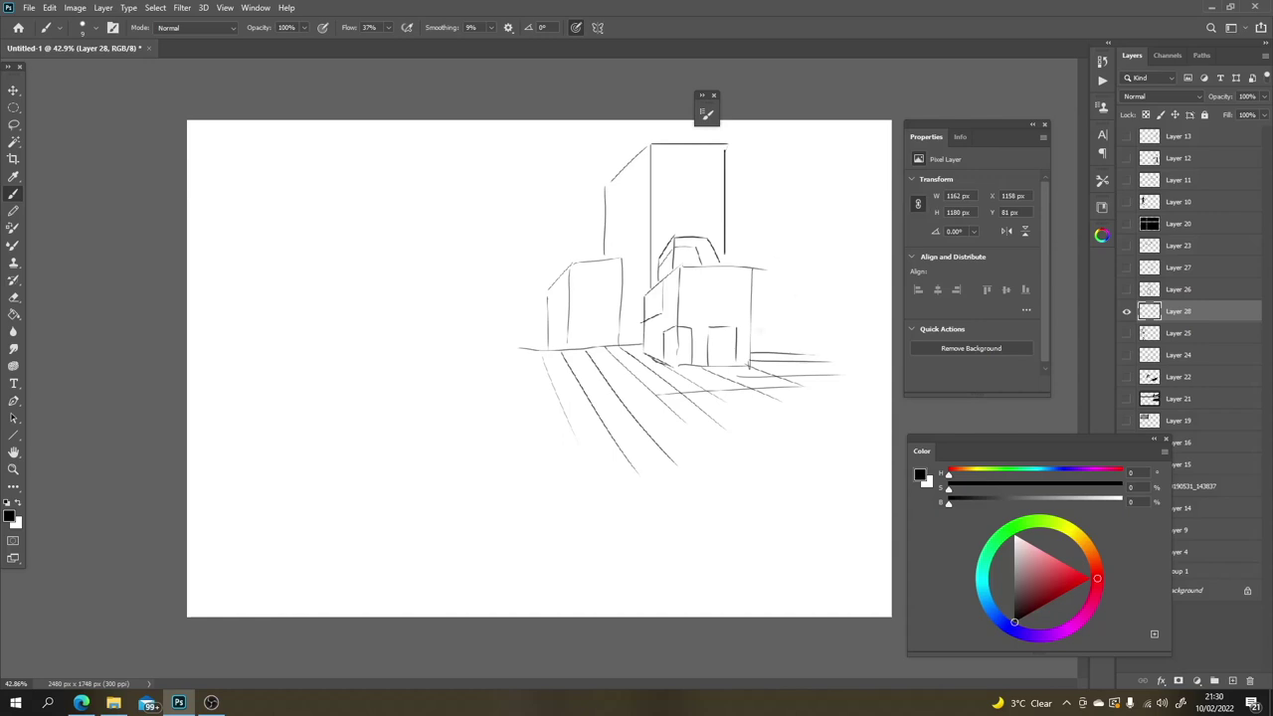
{"action": "left_click_drag", "start_coordinate": [653, 438], "coordinate": [684, 432]}
{"action": "mouse_move", "coordinate": [590, 403]}
{"action": "left_mouse_down"}
{"action": "mouse_move", "coordinate": [612, 399]}
{"action": "mouse_move", "coordinate": [589, 364]}
{"action": "left_mouse_up"}
Step: Fade the sketch layer to 24% fill and set up the Line tool in Pixels mode
{"action": "left_click", "coordinate": [1263, 115]}
{"action": "left_click_drag", "start_coordinate": [1242, 130], "coordinate": [1228, 136]}
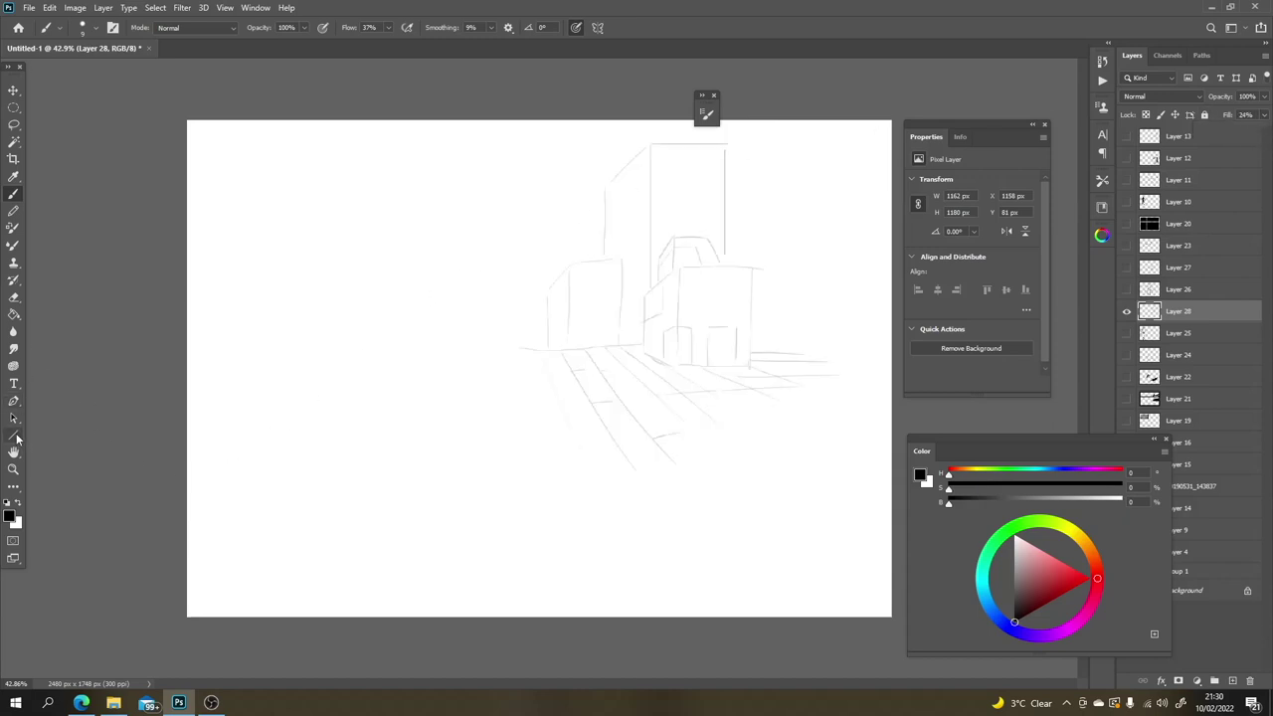
{"action": "left_click", "coordinate": [17, 438]}
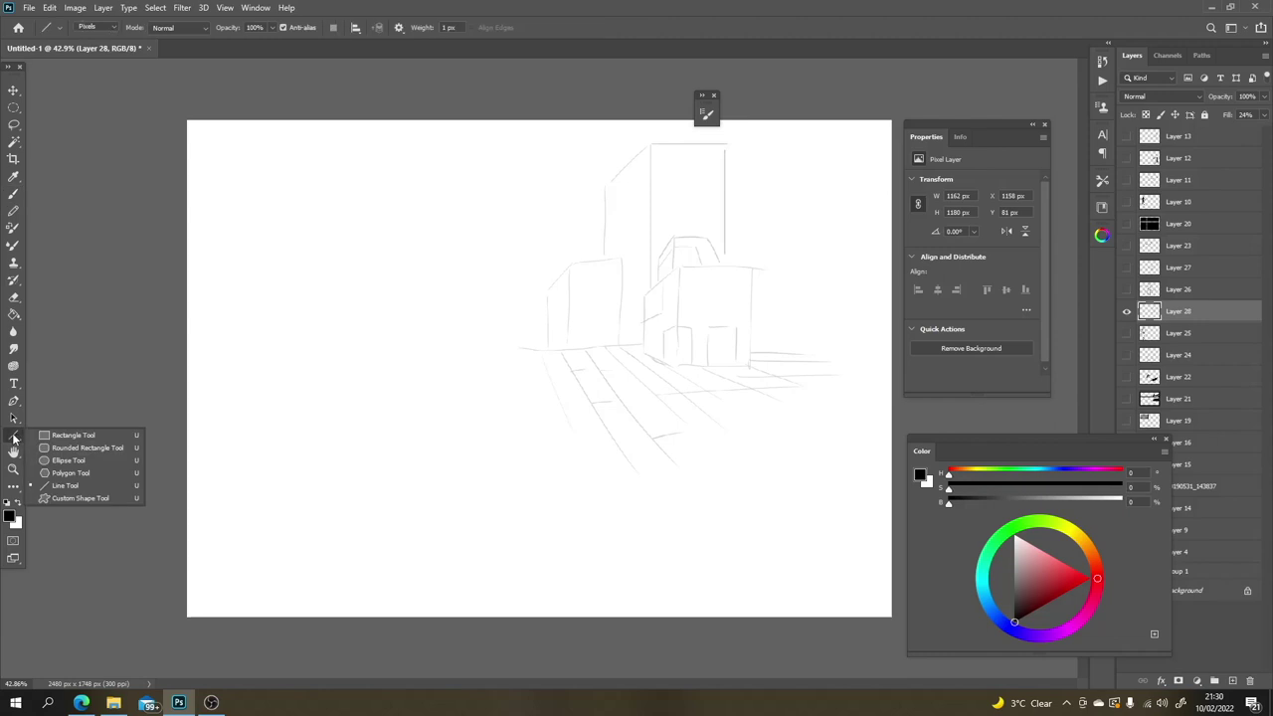
{"action": "left_click", "coordinate": [94, 487]}
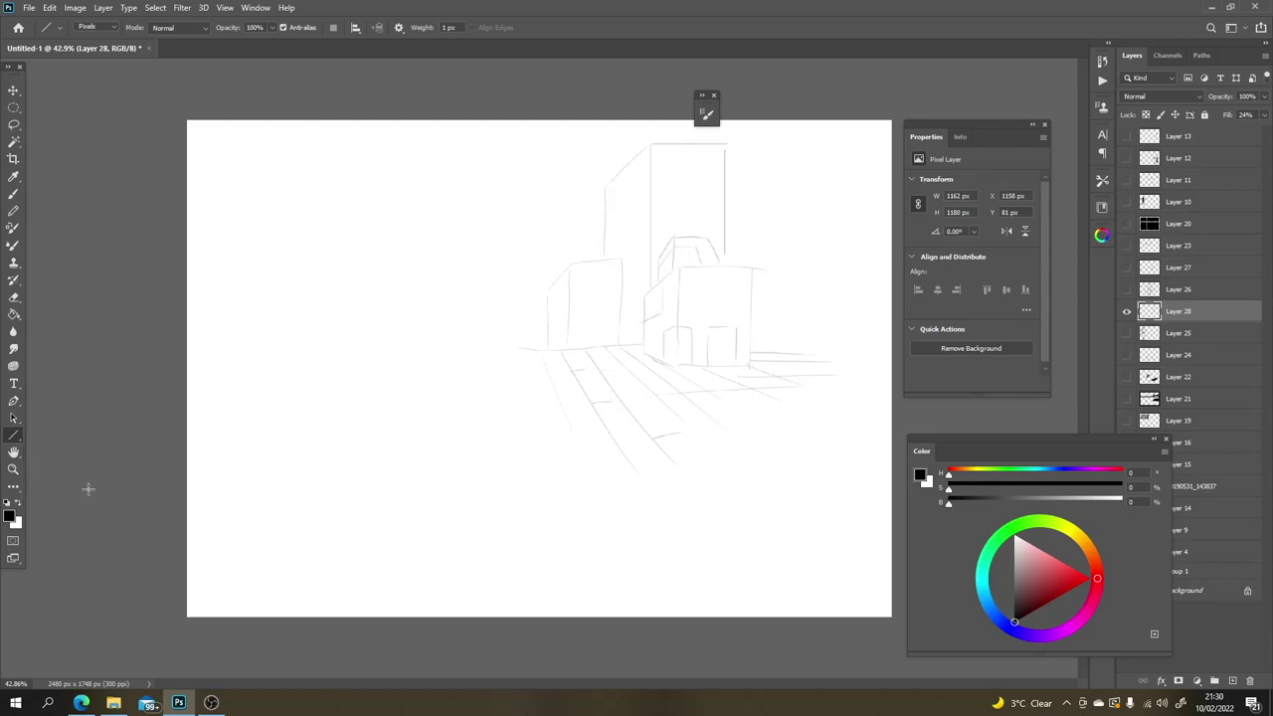
{"action": "left_click", "coordinate": [114, 26]}
{"action": "left_click_drag", "start_coordinate": [374, 343], "coordinate": [862, 343]}
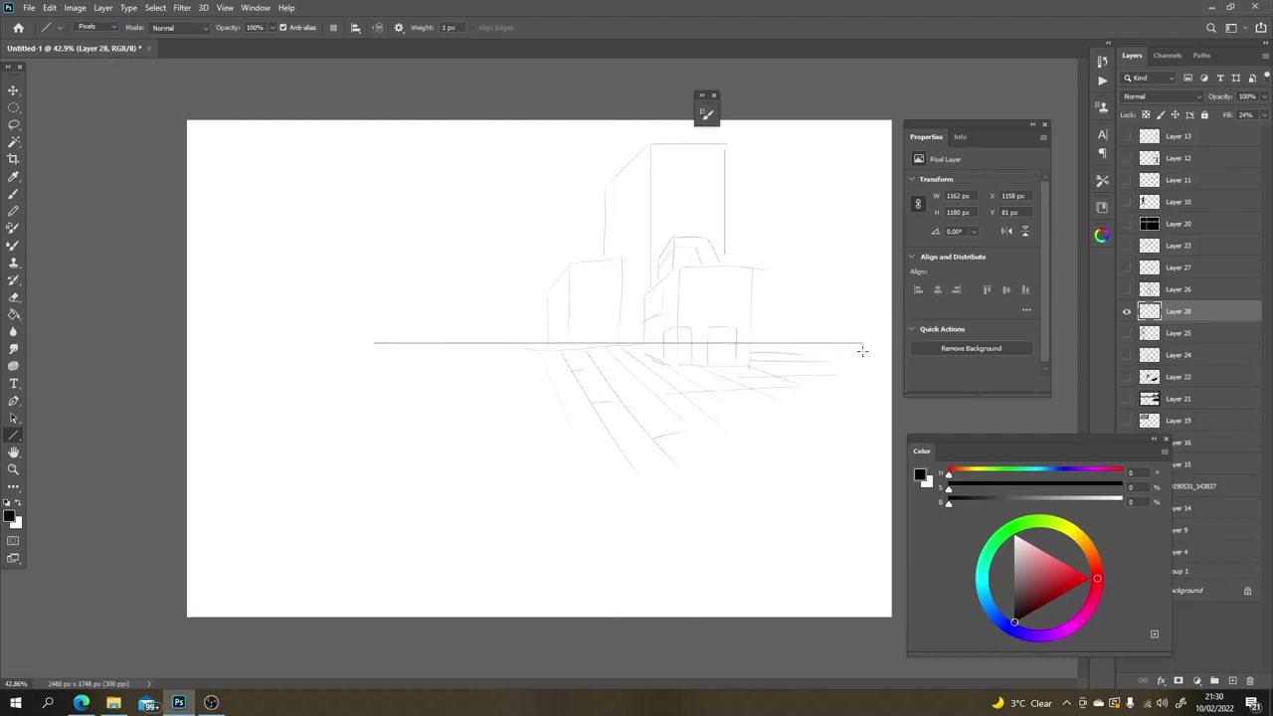
{"action": "key", "text": "ctrl+z"}
{"action": "key", "text": "ctrl+z"}
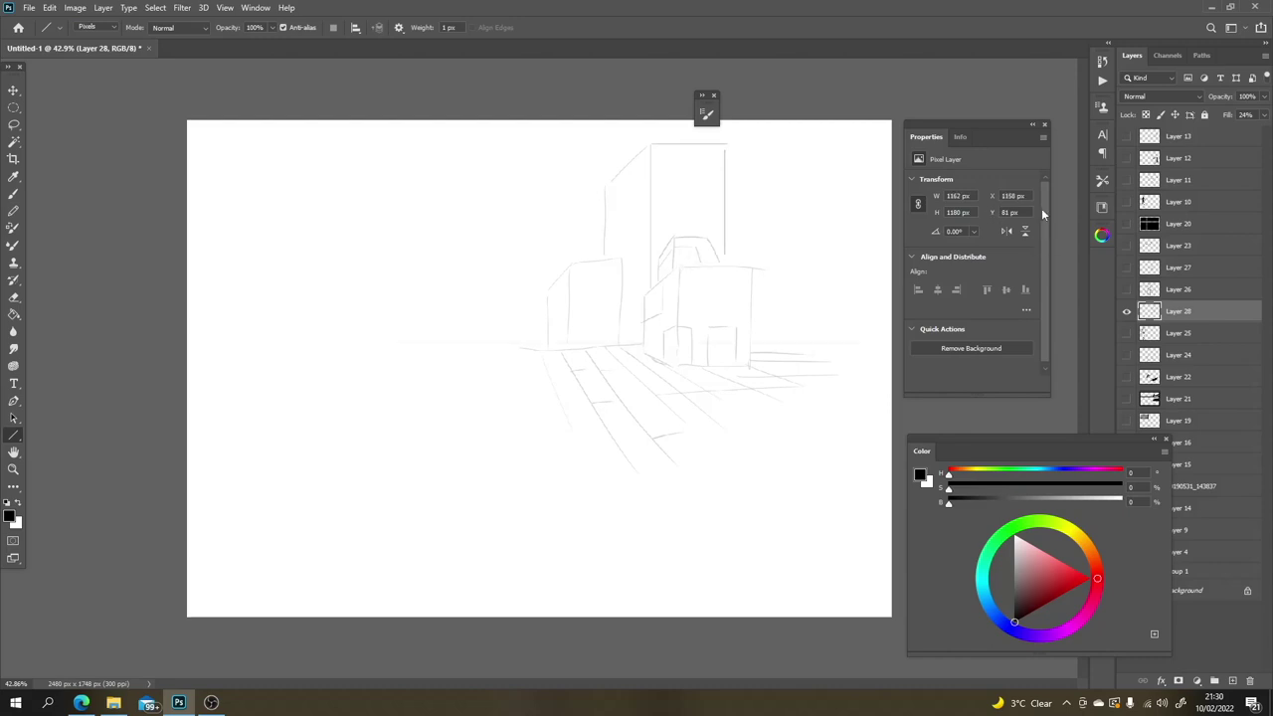
Step: On a new layer, draw a horizon line about 1988 px long and a perspective line from the front building's upper near corner across it
{"action": "left_click", "coordinate": [1232, 681]}
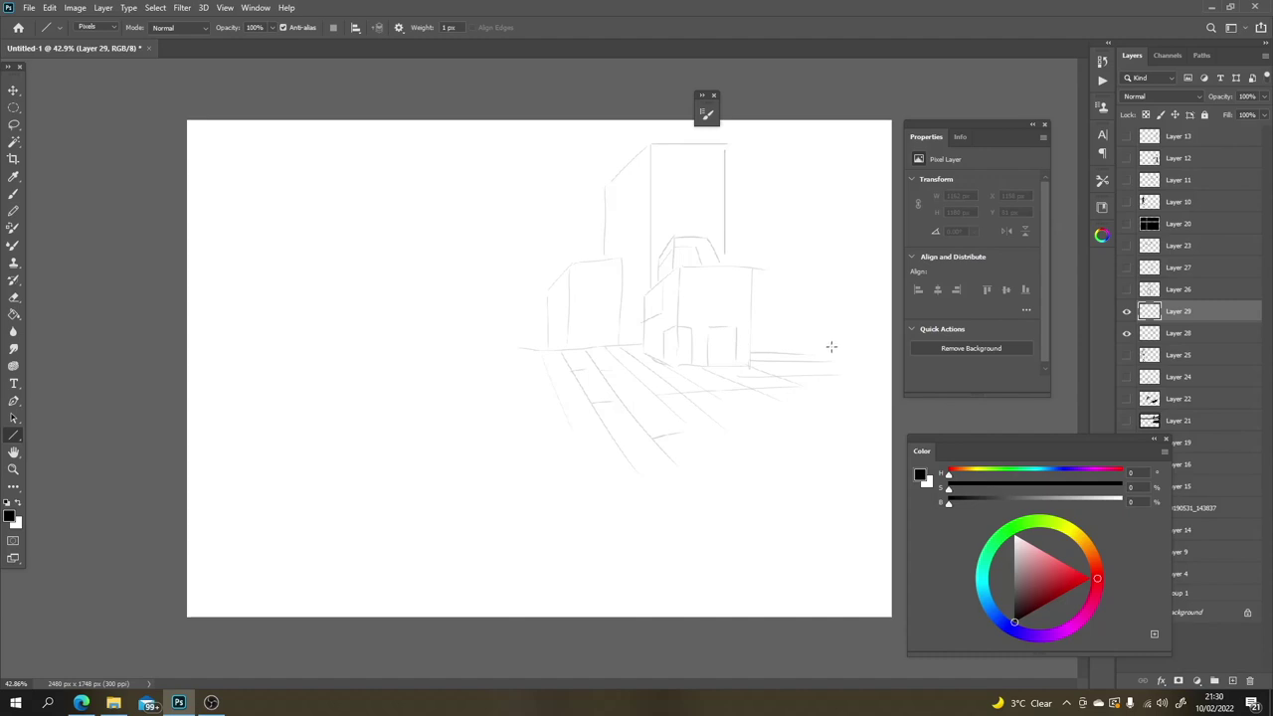
{"action": "mouse_move", "coordinate": [837, 342]}
{"action": "left_mouse_down"}
{"action": "mouse_move", "coordinate": [480, 447]}
{"action": "mouse_move", "coordinate": [372, 364]}
{"action": "mouse_move", "coordinate": [296, 352]}
{"action": "mouse_move", "coordinate": [272, 364]}
{"action": "left_mouse_up"}
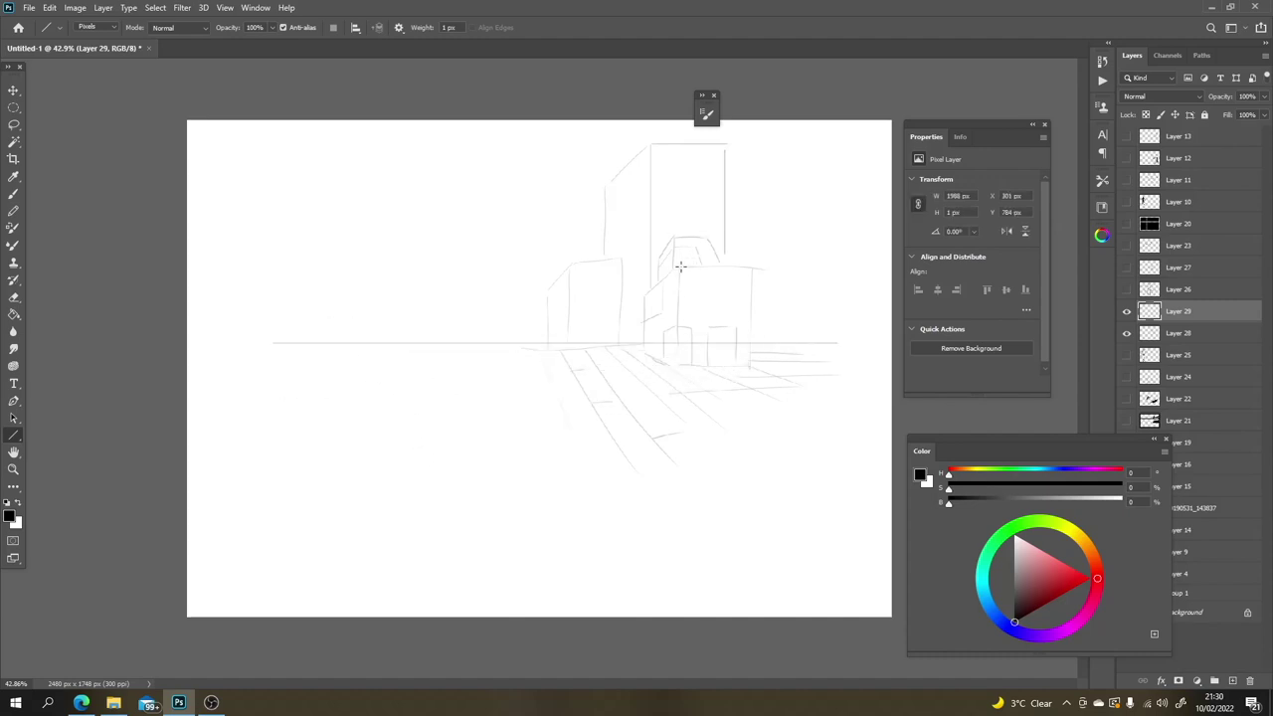
{"action": "left_click_drag", "start_coordinate": [681, 267], "coordinate": [469, 362]}
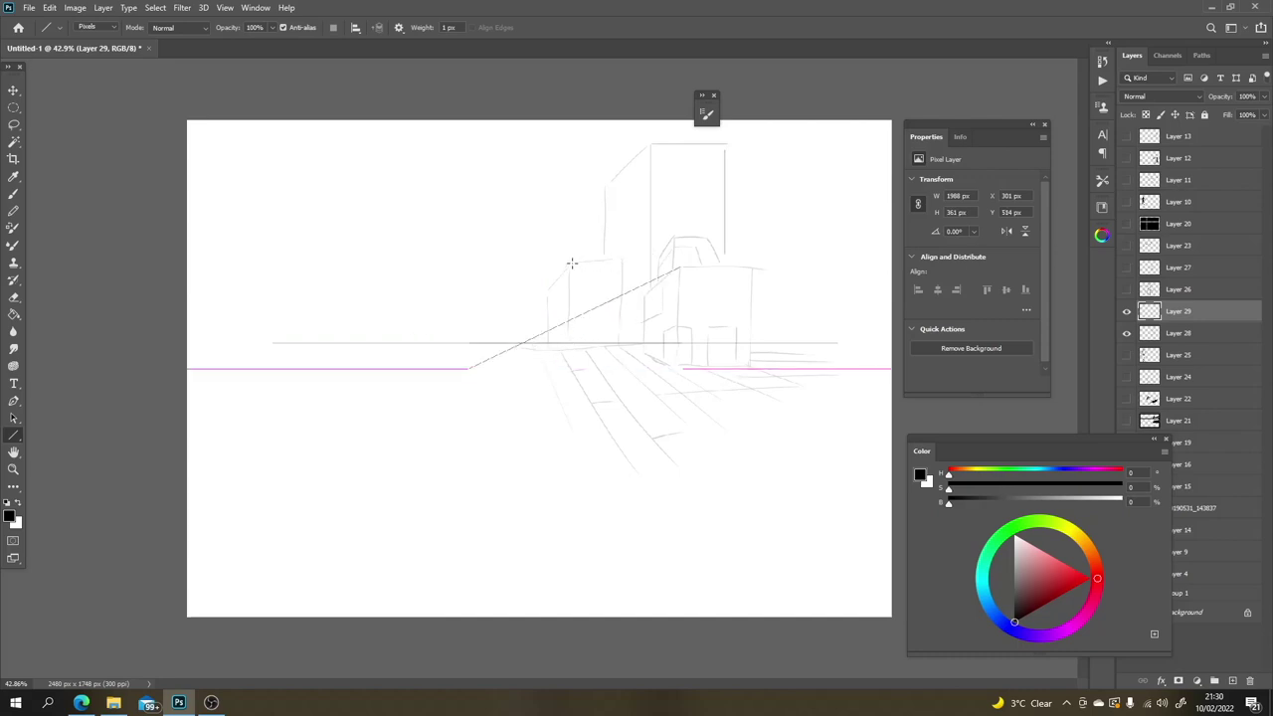
Step: Draw straight guides to the vanishing point from the small block, the tower, the roof structure, and the front building's window, door and base levels
{"action": "left_click_drag", "start_coordinate": [571, 264], "coordinate": [525, 340]}
{"action": "left_click_drag", "start_coordinate": [650, 144], "coordinate": [519, 346]}
{"action": "left_click_drag", "start_coordinate": [673, 238], "coordinate": [520, 344]}
{"action": "mouse_move", "coordinate": [679, 309]}
{"action": "left_mouse_down"}
{"action": "mouse_move", "coordinate": [557, 324]}
{"action": "mouse_move", "coordinate": [520, 344]}
{"action": "left_mouse_up"}
{"action": "left_click_drag", "start_coordinate": [678, 327], "coordinate": [522, 343]}
{"action": "left_click_drag", "start_coordinate": [680, 365], "coordinate": [523, 343]}
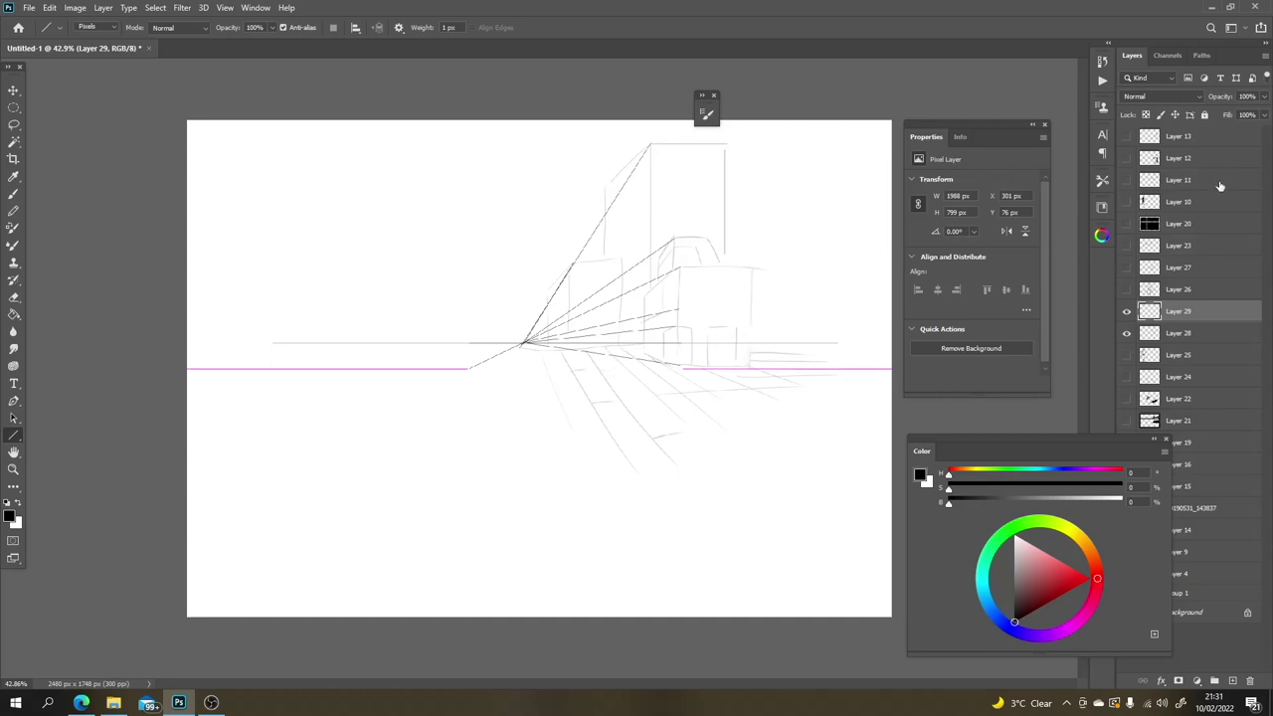
Step: Fade the perspective guide layer to 35% fill and add a new layer above it
{"action": "left_click", "coordinate": [1264, 114]}
{"action": "left_click_drag", "start_coordinate": [1254, 134], "coordinate": [1225, 133]}
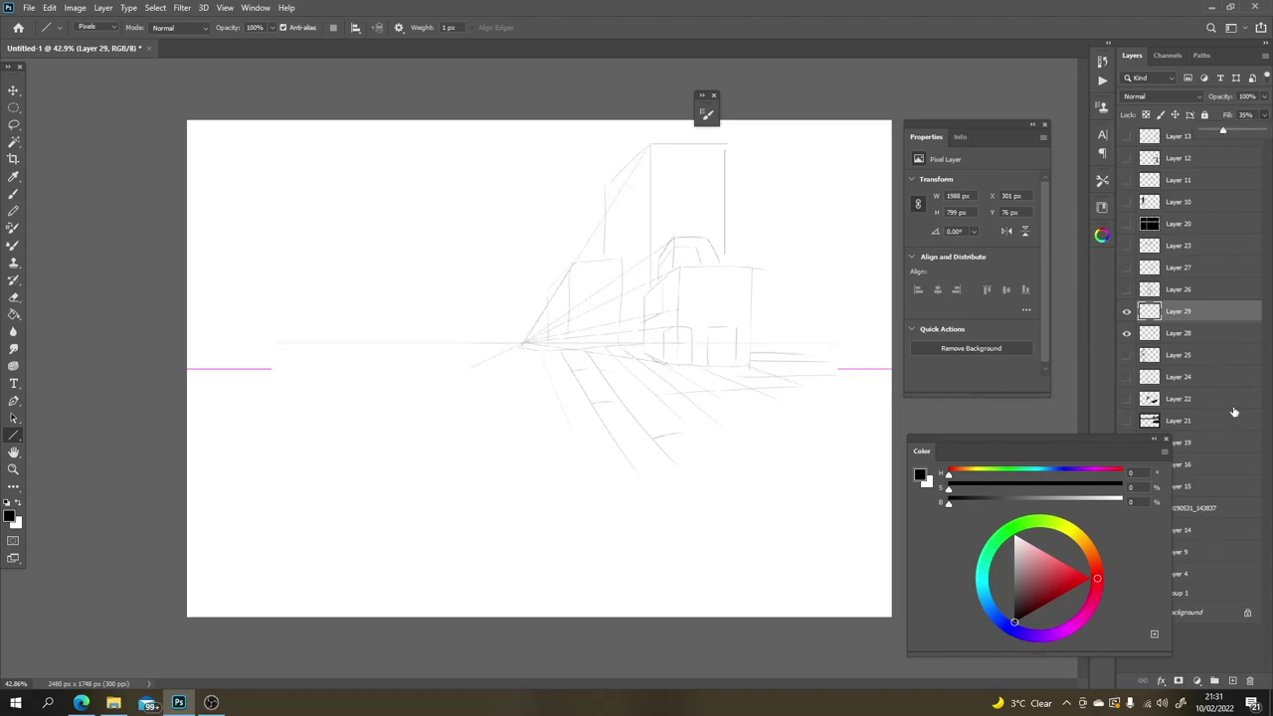
{"action": "left_click", "coordinate": [1232, 681]}
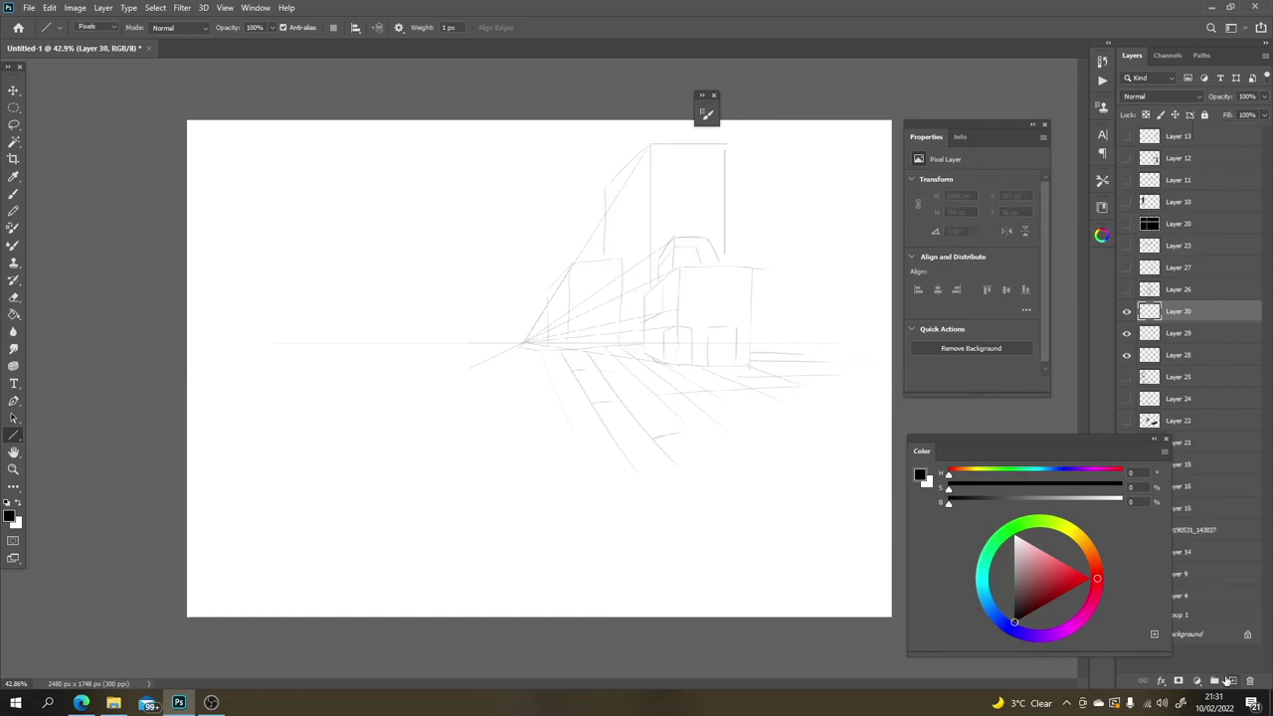
Step: Ink the front building's tapered roof structure in black with the Brush, aligning its receding edge with the perspective guide
{"action": "scroll", "coordinate": [658, 412], "scroll_direction": "up", "scroll_amount": 3}
{"action": "scroll", "coordinate": [657, 413], "scroll_direction": "down", "scroll_amount": 1}
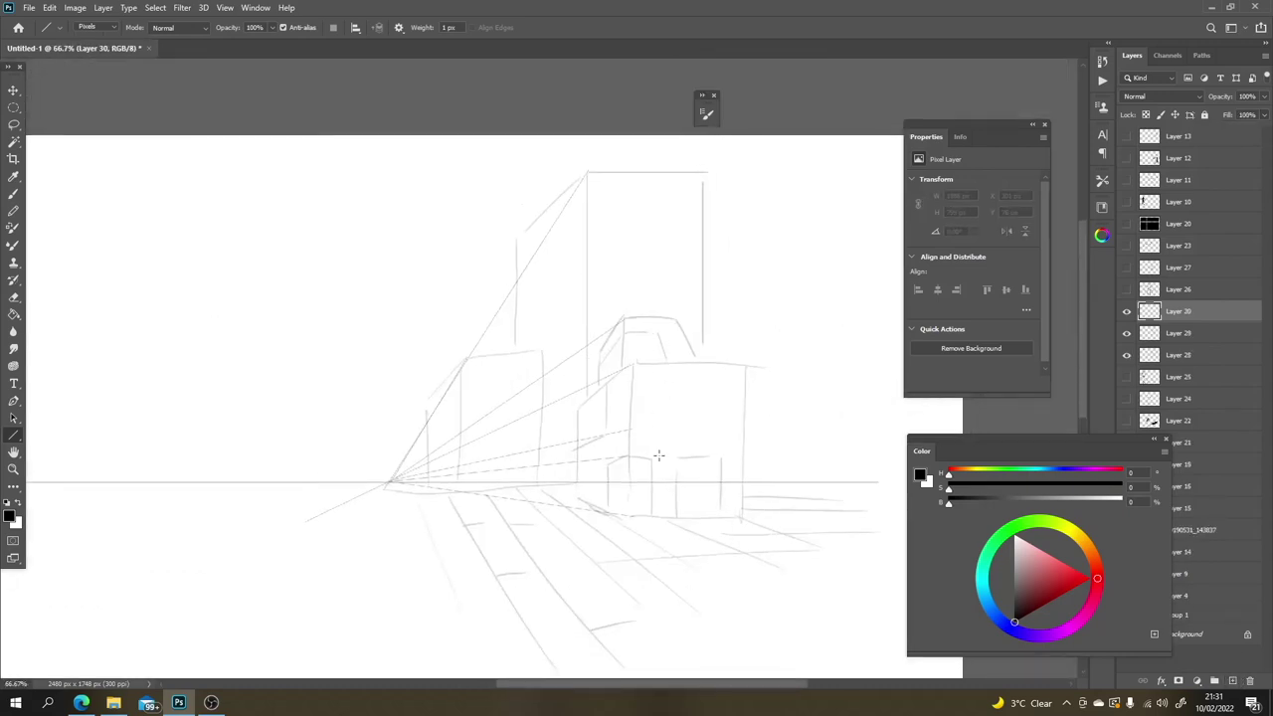
{"action": "scroll", "coordinate": [658, 460], "scroll_direction": "up", "scroll_amount": 1}
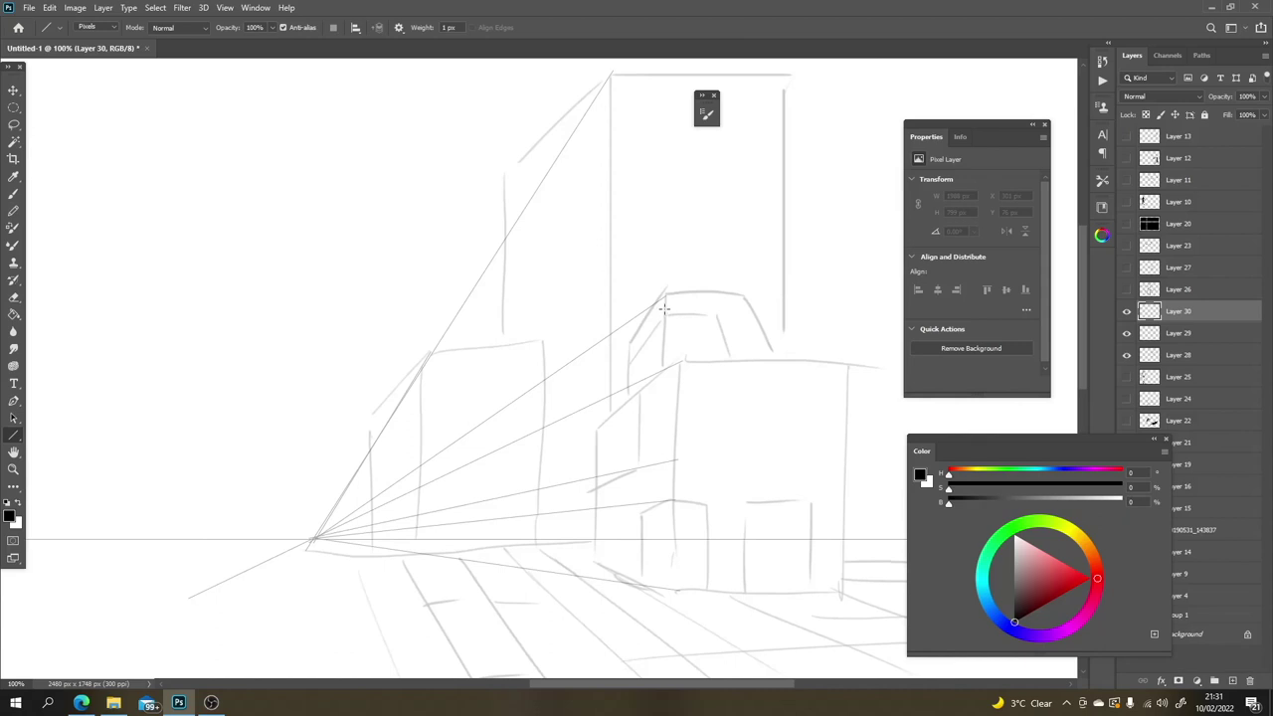
{"action": "key", "text": "b"}
{"action": "mouse_move", "coordinate": [676, 302]}
{"action": "left_mouse_down"}
{"action": "mouse_move", "coordinate": [664, 328]}
{"action": "mouse_move", "coordinate": [656, 301]}
{"action": "mouse_move", "coordinate": [666, 294]}
{"action": "mouse_move", "coordinate": [624, 384]}
{"action": "left_mouse_up"}
{"action": "key", "text": "ctrl+z"}
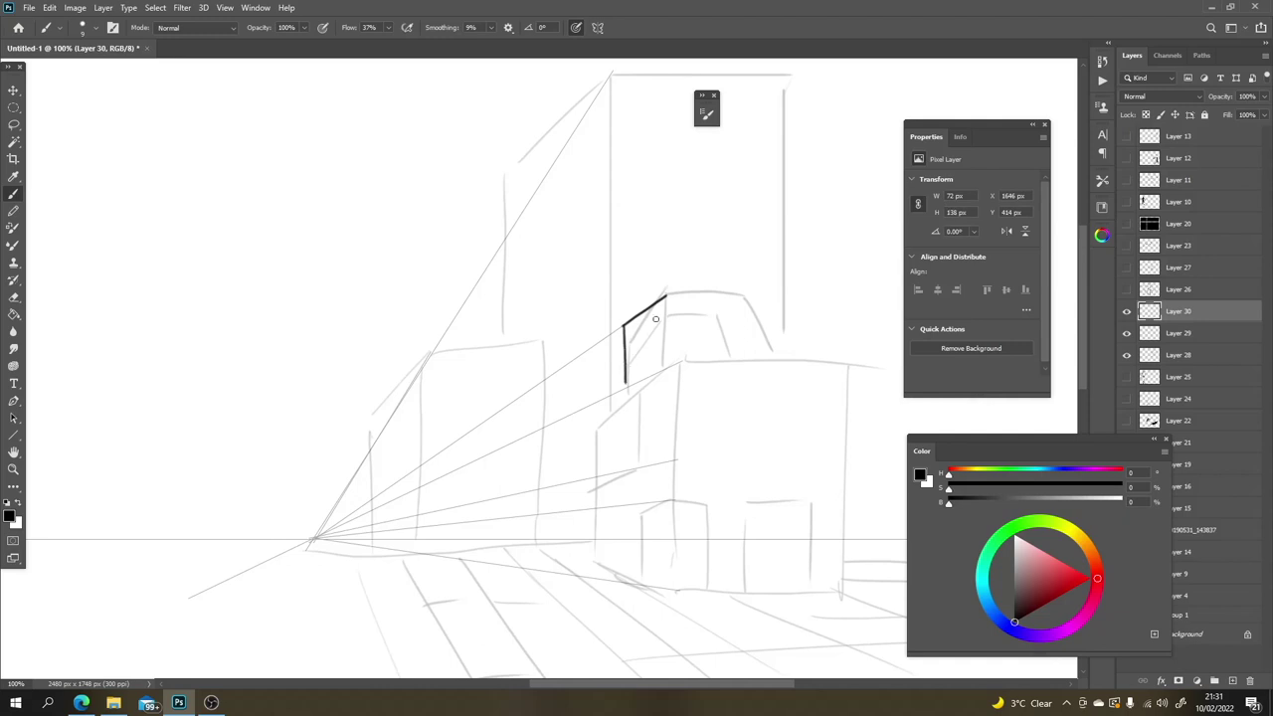
{"action": "left_click_drag", "start_coordinate": [666, 294], "coordinate": [667, 363]}
{"action": "mouse_move", "coordinate": [664, 296]}
{"action": "left_mouse_down"}
{"action": "mouse_move", "coordinate": [738, 295]}
{"action": "mouse_move", "coordinate": [784, 360]}
{"action": "left_mouse_up"}
Step: Ink the front building's outer outline, bringing the side face's base edge along its guide toward the vanishing point
{"action": "mouse_move", "coordinate": [596, 561]}
{"action": "left_mouse_down"}
{"action": "mouse_move", "coordinate": [598, 404]}
{"action": "mouse_move", "coordinate": [684, 361]}
{"action": "mouse_move", "coordinate": [846, 374]}
{"action": "mouse_move", "coordinate": [857, 358]}
{"action": "mouse_move", "coordinate": [849, 595]}
{"action": "mouse_move", "coordinate": [684, 598]}
{"action": "left_mouse_up"}
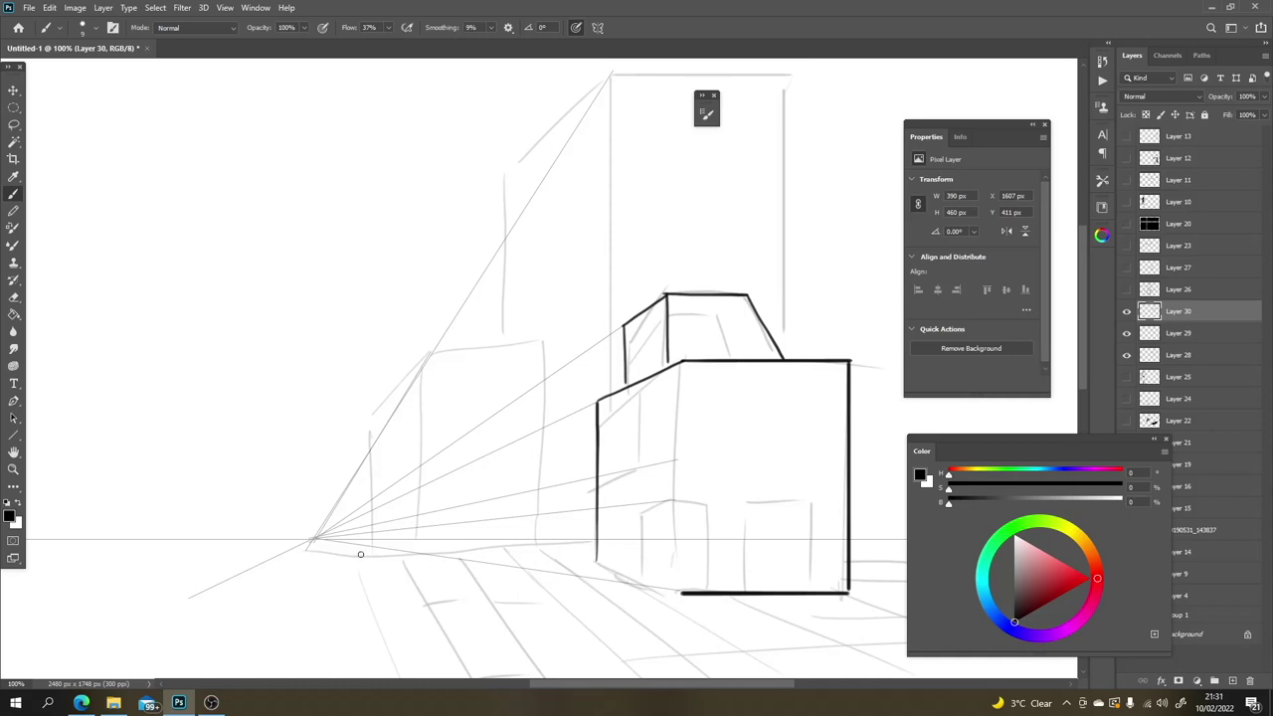
{"action": "mouse_move", "coordinate": [682, 593]}
{"action": "left_mouse_down"}
{"action": "mouse_move", "coordinate": [597, 579]}
{"action": "mouse_move", "coordinate": [597, 542]}
{"action": "left_mouse_up"}
{"action": "left_click_drag", "start_coordinate": [668, 364], "coordinate": [667, 348]}
Step: Ink the side face's window and the corner doorway's left and top edges, plus the front building's full-height corner edge
{"action": "mouse_move", "coordinate": [601, 474]}
{"action": "left_mouse_down"}
{"action": "mouse_move", "coordinate": [641, 465]}
{"action": "mouse_move", "coordinate": [639, 382]}
{"action": "left_mouse_up"}
{"action": "left_click_drag", "start_coordinate": [642, 512], "coordinate": [641, 585]}
{"action": "left_click_drag", "start_coordinate": [641, 503], "coordinate": [706, 500]}
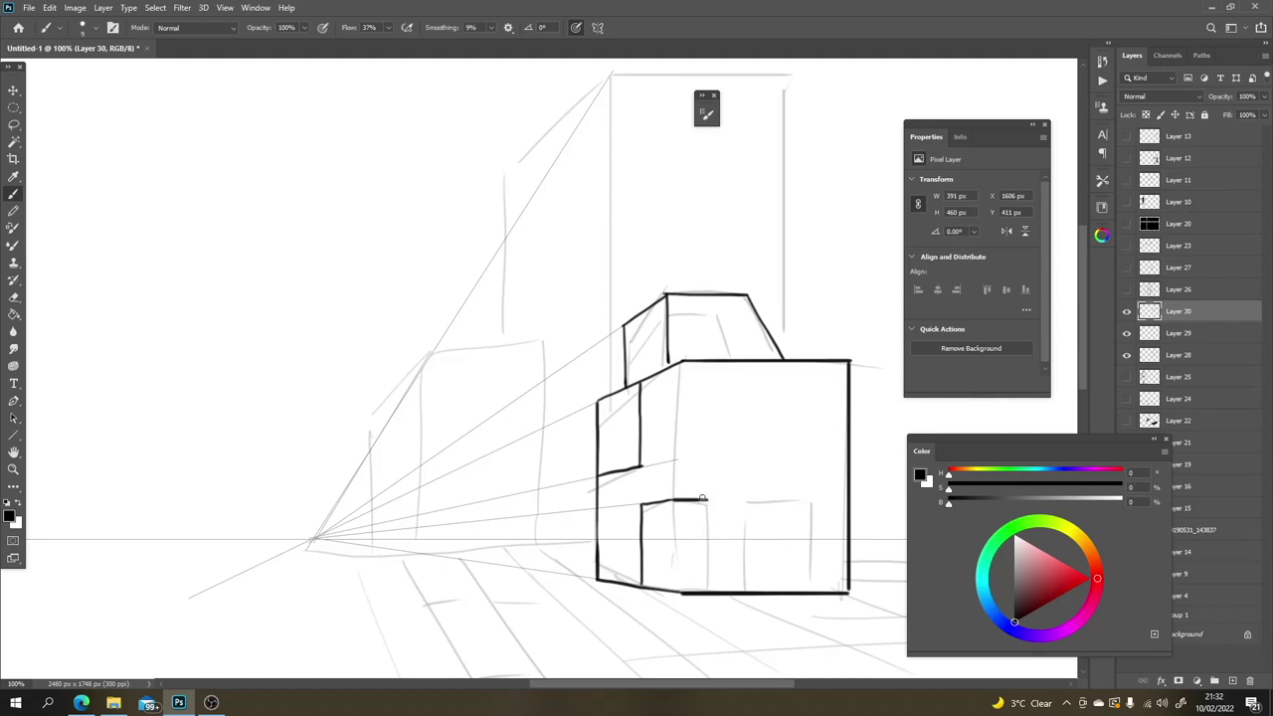
{"action": "left_click_drag", "start_coordinate": [679, 593], "coordinate": [680, 360]}
Step: Ink the front face's door opening with straight lines, adding an inner upright near its right side, and close the corner doorway's right edge
{"action": "left_click", "coordinate": [748, 592]}
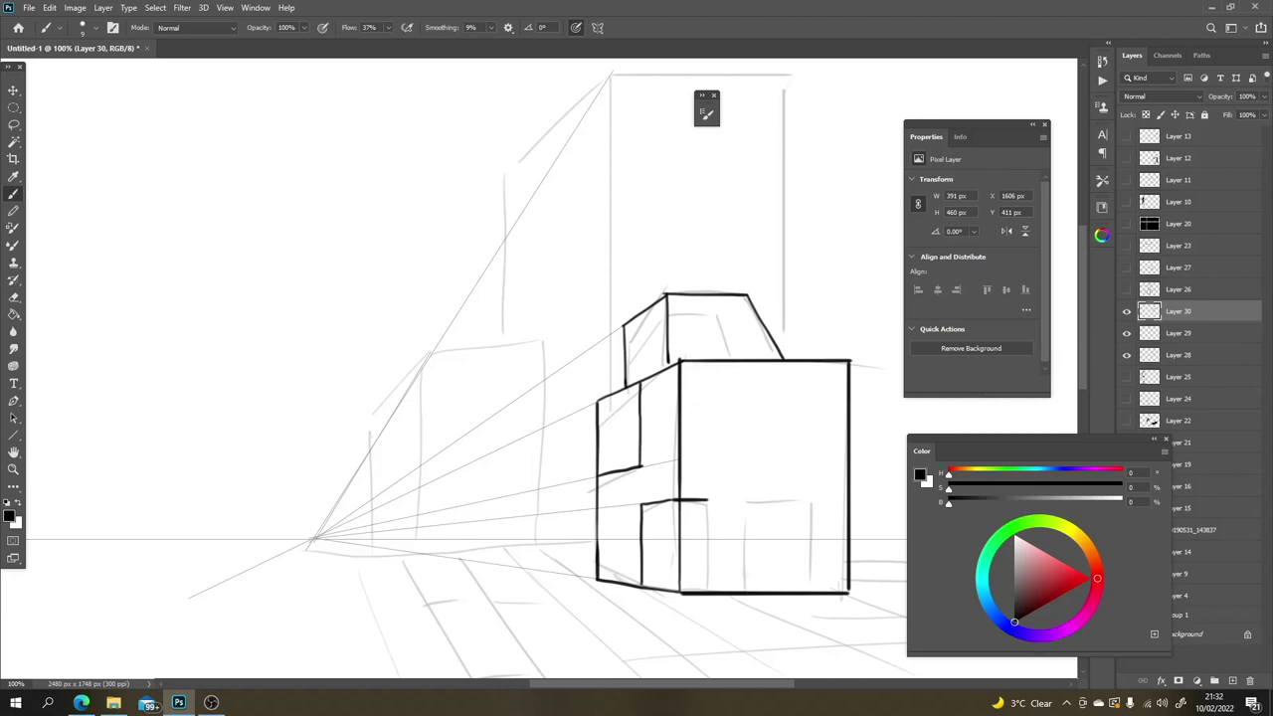
{"action": "left_click", "coordinate": [745, 500], "text": "shift"}
{"action": "left_click", "coordinate": [825, 500], "text": "shift"}
{"action": "left_click", "coordinate": [825, 591], "text": "shift"}
{"action": "left_click_drag", "start_coordinate": [812, 591], "coordinate": [811, 501]}
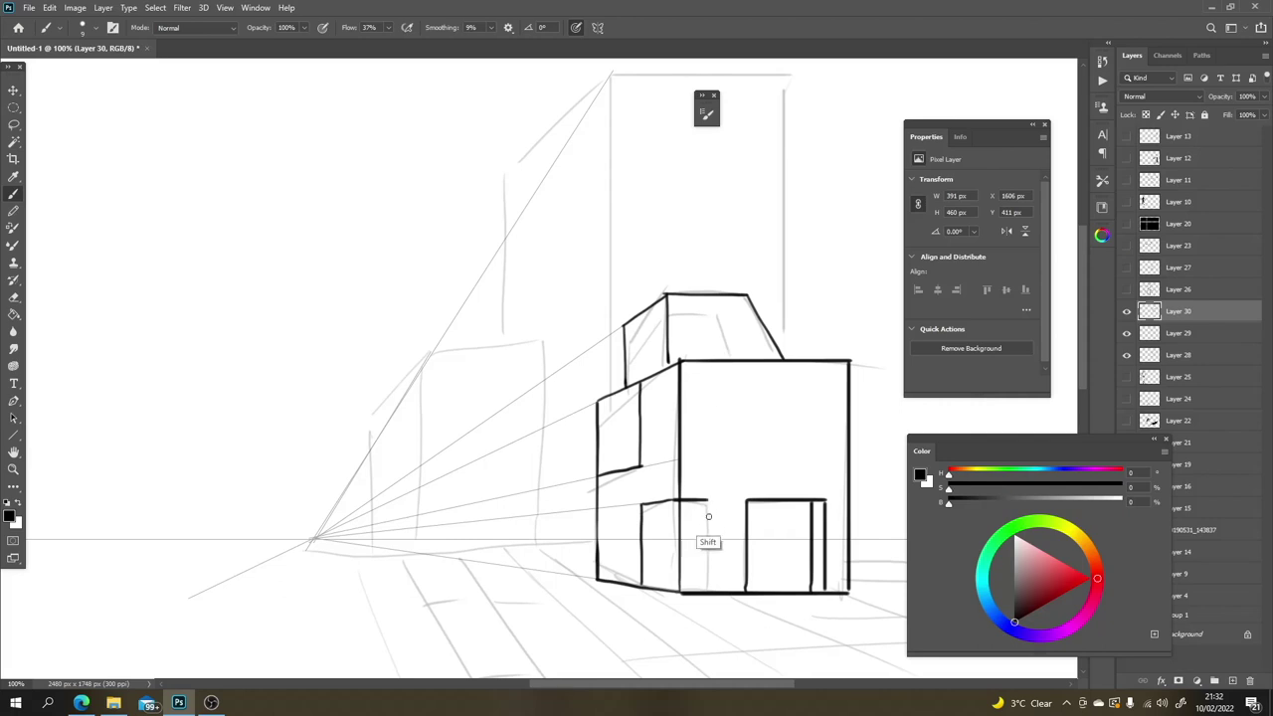
{"action": "left_click", "coordinate": [708, 592], "text": "shift"}
Step: Ink the vertical edges and a level top edge of the small block's front face
{"action": "left_click_drag", "start_coordinate": [543, 340], "coordinate": [548, 542]}
{"action": "left_click_drag", "start_coordinate": [418, 539], "coordinate": [418, 354]}
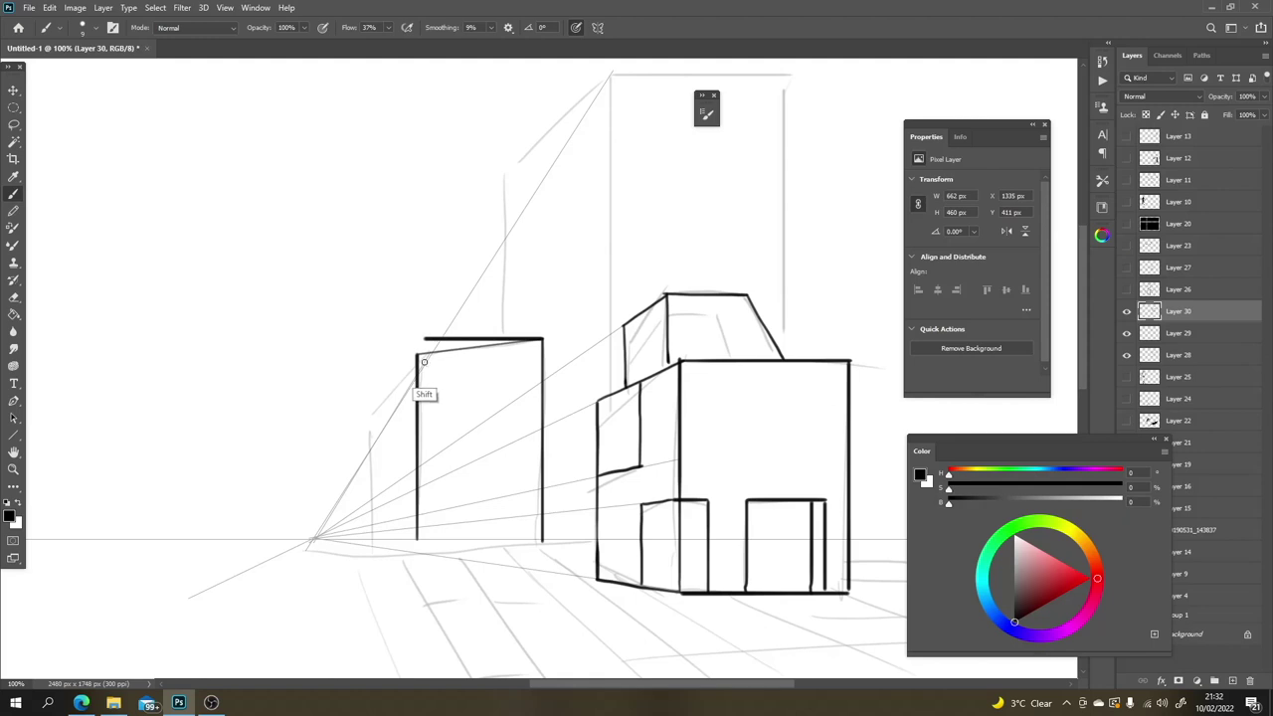
{"action": "mouse_move", "coordinate": [542, 338]}
{"action": "left_mouse_down"}
{"action": "mouse_move", "coordinate": [425, 371]}
{"action": "mouse_move", "coordinate": [416, 338]}
{"action": "left_mouse_up"}
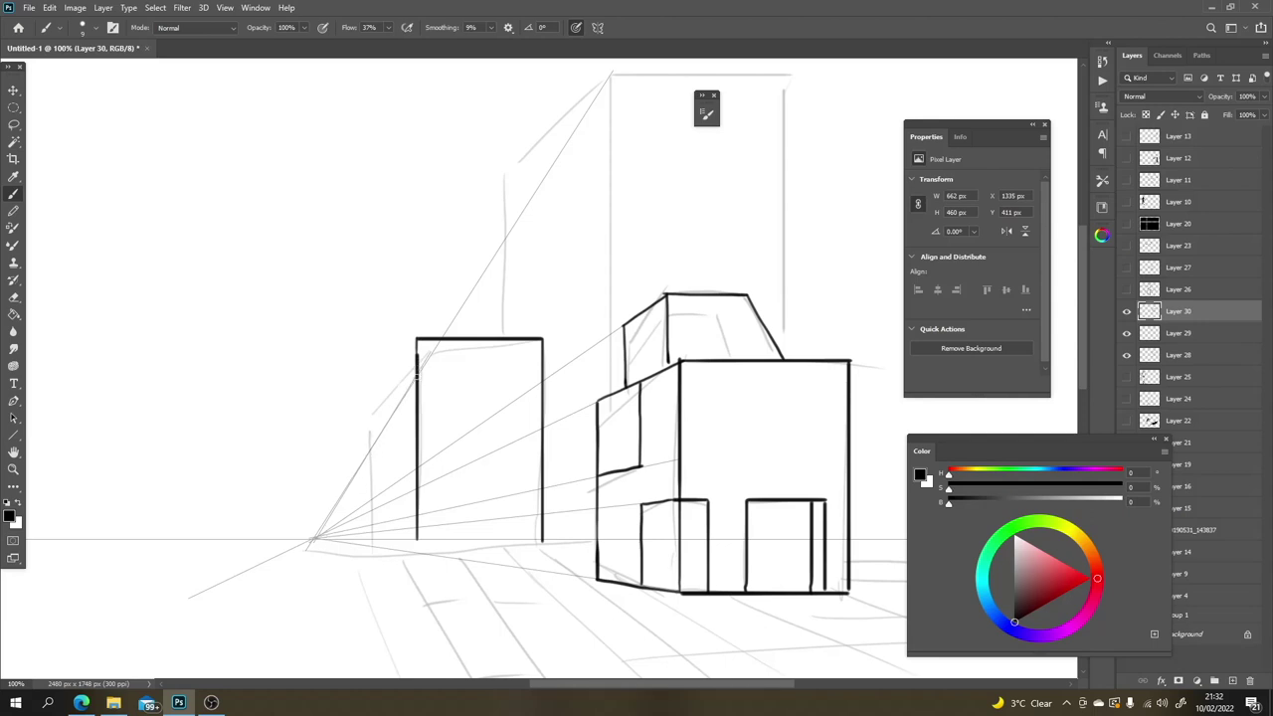
{"action": "left_click_drag", "start_coordinate": [415, 339], "coordinate": [394, 404]}
{"action": "key", "text": "ctrl+z"}
{"action": "left_click_drag", "start_coordinate": [416, 339], "coordinate": [394, 404]}
{"action": "key", "text": "ctrl+z"}
{"action": "left_click_drag", "start_coordinate": [416, 339], "coordinate": [373, 438]}
{"action": "key", "text": "ctrl+z"}
Step: Ink the small block's receding top edge and far vertical edge, and close its base along the horizon line
{"action": "left_click_drag", "start_coordinate": [367, 443], "coordinate": [416, 340]}
{"action": "left_click_drag", "start_coordinate": [371, 436], "coordinate": [370, 538]}
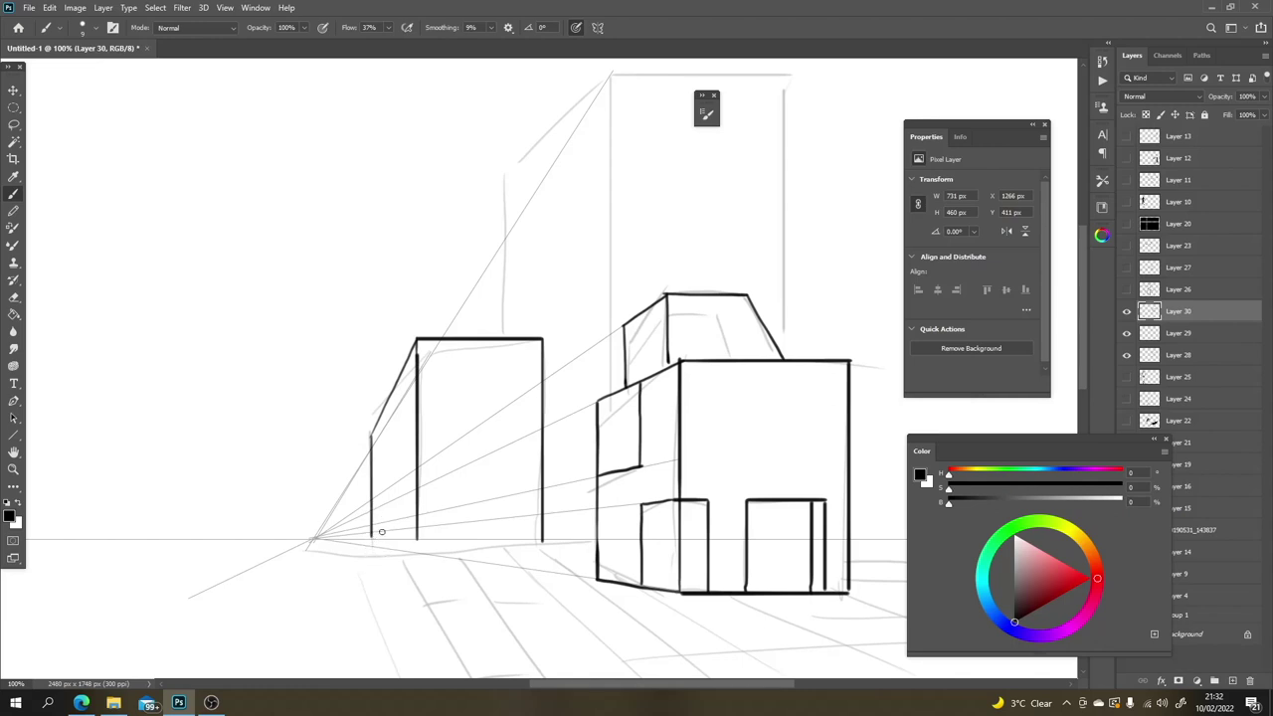
{"action": "key", "text": "shift"}
{"action": "left_click_drag", "start_coordinate": [408, 539], "coordinate": [371, 539]}
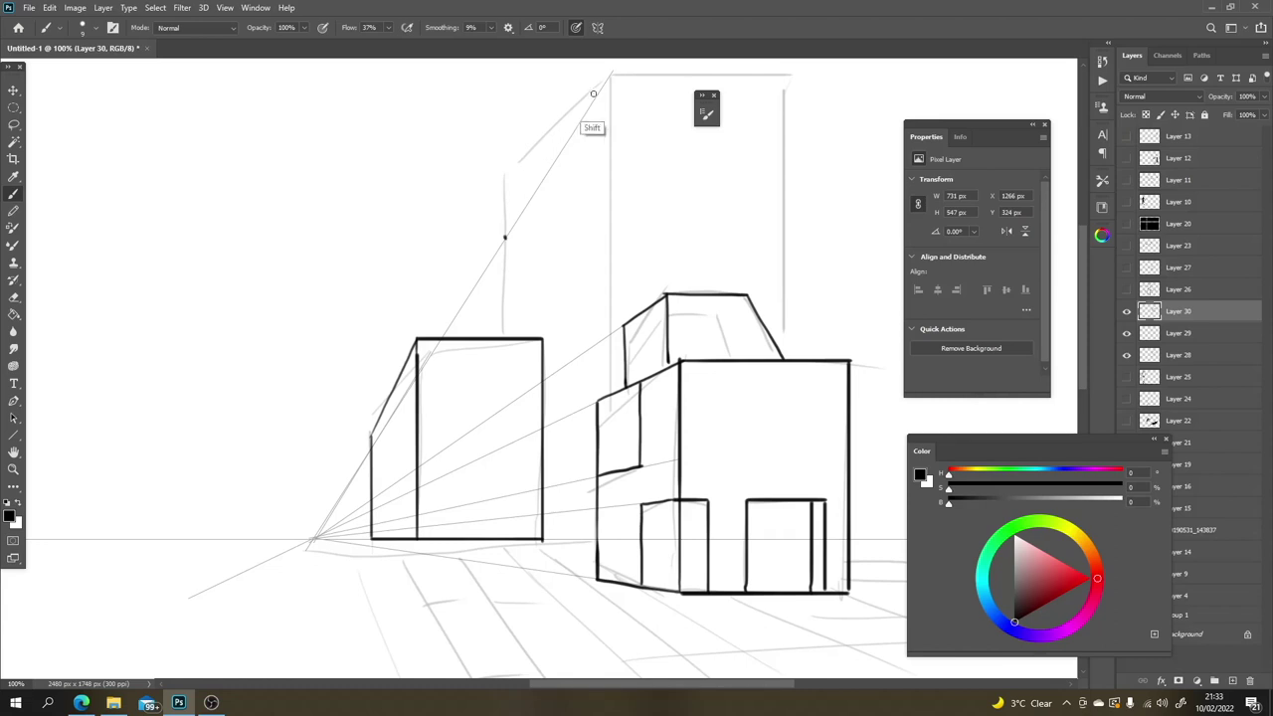
Step: Ink the tall tower with straight lines, following the guide for its receding roof edge and stopping its verticals behind the lower buildings
{"action": "left_click", "coordinate": [610, 73], "text": "shift"}
{"action": "left_click_drag", "start_coordinate": [504, 236], "coordinate": [504, 336]}
{"action": "left_click_drag", "start_coordinate": [613, 73], "coordinate": [613, 390]}
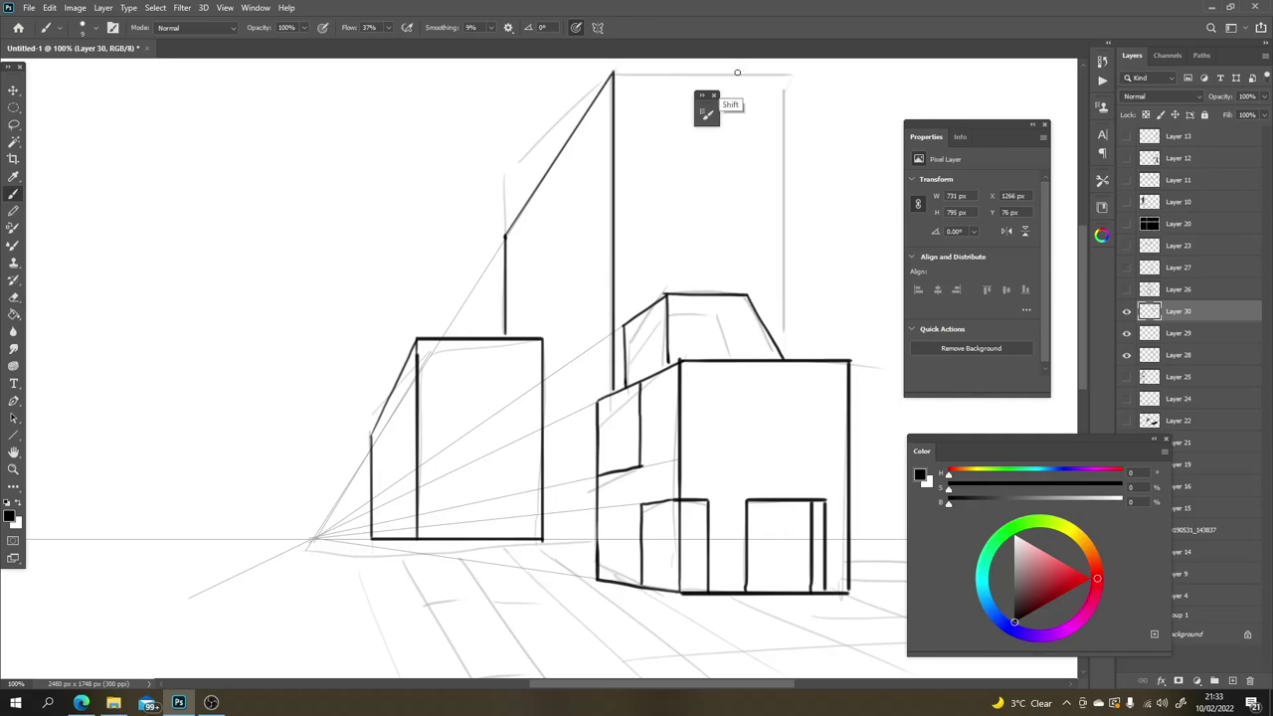
{"action": "left_click", "coordinate": [790, 70], "text": "shift"}
{"action": "left_click", "coordinate": [784, 338], "text": "shift"}
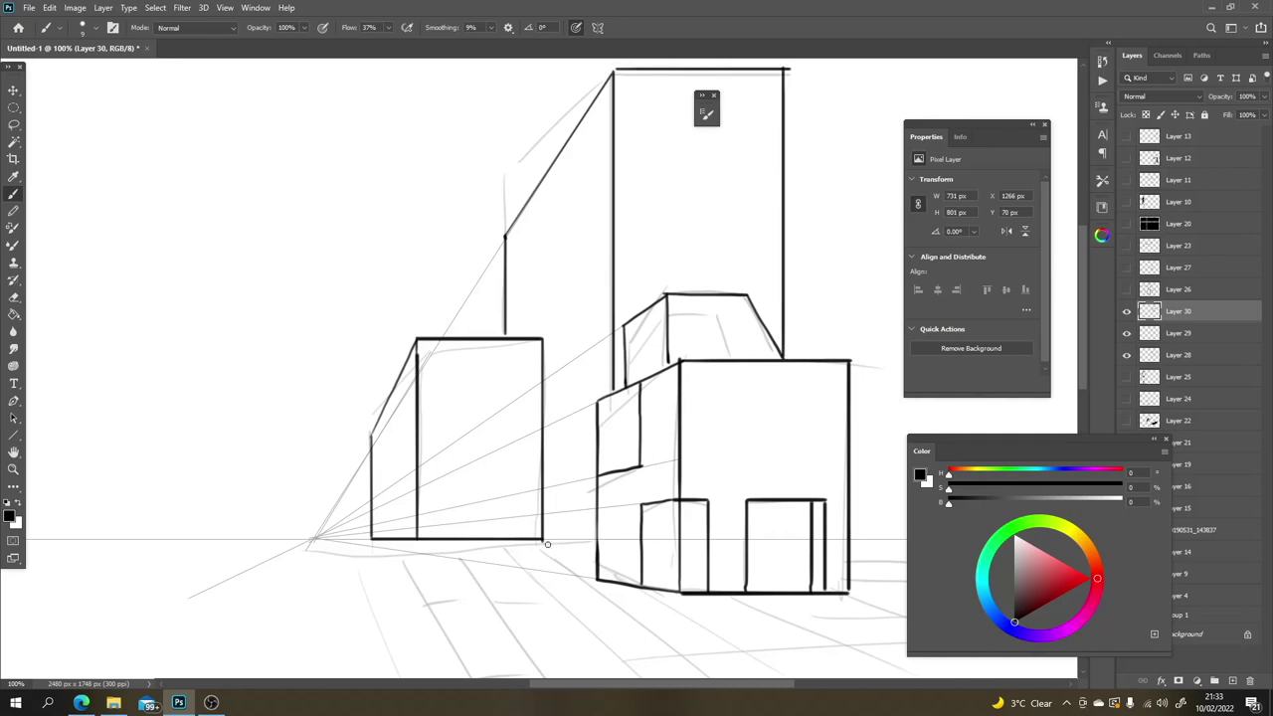
Step: Erase the small block's base line and redraw it slightly below the horizon, with the side face's base receding to the vanishing point
{"action": "key", "text": "e"}
{"action": "left_click_drag", "start_coordinate": [546, 540], "coordinate": [370, 552]}
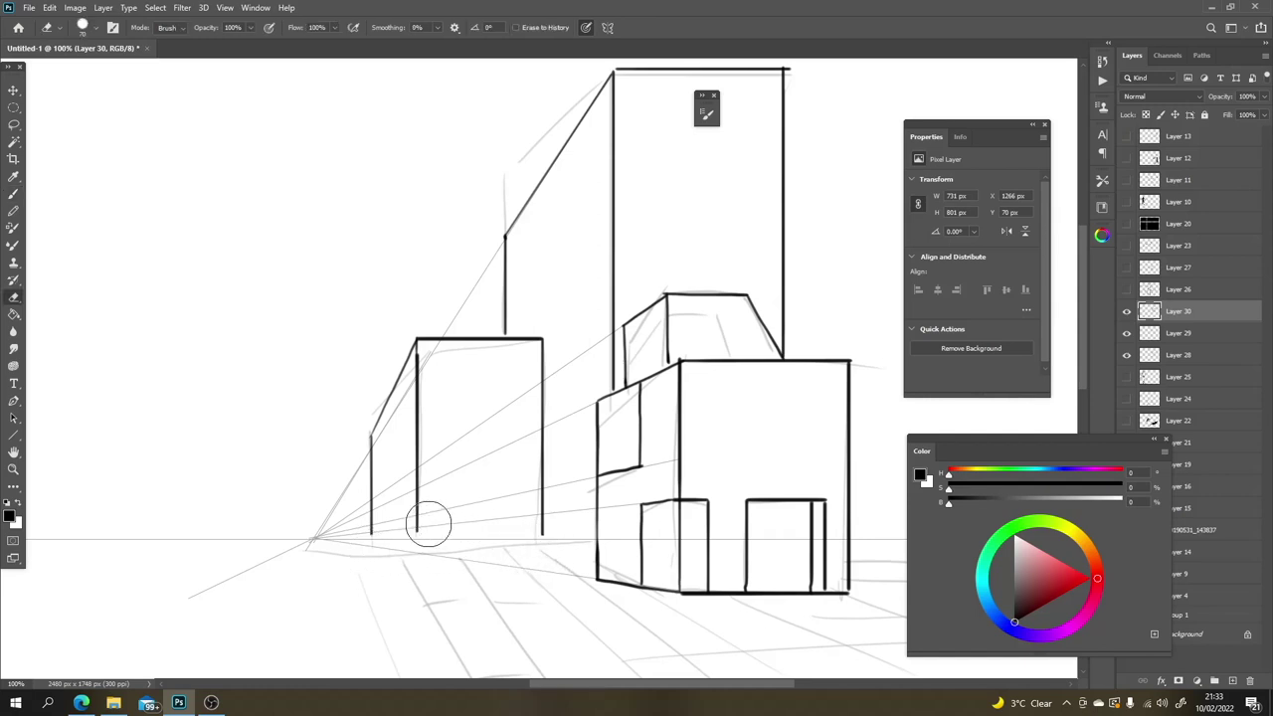
{"action": "key", "text": "b"}
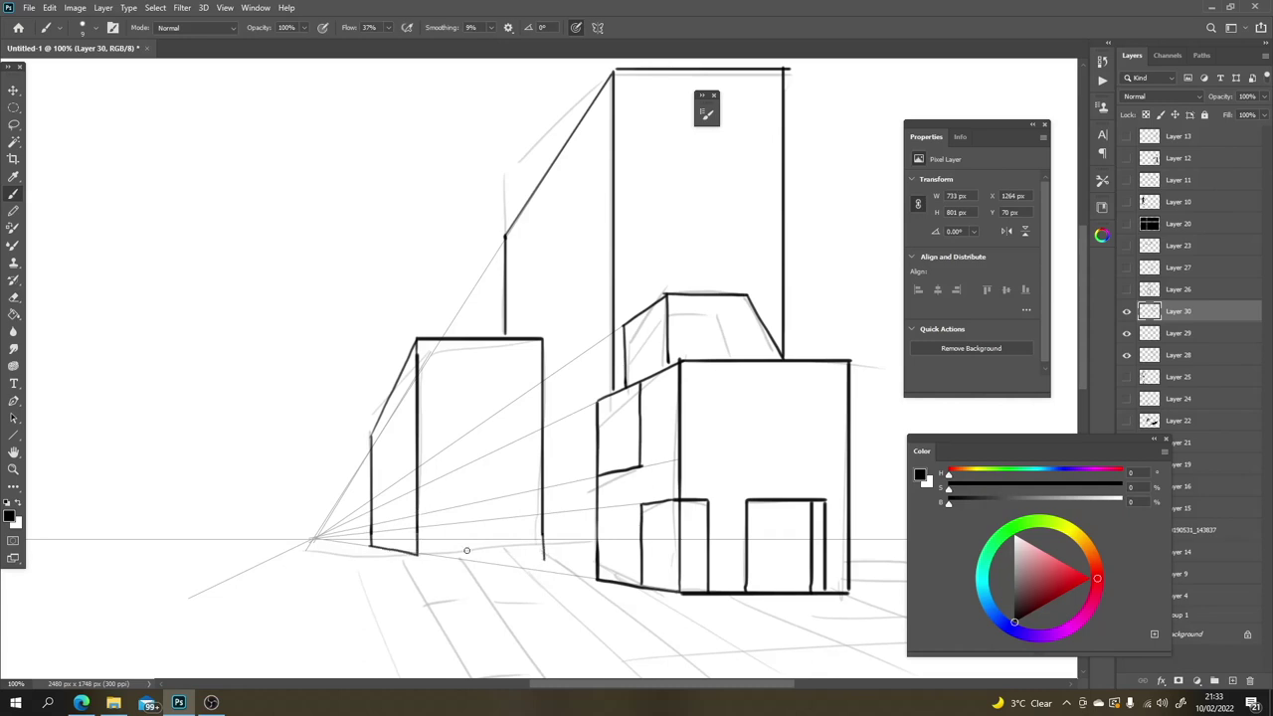
{"action": "left_click_drag", "start_coordinate": [420, 555], "coordinate": [544, 556]}
Step: Check the line art with the guide layer hidden, restore the guides, and ink two ground lines running forward from the vanishing point
{"action": "scroll", "coordinate": [543, 538], "scroll_direction": "down", "scroll_amount": 5}
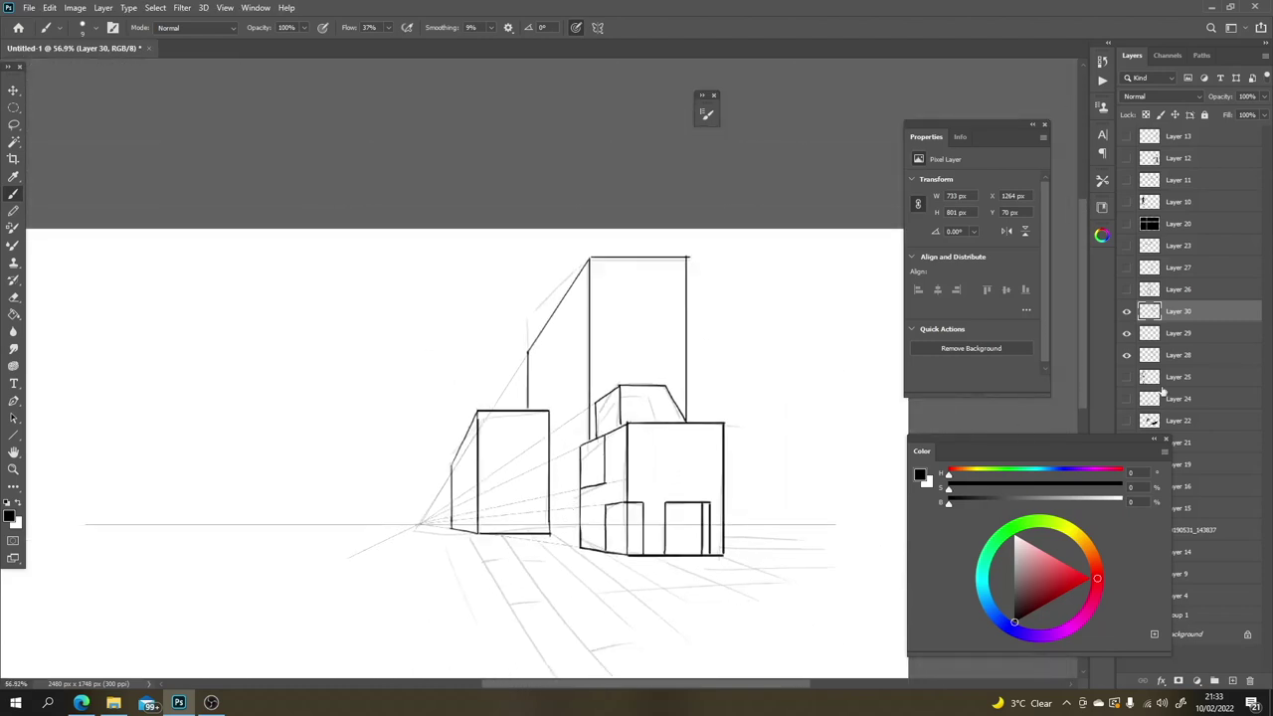
{"action": "left_click", "coordinate": [1126, 336]}
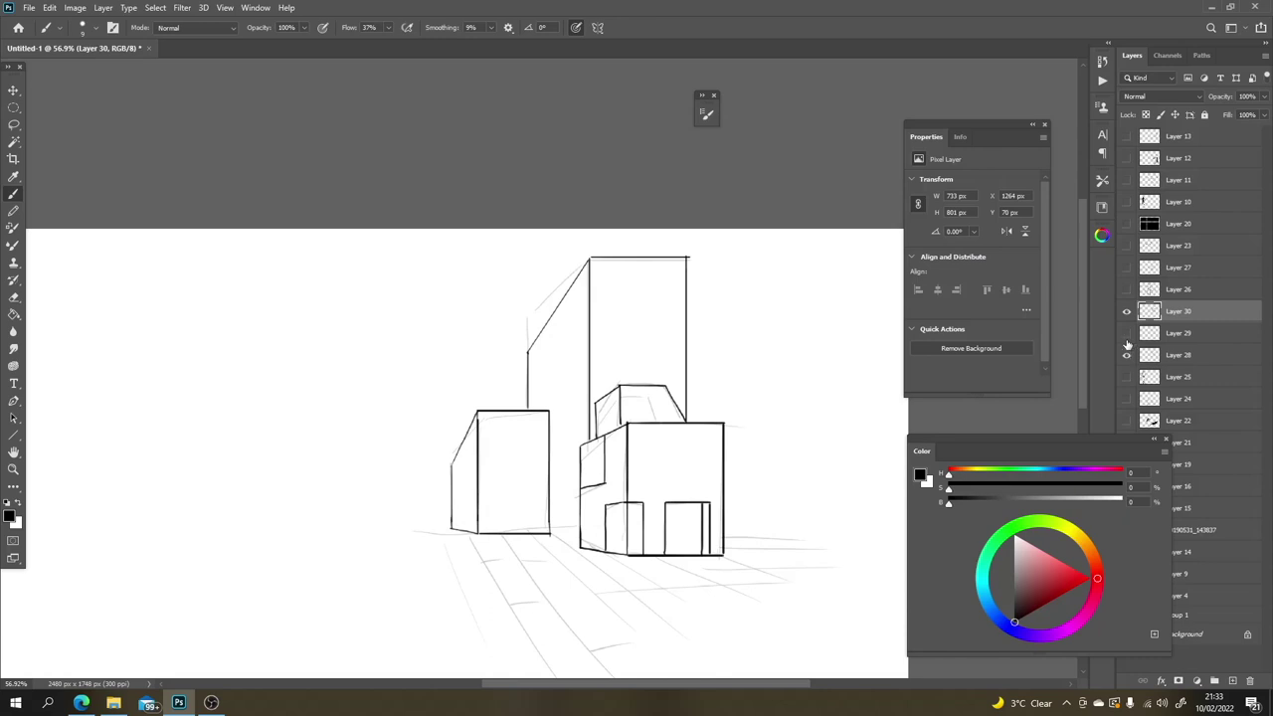
{"action": "left_click", "coordinate": [1126, 336]}
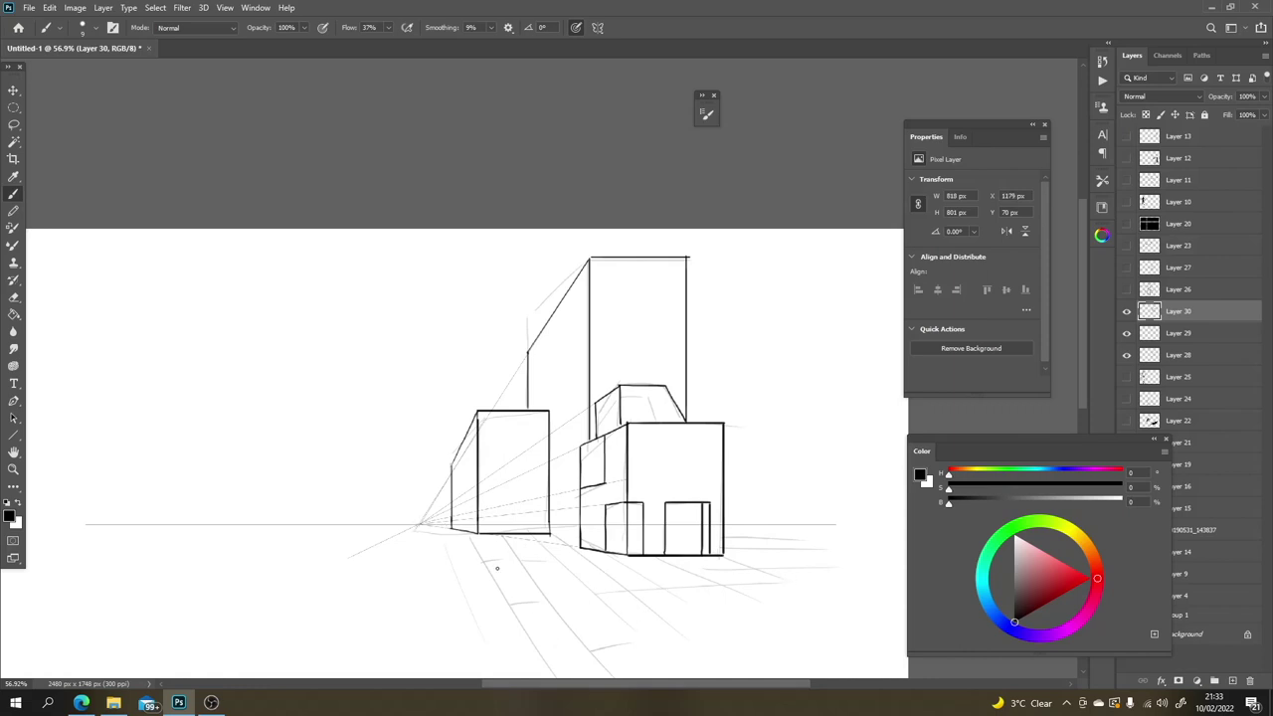
{"action": "left_click_drag", "start_coordinate": [511, 568], "coordinate": [673, 639]}
{"action": "left_click_drag", "start_coordinate": [538, 550], "coordinate": [811, 598]}
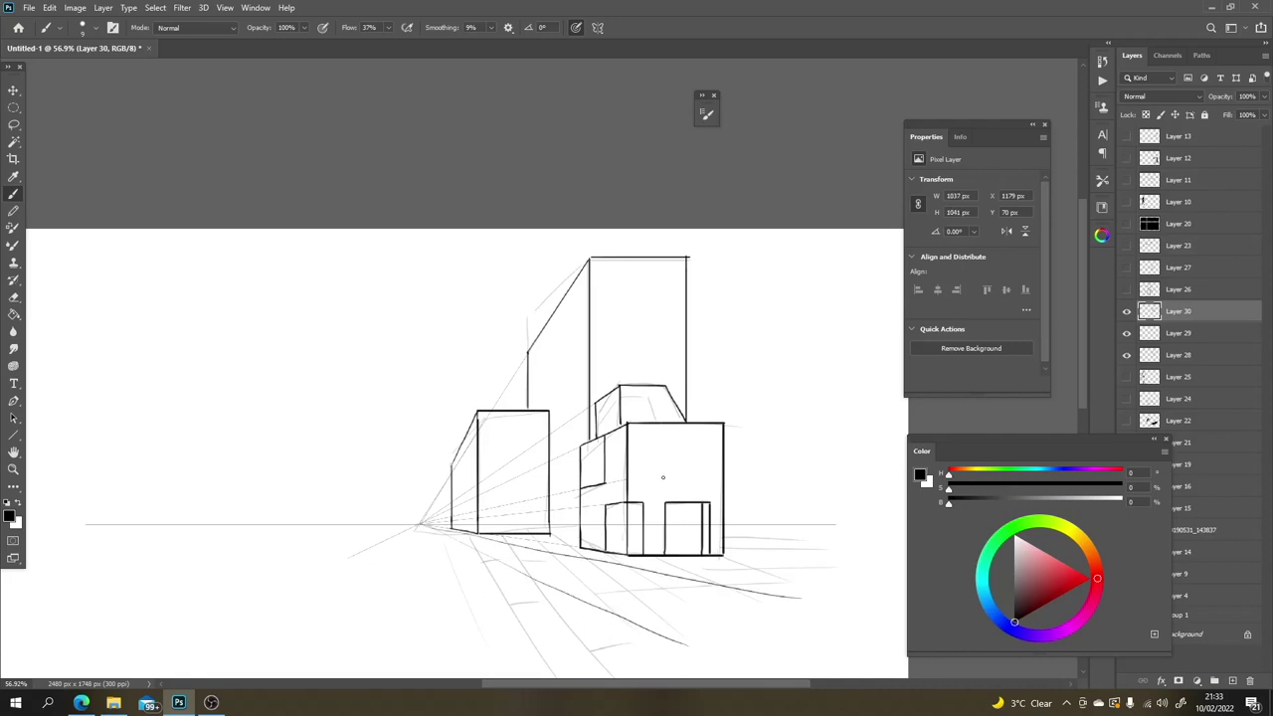
Step: Try inking three horizontal paving lines between the two receding ground lines, and undo them
{"action": "left_click_drag", "start_coordinate": [579, 597], "coordinate": [773, 597]}
{"action": "left_click_drag", "start_coordinate": [515, 571], "coordinate": [636, 571]}
{"action": "left_click_drag", "start_coordinate": [478, 552], "coordinate": [563, 552]}
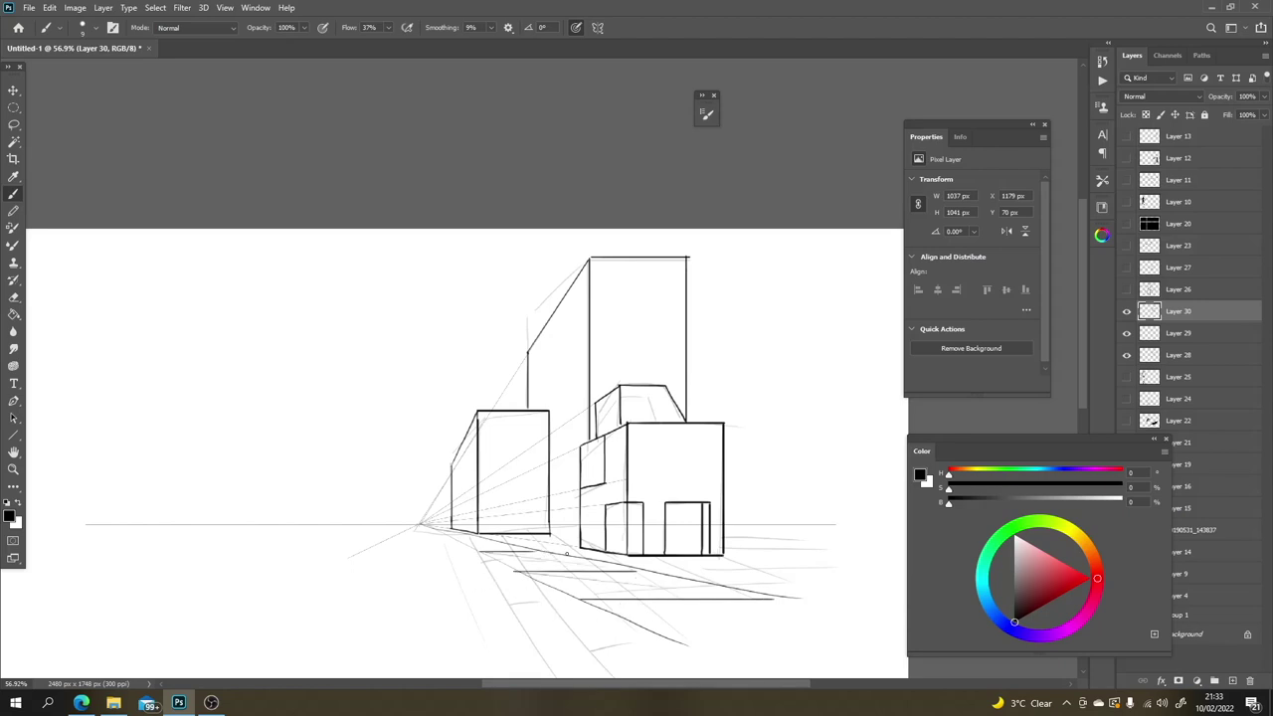
{"action": "key", "text": "ctrl+z"}
{"action": "key", "text": "ctrl+z"}
{"action": "key", "text": "ctrl+z"}
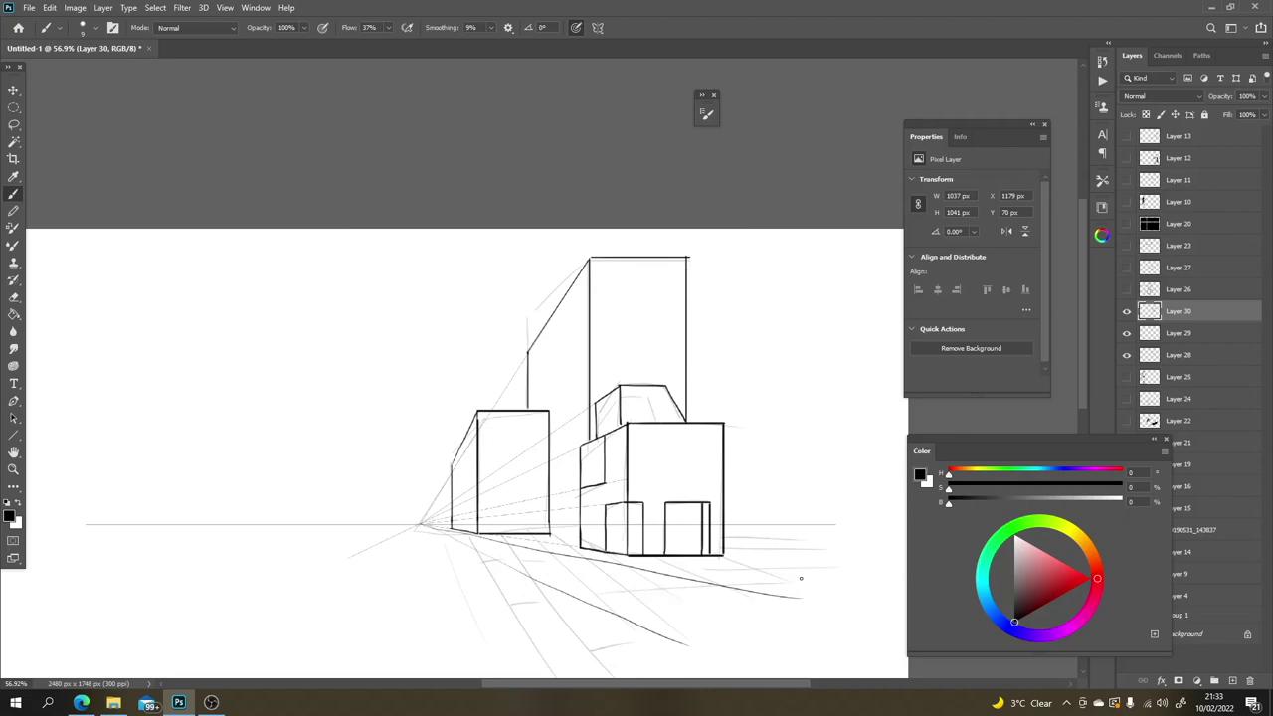
Step: Hide the perspective guide layer and the inked line-art layer, leaving only the rough sketch layer selected and visible
{"action": "left_click", "coordinate": [1127, 334]}
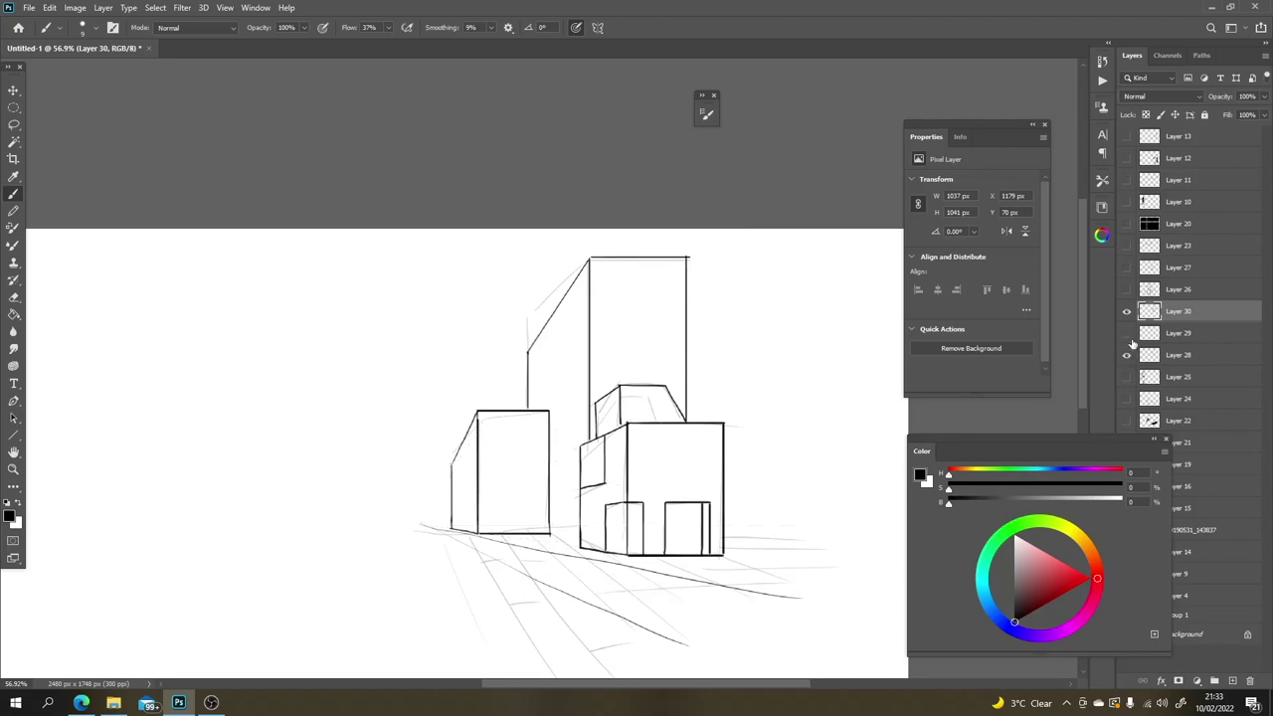
{"action": "left_click", "coordinate": [1159, 358]}
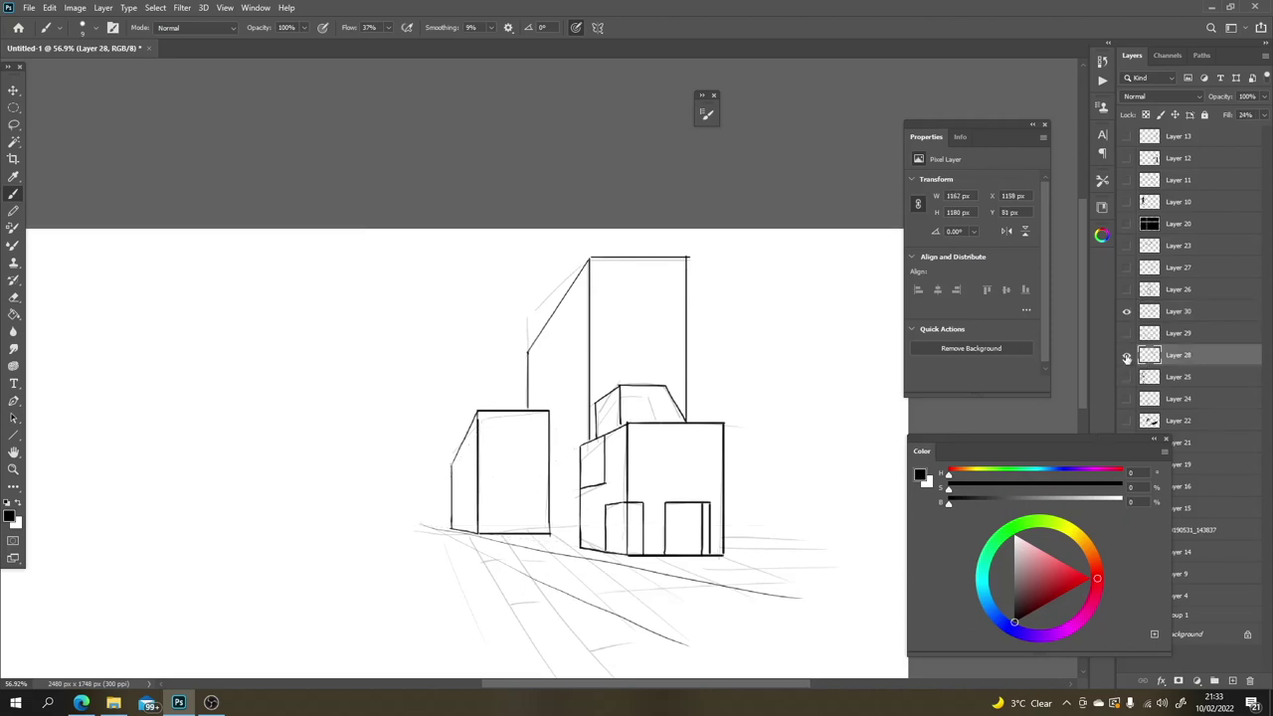
{"action": "left_click", "coordinate": [1127, 311]}
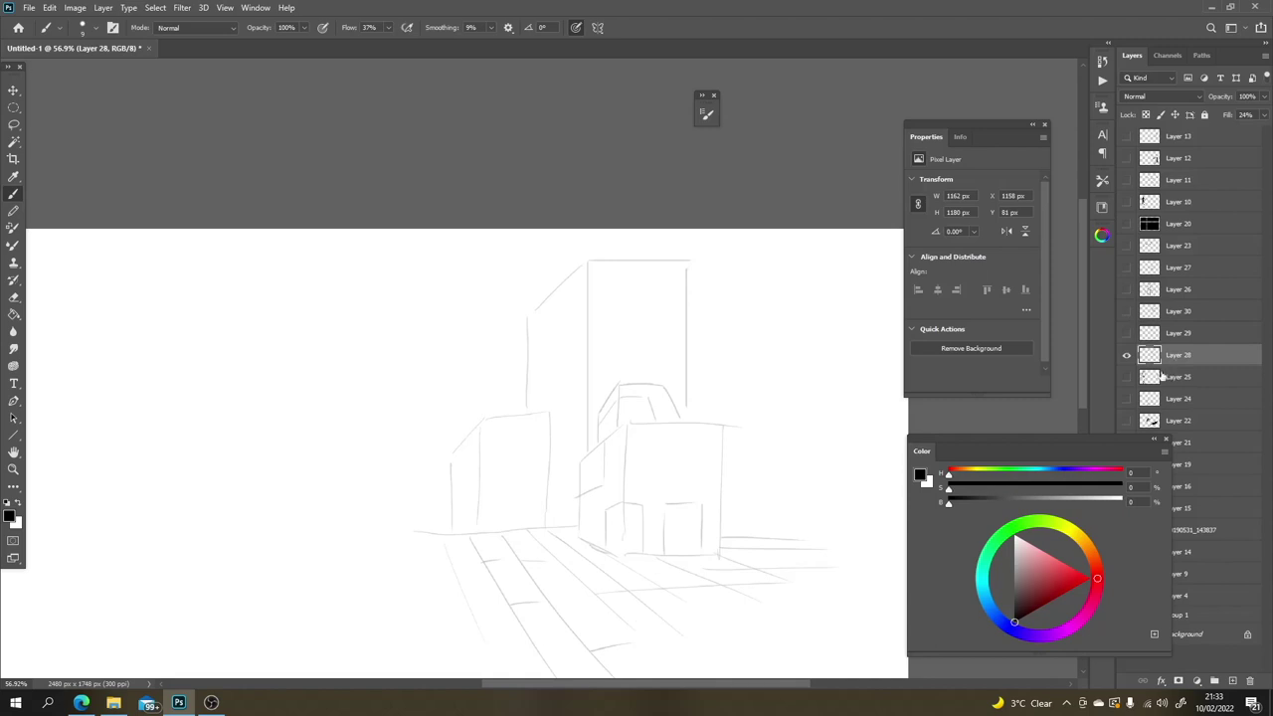
Step: Move the rough sketch to the left half of the canvas and set its layer fill to 100%
{"action": "key", "text": "v"}
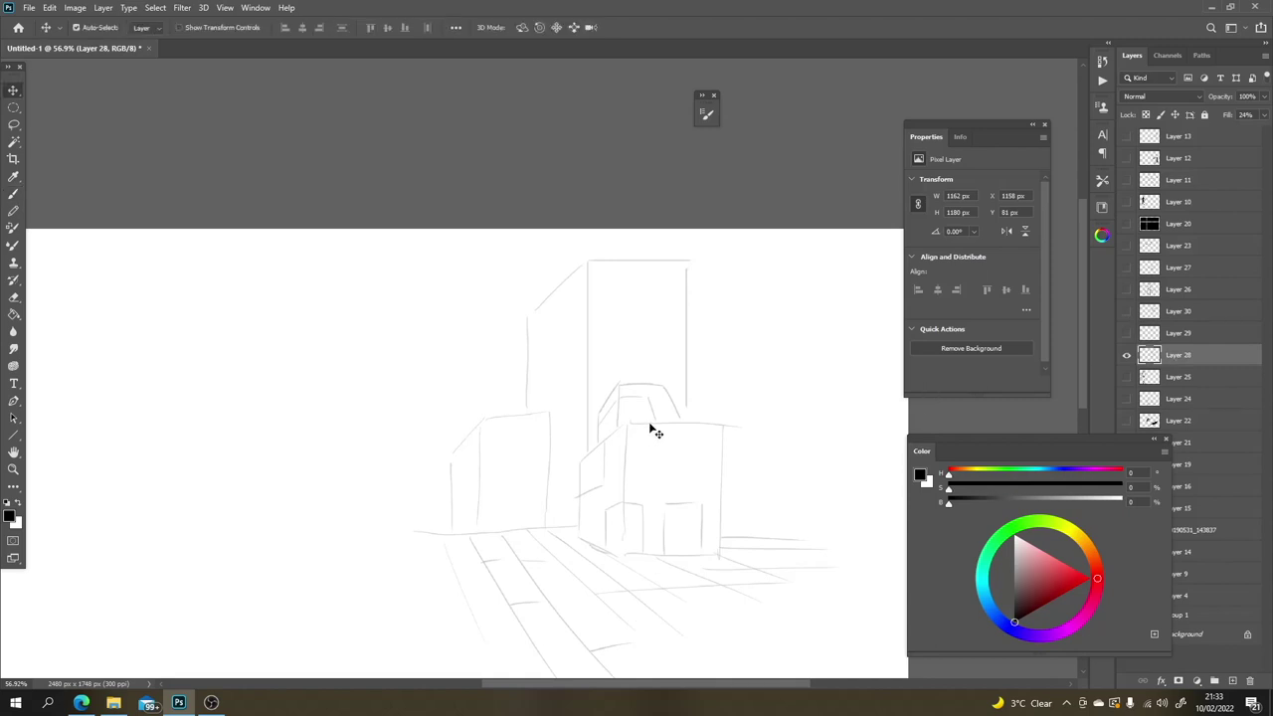
{"action": "left_click_drag", "start_coordinate": [650, 429], "coordinate": [333, 436]}
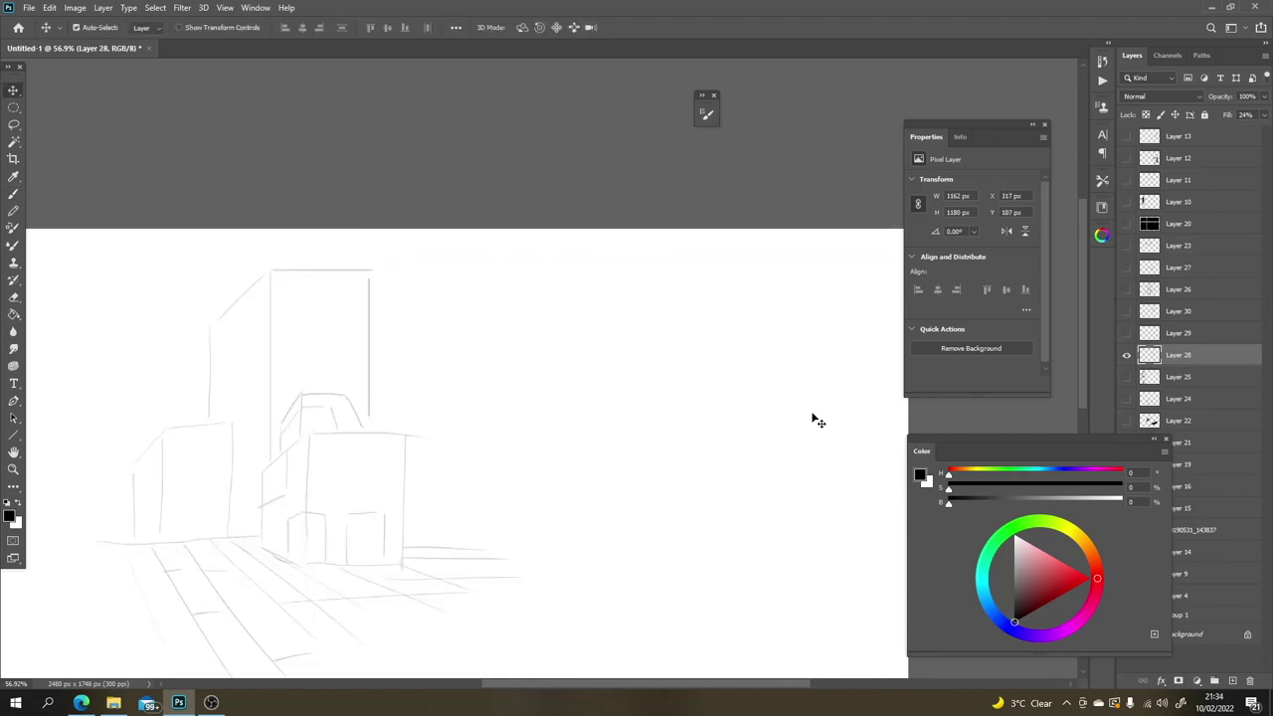
{"action": "left_click", "coordinate": [1264, 119]}
{"action": "left_click_drag", "start_coordinate": [1218, 132], "coordinate": [1270, 132]}
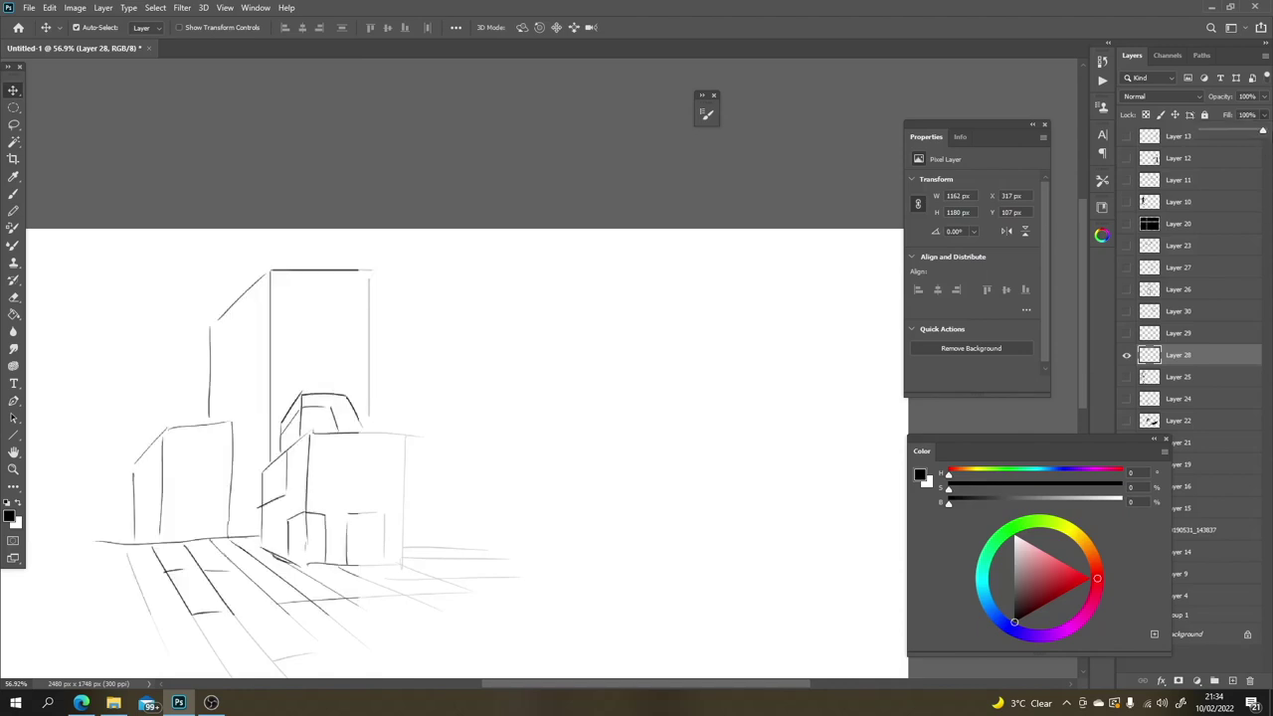
Step: Show the inked line-art layer again and move it further right so it sits clear of the rough sketch
{"action": "left_click", "coordinate": [1126, 334]}
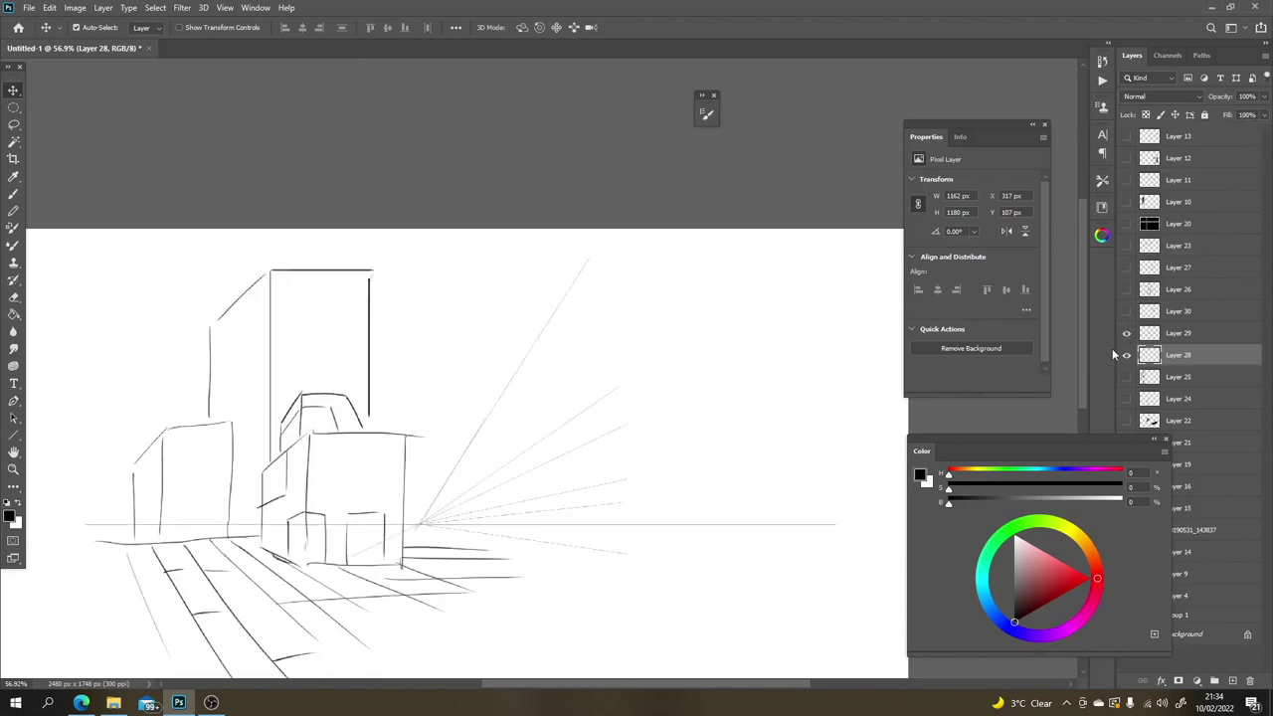
{"action": "left_click", "coordinate": [1127, 336]}
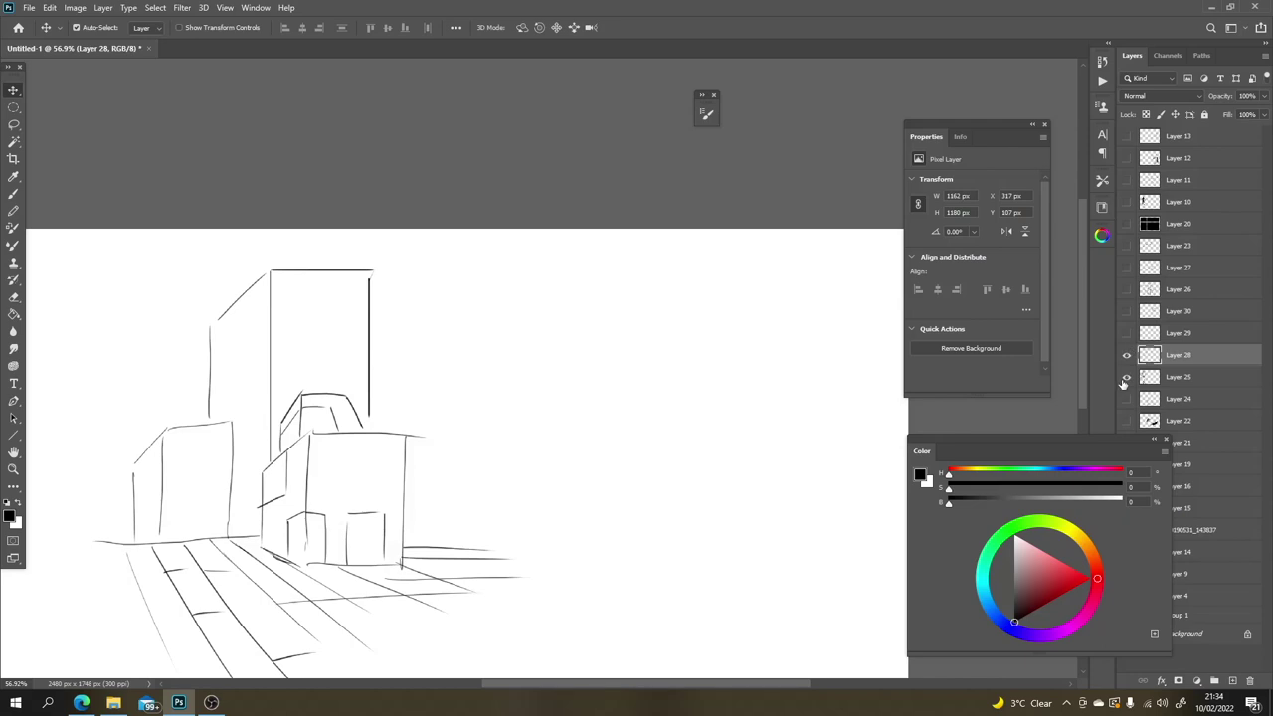
{"action": "left_click", "coordinate": [1126, 377]}
{"action": "left_click", "coordinate": [1126, 377]}
{"action": "left_click", "coordinate": [1126, 311]}
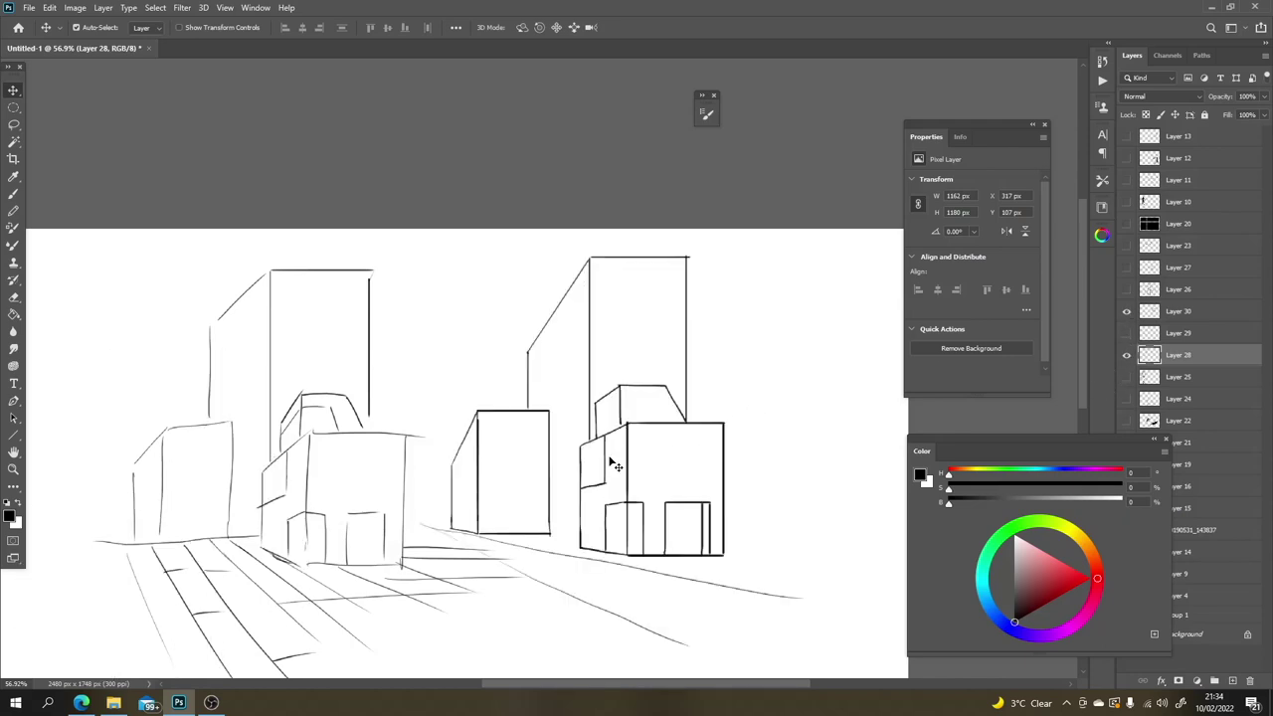
{"action": "left_click", "coordinate": [634, 484]}
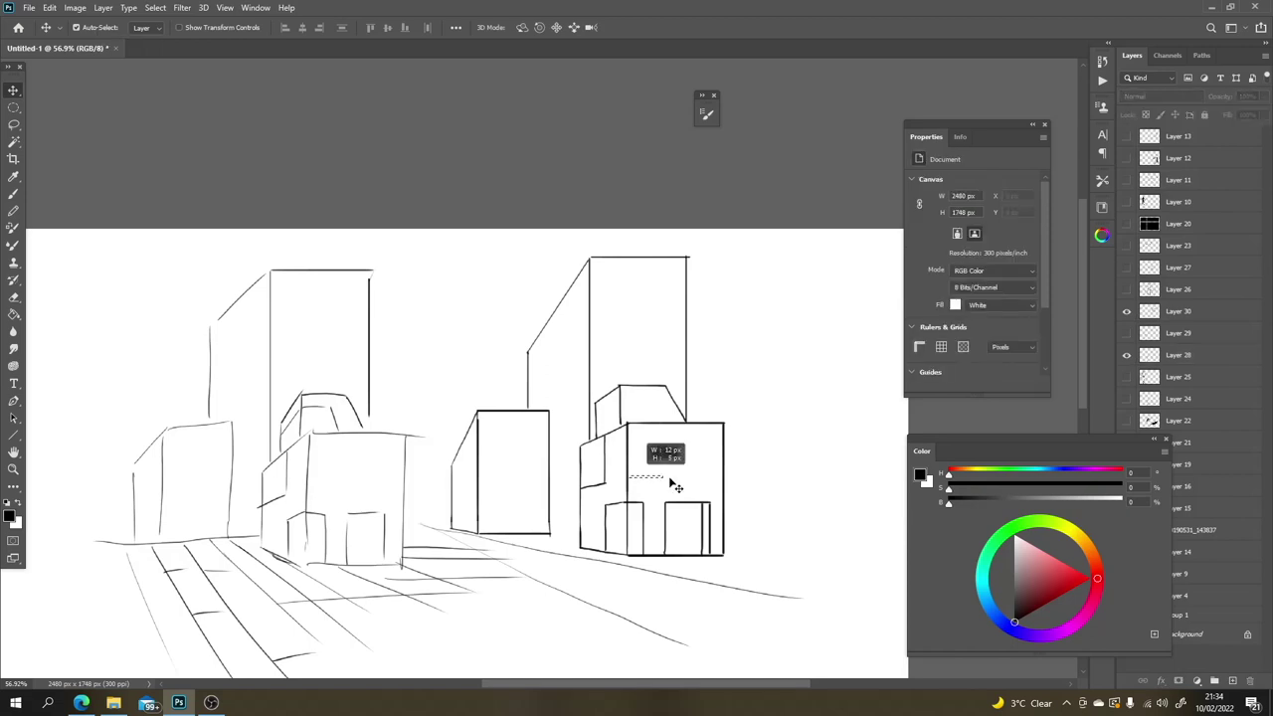
{"action": "left_click_drag", "start_coordinate": [727, 477], "coordinate": [803, 439]}
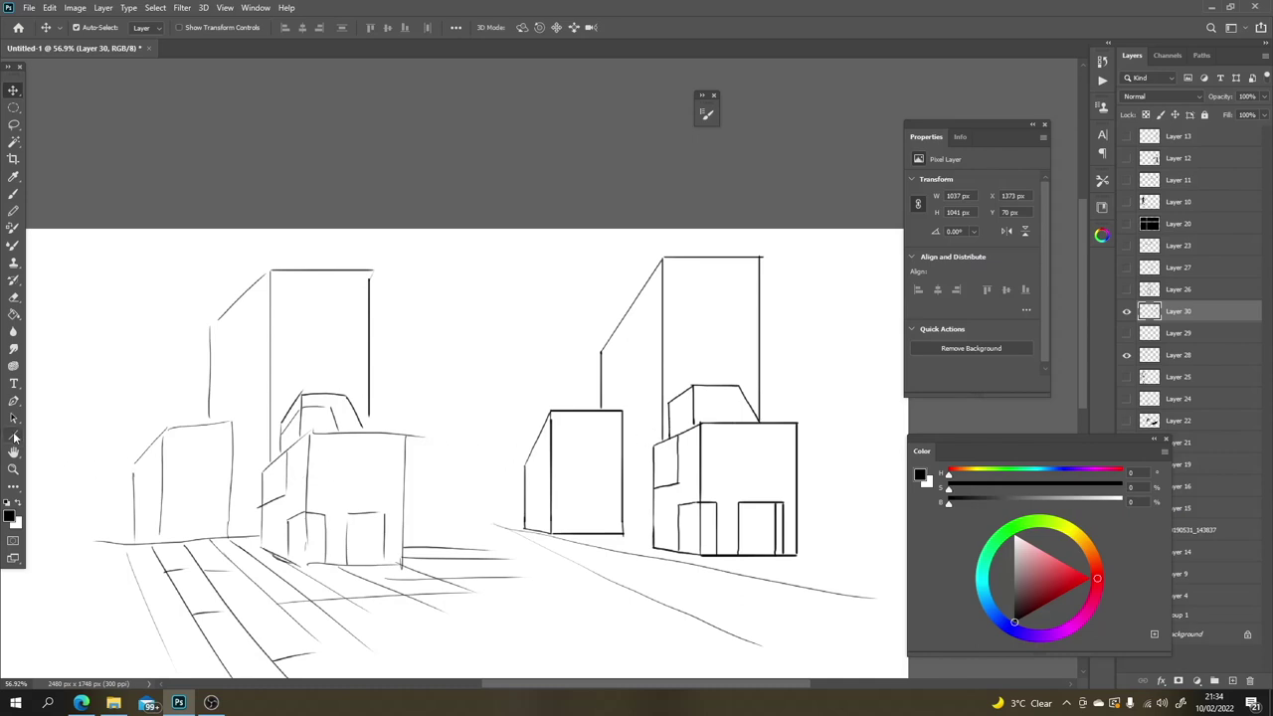
Step: Try drawing two filled black rectangles between the two drawings with the Rectangle tool, and undo them
{"action": "left_click", "coordinate": [14, 435]}
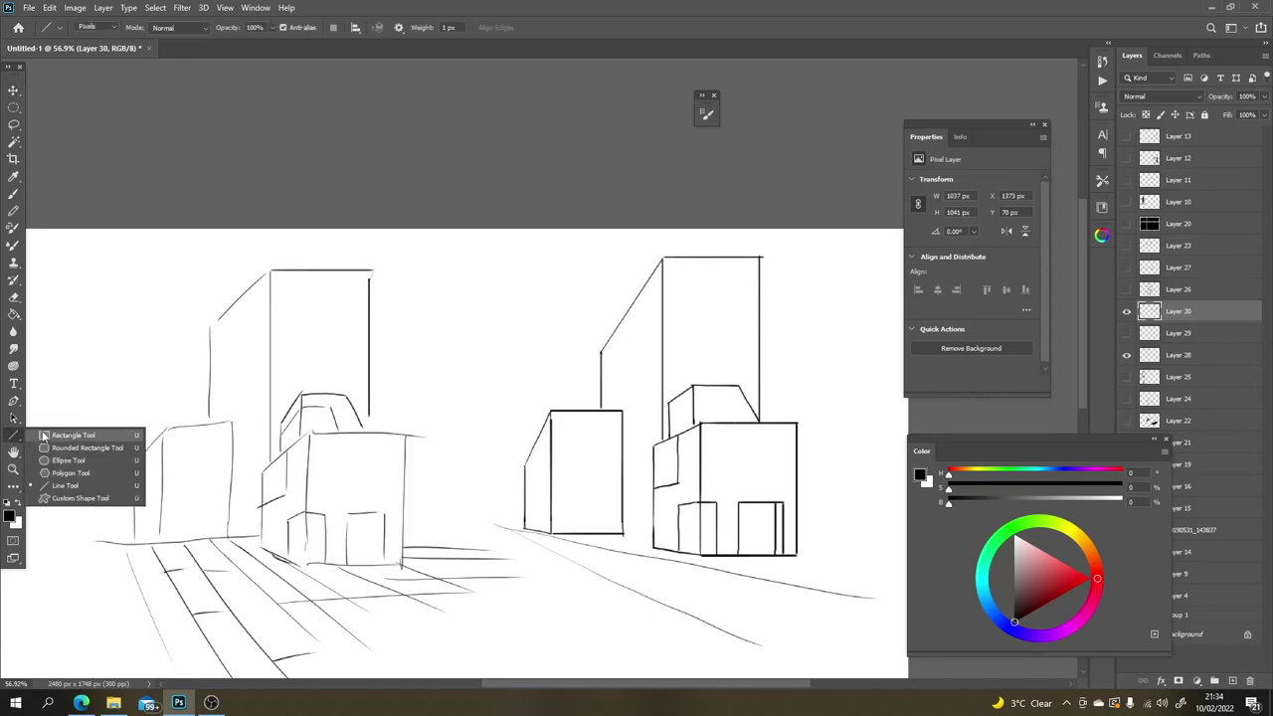
{"action": "left_click", "coordinate": [59, 436]}
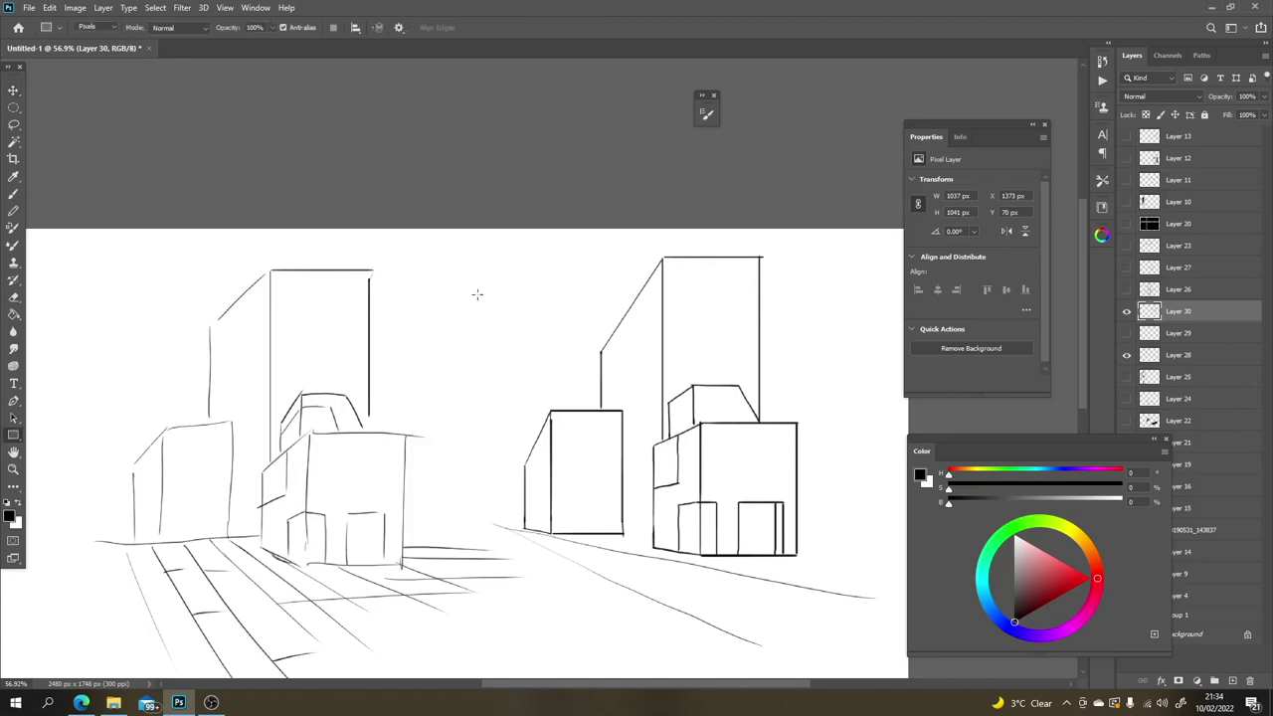
{"action": "left_click_drag", "start_coordinate": [430, 282], "coordinate": [531, 327]}
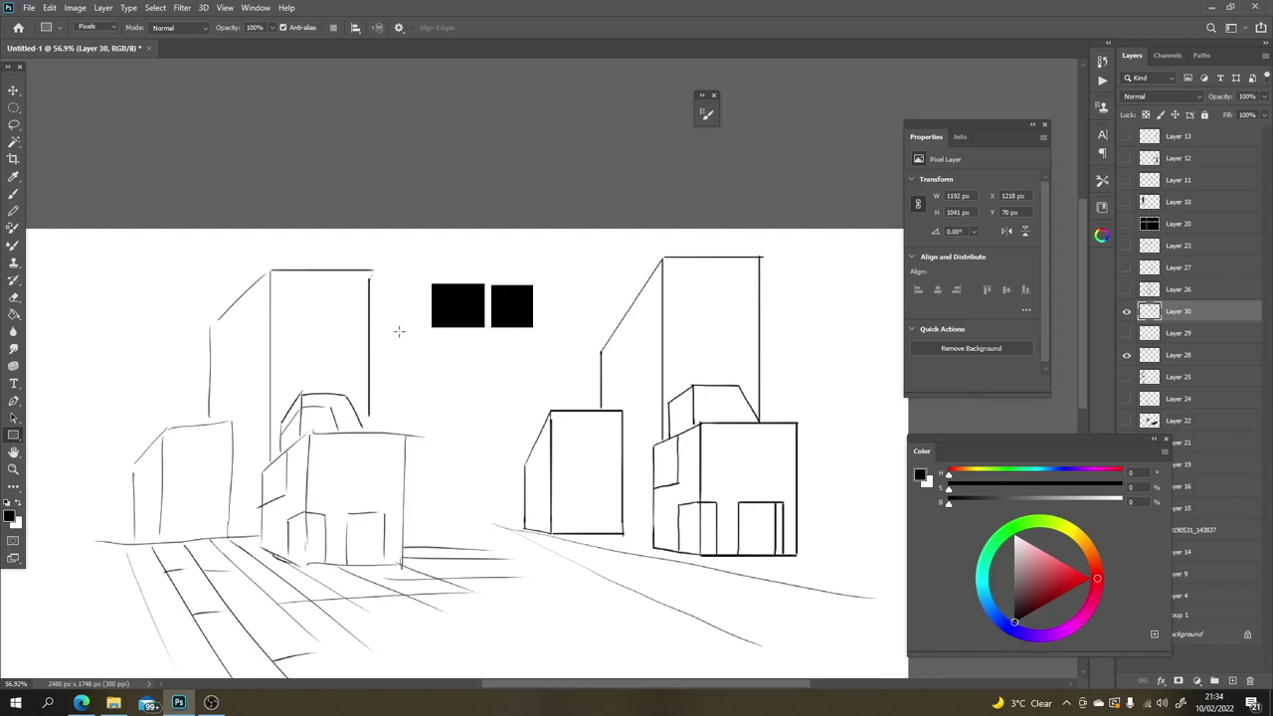
{"action": "key", "text": "ctrl+z"}
{"action": "key", "text": "ctrl+z"}
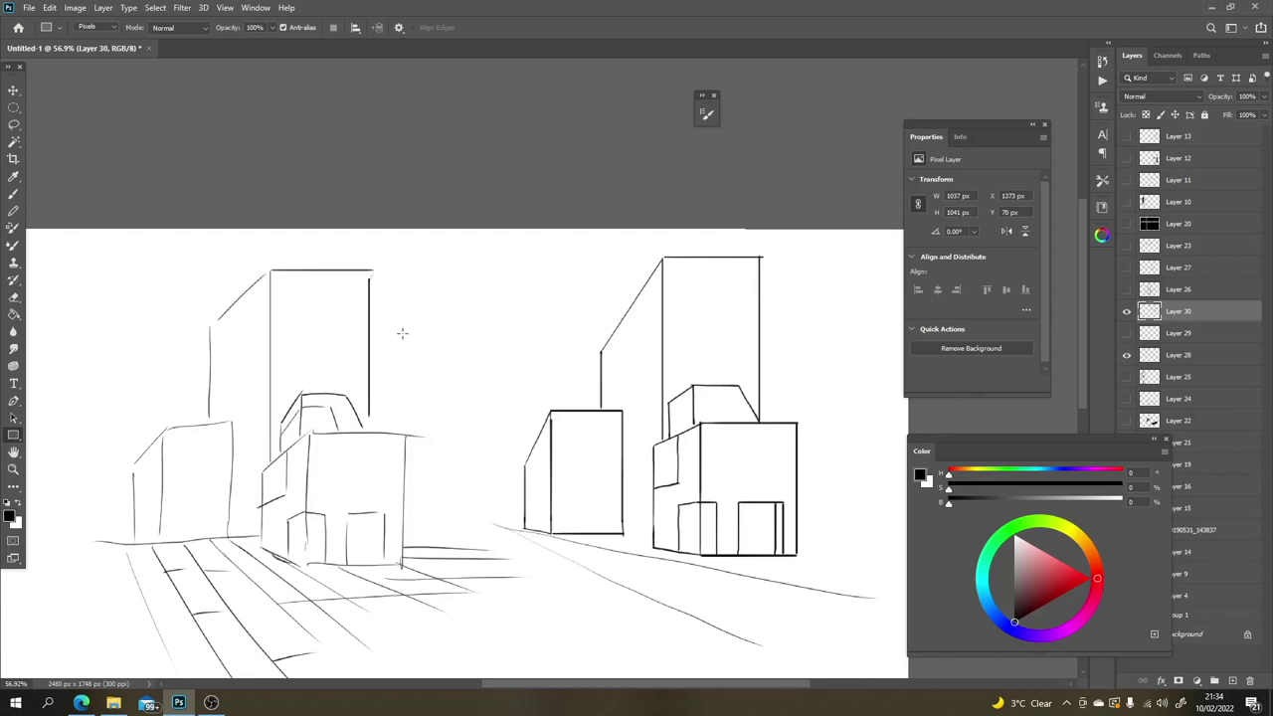
Step: Draw a filled black rounded rectangle with a 10 px radius between the two drawings, and swap the foreground colour to white
{"action": "right_click", "coordinate": [18, 438]}
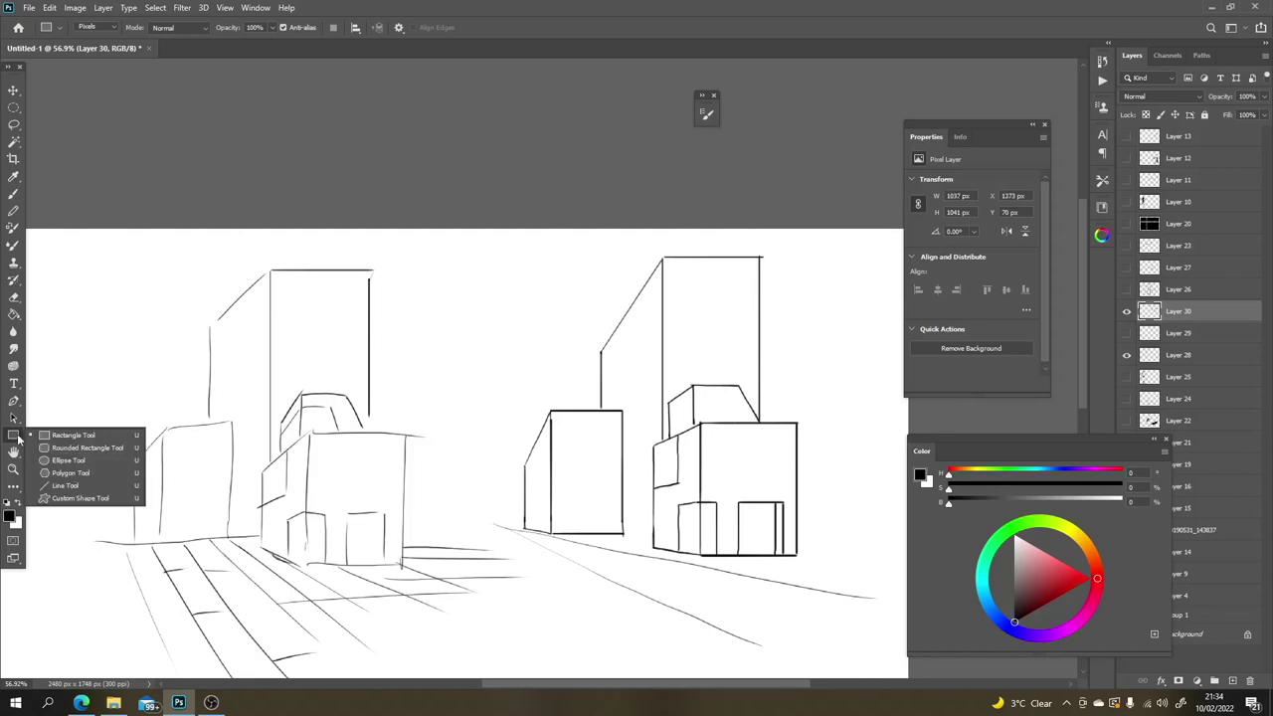
{"action": "left_click", "coordinate": [80, 433]}
{"action": "left_click_drag", "start_coordinate": [438, 283], "coordinate": [521, 339]}
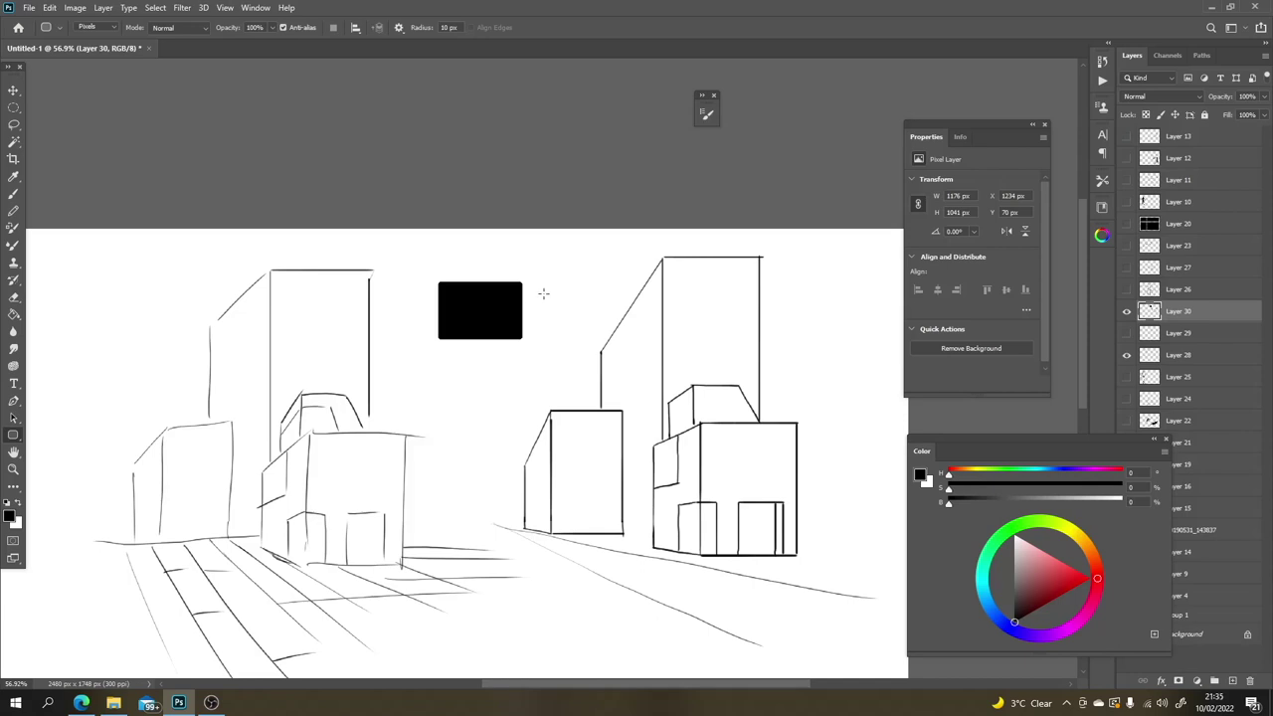
{"action": "key", "text": "x"}
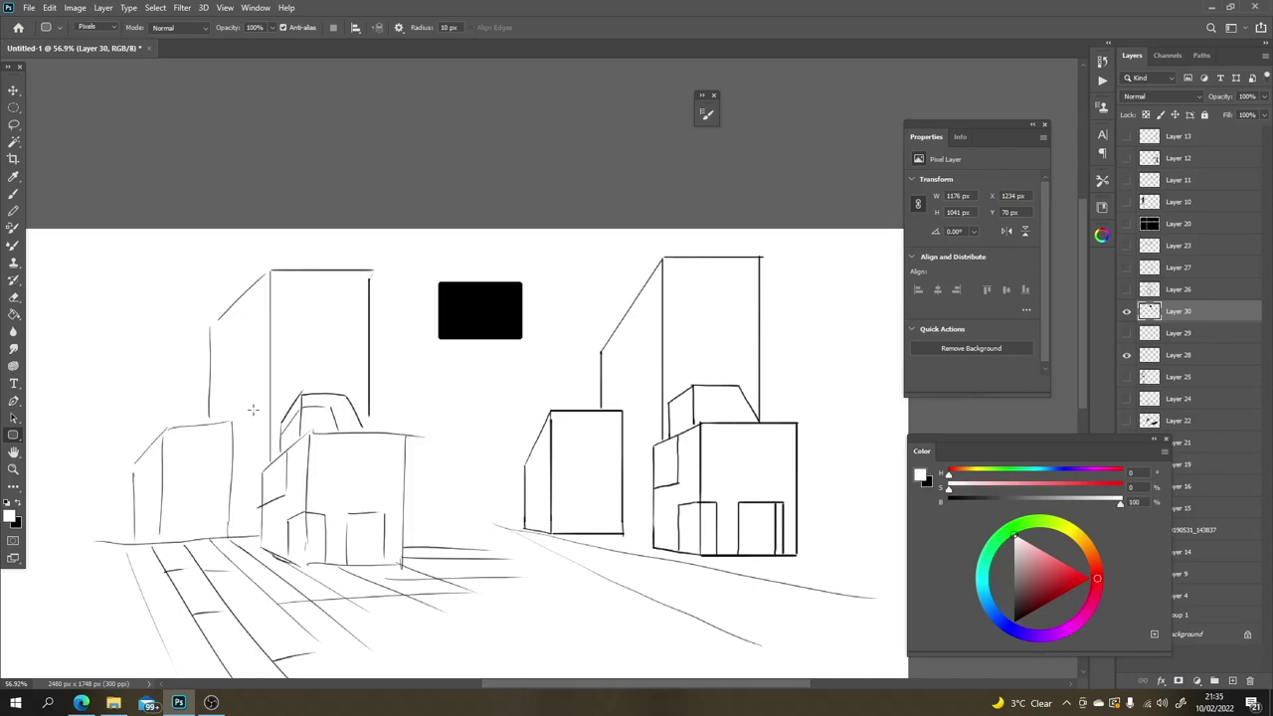
Step: Draw white rounded rectangles in three rows inside the black rounded rectangle to form a panel of windows
{"action": "mouse_move", "coordinate": [445, 287]}
{"action": "left_mouse_down"}
{"action": "mouse_move", "coordinate": [471, 300]}
{"action": "mouse_move", "coordinate": [462, 322]}
{"action": "mouse_move", "coordinate": [500, 303]}
{"action": "mouse_move", "coordinate": [479, 312]}
{"action": "mouse_move", "coordinate": [513, 320]}
{"action": "mouse_move", "coordinate": [526, 355]}
{"action": "mouse_move", "coordinate": [526, 330]}
{"action": "left_mouse_up"}
{"action": "key", "text": "v"}
{"action": "key", "text": "m"}
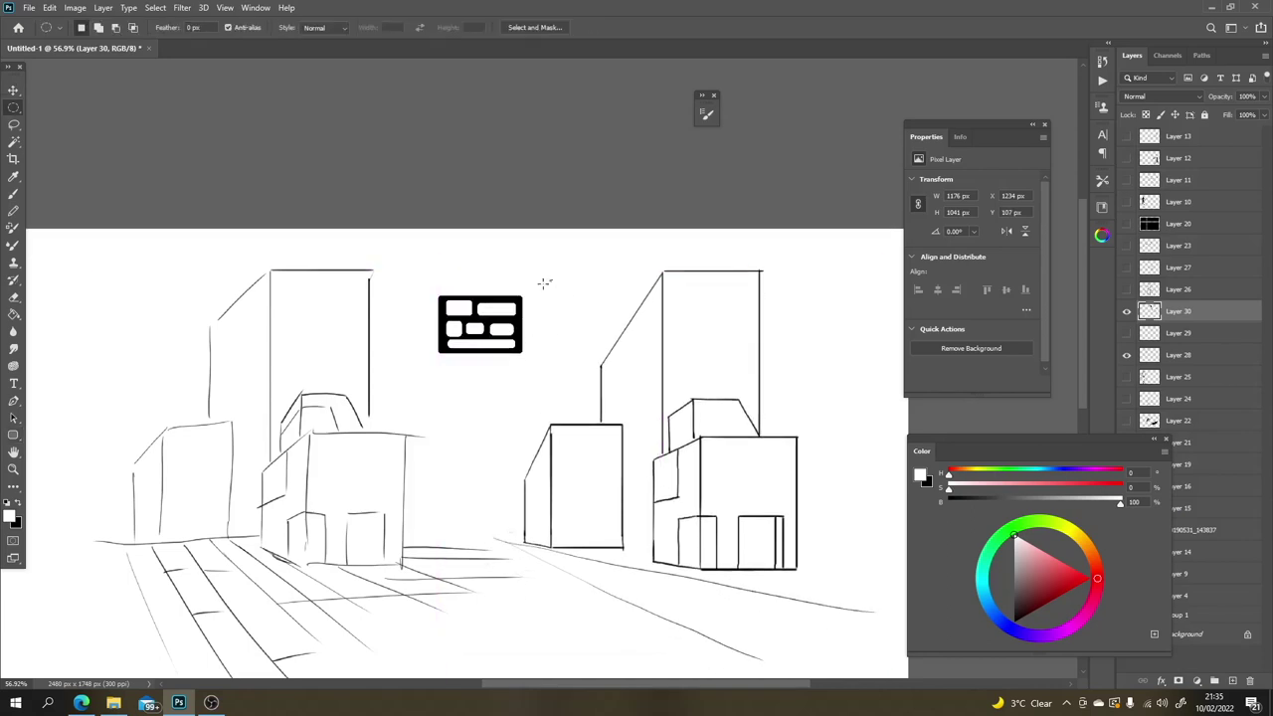
Step: Cut the window panel onto its own layer and stack copies of it down the front of the inked tall building
{"action": "left_click_drag", "start_coordinate": [545, 283], "coordinate": [404, 381]}
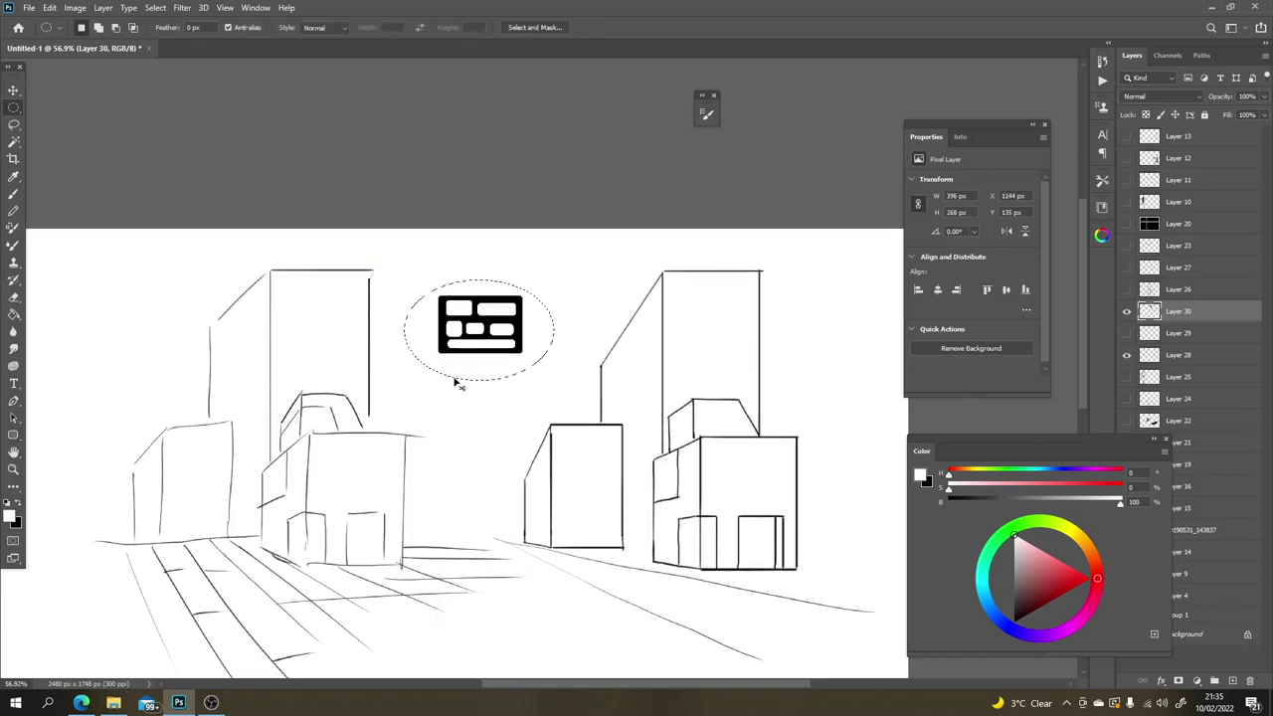
{"action": "key", "text": "ctrl+x"}
{"action": "key", "text": "ctrl+v"}
{"action": "key", "text": "v"}
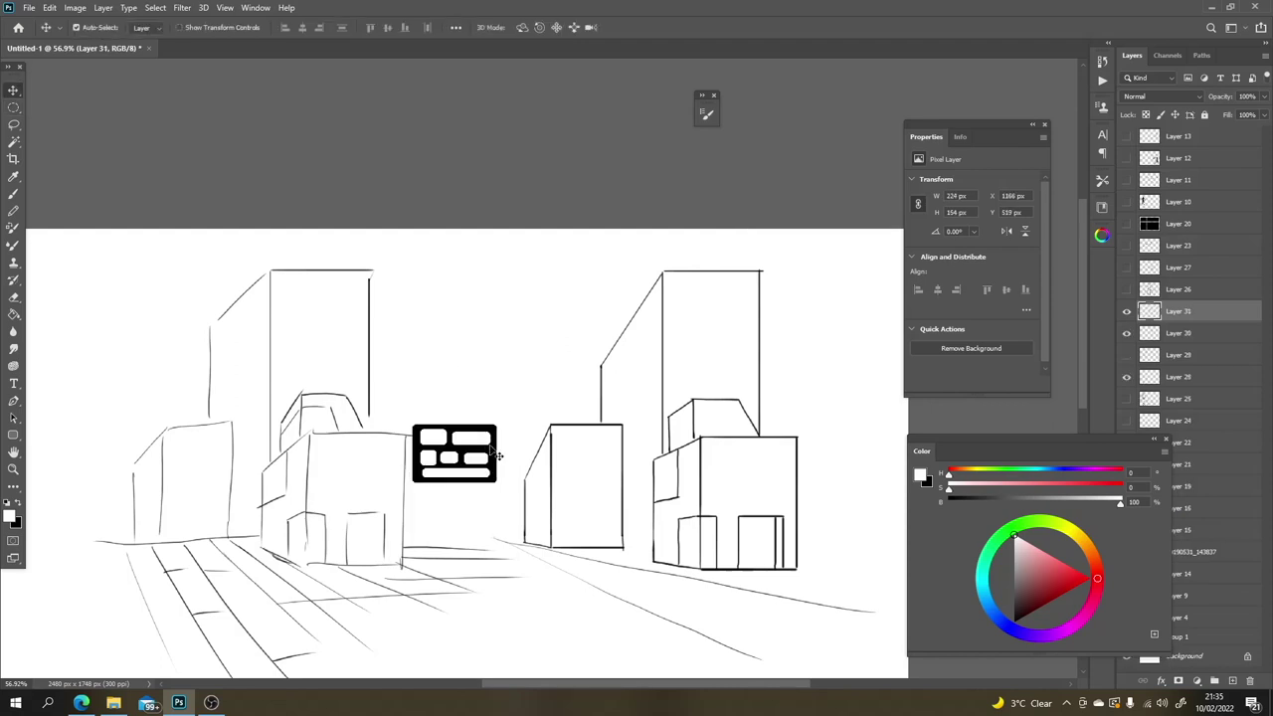
{"action": "mouse_move", "coordinate": [491, 448]}
{"action": "left_mouse_down"}
{"action": "mouse_move", "coordinate": [746, 302]}
{"action": "mouse_move", "coordinate": [760, 338]}
{"action": "mouse_move", "coordinate": [752, 426]}
{"action": "mouse_move", "coordinate": [721, 415]}
{"action": "mouse_move", "coordinate": [695, 434]}
{"action": "mouse_move", "coordinate": [681, 423]}
{"action": "mouse_move", "coordinate": [691, 402]}
{"action": "mouse_move", "coordinate": [752, 449]}
{"action": "mouse_move", "coordinate": [741, 425]}
{"action": "mouse_move", "coordinate": [685, 423]}
{"action": "mouse_move", "coordinate": [687, 464]}
{"action": "mouse_move", "coordinate": [697, 412]}
{"action": "mouse_move", "coordinate": [757, 399]}
{"action": "left_mouse_up"}
Step: Erase the lowest window panel where it overlaps the roof block of the building in front
{"action": "key", "text": "e"}
{"action": "key", "text": "ctrl+z"}
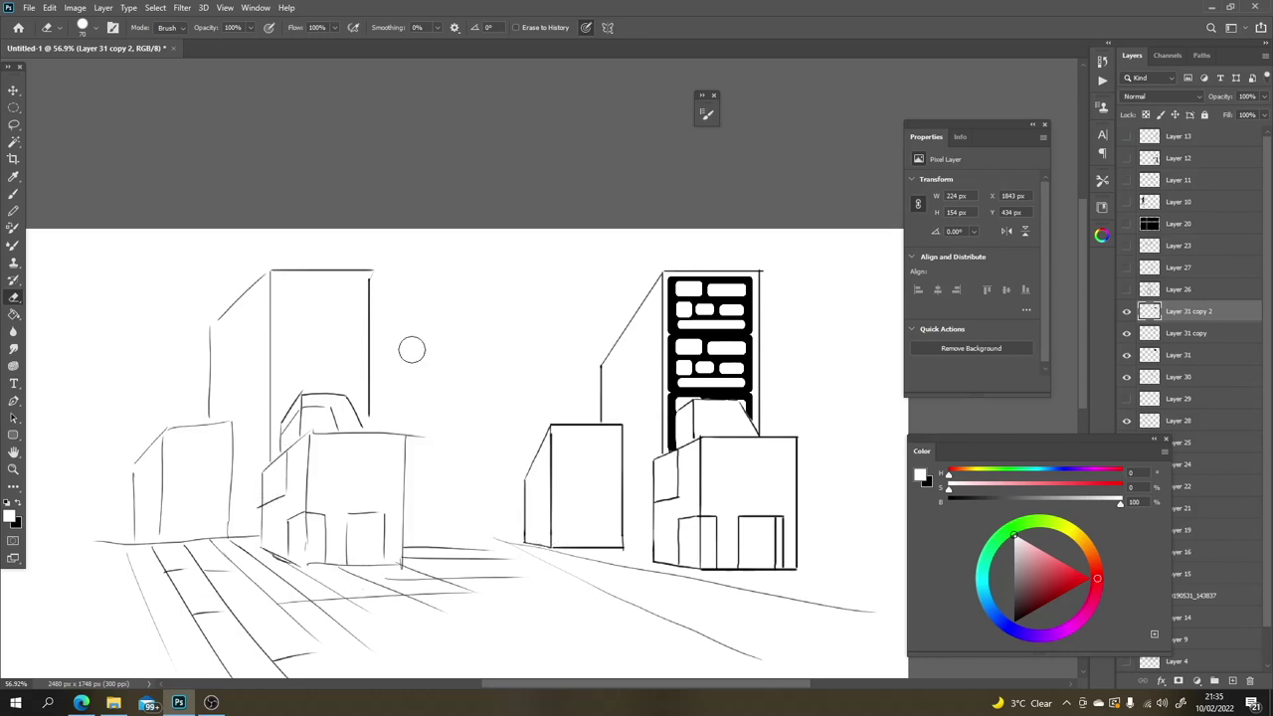
{"action": "left_click_drag", "start_coordinate": [714, 385], "coordinate": [731, 375]}
Step: Paint black along the edges of the tall building's front to fill the gaps around the window panels
{"action": "key", "text": "b"}
{"action": "key", "text": "x"}
{"action": "mouse_move", "coordinate": [751, 406]}
{"action": "left_mouse_down"}
{"action": "mouse_move", "coordinate": [753, 278]}
{"action": "mouse_move", "coordinate": [676, 273]}
{"action": "left_mouse_up"}
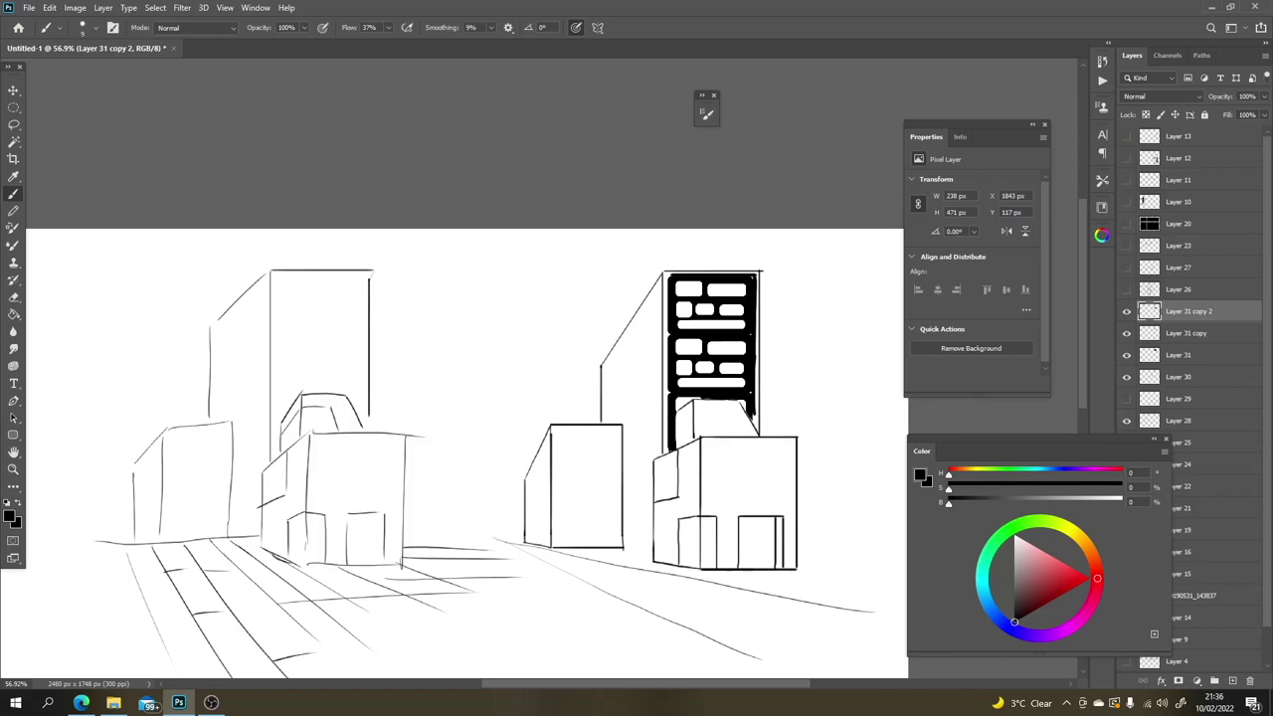
{"action": "left_click_drag", "start_coordinate": [666, 278], "coordinate": [666, 450]}
{"action": "left_click_drag", "start_coordinate": [666, 276], "coordinate": [664, 453]}
{"action": "left_click", "coordinate": [668, 449], "text": "shift"}
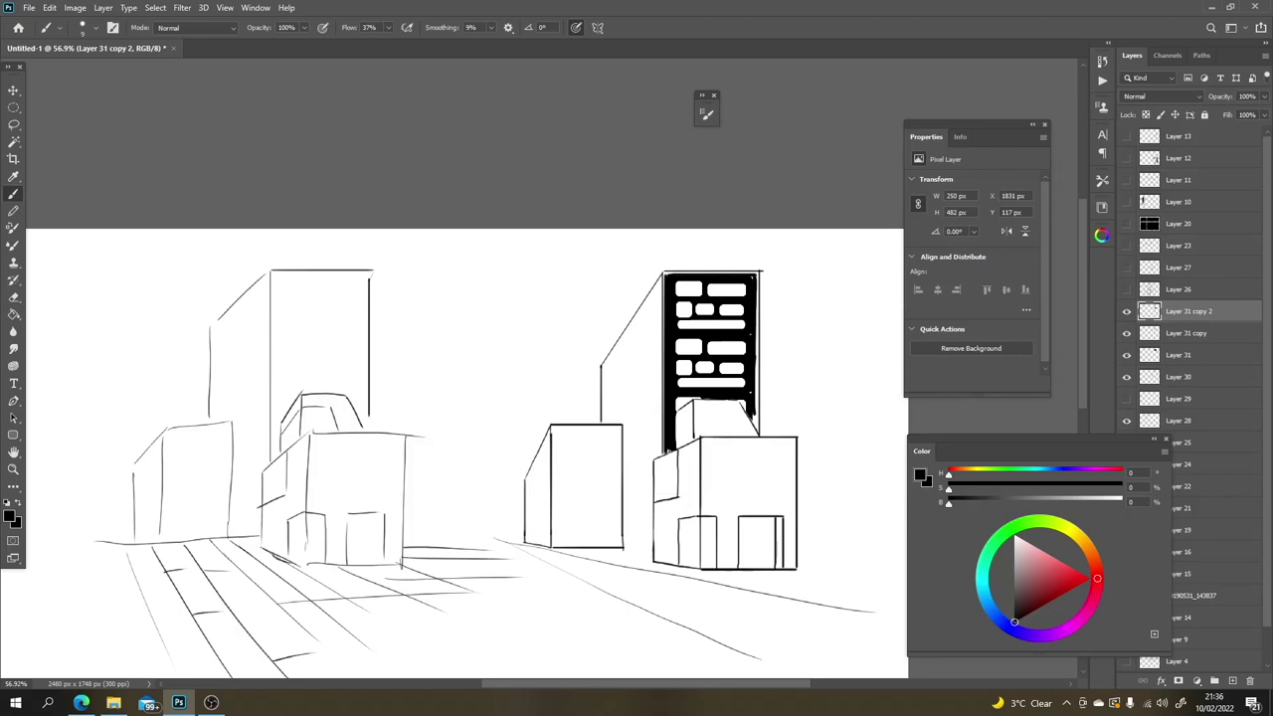
{"action": "mouse_move", "coordinate": [664, 273]}
{"action": "left_mouse_down"}
{"action": "mouse_move", "coordinate": [759, 276]}
{"action": "mouse_move", "coordinate": [756, 457]}
{"action": "left_mouse_up"}
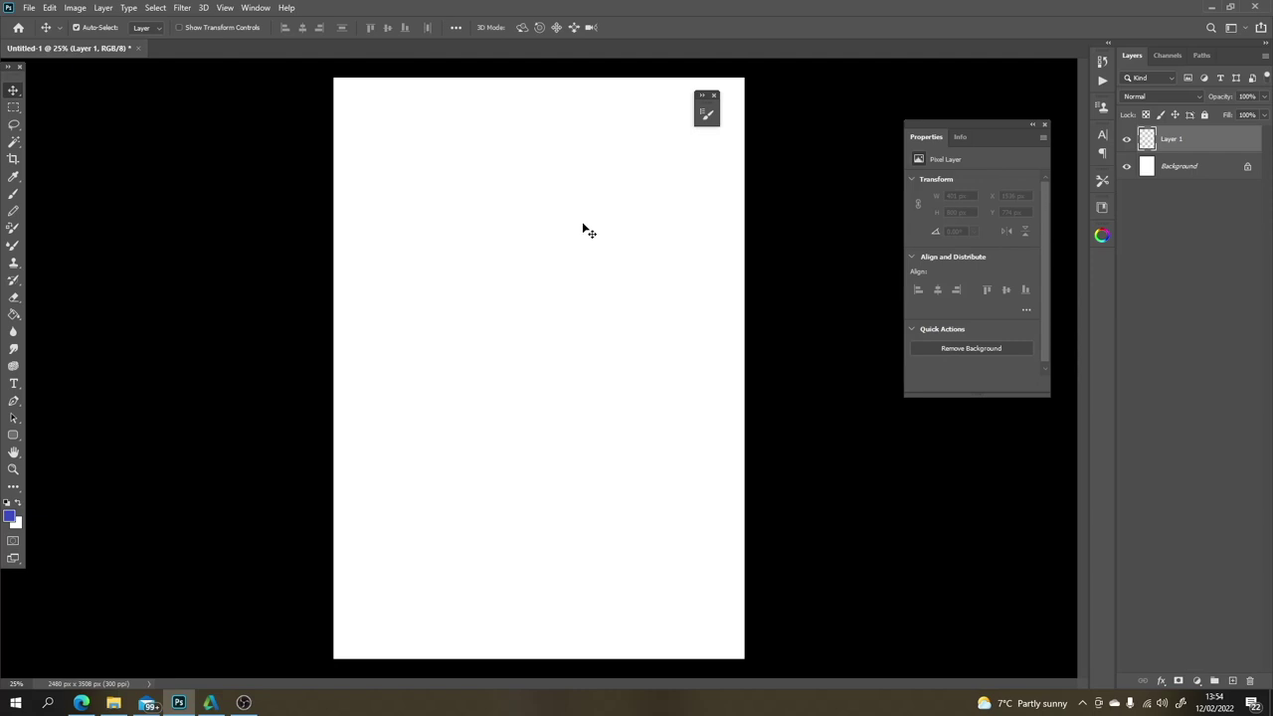
Step: Change the brush to a hard round tip at 35 px, try it with blue strokes, and undo them
{"action": "key", "text": "b"}
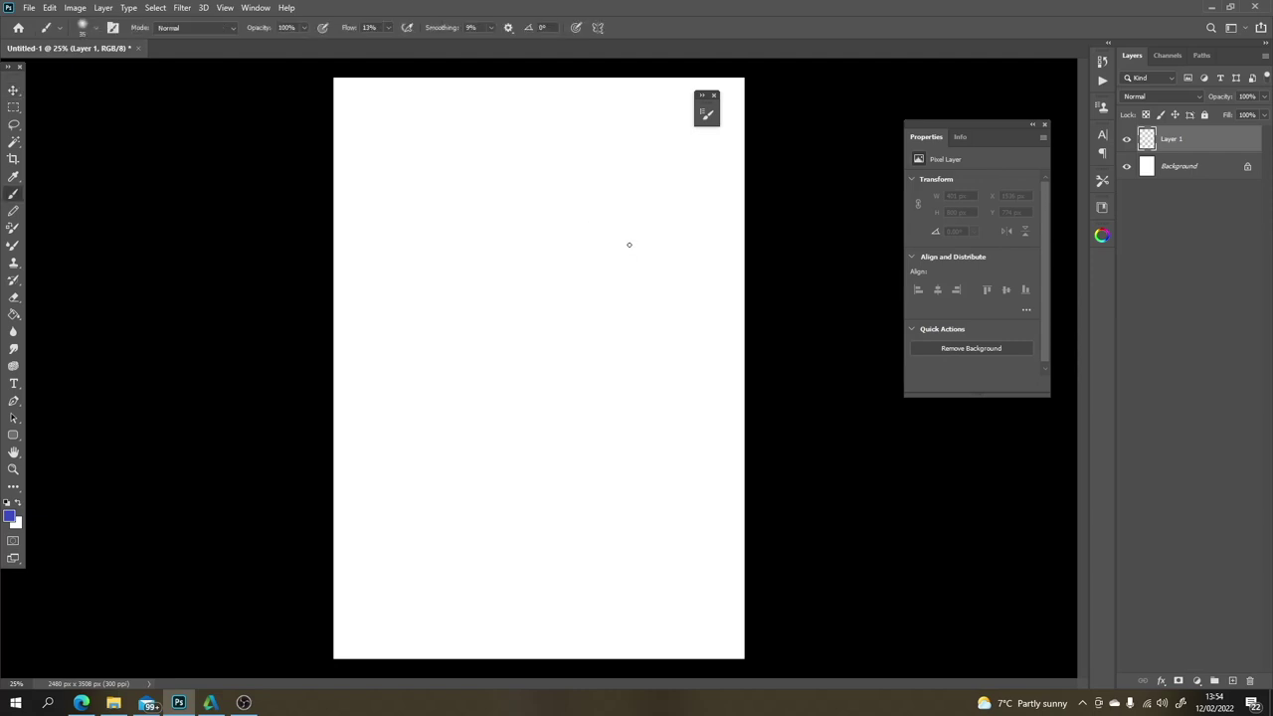
{"action": "left_click_drag", "start_coordinate": [626, 237], "coordinate": [625, 296]}
{"action": "key", "text": "ctrl+z"}
{"action": "right_click", "coordinate": [619, 253]}
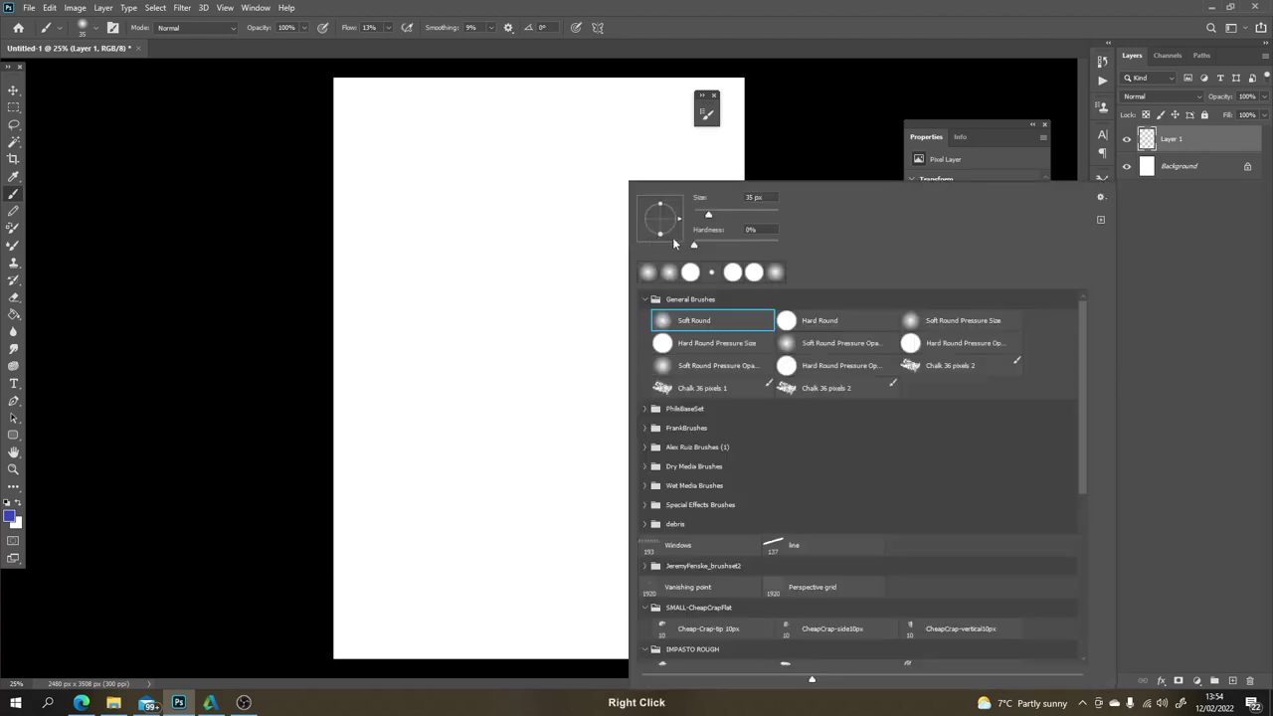
{"action": "left_click", "coordinate": [551, 272]}
{"action": "mouse_move", "coordinate": [551, 269]}
{"action": "left_mouse_down"}
{"action": "mouse_move", "coordinate": [540, 369]}
{"action": "mouse_move", "coordinate": [554, 395]}
{"action": "left_mouse_up"}
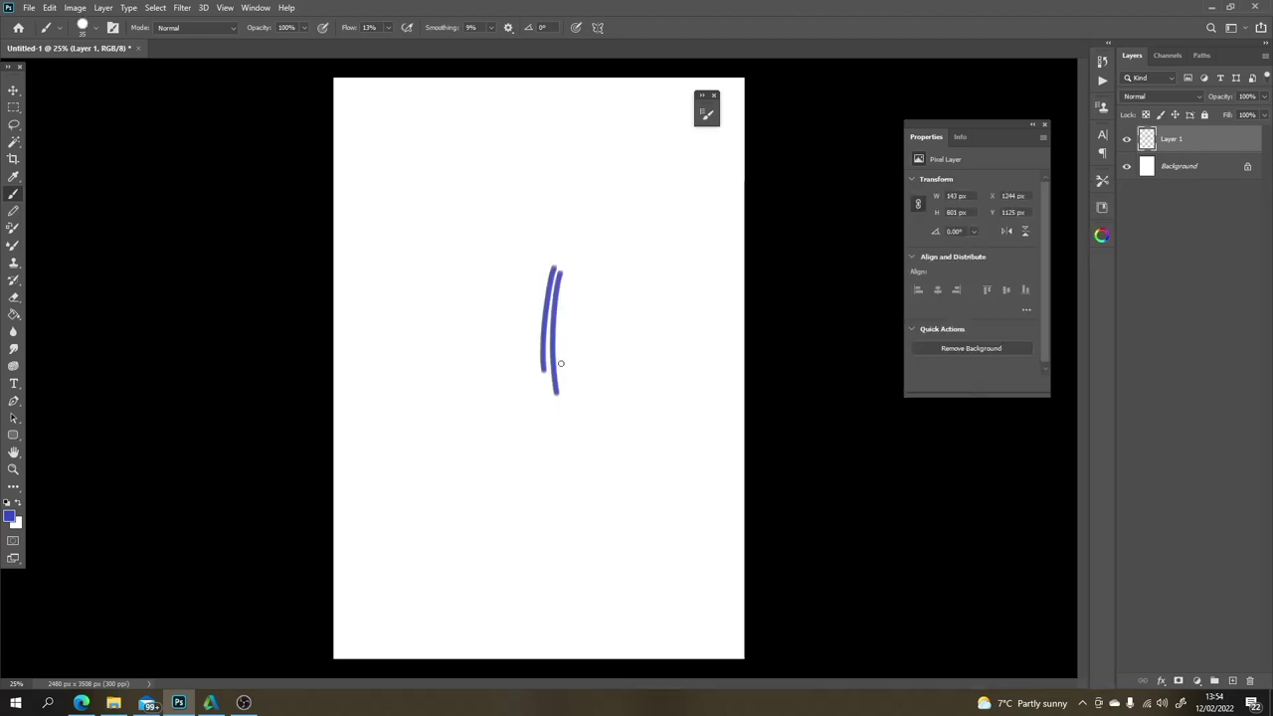
{"action": "key", "text": "ctrl+z"}
{"action": "key", "text": "ctrl+z"}
Step: Turn on pen pressure for brush opacity and size, set the flow to 10%, and undo a few blue test strokes
{"action": "left_click", "coordinate": [575, 27]}
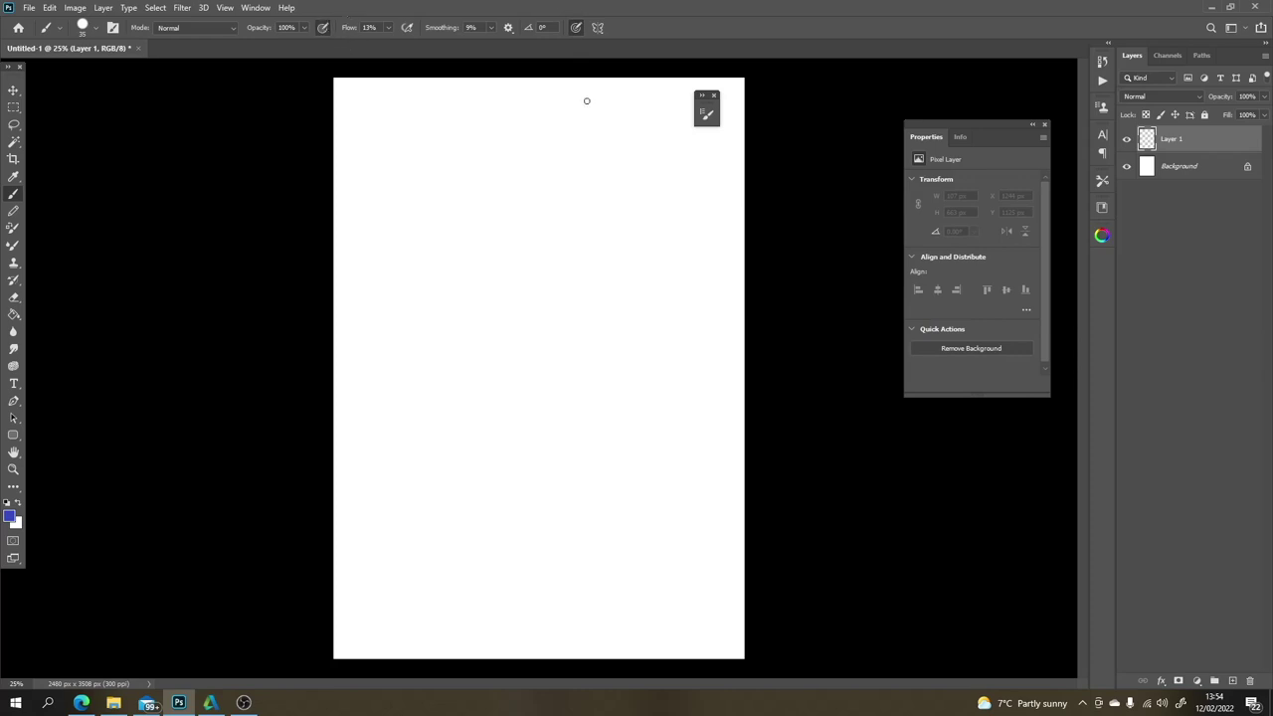
{"action": "left_click", "coordinate": [388, 27]}
{"action": "left_click_drag", "start_coordinate": [391, 44], "coordinate": [387, 44]}
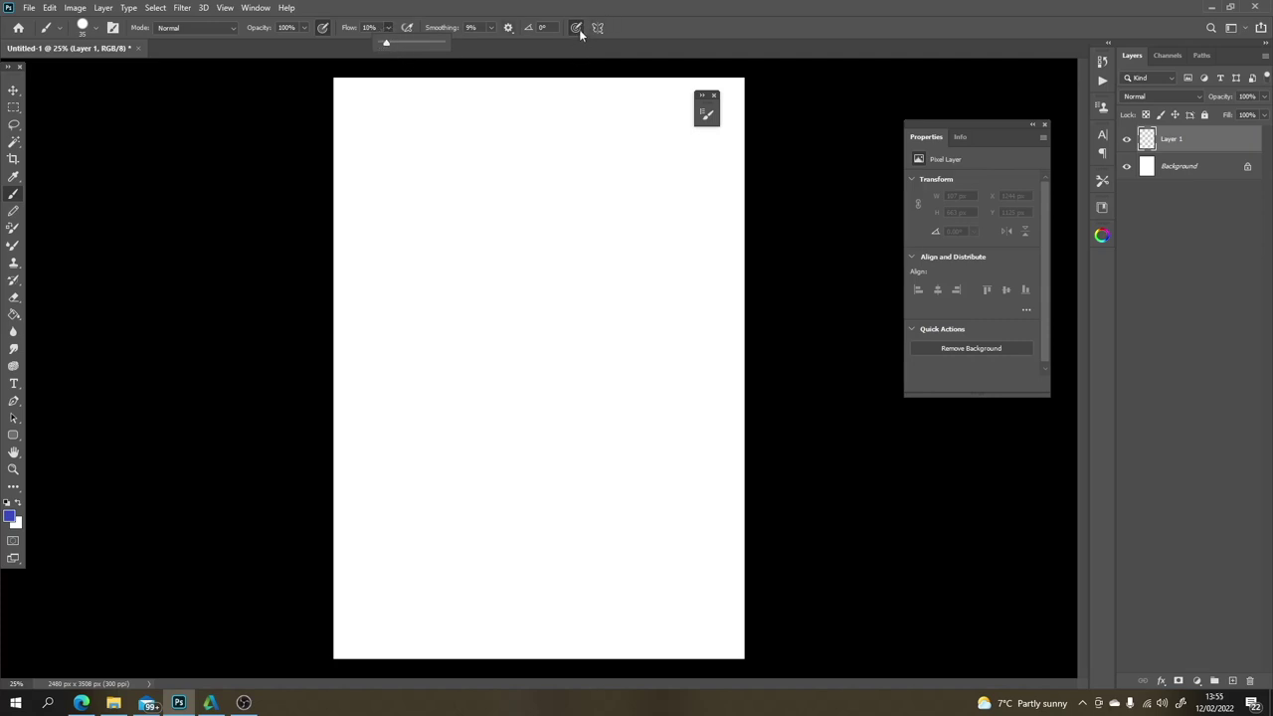
{"action": "left_click_drag", "start_coordinate": [569, 95], "coordinate": [594, 233]}
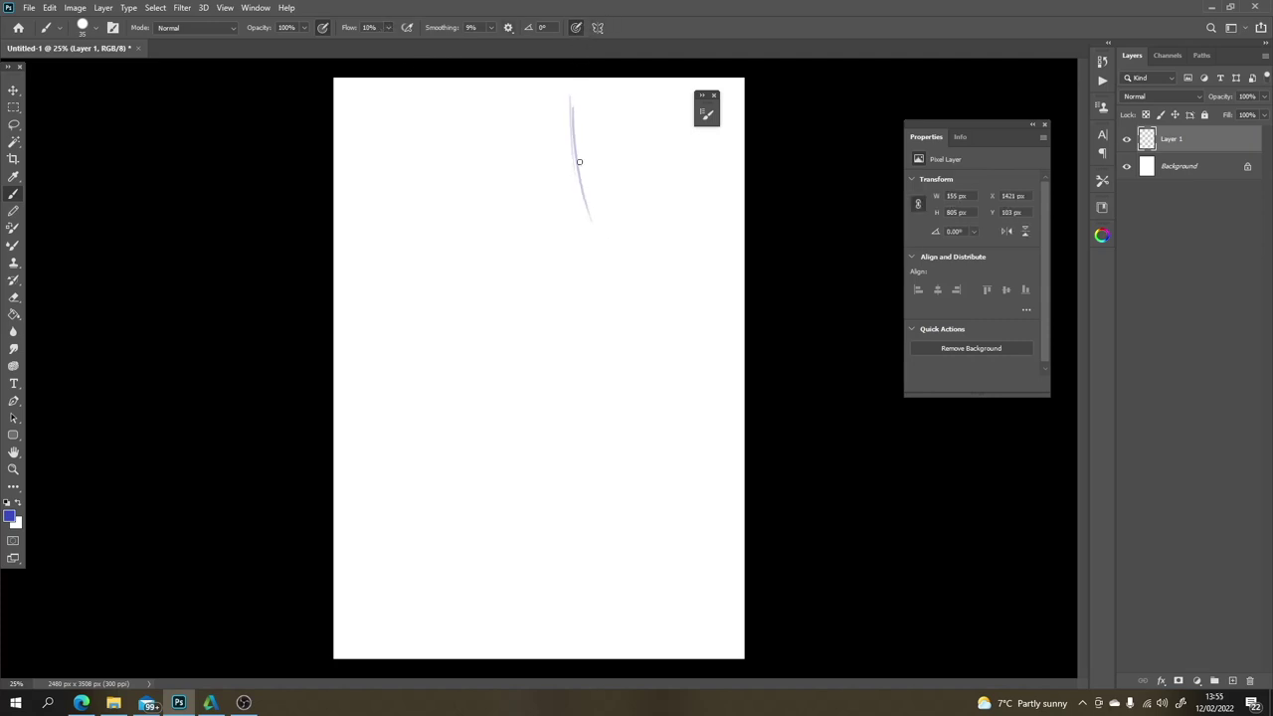
{"action": "left_click_drag", "start_coordinate": [574, 113], "coordinate": [620, 257]}
{"action": "key", "text": "ctrl+z"}
{"action": "key", "text": "ctrl+z"}
{"action": "key", "text": "ctrl+z"}
Step: Reset the colours to default black and white, try several thin curved strokes, and undo them
{"action": "key", "text": "d"}
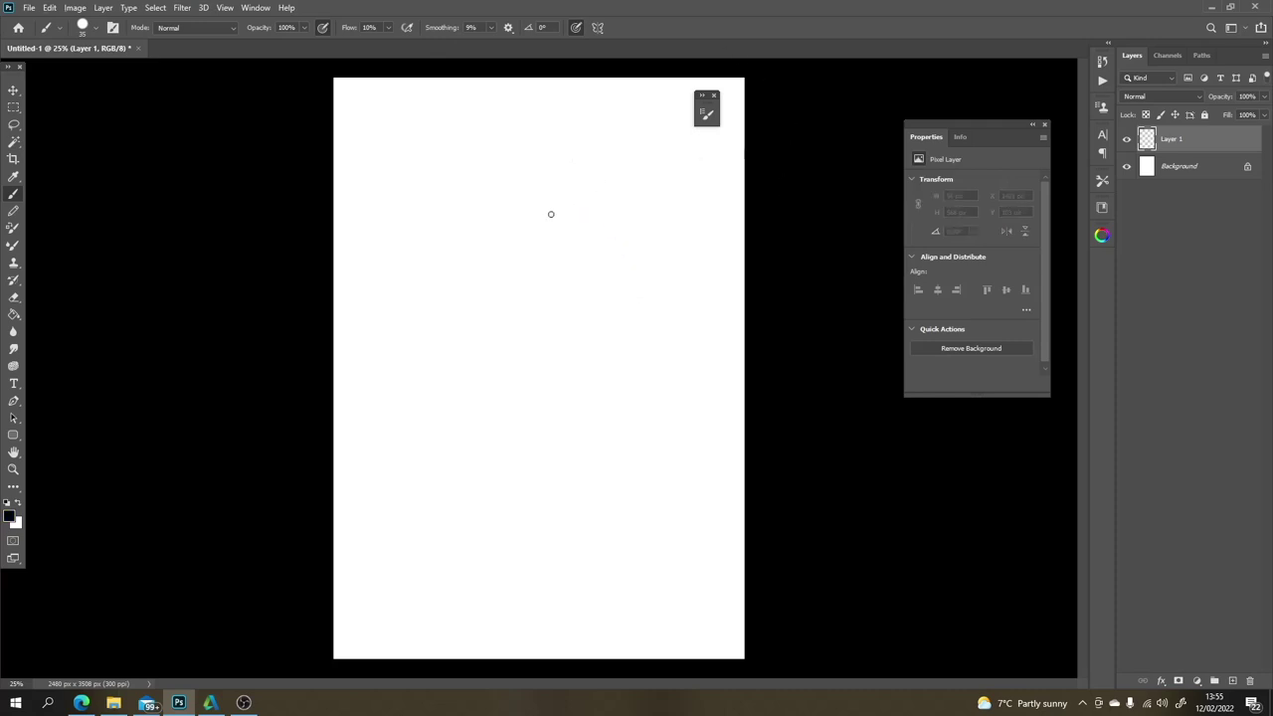
{"action": "mouse_move", "coordinate": [556, 185]}
{"action": "left_mouse_down"}
{"action": "mouse_move", "coordinate": [540, 233]}
{"action": "mouse_move", "coordinate": [568, 176]}
{"action": "mouse_move", "coordinate": [542, 253]}
{"action": "mouse_move", "coordinate": [558, 259]}
{"action": "mouse_move", "coordinate": [582, 179]}
{"action": "mouse_move", "coordinate": [573, 269]}
{"action": "left_mouse_up"}
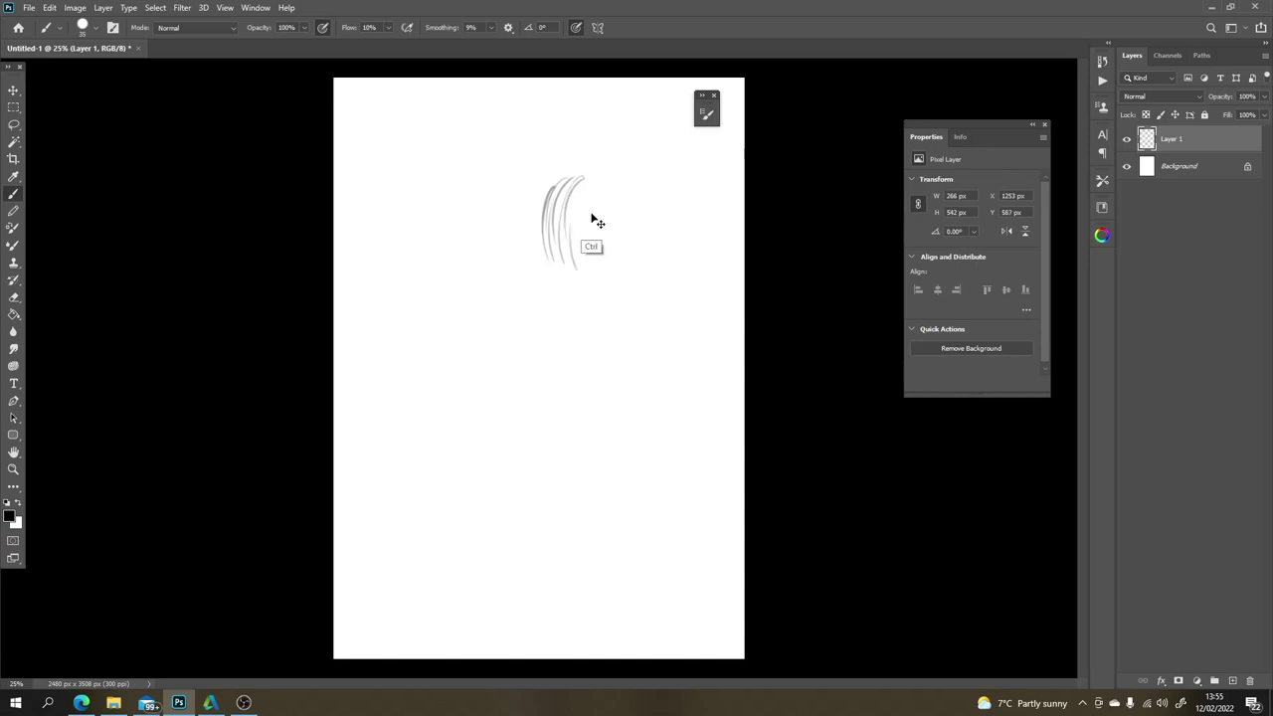
{"action": "key", "text": "ctrl+z"}
{"action": "key", "text": "ctrl+z"}
{"action": "key", "text": "ctrl+z"}
{"action": "key", "text": "ctrl+z"}
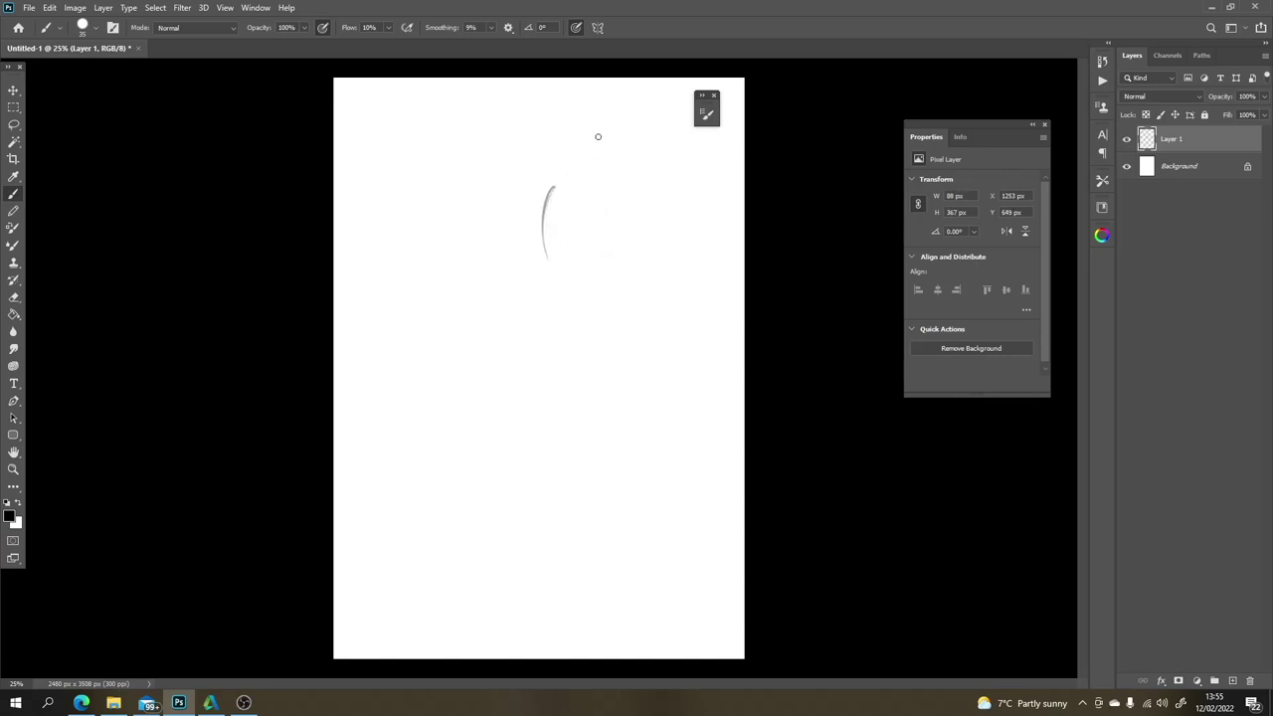
{"action": "key", "text": "ctrl+z"}
{"action": "key", "text": "ctrl+z"}
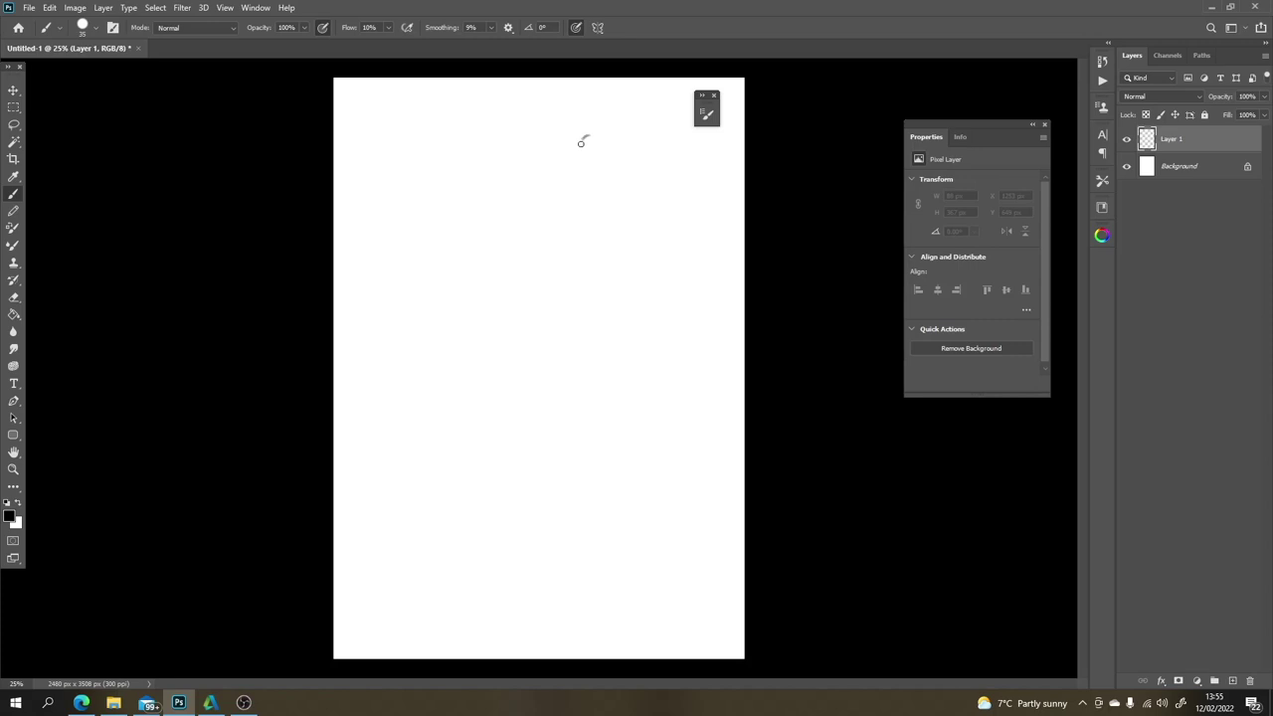
Step: Sketch a small rough figure with a round head in the upper part of the page, and clear the layer
{"action": "mouse_move", "coordinate": [582, 142]}
{"action": "left_mouse_down"}
{"action": "mouse_move", "coordinate": [581, 162]}
{"action": "mouse_move", "coordinate": [609, 183]}
{"action": "mouse_move", "coordinate": [588, 196]}
{"action": "mouse_move", "coordinate": [610, 200]}
{"action": "mouse_move", "coordinate": [608, 180]}
{"action": "mouse_move", "coordinate": [615, 195]}
{"action": "mouse_move", "coordinate": [599, 196]}
{"action": "mouse_move", "coordinate": [622, 227]}
{"action": "mouse_move", "coordinate": [635, 192]}
{"action": "mouse_move", "coordinate": [618, 199]}
{"action": "left_mouse_up"}
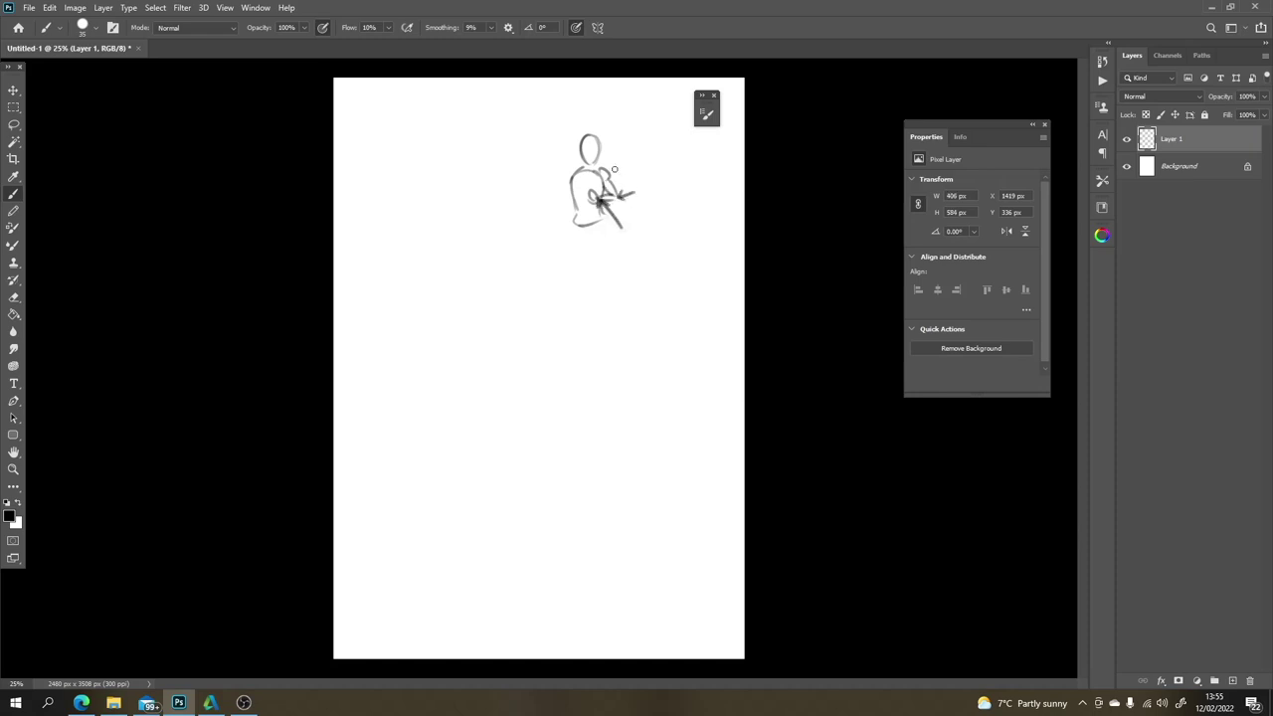
{"action": "left_click_drag", "start_coordinate": [624, 155], "coordinate": [613, 169]}
{"action": "key", "text": "ctrl+a"}
{"action": "key", "text": "Delete"}
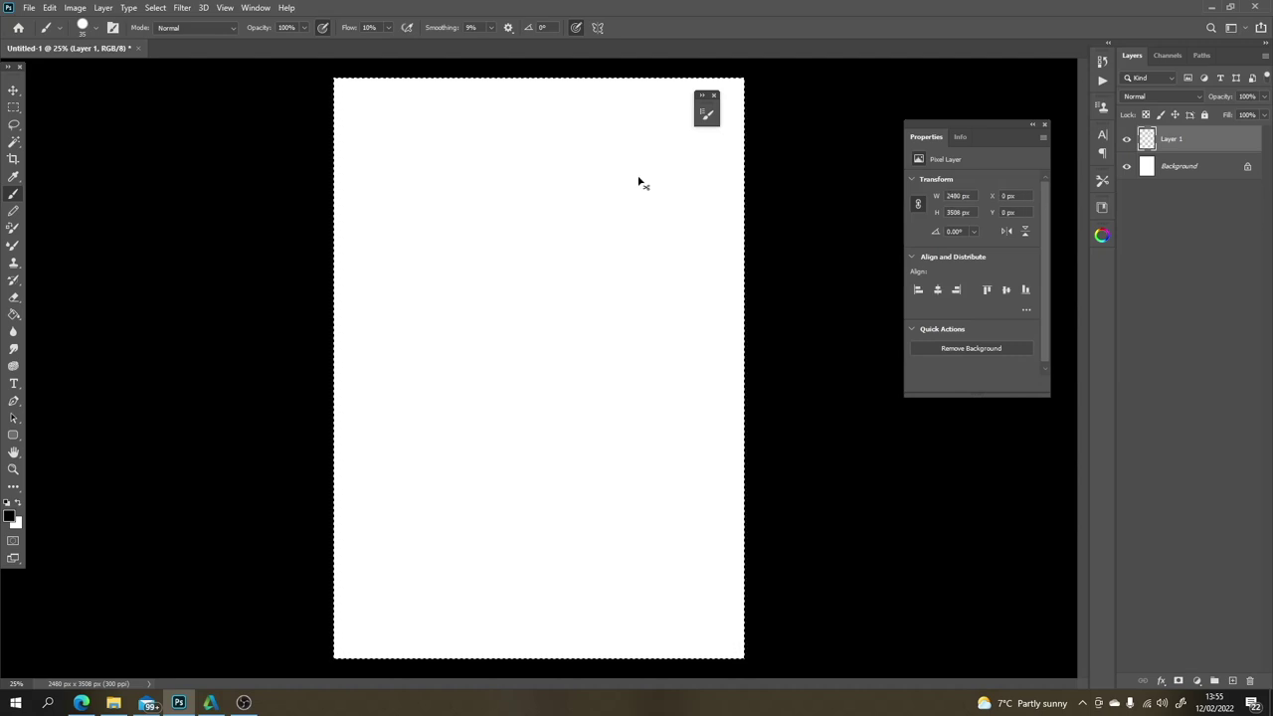
Step: Draw a small triangle in the upper-left area of the page
{"action": "left_click", "coordinate": [405, 168]}
{"action": "left_click", "coordinate": [429, 149]}
{"action": "left_click", "coordinate": [433, 174]}
{"action": "mouse_move", "coordinate": [406, 168]}
{"action": "left_mouse_down"}
{"action": "mouse_move", "coordinate": [429, 149]}
{"action": "mouse_move", "coordinate": [406, 168]}
{"action": "mouse_move", "coordinate": [428, 149]}
{"action": "mouse_move", "coordinate": [435, 176]}
{"action": "mouse_move", "coordinate": [414, 172]}
{"action": "left_mouse_up"}
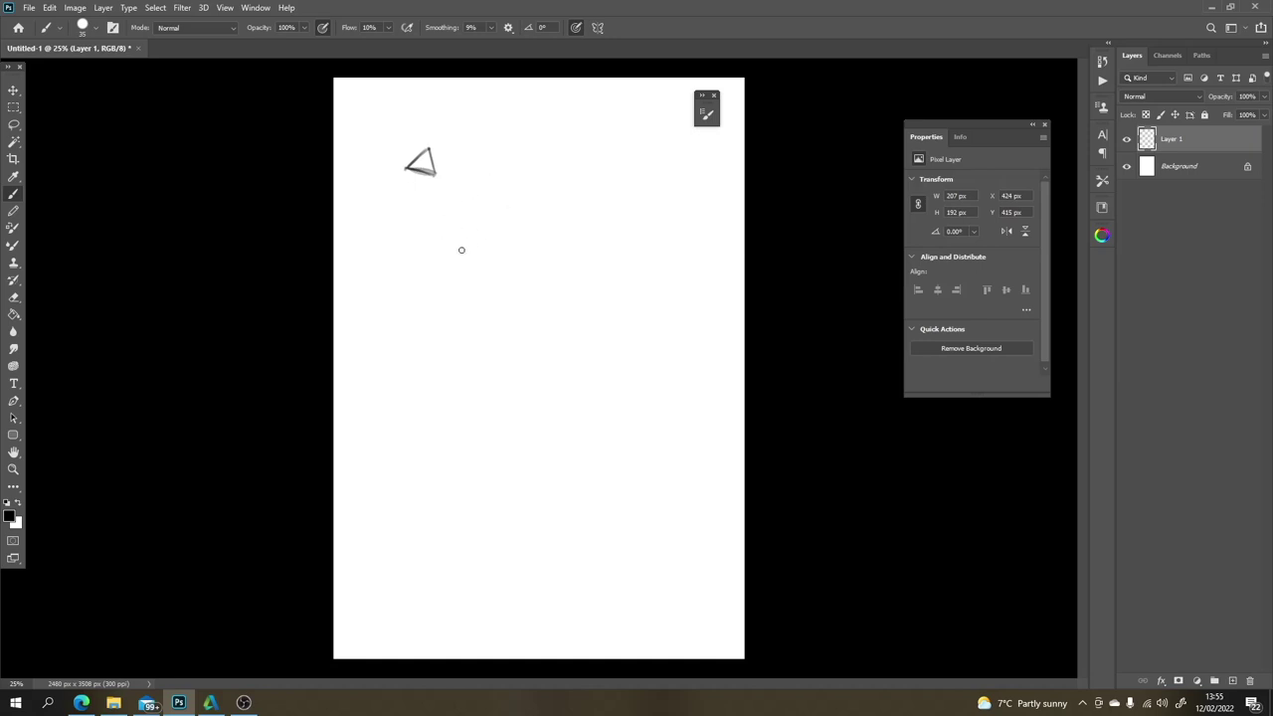
Step: Draw a larger triangle below the small one using straight strokes between its corner points
{"action": "left_click", "coordinate": [456, 273]}
{"action": "left_click", "coordinate": [511, 225]}
{"action": "left_click", "coordinate": [455, 274], "text": "shift"}
{"action": "left_click", "coordinate": [509, 226], "text": "shift"}
{"action": "left_click", "coordinate": [512, 223], "text": "shift"}
{"action": "left_click", "coordinate": [517, 285]}
{"action": "left_click", "coordinate": [511, 228], "text": "shift"}
{"action": "left_click", "coordinate": [512, 223], "text": "shift"}
{"action": "left_click", "coordinate": [518, 289], "text": "shift"}
{"action": "left_click_drag", "start_coordinate": [463, 275], "coordinate": [519, 285]}
Step: Draw a small triangle, circle and square in a row along the upper edge of the page
{"action": "mouse_move", "coordinate": [527, 102]}
{"action": "left_mouse_down"}
{"action": "mouse_move", "coordinate": [519, 124]}
{"action": "mouse_move", "coordinate": [530, 102]}
{"action": "mouse_move", "coordinate": [546, 119]}
{"action": "mouse_move", "coordinate": [520, 122]}
{"action": "mouse_move", "coordinate": [579, 121]}
{"action": "mouse_move", "coordinate": [582, 98]}
{"action": "mouse_move", "coordinate": [594, 119]}
{"action": "mouse_move", "coordinate": [575, 105]}
{"action": "mouse_move", "coordinate": [613, 118]}
{"action": "mouse_move", "coordinate": [631, 96]}
{"action": "mouse_move", "coordinate": [632, 117]}
{"action": "mouse_move", "coordinate": [615, 117]}
{"action": "mouse_move", "coordinate": [614, 96]}
{"action": "mouse_move", "coordinate": [633, 97]}
{"action": "left_mouse_up"}
{"action": "key", "text": "ctrl+z"}
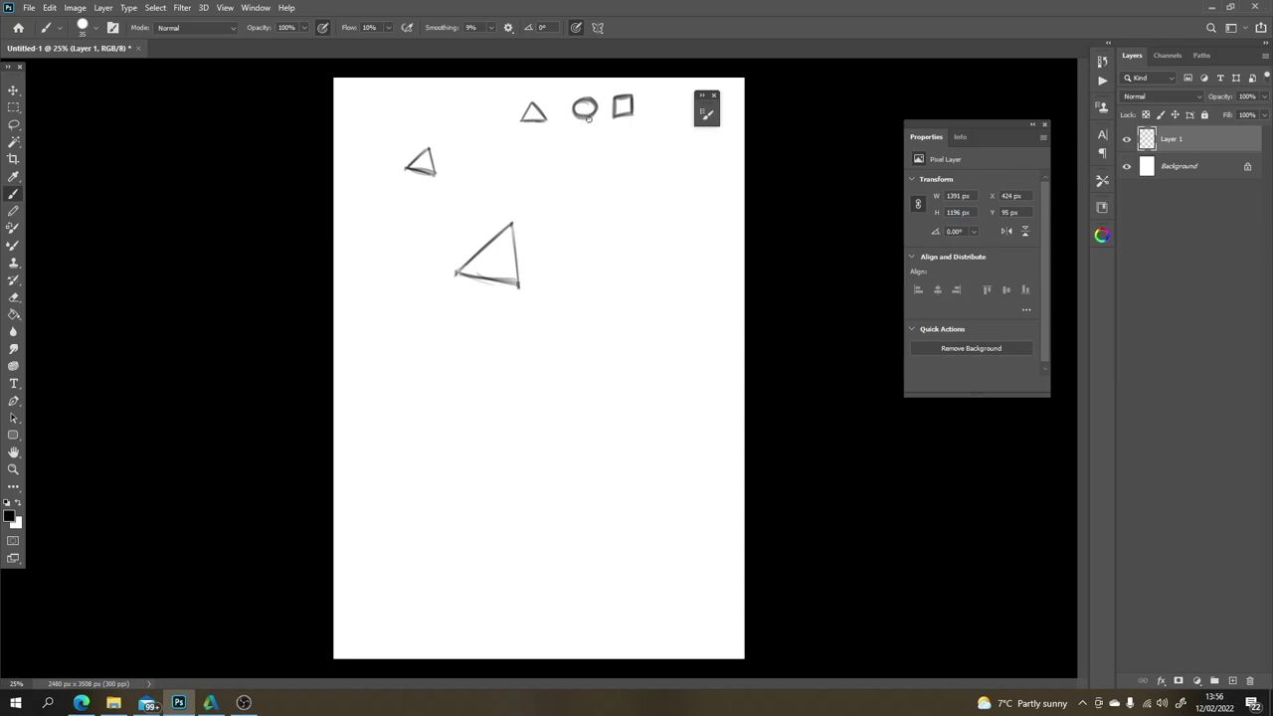
{"action": "left_click_drag", "start_coordinate": [541, 120], "coordinate": [520, 120]}
Step: Lasso the two practice triangles below the row of small shapes and delete them
{"action": "key", "text": "l"}
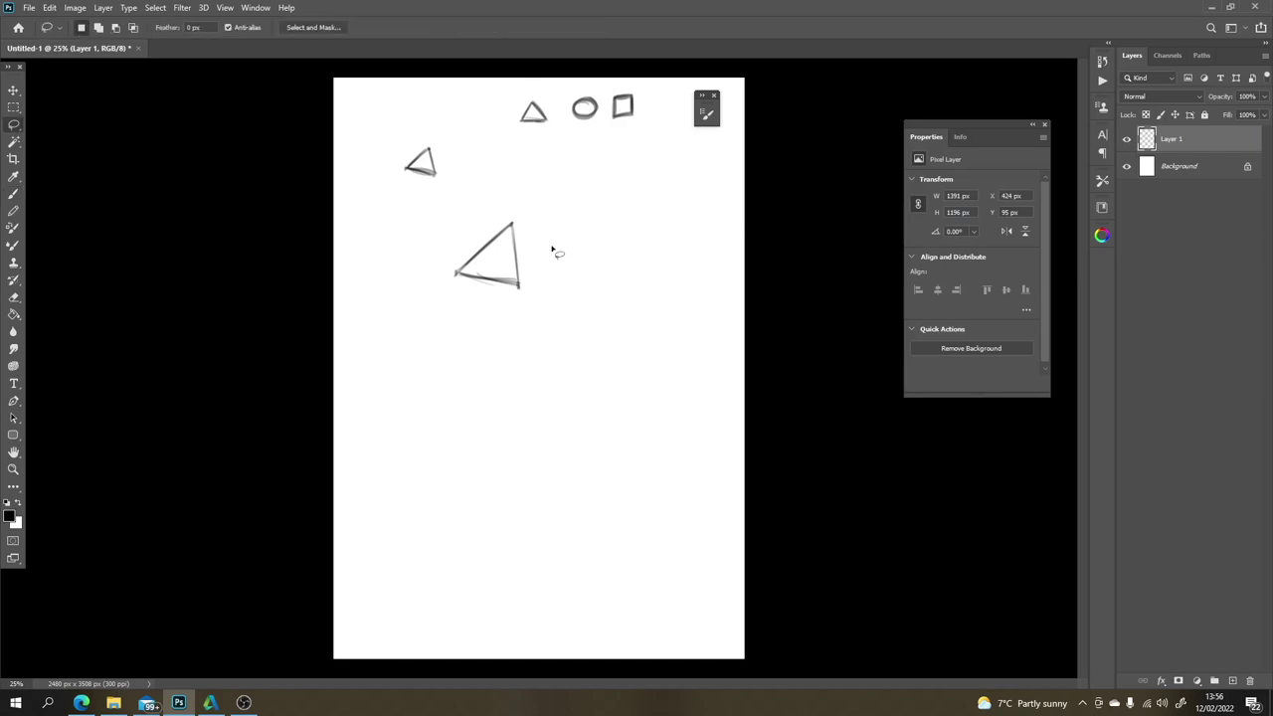
{"action": "mouse_move", "coordinate": [552, 235]}
{"action": "left_mouse_down"}
{"action": "mouse_move", "coordinate": [482, 213]}
{"action": "mouse_move", "coordinate": [453, 117]}
{"action": "mouse_move", "coordinate": [386, 308]}
{"action": "mouse_move", "coordinate": [603, 256]}
{"action": "left_mouse_up"}
{"action": "key", "text": "Delete"}
{"action": "key", "text": "ctrl+d"}
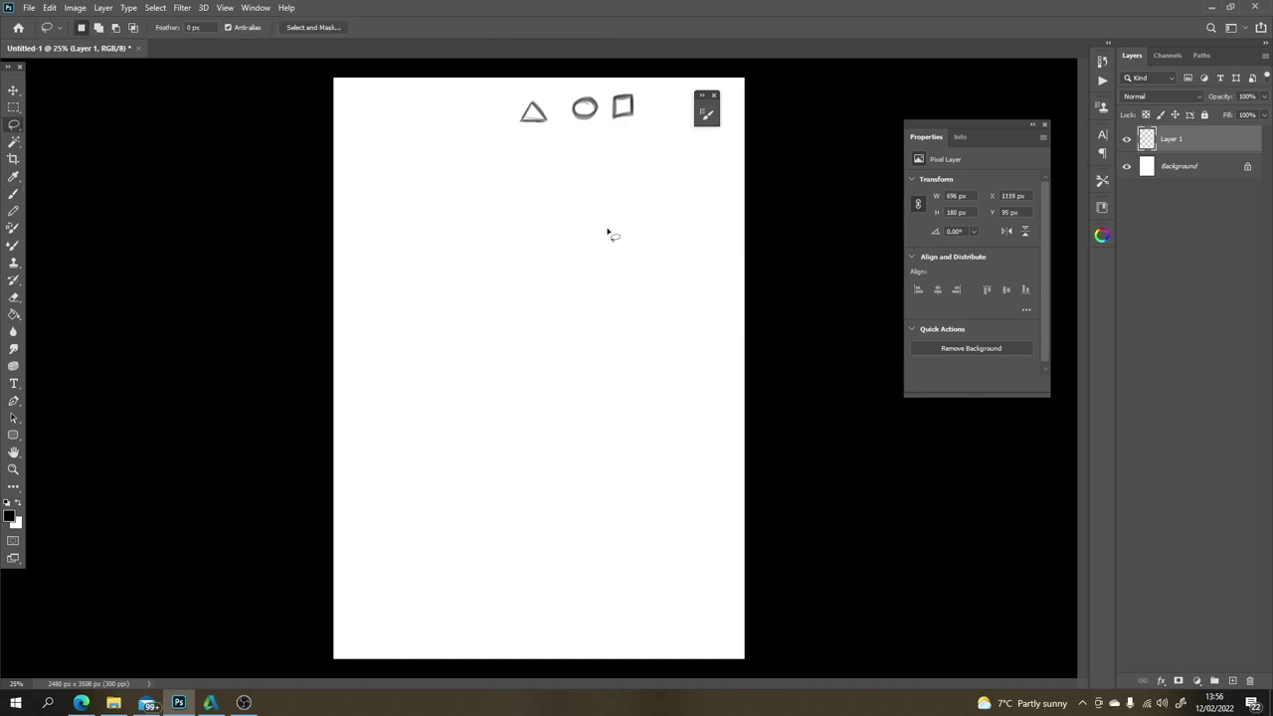
Step: Reduce the brush to 25 px and draw a triangle below the row of shapes with straight strokes between corner points
{"action": "key", "text": "b"}
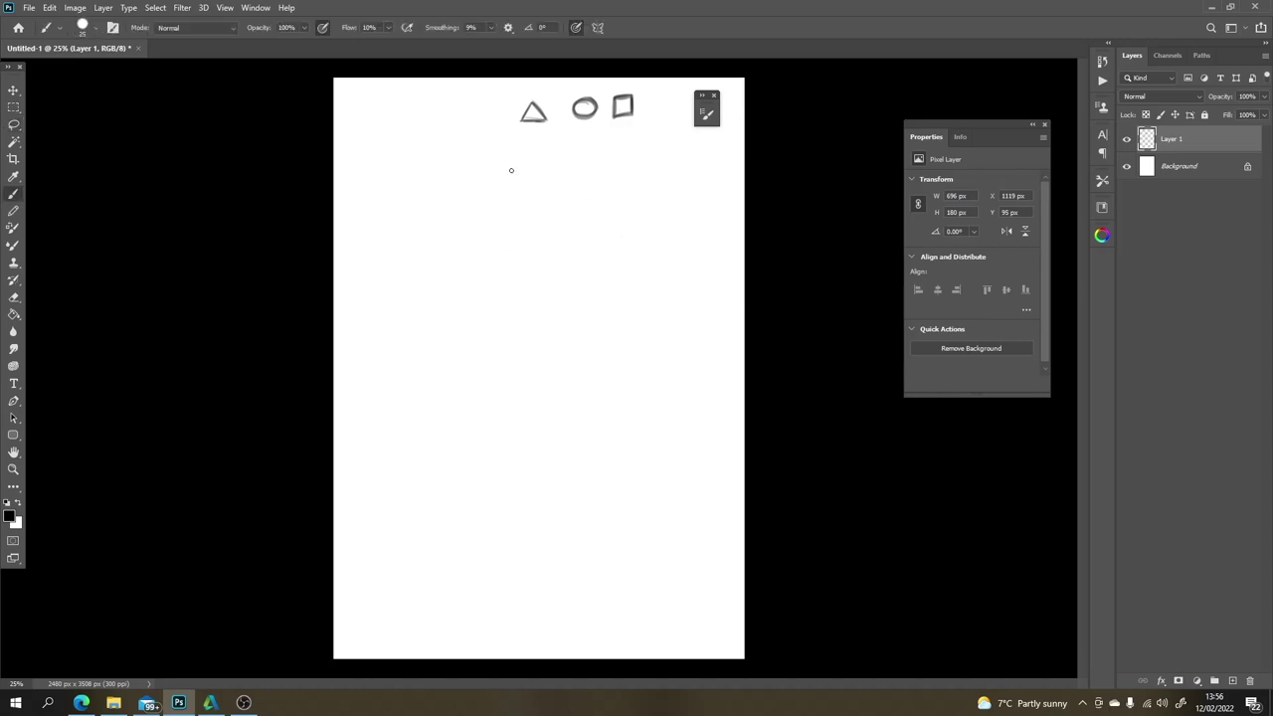
{"action": "left_click", "coordinate": [402, 244]}
{"action": "left_click", "coordinate": [403, 243], "text": "shift"}
{"action": "left_click", "coordinate": [404, 244], "text": "shift"}
{"action": "left_click", "coordinate": [438, 191], "text": "shift"}
{"action": "left_click", "coordinate": [478, 250], "text": "shift"}
{"action": "left_click", "coordinate": [438, 191], "text": "shift"}
{"action": "left_click", "coordinate": [472, 240], "text": "shift"}
{"action": "left_click", "coordinate": [448, 241], "text": "shift"}
{"action": "left_click", "coordinate": [477, 238], "text": "shift"}
Step: Erase the overshooting lines at the triangle's lower-right corner and darken its three sides
{"action": "key", "text": "e"}
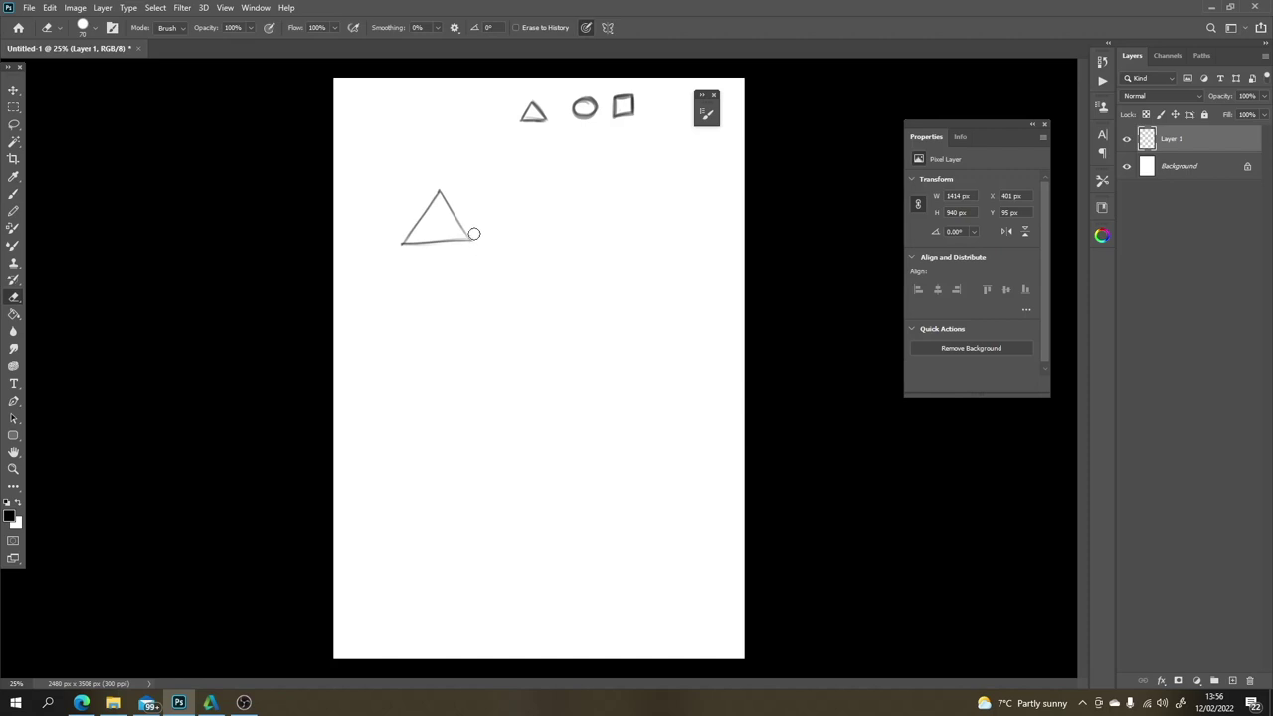
{"action": "left_click_drag", "start_coordinate": [474, 233], "coordinate": [486, 255]}
{"action": "key", "text": "b"}
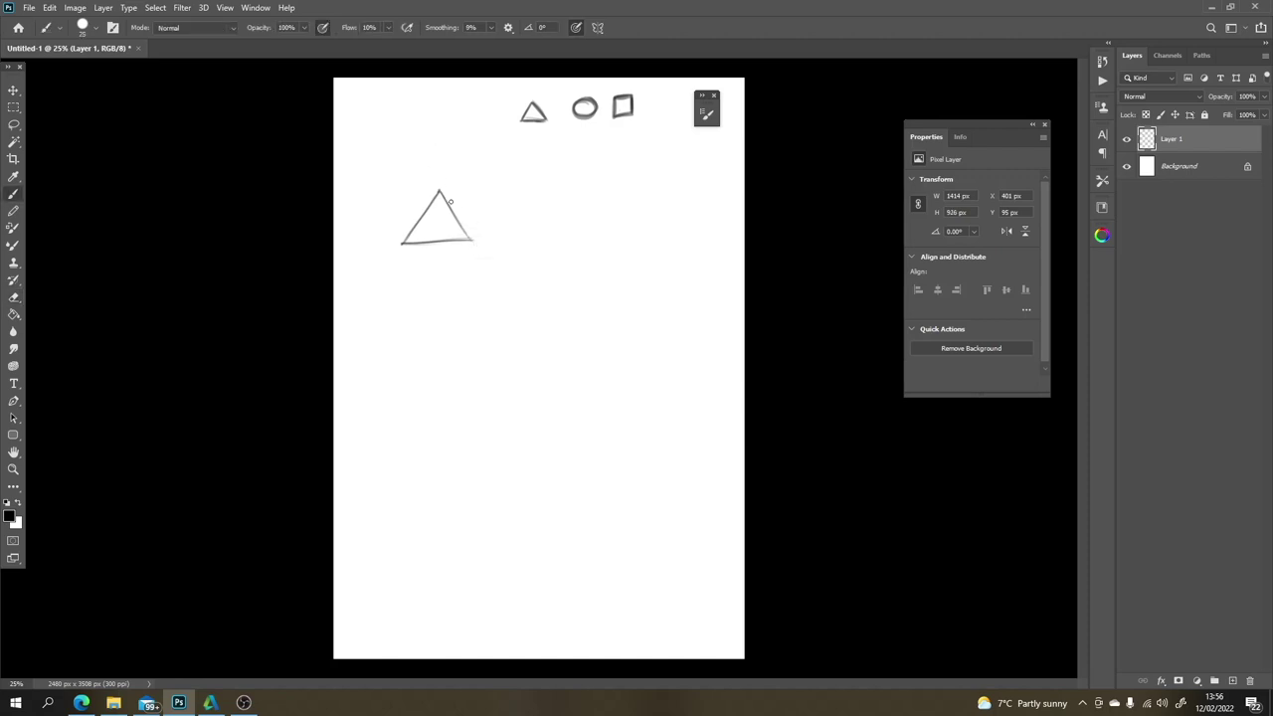
{"action": "mouse_move", "coordinate": [440, 193]}
{"action": "left_mouse_down"}
{"action": "mouse_move", "coordinate": [470, 236]}
{"action": "mouse_move", "coordinate": [459, 220]}
{"action": "left_mouse_up"}
{"action": "mouse_move", "coordinate": [406, 236]}
{"action": "left_mouse_down"}
{"action": "mouse_move", "coordinate": [439, 191]}
{"action": "mouse_move", "coordinate": [427, 208]}
{"action": "left_mouse_up"}
{"action": "left_click_drag", "start_coordinate": [409, 242], "coordinate": [469, 238]}
{"action": "mouse_move", "coordinate": [541, 175]}
{"action": "left_mouse_down"}
{"action": "mouse_move", "coordinate": [548, 160]}
{"action": "mouse_move", "coordinate": [518, 228]}
{"action": "mouse_move", "coordinate": [548, 159]}
{"action": "mouse_move", "coordinate": [551, 231]}
{"action": "mouse_move", "coordinate": [514, 233]}
{"action": "mouse_move", "coordinate": [553, 226]}
{"action": "mouse_move", "coordinate": [536, 231]}
{"action": "left_mouse_up"}
{"action": "key", "text": "ctrl+z"}
{"action": "key", "text": "ctrl+z"}
{"action": "key", "text": "ctrl+z"}
{"action": "left_click_drag", "start_coordinate": [505, 235], "coordinate": [597, 228]}
{"action": "key", "text": "ctrl+z"}
Step: Draw a tall narrow right-angled triangle beside the first one, trimming the overshooting ends of its base line
{"action": "left_click_drag", "start_coordinate": [499, 232], "coordinate": [605, 225]}
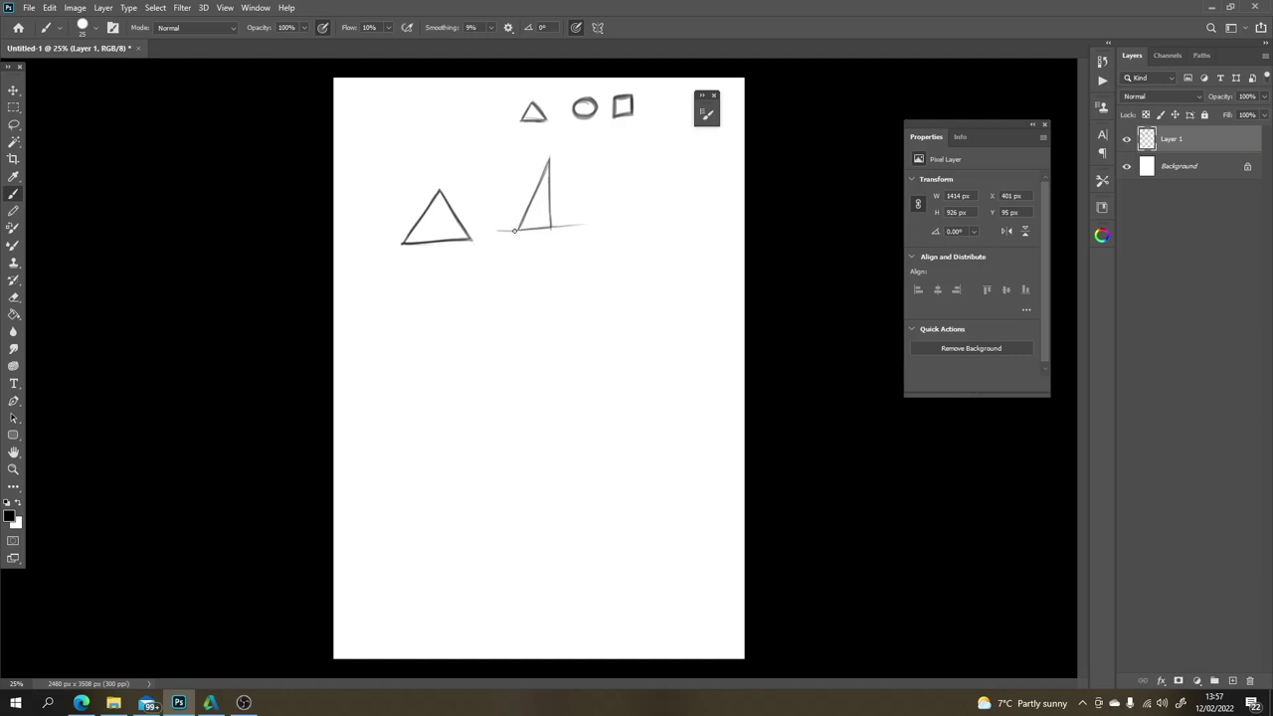
{"action": "key", "text": "e"}
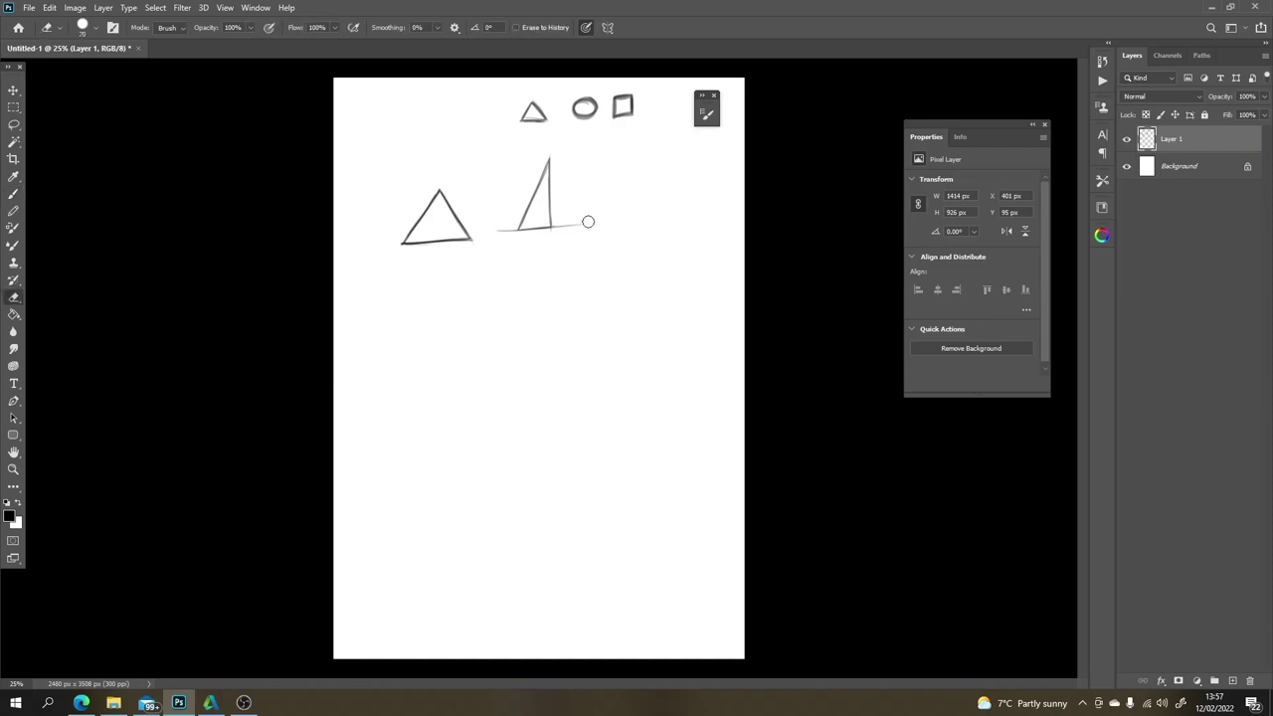
{"action": "mouse_move", "coordinate": [585, 219]}
{"action": "left_mouse_down"}
{"action": "mouse_move", "coordinate": [568, 212]}
{"action": "mouse_move", "coordinate": [557, 239]}
{"action": "mouse_move", "coordinate": [508, 219]}
{"action": "mouse_move", "coordinate": [510, 238]}
{"action": "left_mouse_up"}
{"action": "key", "text": "b"}
{"action": "key", "text": "b"}
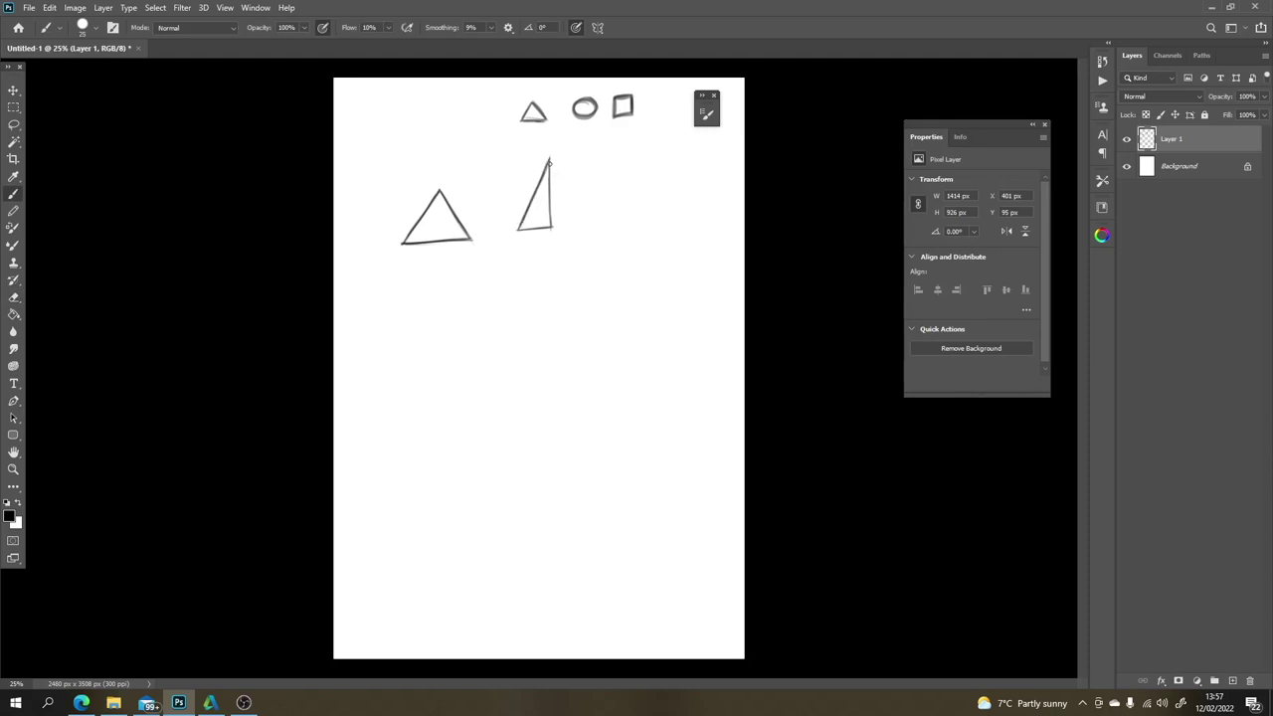
{"action": "left_click_drag", "start_coordinate": [549, 164], "coordinate": [551, 224]}
Step: Draw a wide flat triangle to the right of the tall one and erase its overshooting corner lines
{"action": "mouse_move", "coordinate": [587, 219]}
{"action": "left_mouse_down"}
{"action": "mouse_move", "coordinate": [631, 188]}
{"action": "mouse_move", "coordinate": [599, 203]}
{"action": "mouse_move", "coordinate": [629, 191]}
{"action": "mouse_move", "coordinate": [677, 221]}
{"action": "mouse_move", "coordinate": [626, 189]}
{"action": "mouse_move", "coordinate": [674, 219]}
{"action": "left_mouse_up"}
{"action": "mouse_move", "coordinate": [587, 218]}
{"action": "left_mouse_down"}
{"action": "mouse_move", "coordinate": [689, 214]}
{"action": "mouse_move", "coordinate": [588, 219]}
{"action": "mouse_move", "coordinate": [641, 215]}
{"action": "left_mouse_up"}
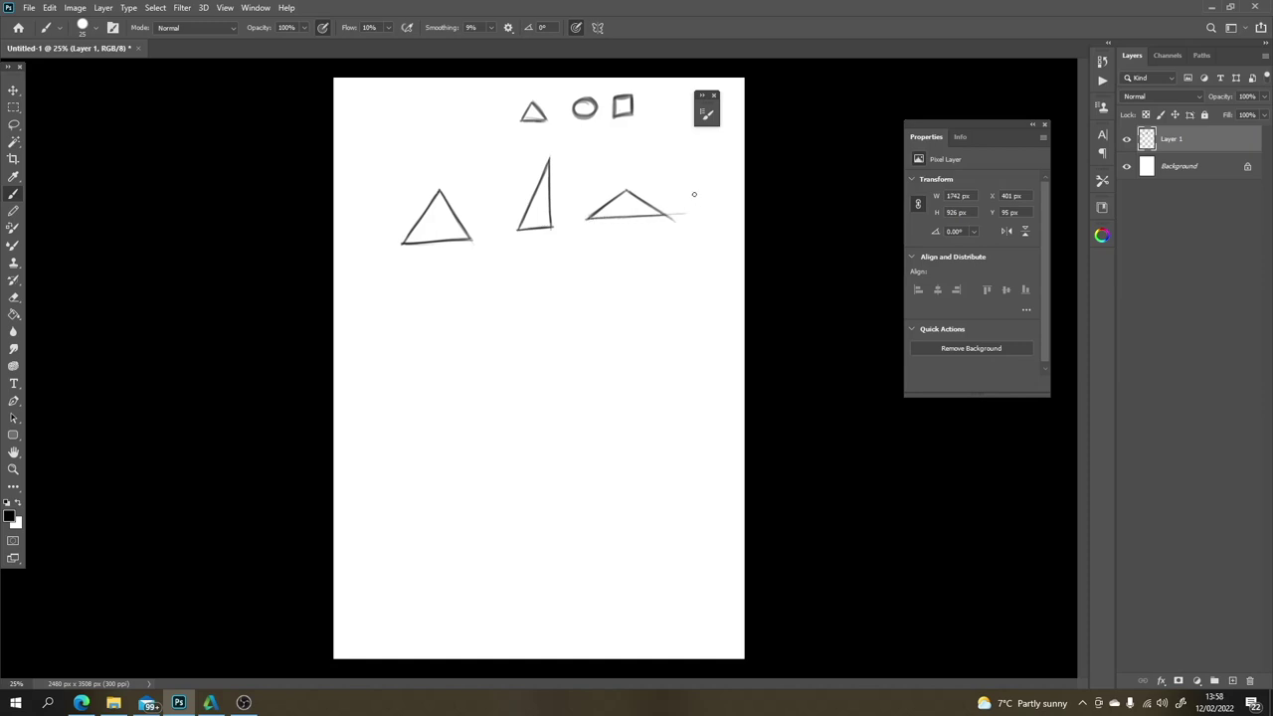
{"action": "key", "text": "e"}
{"action": "left_click_drag", "start_coordinate": [679, 213], "coordinate": [669, 216]}
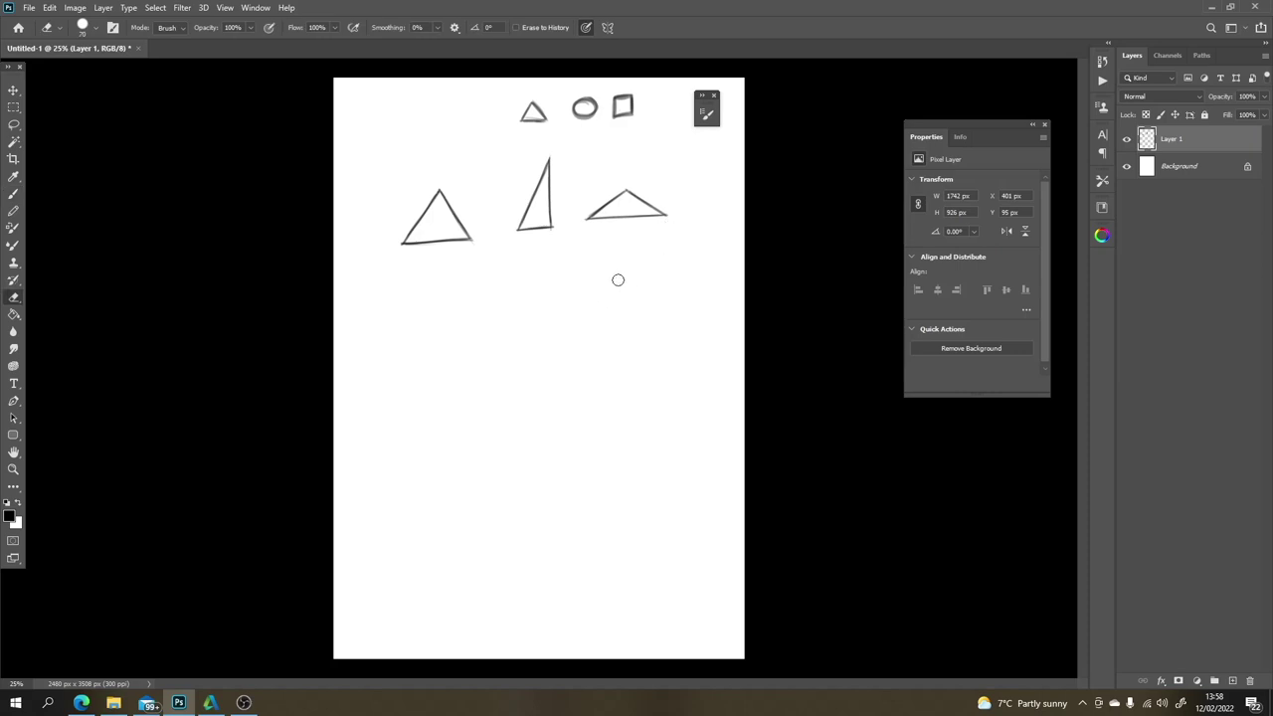
{"action": "key", "text": "b"}
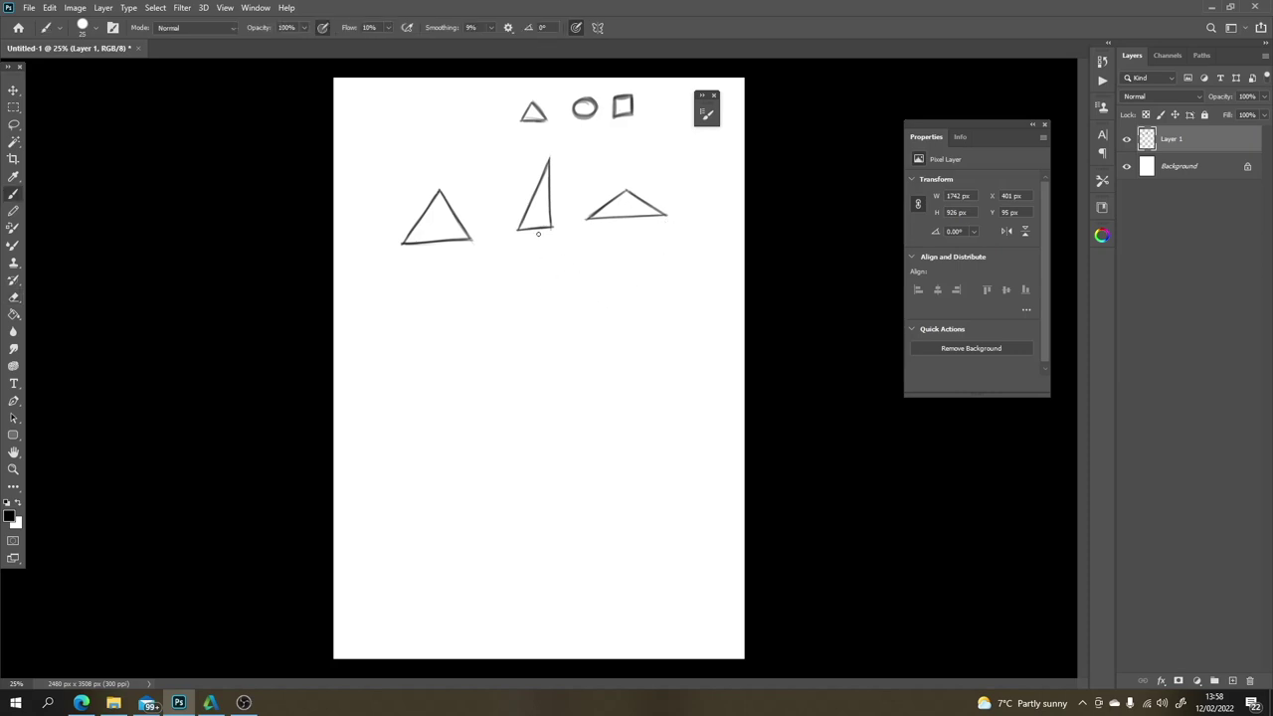
{"action": "left_click_drag", "start_coordinate": [538, 234], "coordinate": [569, 267]}
{"action": "mouse_move", "coordinate": [547, 207]}
{"action": "left_mouse_down"}
{"action": "mouse_move", "coordinate": [614, 187]}
{"action": "mouse_move", "coordinate": [576, 270]}
{"action": "mouse_move", "coordinate": [584, 259]}
{"action": "left_mouse_up"}
{"action": "key", "text": "ctrl+z"}
{"action": "key", "text": "ctrl+z"}
Step: Draw a larger triangle running behind the tall and flat ones, with another triangle partly hidden behind it
{"action": "left_click_drag", "start_coordinate": [519, 211], "coordinate": [523, 221]}
{"action": "mouse_move", "coordinate": [539, 236]}
{"action": "left_mouse_down"}
{"action": "mouse_move", "coordinate": [581, 273]}
{"action": "mouse_move", "coordinate": [602, 219]}
{"action": "mouse_move", "coordinate": [581, 269]}
{"action": "mouse_move", "coordinate": [601, 220]}
{"action": "mouse_move", "coordinate": [580, 269]}
{"action": "left_mouse_up"}
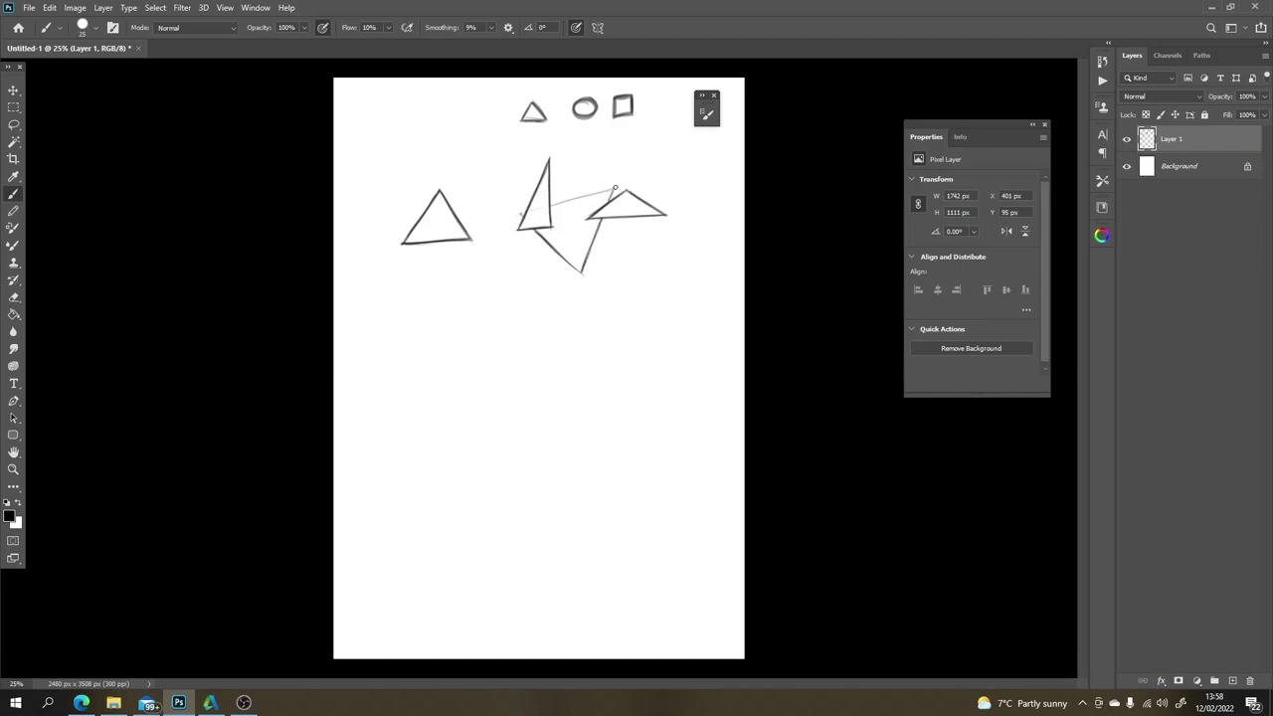
{"action": "mouse_move", "coordinate": [549, 207]}
{"action": "left_mouse_down"}
{"action": "mouse_move", "coordinate": [612, 189]}
{"action": "mouse_move", "coordinate": [549, 207]}
{"action": "mouse_move", "coordinate": [617, 187]}
{"action": "left_mouse_up"}
{"action": "left_click_drag", "start_coordinate": [522, 212], "coordinate": [517, 214]}
{"action": "mouse_move", "coordinate": [581, 193]}
{"action": "left_mouse_down"}
{"action": "mouse_move", "coordinate": [599, 153]}
{"action": "mouse_move", "coordinate": [606, 189]}
{"action": "mouse_move", "coordinate": [599, 153]}
{"action": "mouse_move", "coordinate": [605, 185]}
{"action": "mouse_move", "coordinate": [598, 155]}
{"action": "mouse_move", "coordinate": [574, 200]}
{"action": "mouse_move", "coordinate": [597, 154]}
{"action": "mouse_move", "coordinate": [617, 251]}
{"action": "mouse_move", "coordinate": [601, 245]}
{"action": "mouse_move", "coordinate": [619, 254]}
{"action": "mouse_move", "coordinate": [611, 215]}
{"action": "mouse_move", "coordinate": [596, 240]}
{"action": "left_mouse_up"}
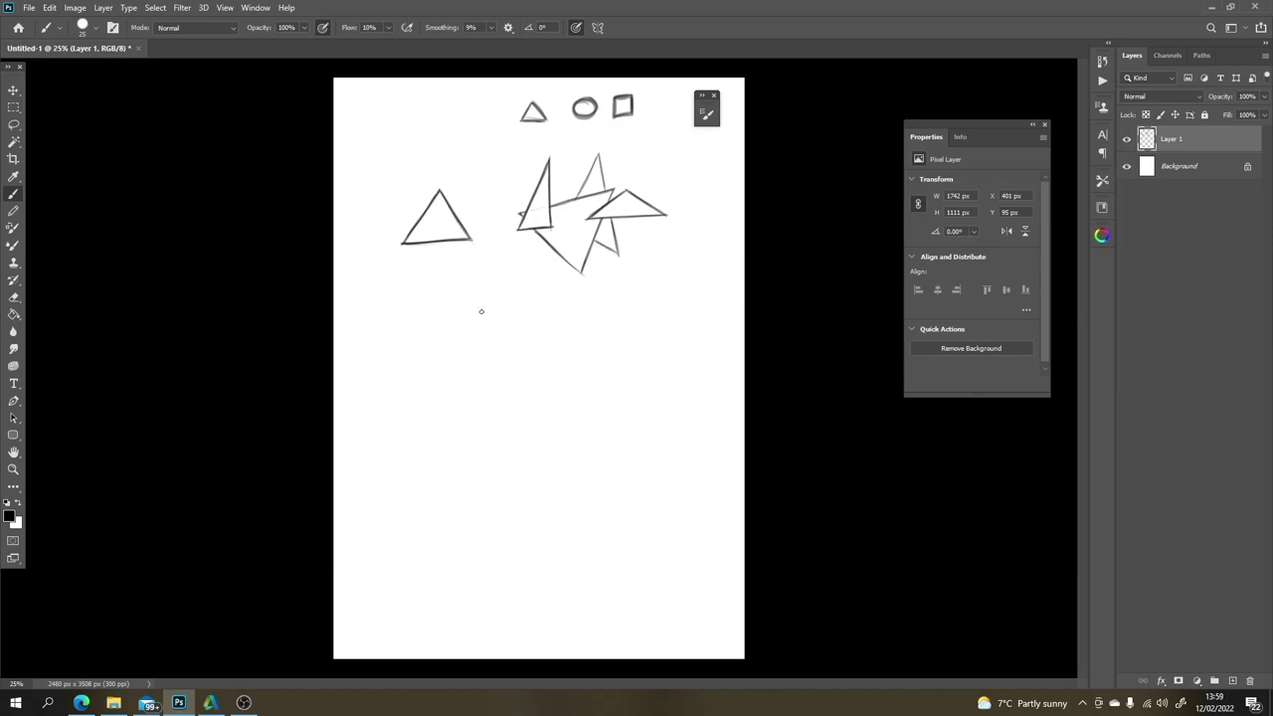
Step: Sketch a large triangle in light lines below the triangle cluster, redoing its sloping right side and long base
{"action": "left_click_drag", "start_coordinate": [529, 270], "coordinate": [450, 334]}
{"action": "left_click_drag", "start_coordinate": [529, 270], "coordinate": [601, 358]}
{"action": "left_click_drag", "start_coordinate": [544, 291], "coordinate": [617, 373]}
{"action": "key", "text": "ctrl+z"}
{"action": "left_click_drag", "start_coordinate": [560, 308], "coordinate": [604, 362]}
{"action": "key", "text": "ctrl+z"}
{"action": "left_click_drag", "start_coordinate": [534, 275], "coordinate": [648, 409]}
{"action": "left_click_drag", "start_coordinate": [460, 334], "coordinate": [618, 362]}
{"action": "mouse_move", "coordinate": [412, 315]}
{"action": "left_mouse_down"}
{"action": "mouse_move", "coordinate": [694, 388]}
{"action": "mouse_move", "coordinate": [614, 372]}
{"action": "left_mouse_up"}
Step: Erase the base line overshooting the large lower triangle's left corner and darken all three sides
{"action": "key", "text": "e"}
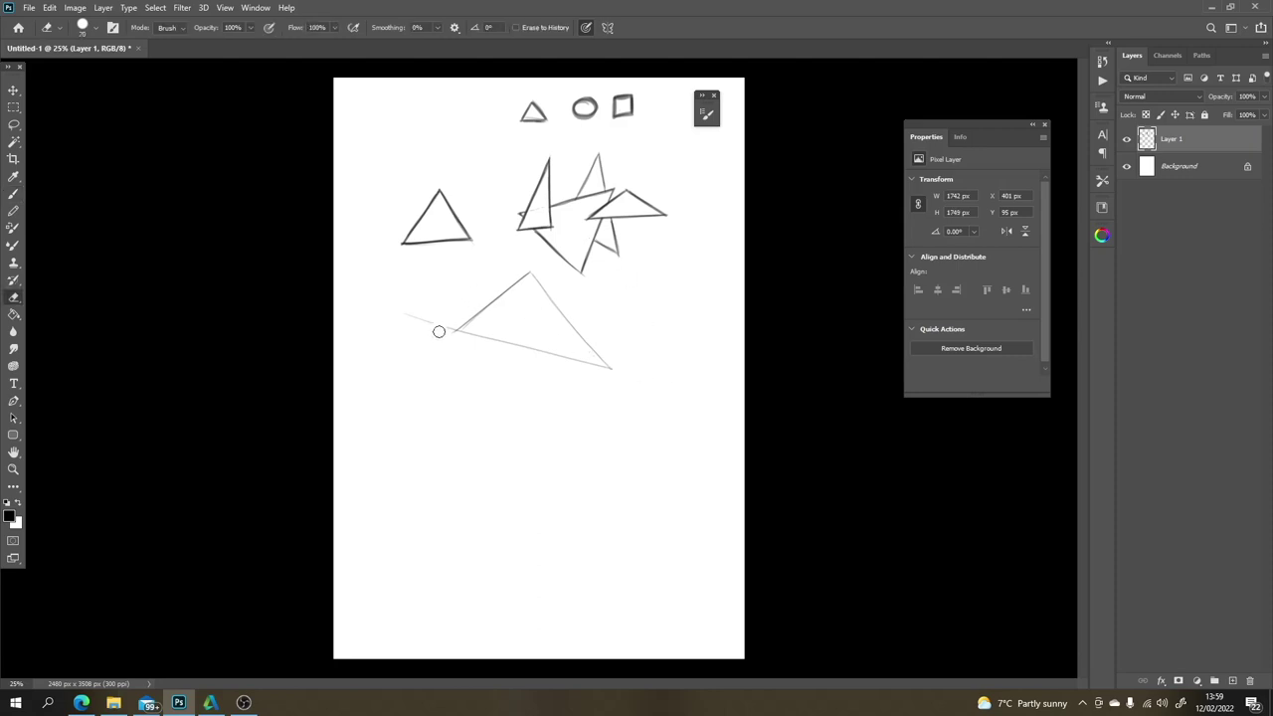
{"action": "left_click_drag", "start_coordinate": [440, 329], "coordinate": [417, 319]}
{"action": "key", "text": "b"}
{"action": "mouse_move", "coordinate": [455, 330]}
{"action": "left_mouse_down"}
{"action": "mouse_move", "coordinate": [540, 272]}
{"action": "mouse_move", "coordinate": [614, 373]}
{"action": "left_mouse_up"}
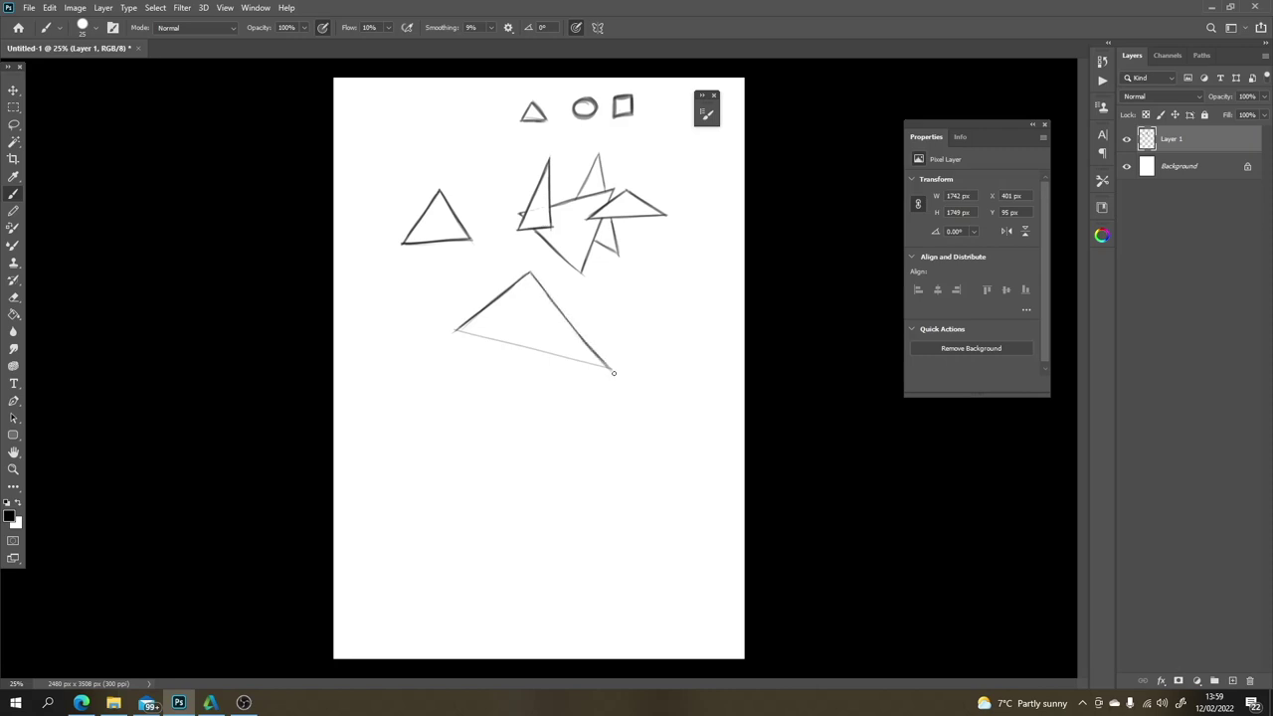
{"action": "mouse_move", "coordinate": [459, 330]}
{"action": "left_mouse_down"}
{"action": "mouse_move", "coordinate": [604, 368]}
{"action": "mouse_move", "coordinate": [593, 366]}
{"action": "left_mouse_up"}
Step: Draw a wide triangle running behind the cluster and the large lower triangle, darkening only its visible edges
{"action": "mouse_move", "coordinate": [574, 326]}
{"action": "left_mouse_down"}
{"action": "mouse_move", "coordinate": [673, 228]}
{"action": "mouse_move", "coordinate": [617, 243]}
{"action": "mouse_move", "coordinate": [656, 237]}
{"action": "mouse_move", "coordinate": [637, 243]}
{"action": "mouse_move", "coordinate": [617, 240]}
{"action": "mouse_move", "coordinate": [649, 240]}
{"action": "mouse_move", "coordinate": [502, 243]}
{"action": "left_mouse_up"}
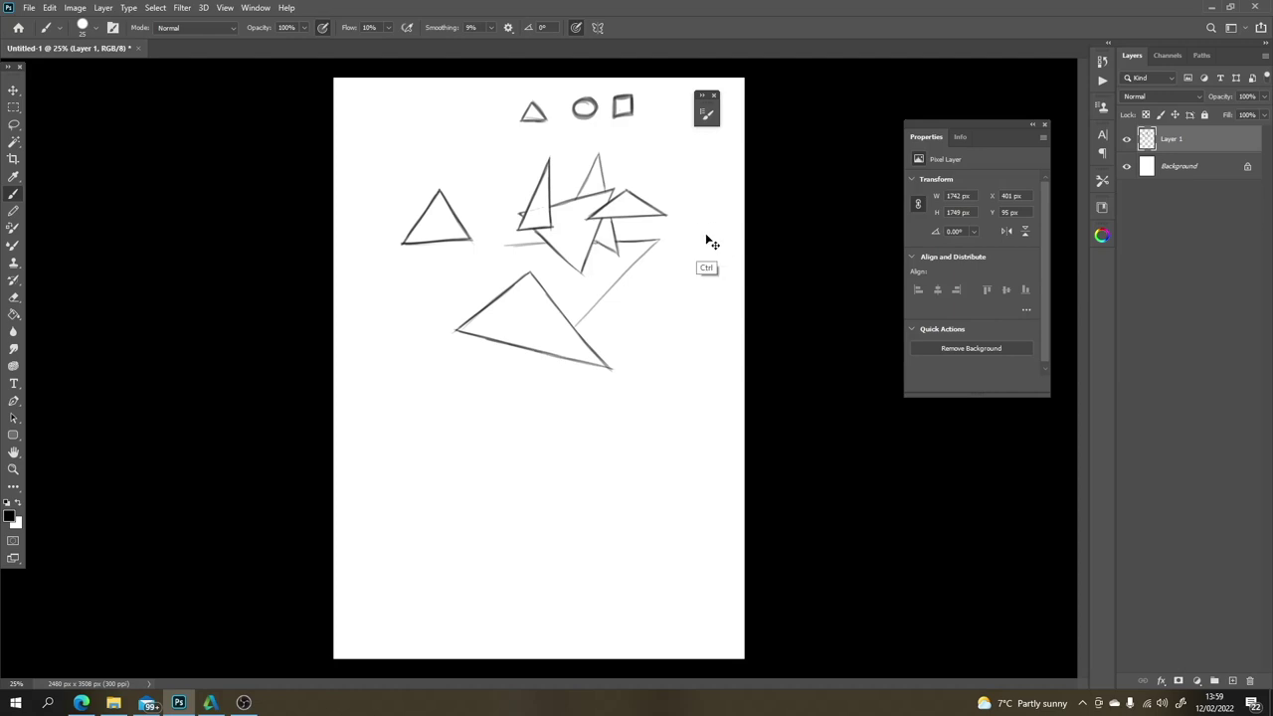
{"action": "key", "text": "ctrl+z"}
{"action": "key", "text": "ctrl+z"}
{"action": "mouse_move", "coordinate": [654, 243]}
{"action": "left_mouse_down"}
{"action": "mouse_move", "coordinate": [480, 250]}
{"action": "mouse_move", "coordinate": [582, 221]}
{"action": "mouse_move", "coordinate": [579, 253]}
{"action": "mouse_move", "coordinate": [511, 263]}
{"action": "mouse_move", "coordinate": [483, 250]}
{"action": "mouse_move", "coordinate": [509, 286]}
{"action": "mouse_move", "coordinate": [481, 250]}
{"action": "mouse_move", "coordinate": [510, 287]}
{"action": "left_mouse_up"}
{"action": "mouse_move", "coordinate": [493, 248]}
{"action": "left_mouse_down"}
{"action": "mouse_move", "coordinate": [547, 241]}
{"action": "mouse_move", "coordinate": [495, 248]}
{"action": "mouse_move", "coordinate": [508, 244]}
{"action": "left_mouse_up"}
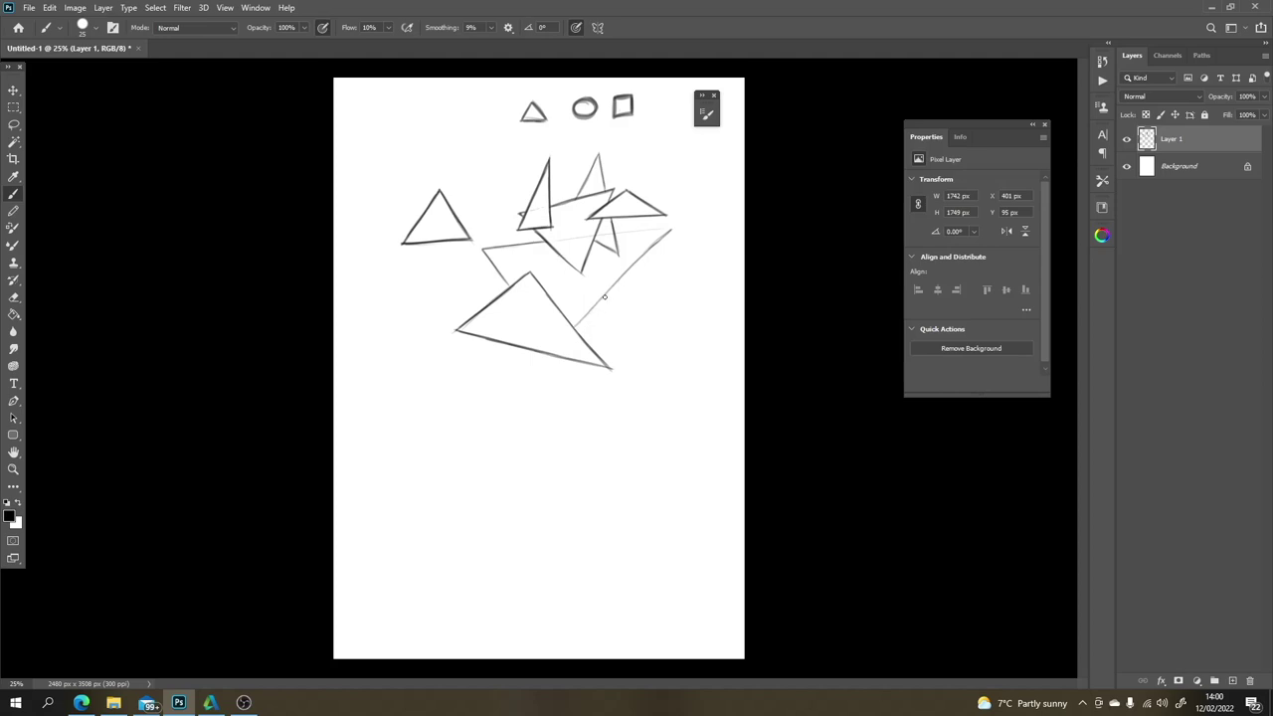
{"action": "mouse_move", "coordinate": [603, 297]}
{"action": "left_mouse_down"}
{"action": "mouse_move", "coordinate": [580, 320]}
{"action": "mouse_move", "coordinate": [611, 286]}
{"action": "left_mouse_up"}
{"action": "left_click_drag", "start_coordinate": [667, 234], "coordinate": [672, 229]}
{"action": "left_click_drag", "start_coordinate": [630, 235], "coordinate": [672, 230]}
Step: Draw the two upper sides of a triangle tucked behind the first separate triangle
{"action": "mouse_move", "coordinate": [461, 217]}
{"action": "left_mouse_down"}
{"action": "mouse_move", "coordinate": [502, 167]}
{"action": "mouse_move", "coordinate": [512, 255]}
{"action": "left_mouse_up"}
{"action": "left_click_drag", "start_coordinate": [504, 194], "coordinate": [512, 254]}
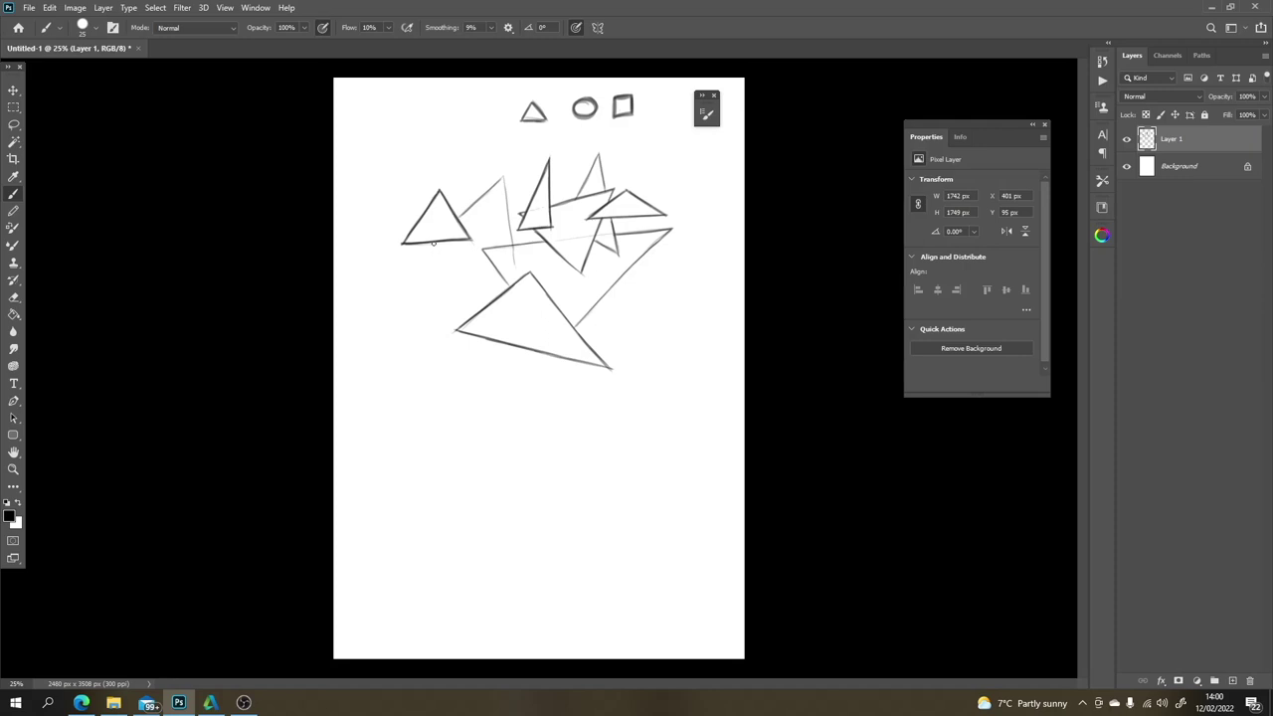
{"action": "mouse_move", "coordinate": [435, 240]}
{"action": "left_mouse_down"}
{"action": "mouse_move", "coordinate": [496, 183]}
{"action": "mouse_move", "coordinate": [415, 256]}
{"action": "mouse_move", "coordinate": [514, 276]}
{"action": "mouse_move", "coordinate": [414, 255]}
{"action": "mouse_move", "coordinate": [493, 275]}
{"action": "left_mouse_up"}
{"action": "key", "text": "ctrl+z"}
{"action": "left_click_drag", "start_coordinate": [414, 256], "coordinate": [516, 266]}
{"action": "key", "text": "ctrl+z"}
{"action": "mouse_move", "coordinate": [418, 255]}
{"action": "left_mouse_down"}
{"action": "mouse_move", "coordinate": [515, 266]}
{"action": "mouse_move", "coordinate": [504, 171]}
{"action": "left_mouse_up"}
{"action": "left_click_drag", "start_coordinate": [459, 215], "coordinate": [505, 171]}
Step: Add the base of the triangle behind the first one and erase the overlapping line crossing its corner
{"action": "left_click_drag", "start_coordinate": [417, 256], "coordinate": [509, 266]}
{"action": "key", "text": "ctrl+z"}
{"action": "left_click_drag", "start_coordinate": [416, 256], "coordinate": [495, 264]}
{"action": "key", "text": "ctrl+z"}
{"action": "left_click_drag", "start_coordinate": [417, 255], "coordinate": [513, 266]}
{"action": "key", "text": "e"}
{"action": "left_click_drag", "start_coordinate": [483, 245], "coordinate": [491, 255]}
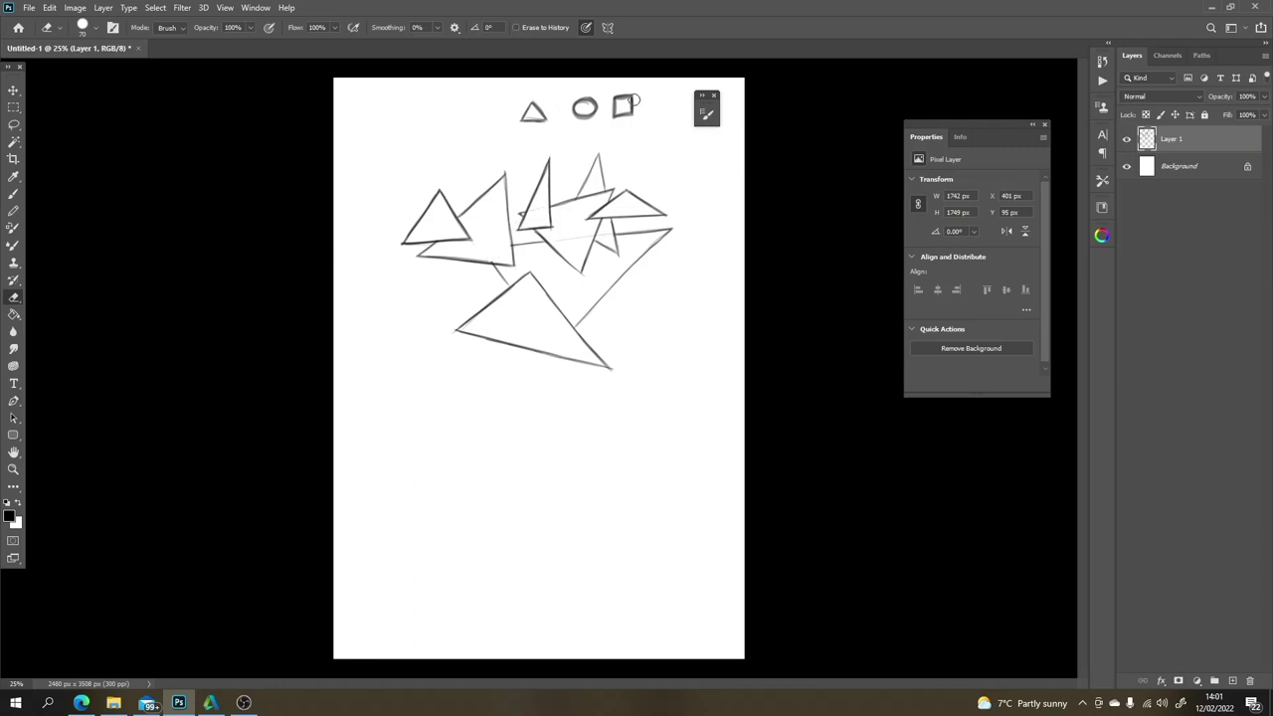
Step: Draw a triangle partly hidden behind the sloping right edge of the wide background triangle
{"action": "key", "text": "b"}
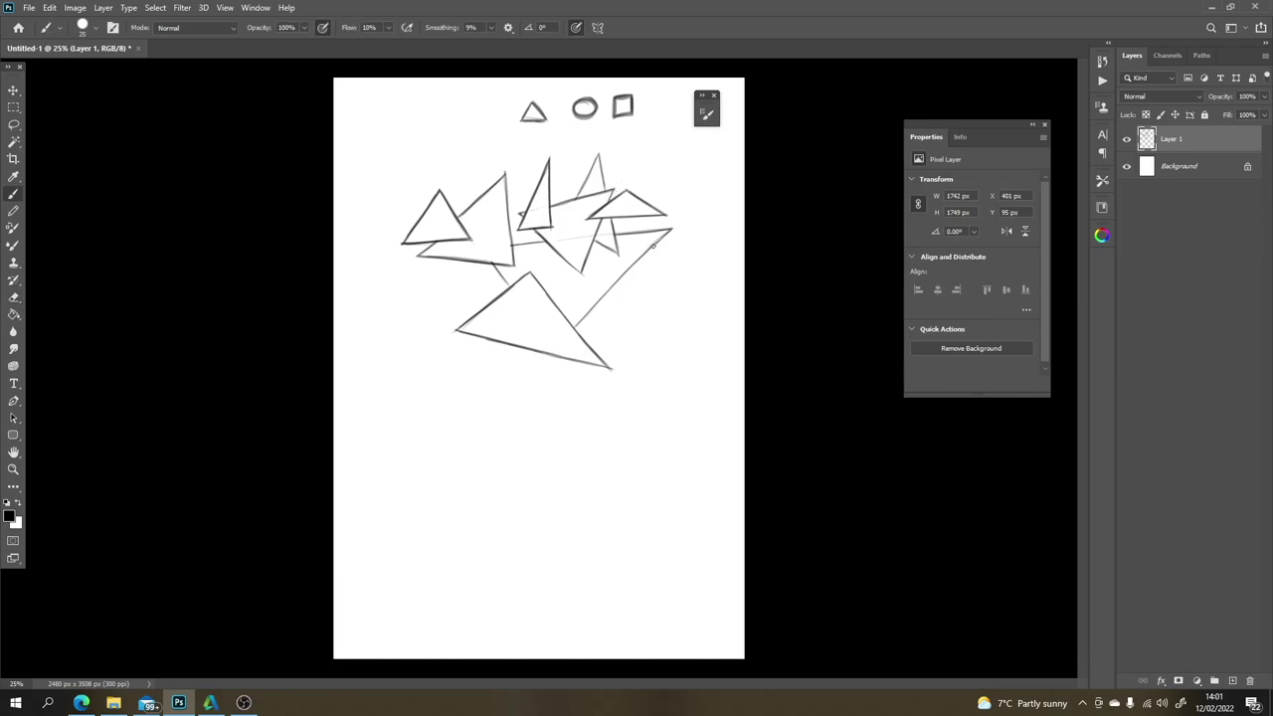
{"action": "mouse_move", "coordinate": [625, 275]}
{"action": "left_mouse_down"}
{"action": "mouse_move", "coordinate": [673, 266]}
{"action": "mouse_move", "coordinate": [624, 320]}
{"action": "left_mouse_up"}
{"action": "mouse_move", "coordinate": [672, 267]}
{"action": "left_mouse_down"}
{"action": "mouse_move", "coordinate": [621, 324]}
{"action": "mouse_move", "coordinate": [651, 290]}
{"action": "mouse_move", "coordinate": [623, 323]}
{"action": "mouse_move", "coordinate": [599, 281]}
{"action": "mouse_move", "coordinate": [617, 328]}
{"action": "mouse_move", "coordinate": [604, 296]}
{"action": "mouse_move", "coordinate": [654, 283]}
{"action": "left_mouse_up"}
Step: Try sketching curved contour marks inside the large lower triangle
{"action": "mouse_move", "coordinate": [485, 308]}
{"action": "left_mouse_down"}
{"action": "mouse_move", "coordinate": [543, 295]}
{"action": "mouse_move", "coordinate": [535, 288]}
{"action": "mouse_move", "coordinate": [559, 317]}
{"action": "mouse_move", "coordinate": [540, 305]}
{"action": "mouse_move", "coordinate": [518, 317]}
{"action": "mouse_move", "coordinate": [519, 297]}
{"action": "mouse_move", "coordinate": [509, 303]}
{"action": "mouse_move", "coordinate": [492, 318]}
{"action": "mouse_move", "coordinate": [510, 342]}
{"action": "mouse_move", "coordinate": [523, 299]}
{"action": "left_mouse_up"}
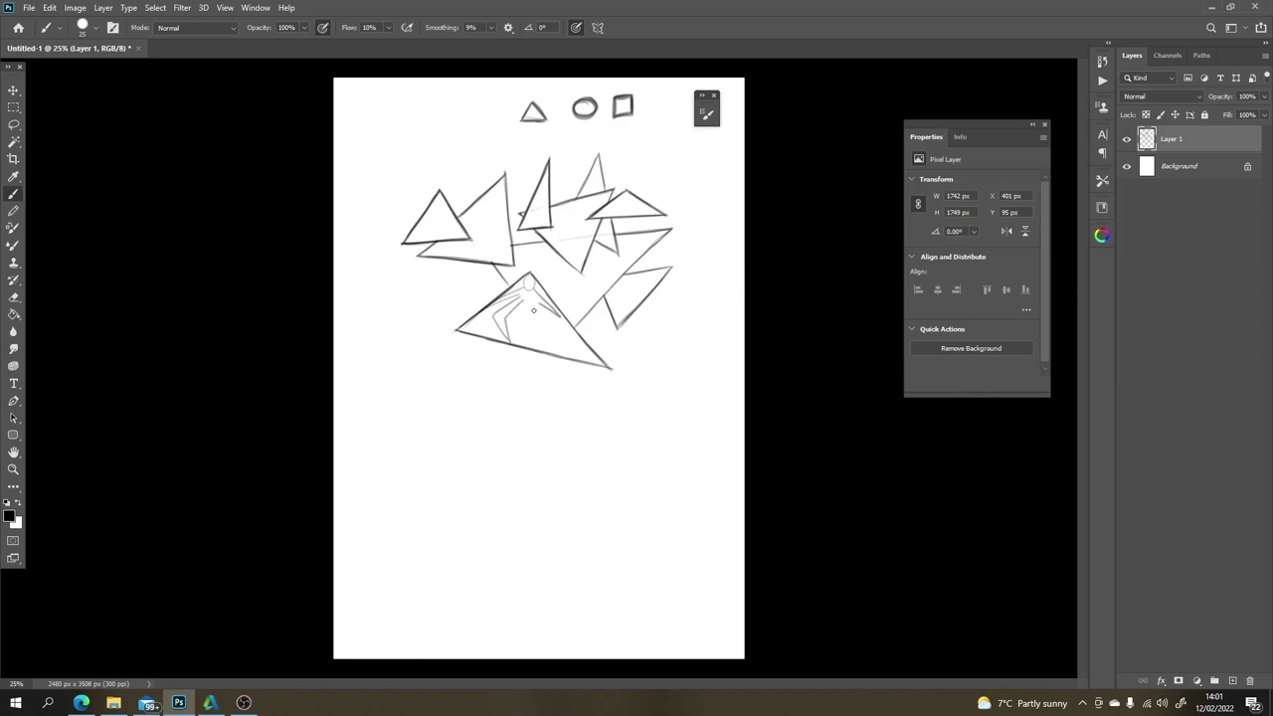
{"action": "key", "text": "ctrl+z"}
{"action": "mouse_move", "coordinate": [517, 297]}
{"action": "left_mouse_down"}
{"action": "mouse_move", "coordinate": [469, 331]}
{"action": "mouse_move", "coordinate": [526, 327]}
{"action": "mouse_move", "coordinate": [575, 358]}
{"action": "mouse_move", "coordinate": [535, 329]}
{"action": "mouse_move", "coordinate": [562, 357]}
{"action": "mouse_move", "coordinate": [547, 326]}
{"action": "left_mouse_up"}
{"action": "key", "text": "ctrl+z"}
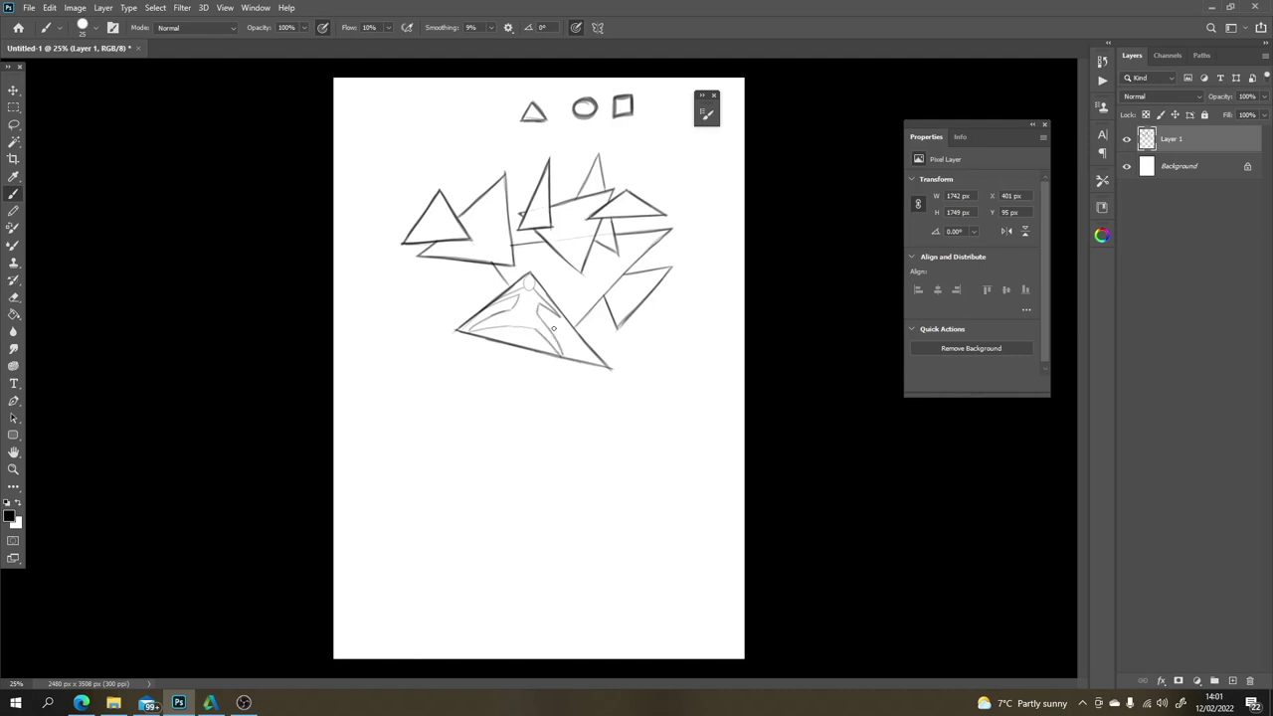
{"action": "key", "text": "ctrl+z"}
{"action": "key", "text": "ctrl+z"}
{"action": "key", "text": "ctrl+z"}
{"action": "key", "text": "ctrl+z"}
{"action": "key", "text": "ctrl+z"}
{"action": "key", "text": "ctrl+z"}
{"action": "key", "text": "ctrl+z"}
{"action": "key", "text": "ctrl+z"}
{"action": "key", "text": "ctrl+z"}
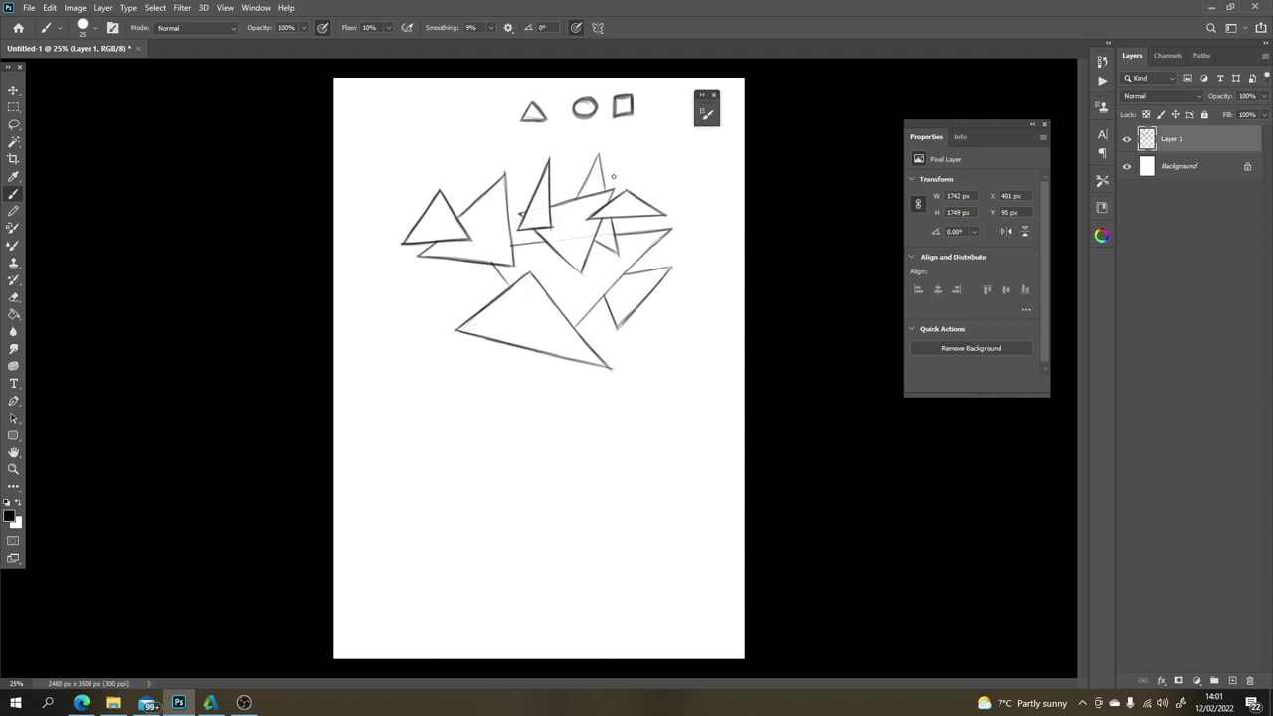
Step: Draw another triangle behind the cluster's upper-right part, plus small separate triangles at its lower left and top
{"action": "mouse_move", "coordinate": [613, 174]}
{"action": "left_mouse_down"}
{"action": "mouse_move", "coordinate": [654, 157]}
{"action": "mouse_move", "coordinate": [638, 234]}
{"action": "left_mouse_up"}
{"action": "mouse_move", "coordinate": [578, 187]}
{"action": "left_mouse_down"}
{"action": "mouse_move", "coordinate": [562, 196]}
{"action": "mouse_move", "coordinate": [655, 152]}
{"action": "mouse_move", "coordinate": [642, 212]}
{"action": "left_mouse_up"}
{"action": "mouse_move", "coordinate": [448, 275]}
{"action": "left_mouse_down"}
{"action": "mouse_move", "coordinate": [434, 296]}
{"action": "mouse_move", "coordinate": [461, 301]}
{"action": "mouse_move", "coordinate": [456, 291]}
{"action": "mouse_move", "coordinate": [459, 304]}
{"action": "left_mouse_up"}
{"action": "mouse_move", "coordinate": [624, 138]}
{"action": "left_mouse_down"}
{"action": "mouse_move", "coordinate": [616, 156]}
{"action": "mouse_move", "coordinate": [633, 144]}
{"action": "left_mouse_up"}
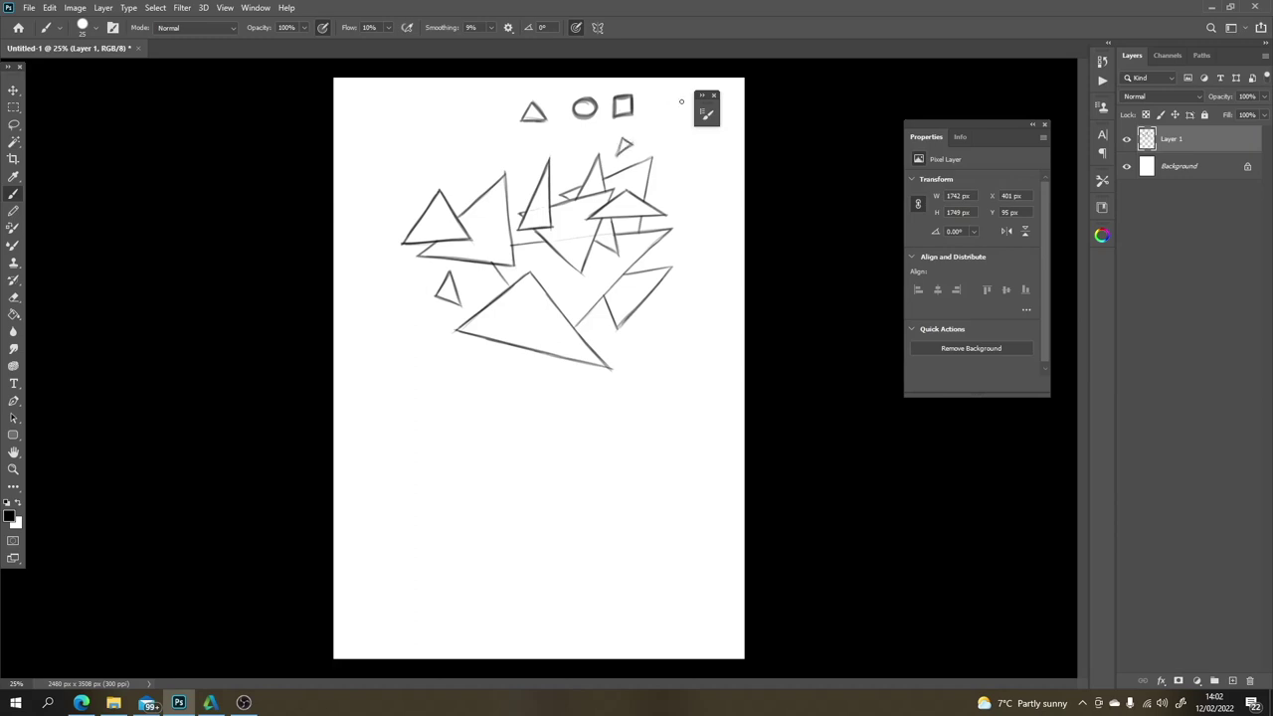
Step: Lasso the whole triangle cluster, move it to the lower part of the page and deselect it
{"action": "key", "text": "l"}
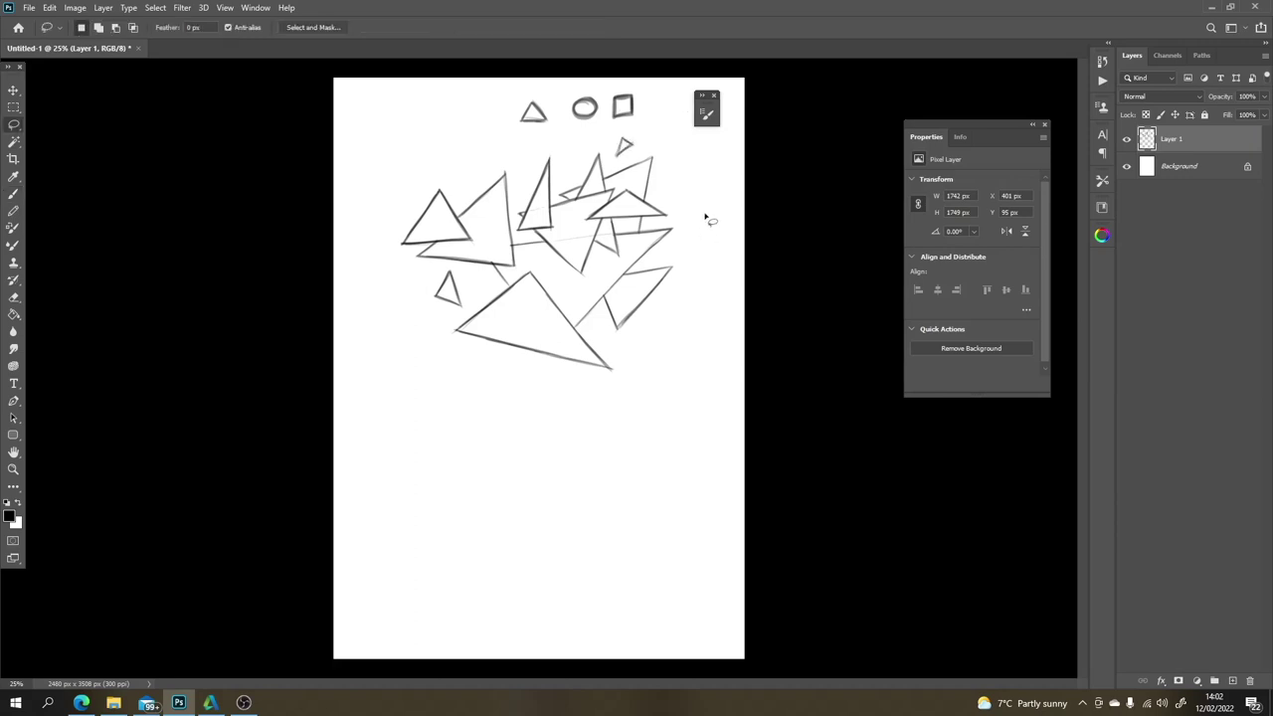
{"action": "mouse_move", "coordinate": [704, 212]}
{"action": "left_mouse_down"}
{"action": "mouse_move", "coordinate": [671, 139]}
{"action": "mouse_move", "coordinate": [554, 147]}
{"action": "mouse_move", "coordinate": [381, 321]}
{"action": "mouse_move", "coordinate": [764, 182]}
{"action": "left_mouse_up"}
{"action": "key", "text": "v"}
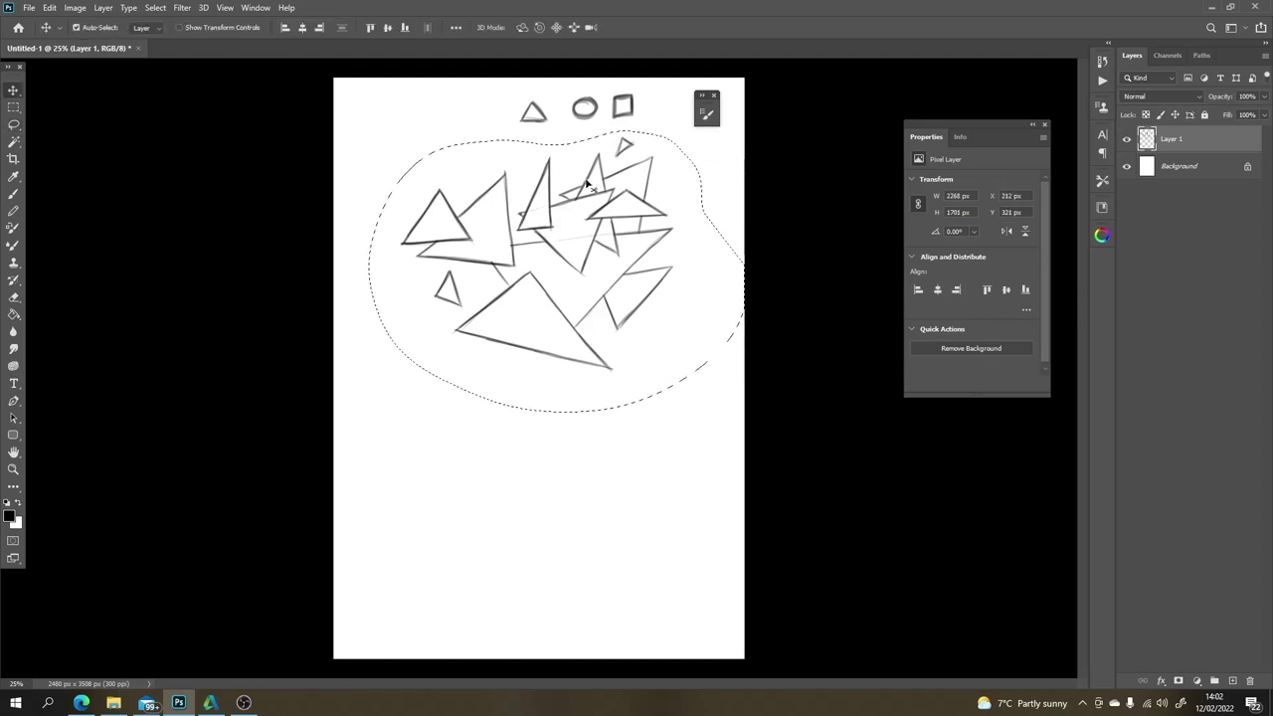
{"action": "left_click_drag", "start_coordinate": [554, 184], "coordinate": [537, 443]}
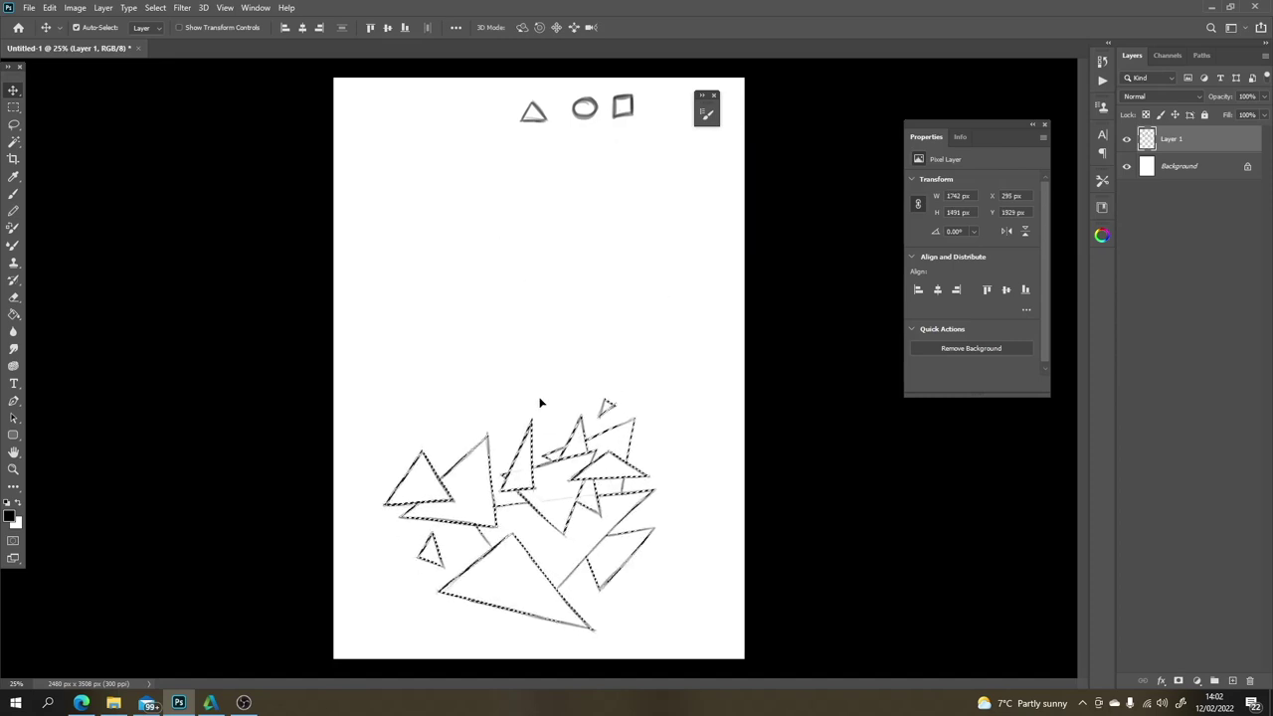
{"action": "key", "text": "ctrl+d"}
{"action": "key", "text": "l"}
{"action": "mouse_move", "coordinate": [588, 369]}
{"action": "left_mouse_down"}
{"action": "mouse_move", "coordinate": [551, 370]}
{"action": "mouse_move", "coordinate": [361, 435]}
{"action": "mouse_move", "coordinate": [358, 577]}
{"action": "mouse_move", "coordinate": [495, 638]}
{"action": "mouse_move", "coordinate": [629, 616]}
{"action": "mouse_move", "coordinate": [658, 536]}
{"action": "mouse_move", "coordinate": [616, 395]}
{"action": "left_mouse_up"}
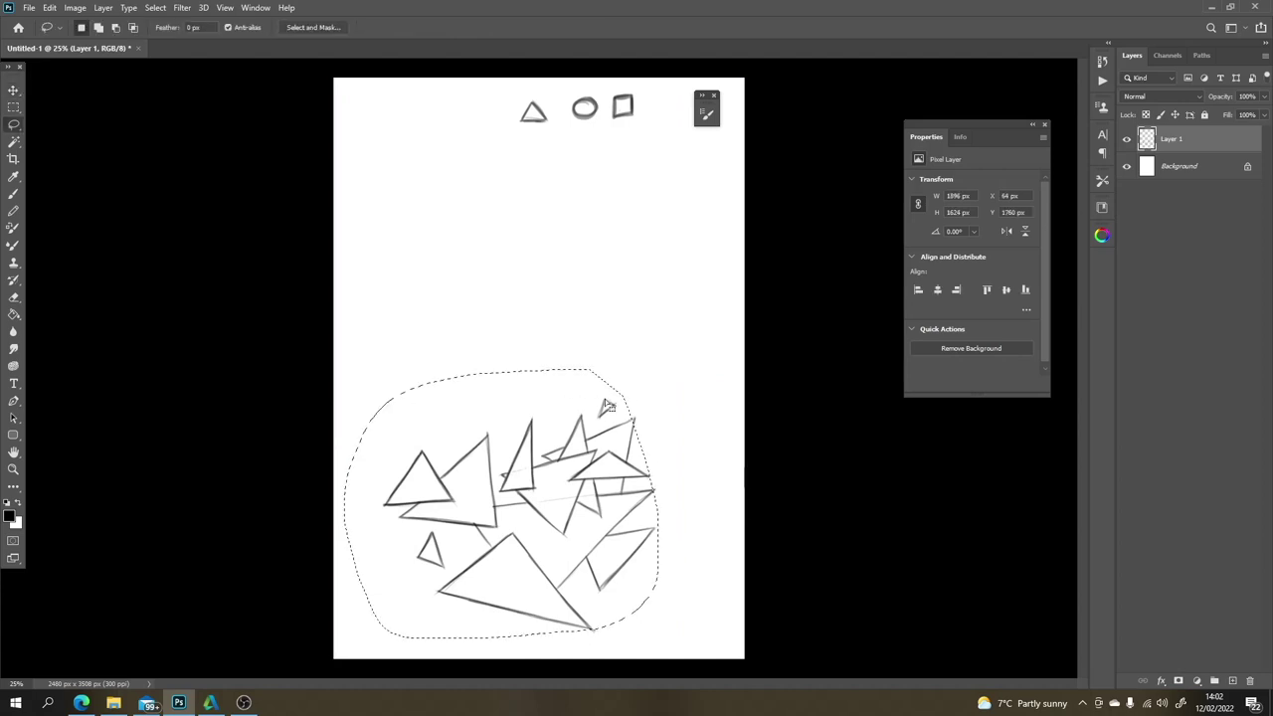
{"action": "key", "text": "v"}
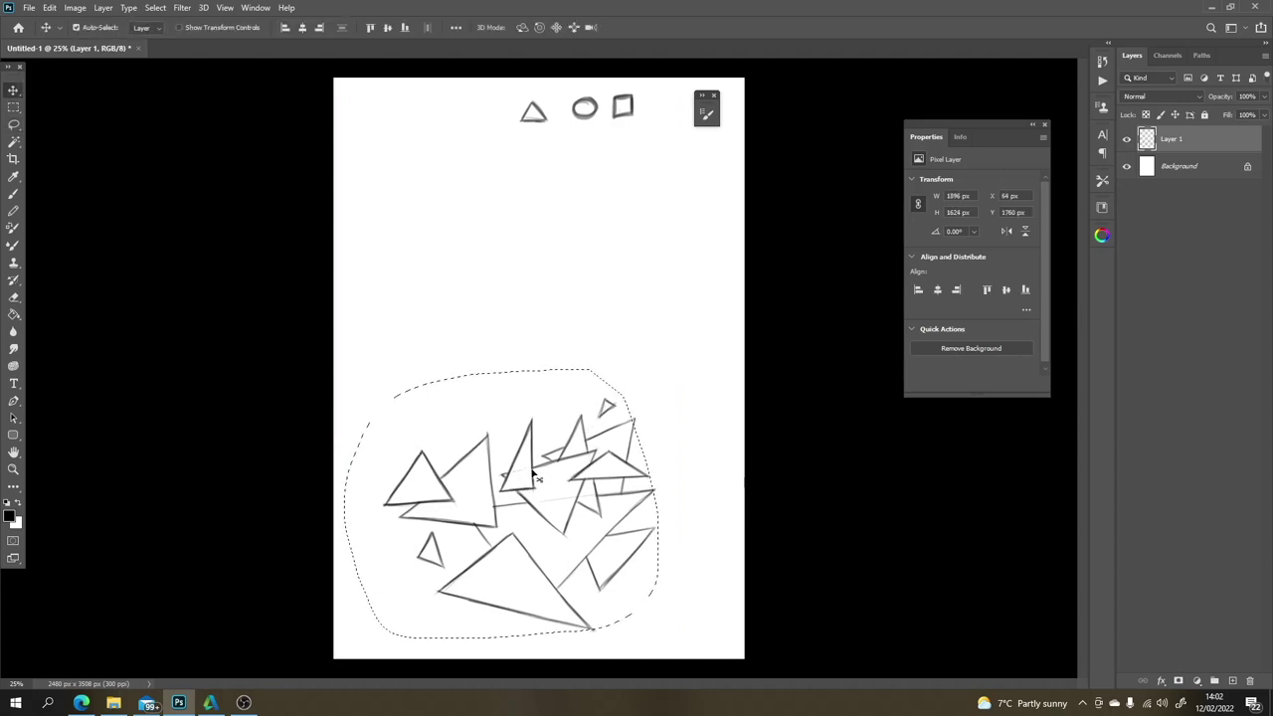
{"action": "key", "text": "ctrl+d"}
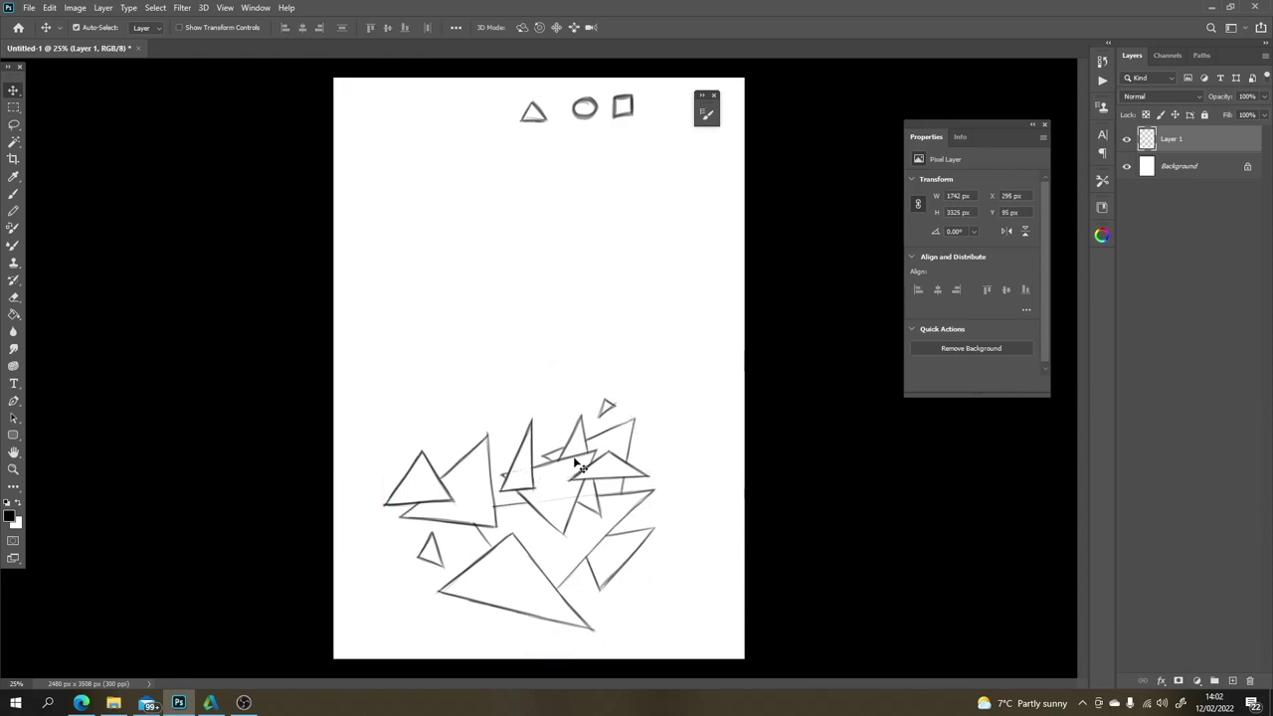
{"action": "key", "text": "l"}
{"action": "mouse_move", "coordinate": [641, 339]}
{"action": "left_mouse_down"}
{"action": "mouse_move", "coordinate": [419, 636]}
{"action": "mouse_move", "coordinate": [696, 657]}
{"action": "mouse_move", "coordinate": [776, 347]}
{"action": "left_mouse_up"}
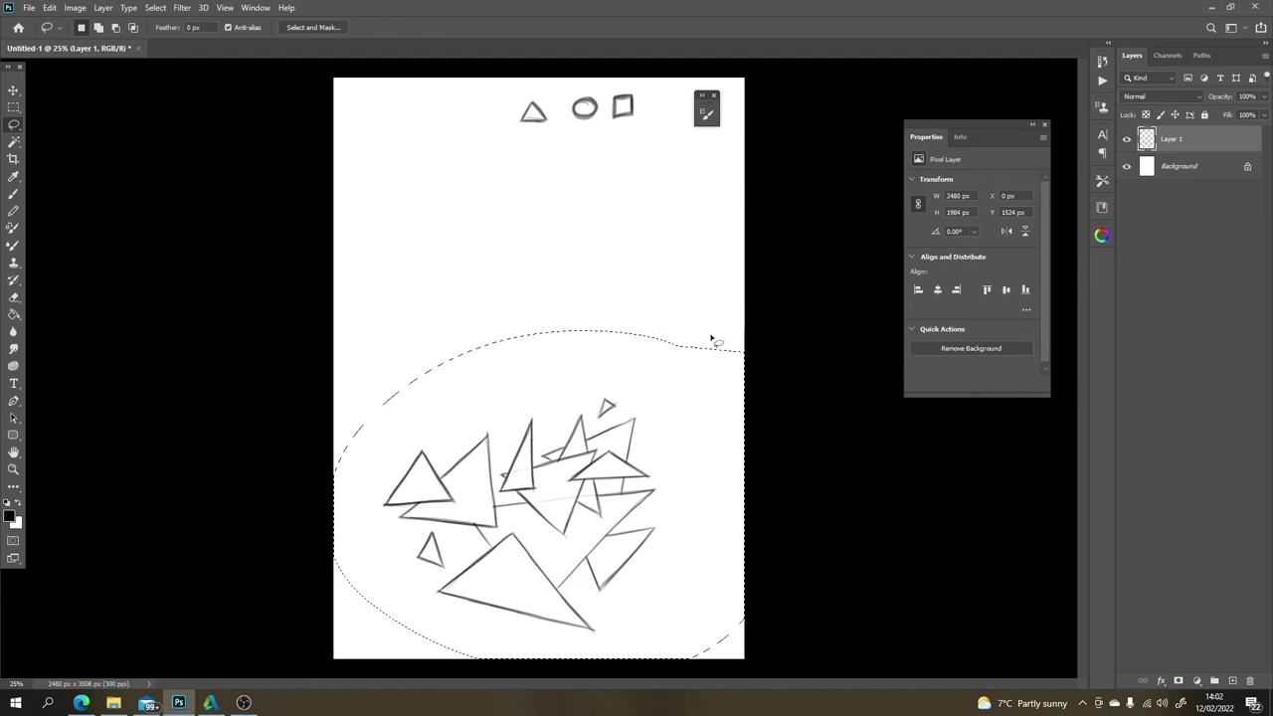
{"action": "key", "text": "ctrl+d"}
{"action": "key", "text": "v"}
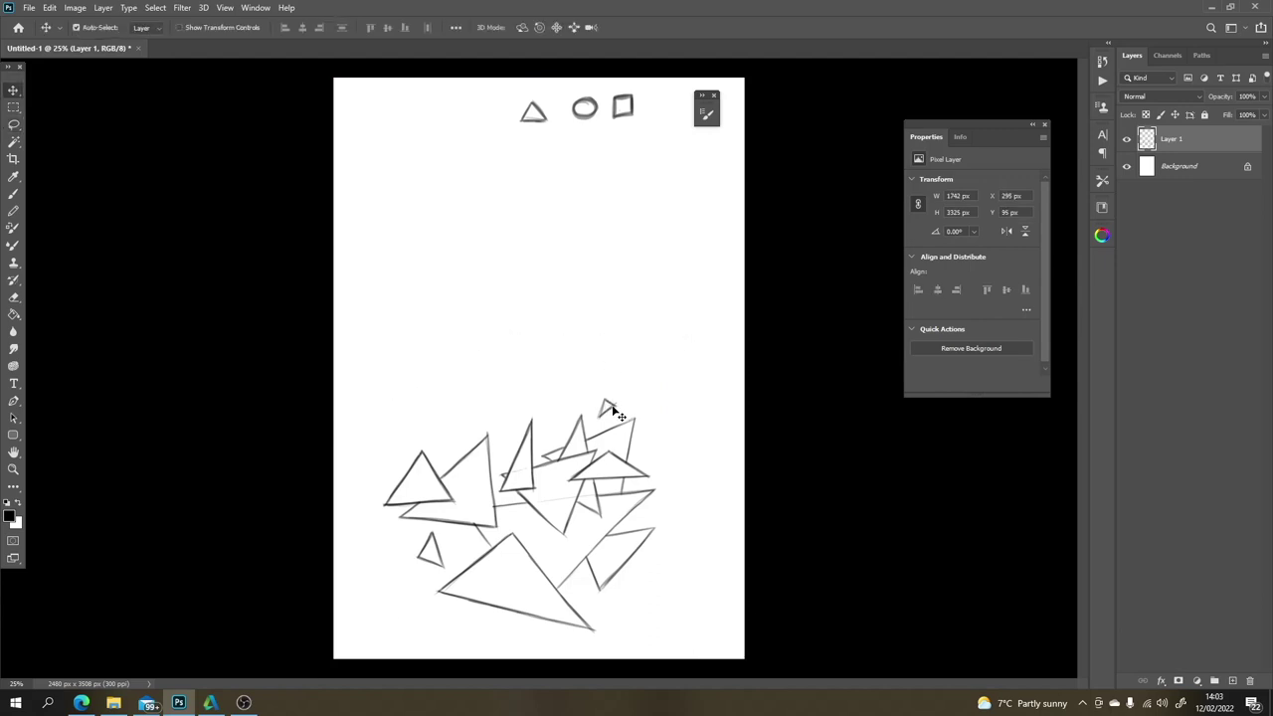
{"action": "left_click_drag", "start_coordinate": [608, 402], "coordinate": [606, 405]}
Step: Lasso the triangle cluster again, shift it slightly right to centre it on the page and deselect it
{"action": "key", "text": "l"}
{"action": "mouse_move", "coordinate": [652, 348]}
{"action": "left_mouse_down"}
{"action": "mouse_move", "coordinate": [384, 407]}
{"action": "mouse_move", "coordinate": [733, 639]}
{"action": "mouse_move", "coordinate": [756, 321]}
{"action": "left_mouse_up"}
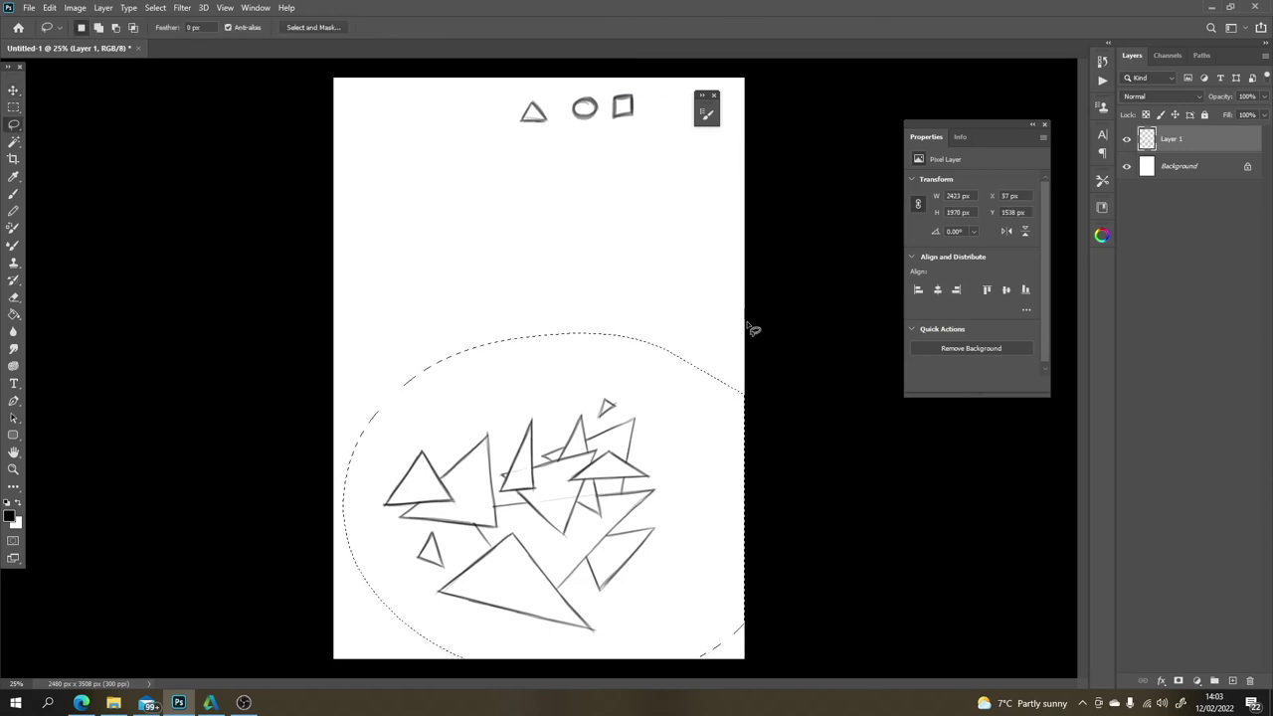
{"action": "key", "text": "v"}
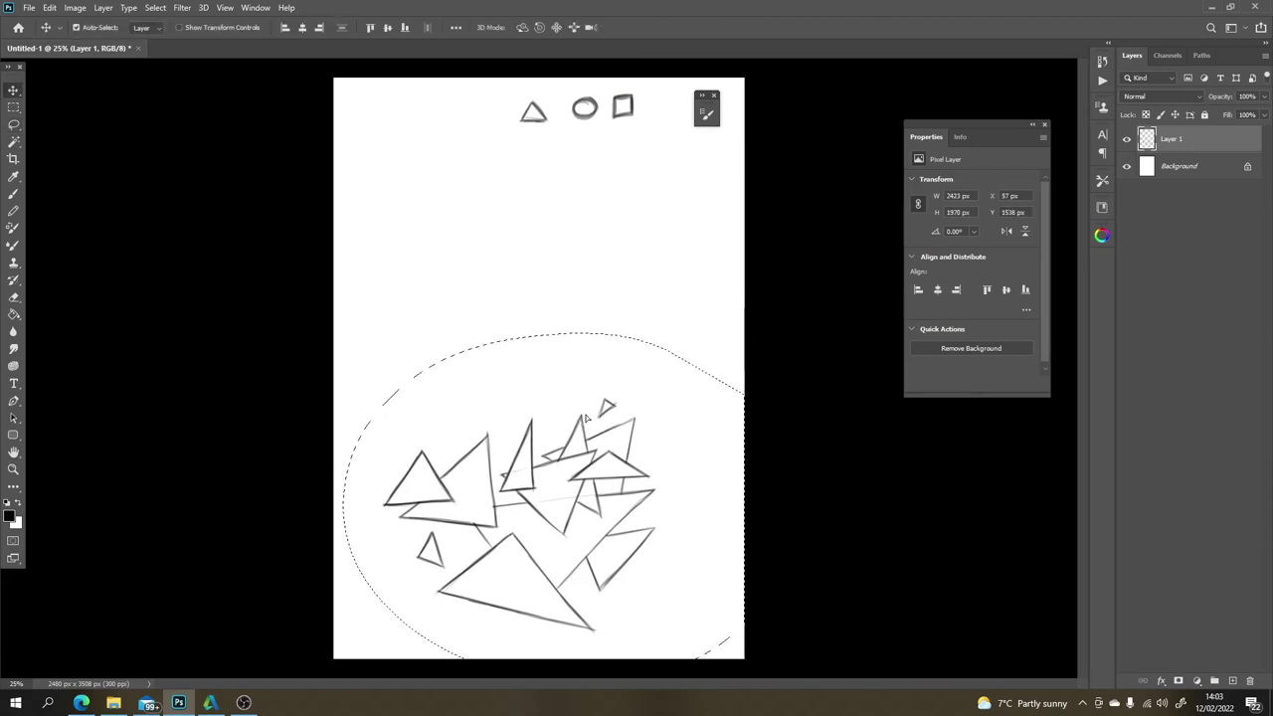
{"action": "left_click_drag", "start_coordinate": [581, 426], "coordinate": [606, 425]}
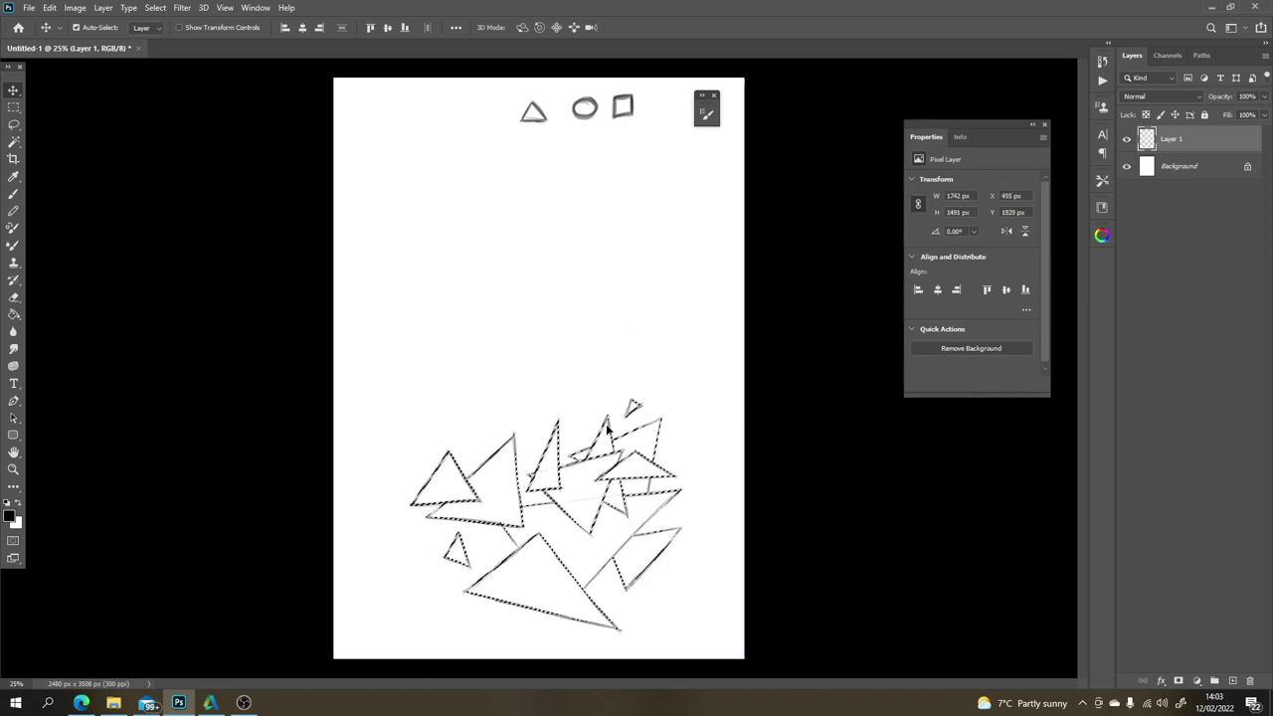
{"action": "key", "text": "ctrl+d"}
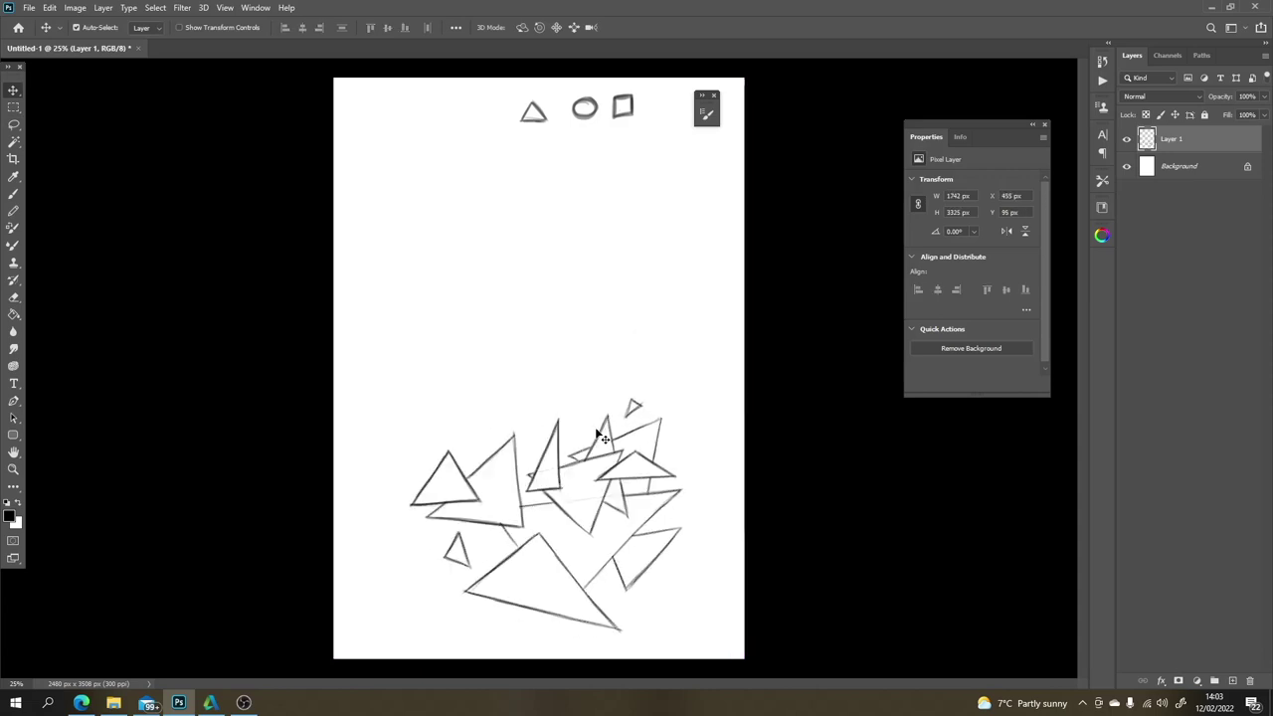
Step: Sketch a large light circle above the triangles with smaller circles overlapping it and two separate ones on its right
{"action": "key", "text": "b"}
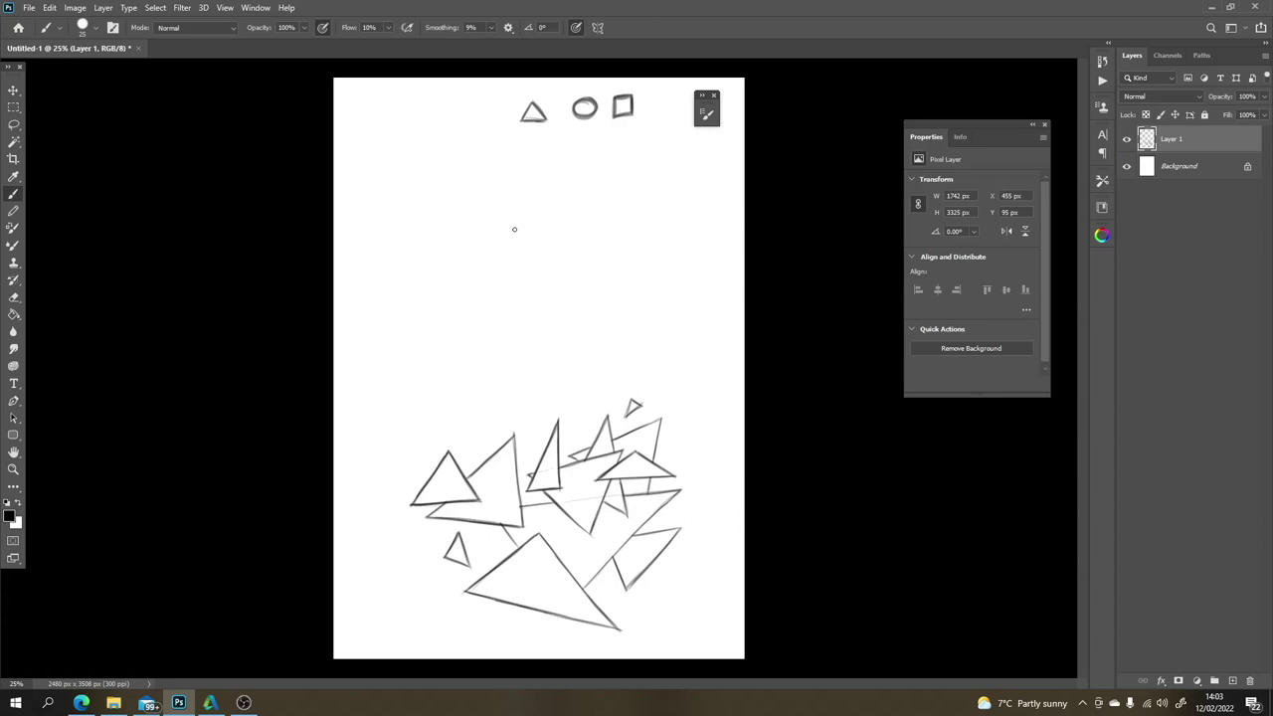
{"action": "mouse_move", "coordinate": [489, 247]}
{"action": "left_mouse_down"}
{"action": "mouse_move", "coordinate": [536, 258]}
{"action": "mouse_move", "coordinate": [534, 231]}
{"action": "mouse_move", "coordinate": [514, 222]}
{"action": "mouse_move", "coordinate": [492, 235]}
{"action": "mouse_move", "coordinate": [490, 260]}
{"action": "mouse_move", "coordinate": [511, 275]}
{"action": "mouse_move", "coordinate": [539, 258]}
{"action": "left_mouse_up"}
{"action": "mouse_move", "coordinate": [531, 213]}
{"action": "left_mouse_down"}
{"action": "mouse_move", "coordinate": [583, 178]}
{"action": "mouse_move", "coordinate": [606, 204]}
{"action": "mouse_move", "coordinate": [610, 233]}
{"action": "mouse_move", "coordinate": [595, 255]}
{"action": "mouse_move", "coordinate": [540, 257]}
{"action": "mouse_move", "coordinate": [583, 249]}
{"action": "left_mouse_up"}
{"action": "mouse_move", "coordinate": [497, 196]}
{"action": "left_mouse_down"}
{"action": "mouse_move", "coordinate": [530, 185]}
{"action": "mouse_move", "coordinate": [523, 158]}
{"action": "mouse_move", "coordinate": [506, 160]}
{"action": "mouse_move", "coordinate": [564, 172]}
{"action": "left_mouse_up"}
{"action": "mouse_move", "coordinate": [644, 191]}
{"action": "left_mouse_down"}
{"action": "mouse_move", "coordinate": [637, 221]}
{"action": "mouse_move", "coordinate": [645, 186]}
{"action": "left_mouse_up"}
{"action": "mouse_move", "coordinate": [638, 236]}
{"action": "left_mouse_down"}
{"action": "mouse_move", "coordinate": [657, 279]}
{"action": "mouse_move", "coordinate": [621, 277]}
{"action": "mouse_move", "coordinate": [626, 243]}
{"action": "left_mouse_up"}
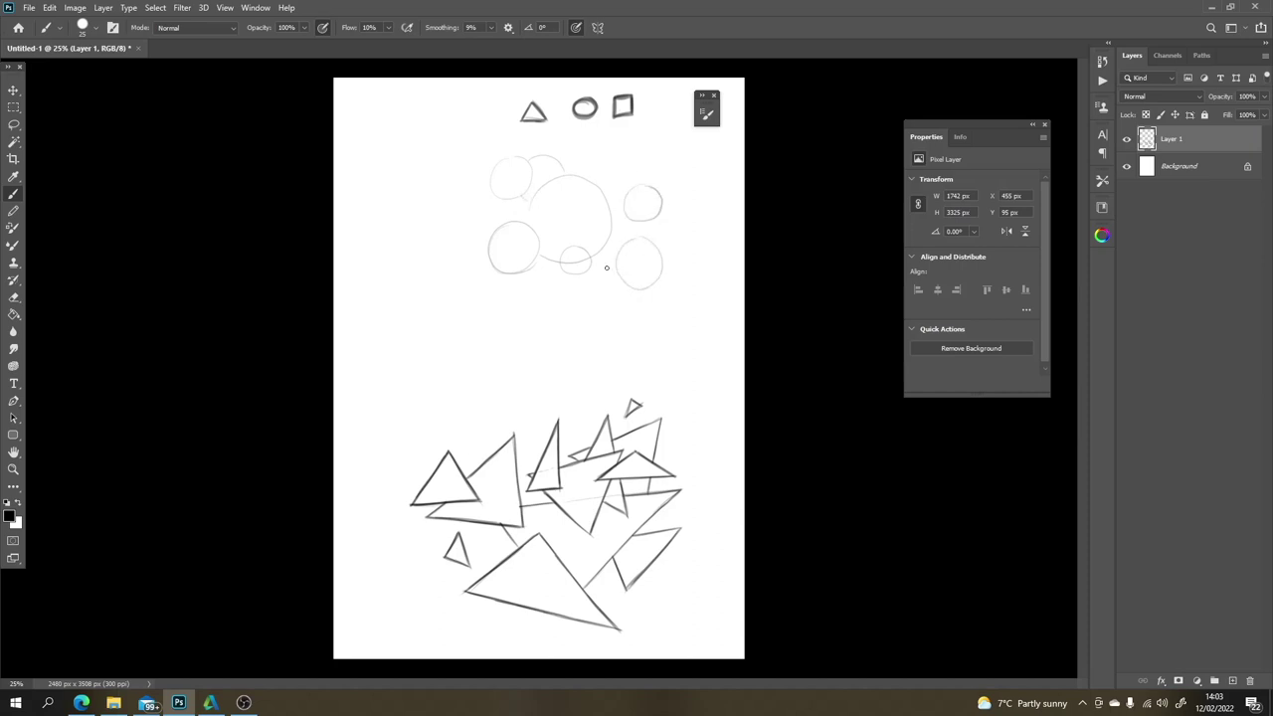
Step: Add more light circles of varied sizes around the large one, some overlapping and some standing apart
{"action": "mouse_move", "coordinate": [556, 270]}
{"action": "left_mouse_down"}
{"action": "mouse_move", "coordinate": [546, 316]}
{"action": "mouse_move", "coordinate": [573, 319]}
{"action": "mouse_move", "coordinate": [582, 274]}
{"action": "left_mouse_up"}
{"action": "mouse_move", "coordinate": [424, 227]}
{"action": "left_mouse_down"}
{"action": "mouse_move", "coordinate": [472, 234]}
{"action": "mouse_move", "coordinate": [446, 198]}
{"action": "left_mouse_up"}
{"action": "mouse_move", "coordinate": [611, 159]}
{"action": "left_mouse_down"}
{"action": "mouse_move", "coordinate": [642, 162]}
{"action": "mouse_move", "coordinate": [628, 183]}
{"action": "mouse_move", "coordinate": [608, 161]}
{"action": "mouse_move", "coordinate": [625, 159]}
{"action": "mouse_move", "coordinate": [617, 195]}
{"action": "mouse_move", "coordinate": [633, 204]}
{"action": "mouse_move", "coordinate": [639, 175]}
{"action": "mouse_move", "coordinate": [671, 167]}
{"action": "left_mouse_up"}
{"action": "left_click_drag", "start_coordinate": [668, 227], "coordinate": [666, 226]}
{"action": "left_click_drag", "start_coordinate": [474, 154], "coordinate": [481, 144]}
Step: Darken the outline of the large central circle, stopping where smaller circles overlap it
{"action": "mouse_move", "coordinate": [529, 223]}
{"action": "left_mouse_down"}
{"action": "mouse_move", "coordinate": [544, 184]}
{"action": "mouse_move", "coordinate": [587, 178]}
{"action": "left_mouse_up"}
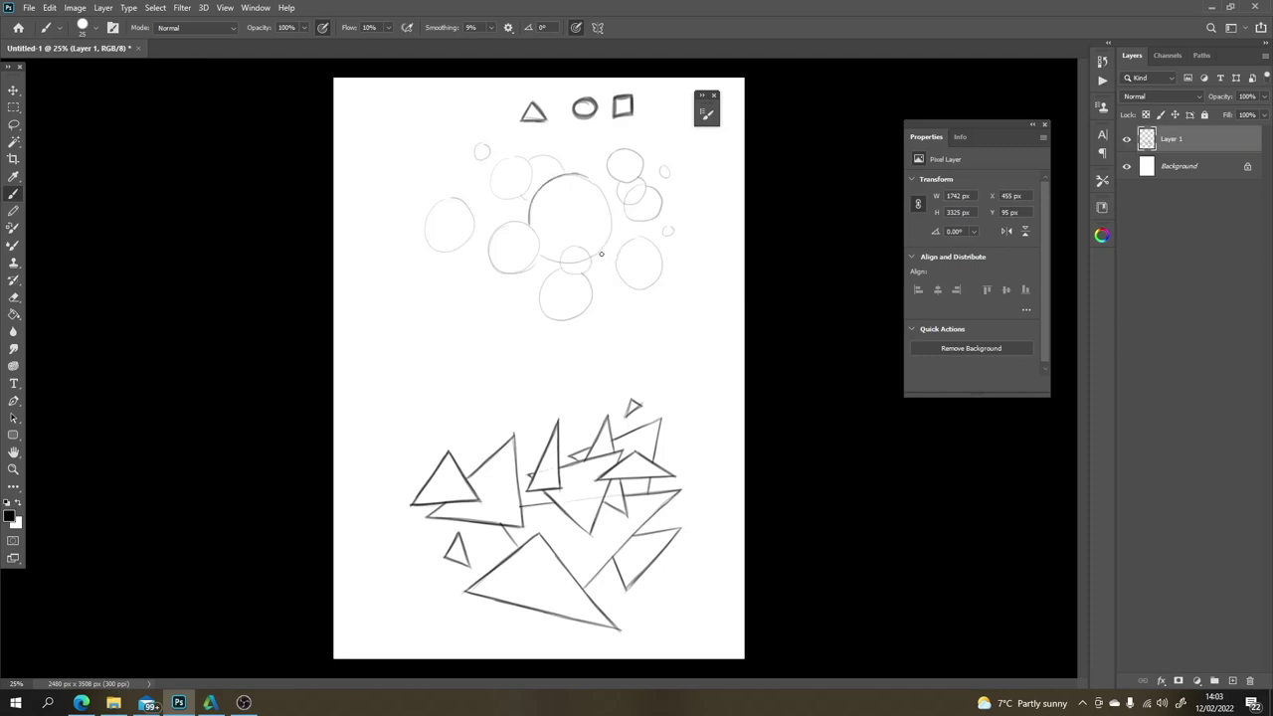
{"action": "left_click_drag", "start_coordinate": [592, 256], "coordinate": [612, 217]}
{"action": "mouse_move", "coordinate": [588, 179]}
{"action": "left_mouse_down"}
{"action": "mouse_move", "coordinate": [576, 174]}
{"action": "mouse_move", "coordinate": [610, 212]}
{"action": "left_mouse_up"}
{"action": "left_click_drag", "start_coordinate": [538, 254], "coordinate": [560, 263]}
Step: Draw a separate dark circle in the empty area between the circle group and the triangles
{"action": "left_click_drag", "start_coordinate": [473, 319], "coordinate": [464, 359]}
{"action": "key", "text": "ctrl+z"}
{"action": "key", "text": "ctrl+z"}
{"action": "mouse_move", "coordinate": [447, 372]}
{"action": "left_mouse_down"}
{"action": "mouse_move", "coordinate": [454, 321]}
{"action": "mouse_move", "coordinate": [484, 332]}
{"action": "mouse_move", "coordinate": [489, 360]}
{"action": "mouse_move", "coordinate": [468, 382]}
{"action": "mouse_move", "coordinate": [444, 370]}
{"action": "mouse_move", "coordinate": [448, 330]}
{"action": "mouse_move", "coordinate": [464, 319]}
{"action": "mouse_move", "coordinate": [452, 321]}
{"action": "mouse_move", "coordinate": [436, 347]}
{"action": "mouse_move", "coordinate": [452, 377]}
{"action": "mouse_move", "coordinate": [481, 375]}
{"action": "mouse_move", "coordinate": [490, 344]}
{"action": "mouse_move", "coordinate": [479, 326]}
{"action": "mouse_move", "coordinate": [440, 341]}
{"action": "left_mouse_up"}
{"action": "key", "text": "ctrl+z"}
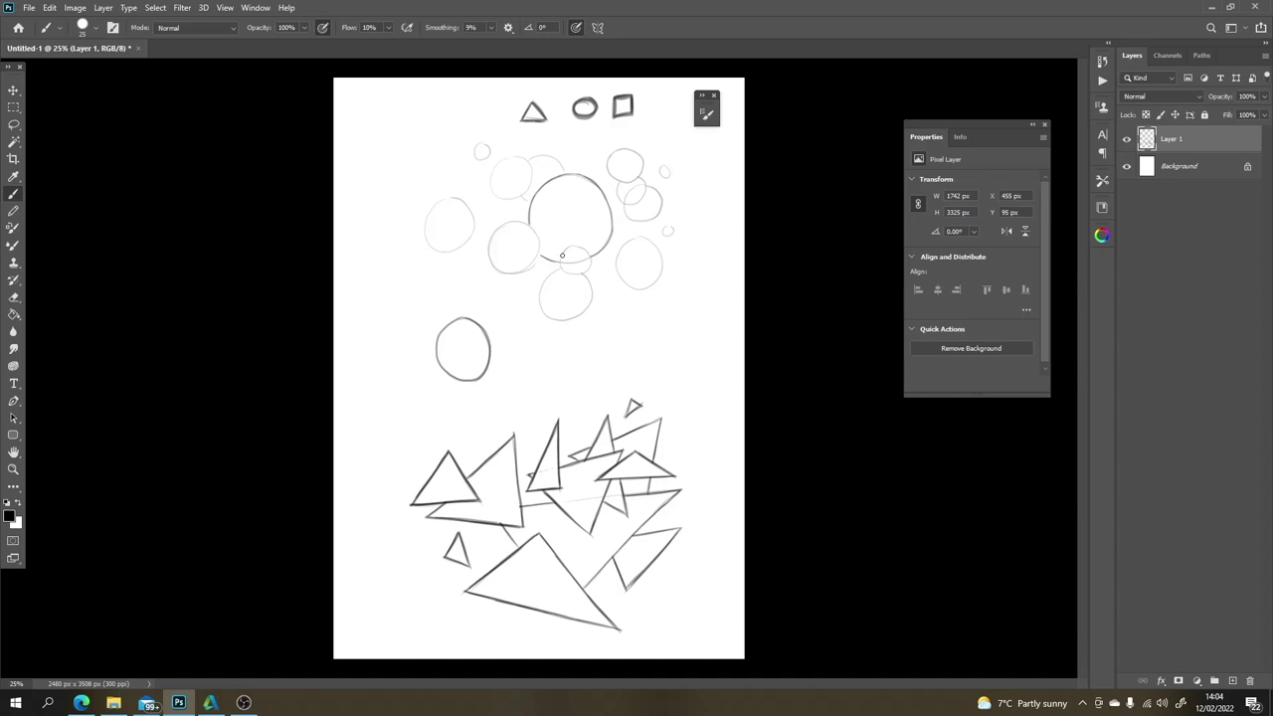
Step: Darken the small circle overlapping the large one, the circle below it, and the overlapping pair on the right
{"action": "mouse_move", "coordinate": [562, 255]}
{"action": "left_mouse_down"}
{"action": "mouse_move", "coordinate": [588, 250]}
{"action": "mouse_move", "coordinate": [562, 258]}
{"action": "mouse_move", "coordinate": [574, 260]}
{"action": "mouse_move", "coordinate": [569, 247]}
{"action": "mouse_move", "coordinate": [561, 264]}
{"action": "mouse_move", "coordinate": [586, 271]}
{"action": "mouse_move", "coordinate": [589, 252]}
{"action": "mouse_move", "coordinate": [565, 251]}
{"action": "mouse_move", "coordinate": [542, 284]}
{"action": "mouse_move", "coordinate": [546, 313]}
{"action": "mouse_move", "coordinate": [583, 311]}
{"action": "mouse_move", "coordinate": [549, 275]}
{"action": "mouse_move", "coordinate": [545, 312]}
{"action": "mouse_move", "coordinate": [571, 318]}
{"action": "mouse_move", "coordinate": [591, 296]}
{"action": "mouse_move", "coordinate": [587, 276]}
{"action": "mouse_move", "coordinate": [591, 296]}
{"action": "mouse_move", "coordinate": [566, 318]}
{"action": "mouse_move", "coordinate": [547, 317]}
{"action": "mouse_move", "coordinate": [558, 269]}
{"action": "left_mouse_up"}
{"action": "key", "text": "ctrl+z"}
{"action": "mouse_move", "coordinate": [623, 205]}
{"action": "left_mouse_down"}
{"action": "mouse_move", "coordinate": [651, 221]}
{"action": "mouse_move", "coordinate": [662, 198]}
{"action": "mouse_move", "coordinate": [648, 186]}
{"action": "mouse_move", "coordinate": [626, 207]}
{"action": "mouse_move", "coordinate": [617, 184]}
{"action": "mouse_move", "coordinate": [632, 207]}
{"action": "mouse_move", "coordinate": [646, 185]}
{"action": "mouse_move", "coordinate": [644, 221]}
{"action": "mouse_move", "coordinate": [660, 201]}
{"action": "left_mouse_up"}
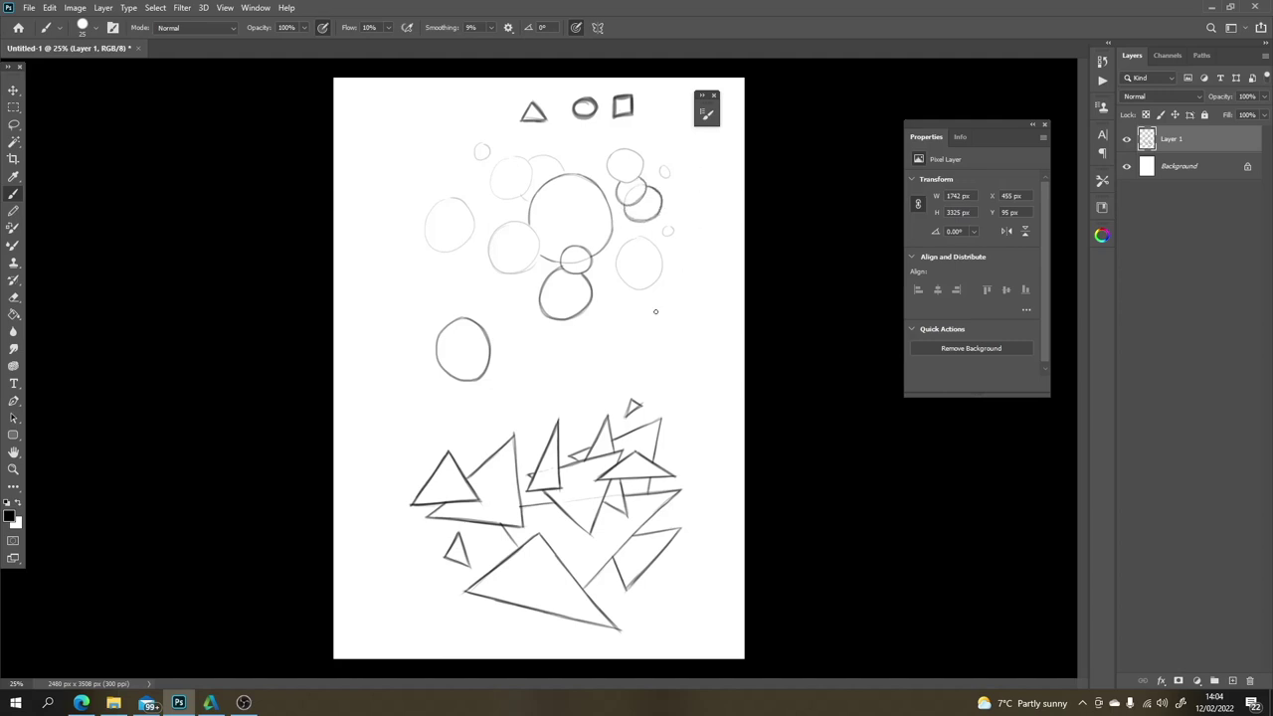
Step: Try sketching perspective guide lines with foreshortened ellipses to the lower right of the circles
{"action": "left_click_drag", "start_coordinate": [564, 338], "coordinate": [696, 299]}
{"action": "mouse_move", "coordinate": [697, 349]}
{"action": "left_mouse_down"}
{"action": "mouse_move", "coordinate": [721, 361]}
{"action": "mouse_move", "coordinate": [678, 380]}
{"action": "left_mouse_up"}
{"action": "mouse_move", "coordinate": [703, 353]}
{"action": "left_mouse_down"}
{"action": "mouse_move", "coordinate": [666, 368]}
{"action": "mouse_move", "coordinate": [690, 348]}
{"action": "mouse_move", "coordinate": [672, 366]}
{"action": "mouse_move", "coordinate": [710, 360]}
{"action": "mouse_move", "coordinate": [673, 367]}
{"action": "mouse_move", "coordinate": [690, 350]}
{"action": "left_mouse_up"}
{"action": "key", "text": "ctrl+z"}
{"action": "mouse_move", "coordinate": [659, 339]}
{"action": "left_mouse_down"}
{"action": "mouse_move", "coordinate": [677, 338]}
{"action": "mouse_move", "coordinate": [649, 325]}
{"action": "left_mouse_up"}
{"action": "mouse_move", "coordinate": [668, 312]}
{"action": "left_mouse_down"}
{"action": "mouse_move", "coordinate": [699, 301]}
{"action": "mouse_move", "coordinate": [668, 315]}
{"action": "mouse_move", "coordinate": [724, 311]}
{"action": "left_mouse_up"}
{"action": "mouse_move", "coordinate": [615, 337]}
{"action": "left_mouse_down"}
{"action": "mouse_move", "coordinate": [526, 365]}
{"action": "mouse_move", "coordinate": [573, 350]}
{"action": "left_mouse_up"}
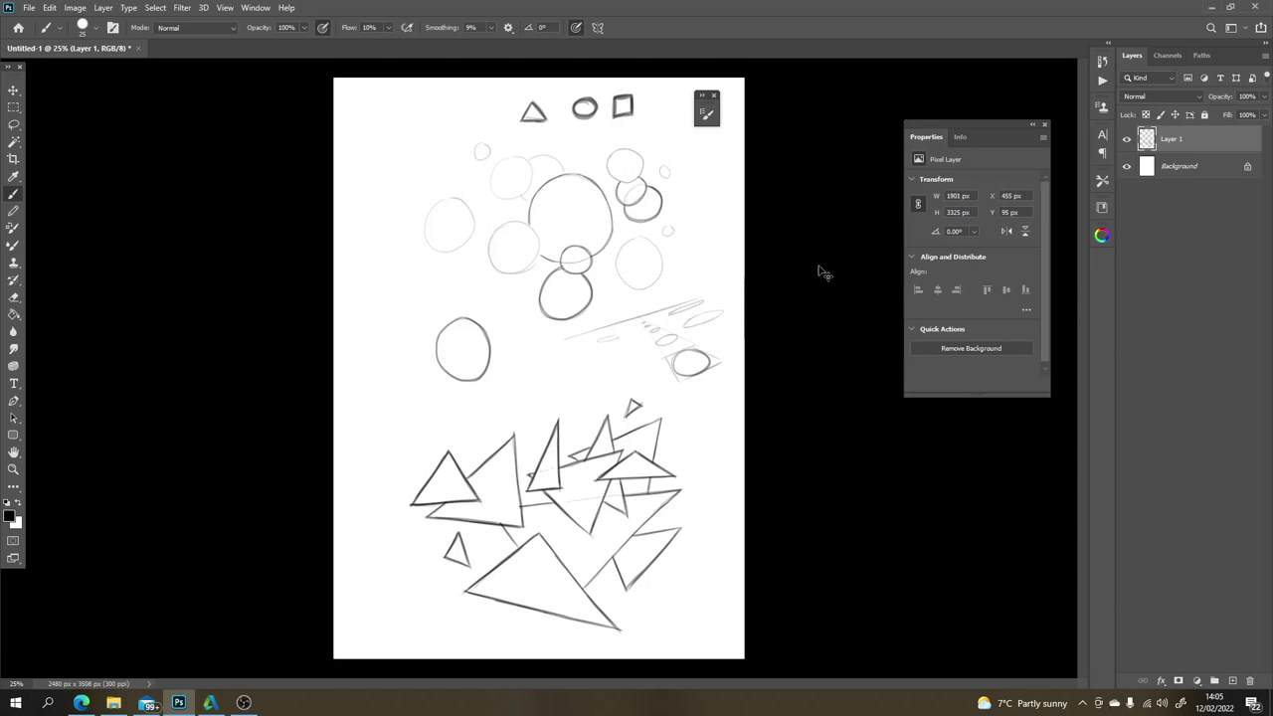
{"action": "key", "text": "ctrl+z"}
{"action": "key", "text": "ctrl+z"}
{"action": "key", "text": "ctrl+z"}
{"action": "key", "text": "ctrl+z"}
{"action": "key", "text": "ctrl+z"}
{"action": "key", "text": "ctrl+z"}
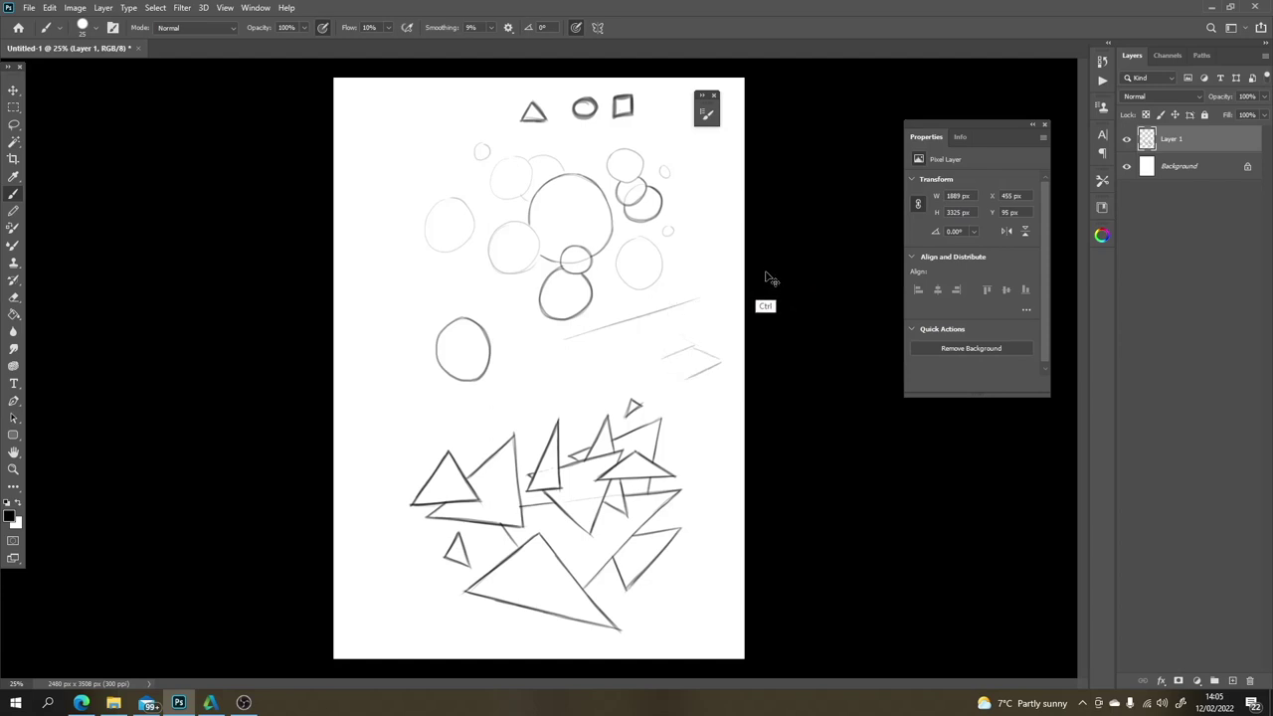
{"action": "key", "text": "ctrl+z"}
{"action": "key", "text": "ctrl+z"}
Step: Sketch a long narrow ellipse behind the upper-right circles, and darken the separate right-hand circle and two tiny ones
{"action": "mouse_move", "coordinate": [644, 156]}
{"action": "left_mouse_down"}
{"action": "mouse_move", "coordinate": [707, 144]}
{"action": "mouse_move", "coordinate": [675, 172]}
{"action": "left_mouse_up"}
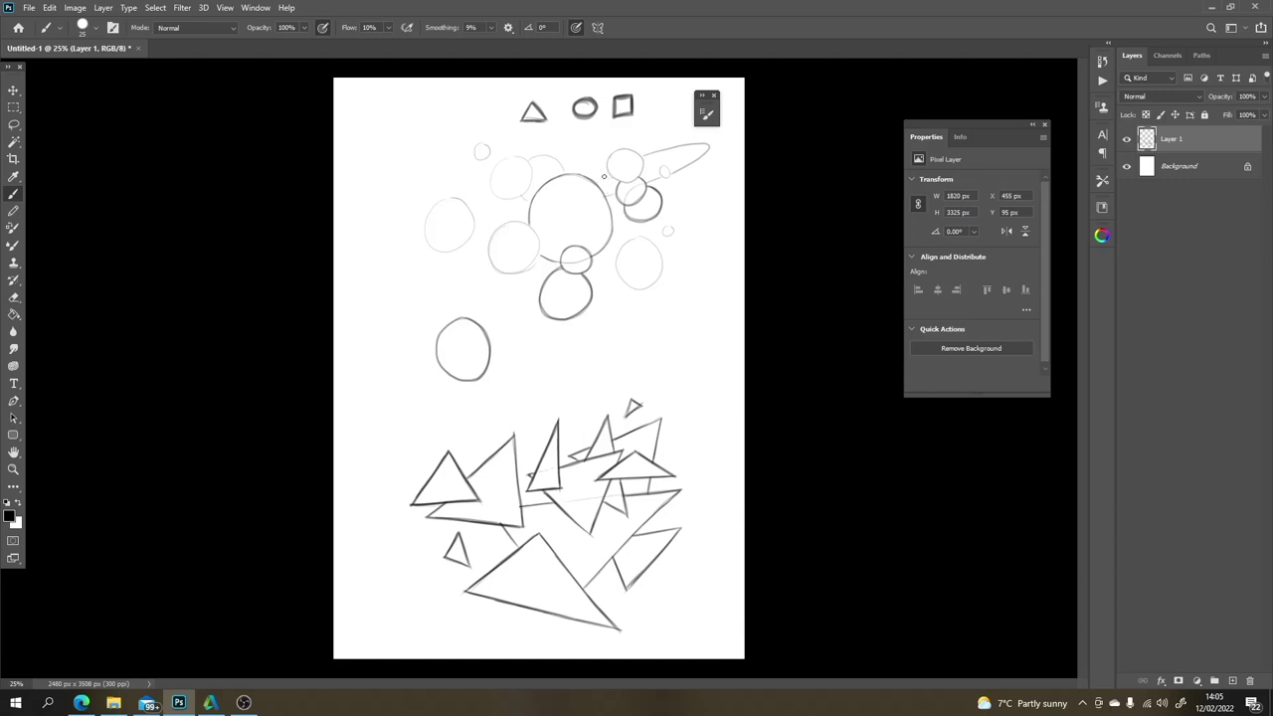
{"action": "left_click_drag", "start_coordinate": [608, 168], "coordinate": [588, 181]}
{"action": "mouse_move", "coordinate": [632, 239]}
{"action": "left_mouse_down"}
{"action": "mouse_move", "coordinate": [619, 251]}
{"action": "mouse_move", "coordinate": [632, 286]}
{"action": "mouse_move", "coordinate": [663, 262]}
{"action": "mouse_move", "coordinate": [648, 246]}
{"action": "left_mouse_up"}
{"action": "key", "text": "ctrl+z"}
{"action": "key", "text": "ctrl+z"}
{"action": "mouse_move", "coordinate": [637, 238]}
{"action": "left_mouse_down"}
{"action": "mouse_move", "coordinate": [662, 257]}
{"action": "mouse_move", "coordinate": [637, 288]}
{"action": "left_mouse_up"}
{"action": "mouse_move", "coordinate": [635, 237]}
{"action": "left_mouse_down"}
{"action": "mouse_move", "coordinate": [617, 254]}
{"action": "mouse_move", "coordinate": [620, 279]}
{"action": "mouse_move", "coordinate": [644, 287]}
{"action": "mouse_move", "coordinate": [662, 266]}
{"action": "mouse_move", "coordinate": [641, 237]}
{"action": "mouse_move", "coordinate": [671, 225]}
{"action": "left_mouse_up"}
{"action": "mouse_move", "coordinate": [663, 167]}
{"action": "left_mouse_down"}
{"action": "mouse_move", "coordinate": [671, 177]}
{"action": "mouse_move", "coordinate": [662, 167]}
{"action": "left_mouse_up"}
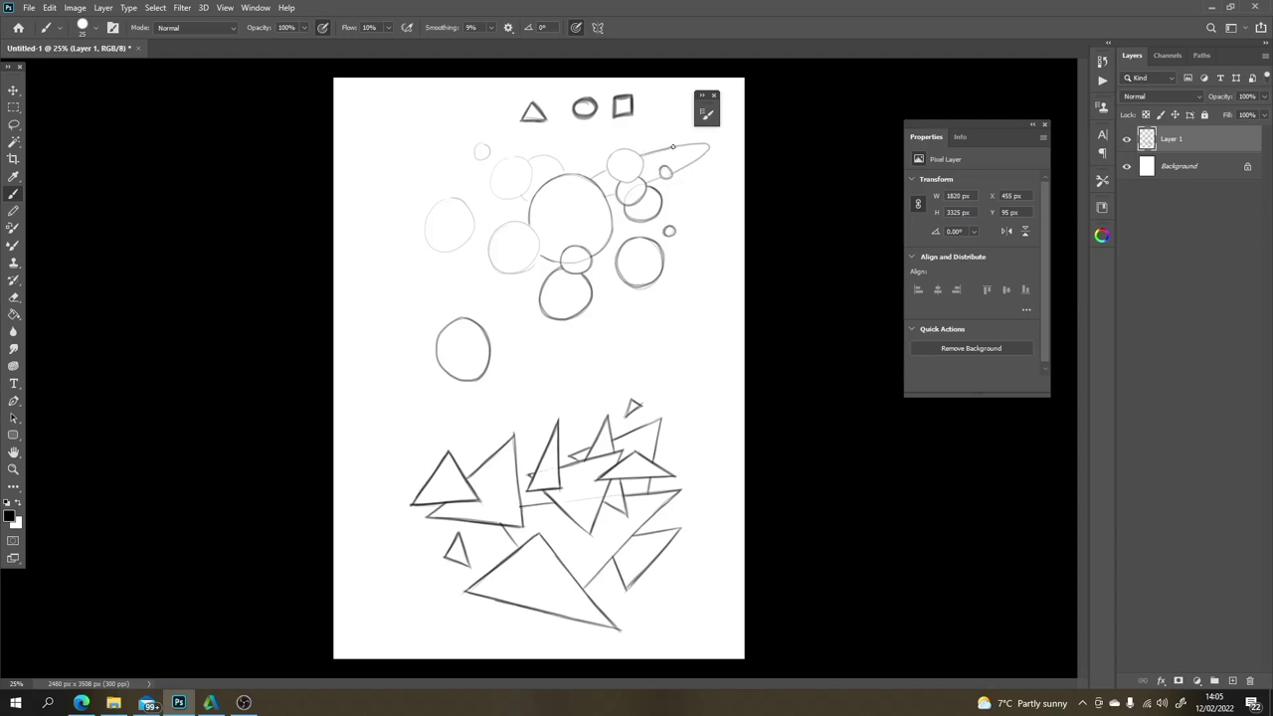
Step: Darken the visible outline of the long ellipse and the upper-right circle in front of it
{"action": "mouse_move", "coordinate": [644, 156]}
{"action": "left_mouse_down"}
{"action": "mouse_move", "coordinate": [709, 149]}
{"action": "mouse_move", "coordinate": [692, 162]}
{"action": "mouse_move", "coordinate": [650, 153]}
{"action": "mouse_move", "coordinate": [708, 147]}
{"action": "mouse_move", "coordinate": [655, 176]}
{"action": "mouse_move", "coordinate": [605, 161]}
{"action": "mouse_move", "coordinate": [619, 182]}
{"action": "mouse_move", "coordinate": [644, 167]}
{"action": "mouse_move", "coordinate": [621, 157]}
{"action": "left_mouse_up"}
{"action": "key", "text": "ctrl+z"}
{"action": "key", "text": "ctrl+z"}
{"action": "mouse_move", "coordinate": [641, 153]}
{"action": "left_mouse_down"}
{"action": "mouse_move", "coordinate": [643, 171]}
{"action": "mouse_move", "coordinate": [621, 183]}
{"action": "mouse_move", "coordinate": [604, 171]}
{"action": "mouse_move", "coordinate": [620, 149]}
{"action": "mouse_move", "coordinate": [640, 157]}
{"action": "left_mouse_up"}
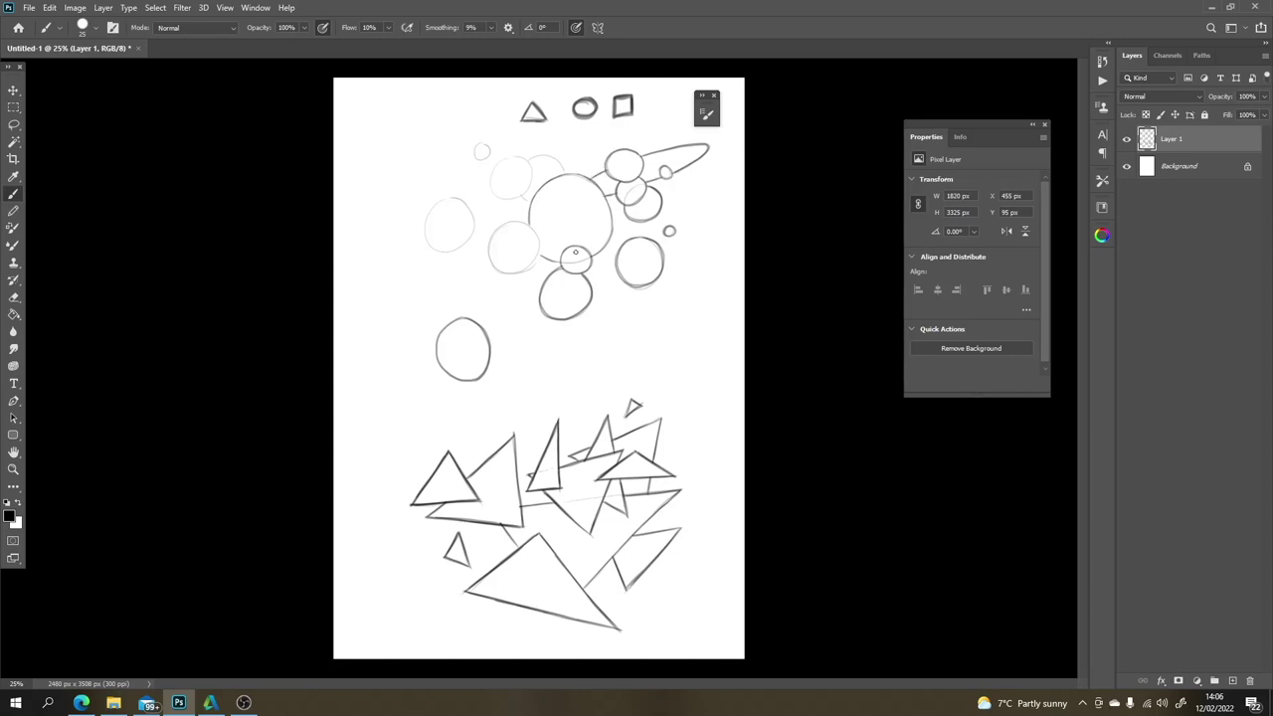
Step: Darken the circle overlapping the large circle's lower-left edge
{"action": "mouse_move", "coordinate": [529, 225]}
{"action": "left_mouse_down"}
{"action": "mouse_move", "coordinate": [529, 265]}
{"action": "mouse_move", "coordinate": [501, 272]}
{"action": "mouse_move", "coordinate": [491, 235]}
{"action": "left_mouse_up"}
{"action": "key", "text": "ctrl+z"}
{"action": "key", "text": "ctrl+shift+z"}
{"action": "key", "text": "ctrl+z"}
{"action": "mouse_move", "coordinate": [488, 247]}
{"action": "left_mouse_down"}
{"action": "mouse_move", "coordinate": [505, 273]}
{"action": "mouse_move", "coordinate": [527, 267]}
{"action": "mouse_move", "coordinate": [543, 245]}
{"action": "mouse_move", "coordinate": [522, 233]}
{"action": "left_mouse_up"}
Step: Try sketching small ovals and curved marks inside the large circle
{"action": "mouse_move", "coordinate": [562, 205]}
{"action": "left_mouse_down"}
{"action": "mouse_move", "coordinate": [586, 180]}
{"action": "mouse_move", "coordinate": [592, 212]}
{"action": "mouse_move", "coordinate": [579, 195]}
{"action": "mouse_move", "coordinate": [554, 209]}
{"action": "mouse_move", "coordinate": [552, 191]}
{"action": "mouse_move", "coordinate": [542, 231]}
{"action": "mouse_move", "coordinate": [550, 197]}
{"action": "mouse_move", "coordinate": [543, 228]}
{"action": "mouse_move", "coordinate": [562, 239]}
{"action": "mouse_move", "coordinate": [551, 217]}
{"action": "mouse_move", "coordinate": [579, 208]}
{"action": "mouse_move", "coordinate": [572, 198]}
{"action": "mouse_move", "coordinate": [586, 207]}
{"action": "mouse_move", "coordinate": [572, 221]}
{"action": "mouse_move", "coordinate": [584, 214]}
{"action": "mouse_move", "coordinate": [555, 225]}
{"action": "mouse_move", "coordinate": [600, 209]}
{"action": "mouse_move", "coordinate": [576, 235]}
{"action": "left_mouse_up"}
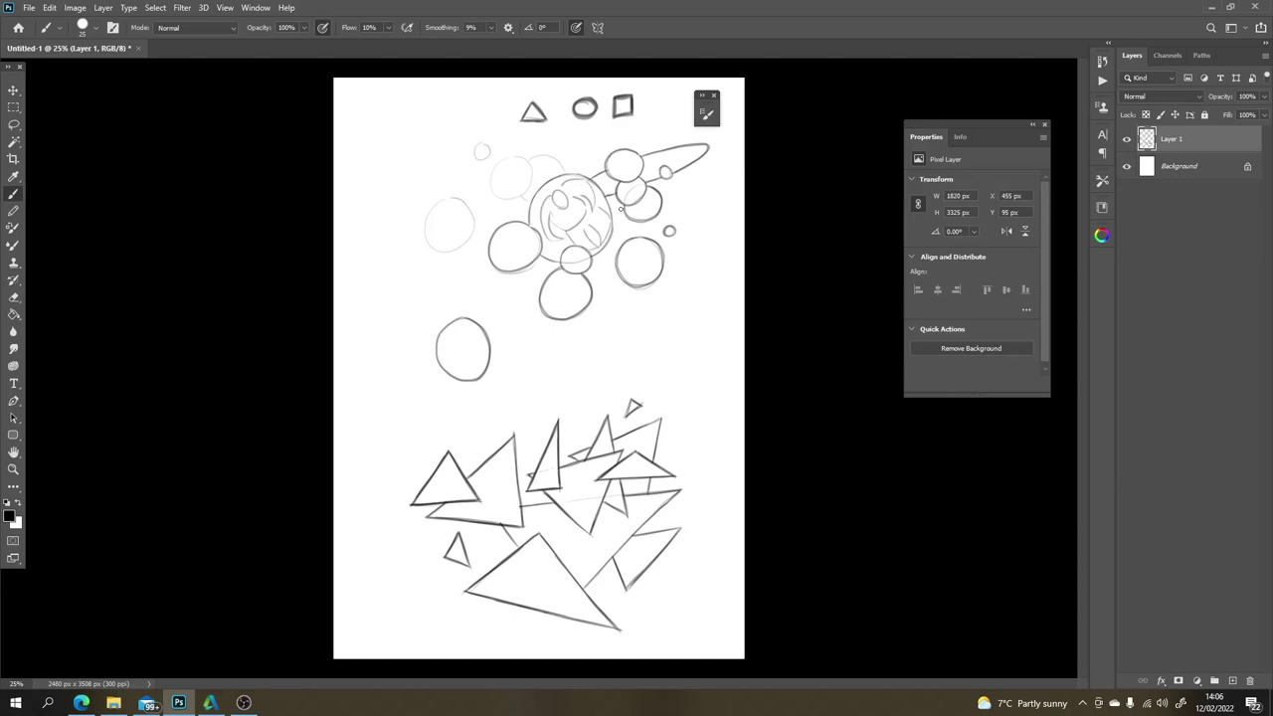
{"action": "key", "text": "ctrl+z"}
{"action": "key", "text": "ctrl+z"}
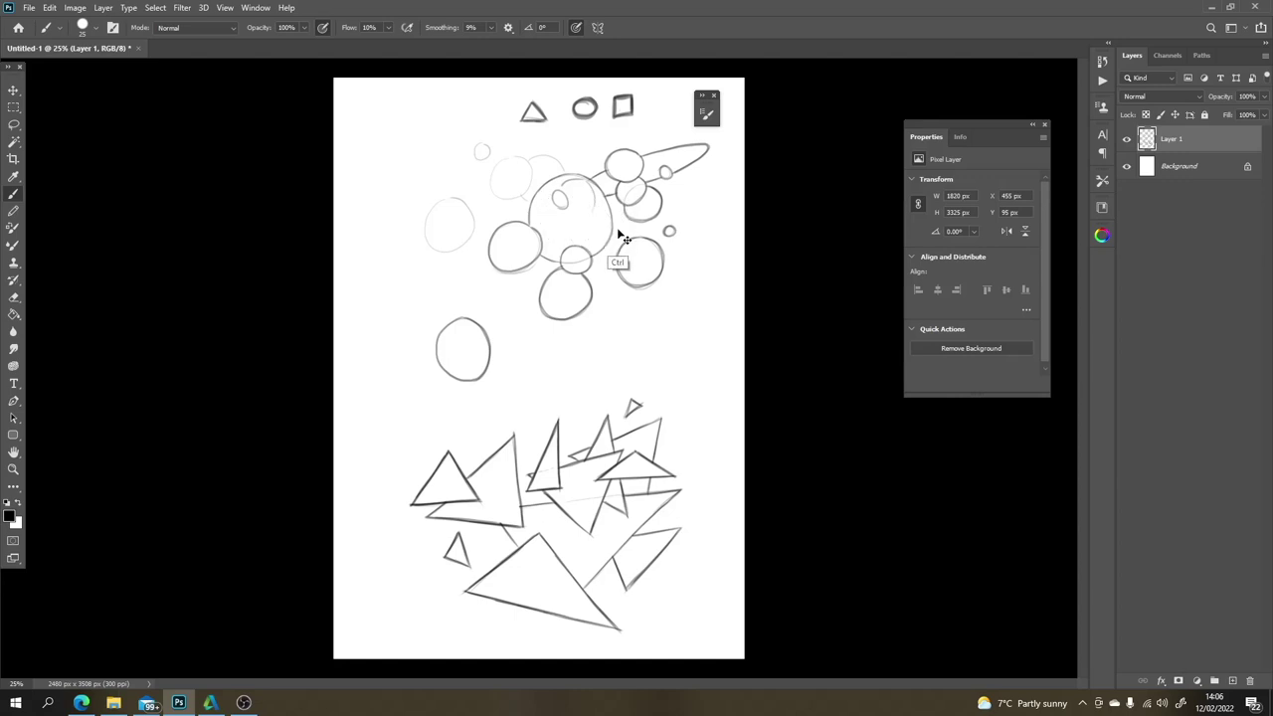
{"action": "key", "text": "ctrl+z"}
{"action": "key", "text": "ctrl+z"}
Step: Darken the upper-left and far-left circles with the tiny one nearby, and strengthen the right-hand circles and long ellipse
{"action": "mouse_move", "coordinate": [523, 197]}
{"action": "left_mouse_down"}
{"action": "mouse_move", "coordinate": [535, 200]}
{"action": "mouse_move", "coordinate": [546, 155]}
{"action": "mouse_move", "coordinate": [560, 162]}
{"action": "mouse_move", "coordinate": [566, 176]}
{"action": "mouse_move", "coordinate": [503, 155]}
{"action": "mouse_move", "coordinate": [489, 183]}
{"action": "mouse_move", "coordinate": [512, 196]}
{"action": "mouse_move", "coordinate": [528, 161]}
{"action": "mouse_move", "coordinate": [475, 157]}
{"action": "mouse_move", "coordinate": [482, 142]}
{"action": "left_mouse_up"}
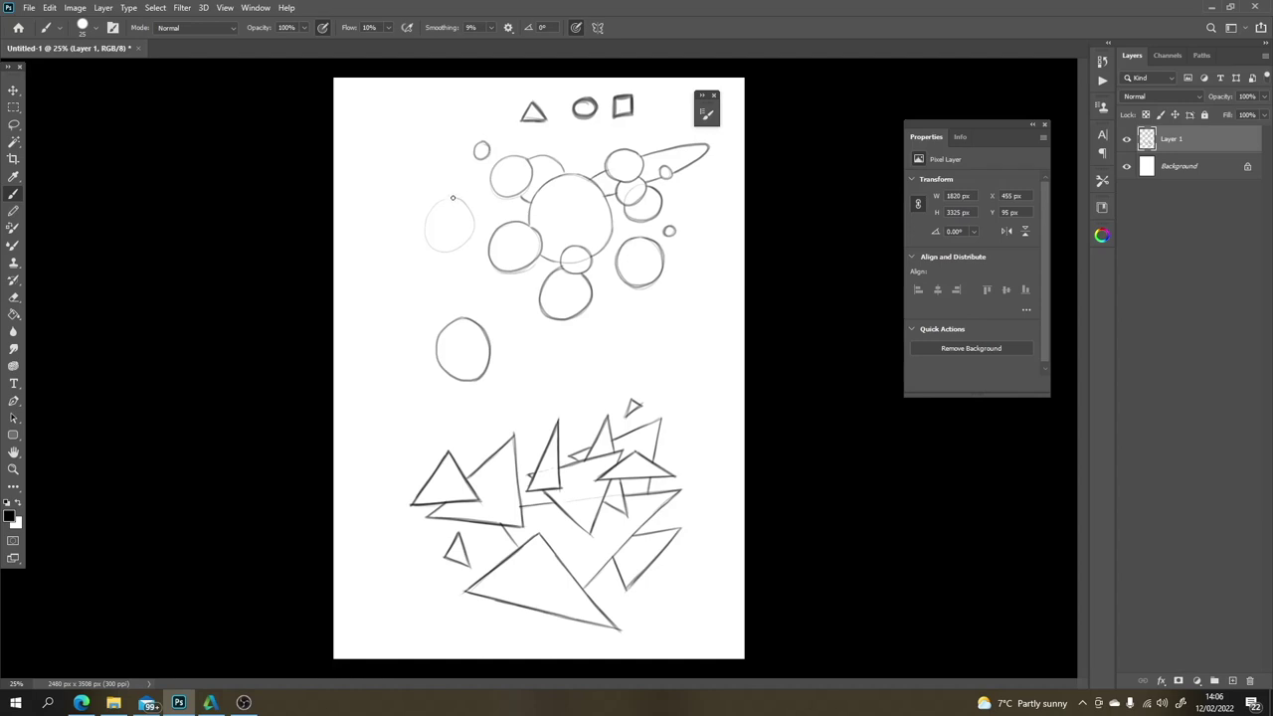
{"action": "mouse_move", "coordinate": [452, 197]}
{"action": "left_mouse_down"}
{"action": "mouse_move", "coordinate": [425, 218]}
{"action": "mouse_move", "coordinate": [436, 248]}
{"action": "mouse_move", "coordinate": [465, 242]}
{"action": "mouse_move", "coordinate": [470, 211]}
{"action": "mouse_move", "coordinate": [452, 198]}
{"action": "mouse_move", "coordinate": [425, 231]}
{"action": "mouse_move", "coordinate": [446, 250]}
{"action": "mouse_move", "coordinate": [472, 237]}
{"action": "mouse_move", "coordinate": [473, 210]}
{"action": "mouse_move", "coordinate": [443, 201]}
{"action": "left_mouse_up"}
{"action": "key", "text": "ctrl+z"}
{"action": "mouse_move", "coordinate": [617, 260]}
{"action": "left_mouse_down"}
{"action": "mouse_move", "coordinate": [641, 283]}
{"action": "mouse_move", "coordinate": [629, 283]}
{"action": "mouse_move", "coordinate": [648, 285]}
{"action": "mouse_move", "coordinate": [662, 252]}
{"action": "mouse_move", "coordinate": [634, 246]}
{"action": "mouse_move", "coordinate": [675, 233]}
{"action": "mouse_move", "coordinate": [646, 186]}
{"action": "mouse_move", "coordinate": [657, 189]}
{"action": "mouse_move", "coordinate": [660, 207]}
{"action": "mouse_move", "coordinate": [641, 219]}
{"action": "mouse_move", "coordinate": [626, 216]}
{"action": "mouse_move", "coordinate": [618, 188]}
{"action": "mouse_move", "coordinate": [634, 205]}
{"action": "mouse_move", "coordinate": [648, 180]}
{"action": "mouse_move", "coordinate": [694, 141]}
{"action": "left_mouse_up"}
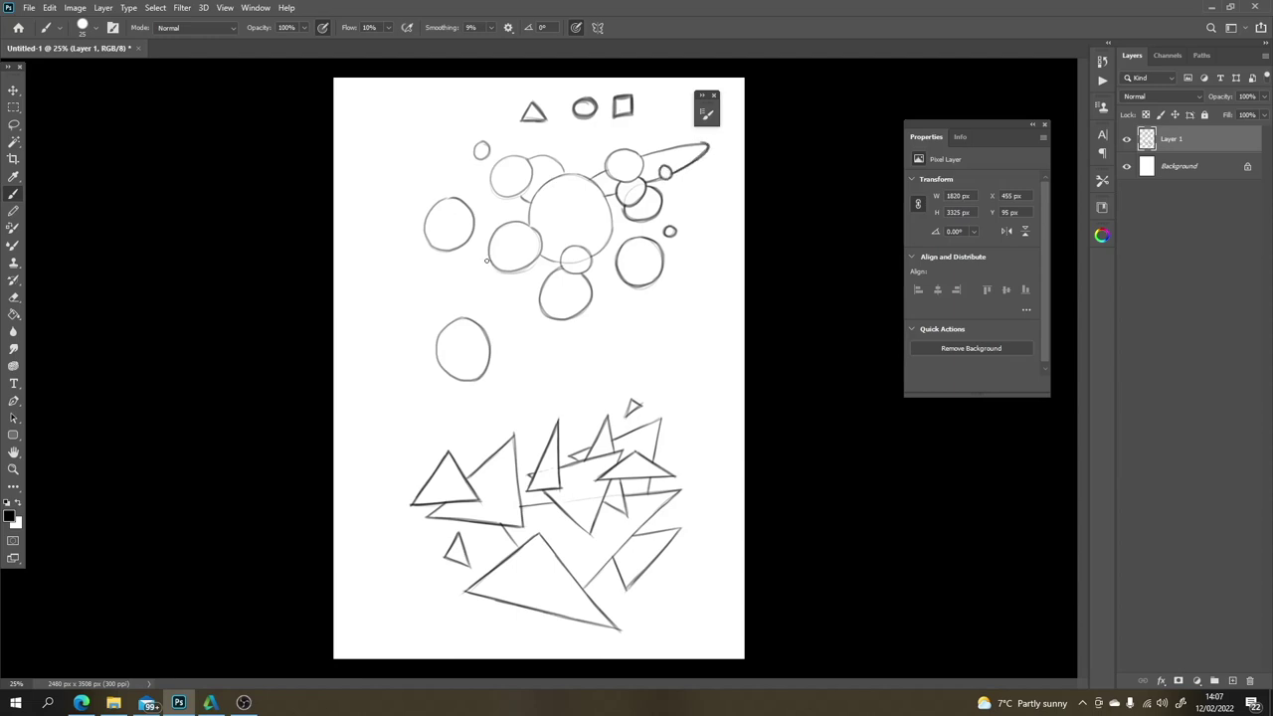
Step: Draw a long slanted ellipse behind the large circle, extending to the lower left of the cluster, with only its visible outline
{"action": "mouse_move", "coordinate": [489, 257]}
{"action": "left_mouse_down"}
{"action": "mouse_move", "coordinate": [454, 291]}
{"action": "mouse_move", "coordinate": [516, 284]}
{"action": "mouse_move", "coordinate": [549, 264]}
{"action": "mouse_move", "coordinate": [475, 271]}
{"action": "mouse_move", "coordinate": [463, 290]}
{"action": "mouse_move", "coordinate": [484, 306]}
{"action": "mouse_move", "coordinate": [540, 294]}
{"action": "left_mouse_up"}
{"action": "key", "text": "ctrl+z"}
{"action": "left_click_drag", "start_coordinate": [605, 255], "coordinate": [615, 218]}
{"action": "key", "text": "ctrl+z"}
{"action": "mouse_move", "coordinate": [611, 247]}
{"action": "left_mouse_down"}
{"action": "mouse_move", "coordinate": [613, 217]}
{"action": "mouse_move", "coordinate": [621, 231]}
{"action": "mouse_move", "coordinate": [588, 266]}
{"action": "mouse_move", "coordinate": [571, 272]}
{"action": "mouse_move", "coordinate": [591, 263]}
{"action": "mouse_move", "coordinate": [568, 246]}
{"action": "left_mouse_up"}
{"action": "mouse_move", "coordinate": [488, 260]}
{"action": "left_mouse_down"}
{"action": "mouse_move", "coordinate": [472, 305]}
{"action": "mouse_move", "coordinate": [523, 303]}
{"action": "mouse_move", "coordinate": [468, 304]}
{"action": "mouse_move", "coordinate": [540, 295]}
{"action": "mouse_move", "coordinate": [485, 306]}
{"action": "mouse_move", "coordinate": [547, 292]}
{"action": "left_mouse_up"}
{"action": "key", "text": "ctrl+z"}
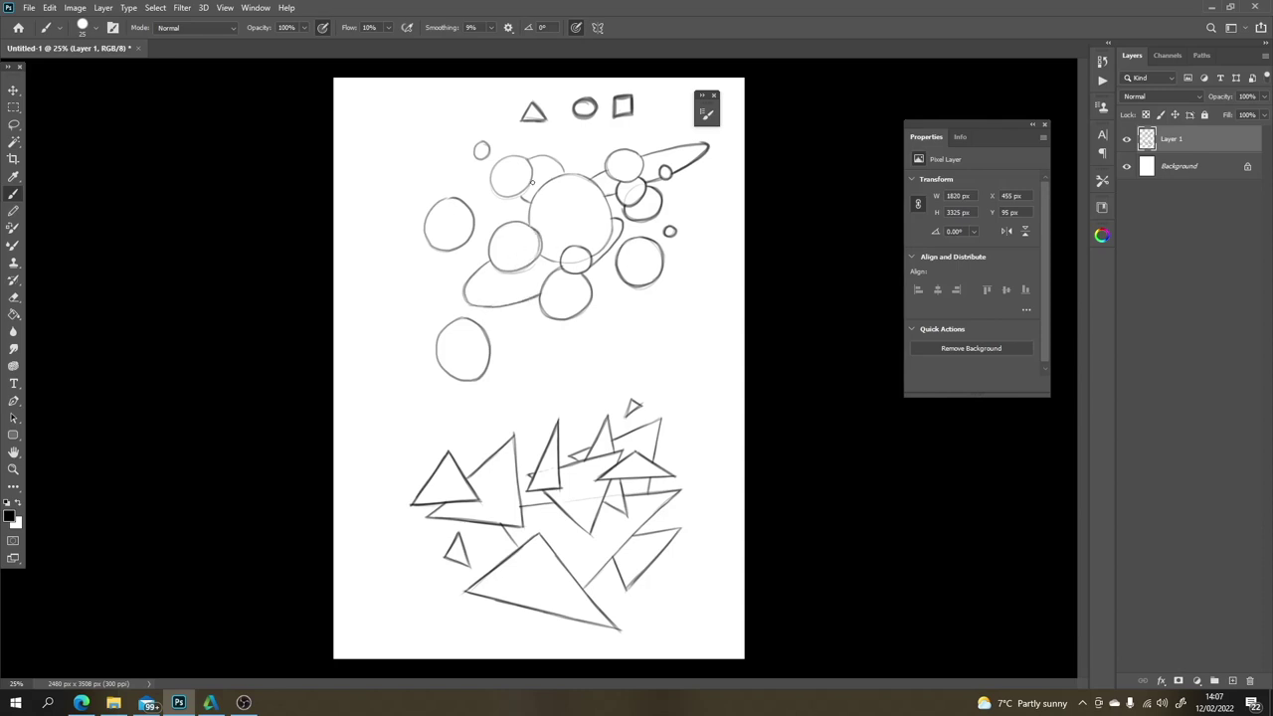
Step: Try sketching eye-like contour marks inside the large circle
{"action": "mouse_move", "coordinate": [503, 157]}
{"action": "left_mouse_down"}
{"action": "mouse_move", "coordinate": [521, 194]}
{"action": "mouse_move", "coordinate": [490, 183]}
{"action": "mouse_move", "coordinate": [515, 154]}
{"action": "mouse_move", "coordinate": [532, 199]}
{"action": "mouse_move", "coordinate": [545, 170]}
{"action": "mouse_move", "coordinate": [529, 158]}
{"action": "mouse_move", "coordinate": [561, 170]}
{"action": "mouse_move", "coordinate": [527, 158]}
{"action": "mouse_move", "coordinate": [552, 159]}
{"action": "mouse_move", "coordinate": [597, 183]}
{"action": "mouse_move", "coordinate": [608, 241]}
{"action": "left_mouse_up"}
{"action": "key", "text": "ctrl+z"}
{"action": "key", "text": "ctrl+z"}
{"action": "mouse_move", "coordinate": [579, 215]}
{"action": "left_mouse_down"}
{"action": "mouse_move", "coordinate": [536, 207]}
{"action": "mouse_move", "coordinate": [561, 226]}
{"action": "left_mouse_up"}
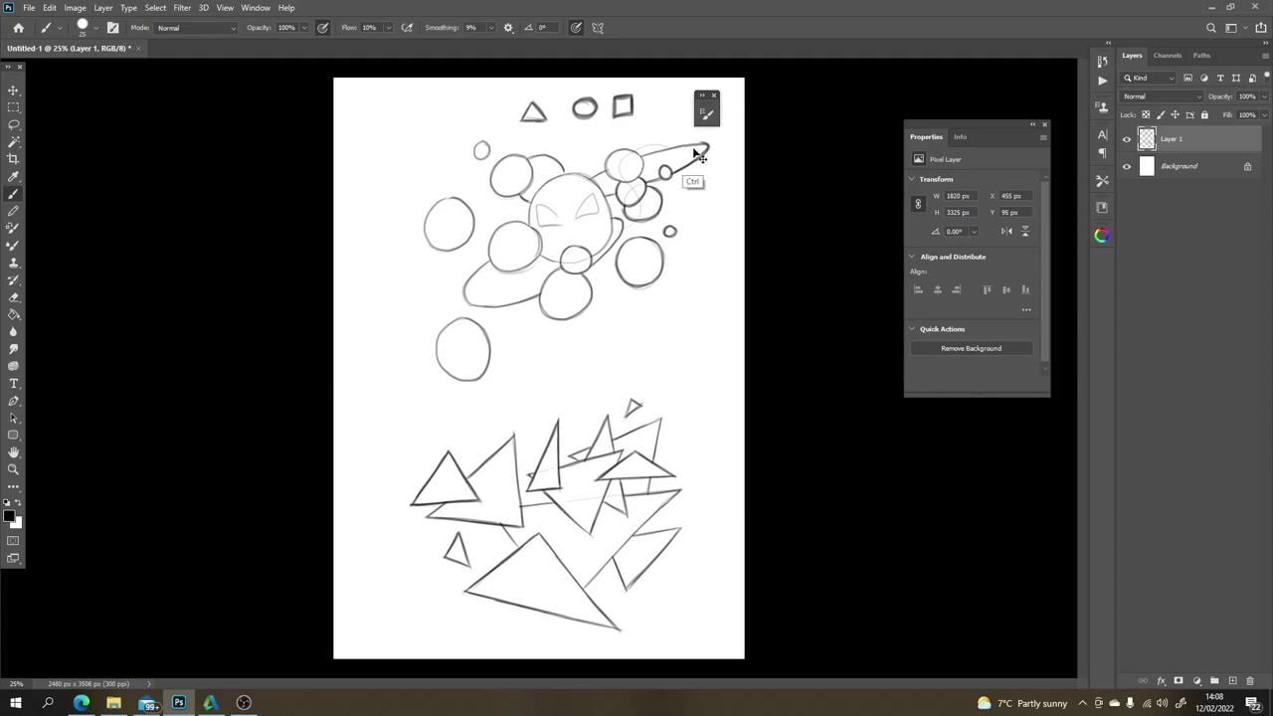
{"action": "key", "text": "ctrl+z"}
{"action": "key", "text": "ctrl+z"}
Step: Draw a tiny circle below the right-hand circle and a narrow ellipse extending from behind it
{"action": "left_click_drag", "start_coordinate": [628, 294], "coordinate": [632, 298]}
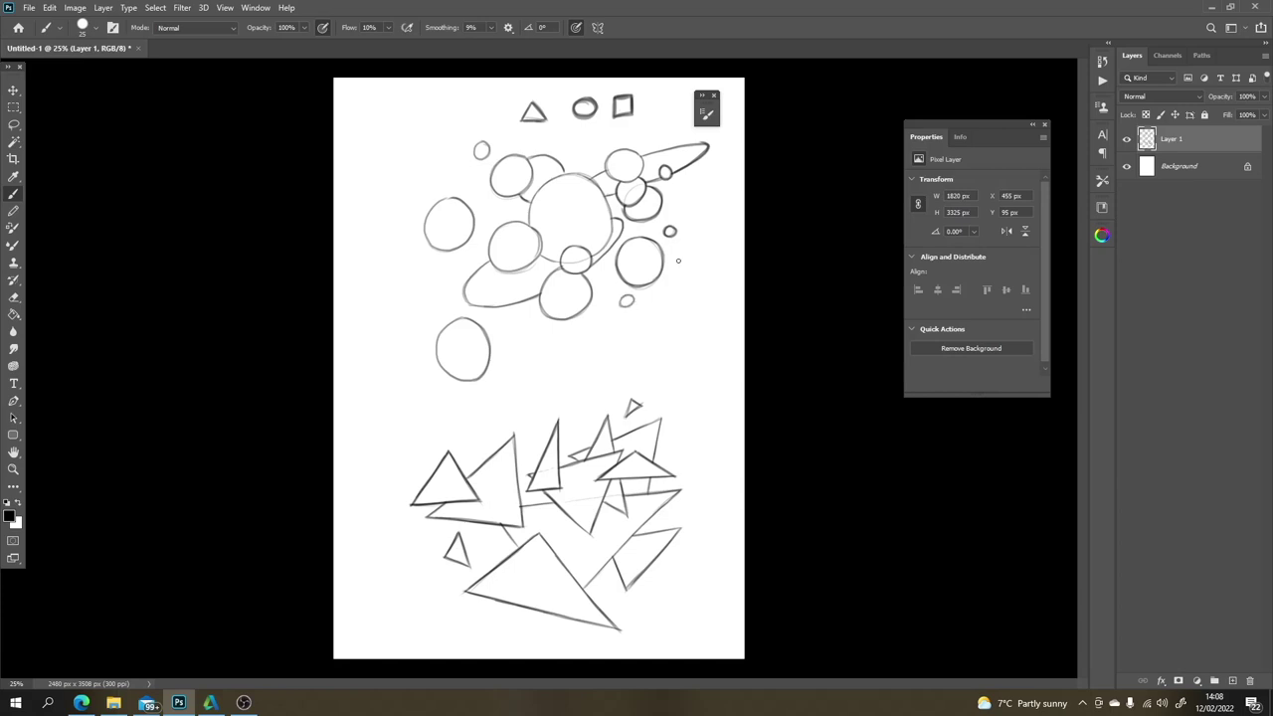
{"action": "mouse_move", "coordinate": [663, 255]}
{"action": "left_mouse_down"}
{"action": "mouse_move", "coordinate": [696, 247]}
{"action": "mouse_move", "coordinate": [668, 268]}
{"action": "mouse_move", "coordinate": [692, 250]}
{"action": "mouse_move", "coordinate": [662, 256]}
{"action": "mouse_move", "coordinate": [694, 246]}
{"action": "mouse_move", "coordinate": [668, 255]}
{"action": "left_mouse_up"}
Step: Select the isolated lower-left circle with the Lasso, move it to the far right of the circle cluster, and deselect
{"action": "key", "text": "l"}
{"action": "mouse_move", "coordinate": [514, 332]}
{"action": "left_mouse_down"}
{"action": "mouse_move", "coordinate": [476, 407]}
{"action": "mouse_move", "coordinate": [486, 318]}
{"action": "mouse_move", "coordinate": [532, 343]}
{"action": "mouse_move", "coordinate": [647, 342]}
{"action": "mouse_move", "coordinate": [718, 316]}
{"action": "mouse_move", "coordinate": [741, 261]}
{"action": "mouse_move", "coordinate": [734, 202]}
{"action": "left_mouse_up"}
{"action": "key", "text": "v"}
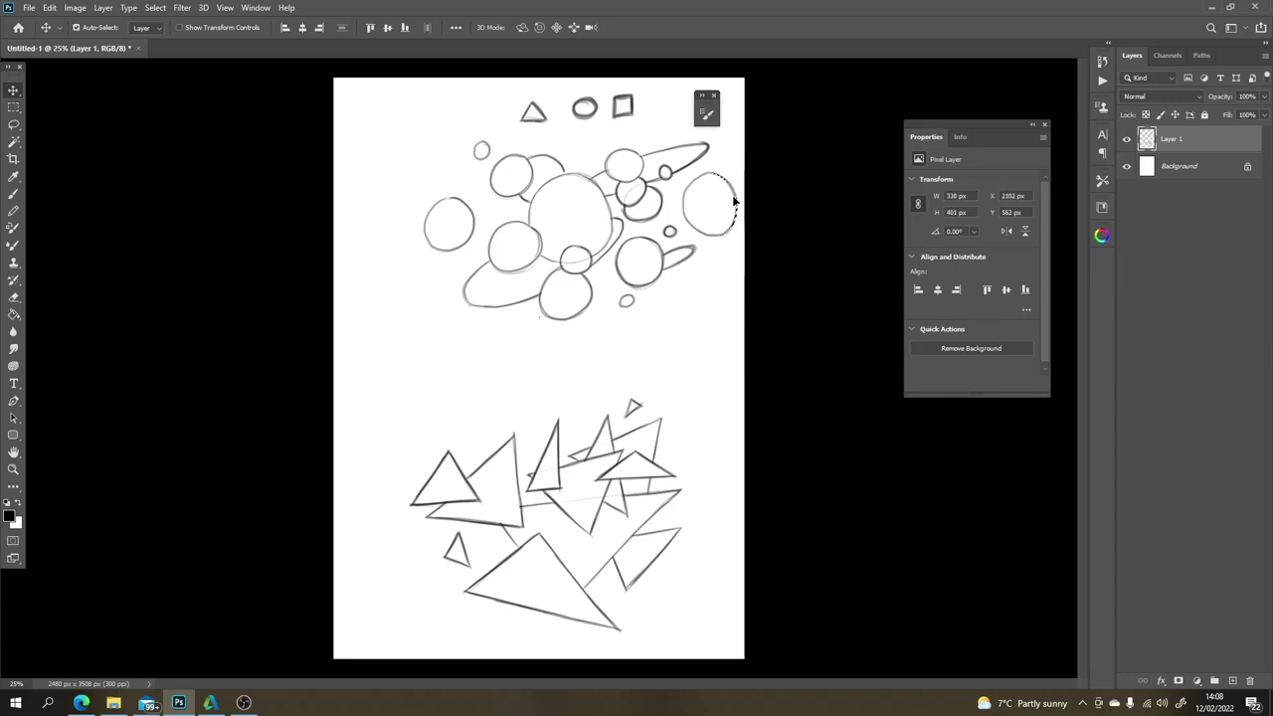
{"action": "key", "text": "ctrl+d"}
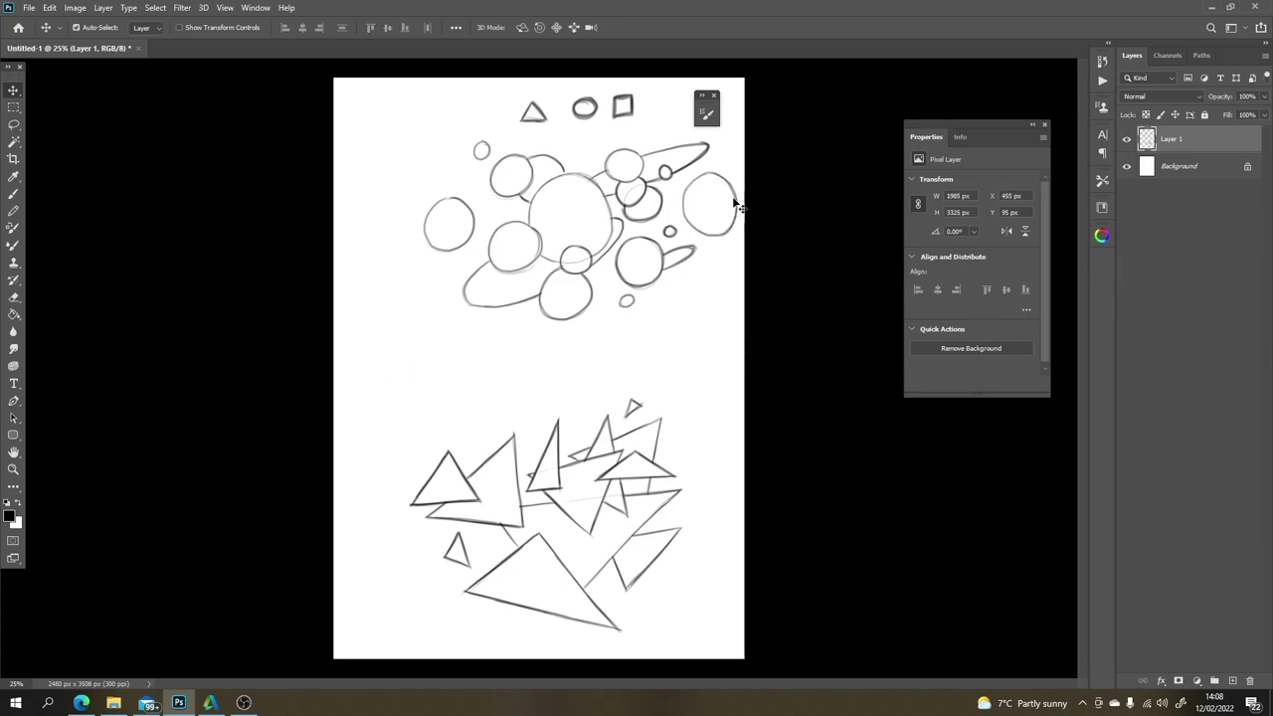
Step: Lasso the whole circle cluster, move it down and slightly left so it sits just above the triangles, and deselect
{"action": "key", "text": "l"}
{"action": "mouse_move", "coordinate": [767, 284]}
{"action": "left_mouse_down"}
{"action": "mouse_move", "coordinate": [424, 321]}
{"action": "mouse_move", "coordinate": [398, 187]}
{"action": "mouse_move", "coordinate": [458, 122]}
{"action": "mouse_move", "coordinate": [496, 139]}
{"action": "mouse_move", "coordinate": [560, 136]}
{"action": "mouse_move", "coordinate": [701, 105]}
{"action": "mouse_move", "coordinate": [766, 134]}
{"action": "left_mouse_up"}
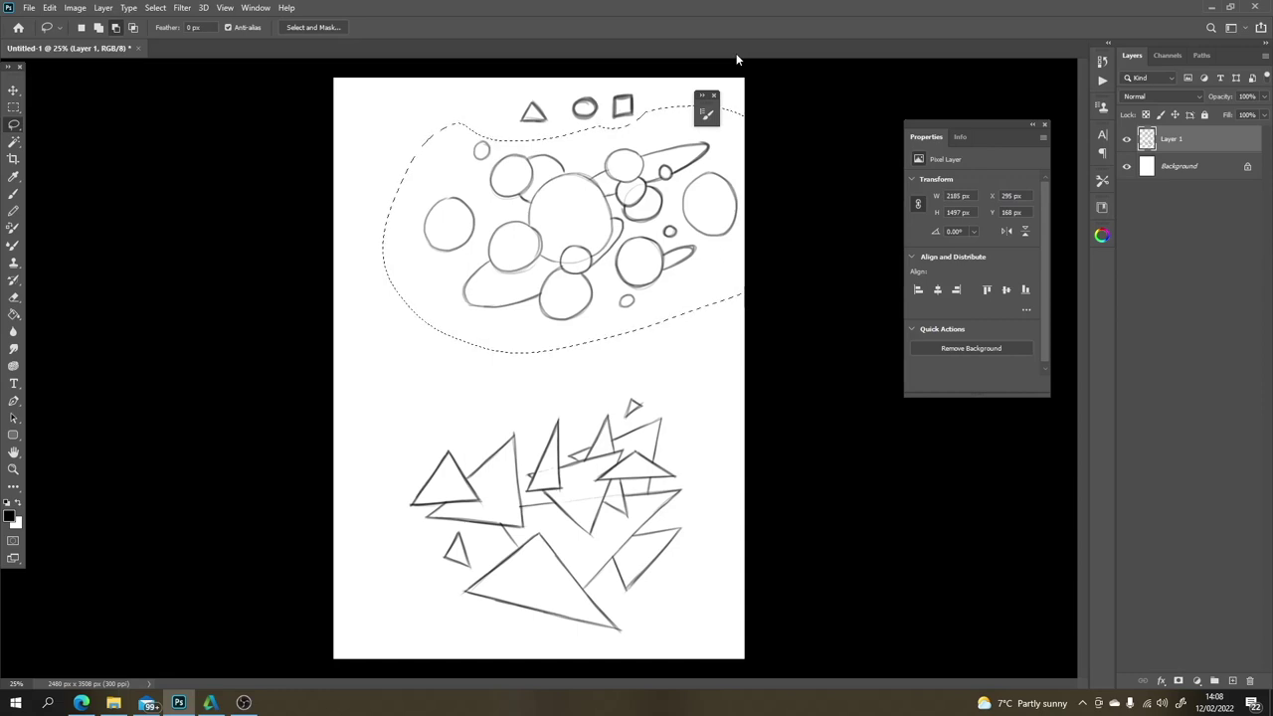
{"action": "key", "text": "v"}
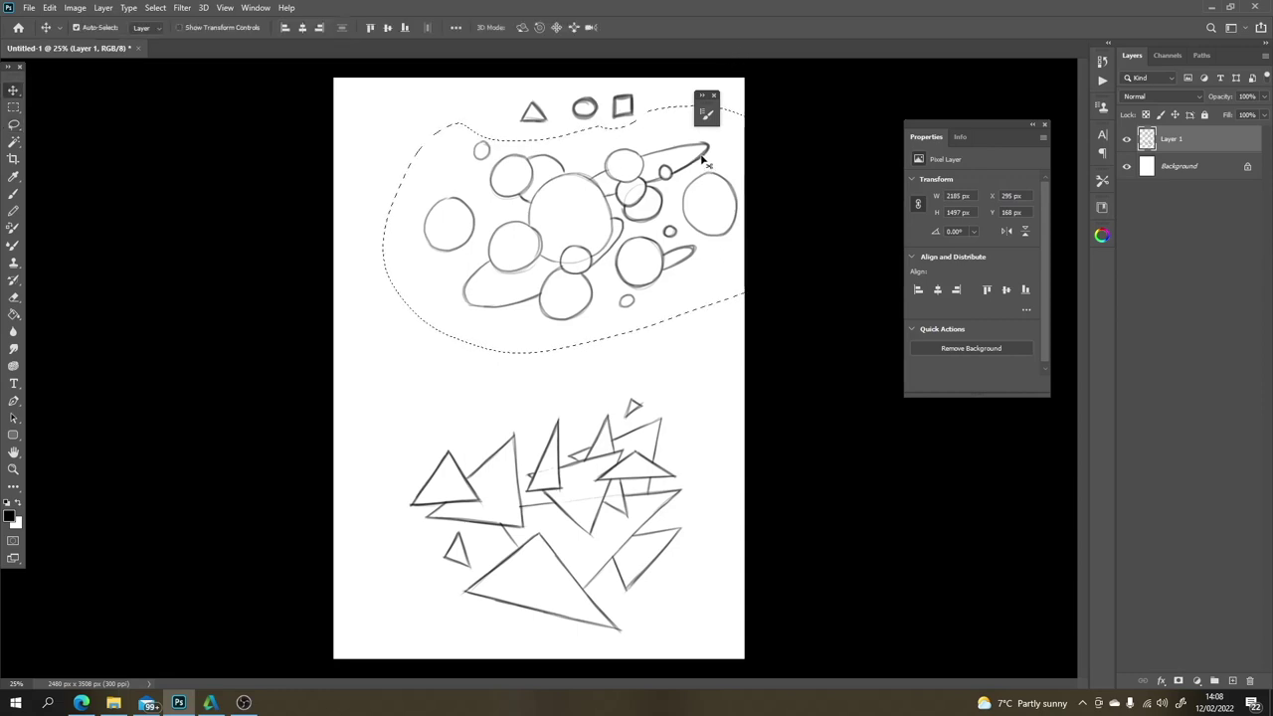
{"action": "mouse_move", "coordinate": [704, 159]}
{"action": "left_mouse_down"}
{"action": "mouse_move", "coordinate": [658, 229]}
{"action": "mouse_move", "coordinate": [662, 248]}
{"action": "left_mouse_up"}
{"action": "key", "text": "ctrl+d"}
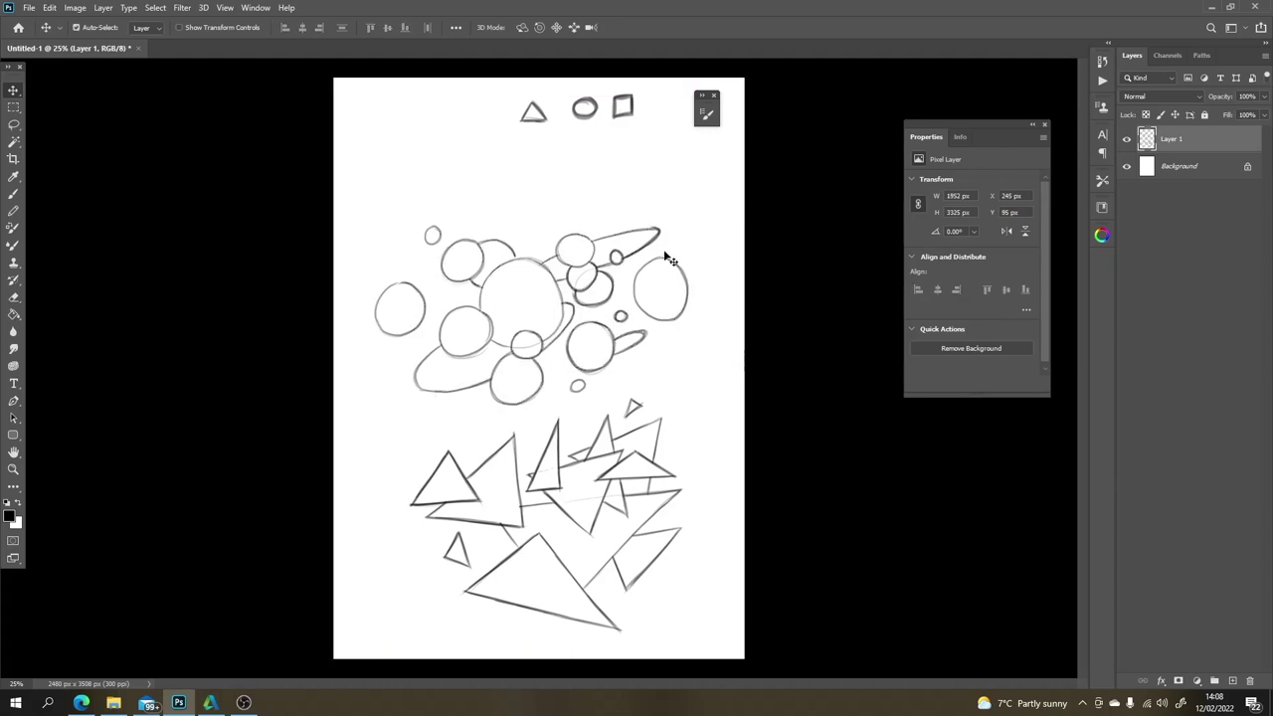
Step: Scale the circle and triangle clusters together to about 86%, and shift the whole drawing slightly to the right
{"action": "key", "text": "l"}
{"action": "mouse_move", "coordinate": [733, 433]}
{"action": "left_mouse_down"}
{"action": "mouse_move", "coordinate": [730, 249]}
{"action": "mouse_move", "coordinate": [454, 185]}
{"action": "mouse_move", "coordinate": [432, 623]}
{"action": "mouse_move", "coordinate": [838, 603]}
{"action": "left_mouse_up"}
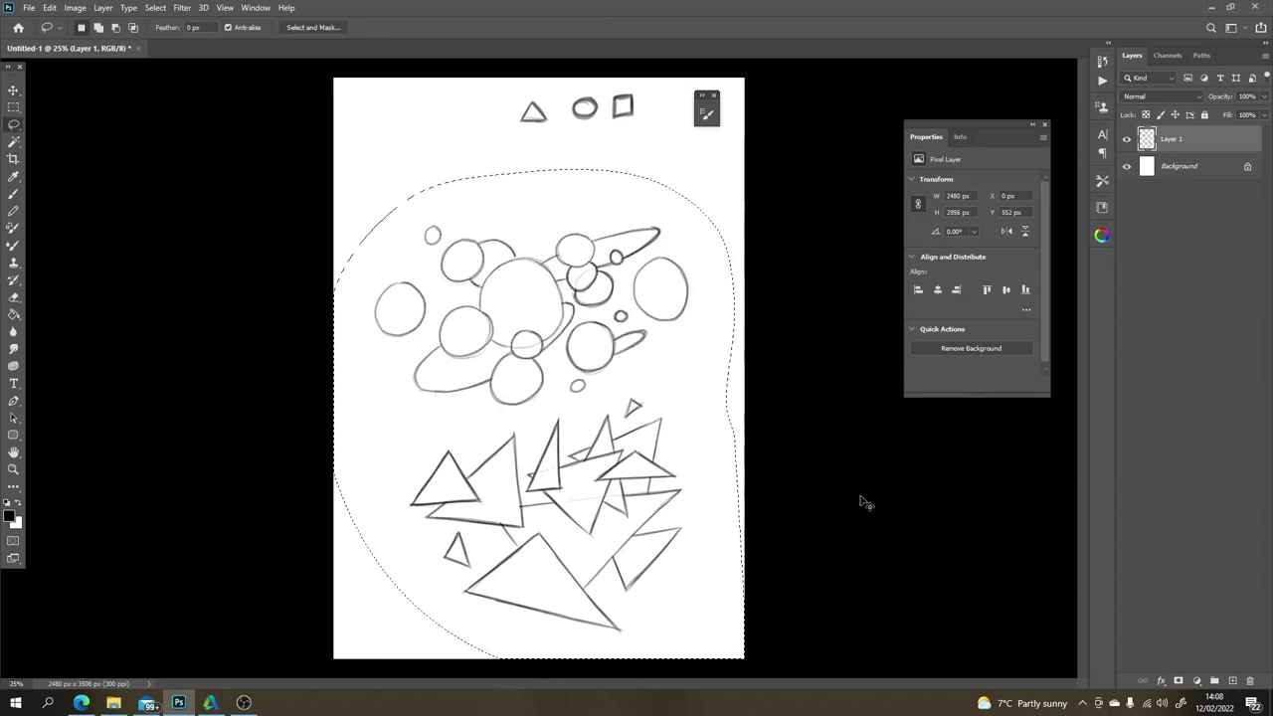
{"action": "key", "text": "ctrl+t"}
{"action": "left_click_drag", "start_coordinate": [745, 175], "coordinate": [690, 249]}
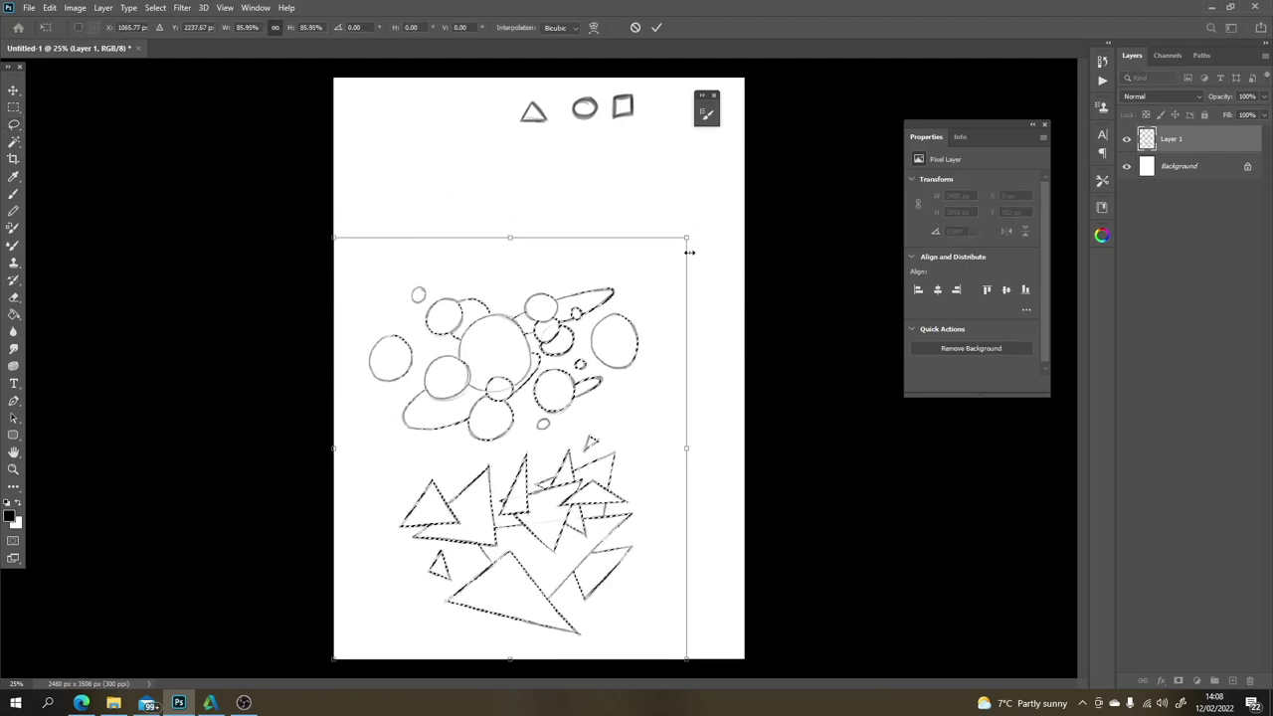
{"action": "key", "text": "Return"}
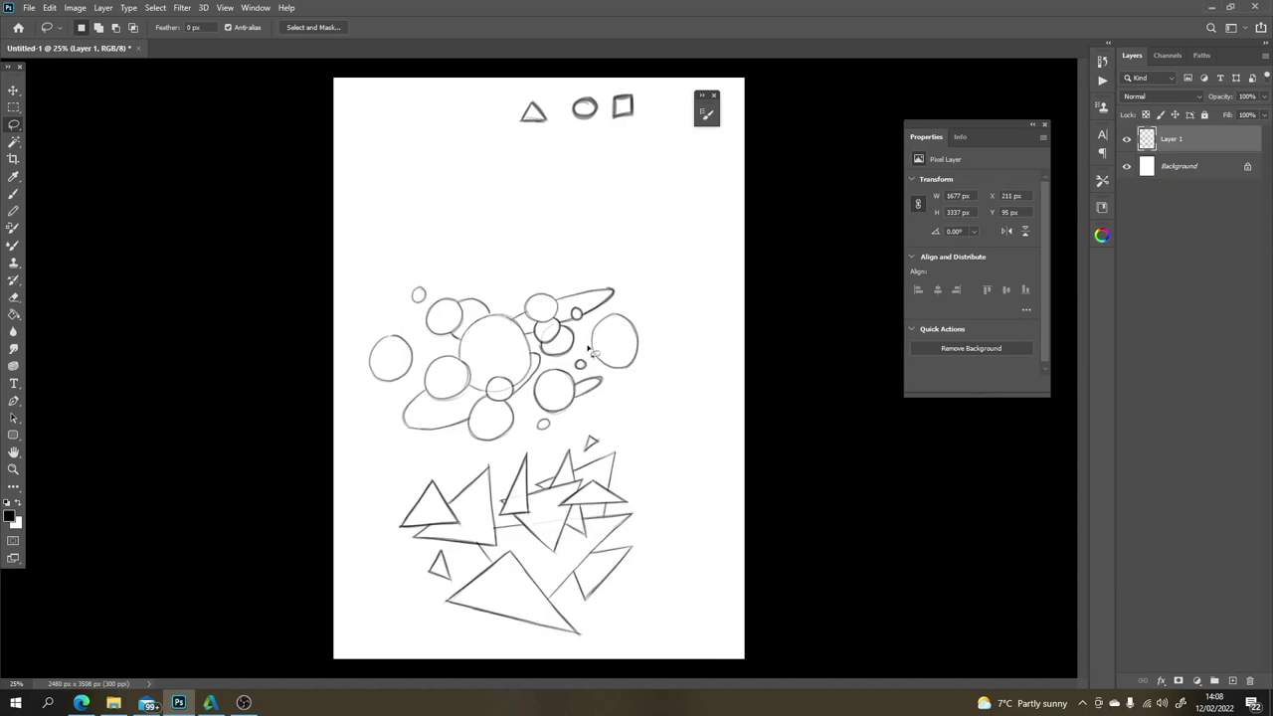
{"action": "key", "text": "v"}
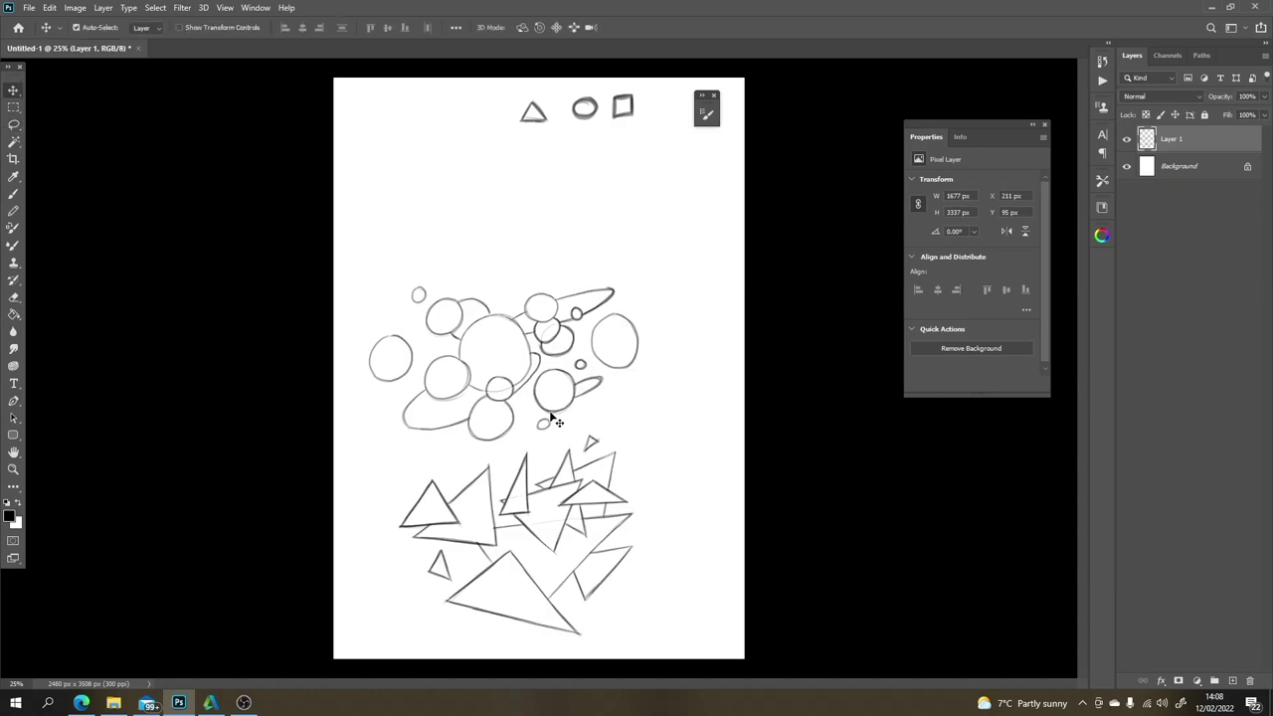
{"action": "mouse_move", "coordinate": [551, 421]}
{"action": "left_mouse_down"}
{"action": "mouse_move", "coordinate": [585, 425]}
{"action": "mouse_move", "coordinate": [570, 424]}
{"action": "left_mouse_up"}
Step: Draw jagged spikes with the Brush behind the upper and right-hand edges of the triangle cluster
{"action": "key", "text": "b"}
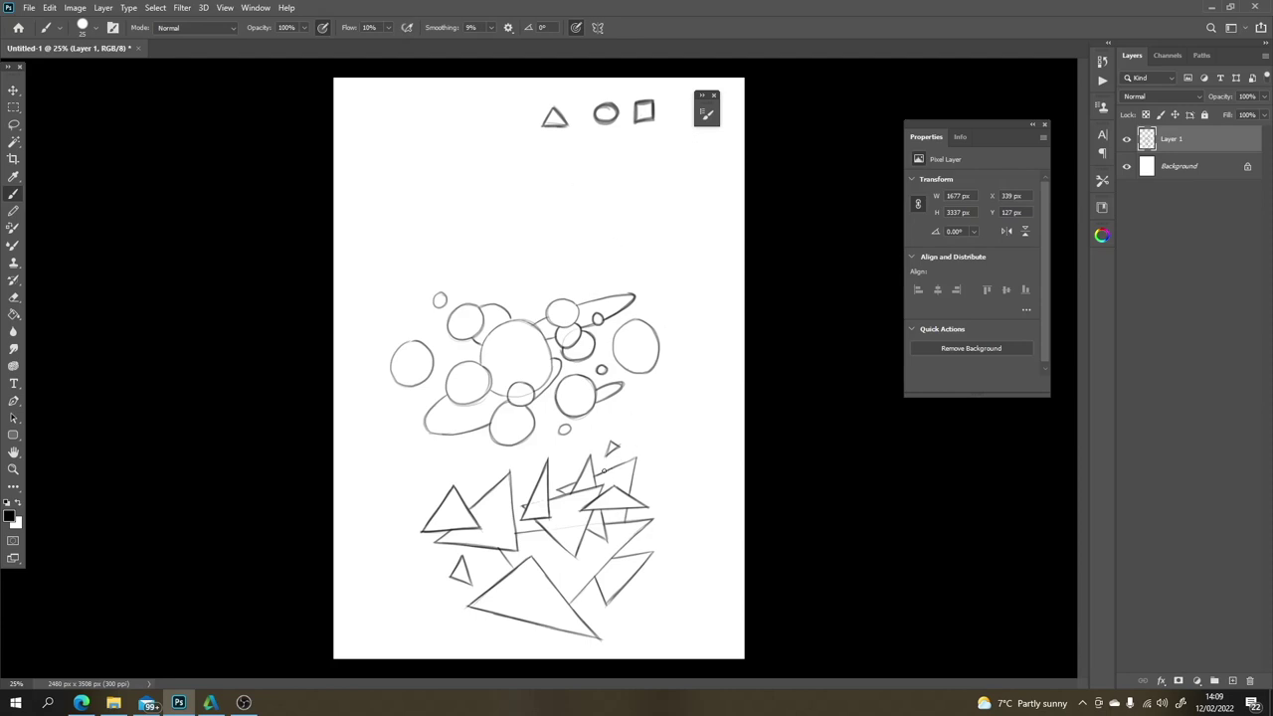
{"action": "mouse_move", "coordinate": [604, 462]}
{"action": "left_mouse_down"}
{"action": "mouse_move", "coordinate": [601, 429]}
{"action": "mouse_move", "coordinate": [584, 456]}
{"action": "mouse_move", "coordinate": [574, 442]}
{"action": "mouse_move", "coordinate": [574, 480]}
{"action": "mouse_move", "coordinate": [627, 458]}
{"action": "mouse_move", "coordinate": [631, 480]}
{"action": "mouse_move", "coordinate": [671, 468]}
{"action": "mouse_move", "coordinate": [652, 493]}
{"action": "mouse_move", "coordinate": [677, 504]}
{"action": "mouse_move", "coordinate": [650, 559]}
{"action": "left_mouse_up"}
{"action": "mouse_move", "coordinate": [573, 480]}
{"action": "left_mouse_down"}
{"action": "mouse_move", "coordinate": [574, 444]}
{"action": "mouse_move", "coordinate": [586, 457]}
{"action": "mouse_move", "coordinate": [602, 430]}
{"action": "mouse_move", "coordinate": [603, 471]}
{"action": "mouse_move", "coordinate": [678, 456]}
{"action": "mouse_move", "coordinate": [632, 480]}
{"action": "mouse_move", "coordinate": [671, 468]}
{"action": "mouse_move", "coordinate": [650, 494]}
{"action": "mouse_move", "coordinate": [681, 502]}
{"action": "mouse_move", "coordinate": [647, 560]}
{"action": "left_mouse_up"}
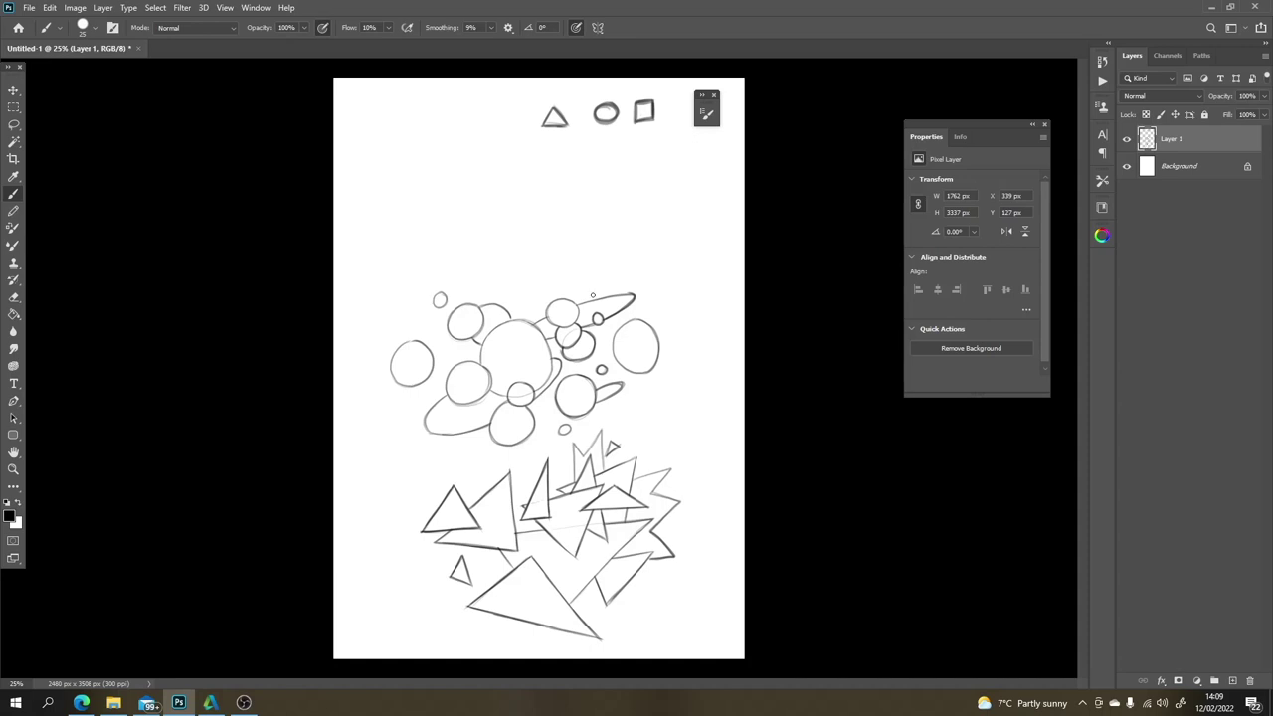
Step: Draw a curling double-line band rising from behind the top of the circle cluster
{"action": "mouse_move", "coordinate": [592, 295]}
{"action": "left_mouse_down"}
{"action": "mouse_move", "coordinate": [597, 264]}
{"action": "mouse_move", "coordinate": [562, 255]}
{"action": "mouse_move", "coordinate": [557, 286]}
{"action": "mouse_move", "coordinate": [517, 310]}
{"action": "mouse_move", "coordinate": [520, 293]}
{"action": "left_mouse_up"}
{"action": "mouse_move", "coordinate": [609, 295]}
{"action": "left_mouse_down"}
{"action": "mouse_move", "coordinate": [612, 267]}
{"action": "mouse_move", "coordinate": [577, 241]}
{"action": "mouse_move", "coordinate": [549, 265]}
{"action": "mouse_move", "coordinate": [546, 289]}
{"action": "mouse_move", "coordinate": [529, 304]}
{"action": "mouse_move", "coordinate": [516, 297]}
{"action": "left_mouse_up"}
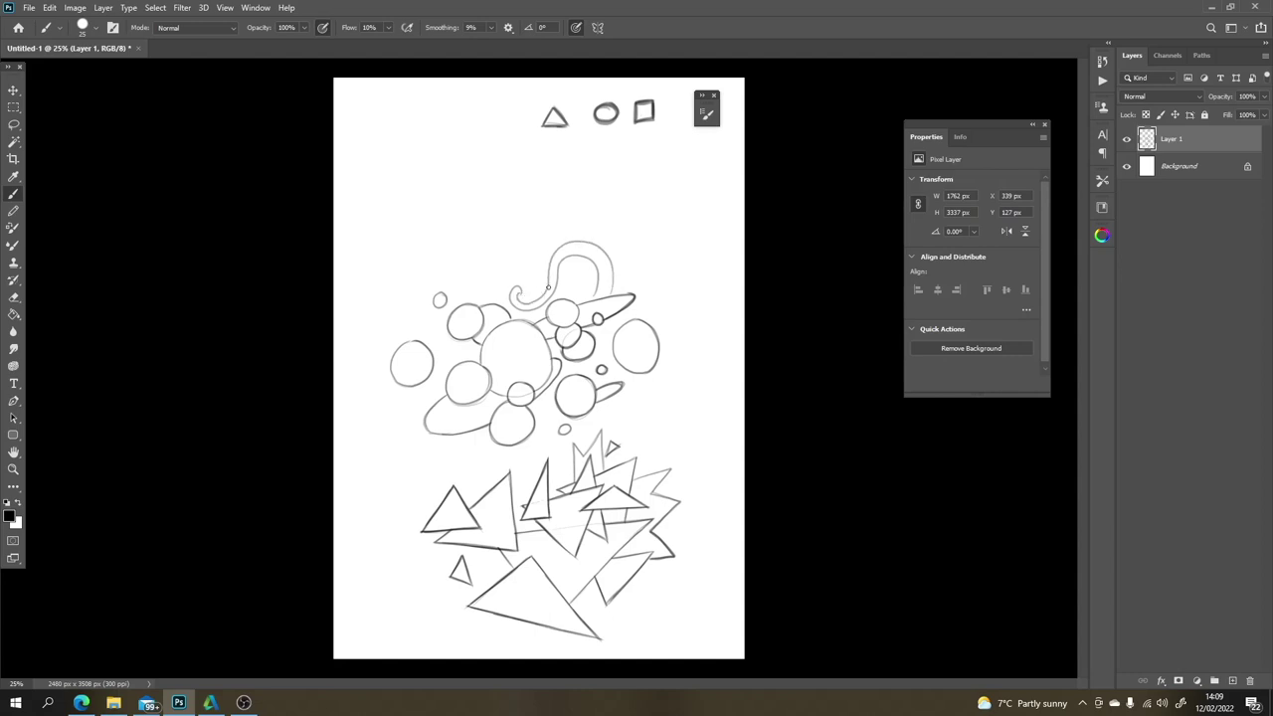
Step: Draw two circles with inner rims behind the far-right circle, and an upright oval behind the upper-left circle
{"action": "mouse_move", "coordinate": [622, 287]}
{"action": "left_mouse_down"}
{"action": "mouse_move", "coordinate": [656, 281]}
{"action": "mouse_move", "coordinate": [676, 325]}
{"action": "mouse_move", "coordinate": [652, 334]}
{"action": "left_mouse_up"}
{"action": "mouse_move", "coordinate": [624, 393]}
{"action": "left_mouse_down"}
{"action": "mouse_move", "coordinate": [677, 323]}
{"action": "mouse_move", "coordinate": [671, 293]}
{"action": "mouse_move", "coordinate": [627, 287]}
{"action": "left_mouse_up"}
{"action": "mouse_move", "coordinate": [492, 298]}
{"action": "left_mouse_down"}
{"action": "mouse_move", "coordinate": [474, 270]}
{"action": "mouse_move", "coordinate": [463, 303]}
{"action": "left_mouse_up"}
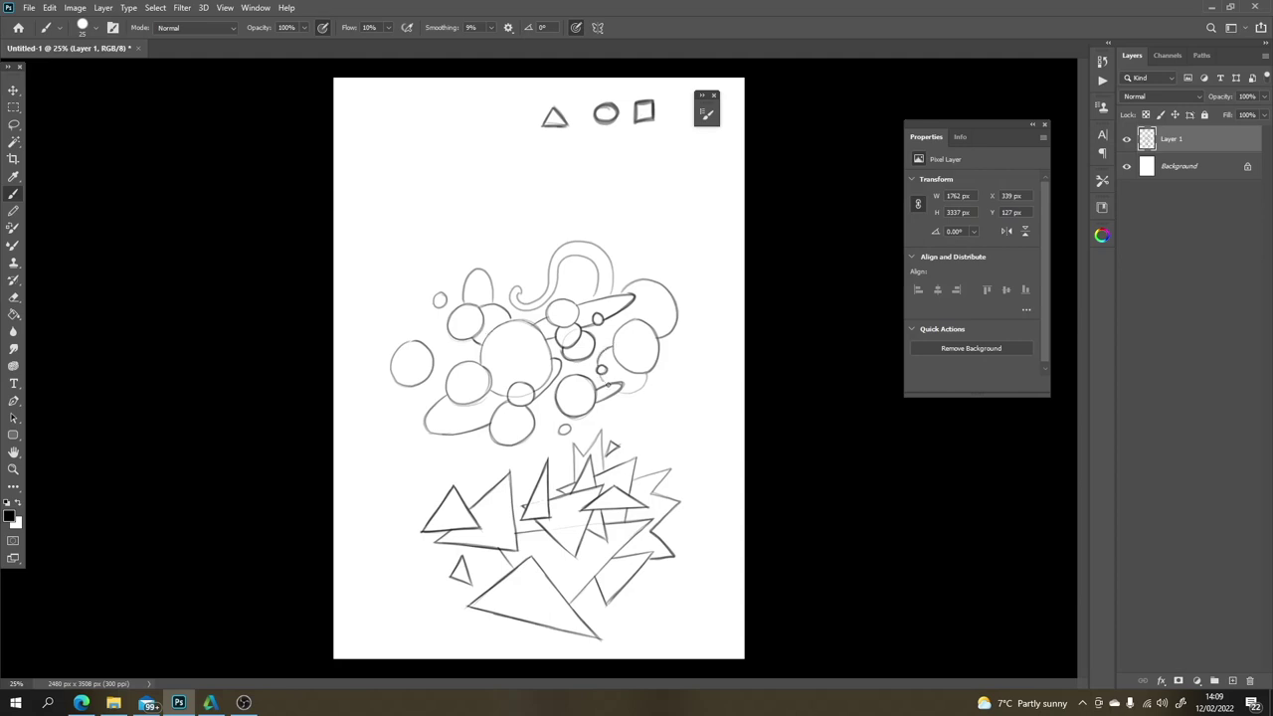
{"action": "left_click_drag", "start_coordinate": [622, 391], "coordinate": [647, 378]}
{"action": "mouse_move", "coordinate": [601, 366]}
{"action": "left_mouse_down"}
{"action": "mouse_move", "coordinate": [679, 312]}
{"action": "mouse_move", "coordinate": [655, 333]}
{"action": "mouse_move", "coordinate": [670, 320]}
{"action": "mouse_move", "coordinate": [632, 285]}
{"action": "left_mouse_up"}
Step: Lightly sketch a cluster of overlapping squares and rectangles, with two small detached ones, in the space above the circles
{"action": "mouse_move", "coordinate": [555, 183]}
{"action": "left_mouse_down"}
{"action": "mouse_move", "coordinate": [581, 160]}
{"action": "mouse_move", "coordinate": [580, 195]}
{"action": "mouse_move", "coordinate": [560, 189]}
{"action": "mouse_move", "coordinate": [556, 165]}
{"action": "mouse_move", "coordinate": [558, 195]}
{"action": "mouse_move", "coordinate": [580, 191]}
{"action": "mouse_move", "coordinate": [576, 160]}
{"action": "mouse_move", "coordinate": [551, 164]}
{"action": "mouse_move", "coordinate": [615, 178]}
{"action": "mouse_move", "coordinate": [614, 218]}
{"action": "mouse_move", "coordinate": [577, 221]}
{"action": "mouse_move", "coordinate": [546, 177]}
{"action": "mouse_move", "coordinate": [507, 181]}
{"action": "mouse_move", "coordinate": [508, 192]}
{"action": "mouse_move", "coordinate": [554, 183]}
{"action": "mouse_move", "coordinate": [523, 175]}
{"action": "mouse_move", "coordinate": [520, 150]}
{"action": "mouse_move", "coordinate": [477, 150]}
{"action": "left_mouse_up"}
{"action": "left_click_drag", "start_coordinate": [482, 217], "coordinate": [519, 195]}
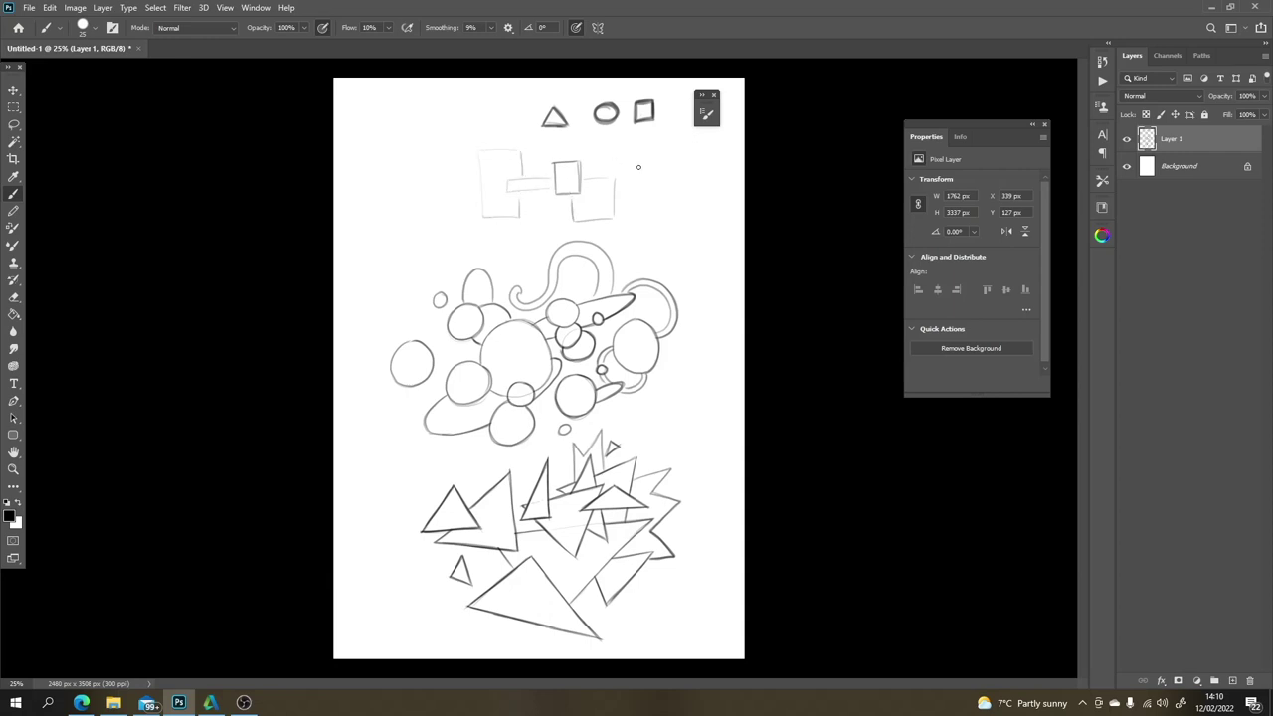
{"action": "mouse_move", "coordinate": [664, 192]}
{"action": "left_mouse_down"}
{"action": "mouse_move", "coordinate": [664, 154]}
{"action": "mouse_move", "coordinate": [610, 159]}
{"action": "left_mouse_up"}
{"action": "mouse_move", "coordinate": [473, 178]}
{"action": "left_mouse_down"}
{"action": "mouse_move", "coordinate": [451, 205]}
{"action": "mouse_move", "coordinate": [489, 203]}
{"action": "left_mouse_up"}
{"action": "mouse_move", "coordinate": [641, 195]}
{"action": "left_mouse_down"}
{"action": "mouse_move", "coordinate": [608, 238]}
{"action": "mouse_move", "coordinate": [614, 199]}
{"action": "mouse_move", "coordinate": [550, 188]}
{"action": "mouse_move", "coordinate": [570, 204]}
{"action": "mouse_move", "coordinate": [543, 212]}
{"action": "mouse_move", "coordinate": [543, 149]}
{"action": "mouse_move", "coordinate": [500, 107]}
{"action": "mouse_move", "coordinate": [473, 111]}
{"action": "mouse_move", "coordinate": [469, 169]}
{"action": "left_mouse_up"}
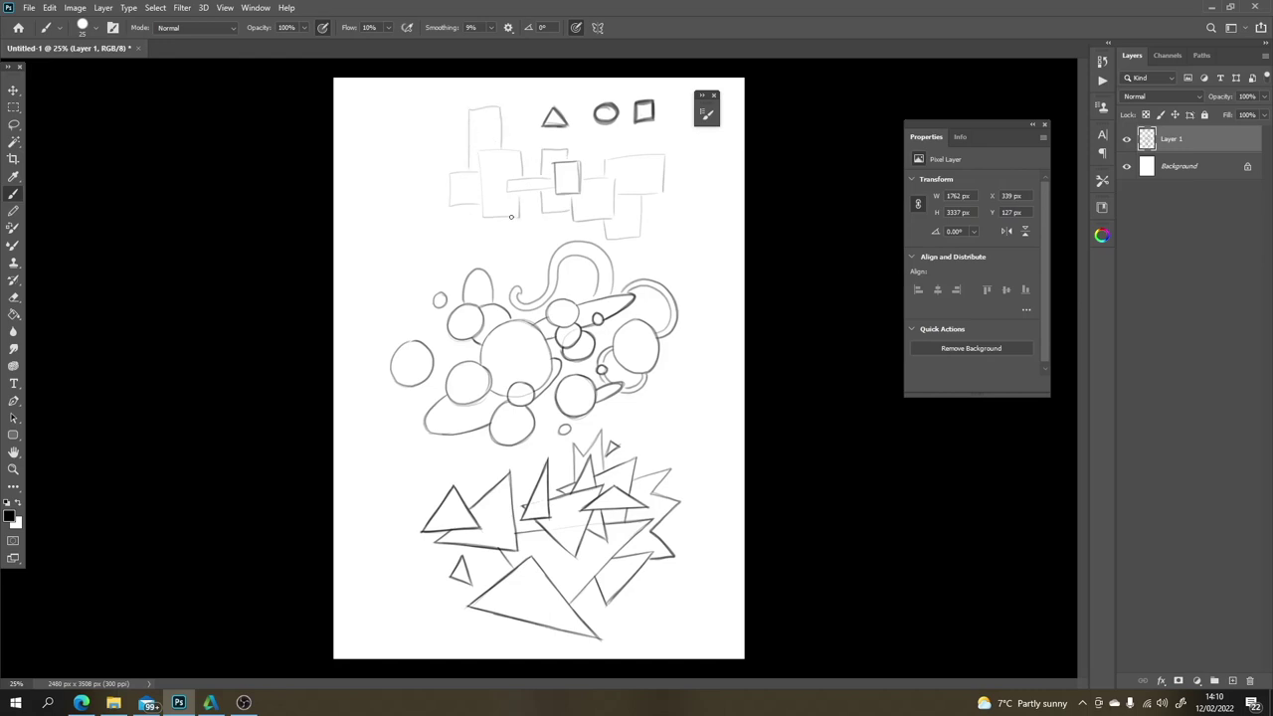
{"action": "mouse_move", "coordinate": [511, 216]}
{"action": "left_mouse_down"}
{"action": "mouse_move", "coordinate": [501, 250]}
{"action": "mouse_move", "coordinate": [469, 251]}
{"action": "mouse_move", "coordinate": [464, 217]}
{"action": "mouse_move", "coordinate": [431, 214]}
{"action": "mouse_move", "coordinate": [449, 192]}
{"action": "left_mouse_up"}
{"action": "mouse_move", "coordinate": [669, 175]}
{"action": "left_mouse_down"}
{"action": "mouse_move", "coordinate": [678, 181]}
{"action": "mouse_move", "coordinate": [643, 215]}
{"action": "left_mouse_up"}
{"action": "mouse_move", "coordinate": [669, 135]}
{"action": "left_mouse_down"}
{"action": "mouse_move", "coordinate": [609, 138]}
{"action": "mouse_move", "coordinate": [663, 175]}
{"action": "mouse_move", "coordinate": [664, 191]}
{"action": "mouse_move", "coordinate": [665, 156]}
{"action": "mouse_move", "coordinate": [664, 194]}
{"action": "left_mouse_up"}
Step: Darken the vertical sides of the middle and right-hand rectangles in the new cluster
{"action": "key", "text": "ctrl+plus"}
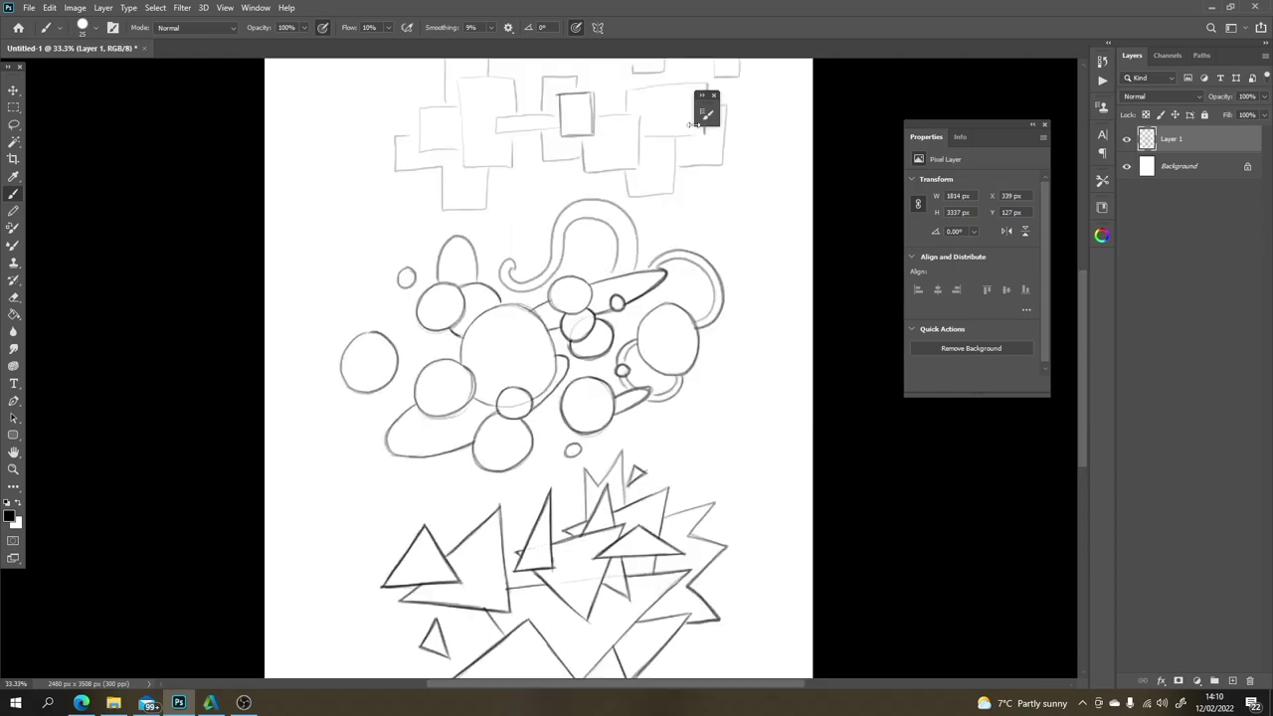
{"action": "left_click_drag", "start_coordinate": [699, 121], "coordinate": [568, 308]}
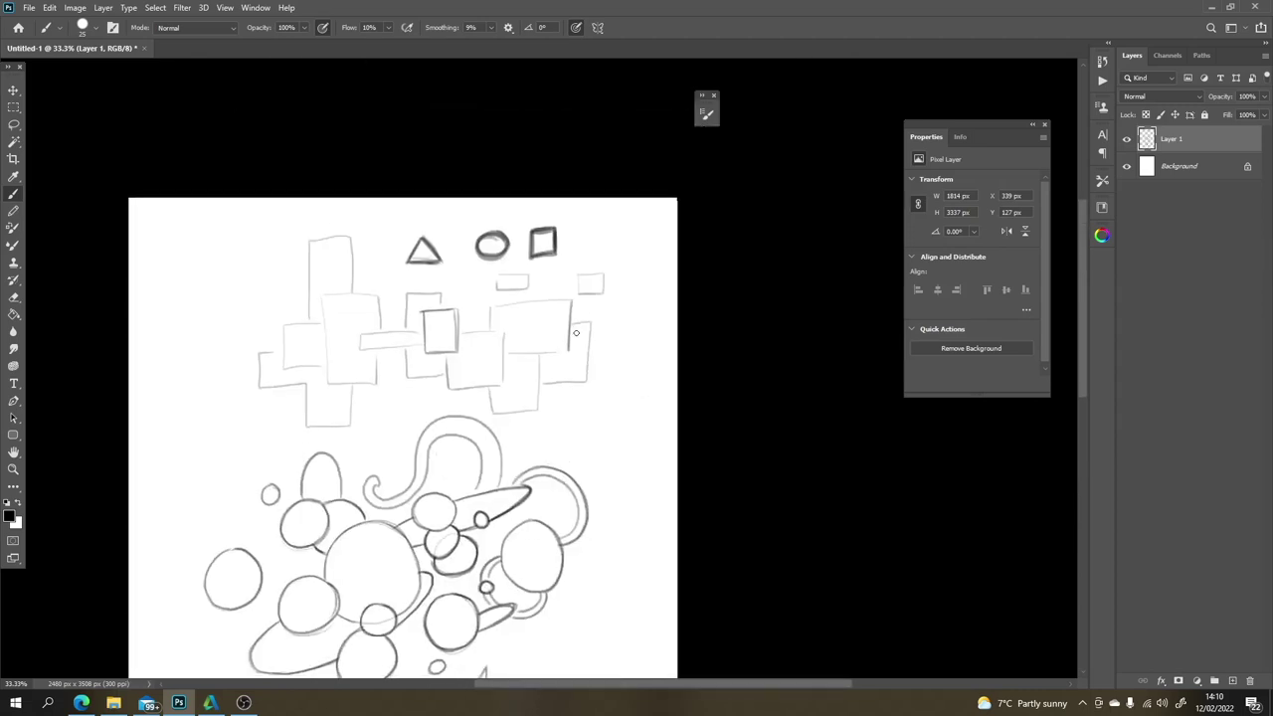
{"action": "left_click_drag", "start_coordinate": [569, 352], "coordinate": [570, 300]}
{"action": "left_click_drag", "start_coordinate": [586, 381], "coordinate": [588, 321]}
{"action": "left_click_drag", "start_coordinate": [501, 383], "coordinate": [503, 332]}
{"action": "left_click_drag", "start_coordinate": [502, 386], "coordinate": [504, 335]}
{"action": "mouse_move", "coordinate": [538, 412]}
{"action": "left_mouse_down"}
{"action": "mouse_move", "coordinate": [539, 356]}
{"action": "mouse_move", "coordinate": [536, 407]}
{"action": "mouse_move", "coordinate": [539, 362]}
{"action": "mouse_move", "coordinate": [489, 306]}
{"action": "left_mouse_up"}
{"action": "mouse_move", "coordinate": [489, 389]}
{"action": "left_mouse_down"}
{"action": "mouse_move", "coordinate": [490, 410]}
{"action": "mouse_move", "coordinate": [490, 389]}
{"action": "mouse_move", "coordinate": [447, 359]}
{"action": "mouse_move", "coordinate": [457, 308]}
{"action": "mouse_move", "coordinate": [424, 312]}
{"action": "mouse_move", "coordinate": [406, 292]}
{"action": "left_mouse_up"}
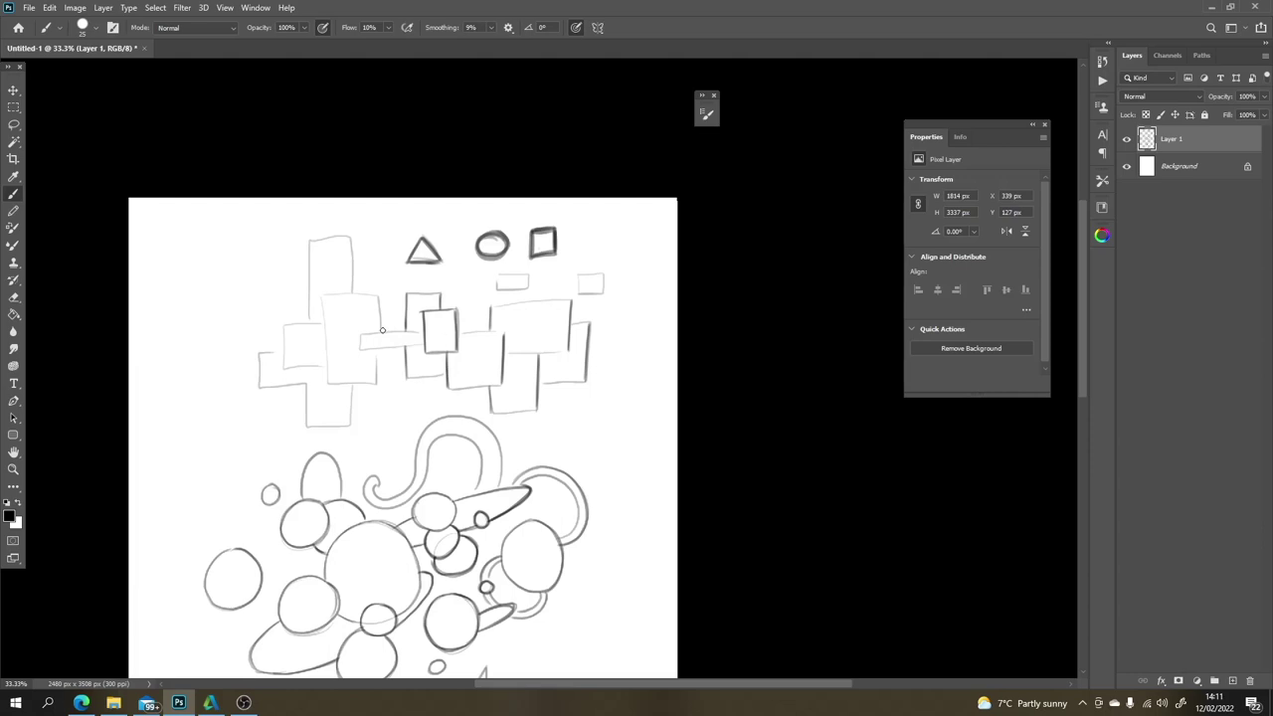
Step: Erase the slanted right edge of the large left-hand rectangle, redraw it straighter, and darken the rectangle's vertical sides
{"action": "mouse_move", "coordinate": [380, 333]}
{"action": "left_mouse_down"}
{"action": "mouse_move", "coordinate": [380, 298]}
{"action": "mouse_move", "coordinate": [378, 384]}
{"action": "mouse_move", "coordinate": [380, 343]}
{"action": "left_mouse_up"}
{"action": "key", "text": "e"}
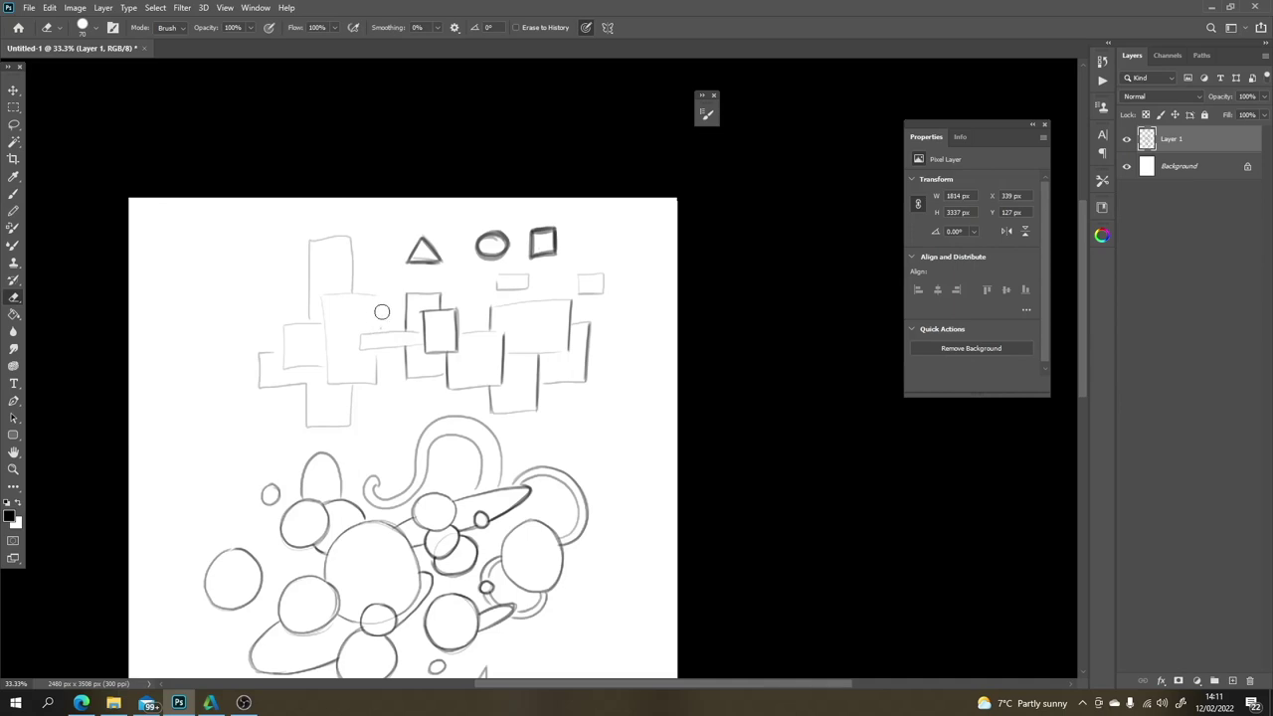
{"action": "key", "text": "b"}
{"action": "left_click_drag", "start_coordinate": [373, 332], "coordinate": [376, 295]}
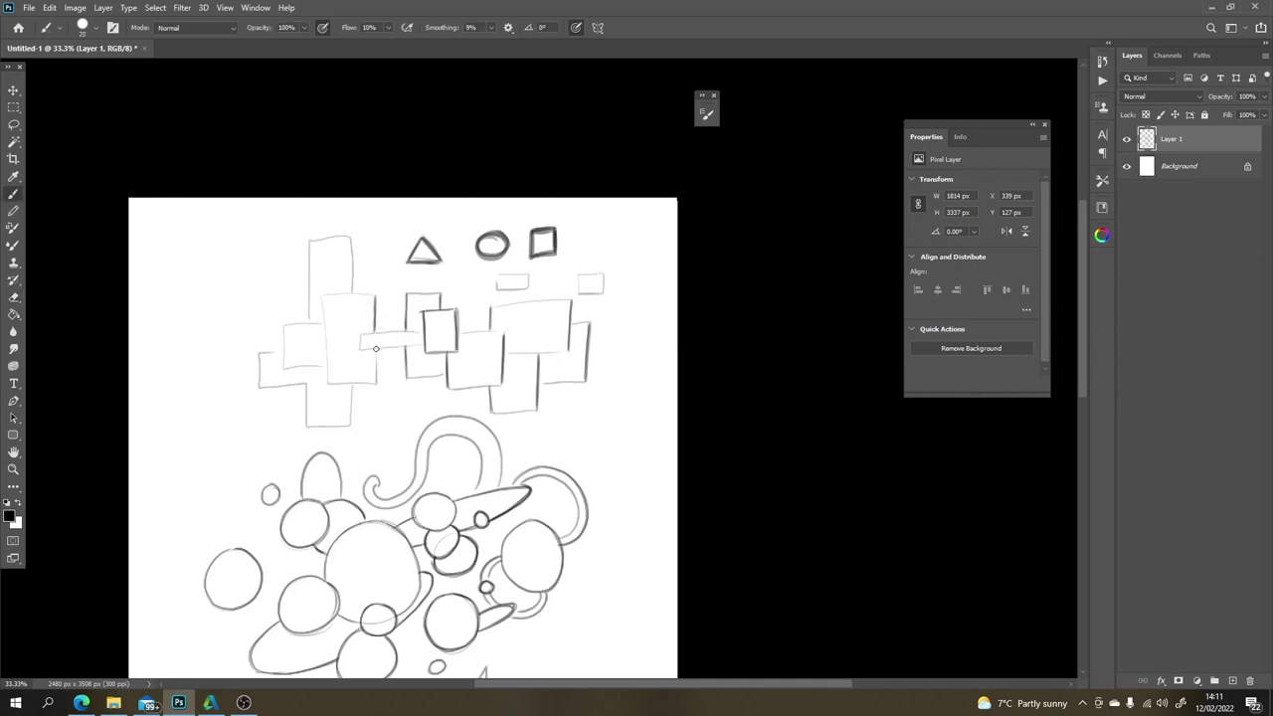
{"action": "mouse_move", "coordinate": [376, 348]}
{"action": "left_mouse_down"}
{"action": "mouse_move", "coordinate": [375, 384]}
{"action": "mouse_move", "coordinate": [327, 348]}
{"action": "left_mouse_up"}
{"action": "mouse_move", "coordinate": [323, 301]}
{"action": "left_mouse_down"}
{"action": "mouse_move", "coordinate": [327, 382]}
{"action": "mouse_move", "coordinate": [321, 296]}
{"action": "mouse_move", "coordinate": [328, 380]}
{"action": "left_mouse_up"}
{"action": "key", "text": "ctrl+z"}
Step: Darken the vertical sides of the tall upper-left rectangle and the smaller rectangles at the lower left
{"action": "left_click_drag", "start_coordinate": [352, 293], "coordinate": [348, 236]}
{"action": "left_click_drag", "start_coordinate": [352, 292], "coordinate": [348, 230]}
{"action": "left_click_drag", "start_coordinate": [309, 324], "coordinate": [311, 246]}
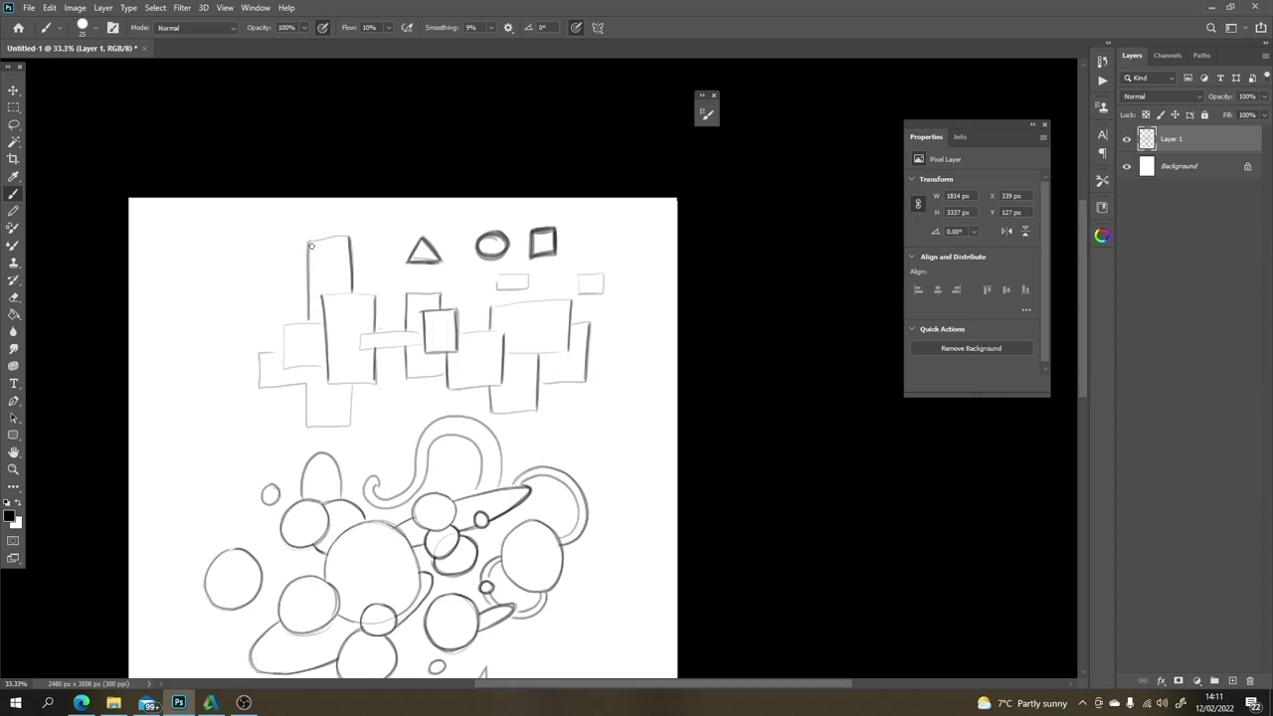
{"action": "left_click_drag", "start_coordinate": [284, 368], "coordinate": [282, 324]}
{"action": "left_click_drag", "start_coordinate": [351, 425], "coordinate": [352, 380]}
{"action": "mouse_move", "coordinate": [306, 425]}
{"action": "left_mouse_down"}
{"action": "mouse_move", "coordinate": [306, 379]}
{"action": "mouse_move", "coordinate": [259, 350]}
{"action": "mouse_move", "coordinate": [258, 367]}
{"action": "left_mouse_up"}
Step: Darken the two small detached rectangles' sides and the horizontal edges of the wide right-hand rectangle and the one behind it
{"action": "mouse_move", "coordinate": [496, 275]}
{"action": "left_mouse_down"}
{"action": "mouse_move", "coordinate": [496, 290]}
{"action": "mouse_move", "coordinate": [496, 274]}
{"action": "mouse_move", "coordinate": [496, 290]}
{"action": "mouse_move", "coordinate": [528, 291]}
{"action": "mouse_move", "coordinate": [528, 275]}
{"action": "mouse_move", "coordinate": [602, 286]}
{"action": "mouse_move", "coordinate": [591, 320]}
{"action": "mouse_move", "coordinate": [571, 322]}
{"action": "left_mouse_up"}
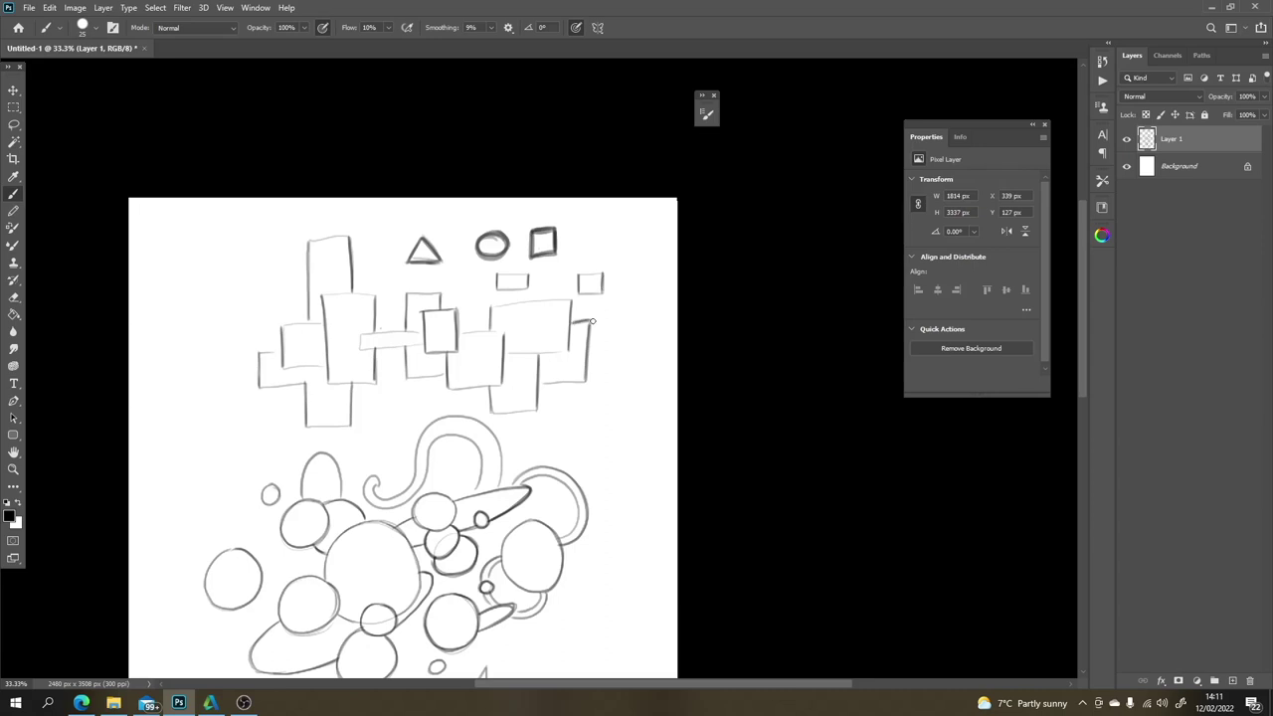
{"action": "left_click_drag", "start_coordinate": [544, 384], "coordinate": [589, 375]}
{"action": "left_click_drag", "start_coordinate": [504, 352], "coordinate": [569, 350]}
{"action": "key", "text": "ctrl+z"}
{"action": "key", "text": "ctrl+z"}
{"action": "left_click_drag", "start_coordinate": [491, 303], "coordinate": [573, 310]}
{"action": "key", "text": "ctrl+z"}
{"action": "left_click_drag", "start_coordinate": [491, 302], "coordinate": [572, 302]}
Step: Darken the horizontal edges of the middle rectangles and of the one hanging below the wide rectangle
{"action": "left_click_drag", "start_coordinate": [457, 332], "coordinate": [493, 334]}
{"action": "key", "text": "ctrl+z"}
{"action": "left_click", "coordinate": [505, 334], "text": "shift"}
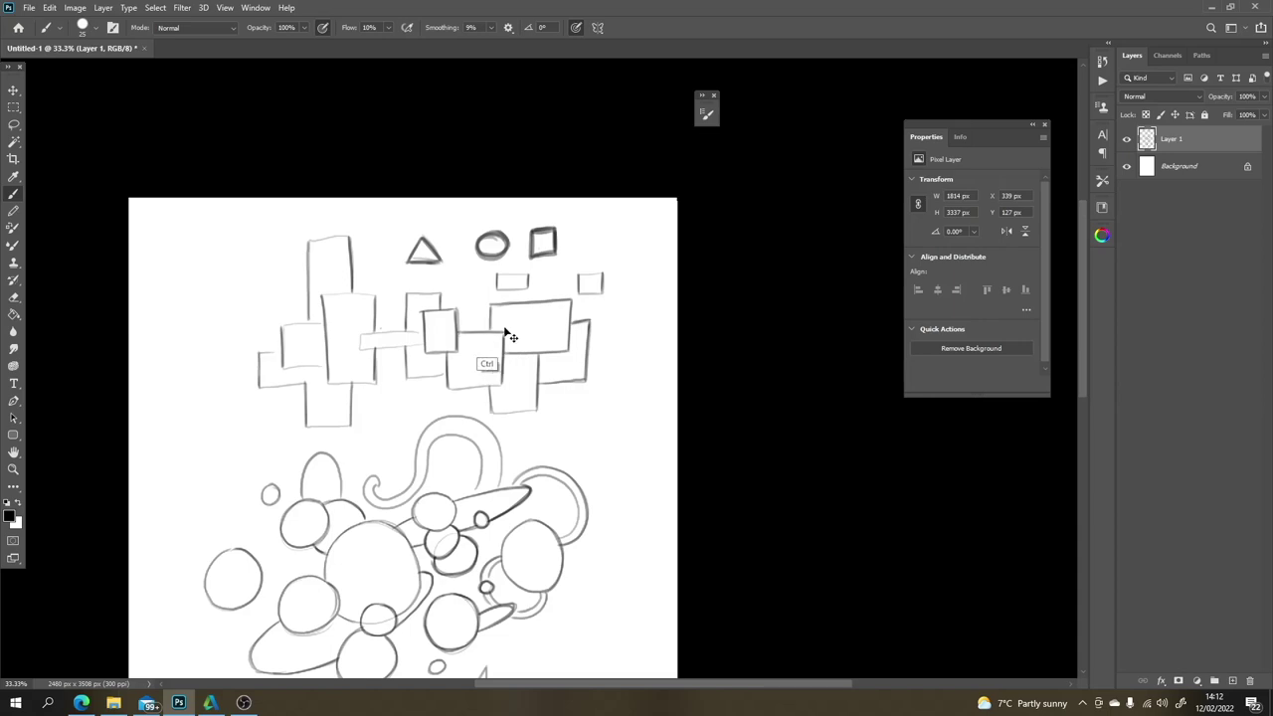
{"action": "key", "text": "ctrl+z"}
{"action": "left_click", "coordinate": [491, 331], "text": "shift"}
{"action": "left_click", "coordinate": [501, 333], "text": "shift"}
{"action": "mouse_move", "coordinate": [450, 388]}
{"action": "left_mouse_down"}
{"action": "mouse_move", "coordinate": [498, 381]}
{"action": "mouse_move", "coordinate": [493, 412]}
{"action": "mouse_move", "coordinate": [541, 410]}
{"action": "left_mouse_up"}
{"action": "left_click_drag", "start_coordinate": [408, 377], "coordinate": [443, 375]}
{"action": "left_click_drag", "start_coordinate": [406, 294], "coordinate": [447, 293]}
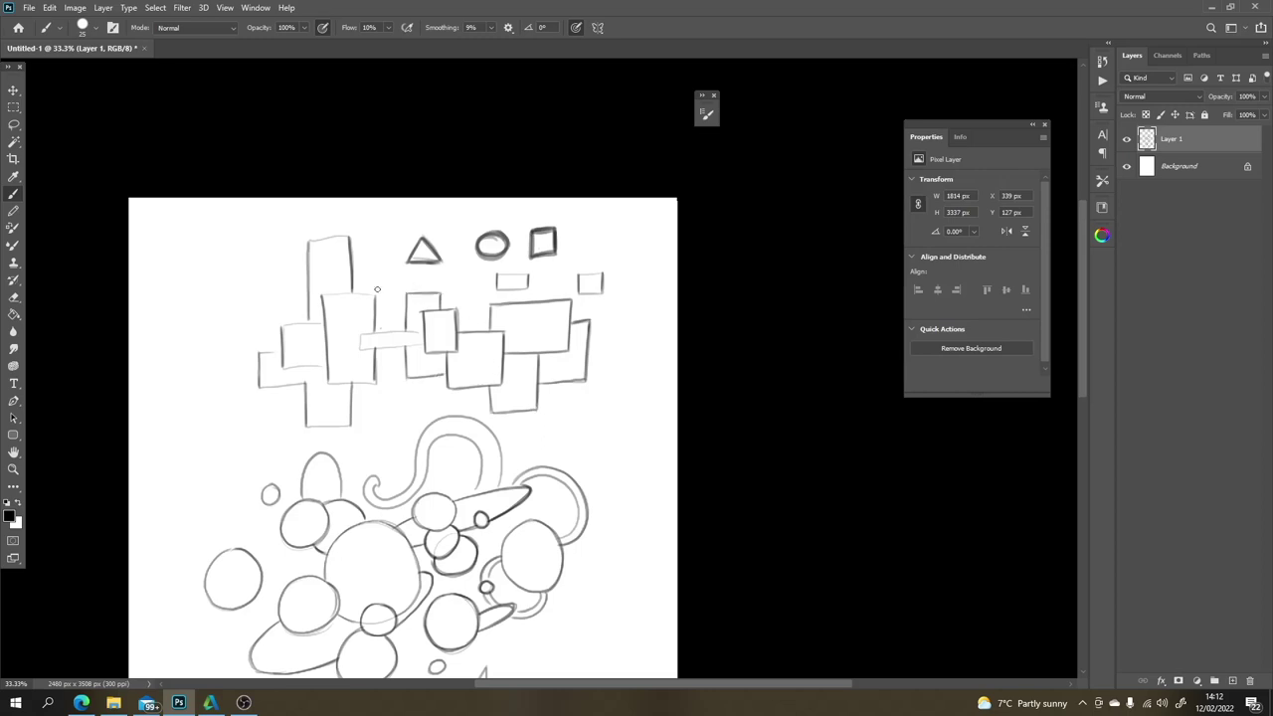
Step: Darken the horizontal edges of the left-hand rectangles and the thin connecting bar
{"action": "mouse_move", "coordinate": [322, 295]}
{"action": "left_mouse_down"}
{"action": "mouse_move", "coordinate": [376, 293]}
{"action": "mouse_move", "coordinate": [387, 330]}
{"action": "mouse_move", "coordinate": [364, 332]}
{"action": "mouse_move", "coordinate": [410, 328]}
{"action": "mouse_move", "coordinate": [364, 336]}
{"action": "mouse_move", "coordinate": [421, 330]}
{"action": "mouse_move", "coordinate": [360, 349]}
{"action": "mouse_move", "coordinate": [421, 345]}
{"action": "mouse_move", "coordinate": [424, 331]}
{"action": "mouse_move", "coordinate": [359, 331]}
{"action": "left_mouse_up"}
{"action": "key", "text": "ctrl+z"}
{"action": "left_click_drag", "start_coordinate": [281, 325], "coordinate": [325, 322]}
{"action": "mouse_move", "coordinate": [280, 366]}
{"action": "left_mouse_down"}
{"action": "mouse_move", "coordinate": [328, 364]}
{"action": "mouse_move", "coordinate": [287, 350]}
{"action": "left_mouse_up"}
{"action": "mouse_move", "coordinate": [305, 425]}
{"action": "left_mouse_down"}
{"action": "mouse_move", "coordinate": [348, 424]}
{"action": "mouse_move", "coordinate": [375, 382]}
{"action": "left_mouse_up"}
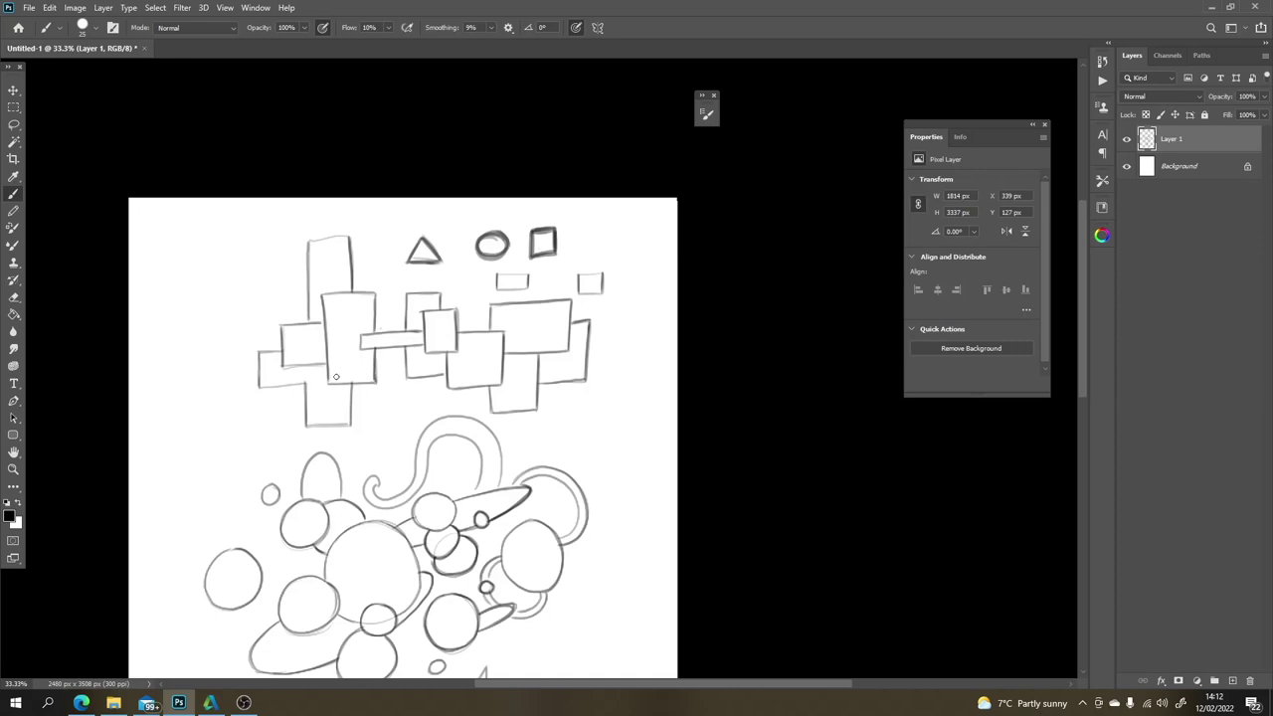
{"action": "left_click_drag", "start_coordinate": [281, 367], "coordinate": [328, 364]}
{"action": "scroll", "coordinate": [321, 343], "scroll_direction": "down", "scroll_amount": 1}
{"action": "scroll", "coordinate": [358, 364], "scroll_direction": "down", "scroll_amount": 1, "text": "alt"}
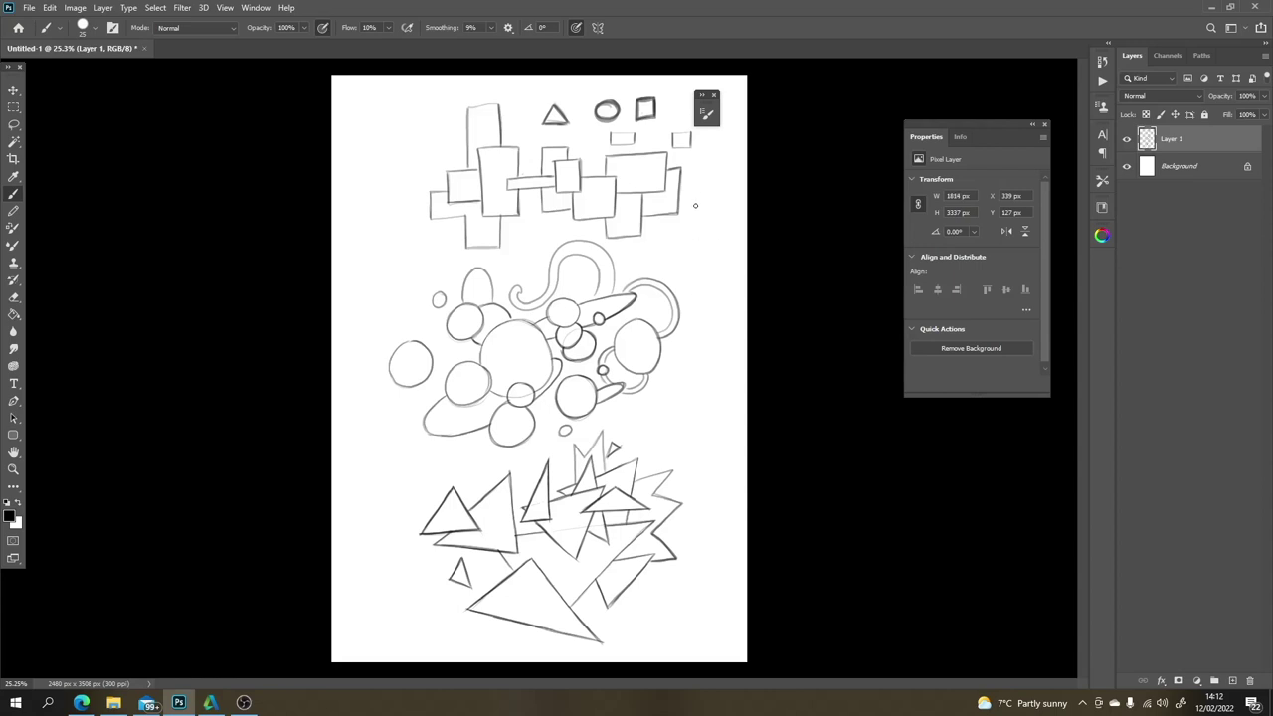
{"action": "mouse_move", "coordinate": [688, 338]}
{"action": "left_mouse_down"}
{"action": "mouse_move", "coordinate": [696, 347]}
{"action": "mouse_move", "coordinate": [688, 339]}
{"action": "left_mouse_up"}
{"action": "key", "text": "ctrl+z"}
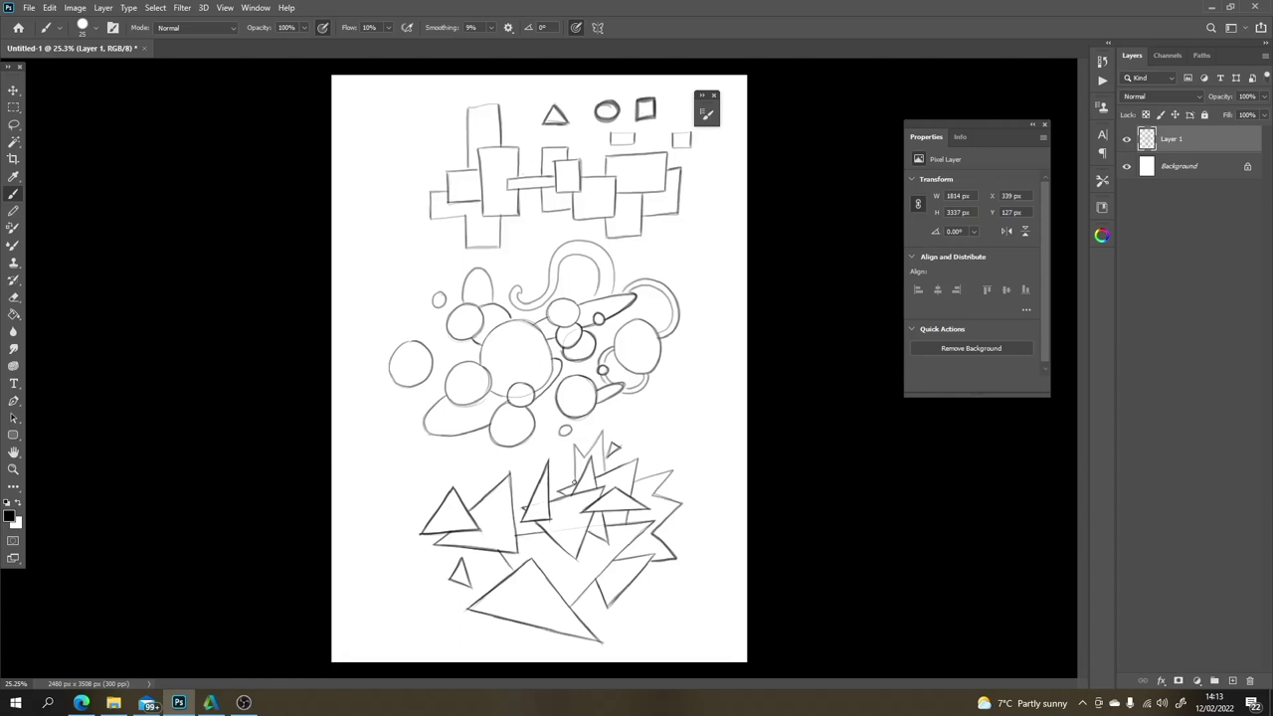
{"action": "mouse_move", "coordinate": [574, 487]}
{"action": "left_mouse_down"}
{"action": "mouse_move", "coordinate": [572, 447]}
{"action": "mouse_move", "coordinate": [602, 430]}
{"action": "mouse_move", "coordinate": [606, 473]}
{"action": "mouse_move", "coordinate": [604, 433]}
{"action": "mouse_move", "coordinate": [613, 442]}
{"action": "left_mouse_up"}
{"action": "key", "text": "ctrl+z"}
{"action": "key", "text": "ctrl+plus"}
{"action": "key", "text": "ctrl+plus"}
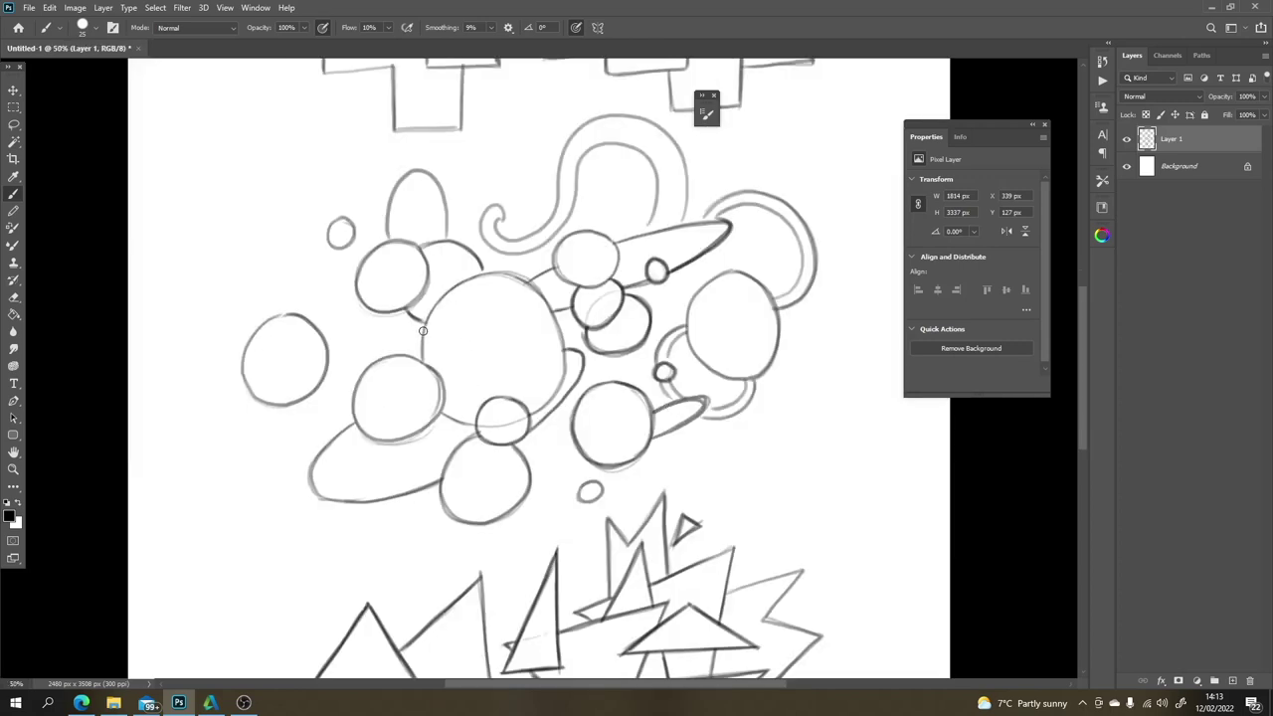
Step: Darken the outer outline of the circle cluster around the left-hand circles, the upper egg shape, the lower ellipse and the bottom circle
{"action": "left_click_drag", "start_coordinate": [425, 321], "coordinate": [423, 366]}
{"action": "mouse_move", "coordinate": [355, 426]}
{"action": "left_mouse_down"}
{"action": "mouse_move", "coordinate": [370, 368]}
{"action": "mouse_move", "coordinate": [418, 358]}
{"action": "left_mouse_up"}
{"action": "mouse_move", "coordinate": [409, 309]}
{"action": "left_mouse_down"}
{"action": "mouse_move", "coordinate": [364, 303]}
{"action": "mouse_move", "coordinate": [358, 279]}
{"action": "mouse_move", "coordinate": [382, 242]}
{"action": "mouse_move", "coordinate": [400, 241]}
{"action": "mouse_move", "coordinate": [387, 240]}
{"action": "mouse_move", "coordinate": [388, 213]}
{"action": "mouse_move", "coordinate": [404, 174]}
{"action": "mouse_move", "coordinate": [433, 179]}
{"action": "mouse_move", "coordinate": [447, 234]}
{"action": "left_mouse_up"}
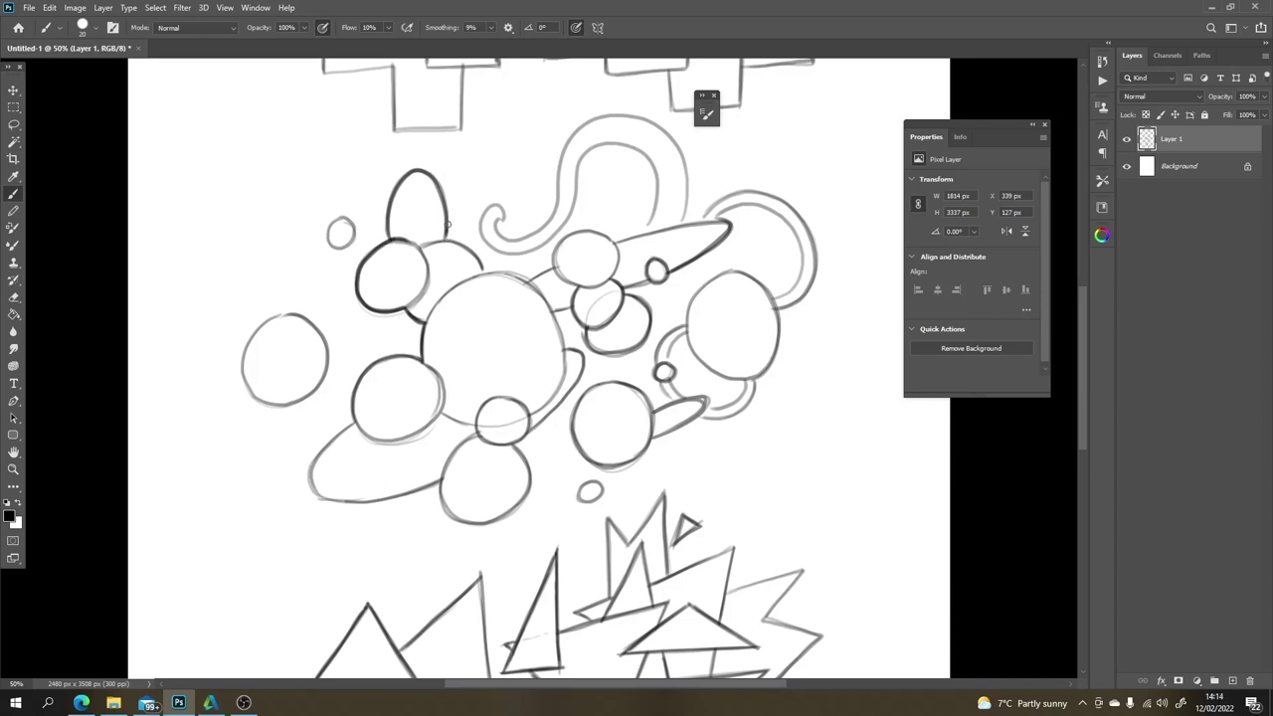
{"action": "left_click_drag", "start_coordinate": [458, 244], "coordinate": [483, 271]}
{"action": "mouse_move", "coordinate": [356, 419]}
{"action": "left_mouse_down"}
{"action": "mouse_move", "coordinate": [318, 457]}
{"action": "mouse_move", "coordinate": [312, 483]}
{"action": "mouse_move", "coordinate": [328, 499]}
{"action": "mouse_move", "coordinate": [384, 501]}
{"action": "mouse_move", "coordinate": [434, 483]}
{"action": "mouse_move", "coordinate": [459, 519]}
{"action": "mouse_move", "coordinate": [513, 511]}
{"action": "mouse_move", "coordinate": [528, 487]}
{"action": "mouse_move", "coordinate": [515, 445]}
{"action": "mouse_move", "coordinate": [528, 410]}
{"action": "mouse_move", "coordinate": [543, 418]}
{"action": "mouse_move", "coordinate": [581, 362]}
{"action": "mouse_move", "coordinate": [566, 358]}
{"action": "mouse_move", "coordinate": [546, 306]}
{"action": "left_mouse_up"}
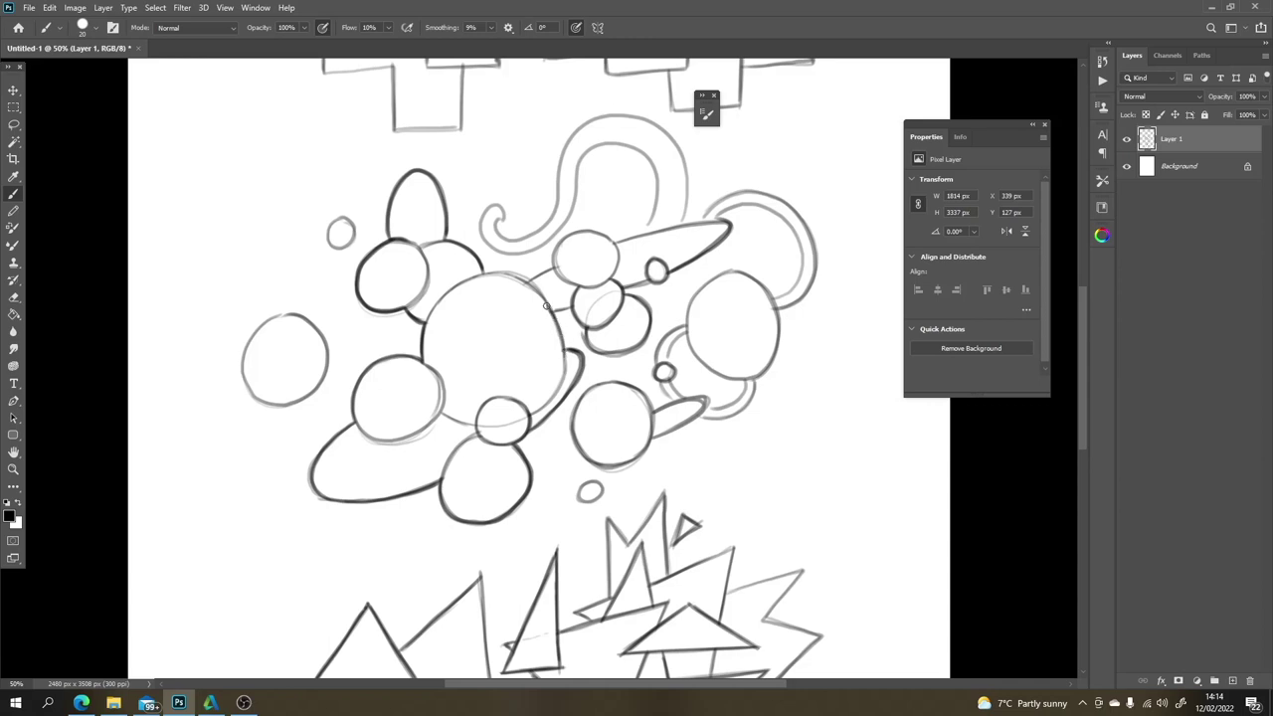
Step: Darken the curling tentacle's inner edge, set the brush flow to 31%, and darken its curled tip and outer edge
{"action": "mouse_move", "coordinate": [565, 358]}
{"action": "left_mouse_down"}
{"action": "mouse_move", "coordinate": [580, 304]}
{"action": "mouse_move", "coordinate": [557, 311]}
{"action": "mouse_move", "coordinate": [572, 303]}
{"action": "mouse_move", "coordinate": [533, 282]}
{"action": "mouse_move", "coordinate": [559, 266]}
{"action": "mouse_move", "coordinate": [486, 273]}
{"action": "mouse_move", "coordinate": [532, 286]}
{"action": "mouse_move", "coordinate": [552, 225]}
{"action": "mouse_move", "coordinate": [555, 268]}
{"action": "mouse_move", "coordinate": [571, 235]}
{"action": "mouse_move", "coordinate": [602, 235]}
{"action": "mouse_move", "coordinate": [618, 261]}
{"action": "mouse_move", "coordinate": [656, 204]}
{"action": "mouse_move", "coordinate": [644, 149]}
{"action": "mouse_move", "coordinate": [589, 145]}
{"action": "mouse_move", "coordinate": [567, 221]}
{"action": "left_mouse_up"}
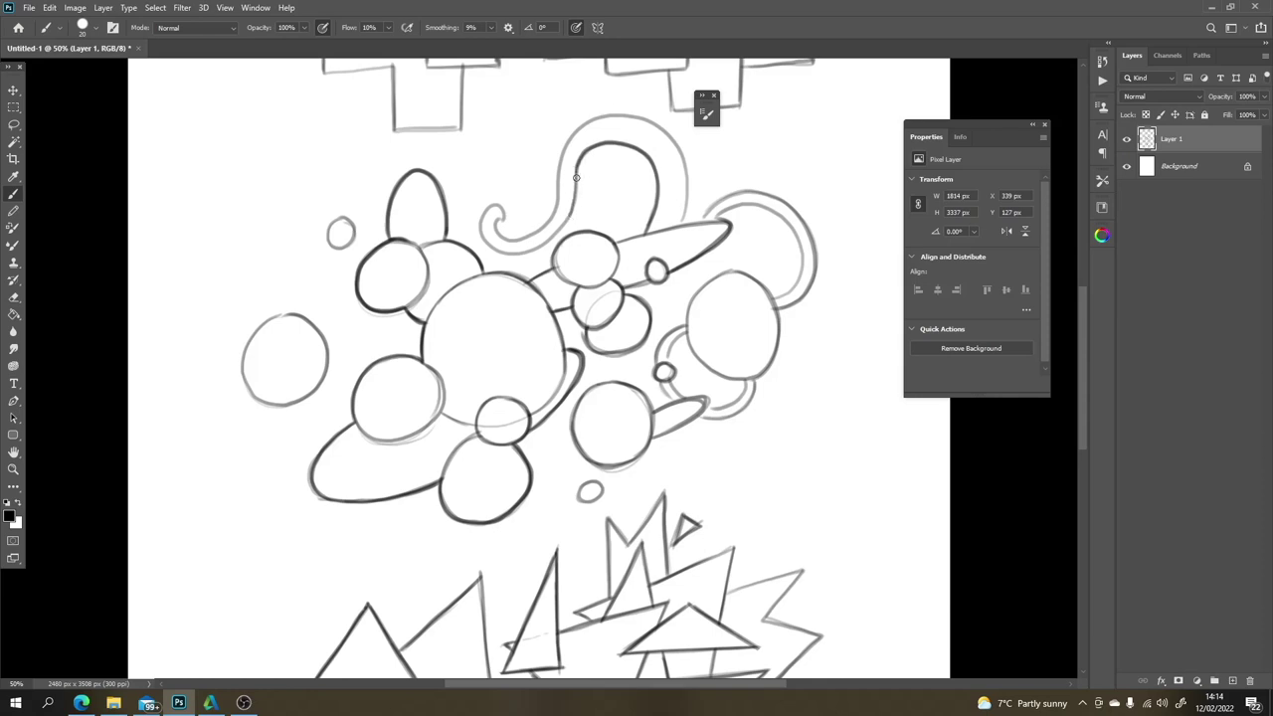
{"action": "mouse_move", "coordinate": [578, 167]}
{"action": "left_mouse_down"}
{"action": "mouse_move", "coordinate": [568, 219]}
{"action": "mouse_move", "coordinate": [541, 241]}
{"action": "left_mouse_up"}
{"action": "left_click", "coordinate": [388, 27]}
{"action": "left_click_drag", "start_coordinate": [413, 46], "coordinate": [418, 53]}
{"action": "left_click", "coordinate": [560, 220]}
{"action": "mouse_move", "coordinate": [552, 238]}
{"action": "left_mouse_down"}
{"action": "mouse_move", "coordinate": [514, 253]}
{"action": "mouse_move", "coordinate": [480, 227]}
{"action": "mouse_move", "coordinate": [500, 208]}
{"action": "mouse_move", "coordinate": [500, 235]}
{"action": "mouse_move", "coordinate": [522, 239]}
{"action": "mouse_move", "coordinate": [554, 203]}
{"action": "mouse_move", "coordinate": [539, 232]}
{"action": "mouse_move", "coordinate": [497, 222]}
{"action": "mouse_move", "coordinate": [515, 239]}
{"action": "mouse_move", "coordinate": [547, 220]}
{"action": "mouse_move", "coordinate": [565, 151]}
{"action": "mouse_move", "coordinate": [591, 120]}
{"action": "mouse_move", "coordinate": [664, 135]}
{"action": "left_mouse_up"}
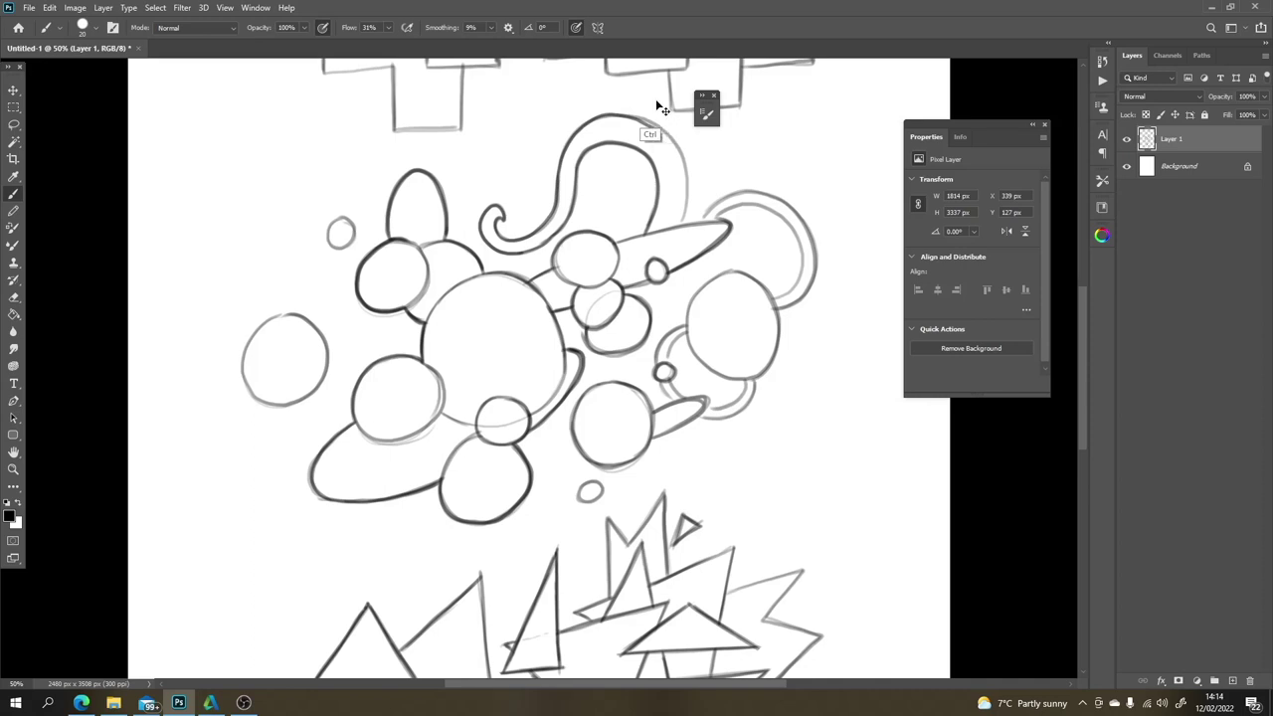
{"action": "key", "text": "ctrl+z"}
Step: Darken the remaining outer edge of the tentacle and the curved ring beside it, undoing and redrawing uneven strokes
{"action": "mouse_move", "coordinate": [563, 162]}
{"action": "left_mouse_down"}
{"action": "mouse_move", "coordinate": [579, 130]}
{"action": "mouse_move", "coordinate": [634, 113]}
{"action": "mouse_move", "coordinate": [674, 139]}
{"action": "mouse_move", "coordinate": [685, 224]}
{"action": "mouse_move", "coordinate": [615, 244]}
{"action": "mouse_move", "coordinate": [708, 223]}
{"action": "mouse_move", "coordinate": [761, 191]}
{"action": "mouse_move", "coordinate": [808, 227]}
{"action": "mouse_move", "coordinate": [813, 282]}
{"action": "mouse_move", "coordinate": [775, 298]}
{"action": "mouse_move", "coordinate": [805, 261]}
{"action": "mouse_move", "coordinate": [802, 235]}
{"action": "mouse_move", "coordinate": [772, 209]}
{"action": "mouse_move", "coordinate": [806, 251]}
{"action": "mouse_move", "coordinate": [793, 290]}
{"action": "mouse_move", "coordinate": [776, 300]}
{"action": "mouse_move", "coordinate": [722, 271]}
{"action": "mouse_move", "coordinate": [690, 308]}
{"action": "left_mouse_up"}
{"action": "key", "text": "ctrl+z"}
{"action": "key", "text": "ctrl+z"}
{"action": "key", "text": "ctrl+z"}
{"action": "key", "text": "ctrl+z"}
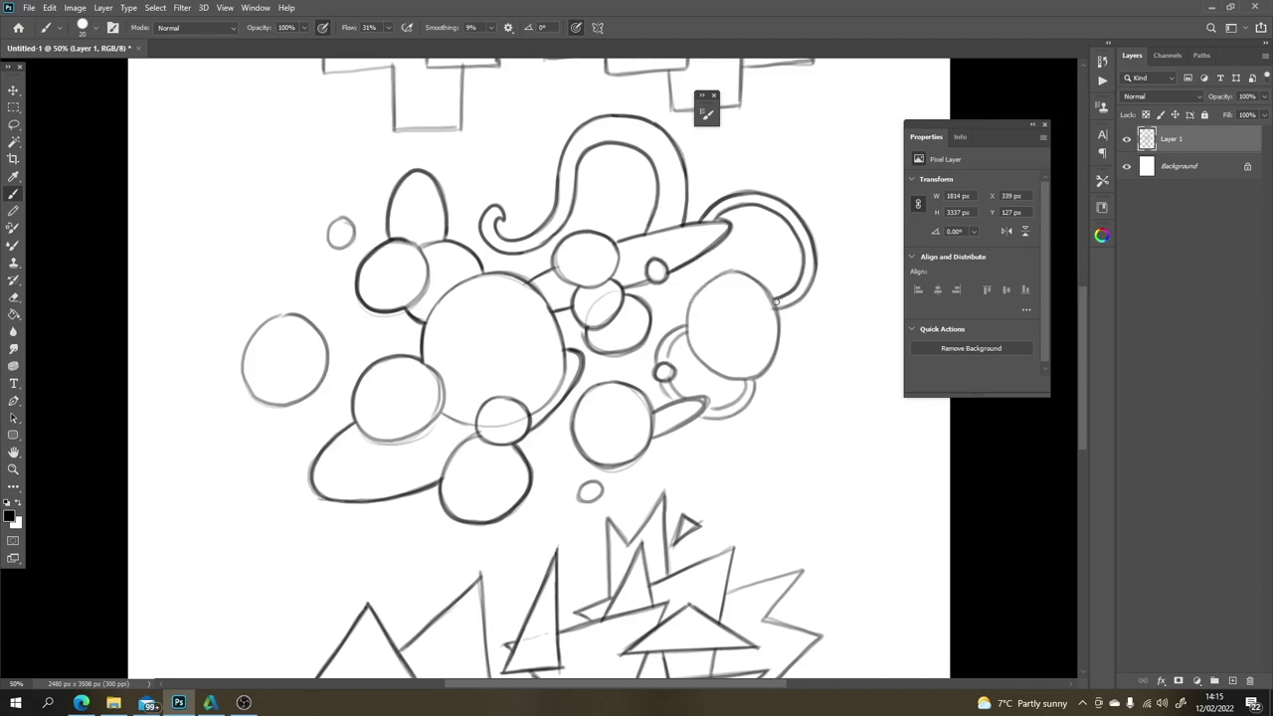
Step: Darken the lower ring with its small circle, the right-hand oval, and the lower circle with its pointed shape
{"action": "mouse_move", "coordinate": [775, 300]}
{"action": "left_mouse_down"}
{"action": "mouse_move", "coordinate": [714, 280]}
{"action": "mouse_move", "coordinate": [654, 357]}
{"action": "mouse_move", "coordinate": [684, 334]}
{"action": "mouse_move", "coordinate": [664, 342]}
{"action": "mouse_move", "coordinate": [667, 366]}
{"action": "mouse_move", "coordinate": [724, 405]}
{"action": "mouse_move", "coordinate": [744, 386]}
{"action": "mouse_move", "coordinate": [721, 410]}
{"action": "mouse_move", "coordinate": [745, 380]}
{"action": "mouse_move", "coordinate": [715, 410]}
{"action": "mouse_move", "coordinate": [754, 379]}
{"action": "mouse_move", "coordinate": [744, 407]}
{"action": "mouse_move", "coordinate": [700, 415]}
{"action": "left_mouse_up"}
{"action": "key", "text": "ctrl"}
{"action": "key", "text": "ctrl+z"}
{"action": "key", "text": "ctrl+z"}
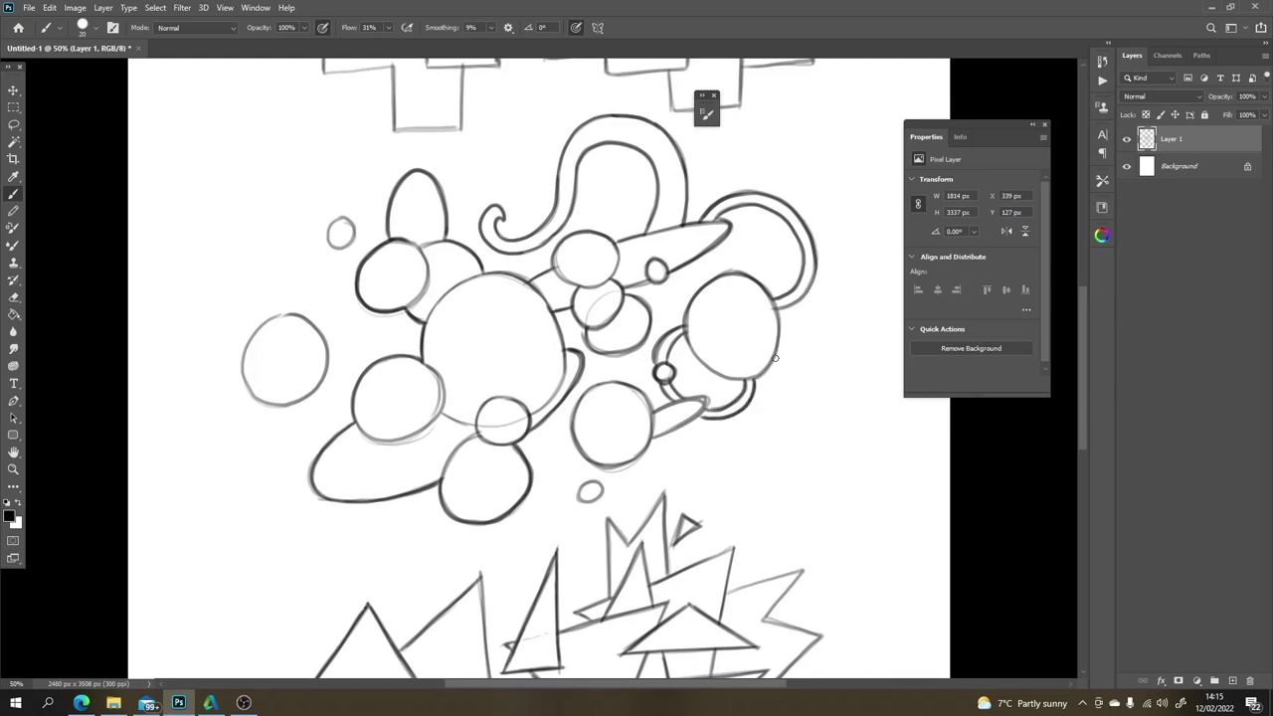
{"action": "mouse_move", "coordinate": [757, 374]}
{"action": "left_mouse_down"}
{"action": "mouse_move", "coordinate": [780, 340]}
{"action": "mouse_move", "coordinate": [777, 310]}
{"action": "left_mouse_up"}
{"action": "mouse_move", "coordinate": [744, 376]}
{"action": "left_mouse_down"}
{"action": "mouse_move", "coordinate": [712, 378]}
{"action": "mouse_move", "coordinate": [682, 324]}
{"action": "left_mouse_up"}
{"action": "mouse_move", "coordinate": [650, 439]}
{"action": "left_mouse_down"}
{"action": "mouse_move", "coordinate": [704, 399]}
{"action": "mouse_move", "coordinate": [655, 414]}
{"action": "mouse_move", "coordinate": [665, 415]}
{"action": "mouse_move", "coordinate": [630, 387]}
{"action": "mouse_move", "coordinate": [587, 392]}
{"action": "mouse_move", "coordinate": [574, 427]}
{"action": "mouse_move", "coordinate": [585, 457]}
{"action": "mouse_move", "coordinate": [616, 467]}
{"action": "mouse_move", "coordinate": [653, 423]}
{"action": "left_mouse_up"}
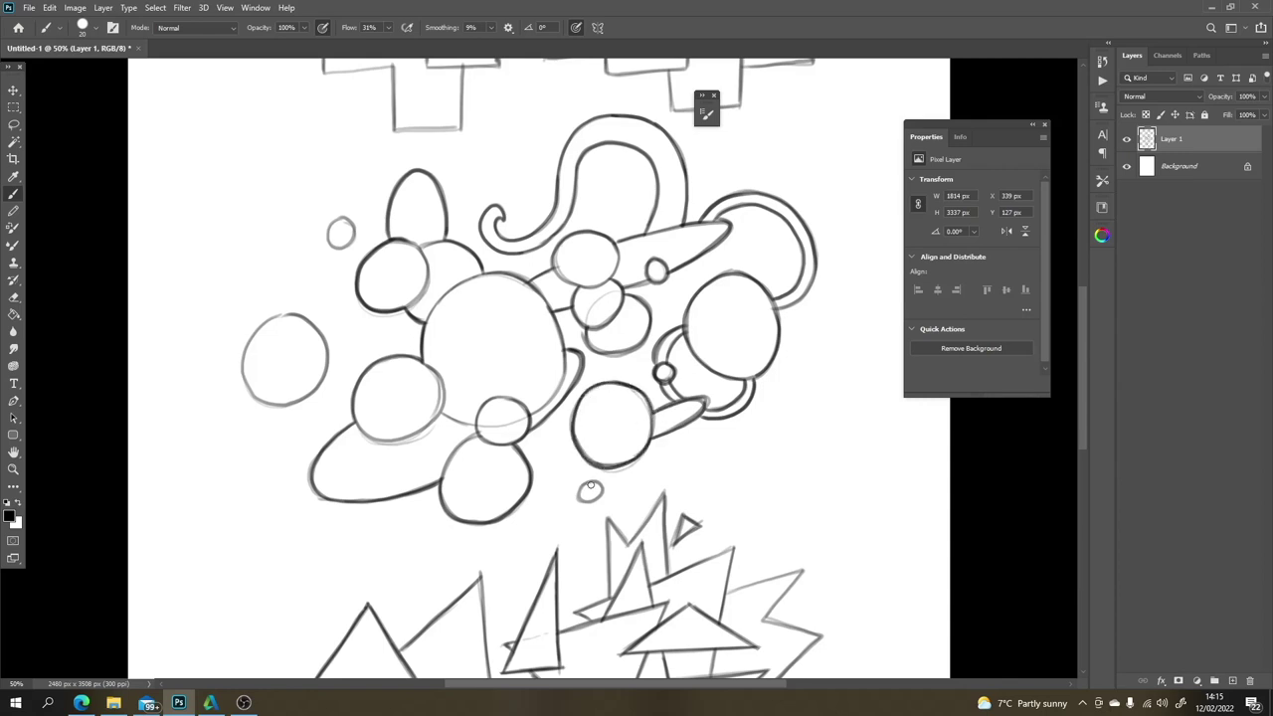
Step: Darken the small detached circle below the cluster and the two detached circles on its left side
{"action": "mouse_move", "coordinate": [594, 483]}
{"action": "left_mouse_down"}
{"action": "mouse_move", "coordinate": [581, 496]}
{"action": "mouse_move", "coordinate": [597, 484]}
{"action": "left_mouse_up"}
{"action": "key", "text": "ctrl+0"}
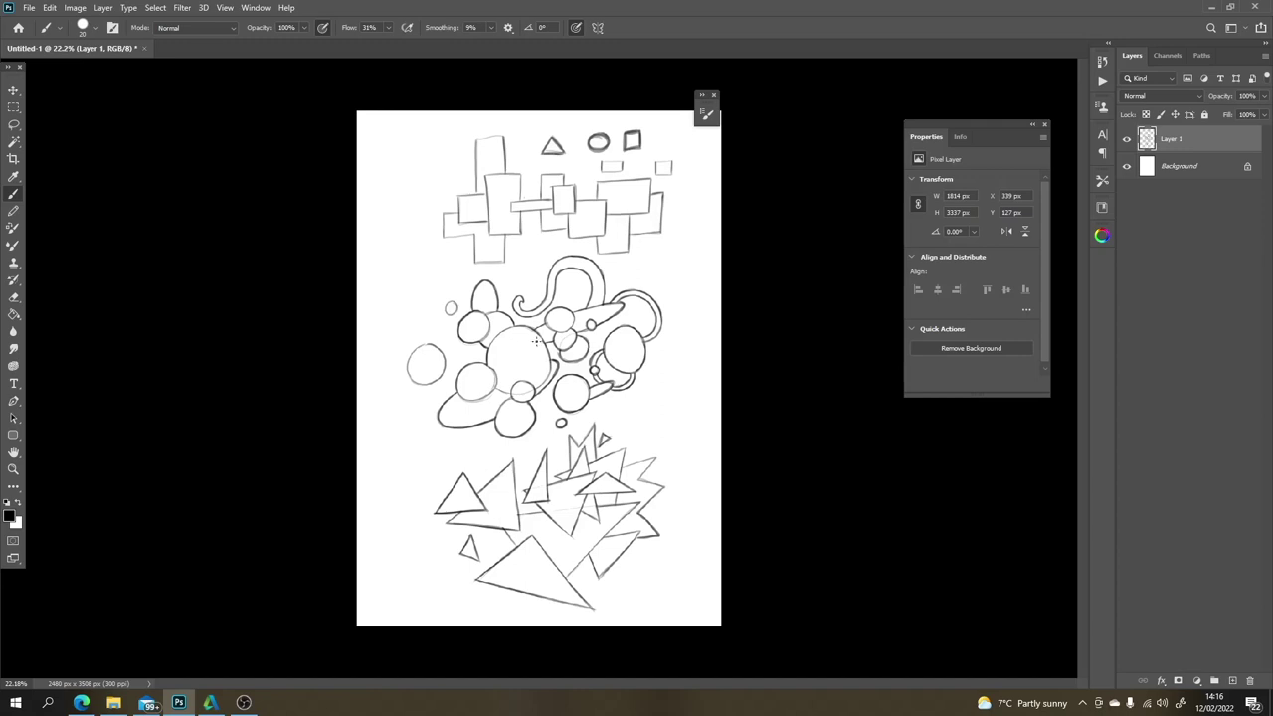
{"action": "scroll", "coordinate": [517, 358], "scroll_direction": "up", "scroll_amount": 1}
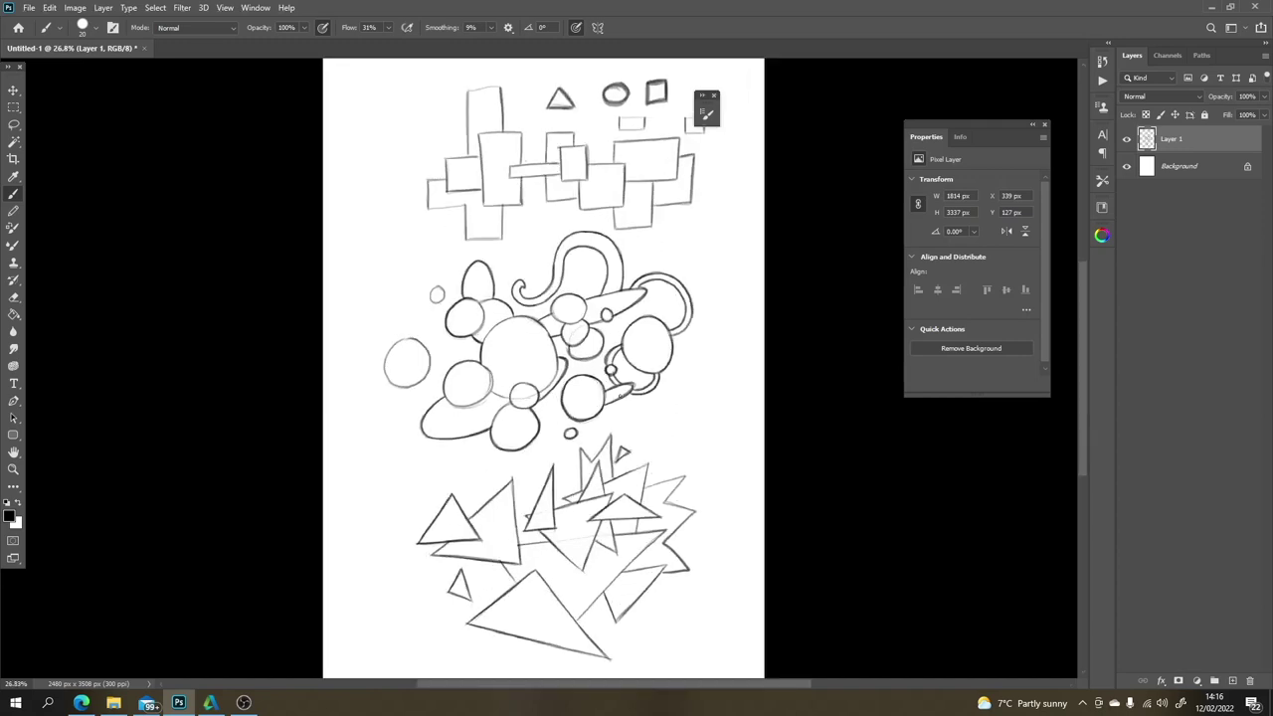
{"action": "scroll", "coordinate": [582, 383], "scroll_direction": "up", "scroll_amount": 1}
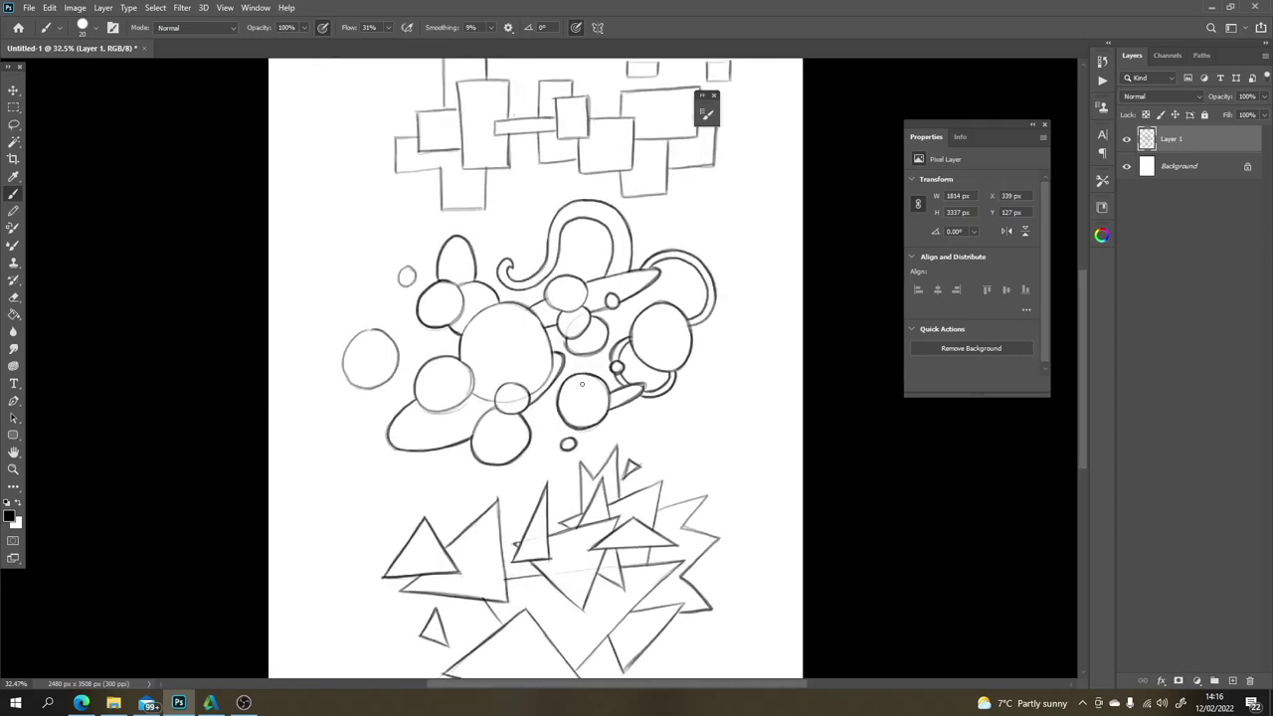
{"action": "mouse_move", "coordinate": [352, 338]}
{"action": "left_mouse_down"}
{"action": "mouse_move", "coordinate": [349, 378]}
{"action": "mouse_move", "coordinate": [375, 386]}
{"action": "mouse_move", "coordinate": [398, 362]}
{"action": "mouse_move", "coordinate": [358, 330]}
{"action": "left_mouse_up"}
{"action": "mouse_move", "coordinate": [408, 266]}
{"action": "left_mouse_down"}
{"action": "mouse_move", "coordinate": [401, 285]}
{"action": "mouse_move", "coordinate": [405, 269]}
{"action": "left_mouse_up"}
Step: Add a new layer and trace dark outer edges over the top spikes of the triangle cluster
{"action": "scroll", "coordinate": [441, 245], "scroll_direction": "down", "scroll_amount": 5}
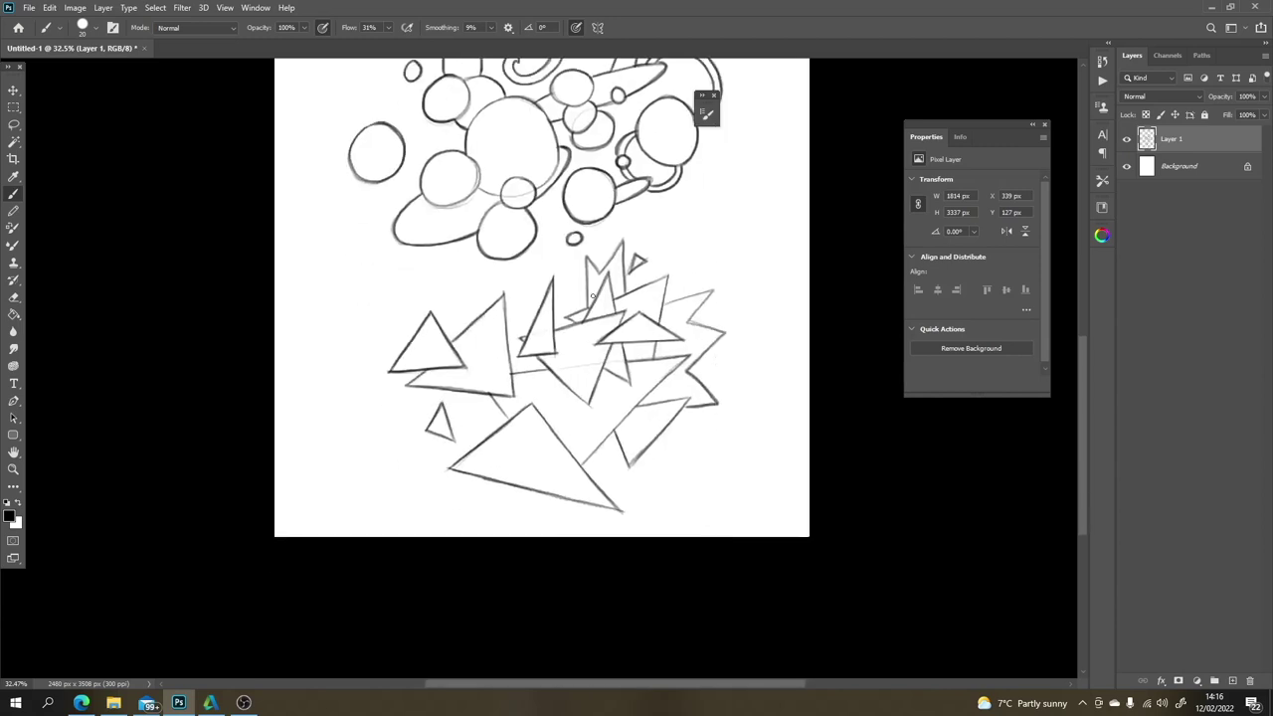
{"action": "left_click", "coordinate": [1232, 681]}
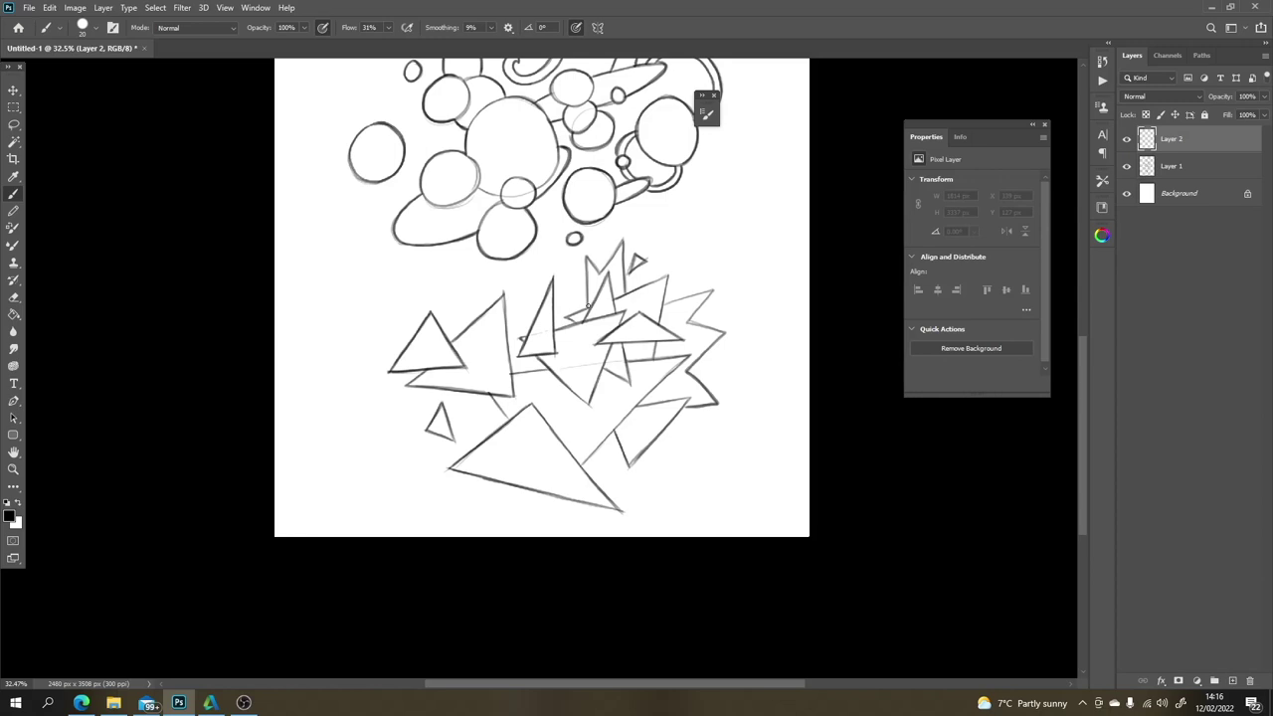
{"action": "mouse_move", "coordinate": [587, 305]}
{"action": "left_mouse_down"}
{"action": "mouse_move", "coordinate": [586, 272]}
{"action": "mouse_move", "coordinate": [621, 239]}
{"action": "mouse_move", "coordinate": [623, 291]}
{"action": "mouse_move", "coordinate": [668, 275]}
{"action": "left_mouse_up"}
{"action": "key", "text": "ctrl+z"}
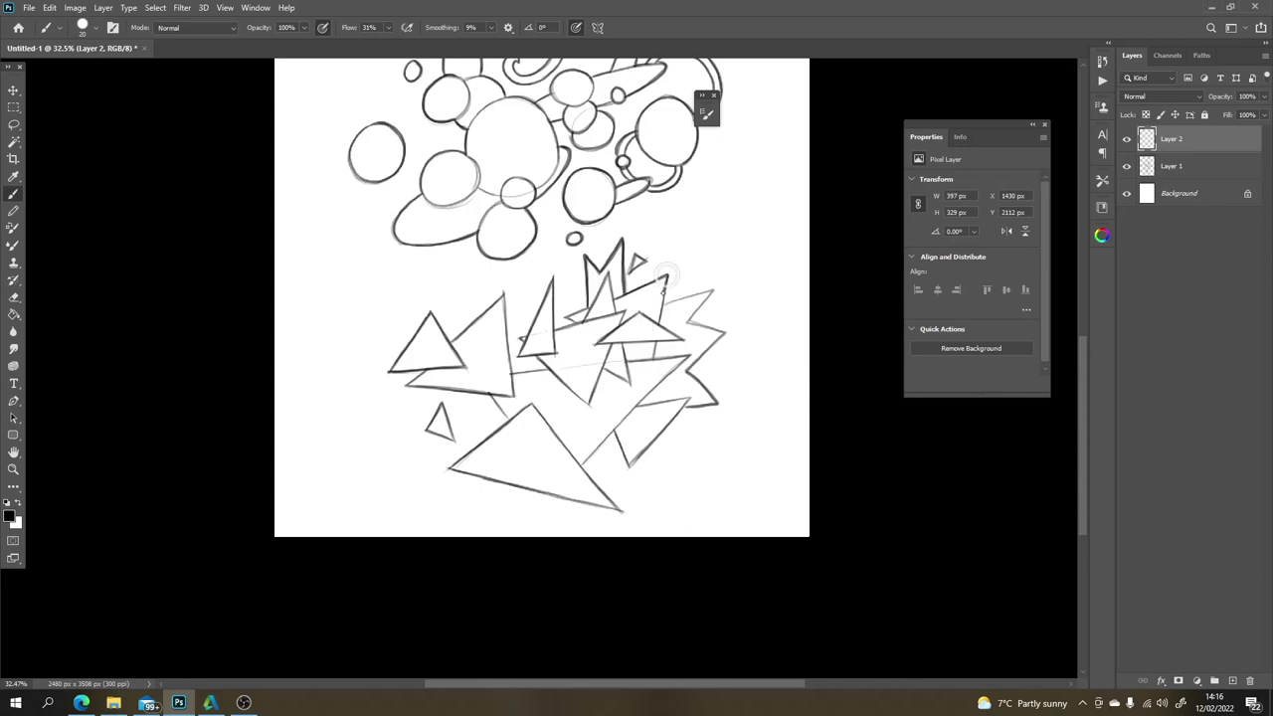
{"action": "left_click_drag", "start_coordinate": [669, 276], "coordinate": [662, 308]}
{"action": "key", "text": "ctrl+z"}
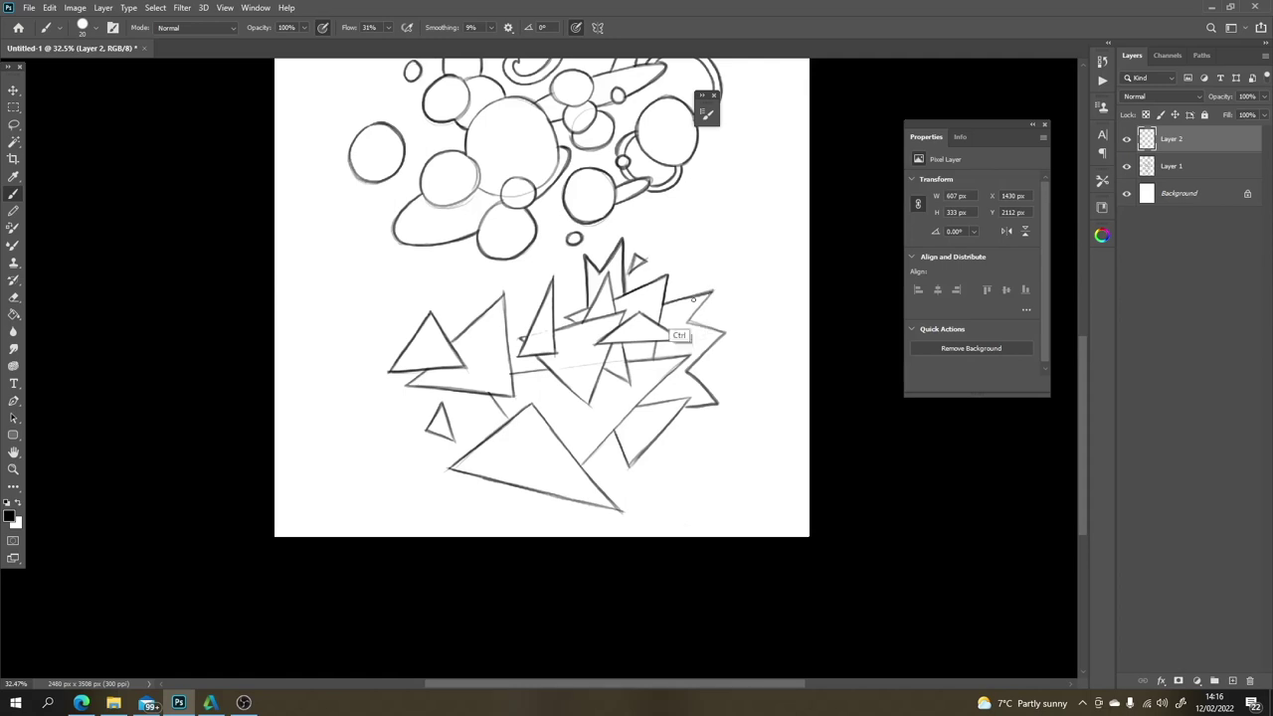
Step: Trace the outer edges of the right-hand spikes and the lower-right triangle of the triangle cluster
{"action": "left_click_drag", "start_coordinate": [665, 302], "coordinate": [708, 291]}
{"action": "key", "text": "ctrl+z"}
{"action": "left_click_drag", "start_coordinate": [687, 321], "coordinate": [726, 336]}
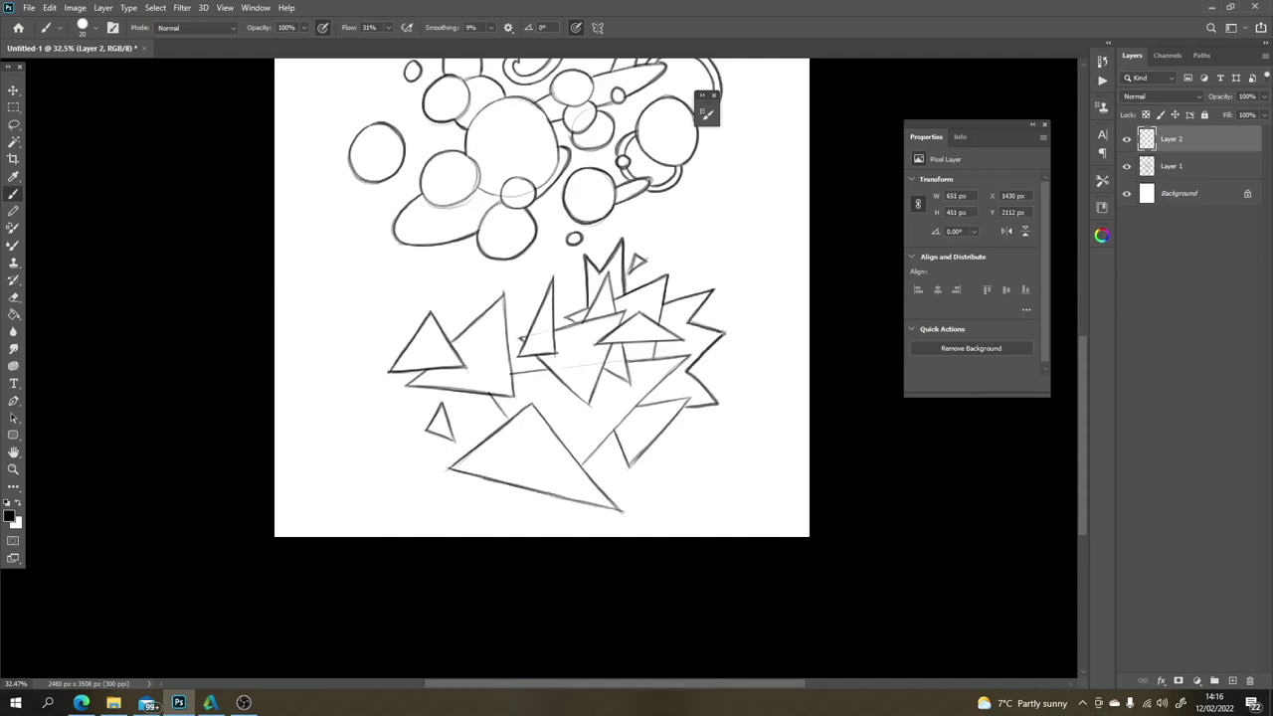
{"action": "mouse_move", "coordinate": [688, 375]}
{"action": "left_mouse_down"}
{"action": "mouse_move", "coordinate": [718, 404]}
{"action": "mouse_move", "coordinate": [664, 428]}
{"action": "mouse_move", "coordinate": [637, 458]}
{"action": "mouse_move", "coordinate": [612, 431]}
{"action": "left_mouse_up"}
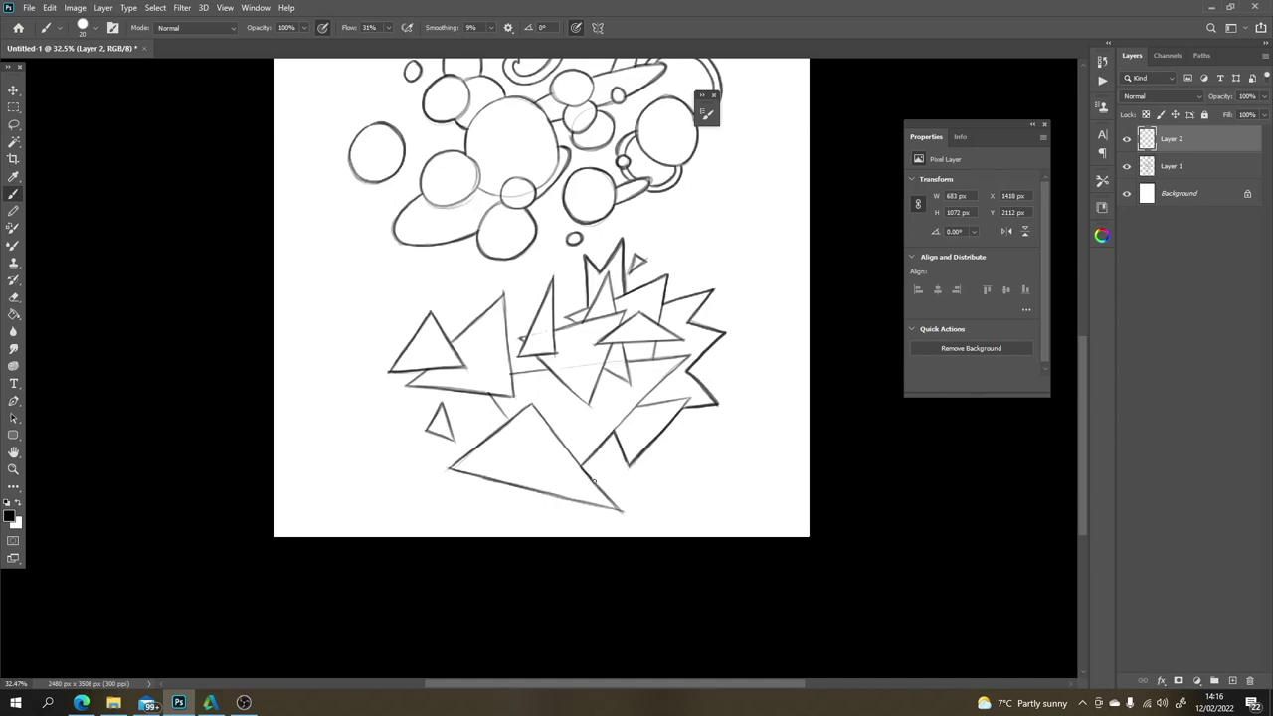
Step: Trace the outer edges of the large bottom triangle, the left-hand triangles and the narrow upright triangle
{"action": "left_click_drag", "start_coordinate": [588, 479], "coordinate": [618, 509]}
{"action": "left_click_drag", "start_coordinate": [451, 468], "coordinate": [600, 507]}
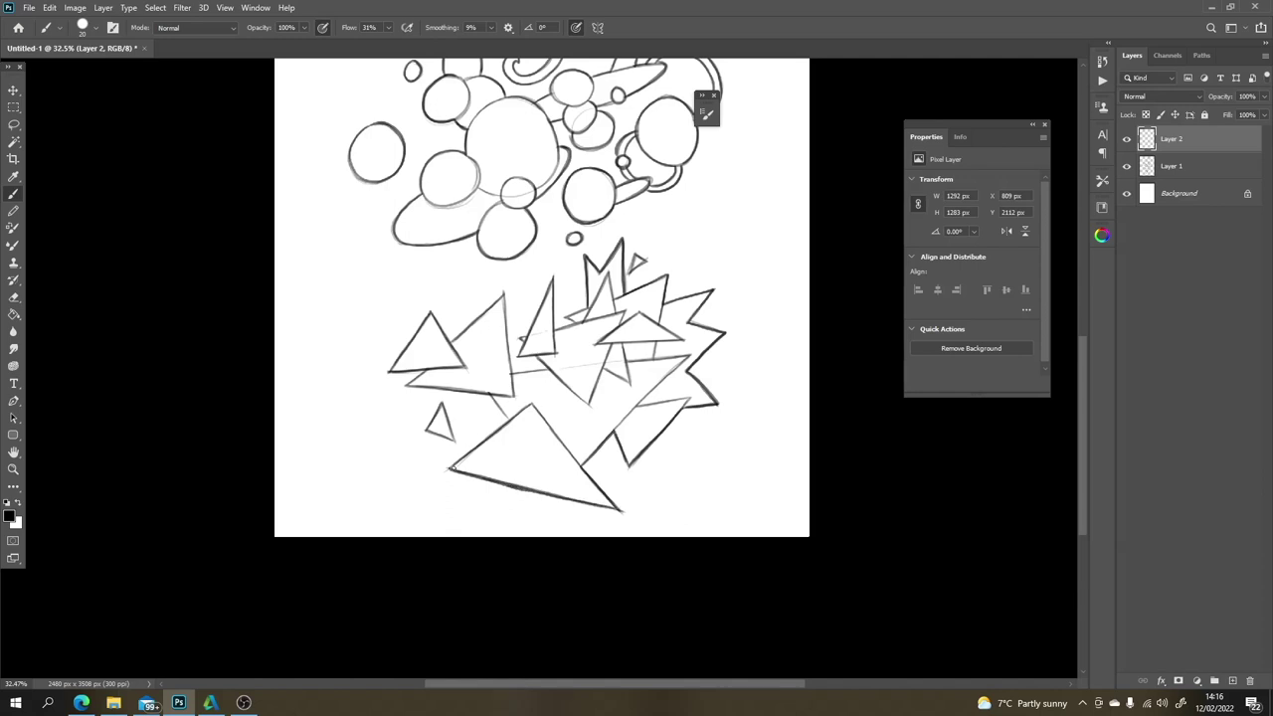
{"action": "mouse_move", "coordinate": [451, 468]}
{"action": "left_mouse_down"}
{"action": "mouse_move", "coordinate": [536, 384]}
{"action": "mouse_move", "coordinate": [501, 380]}
{"action": "mouse_move", "coordinate": [491, 399]}
{"action": "mouse_move", "coordinate": [506, 417]}
{"action": "mouse_move", "coordinate": [451, 372]}
{"action": "mouse_move", "coordinate": [492, 393]}
{"action": "mouse_move", "coordinate": [408, 383]}
{"action": "left_mouse_up"}
{"action": "mouse_move", "coordinate": [392, 369]}
{"action": "left_mouse_down"}
{"action": "mouse_move", "coordinate": [444, 297]}
{"action": "mouse_move", "coordinate": [503, 305]}
{"action": "mouse_move", "coordinate": [452, 342]}
{"action": "mouse_move", "coordinate": [507, 297]}
{"action": "mouse_move", "coordinate": [541, 369]}
{"action": "left_mouse_up"}
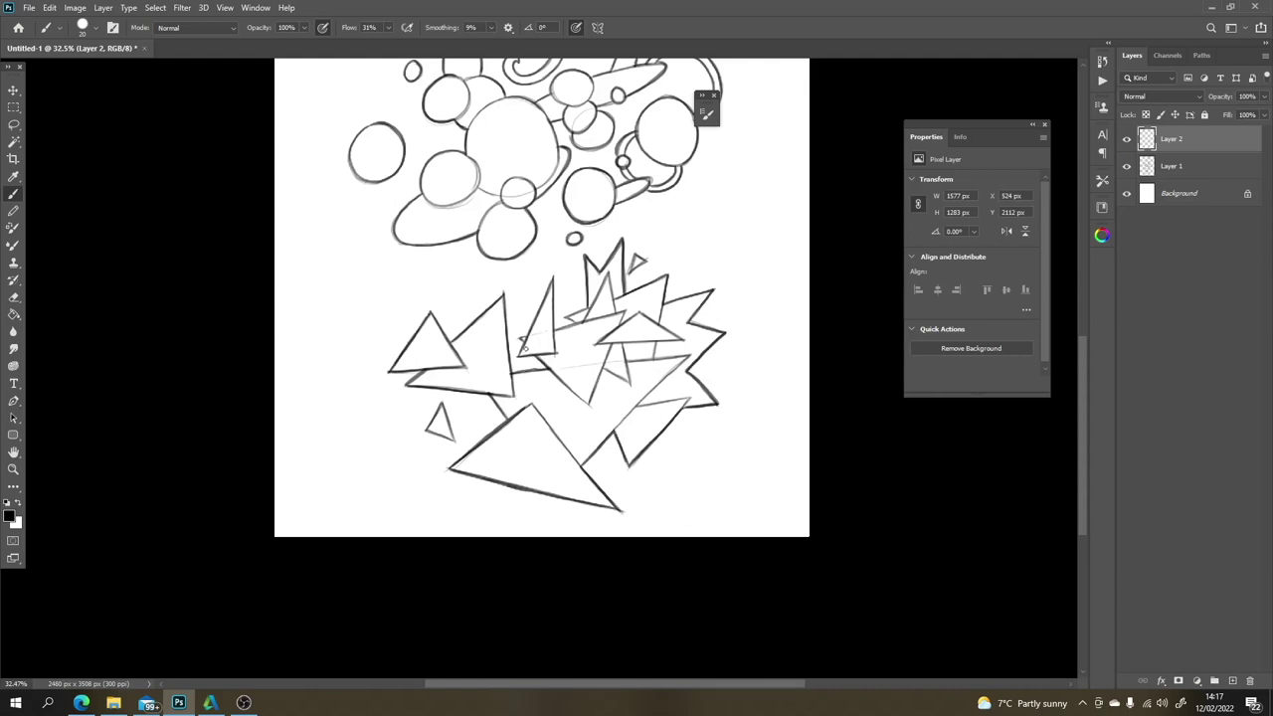
{"action": "mouse_move", "coordinate": [562, 325]}
{"action": "left_mouse_down"}
{"action": "mouse_move", "coordinate": [575, 321]}
{"action": "mouse_move", "coordinate": [553, 277]}
{"action": "left_mouse_up"}
Step: Compare the whole page with Layer 2 hidden and shown
{"action": "scroll", "coordinate": [574, 238], "scroll_direction": "down", "scroll_amount": 3}
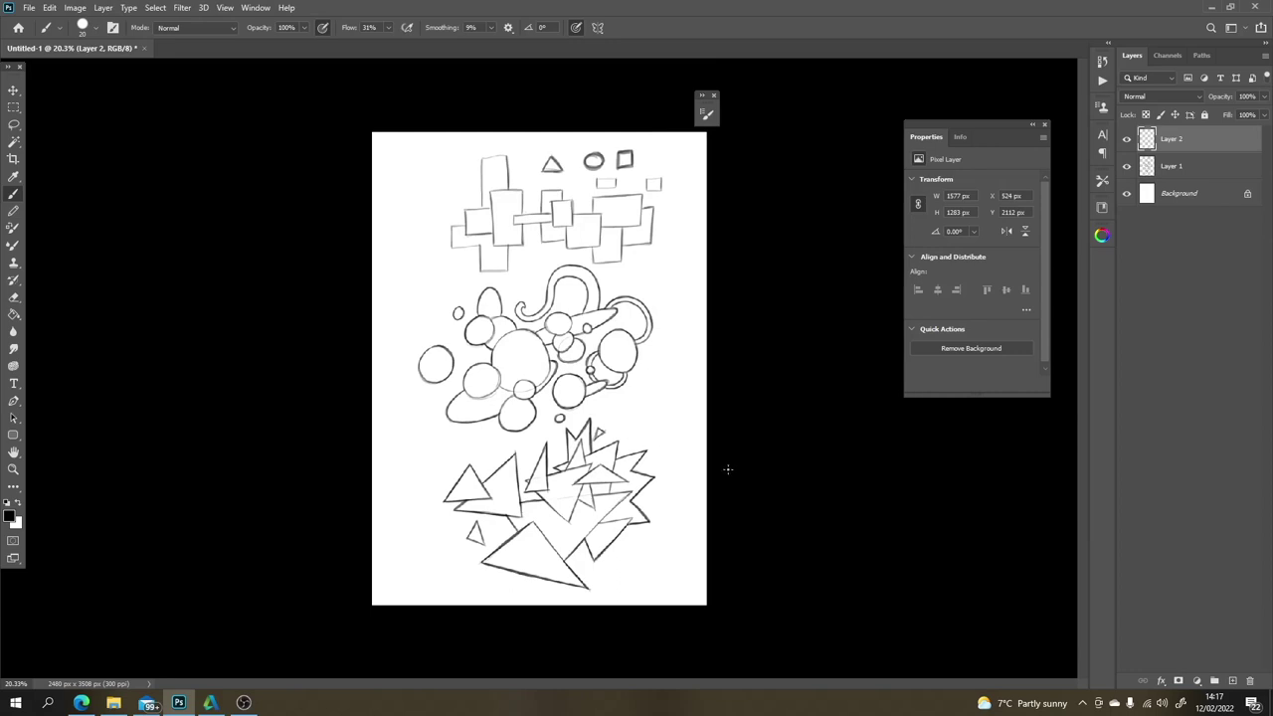
{"action": "key", "text": "e"}
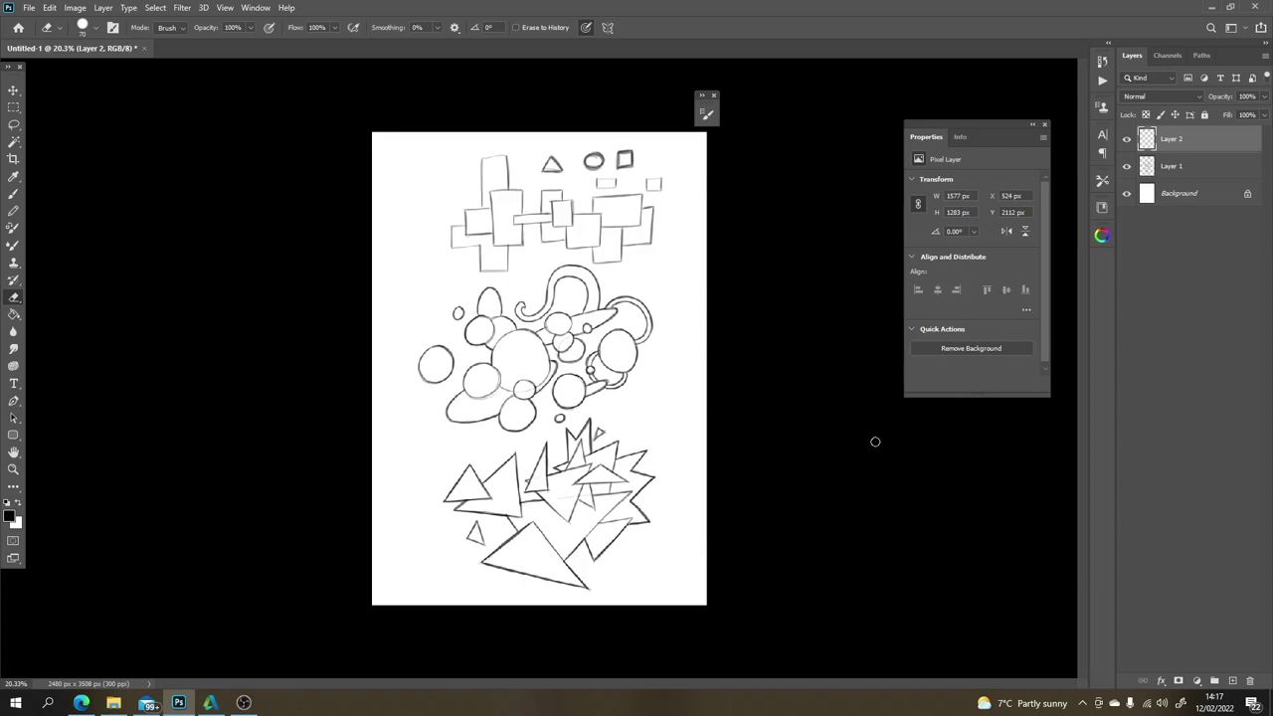
{"action": "left_click", "coordinate": [1126, 140]}
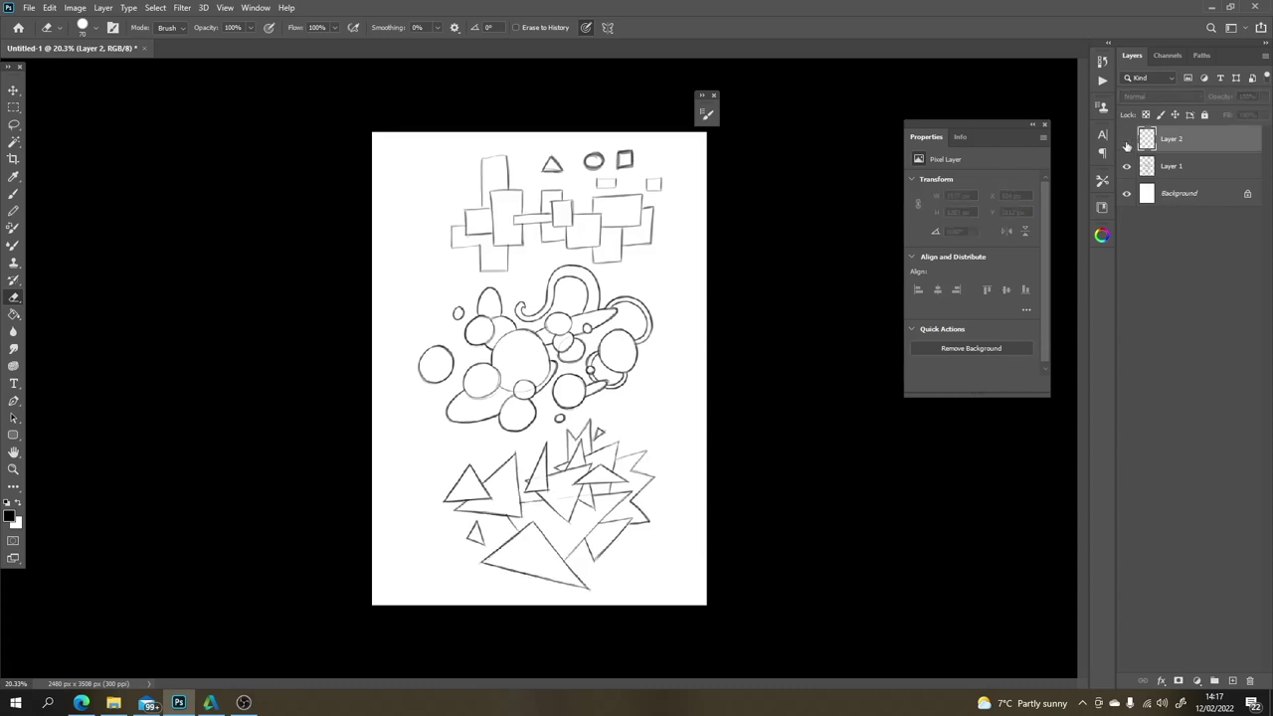
{"action": "left_click", "coordinate": [1126, 139]}
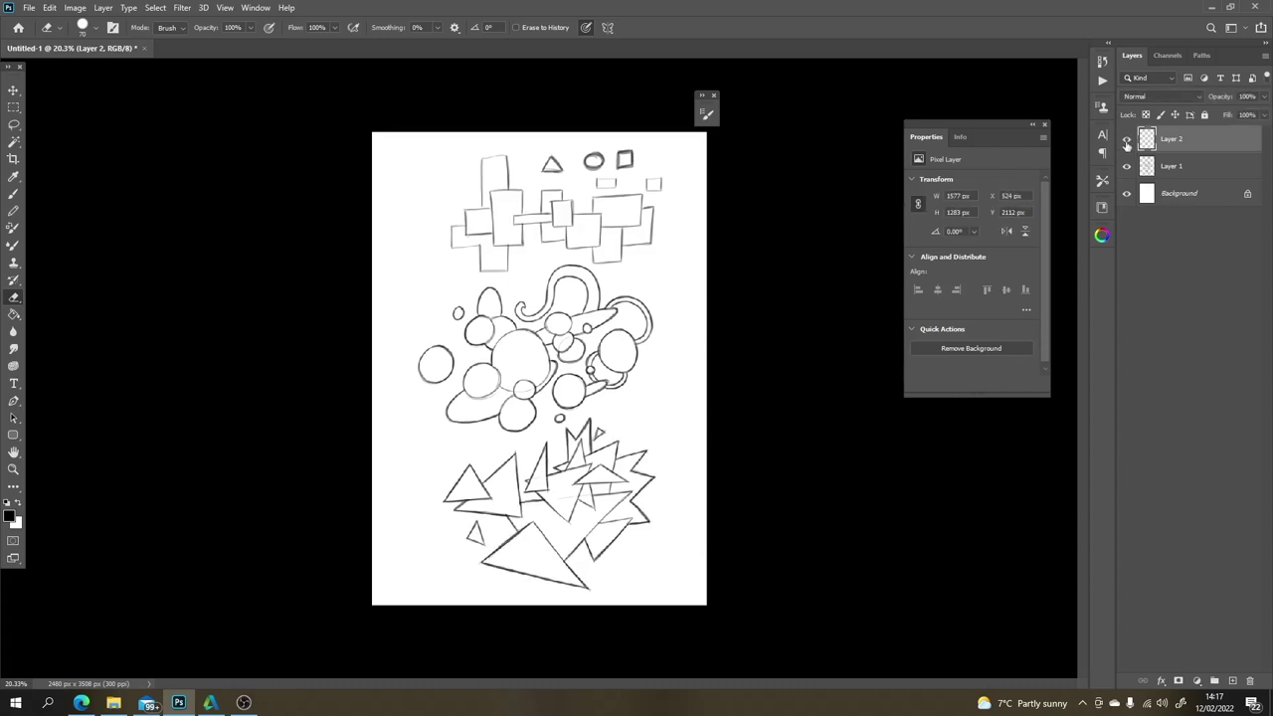
{"action": "left_click", "coordinate": [1127, 140]}
{"action": "left_click", "coordinate": [1126, 139]}
Step: With the brush, trace the outer edges of the wide right-hand rectangle and of the rectangle behind it
{"action": "scroll", "coordinate": [749, 314], "scroll_direction": "up", "scroll_amount": 3}
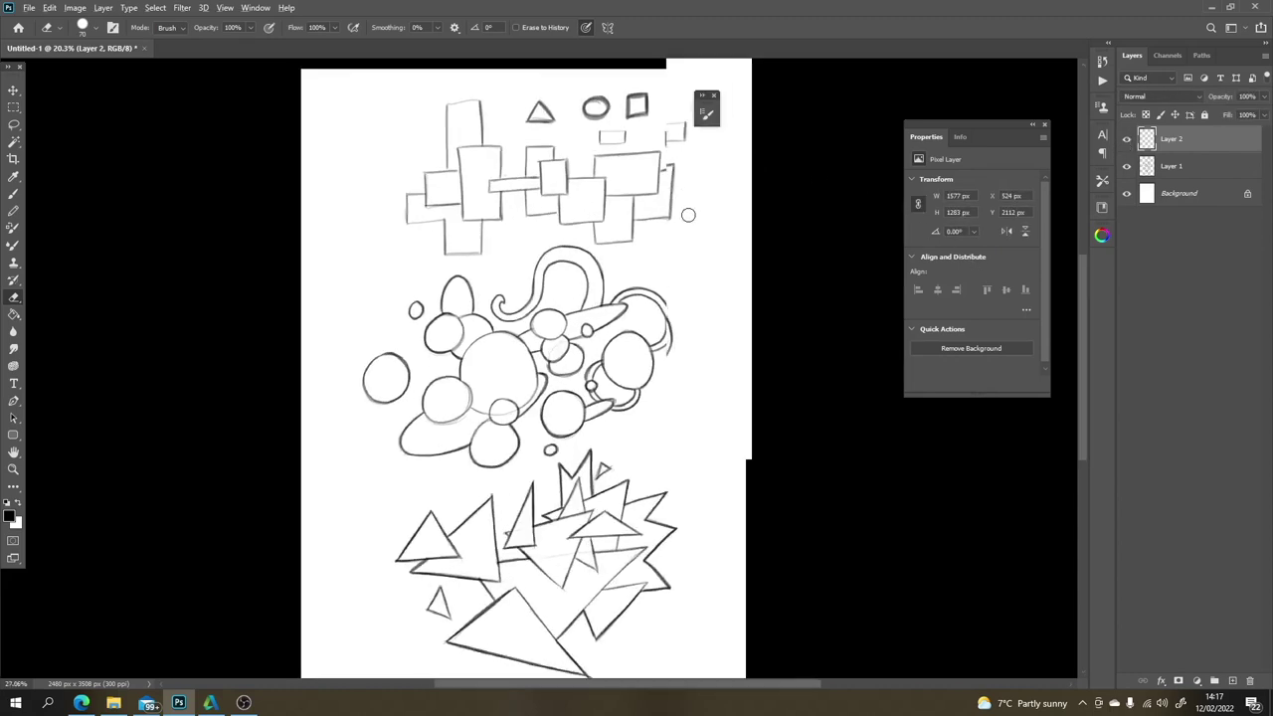
{"action": "scroll", "coordinate": [749, 314], "scroll_direction": "up", "scroll_amount": 2}
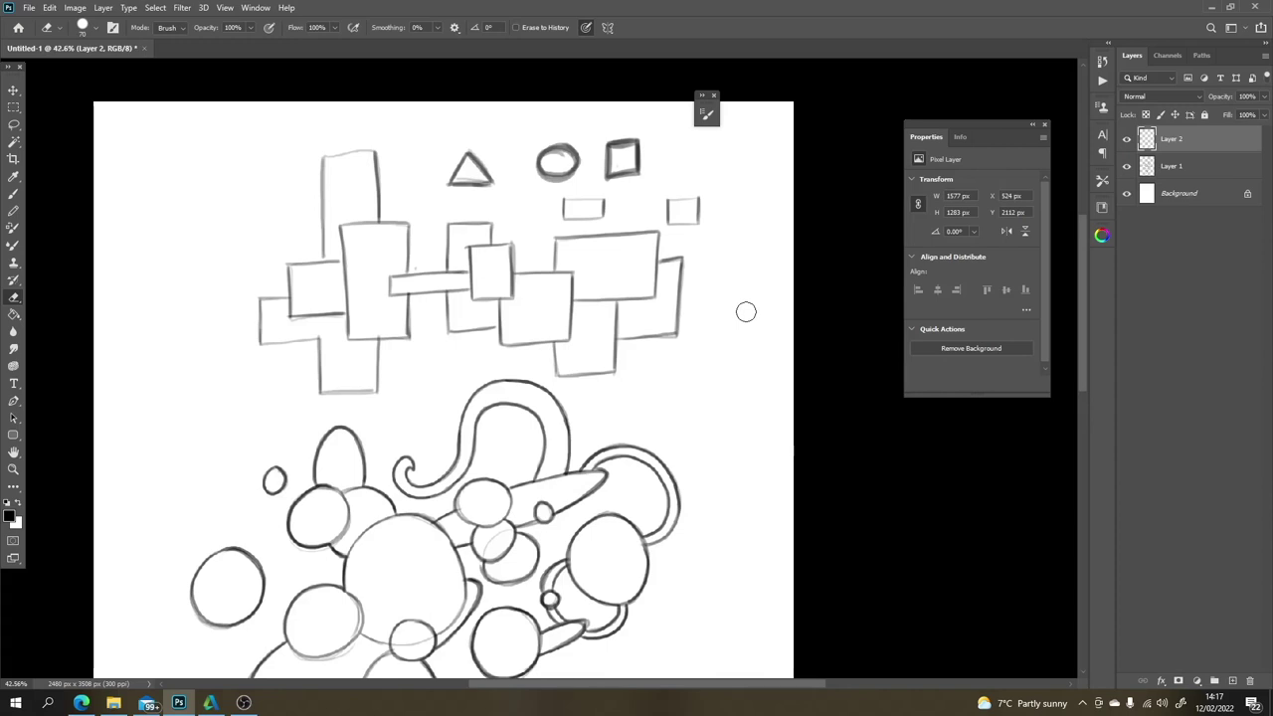
{"action": "key", "text": "b"}
{"action": "mouse_move", "coordinate": [659, 265]}
{"action": "left_mouse_down"}
{"action": "mouse_move", "coordinate": [656, 230]}
{"action": "mouse_move", "coordinate": [681, 296]}
{"action": "mouse_move", "coordinate": [672, 335]}
{"action": "left_mouse_up"}
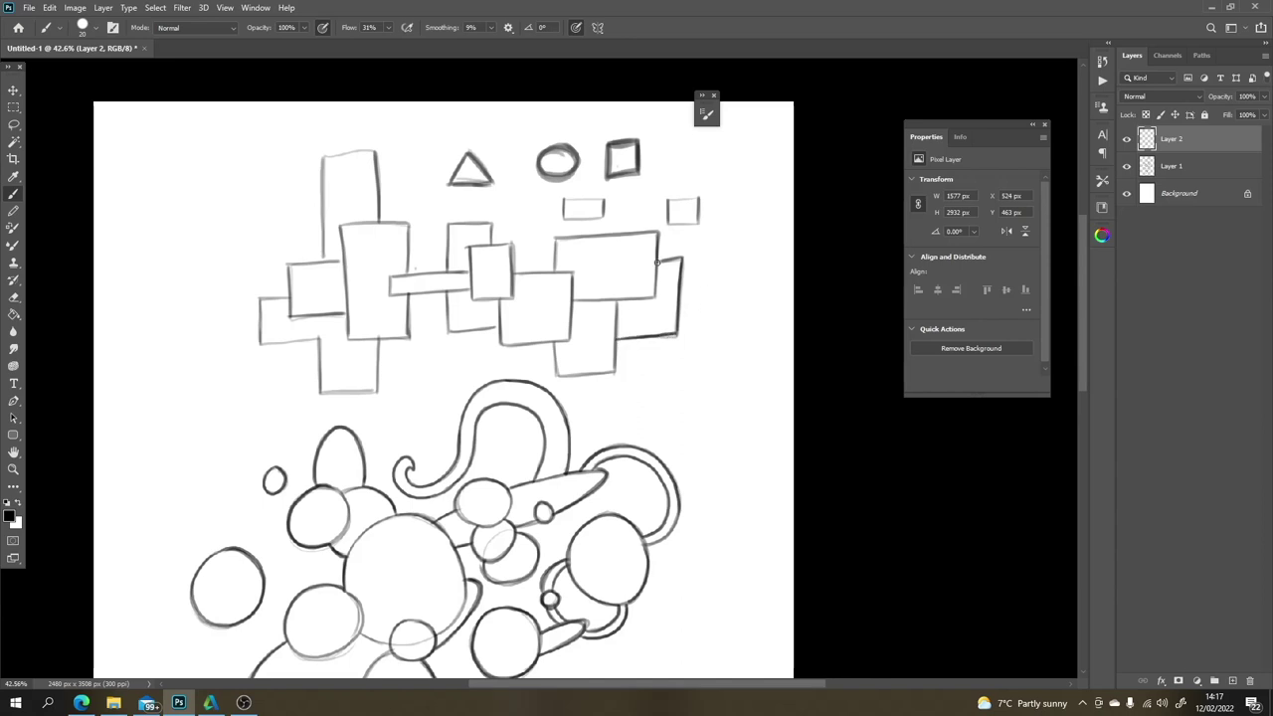
{"action": "mouse_move", "coordinate": [656, 261]}
{"action": "left_mouse_down"}
{"action": "mouse_move", "coordinate": [684, 256]}
{"action": "mouse_move", "coordinate": [657, 264]}
{"action": "left_mouse_up"}
{"action": "left_click_drag", "start_coordinate": [556, 238], "coordinate": [660, 232]}
{"action": "left_click_drag", "start_coordinate": [553, 269], "coordinate": [555, 236]}
Step: Trace the outer edges of the middle rectangles and the underside of the rectangle cluster's right half
{"action": "mouse_move", "coordinate": [555, 271]}
{"action": "left_mouse_down"}
{"action": "mouse_move", "coordinate": [510, 272]}
{"action": "mouse_move", "coordinate": [512, 245]}
{"action": "mouse_move", "coordinate": [491, 224]}
{"action": "left_mouse_up"}
{"action": "mouse_move", "coordinate": [449, 274]}
{"action": "left_mouse_down"}
{"action": "mouse_move", "coordinate": [450, 223]}
{"action": "mouse_move", "coordinate": [492, 217]}
{"action": "mouse_move", "coordinate": [448, 223]}
{"action": "mouse_move", "coordinate": [491, 226]}
{"action": "left_mouse_up"}
{"action": "key", "text": "ctrl+z"}
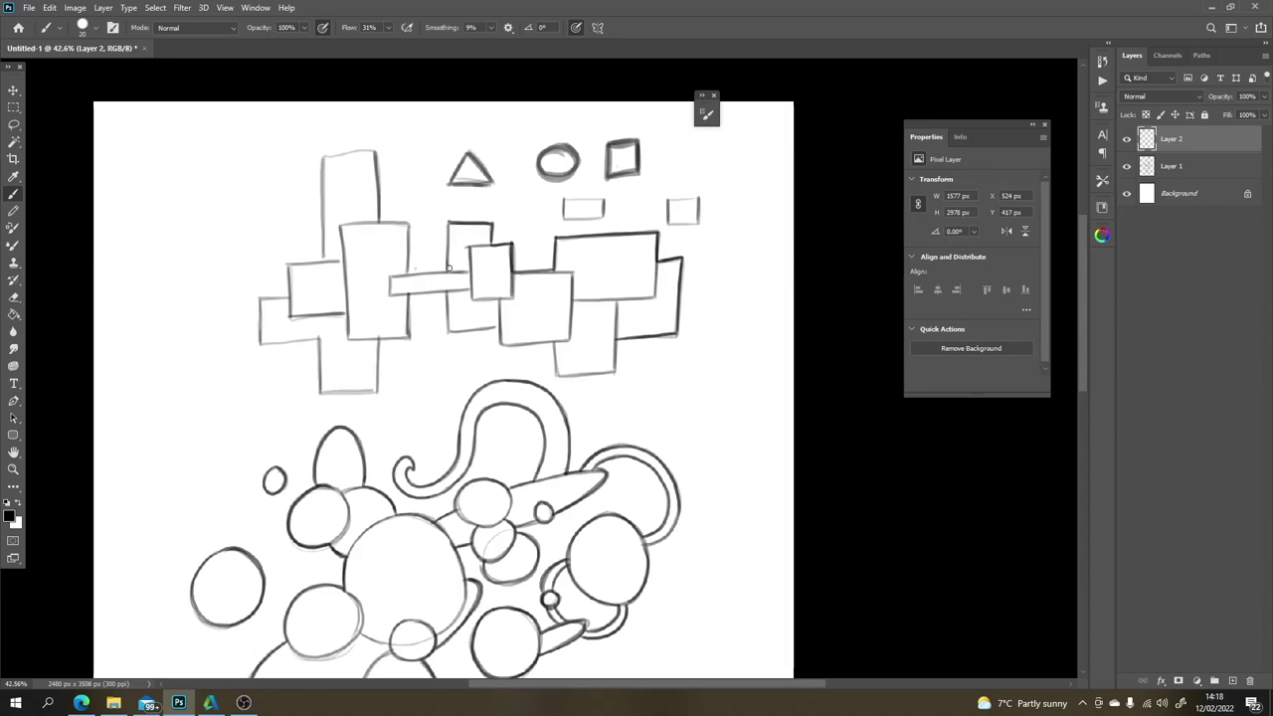
{"action": "left_click_drag", "start_coordinate": [448, 269], "coordinate": [449, 226]}
{"action": "mouse_move", "coordinate": [447, 292]}
{"action": "left_mouse_down"}
{"action": "mouse_move", "coordinate": [448, 327]}
{"action": "mouse_move", "coordinate": [462, 325]}
{"action": "mouse_move", "coordinate": [451, 333]}
{"action": "mouse_move", "coordinate": [553, 343]}
{"action": "mouse_move", "coordinate": [555, 377]}
{"action": "mouse_move", "coordinate": [614, 342]}
{"action": "left_mouse_up"}
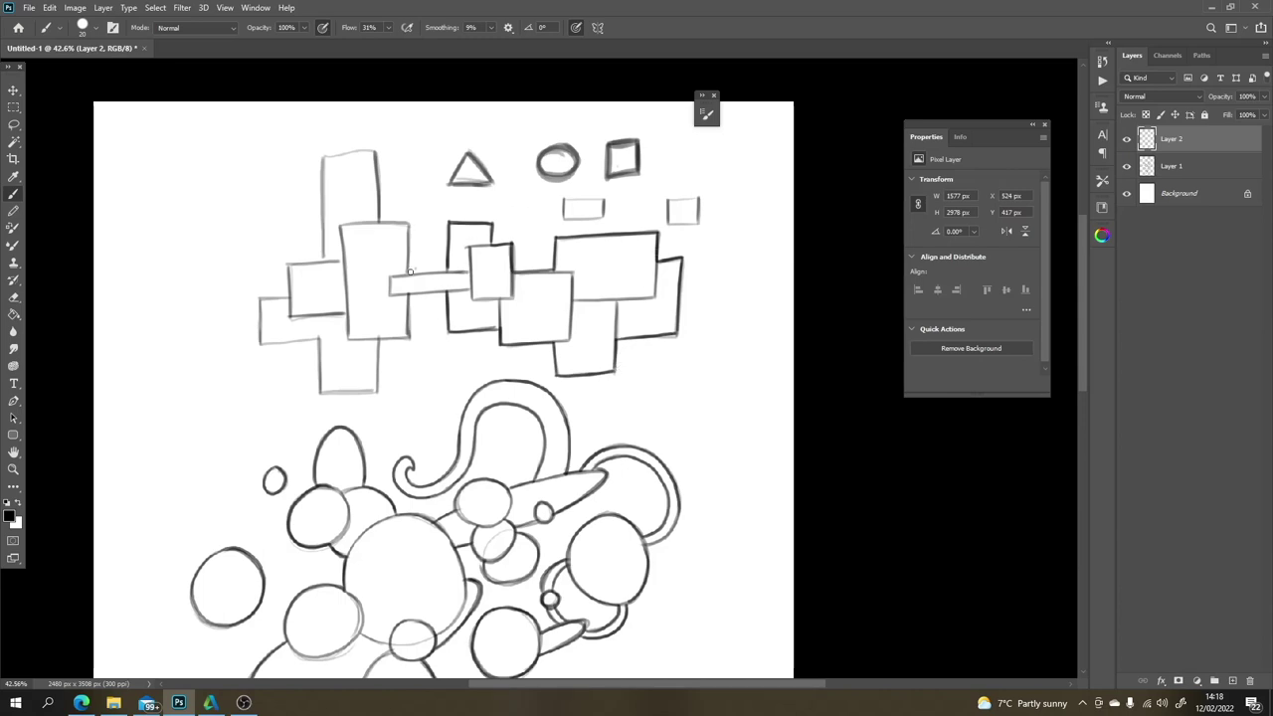
Step: Trace the outer outline of the left-hand rectangles, including the tall one's sides and the connecting bar's edges
{"action": "mouse_move", "coordinate": [410, 272]}
{"action": "left_mouse_down"}
{"action": "mouse_move", "coordinate": [408, 223]}
{"action": "mouse_move", "coordinate": [377, 212]}
{"action": "mouse_move", "coordinate": [374, 151]}
{"action": "left_mouse_up"}
{"action": "left_click_drag", "start_coordinate": [322, 258], "coordinate": [325, 156]}
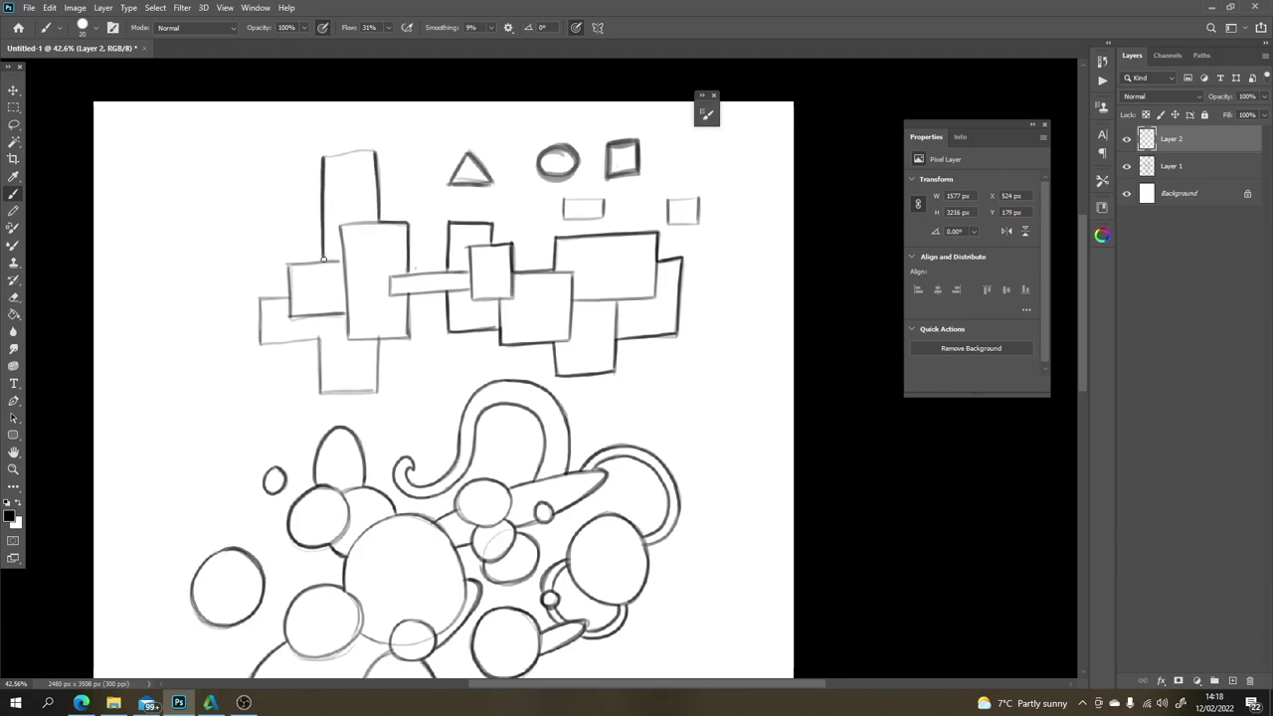
{"action": "mouse_move", "coordinate": [323, 258]}
{"action": "left_mouse_down"}
{"action": "mouse_move", "coordinate": [287, 263]}
{"action": "mouse_move", "coordinate": [290, 293]}
{"action": "mouse_move", "coordinate": [262, 297]}
{"action": "mouse_move", "coordinate": [284, 325]}
{"action": "mouse_move", "coordinate": [260, 295]}
{"action": "mouse_move", "coordinate": [261, 343]}
{"action": "mouse_move", "coordinate": [311, 338]}
{"action": "mouse_move", "coordinate": [329, 358]}
{"action": "mouse_move", "coordinate": [319, 336]}
{"action": "mouse_move", "coordinate": [329, 396]}
{"action": "mouse_move", "coordinate": [378, 390]}
{"action": "mouse_move", "coordinate": [381, 339]}
{"action": "mouse_move", "coordinate": [409, 337]}
{"action": "mouse_move", "coordinate": [447, 269]}
{"action": "left_mouse_up"}
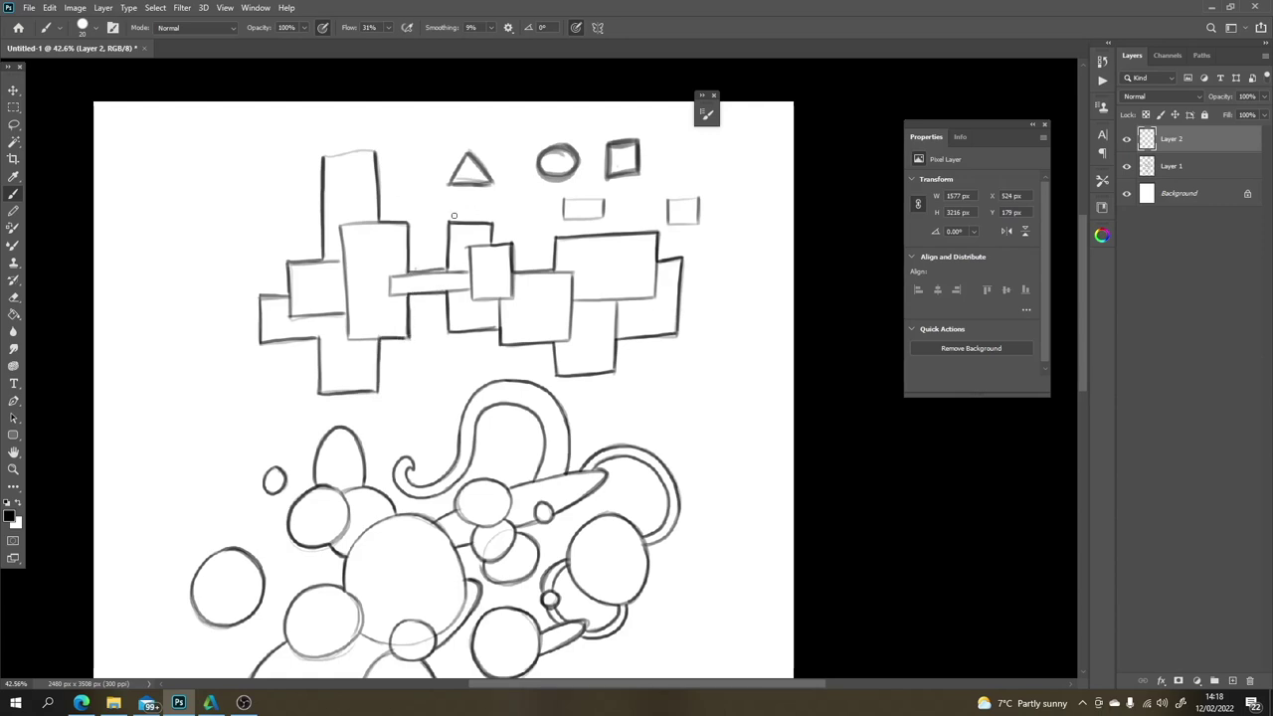
Step: Trace the outlines of the two small detached rectangles above the rectangle cluster
{"action": "mouse_move", "coordinate": [564, 200]}
{"action": "left_mouse_down"}
{"action": "mouse_move", "coordinate": [564, 220]}
{"action": "mouse_move", "coordinate": [597, 220]}
{"action": "mouse_move", "coordinate": [603, 203]}
{"action": "mouse_move", "coordinate": [572, 196]}
{"action": "mouse_move", "coordinate": [563, 199]}
{"action": "mouse_move", "coordinate": [599, 201]}
{"action": "mouse_move", "coordinate": [603, 218]}
{"action": "mouse_move", "coordinate": [563, 220]}
{"action": "mouse_move", "coordinate": [563, 199]}
{"action": "left_mouse_up"}
{"action": "key", "text": "ctrl+z"}
{"action": "mouse_move", "coordinate": [669, 203]}
{"action": "left_mouse_down"}
{"action": "mouse_move", "coordinate": [667, 224]}
{"action": "mouse_move", "coordinate": [694, 226]}
{"action": "mouse_move", "coordinate": [699, 198]}
{"action": "mouse_move", "coordinate": [665, 196]}
{"action": "left_mouse_up"}
Step: Paint white over the tall left rectangle's uneven top edge and redraw that edge in black
{"action": "scroll", "coordinate": [629, 159], "scroll_direction": "down", "scroll_amount": 3}
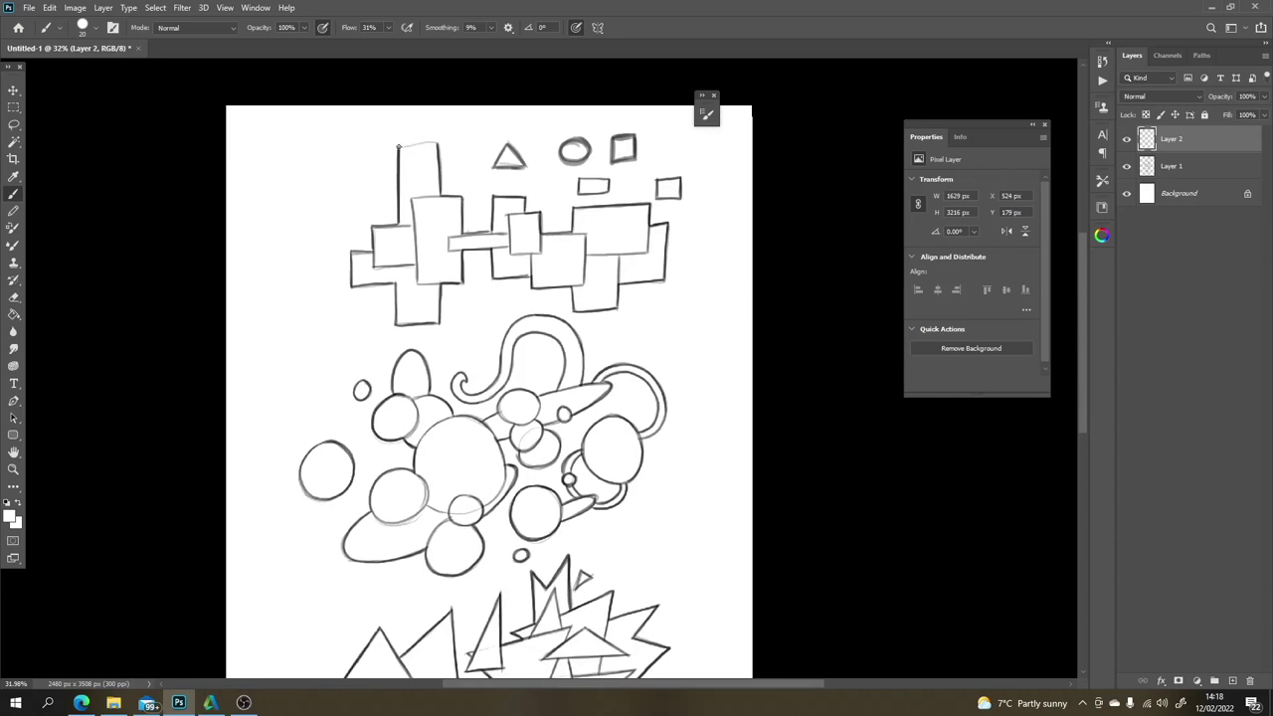
{"action": "left_click_drag", "start_coordinate": [399, 146], "coordinate": [433, 145]}
{"action": "key", "text": "x"}
{"action": "mouse_move", "coordinate": [398, 146]}
{"action": "left_mouse_down"}
{"action": "mouse_move", "coordinate": [438, 143]}
{"action": "mouse_move", "coordinate": [438, 194]}
{"action": "left_mouse_up"}
Step: Compare the whole page with and without the outlines on Layer 2
{"action": "scroll", "coordinate": [451, 138], "scroll_direction": "down", "scroll_amount": 2}
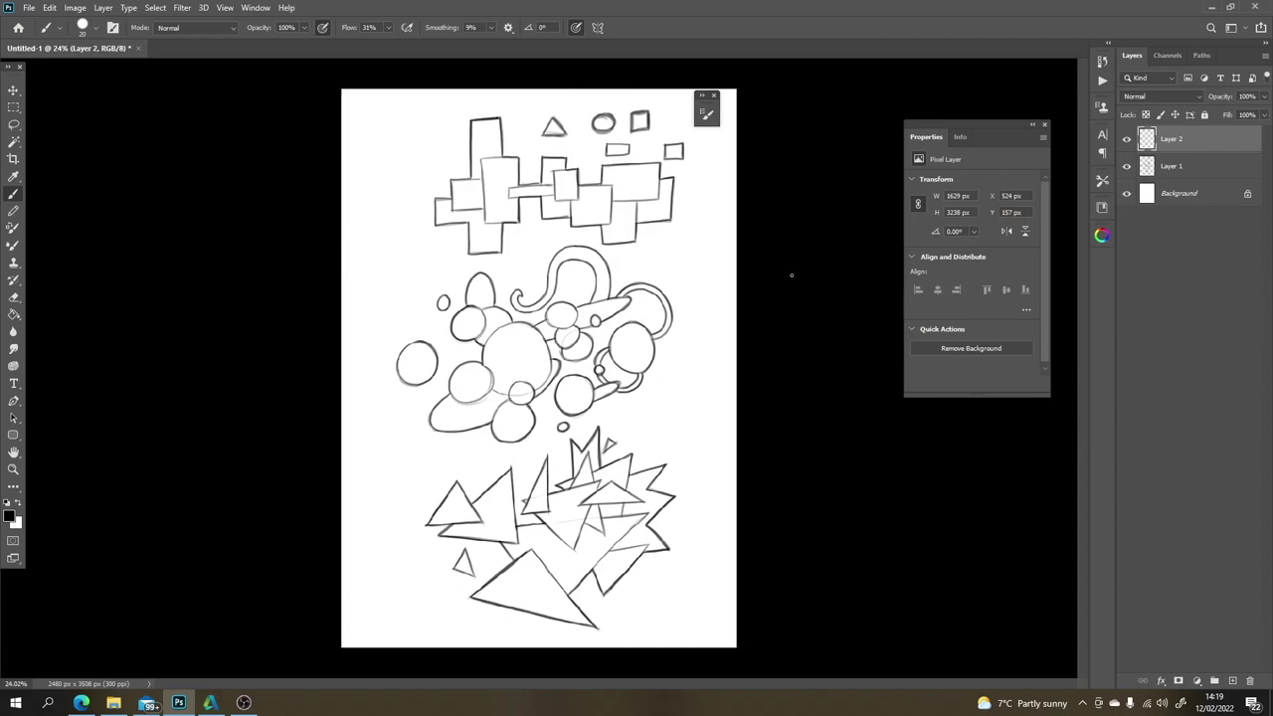
{"action": "left_click", "coordinate": [1127, 141]}
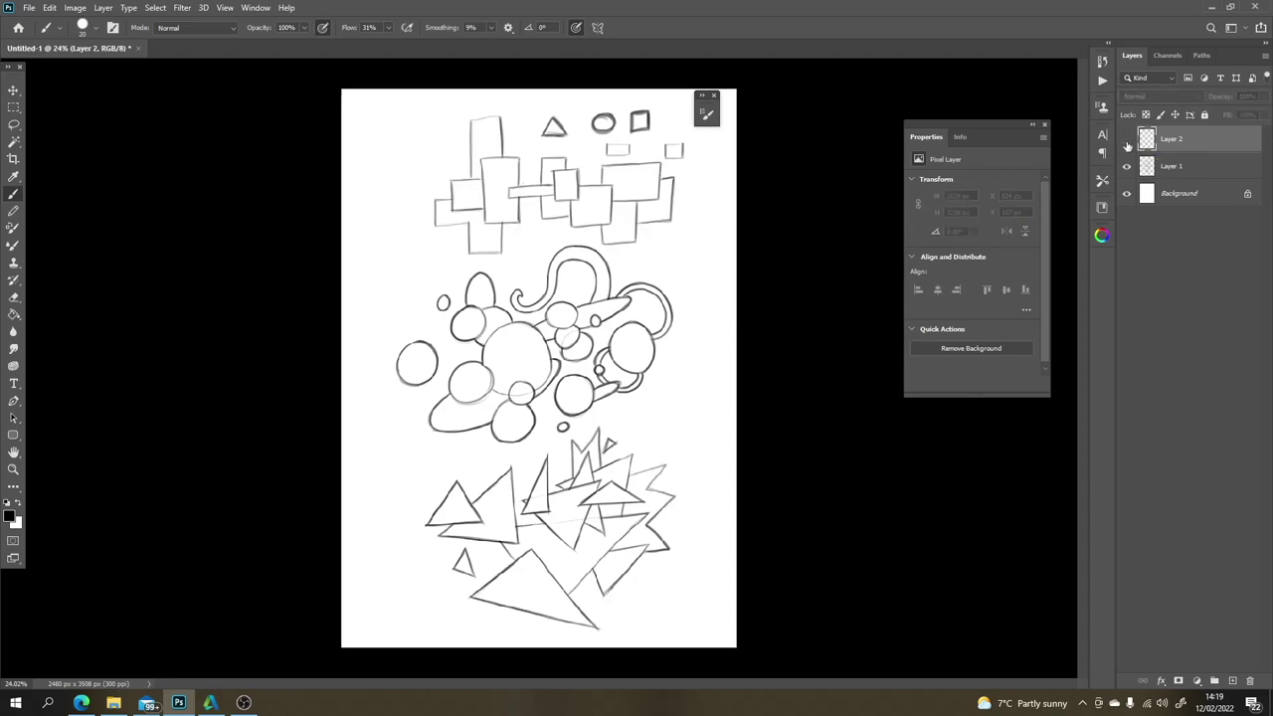
{"action": "left_click", "coordinate": [1126, 140]}
{"action": "left_click", "coordinate": [1127, 140]}
{"action": "left_click", "coordinate": [1126, 140]}
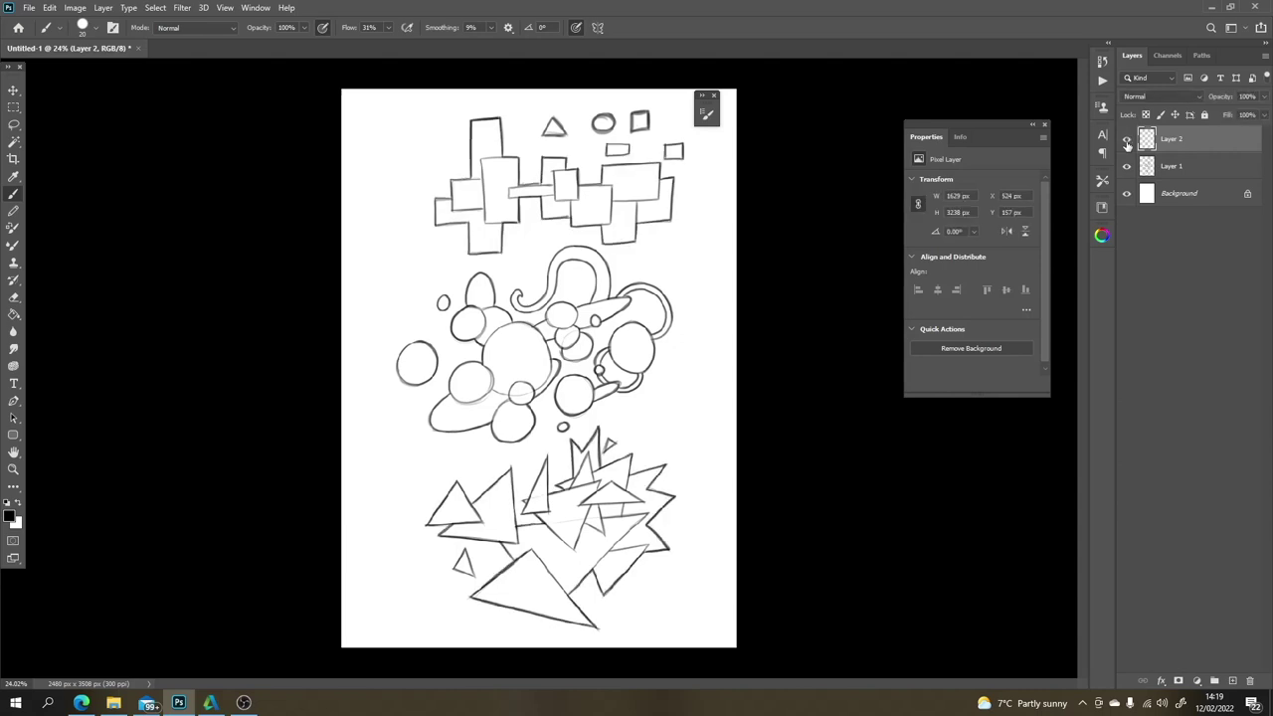
{"action": "left_click", "coordinate": [1126, 140]}
{"action": "left_click", "coordinate": [1127, 141]}
{"action": "left_click", "coordinate": [1126, 140]}
{"action": "left_click", "coordinate": [1127, 140]}
Step: Hide Layer 1 and show Layer 2 to view its outer outlines on their own
{"action": "left_click", "coordinate": [1126, 167]}
{"action": "left_click", "coordinate": [1126, 140]}
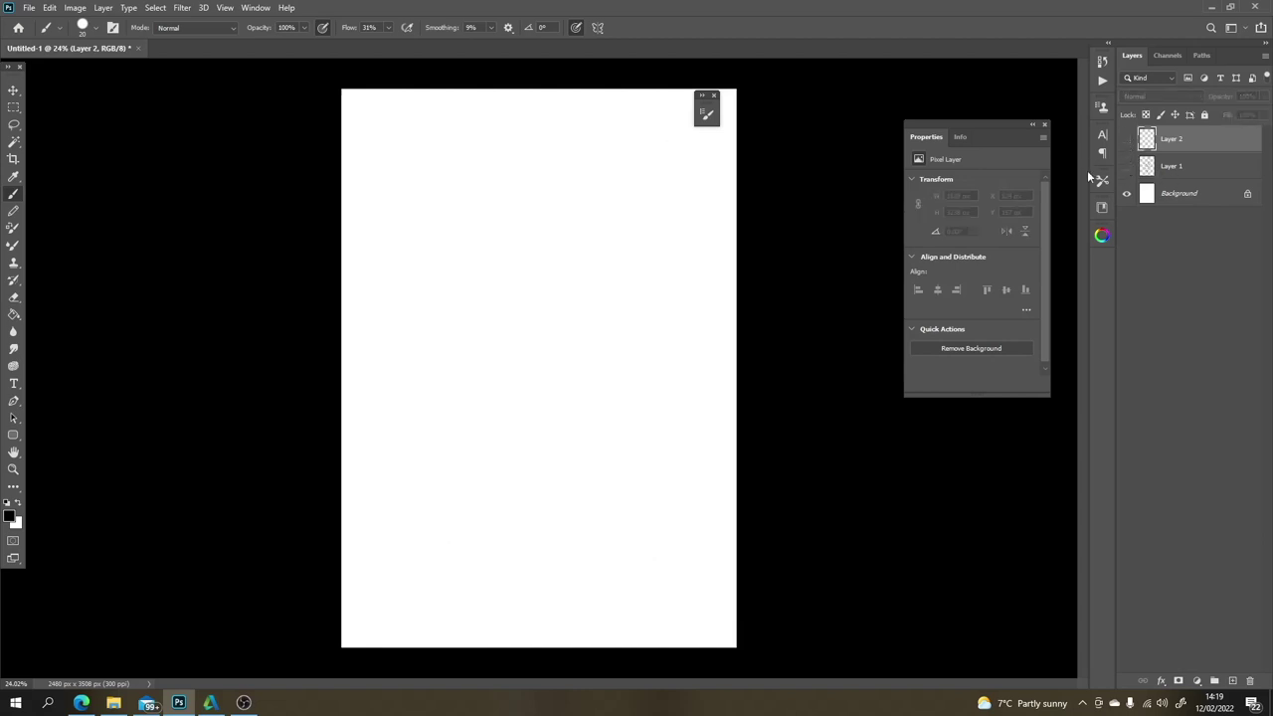
{"action": "left_click", "coordinate": [1126, 142]}
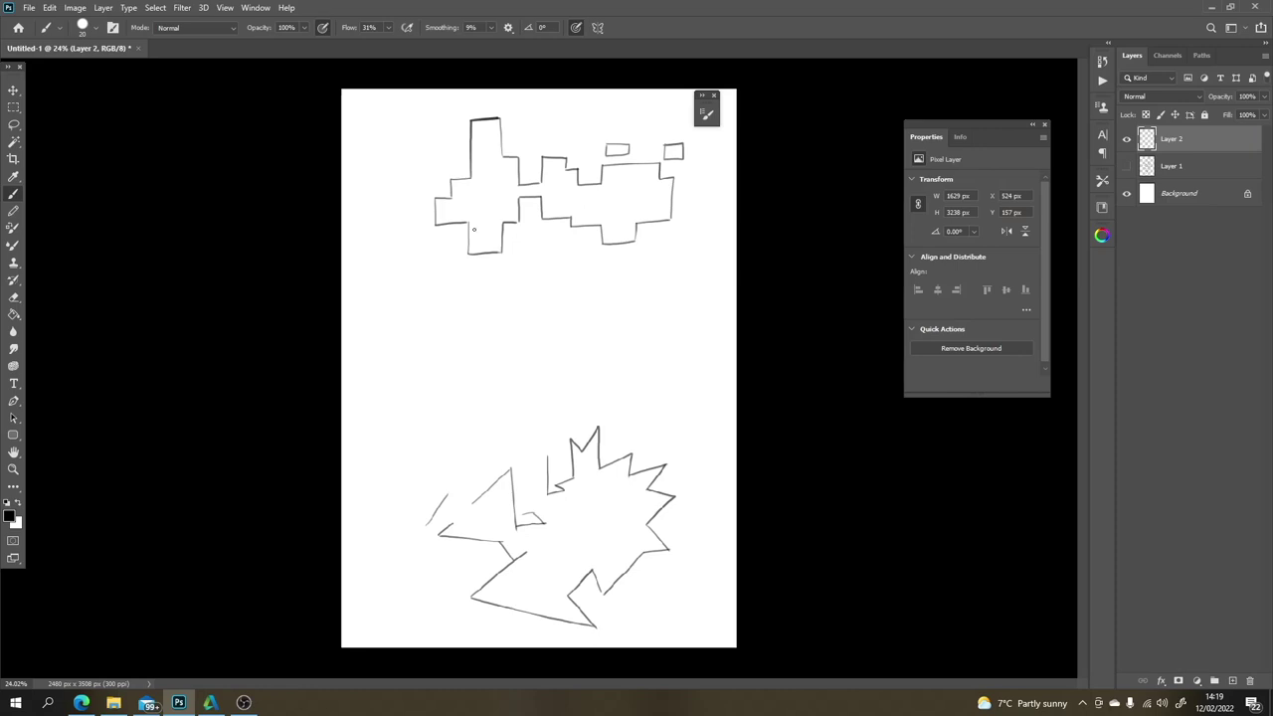
Step: Hide both Layer 1 and Layer 2 and add a new empty layer above them
{"action": "left_click", "coordinate": [1125, 166]}
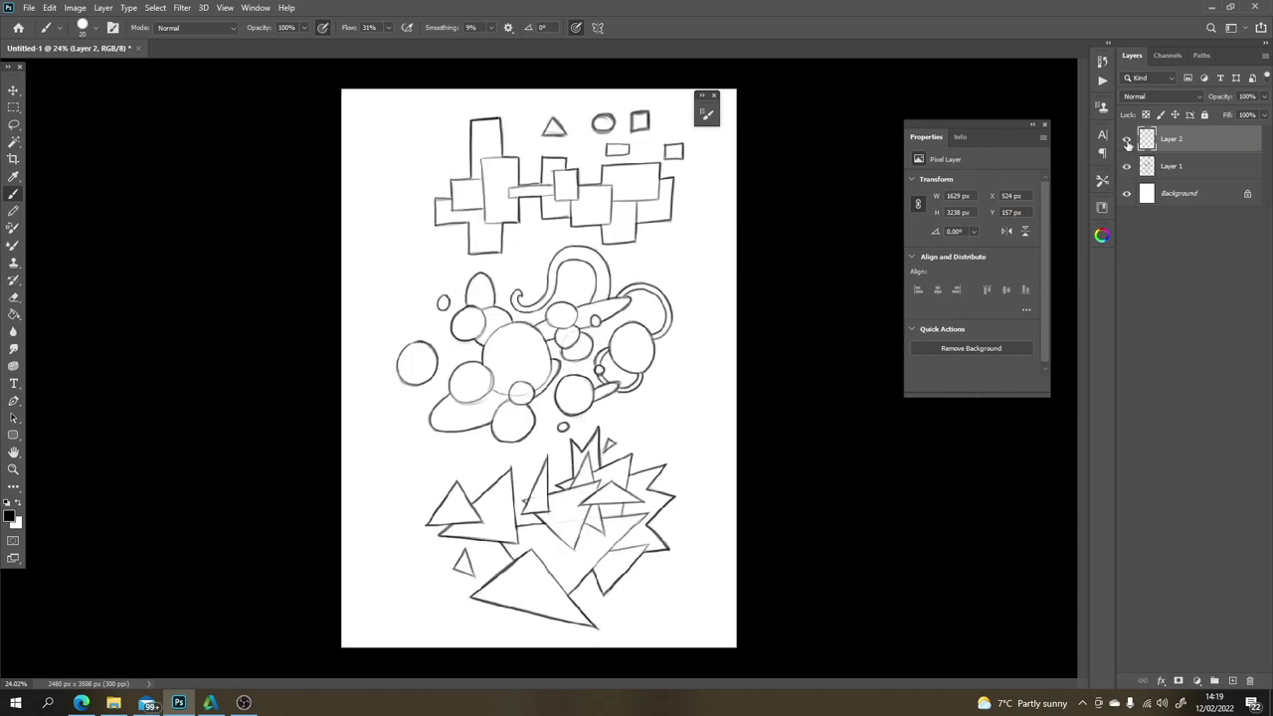
{"action": "left_click", "coordinate": [1127, 140]}
{"action": "left_click", "coordinate": [1126, 166]}
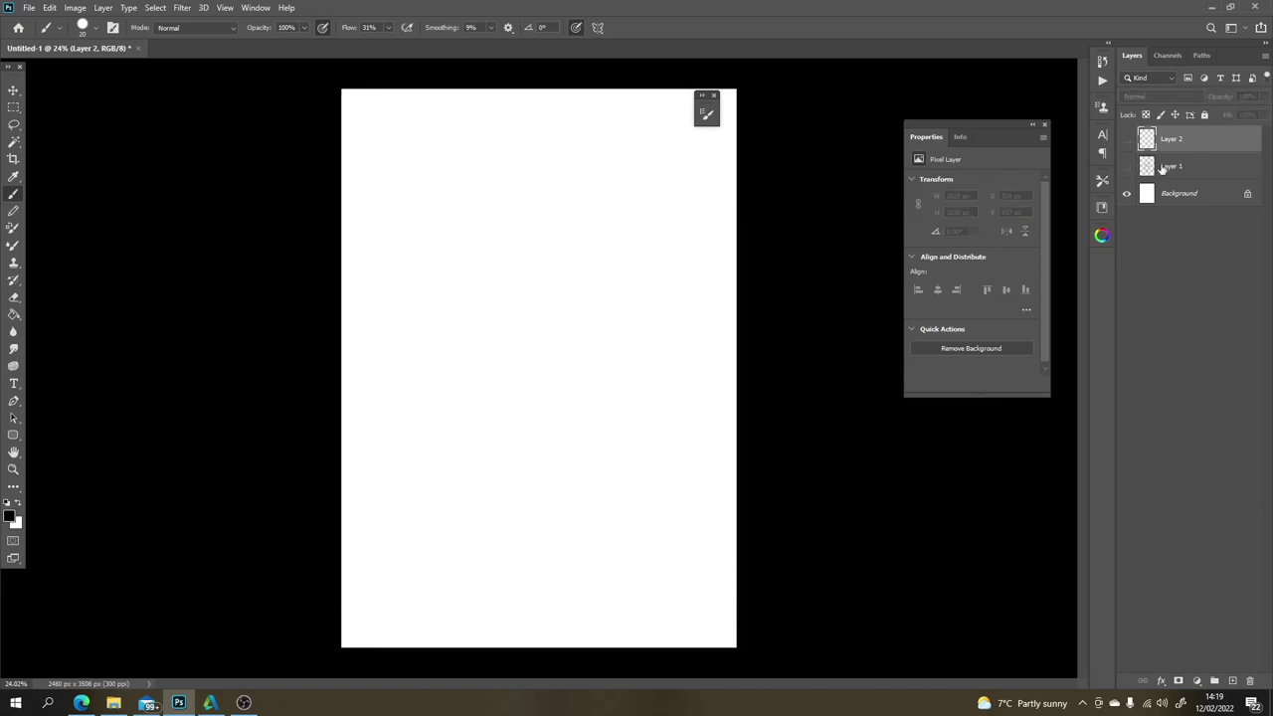
{"action": "left_click", "coordinate": [1232, 680]}
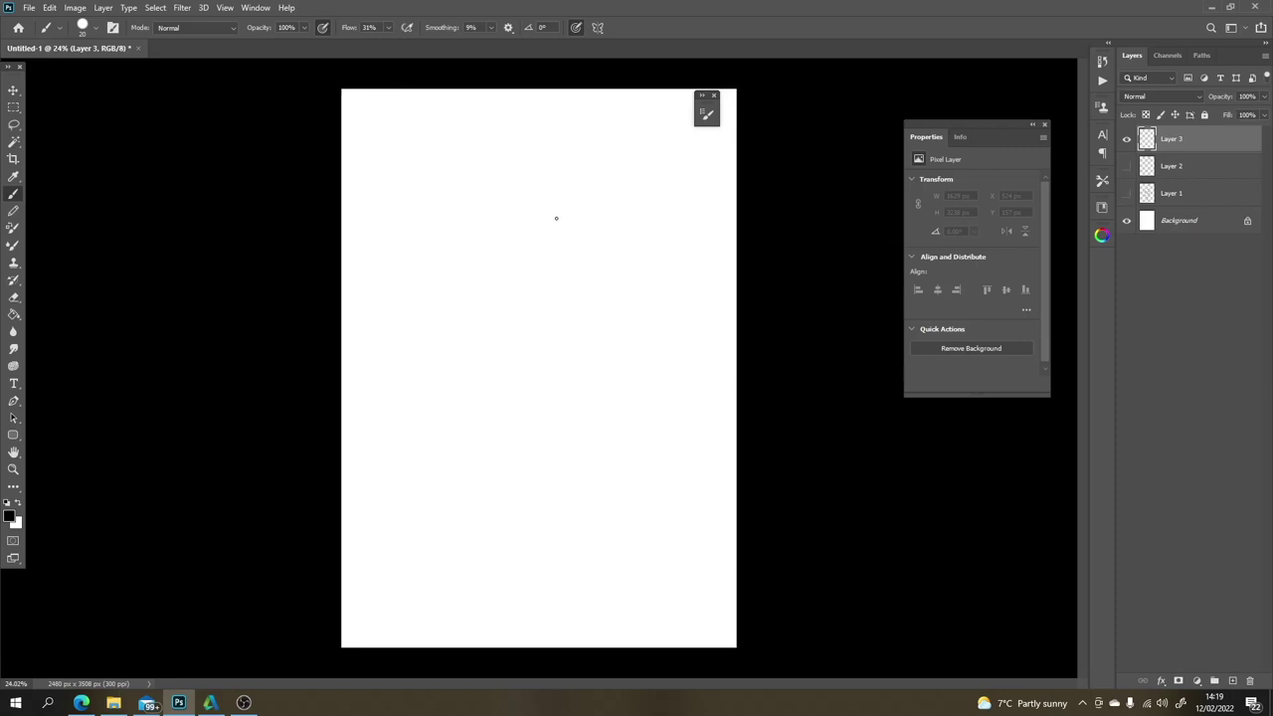
{"action": "mouse_move", "coordinate": [556, 218]}
{"action": "left_mouse_down"}
{"action": "mouse_move", "coordinate": [538, 279]}
{"action": "mouse_move", "coordinate": [574, 286]}
{"action": "mouse_move", "coordinate": [540, 286]}
{"action": "mouse_move", "coordinate": [543, 263]}
{"action": "mouse_move", "coordinate": [540, 288]}
{"action": "mouse_move", "coordinate": [573, 285]}
{"action": "mouse_move", "coordinate": [546, 324]}
{"action": "mouse_move", "coordinate": [566, 324]}
{"action": "mouse_move", "coordinate": [545, 287]}
{"action": "mouse_move", "coordinate": [570, 286]}
{"action": "left_mouse_up"}
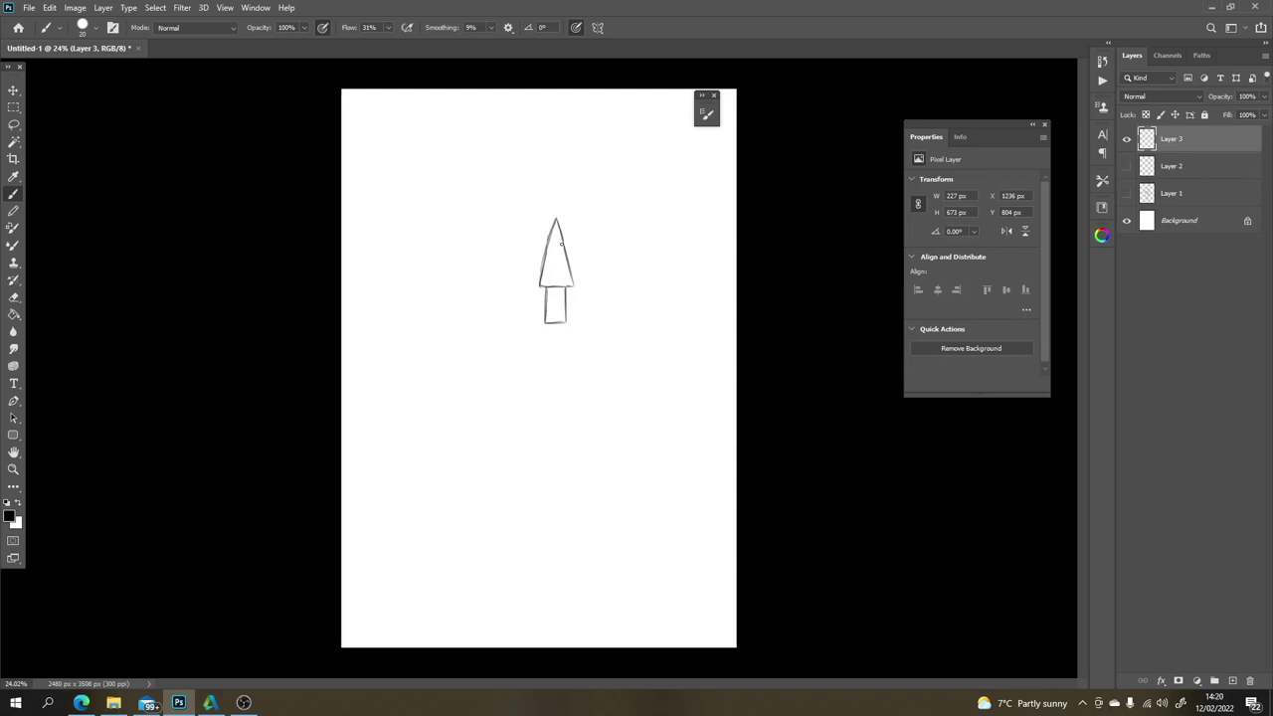
{"action": "key", "text": "ctrl+z"}
{"action": "key", "text": "ctrl+z"}
{"action": "key", "text": "ctrl+z"}
{"action": "key", "text": "ctrl+z"}
{"action": "key", "text": "ctrl+z"}
{"action": "key", "text": "ctrl+z"}
{"action": "key", "text": "ctrl+z"}
{"action": "key", "text": "ctrl+z"}
{"action": "key", "text": "ctrl+z"}
{"action": "key", "text": "ctrl+z"}
{"action": "key", "text": "ctrl+z"}
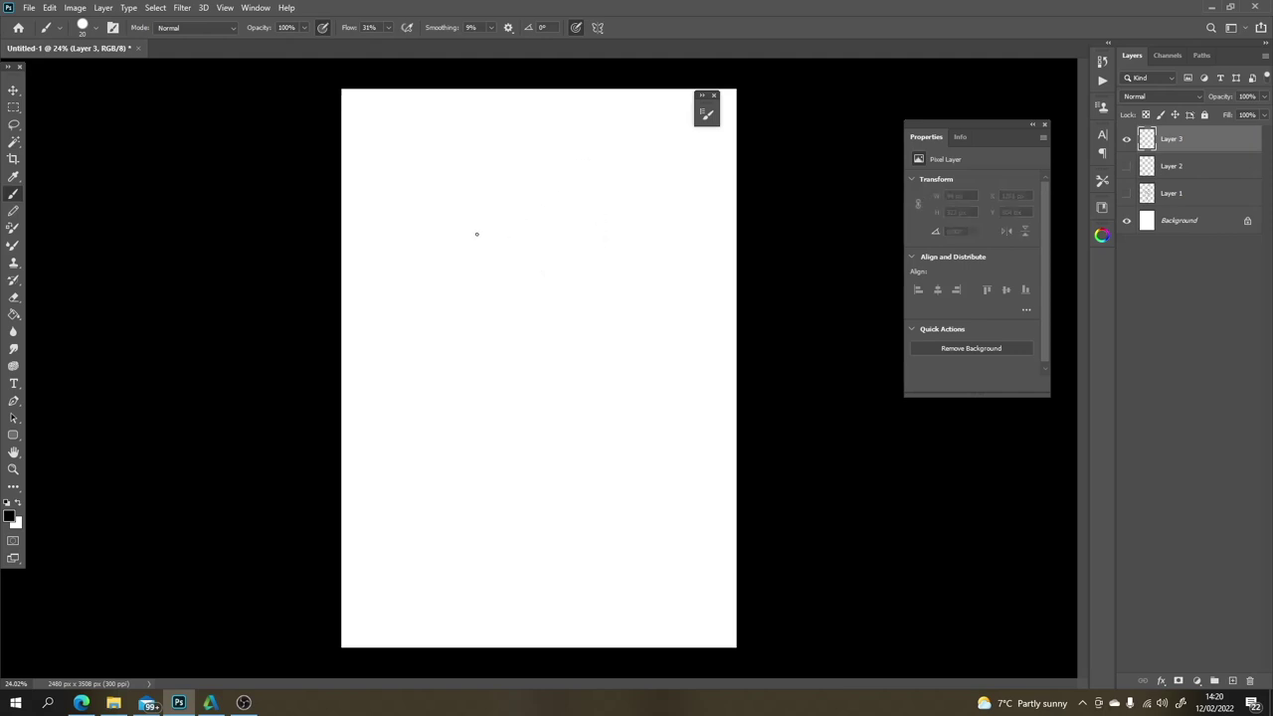
Step: Sketch a curved, round-topped body with a slanted base around a light ellipse in the page's upper left area
{"action": "mouse_move", "coordinate": [465, 209]}
{"action": "left_mouse_down"}
{"action": "mouse_move", "coordinate": [486, 253]}
{"action": "mouse_move", "coordinate": [496, 208]}
{"action": "mouse_move", "coordinate": [500, 219]}
{"action": "mouse_move", "coordinate": [464, 257]}
{"action": "mouse_move", "coordinate": [474, 204]}
{"action": "mouse_move", "coordinate": [478, 258]}
{"action": "mouse_move", "coordinate": [499, 221]}
{"action": "mouse_move", "coordinate": [491, 209]}
{"action": "mouse_move", "coordinate": [491, 260]}
{"action": "mouse_move", "coordinate": [466, 262]}
{"action": "mouse_move", "coordinate": [484, 202]}
{"action": "mouse_move", "coordinate": [472, 323]}
{"action": "left_mouse_up"}
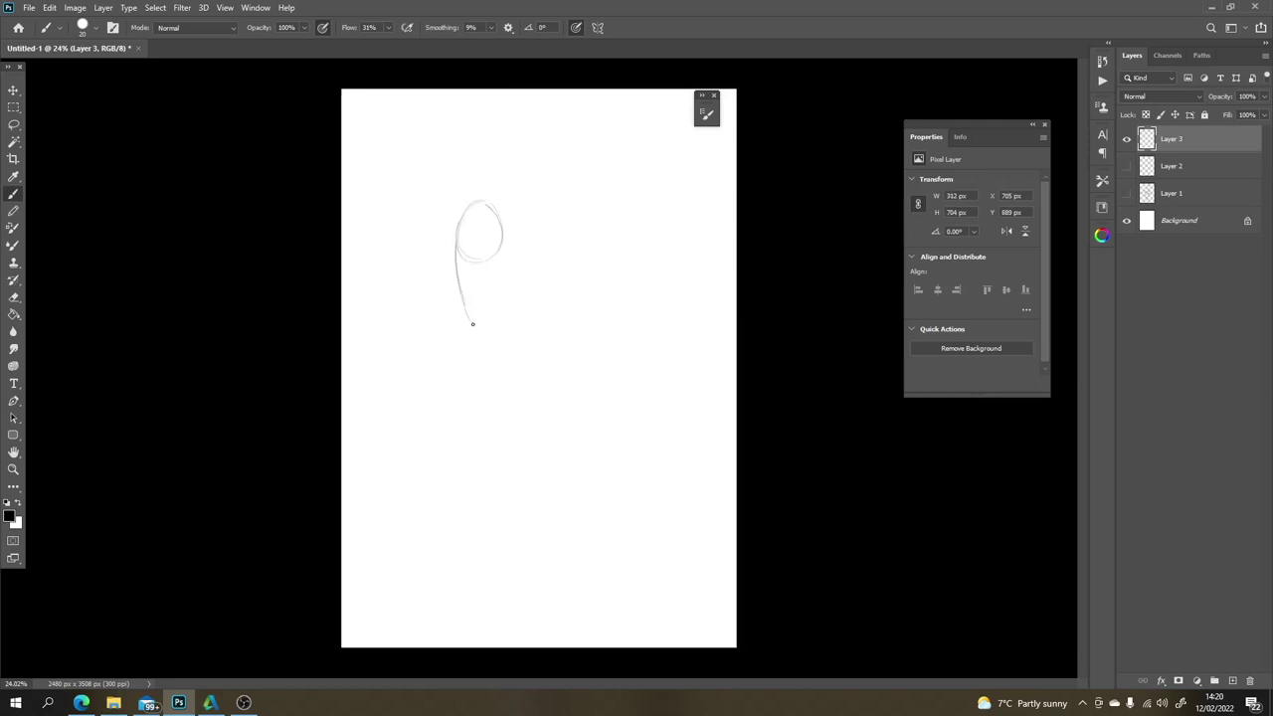
{"action": "mouse_move", "coordinate": [502, 251]}
{"action": "left_mouse_down"}
{"action": "mouse_move", "coordinate": [523, 301]}
{"action": "mouse_move", "coordinate": [473, 330]}
{"action": "mouse_move", "coordinate": [525, 302]}
{"action": "mouse_move", "coordinate": [502, 238]}
{"action": "mouse_move", "coordinate": [524, 301]}
{"action": "mouse_move", "coordinate": [473, 332]}
{"action": "mouse_move", "coordinate": [459, 223]}
{"action": "mouse_move", "coordinate": [473, 203]}
{"action": "mouse_move", "coordinate": [500, 232]}
{"action": "left_mouse_up"}
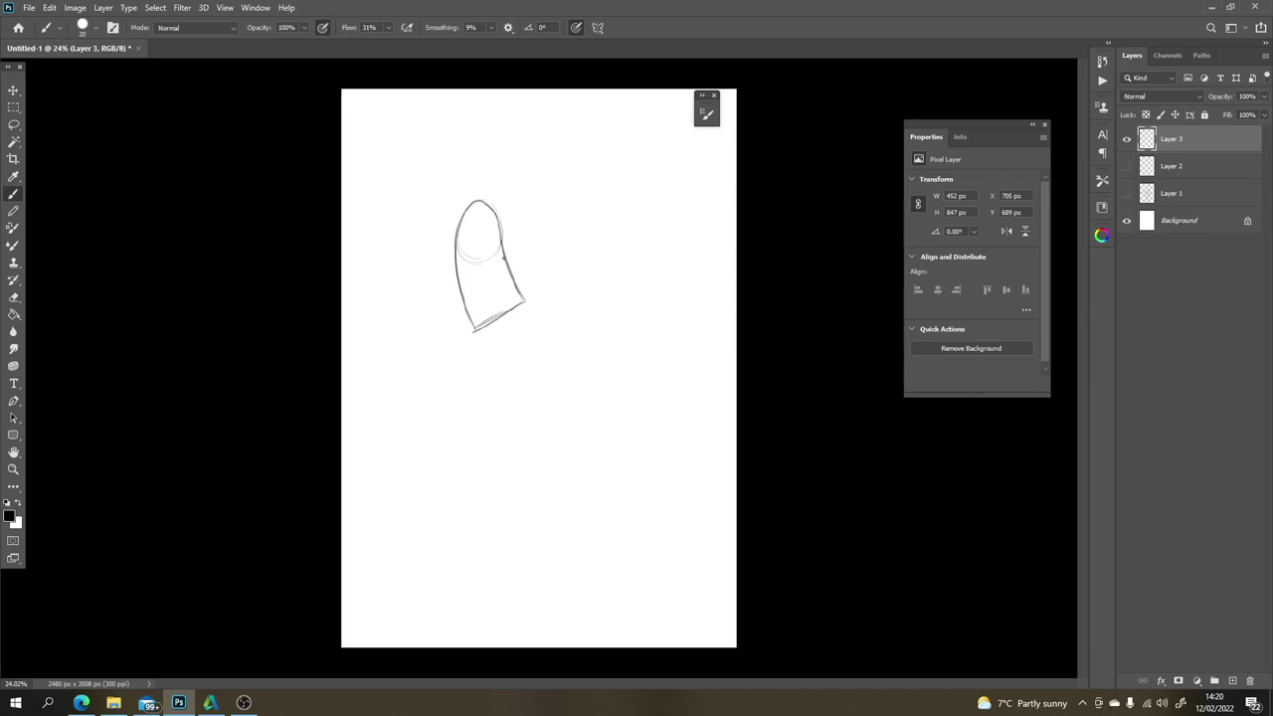
{"action": "left_click_drag", "start_coordinate": [503, 258], "coordinate": [457, 282]}
{"action": "key", "text": "ctrl+z"}
Step: Draw a pointed arch shape with a flat base beside the curved body, with dark curved sides
{"action": "mouse_move", "coordinate": [583, 267]}
{"action": "left_mouse_down"}
{"action": "mouse_move", "coordinate": [583, 236]}
{"action": "mouse_move", "coordinate": [608, 193]}
{"action": "mouse_move", "coordinate": [631, 264]}
{"action": "mouse_move", "coordinate": [581, 271]}
{"action": "mouse_move", "coordinate": [631, 265]}
{"action": "mouse_move", "coordinate": [607, 190]}
{"action": "mouse_move", "coordinate": [582, 266]}
{"action": "mouse_move", "coordinate": [604, 190]}
{"action": "mouse_move", "coordinate": [631, 263]}
{"action": "left_mouse_up"}
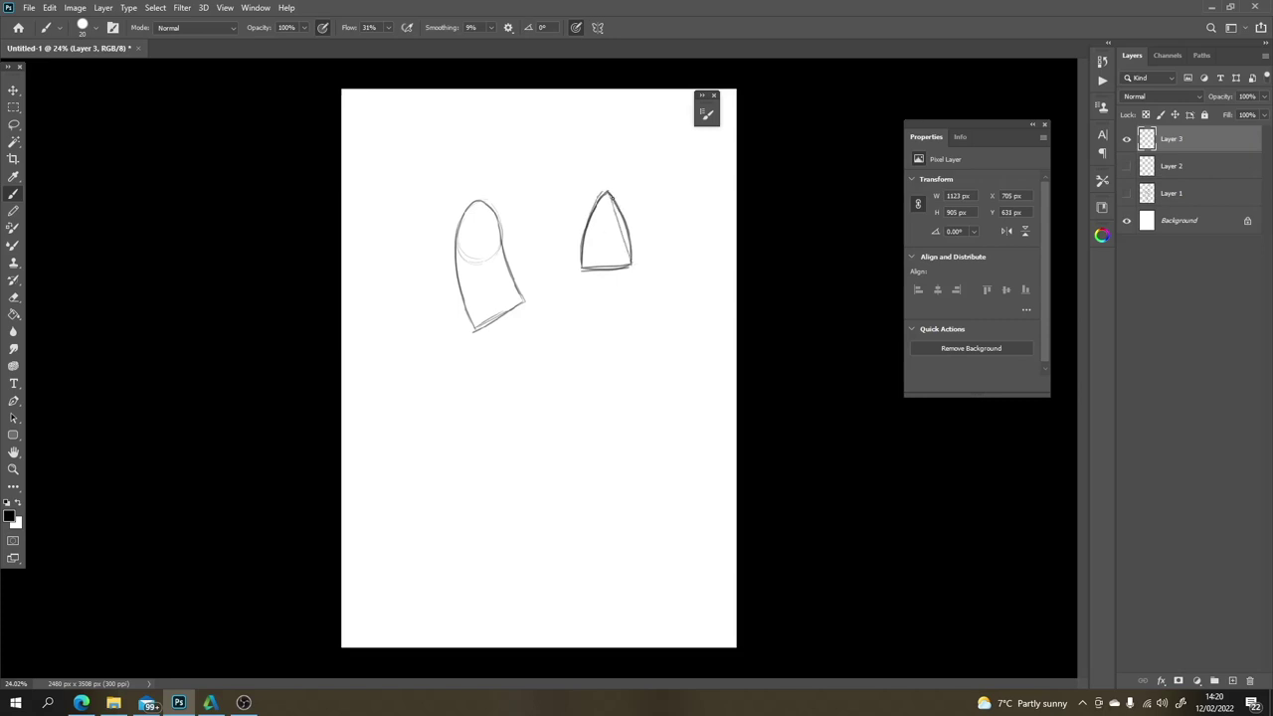
{"action": "key", "text": "ctrl+z"}
{"action": "mouse_move", "coordinate": [606, 190]}
{"action": "left_mouse_down"}
{"action": "mouse_move", "coordinate": [627, 225]}
{"action": "mouse_move", "coordinate": [625, 261]}
{"action": "left_mouse_up"}
{"action": "mouse_move", "coordinate": [607, 190]}
{"action": "left_mouse_down"}
{"action": "mouse_move", "coordinate": [585, 261]}
{"action": "mouse_move", "coordinate": [628, 268]}
{"action": "left_mouse_up"}
Step: Draw a square with a jagged peak and a two-pointed flame below it, erasing the line between square and peak
{"action": "mouse_move", "coordinate": [565, 383]}
{"action": "left_mouse_down"}
{"action": "mouse_move", "coordinate": [581, 338]}
{"action": "mouse_move", "coordinate": [605, 338]}
{"action": "mouse_move", "coordinate": [601, 383]}
{"action": "mouse_move", "coordinate": [568, 384]}
{"action": "mouse_move", "coordinate": [601, 383]}
{"action": "mouse_move", "coordinate": [606, 336]}
{"action": "mouse_move", "coordinate": [567, 339]}
{"action": "mouse_move", "coordinate": [565, 388]}
{"action": "left_mouse_up"}
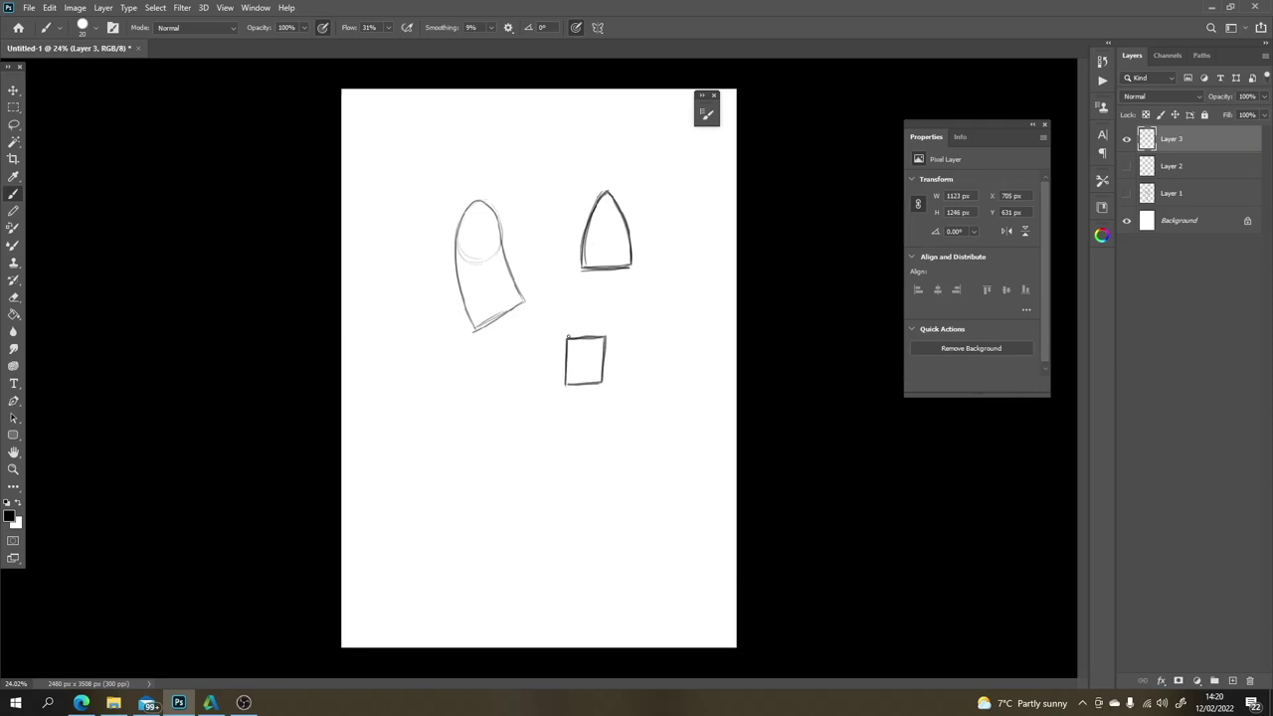
{"action": "mouse_move", "coordinate": [568, 337]}
{"action": "left_mouse_down"}
{"action": "mouse_move", "coordinate": [599, 303]}
{"action": "mouse_move", "coordinate": [607, 341]}
{"action": "mouse_move", "coordinate": [598, 304]}
{"action": "mouse_move", "coordinate": [567, 336]}
{"action": "mouse_move", "coordinate": [565, 386]}
{"action": "mouse_move", "coordinate": [607, 318]}
{"action": "left_mouse_up"}
{"action": "mouse_move", "coordinate": [490, 460]}
{"action": "left_mouse_down"}
{"action": "mouse_move", "coordinate": [501, 400]}
{"action": "mouse_move", "coordinate": [508, 439]}
{"action": "mouse_move", "coordinate": [523, 415]}
{"action": "mouse_move", "coordinate": [525, 438]}
{"action": "mouse_move", "coordinate": [497, 466]}
{"action": "mouse_move", "coordinate": [521, 467]}
{"action": "mouse_move", "coordinate": [527, 451]}
{"action": "mouse_move", "coordinate": [526, 415]}
{"action": "mouse_move", "coordinate": [508, 442]}
{"action": "mouse_move", "coordinate": [501, 401]}
{"action": "mouse_move", "coordinate": [494, 462]}
{"action": "mouse_move", "coordinate": [521, 434]}
{"action": "left_mouse_up"}
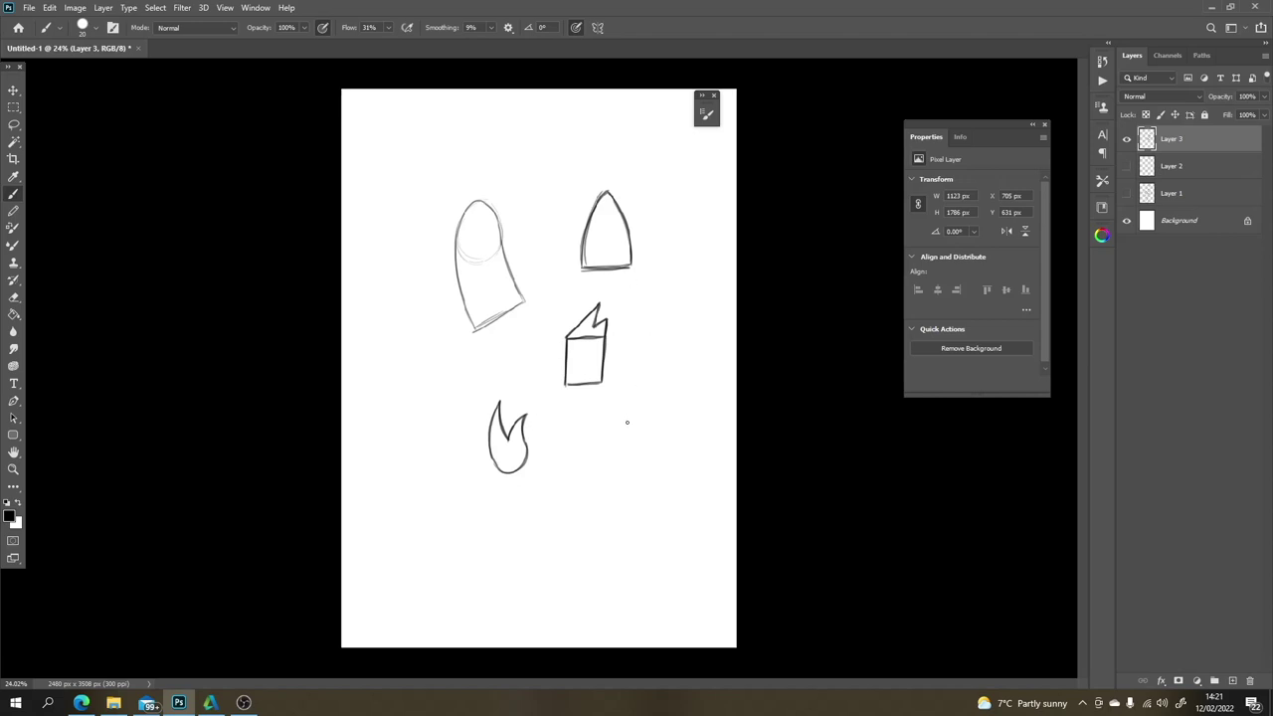
{"action": "key", "text": "e"}
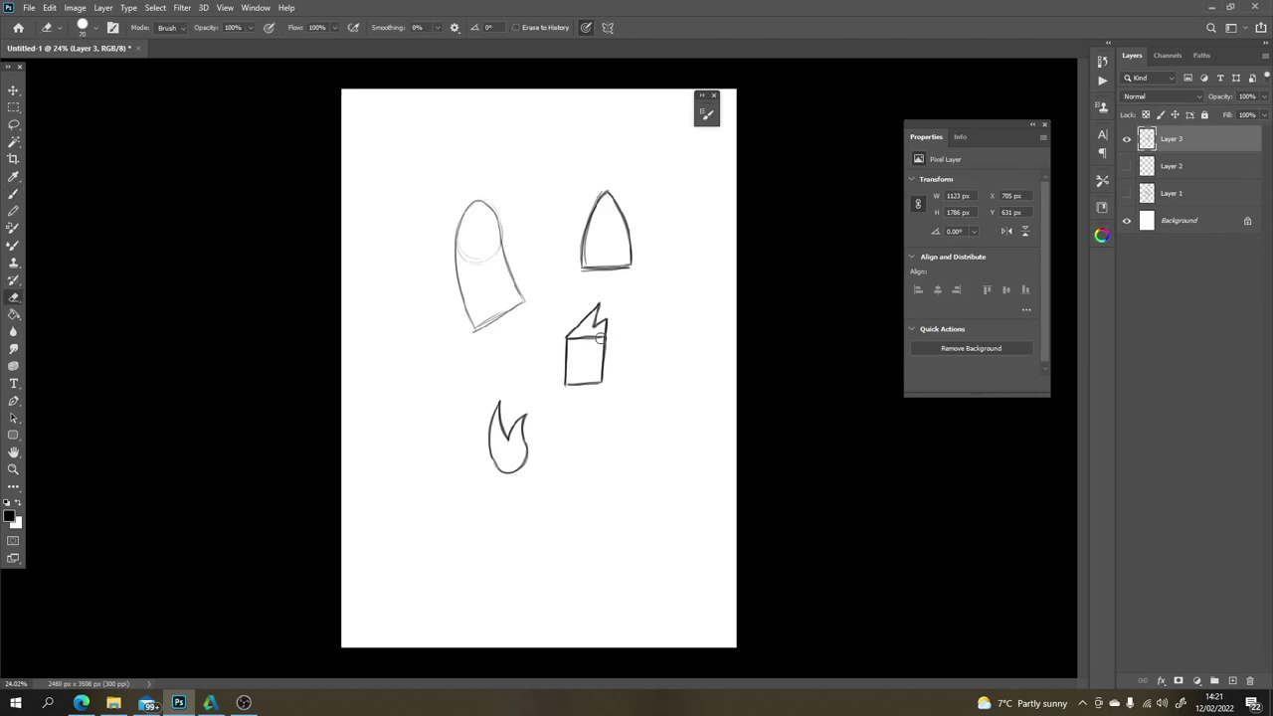
{"action": "mouse_move", "coordinate": [603, 338]}
{"action": "left_mouse_down"}
{"action": "mouse_move", "coordinate": [573, 342]}
{"action": "mouse_move", "coordinate": [598, 337]}
{"action": "left_mouse_up"}
{"action": "key", "text": "b"}
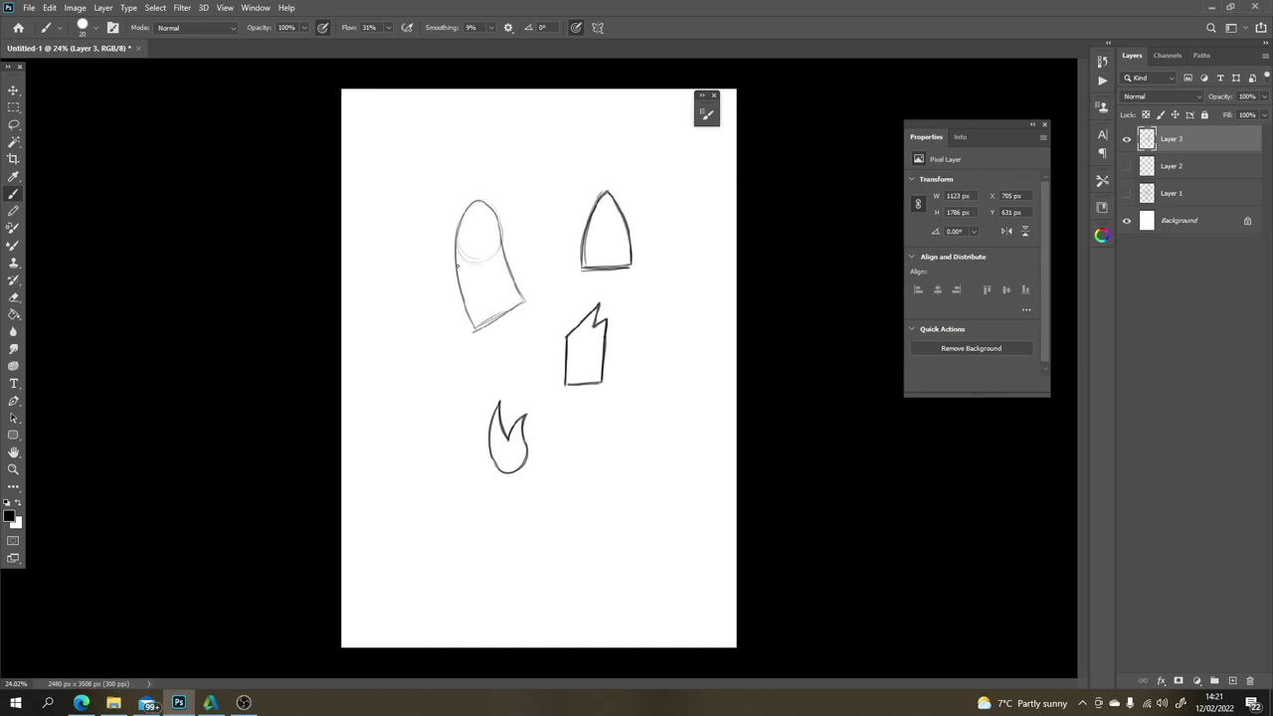
Step: Attach small rectangles to the left side and the slanted base of the curved body
{"action": "mouse_move", "coordinate": [456, 270]}
{"action": "left_mouse_down"}
{"action": "mouse_move", "coordinate": [458, 305]}
{"action": "mouse_move", "coordinate": [515, 320]}
{"action": "left_mouse_up"}
{"action": "mouse_move", "coordinate": [513, 269]}
{"action": "left_mouse_down"}
{"action": "mouse_move", "coordinate": [523, 264]}
{"action": "mouse_move", "coordinate": [519, 288]}
{"action": "mouse_move", "coordinate": [490, 339]}
{"action": "mouse_move", "coordinate": [482, 329]}
{"action": "left_mouse_up"}
{"action": "key", "text": "ctrl+z"}
{"action": "key", "text": "e"}
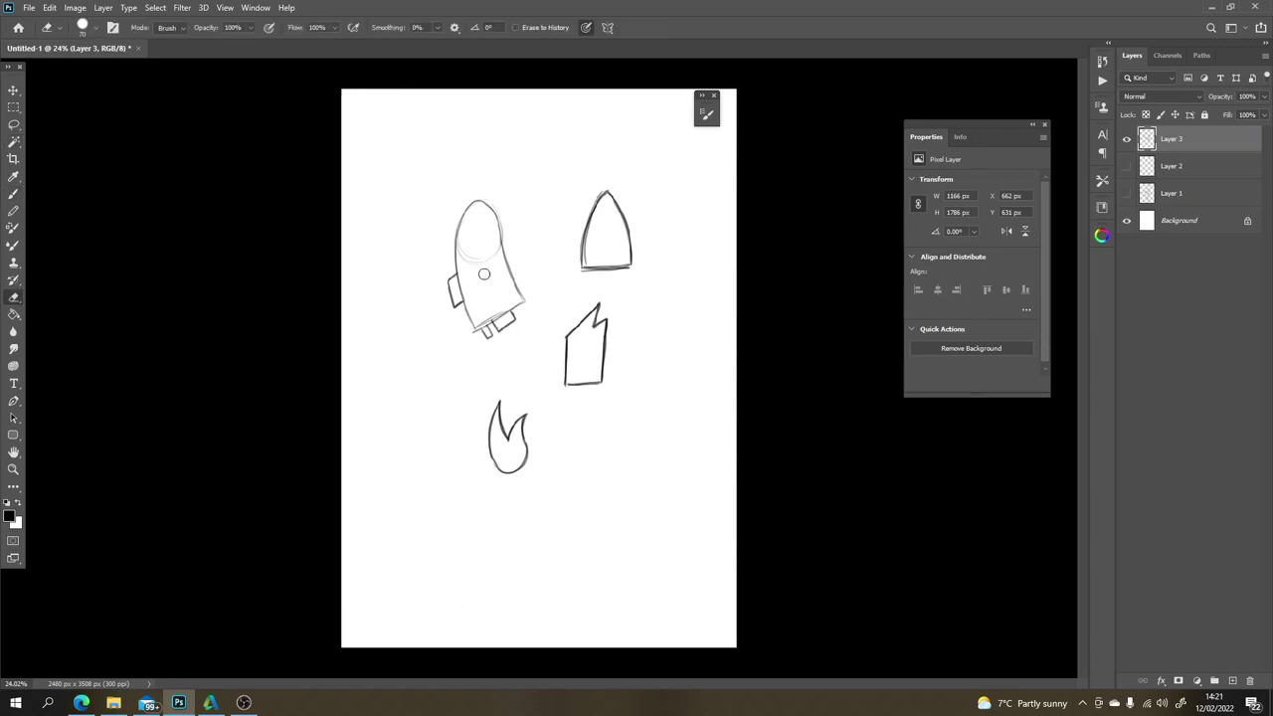
{"action": "key", "text": "b"}
{"action": "mouse_move", "coordinate": [465, 358]}
{"action": "left_mouse_down"}
{"action": "mouse_move", "coordinate": [507, 265]}
{"action": "mouse_move", "coordinate": [503, 352]}
{"action": "left_mouse_up"}
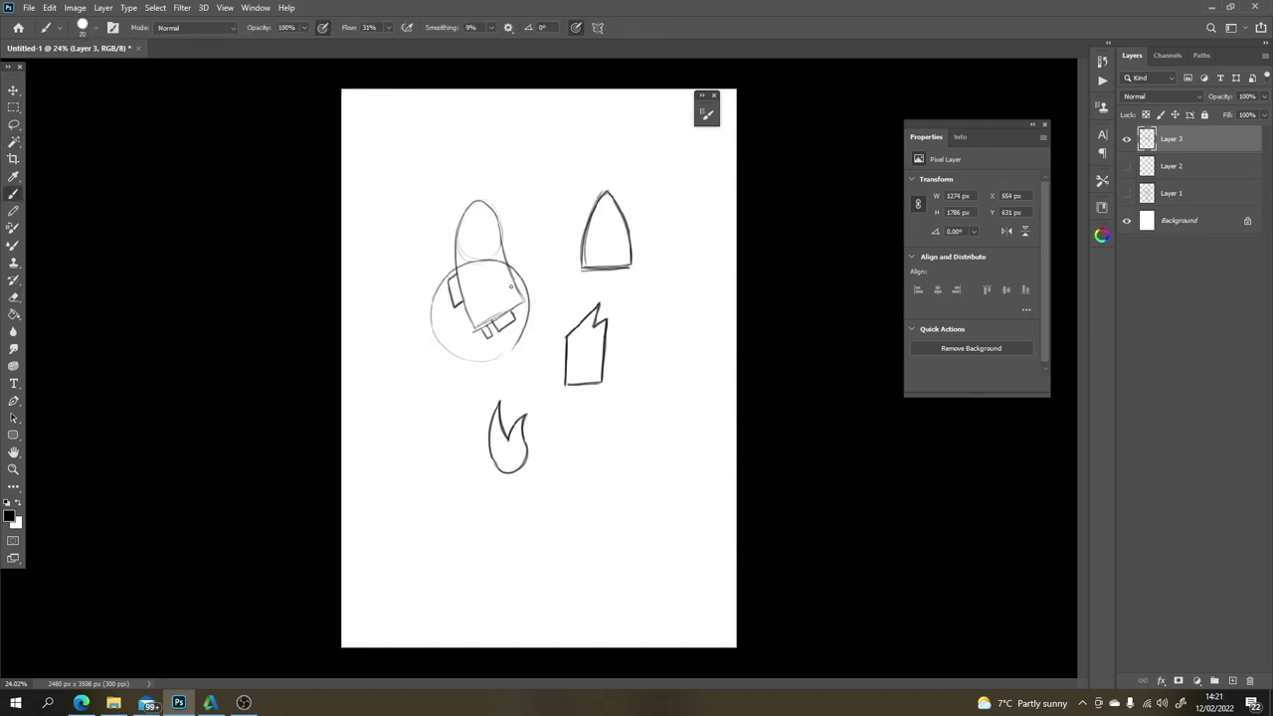
{"action": "key", "text": "ctrl+z"}
Step: Erase the curved body's inner ellipse and the lines overlapping its rectangles to leave a single outline, and touch up its edge
{"action": "key", "text": "e"}
{"action": "mouse_move", "coordinate": [487, 258]}
{"action": "left_mouse_down"}
{"action": "mouse_move", "coordinate": [480, 271]}
{"action": "mouse_move", "coordinate": [467, 239]}
{"action": "mouse_move", "coordinate": [494, 250]}
{"action": "left_mouse_up"}
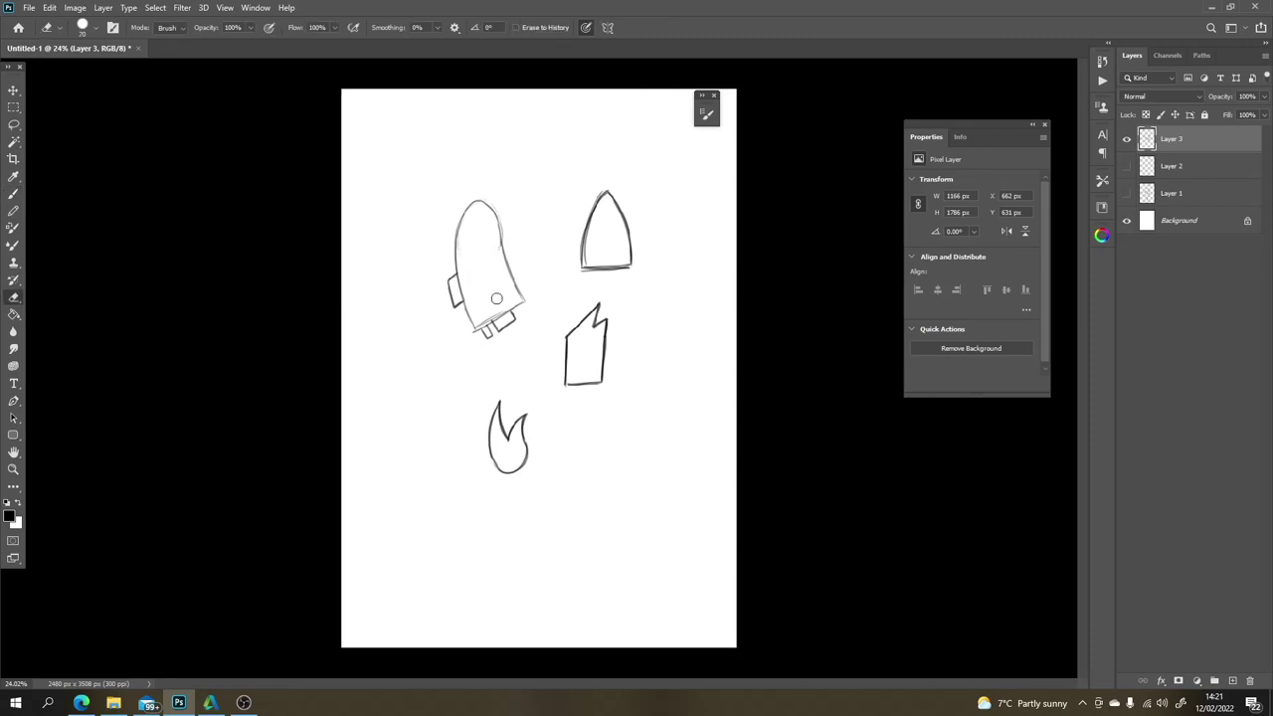
{"action": "mouse_move", "coordinate": [497, 298]}
{"action": "left_mouse_down"}
{"action": "mouse_move", "coordinate": [502, 314]}
{"action": "mouse_move", "coordinate": [482, 318]}
{"action": "left_mouse_up"}
{"action": "left_click_drag", "start_coordinate": [510, 256], "coordinate": [501, 217]}
{"action": "key", "text": "b"}
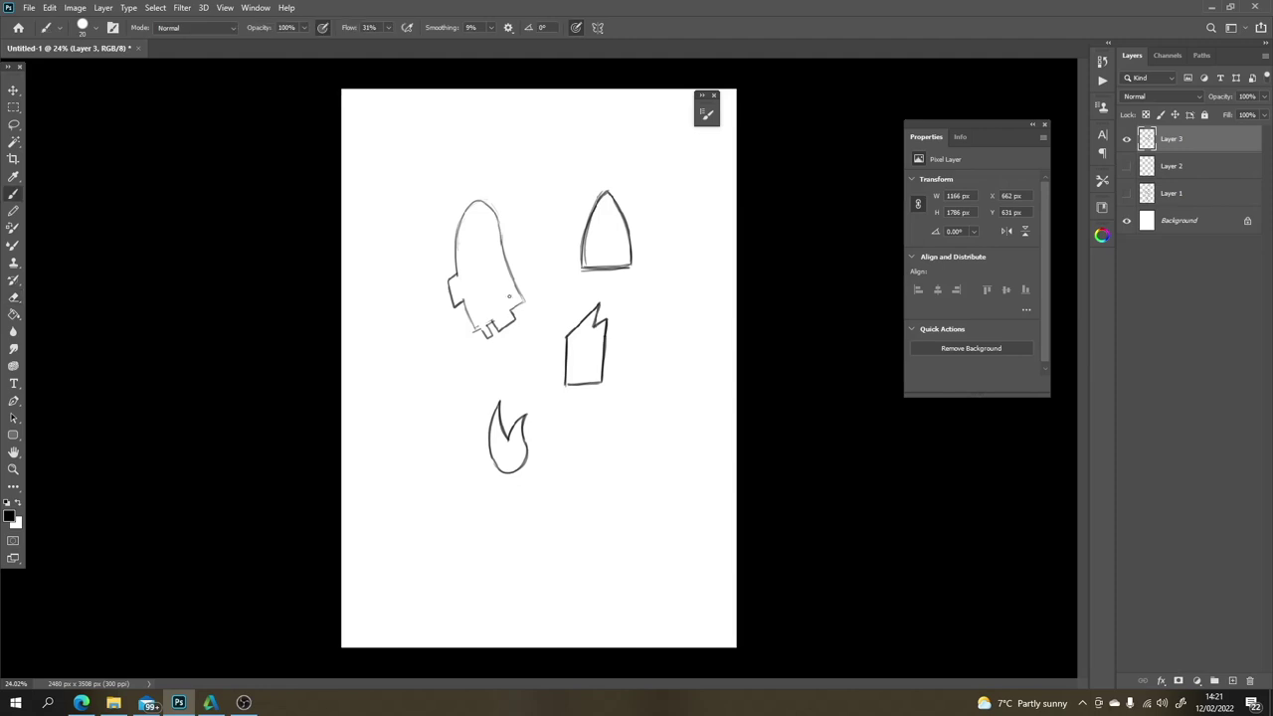
{"action": "left_click_drag", "start_coordinate": [525, 301], "coordinate": [499, 218]}
{"action": "key", "text": "ctrl"}
{"action": "key", "text": "ctrl+z"}
Step: Add small pointed spikes around the upper part of the arch shape and erase the overlapping lines inside
{"action": "mouse_move", "coordinate": [582, 263]}
{"action": "left_mouse_down"}
{"action": "mouse_move", "coordinate": [592, 202]}
{"action": "mouse_move", "coordinate": [609, 195]}
{"action": "mouse_move", "coordinate": [627, 261]}
{"action": "left_mouse_up"}
{"action": "mouse_move", "coordinate": [622, 206]}
{"action": "left_mouse_down"}
{"action": "mouse_move", "coordinate": [630, 198]}
{"action": "mouse_move", "coordinate": [627, 228]}
{"action": "mouse_move", "coordinate": [631, 196]}
{"action": "mouse_move", "coordinate": [629, 228]}
{"action": "mouse_move", "coordinate": [591, 193]}
{"action": "mouse_move", "coordinate": [631, 246]}
{"action": "mouse_move", "coordinate": [640, 236]}
{"action": "left_mouse_up"}
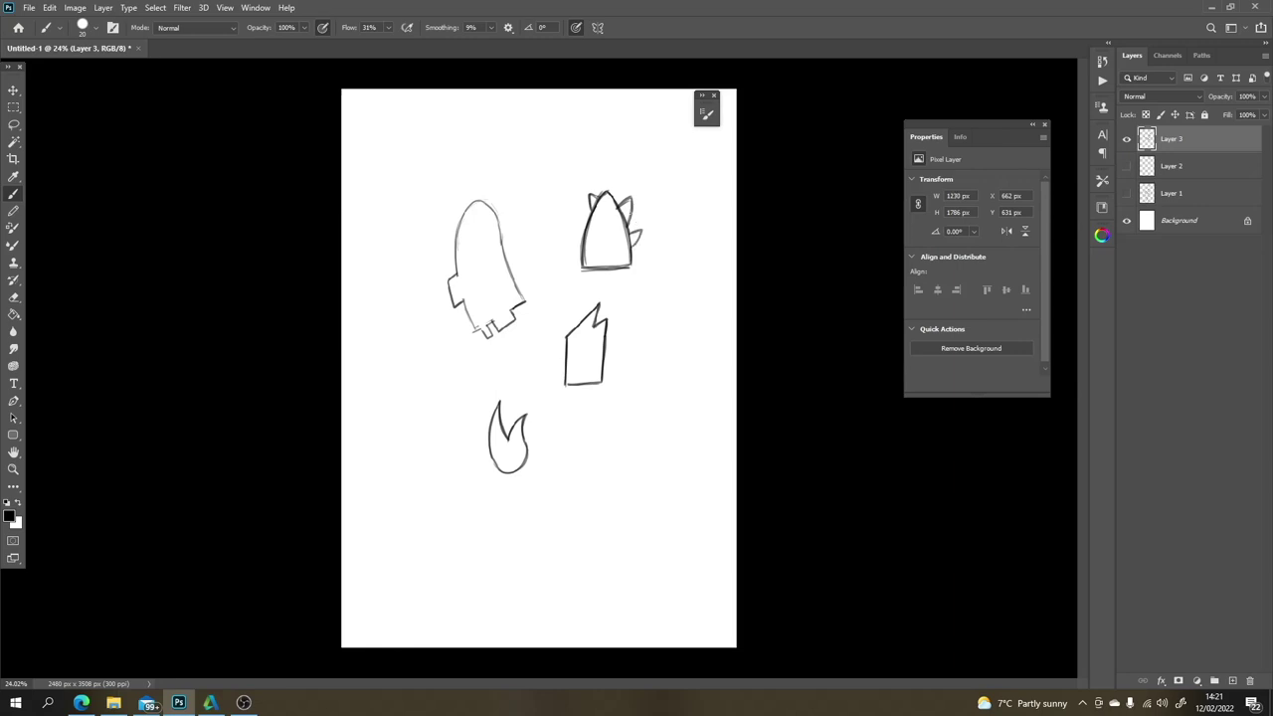
{"action": "left_click_drag", "start_coordinate": [590, 185], "coordinate": [597, 221]}
{"action": "key", "text": "e"}
{"action": "key", "text": "ctrl+z"}
{"action": "mouse_move", "coordinate": [630, 237]}
{"action": "left_mouse_down"}
{"action": "mouse_move", "coordinate": [622, 205]}
{"action": "mouse_move", "coordinate": [594, 207]}
{"action": "left_mouse_up"}
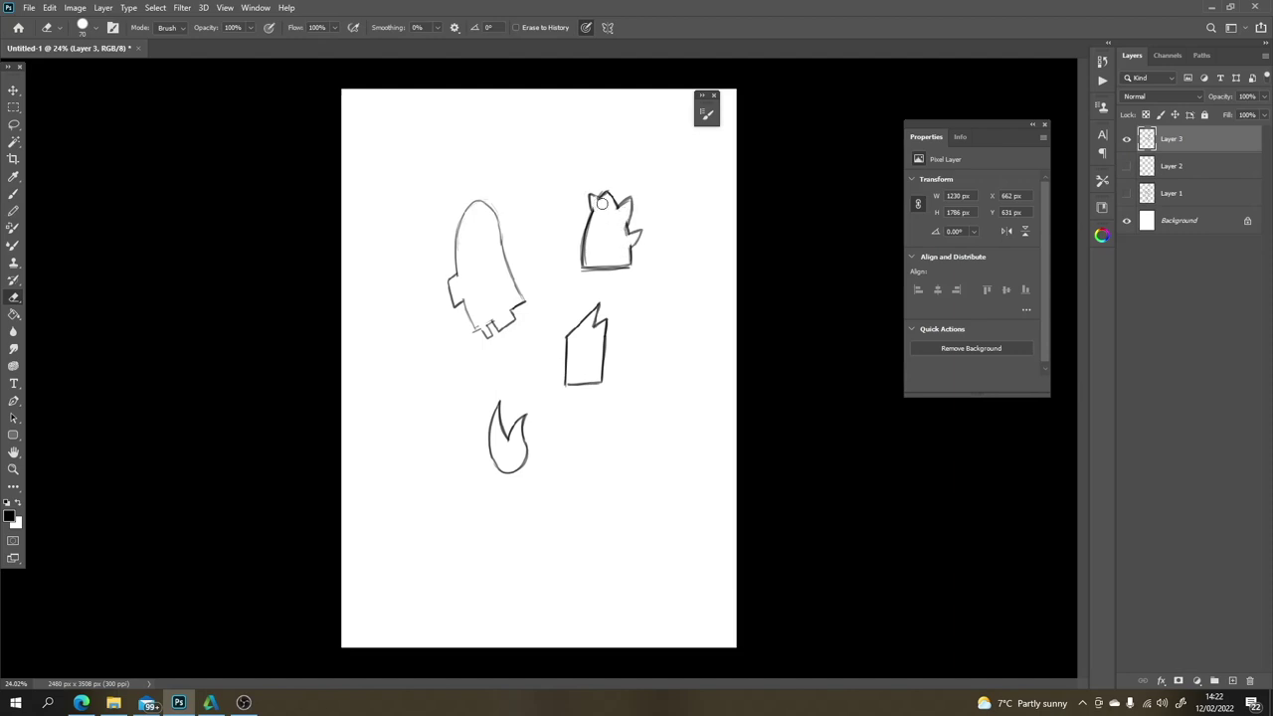
{"action": "key", "text": "b"}
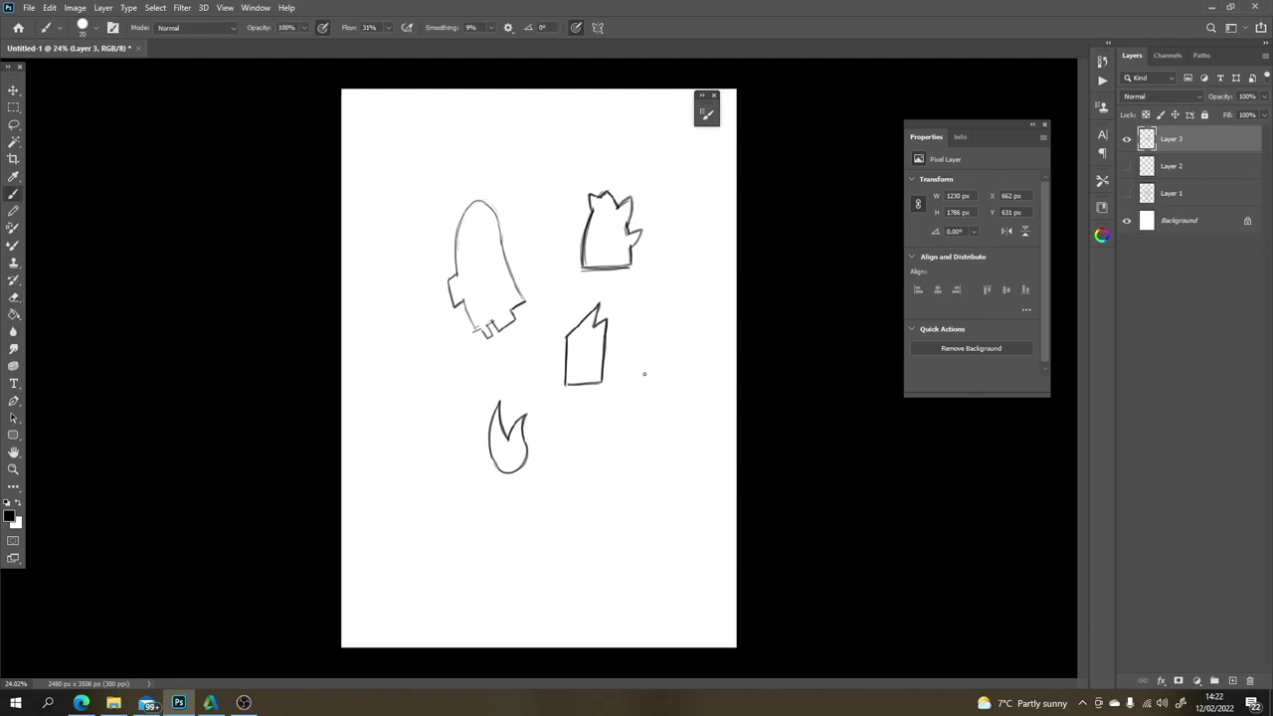
Step: Draw a tall narrow rectangle to the right of the flame shape
{"action": "mouse_move", "coordinate": [635, 428]}
{"action": "left_mouse_down"}
{"action": "mouse_move", "coordinate": [638, 388]}
{"action": "mouse_move", "coordinate": [671, 386]}
{"action": "mouse_move", "coordinate": [665, 434]}
{"action": "left_mouse_up"}
{"action": "mouse_move", "coordinate": [509, 441]}
{"action": "left_mouse_down"}
{"action": "mouse_move", "coordinate": [520, 419]}
{"action": "mouse_move", "coordinate": [525, 447]}
{"action": "mouse_move", "coordinate": [566, 411]}
{"action": "mouse_move", "coordinate": [568, 449]}
{"action": "mouse_move", "coordinate": [547, 441]}
{"action": "mouse_move", "coordinate": [547, 457]}
{"action": "left_mouse_up"}
{"action": "key", "text": "ctrl+z"}
{"action": "key", "text": "ctrl+z"}
{"action": "key", "text": "ctrl+z"}
{"action": "mouse_move", "coordinate": [565, 409]}
{"action": "left_mouse_down"}
{"action": "mouse_move", "coordinate": [581, 443]}
{"action": "mouse_move", "coordinate": [547, 456]}
{"action": "left_mouse_up"}
{"action": "key", "text": "ctrl+z"}
{"action": "key", "text": "ctrl+z"}
{"action": "key", "text": "ctrl+z"}
Step: Add overlapping circles around the tall rectangle's upper end and erase the lines inside the combined shape
{"action": "mouse_move", "coordinate": [660, 386]}
{"action": "left_mouse_down"}
{"action": "mouse_move", "coordinate": [633, 374]}
{"action": "mouse_move", "coordinate": [627, 394]}
{"action": "mouse_move", "coordinate": [644, 397]}
{"action": "mouse_move", "coordinate": [647, 365]}
{"action": "mouse_move", "coordinate": [682, 415]}
{"action": "mouse_move", "coordinate": [665, 469]}
{"action": "mouse_move", "coordinate": [631, 469]}
{"action": "mouse_move", "coordinate": [677, 427]}
{"action": "mouse_move", "coordinate": [671, 345]}
{"action": "mouse_move", "coordinate": [666, 390]}
{"action": "left_mouse_up"}
{"action": "key", "text": "ctrl+z"}
{"action": "key", "text": "ctrl+z"}
{"action": "key", "text": "e"}
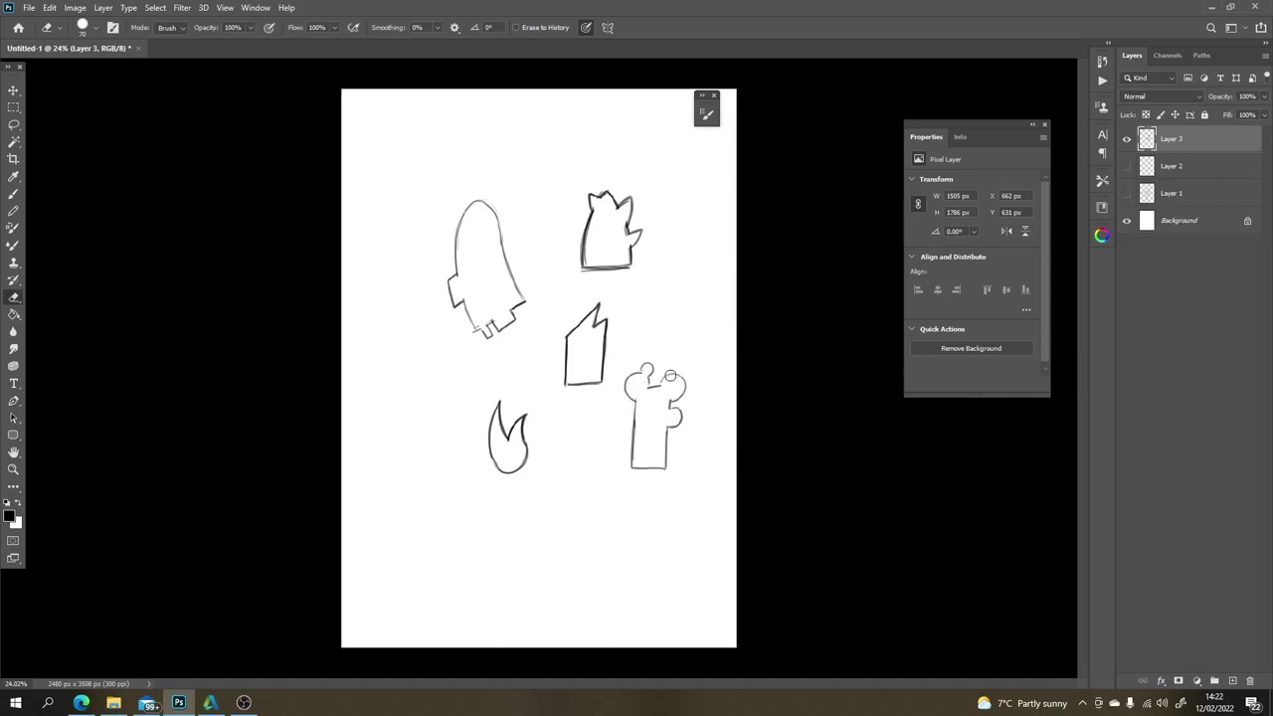
Step: Darken the outlines of the circle-topped rectangle and of the curved body with its small rectangles
{"action": "key", "text": "b"}
{"action": "mouse_move", "coordinate": [640, 371]}
{"action": "left_mouse_down"}
{"action": "mouse_move", "coordinate": [654, 362]}
{"action": "mouse_move", "coordinate": [649, 386]}
{"action": "mouse_move", "coordinate": [676, 374]}
{"action": "mouse_move", "coordinate": [684, 393]}
{"action": "mouse_move", "coordinate": [668, 418]}
{"action": "mouse_move", "coordinate": [678, 372]}
{"action": "mouse_move", "coordinate": [685, 394]}
{"action": "mouse_move", "coordinate": [669, 402]}
{"action": "mouse_move", "coordinate": [682, 417]}
{"action": "mouse_move", "coordinate": [667, 463]}
{"action": "left_mouse_up"}
{"action": "key", "text": "ctrl+z"}
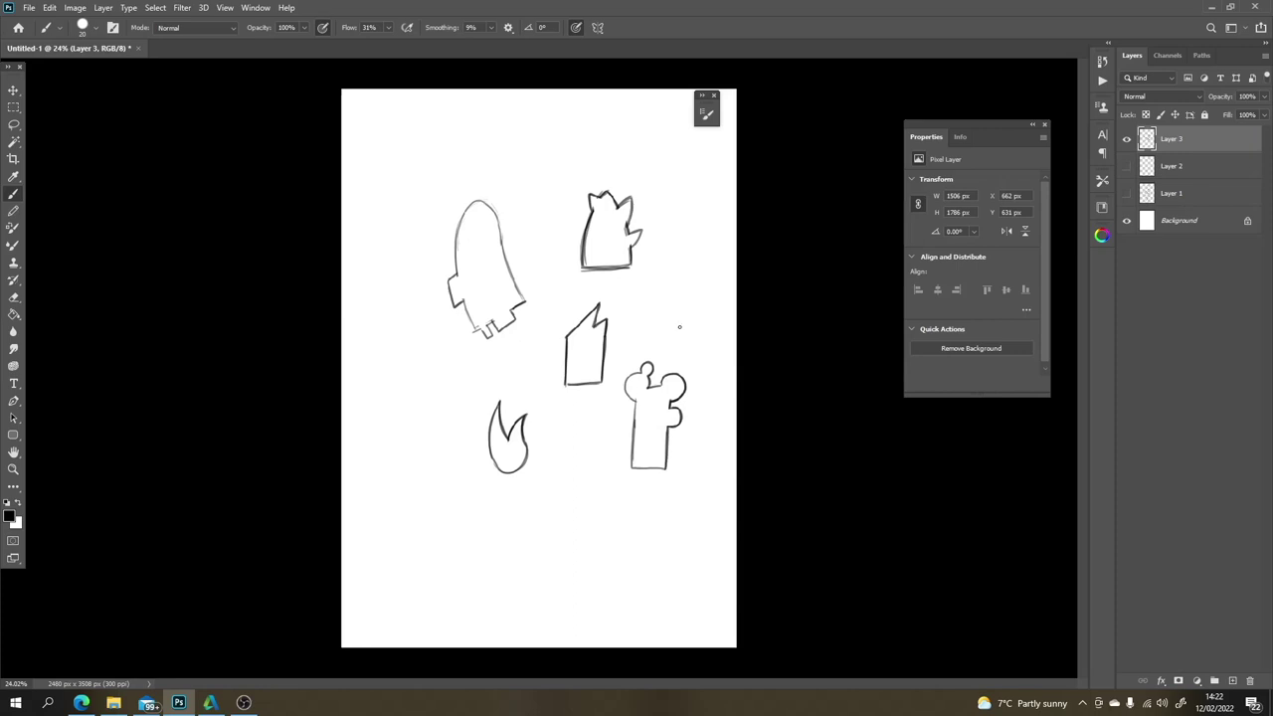
{"action": "mouse_move", "coordinate": [636, 409]}
{"action": "left_mouse_down"}
{"action": "mouse_move", "coordinate": [632, 468]}
{"action": "mouse_move", "coordinate": [666, 466]}
{"action": "left_mouse_up"}
{"action": "mouse_move", "coordinate": [634, 404]}
{"action": "left_mouse_down"}
{"action": "mouse_move", "coordinate": [624, 390]}
{"action": "mouse_move", "coordinate": [636, 372]}
{"action": "mouse_move", "coordinate": [676, 391]}
{"action": "mouse_move", "coordinate": [655, 461]}
{"action": "mouse_move", "coordinate": [675, 414]}
{"action": "left_mouse_up"}
{"action": "key", "text": "ctrl+z"}
{"action": "key", "text": "ctrl+z"}
{"action": "key", "text": "ctrl+z"}
{"action": "mouse_move", "coordinate": [461, 299]}
{"action": "left_mouse_down"}
{"action": "mouse_move", "coordinate": [487, 338]}
{"action": "mouse_move", "coordinate": [523, 299]}
{"action": "mouse_move", "coordinate": [481, 198]}
{"action": "mouse_move", "coordinate": [461, 213]}
{"action": "mouse_move", "coordinate": [449, 305]}
{"action": "left_mouse_up"}
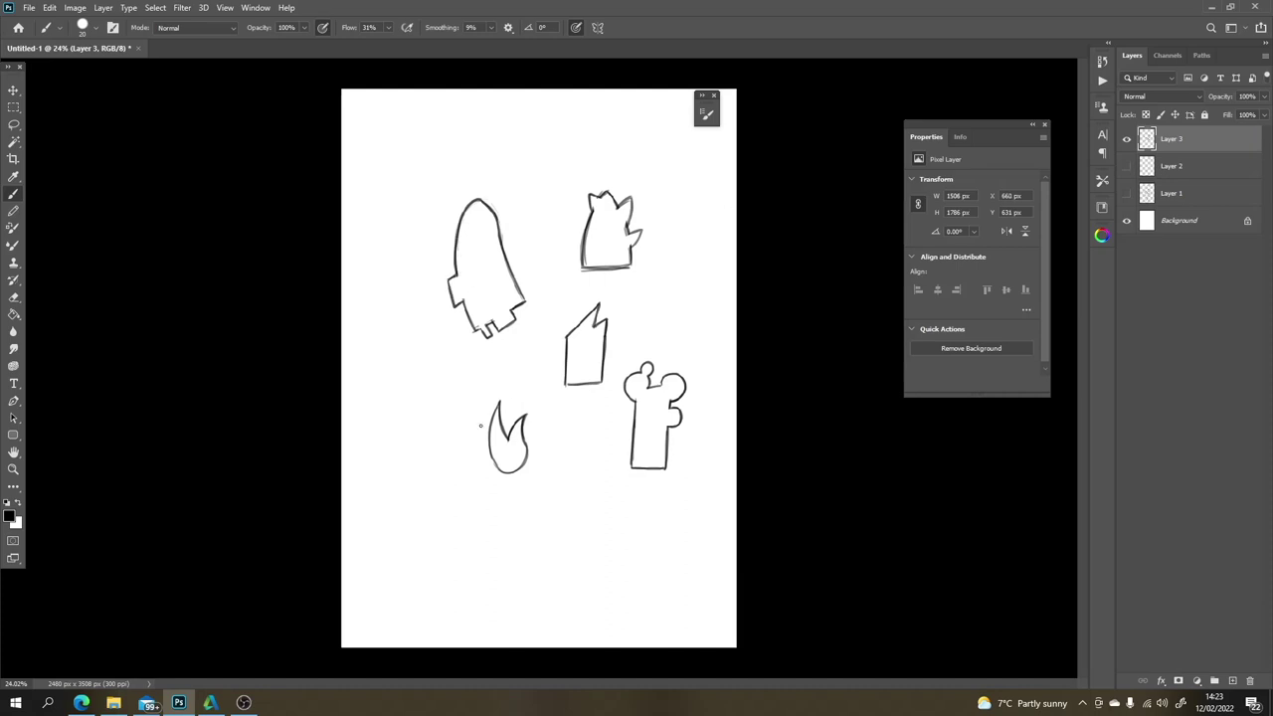
Step: Draw a wide blob with rounded lobes below the flame, merging its left lobe and darkening the lobe's outline
{"action": "mouse_move", "coordinate": [408, 513]}
{"action": "left_mouse_down"}
{"action": "mouse_move", "coordinate": [474, 540]}
{"action": "mouse_move", "coordinate": [407, 526]}
{"action": "mouse_move", "coordinate": [431, 540]}
{"action": "mouse_move", "coordinate": [445, 590]}
{"action": "mouse_move", "coordinate": [498, 582]}
{"action": "mouse_move", "coordinate": [513, 558]}
{"action": "mouse_move", "coordinate": [558, 557]}
{"action": "mouse_move", "coordinate": [565, 516]}
{"action": "mouse_move", "coordinate": [468, 520]}
{"action": "mouse_move", "coordinate": [456, 490]}
{"action": "mouse_move", "coordinate": [435, 515]}
{"action": "left_mouse_up"}
{"action": "key", "text": "ctrl+z"}
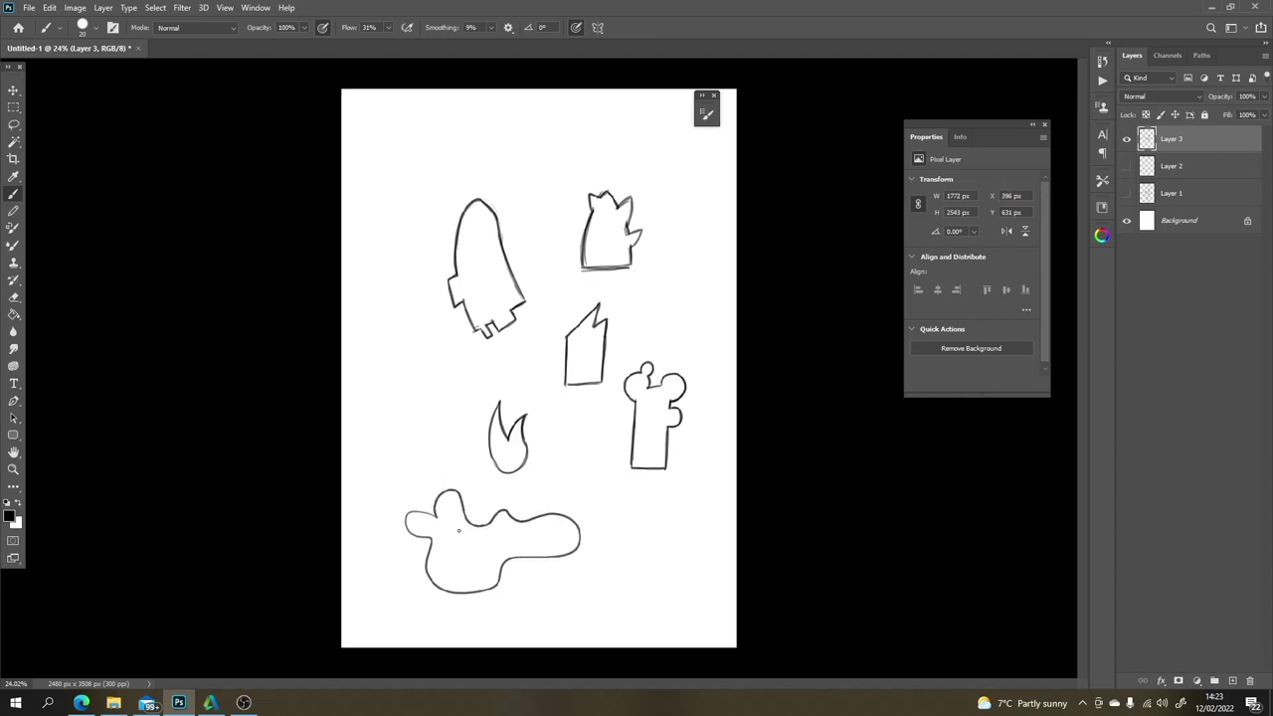
{"action": "left_click_drag", "start_coordinate": [437, 516], "coordinate": [423, 509]}
{"action": "key", "text": "ctrl+z"}
{"action": "key", "text": "e"}
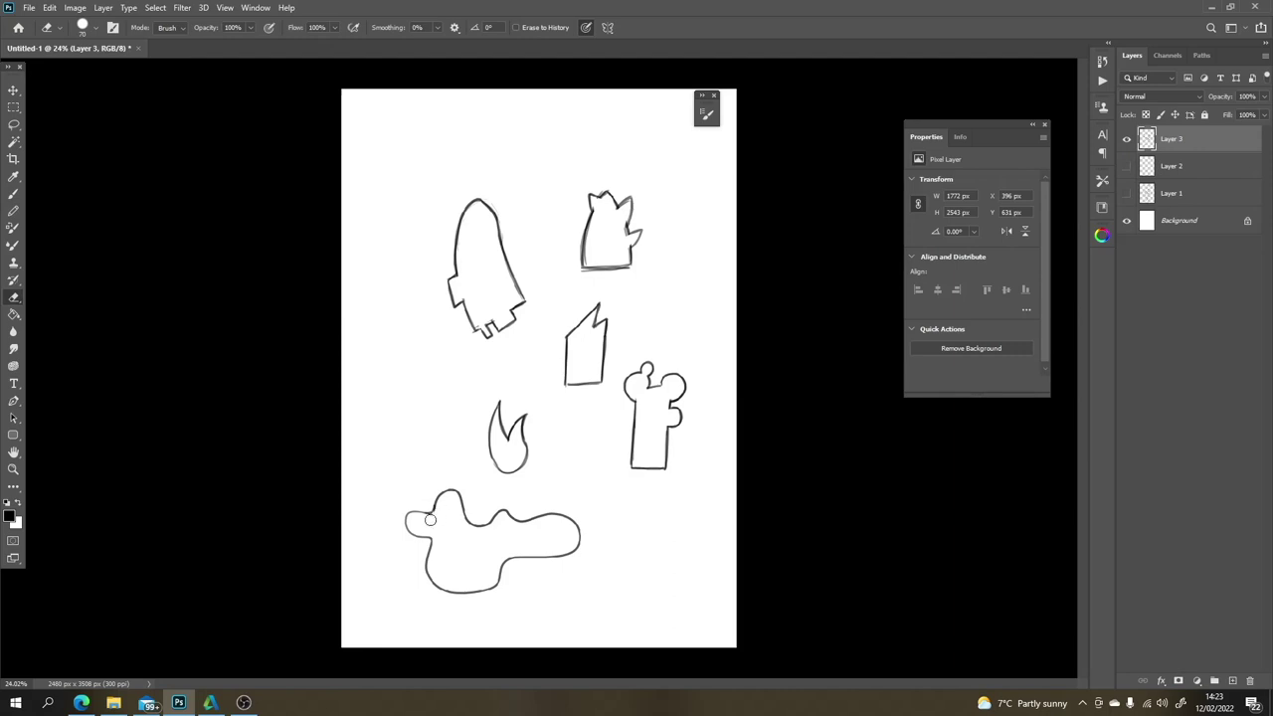
{"action": "key", "text": "b"}
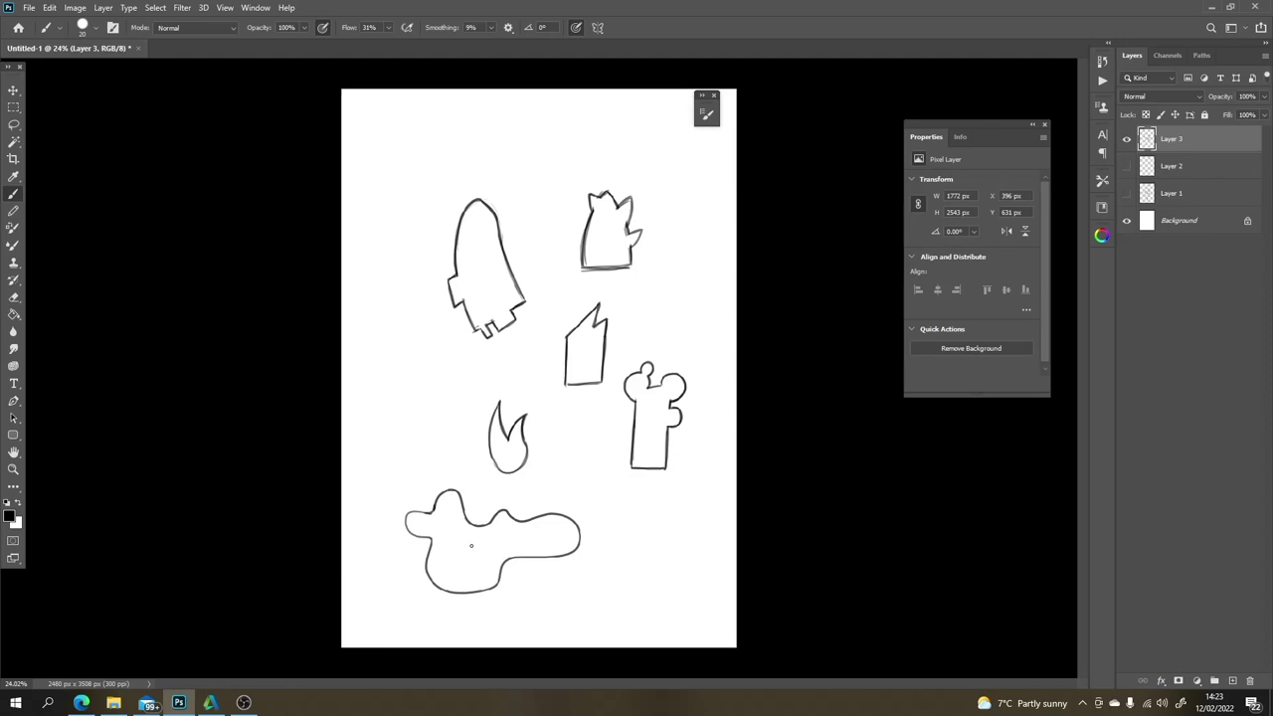
{"action": "mouse_move", "coordinate": [468, 552]}
{"action": "left_mouse_down"}
{"action": "mouse_move", "coordinate": [476, 542]}
{"action": "mouse_move", "coordinate": [467, 553]}
{"action": "left_mouse_up"}
{"action": "mouse_move", "coordinate": [515, 616]}
{"action": "left_mouse_down"}
{"action": "mouse_move", "coordinate": [433, 481]}
{"action": "mouse_move", "coordinate": [597, 498]}
{"action": "mouse_move", "coordinate": [560, 598]}
{"action": "left_mouse_up"}
{"action": "key", "text": "ctrl+z"}
{"action": "mouse_move", "coordinate": [471, 547]}
{"action": "left_mouse_down"}
{"action": "mouse_move", "coordinate": [532, 576]}
{"action": "mouse_move", "coordinate": [491, 610]}
{"action": "mouse_move", "coordinate": [427, 600]}
{"action": "left_mouse_up"}
{"action": "key", "text": "ctrl+z"}
{"action": "key", "text": "ctrl+z"}
{"action": "key", "text": "ctrl+z"}
{"action": "key", "text": "ctrl+z"}
Step: Add a thin spike on top of the blob's right lobe and erase the blob's line beneath it
{"action": "mouse_move", "coordinate": [553, 515]}
{"action": "left_mouse_down"}
{"action": "mouse_move", "coordinate": [557, 492]}
{"action": "mouse_move", "coordinate": [561, 513]}
{"action": "left_mouse_up"}
{"action": "key", "text": "e"}
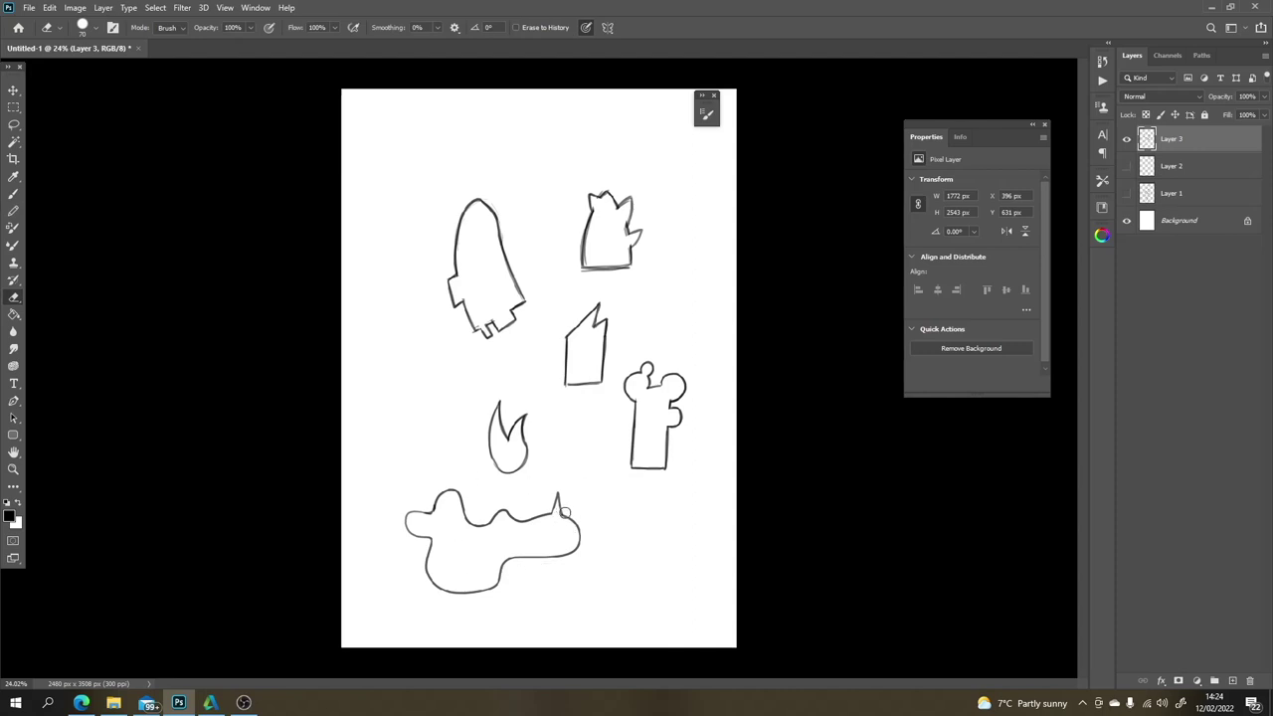
{"action": "key", "text": "b"}
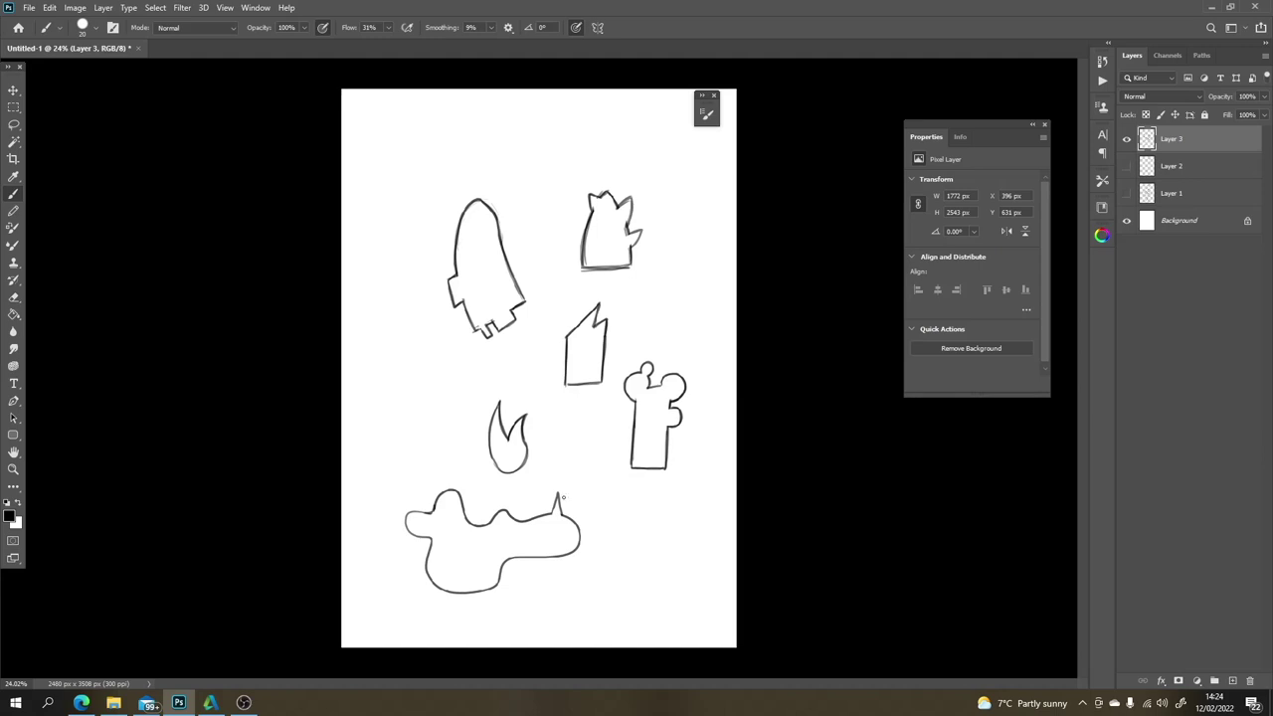
{"action": "left_click_drag", "start_coordinate": [553, 513], "coordinate": [556, 501]}
{"action": "left_click_drag", "start_coordinate": [589, 298], "coordinate": [591, 294]}
{"action": "key", "text": "ctrl+z"}
Step: Add circles to the left side and lower end of the tall rectangle and erase the overlapping inner lines
{"action": "mouse_move", "coordinate": [633, 411]}
{"action": "left_mouse_down"}
{"action": "mouse_move", "coordinate": [679, 456]}
{"action": "mouse_move", "coordinate": [672, 480]}
{"action": "mouse_move", "coordinate": [645, 466]}
{"action": "left_mouse_up"}
{"action": "mouse_move", "coordinate": [629, 448]}
{"action": "left_mouse_down"}
{"action": "mouse_move", "coordinate": [642, 459]}
{"action": "mouse_move", "coordinate": [632, 469]}
{"action": "left_mouse_up"}
{"action": "key", "text": "e"}
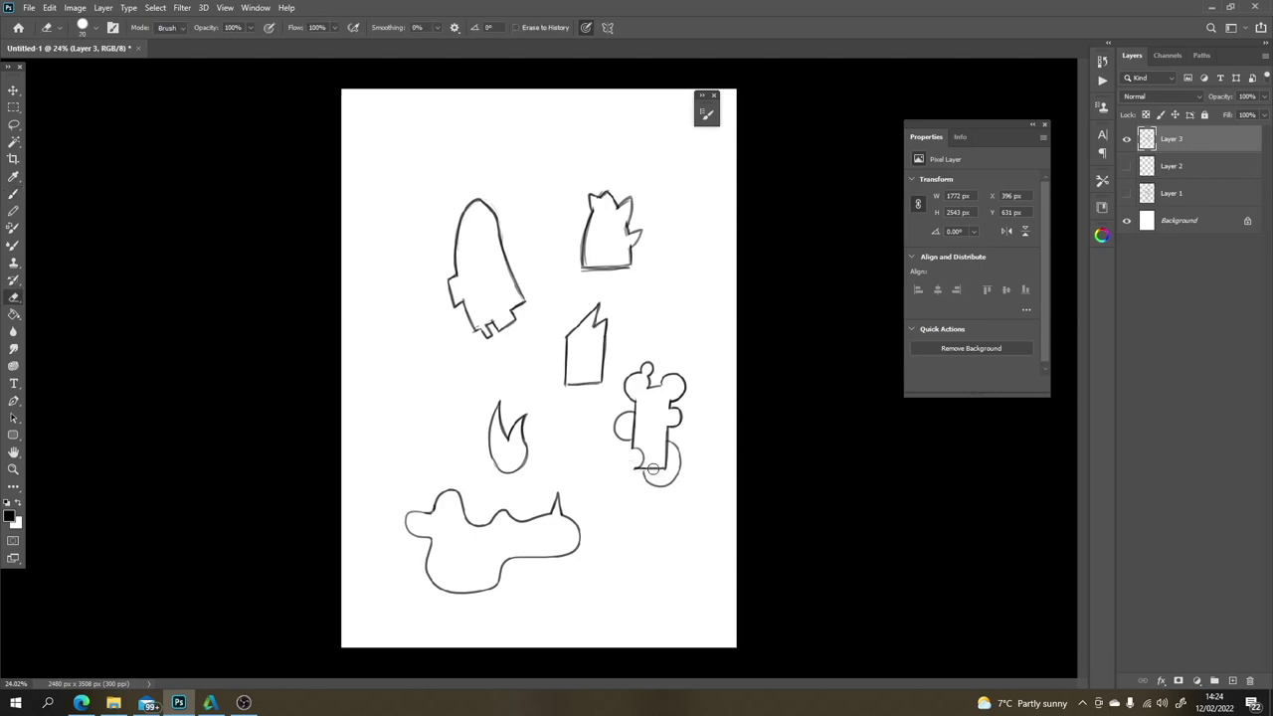
{"action": "mouse_move", "coordinate": [666, 457]}
{"action": "left_mouse_down"}
{"action": "mouse_move", "coordinate": [663, 442]}
{"action": "mouse_move", "coordinate": [632, 443]}
{"action": "mouse_move", "coordinate": [634, 455]}
{"action": "left_mouse_up"}
{"action": "key", "text": "b"}
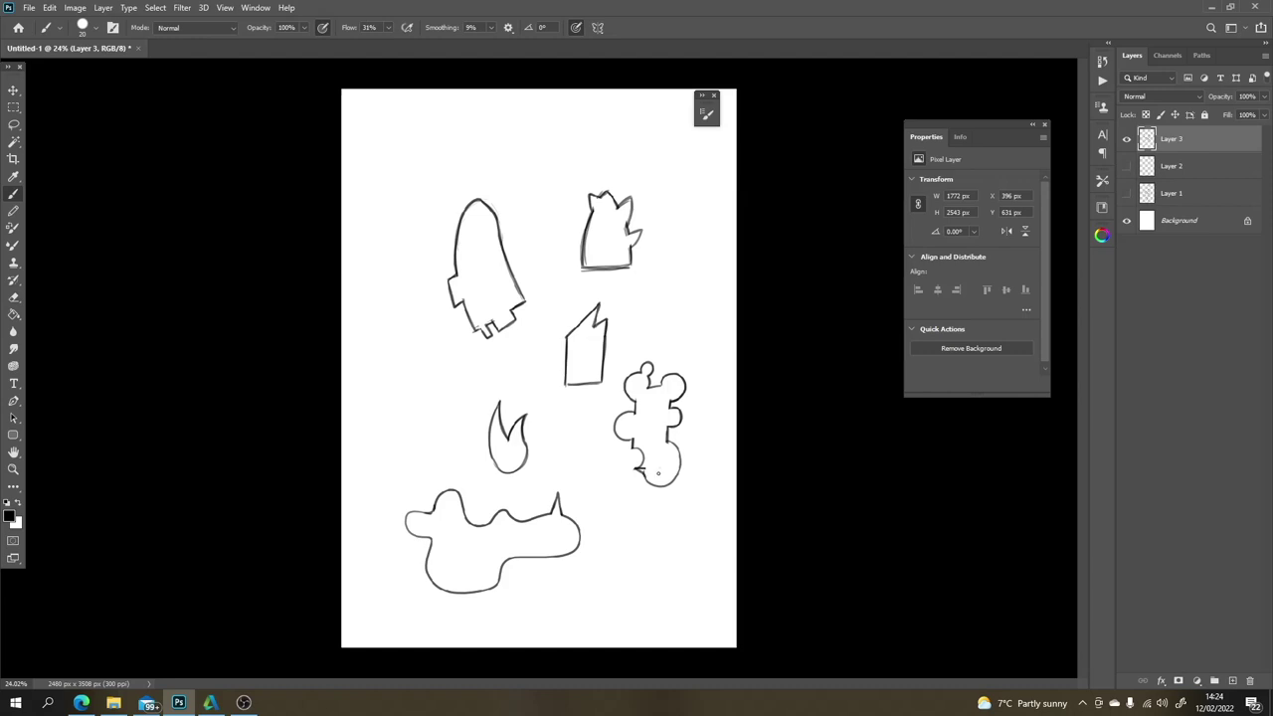
Step: Clean up the lower left corner of the circle-covered rectangle and draw a pointed spike extending left from it
{"action": "key", "text": "e"}
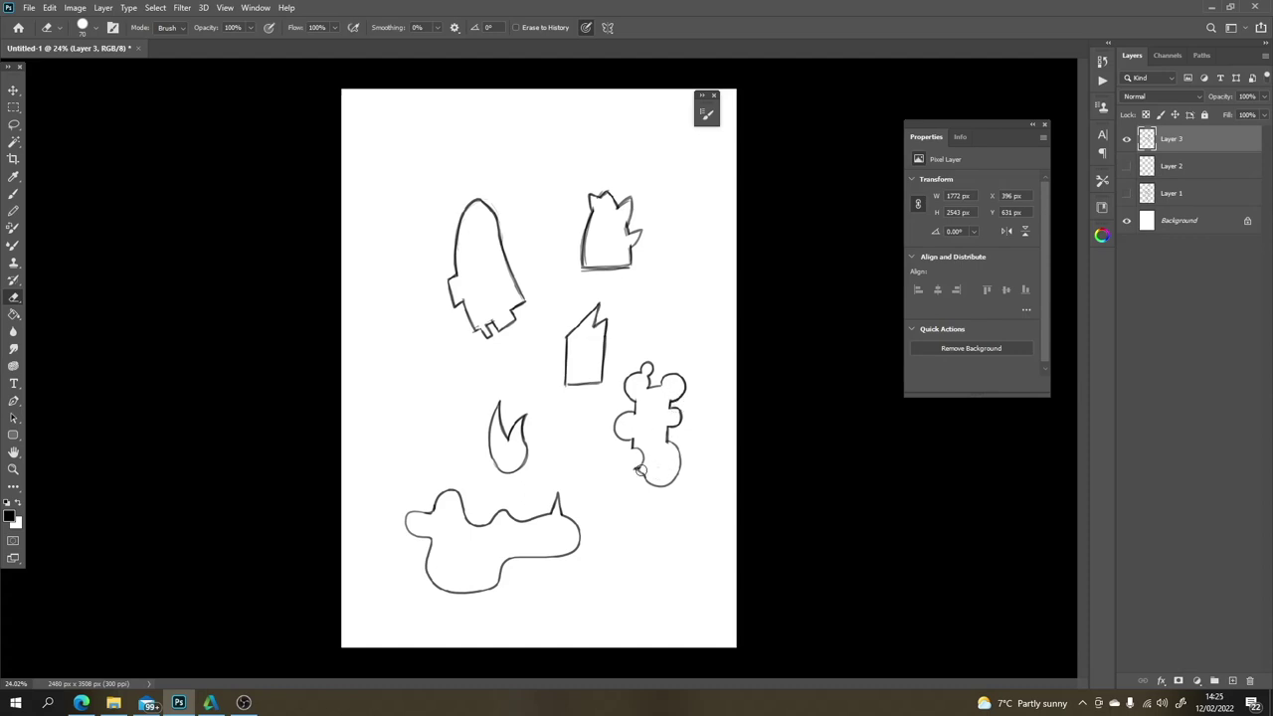
{"action": "key", "text": "b"}
{"action": "left_click_drag", "start_coordinate": [627, 470], "coordinate": [638, 466]}
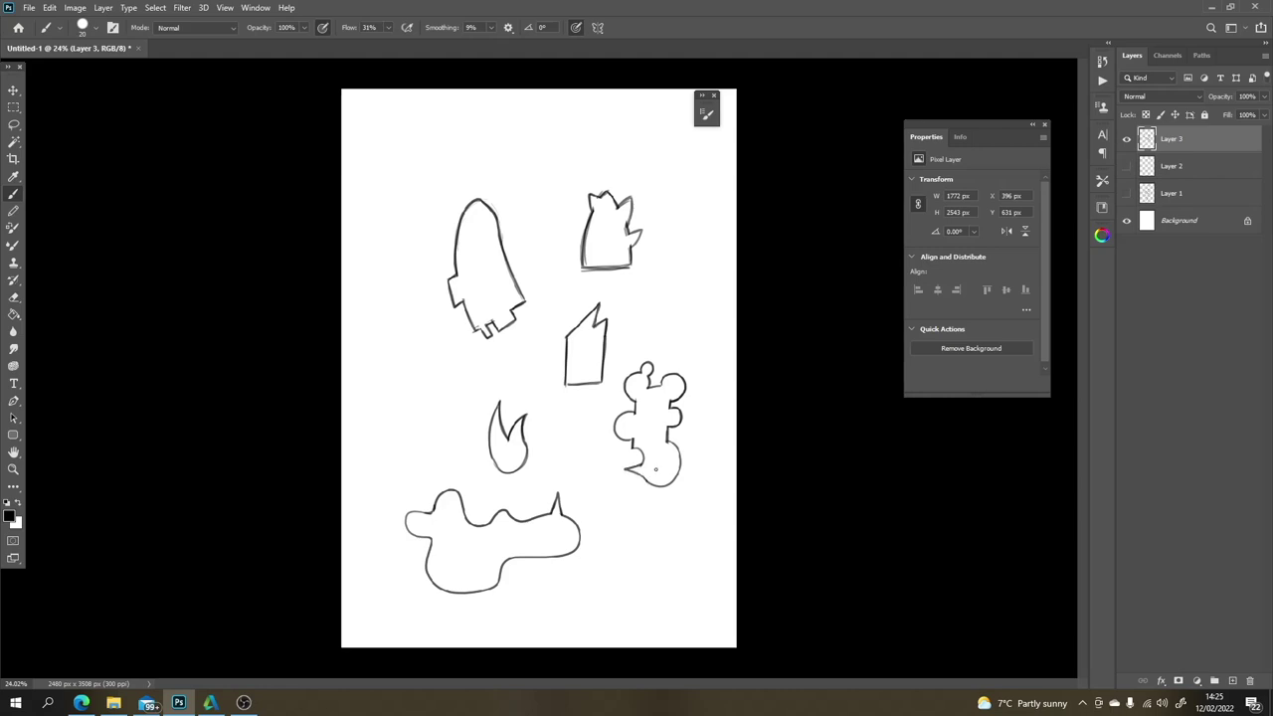
{"action": "mouse_move", "coordinate": [624, 458]}
{"action": "left_mouse_down"}
{"action": "mouse_move", "coordinate": [639, 494]}
{"action": "mouse_move", "coordinate": [640, 459]}
{"action": "left_mouse_up"}
{"action": "key", "text": "ctrl+z"}
Step: Draw two round eyes and a rectangular mouth on the curved body, and merge two short legs into the spiked arch's base
{"action": "mouse_move", "coordinate": [476, 234]}
{"action": "left_mouse_down"}
{"action": "mouse_move", "coordinate": [491, 235]}
{"action": "mouse_move", "coordinate": [481, 255]}
{"action": "left_mouse_up"}
{"action": "mouse_move", "coordinate": [584, 269]}
{"action": "left_mouse_down"}
{"action": "mouse_move", "coordinate": [588, 290]}
{"action": "mouse_move", "coordinate": [600, 290]}
{"action": "mouse_move", "coordinate": [601, 270]}
{"action": "mouse_move", "coordinate": [628, 289]}
{"action": "mouse_move", "coordinate": [617, 268]}
{"action": "left_mouse_up"}
{"action": "key", "text": "e"}
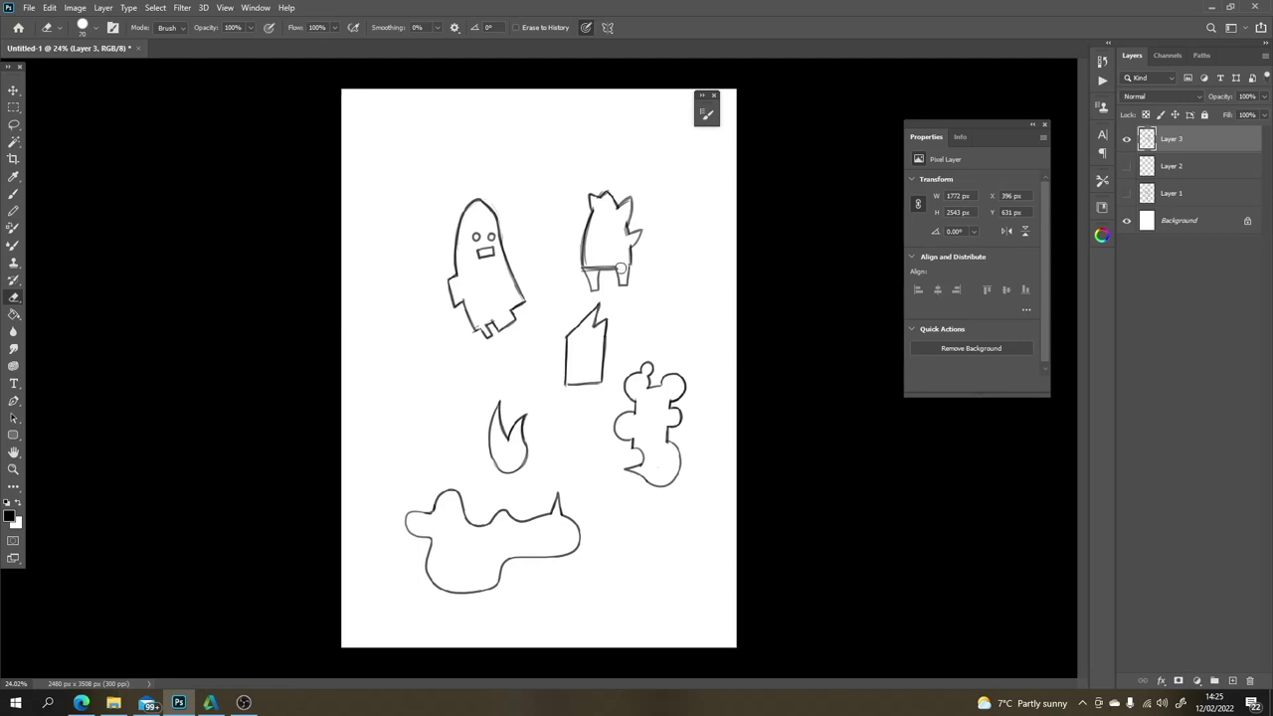
{"action": "mouse_move", "coordinate": [600, 261]}
{"action": "left_mouse_down"}
{"action": "mouse_move", "coordinate": [595, 276]}
{"action": "mouse_move", "coordinate": [589, 243]}
{"action": "left_mouse_up"}
{"action": "mouse_move", "coordinate": [626, 206]}
{"action": "left_mouse_down"}
{"action": "mouse_move", "coordinate": [616, 222]}
{"action": "mouse_move", "coordinate": [628, 244]}
{"action": "left_mouse_up"}
{"action": "key", "text": "b"}
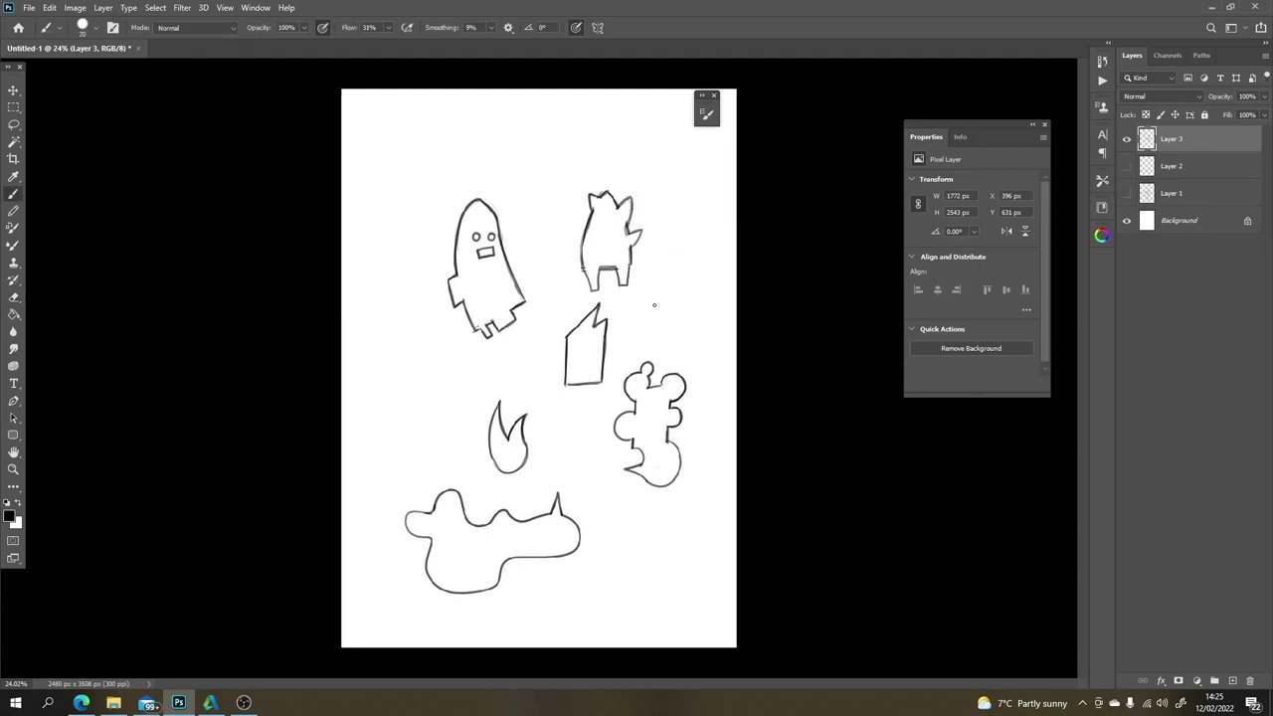
Step: Draw a silhouette combining rounded humps and rectangular blocks beside the jagged-topped square, erasing its inner overlapping lines
{"action": "mouse_move", "coordinate": [655, 305]}
{"action": "left_mouse_down"}
{"action": "mouse_move", "coordinate": [694, 280]}
{"action": "mouse_move", "coordinate": [704, 331]}
{"action": "mouse_move", "coordinate": [683, 326]}
{"action": "mouse_move", "coordinate": [663, 343]}
{"action": "mouse_move", "coordinate": [663, 321]}
{"action": "mouse_move", "coordinate": [640, 313]}
{"action": "mouse_move", "coordinate": [666, 271]}
{"action": "mouse_move", "coordinate": [677, 285]}
{"action": "mouse_move", "coordinate": [692, 276]}
{"action": "mouse_move", "coordinate": [699, 328]}
{"action": "mouse_move", "coordinate": [667, 341]}
{"action": "mouse_move", "coordinate": [658, 316]}
{"action": "mouse_move", "coordinate": [640, 315]}
{"action": "mouse_move", "coordinate": [660, 270]}
{"action": "left_mouse_up"}
{"action": "key", "text": "e"}
{"action": "mouse_move", "coordinate": [676, 281]}
{"action": "left_mouse_down"}
{"action": "mouse_move", "coordinate": [654, 280]}
{"action": "mouse_move", "coordinate": [670, 268]}
{"action": "mouse_move", "coordinate": [660, 252]}
{"action": "mouse_move", "coordinate": [649, 291]}
{"action": "left_mouse_up"}
{"action": "key", "text": "b"}
{"action": "left_click_drag", "start_coordinate": [715, 289], "coordinate": [715, 311]}
{"action": "key", "text": "e"}
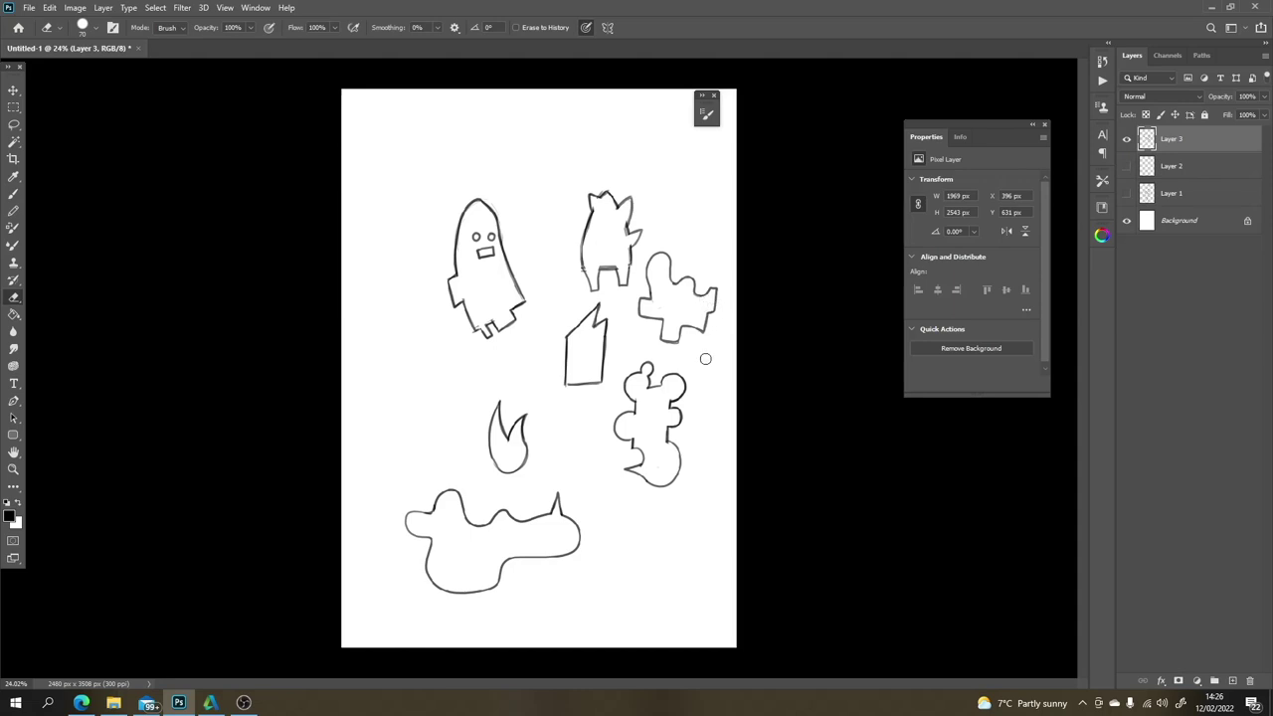
{"action": "key", "text": "b"}
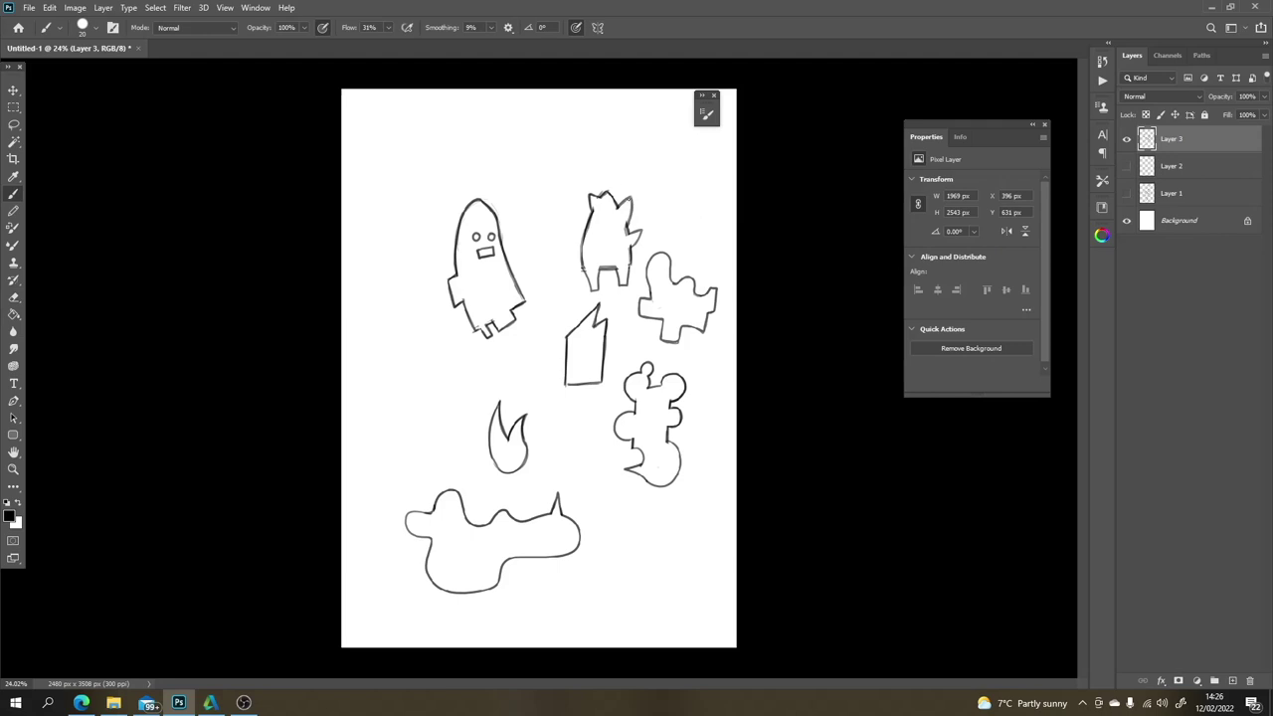
Step: Erase the stray line ends on the eared two-legged figure and move all silhouettes on Layer 3 toward the page's upper left
{"action": "key", "text": "e"}
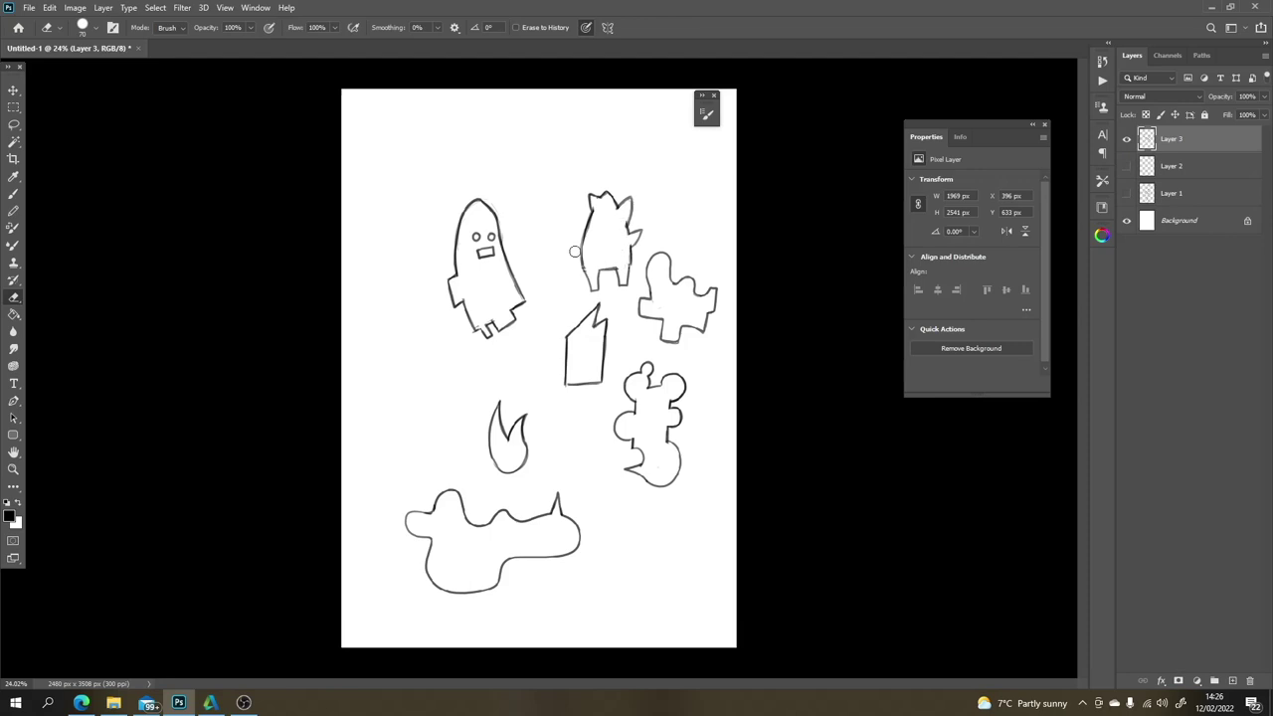
{"action": "key", "text": "b"}
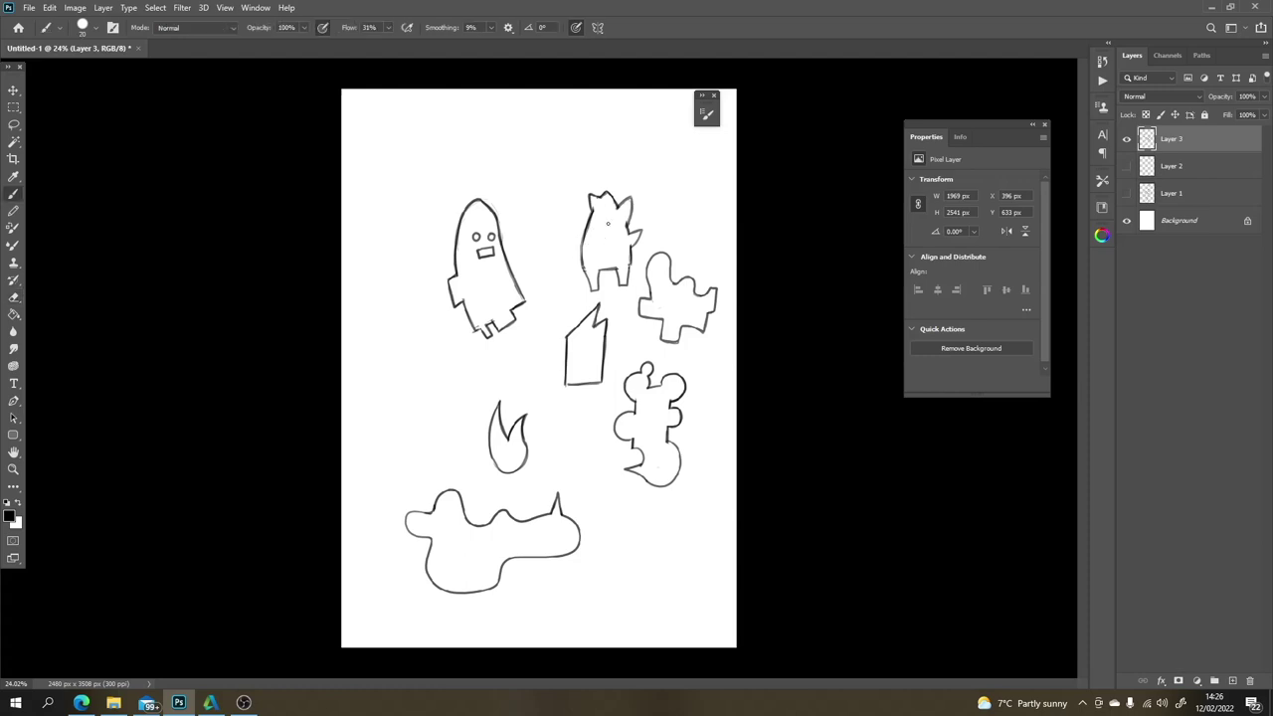
{"action": "mouse_move", "coordinate": [600, 225]}
{"action": "left_mouse_down"}
{"action": "mouse_move", "coordinate": [609, 236]}
{"action": "mouse_move", "coordinate": [608, 224]}
{"action": "left_mouse_up"}
{"action": "key", "text": "ctrl+z"}
{"action": "key", "text": "v"}
{"action": "left_click_drag", "start_coordinate": [618, 271], "coordinate": [582, 198]}
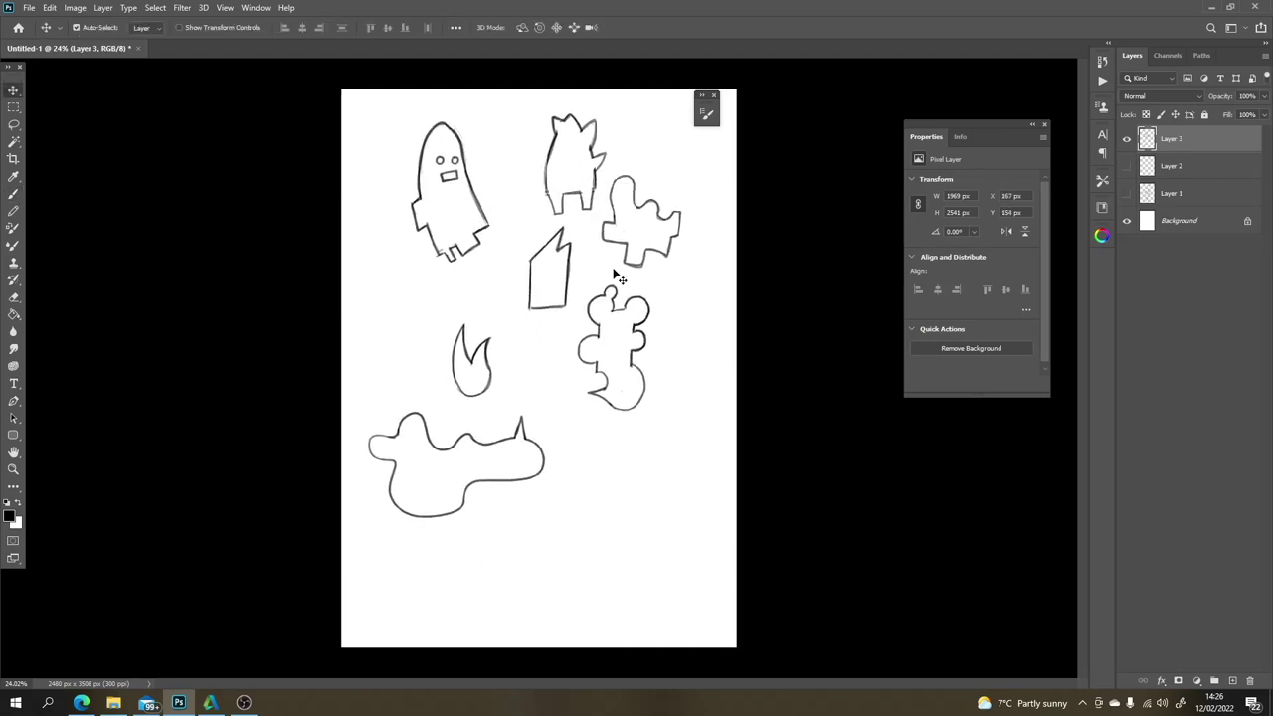
Step: Draw a blocky silhouette of joined rectangles in the page's empty lower right, add a circle on its top edge, and erase overlapping lines
{"action": "key", "text": "b"}
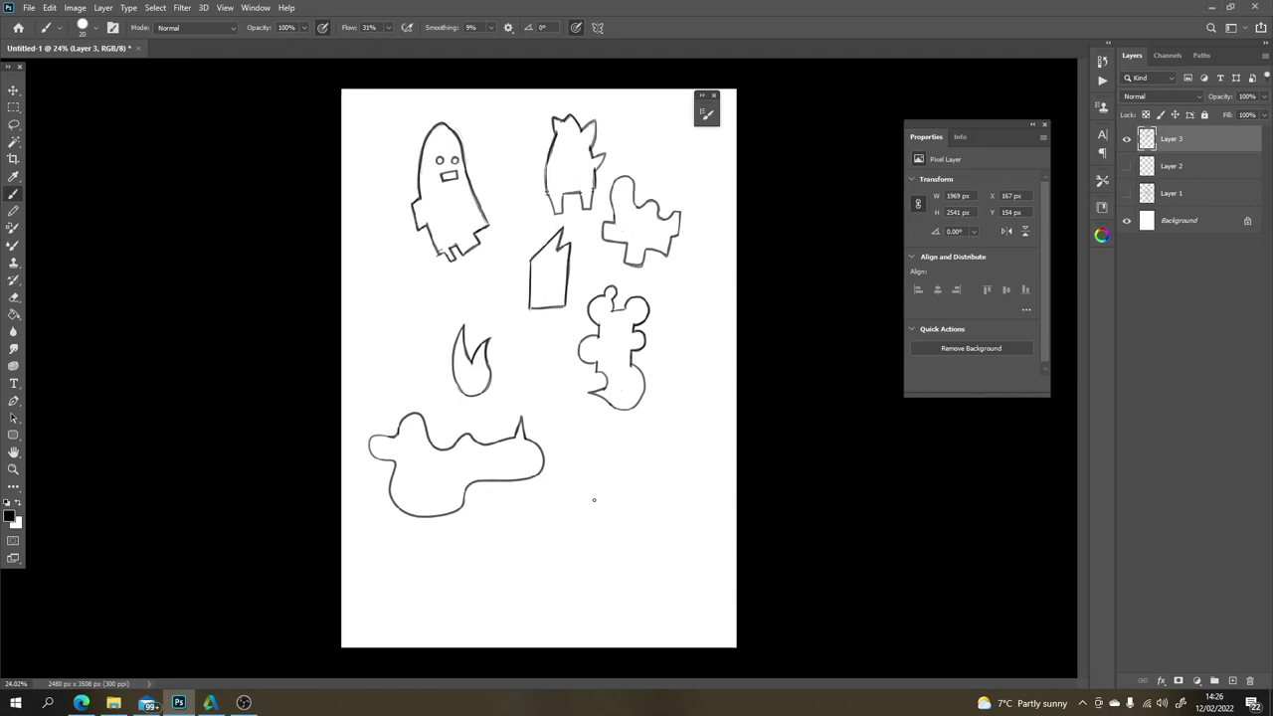
{"action": "mouse_move", "coordinate": [588, 510]}
{"action": "left_mouse_down"}
{"action": "mouse_move", "coordinate": [611, 471]}
{"action": "mouse_move", "coordinate": [626, 493]}
{"action": "mouse_move", "coordinate": [652, 496]}
{"action": "mouse_move", "coordinate": [653, 471]}
{"action": "mouse_move", "coordinate": [678, 468]}
{"action": "mouse_move", "coordinate": [700, 530]}
{"action": "mouse_move", "coordinate": [675, 530]}
{"action": "mouse_move", "coordinate": [676, 553]}
{"action": "mouse_move", "coordinate": [662, 559]}
{"action": "mouse_move", "coordinate": [656, 516]}
{"action": "mouse_move", "coordinate": [620, 511]}
{"action": "mouse_move", "coordinate": [617, 544]}
{"action": "mouse_move", "coordinate": [578, 550]}
{"action": "mouse_move", "coordinate": [573, 519]}
{"action": "mouse_move", "coordinate": [589, 529]}
{"action": "mouse_move", "coordinate": [577, 511]}
{"action": "mouse_move", "coordinate": [617, 474]}
{"action": "left_mouse_up"}
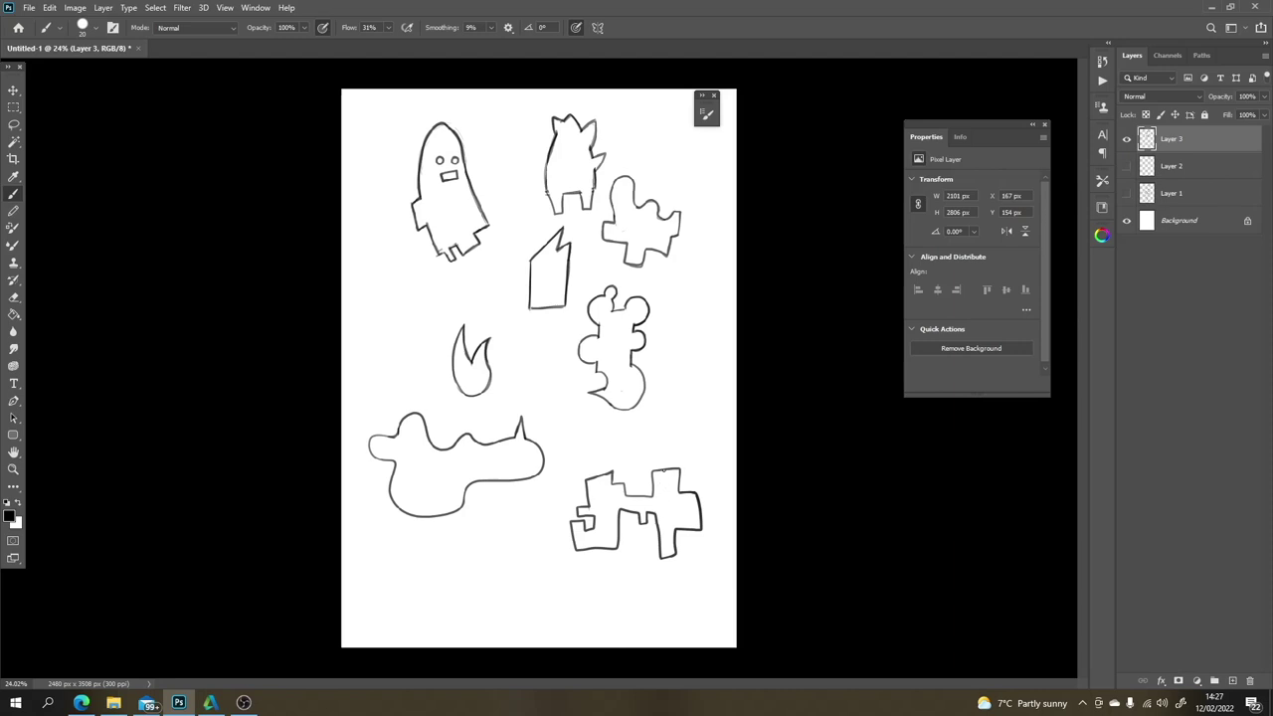
{"action": "mouse_move", "coordinate": [657, 463]}
{"action": "left_mouse_down"}
{"action": "mouse_move", "coordinate": [641, 474]}
{"action": "mouse_move", "coordinate": [654, 458]}
{"action": "mouse_move", "coordinate": [660, 469]}
{"action": "left_mouse_up"}
{"action": "key", "text": "e"}
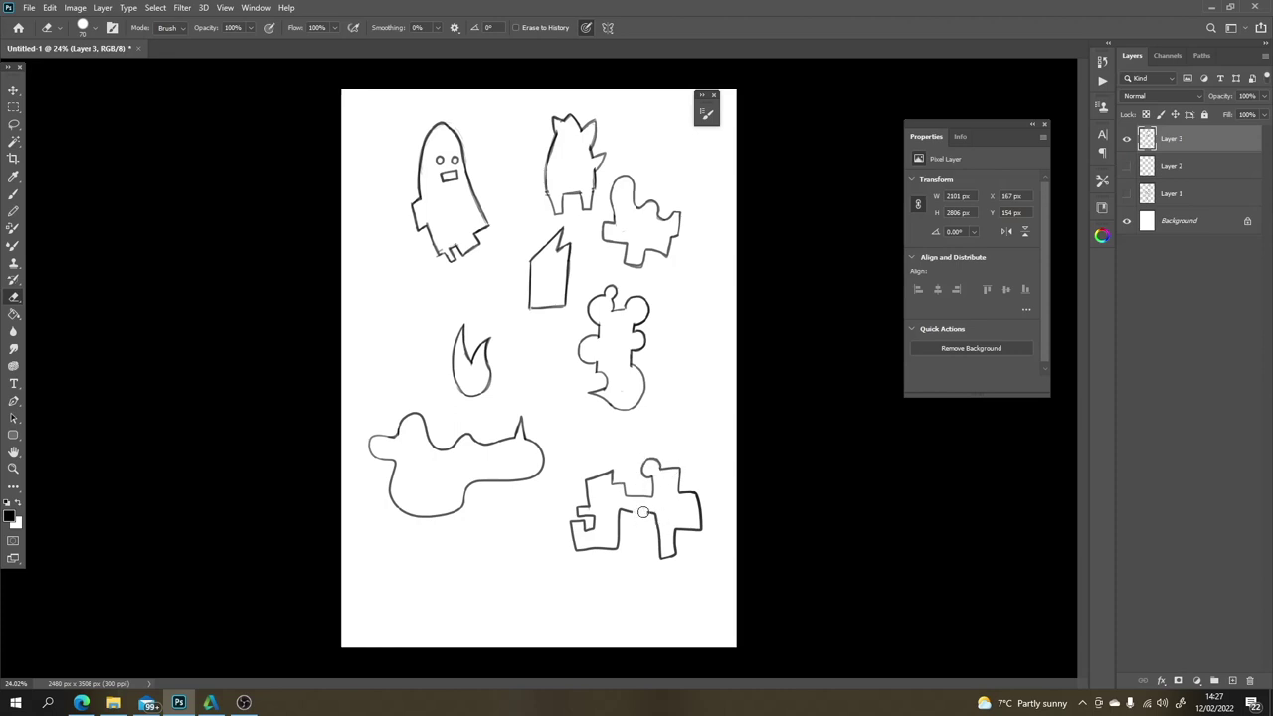
Step: Add triangular points to the blocky silhouette's underside between its legs and along its upper left edge
{"action": "key", "text": "b"}
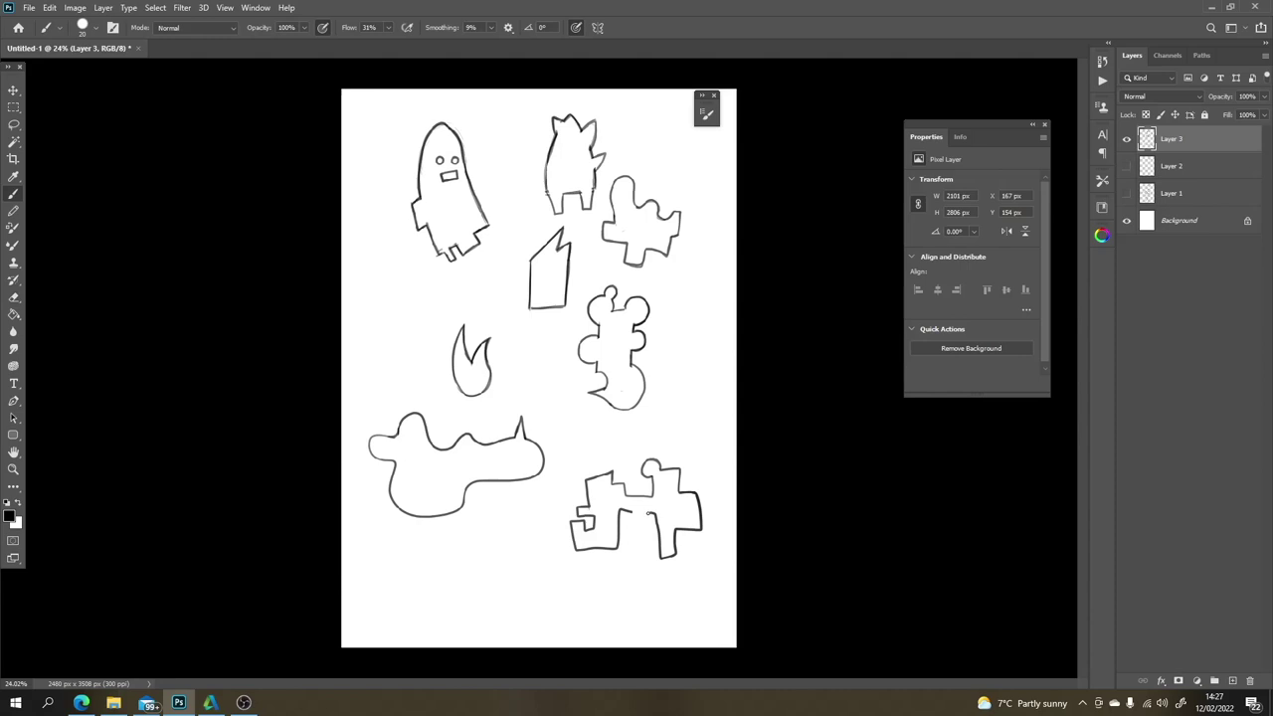
{"action": "mouse_move", "coordinate": [647, 513]}
{"action": "left_mouse_down"}
{"action": "mouse_move", "coordinate": [642, 528]}
{"action": "mouse_move", "coordinate": [633, 513]}
{"action": "mouse_move", "coordinate": [642, 523]}
{"action": "left_mouse_up"}
{"action": "mouse_move", "coordinate": [603, 477]}
{"action": "left_mouse_down"}
{"action": "mouse_move", "coordinate": [610, 455]}
{"action": "mouse_move", "coordinate": [619, 471]}
{"action": "mouse_move", "coordinate": [583, 465]}
{"action": "mouse_move", "coordinate": [589, 491]}
{"action": "left_mouse_up"}
{"action": "mouse_move", "coordinate": [706, 494]}
{"action": "left_mouse_down"}
{"action": "mouse_move", "coordinate": [704, 479]}
{"action": "mouse_move", "coordinate": [712, 487]}
{"action": "mouse_move", "coordinate": [690, 483]}
{"action": "mouse_move", "coordinate": [693, 496]}
{"action": "left_mouse_up"}
{"action": "key", "text": "ctrl+z"}
{"action": "key", "text": "e"}
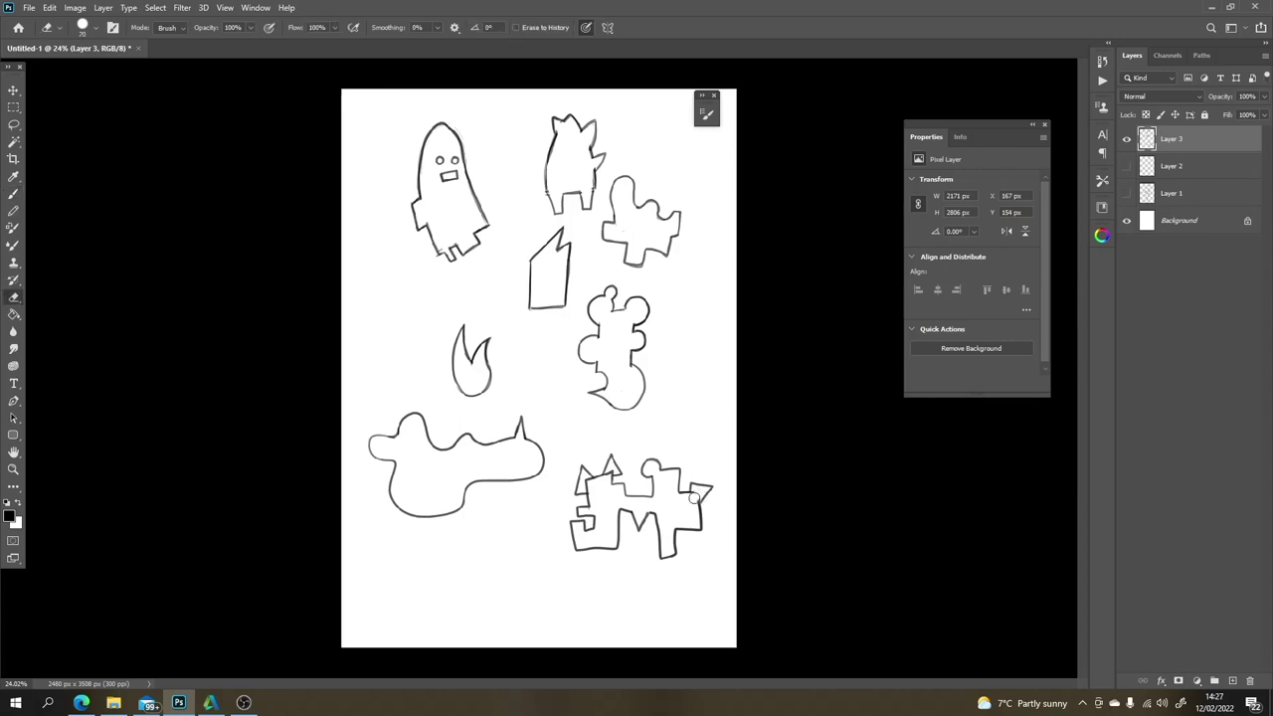
{"action": "key", "text": "ctrl+z"}
Step: Draw a slanted triangular spike on the blocky silhouette's upper right corner and erase the inner lines beneath its upper left triangles
{"action": "key", "text": "b"}
{"action": "left_click_drag", "start_coordinate": [698, 500], "coordinate": [709, 475]}
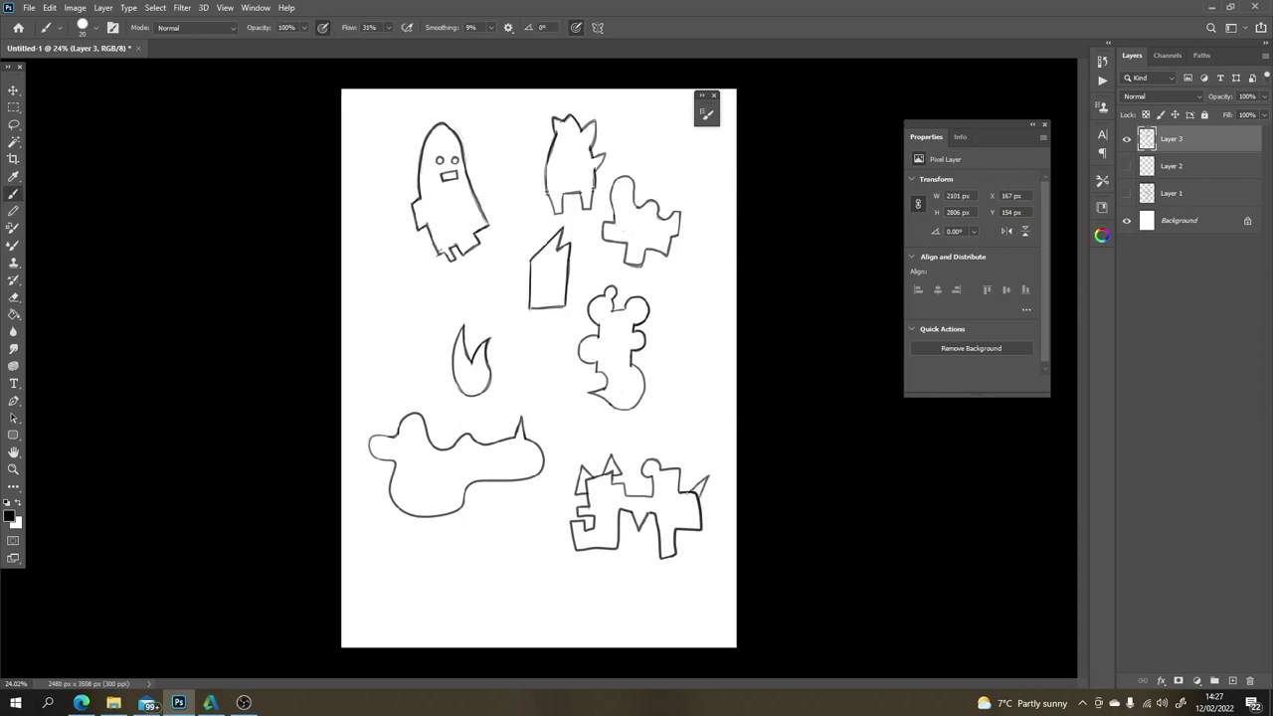
{"action": "key", "text": "e"}
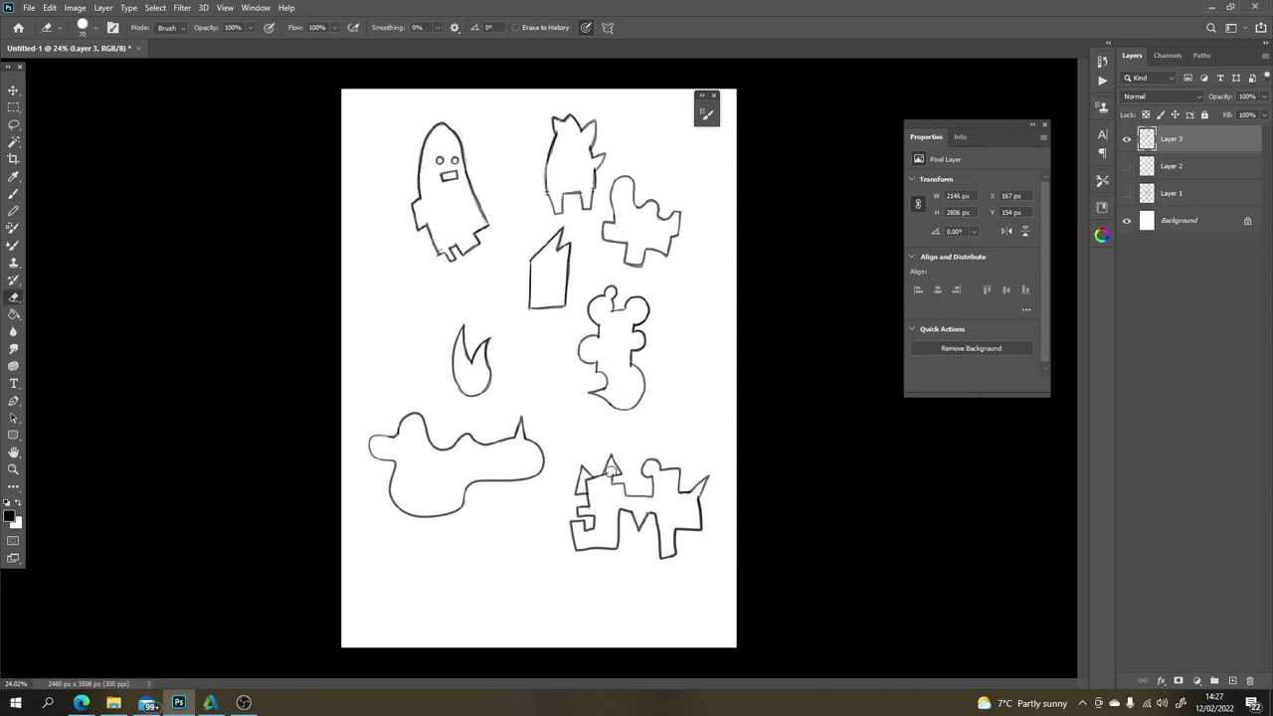
{"action": "left_click_drag", "start_coordinate": [610, 473], "coordinate": [591, 490]}
Step: Thicken the outline of the circle on top of the blocky silhouette, undoing the extra trial strokes around the shape
{"action": "key", "text": "b"}
{"action": "mouse_move", "coordinate": [664, 465]}
{"action": "left_mouse_down"}
{"action": "mouse_move", "coordinate": [636, 456]}
{"action": "mouse_move", "coordinate": [648, 482]}
{"action": "left_mouse_up"}
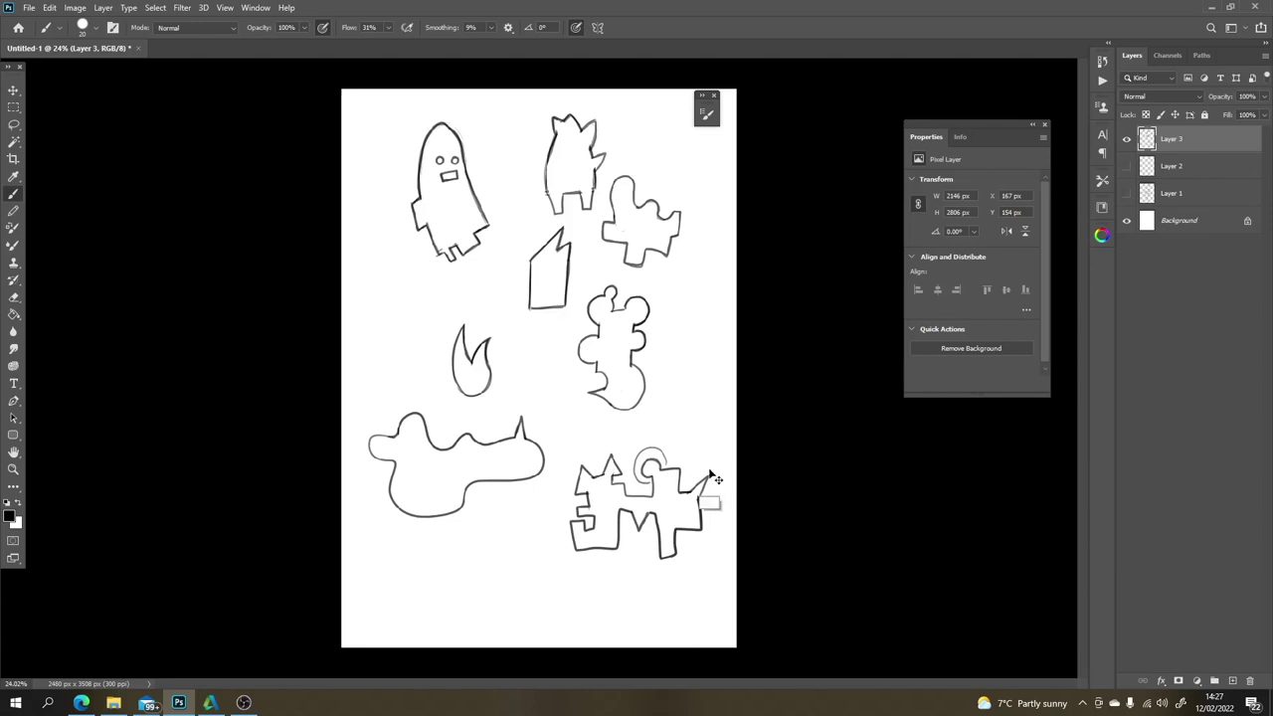
{"action": "key", "text": "ctrl+z"}
{"action": "mouse_move", "coordinate": [679, 488]}
{"action": "left_mouse_down"}
{"action": "mouse_move", "coordinate": [679, 468]}
{"action": "mouse_move", "coordinate": [640, 473]}
{"action": "left_mouse_up"}
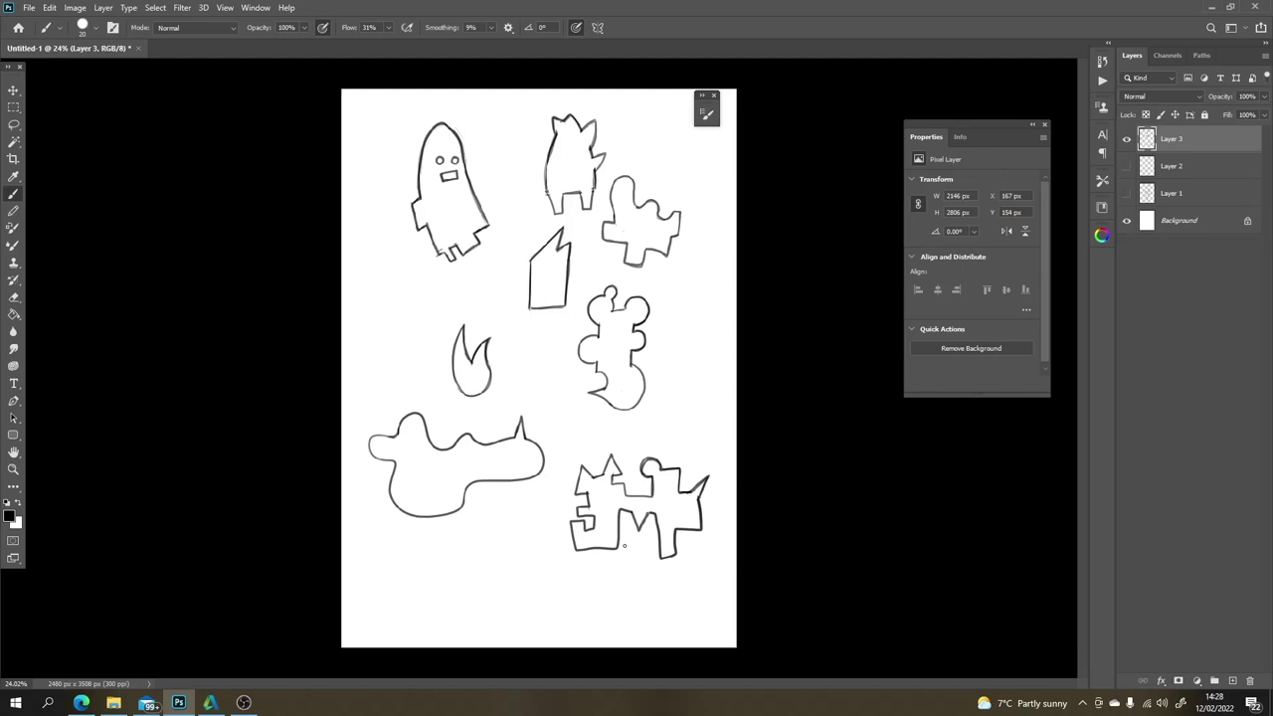
{"action": "mouse_move", "coordinate": [624, 545]}
{"action": "left_mouse_down"}
{"action": "mouse_move", "coordinate": [611, 563]}
{"action": "mouse_move", "coordinate": [647, 529]}
{"action": "left_mouse_up"}
{"action": "key", "text": "ctrl+z"}
{"action": "key", "text": "ctrl+z"}
Step: Hide Layer 3 and show Layer 1 and Layer 2 with the rectangle, circle and triangle clusters
{"action": "left_click", "coordinate": [1127, 139]}
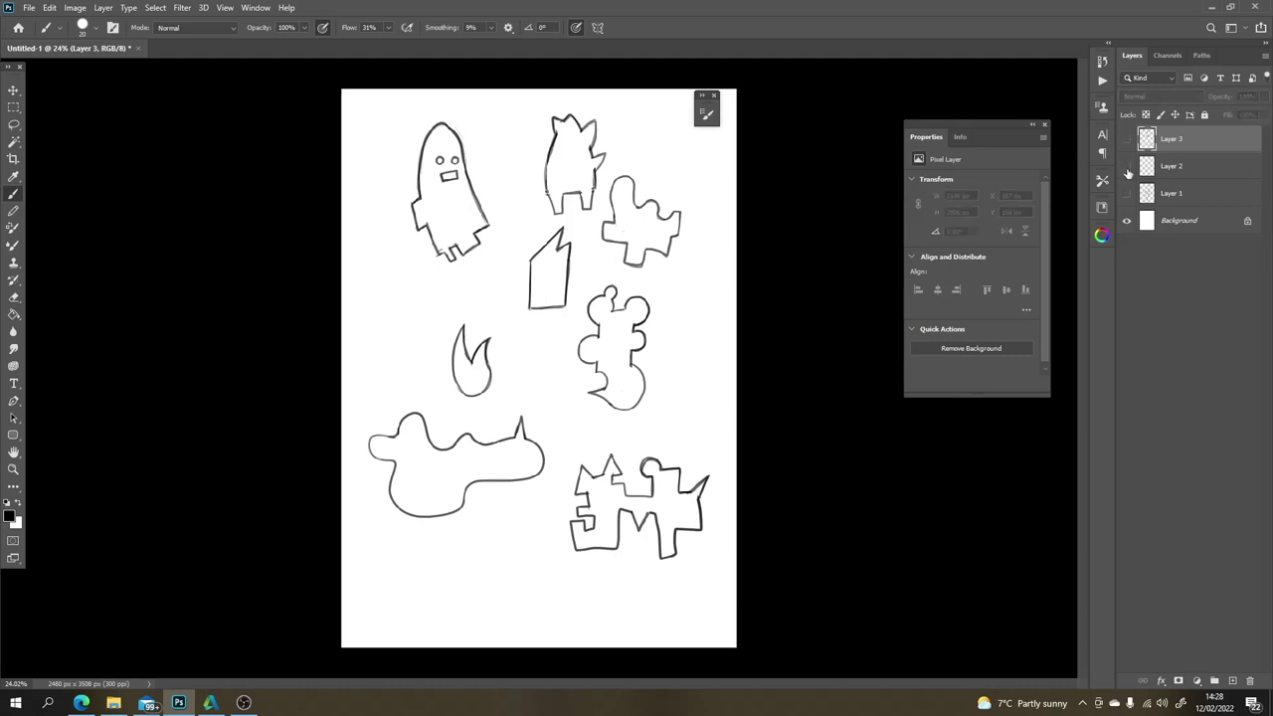
{"action": "left_click", "coordinate": [1127, 192]}
{"action": "left_click", "coordinate": [1127, 166]}
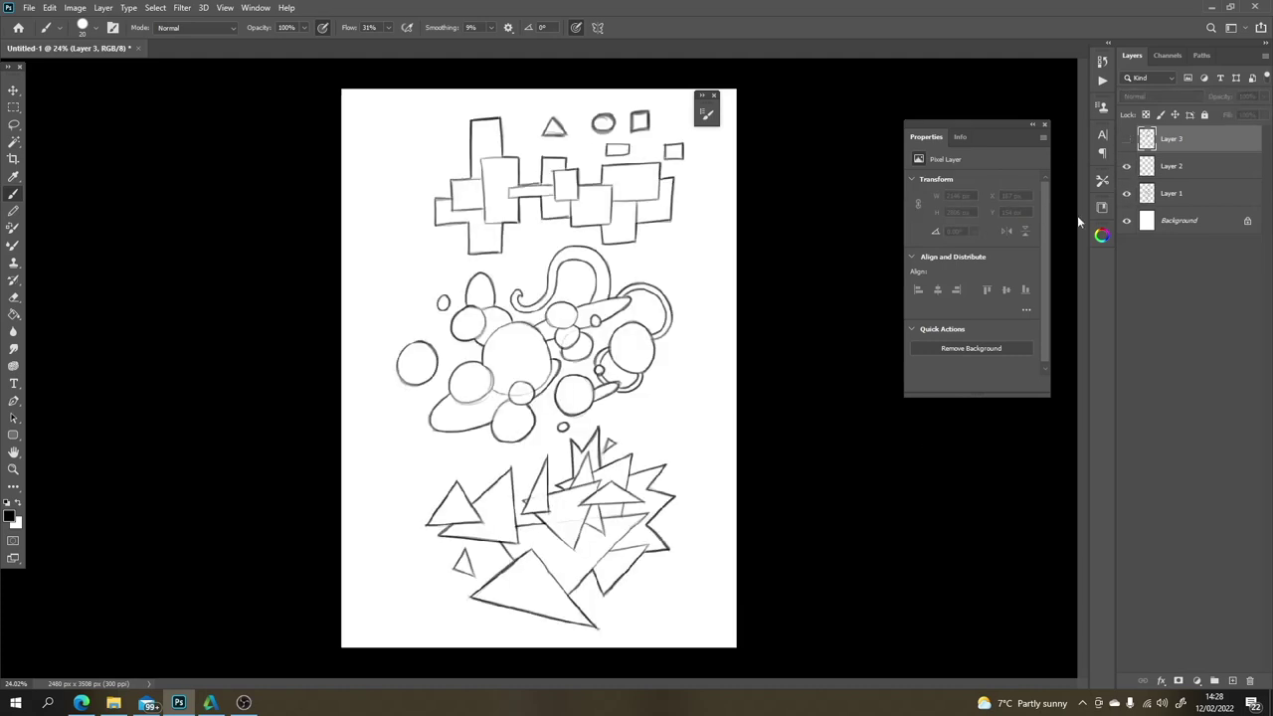
Step: Set the foreground colour to bright red (fb3d3d) and add a new layer directly above Layer 1
{"action": "left_click", "coordinate": [10, 516]}
{"action": "left_click_drag", "start_coordinate": [723, 461], "coordinate": [786, 399]}
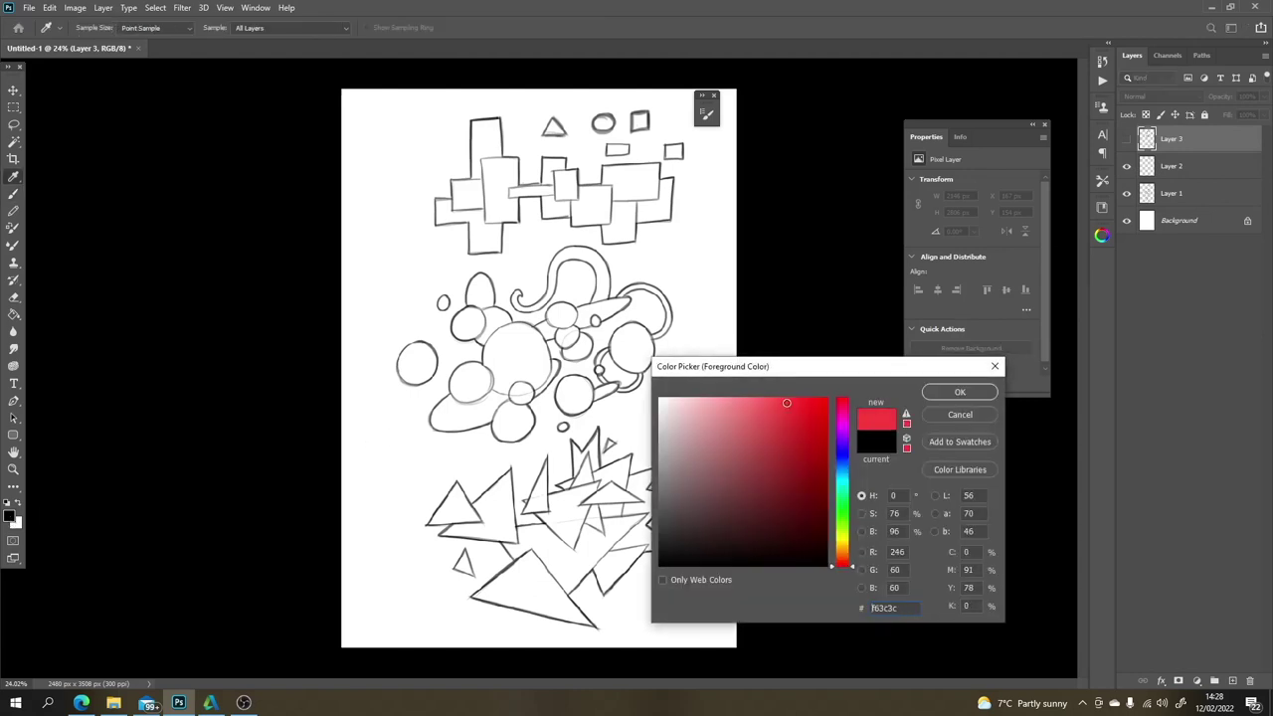
{"action": "left_click", "coordinate": [960, 392]}
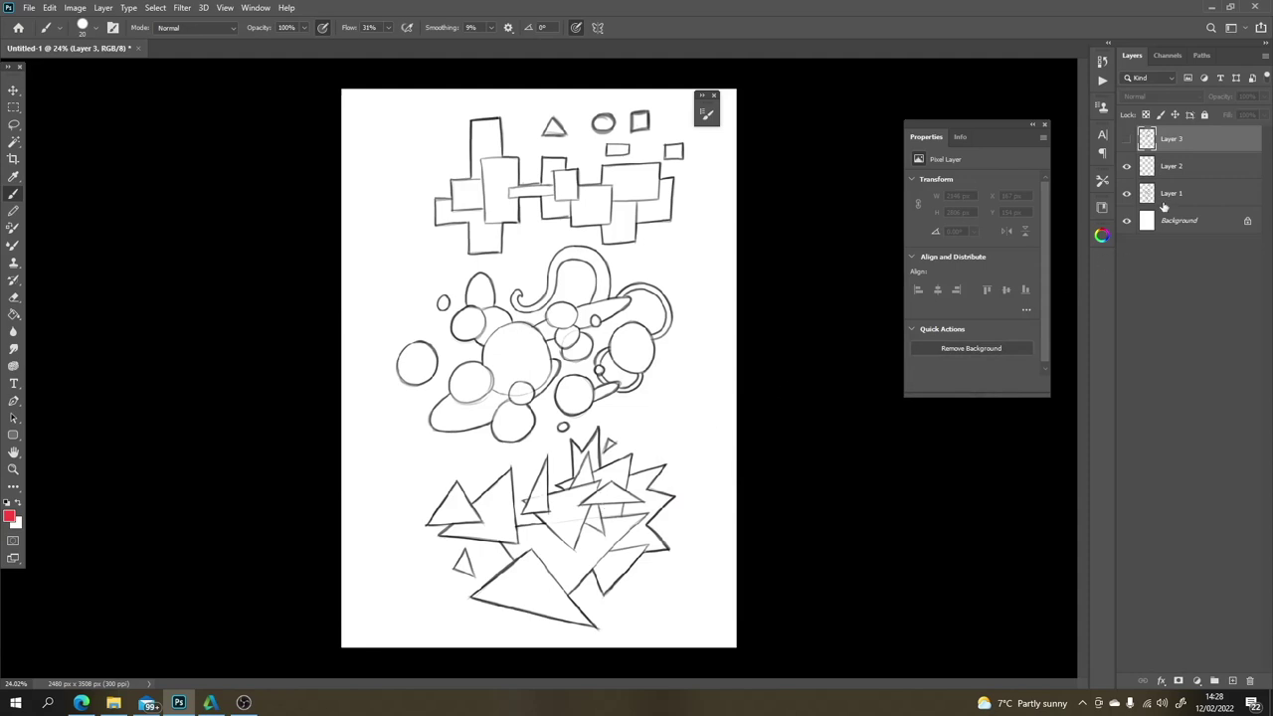
{"action": "key", "text": "alt+bracketleft"}
{"action": "key", "text": "alt+bracketleft"}
{"action": "left_click", "coordinate": [1231, 681]}
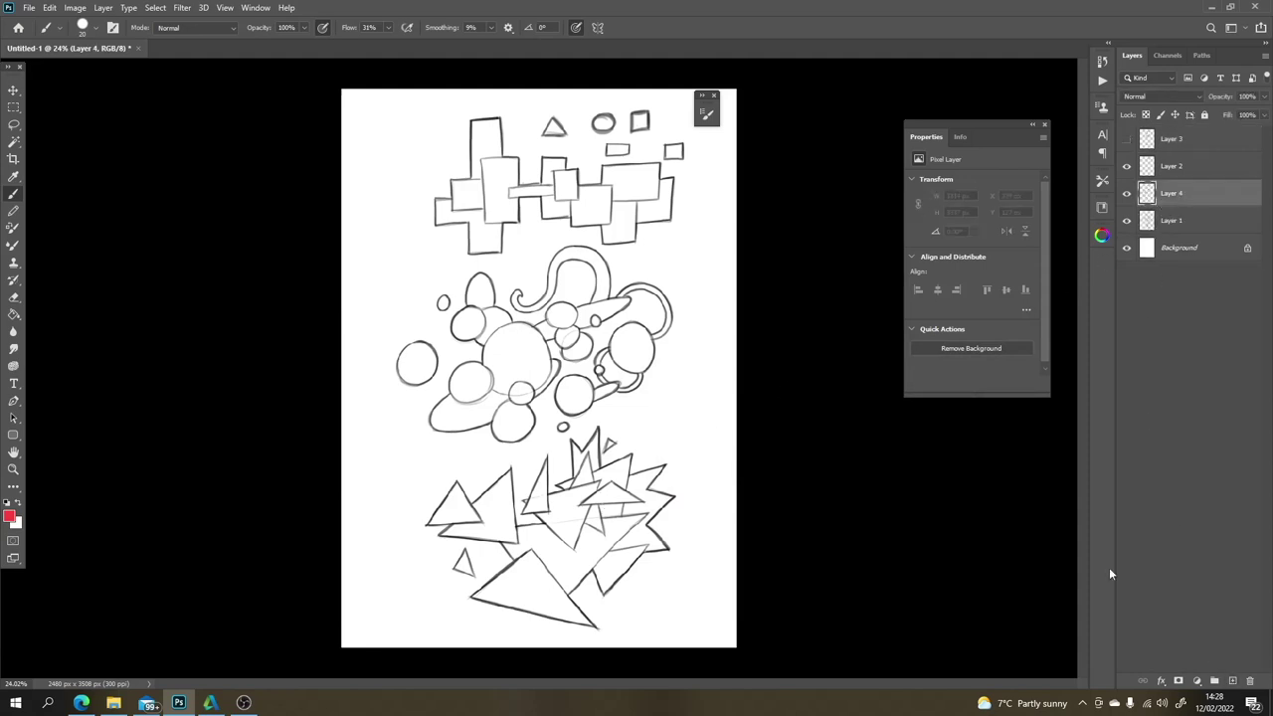
Step: Paint the jagged spikes on the right side of the triangle cluster solid red
{"action": "left_click_drag", "start_coordinate": [629, 484], "coordinate": [656, 473]}
{"action": "left_click_drag", "start_coordinate": [653, 503], "coordinate": [632, 507]}
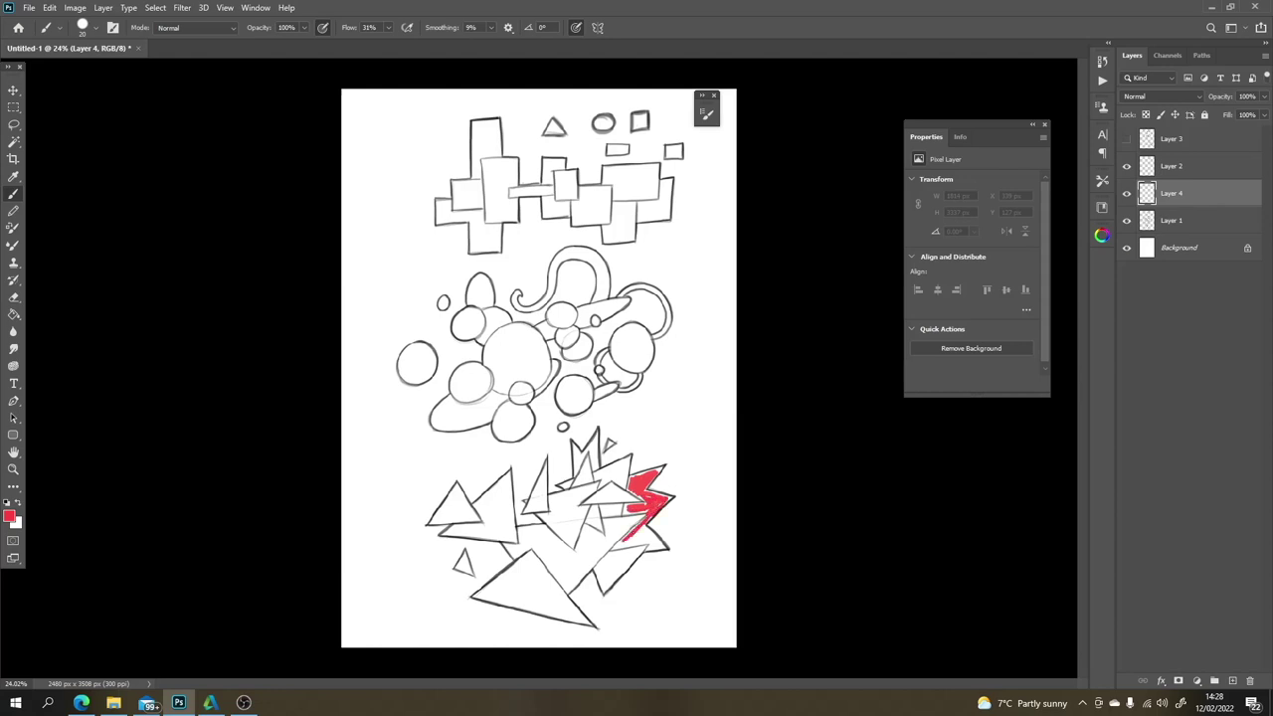
{"action": "mouse_move", "coordinate": [641, 527]}
{"action": "left_mouse_down"}
{"action": "mouse_move", "coordinate": [619, 545]}
{"action": "mouse_move", "coordinate": [656, 535]}
{"action": "left_mouse_up"}
{"action": "left_click_drag", "start_coordinate": [642, 543], "coordinate": [617, 549]}
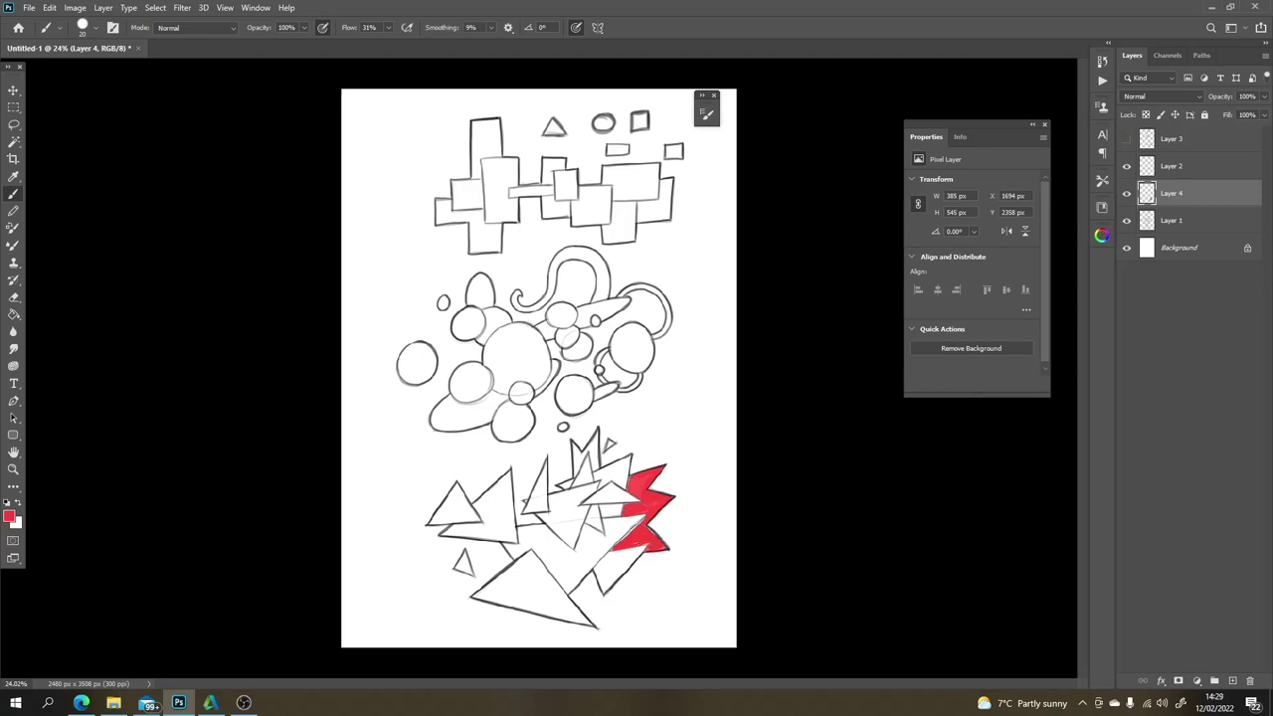
{"action": "left_click_drag", "start_coordinate": [633, 529], "coordinate": [610, 546]}
{"action": "key", "text": "ctrl+z"}
Step: Check the paint layer's visibility and move Layer 4 below Layer 1 so the outlines stay above the colour
{"action": "left_click", "coordinate": [1127, 193]}
{"action": "left_click", "coordinate": [1127, 192]}
{"action": "left_click_drag", "start_coordinate": [1173, 194], "coordinate": [1168, 229]}
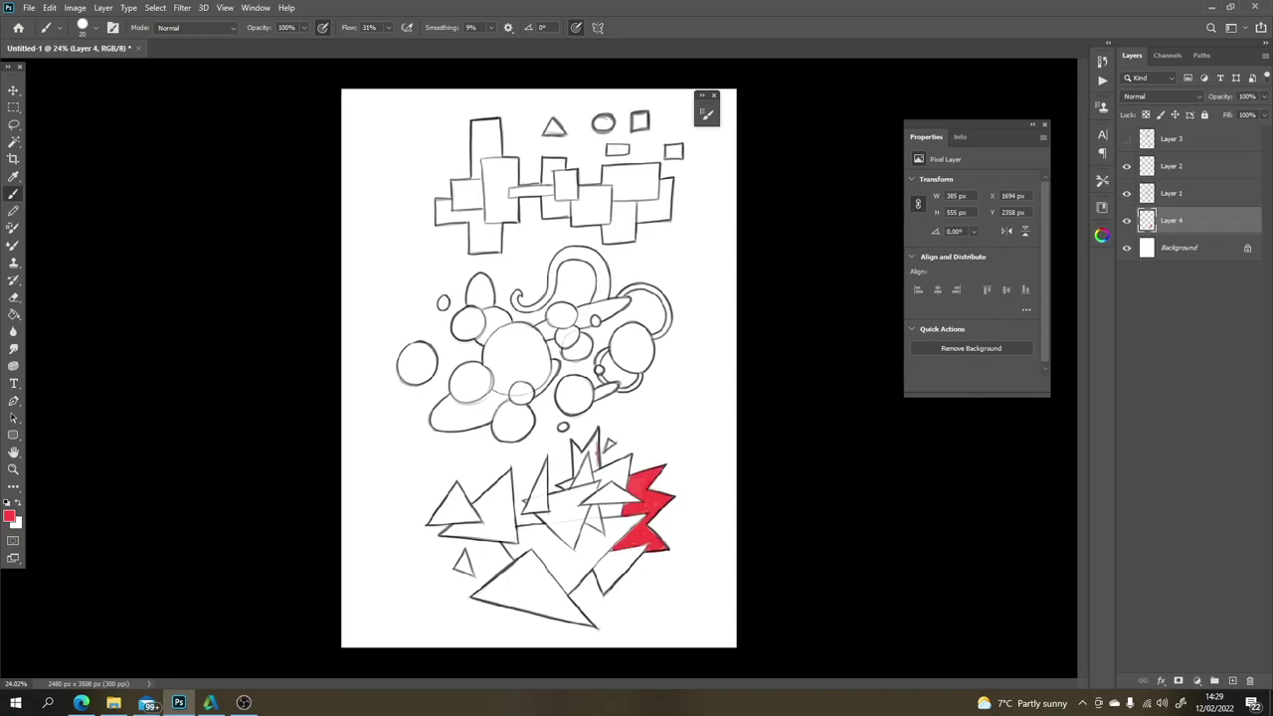
Step: Paint the cluster's top double spike, tall left triangle, central inverted triangle and large bottom triangle red, enlarging the brush to 60
{"action": "left_click_drag", "start_coordinate": [594, 447], "coordinate": [592, 471]}
{"action": "left_click_drag", "start_coordinate": [597, 431], "coordinate": [597, 459]}
{"action": "mouse_move", "coordinate": [509, 527]}
{"action": "left_mouse_down"}
{"action": "mouse_move", "coordinate": [507, 495]}
{"action": "mouse_move", "coordinate": [507, 535]}
{"action": "mouse_move", "coordinate": [481, 508]}
{"action": "mouse_move", "coordinate": [504, 486]}
{"action": "mouse_move", "coordinate": [492, 532]}
{"action": "mouse_move", "coordinate": [448, 532]}
{"action": "mouse_move", "coordinate": [514, 538]}
{"action": "mouse_move", "coordinate": [507, 476]}
{"action": "mouse_move", "coordinate": [476, 507]}
{"action": "mouse_move", "coordinate": [503, 479]}
{"action": "left_mouse_up"}
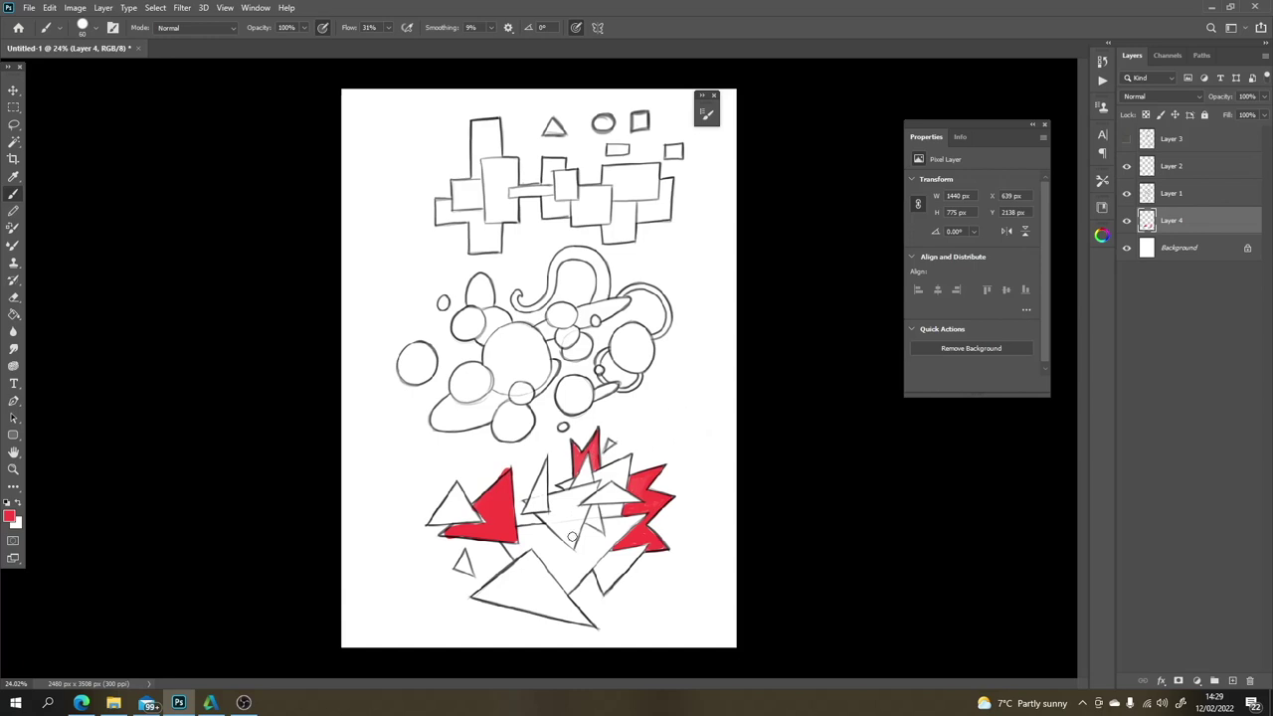
{"action": "mouse_move", "coordinate": [573, 537]}
{"action": "left_mouse_down"}
{"action": "mouse_move", "coordinate": [579, 527]}
{"action": "mouse_move", "coordinate": [553, 531]}
{"action": "mouse_move", "coordinate": [542, 517]}
{"action": "mouse_move", "coordinate": [587, 513]}
{"action": "mouse_move", "coordinate": [573, 535]}
{"action": "mouse_move", "coordinate": [559, 529]}
{"action": "mouse_move", "coordinate": [591, 493]}
{"action": "mouse_move", "coordinate": [565, 491]}
{"action": "mouse_move", "coordinate": [588, 489]}
{"action": "left_mouse_up"}
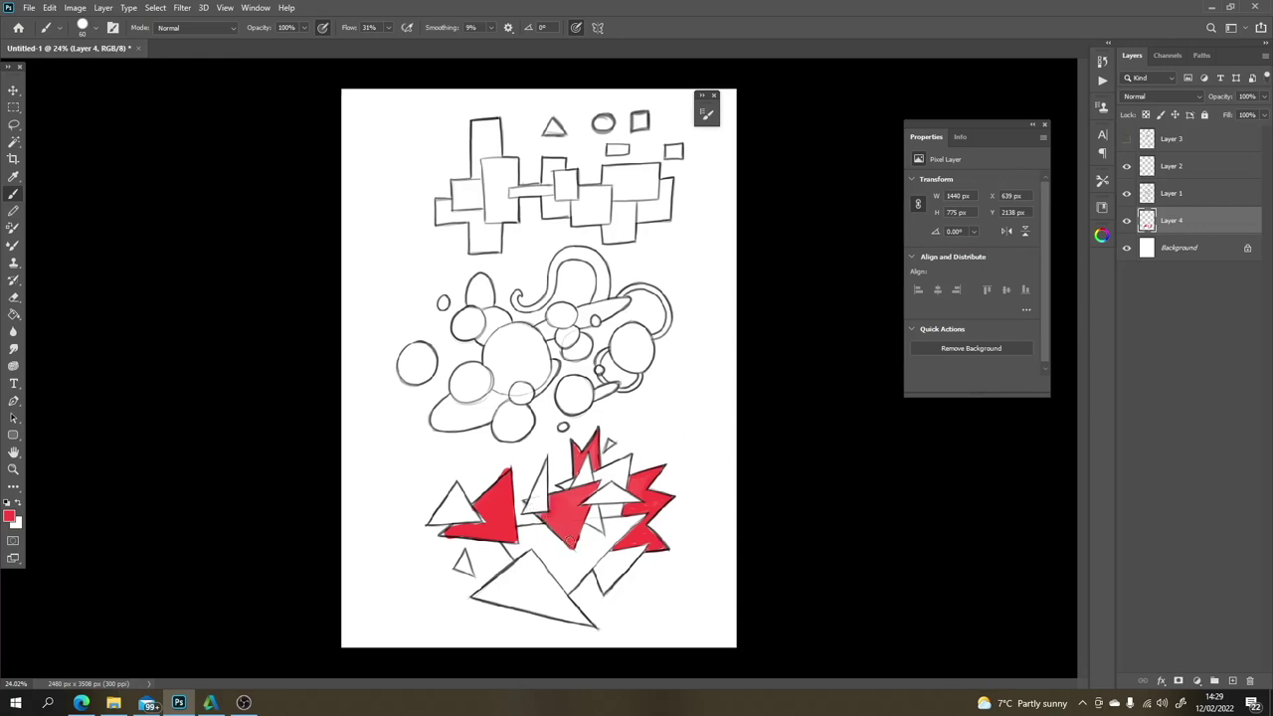
{"action": "mouse_move", "coordinate": [547, 585]}
{"action": "left_mouse_down"}
{"action": "mouse_move", "coordinate": [572, 613]}
{"action": "mouse_move", "coordinate": [525, 581]}
{"action": "mouse_move", "coordinate": [558, 606]}
{"action": "mouse_move", "coordinate": [498, 596]}
{"action": "mouse_move", "coordinate": [553, 611]}
{"action": "mouse_move", "coordinate": [500, 596]}
{"action": "mouse_move", "coordinate": [531, 578]}
{"action": "mouse_move", "coordinate": [504, 591]}
{"action": "mouse_move", "coordinate": [513, 572]}
{"action": "mouse_move", "coordinate": [479, 597]}
{"action": "mouse_move", "coordinate": [531, 556]}
{"action": "mouse_move", "coordinate": [578, 615]}
{"action": "mouse_move", "coordinate": [549, 581]}
{"action": "mouse_move", "coordinate": [576, 613]}
{"action": "mouse_move", "coordinate": [552, 612]}
{"action": "mouse_move", "coordinate": [582, 620]}
{"action": "left_mouse_up"}
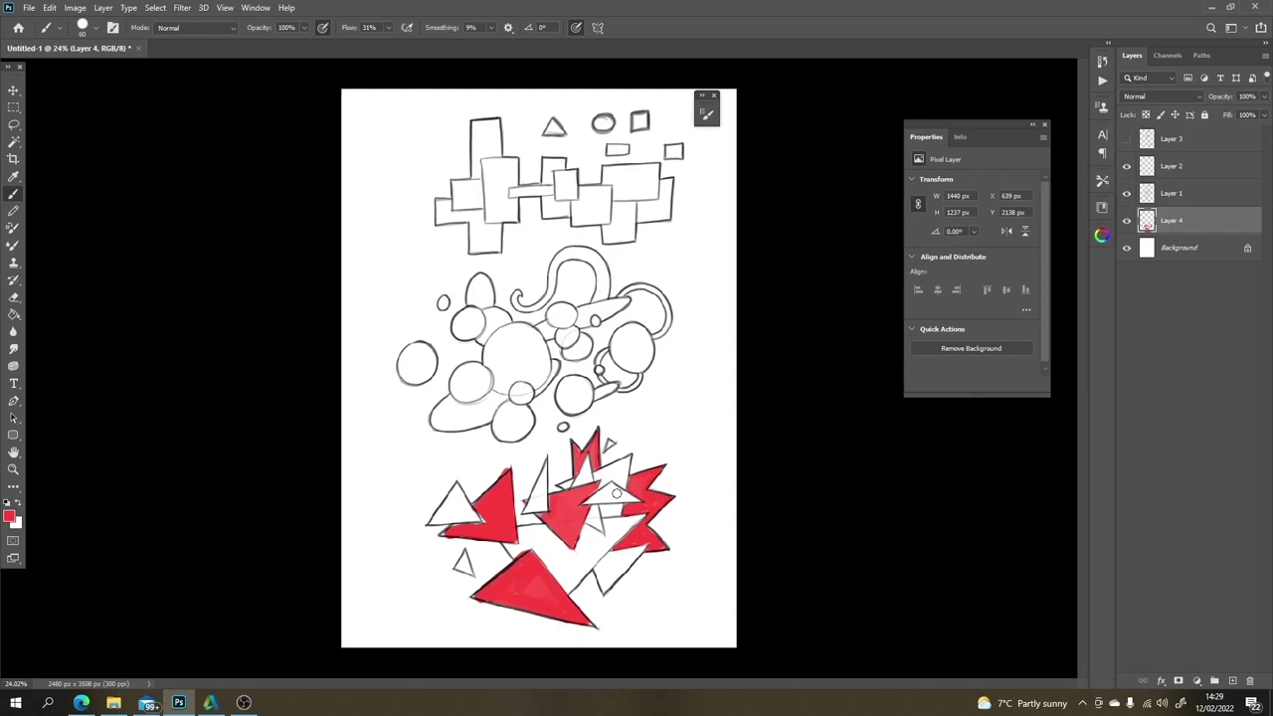
Step: Paint the small flat triangle, the lower right triangle and the large area behind the central triangle red
{"action": "mouse_move", "coordinate": [617, 493]}
{"action": "left_mouse_down"}
{"action": "mouse_move", "coordinate": [598, 491]}
{"action": "mouse_move", "coordinate": [640, 501]}
{"action": "mouse_move", "coordinate": [598, 493]}
{"action": "left_mouse_up"}
{"action": "mouse_move", "coordinate": [603, 578]}
{"action": "left_mouse_down"}
{"action": "mouse_move", "coordinate": [607, 589]}
{"action": "mouse_move", "coordinate": [621, 572]}
{"action": "mouse_move", "coordinate": [603, 557]}
{"action": "mouse_move", "coordinate": [599, 587]}
{"action": "left_mouse_up"}
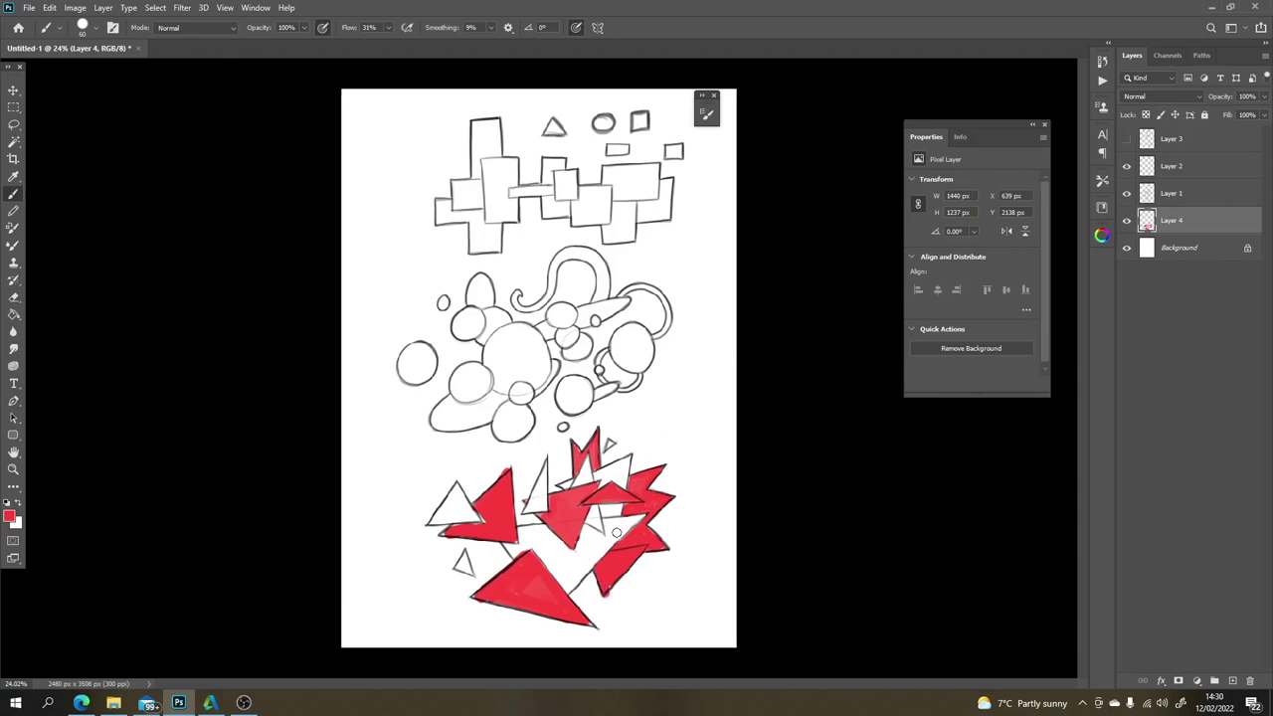
{"action": "mouse_move", "coordinate": [599, 550]}
{"action": "left_mouse_down"}
{"action": "mouse_move", "coordinate": [569, 577]}
{"action": "mouse_move", "coordinate": [580, 542]}
{"action": "mouse_move", "coordinate": [558, 547]}
{"action": "mouse_move", "coordinate": [551, 575]}
{"action": "mouse_move", "coordinate": [540, 556]}
{"action": "mouse_move", "coordinate": [565, 587]}
{"action": "mouse_move", "coordinate": [588, 566]}
{"action": "mouse_move", "coordinate": [566, 590]}
{"action": "mouse_move", "coordinate": [648, 511]}
{"action": "mouse_move", "coordinate": [606, 522]}
{"action": "mouse_move", "coordinate": [609, 536]}
{"action": "mouse_move", "coordinate": [607, 522]}
{"action": "mouse_move", "coordinate": [609, 537]}
{"action": "mouse_move", "coordinate": [578, 528]}
{"action": "mouse_move", "coordinate": [599, 542]}
{"action": "mouse_move", "coordinate": [560, 547]}
{"action": "mouse_move", "coordinate": [556, 536]}
{"action": "mouse_move", "coordinate": [518, 550]}
{"action": "mouse_move", "coordinate": [528, 574]}
{"action": "mouse_move", "coordinate": [506, 542]}
{"action": "mouse_move", "coordinate": [549, 543]}
{"action": "mouse_move", "coordinate": [520, 532]}
{"action": "mouse_move", "coordinate": [551, 530]}
{"action": "left_mouse_up"}
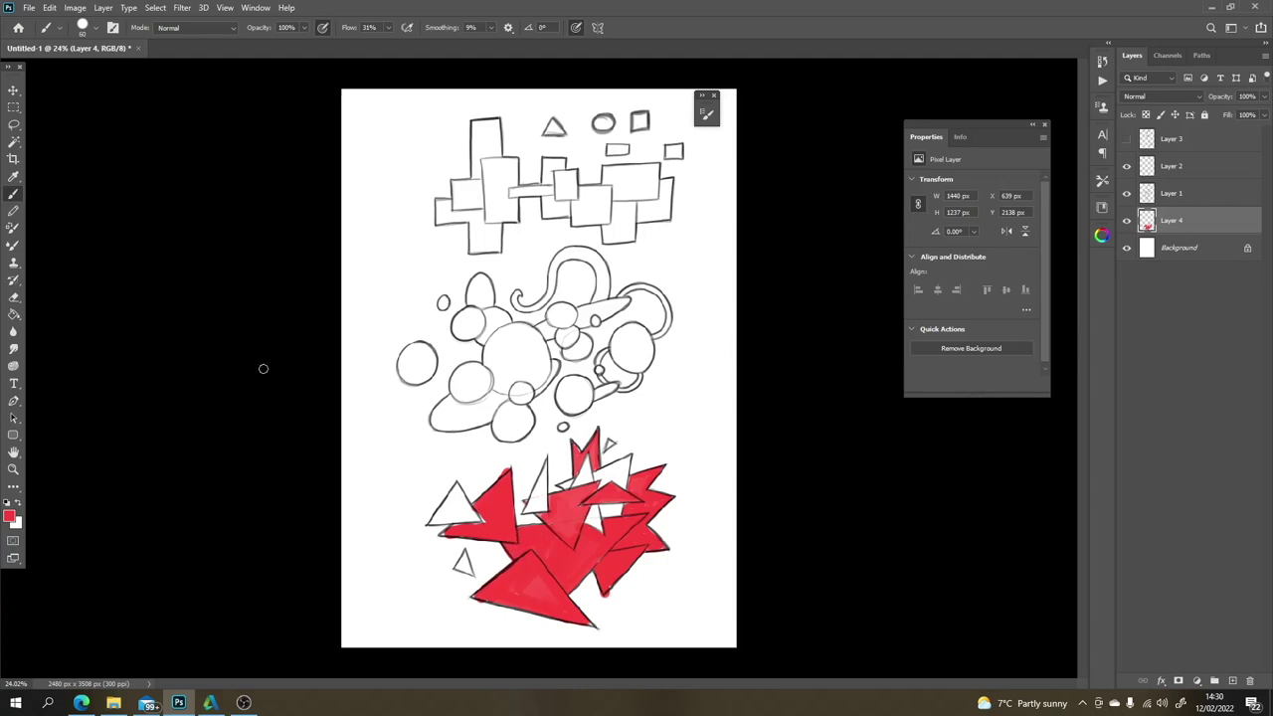
Step: Set the foreground colour to dark red (551212)
{"action": "left_click", "coordinate": [9, 515]}
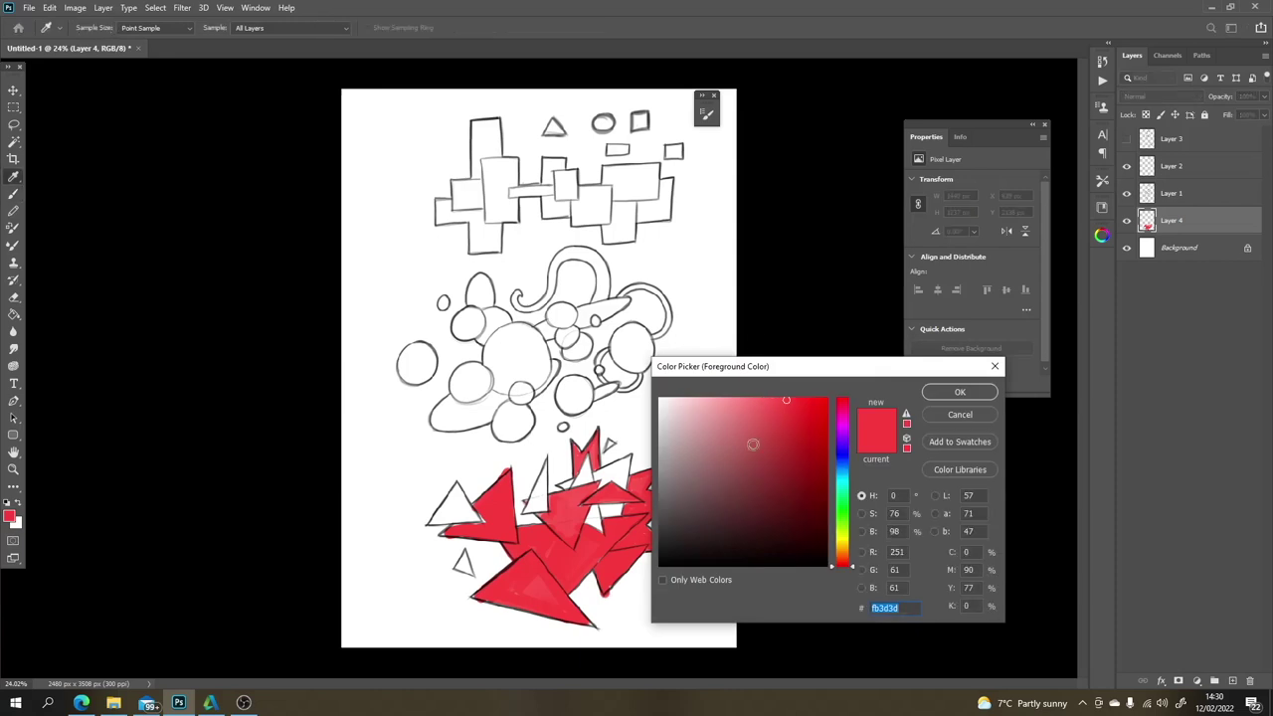
{"action": "left_click", "coordinate": [715, 410]}
{"action": "left_click", "coordinate": [769, 500]}
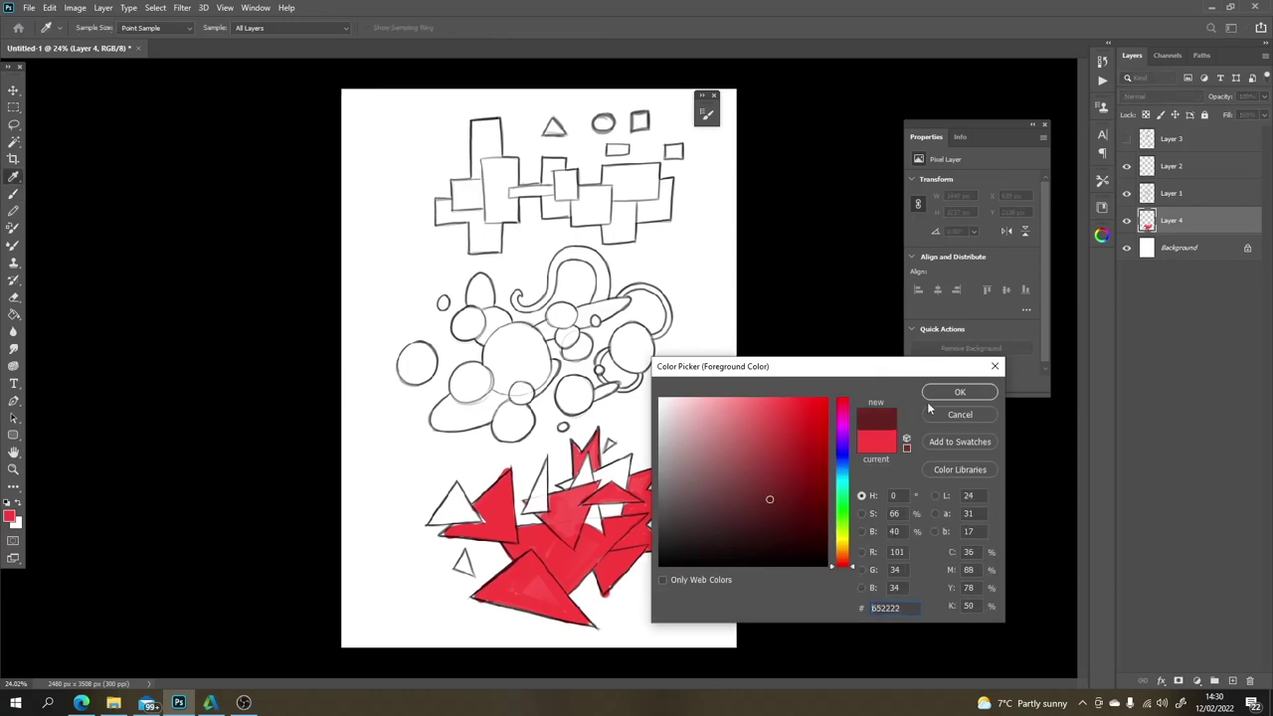
{"action": "left_click", "coordinate": [777, 506]}
{"action": "left_click", "coordinate": [960, 391]}
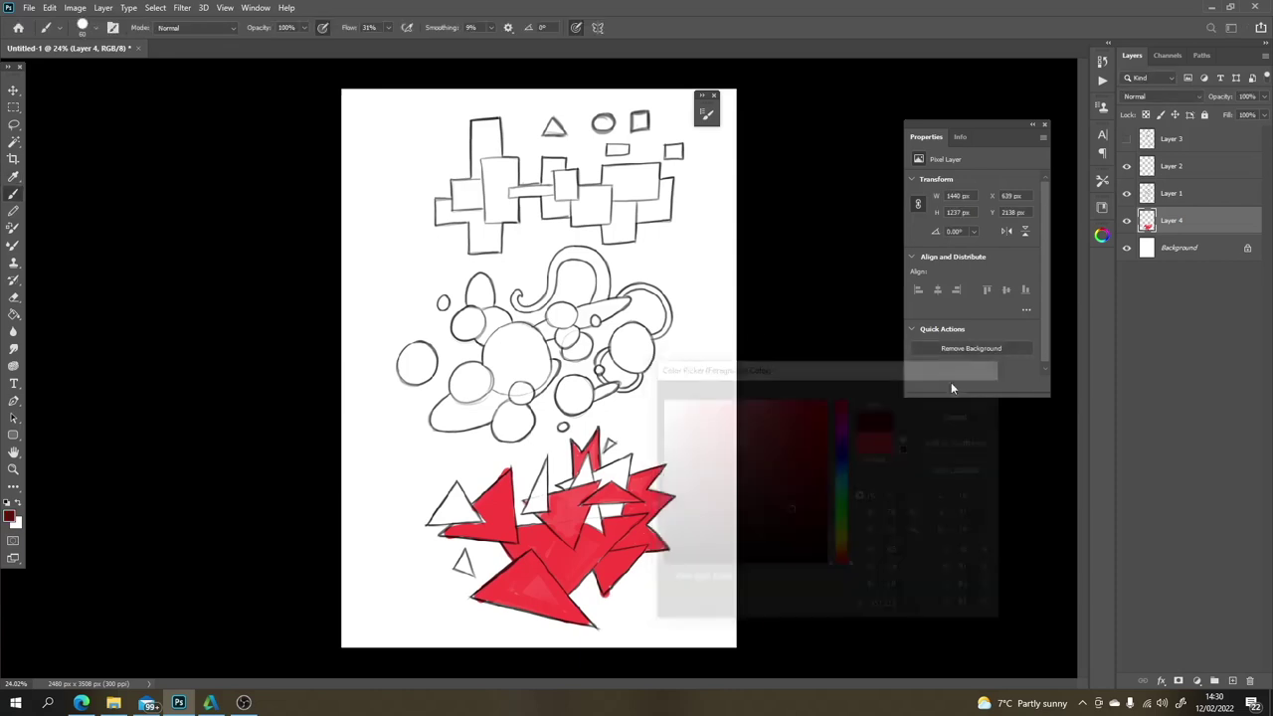
Step: Paint the two outer left triangles and the unfilled upper right and middle triangles dark red, leaving the tall thin triangle white
{"action": "left_click_drag", "start_coordinate": [464, 559], "coordinate": [470, 570]}
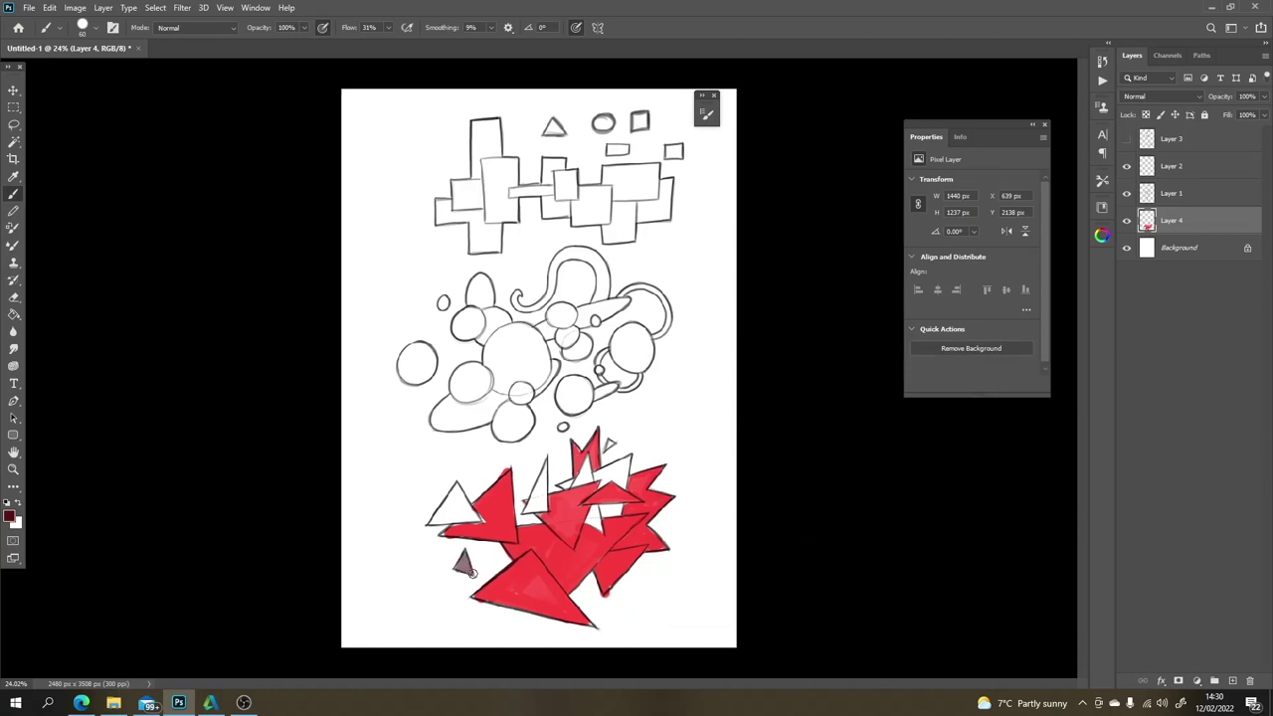
{"action": "mouse_move", "coordinate": [464, 515]}
{"action": "left_mouse_down"}
{"action": "mouse_move", "coordinate": [457, 492]}
{"action": "mouse_move", "coordinate": [445, 510]}
{"action": "mouse_move", "coordinate": [450, 487]}
{"action": "mouse_move", "coordinate": [434, 521]}
{"action": "mouse_move", "coordinate": [467, 513]}
{"action": "mouse_move", "coordinate": [448, 513]}
{"action": "left_mouse_up"}
{"action": "mouse_move", "coordinate": [624, 466]}
{"action": "left_mouse_down"}
{"action": "mouse_move", "coordinate": [622, 484]}
{"action": "mouse_move", "coordinate": [623, 463]}
{"action": "mouse_move", "coordinate": [595, 479]}
{"action": "mouse_move", "coordinate": [611, 508]}
{"action": "left_mouse_up"}
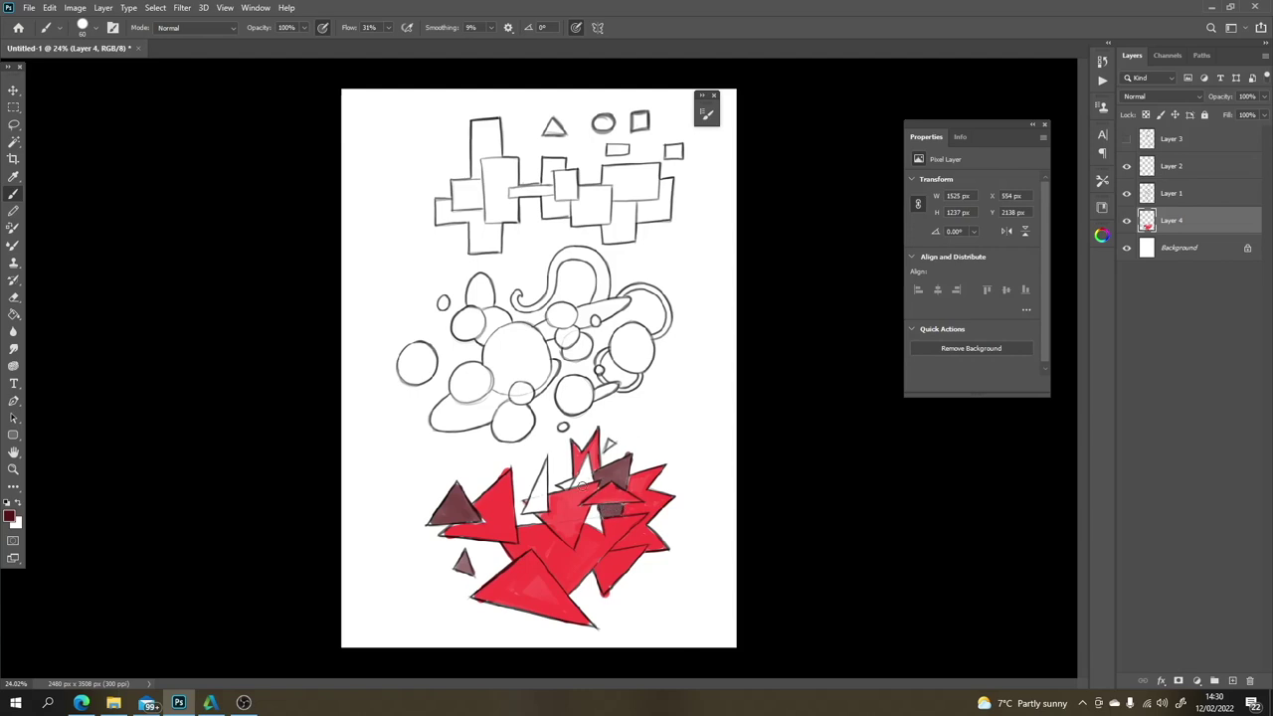
{"action": "left_click_drag", "start_coordinate": [587, 468], "coordinate": [600, 477]}
{"action": "left_click_drag", "start_coordinate": [608, 442], "coordinate": [609, 444]}
{"action": "mouse_move", "coordinate": [597, 523]}
{"action": "left_mouse_down"}
{"action": "mouse_move", "coordinate": [585, 458]}
{"action": "mouse_move", "coordinate": [580, 485]}
{"action": "left_mouse_up"}
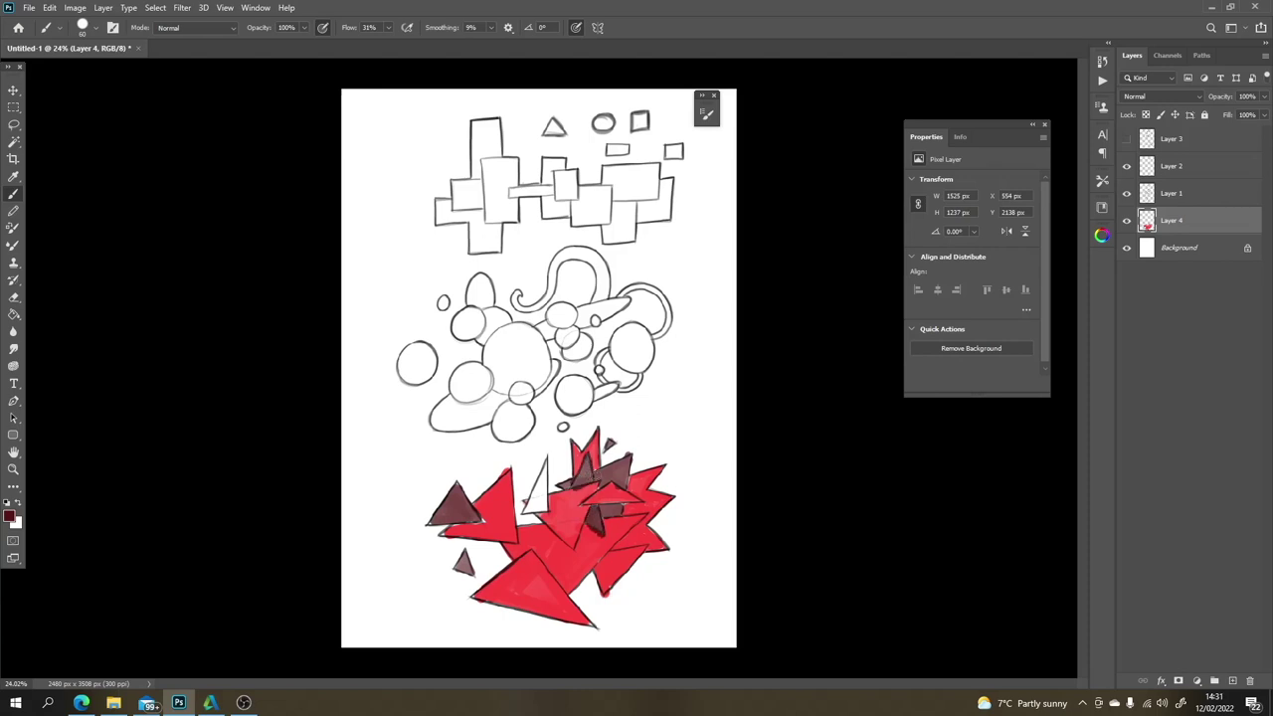
Step: Set the foreground colour to blue (316df5) and paint the tall thin white triangle with it
{"action": "left_click", "coordinate": [10, 515]}
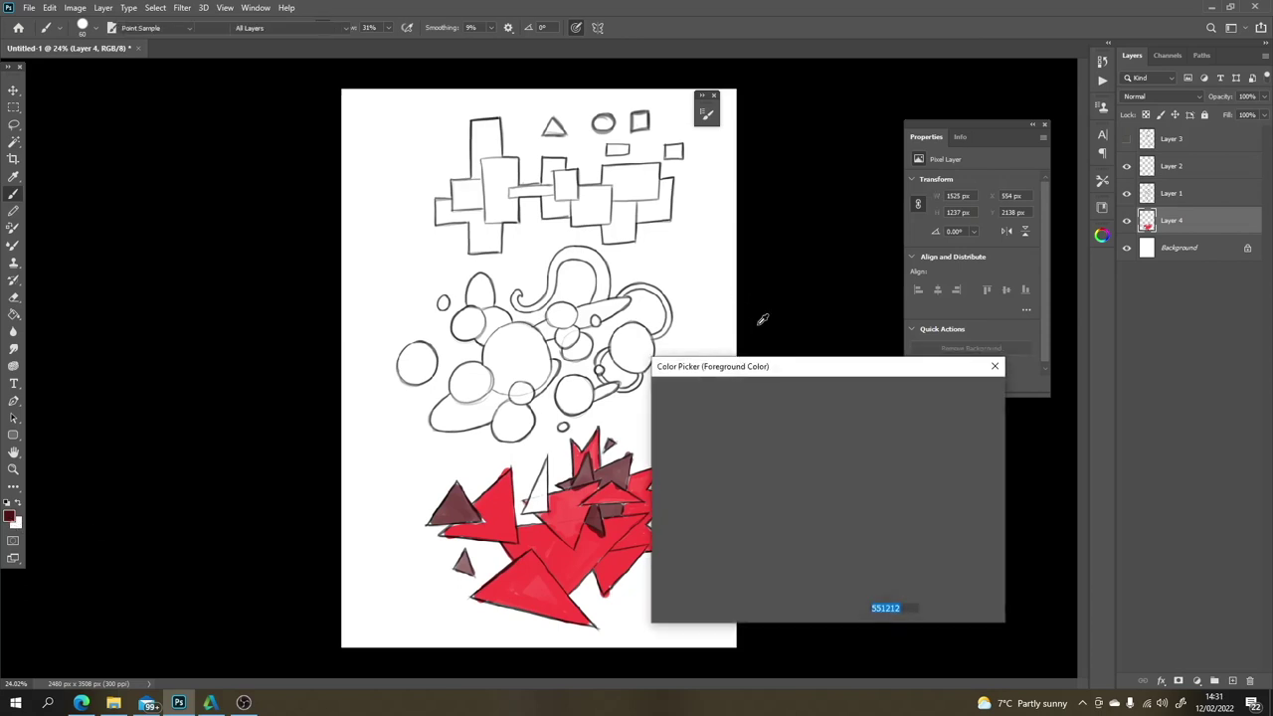
{"action": "left_click", "coordinate": [844, 509]}
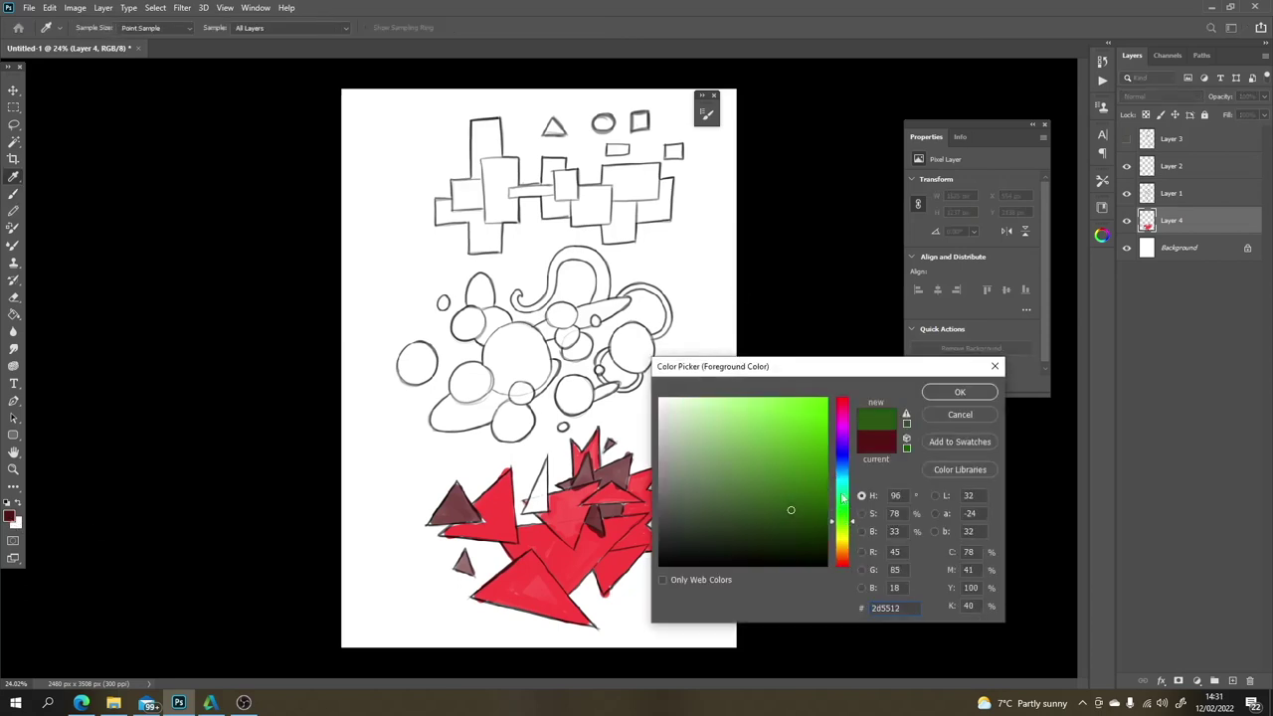
{"action": "left_click", "coordinate": [844, 465]}
{"action": "left_click_drag", "start_coordinate": [792, 467], "coordinate": [744, 404]}
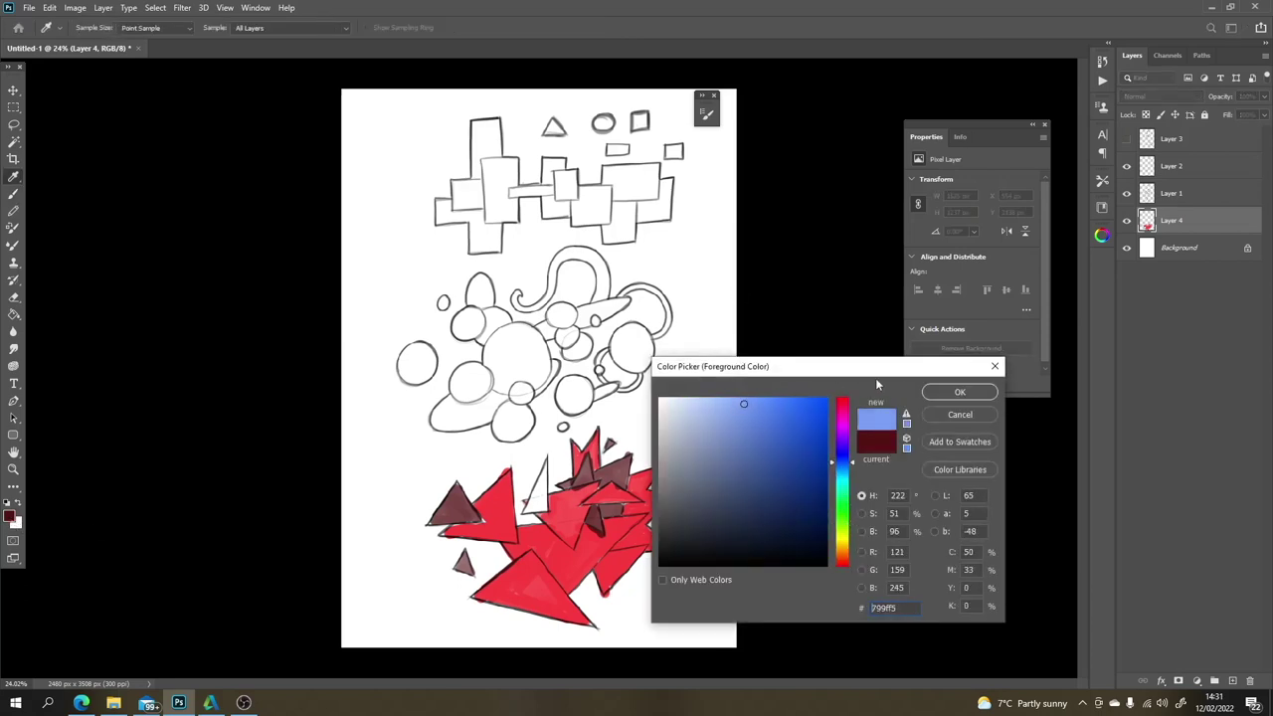
{"action": "left_click", "coordinate": [794, 404]}
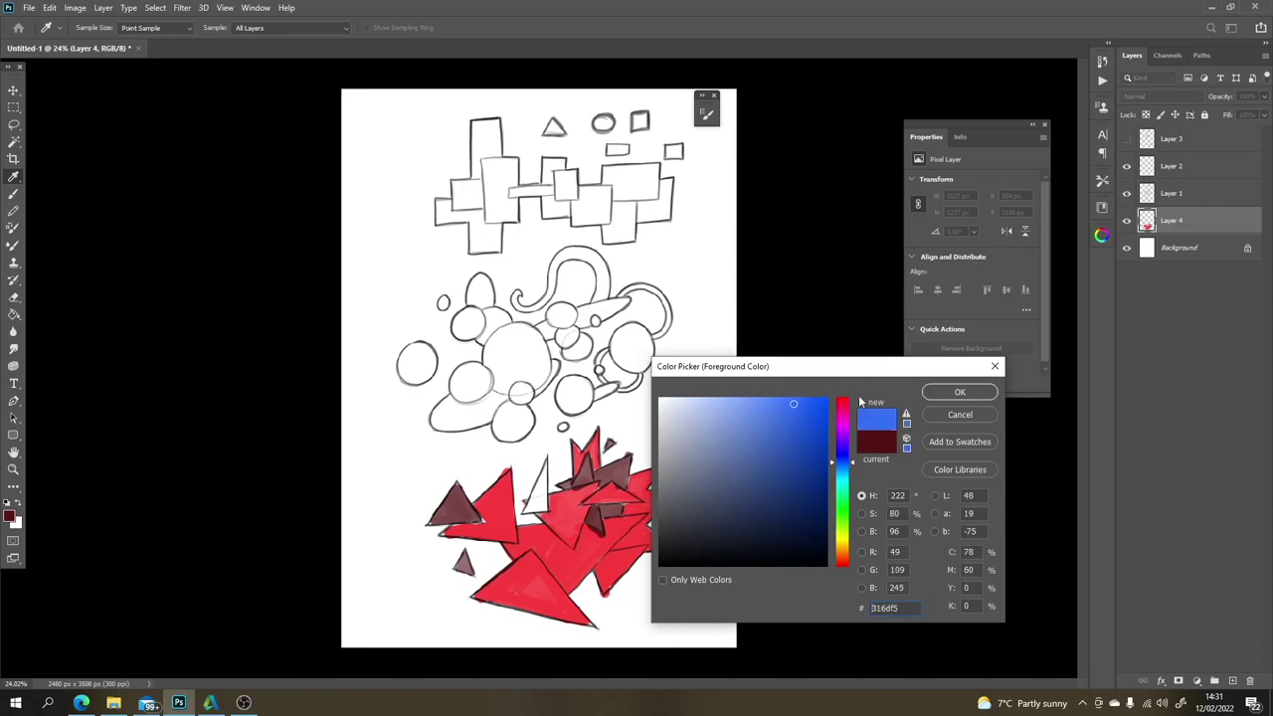
{"action": "left_click", "coordinate": [957, 393]}
{"action": "mouse_move", "coordinate": [540, 502]}
{"action": "left_mouse_down"}
{"action": "mouse_move", "coordinate": [544, 482]}
{"action": "mouse_move", "coordinate": [533, 510]}
{"action": "mouse_move", "coordinate": [545, 461]}
{"action": "left_mouse_up"}
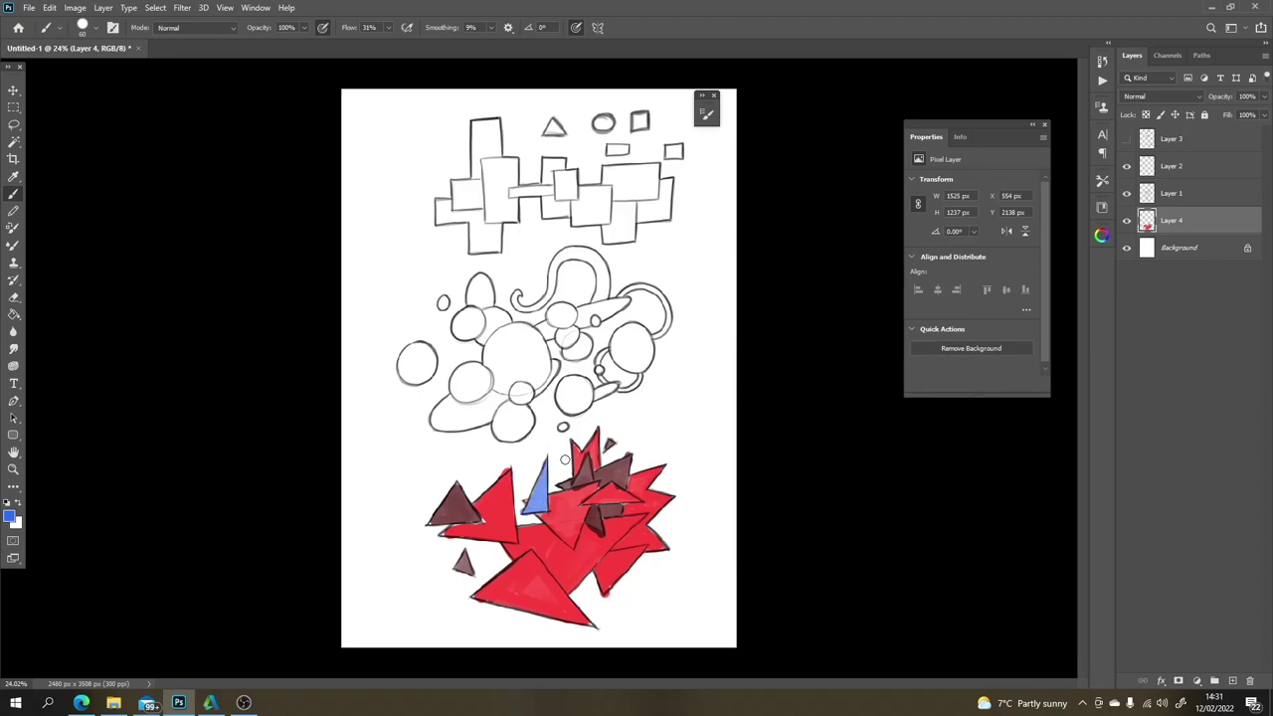
Step: Sample the cluster's red and erase the stray paint outside the lower left corner of the tall left triangle
{"action": "left_click", "coordinate": [595, 537], "text": "alt"}
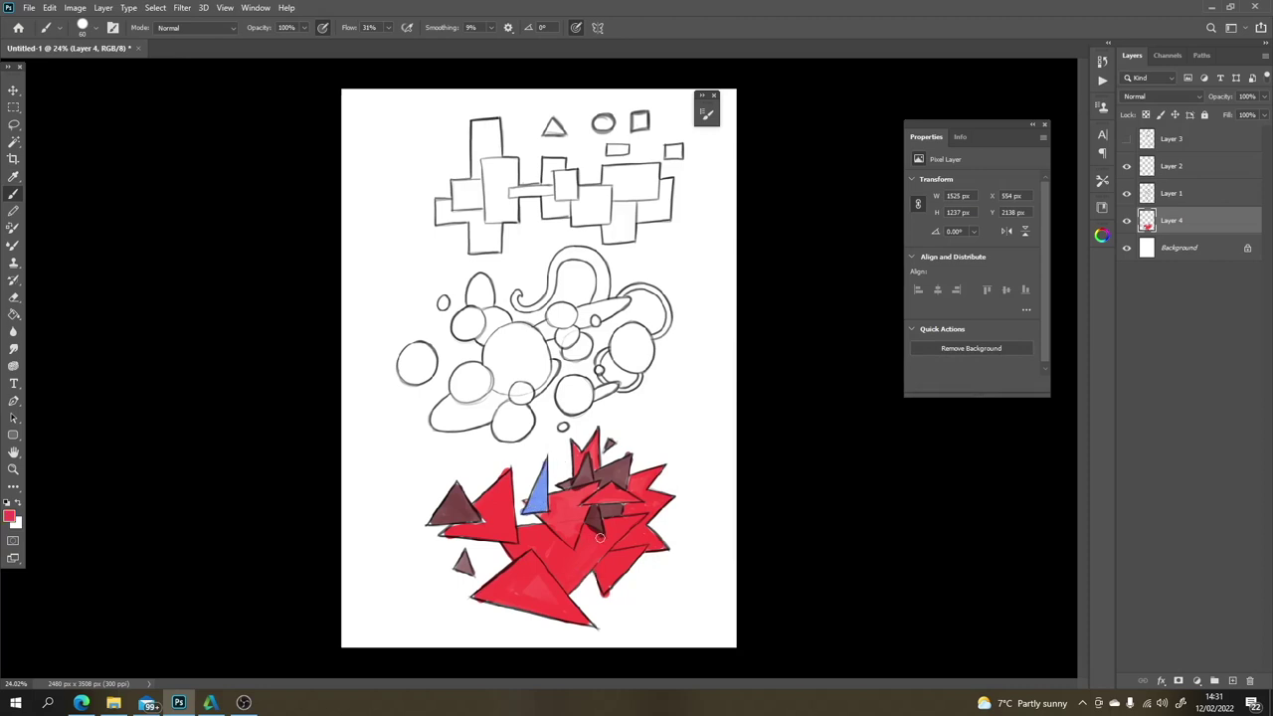
{"action": "left_click", "coordinate": [633, 445], "text": "alt"}
{"action": "key", "text": "ctrl+z"}
{"action": "left_click", "coordinate": [571, 494], "text": "alt"}
{"action": "key", "text": "e"}
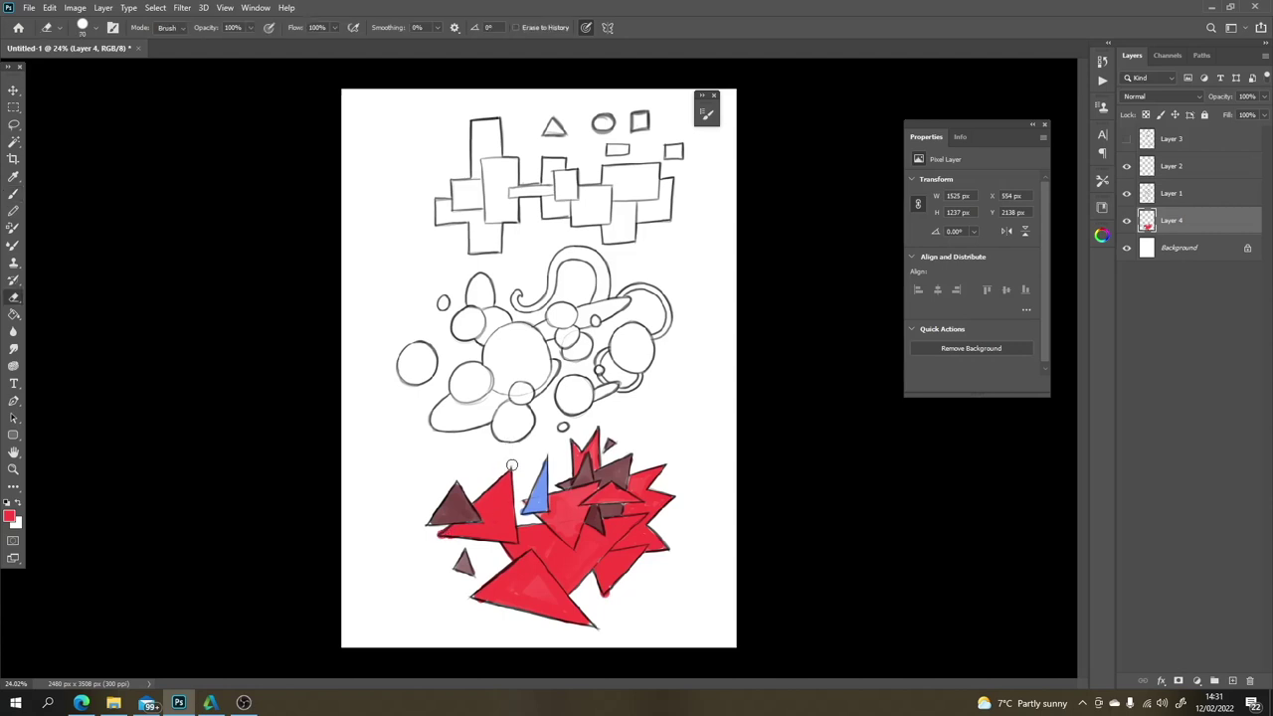
{"action": "mouse_move", "coordinate": [443, 529]}
{"action": "left_mouse_down"}
{"action": "mouse_move", "coordinate": [436, 547]}
{"action": "mouse_move", "coordinate": [450, 540]}
{"action": "left_mouse_up"}
Step: Select a rectangular area around the triangle cluster and add a new layer directly above the Background
{"action": "left_click", "coordinate": [13, 106]}
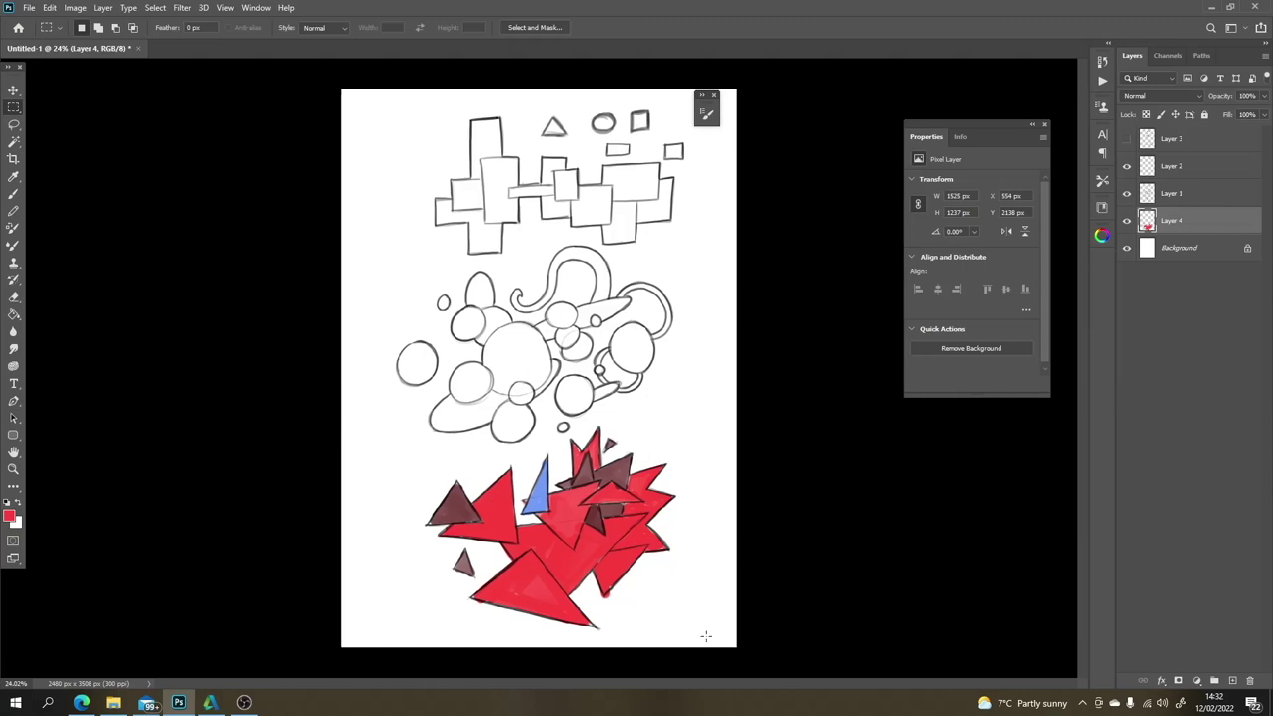
{"action": "left_click_drag", "start_coordinate": [720, 637], "coordinate": [395, 418]}
{"action": "left_click", "coordinate": [1199, 255]}
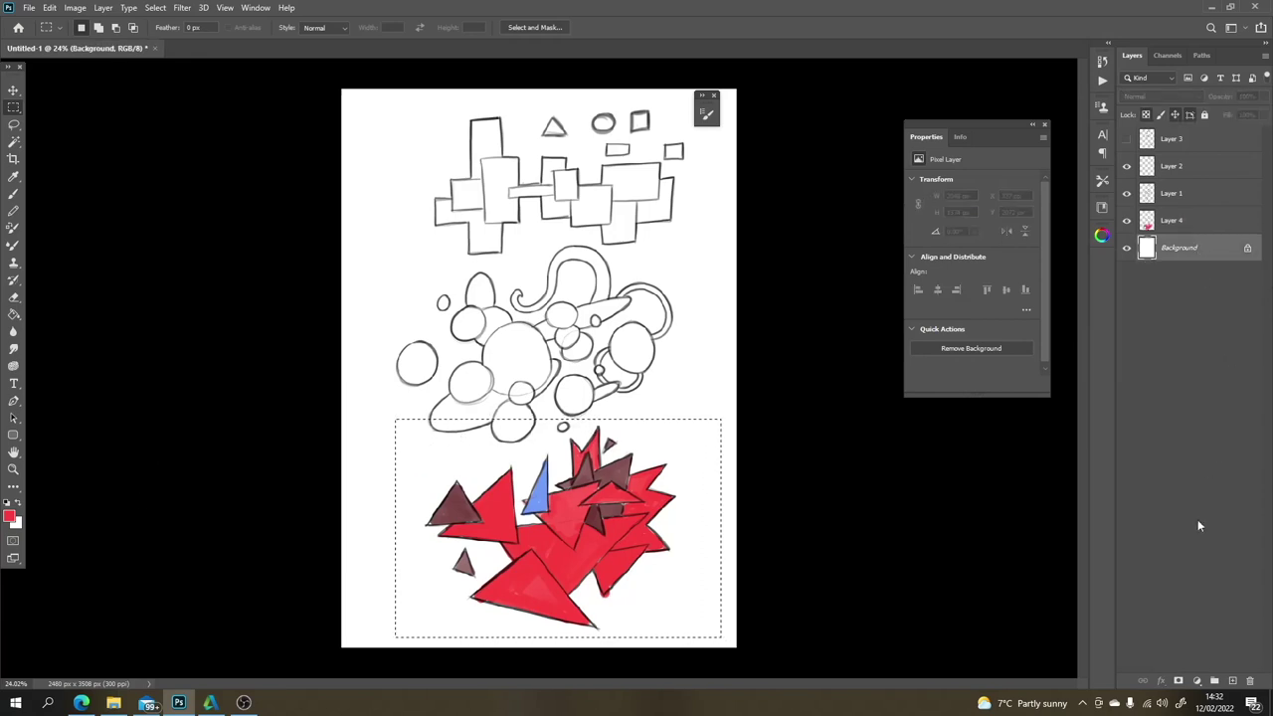
{"action": "left_click", "coordinate": [1232, 680]}
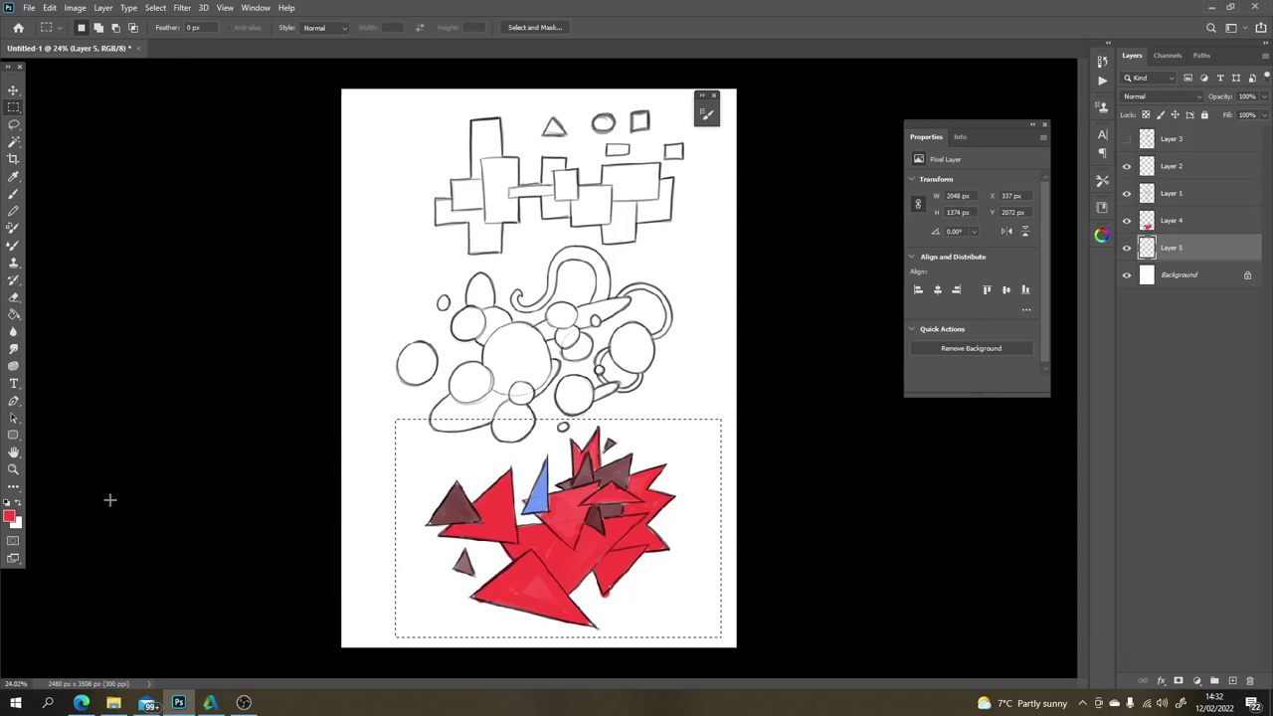
Step: Set the foreground colour to a bright yellow and choose a soft round brush
{"action": "left_click", "coordinate": [8, 515]}
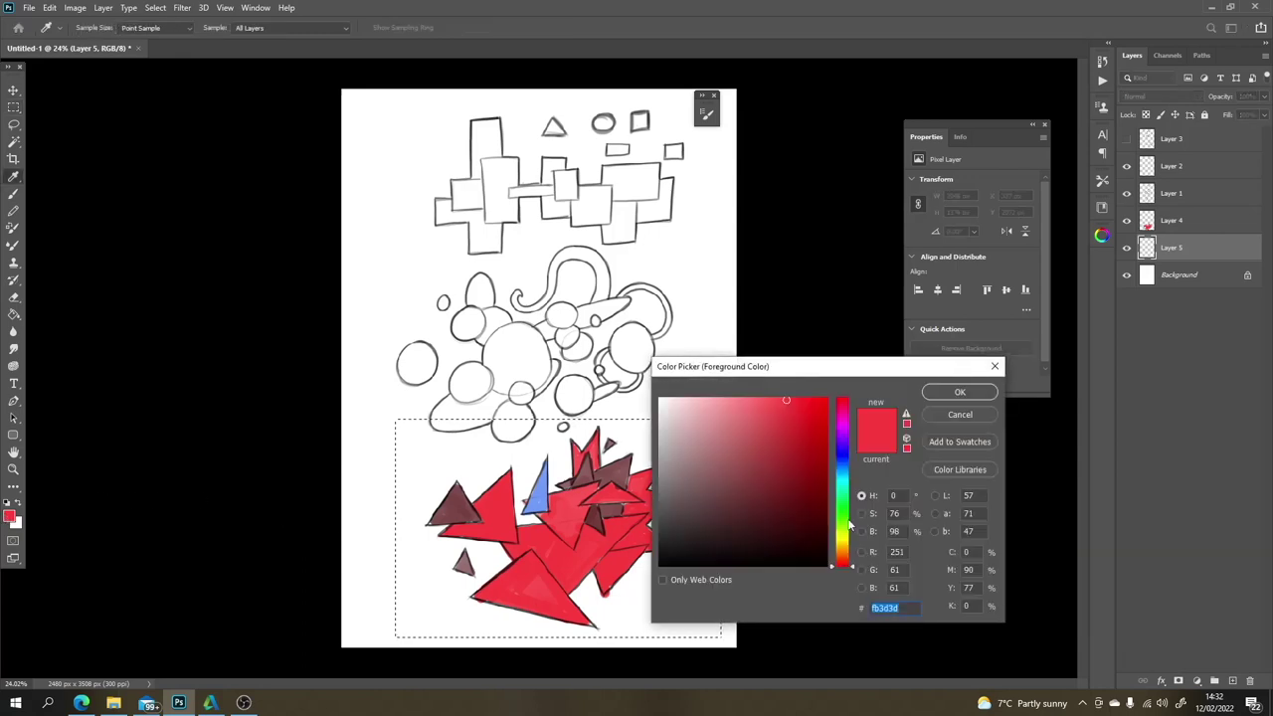
{"action": "left_click_drag", "start_coordinate": [851, 526], "coordinate": [848, 546]}
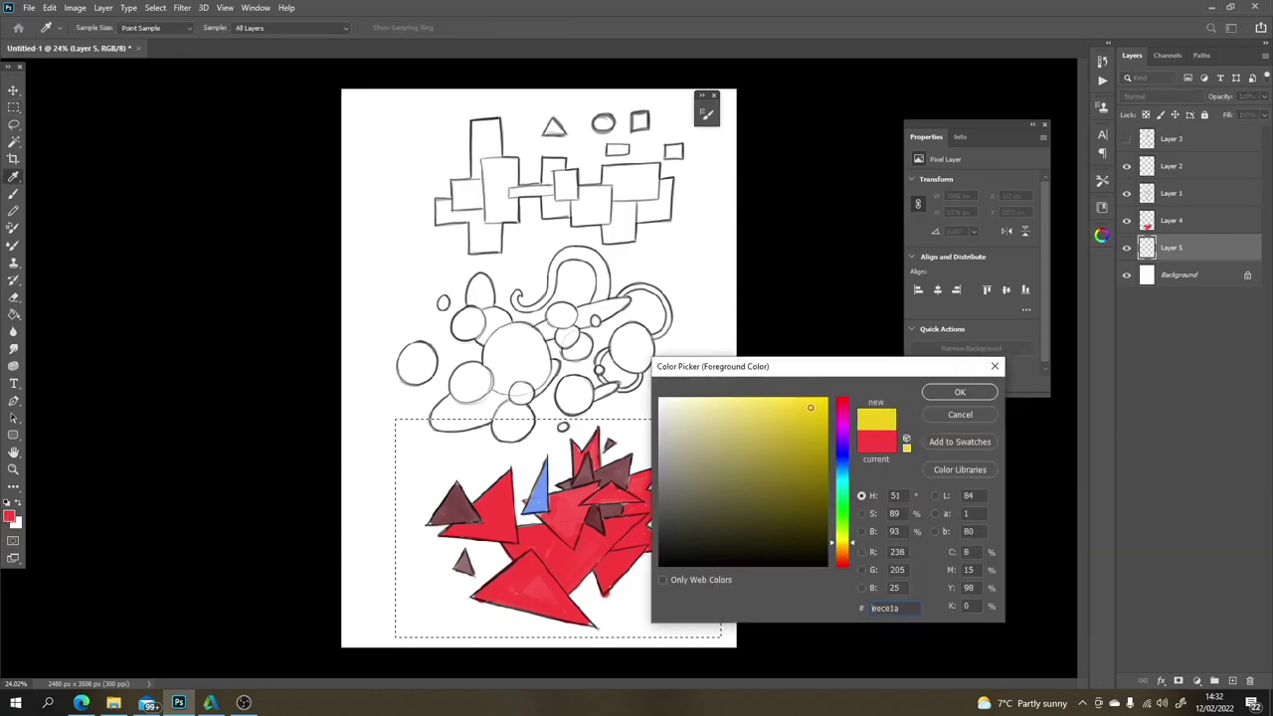
{"action": "left_click", "coordinate": [960, 392]}
{"action": "key", "text": "m"}
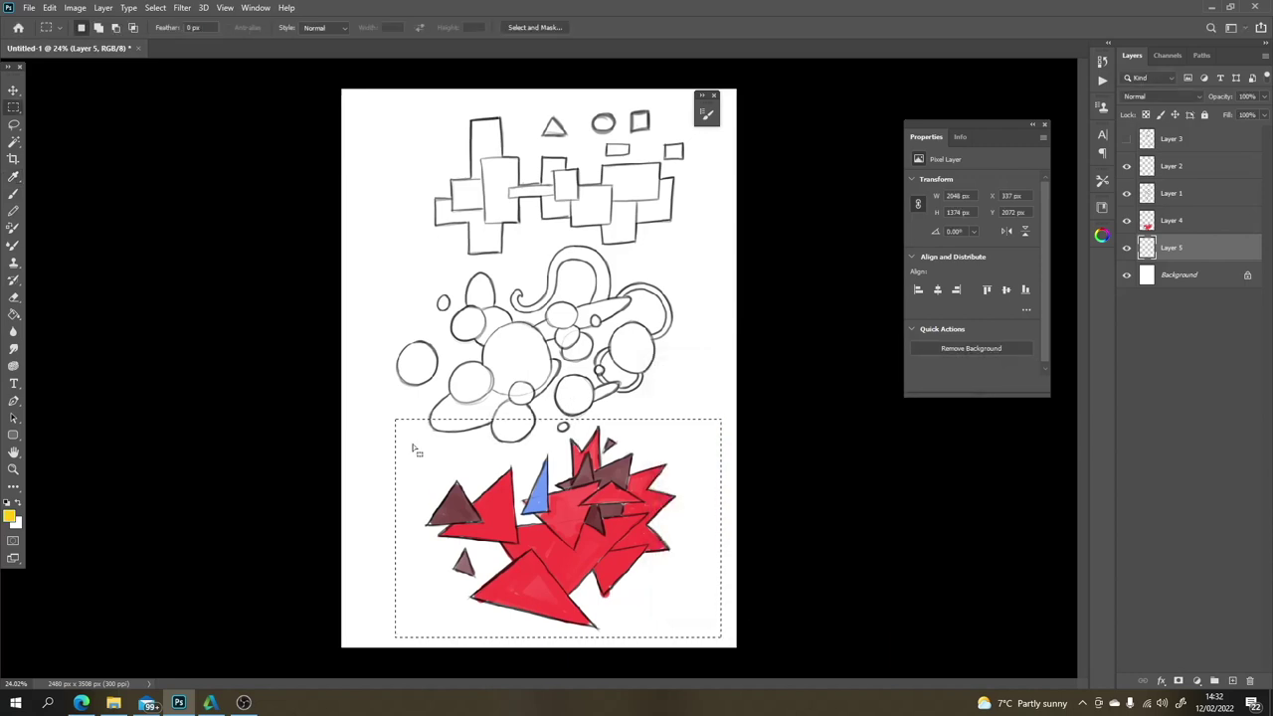
{"action": "right_click", "coordinate": [377, 422]}
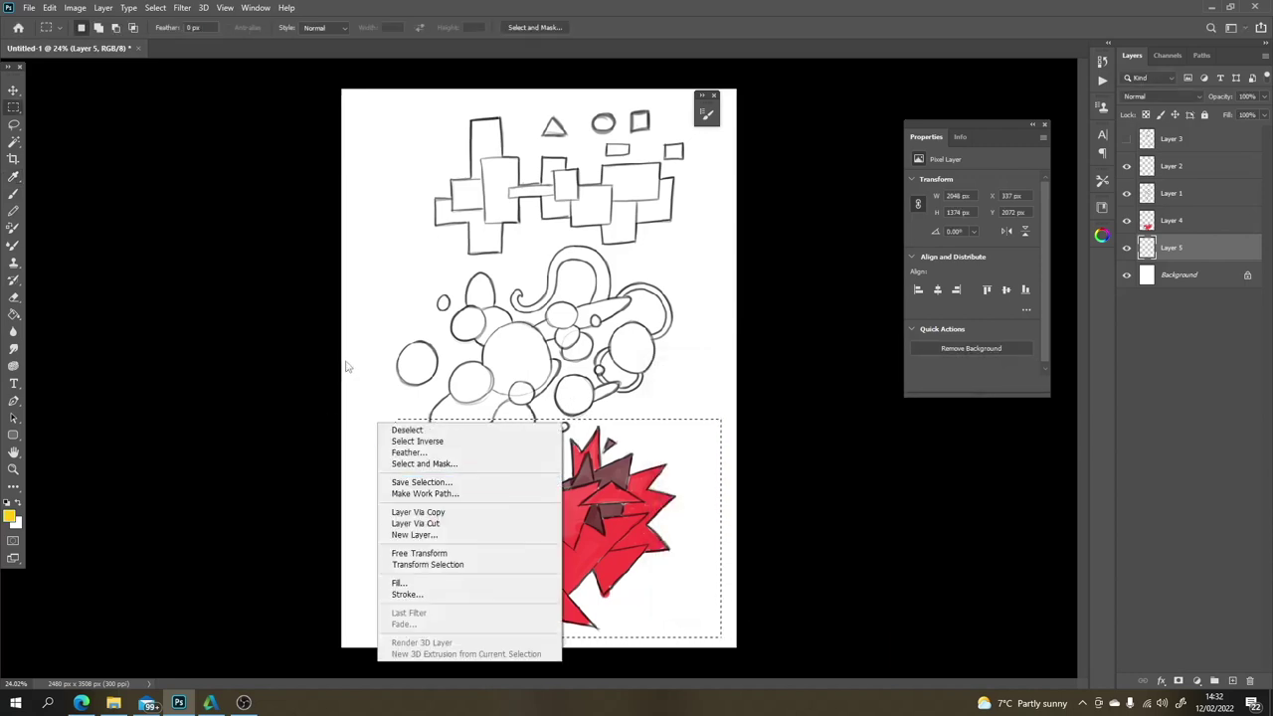
{"action": "key", "text": "Escape"}
{"action": "key", "text": "b"}
{"action": "right_click", "coordinate": [427, 419]}
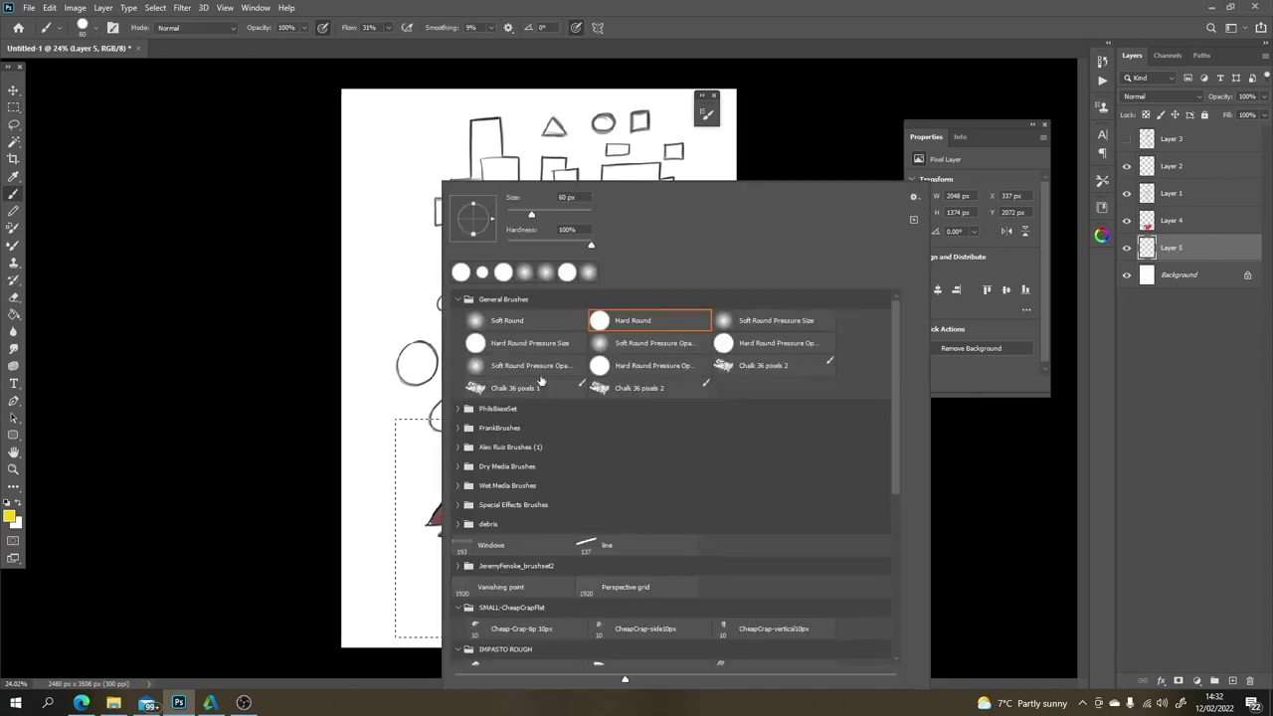
{"action": "key", "text": "Escape"}
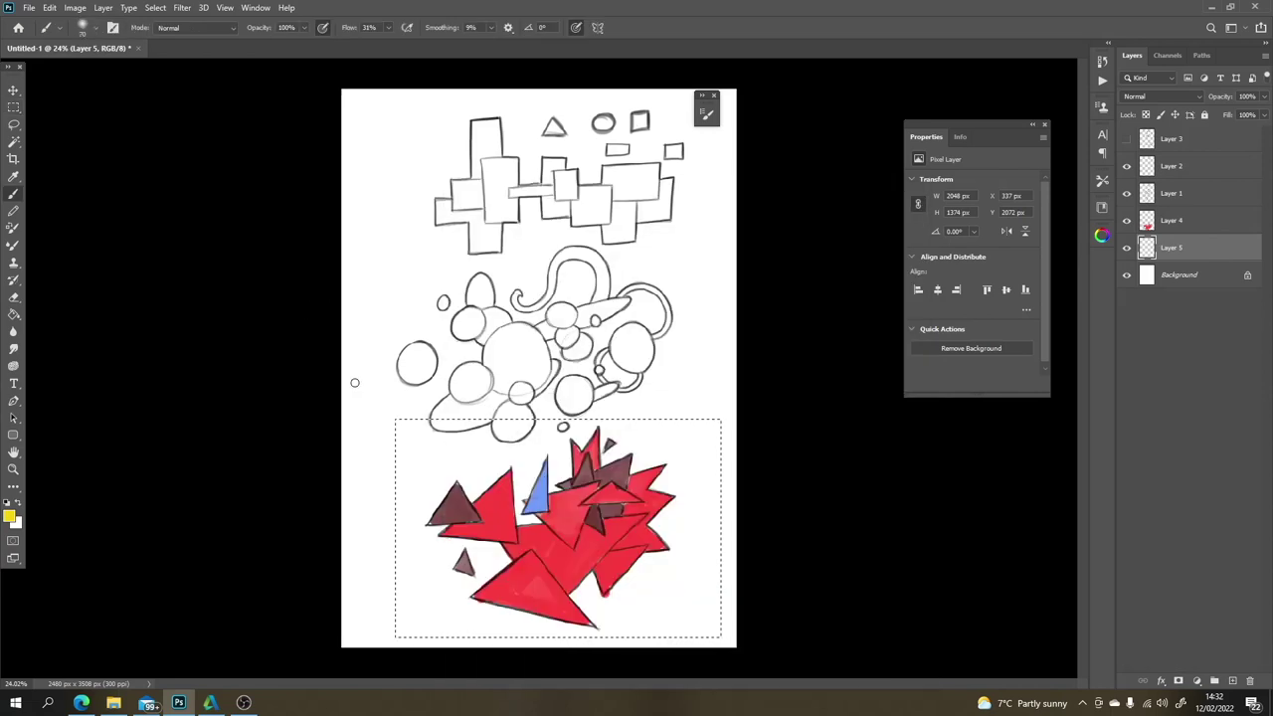
Step: Fill the selected area behind the triangles with yellow using the brush at size 900, and blend patches of sampled red into it
{"action": "key", "text": "bracketright"}
{"action": "key", "text": "bracketright"}
{"action": "key", "text": "bracketright"}
{"action": "key", "text": "bracketright"}
{"action": "key", "text": "bracketright"}
{"action": "key", "text": "bracketright"}
{"action": "key", "text": "bracketright"}
{"action": "mouse_move", "coordinate": [646, 587]}
{"action": "left_mouse_down"}
{"action": "mouse_move", "coordinate": [636, 512]}
{"action": "mouse_move", "coordinate": [538, 596]}
{"action": "mouse_move", "coordinate": [650, 420]}
{"action": "mouse_move", "coordinate": [568, 462]}
{"action": "mouse_move", "coordinate": [431, 626]}
{"action": "mouse_move", "coordinate": [401, 623]}
{"action": "mouse_move", "coordinate": [399, 479]}
{"action": "mouse_move", "coordinate": [369, 559]}
{"action": "left_mouse_up"}
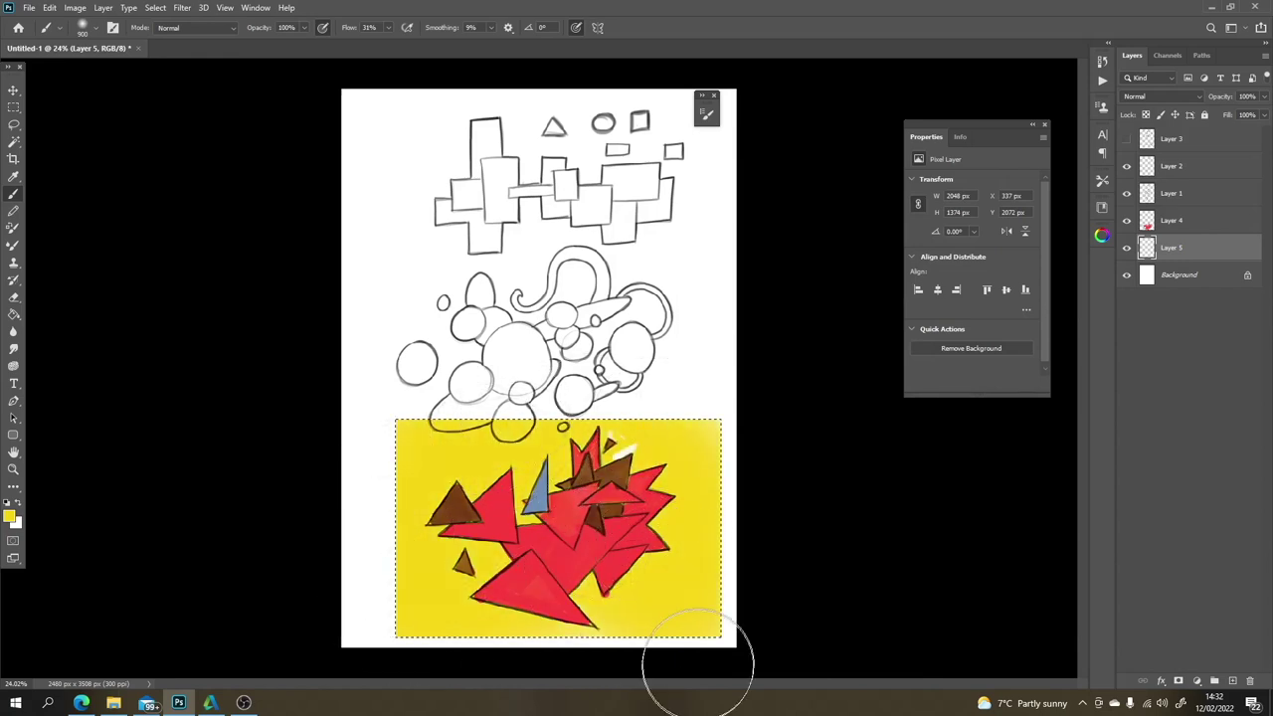
{"action": "left_click", "coordinate": [568, 513], "text": "alt"}
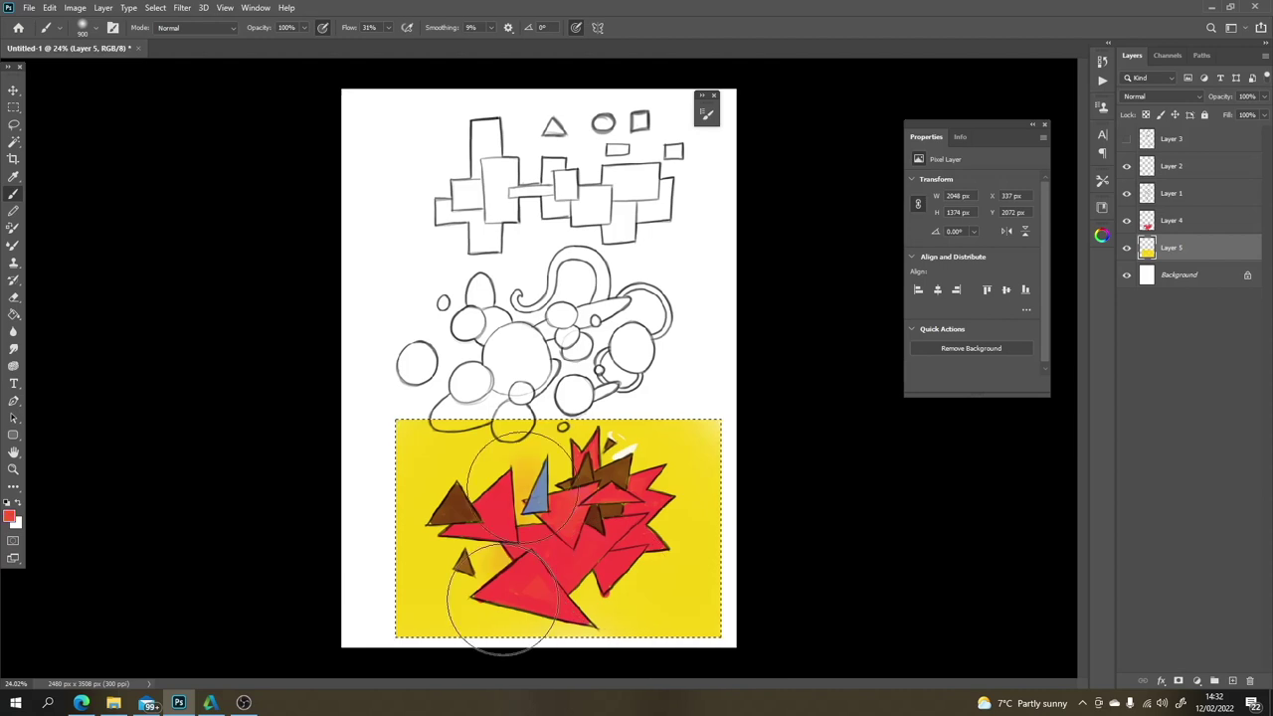
{"action": "left_click_drag", "start_coordinate": [467, 591], "coordinate": [453, 477]}
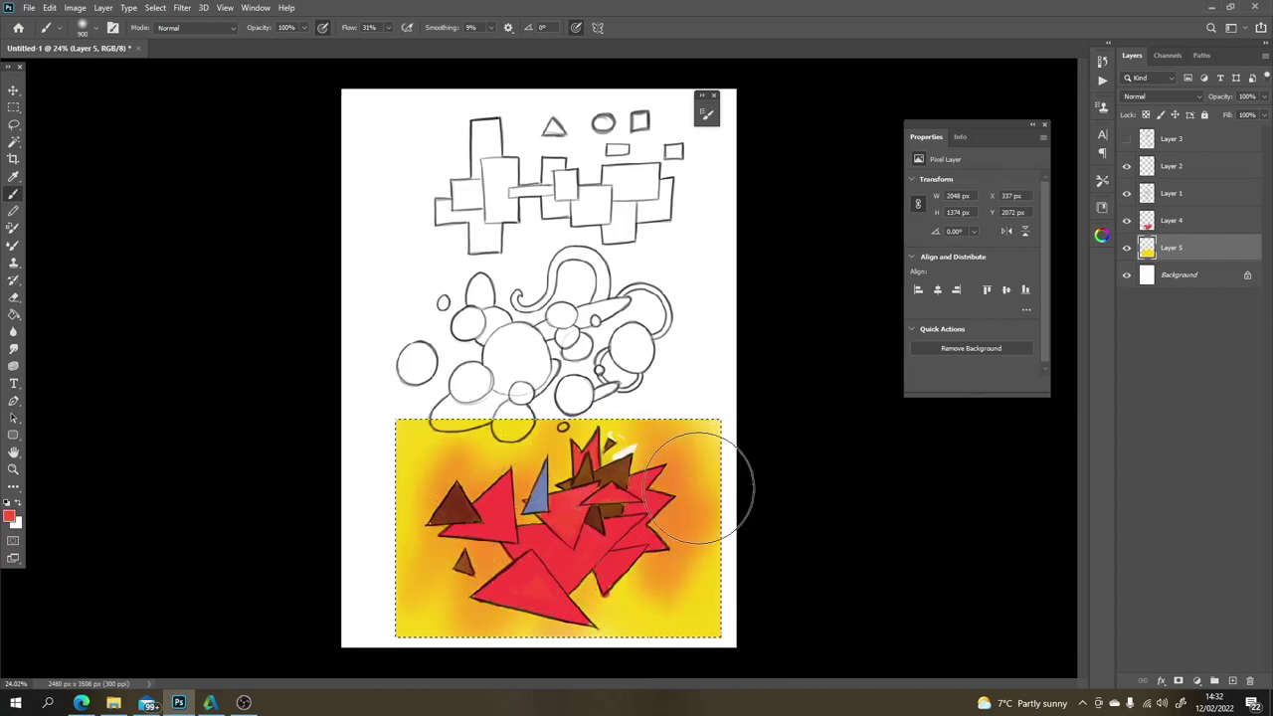
Step: Clear the rectangular selection and remove the white patches near the cluster's upper right from Layer 4 using the Magic Wand
{"action": "left_click", "coordinate": [1175, 228]}
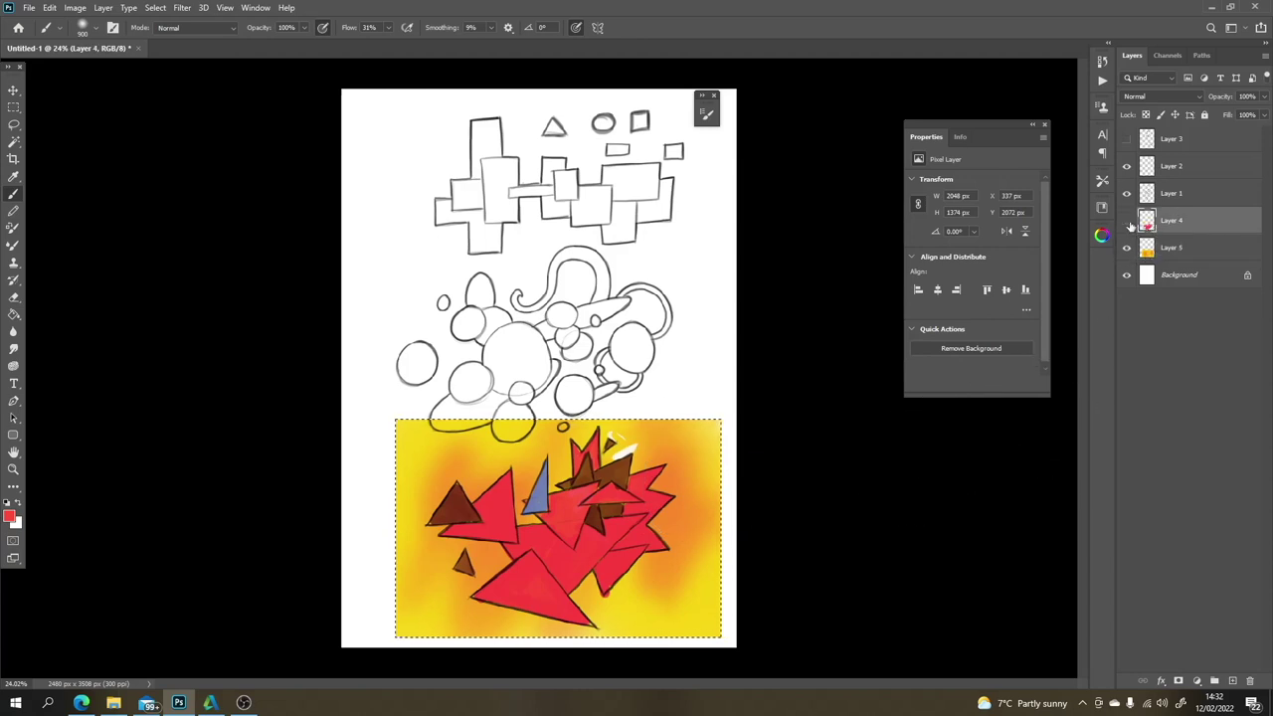
{"action": "left_click", "coordinate": [1126, 221]}
{"action": "left_click", "coordinate": [1127, 220]}
{"action": "key", "text": "e"}
{"action": "key", "text": "space"}
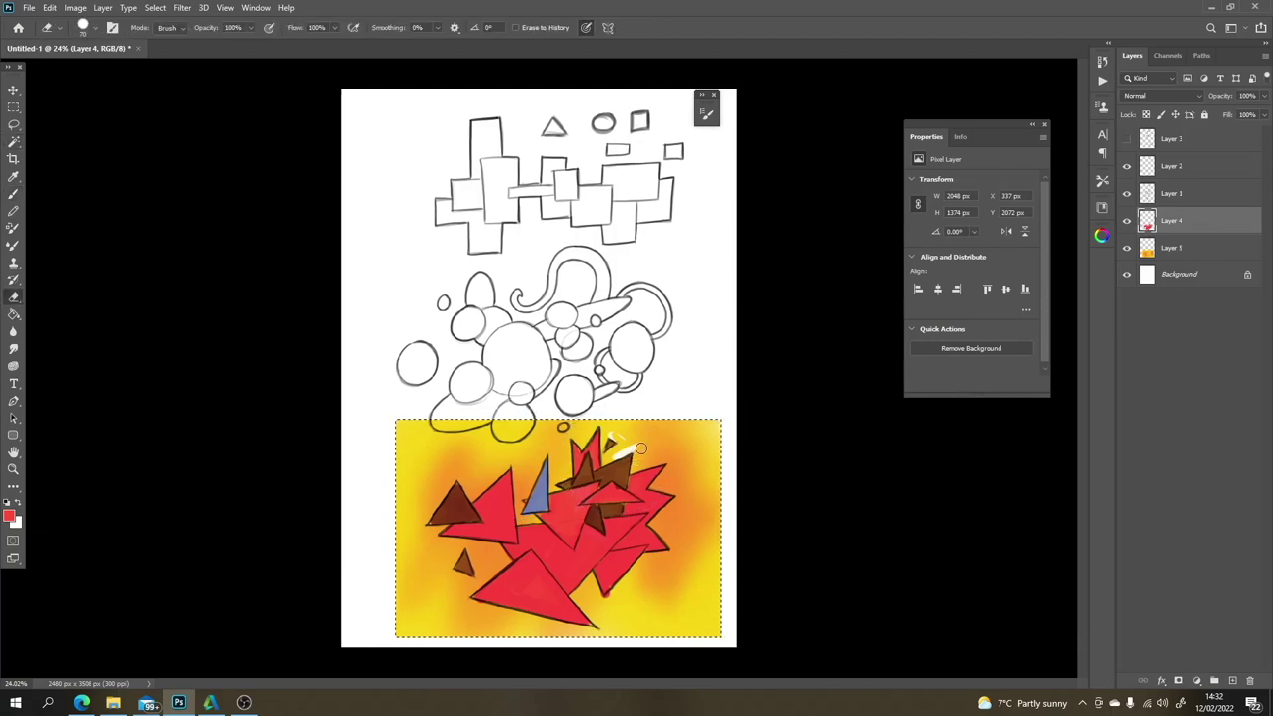
{"action": "key", "text": "ctrl+d"}
{"action": "key", "text": "w"}
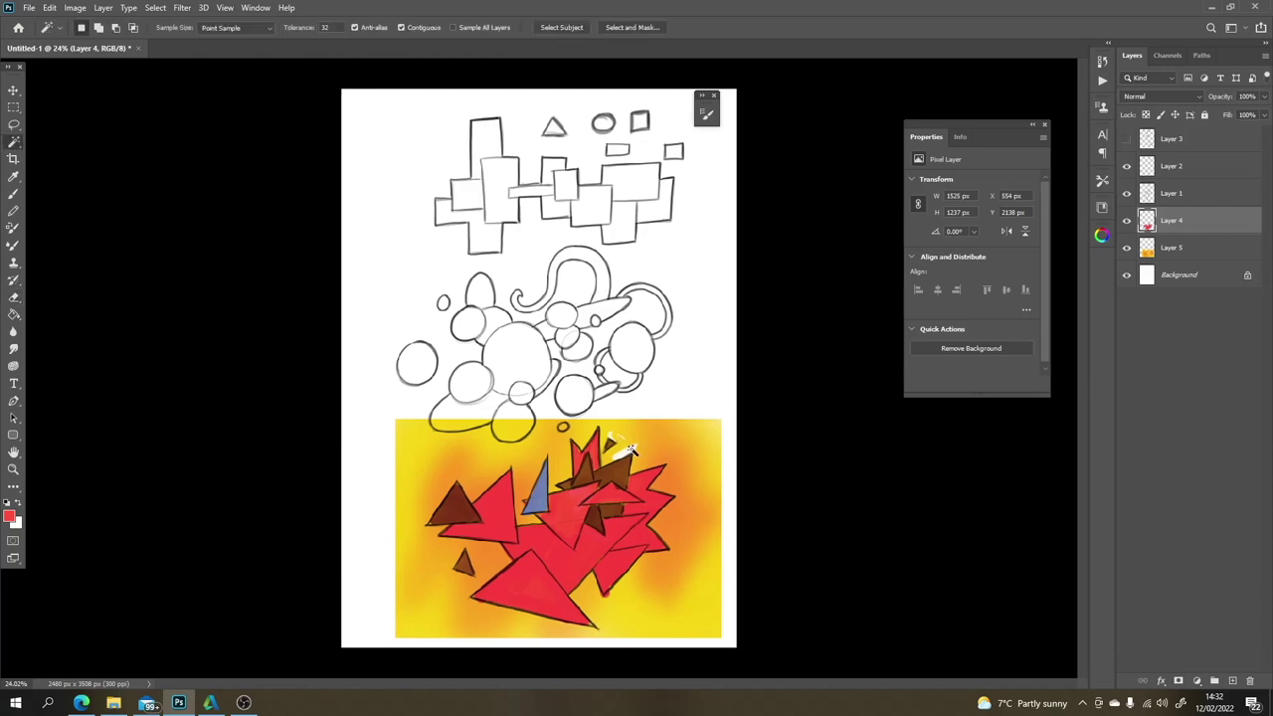
{"action": "left_click", "coordinate": [628, 449]}
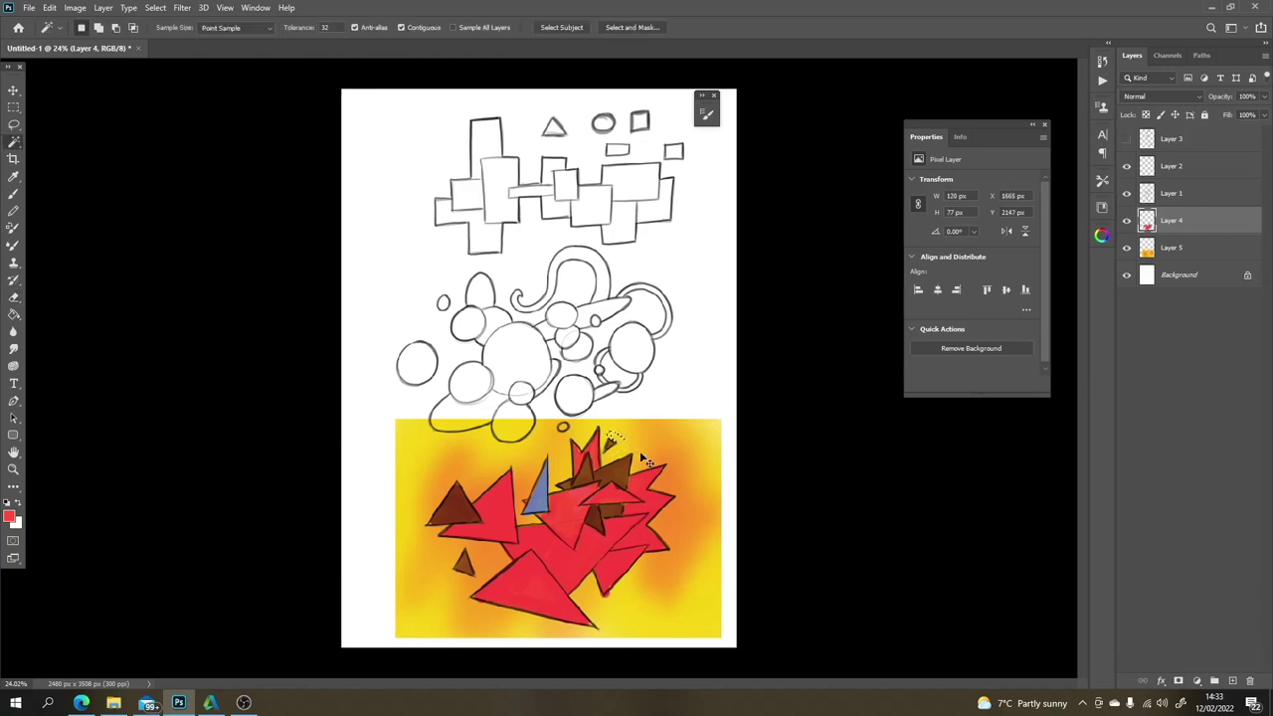
{"action": "key", "text": "ctrl+d"}
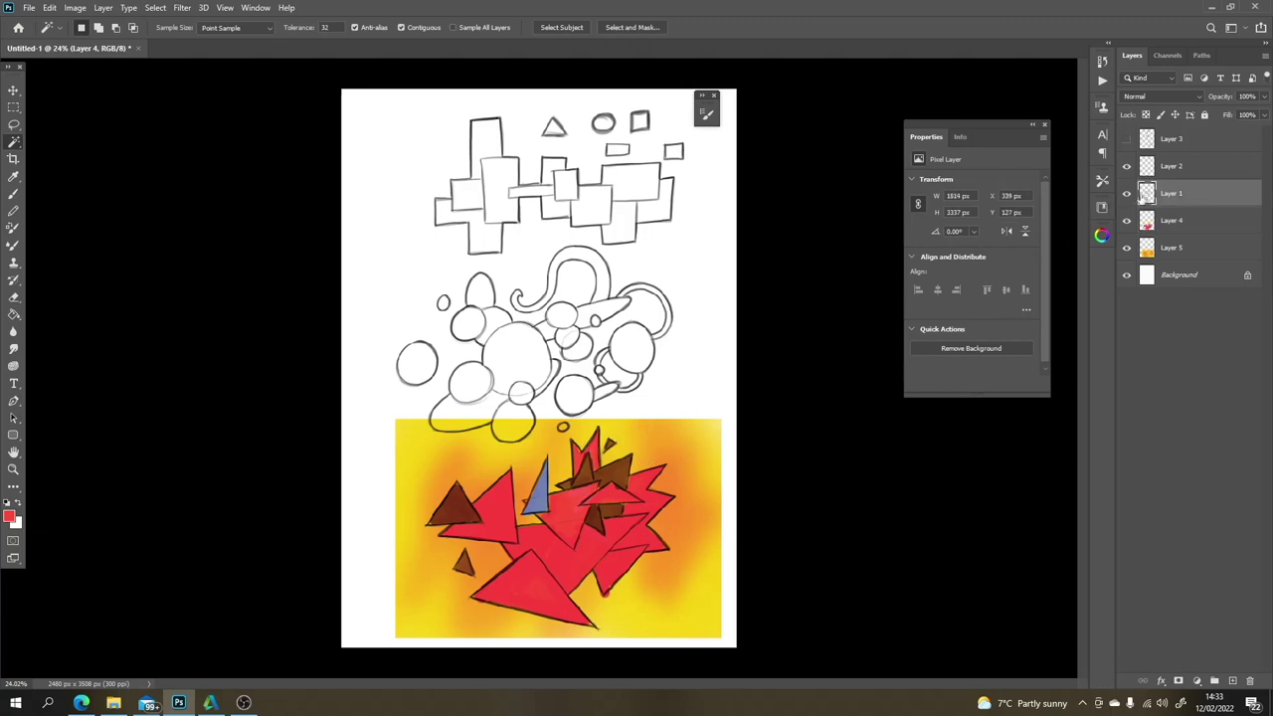
Step: Lasso the circle cluster's outlines on Layer 1, then cut and paste them onto their own layer
{"action": "left_click", "coordinate": [1139, 197]}
{"action": "left_click", "coordinate": [1127, 194]}
{"action": "left_click", "coordinate": [1128, 194]}
{"action": "key", "text": "l"}
{"action": "mouse_move", "coordinate": [699, 350]}
{"action": "left_mouse_down"}
{"action": "mouse_move", "coordinate": [656, 390]}
{"action": "mouse_move", "coordinate": [587, 415]}
{"action": "mouse_move", "coordinate": [578, 434]}
{"action": "mouse_move", "coordinate": [505, 463]}
{"action": "mouse_move", "coordinate": [421, 451]}
{"action": "mouse_move", "coordinate": [372, 388]}
{"action": "mouse_move", "coordinate": [387, 328]}
{"action": "mouse_move", "coordinate": [418, 297]}
{"action": "mouse_move", "coordinate": [559, 243]}
{"action": "mouse_move", "coordinate": [644, 263]}
{"action": "mouse_move", "coordinate": [696, 312]}
{"action": "left_mouse_up"}
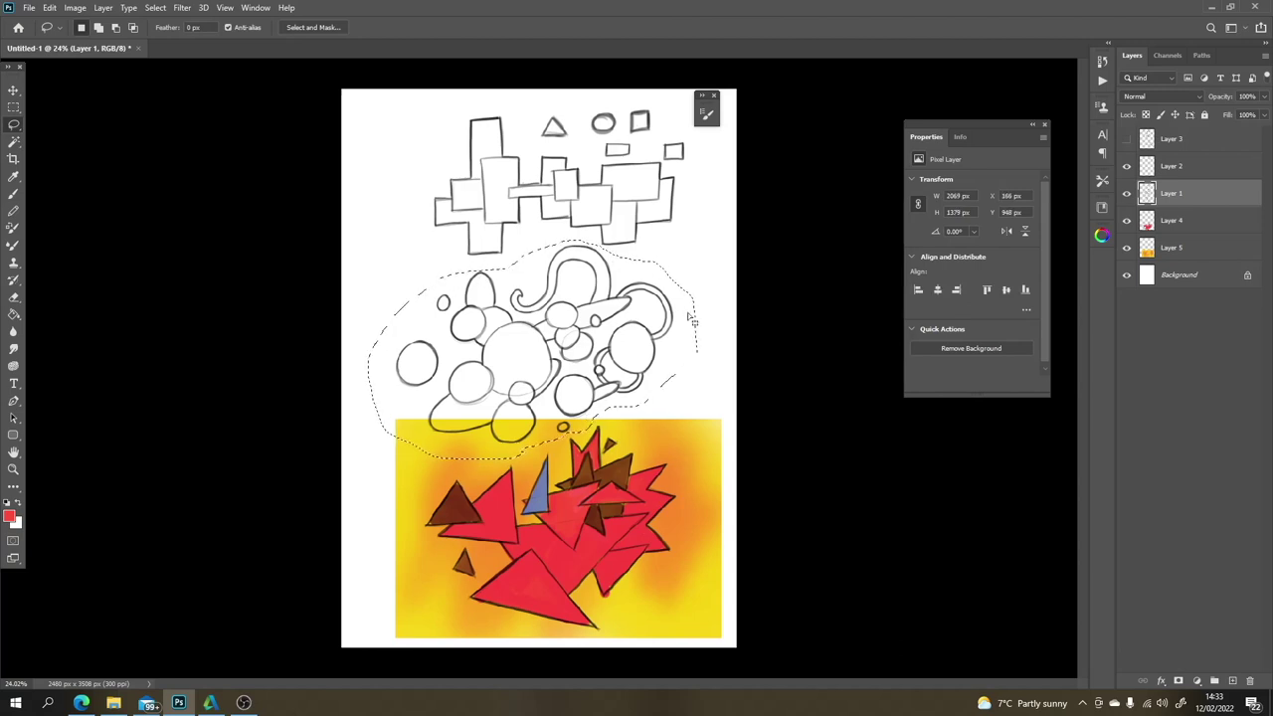
{"action": "key", "text": "ctrl+x"}
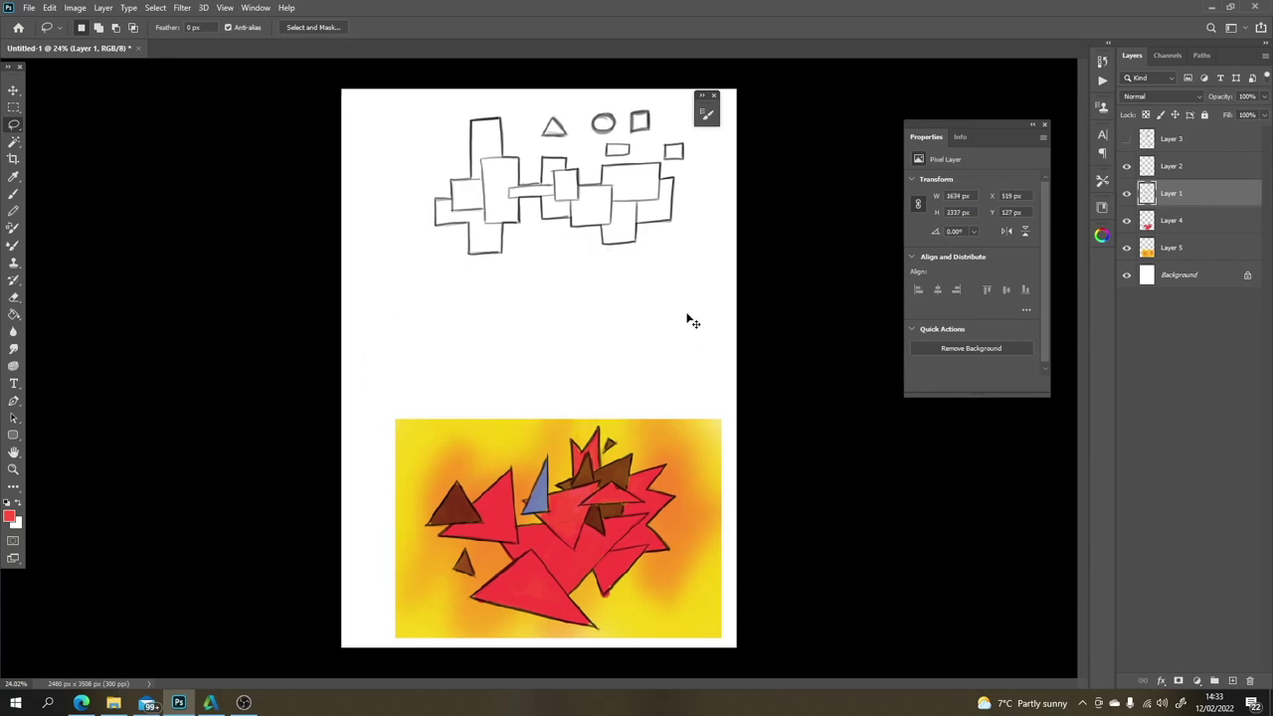
{"action": "key", "text": "ctrl+v"}
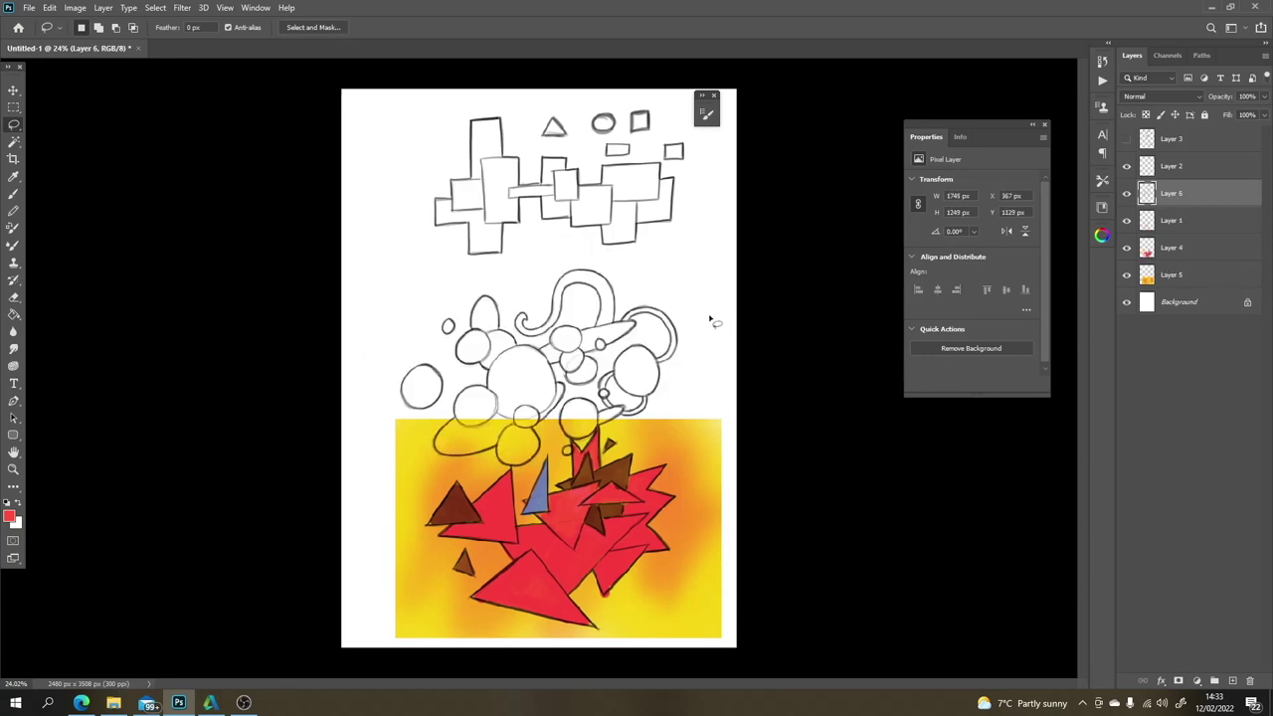
Step: Move the pasted circle cluster up, clear of the yellow backdrop
{"action": "key", "text": "v"}
{"action": "left_click_drag", "start_coordinate": [634, 322], "coordinate": [647, 264]}
{"action": "left_click", "coordinate": [670, 406]}
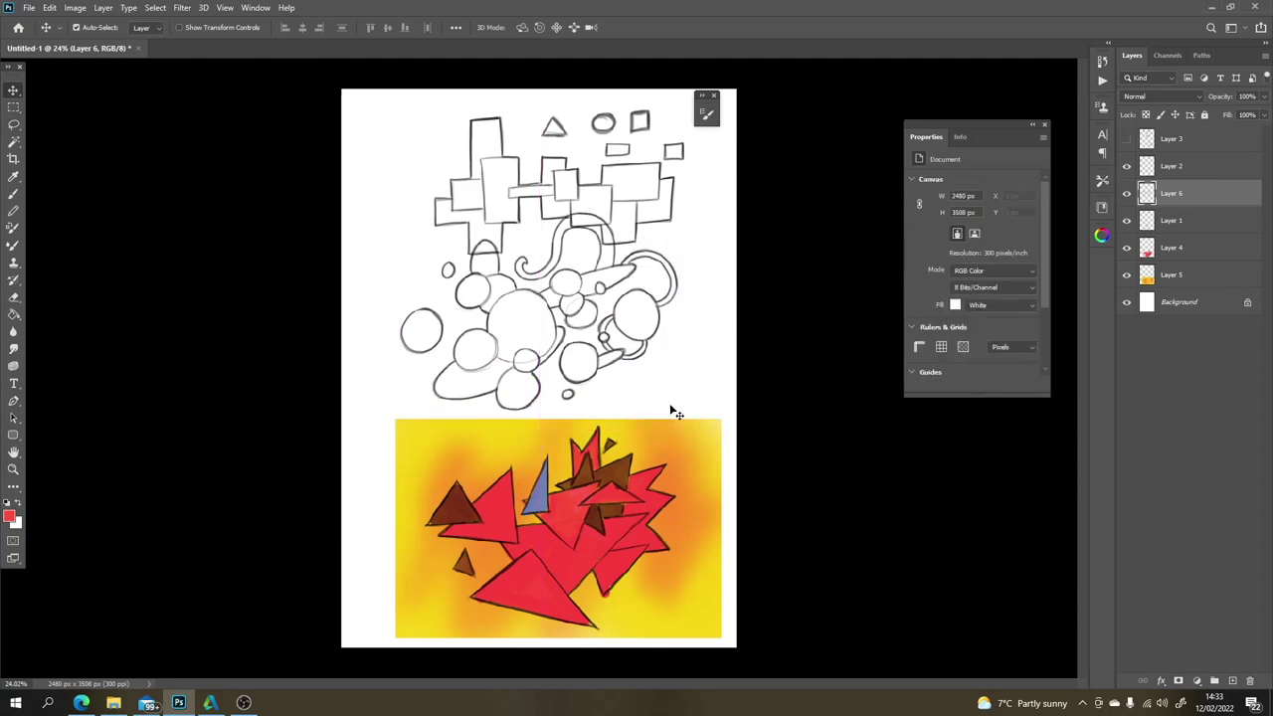